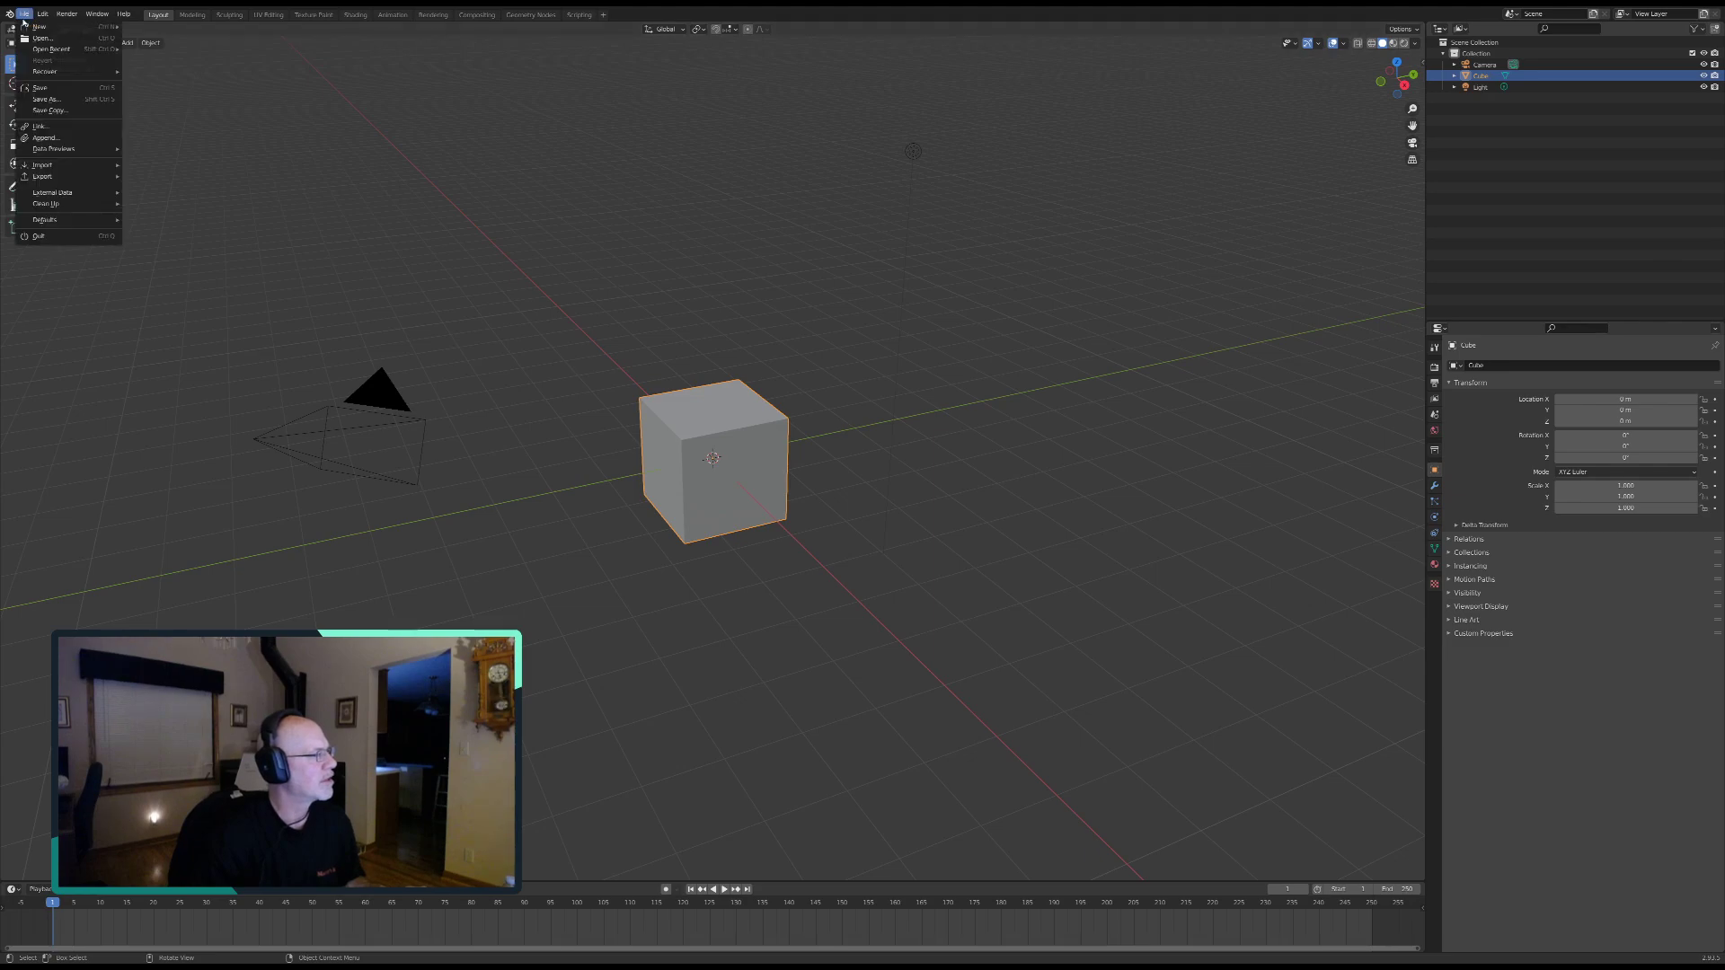
Step: Open the DemonQueen model and put it into Edit Mode with the wing beside her sword arm in close view
{"action": "mouse_move", "coordinate": [59, 50]}
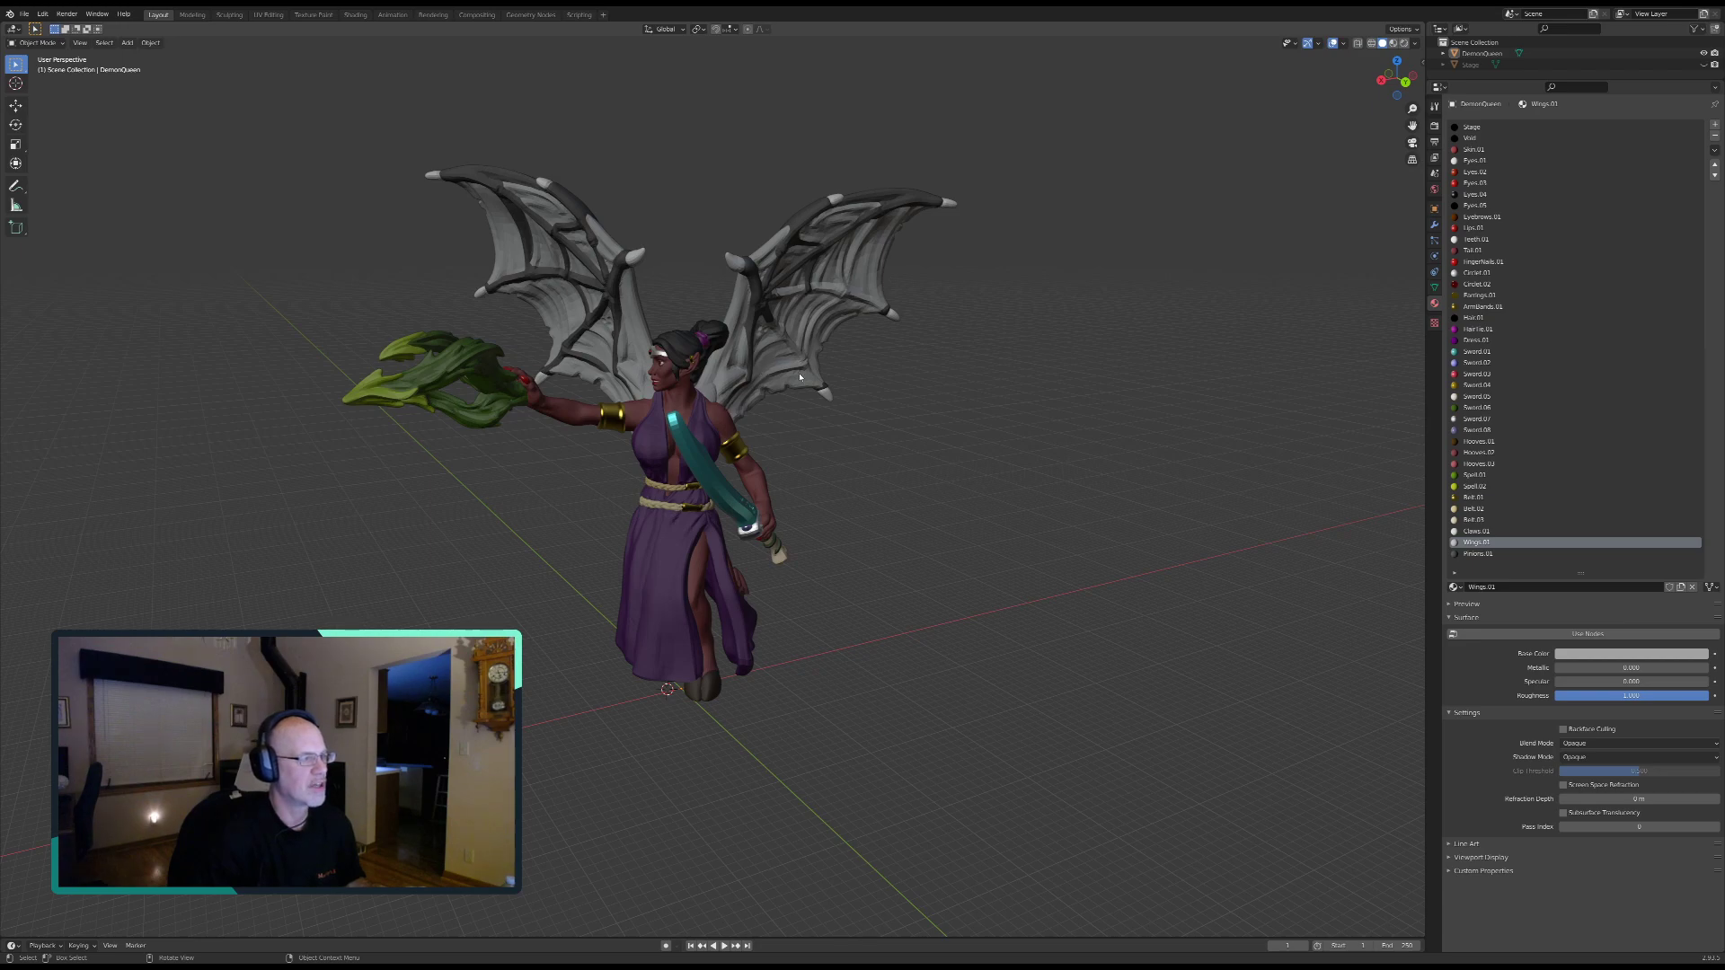
{"action": "scroll", "coordinate": [799, 377], "scroll_direction": "up", "scroll_amount": 3}
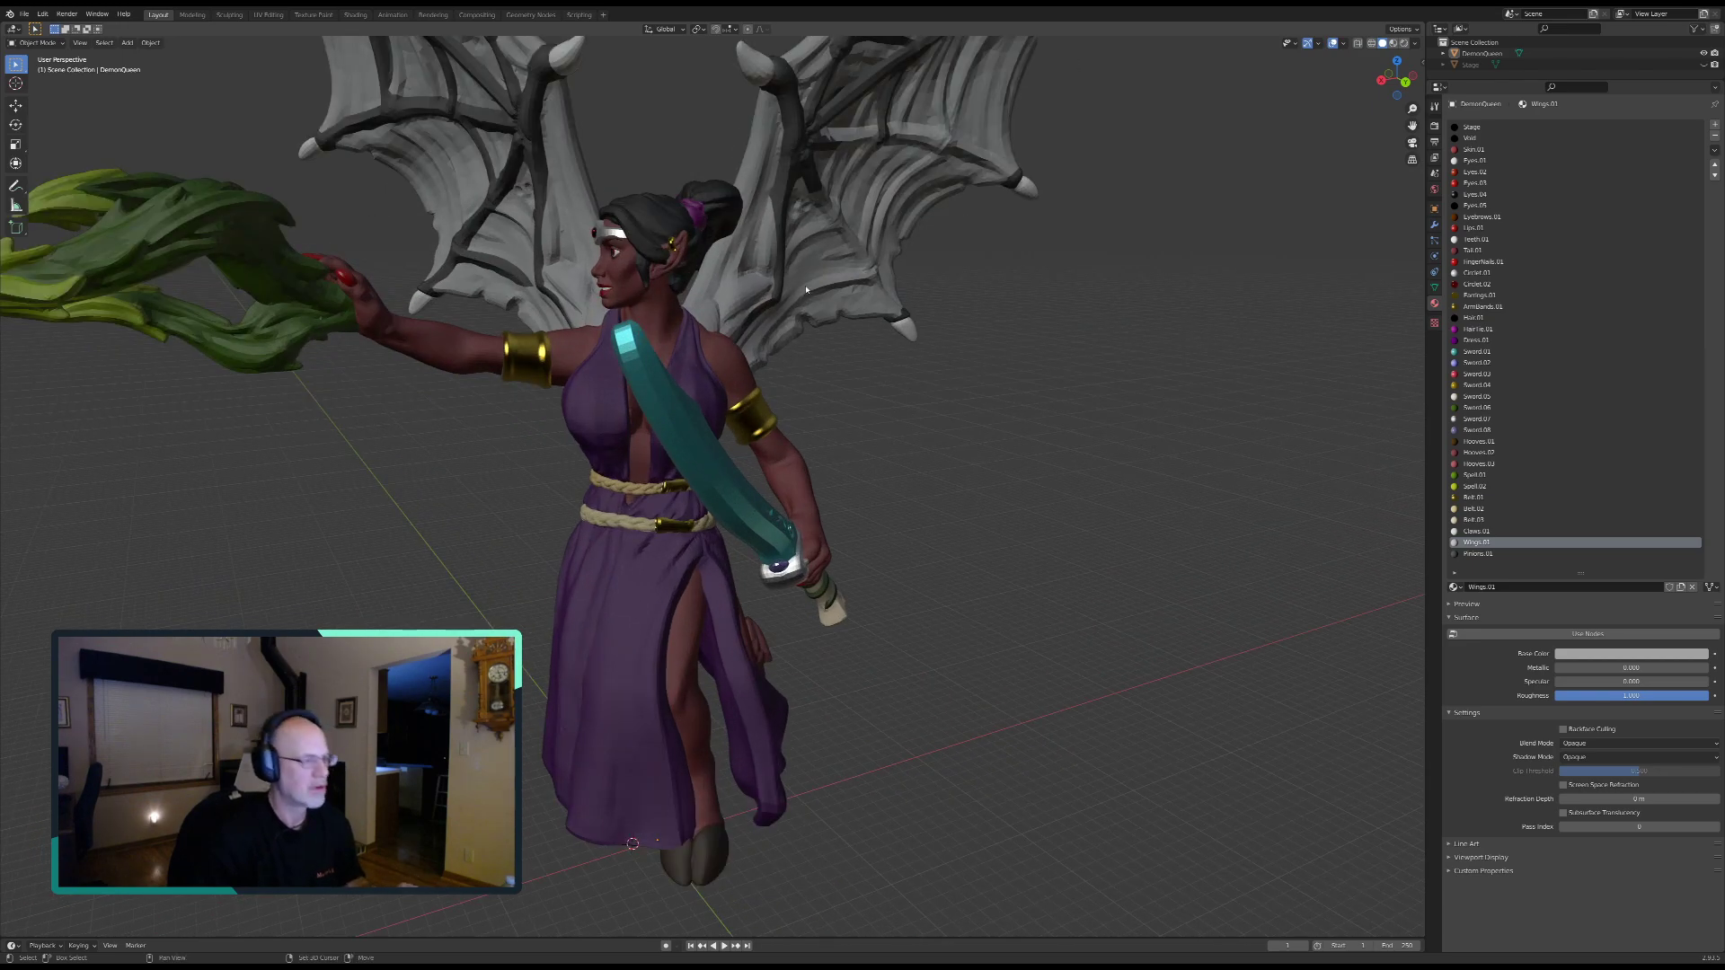
{"action": "middle_click_drag", "start_coordinate": [806, 290], "coordinate": [800, 520], "text": "shift"}
{"action": "middle_click_drag", "start_coordinate": [878, 563], "coordinate": [844, 529]}
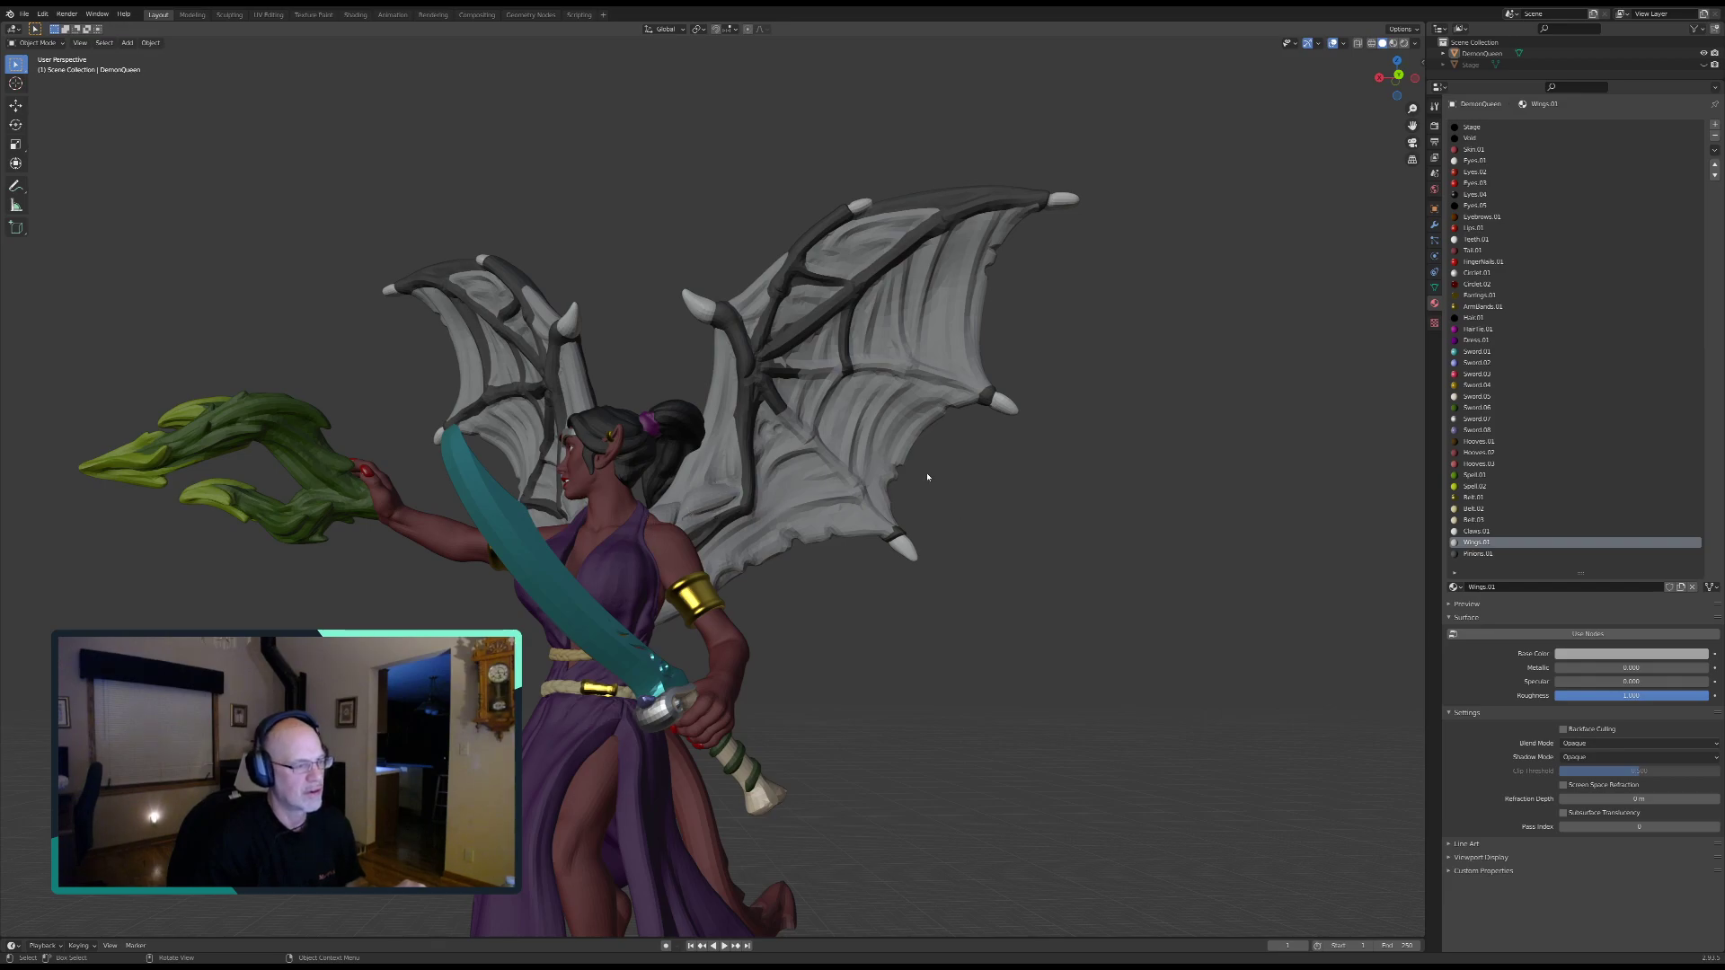
{"action": "mouse_move", "coordinate": [875, 474]}
{"action": "middle_mouse_down"}
{"action": "mouse_move", "coordinate": [1160, 513]}
{"action": "mouse_move", "coordinate": [907, 486]}
{"action": "middle_mouse_up"}
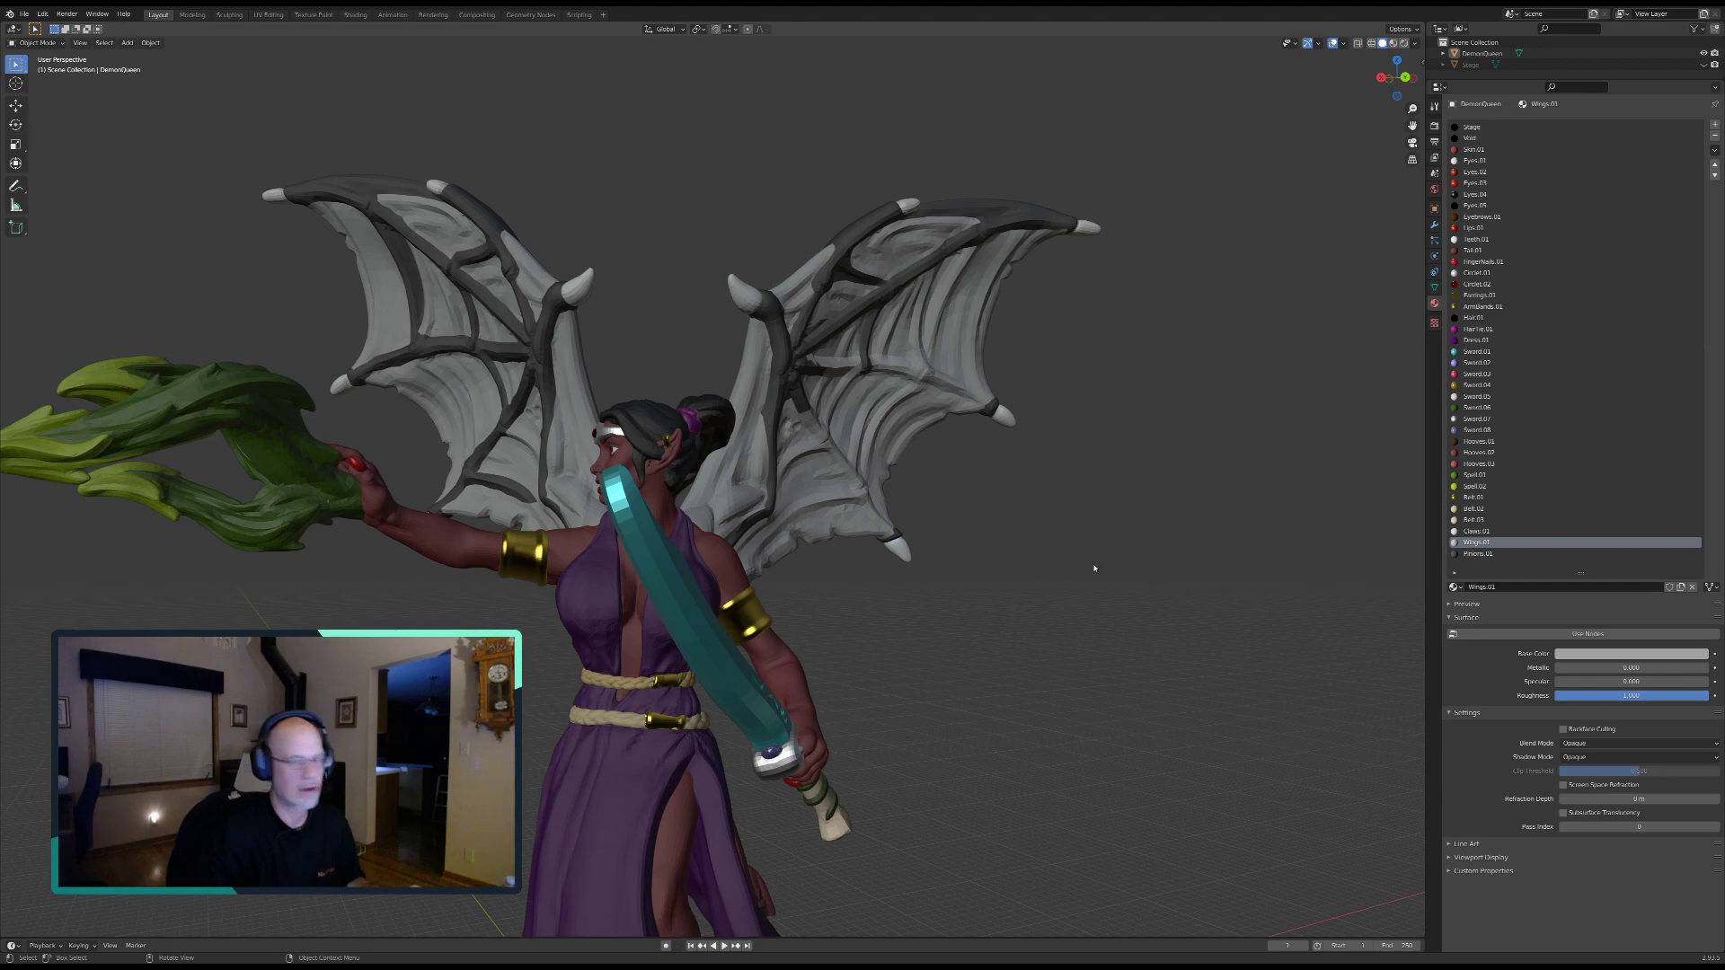
{"action": "middle_click_drag", "start_coordinate": [961, 496], "coordinate": [898, 494]}
{"action": "scroll", "coordinate": [847, 658], "scroll_direction": "up", "scroll_amount": 6}
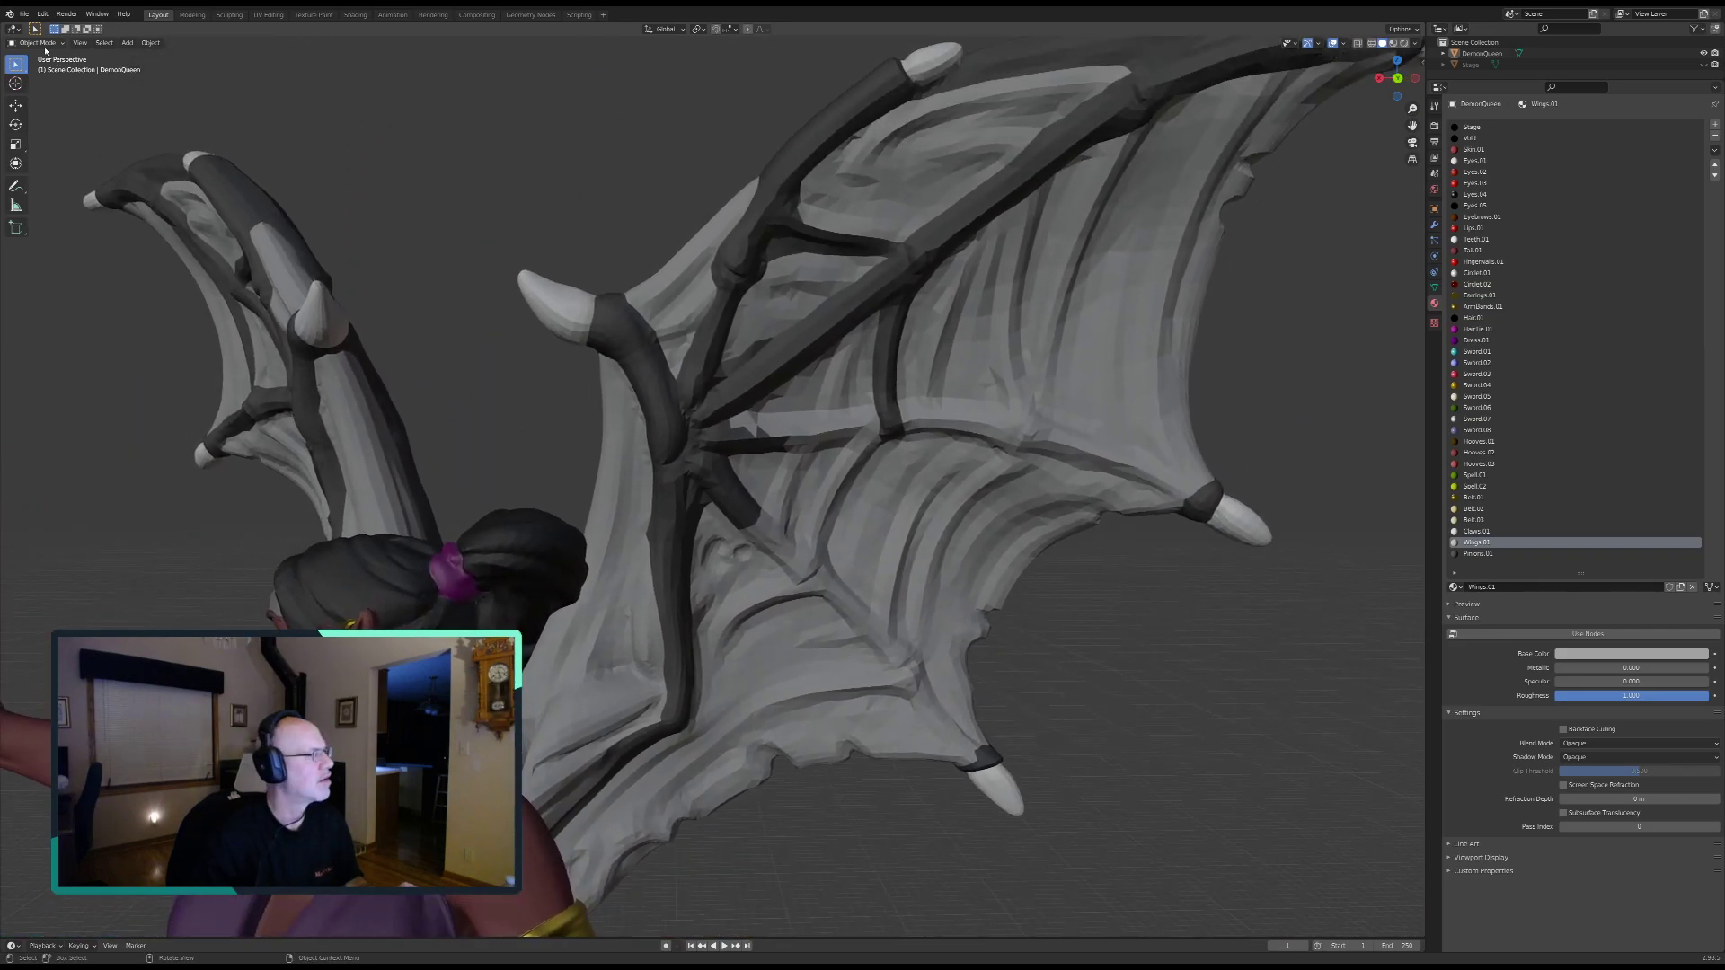
{"action": "left_click", "coordinate": [42, 43]}
{"action": "left_click", "coordinate": [38, 69]}
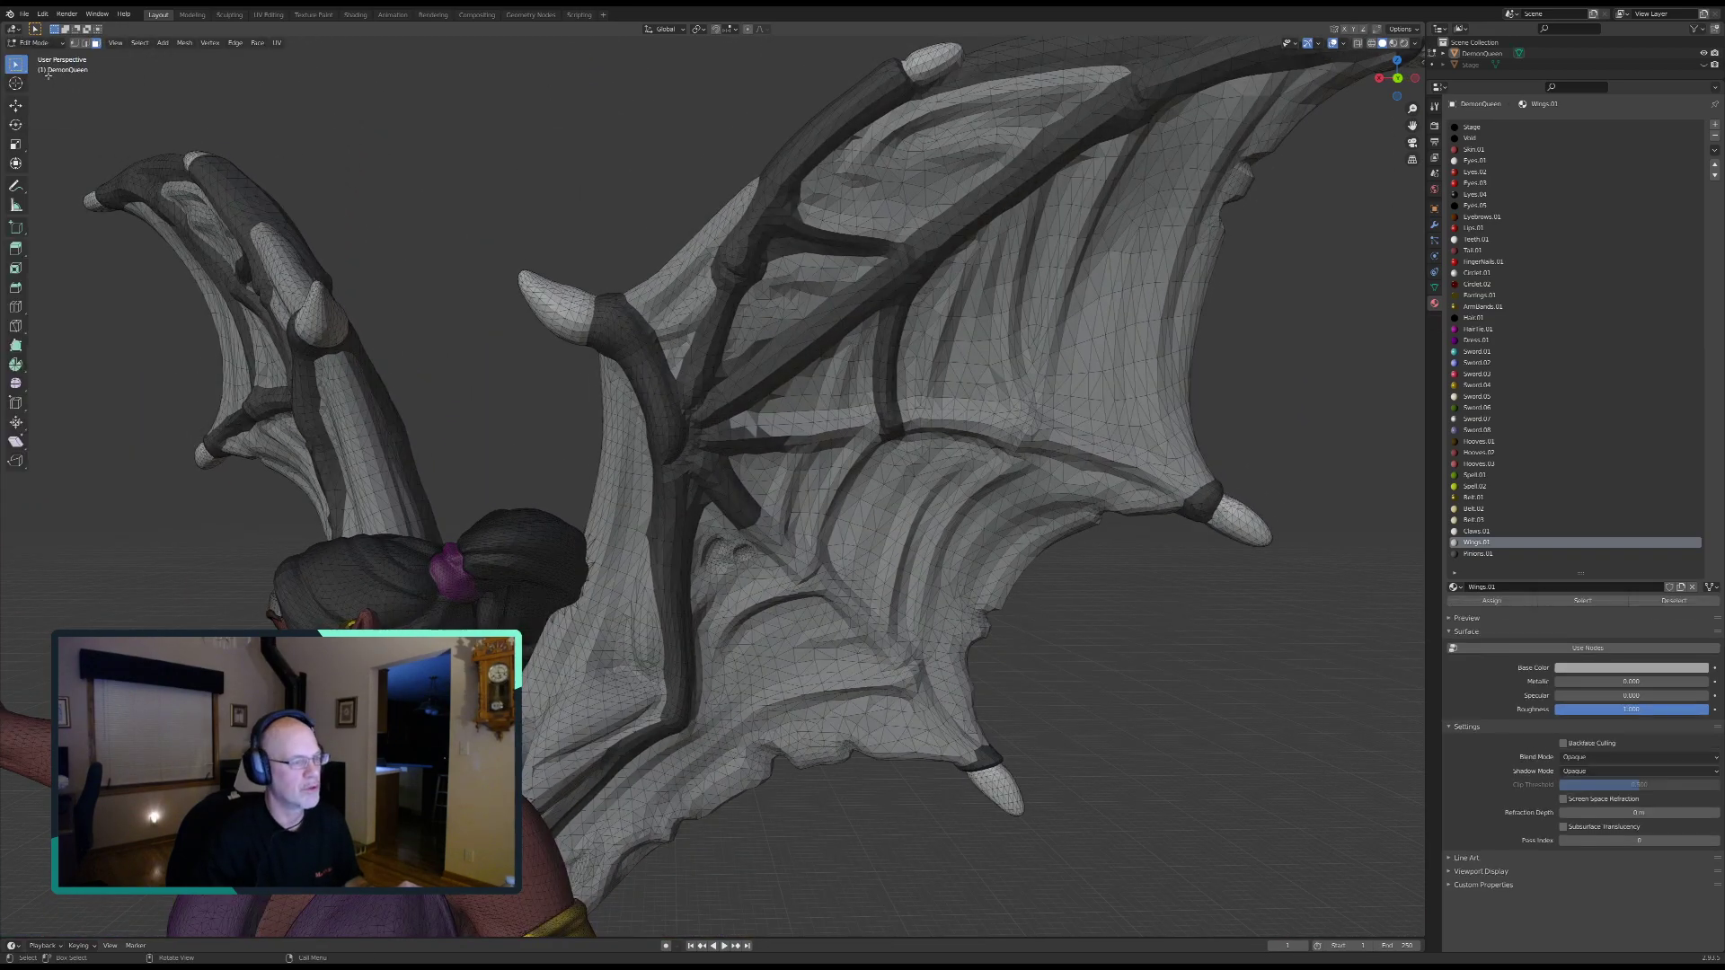
Step: Select all faces assigned to the Pinions.01 material
{"action": "scroll", "coordinate": [1005, 519], "scroll_direction": "up", "scroll_amount": 5}
{"action": "middle_click_drag", "start_coordinate": [1005, 519], "coordinate": [742, 513], "text": "shift"}
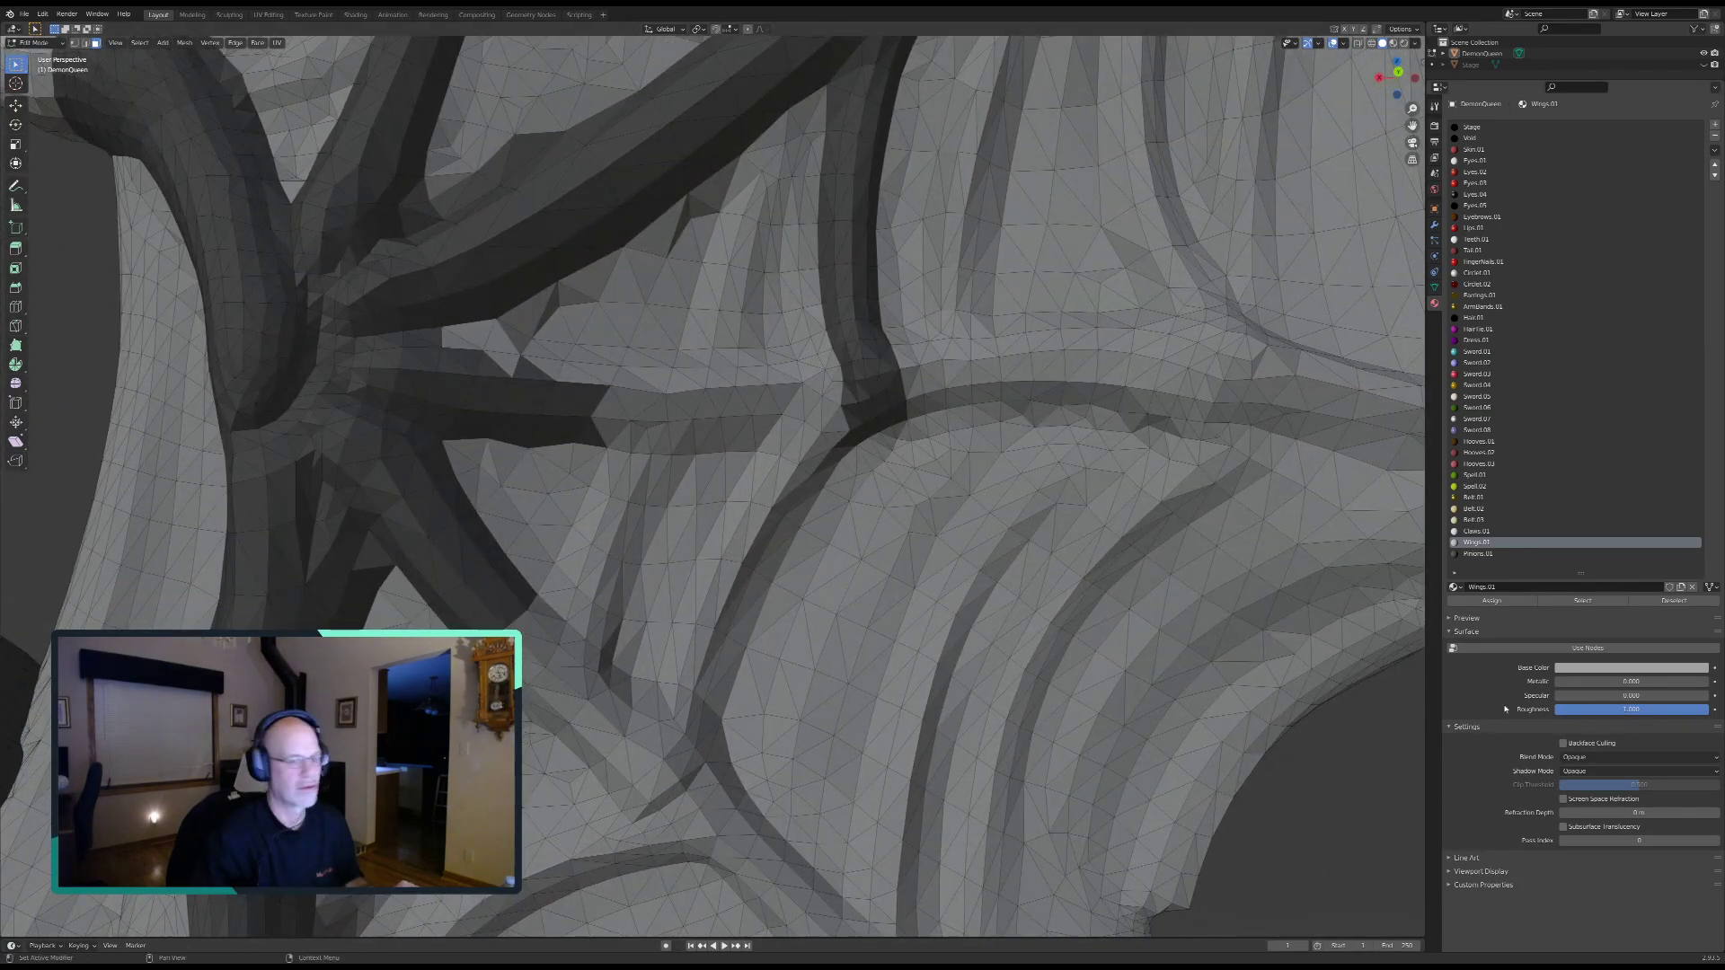
{"action": "left_click", "coordinate": [1473, 554]}
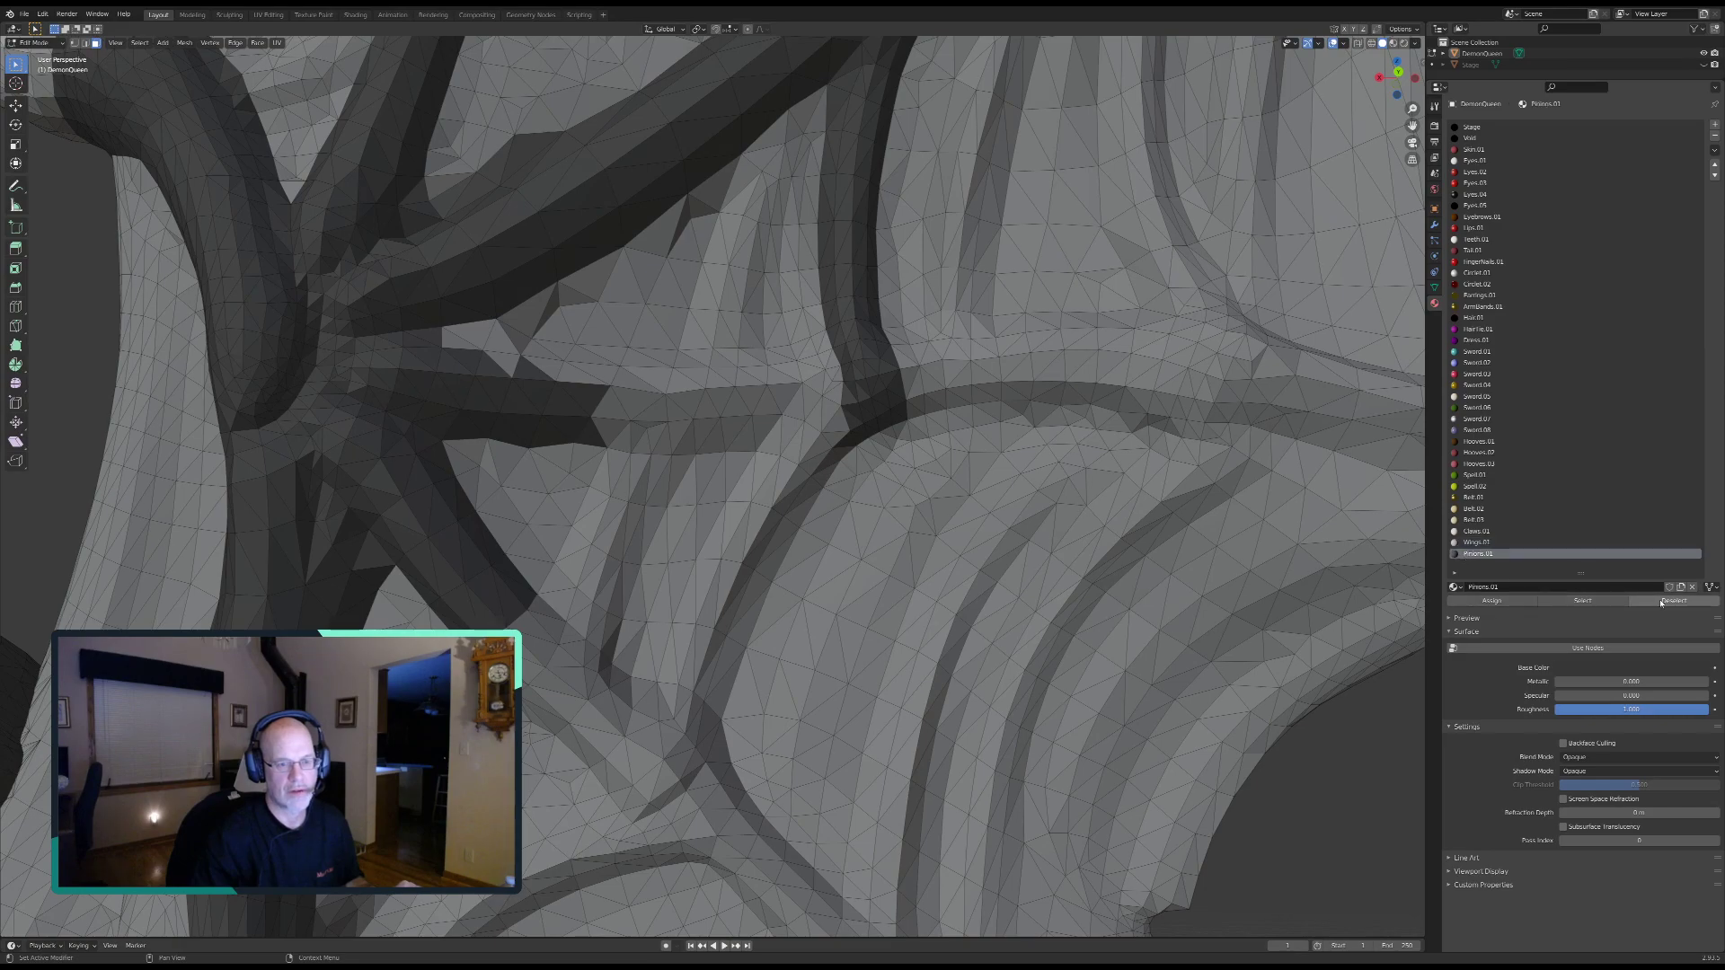
{"action": "left_click", "coordinate": [1549, 601]}
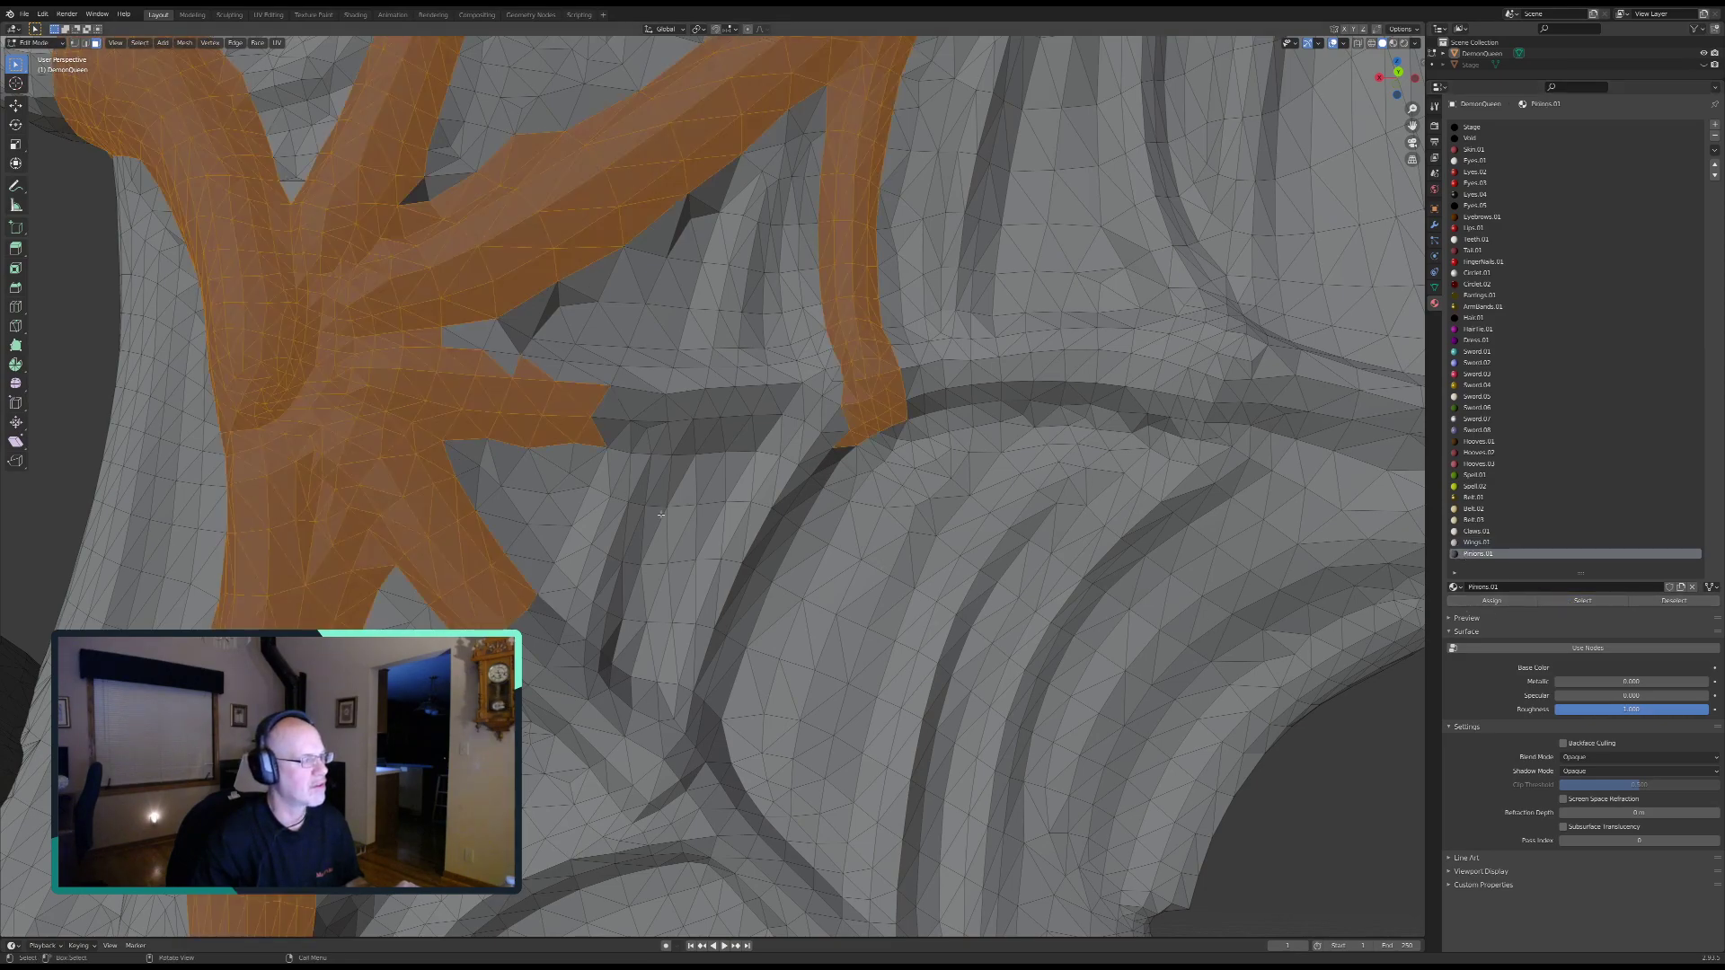
Step: With Circle Select, add the missing stretch of the horizontal wing bone and the next stretch of the lower diagonal bone to the selection
{"action": "key", "text": "c"}
{"action": "mouse_move", "coordinate": [491, 396]}
{"action": "left_mouse_down"}
{"action": "mouse_move", "coordinate": [500, 371]}
{"action": "mouse_move", "coordinate": [597, 389]}
{"action": "mouse_move", "coordinate": [824, 378]}
{"action": "mouse_move", "coordinate": [604, 415]}
{"action": "mouse_move", "coordinate": [835, 425]}
{"action": "mouse_move", "coordinate": [802, 452]}
{"action": "left_mouse_up"}
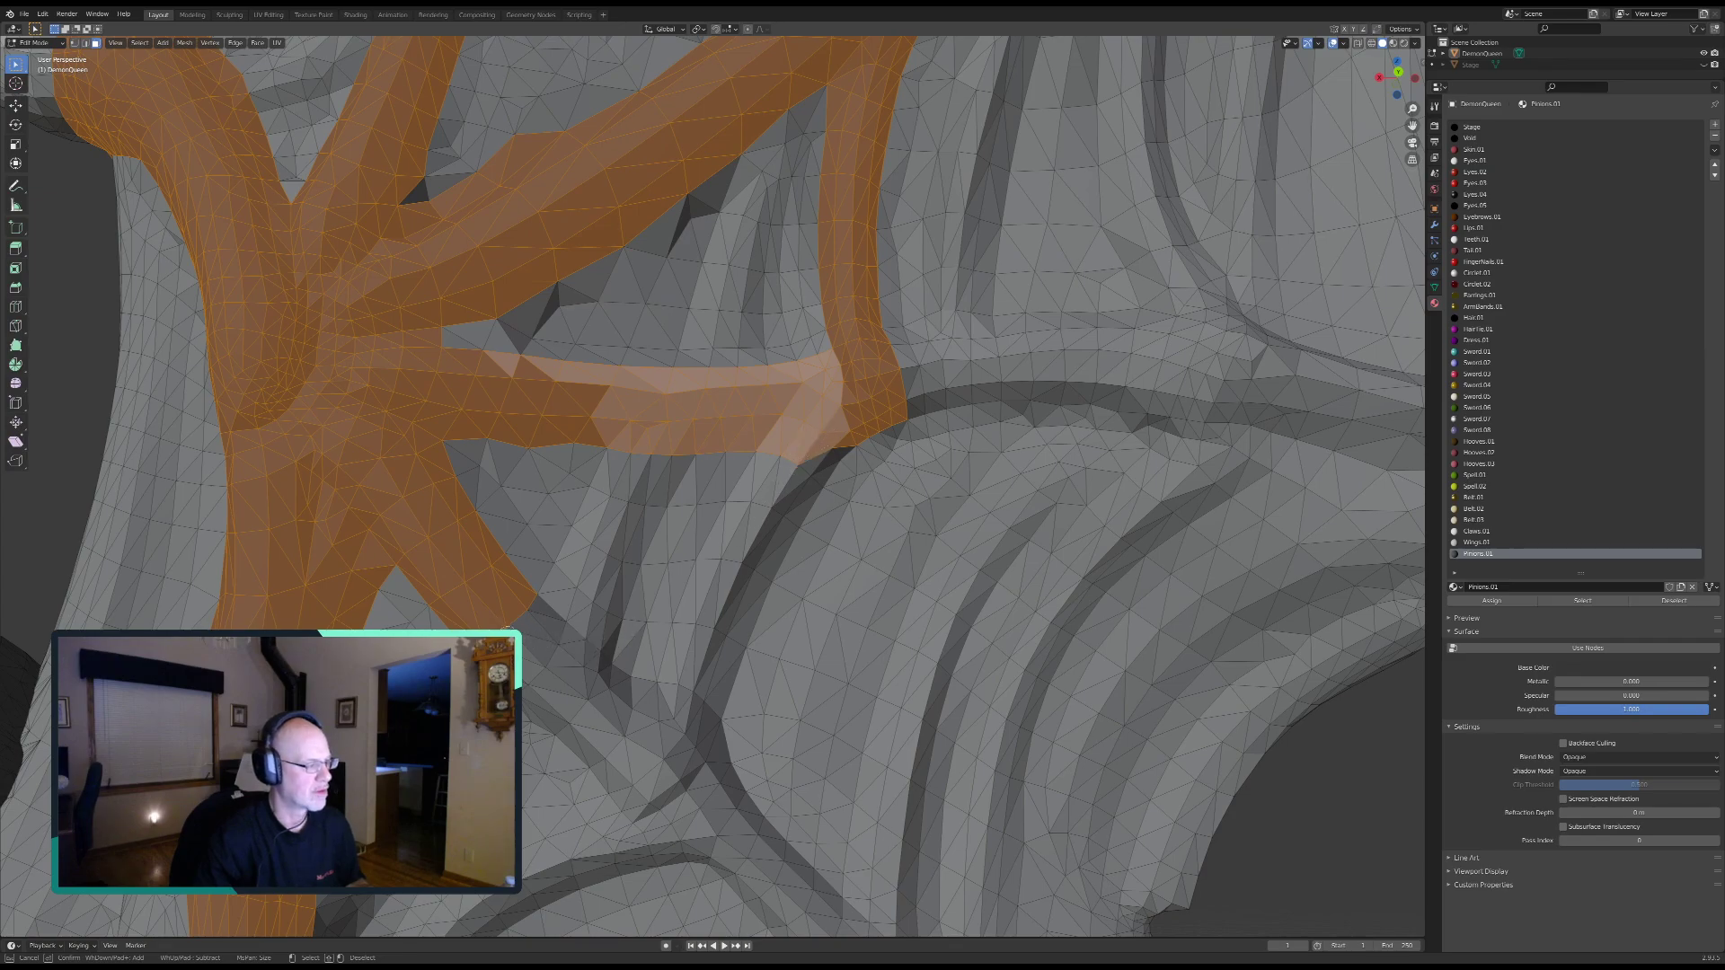
{"action": "left_click_drag", "start_coordinate": [522, 613], "coordinate": [666, 707]}
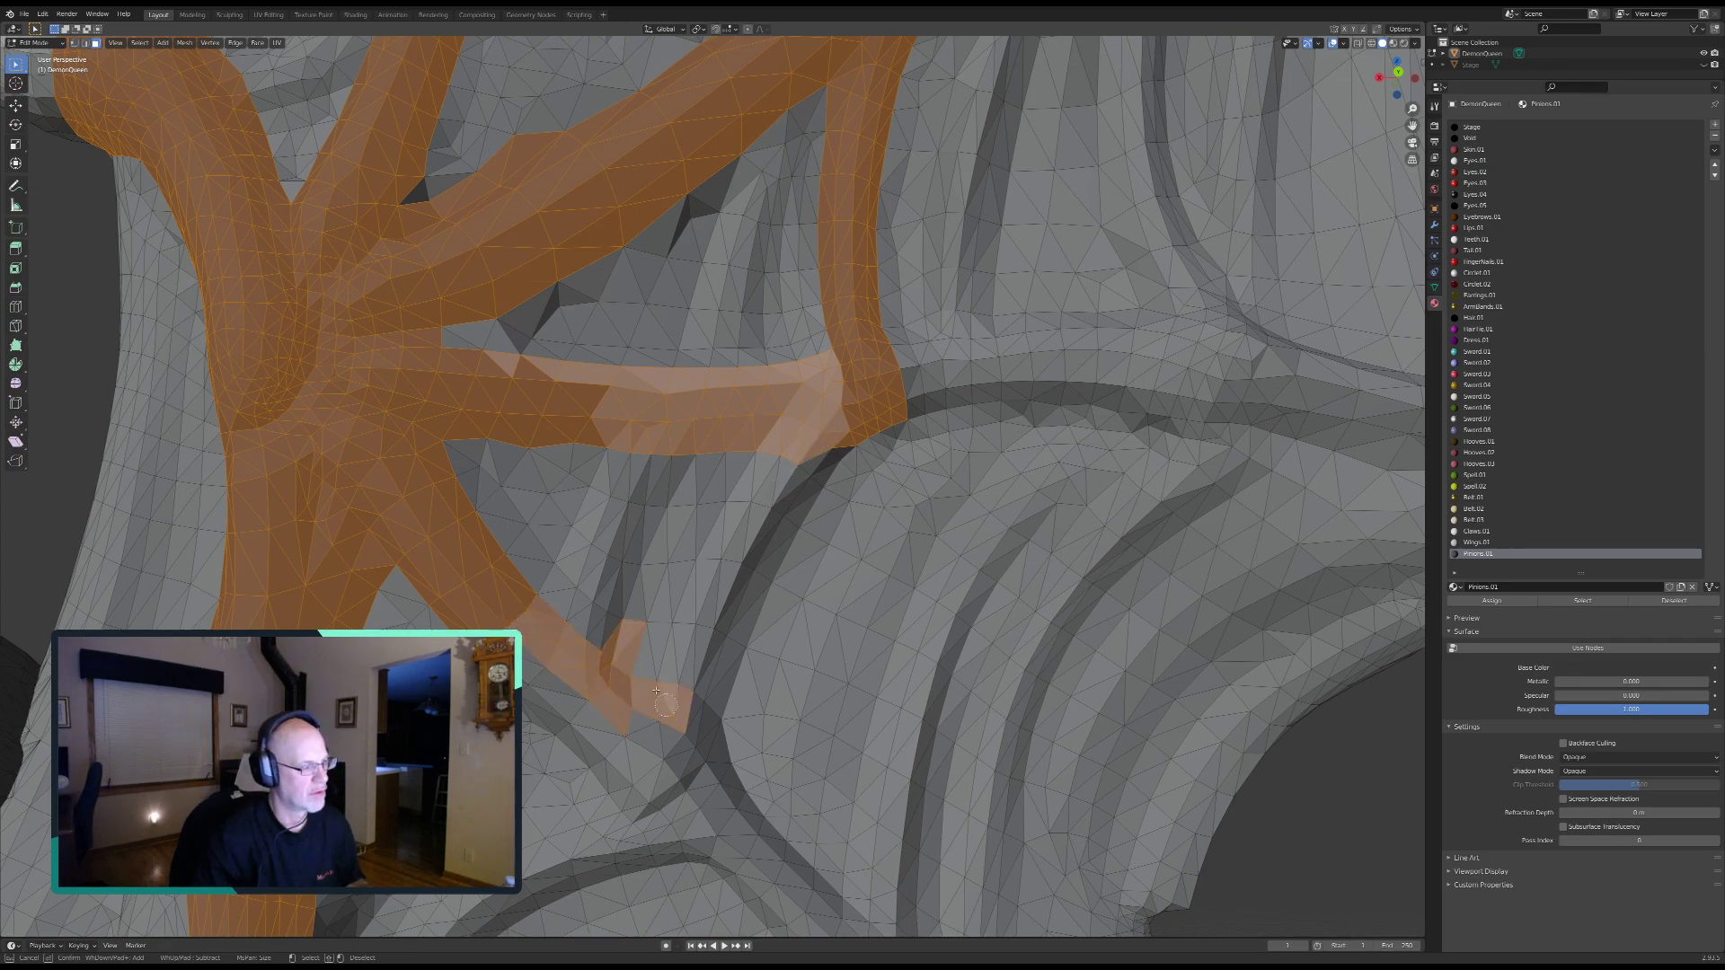
{"action": "mouse_move", "coordinate": [523, 667]}
{"action": "left_mouse_down"}
{"action": "mouse_move", "coordinate": [547, 682]}
{"action": "mouse_move", "coordinate": [529, 689]}
{"action": "left_mouse_up"}
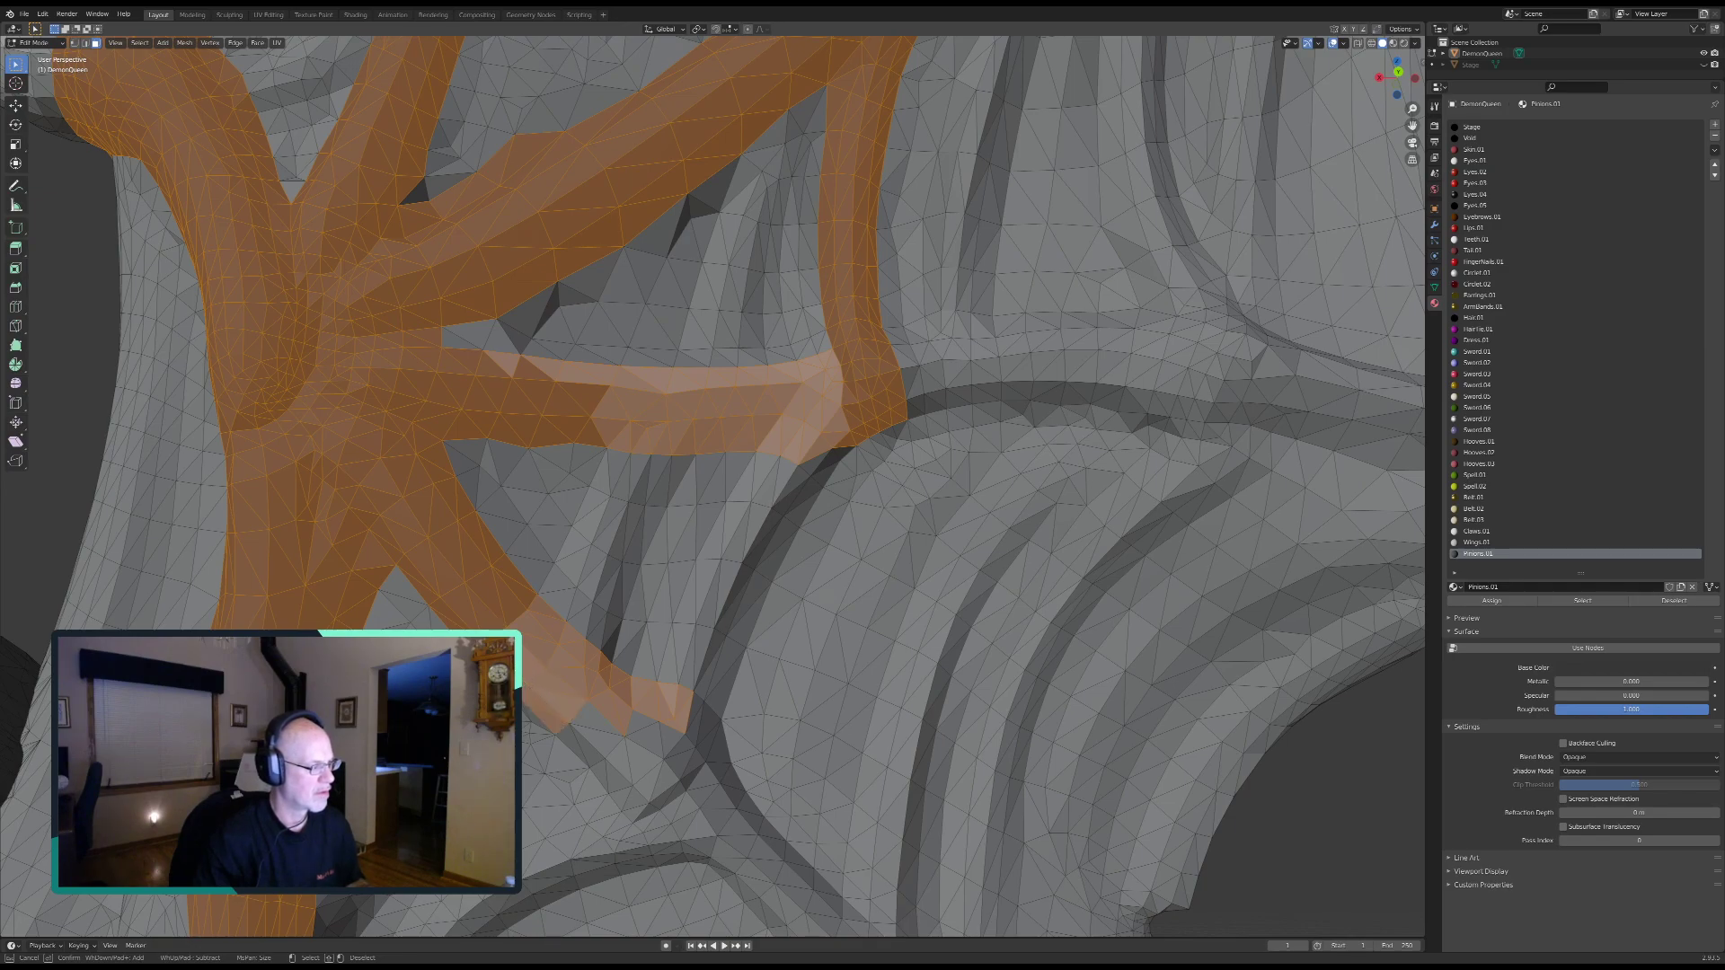
{"action": "mouse_move", "coordinate": [581, 718]}
{"action": "left_mouse_down"}
{"action": "mouse_move", "coordinate": [634, 771]}
{"action": "mouse_move", "coordinate": [601, 764]}
{"action": "mouse_move", "coordinate": [646, 752]}
{"action": "mouse_move", "coordinate": [644, 731]}
{"action": "left_mouse_up"}
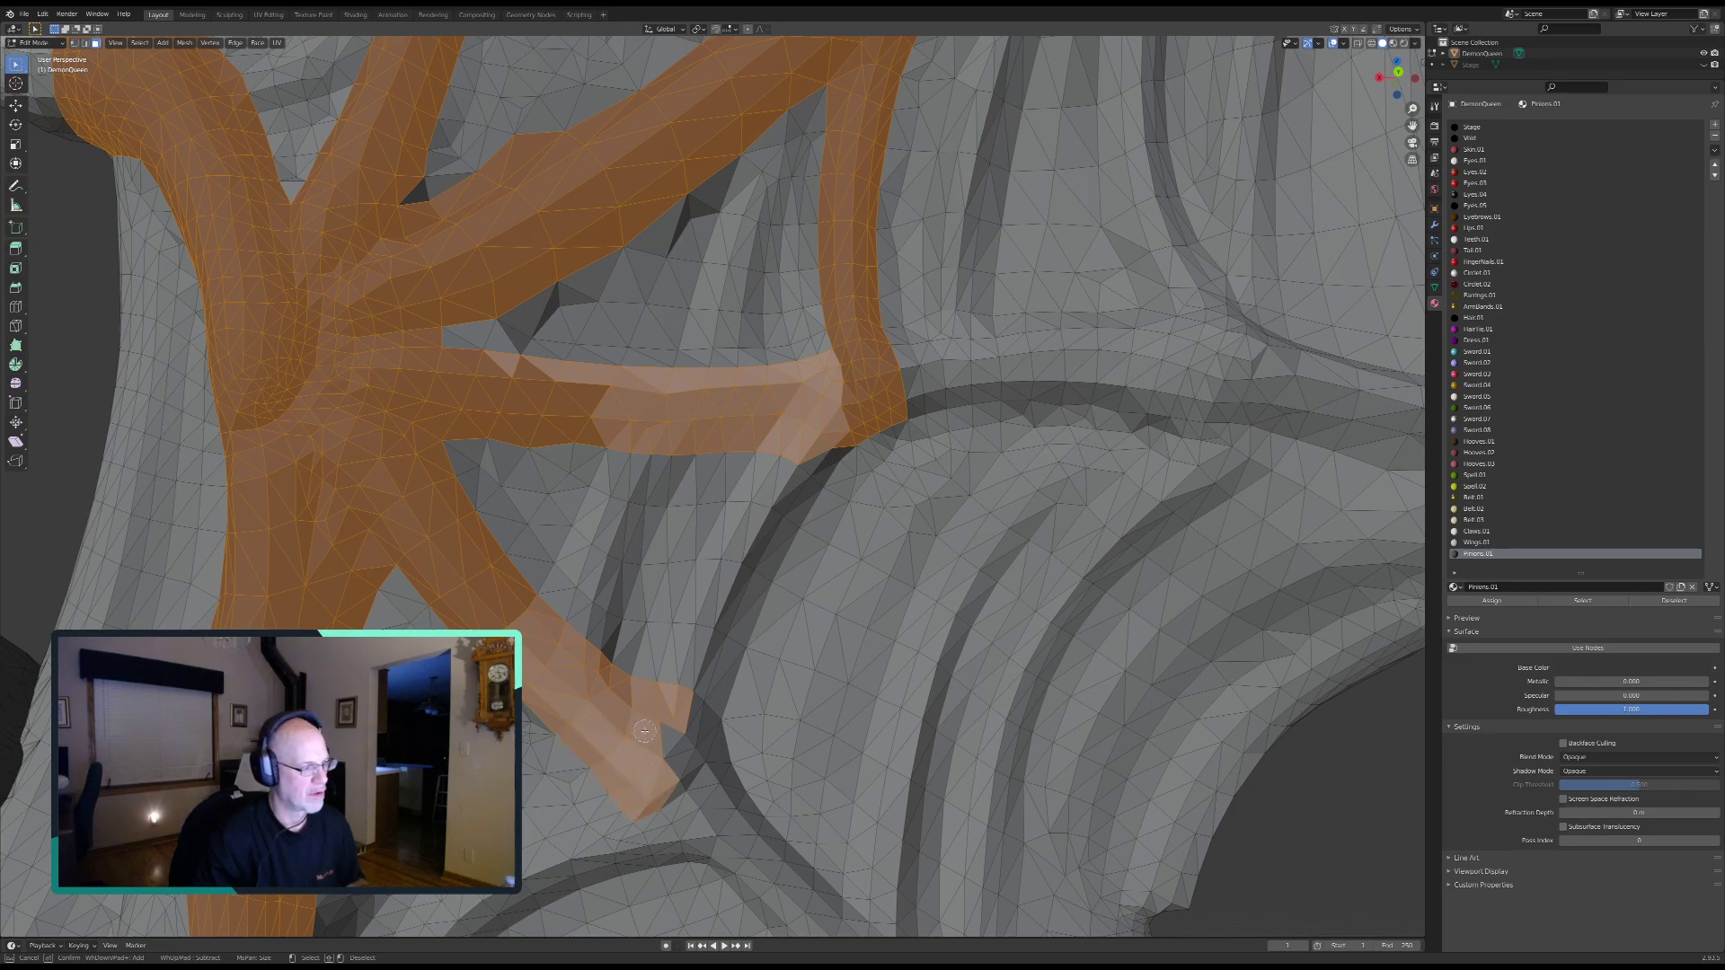
Step: Add both sides of the rib connecting the horizontal bone's joint to the lower diagonal bone to the face selection
{"action": "mouse_move", "coordinate": [794, 451]}
{"action": "left_mouse_down"}
{"action": "mouse_move", "coordinate": [669, 674]}
{"action": "mouse_move", "coordinate": [638, 622]}
{"action": "mouse_move", "coordinate": [644, 647]}
{"action": "left_mouse_up"}
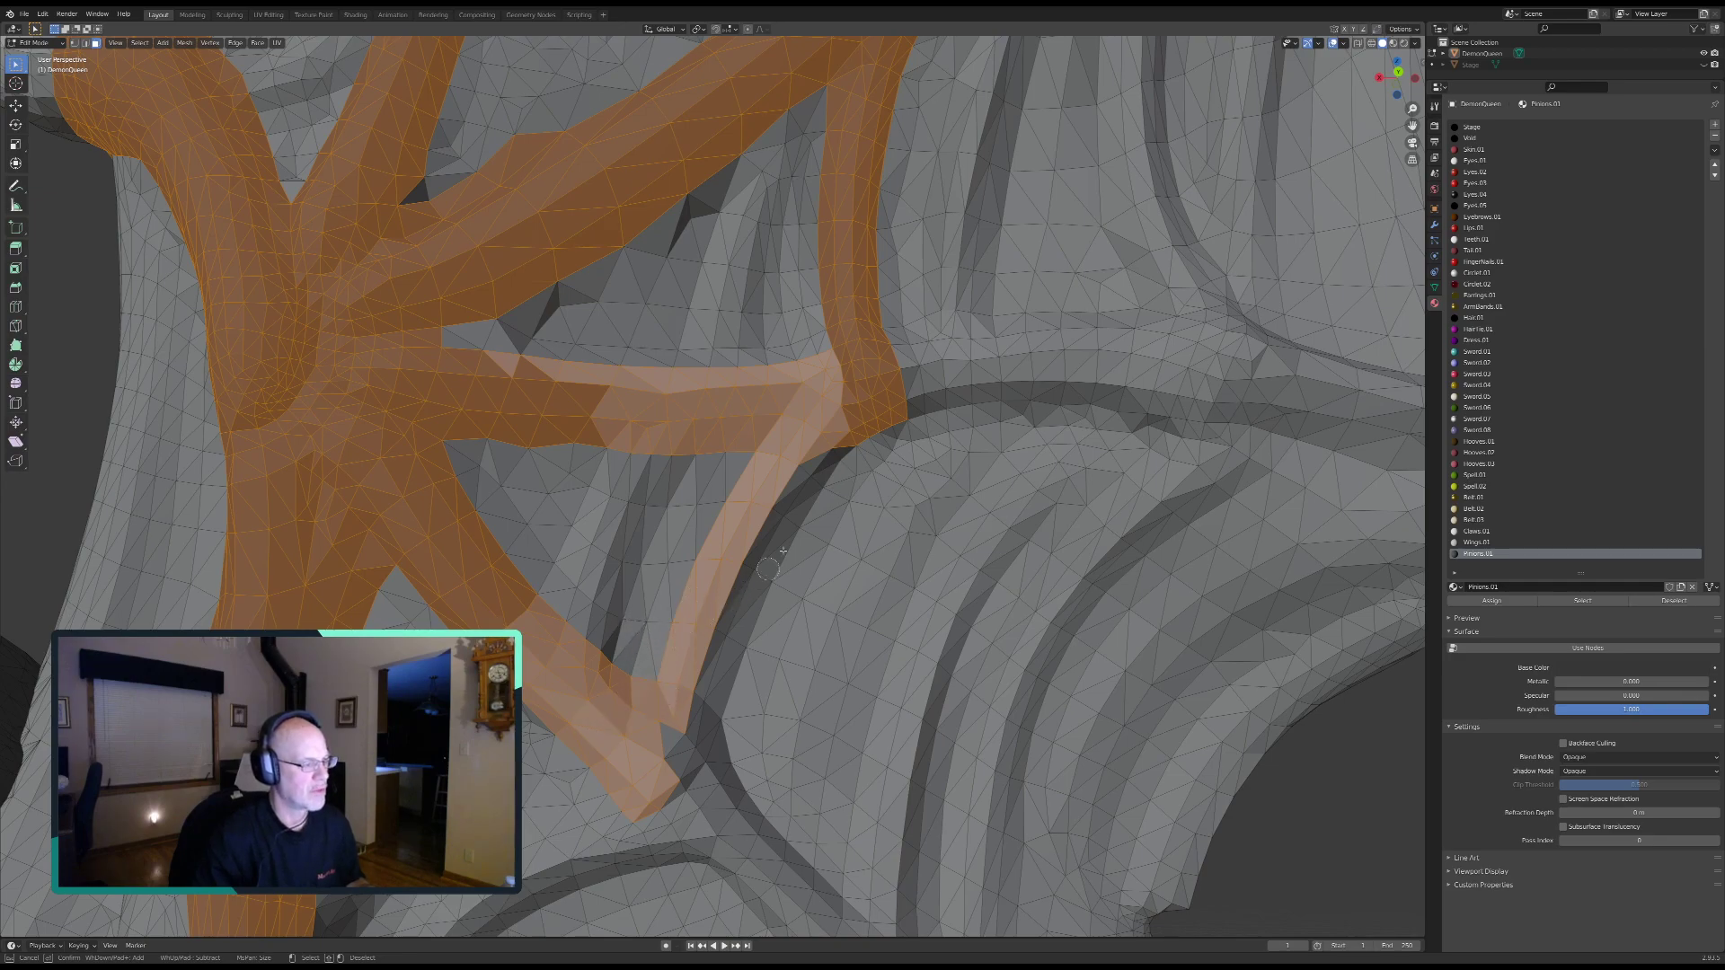
{"action": "mouse_move", "coordinate": [822, 441]}
{"action": "left_mouse_down"}
{"action": "mouse_move", "coordinate": [698, 679]}
{"action": "mouse_move", "coordinate": [688, 746]}
{"action": "mouse_move", "coordinate": [726, 749]}
{"action": "left_mouse_up"}
{"action": "middle_click_drag", "start_coordinate": [704, 770], "coordinate": [744, 747]}
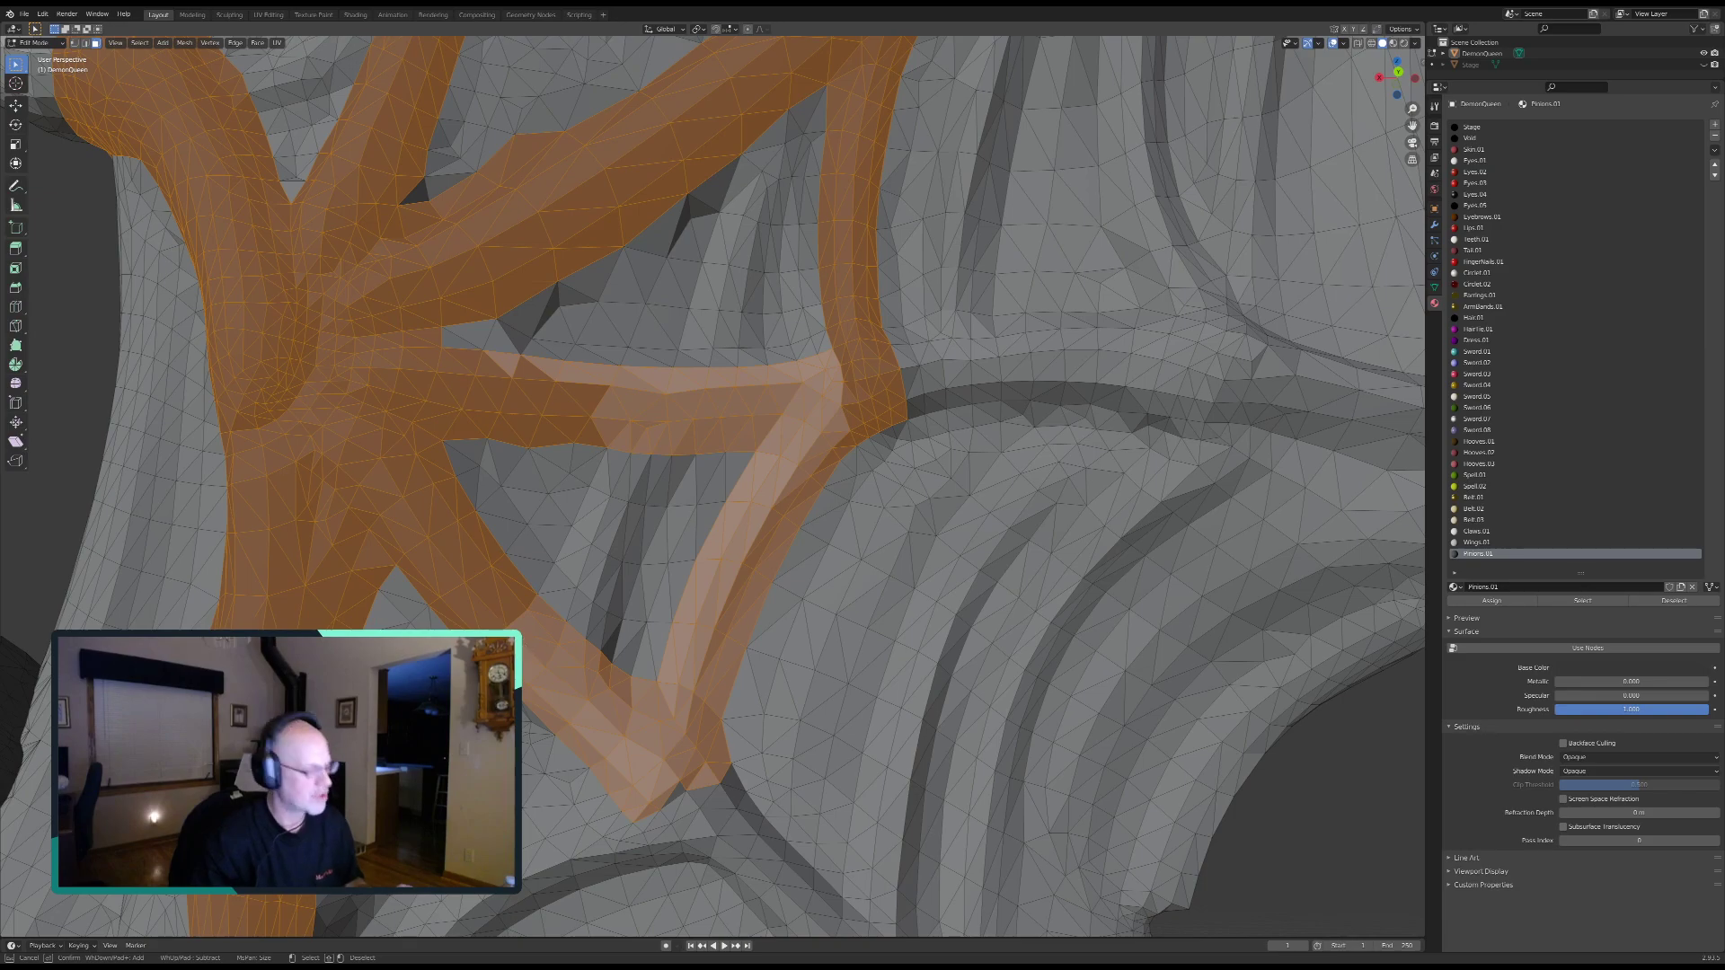
{"action": "right_click", "coordinate": [737, 571]}
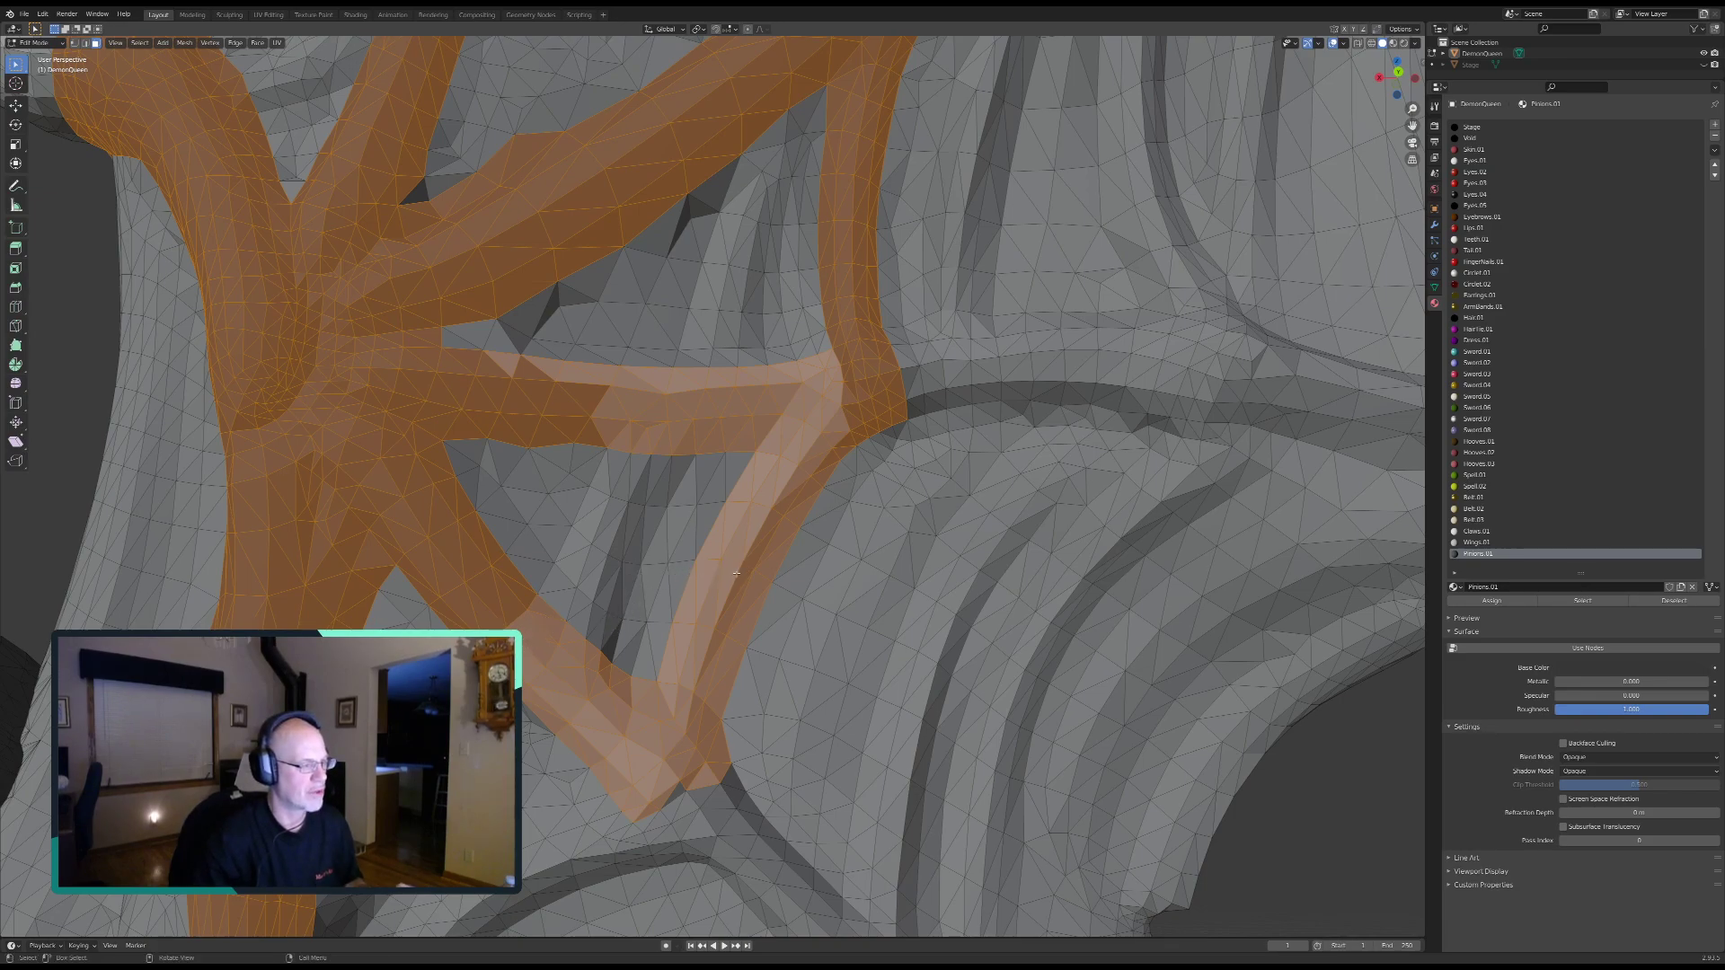
{"action": "mouse_move", "coordinate": [622, 638]}
{"action": "middle_mouse_down"}
{"action": "mouse_move", "coordinate": [733, 562]}
{"action": "mouse_move", "coordinate": [735, 535]}
{"action": "mouse_move", "coordinate": [710, 512]}
{"action": "middle_mouse_up"}
{"action": "key", "text": "c"}
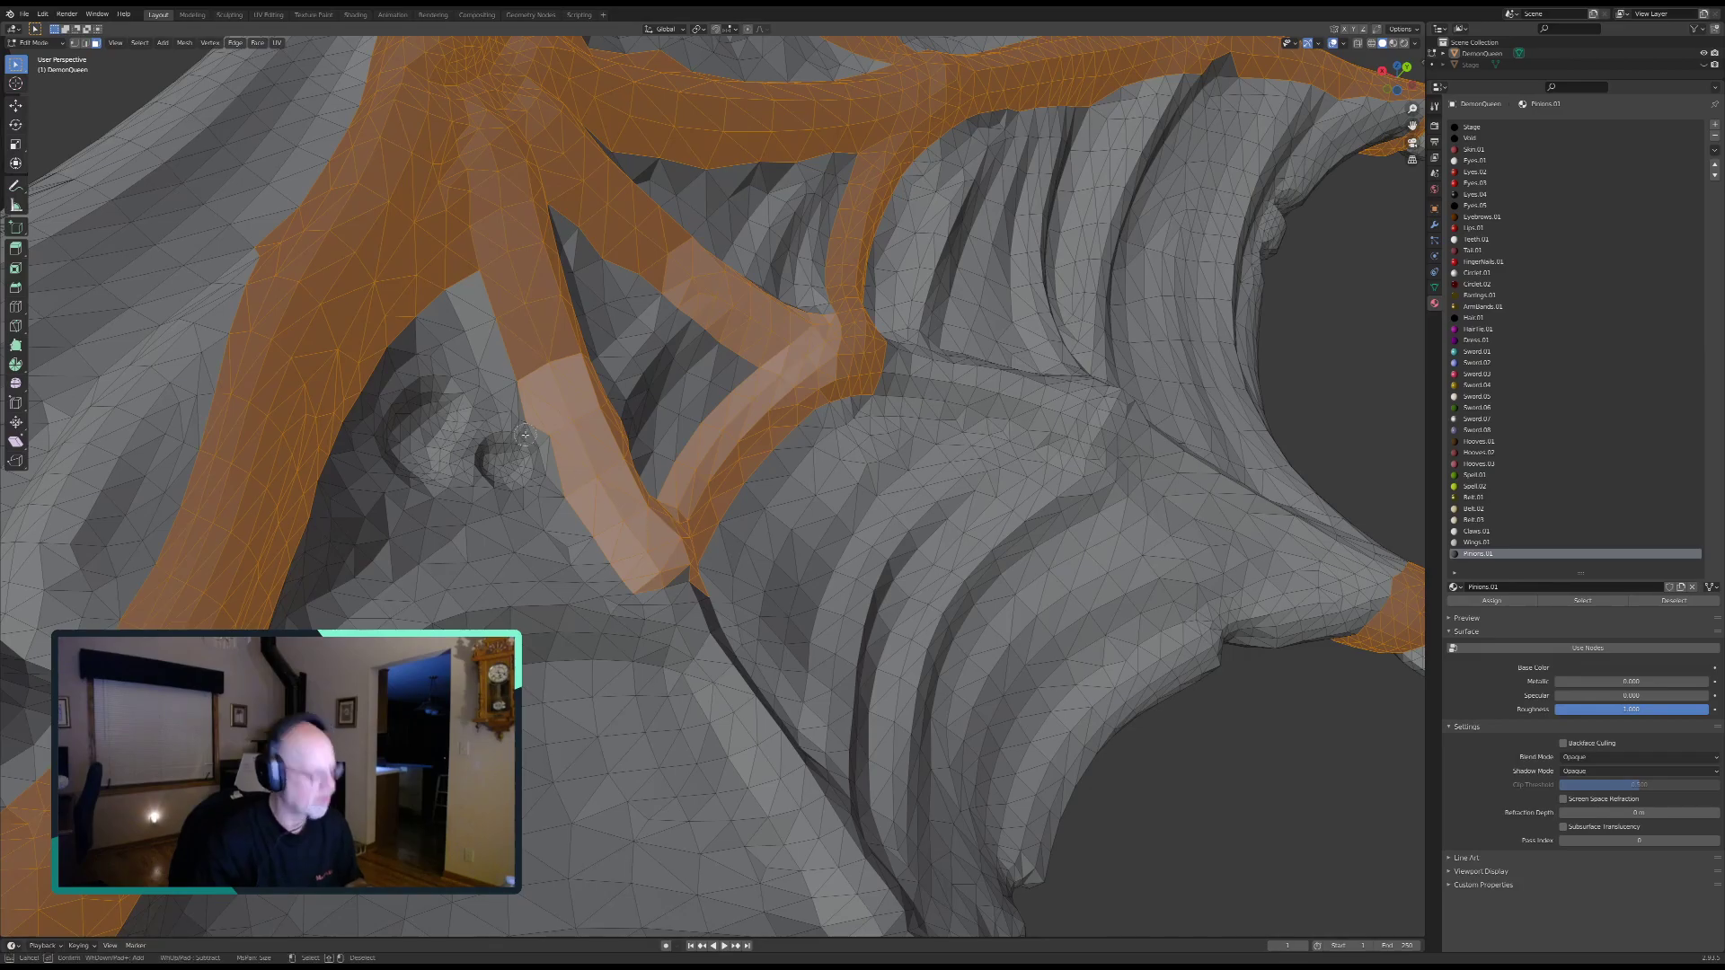
{"action": "key", "text": "Escape"}
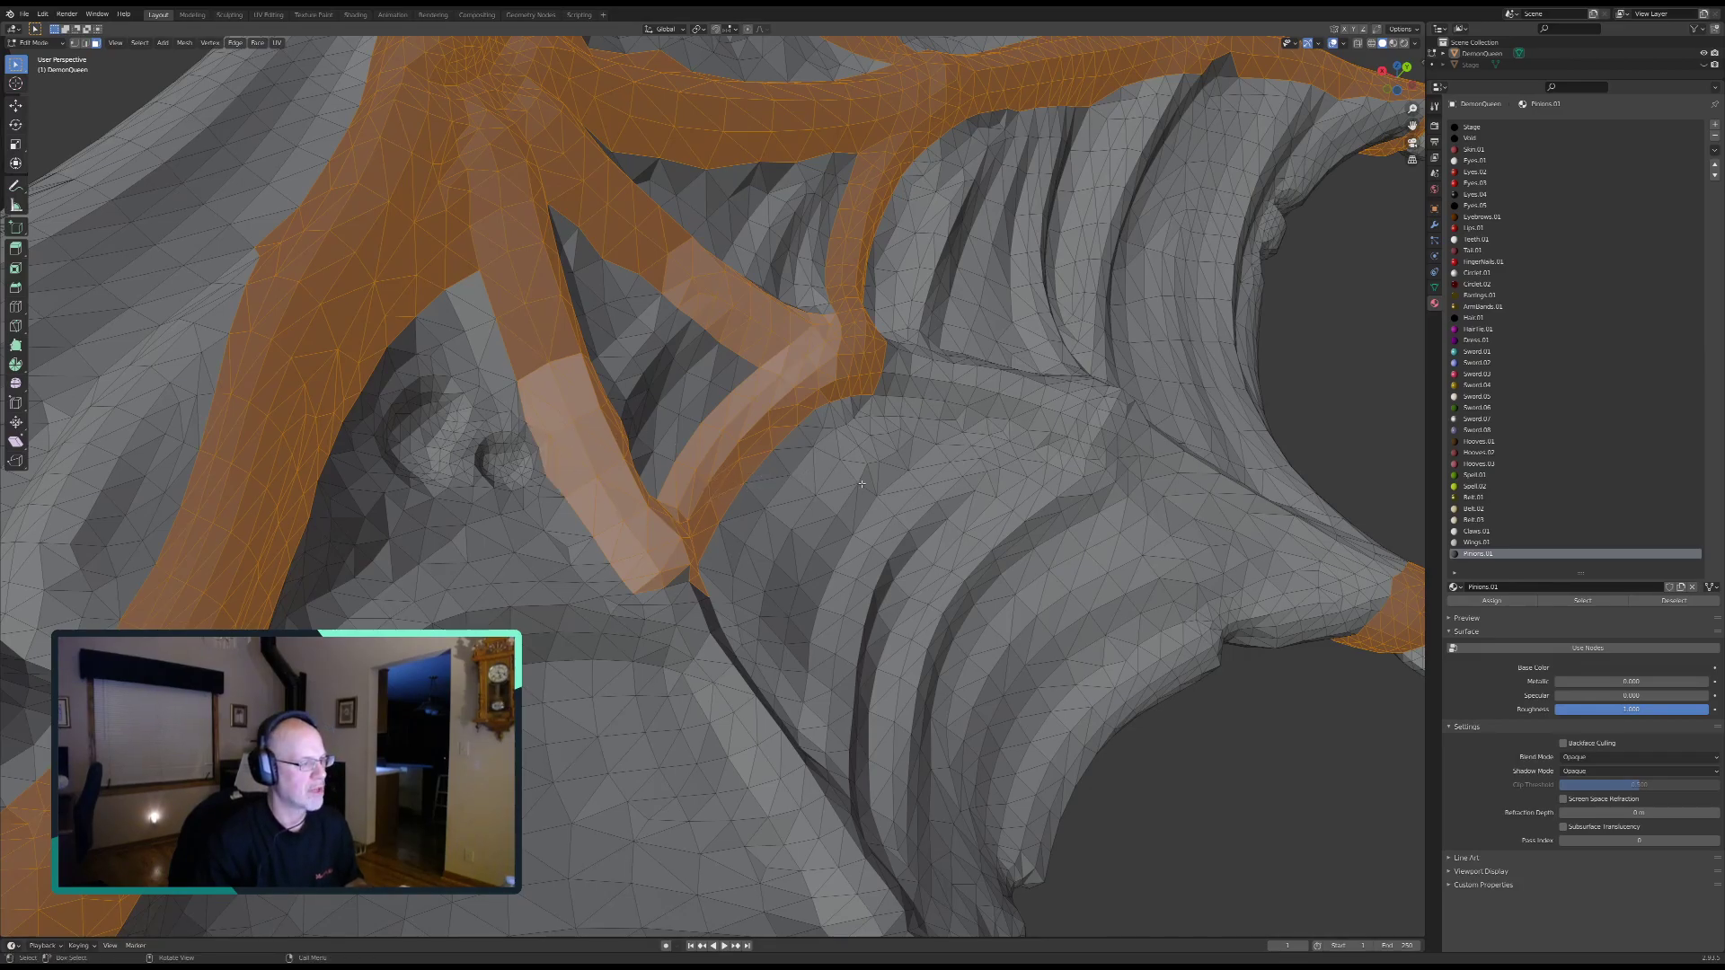
{"action": "middle_click_drag", "start_coordinate": [864, 482], "coordinate": [815, 501]}
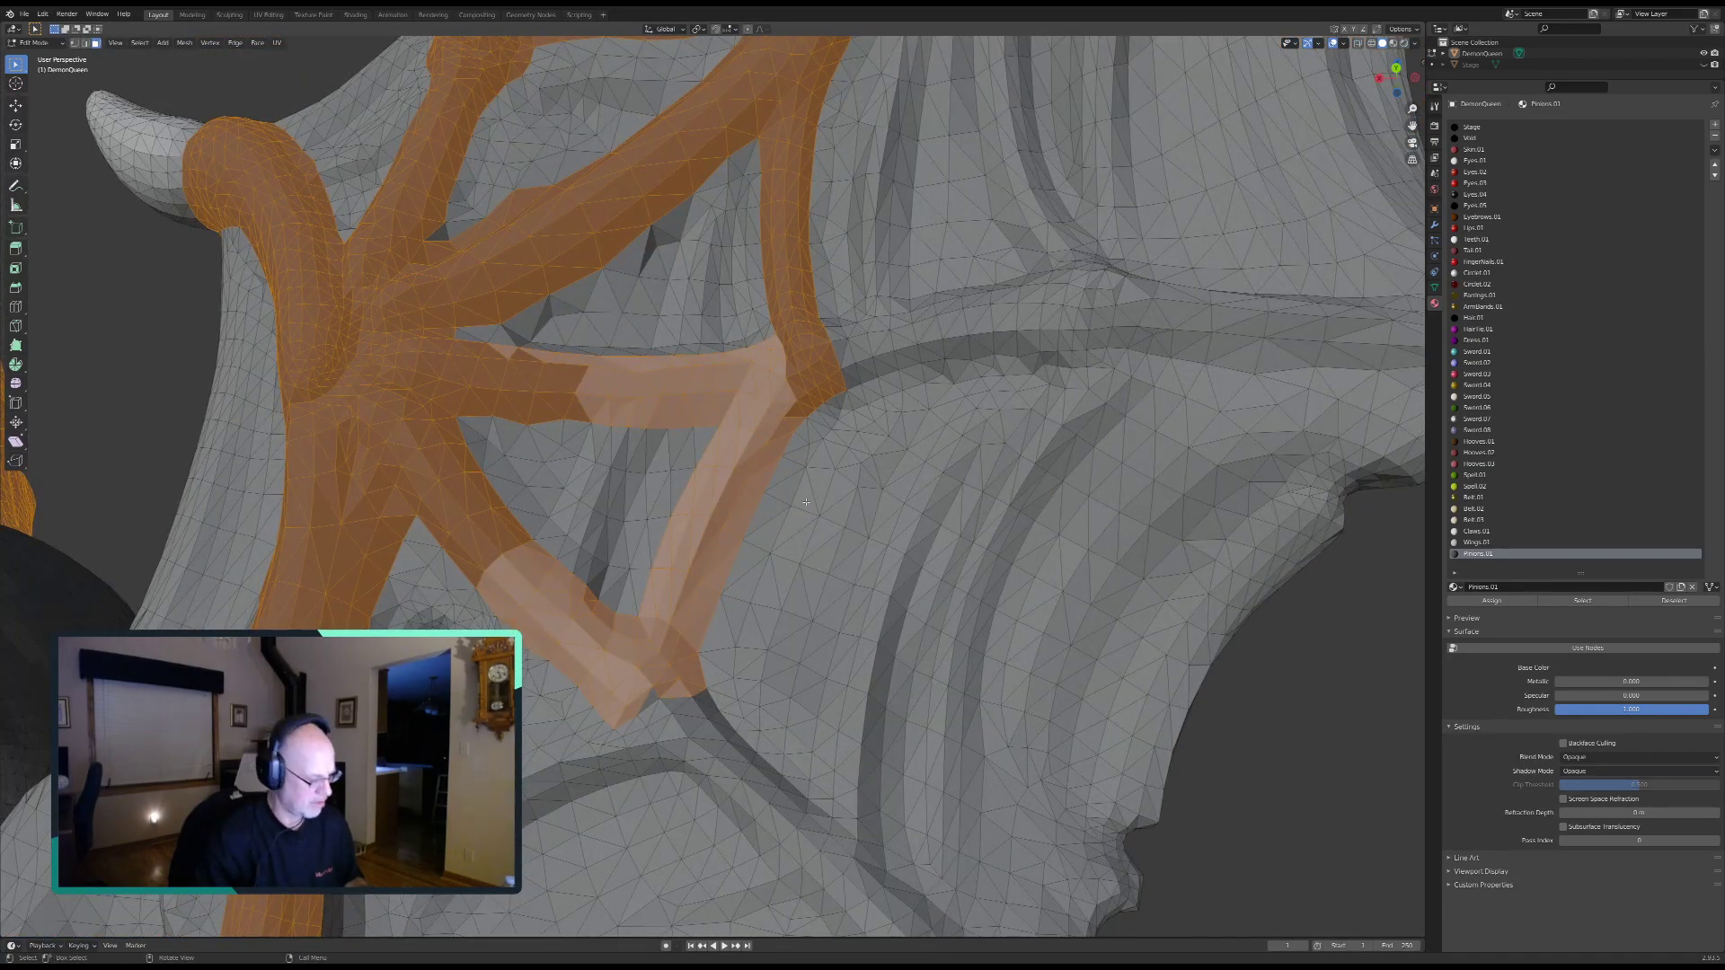
{"action": "key", "text": "c"}
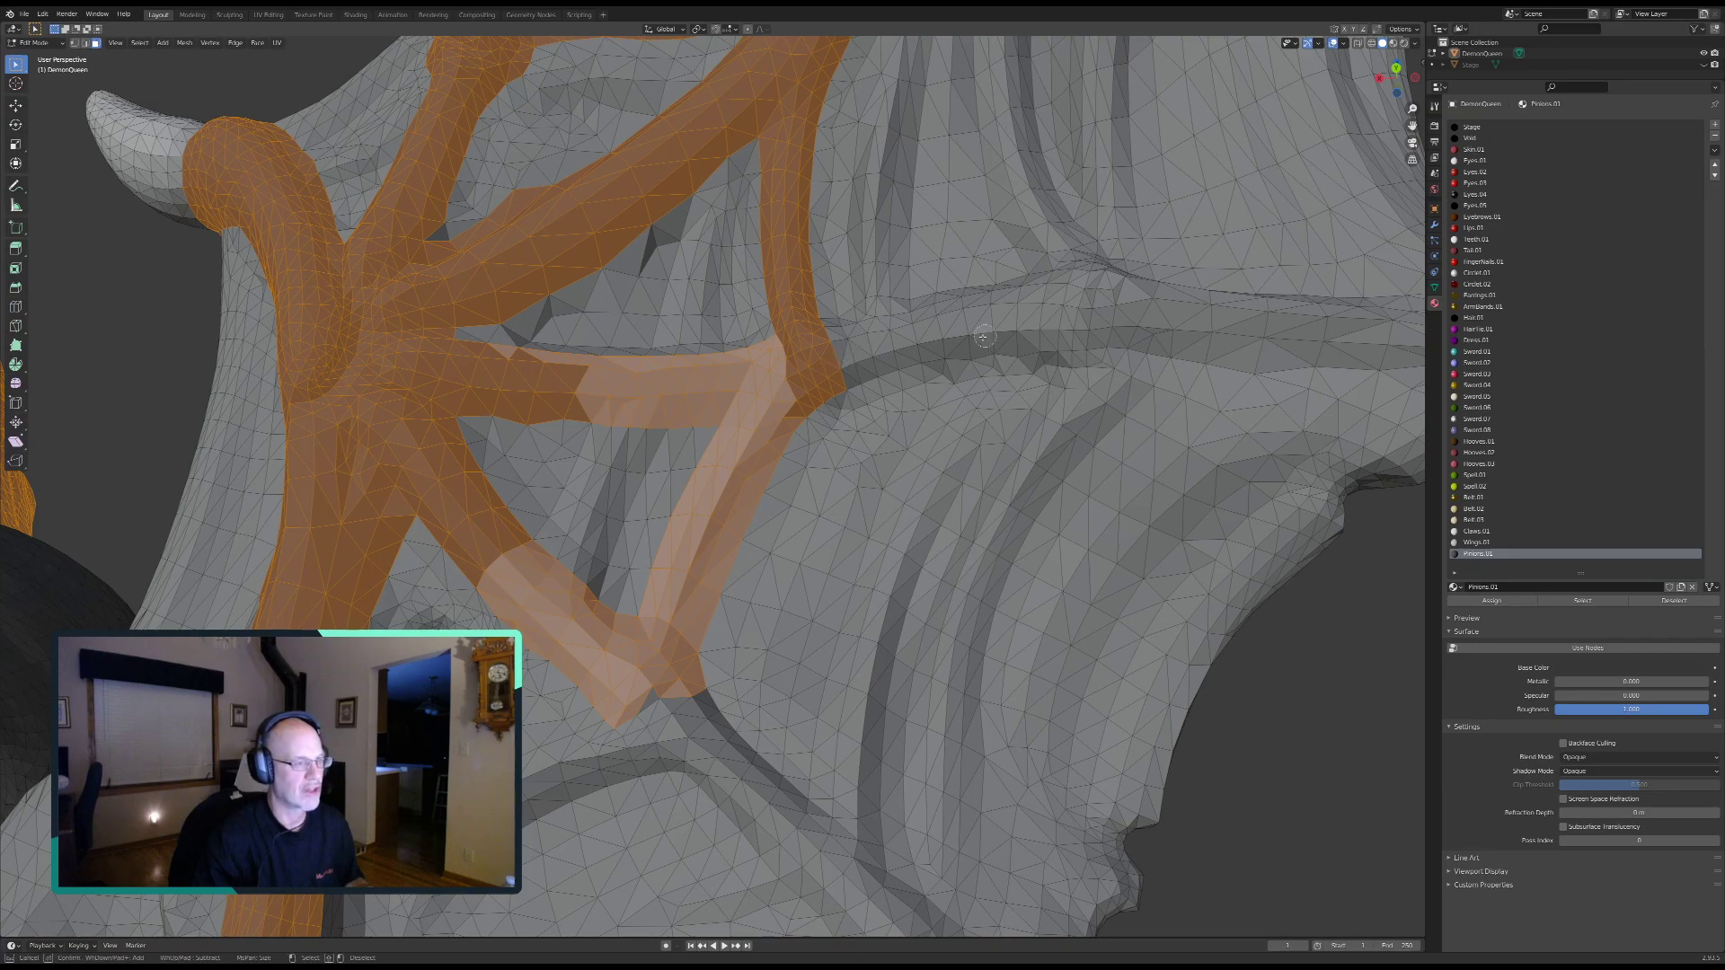
{"action": "scroll", "coordinate": [984, 331], "scroll_direction": "up", "scroll_amount": 4}
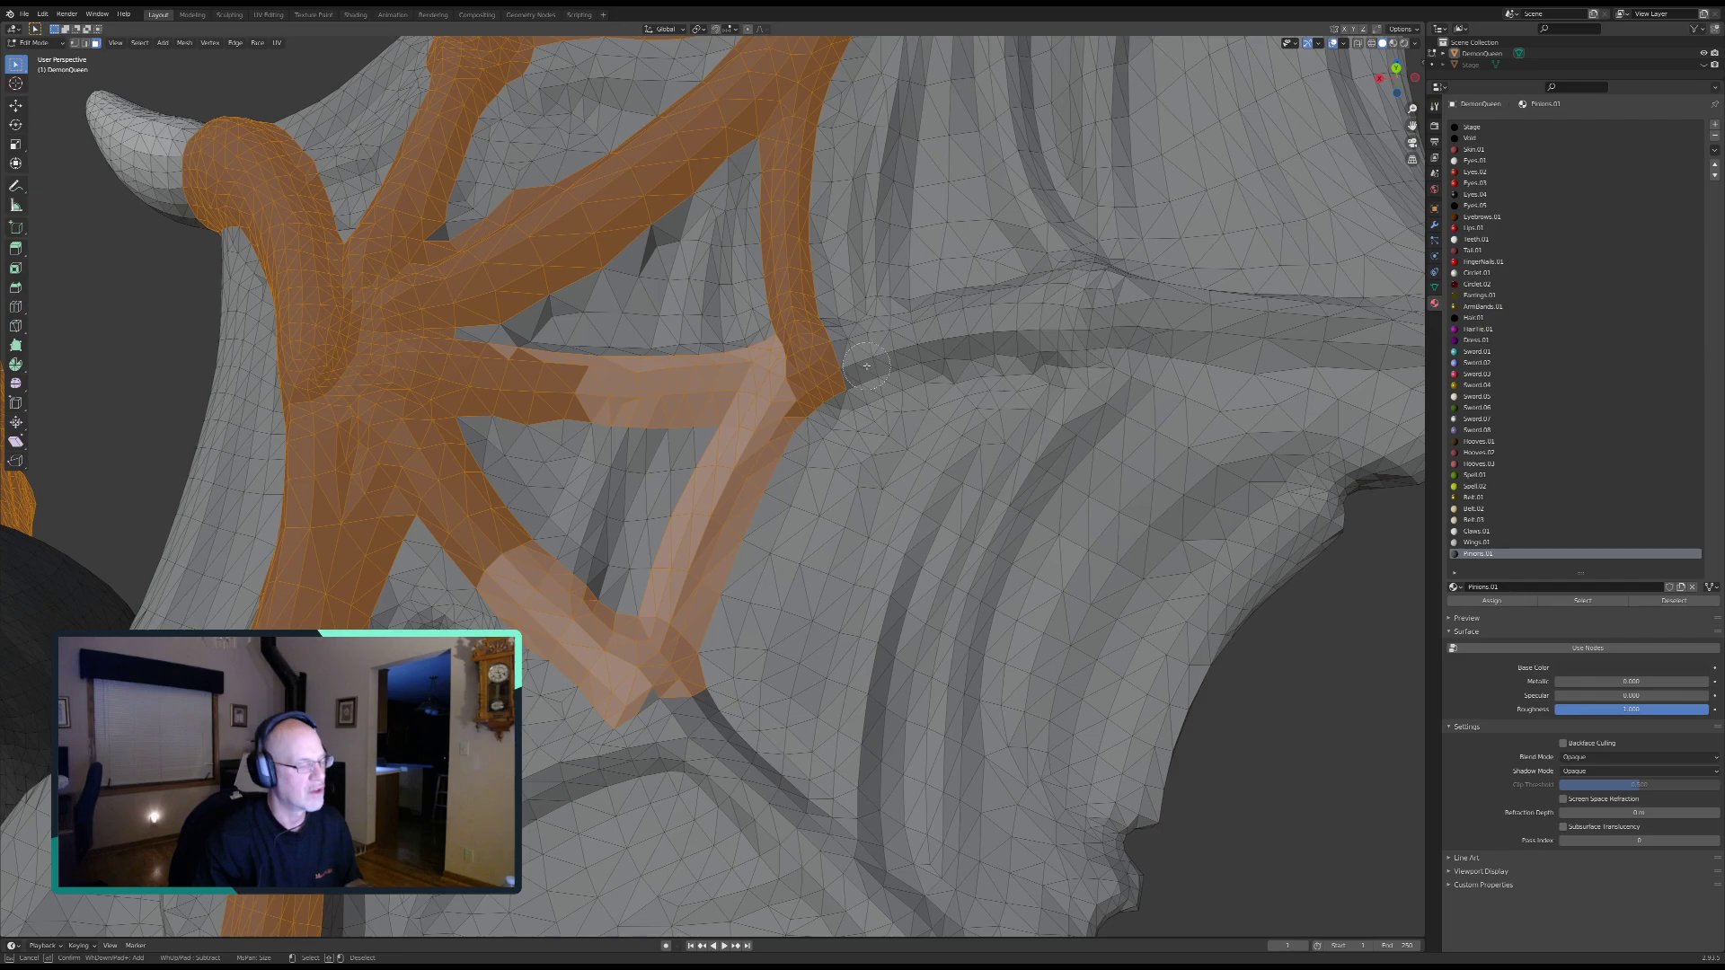
{"action": "scroll", "coordinate": [815, 376], "scroll_direction": "up", "scroll_amount": 3}
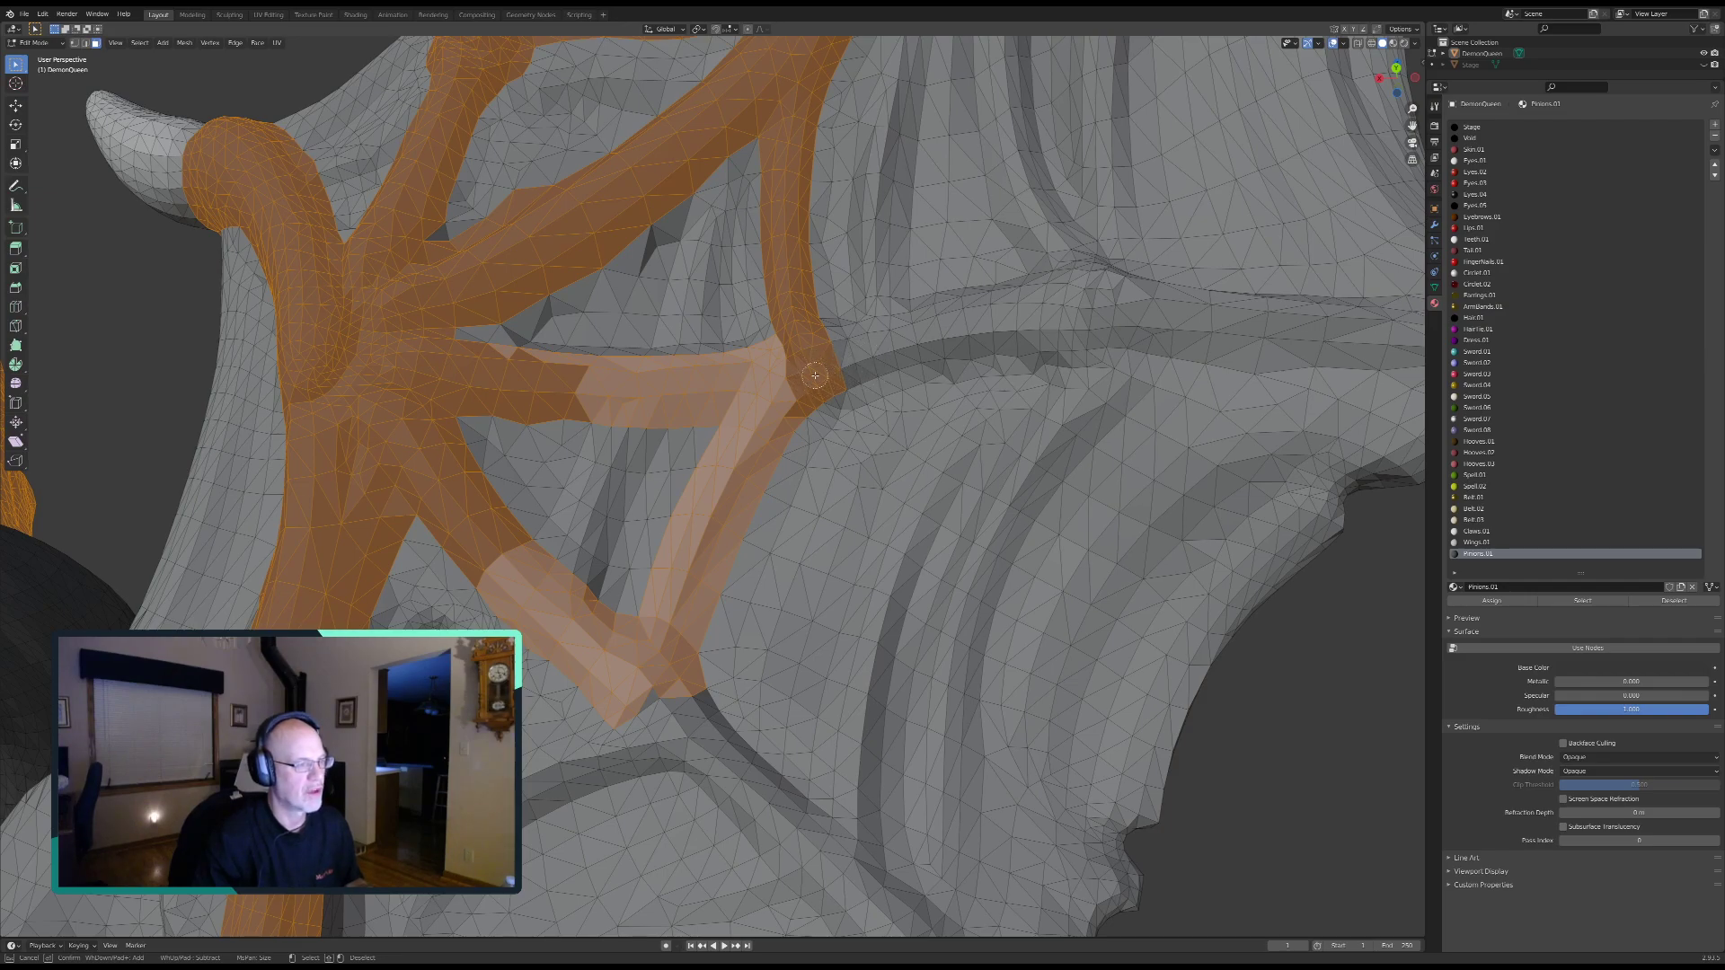
{"action": "right_click", "coordinate": [820, 371]}
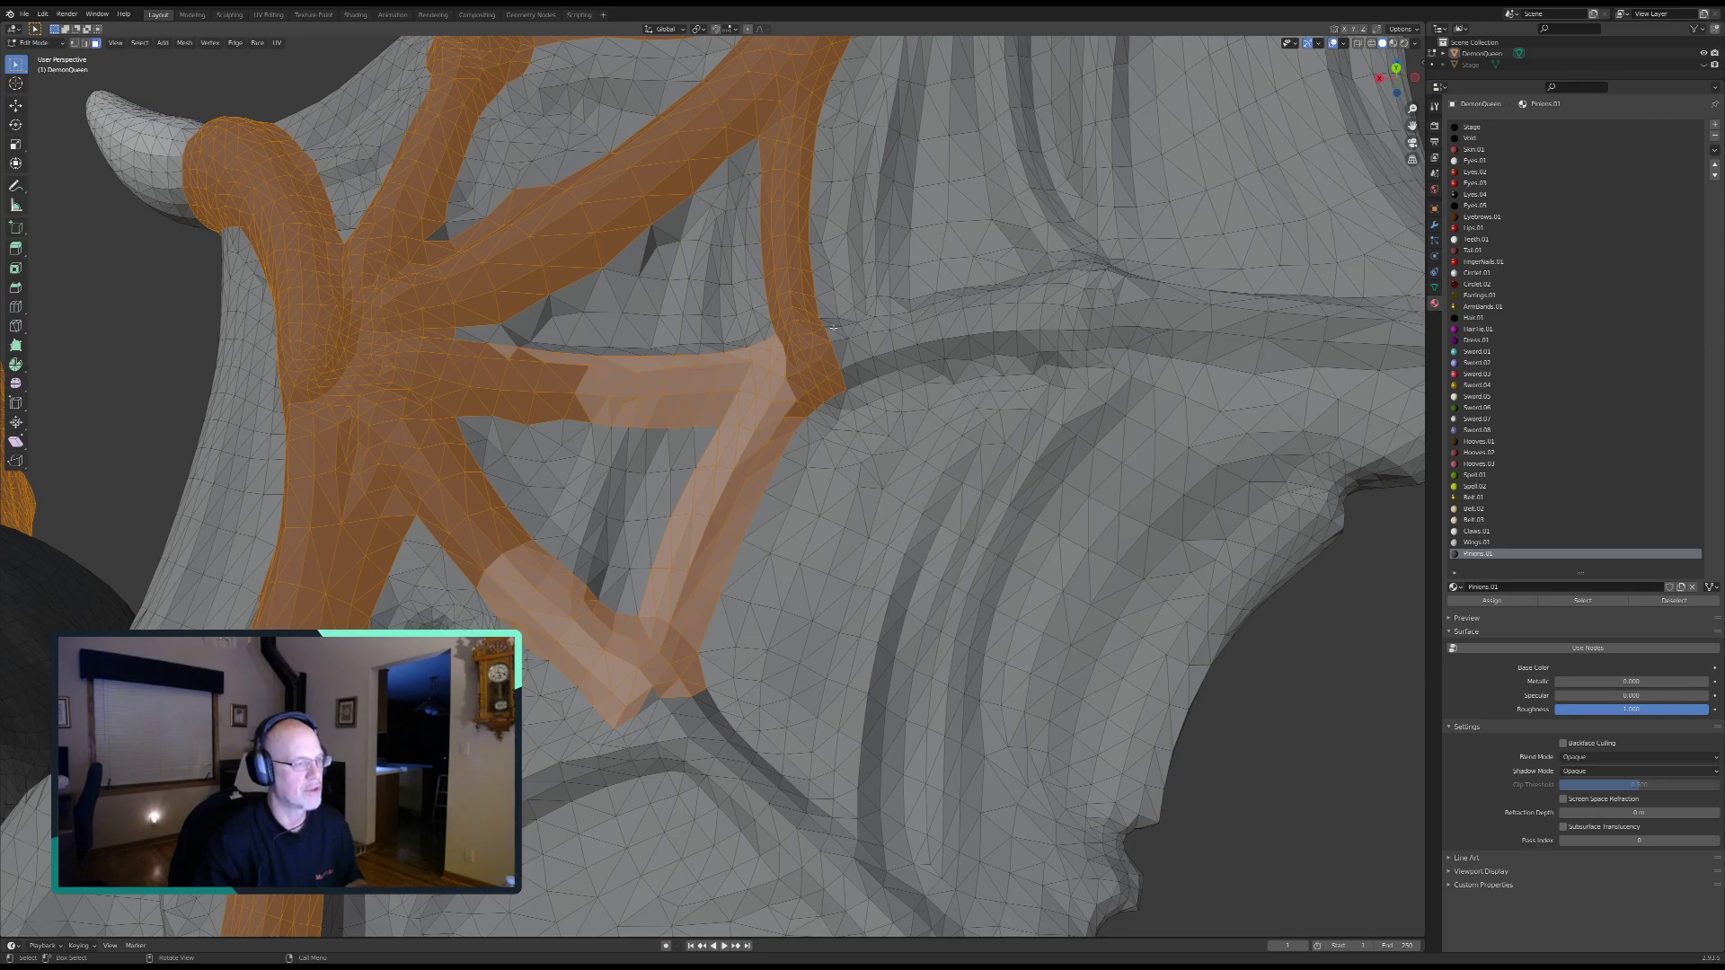
{"action": "middle_click_drag", "start_coordinate": [813, 542], "coordinate": [814, 593]}
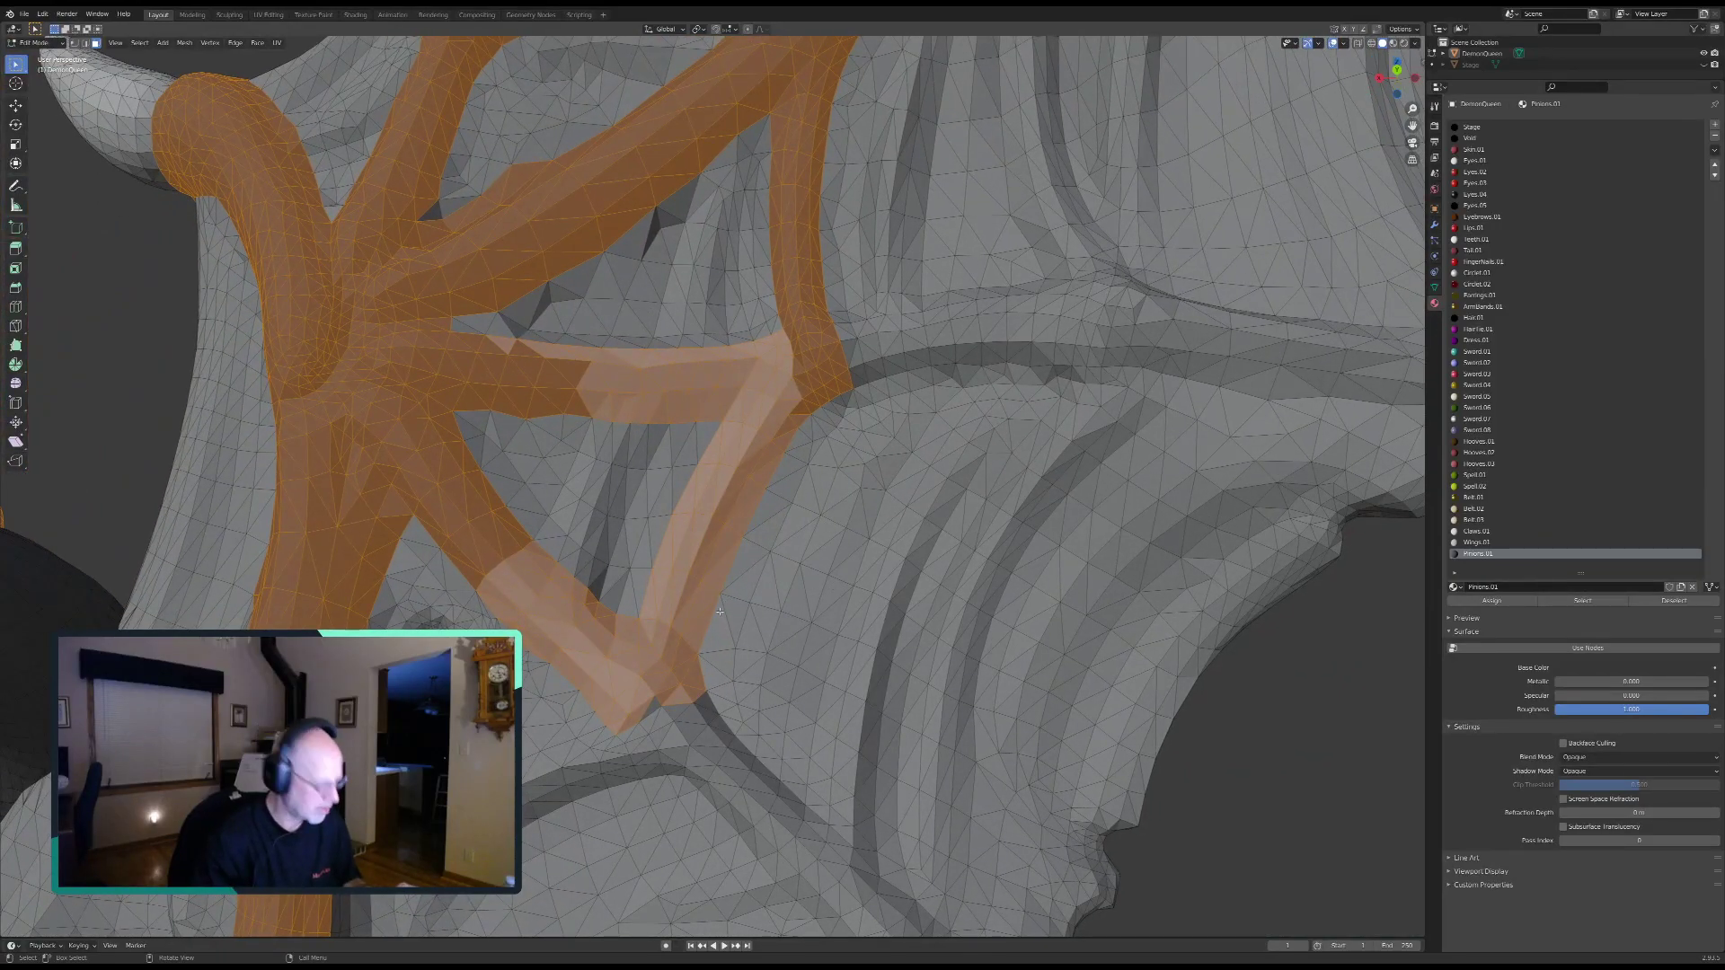
{"action": "middle_click_drag", "start_coordinate": [703, 645], "coordinate": [757, 619], "text": "shift"}
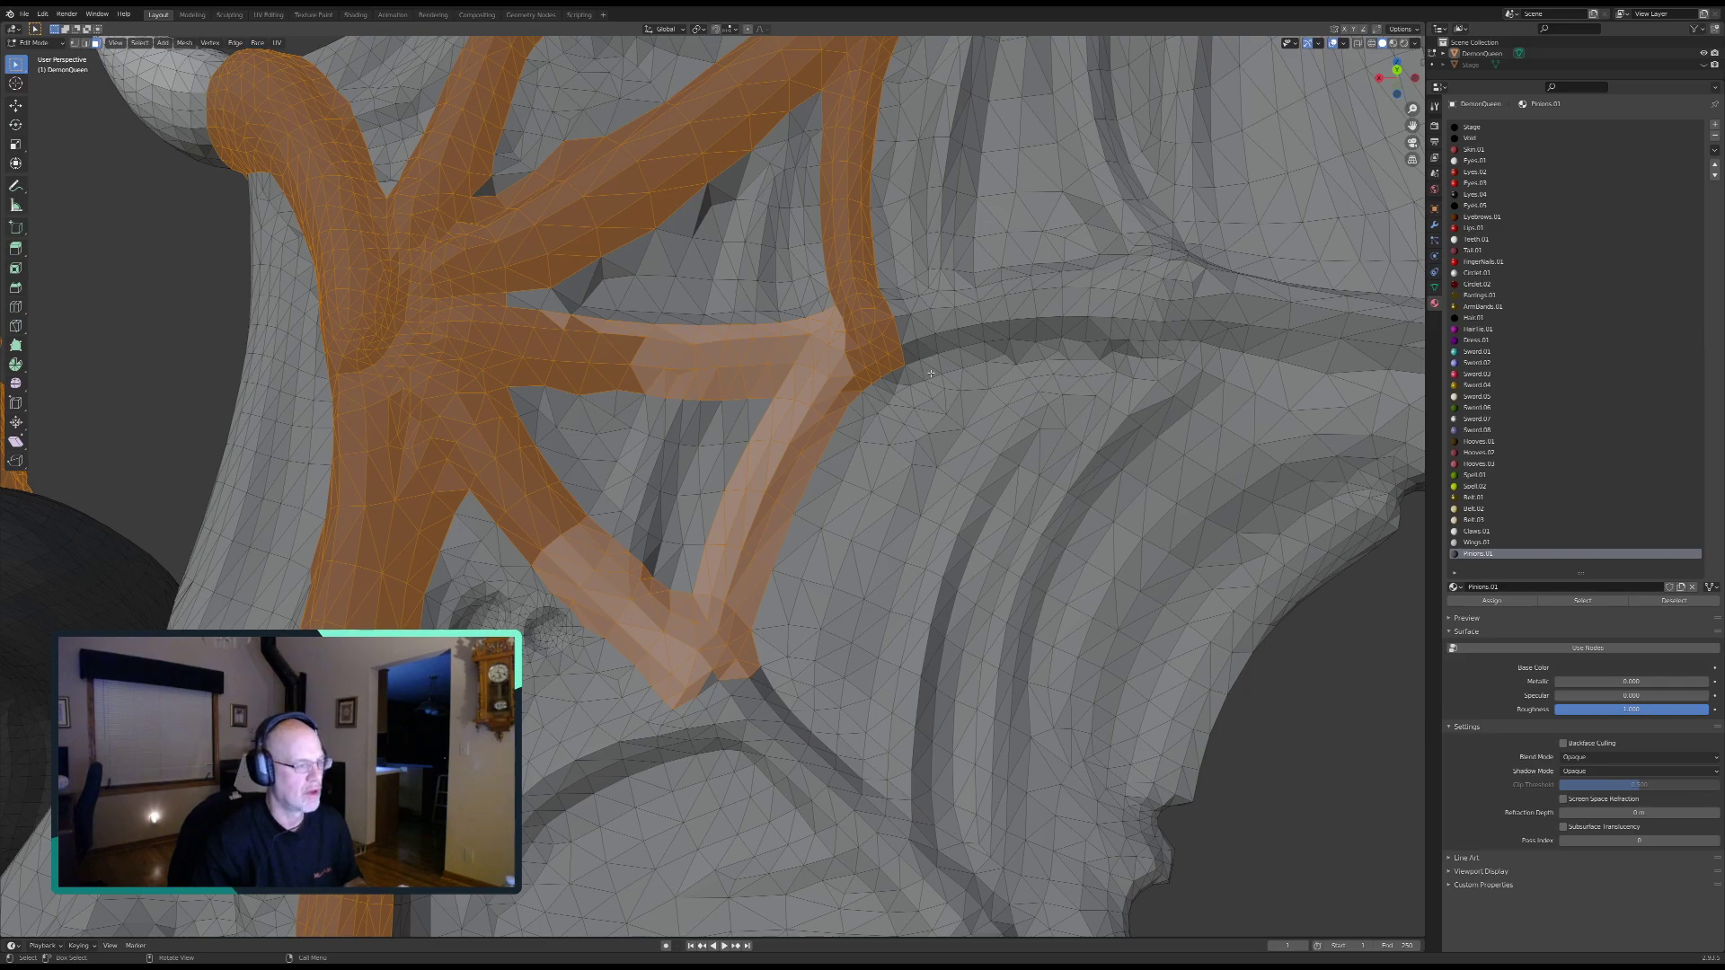
{"action": "key", "text": "b"}
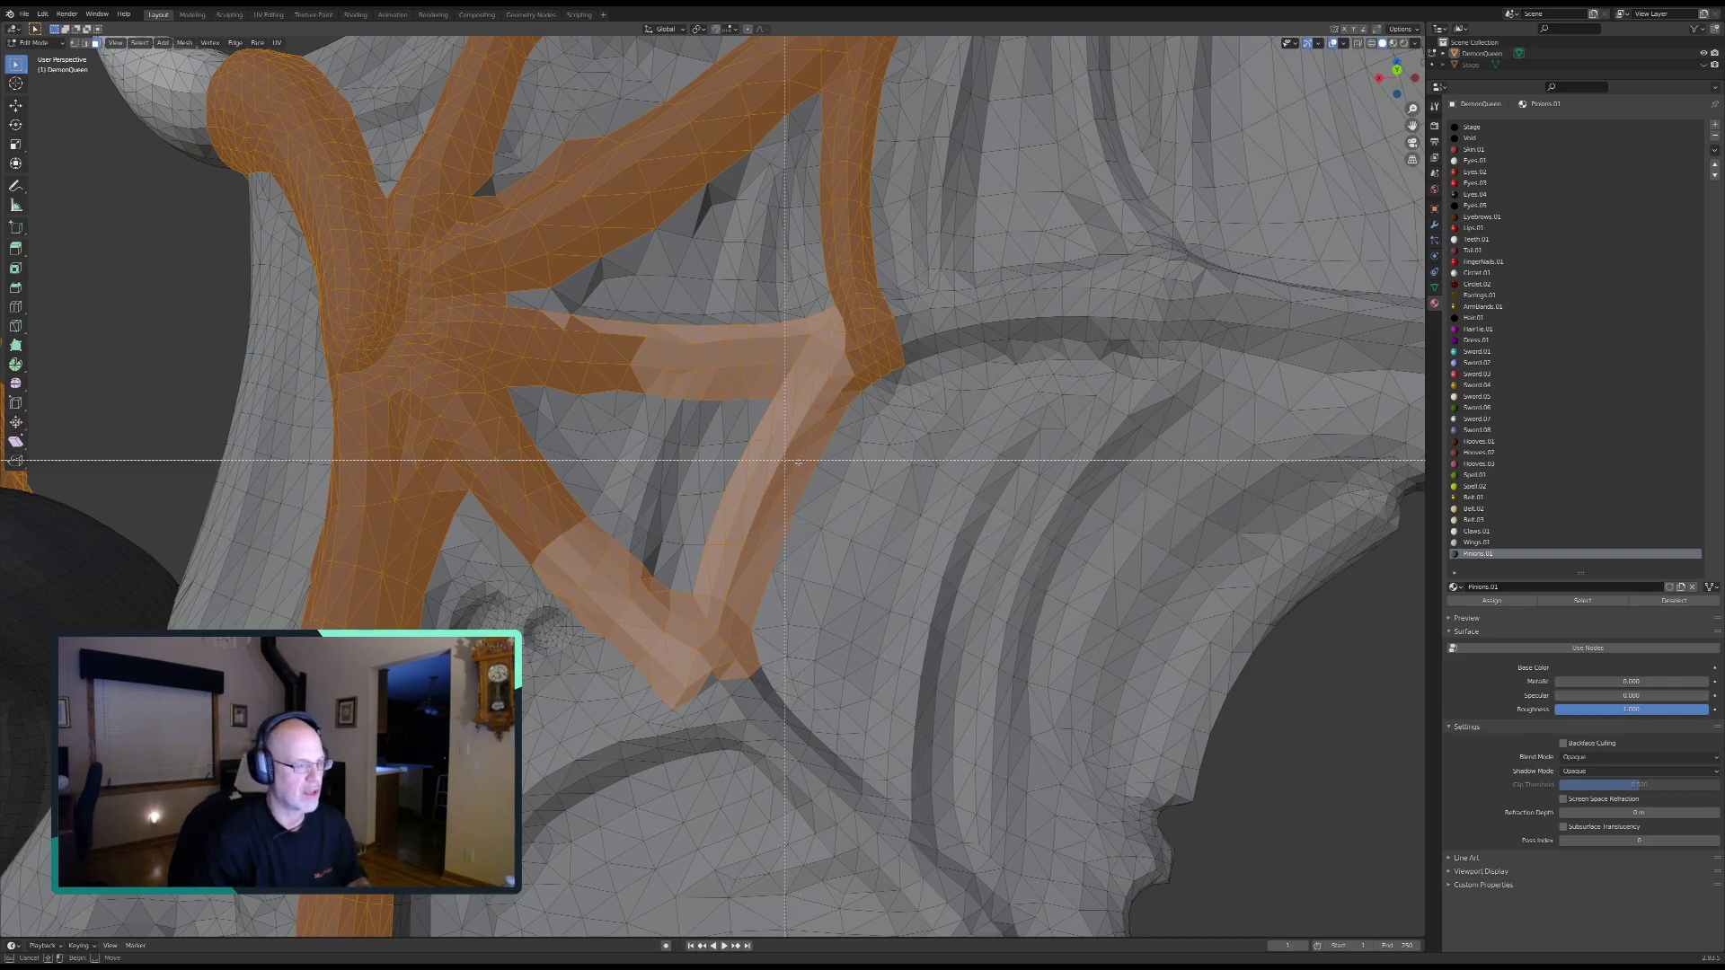
{"action": "key", "text": "Escape"}
Step: With Circle Select, add the diagonal bone's next stretch below the connecting rib and the curved rib branching off it to the selection
{"action": "middle_click_drag", "start_coordinate": [754, 654], "coordinate": [790, 479], "text": "shift"}
{"action": "middle_click_drag", "start_coordinate": [885, 363], "coordinate": [597, 355]}
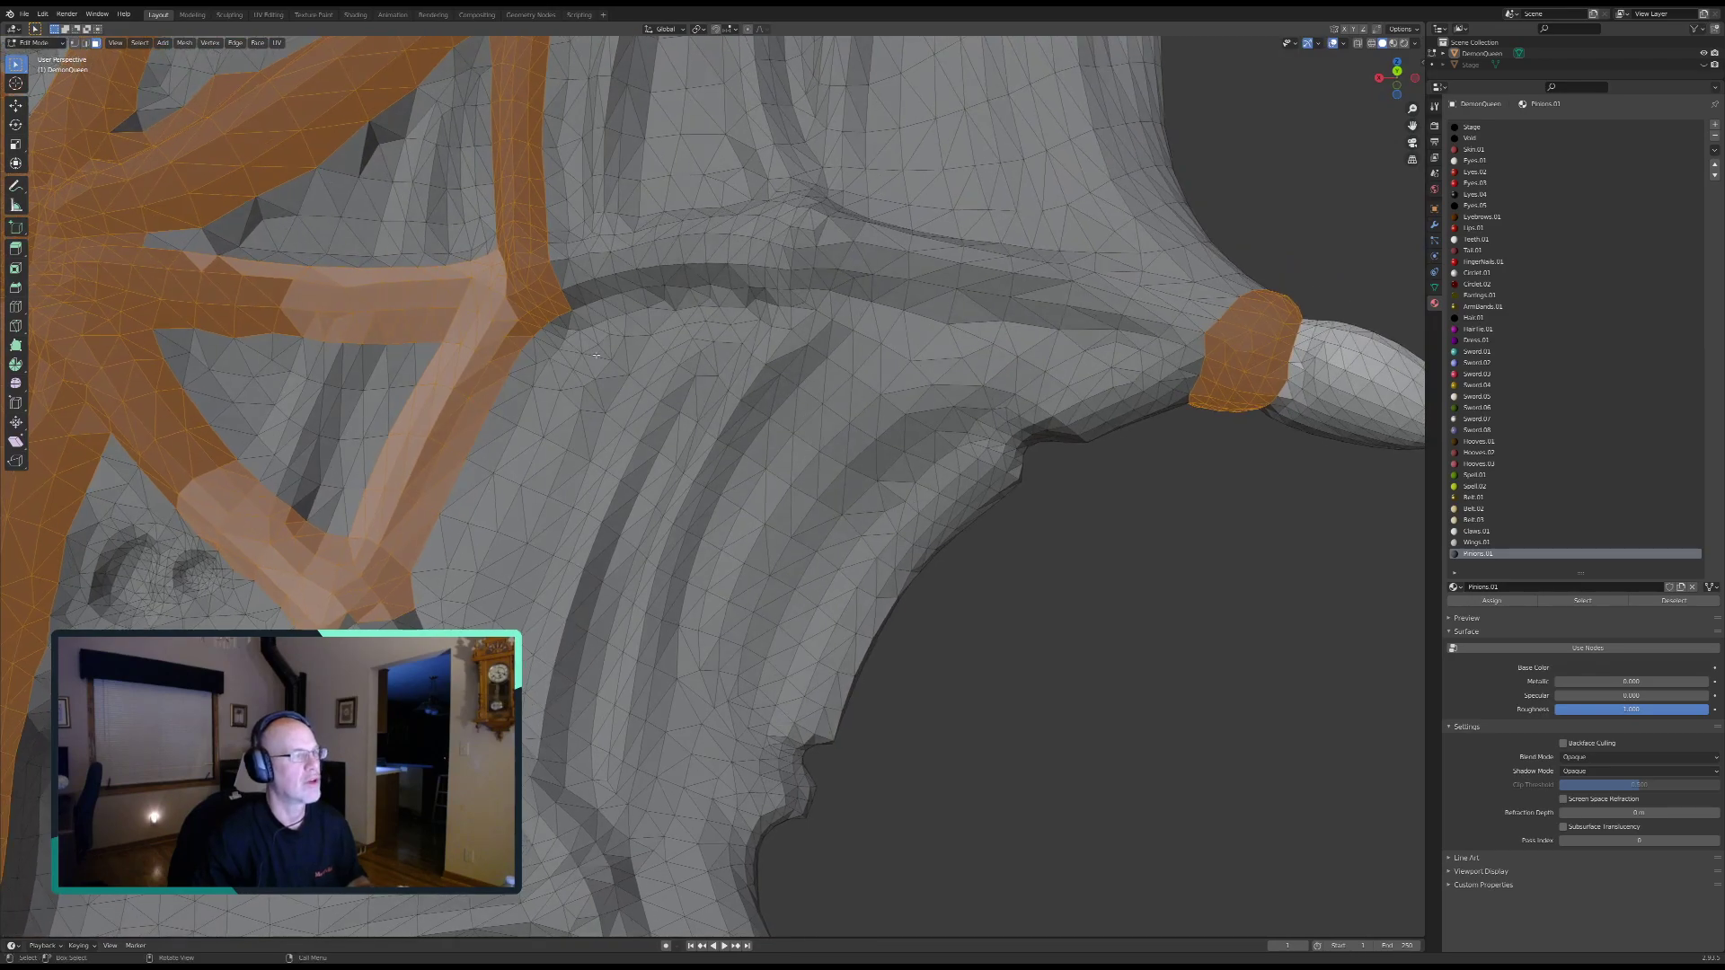
{"action": "scroll", "coordinate": [596, 356], "scroll_direction": "down", "scroll_amount": 6}
{"action": "scroll", "coordinate": [674, 413], "scroll_direction": "up", "scroll_amount": 1}
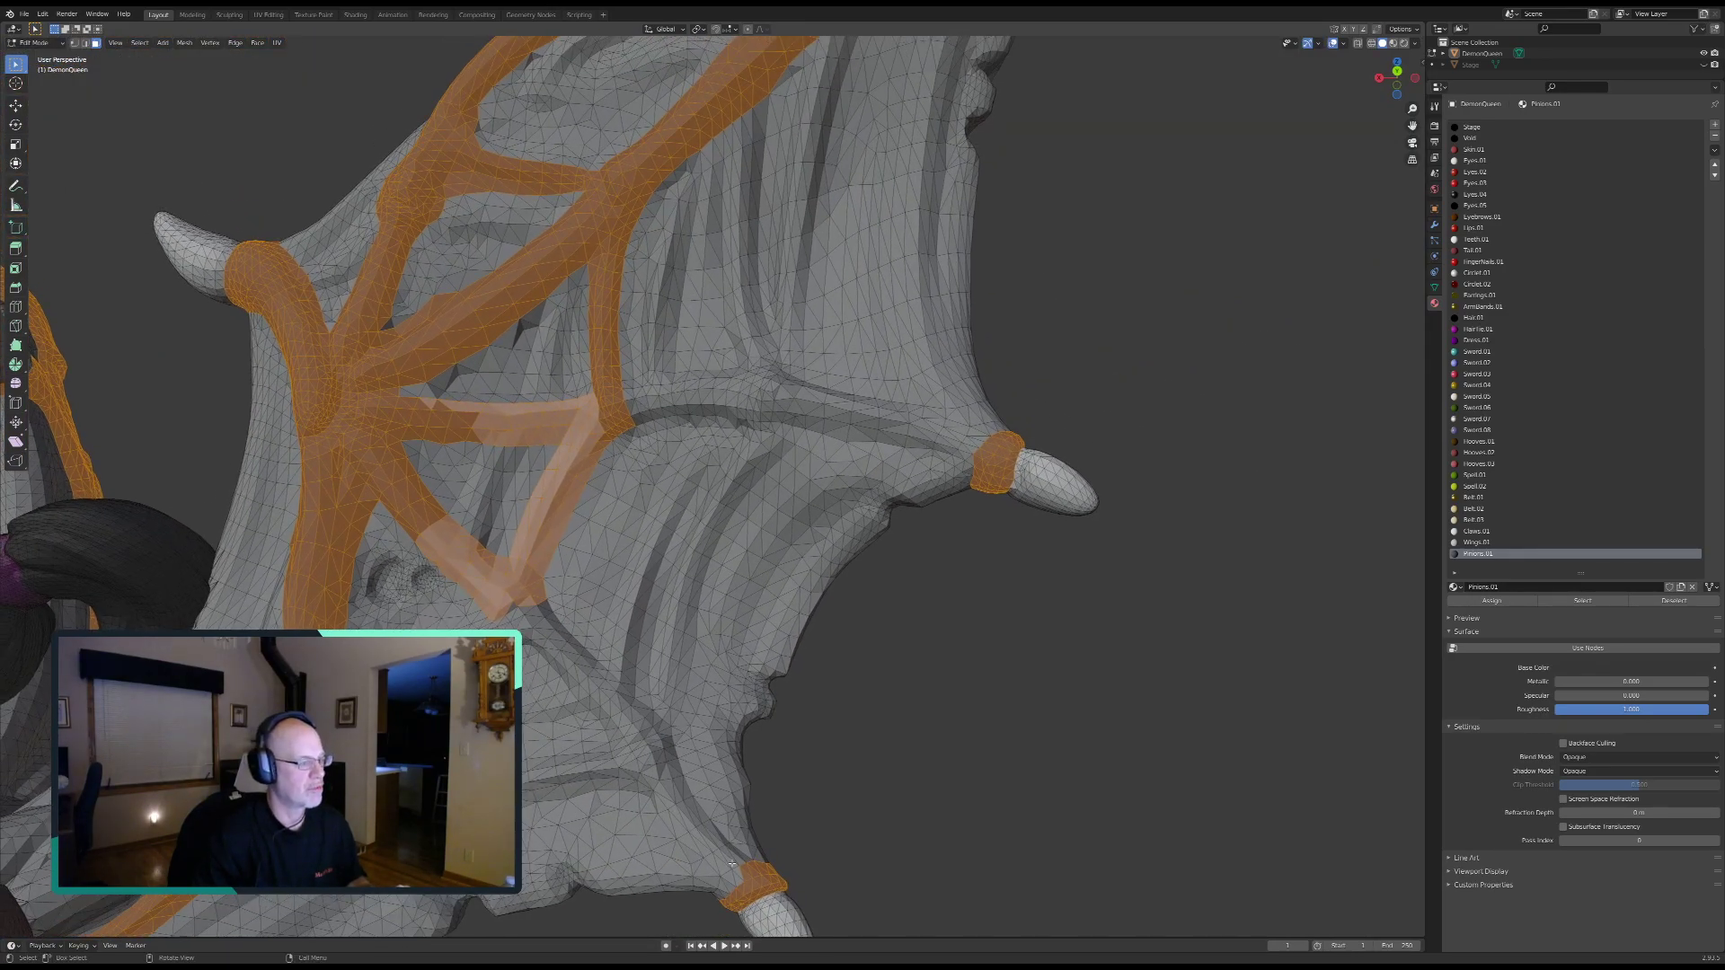
{"action": "middle_click_drag", "start_coordinate": [641, 503], "coordinate": [692, 440], "text": "shift"}
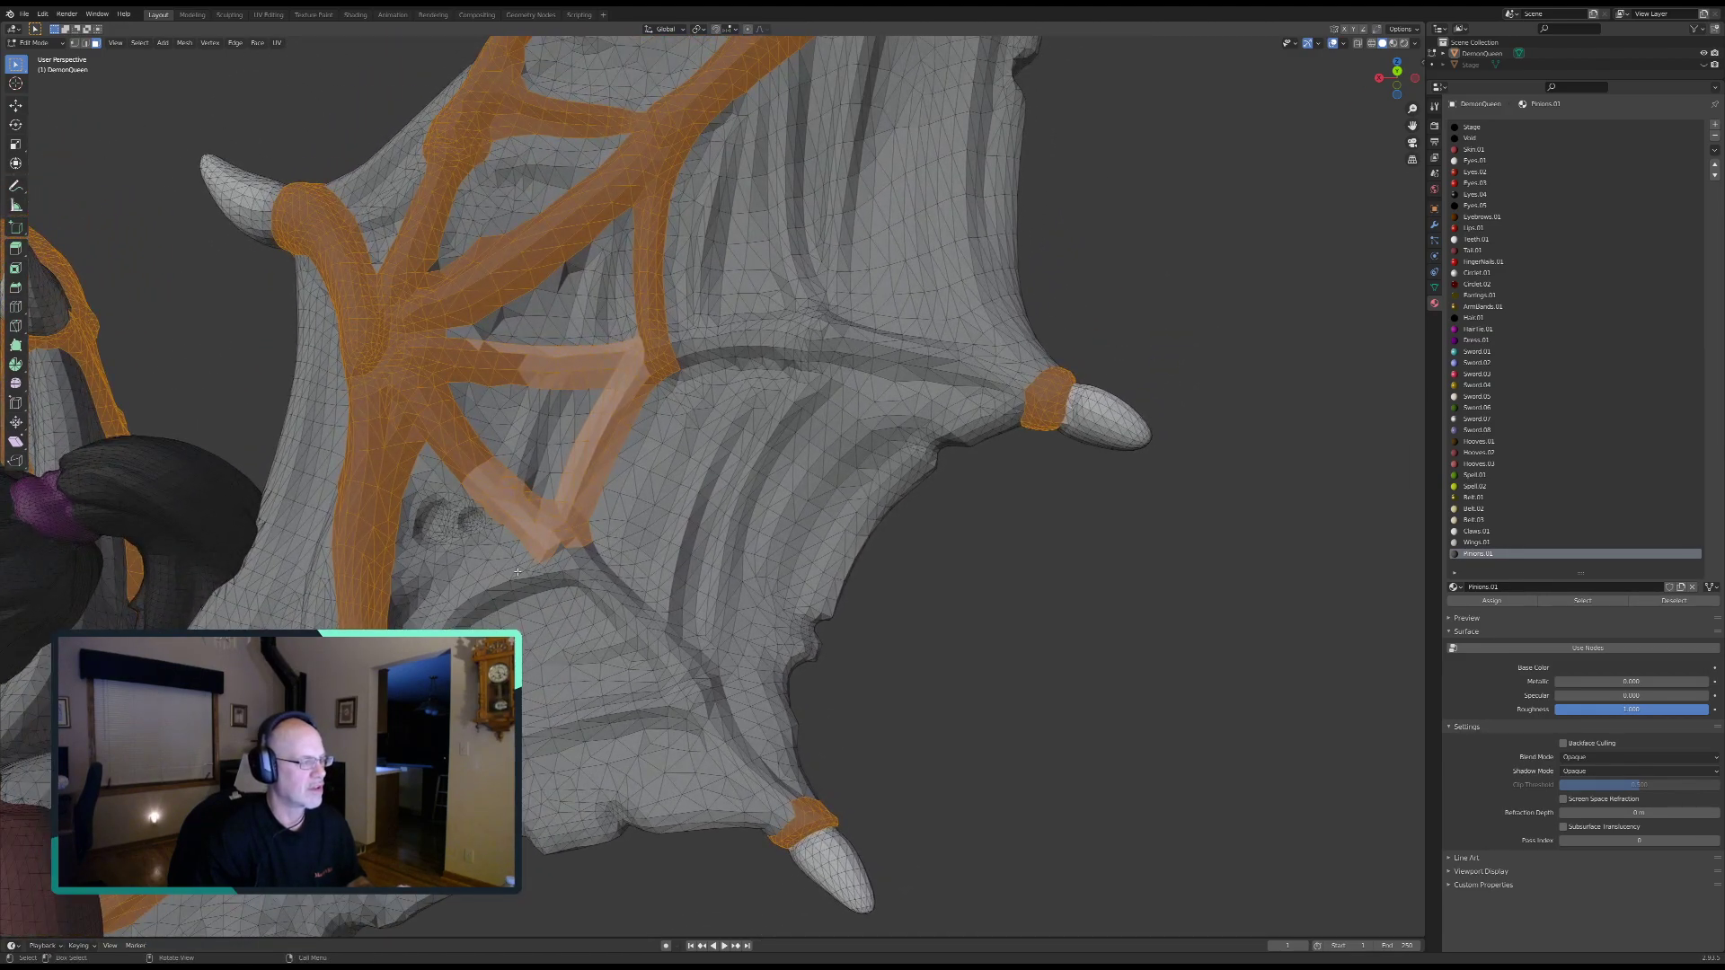
{"action": "scroll", "coordinate": [587, 558], "scroll_direction": "down", "scroll_amount": 5}
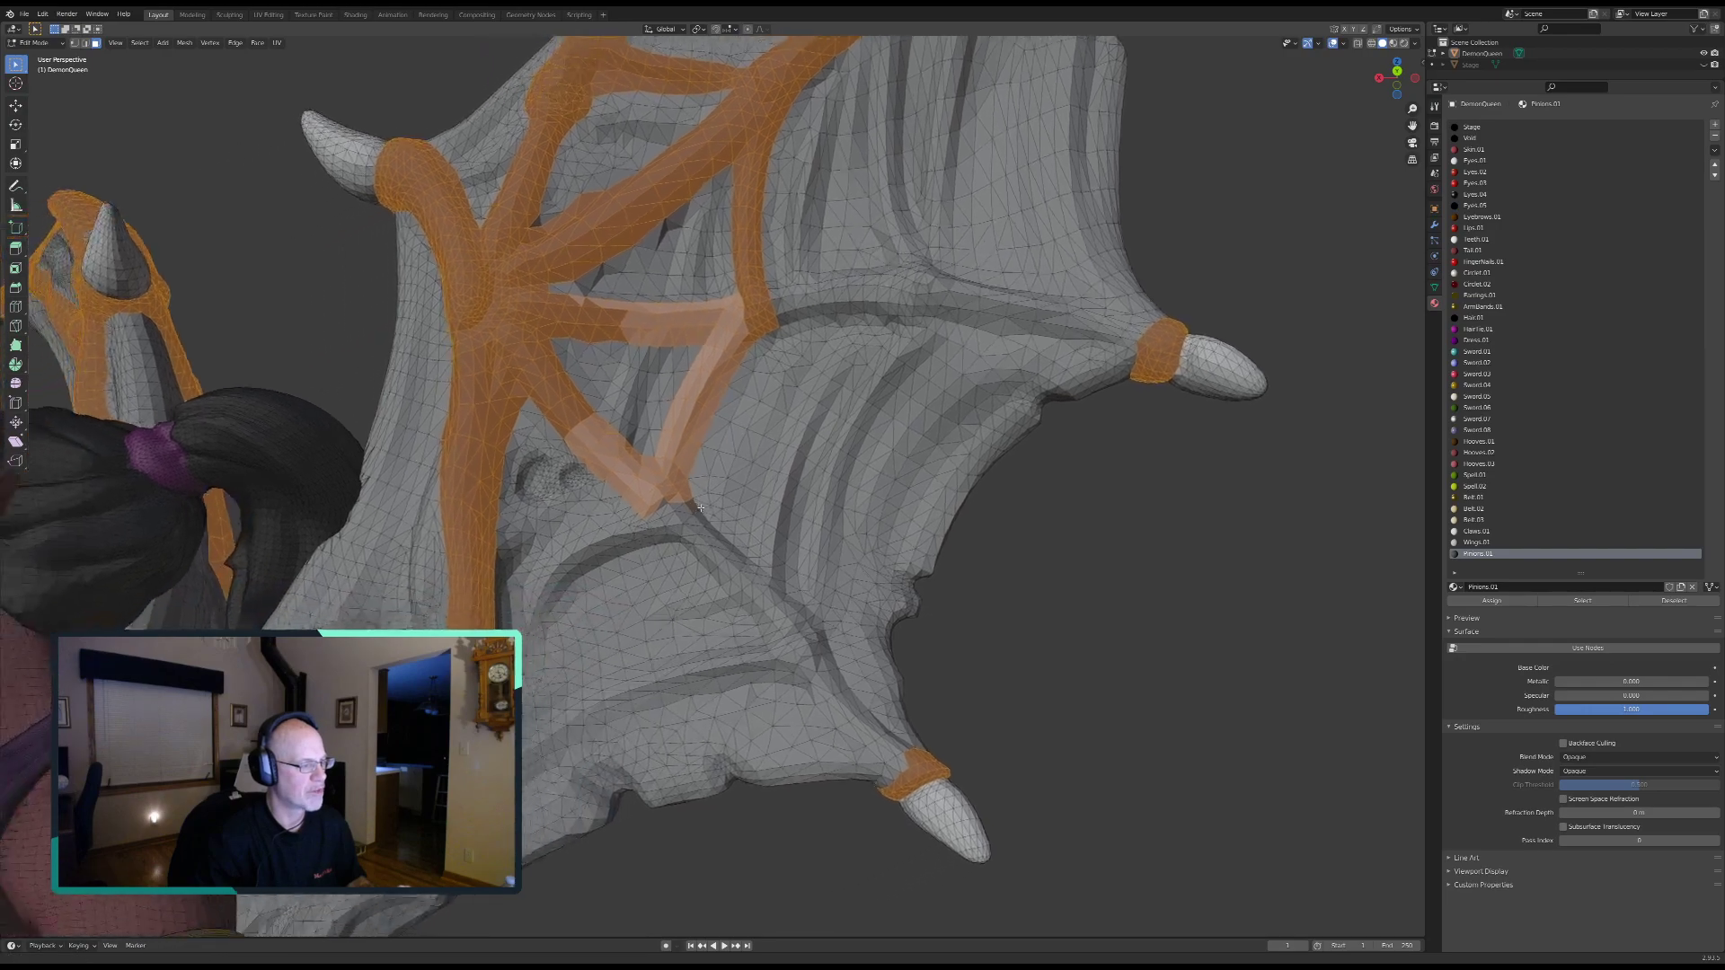
{"action": "scroll", "coordinate": [726, 448], "scroll_direction": "up", "scroll_amount": 8}
{"action": "scroll", "coordinate": [726, 448], "scroll_direction": "up", "scroll_amount": 2}
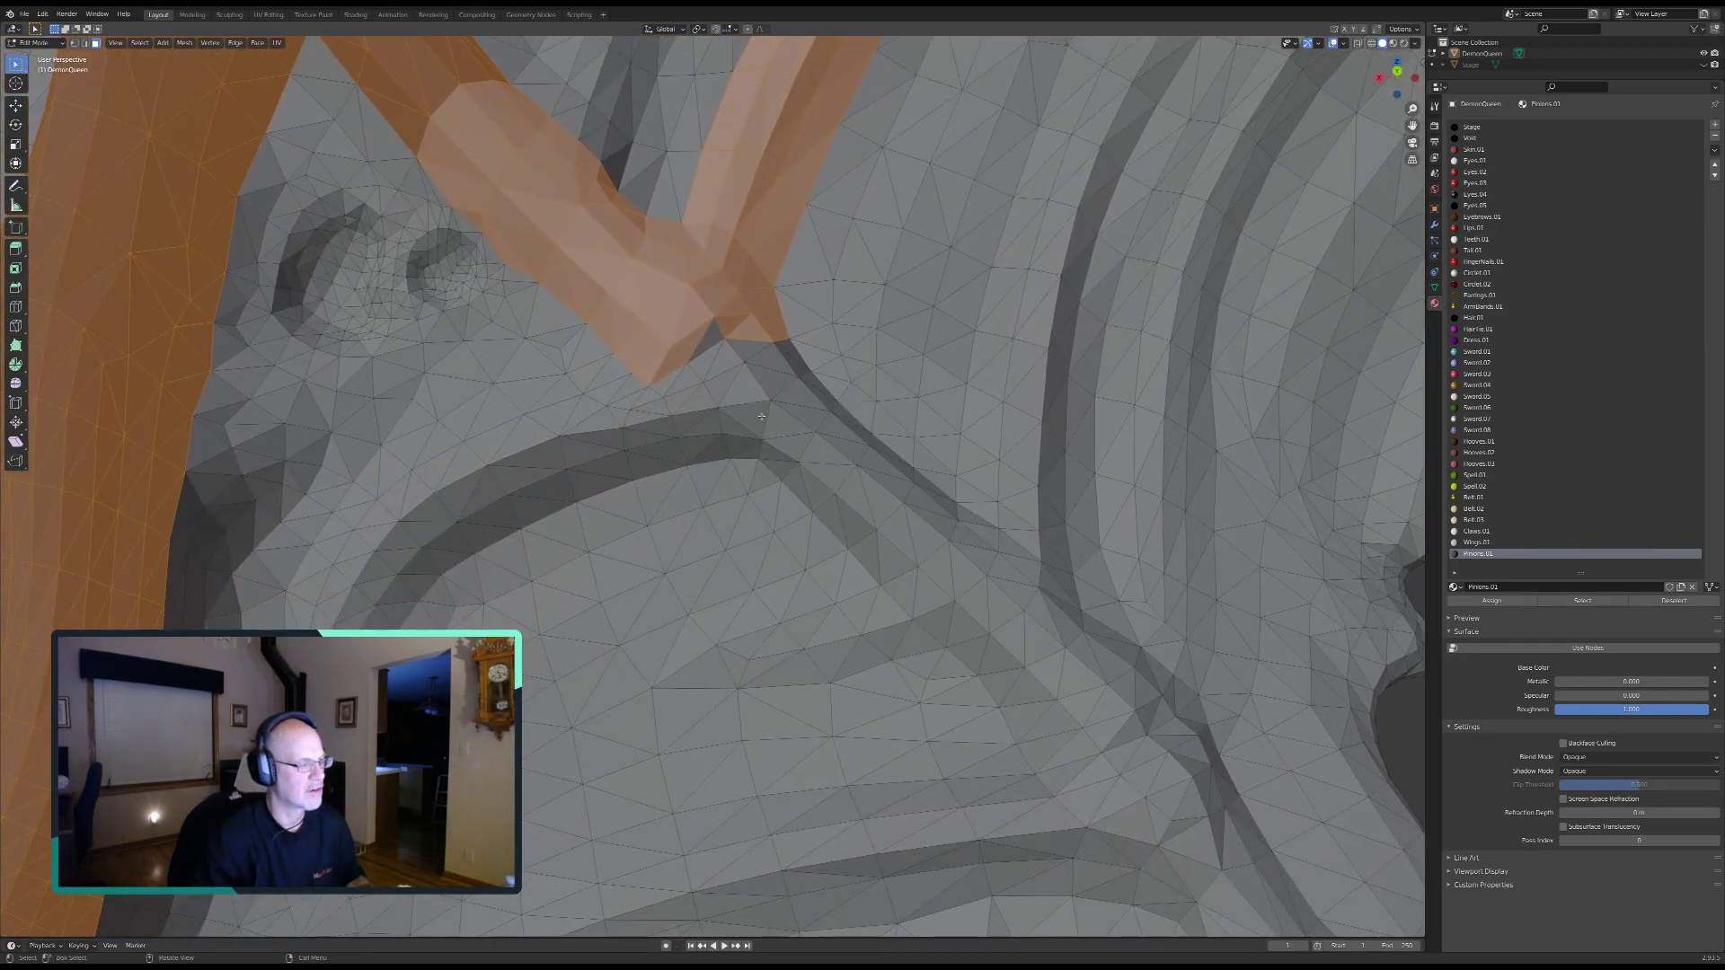
{"action": "key", "text": "c"}
{"action": "mouse_move", "coordinate": [741, 426]}
{"action": "left_mouse_down"}
{"action": "mouse_move", "coordinate": [582, 472]}
{"action": "mouse_move", "coordinate": [351, 608]}
{"action": "mouse_move", "coordinate": [335, 561]}
{"action": "mouse_move", "coordinate": [503, 355]}
{"action": "mouse_move", "coordinate": [575, 346]}
{"action": "mouse_move", "coordinate": [444, 487]}
{"action": "mouse_move", "coordinate": [498, 413]}
{"action": "mouse_move", "coordinate": [755, 362]}
{"action": "mouse_move", "coordinate": [786, 418]}
{"action": "mouse_move", "coordinate": [781, 462]}
{"action": "mouse_move", "coordinate": [1024, 694]}
{"action": "mouse_move", "coordinate": [1094, 802]}
{"action": "mouse_move", "coordinate": [1192, 826]}
{"action": "left_mouse_up"}
{"action": "left_click_drag", "start_coordinate": [818, 444], "coordinate": [781, 359]}
{"action": "middle_click_drag", "start_coordinate": [830, 349], "coordinate": [814, 368]}
{"action": "mouse_move", "coordinate": [784, 382]}
{"action": "left_mouse_down"}
{"action": "mouse_move", "coordinate": [1095, 665]}
{"action": "mouse_move", "coordinate": [1114, 654]}
{"action": "mouse_move", "coordinate": [1130, 732]}
{"action": "mouse_move", "coordinate": [1165, 701]}
{"action": "mouse_move", "coordinate": [1223, 824]}
{"action": "left_mouse_up"}
{"action": "right_click", "coordinate": [1064, 705]}
Step: With Circle Select, add the diagonal bone's last stretch down to the claw collar, including the dark rib stub below its lower joint
{"action": "middle_click_drag", "start_coordinate": [1227, 842], "coordinate": [1009, 408], "text": "shift"}
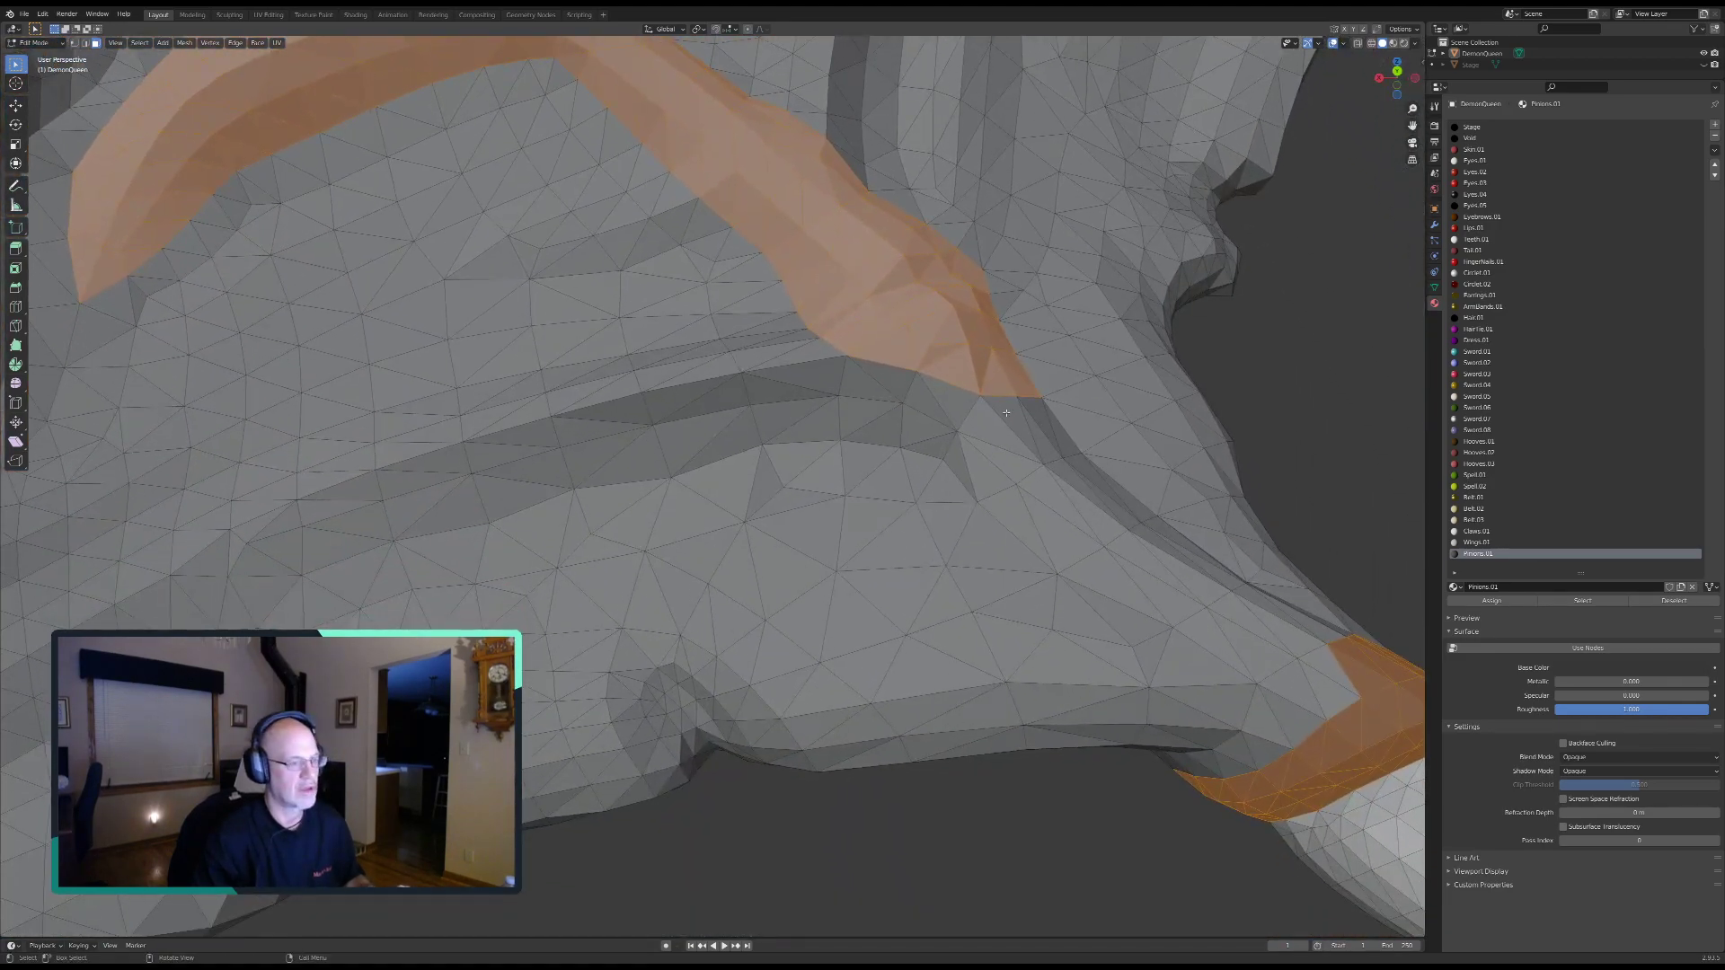
{"action": "middle_click_drag", "start_coordinate": [940, 473], "coordinate": [825, 519]}
{"action": "key", "text": "c"}
{"action": "right_click", "coordinate": [851, 371]}
{"action": "mouse_move", "coordinate": [885, 398]}
{"action": "middle_mouse_down"}
{"action": "mouse_move", "coordinate": [862, 395]}
{"action": "mouse_move", "coordinate": [912, 427]}
{"action": "mouse_move", "coordinate": [927, 409]}
{"action": "mouse_move", "coordinate": [920, 430]}
{"action": "mouse_move", "coordinate": [867, 463]}
{"action": "mouse_move", "coordinate": [967, 360]}
{"action": "mouse_move", "coordinate": [876, 428]}
{"action": "mouse_move", "coordinate": [835, 346]}
{"action": "middle_mouse_up"}
{"action": "key", "text": "c"}
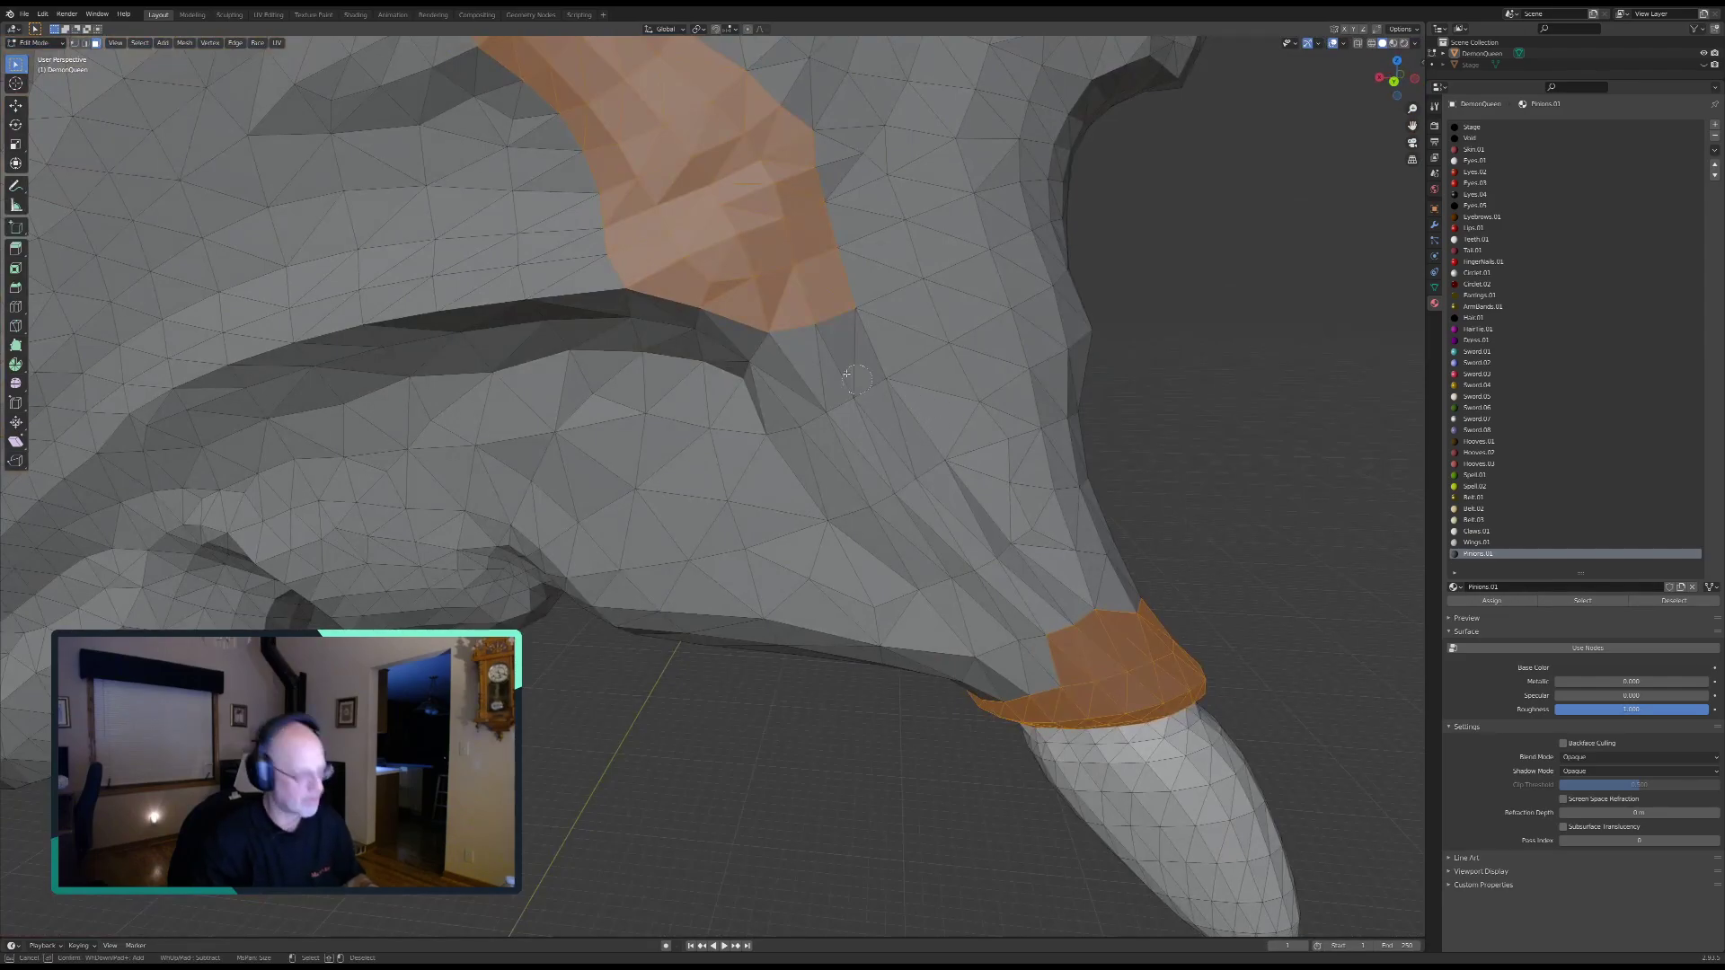
{"action": "mouse_move", "coordinate": [824, 321]}
{"action": "left_mouse_down"}
{"action": "mouse_move", "coordinate": [975, 530]}
{"action": "mouse_move", "coordinate": [1072, 626]}
{"action": "left_mouse_up"}
{"action": "mouse_move", "coordinate": [783, 395]}
{"action": "left_mouse_down"}
{"action": "mouse_move", "coordinate": [844, 494]}
{"action": "mouse_move", "coordinate": [1038, 678]}
{"action": "left_mouse_up"}
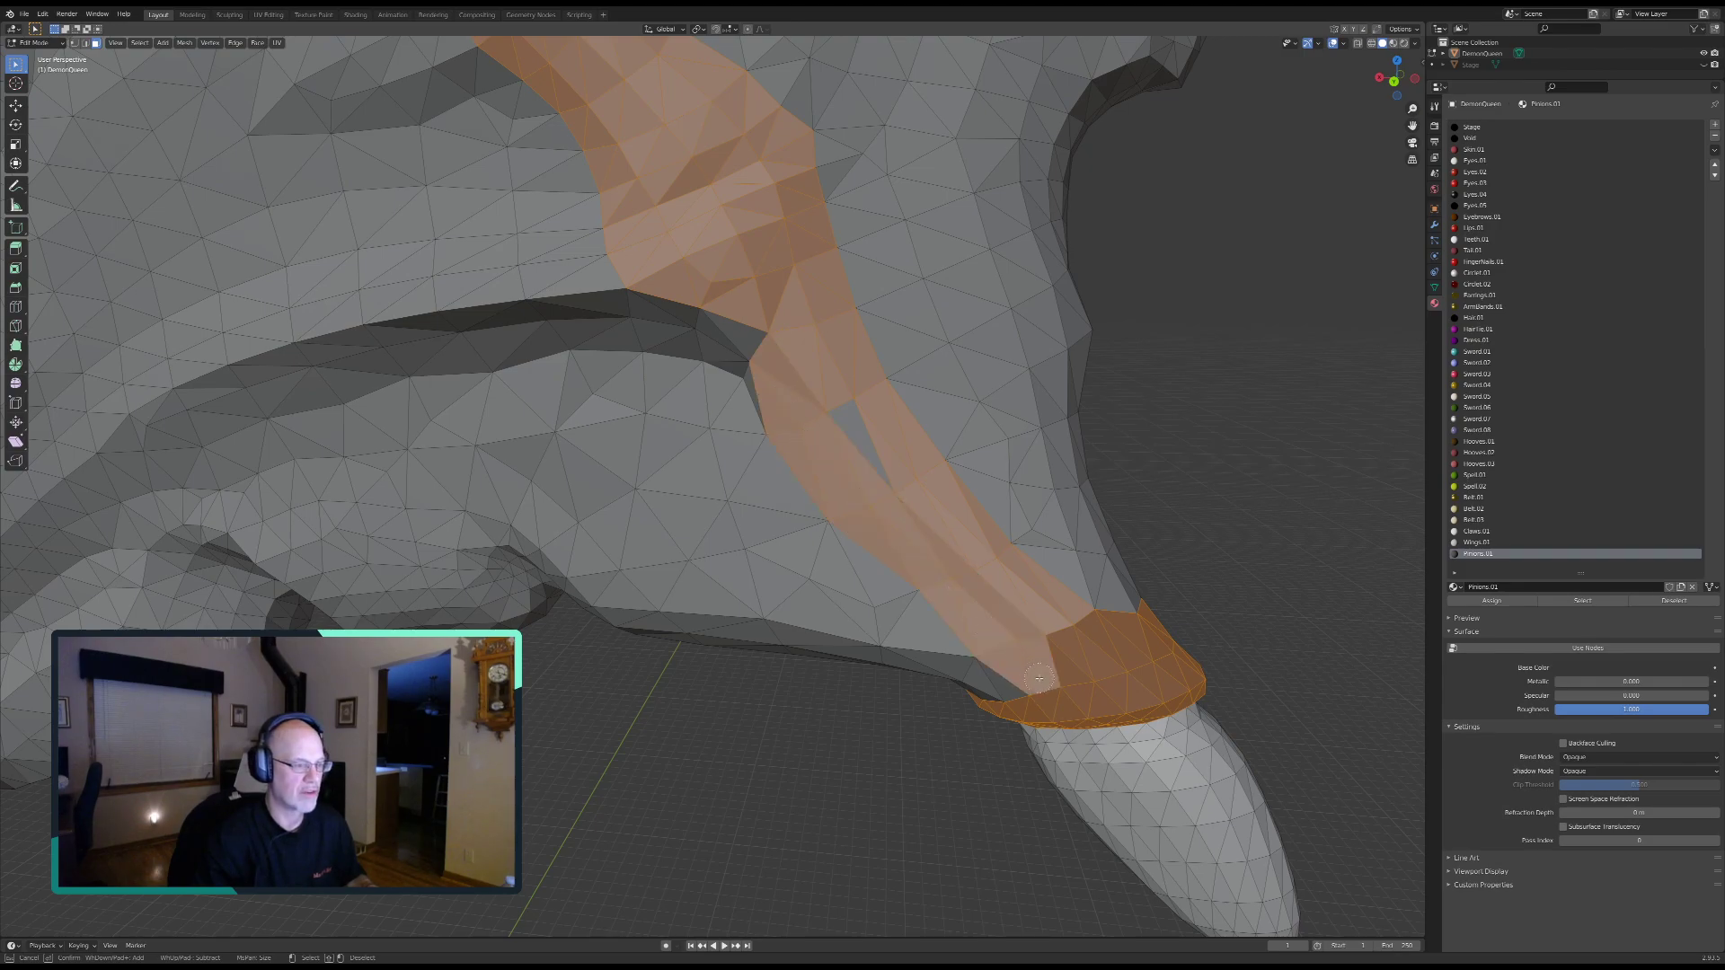
{"action": "mouse_move", "coordinate": [867, 444]}
{"action": "left_mouse_down"}
{"action": "mouse_move", "coordinate": [825, 409]}
{"action": "mouse_move", "coordinate": [670, 352]}
{"action": "left_mouse_up"}
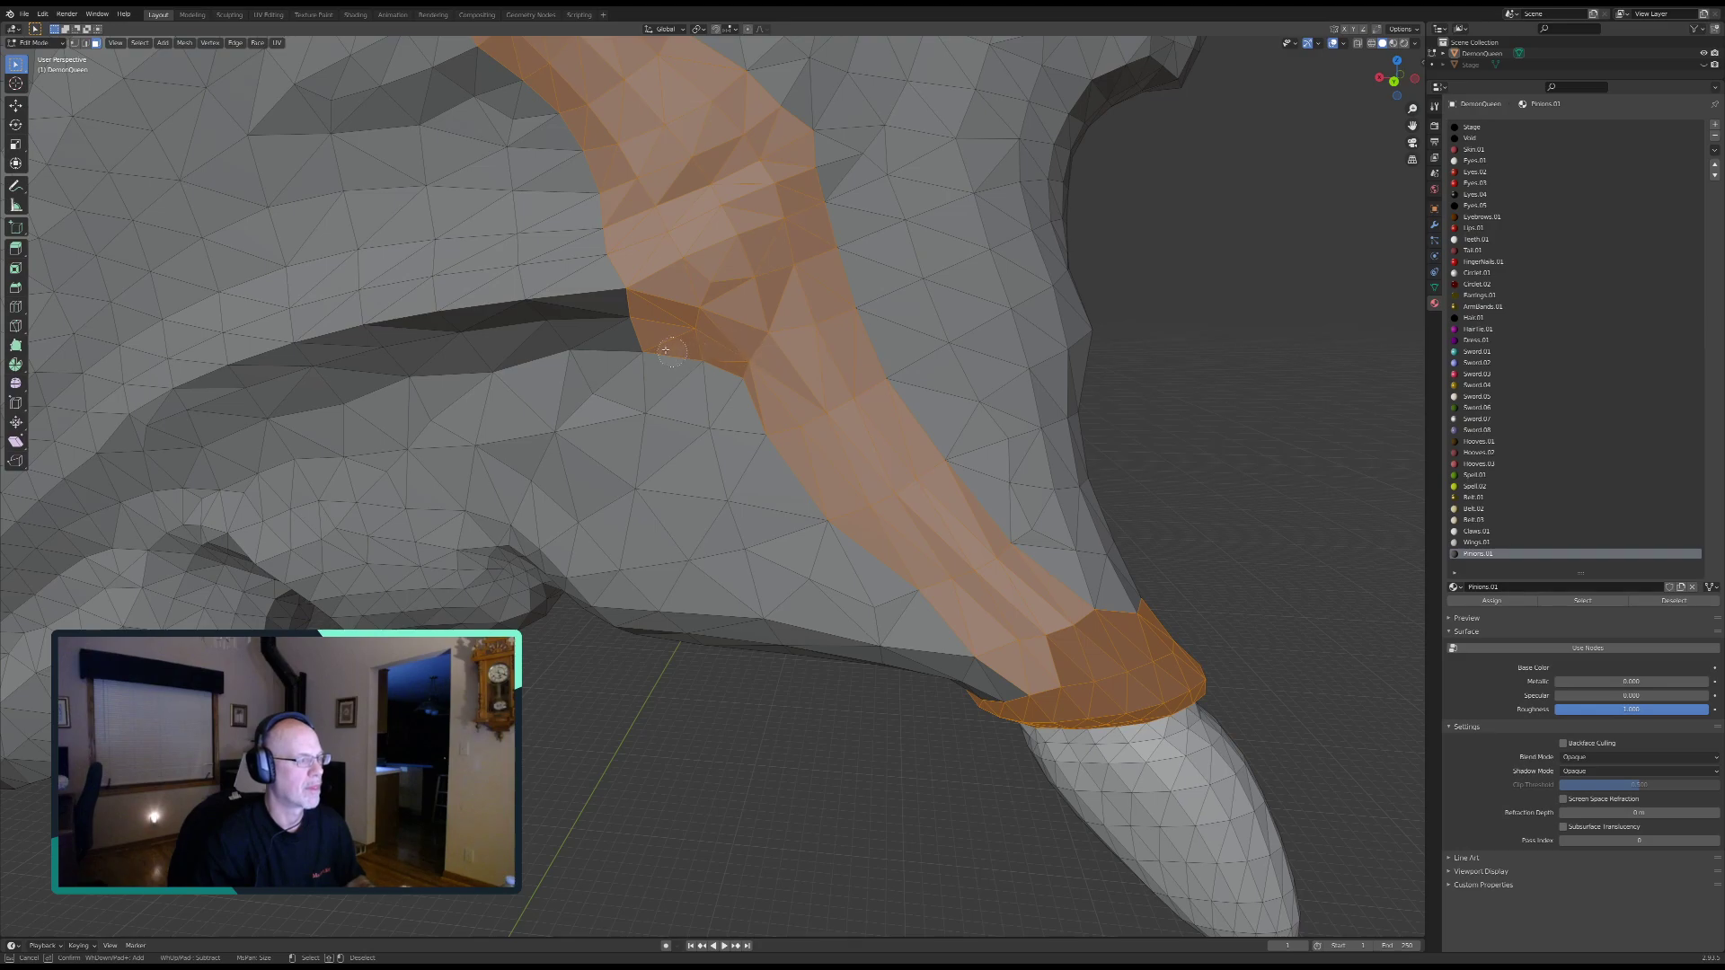
{"action": "key", "text": "Escape"}
Step: Add the missed faces on the back and underside of the diagonal bone's end, beside the claw collar, to the selection
{"action": "middle_click_drag", "start_coordinate": [964, 641], "coordinate": [1002, 676]}
{"action": "key", "text": "c"}
{"action": "mouse_move", "coordinate": [1005, 678]}
{"action": "left_mouse_down"}
{"action": "mouse_move", "coordinate": [930, 747]}
{"action": "mouse_move", "coordinate": [906, 741]}
{"action": "mouse_move", "coordinate": [935, 750]}
{"action": "left_mouse_up"}
{"action": "right_click", "coordinate": [934, 750]}
{"action": "mouse_move", "coordinate": [935, 750]}
{"action": "middle_mouse_down"}
{"action": "mouse_move", "coordinate": [962, 705]}
{"action": "mouse_move", "coordinate": [817, 668]}
{"action": "mouse_move", "coordinate": [731, 616]}
{"action": "mouse_move", "coordinate": [857, 596]}
{"action": "middle_mouse_up"}
{"action": "key", "text": "c"}
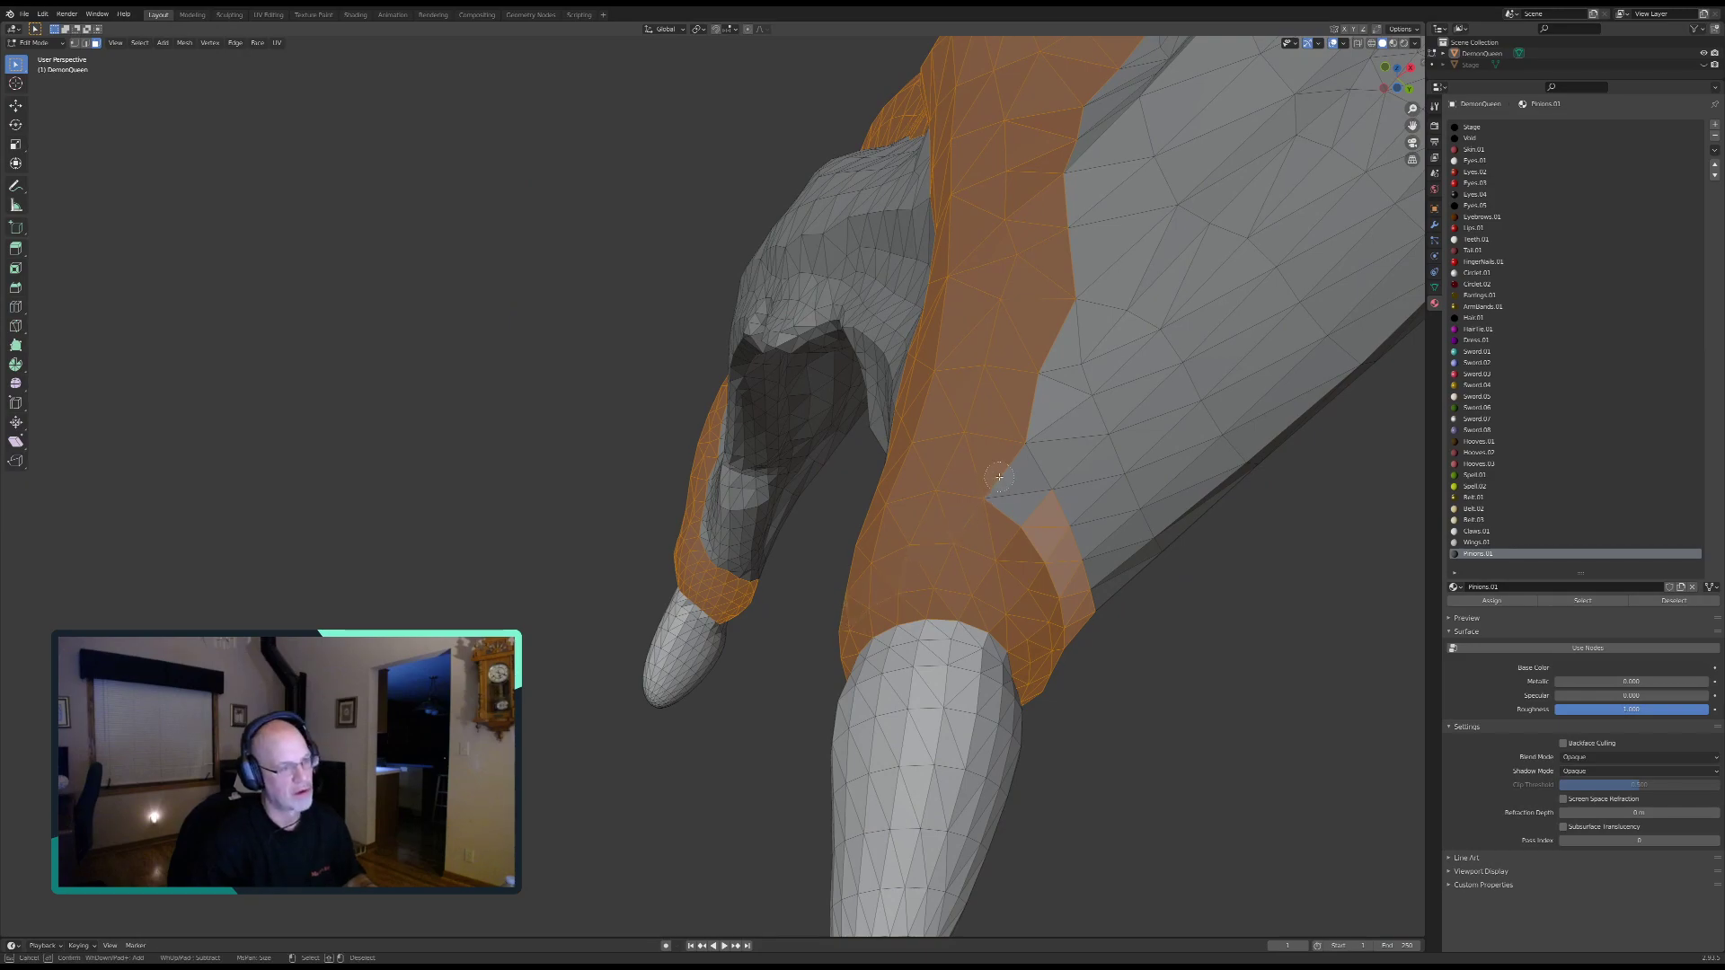
{"action": "left_click_drag", "start_coordinate": [993, 481], "coordinate": [1018, 521]}
{"action": "right_click", "coordinate": [946, 524]}
Step: On the opposite wing, add the curved rib branching off the lower diagonal bone to the face selection
{"action": "mouse_move", "coordinate": [836, 539]}
{"action": "middle_mouse_down"}
{"action": "mouse_move", "coordinate": [951, 546]}
{"action": "mouse_move", "coordinate": [851, 583]}
{"action": "mouse_move", "coordinate": [769, 565]}
{"action": "middle_mouse_up"}
{"action": "scroll", "coordinate": [491, 500], "scroll_direction": "down", "scroll_amount": 5}
{"action": "scroll", "coordinate": [491, 499], "scroll_direction": "down", "scroll_amount": 5}
{"action": "middle_click_drag", "start_coordinate": [491, 499], "coordinate": [911, 520]}
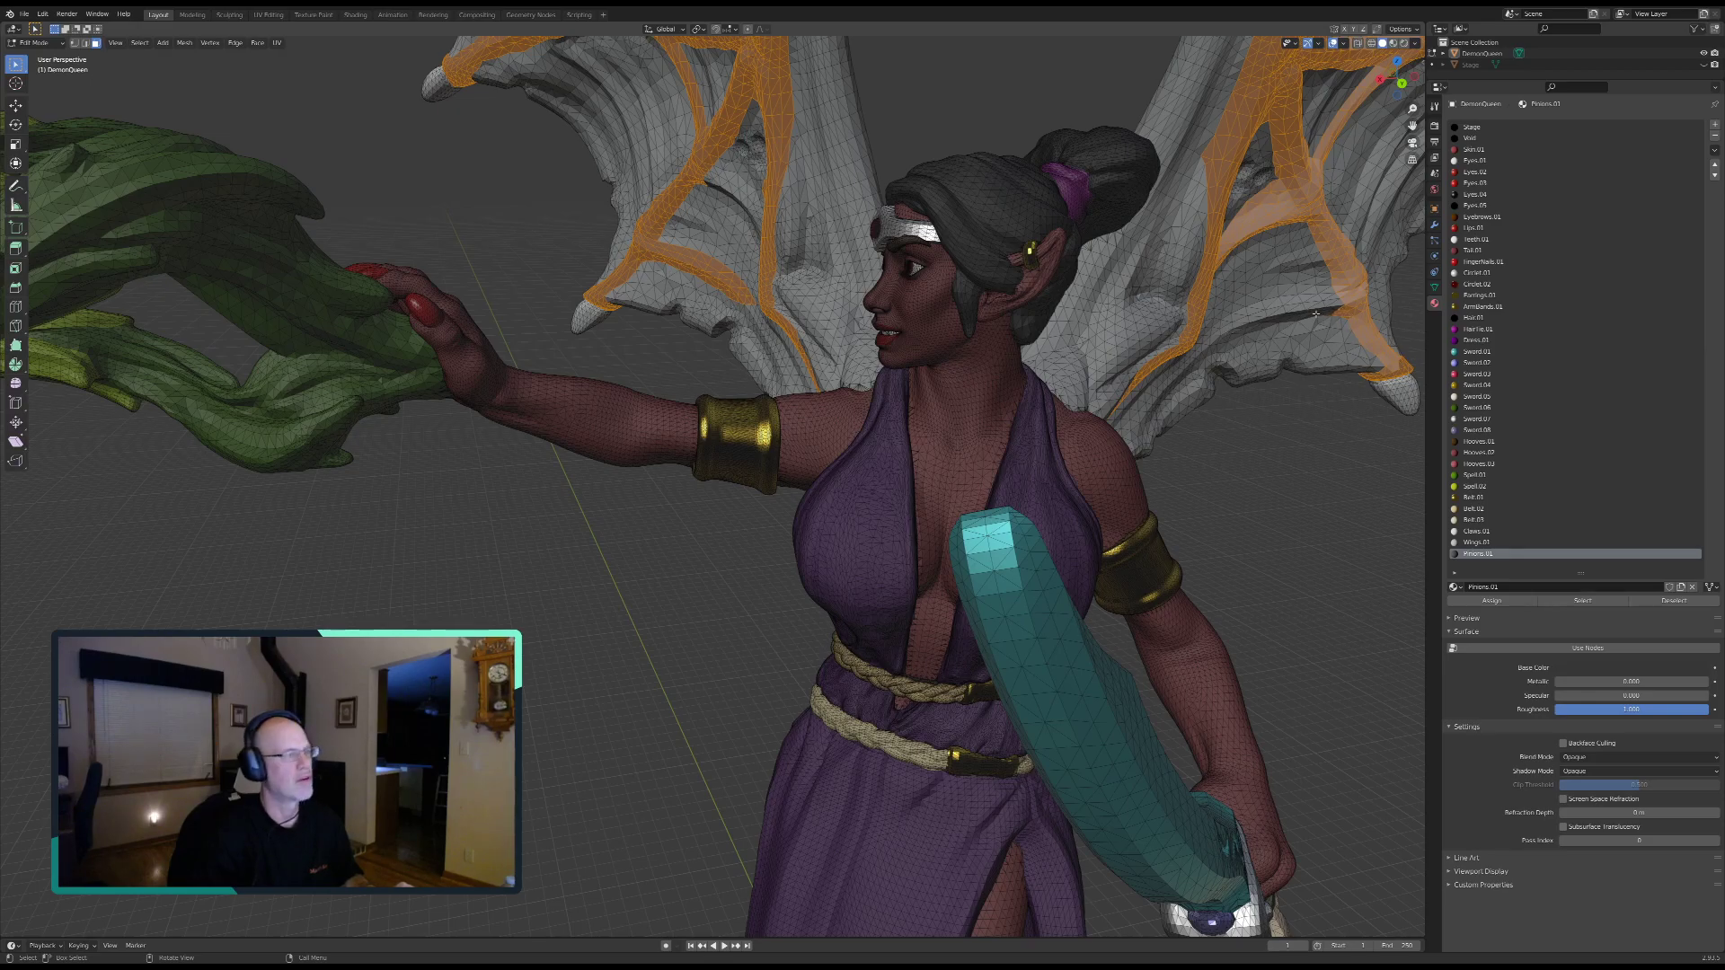
{"action": "middle_click_drag", "start_coordinate": [1195, 325], "coordinate": [636, 224]}
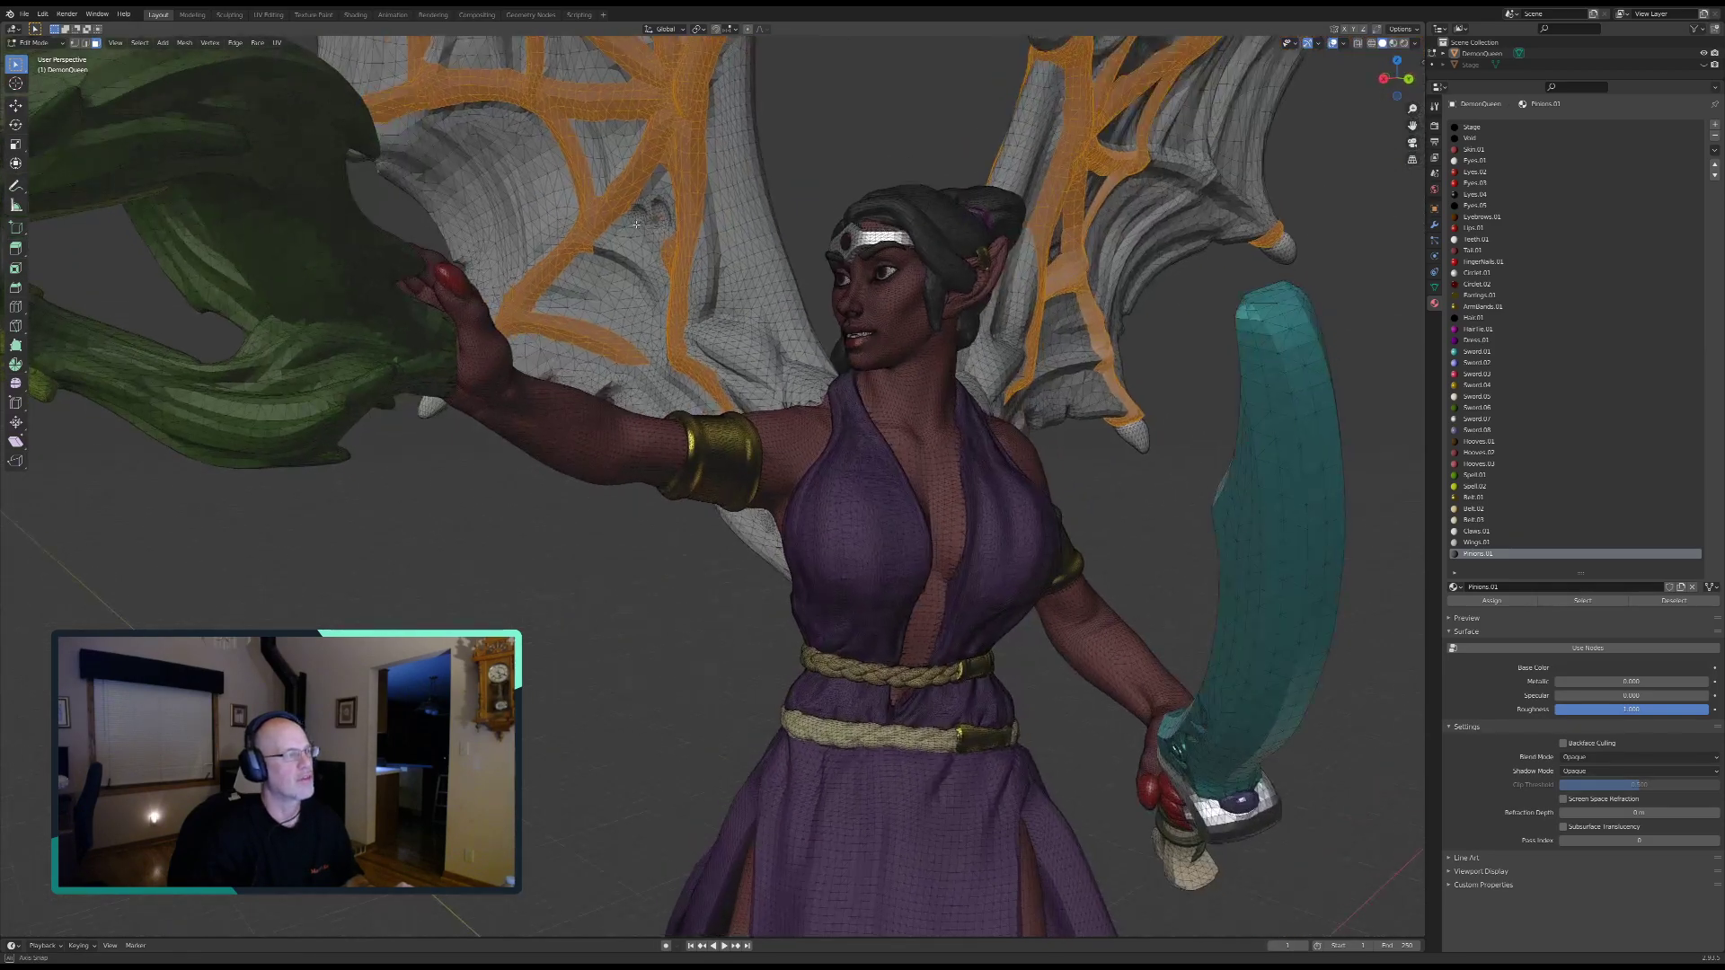
{"action": "middle_click_drag", "start_coordinate": [582, 274], "coordinate": [696, 575]}
{"action": "scroll", "coordinate": [584, 264], "scroll_direction": "up", "scroll_amount": 7}
{"action": "scroll", "coordinate": [647, 561], "scroll_direction": "up", "scroll_amount": 2}
{"action": "middle_click_drag", "start_coordinate": [584, 570], "coordinate": [846, 61]}
{"action": "scroll", "coordinate": [1002, 238], "scroll_direction": "up", "scroll_amount": 3}
{"action": "mouse_move", "coordinate": [1089, 262]}
{"action": "middle_mouse_down", "text": "shift"}
{"action": "mouse_move", "coordinate": [881, 476]}
{"action": "mouse_move", "coordinate": [763, 632]}
{"action": "mouse_move", "coordinate": [889, 467]}
{"action": "mouse_move", "coordinate": [876, 377]}
{"action": "middle_mouse_up", "text": "shift"}
{"action": "scroll", "coordinate": [895, 464], "scroll_direction": "up", "scroll_amount": 2}
{"action": "key", "text": "c"}
{"action": "mouse_move", "coordinate": [754, 370]}
{"action": "left_mouse_down"}
{"action": "mouse_move", "coordinate": [849, 382]}
{"action": "mouse_move", "coordinate": [952, 431]}
{"action": "mouse_move", "coordinate": [1154, 593]}
{"action": "mouse_move", "coordinate": [1126, 523]}
{"action": "mouse_move", "coordinate": [1024, 413]}
{"action": "mouse_move", "coordinate": [1083, 400]}
{"action": "mouse_move", "coordinate": [861, 317]}
{"action": "mouse_move", "coordinate": [795, 315]}
{"action": "mouse_move", "coordinate": [853, 362]}
{"action": "left_mouse_up"}
Step: Deselect the stray membrane faces along the upper edge of the opposite wing's curved rib, keeping its base joined to the bone
{"action": "middle_click", "coordinate": [1190, 578]}
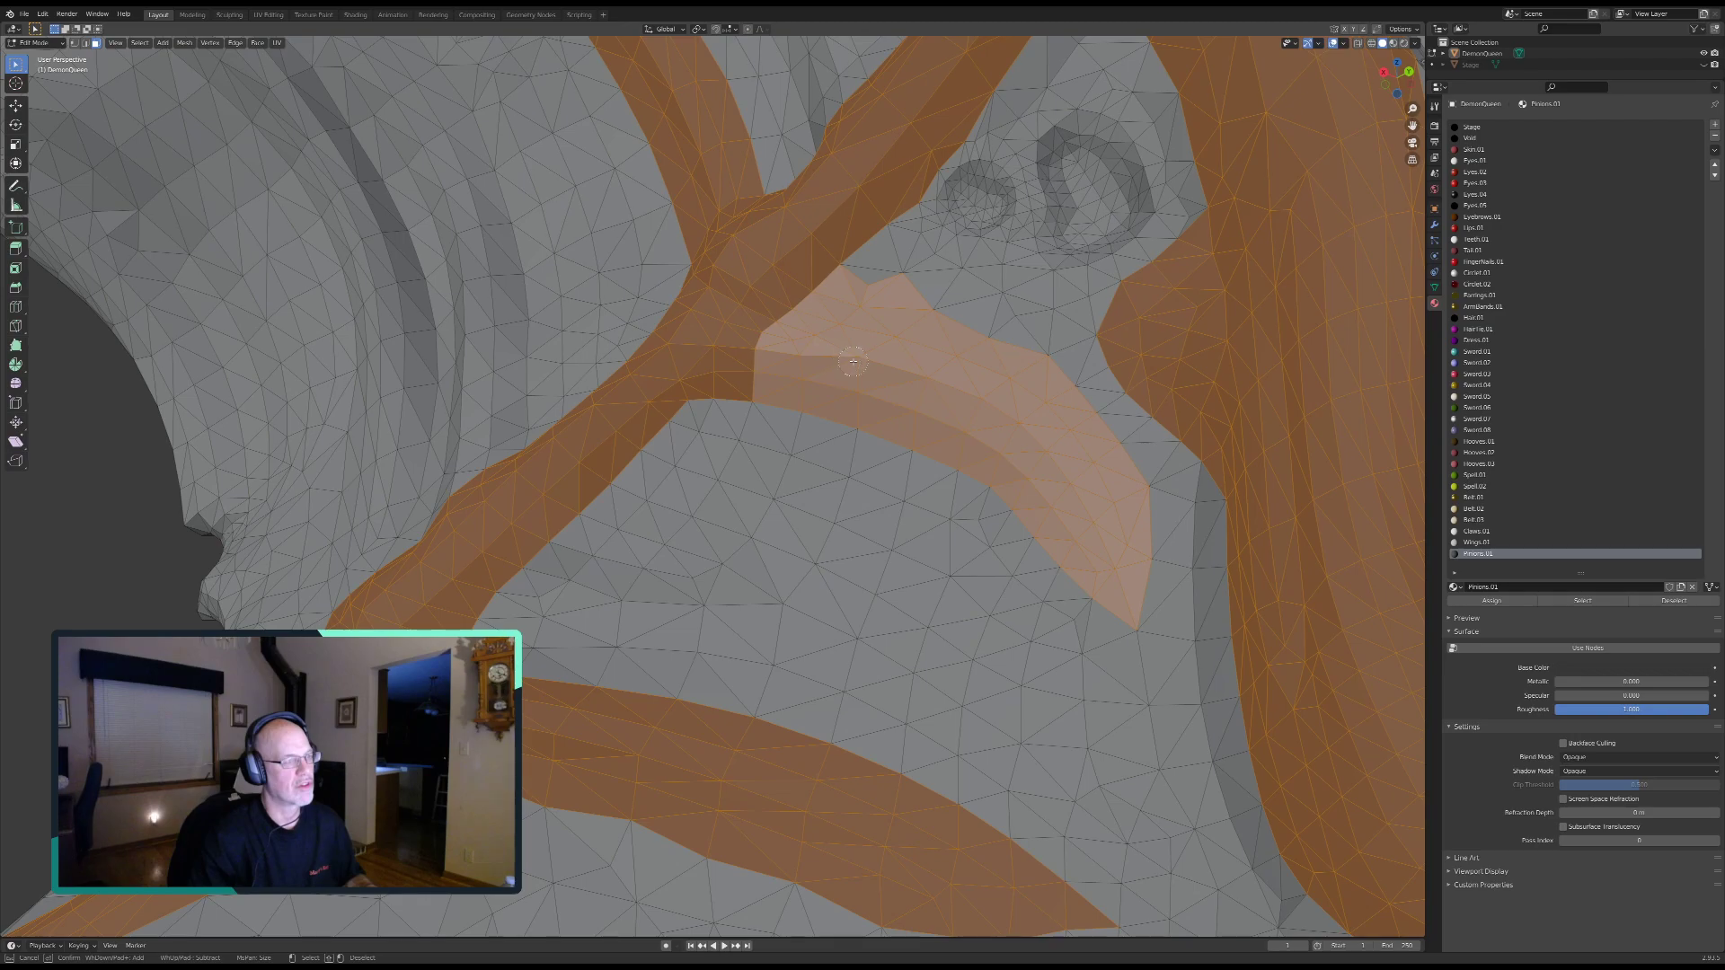
{"action": "middle_click_drag", "start_coordinate": [903, 281], "coordinate": [836, 270]}
{"action": "mouse_move", "coordinate": [860, 193]}
{"action": "left_mouse_down"}
{"action": "mouse_move", "coordinate": [817, 238]}
{"action": "mouse_move", "coordinate": [817, 284]}
{"action": "left_mouse_up"}
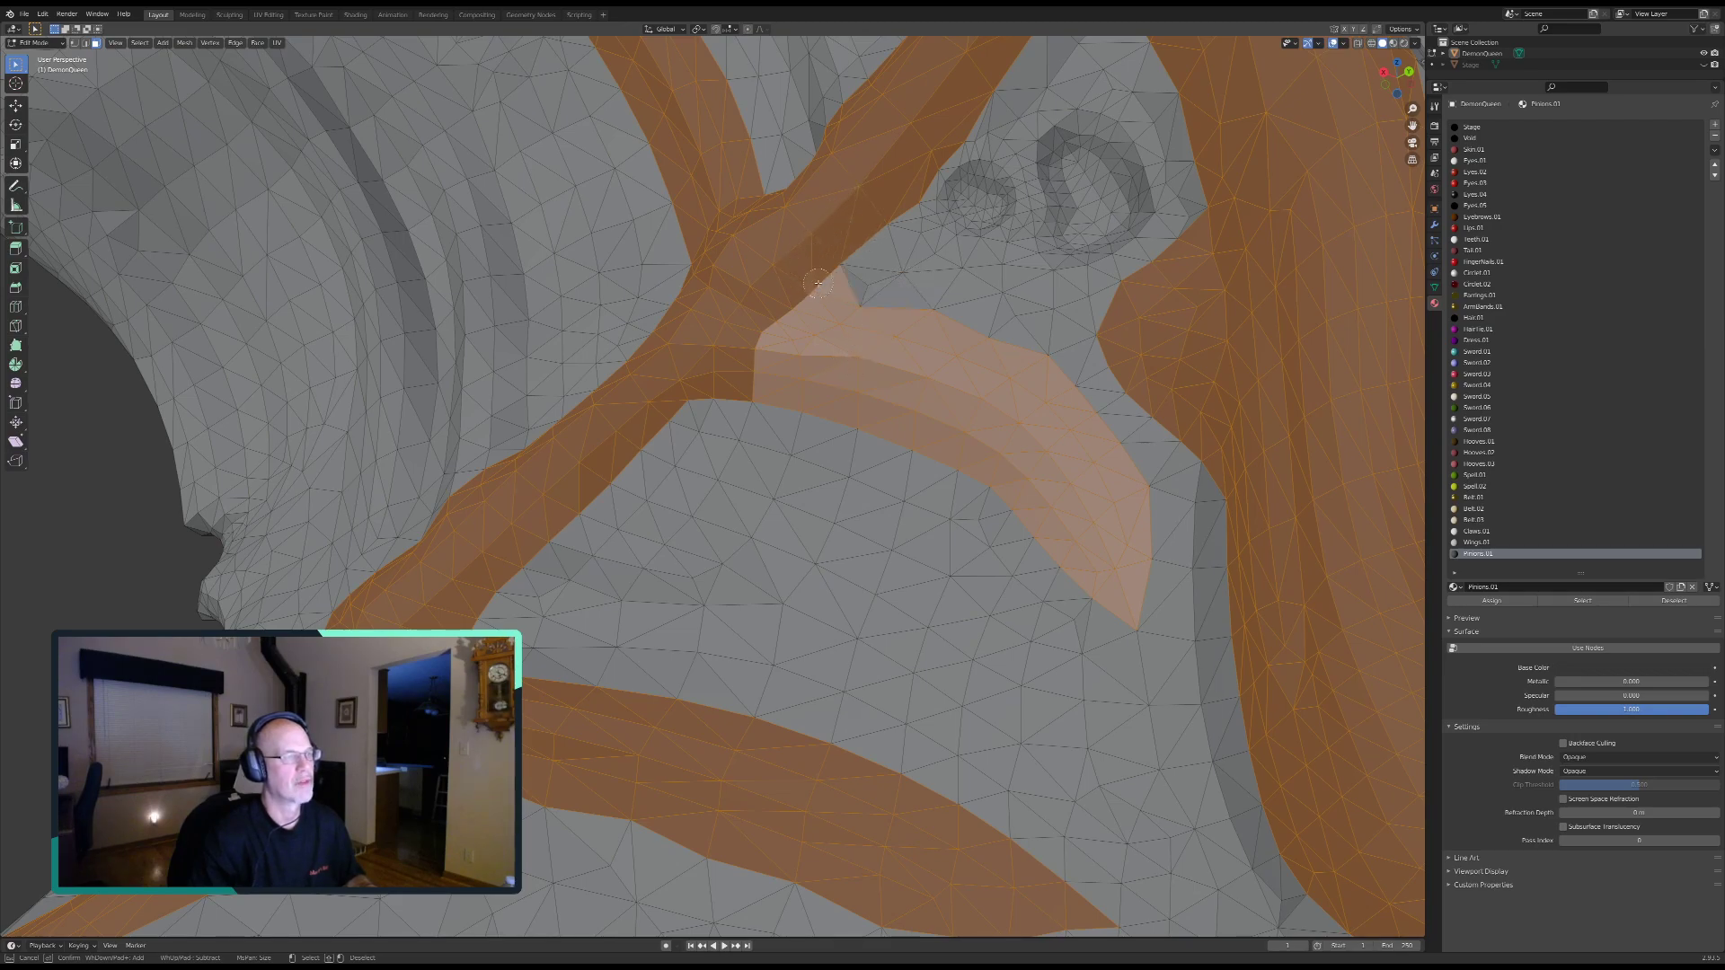
{"action": "key", "text": "Escape"}
{"action": "middle_click_drag", "start_coordinate": [833, 306], "coordinate": [869, 316]}
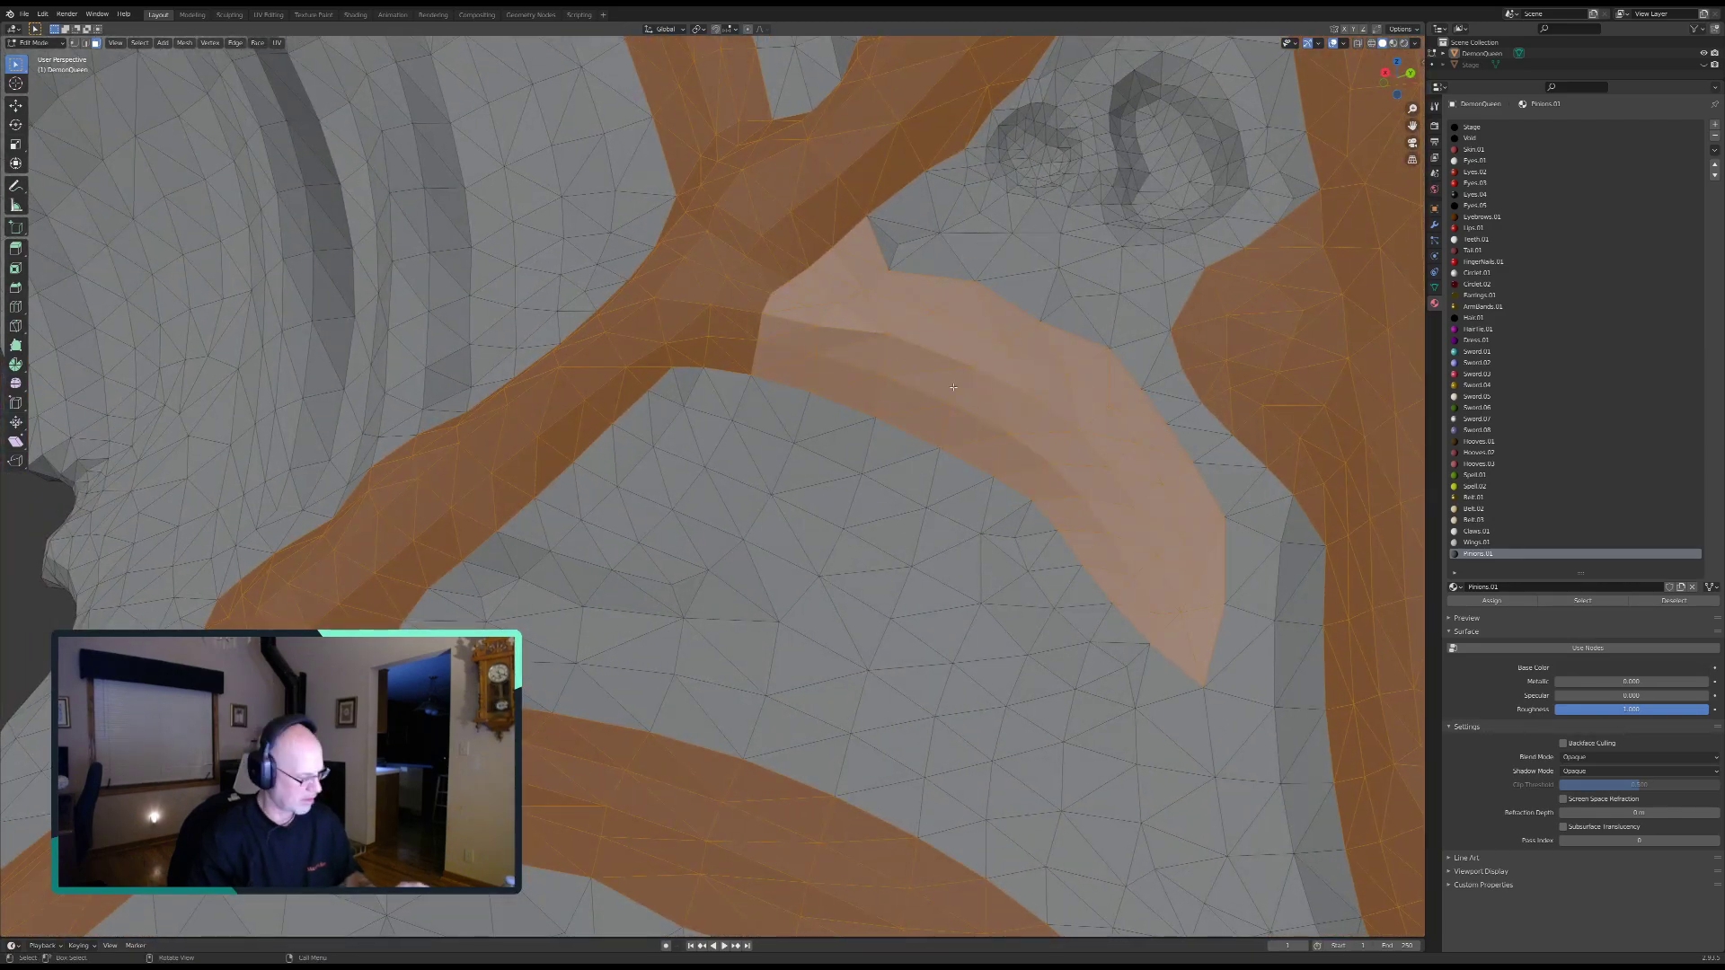
Step: Back on the first wing, add the first stretch of the rib running inward from the diagonal bone's lower joint
{"action": "scroll", "coordinate": [953, 386], "scroll_direction": "down", "scroll_amount": 10}
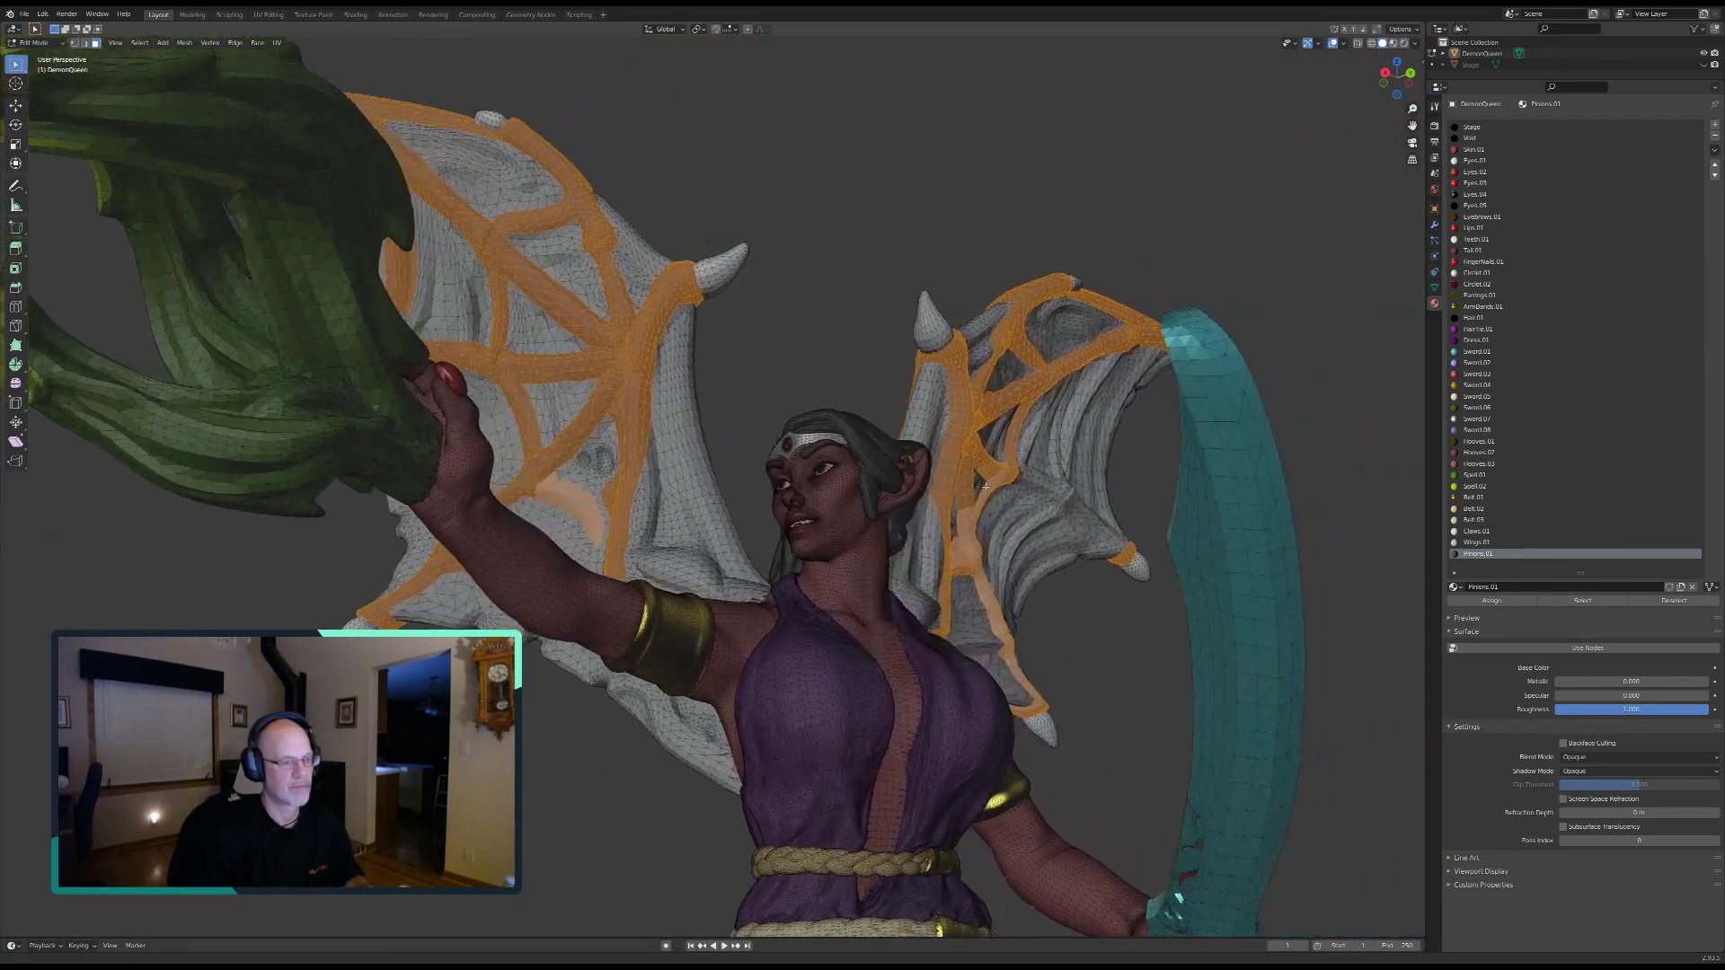
{"action": "middle_click_drag", "start_coordinate": [986, 486], "coordinate": [983, 527]}
{"action": "scroll", "coordinate": [984, 591], "scroll_direction": "up", "scroll_amount": 4}
{"action": "middle_click_drag", "start_coordinate": [985, 591], "coordinate": [882, 180], "text": "shift"}
{"action": "scroll", "coordinate": [1003, 388], "scroll_direction": "up", "scroll_amount": 3}
{"action": "middle_click_drag", "start_coordinate": [1003, 388], "coordinate": [824, 482], "text": "shift"}
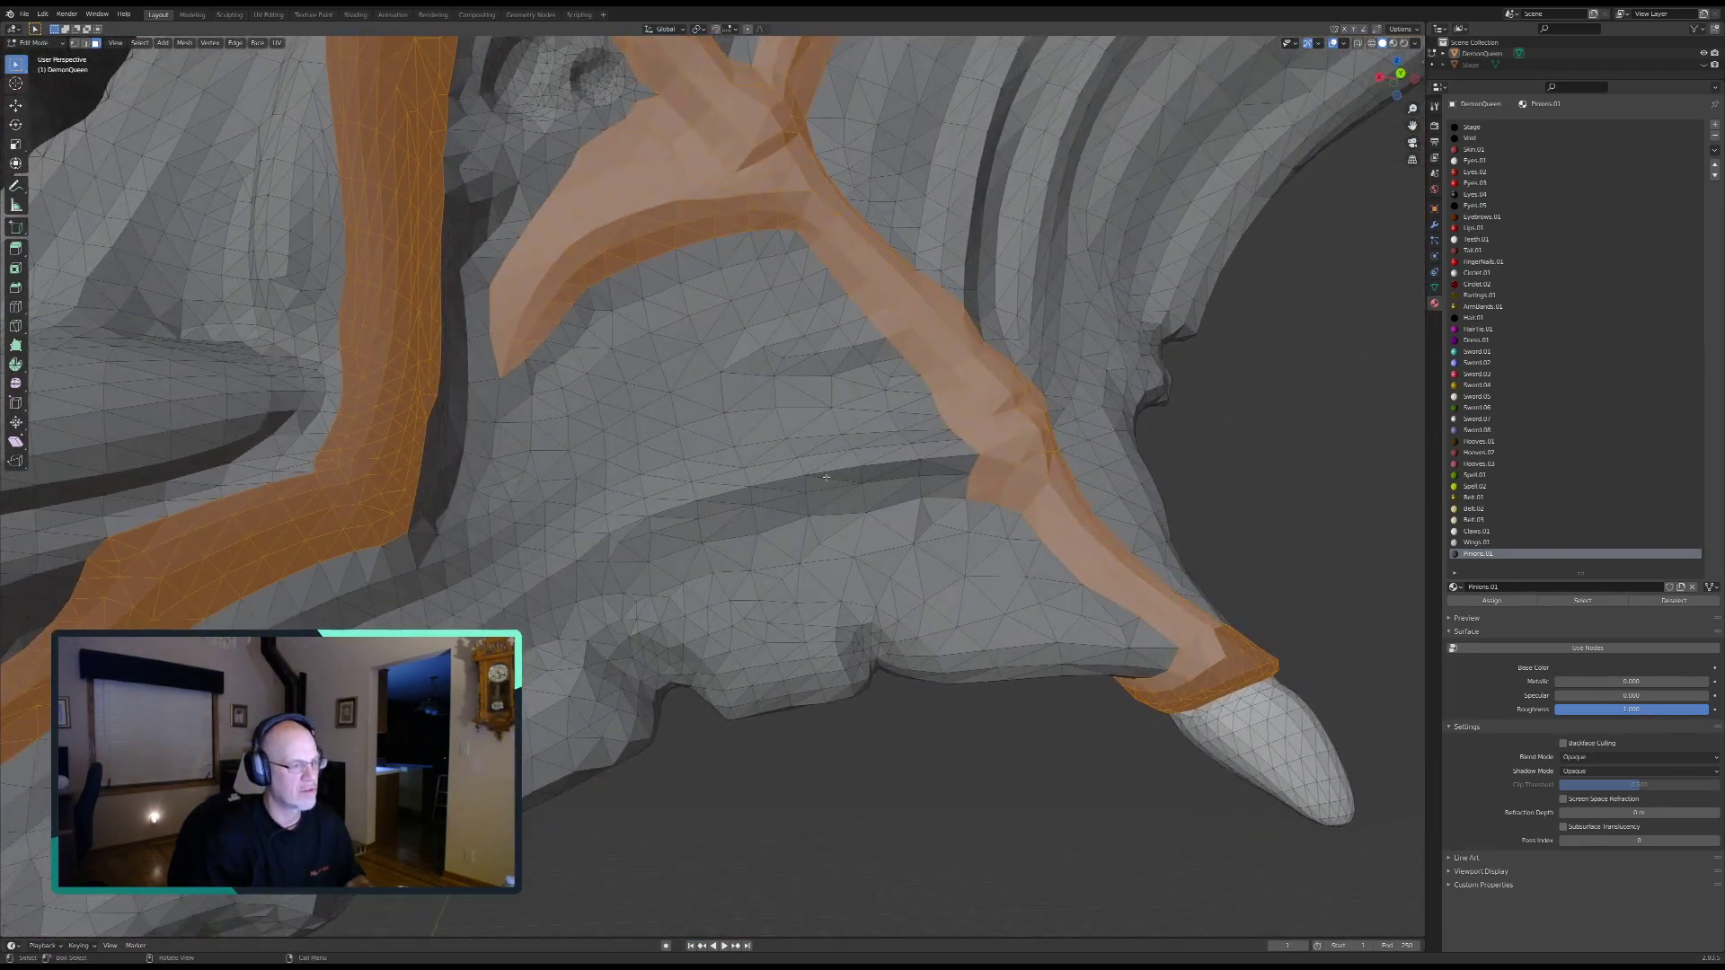
{"action": "key", "text": "c"}
{"action": "left_click_drag", "start_coordinate": [954, 452], "coordinate": [733, 474]}
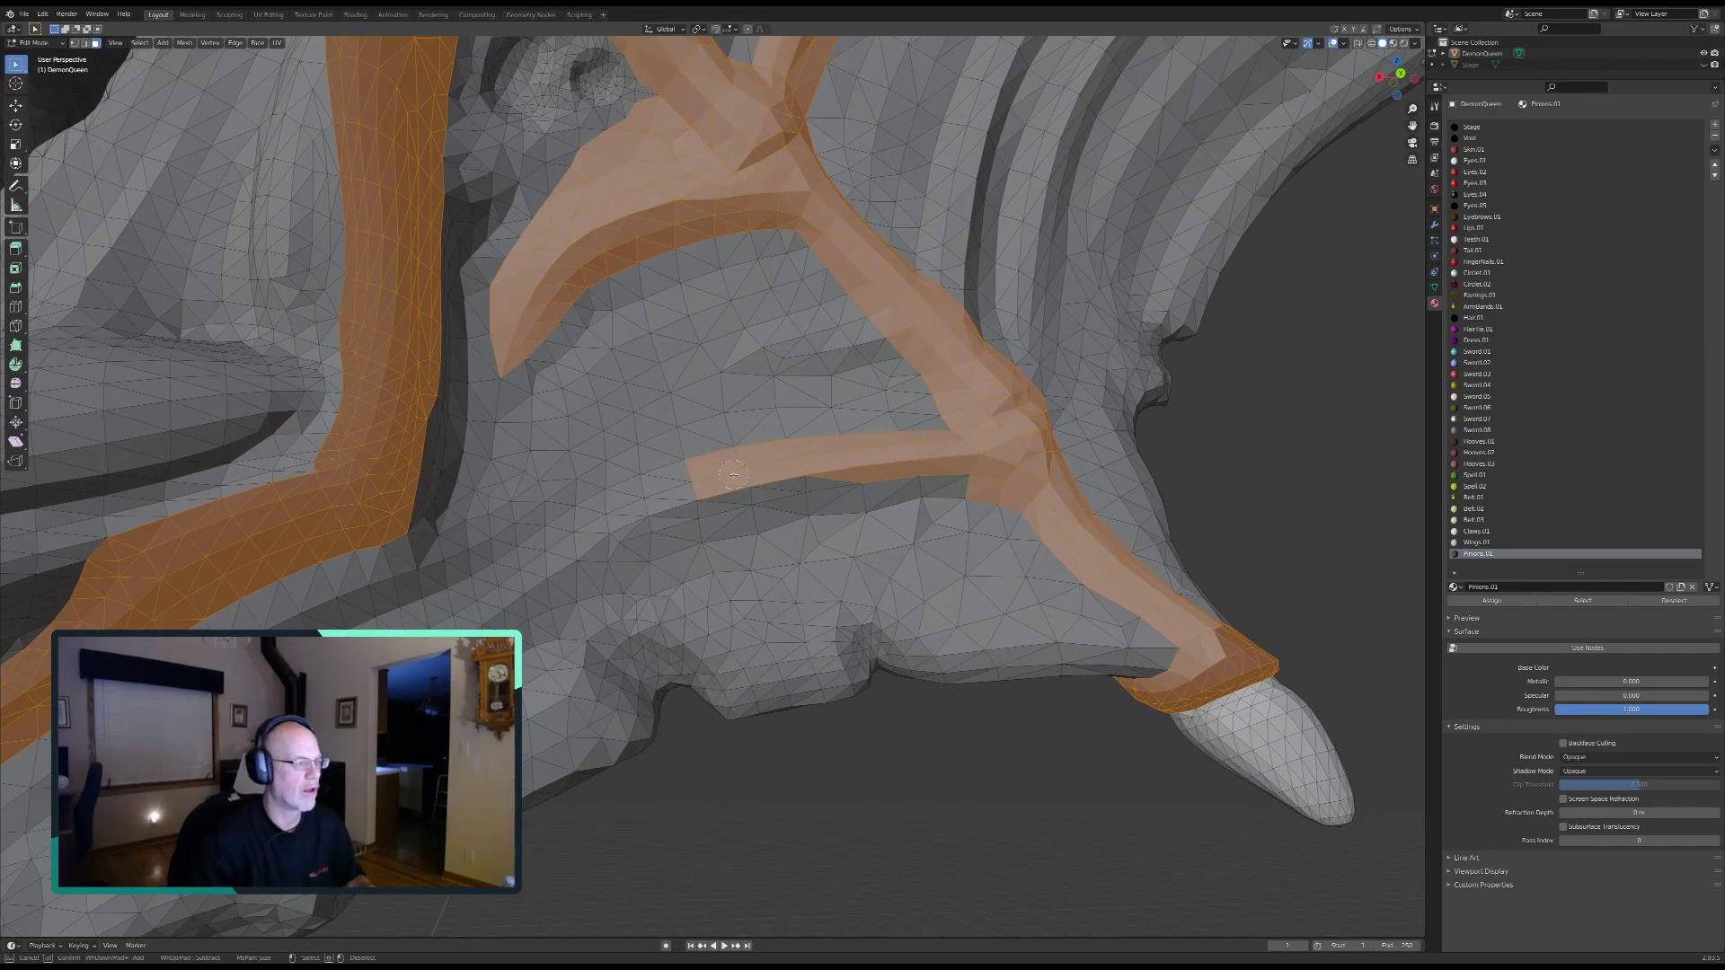
{"action": "mouse_move", "coordinate": [1027, 467]}
{"action": "left_mouse_down"}
{"action": "mouse_move", "coordinate": [831, 496]}
{"action": "mouse_move", "coordinate": [714, 449]}
{"action": "left_mouse_up"}
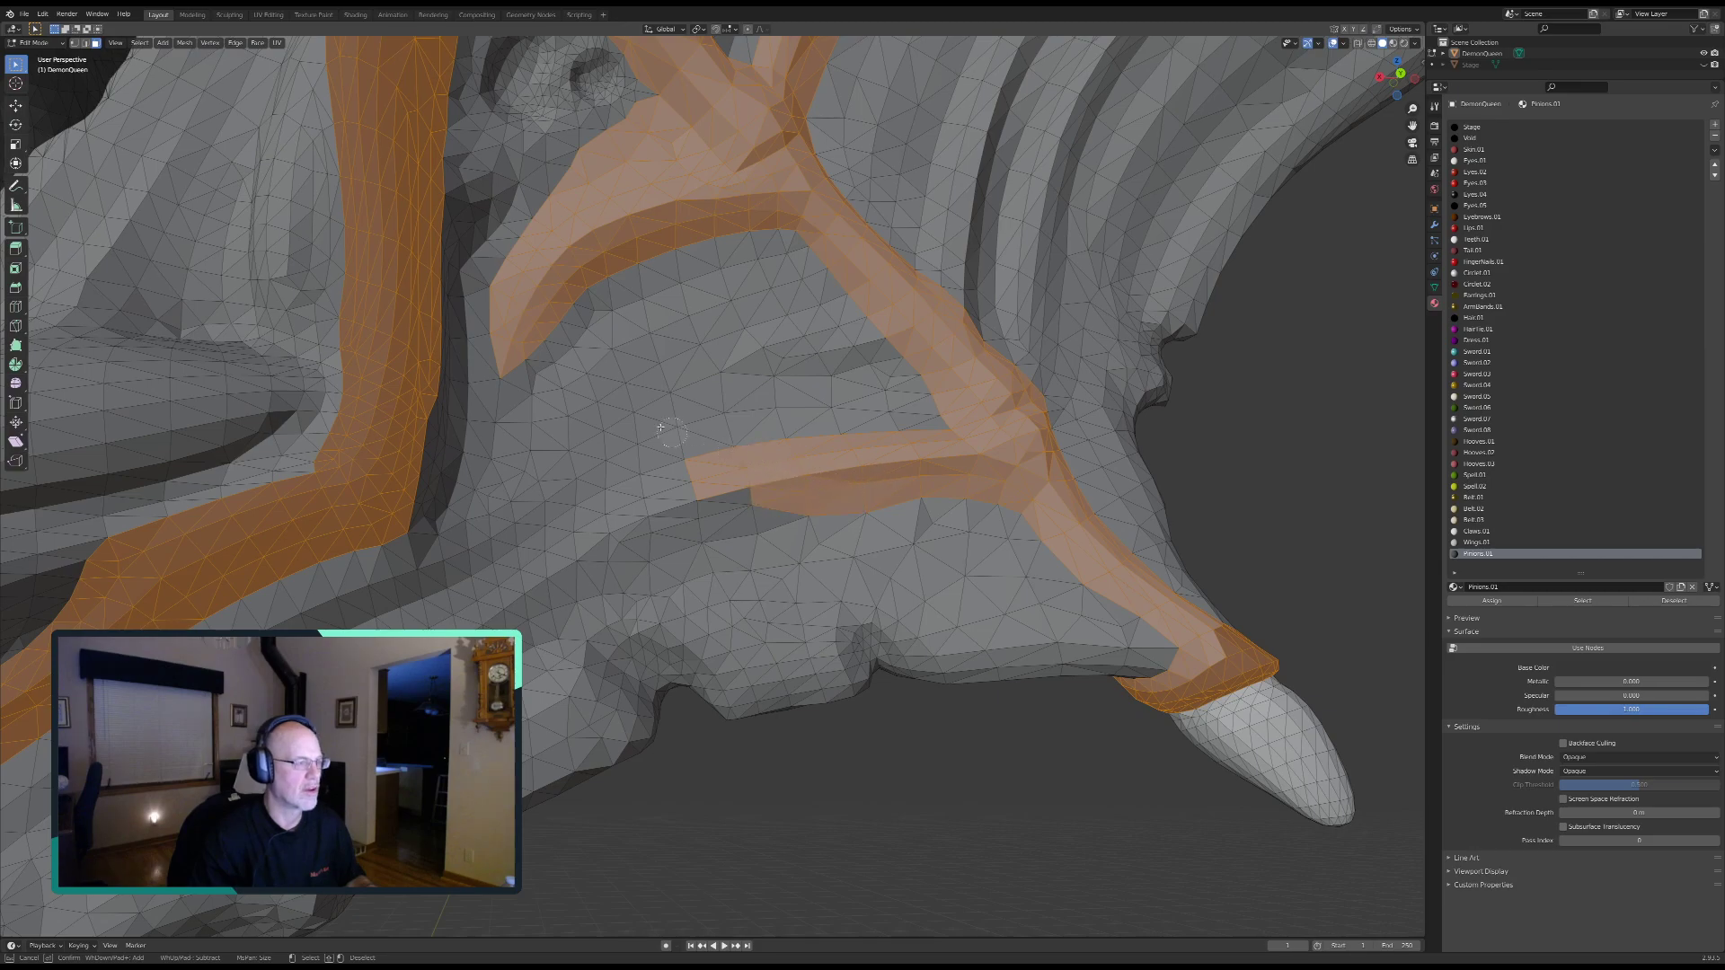
{"action": "left_click", "coordinate": [495, 347]}
{"action": "middle_click_drag", "start_coordinate": [467, 345], "coordinate": [539, 421]}
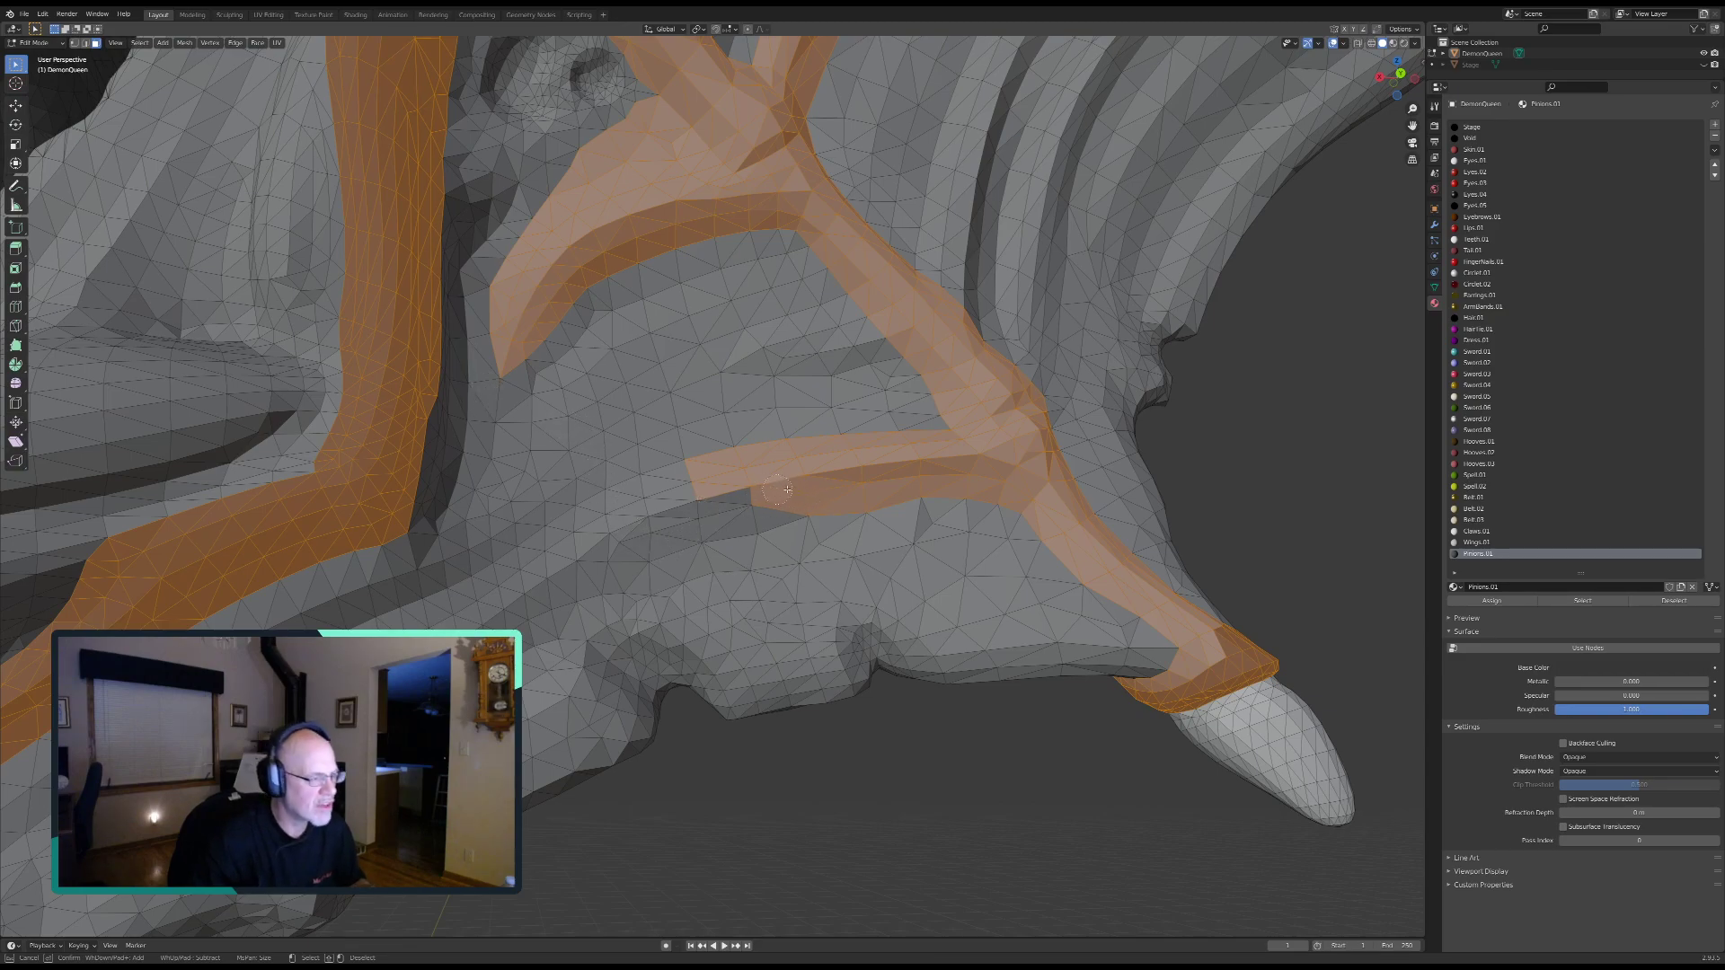
{"action": "right_click", "coordinate": [732, 504]}
Step: Fill in the lower rib's missed underside faces and extend its selection to the rib's tapered inner end
{"action": "mouse_move", "coordinate": [732, 504]}
{"action": "middle_mouse_down"}
{"action": "mouse_move", "coordinate": [756, 521]}
{"action": "mouse_move", "coordinate": [744, 515]}
{"action": "middle_mouse_up"}
{"action": "key", "text": "c"}
{"action": "mouse_move", "coordinate": [746, 516]}
{"action": "left_mouse_down"}
{"action": "mouse_move", "coordinate": [654, 520]}
{"action": "mouse_move", "coordinate": [660, 483]}
{"action": "mouse_move", "coordinate": [707, 488]}
{"action": "left_mouse_up"}
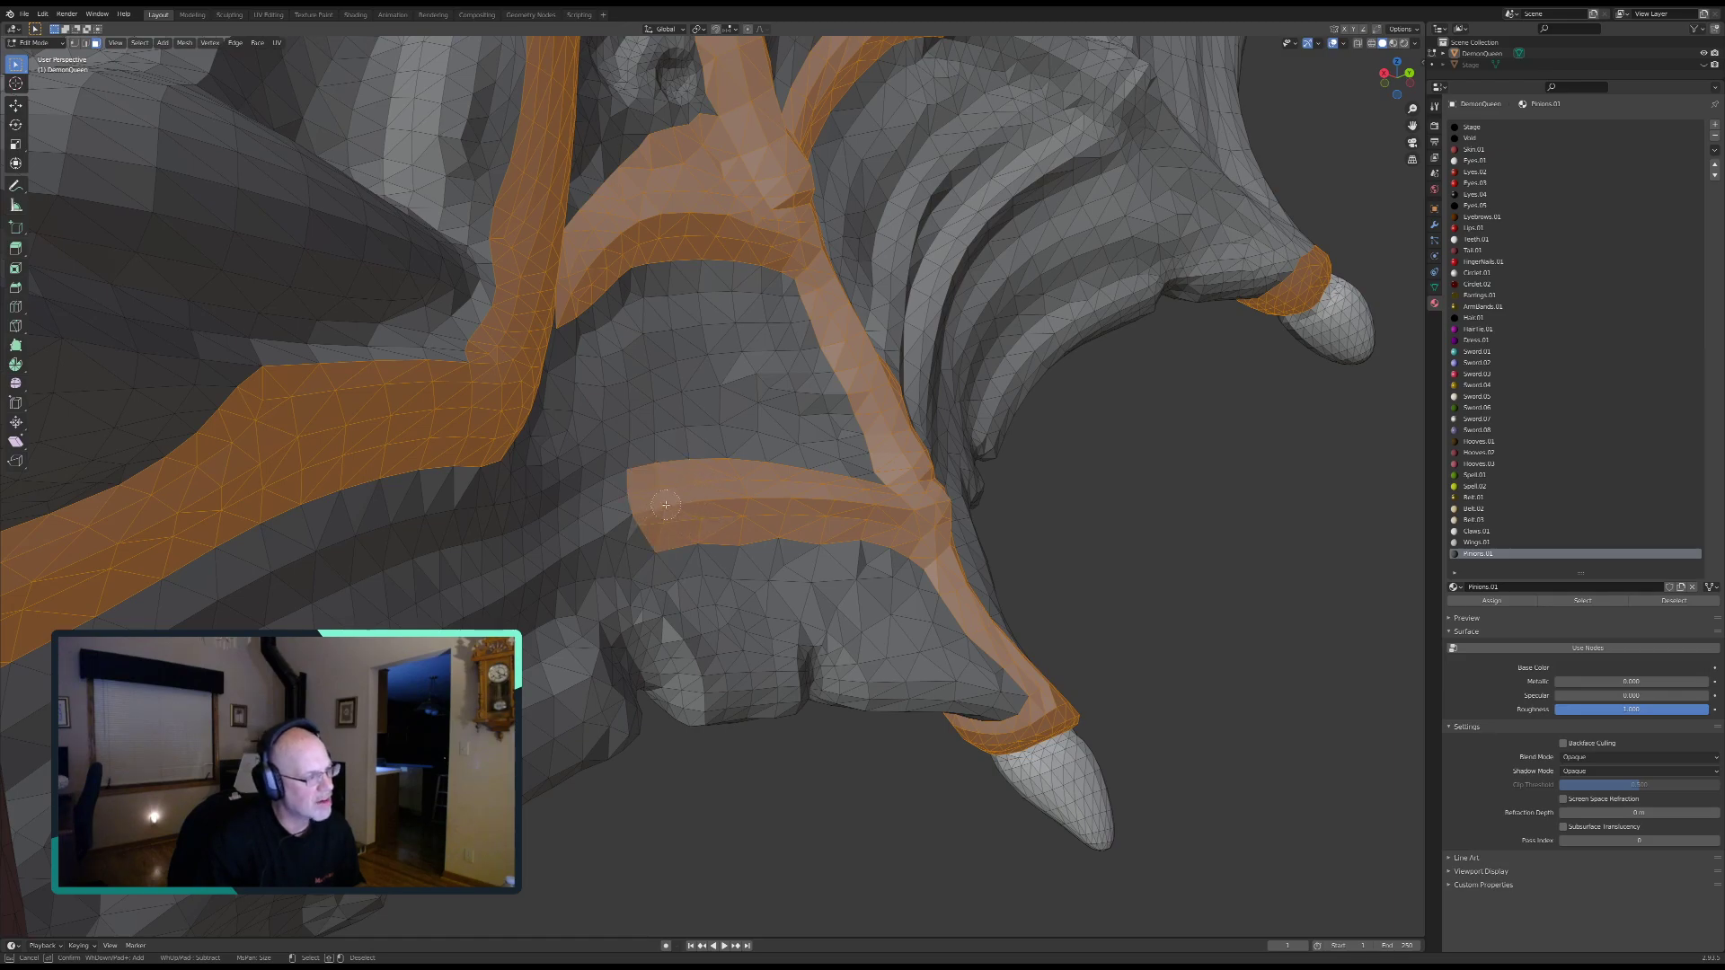
{"action": "key", "text": "Escape"}
{"action": "middle_click_drag", "start_coordinate": [666, 504], "coordinate": [639, 503]}
{"action": "key", "text": "c"}
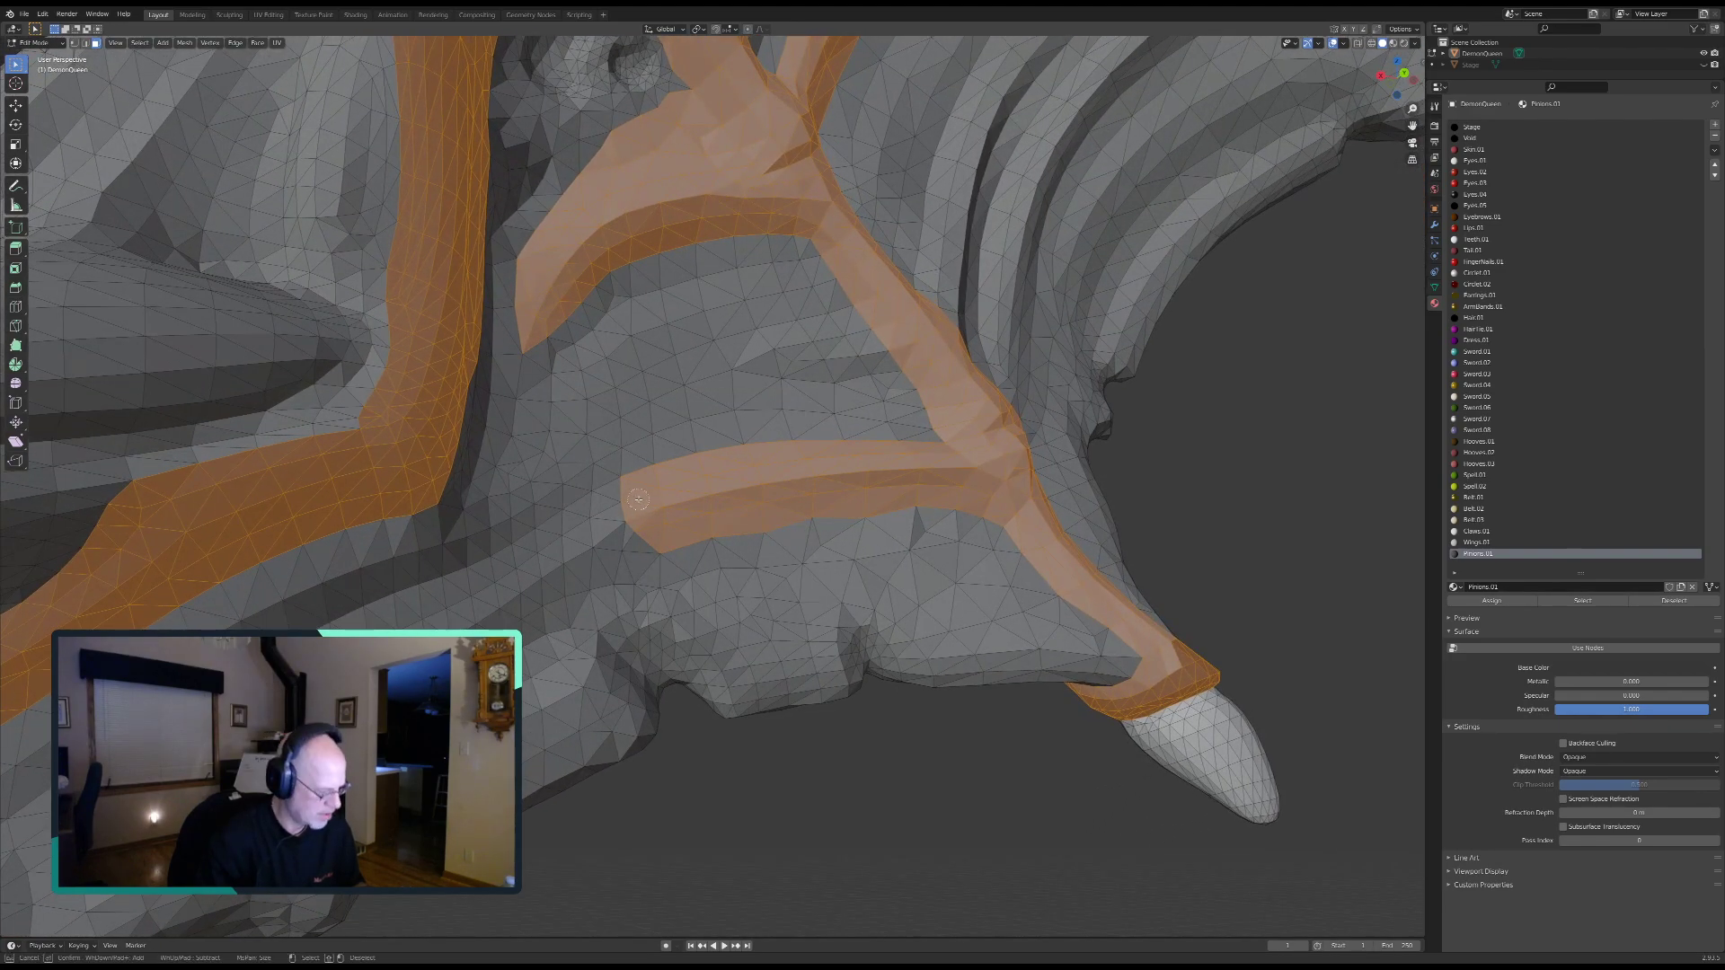
{"action": "mouse_move", "coordinate": [625, 503]}
{"action": "left_mouse_down"}
{"action": "mouse_move", "coordinate": [607, 512]}
{"action": "mouse_move", "coordinate": [633, 525]}
{"action": "left_mouse_up"}
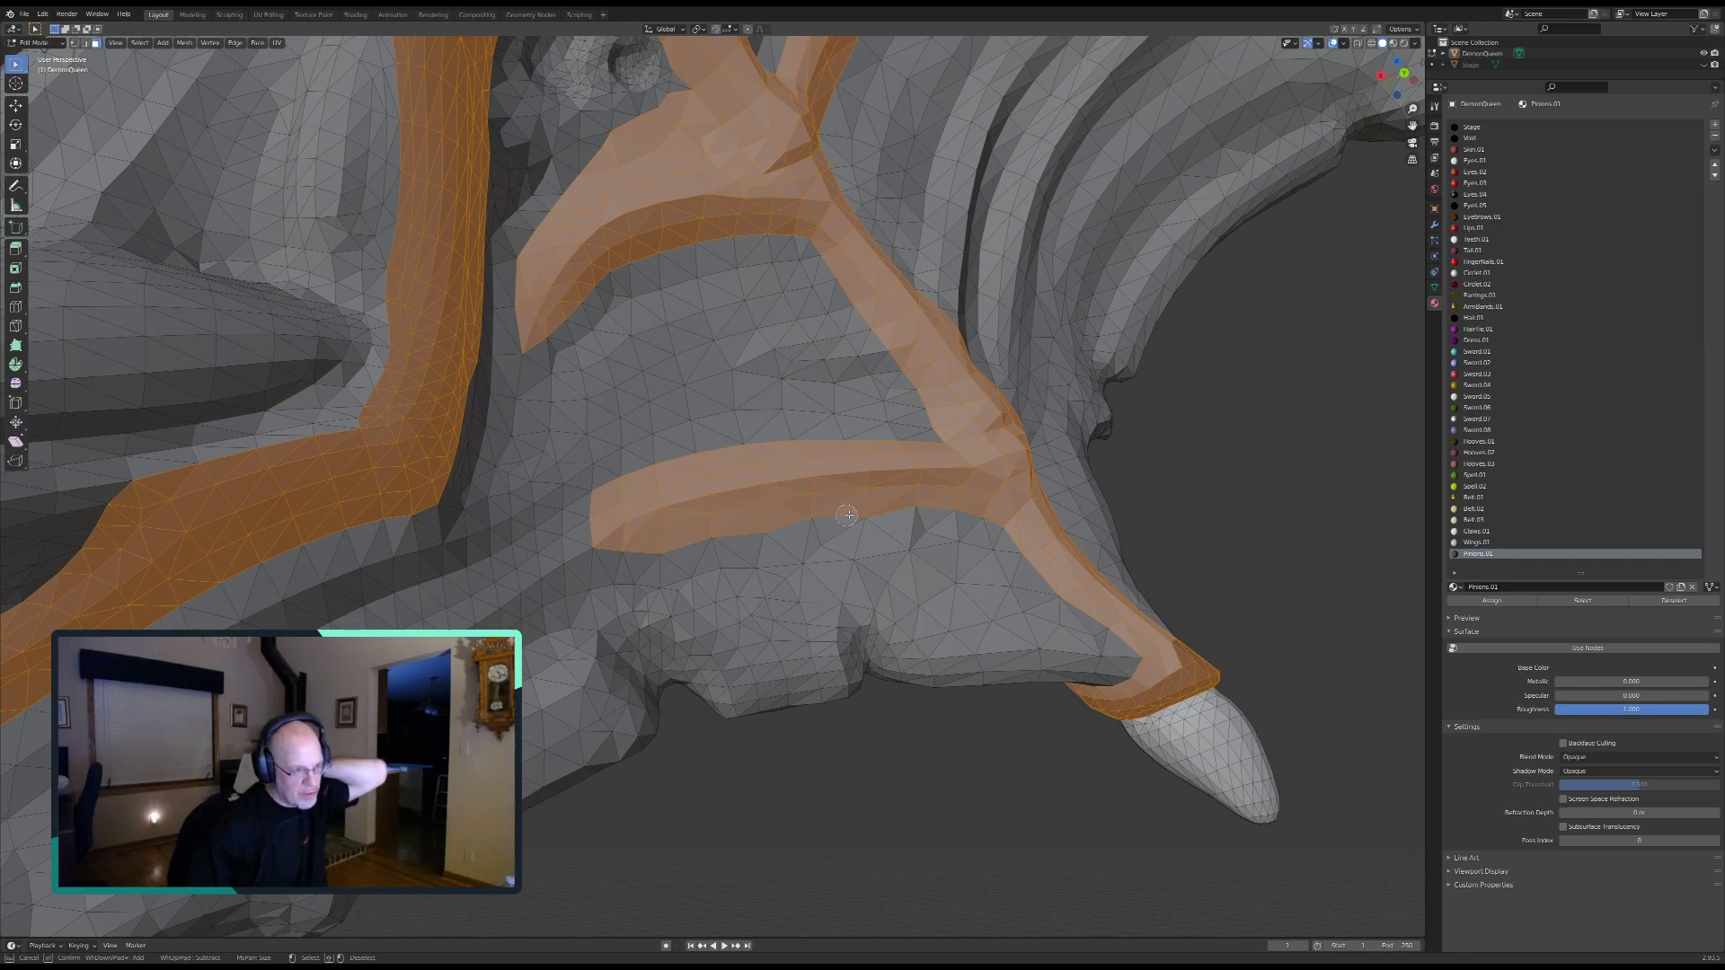
{"action": "right_click", "coordinate": [891, 503]}
Step: With Circle Select, add the horizontal bone's stretch from the vertical connecting rib out to the next joint
{"action": "mouse_move", "coordinate": [891, 503]}
{"action": "middle_mouse_down"}
{"action": "mouse_move", "coordinate": [991, 456]}
{"action": "mouse_move", "coordinate": [800, 528]}
{"action": "middle_mouse_up"}
{"action": "scroll", "coordinate": [799, 528], "scroll_direction": "down", "scroll_amount": 4}
{"action": "middle_click_drag", "start_coordinate": [747, 309], "coordinate": [708, 538], "text": "shift"}
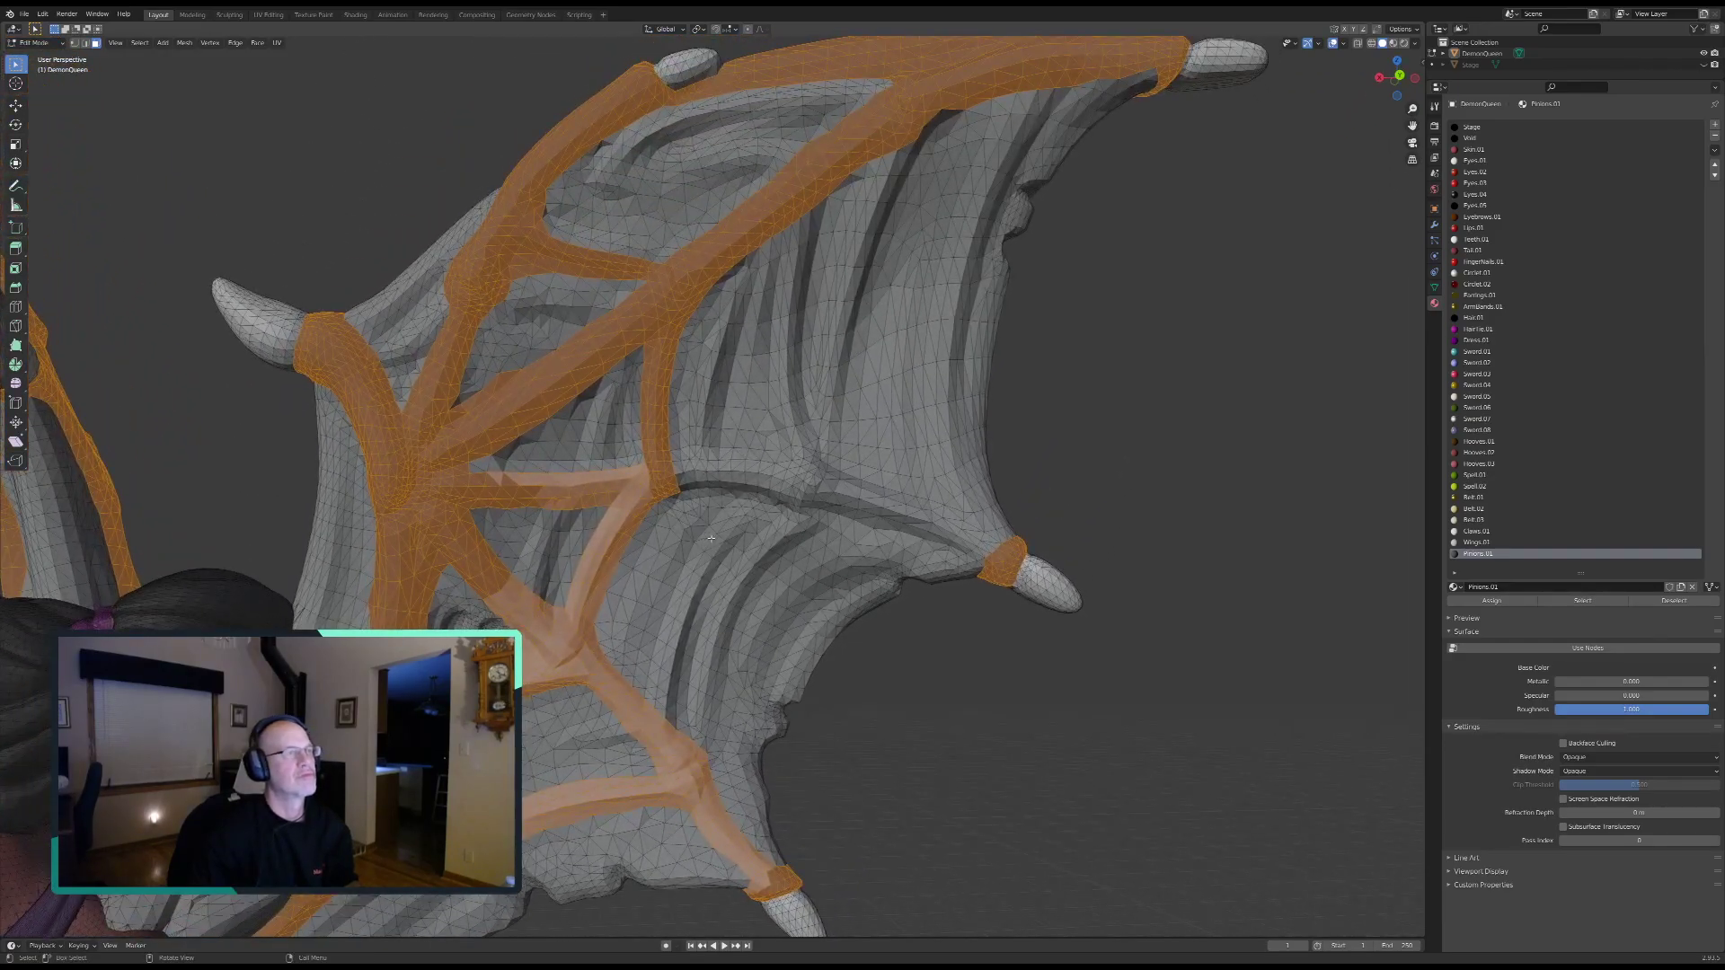
{"action": "scroll", "coordinate": [704, 503], "scroll_direction": "up", "scroll_amount": 6}
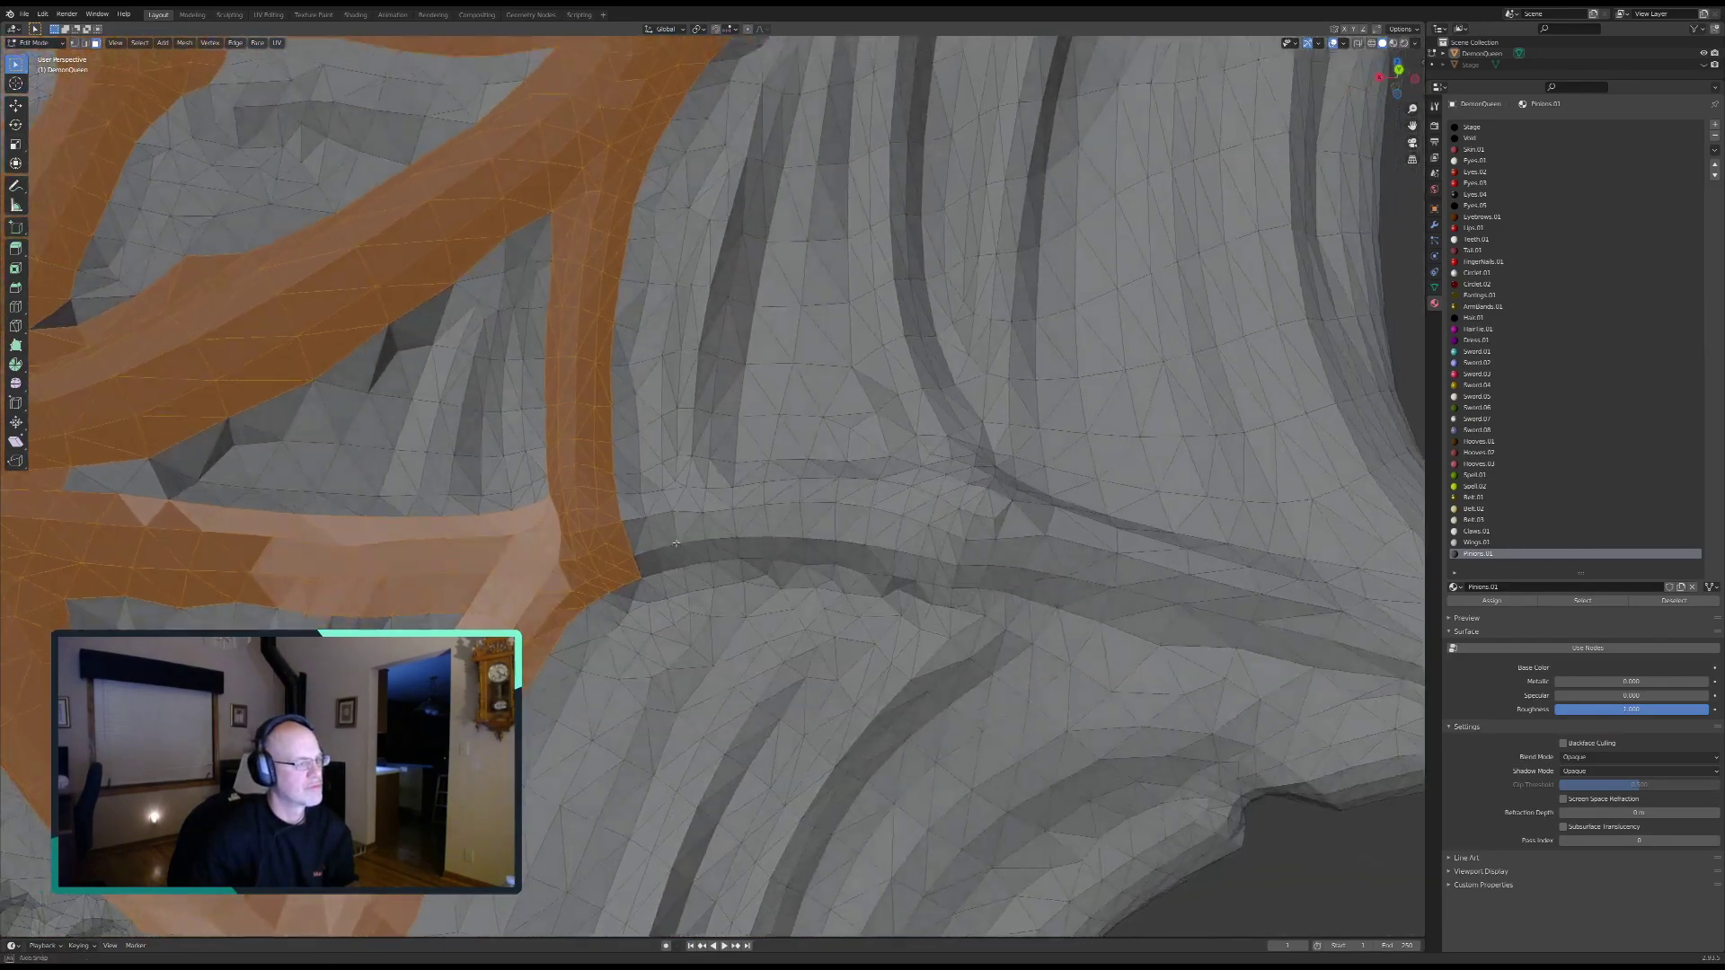
{"action": "key", "text": "c"}
{"action": "mouse_move", "coordinate": [638, 548]}
{"action": "left_mouse_down"}
{"action": "mouse_move", "coordinate": [853, 541]}
{"action": "mouse_move", "coordinate": [1006, 564]}
{"action": "mouse_move", "coordinate": [936, 570]}
{"action": "mouse_move", "coordinate": [959, 586]}
{"action": "mouse_move", "coordinate": [882, 570]}
{"action": "mouse_move", "coordinate": [944, 597]}
{"action": "mouse_move", "coordinate": [1015, 516]}
{"action": "mouse_move", "coordinate": [846, 477]}
{"action": "mouse_move", "coordinate": [631, 494]}
{"action": "left_mouse_up"}
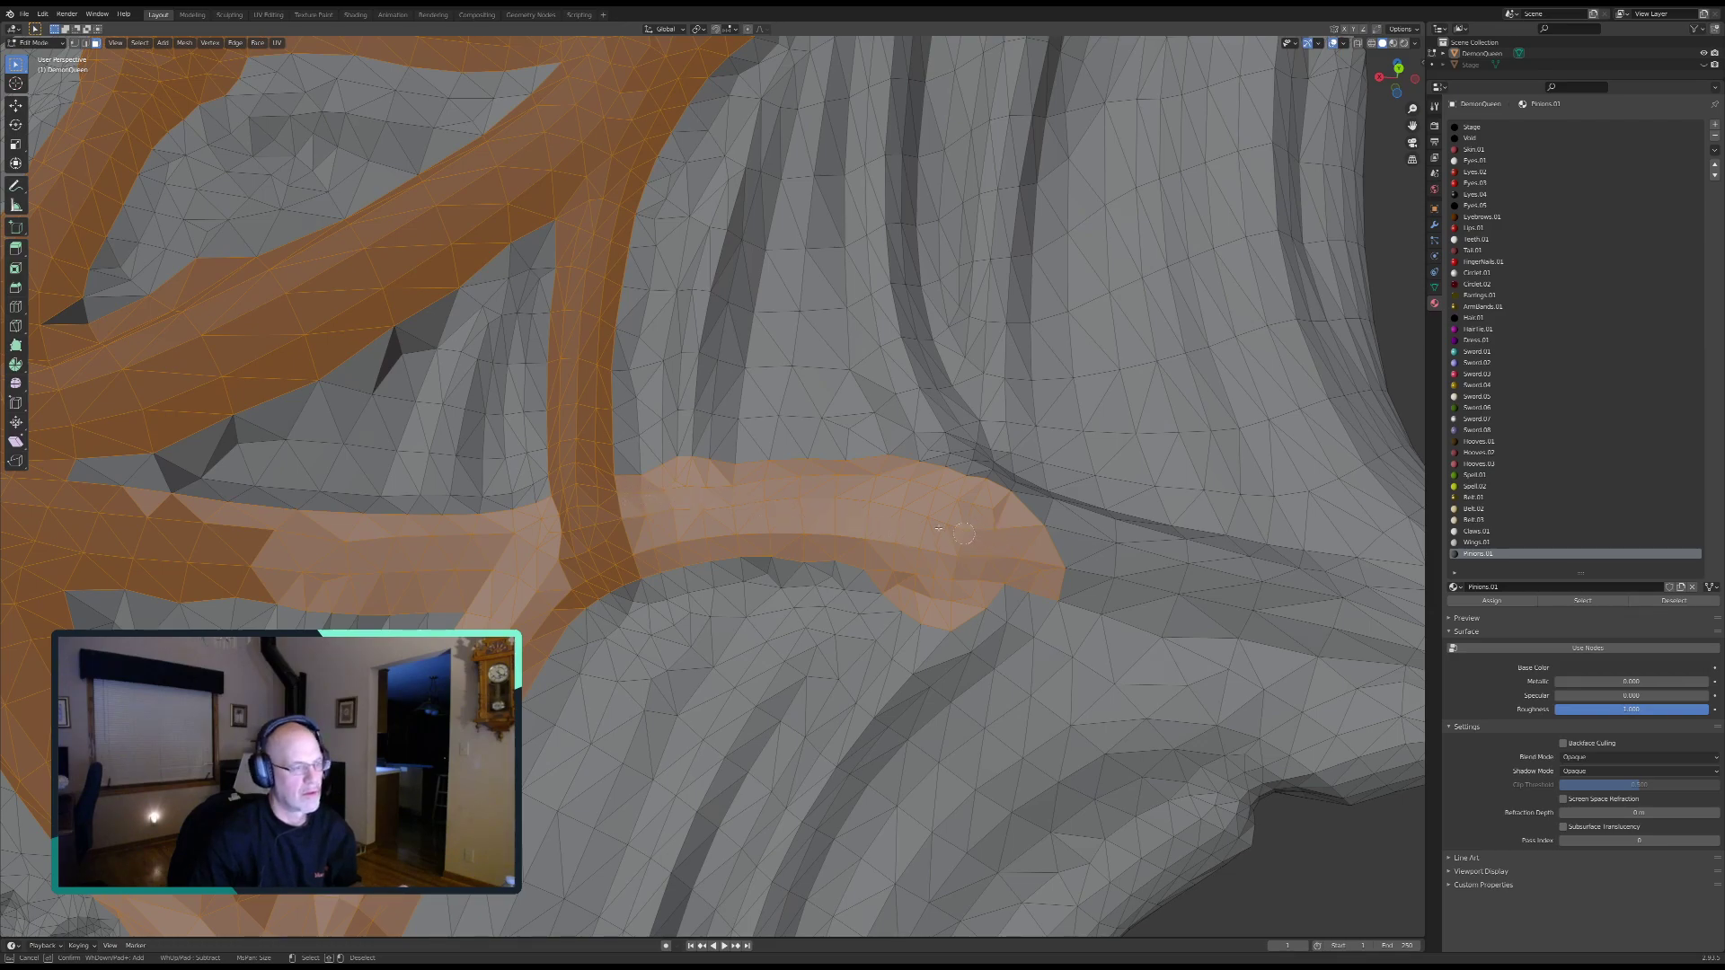
{"action": "key", "text": "Escape"}
Step: Add the rest of the horizontal bone, from its outer joint to the claw collar, including its upper and lower edges
{"action": "middle_click_drag", "start_coordinate": [1028, 512], "coordinate": [615, 414], "text": "shift"}
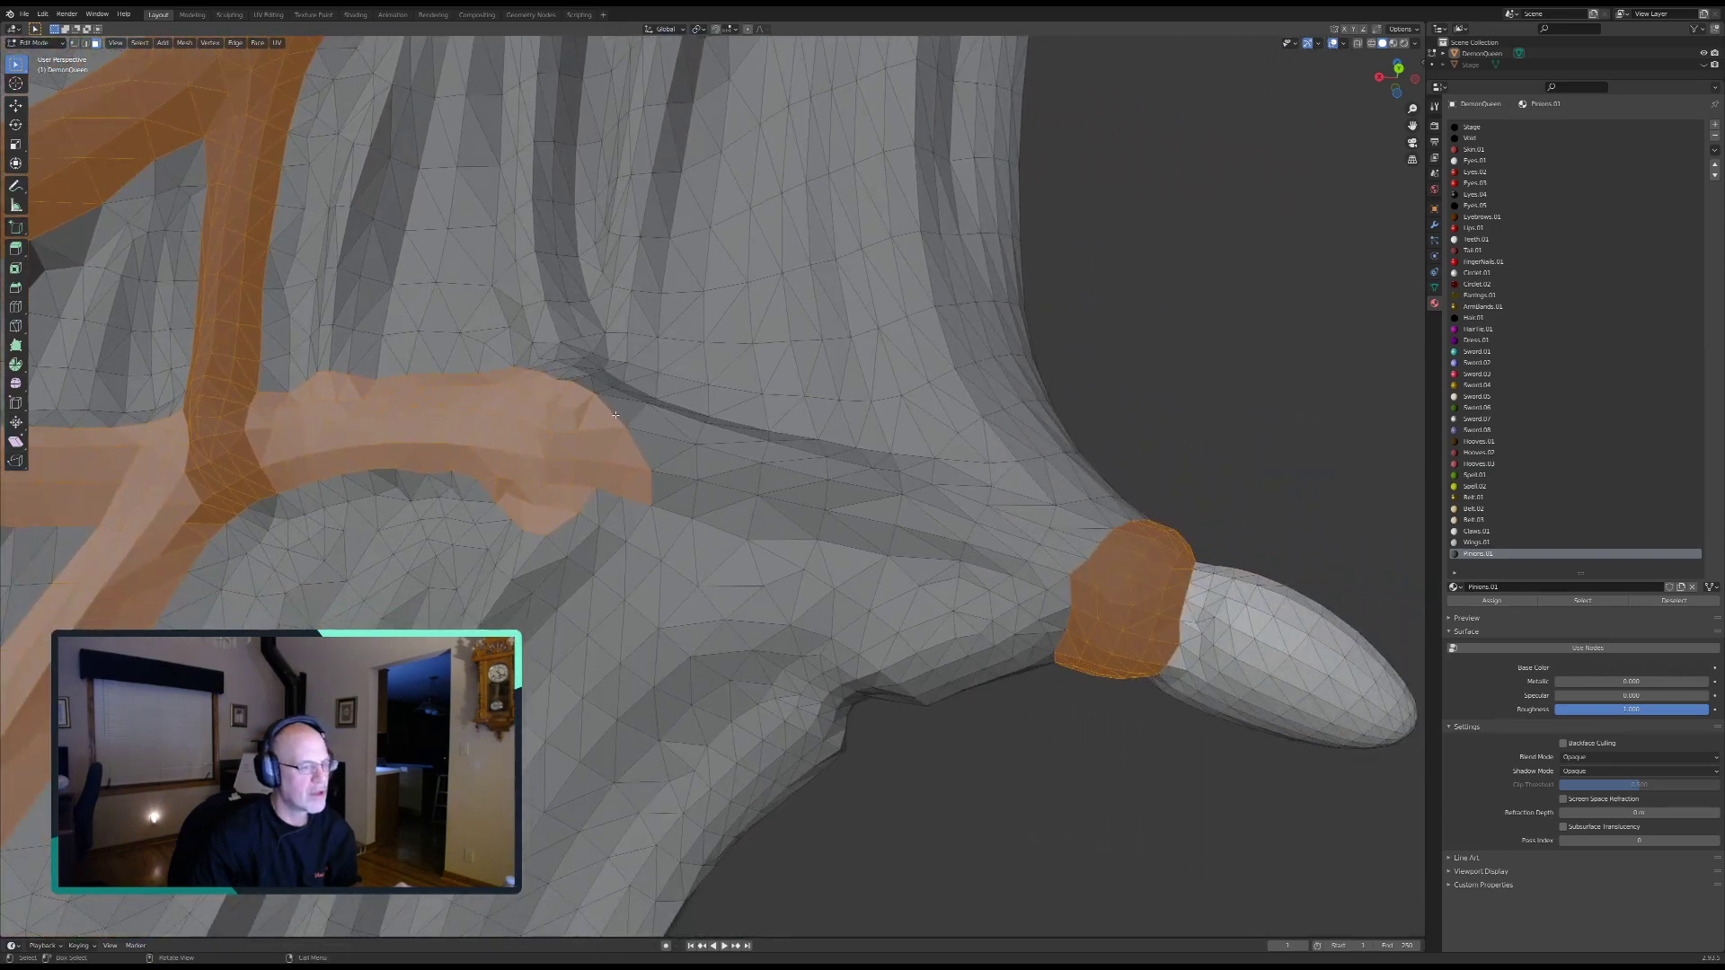
{"action": "key", "text": "c"}
{"action": "left_click_drag", "start_coordinate": [678, 490], "coordinate": [1076, 573]}
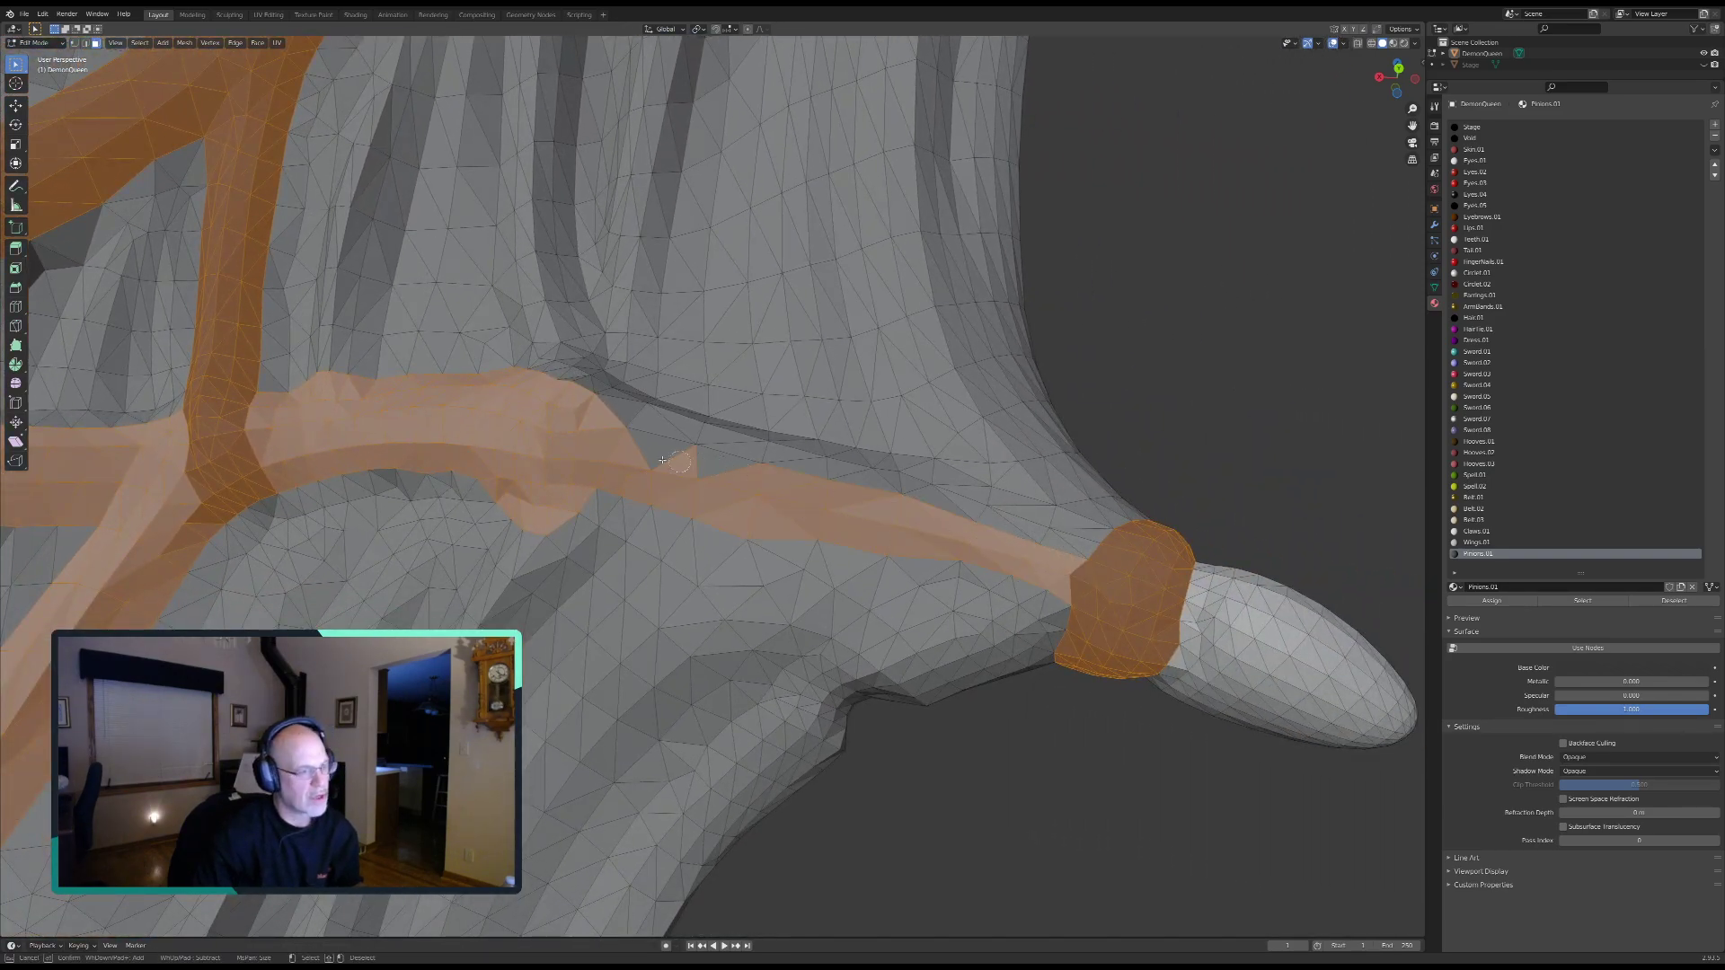
{"action": "mouse_move", "coordinate": [532, 381]}
{"action": "left_mouse_down"}
{"action": "mouse_move", "coordinate": [678, 418]}
{"action": "mouse_move", "coordinate": [692, 399]}
{"action": "mouse_move", "coordinate": [737, 454]}
{"action": "mouse_move", "coordinate": [771, 461]}
{"action": "left_mouse_up"}
{"action": "mouse_move", "coordinate": [907, 485]}
{"action": "left_mouse_down"}
{"action": "mouse_move", "coordinate": [1082, 548]}
{"action": "mouse_move", "coordinate": [1006, 507]}
{"action": "mouse_move", "coordinate": [748, 443]}
{"action": "left_mouse_up"}
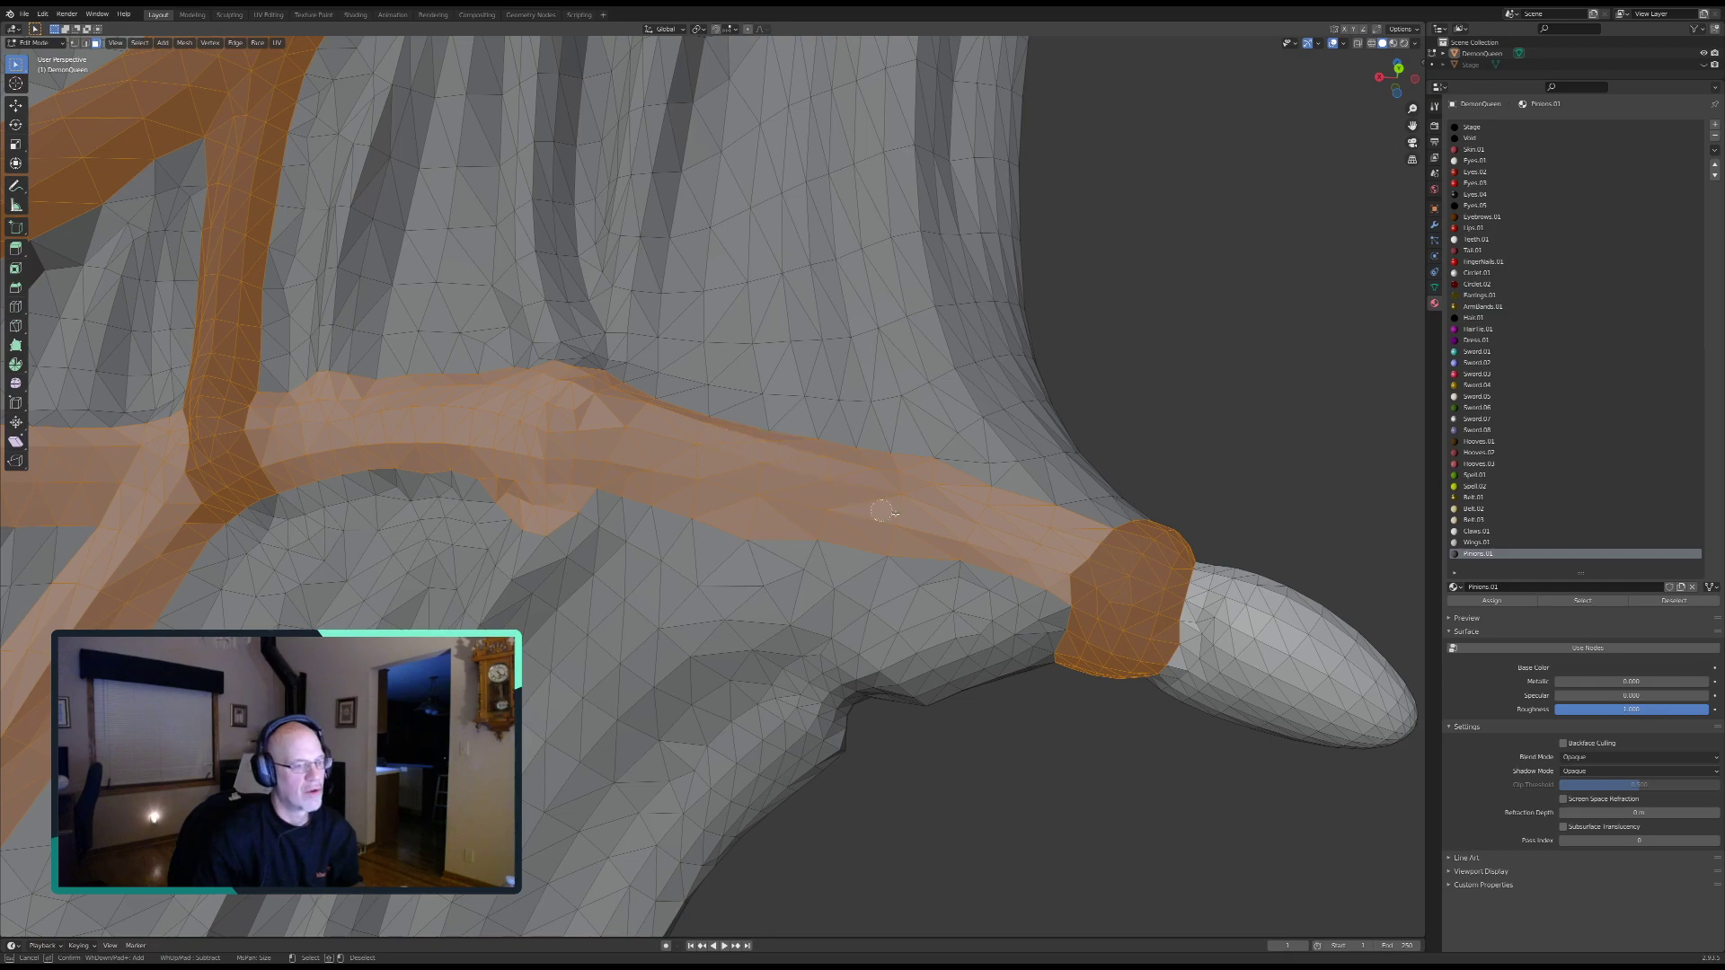
{"action": "left_click_drag", "start_coordinate": [984, 557], "coordinate": [1071, 631]}
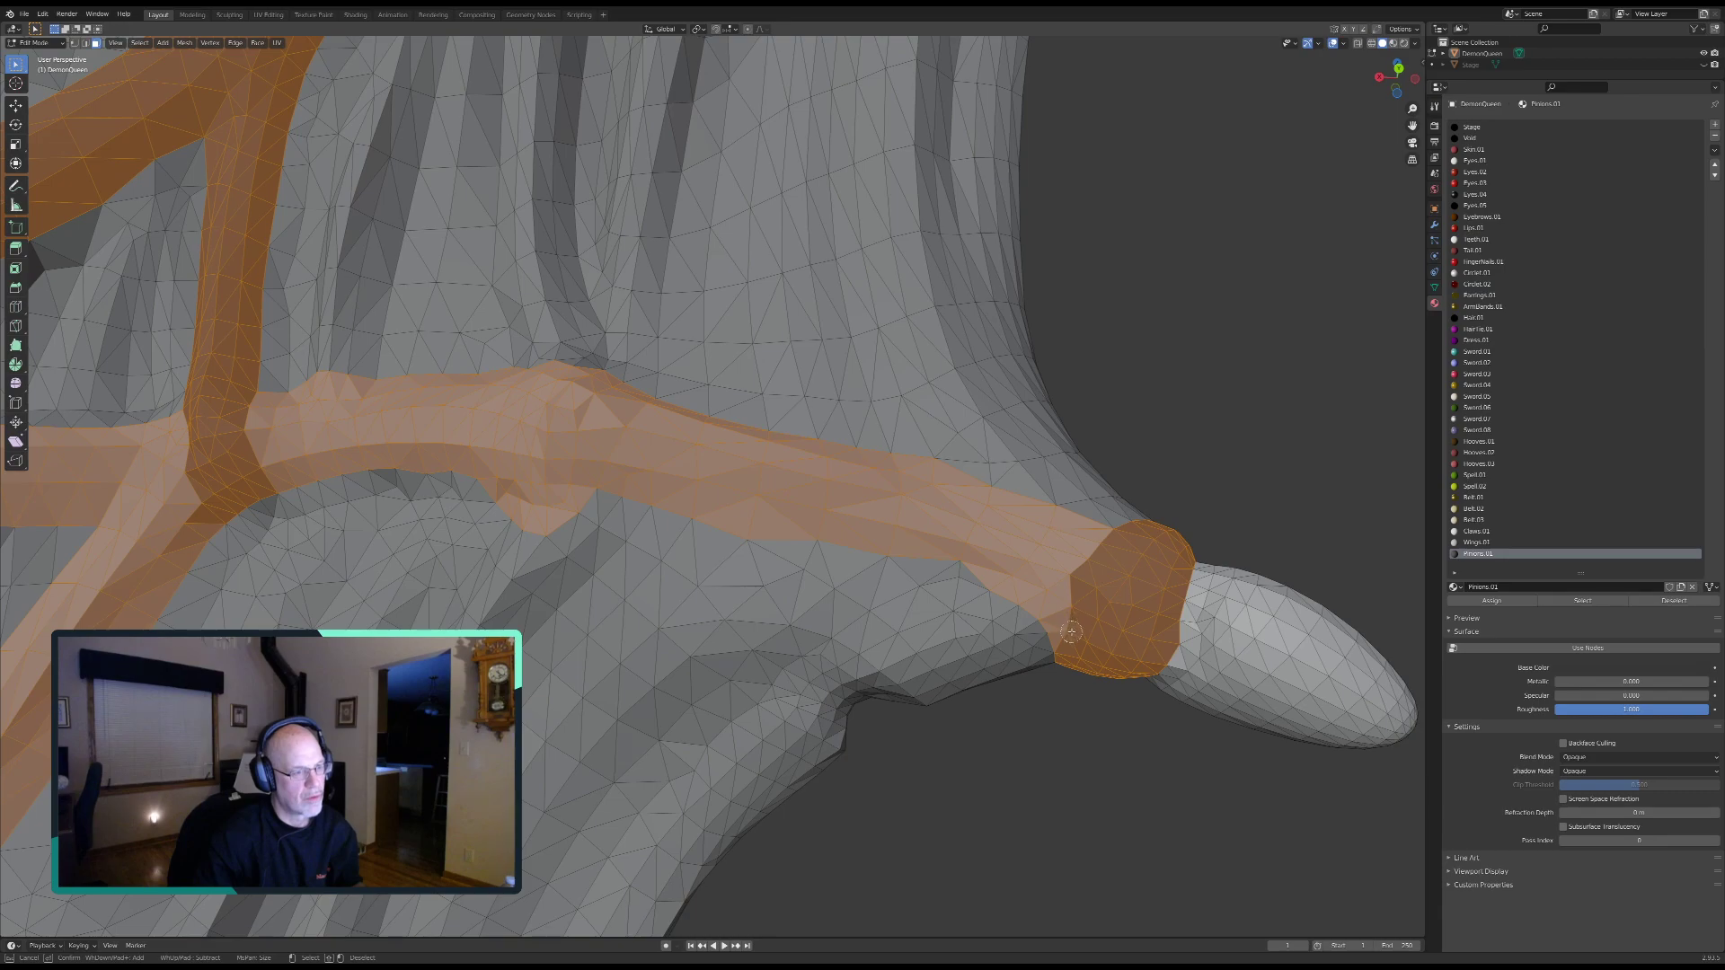
{"action": "right_click", "coordinate": [1046, 570]}
Step: Assign the selected wing bone and rib faces to the Pinions.01 material and deselect them
{"action": "middle_click_drag", "start_coordinate": [1047, 571], "coordinate": [1028, 489]}
{"action": "scroll", "coordinate": [953, 582], "scroll_direction": "down", "scroll_amount": 4}
{"action": "scroll", "coordinate": [953, 583], "scroll_direction": "down", "scroll_amount": 3}
{"action": "scroll", "coordinate": [964, 473], "scroll_direction": "up", "scroll_amount": 4}
{"action": "scroll", "coordinate": [964, 473], "scroll_direction": "down", "scroll_amount": 4}
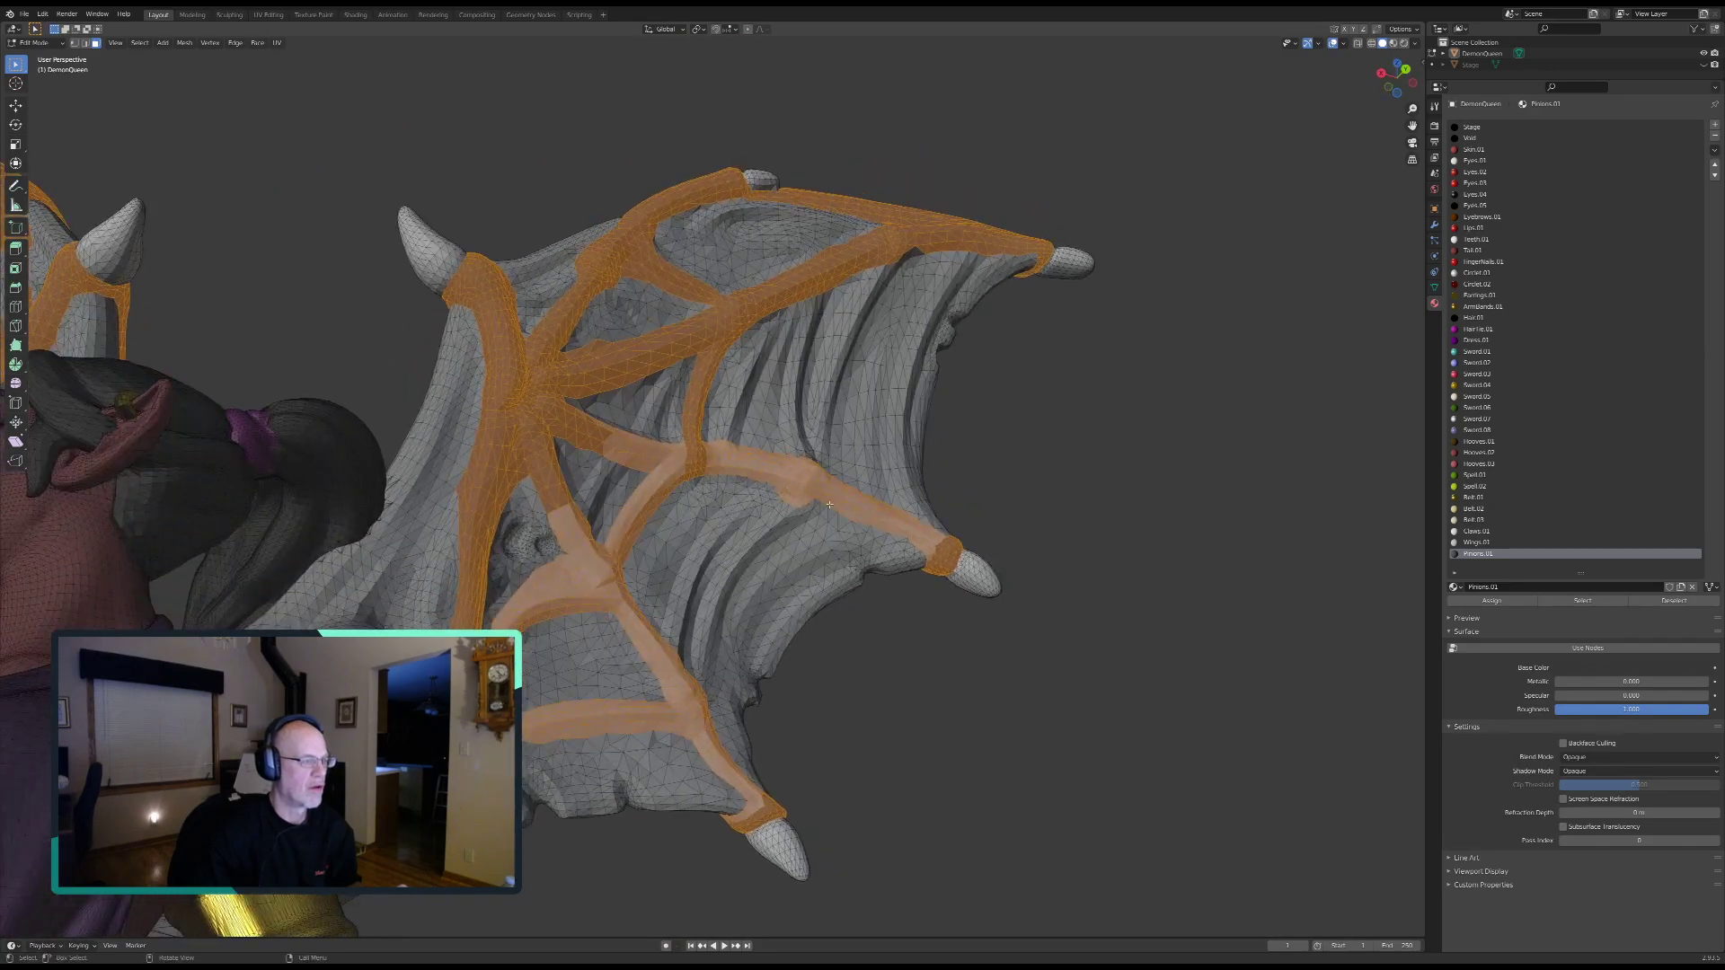
{"action": "left_click", "coordinate": [1582, 600]}
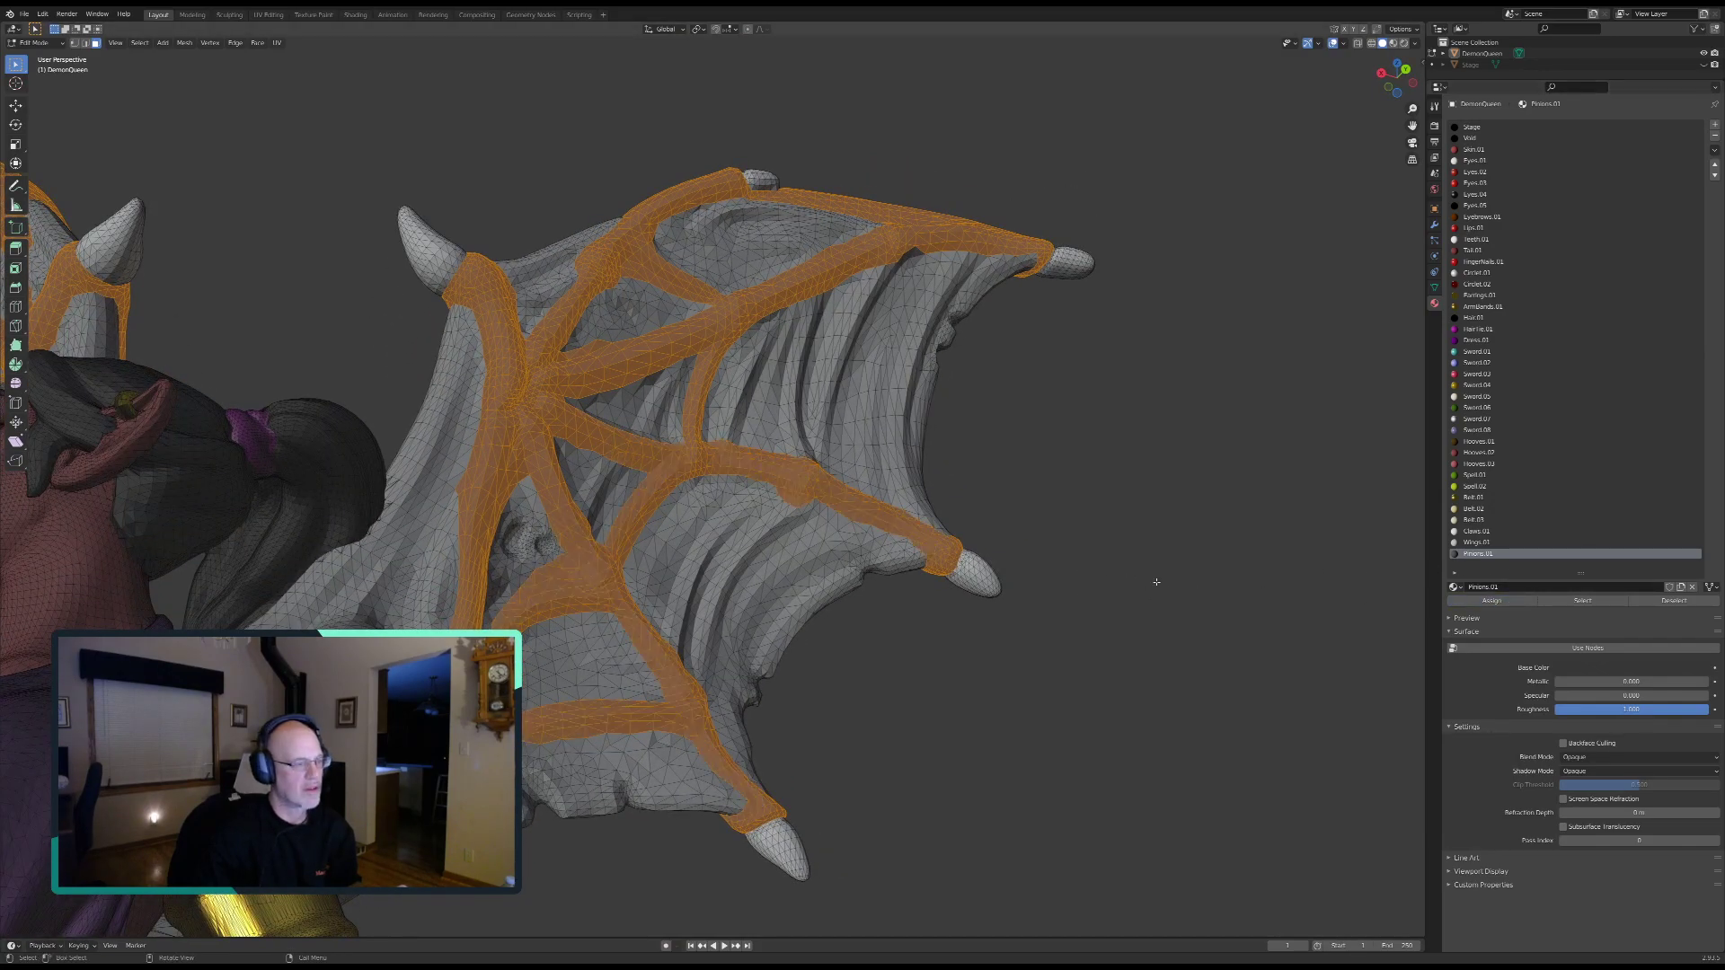
{"action": "left_click", "coordinate": [1632, 603]}
Step: With Circle Select, select the membrane ridge's narrow strip running down from the outer joint of the wing's upper bone
{"action": "scroll", "coordinate": [409, 530], "scroll_direction": "down", "scroll_amount": 6}
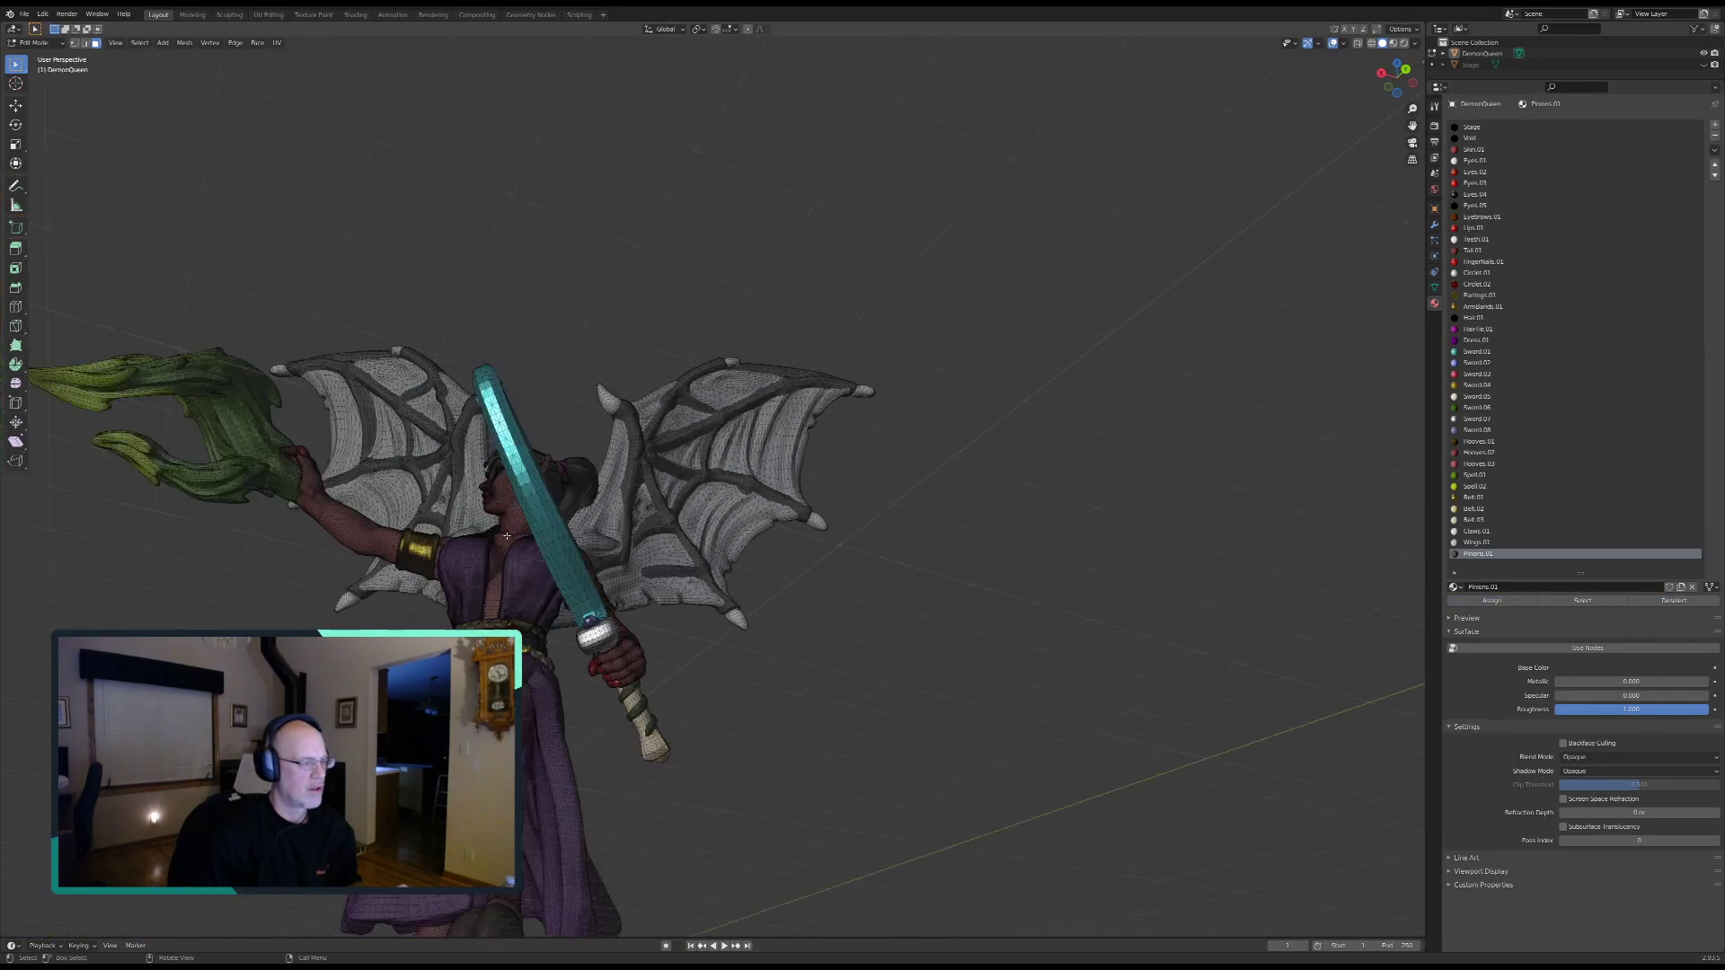
{"action": "middle_click_drag", "start_coordinate": [408, 530], "coordinate": [419, 575]}
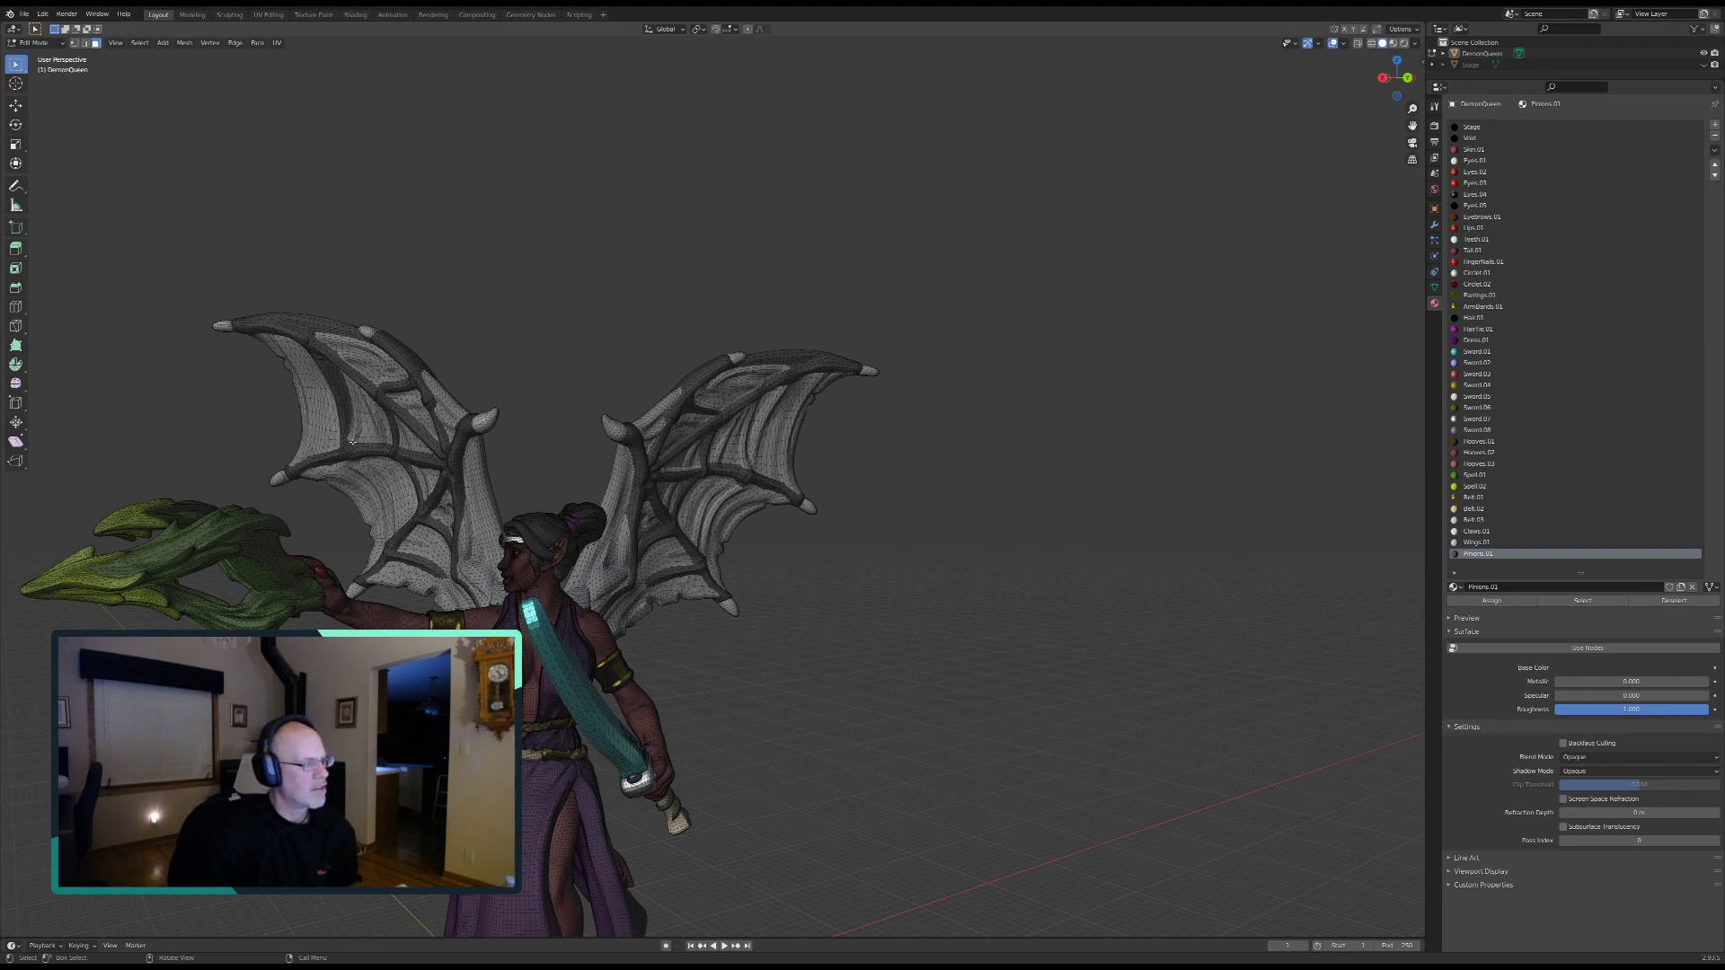
{"action": "right_click", "coordinate": [772, 427]}
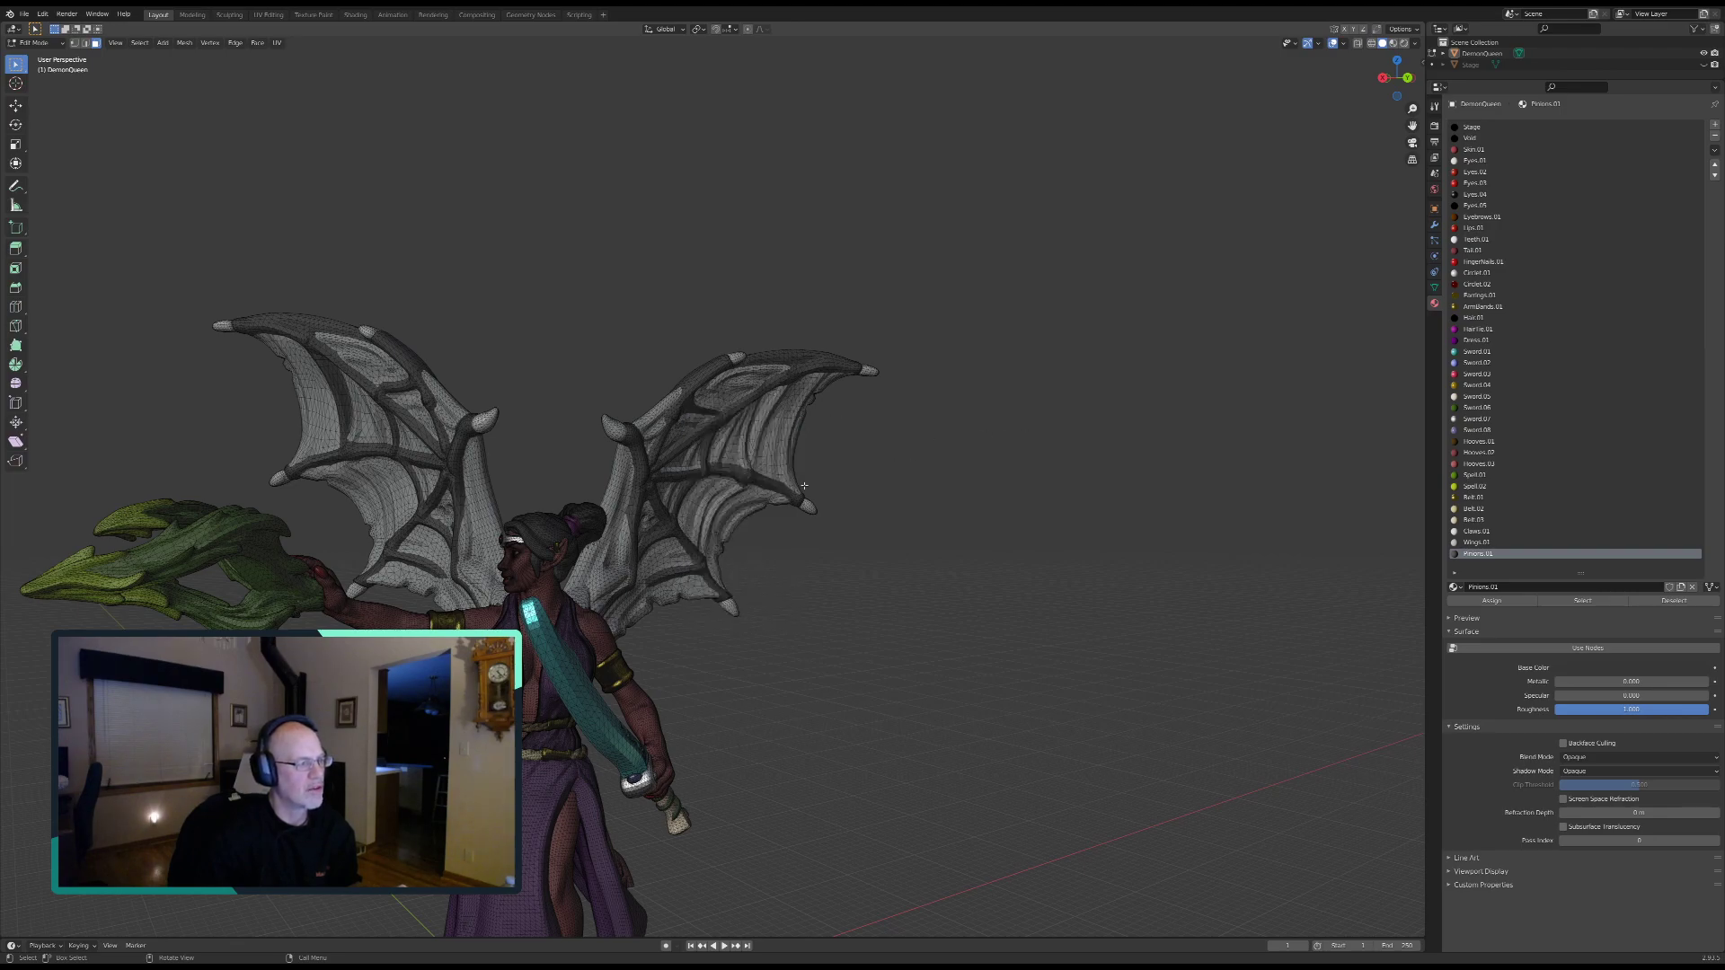
{"action": "middle_click_drag", "start_coordinate": [821, 468], "coordinate": [743, 438]}
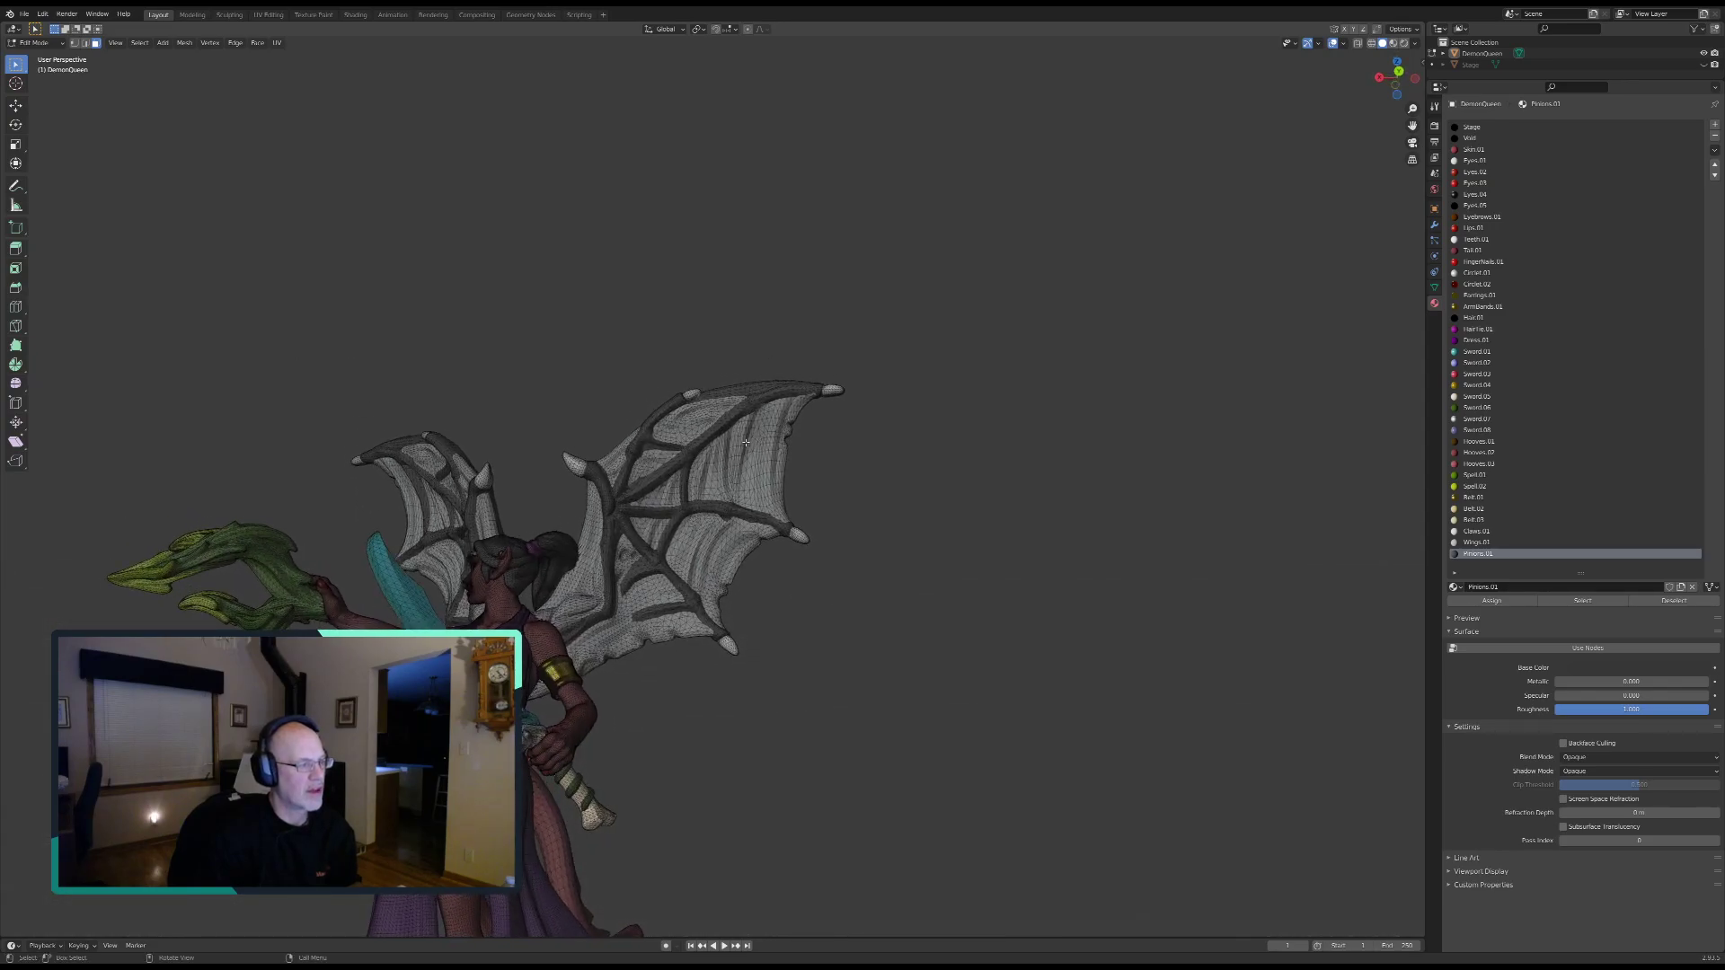
{"action": "scroll", "coordinate": [745, 442], "scroll_direction": "up", "scroll_amount": 5}
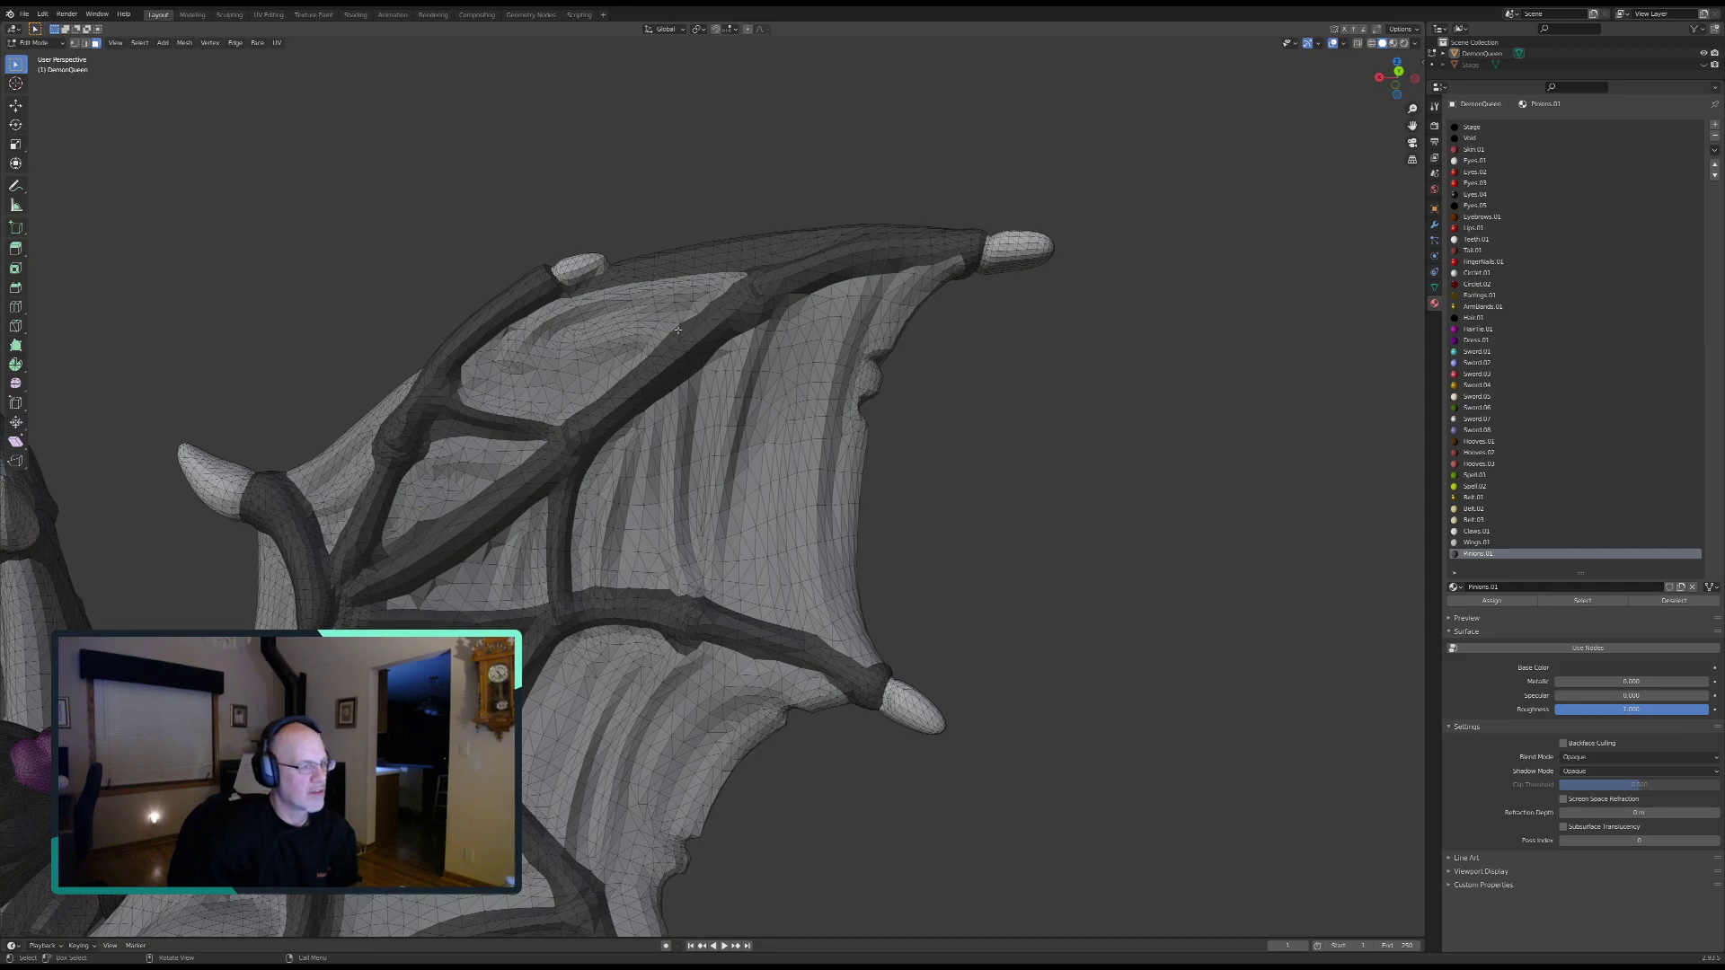
{"action": "middle_click_drag", "start_coordinate": [753, 403], "coordinate": [716, 532]}
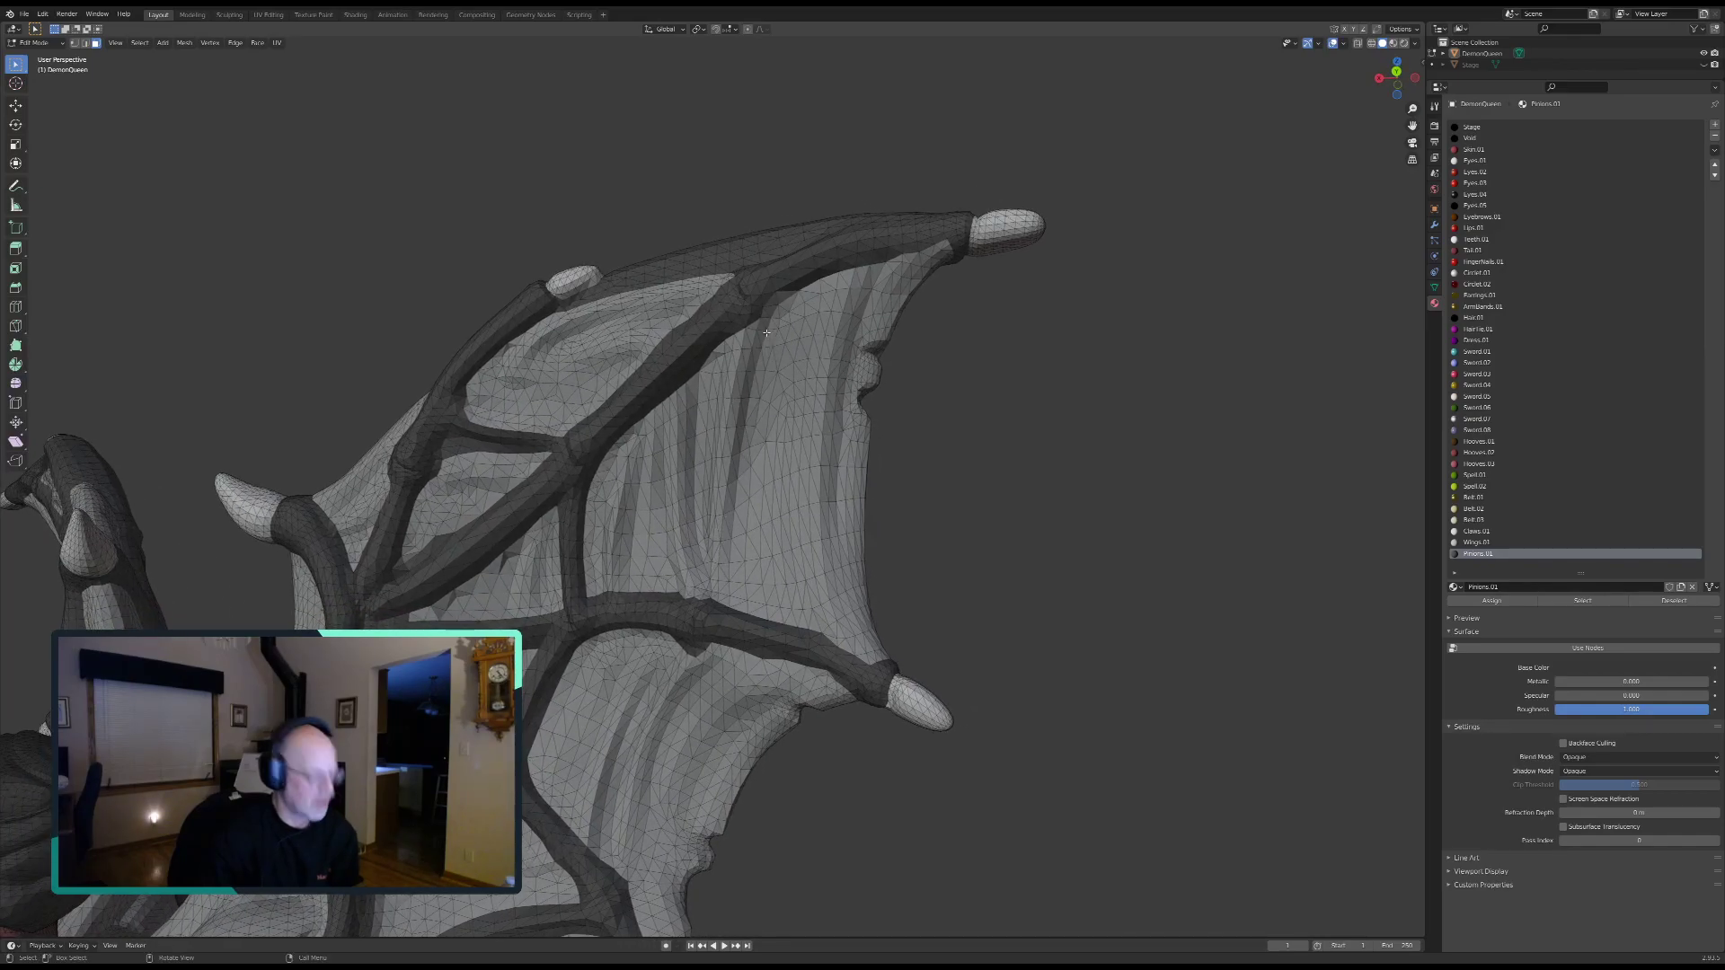
{"action": "scroll", "coordinate": [767, 335], "scroll_direction": "up", "scroll_amount": 5}
{"action": "scroll", "coordinate": [730, 454], "scroll_direction": "down", "scroll_amount": 2}
{"action": "key", "text": "c"}
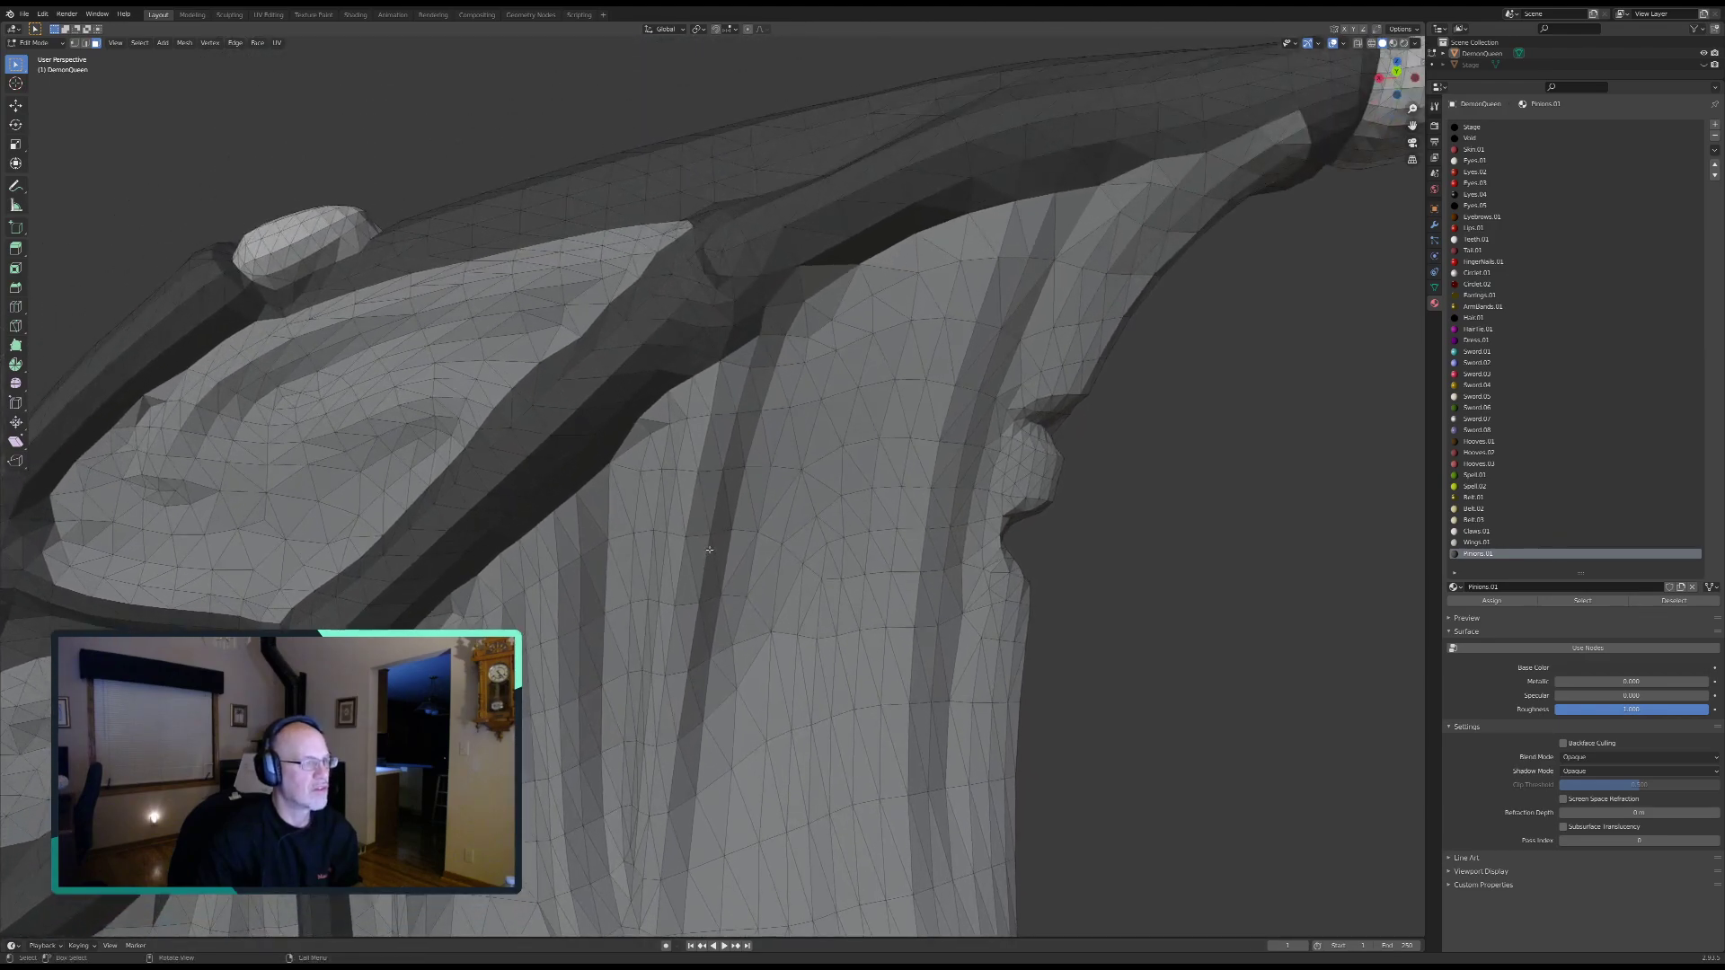
{"action": "mouse_move", "coordinate": [801, 276]}
{"action": "left_mouse_down"}
{"action": "mouse_move", "coordinate": [733, 405]}
{"action": "mouse_move", "coordinate": [675, 721]}
{"action": "left_mouse_up"}
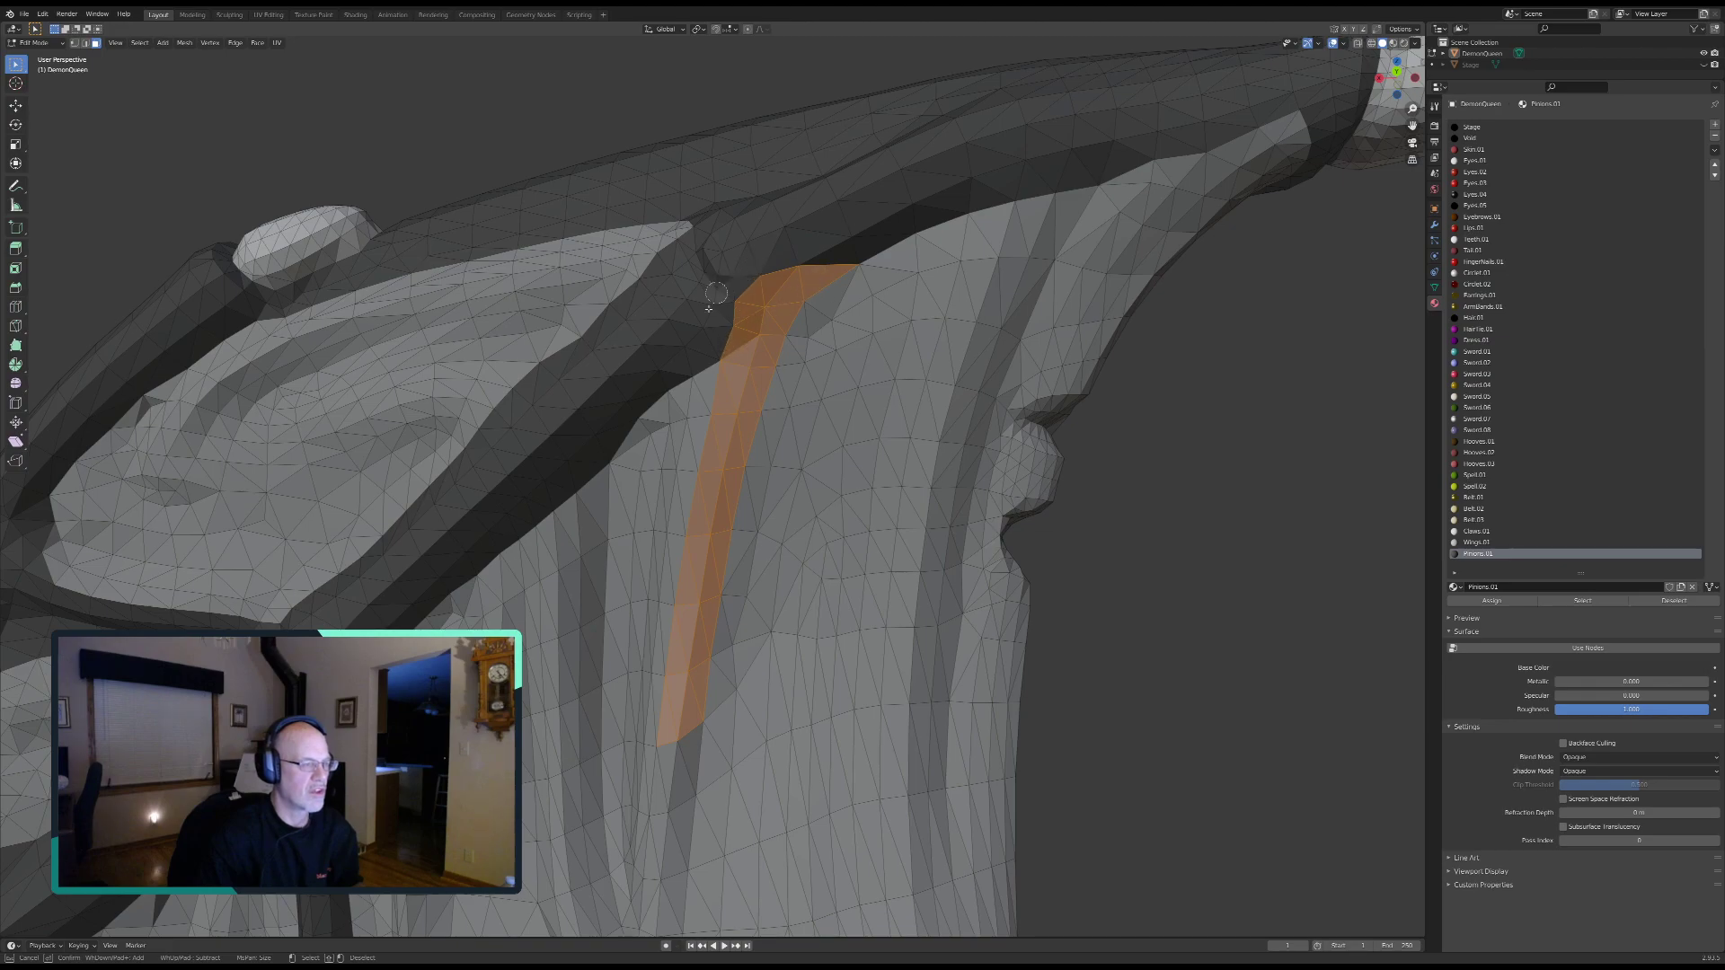
{"action": "key", "text": "Escape"}
Step: Widen the ridge selection over its inner side and extend it further down the membrane
{"action": "middle_click_drag", "start_coordinate": [764, 422], "coordinate": [729, 395]}
{"action": "key", "text": "c"}
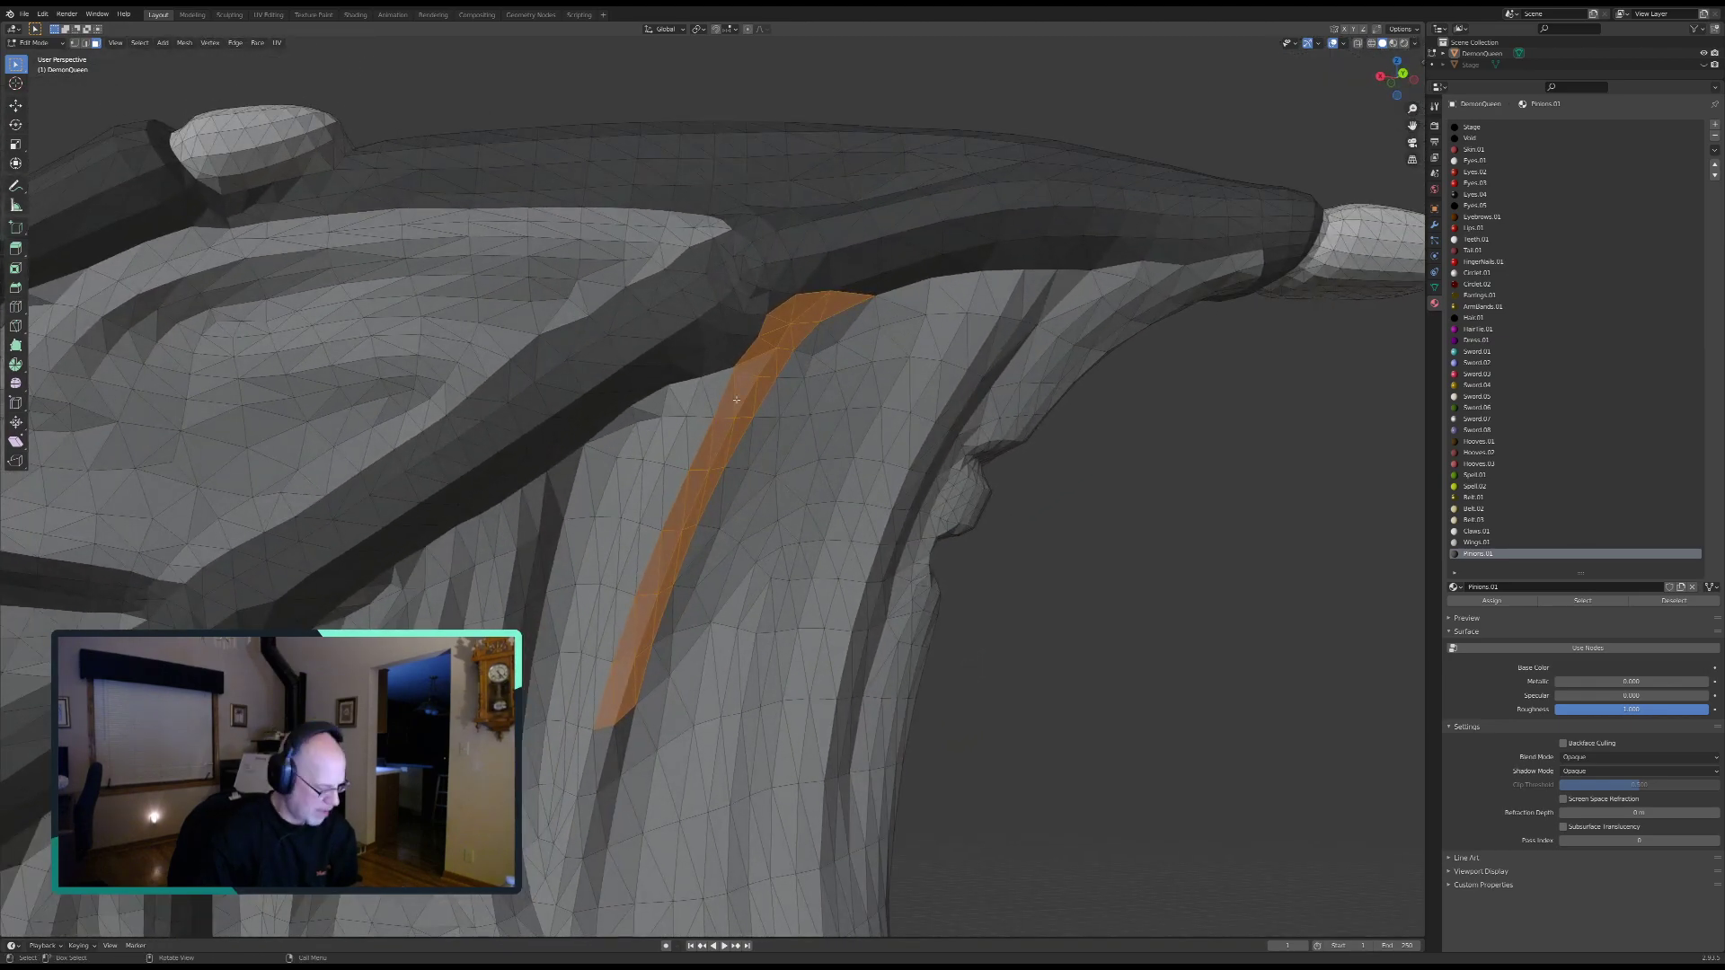
{"action": "left_click_drag", "start_coordinate": [725, 388], "coordinate": [650, 579]}
{"action": "mouse_move", "coordinate": [671, 485]}
{"action": "left_mouse_down"}
{"action": "mouse_move", "coordinate": [554, 836]}
{"action": "mouse_move", "coordinate": [582, 831]}
{"action": "mouse_move", "coordinate": [619, 746]}
{"action": "mouse_move", "coordinate": [583, 877]}
{"action": "left_mouse_up"}
{"action": "left_click_drag", "start_coordinate": [654, 734], "coordinate": [631, 833], "text": "shift"}
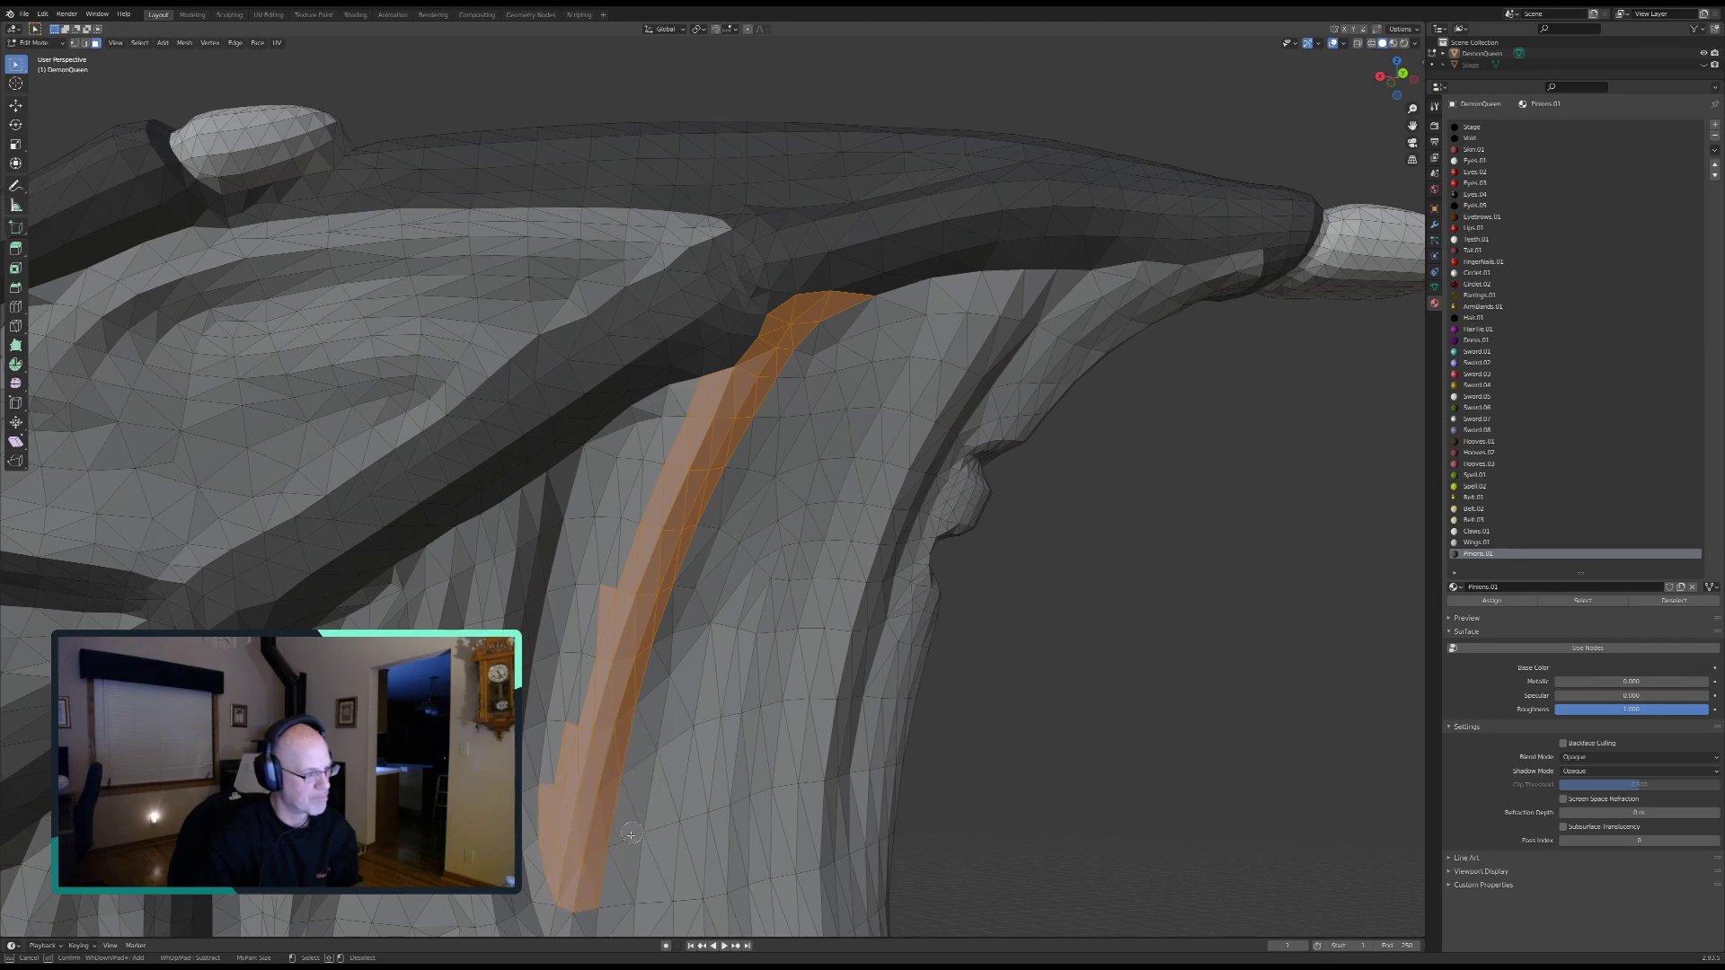
{"action": "right_click", "coordinate": [628, 815]}
Step: Fill in the ridge's inner side down to its rounded lower end and add the faces where it meets the upper bone
{"action": "middle_click_drag", "start_coordinate": [628, 815], "coordinate": [622, 543]}
{"action": "key", "text": "c"}
{"action": "mouse_move", "coordinate": [618, 533]}
{"action": "left_mouse_down"}
{"action": "mouse_move", "coordinate": [609, 471]}
{"action": "mouse_move", "coordinate": [634, 461]}
{"action": "mouse_move", "coordinate": [635, 332]}
{"action": "mouse_move", "coordinate": [736, 126]}
{"action": "mouse_move", "coordinate": [683, 143]}
{"action": "left_mouse_up"}
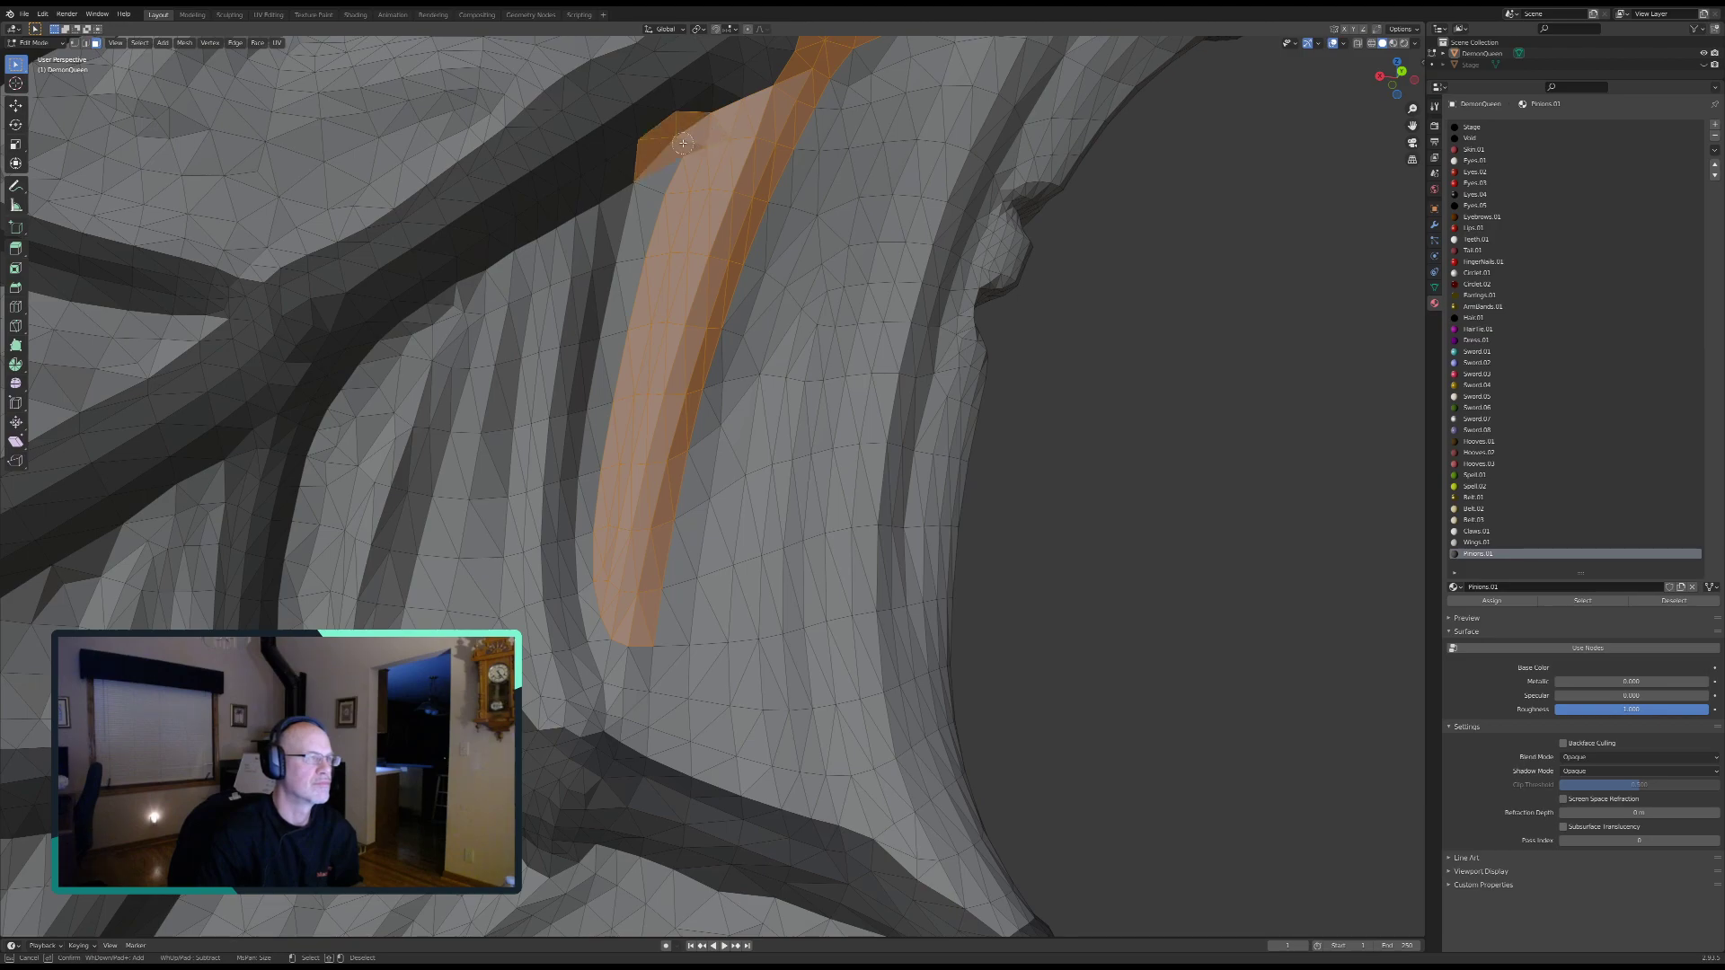
{"action": "right_click", "coordinate": [797, 225]}
Step: Assign the selected membrane ridge faces to the Pinions.01 material and deselect them
{"action": "scroll", "coordinate": [597, 360], "scroll_direction": "down", "scroll_amount": 8}
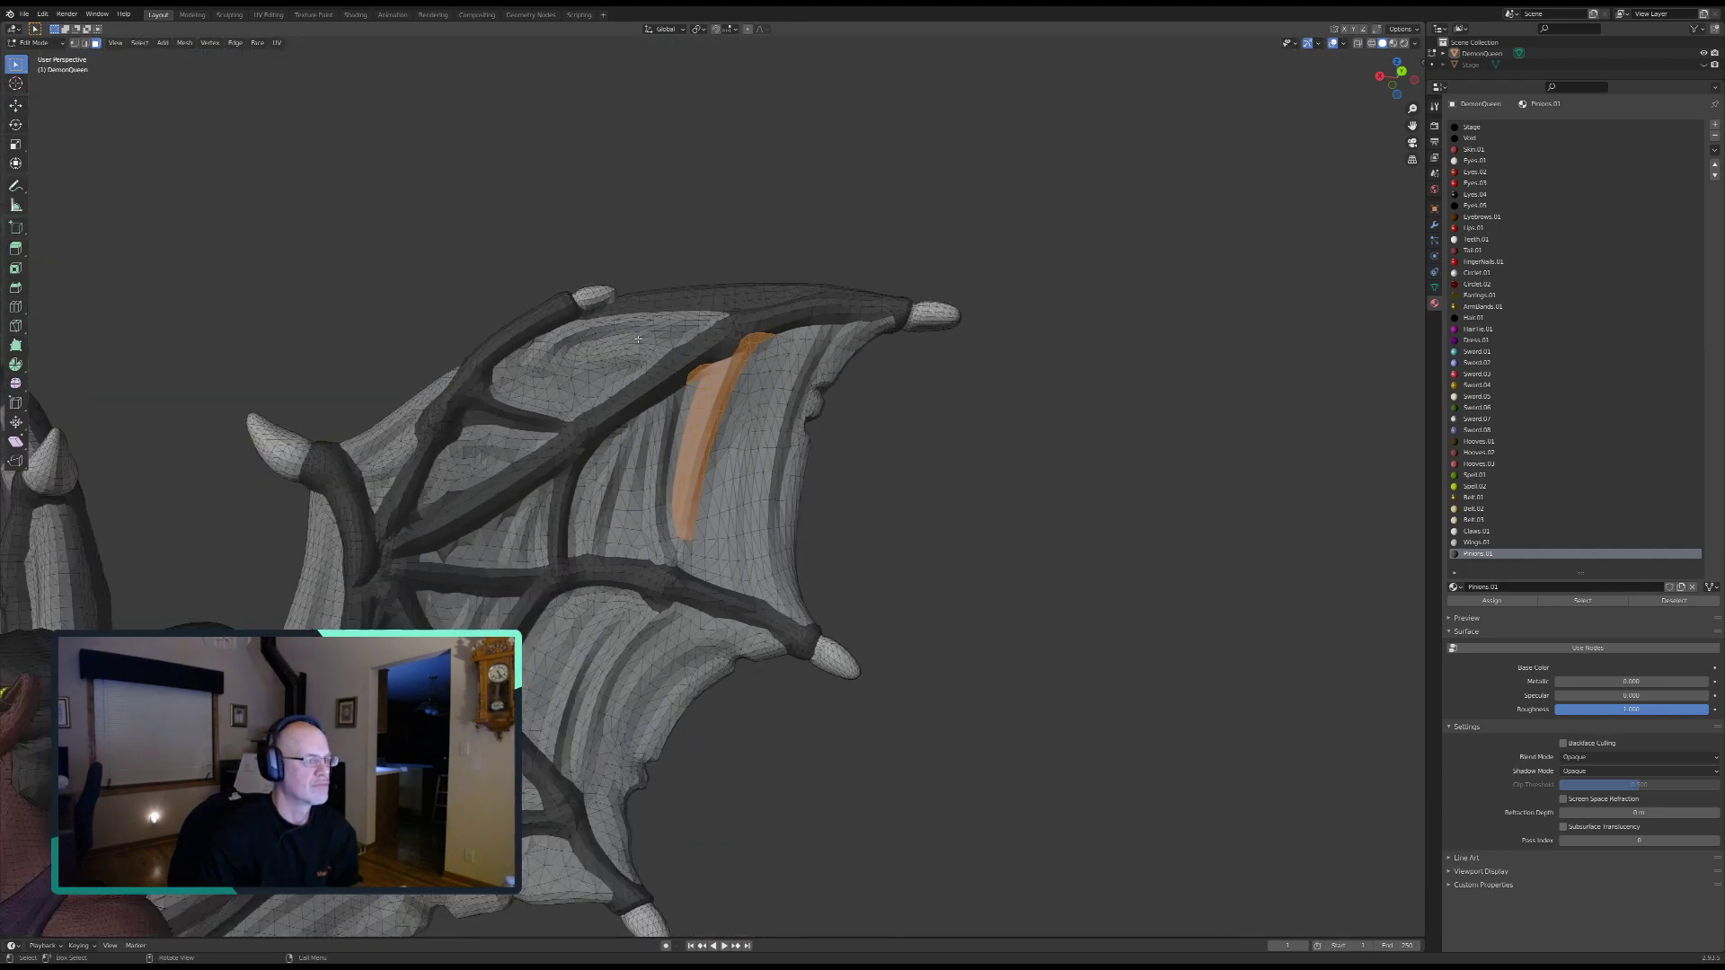
{"action": "middle_click_drag", "start_coordinate": [398, 539], "coordinate": [431, 566]}
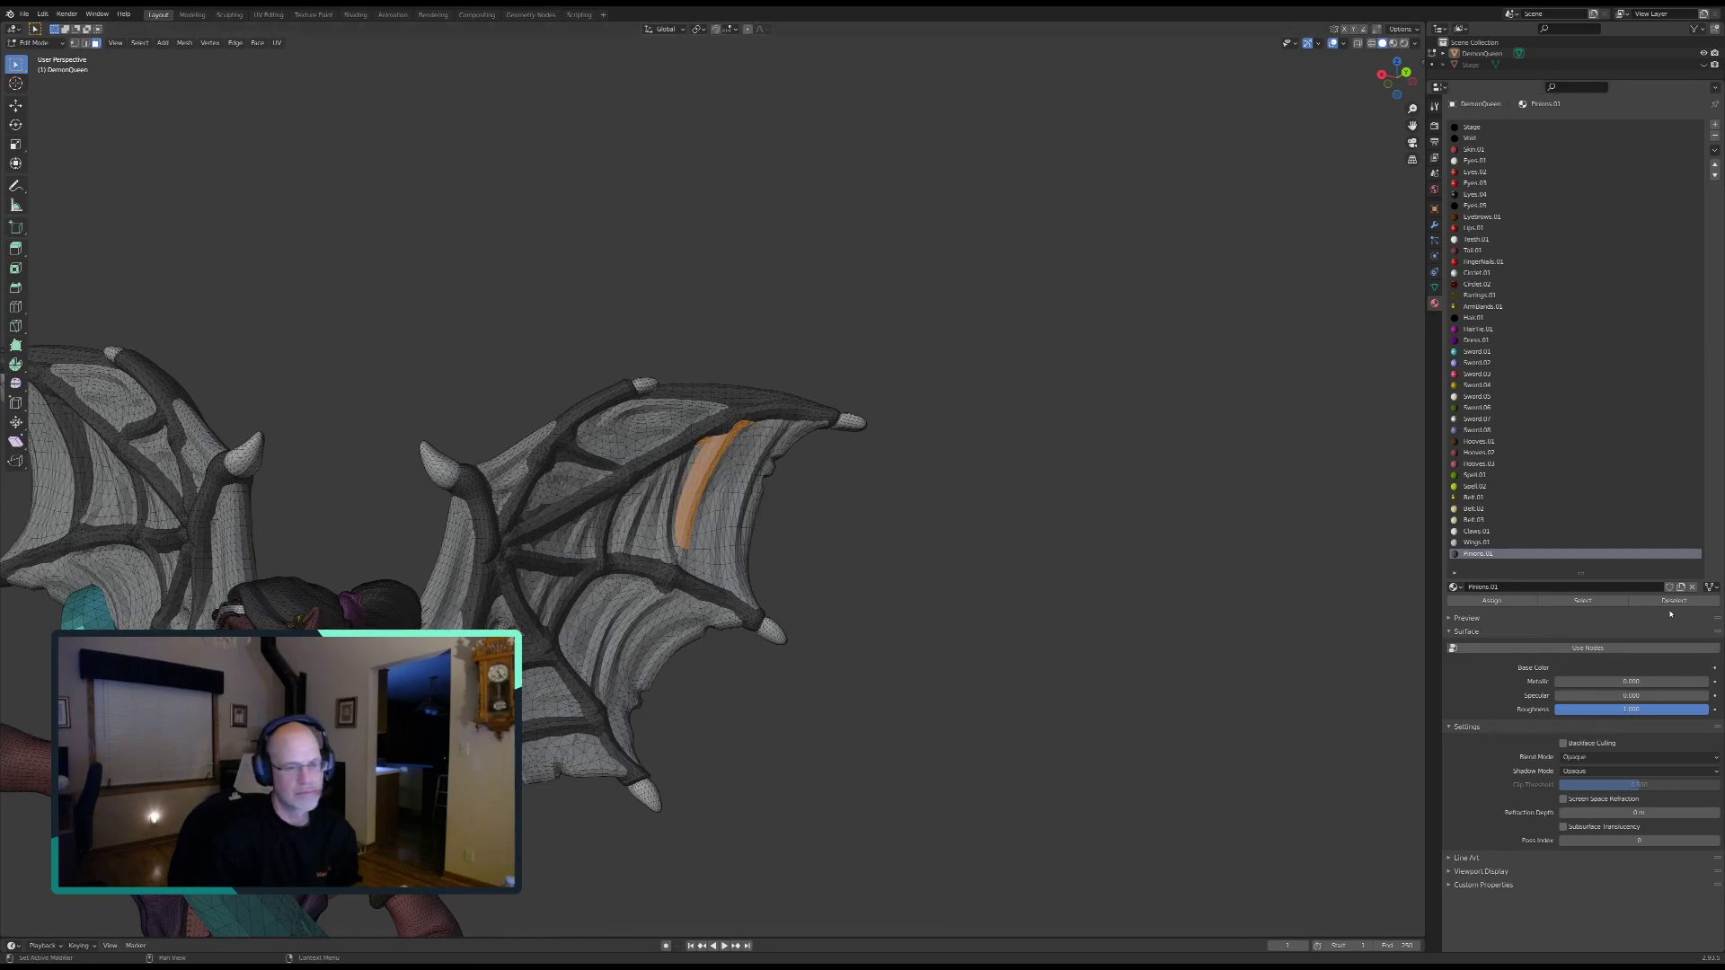
{"action": "left_click", "coordinate": [1491, 600]}
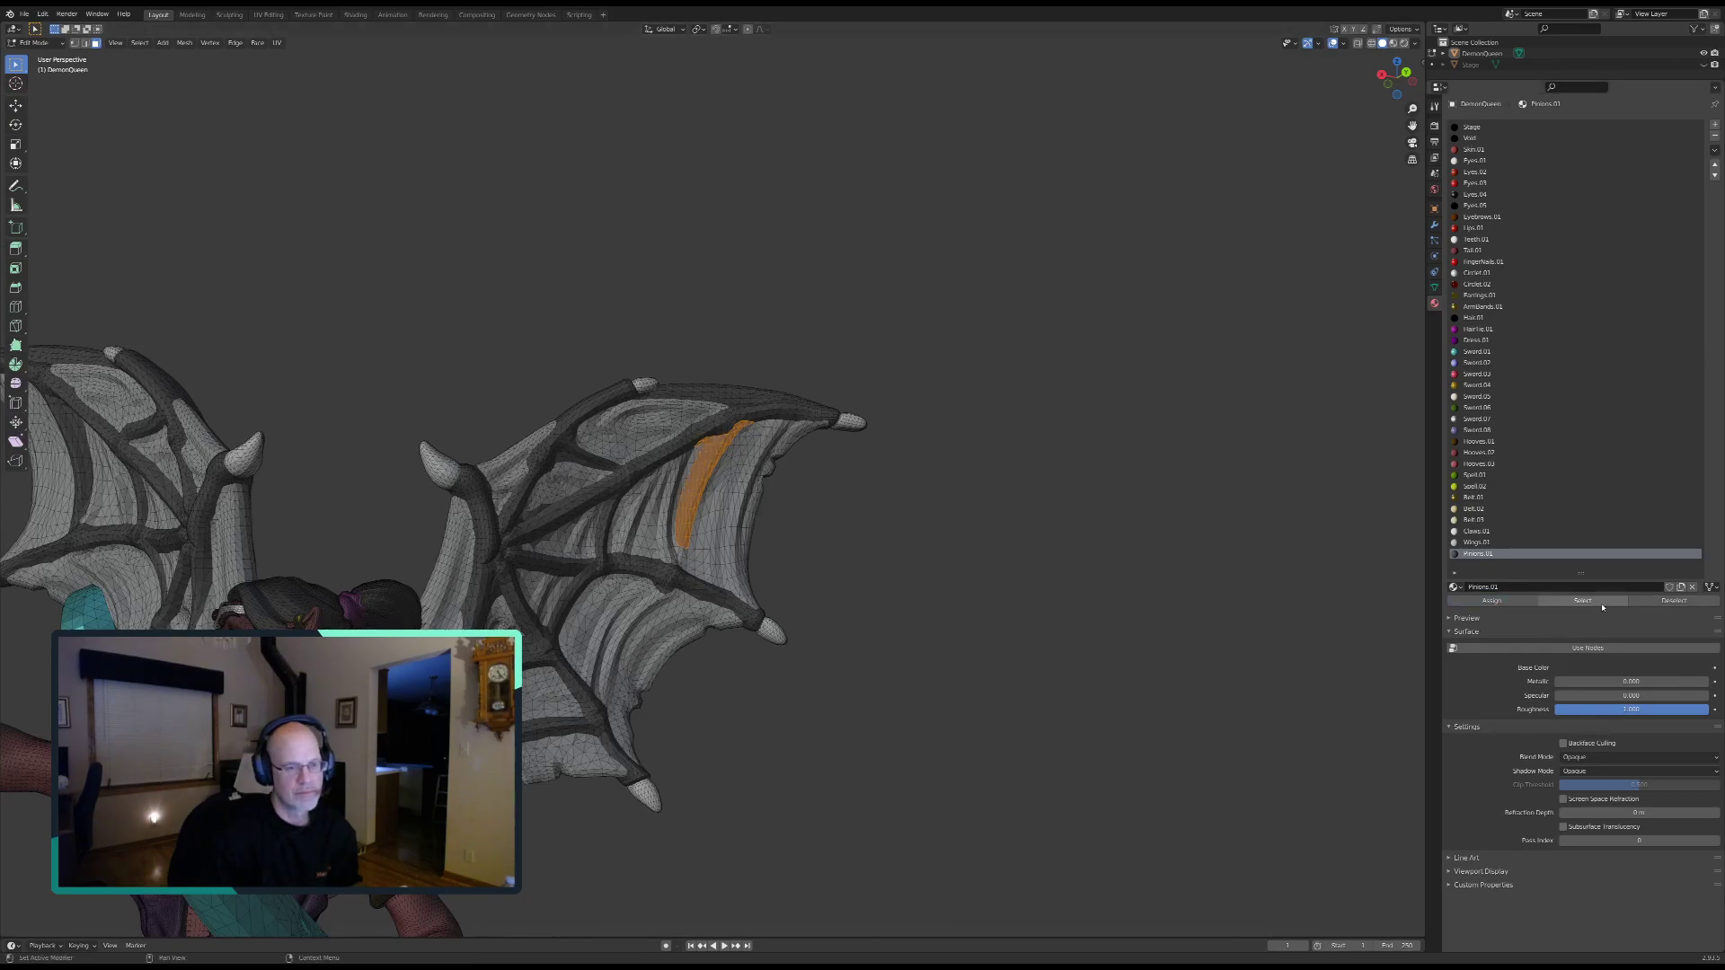
{"action": "left_click", "coordinate": [1673, 601]}
Step: Select the small patch of faces on the horizontal bone's top at its middle joint, assign it to Pinions.01 and deselect it
{"action": "middle_click_drag", "start_coordinate": [620, 703], "coordinate": [648, 662]}
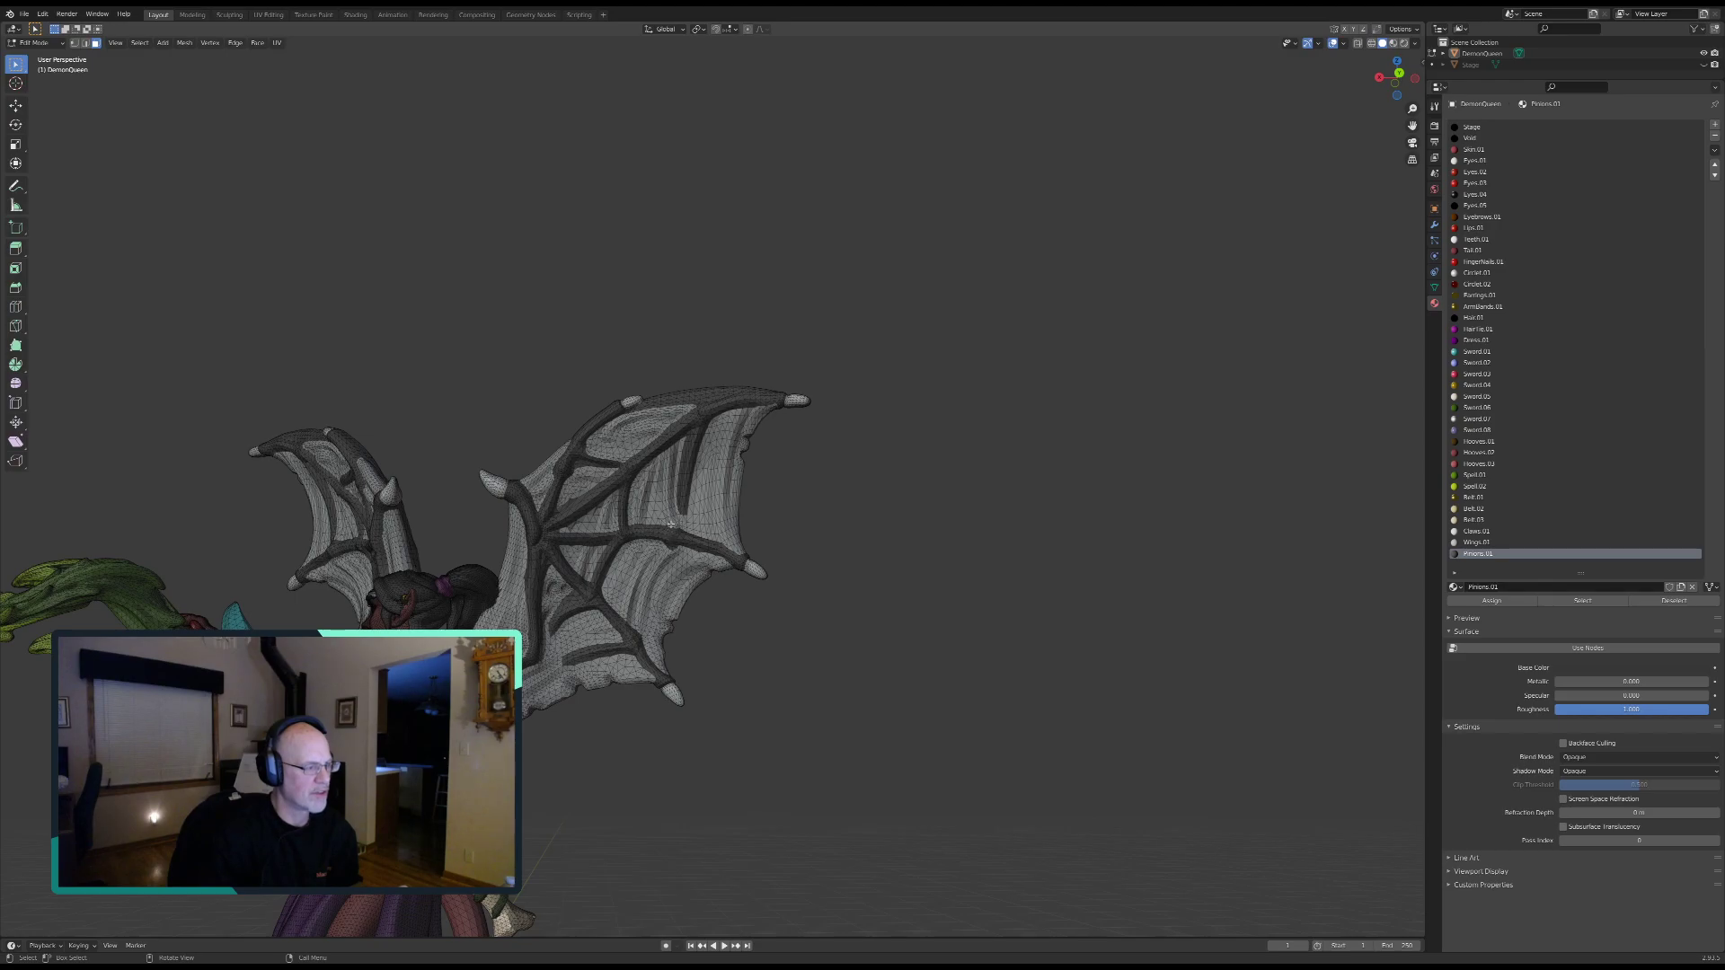
{"action": "middle_click_drag", "start_coordinate": [549, 524], "coordinate": [257, 537]}
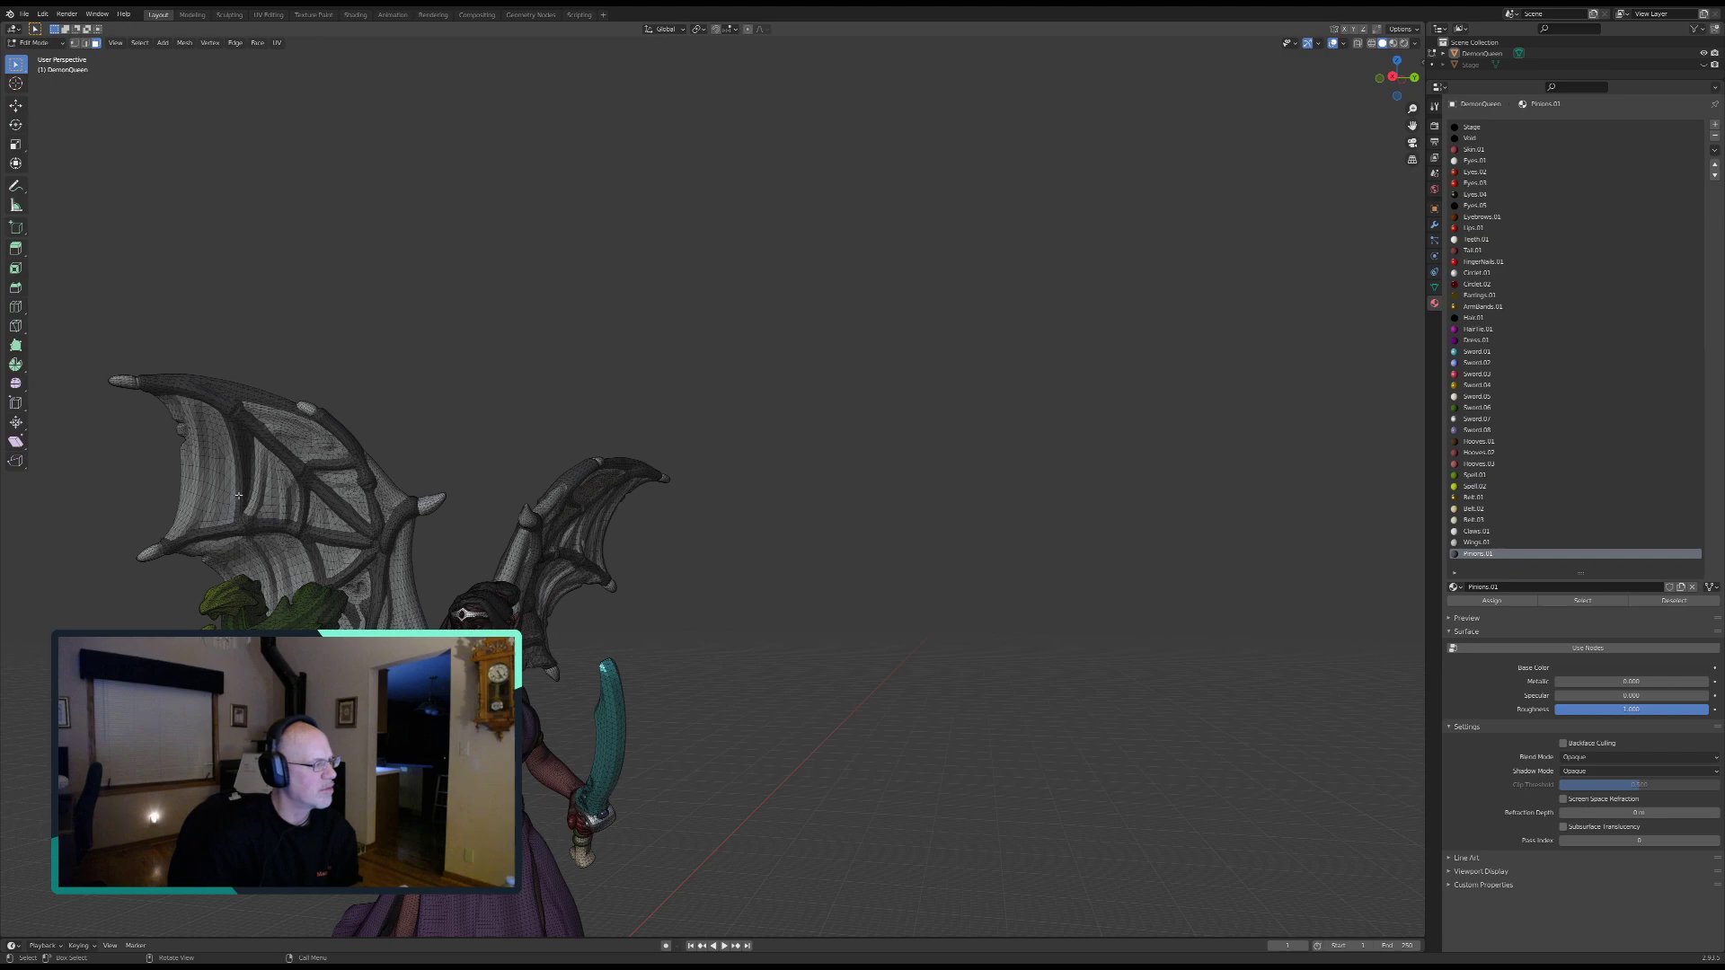
{"action": "middle_click_drag", "start_coordinate": [611, 528], "coordinate": [565, 523]}
{"action": "scroll", "coordinate": [566, 533], "scroll_direction": "up", "scroll_amount": 6}
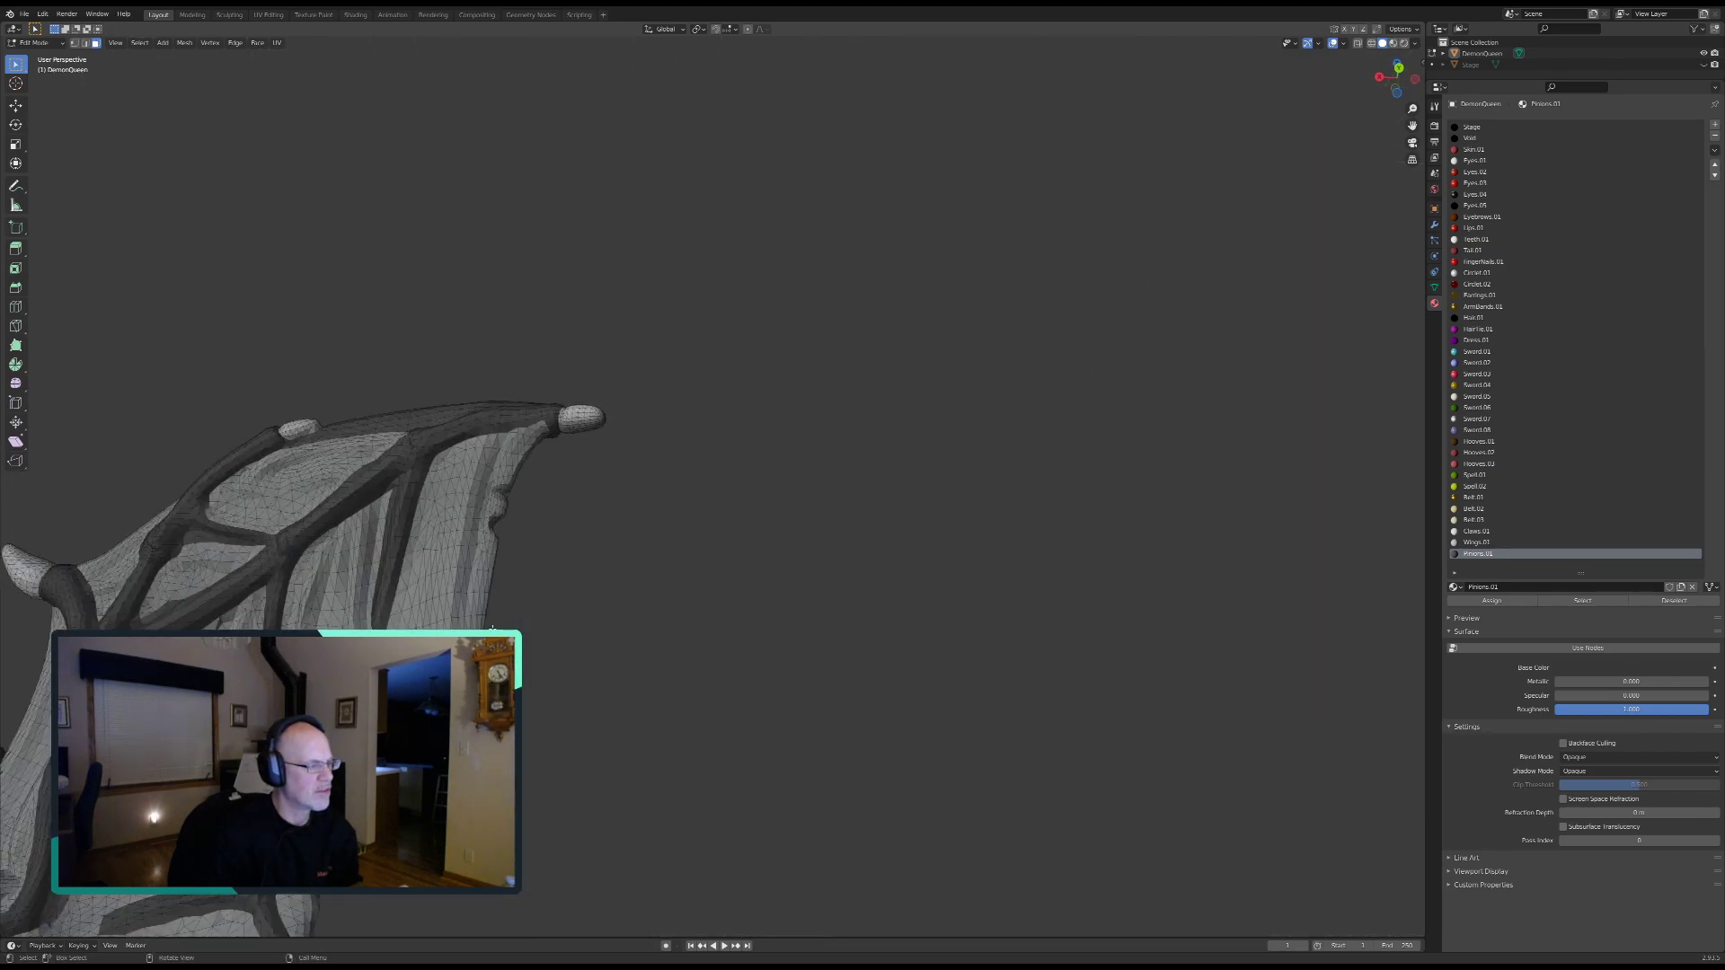
{"action": "scroll", "coordinate": [534, 721], "scroll_direction": "up", "scroll_amount": 6}
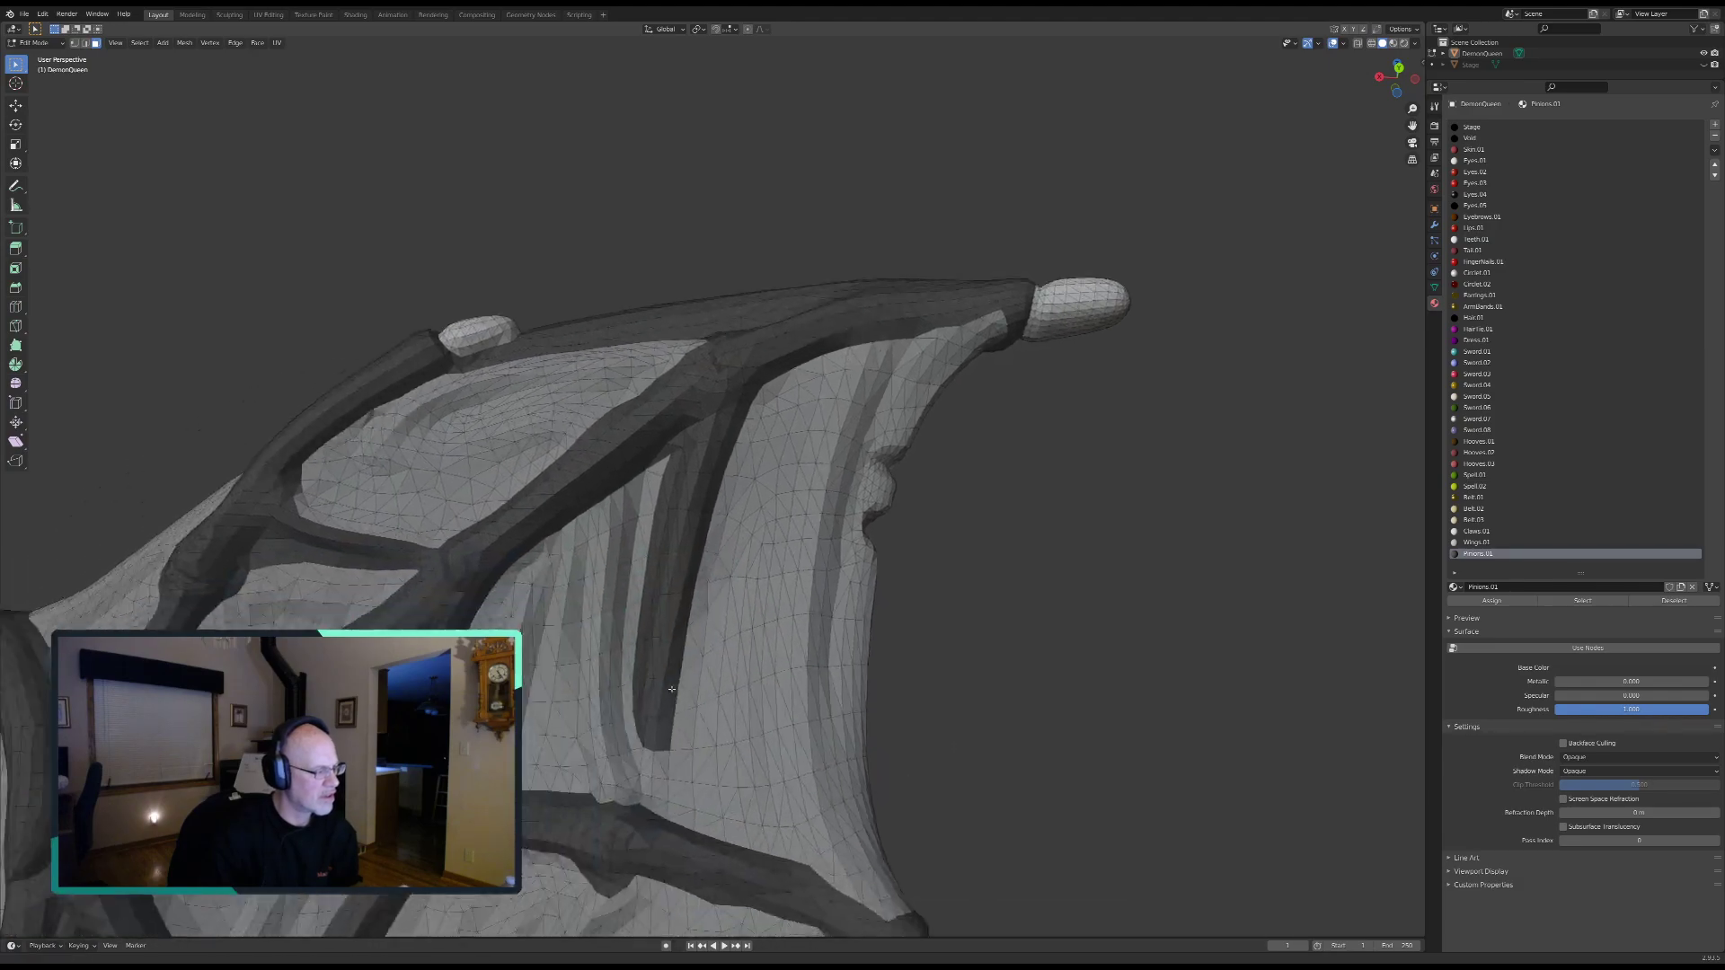
{"action": "middle_click_drag", "start_coordinate": [844, 669], "coordinate": [873, 659]}
{"action": "key", "text": "c"}
{"action": "left_click_drag", "start_coordinate": [853, 668], "coordinate": [873, 671]}
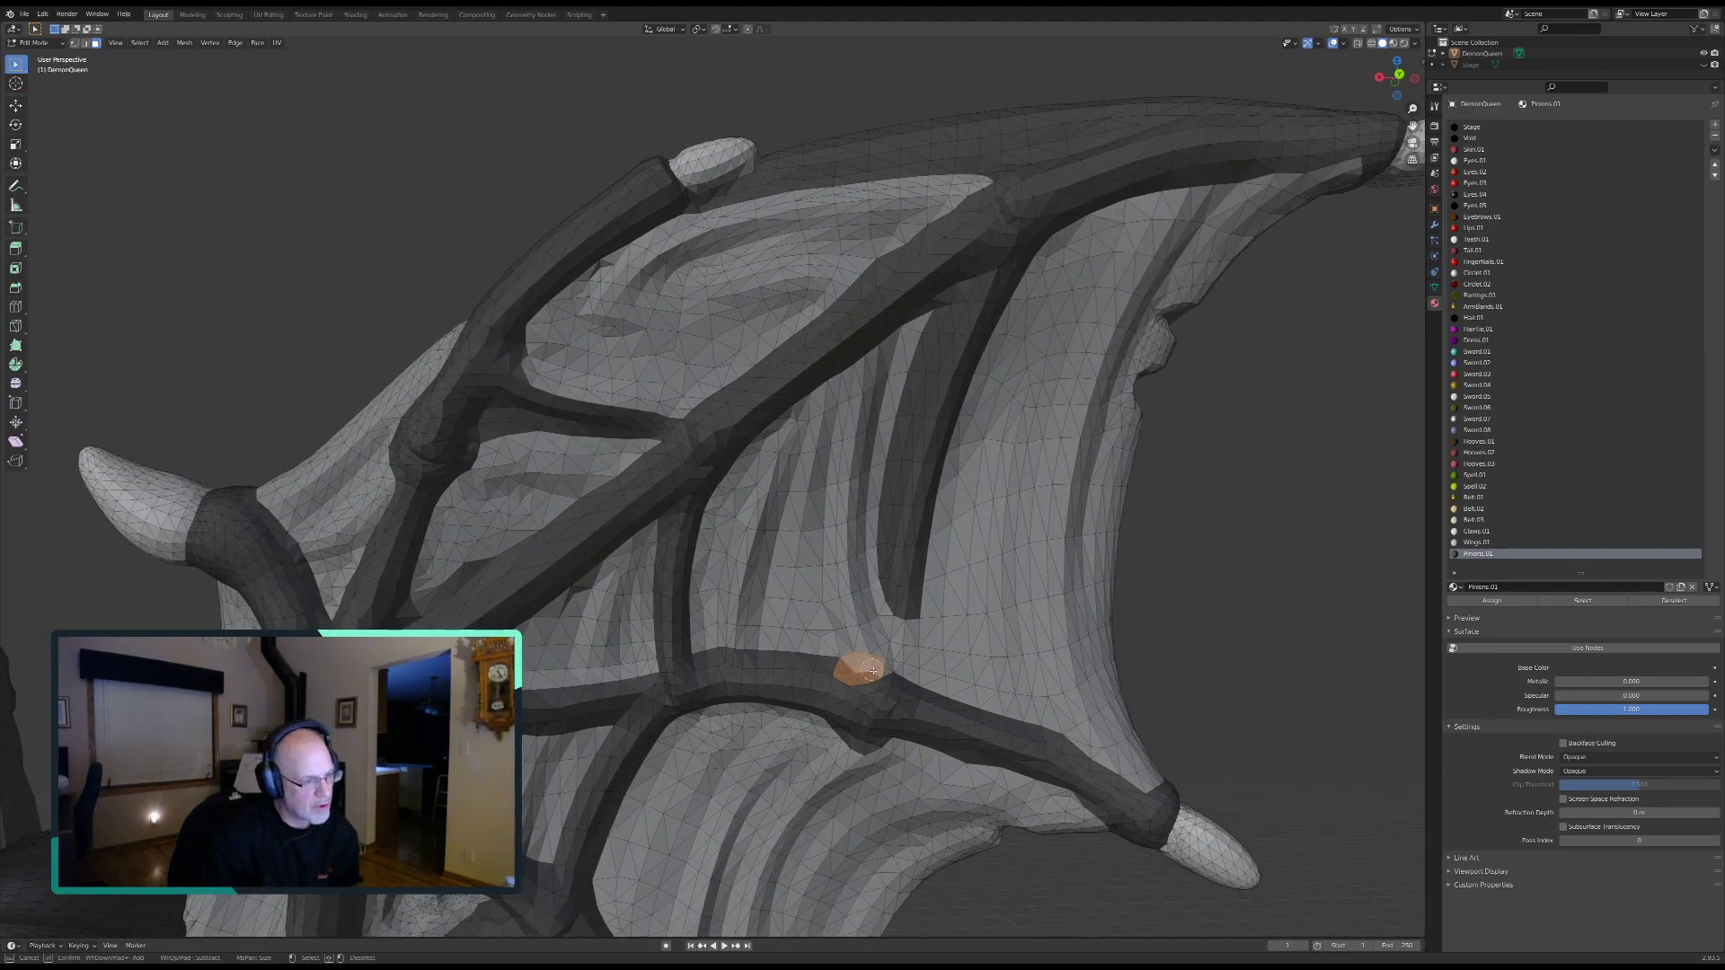
{"action": "right_click", "coordinate": [877, 710]}
{"action": "left_click", "coordinate": [1491, 600]}
{"action": "left_click", "coordinate": [1673, 600]}
Step: Select all faces using Pinions.01 and examine the coverage of both wings from behind and from the front
{"action": "left_click", "coordinate": [1582, 600]}
{"action": "scroll", "coordinate": [669, 726], "scroll_direction": "down", "scroll_amount": 6}
{"action": "middle_click_drag", "start_coordinate": [670, 726], "coordinate": [908, 609]}
{"action": "scroll", "coordinate": [1195, 592], "scroll_direction": "down", "scroll_amount": 3}
{"action": "scroll", "coordinate": [1158, 562], "scroll_direction": "up", "scroll_amount": 3}
{"action": "scroll", "coordinate": [1195, 565], "scroll_direction": "down", "scroll_amount": 3}
{"action": "scroll", "coordinate": [1001, 584], "scroll_direction": "up", "scroll_amount": 3}
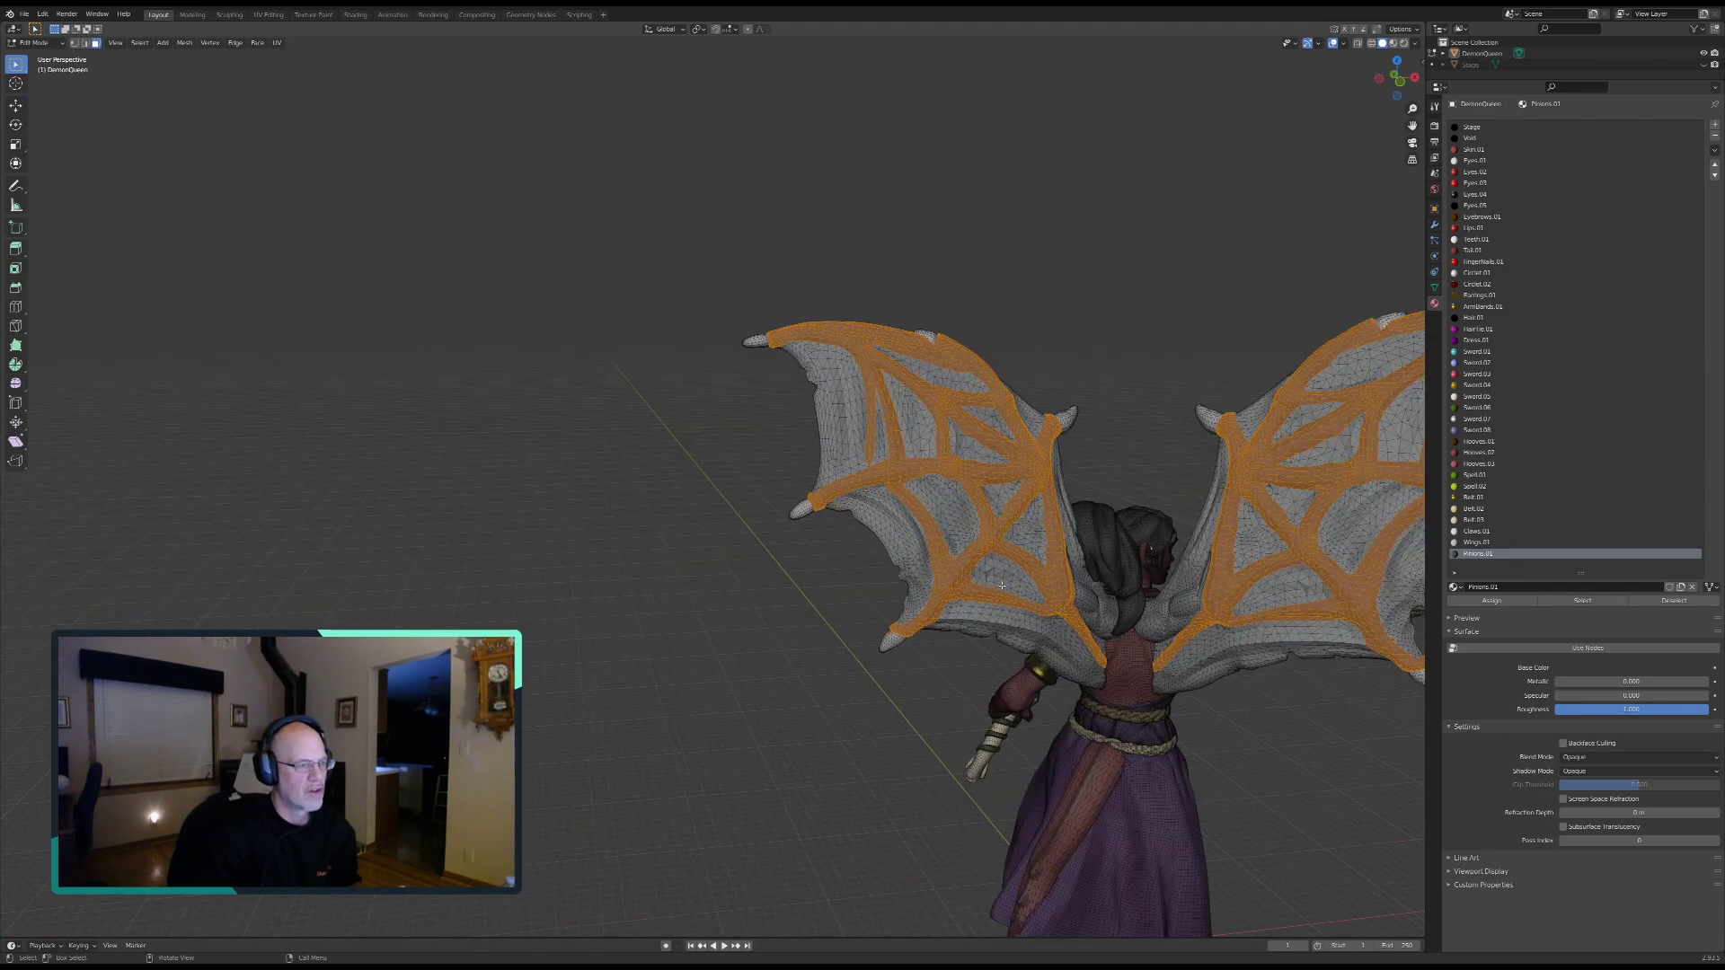
{"action": "middle_click_drag", "start_coordinate": [1113, 593], "coordinate": [728, 625]}
{"action": "scroll", "coordinate": [778, 631], "scroll_direction": "down", "scroll_amount": 2}
{"action": "scroll", "coordinate": [993, 666], "scroll_direction": "up", "scroll_amount": 3}
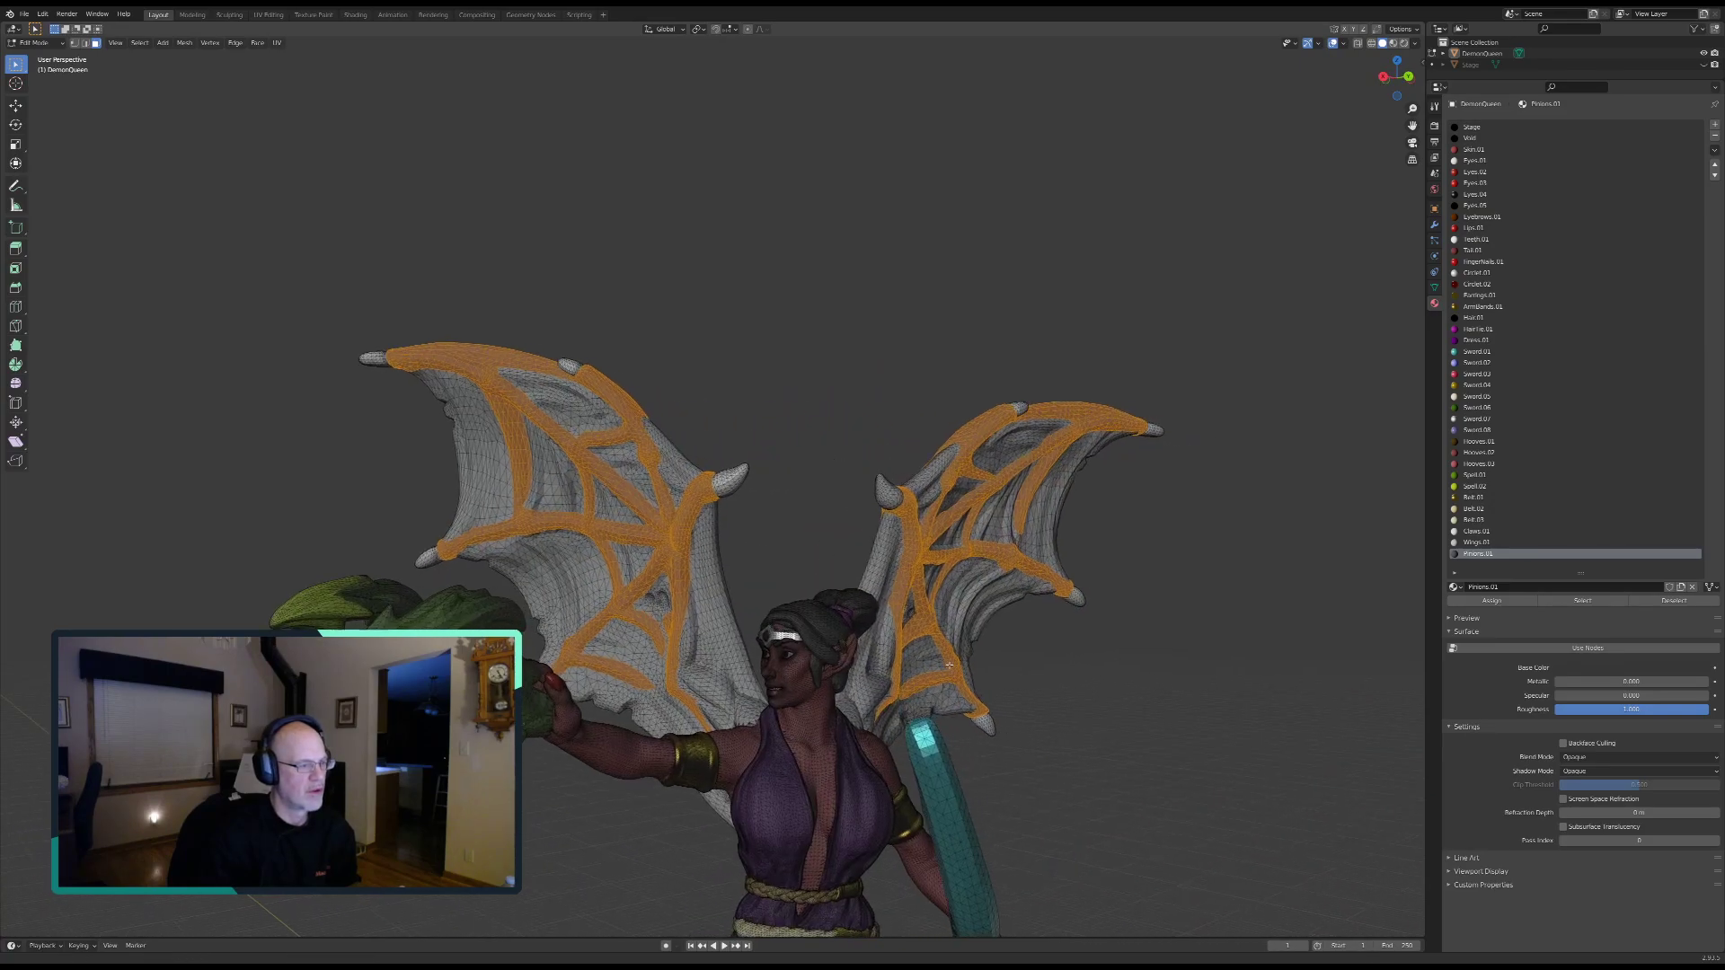
{"action": "middle_click_drag", "start_coordinate": [992, 667], "coordinate": [905, 656], "text": "shift"}
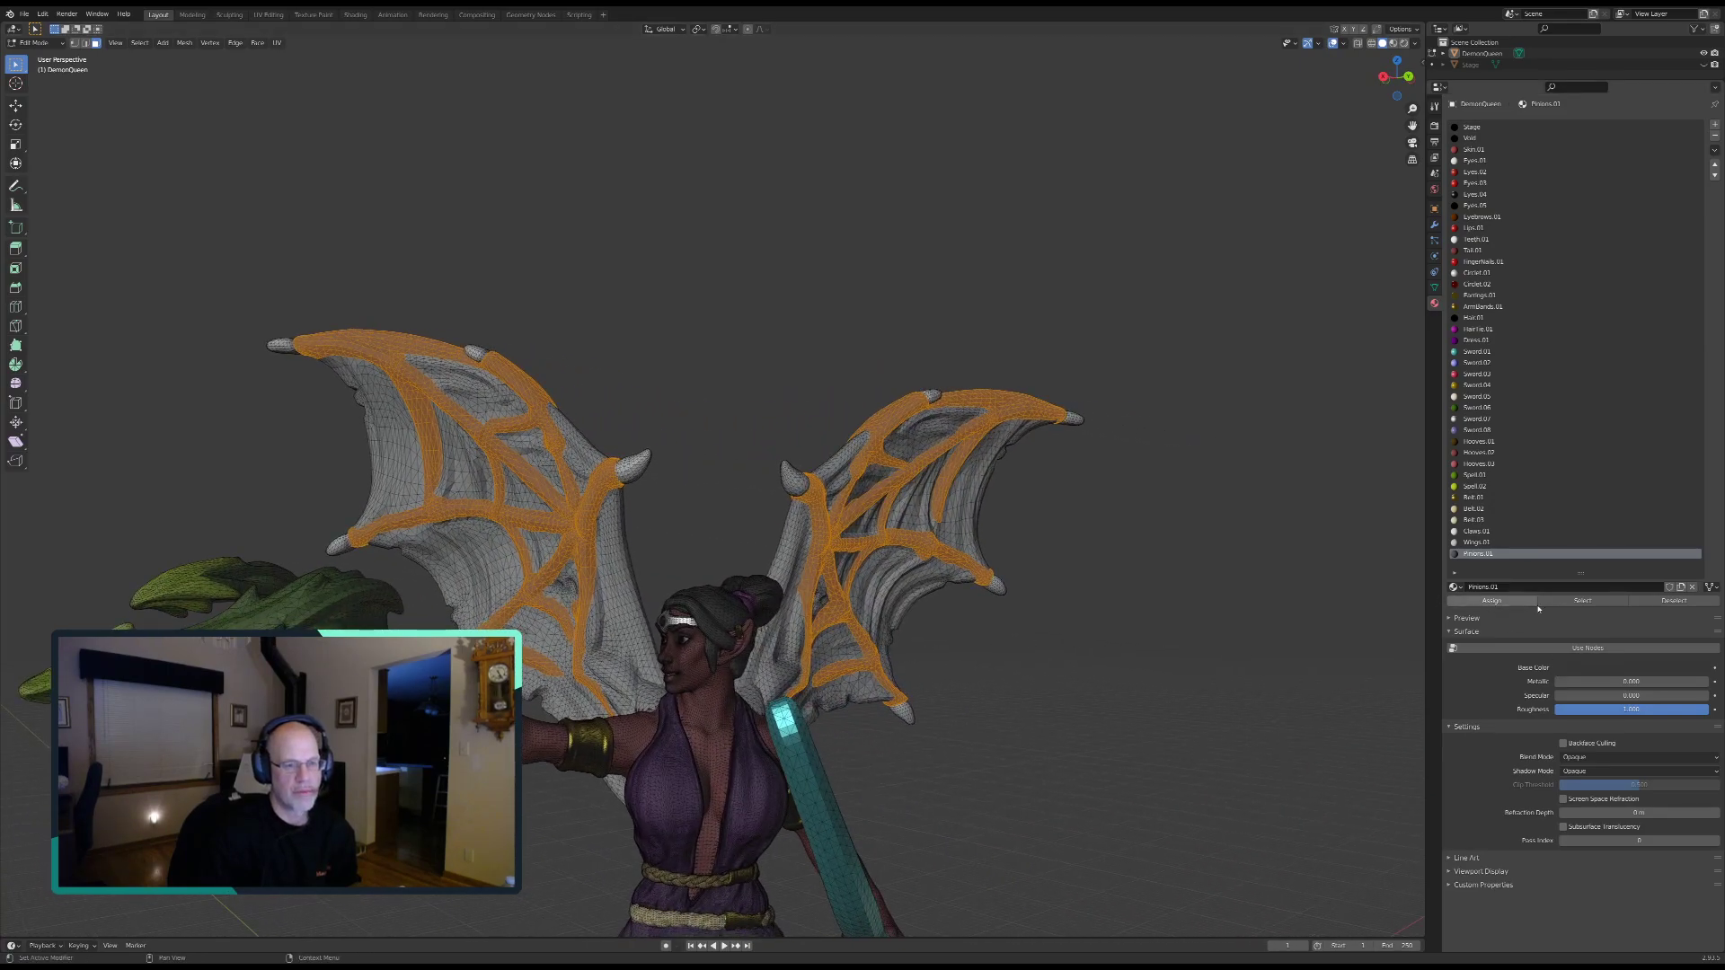
Step: Reassign the selected faces to Pinions.01 and deselect them
{"action": "left_click", "coordinate": [1496, 602]}
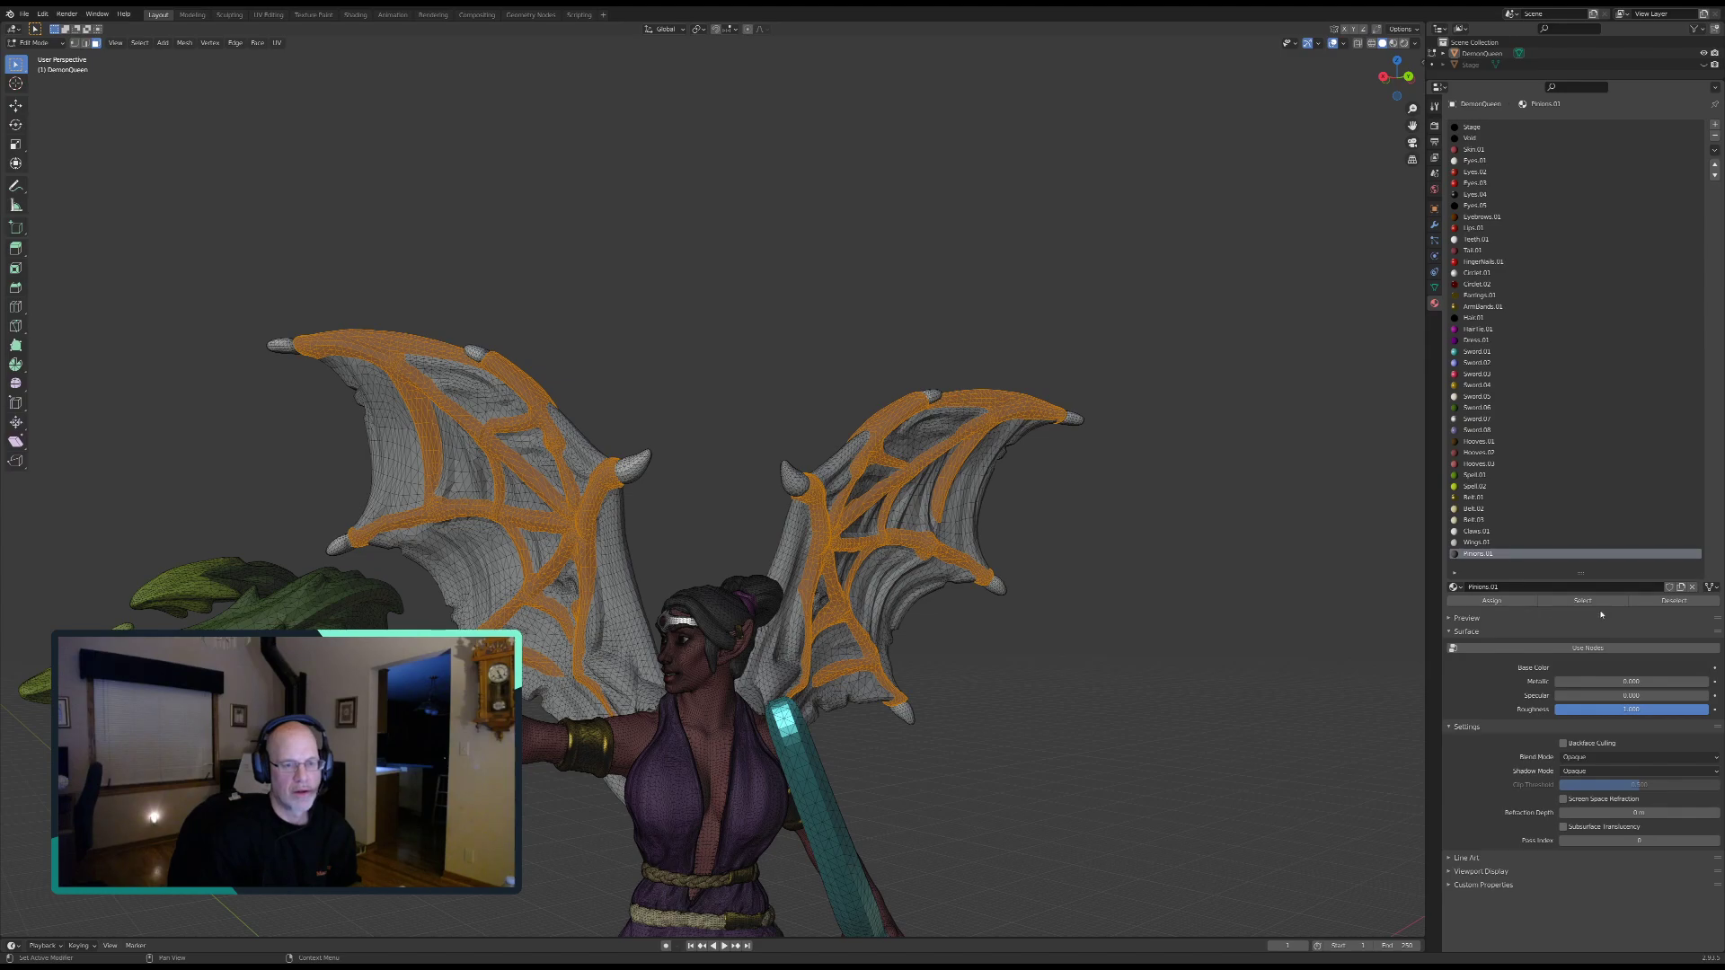
{"action": "left_click", "coordinate": [1671, 601]}
{"action": "middle_click_drag", "start_coordinate": [1020, 663], "coordinate": [952, 586]}
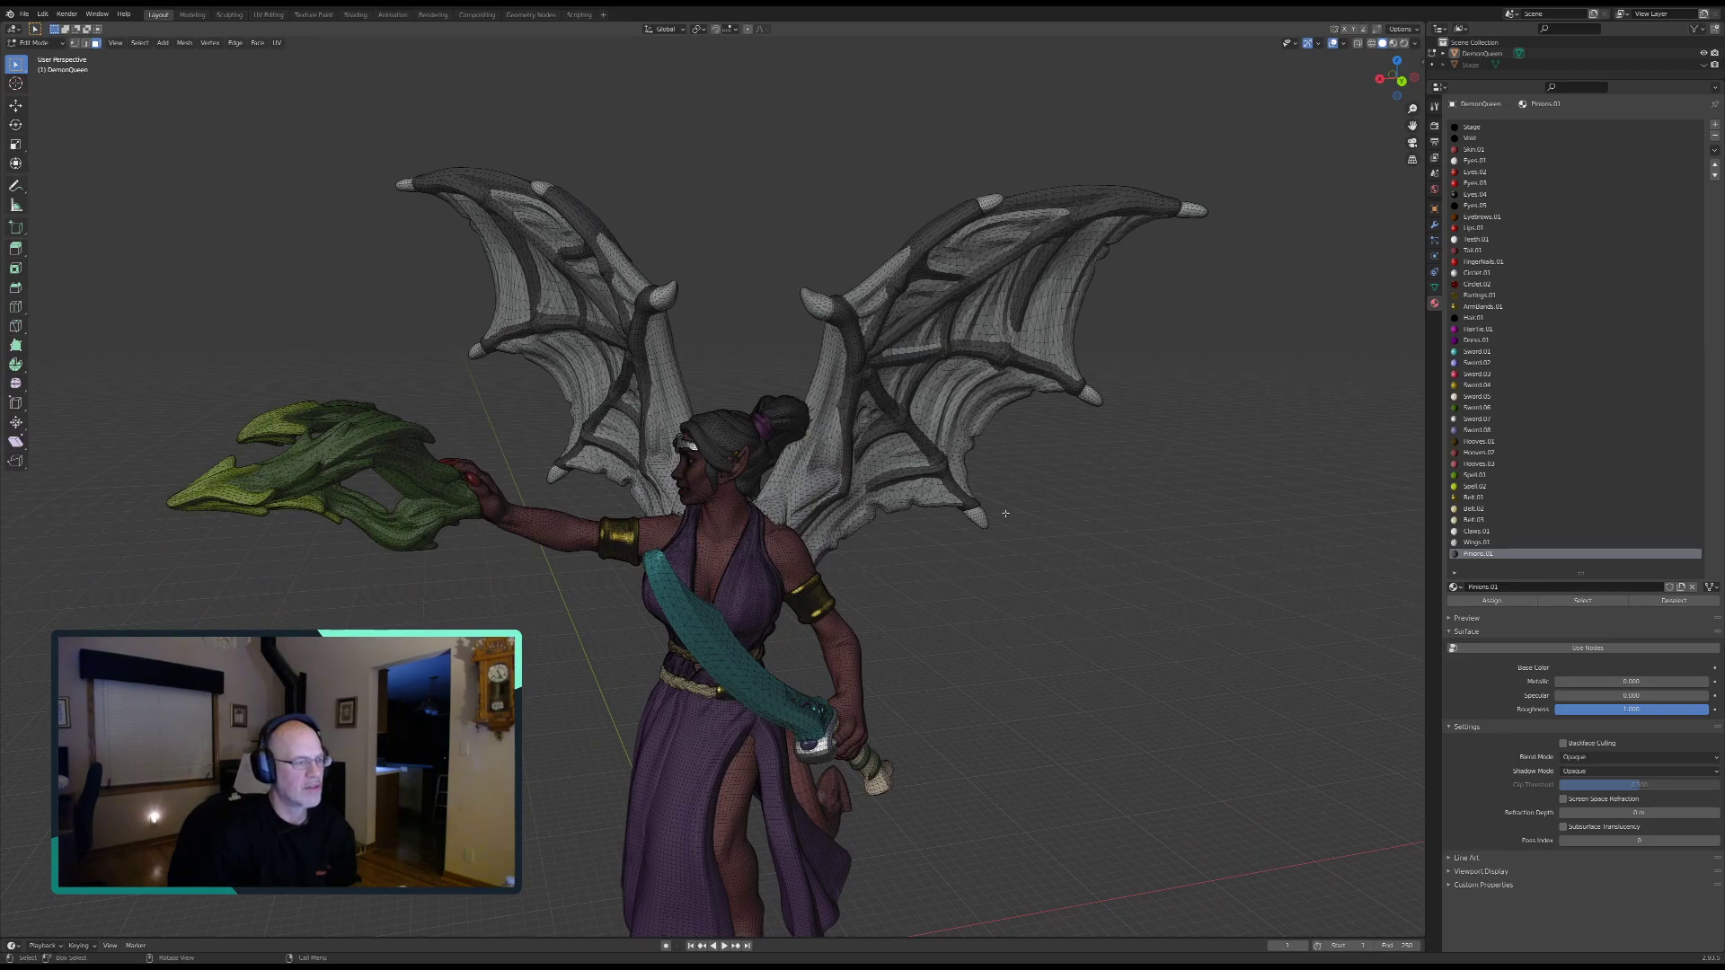
Step: Darken the Wings.01 material's base color and raise its red component to make it a reddish brown
{"action": "left_click", "coordinate": [1484, 543]}
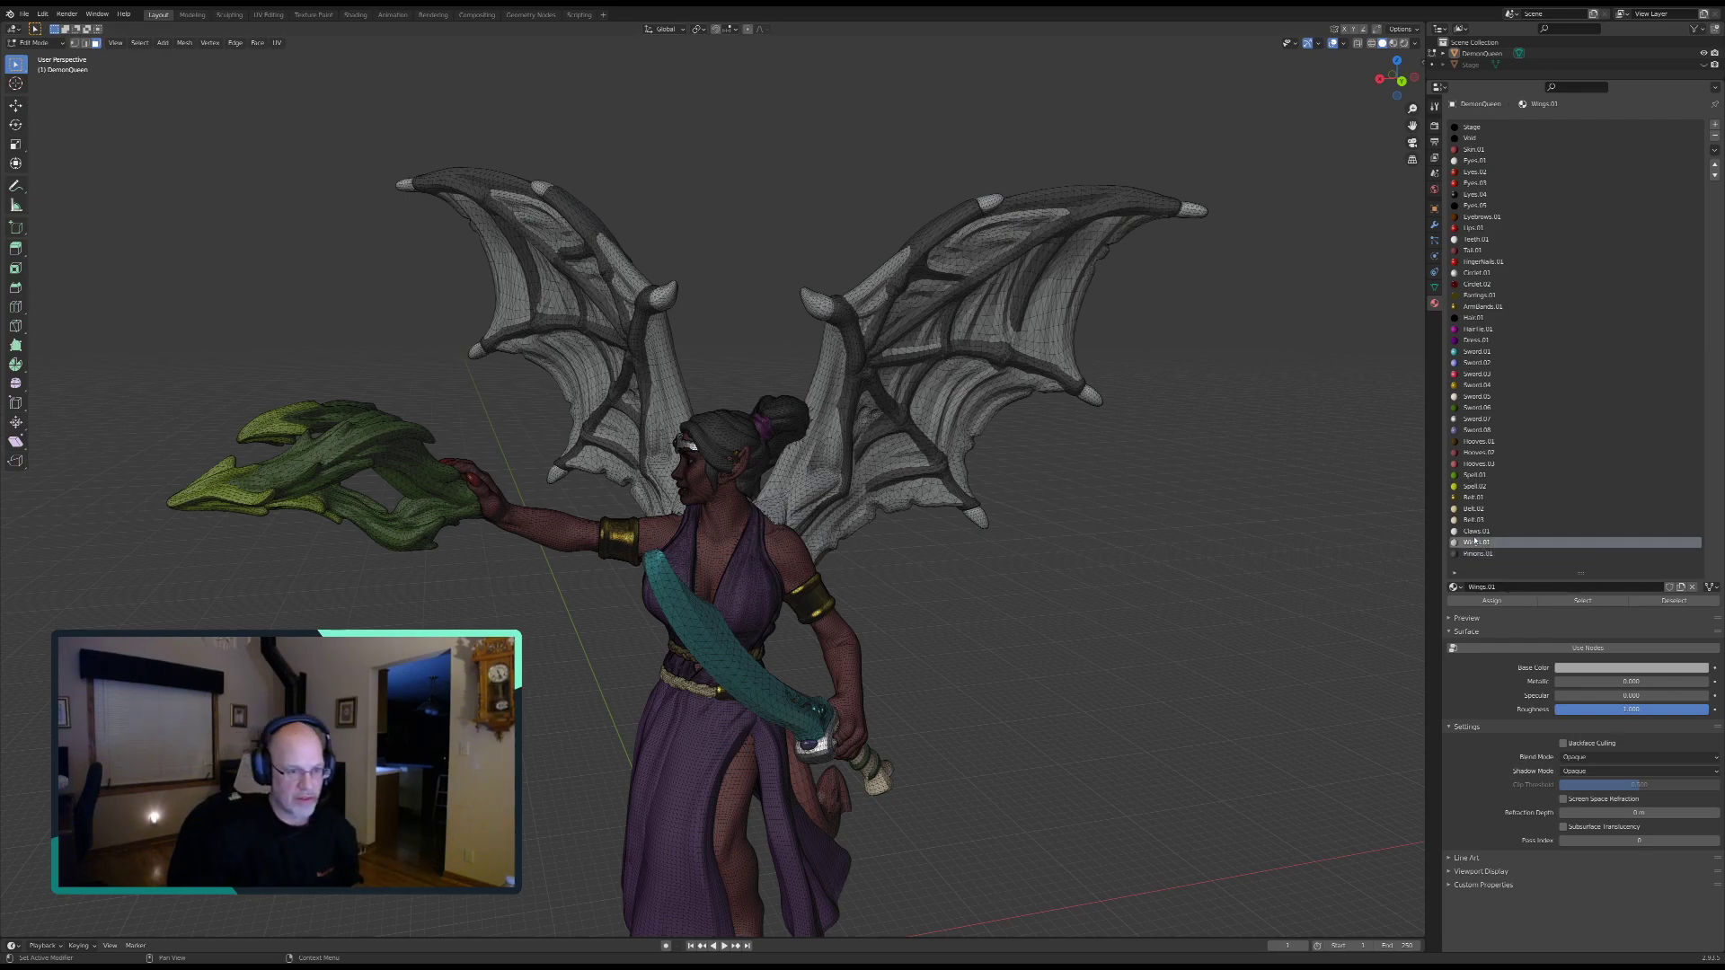
{"action": "left_click", "coordinate": [1626, 669]}
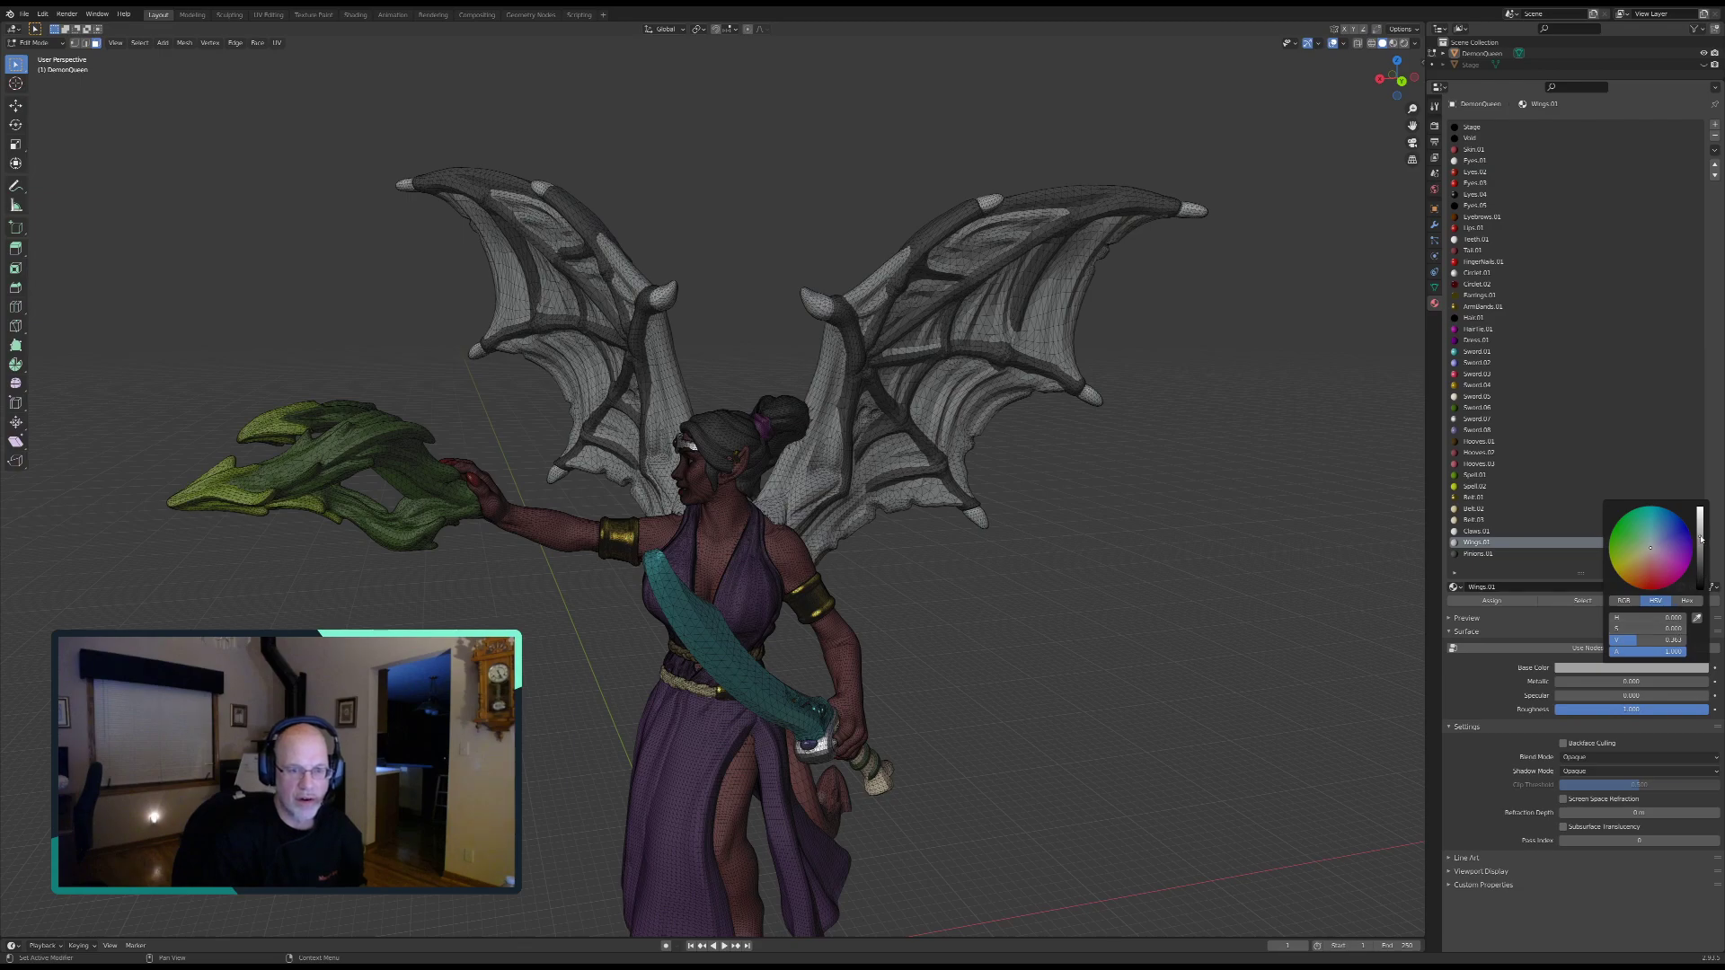
{"action": "left_click_drag", "start_coordinate": [1700, 539], "coordinate": [1700, 569]}
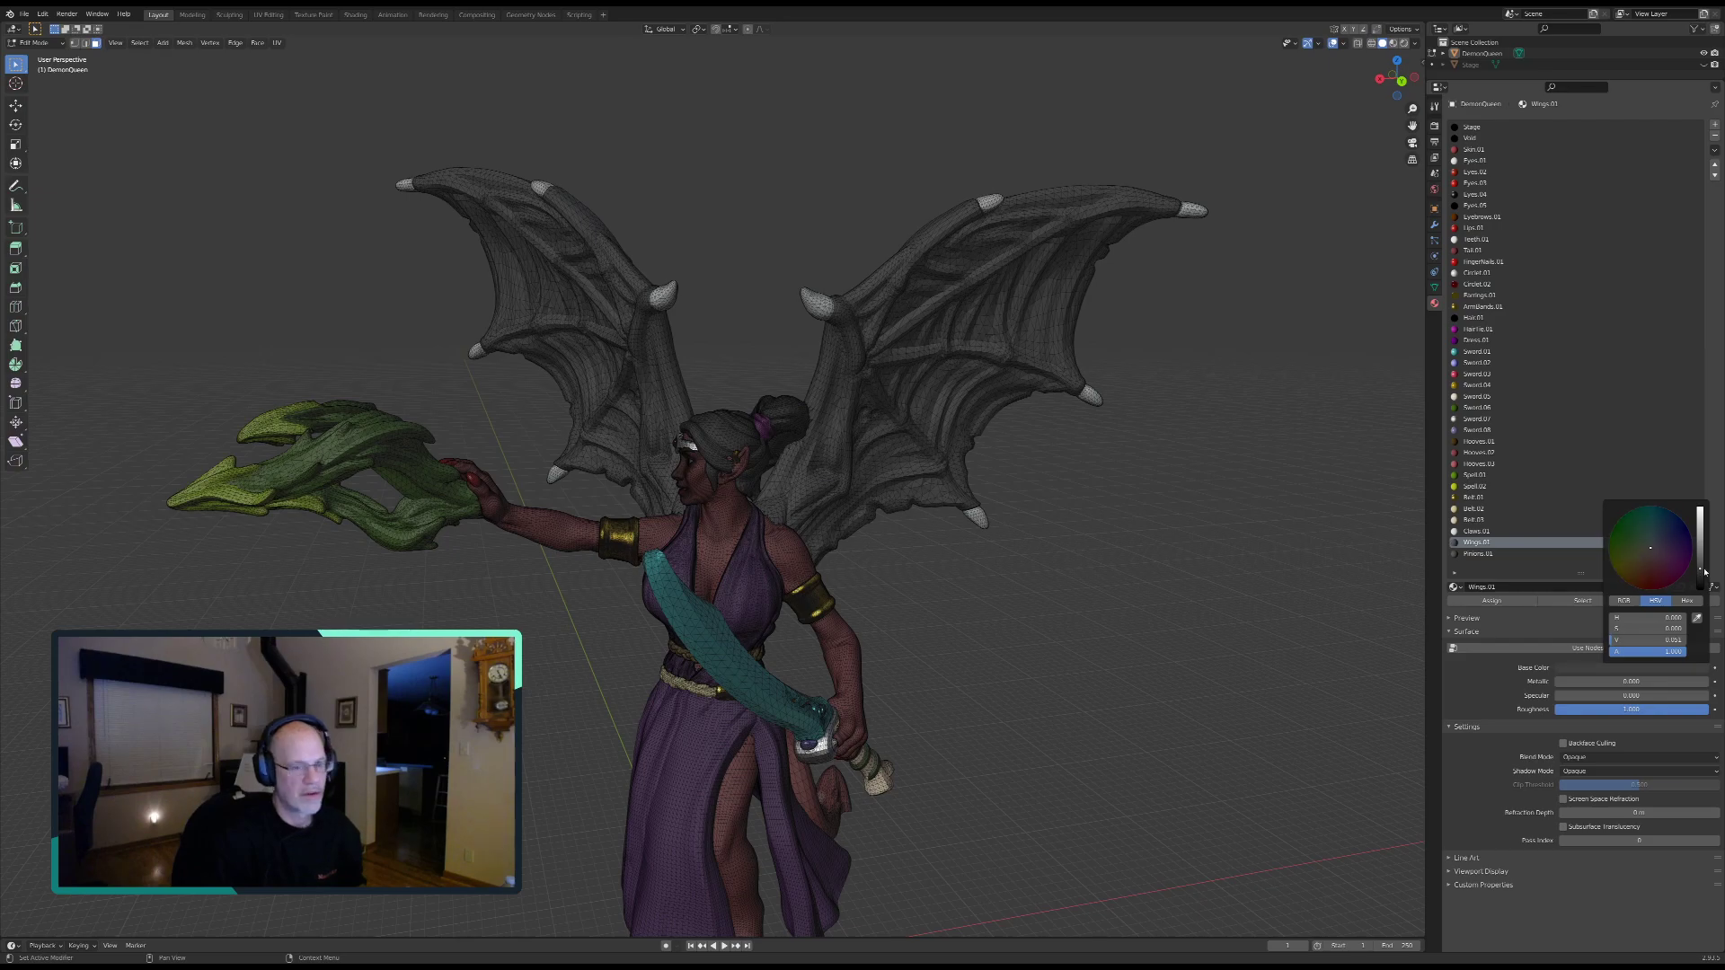
{"action": "left_click", "coordinate": [1623, 600]}
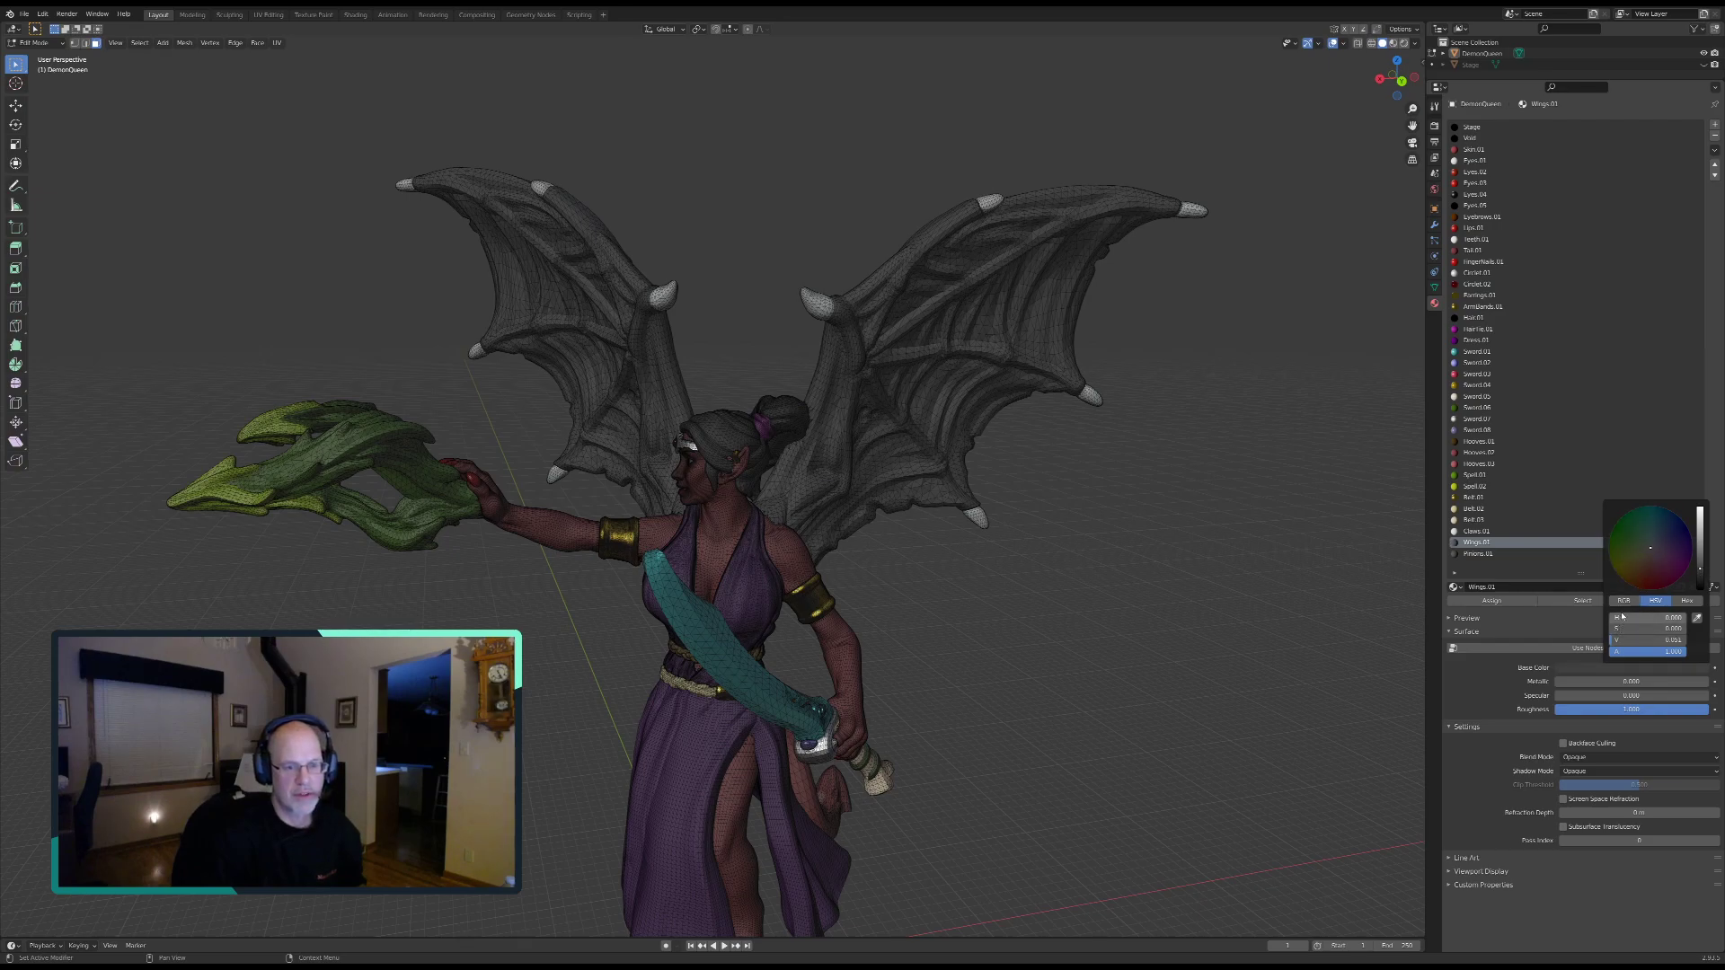
{"action": "left_click_drag", "start_coordinate": [1614, 618], "coordinate": [1621, 618]}
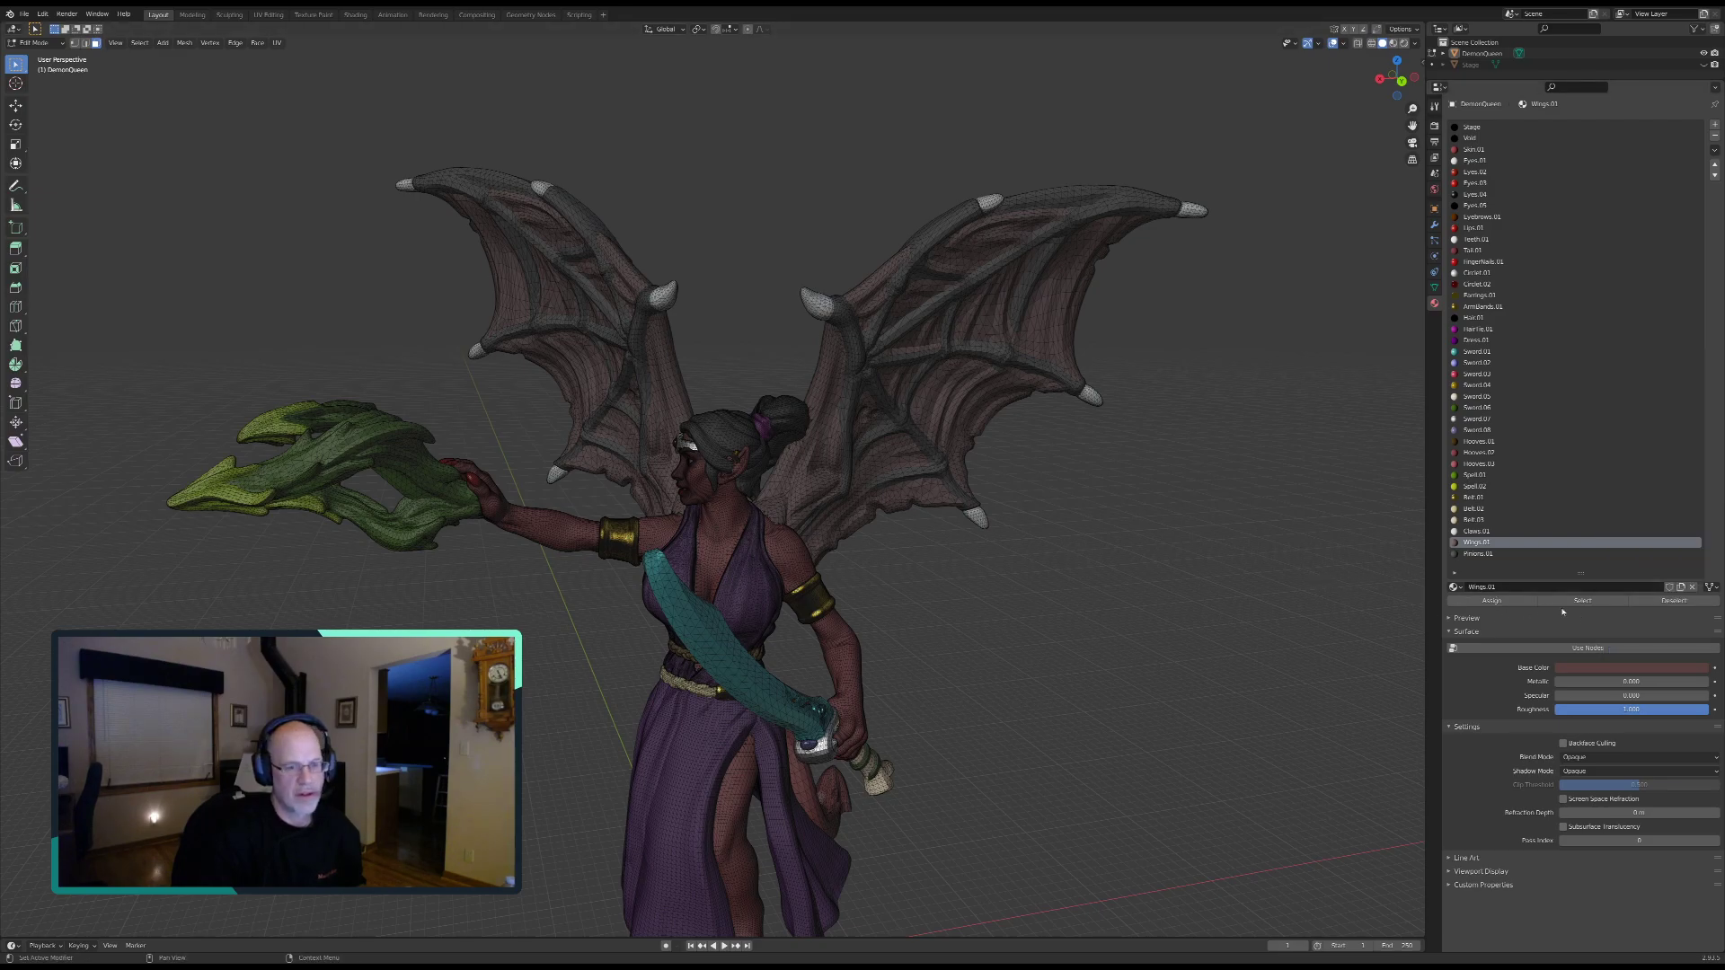
Step: Lighten the Pinions.01 material's base color to a slightly brighter grey
{"action": "left_click", "coordinate": [1479, 554]}
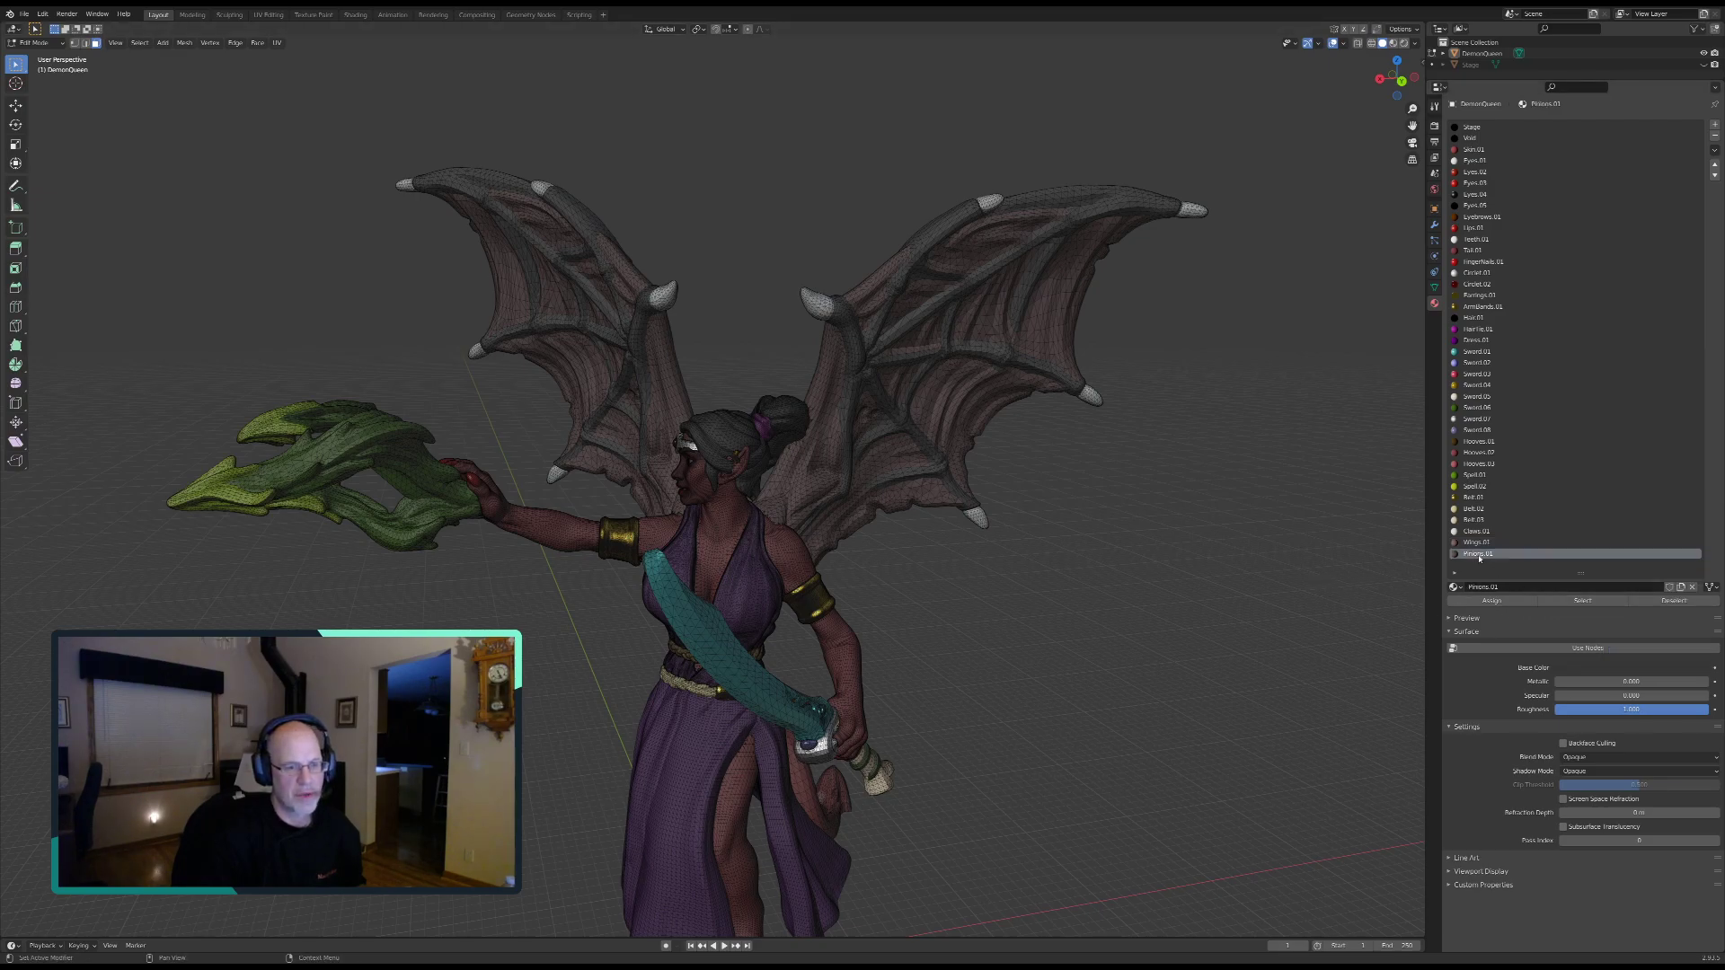
{"action": "left_click", "coordinate": [1628, 670]}
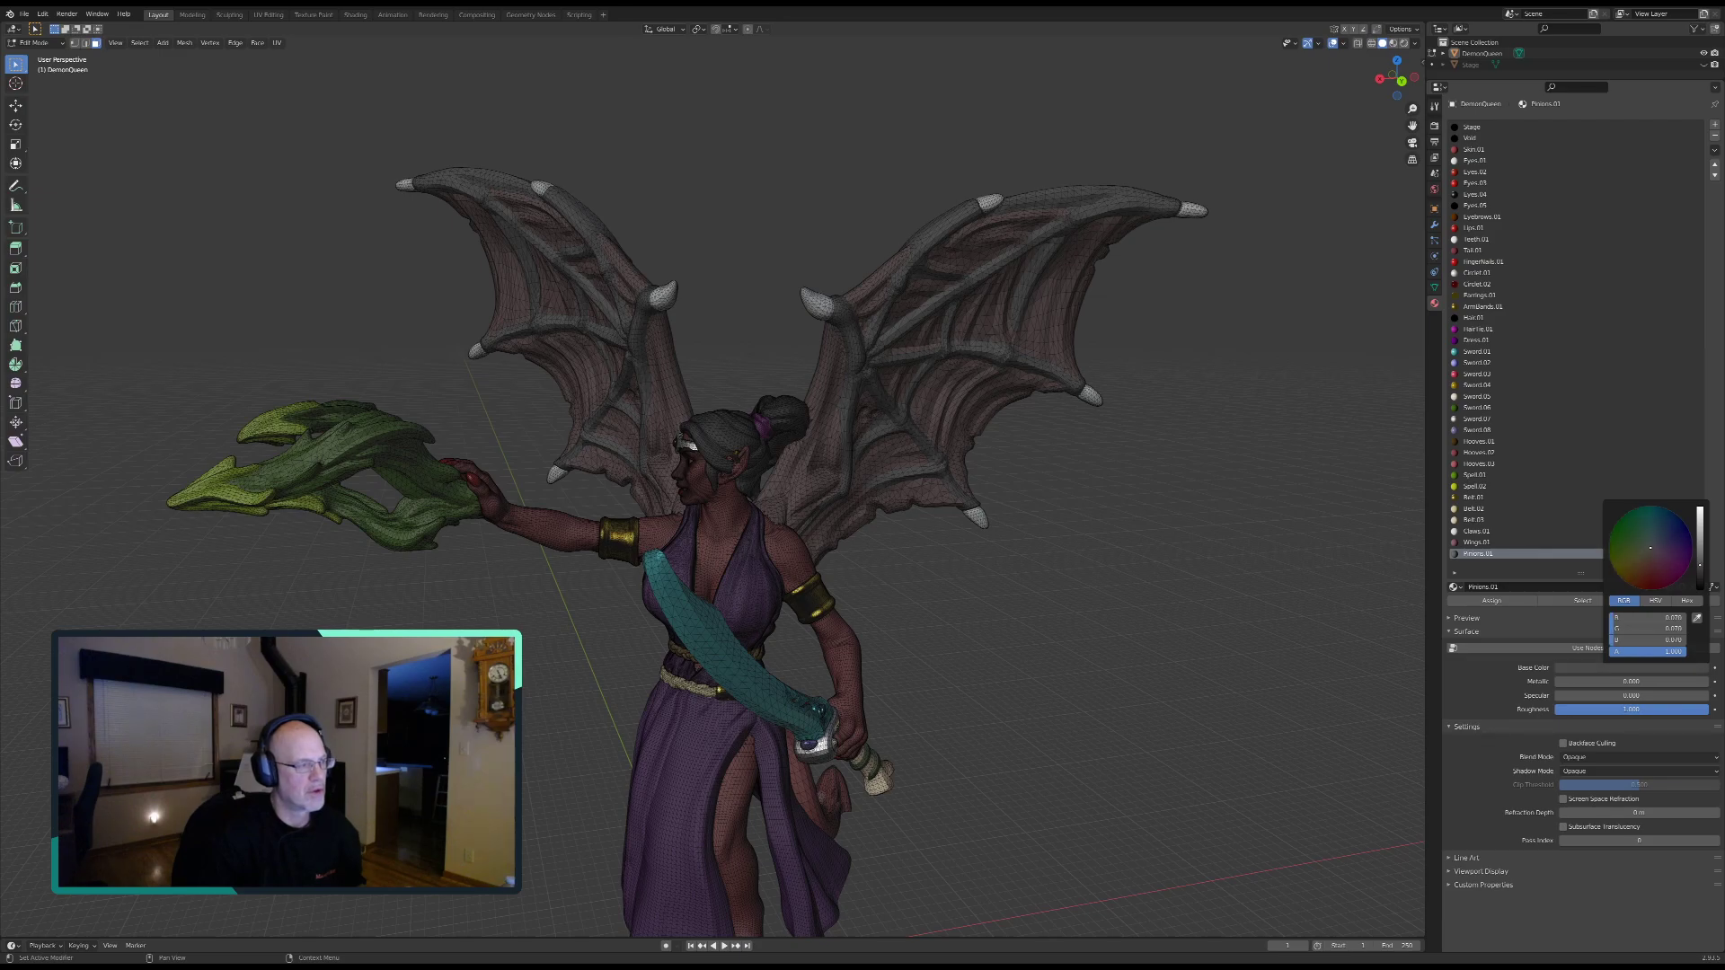
{"action": "left_click_drag", "start_coordinate": [1700, 565], "coordinate": [1700, 560]}
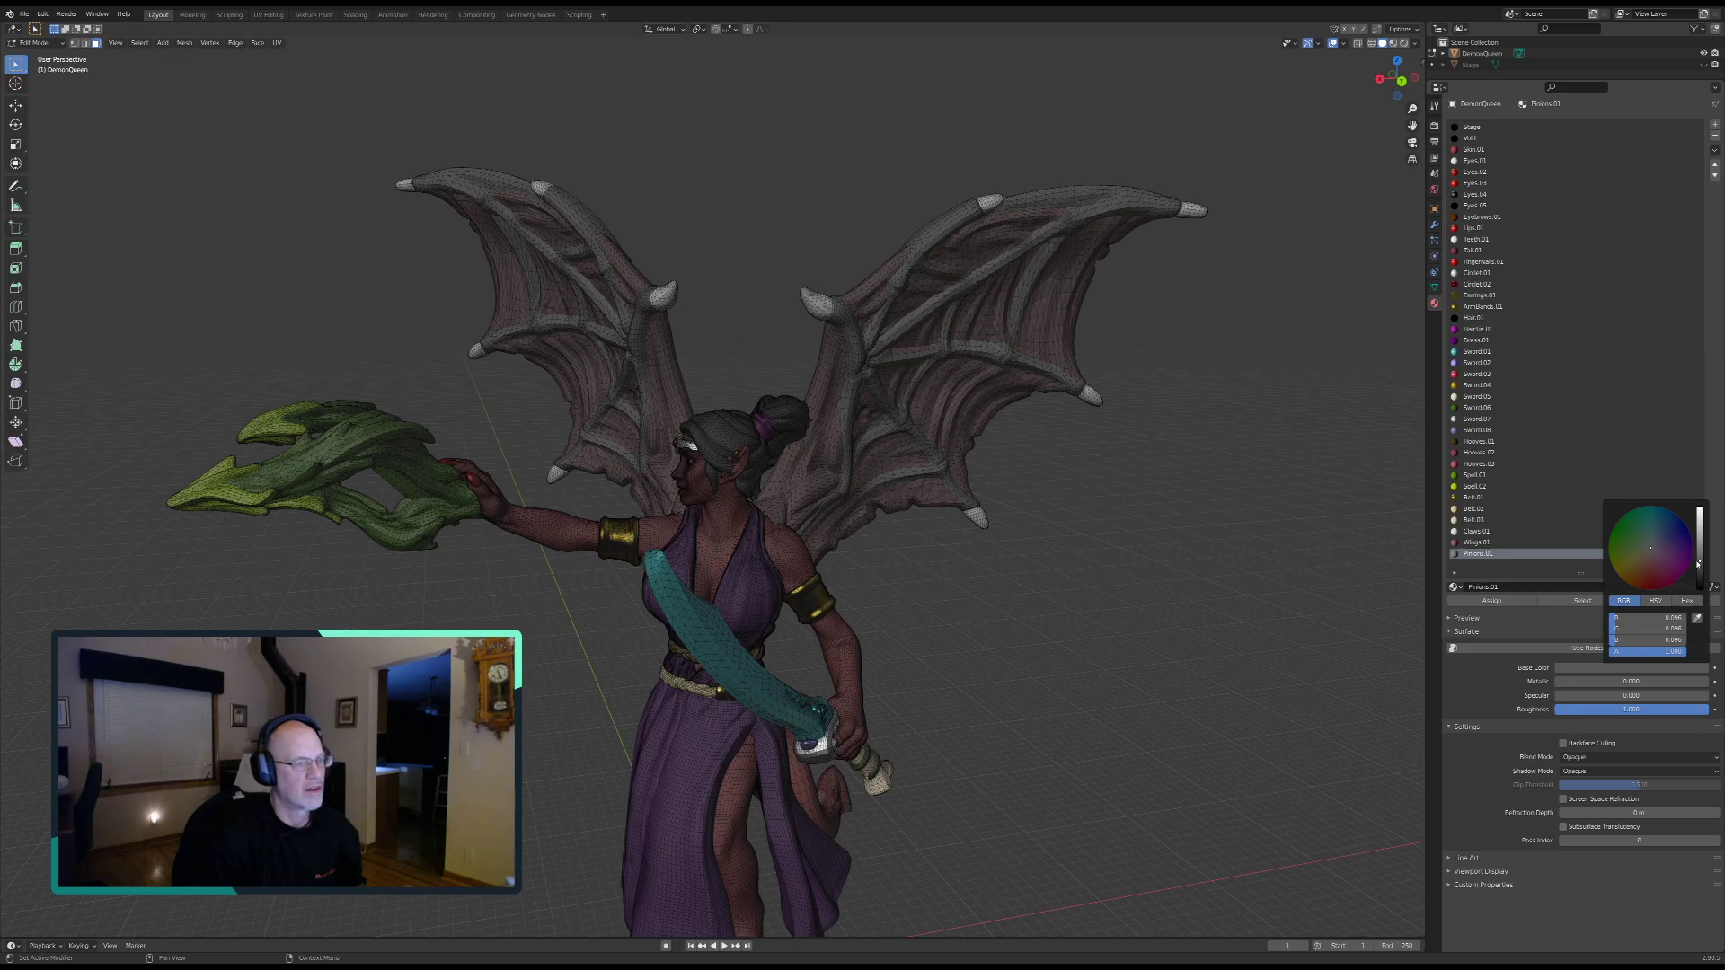
Step: Darken the Wings.01 material's reddish-brown base color so the membranes contrast more with the bones
{"action": "left_click", "coordinate": [1608, 542]}
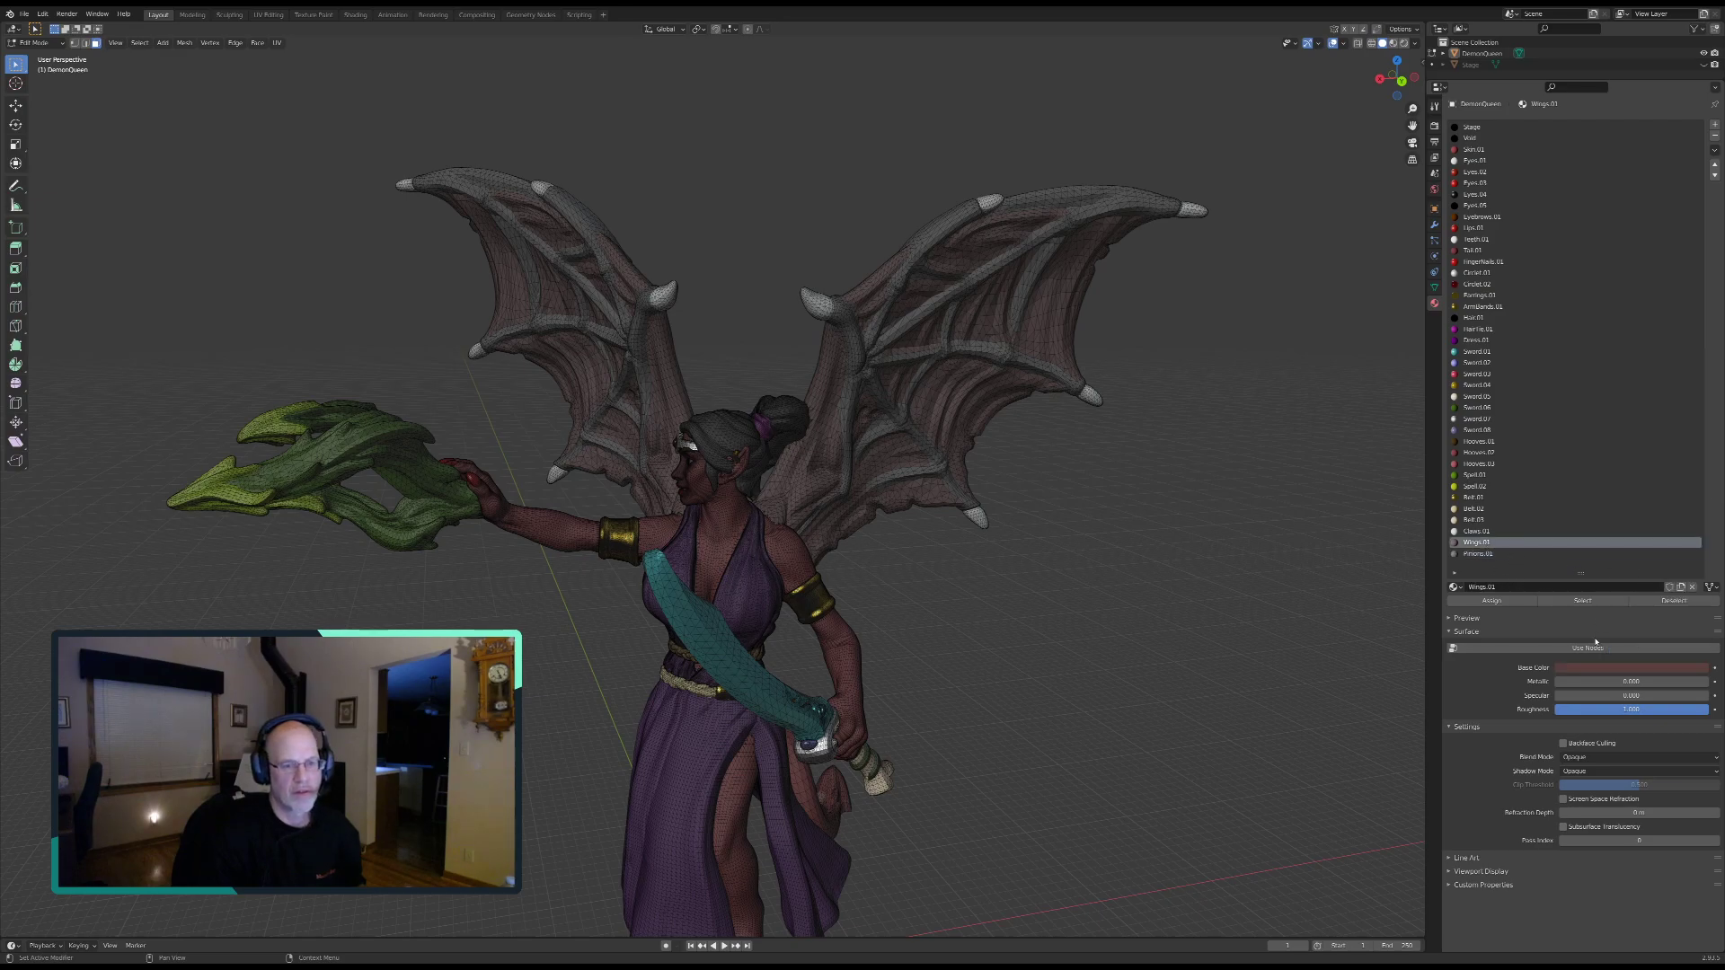
{"action": "left_click", "coordinate": [1597, 670]}
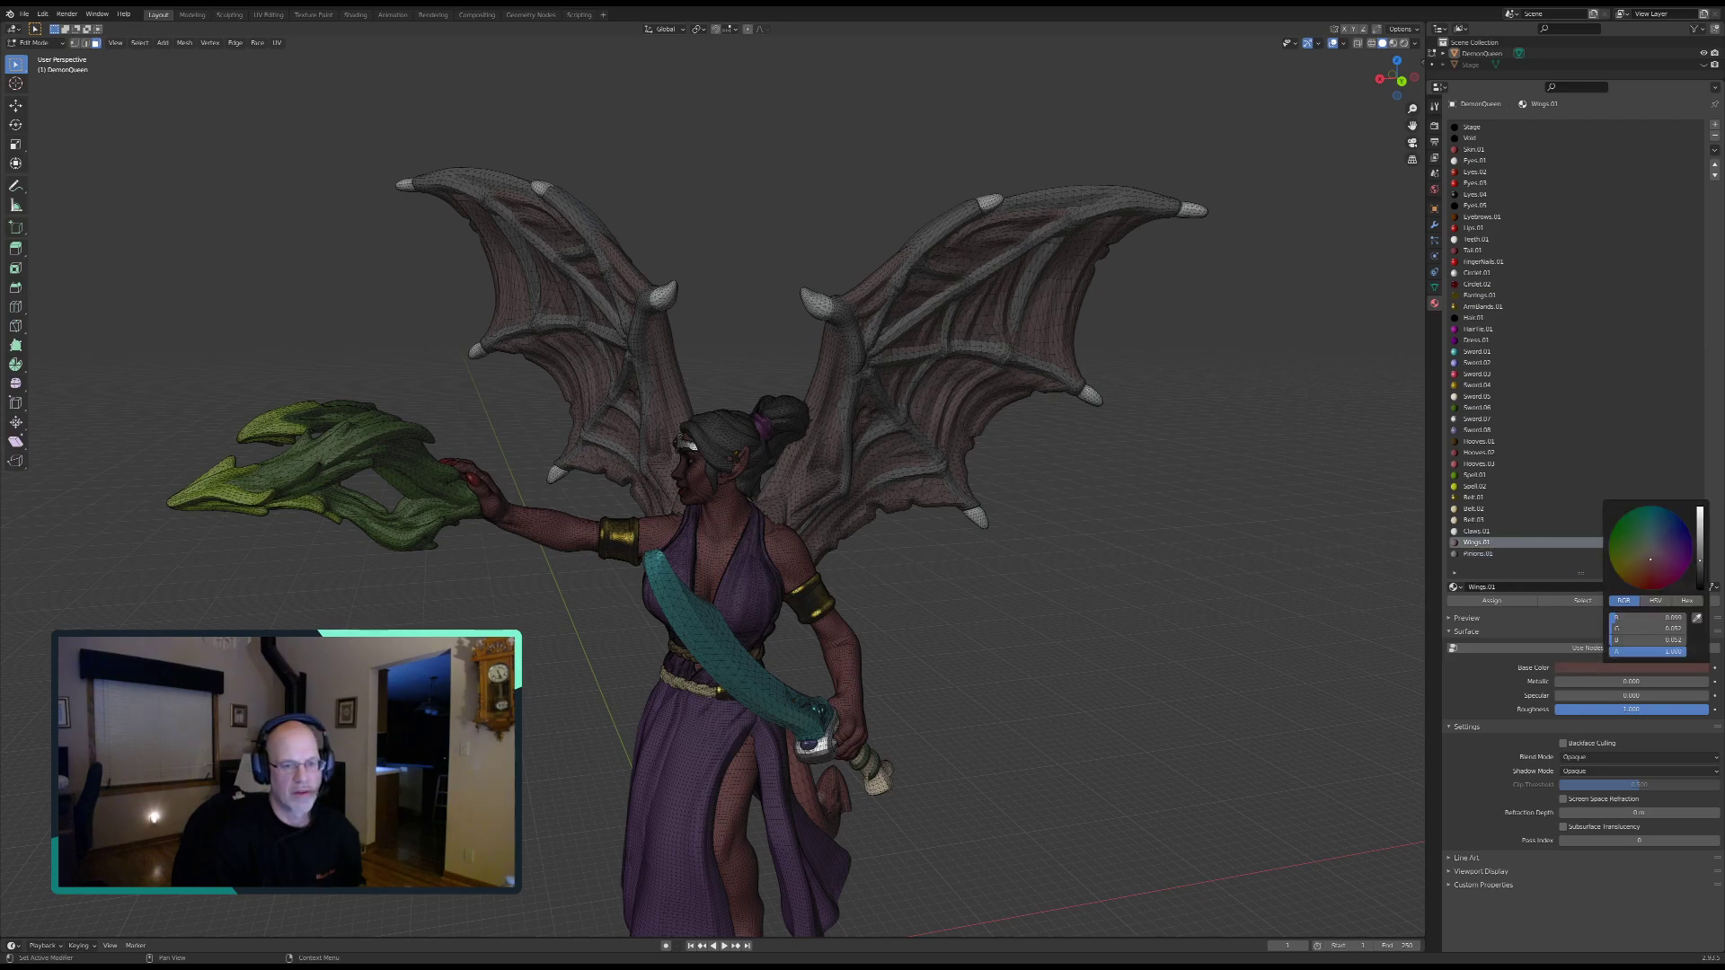
{"action": "left_click_drag", "start_coordinate": [1699, 559], "coordinate": [1700, 568]}
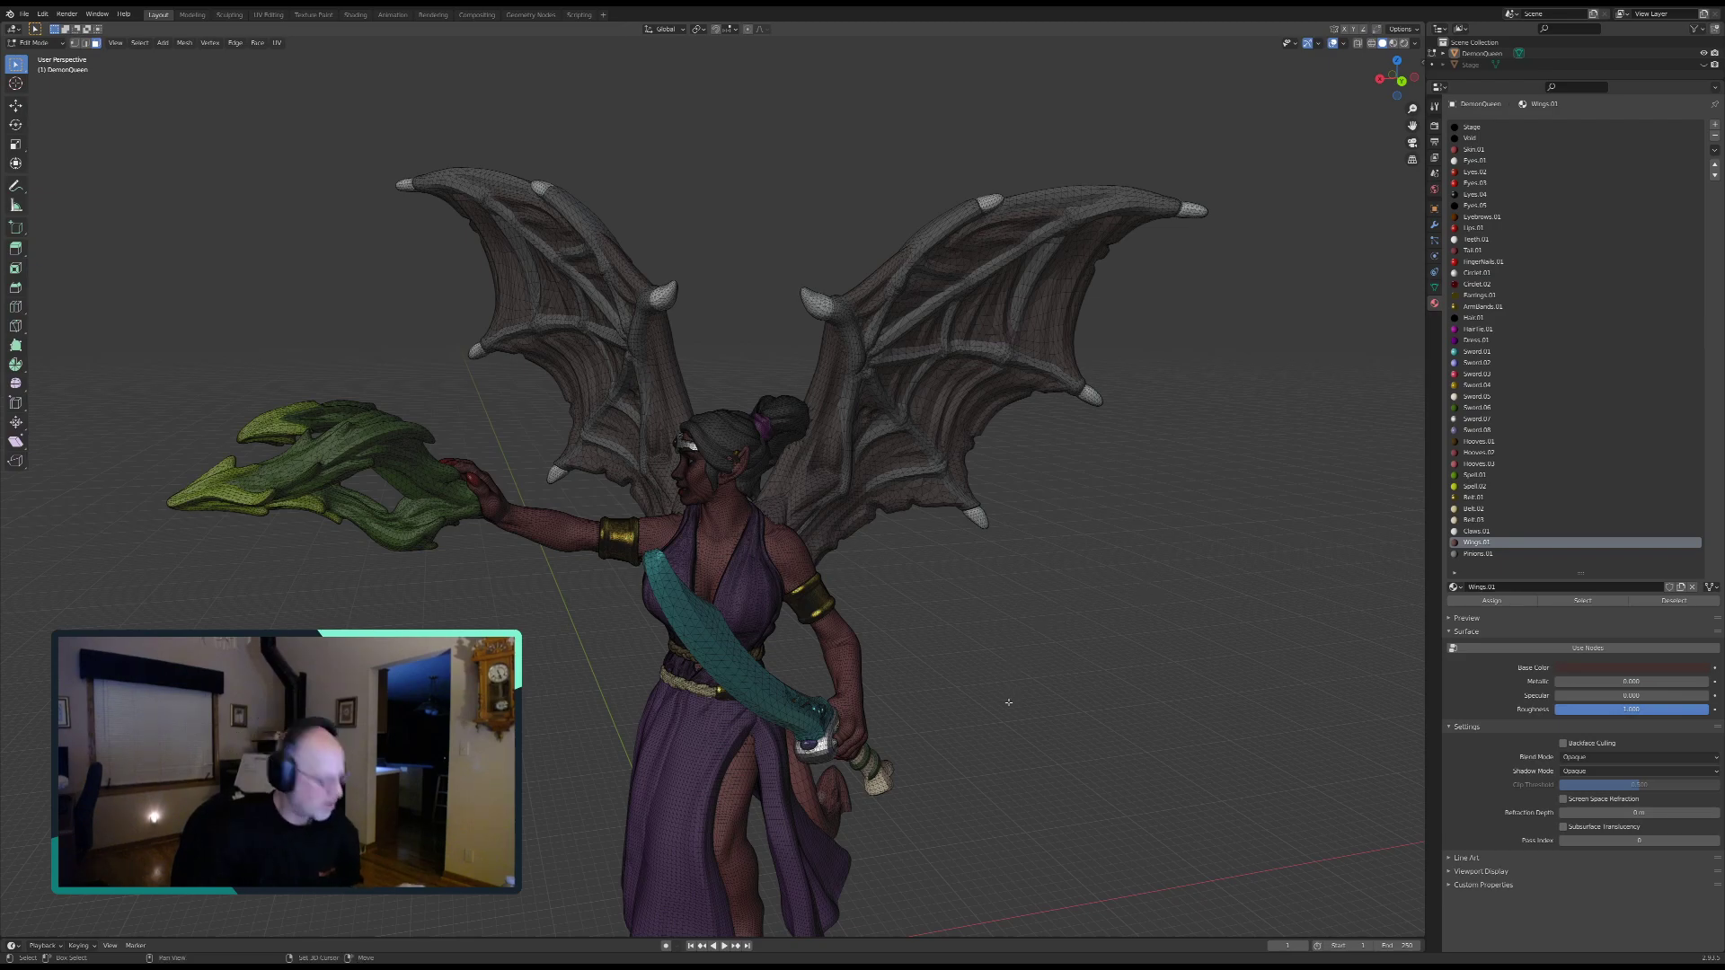
Step: Save the DemonQueen file with the updated wing colors
{"action": "middle_click_drag", "start_coordinate": [1009, 703], "coordinate": [1016, 581], "text": "shift"}
{"action": "middle_click_drag", "start_coordinate": [959, 643], "coordinate": [1047, 639]}
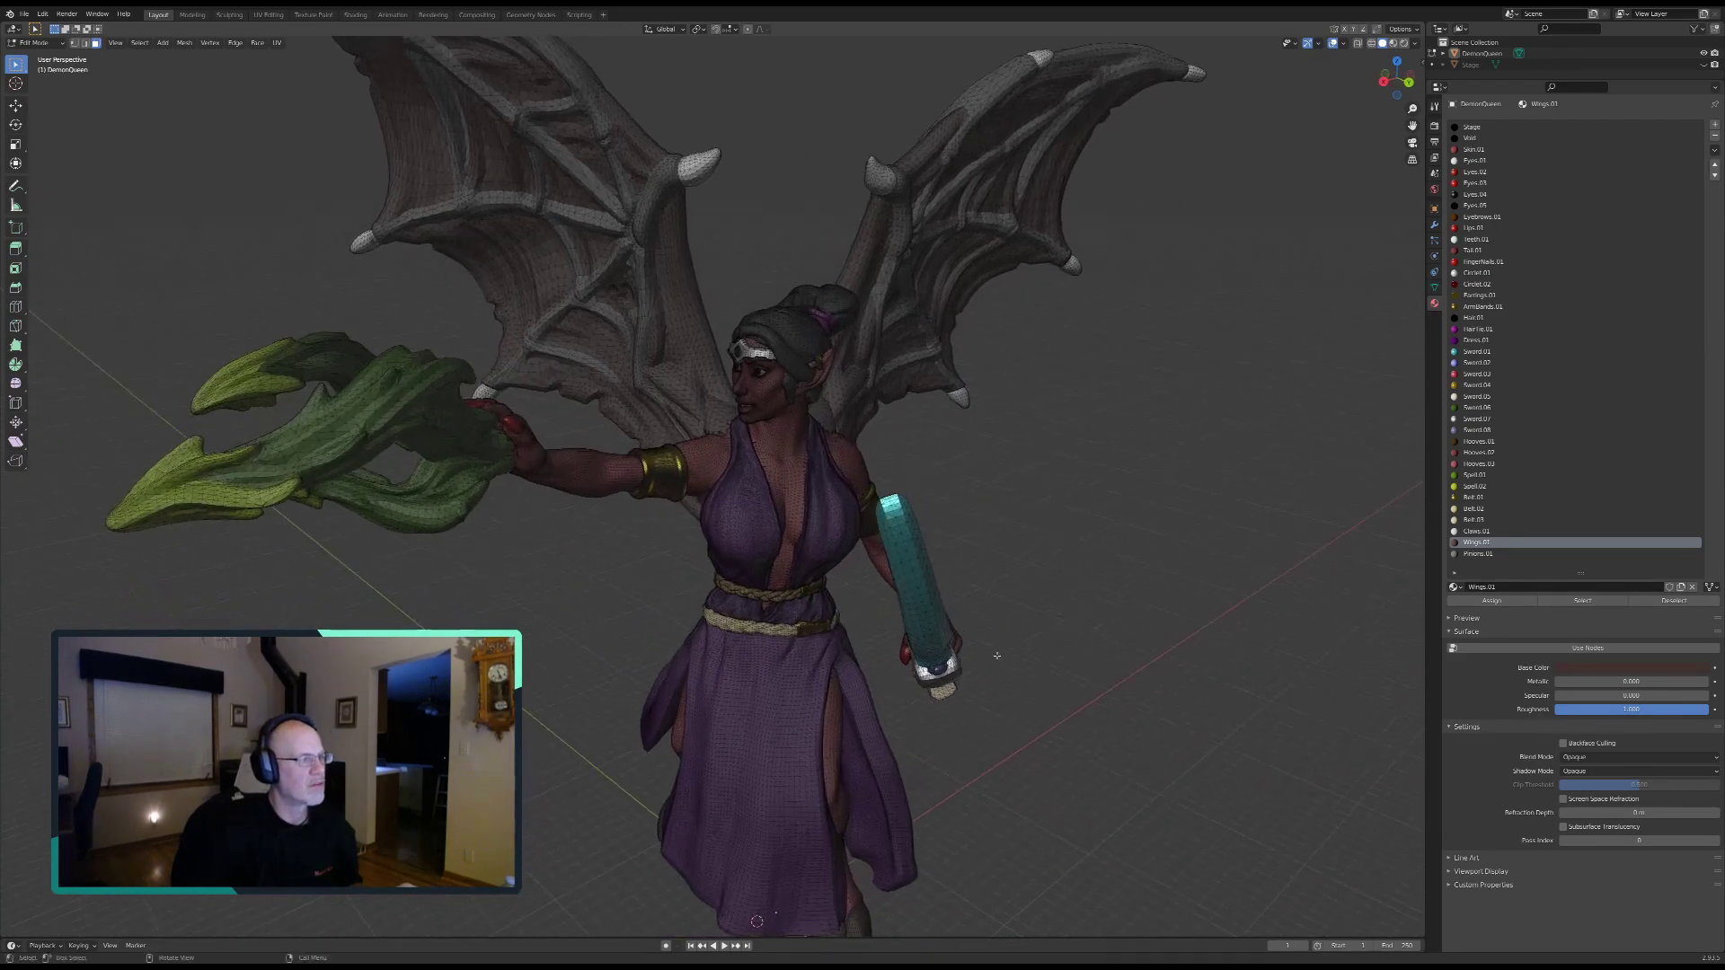
{"action": "left_click", "coordinate": [24, 14]}
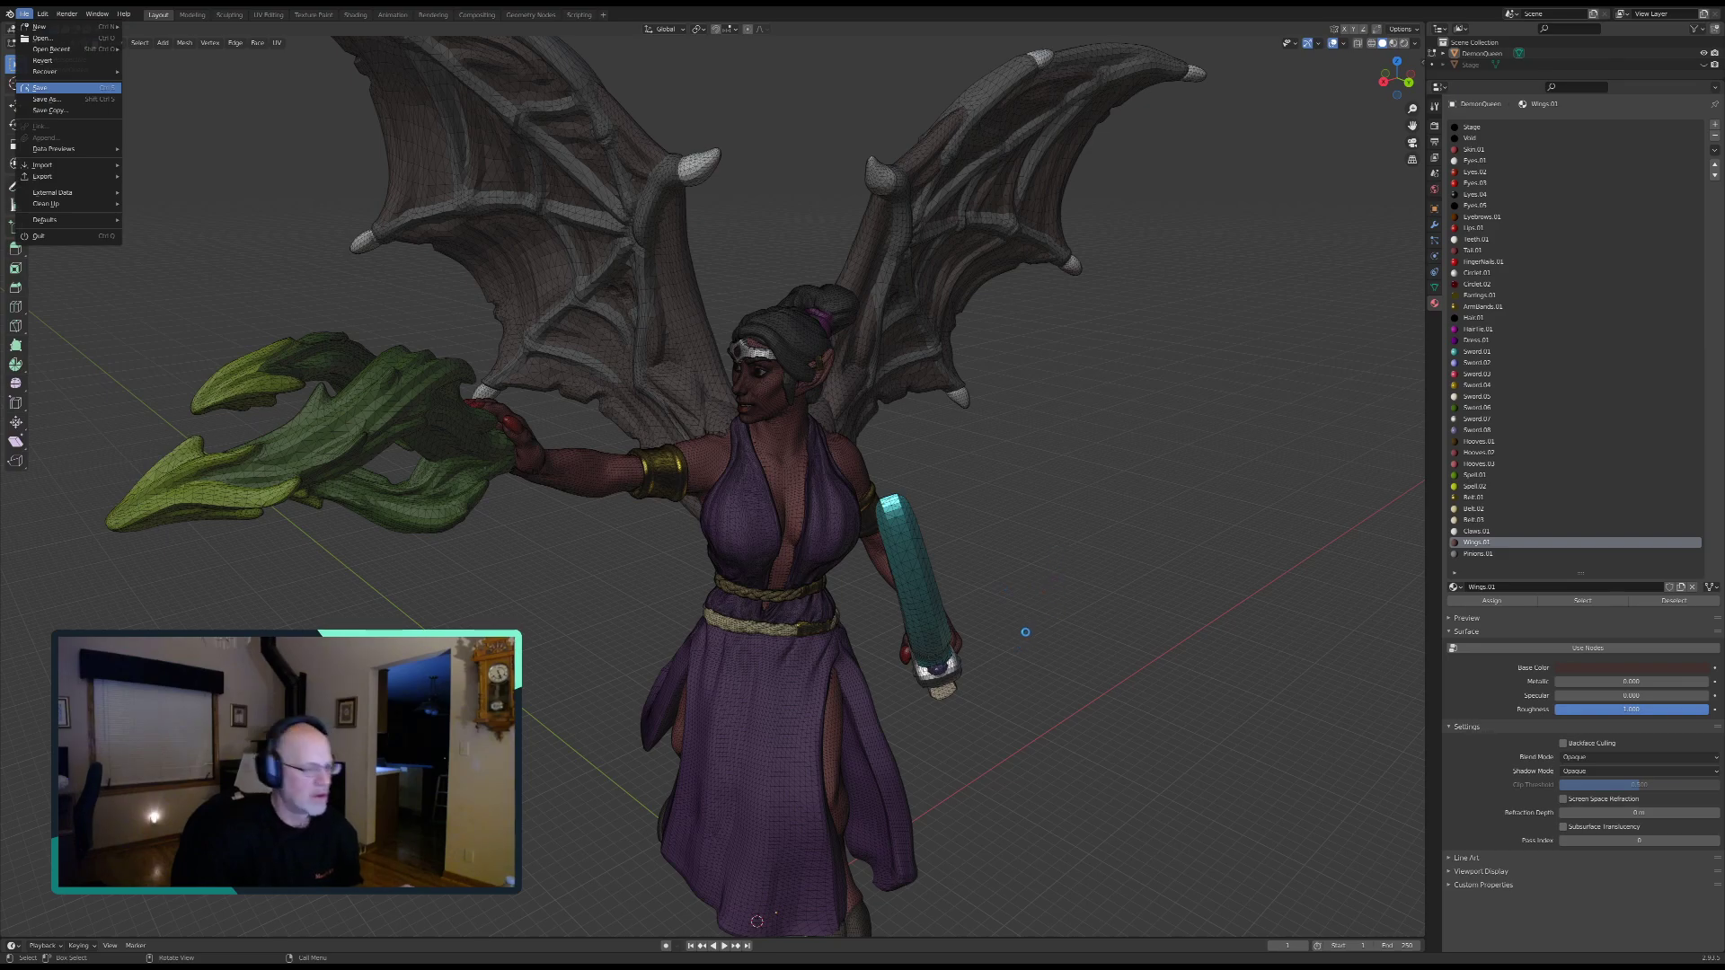
{"action": "key", "text": "ctrl+s"}
Step: Examine the DemonQueen's wing coloring, face, dress and sword up close and from several angles
{"action": "middle_click_drag", "start_coordinate": [1082, 601], "coordinate": [978, 651]}
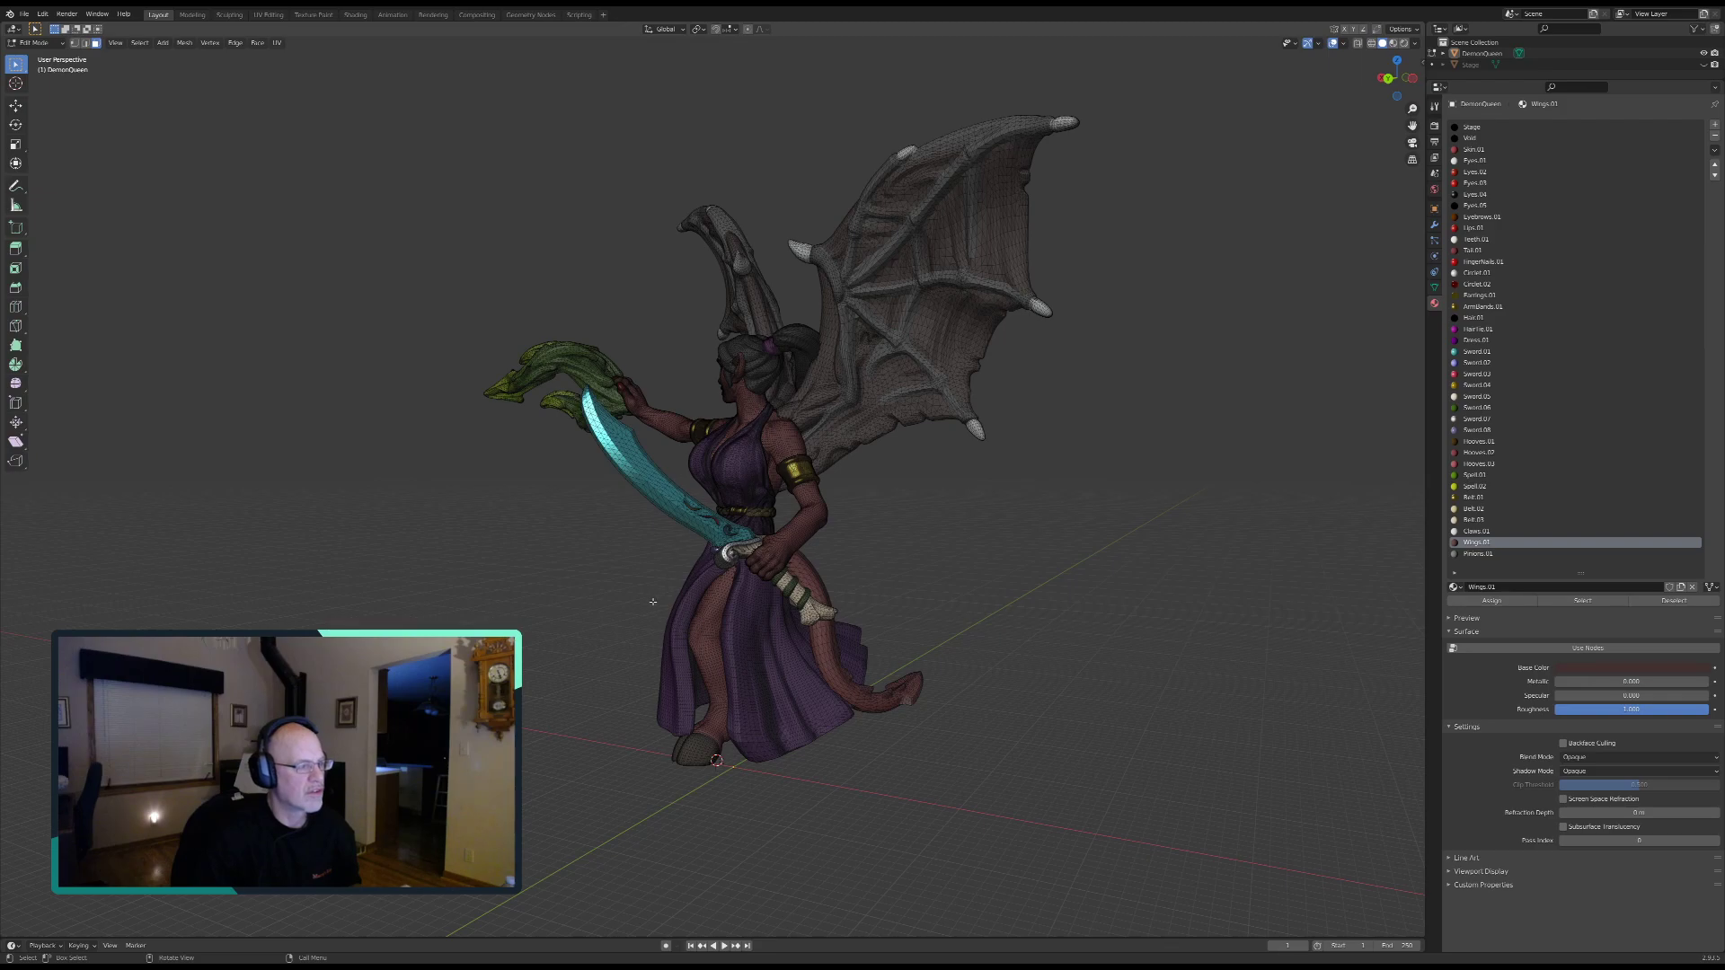
{"action": "middle_click_drag", "start_coordinate": [542, 691], "coordinate": [1109, 539]}
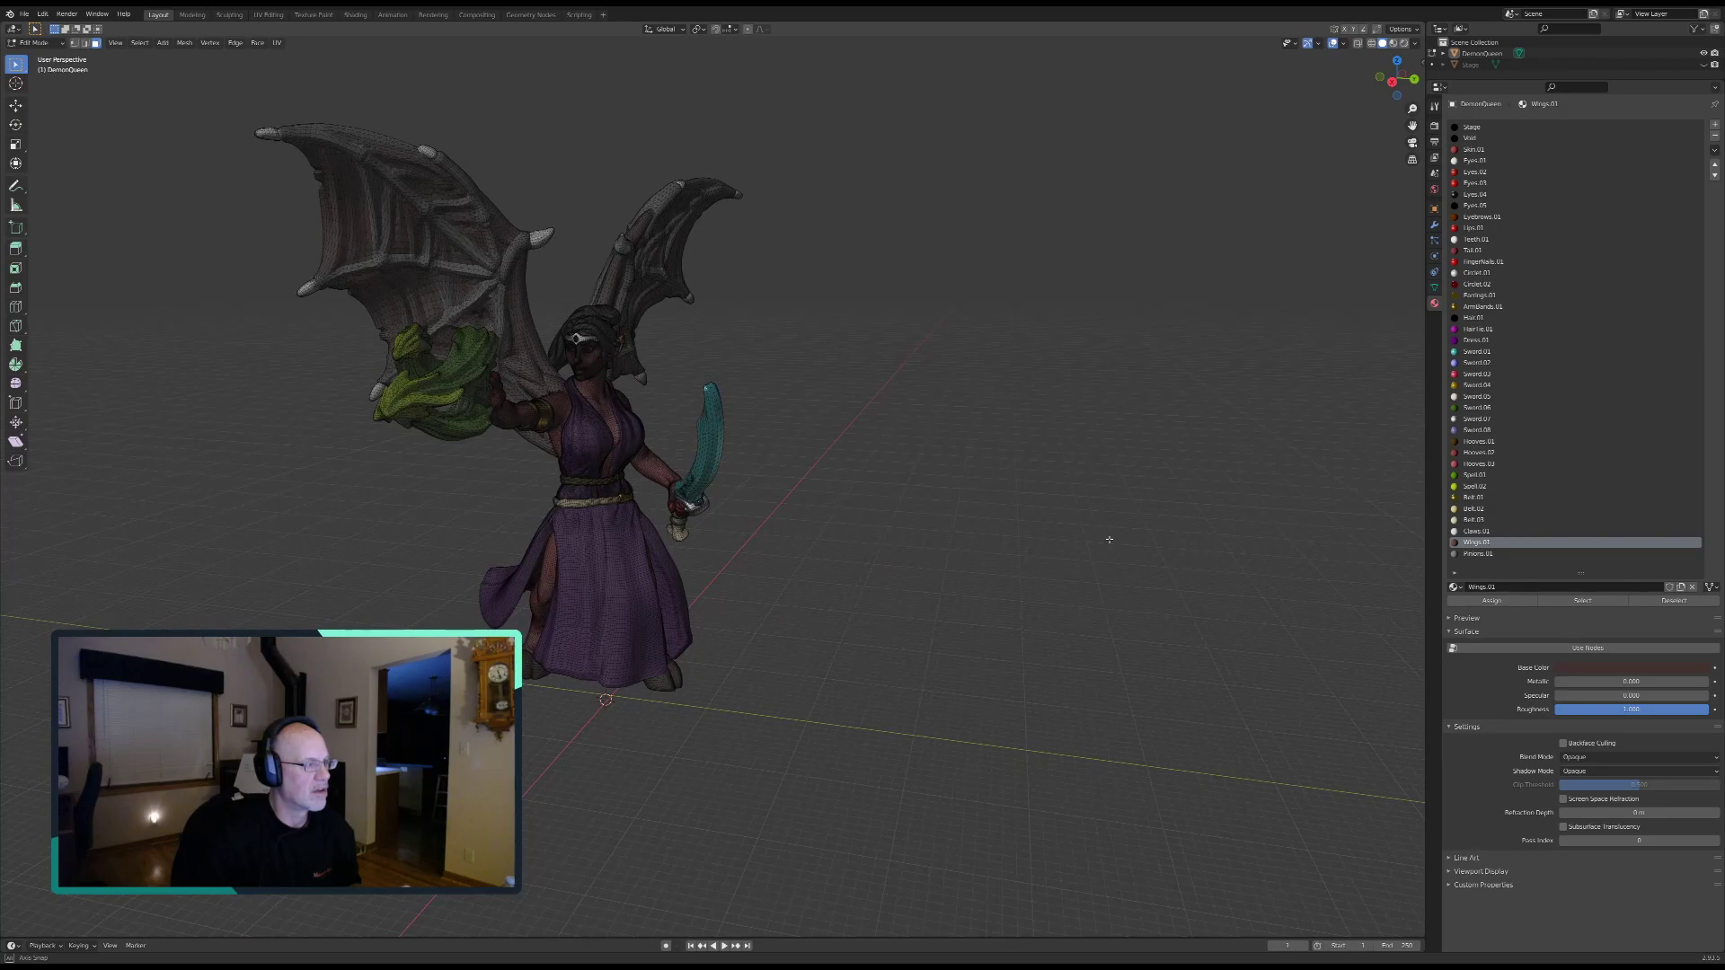
{"action": "scroll", "coordinate": [1110, 539], "scroll_direction": "up", "scroll_amount": 6}
{"action": "middle_click_drag", "start_coordinate": [698, 490], "coordinate": [895, 731], "text": "shift"}
{"action": "scroll", "coordinate": [869, 586], "scroll_direction": "up", "scroll_amount": 2}
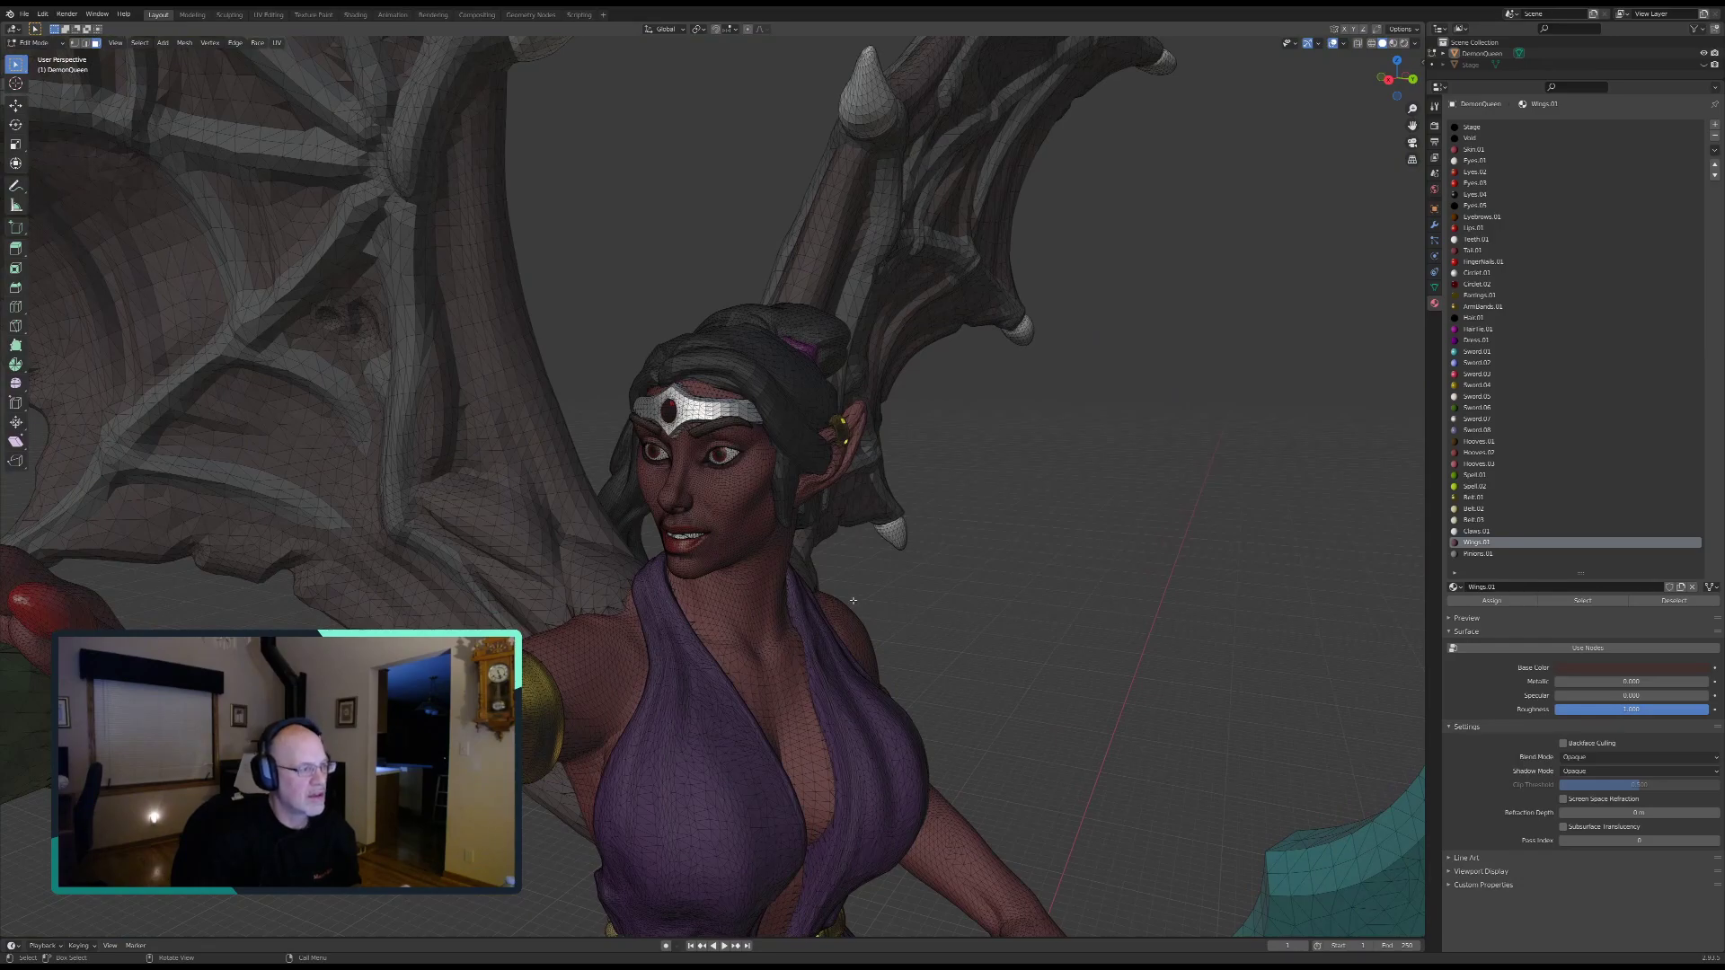
{"action": "middle_click_drag", "start_coordinate": [860, 542], "coordinate": [805, 609]}
{"action": "middle_click_drag", "start_coordinate": [877, 652], "coordinate": [736, 386], "text": "shift"}
{"action": "scroll", "coordinate": [652, 461], "scroll_direction": "down", "scroll_amount": 4}
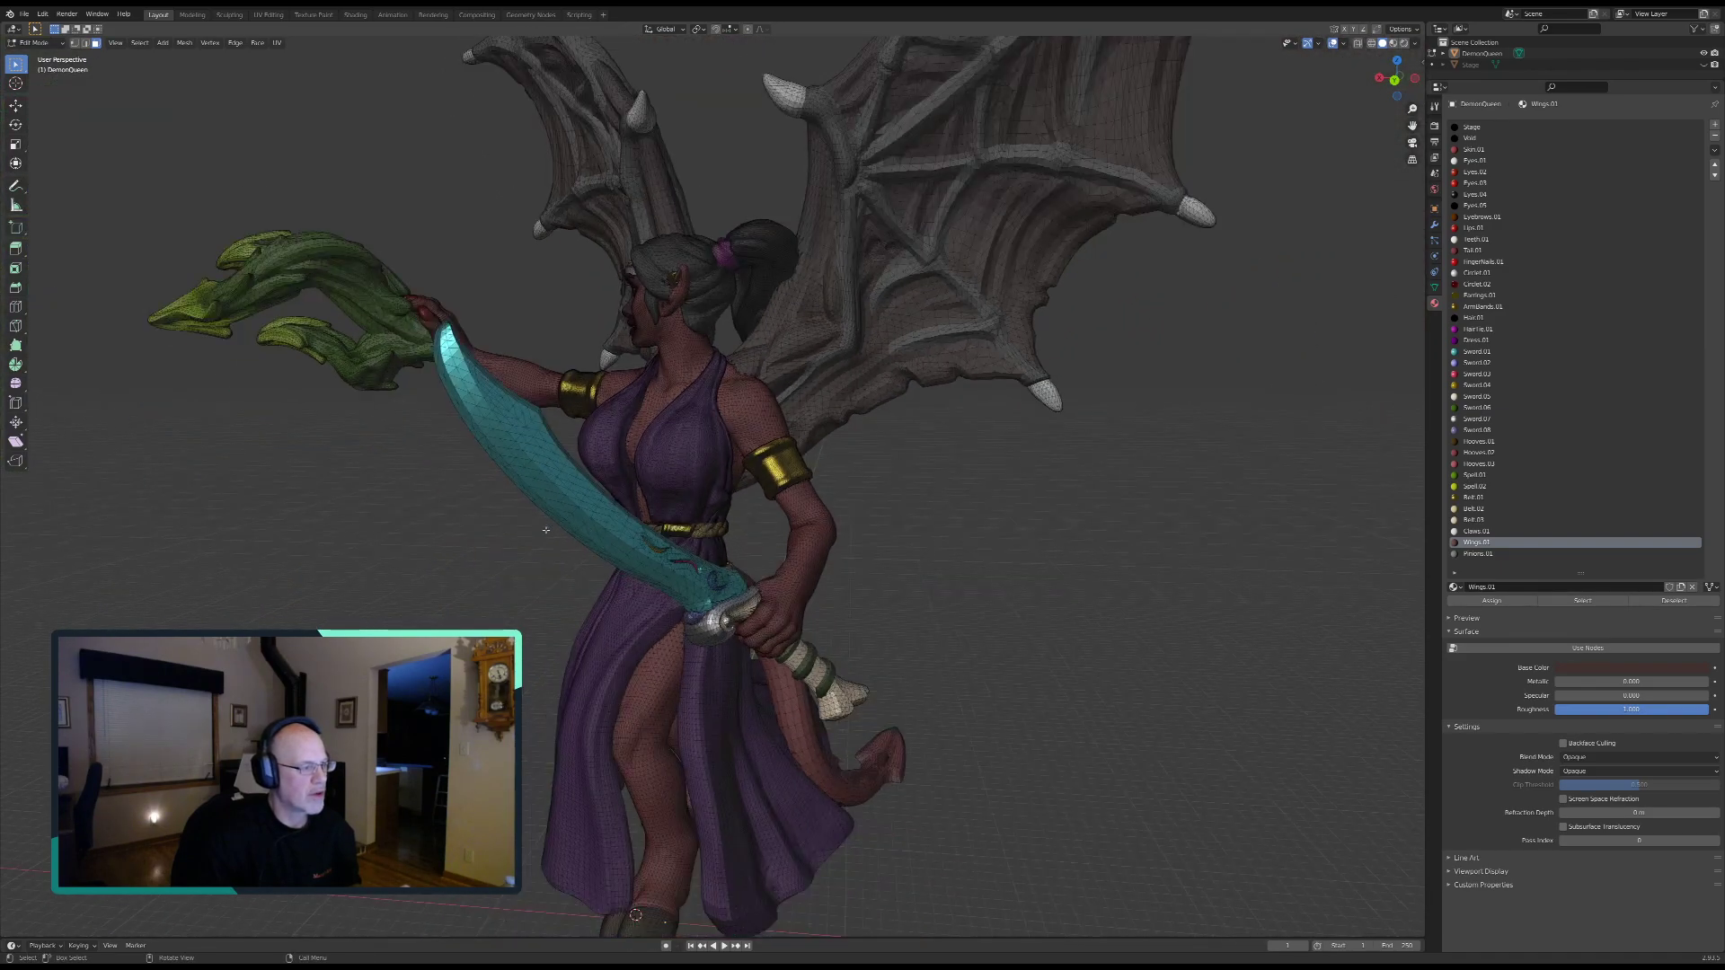
{"action": "middle_click_drag", "start_coordinate": [505, 552], "coordinate": [775, 712]}
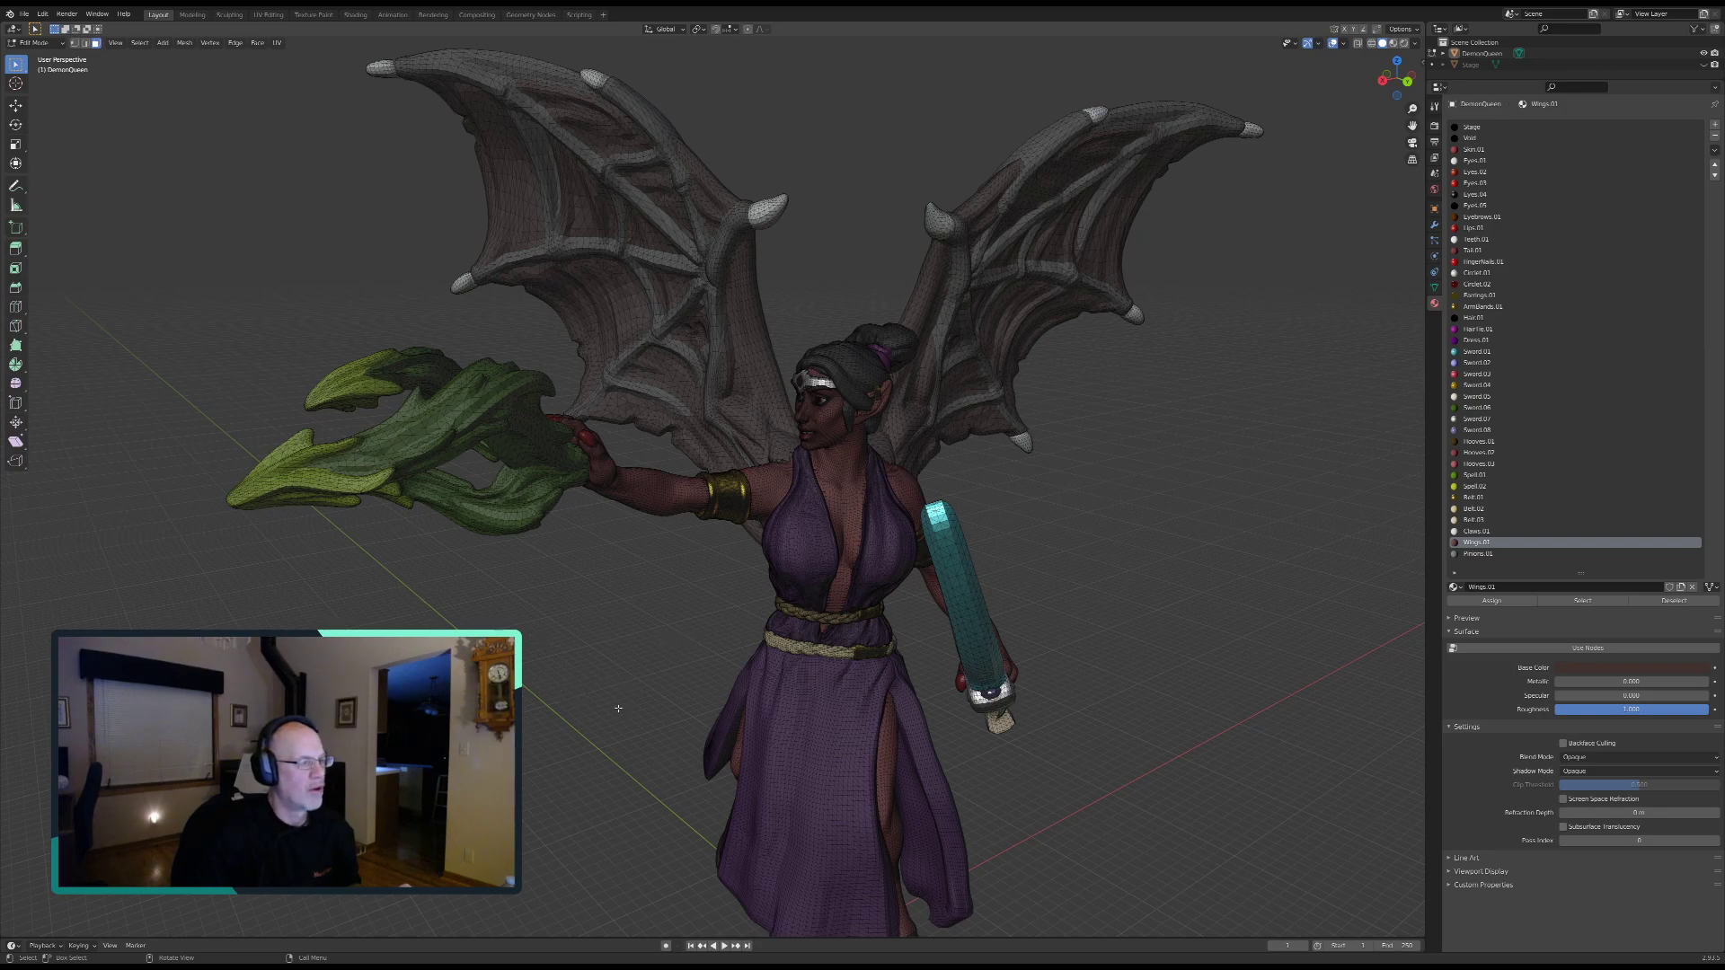
{"action": "middle_click_drag", "start_coordinate": [772, 710], "coordinate": [741, 625]}
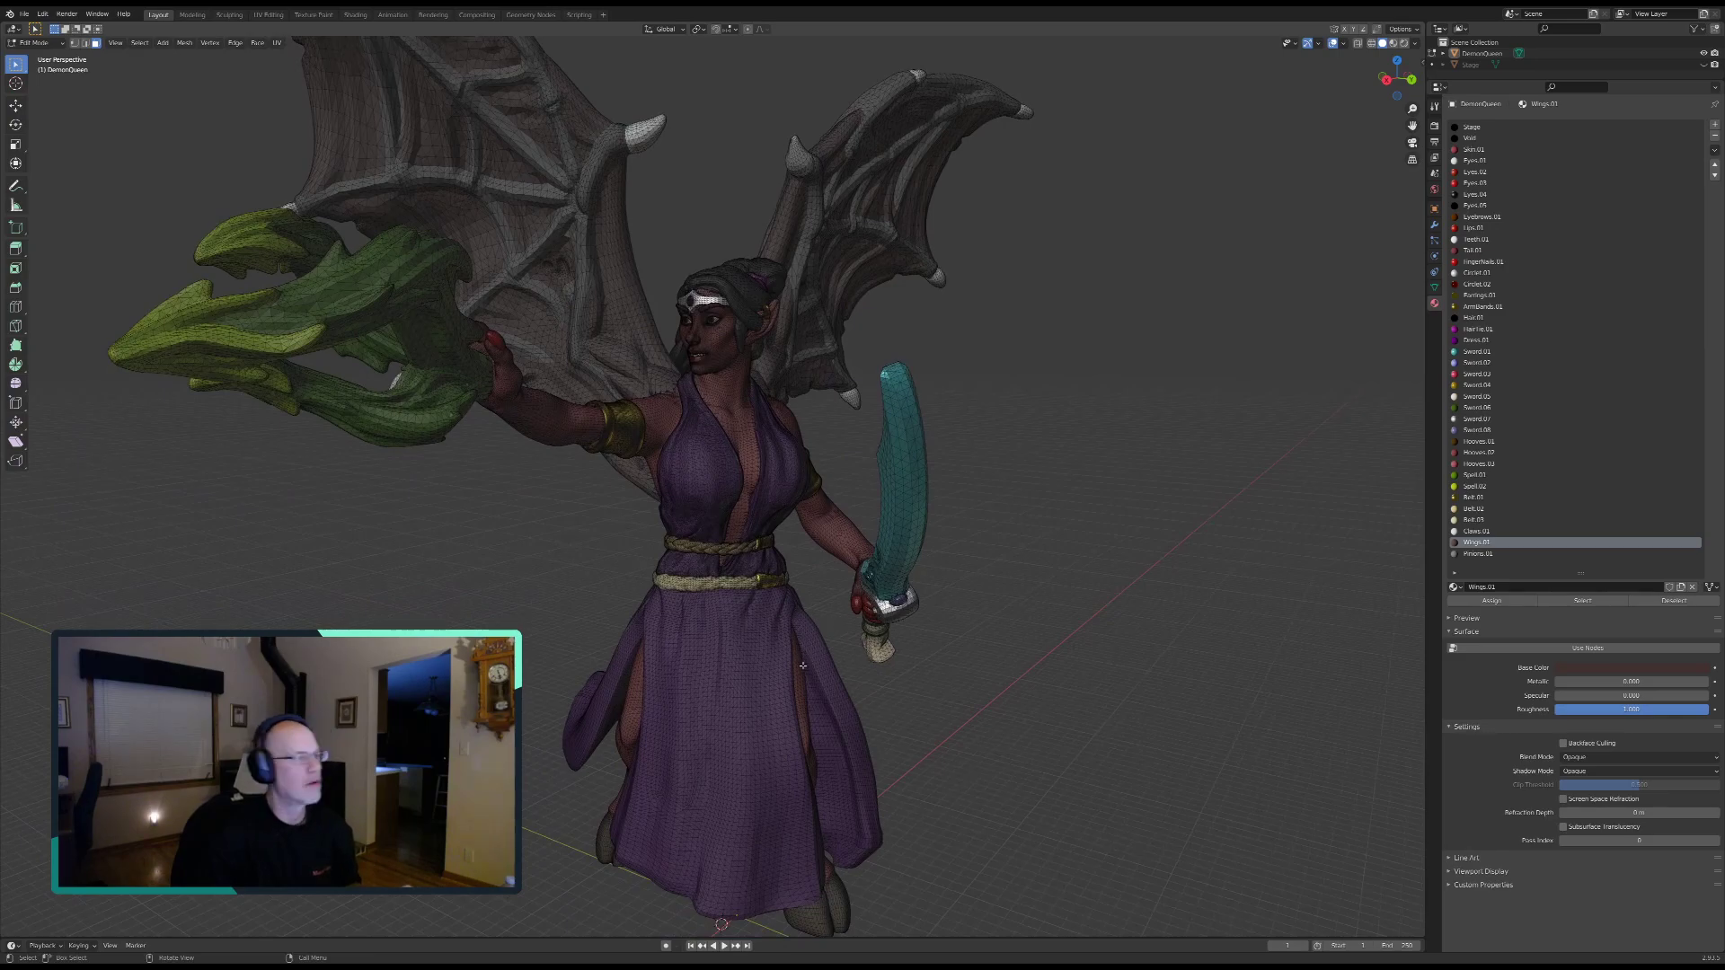
{"action": "middle_click_drag", "start_coordinate": [635, 677], "coordinate": [610, 681]}
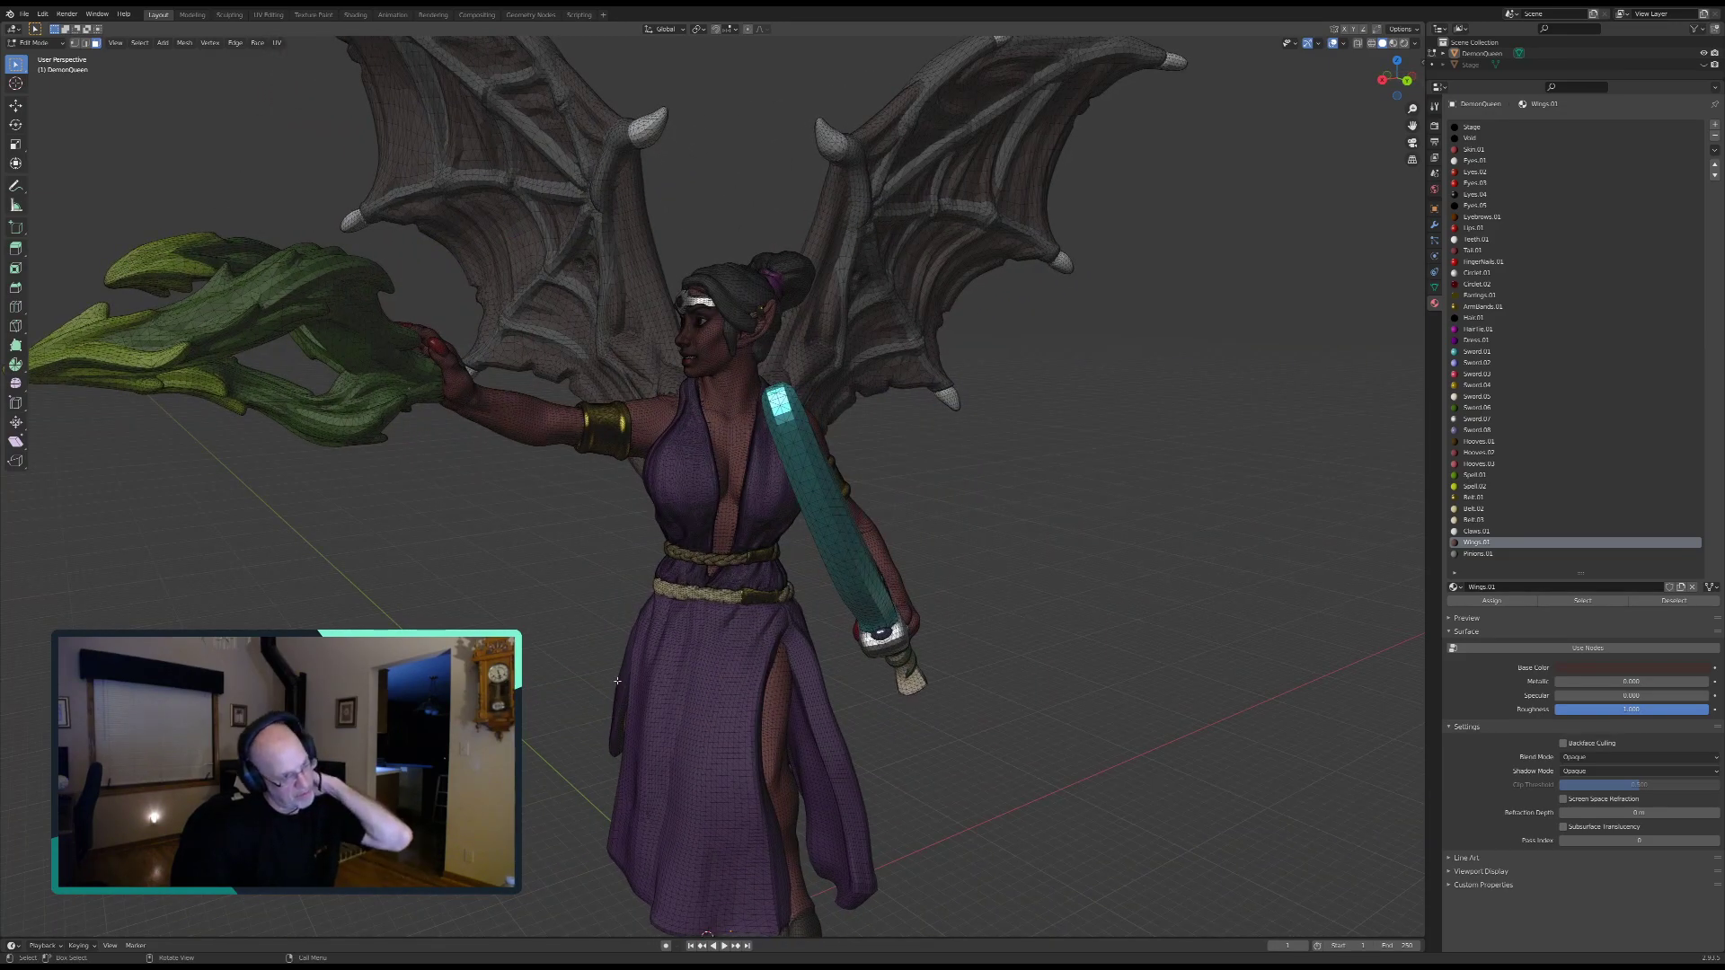
{"action": "middle_click_drag", "start_coordinate": [617, 680], "coordinate": [746, 642]}
{"action": "scroll", "coordinate": [823, 662], "scroll_direction": "up", "scroll_amount": 1}
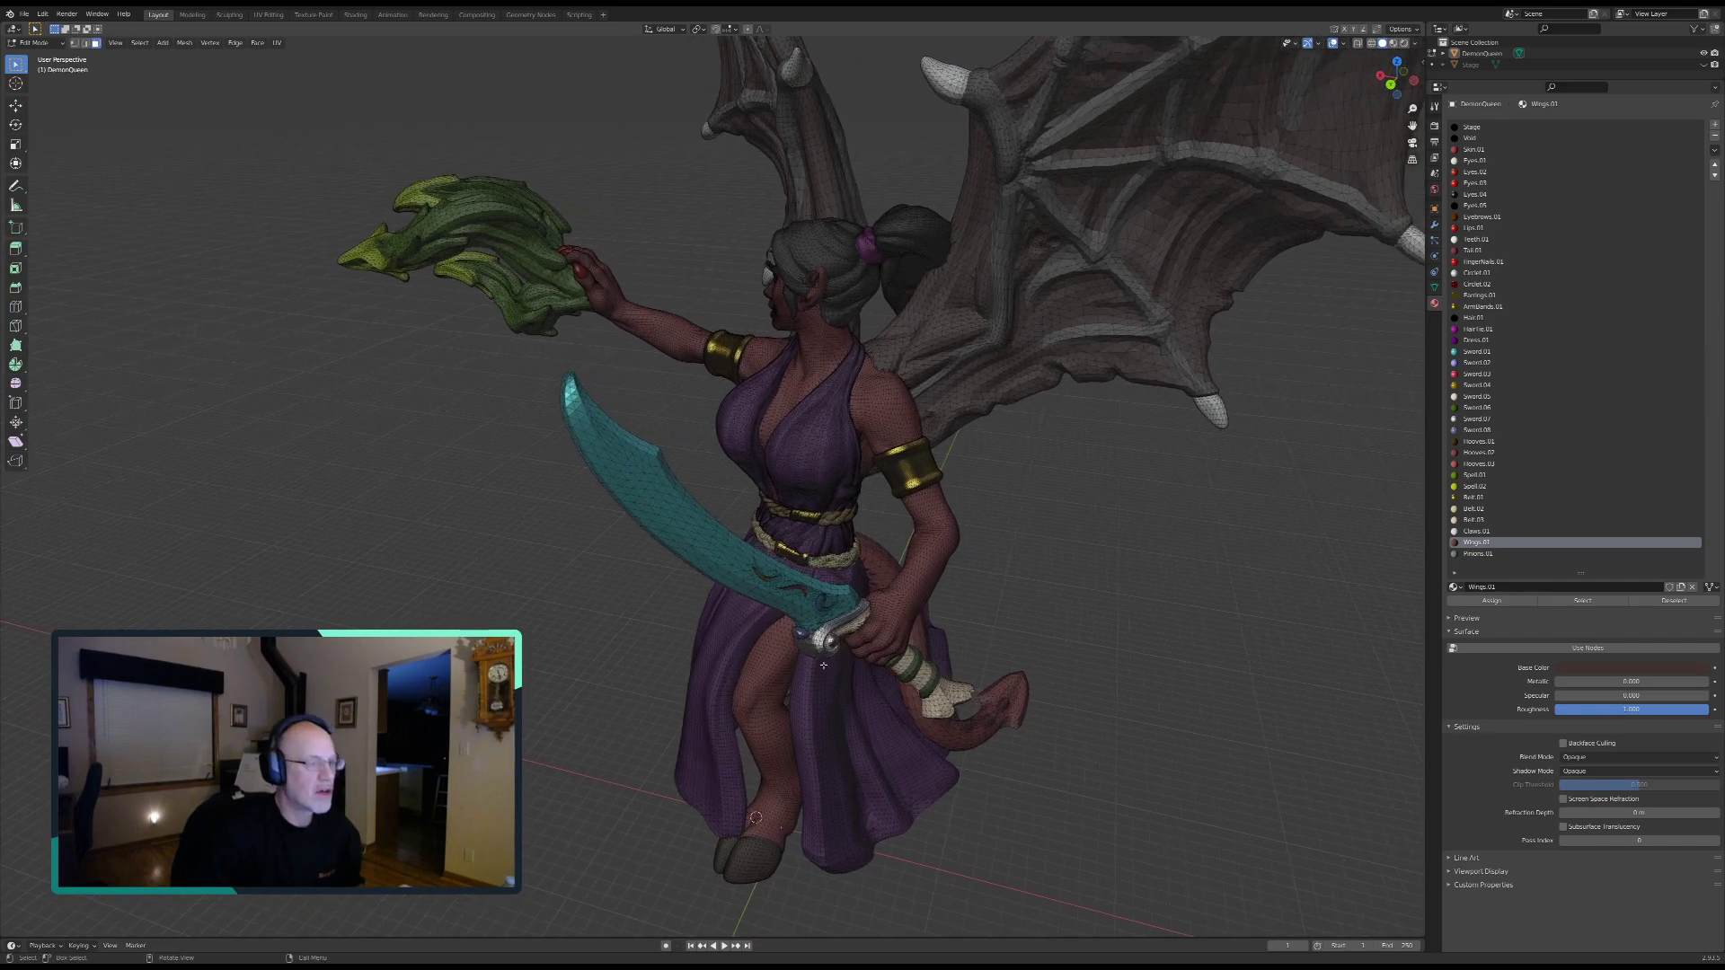
{"action": "middle_click_drag", "start_coordinate": [1027, 677], "coordinate": [906, 693]}
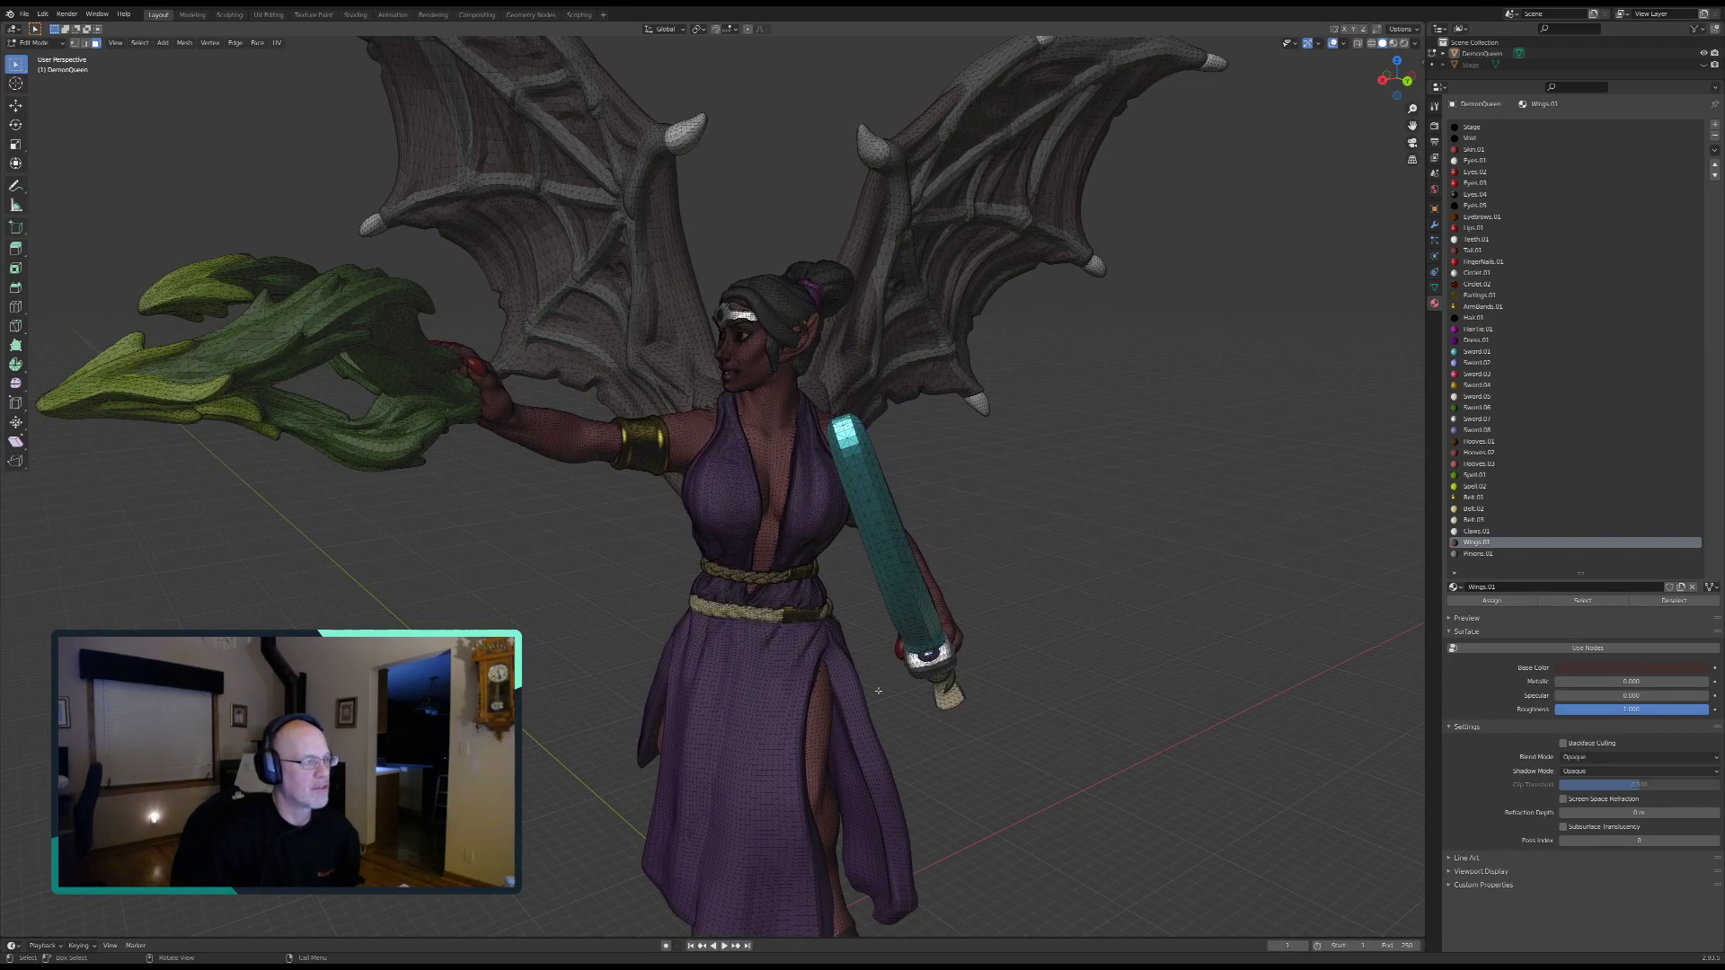
Step: Switch the DemonQueen to Object Mode and view the whole figure without the mesh overlay
{"action": "left_click", "coordinate": [36, 42]}
{"action": "left_click", "coordinate": [43, 57]}
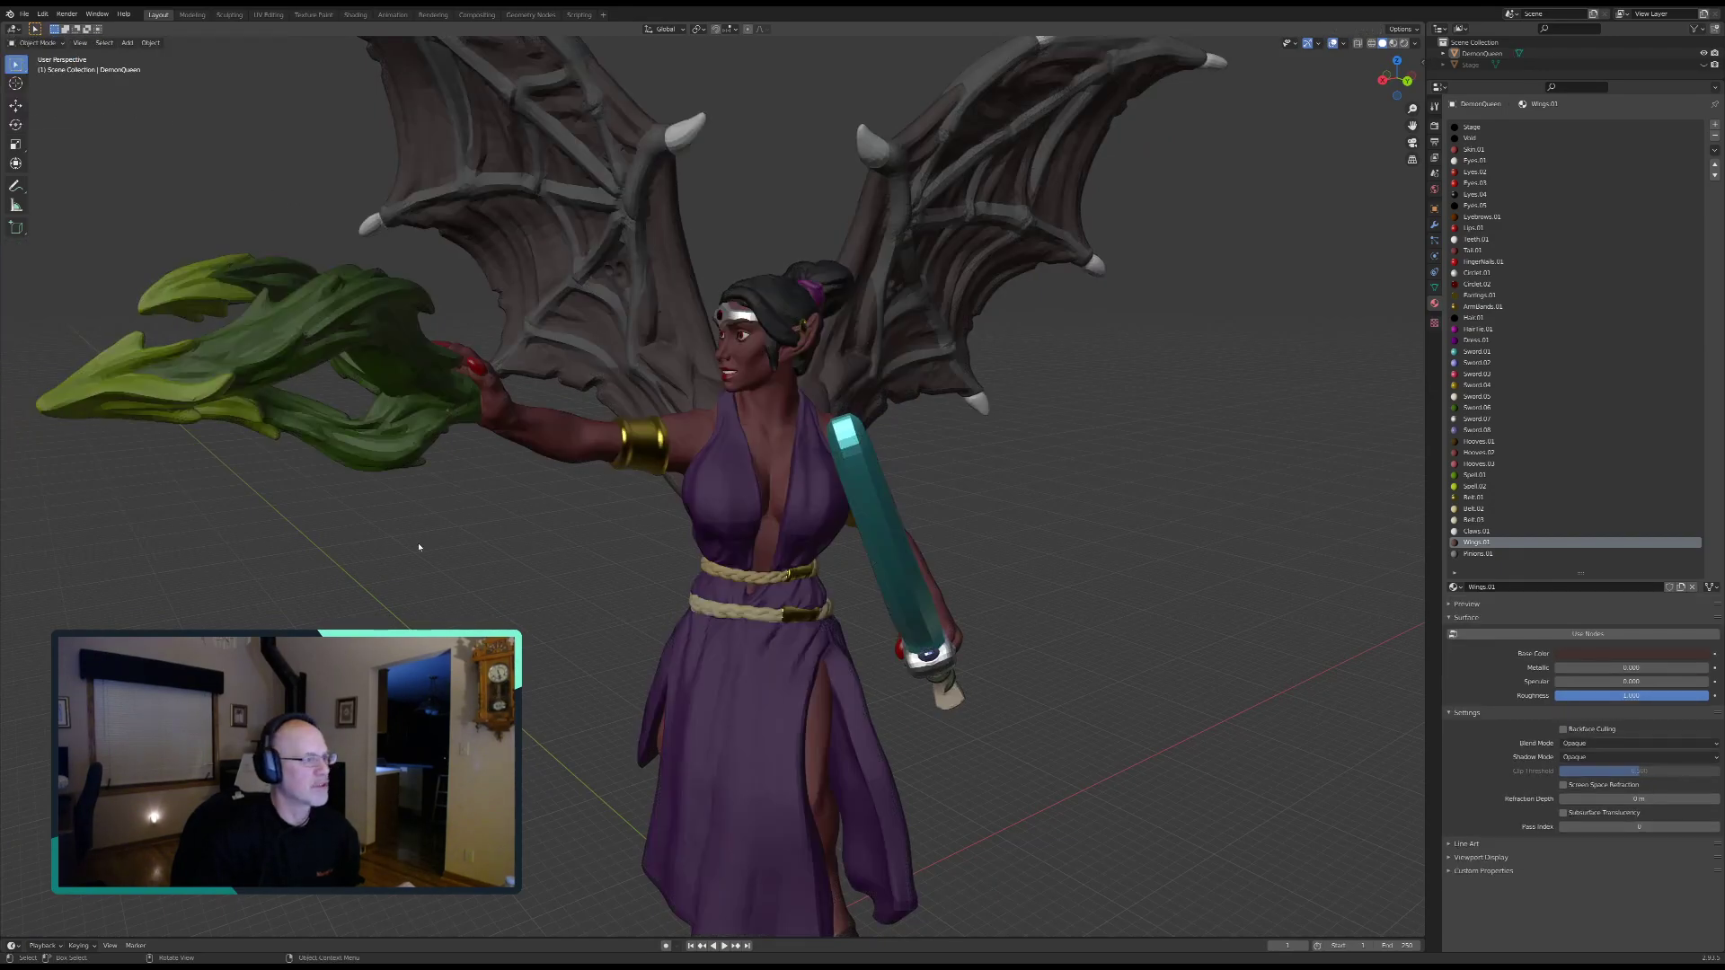
{"action": "scroll", "coordinate": [418, 553], "scroll_direction": "down", "scroll_amount": 4}
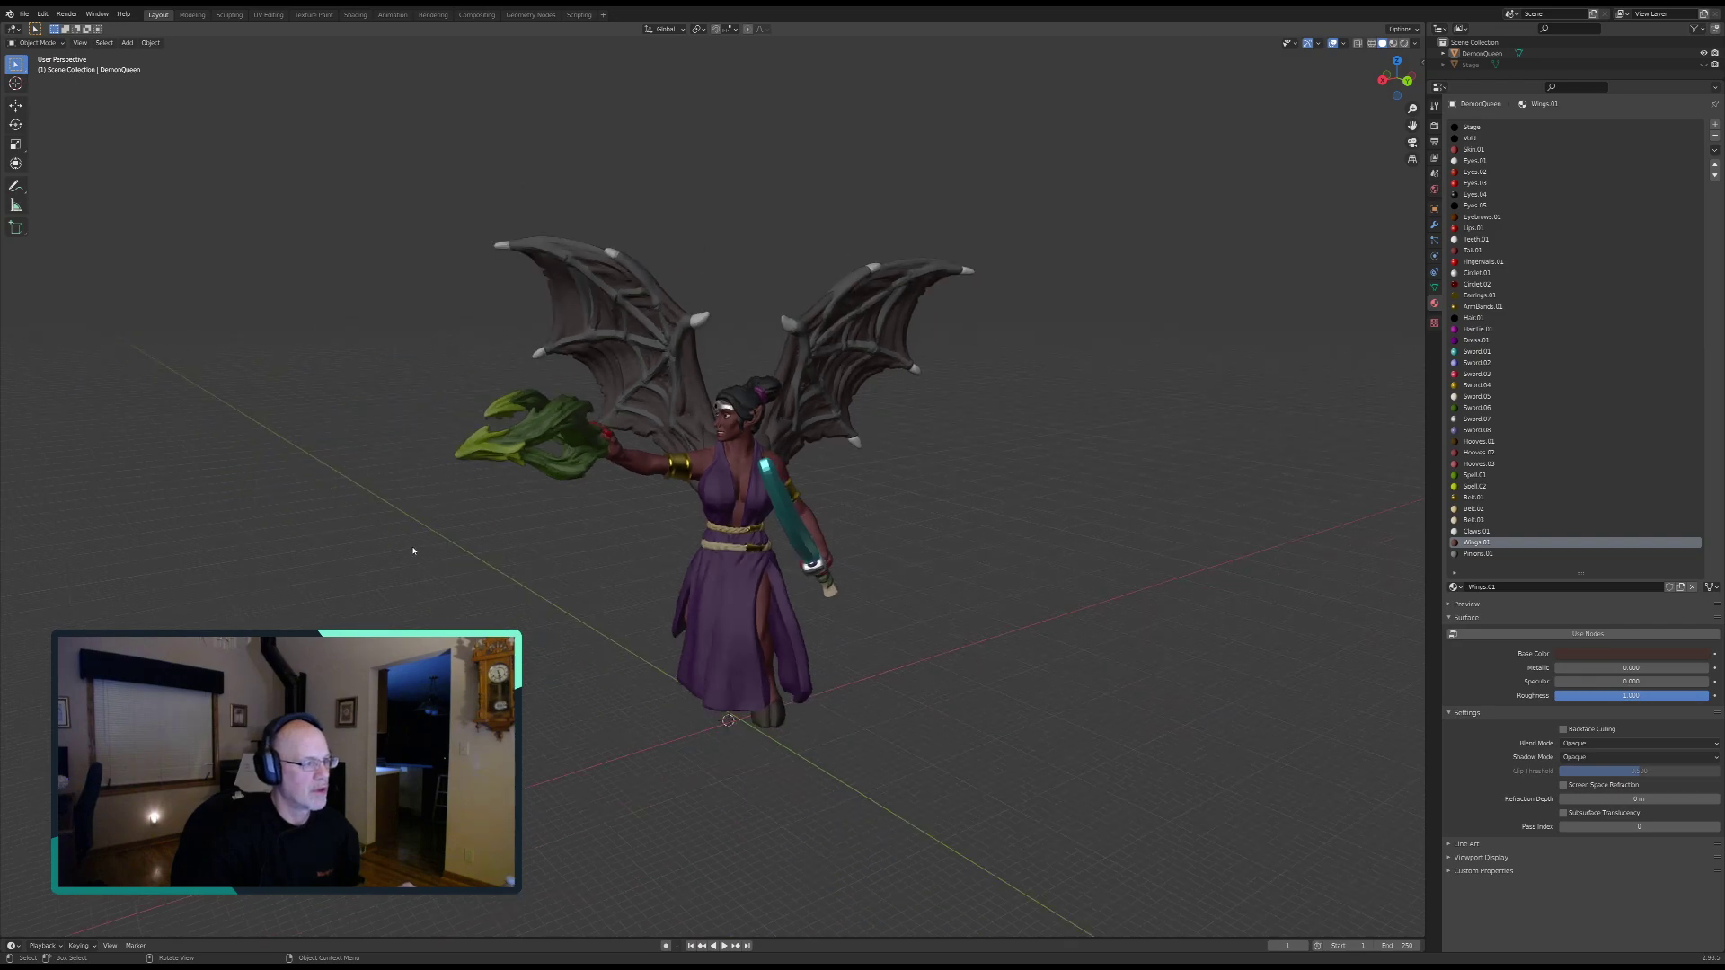
{"action": "scroll", "coordinate": [414, 551], "scroll_direction": "down", "scroll_amount": 2}
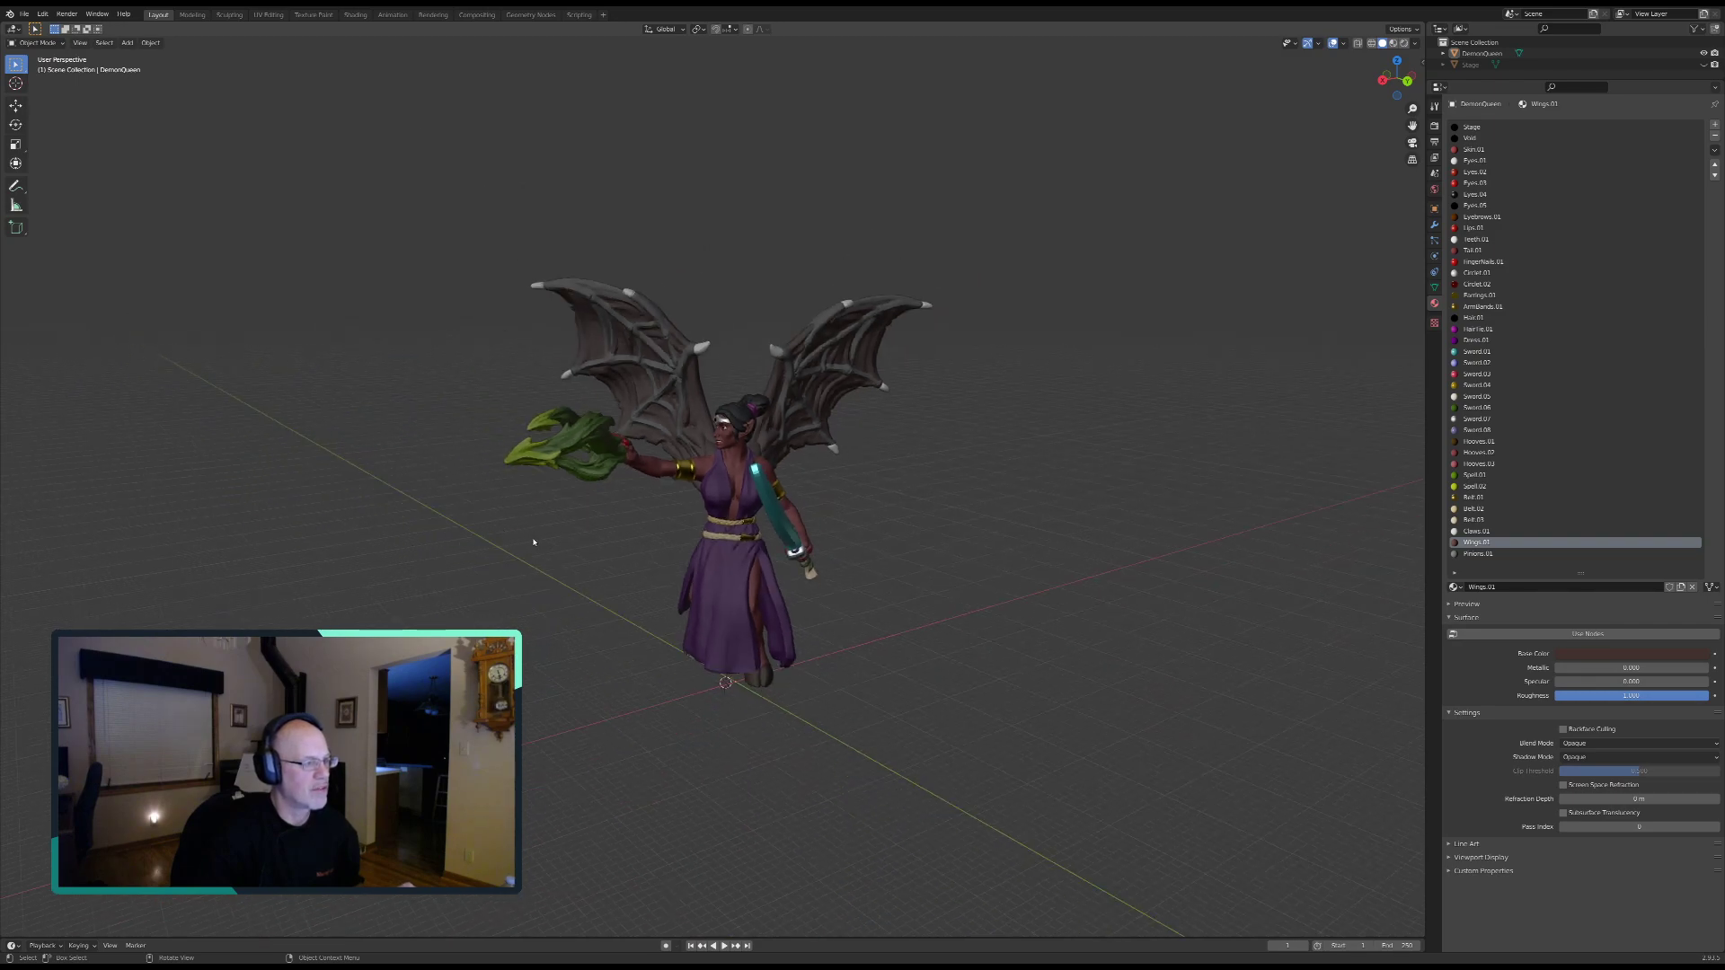
{"action": "scroll", "coordinate": [534, 542], "scroll_direction": "down", "scroll_amount": 1}
{"action": "mouse_move", "coordinate": [534, 543]}
{"action": "middle_mouse_down"}
{"action": "mouse_move", "coordinate": [719, 558]}
{"action": "mouse_move", "coordinate": [431, 547]}
{"action": "mouse_move", "coordinate": [515, 528]}
{"action": "mouse_move", "coordinate": [585, 543]}
{"action": "mouse_move", "coordinate": [527, 546]}
{"action": "middle_mouse_up"}
{"action": "middle_click_drag", "start_coordinate": [708, 557], "coordinate": [643, 555]}
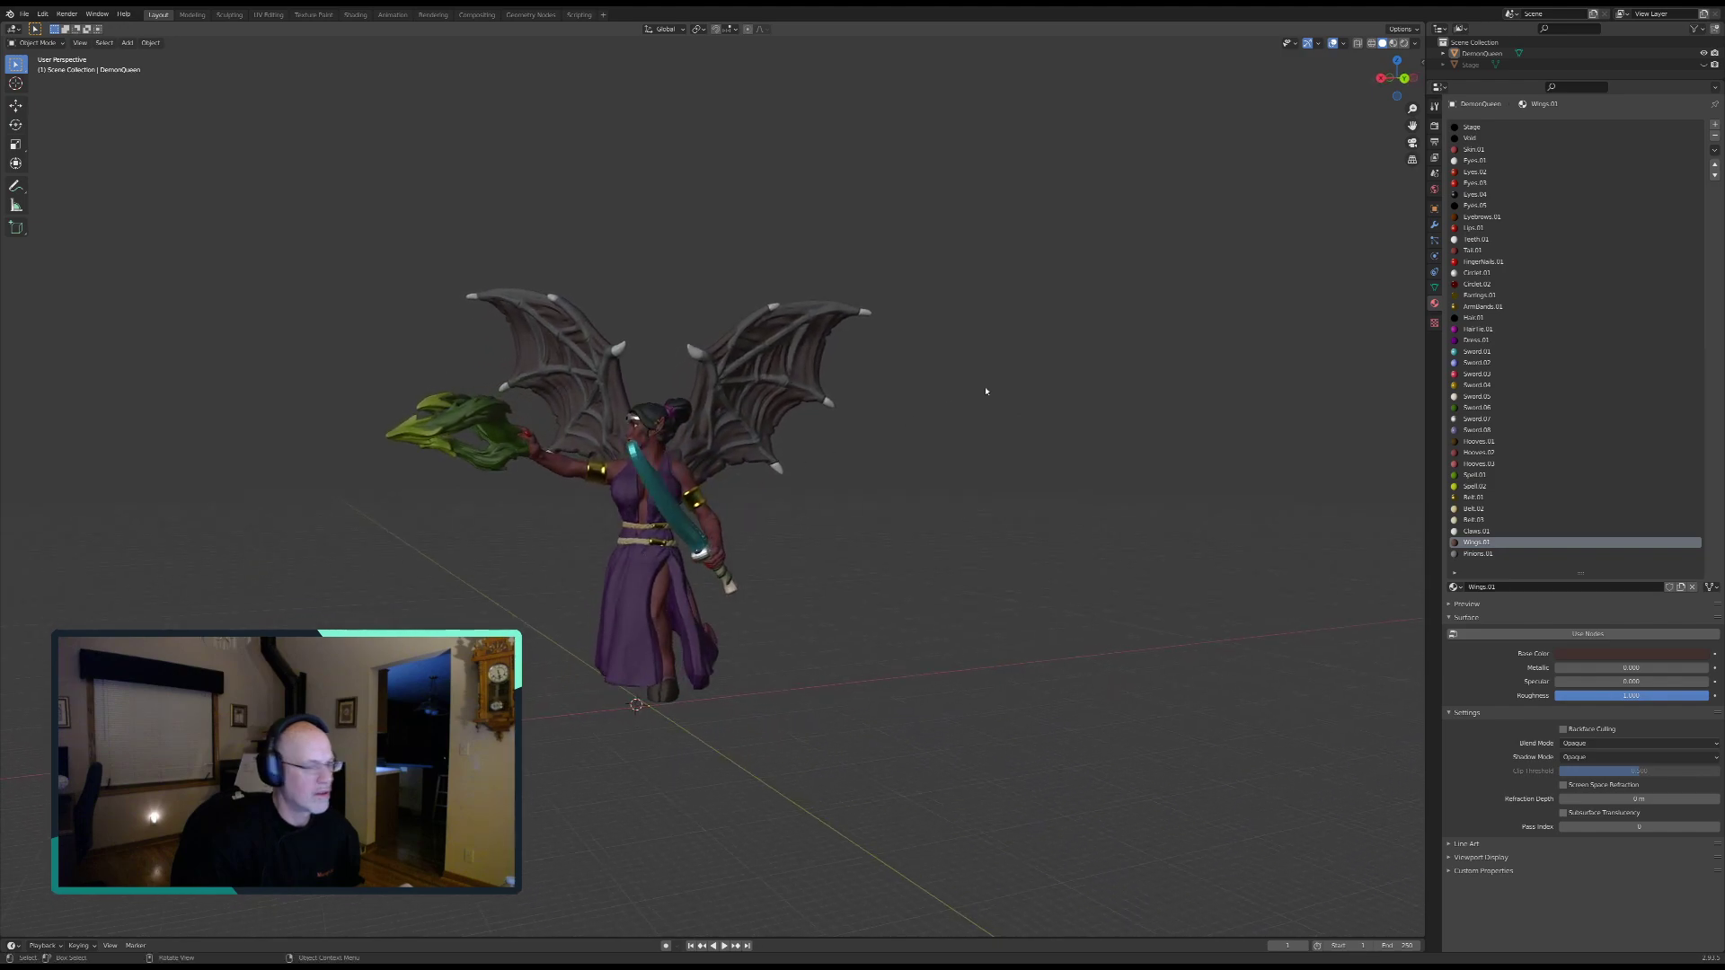
Step: Make Skin.01 the active material and save the DemonQueen file
{"action": "left_click", "coordinate": [1476, 150]}
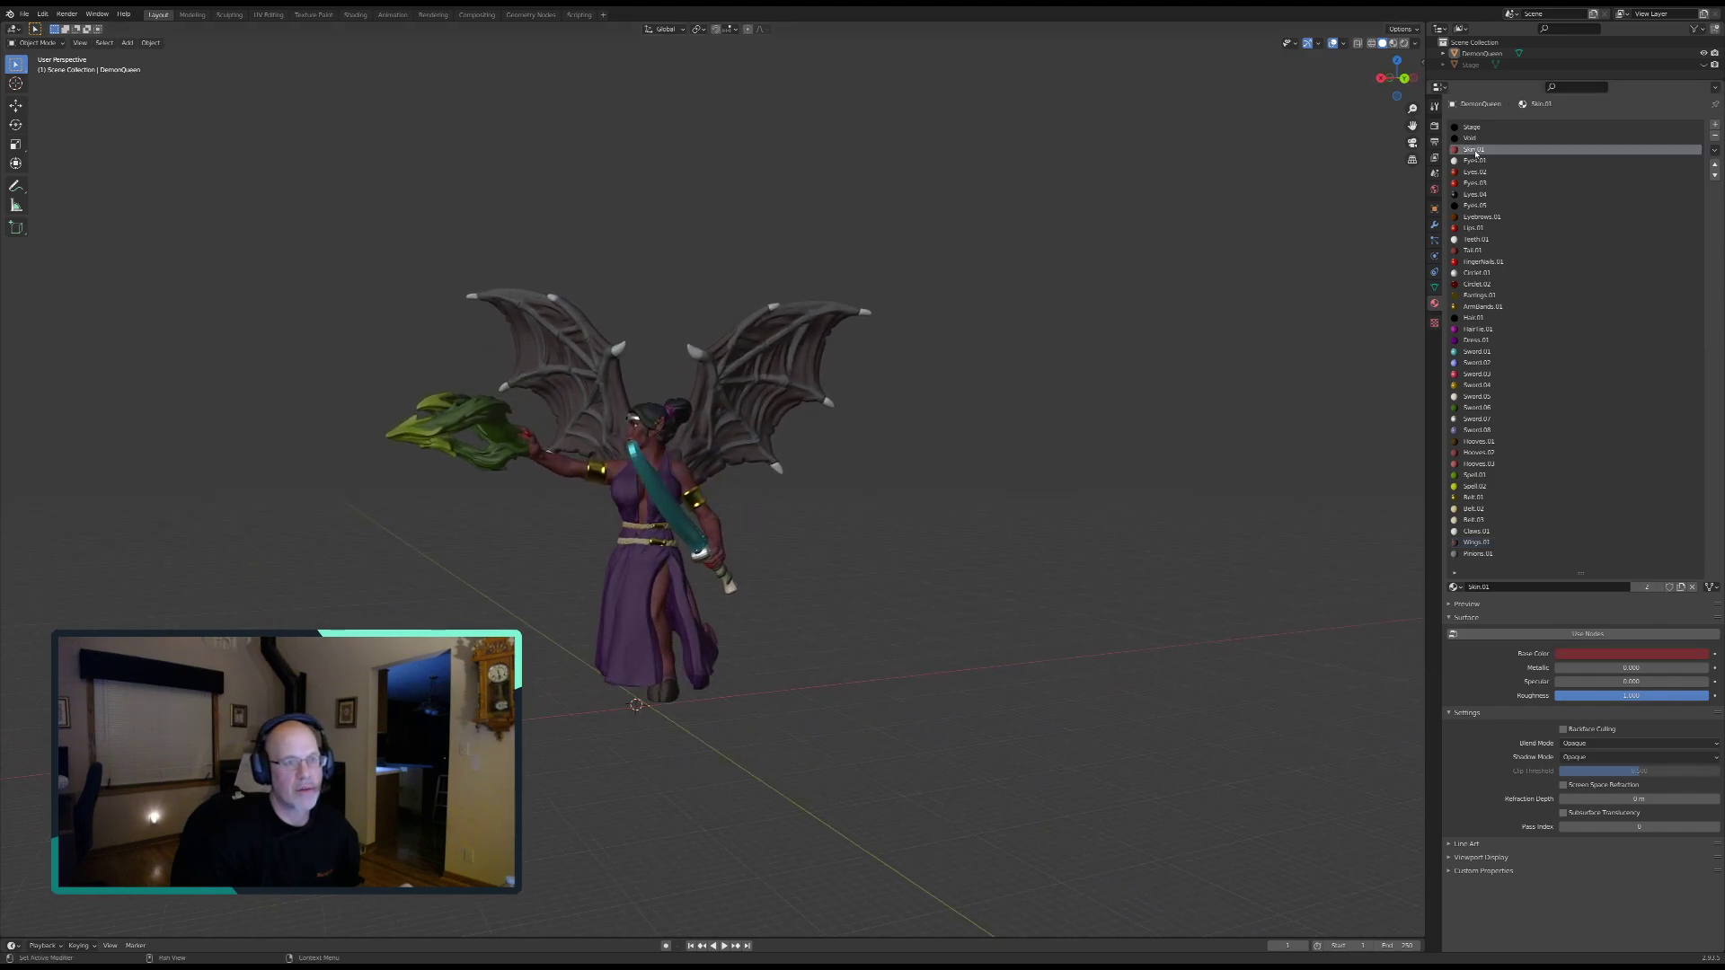
{"action": "left_click", "coordinate": [24, 14]}
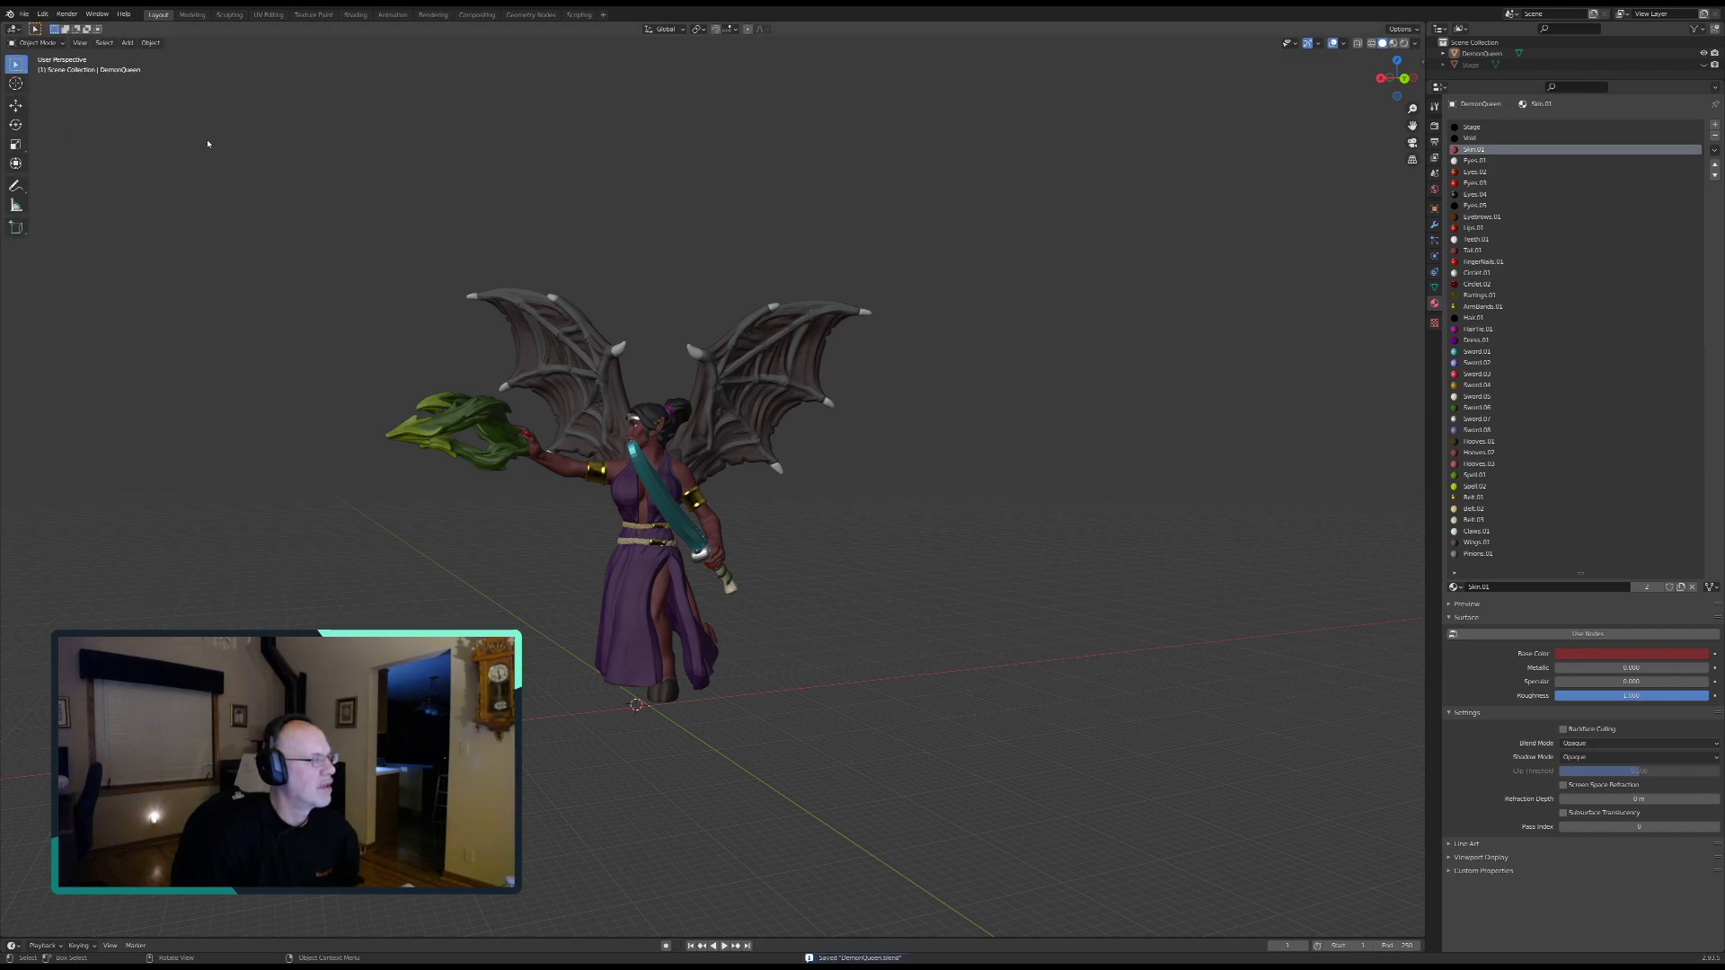
{"action": "middle_click_drag", "start_coordinate": [874, 458], "coordinate": [875, 480]}
{"action": "left_click", "coordinate": [23, 13]}
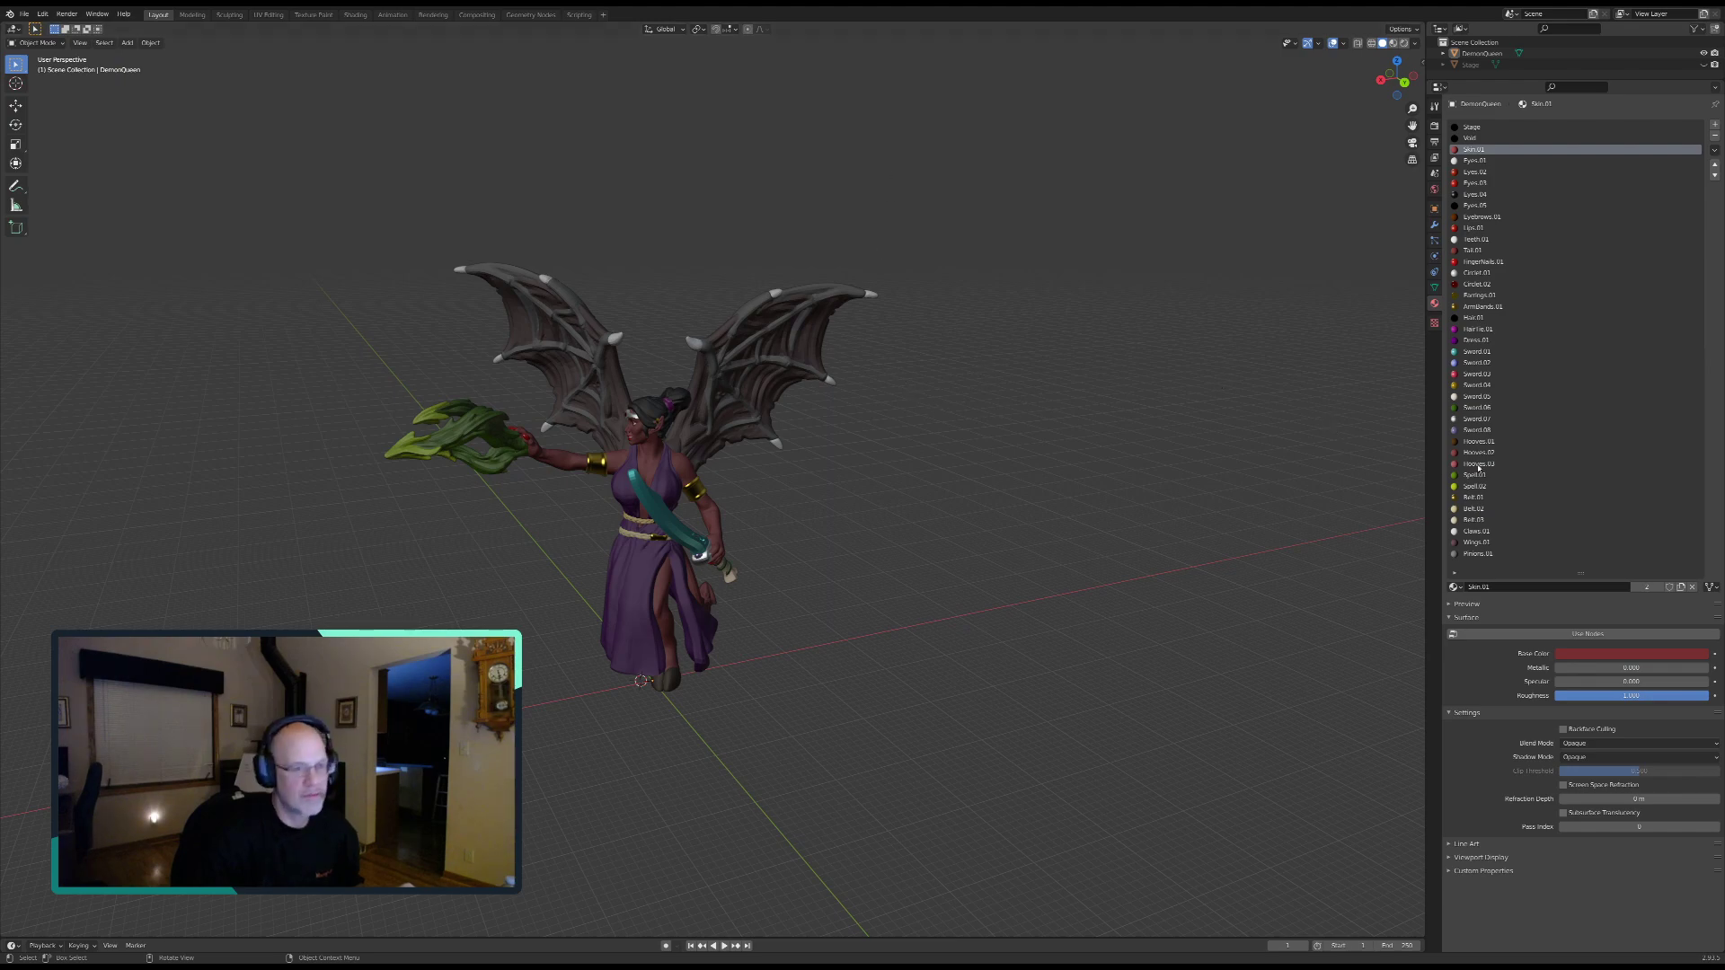
Step: Darken the Skin.01 material's red base color slightly
{"action": "left_click", "coordinate": [1641, 657]}
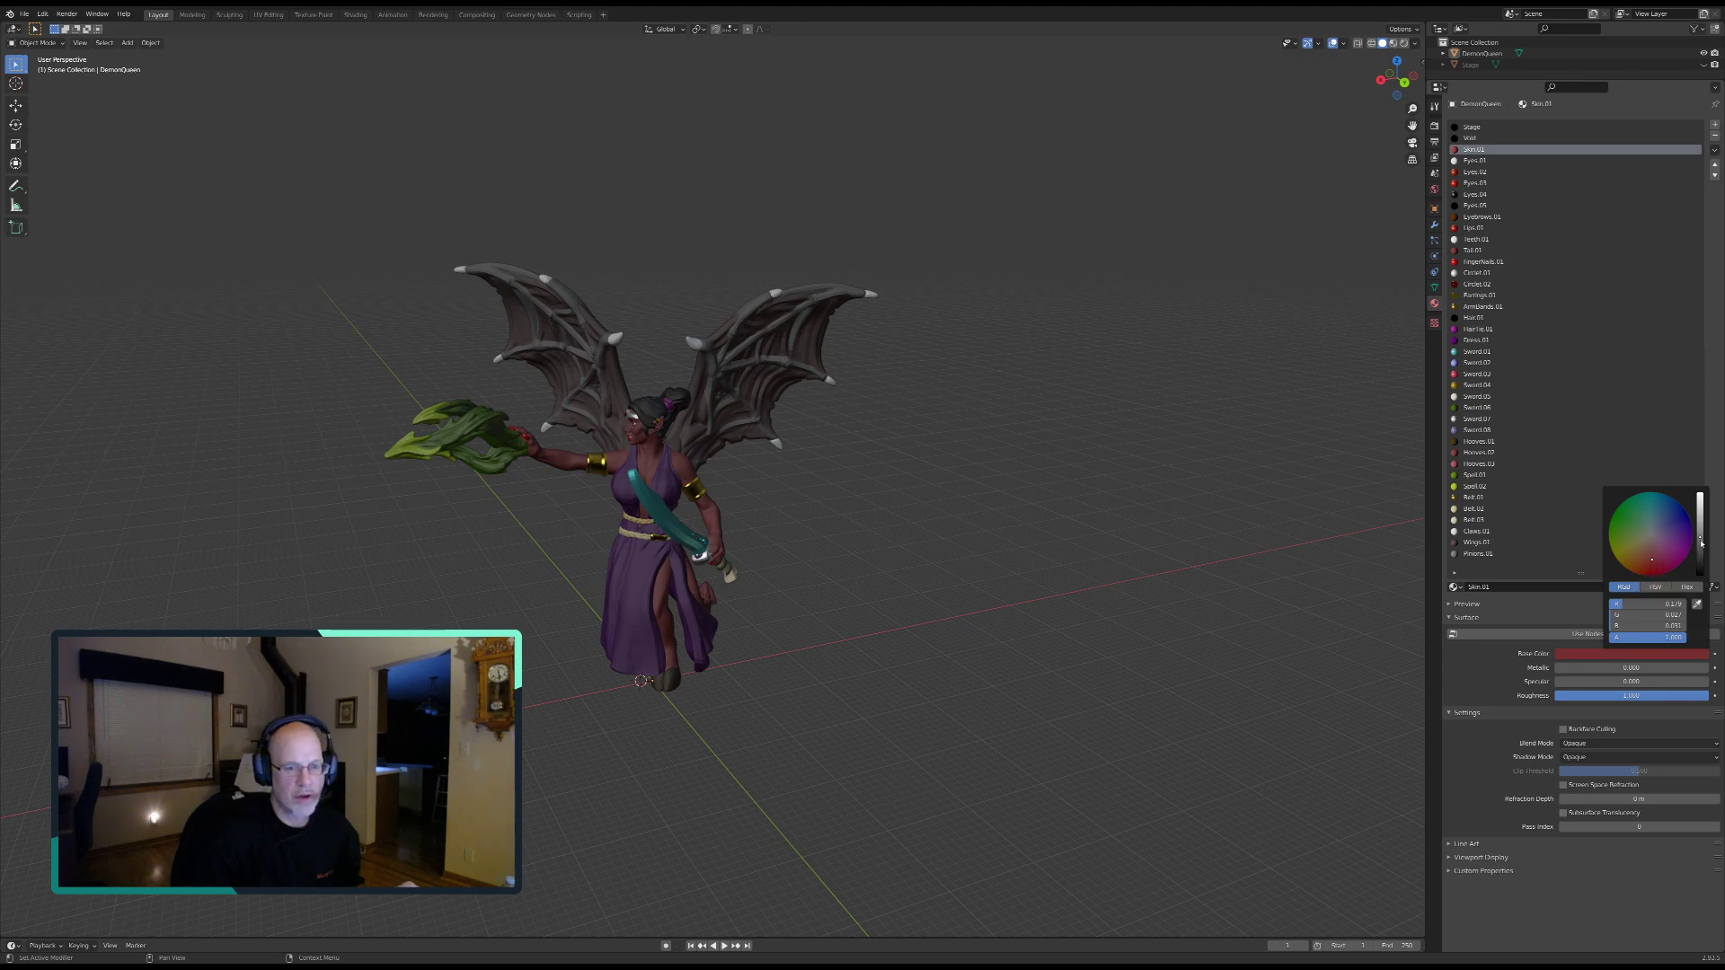
{"action": "left_click_drag", "start_coordinate": [1699, 537], "coordinate": [1698, 547]}
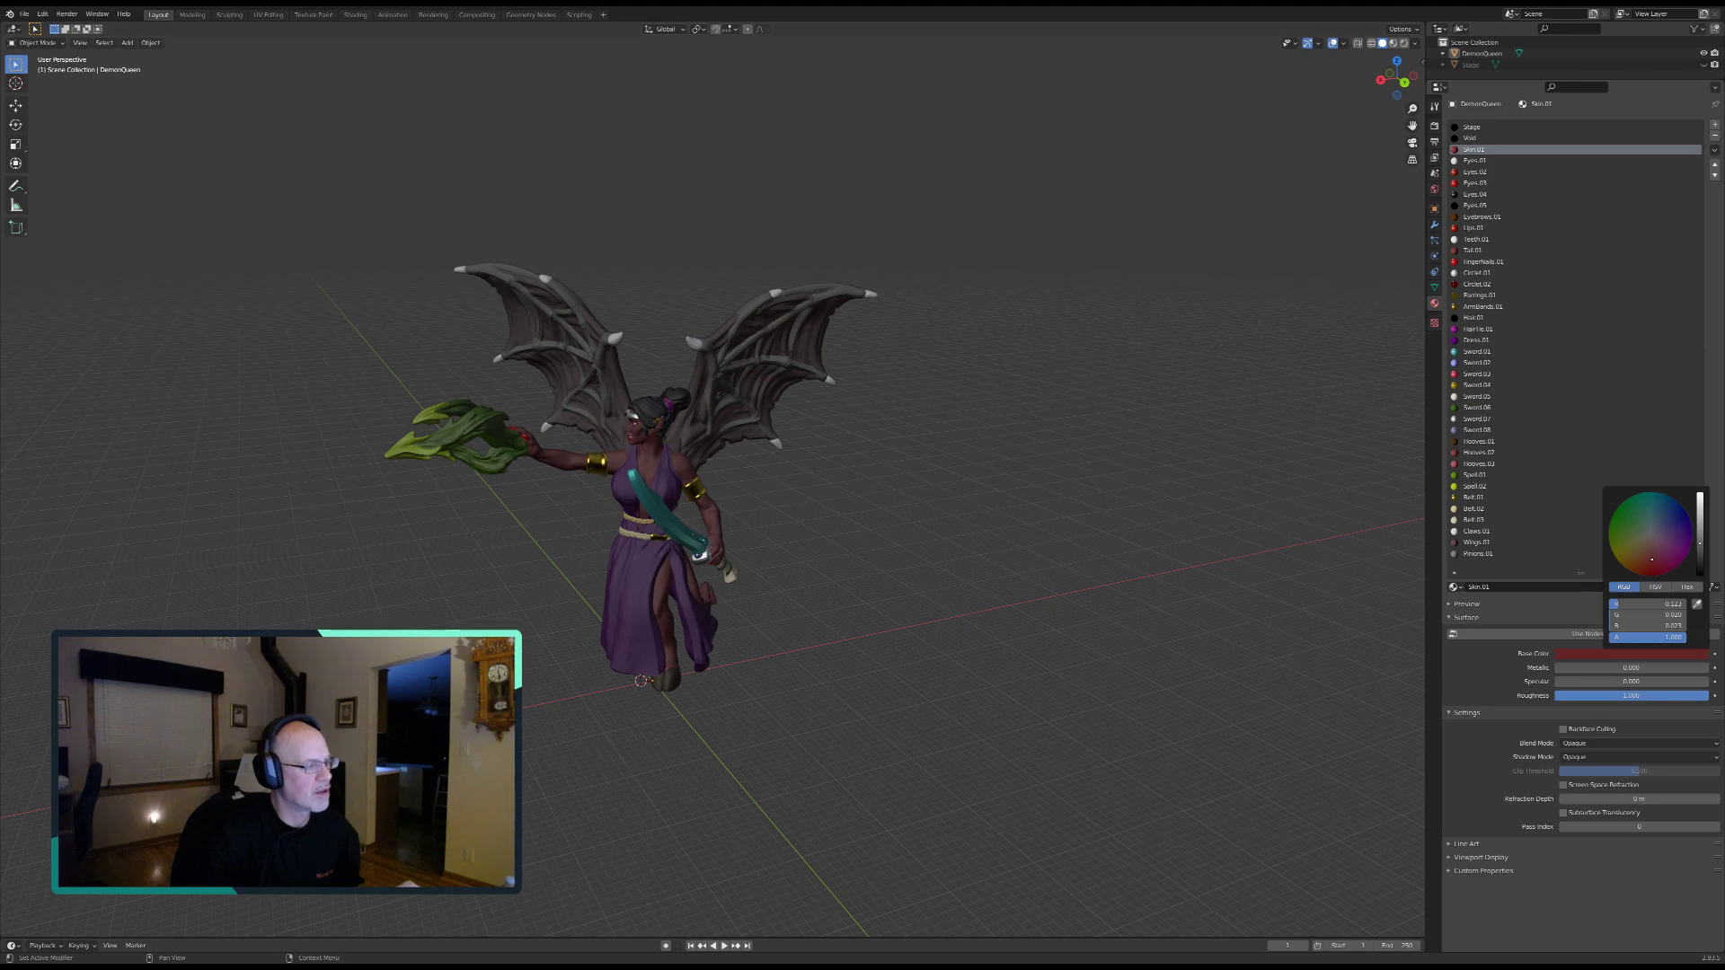
{"action": "mouse_move", "coordinate": [1698, 546]}
{"action": "left_mouse_down"}
{"action": "mouse_move", "coordinate": [1698, 494]}
{"action": "mouse_move", "coordinate": [1699, 557]}
{"action": "mouse_move", "coordinate": [1698, 539]}
{"action": "left_mouse_up"}
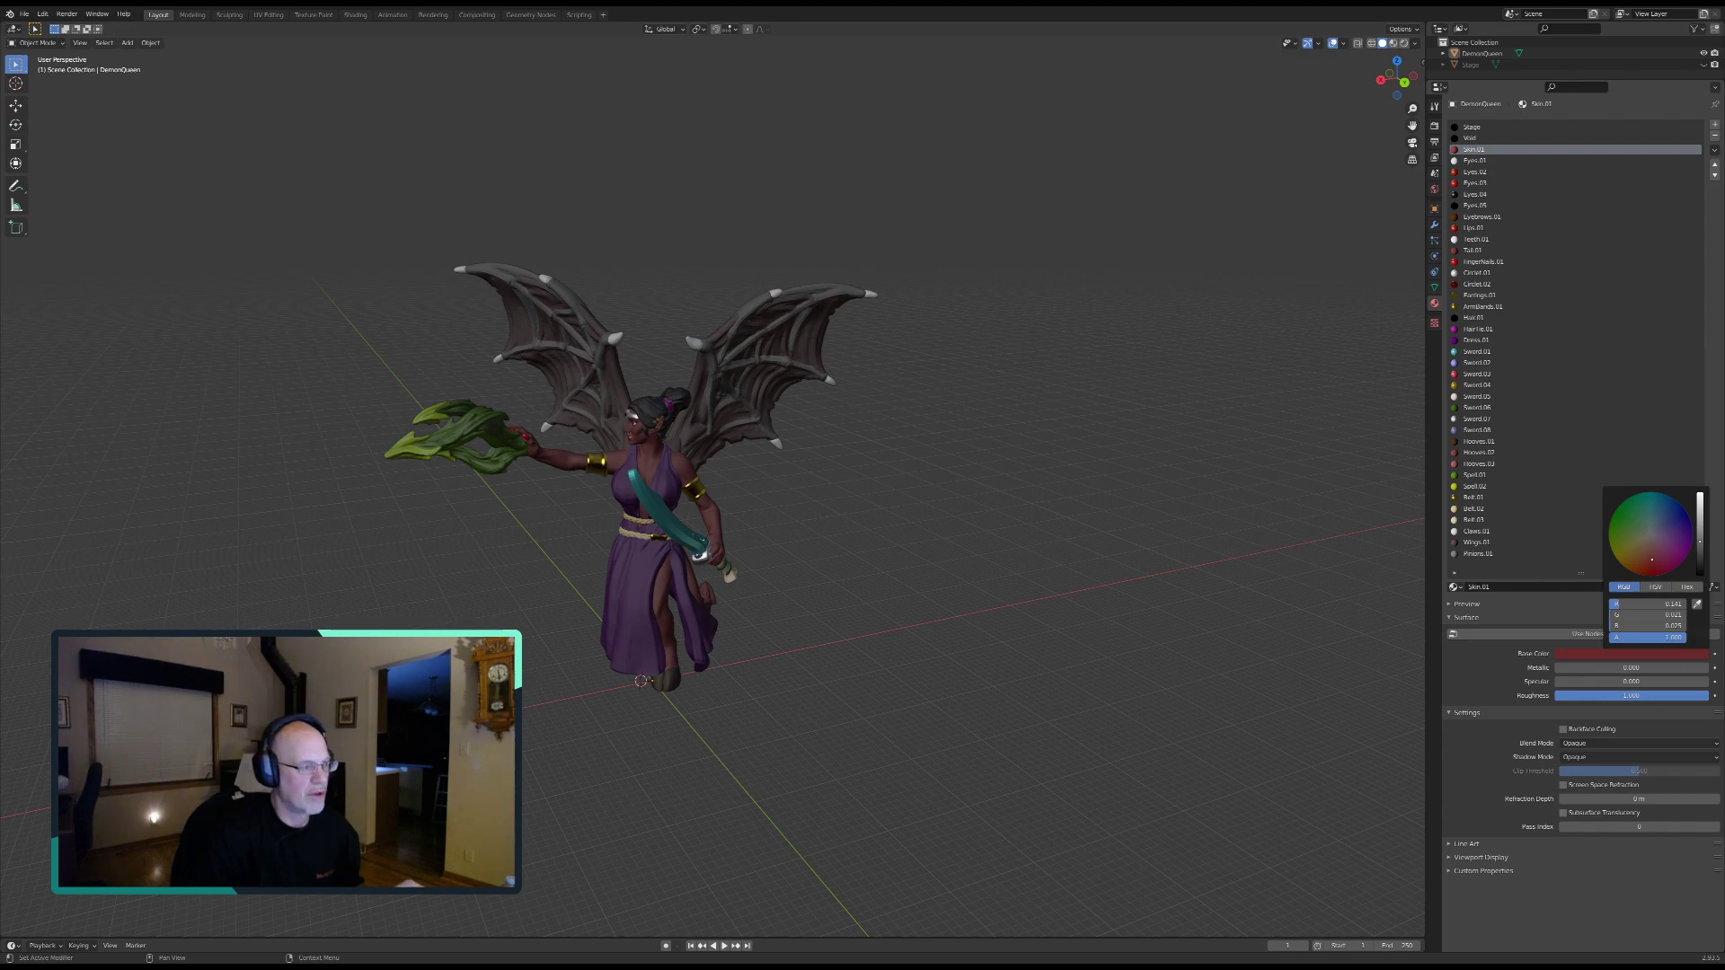
{"action": "left_click_drag", "start_coordinate": [1699, 540], "coordinate": [1699, 541]}
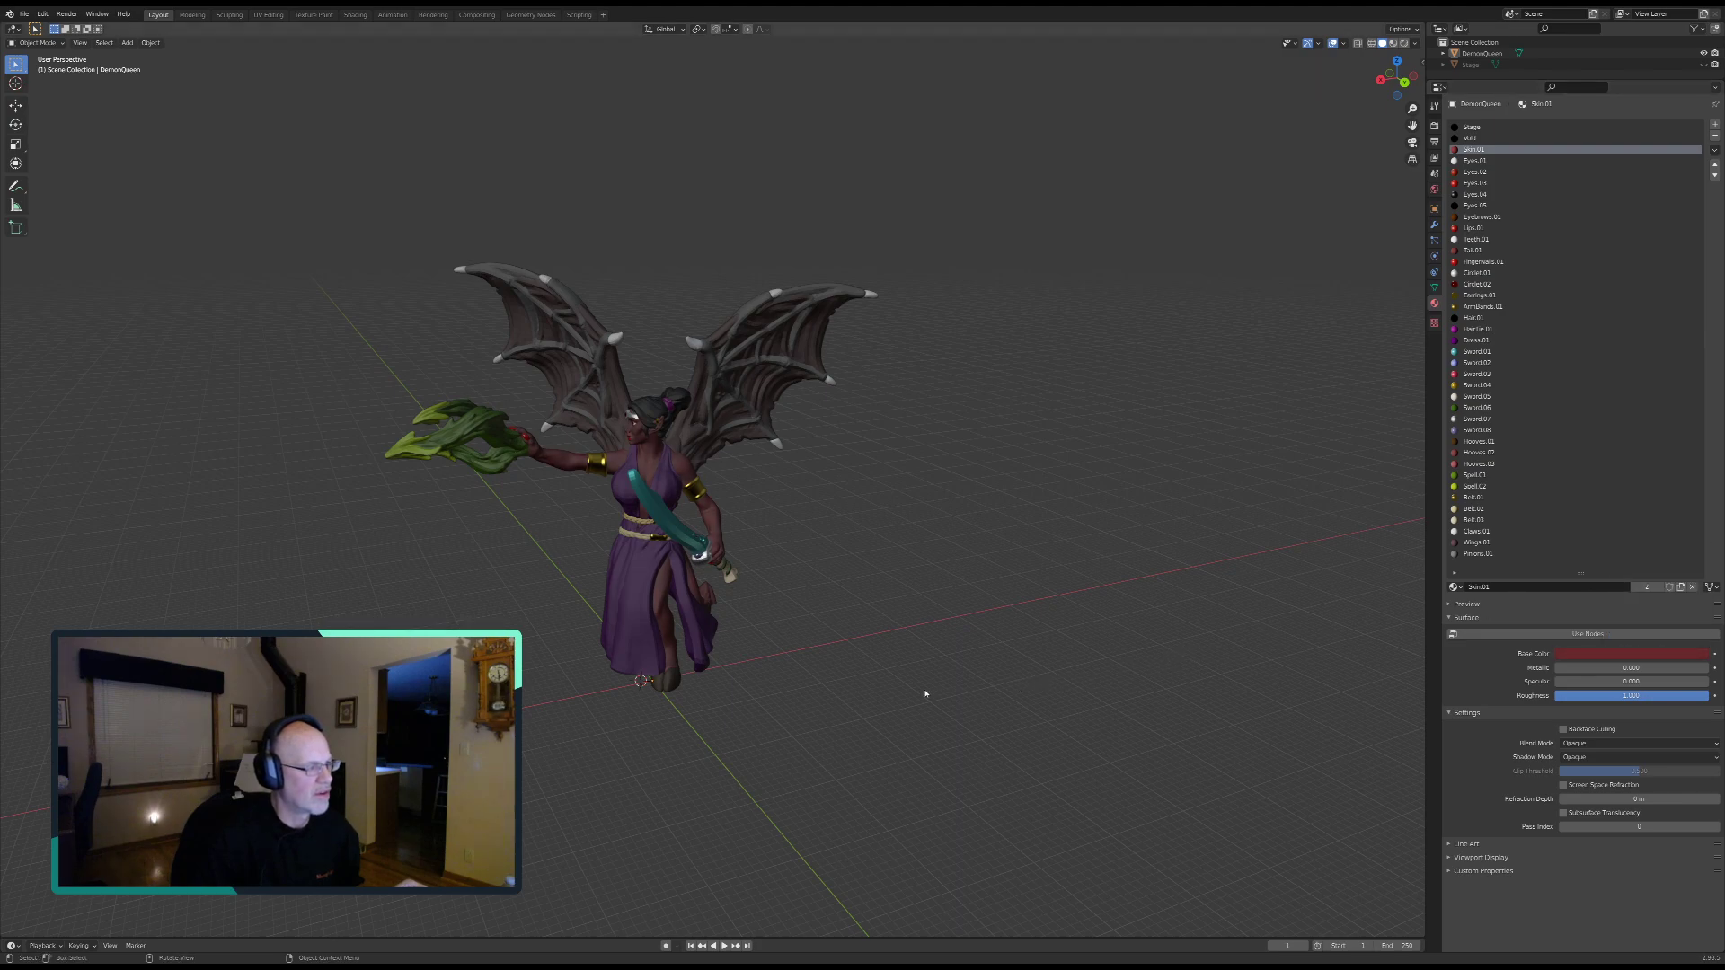
Step: Try a lighter, olive-tinted base color on the Hair.01 material
{"action": "middle_click_drag", "start_coordinate": [740, 697], "coordinate": [934, 668]}
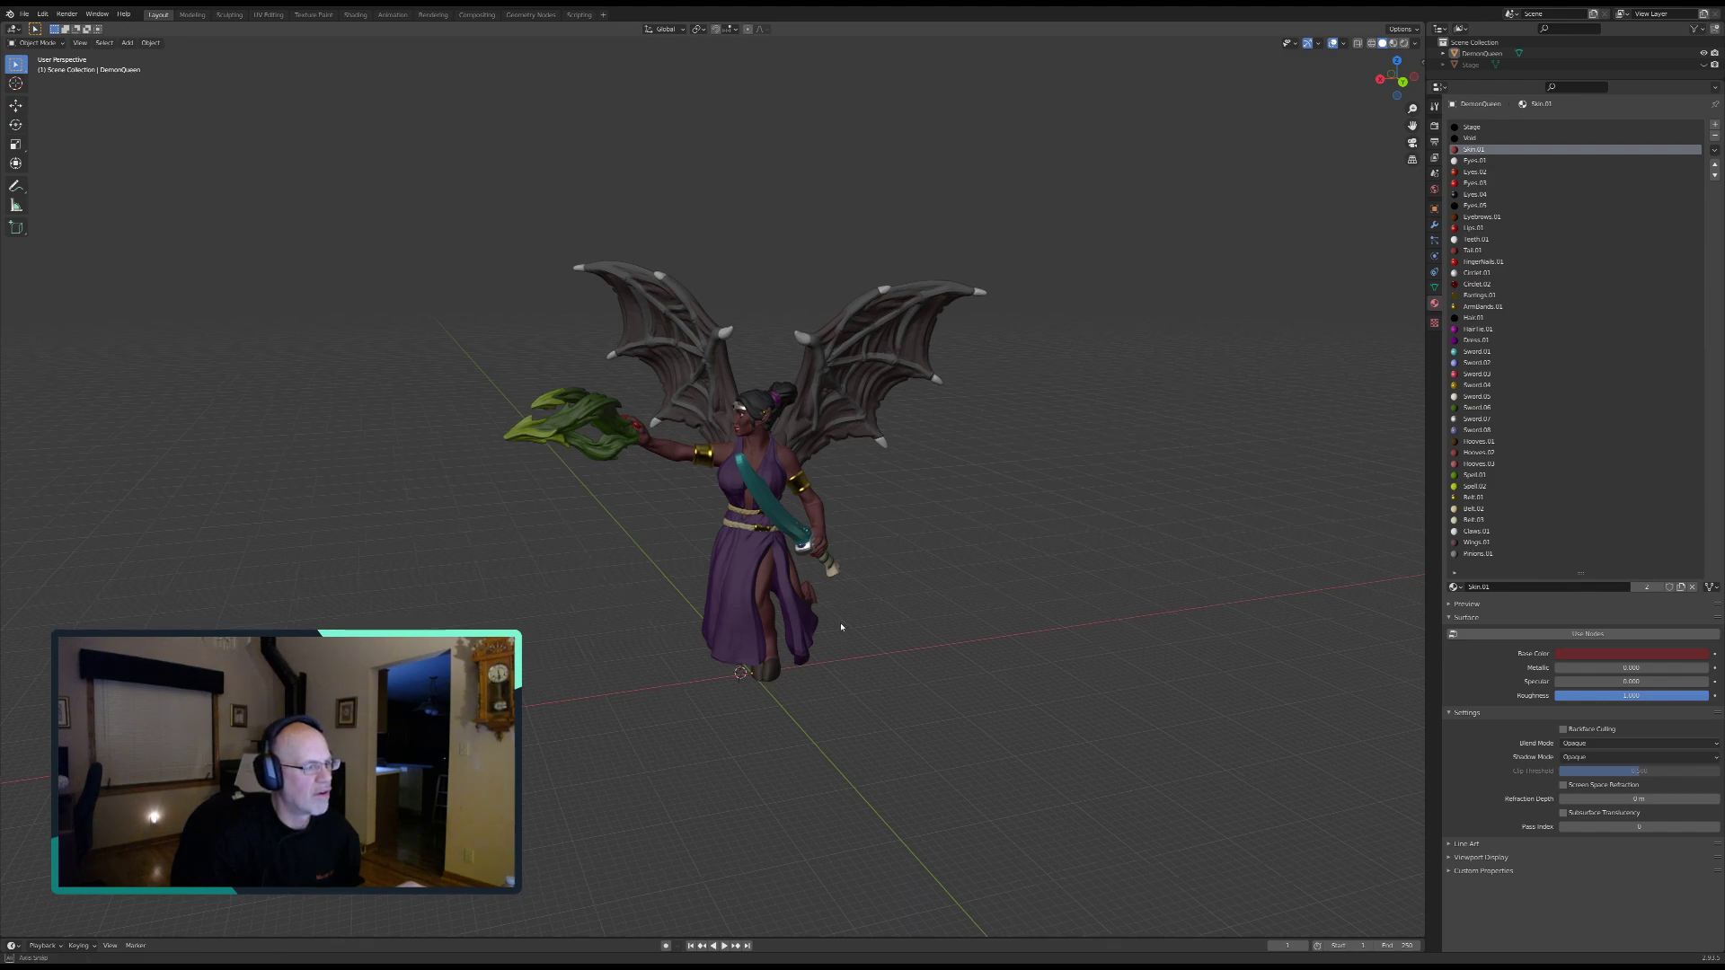
{"action": "scroll", "coordinate": [840, 626], "scroll_direction": "up", "scroll_amount": 3}
{"action": "middle_click_drag", "start_coordinate": [823, 622], "coordinate": [873, 604]}
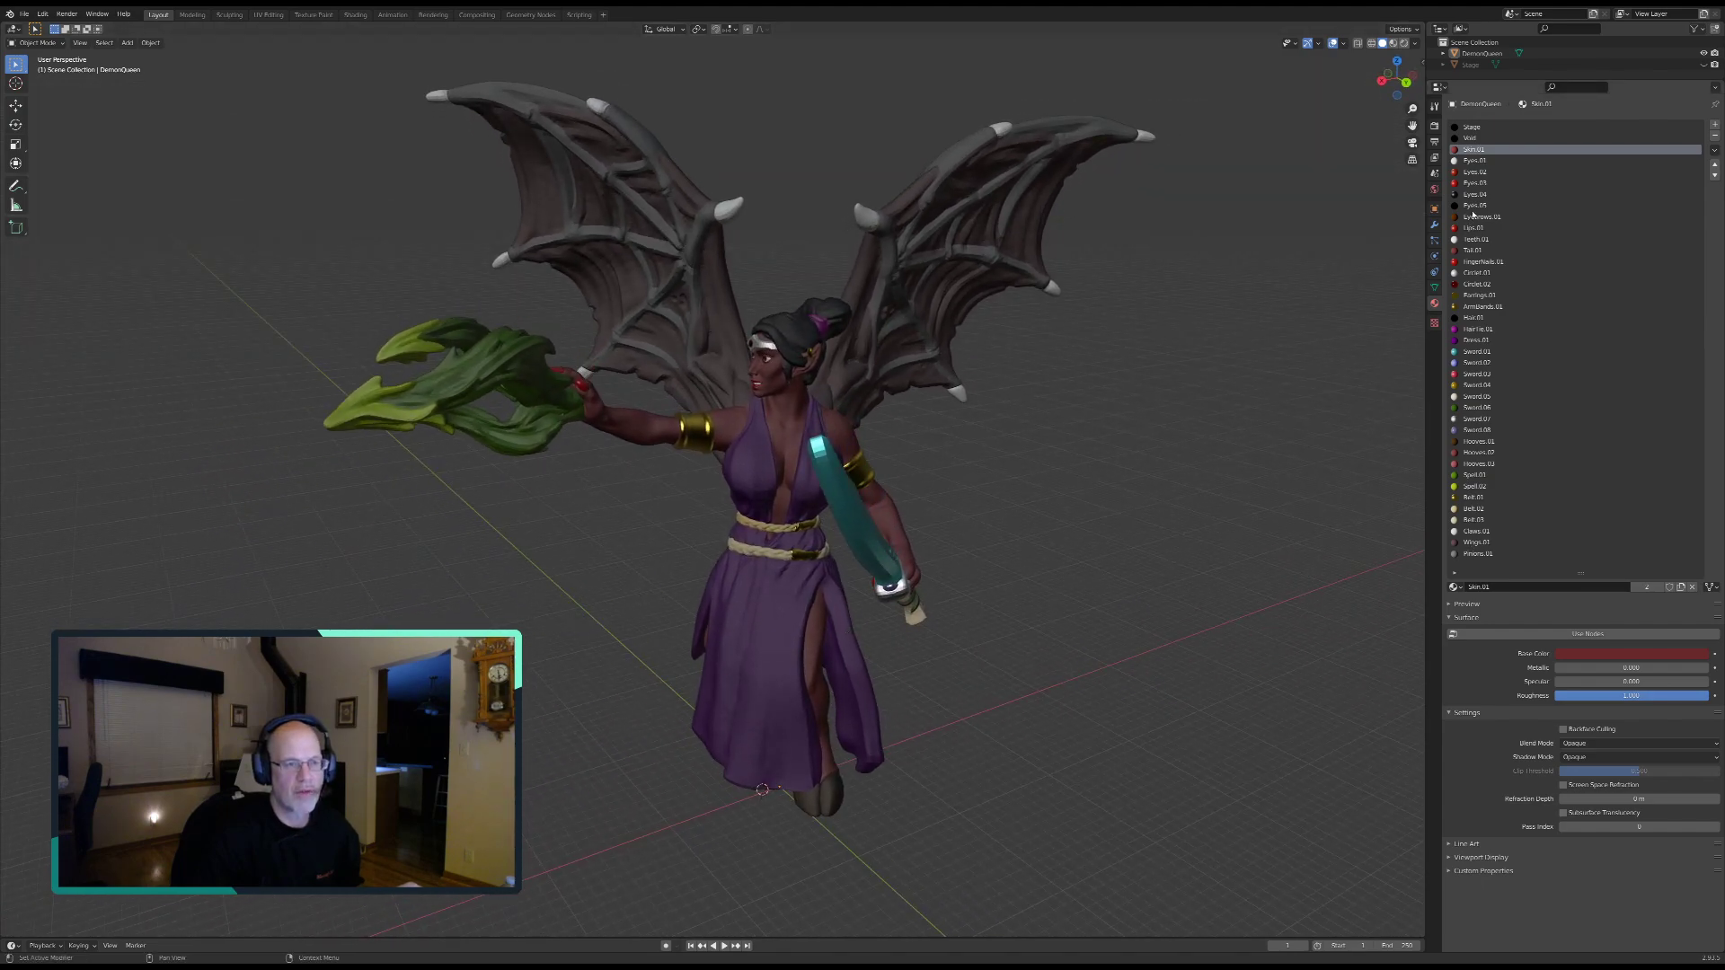
{"action": "left_click", "coordinate": [1473, 319]}
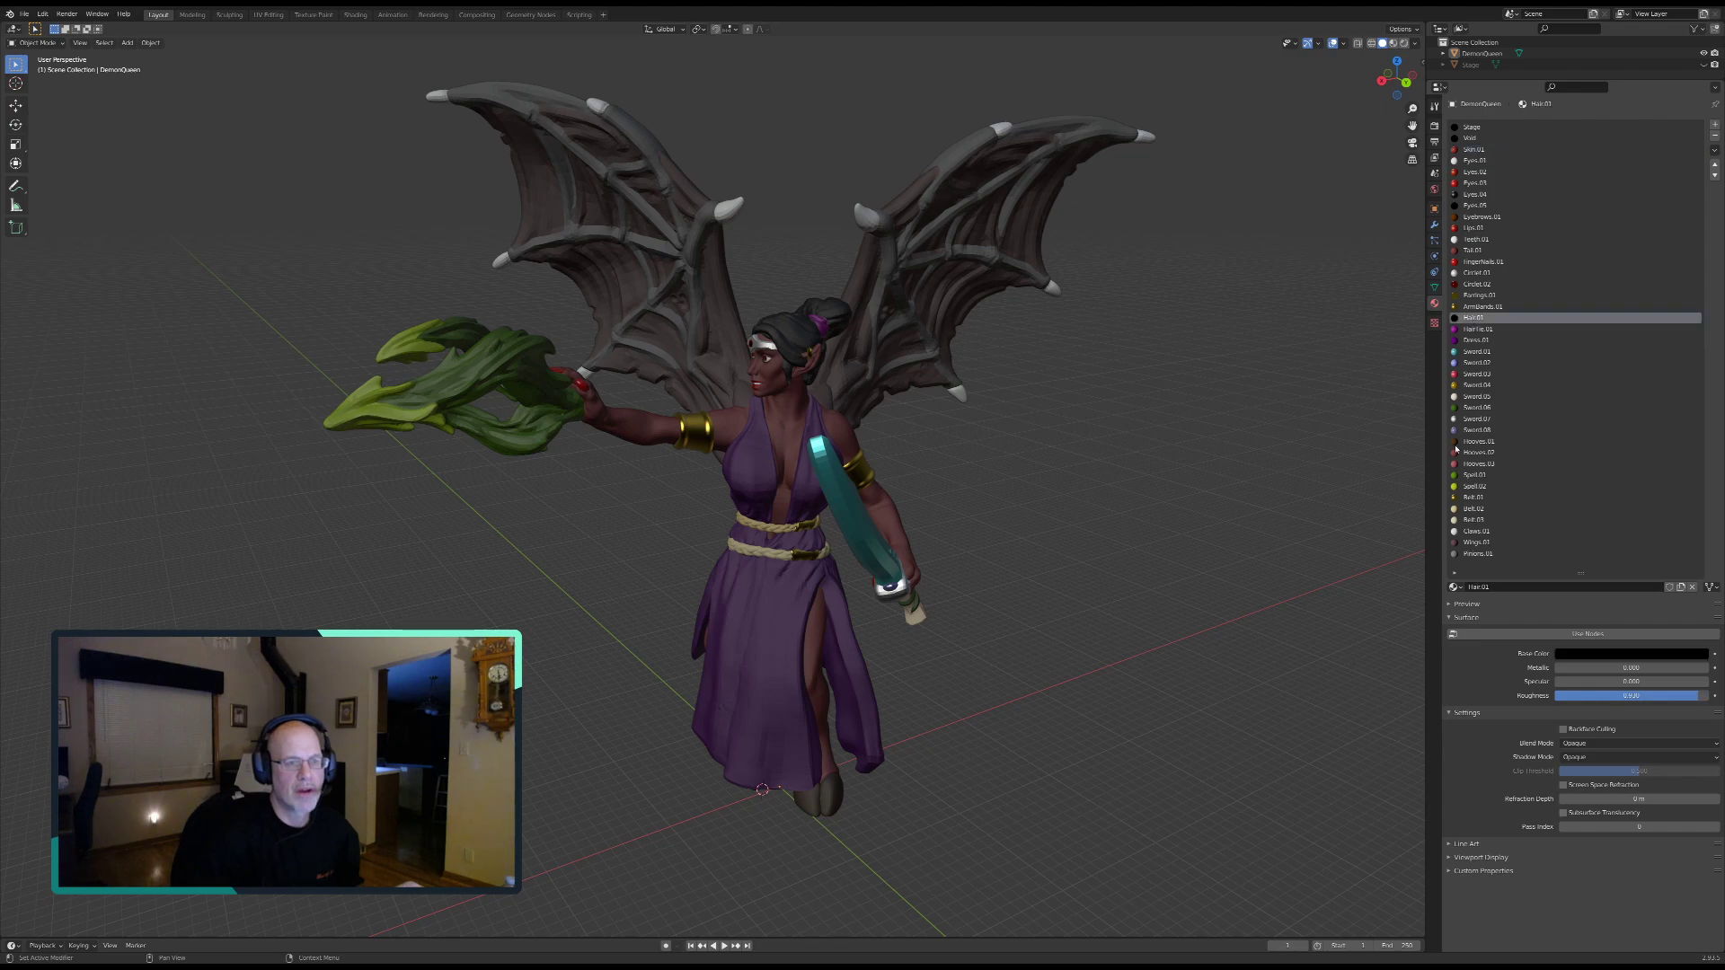
{"action": "left_click", "coordinate": [1625, 655]}
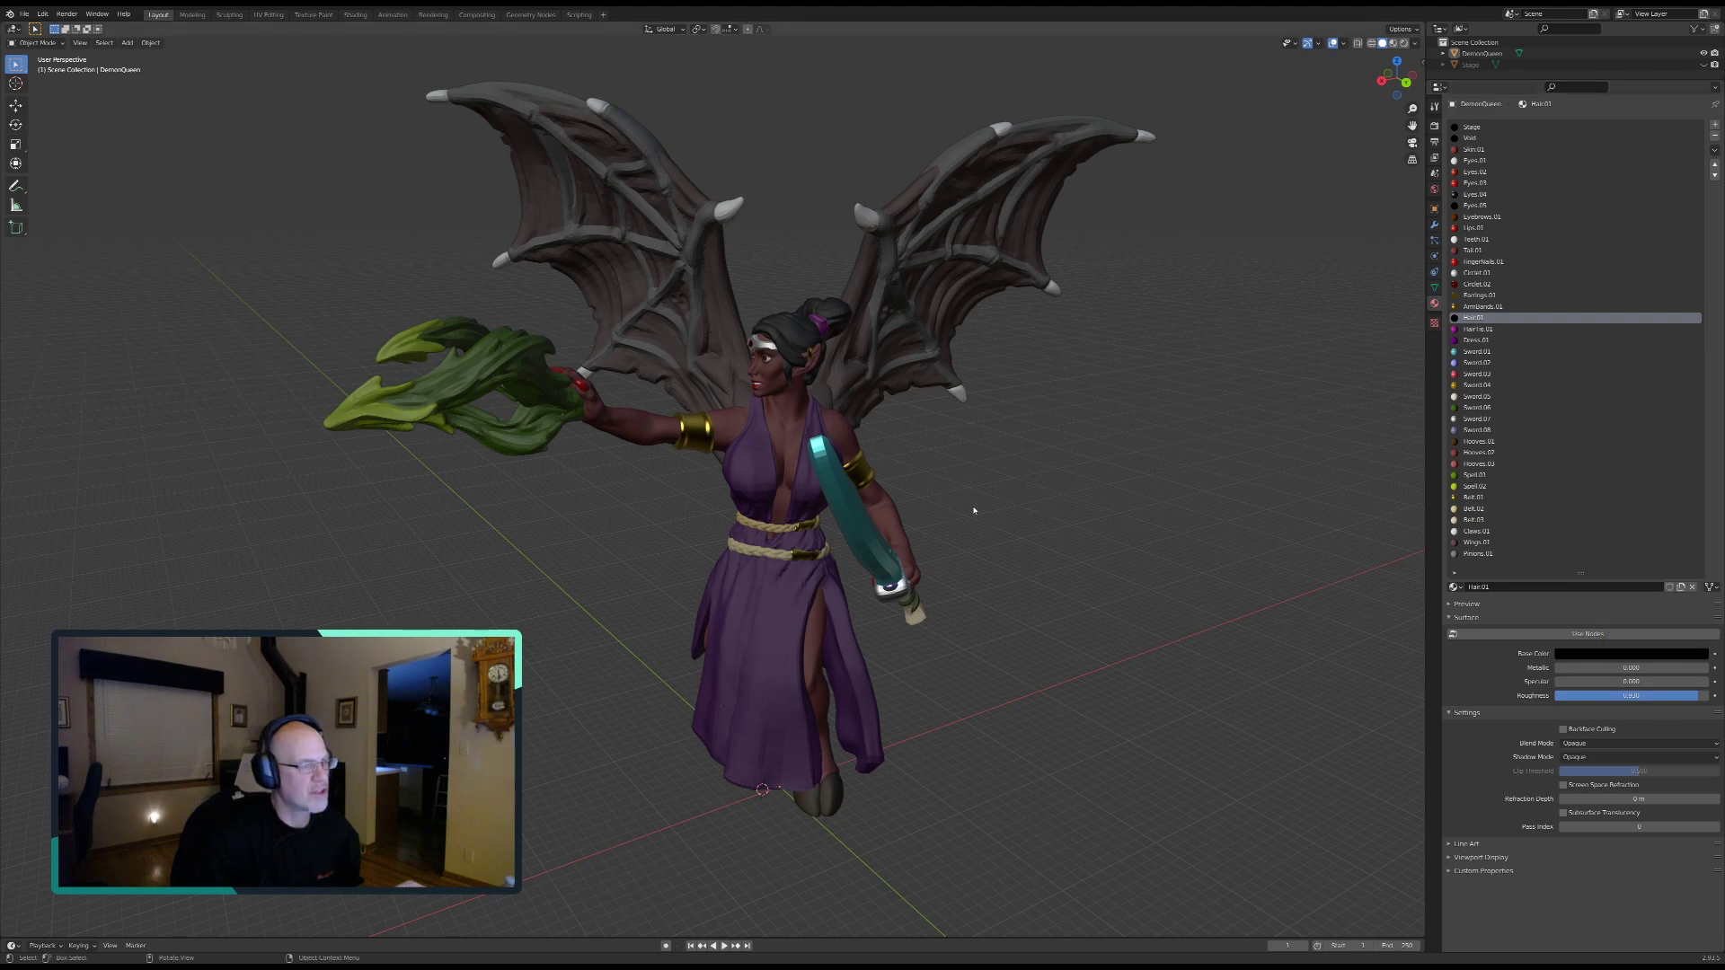
{"action": "scroll", "coordinate": [972, 476], "scroll_direction": "up", "scroll_amount": 1}
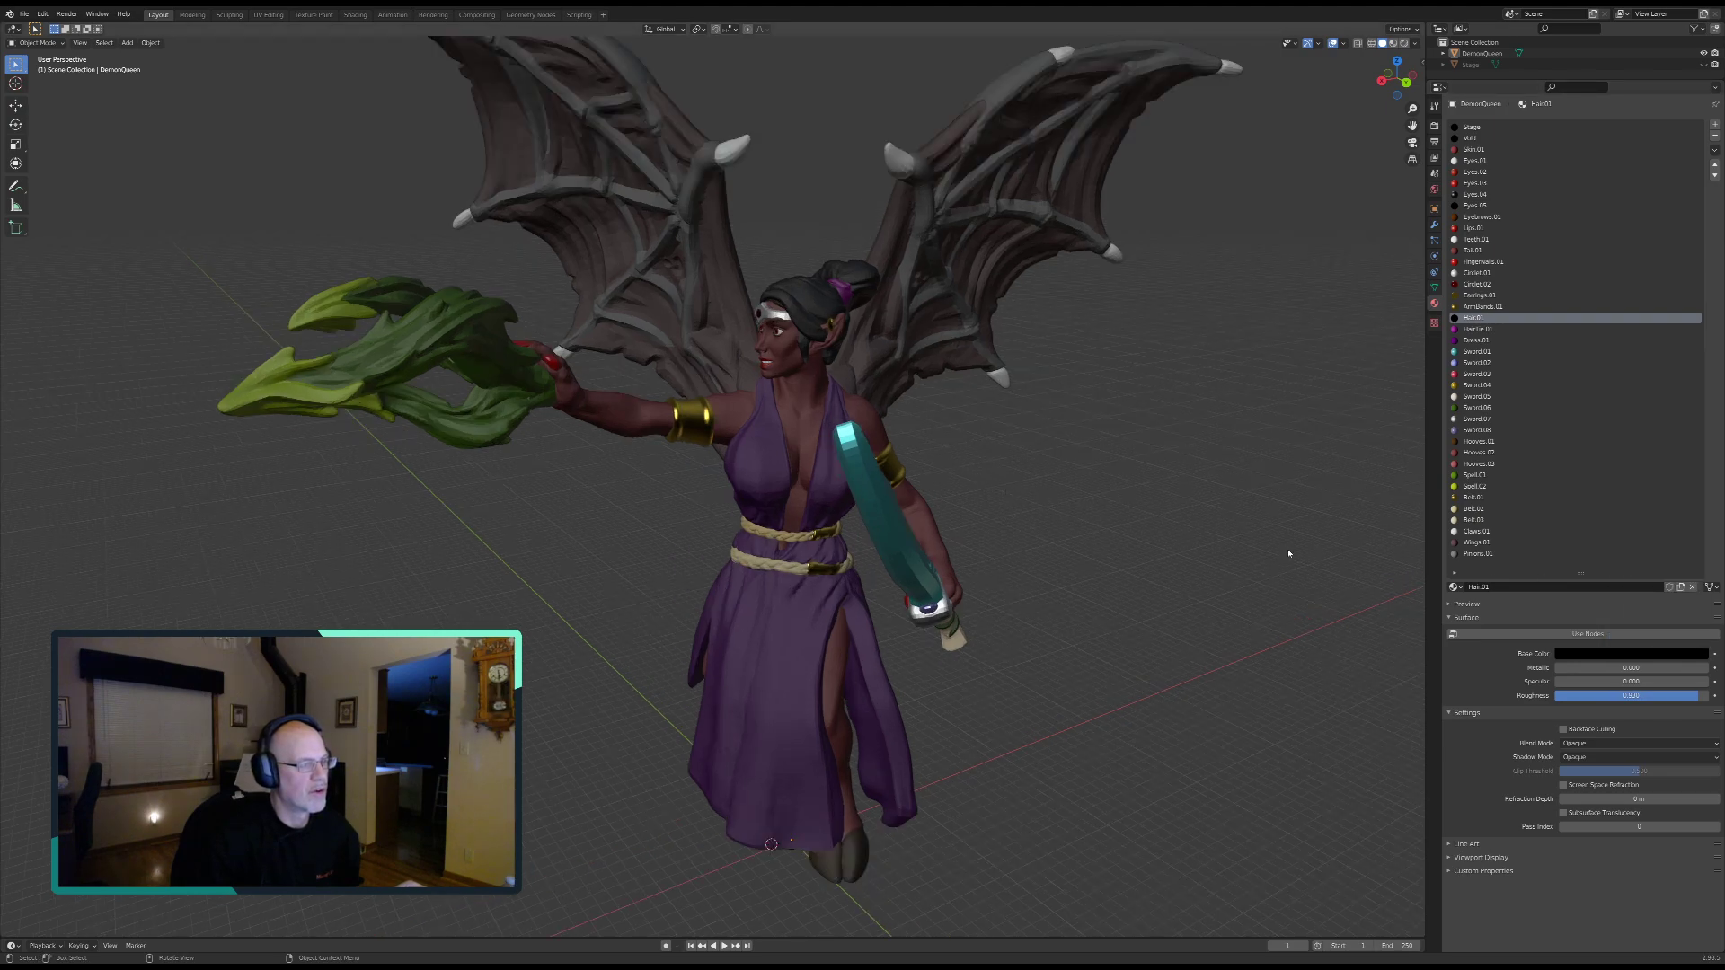
{"action": "left_click", "coordinate": [1647, 654]}
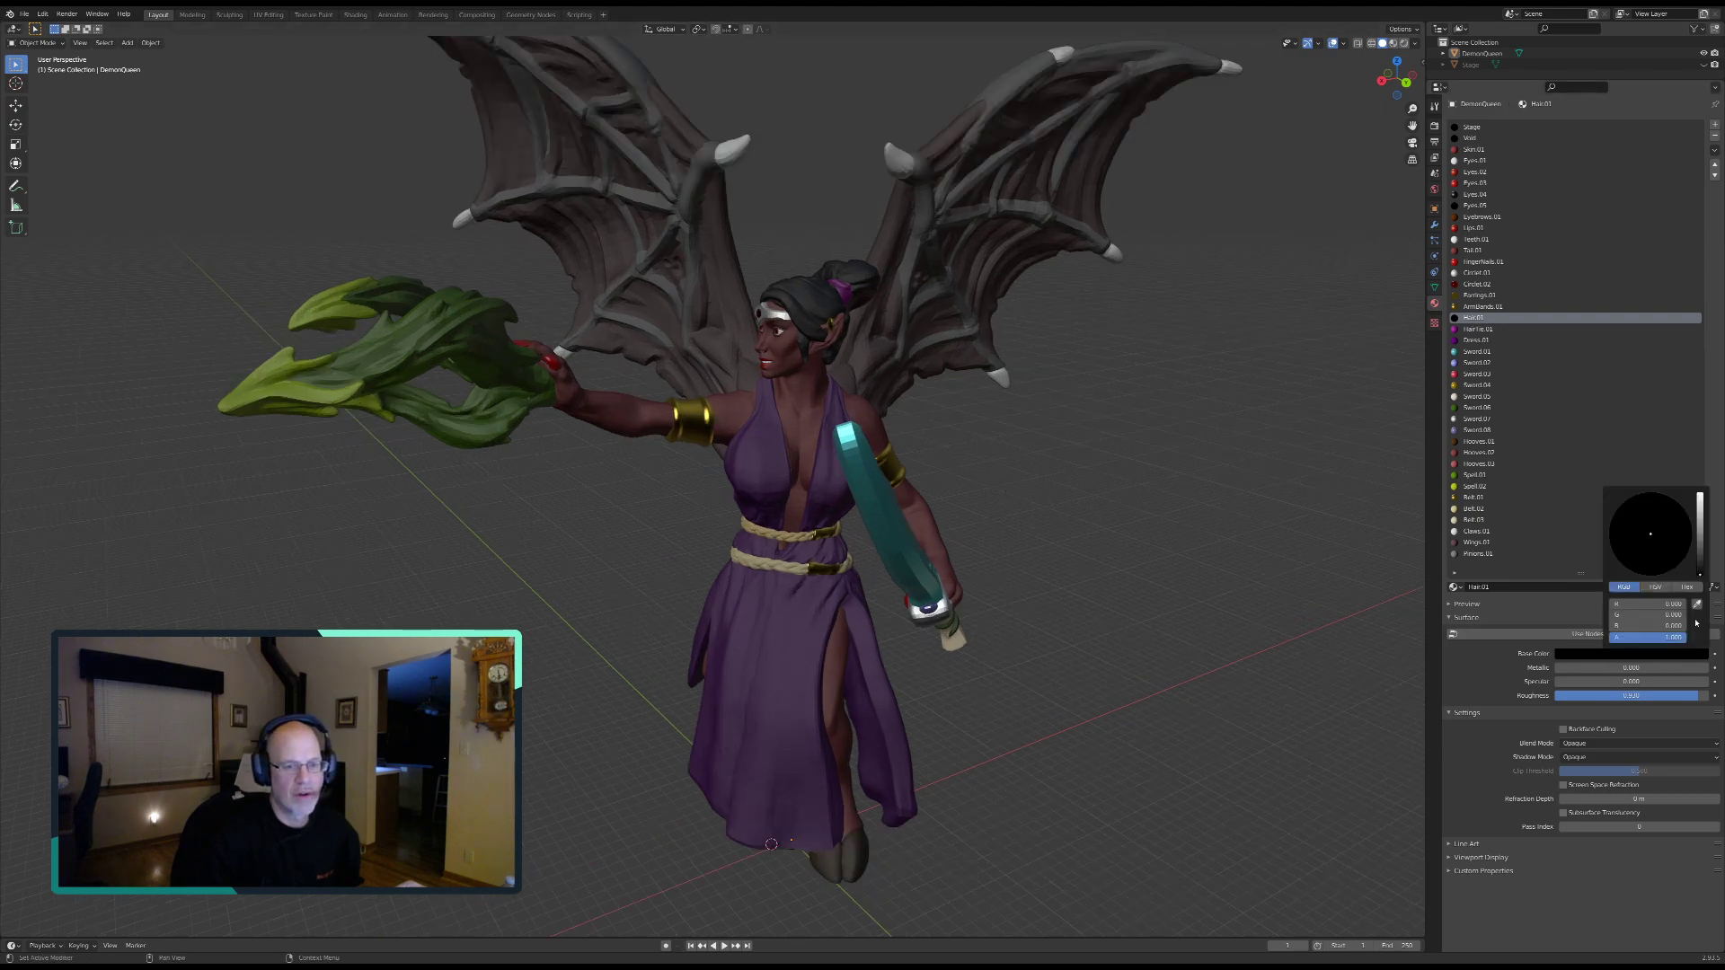
{"action": "left_click_drag", "start_coordinate": [1701, 578], "coordinate": [1700, 565]}
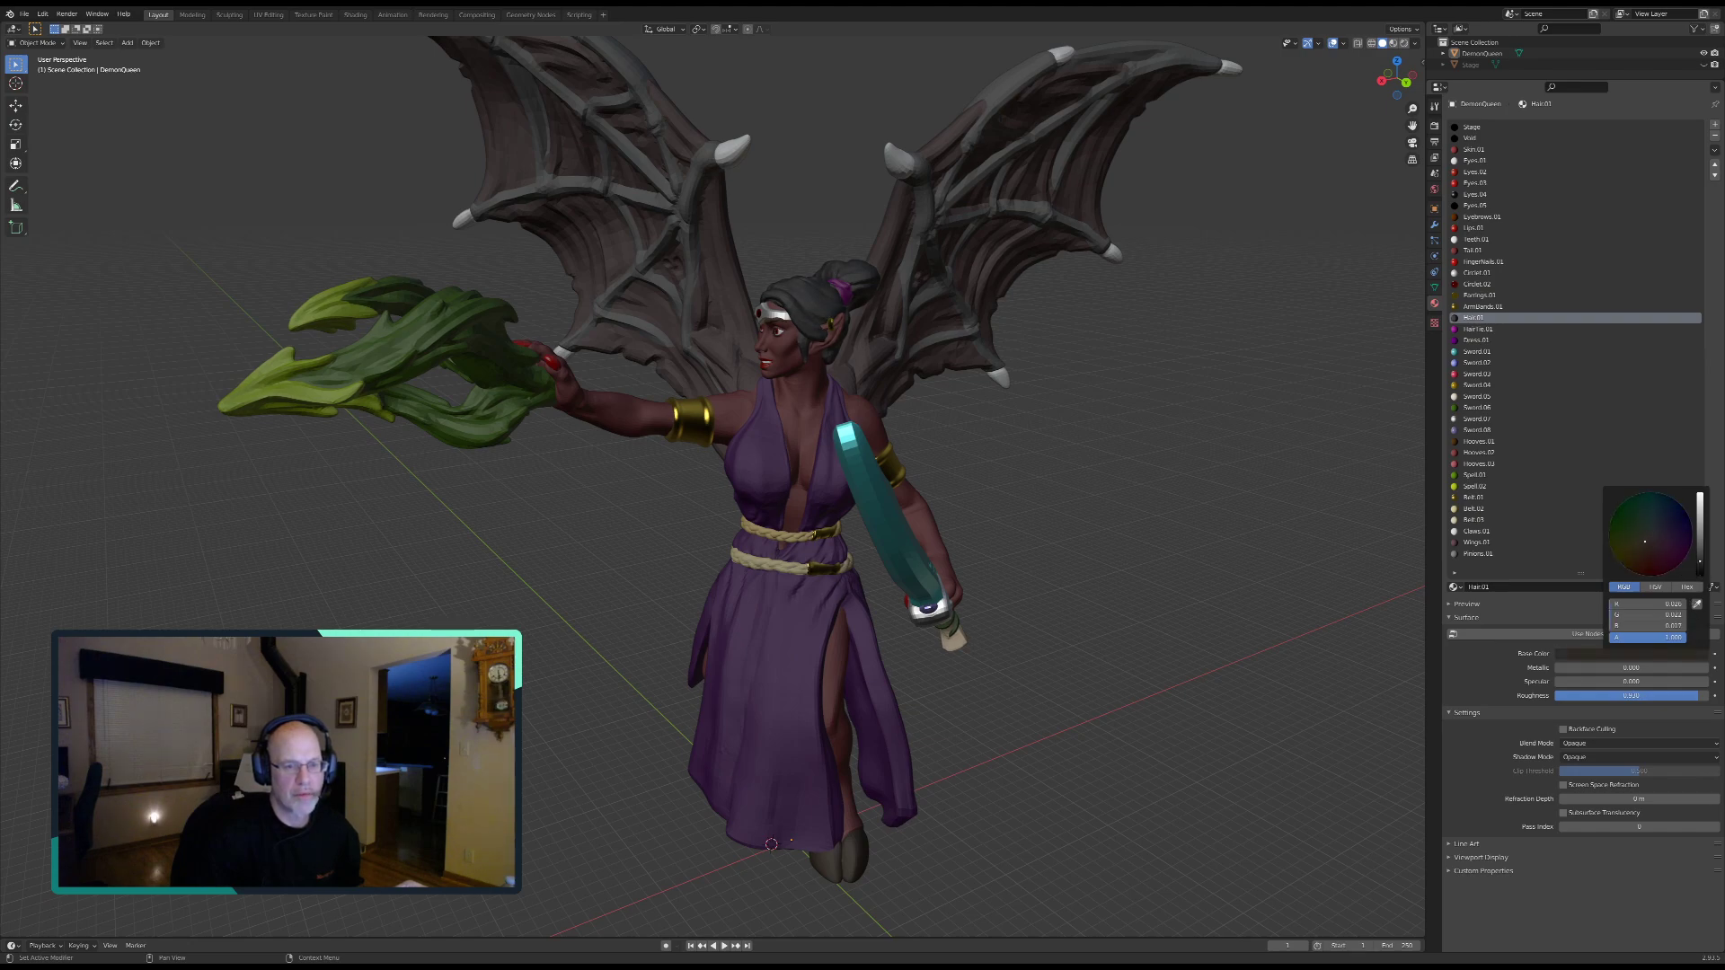
{"action": "left_click_drag", "start_coordinate": [1636, 553], "coordinate": [1635, 551]}
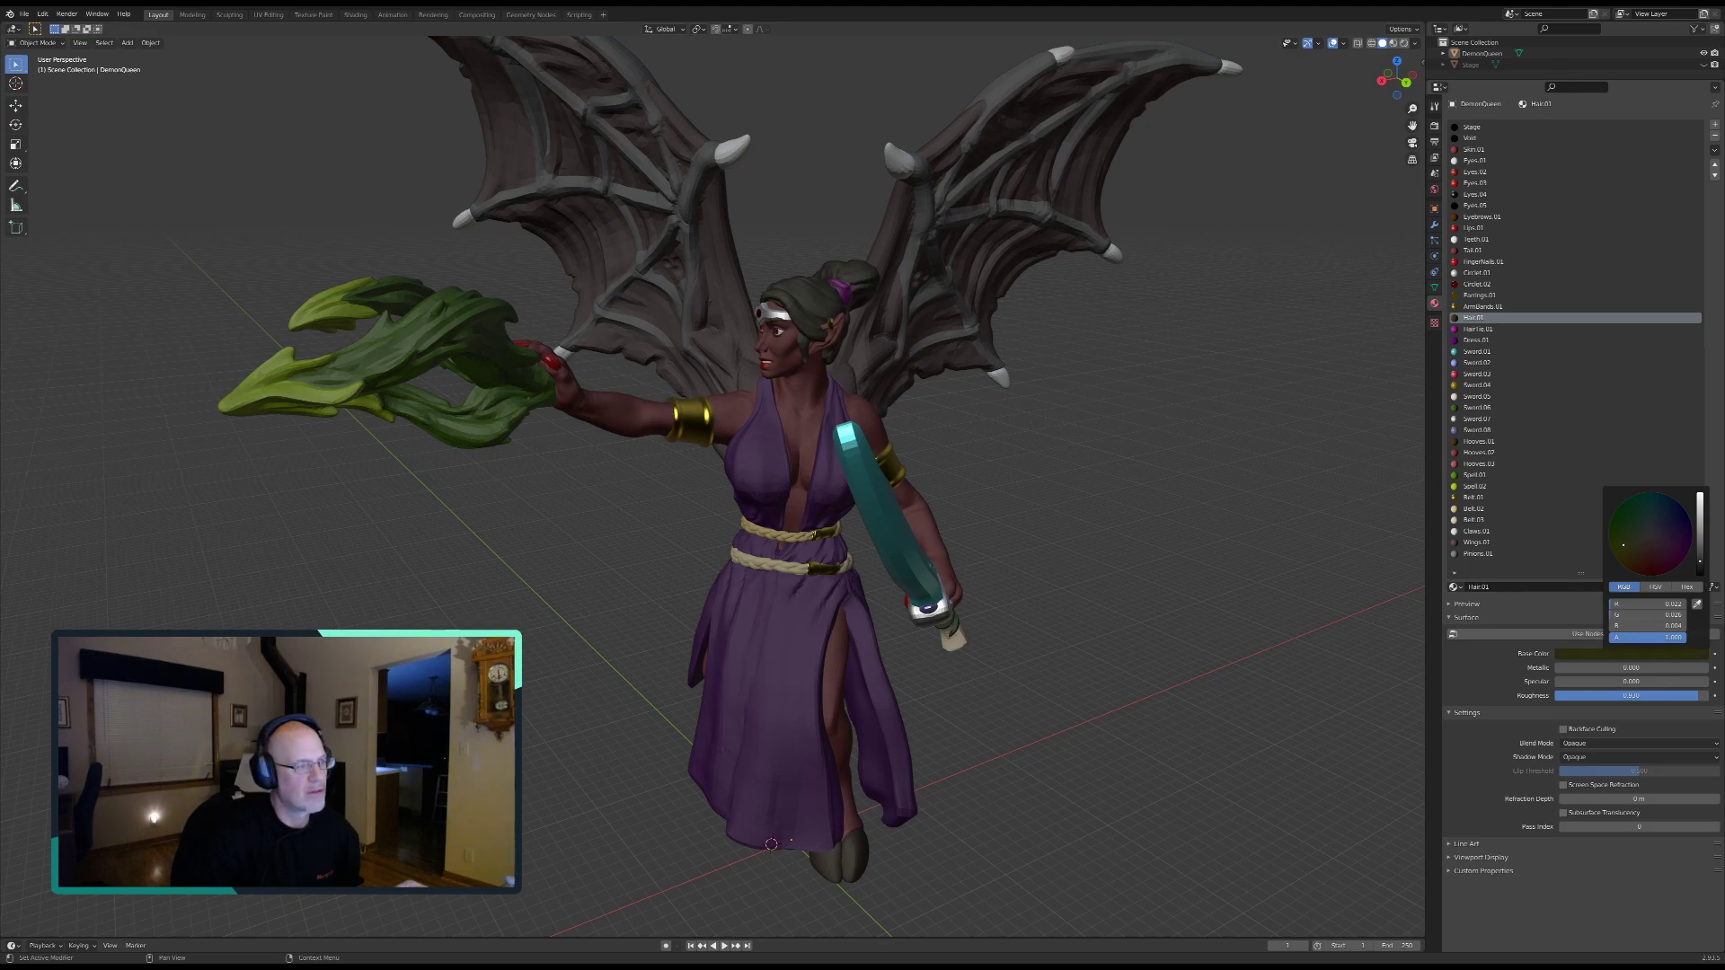
{"action": "mouse_move", "coordinate": [1659, 493]}
{"action": "left_mouse_down"}
{"action": "mouse_move", "coordinate": [1691, 544]}
{"action": "mouse_move", "coordinate": [1661, 573]}
{"action": "mouse_move", "coordinate": [1623, 566]}
{"action": "mouse_move", "coordinate": [1699, 542]}
{"action": "mouse_move", "coordinate": [1690, 559]}
{"action": "left_mouse_up"}
Step: Try white hair by setting the red, green and blue of the Hair.01 material's base color to 1
{"action": "left_click", "coordinate": [1644, 604]}
{"action": "type", "text": "1"}
{"action": "key", "text": "Return"}
{"action": "left_click", "coordinate": [1622, 614]}
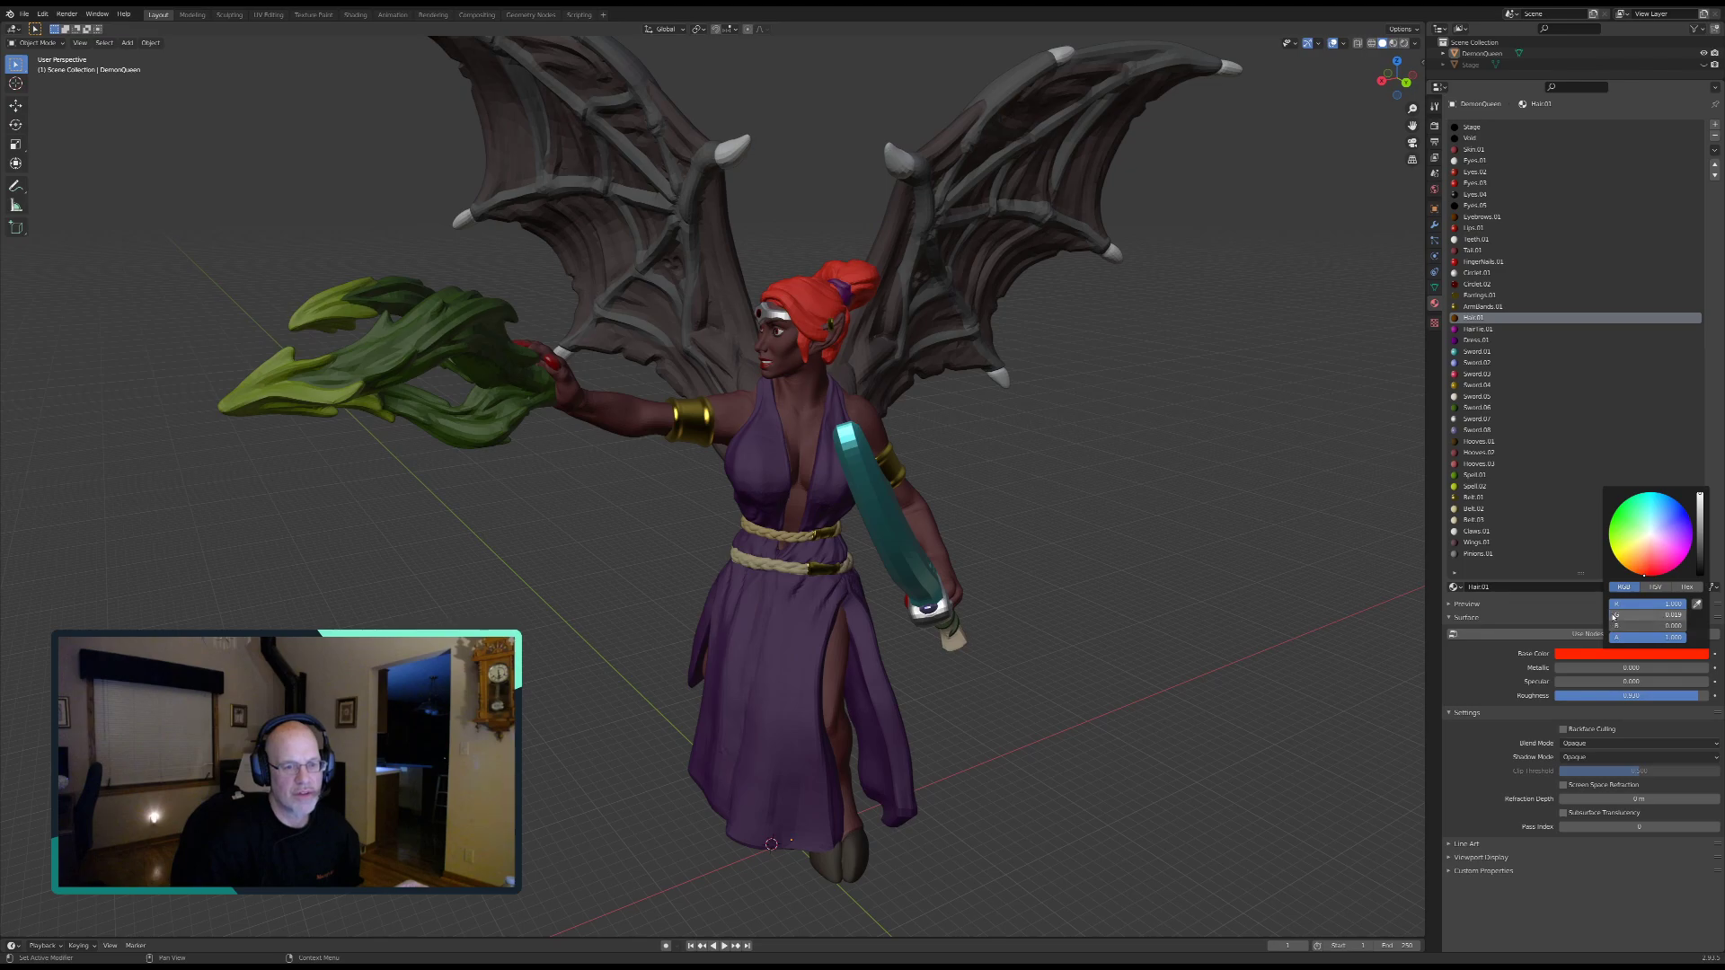
{"action": "type", "text": "1"}
{"action": "key", "text": "Return"}
{"action": "left_click", "coordinate": [1612, 626]}
{"action": "type", "text": "1"}
{"action": "key", "text": "Return"}
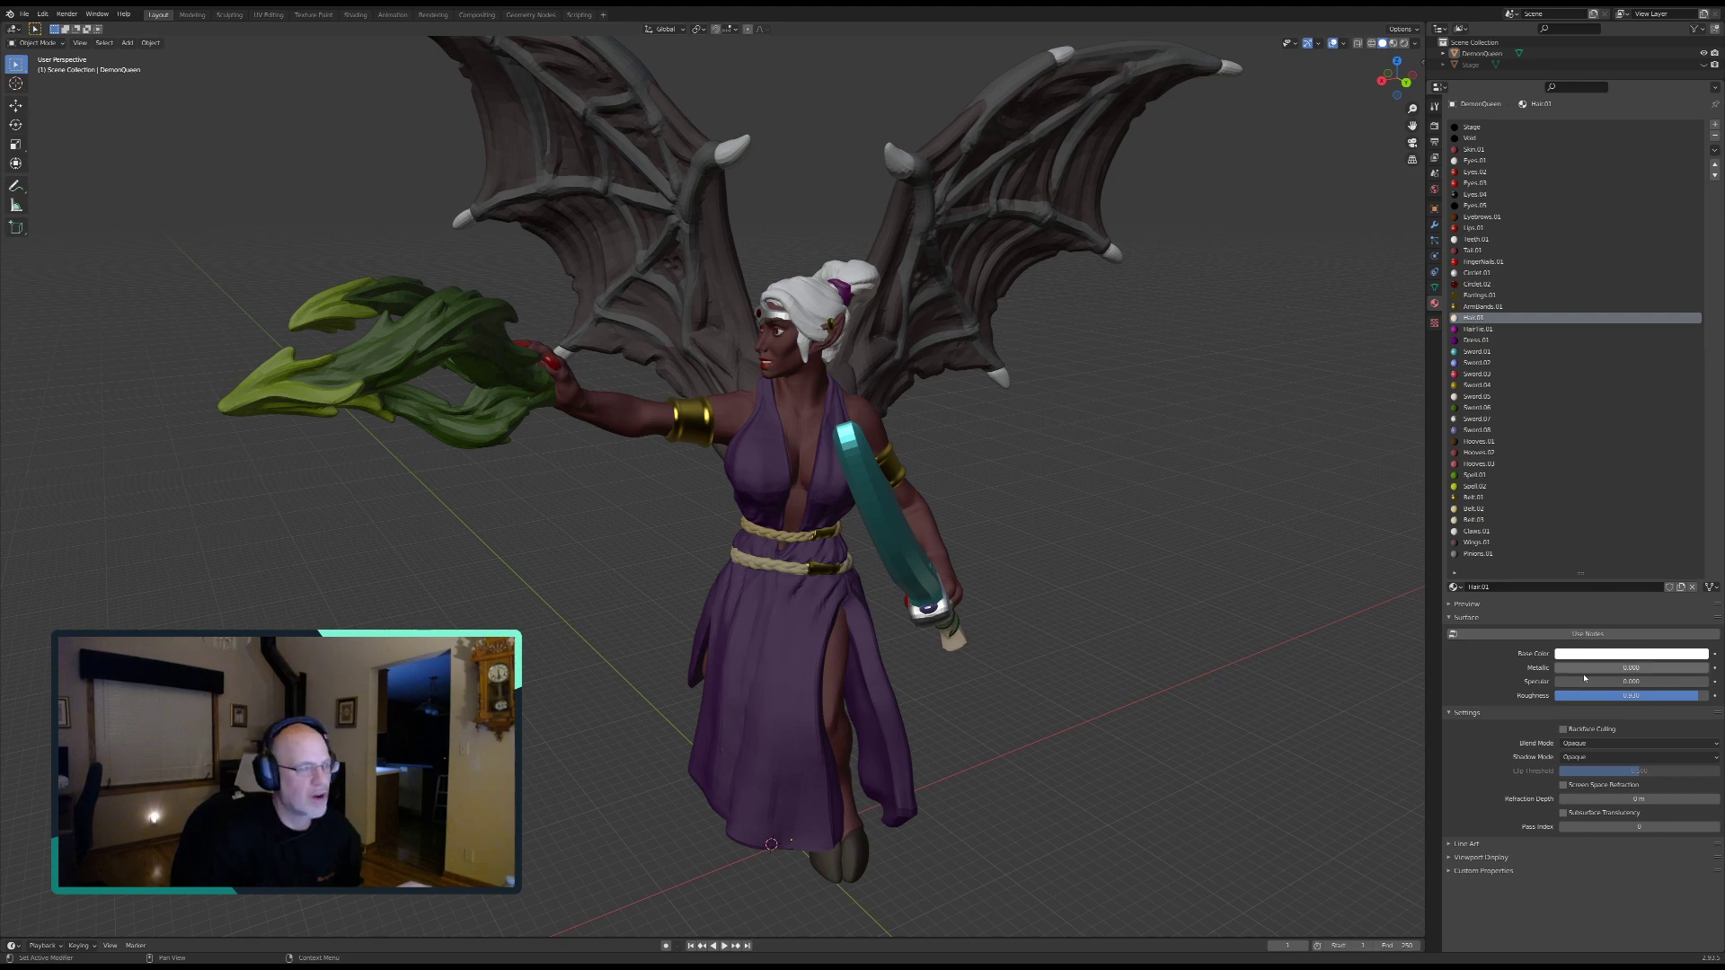
Step: Darken the Hair.01 material's base color back to black and check the hair from the figure's side
{"action": "left_click", "coordinate": [1633, 655]}
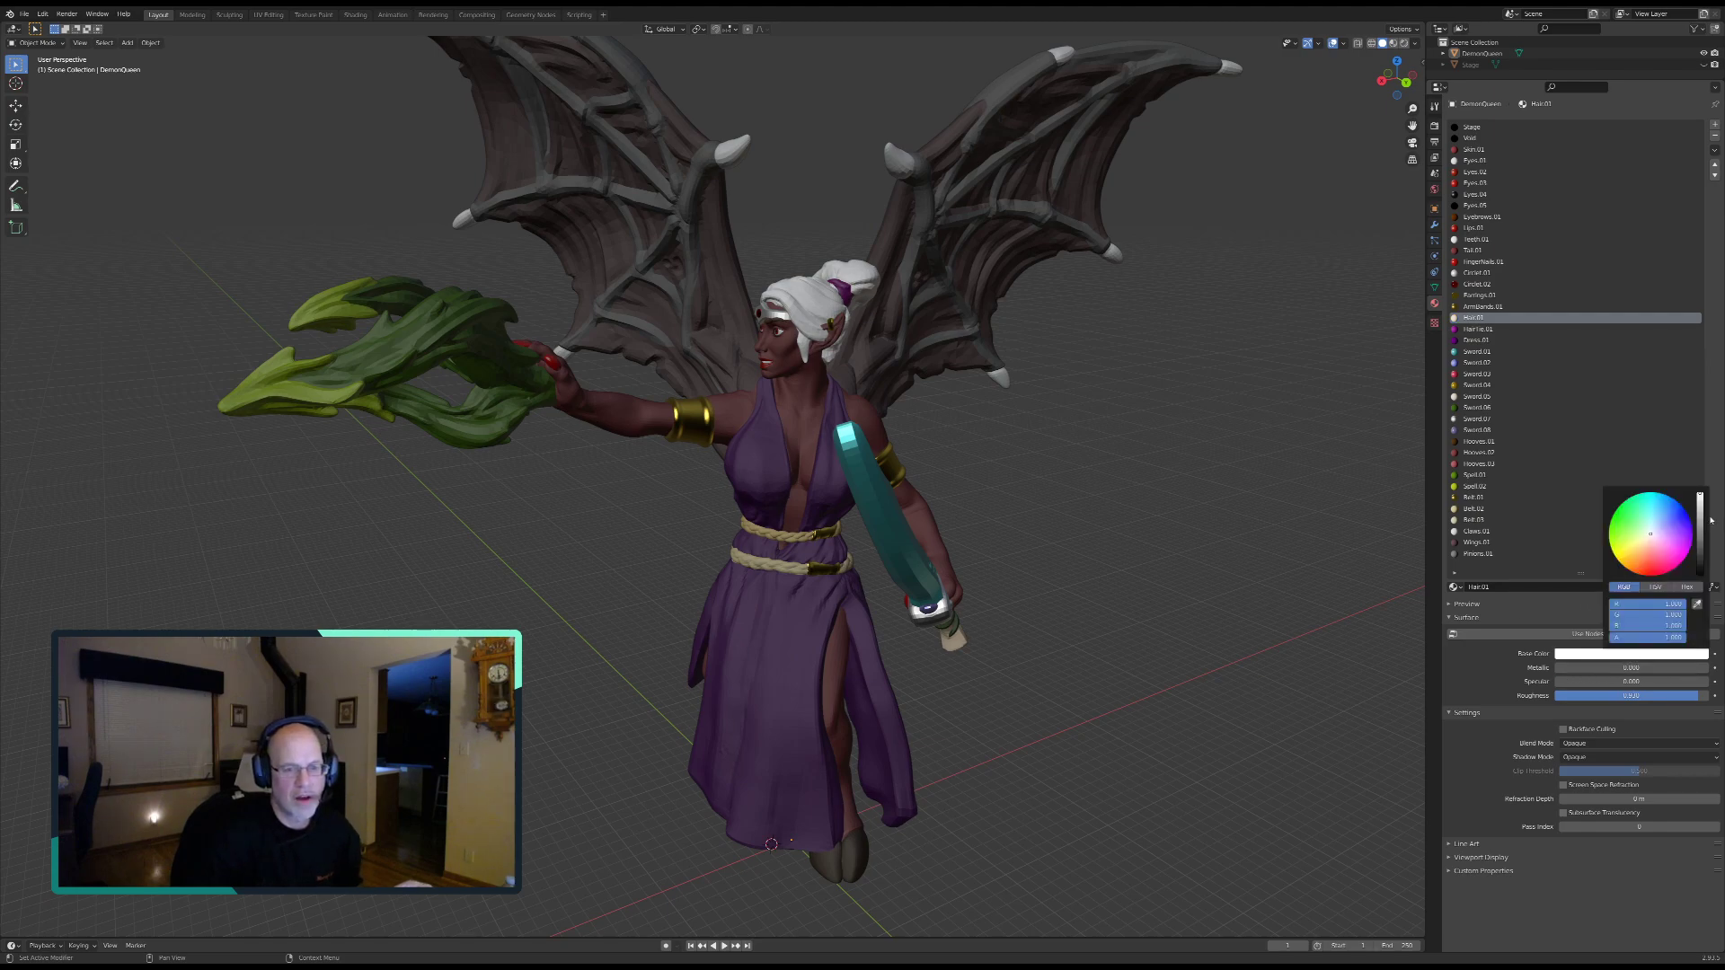
{"action": "left_click_drag", "start_coordinate": [1699, 496], "coordinate": [1699, 575]}
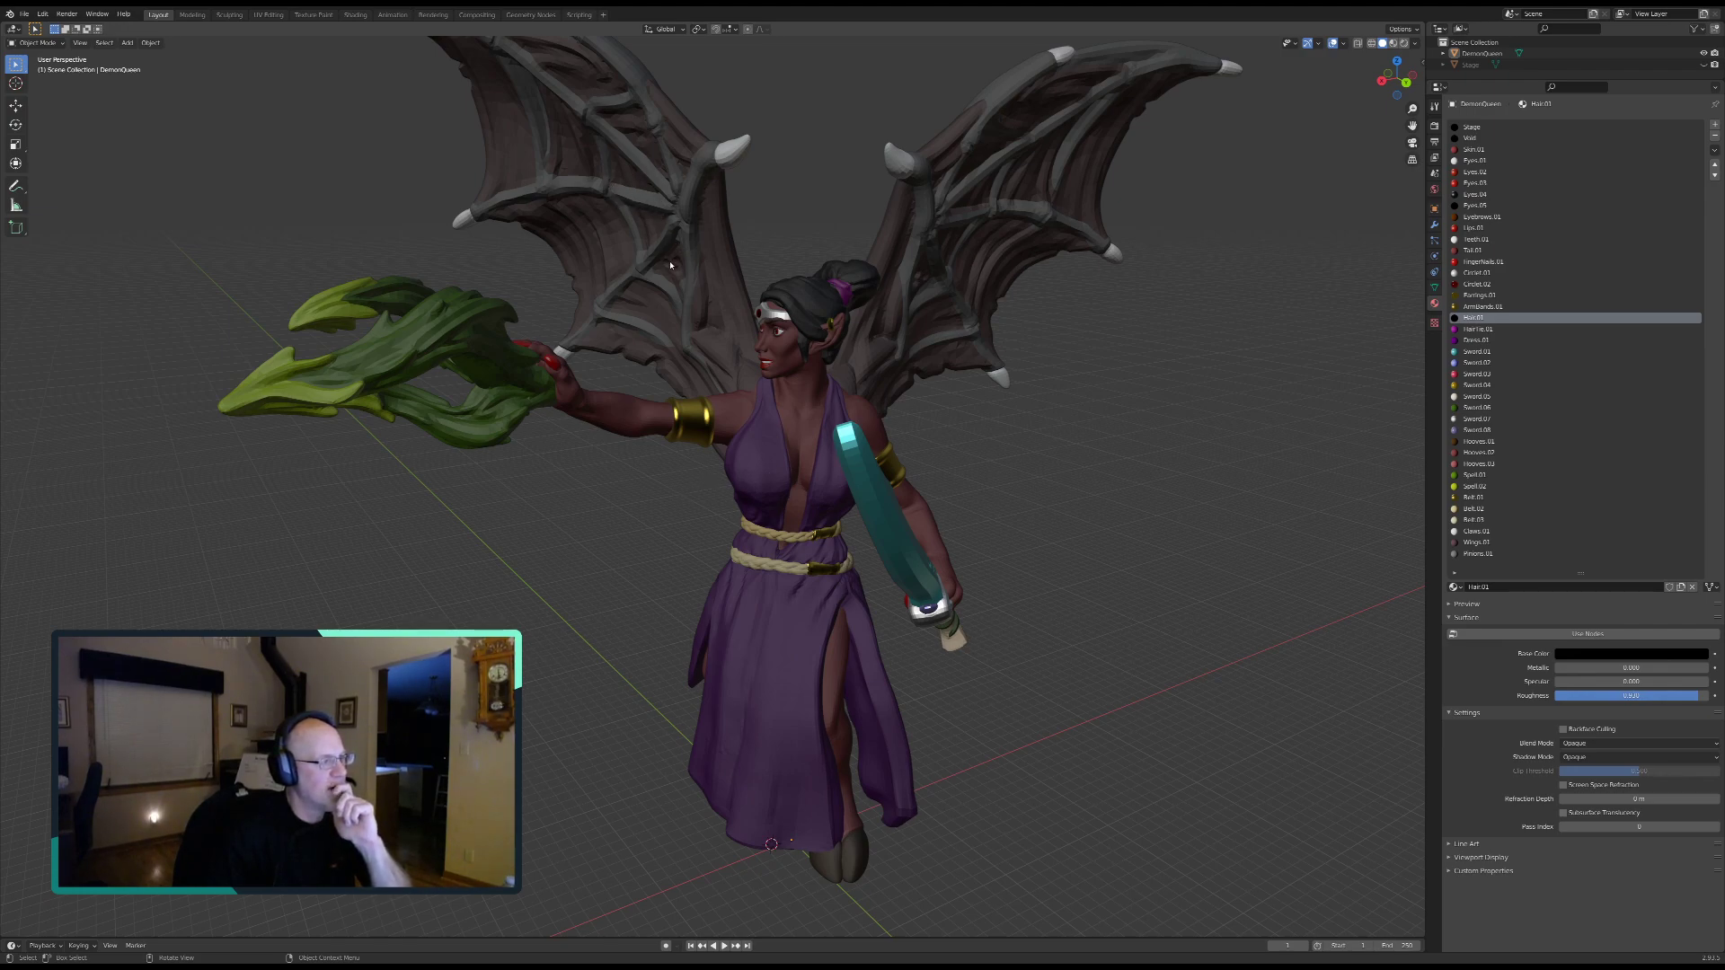
{"action": "middle_click_drag", "start_coordinate": [1091, 536], "coordinate": [1031, 506]}
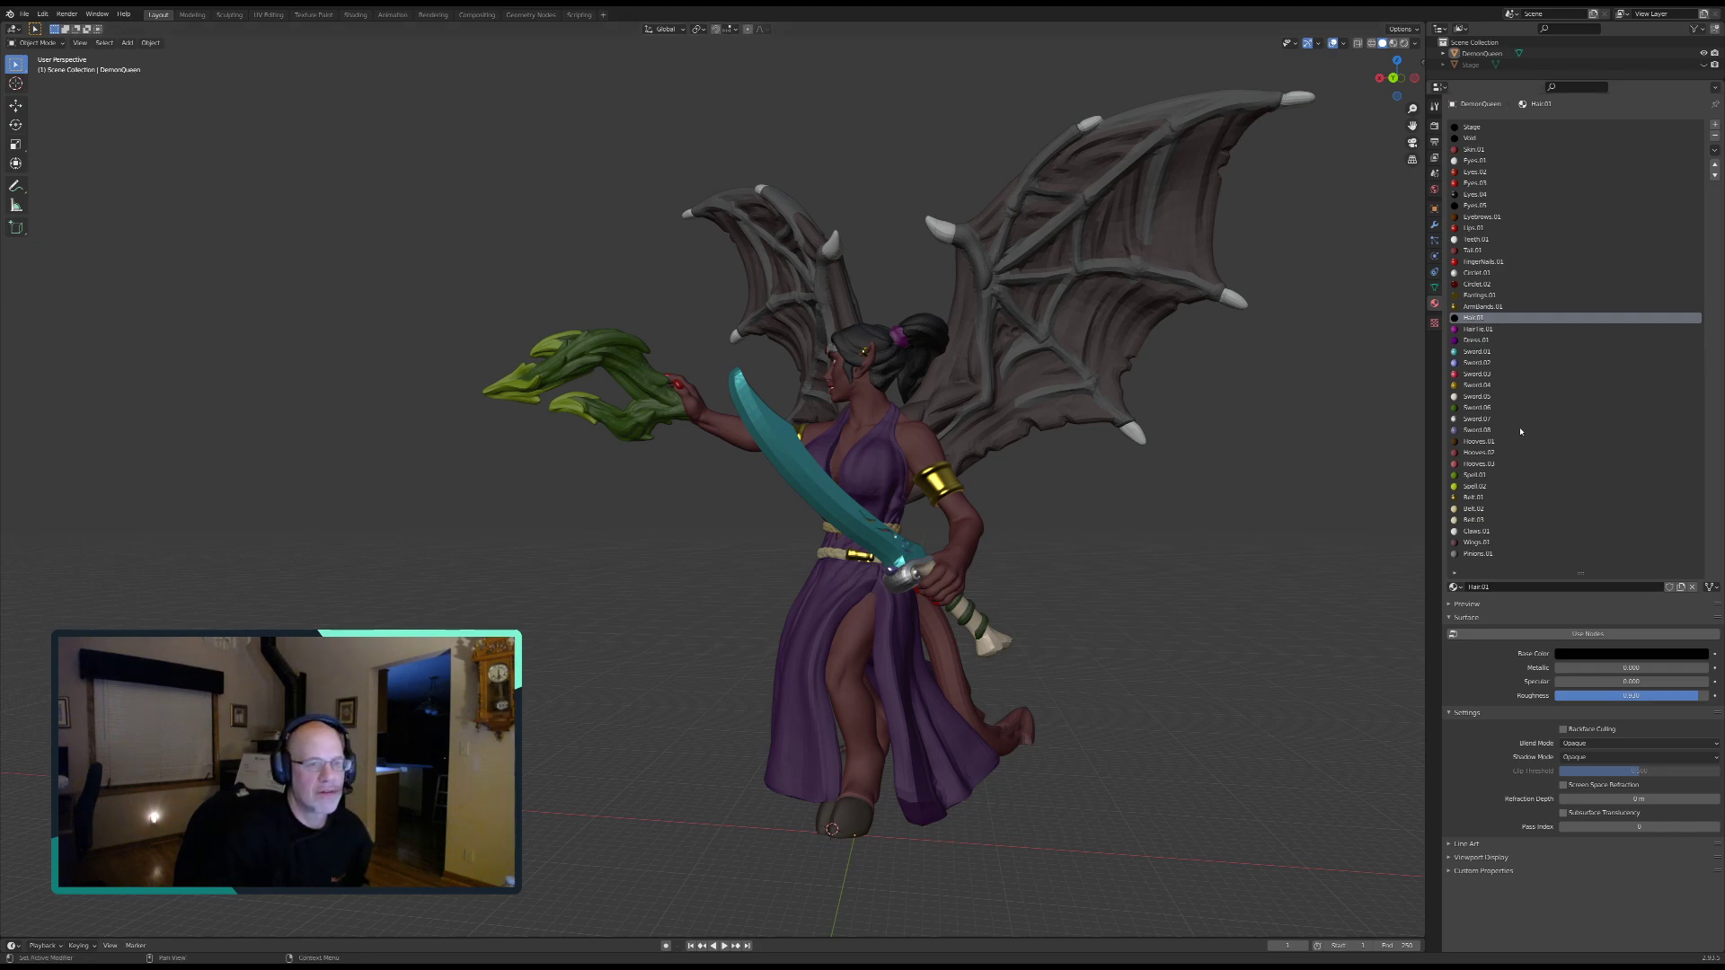
Step: Darken the Claws.01 material's base color from near-white to a light grey
{"action": "left_click", "coordinate": [1486, 532]}
{"action": "left_click", "coordinate": [1666, 652]}
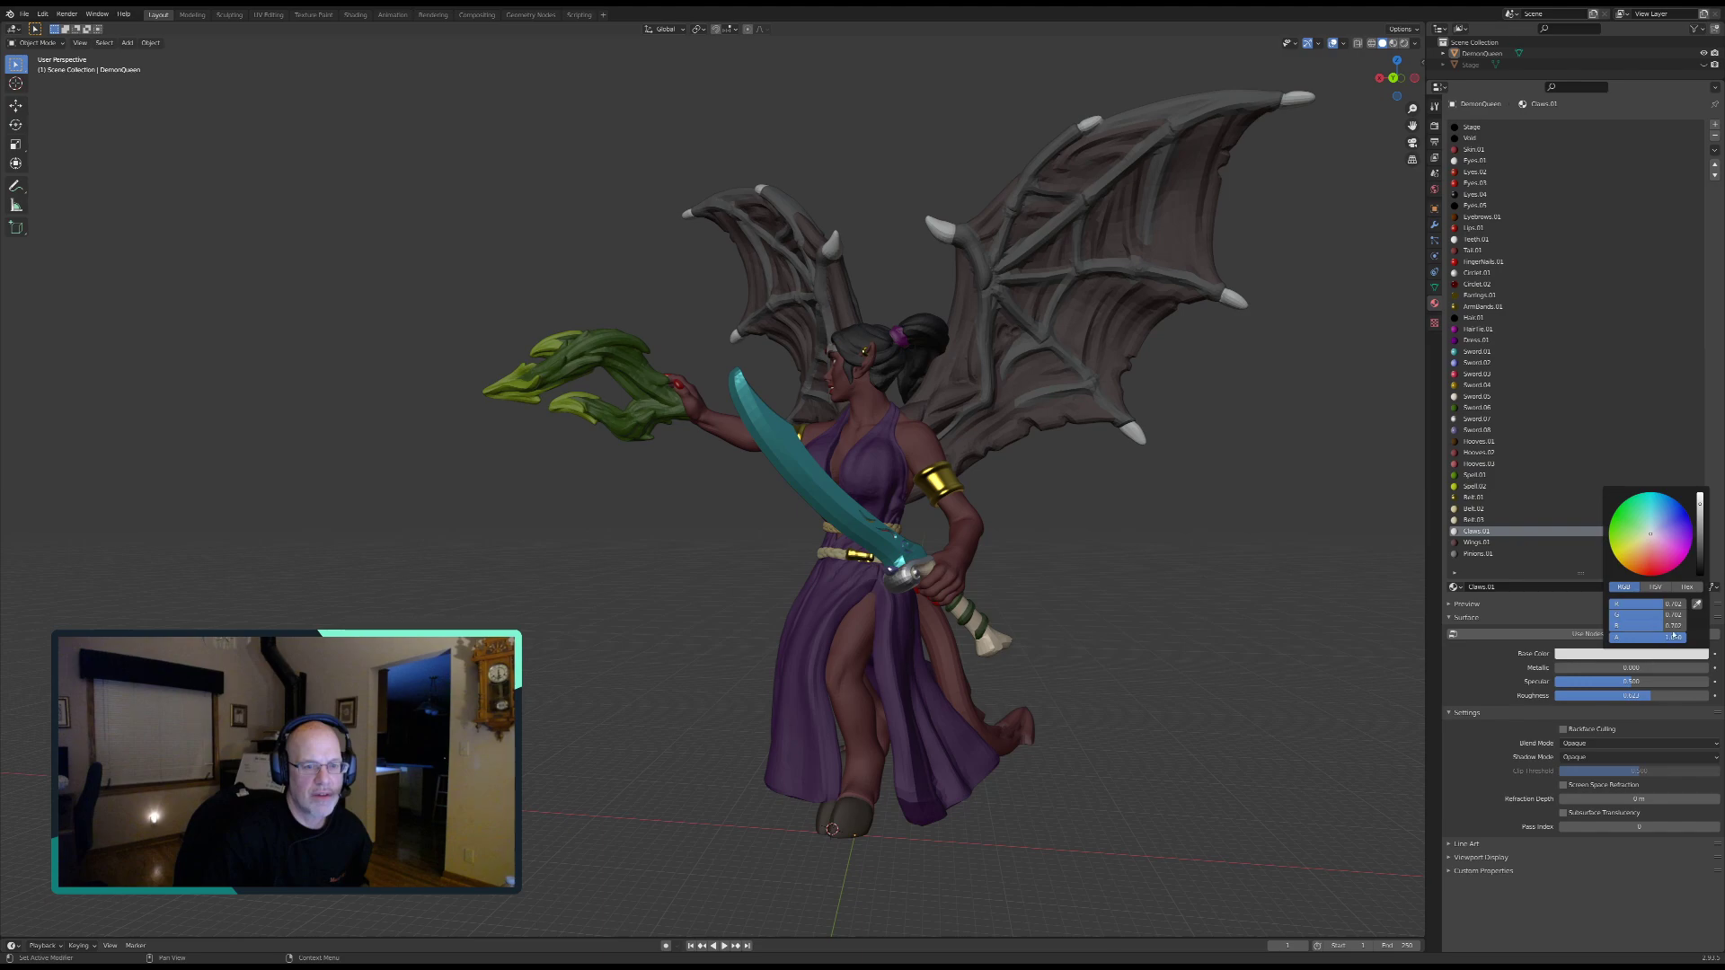
{"action": "left_click_drag", "start_coordinate": [1699, 504], "coordinate": [1699, 515]}
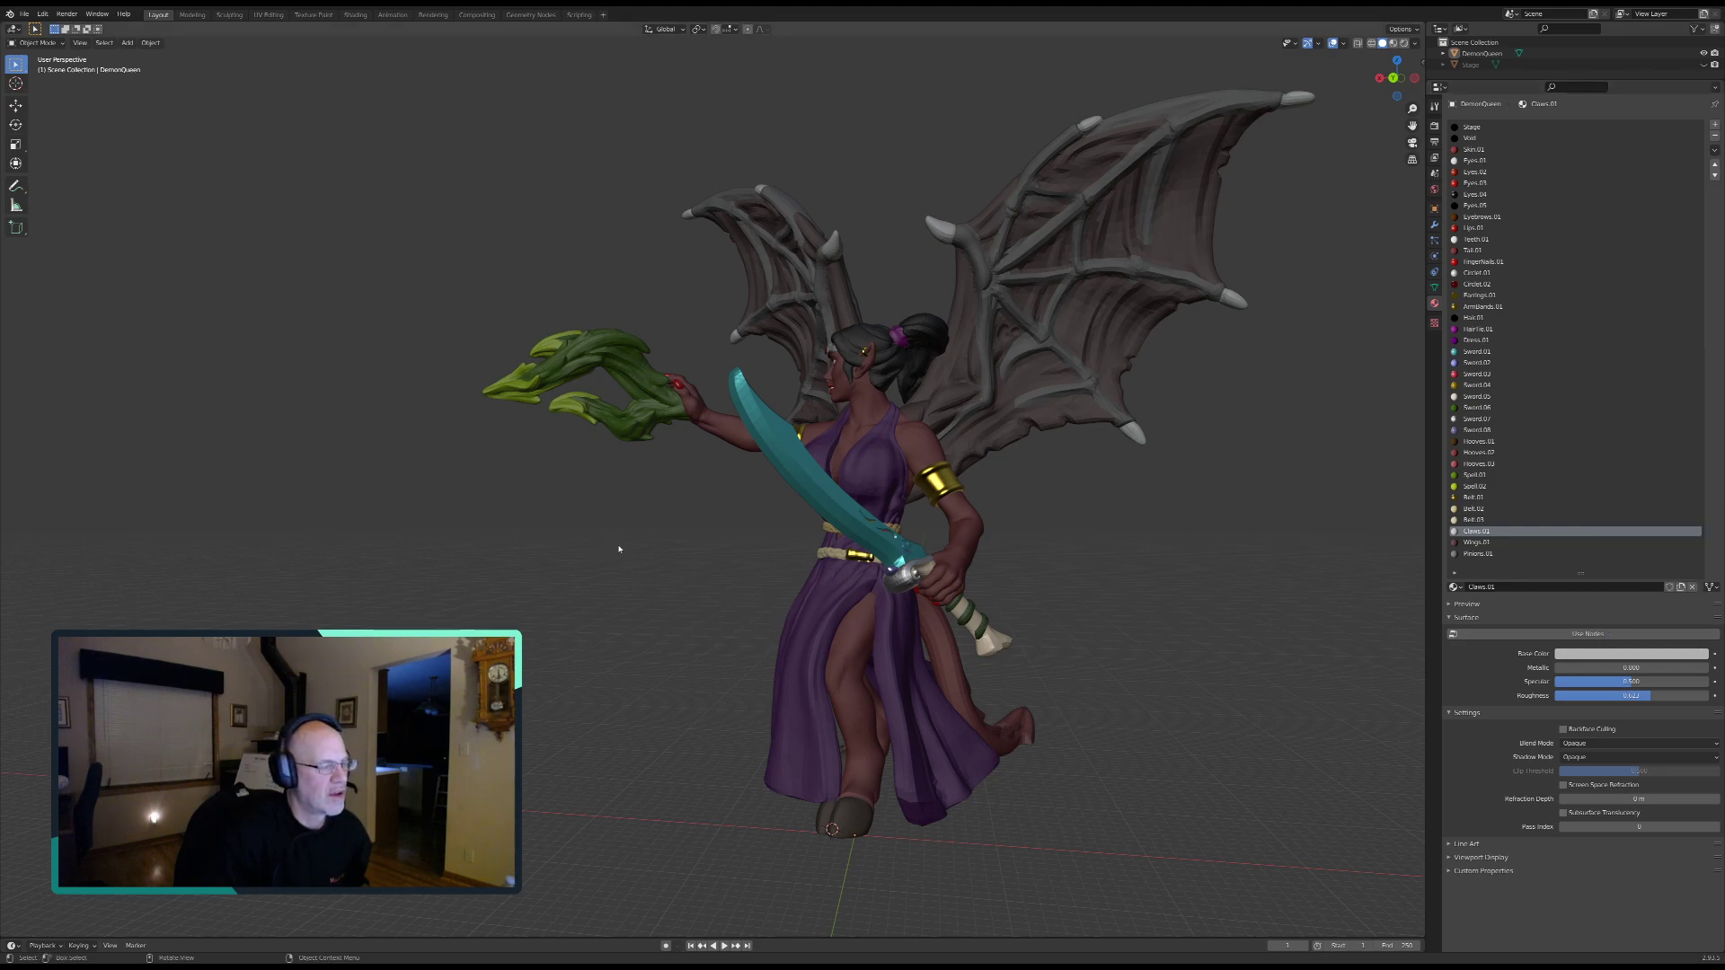
Step: Inspect the raised hand and its spell from several sides, and darken the Spell.01 material's green base color slightly
{"action": "middle_click_drag", "start_coordinate": [616, 550], "coordinate": [719, 608]}
{"action": "scroll", "coordinate": [739, 550], "scroll_direction": "up", "scroll_amount": 4}
{"action": "middle_click_drag", "start_coordinate": [757, 477], "coordinate": [799, 764], "text": "shift"}
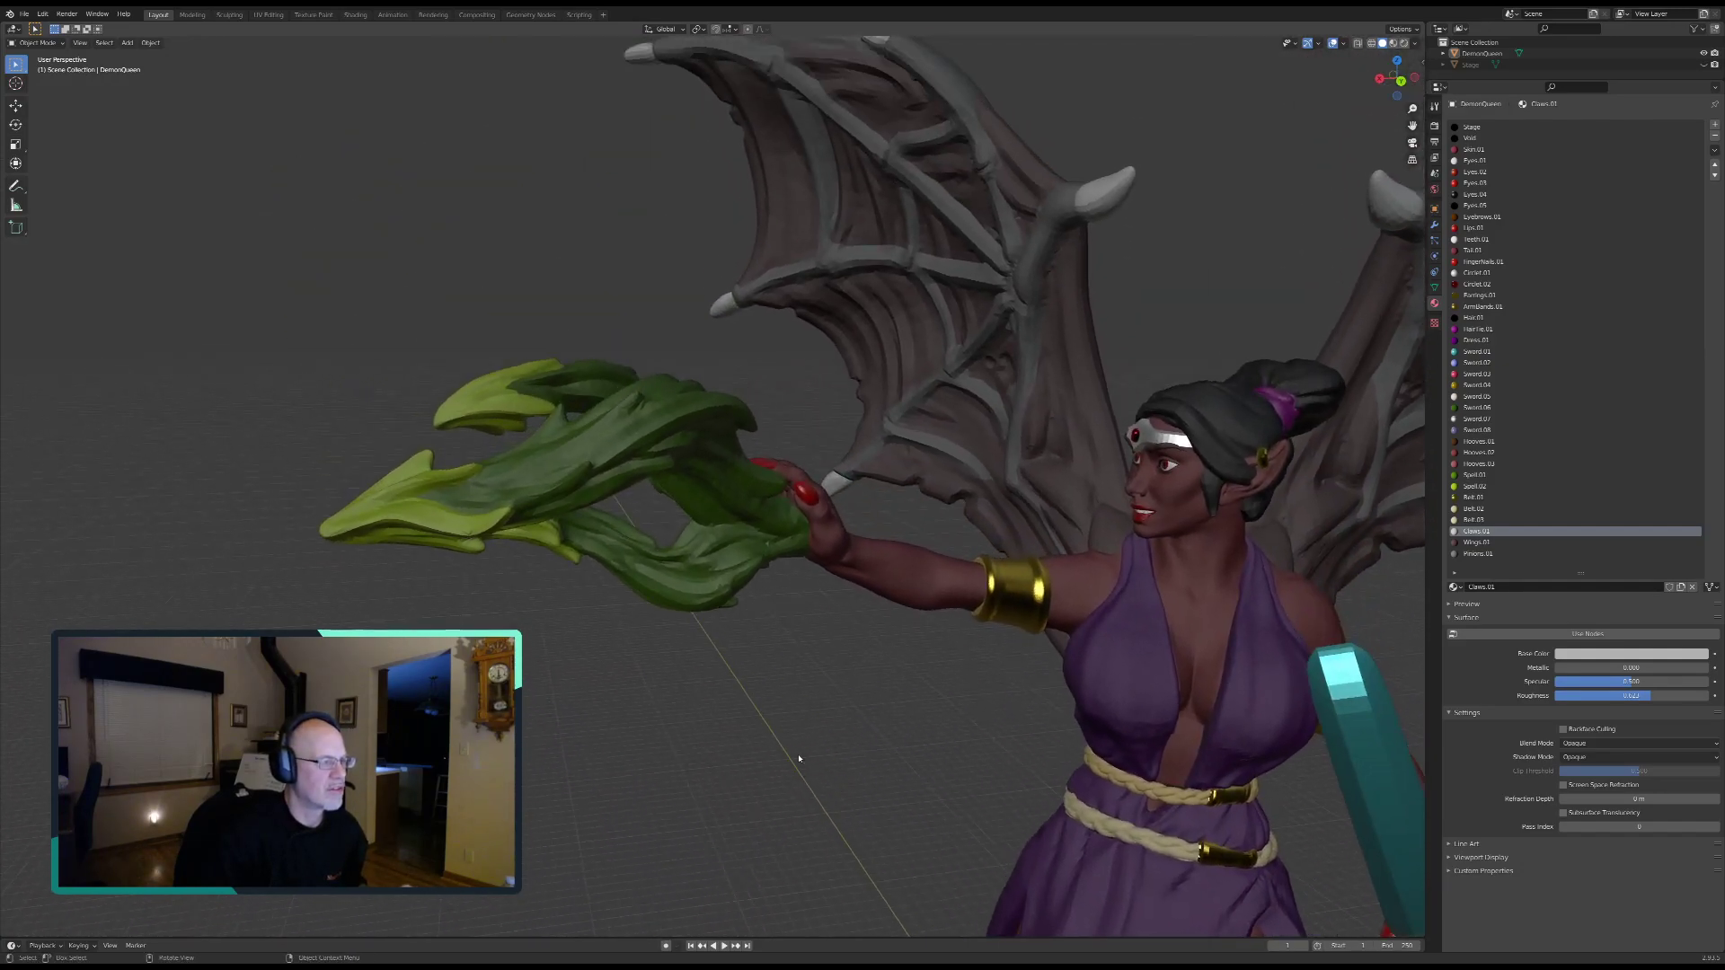
{"action": "middle_click_drag", "start_coordinate": [825, 662], "coordinate": [824, 604]}
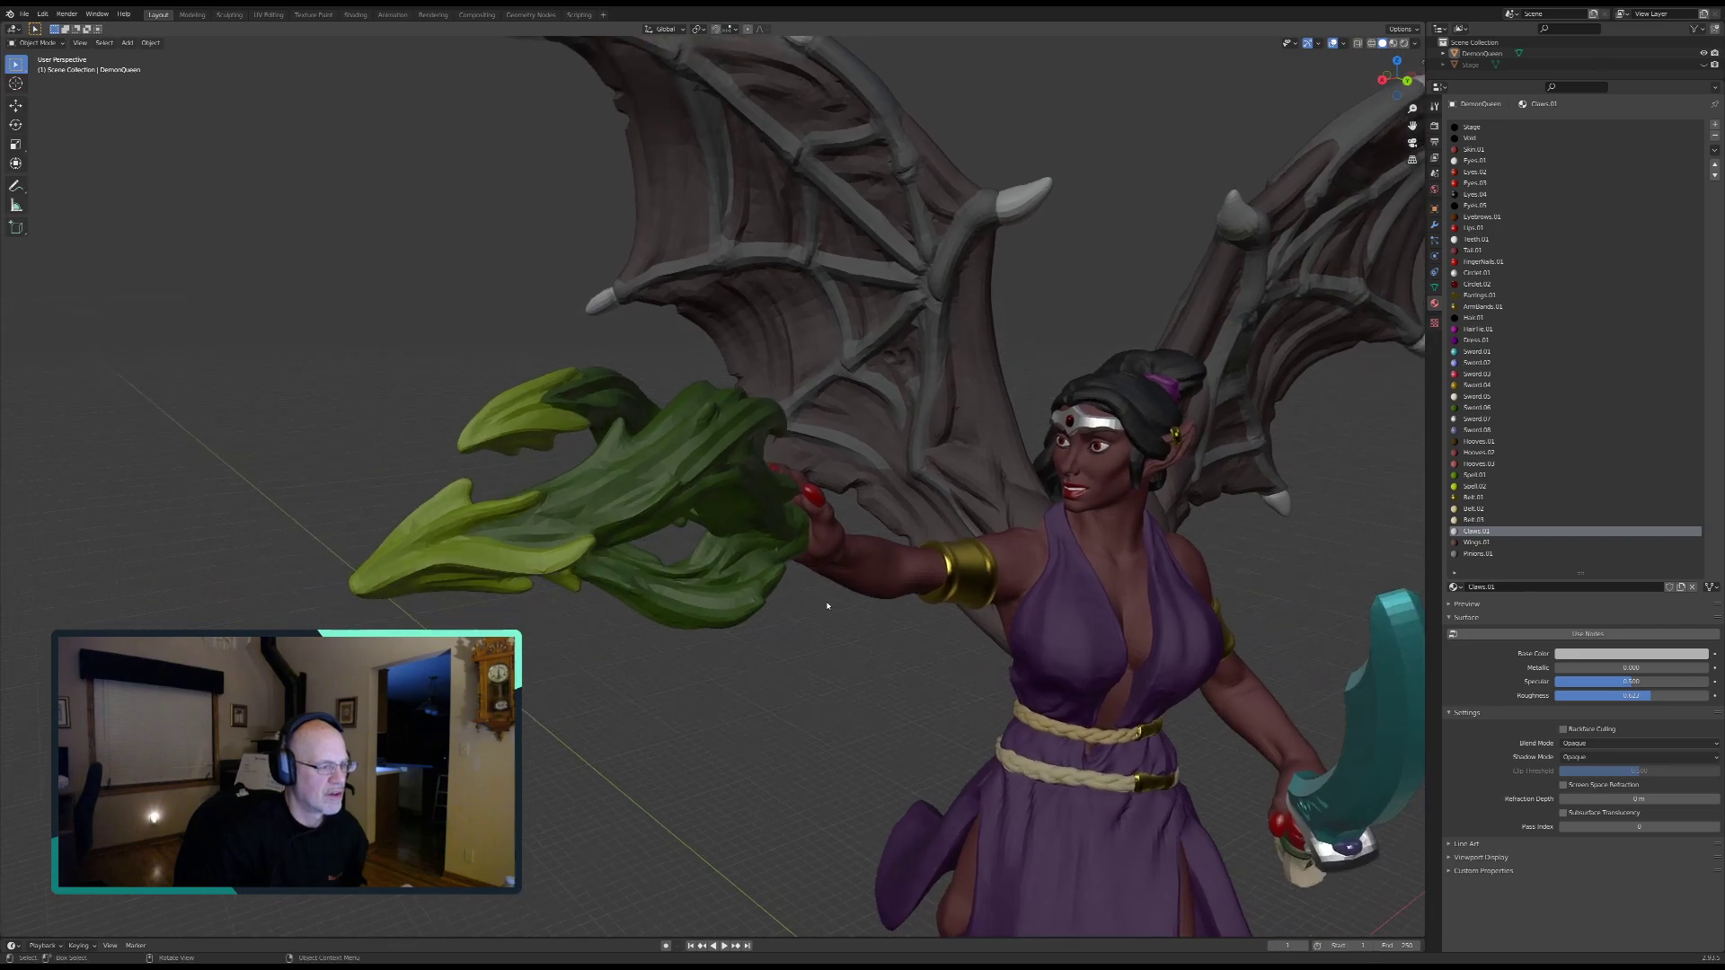
{"action": "scroll", "coordinate": [836, 638], "scroll_direction": "up", "scroll_amount": 5}
{"action": "mouse_move", "coordinate": [851, 678]}
{"action": "middle_mouse_down"}
{"action": "mouse_move", "coordinate": [997, 720]}
{"action": "mouse_move", "coordinate": [966, 737]}
{"action": "mouse_move", "coordinate": [939, 660]}
{"action": "mouse_move", "coordinate": [870, 653]}
{"action": "middle_mouse_up"}
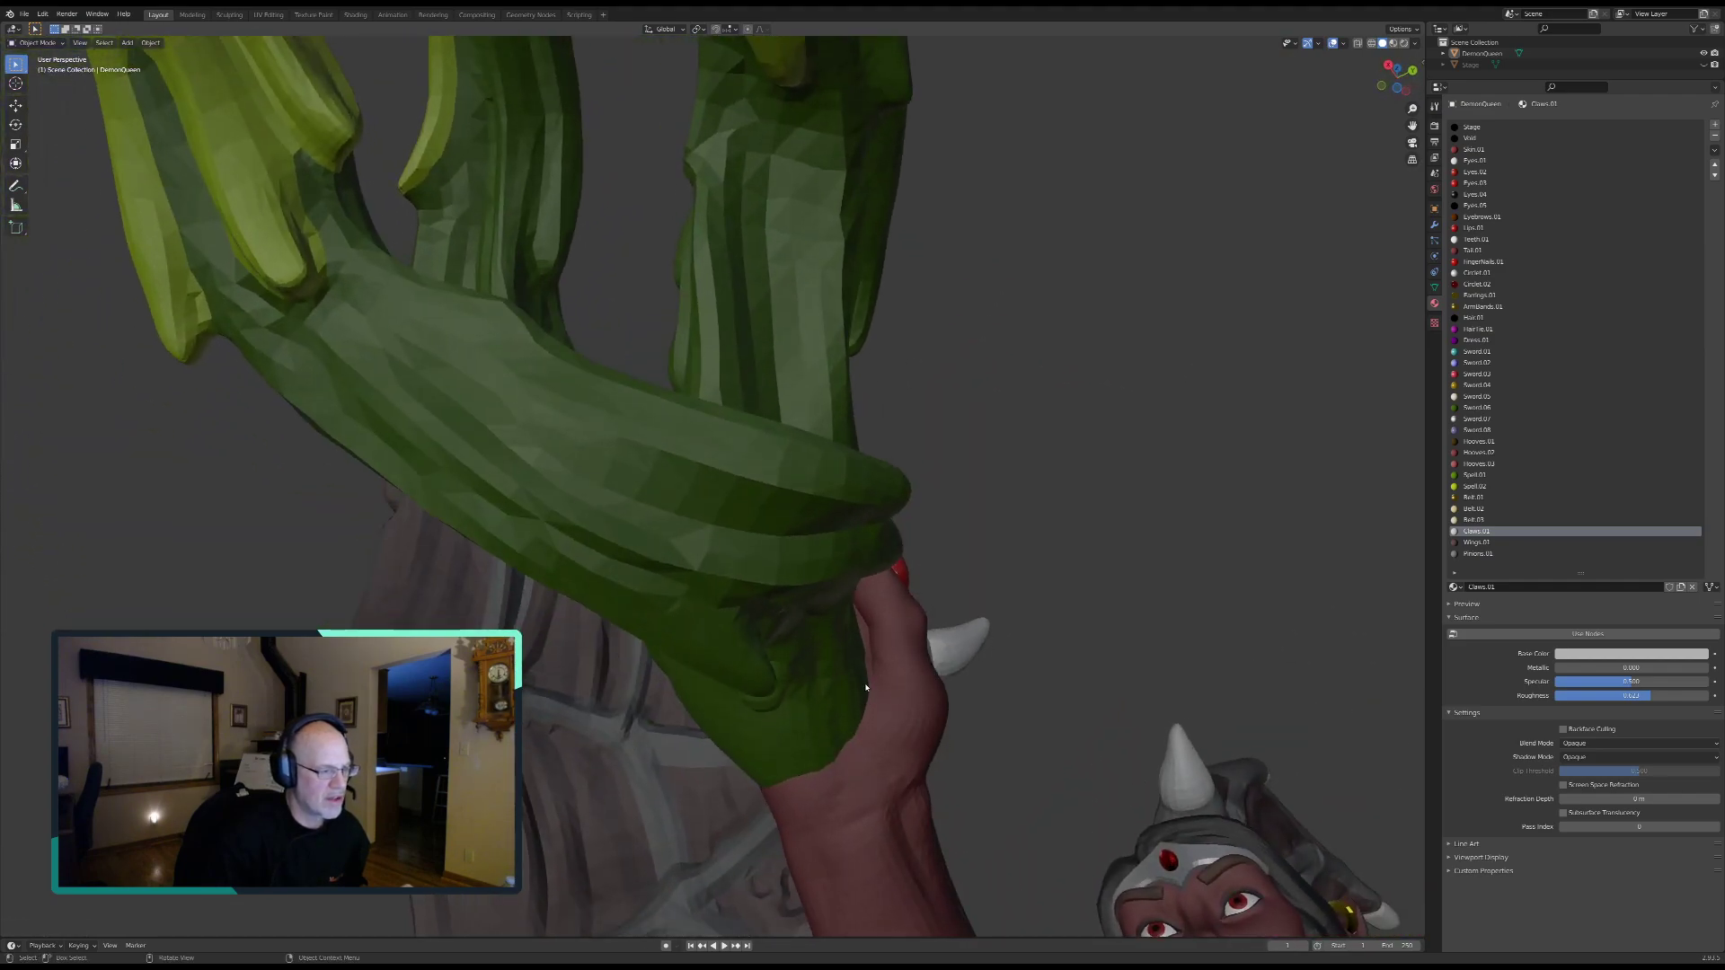
{"action": "middle_click_drag", "start_coordinate": [731, 779], "coordinate": [719, 715]}
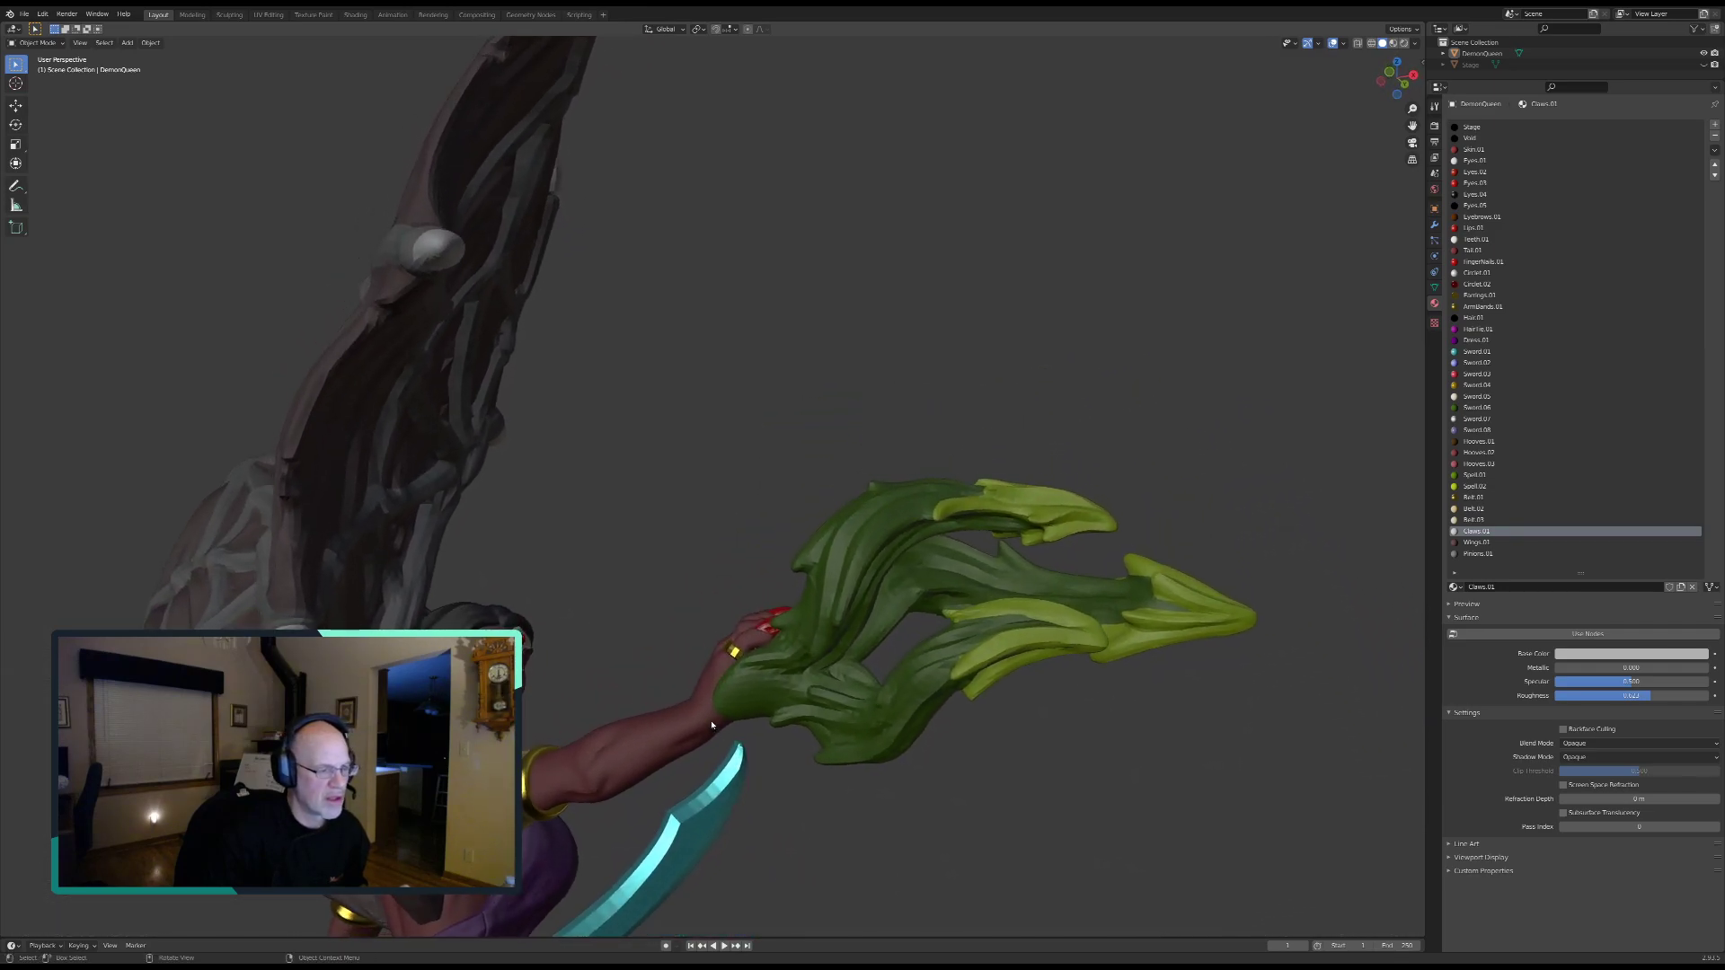
{"action": "left_click", "coordinate": [1468, 475]}
{"action": "left_click", "coordinate": [1637, 653]}
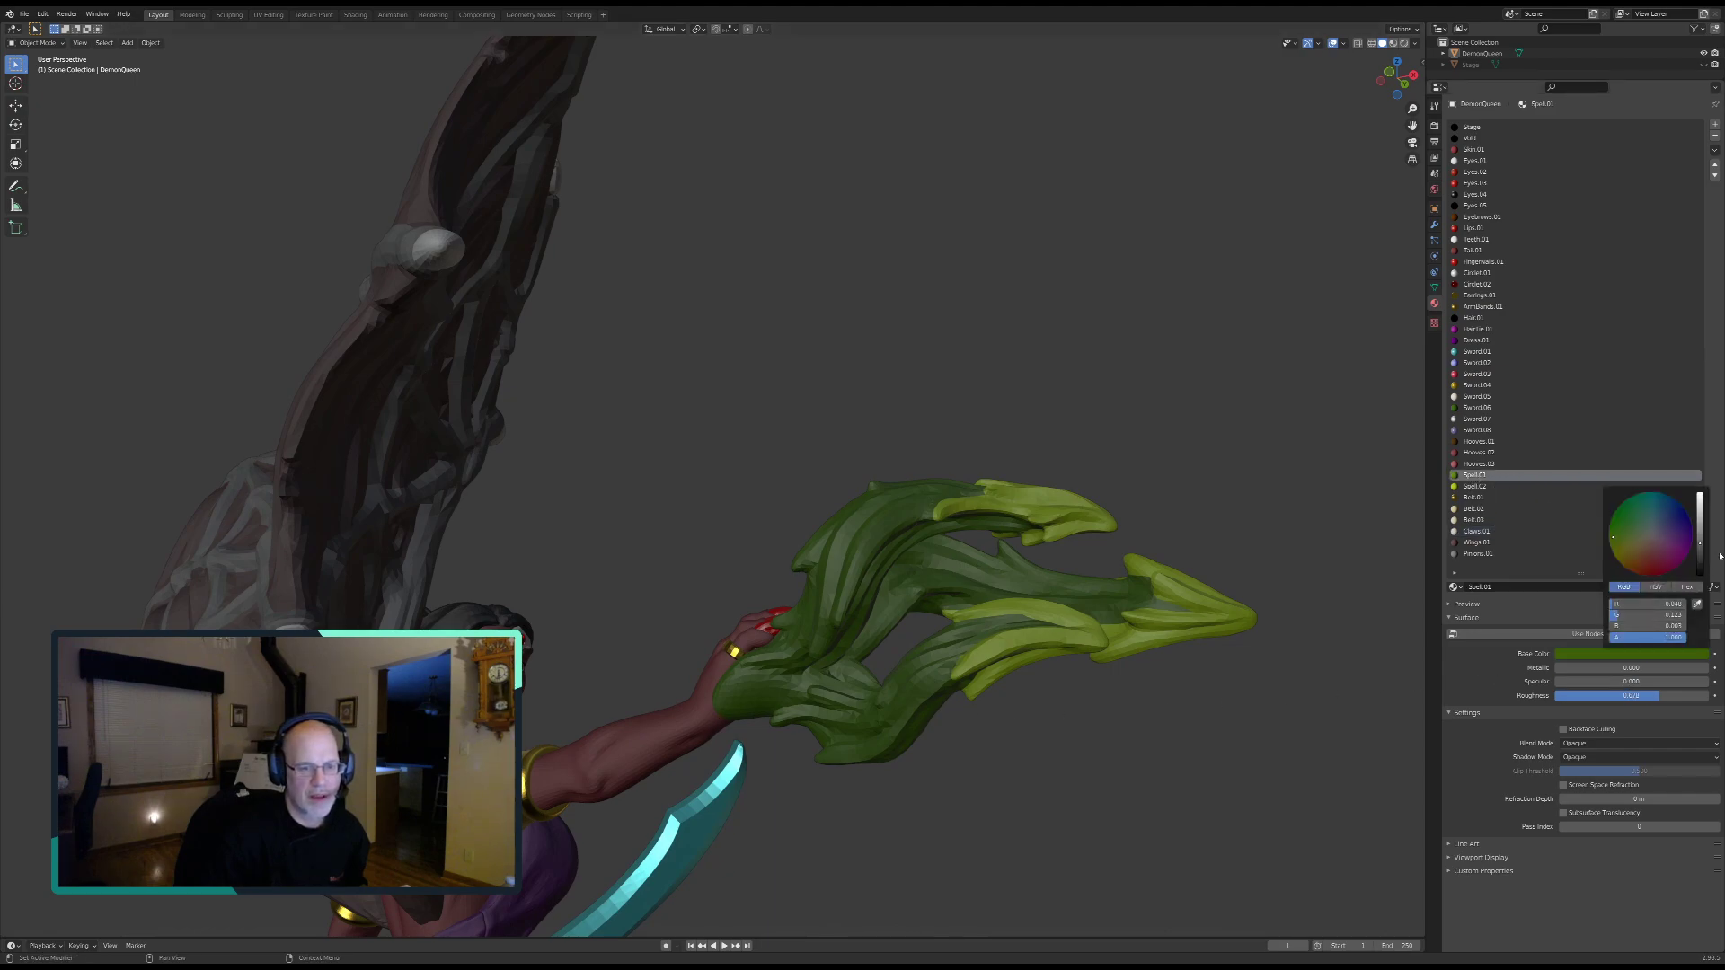
{"action": "left_click_drag", "start_coordinate": [1700, 543], "coordinate": [1699, 549]}
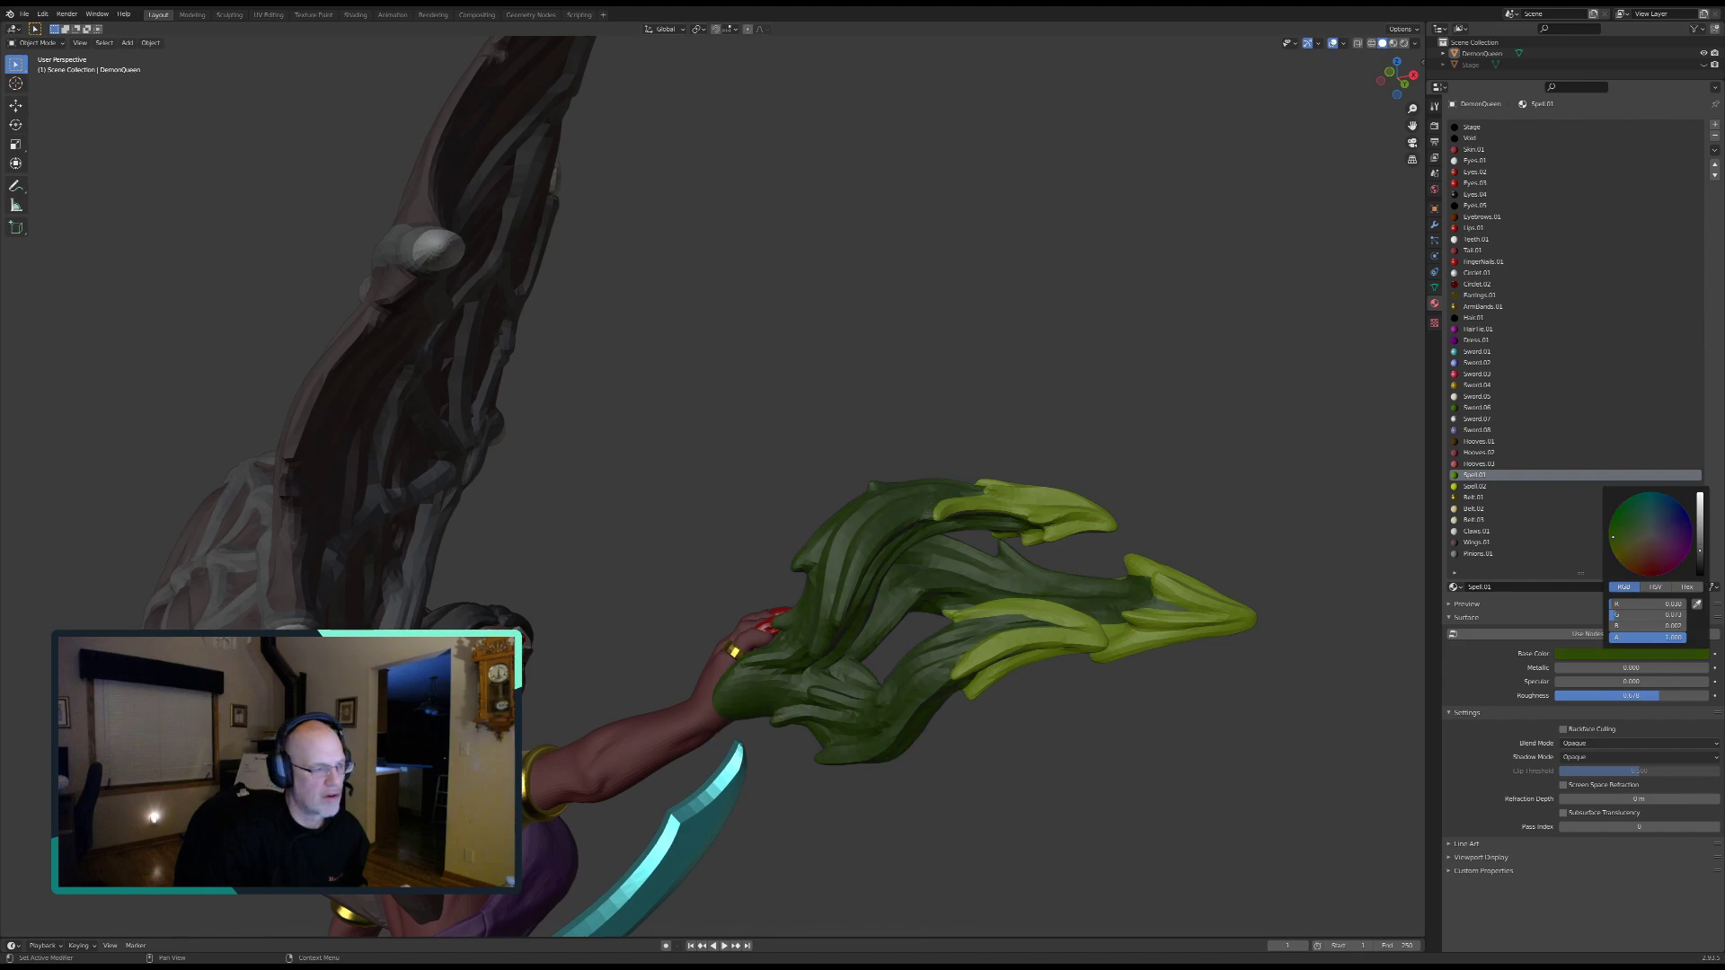
Step: Darken the Spell.02 material's yellow-green base color and set its roughness to 1.000
{"action": "left_click", "coordinate": [1475, 486]}
{"action": "left_click", "coordinate": [1649, 657]}
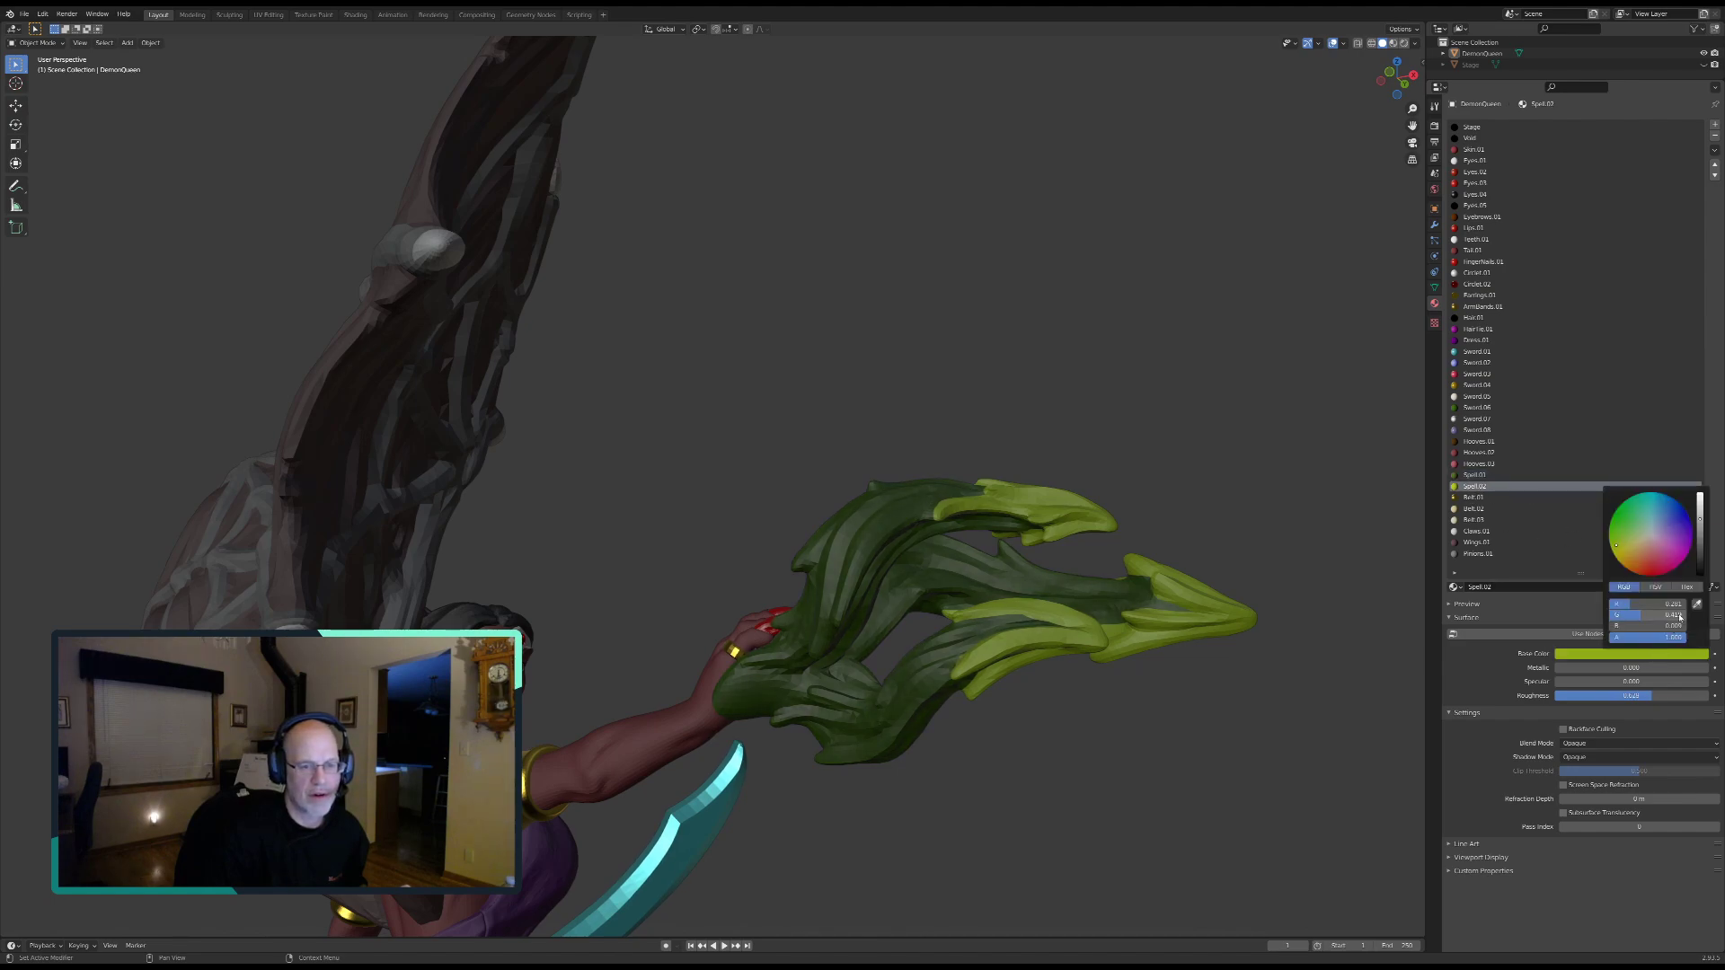
{"action": "left_click_drag", "start_coordinate": [1700, 496], "coordinate": [1700, 538]}
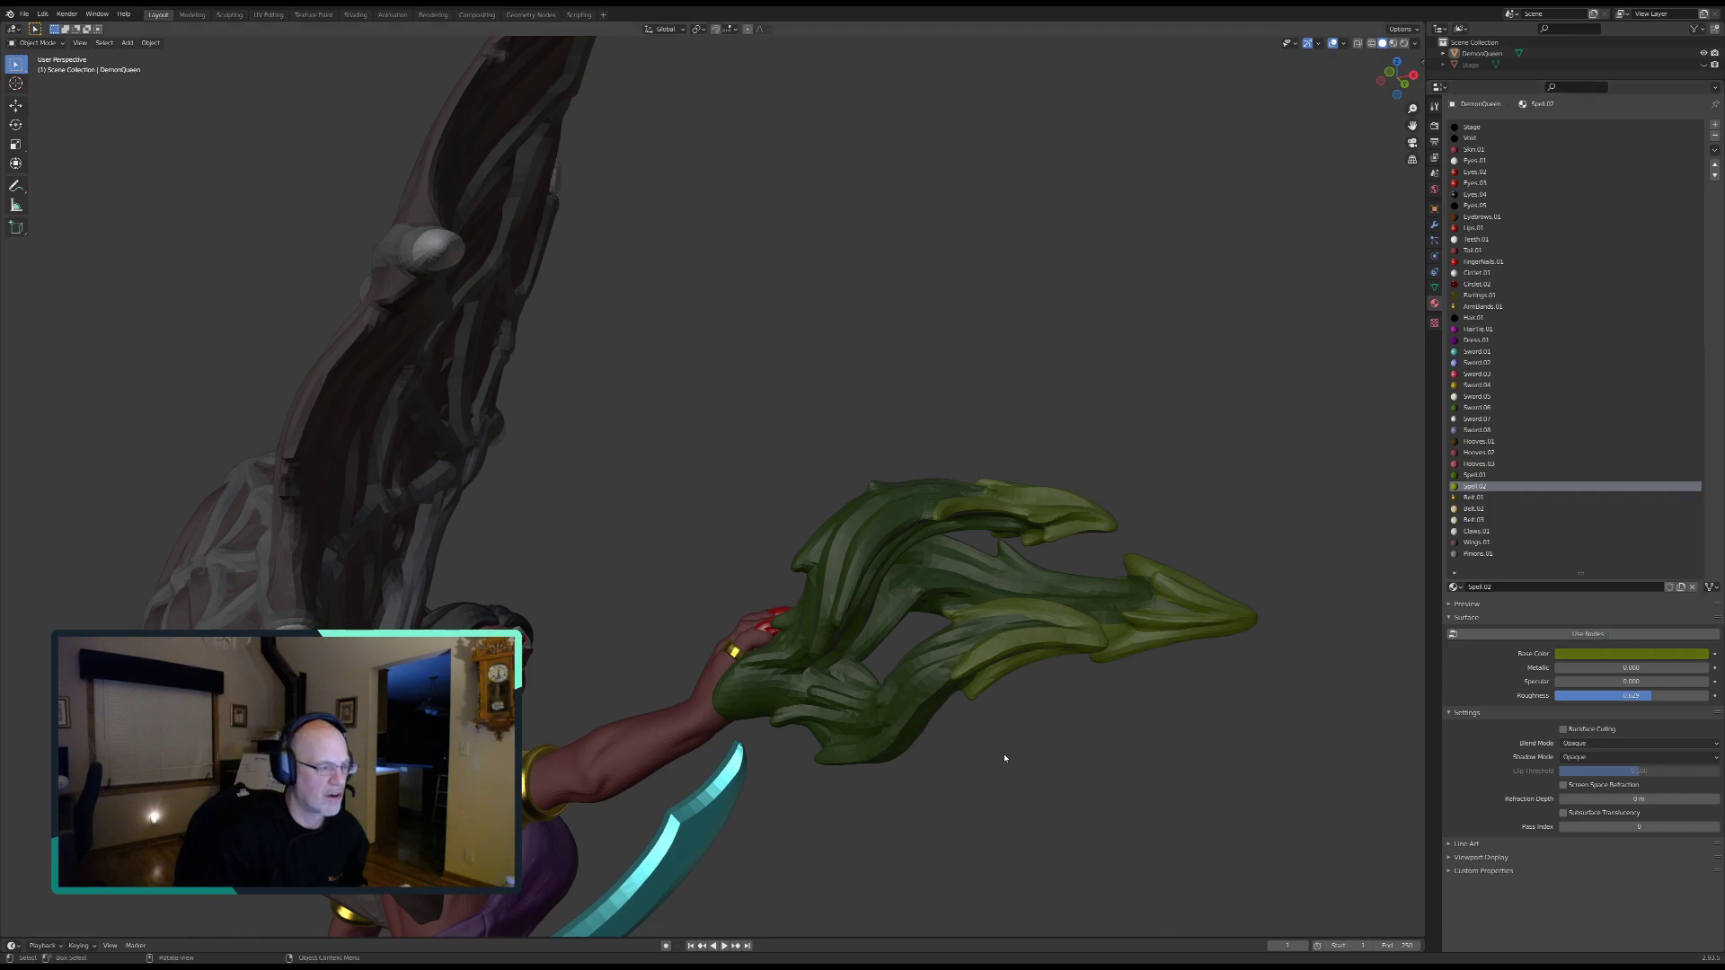
{"action": "left_click_drag", "start_coordinate": [1627, 693], "coordinate": [1702, 694]}
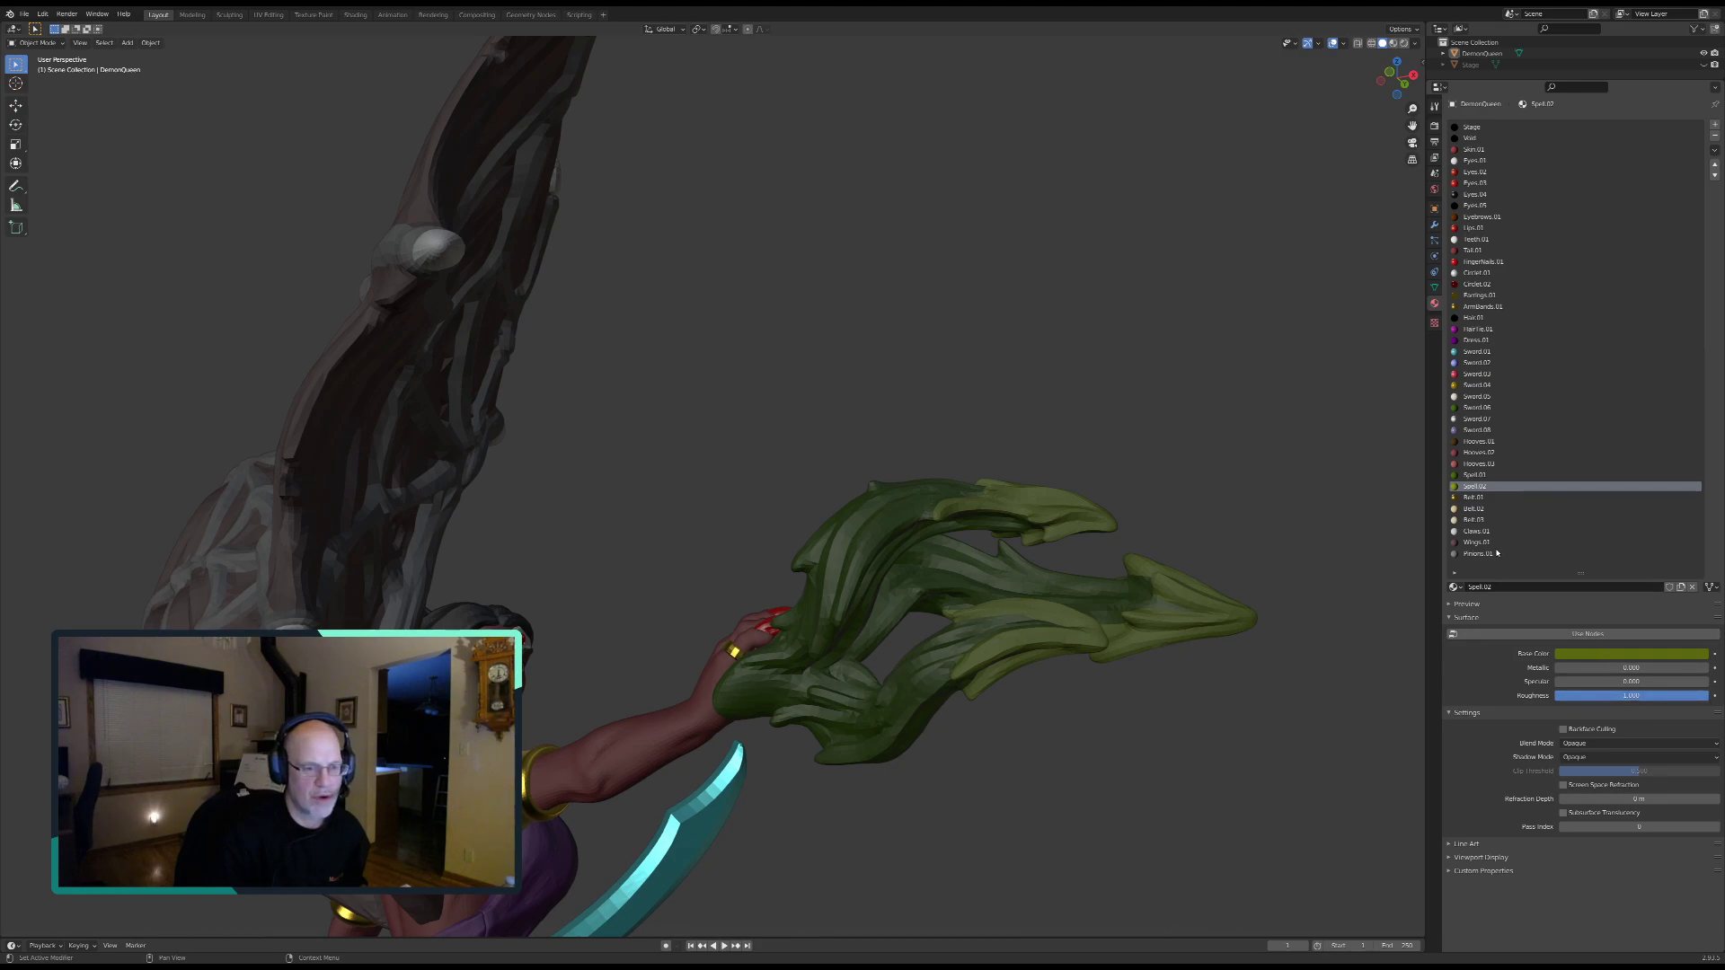
Step: Set the Spell.01 material's roughness to 1.000 and darken its green base color further
{"action": "left_click", "coordinate": [1474, 475]}
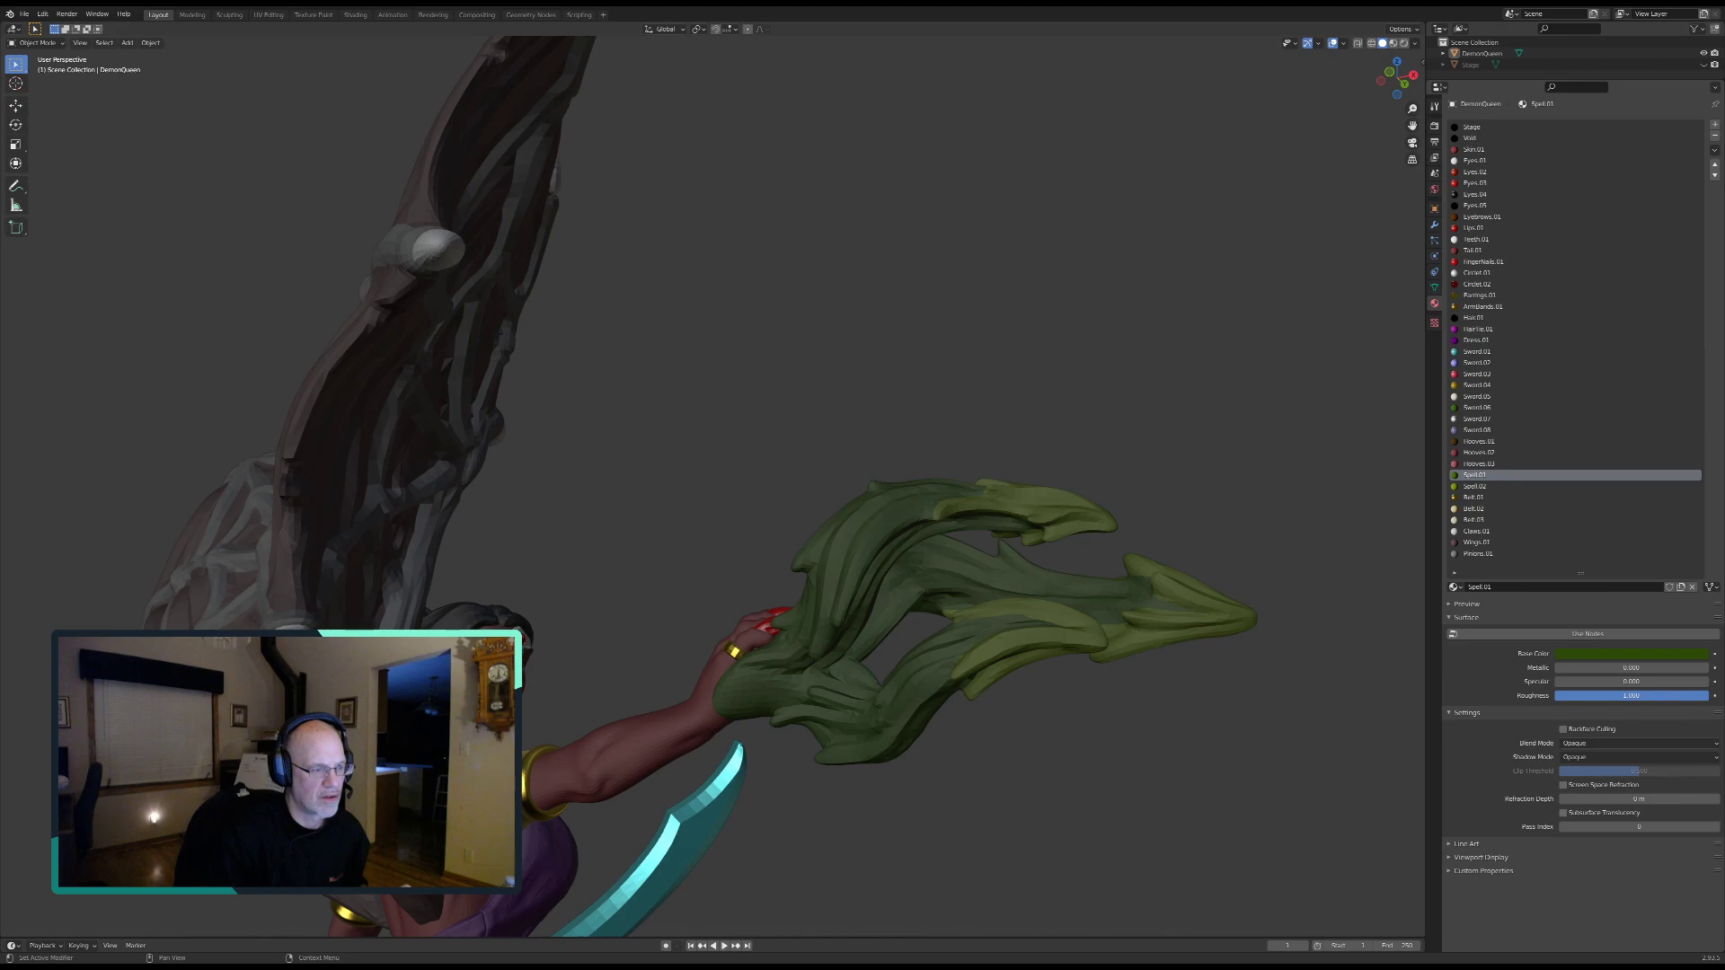
{"action": "left_click", "coordinate": [1644, 653]}
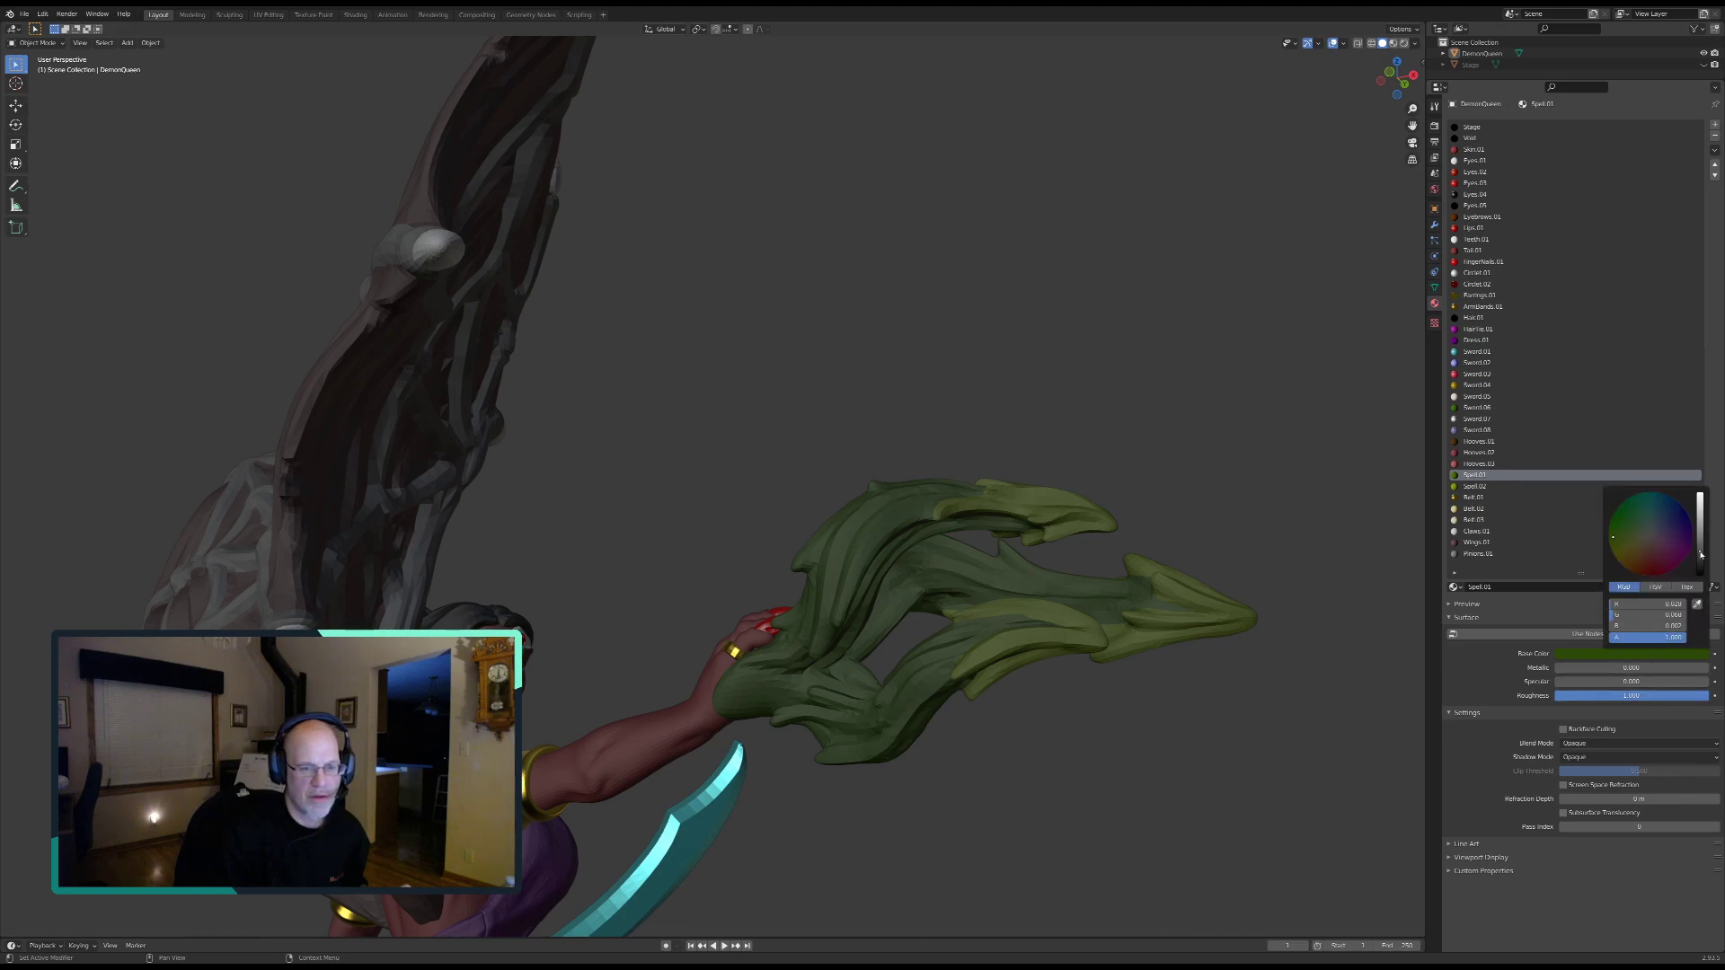
{"action": "left_click_drag", "start_coordinate": [1700, 550], "coordinate": [1699, 559]}
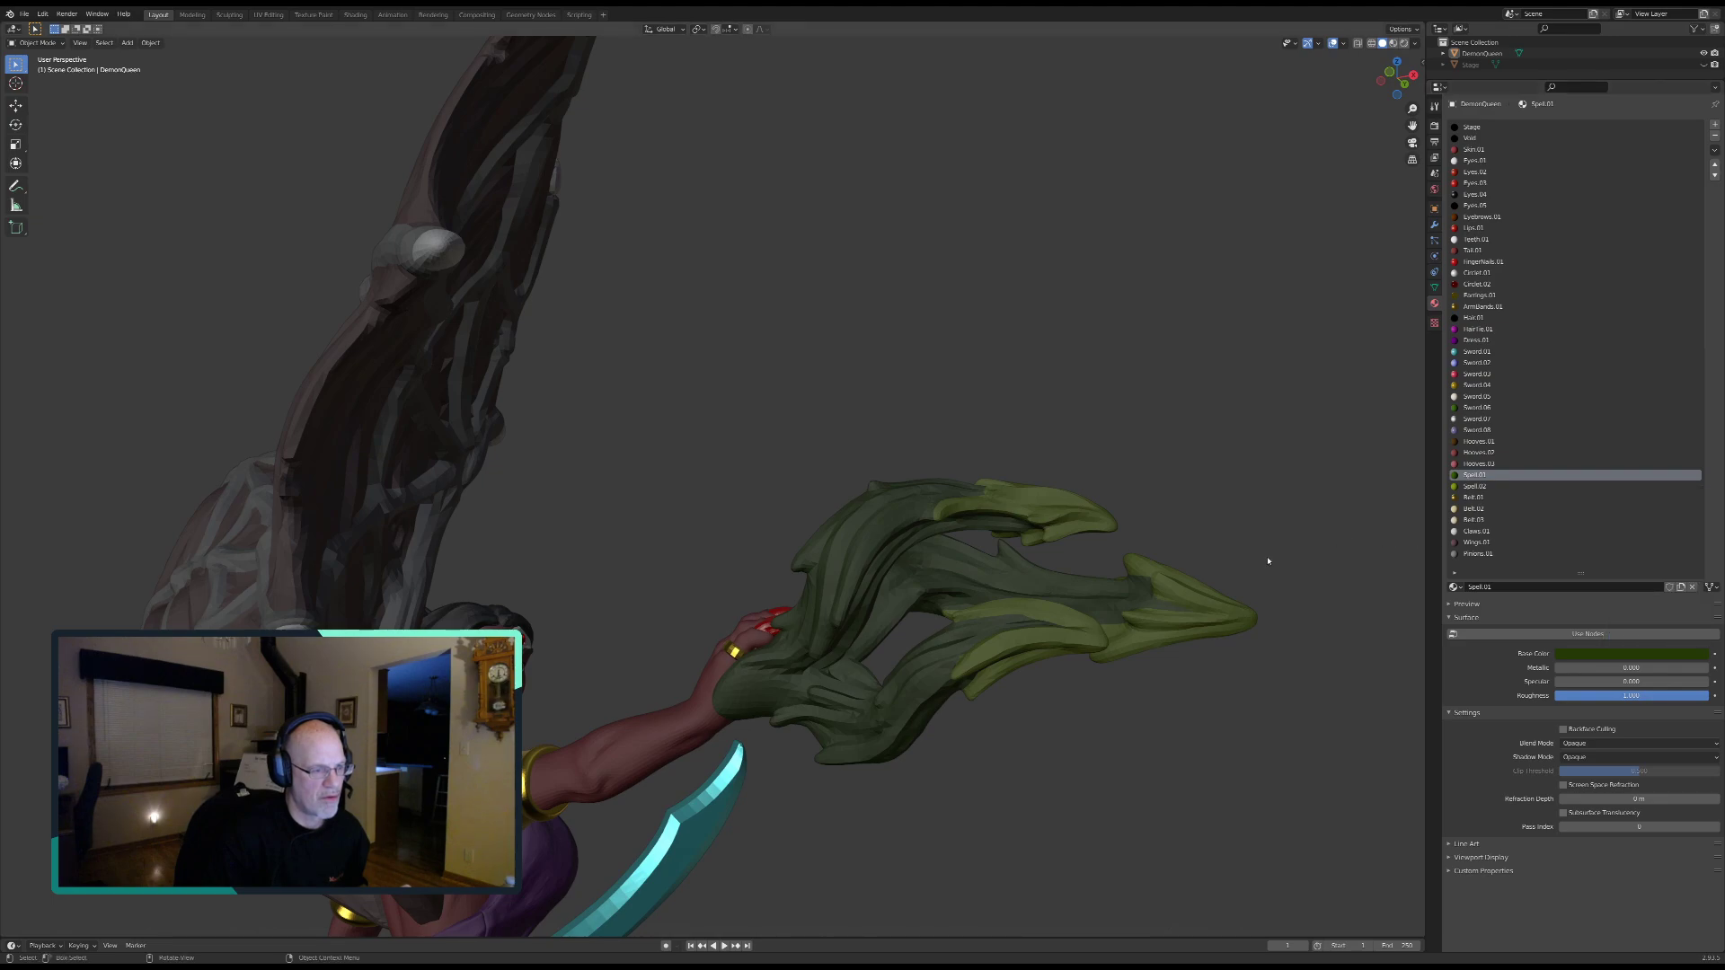
Step: Check the recolored spell on the whole figure and save the DemonQueen file
{"action": "scroll", "coordinate": [1095, 527], "scroll_direction": "down", "scroll_amount": 8}
{"action": "middle_click_drag", "start_coordinate": [1005, 596], "coordinate": [957, 654]}
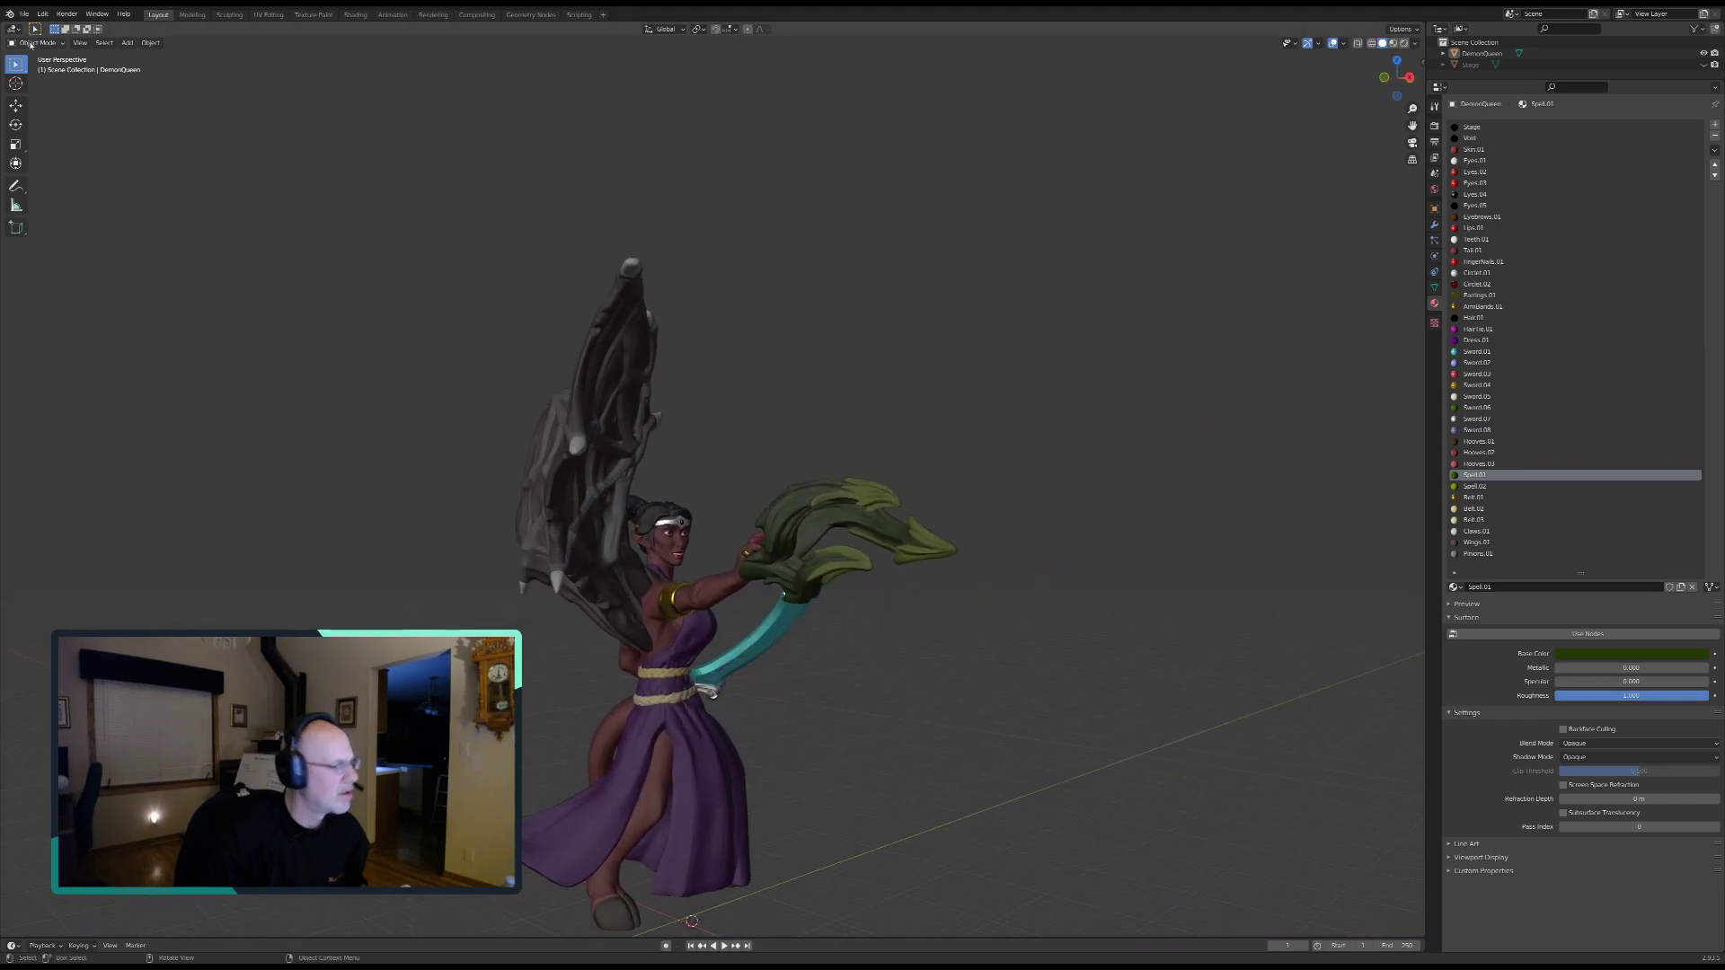
{"action": "left_click", "coordinate": [24, 14]}
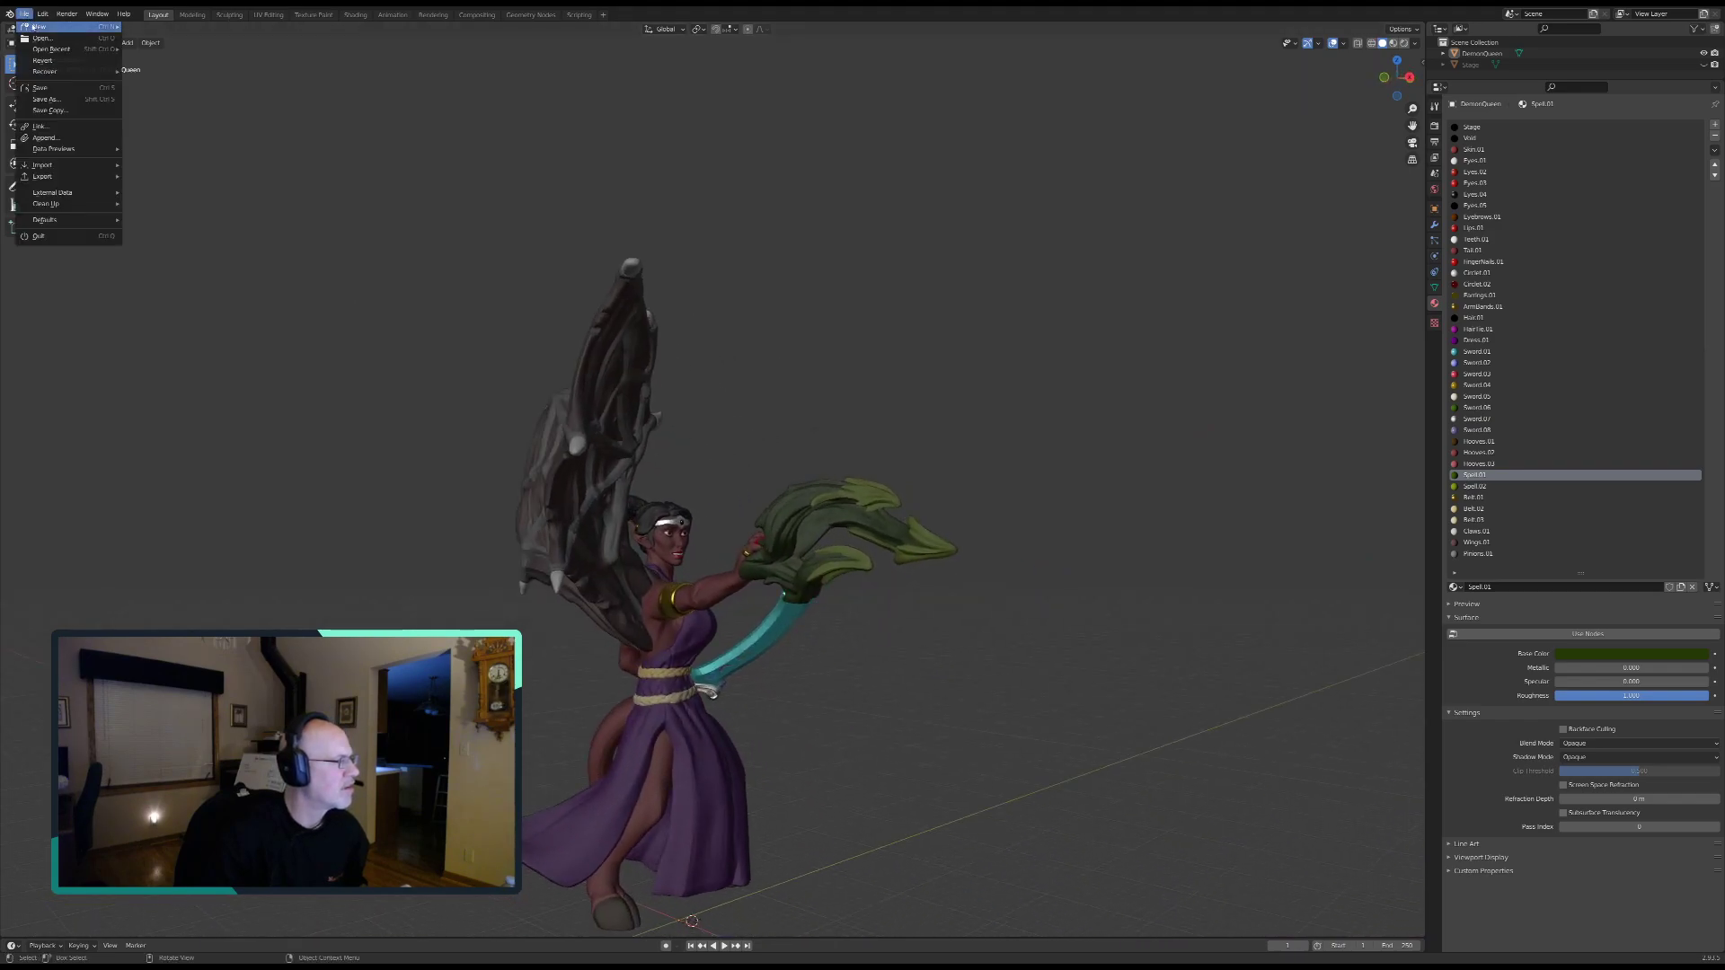
{"action": "left_click", "coordinate": [40, 87]}
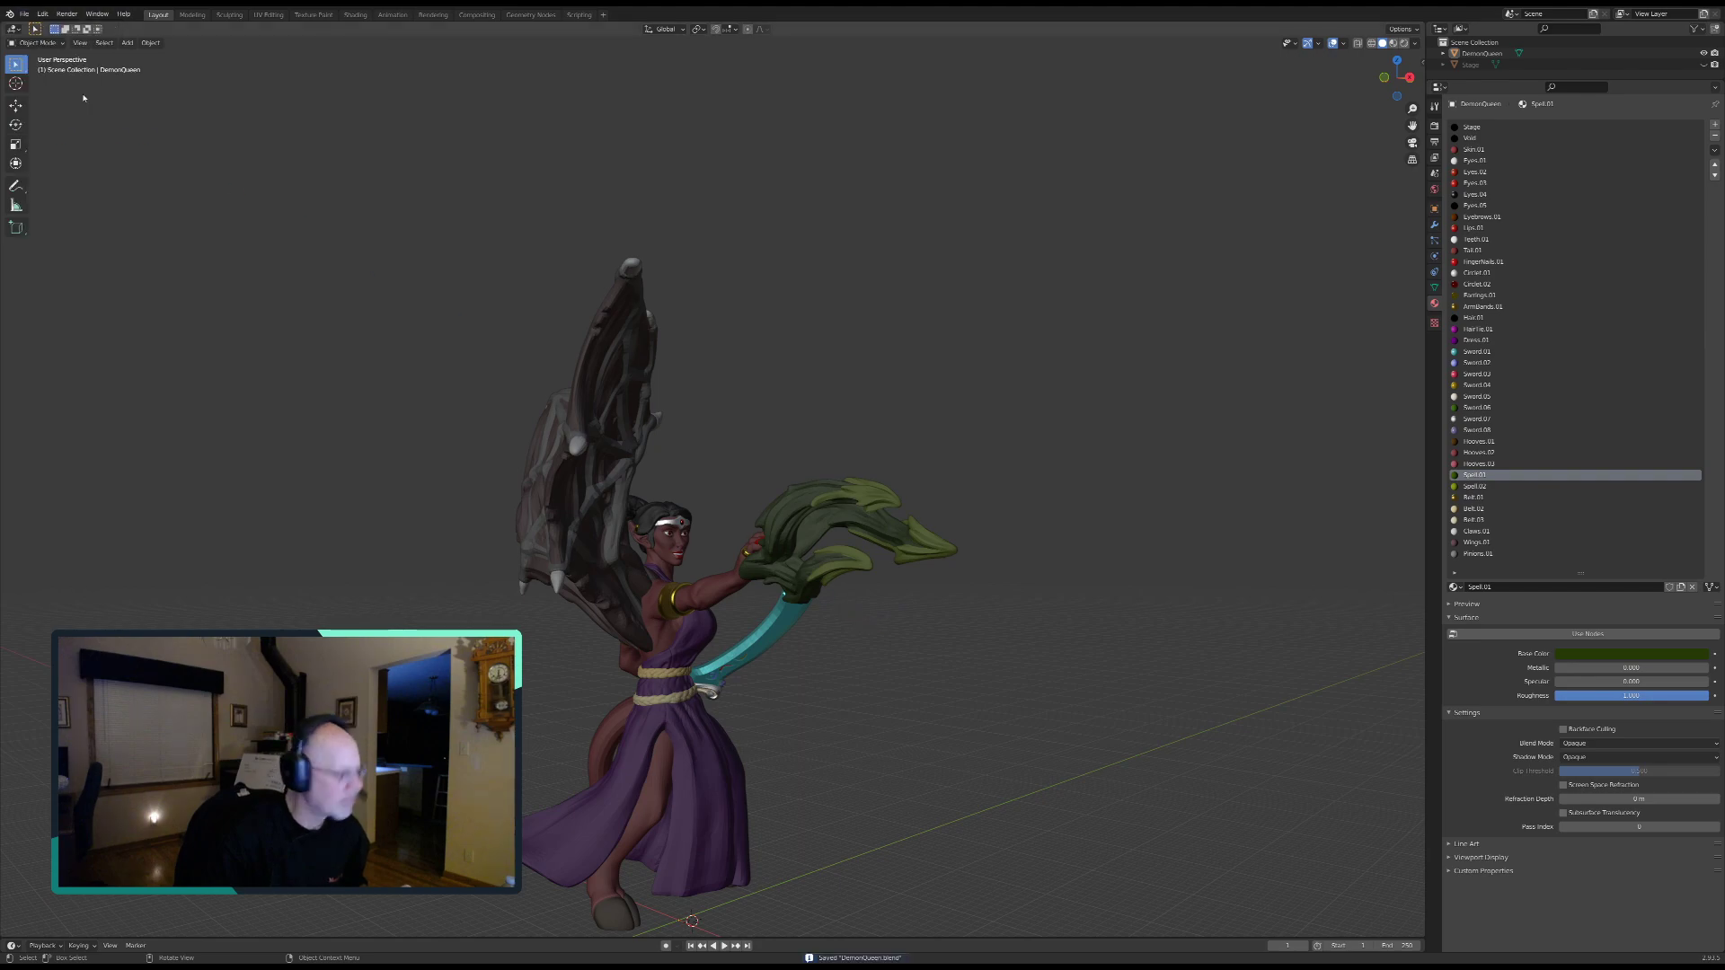
Step: Switch the DemonQueen to Edit Mode and examine the mesh where the raised hand meets the green spell
{"action": "left_click", "coordinate": [47, 43]}
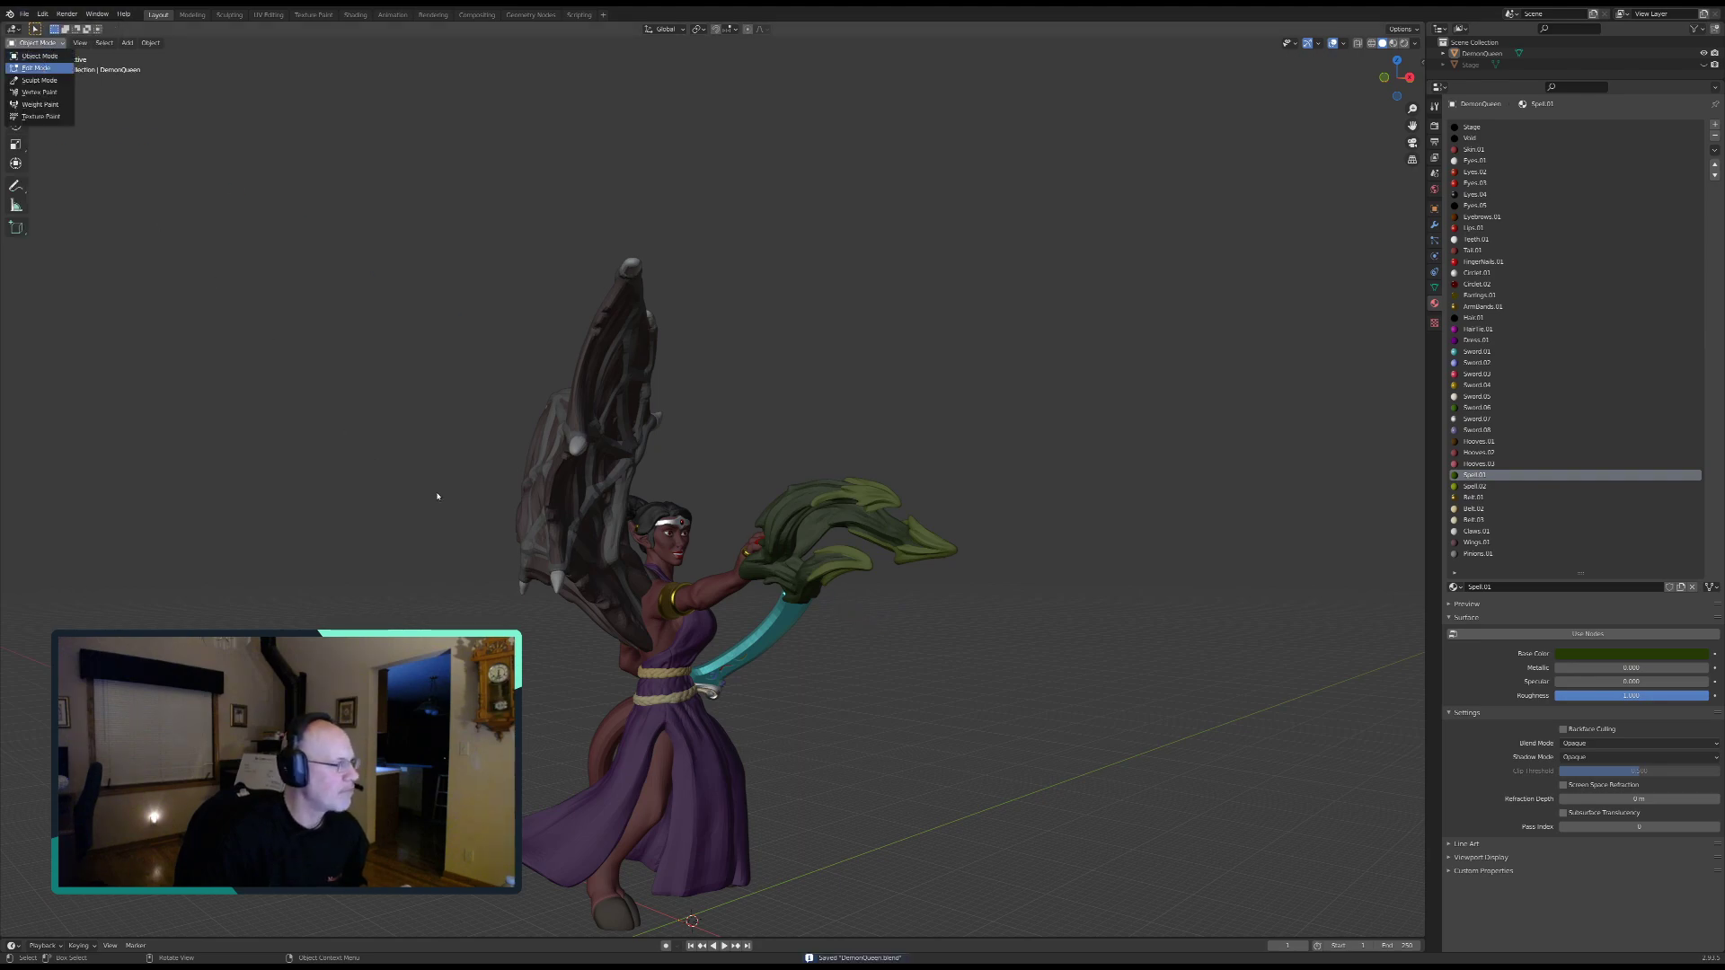
{"action": "middle_click_drag", "start_coordinate": [821, 640], "coordinate": [618, 649], "text": "shift"}
{"action": "scroll", "coordinate": [618, 649], "scroll_direction": "up", "scroll_amount": 5}
{"action": "middle_click_drag", "start_coordinate": [337, 680], "coordinate": [445, 557], "text": "shift"}
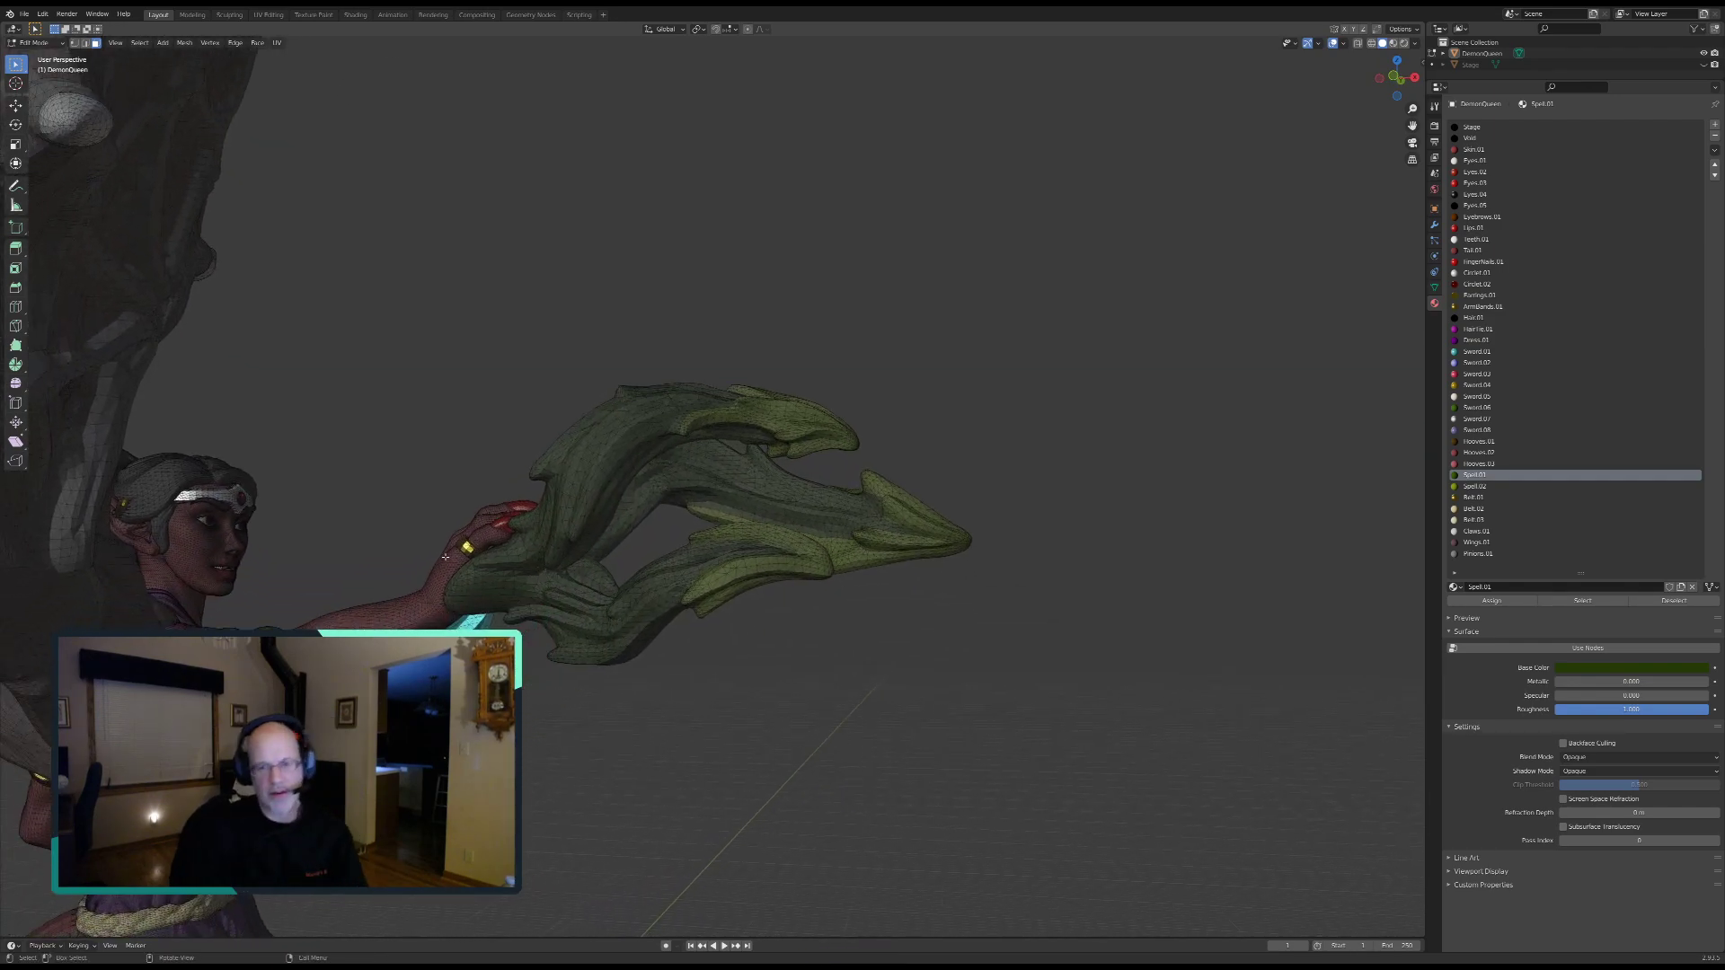
{"action": "mouse_move", "coordinate": [446, 557]}
{"action": "middle_mouse_down"}
{"action": "mouse_move", "coordinate": [474, 600]}
{"action": "mouse_move", "coordinate": [586, 587]}
{"action": "middle_mouse_up"}
{"action": "scroll", "coordinate": [586, 587], "scroll_direction": "up", "scroll_amount": 4}
{"action": "middle_click_drag", "start_coordinate": [432, 717], "coordinate": [762, 545], "text": "shift"}
{"action": "scroll", "coordinate": [677, 615], "scroll_direction": "up", "scroll_amount": 3}
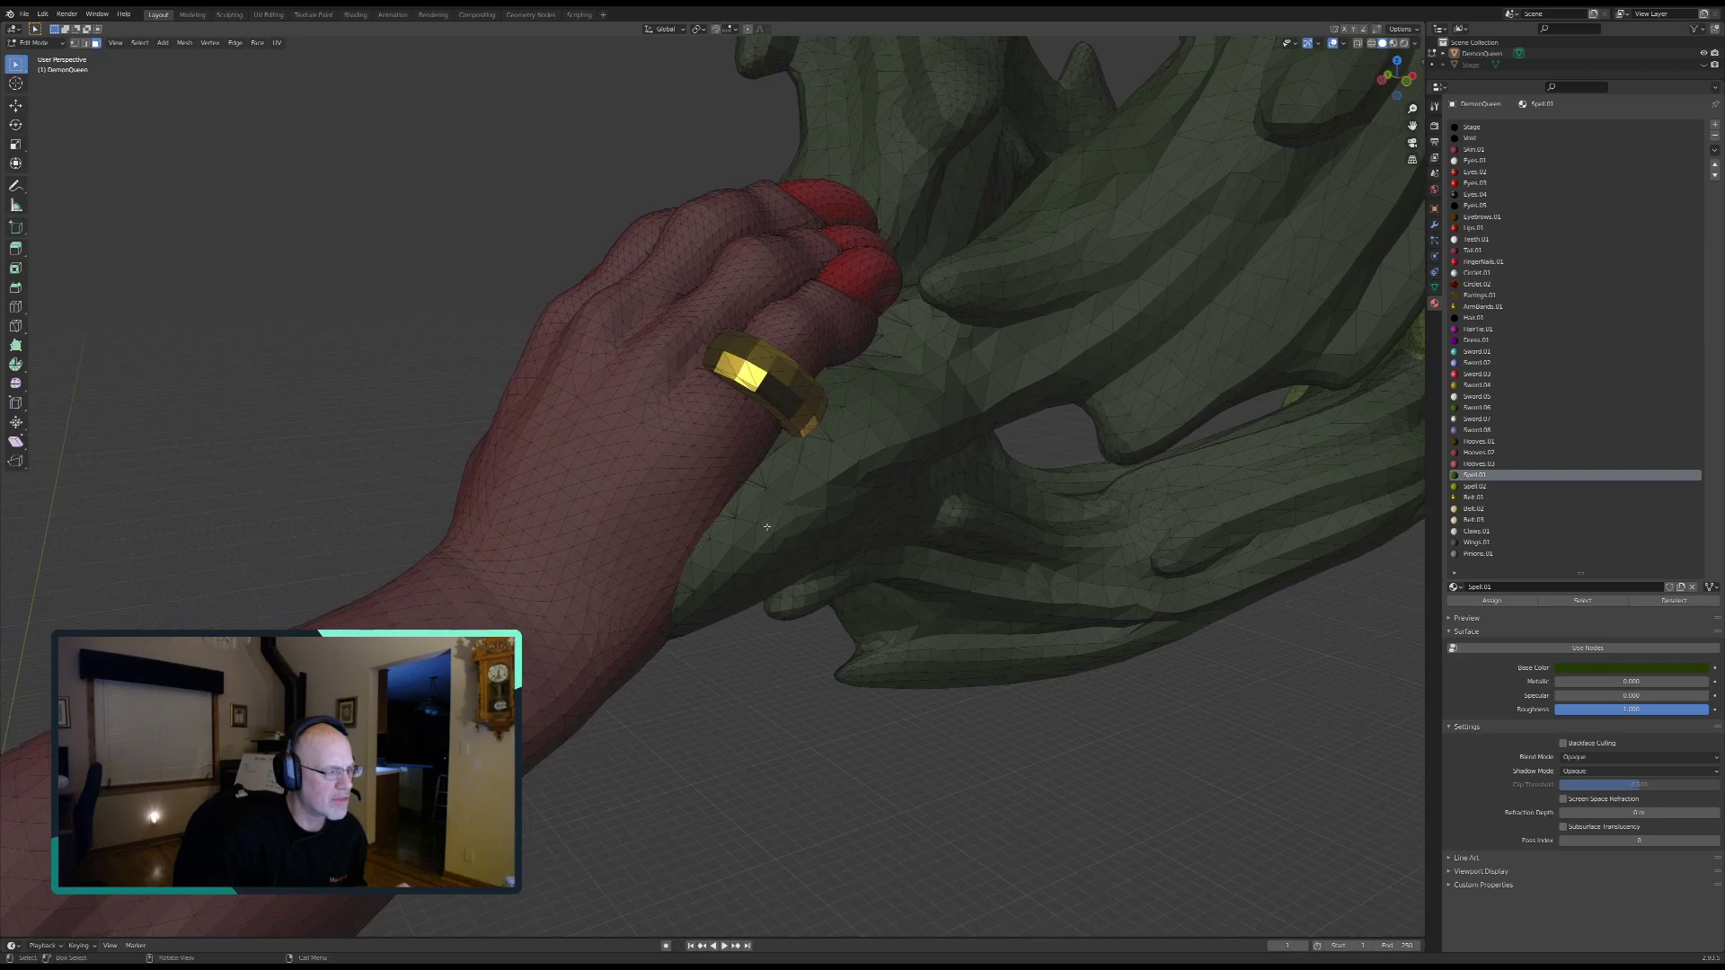
{"action": "scroll", "coordinate": [765, 488], "scroll_direction": "up", "scroll_amount": 6}
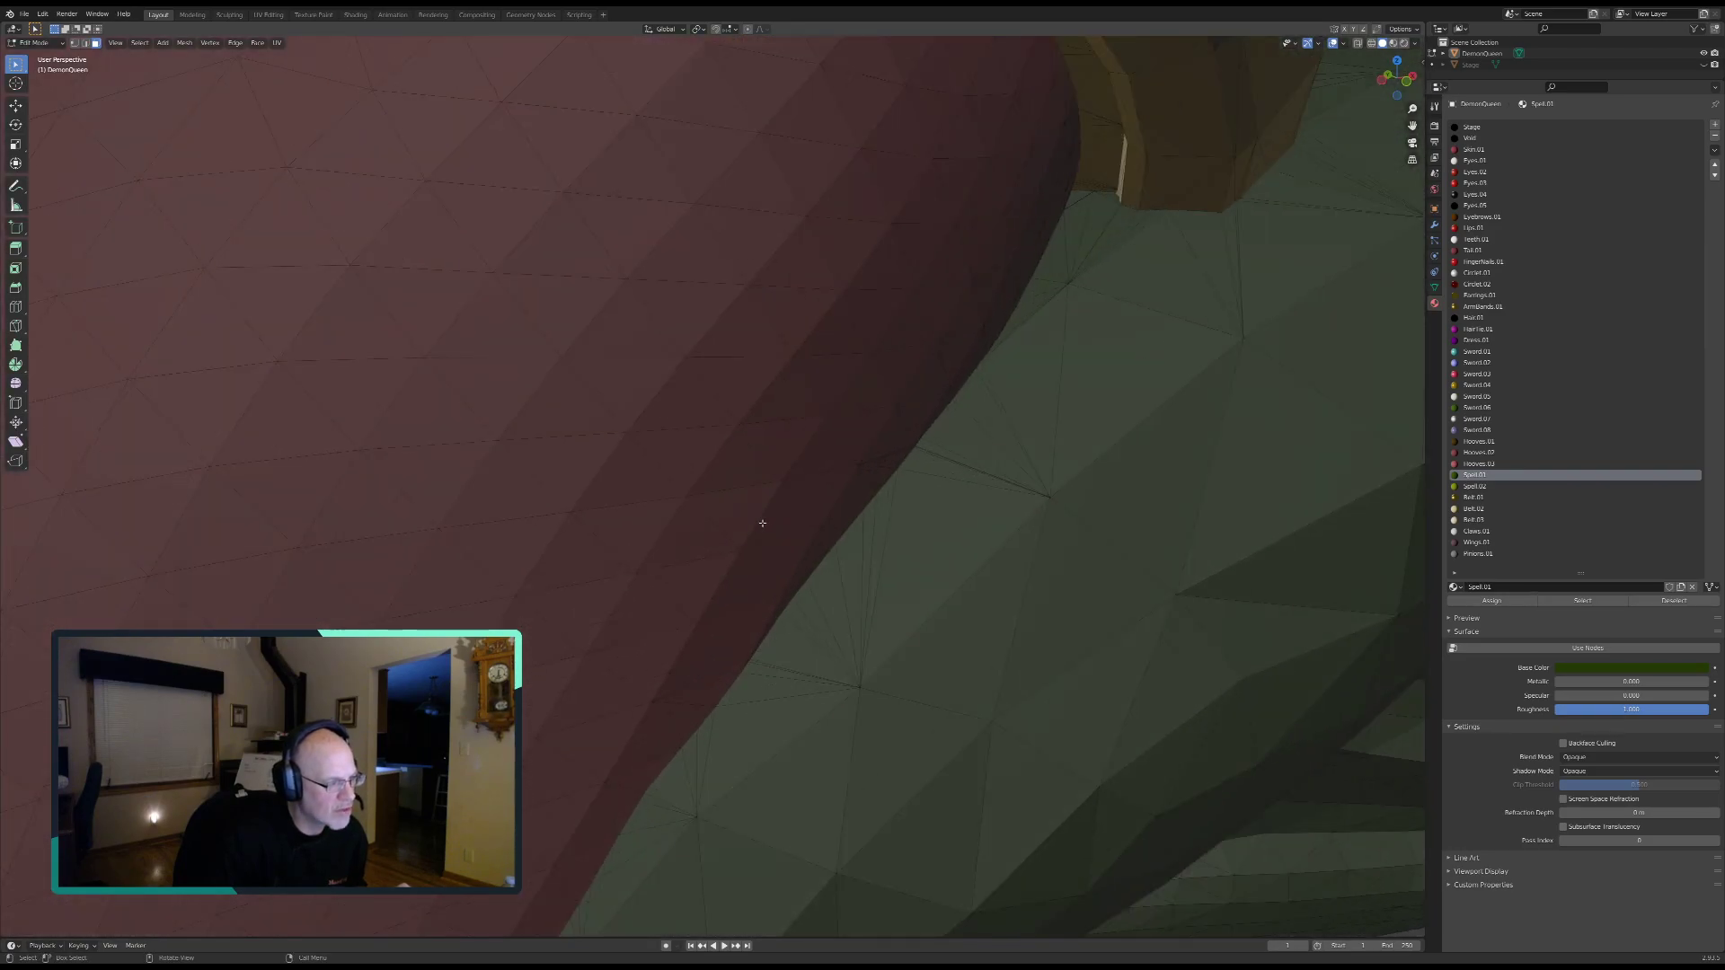
{"action": "scroll", "coordinate": [647, 481], "scroll_direction": "down", "scroll_amount": 4}
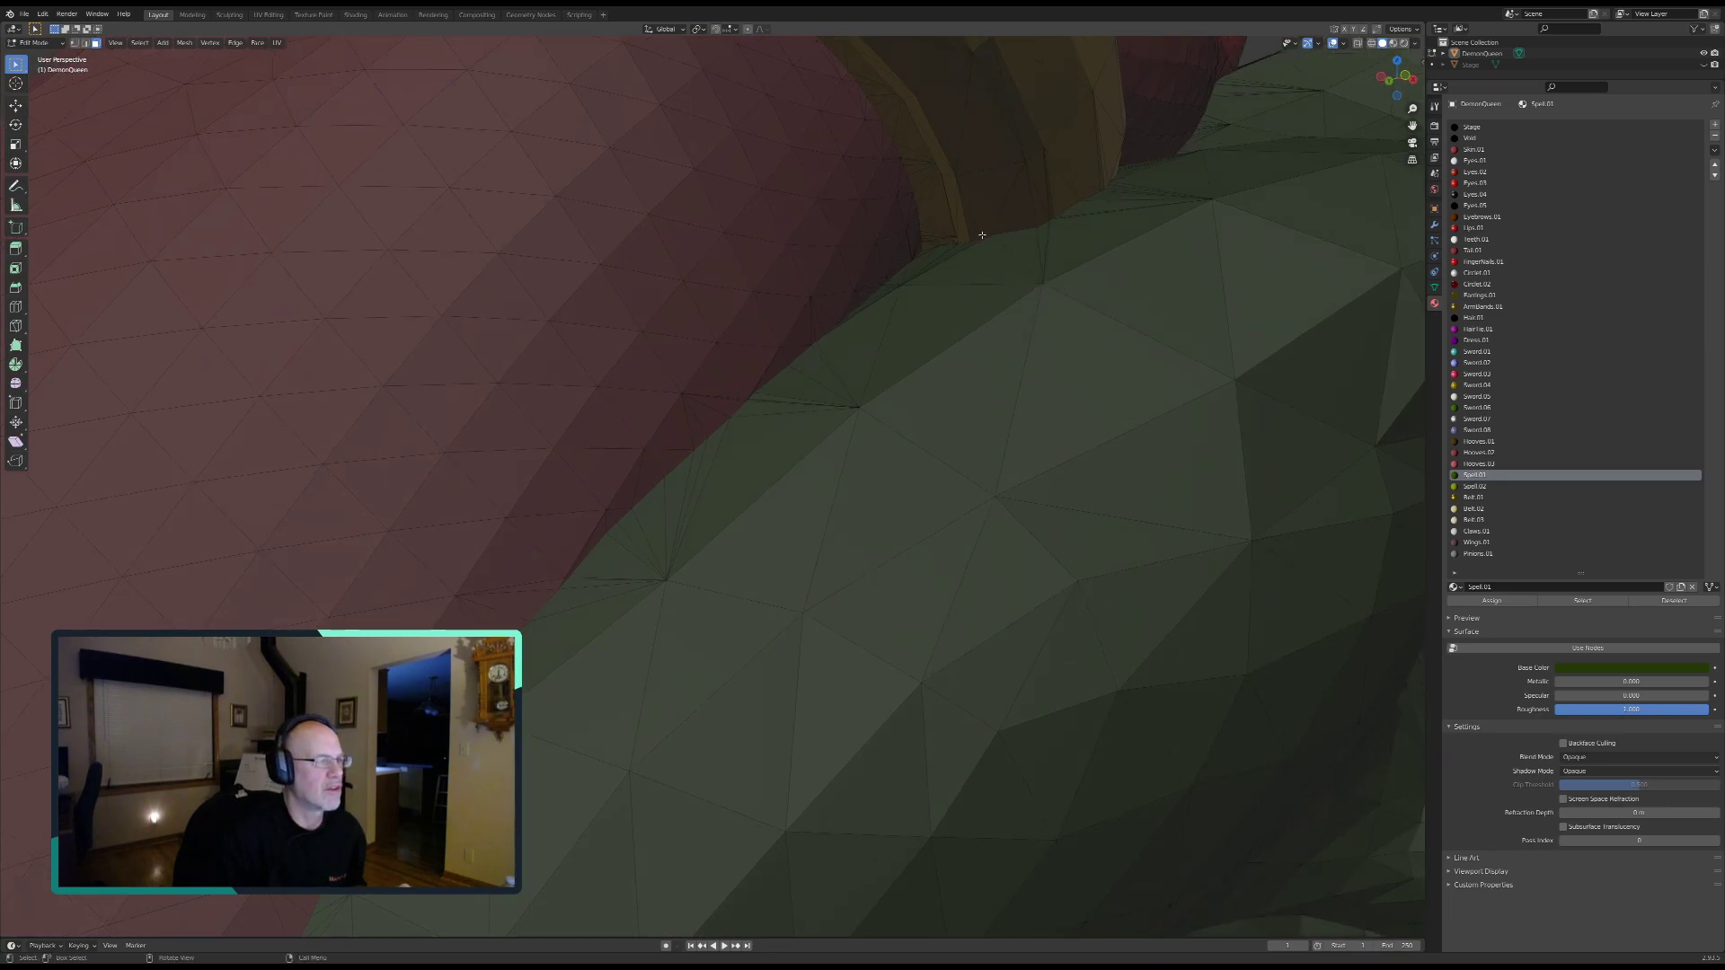
Step: Try to circle-select the skin faces along the palm's edge beside the green spell
{"action": "key", "text": "c"}
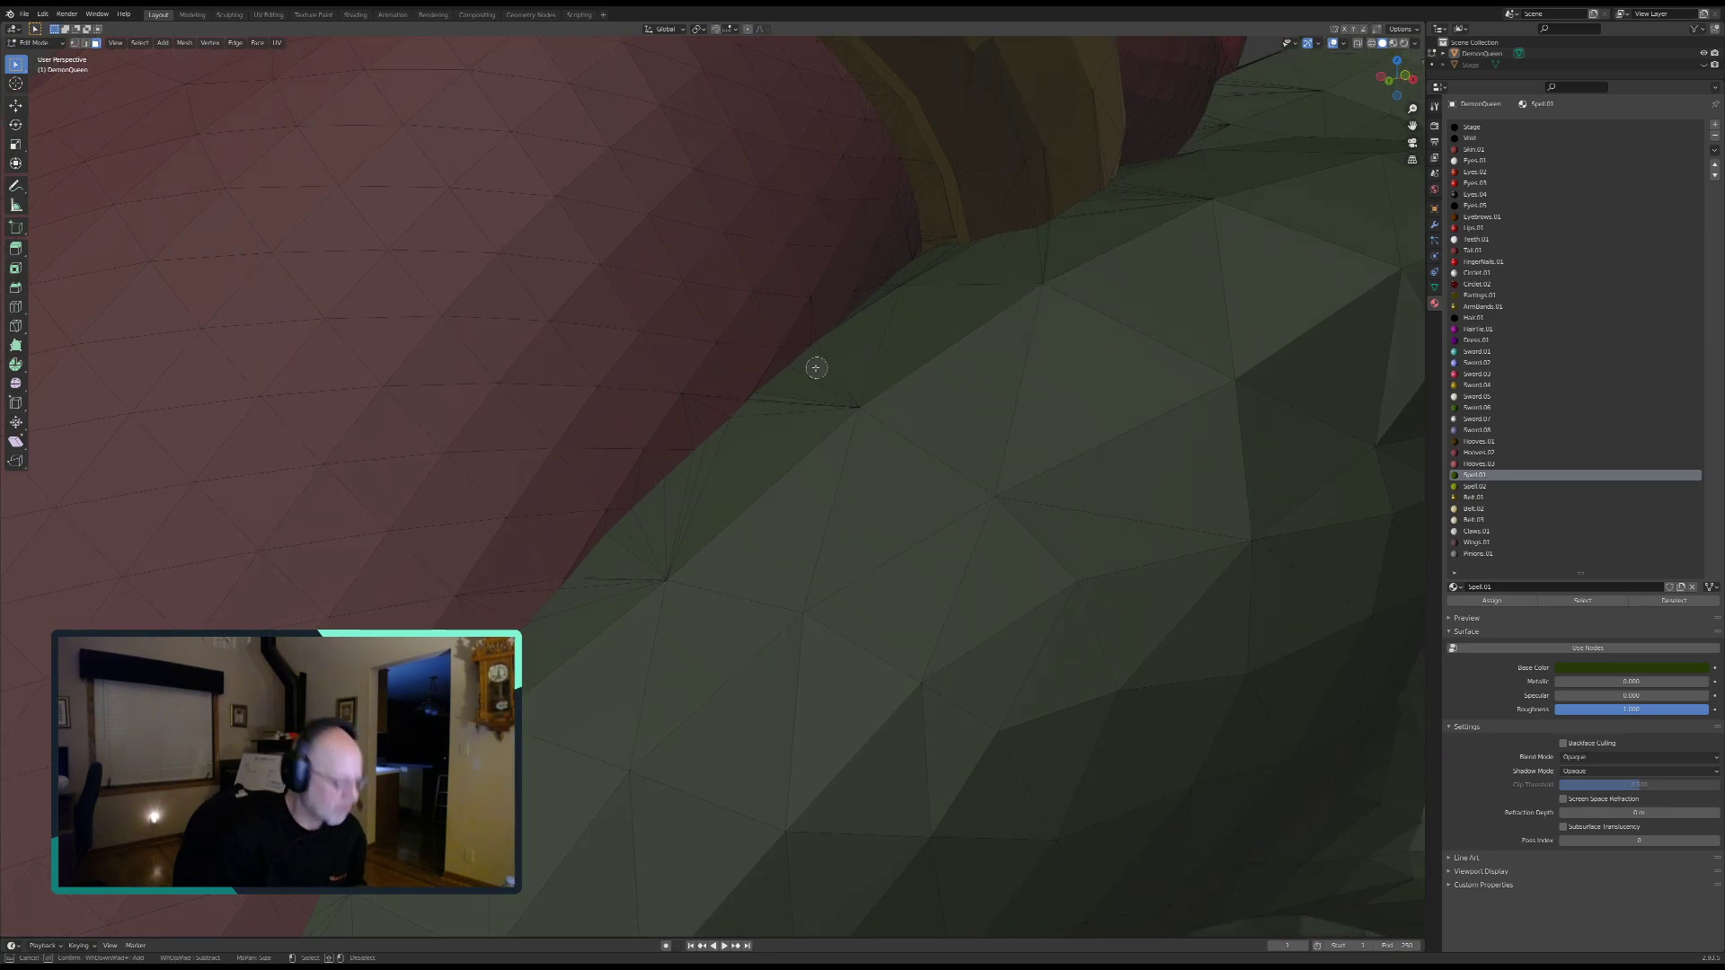
{"action": "left_click", "coordinate": [714, 377]}
{"action": "left_click", "coordinate": [735, 377]}
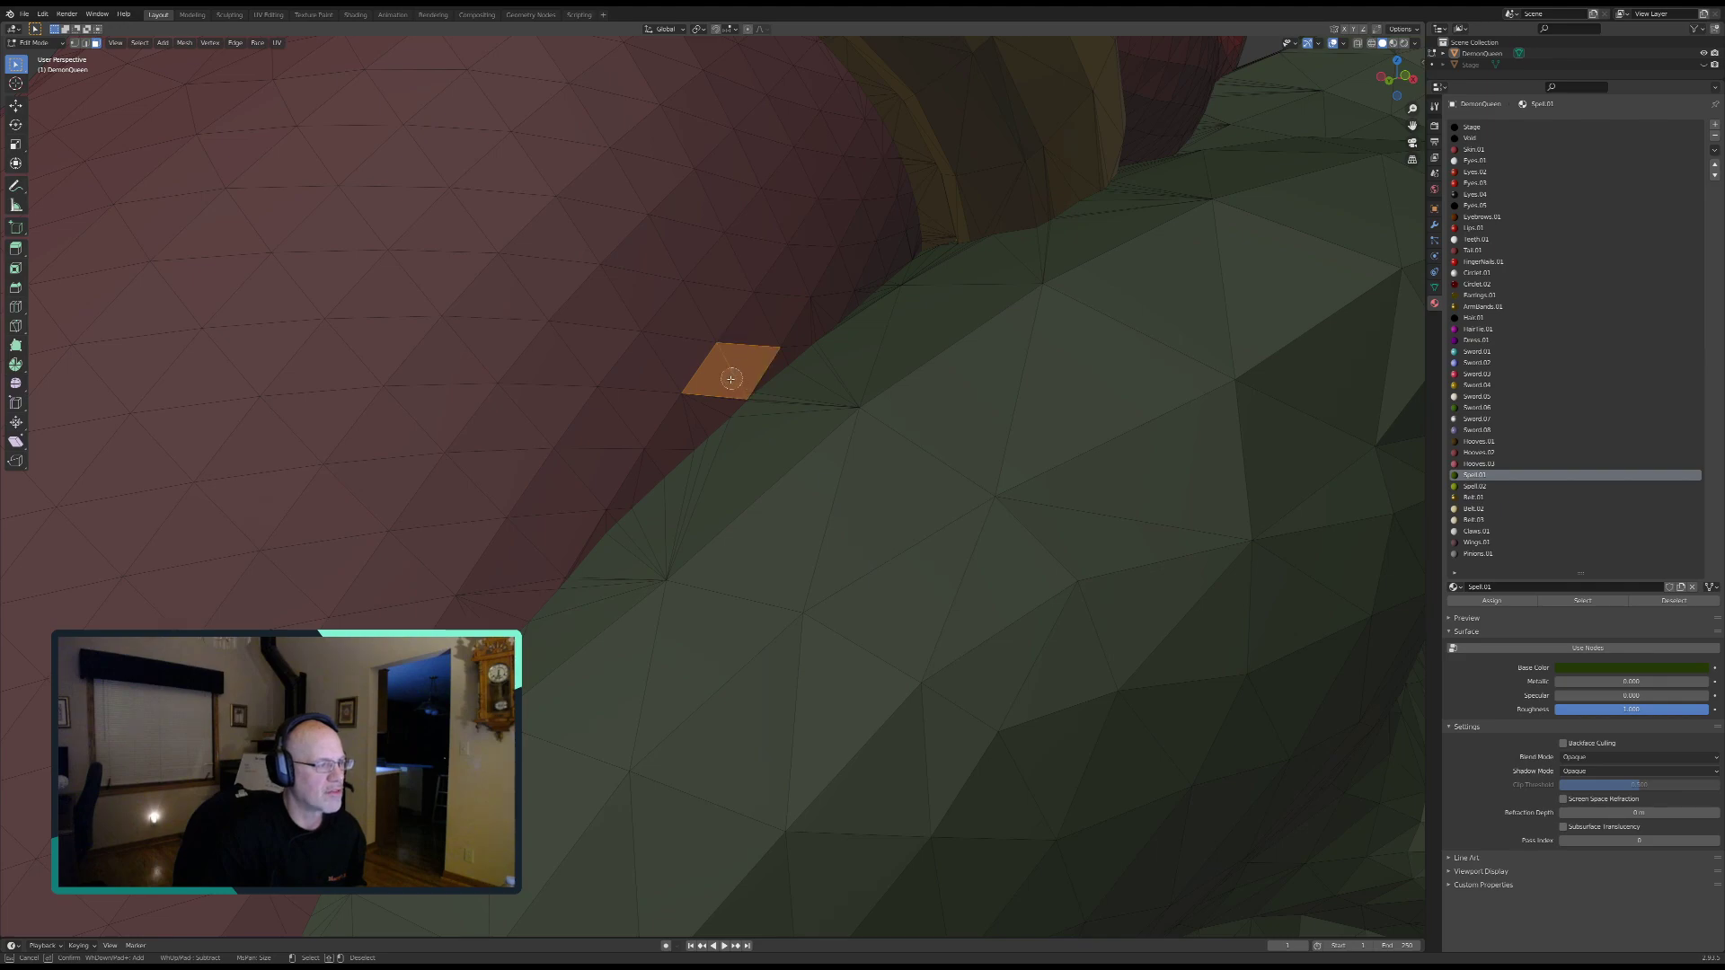
{"action": "left_click", "coordinate": [620, 417]}
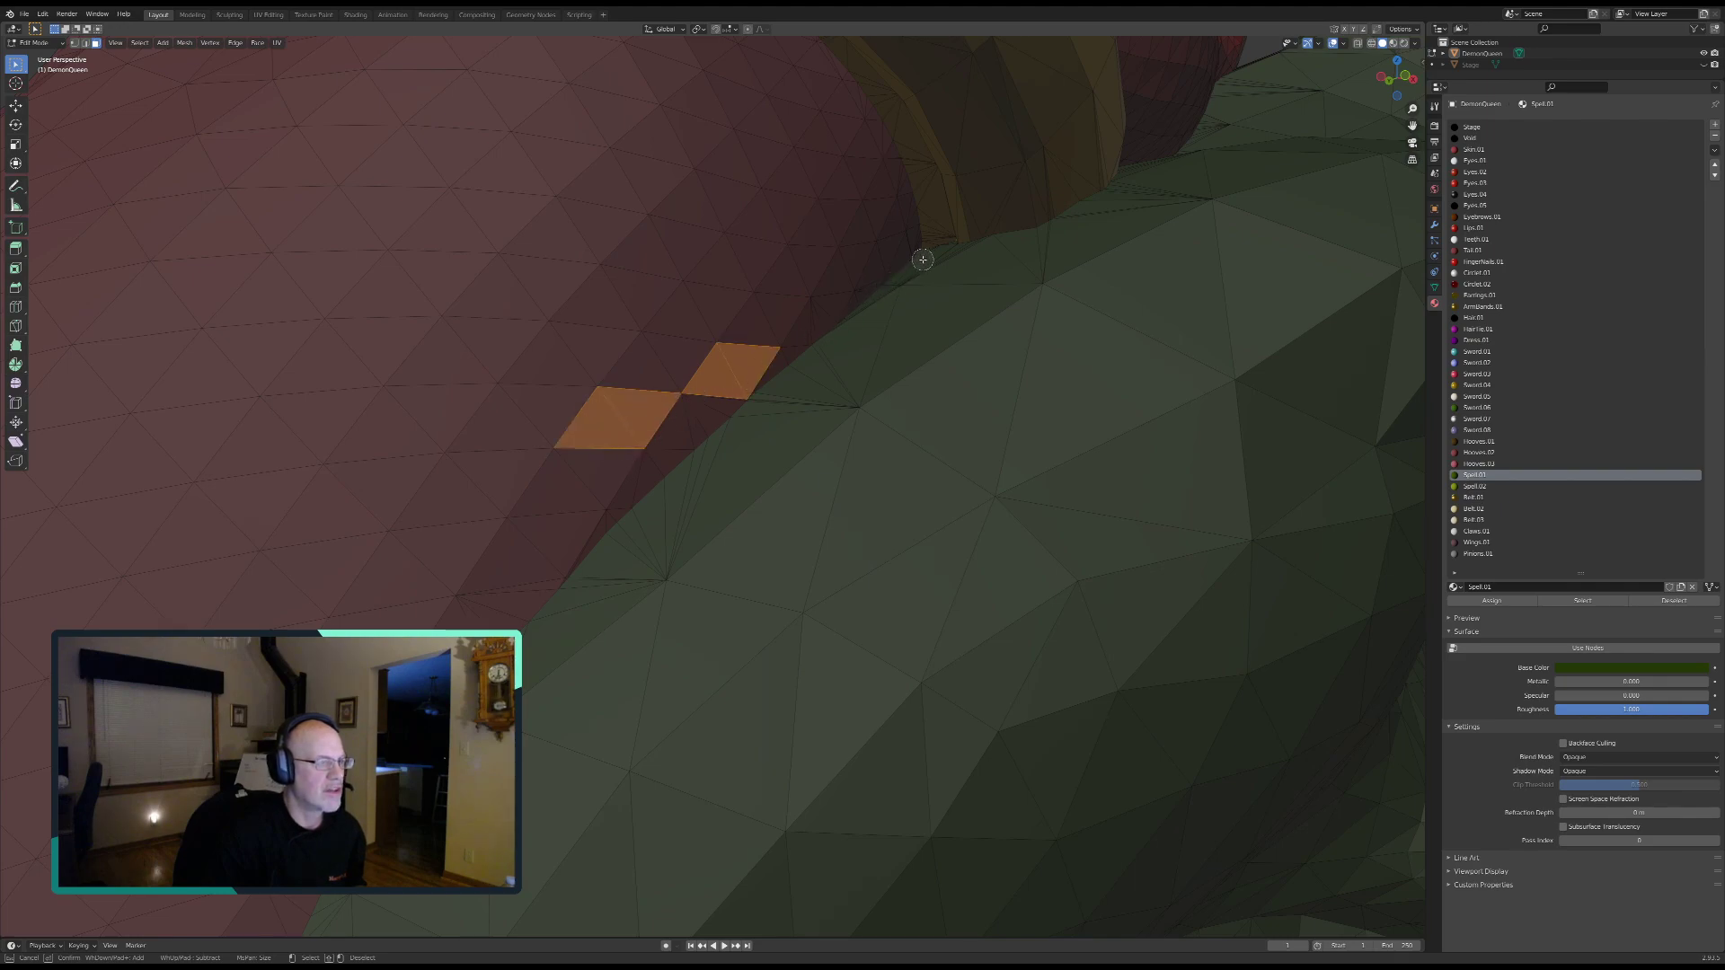
{"action": "middle_click_drag", "start_coordinate": [608, 434], "coordinate": [813, 354]}
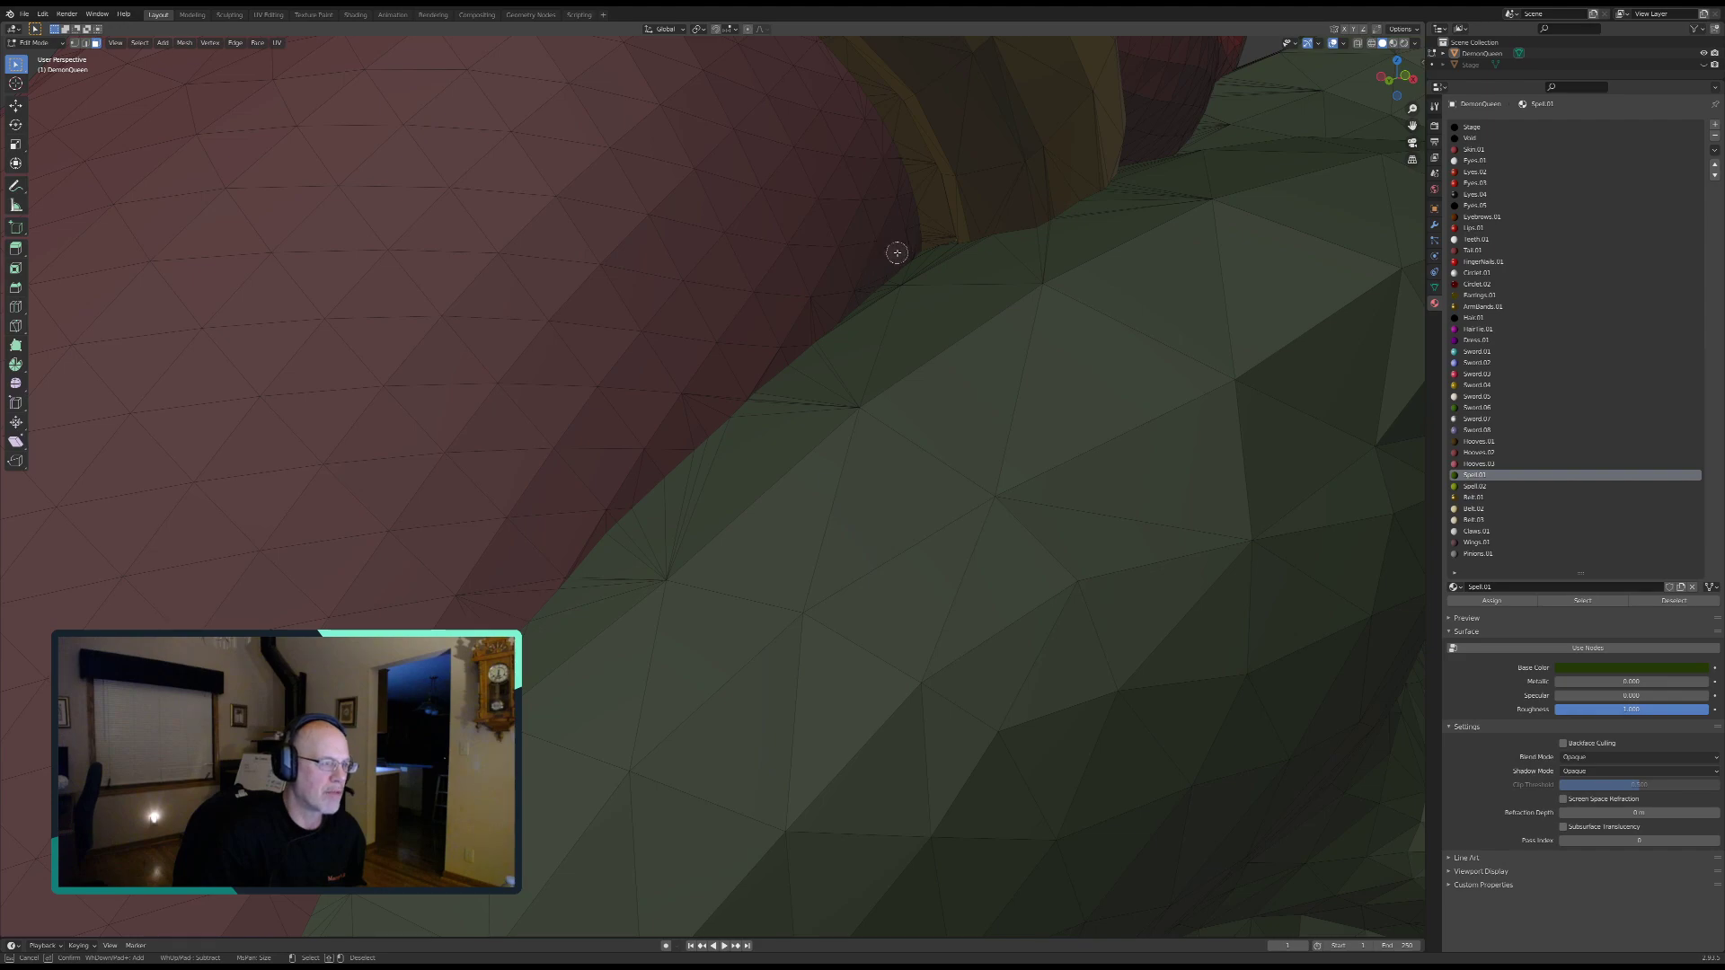
{"action": "right_click", "coordinate": [689, 494]}
Step: Bring the whole figure back into view and unhide the Stage object beneath it
{"action": "middle_click_drag", "start_coordinate": [578, 576], "coordinate": [680, 476], "text": "shift"}
{"action": "scroll", "coordinate": [673, 489], "scroll_direction": "down", "scroll_amount": 6}
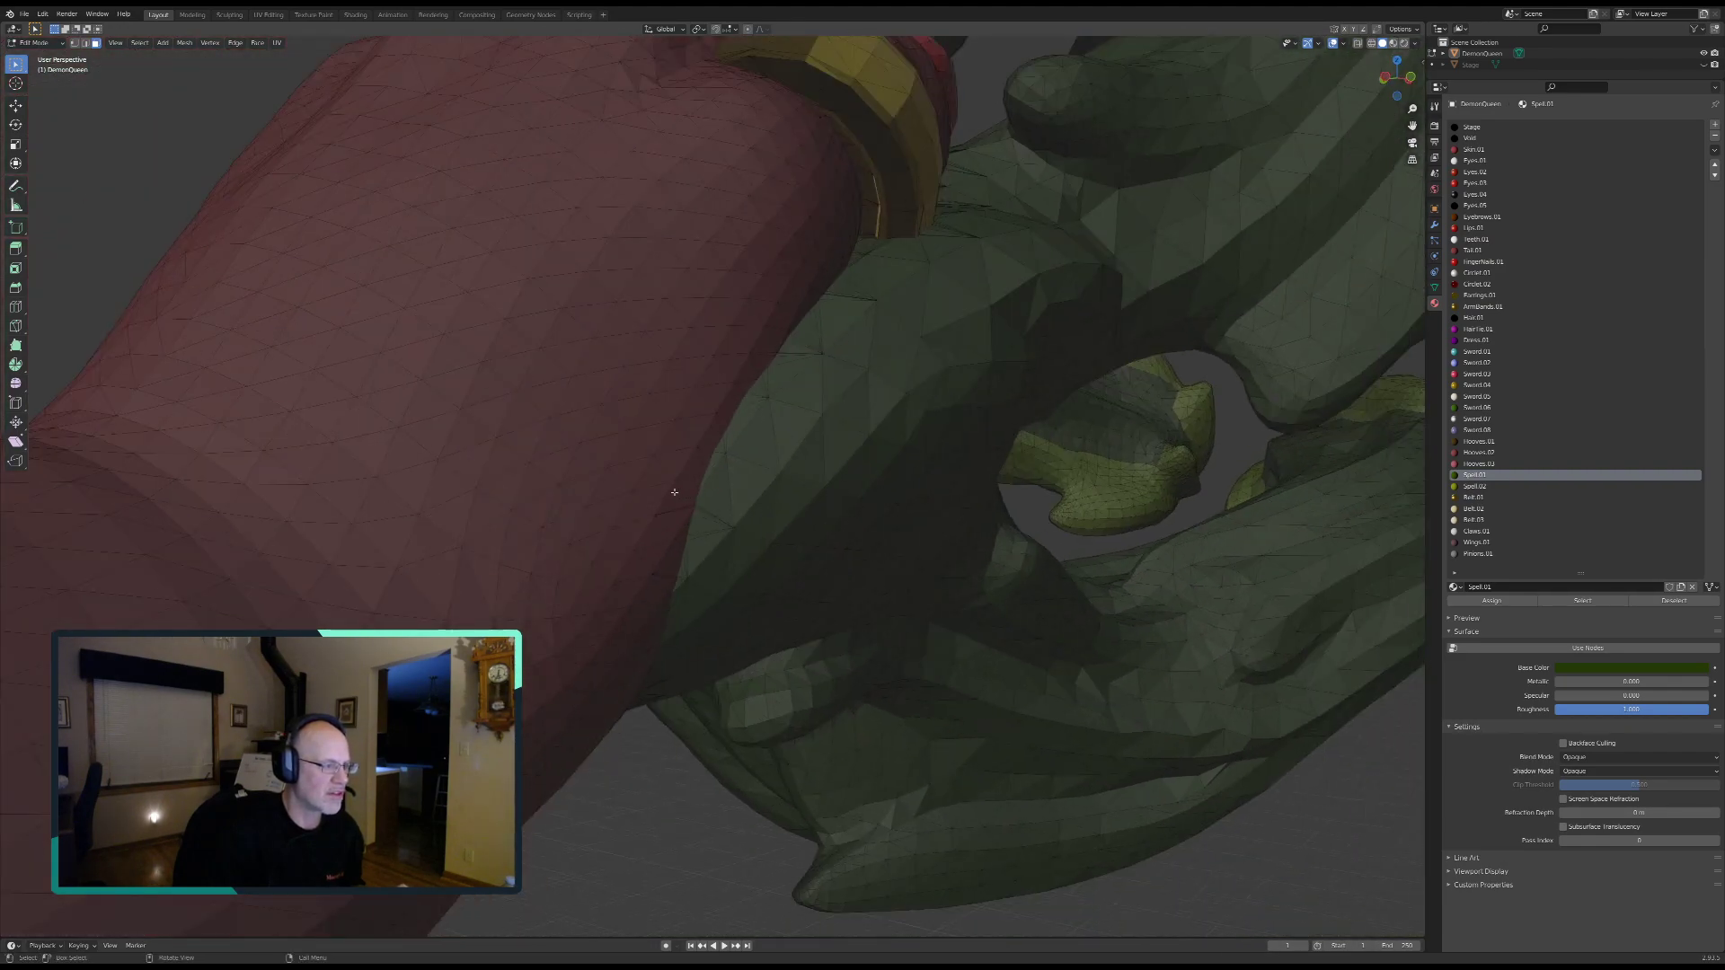
{"action": "scroll", "coordinate": [674, 476], "scroll_direction": "down", "scroll_amount": 5}
{"action": "middle_click_drag", "start_coordinate": [790, 449], "coordinate": [683, 525]}
{"action": "scroll", "coordinate": [611, 525], "scroll_direction": "down", "scroll_amount": 5}
{"action": "scroll", "coordinate": [606, 546], "scroll_direction": "up", "scroll_amount": 5}
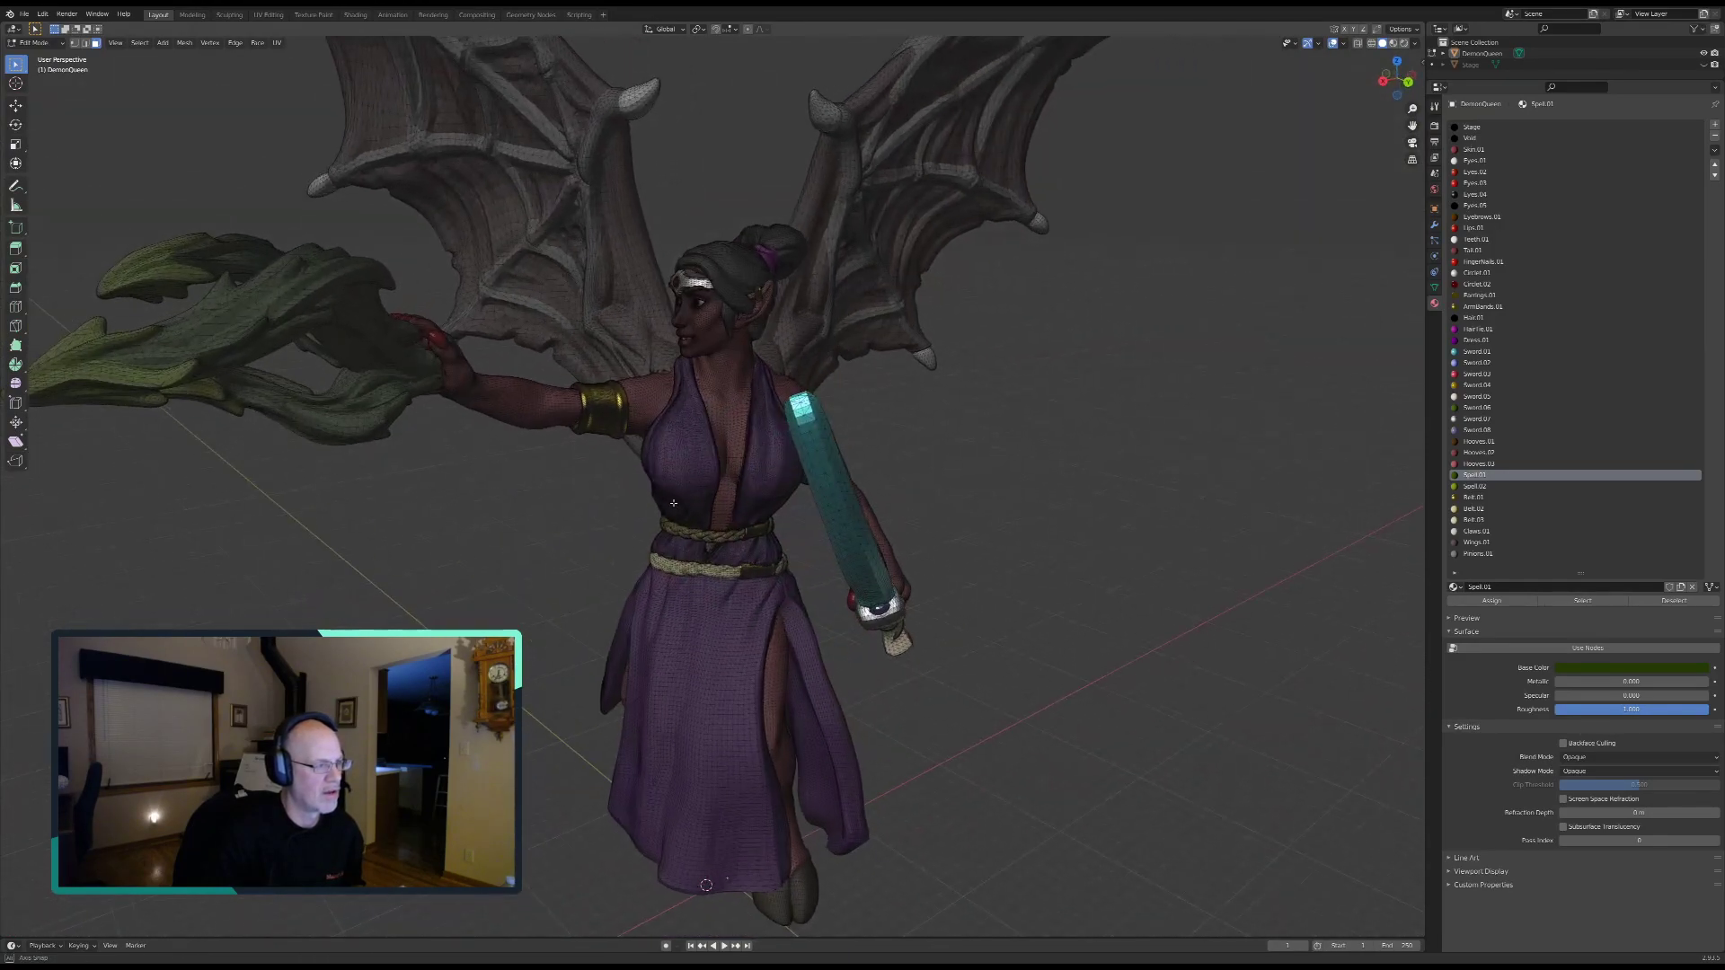
{"action": "left_click", "coordinate": [1703, 64]}
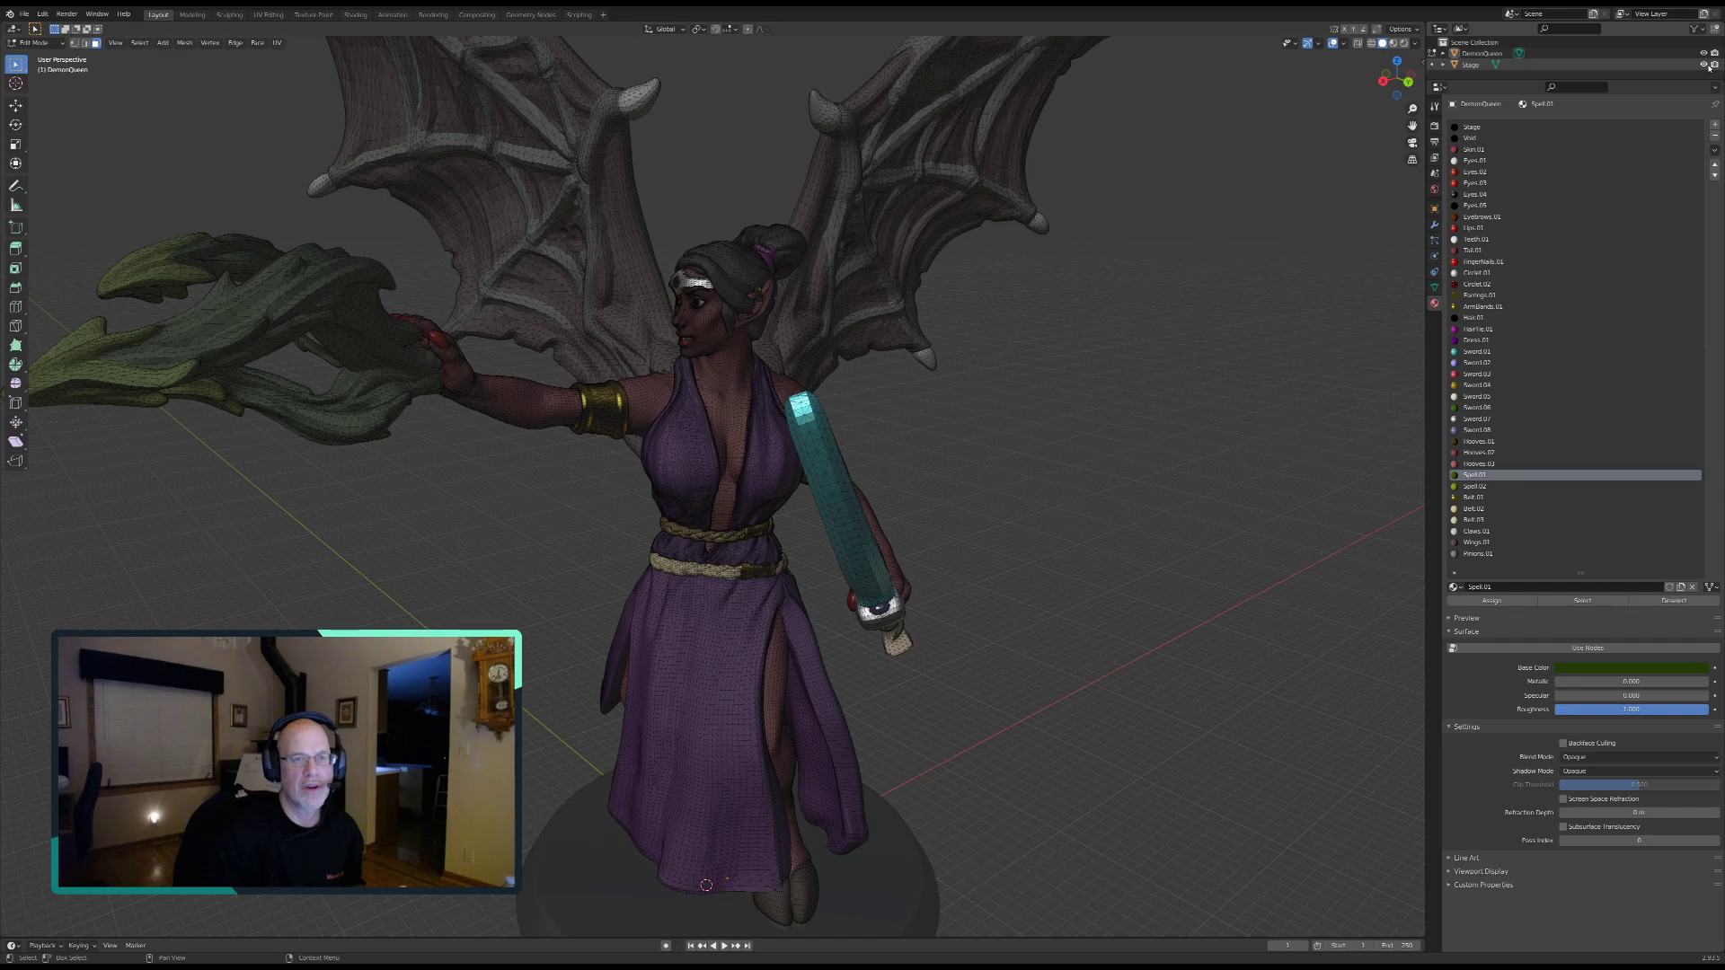
{"action": "scroll", "coordinate": [1042, 463], "scroll_direction": "down", "scroll_amount": 2}
{"action": "middle_click_drag", "start_coordinate": [1041, 462], "coordinate": [889, 620]}
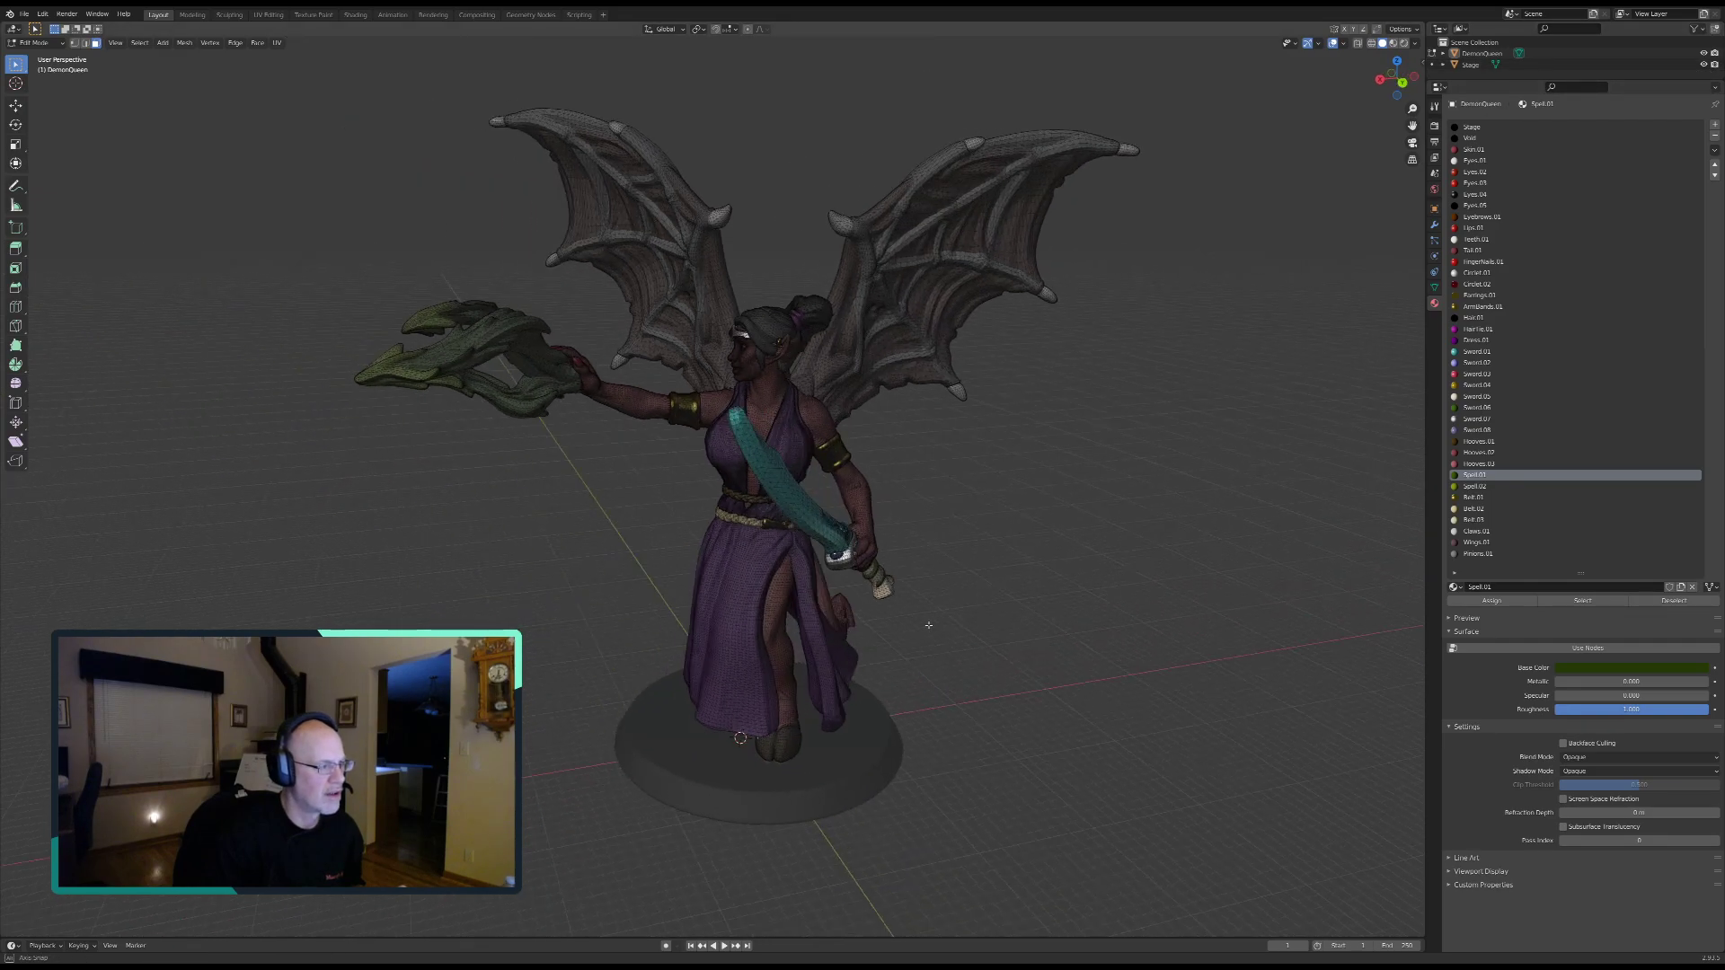
Step: Return the DemonQueen to Object Mode and save the file with the stage shown
{"action": "left_click", "coordinate": [34, 42]}
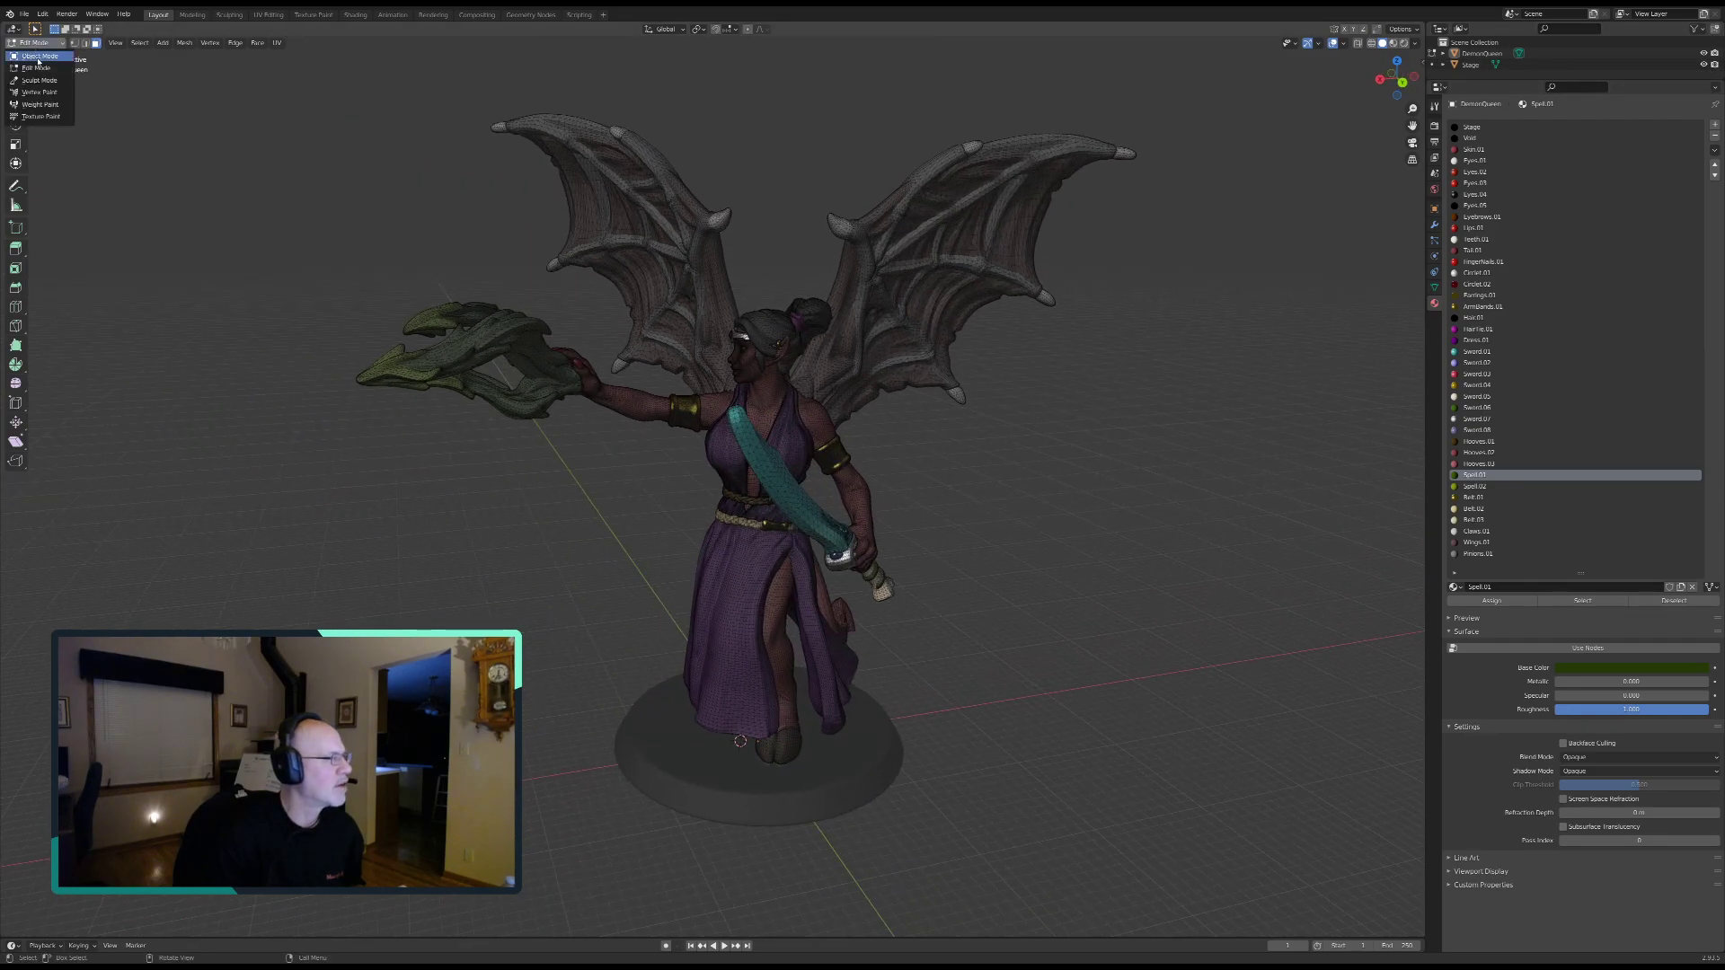
{"action": "left_click", "coordinate": [36, 56]}
{"action": "middle_click_drag", "start_coordinate": [1028, 608], "coordinate": [972, 660]}
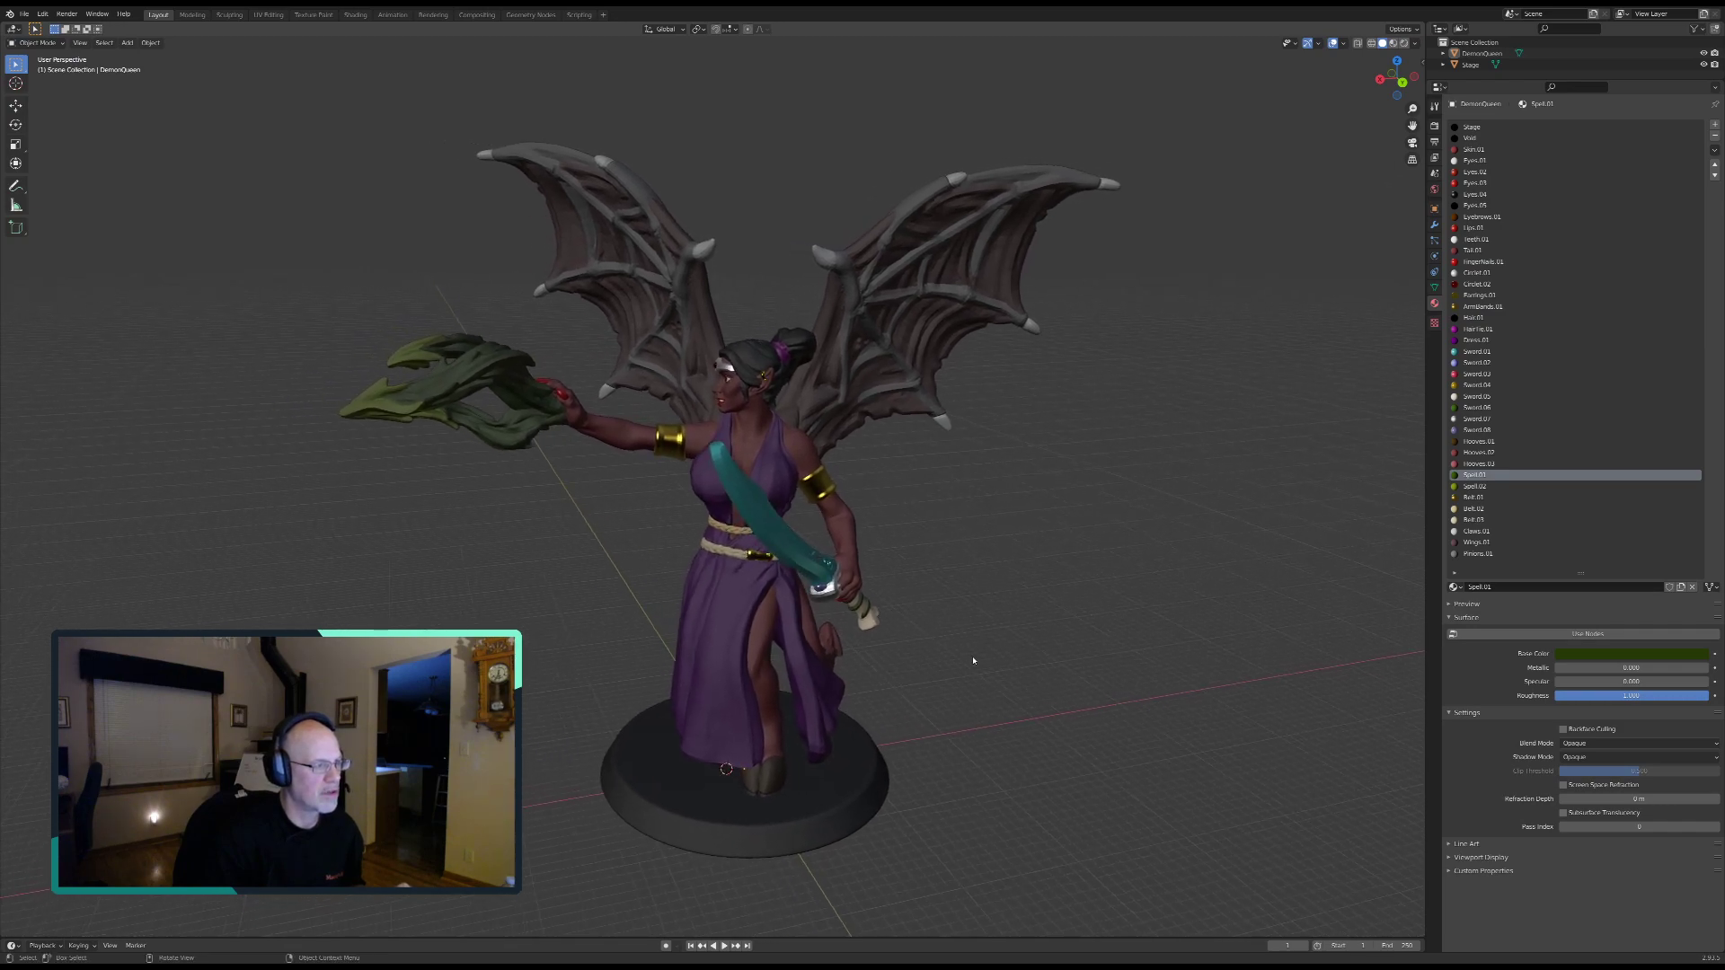
{"action": "left_click", "coordinate": [24, 14]}
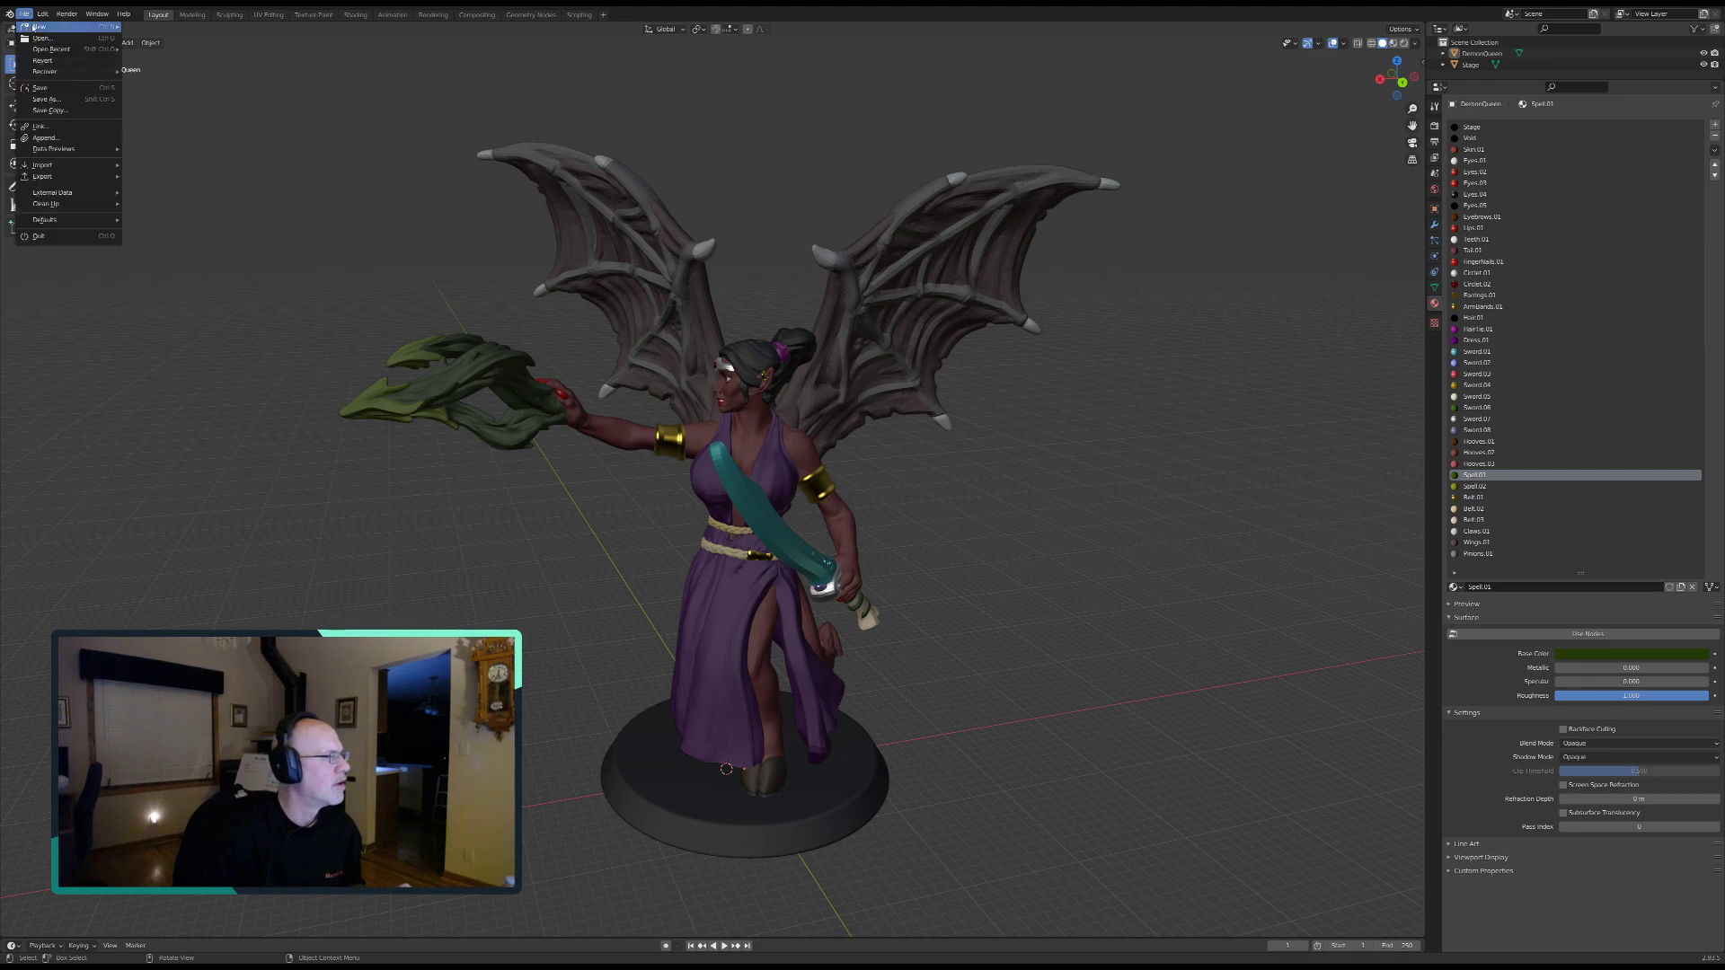
{"action": "left_click", "coordinate": [56, 88]}
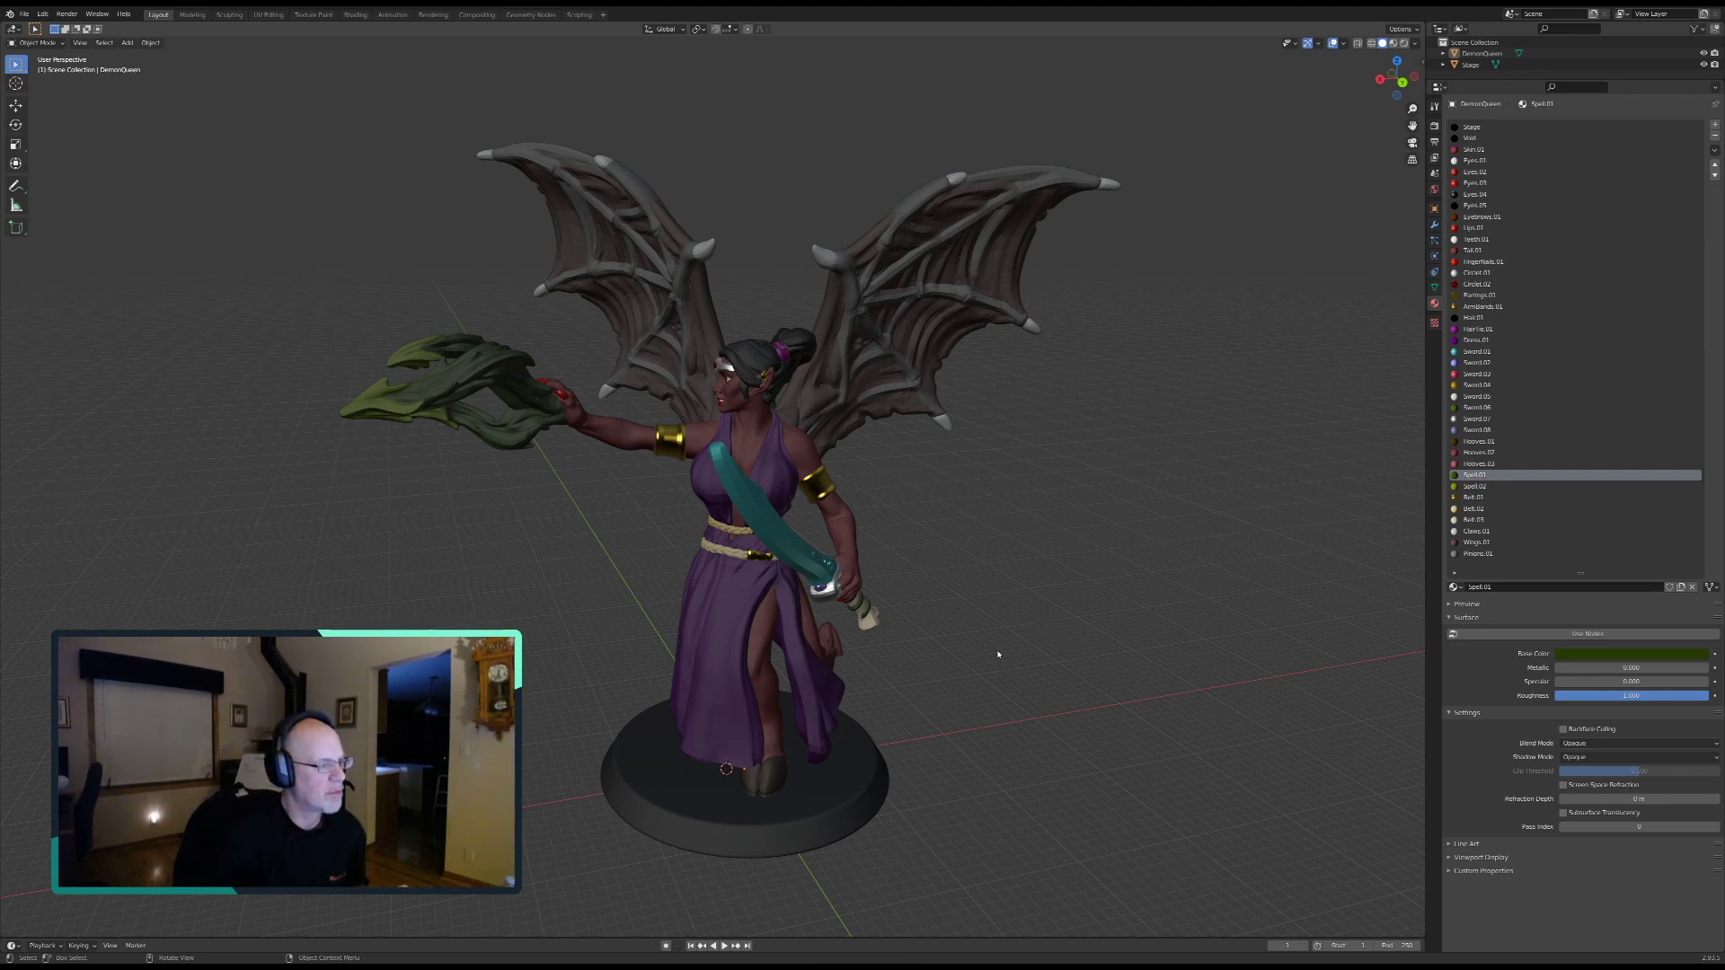
{"action": "middle_click_drag", "start_coordinate": [1067, 656], "coordinate": [1028, 608], "text": "shift"}
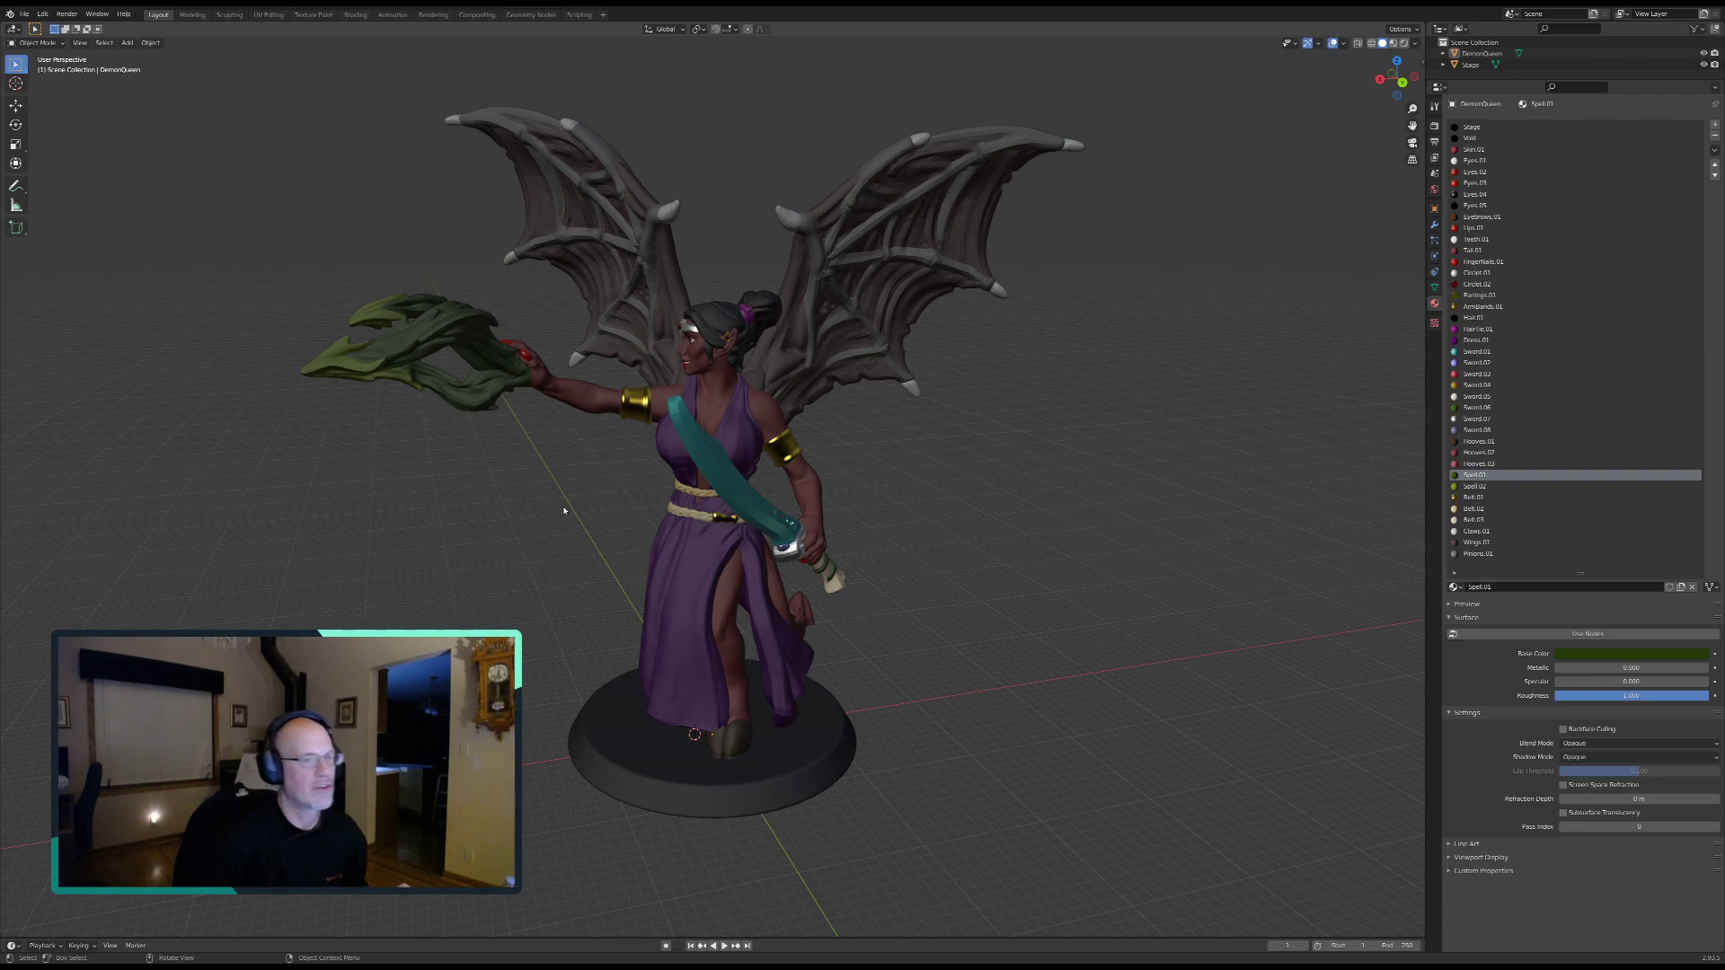
Step: Review the available export formats for the DemonQueen, including X3D Extensible 3D, without exporting
{"action": "left_click", "coordinate": [25, 14]}
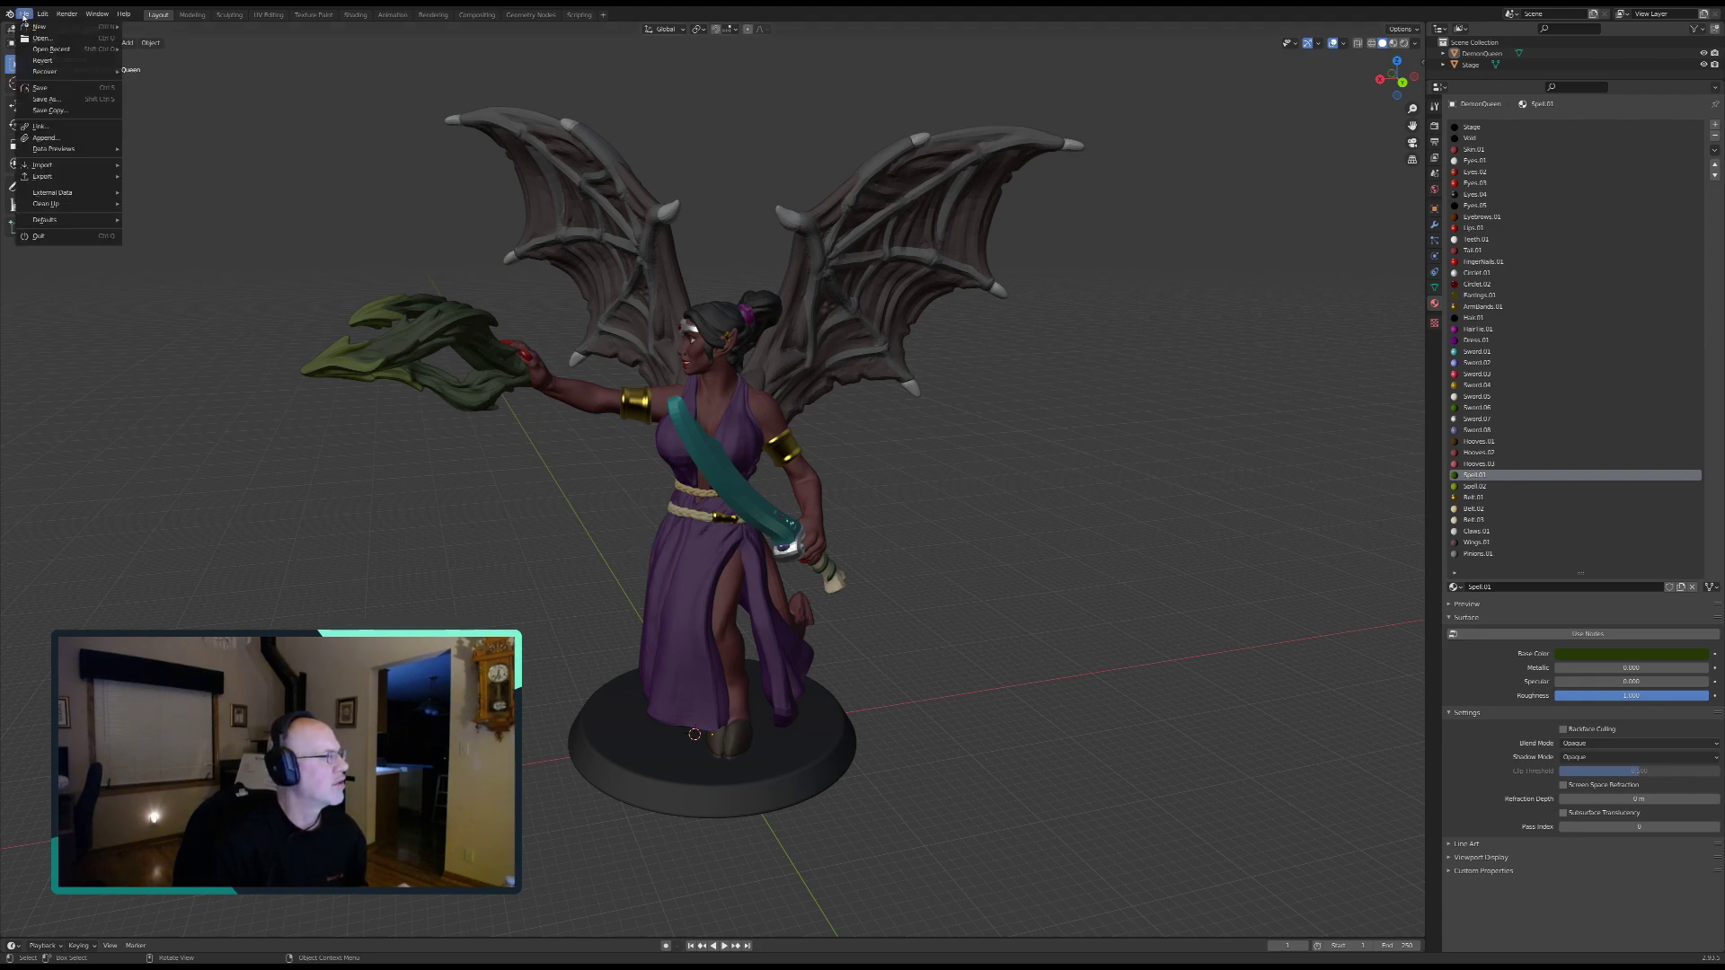
{"action": "mouse_move", "coordinate": [44, 176]}
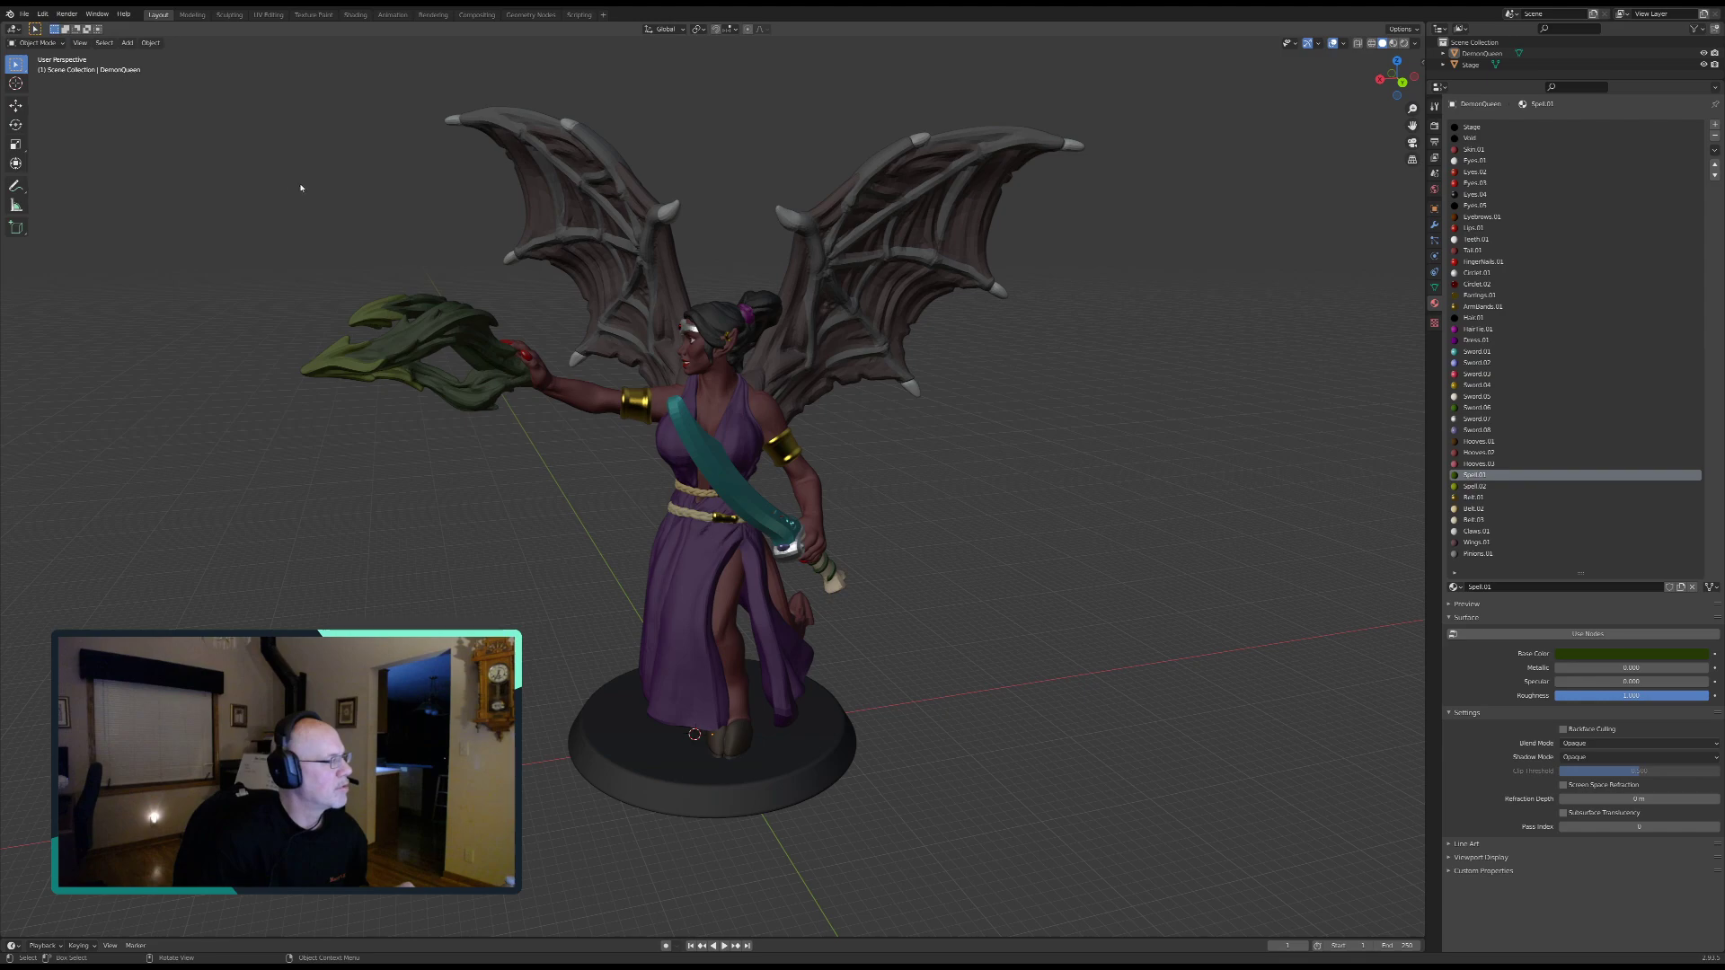
{"action": "left_click", "coordinate": [23, 15]}
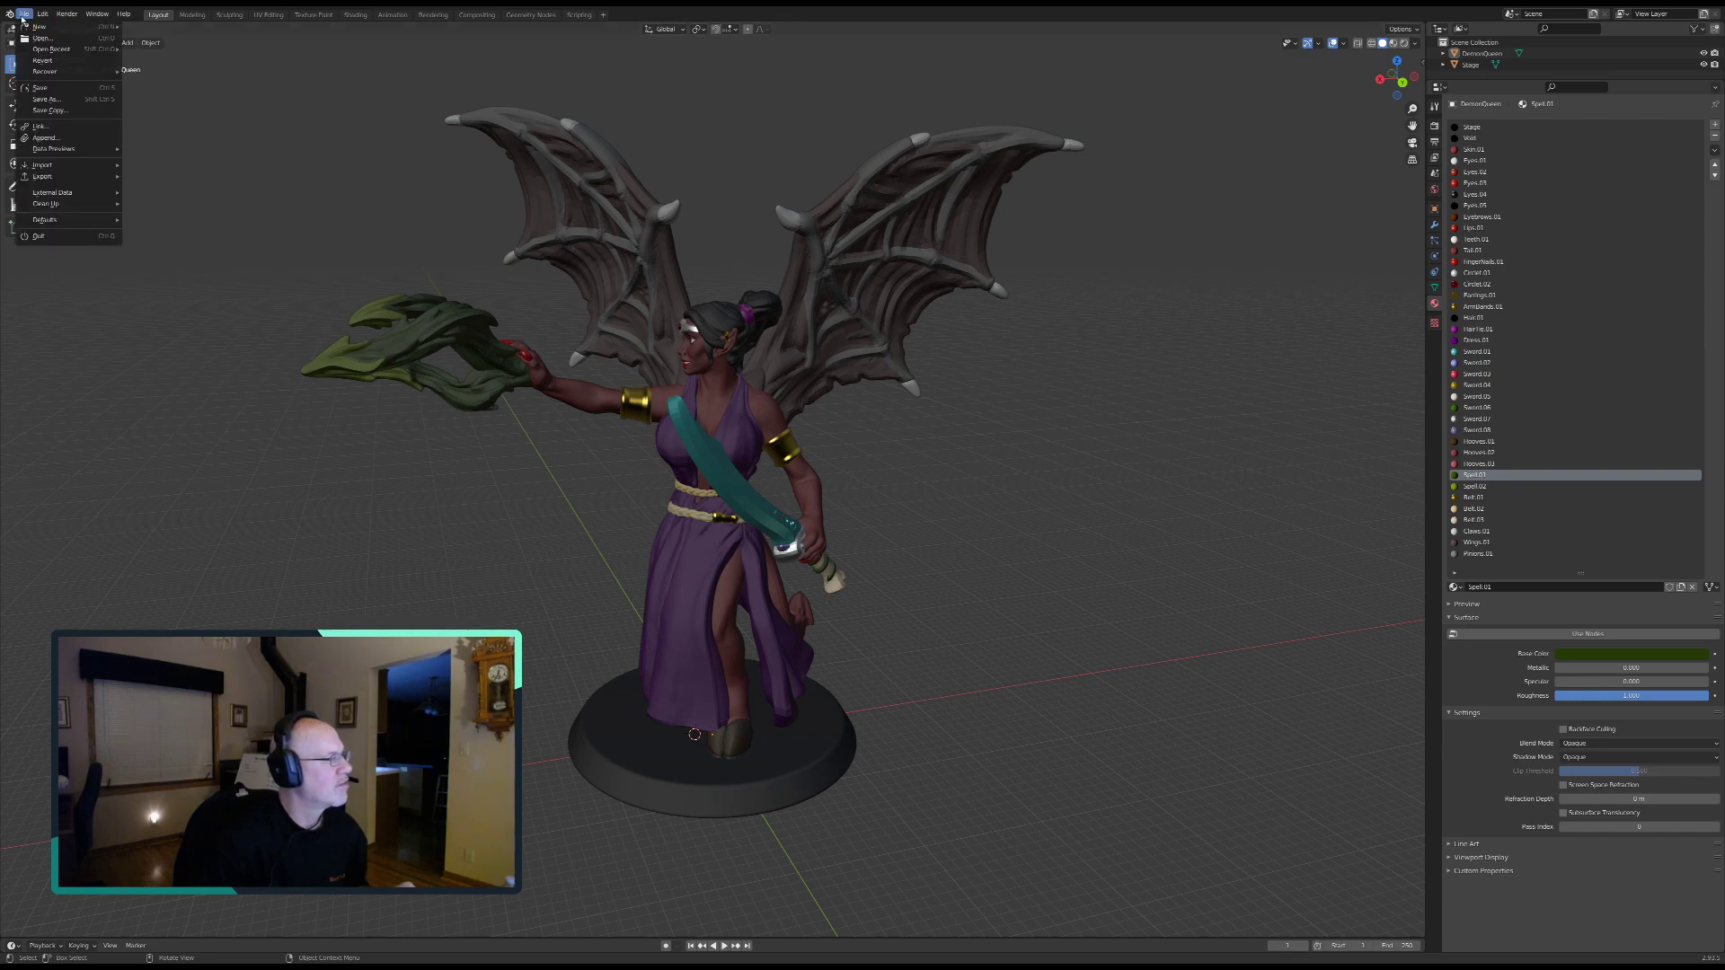
{"action": "mouse_move", "coordinate": [32, 27]}
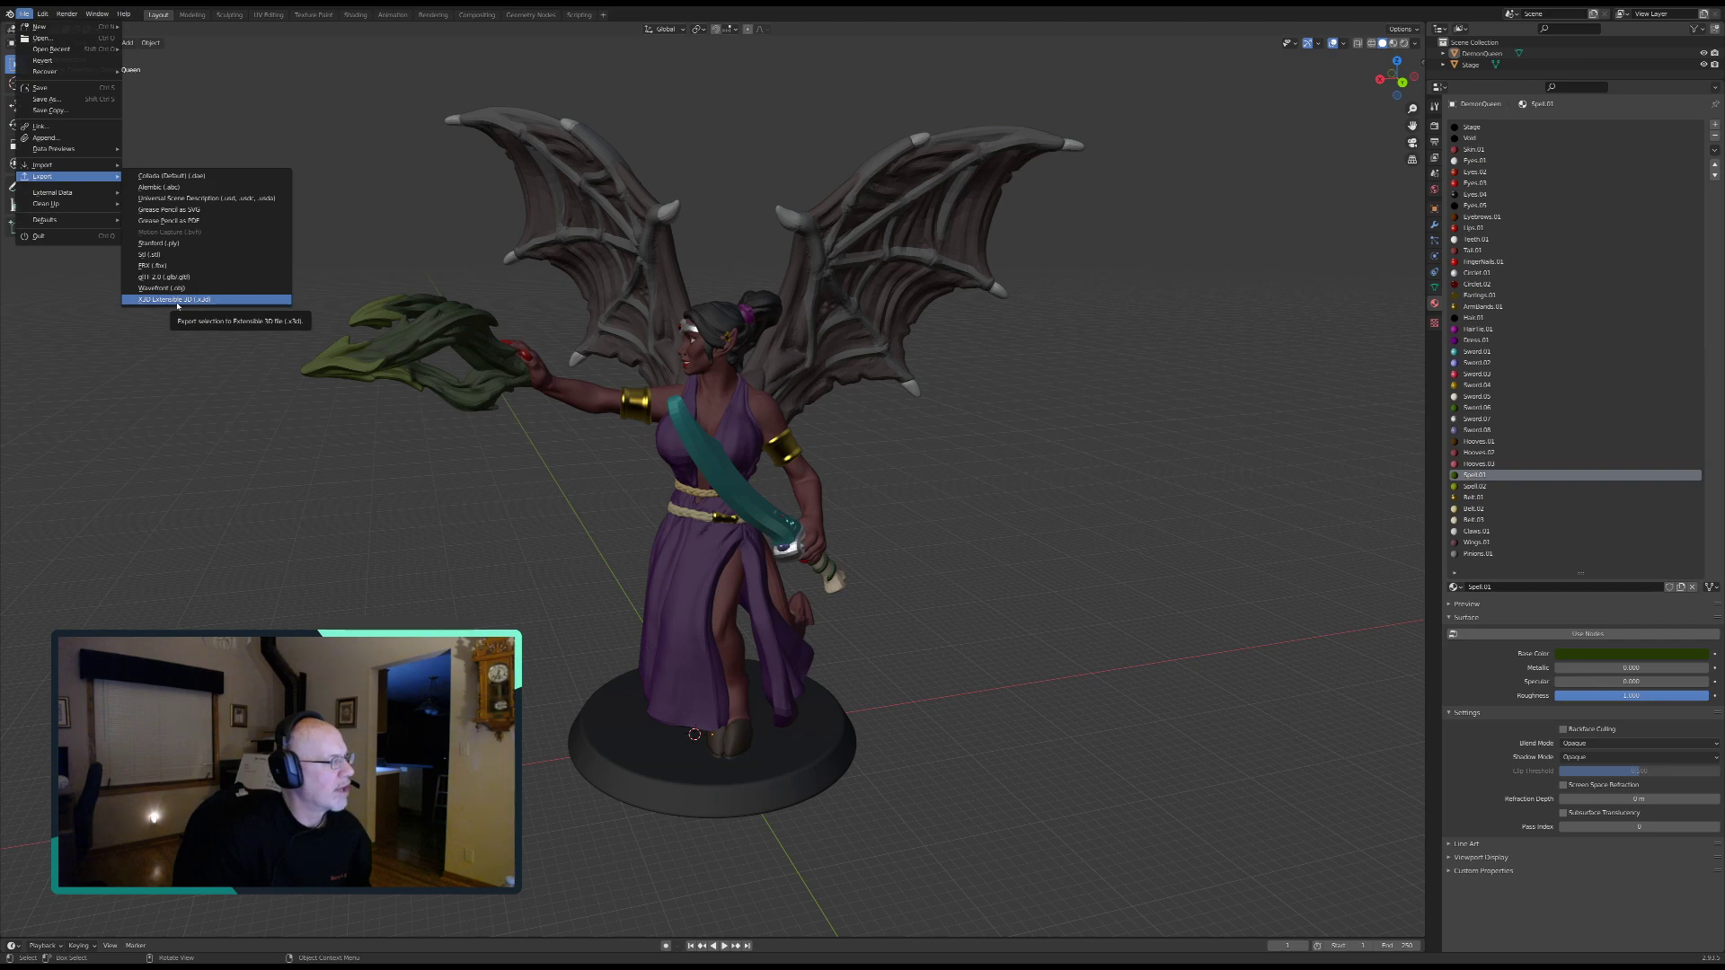
{"action": "key", "text": "Escape"}
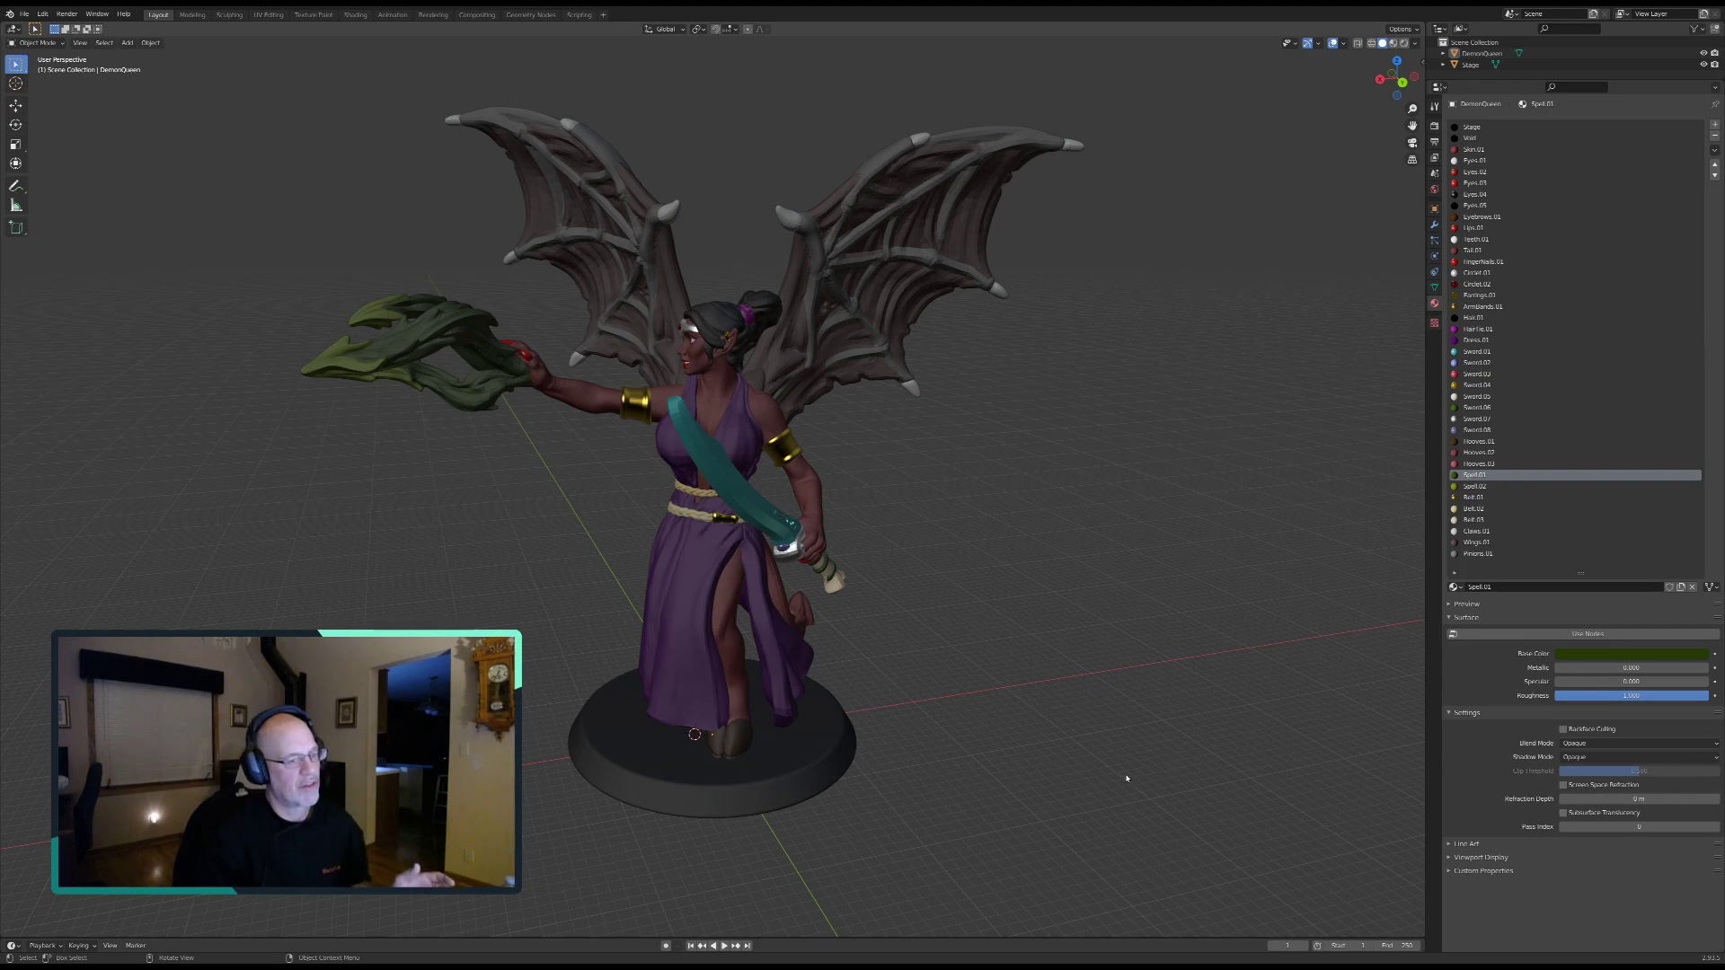
Step: Export the DemonQueen on its stage in the X3D Extensible 3D format
{"action": "scroll", "coordinate": [1063, 624], "scroll_direction": "down", "scroll_amount": 4}
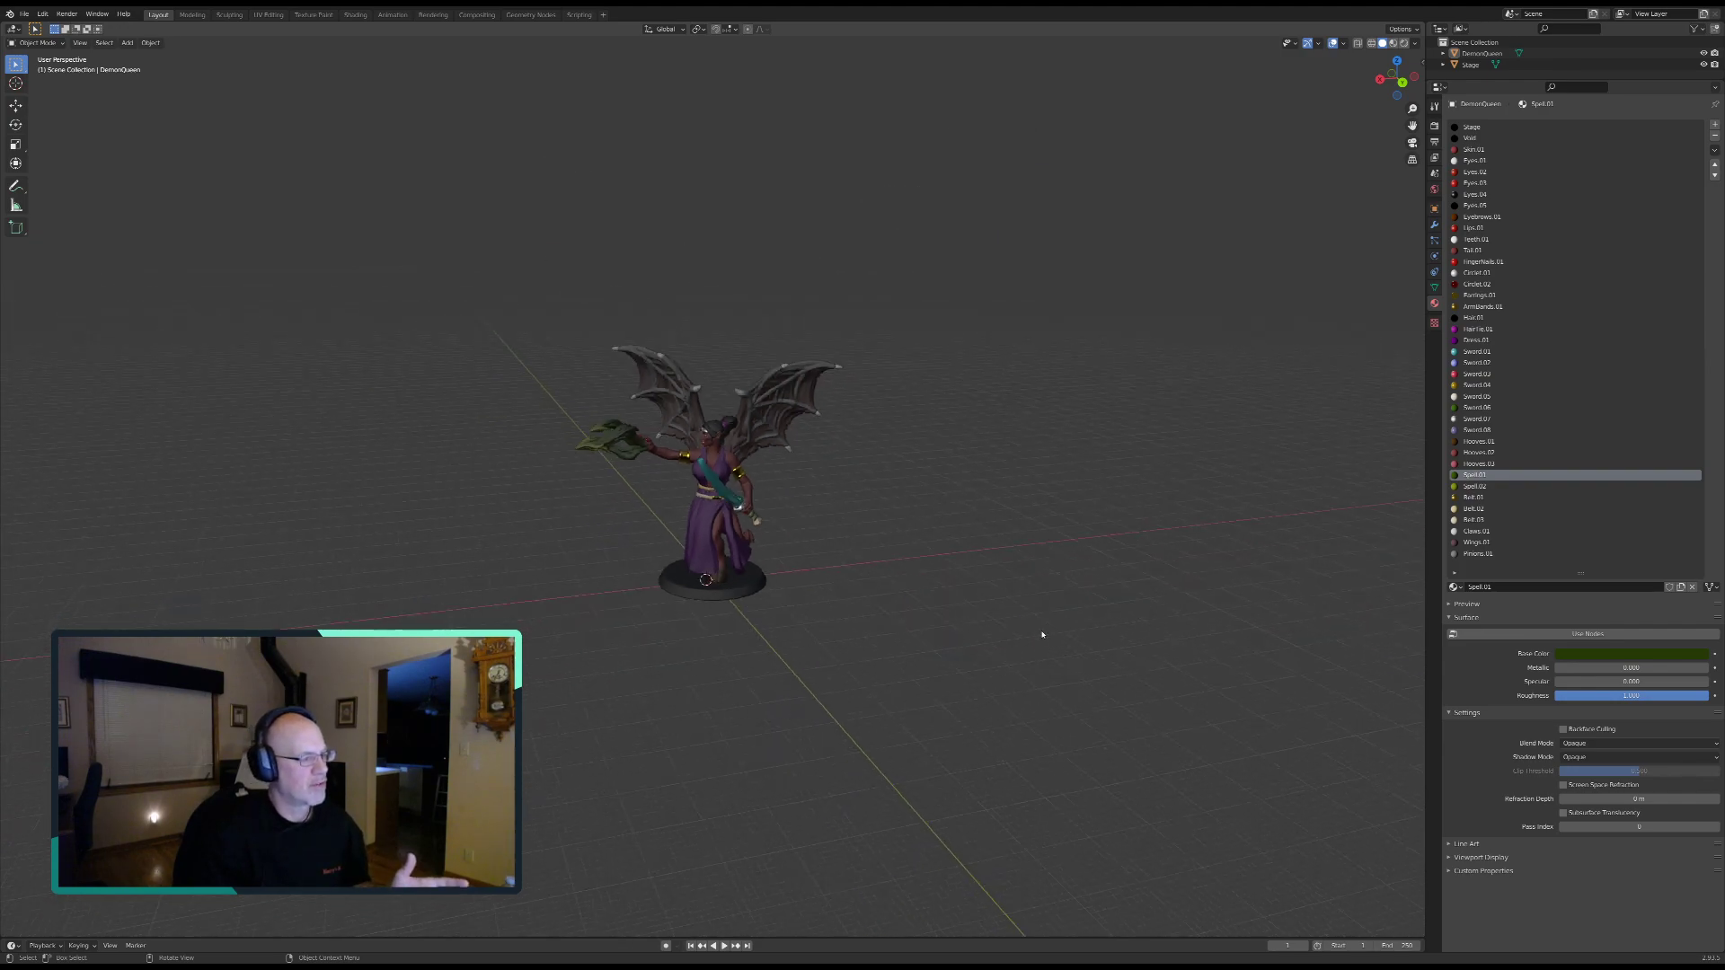
{"action": "scroll", "coordinate": [1034, 639], "scroll_direction": "up", "scroll_amount": 7}
{"action": "scroll", "coordinate": [1033, 649], "scroll_direction": "down", "scroll_amount": 6}
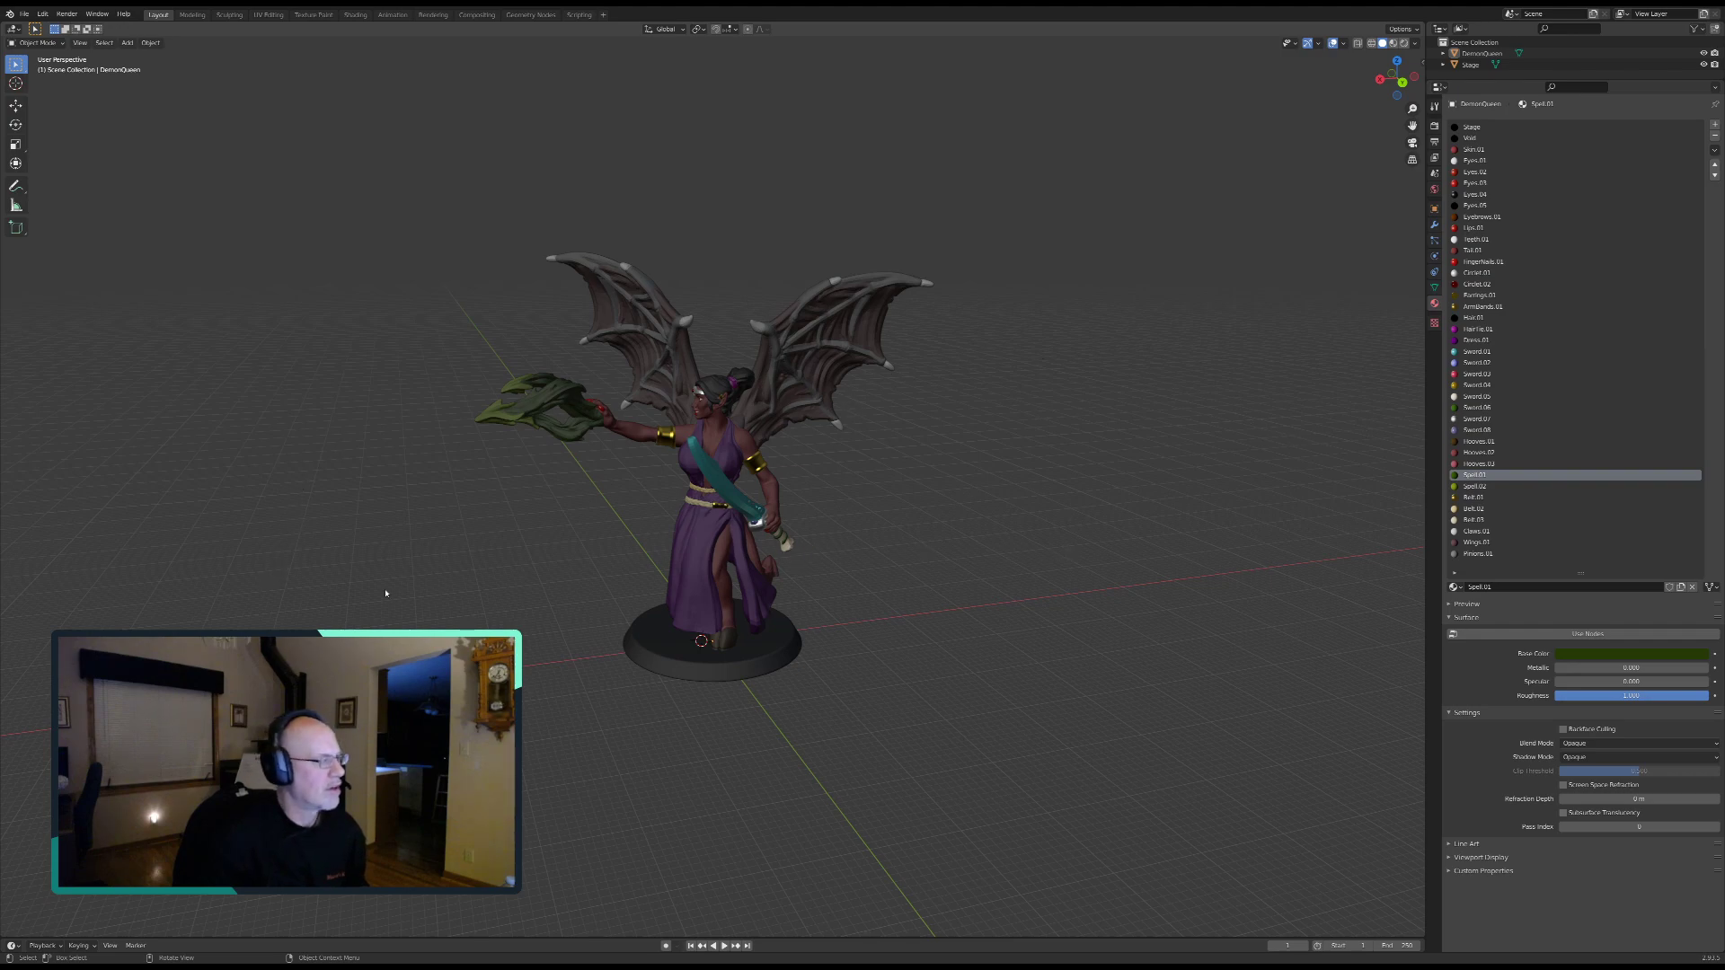
{"action": "left_click", "coordinate": [24, 13]}
{"action": "mouse_move", "coordinate": [67, 177]}
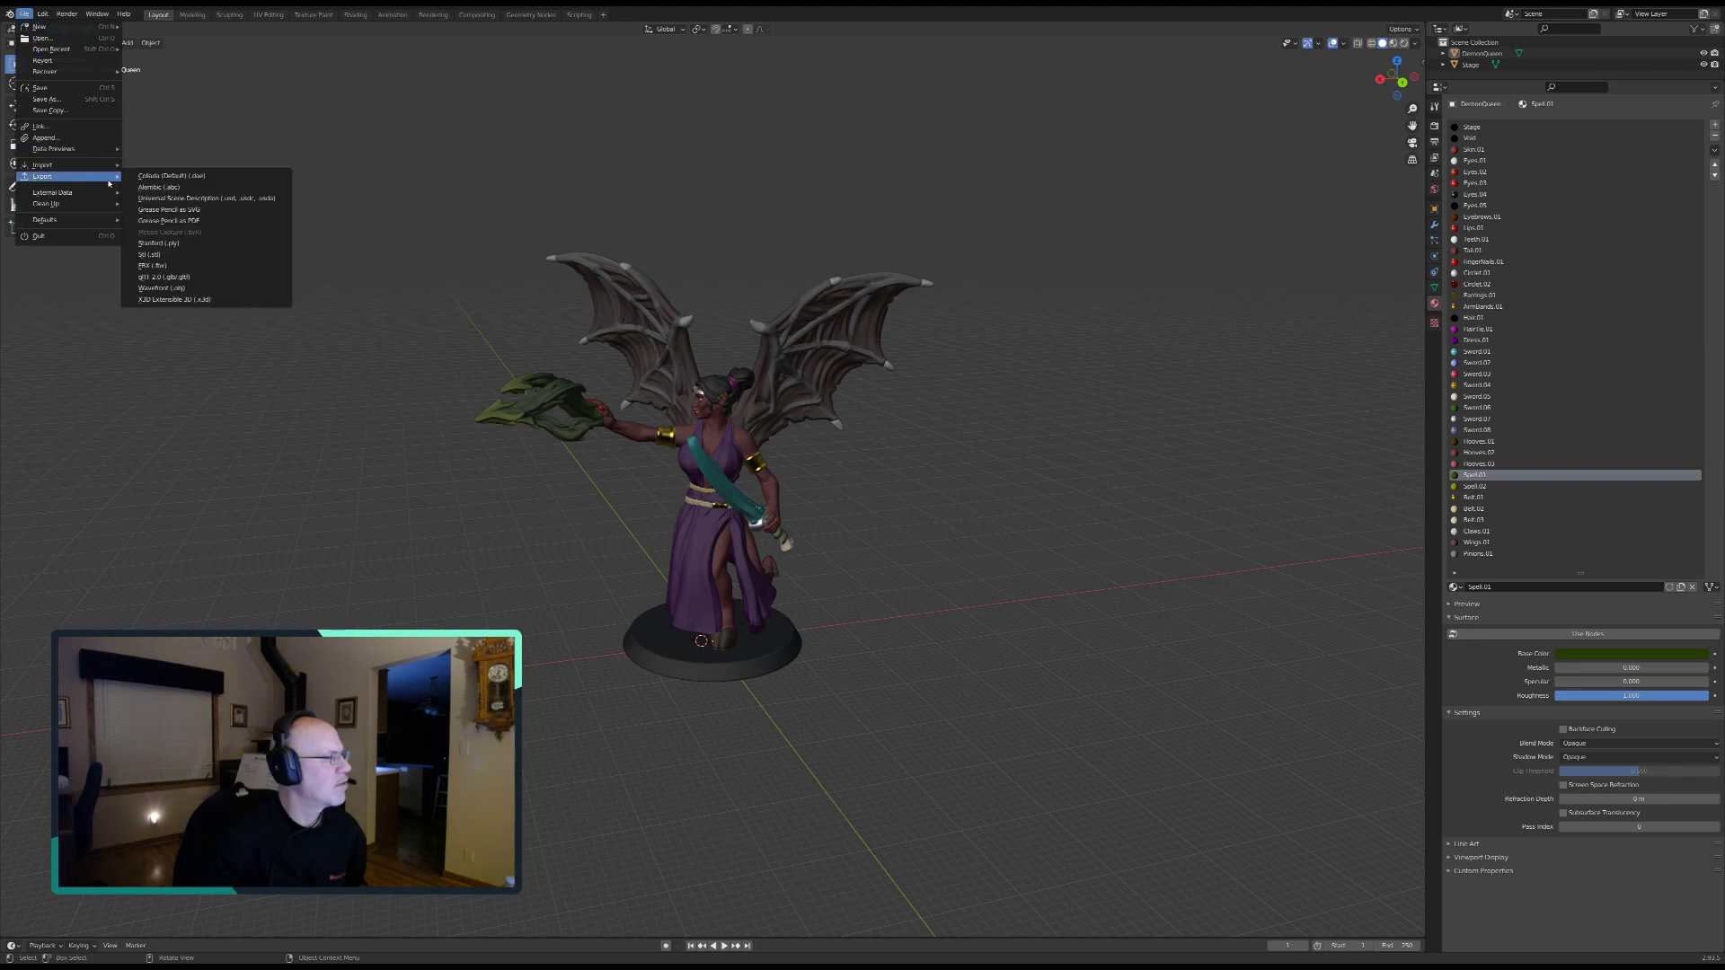
{"action": "left_click", "coordinate": [185, 301]}
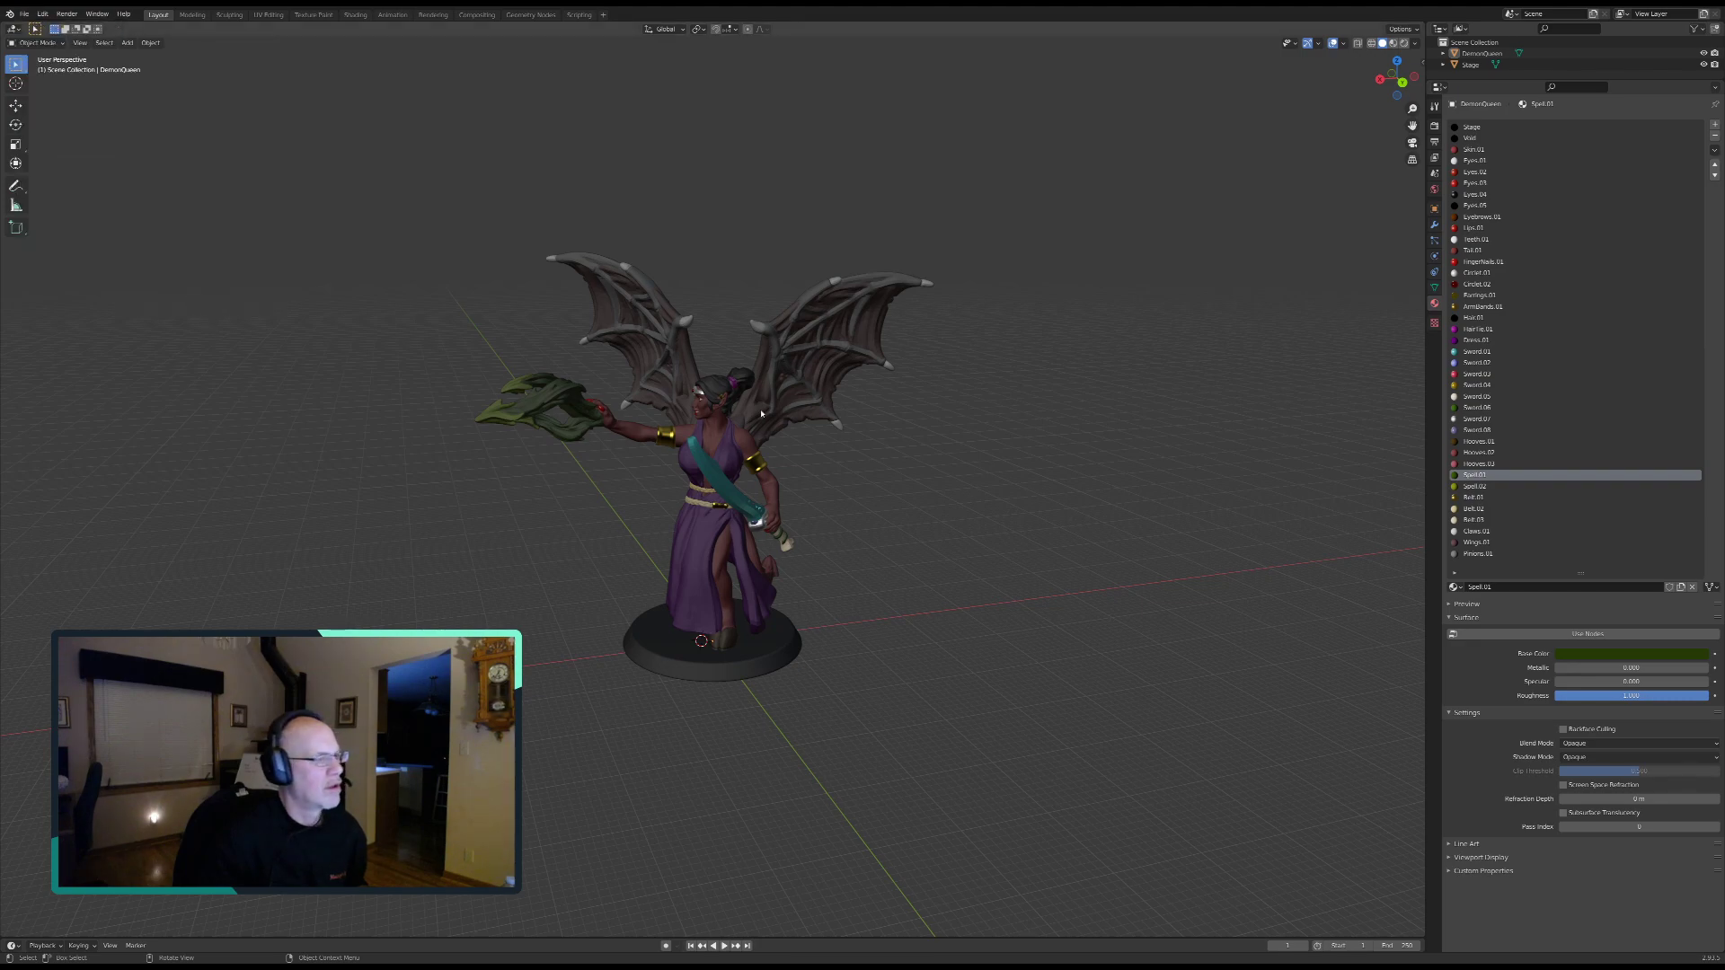
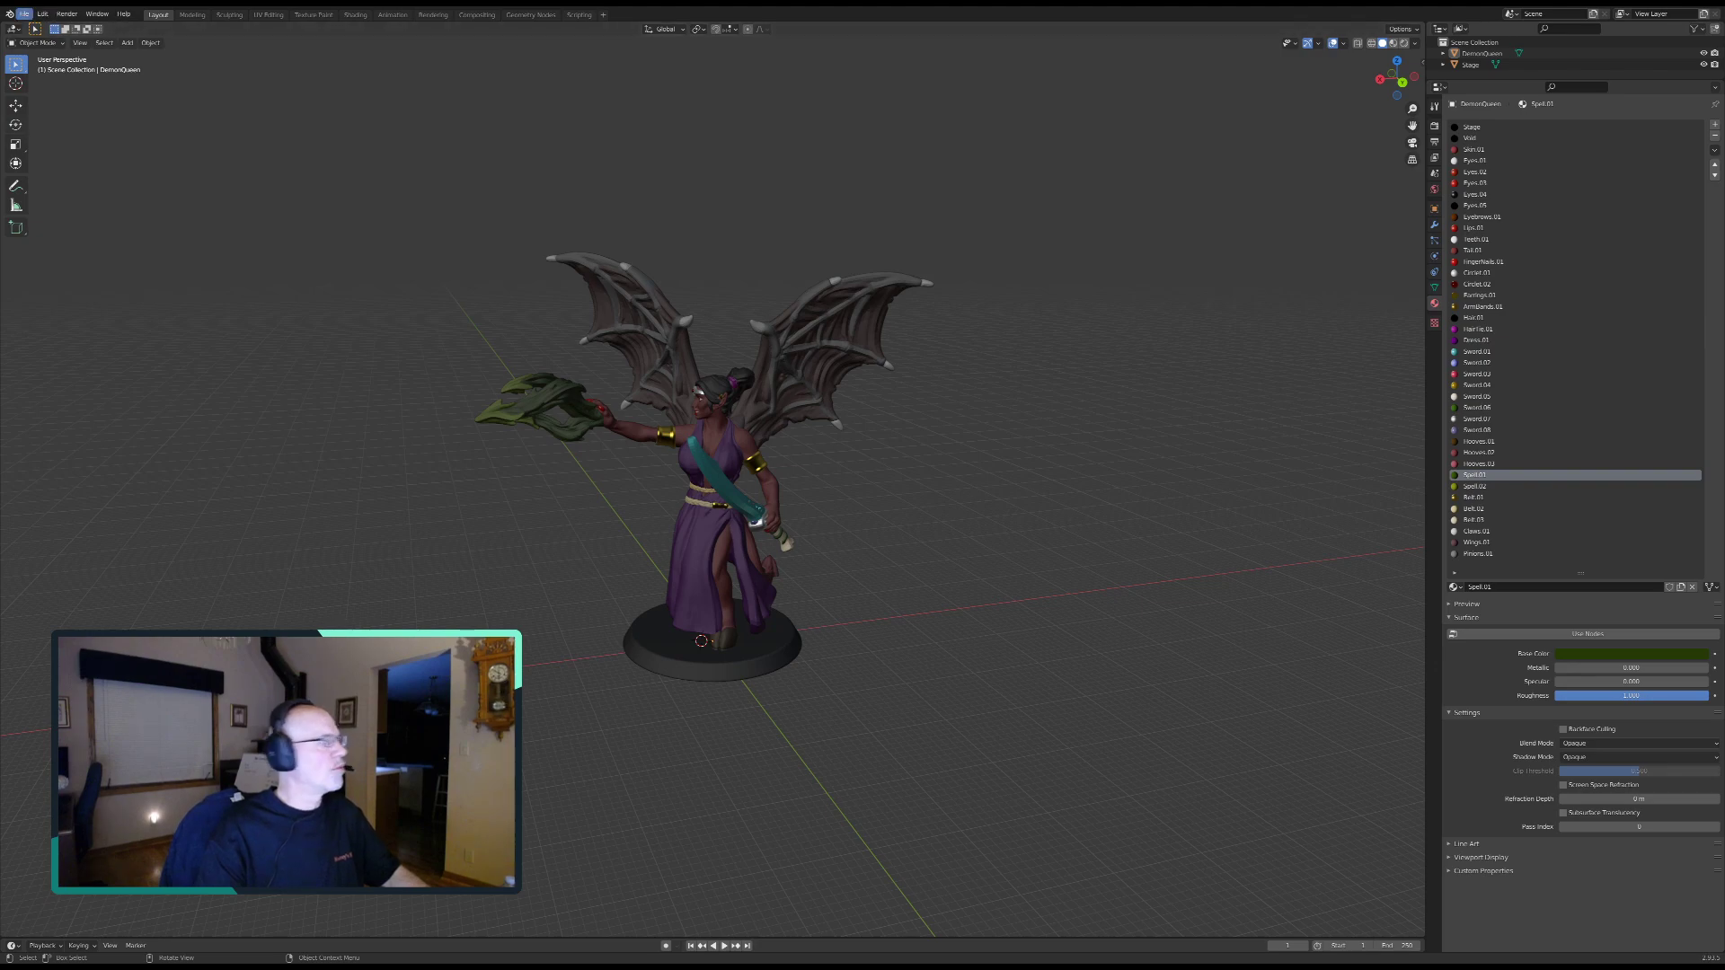
Step: Create a new General file and look over its default collection, camera, light and cube
{"action": "left_click", "coordinate": [24, 14]}
{"action": "mouse_move", "coordinate": [40, 26]}
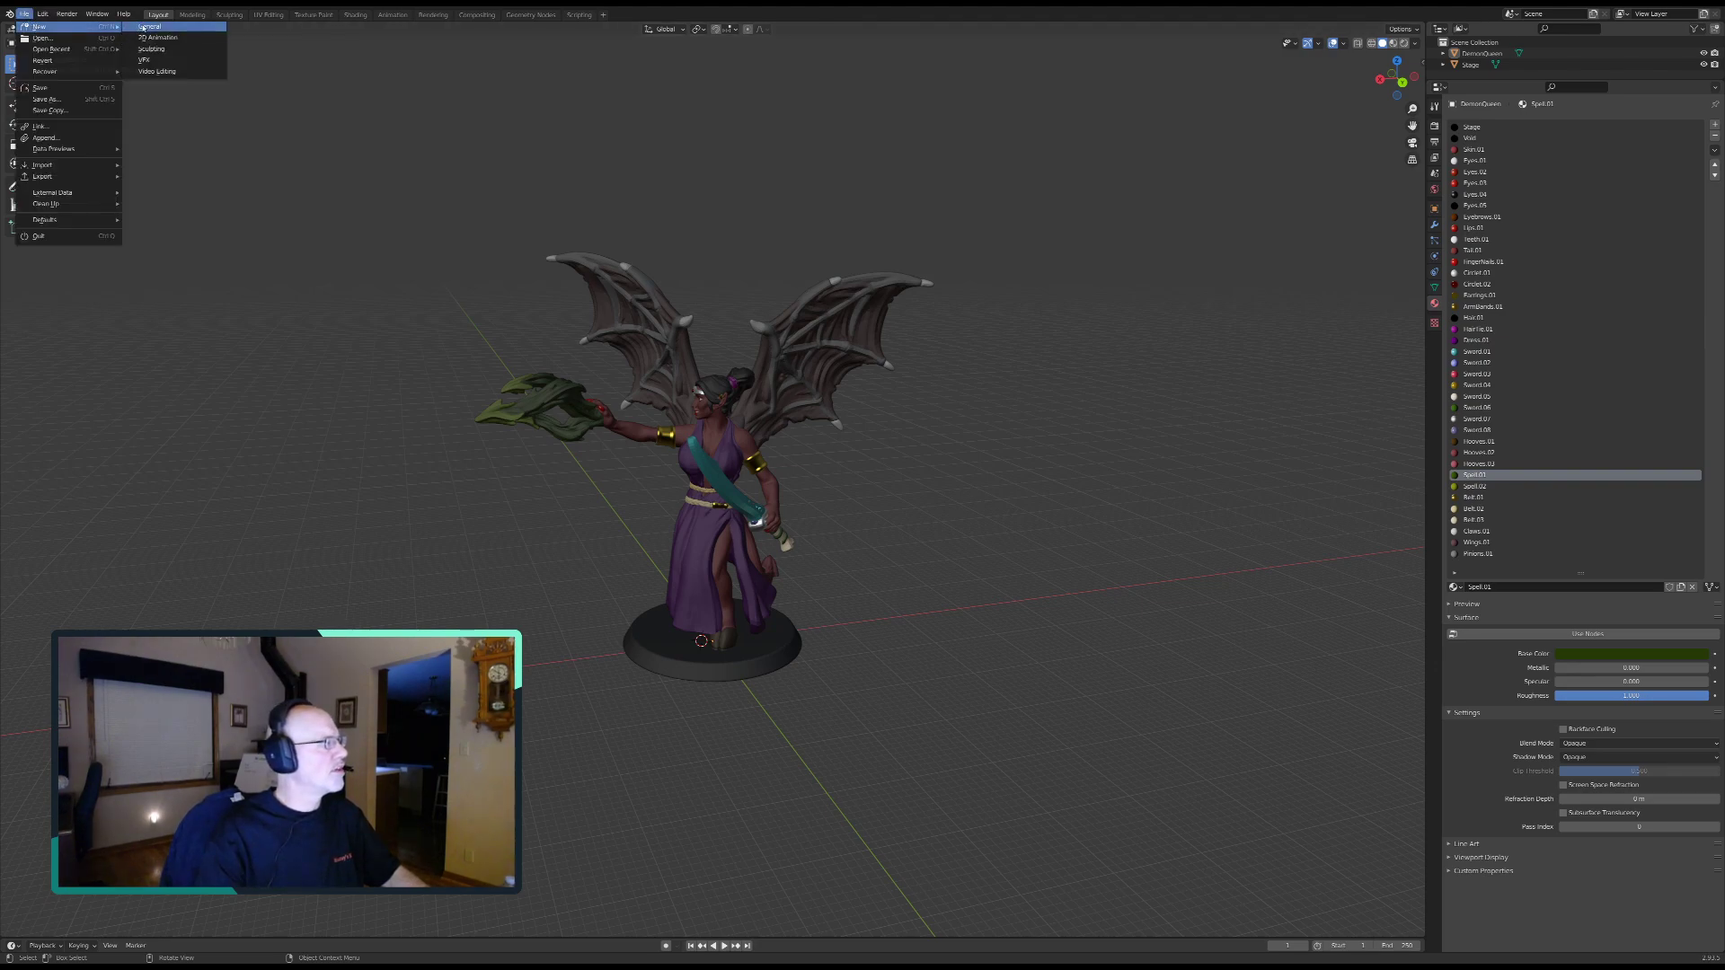
{"action": "left_click", "coordinate": [184, 28]}
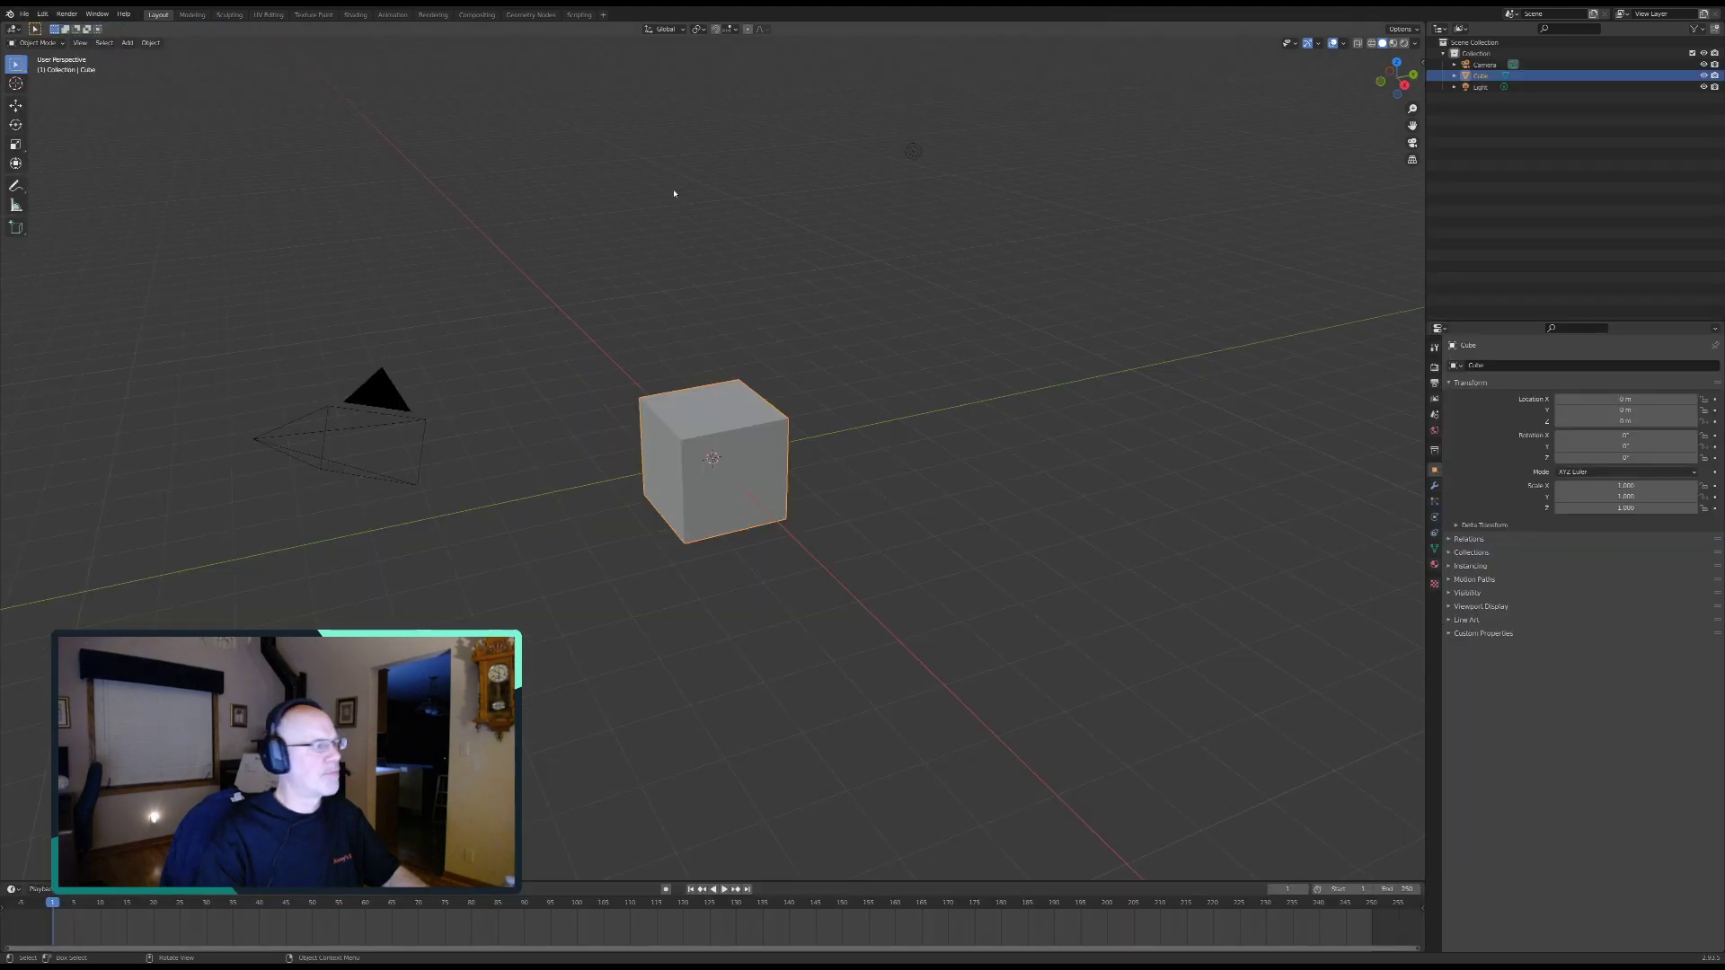
{"action": "left_click", "coordinate": [1477, 54]}
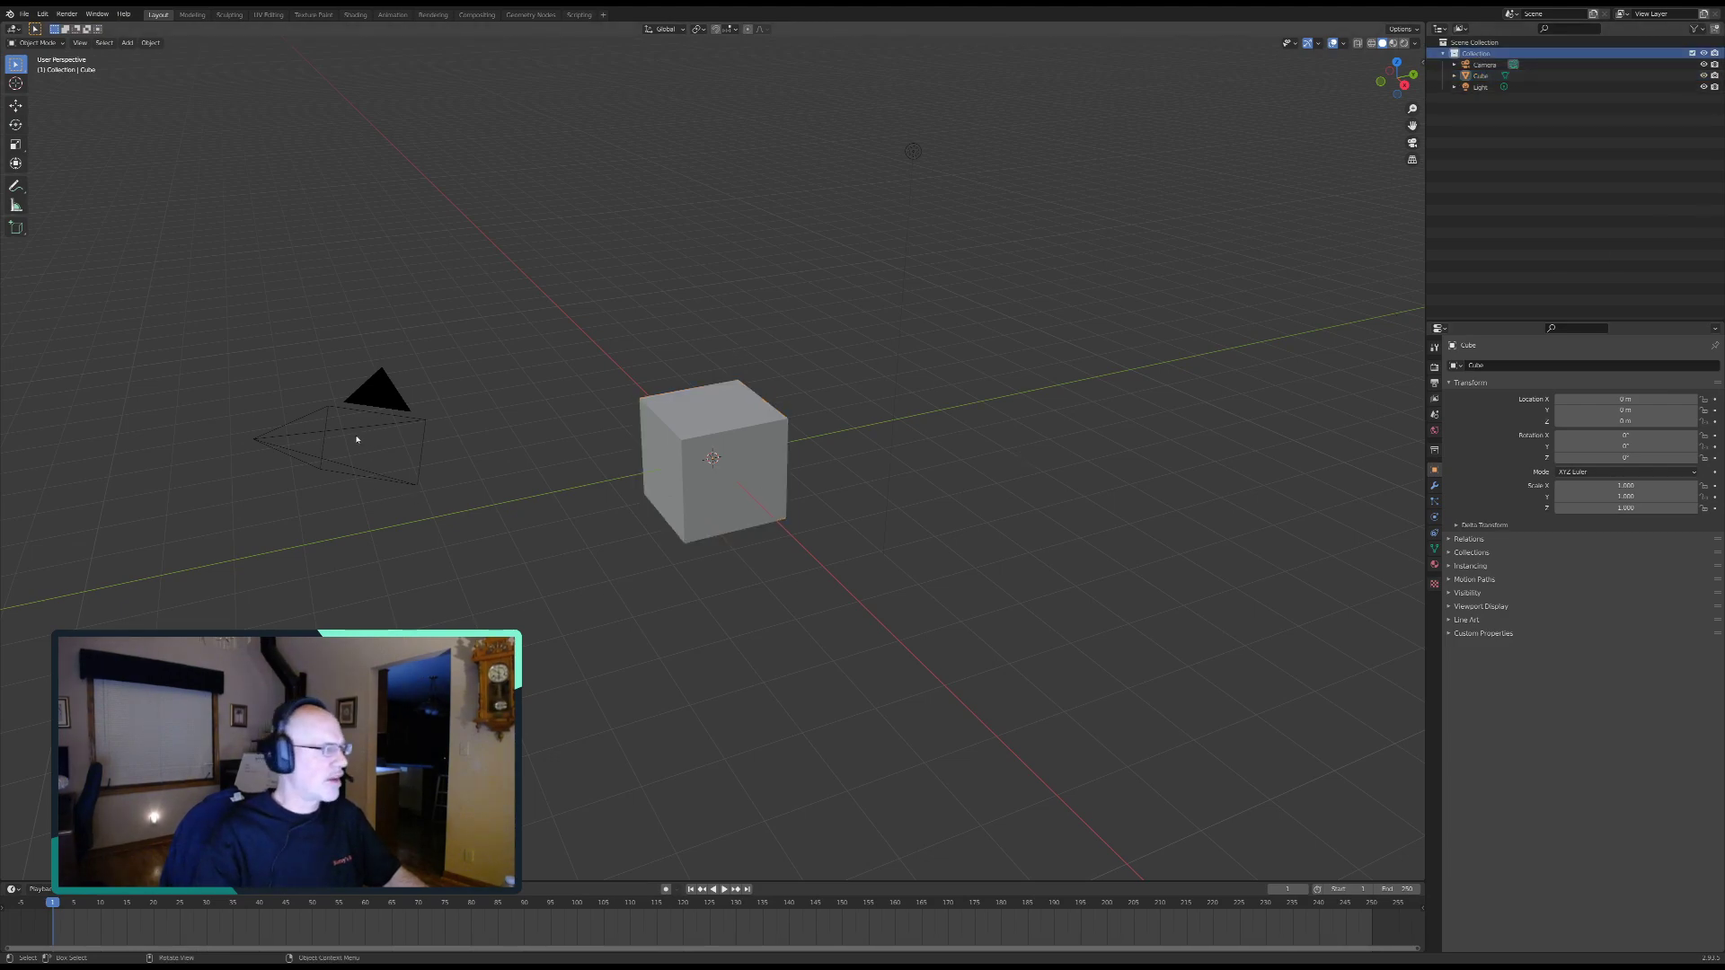
{"action": "left_click", "coordinate": [331, 421]}
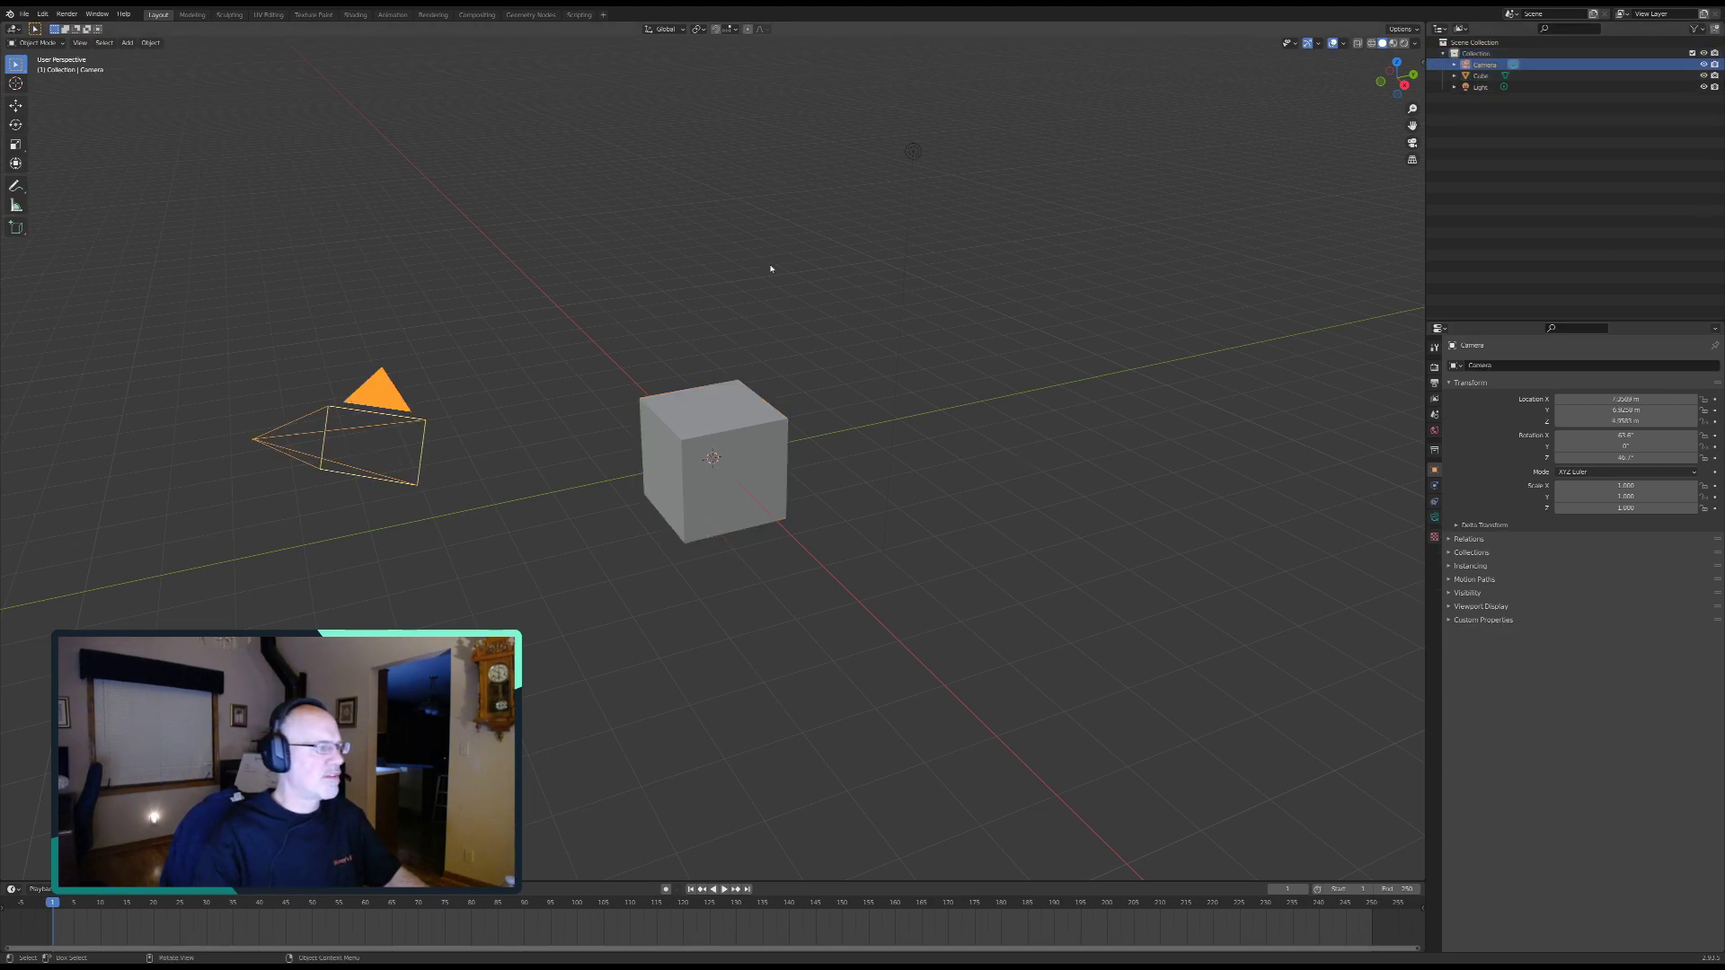
{"action": "left_click", "coordinate": [912, 164]}
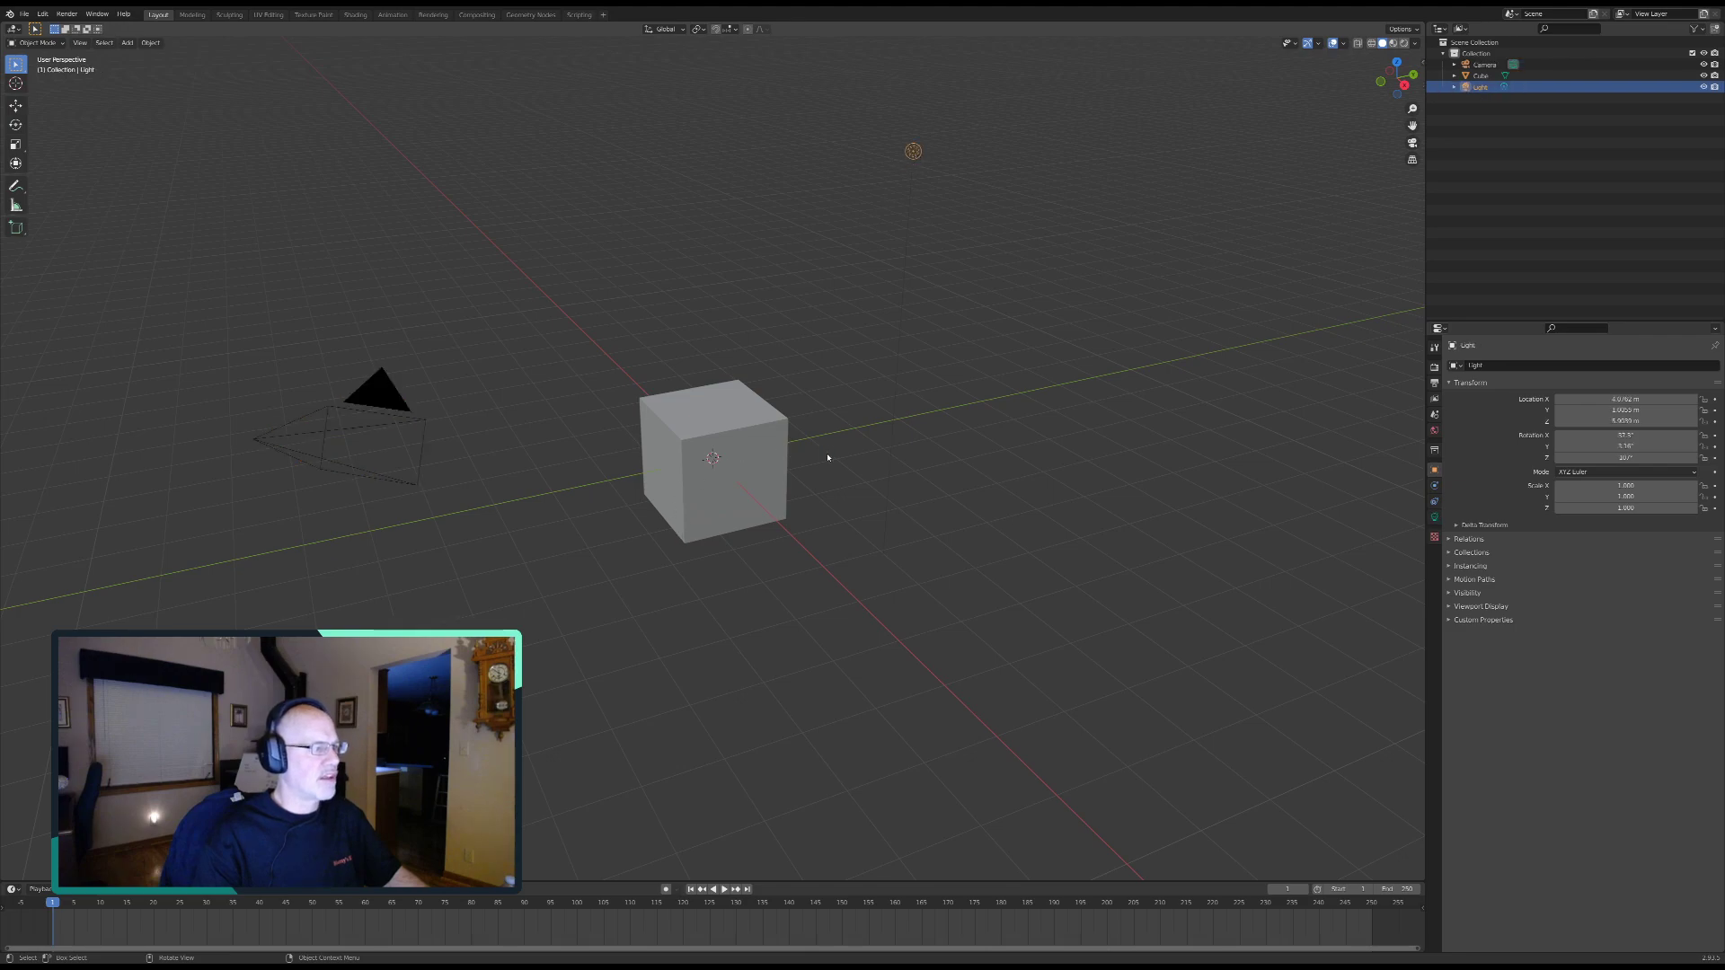
{"action": "left_click", "coordinate": [672, 456]}
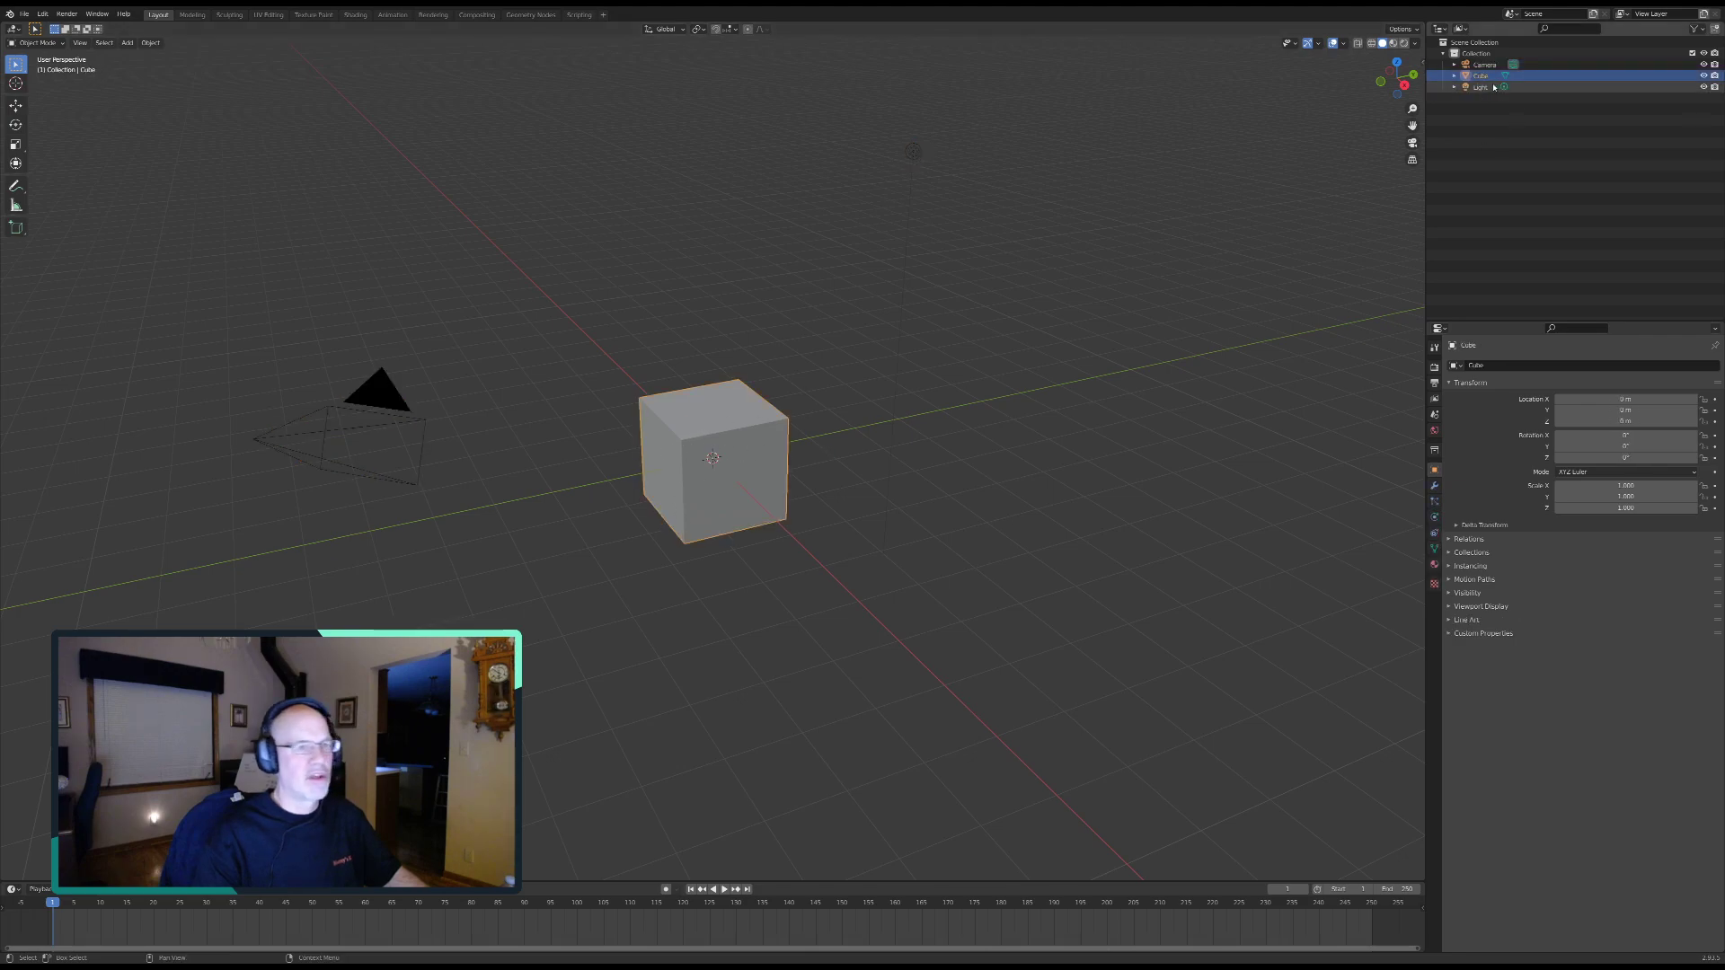
Step: Delete the default Collection together with its camera, cube and light to empty the scene
{"action": "left_click", "coordinate": [1476, 53]}
{"action": "key", "text": "Delete"}
{"action": "left_click", "coordinate": [1474, 54]}
{"action": "key", "text": "Delete"}
{"action": "left_click", "coordinate": [1472, 54]}
{"action": "key", "text": "Delete"}
{"action": "left_click", "coordinate": [1470, 55]}
{"action": "key", "text": "Delete"}
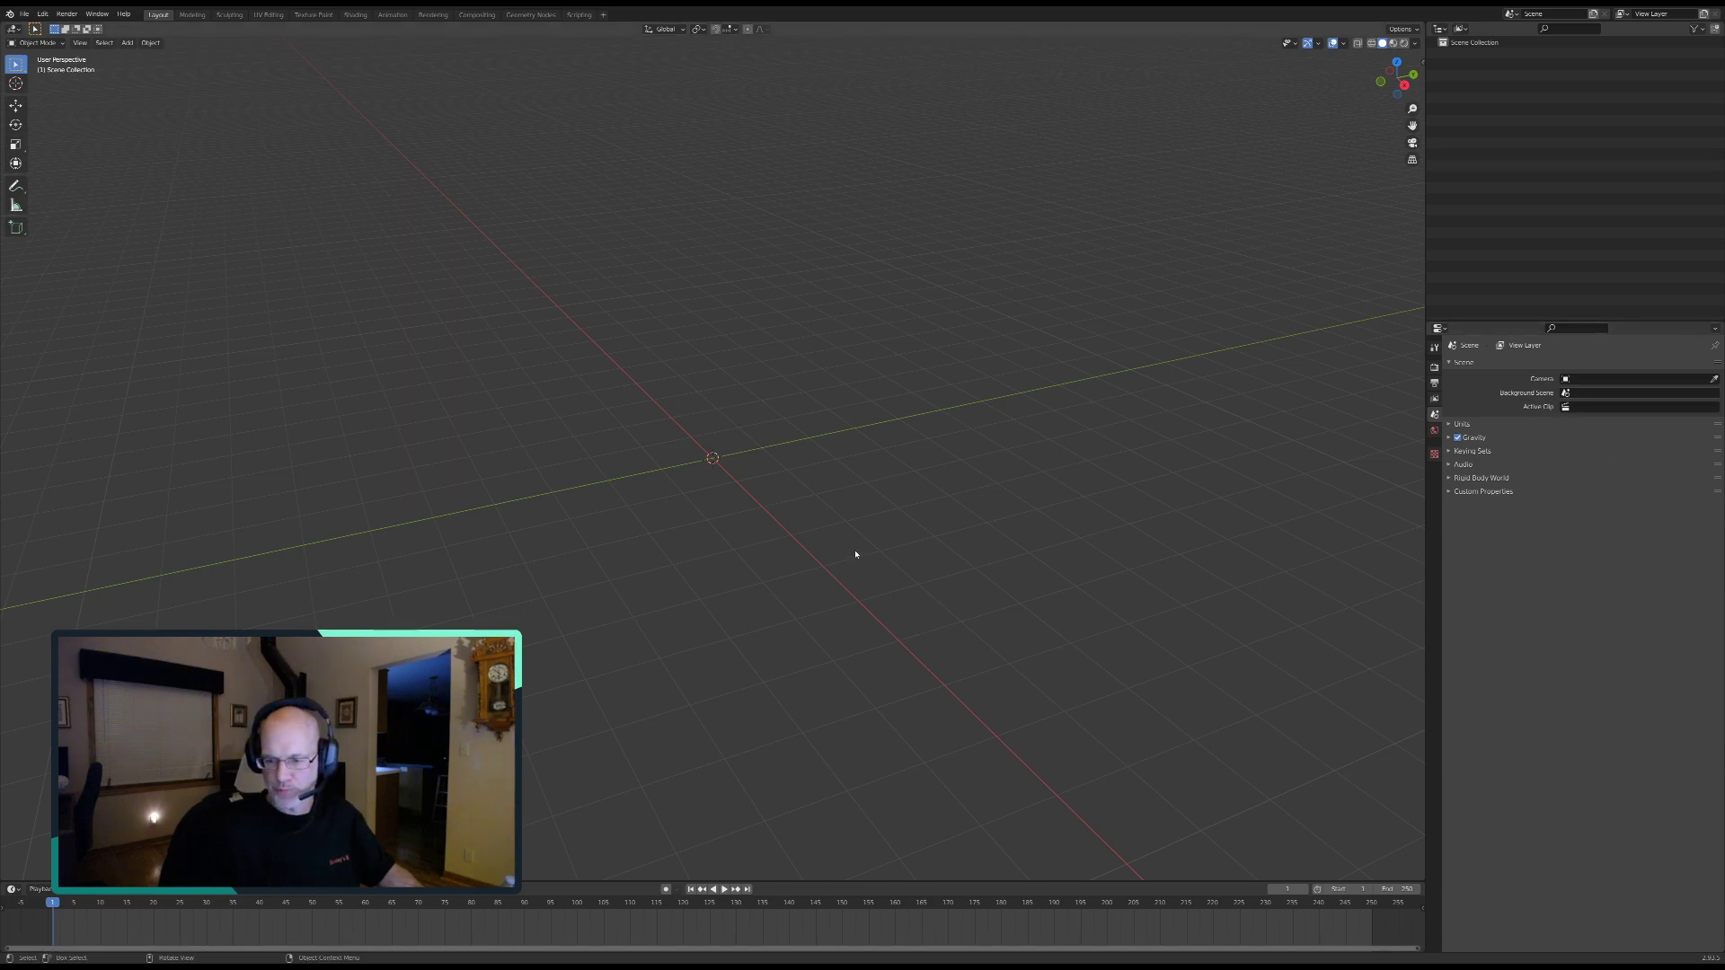
Step: Import the MindFlayer STL model into the empty scene and bring the whole figure into view
{"action": "left_click", "coordinate": [25, 14]}
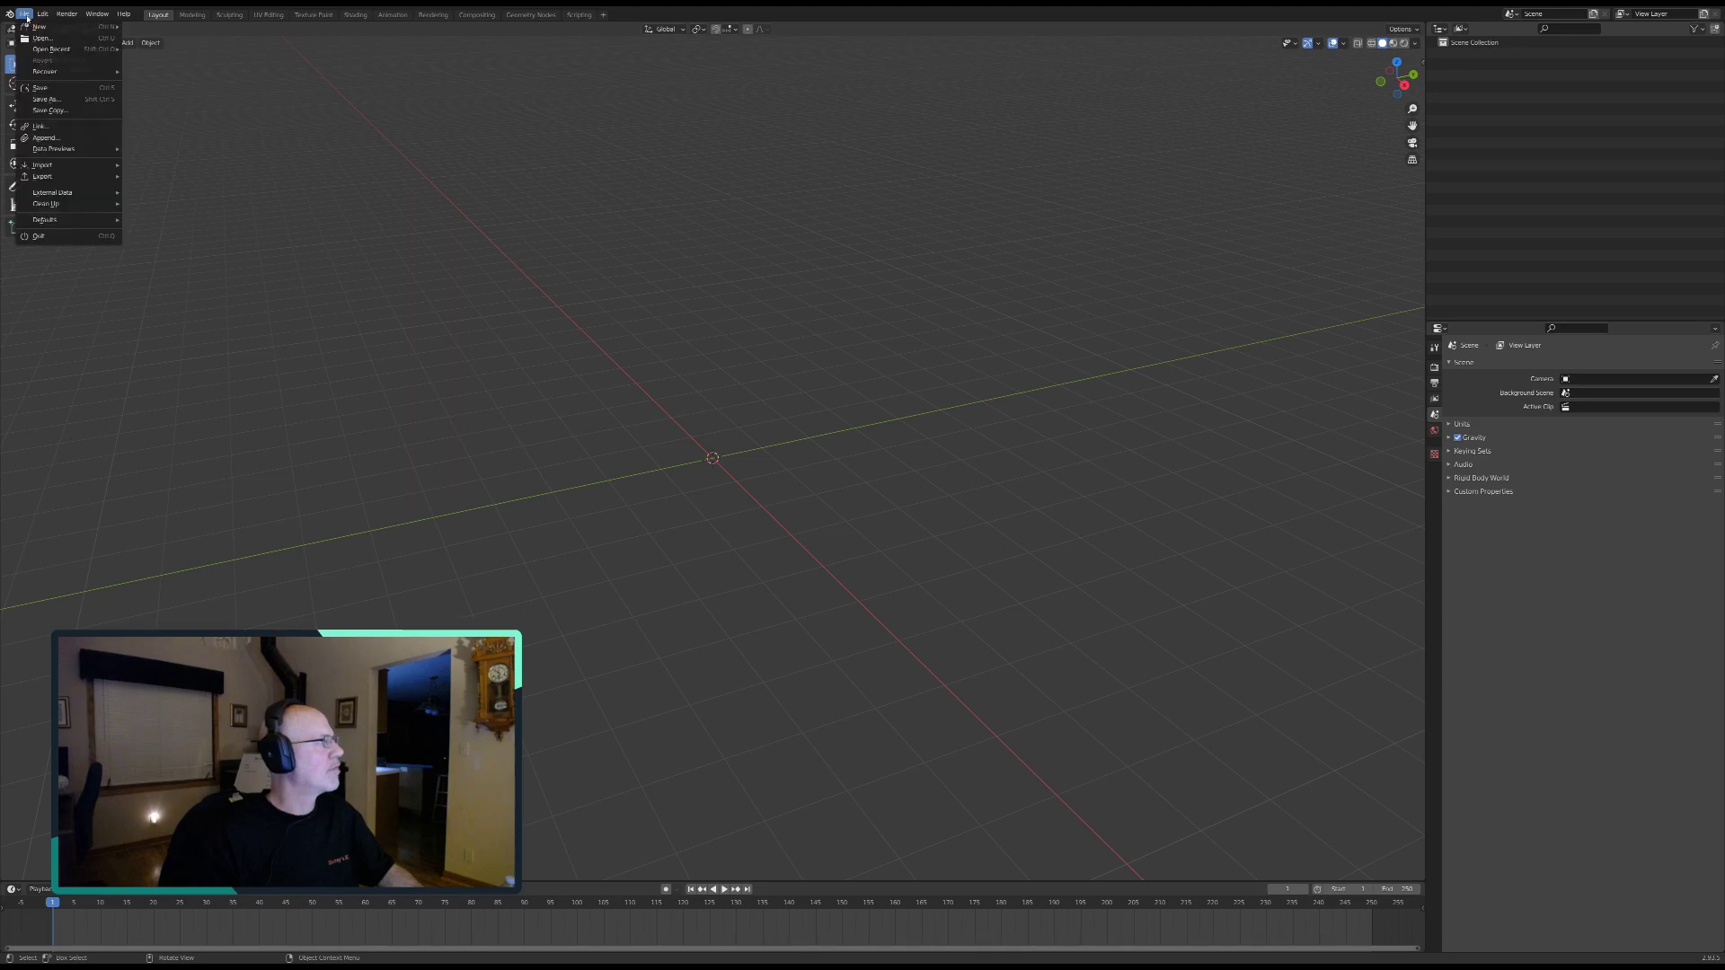
{"action": "mouse_move", "coordinate": [70, 172]}
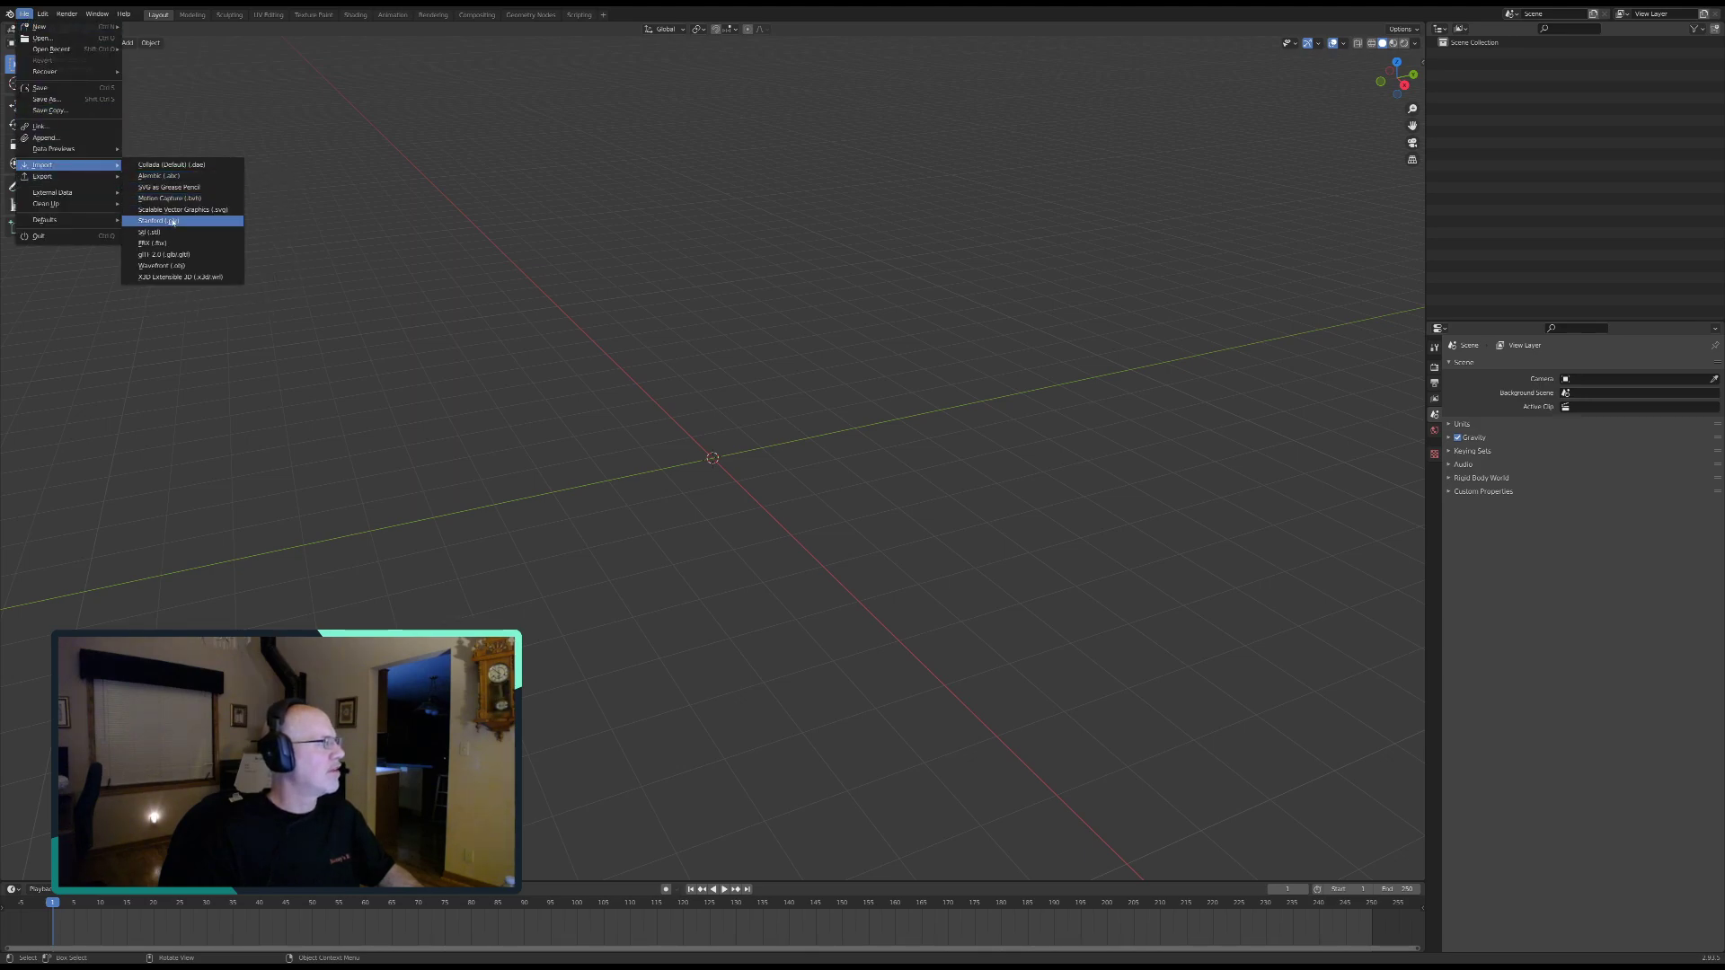
{"action": "left_click", "coordinate": [151, 234]}
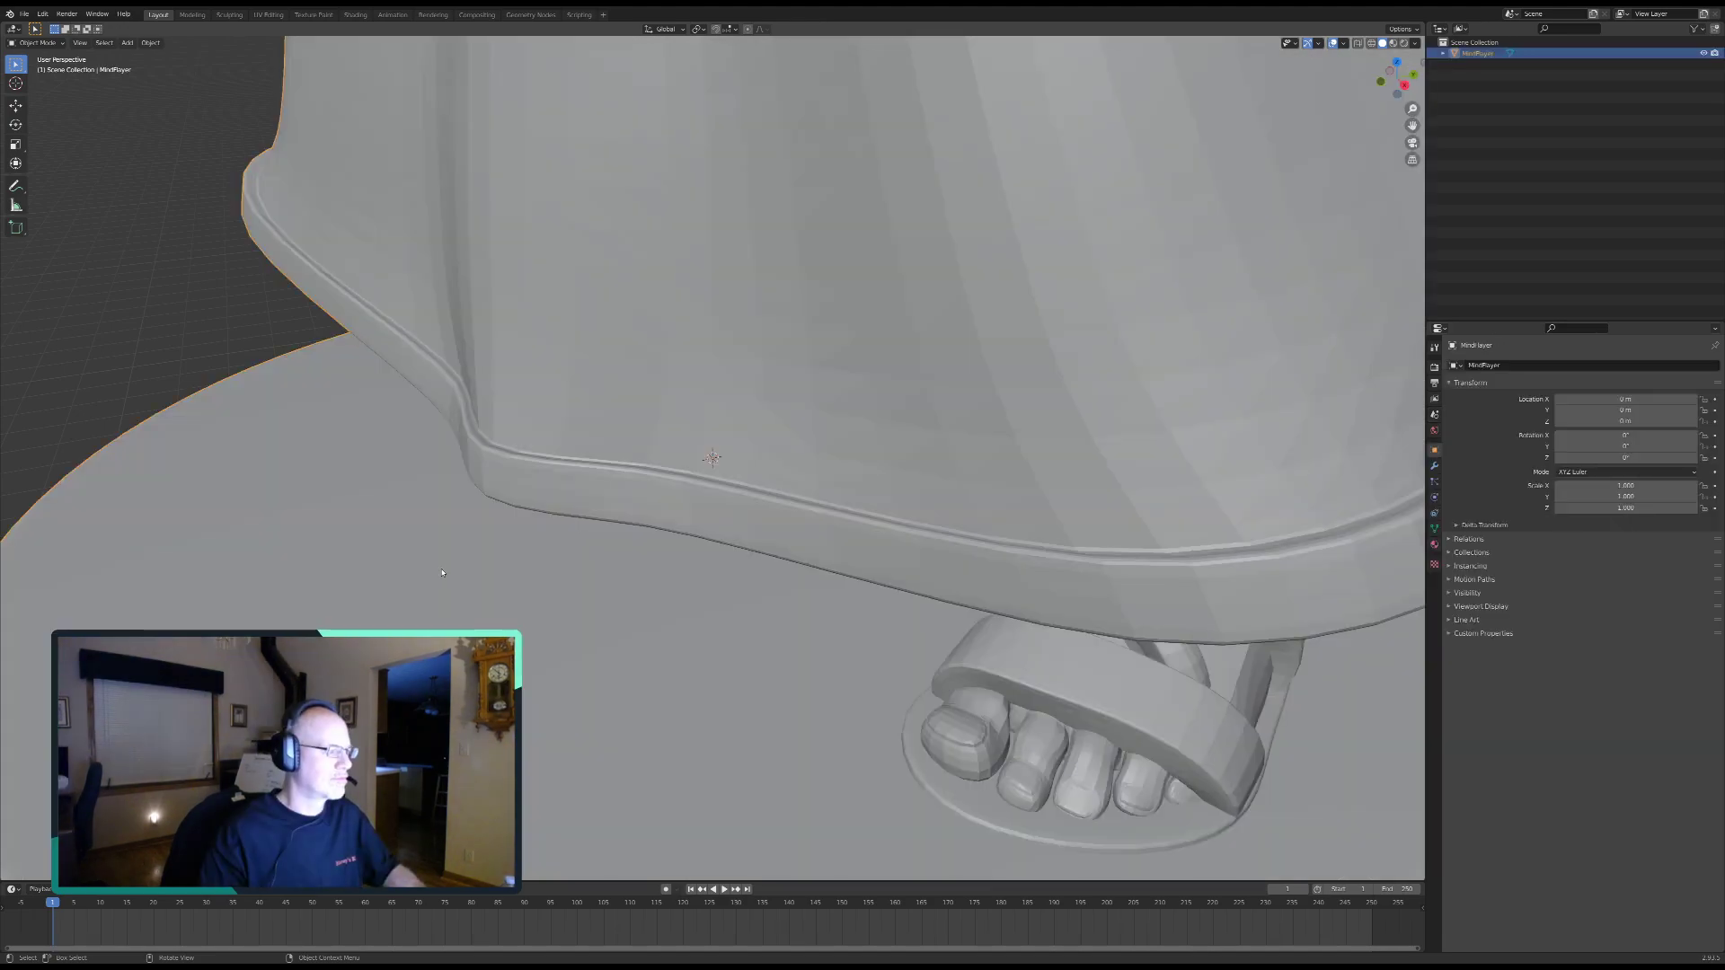
{"action": "scroll", "coordinate": [718, 699], "scroll_direction": "down", "scroll_amount": 10}
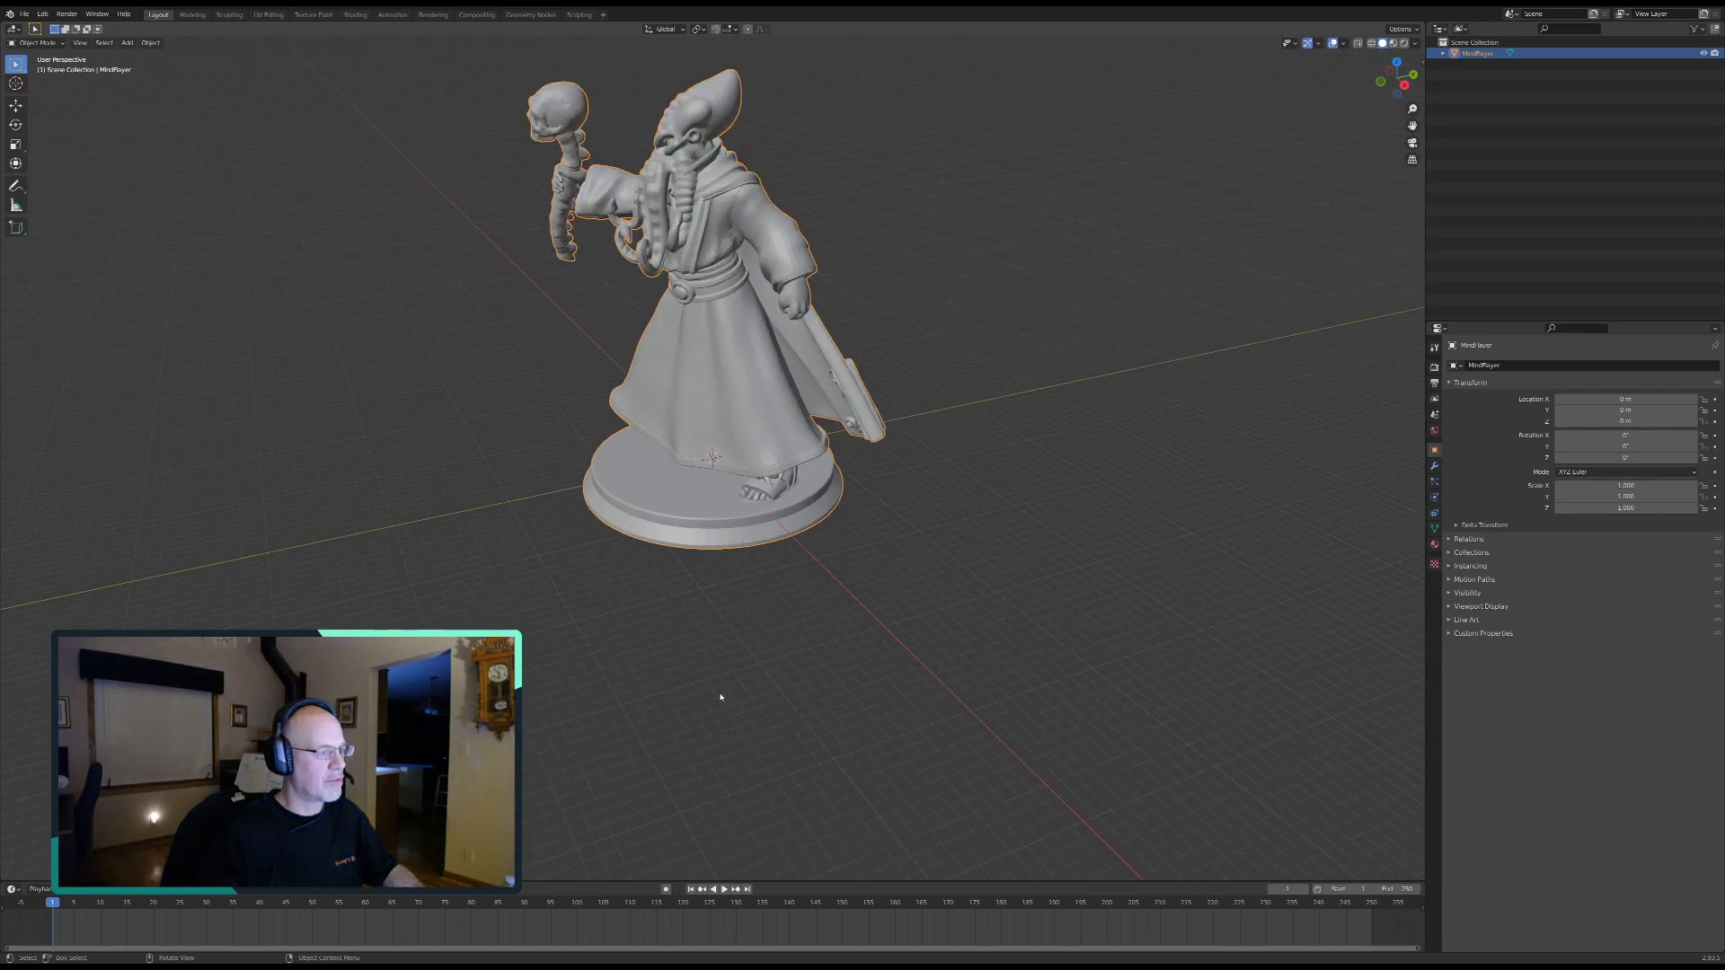
{"action": "scroll", "coordinate": [683, 688], "scroll_direction": "up", "scroll_amount": 4}
{"action": "scroll", "coordinate": [671, 682], "scroll_direction": "down", "scroll_amount": 3}
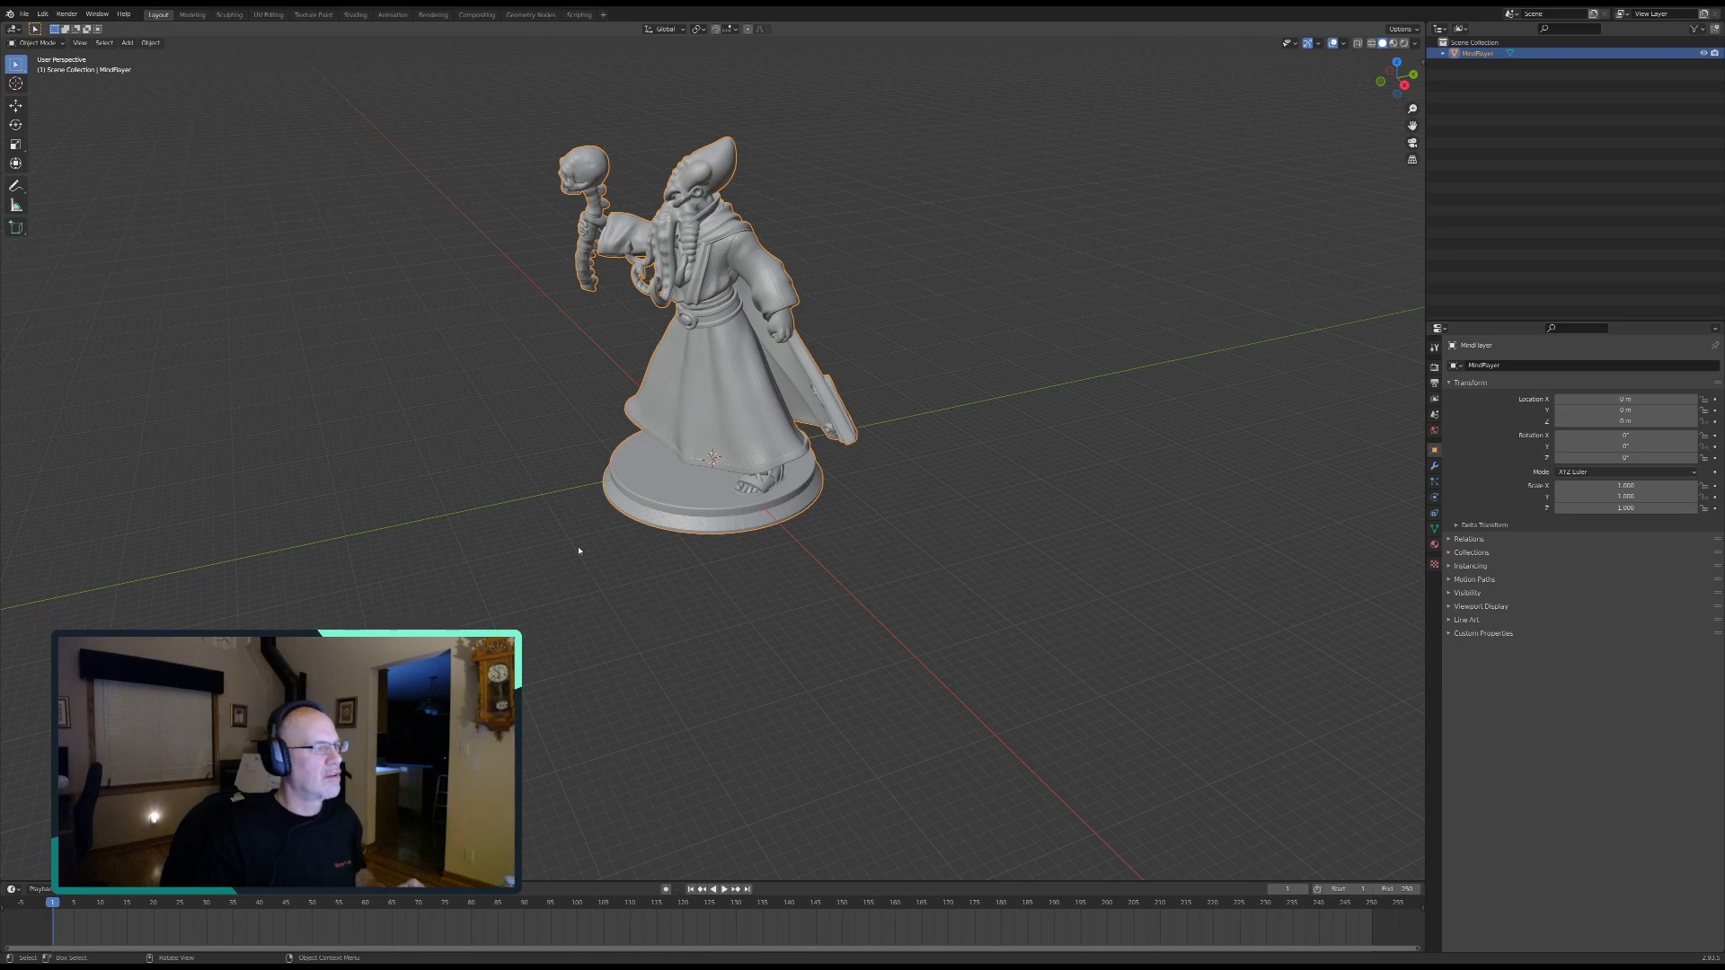
Step: Examine the imported MindFlayer figure and its round base from several sides, from above and at ground level
{"action": "middle_click_drag", "start_coordinate": [504, 477], "coordinate": [618, 482]}
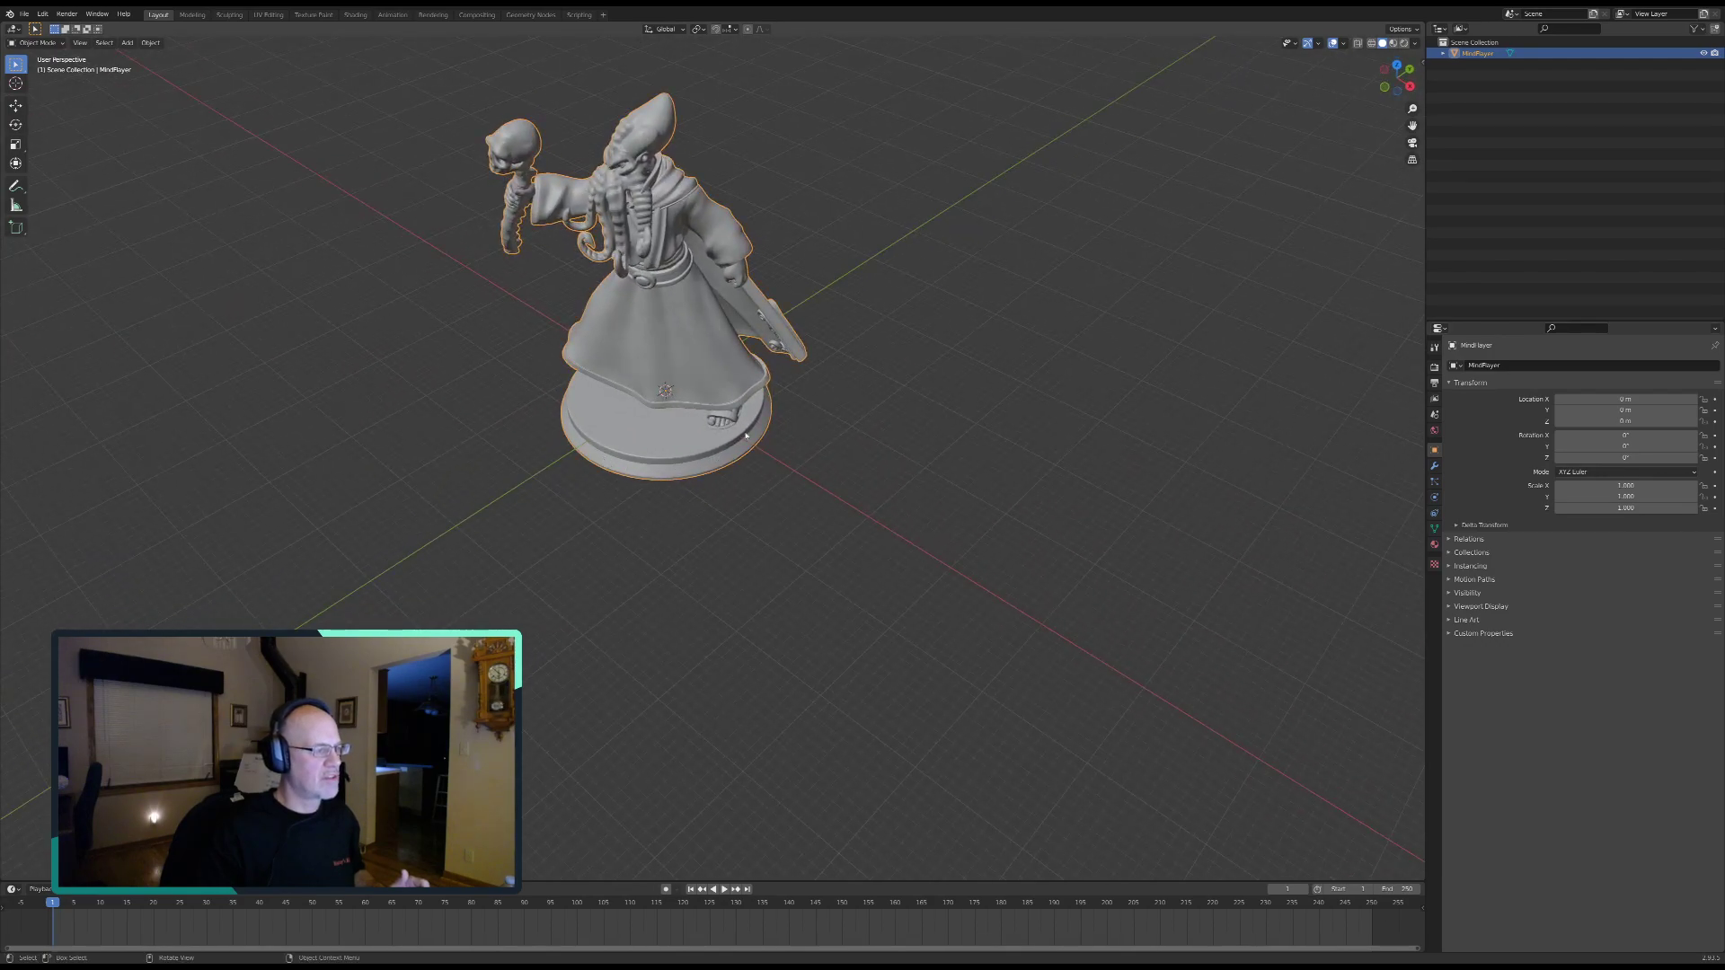
{"action": "middle_click_drag", "start_coordinate": [611, 455], "coordinate": [672, 506]}
{"action": "middle_click_drag", "start_coordinate": [714, 492], "coordinate": [589, 512]}
{"action": "middle_click_drag", "start_coordinate": [778, 648], "coordinate": [784, 627]}
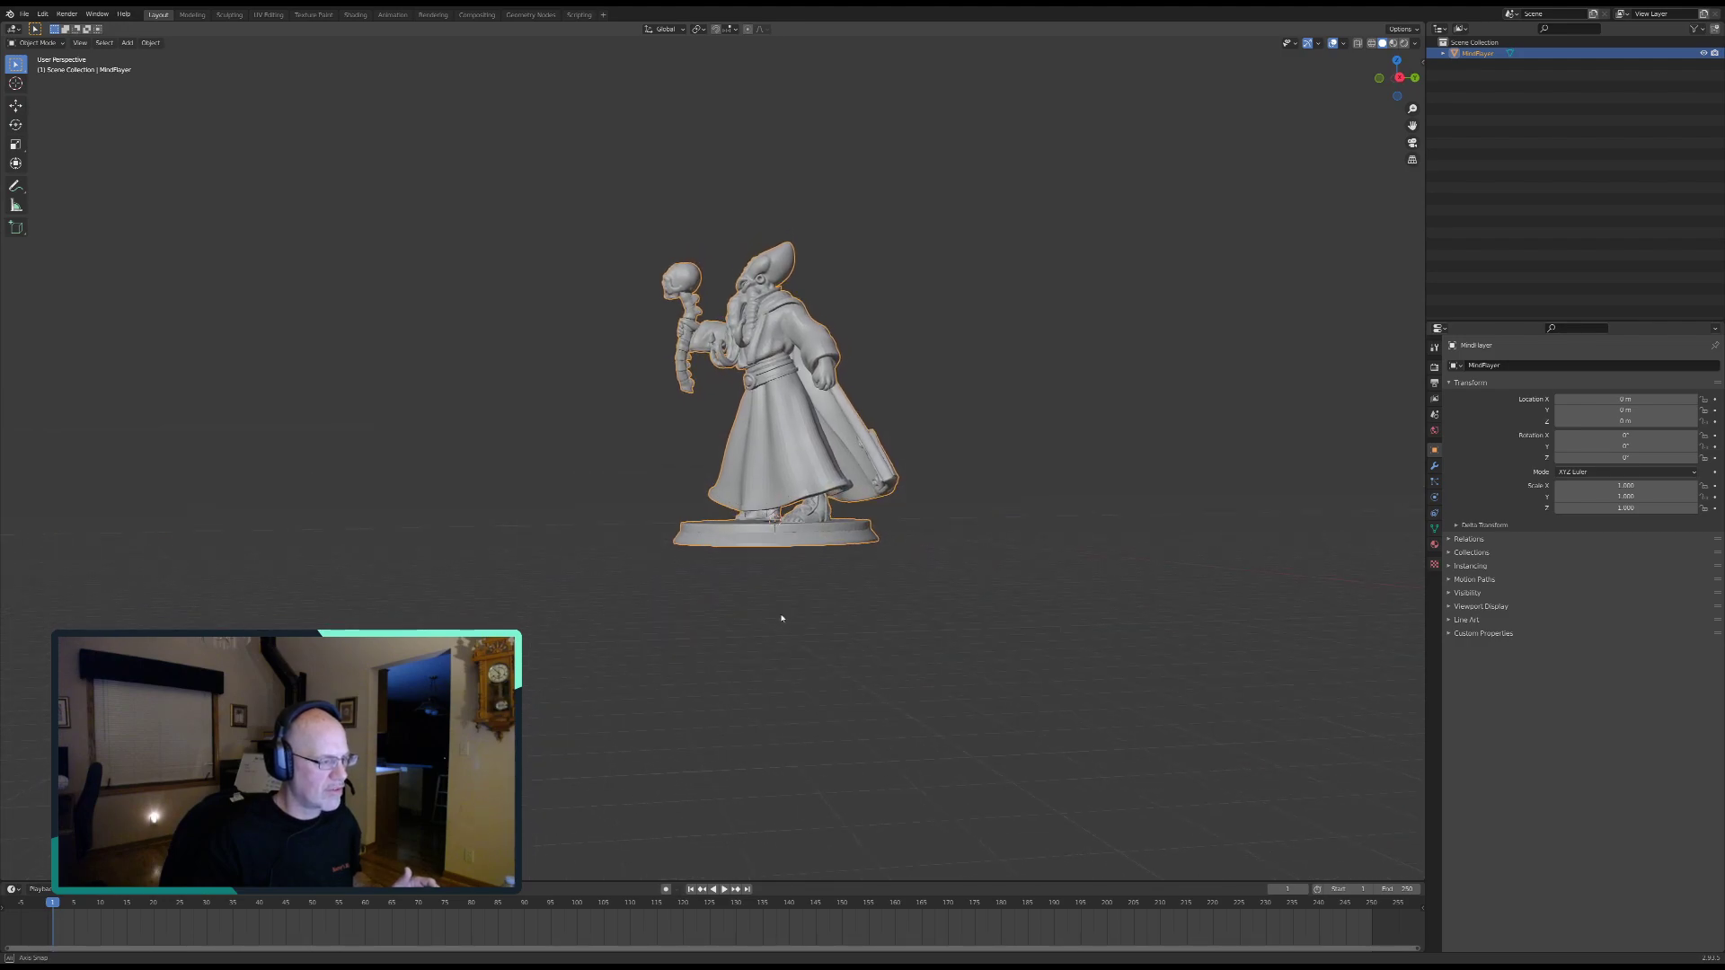
{"action": "middle_click_drag", "start_coordinate": [780, 616], "coordinate": [785, 611]}
{"action": "middle_click_drag", "start_coordinate": [791, 533], "coordinate": [797, 526]}
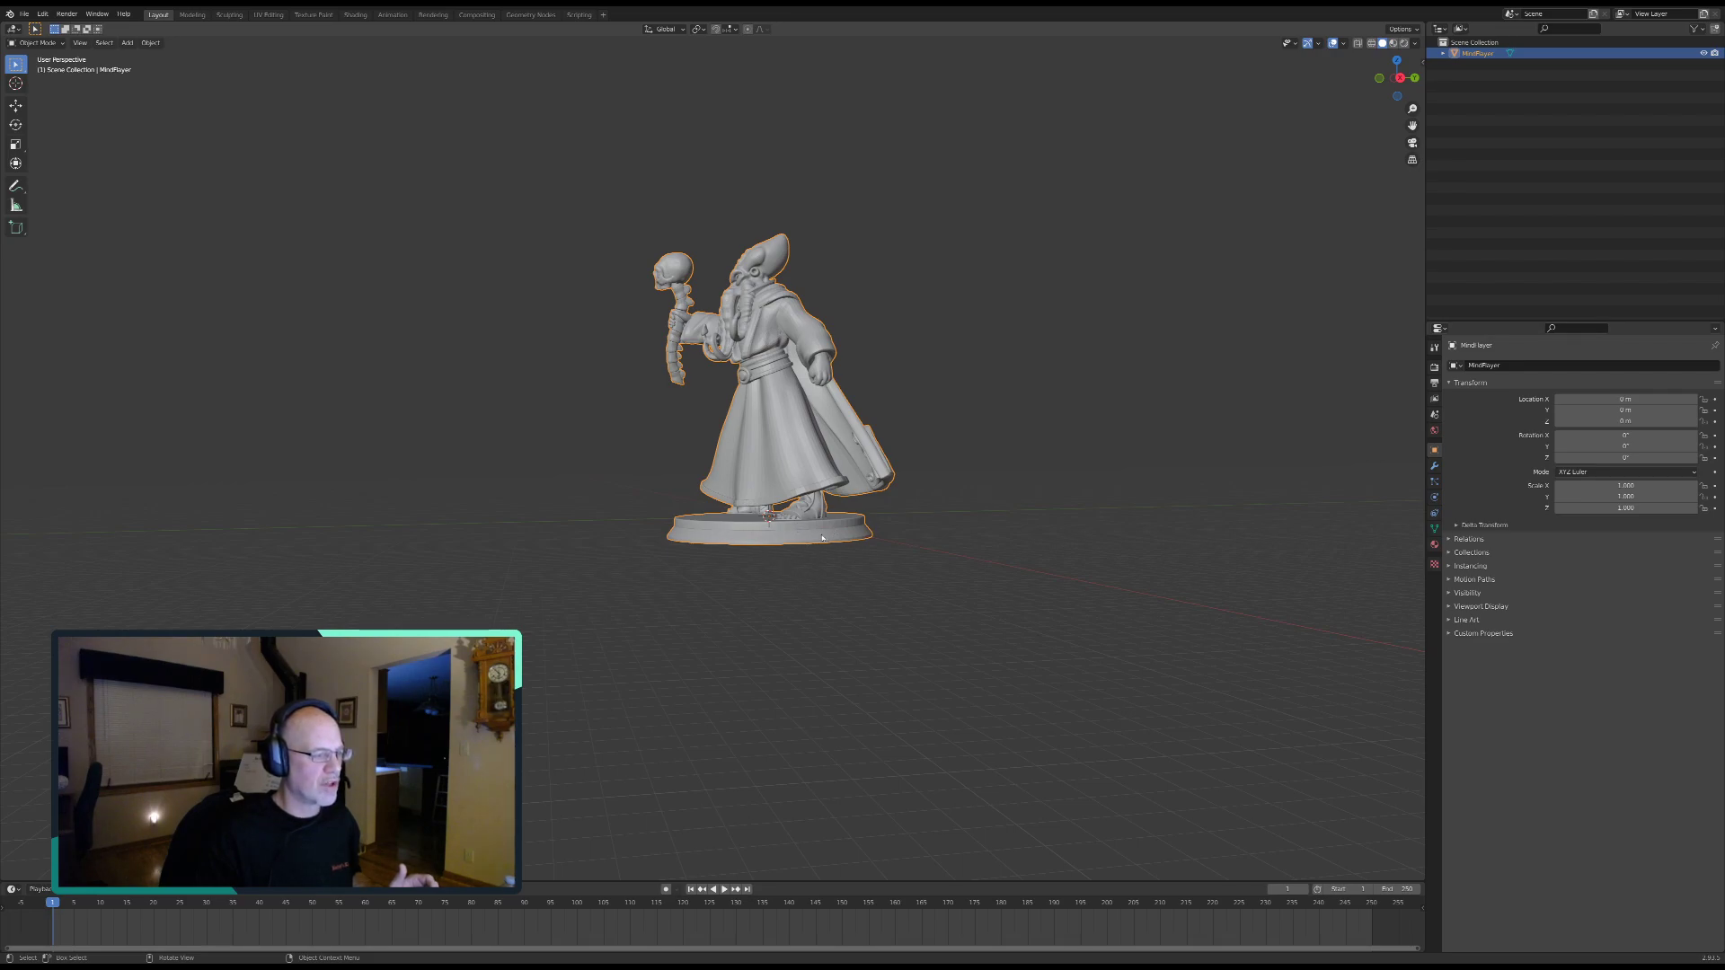
{"action": "middle_click_drag", "start_coordinate": [759, 583], "coordinate": [787, 629]}
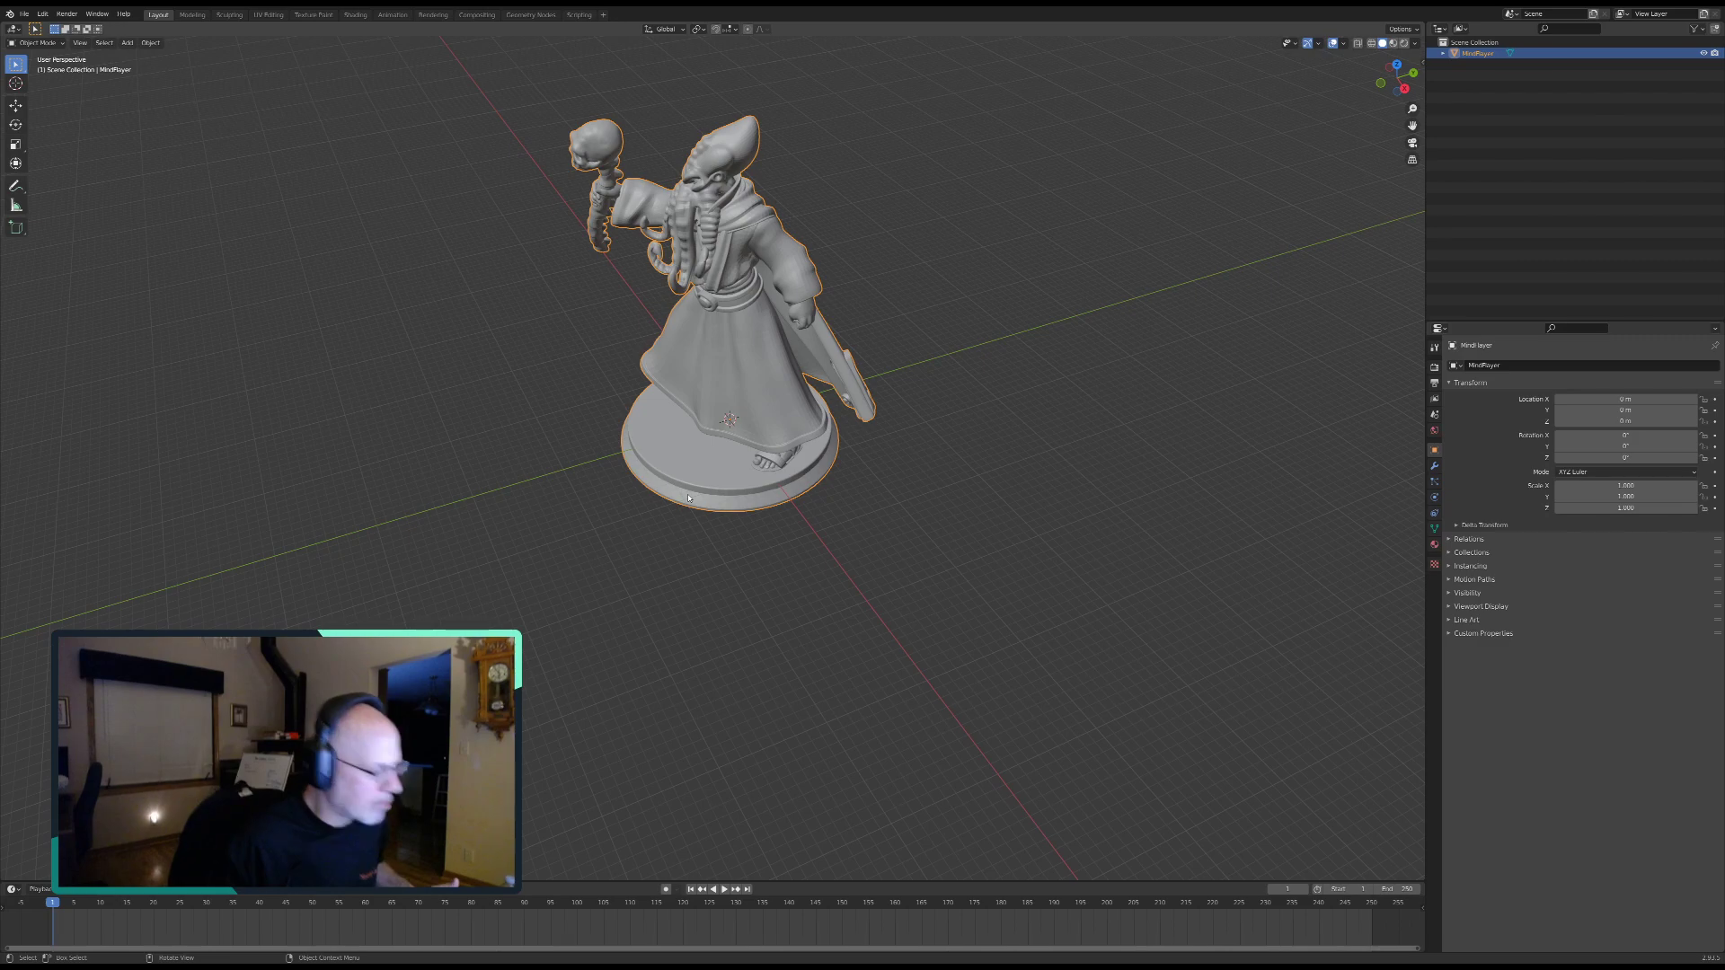
{"action": "middle_click_drag", "start_coordinate": [659, 677], "coordinate": [628, 639]}
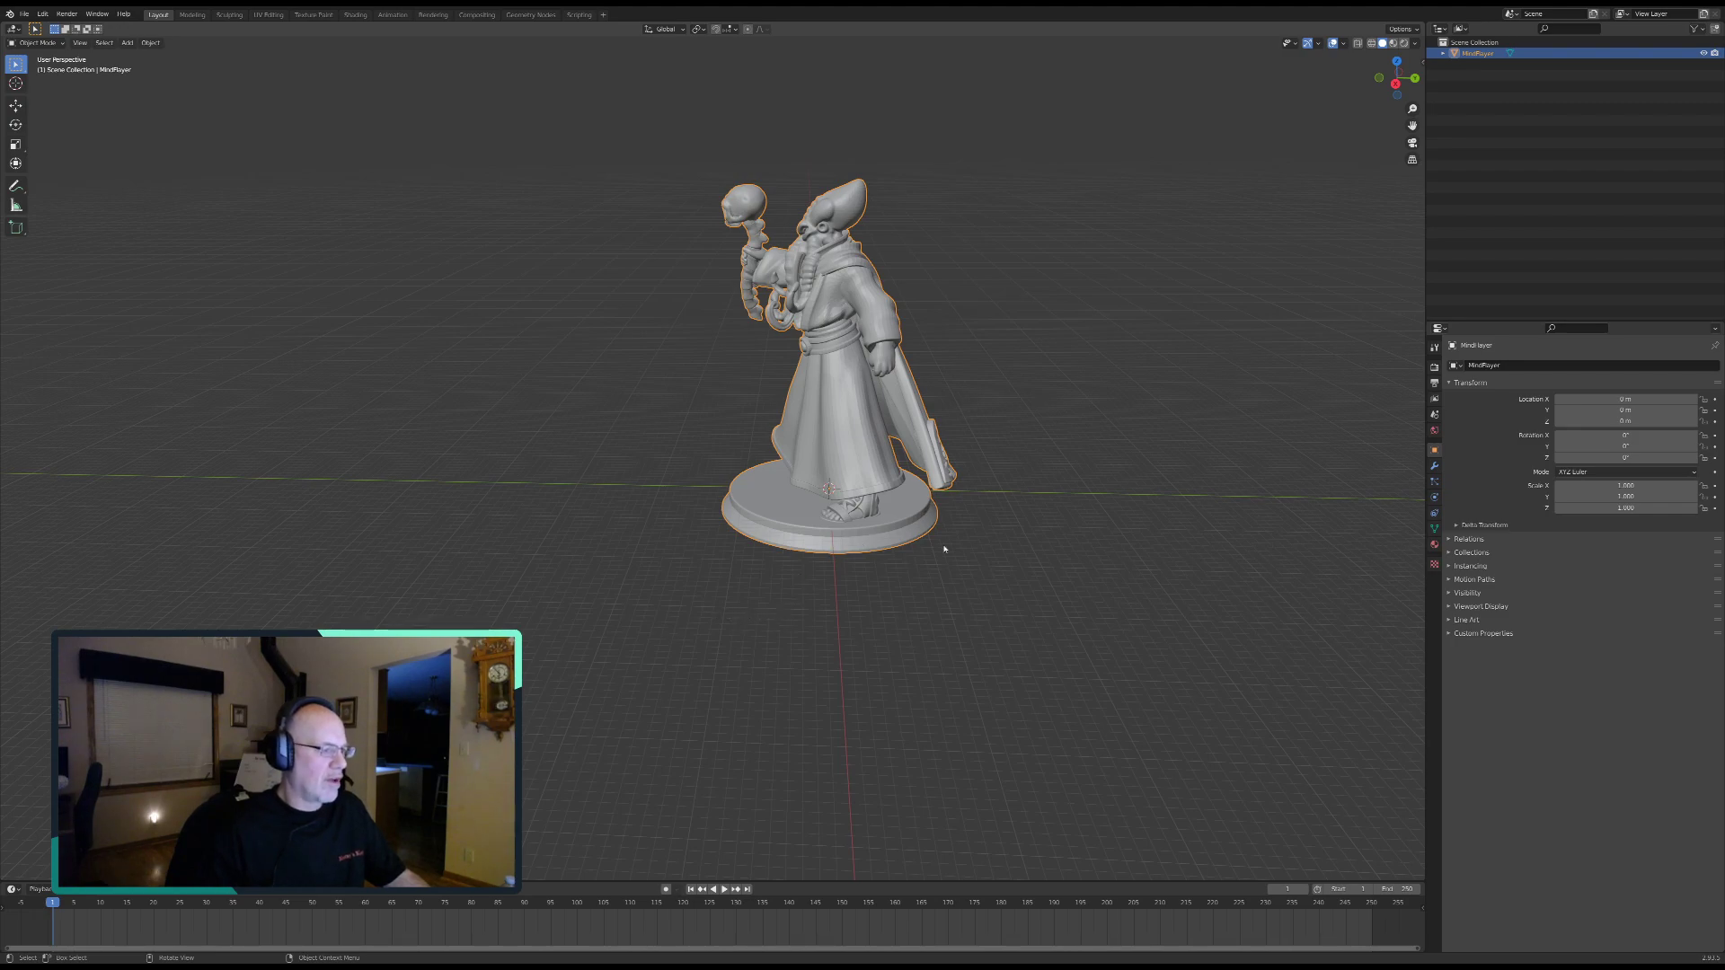
{"action": "middle_click_drag", "start_coordinate": [622, 609], "coordinate": [779, 630]}
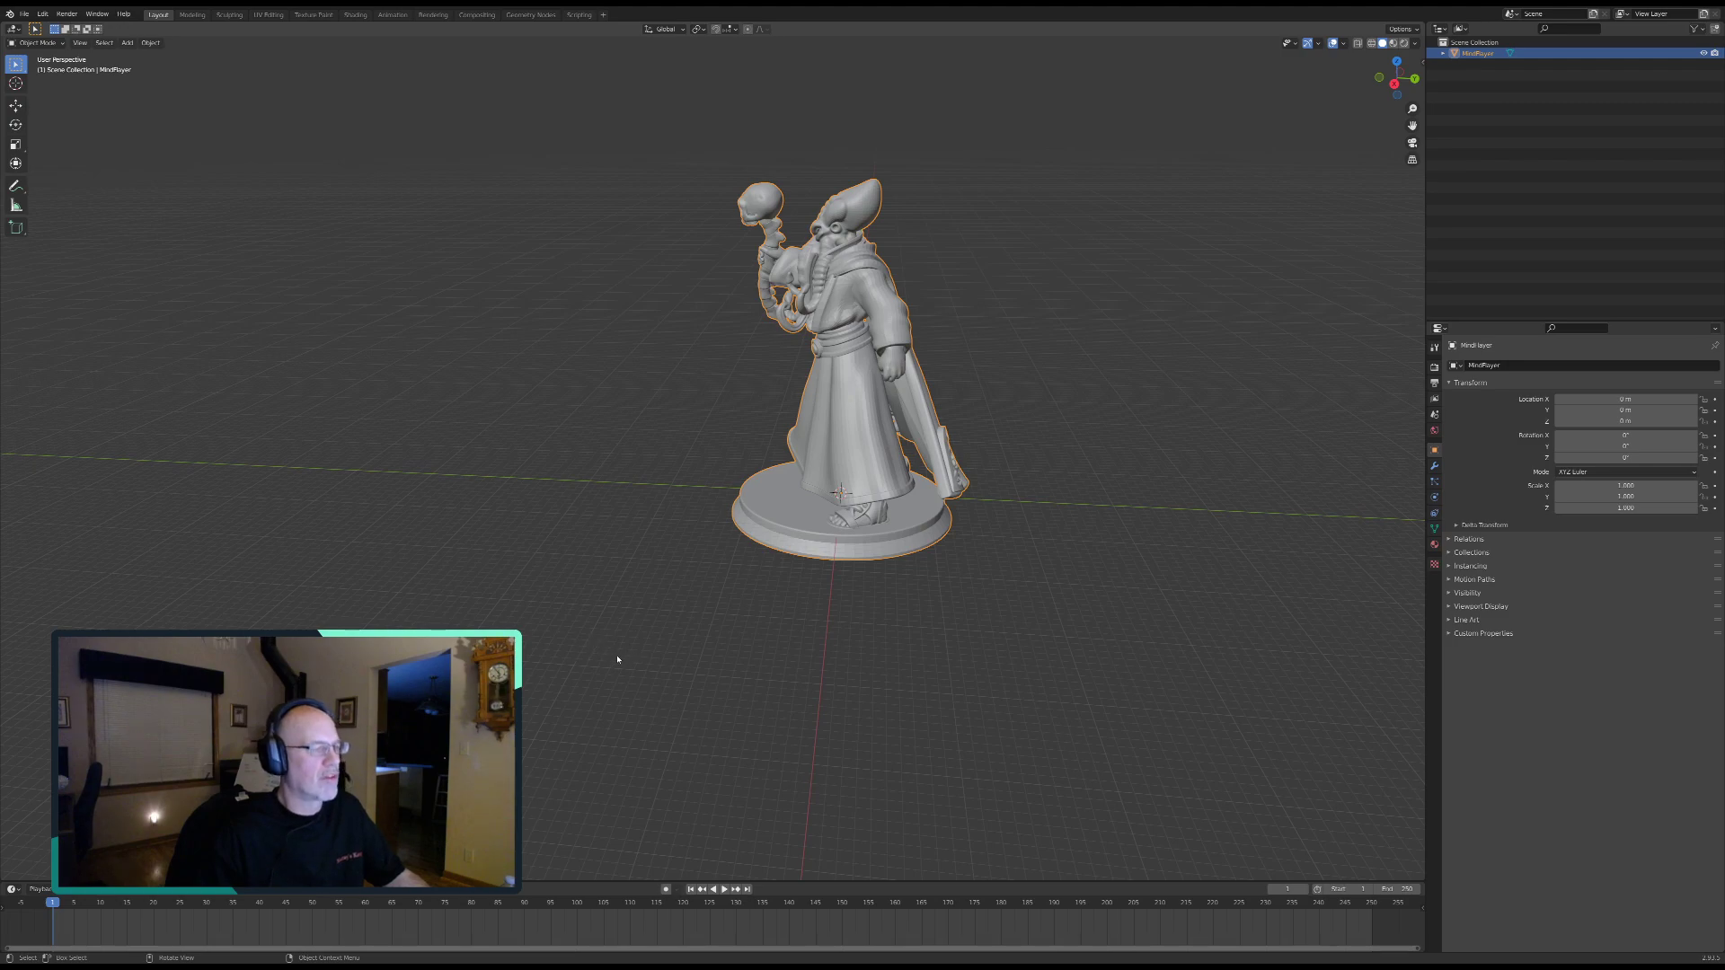
{"action": "middle_click_drag", "start_coordinate": [671, 671], "coordinate": [787, 552]}
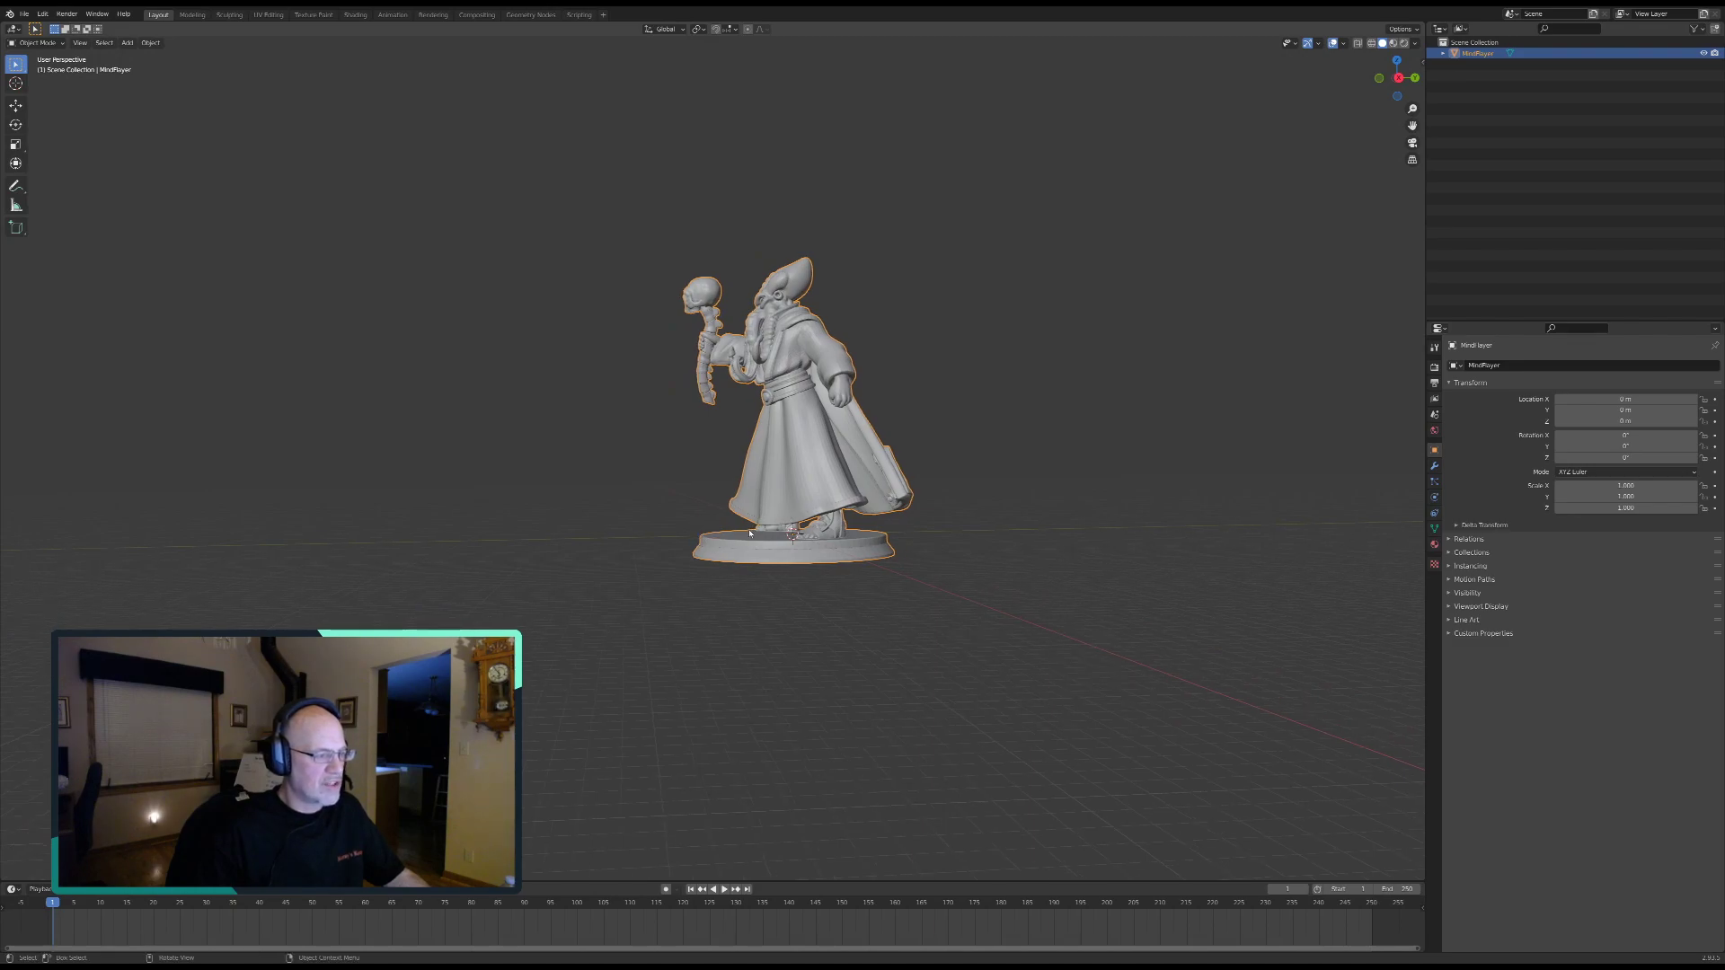
{"action": "middle_click_drag", "start_coordinate": [825, 603], "coordinate": [839, 643]}
{"action": "scroll", "coordinate": [823, 649], "scroll_direction": "up", "scroll_amount": 3}
{"action": "scroll", "coordinate": [823, 649], "scroll_direction": "up", "scroll_amount": 2}
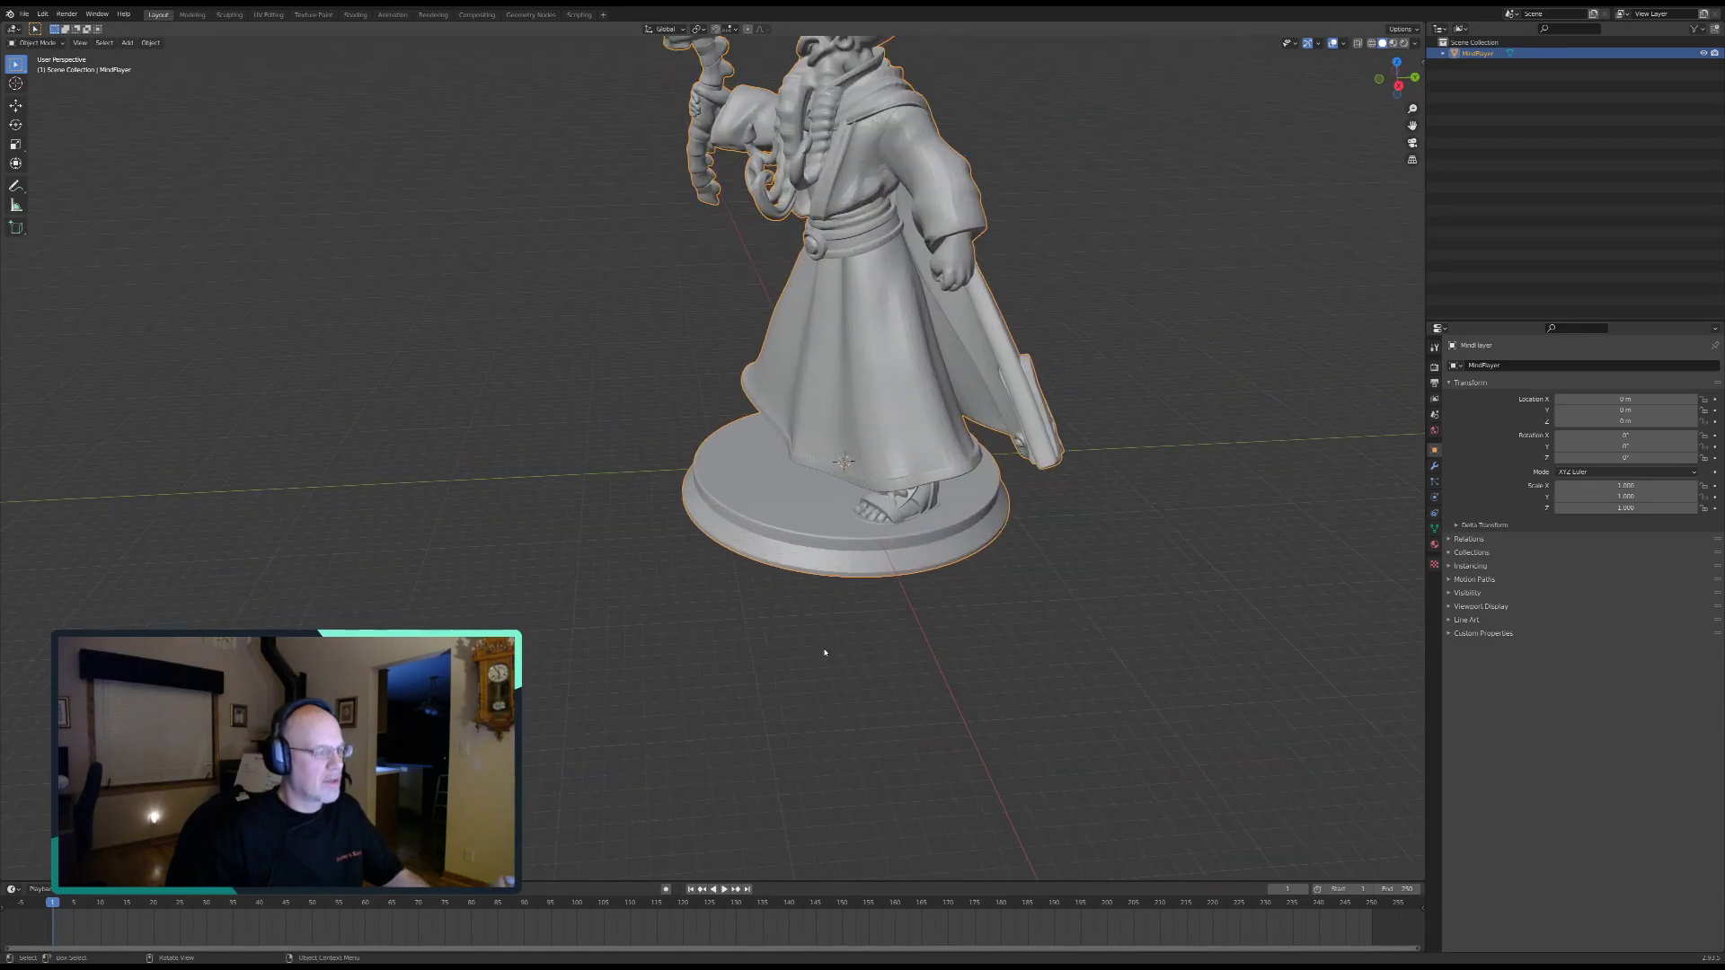
{"action": "scroll", "coordinate": [847, 632], "scroll_direction": "up", "scroll_amount": 3}
{"action": "mouse_move", "coordinate": [883, 759]}
{"action": "middle_mouse_down"}
{"action": "mouse_move", "coordinate": [904, 743]}
{"action": "mouse_move", "coordinate": [889, 740]}
{"action": "middle_mouse_up"}
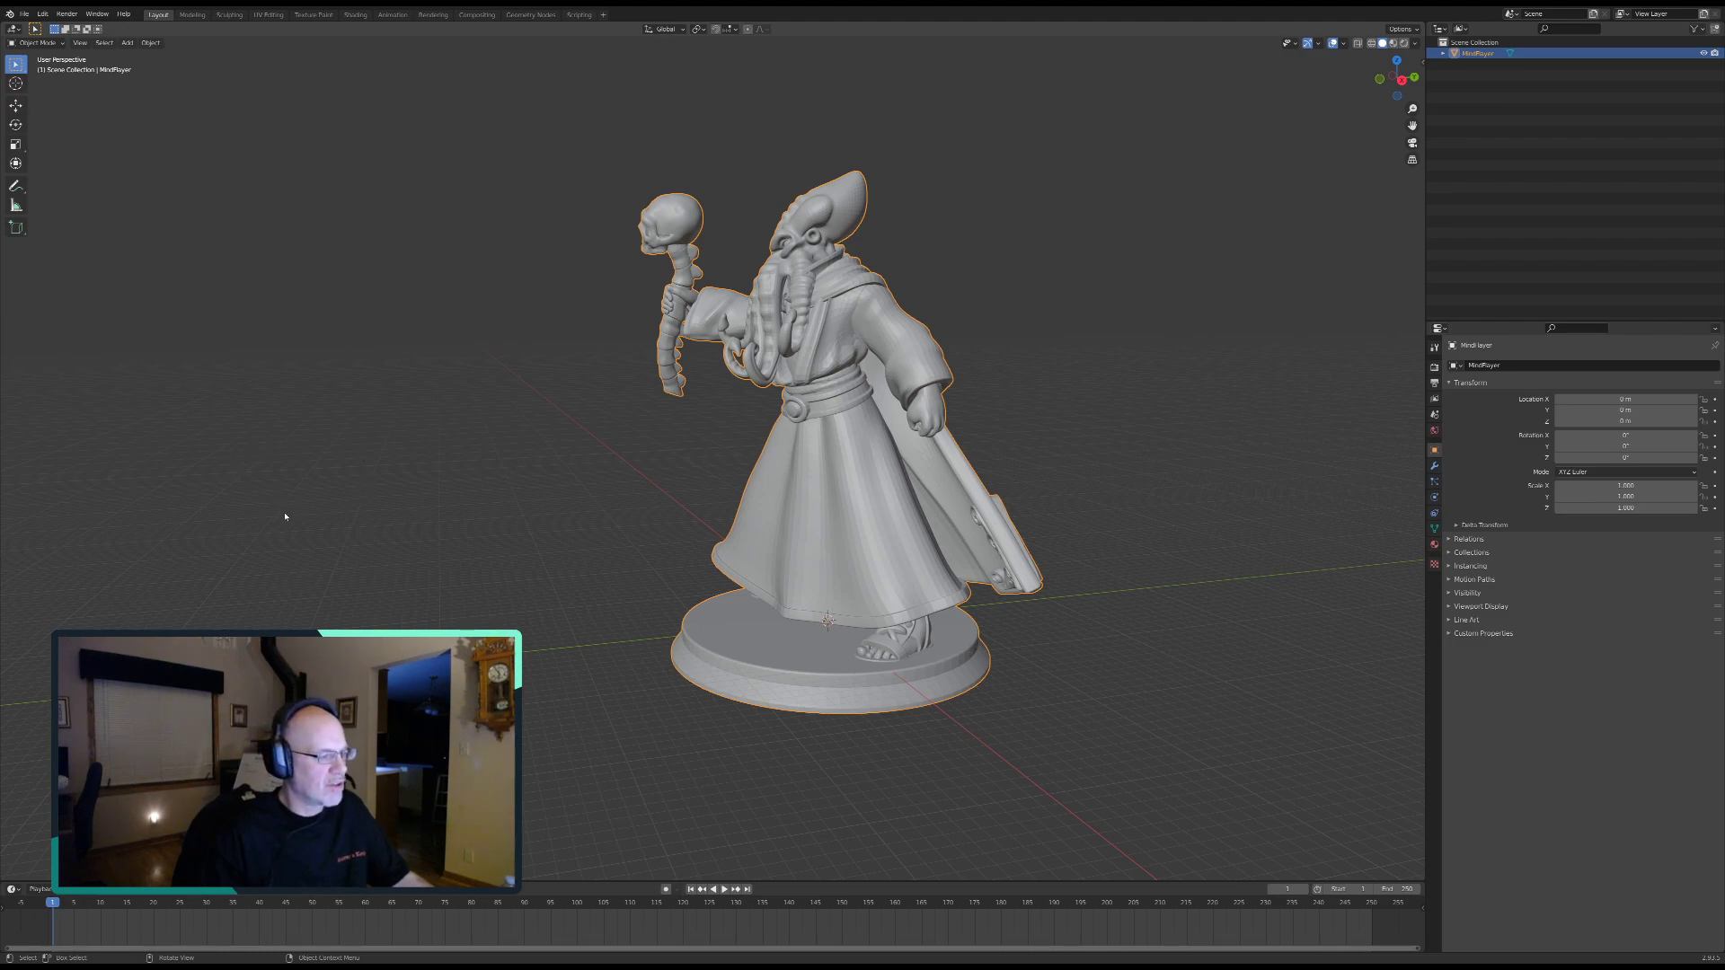
{"action": "middle_click_drag", "start_coordinate": [624, 471], "coordinate": [377, 305]}
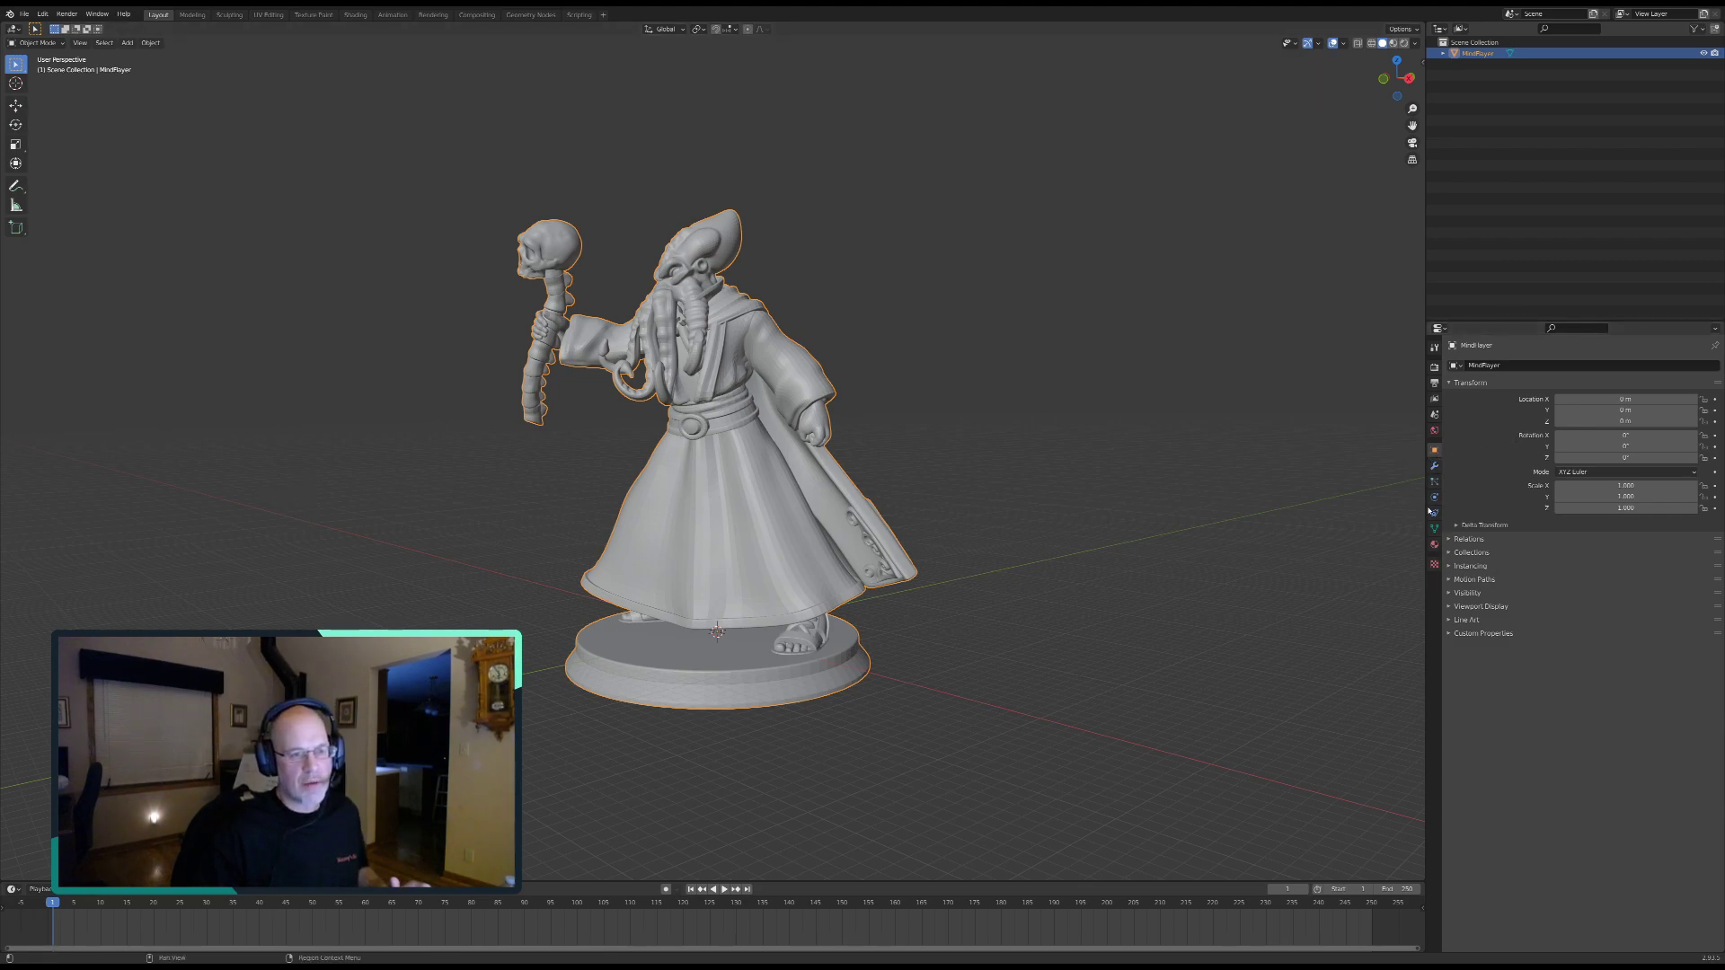
Step: Show the MindFlayer's material properties and enlarge both the properties area and the empty material slot list
{"action": "left_click", "coordinate": [1434, 545]}
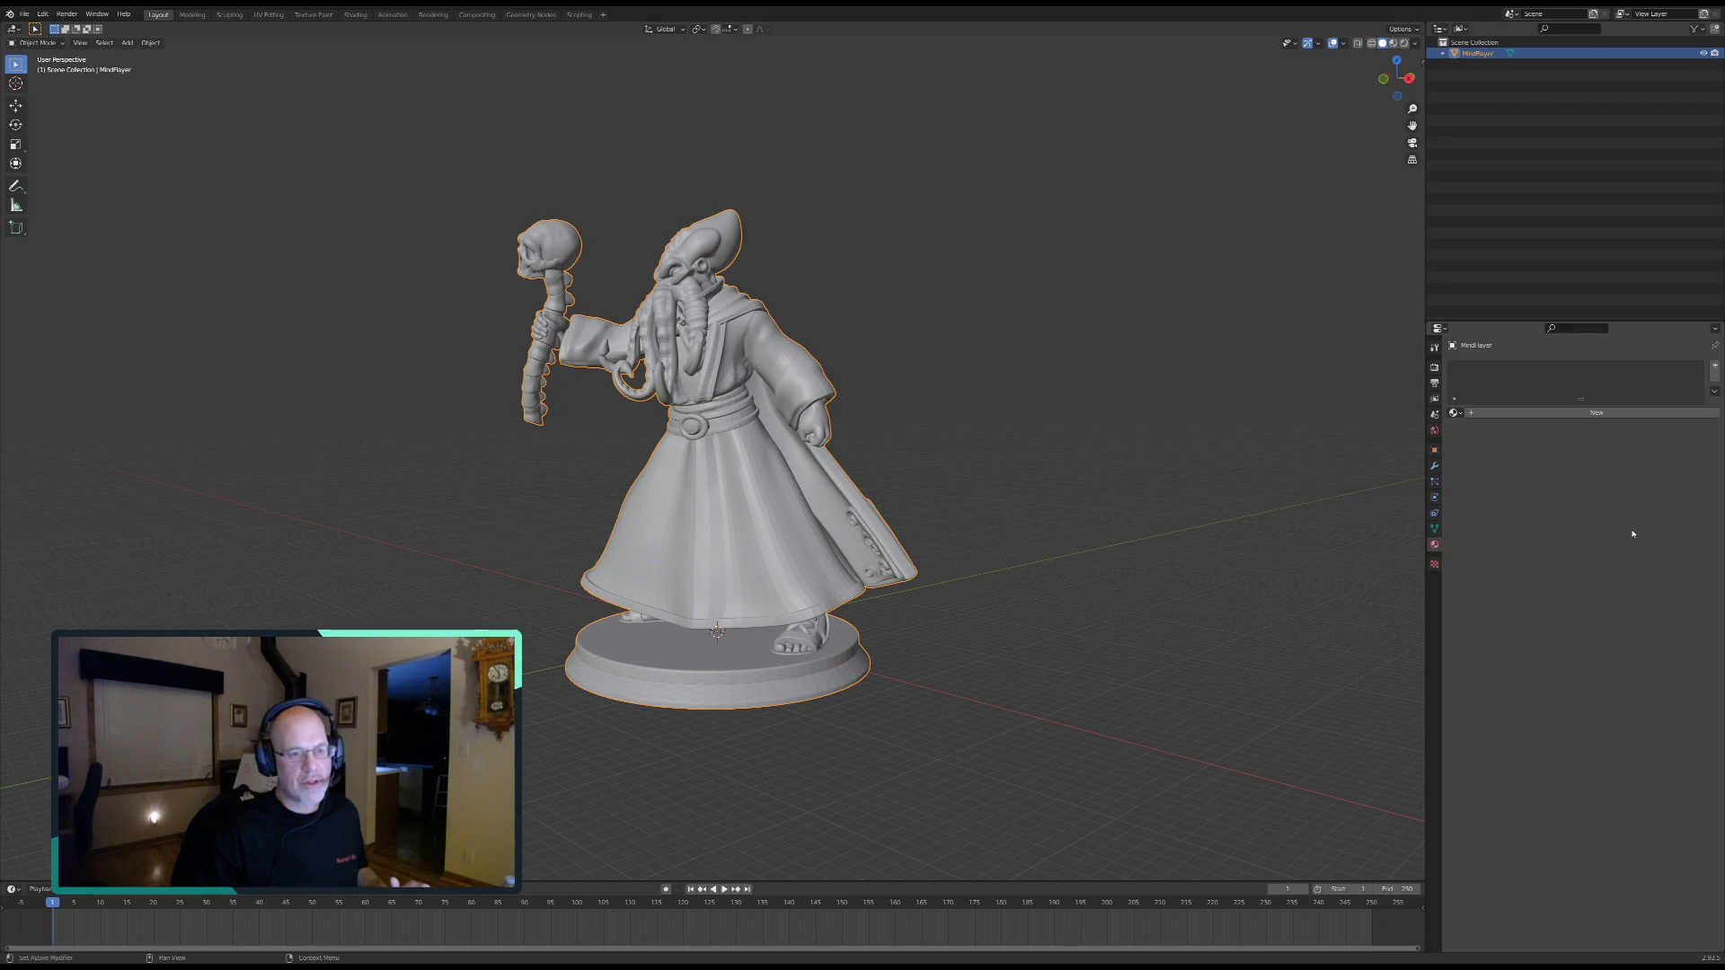
{"action": "left_click_drag", "start_coordinate": [1599, 321], "coordinate": [1603, 123]}
{"action": "left_click_drag", "start_coordinate": [1582, 196], "coordinate": [1582, 526]}
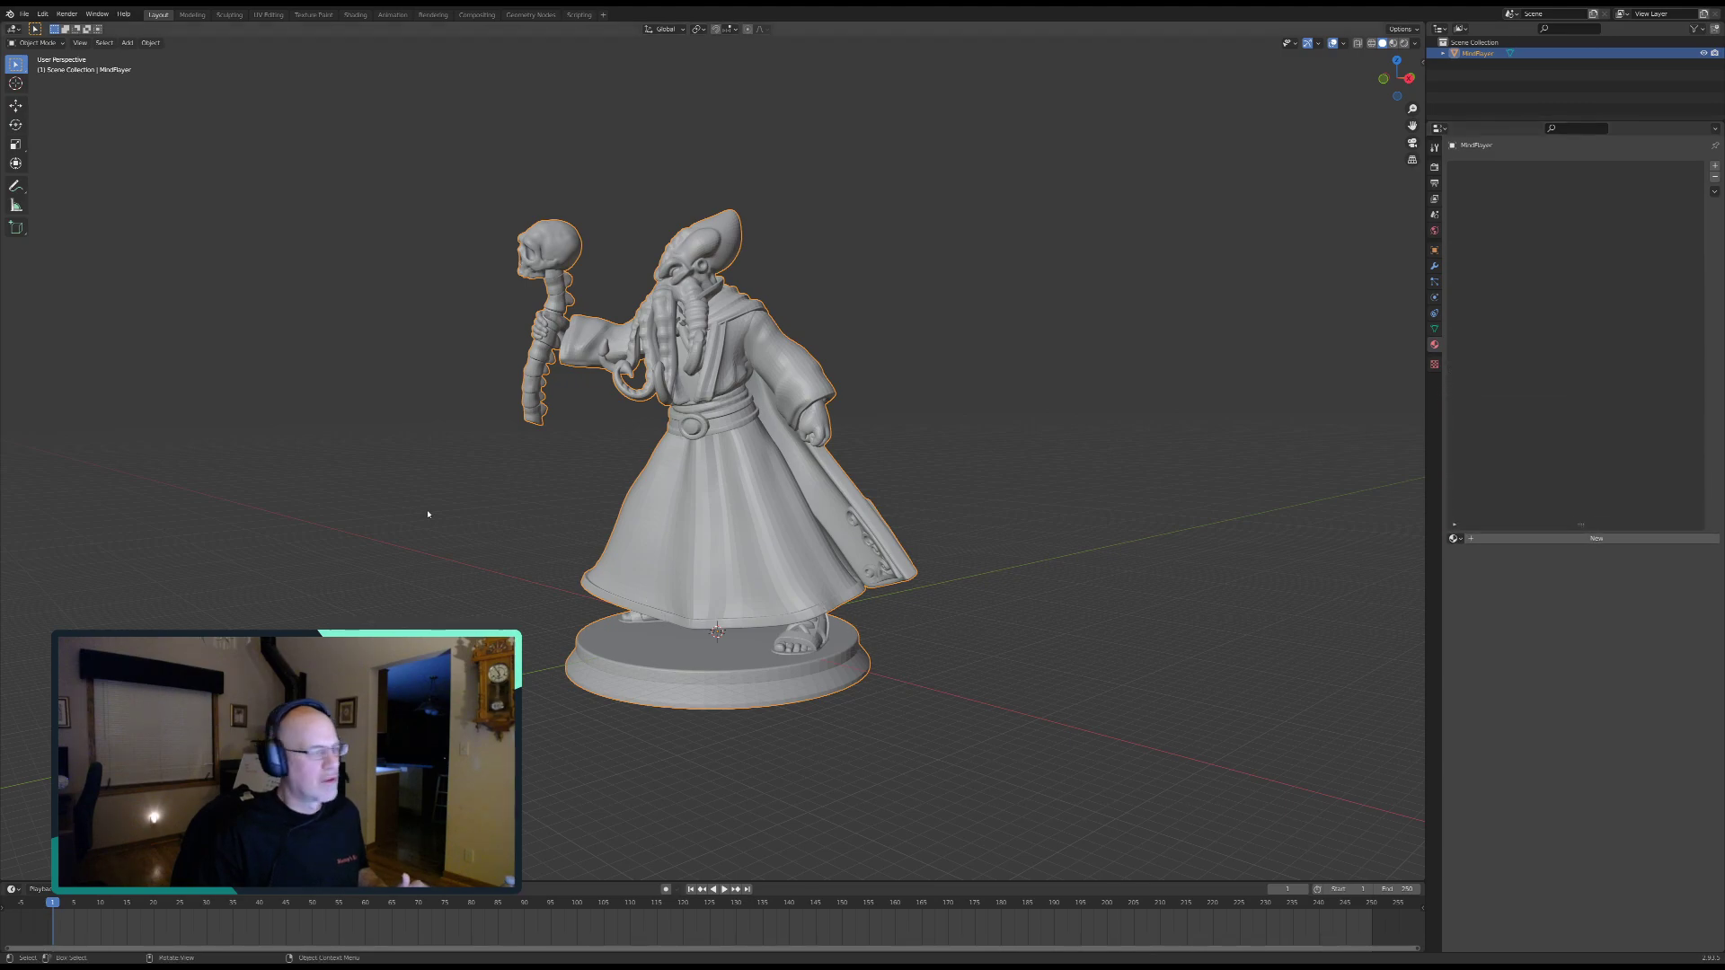
{"action": "middle_click_drag", "start_coordinate": [372, 559], "coordinate": [515, 548], "text": "shift"}
{"action": "middle_click_drag", "start_coordinate": [792, 521], "coordinate": [564, 602]}
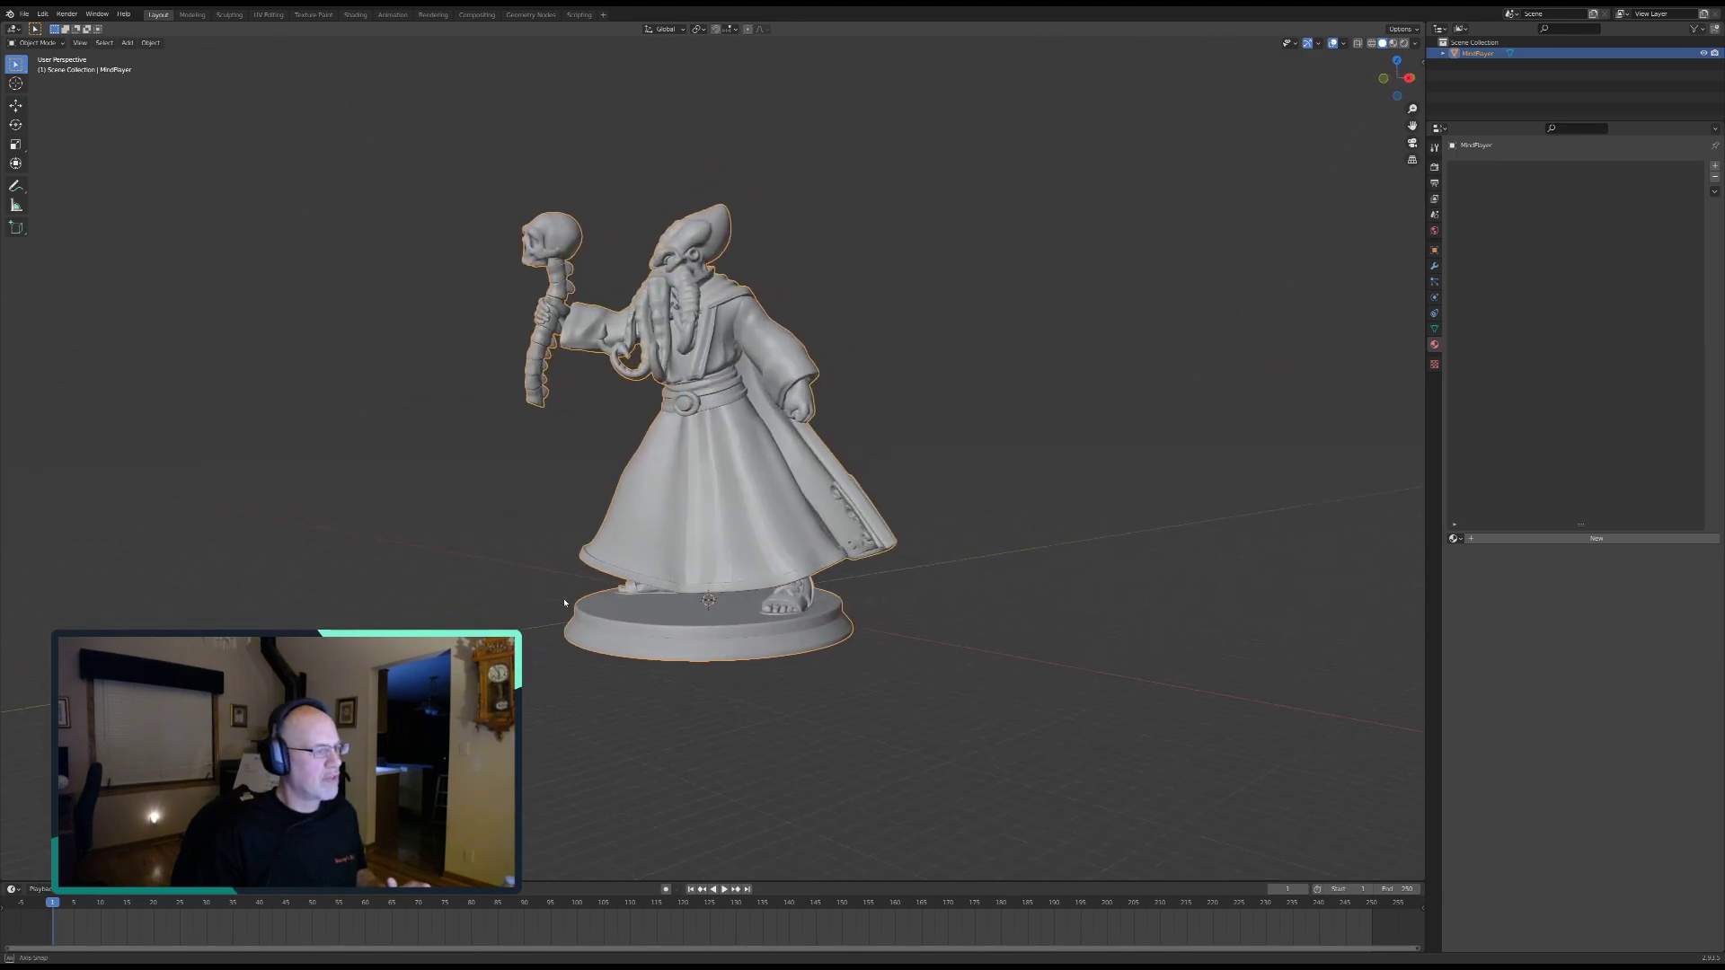
Step: Enter Edit Mode on the MindFlayer mesh and clear the selection of all its geometry
{"action": "left_click", "coordinate": [45, 42]}
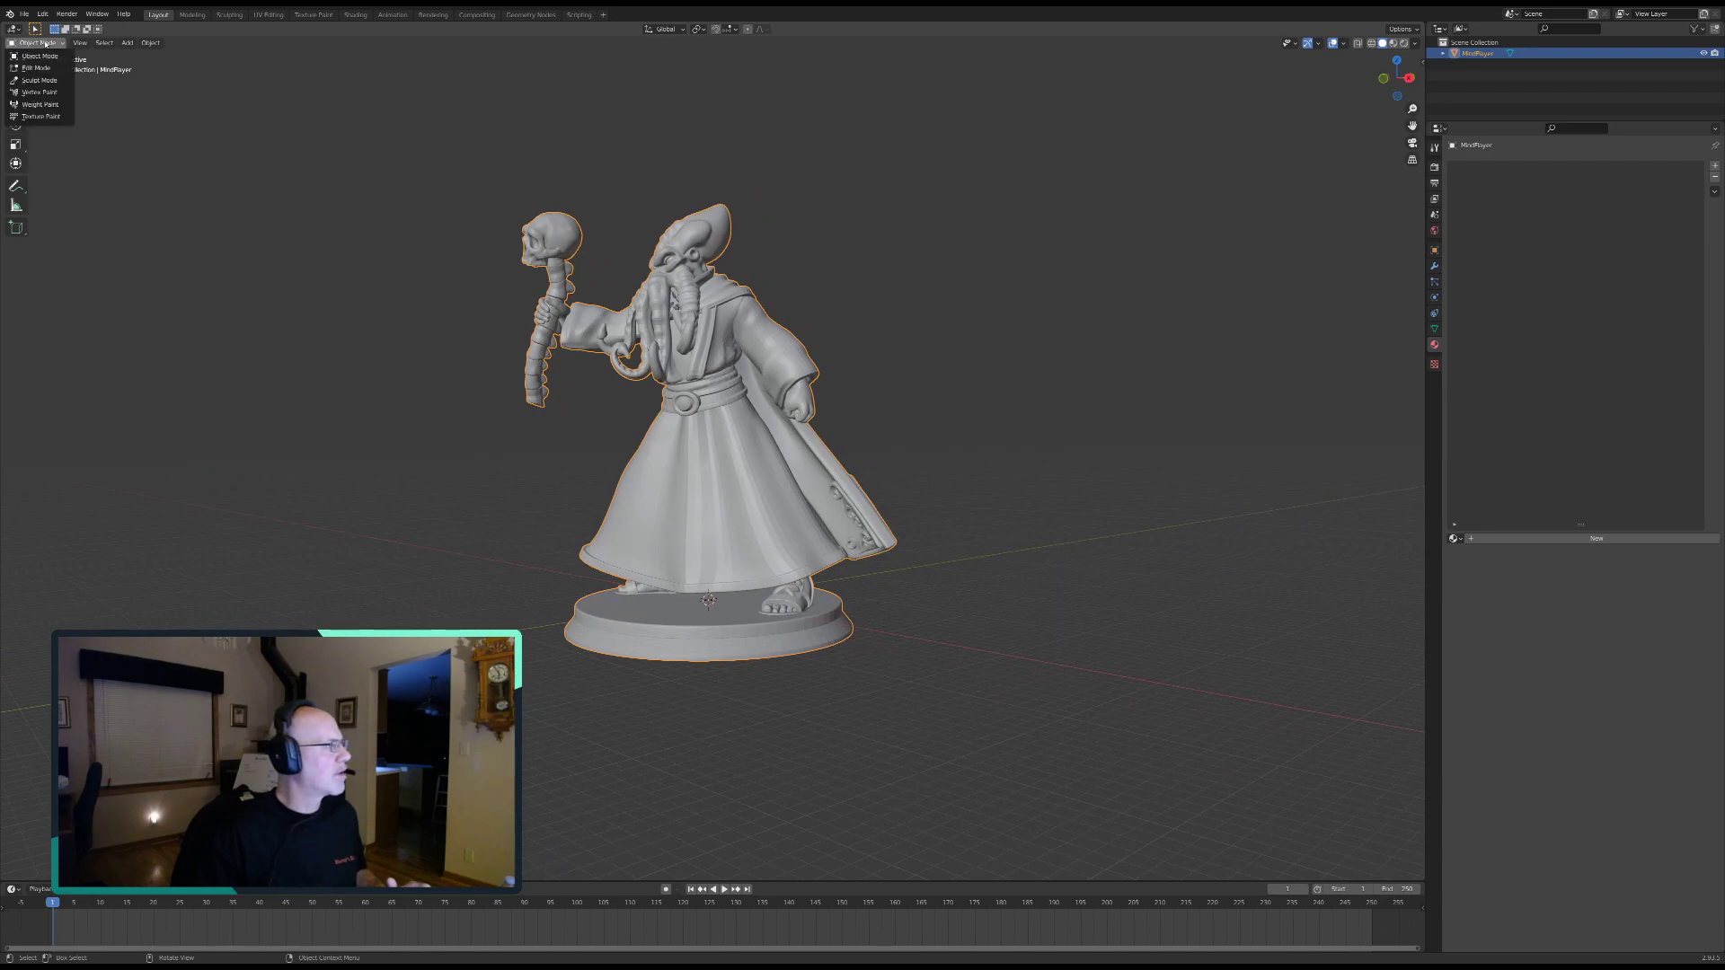
{"action": "left_click", "coordinate": [37, 67]}
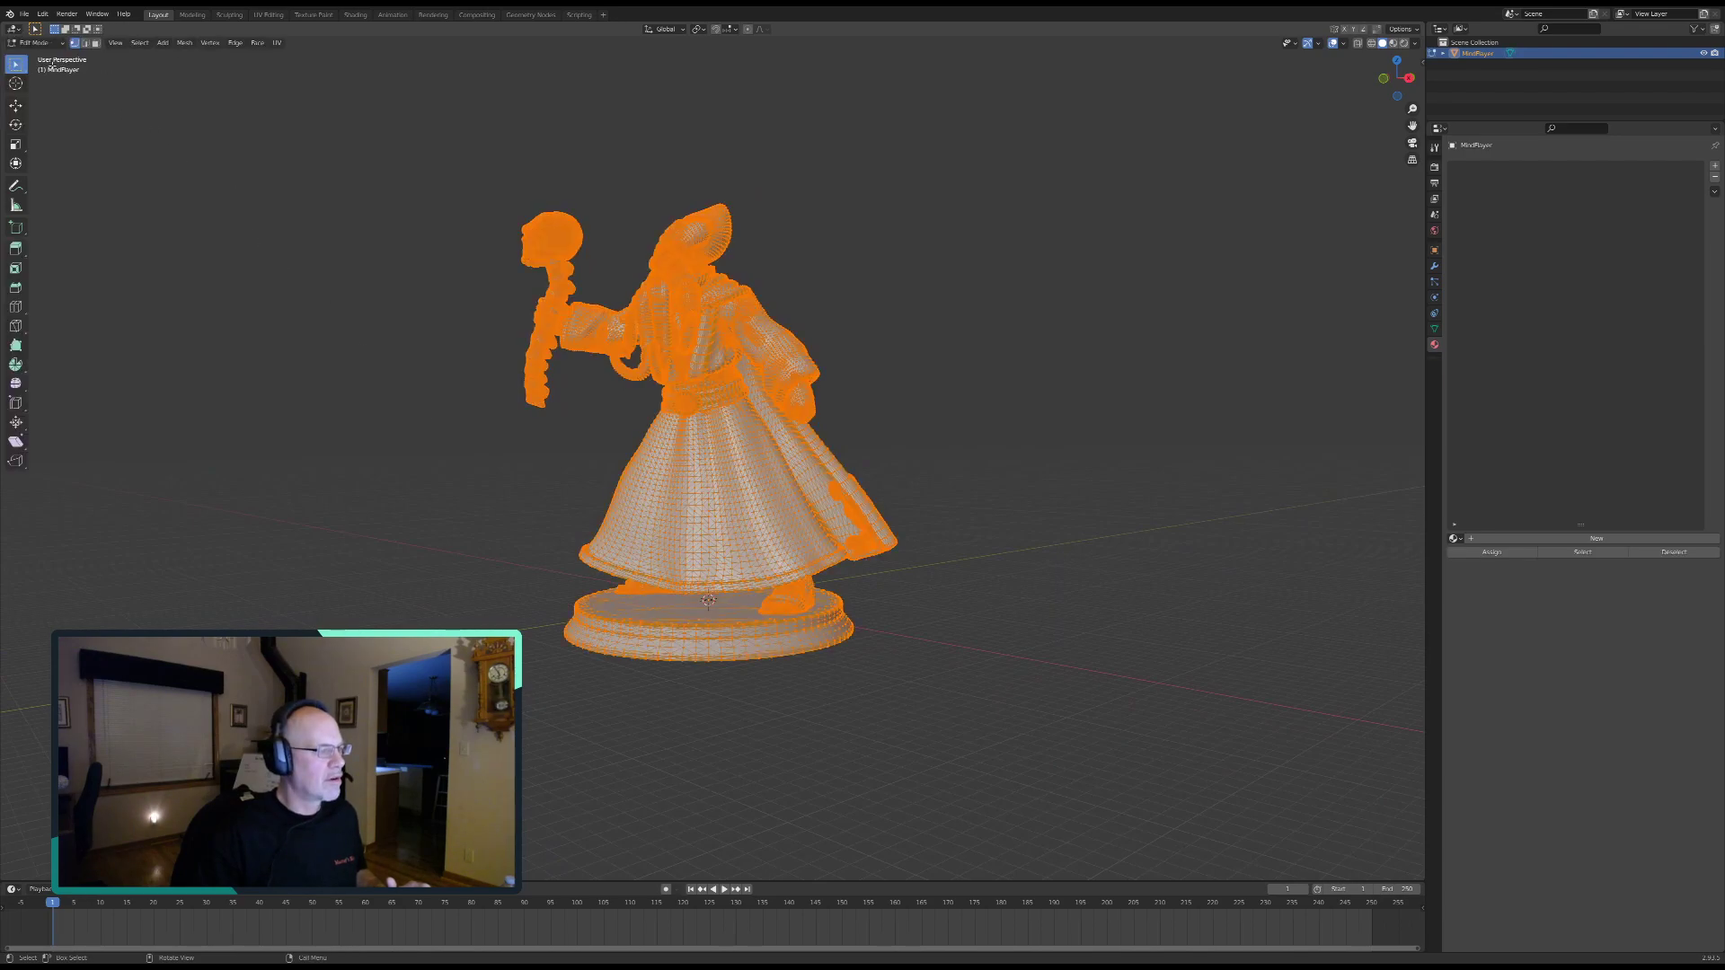
{"action": "left_click", "coordinate": [139, 42]}
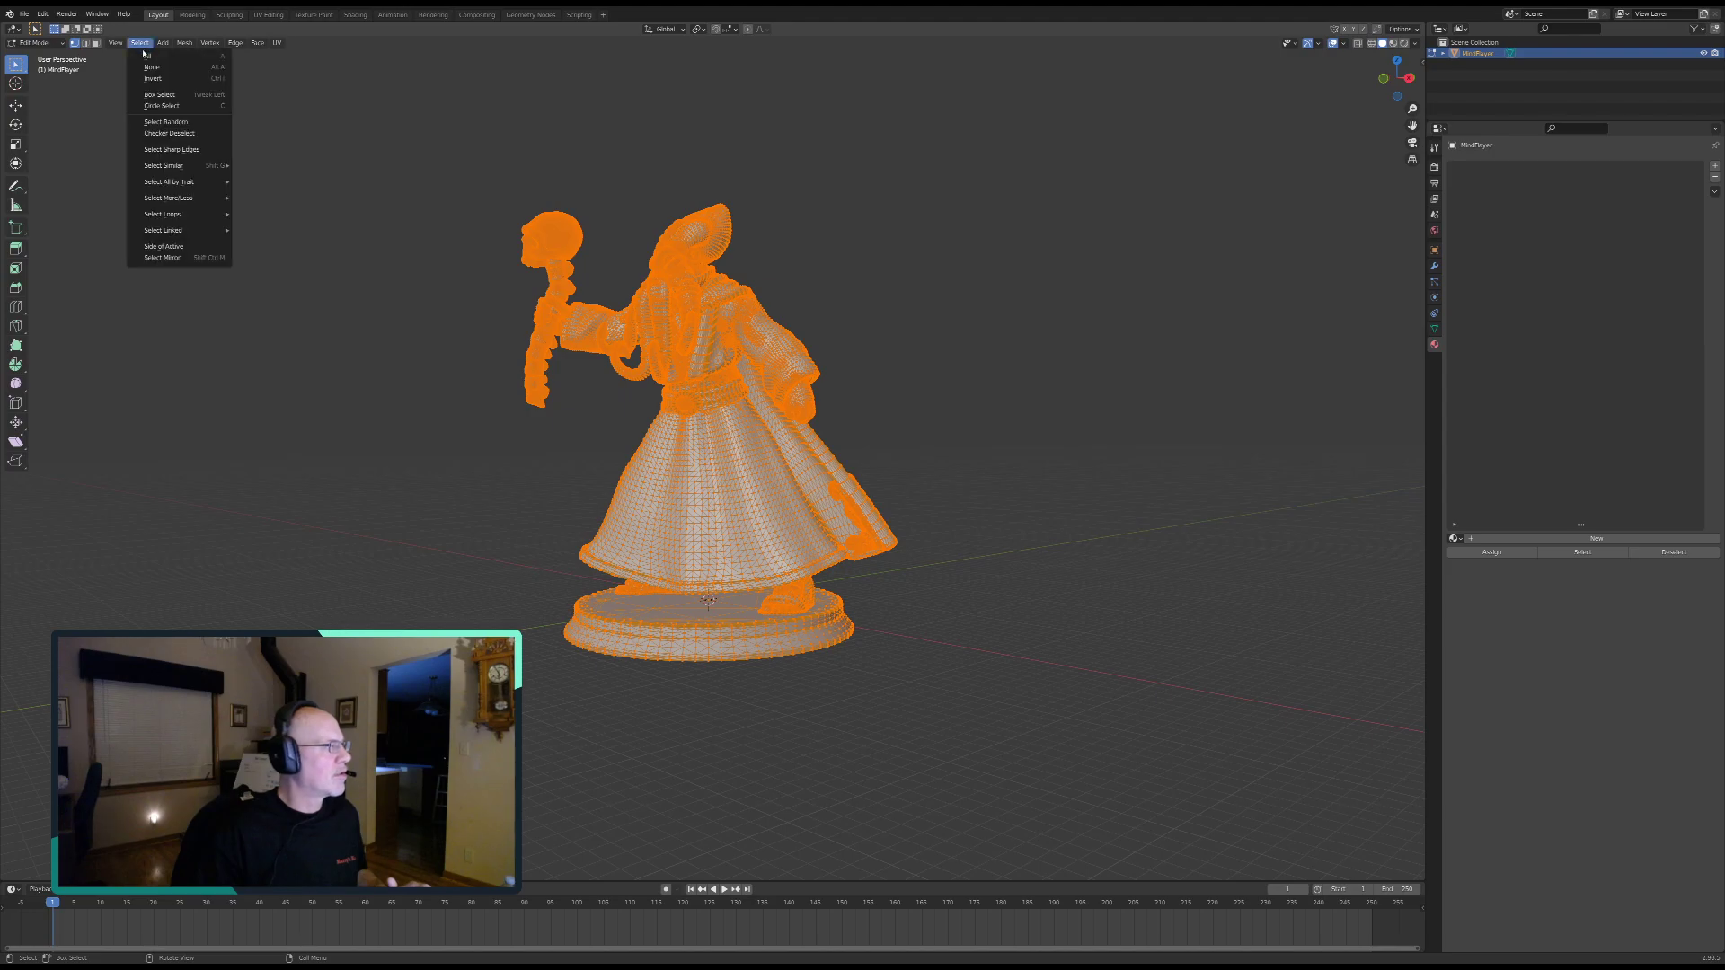
{"action": "left_click", "coordinate": [153, 61]}
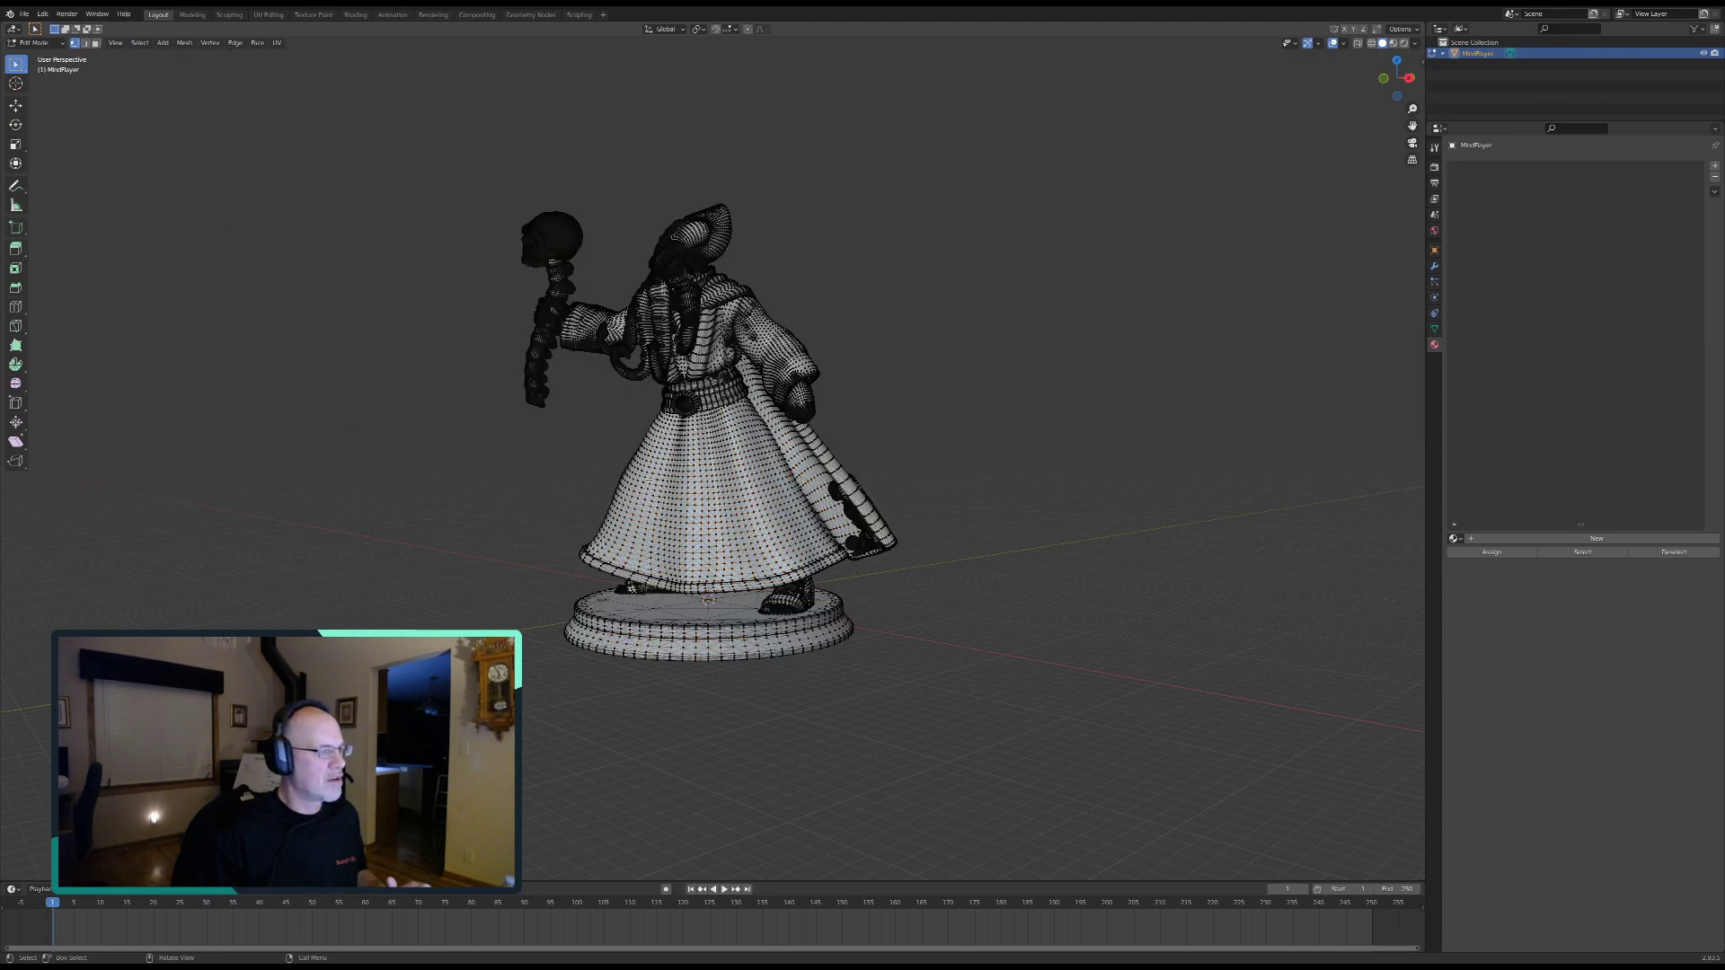
Step: Try edge selection on the mesh, ending with face select mode active
{"action": "scroll", "coordinate": [648, 479], "scroll_direction": "up", "scroll_amount": 4}
{"action": "middle_click_drag", "start_coordinate": [505, 276], "coordinate": [612, 439], "text": "shift"}
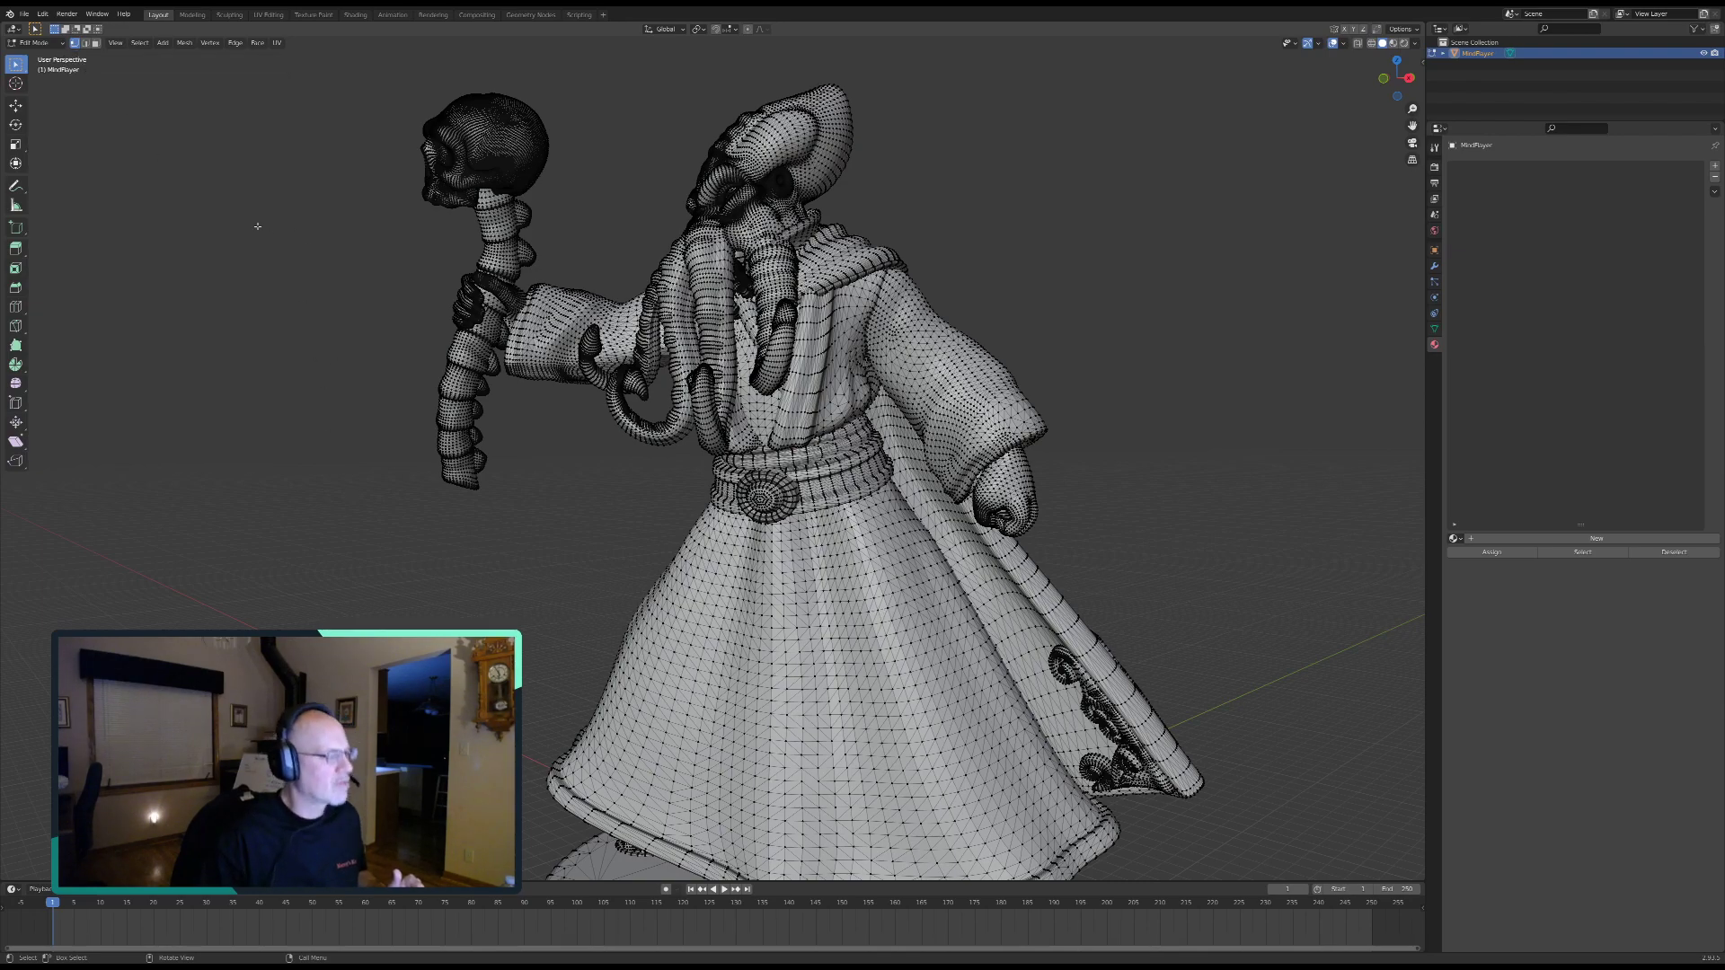
{"action": "left_click", "coordinate": [86, 44]}
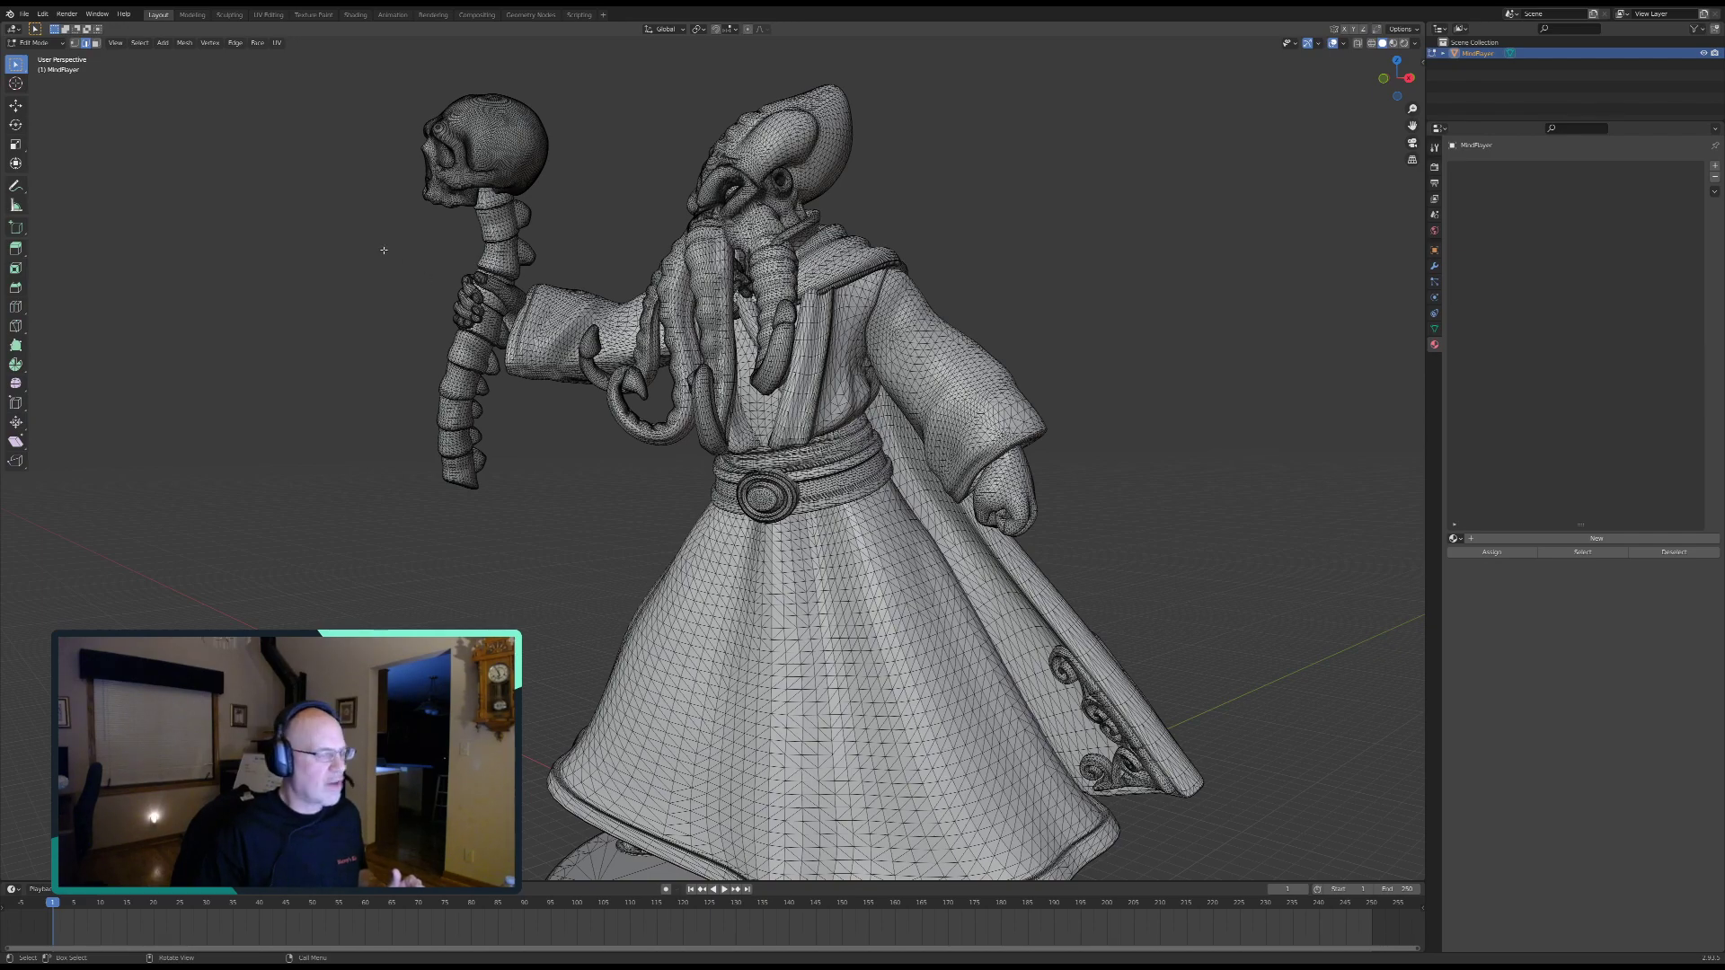
{"action": "left_click", "coordinate": [94, 44]}
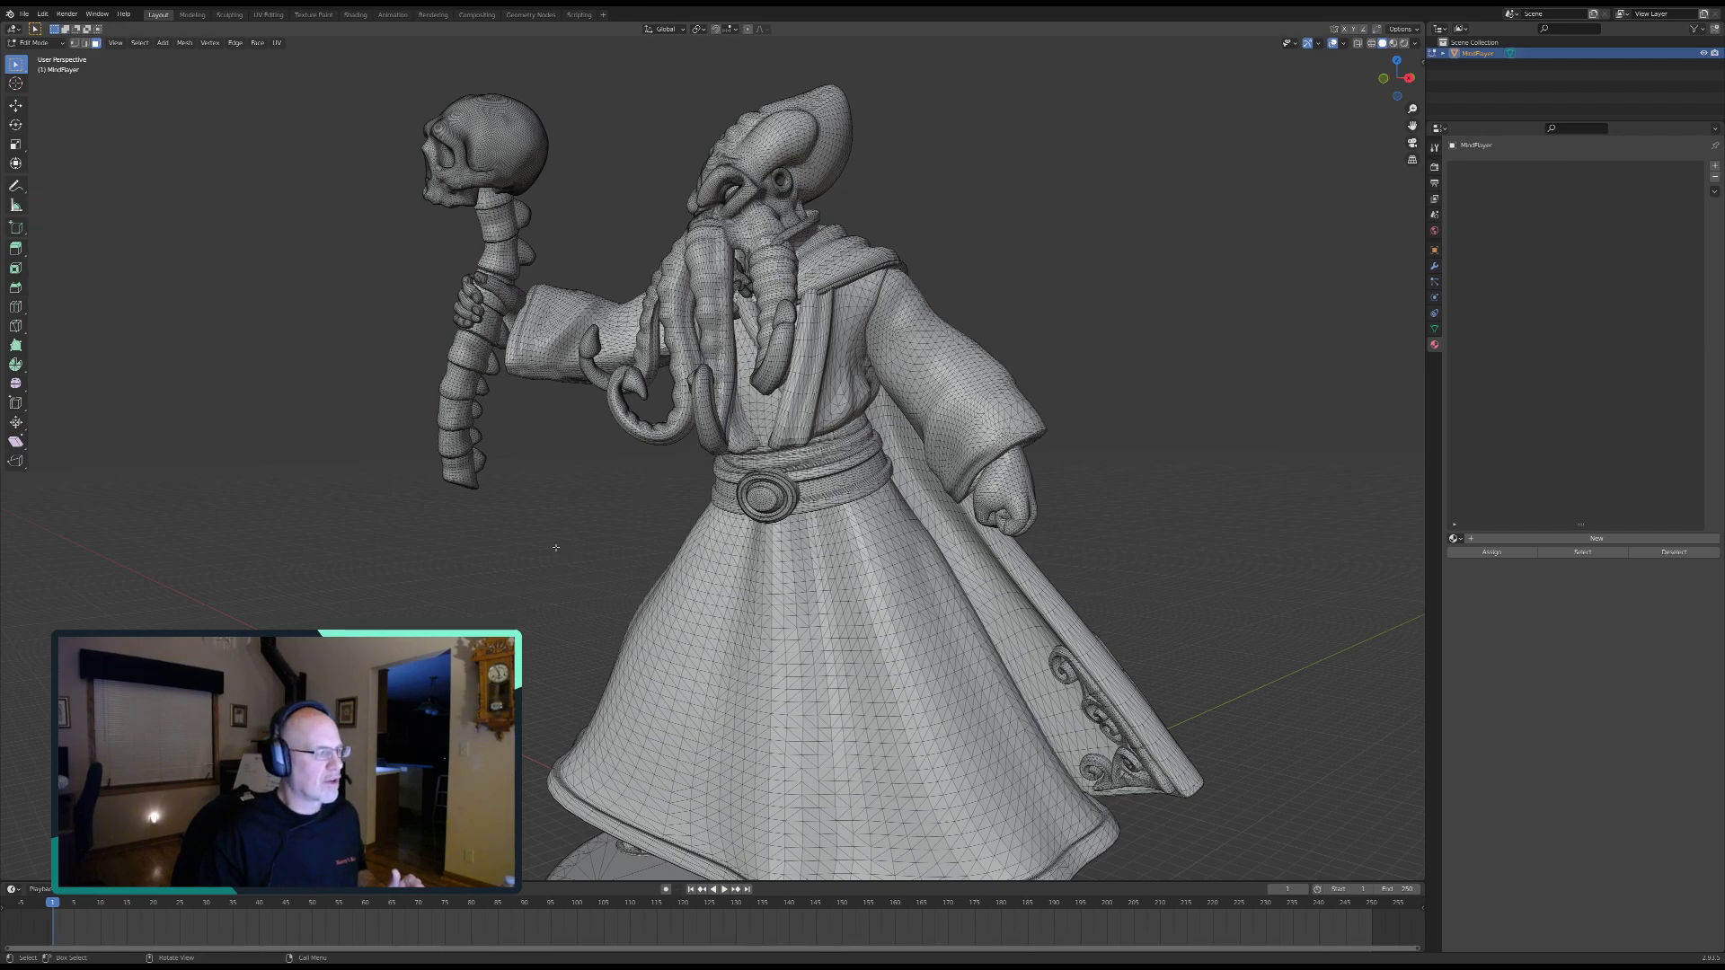
Step: Examine the mesh faces of the MindFlayer from the front, the sides and underneath the base
{"action": "middle_click_drag", "start_coordinate": [512, 500], "coordinate": [772, 598]}
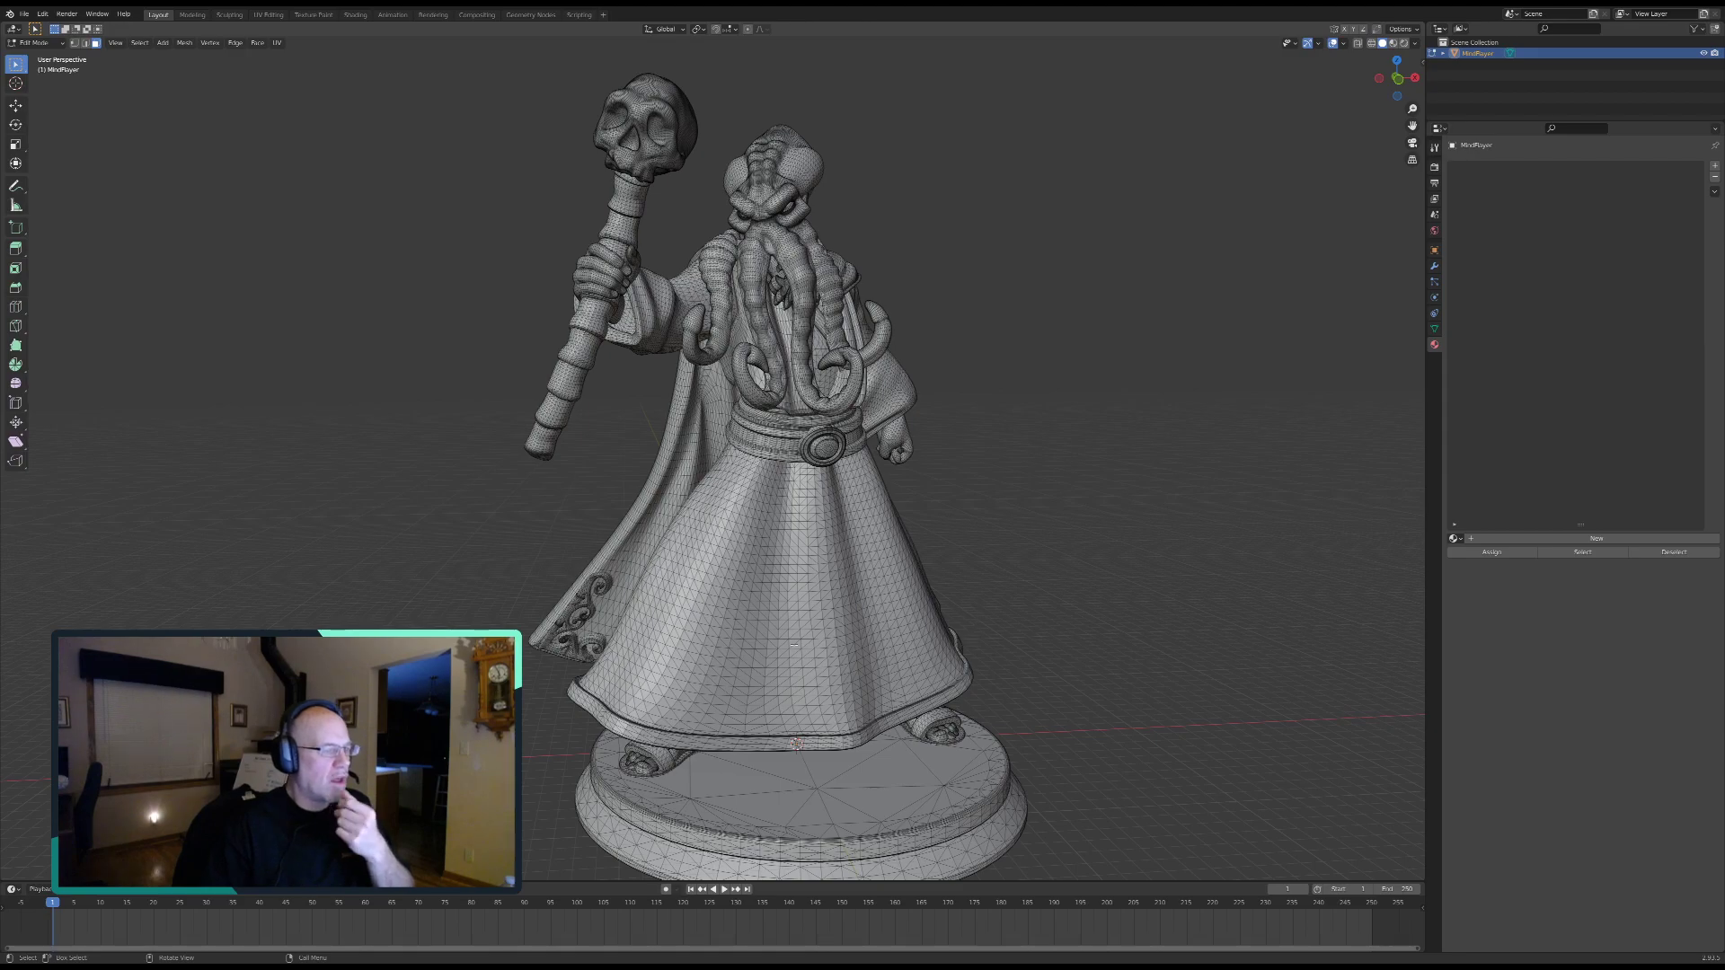
{"action": "middle_click_drag", "start_coordinate": [672, 654], "coordinate": [720, 612]}
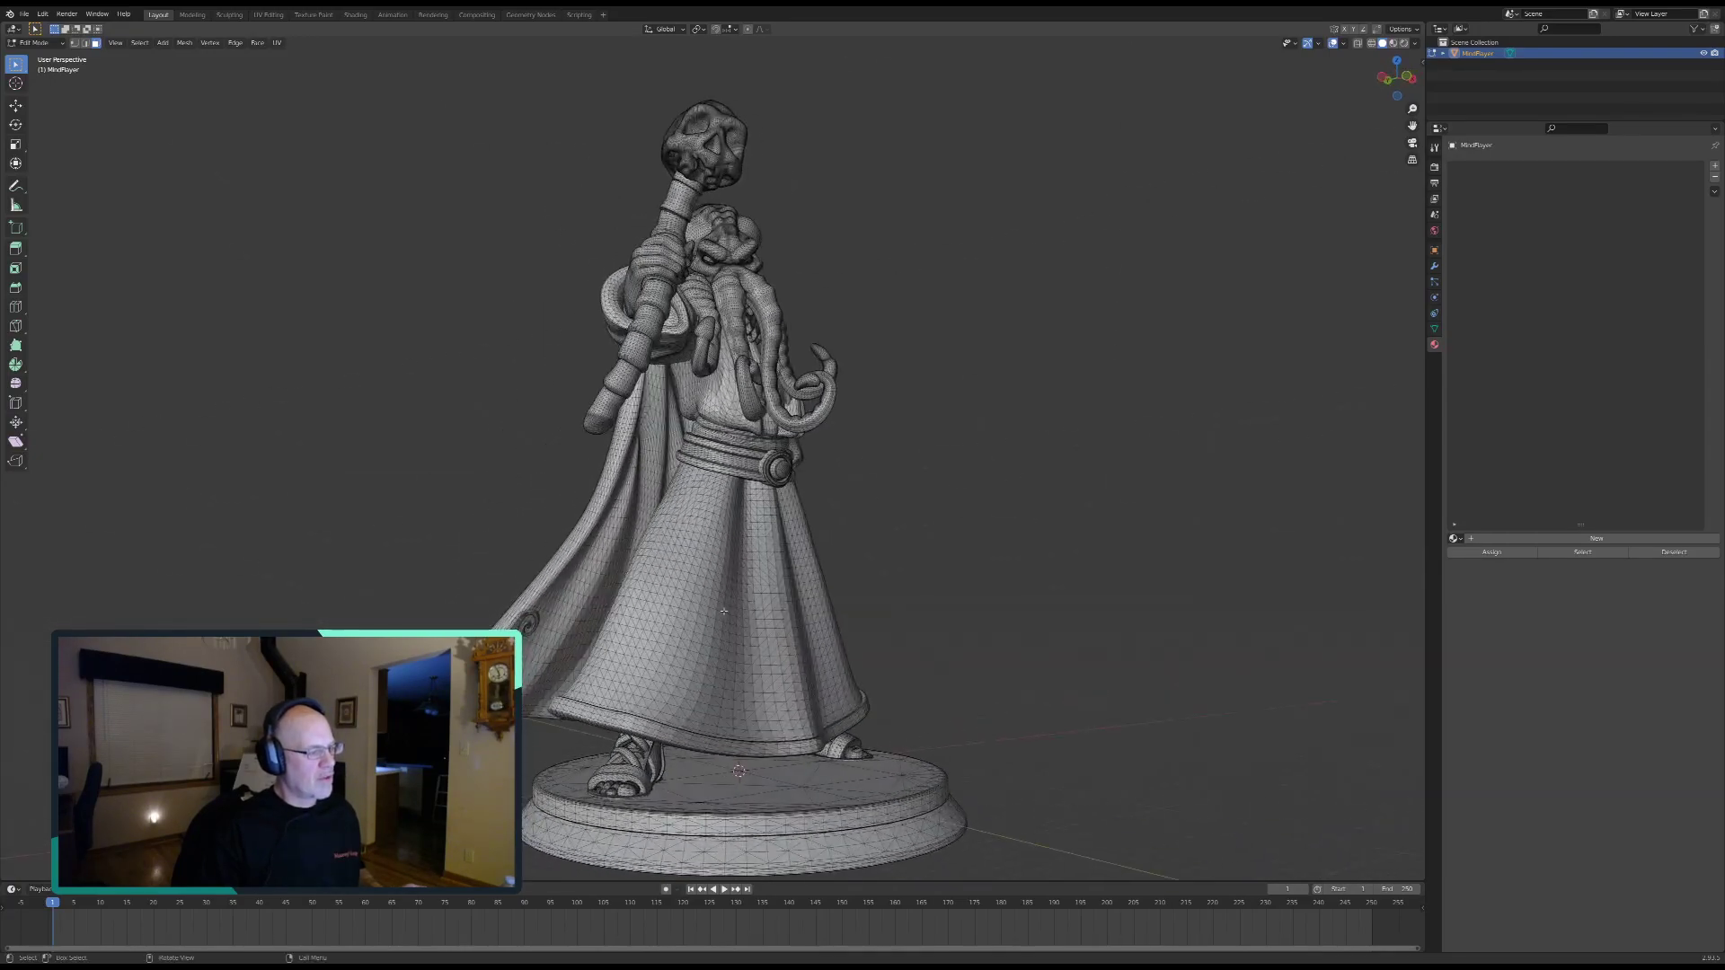
{"action": "middle_click_drag", "start_coordinate": [573, 572], "coordinate": [455, 608]}
{"action": "middle_click_drag", "start_coordinate": [724, 609], "coordinate": [599, 580]}
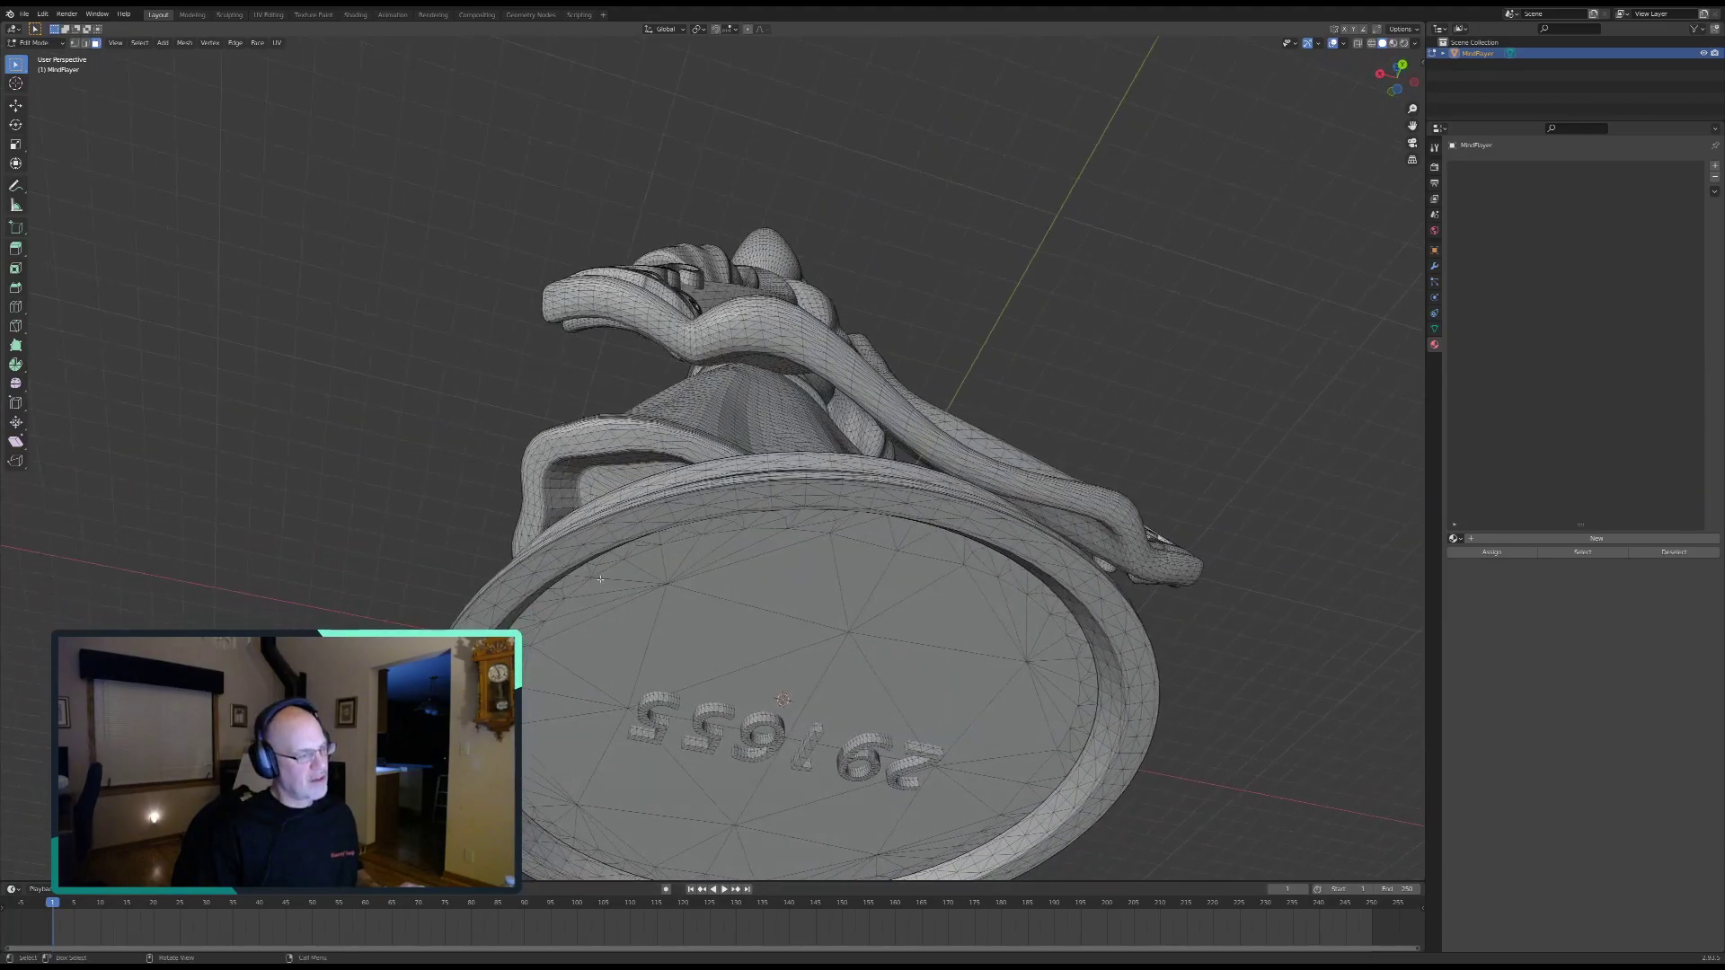
{"action": "middle_click_drag", "start_coordinate": [768, 376], "coordinate": [755, 523]}
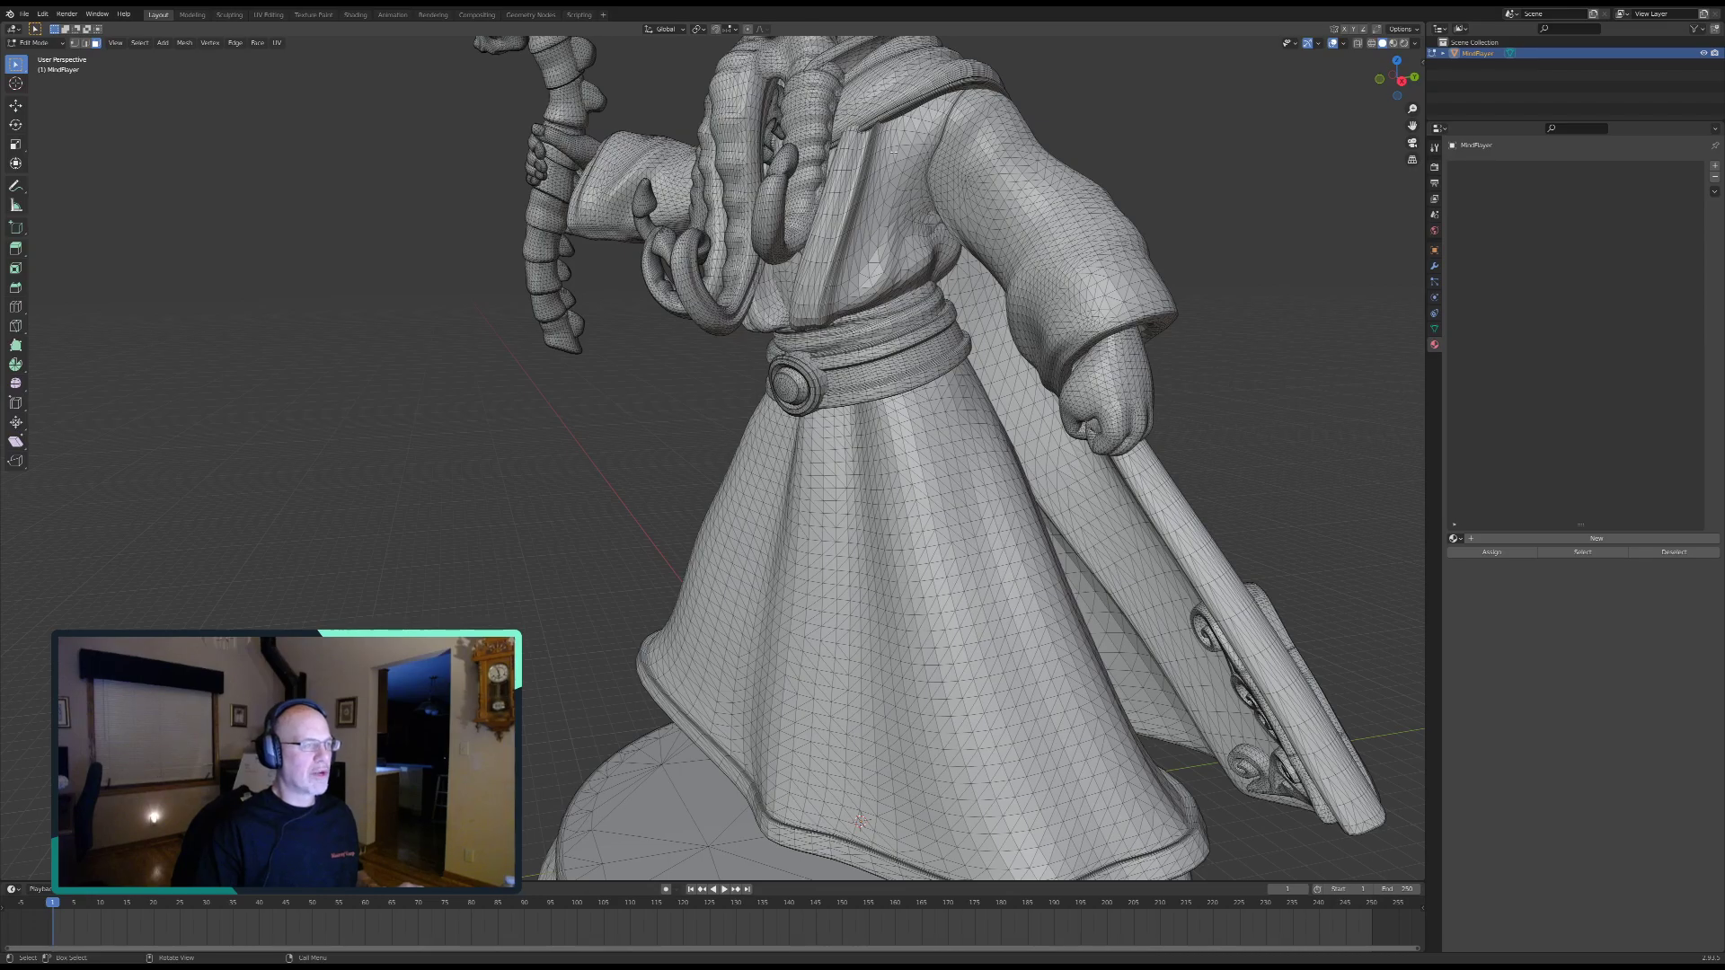
{"action": "middle_click_drag", "start_coordinate": [810, 199], "coordinate": [890, 201]}
{"action": "middle_click_drag", "start_coordinate": [713, 271], "coordinate": [747, 325]}
{"action": "scroll", "coordinate": [780, 289], "scroll_direction": "down", "scroll_amount": 3}
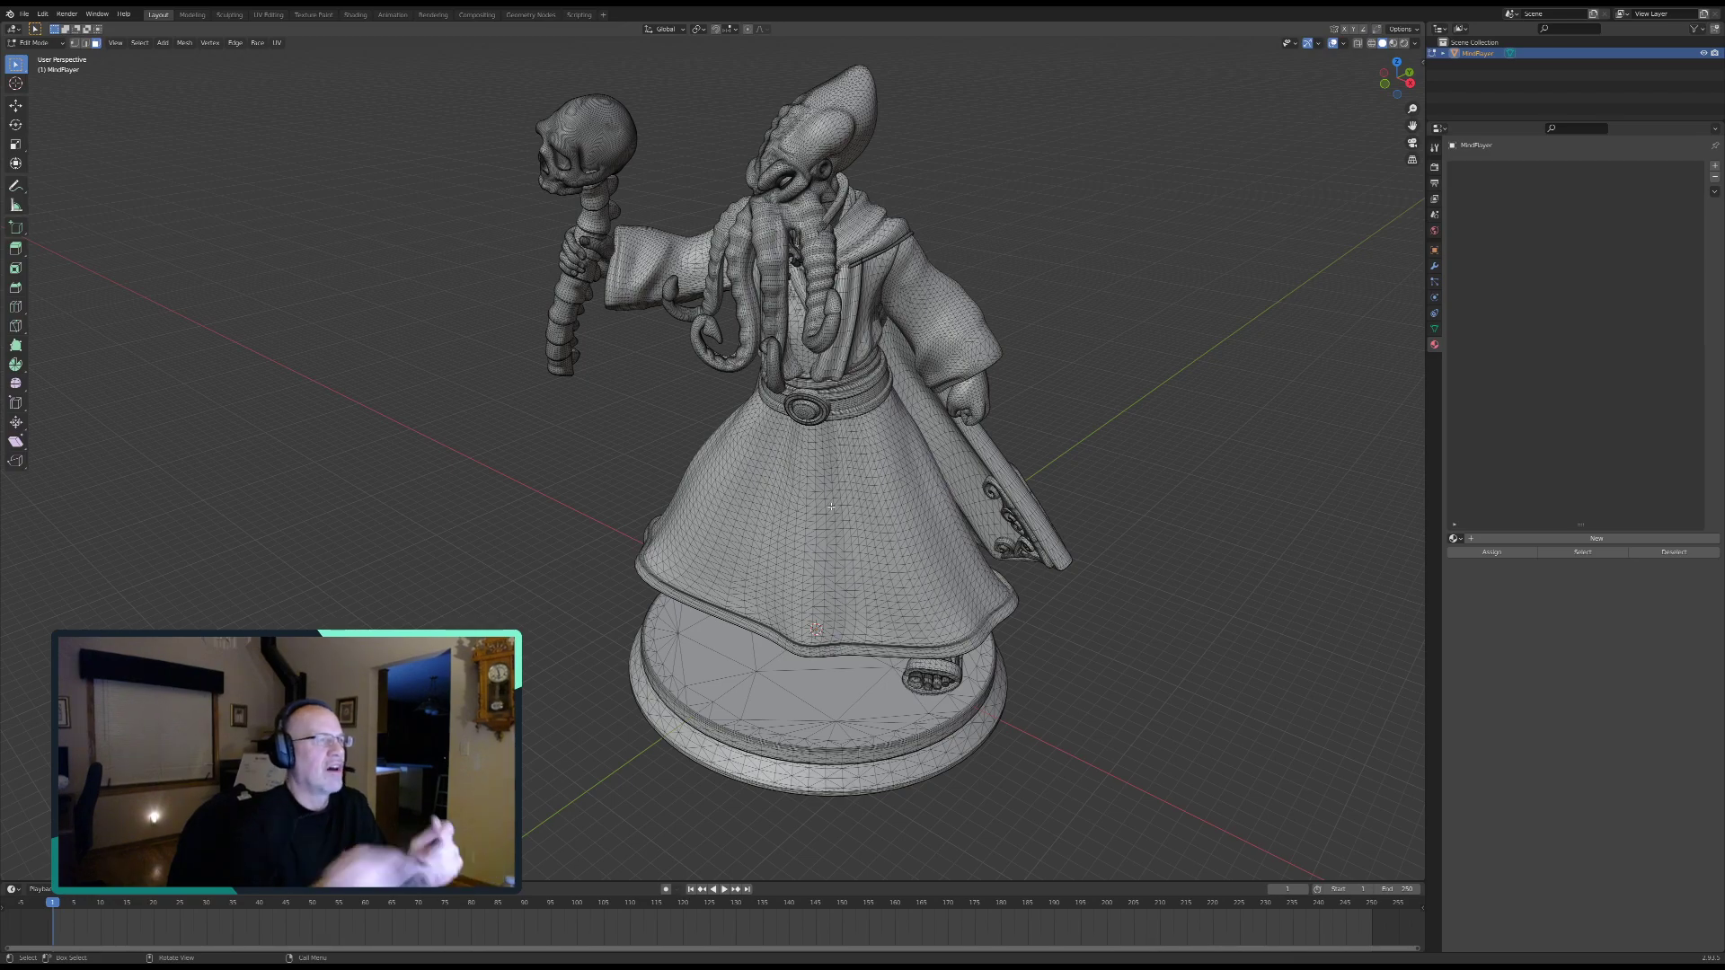
{"action": "mouse_move", "coordinate": [831, 473]}
{"action": "middle_mouse_down"}
{"action": "mouse_move", "coordinate": [716, 427]}
{"action": "mouse_move", "coordinate": [819, 470]}
{"action": "middle_mouse_up"}
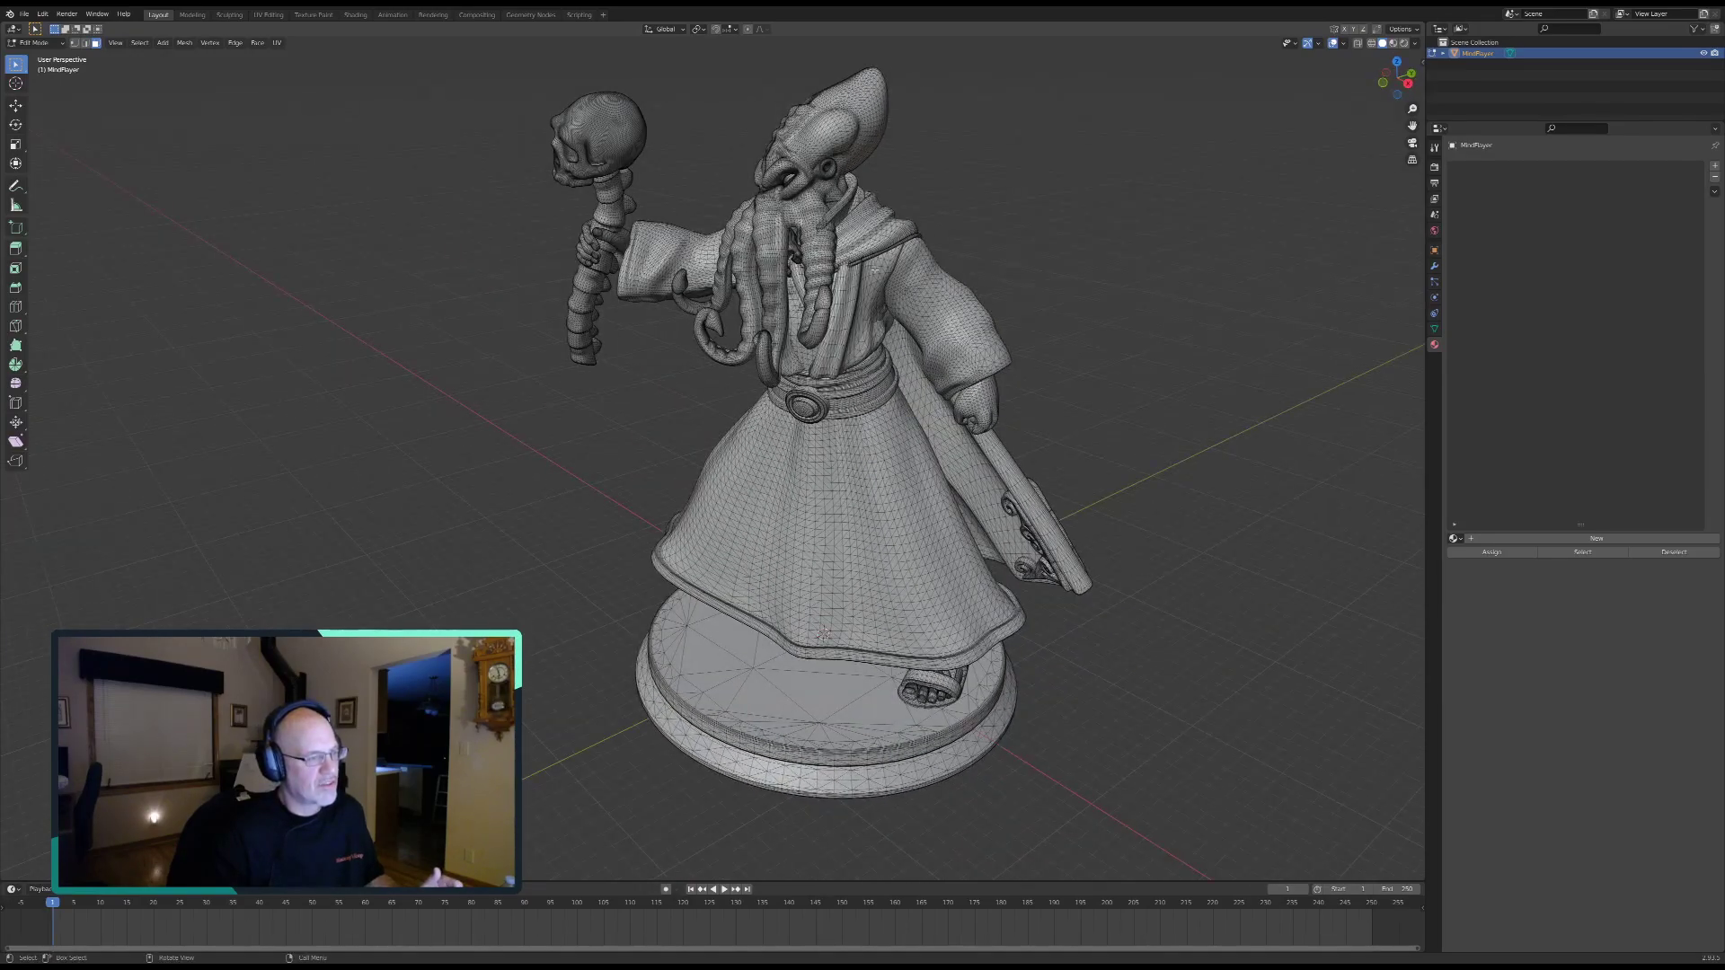
{"action": "mouse_move", "coordinate": [780, 683]}
{"action": "middle_mouse_down"}
{"action": "mouse_move", "coordinate": [709, 615]}
{"action": "mouse_move", "coordinate": [672, 611]}
{"action": "mouse_move", "coordinate": [895, 632]}
{"action": "mouse_move", "coordinate": [889, 657]}
{"action": "mouse_move", "coordinate": [788, 657]}
{"action": "middle_mouse_up"}
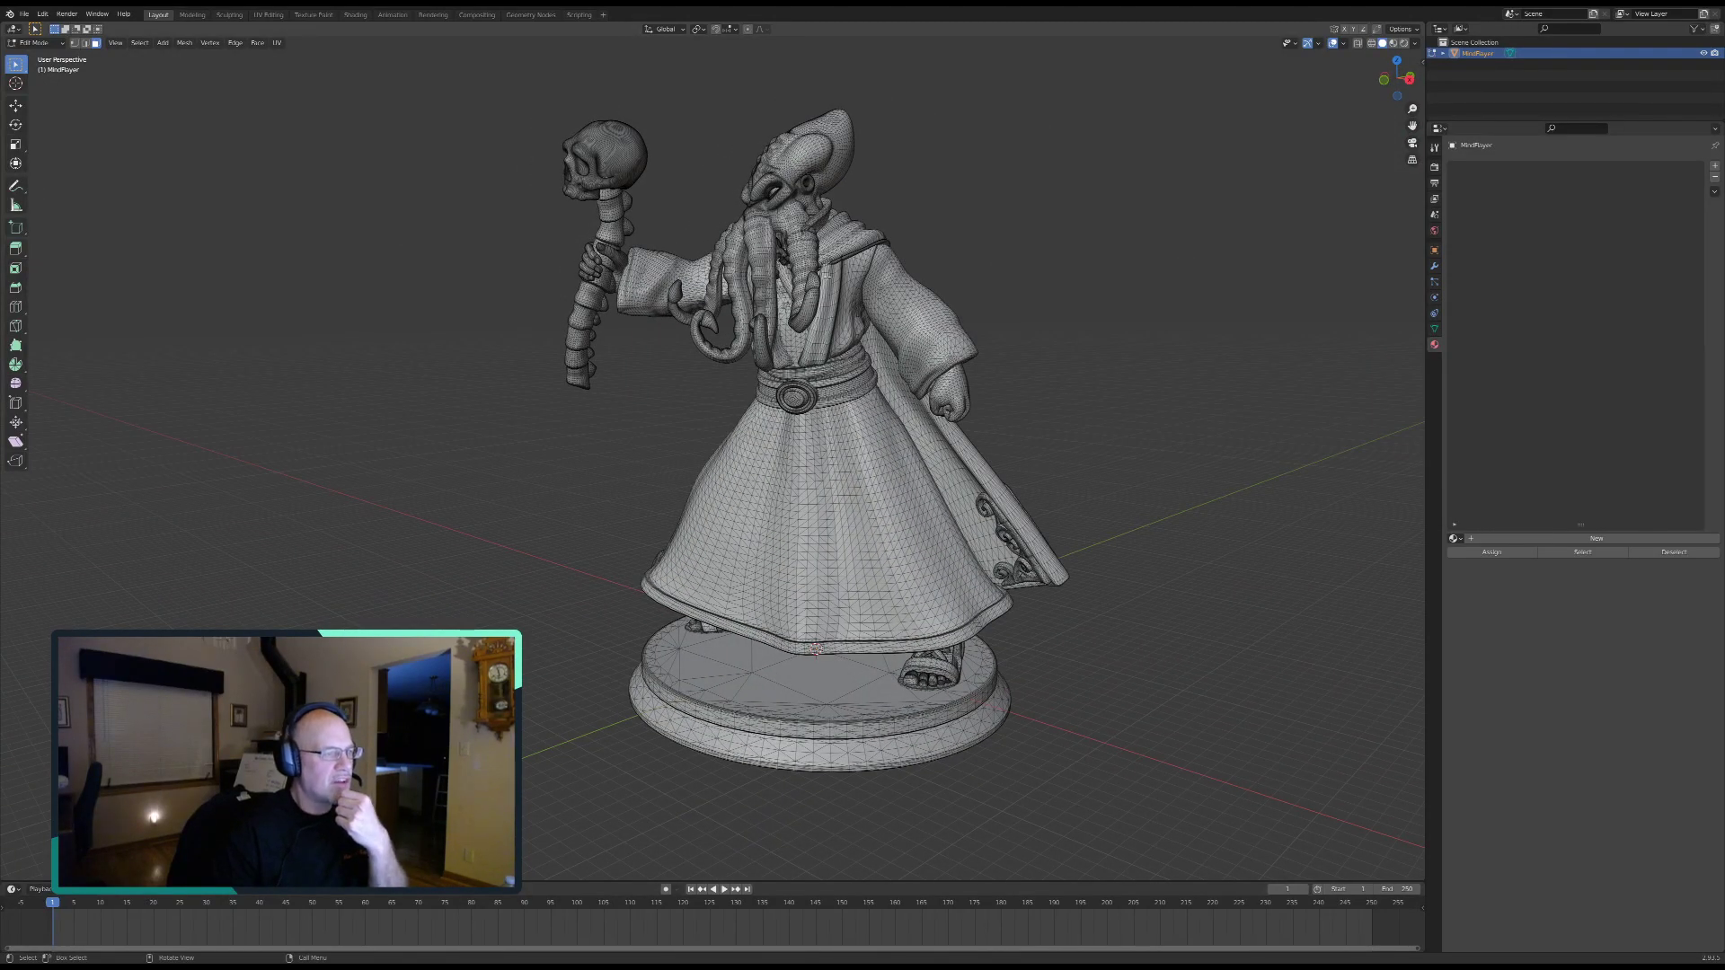
Step: Examine the faces of the tentacles, belt buckle and robe front up close from several angles
{"action": "middle_click_drag", "start_coordinate": [809, 629], "coordinate": [901, 590]}
{"action": "scroll", "coordinate": [810, 379], "scroll_direction": "up", "scroll_amount": 2}
{"action": "scroll", "coordinate": [810, 378], "scroll_direction": "up", "scroll_amount": 3}
{"action": "scroll", "coordinate": [847, 575], "scroll_direction": "up", "scroll_amount": 1}
{"action": "scroll", "coordinate": [1205, 707], "scroll_direction": "up", "scroll_amount": 1}
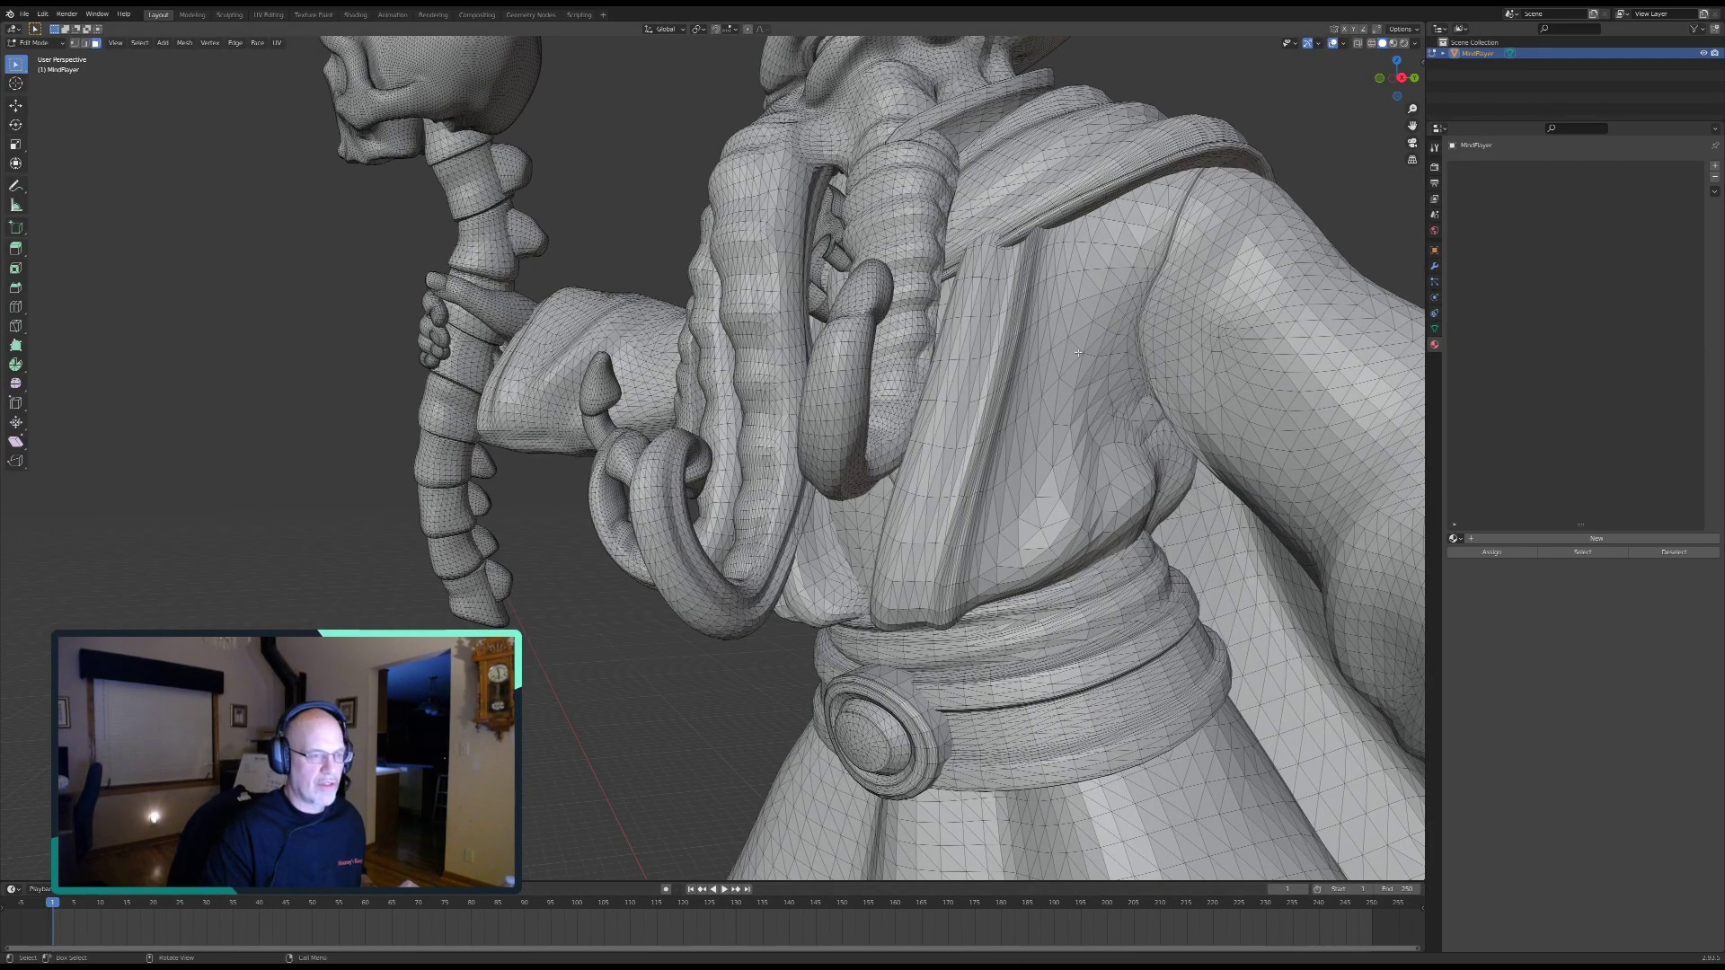
{"action": "middle_click_drag", "start_coordinate": [1056, 313], "coordinate": [1081, 336]}
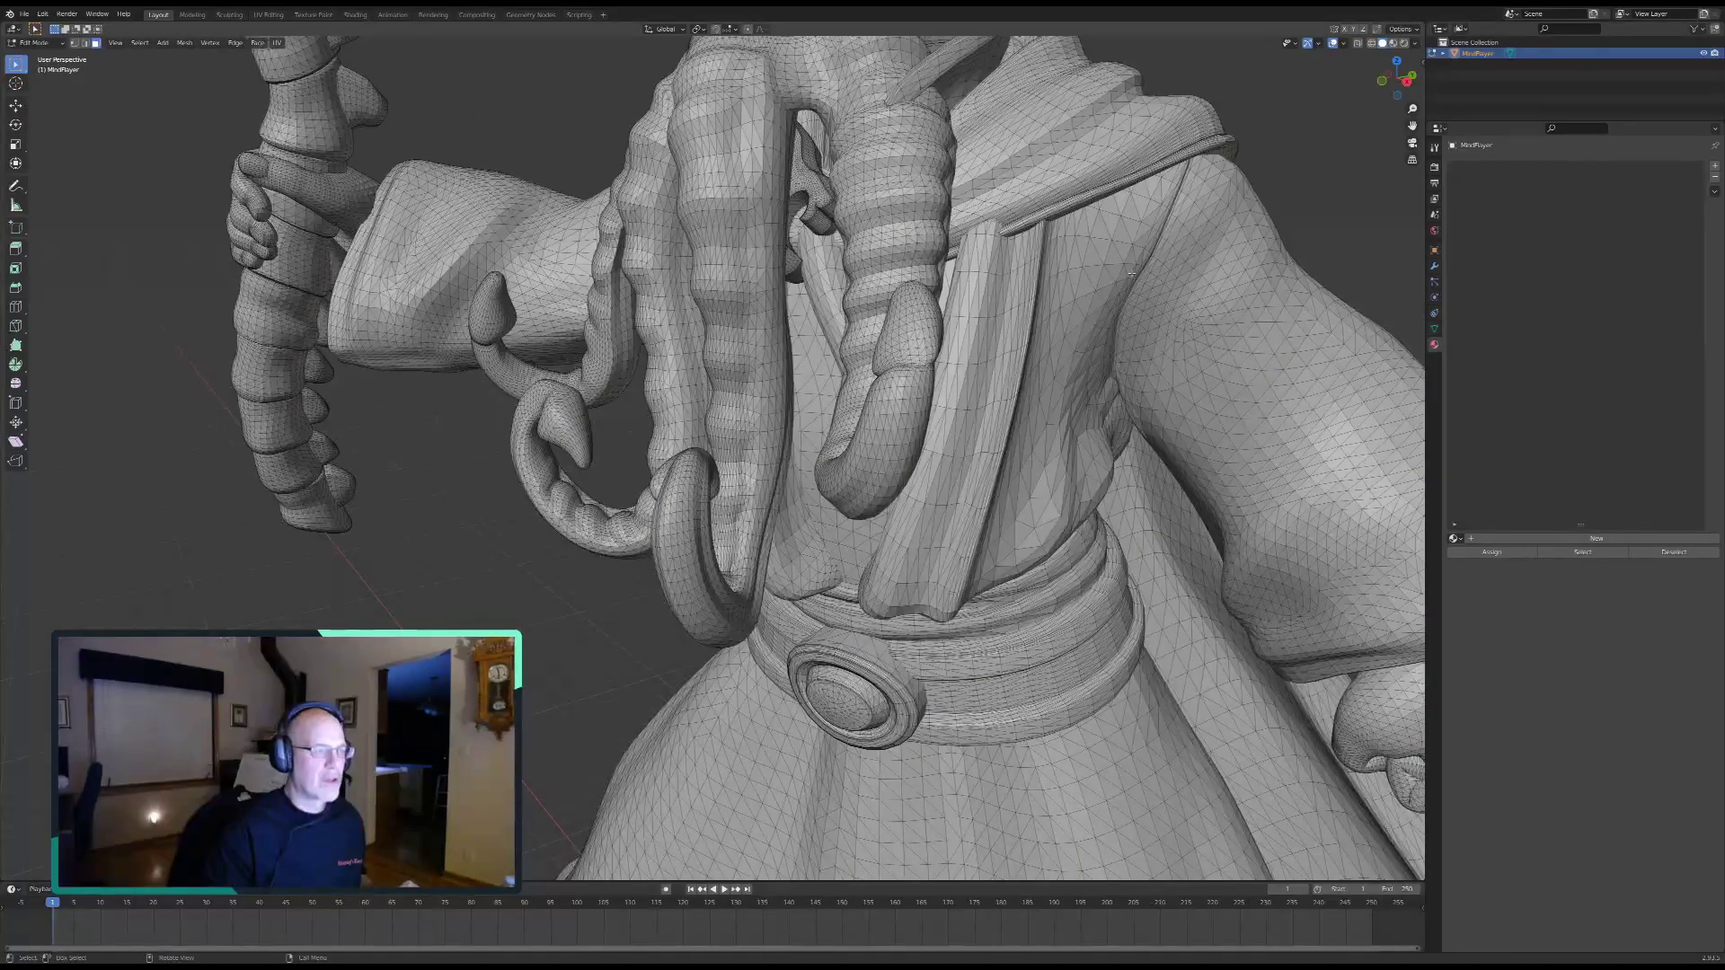
{"action": "middle_click_drag", "start_coordinate": [1128, 276], "coordinate": [1081, 271]}
{"action": "middle_click_drag", "start_coordinate": [1341, 159], "coordinate": [1347, 332]}
{"action": "middle_click_drag", "start_coordinate": [925, 364], "coordinate": [1025, 391]}
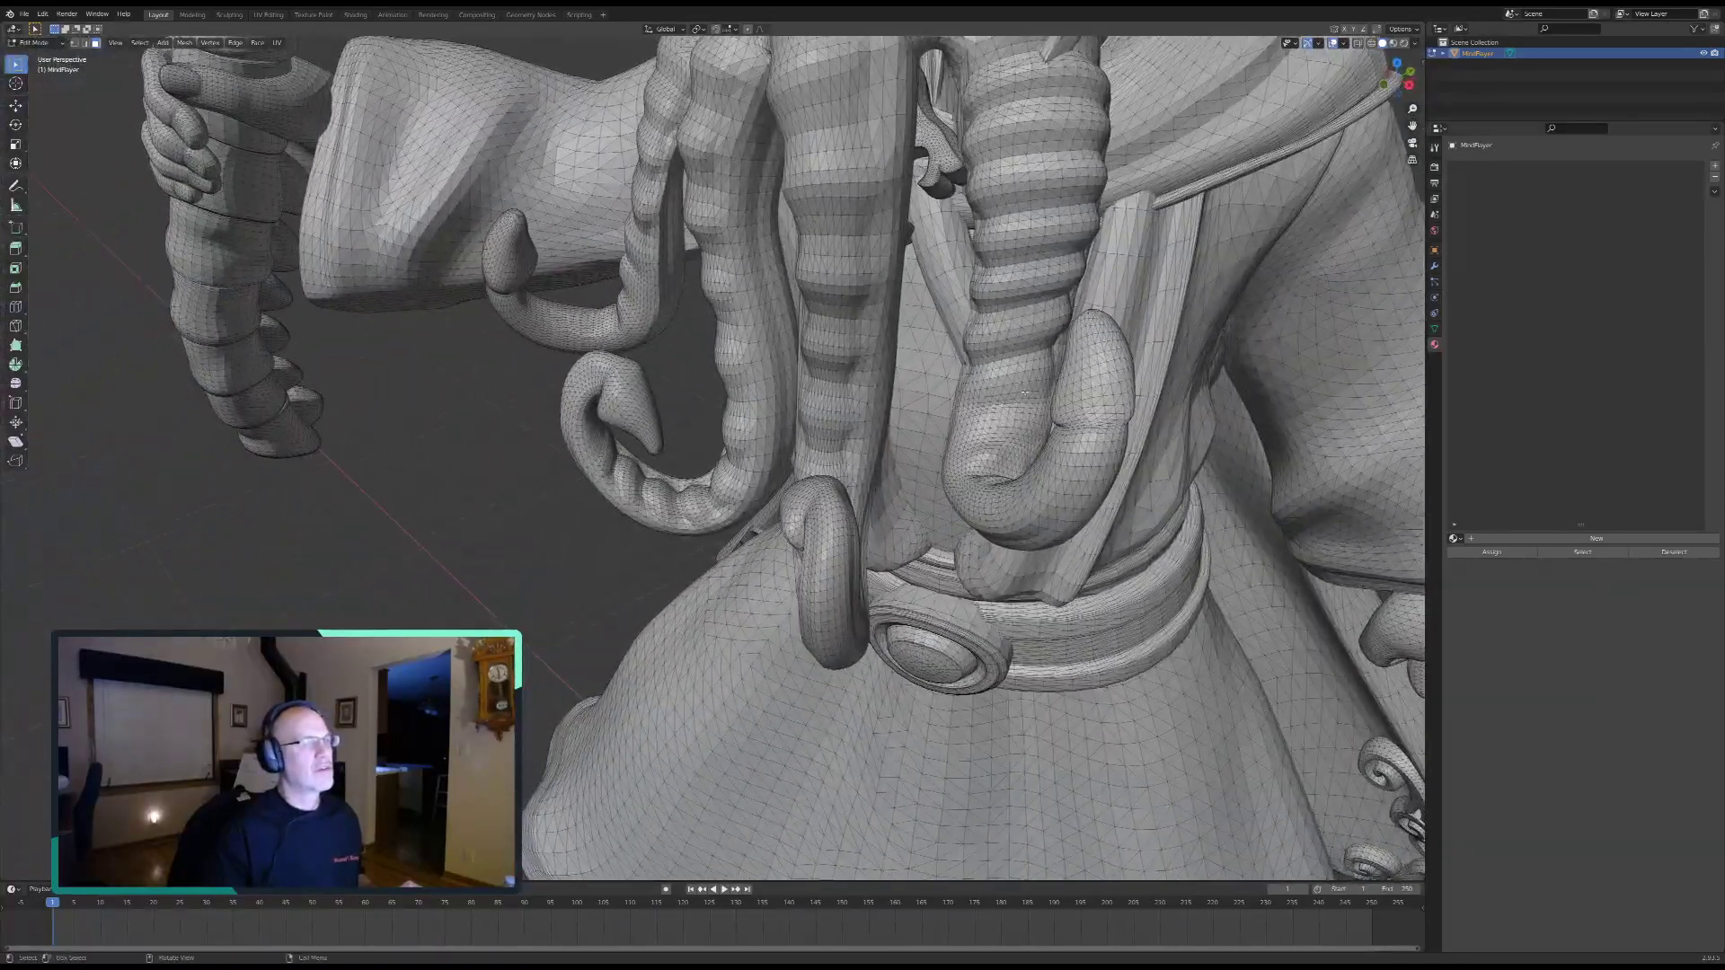
{"action": "middle_click_drag", "start_coordinate": [947, 249], "coordinate": [953, 316]}
{"action": "scroll", "coordinate": [808, 359], "scroll_direction": "down", "scroll_amount": 6}
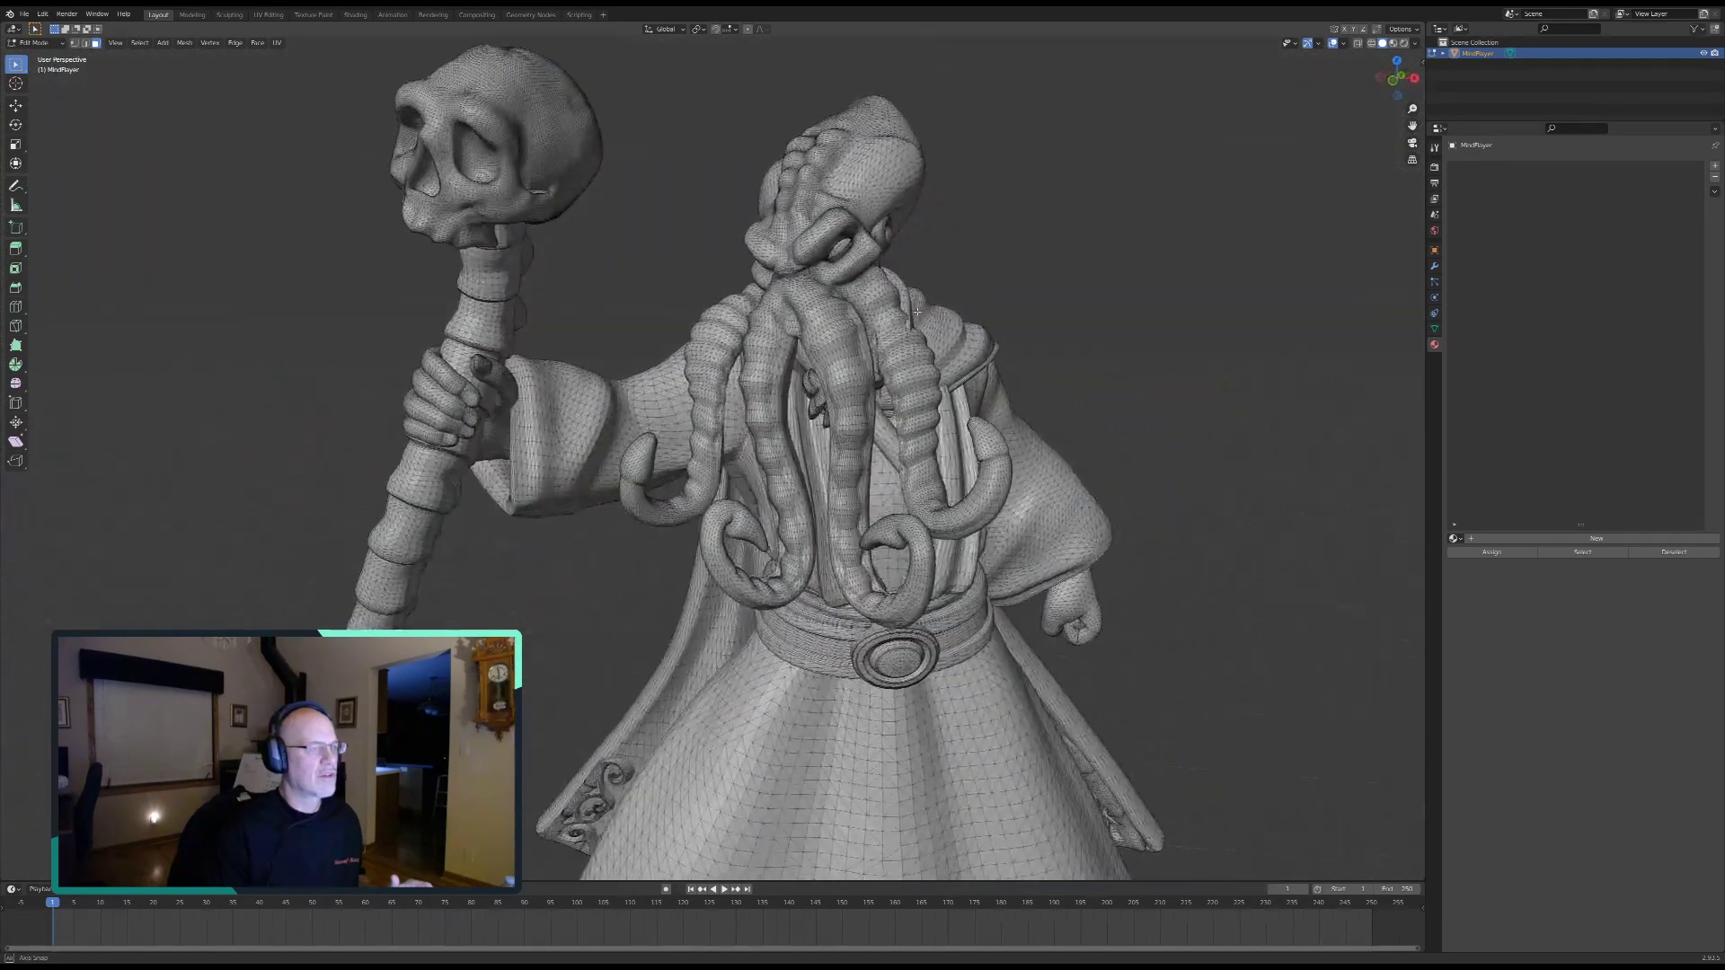
Step: Examine the face, the eyes and the upper tentacles up close, including the gap behind the tentacles
{"action": "middle_click_drag", "start_coordinate": [817, 545], "coordinate": [859, 597]}
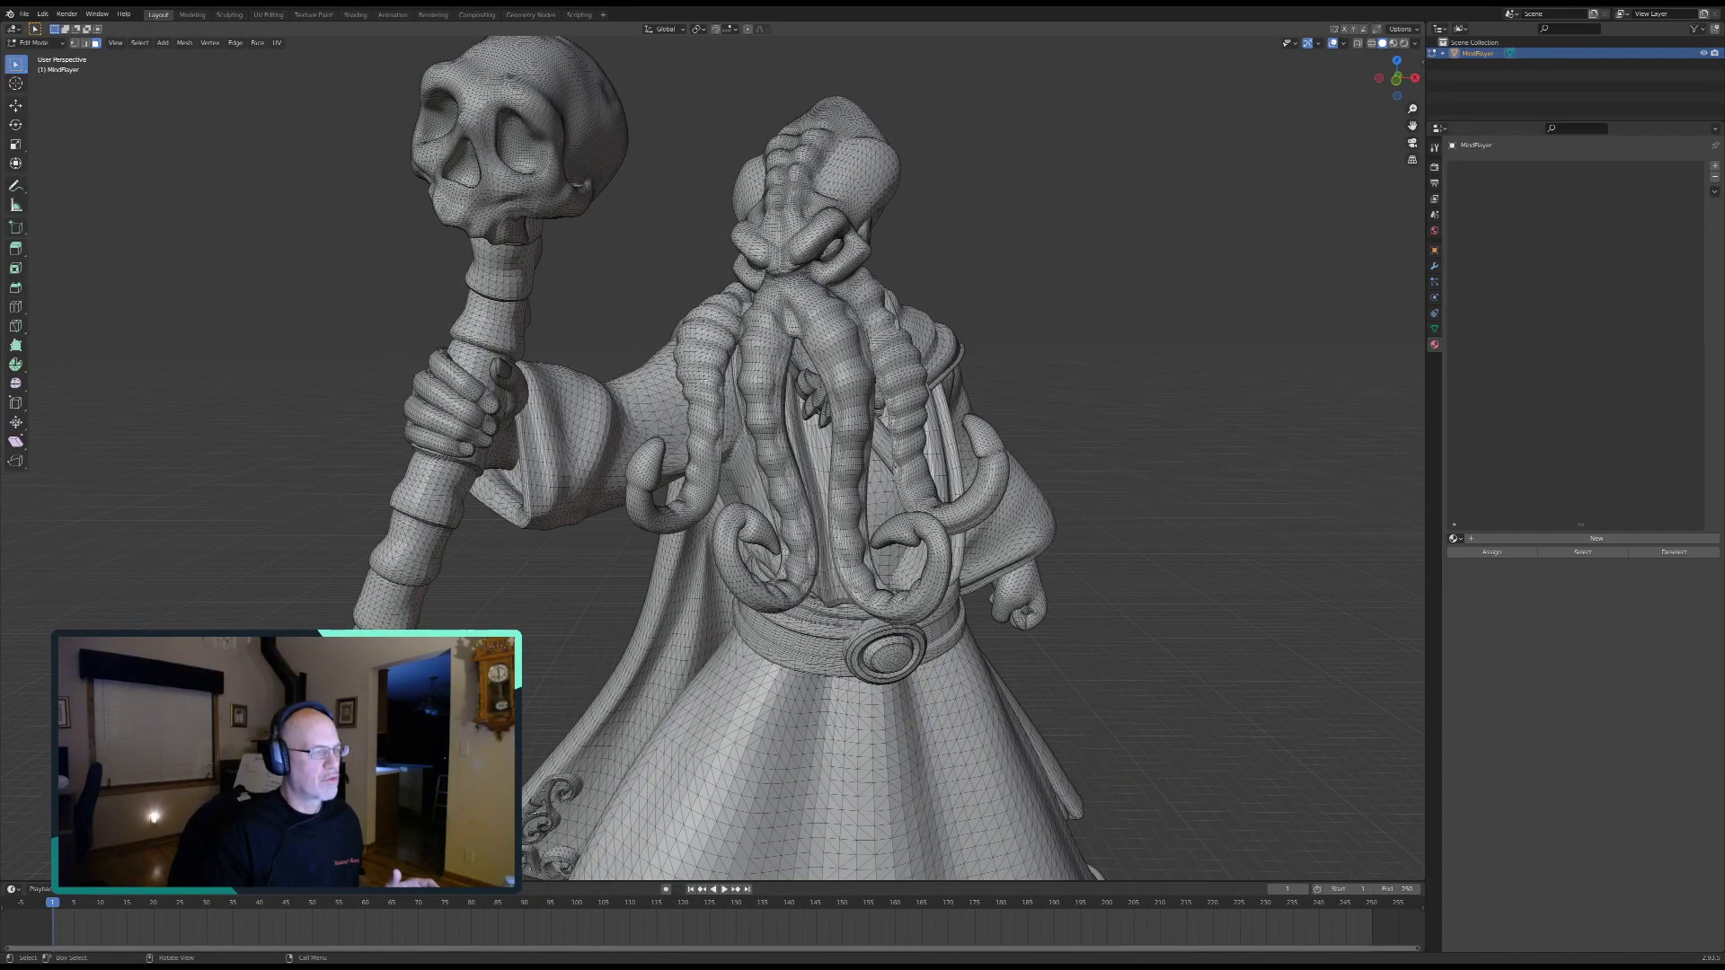
{"action": "middle_click_drag", "start_coordinate": [656, 403], "coordinate": [563, 434]}
{"action": "scroll", "coordinate": [779, 471], "scroll_direction": "up", "scroll_amount": 2}
{"action": "scroll", "coordinate": [962, 489], "scroll_direction": "up", "scroll_amount": 2}
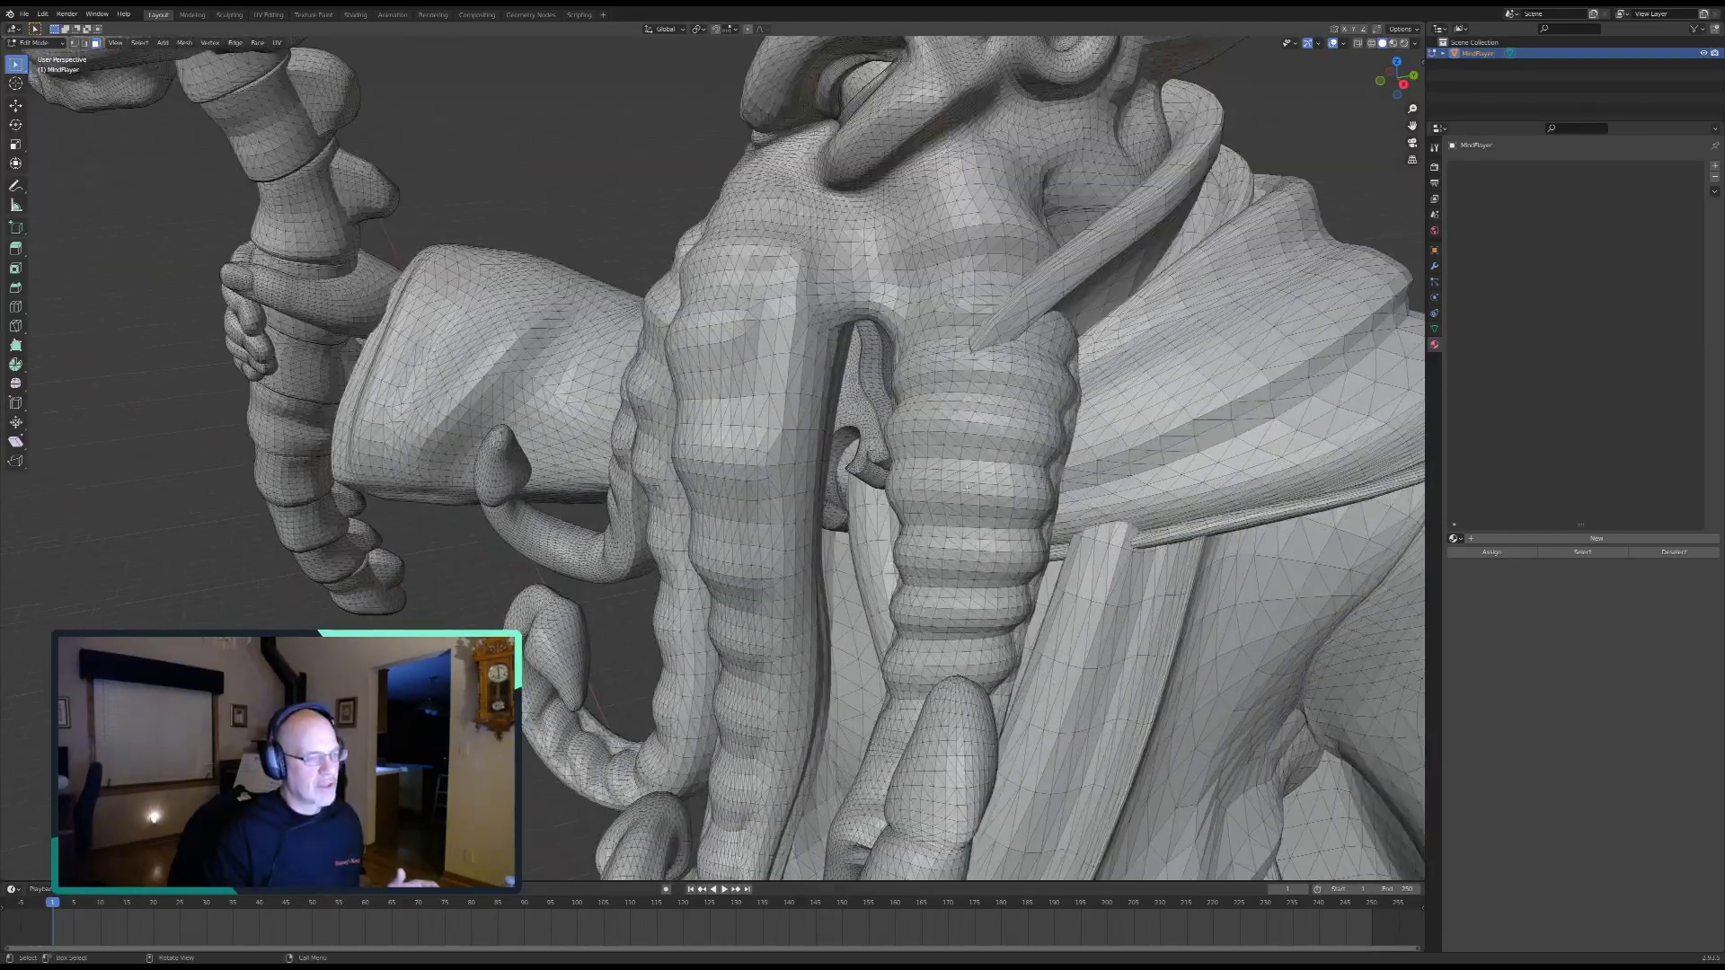
{"action": "middle_click_drag", "start_coordinate": [959, 493], "coordinate": [820, 434]}
{"action": "middle_click_drag", "start_coordinate": [788, 546], "coordinate": [815, 467]}
{"action": "middle_click_drag", "start_coordinate": [531, 488], "coordinate": [502, 526]}
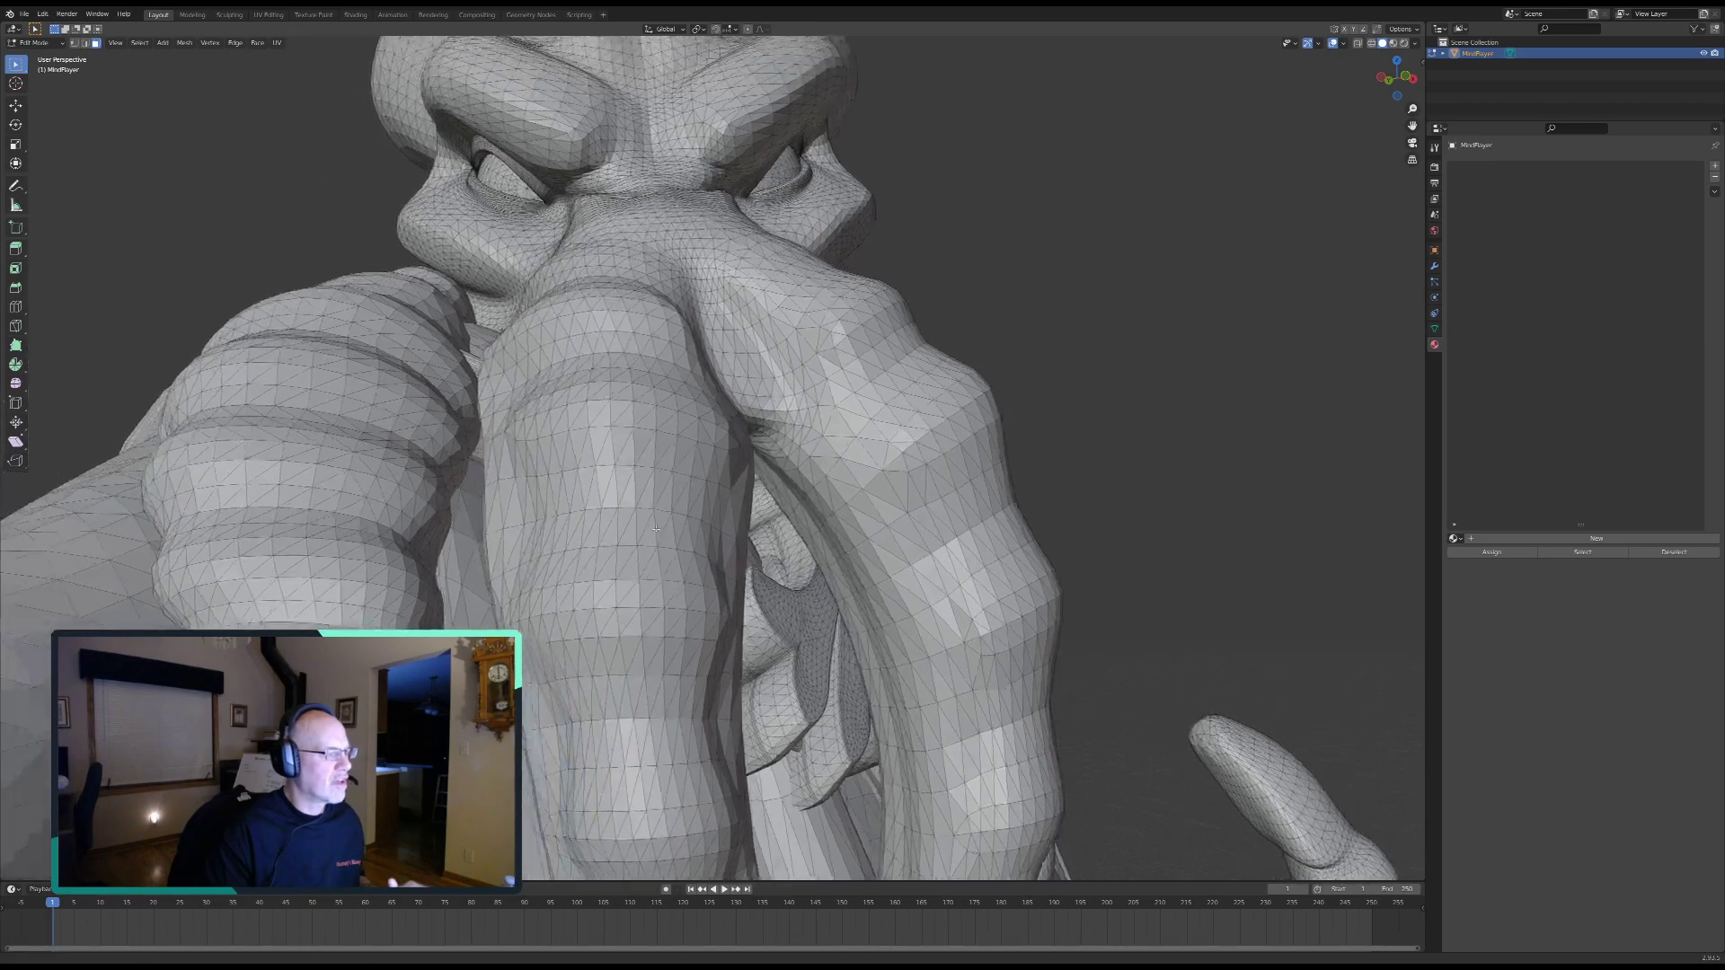
{"action": "middle_click_drag", "start_coordinate": [656, 529], "coordinate": [660, 485]}
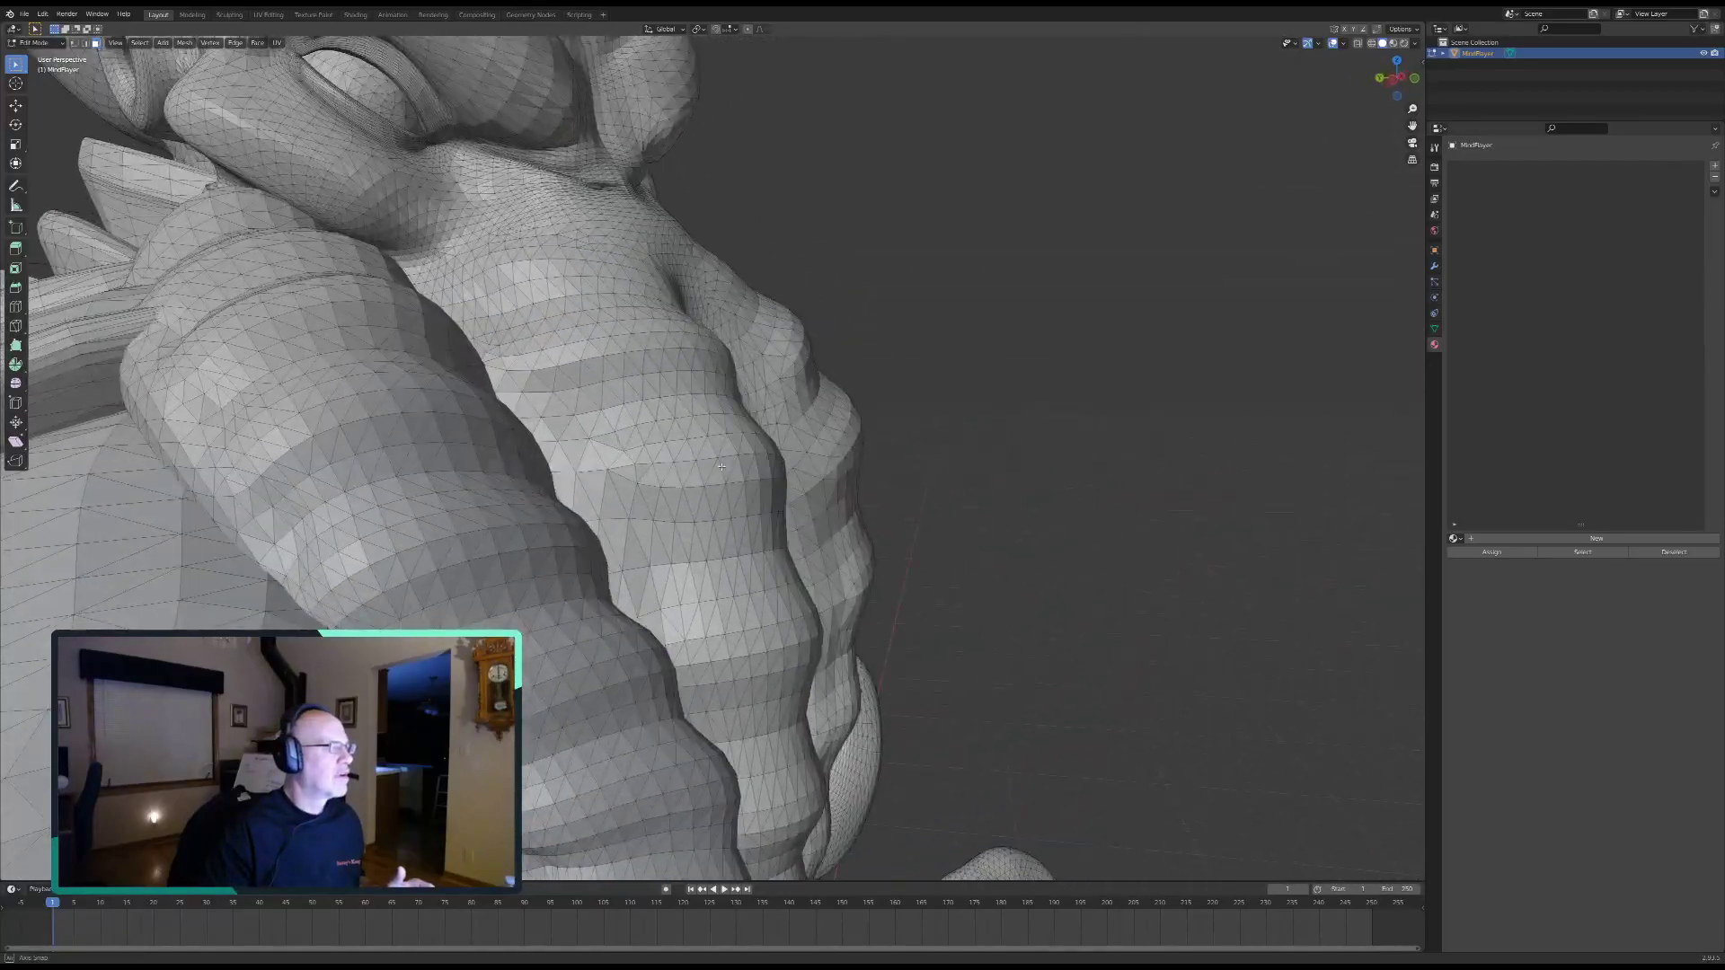
{"action": "middle_click_drag", "start_coordinate": [471, 535], "coordinate": [1027, 354]}
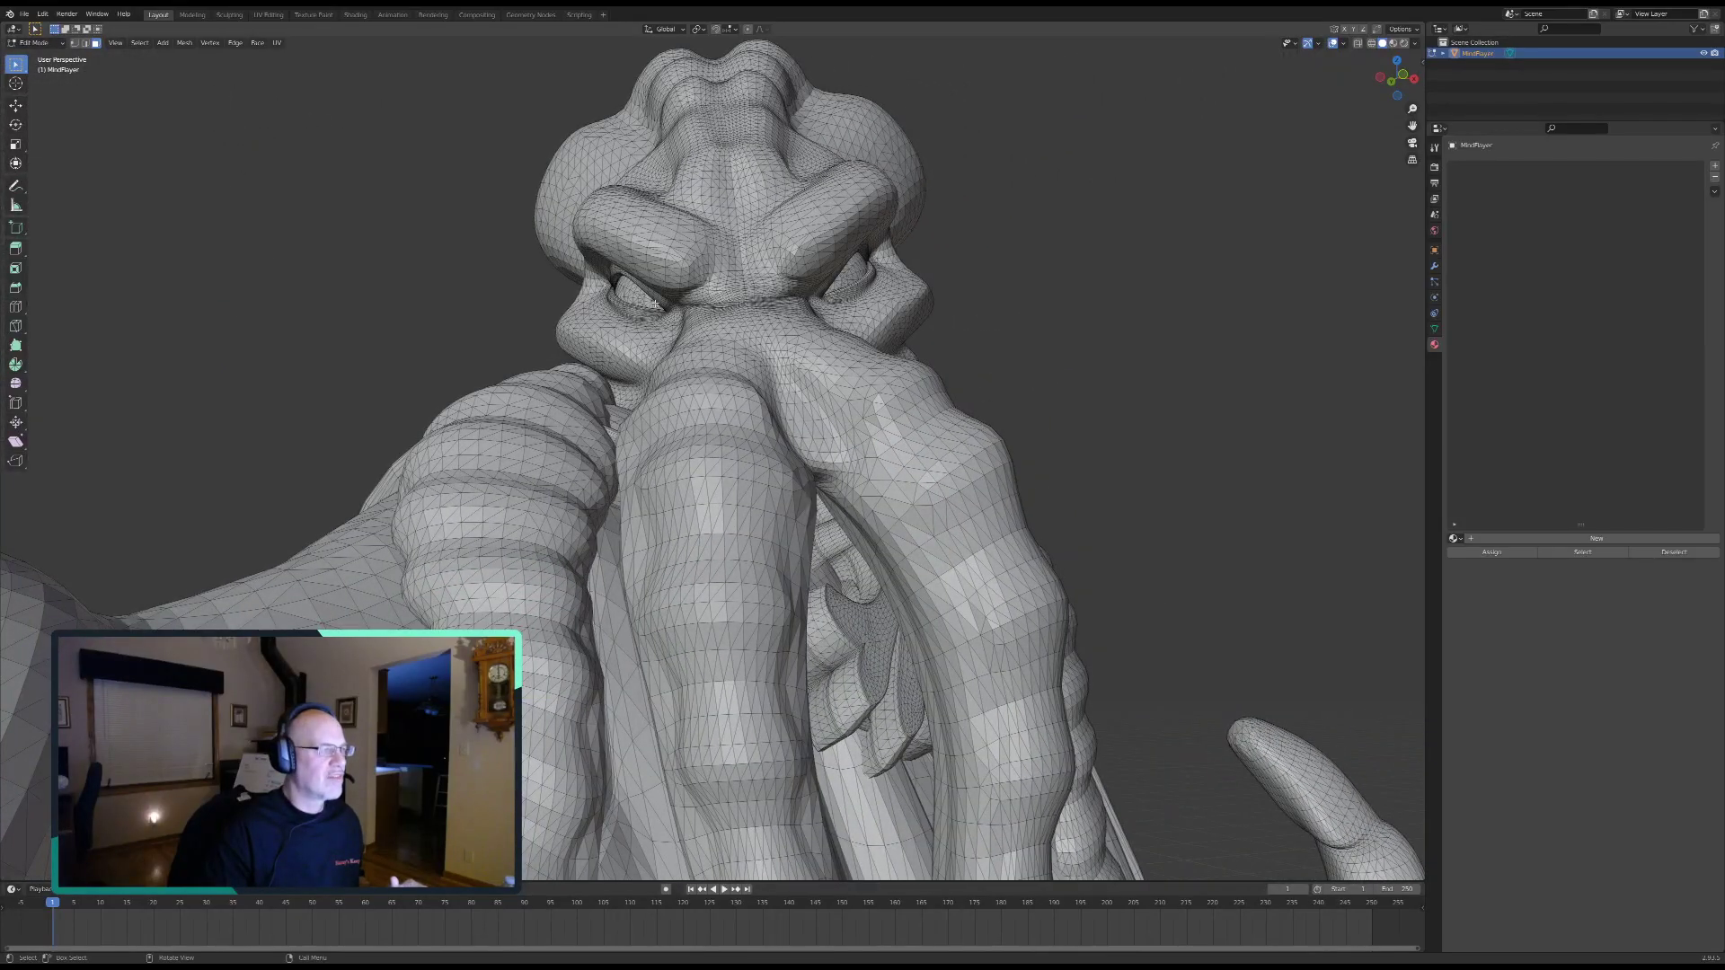
{"action": "middle_click_drag", "start_coordinate": [561, 435], "coordinate": [672, 451]}
{"action": "middle_click_drag", "start_coordinate": [672, 452], "coordinate": [511, 494]}
{"action": "scroll", "coordinate": [552, 444], "scroll_direction": "down", "scroll_amount": 5}
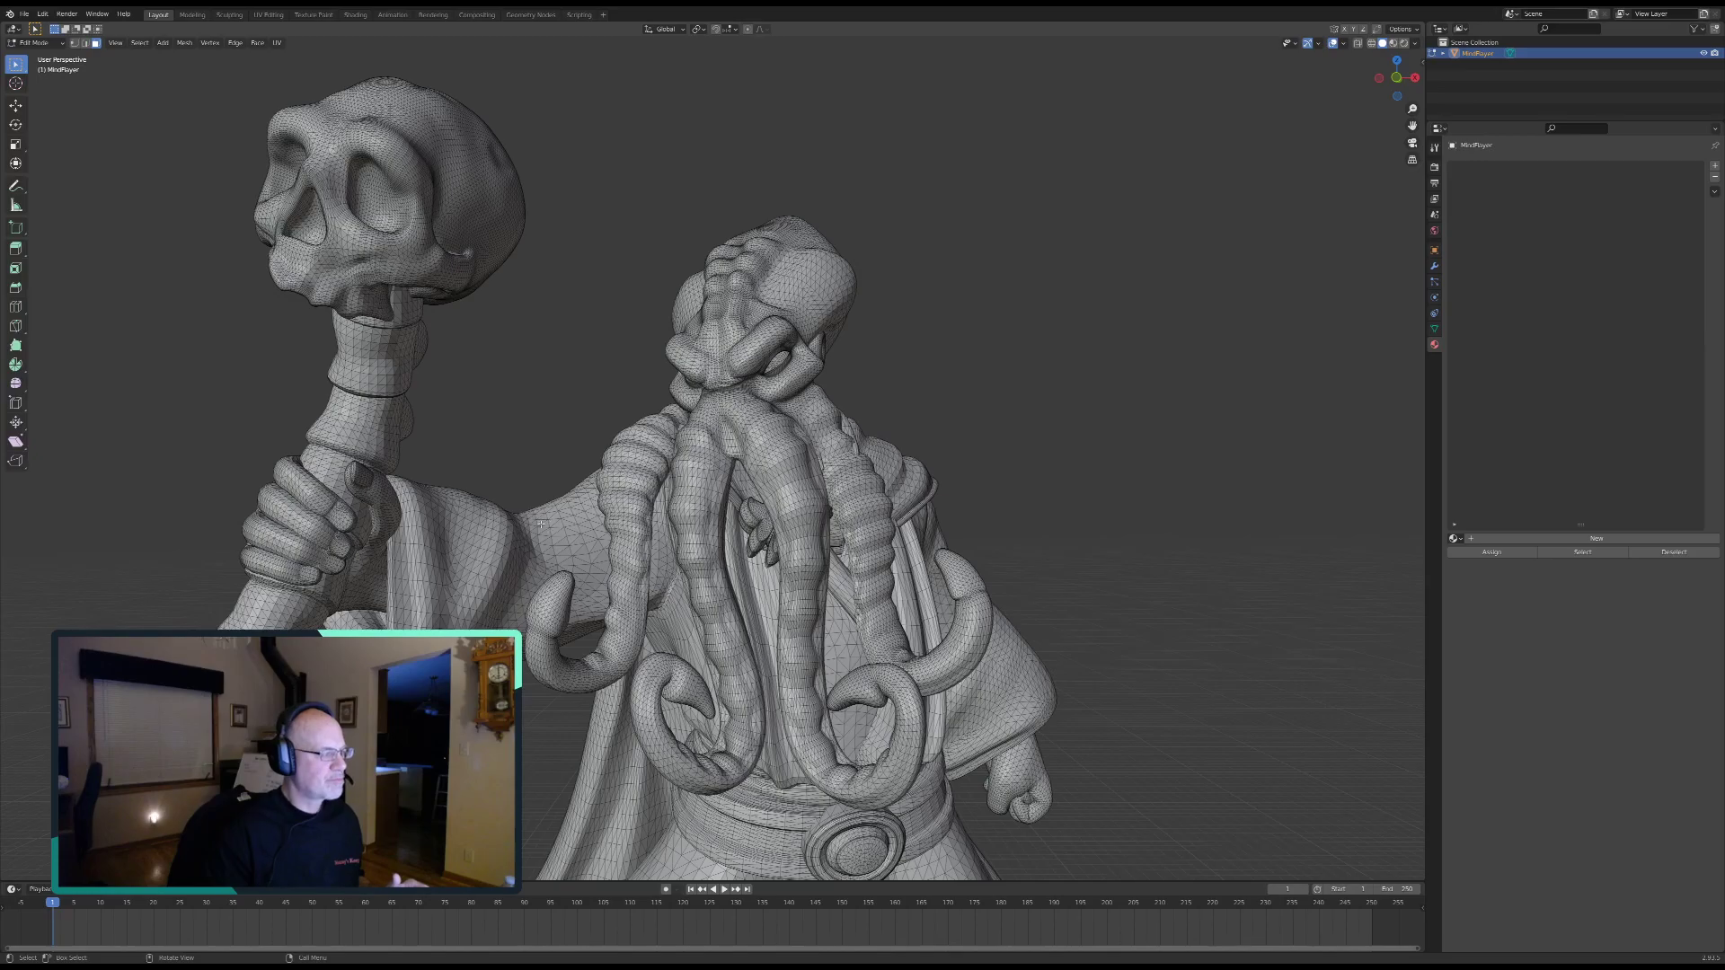
{"action": "middle_click_drag", "start_coordinate": [643, 610], "coordinate": [694, 442]}
{"action": "scroll", "coordinate": [548, 491], "scroll_direction": "down", "scroll_amount": 4}
{"action": "scroll", "coordinate": [548, 491], "scroll_direction": "up", "scroll_amount": 2}
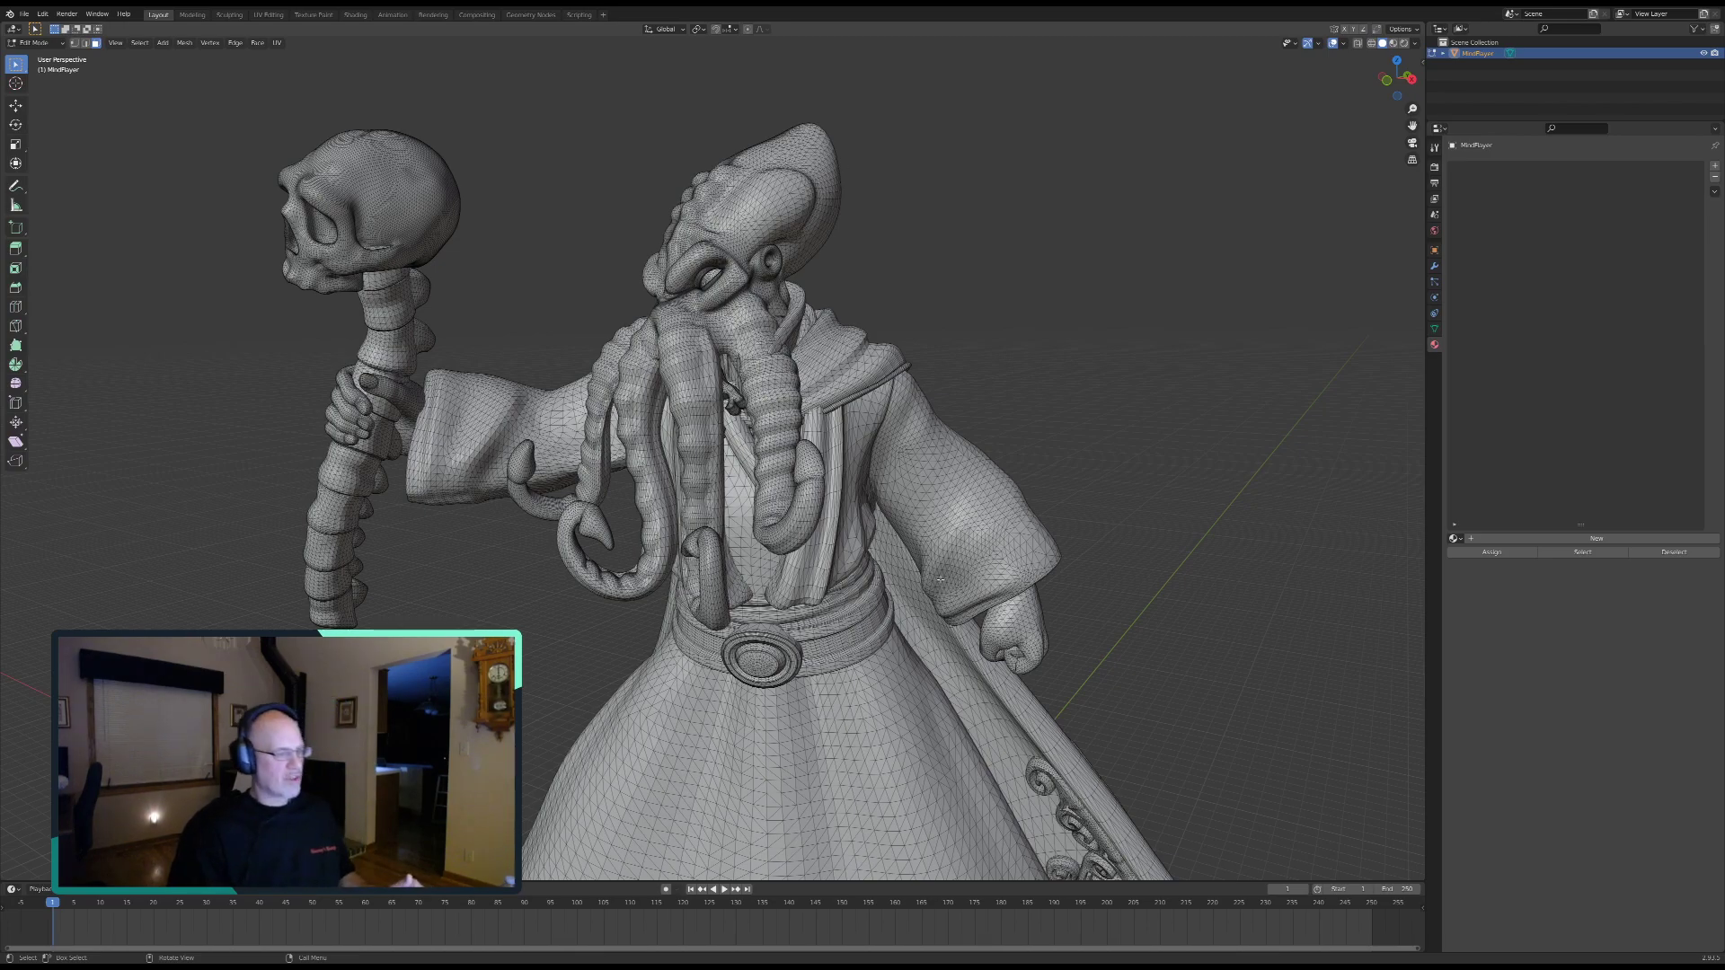
Step: Add a material slot to the MindFlayer with a new material named BaseColor
{"action": "middle_click_drag", "start_coordinate": [823, 688], "coordinate": [1118, 665]}
{"action": "middle_click_drag", "start_coordinate": [867, 495], "coordinate": [822, 503]}
{"action": "middle_click_drag", "start_coordinate": [1033, 539], "coordinate": [1348, 543], "text": "shift"}
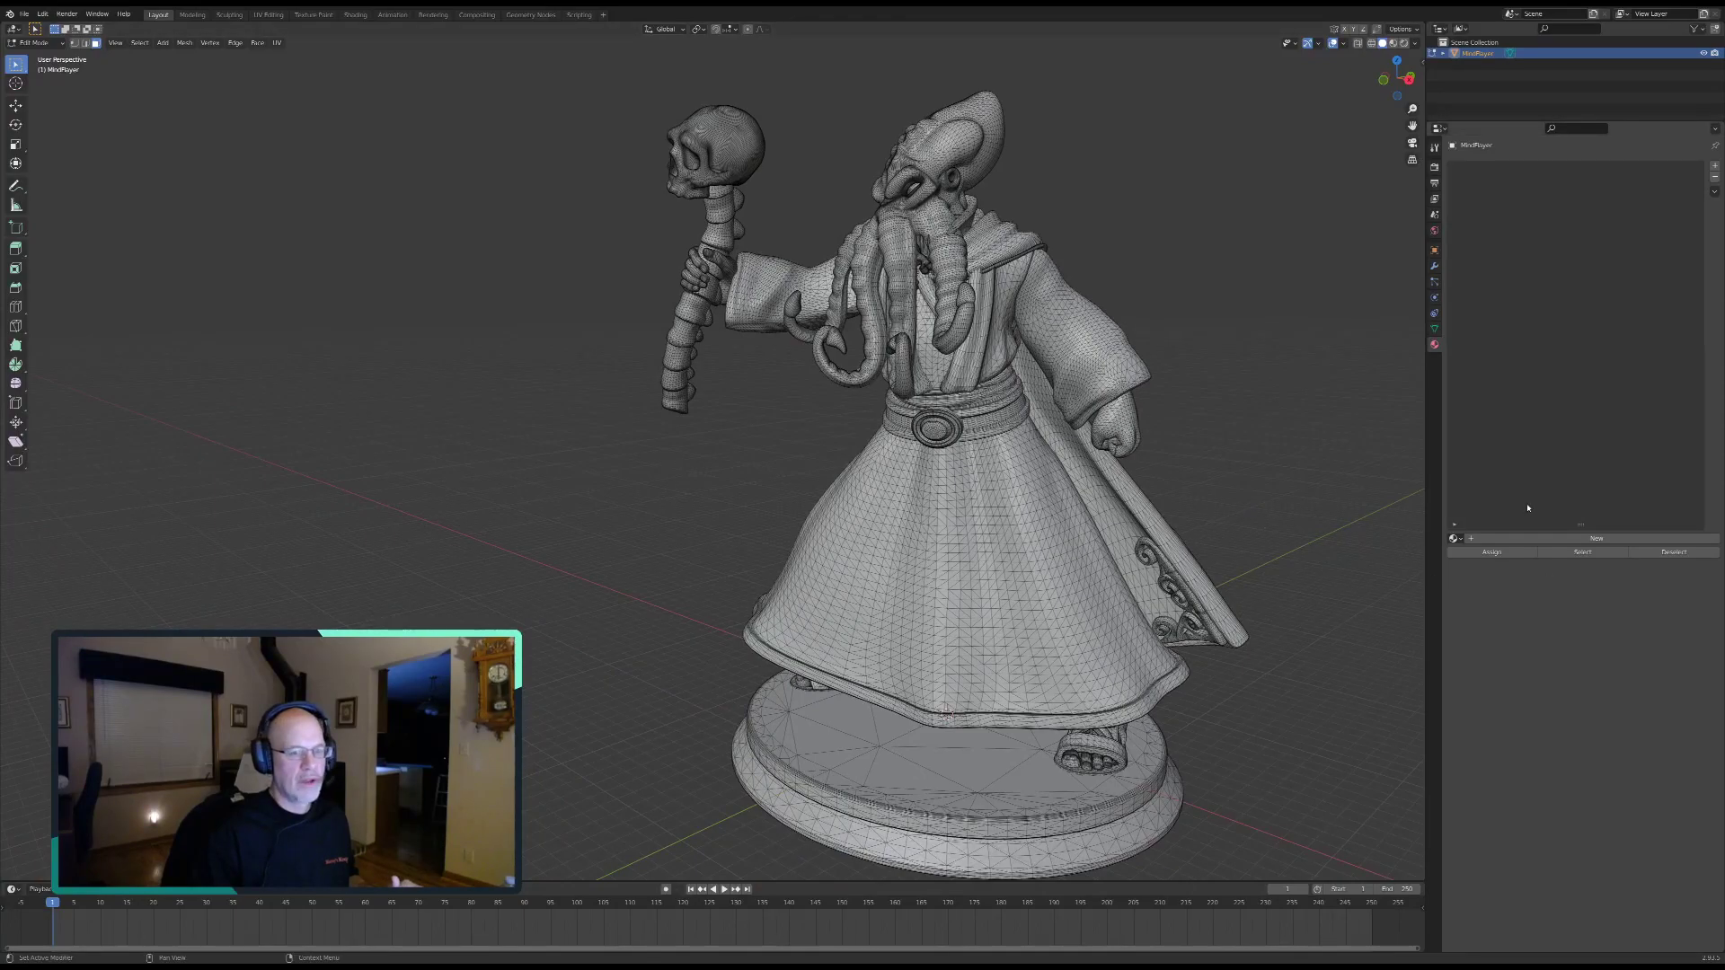
{"action": "left_click", "coordinate": [1715, 166]}
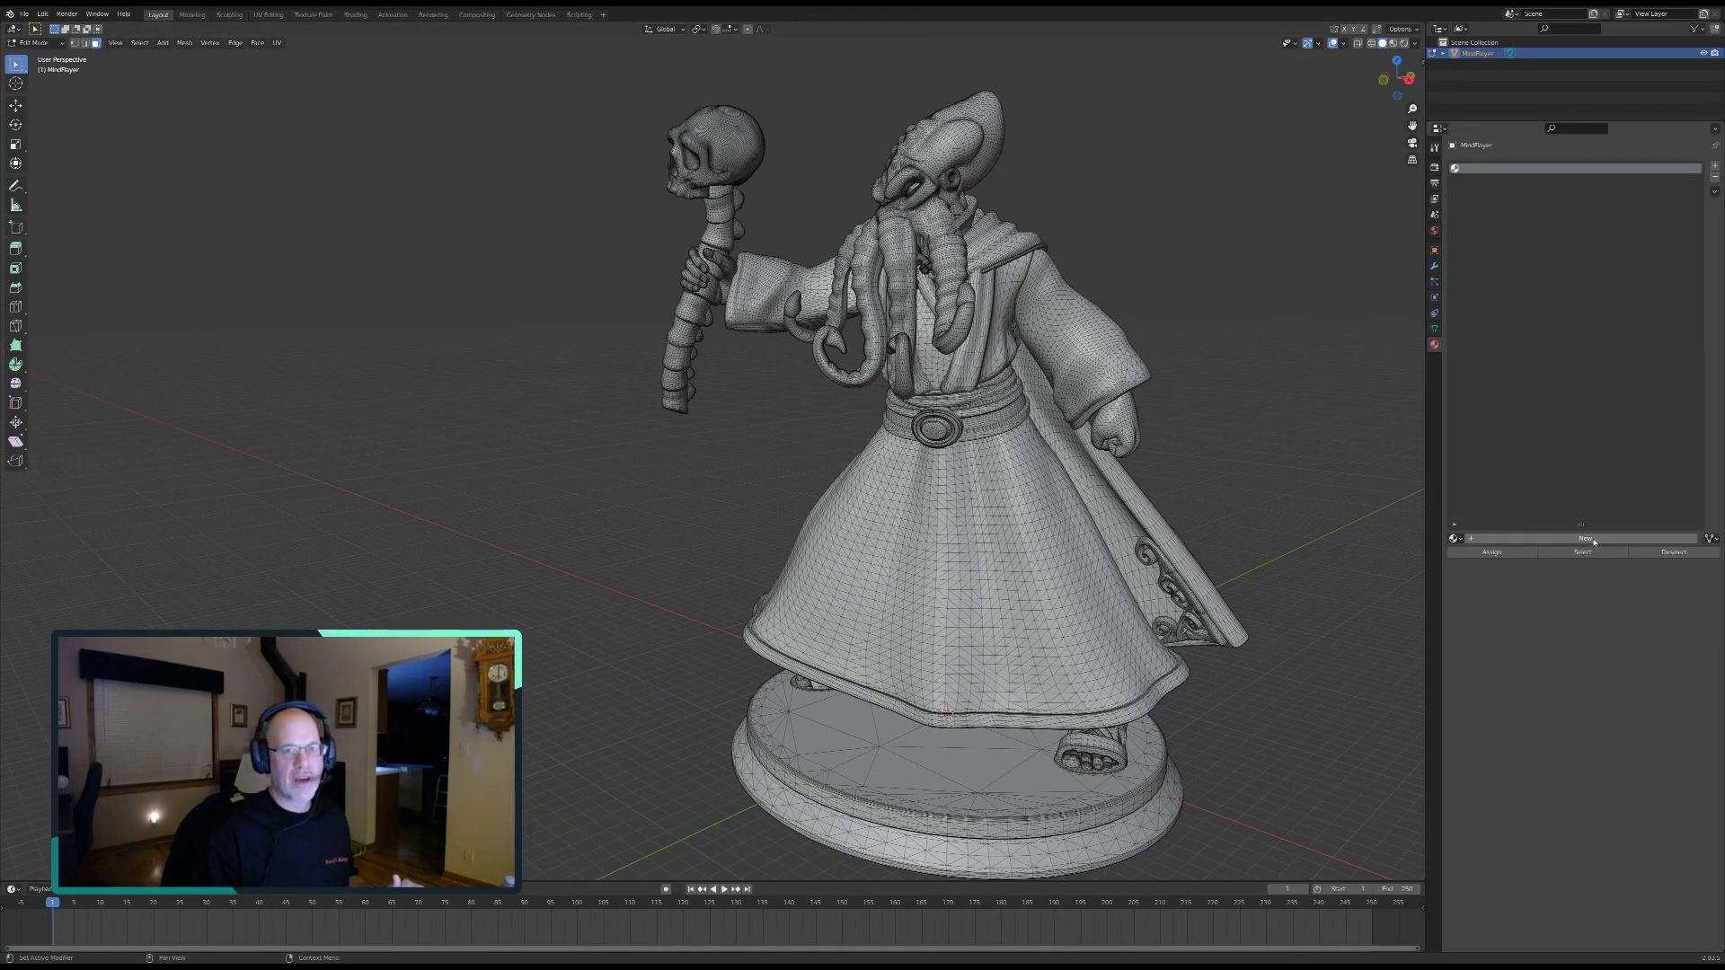
{"action": "left_click", "coordinate": [1471, 540]}
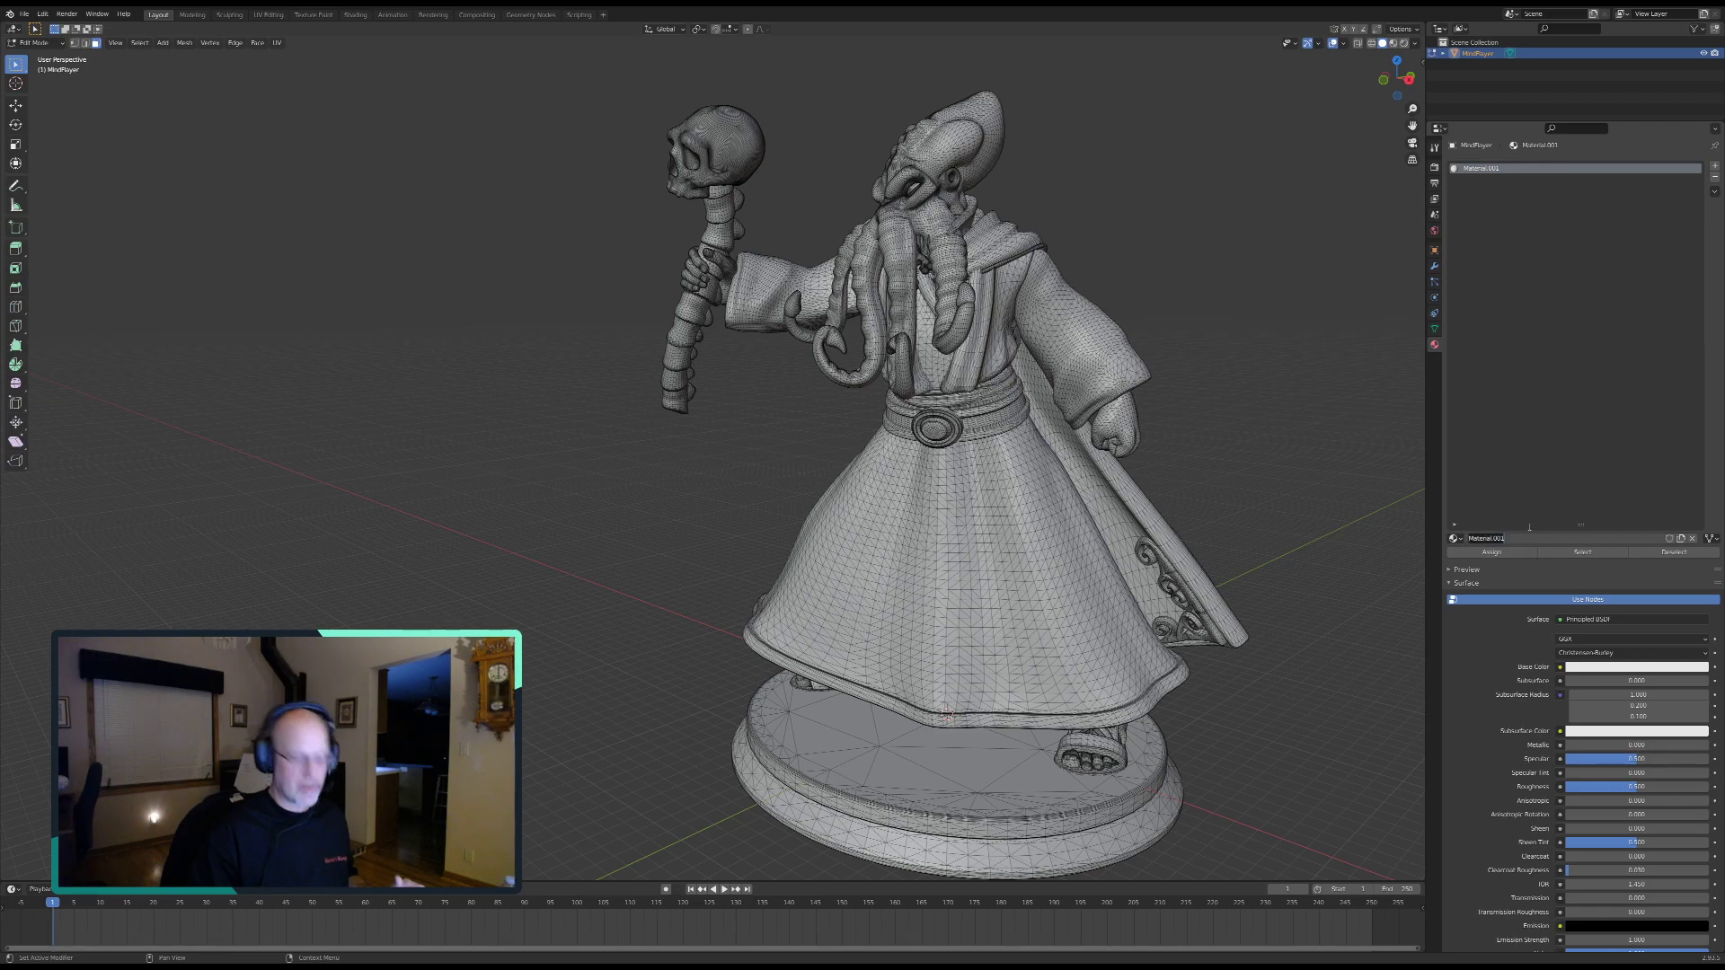
{"action": "type", "text": "BaseColor"}
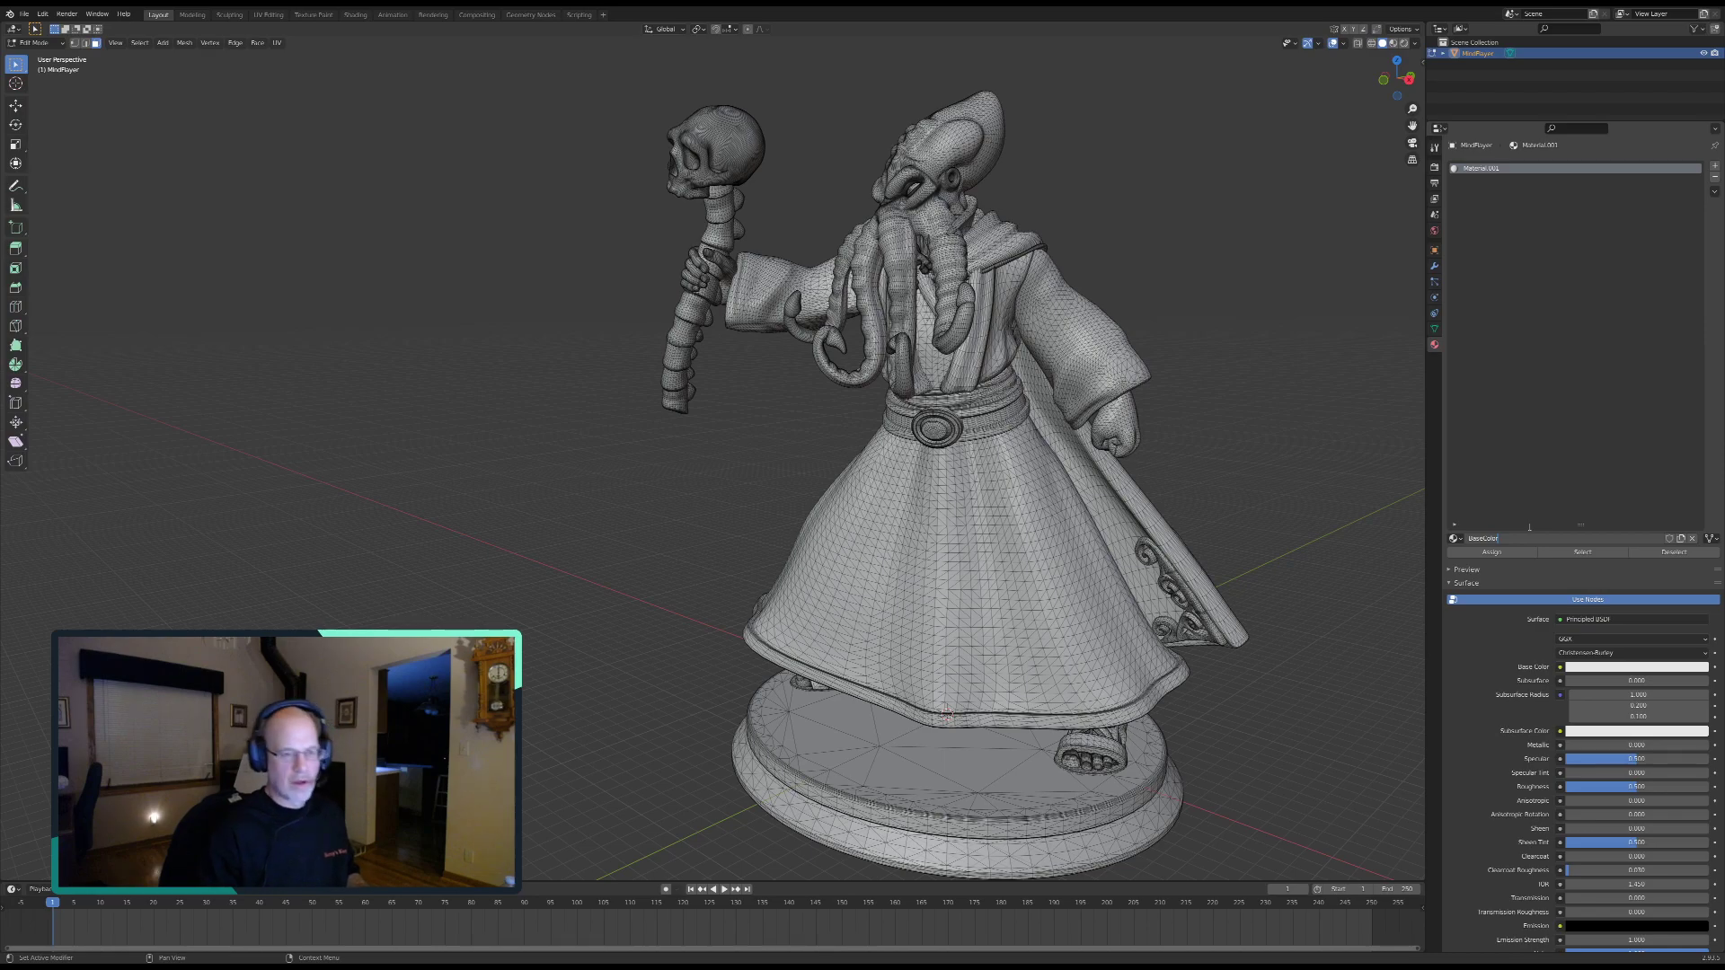
{"action": "key", "text": "Return"}
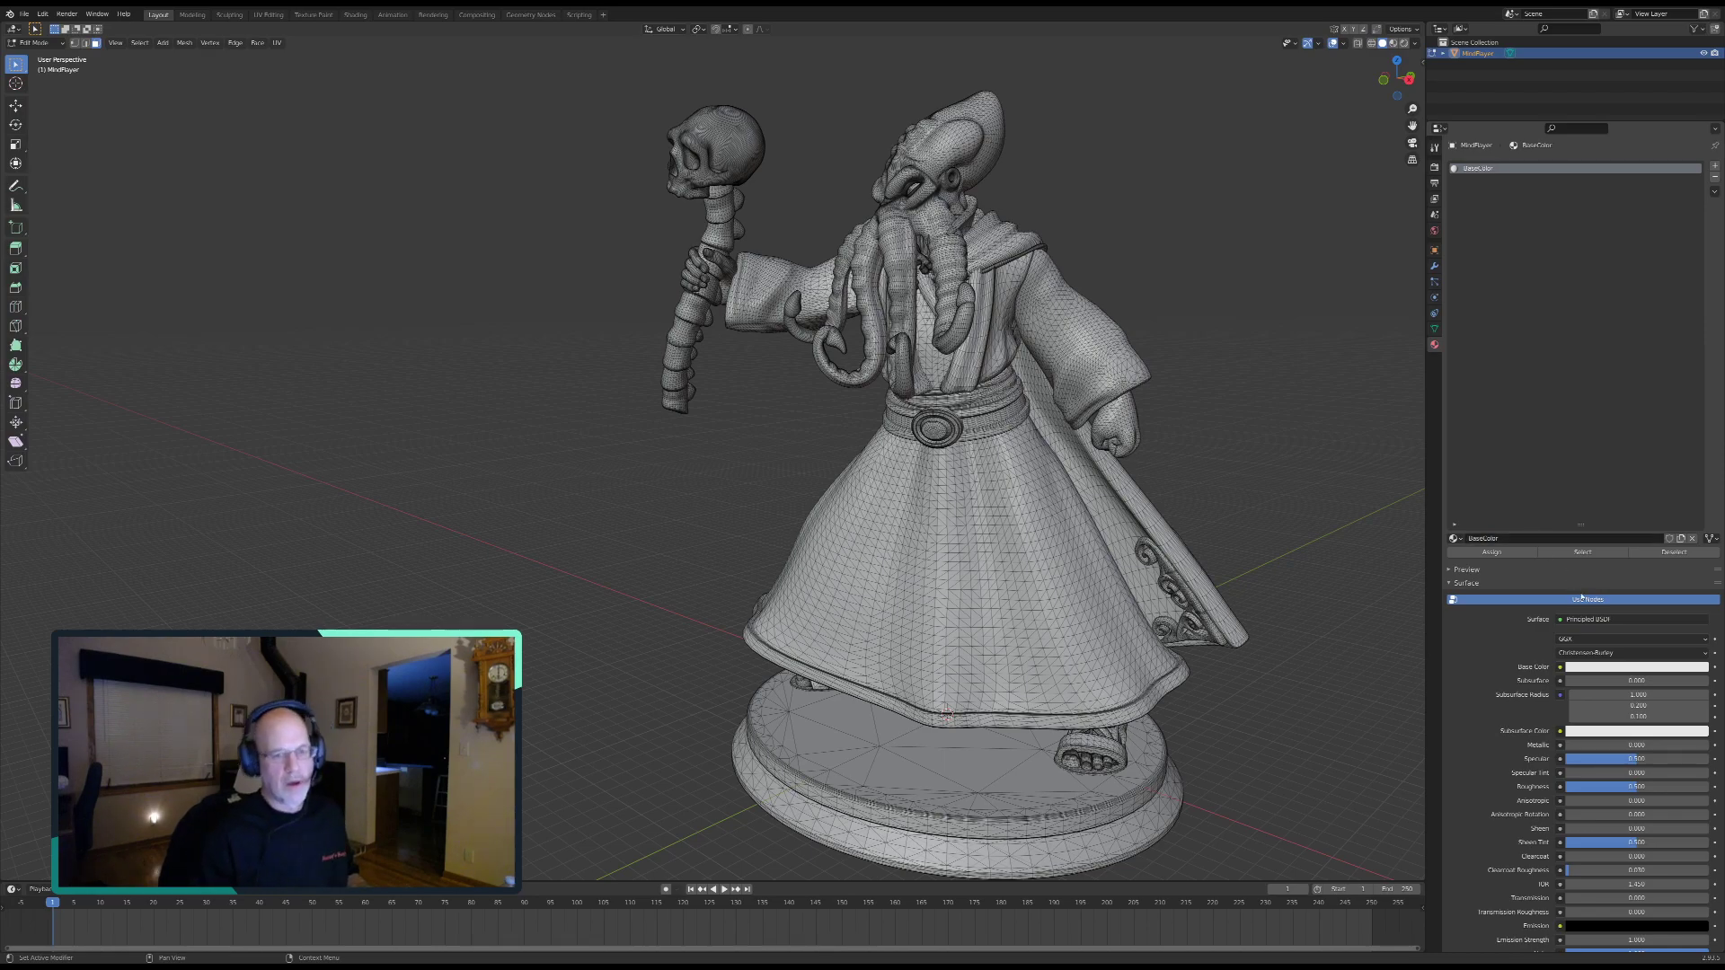
Step: Turn off nodes for the BaseColor material, set specular to 0 and roughness to 1, and make its base color dark red
{"action": "left_click", "coordinate": [1606, 600]}
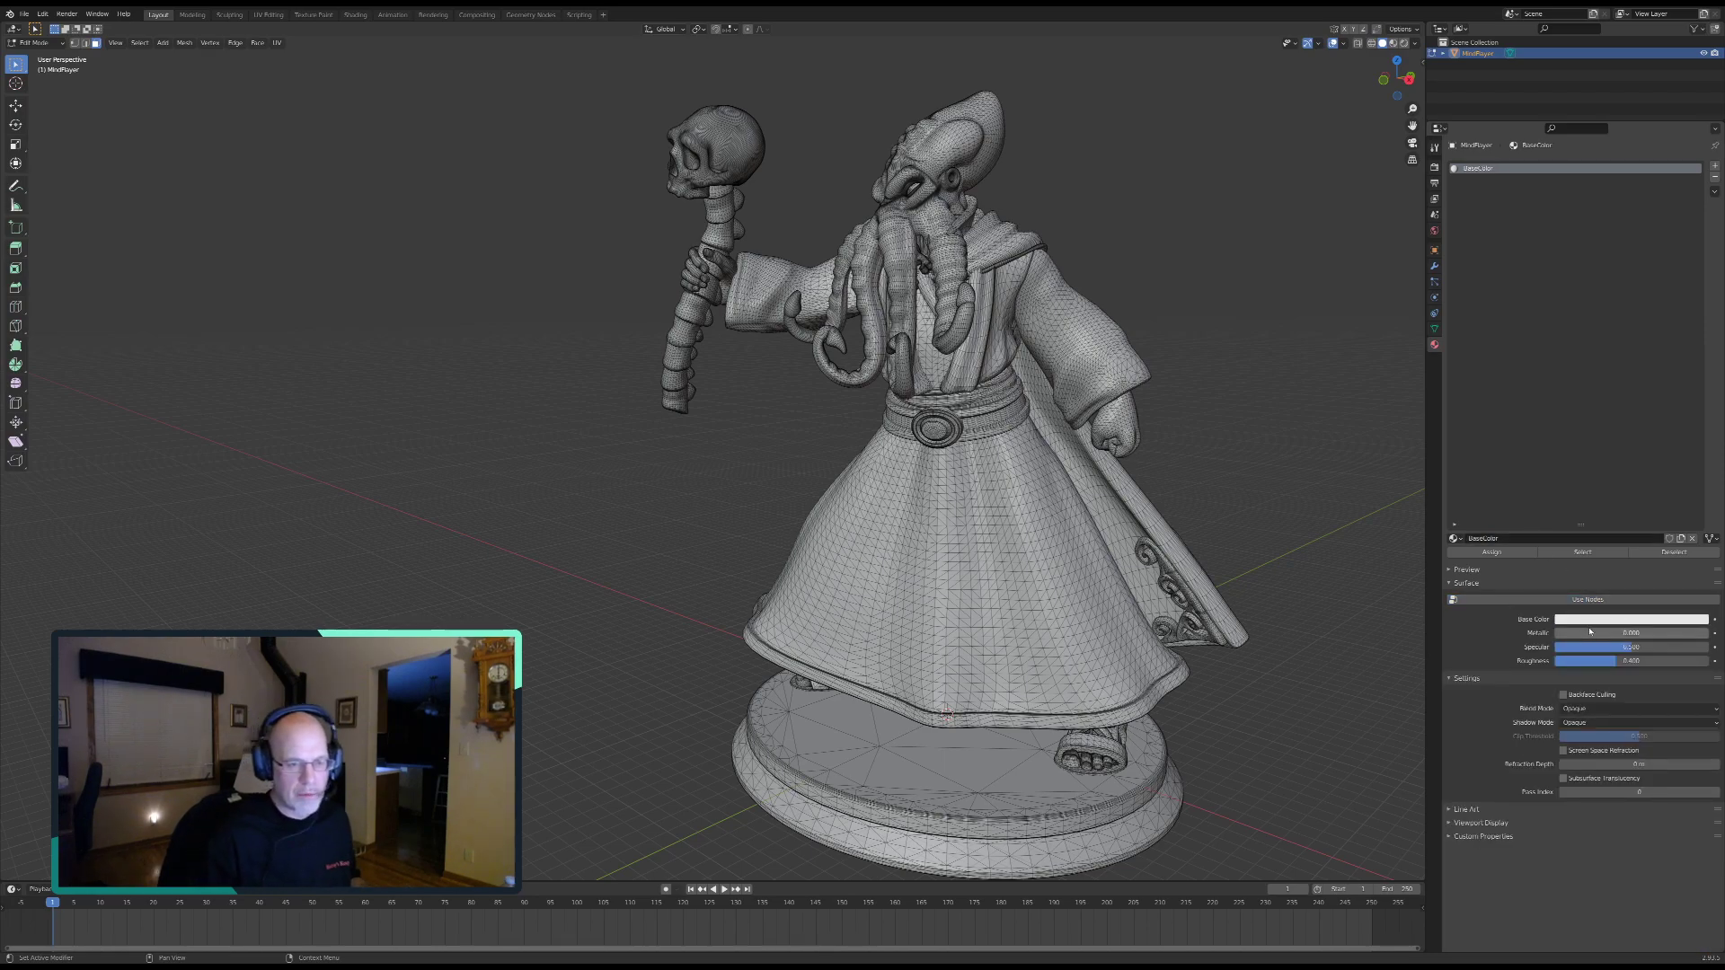
{"action": "left_click_drag", "start_coordinate": [1615, 666], "coordinate": [1555, 646]}
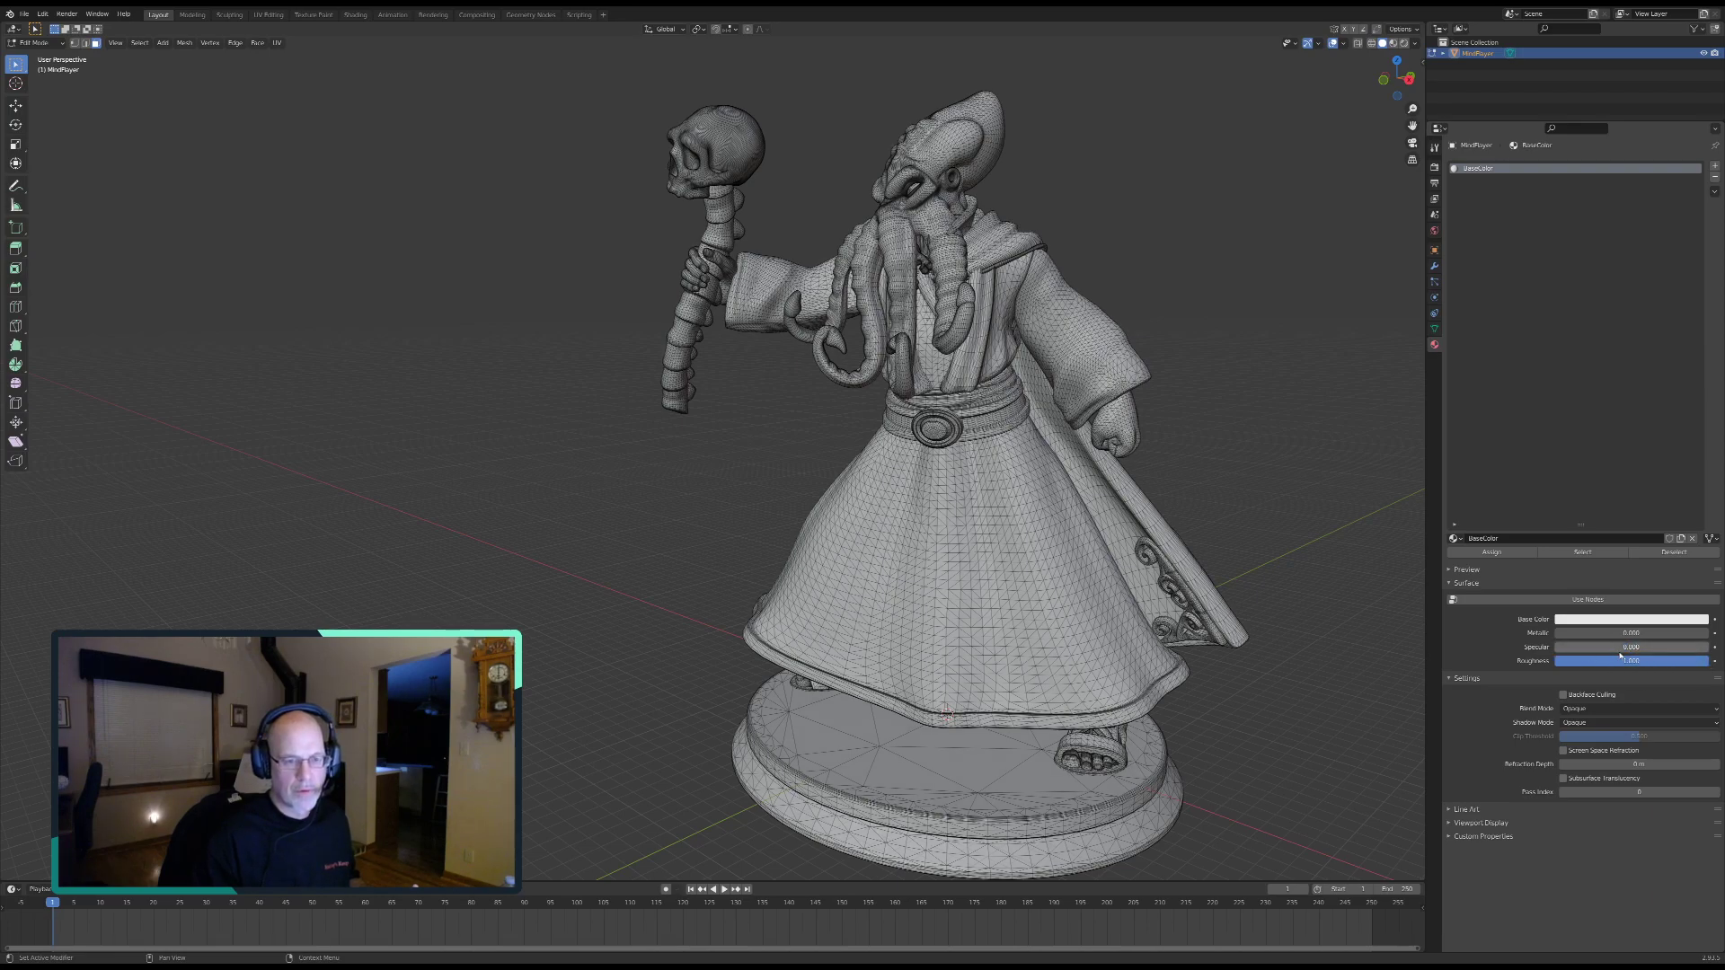
{"action": "left_click", "coordinate": [1646, 620]}
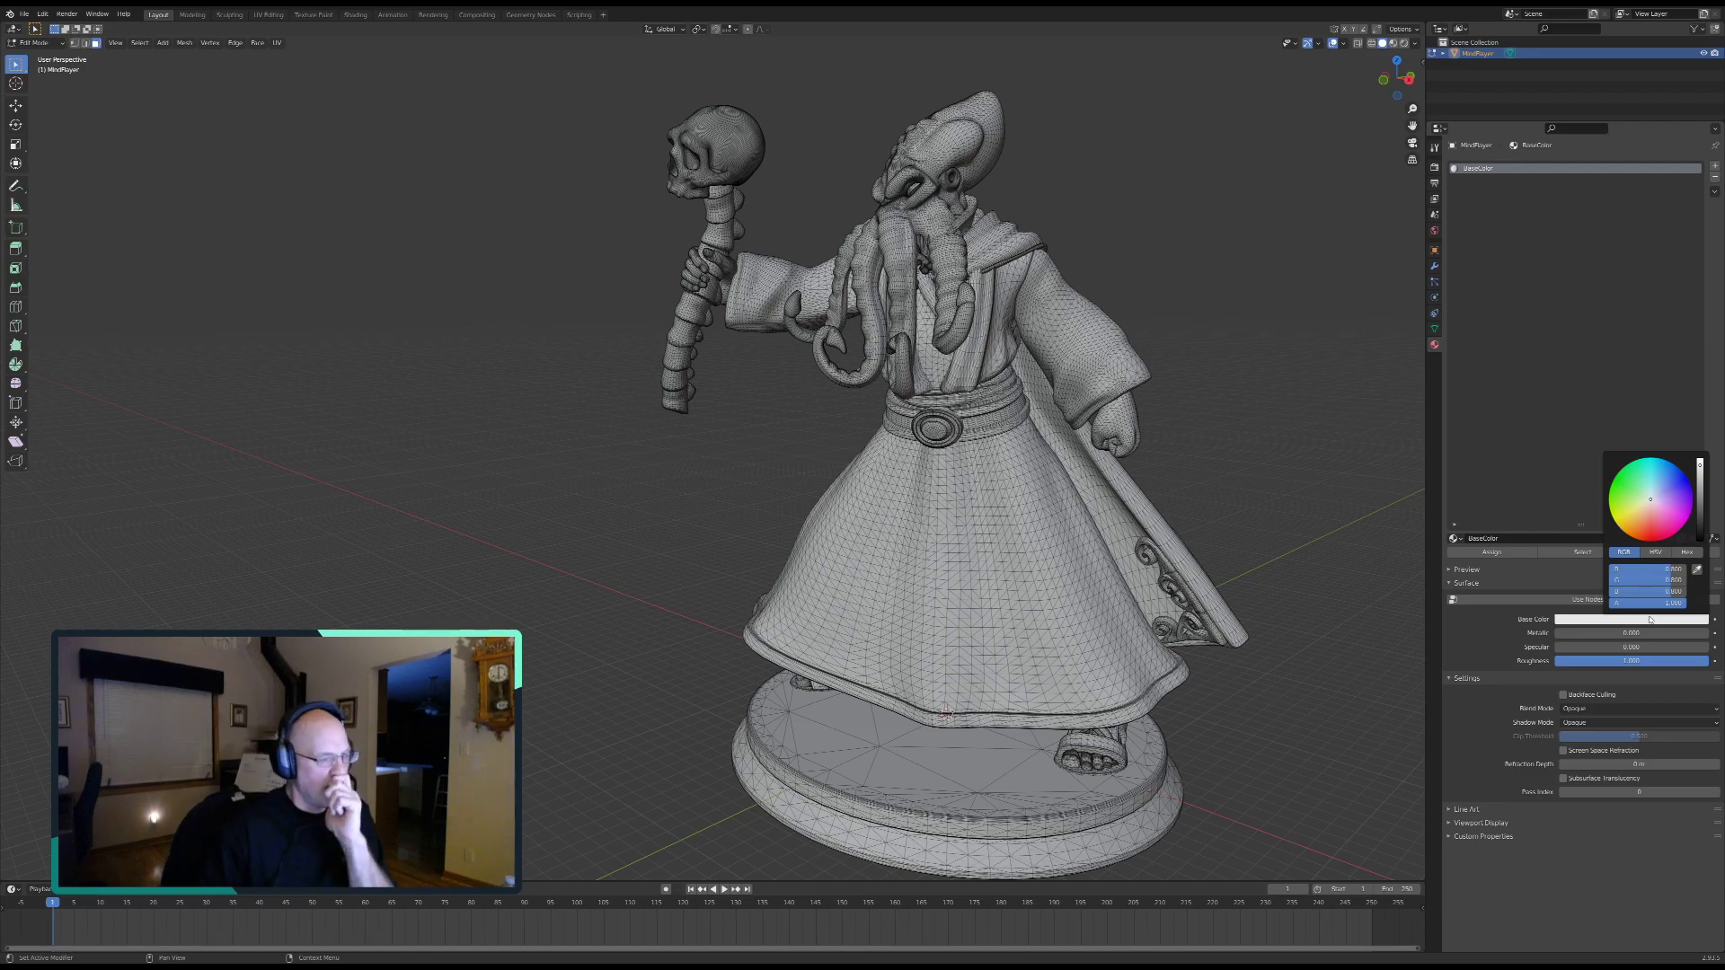
{"action": "left_click", "coordinate": [1653, 539]}
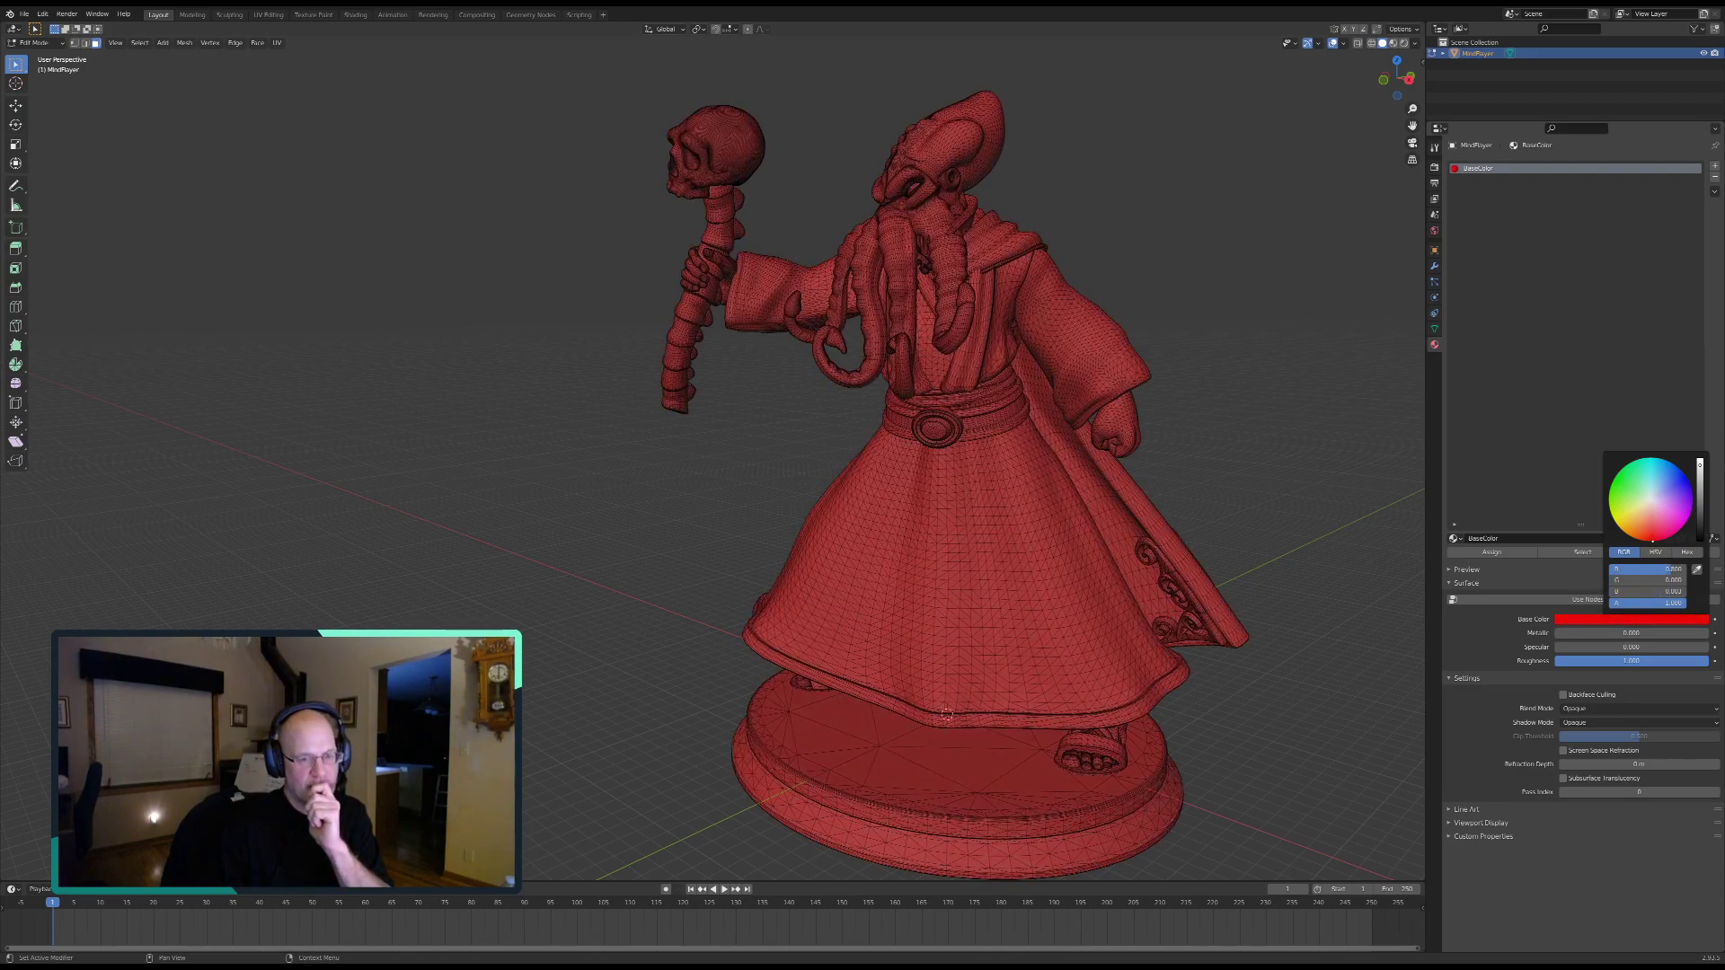
{"action": "left_click_drag", "start_coordinate": [1699, 468], "coordinate": [1700, 498]}
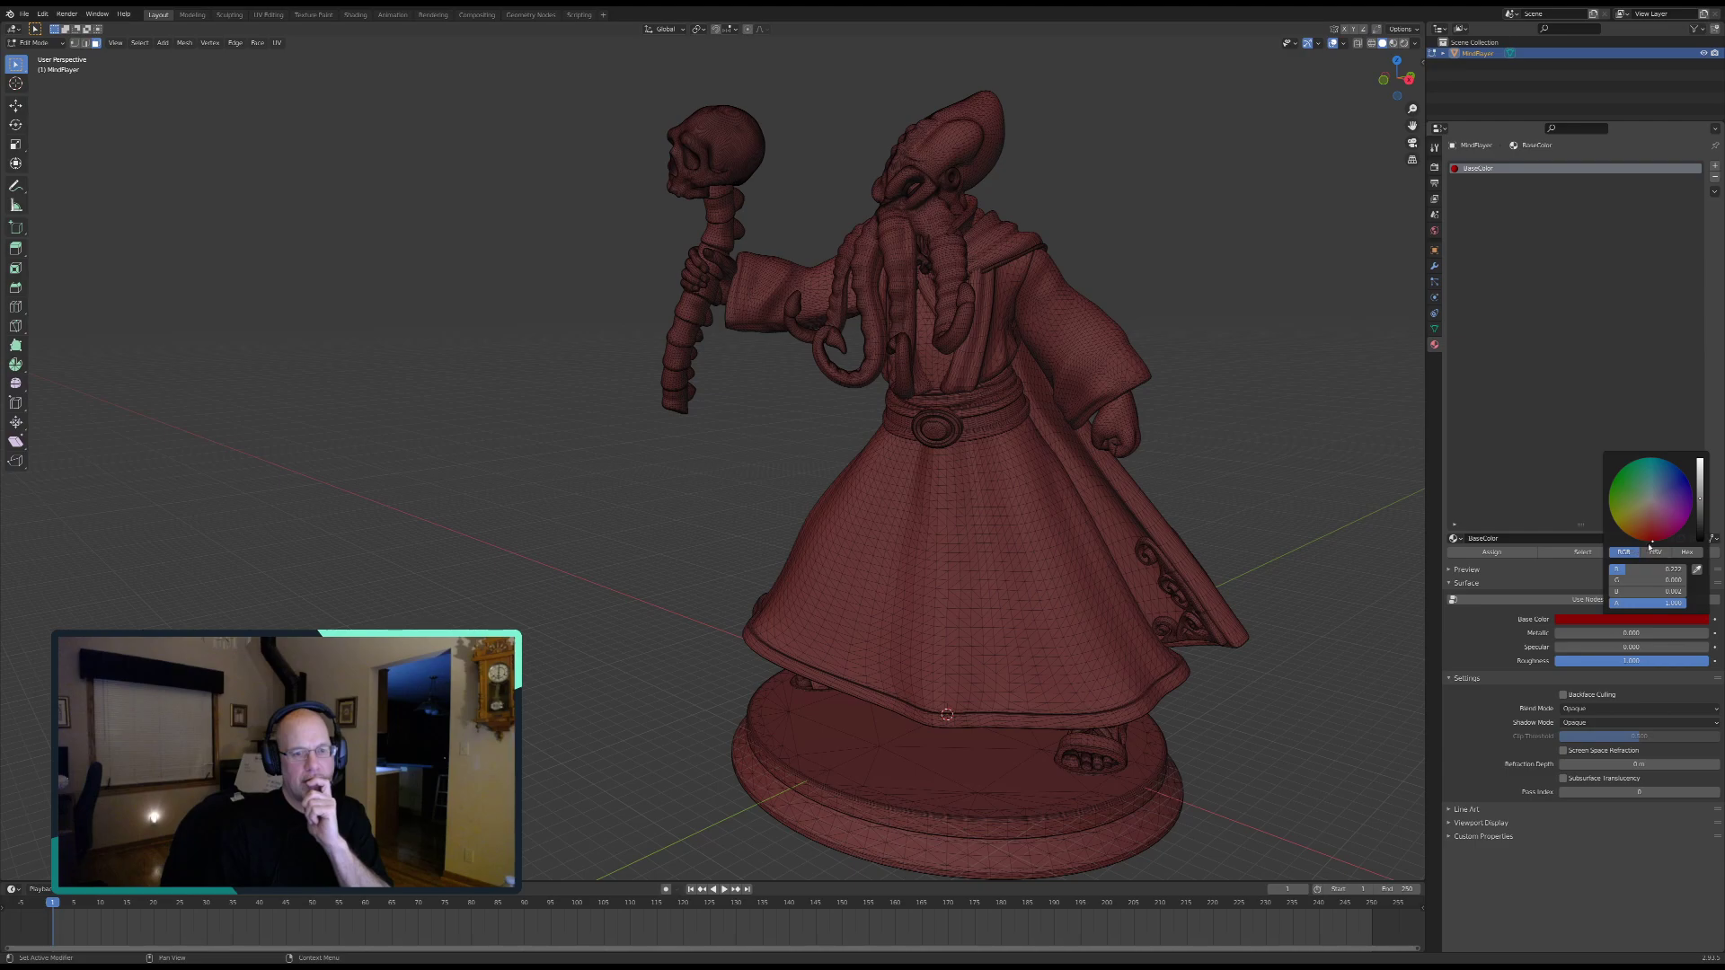
Step: Change the BaseColor material's base color to a very dark green
{"action": "left_click_drag", "start_coordinate": [1652, 543], "coordinate": [1616, 524]}
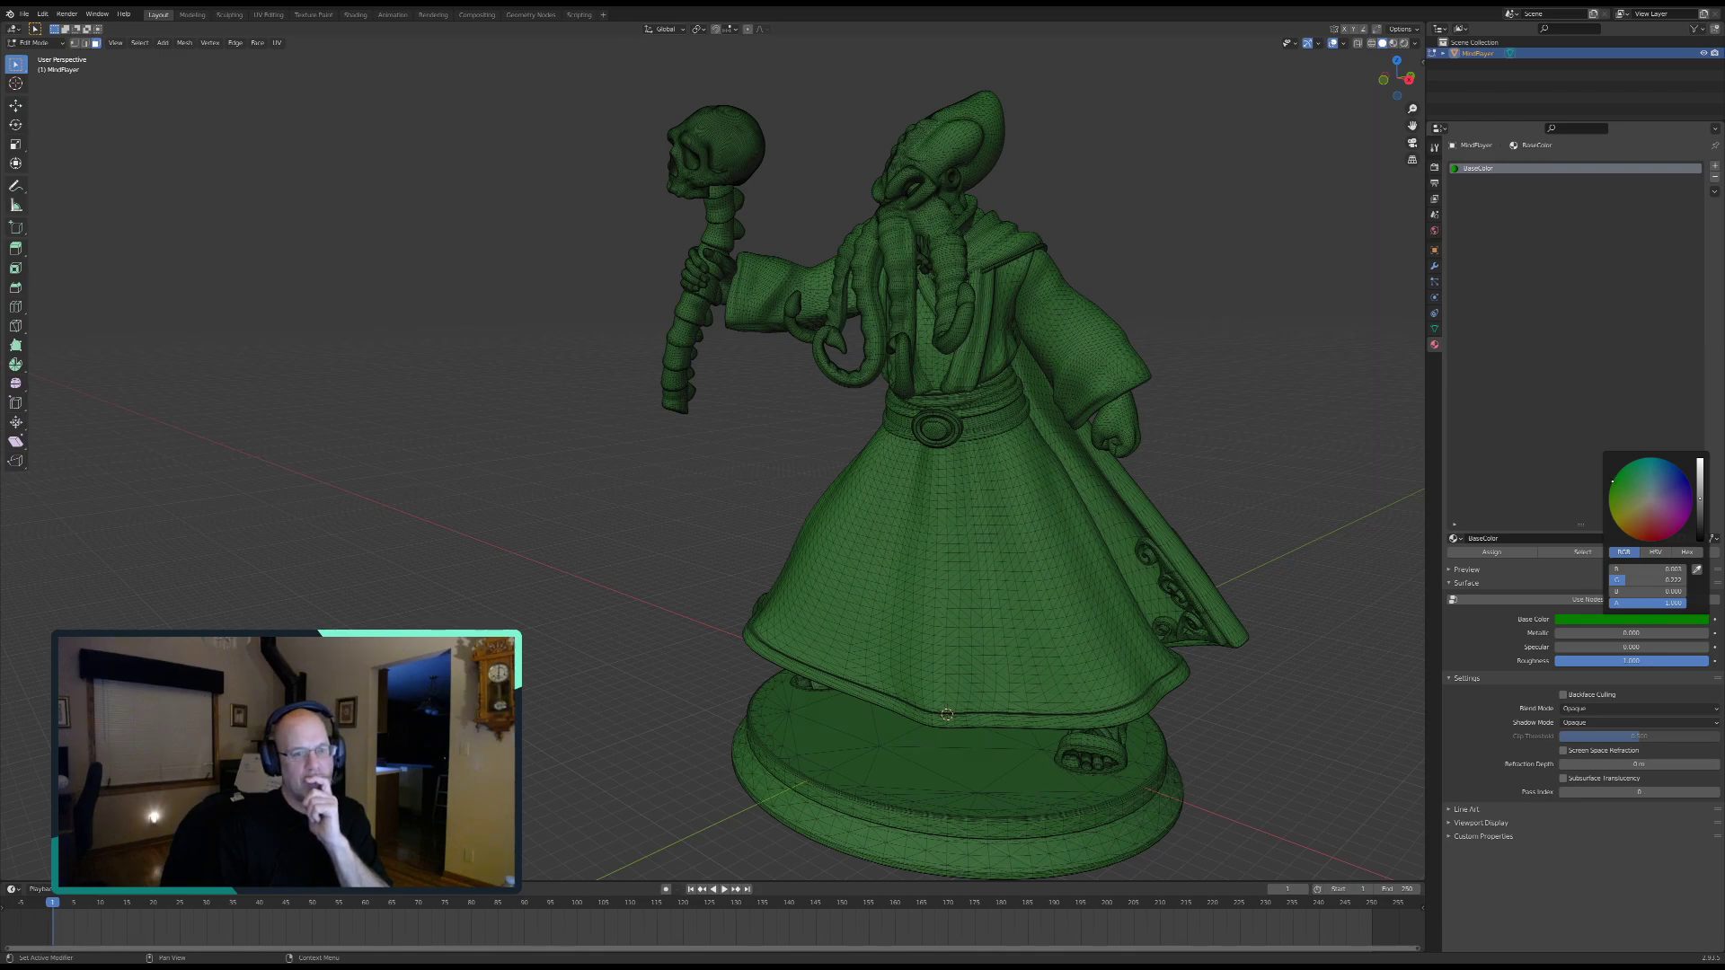
{"action": "left_click_drag", "start_coordinate": [1623, 580], "coordinate": [1686, 580]}
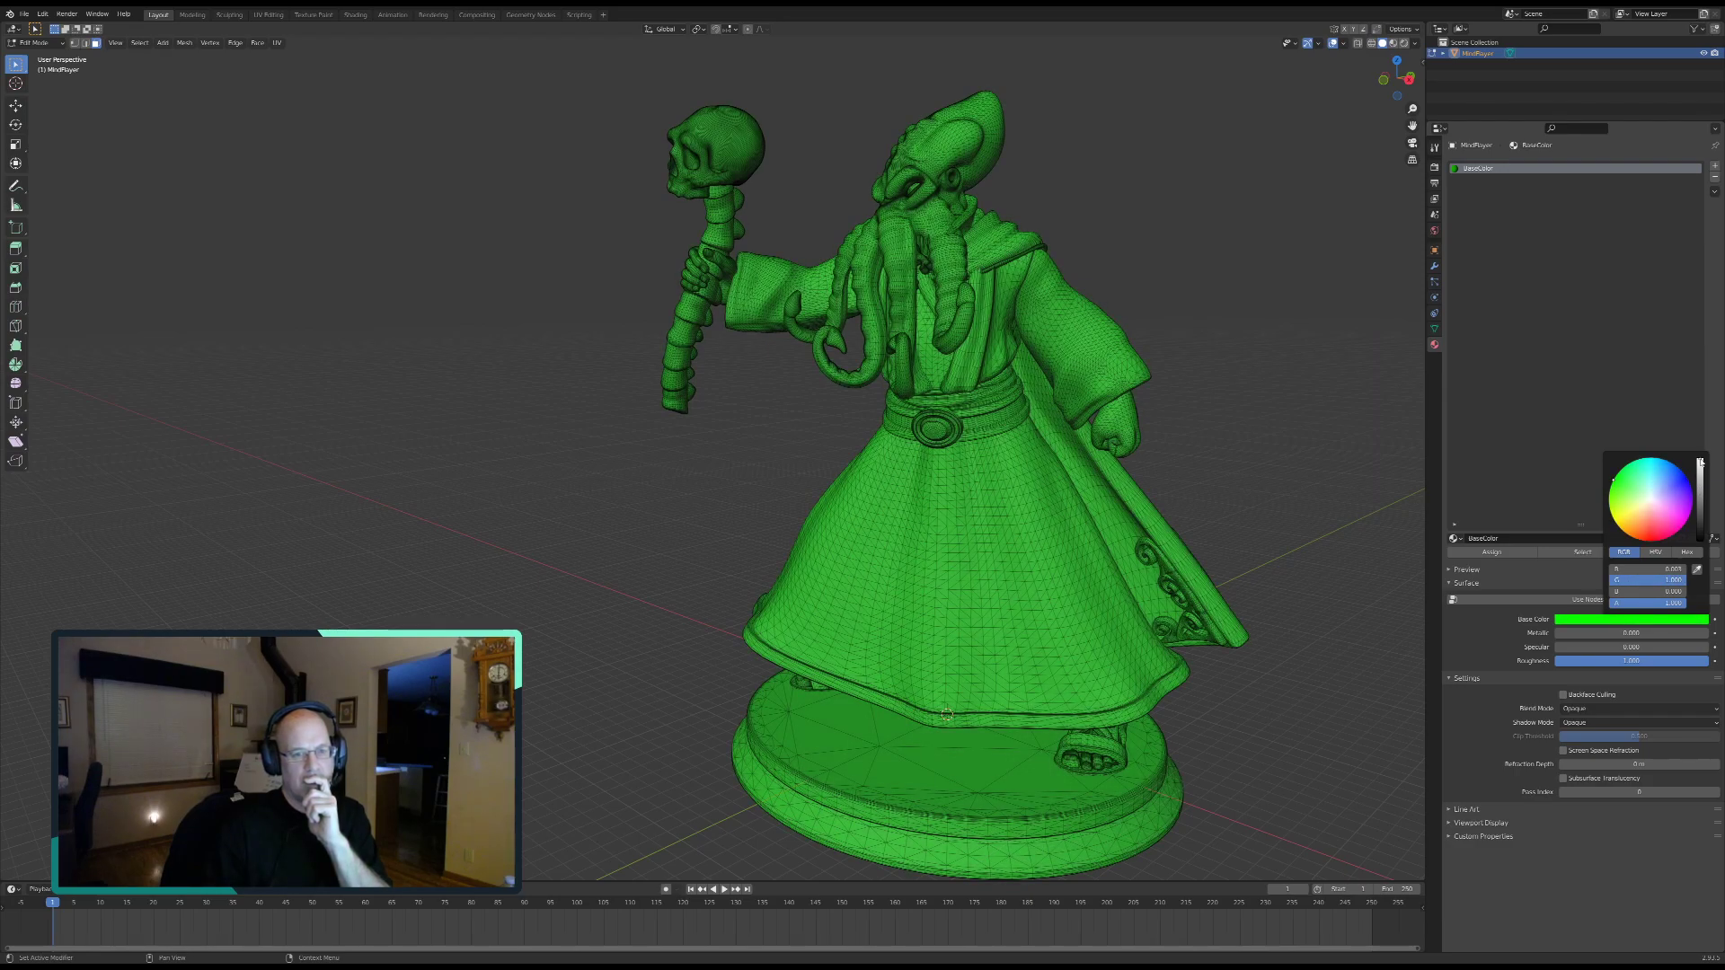
{"action": "left_click_drag", "start_coordinate": [1699, 461], "coordinate": [1699, 527]}
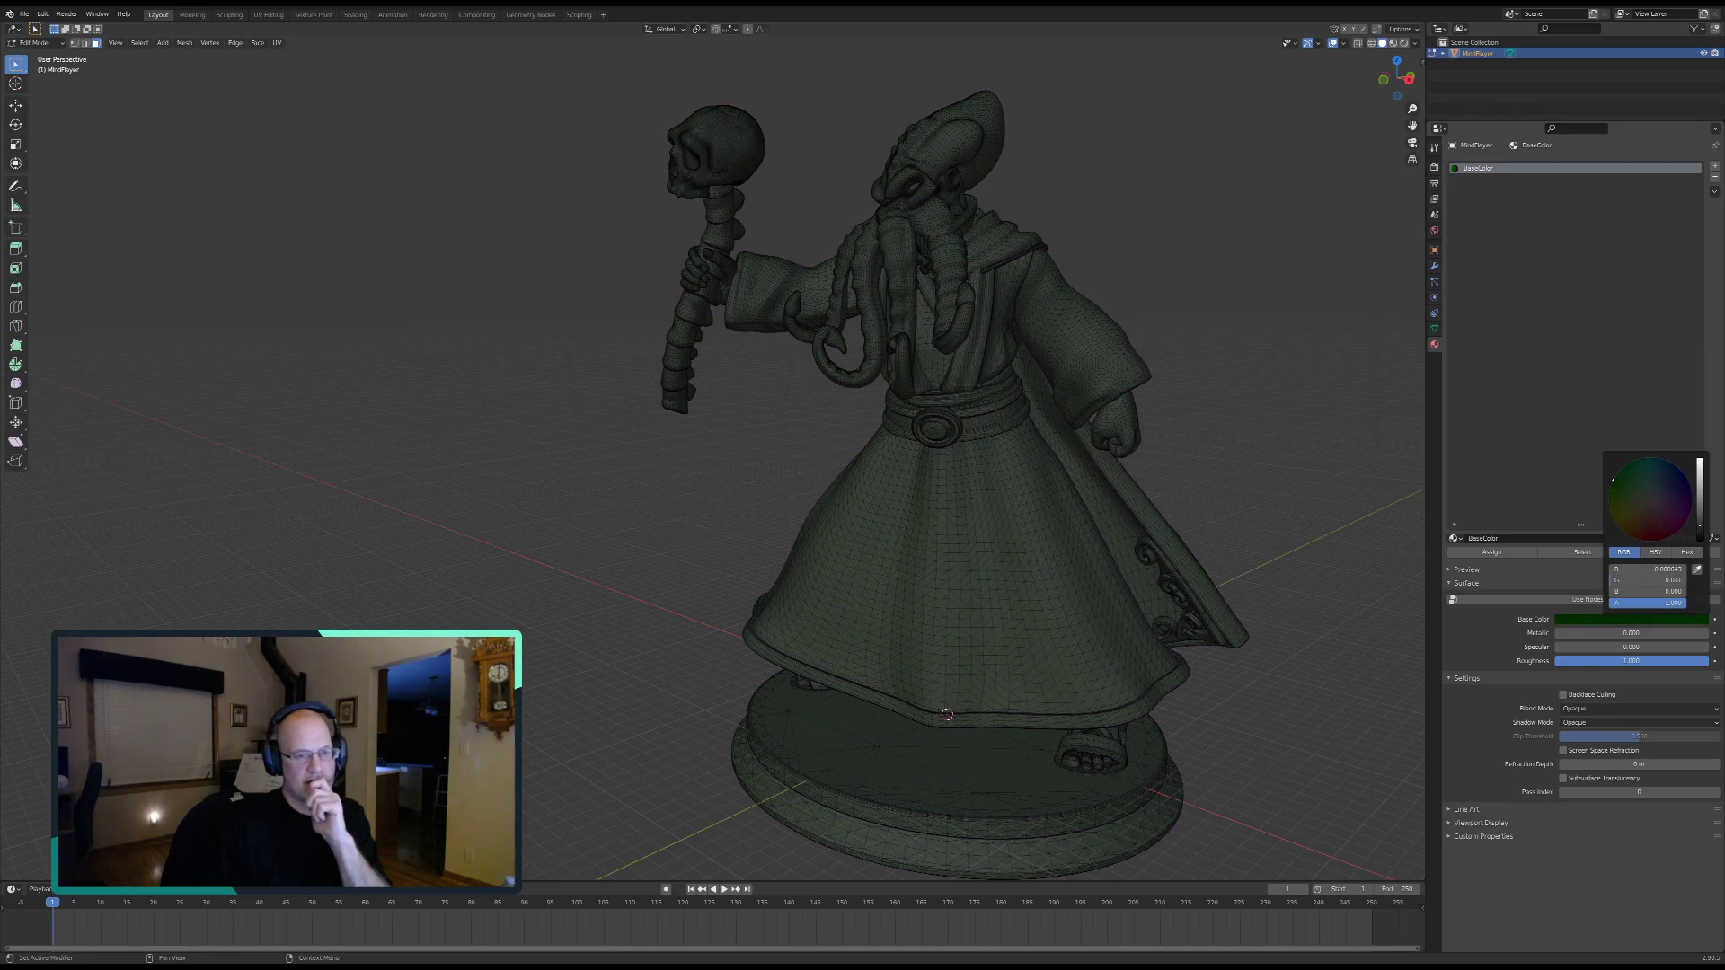
{"action": "left_click_drag", "start_coordinate": [1616, 487], "coordinate": [1618, 472]}
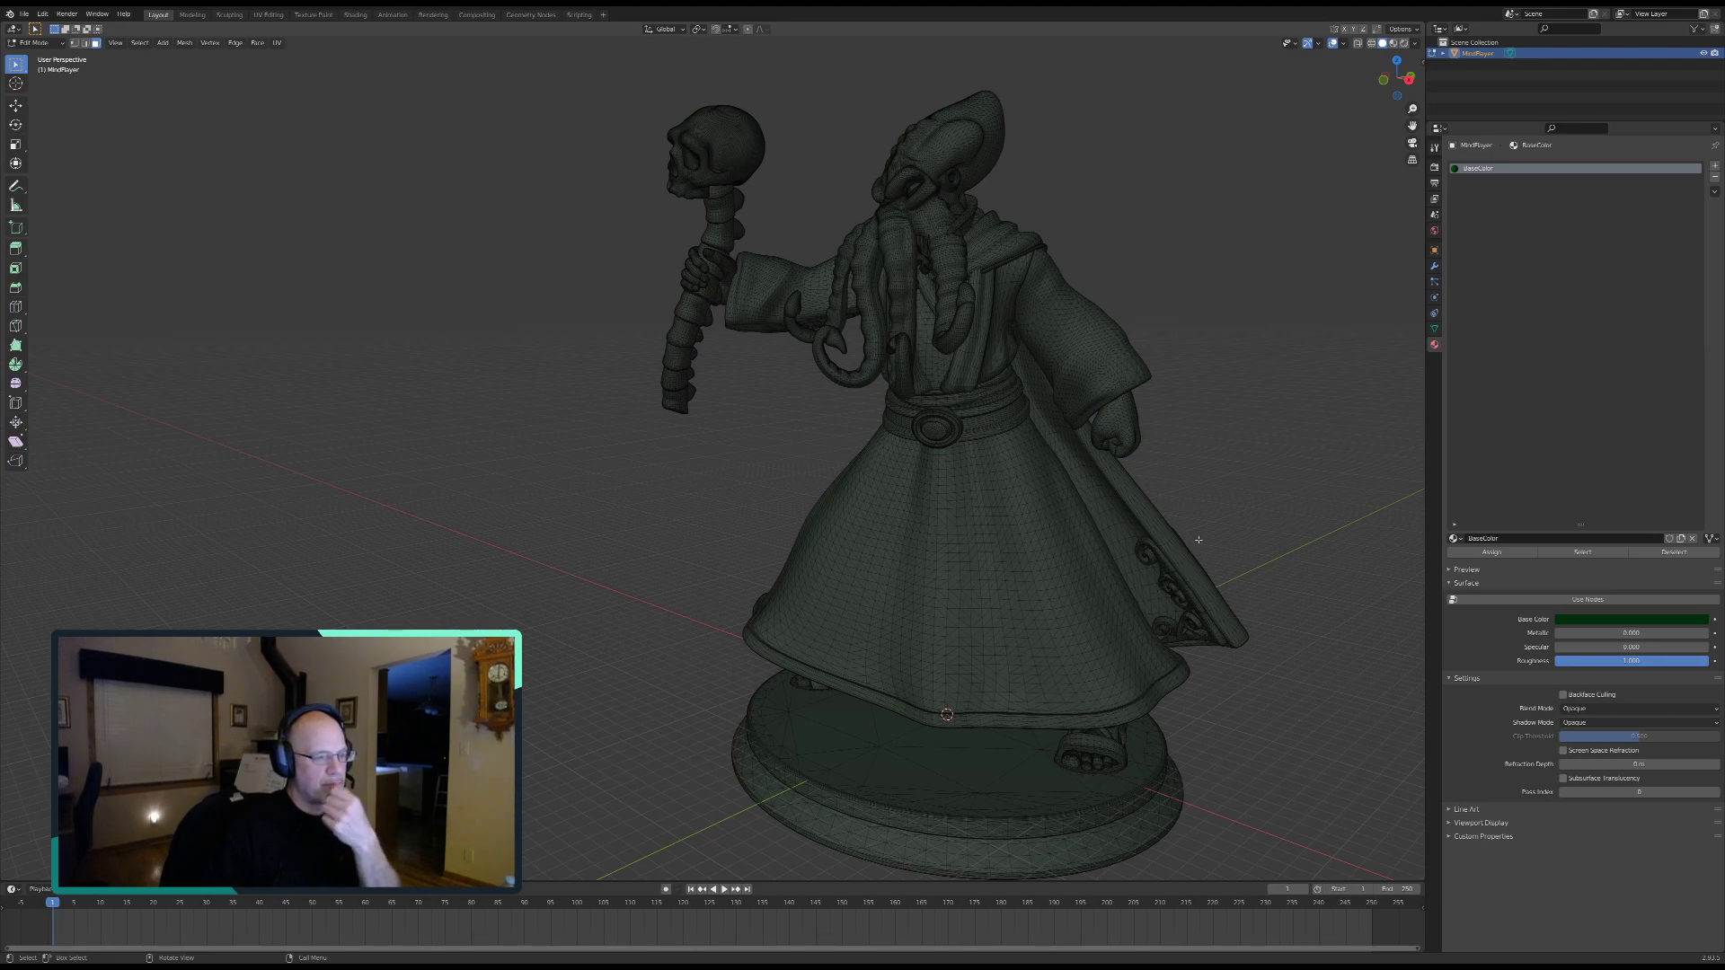
Step: Save the MindFlayer blend file
{"action": "middle_click_drag", "start_coordinate": [1035, 574], "coordinate": [834, 562], "text": "shift"}
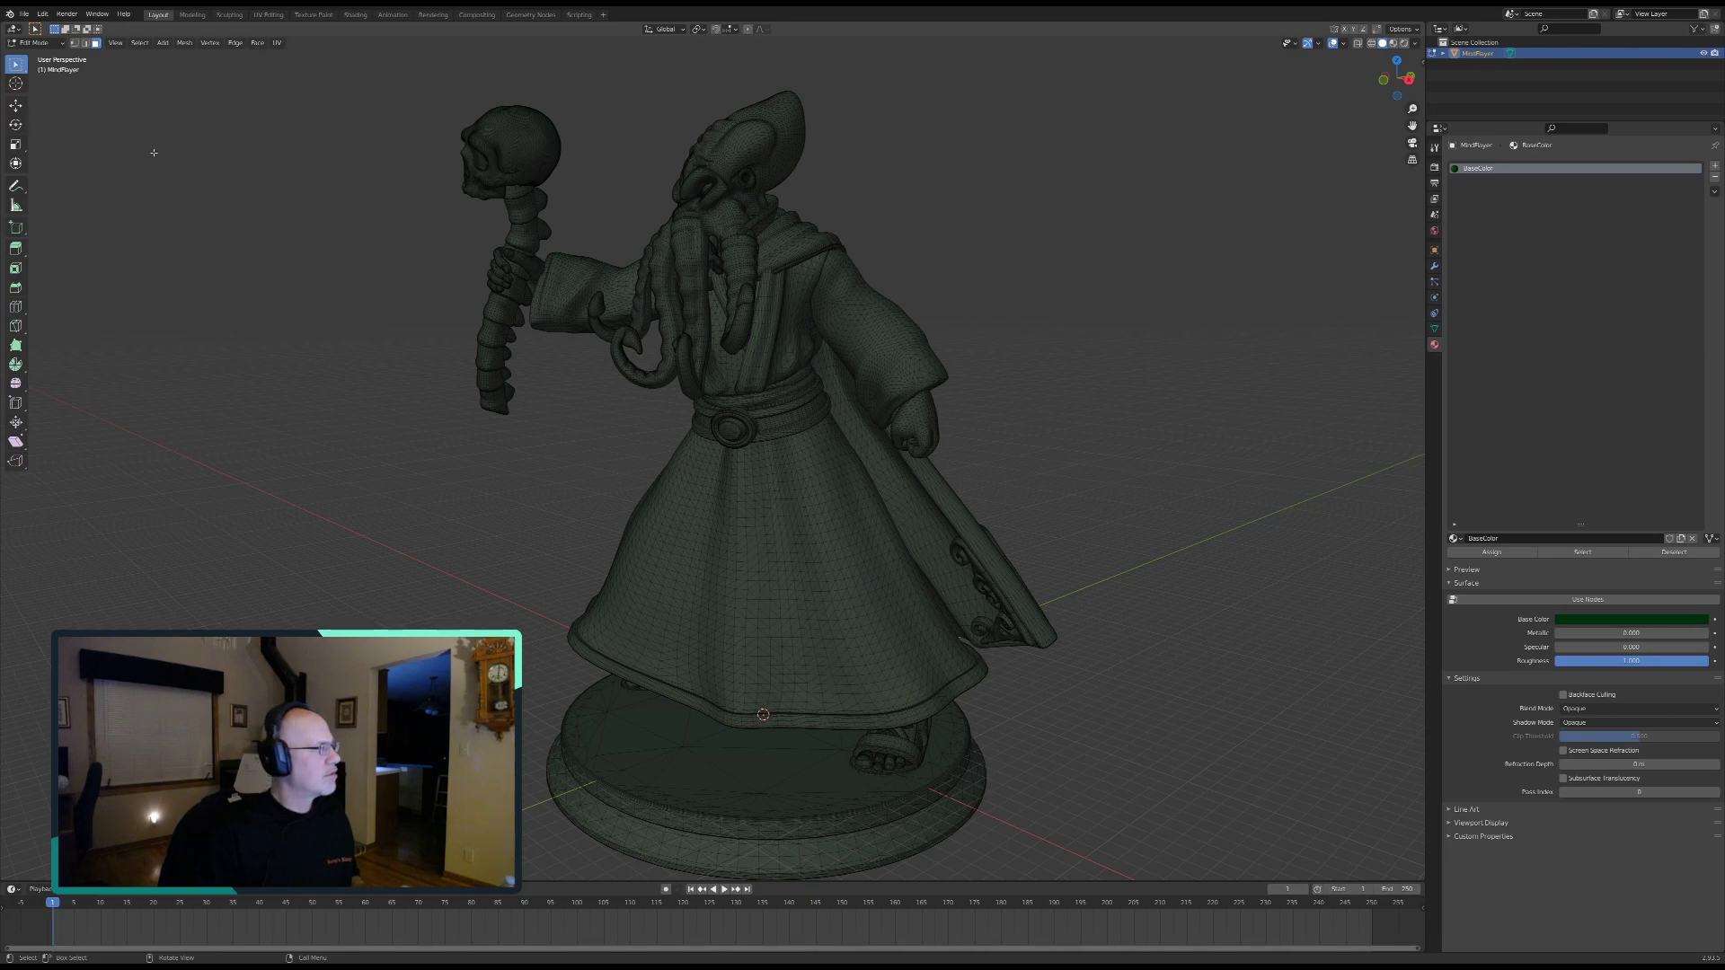
{"action": "left_click", "coordinate": [26, 14]}
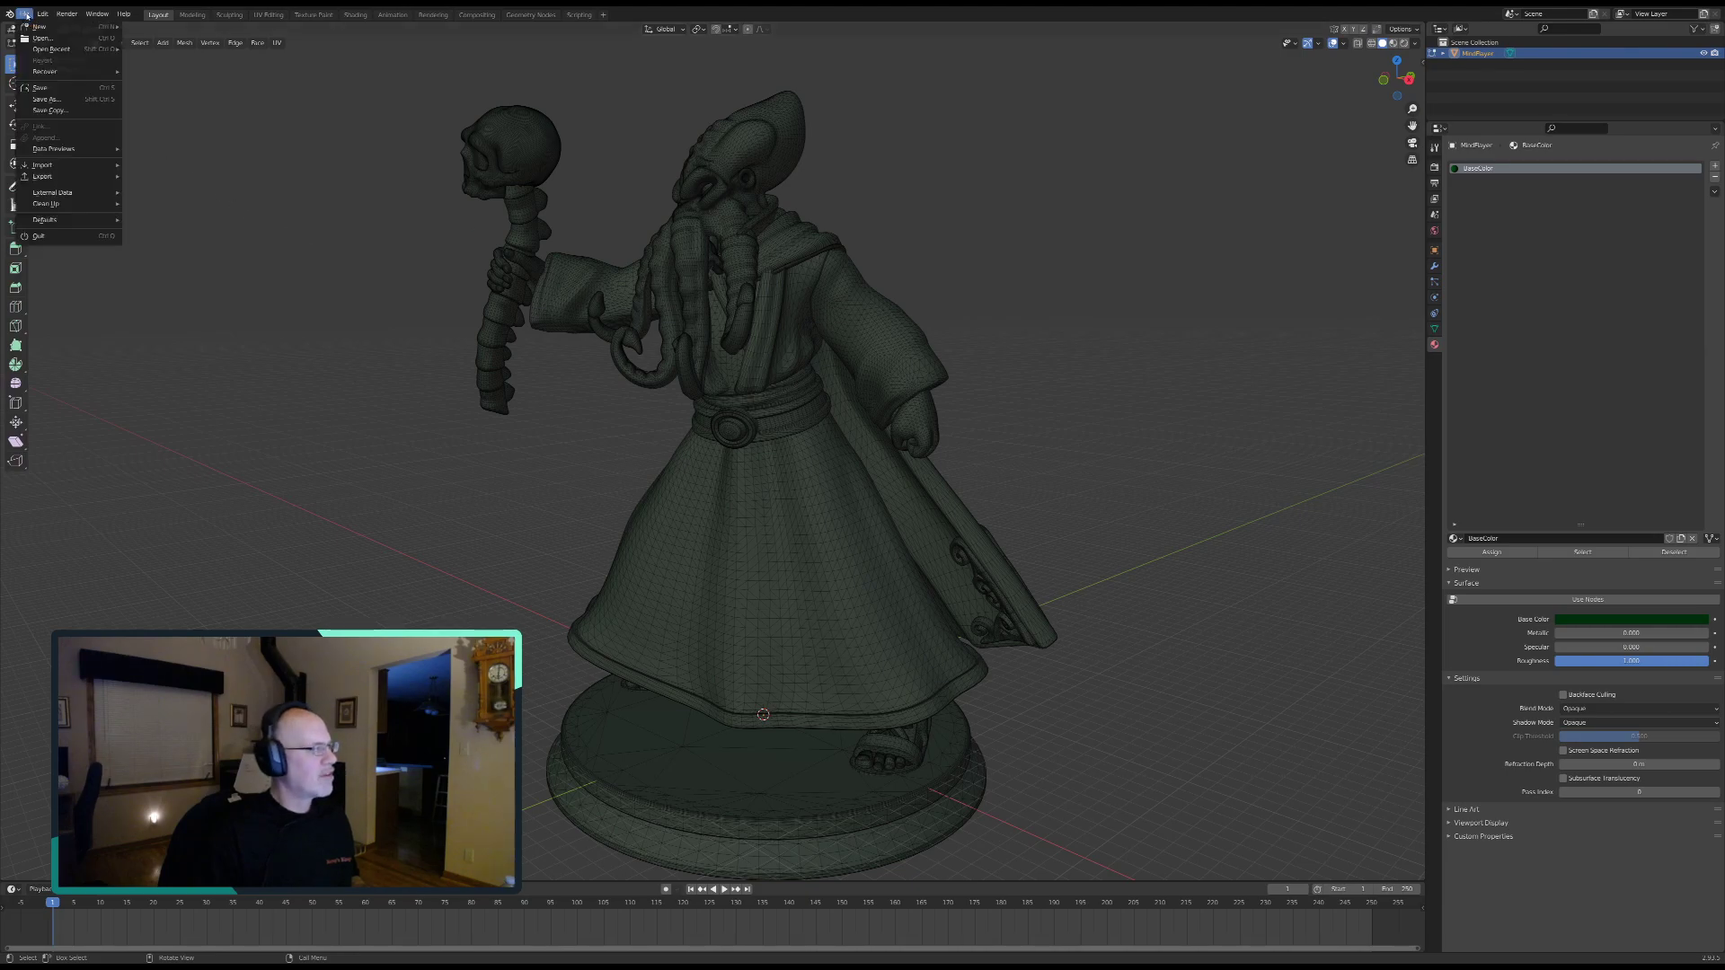
{"action": "left_click", "coordinate": [46, 88]}
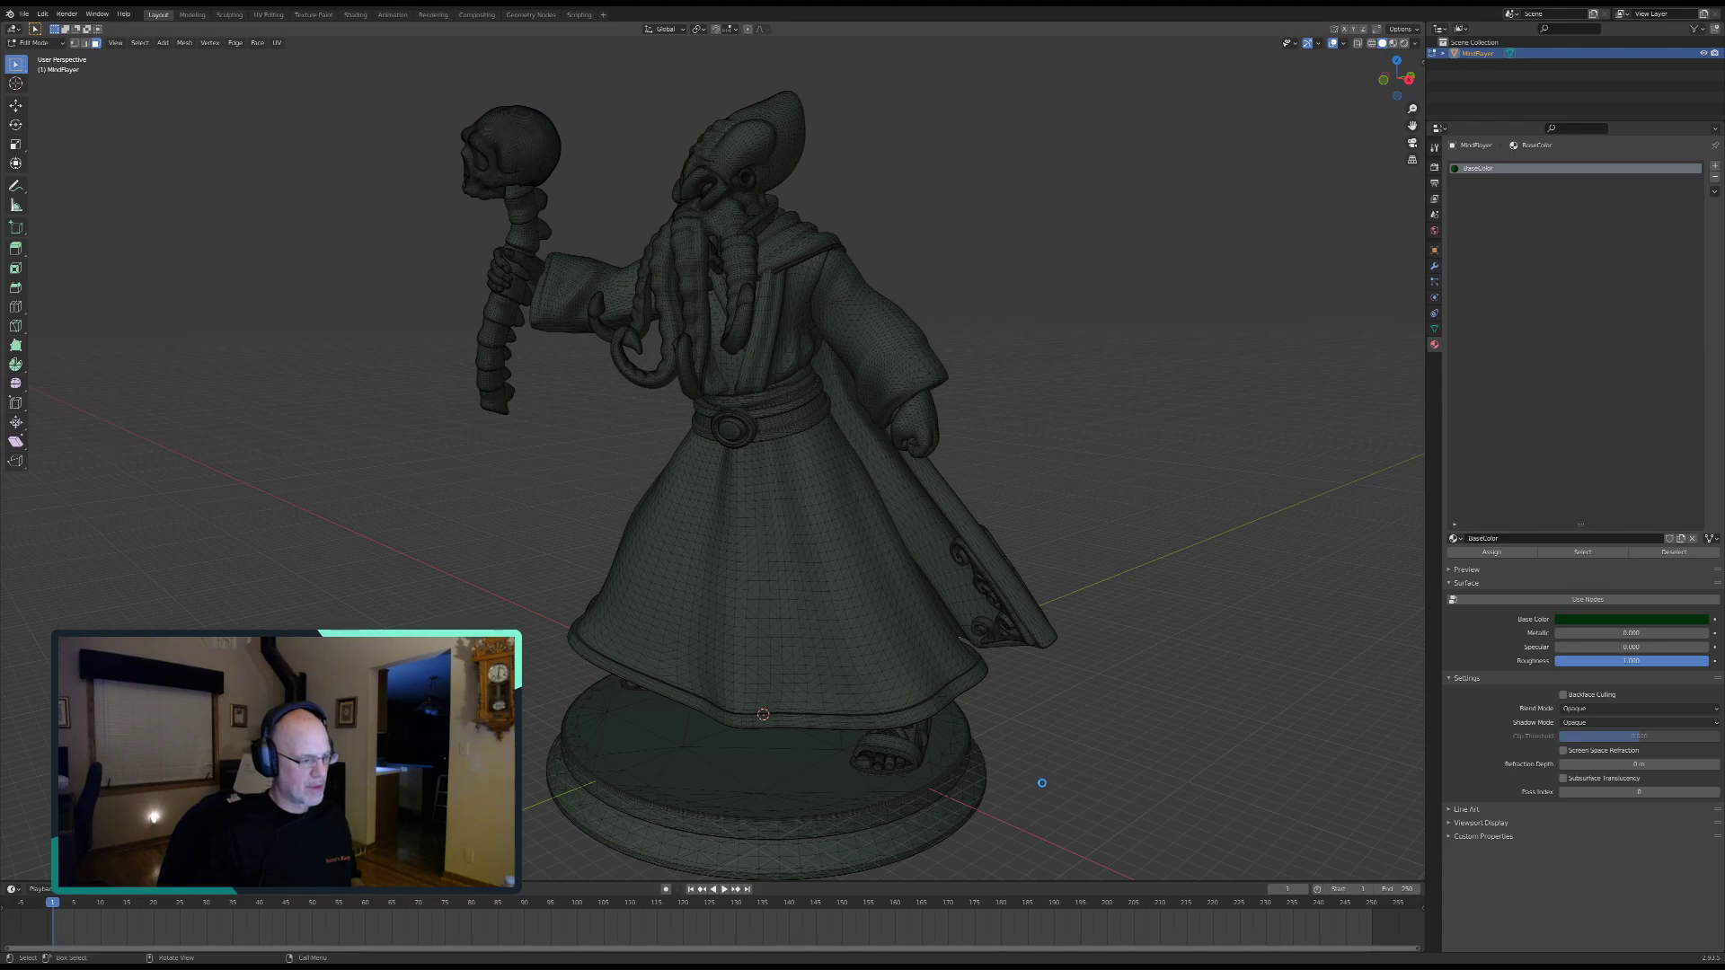
{"action": "key", "text": "ctrl+s"}
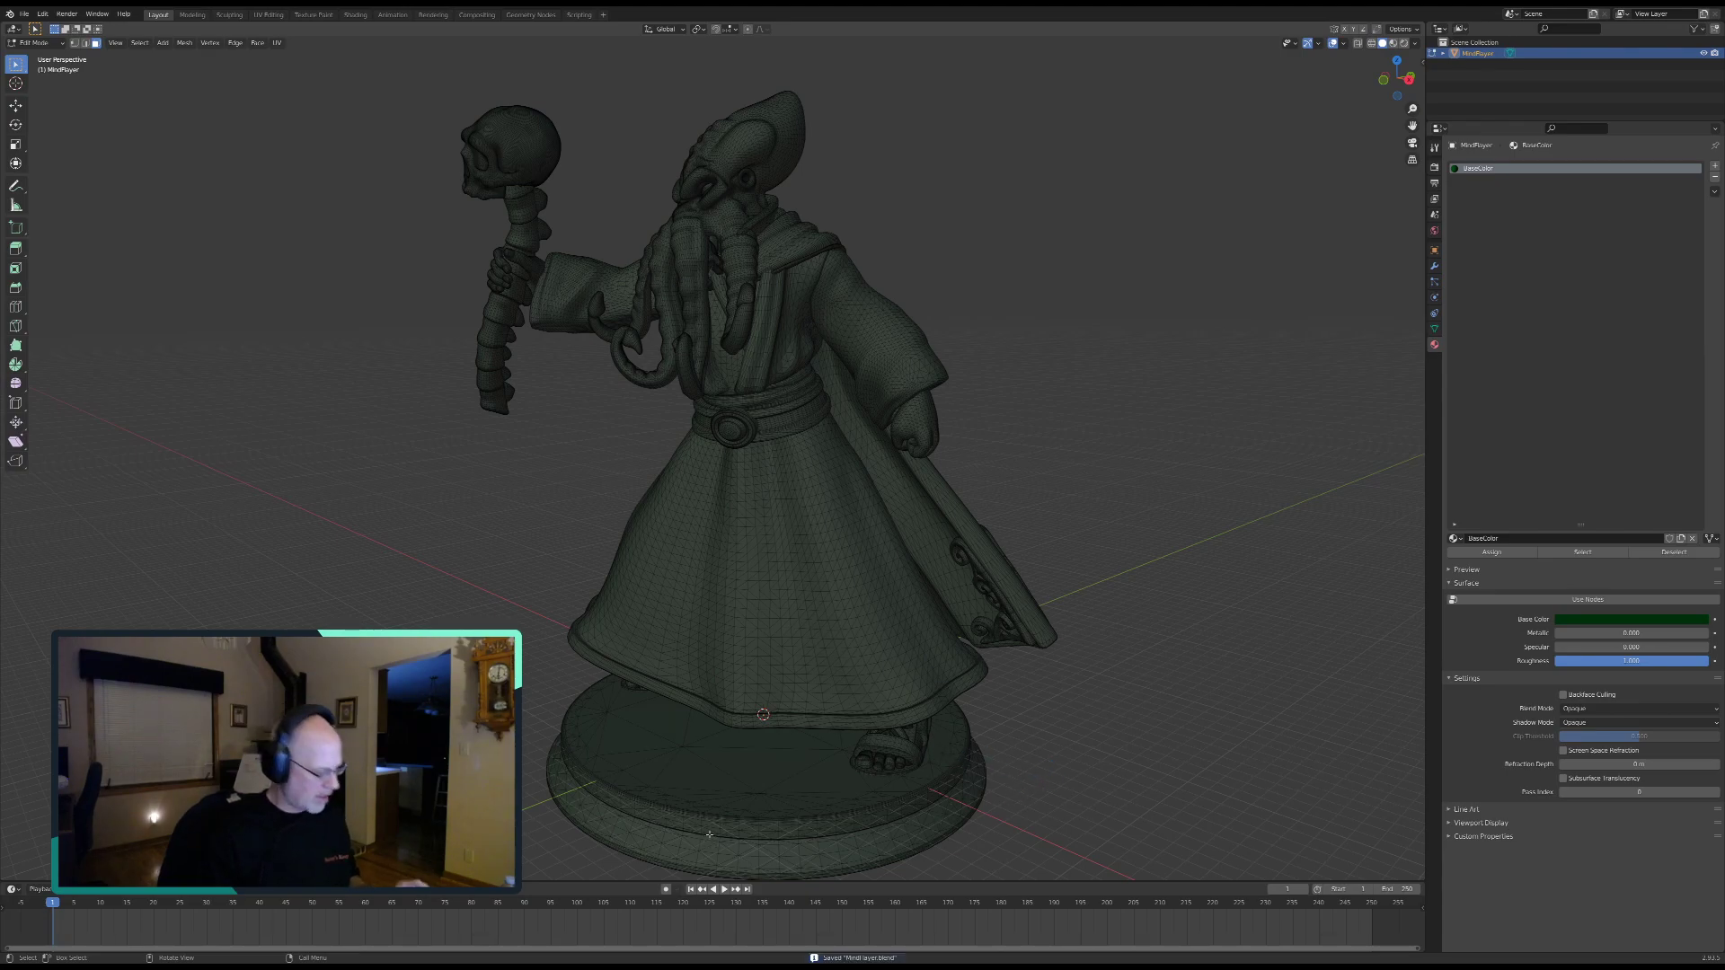
Step: Show the model in wireframe and box-select the faces of the round base's side beneath the feet
{"action": "middle_click_drag", "start_coordinate": [681, 839], "coordinate": [763, 649], "text": "shift"}
{"action": "middle_click_drag", "start_coordinate": [773, 726], "coordinate": [716, 771]}
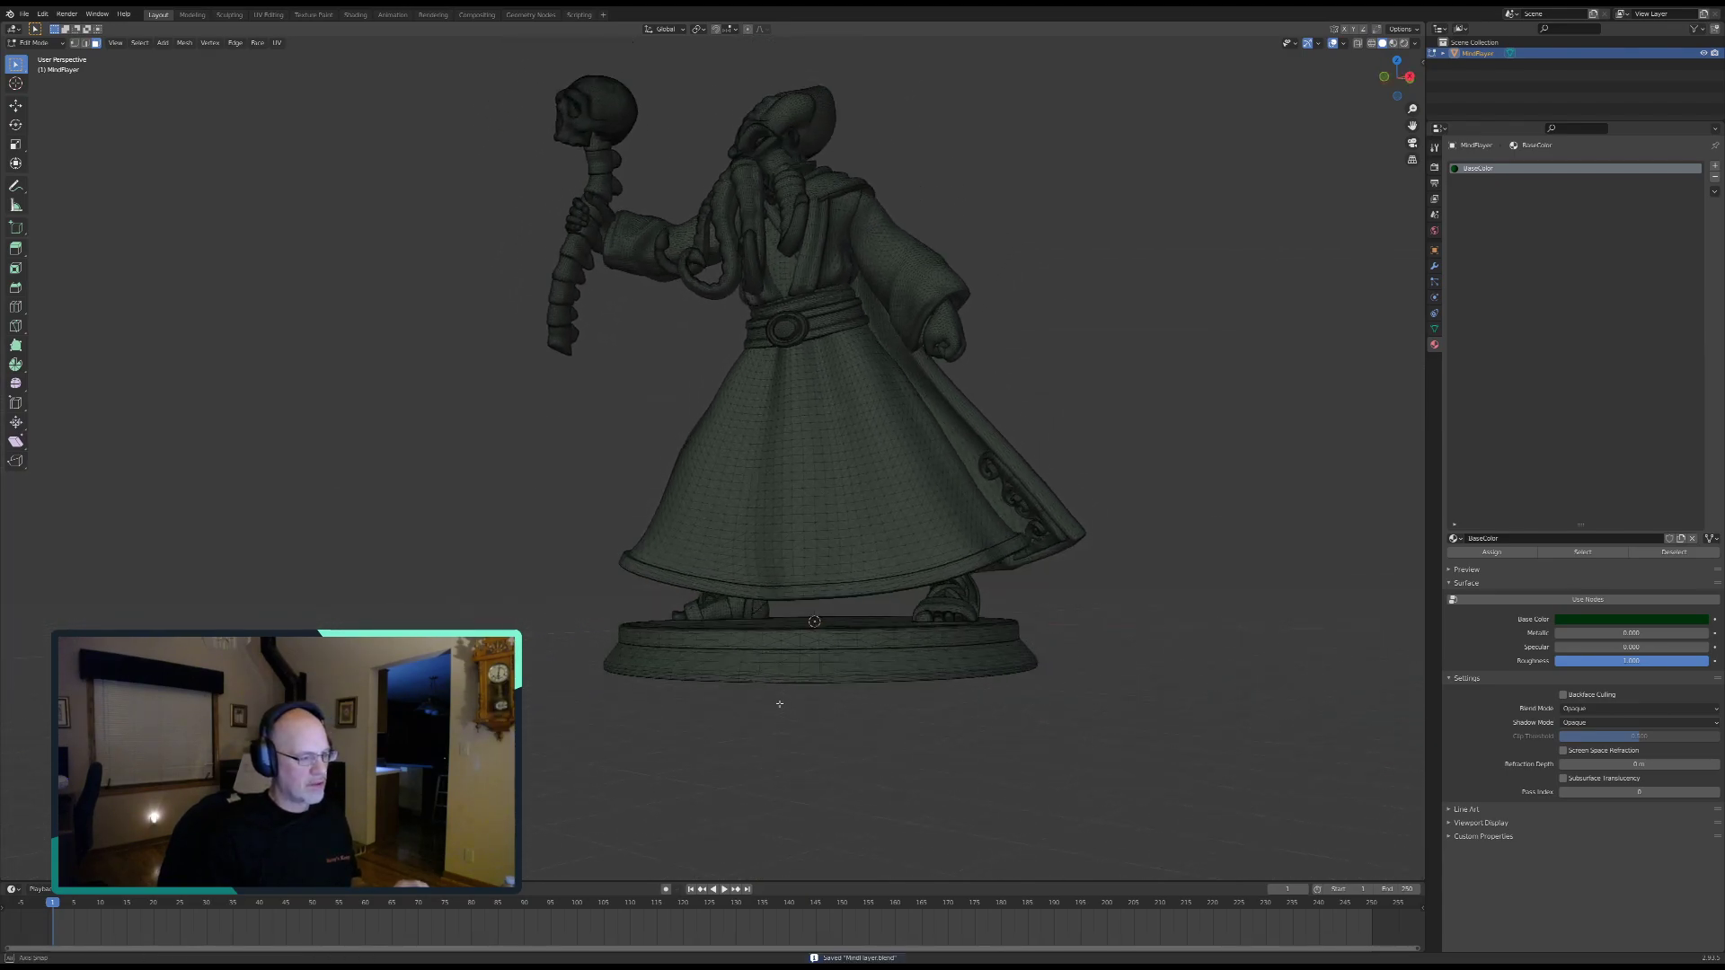
{"action": "middle_click_drag", "start_coordinate": [735, 692], "coordinate": [723, 764]}
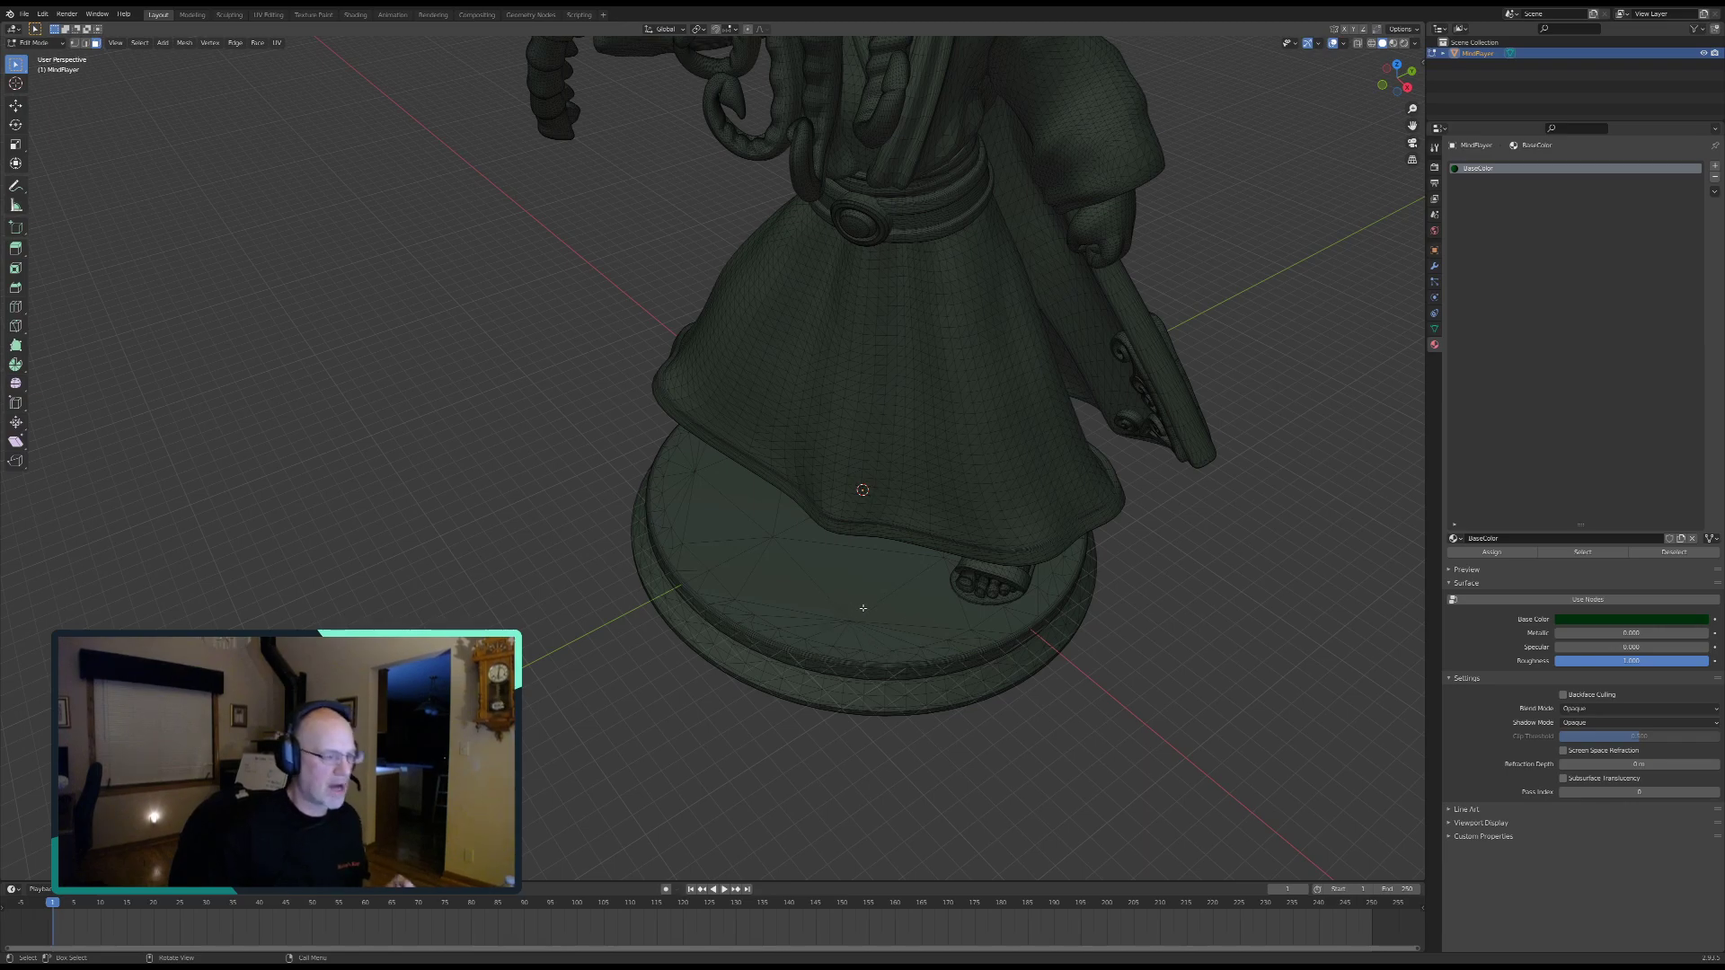
{"action": "mouse_move", "coordinate": [844, 613]}
{"action": "middle_mouse_down"}
{"action": "mouse_move", "coordinate": [840, 567]}
{"action": "mouse_move", "coordinate": [781, 576]}
{"action": "mouse_move", "coordinate": [840, 573]}
{"action": "mouse_move", "coordinate": [767, 594]}
{"action": "mouse_move", "coordinate": [788, 601]}
{"action": "mouse_move", "coordinate": [670, 617]}
{"action": "mouse_move", "coordinate": [829, 625]}
{"action": "middle_mouse_up"}
{"action": "middle_click_drag", "start_coordinate": [942, 628], "coordinate": [776, 646]}
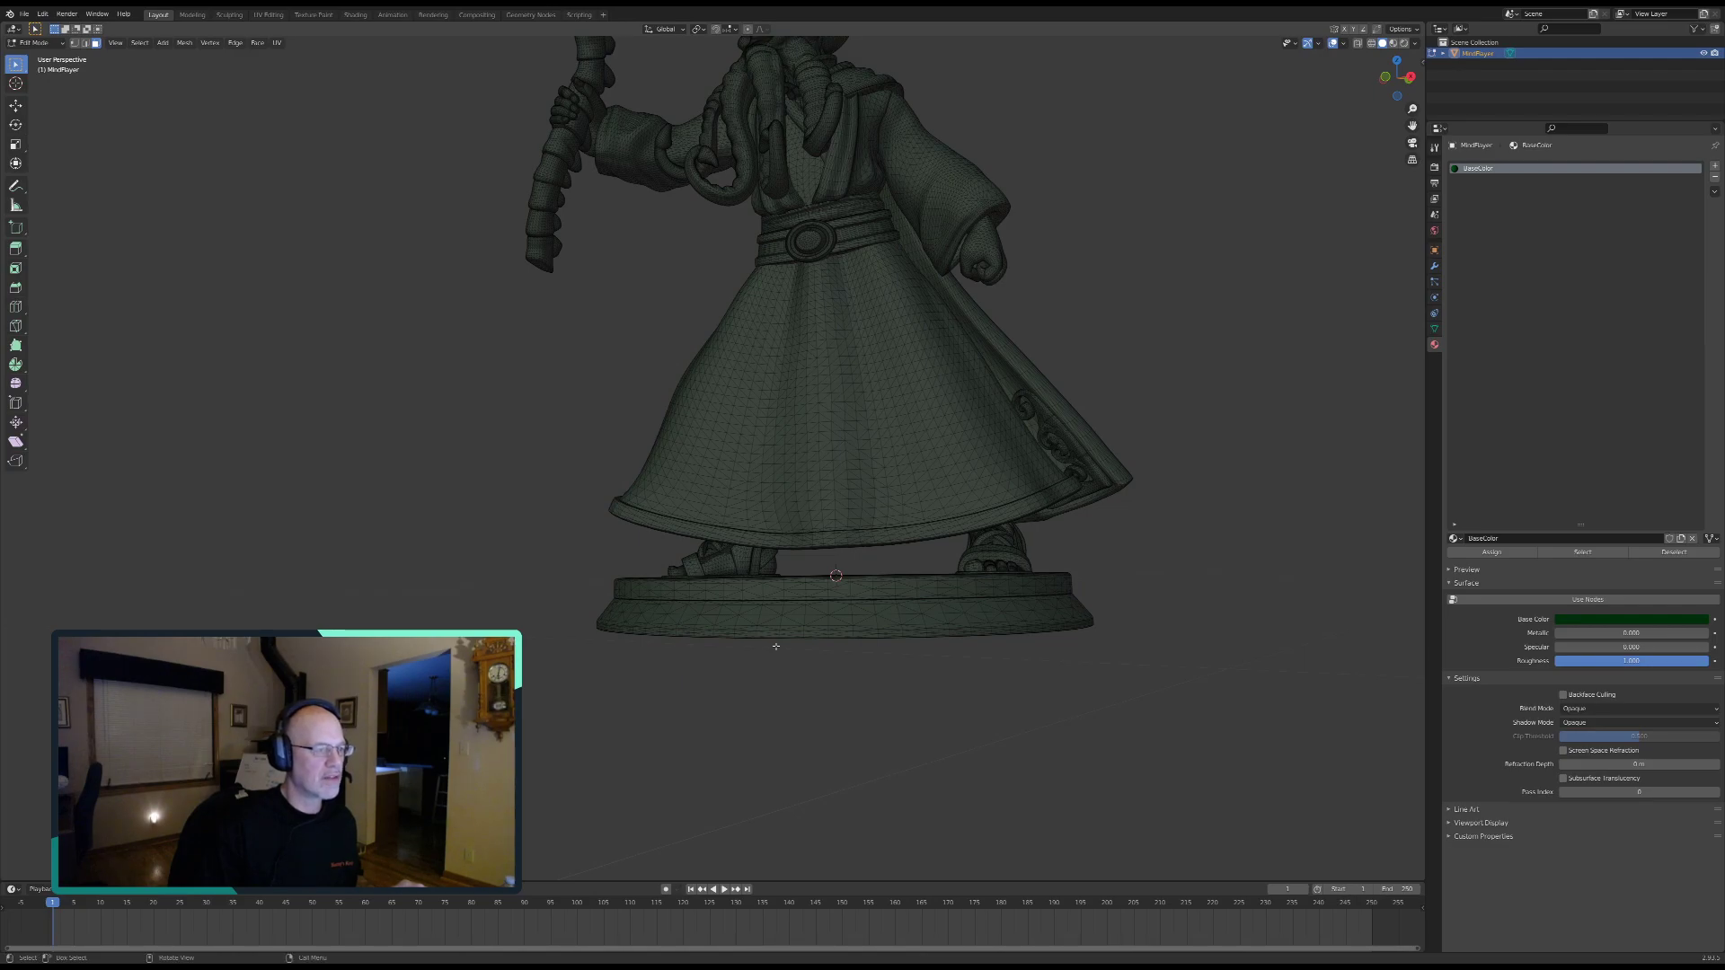
{"action": "left_click", "coordinate": [1370, 44]}
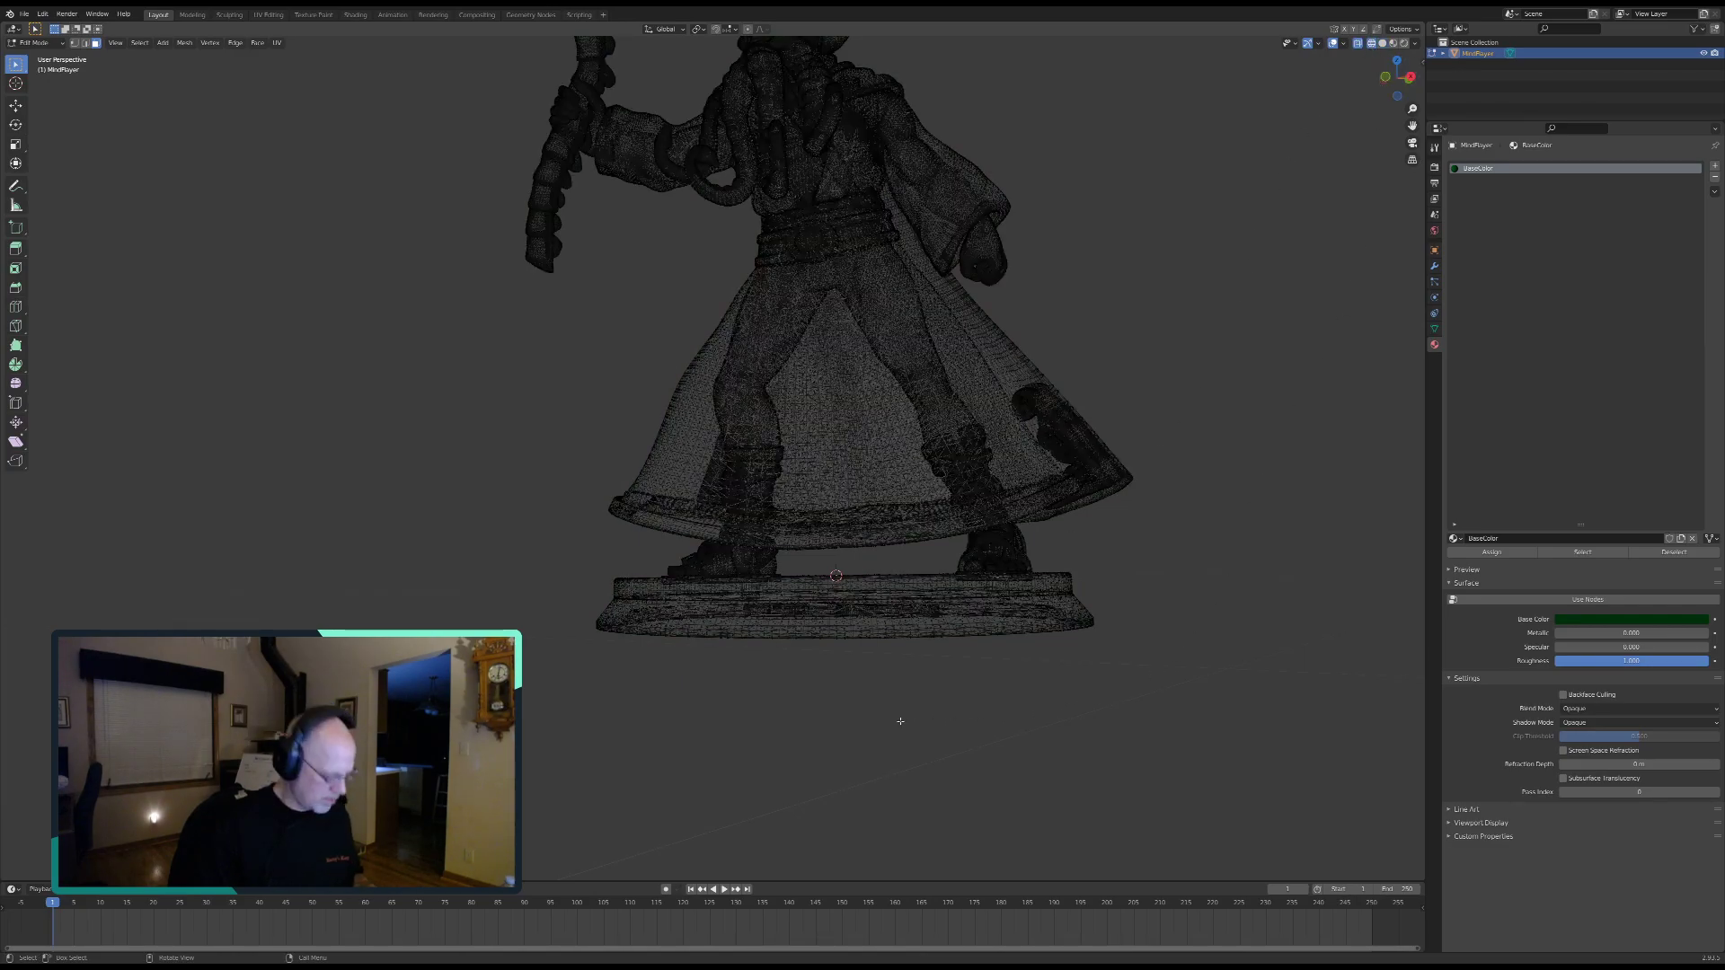
{"action": "key", "text": "b"}
{"action": "left_click_drag", "start_coordinate": [556, 693], "coordinate": [1249, 611]}
{"action": "left_click_drag", "start_coordinate": [1247, 592], "coordinate": [1287, 581]}
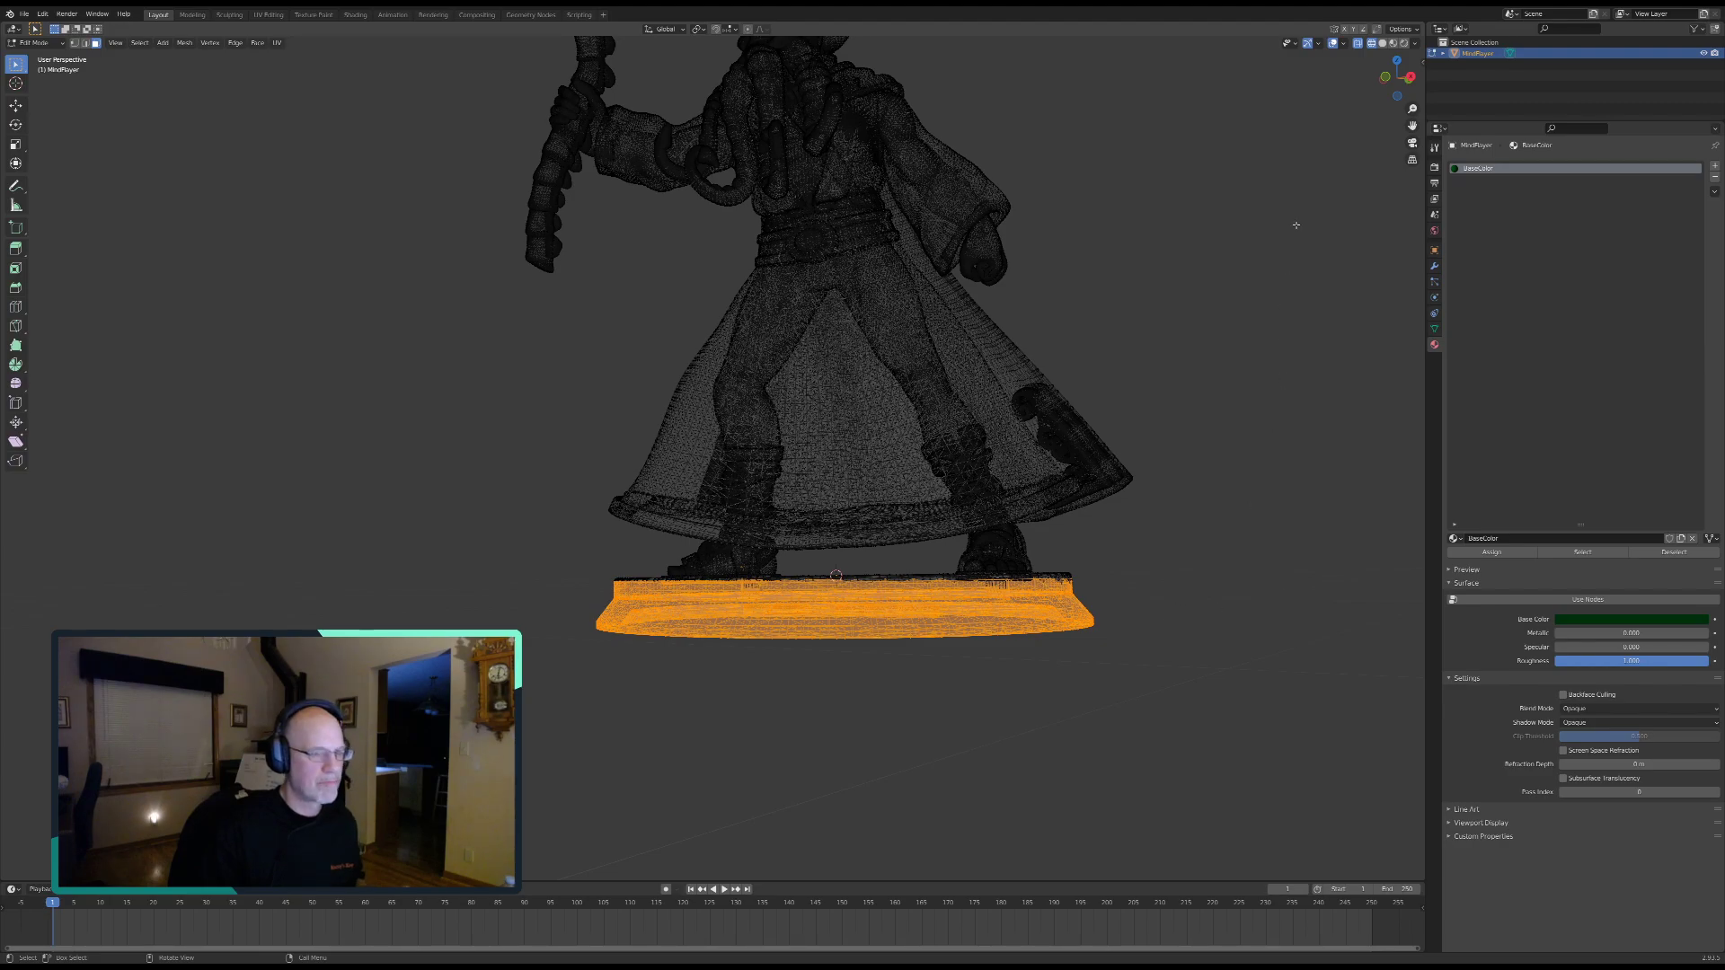
Step: Add the base's top faces to the selection with circle select, in solid view and then in wireframe near the front foot
{"action": "left_click", "coordinate": [1383, 44]}
{"action": "middle_click_drag", "start_coordinate": [1051, 523], "coordinate": [1031, 609]}
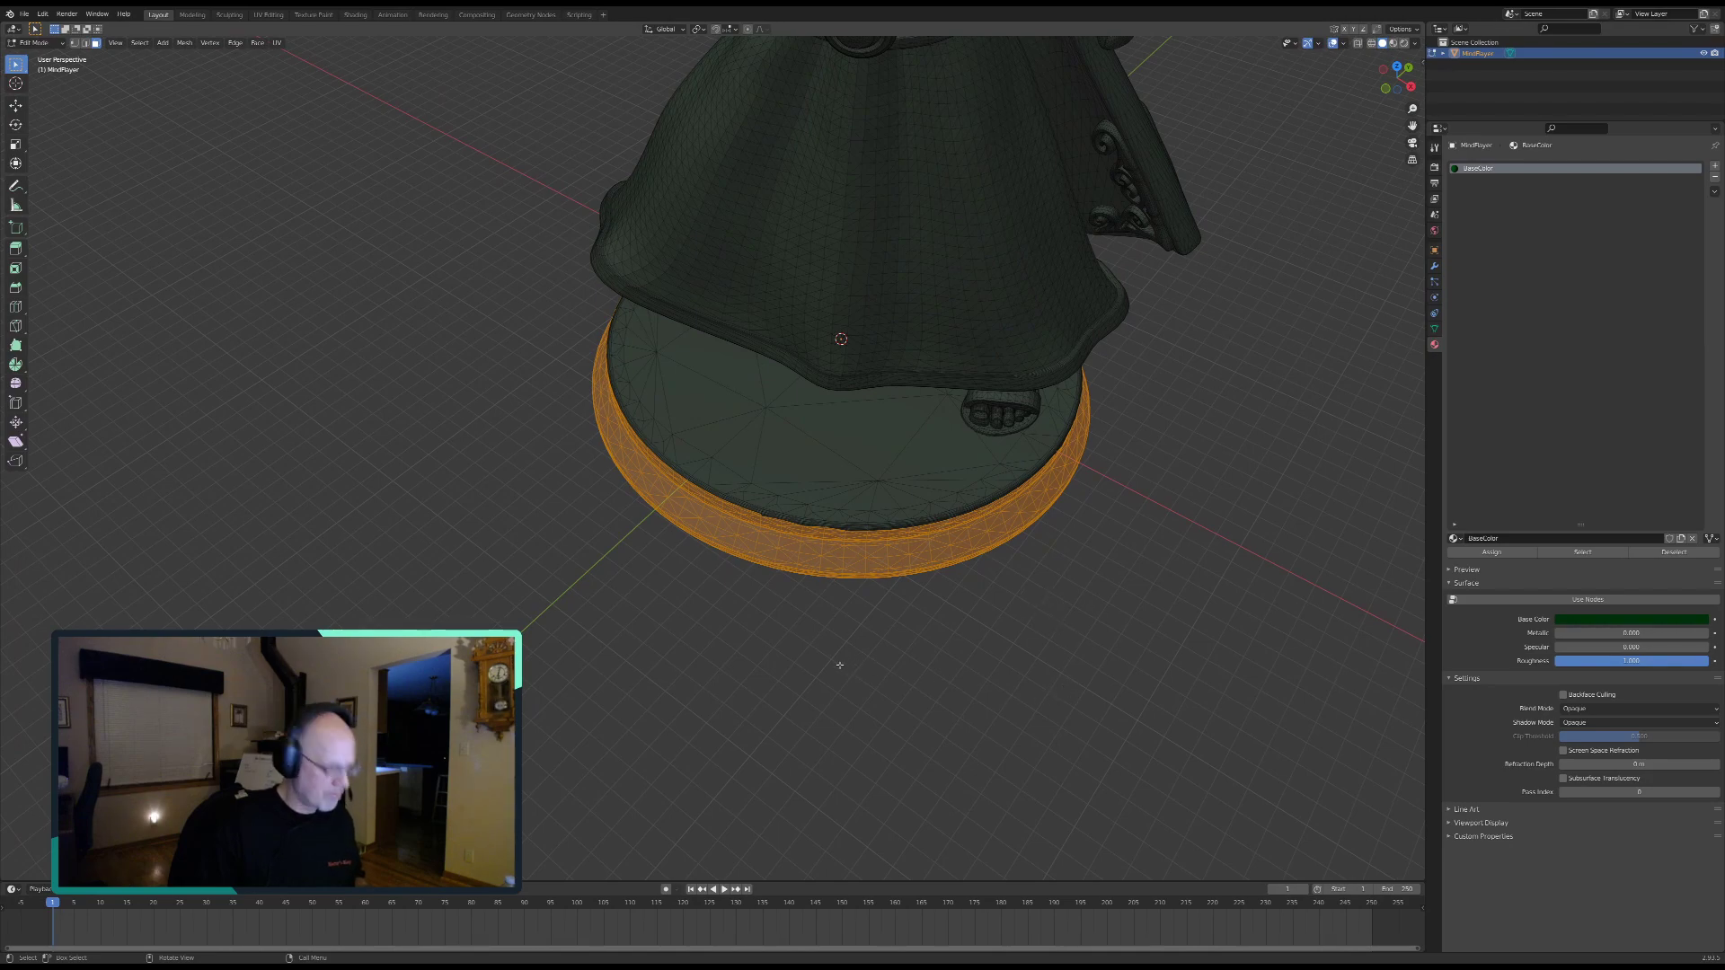
{"action": "key", "text": "c"}
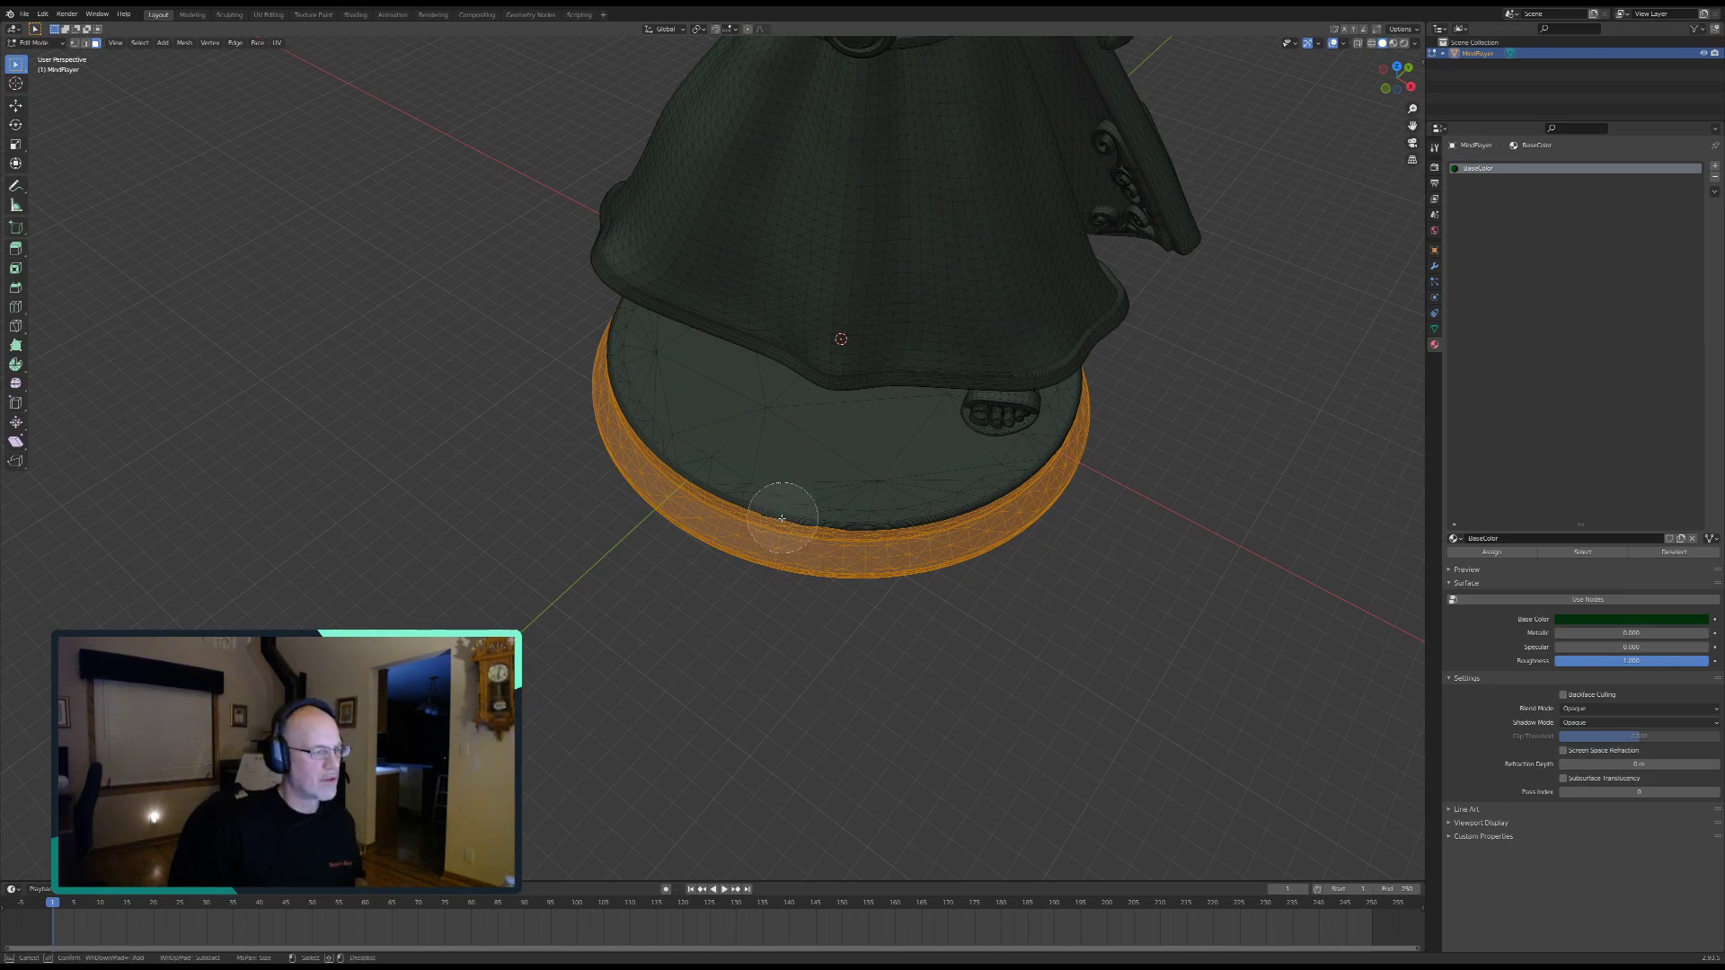
{"action": "mouse_move", "coordinate": [736, 446]}
{"action": "left_mouse_down"}
{"action": "mouse_move", "coordinate": [813, 490]}
{"action": "mouse_move", "coordinate": [686, 442]}
{"action": "mouse_move", "coordinate": [647, 377]}
{"action": "mouse_move", "coordinate": [733, 473]}
{"action": "mouse_move", "coordinate": [886, 500]}
{"action": "mouse_move", "coordinate": [878, 520]}
{"action": "mouse_move", "coordinate": [934, 583]}
{"action": "left_mouse_up"}
{"action": "key", "text": "Escape"}
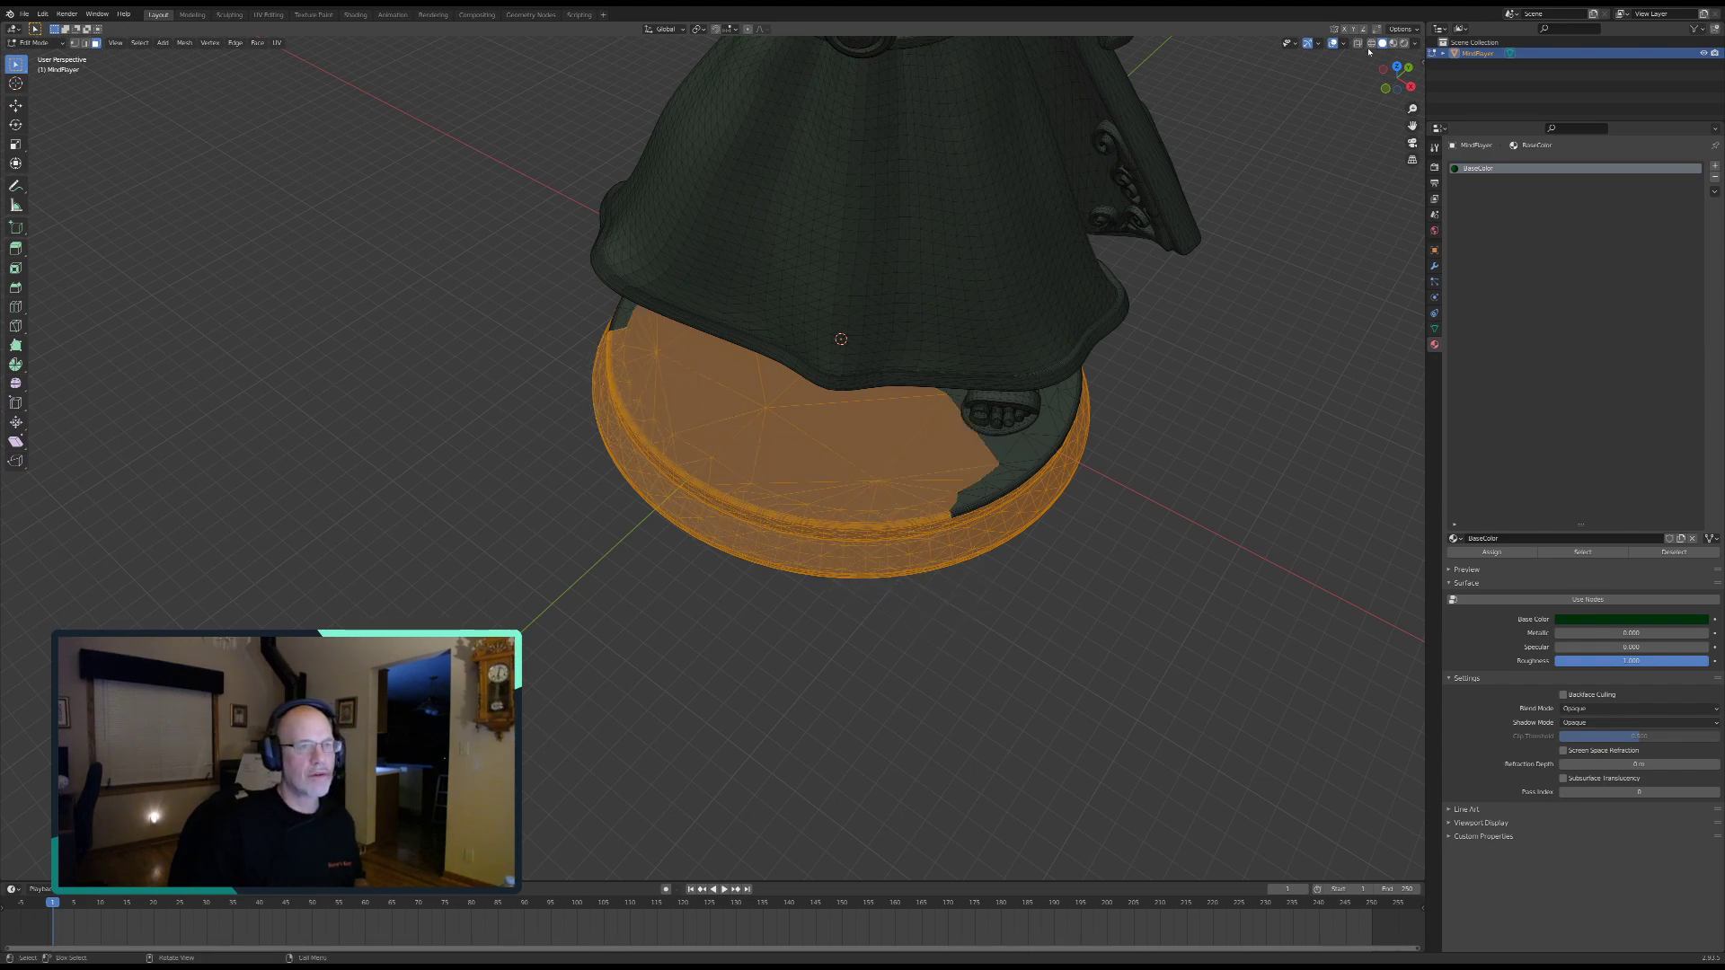
{"action": "left_click", "coordinate": [1372, 44]}
{"action": "key", "text": "c"}
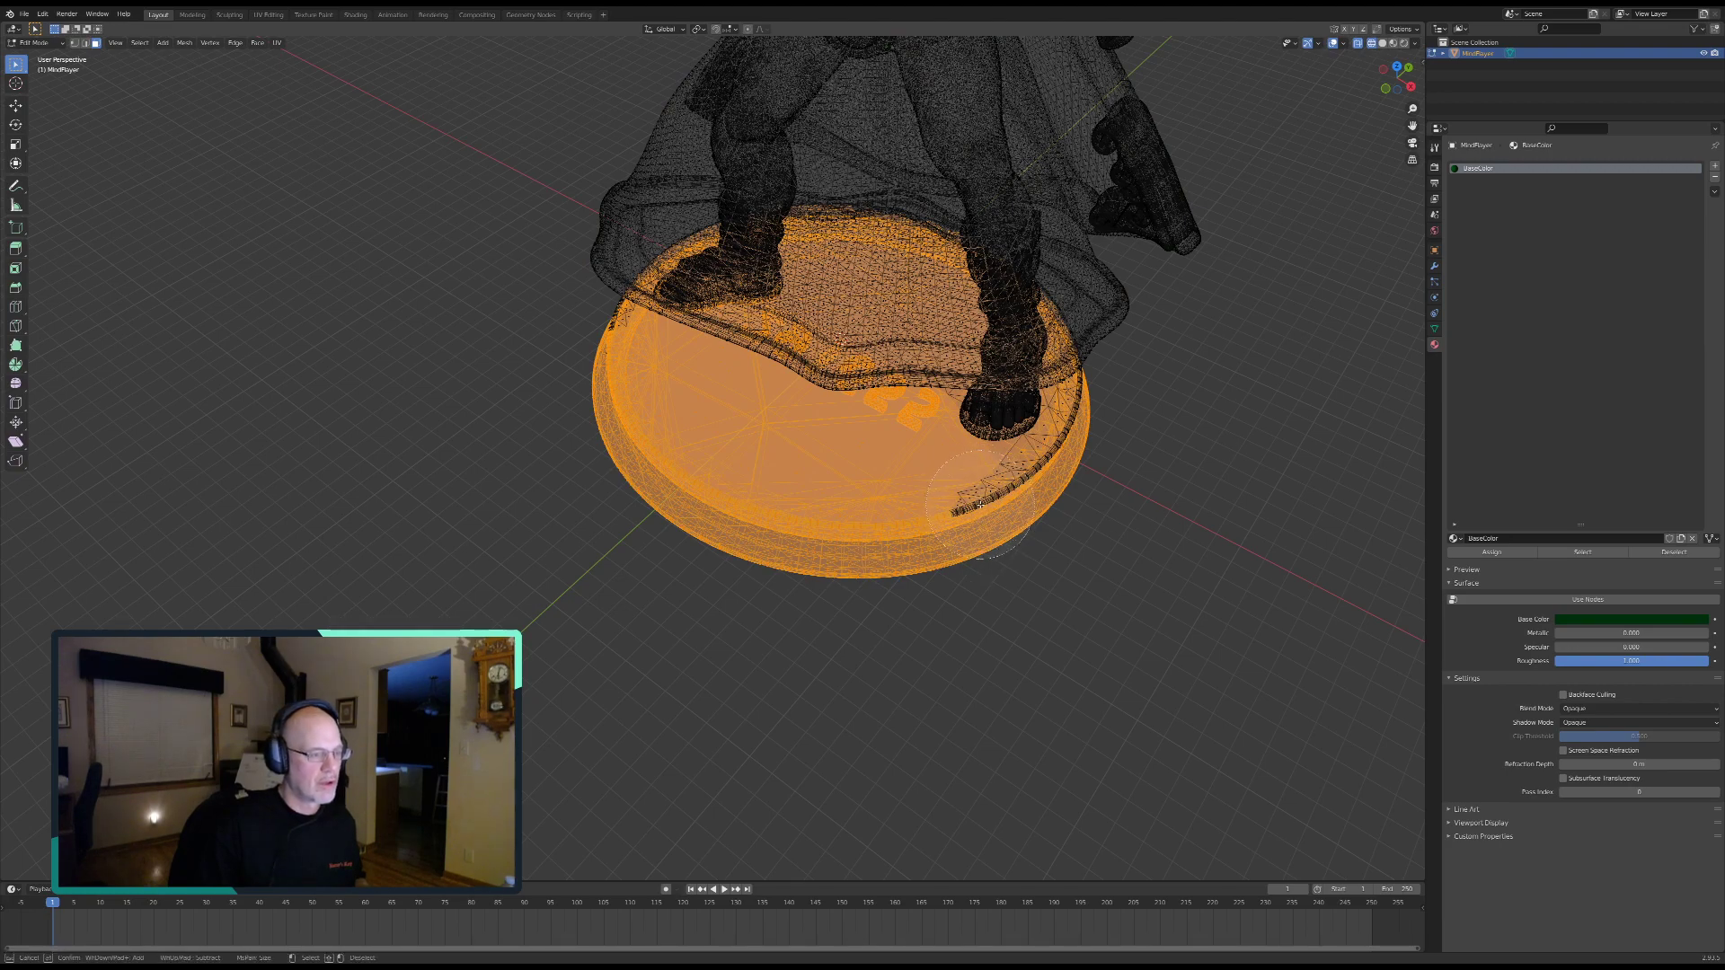
{"action": "scroll", "coordinate": [1069, 480], "scroll_direction": "up", "scroll_amount": 3}
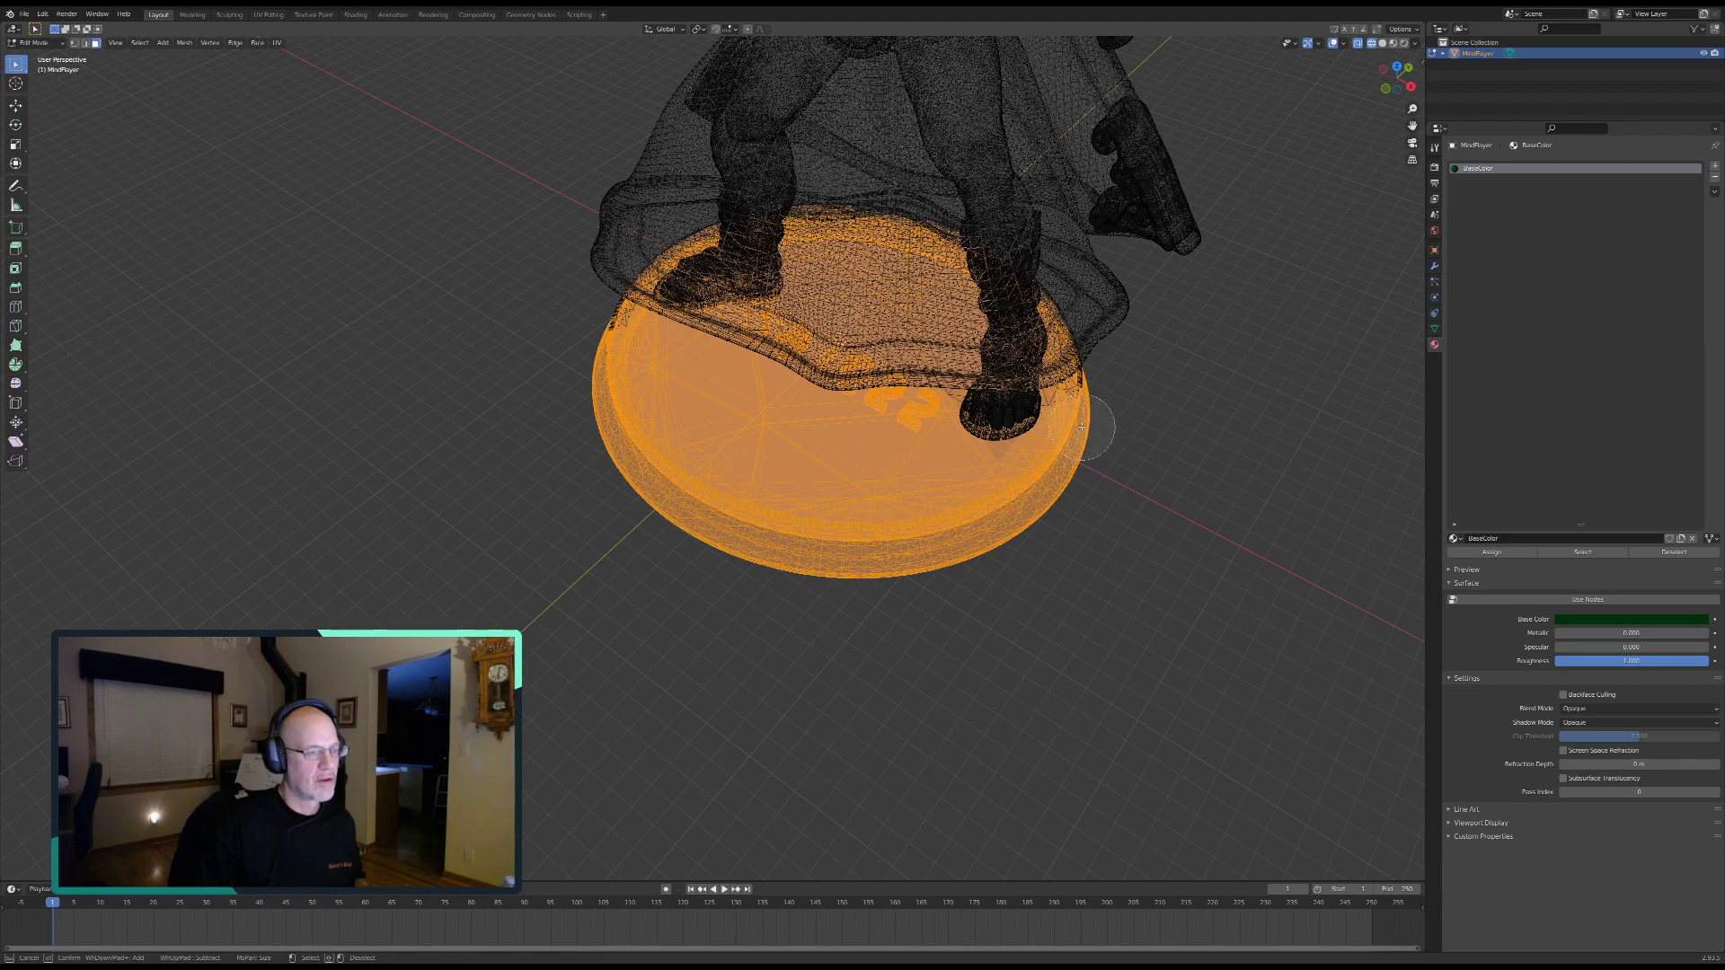
{"action": "key", "text": "Escape"}
Step: Return to solid shading and circle-select more of the unselected base faces beside the foot
{"action": "middle_click_drag", "start_coordinate": [966, 645], "coordinate": [971, 599]}
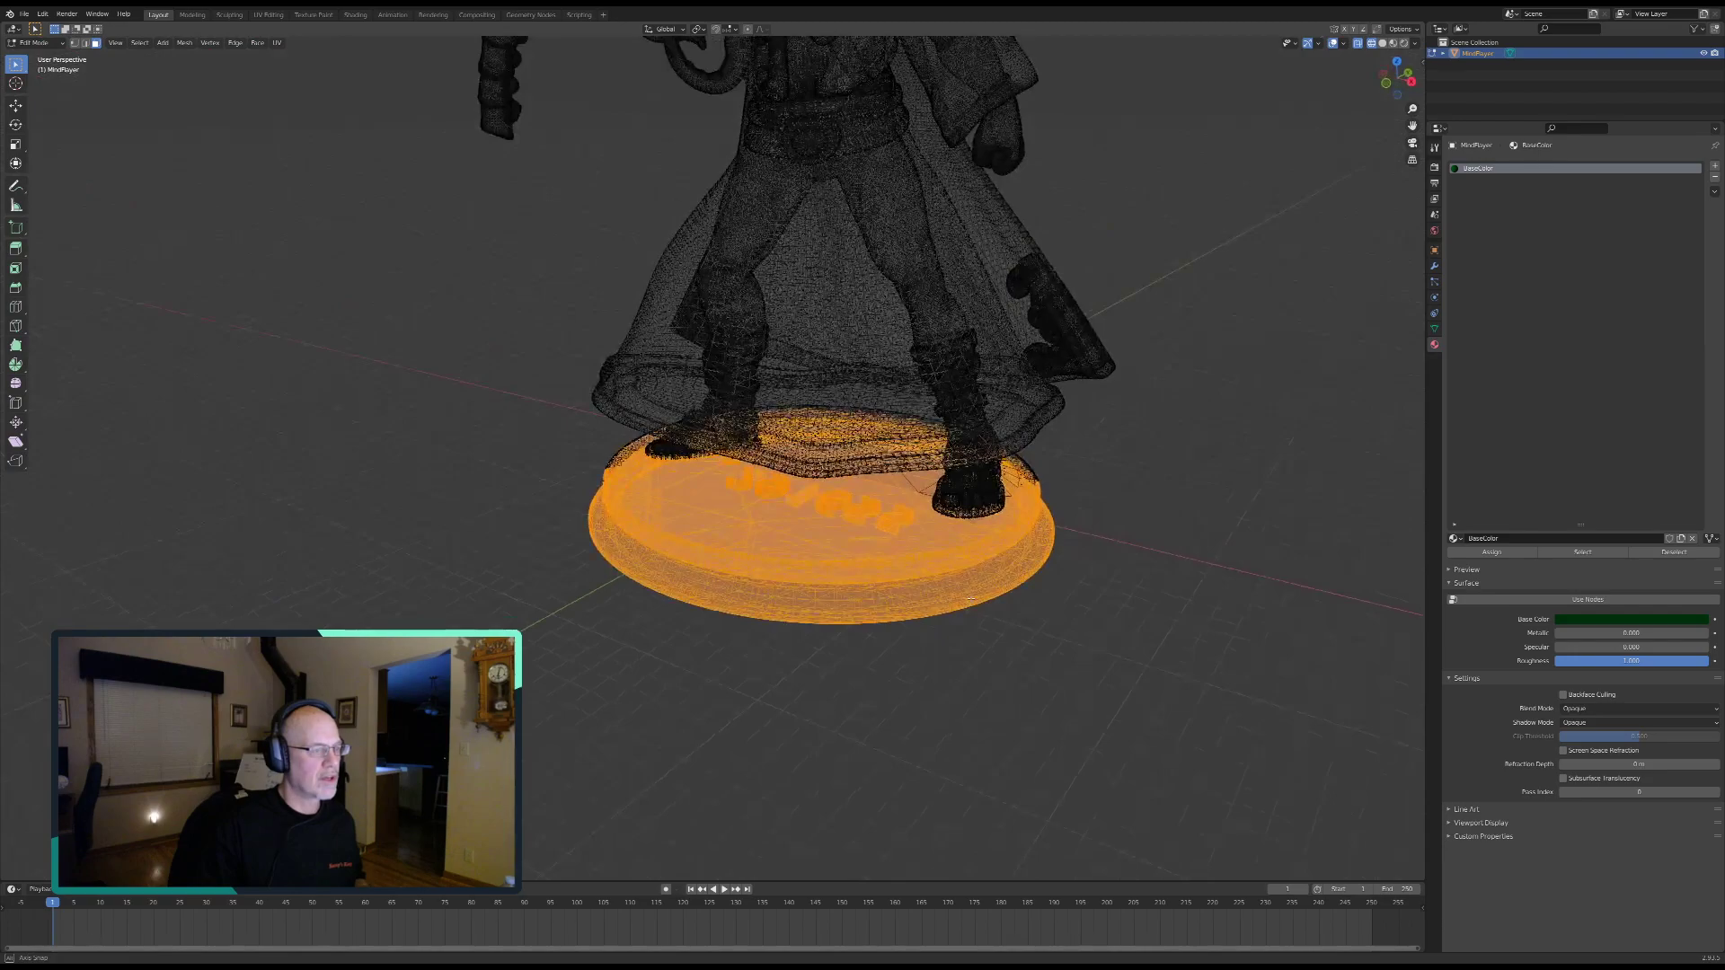
{"action": "left_click", "coordinate": [1383, 44]}
{"action": "middle_click_drag", "start_coordinate": [1135, 582], "coordinate": [1118, 634]}
{"action": "key", "text": "c"}
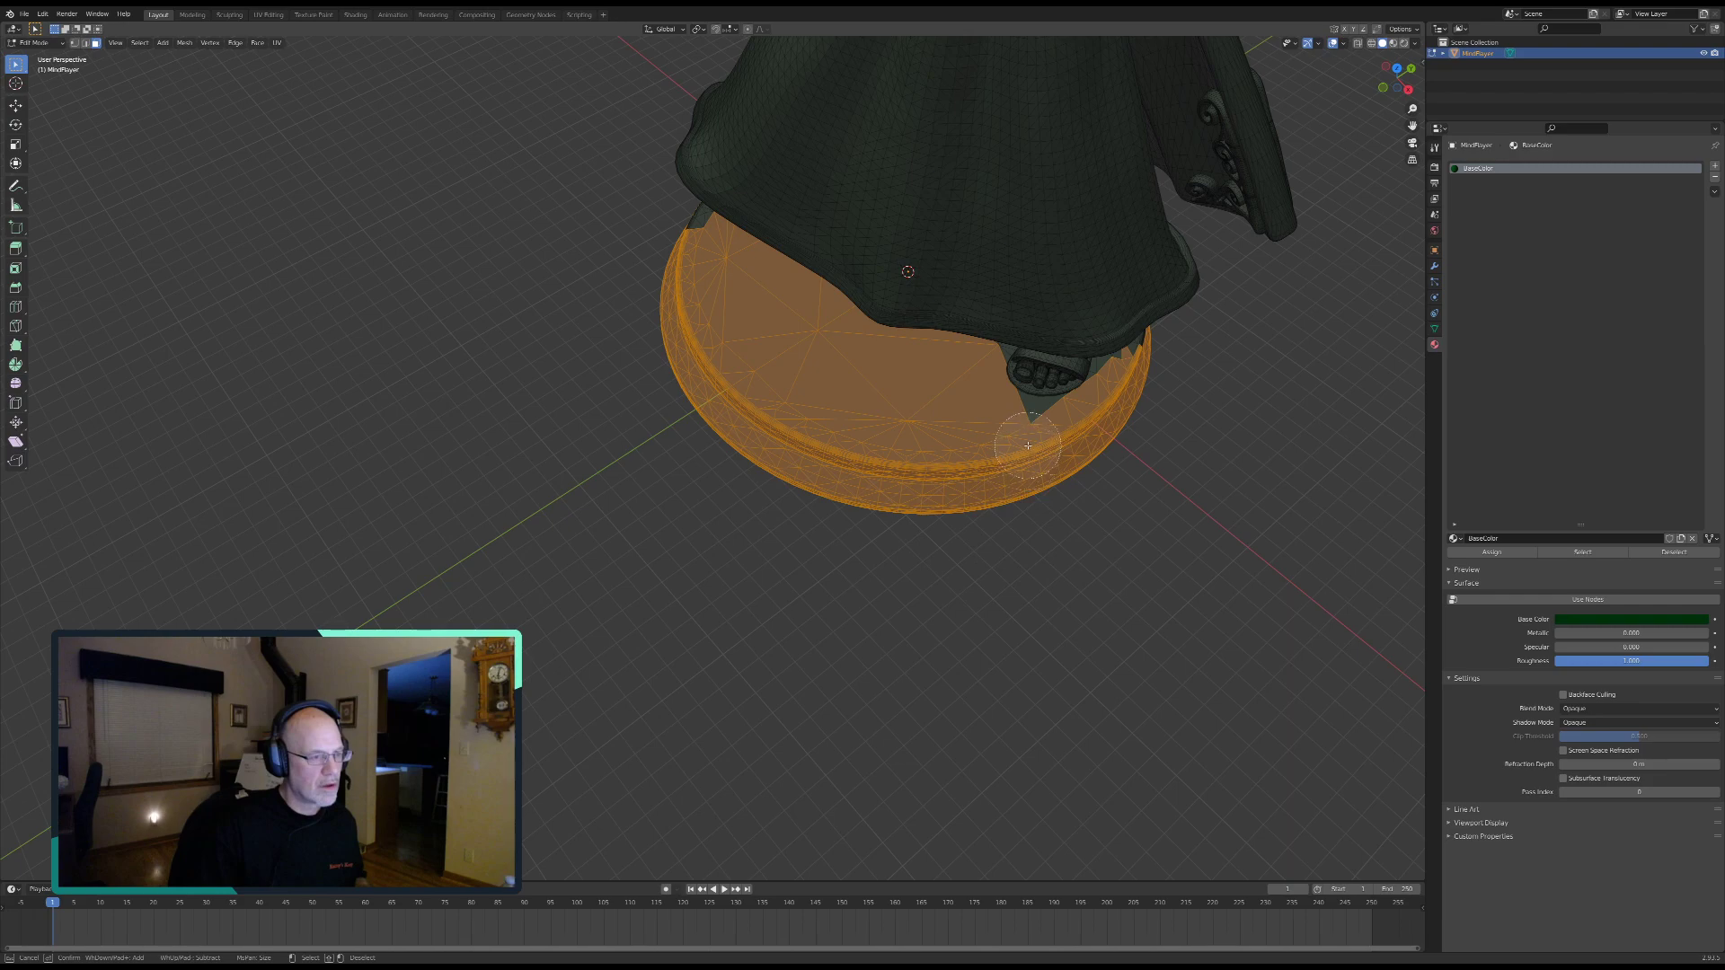
{"action": "key", "text": "Escape"}
{"action": "mouse_move", "coordinate": [1174, 462]}
{"action": "middle_mouse_down"}
{"action": "mouse_move", "coordinate": [1142, 442]}
{"action": "mouse_move", "coordinate": [1148, 466]}
{"action": "mouse_move", "coordinate": [1099, 497]}
{"action": "mouse_move", "coordinate": [927, 573]}
{"action": "mouse_move", "coordinate": [984, 595]}
{"action": "mouse_move", "coordinate": [976, 578]}
{"action": "middle_mouse_up"}
{"action": "key", "text": "c"}
{"action": "mouse_move", "coordinate": [940, 528]}
{"action": "left_mouse_down"}
{"action": "mouse_move", "coordinate": [861, 560]}
{"action": "mouse_move", "coordinate": [1003, 531]}
{"action": "left_mouse_up"}
{"action": "right_click", "coordinate": [999, 555]}
Step: Add the unselected top and rim faces at the back of the base, beneath the cloak, to the selection
{"action": "middle_click_drag", "start_coordinate": [1065, 605], "coordinate": [871, 545], "text": "shift"}
{"action": "scroll", "coordinate": [849, 678], "scroll_direction": "up", "scroll_amount": 4}
{"action": "middle_click_drag", "start_coordinate": [957, 702], "coordinate": [860, 682]}
{"action": "key", "text": "c"}
{"action": "left_click", "coordinate": [896, 610]}
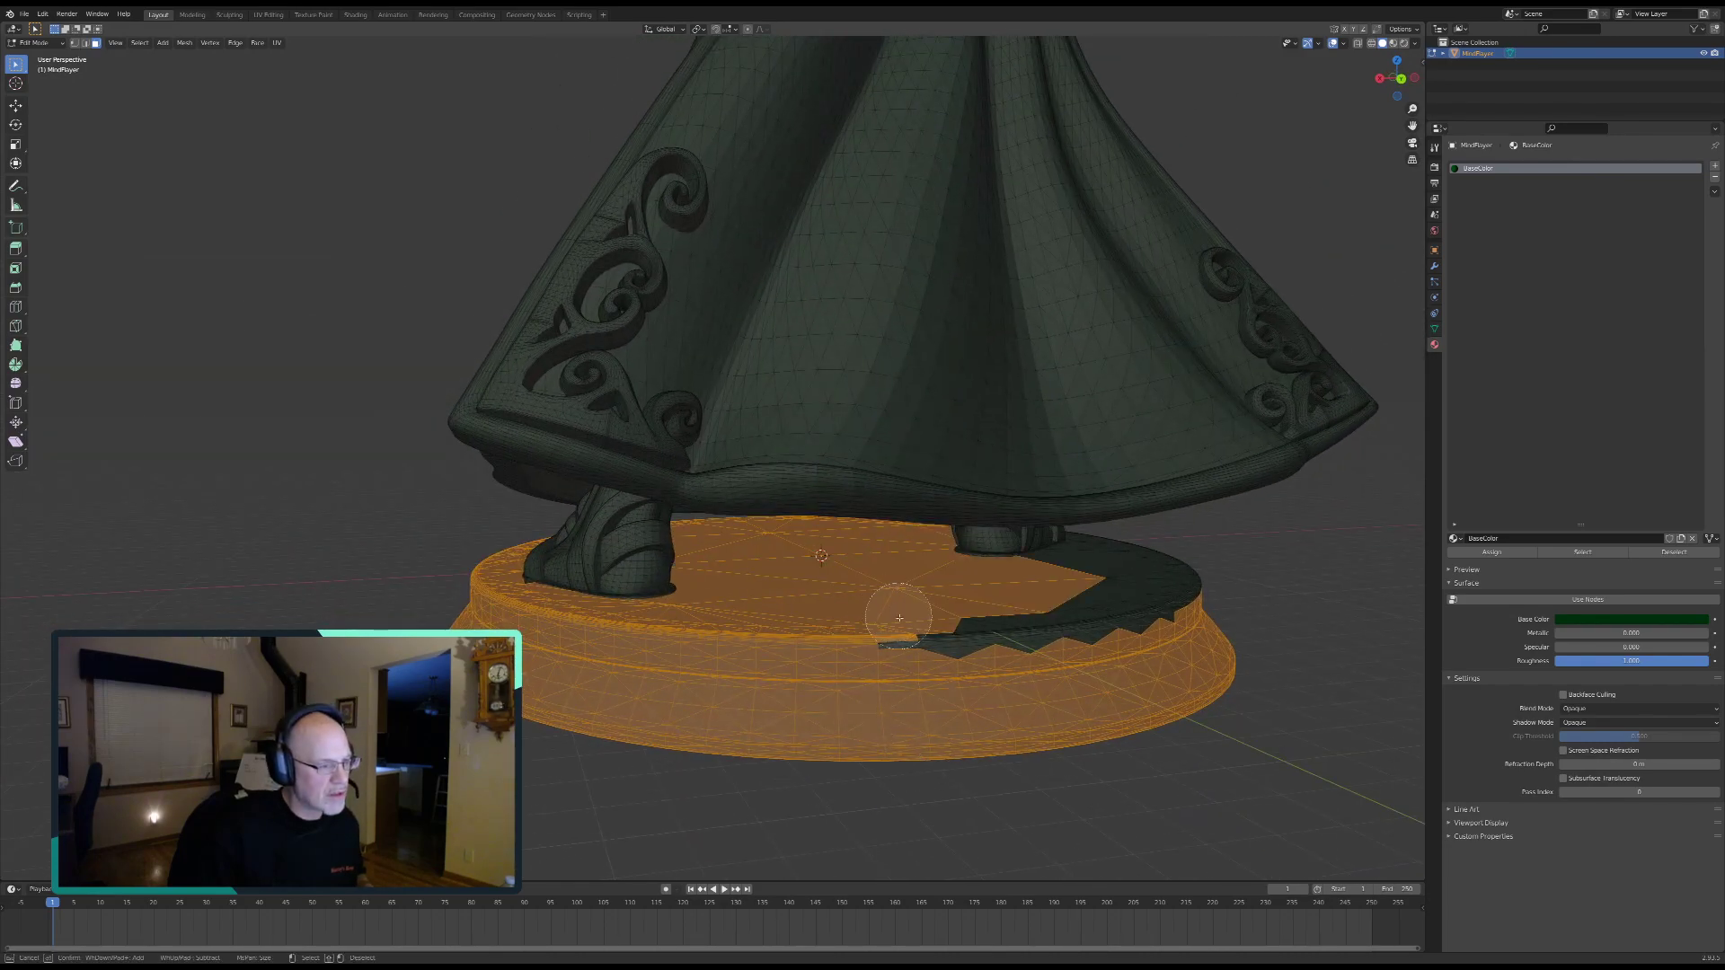
{"action": "mouse_move", "coordinate": [871, 651]}
{"action": "left_mouse_down"}
{"action": "mouse_move", "coordinate": [1076, 637]}
{"action": "mouse_move", "coordinate": [1185, 602]}
{"action": "mouse_move", "coordinate": [1105, 575]}
{"action": "mouse_move", "coordinate": [1154, 588]}
{"action": "mouse_move", "coordinate": [1113, 676]}
{"action": "left_mouse_up"}
{"action": "key", "text": "Escape"}
{"action": "middle_click_drag", "start_coordinate": [1010, 706], "coordinate": [1045, 684], "text": "shift"}
{"action": "key", "text": "c"}
{"action": "mouse_move", "coordinate": [1202, 622]}
{"action": "left_mouse_down"}
{"action": "mouse_move", "coordinate": [1238, 595]}
{"action": "mouse_move", "coordinate": [1296, 591]}
{"action": "mouse_move", "coordinate": [1337, 549]}
{"action": "mouse_move", "coordinate": [1290, 586]}
{"action": "left_mouse_up"}
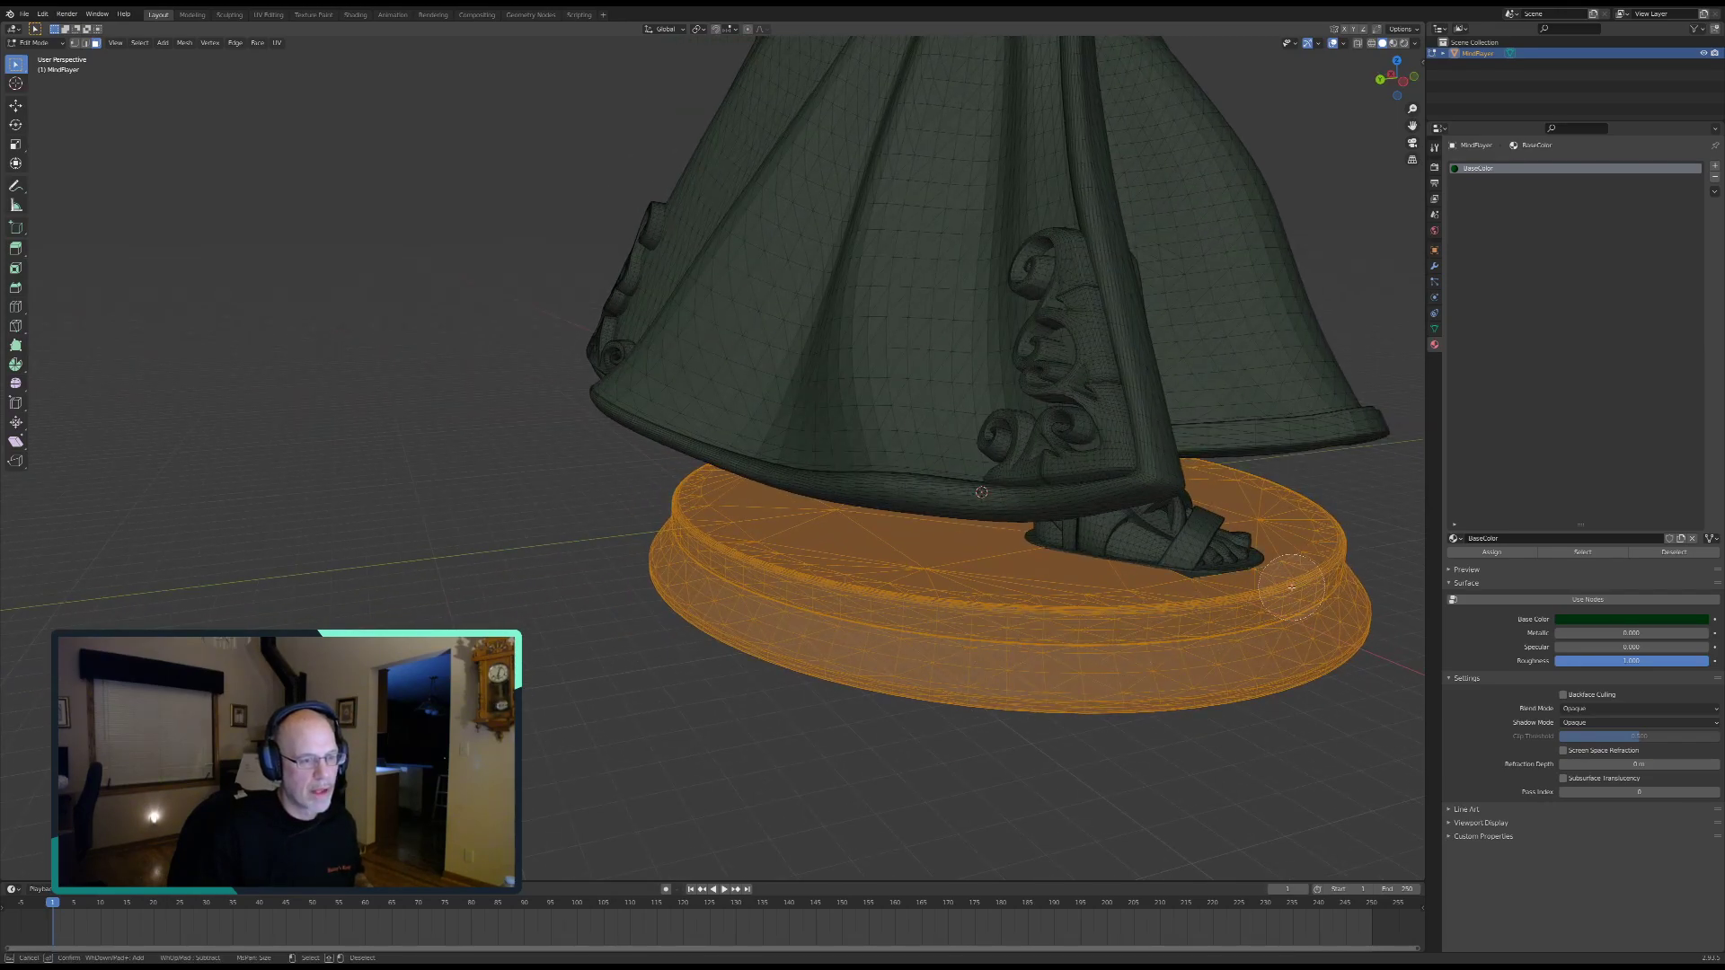
{"action": "right_click", "coordinate": [1272, 628]}
Step: Add the unselected patch of the base's top beside the sandal sole to the selection
{"action": "mouse_move", "coordinate": [1299, 659]}
{"action": "middle_mouse_down"}
{"action": "mouse_move", "coordinate": [1144, 657]}
{"action": "mouse_move", "coordinate": [1226, 649]}
{"action": "mouse_move", "coordinate": [720, 585]}
{"action": "middle_mouse_up"}
{"action": "scroll", "coordinate": [1226, 648], "scroll_direction": "up", "scroll_amount": 3}
{"action": "scroll", "coordinate": [719, 585], "scroll_direction": "up", "scroll_amount": 5}
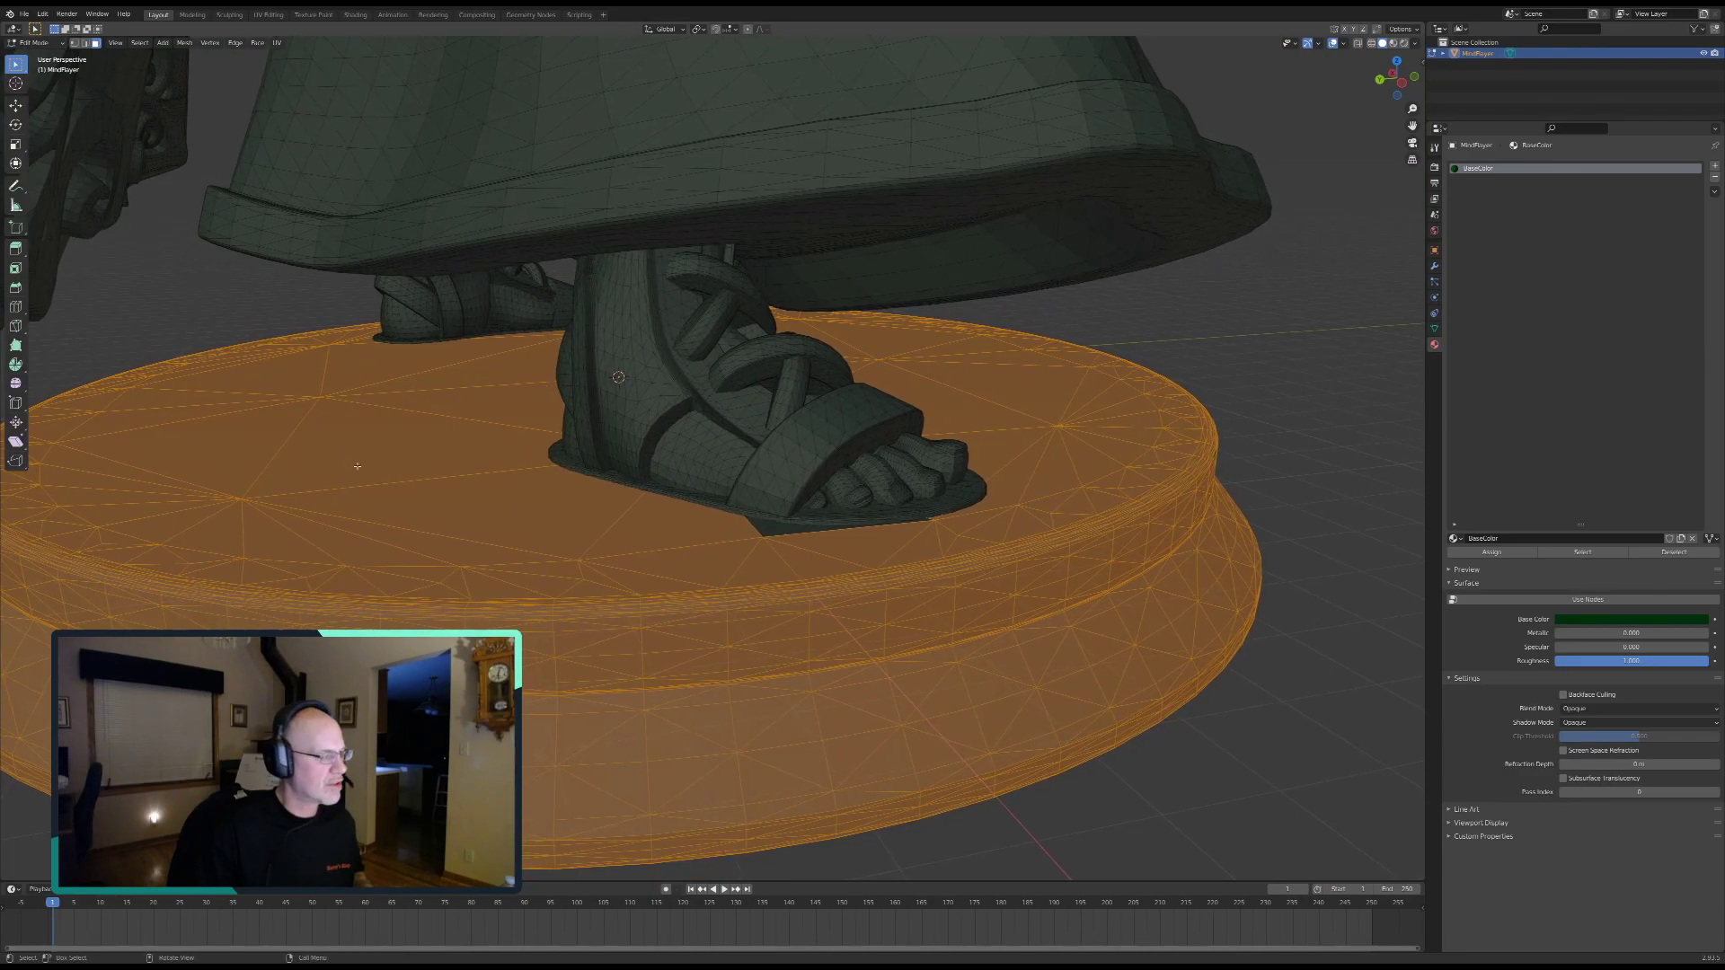
{"action": "middle_click_drag", "start_coordinate": [699, 560], "coordinate": [703, 598]}
{"action": "key", "text": "c"}
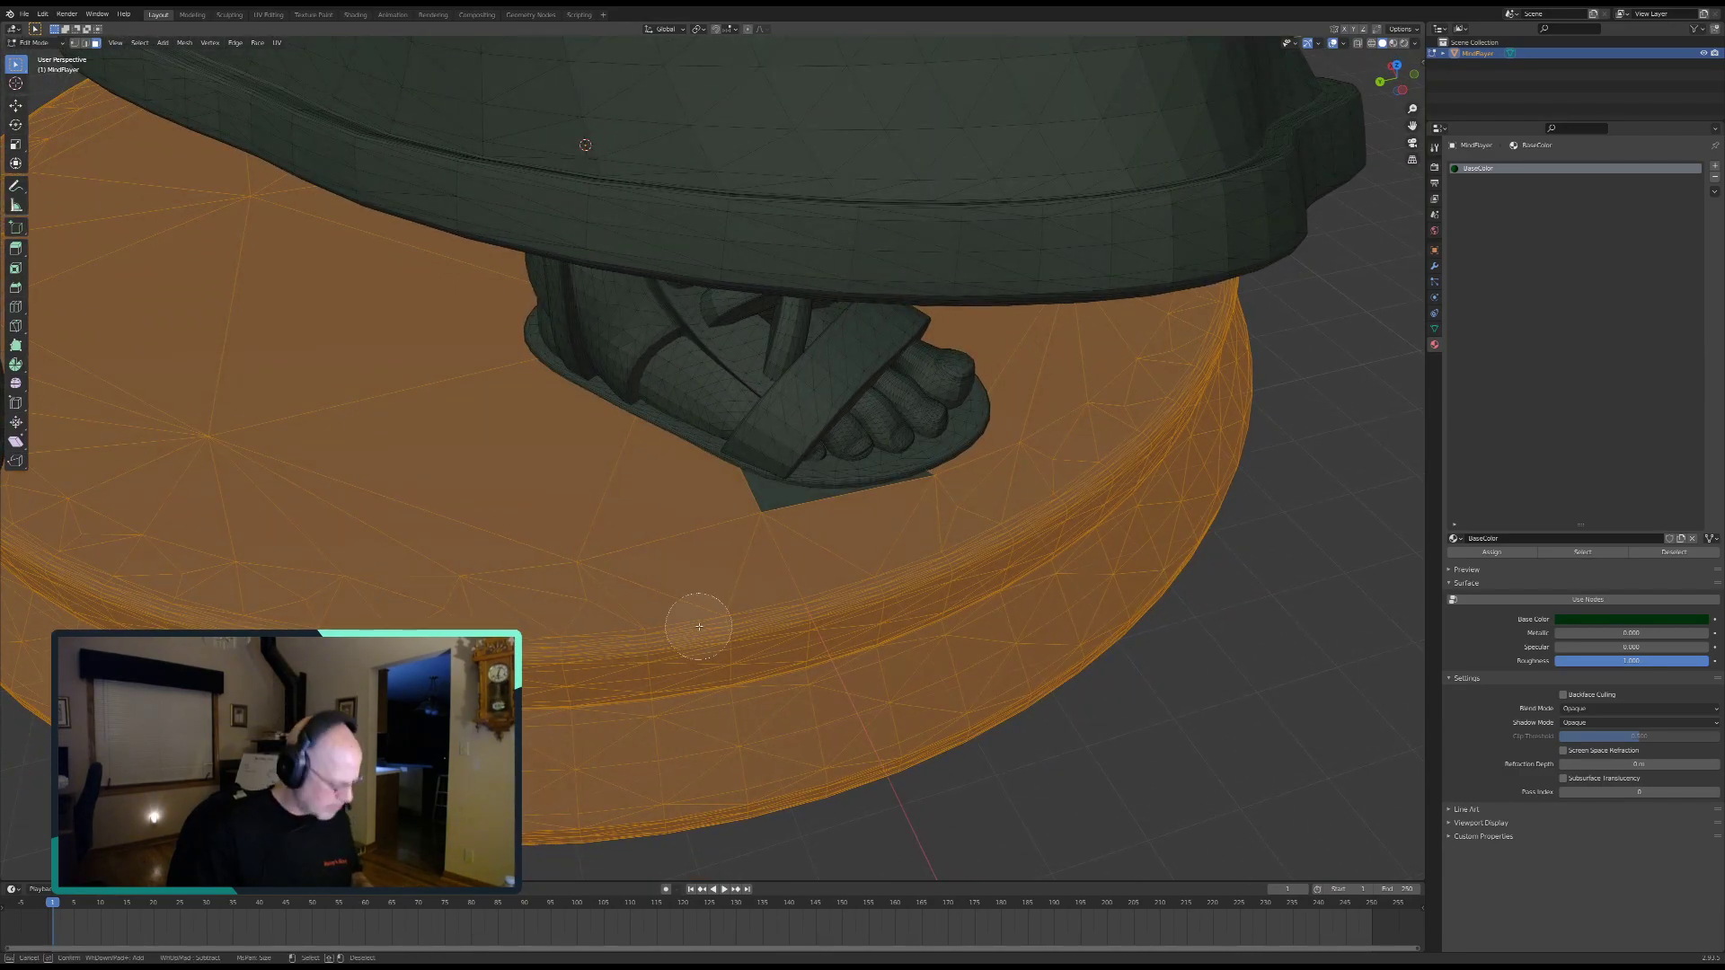
{"action": "left_click_drag", "start_coordinate": [746, 546], "coordinate": [755, 539]}
{"action": "right_click", "coordinate": [715, 544]}
Step: Add the leftover sliver faces around the sandal and along the base's rim to the selection
{"action": "middle_click_drag", "start_coordinate": [716, 545], "coordinate": [604, 507]}
{"action": "mouse_move", "coordinate": [999, 611]}
{"action": "middle_mouse_down", "text": "shift"}
{"action": "mouse_move", "coordinate": [962, 603]}
{"action": "mouse_move", "coordinate": [1032, 680]}
{"action": "middle_mouse_up", "text": "shift"}
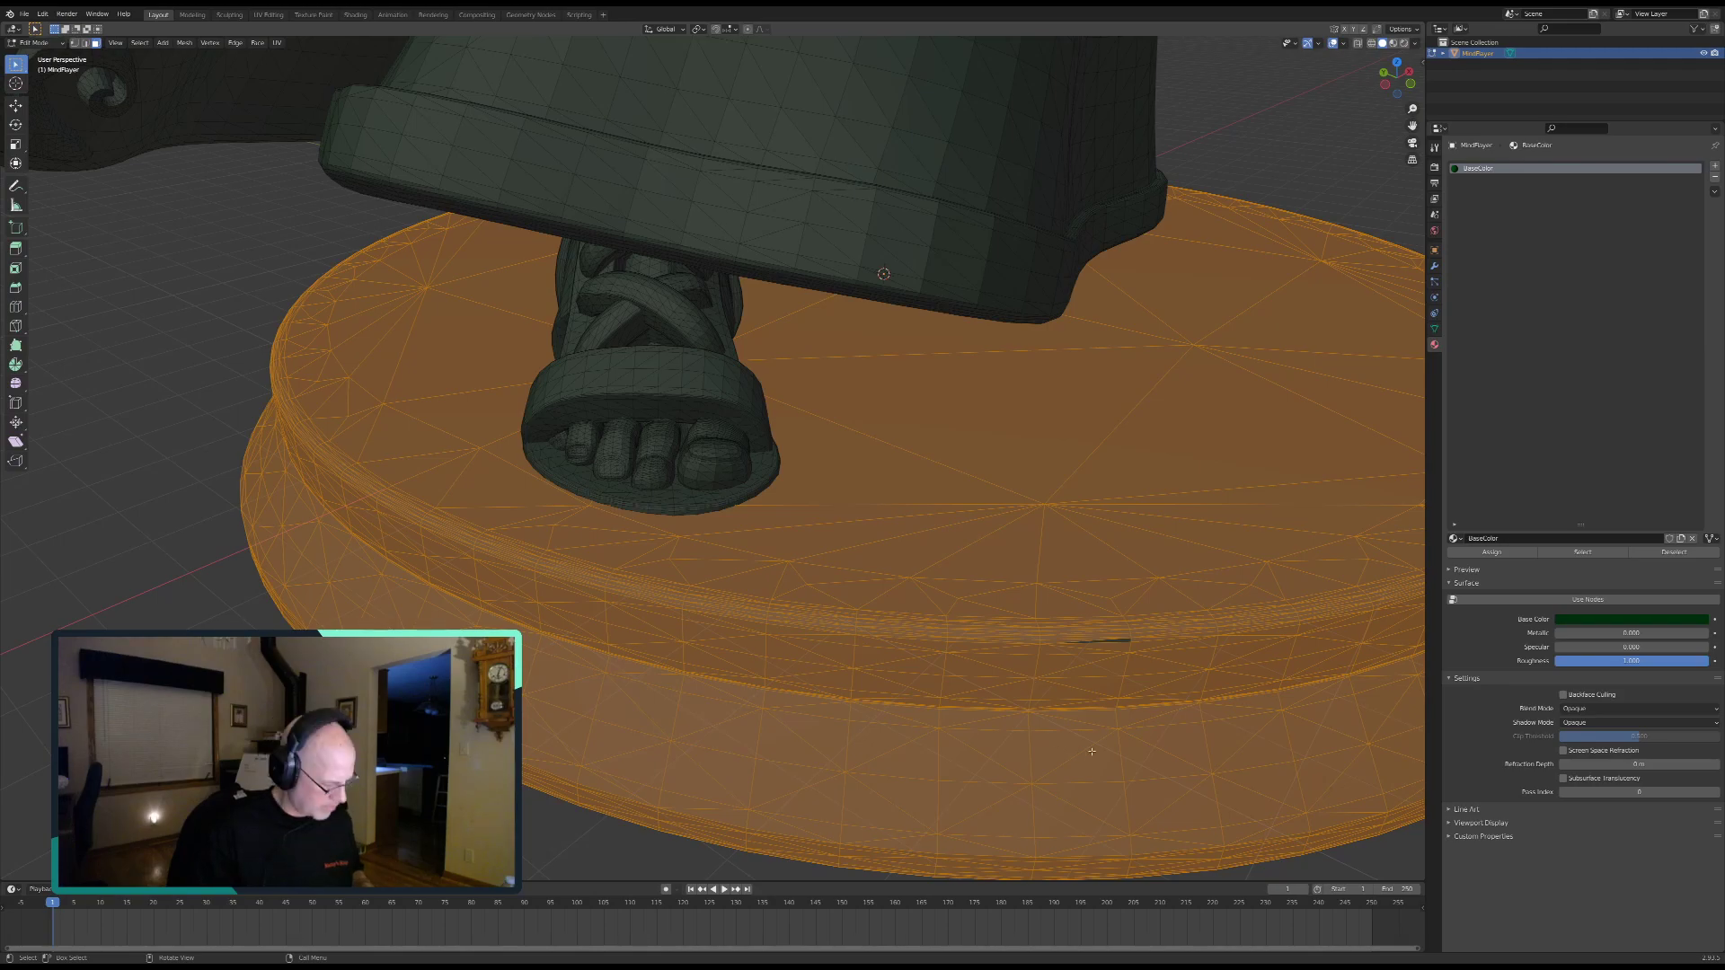
{"action": "middle_click_drag", "start_coordinate": [952, 543], "coordinate": [819, 514], "text": "shift"}
{"action": "scroll", "coordinate": [819, 513], "scroll_direction": "up", "scroll_amount": 2}
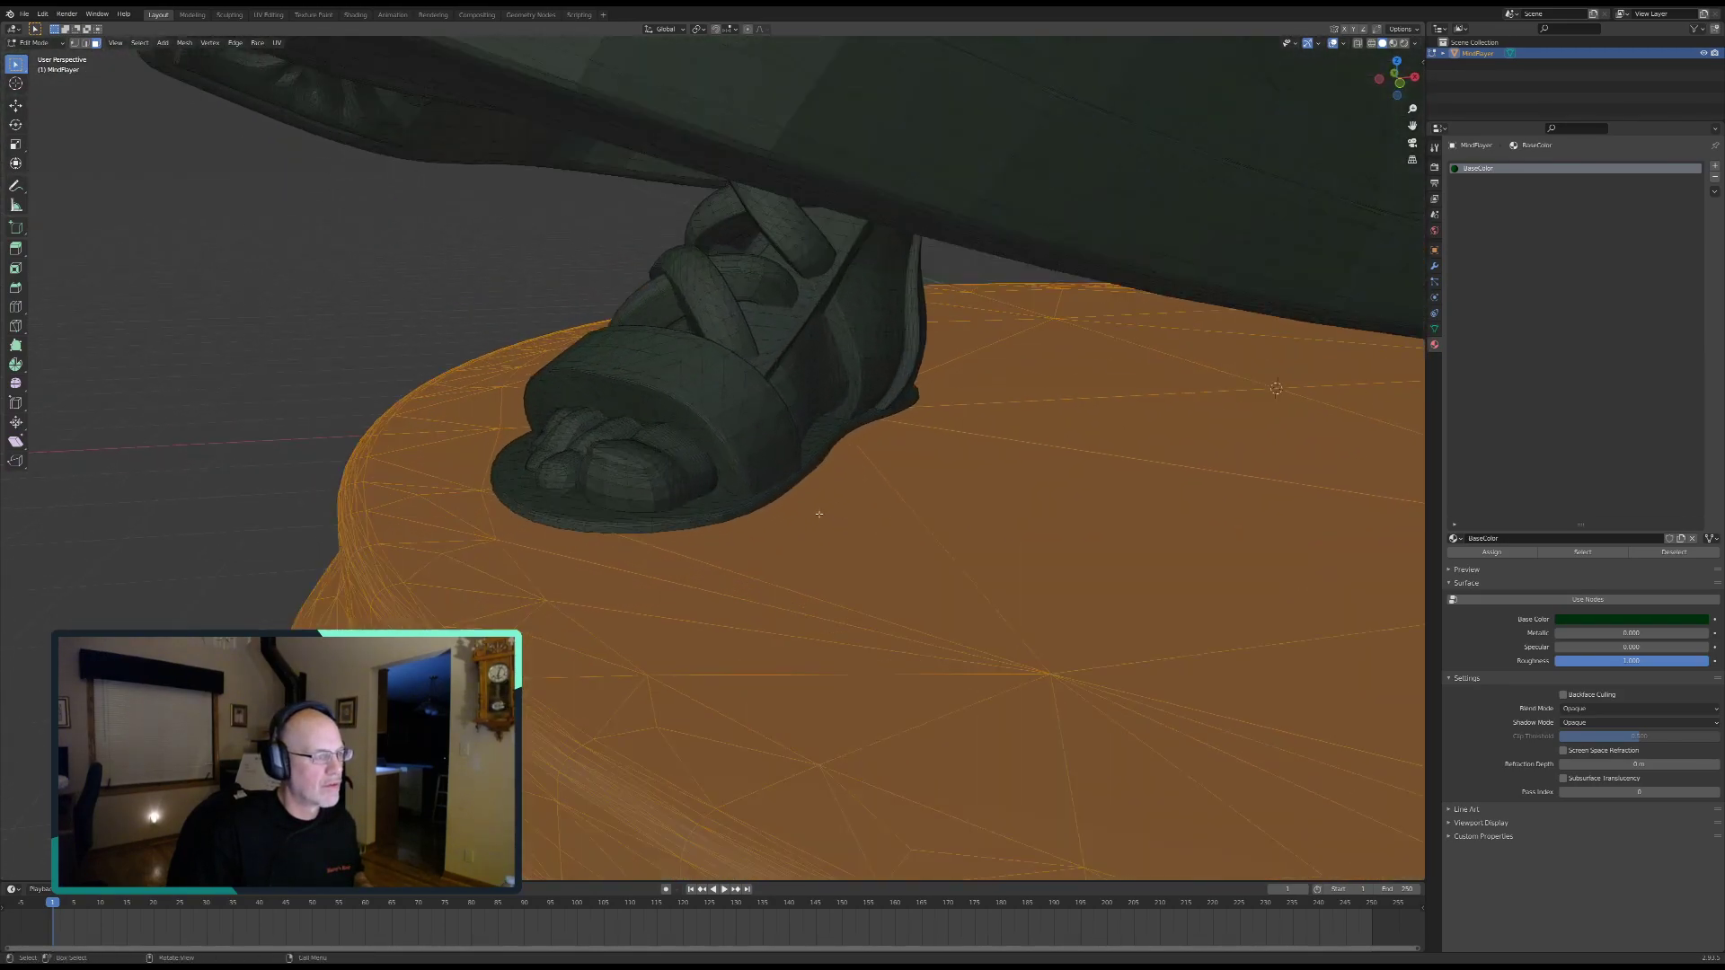
{"action": "scroll", "coordinate": [820, 514], "scroll_direction": "up", "scroll_amount": 2}
{"action": "middle_click_drag", "start_coordinate": [1032, 521], "coordinate": [1092, 595], "text": "shift"}
{"action": "scroll", "coordinate": [916, 543], "scroll_direction": "up", "scroll_amount": 2}
{"action": "middle_click_drag", "start_coordinate": [1348, 600], "coordinate": [540, 619]}
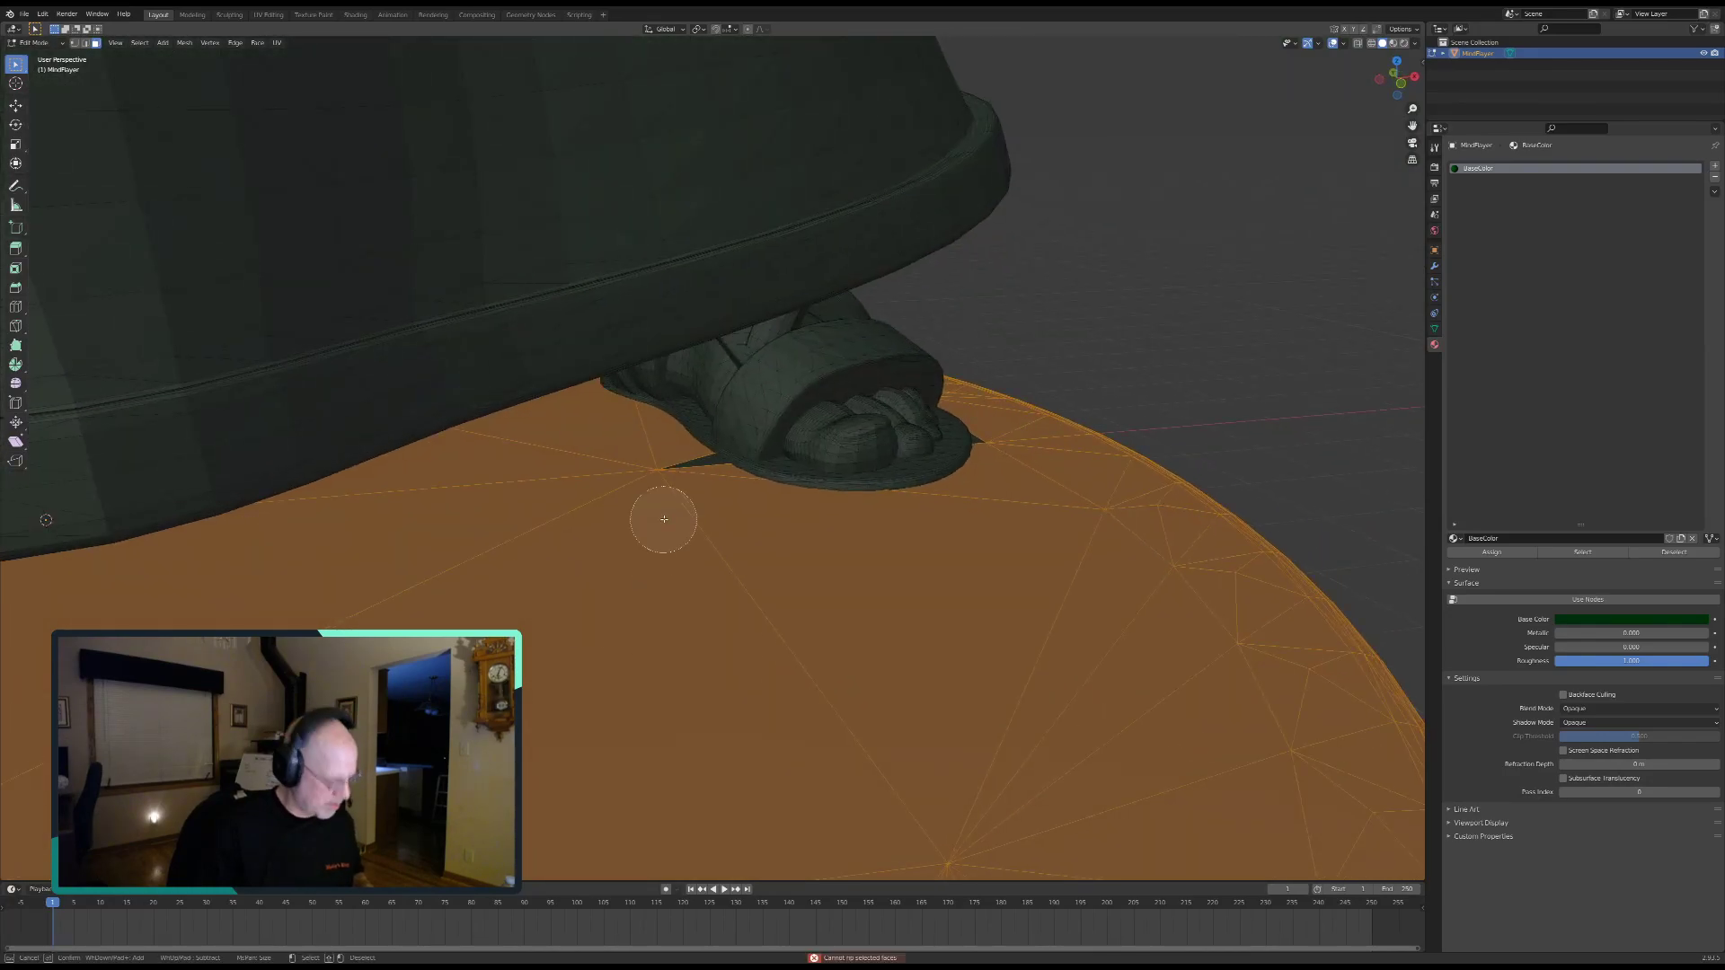
{"action": "key", "text": "Escape"}
Step: Examine the base around both feet and along the rim for unselected faces
{"action": "middle_click_drag", "start_coordinate": [865, 593], "coordinate": [757, 596]}
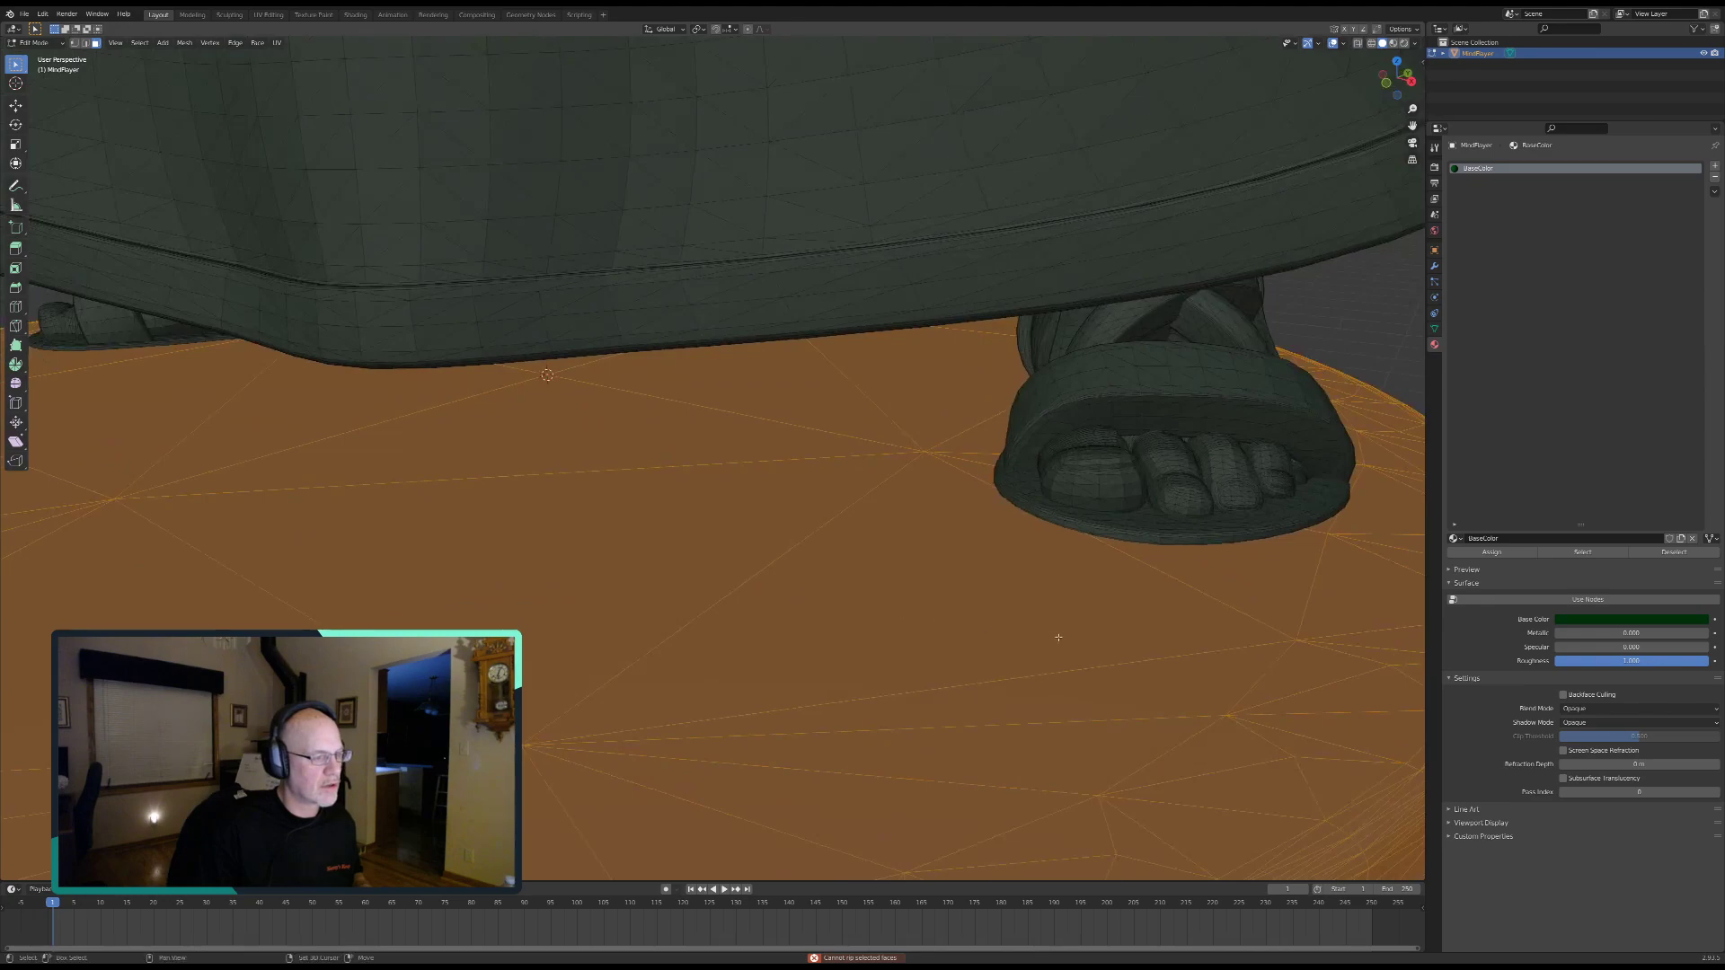
{"action": "middle_click_drag", "start_coordinate": [1043, 635], "coordinate": [658, 627], "text": "shift"}
{"action": "middle_click_drag", "start_coordinate": [961, 629], "coordinate": [797, 574]}
{"action": "middle_click_drag", "start_coordinate": [997, 552], "coordinate": [1151, 548]}
{"action": "scroll", "coordinate": [1101, 608], "scroll_direction": "down", "scroll_amount": 10}
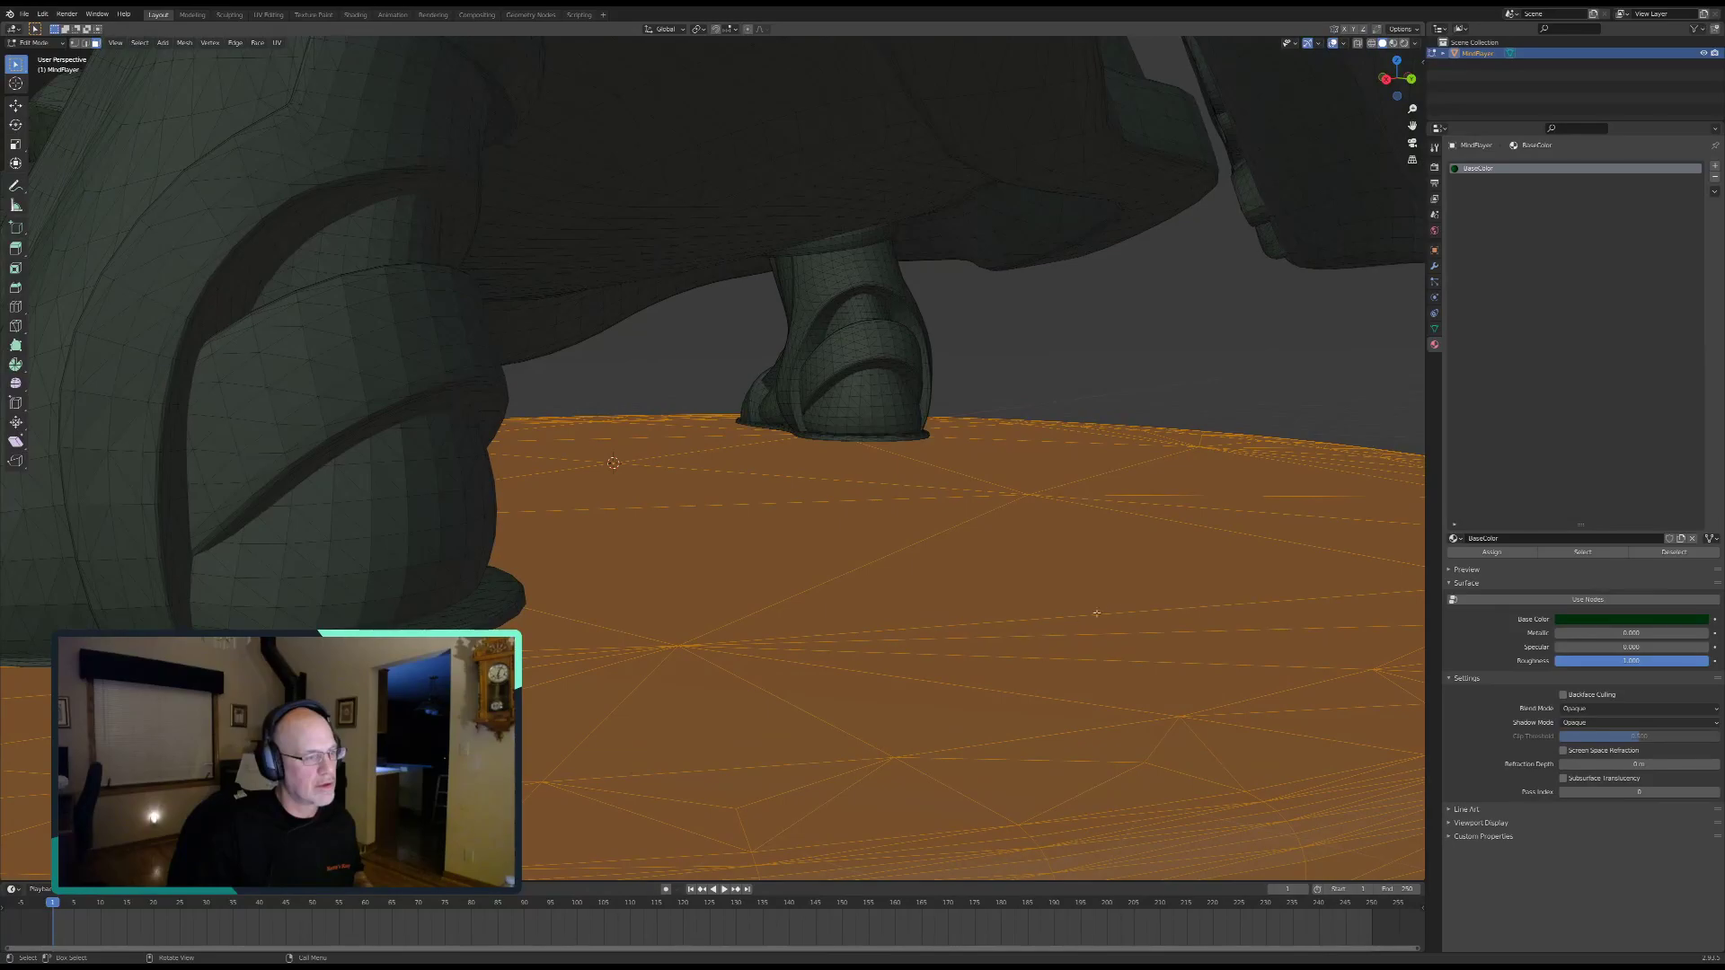
{"action": "scroll", "coordinate": [662, 630], "scroll_direction": "up", "scroll_amount": 3}
{"action": "middle_click_drag", "start_coordinate": [662, 630], "coordinate": [786, 631]}
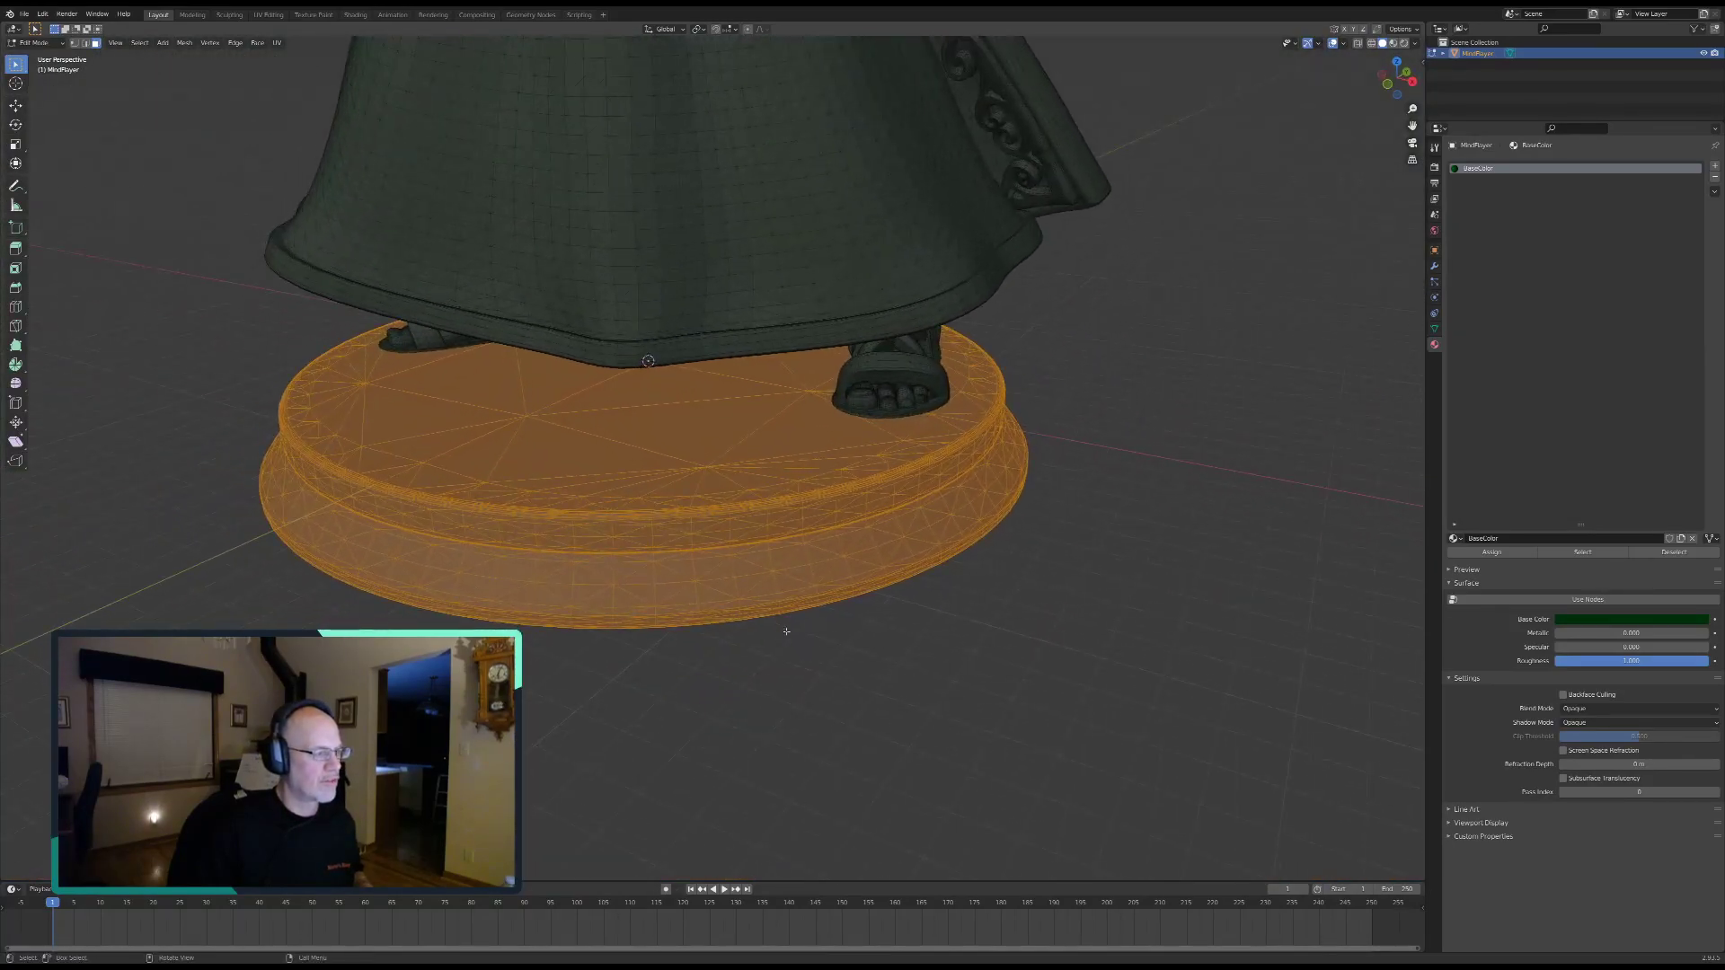
Step: Add a second material slot to the MindFlayer with a new material named Stage
{"action": "left_click", "coordinate": [1714, 167]}
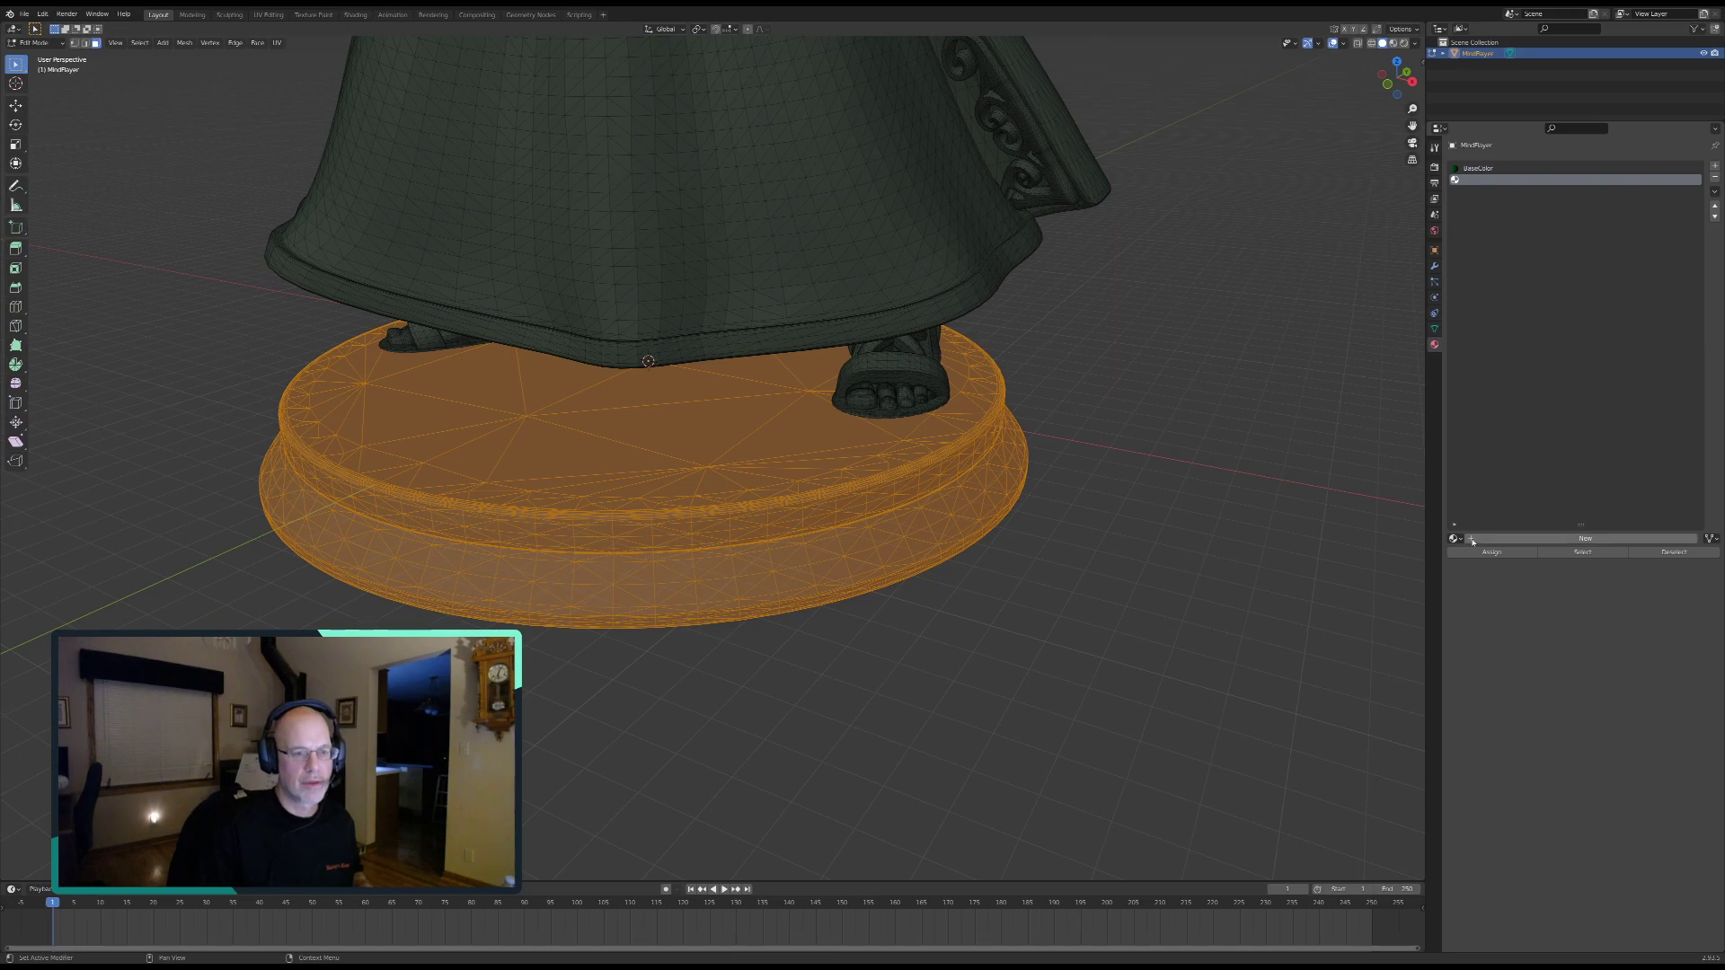
{"action": "left_click", "coordinate": [1518, 539]}
{"action": "double_click", "coordinate": [1528, 539]}
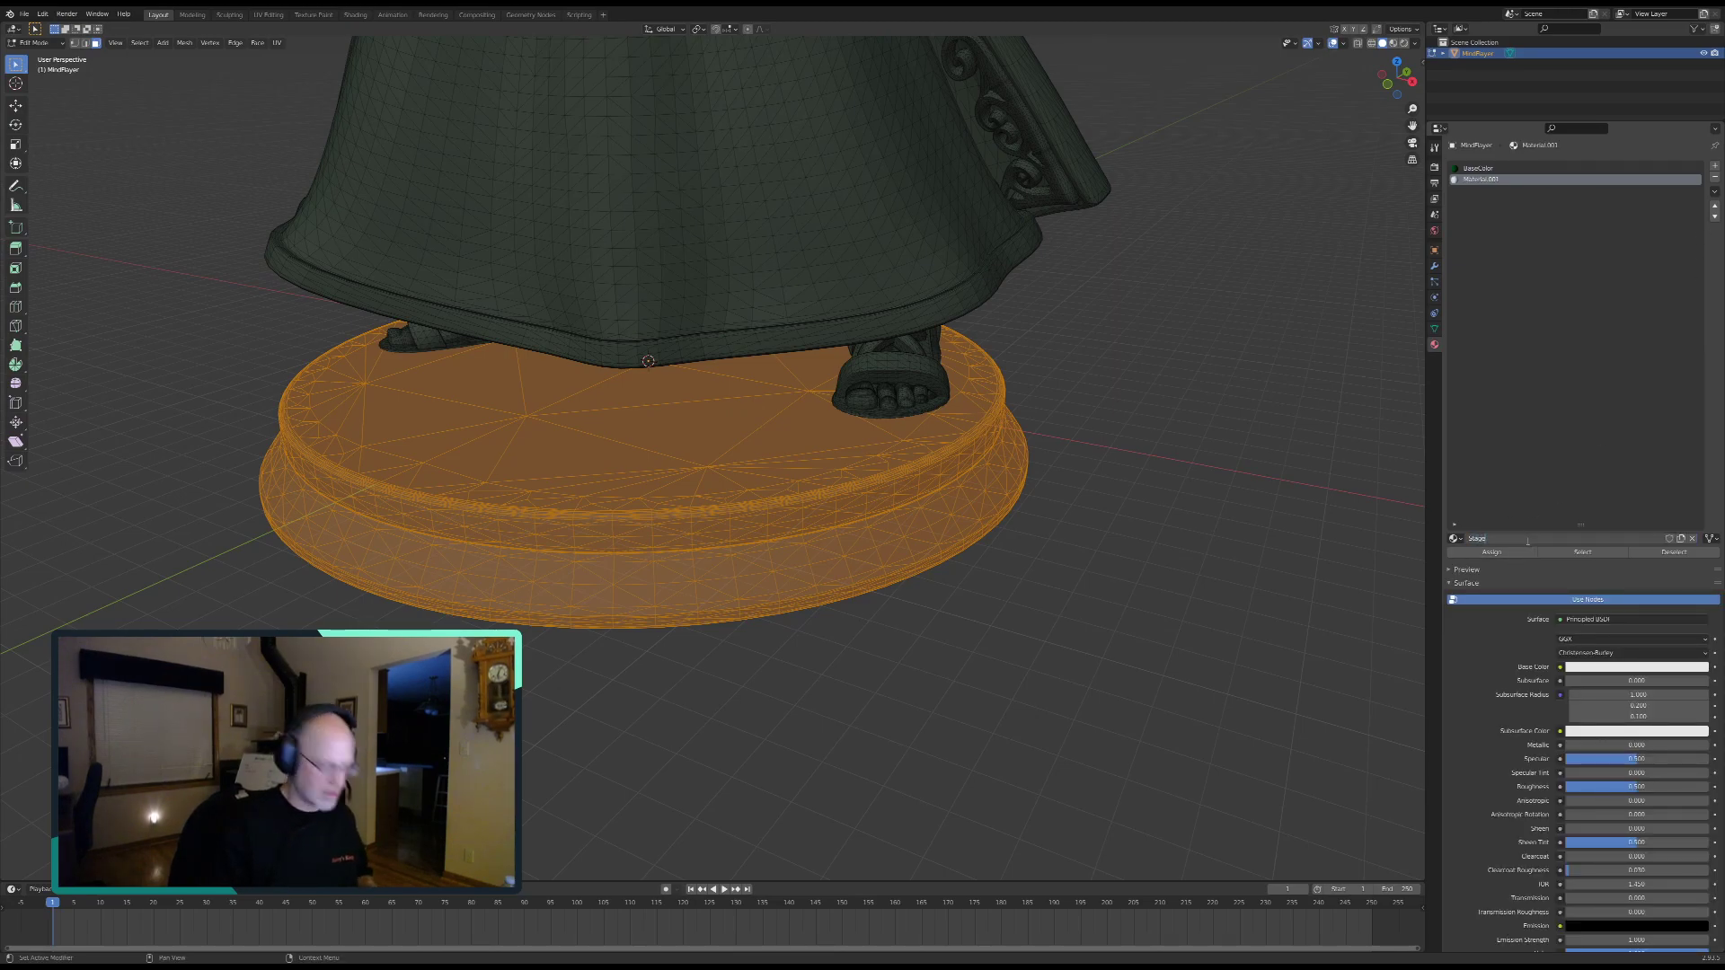
{"action": "key", "text": "Return"}
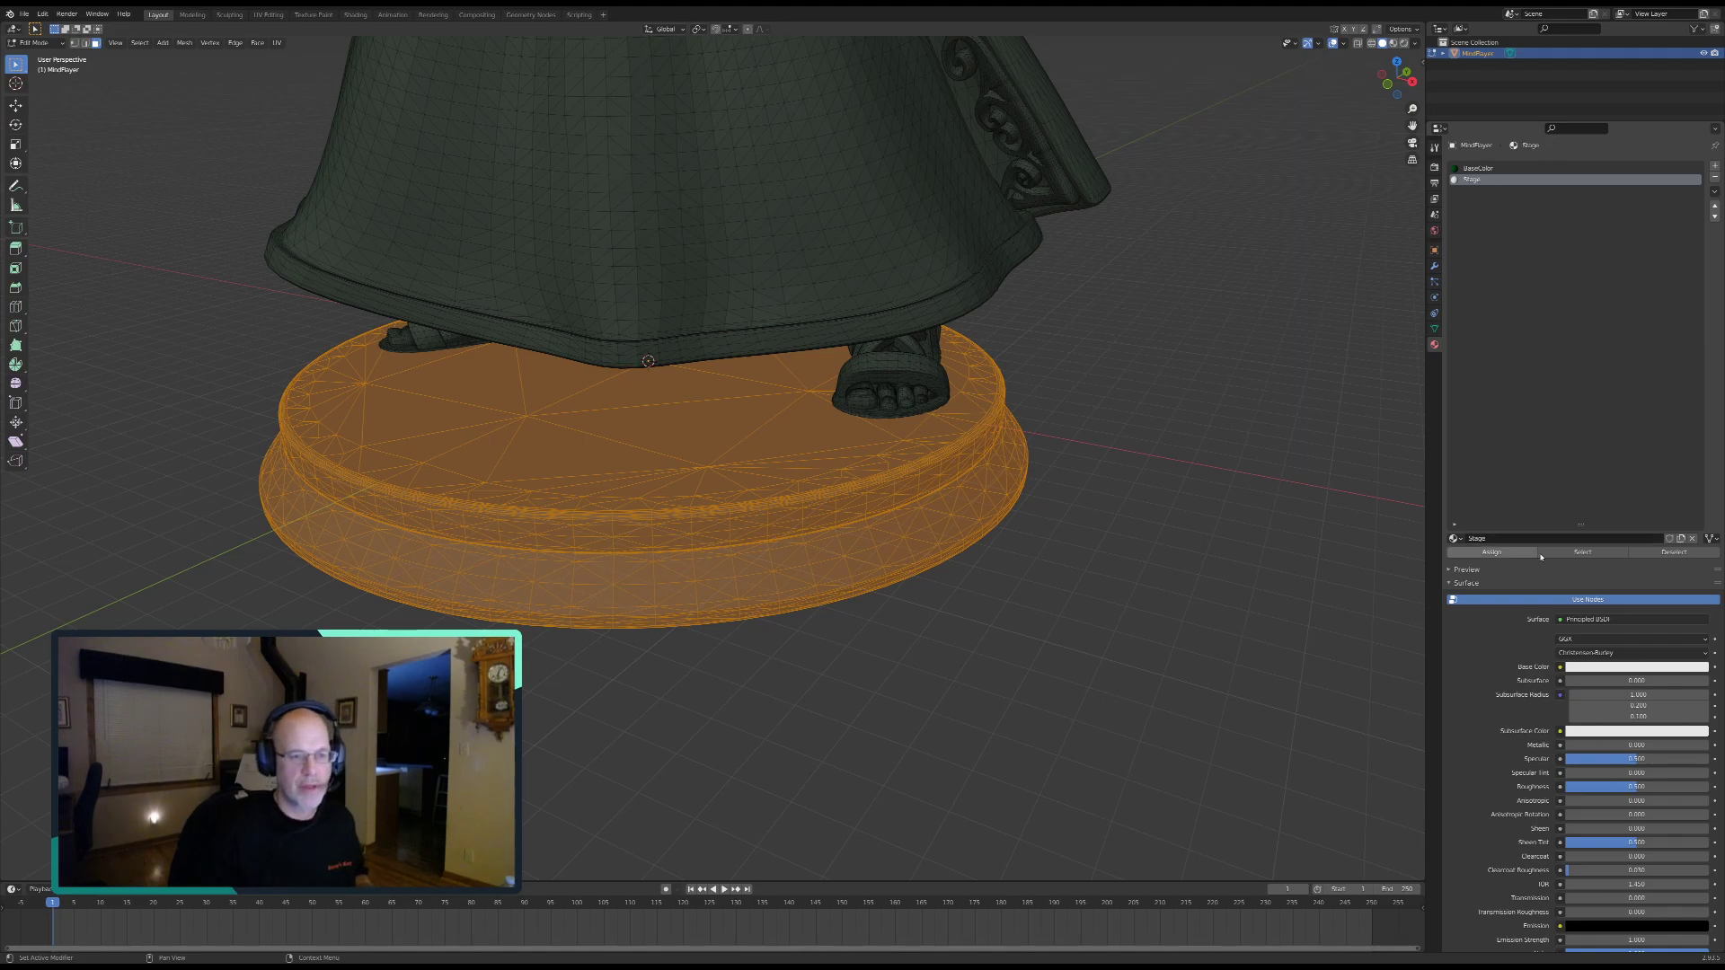
Step: Turn off node shading for the Stage material and set its base color to black
{"action": "left_click", "coordinate": [1585, 600]}
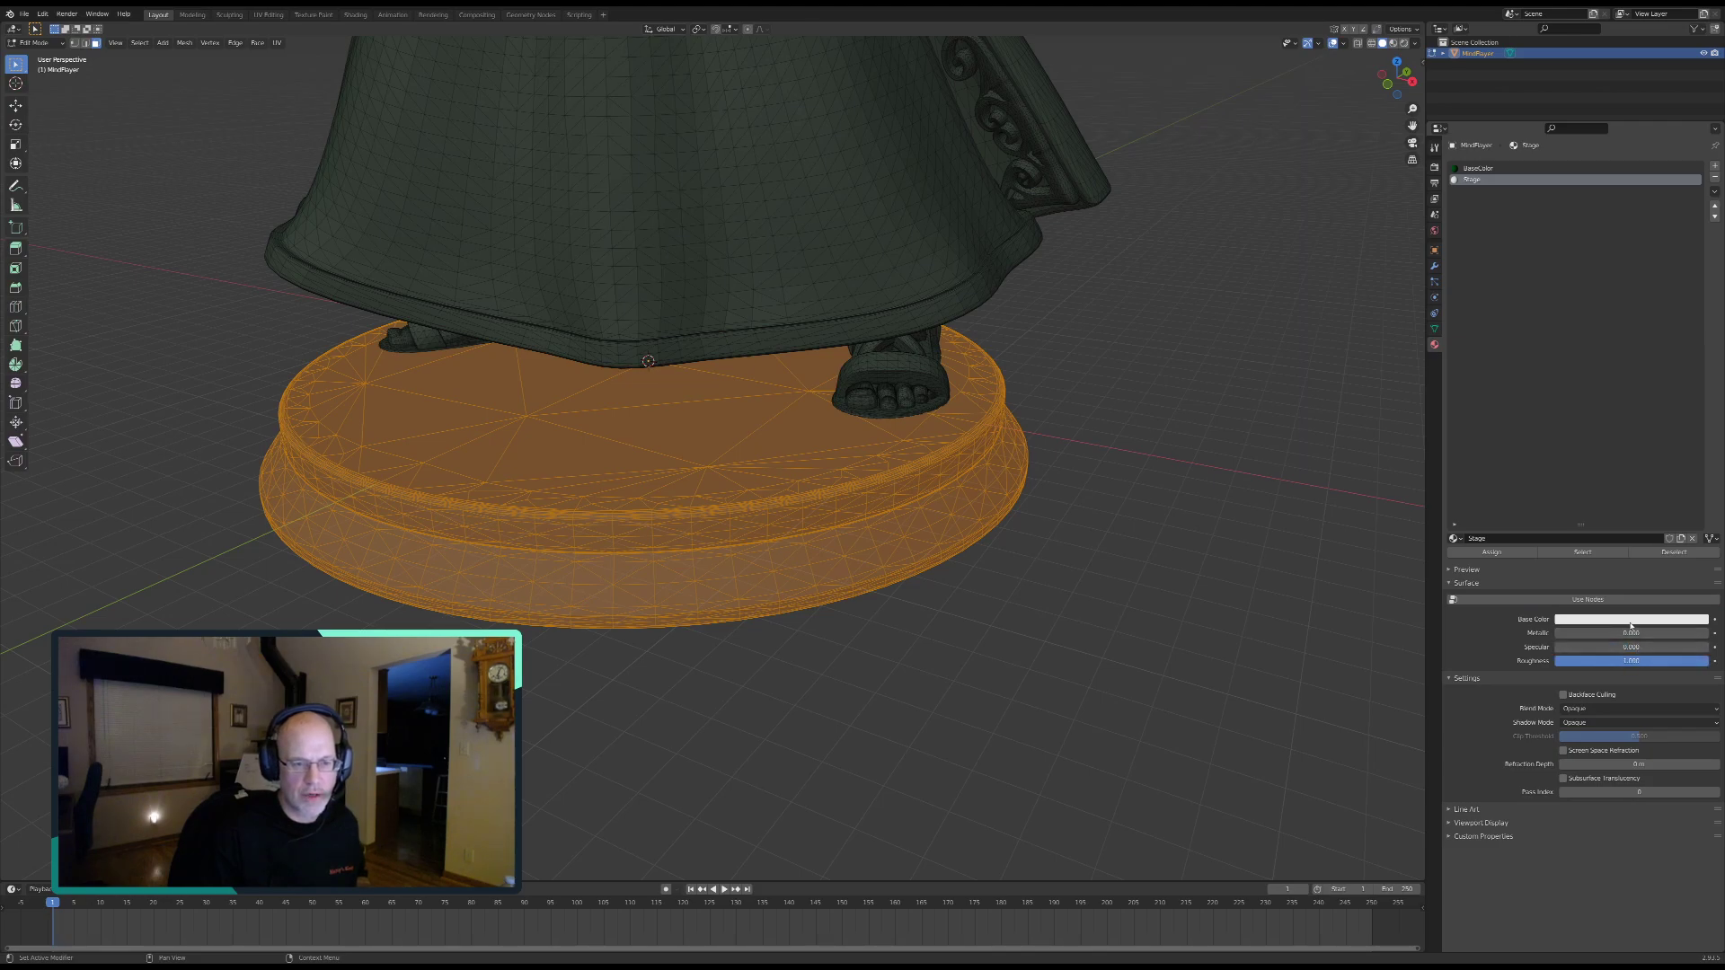
{"action": "left_click", "coordinate": [1667, 619]}
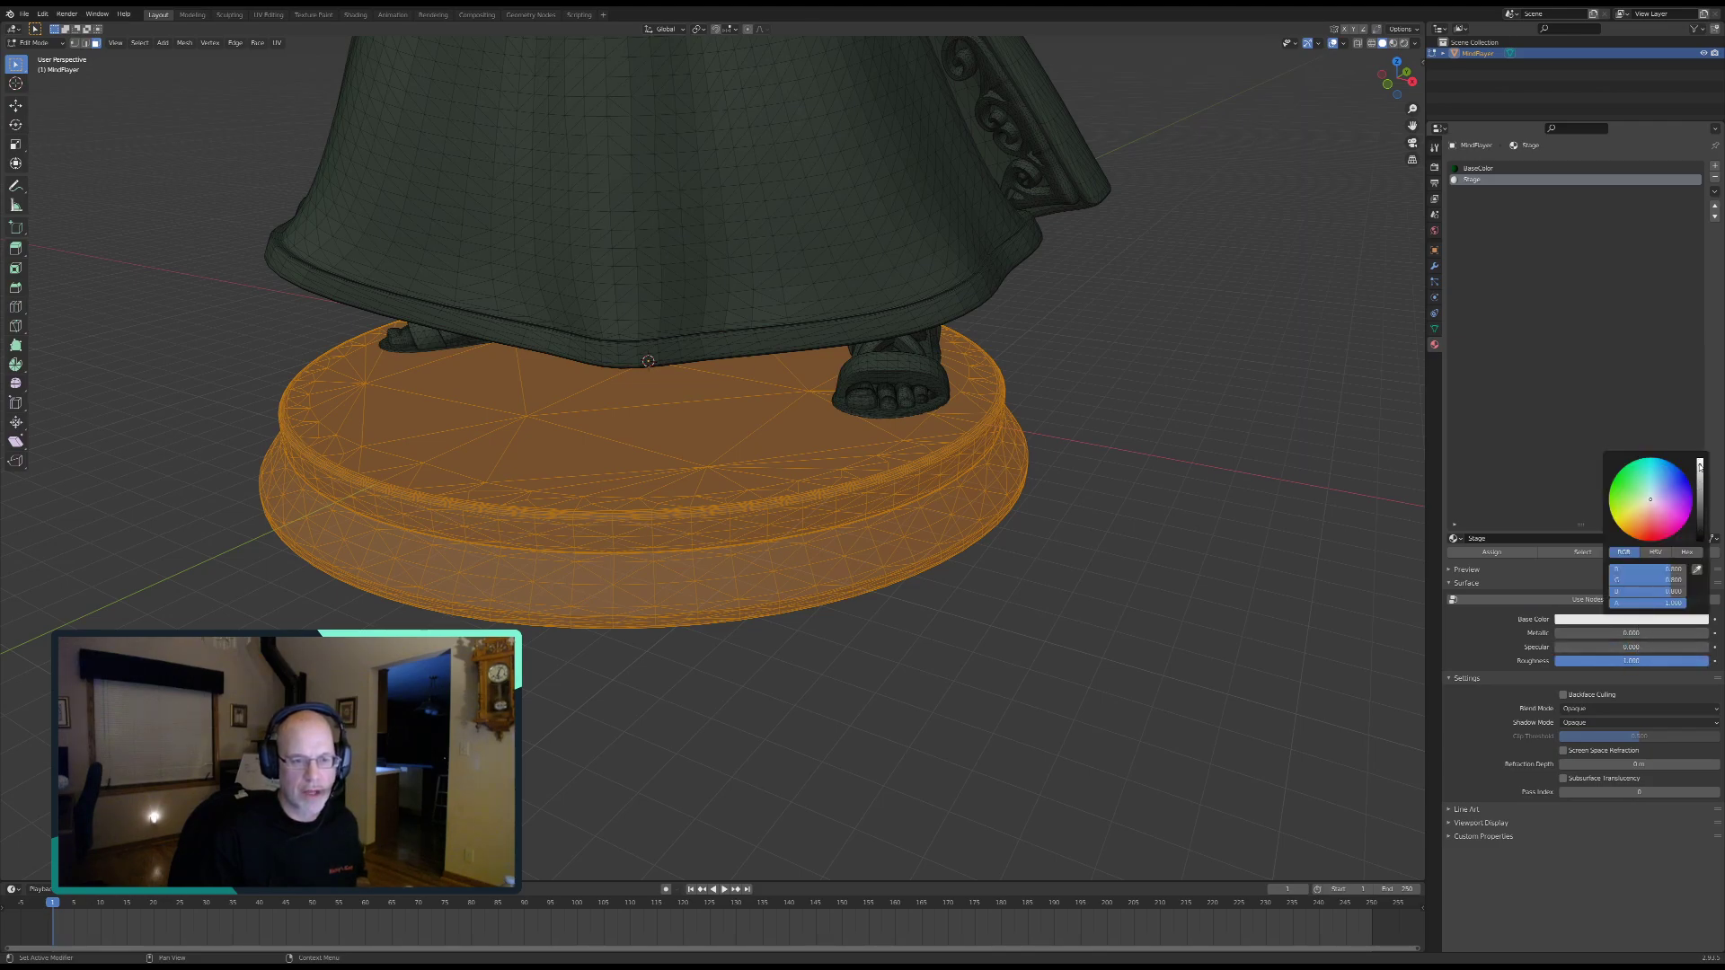
{"action": "left_click_drag", "start_coordinate": [1699, 466], "coordinate": [1699, 540]}
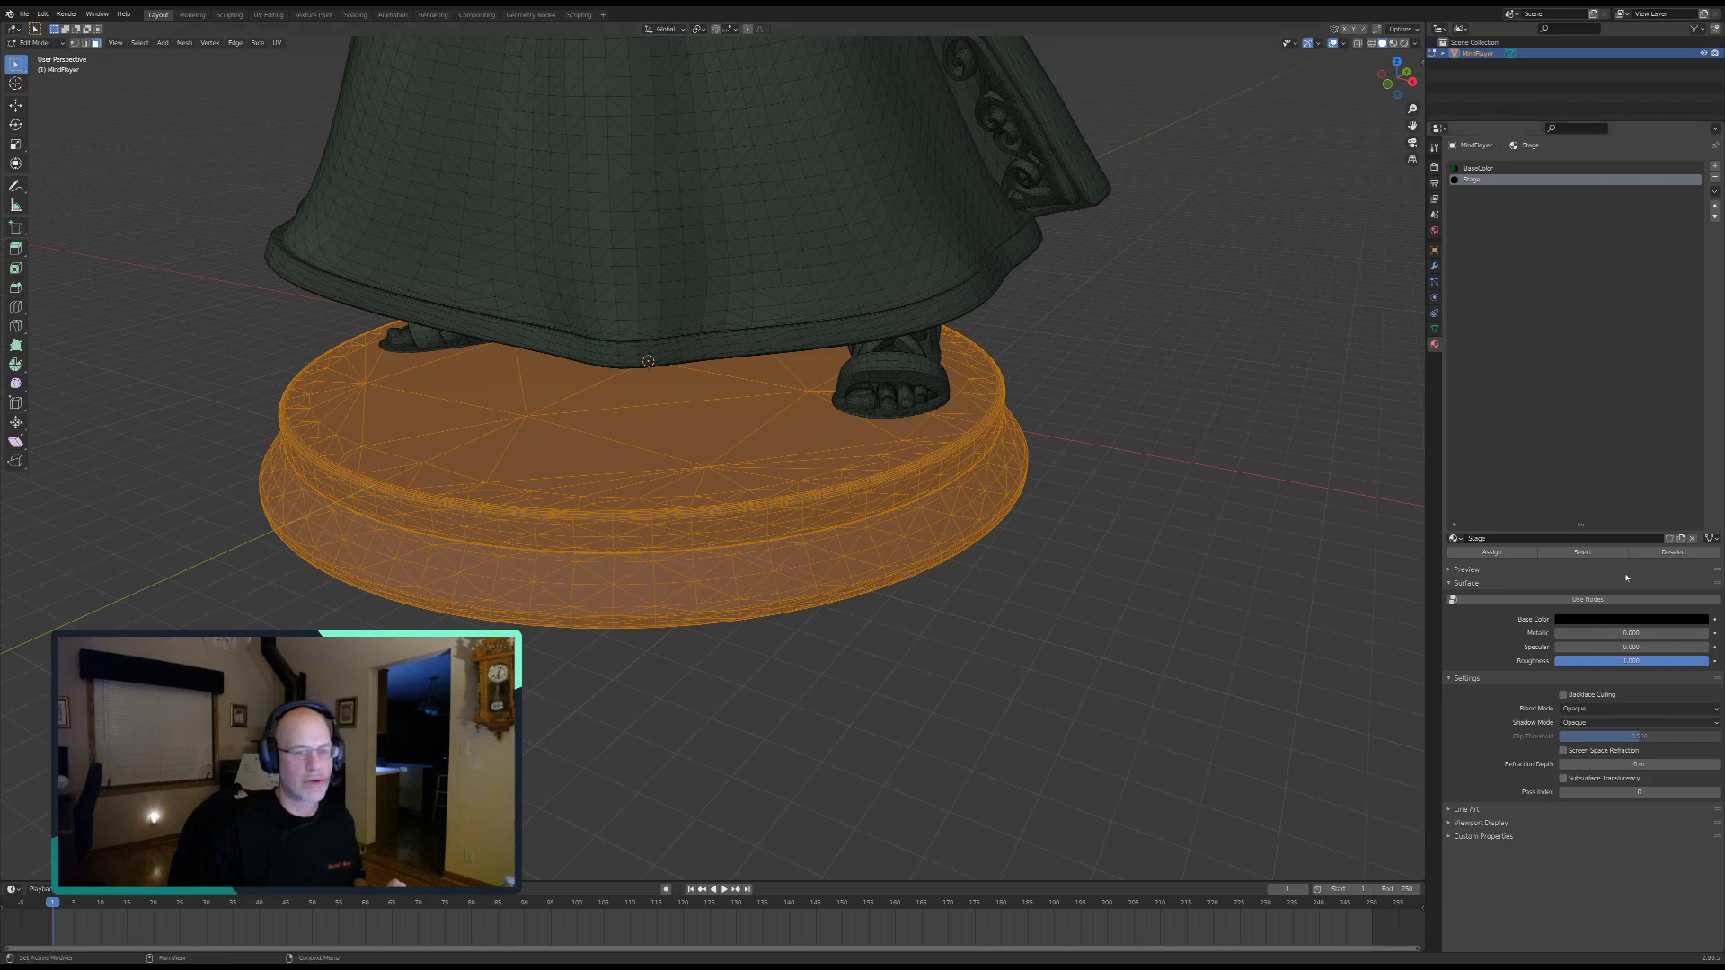
Step: Deselect the Stage faces to check the base's color, and select them again through the Stage material
{"action": "left_click", "coordinate": [1662, 554]}
{"action": "middle_click_drag", "start_coordinate": [889, 785], "coordinate": [1084, 727]}
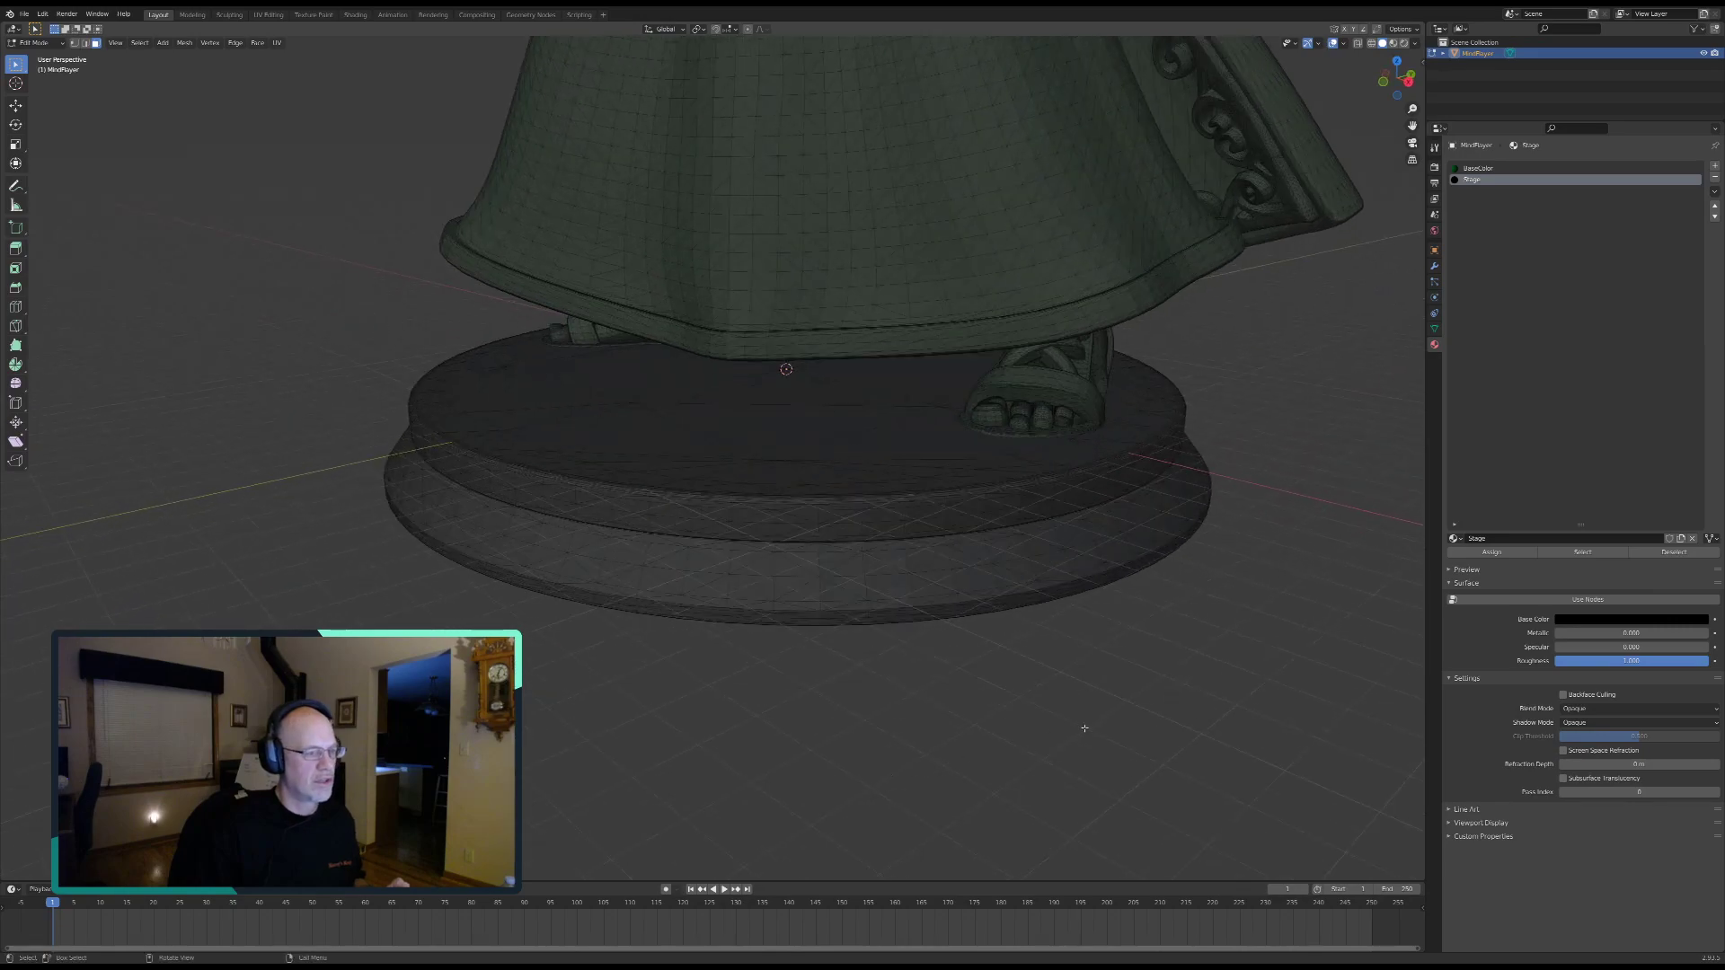
{"action": "left_click", "coordinate": [1584, 554]}
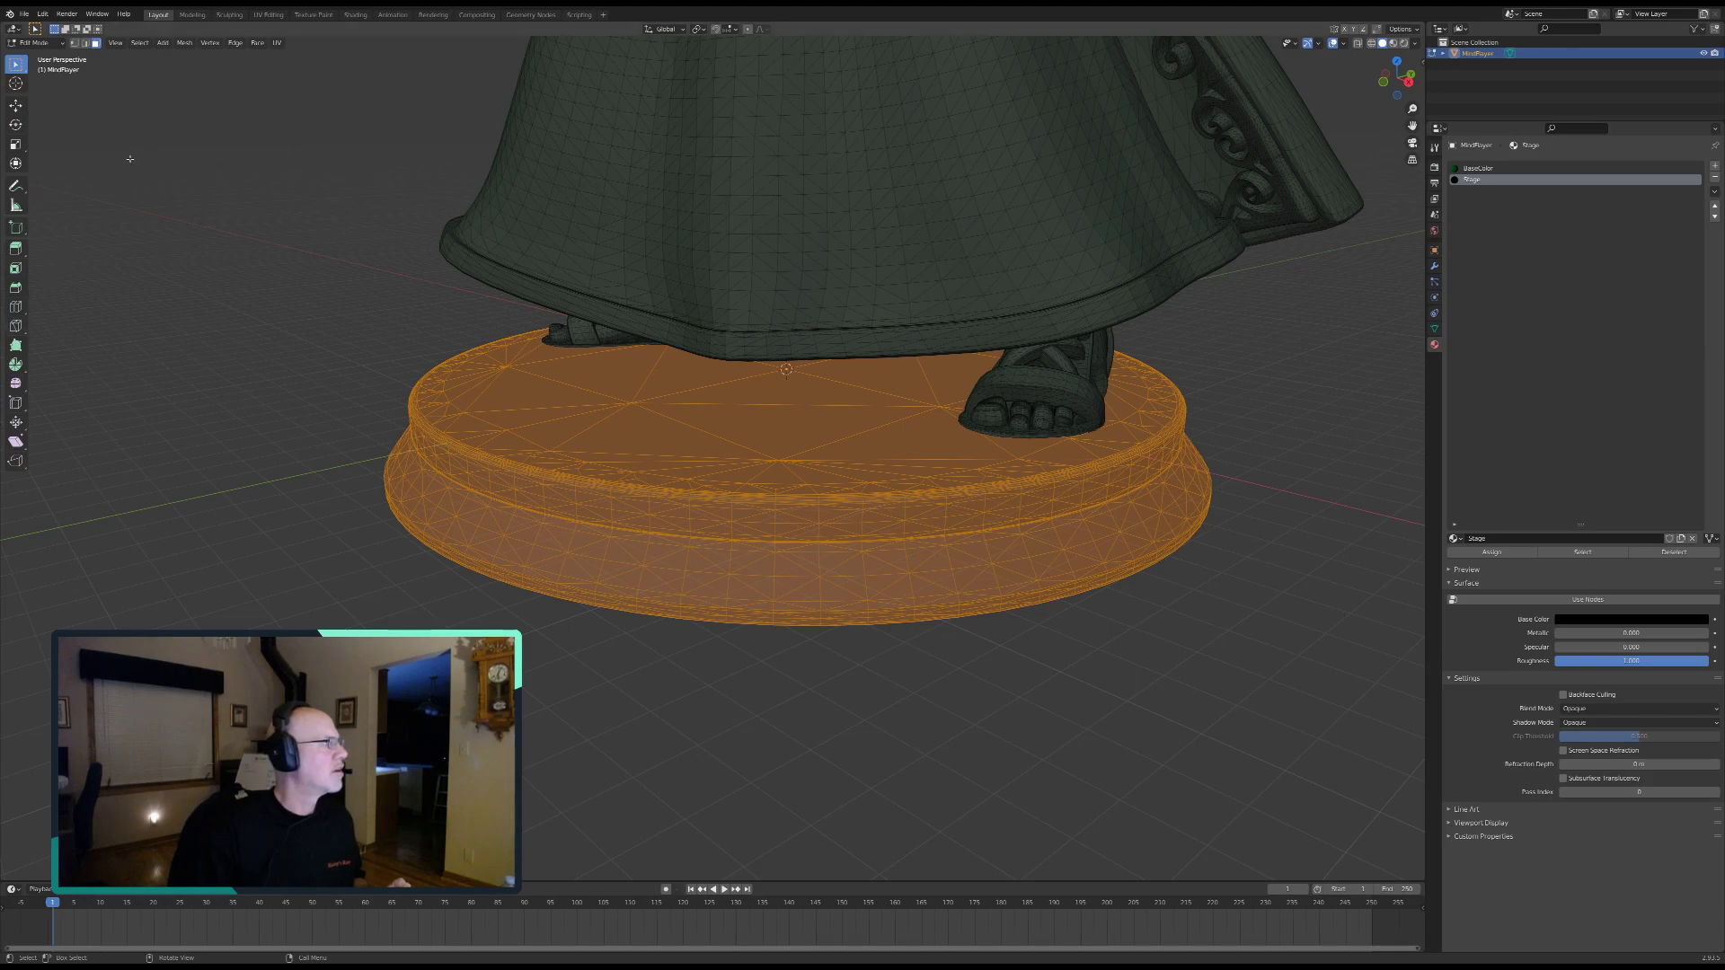
Step: Separate the selected base faces into their own object and rename it Stage
{"action": "left_click", "coordinate": [185, 43]}
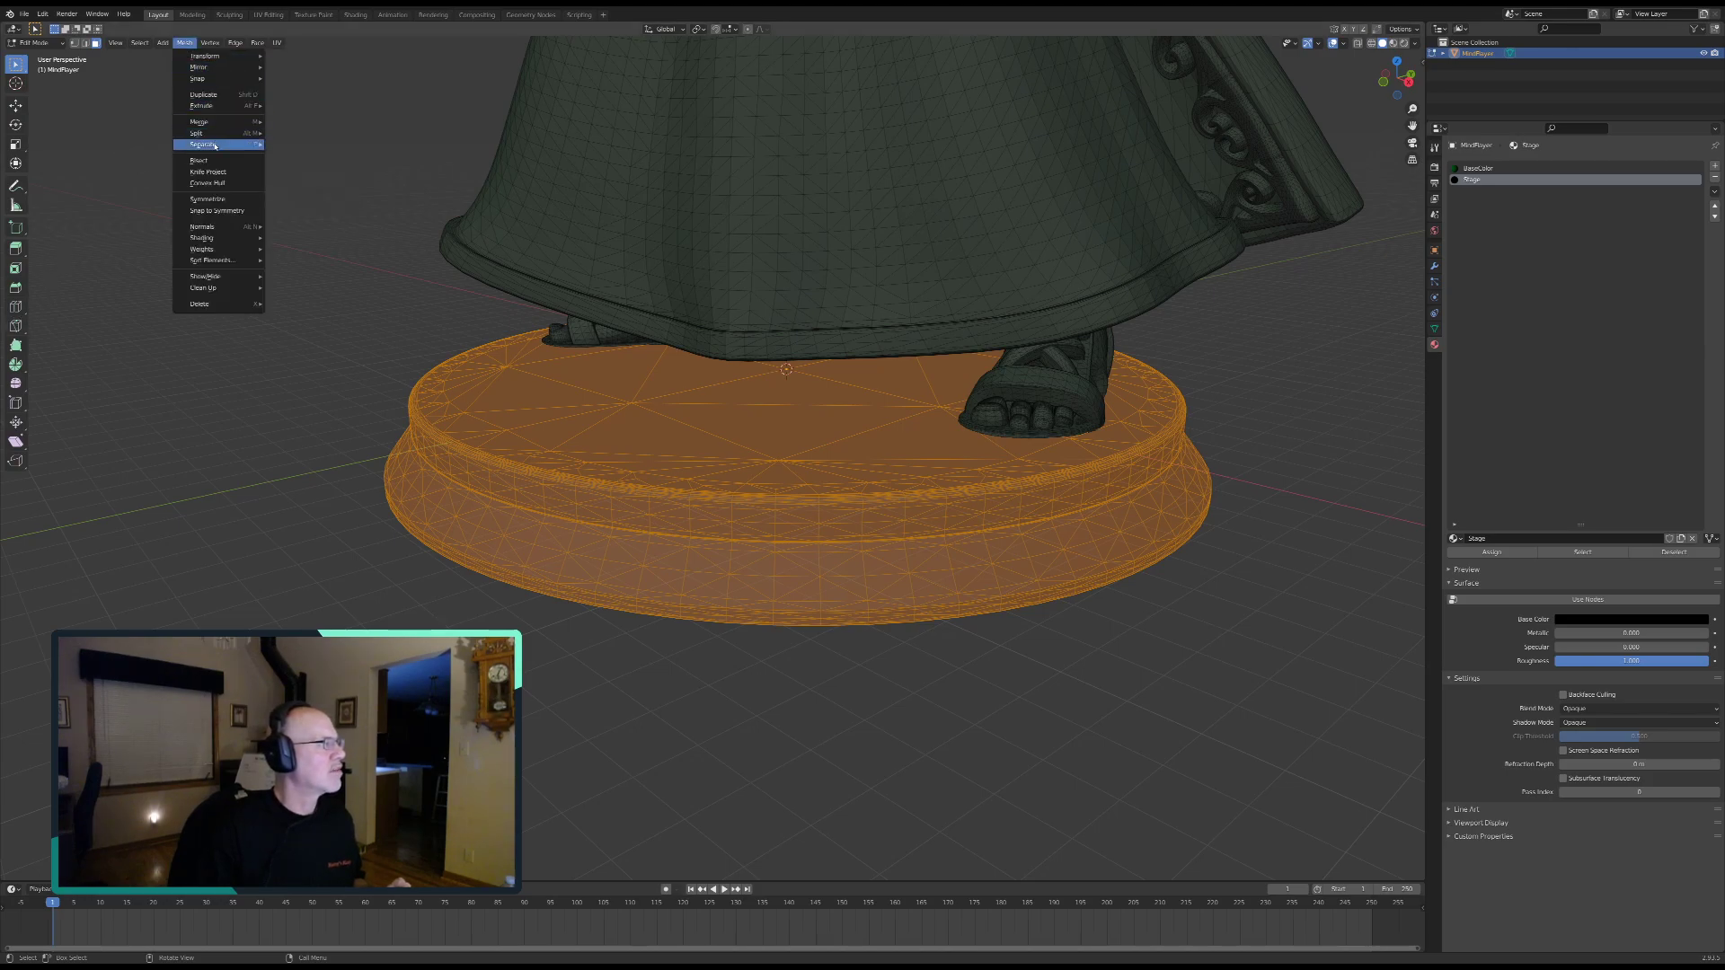
{"action": "mouse_move", "coordinate": [214, 148]}
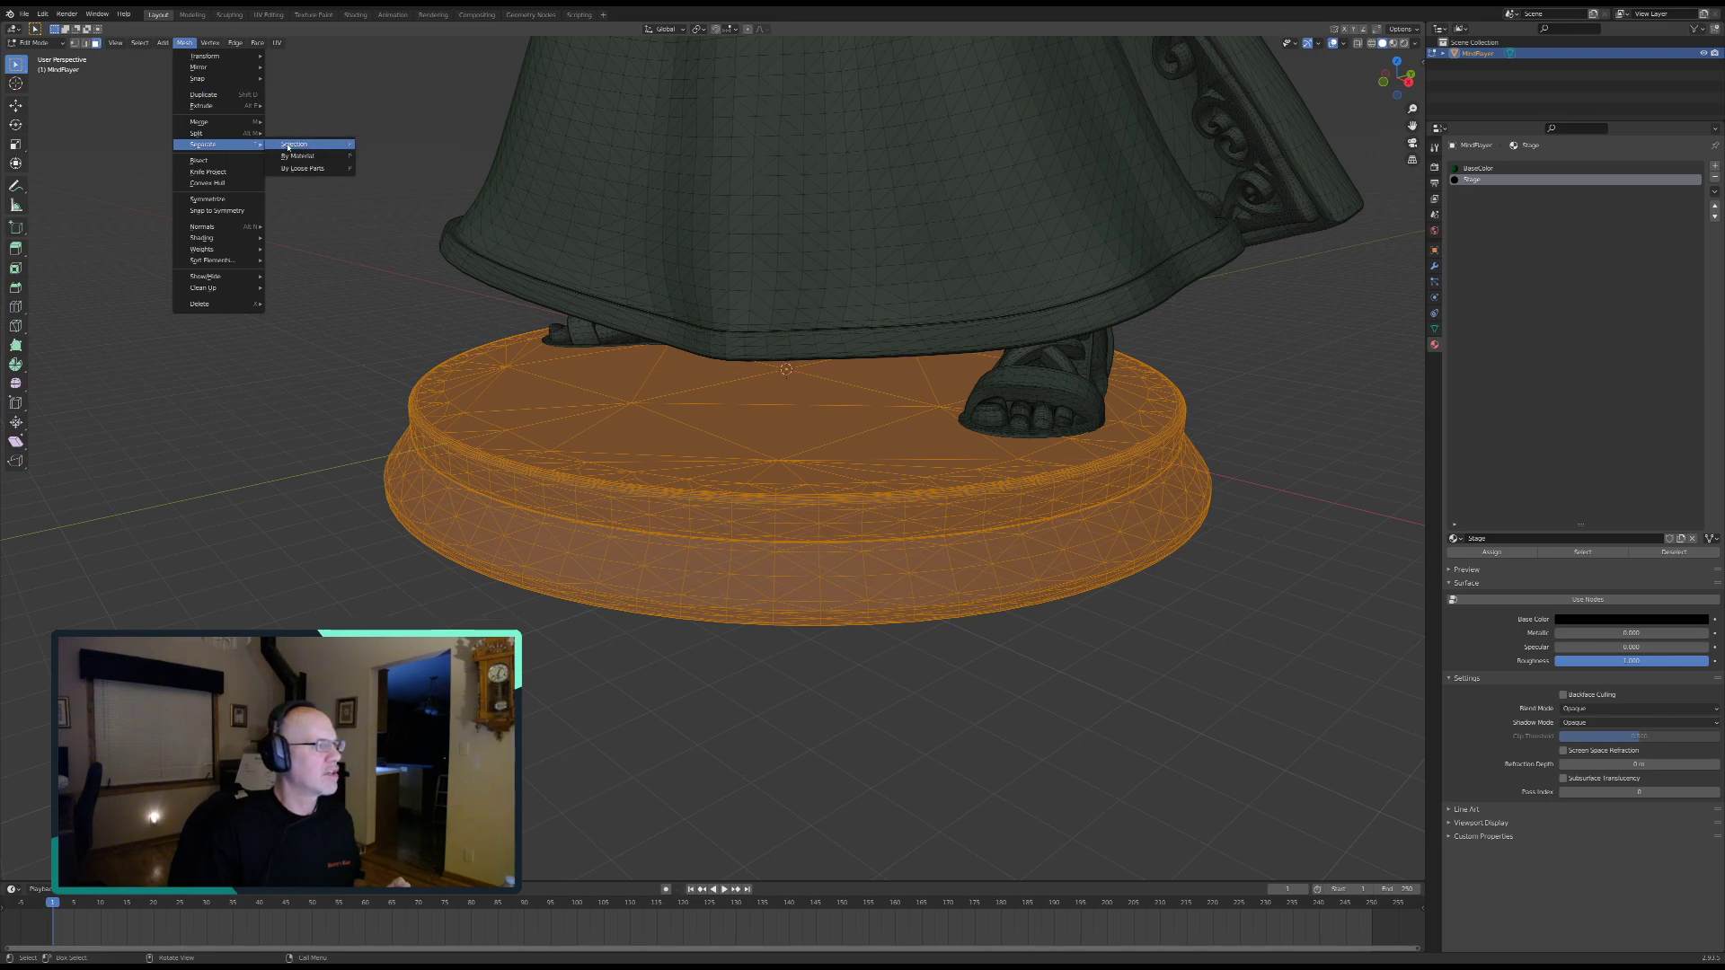
{"action": "left_click", "coordinate": [293, 144]}
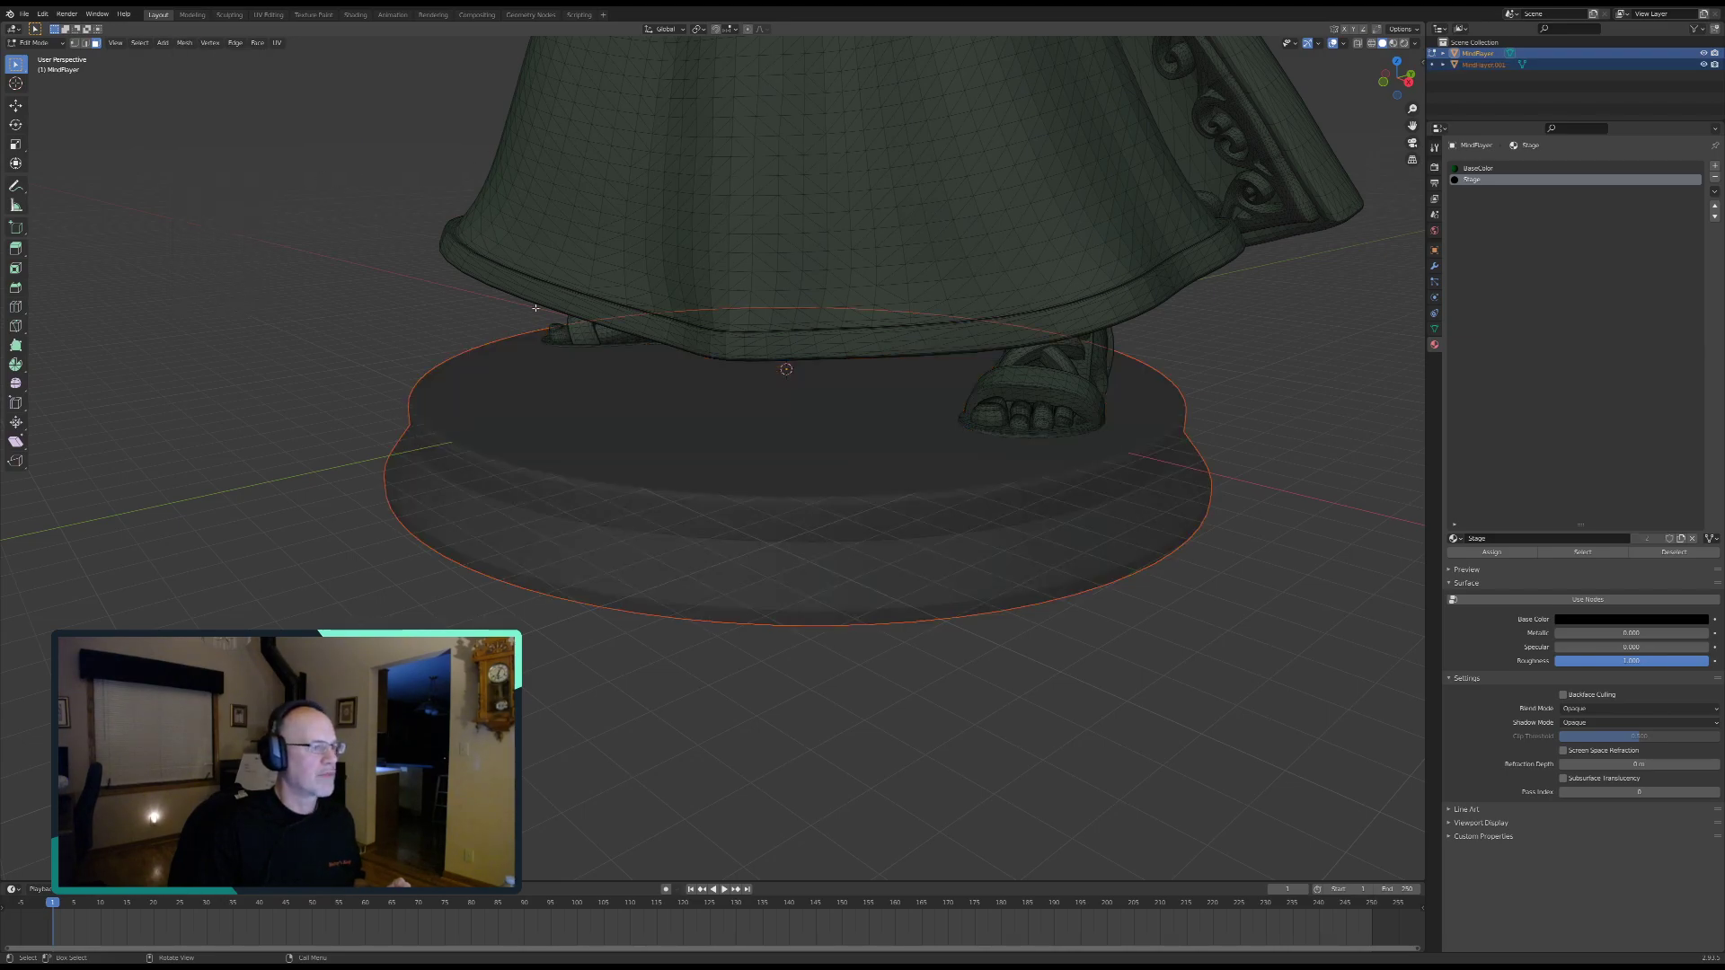
{"action": "left_click", "coordinate": [1492, 66], "text": "ctrl"}
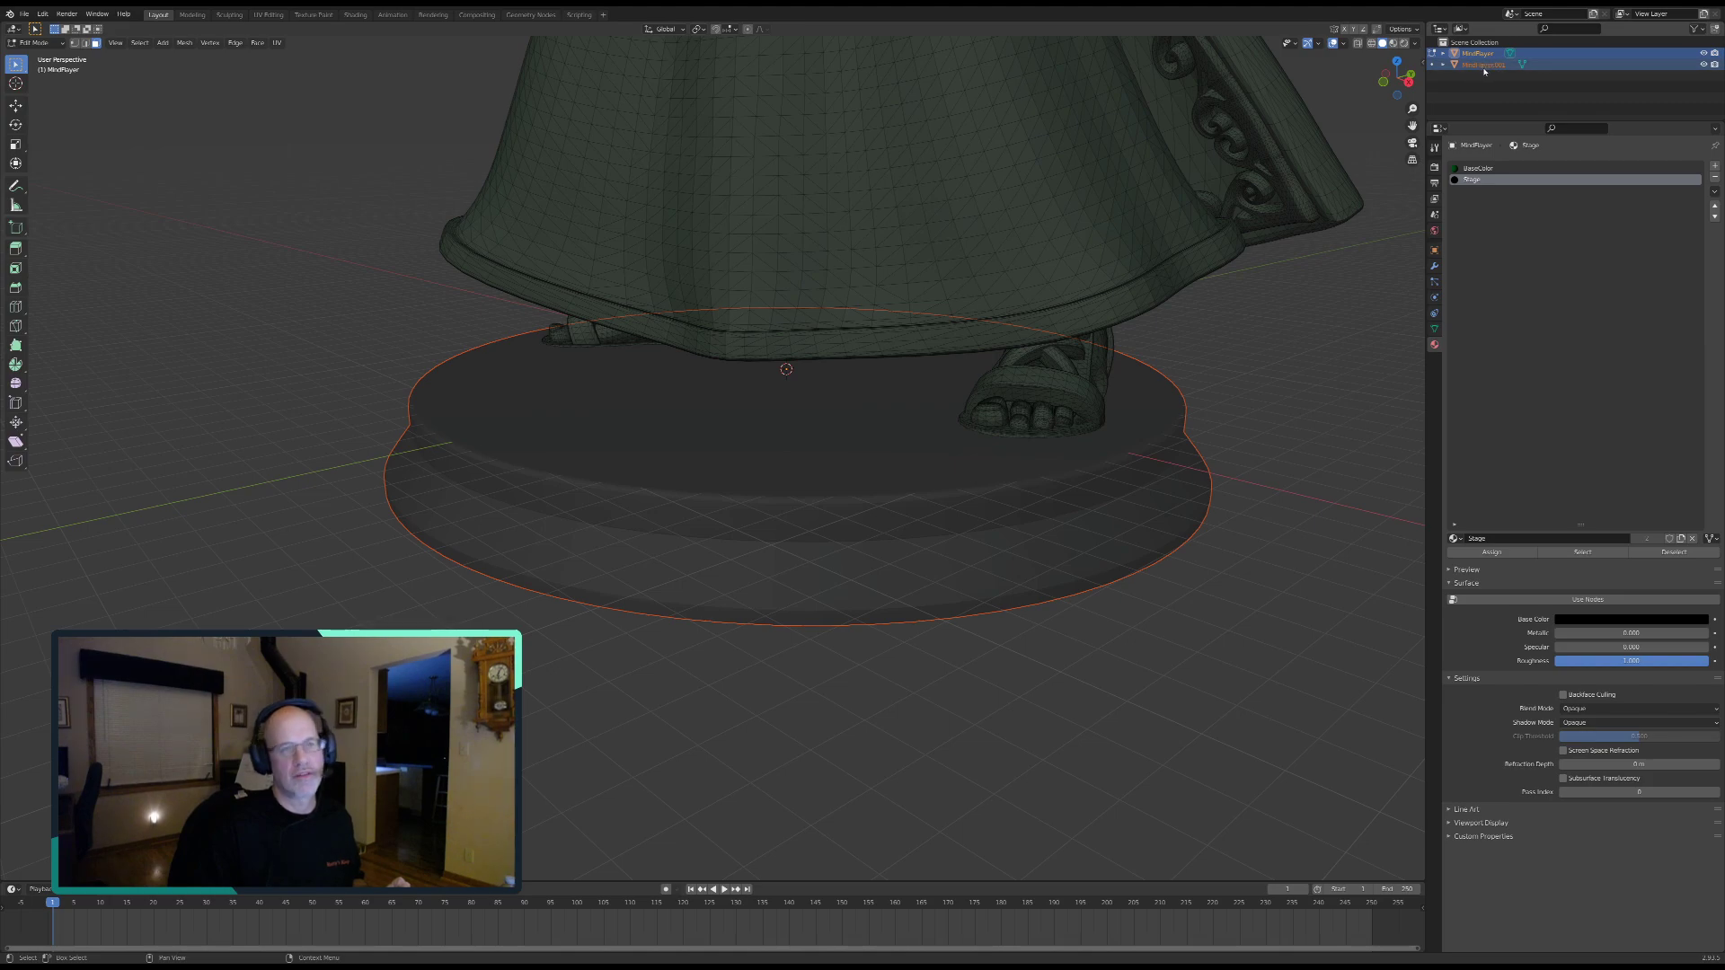
{"action": "double_click", "coordinate": [1492, 68]}
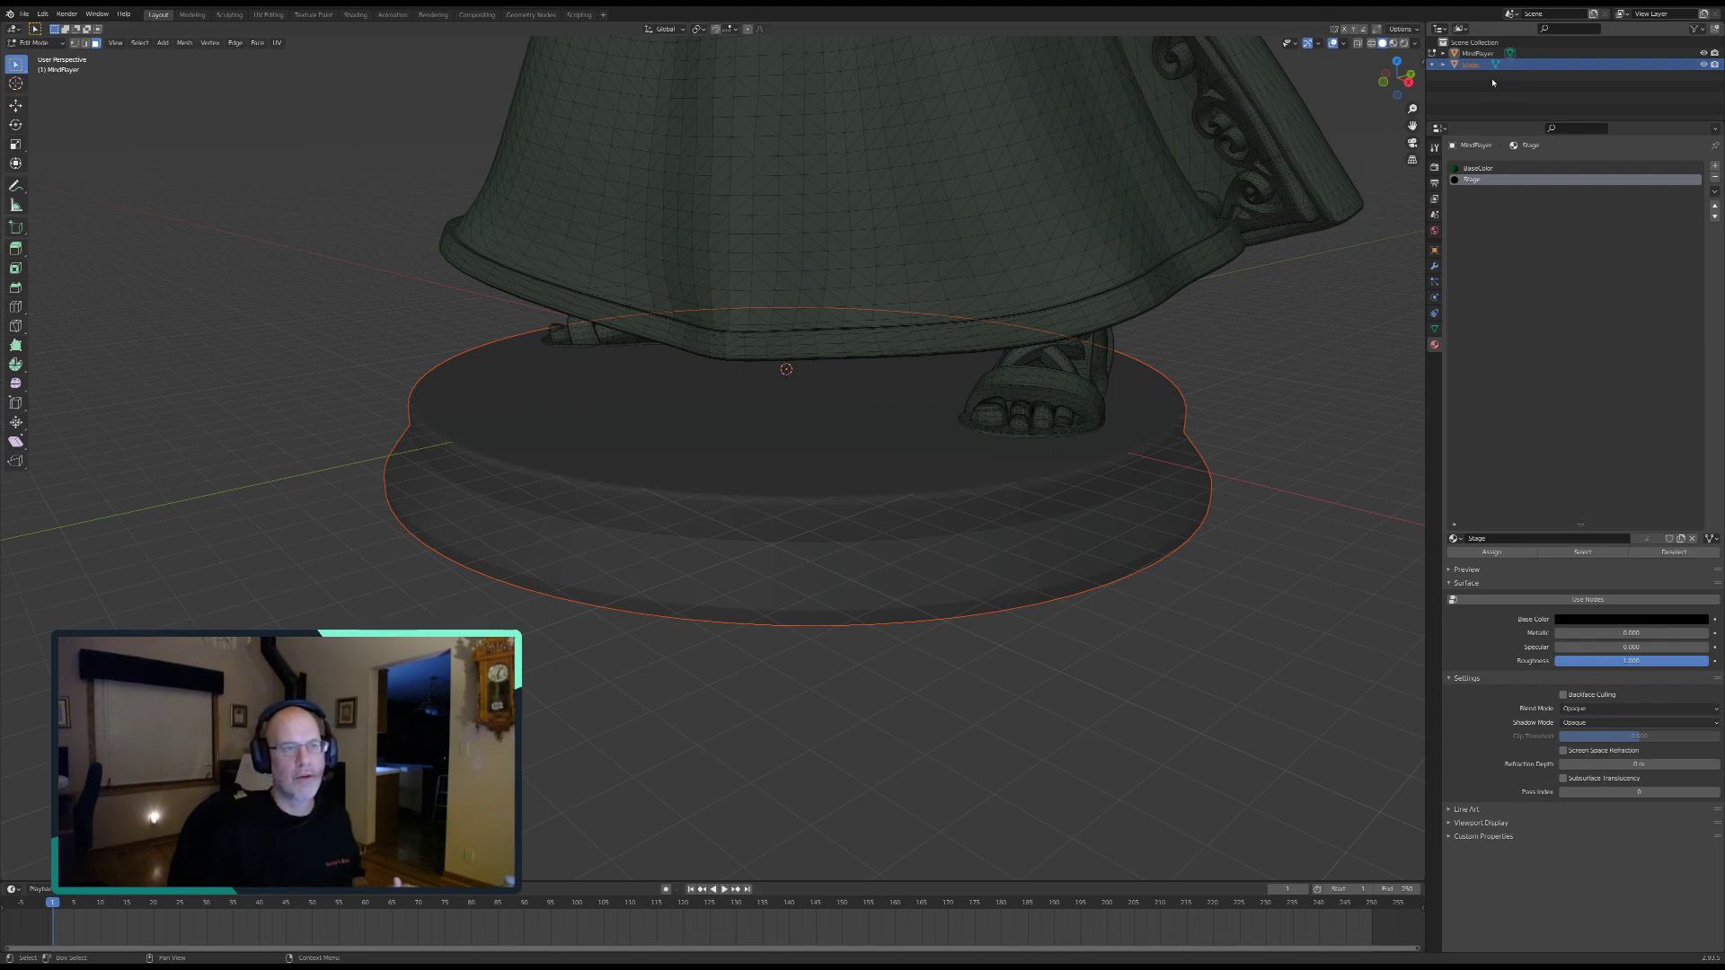
Step: Hide the separated Stage object and examine the figure's feet and sandal soles from below
{"action": "left_click", "coordinate": [1703, 64]}
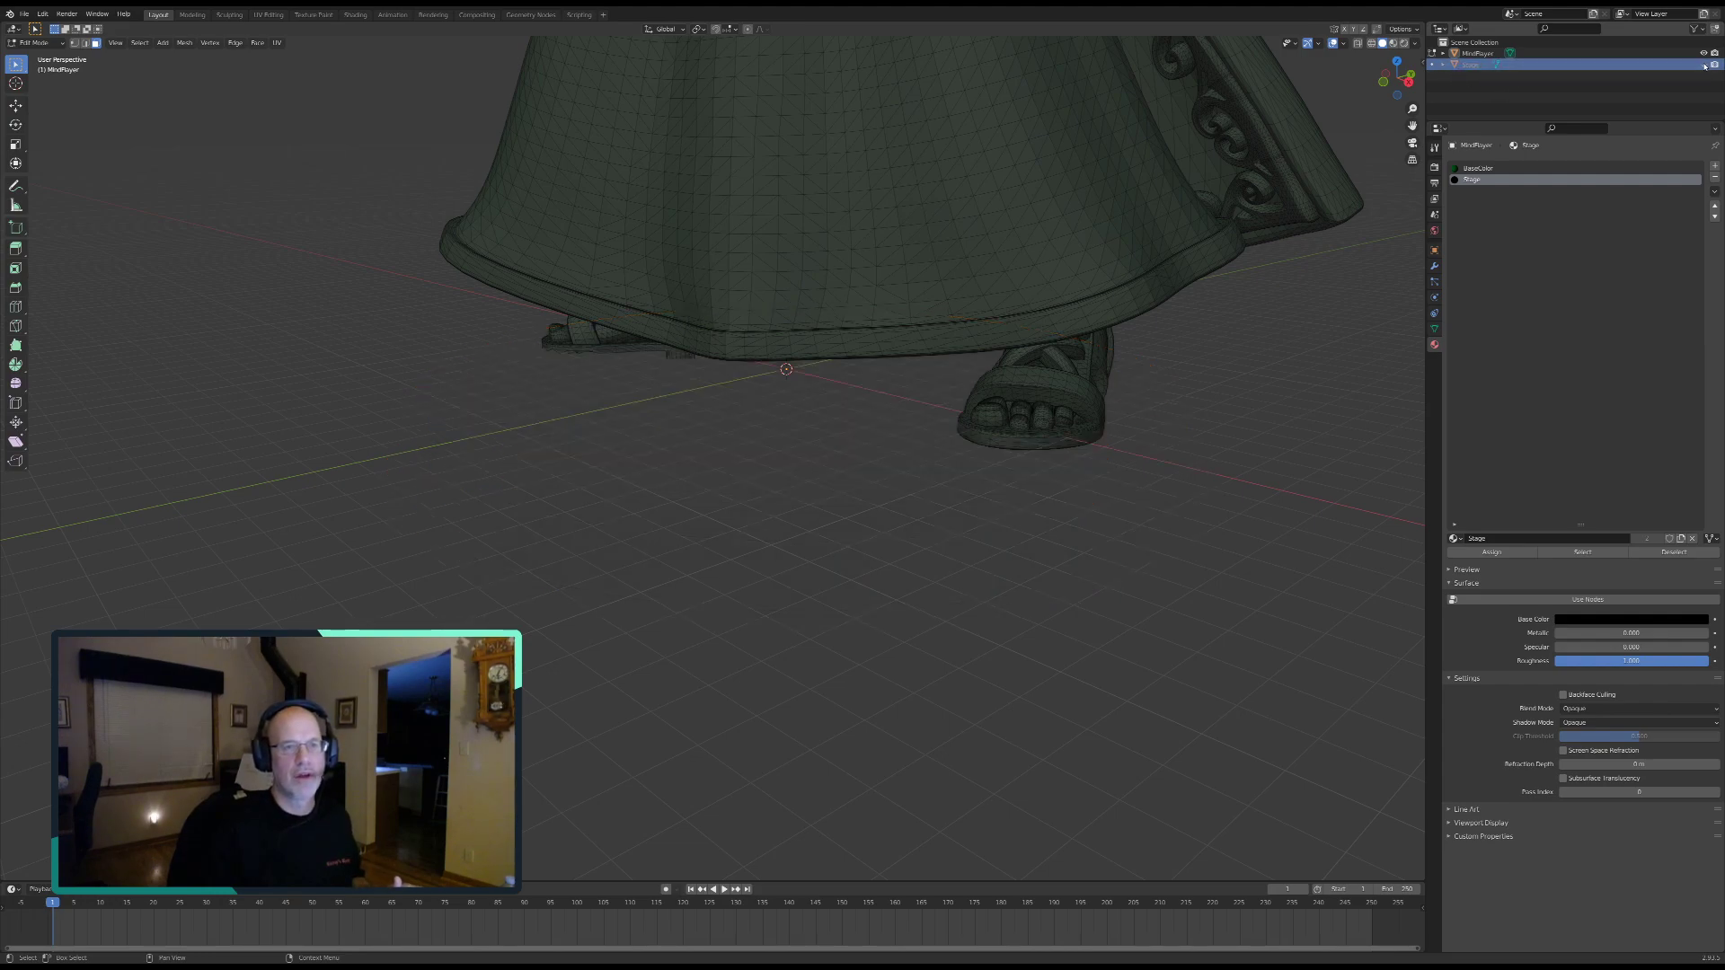
{"action": "middle_click_drag", "start_coordinate": [764, 541], "coordinate": [937, 640]}
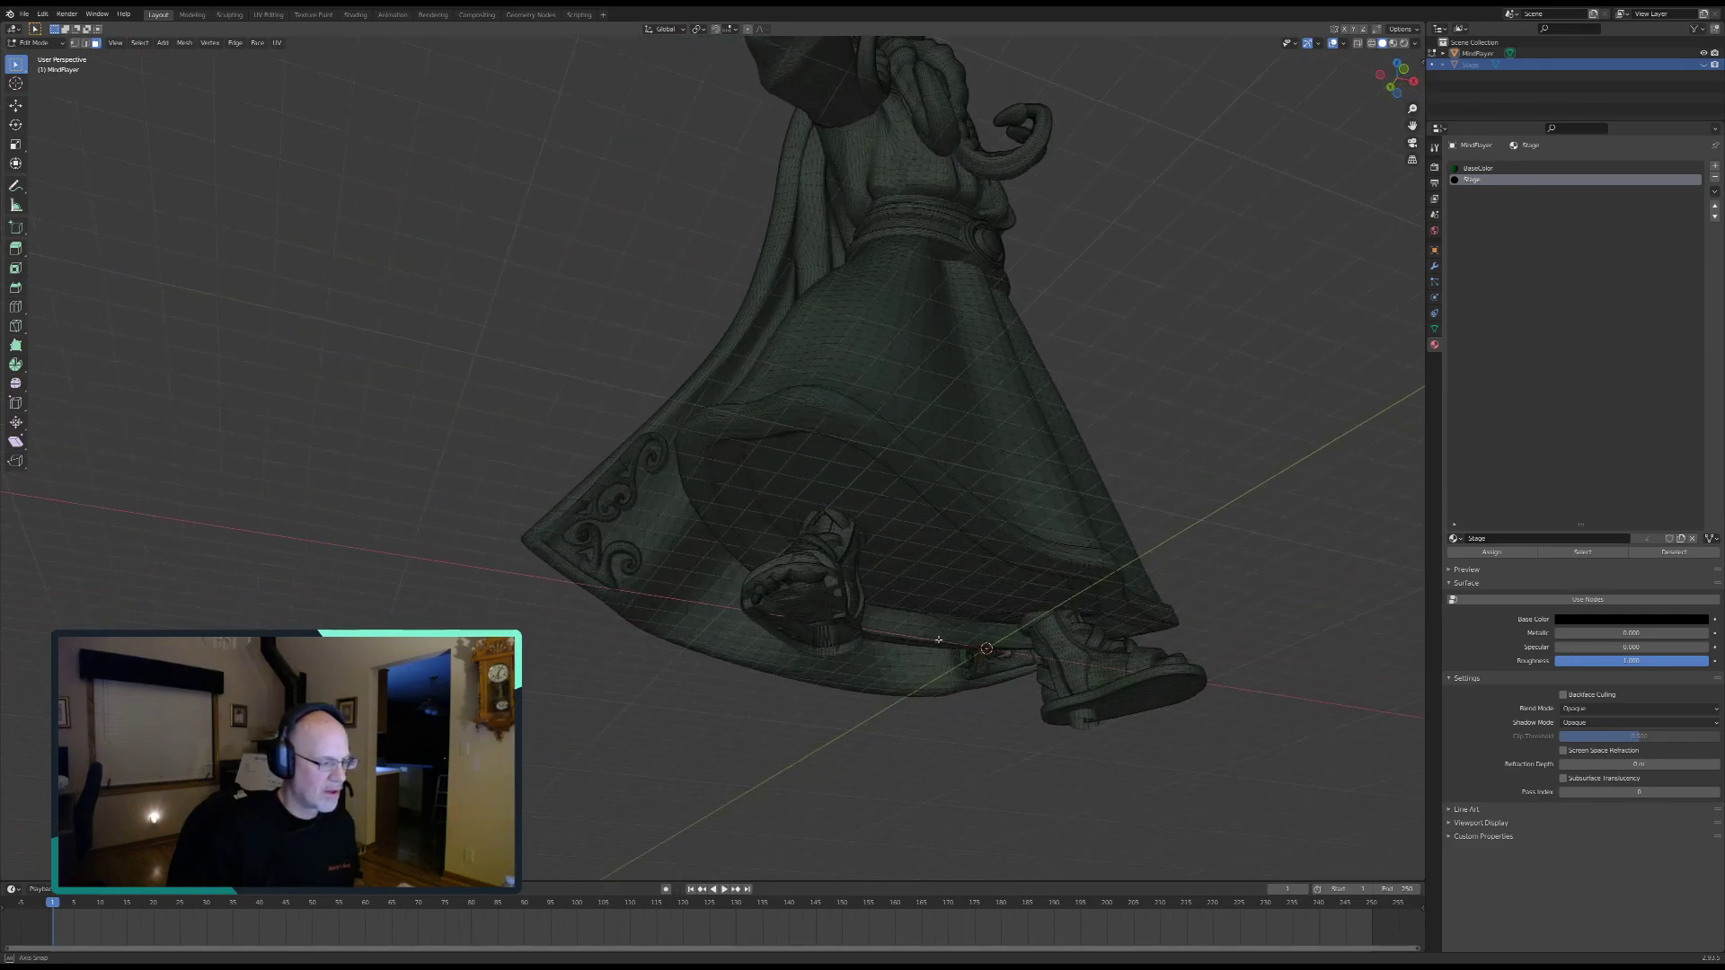
{"action": "scroll", "coordinate": [769, 545], "scroll_direction": "up", "scroll_amount": 4}
{"action": "middle_click_drag", "start_coordinate": [769, 544], "coordinate": [688, 675]}
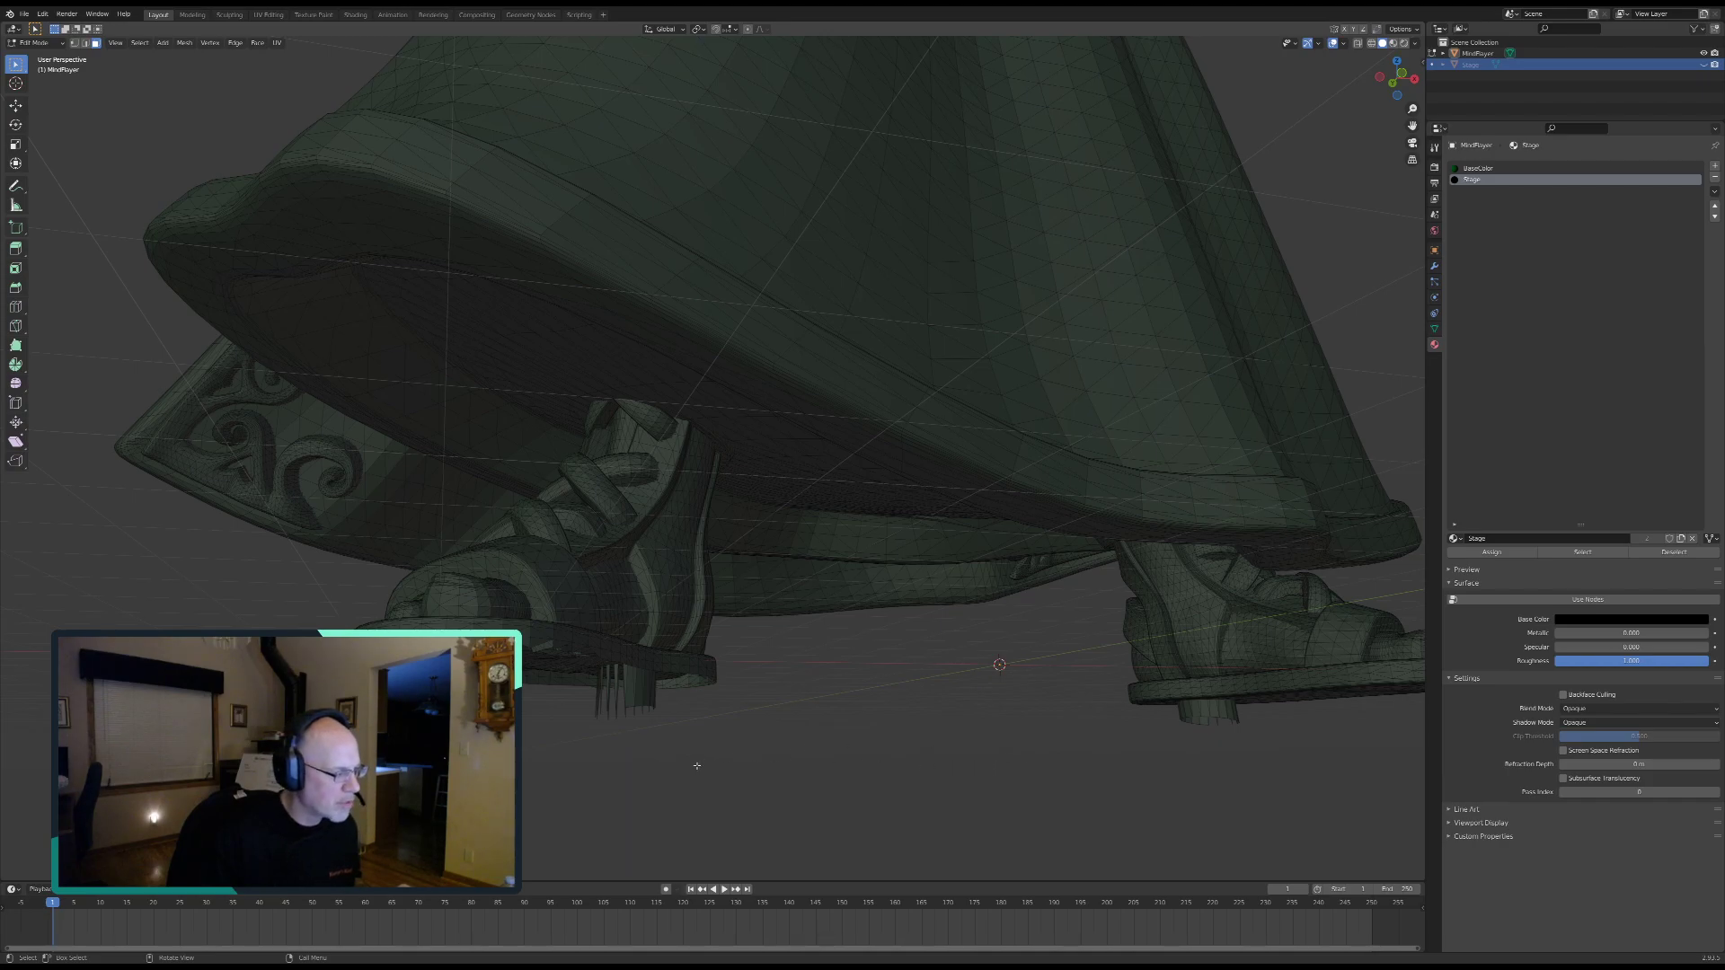
{"action": "middle_click_drag", "start_coordinate": [657, 761], "coordinate": [538, 770]}
{"action": "middle_click_drag", "start_coordinate": [737, 806], "coordinate": [734, 795]}
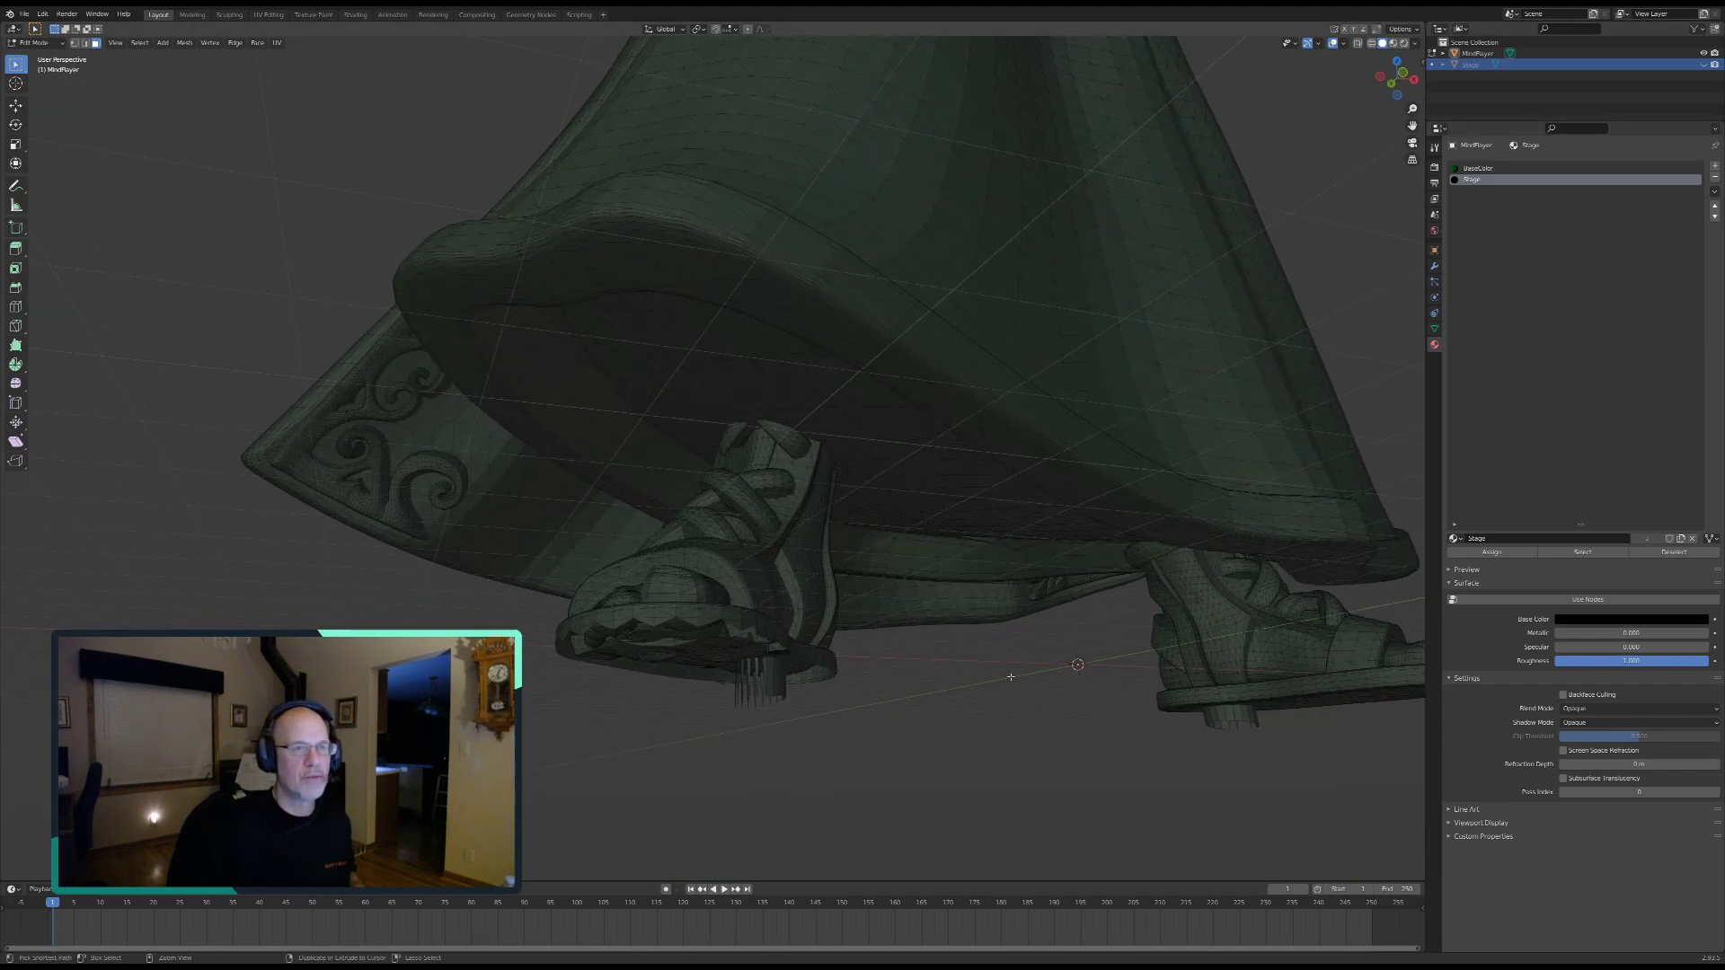
Step: Undo the base's separation and the Stage material's color changes, keeping the base faces selected
{"action": "key", "text": "ctrl+z"}
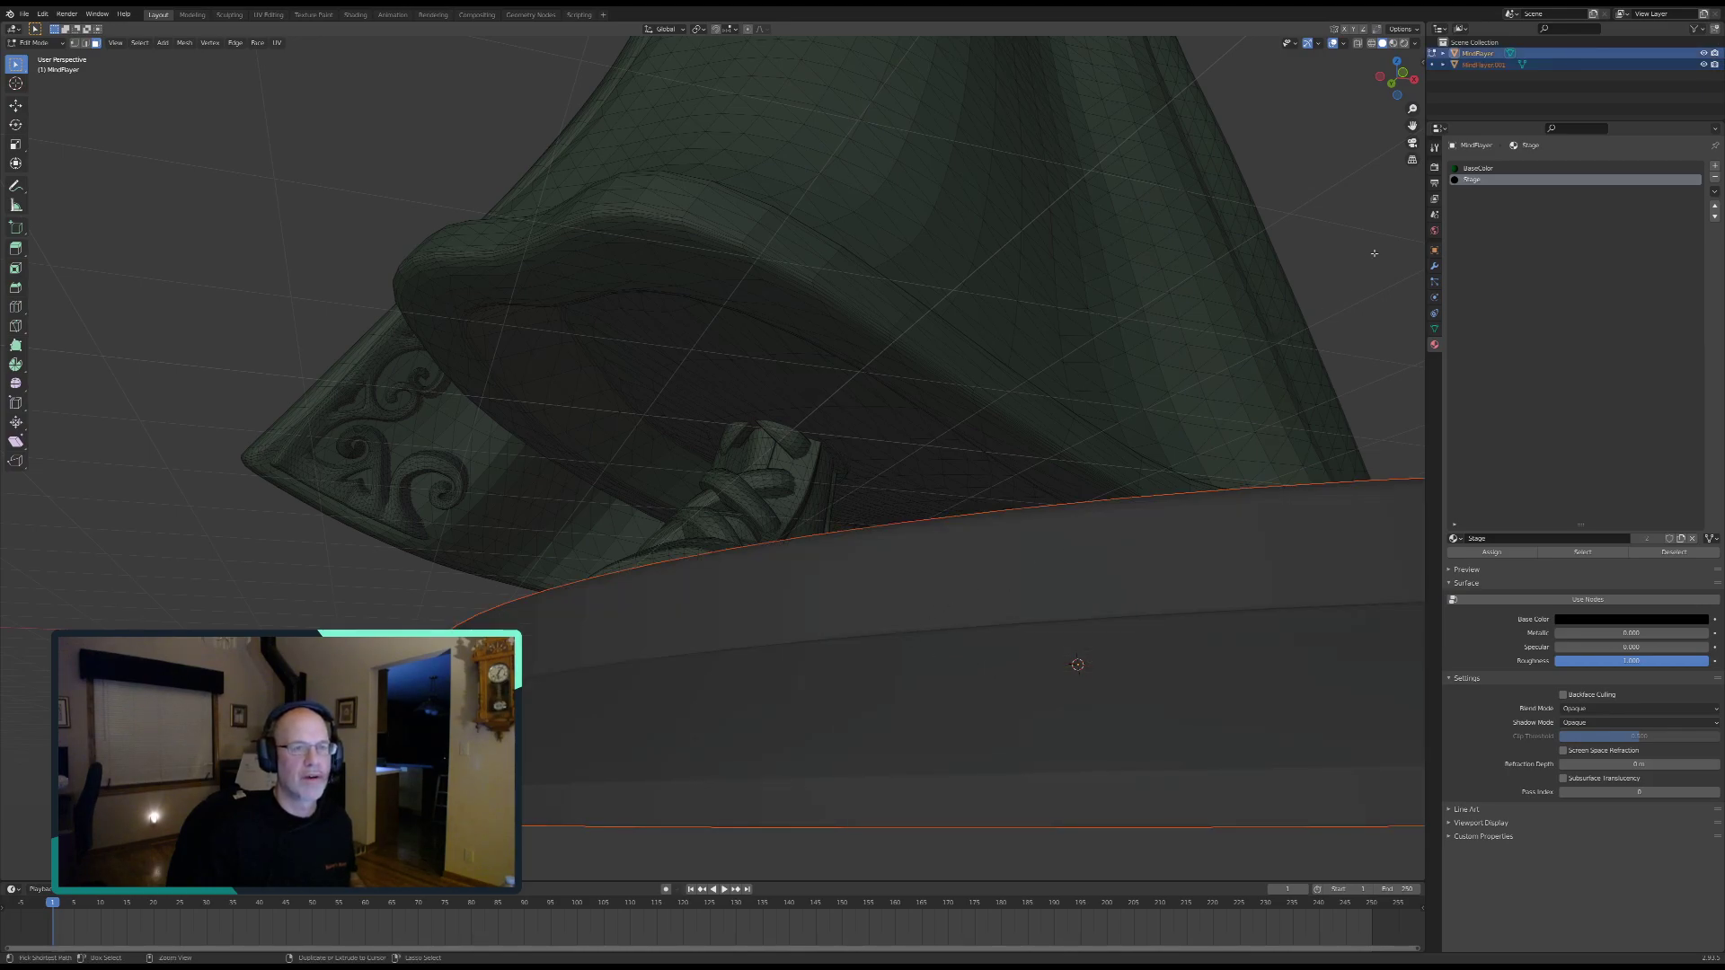
{"action": "key", "text": "ctrl+z"}
{"action": "key", "text": "ctrl+z"}
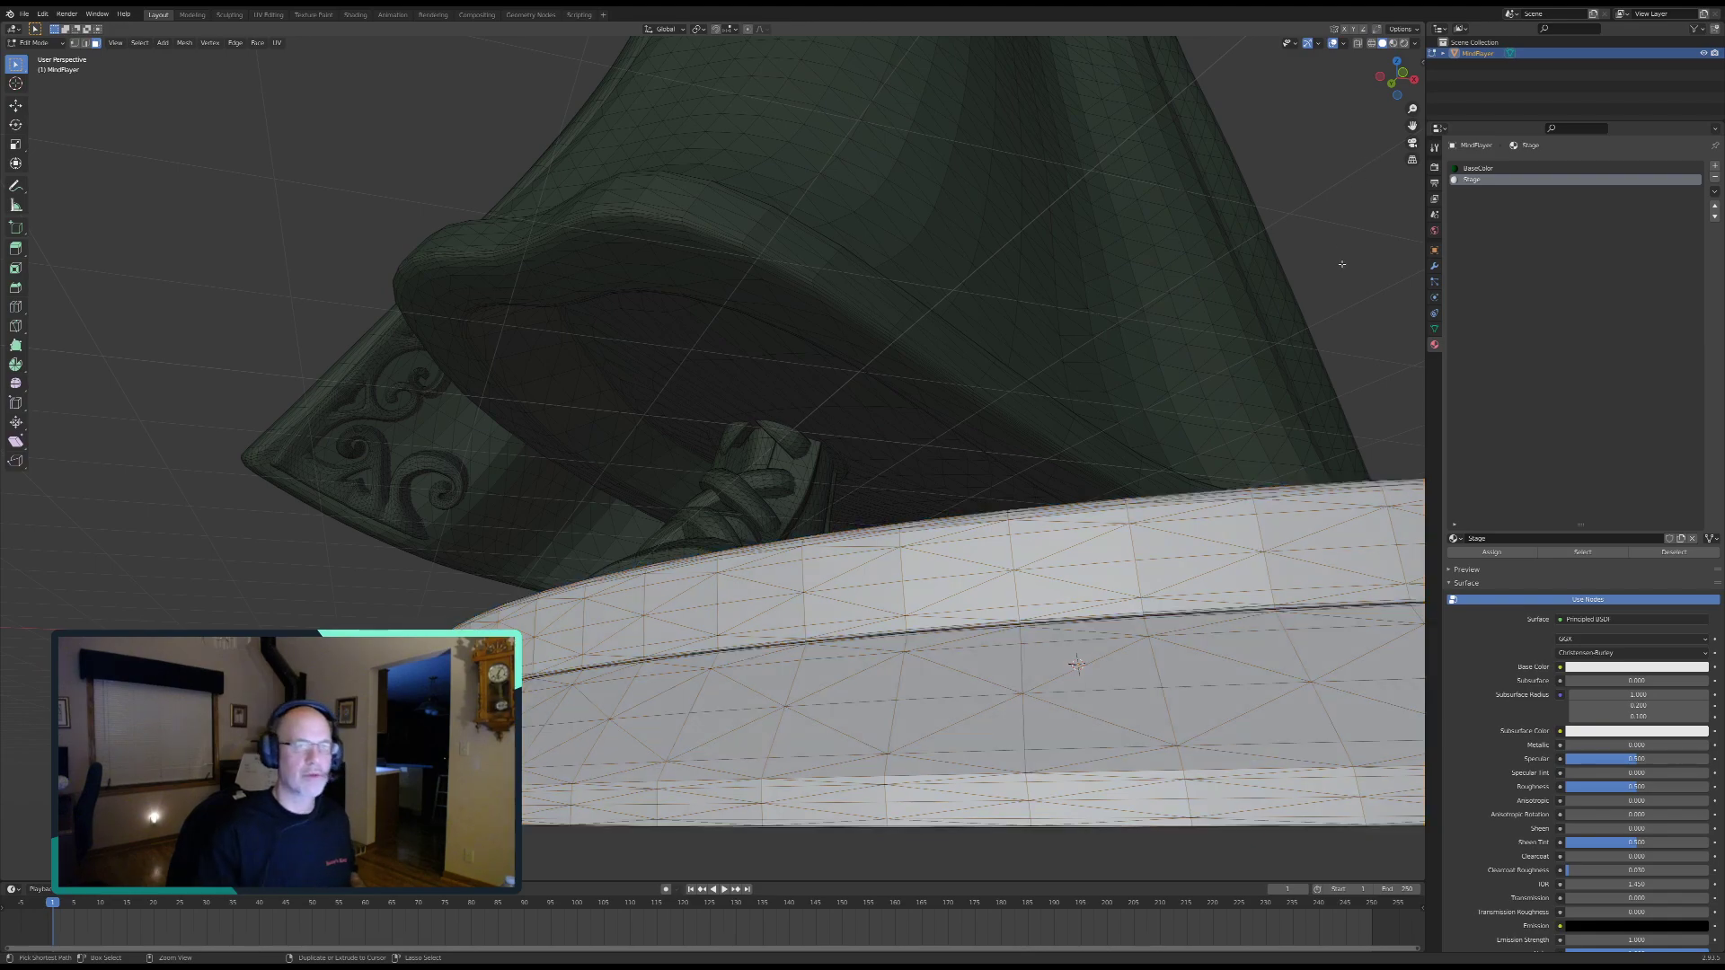
{"action": "key", "text": "ctrl+z"}
{"action": "key", "text": "ctrl+shift+z"}
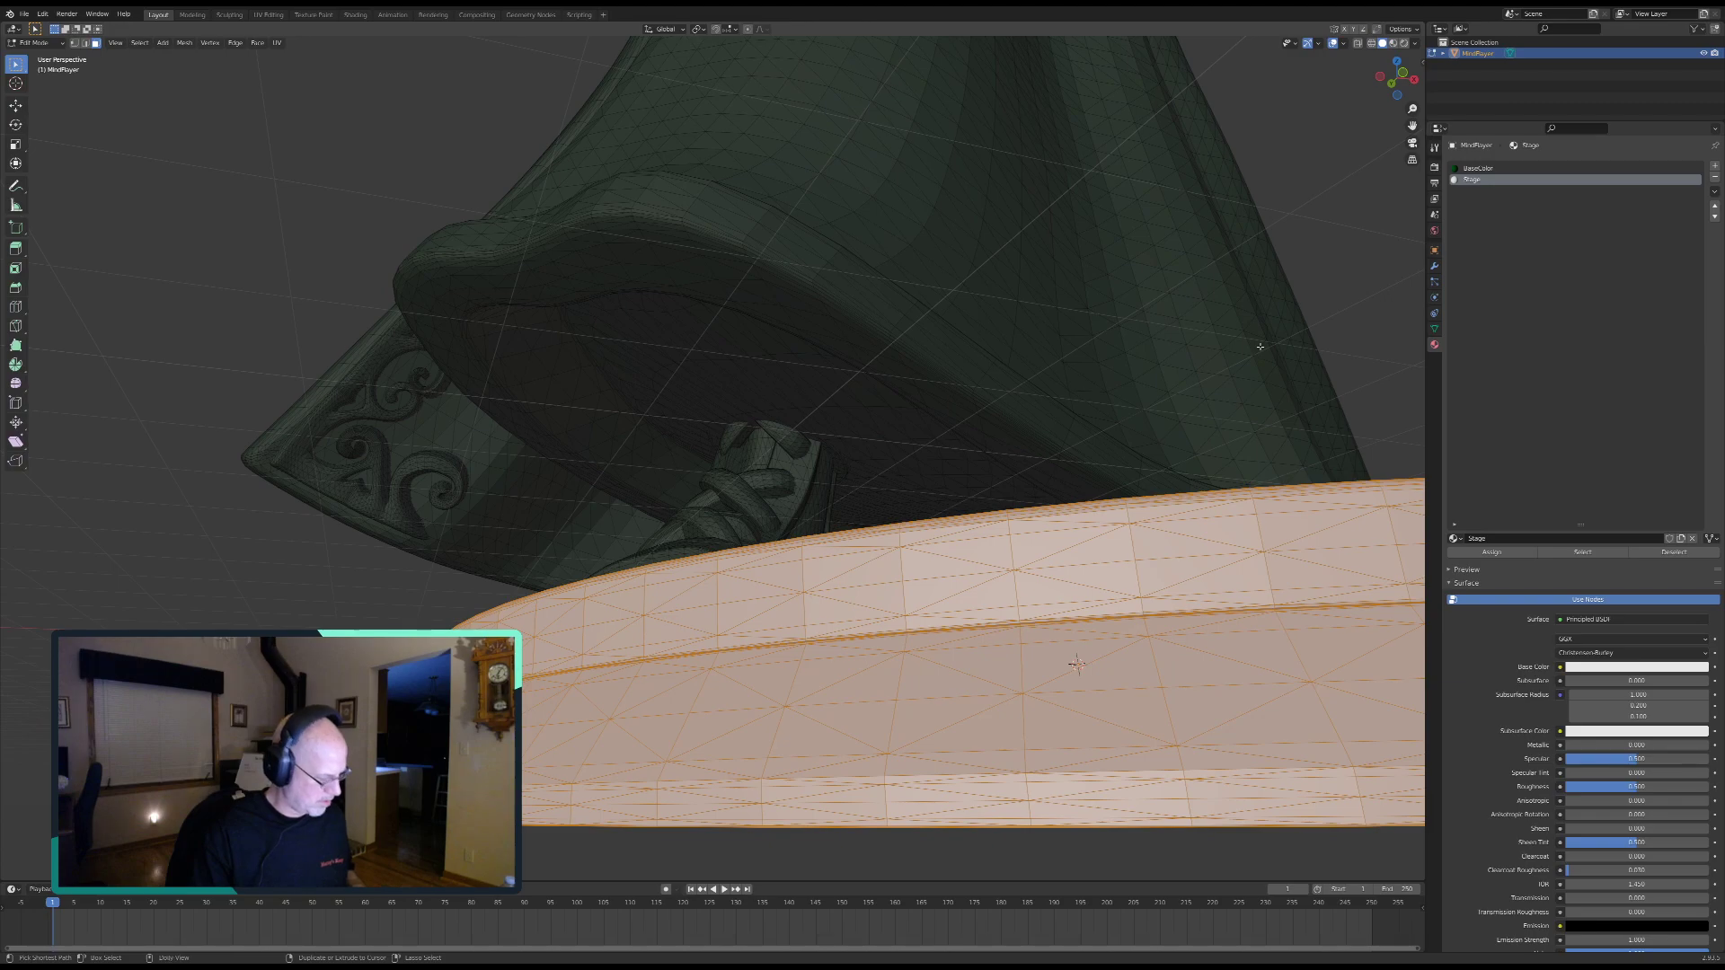
Step: Try separating the selected base faces into a new object again, and undo it
{"action": "key", "text": "p"}
{"action": "left_click", "coordinate": [1241, 344]}
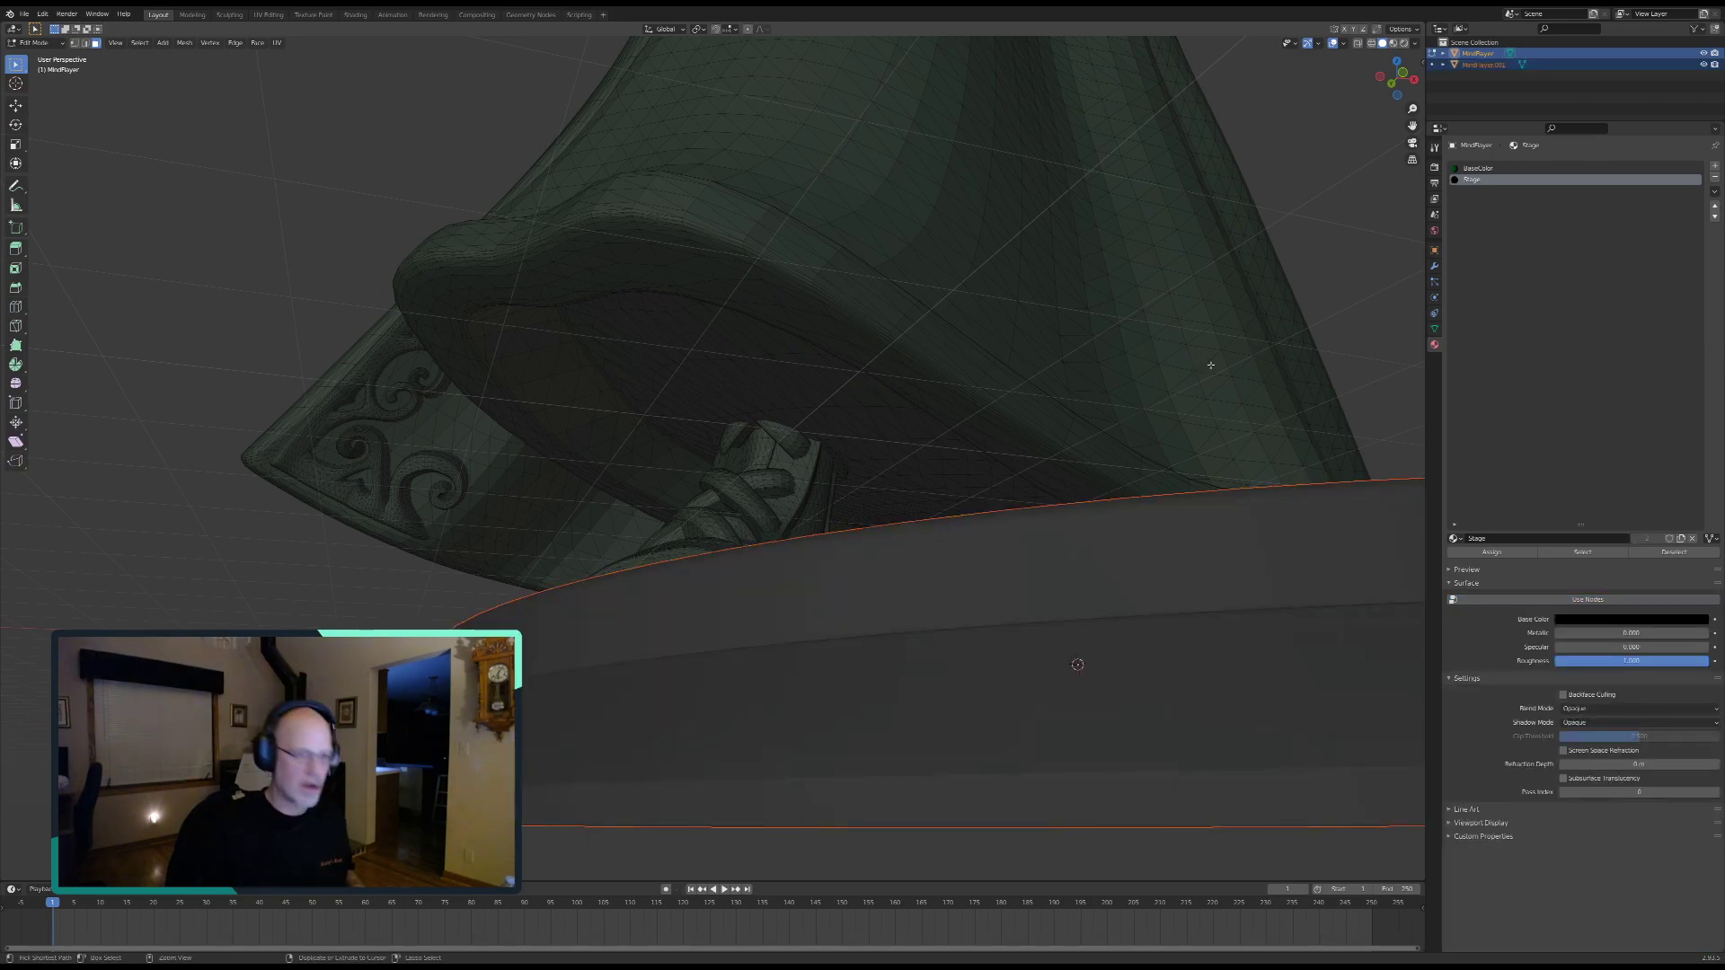
{"action": "key", "text": "ctrl+z"}
Step: Examine the base's top around the sandals and the support pegs inside the base for unselected faces
{"action": "middle_click_drag", "start_coordinate": [1270, 306], "coordinate": [935, 245]}
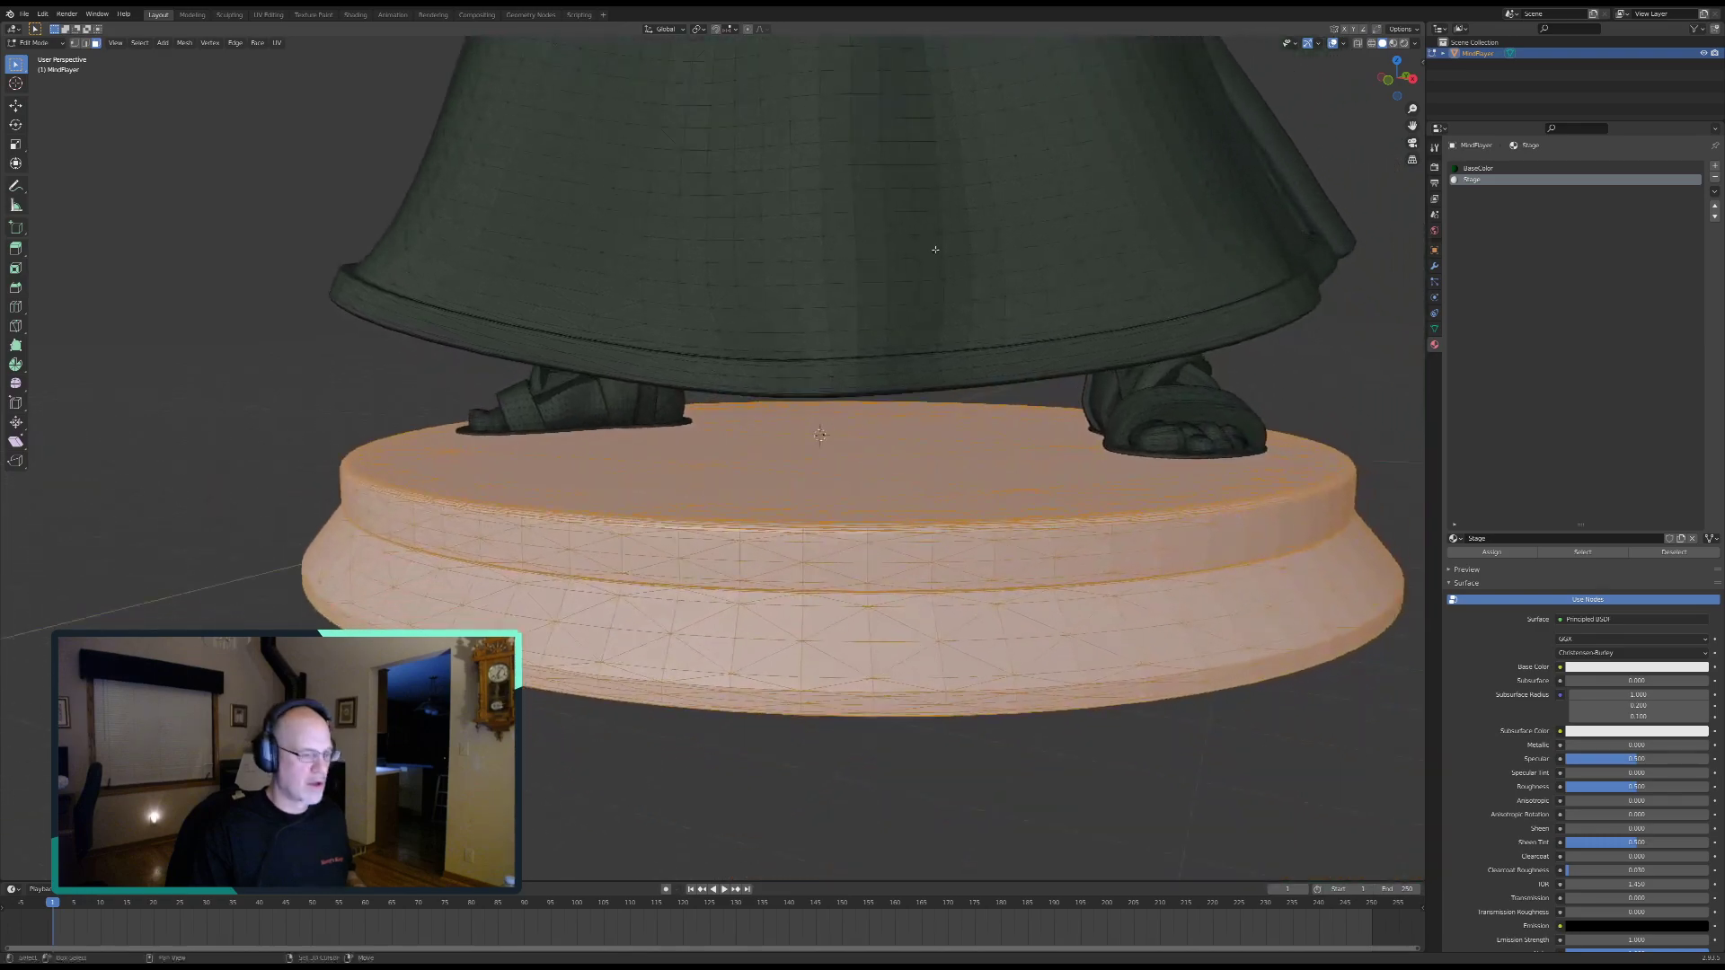
{"action": "middle_click_drag", "start_coordinate": [1189, 436], "coordinate": [1097, 451]}
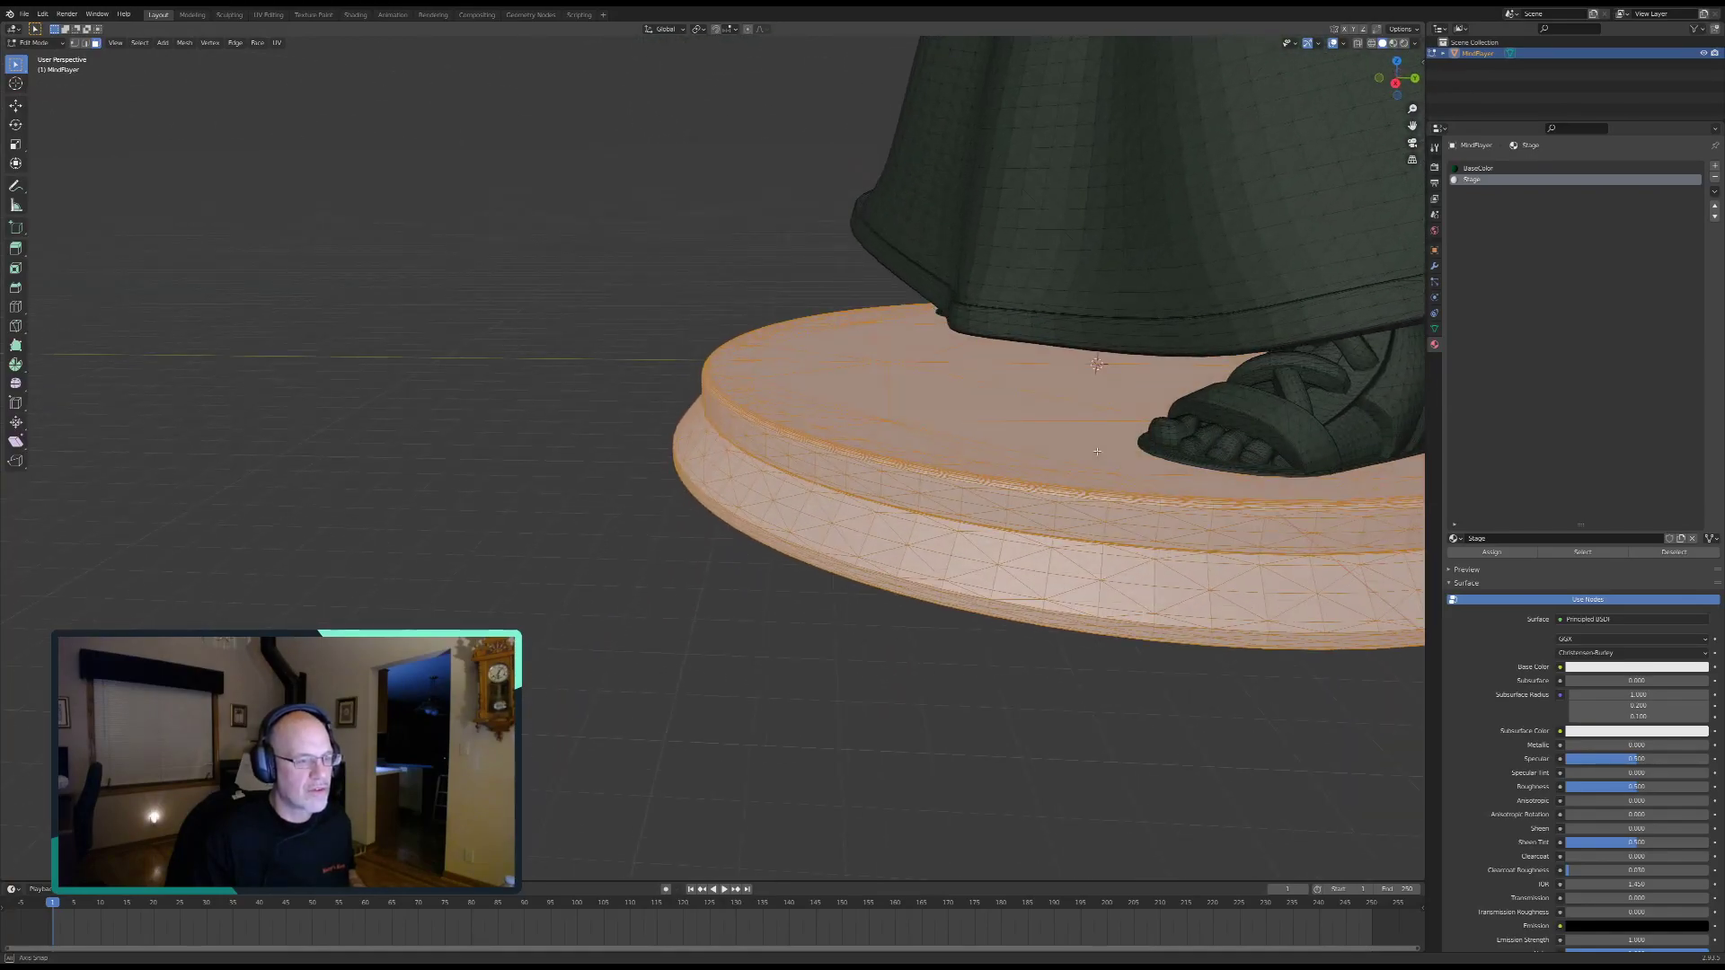
{"action": "middle_click_drag", "start_coordinate": [1220, 486], "coordinate": [907, 523], "text": "shift"}
{"action": "scroll", "coordinate": [979, 539], "scroll_direction": "up", "scroll_amount": 3}
{"action": "middle_click_drag", "start_coordinate": [1045, 556], "coordinate": [920, 512], "text": "shift"}
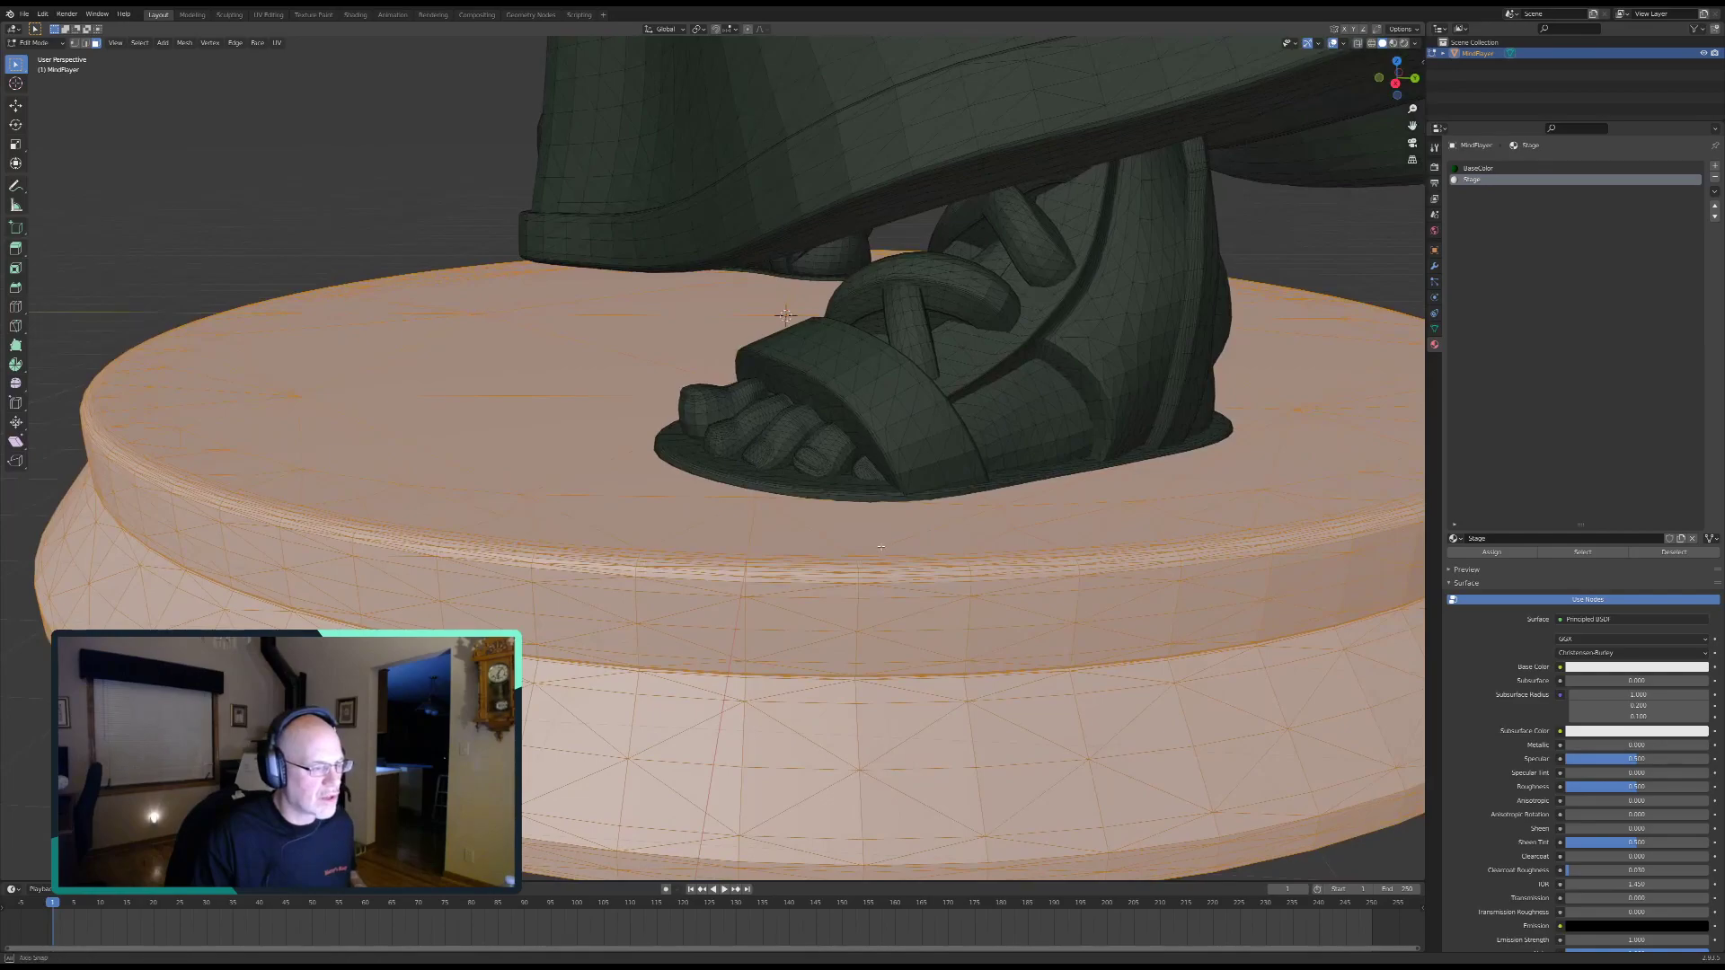
{"action": "scroll", "coordinate": [897, 541], "scroll_direction": "up", "scroll_amount": 4}
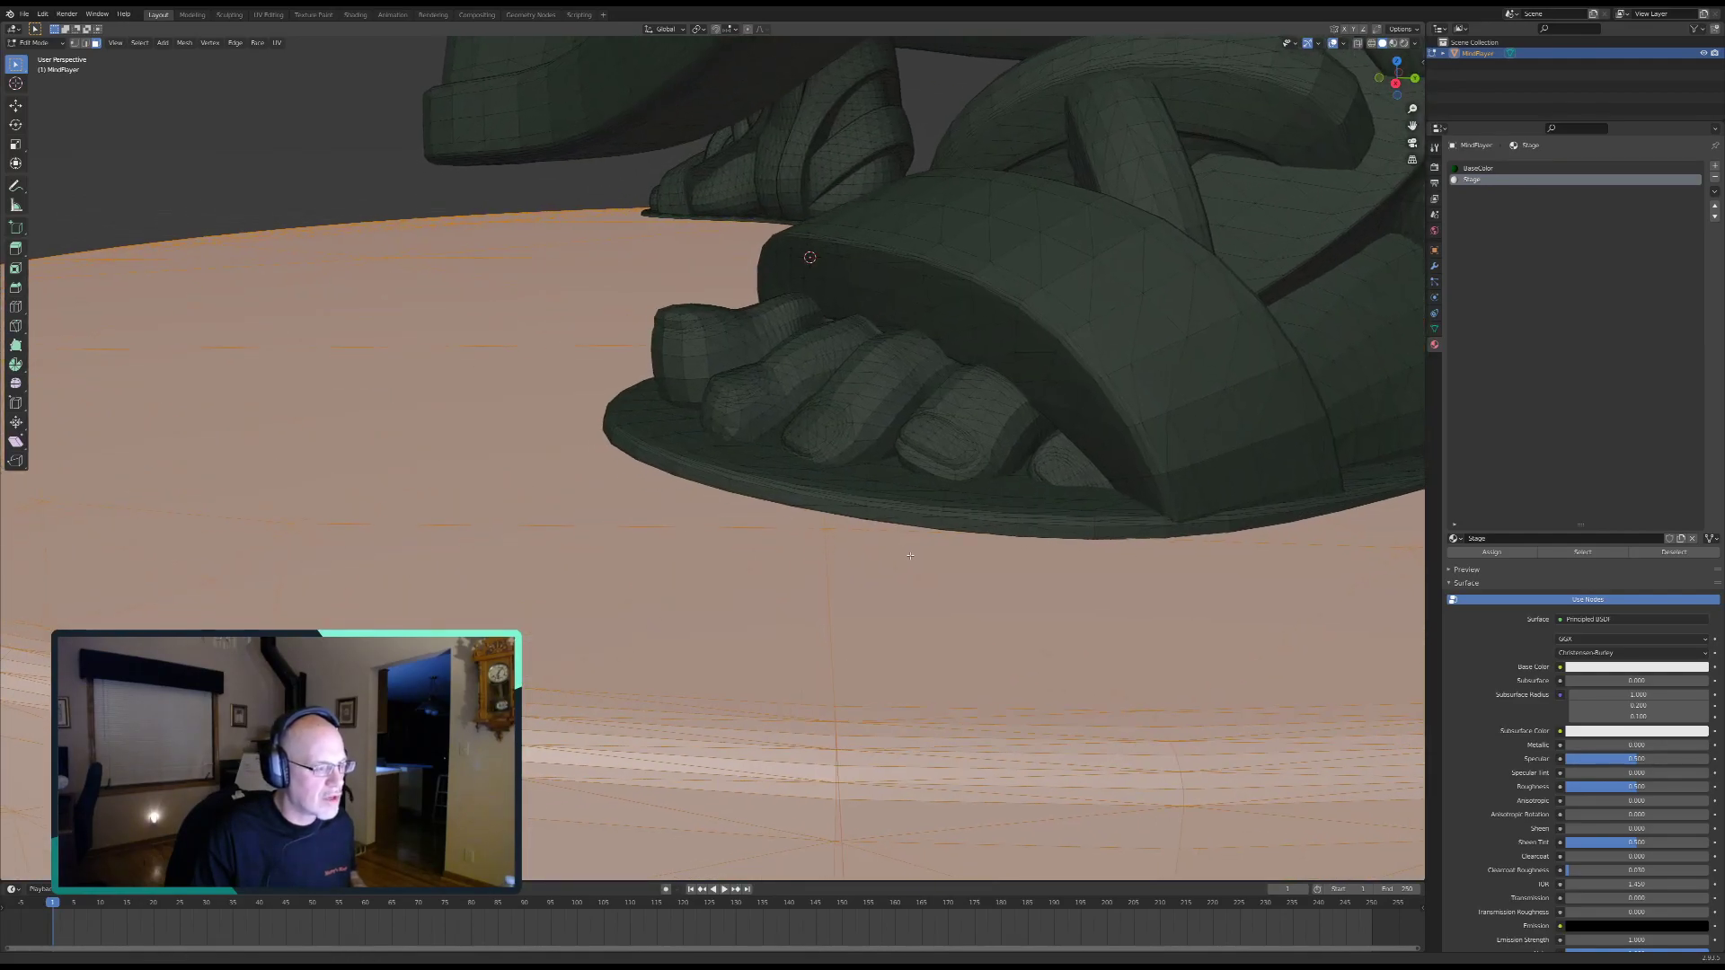
{"action": "middle_click_drag", "start_coordinate": [881, 555], "coordinate": [1228, 563]}
{"action": "scroll", "coordinate": [1228, 563], "scroll_direction": "up", "scroll_amount": 6}
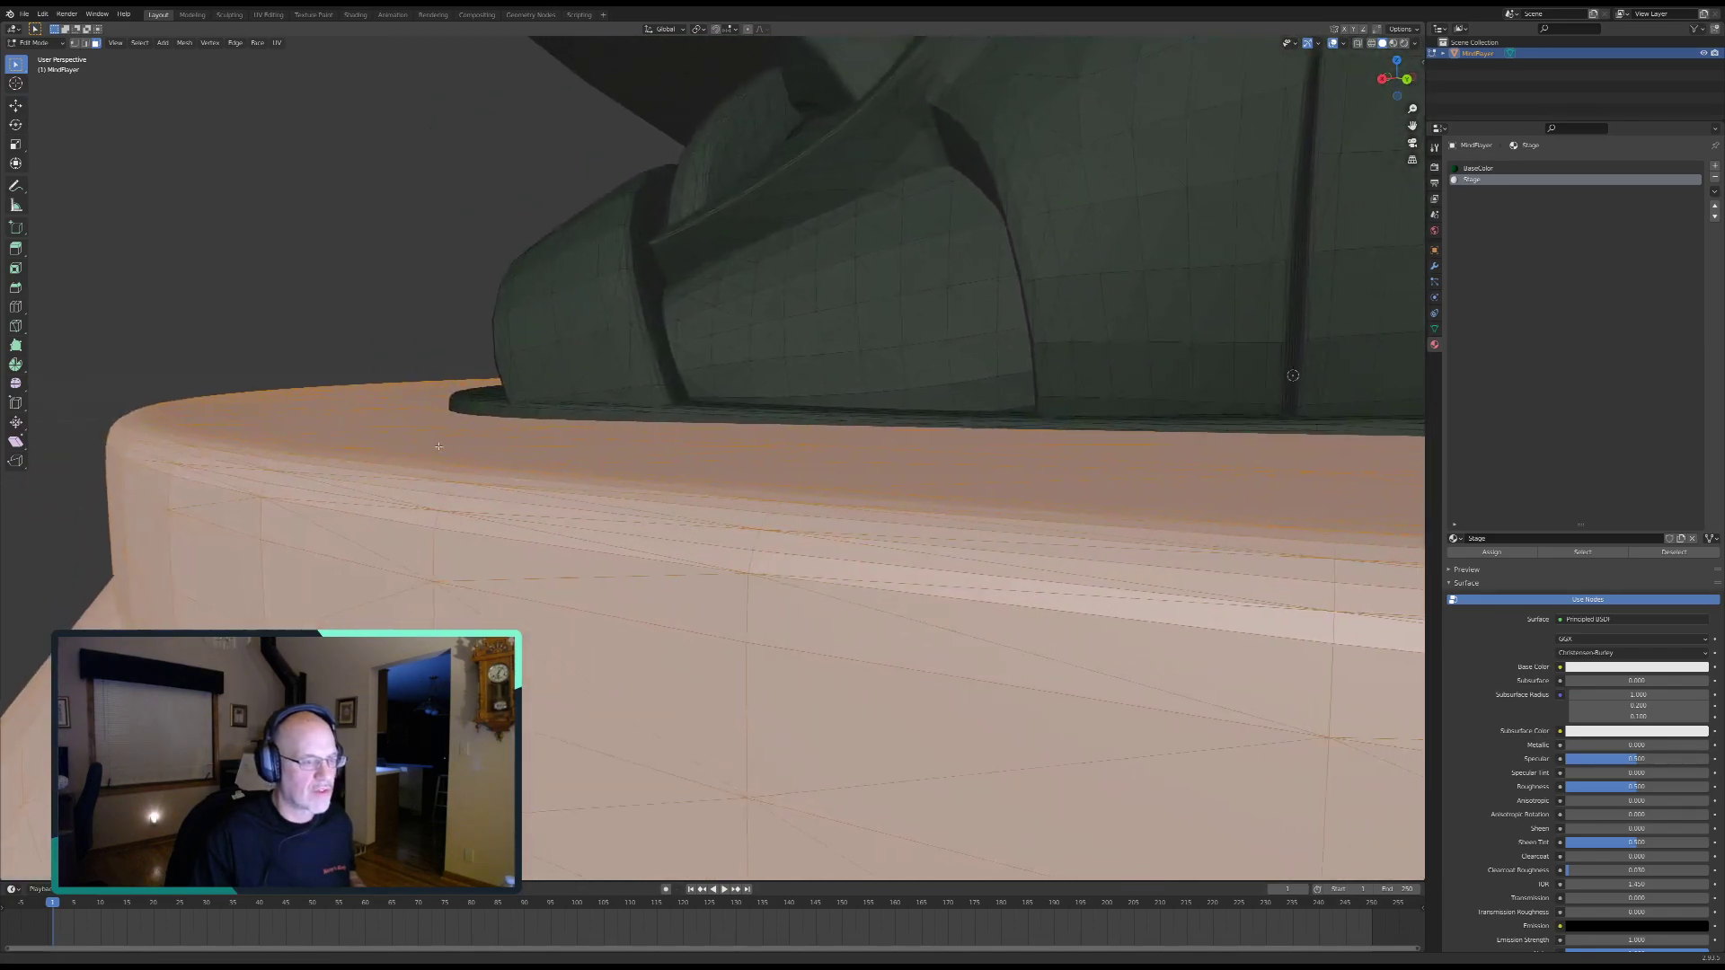
{"action": "middle_click_drag", "start_coordinate": [1191, 516], "coordinate": [1161, 573]}
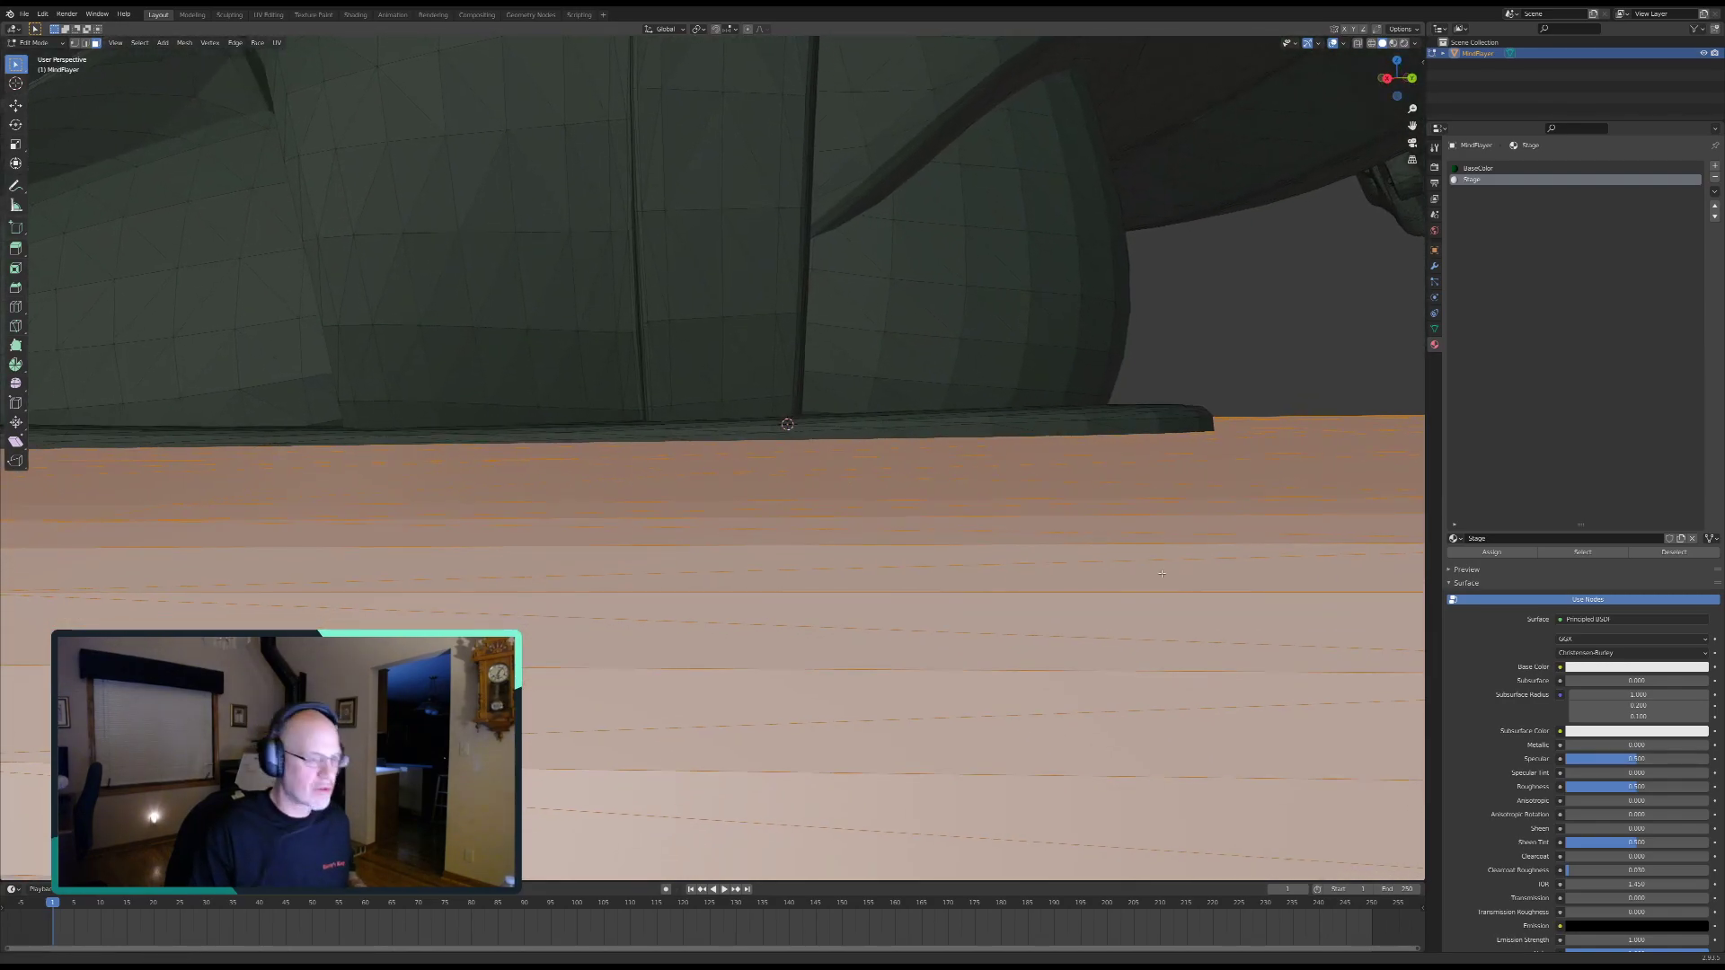
{"action": "scroll", "coordinate": [1162, 573], "scroll_direction": "up", "scroll_amount": 5}
{"action": "scroll", "coordinate": [1142, 360], "scroll_direction": "down", "scroll_amount": 4}
{"action": "middle_click_drag", "start_coordinate": [1007, 498], "coordinate": [1007, 184], "text": "shift"}
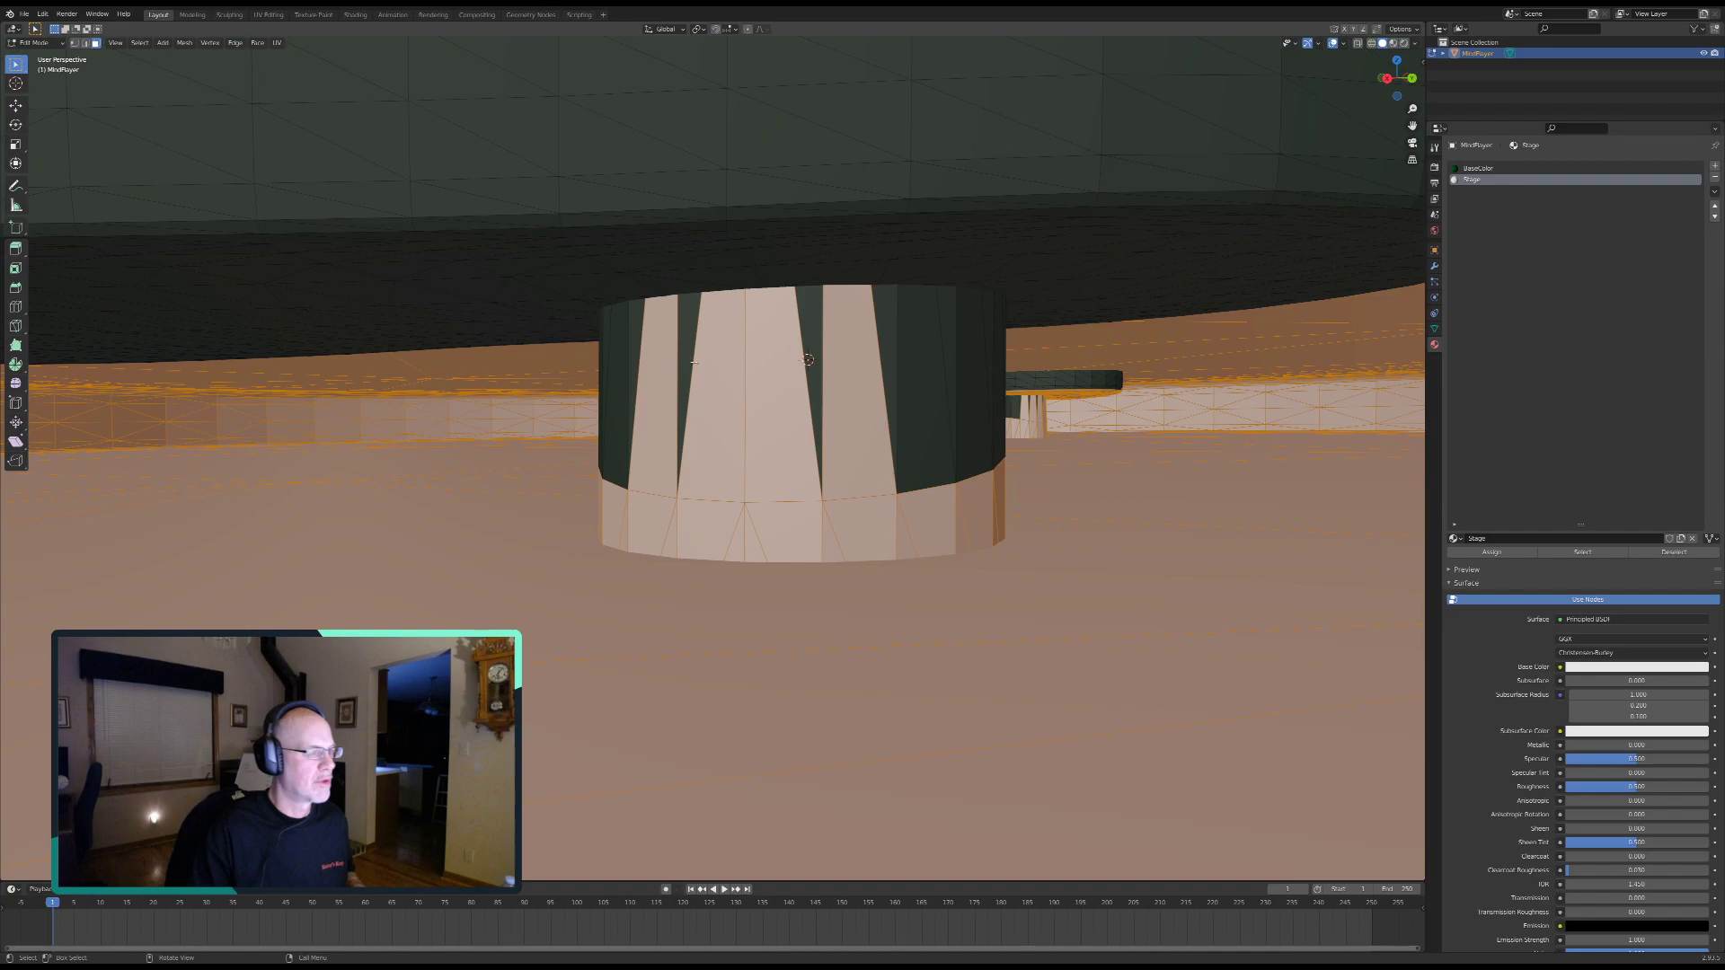
{"action": "scroll", "coordinate": [655, 380], "scroll_direction": "up", "scroll_amount": 6}
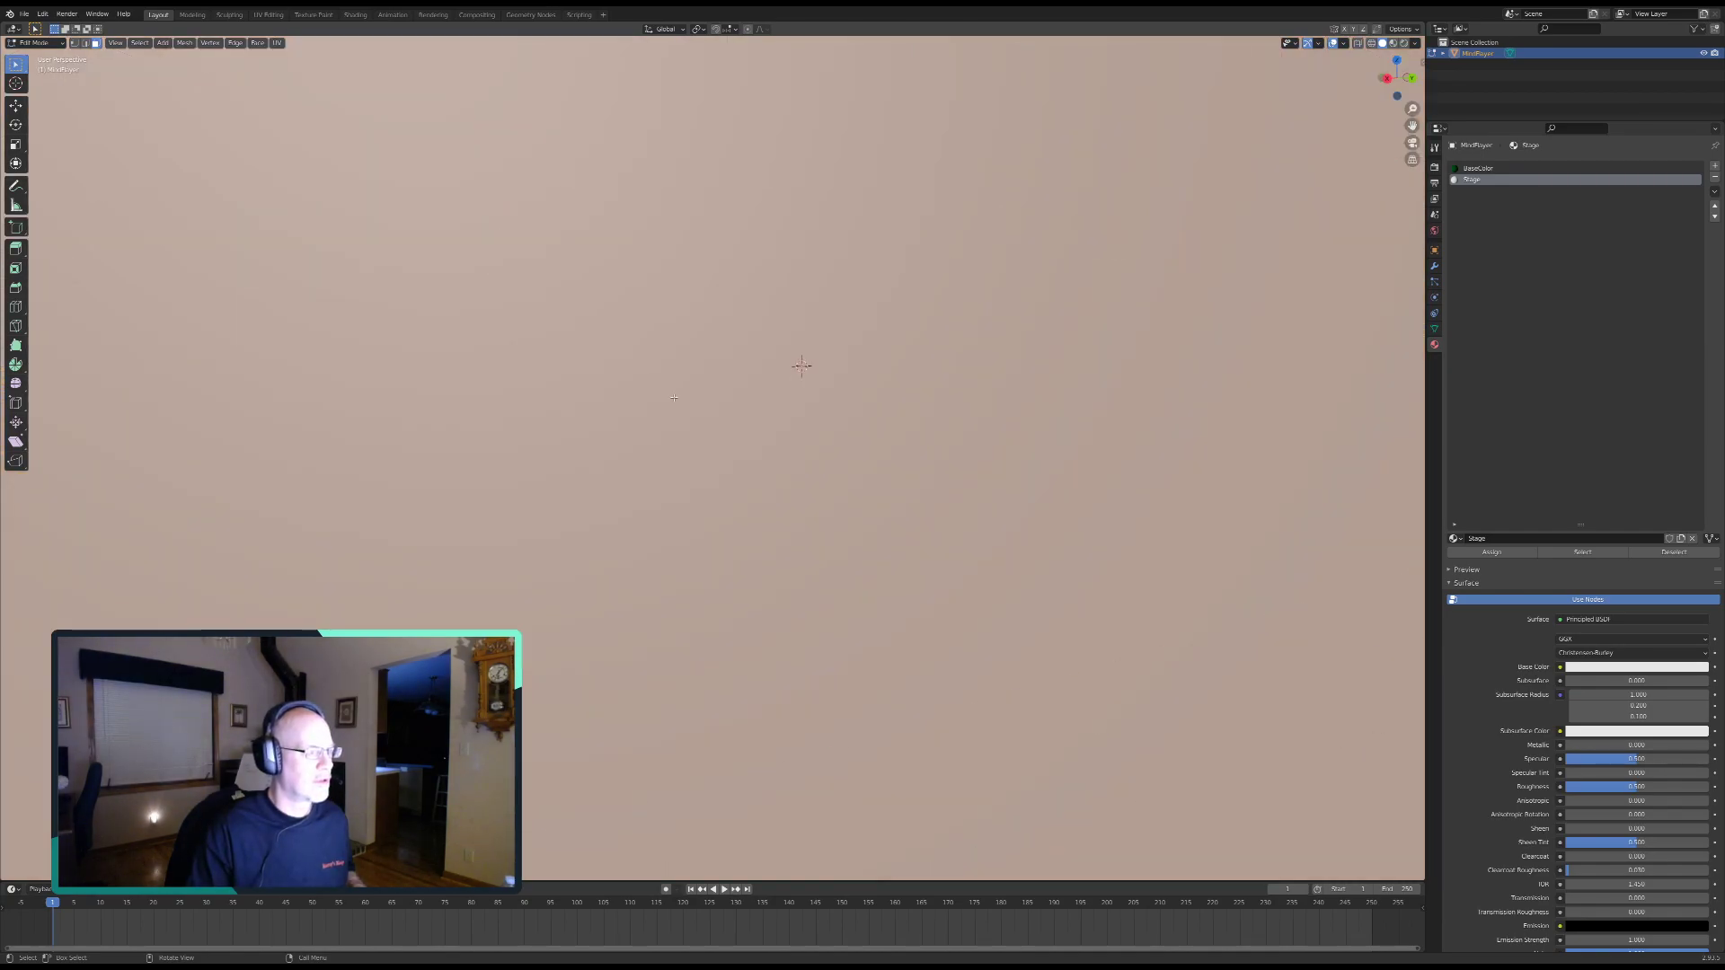
{"action": "scroll", "coordinate": [685, 401], "scroll_direction": "down", "scroll_amount": 6}
{"action": "scroll", "coordinate": [687, 400], "scroll_direction": "up", "scroll_amount": 5}
{"action": "scroll", "coordinate": [691, 401], "scroll_direction": "down", "scroll_amount": 2}
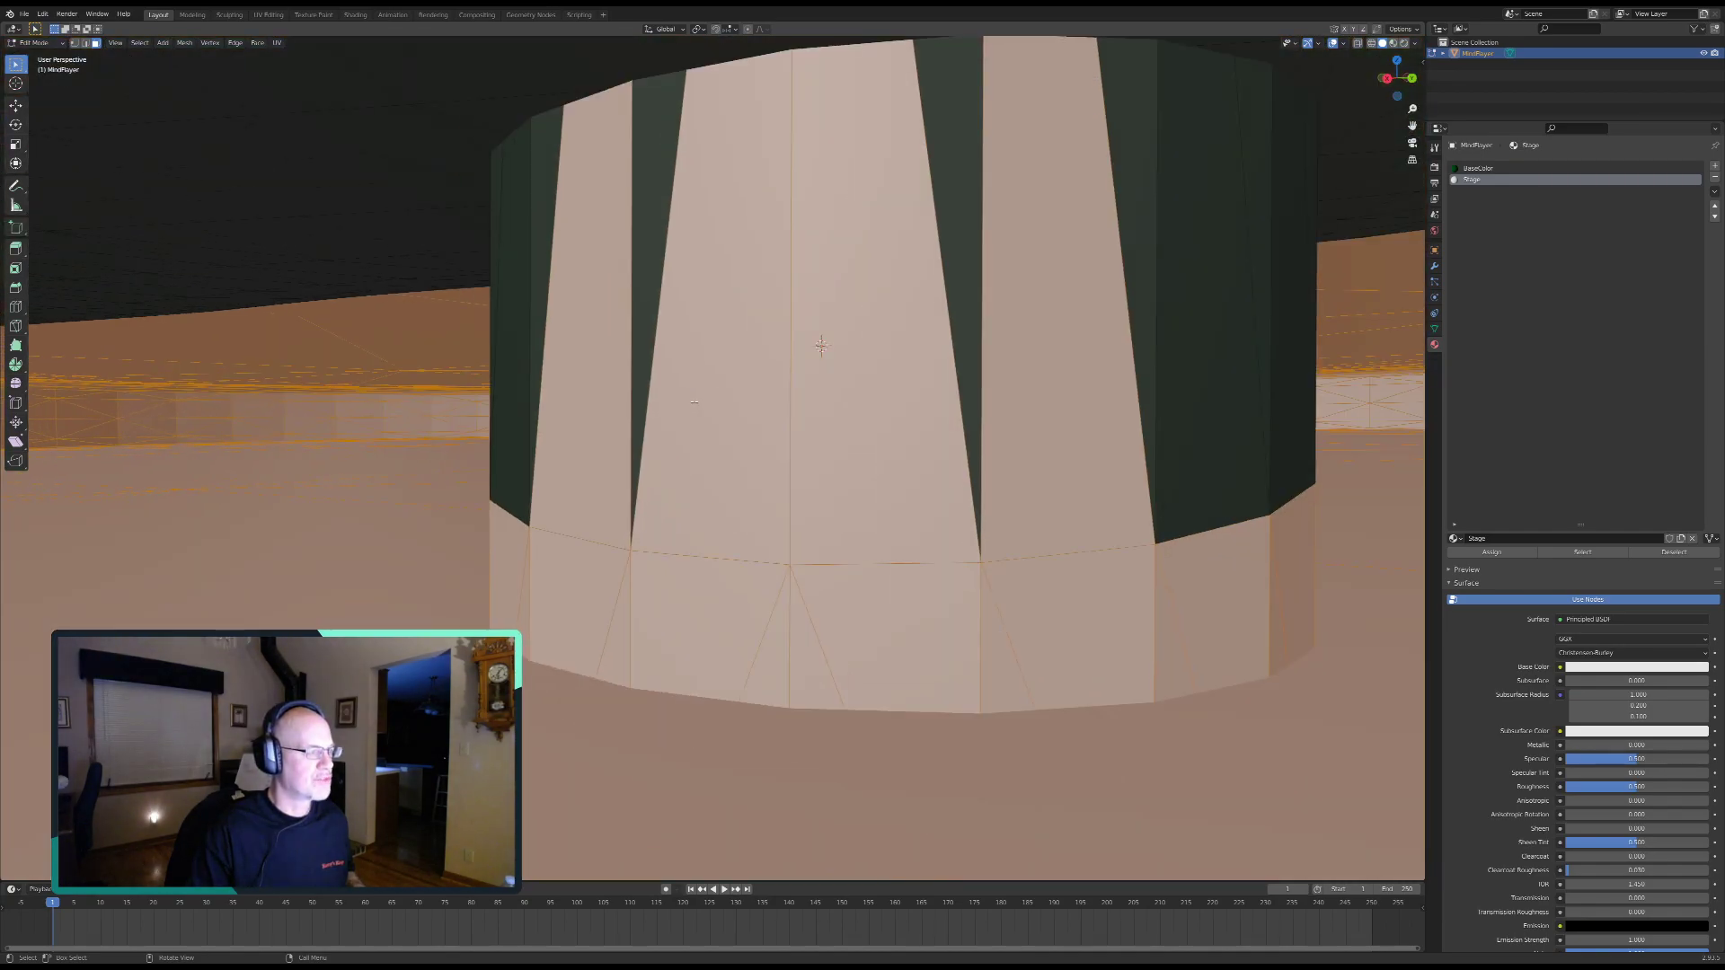
Step: Add the unselected side faces of the near sandal's support peg to the selection with Circle Select
{"action": "key", "text": "c"}
{"action": "mouse_move", "coordinate": [566, 404]}
{"action": "left_mouse_down"}
{"action": "mouse_move", "coordinate": [558, 387]}
{"action": "mouse_move", "coordinate": [1047, 431]}
{"action": "mouse_move", "coordinate": [1027, 453]}
{"action": "left_mouse_up"}
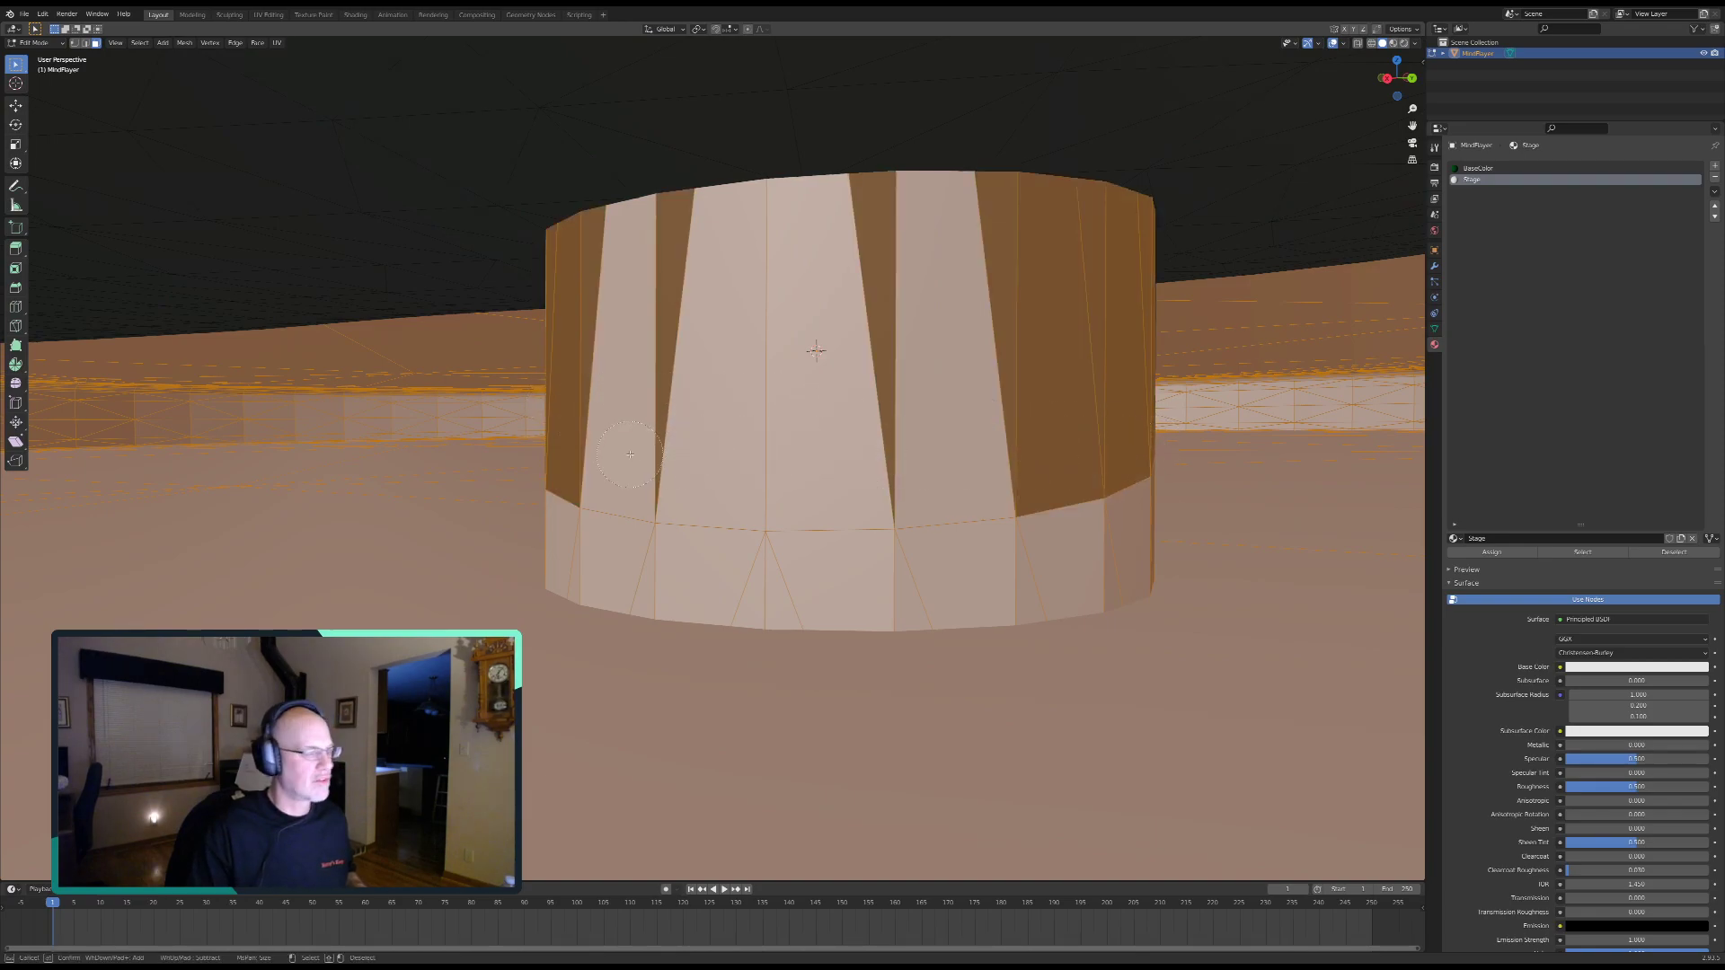
{"action": "right_click", "coordinate": [417, 491]}
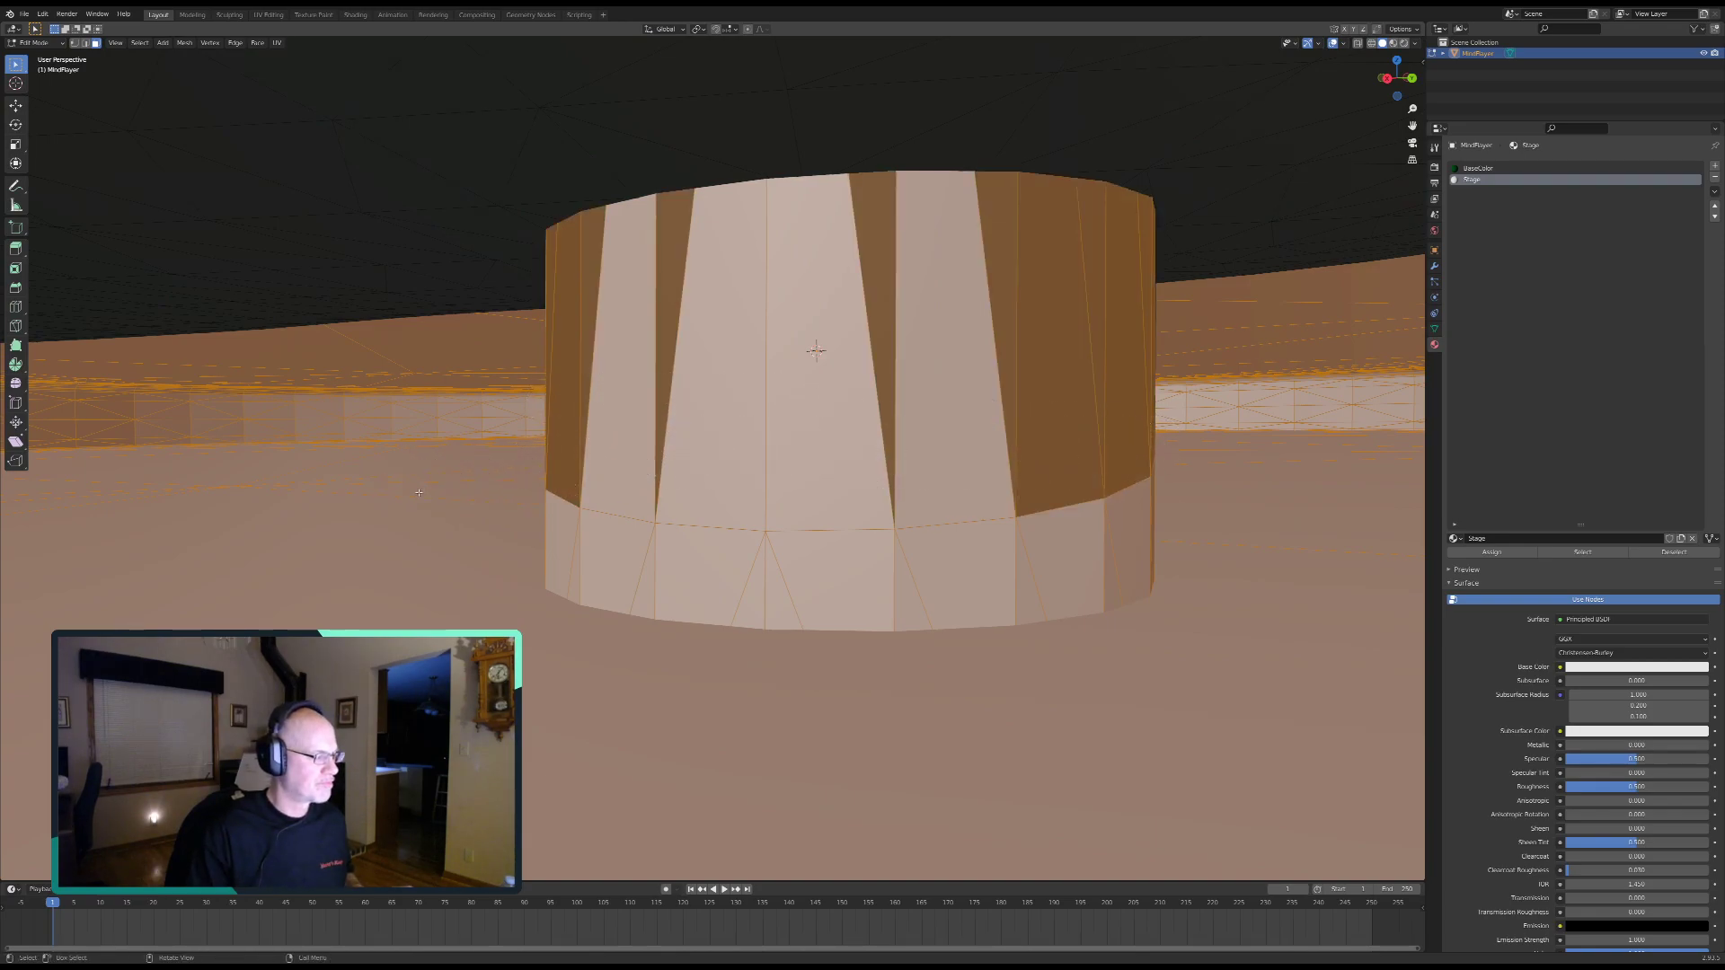
Step: Extend the selection with Circle Select to unselected peg faces seen from another side inside the base
{"action": "middle_click_drag", "start_coordinate": [415, 477], "coordinate": [548, 483]}
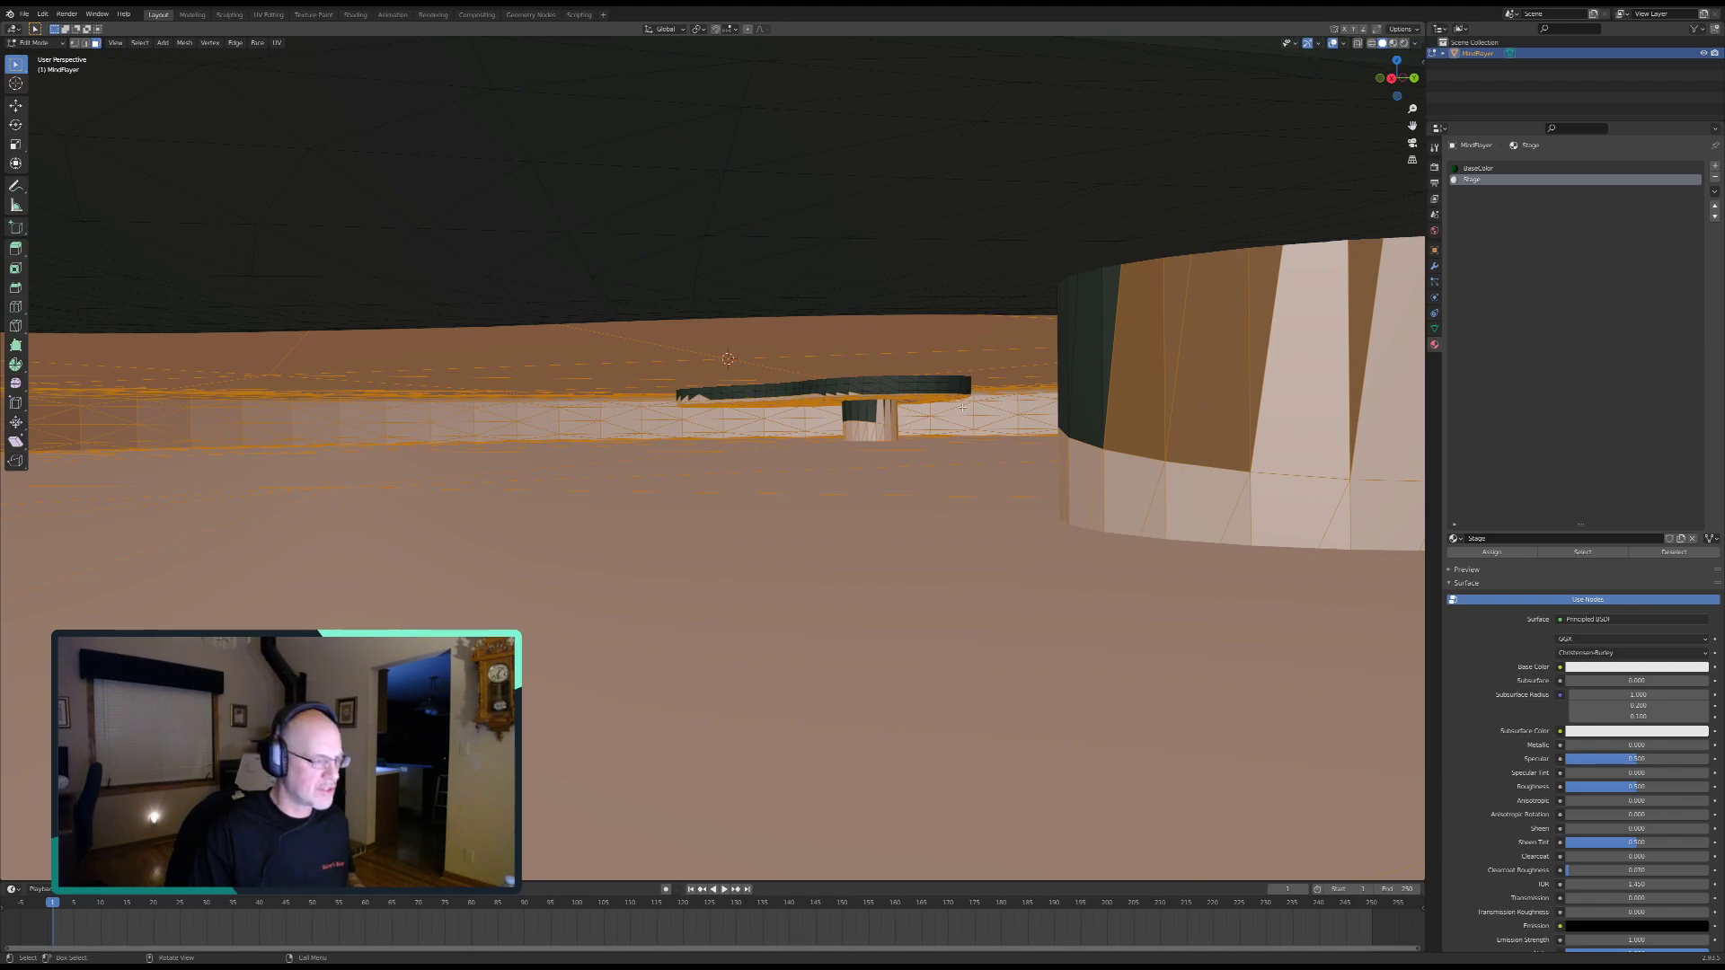
{"action": "key", "text": "c"}
{"action": "mouse_move", "coordinate": [925, 384]}
{"action": "left_mouse_down"}
{"action": "mouse_move", "coordinate": [961, 382]}
{"action": "mouse_move", "coordinate": [682, 400]}
{"action": "left_mouse_up"}
{"action": "left_click_drag", "start_coordinate": [1157, 422], "coordinate": [1082, 354]}
{"action": "right_click", "coordinate": [993, 447]}
Step: Try to add the remaining faces of the peg beneath the sandal sole to the selection with Circle Select
{"action": "middle_click_drag", "start_coordinate": [993, 448], "coordinate": [819, 440]}
{"action": "middle_click_drag", "start_coordinate": [884, 389], "coordinate": [1277, 442]}
{"action": "key", "text": "c"}
{"action": "mouse_move", "coordinate": [782, 211]}
{"action": "left_mouse_down"}
{"action": "mouse_move", "coordinate": [575, 225]}
{"action": "mouse_move", "coordinate": [422, 177]}
{"action": "mouse_move", "coordinate": [1327, 165]}
{"action": "mouse_move", "coordinate": [839, 136]}
{"action": "mouse_move", "coordinate": [1130, 166]}
{"action": "mouse_move", "coordinate": [434, 181]}
{"action": "left_mouse_up"}
{"action": "right_click", "coordinate": [544, 289]}
{"action": "mouse_move", "coordinate": [544, 302]}
{"action": "middle_mouse_down"}
{"action": "mouse_move", "coordinate": [573, 304]}
{"action": "mouse_move", "coordinate": [532, 314]}
{"action": "mouse_move", "coordinate": [949, 282]}
{"action": "mouse_move", "coordinate": [754, 270]}
{"action": "mouse_move", "coordinate": [796, 261]}
{"action": "mouse_move", "coordinate": [799, 371]}
{"action": "middle_mouse_up"}
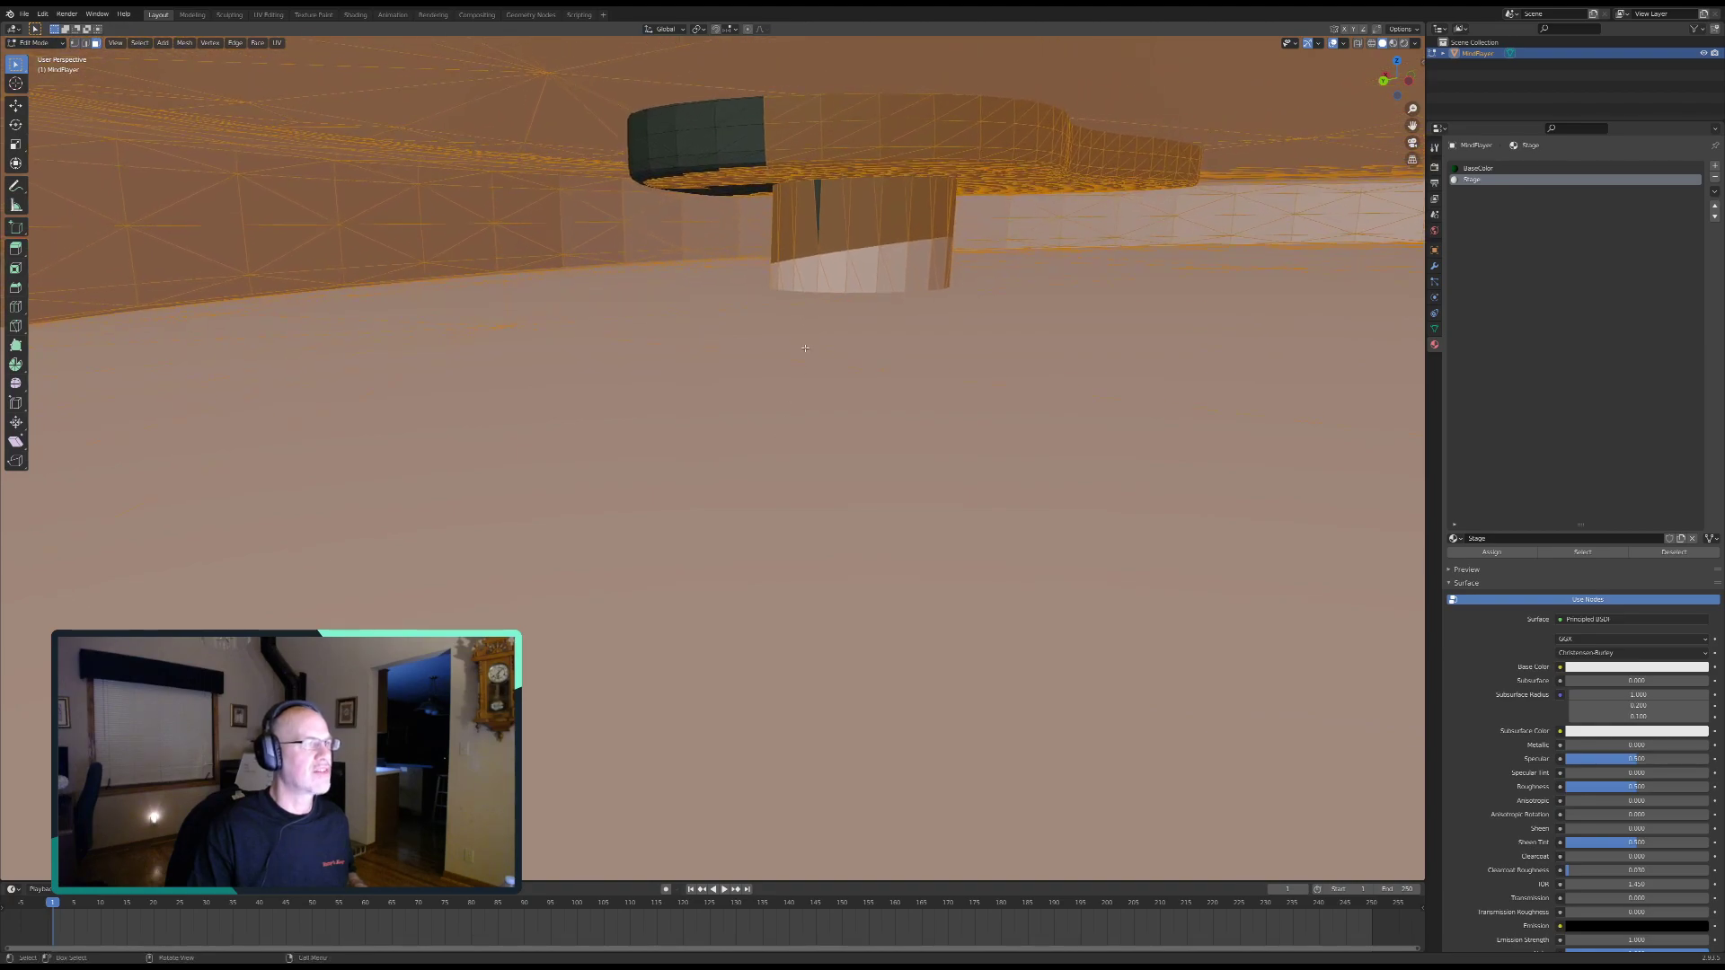
Step: Try to add the last unselected sliver of the peg to the selection with another circle stroke
{"action": "key", "text": "c"}
{"action": "mouse_move", "coordinate": [813, 211]}
{"action": "left_mouse_down"}
{"action": "mouse_move", "coordinate": [710, 189]}
{"action": "mouse_move", "coordinate": [719, 135]}
{"action": "mouse_move", "coordinate": [632, 144]}
{"action": "mouse_move", "coordinate": [655, 154]}
{"action": "left_mouse_up"}
{"action": "key", "text": "Escape"}
Step: Inspect the sandal sole and peg inside the base, and undo the last two circle selections
{"action": "middle_click_drag", "start_coordinate": [740, 233], "coordinate": [799, 260]}
{"action": "scroll", "coordinate": [809, 262], "scroll_direction": "up", "scroll_amount": 8}
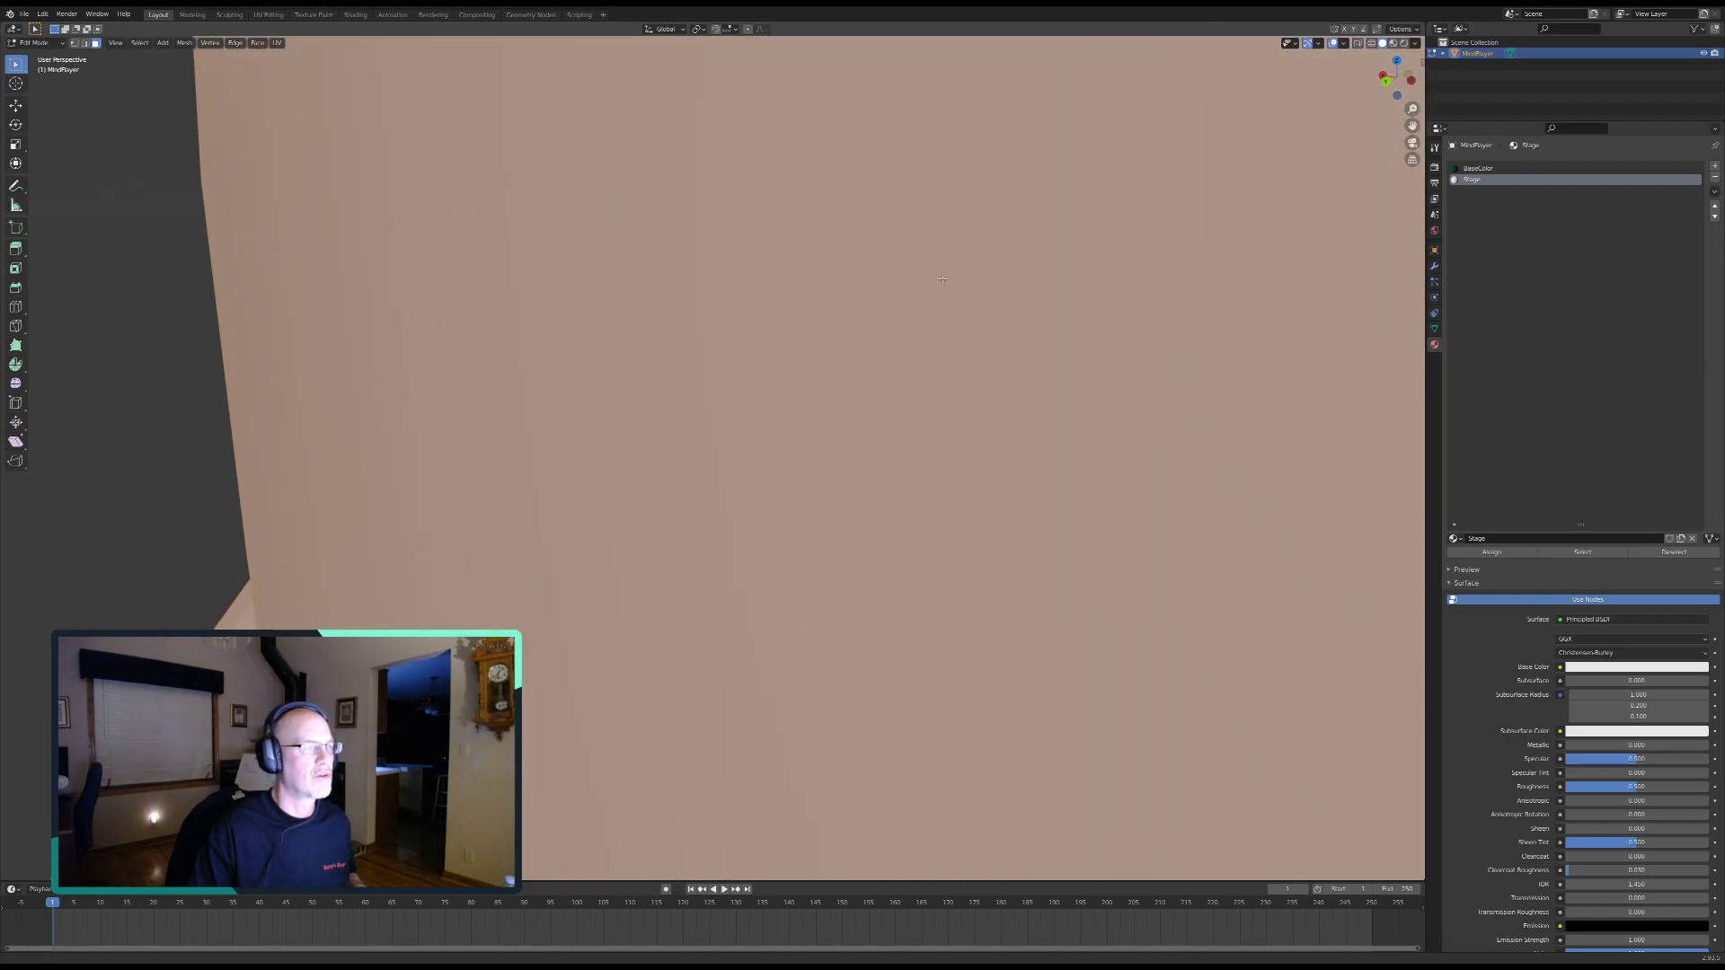
{"action": "scroll", "coordinate": [808, 287], "scroll_direction": "down", "scroll_amount": 5}
{"action": "middle_click_drag", "start_coordinate": [764, 322], "coordinate": [831, 117]}
{"action": "middle_click_drag", "start_coordinate": [726, 258], "coordinate": [683, 269]}
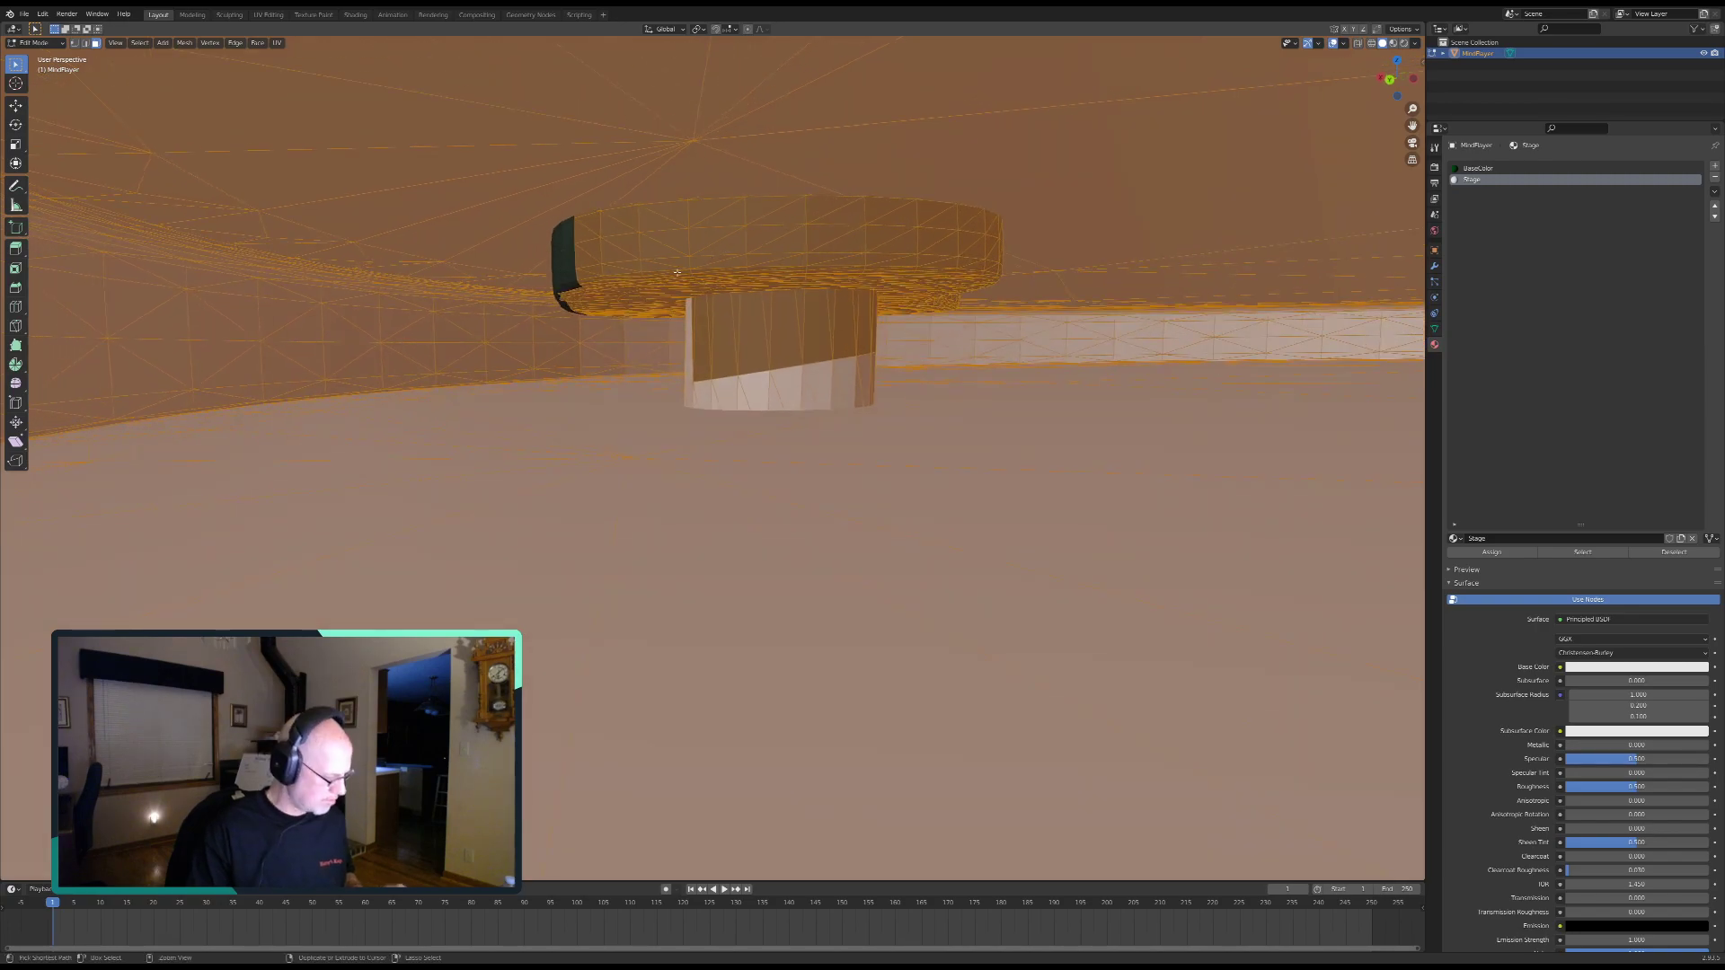
{"action": "key", "text": "ctrl+z"}
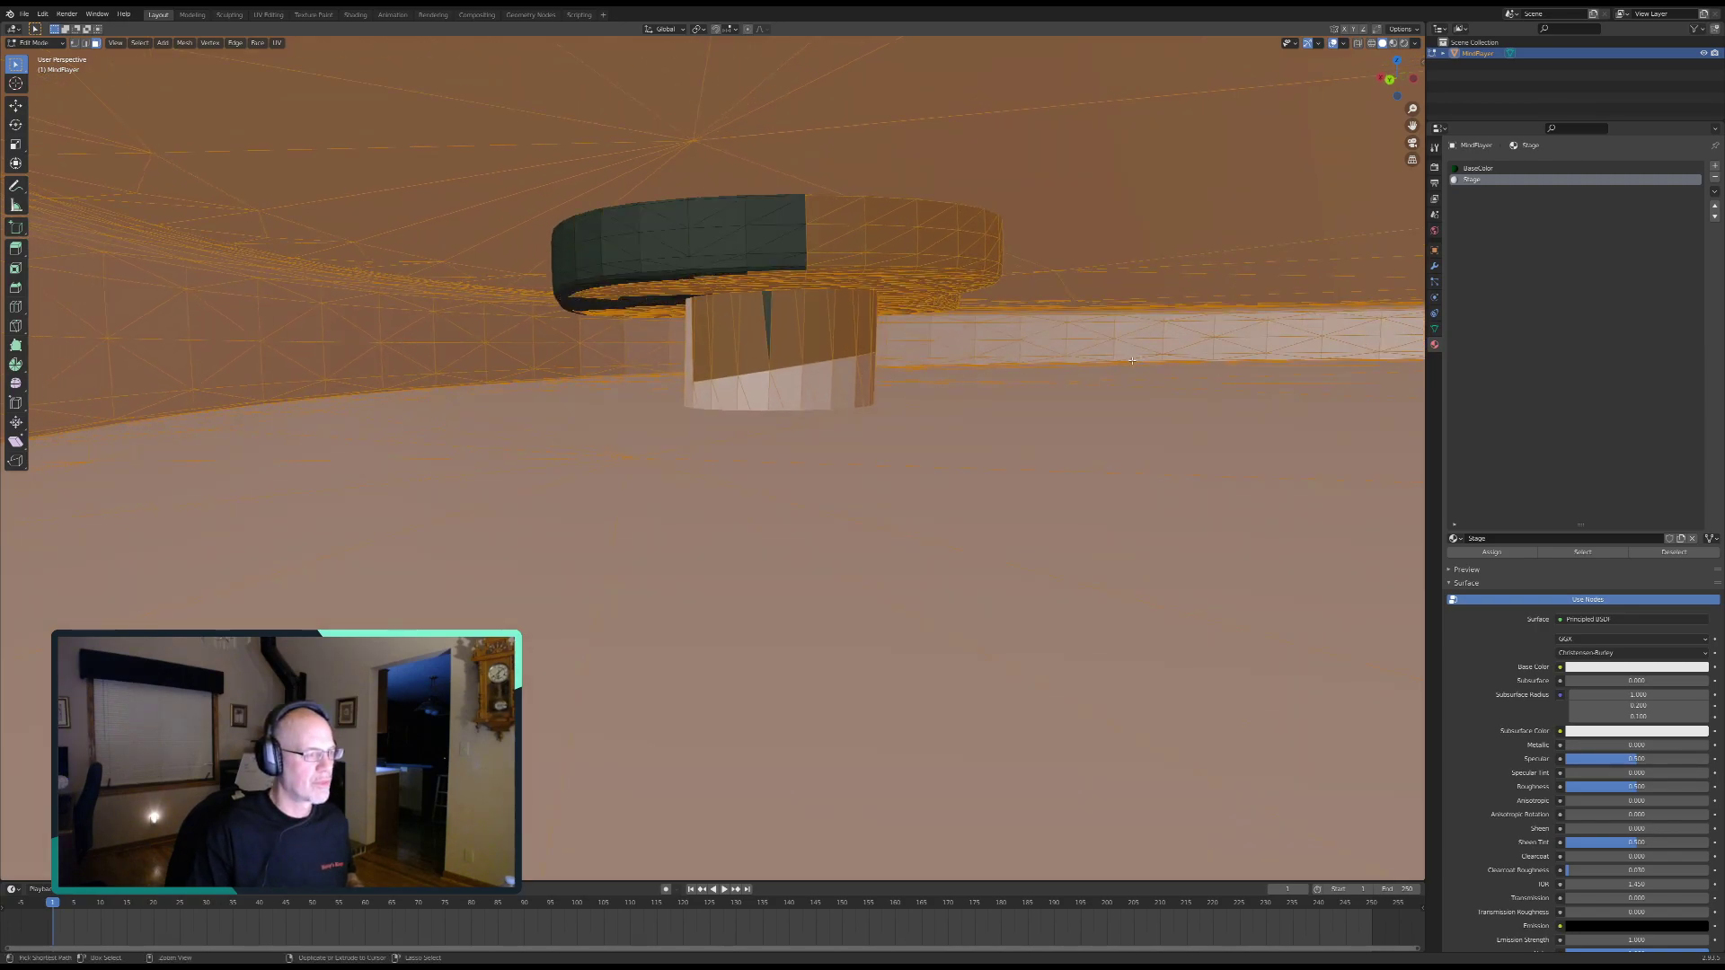
{"action": "key", "text": "ctrl+z"}
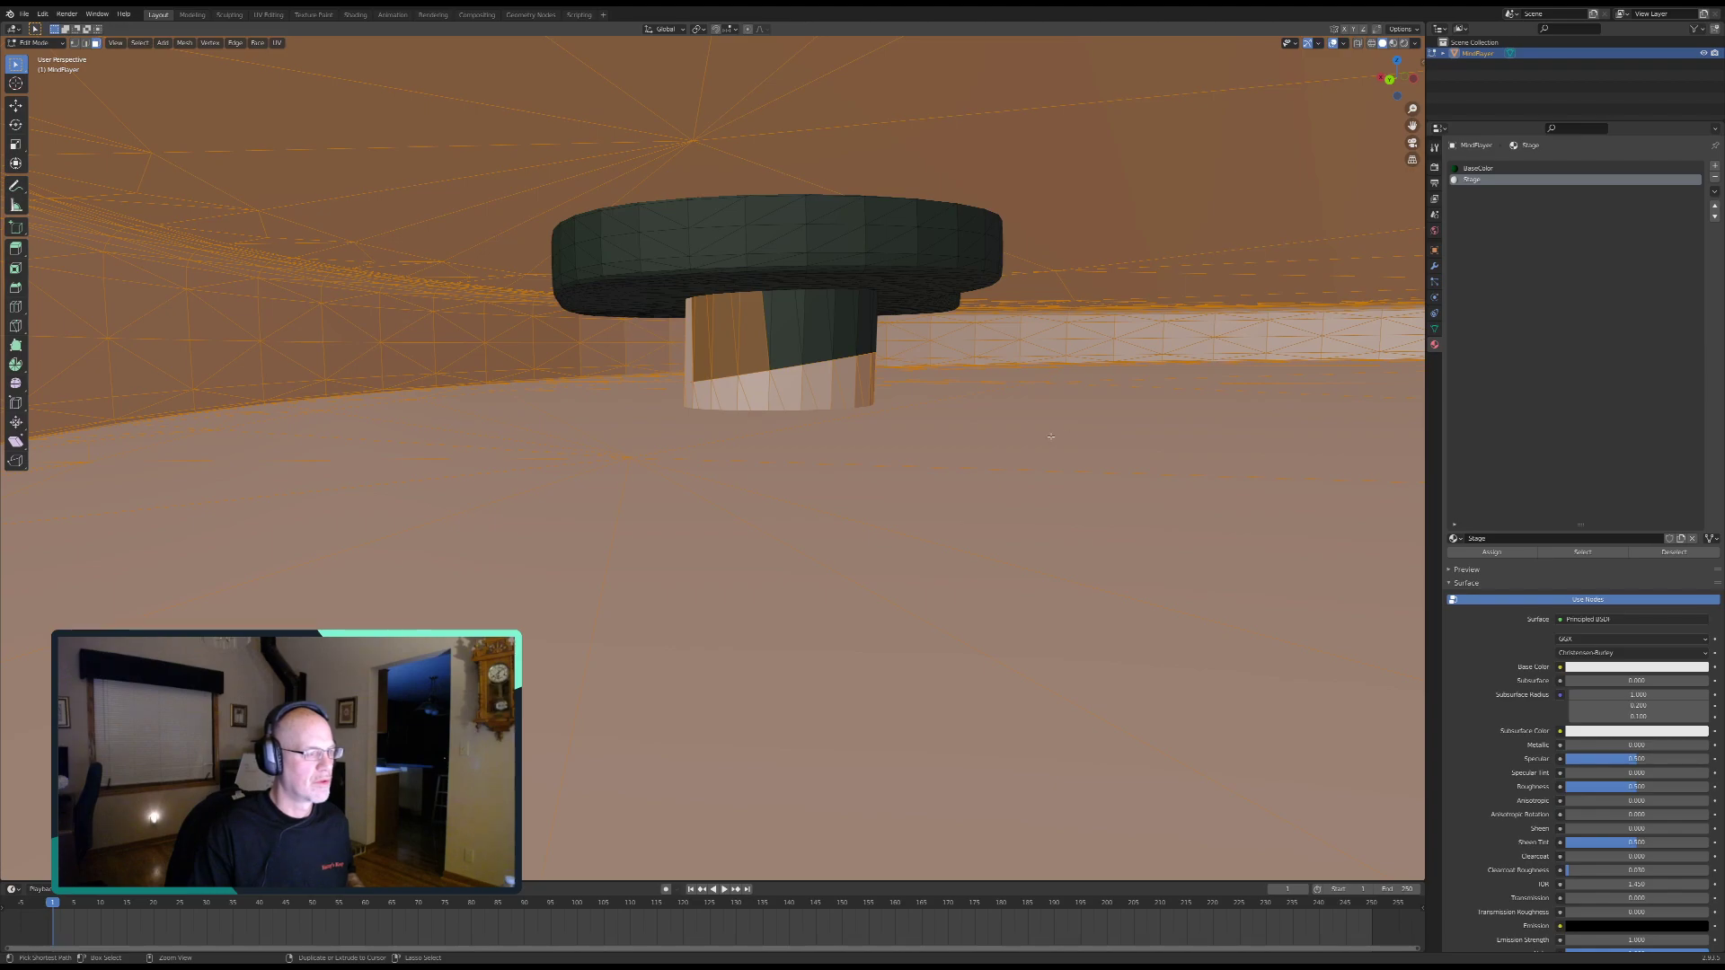
Step: Undo the remaining peg circle selections as well as the naming and creation of the Stage material
{"action": "key", "text": "ctrl+z"}
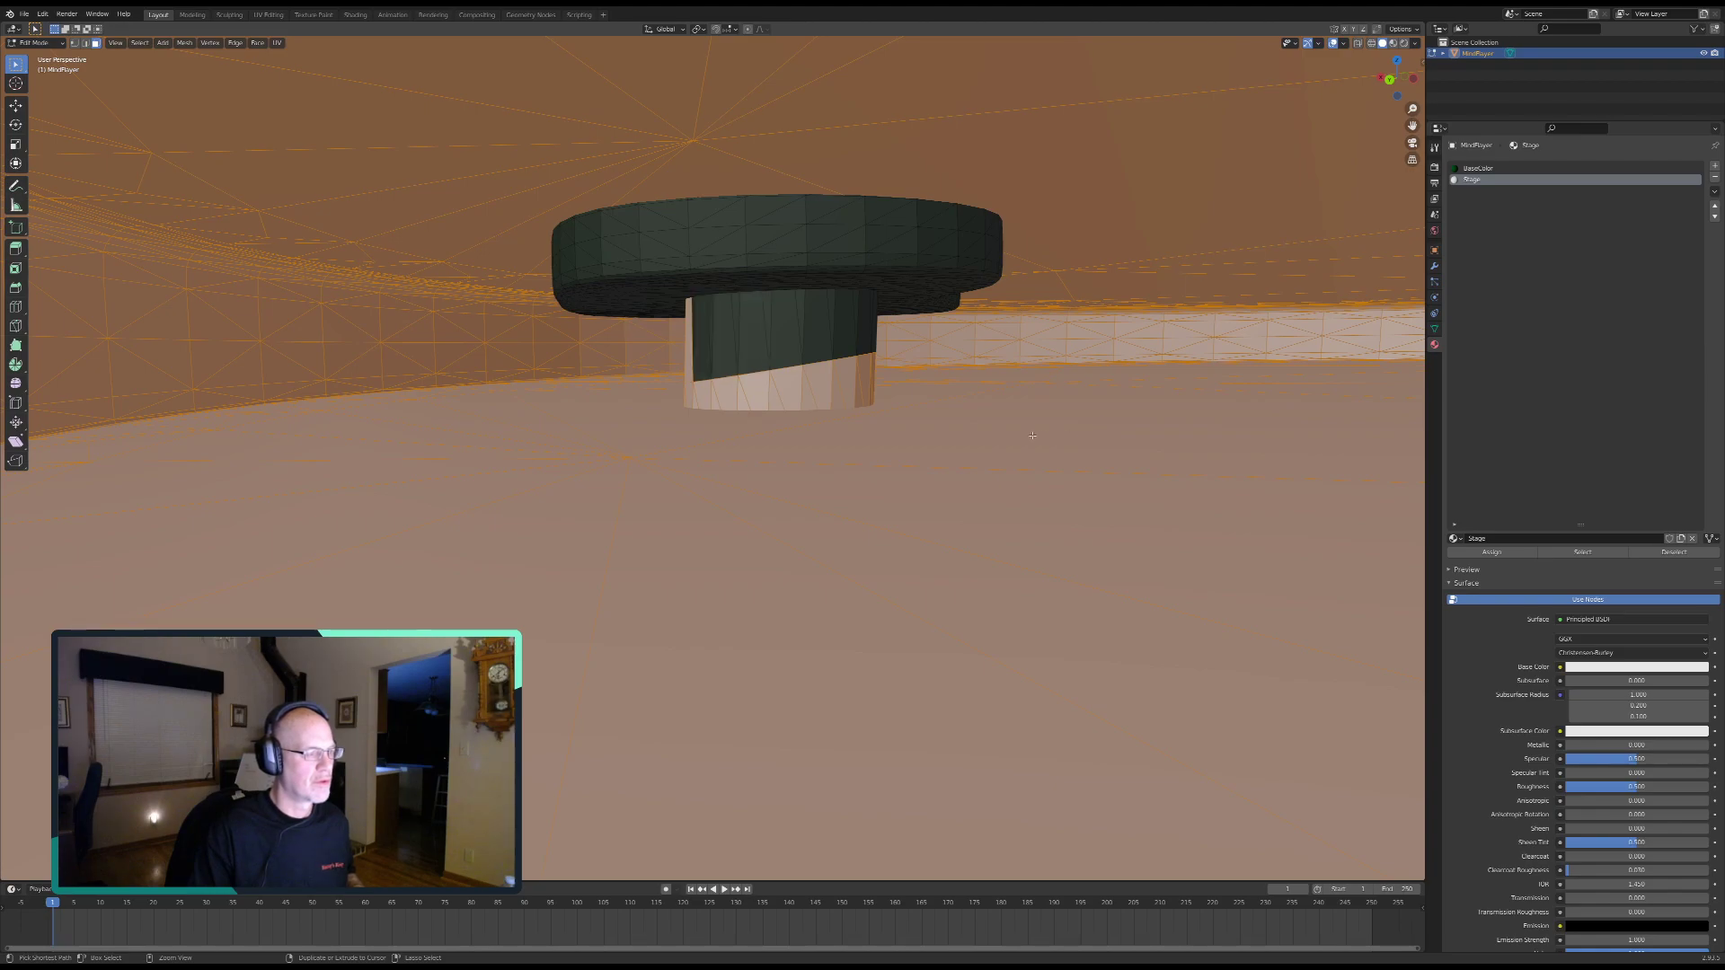
{"action": "key", "text": "ctrl+z"}
{"action": "scroll", "coordinate": [923, 420], "scroll_direction": "down", "scroll_amount": 20}
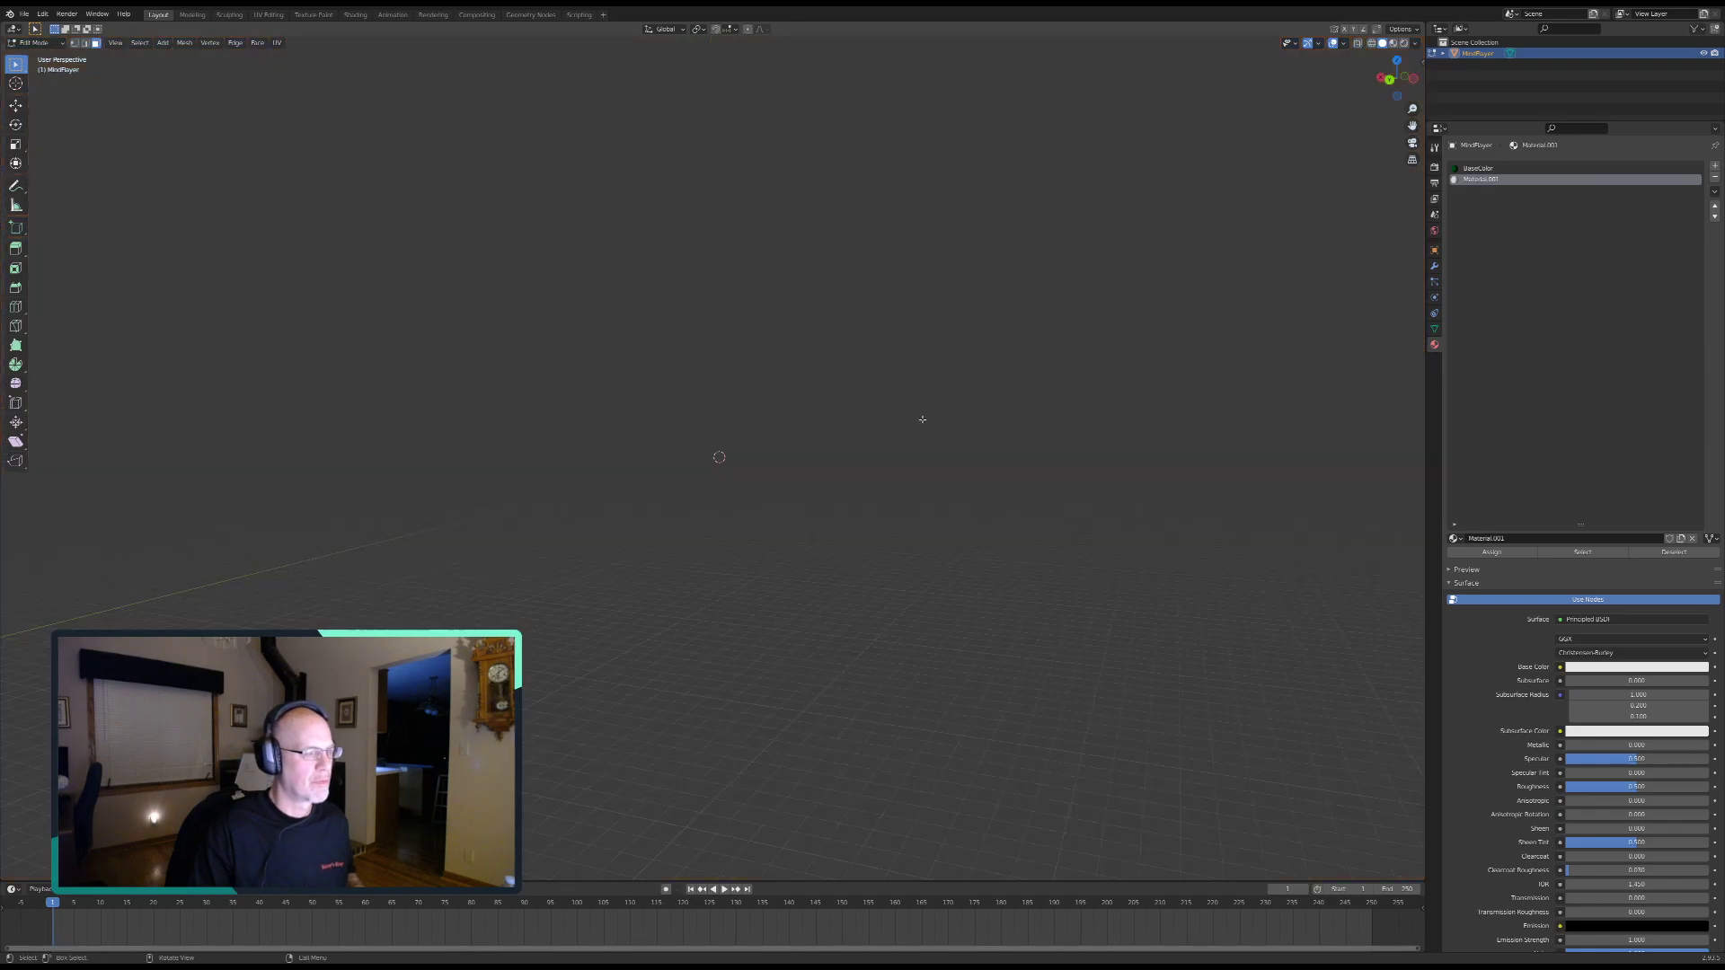
{"action": "scroll", "coordinate": [923, 419], "scroll_direction": "up", "scroll_amount": 18}
{"action": "scroll", "coordinate": [923, 419], "scroll_direction": "up", "scroll_amount": 4}
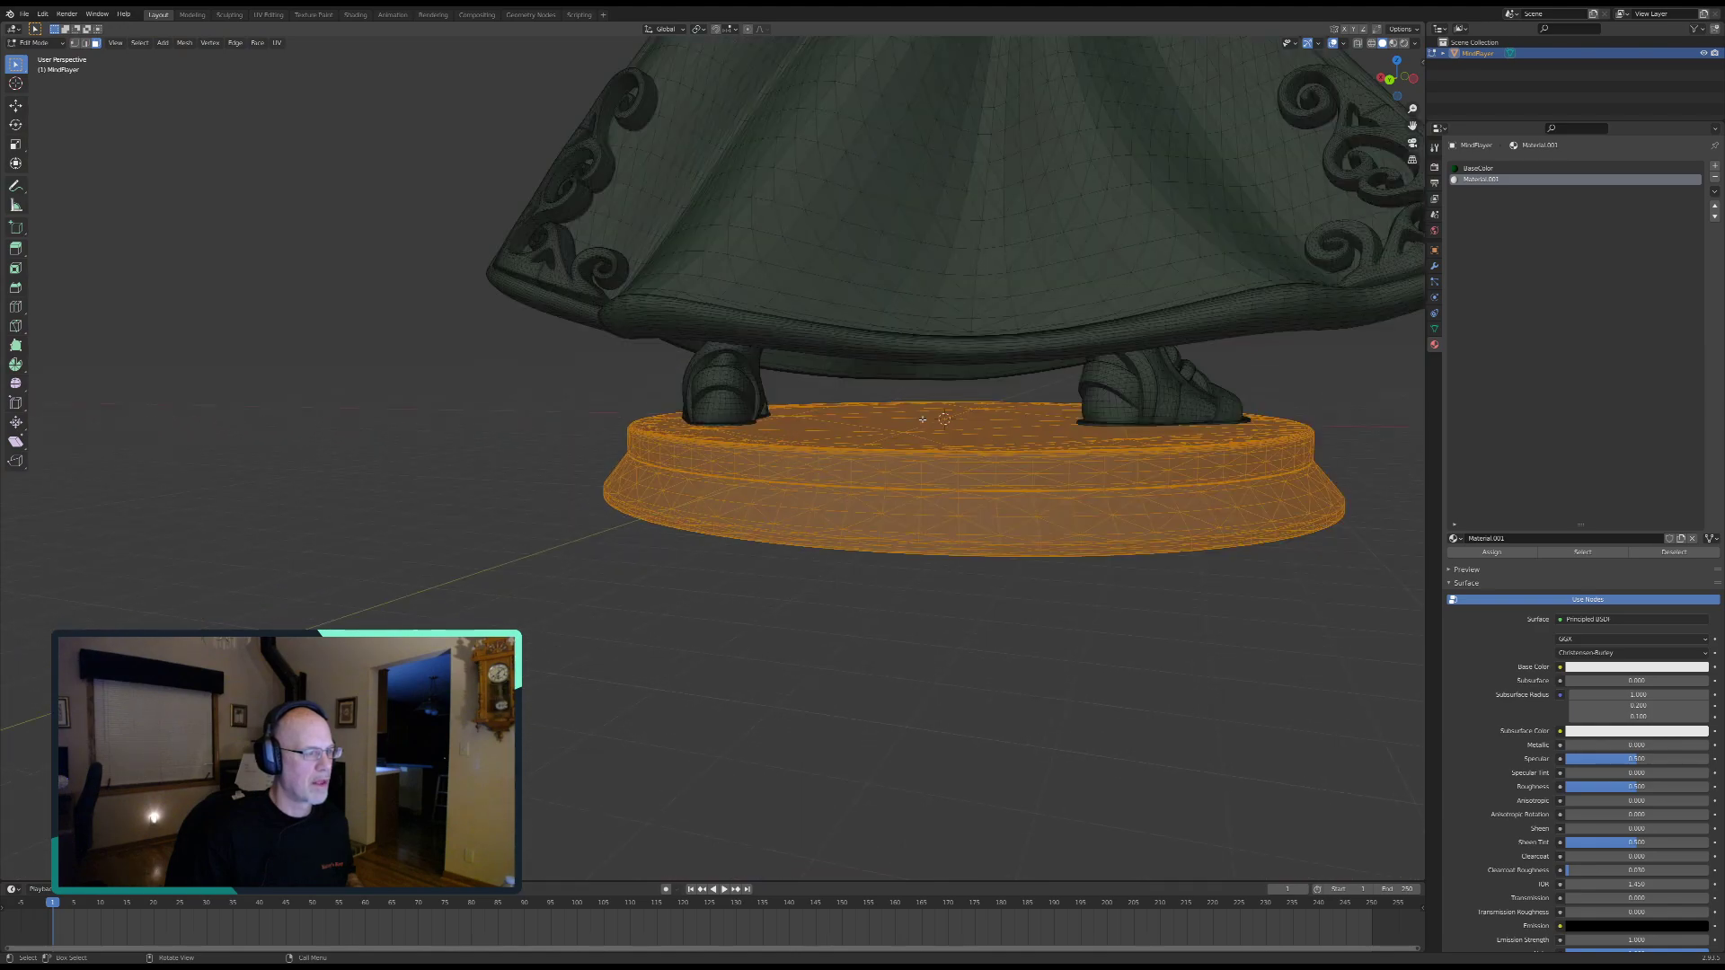
{"action": "middle_click_drag", "start_coordinate": [876, 419], "coordinate": [1108, 441]}
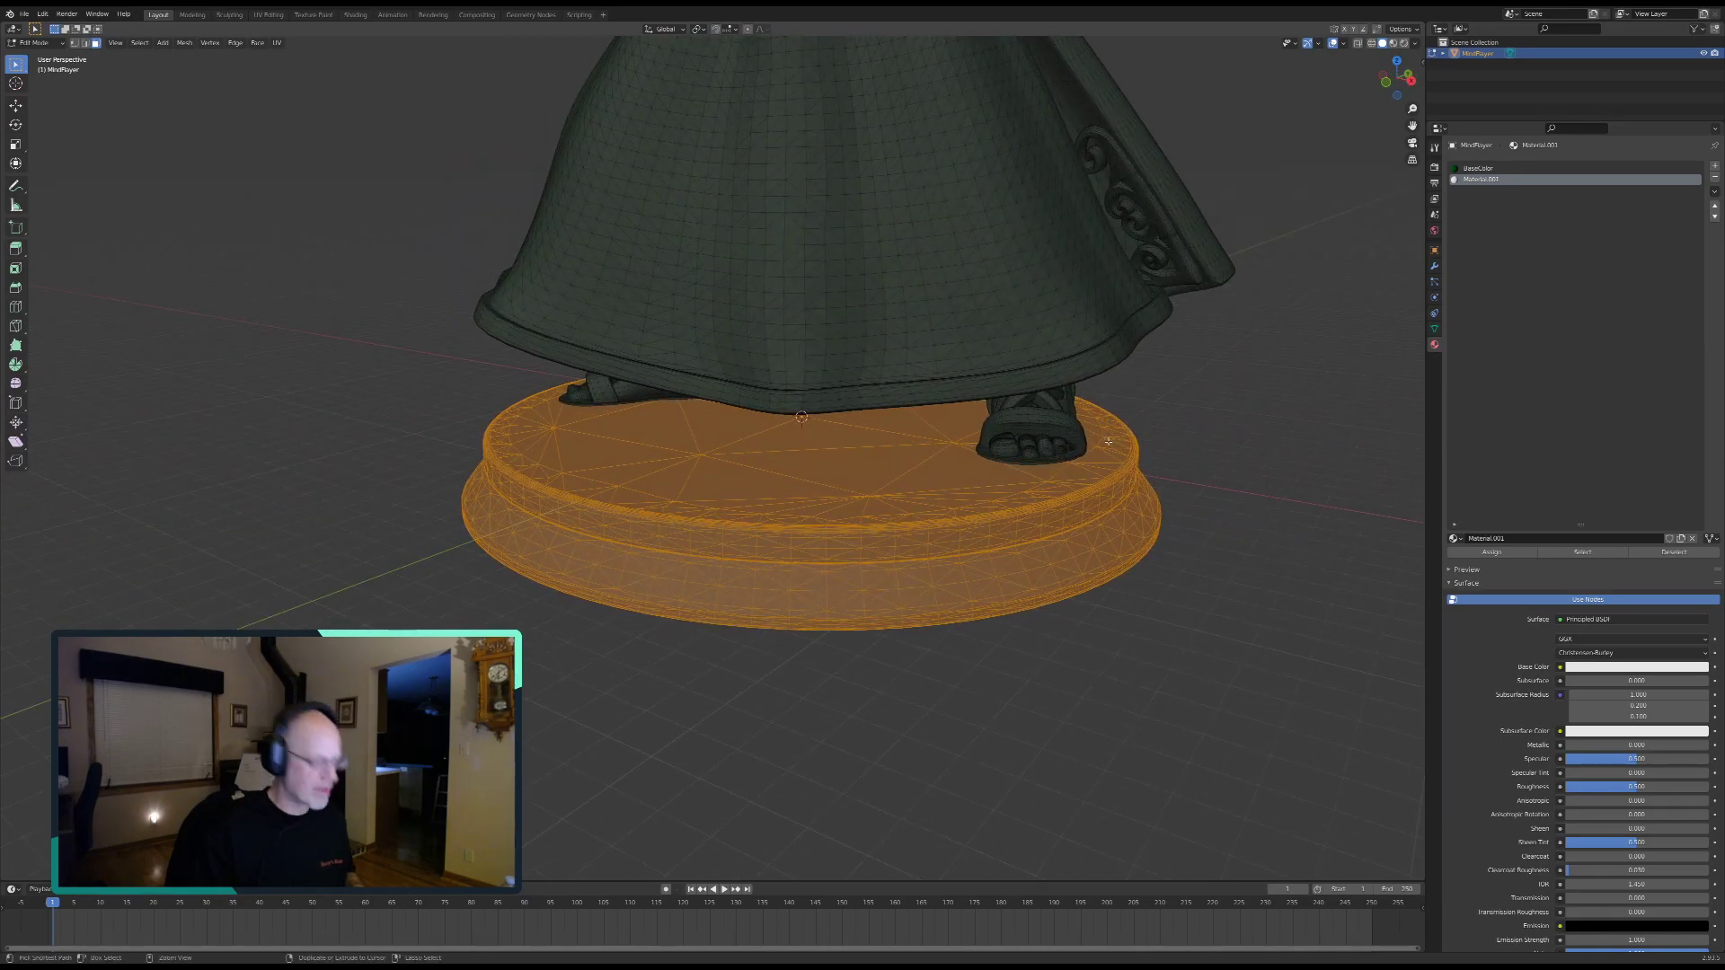
{"action": "key", "text": "ctrl+z"}
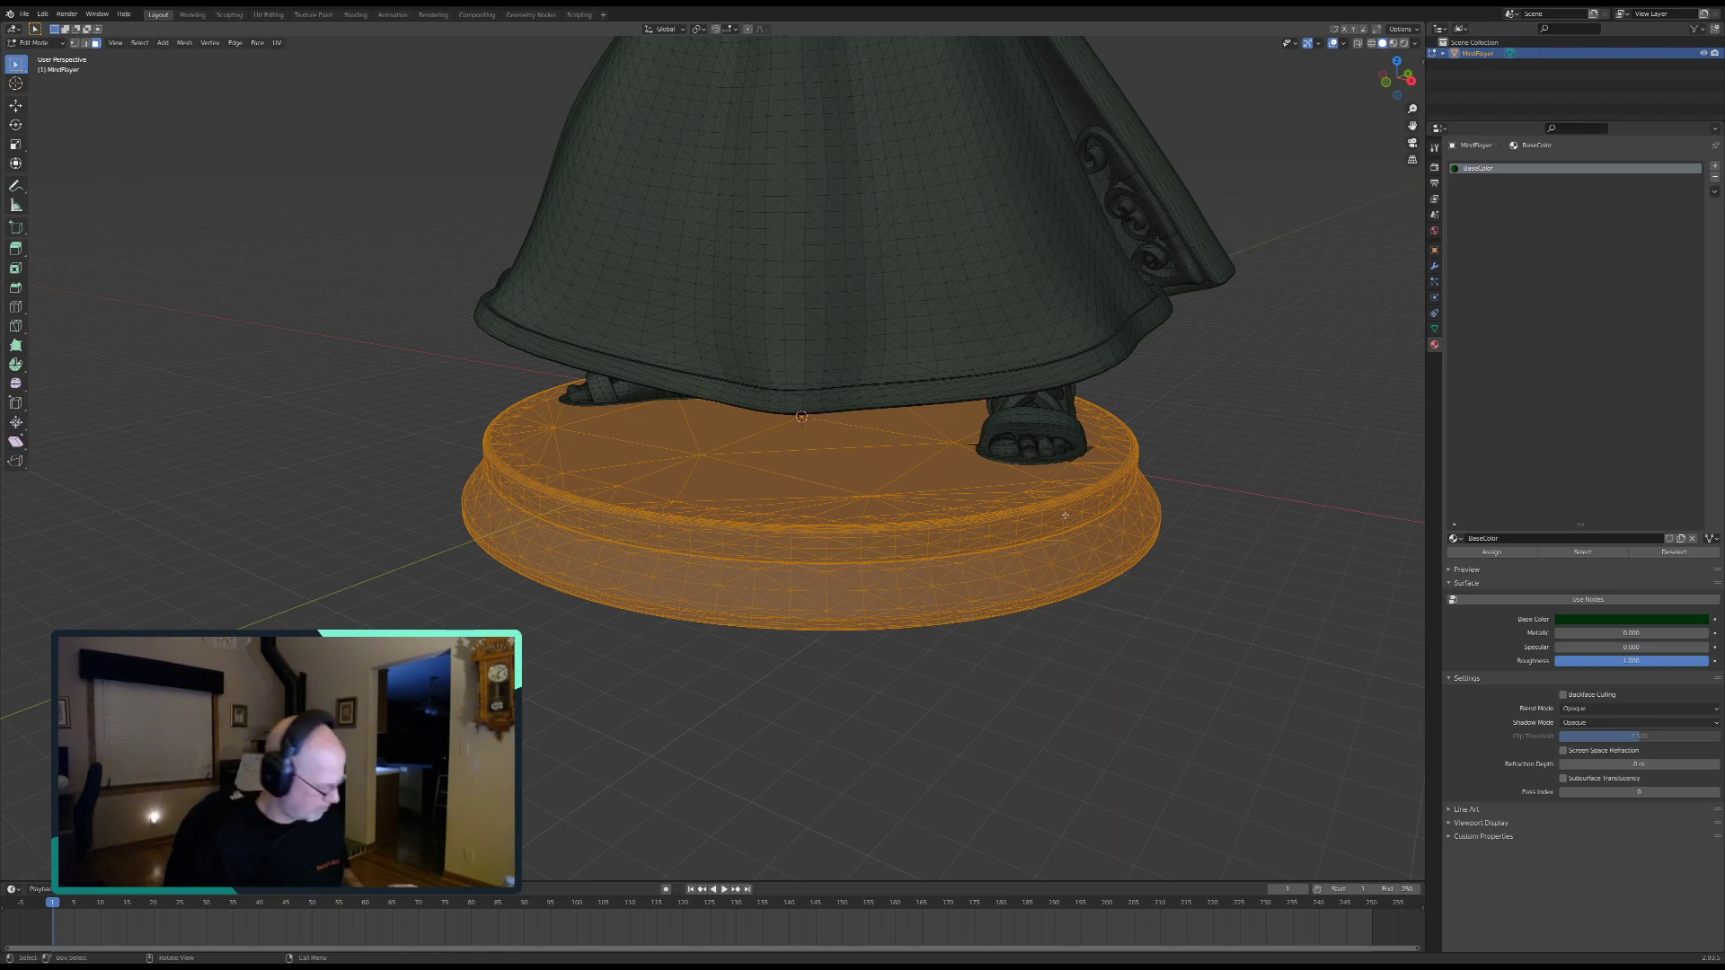
Step: Add the unselected sliver faces beside the sandal to the base selection with Circle Select, and check around both feet
{"action": "scroll", "coordinate": [1084, 492], "scroll_direction": "up", "scroll_amount": 5}
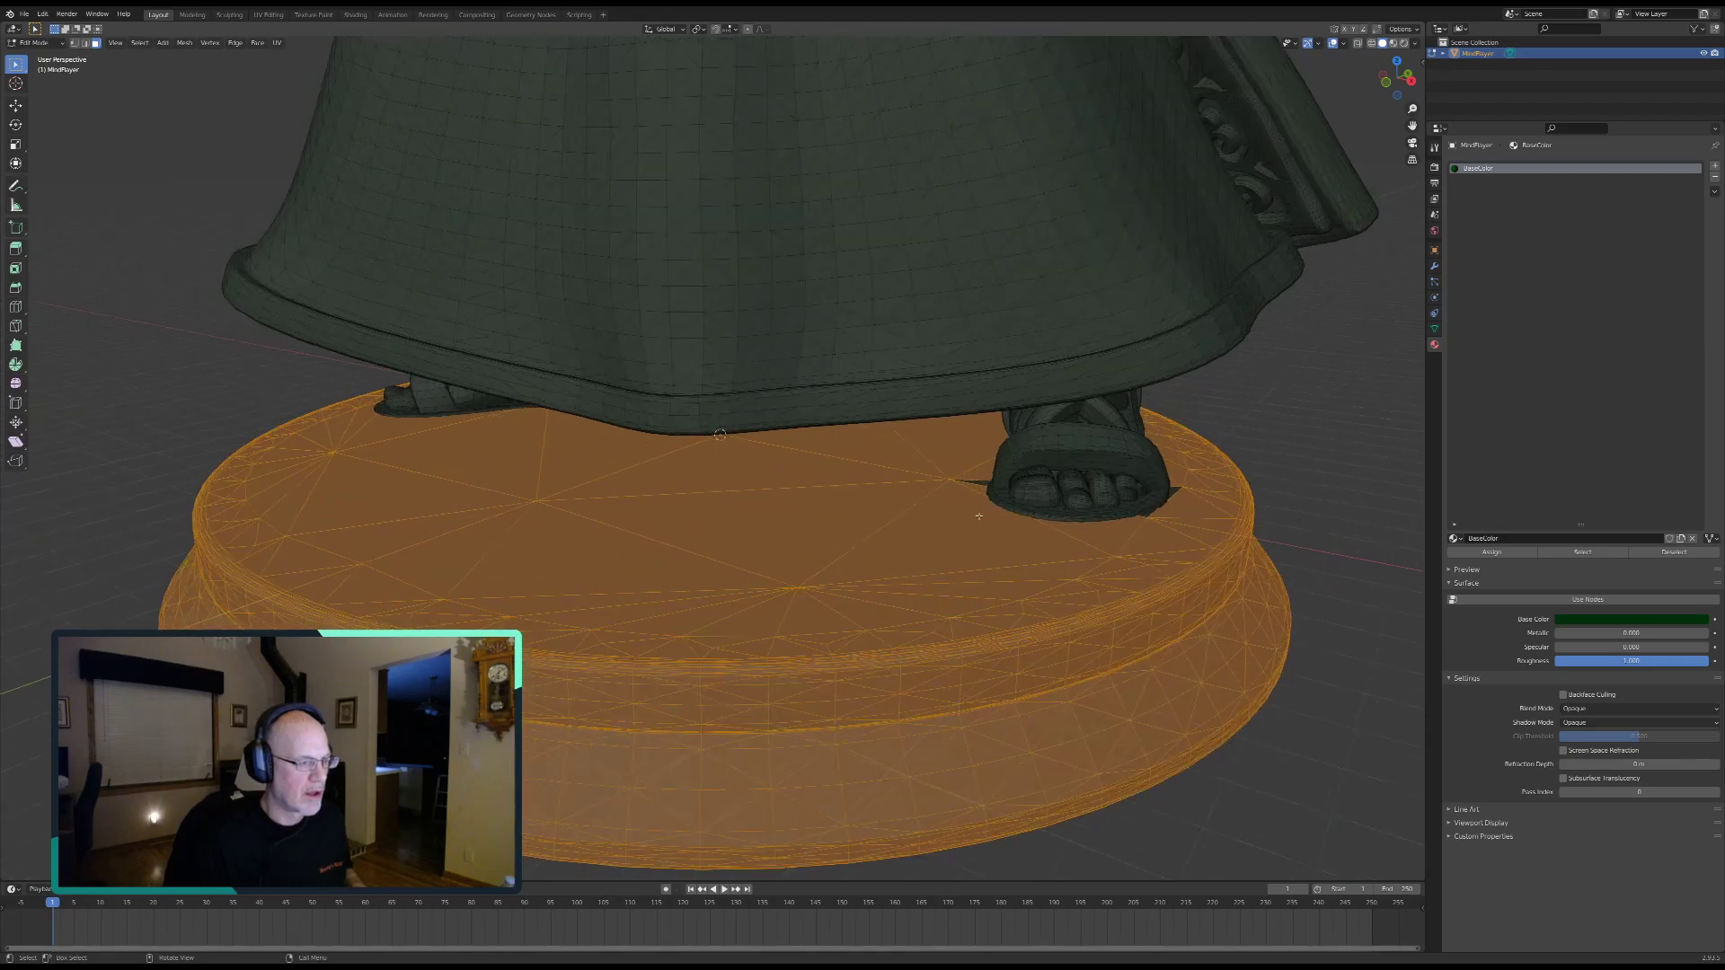
{"action": "middle_click_drag", "start_coordinate": [1034, 523], "coordinate": [888, 548], "text": "shift"}
{"action": "key", "text": "c"}
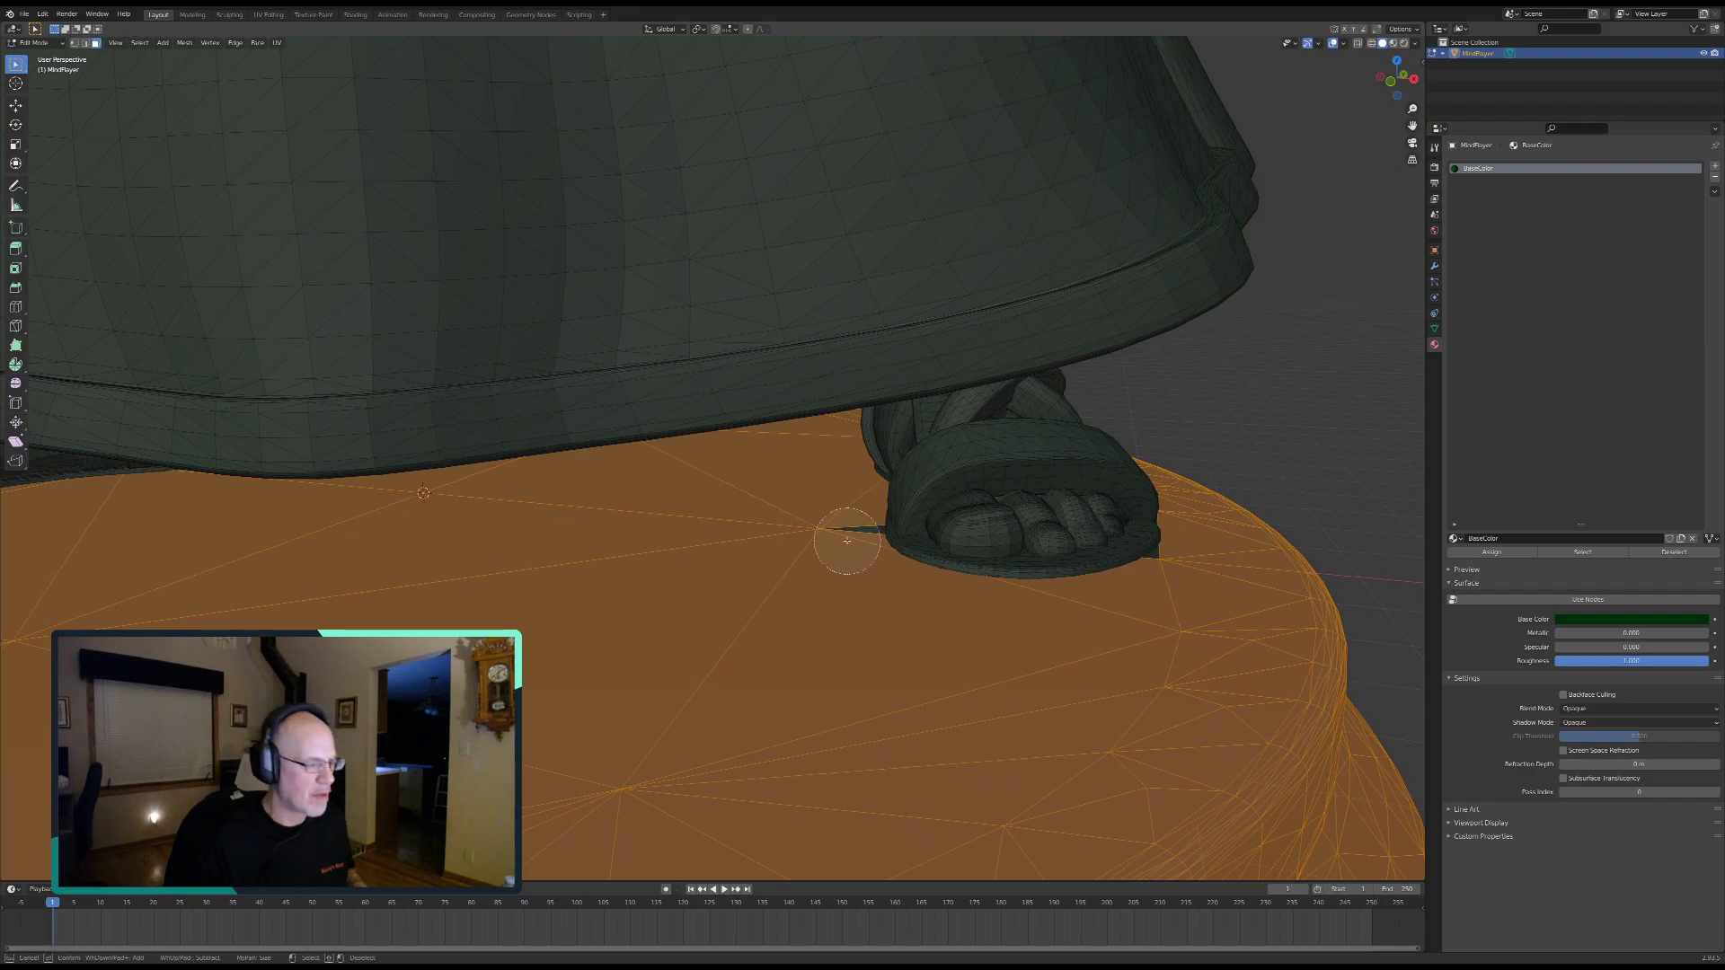
{"action": "right_click", "coordinate": [1074, 673]}
{"action": "middle_click_drag", "start_coordinate": [949, 710], "coordinate": [777, 701]}
{"action": "middle_click_drag", "start_coordinate": [1181, 667], "coordinate": [1322, 602]}
{"action": "middle_click_drag", "start_coordinate": [649, 516], "coordinate": [2, 499]}
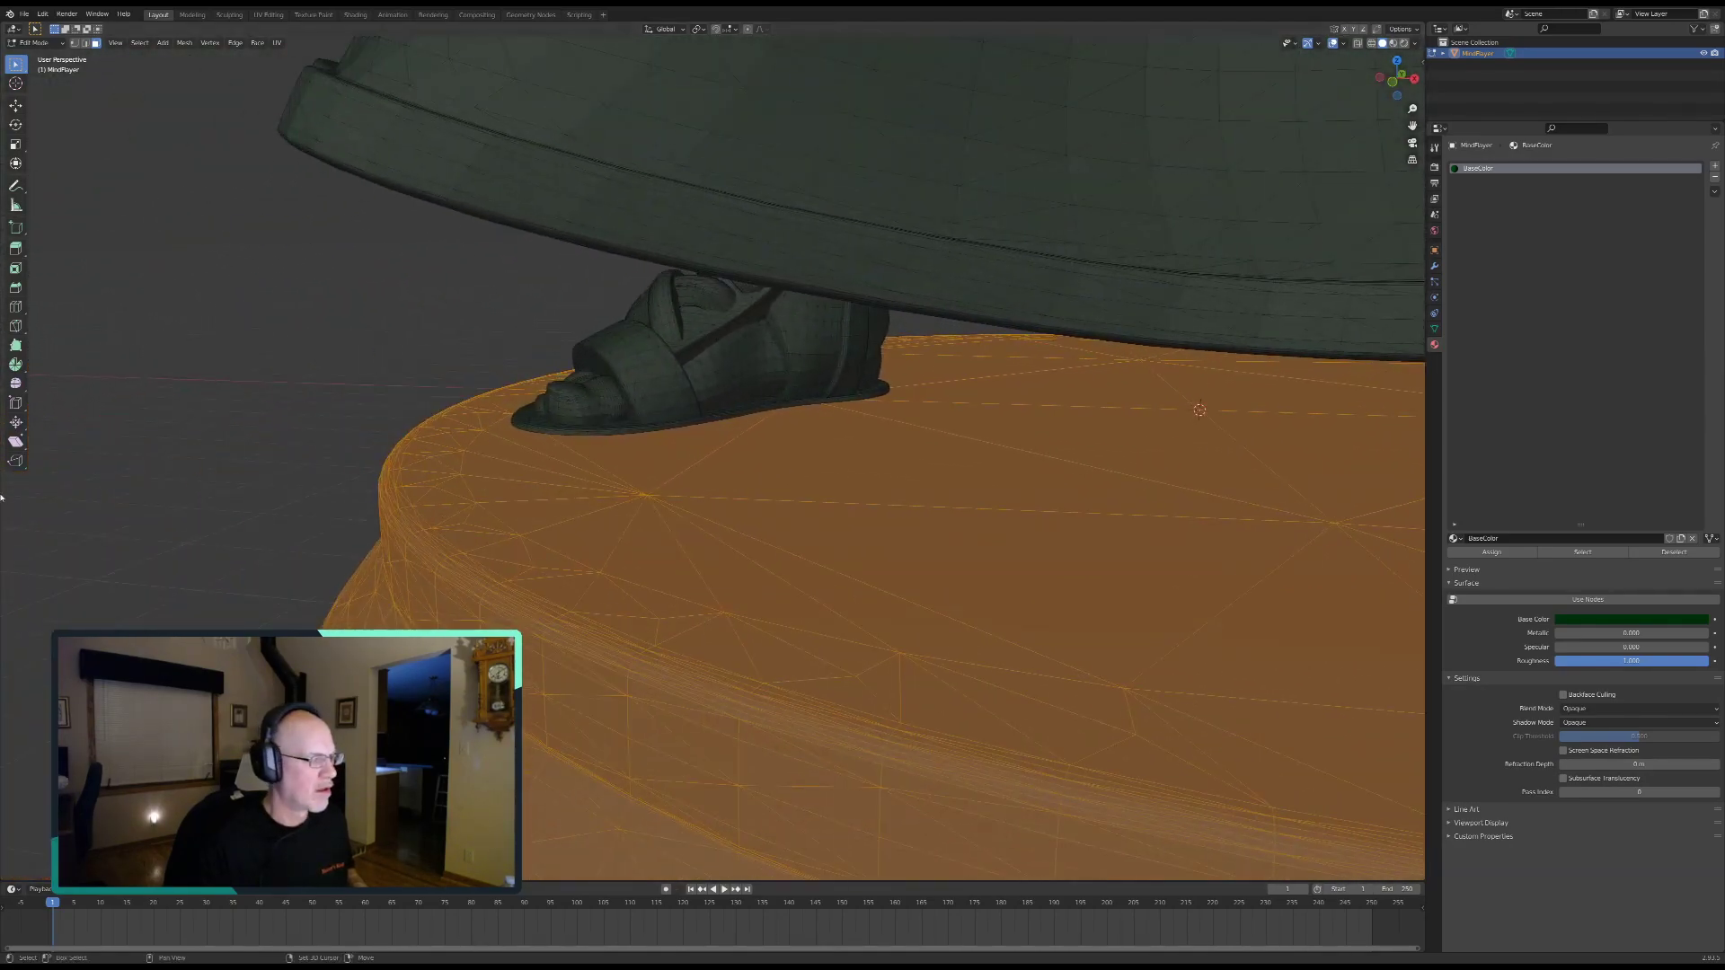
{"action": "middle_click_drag", "start_coordinate": [602, 490], "coordinate": [719, 489]}
{"action": "middle_click_drag", "start_coordinate": [504, 487], "coordinate": [405, 498]}
{"action": "middle_click_drag", "start_coordinate": [908, 498], "coordinate": [403, 396], "text": "shift"}
{"action": "scroll", "coordinate": [543, 425], "scroll_direction": "down", "scroll_amount": 4}
{"action": "middle_click_drag", "start_coordinate": [694, 431], "coordinate": [685, 435]}
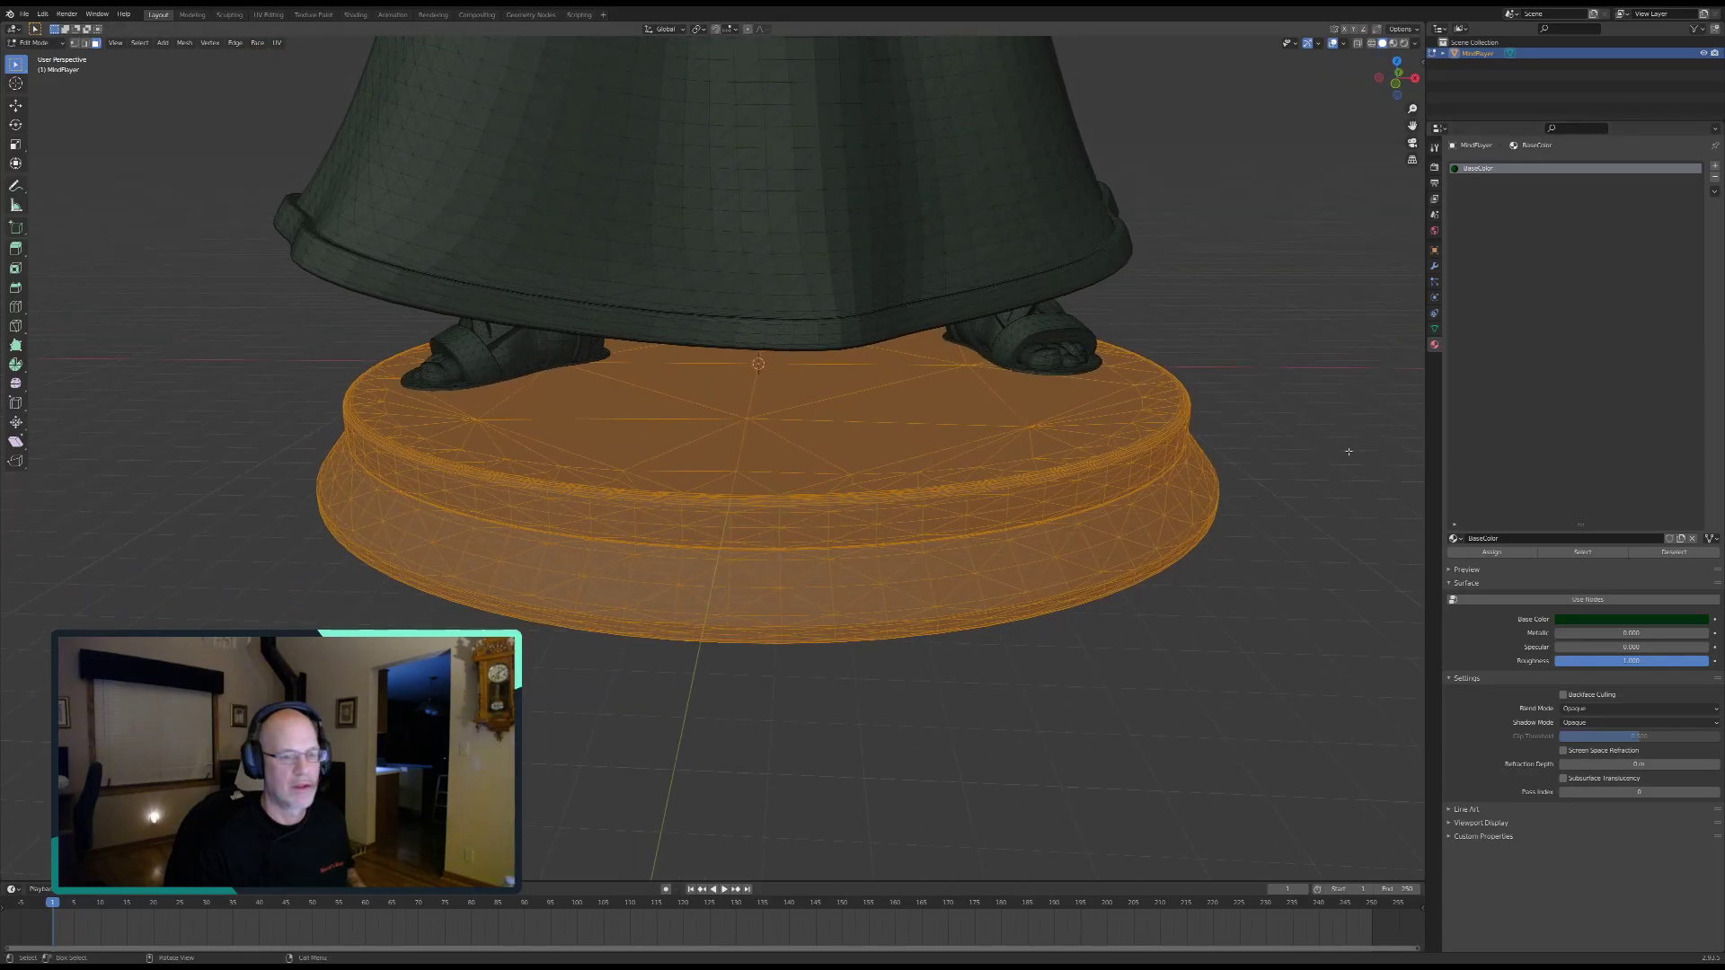
Step: Add a second material slot with a new material named Stage
{"action": "left_click", "coordinate": [1714, 166]}
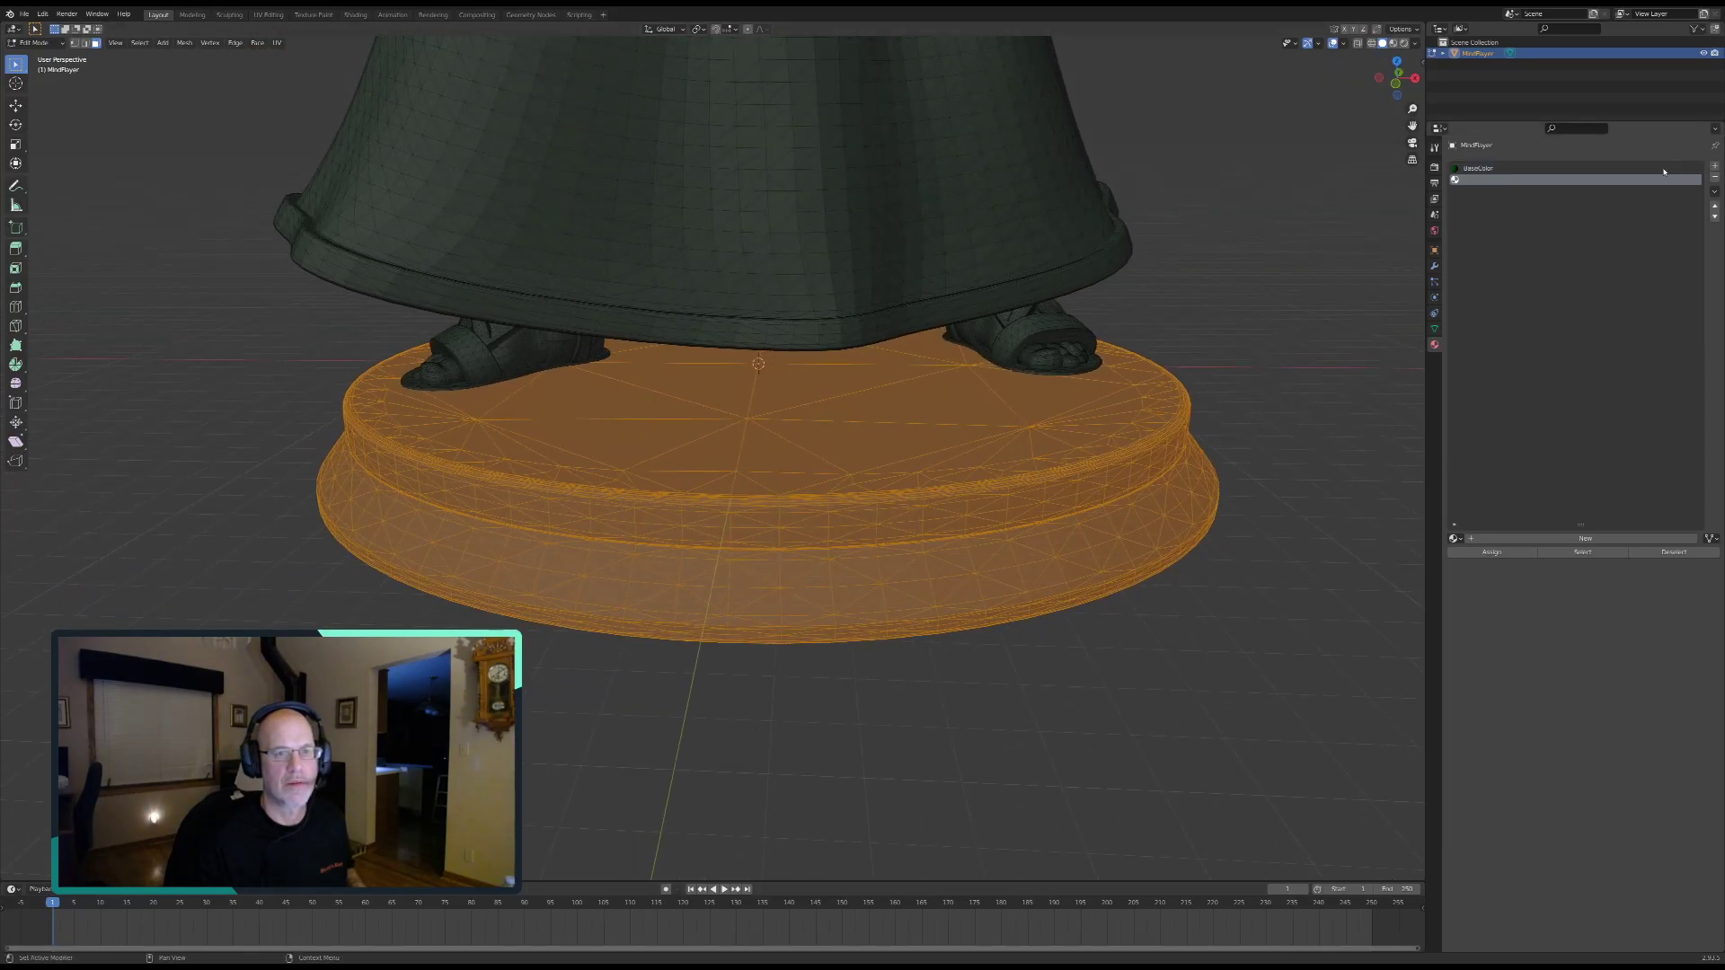
{"action": "left_click", "coordinate": [1489, 539]}
{"action": "double_click", "coordinate": [1516, 539]}
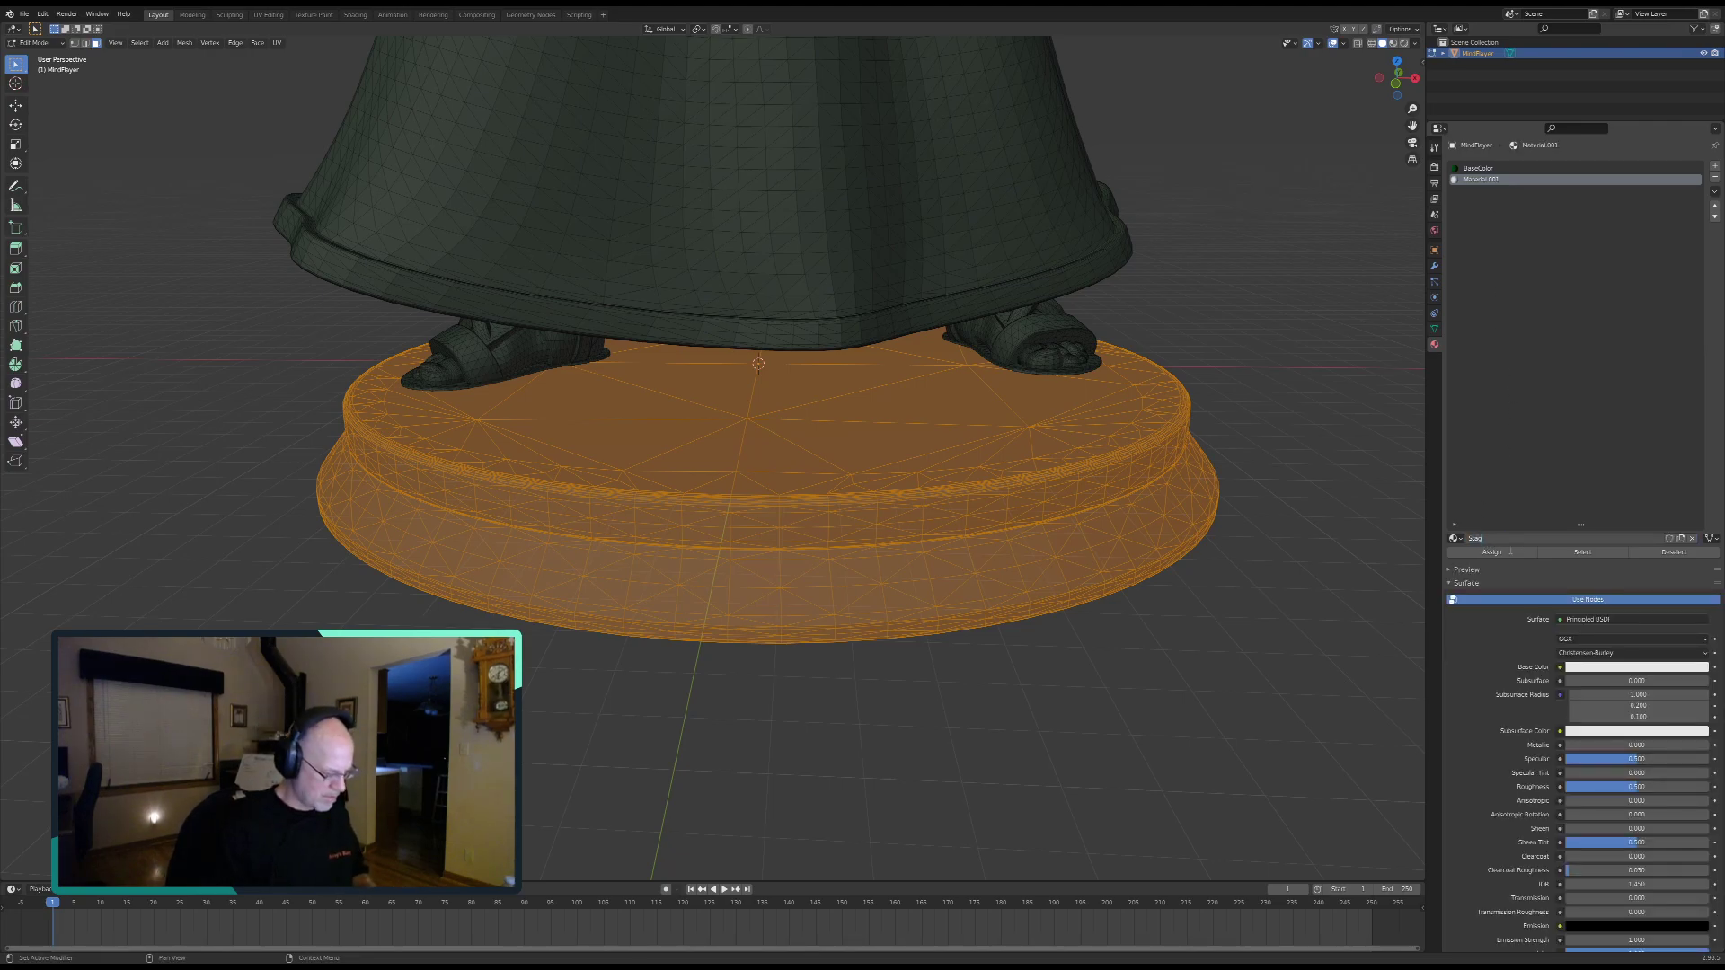
{"action": "type", "text": "Stage"}
{"action": "key", "text": "Return"}
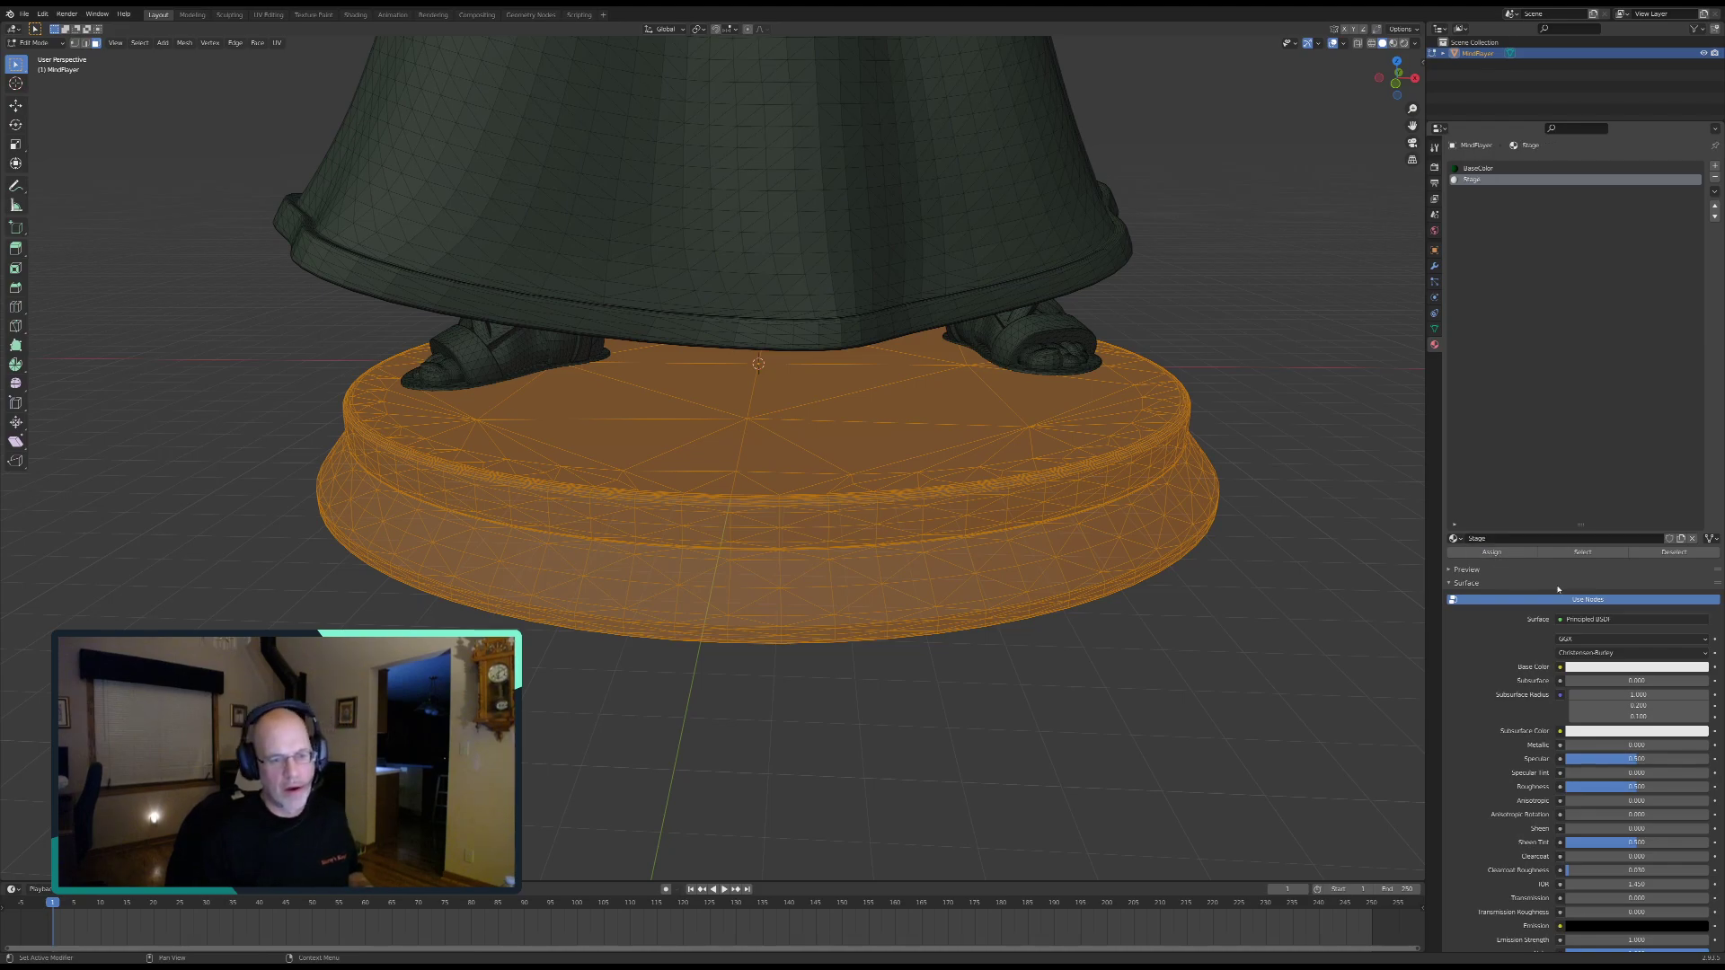
Step: Turn off nodes for the Stage material and give it a black base color, specular 0 and roughness 1
{"action": "left_click", "coordinate": [1587, 599]}
{"action": "left_click_drag", "start_coordinate": [1615, 663], "coordinate": [1568, 647]}
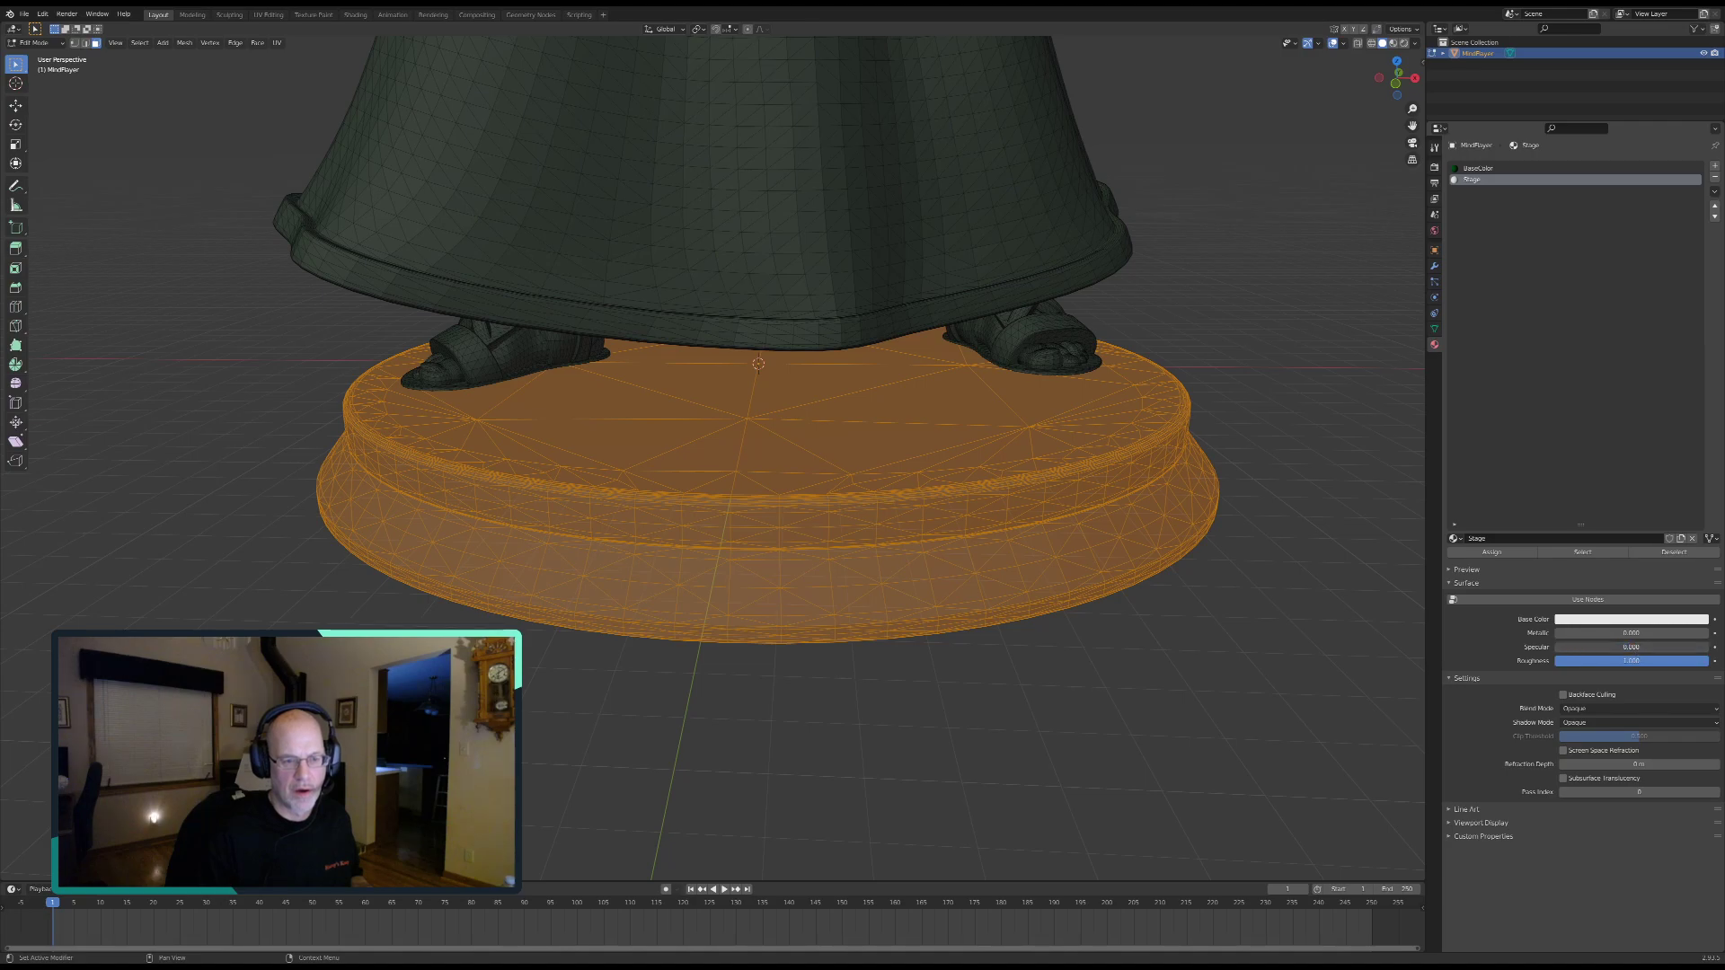
{"action": "left_click", "coordinate": [1633, 620]}
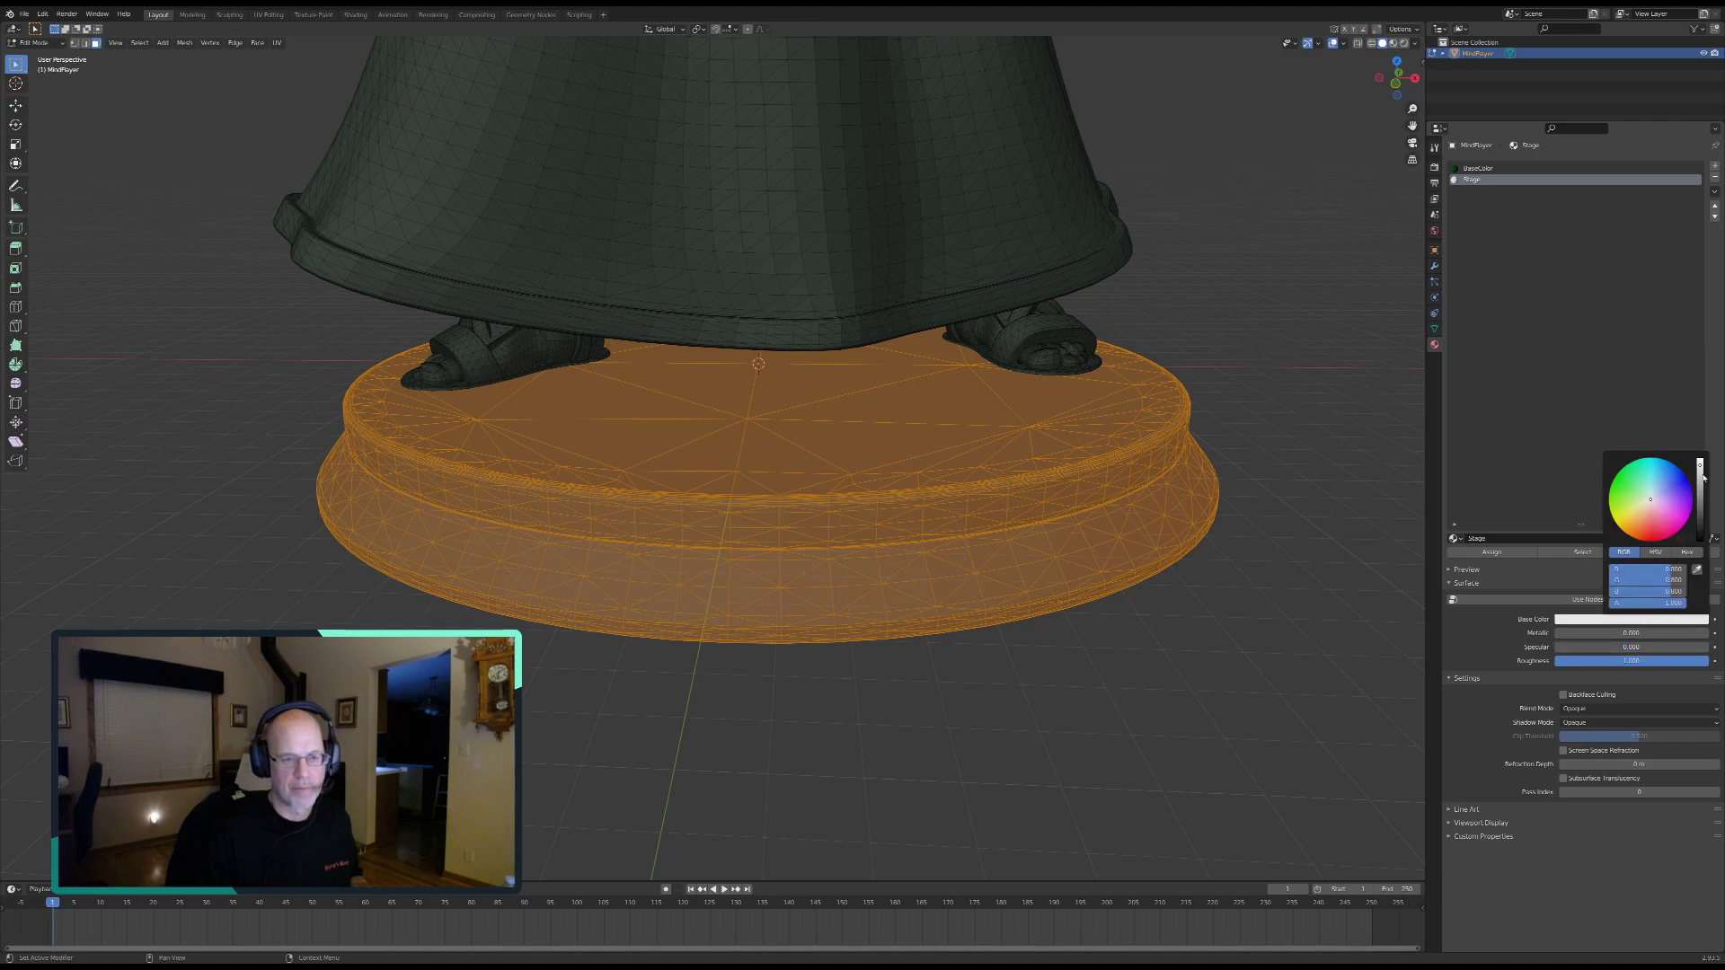
{"action": "left_click_drag", "start_coordinate": [1700, 465], "coordinate": [1700, 540]}
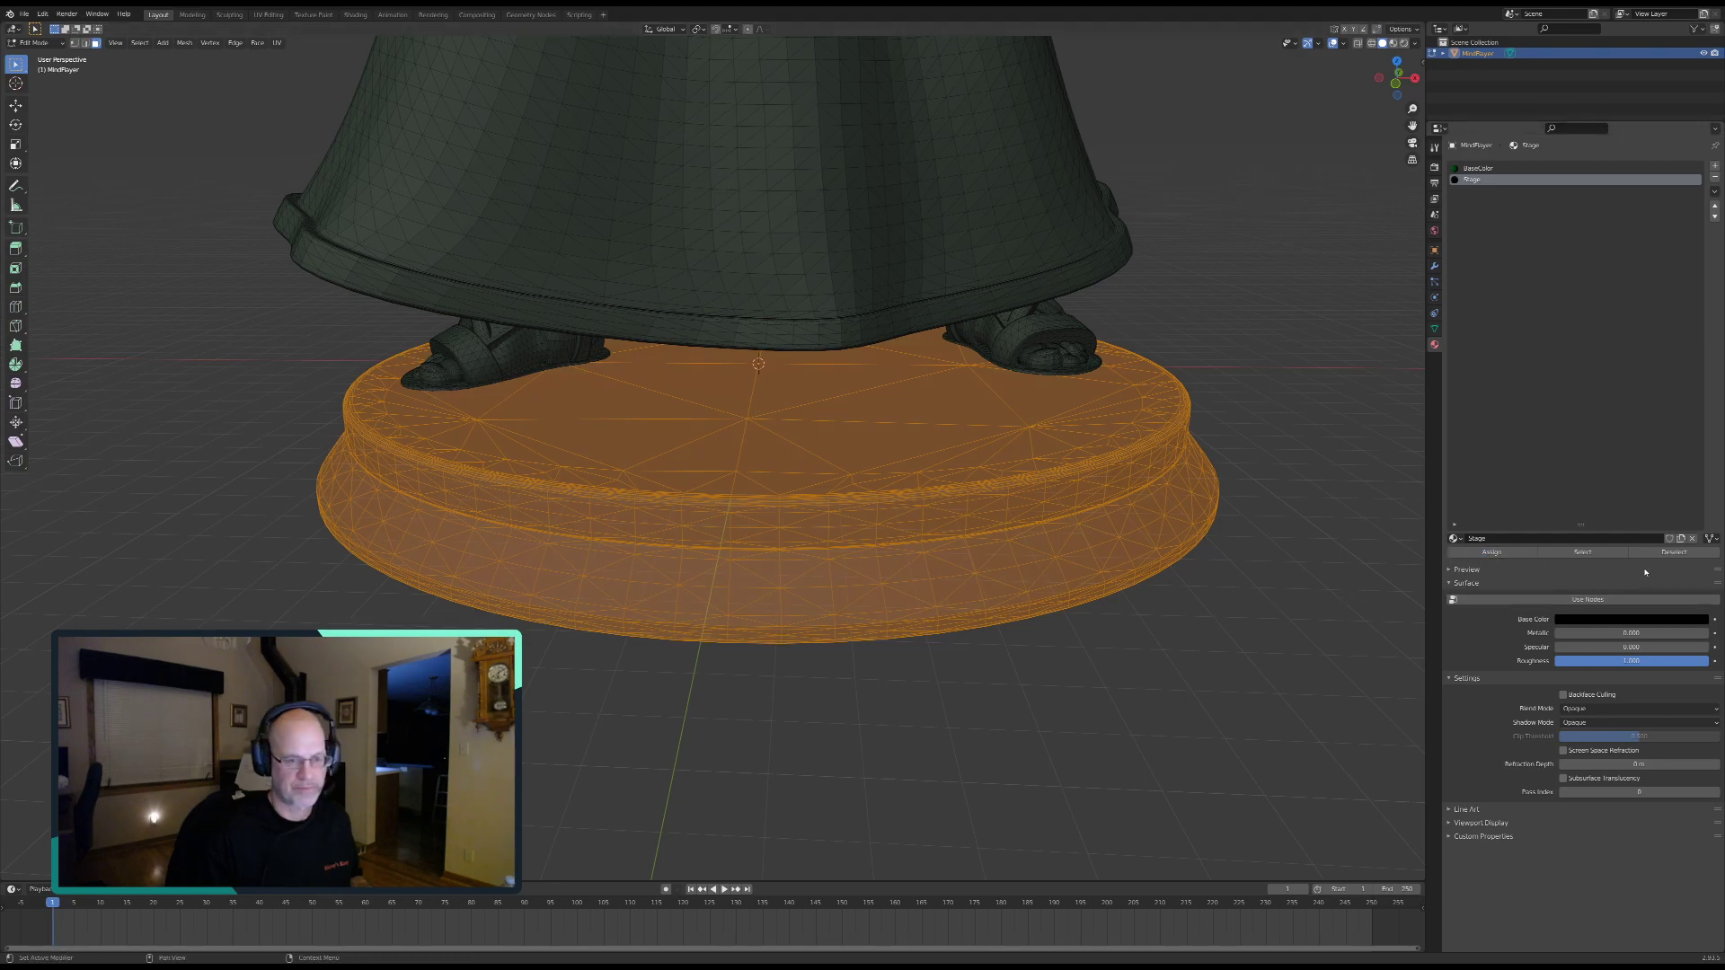
Step: Assign the Stage material to the base faces and deselect them to check the color
{"action": "left_click", "coordinate": [1674, 552]}
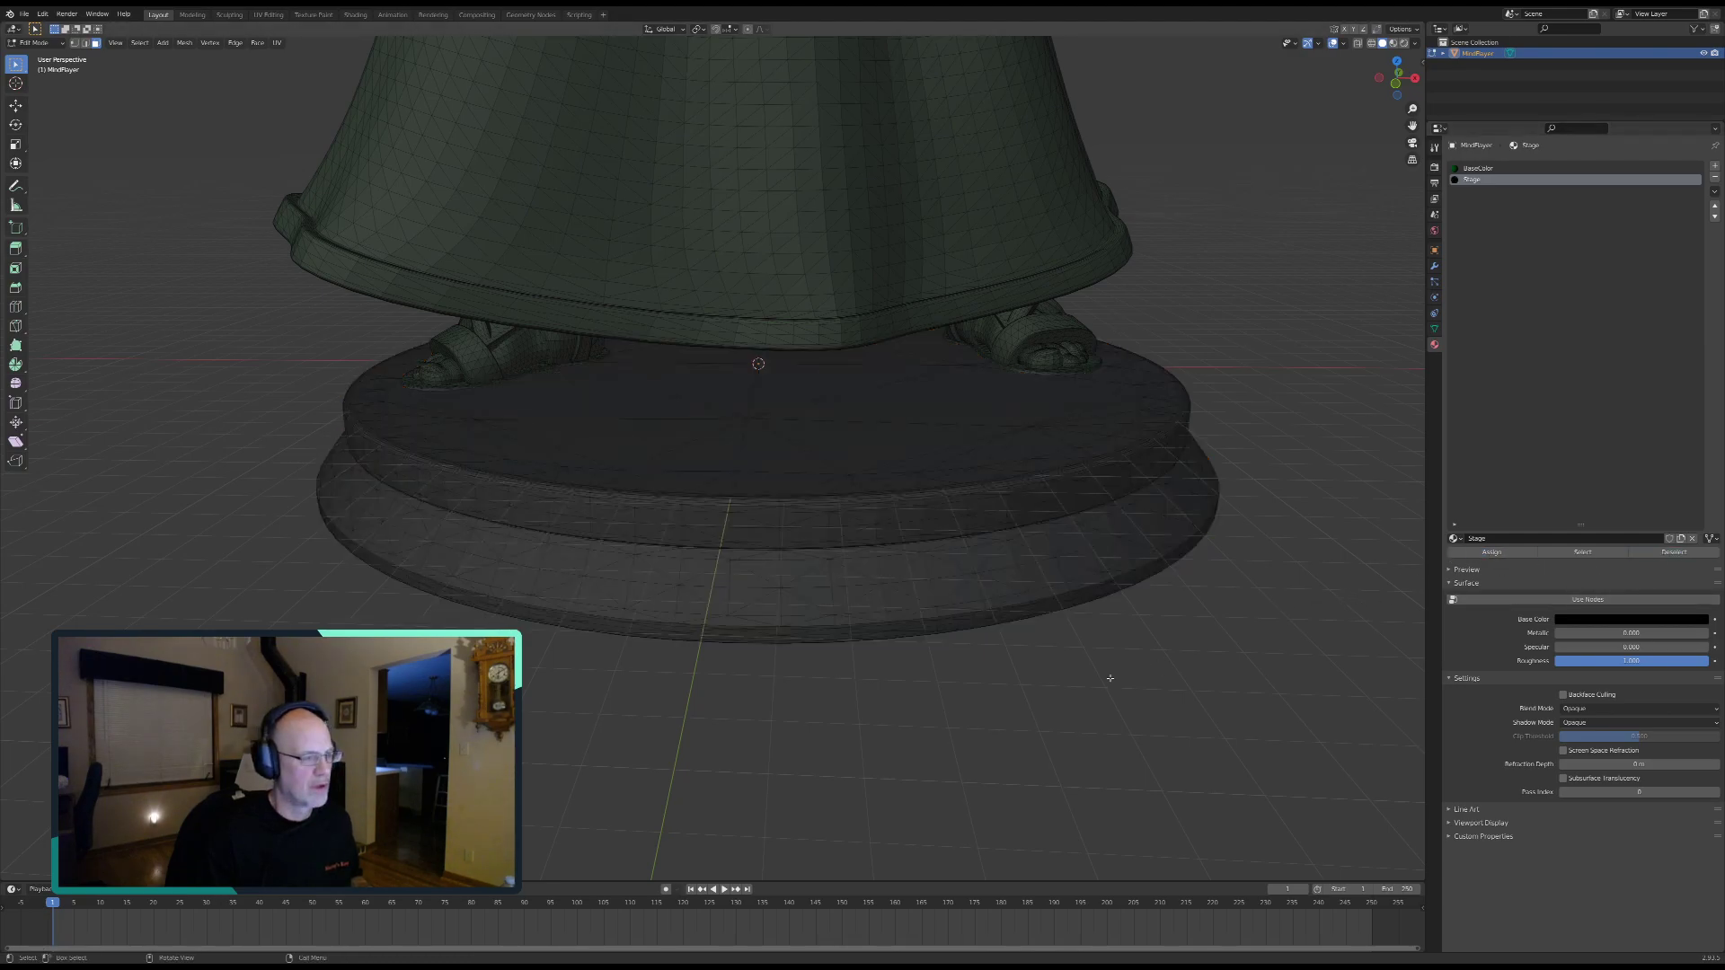
{"action": "middle_click_drag", "start_coordinate": [1111, 684], "coordinate": [1159, 585]}
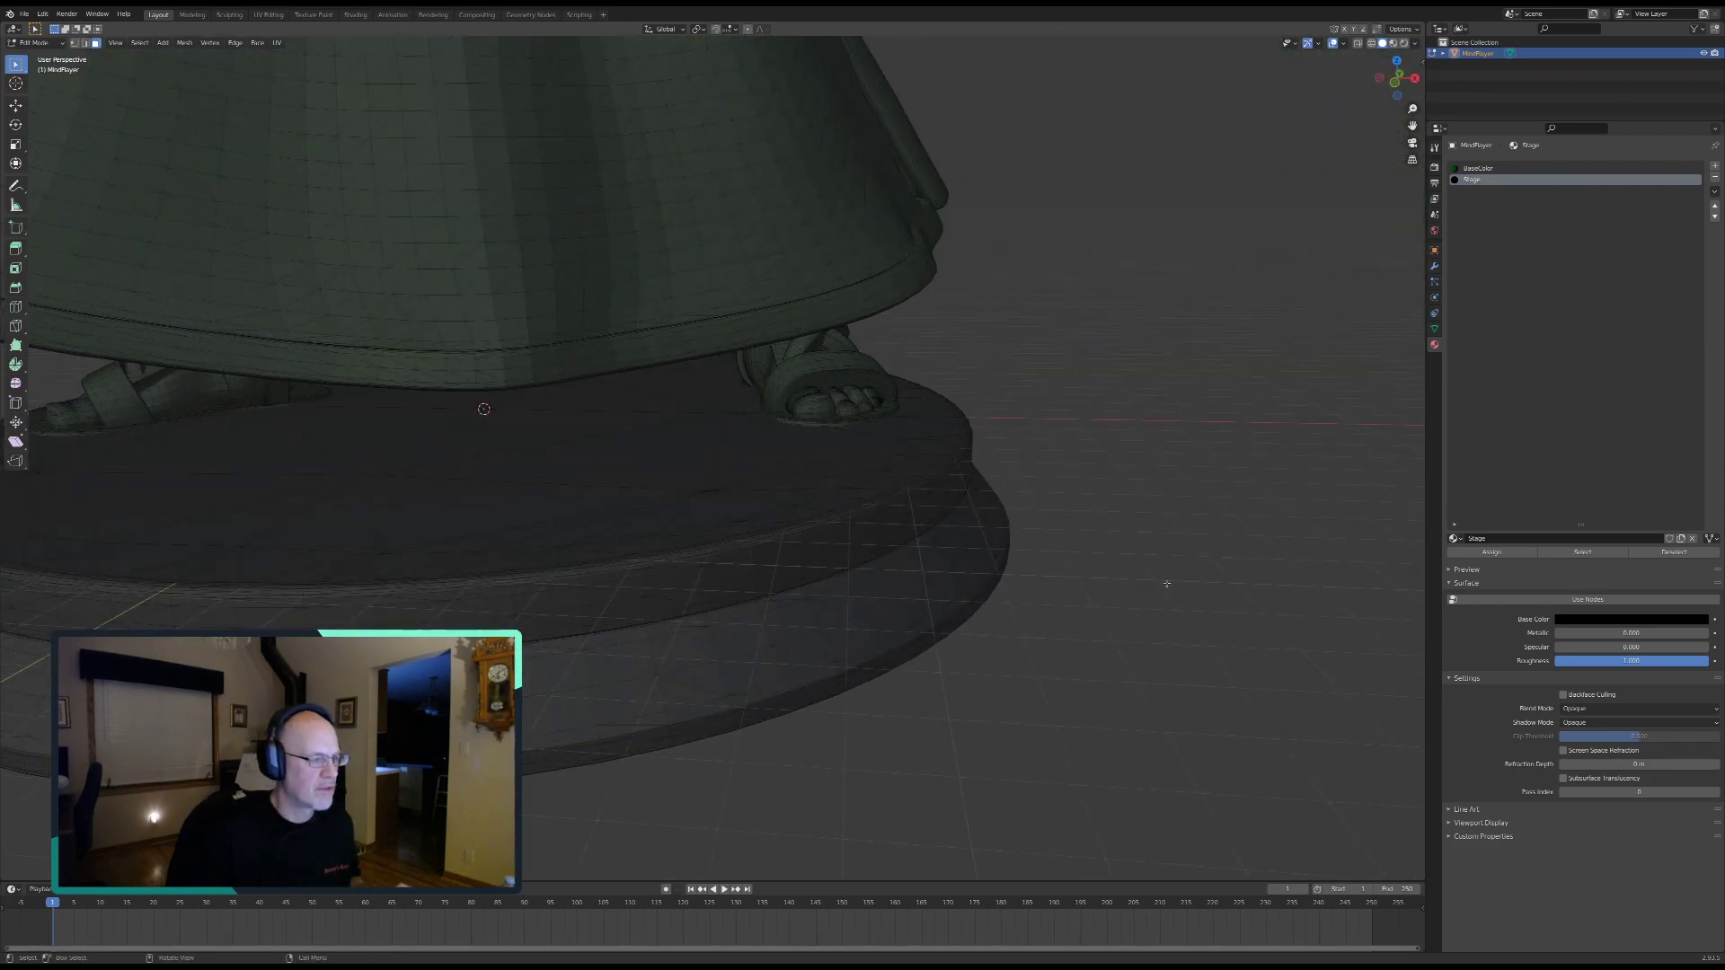
Step: Select all faces using the Stage material and separate the selection into its own object
{"action": "left_click", "coordinate": [1564, 554]}
{"action": "scroll", "coordinate": [770, 639], "scroll_direction": "down", "scroll_amount": 4}
{"action": "middle_click_drag", "start_coordinate": [769, 638], "coordinate": [922, 636], "text": "shift"}
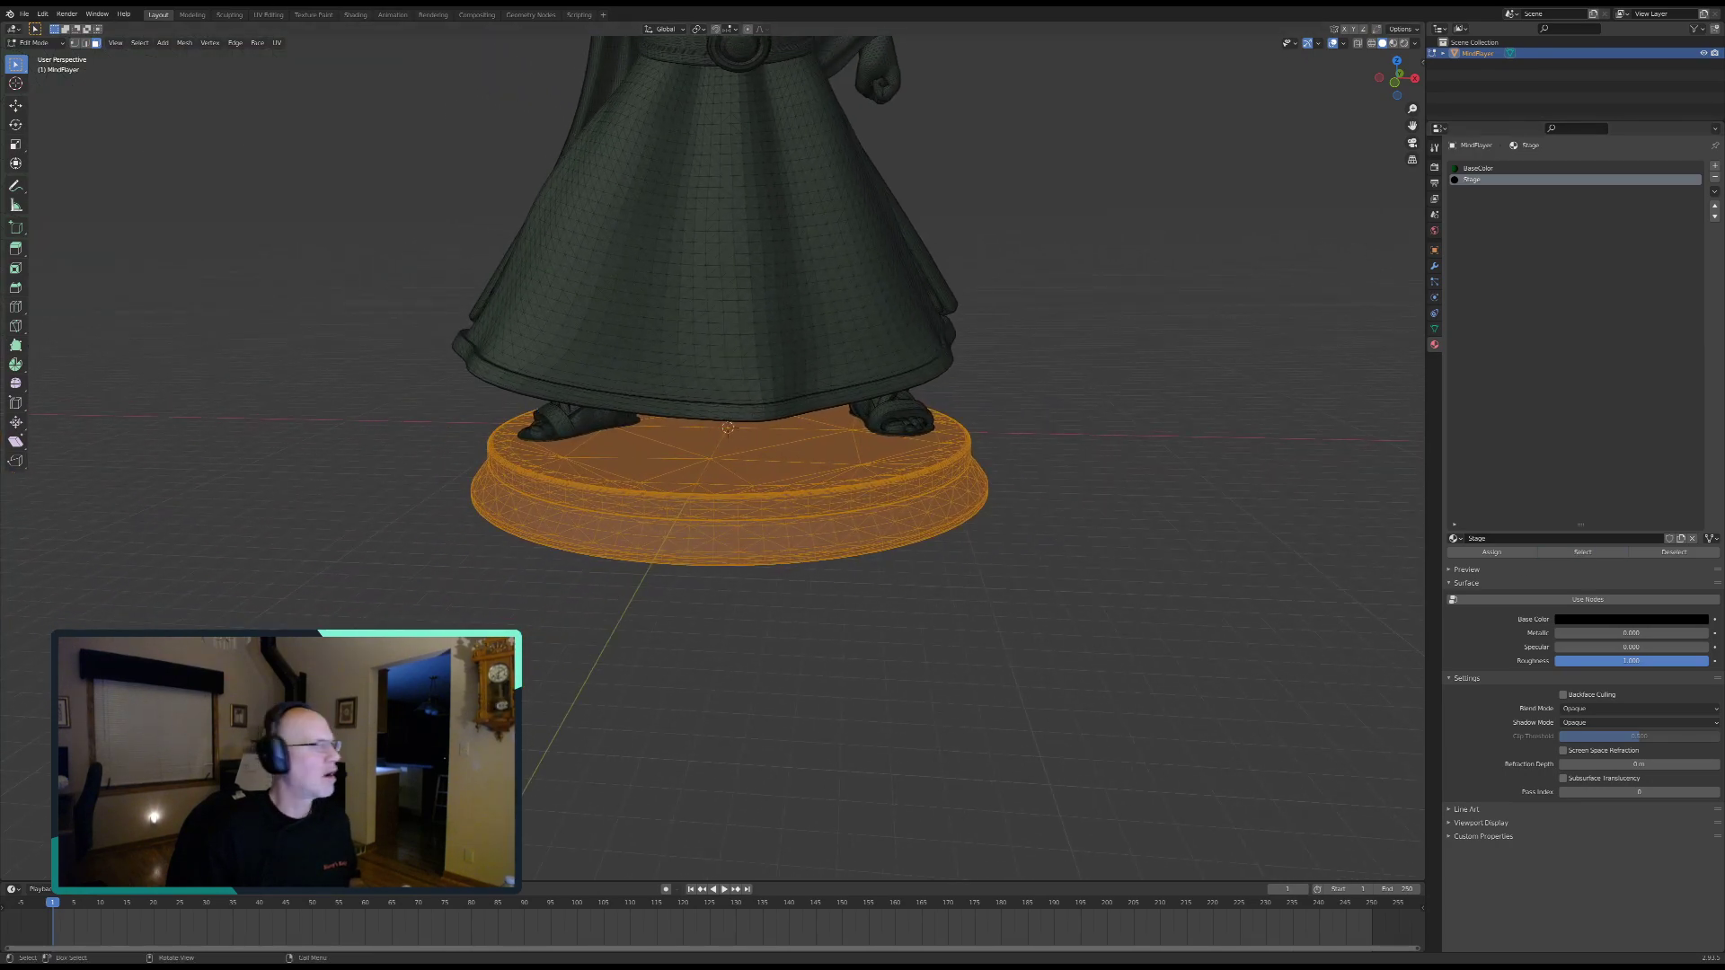
{"action": "left_click", "coordinate": [194, 46]}
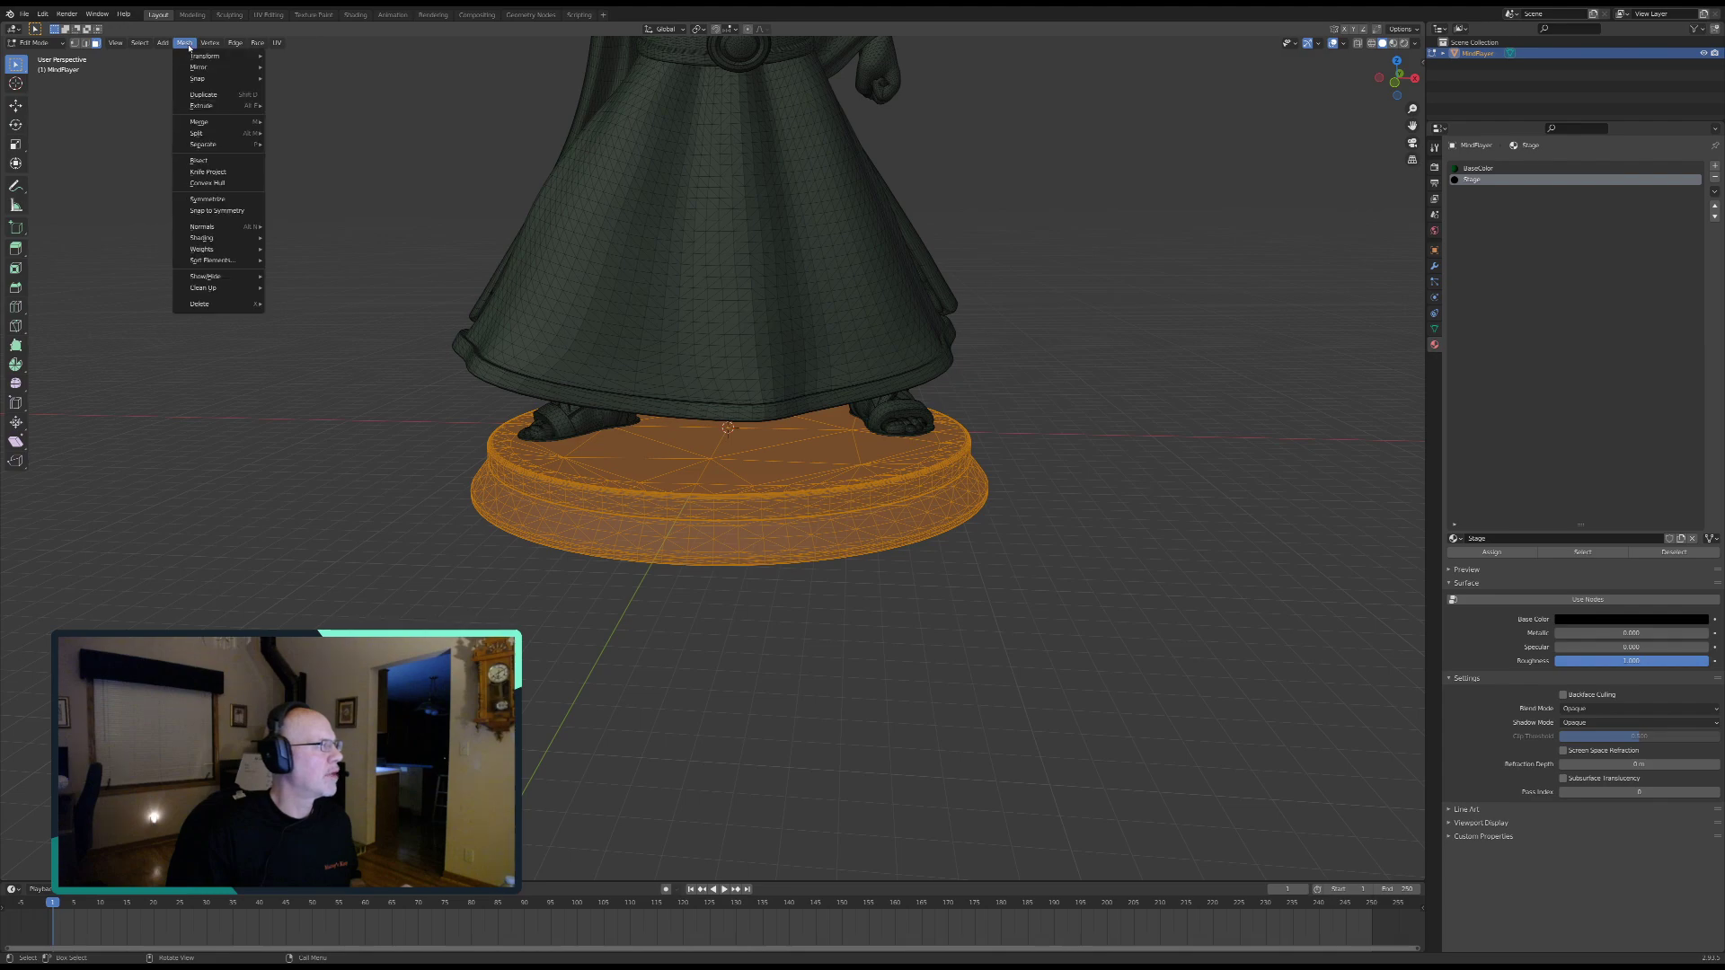
{"action": "mouse_move", "coordinate": [215, 147]}
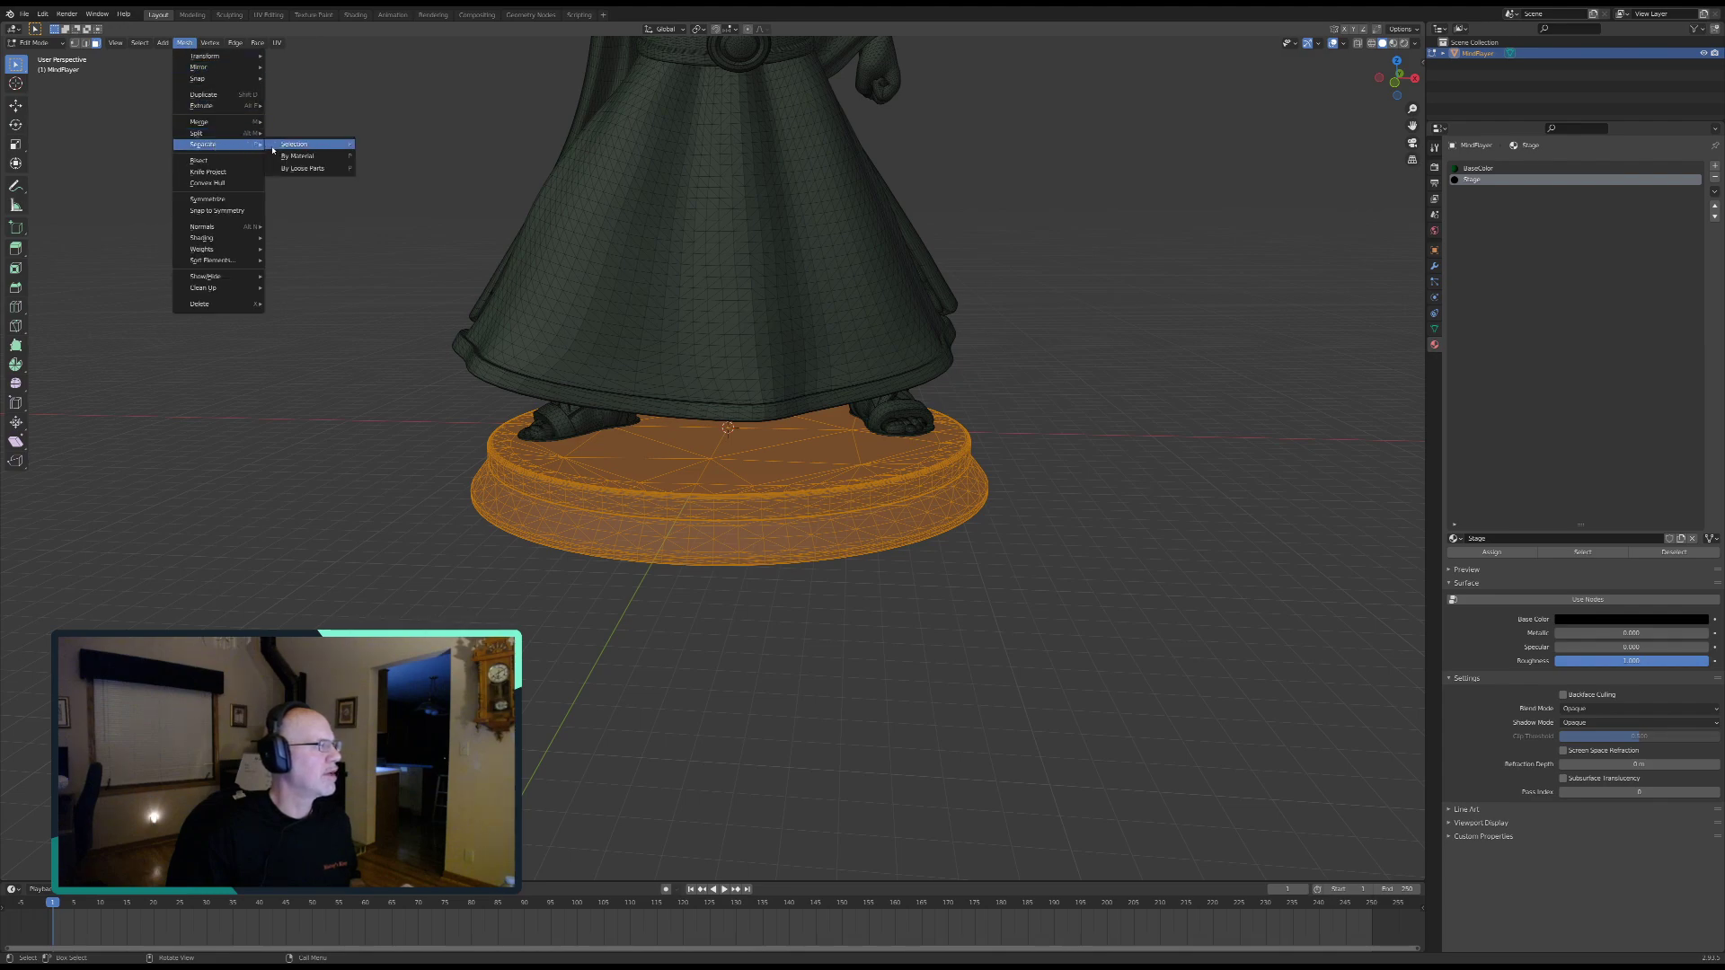
{"action": "left_click", "coordinate": [281, 143]}
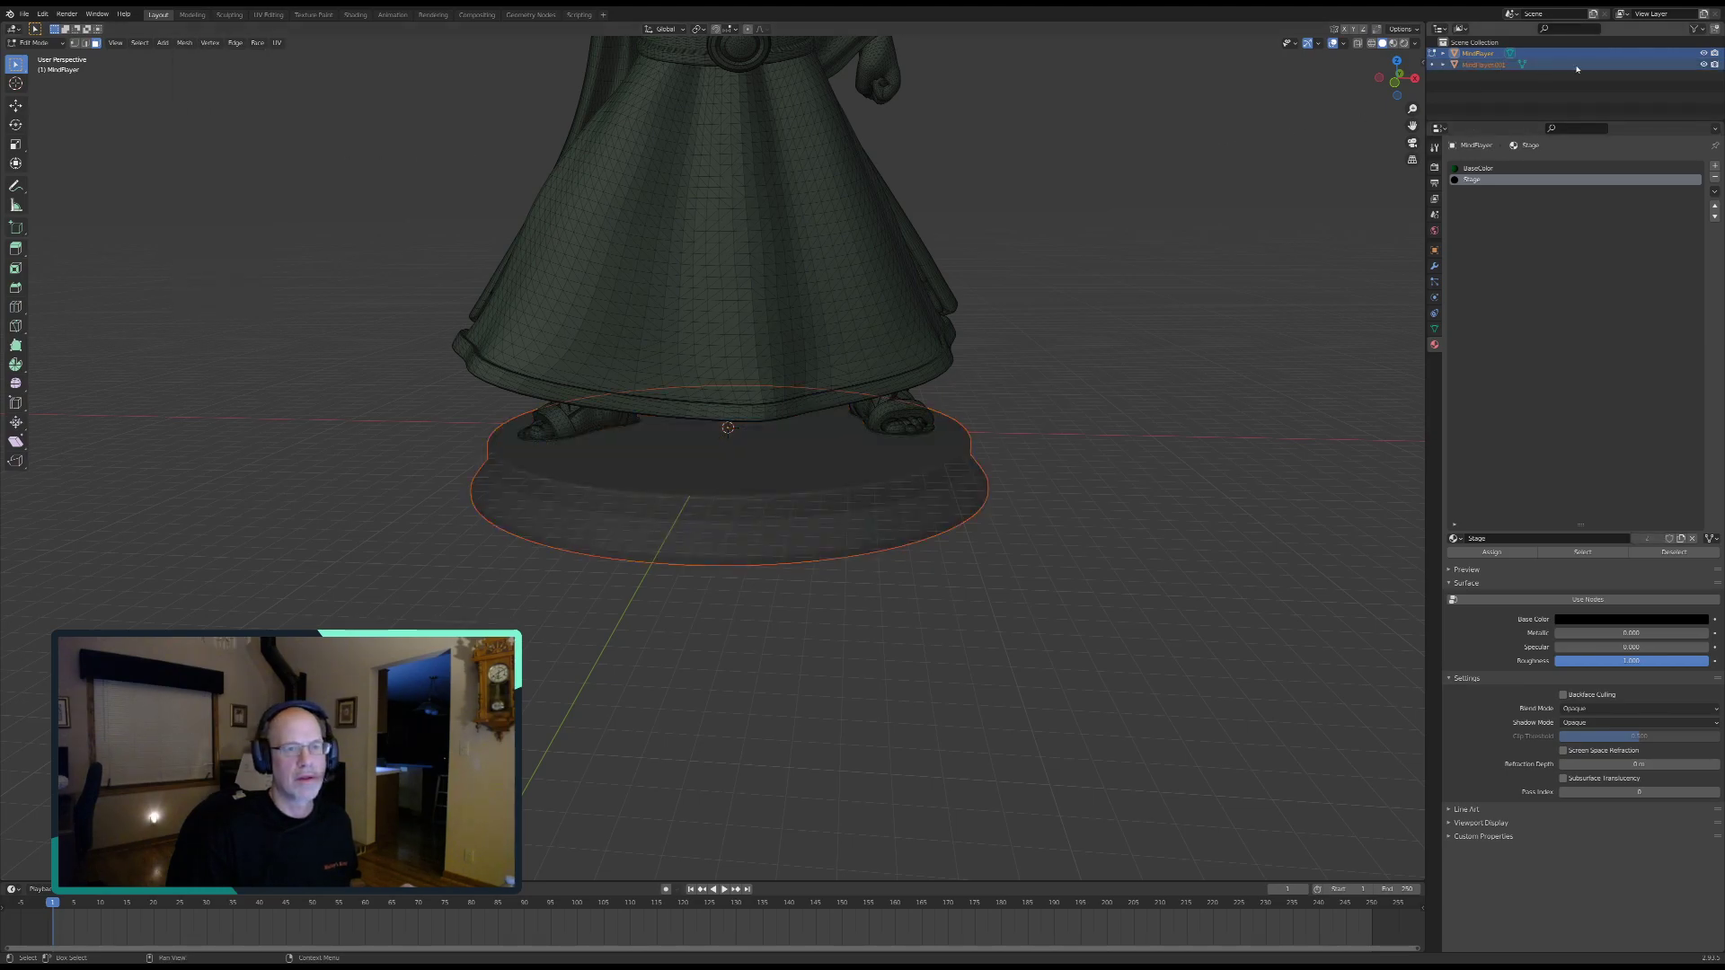
Step: Hide the separated base and examine the sandals from below, undoing the stray face selection on the sole
{"action": "left_click", "coordinate": [1704, 64]}
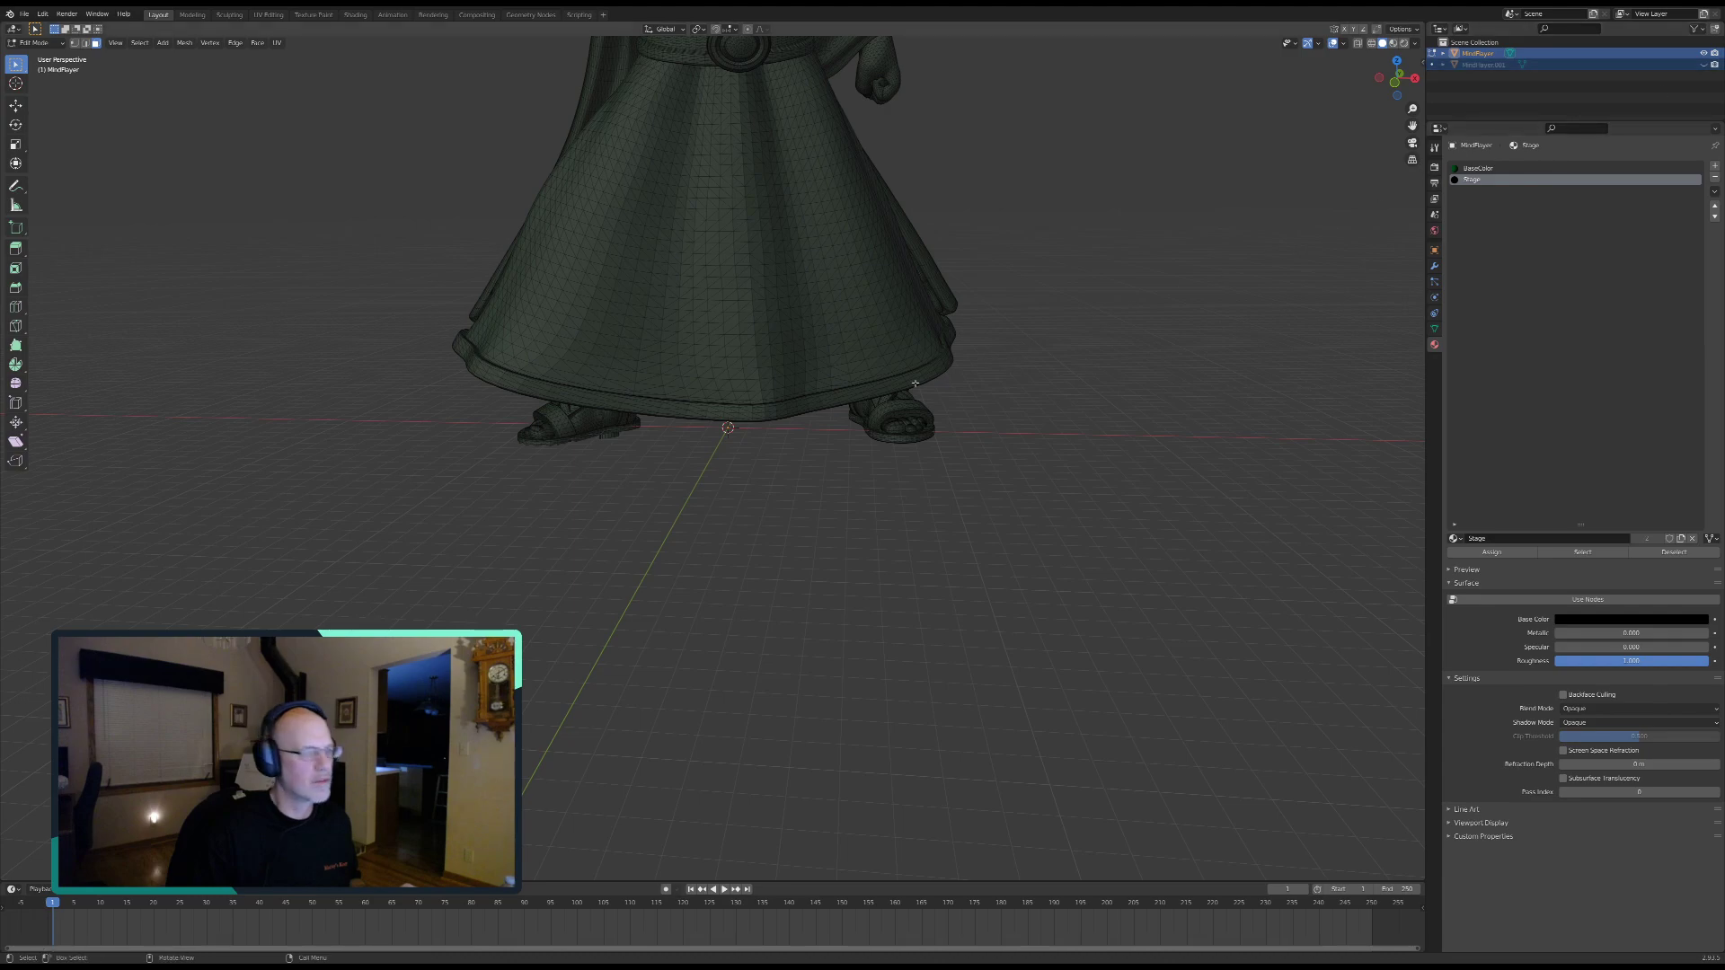
{"action": "middle_click_drag", "start_coordinate": [847, 547], "coordinate": [923, 463]}
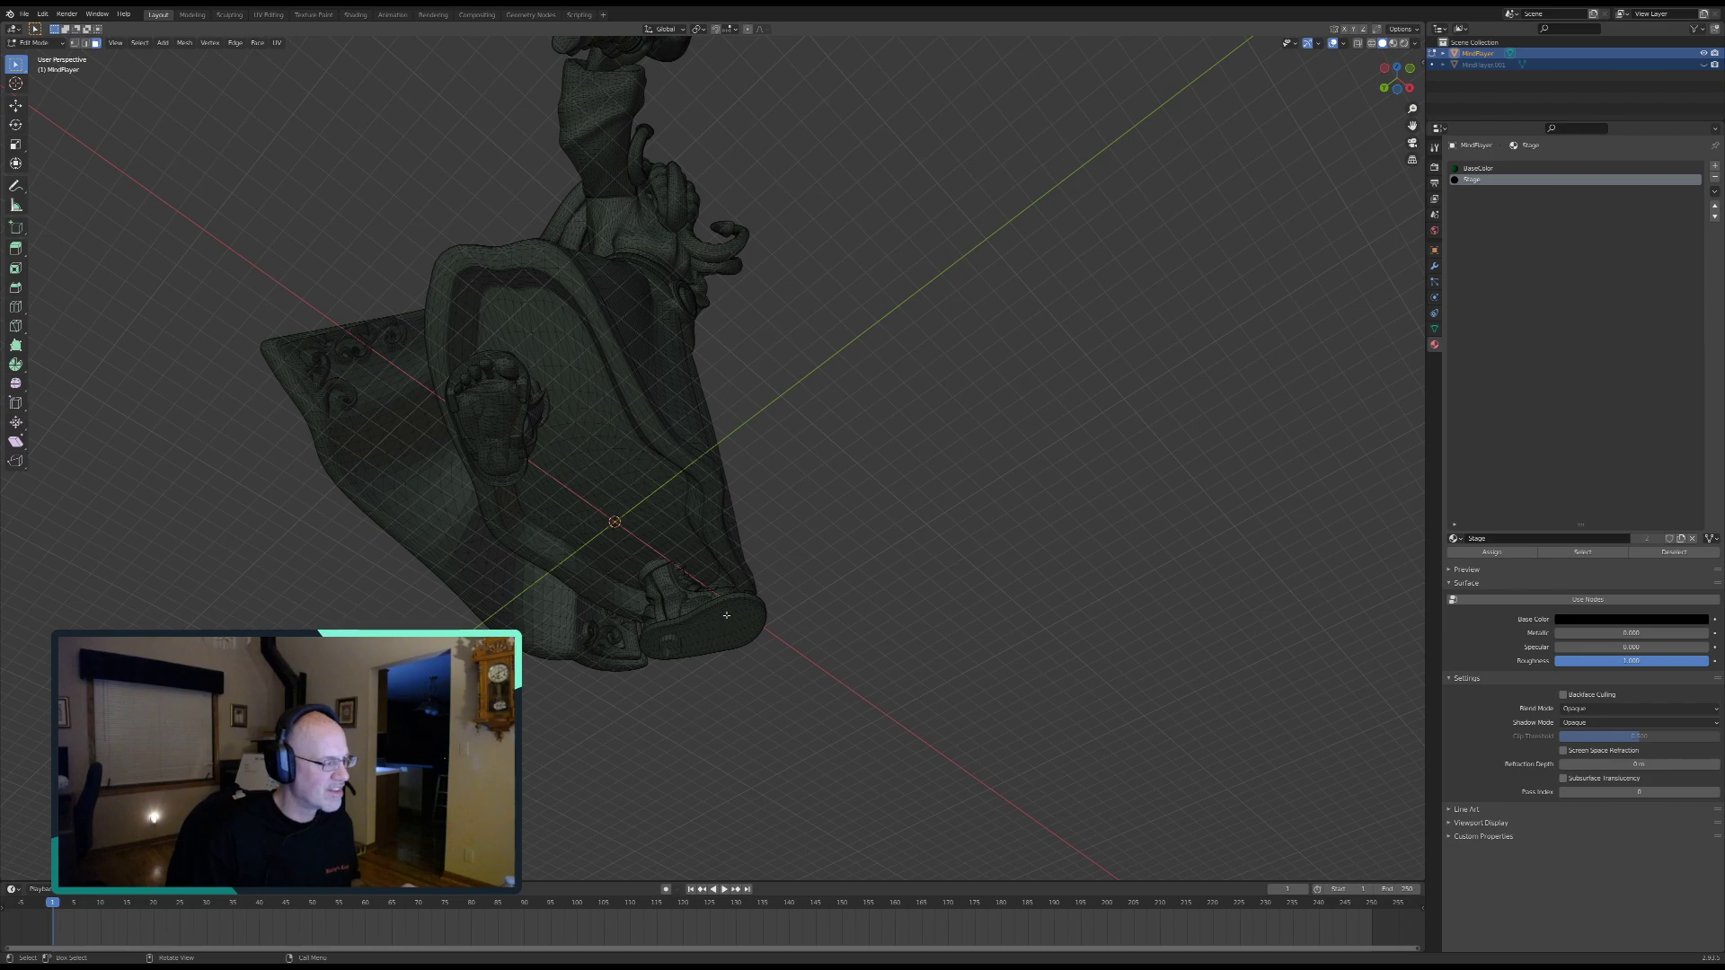
{"action": "left_click_drag", "start_coordinate": [492, 406], "coordinate": [505, 422]}
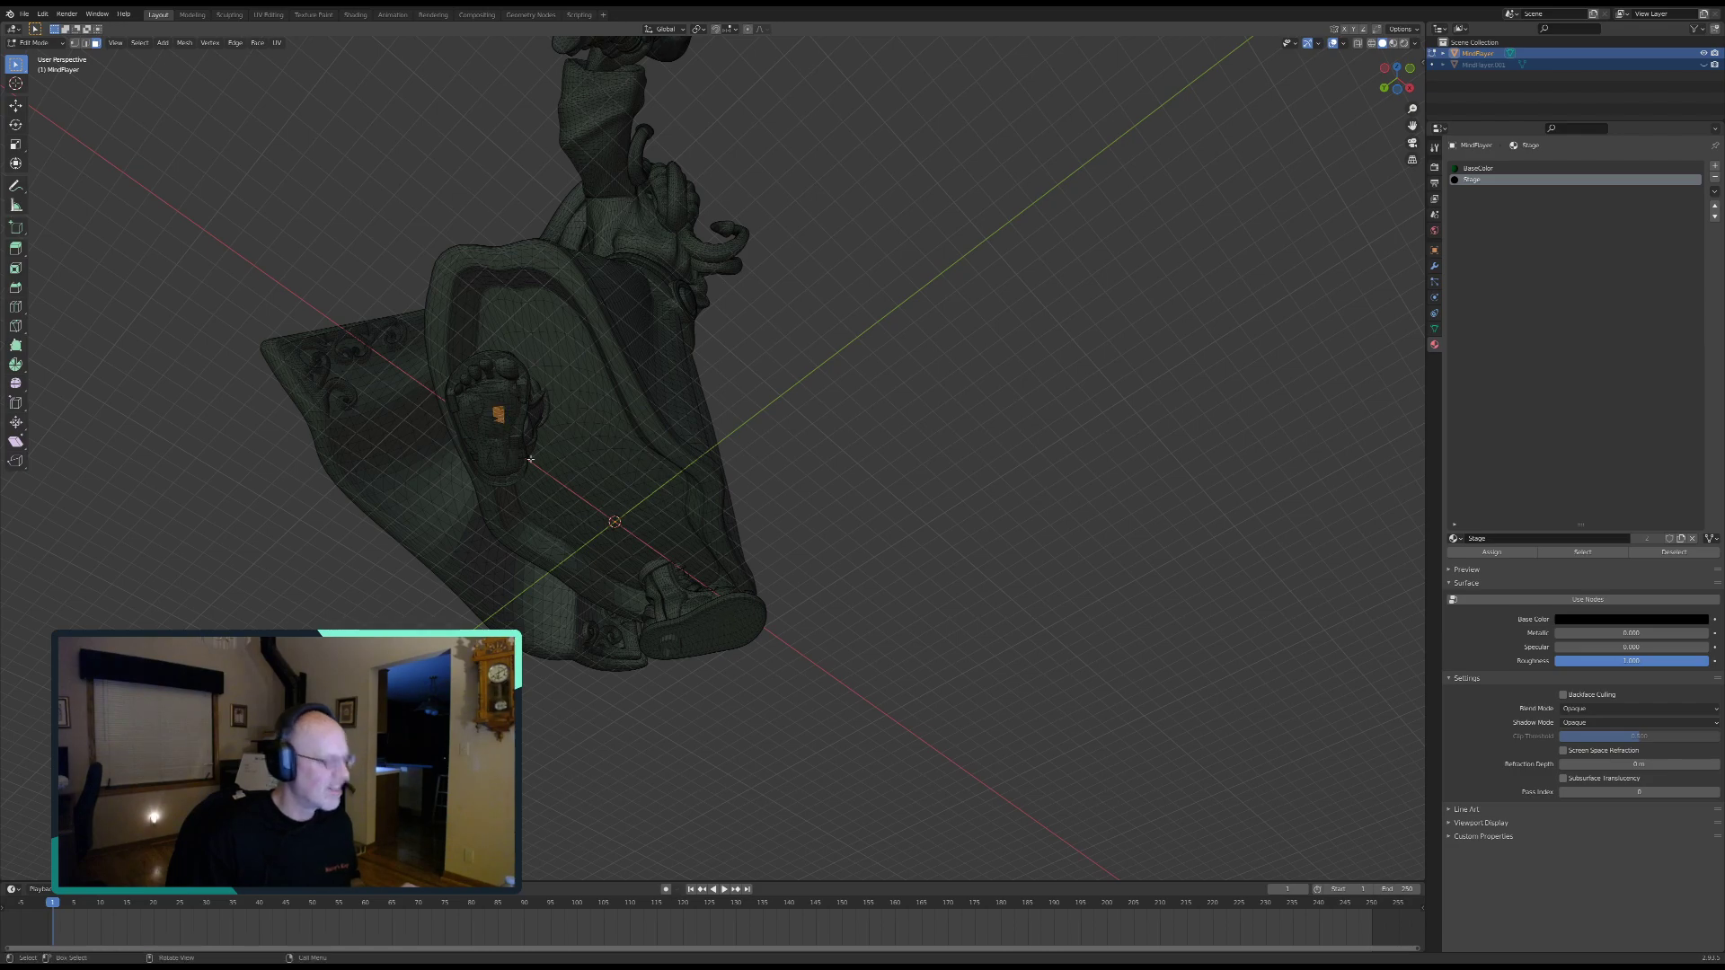
{"action": "key", "text": "ctrl+z"}
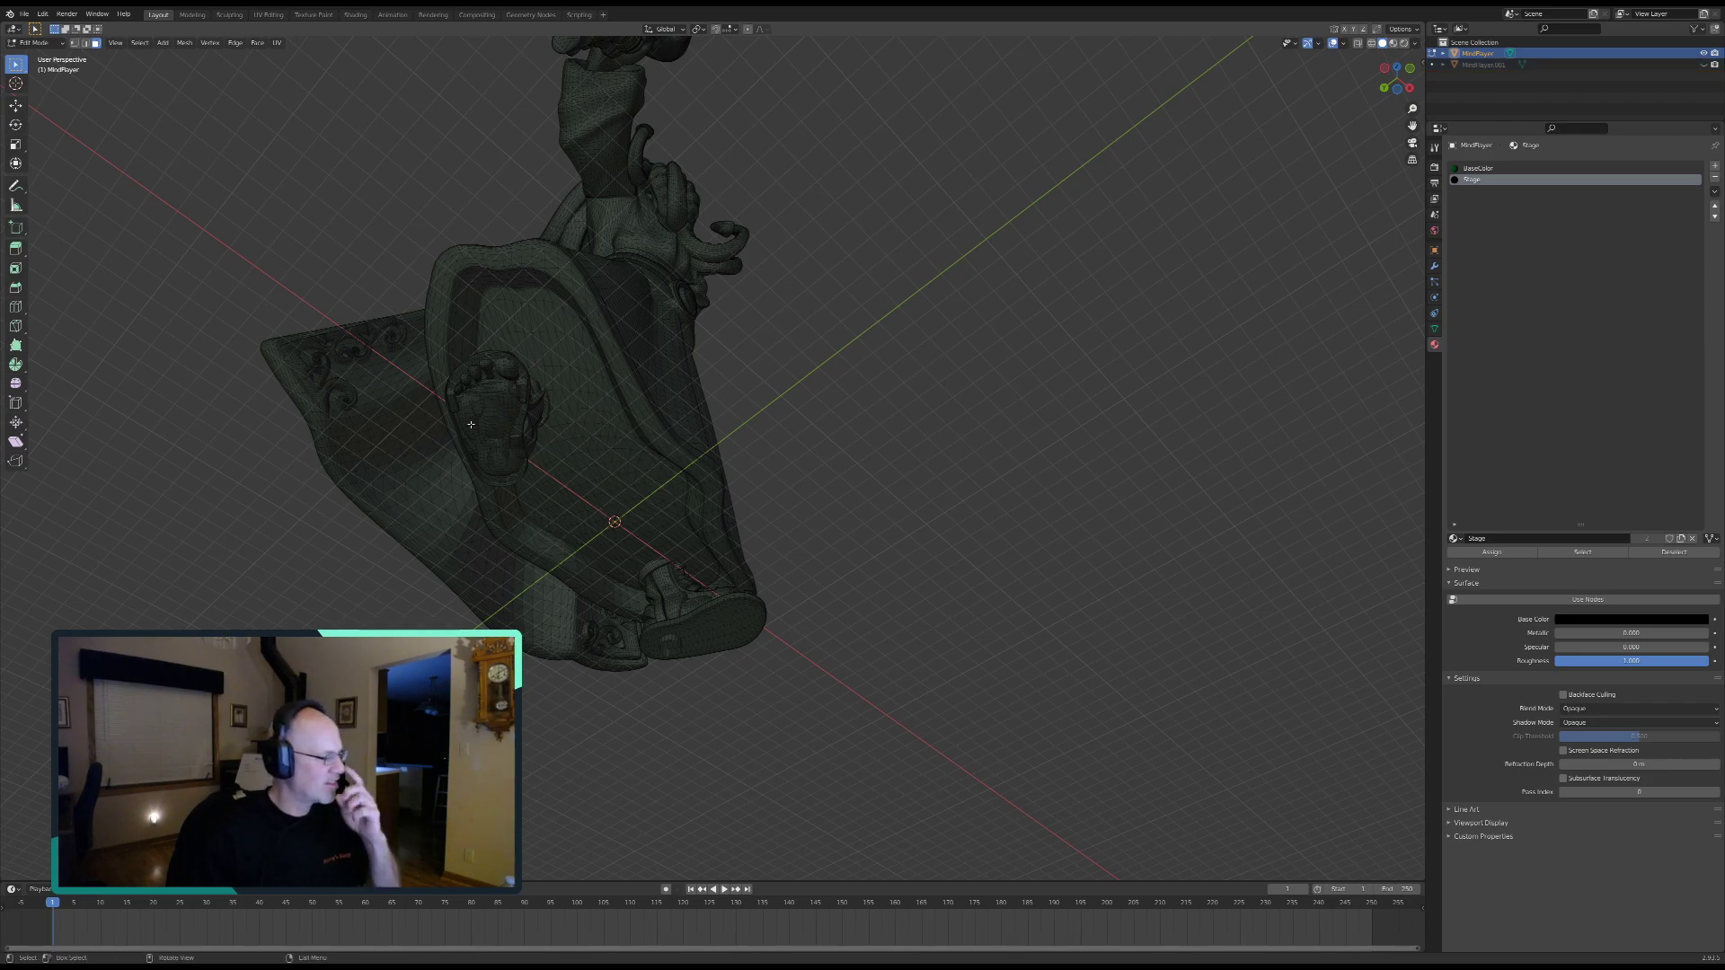
{"action": "mouse_move", "coordinate": [523, 452]}
{"action": "middle_mouse_down"}
{"action": "mouse_move", "coordinate": [467, 438]}
{"action": "mouse_move", "coordinate": [462, 477]}
{"action": "mouse_move", "coordinate": [500, 430]}
{"action": "middle_mouse_up"}
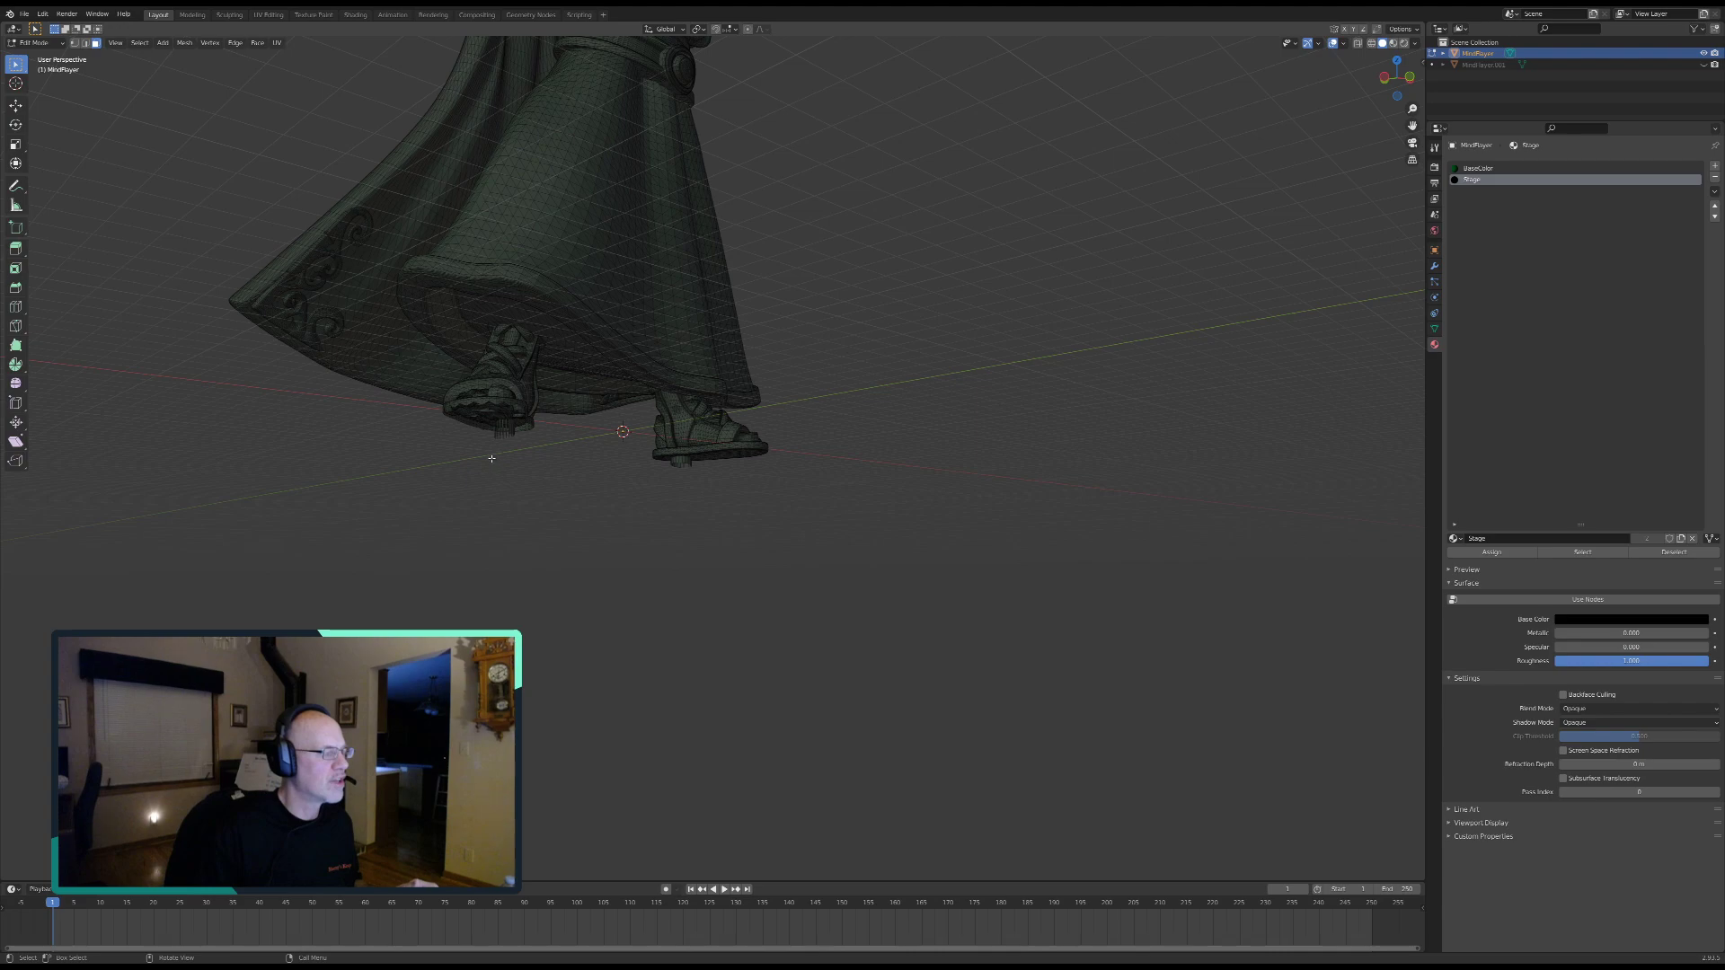
{"action": "middle_click_drag", "start_coordinate": [494, 473], "coordinate": [543, 521]}
{"action": "scroll", "coordinate": [629, 530], "scroll_direction": "up", "scroll_amount": 5}
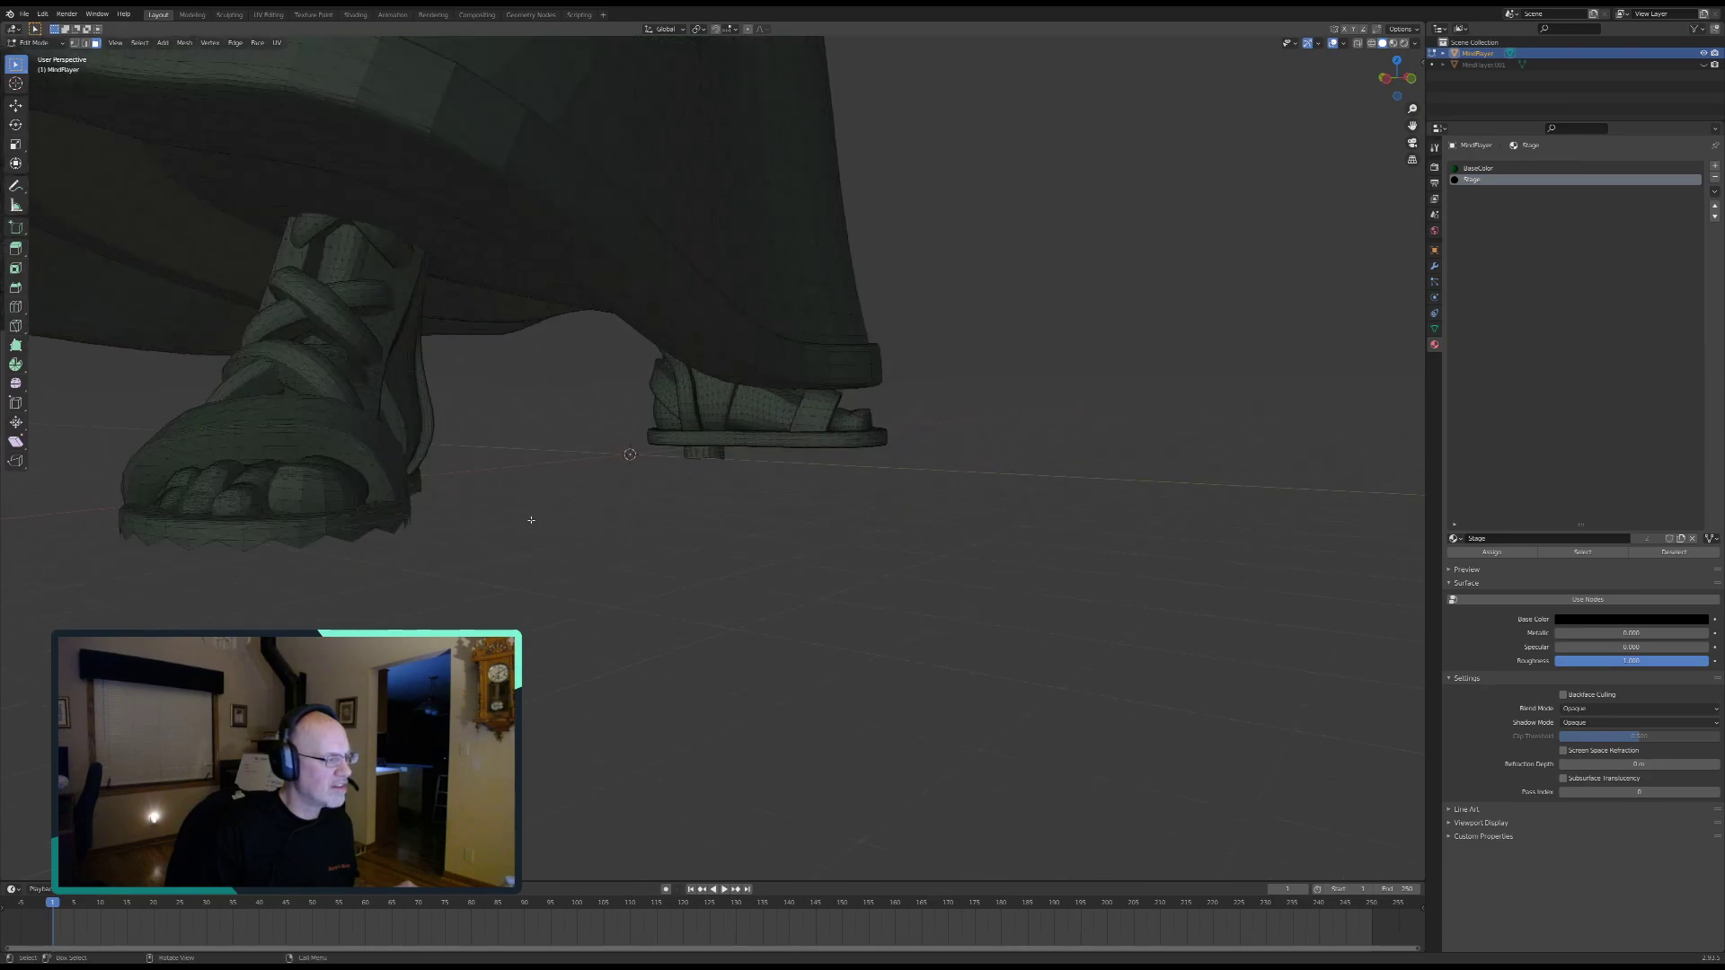
{"action": "middle_click_drag", "start_coordinate": [689, 537], "coordinate": [566, 543]}
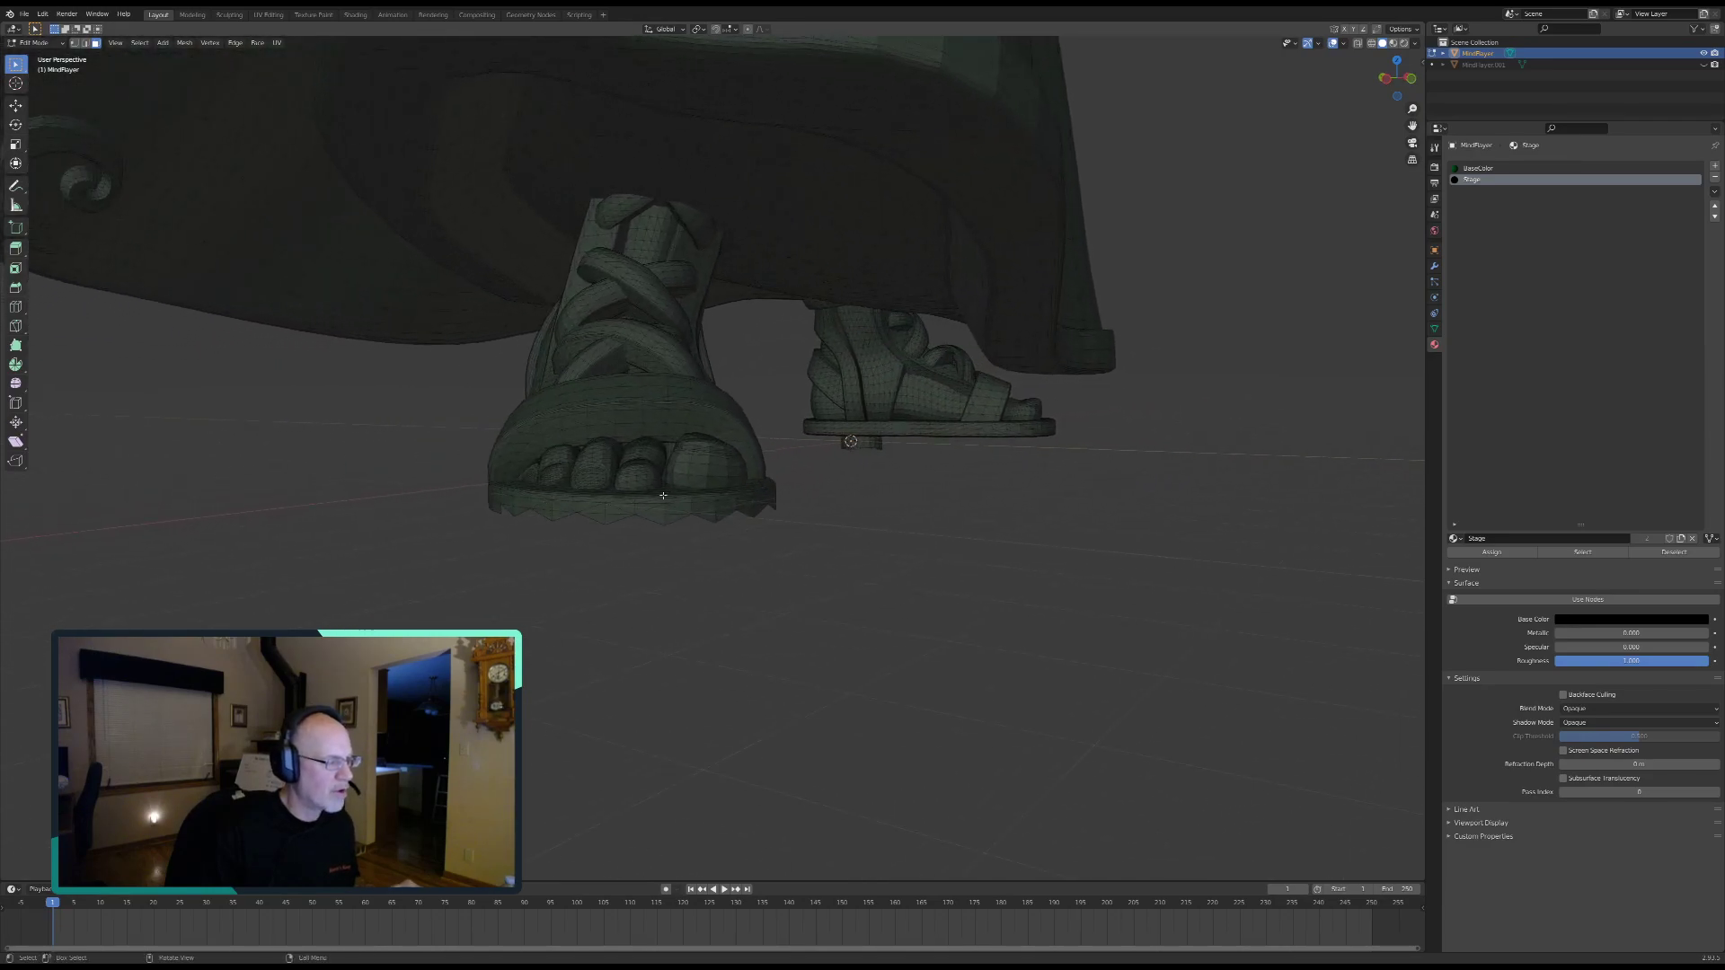
Step: Toggle the separated base's visibility to compare the sandals with and without it, ending with the base hidden
{"action": "left_click", "coordinate": [1704, 65]}
{"action": "left_click", "coordinate": [1704, 65]}
{"action": "left_click", "coordinate": [1704, 65]}
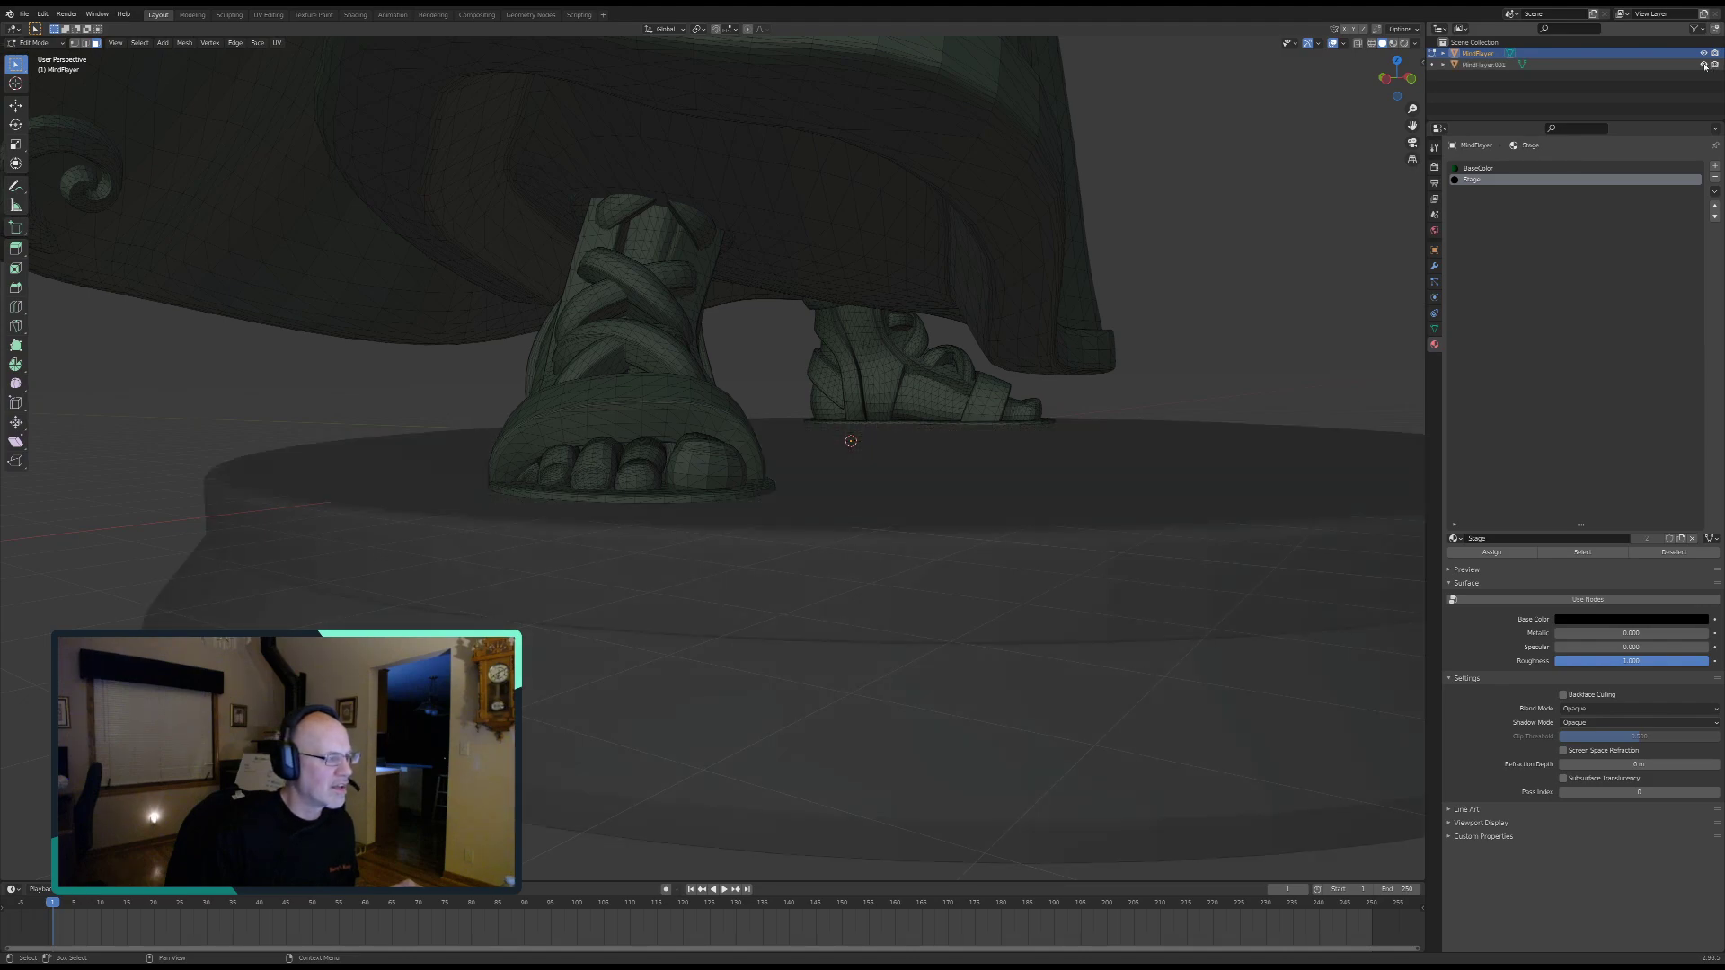
{"action": "left_click", "coordinate": [1704, 65]}
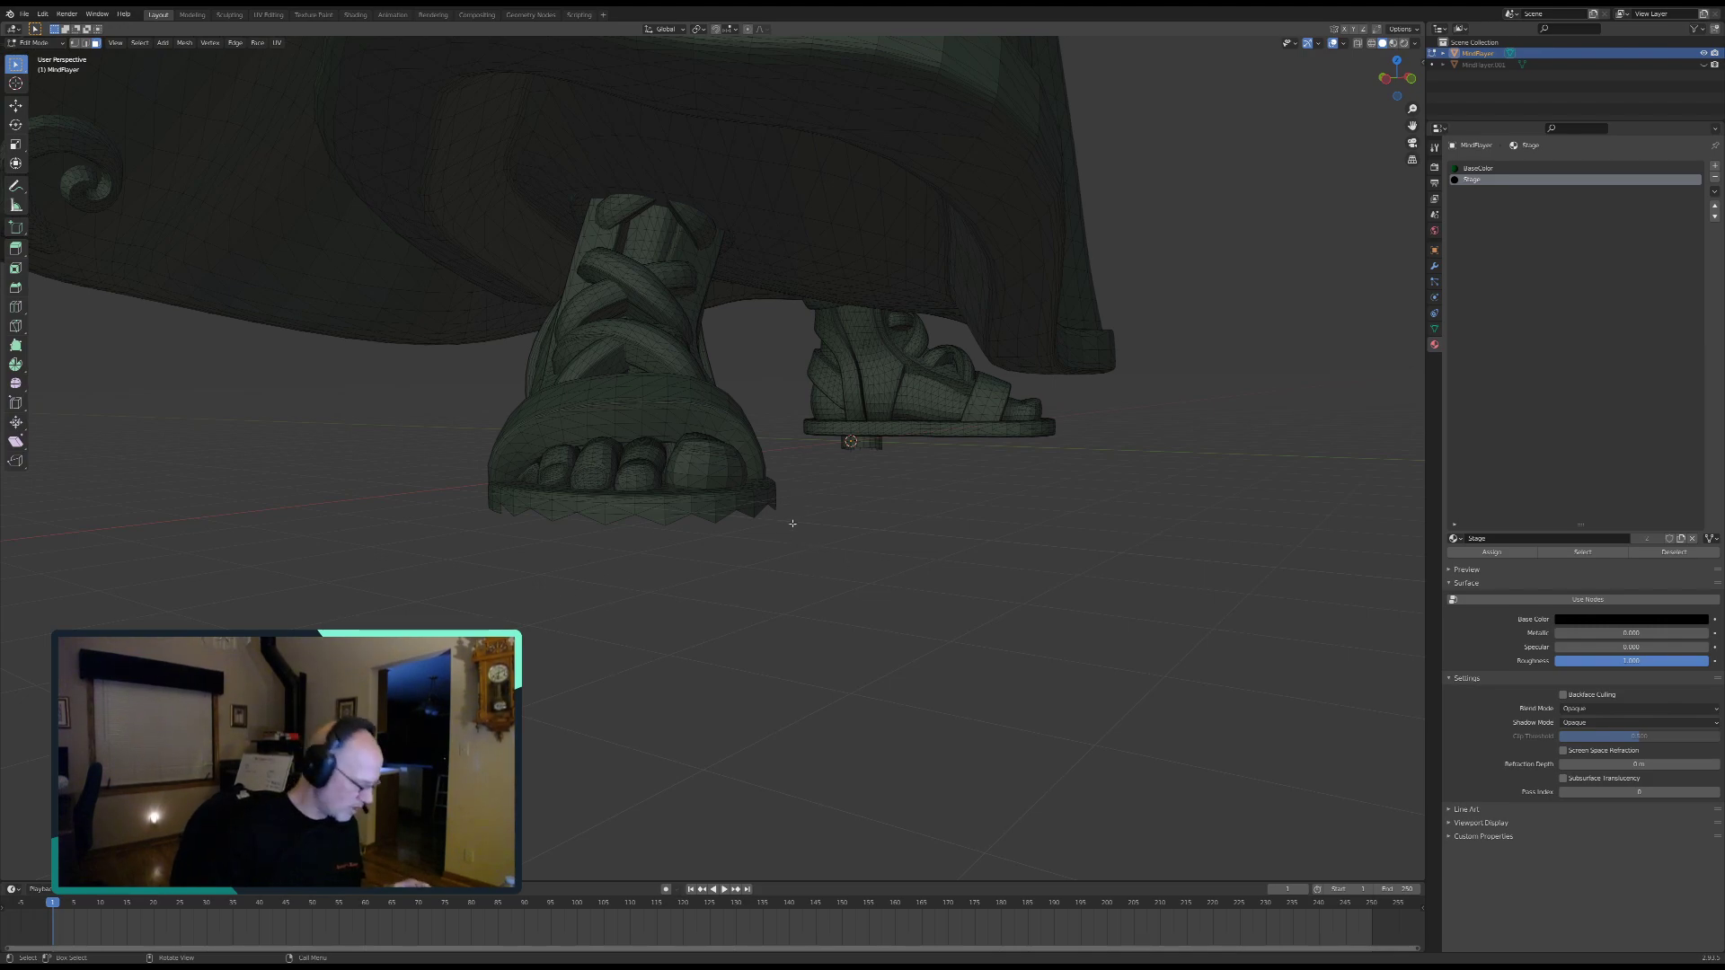
Step: Examine the jagged sole edge, the pegs and the underside of both sandals with the base hidden
{"action": "middle_click_drag", "start_coordinate": [665, 589], "coordinate": [721, 463]}
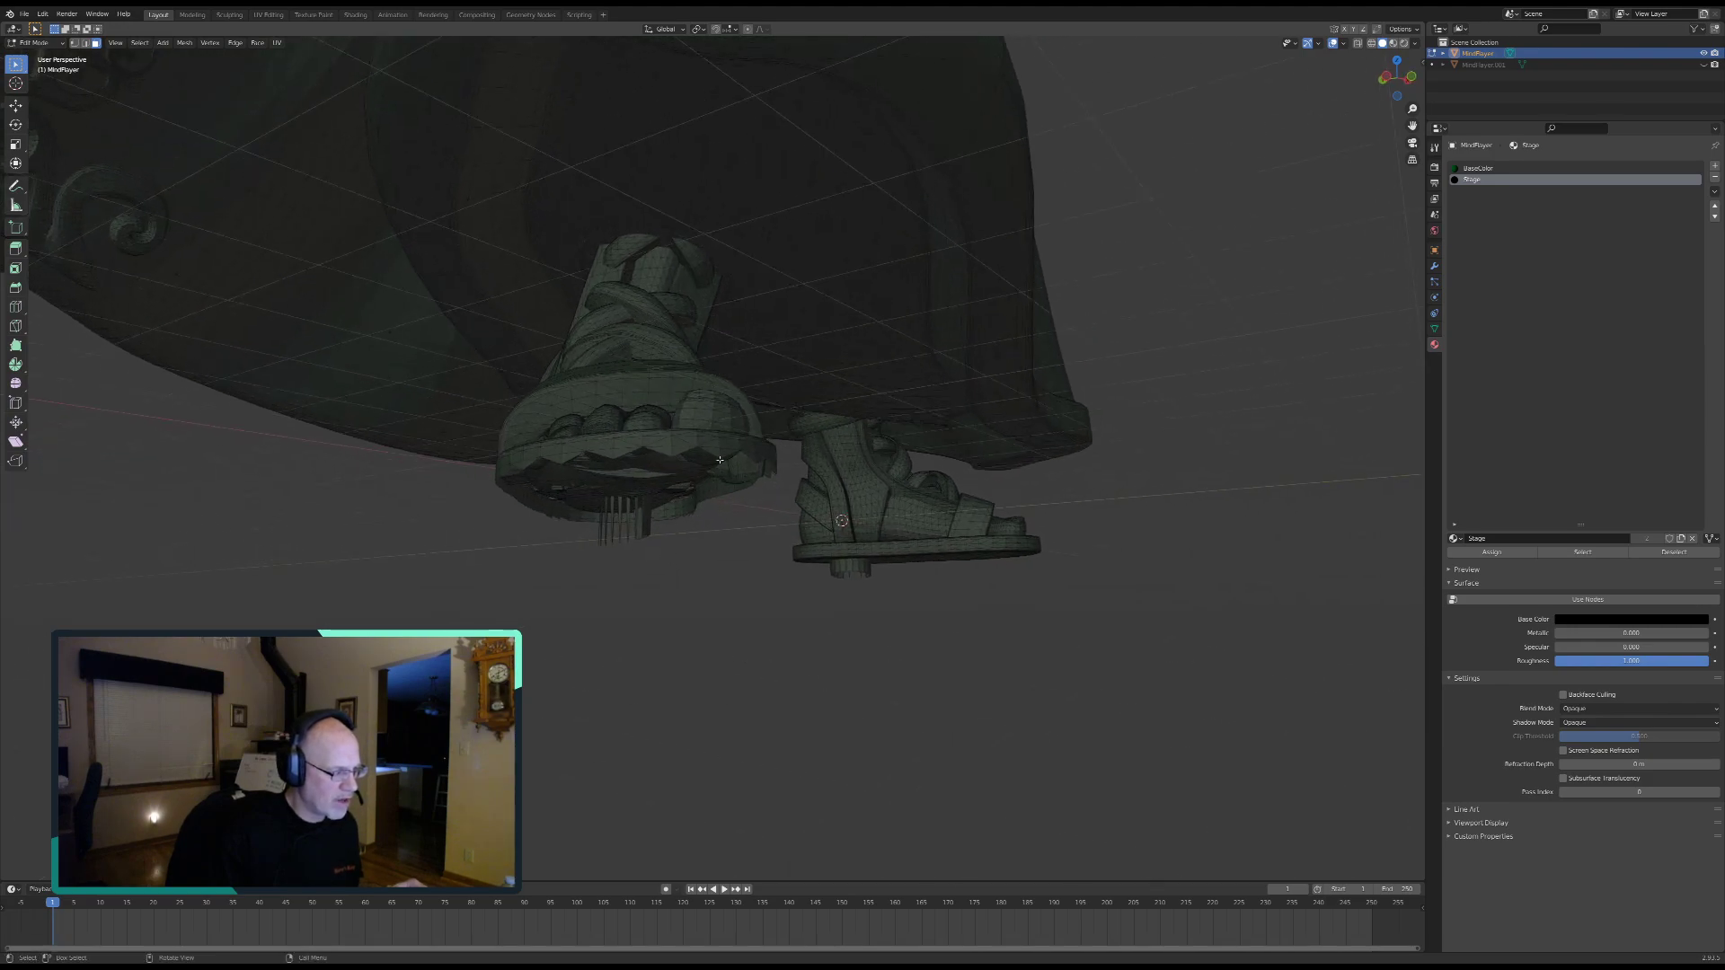
{"action": "middle_click_drag", "start_coordinate": [632, 496], "coordinate": [615, 534]}
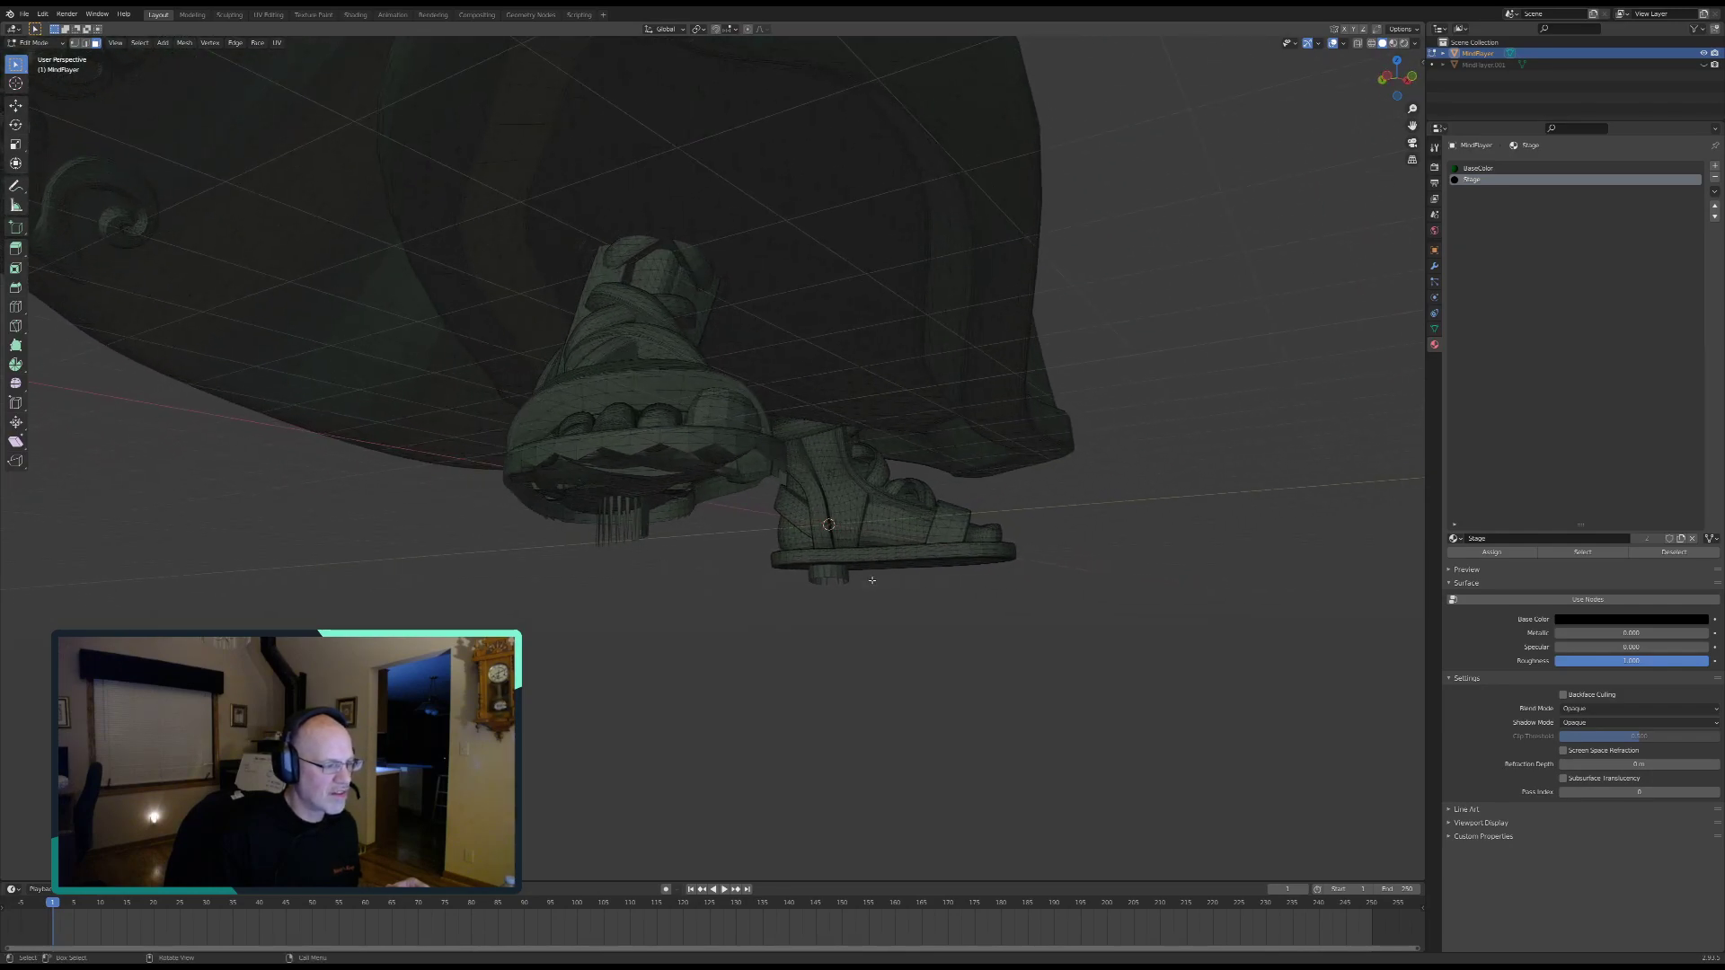
{"action": "middle_click_drag", "start_coordinate": [784, 597], "coordinate": [743, 575]}
{"action": "mouse_move", "coordinate": [470, 574]}
{"action": "middle_mouse_down"}
{"action": "mouse_move", "coordinate": [420, 550]}
{"action": "mouse_move", "coordinate": [463, 551]}
{"action": "middle_mouse_up"}
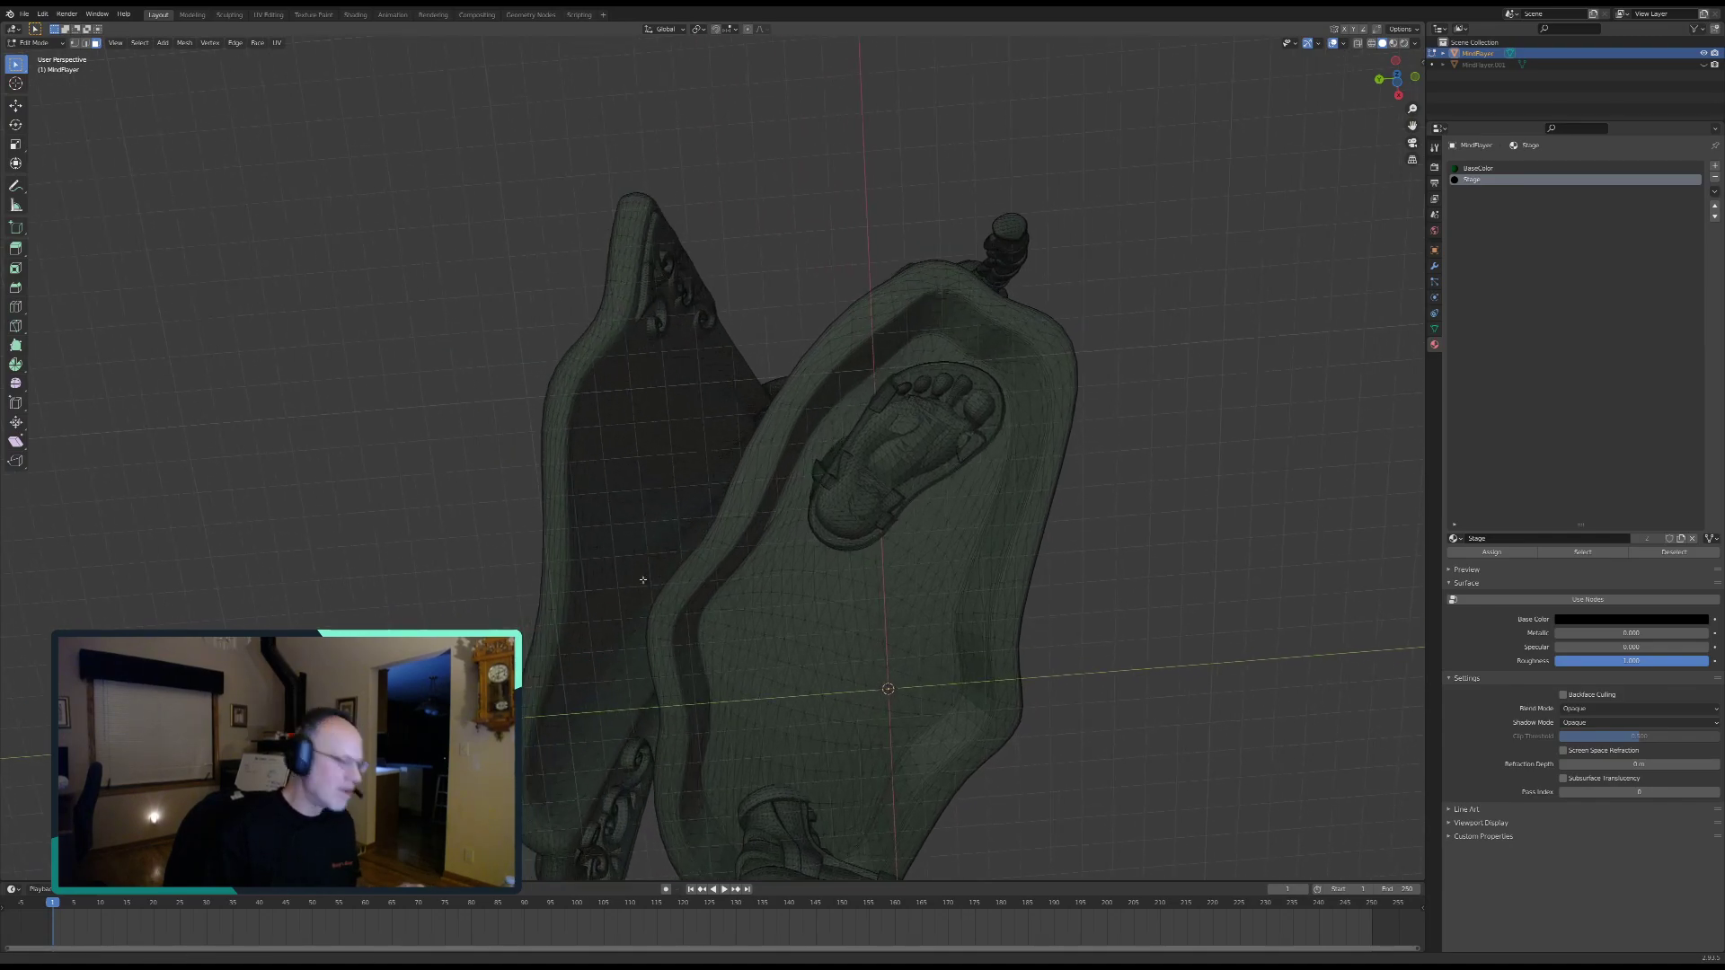
{"action": "scroll", "coordinate": [669, 584], "scroll_direction": "up", "scroll_amount": 10}
{"action": "scroll", "coordinate": [761, 517], "scroll_direction": "down", "scroll_amount": 10}
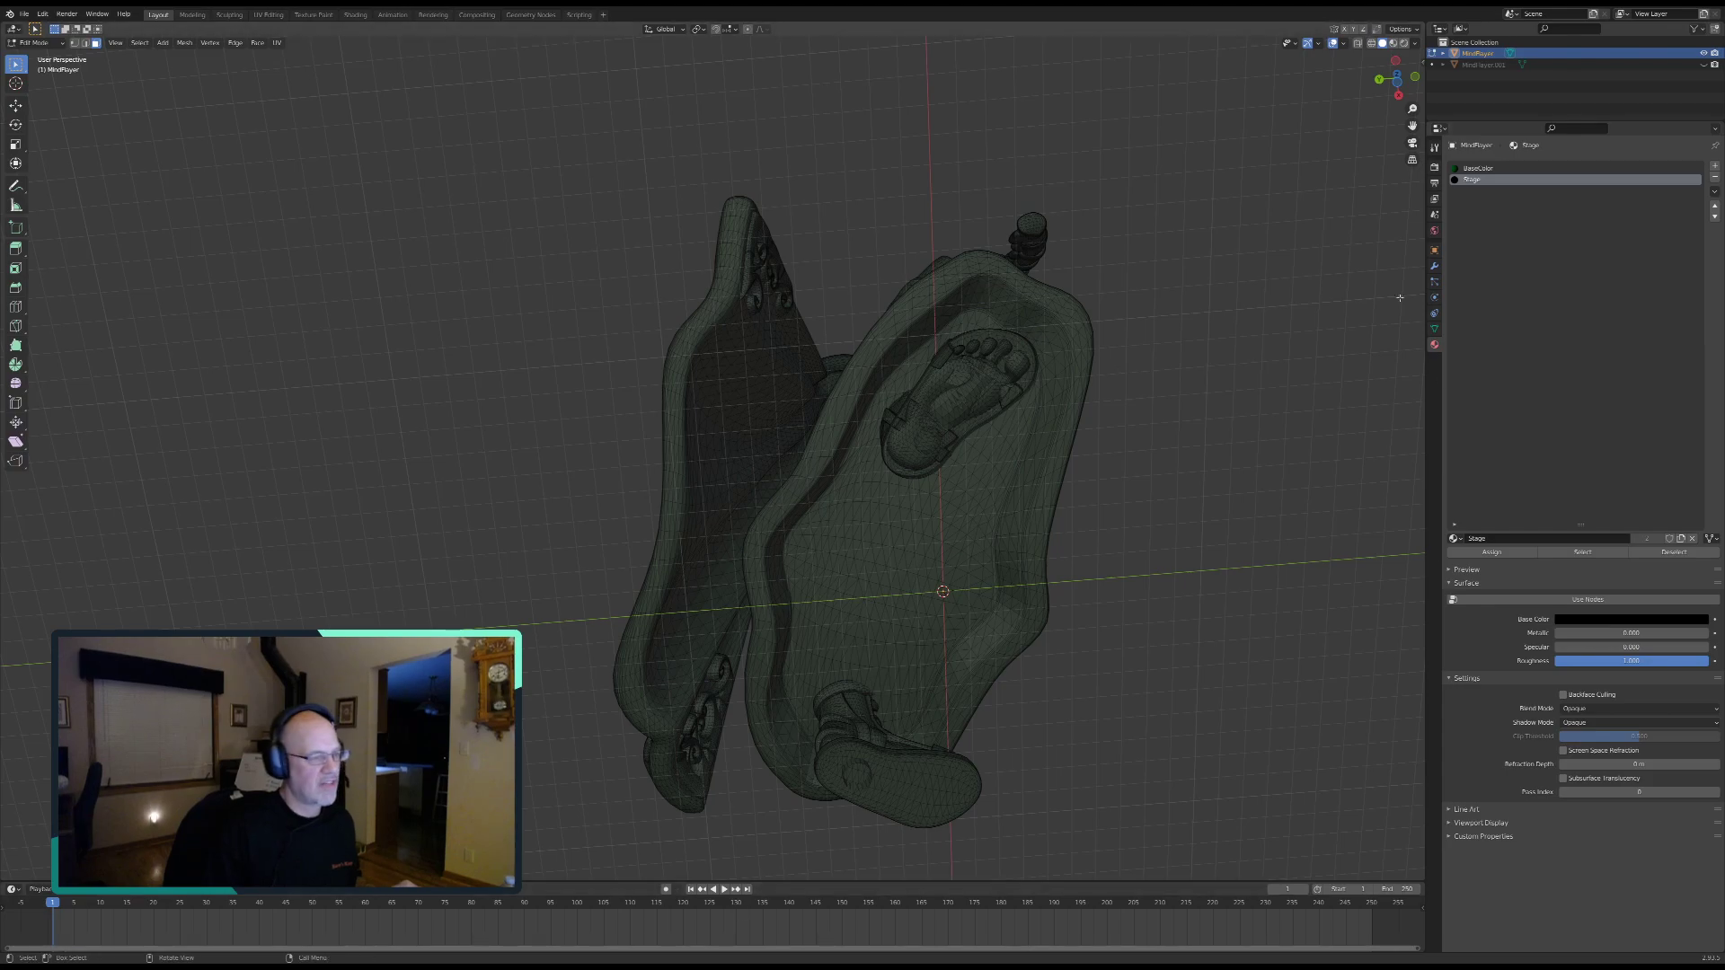
{"action": "middle_click_drag", "start_coordinate": [867, 491], "coordinate": [838, 537]}
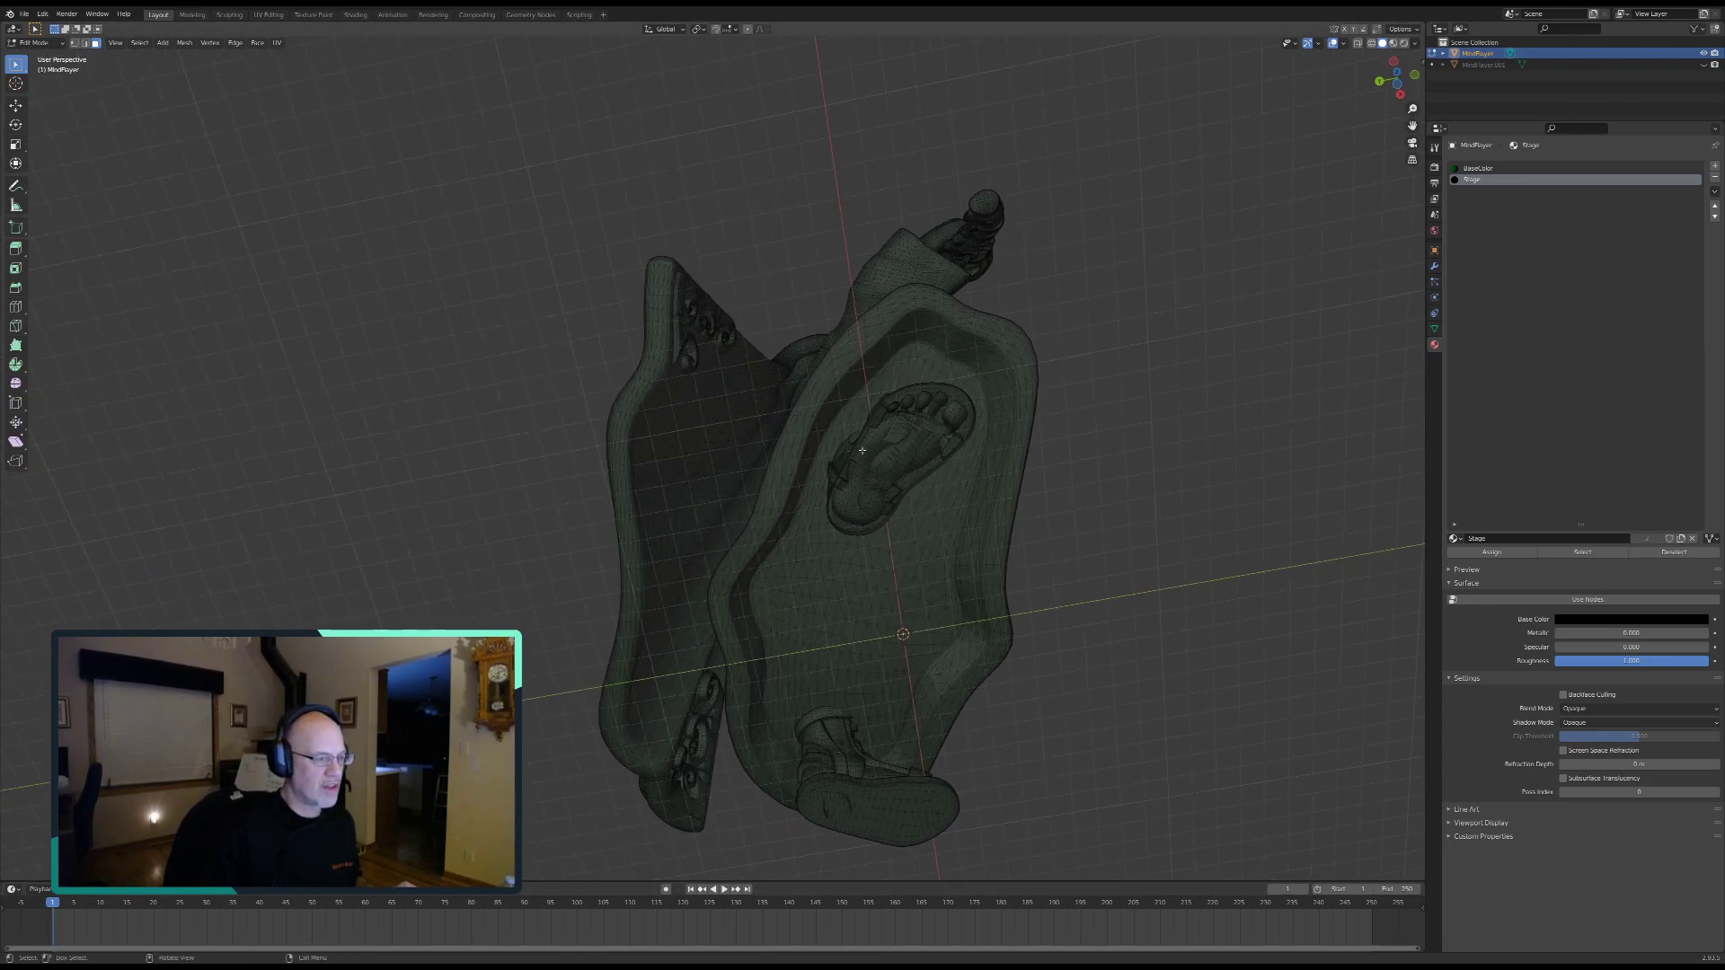
Step: Examine the whole figure from several sides with the separated base hidden
{"action": "middle_click_drag", "start_coordinate": [962, 495], "coordinate": [880, 583]}
{"action": "middle_click_drag", "start_coordinate": [875, 480], "coordinate": [563, 643], "text": "shift"}
{"action": "scroll", "coordinate": [568, 615], "scroll_direction": "down", "scroll_amount": 2}
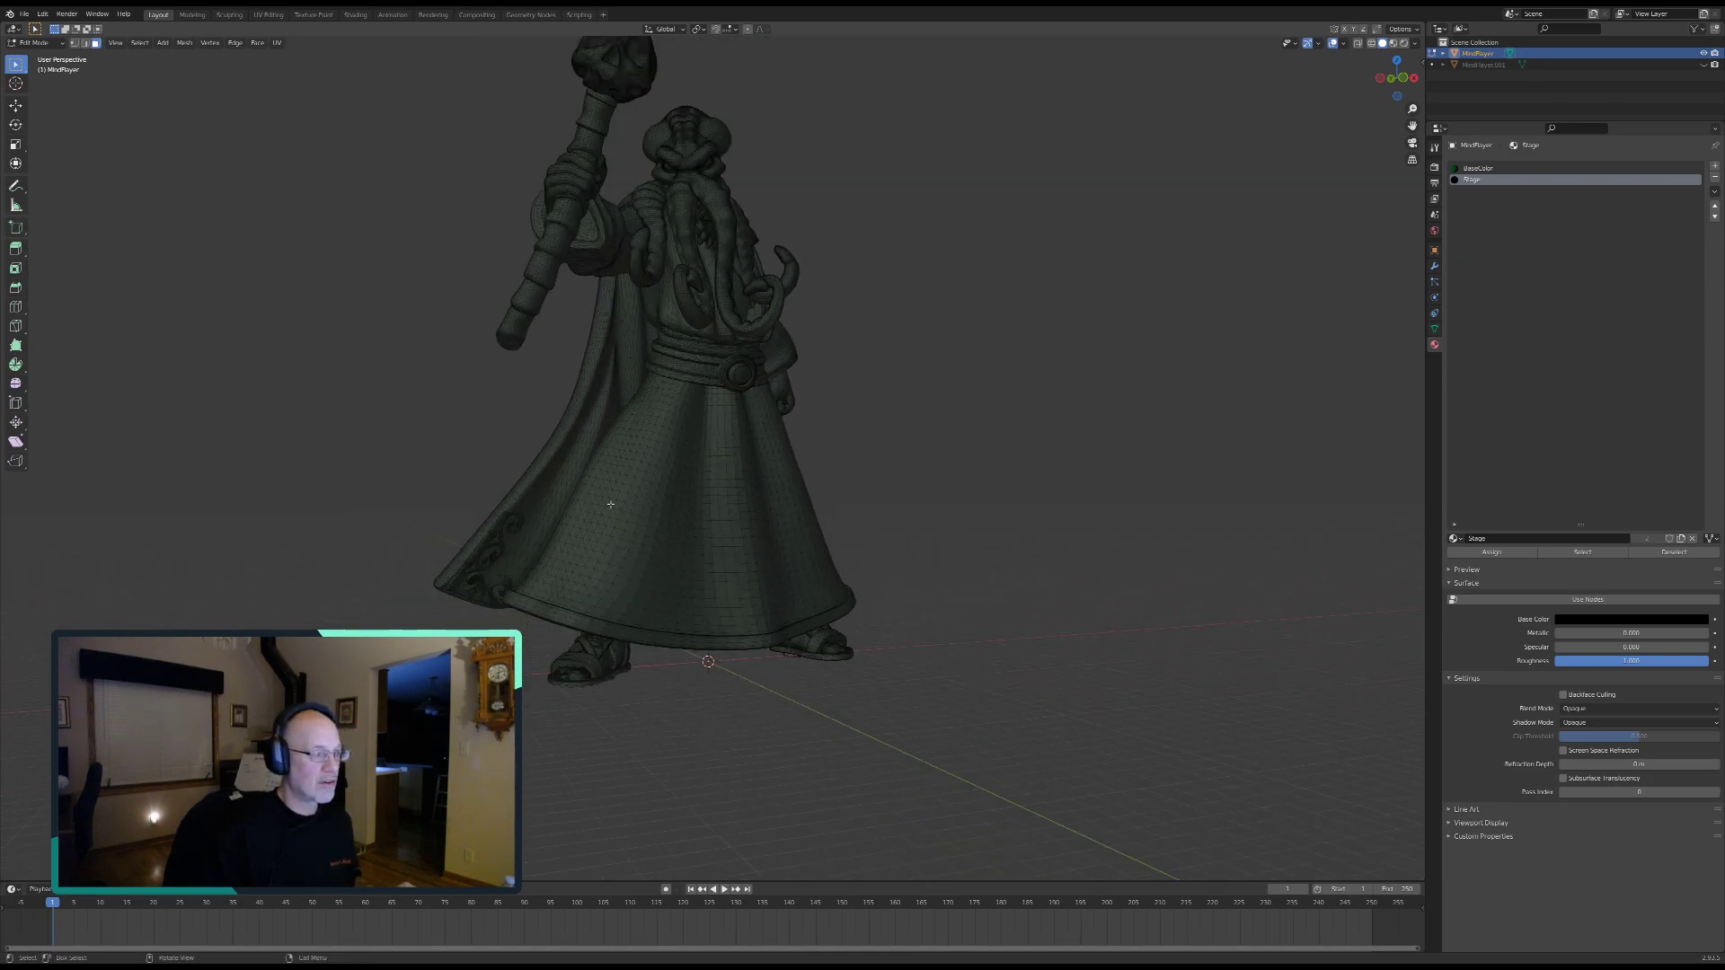
{"action": "middle_click_drag", "start_coordinate": [644, 459], "coordinate": [686, 501]}
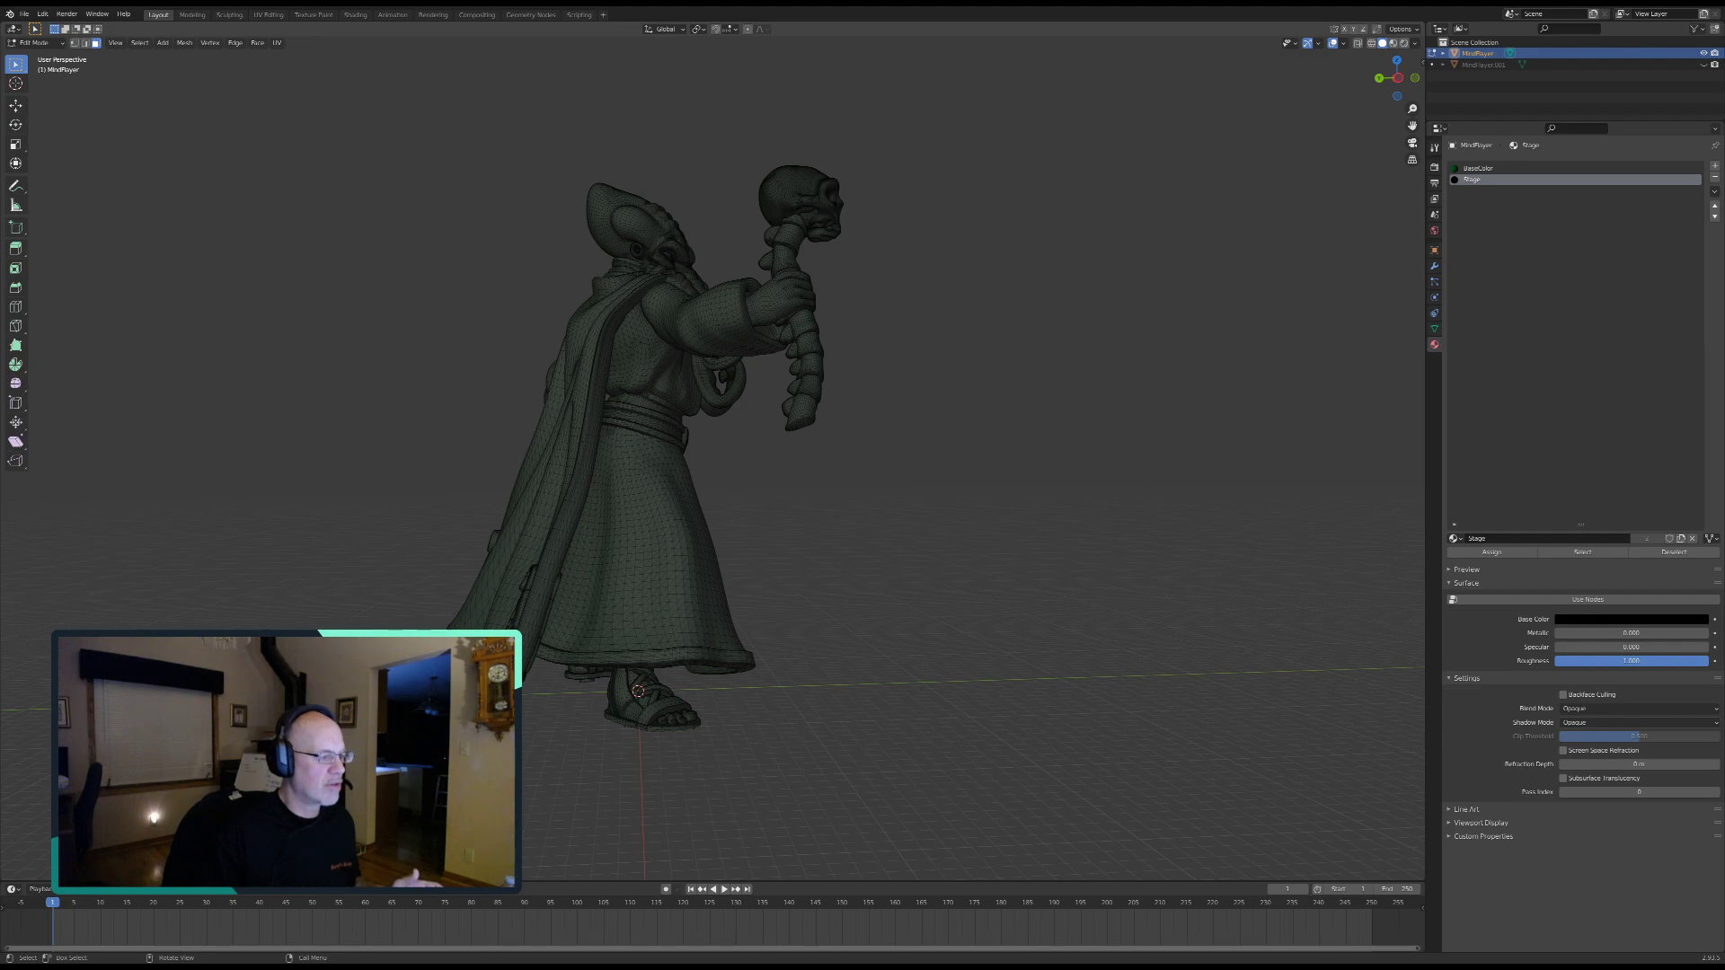
{"action": "middle_click_drag", "start_coordinate": [659, 500], "coordinate": [451, 537]}
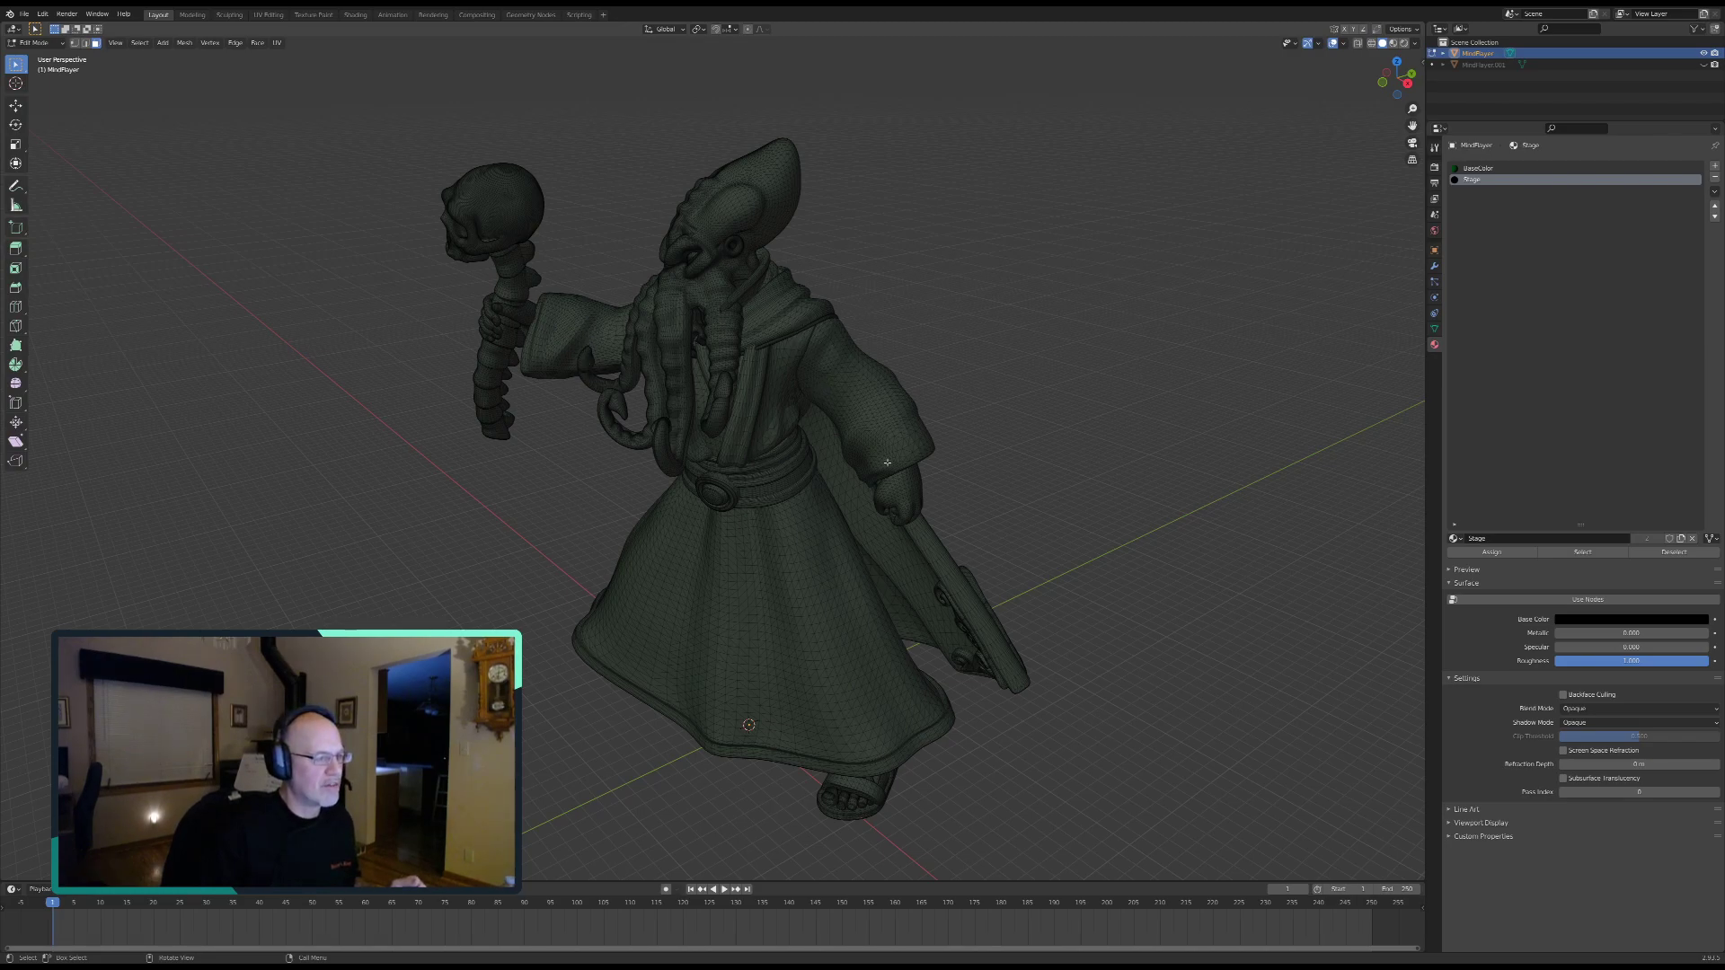
{"action": "middle_click_drag", "start_coordinate": [691, 716], "coordinate": [811, 626]}
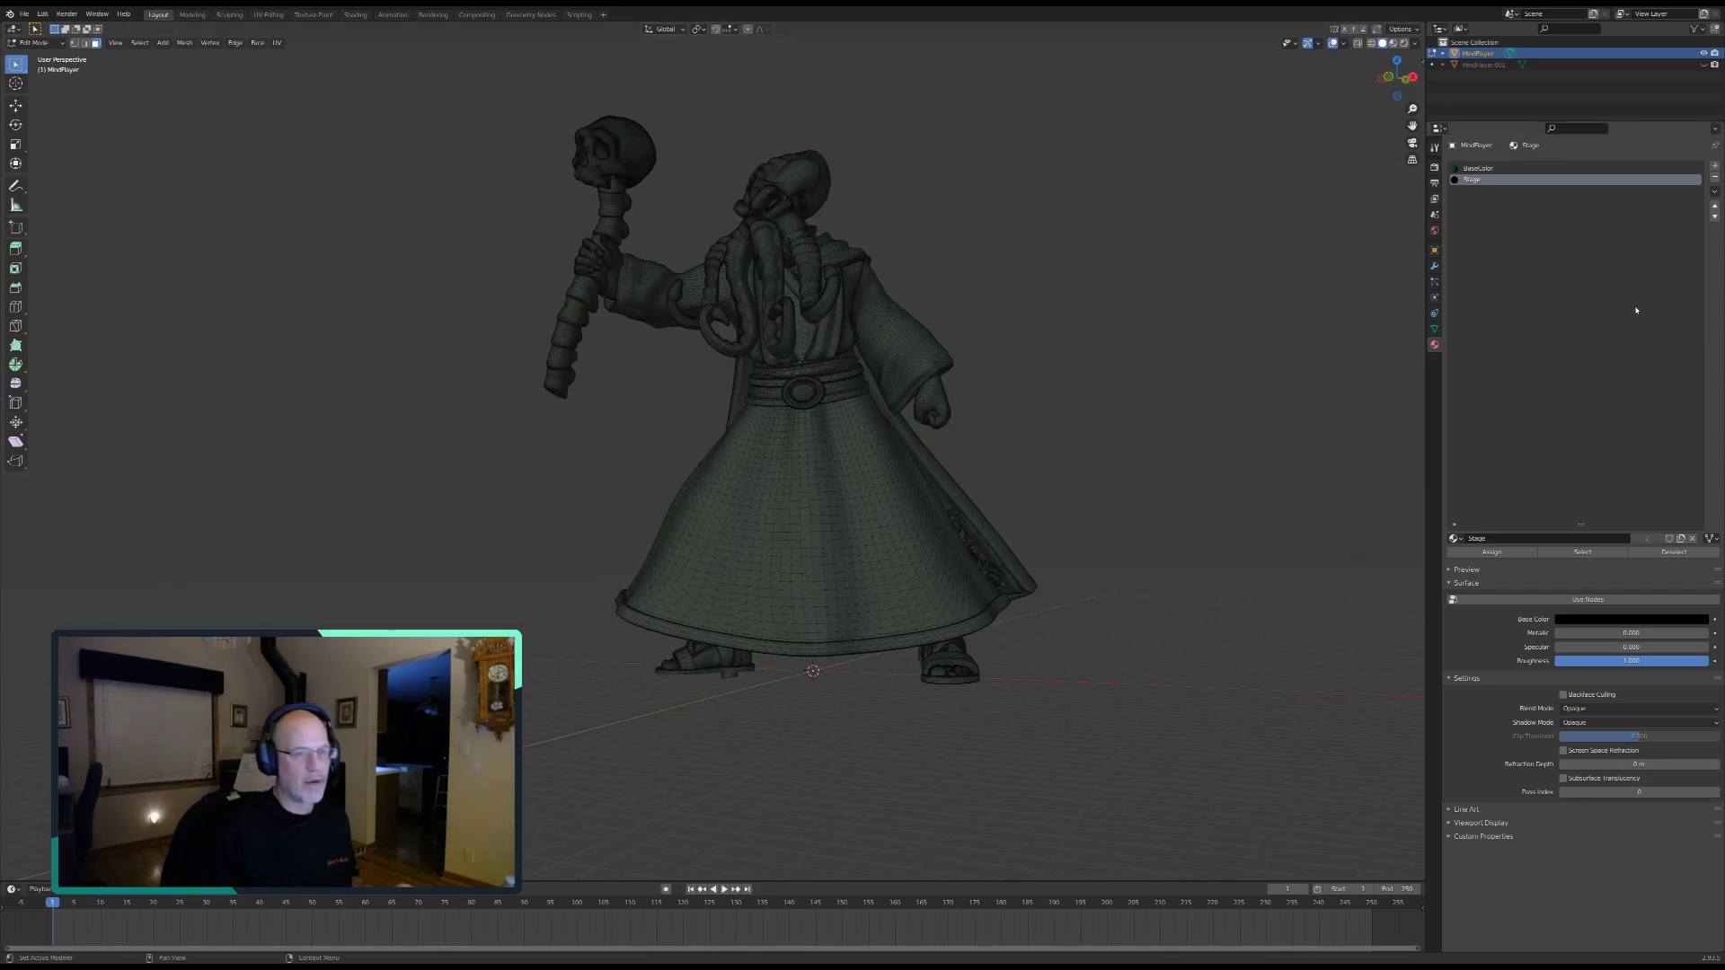
Step: Rename the separated base object as Stage
{"action": "double_click", "coordinate": [1482, 64]}
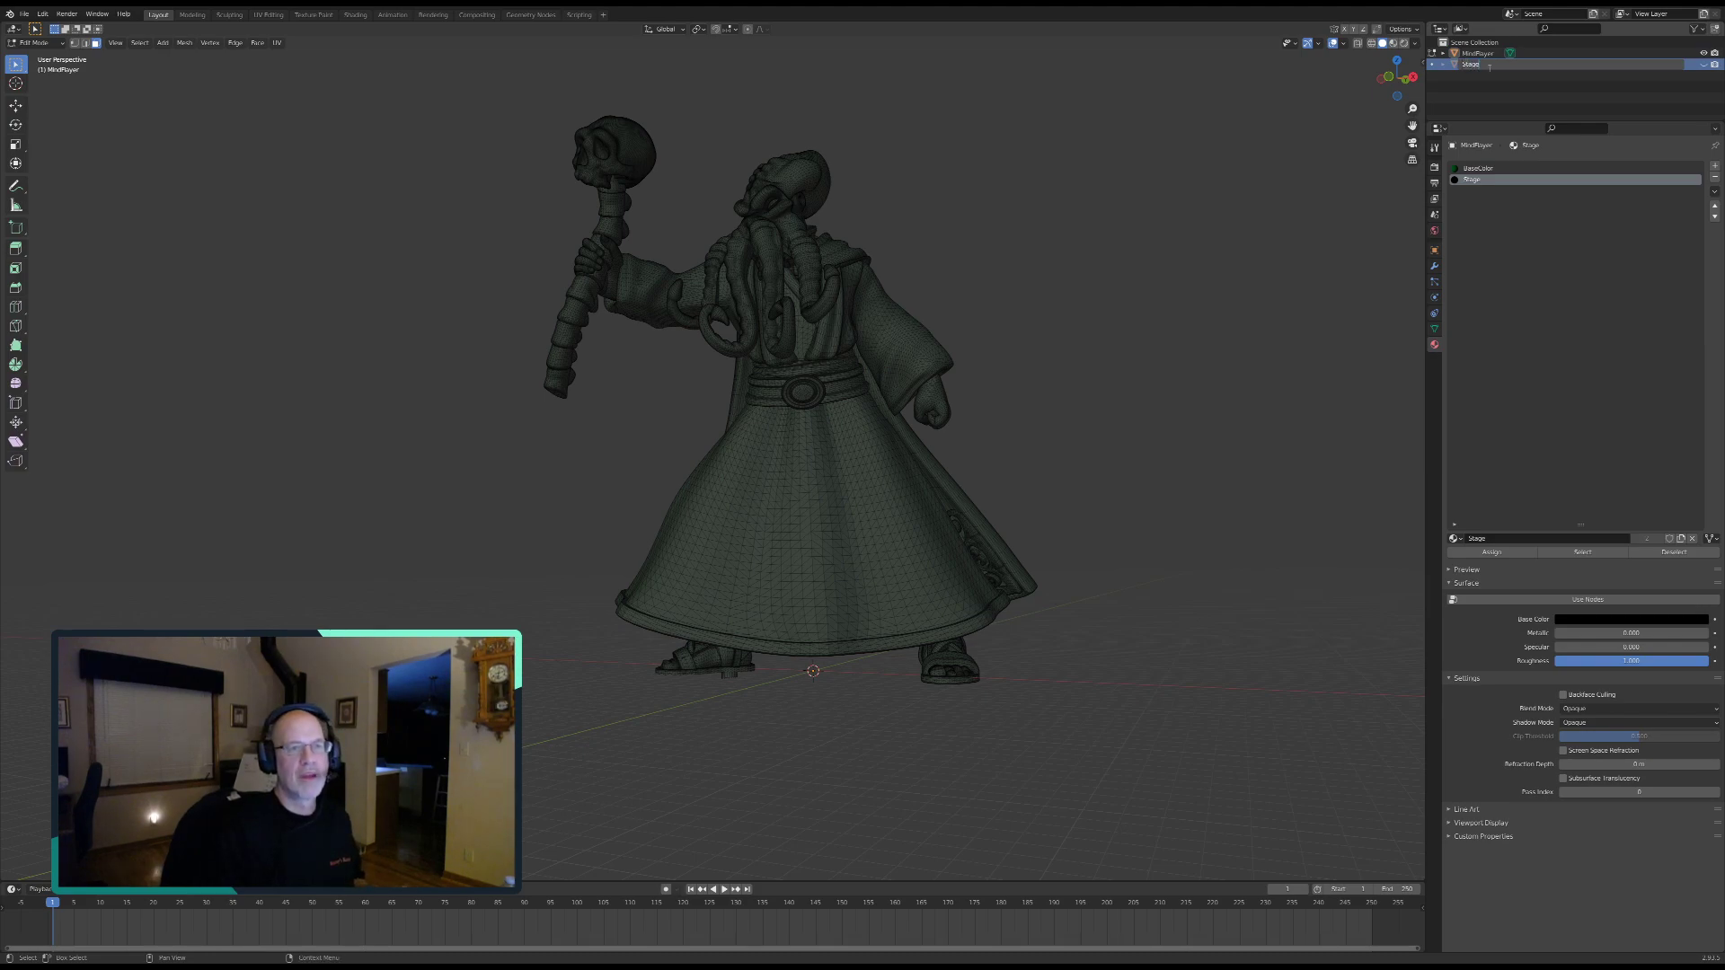
{"action": "type", "text": "Stage"}
{"action": "key", "text": "Return"}
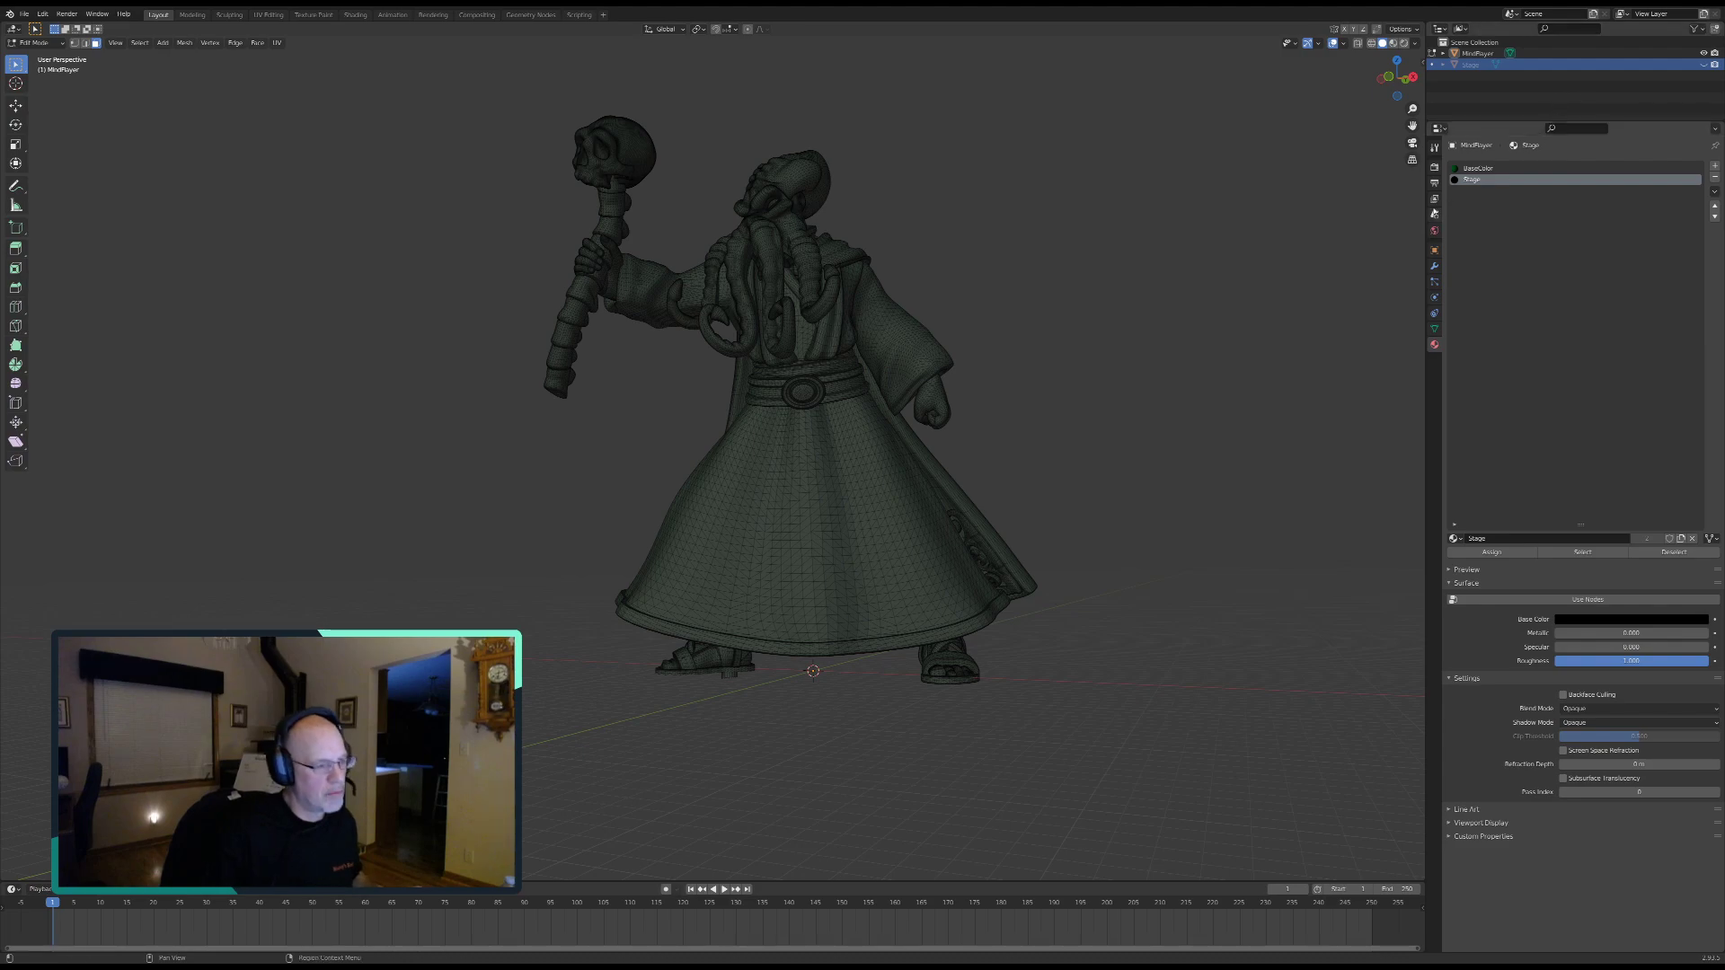
Step: Examine the figure's front and side, the inner underside of the robe and both sandal soles
{"action": "middle_click_drag", "start_coordinate": [1135, 362], "coordinate": [1047, 416], "text": "shift"}
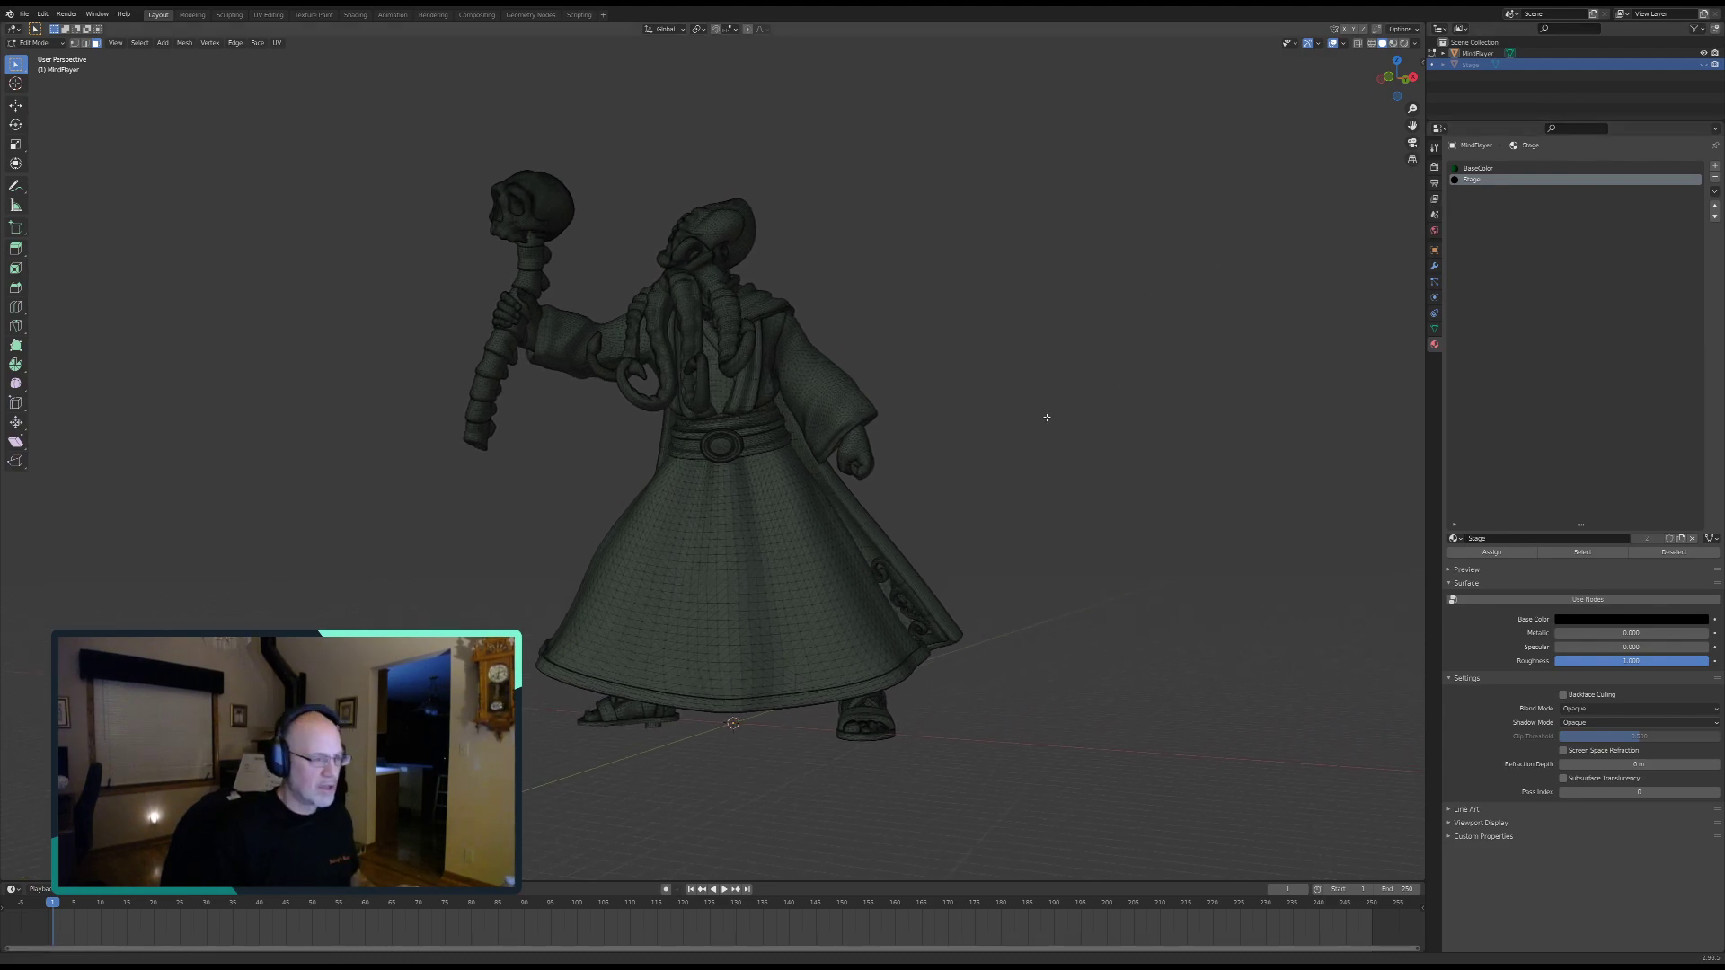
{"action": "scroll", "coordinate": [1047, 416], "scroll_direction": "up", "scroll_amount": 3}
{"action": "scroll", "coordinate": [910, 492], "scroll_direction": "down", "scroll_amount": 3}
{"action": "scroll", "coordinate": [910, 493], "scroll_direction": "down", "scroll_amount": 2}
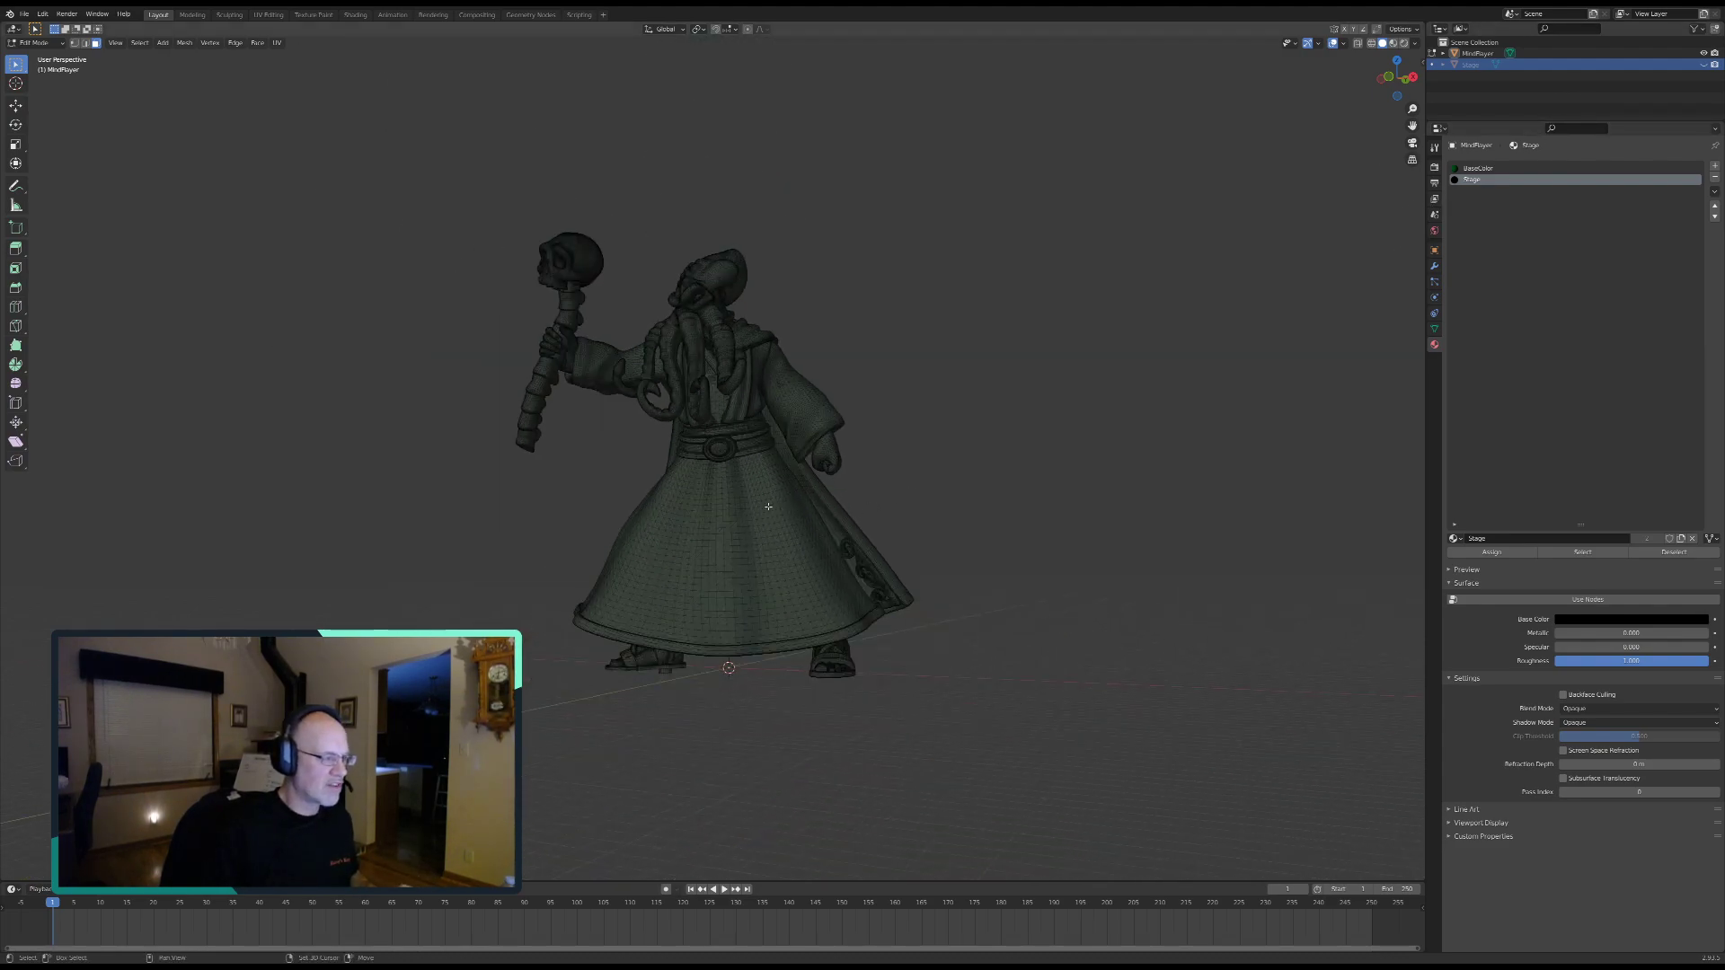
{"action": "middle_click_drag", "start_coordinate": [780, 502], "coordinate": [826, 559], "text": "shift"}
{"action": "scroll", "coordinate": [899, 601], "scroll_direction": "up", "scroll_amount": 4}
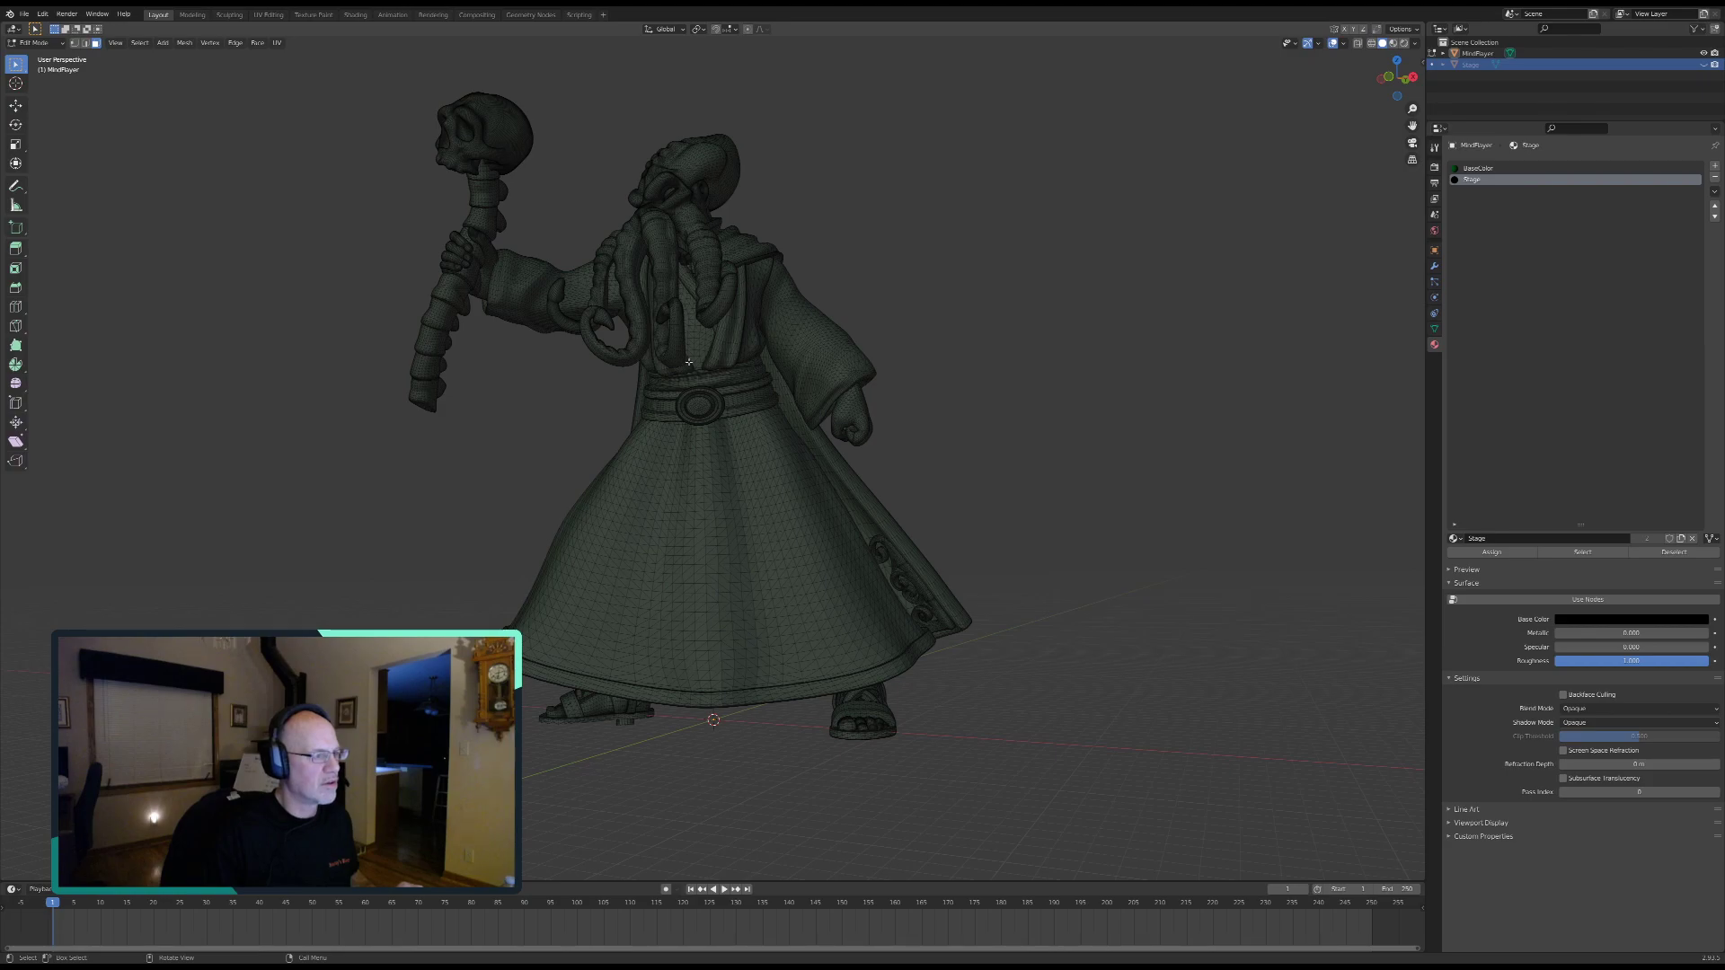
{"action": "middle_click_drag", "start_coordinate": [850, 520], "coordinate": [881, 412]}
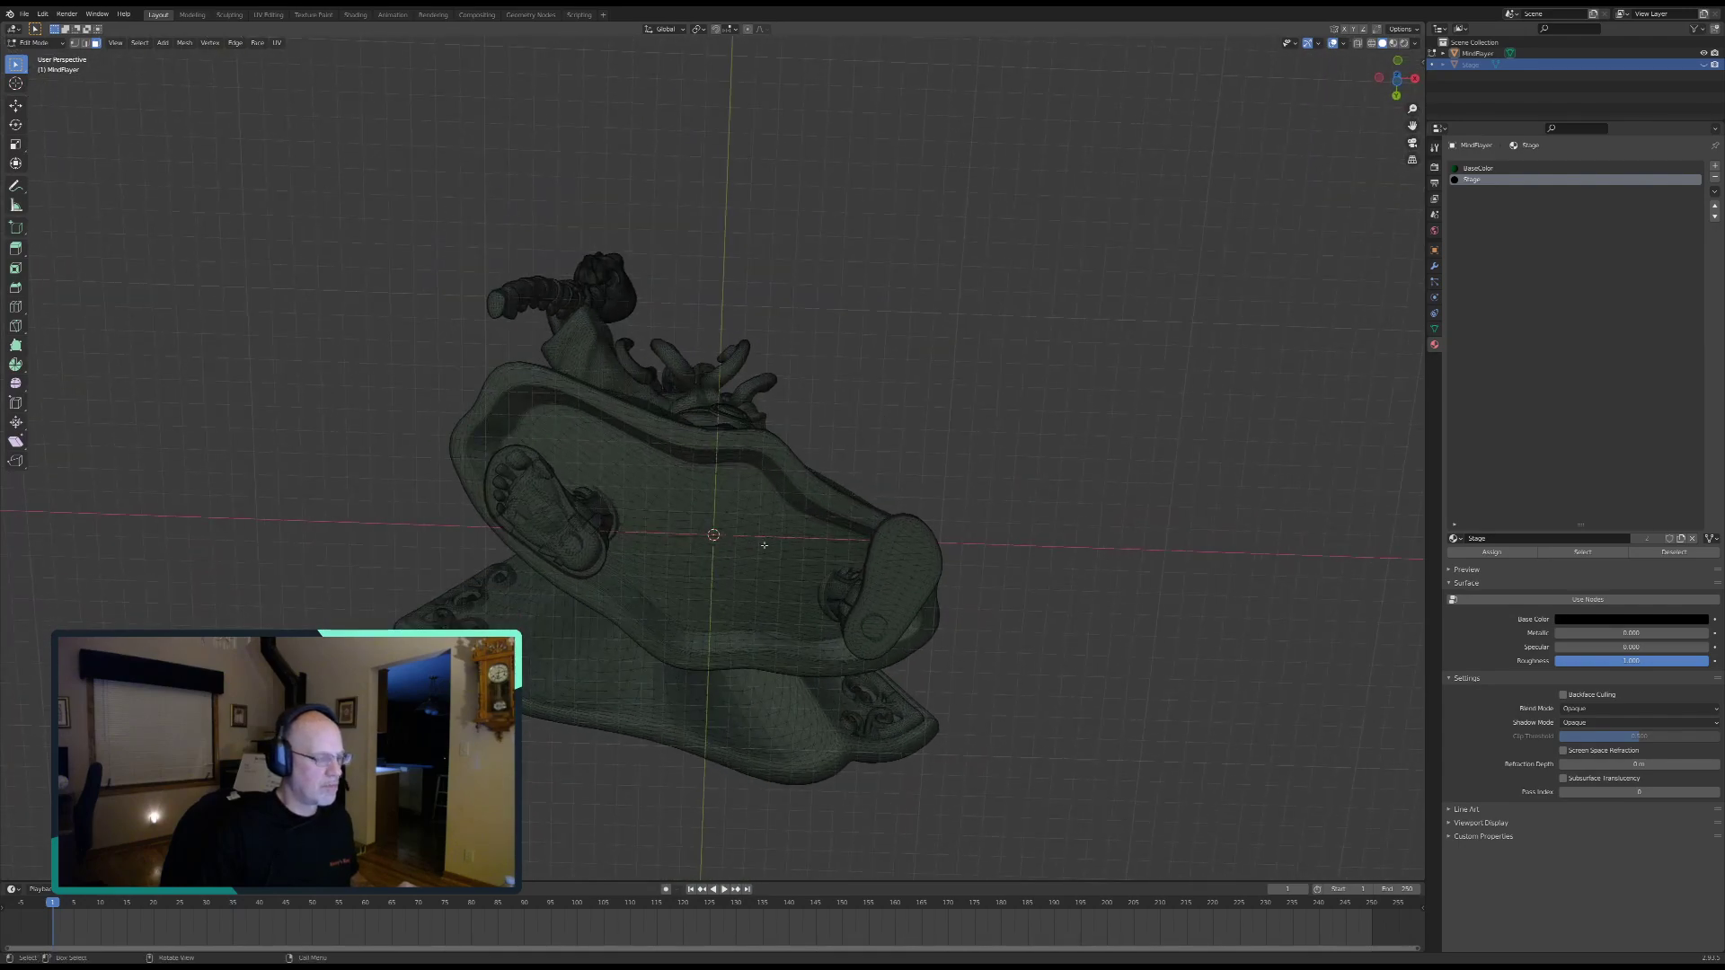
{"action": "middle_click_drag", "start_coordinate": [695, 588], "coordinate": [724, 519]}
{"action": "scroll", "coordinate": [730, 506], "scroll_direction": "up", "scroll_amount": 4}
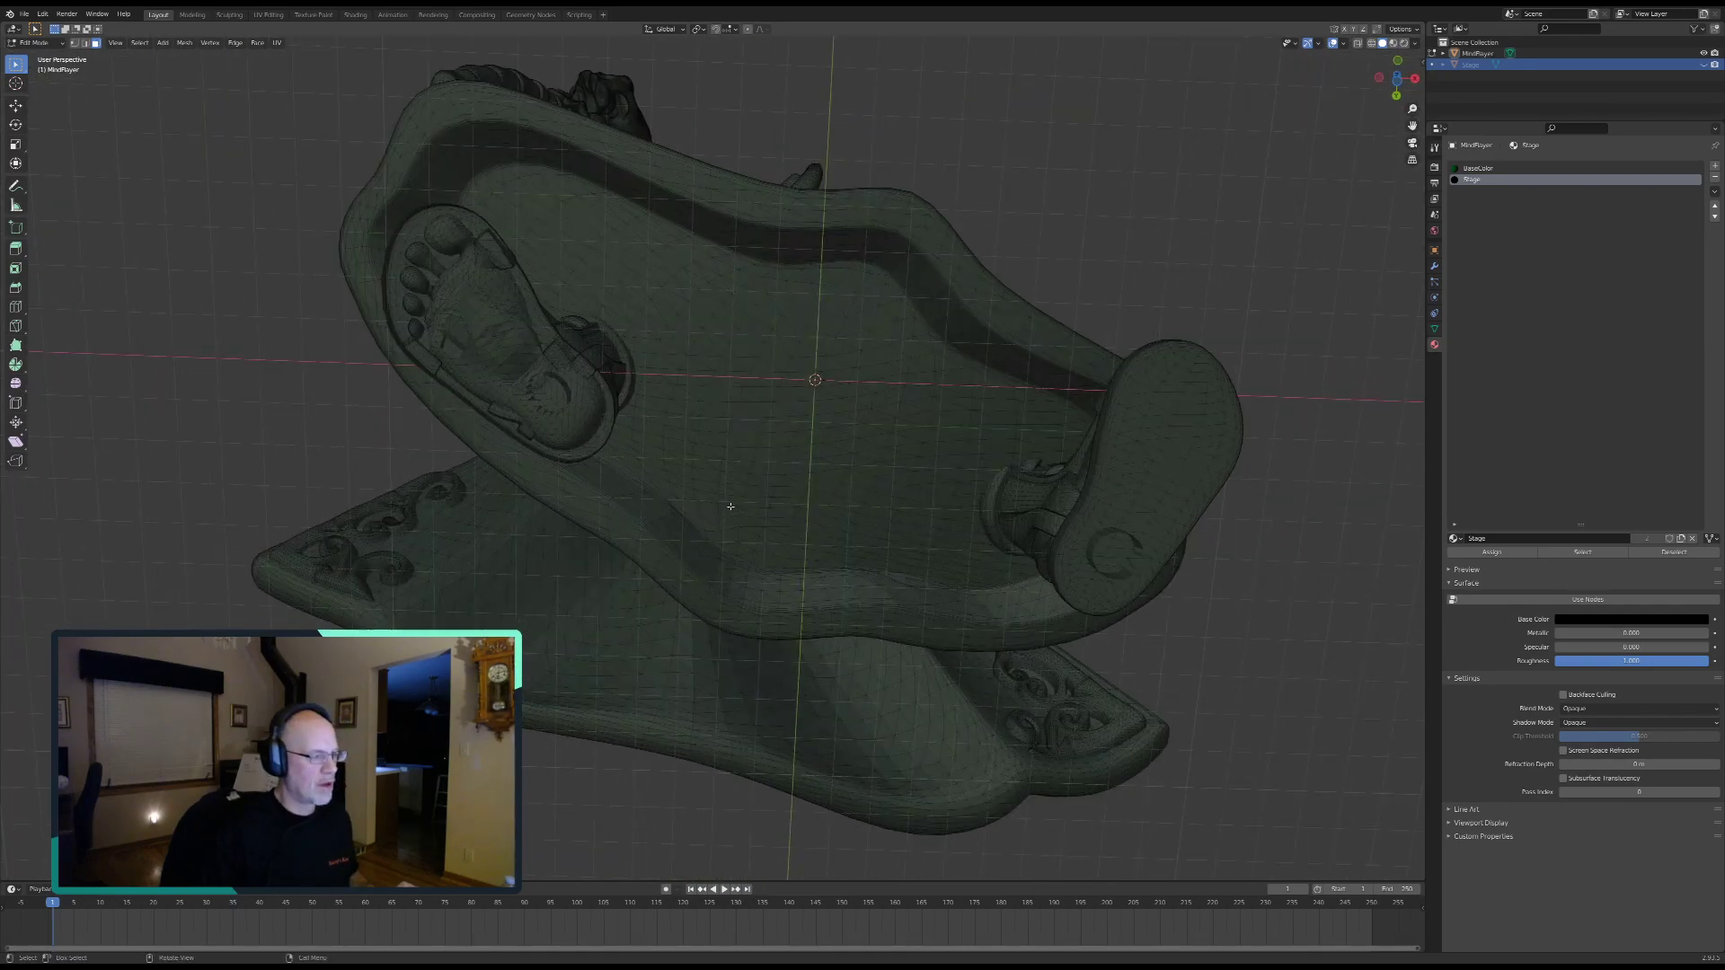
{"action": "middle_click_drag", "start_coordinate": [797, 442], "coordinate": [736, 536]}
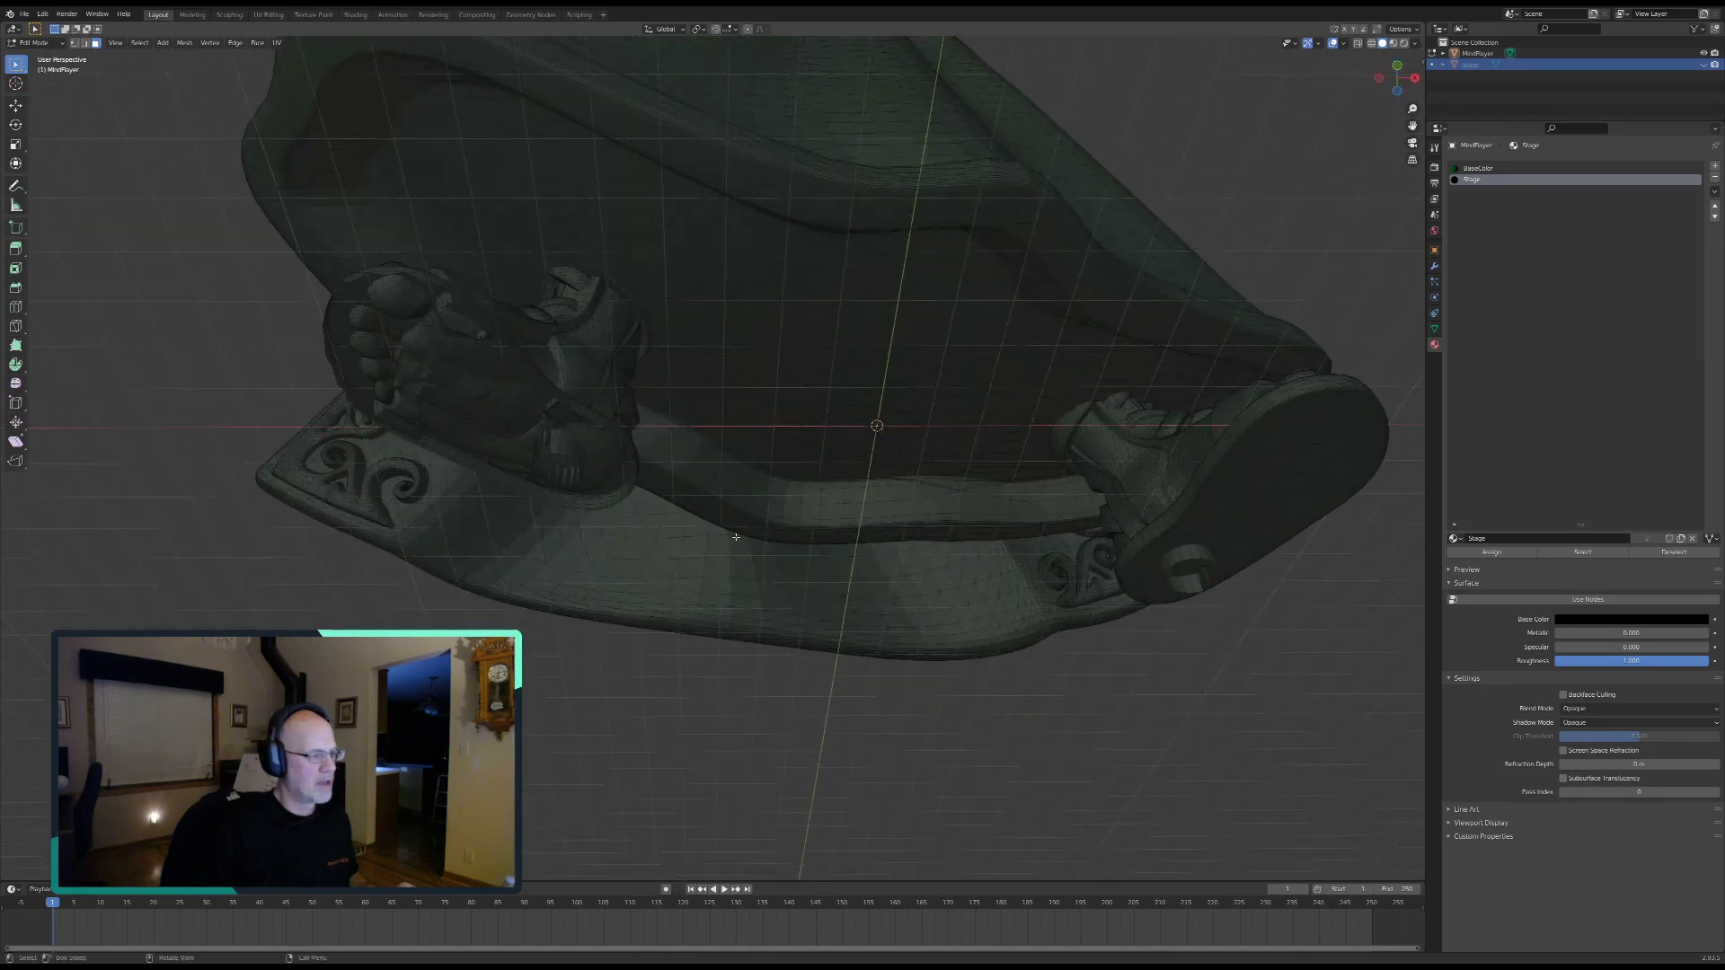
{"action": "middle_click_drag", "start_coordinate": [1069, 456], "coordinate": [763, 370]}
{"action": "scroll", "coordinate": [758, 368], "scroll_direction": "up", "scroll_amount": 3}
{"action": "scroll", "coordinate": [763, 366], "scroll_direction": "up", "scroll_amount": 2}
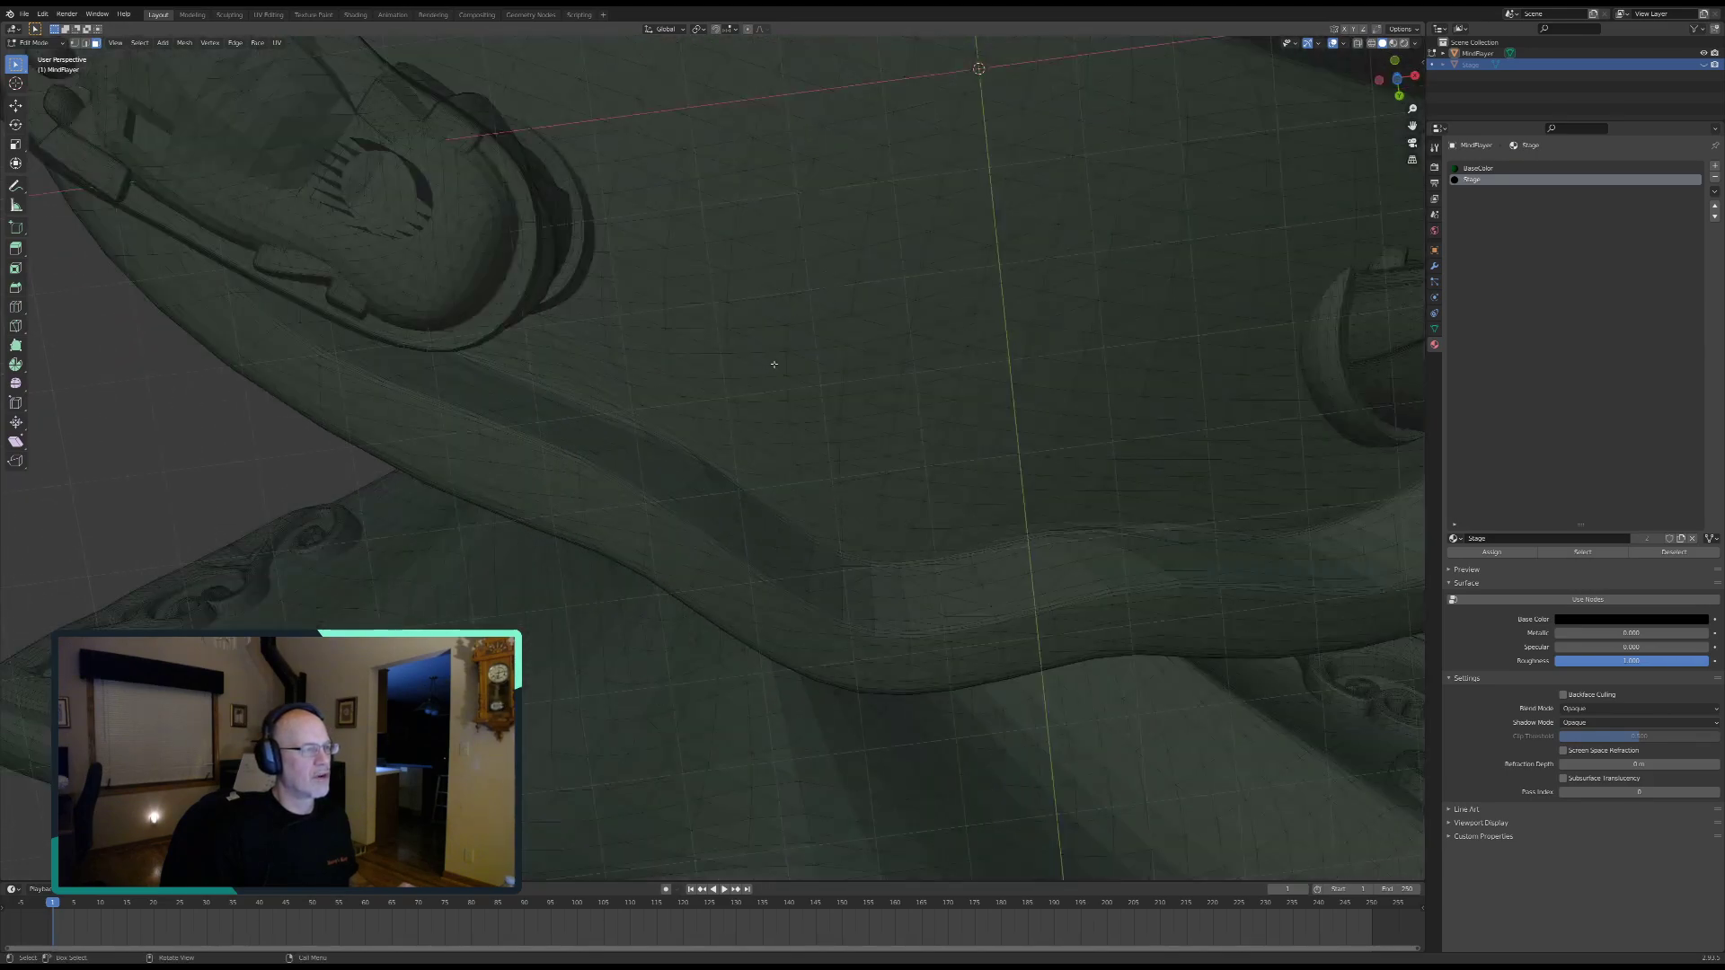
{"action": "scroll", "coordinate": [805, 345], "scroll_direction": "down", "scroll_amount": 8}
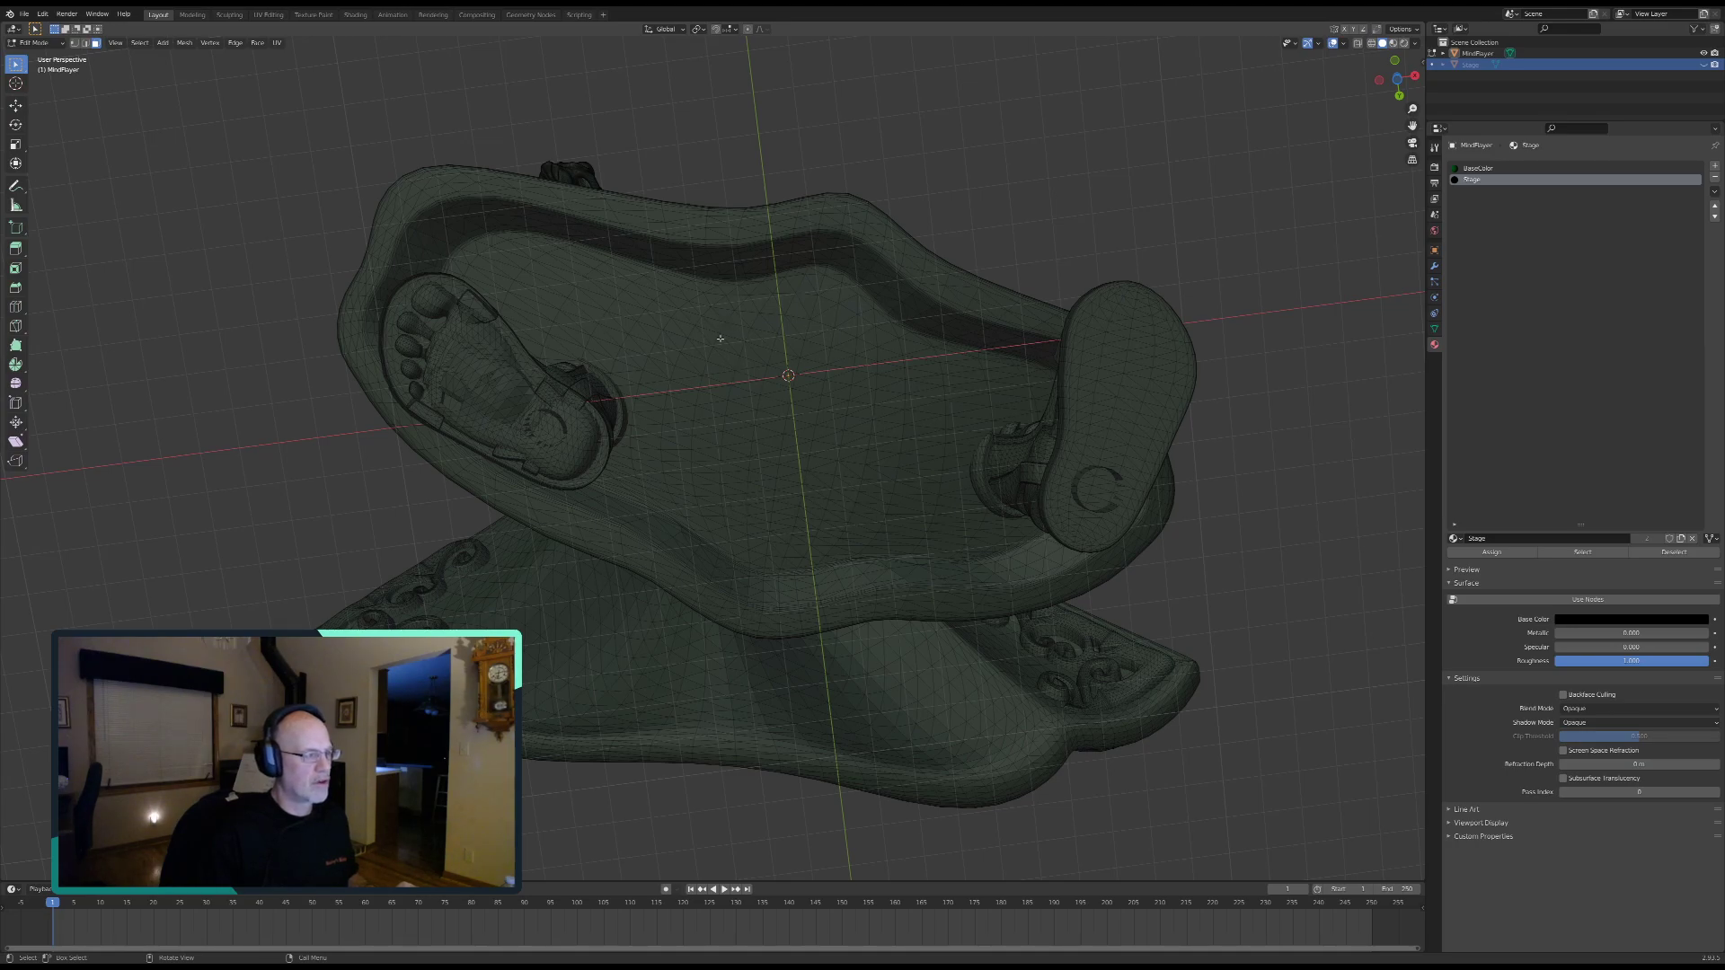
{"action": "middle_click_drag", "start_coordinate": [812, 352], "coordinate": [800, 439]}
{"action": "scroll", "coordinate": [808, 472], "scroll_direction": "down", "scroll_amount": 5}
{"action": "middle_click_drag", "start_coordinate": [782, 368], "coordinate": [794, 474]}
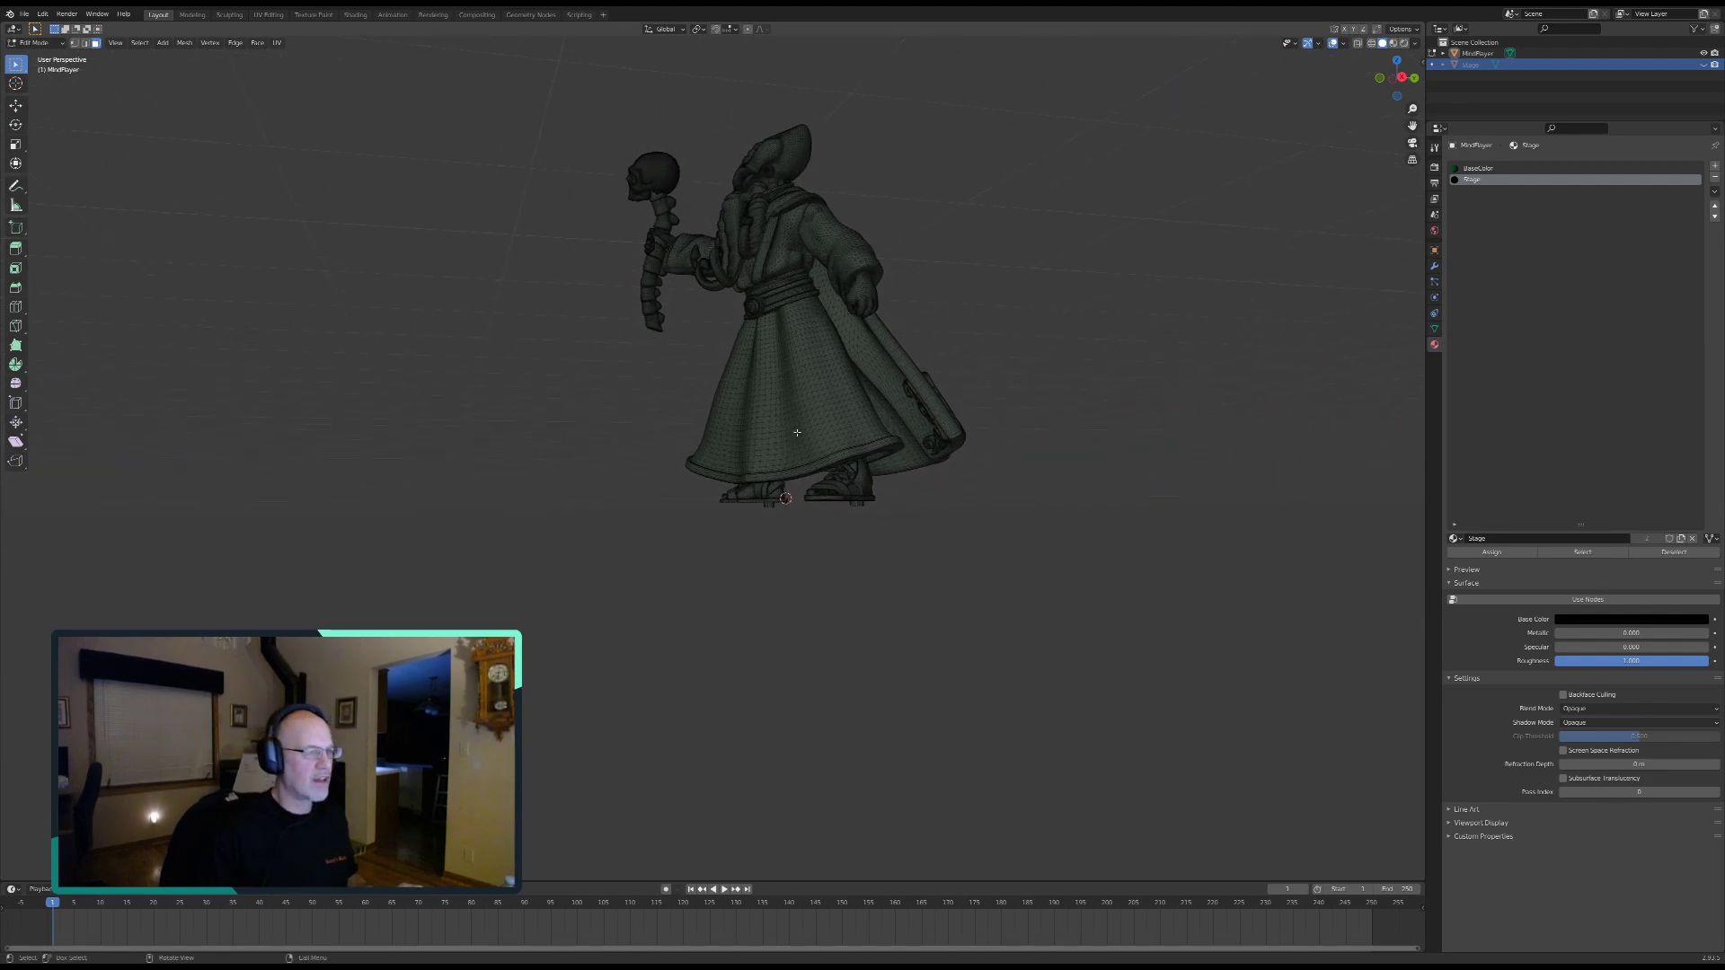
{"action": "scroll", "coordinate": [797, 441], "scroll_direction": "up", "scroll_amount": 5}
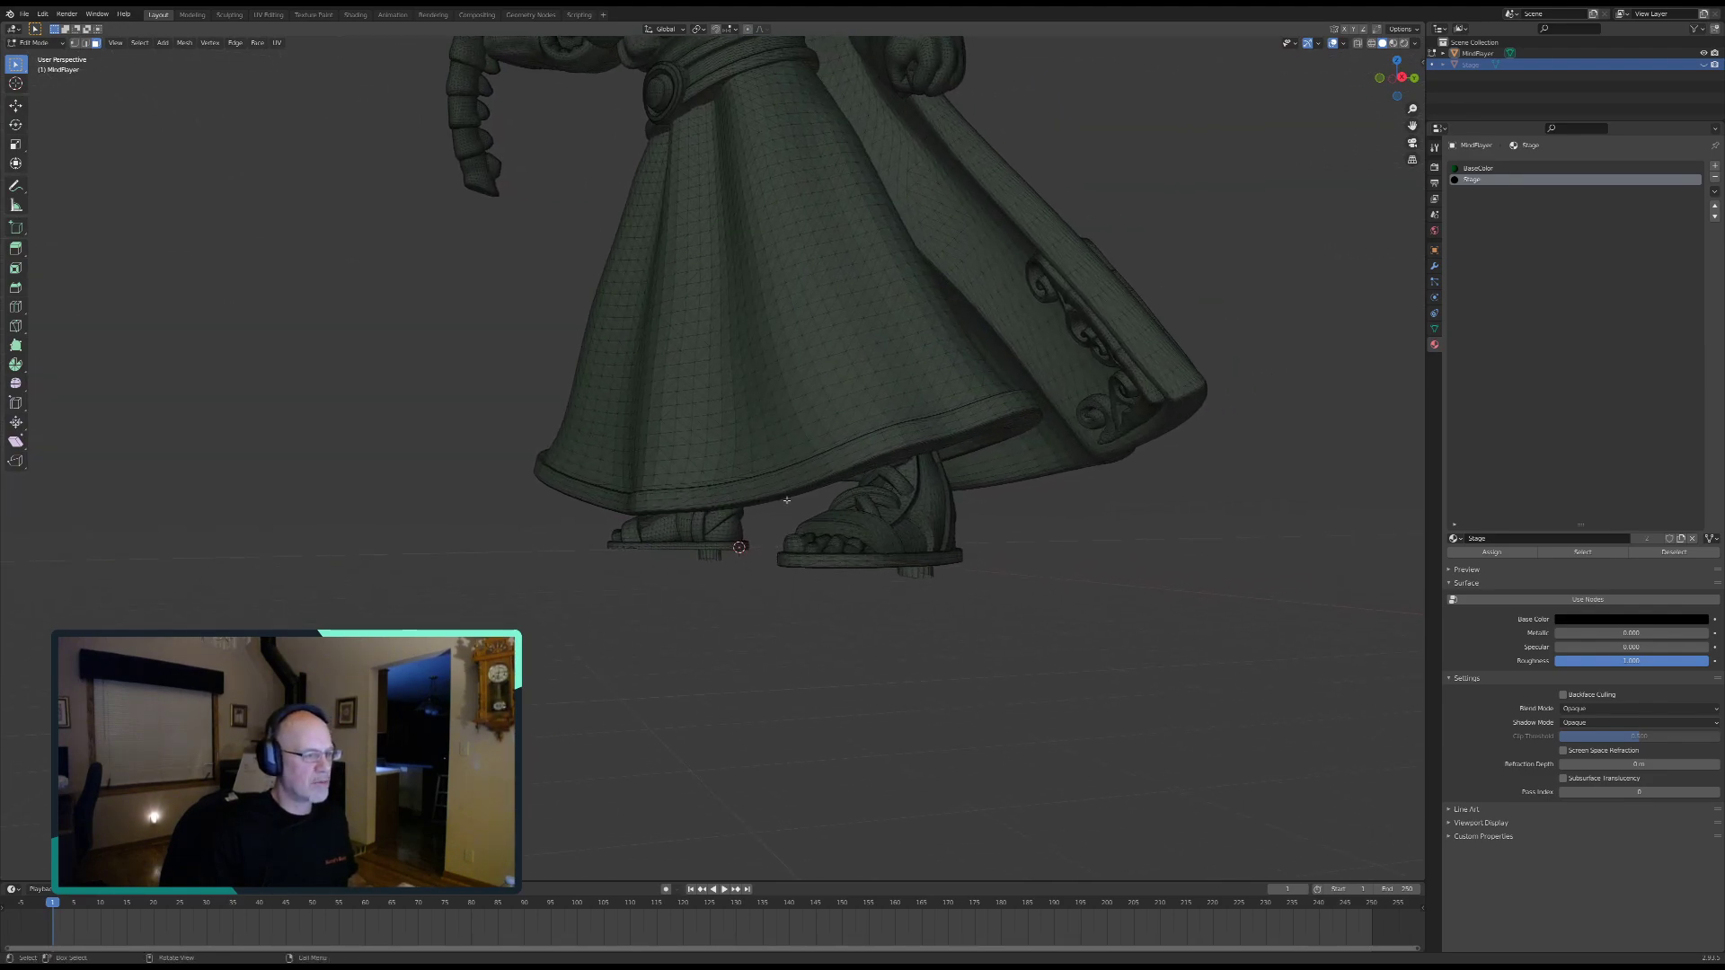
{"action": "middle_click_drag", "start_coordinate": [749, 561], "coordinate": [836, 433]}
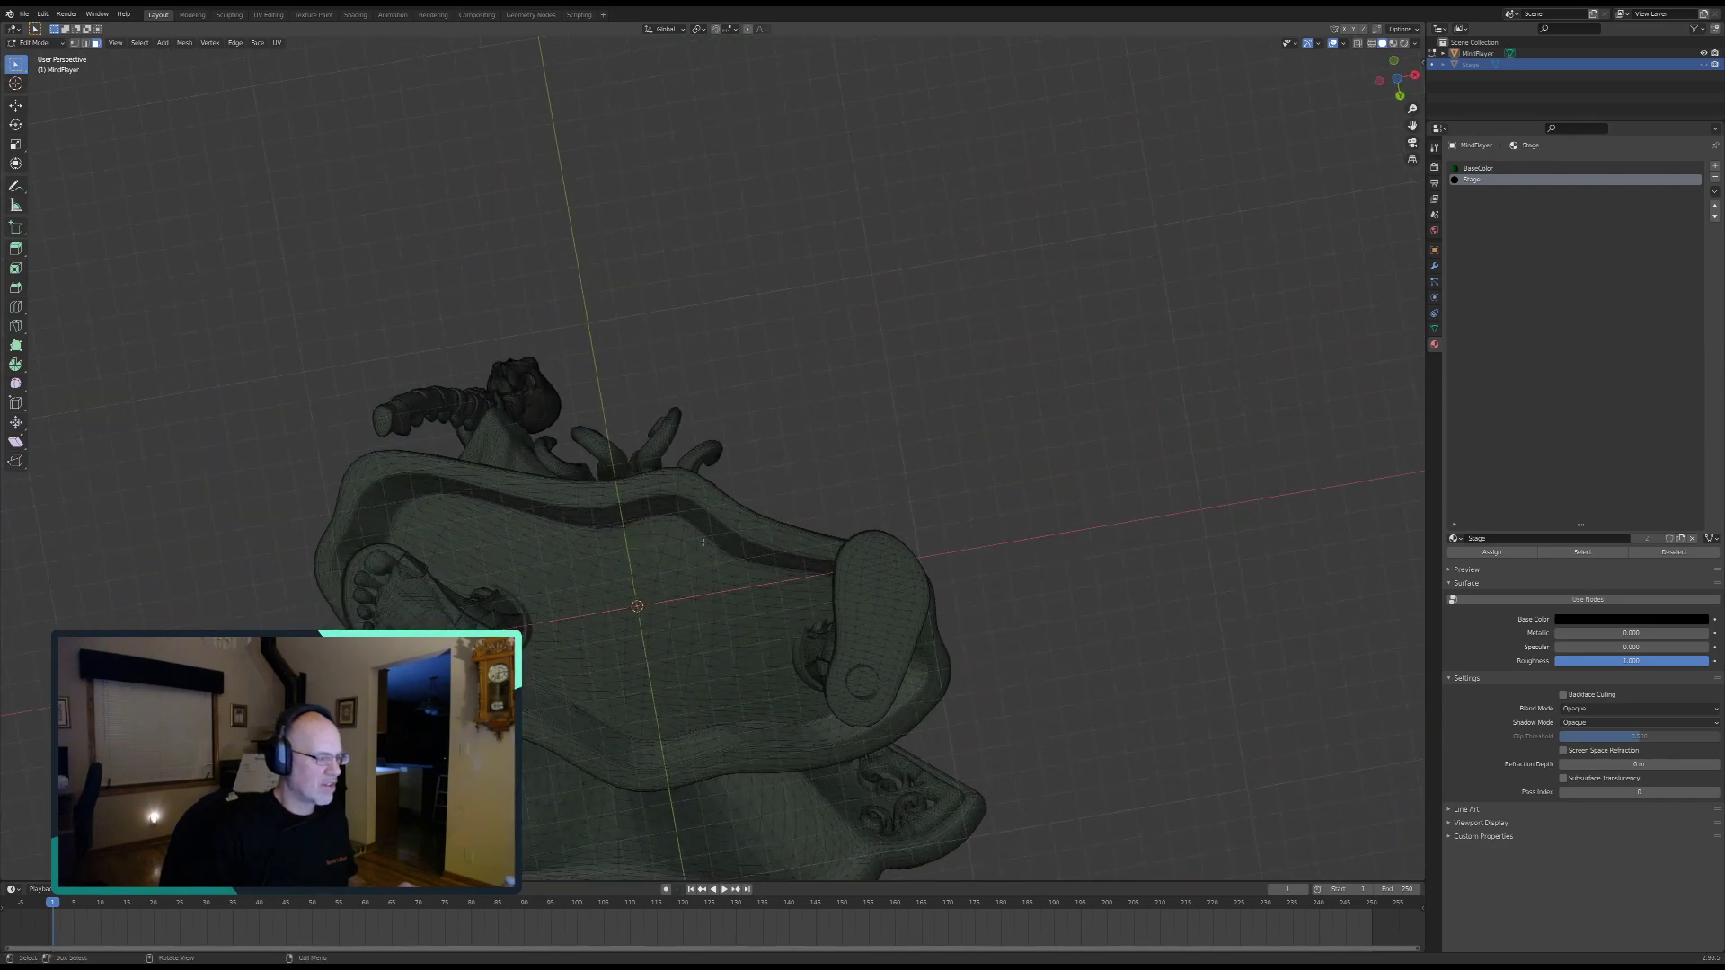
{"action": "scroll", "coordinate": [667, 564], "scroll_direction": "up", "scroll_amount": 4}
{"action": "middle_click_drag", "start_coordinate": [668, 564], "coordinate": [719, 420], "text": "shift"}
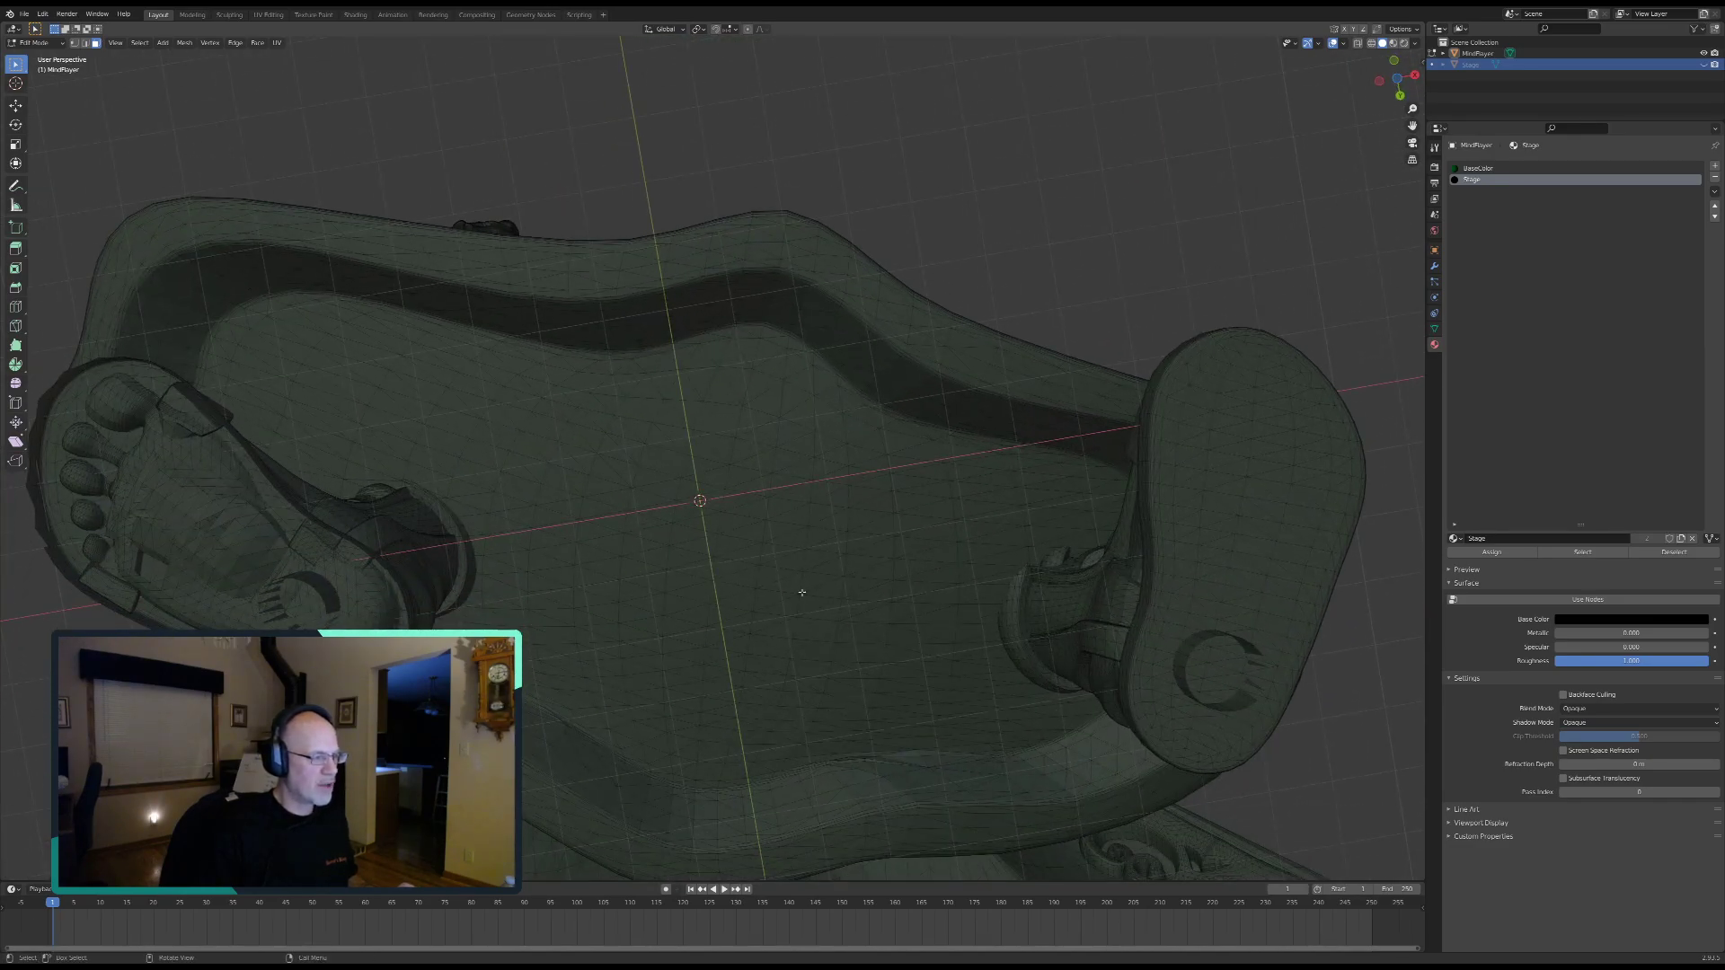
{"action": "middle_click_drag", "start_coordinate": [728, 653], "coordinate": [776, 612], "text": "shift"}
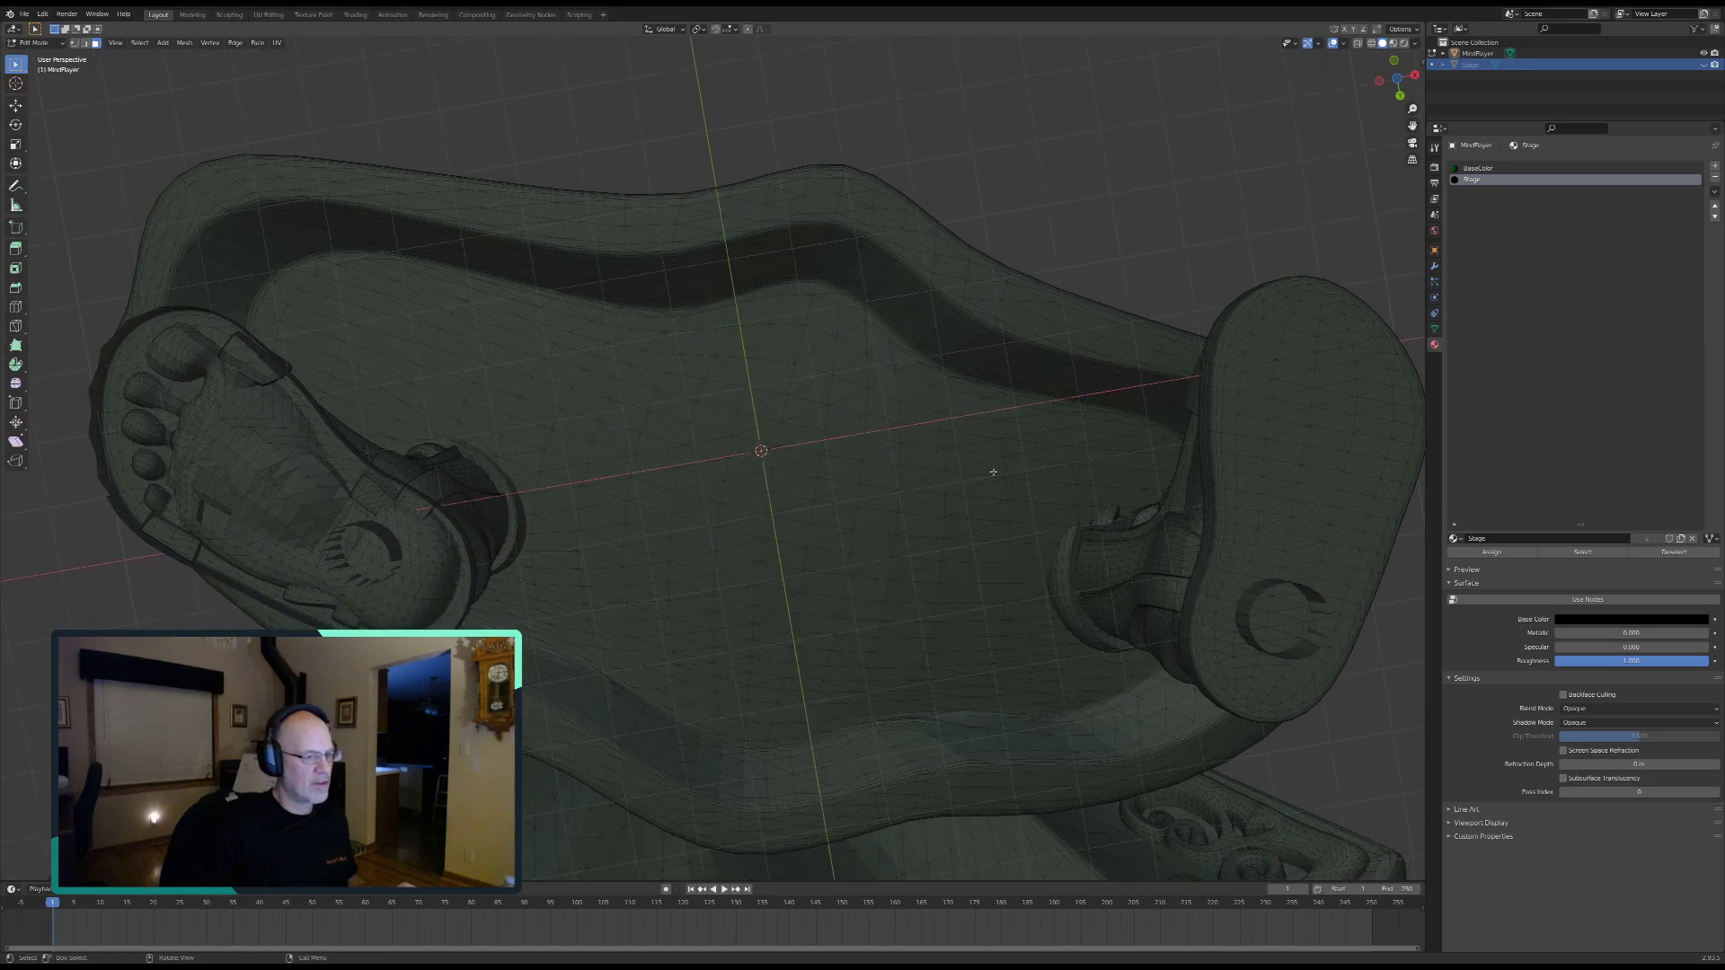
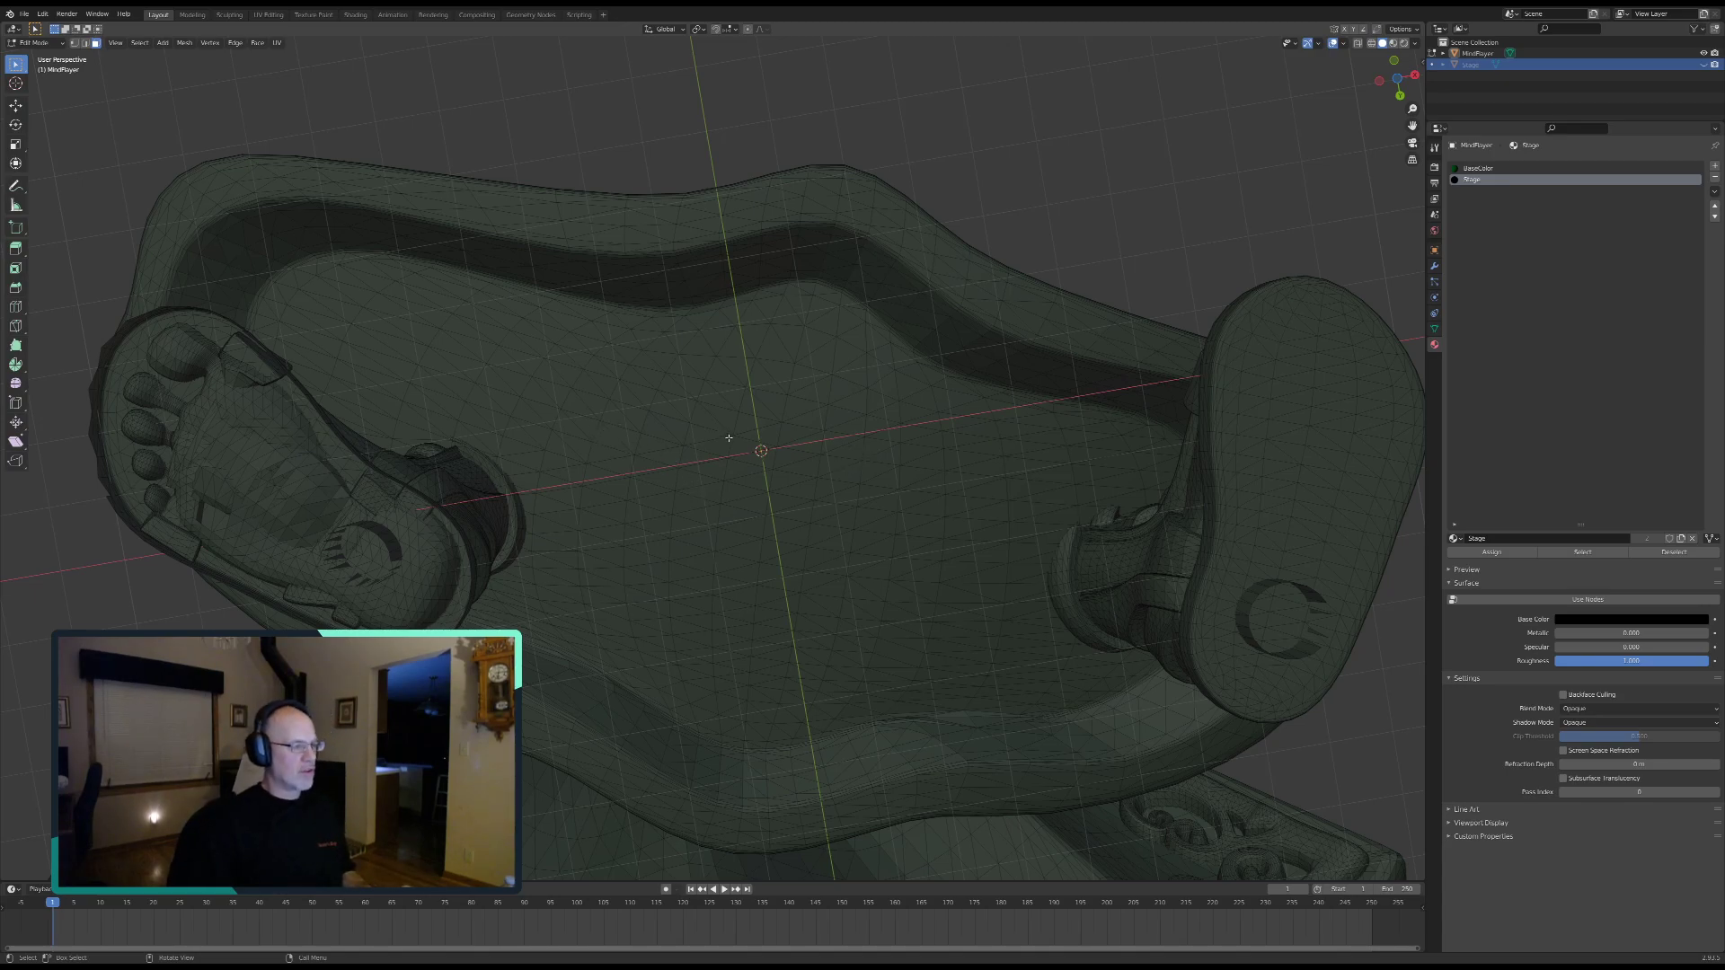
Step: Circle-select the central faces of the robe's inner underside between the two feet
{"action": "middle_click_drag", "start_coordinate": [582, 437], "coordinate": [652, 389]}
{"action": "scroll", "coordinate": [686, 466], "scroll_direction": "up", "scroll_amount": 3}
{"action": "scroll", "coordinate": [682, 466], "scroll_direction": "down", "scroll_amount": 2}
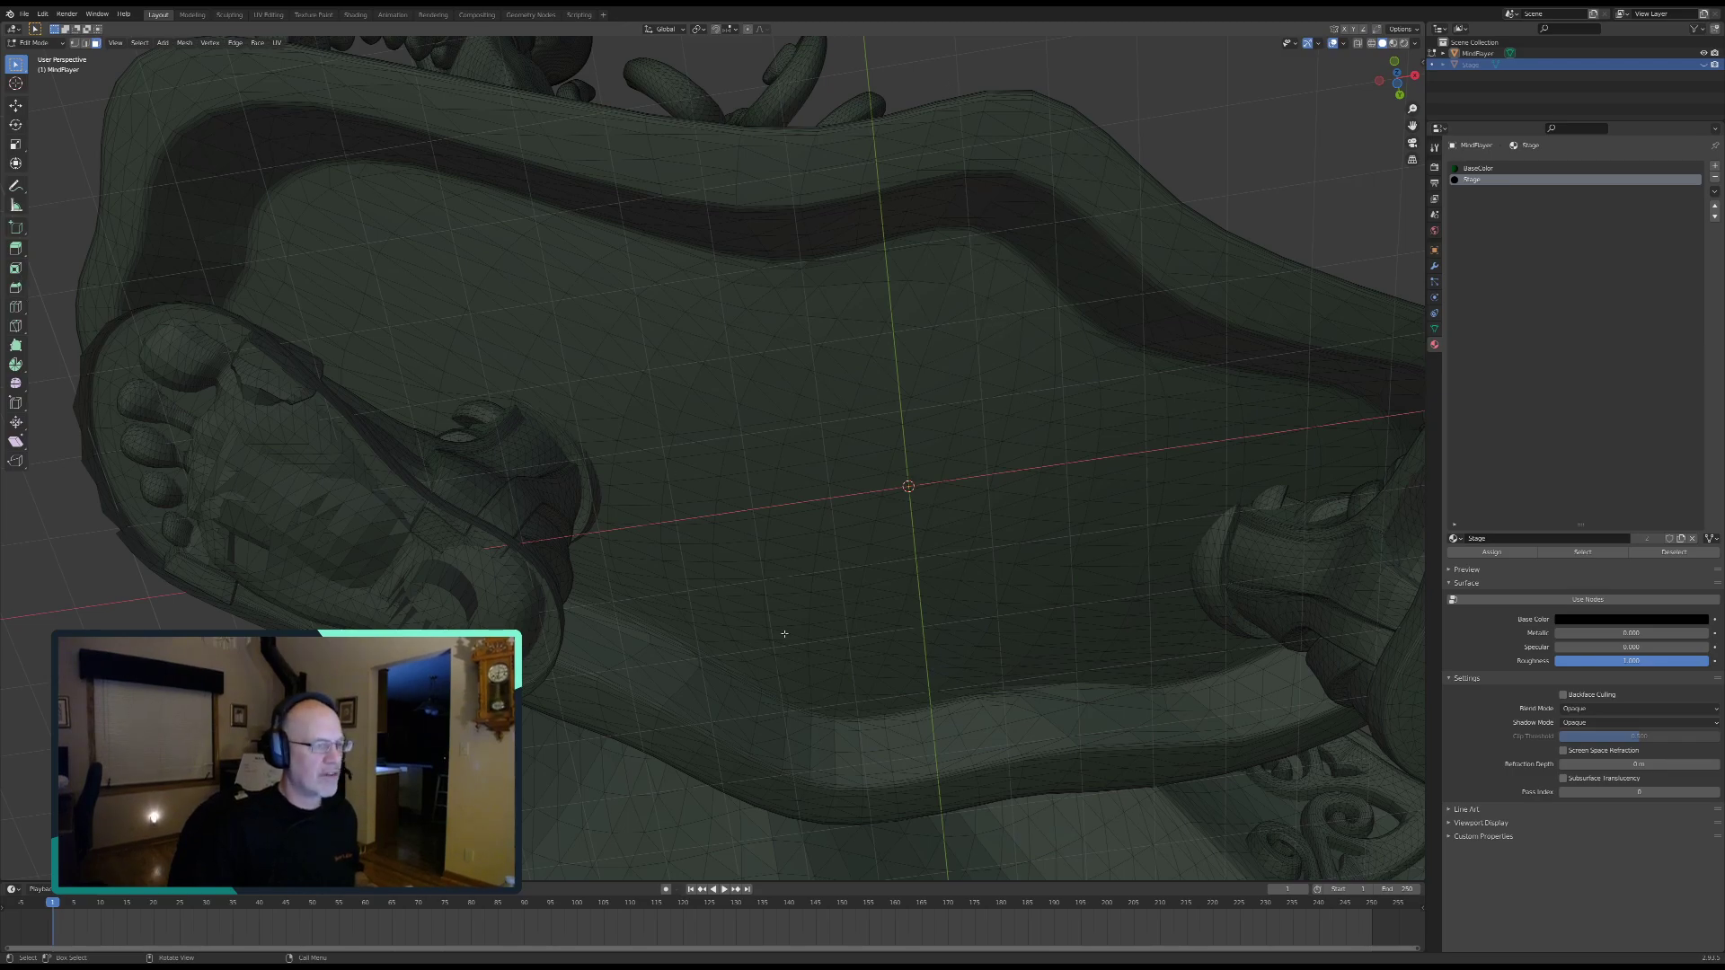
{"action": "key", "text": "c"}
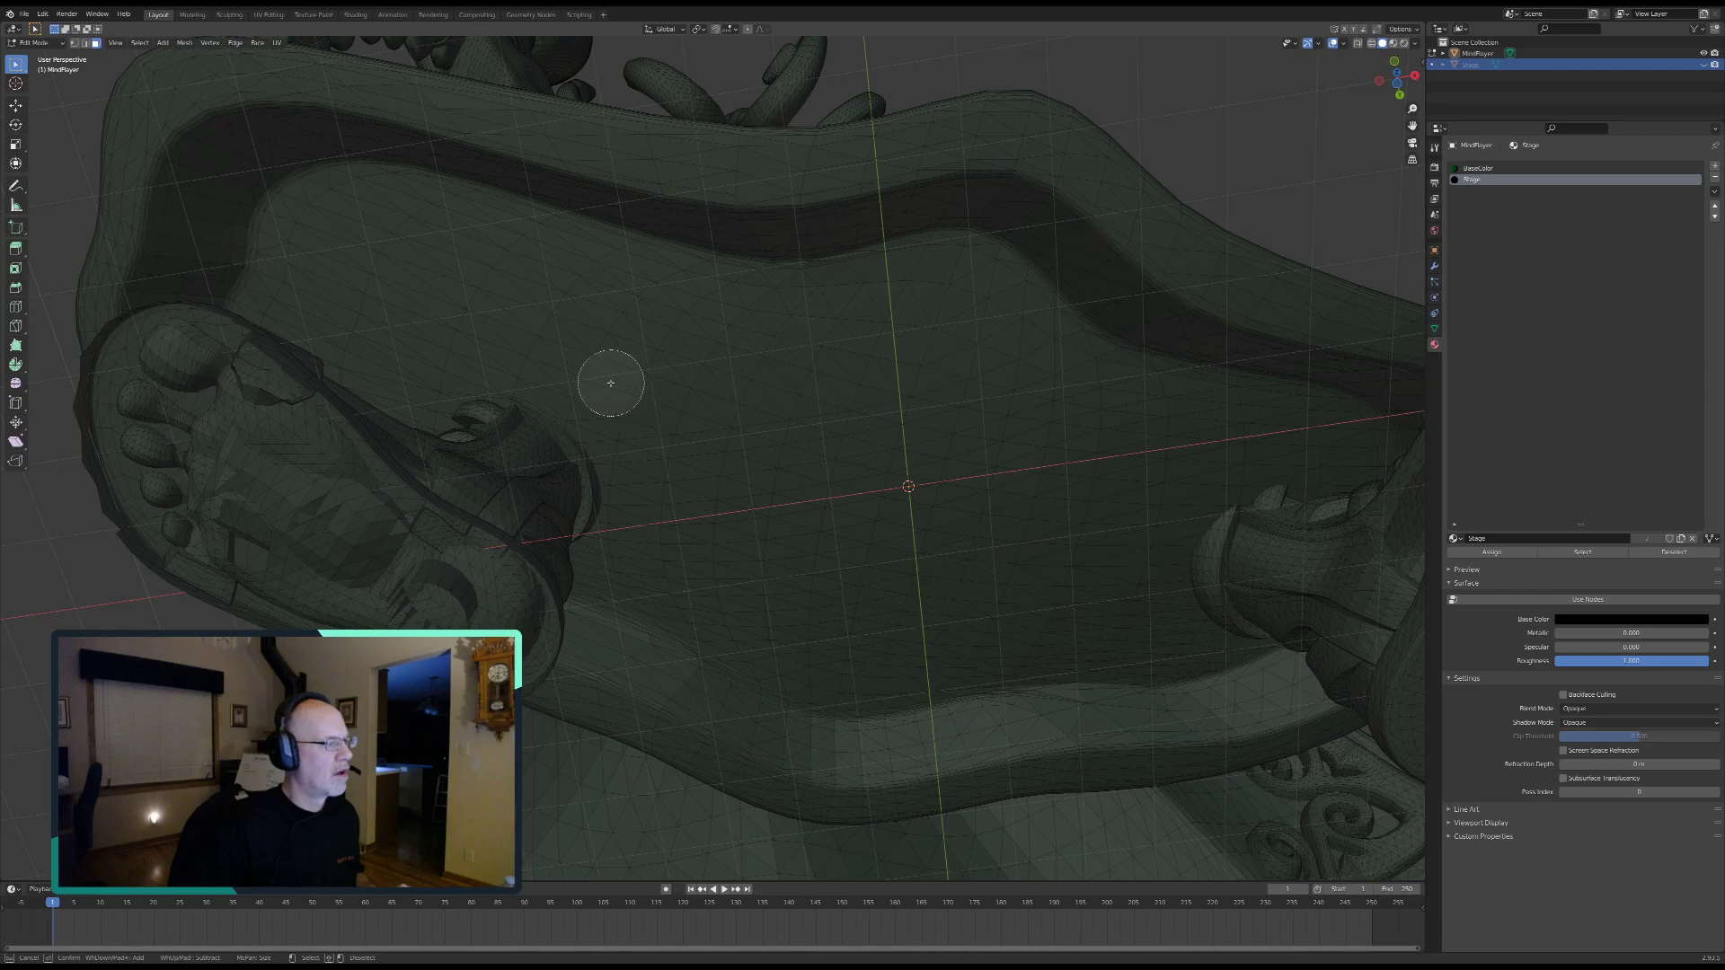
{"action": "mouse_move", "coordinate": [585, 365]}
{"action": "left_mouse_down"}
{"action": "mouse_move", "coordinate": [696, 368]}
{"action": "mouse_move", "coordinate": [598, 283]}
{"action": "mouse_move", "coordinate": [622, 286]}
{"action": "mouse_move", "coordinate": [534, 240]}
{"action": "mouse_move", "coordinate": [325, 216]}
{"action": "mouse_move", "coordinate": [369, 209]}
{"action": "left_mouse_up"}
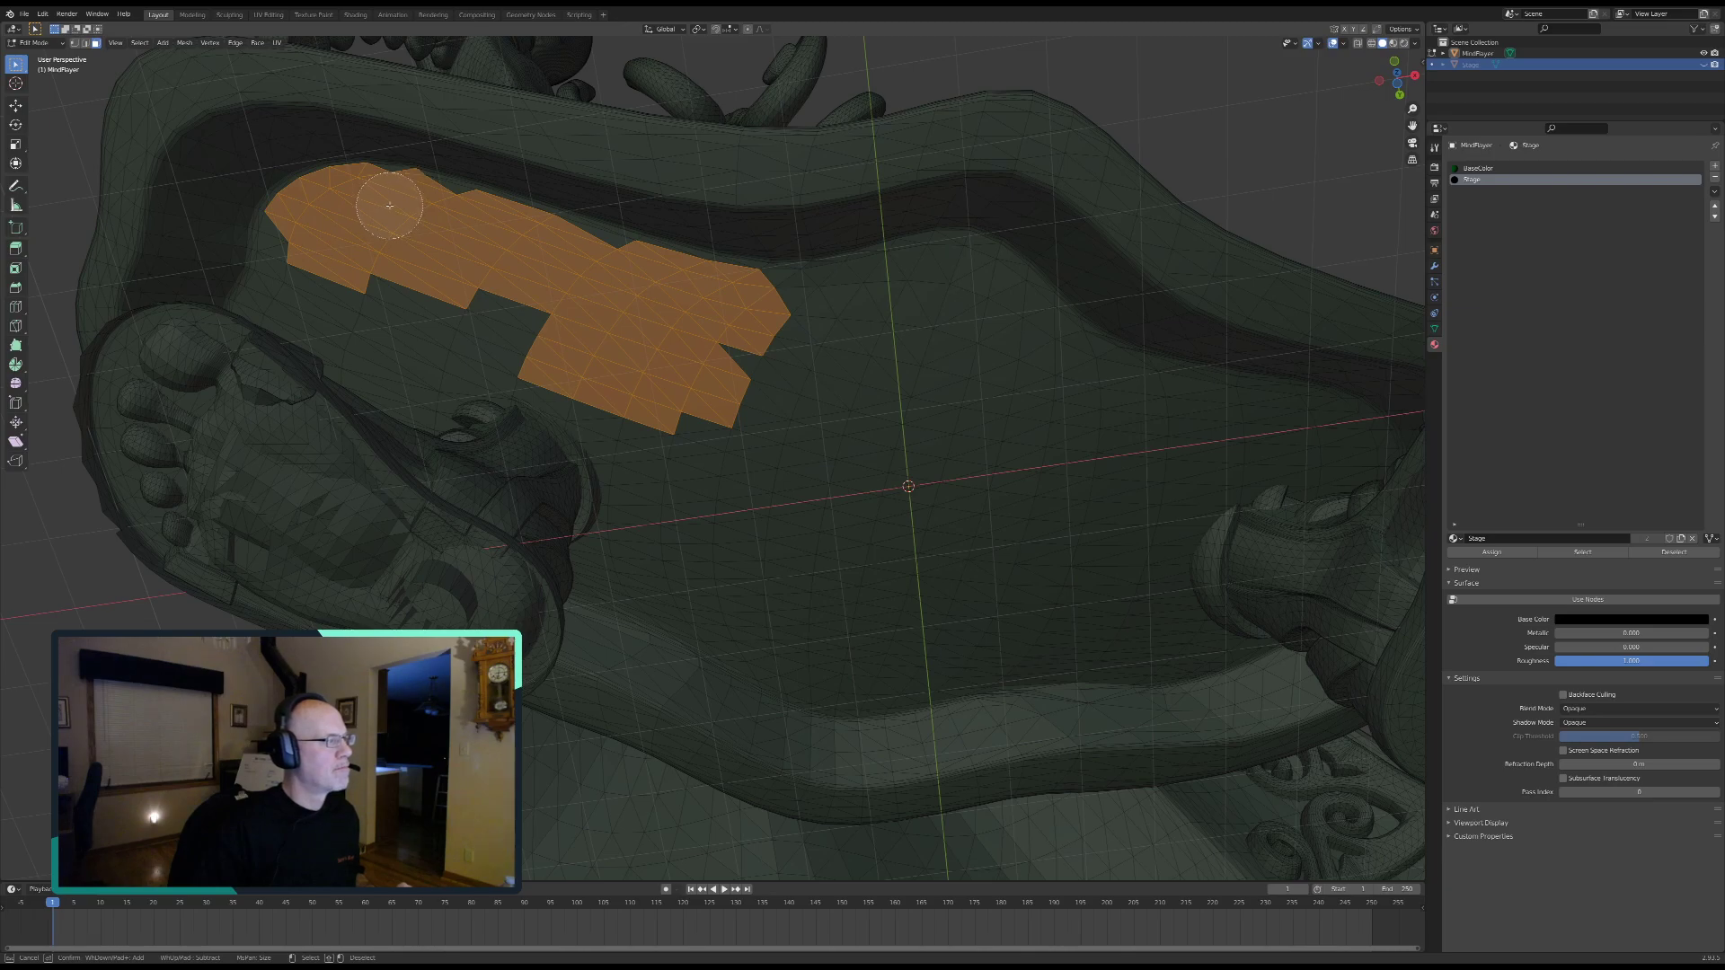
{"action": "mouse_move", "coordinate": [389, 205]}
{"action": "left_mouse_down"}
{"action": "mouse_move", "coordinate": [422, 200]}
{"action": "mouse_move", "coordinate": [682, 296]}
{"action": "mouse_move", "coordinate": [800, 315]}
{"action": "mouse_move", "coordinate": [973, 296]}
{"action": "mouse_move", "coordinate": [1033, 354]}
{"action": "mouse_move", "coordinate": [650, 369]}
{"action": "mouse_move", "coordinate": [315, 261]}
{"action": "mouse_move", "coordinate": [635, 377]}
{"action": "mouse_move", "coordinate": [562, 364]}
{"action": "mouse_move", "coordinate": [635, 396]}
{"action": "mouse_move", "coordinate": [670, 501]}
{"action": "mouse_move", "coordinate": [727, 447]}
{"action": "mouse_move", "coordinate": [827, 522]}
{"action": "mouse_move", "coordinate": [984, 445]}
{"action": "mouse_move", "coordinate": [1084, 446]}
{"action": "mouse_move", "coordinate": [1019, 550]}
{"action": "mouse_move", "coordinate": [865, 602]}
{"action": "mouse_move", "coordinate": [767, 558]}
{"action": "mouse_move", "coordinate": [716, 493]}
{"action": "mouse_move", "coordinate": [1067, 408]}
{"action": "mouse_move", "coordinate": [934, 431]}
{"action": "left_mouse_up"}
{"action": "scroll", "coordinate": [983, 445], "scroll_direction": "down", "scroll_amount": 5}
{"action": "right_click", "coordinate": [817, 408]}
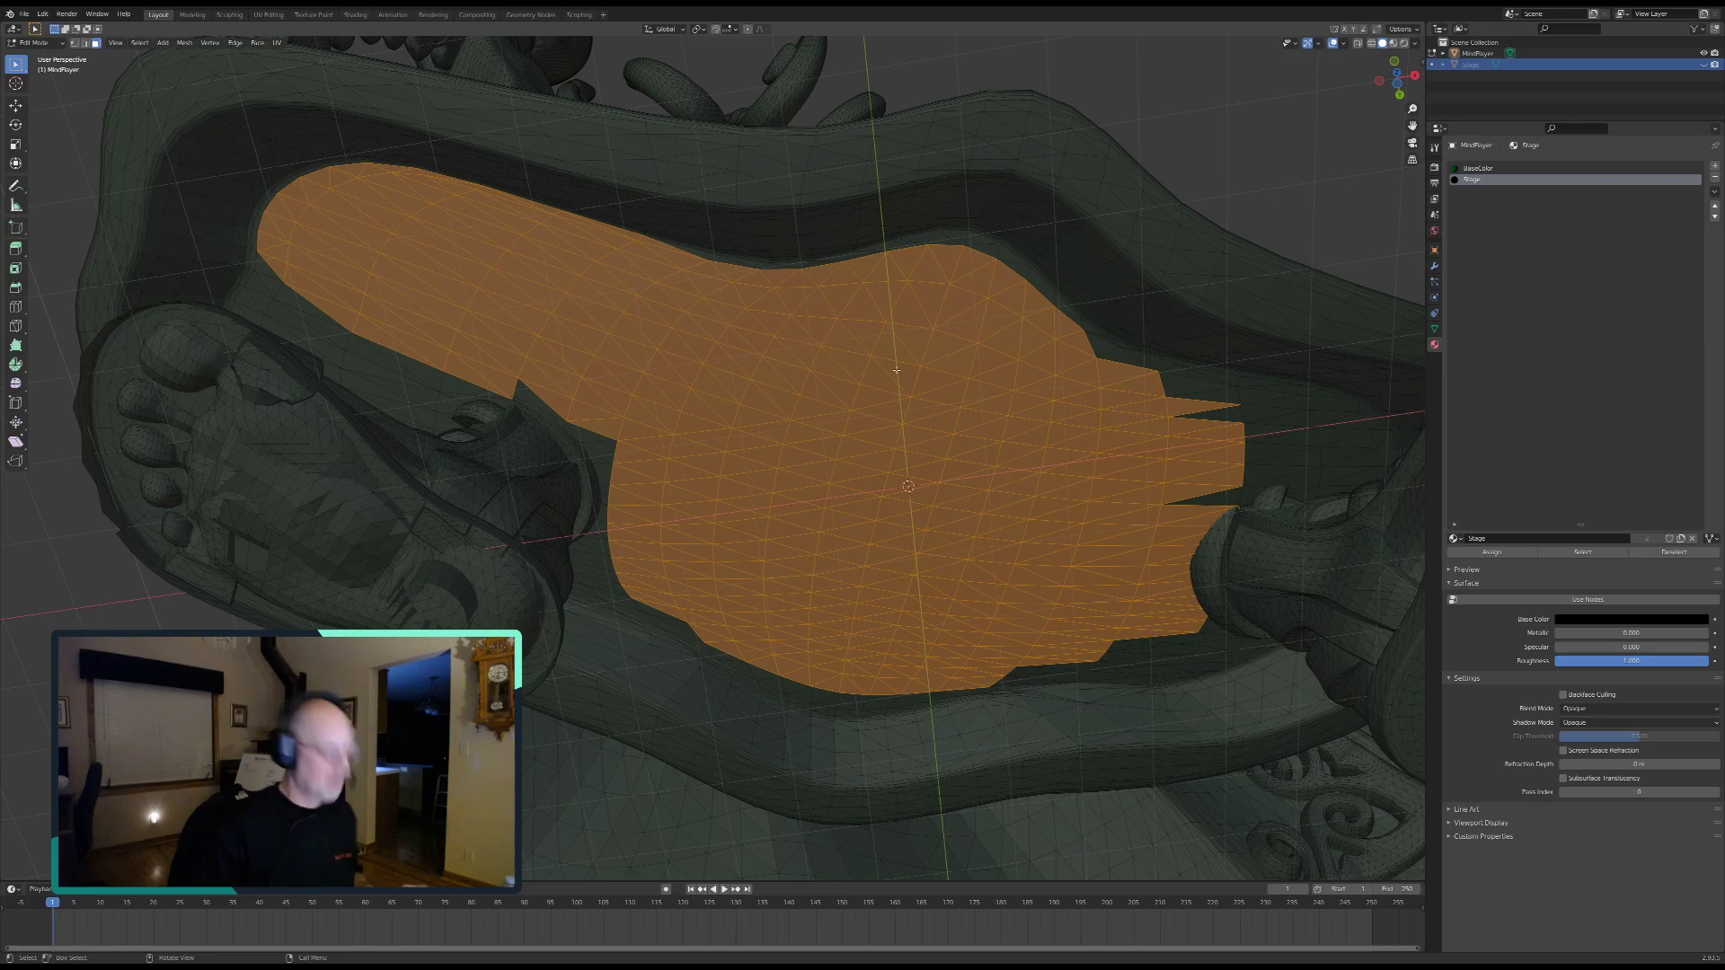
Step: Extend the underside selection with the remaining edge faces, reaching toward the ankle above the flat sandal sole
{"action": "scroll", "coordinate": [891, 417], "scroll_direction": "up", "scroll_amount": 5}
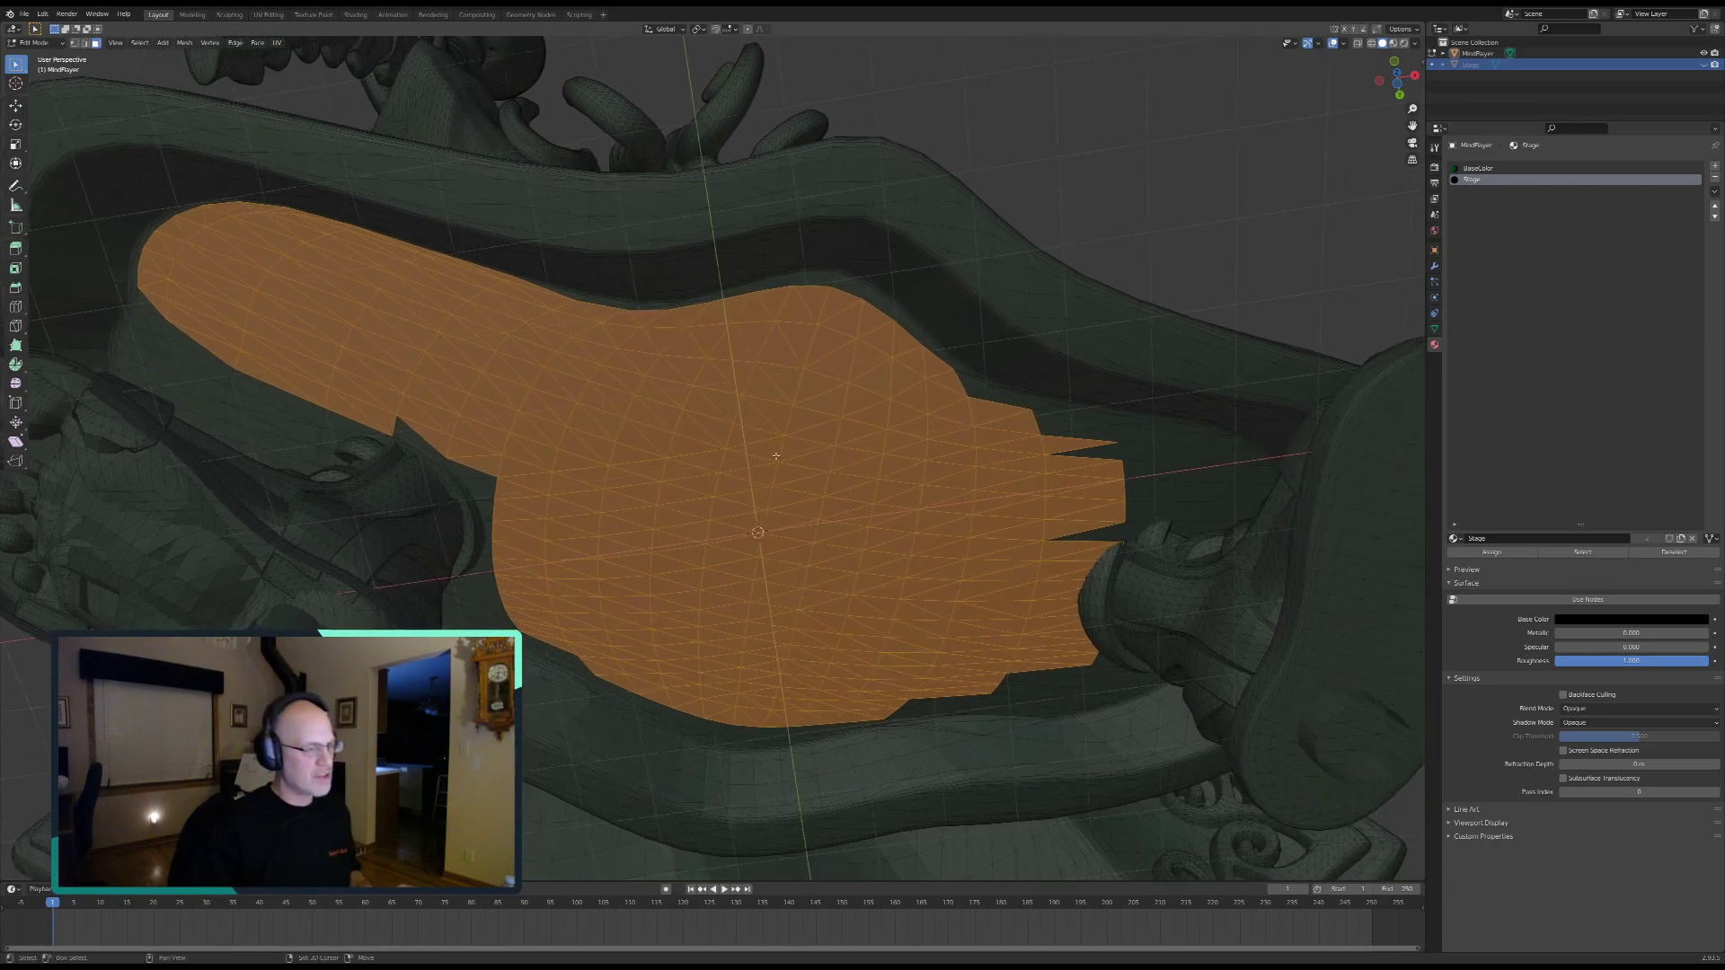
{"action": "middle_click_drag", "start_coordinate": [685, 484], "coordinate": [674, 461]}
{"action": "key", "text": "c"}
{"action": "mouse_move", "coordinate": [770, 359]}
{"action": "left_mouse_down"}
{"action": "mouse_move", "coordinate": [547, 432]}
{"action": "mouse_move", "coordinate": [369, 436]}
{"action": "mouse_move", "coordinate": [504, 493]}
{"action": "left_mouse_up"}
{"action": "mouse_move", "coordinate": [850, 371]}
{"action": "left_mouse_down"}
{"action": "mouse_move", "coordinate": [824, 369]}
{"action": "mouse_move", "coordinate": [986, 491]}
{"action": "mouse_move", "coordinate": [1143, 535]}
{"action": "mouse_move", "coordinate": [1290, 539]}
{"action": "mouse_move", "coordinate": [1278, 617]}
{"action": "mouse_move", "coordinate": [1308, 605]}
{"action": "mouse_move", "coordinate": [1216, 616]}
{"action": "left_mouse_up"}
{"action": "key", "text": "Escape"}
Step: Add the underside faces in the rounded end beside the flat-soled sandal's ankle to the selection
{"action": "middle_click_drag", "start_coordinate": [1104, 607], "coordinate": [556, 498], "text": "shift"}
{"action": "middle_click_drag", "start_coordinate": [867, 464], "coordinate": [884, 472]}
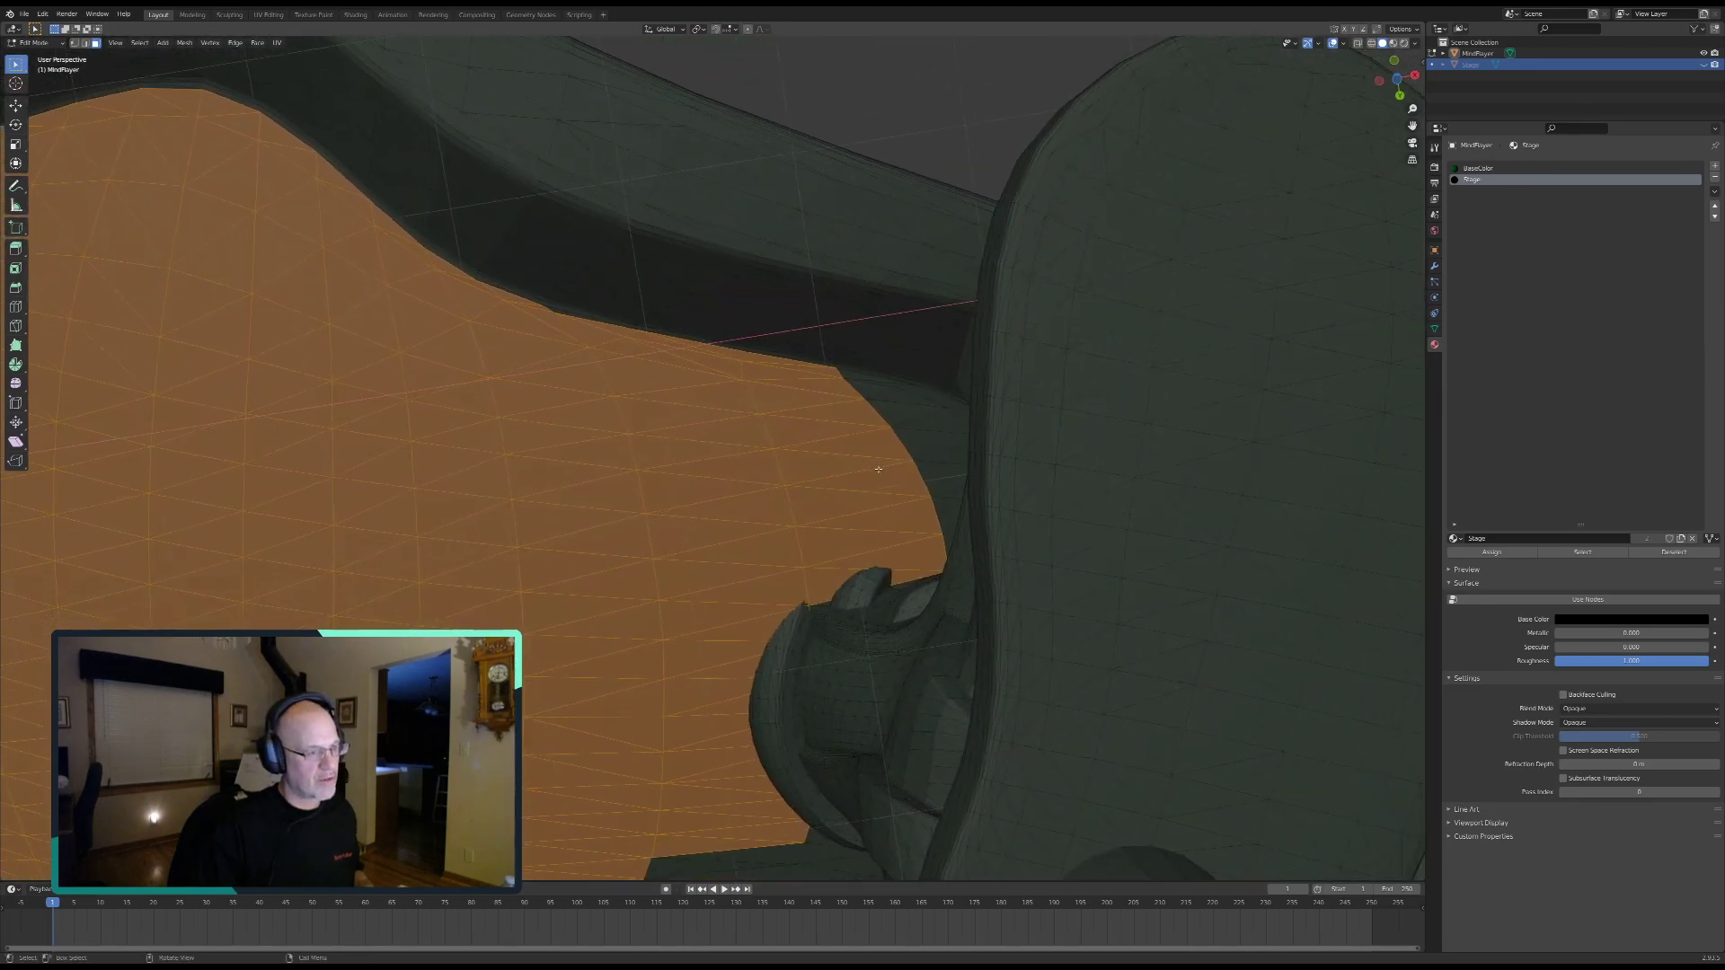
{"action": "scroll", "coordinate": [886, 474], "scroll_direction": "up", "scroll_amount": 5}
{"action": "middle_click_drag", "start_coordinate": [1032, 497], "coordinate": [809, 570], "text": "shift"}
{"action": "key", "text": "c"}
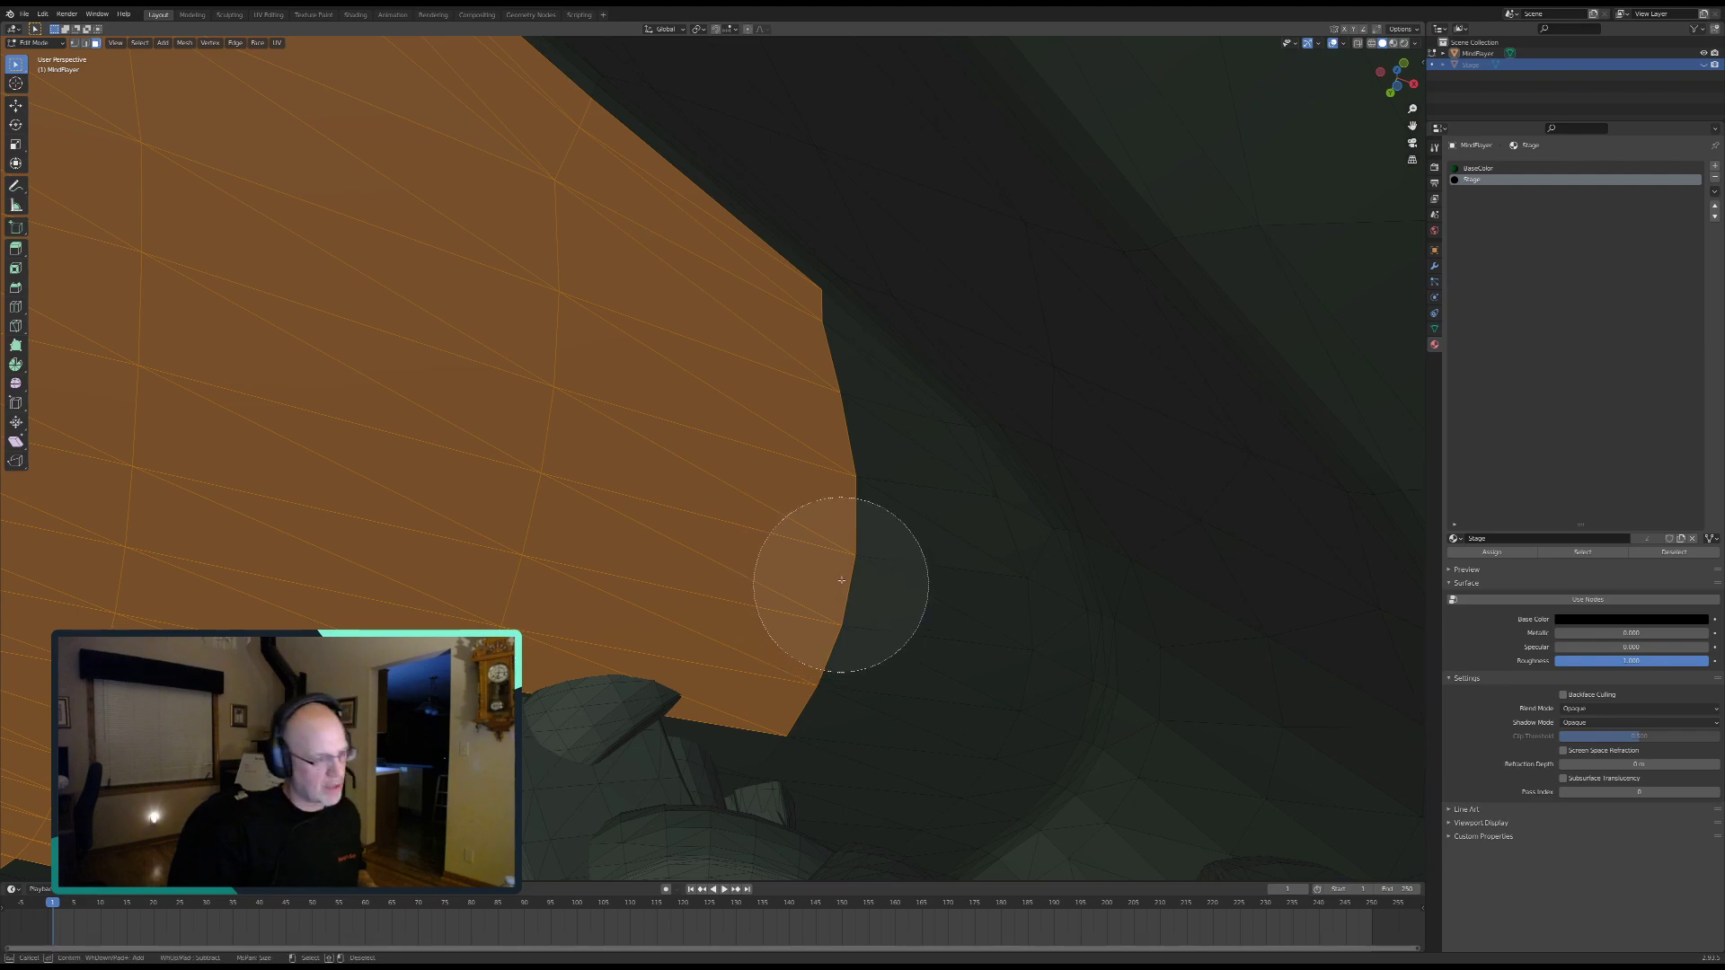
{"action": "mouse_move", "coordinate": [793, 405]}
{"action": "left_mouse_down"}
{"action": "mouse_move", "coordinate": [928, 539]}
{"action": "mouse_move", "coordinate": [935, 616]}
{"action": "mouse_move", "coordinate": [965, 651]}
{"action": "mouse_move", "coordinate": [935, 724]}
{"action": "mouse_move", "coordinate": [823, 693]}
{"action": "mouse_move", "coordinate": [906, 726]}
{"action": "left_mouse_up"}
{"action": "key", "text": "Escape"}
Step: Add the small leftover underside faces next to the flat-soled sandal's straps to the selection
{"action": "scroll", "coordinate": [785, 645], "scroll_direction": "up", "scroll_amount": 5}
{"action": "scroll", "coordinate": [784, 643], "scroll_direction": "down", "scroll_amount": 7}
{"action": "scroll", "coordinate": [755, 648], "scroll_direction": "up", "scroll_amount": 3}
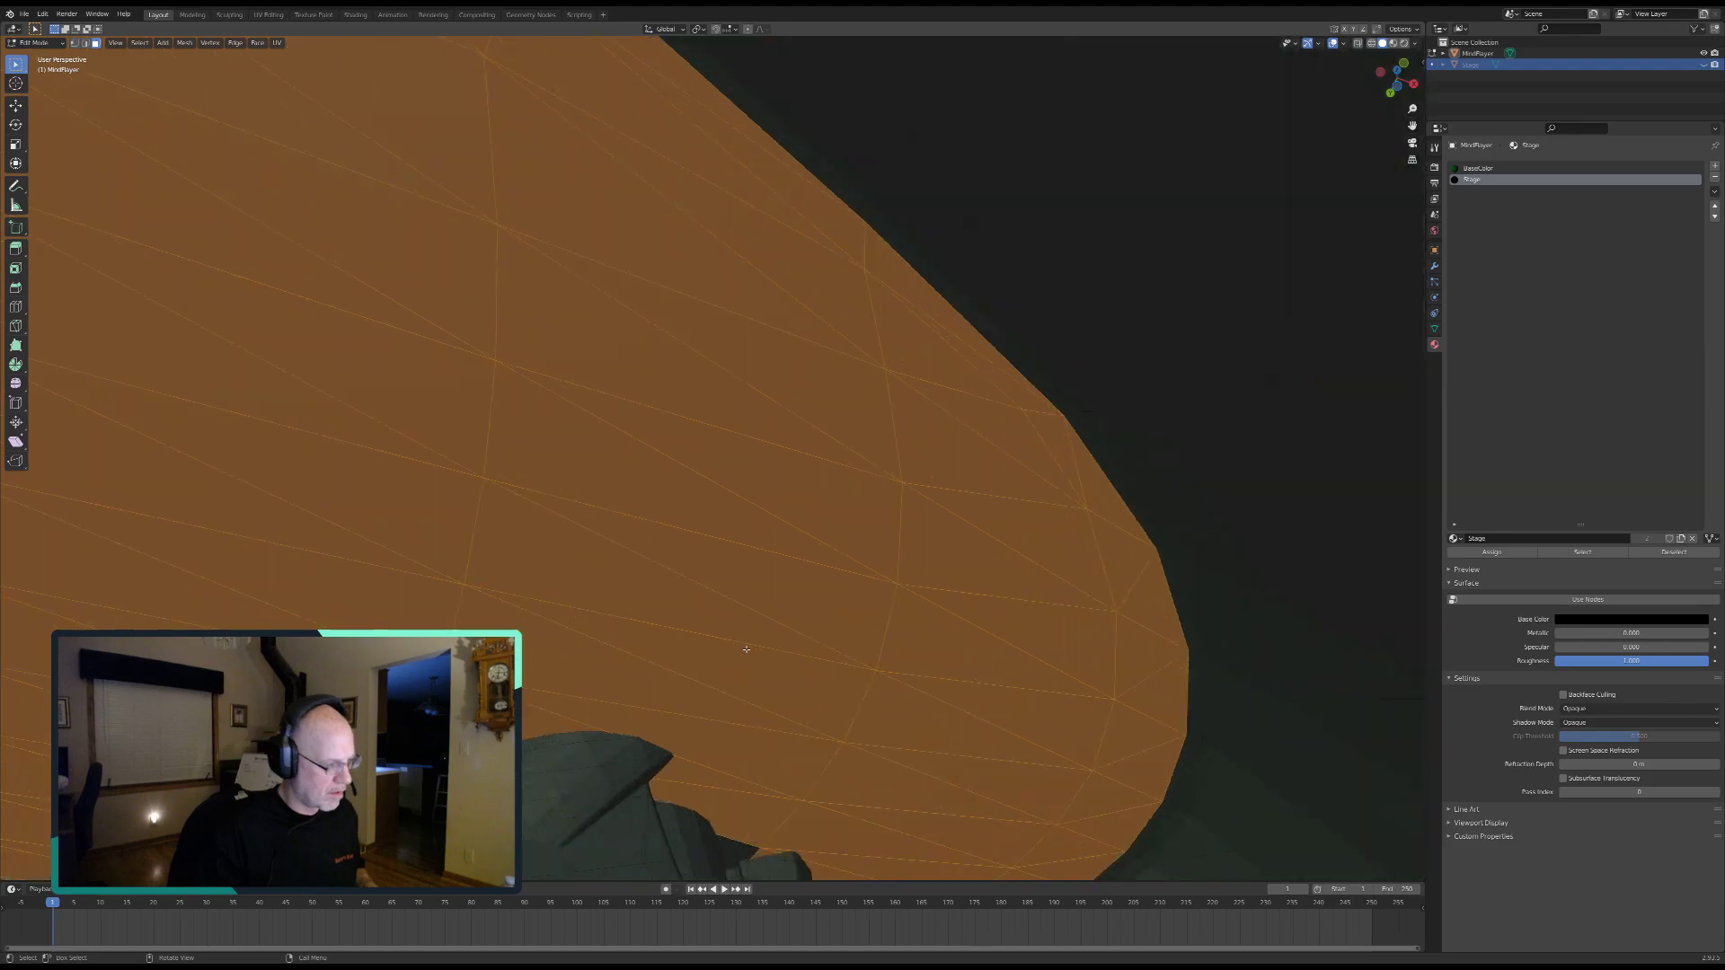
{"action": "middle_click_drag", "start_coordinate": [744, 651], "coordinate": [765, 491]}
{"action": "key", "text": "c"}
{"action": "scroll", "coordinate": [897, 578], "scroll_direction": "up", "scroll_amount": 3}
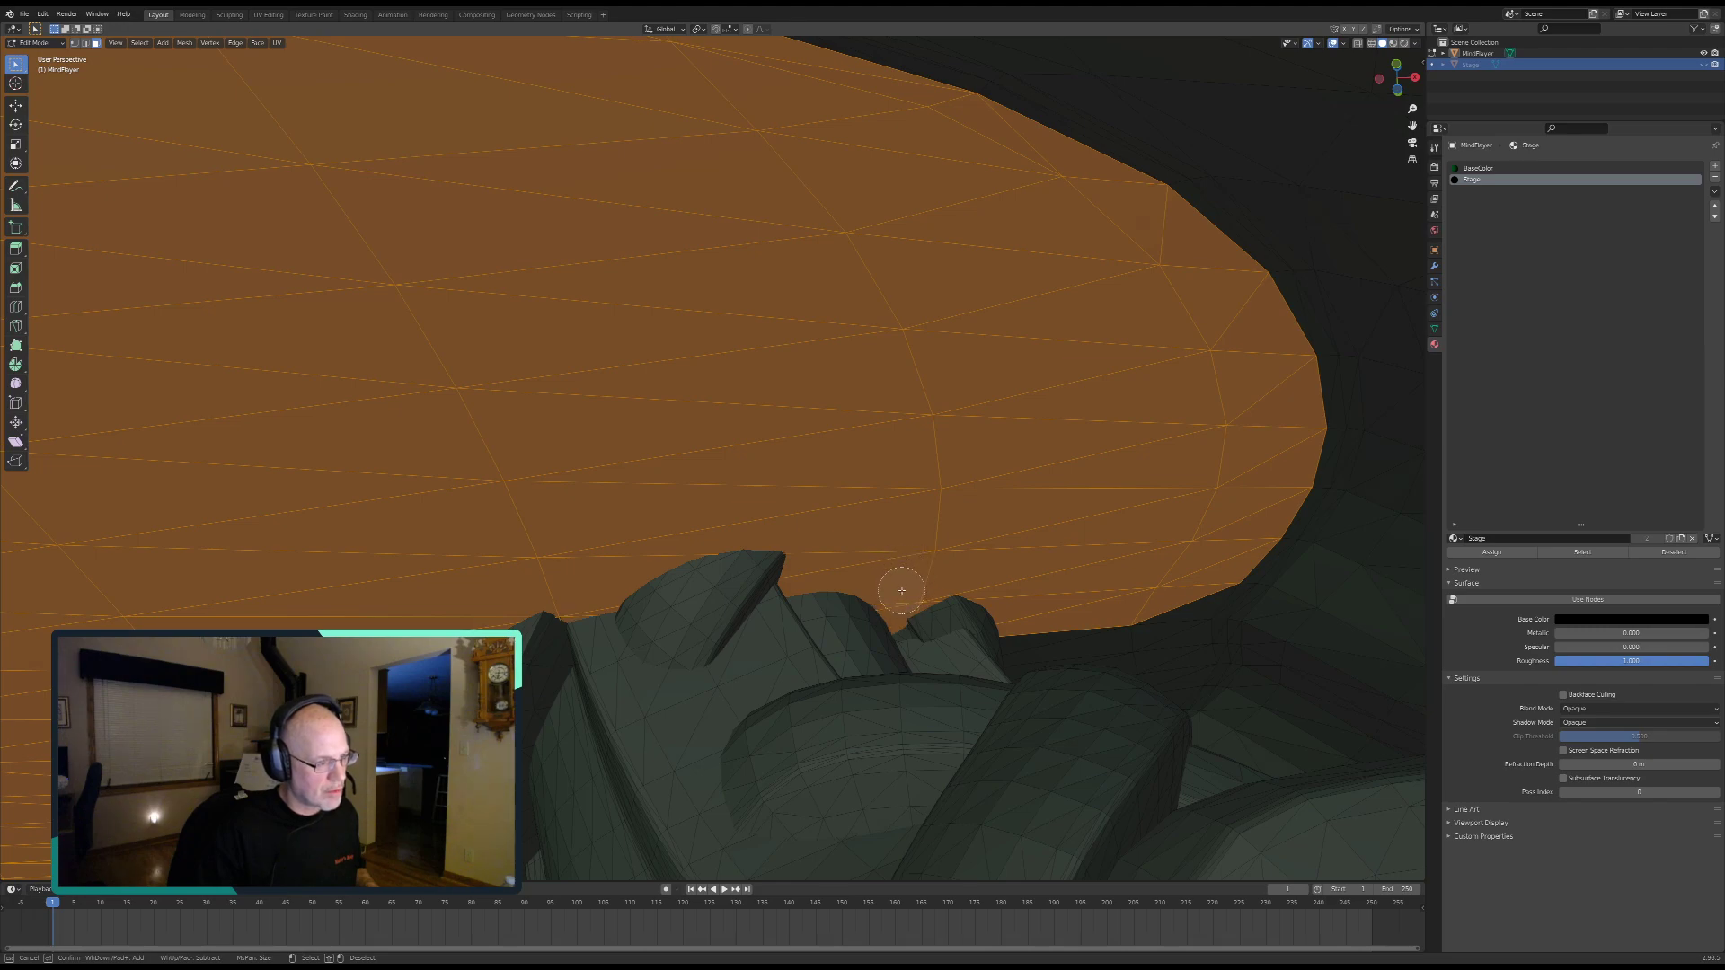
{"action": "mouse_move", "coordinate": [1131, 623]}
{"action": "left_mouse_down"}
{"action": "mouse_move", "coordinate": [1181, 610]}
{"action": "mouse_move", "coordinate": [1182, 637]}
{"action": "left_mouse_up"}
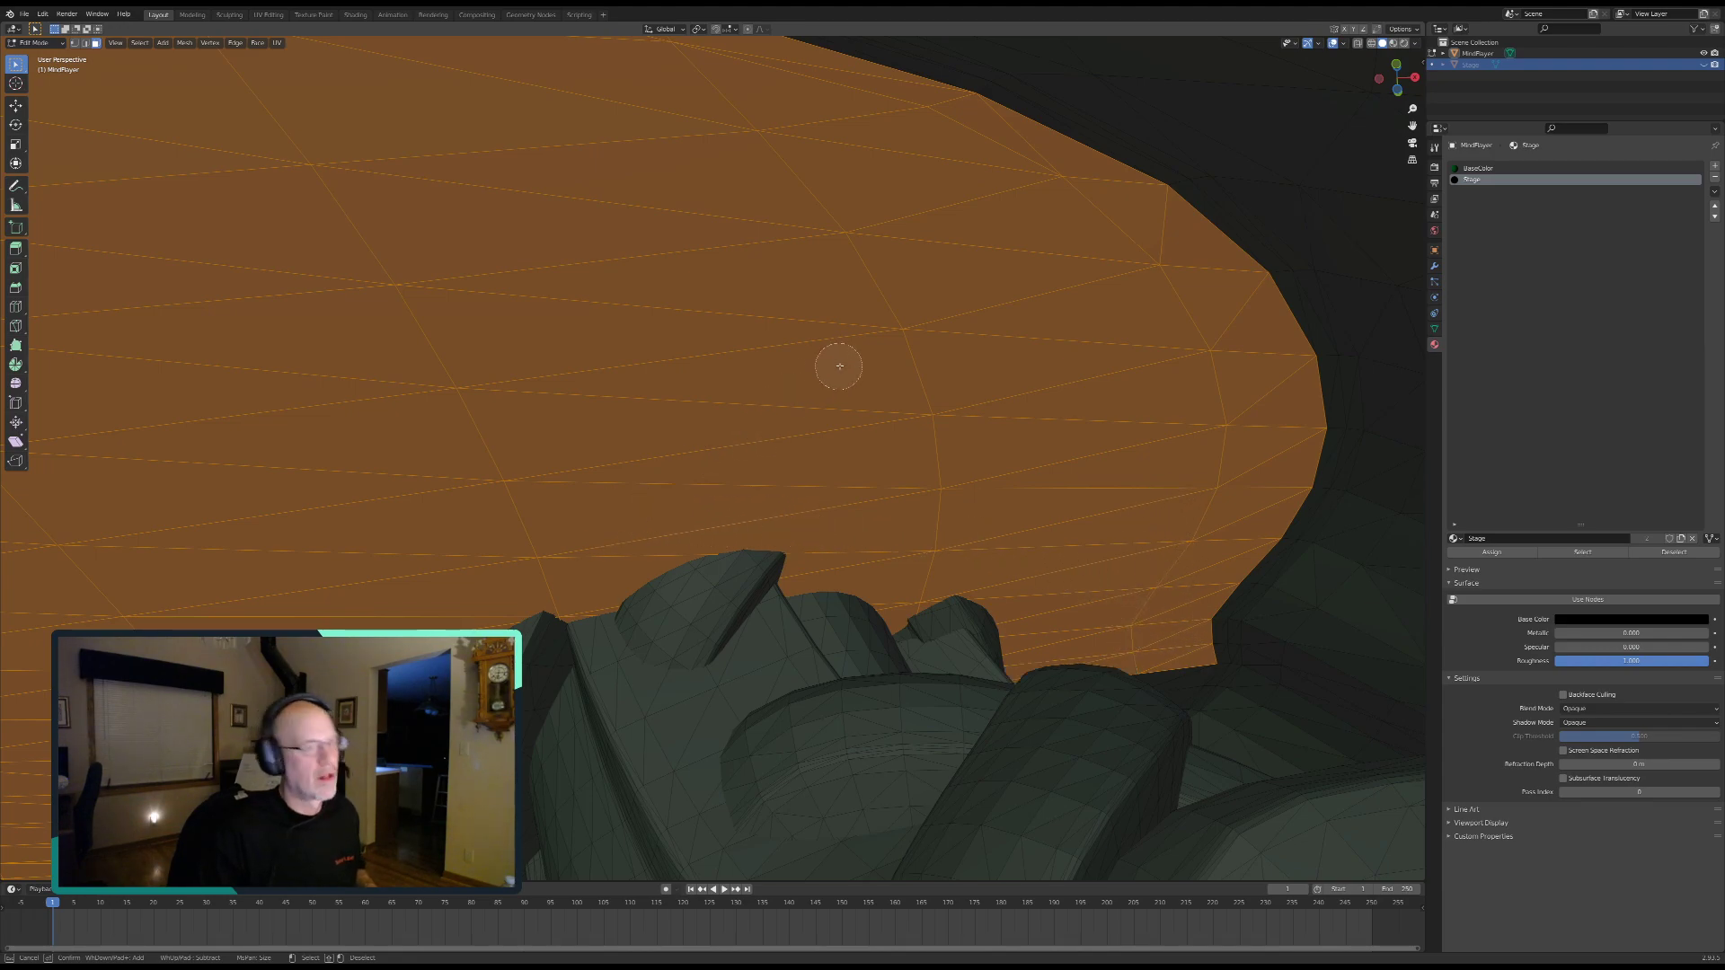
{"action": "key", "text": "Escape"}
Step: Add the underside faces behind the flat-soled sandal's ankle, up to the robe's inner rim, to the selection
{"action": "middle_click_drag", "start_coordinate": [422, 491], "coordinate": [747, 503]}
{"action": "key", "text": "c"}
{"action": "mouse_move", "coordinate": [493, 335]}
{"action": "left_mouse_down"}
{"action": "mouse_move", "coordinate": [712, 416]}
{"action": "mouse_move", "coordinate": [1117, 489]}
{"action": "mouse_move", "coordinate": [681, 349]}
{"action": "mouse_move", "coordinate": [512, 238]}
{"action": "mouse_move", "coordinate": [385, 239]}
{"action": "mouse_move", "coordinate": [277, 212]}
{"action": "mouse_move", "coordinate": [143, 239]}
{"action": "mouse_move", "coordinate": [231, 185]}
{"action": "mouse_move", "coordinate": [503, 224]}
{"action": "mouse_move", "coordinate": [365, 404]}
{"action": "mouse_move", "coordinate": [365, 435]}
{"action": "mouse_move", "coordinate": [207, 288]}
{"action": "mouse_move", "coordinate": [140, 274]}
{"action": "left_mouse_up"}
{"action": "right_click", "coordinate": [199, 296]}
{"action": "middle_click_drag", "start_coordinate": [215, 306], "coordinate": [575, 404], "text": "shift"}
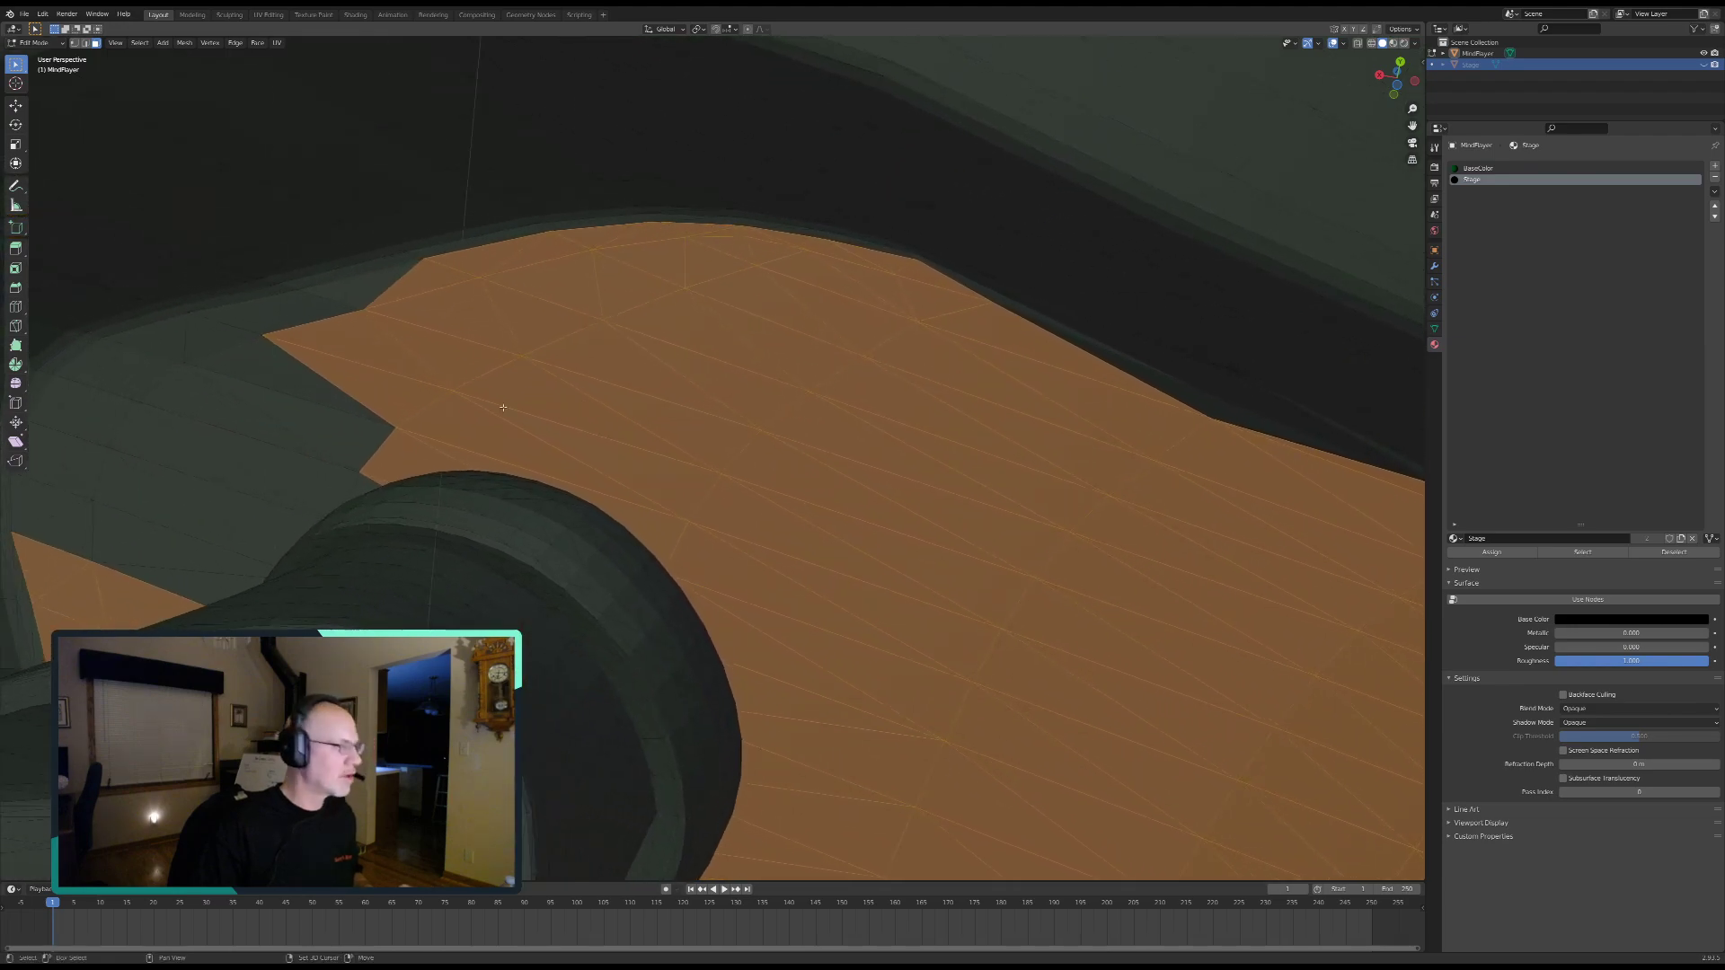
{"action": "middle_click_drag", "start_coordinate": [429, 391], "coordinate": [574, 387], "text": "shift"}
{"action": "key", "text": "c"}
{"action": "mouse_move", "coordinate": [575, 384]}
{"action": "left_mouse_down"}
{"action": "mouse_move", "coordinate": [550, 338]}
{"action": "mouse_move", "coordinate": [315, 396]}
{"action": "mouse_move", "coordinate": [261, 492]}
{"action": "mouse_move", "coordinate": [632, 347]}
{"action": "left_mouse_up"}
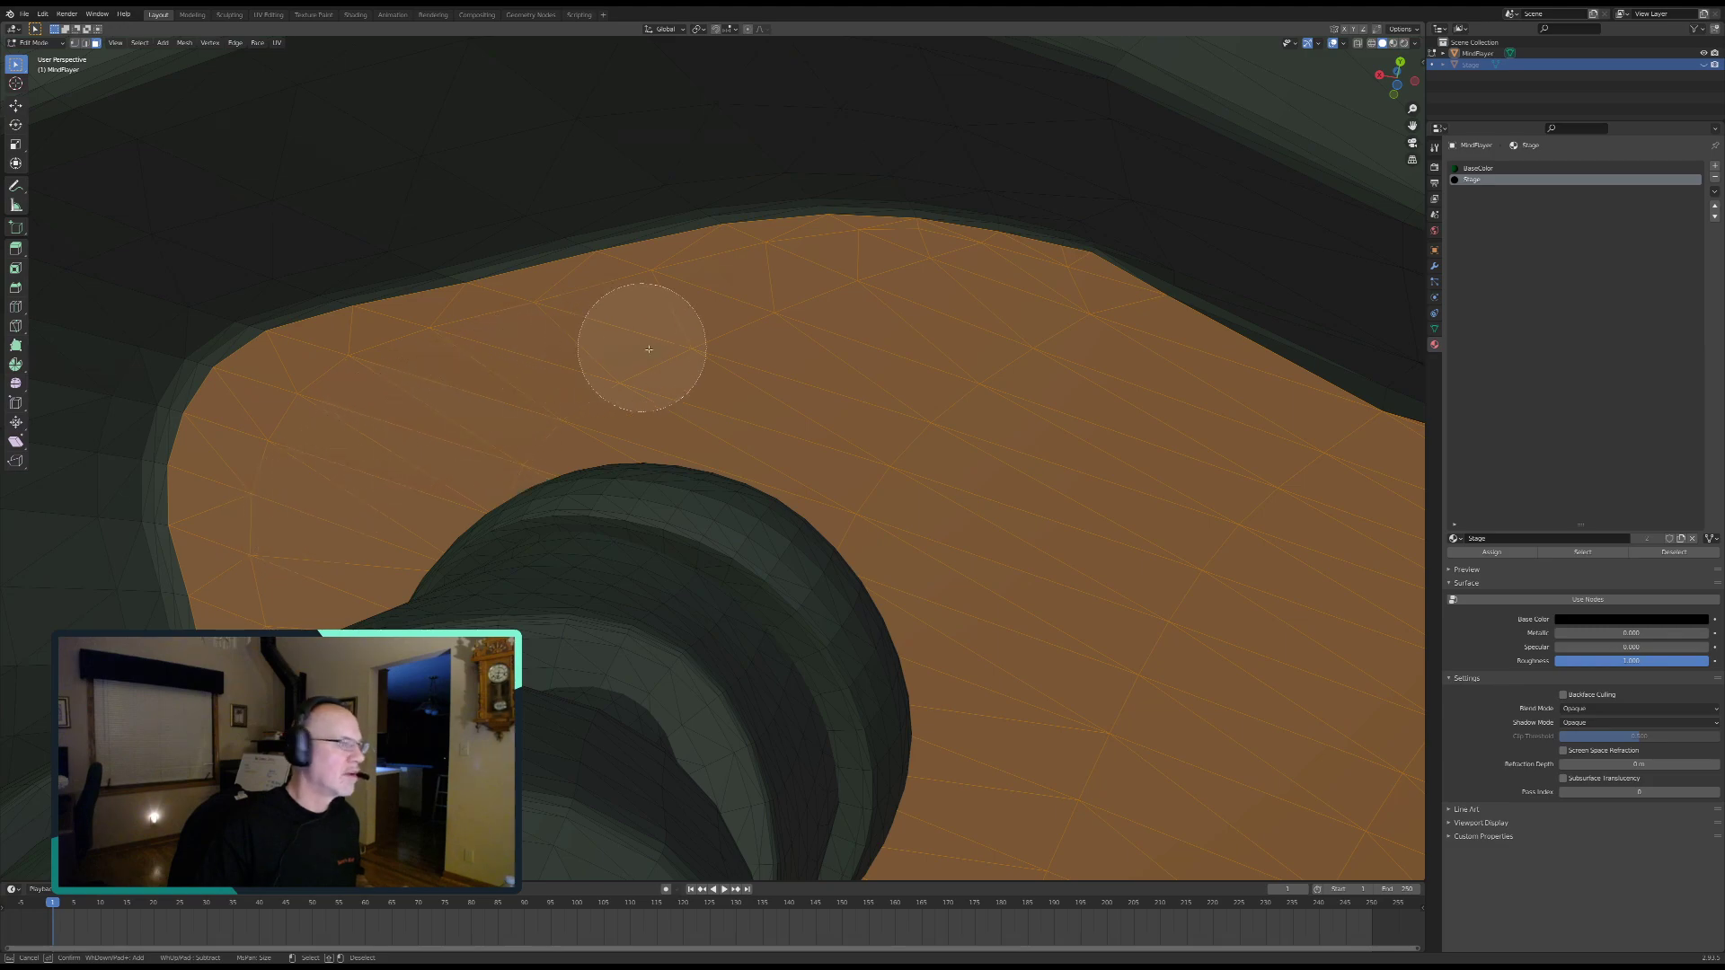
{"action": "right_click", "coordinate": [811, 333]}
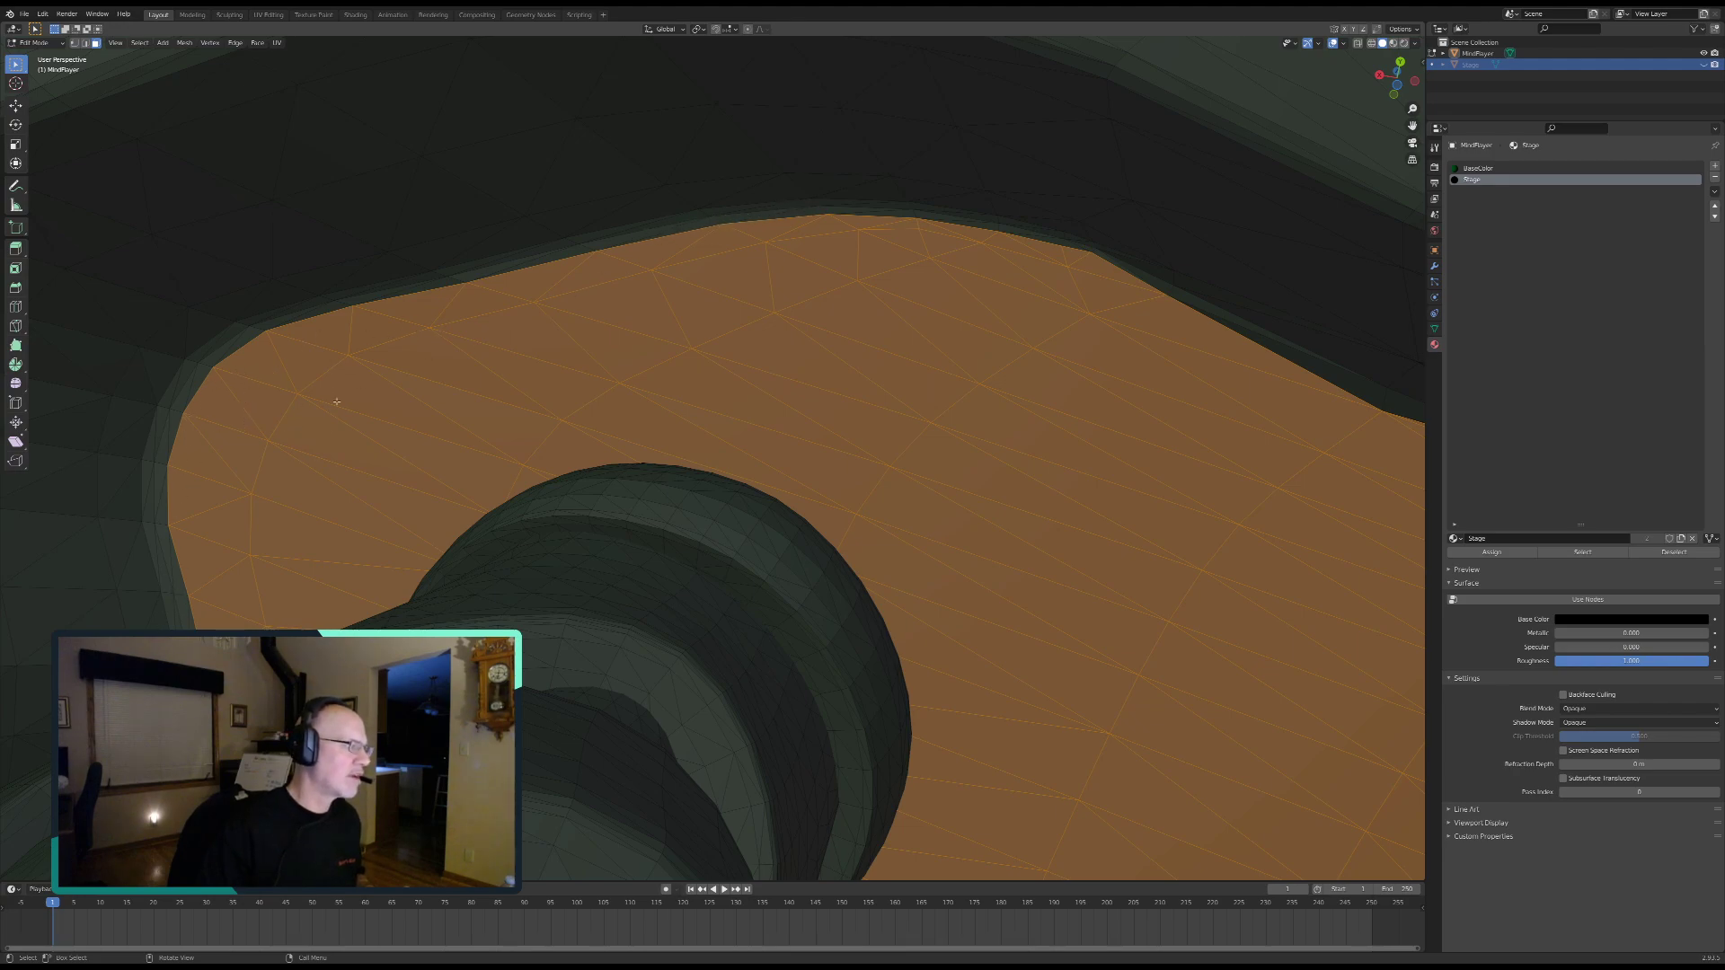
Step: Add the unselected robe underside faces behind the spike-heeled foot's ankle and along its inner side to the selection
{"action": "middle_click_drag", "start_coordinate": [316, 456], "coordinate": [345, 499]}
{"action": "middle_click_drag", "start_coordinate": [572, 582], "coordinate": [857, 586]}
{"action": "middle_click_drag", "start_coordinate": [727, 700], "coordinate": [835, 254]}
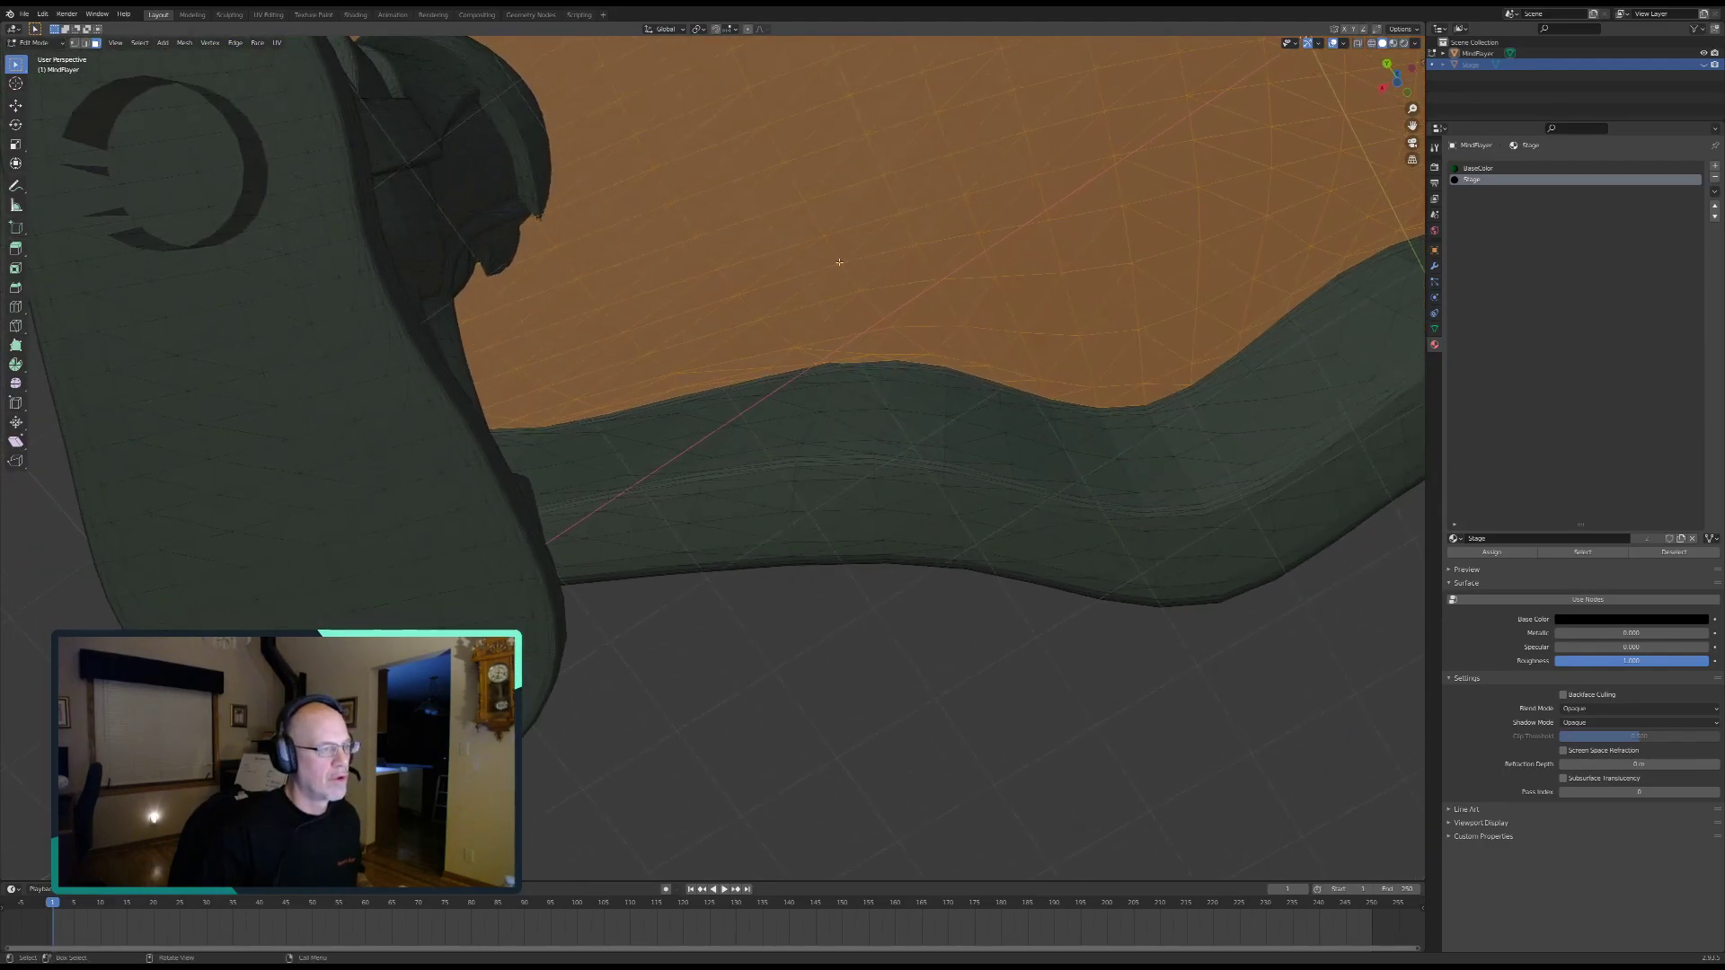
{"action": "middle_click_drag", "start_coordinate": [1022, 171], "coordinate": [555, 416], "text": "shift"}
{"action": "middle_click_drag", "start_coordinate": [963, 377], "coordinate": [570, 479], "text": "shift"}
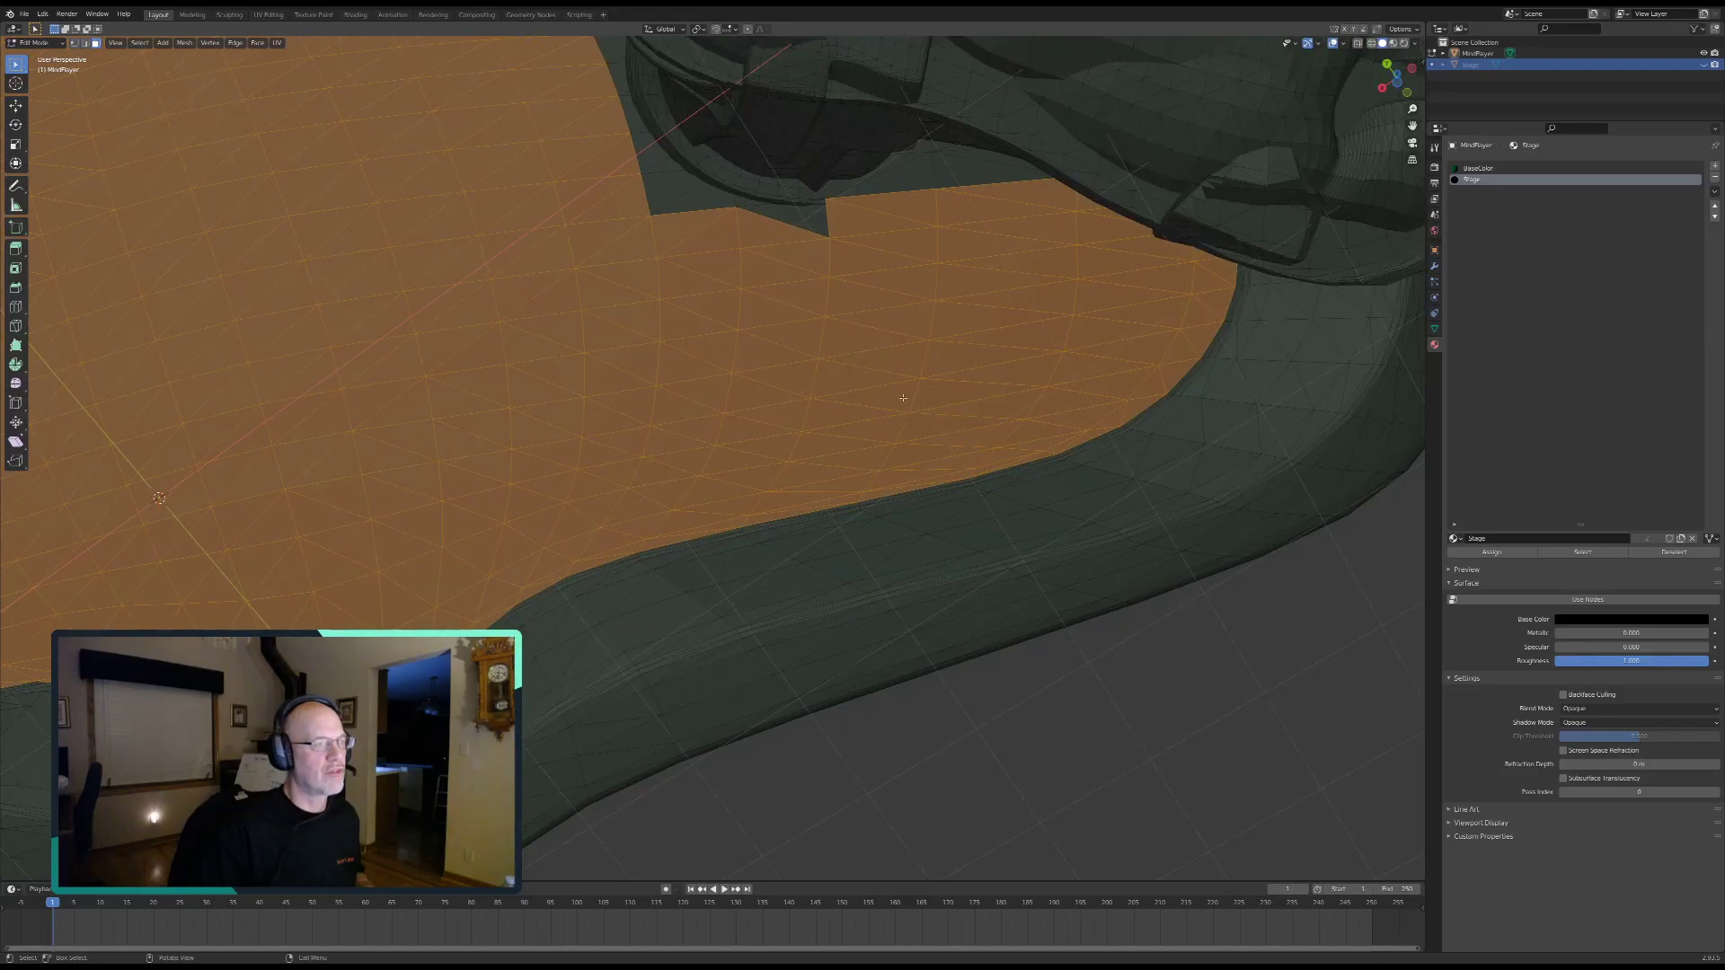
{"action": "middle_click_drag", "start_coordinate": [775, 352], "coordinate": [806, 569], "text": "shift"}
{"action": "key", "text": "c"}
{"action": "mouse_move", "coordinate": [724, 523]}
{"action": "left_mouse_down"}
{"action": "mouse_move", "coordinate": [751, 485]}
{"action": "mouse_move", "coordinate": [912, 542]}
{"action": "mouse_move", "coordinate": [684, 457]}
{"action": "left_mouse_up"}
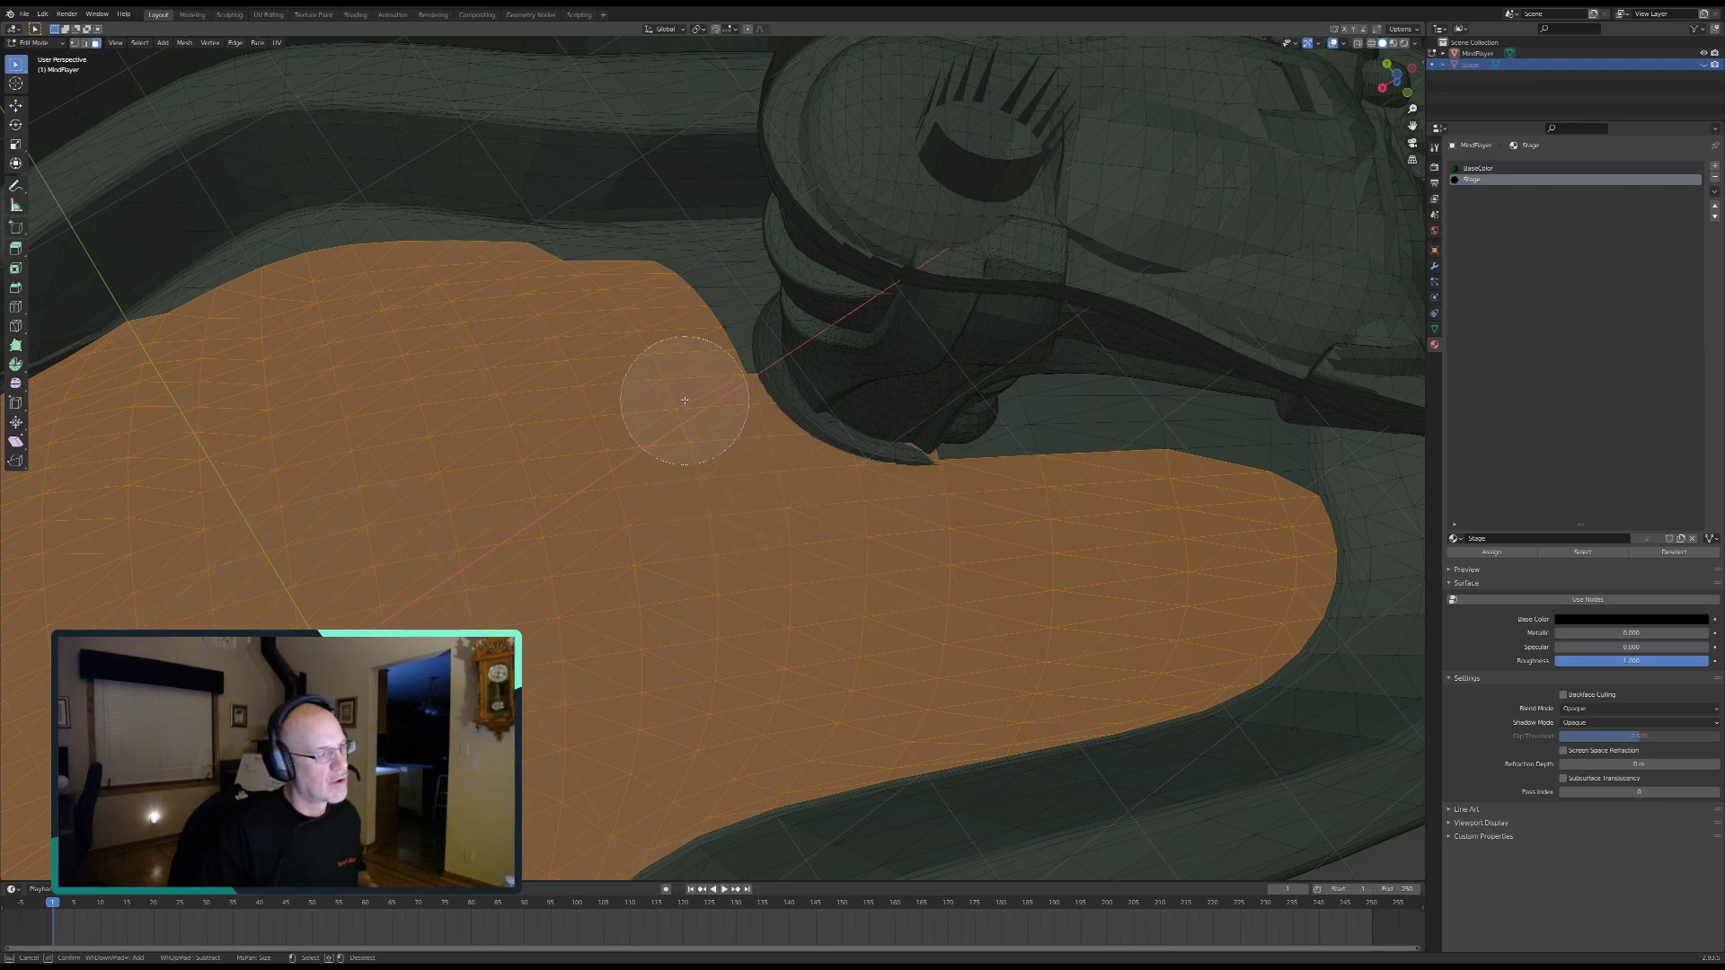
{"action": "mouse_move", "coordinate": [689, 392]}
{"action": "left_mouse_down"}
{"action": "mouse_move", "coordinate": [678, 347]}
{"action": "mouse_move", "coordinate": [608, 308]}
{"action": "mouse_move", "coordinate": [201, 363]}
{"action": "mouse_move", "coordinate": [242, 327]}
{"action": "mouse_move", "coordinate": [416, 288]}
{"action": "mouse_move", "coordinate": [654, 309]}
{"action": "mouse_move", "coordinate": [655, 327]}
{"action": "left_mouse_up"}
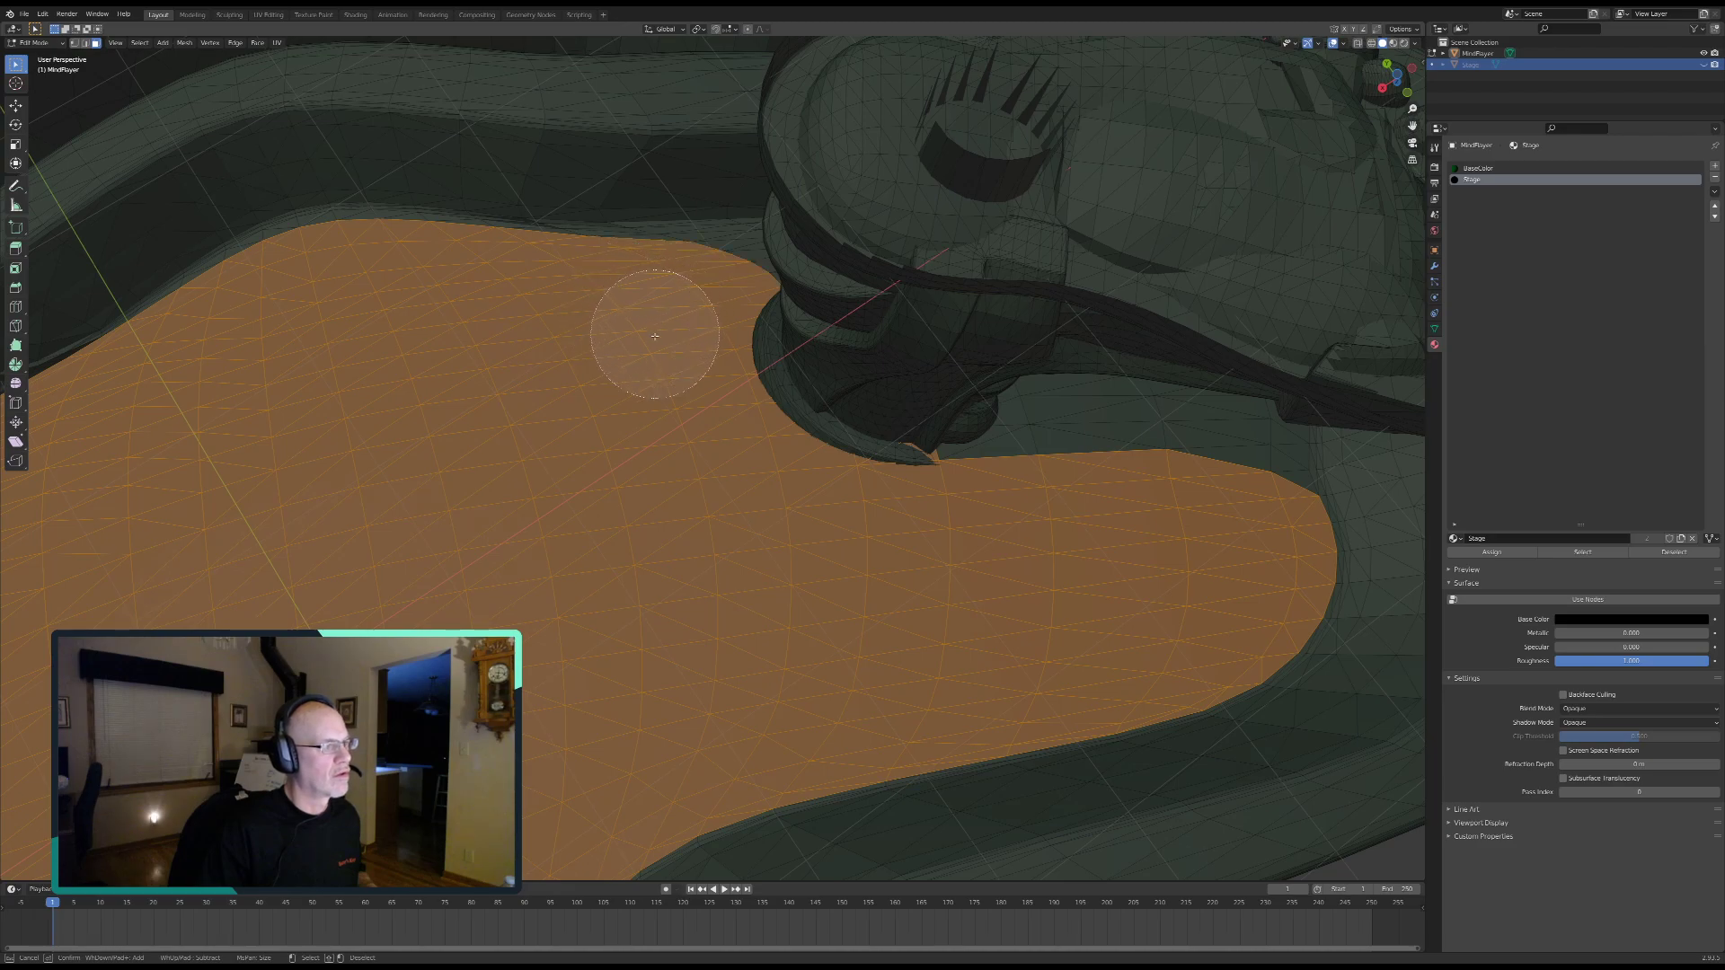
{"action": "mouse_move", "coordinate": [1064, 464]}
{"action": "left_mouse_down"}
{"action": "mouse_move", "coordinate": [1051, 501]}
{"action": "mouse_move", "coordinate": [1051, 443]}
{"action": "mouse_move", "coordinate": [1222, 463]}
{"action": "mouse_move", "coordinate": [1204, 473]}
{"action": "left_mouse_up"}
{"action": "right_click", "coordinate": [1186, 493]}
Step: Add the strip of underside faces between the spike-heeled foot's outer side and the robe's inner rim to the selection
{"action": "middle_click_drag", "start_coordinate": [1020, 469], "coordinate": [876, 536]}
{"action": "middle_click_drag", "start_coordinate": [966, 411], "coordinate": [884, 501], "text": "shift"}
{"action": "middle_click_drag", "start_coordinate": [705, 454], "coordinate": [692, 489]}
{"action": "key", "text": "c"}
{"action": "left_click", "coordinate": [1132, 344]}
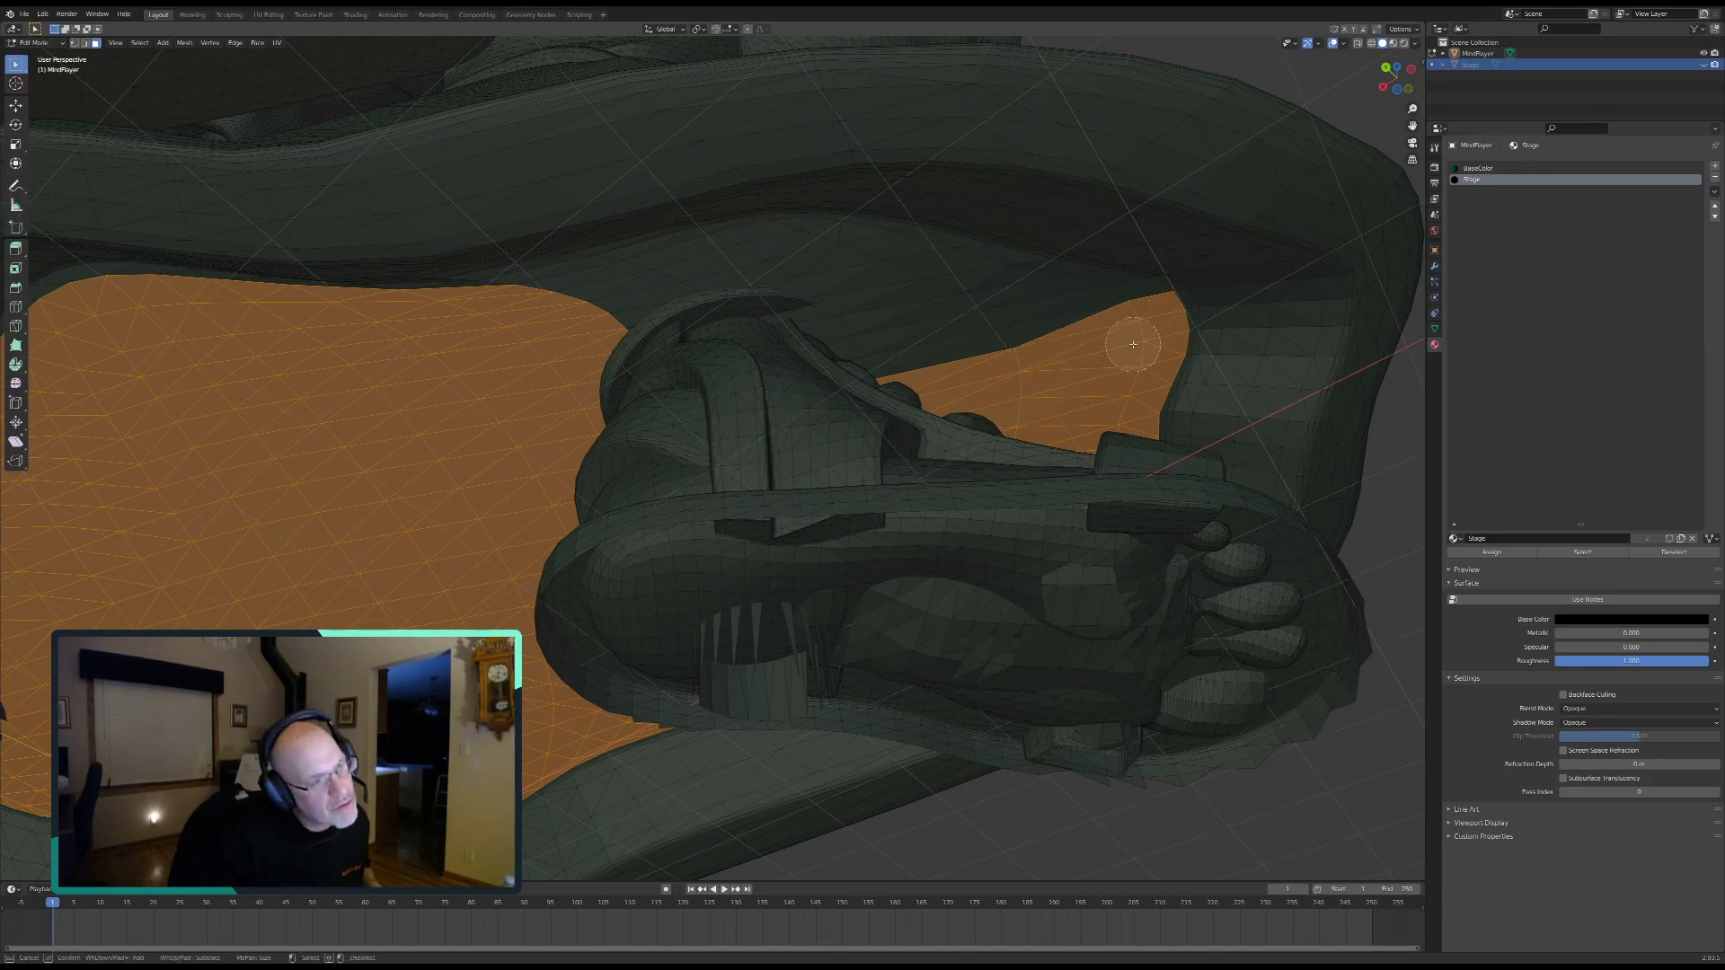
{"action": "mouse_move", "coordinate": [1122, 325]}
{"action": "left_mouse_down"}
{"action": "mouse_move", "coordinate": [1024, 285]}
{"action": "mouse_move", "coordinate": [961, 289]}
{"action": "mouse_move", "coordinate": [945, 327]}
{"action": "mouse_move", "coordinate": [840, 249]}
{"action": "mouse_move", "coordinate": [804, 244]}
{"action": "mouse_move", "coordinate": [662, 254]}
{"action": "mouse_move", "coordinate": [557, 304]}
{"action": "left_mouse_up"}
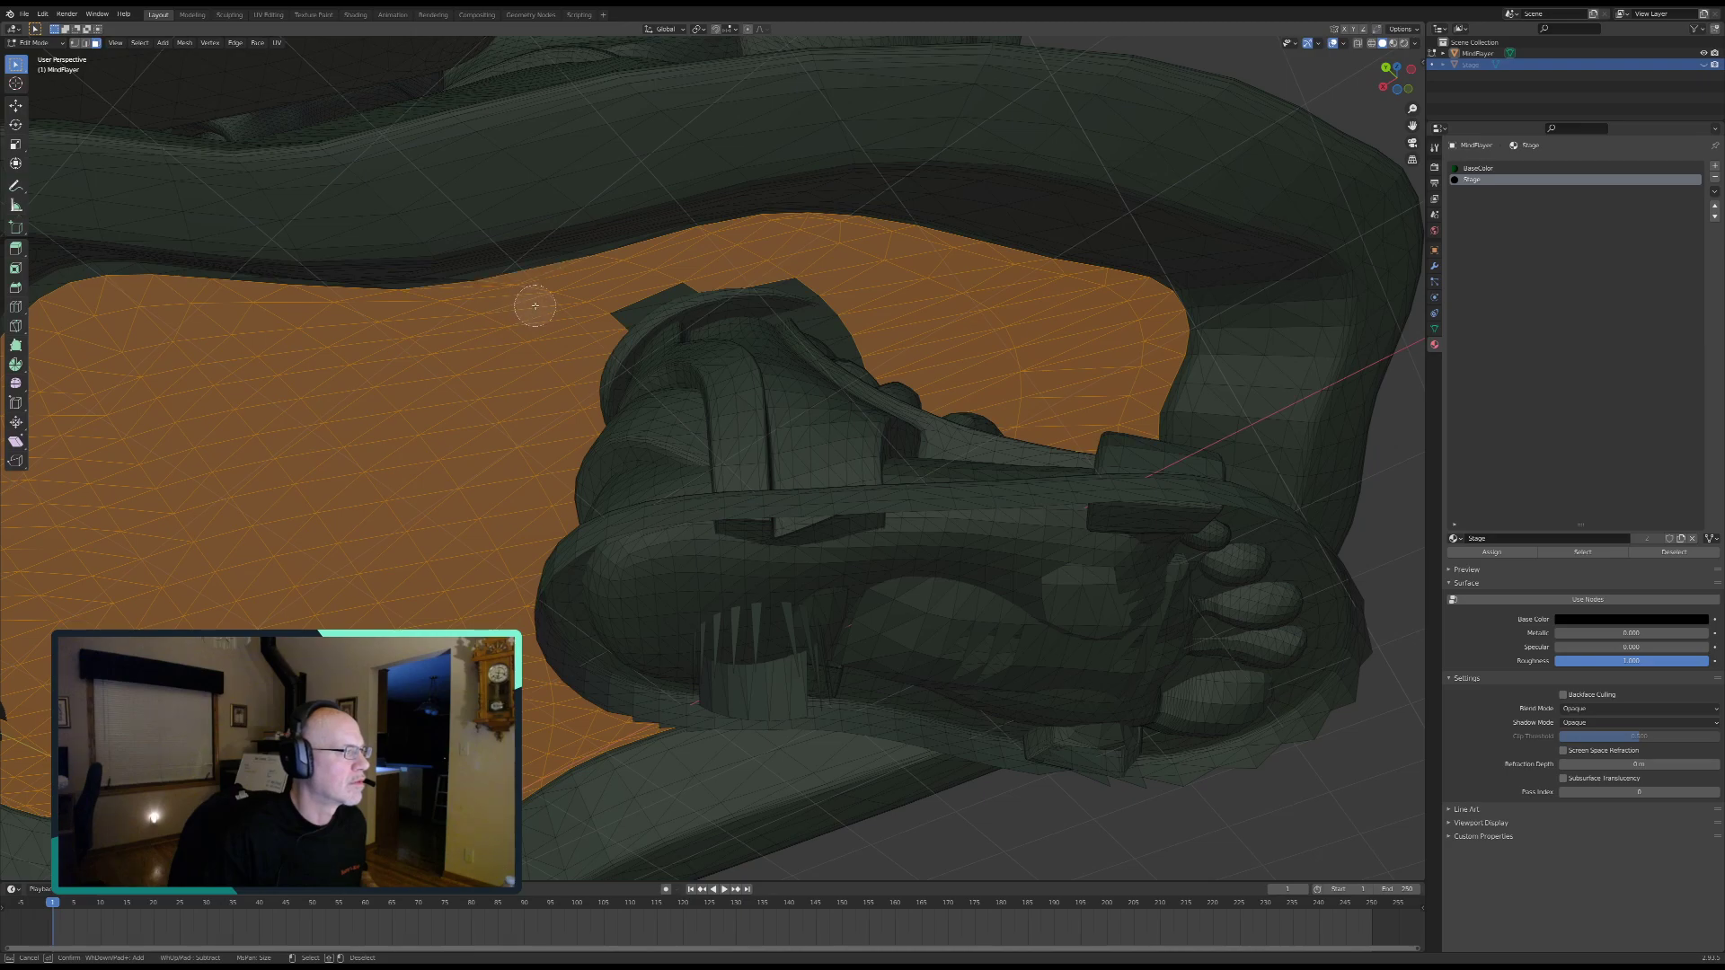
Step: Add the leftover underside faces bordering the top of the spike-heeled foot's ankle to the selection
{"action": "left_click_drag", "start_coordinate": [609, 302], "coordinate": [614, 311]}
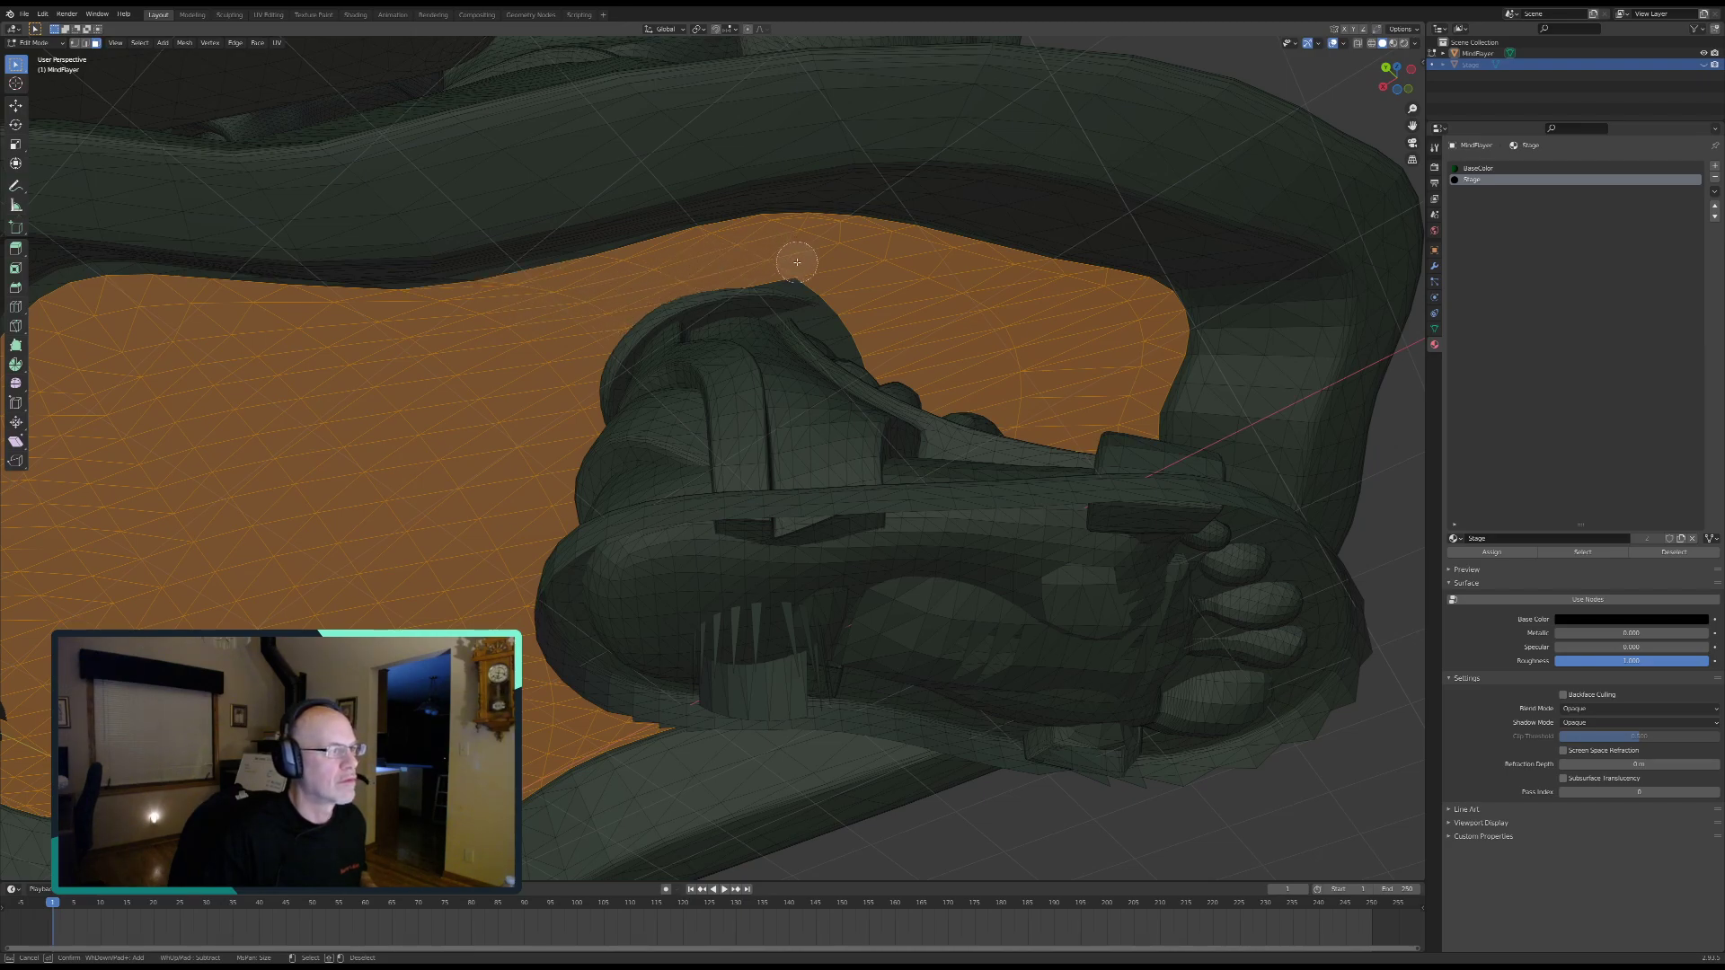
{"action": "left_click_drag", "start_coordinate": [858, 313], "coordinate": [856, 318]}
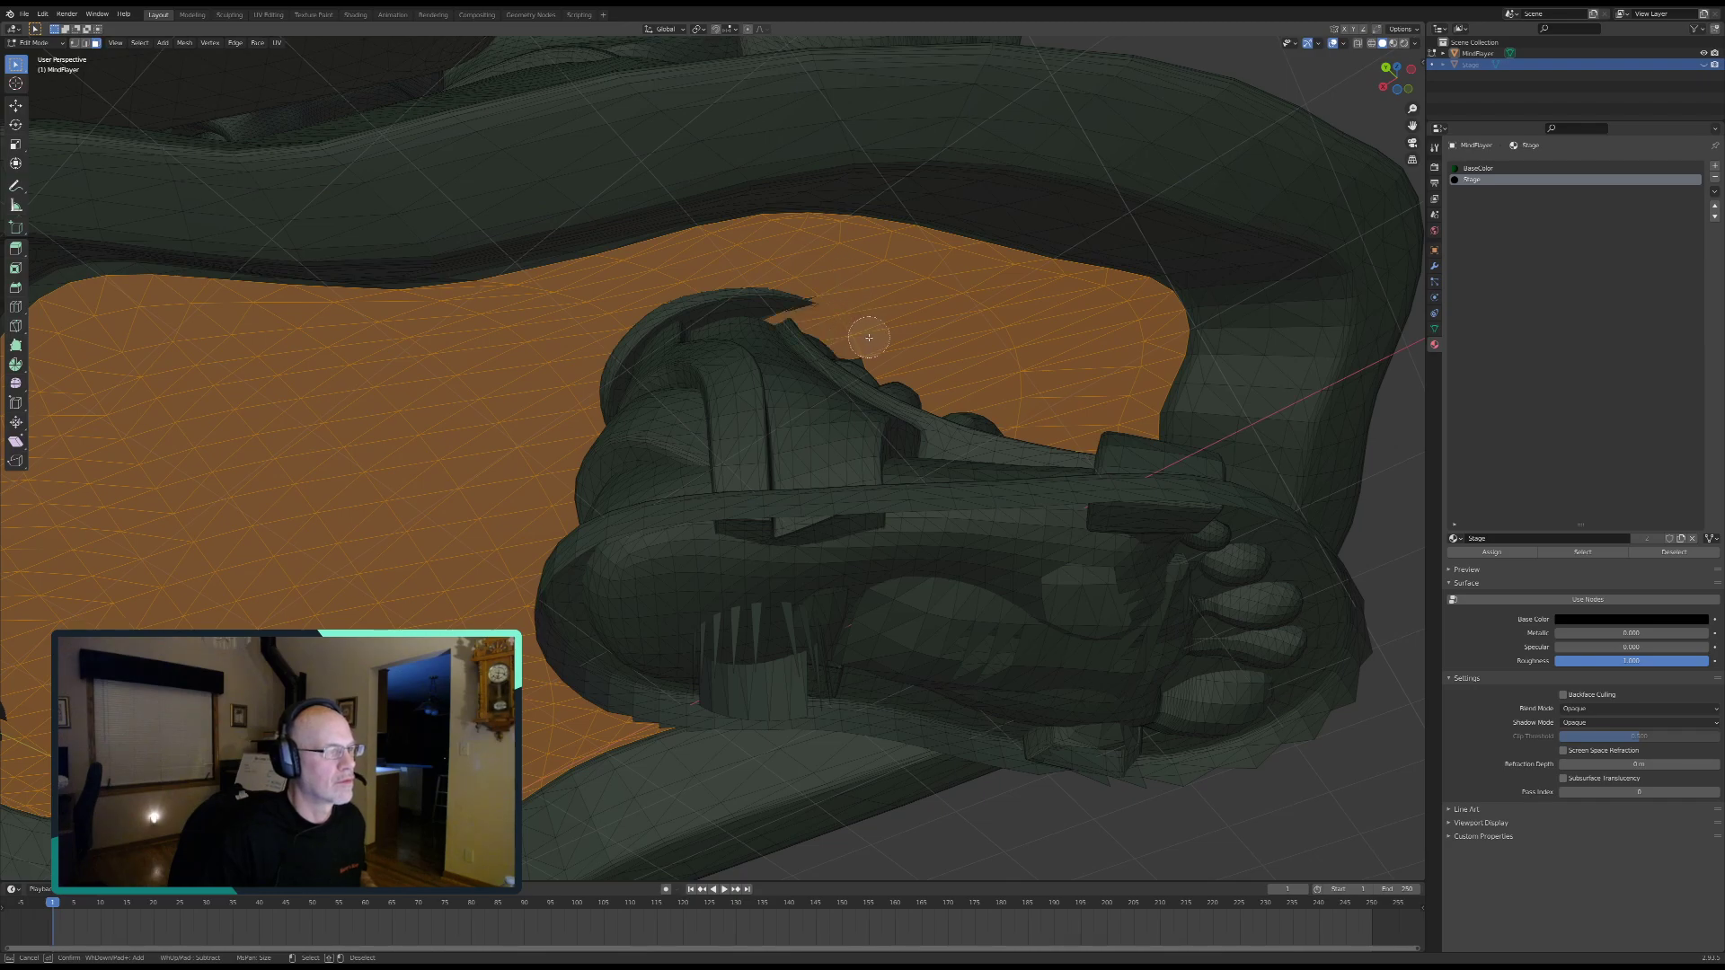
{"action": "key", "text": "Escape"}
Step: Add the remaining sliver faces beside the pointed strap tips above the same ankle to the selection
{"action": "middle_click_drag", "start_coordinate": [885, 319], "coordinate": [808, 348]}
{"action": "key", "text": "c"}
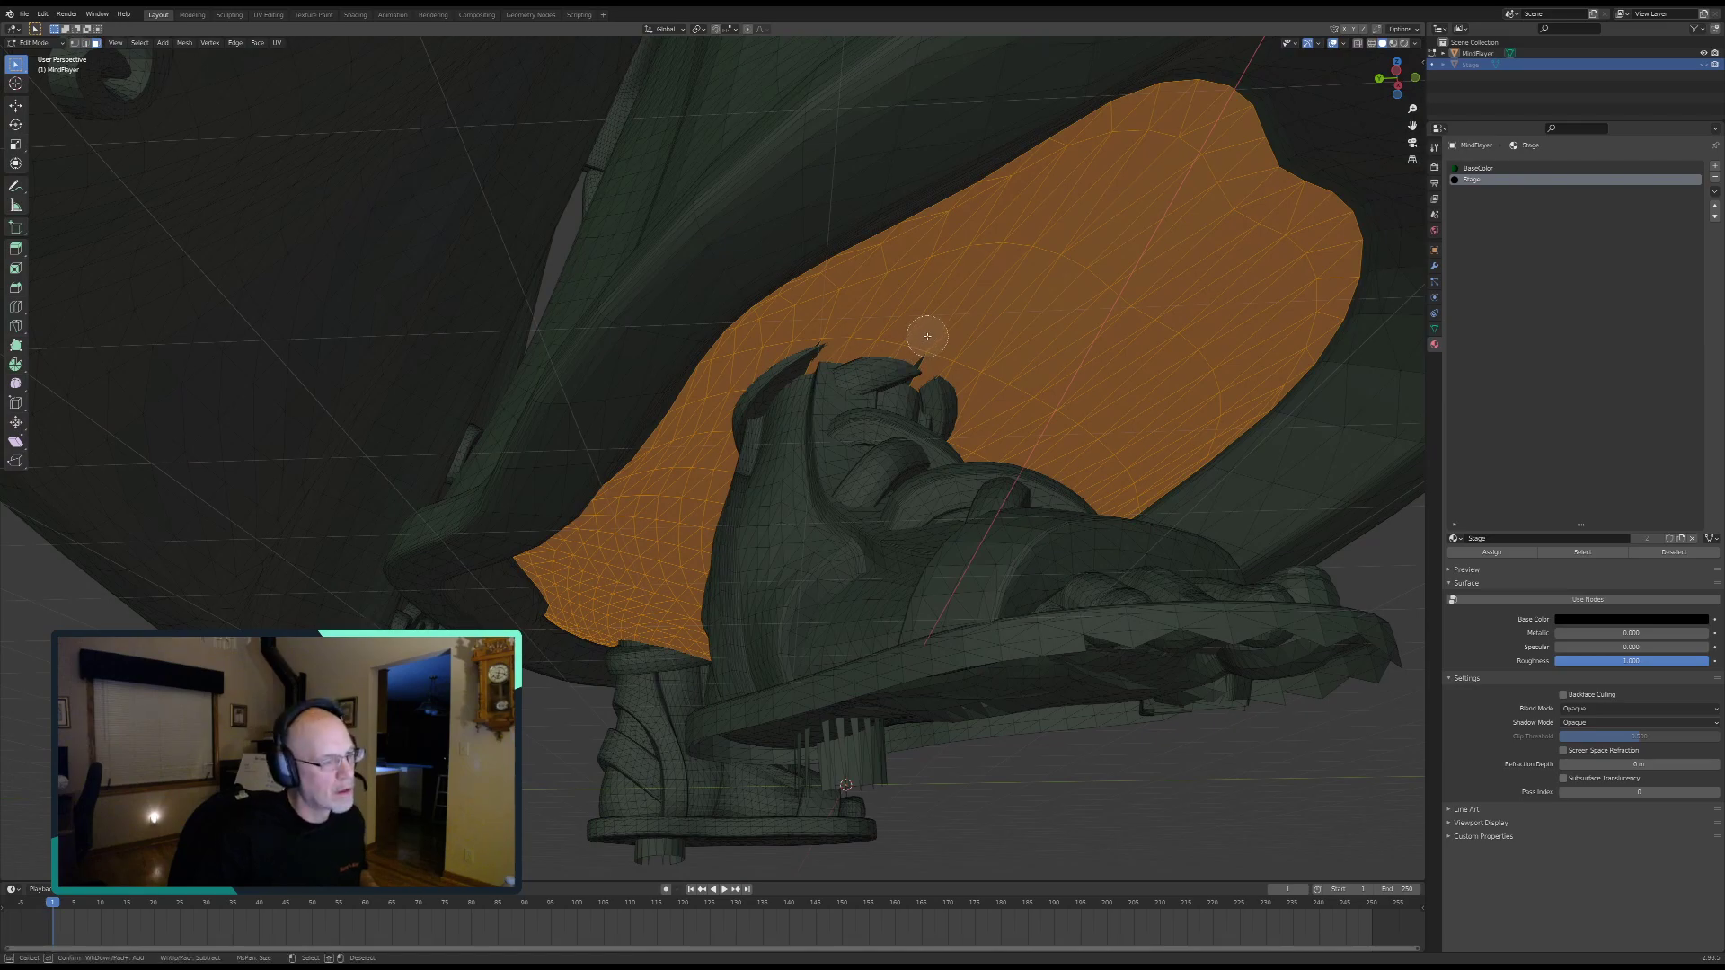
{"action": "key", "text": "Escape"}
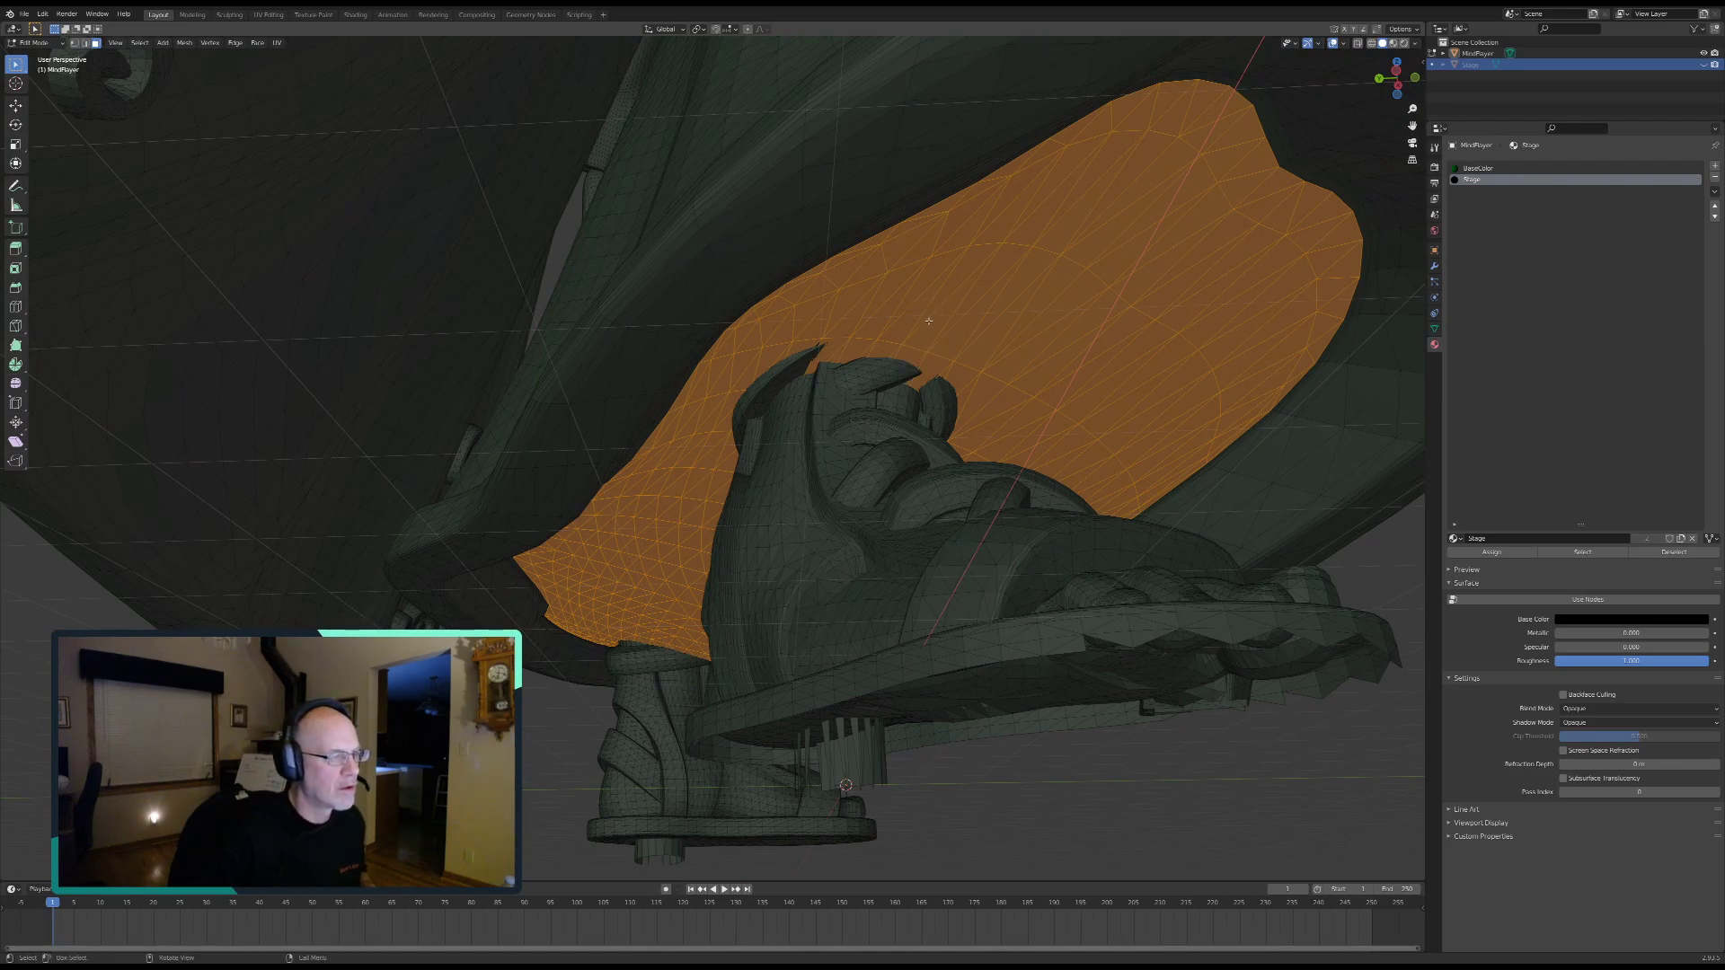
{"action": "scroll", "coordinate": [893, 319], "scroll_direction": "up", "scroll_amount": 5}
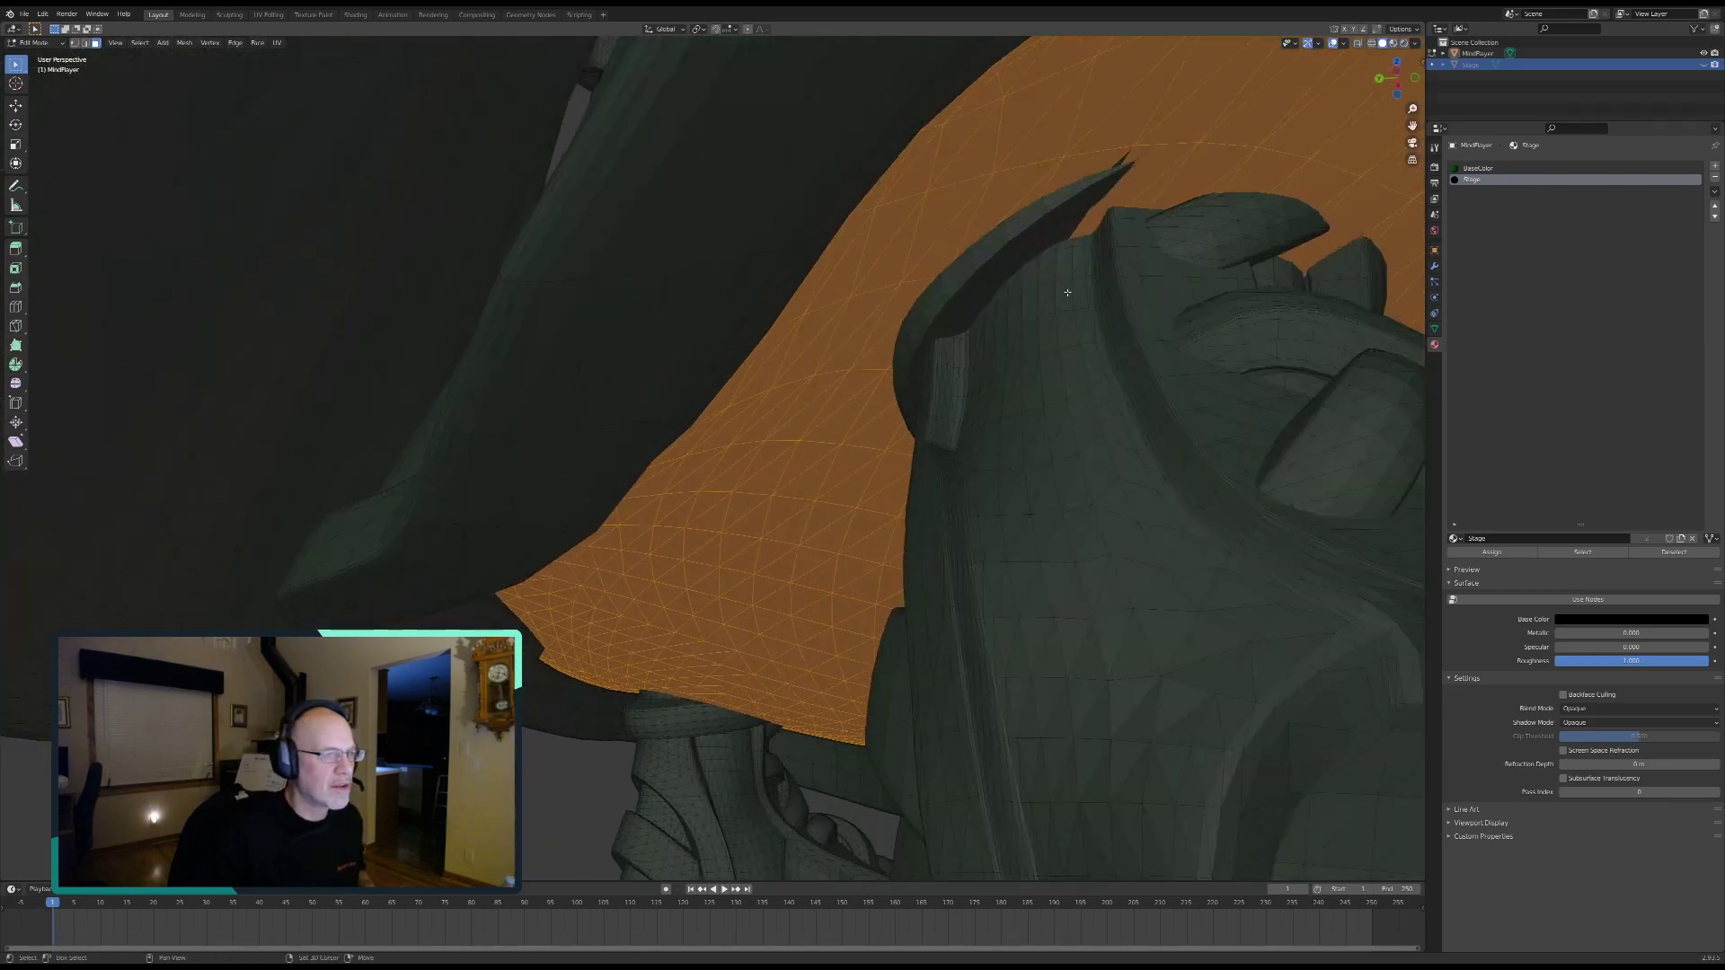
{"action": "scroll", "coordinate": [724, 390], "scroll_direction": "up", "scroll_amount": 3}
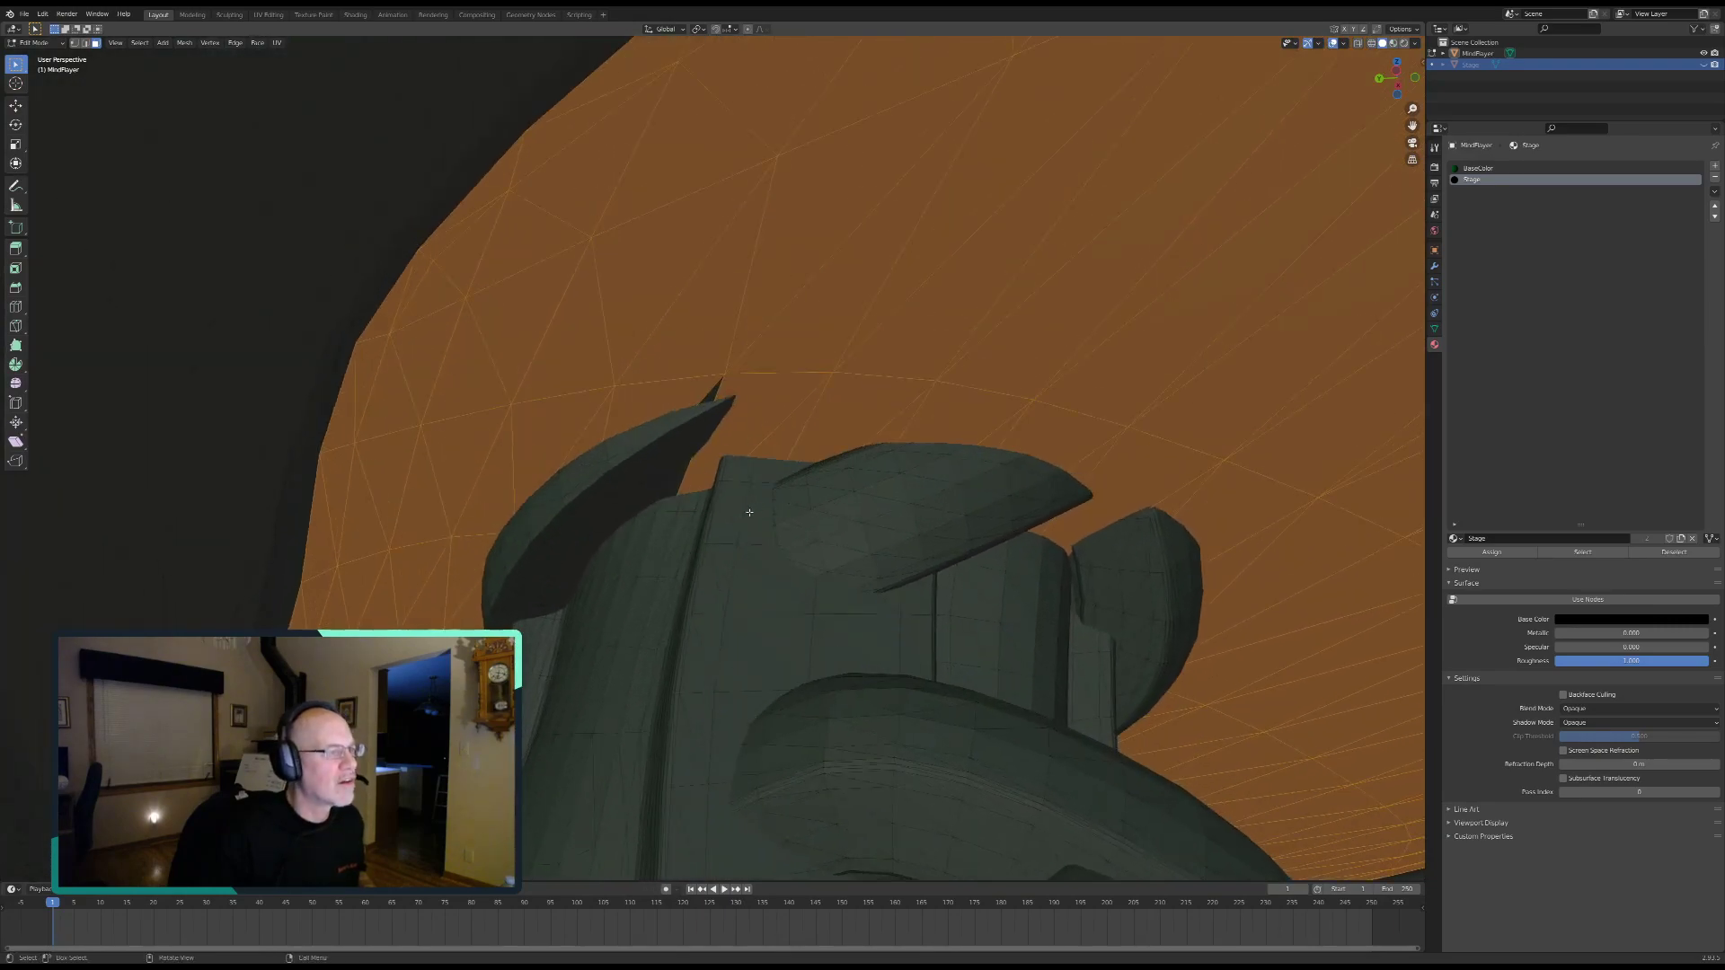
{"action": "key", "text": "c"}
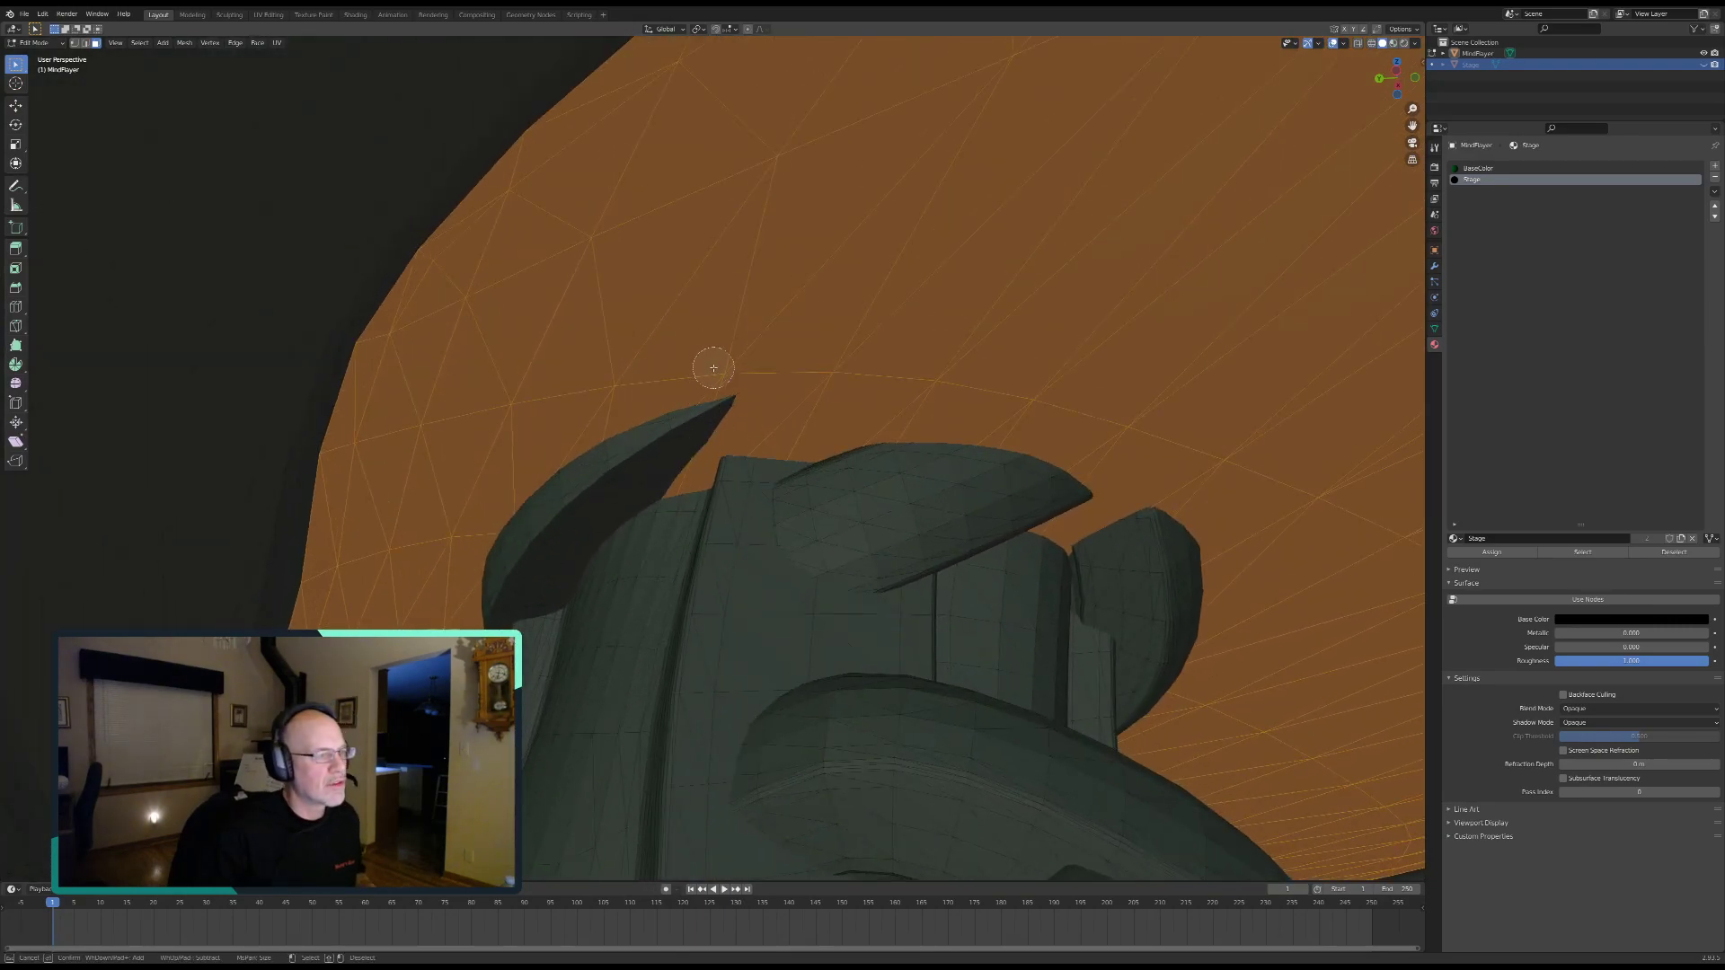
{"action": "key", "text": "Escape"}
Step: Inspect the underside around the ankle for missed faces and examine the figure's staff-holding arm and sleeve
{"action": "middle_click_drag", "start_coordinate": [996, 351], "coordinate": [1033, 365]}
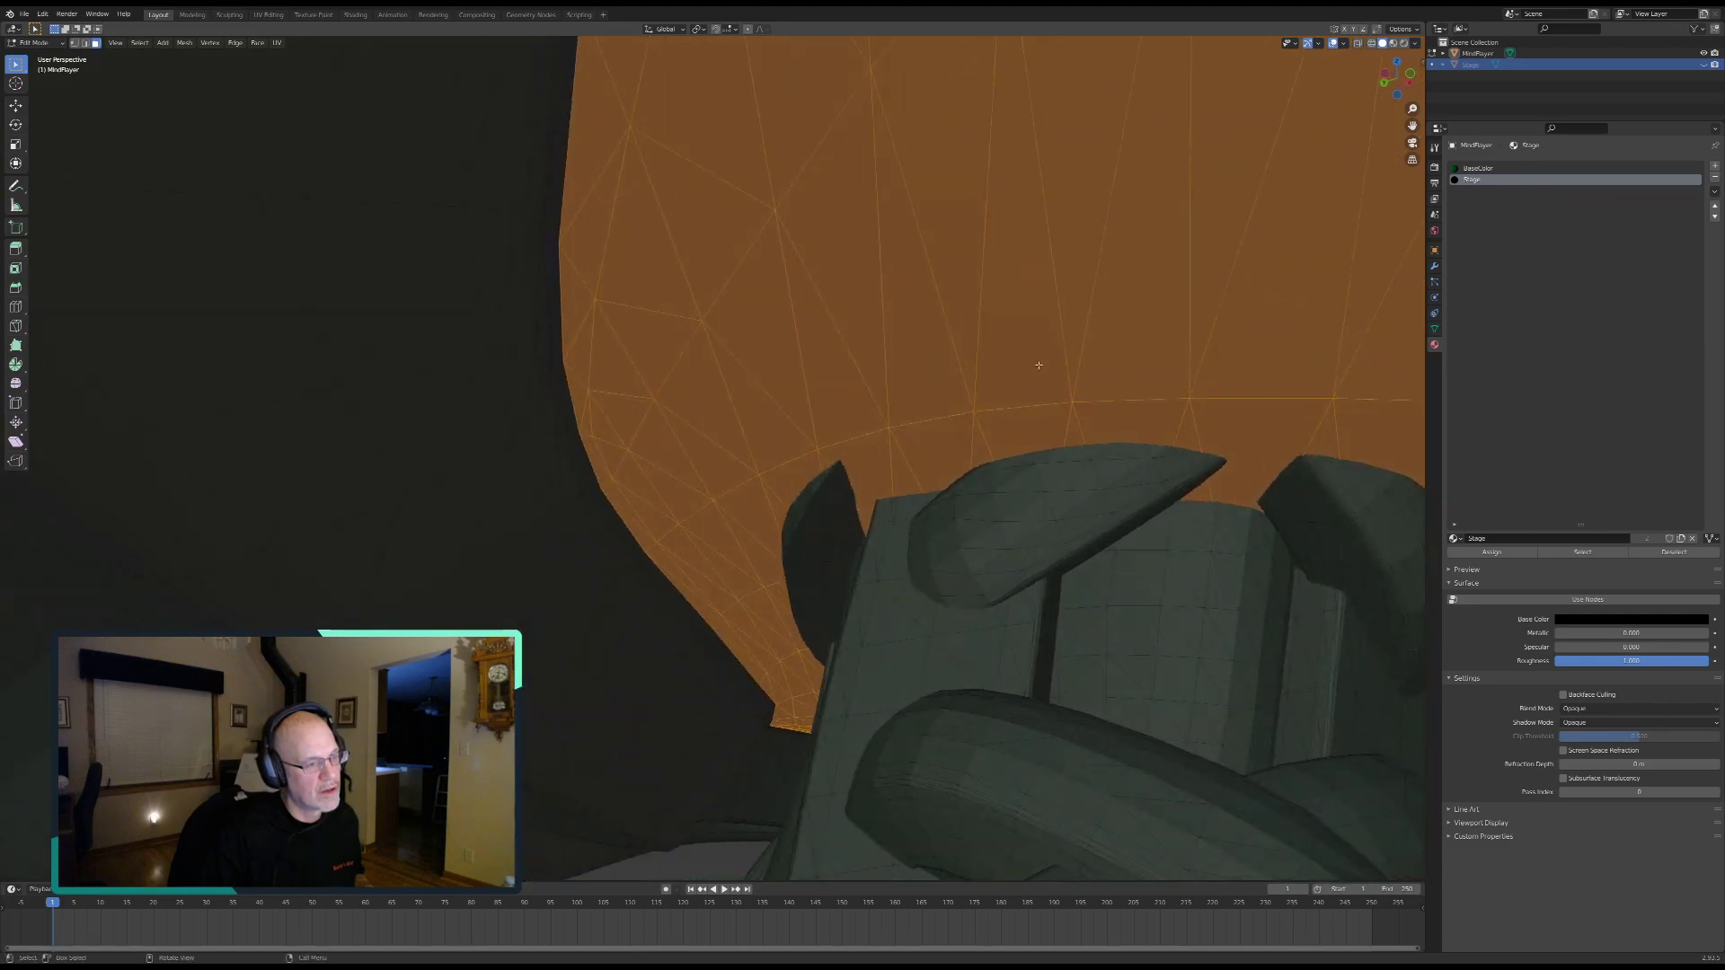
{"action": "middle_click_drag", "start_coordinate": [1136, 374], "coordinate": [1245, 660]}
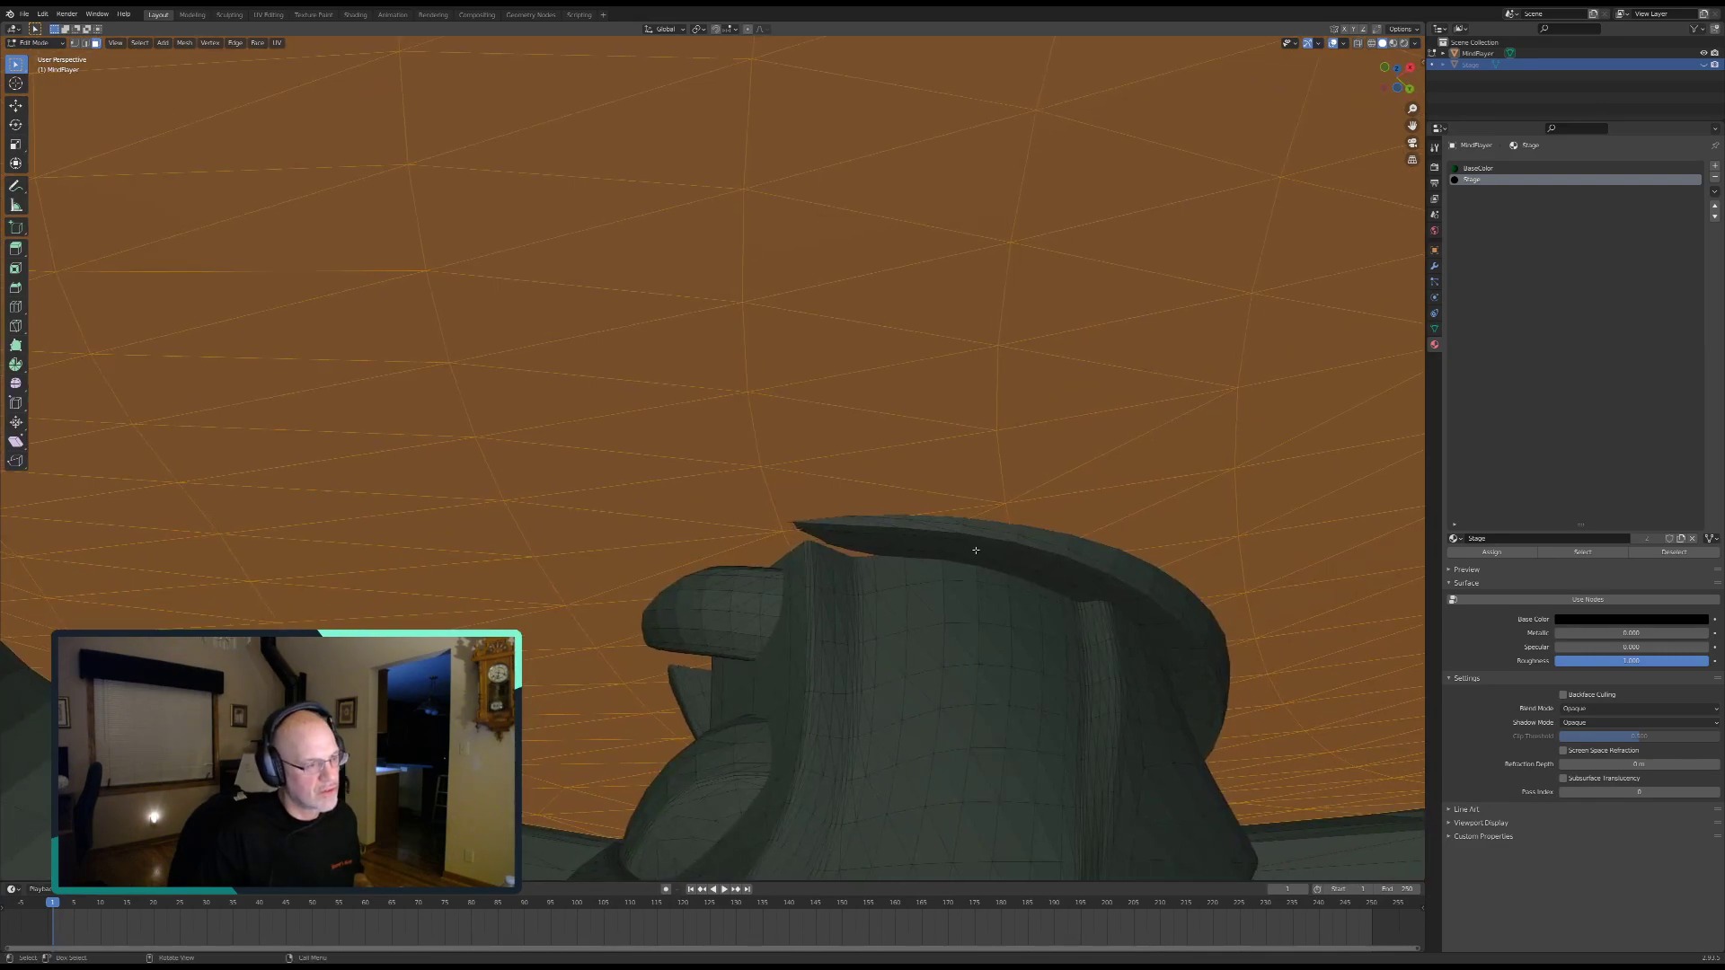
{"action": "middle_click_drag", "start_coordinate": [1112, 528], "coordinate": [680, 336]}
{"action": "middle_click_drag", "start_coordinate": [876, 456], "coordinate": [741, 639]}
{"action": "scroll", "coordinate": [743, 308], "scroll_direction": "up", "scroll_amount": 5}
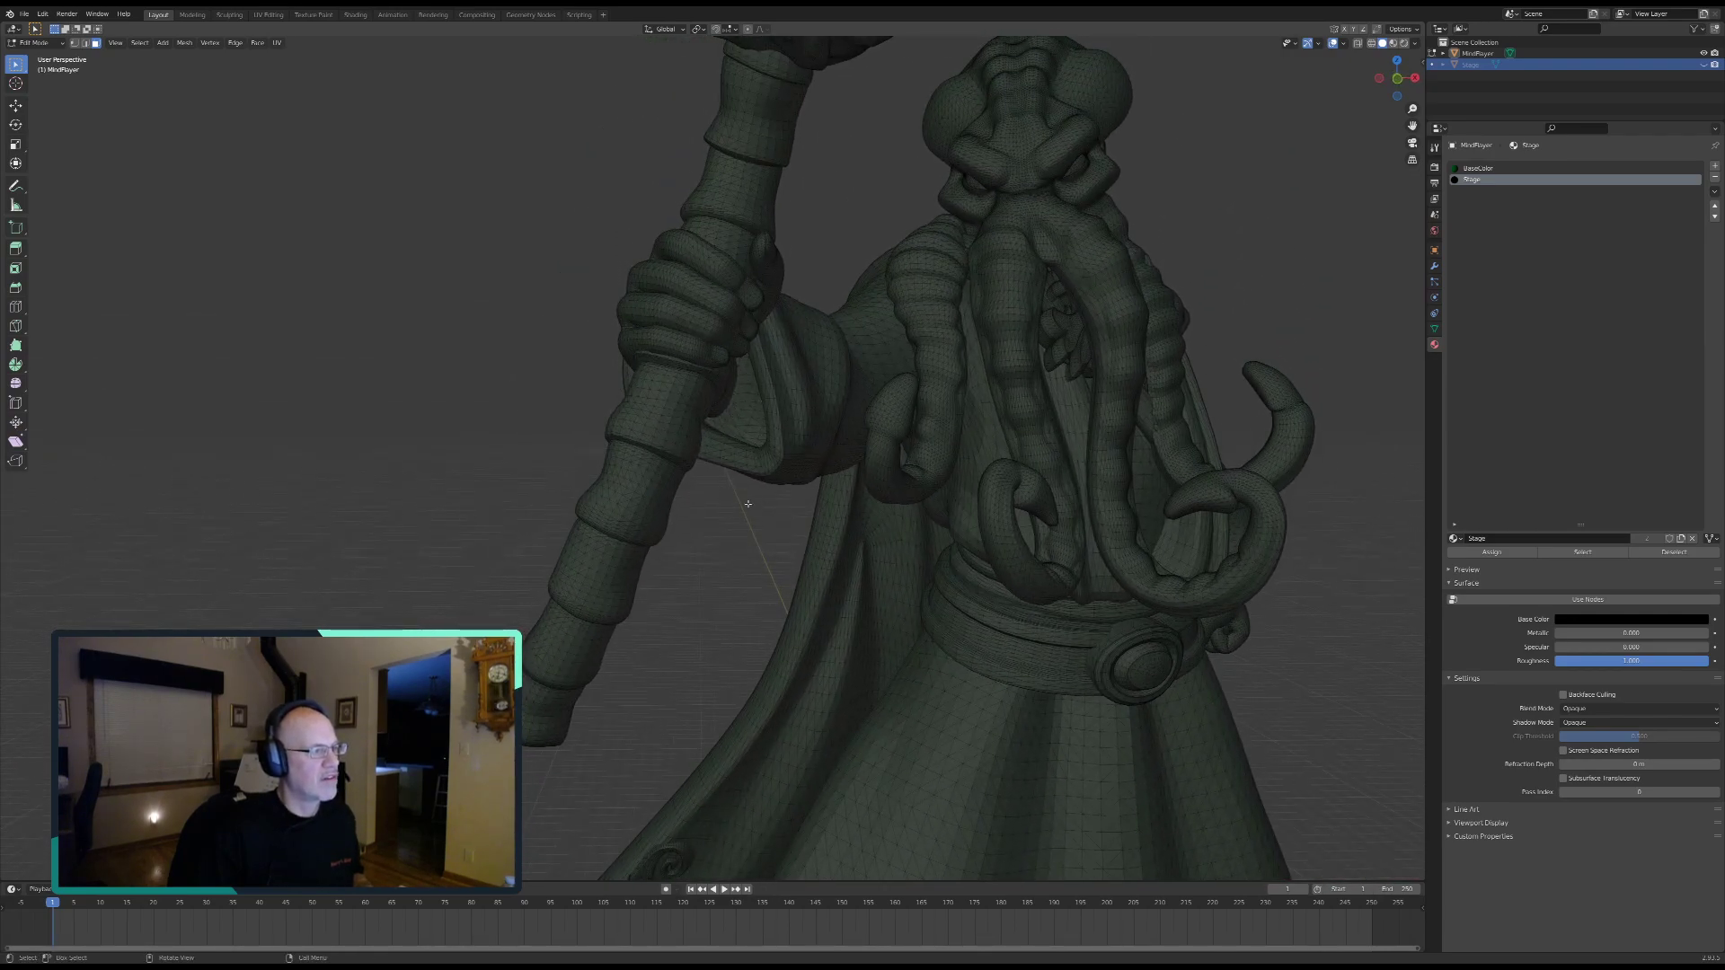
{"action": "middle_click_drag", "start_coordinate": [721, 545], "coordinate": [780, 484]}
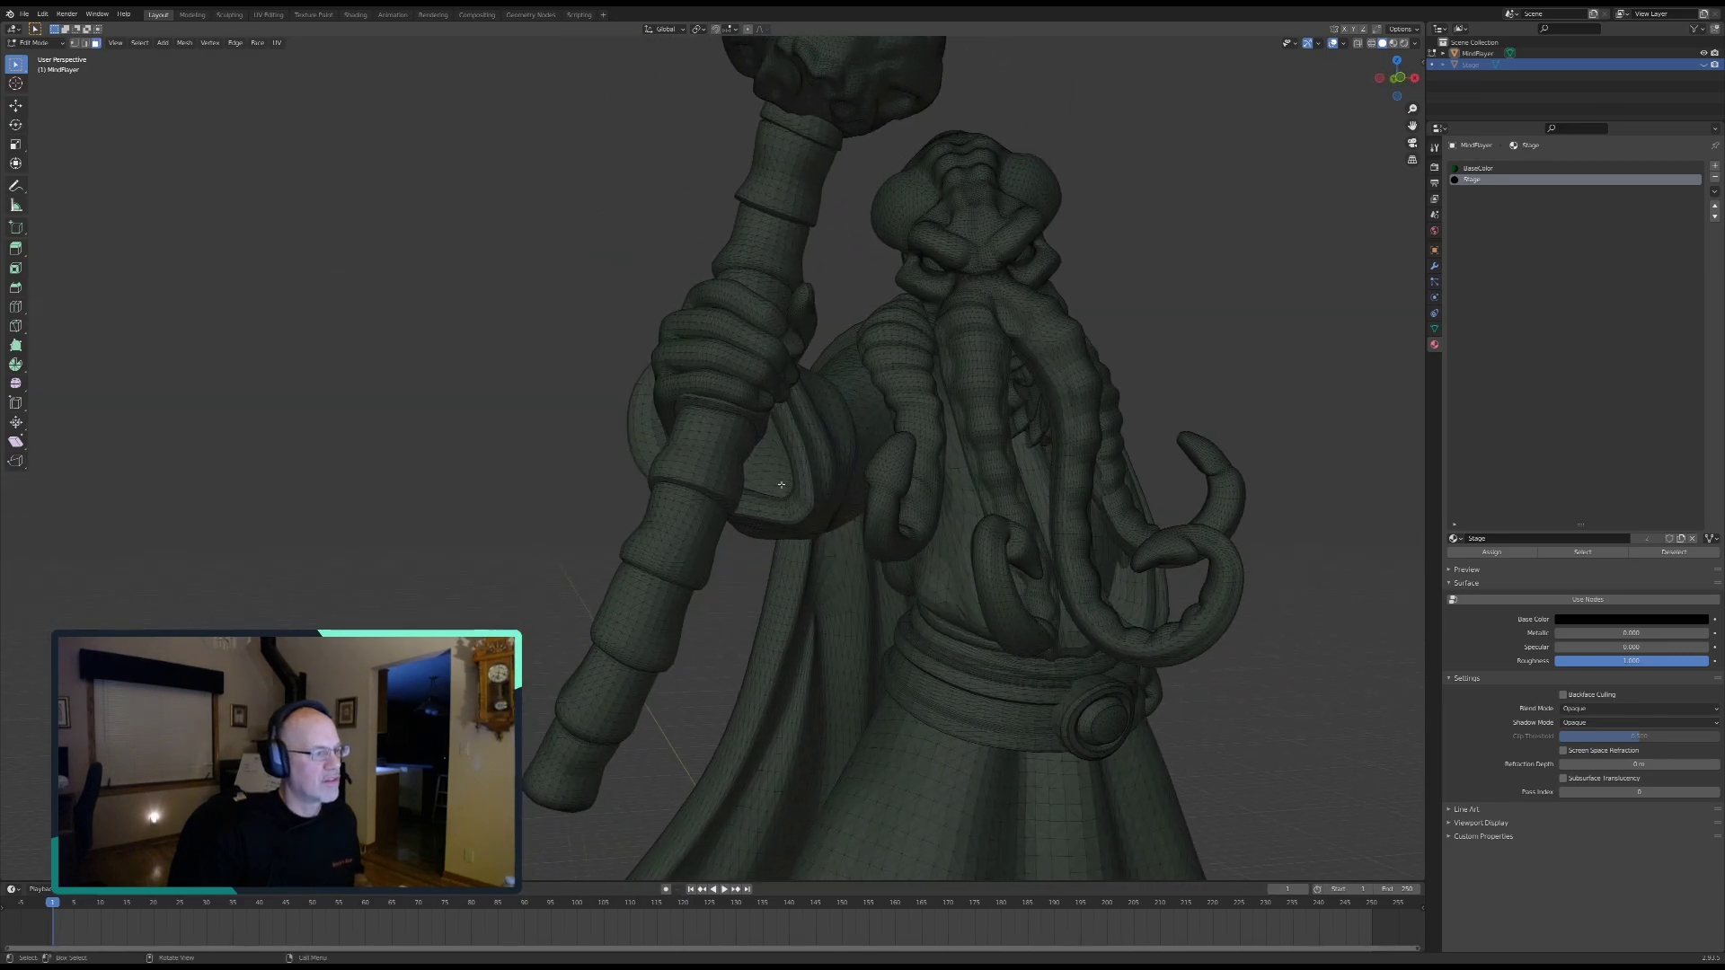
Step: Circle-select the interior faces of the staff-side sleeve that show between the staff arm and the sleeve's rim
{"action": "scroll", "coordinate": [765, 468], "scroll_direction": "up", "scroll_amount": 8}
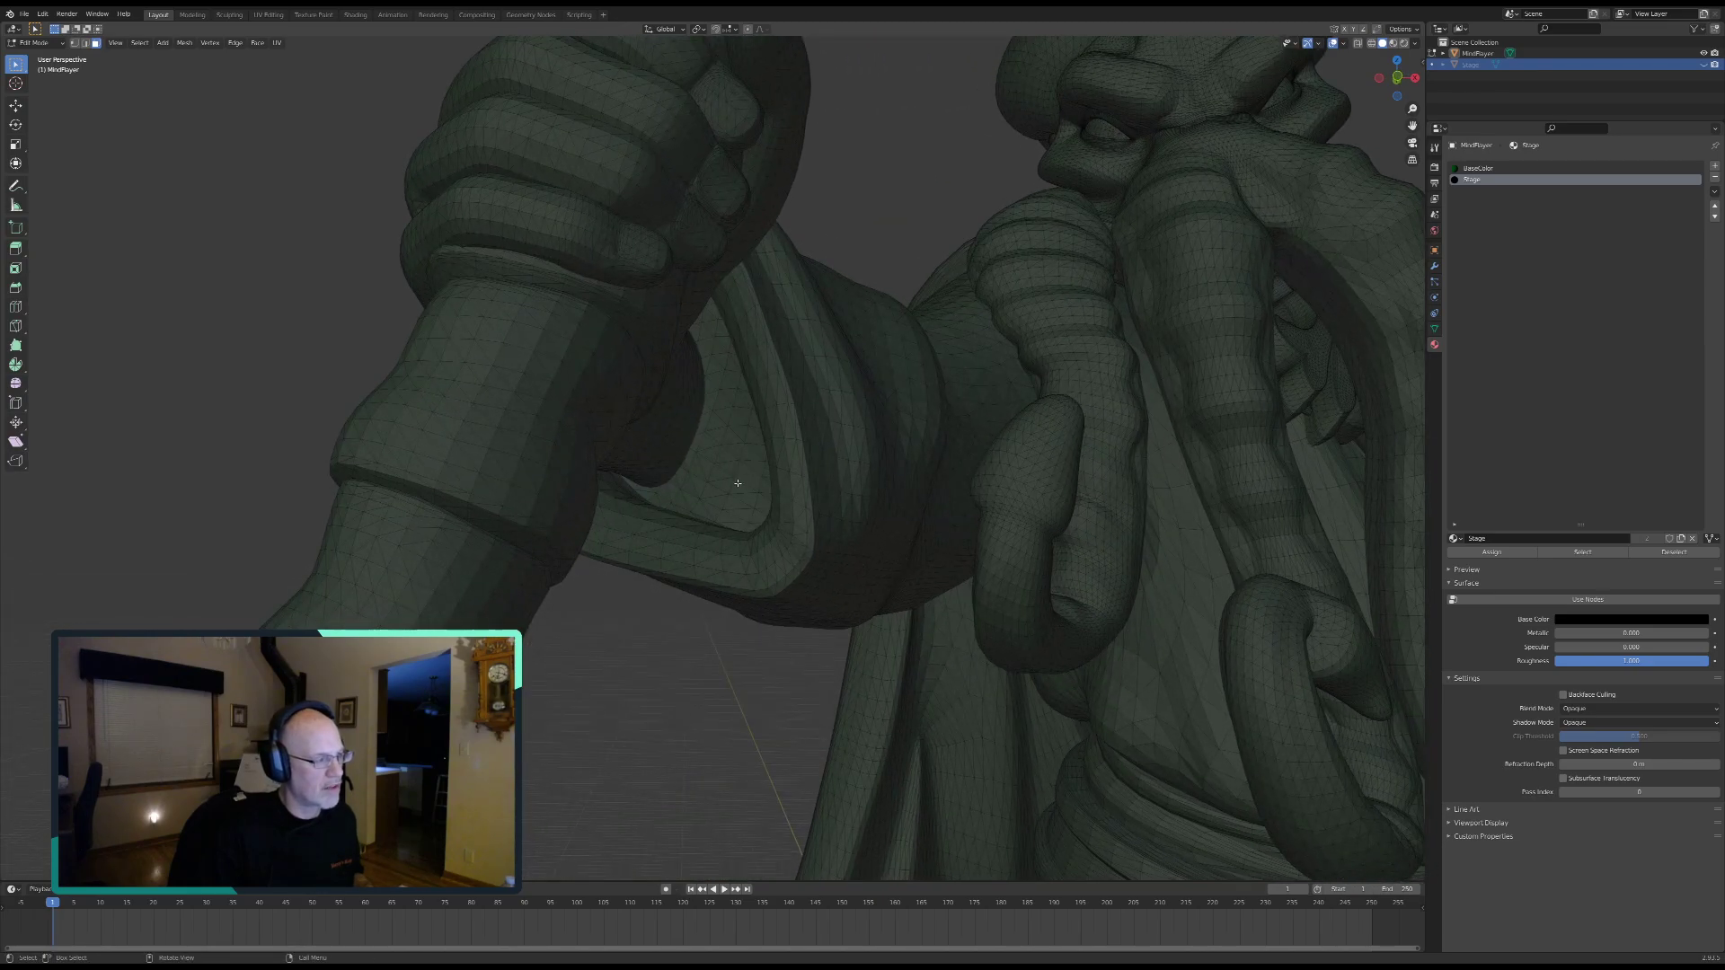
{"action": "scroll", "coordinate": [738, 484], "scroll_direction": "up", "scroll_amount": 6}
{"action": "key", "text": "c"}
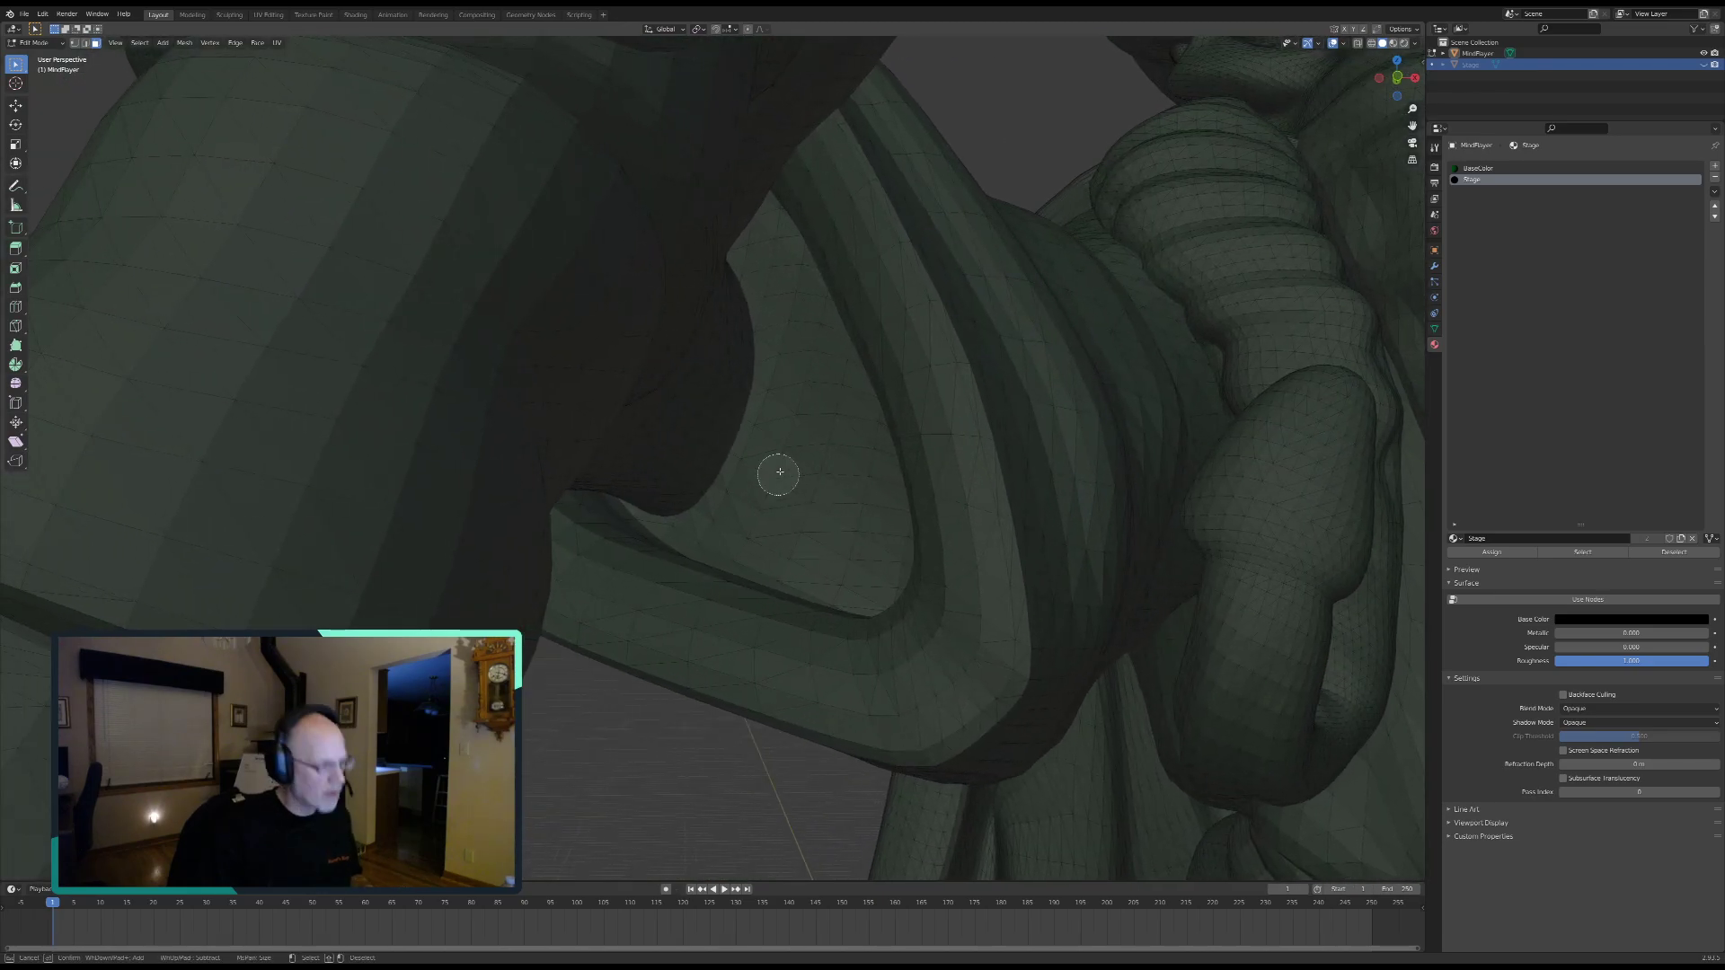
{"action": "mouse_move", "coordinate": [780, 386]}
{"action": "left_mouse_down"}
{"action": "mouse_move", "coordinate": [741, 508]}
{"action": "mouse_move", "coordinate": [715, 532]}
{"action": "mouse_move", "coordinate": [838, 585]}
{"action": "mouse_move", "coordinate": [847, 539]}
{"action": "mouse_move", "coordinate": [764, 251]}
{"action": "left_mouse_up"}
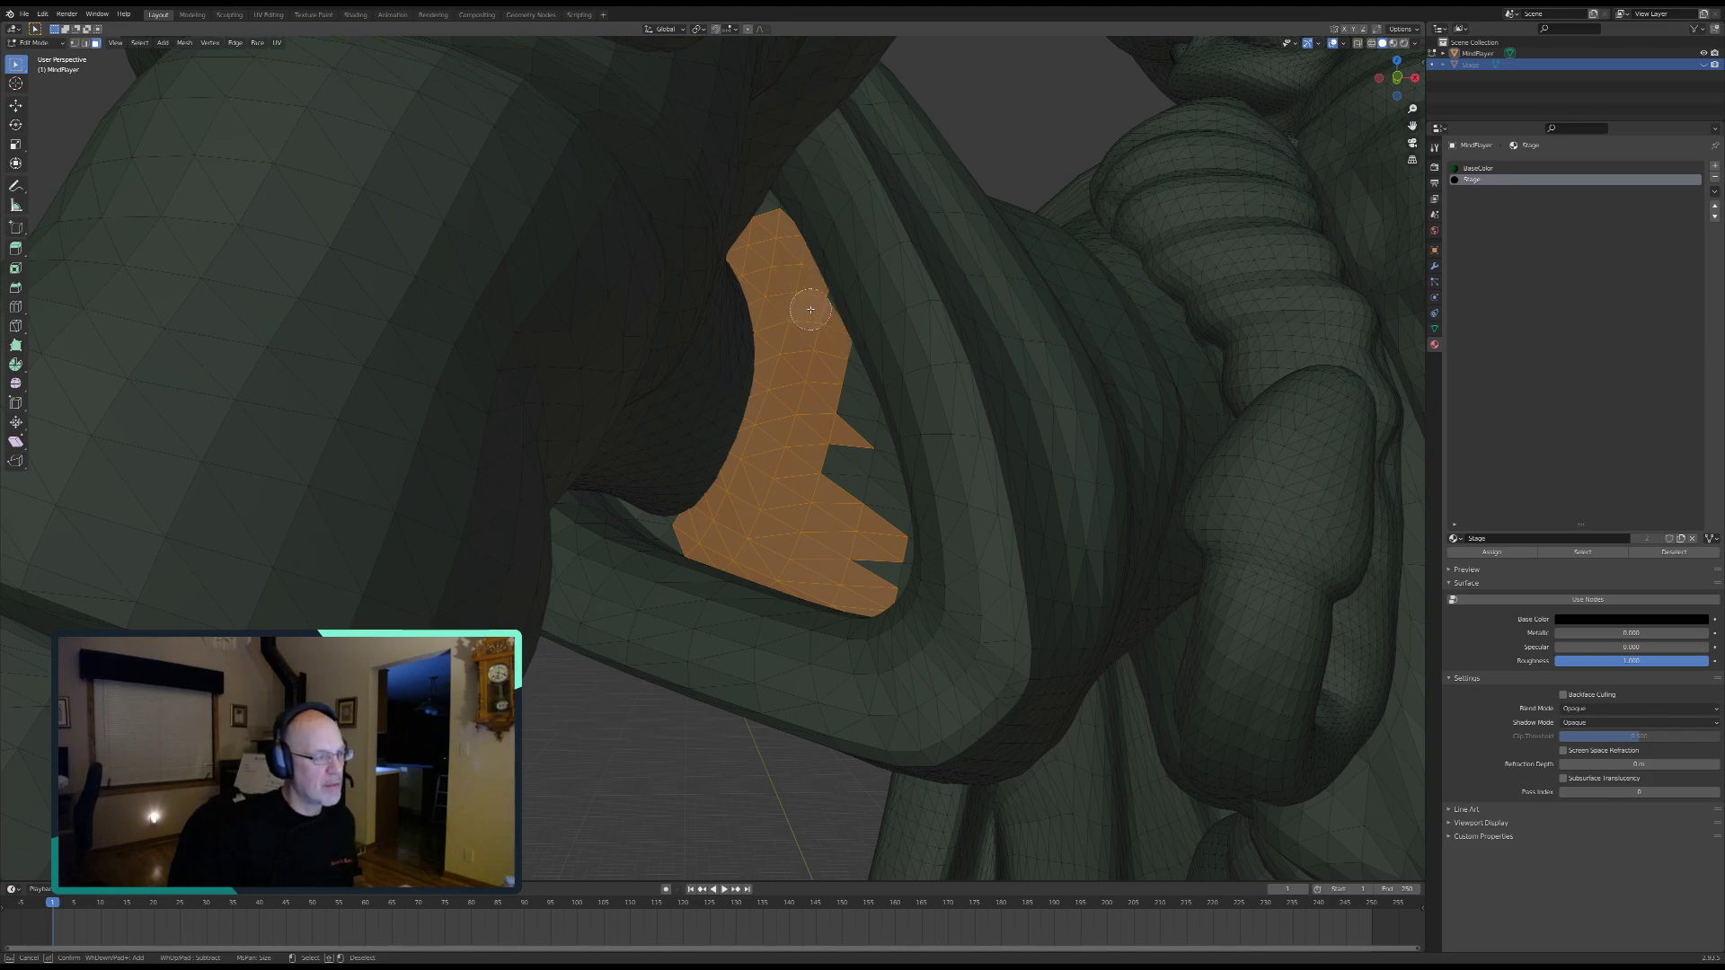
{"action": "left_click_drag", "start_coordinate": [826, 357], "coordinate": [869, 468]}
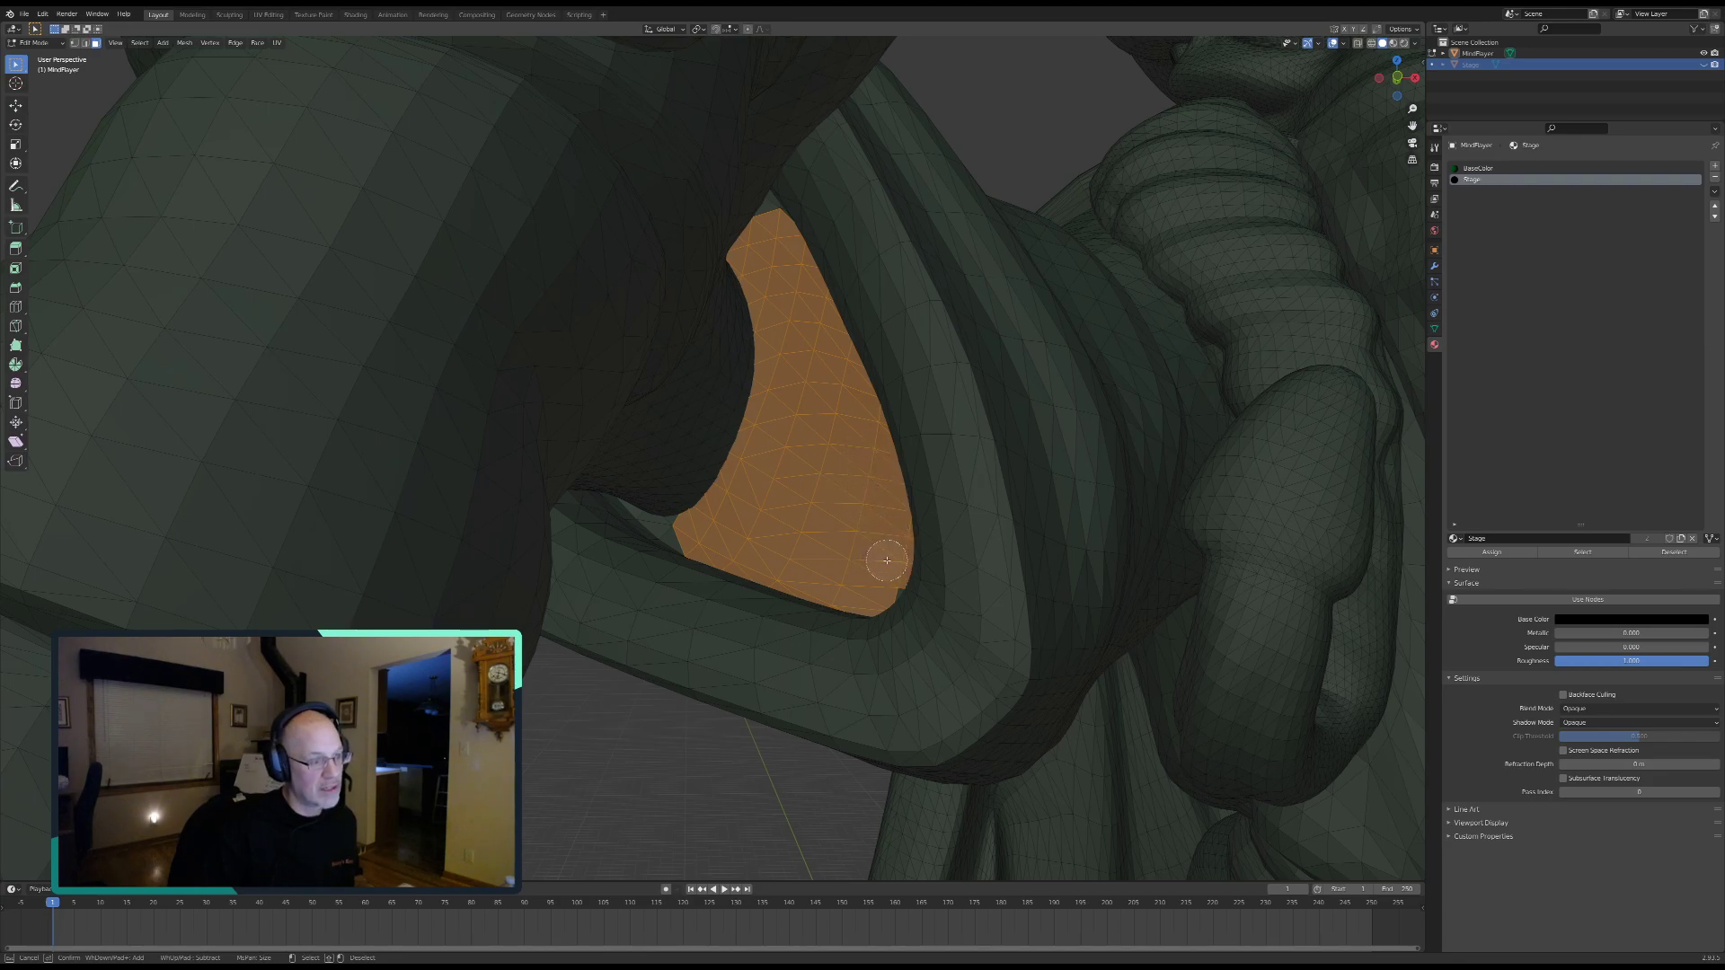
{"action": "key", "text": "Escape"}
Step: Add the missed faces along the lower curved edge of the sleeve interior, where it meets the rim, to the selection
{"action": "middle_click_drag", "start_coordinate": [728, 524], "coordinate": [1015, 515]}
{"action": "scroll", "coordinate": [1006, 509], "scroll_direction": "up", "scroll_amount": 3}
{"action": "middle_click_drag", "start_coordinate": [1285, 574], "coordinate": [755, 593], "text": "shift"}
{"action": "mouse_move", "coordinate": [755, 593]}
{"action": "middle_mouse_down"}
{"action": "mouse_move", "coordinate": [701, 582]}
{"action": "mouse_move", "coordinate": [752, 589]}
{"action": "mouse_move", "coordinate": [732, 586]}
{"action": "middle_mouse_up"}
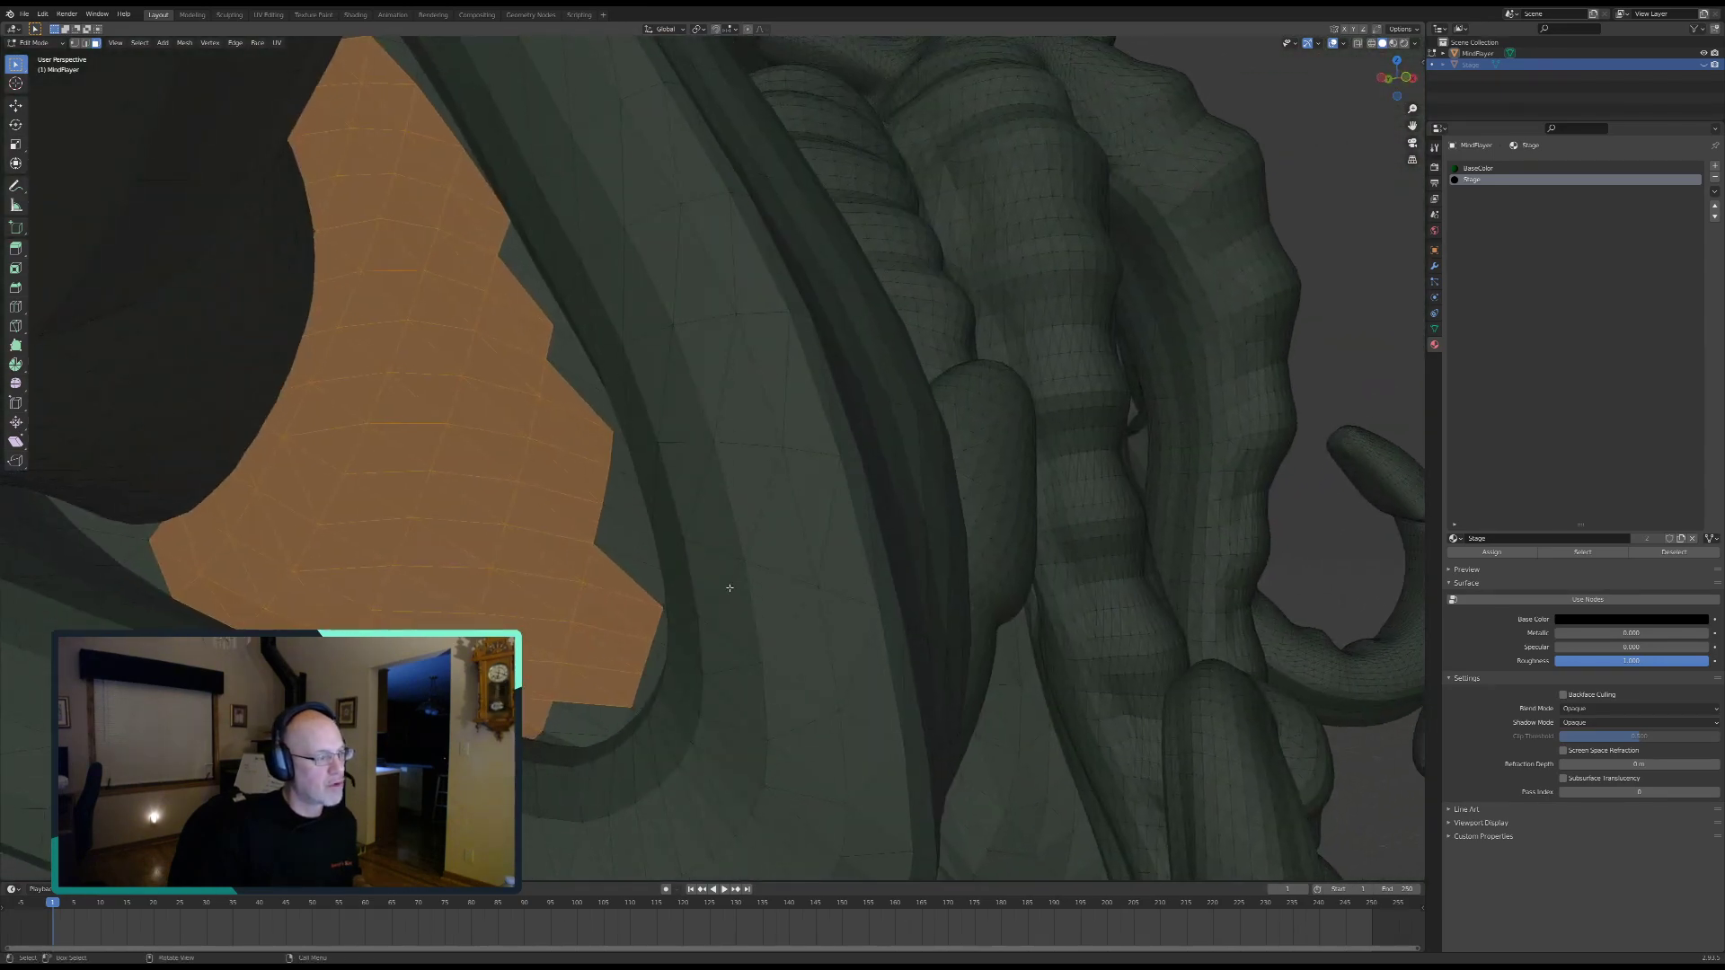
{"action": "scroll", "coordinate": [732, 587], "scroll_direction": "up", "scroll_amount": 3}
{"action": "middle_click_drag", "start_coordinate": [589, 563], "coordinate": [1162, 325], "text": "shift"}
{"action": "key", "text": "c"}
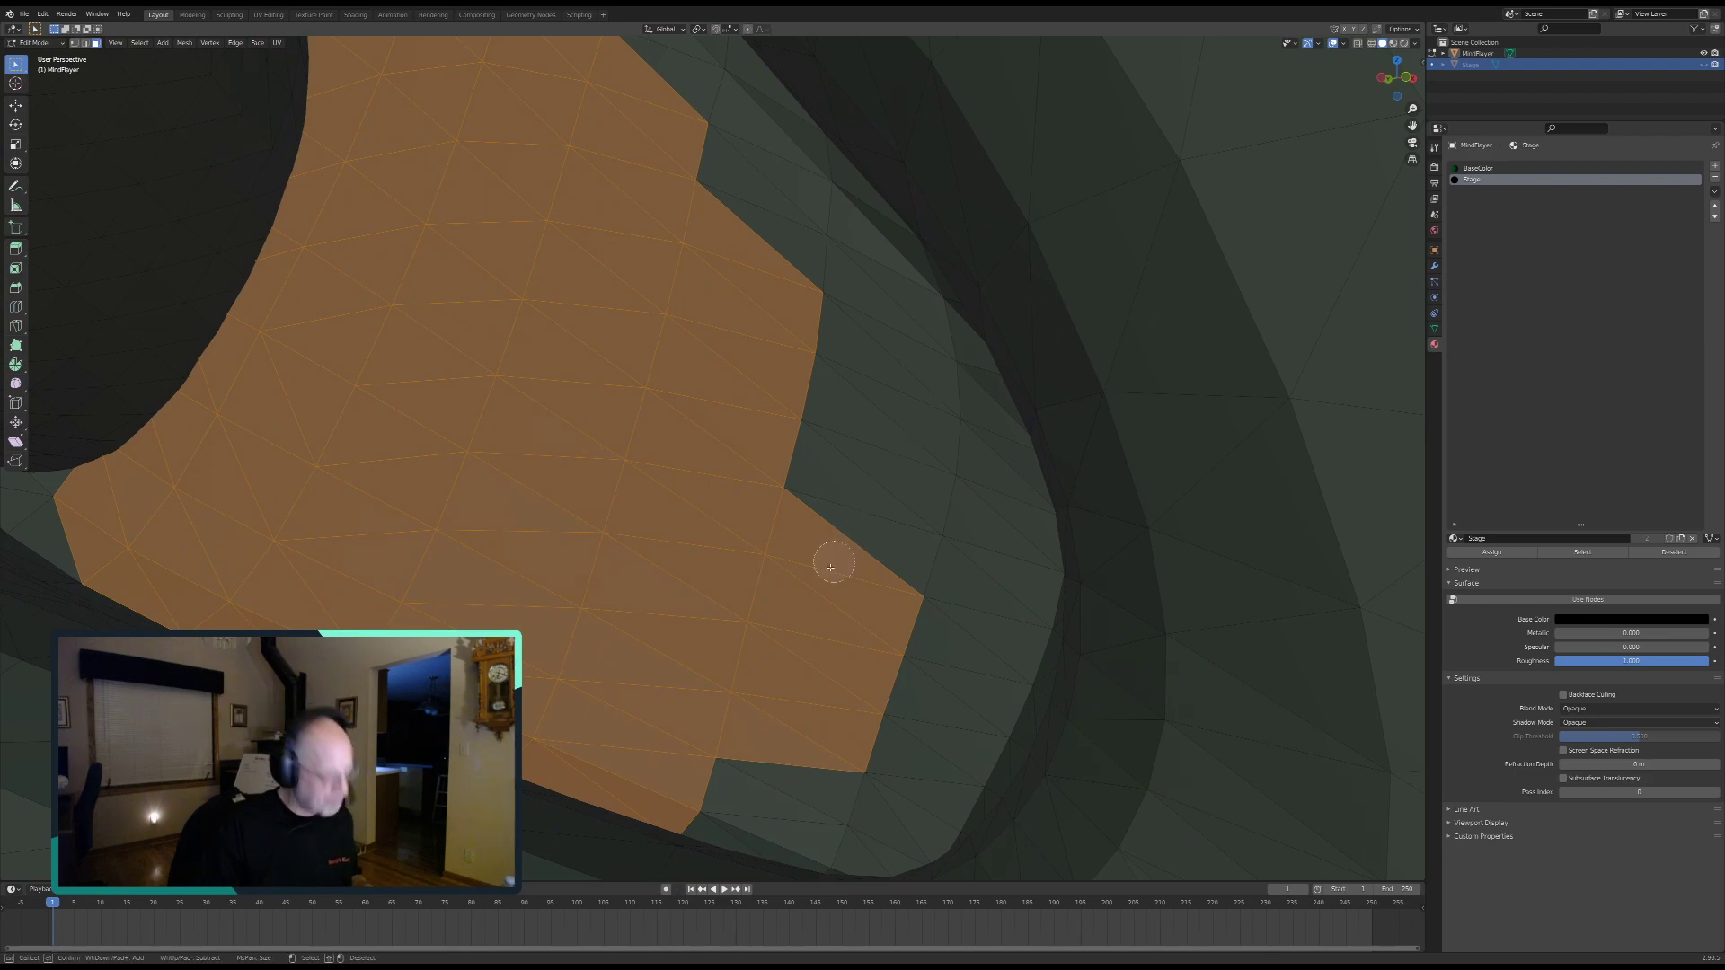
{"action": "mouse_move", "coordinate": [712, 798]}
{"action": "left_mouse_down"}
{"action": "mouse_move", "coordinate": [840, 831]}
{"action": "mouse_move", "coordinate": [906, 785]}
{"action": "left_mouse_up"}
{"action": "mouse_move", "coordinate": [965, 665]}
{"action": "left_mouse_down"}
{"action": "mouse_move", "coordinate": [989, 489]}
{"action": "mouse_move", "coordinate": [952, 374]}
{"action": "mouse_move", "coordinate": [867, 504]}
{"action": "mouse_move", "coordinate": [874, 432]}
{"action": "left_mouse_up"}
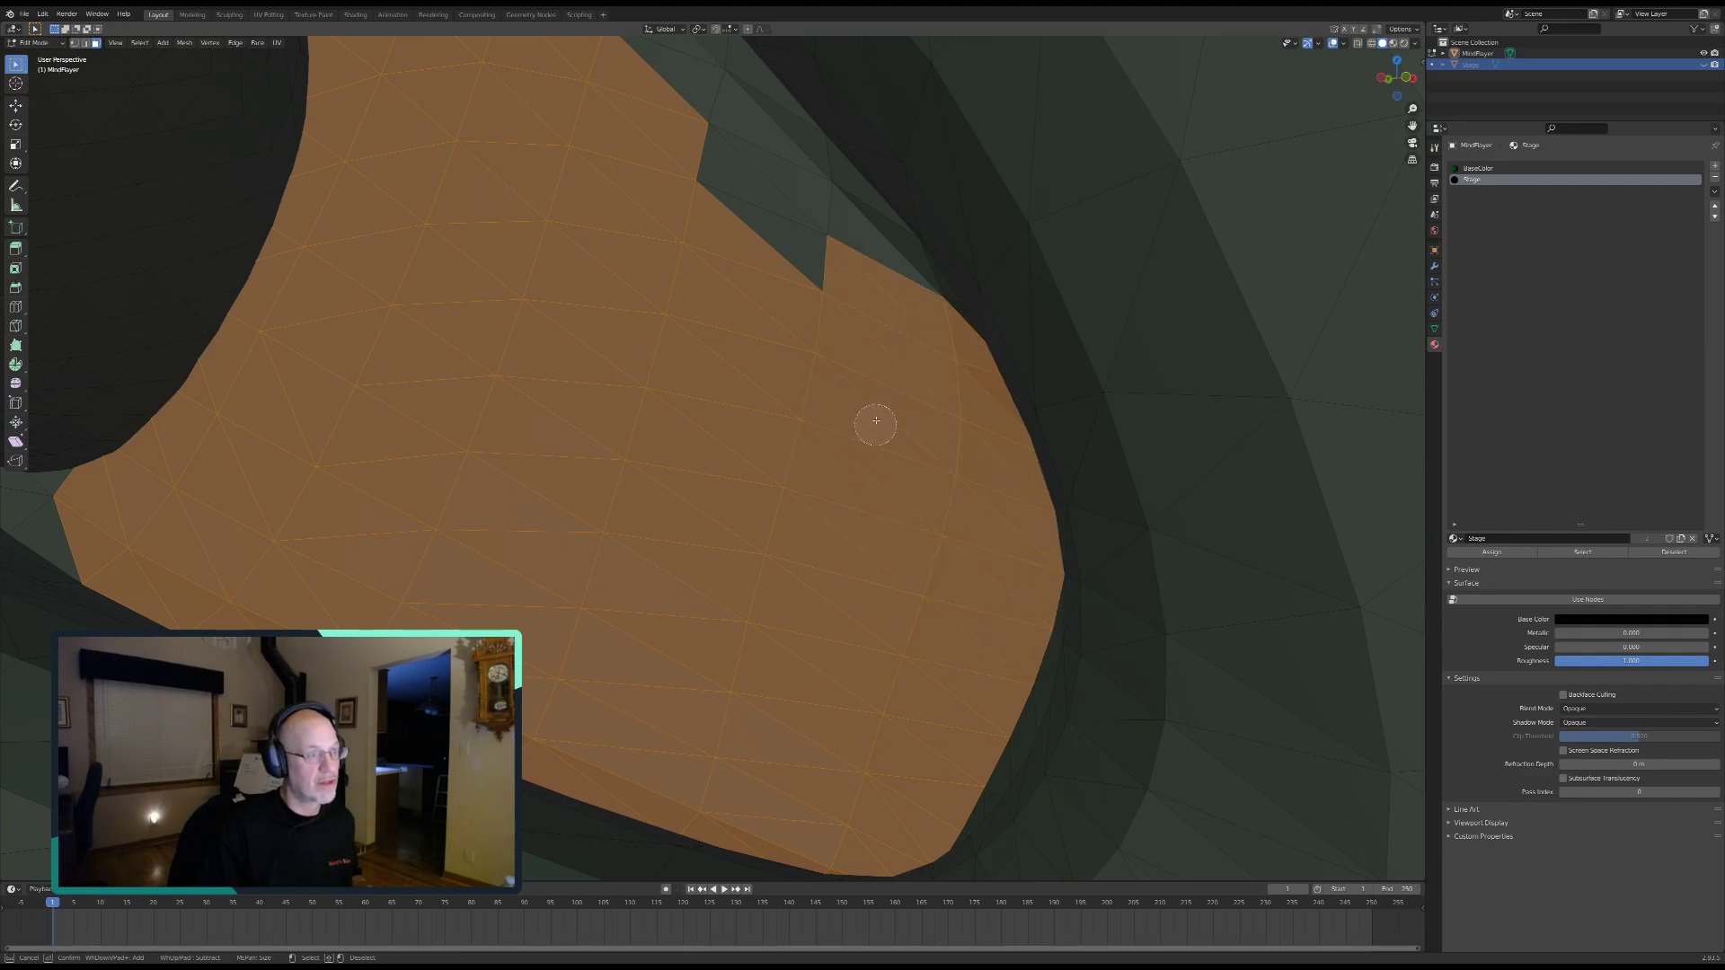
{"action": "mouse_move", "coordinate": [864, 259]}
{"action": "left_mouse_down"}
{"action": "mouse_move", "coordinate": [827, 207]}
{"action": "mouse_move", "coordinate": [796, 240]}
{"action": "left_mouse_up"}
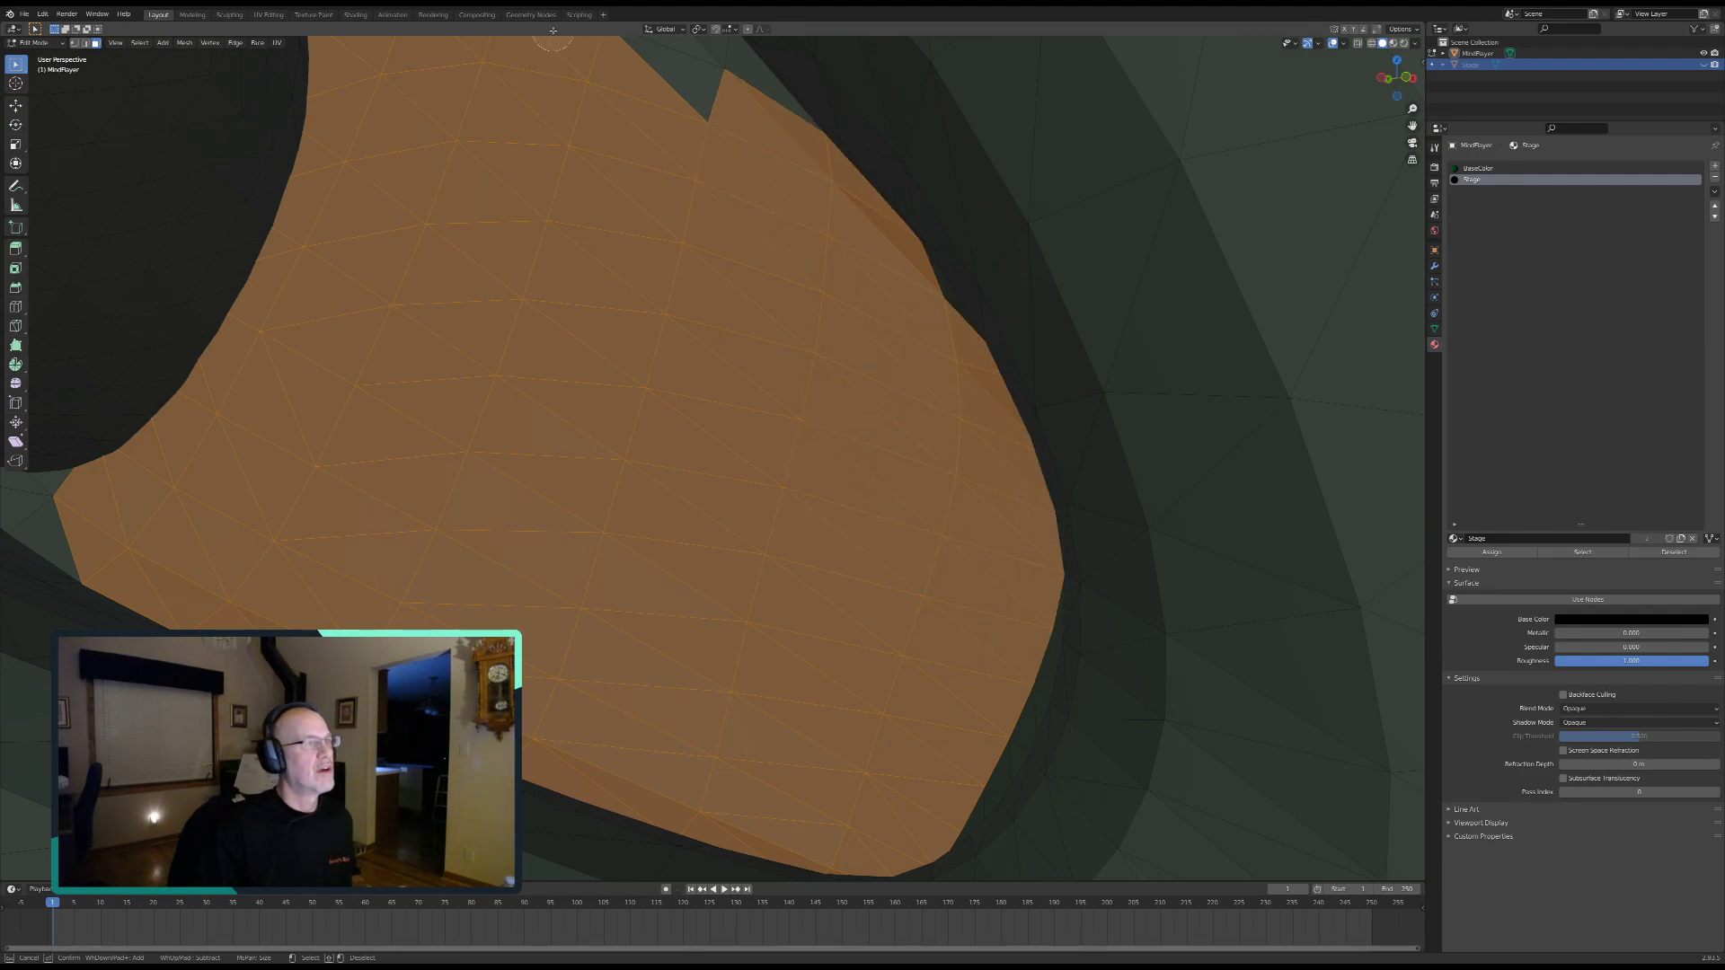
{"action": "left_click_drag", "start_coordinate": [694, 75], "coordinate": [709, 79]}
{"action": "right_click", "coordinate": [587, 175]}
Step: Add the leftover faces along the upper edge of the sleeve interior, beside the dark inner rim
{"action": "mouse_move", "coordinate": [588, 175]}
{"action": "middle_mouse_down"}
{"action": "mouse_move", "coordinate": [539, 144]}
{"action": "mouse_move", "coordinate": [488, 339]}
{"action": "mouse_move", "coordinate": [500, 281]}
{"action": "mouse_move", "coordinate": [530, 271]}
{"action": "mouse_move", "coordinate": [523, 329]}
{"action": "middle_mouse_up"}
{"action": "middle_click_drag", "start_coordinate": [568, 423], "coordinate": [642, 514]}
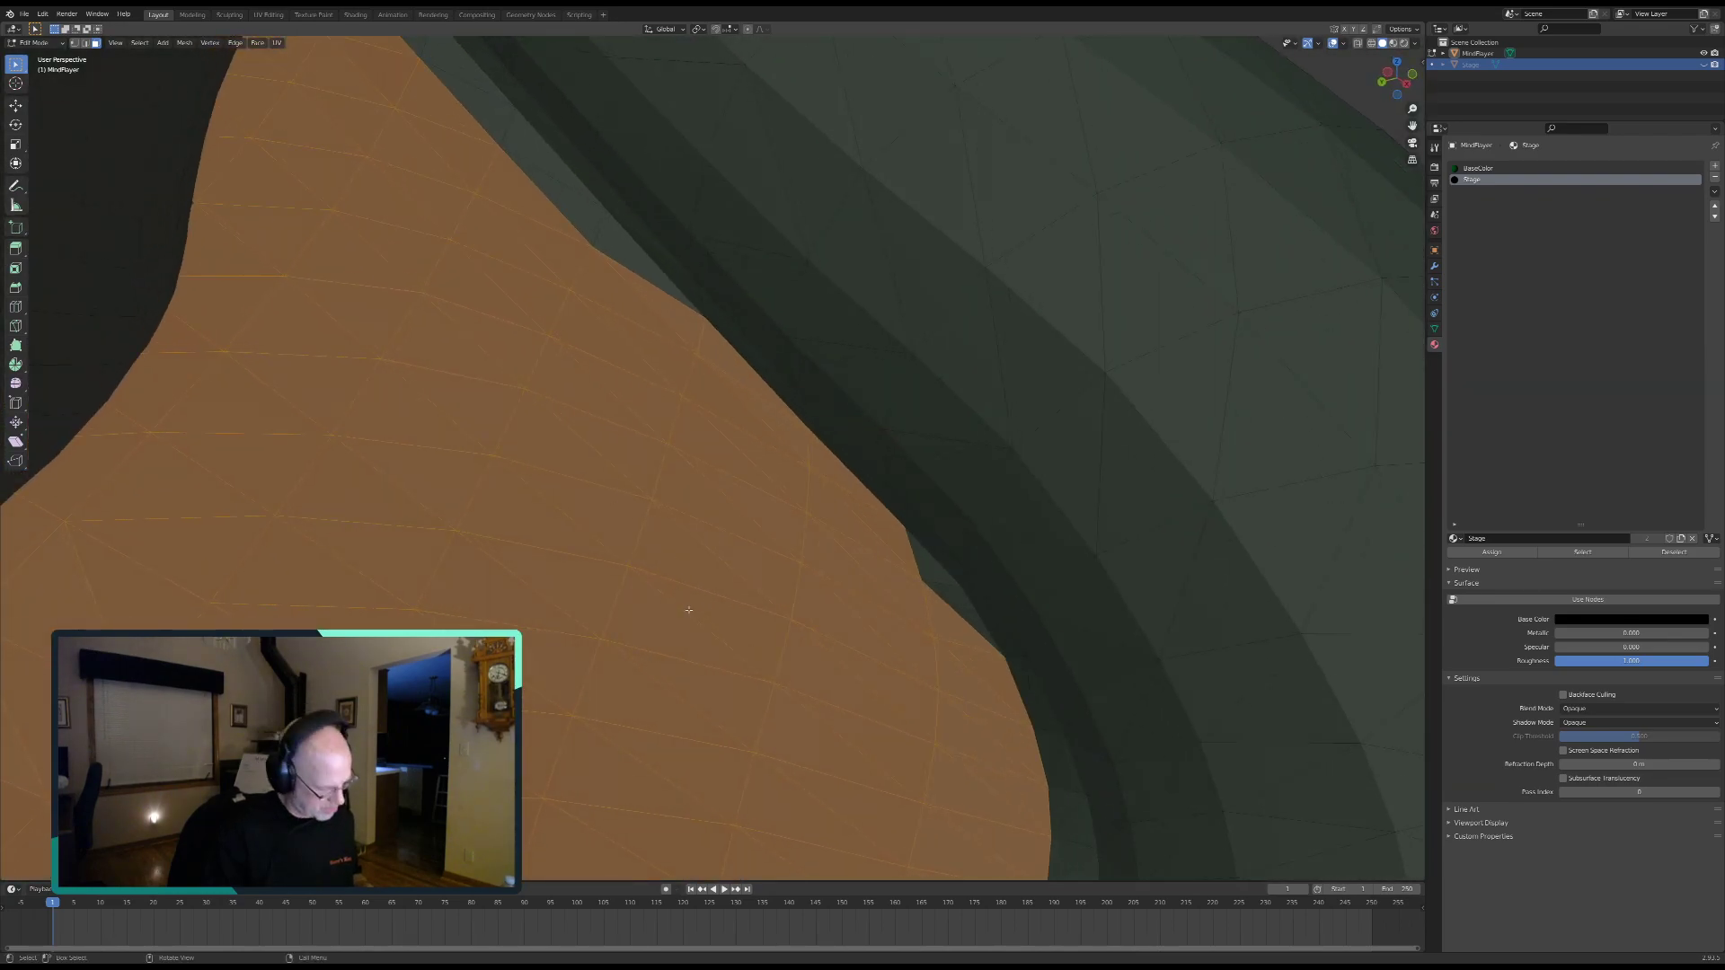
{"action": "left_click_drag", "start_coordinate": [914, 600], "coordinate": [803, 504]}
{"action": "mouse_move", "coordinate": [578, 267]}
{"action": "left_mouse_down"}
{"action": "mouse_move", "coordinate": [539, 192]}
{"action": "mouse_move", "coordinate": [415, 62]}
{"action": "left_mouse_up"}
{"action": "right_click", "coordinate": [411, 216]}
Step: Shrink the timeline to a thin strip to enlarge the 3D viewport
{"action": "mouse_move", "coordinate": [411, 216]}
{"action": "middle_mouse_down"}
{"action": "mouse_move", "coordinate": [278, 433]}
{"action": "mouse_move", "coordinate": [342, 365]}
{"action": "mouse_move", "coordinate": [204, 351]}
{"action": "mouse_move", "coordinate": [203, 58]}
{"action": "middle_mouse_up"}
{"action": "scroll", "coordinate": [204, 875], "scroll_direction": "down", "scroll_amount": 3}
{"action": "scroll", "coordinate": [713, 458], "scroll_direction": "down", "scroll_amount": 3}
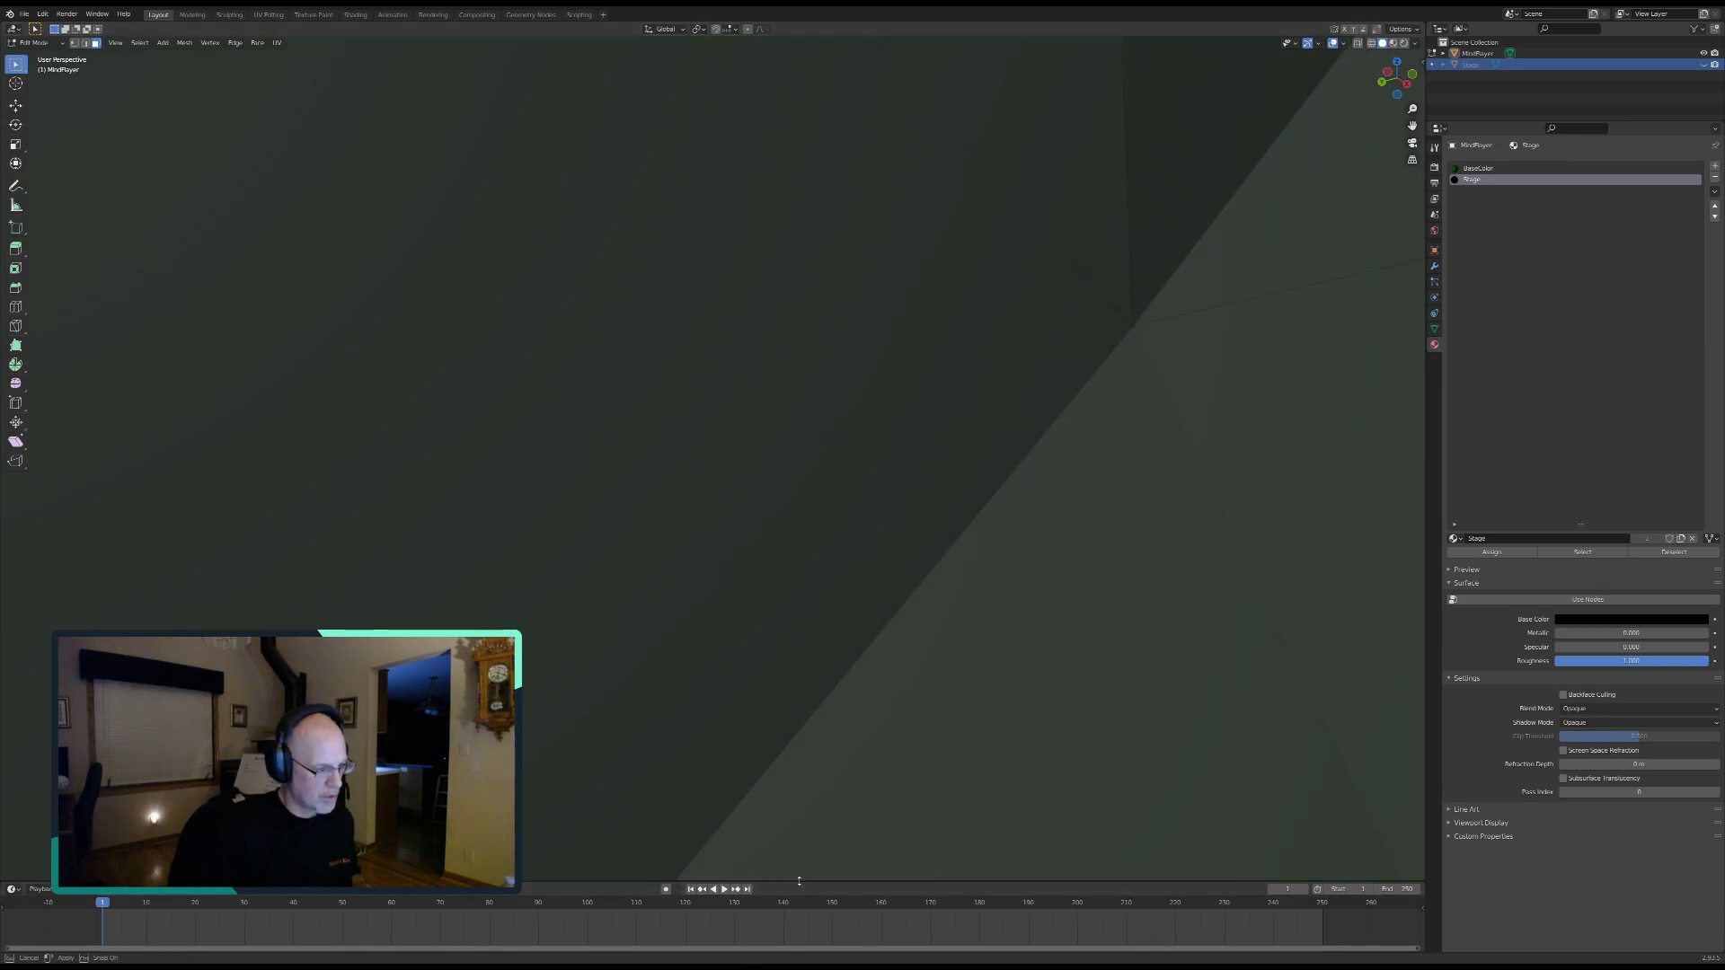
{"action": "left_click_drag", "start_coordinate": [799, 880], "coordinate": [797, 954]}
{"action": "scroll", "coordinate": [563, 508], "scroll_direction": "down", "scroll_amount": 4}
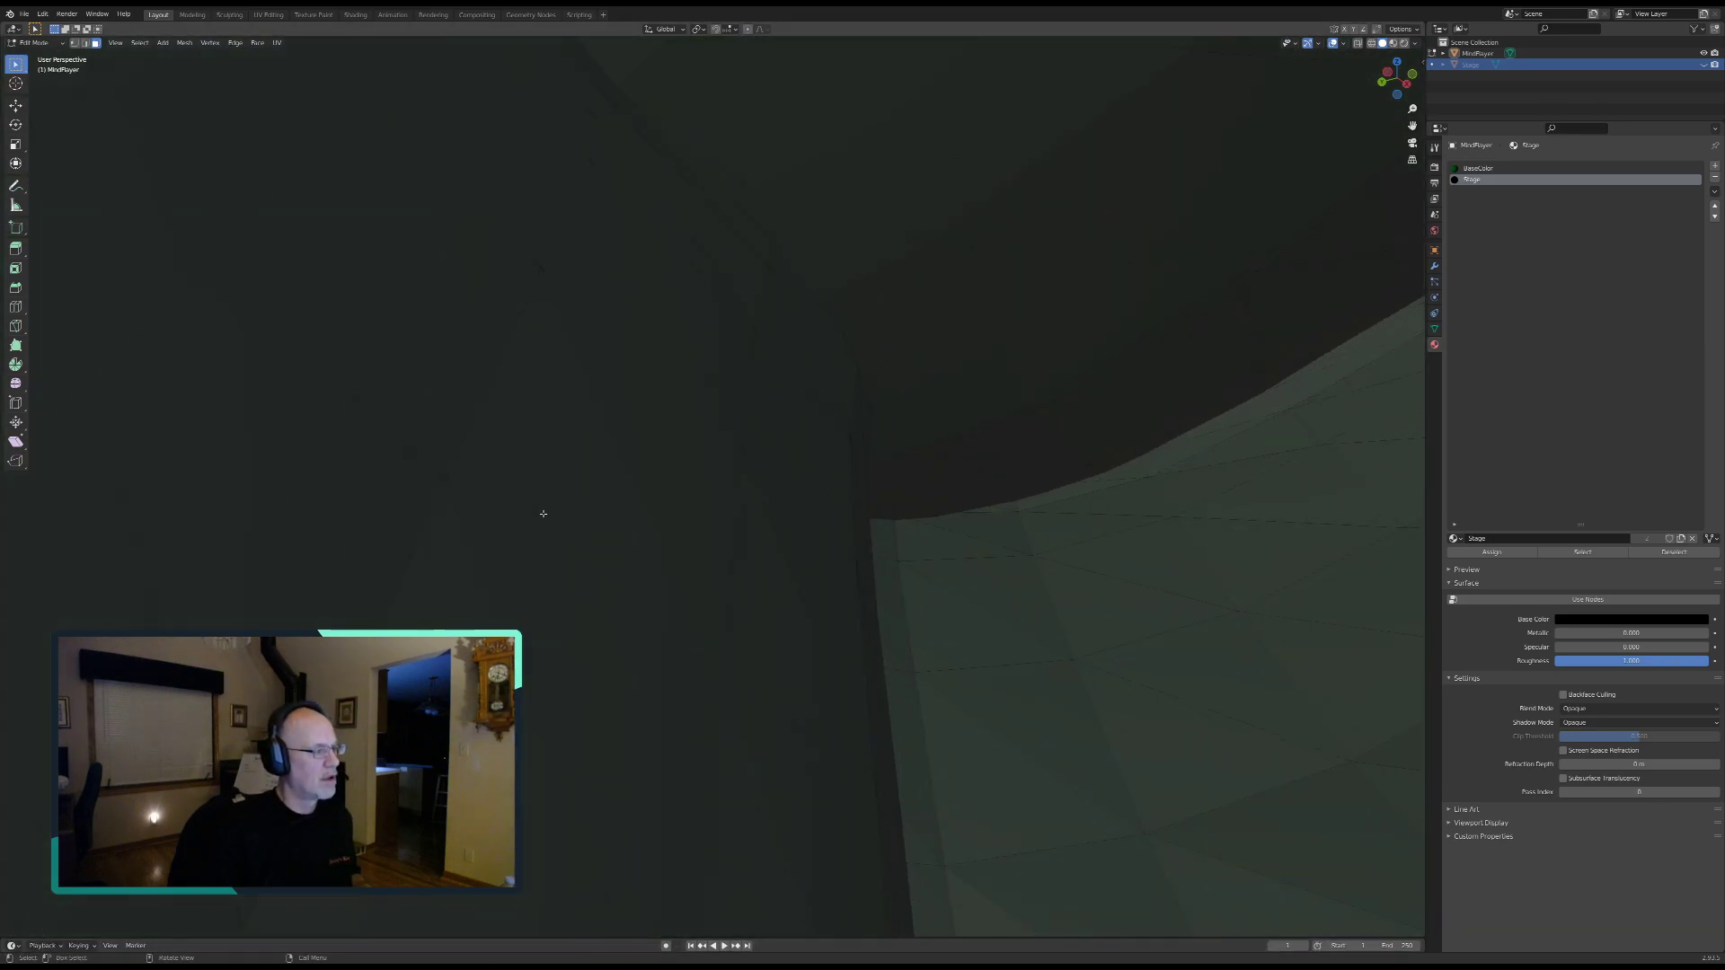
{"action": "scroll", "coordinate": [611, 497], "scroll_direction": "down", "scroll_amount": 6}
{"action": "scroll", "coordinate": [653, 496], "scroll_direction": "down", "scroll_amount": 5}
Step: Circle-select the sleeve interior faces on the far side of the wrist, extending the small selected patch deep in the opening
{"action": "middle_click_drag", "start_coordinate": [355, 416], "coordinate": [658, 537]}
{"action": "scroll", "coordinate": [658, 537], "scroll_direction": "up", "scroll_amount": 8}
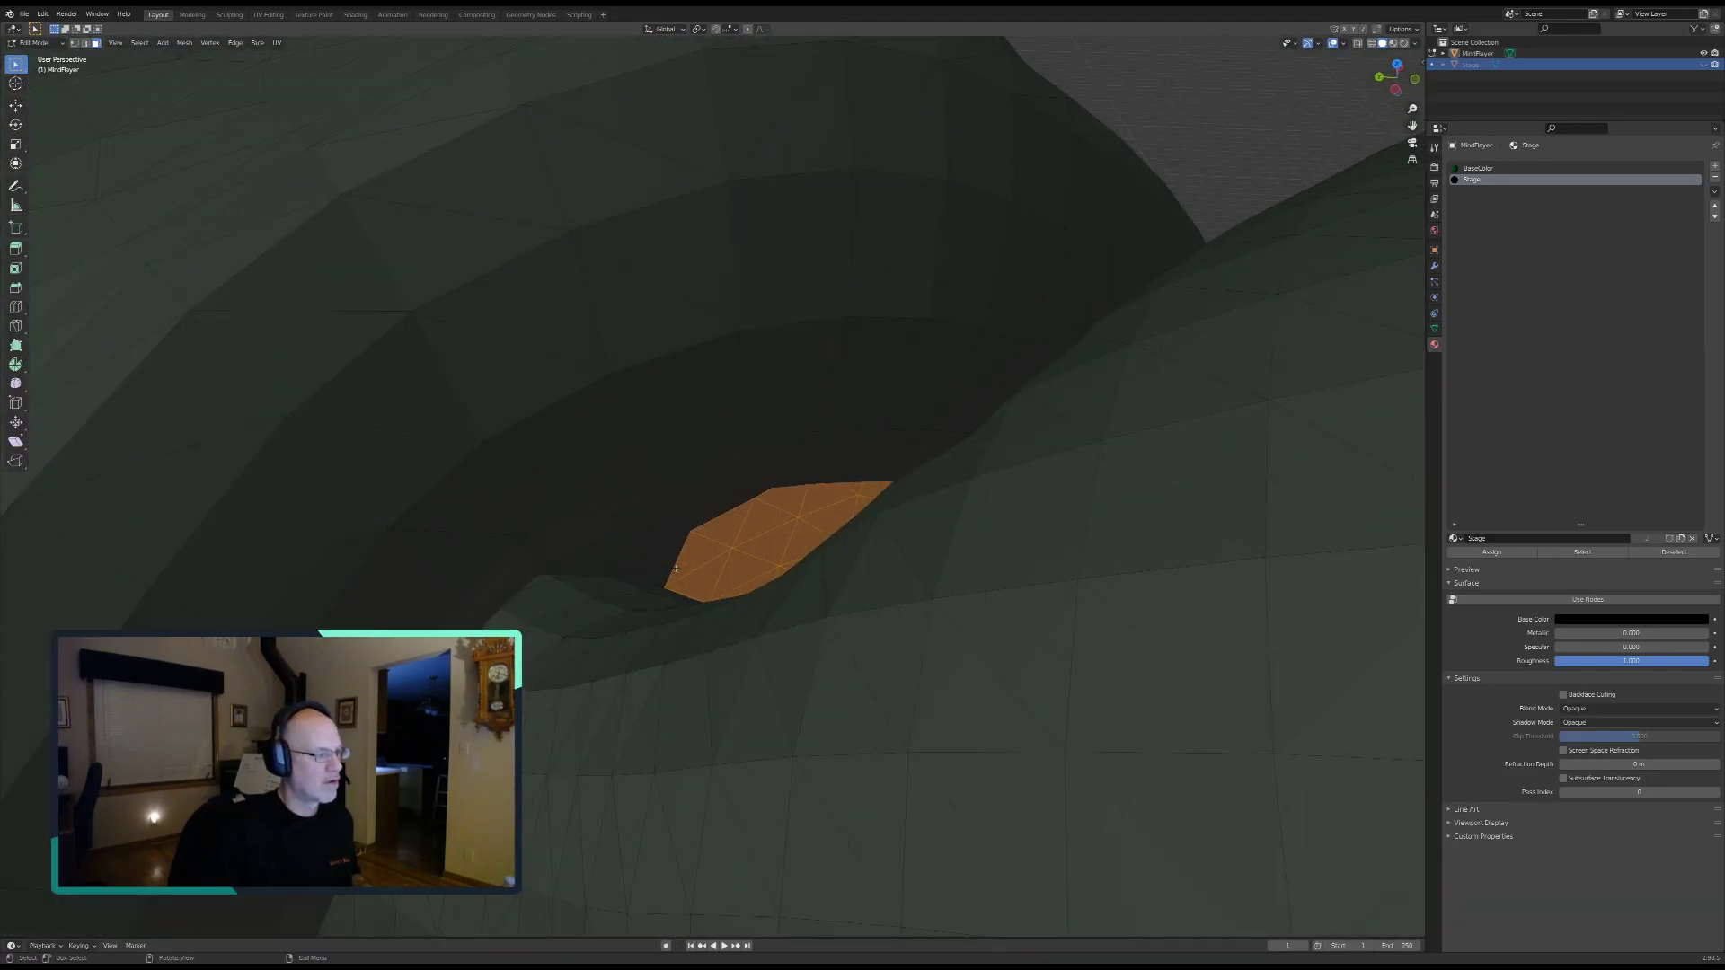
{"action": "scroll", "coordinate": [675, 569], "scroll_direction": "up", "scroll_amount": 2}
{"action": "middle_click_drag", "start_coordinate": [669, 522], "coordinate": [671, 512]}
{"action": "middle_click_drag", "start_coordinate": [651, 718], "coordinate": [640, 262], "text": "shift"}
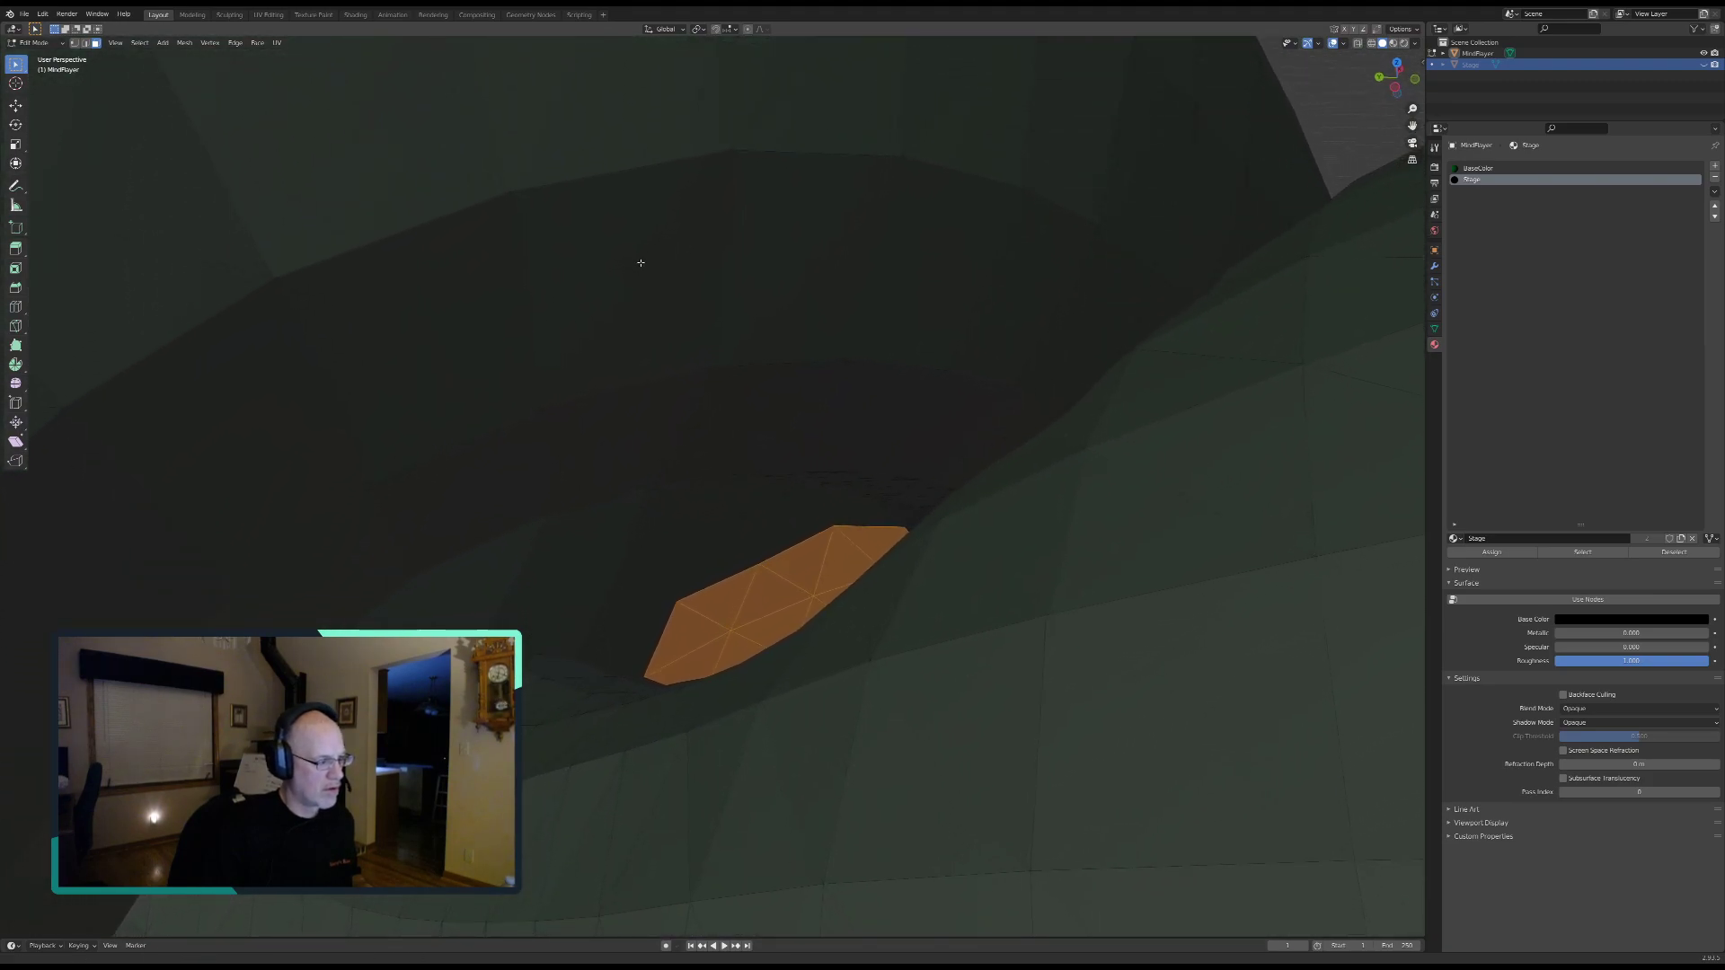
{"action": "middle_click_drag", "start_coordinate": [610, 621], "coordinate": [659, 533]}
{"action": "key", "text": "c"}
{"action": "mouse_move", "coordinate": [929, 493]}
{"action": "left_mouse_down"}
{"action": "mouse_move", "coordinate": [835, 401]}
{"action": "mouse_move", "coordinate": [682, 327]}
{"action": "mouse_move", "coordinate": [625, 321]}
{"action": "mouse_move", "coordinate": [462, 385]}
{"action": "mouse_move", "coordinate": [713, 620]}
{"action": "mouse_move", "coordinate": [500, 622]}
{"action": "mouse_move", "coordinate": [262, 547]}
{"action": "mouse_move", "coordinate": [254, 388]}
{"action": "mouse_move", "coordinate": [81, 598]}
{"action": "mouse_move", "coordinate": [65, 674]}
{"action": "left_mouse_up"}
{"action": "right_click", "coordinate": [216, 560]}
Step: Fill in the unselected faces along the far-side outer edge of the sleeve interior
{"action": "middle_click_drag", "start_coordinate": [277, 531], "coordinate": [335, 486]}
{"action": "key", "text": "c"}
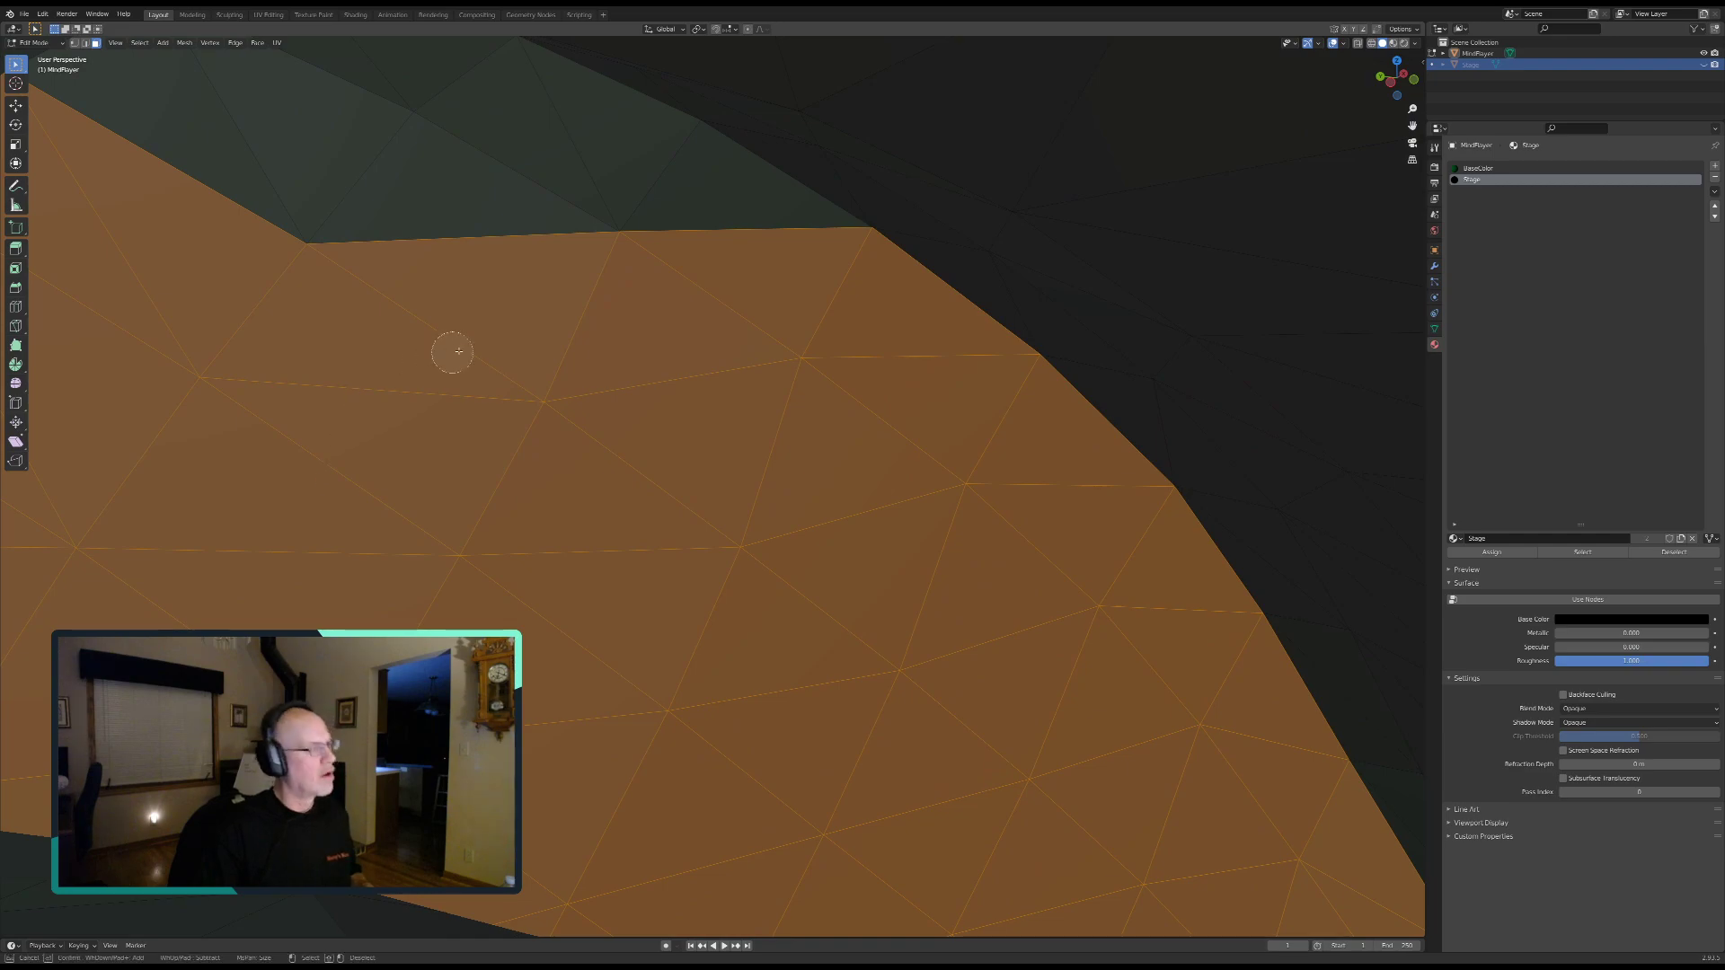
{"action": "mouse_move", "coordinate": [639, 224]}
{"action": "left_mouse_down"}
{"action": "mouse_move", "coordinate": [381, 116]}
{"action": "mouse_move", "coordinate": [201, 162]}
{"action": "left_mouse_up"}
{"action": "key", "text": "Escape"}
{"action": "middle_click_drag", "start_coordinate": [224, 384], "coordinate": [474, 447], "text": "shift"}
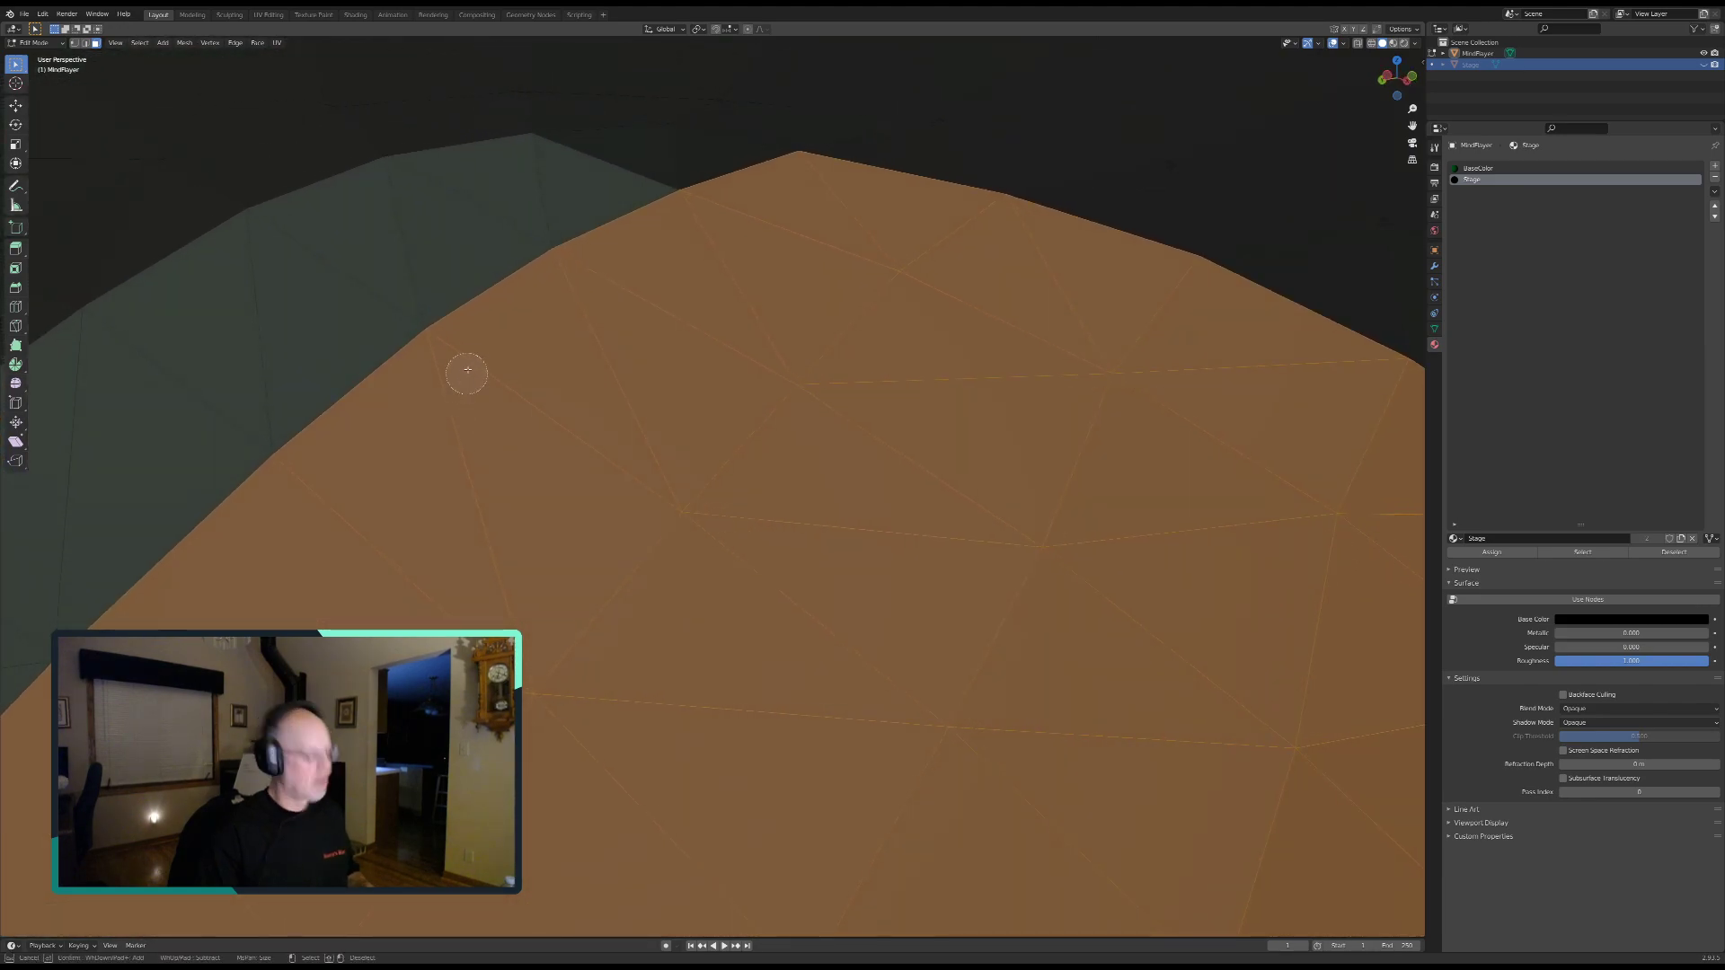
{"action": "mouse_move", "coordinate": [687, 221]}
{"action": "left_mouse_down"}
{"action": "mouse_move", "coordinate": [645, 194]}
{"action": "mouse_move", "coordinate": [391, 284]}
{"action": "mouse_move", "coordinate": [112, 543]}
{"action": "mouse_move", "coordinate": [36, 648]}
{"action": "left_mouse_up"}
{"action": "key", "text": "Escape"}
Step: Continue the face selection down the narrowing part of the sleeve interior between the wrist and the rim
{"action": "middle_click_drag", "start_coordinate": [146, 698], "coordinate": [746, 501], "text": "shift"}
{"action": "mouse_move", "coordinate": [378, 650]}
{"action": "middle_mouse_down", "text": "shift"}
{"action": "mouse_move", "coordinate": [726, 512]}
{"action": "mouse_move", "coordinate": [739, 486]}
{"action": "middle_mouse_up", "text": "shift"}
{"action": "key", "text": "c"}
{"action": "left_click_drag", "start_coordinate": [809, 566], "coordinate": [305, 916]}
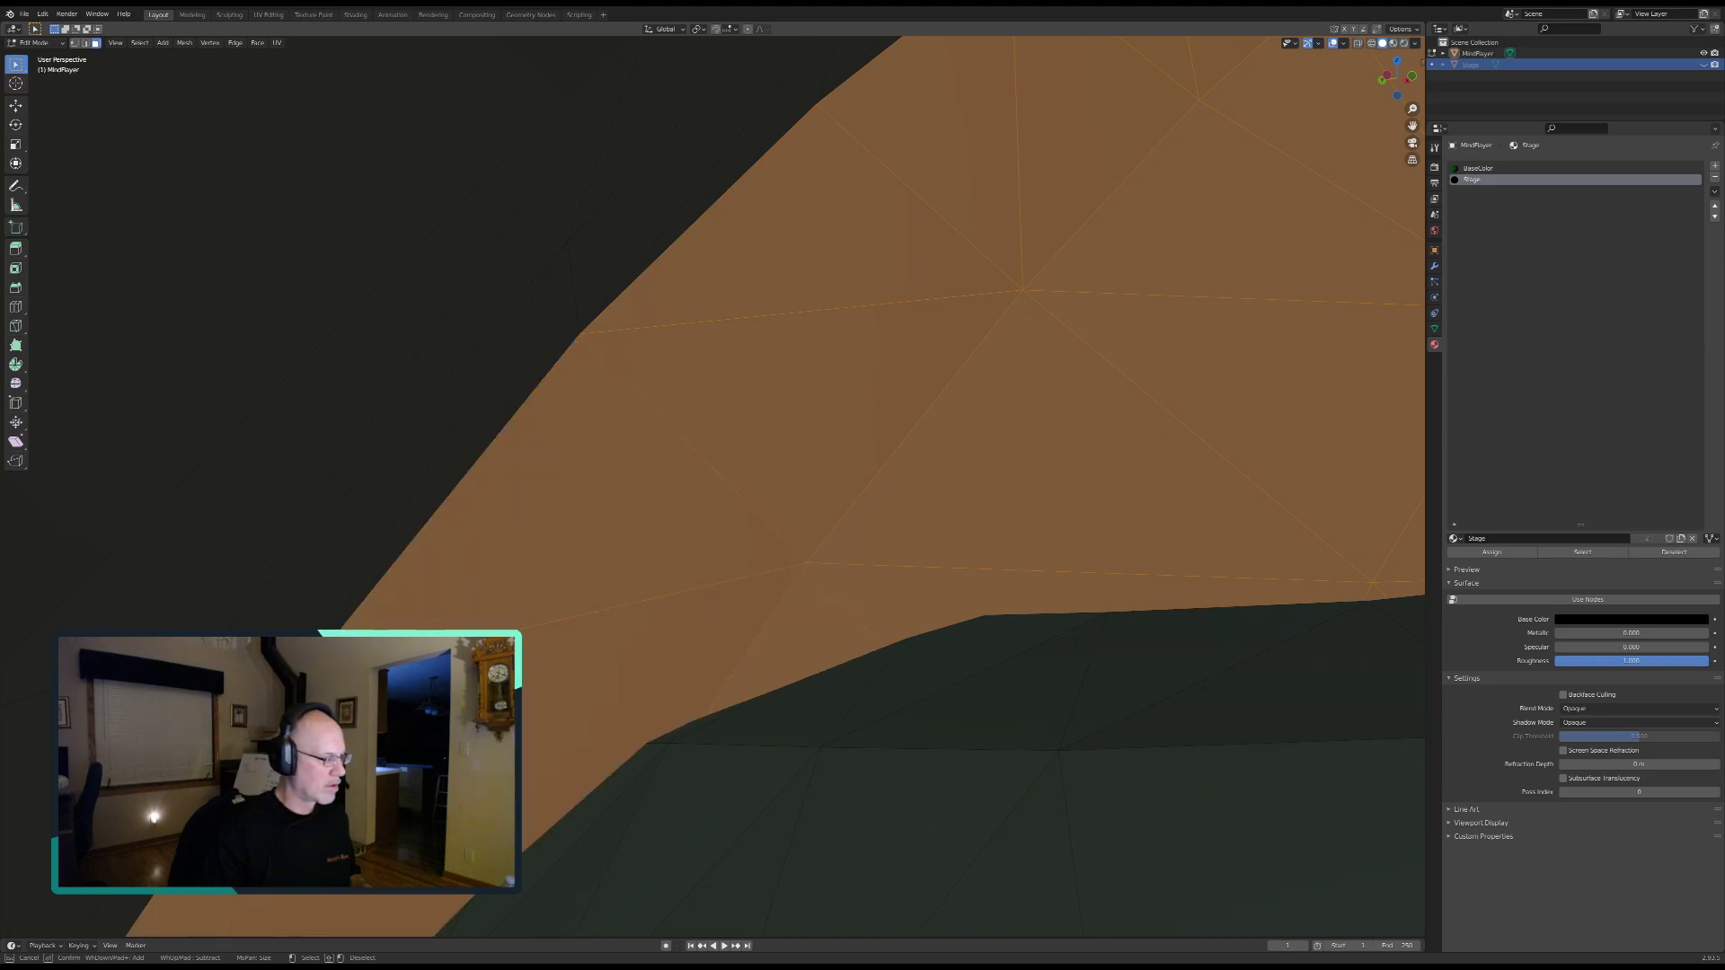
{"action": "middle_click_drag", "start_coordinate": [372, 799], "coordinate": [564, 538], "text": "shift"}
{"action": "middle_click_drag", "start_coordinate": [392, 711], "coordinate": [540, 566], "text": "shift"}
{"action": "key", "text": "c"}
{"action": "left_click_drag", "start_coordinate": [524, 586], "coordinate": [404, 898]}
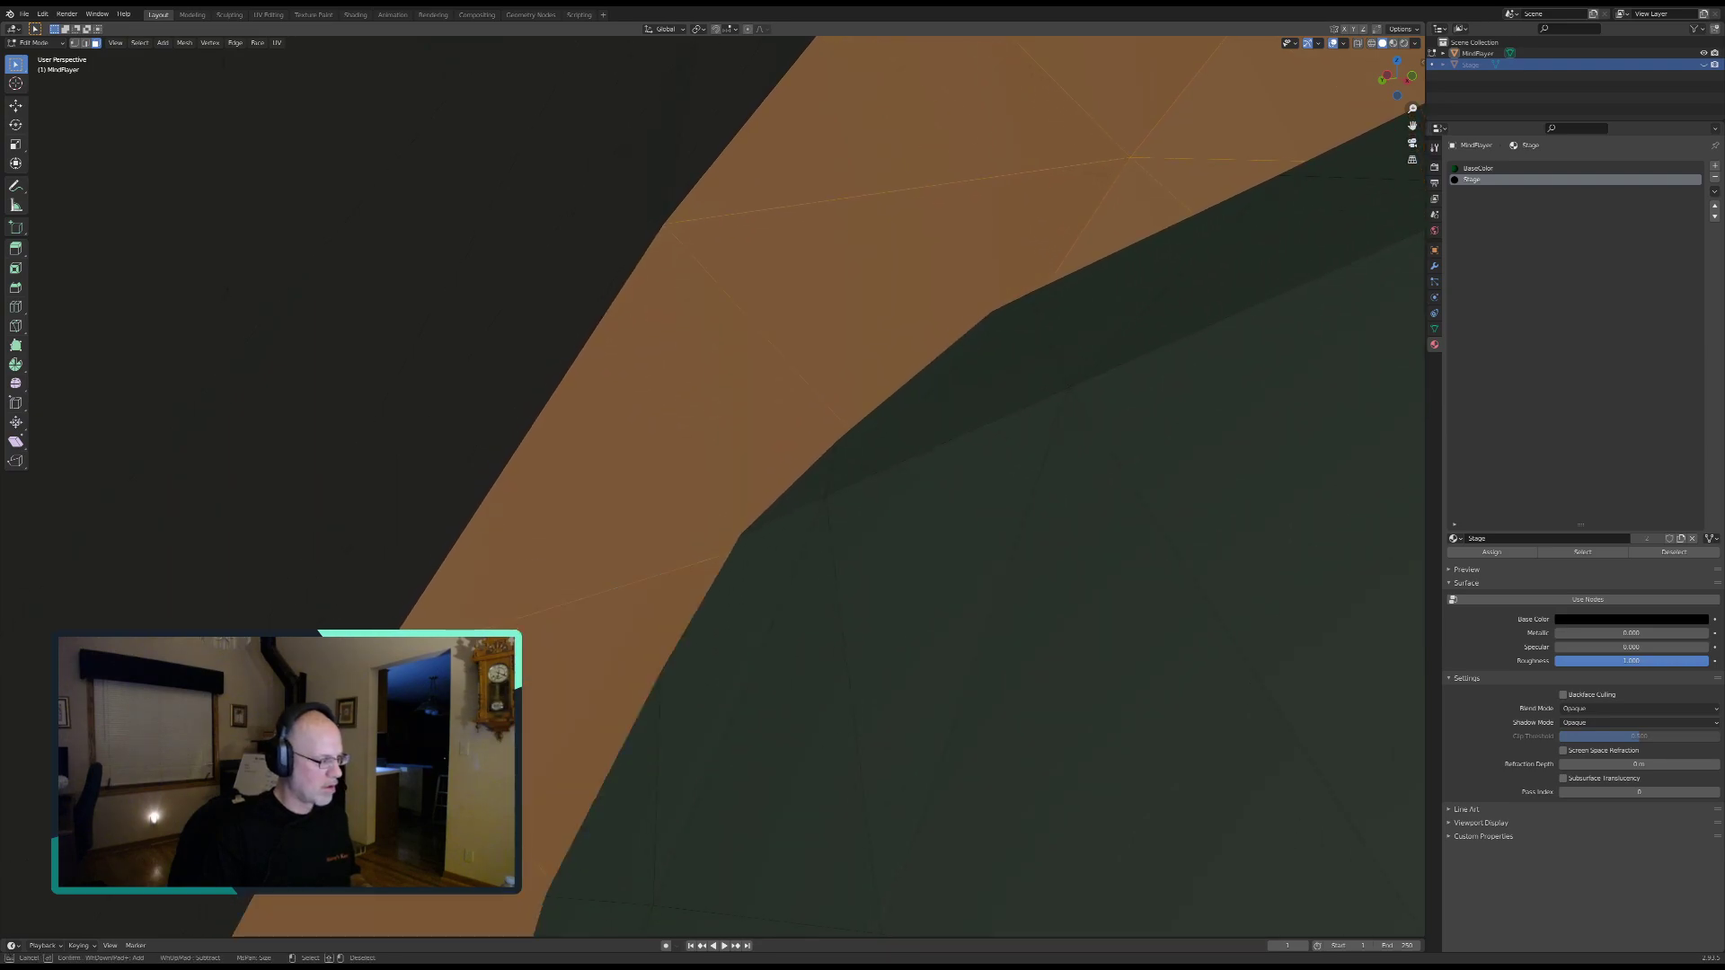
Step: Extend the selection farther along the thin band of interior faces beside the wrist
{"action": "middle_click_drag", "start_coordinate": [463, 773], "coordinate": [609, 516], "text": "shift"}
{"action": "mouse_move", "coordinate": [468, 733]}
{"action": "middle_mouse_down", "text": "shift"}
{"action": "mouse_move", "coordinate": [629, 513]}
{"action": "mouse_move", "coordinate": [574, 508]}
{"action": "mouse_move", "coordinate": [558, 374]}
{"action": "middle_mouse_up", "text": "shift"}
{"action": "scroll", "coordinate": [629, 513], "scroll_direction": "down", "scroll_amount": 1}
{"action": "key", "text": "c"}
{"action": "left_click_drag", "start_coordinate": [546, 431], "coordinate": [534, 503]}
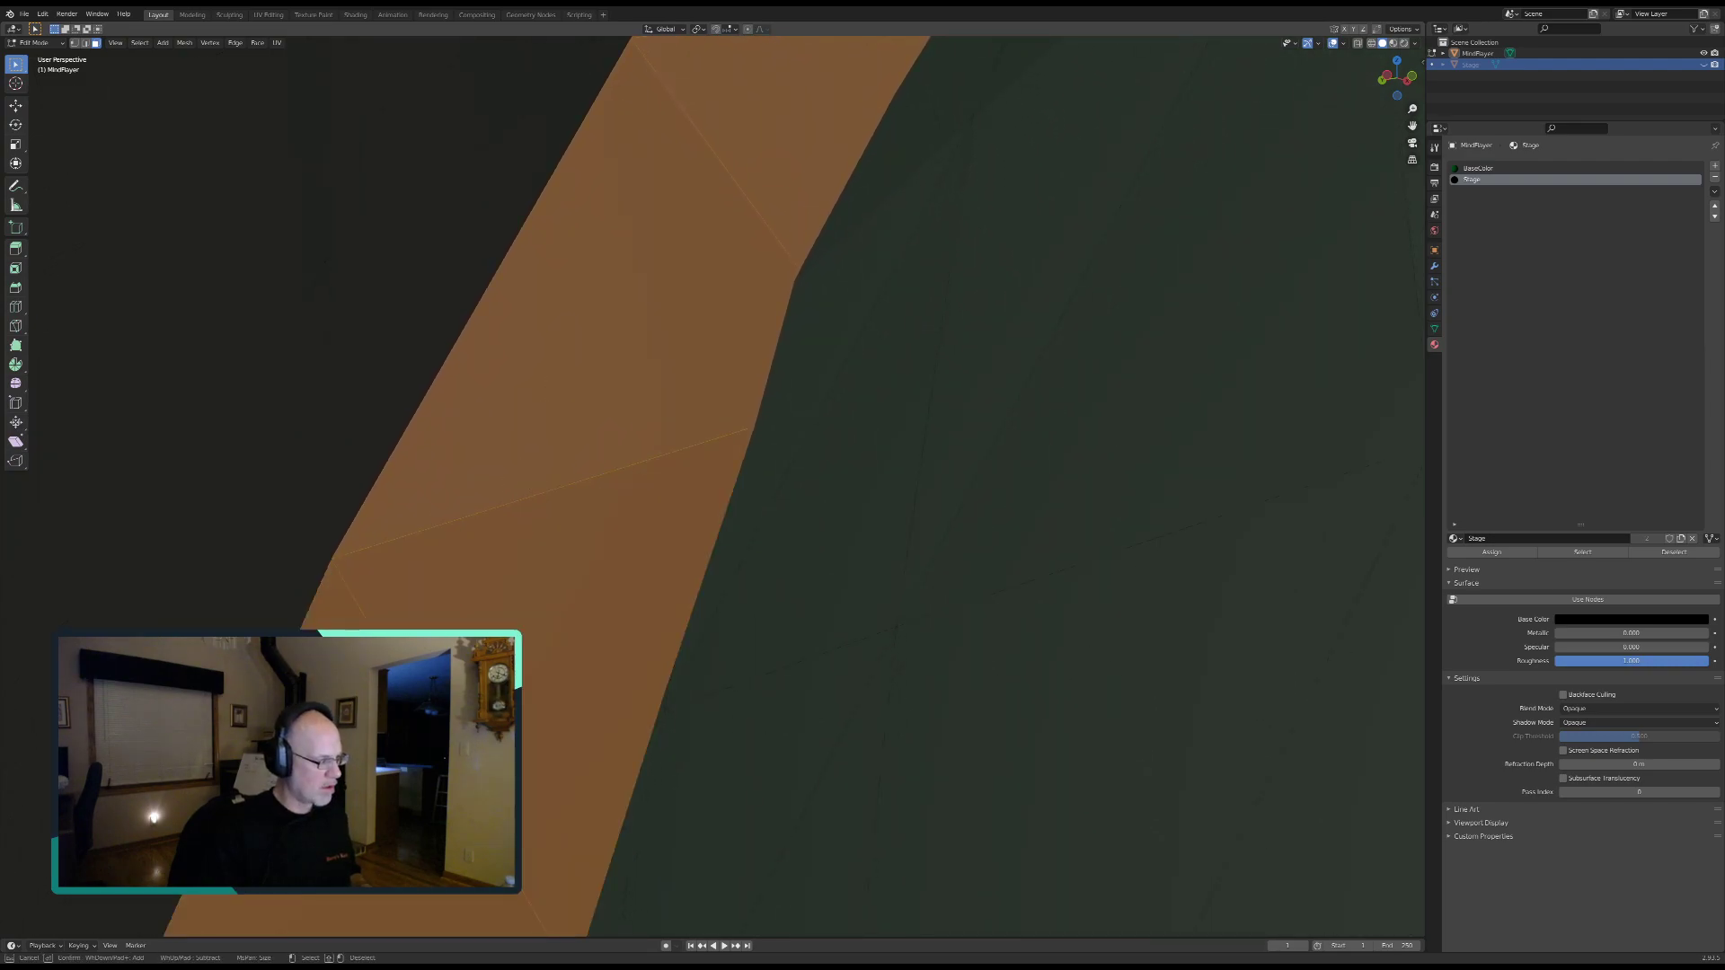
Step: Circle-select the crescent of interior faces that continues below the selected band, between the wrist and the sleeve's rim
{"action": "middle_click_drag", "start_coordinate": [380, 819], "coordinate": [433, 456], "text": "shift"}
{"action": "middle_click_drag", "start_coordinate": [325, 685], "coordinate": [457, 363], "text": "shift"}
{"action": "middle_click_drag", "start_coordinate": [396, 628], "coordinate": [383, 380], "text": "shift"}
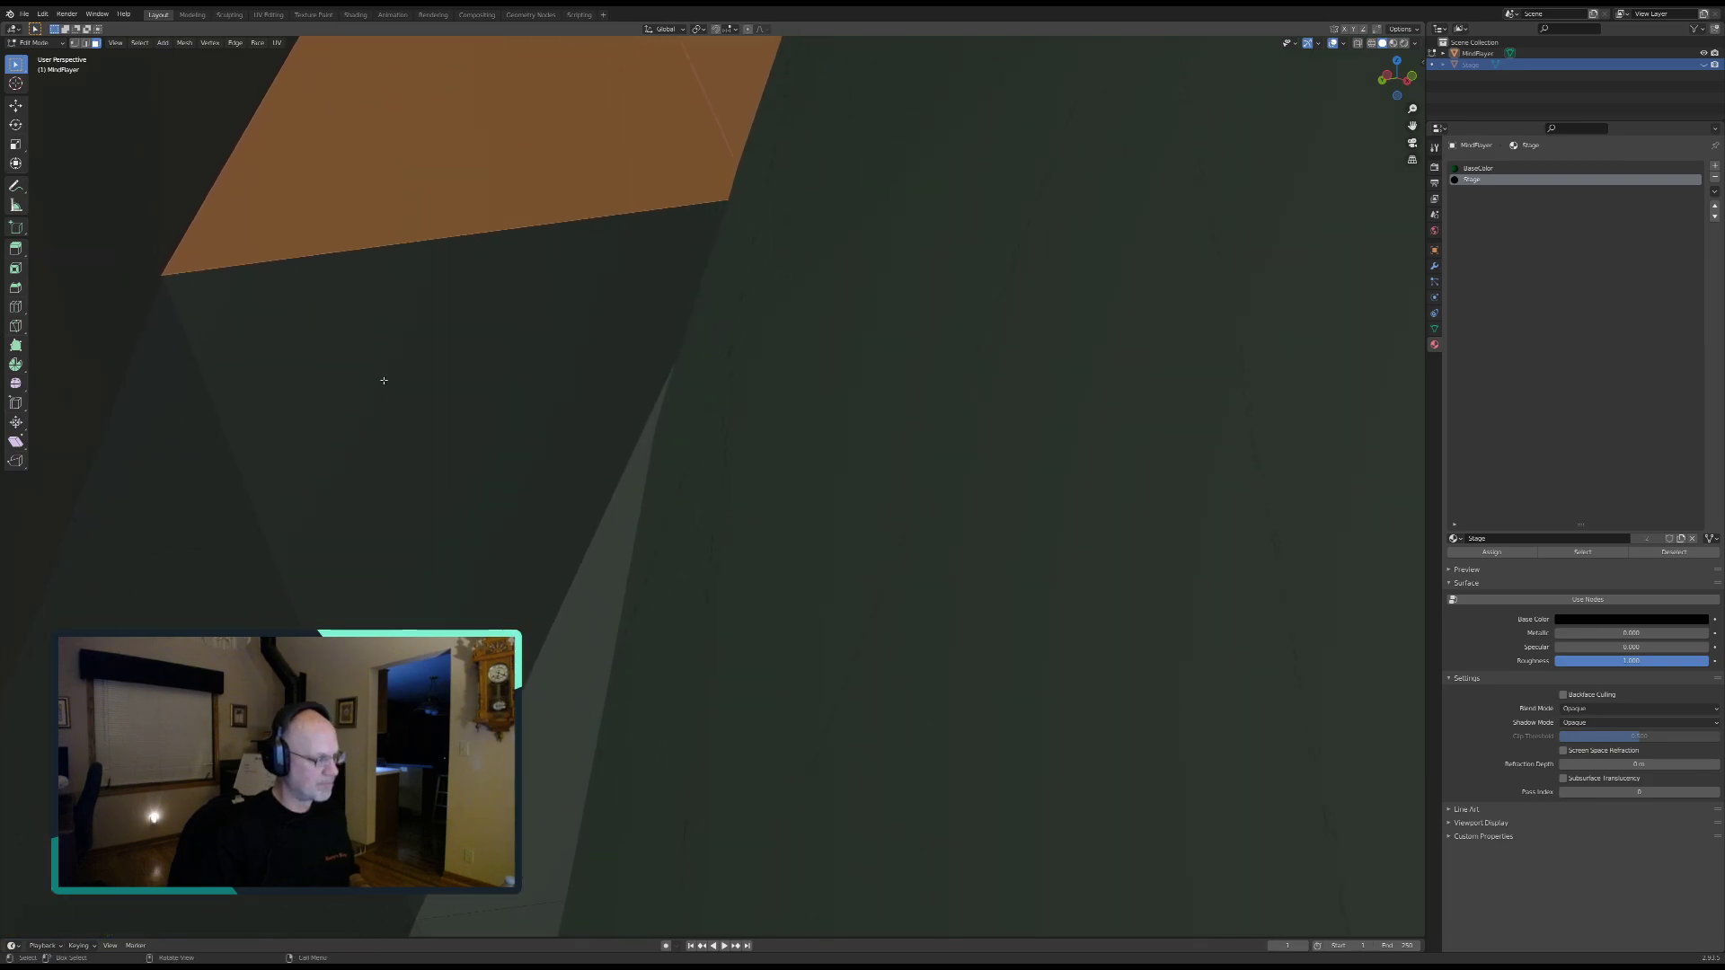
{"action": "scroll", "coordinate": [420, 407], "scroll_direction": "down", "scroll_amount": 5}
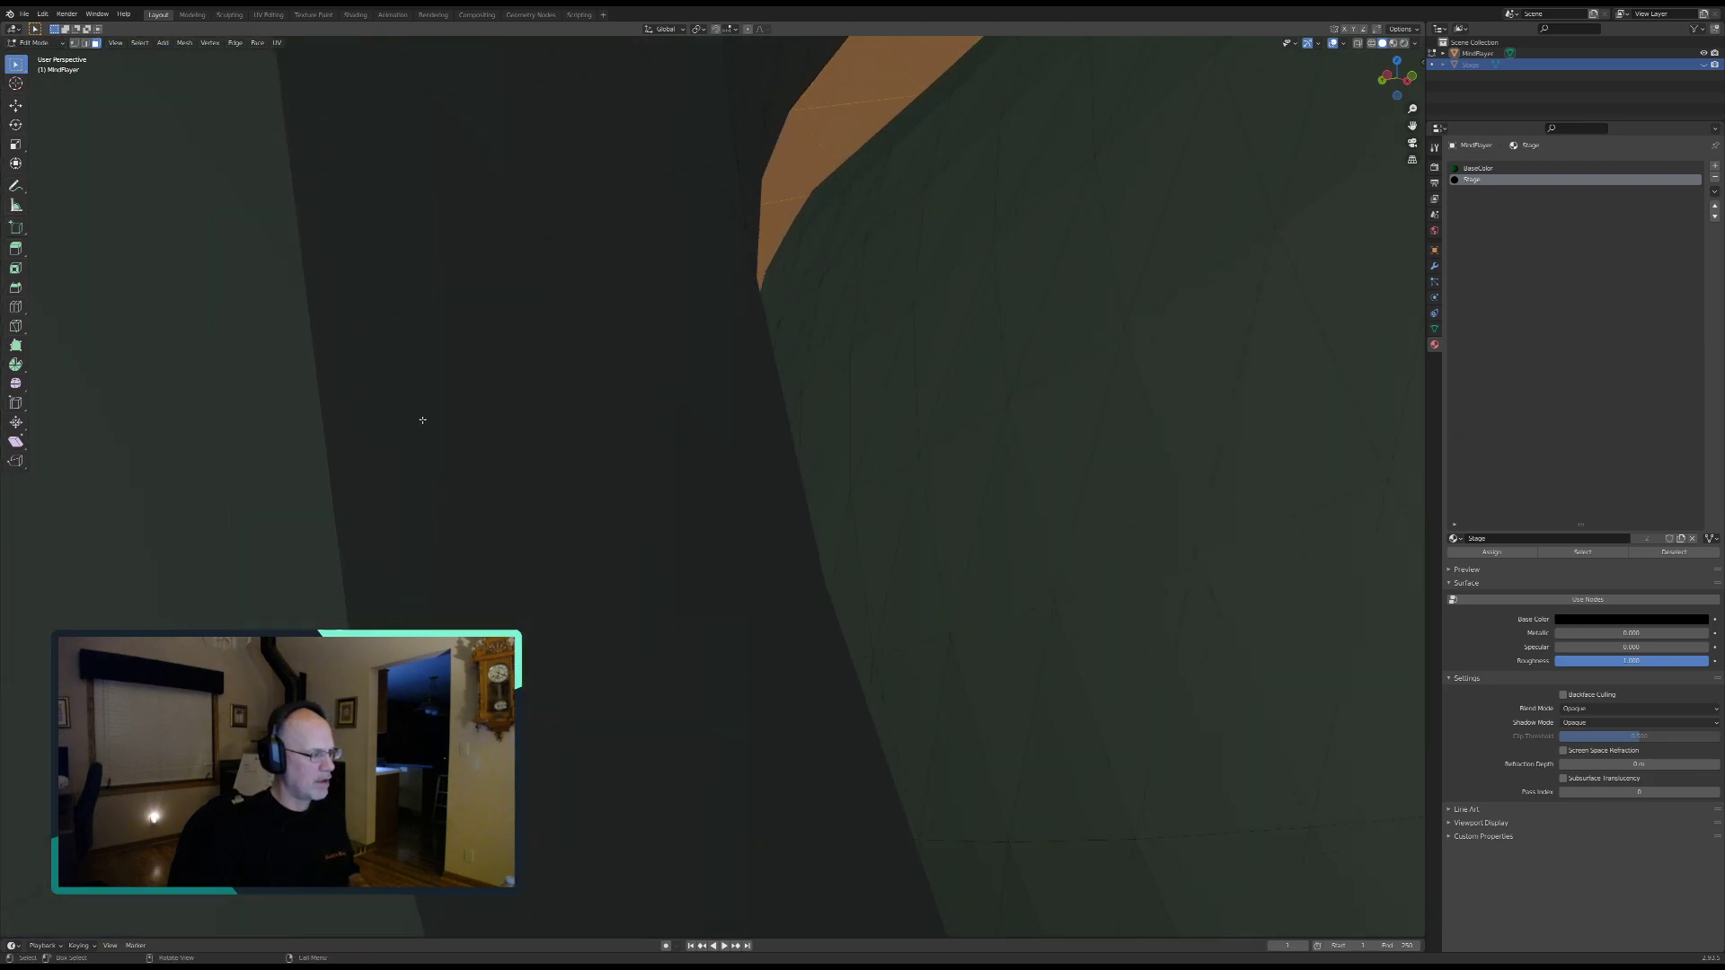
{"action": "middle_click_drag", "start_coordinate": [470, 591], "coordinate": [517, 597]}
{"action": "middle_click_drag", "start_coordinate": [624, 607], "coordinate": [396, 595], "text": "shift"}
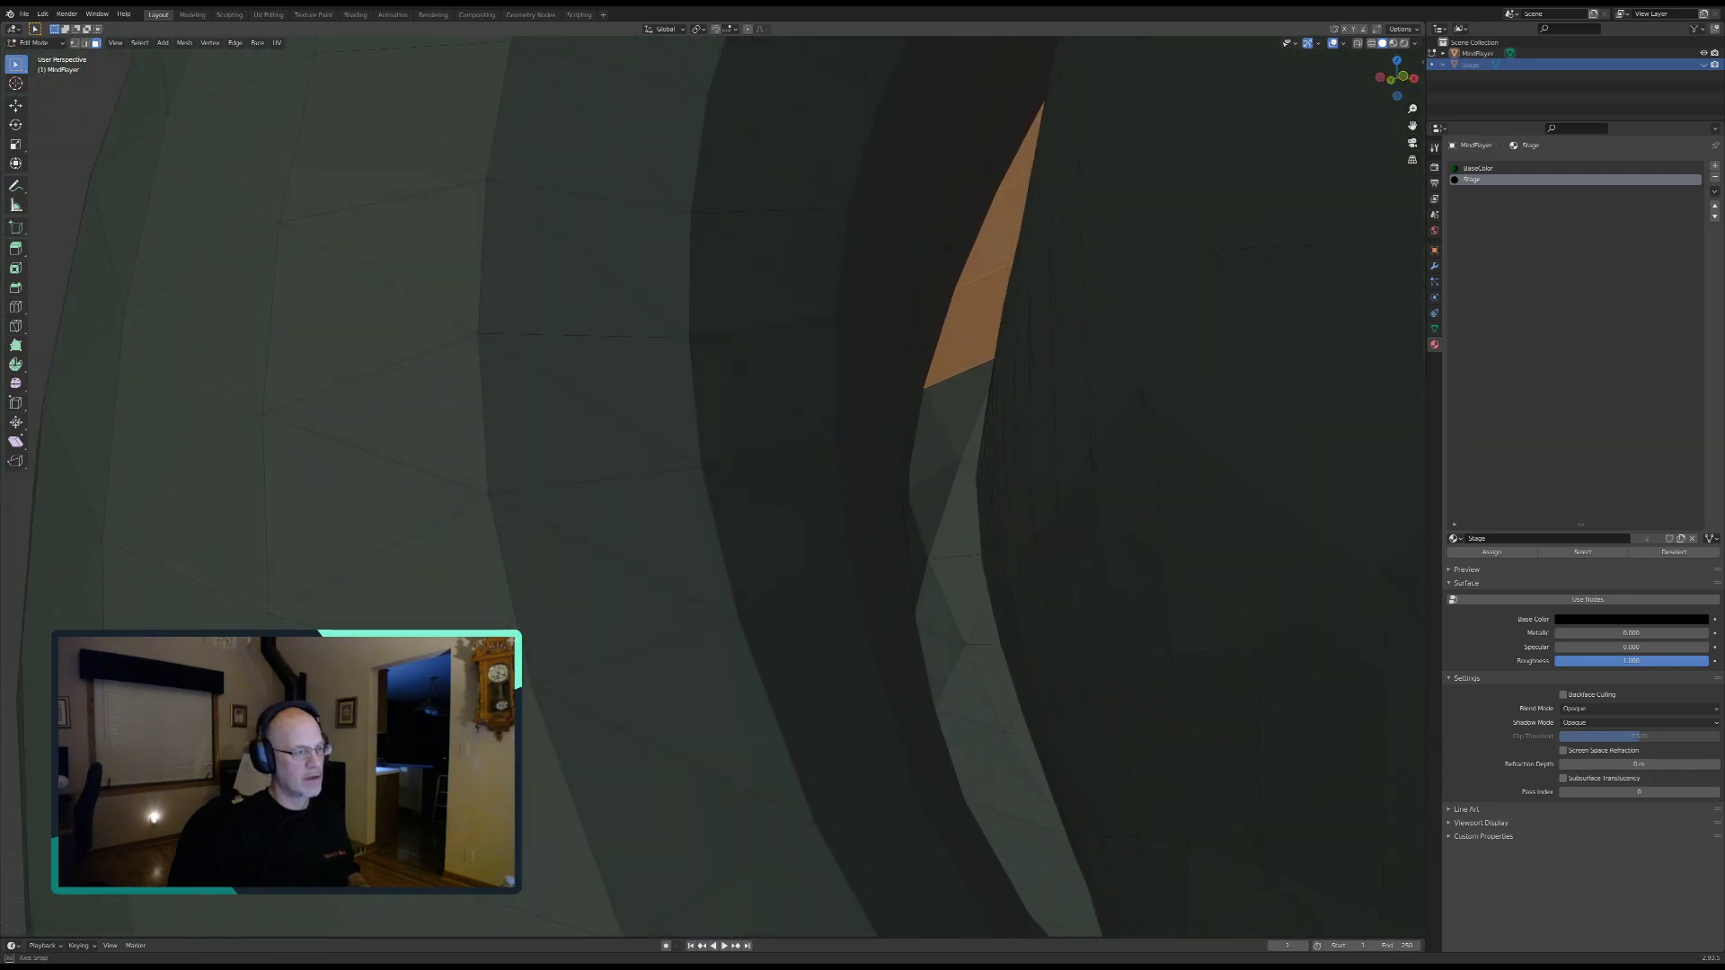
{"action": "key", "text": "c"}
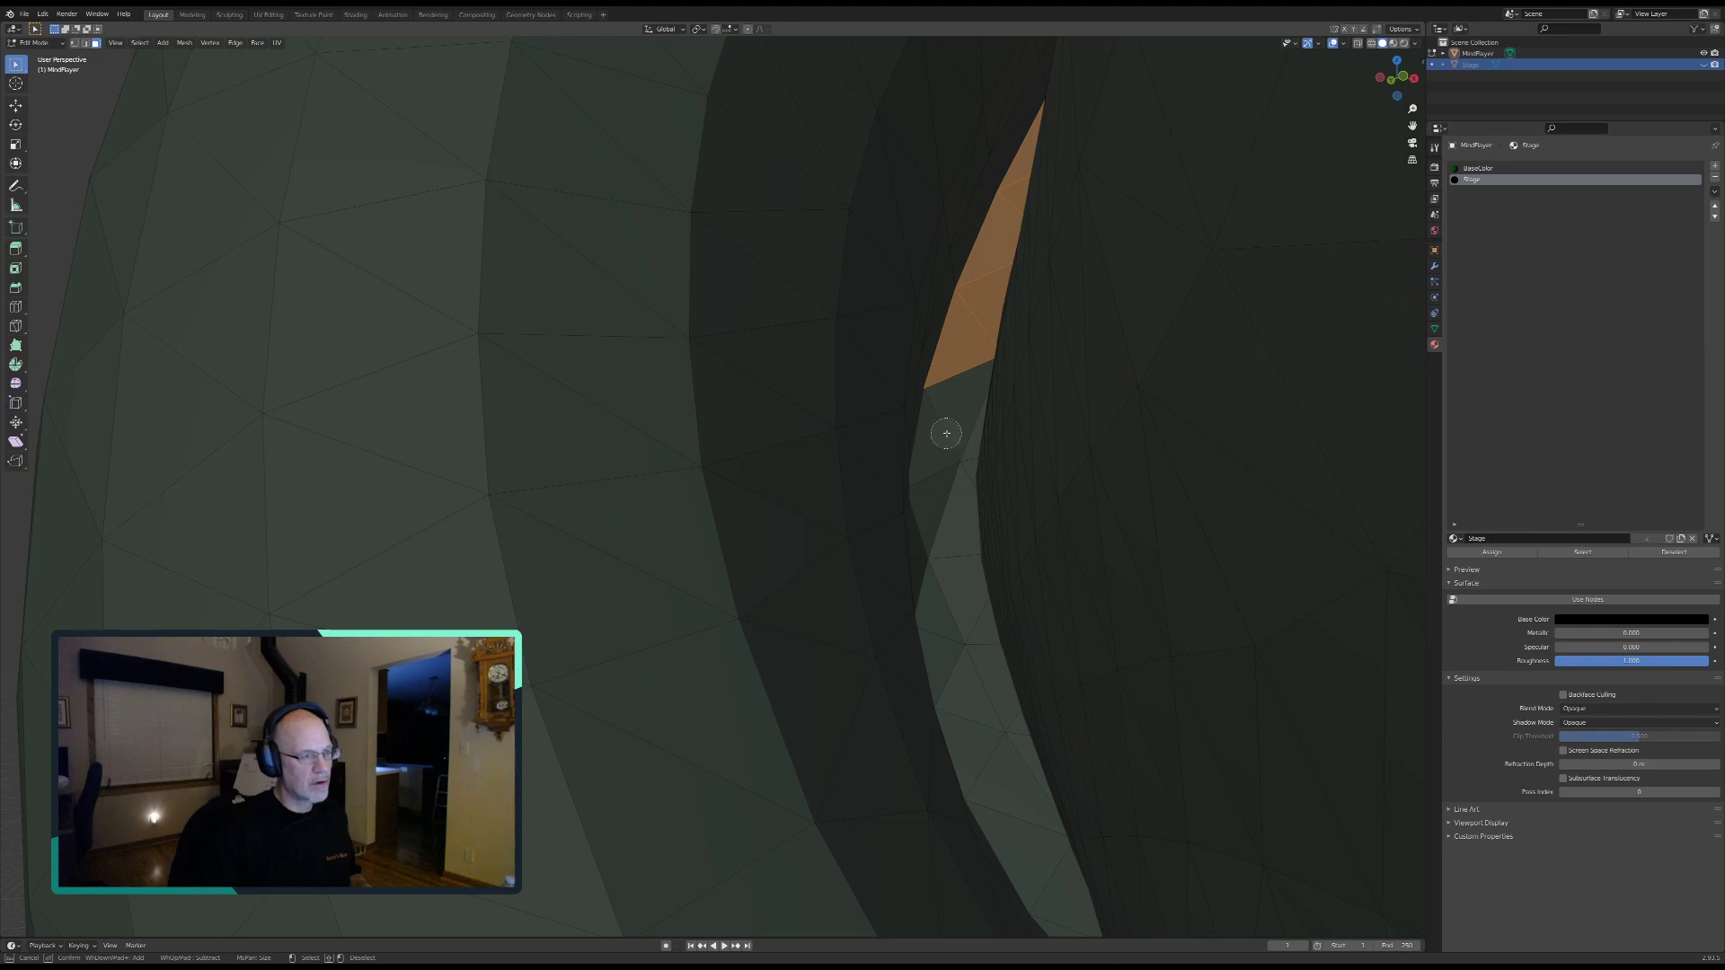
{"action": "mouse_move", "coordinate": [959, 378]}
{"action": "left_mouse_down"}
{"action": "mouse_move", "coordinate": [935, 566]}
{"action": "mouse_move", "coordinate": [957, 692]}
{"action": "mouse_move", "coordinate": [1057, 906]}
{"action": "left_mouse_up"}
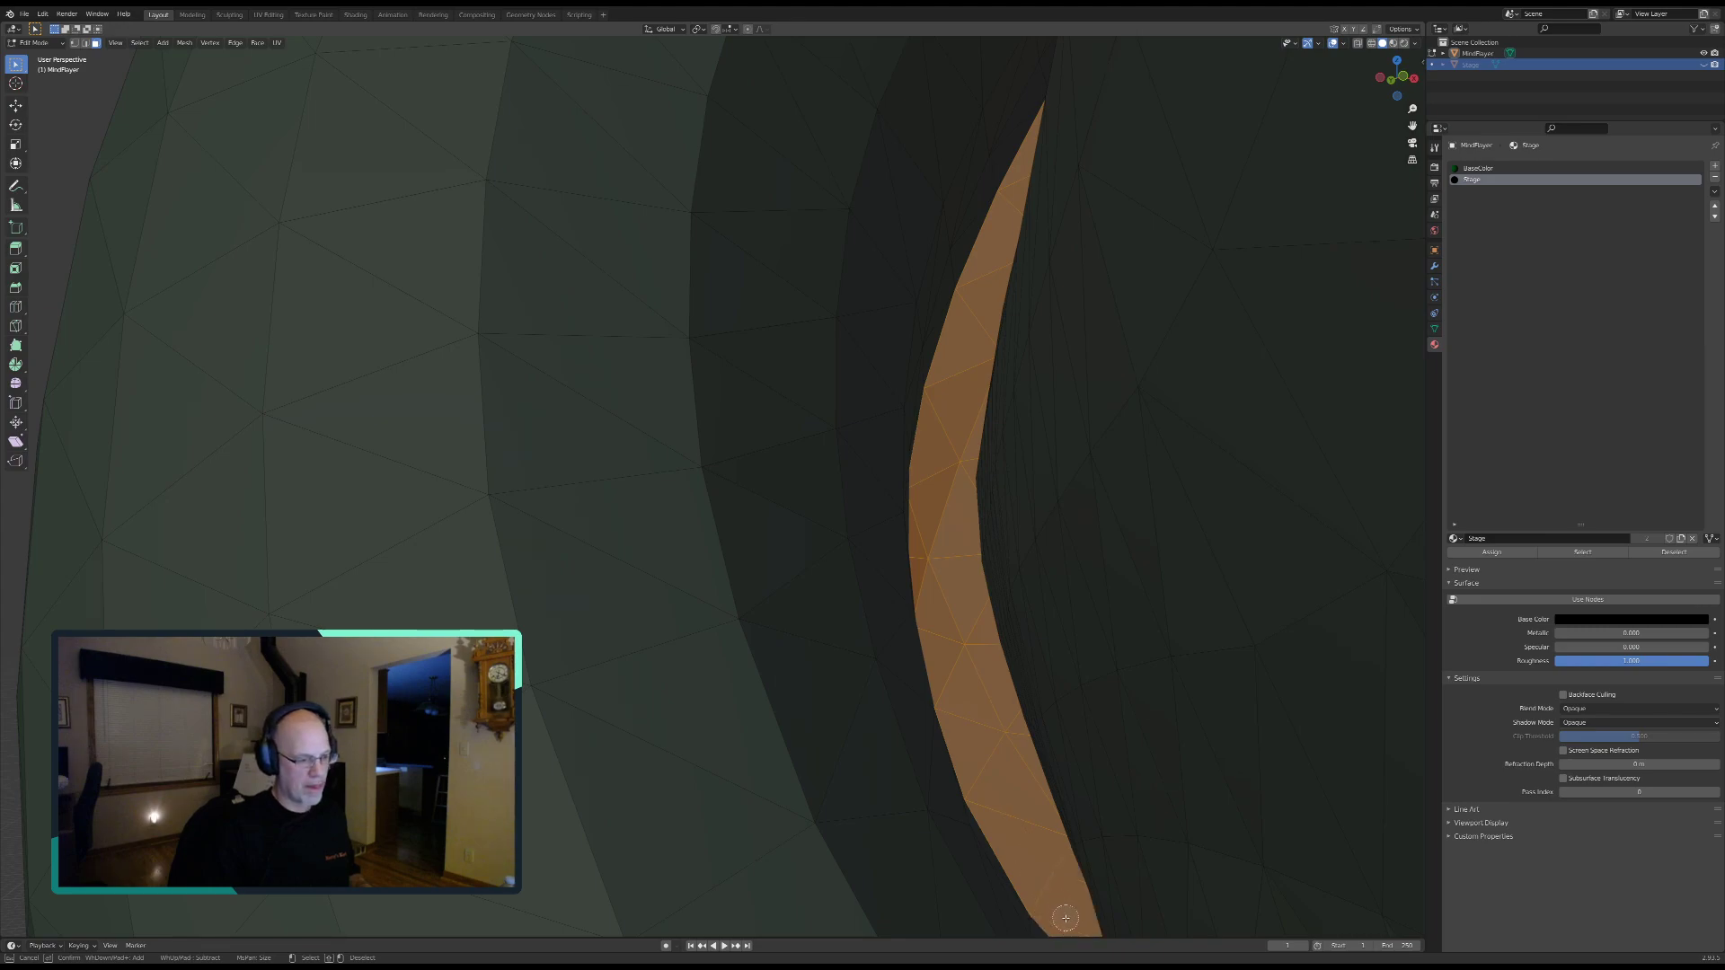
Step: Select the remaining thin strip of faces under the wrist to close the selection all around the sleeve interior
{"action": "middle_click_drag", "start_coordinate": [1030, 834], "coordinate": [925, 691]}
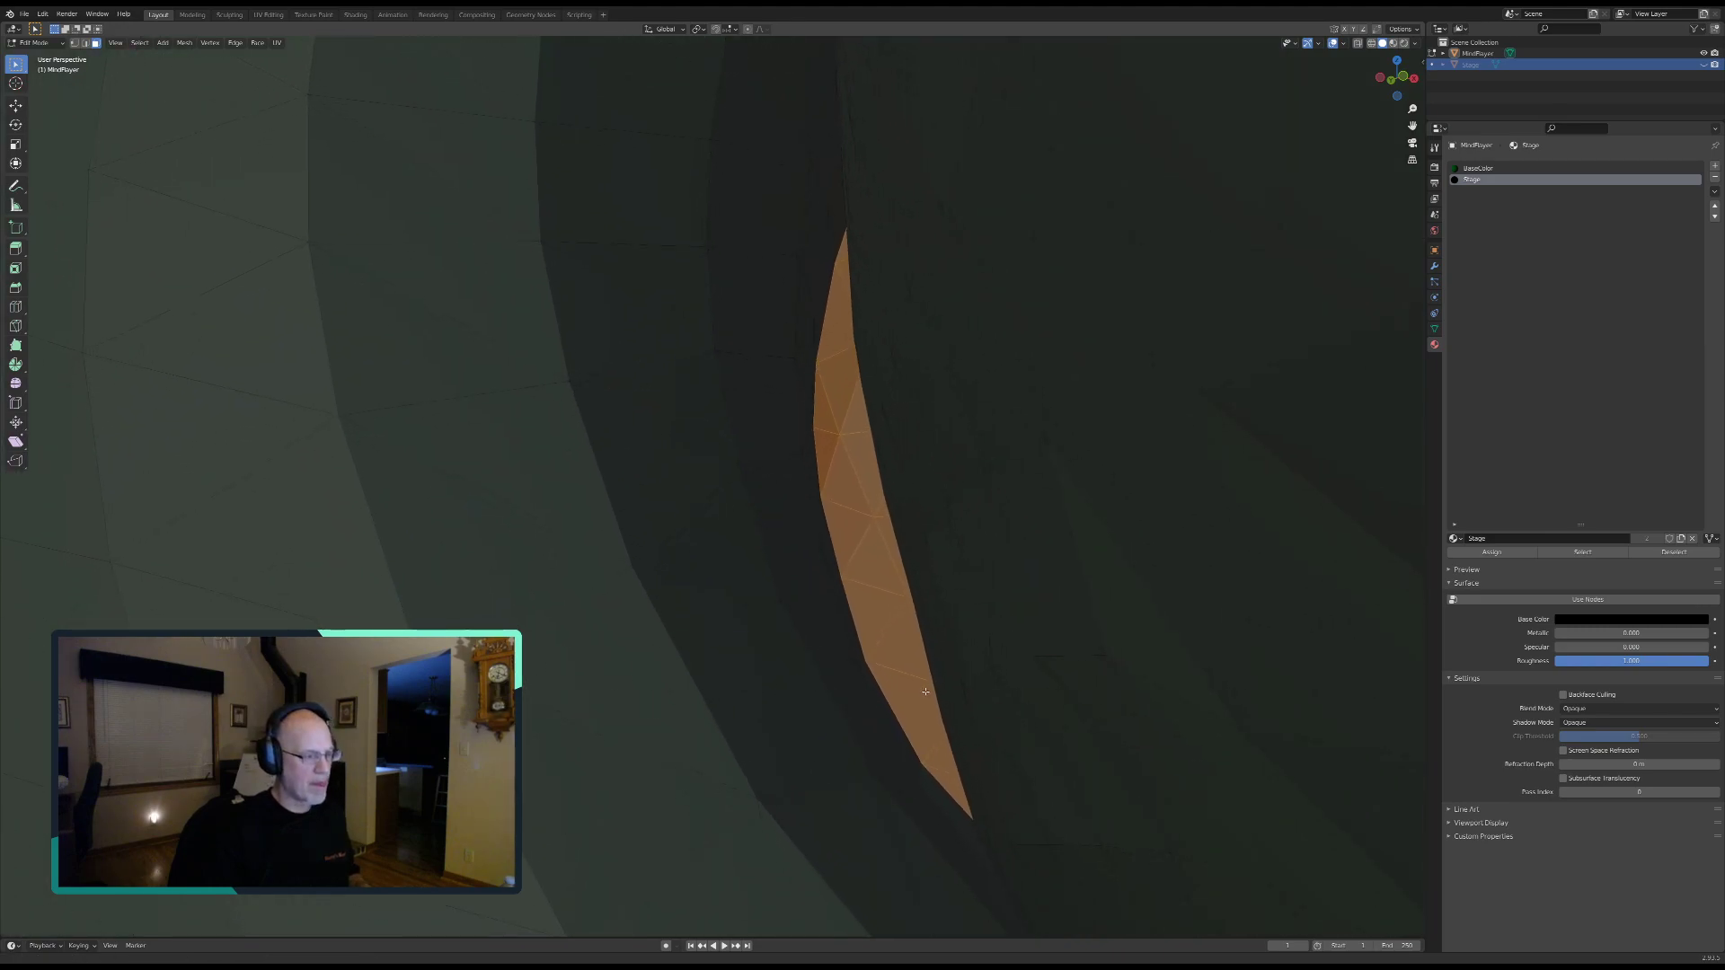
{"action": "middle_click_drag", "start_coordinate": [883, 781], "coordinate": [832, 632]}
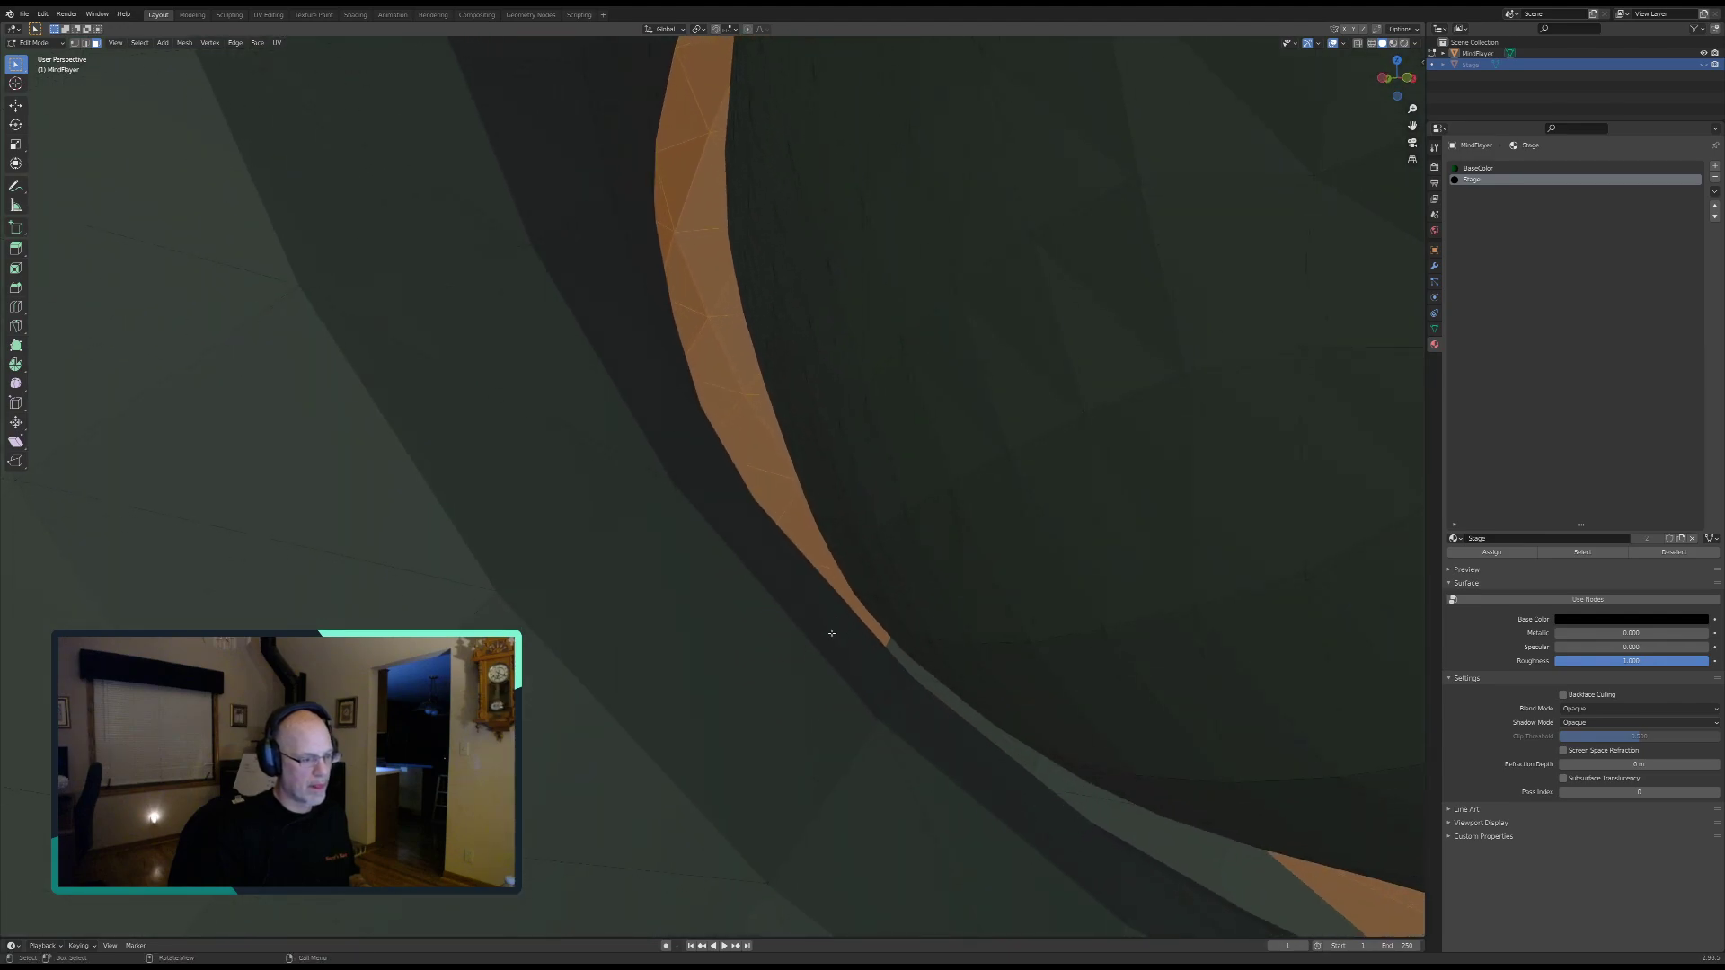
{"action": "middle_click_drag", "start_coordinate": [959, 751], "coordinate": [925, 671]}
{"action": "key", "text": "c"}
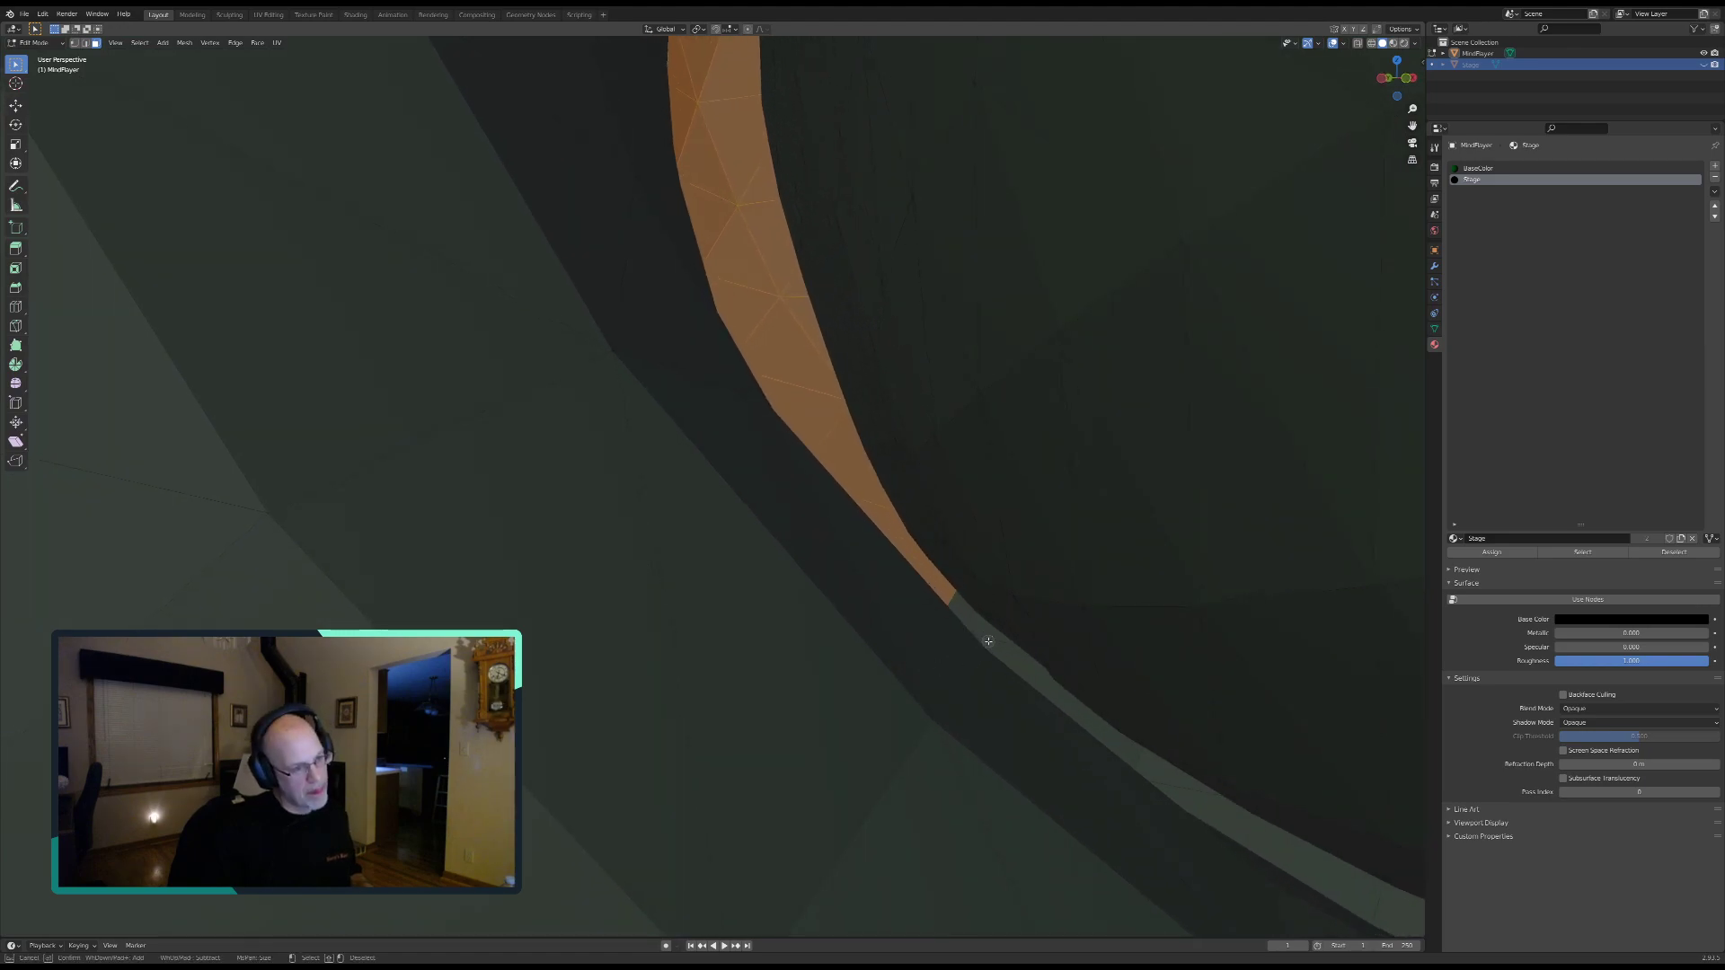
{"action": "left_click_drag", "start_coordinate": [992, 639], "coordinate": [1216, 813]}
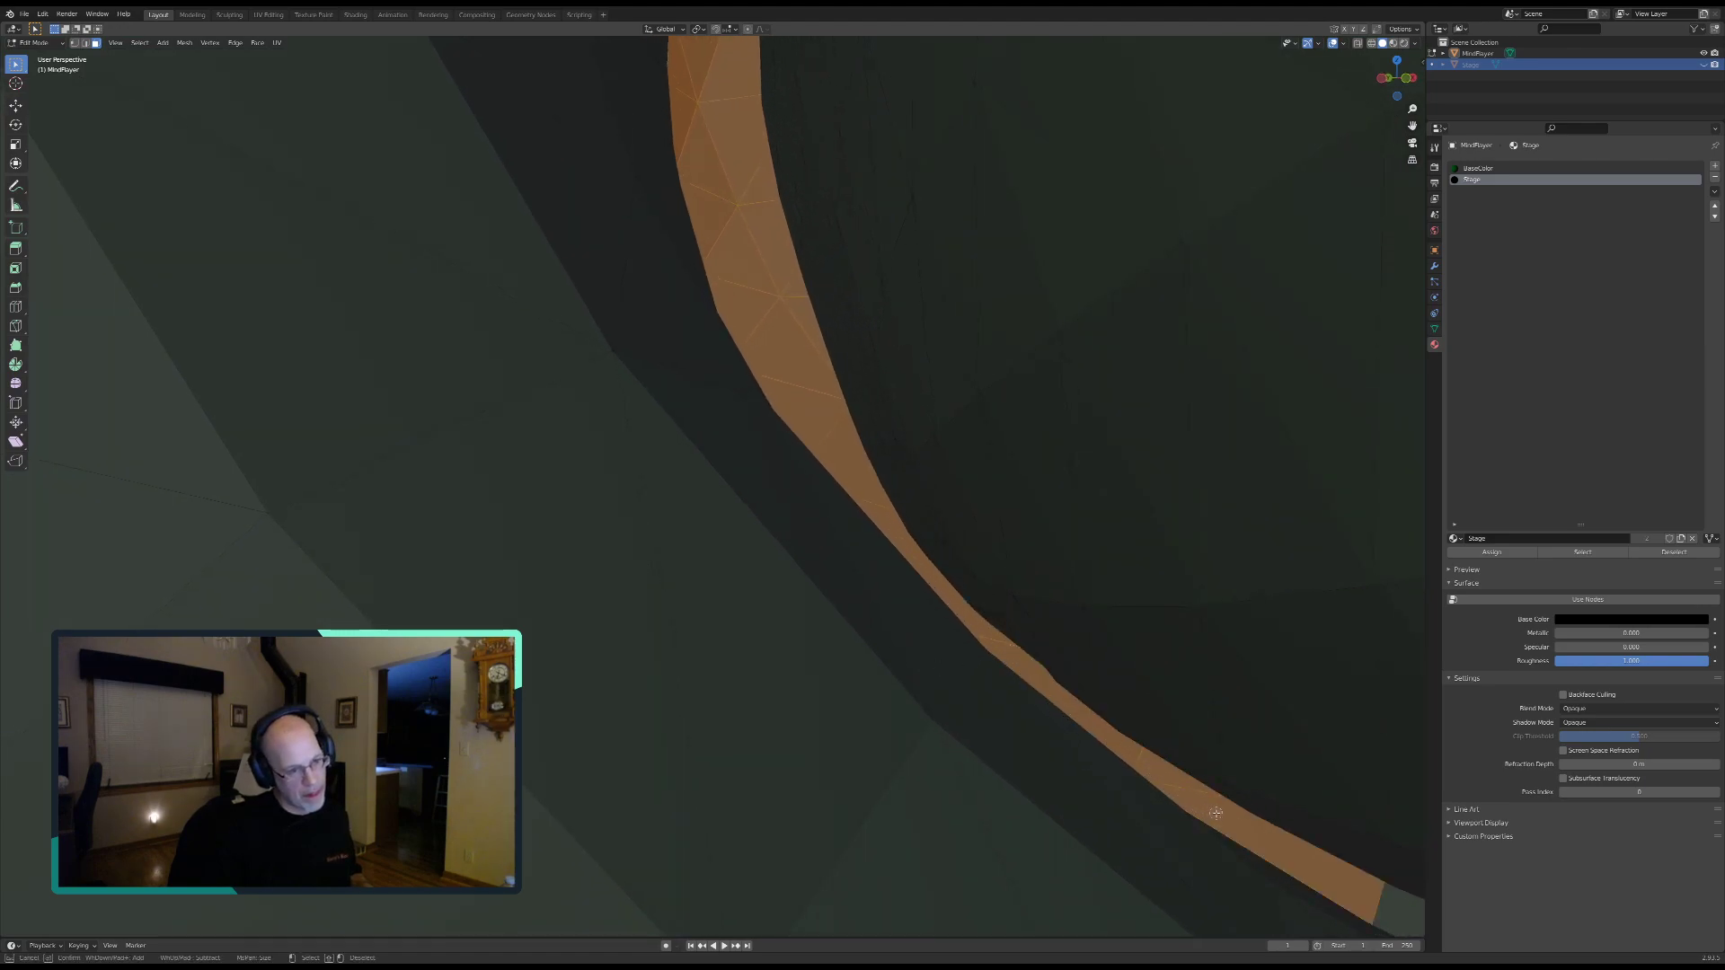
{"action": "left_click_drag", "start_coordinate": [1385, 901], "coordinate": [1389, 908]}
{"action": "middle_click_drag", "start_coordinate": [1384, 911], "coordinate": [836, 610]}
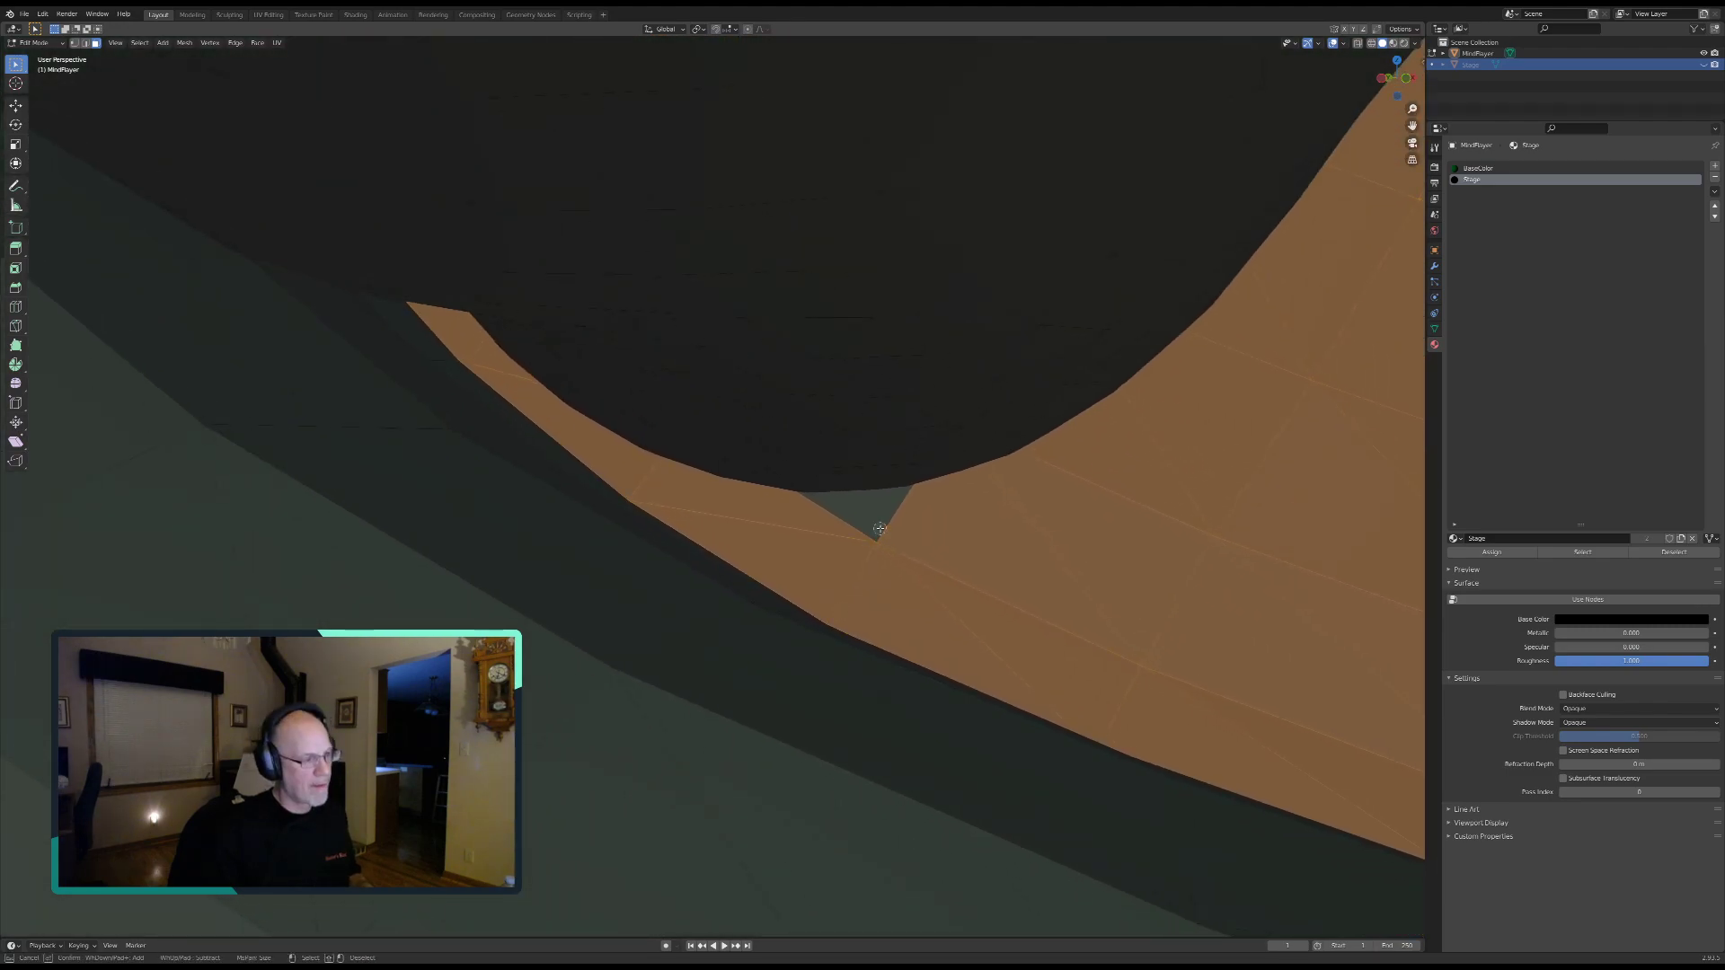
{"action": "left_click_drag", "start_coordinate": [880, 528], "coordinate": [1300, 573]}
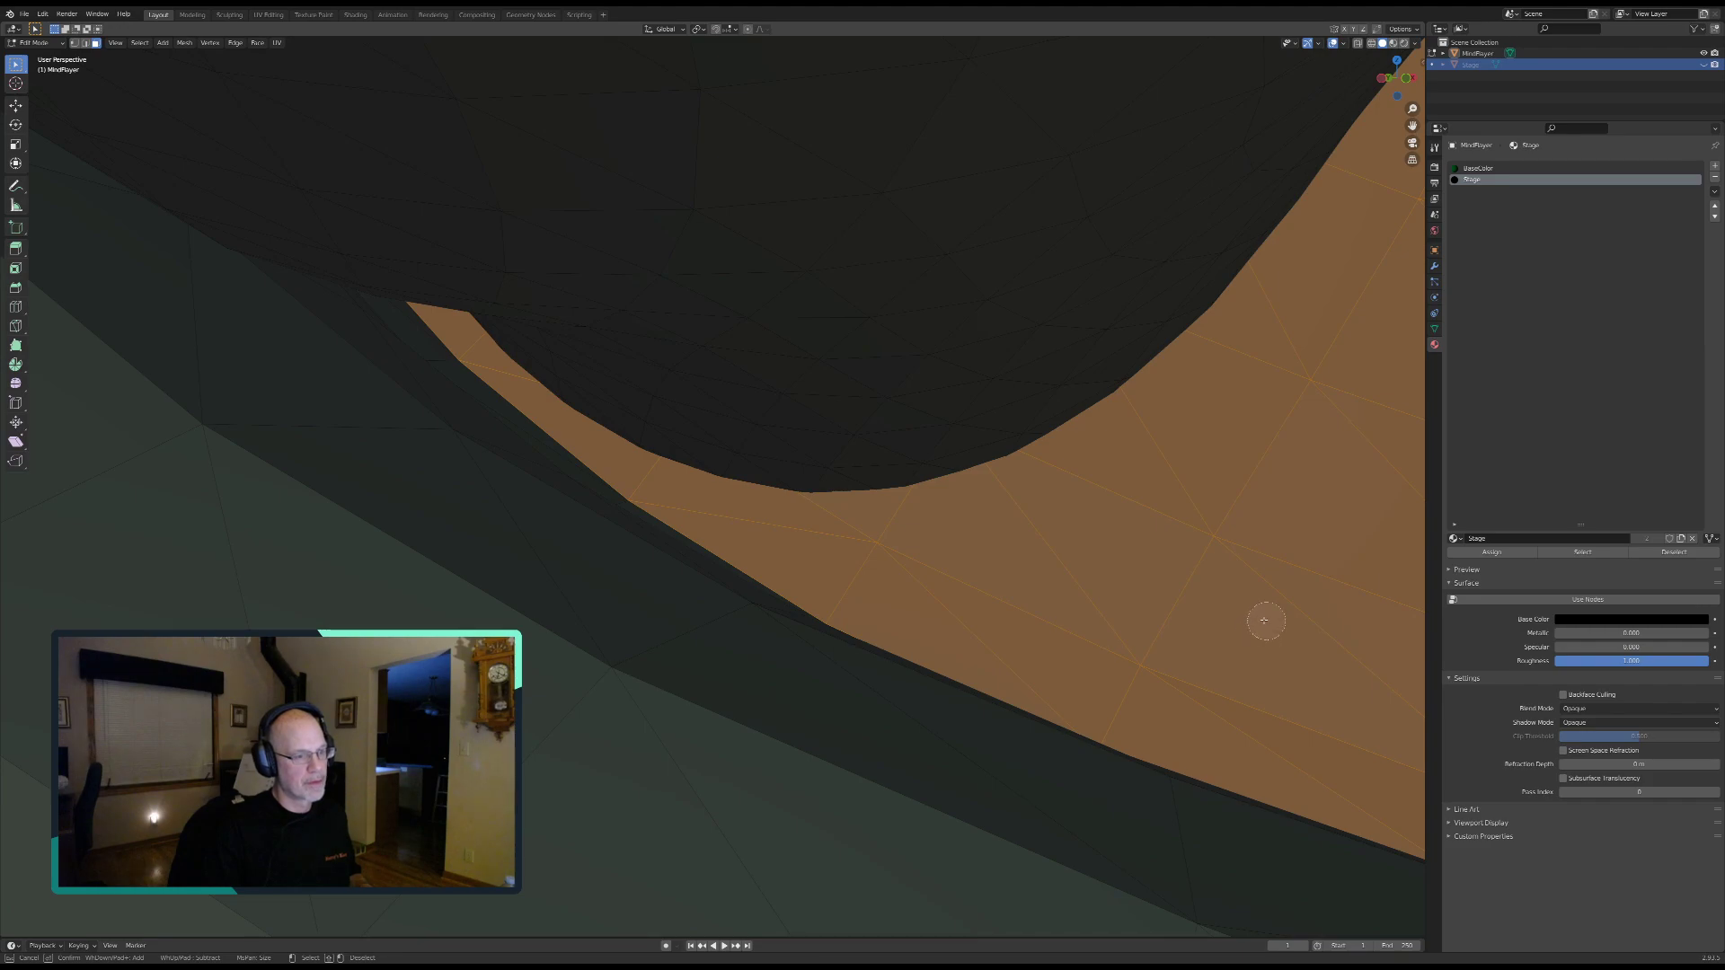
{"action": "right_click", "coordinate": [1265, 621]}
Step: Circle-select the main patch of interior faces in the empty-handed arm's sleeve, below the fist between the wrist and the rim
{"action": "scroll", "coordinate": [1255, 617], "scroll_direction": "down", "scroll_amount": 5}
{"action": "middle_click_drag", "start_coordinate": [1252, 616], "coordinate": [974, 628]}
{"action": "scroll", "coordinate": [856, 631], "scroll_direction": "down", "scroll_amount": 5}
{"action": "middle_click_drag", "start_coordinate": [856, 631], "coordinate": [891, 588]}
{"action": "scroll", "coordinate": [982, 624], "scroll_direction": "up", "scroll_amount": 4}
{"action": "middle_click_drag", "start_coordinate": [982, 623], "coordinate": [663, 456], "text": "shift"}
{"action": "middle_click_drag", "start_coordinate": [756, 588], "coordinate": [750, 548]}
{"action": "scroll", "coordinate": [825, 507], "scroll_direction": "up", "scroll_amount": 5}
{"action": "middle_click_drag", "start_coordinate": [825, 507], "coordinate": [688, 572], "text": "shift"}
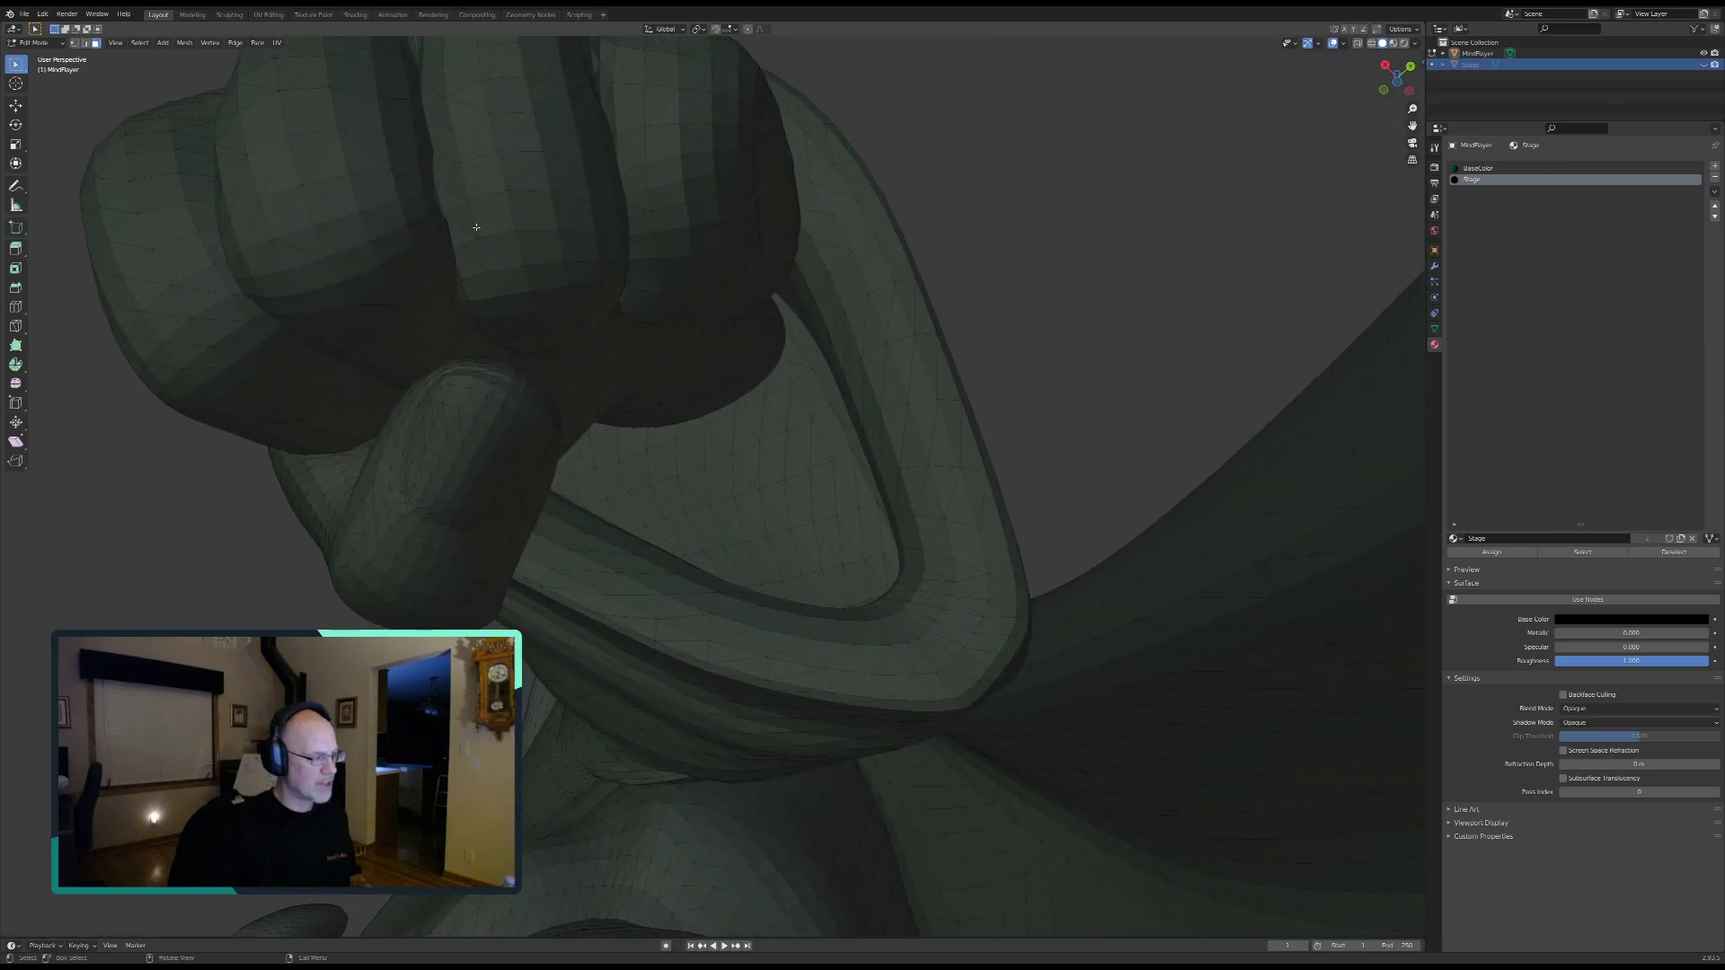
{"action": "key", "text": "c"}
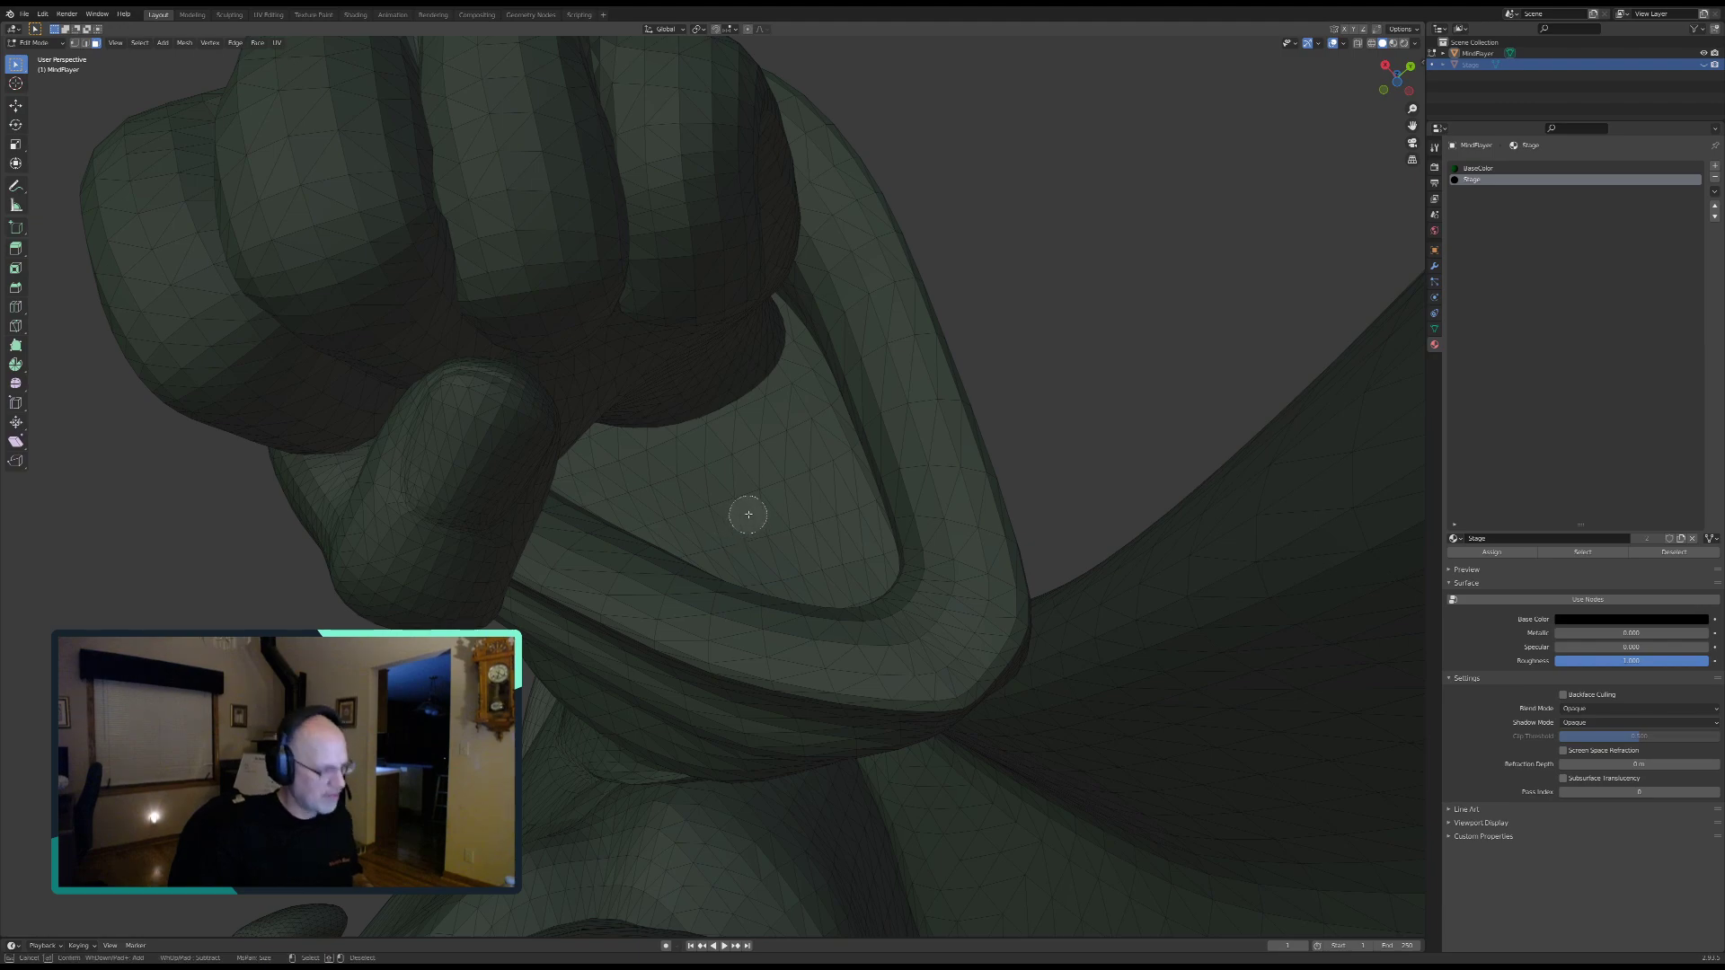
{"action": "mouse_move", "coordinate": [805, 381]}
{"action": "left_mouse_down"}
{"action": "mouse_move", "coordinate": [859, 518]}
{"action": "mouse_move", "coordinate": [861, 581]}
{"action": "mouse_move", "coordinate": [732, 580]}
{"action": "mouse_move", "coordinate": [733, 548]}
{"action": "mouse_move", "coordinate": [805, 481]}
{"action": "mouse_move", "coordinate": [761, 425]}
{"action": "mouse_move", "coordinate": [724, 425]}
{"action": "mouse_move", "coordinate": [686, 389]}
{"action": "left_mouse_up"}
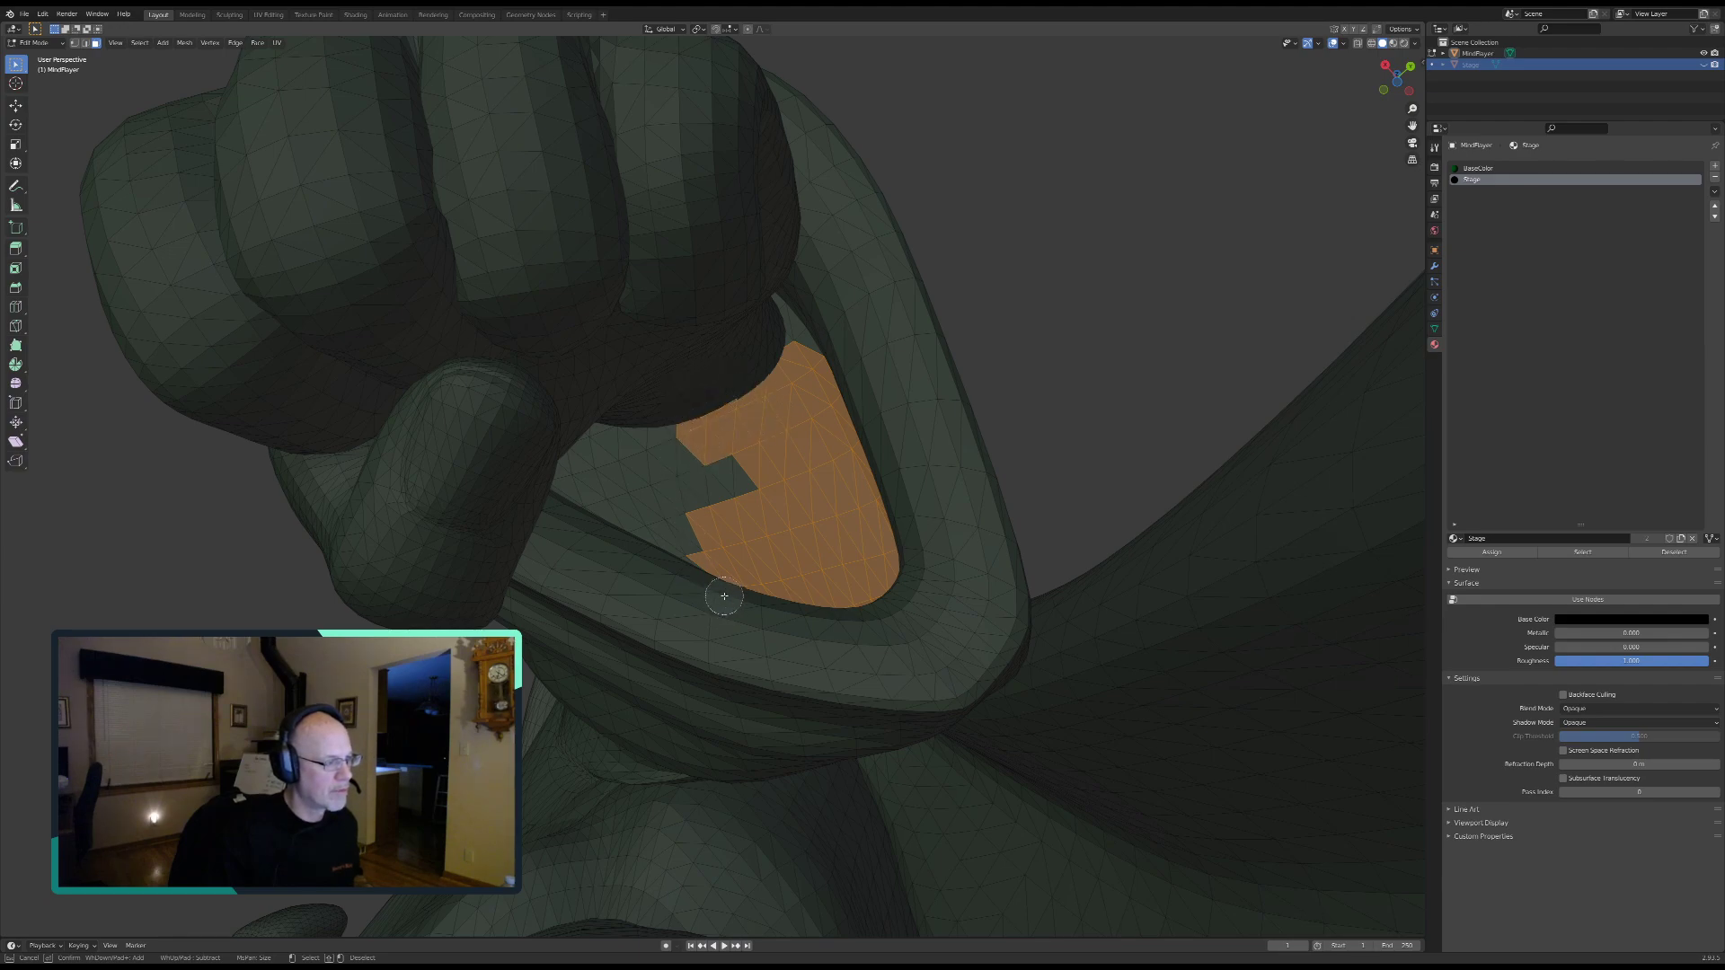
{"action": "mouse_move", "coordinate": [747, 490]}
{"action": "left_mouse_down"}
{"action": "mouse_move", "coordinate": [604, 451]}
{"action": "mouse_move", "coordinate": [670, 516]}
{"action": "left_mouse_up"}
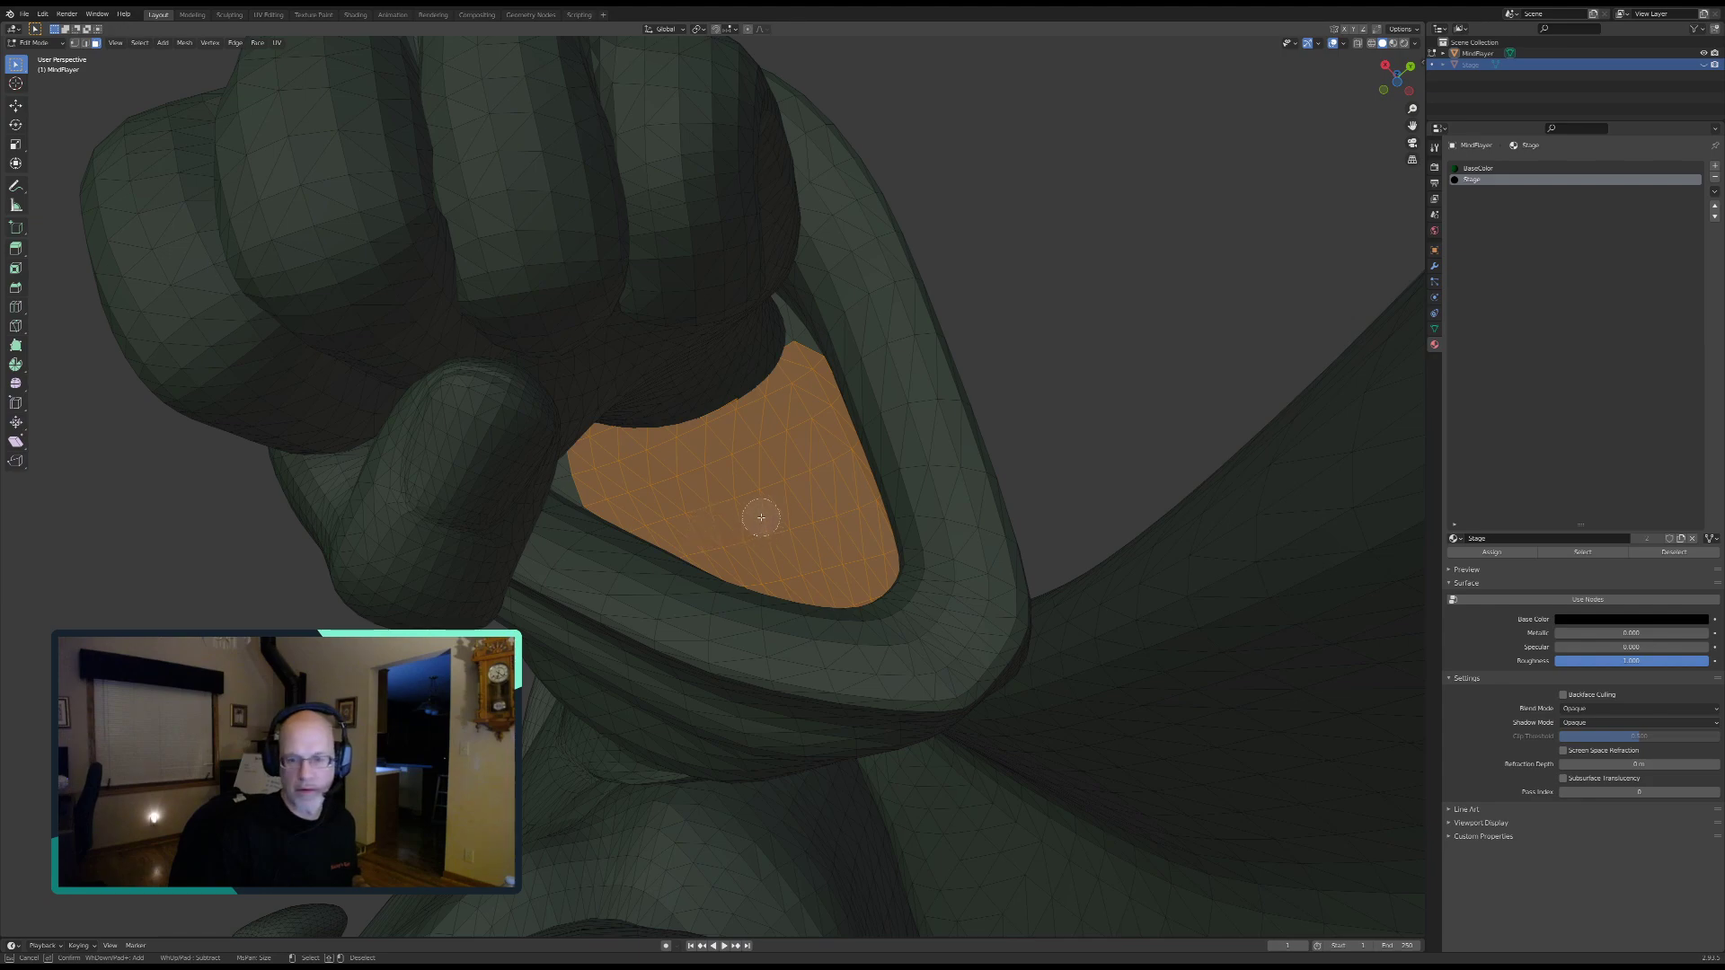
{"action": "right_click", "coordinate": [666, 489]}
Step: Extend the selection up into the narrow corner of interior faces between the wrist and the sleeve's edge
{"action": "mouse_move", "coordinate": [665, 489]}
{"action": "middle_mouse_down"}
{"action": "mouse_move", "coordinate": [730, 507]}
{"action": "mouse_move", "coordinate": [794, 658]}
{"action": "middle_mouse_up"}
{"action": "key", "text": "c"}
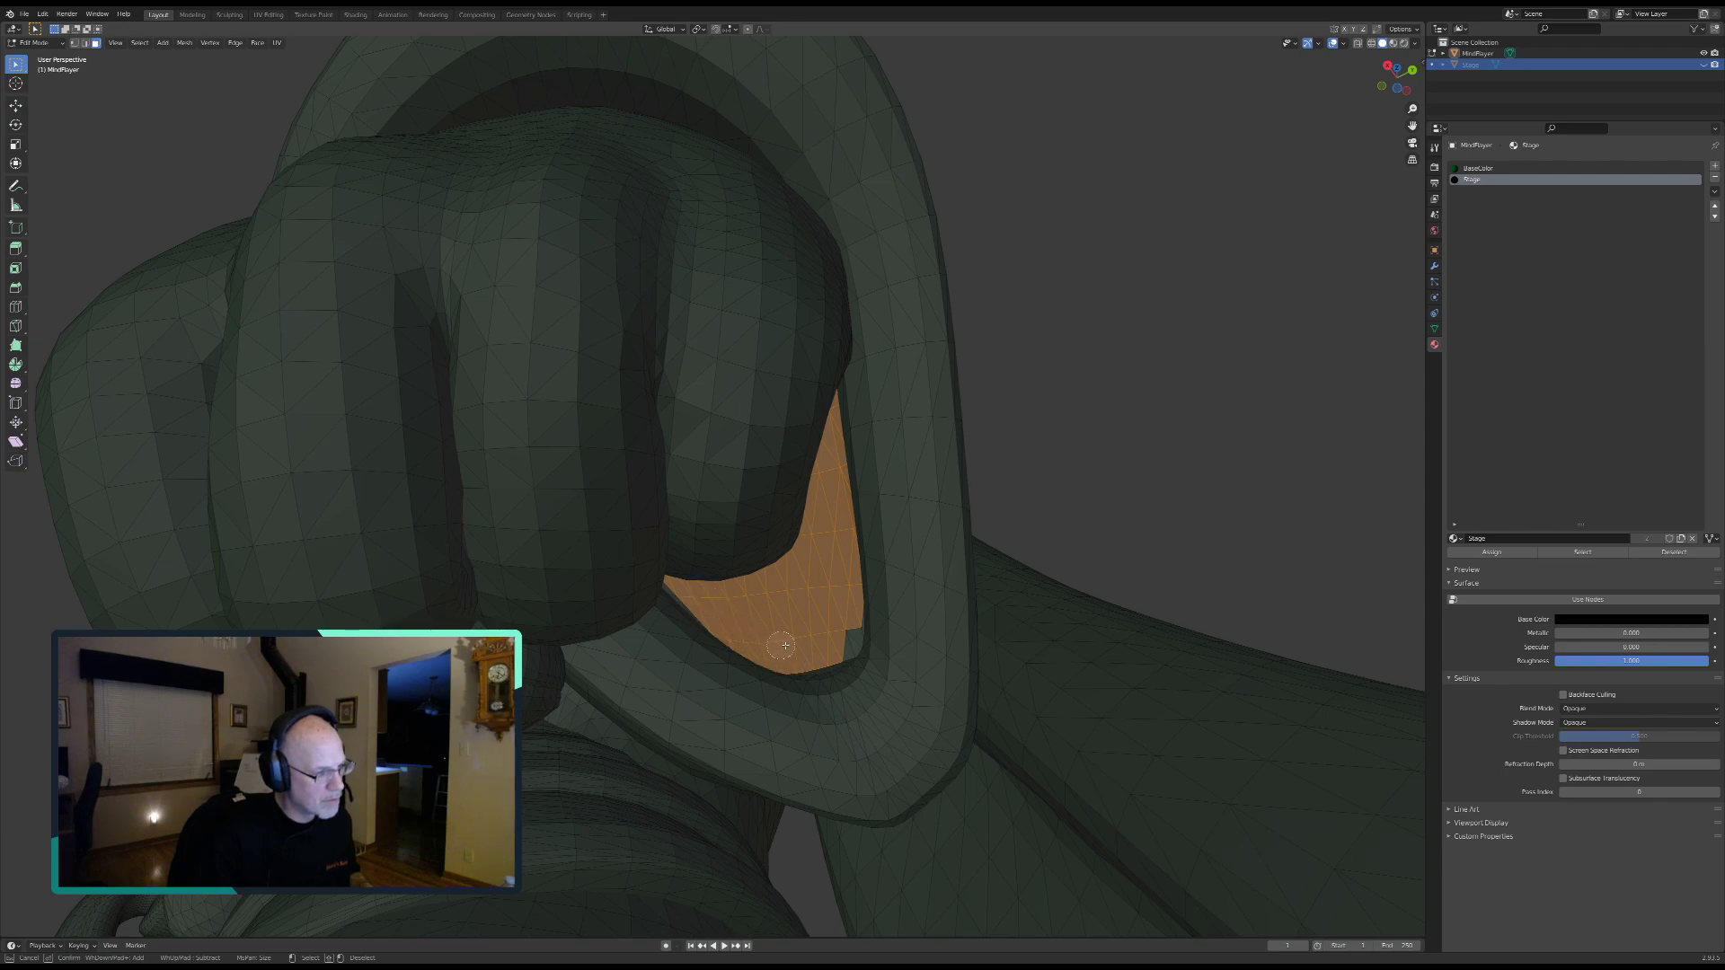
{"action": "key", "text": "Escape"}
{"action": "middle_click_drag", "start_coordinate": [825, 630], "coordinate": [813, 598]}
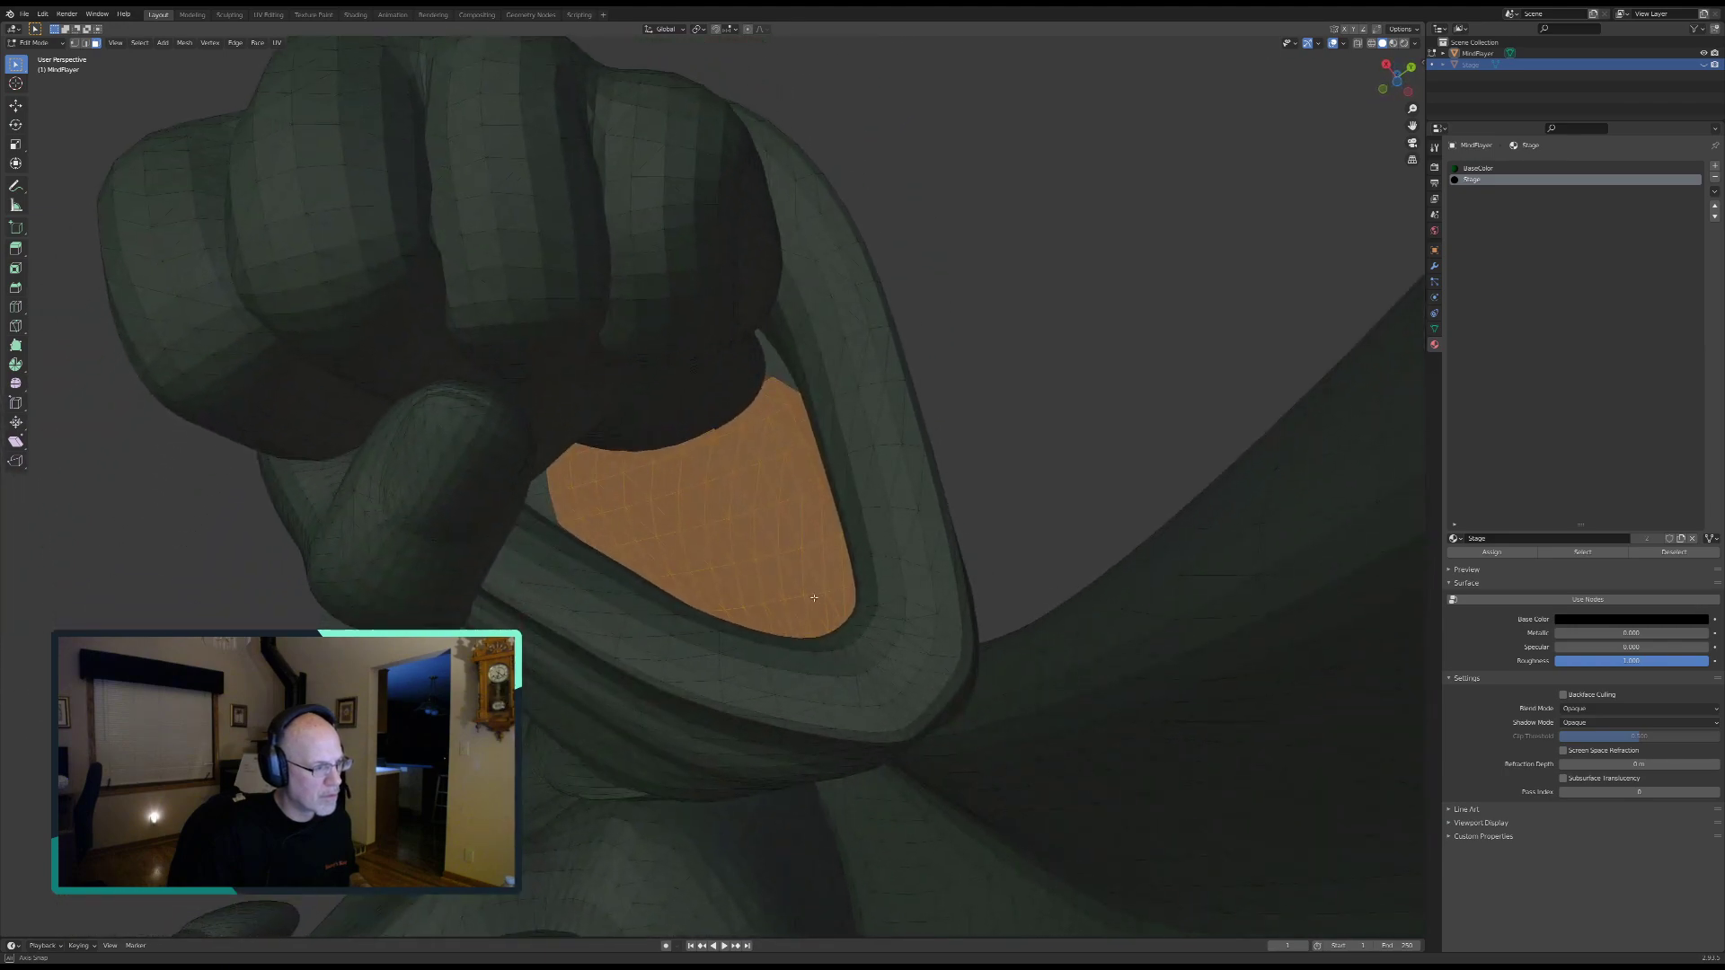
{"action": "middle_click_drag", "start_coordinate": [778, 524], "coordinate": [709, 509]}
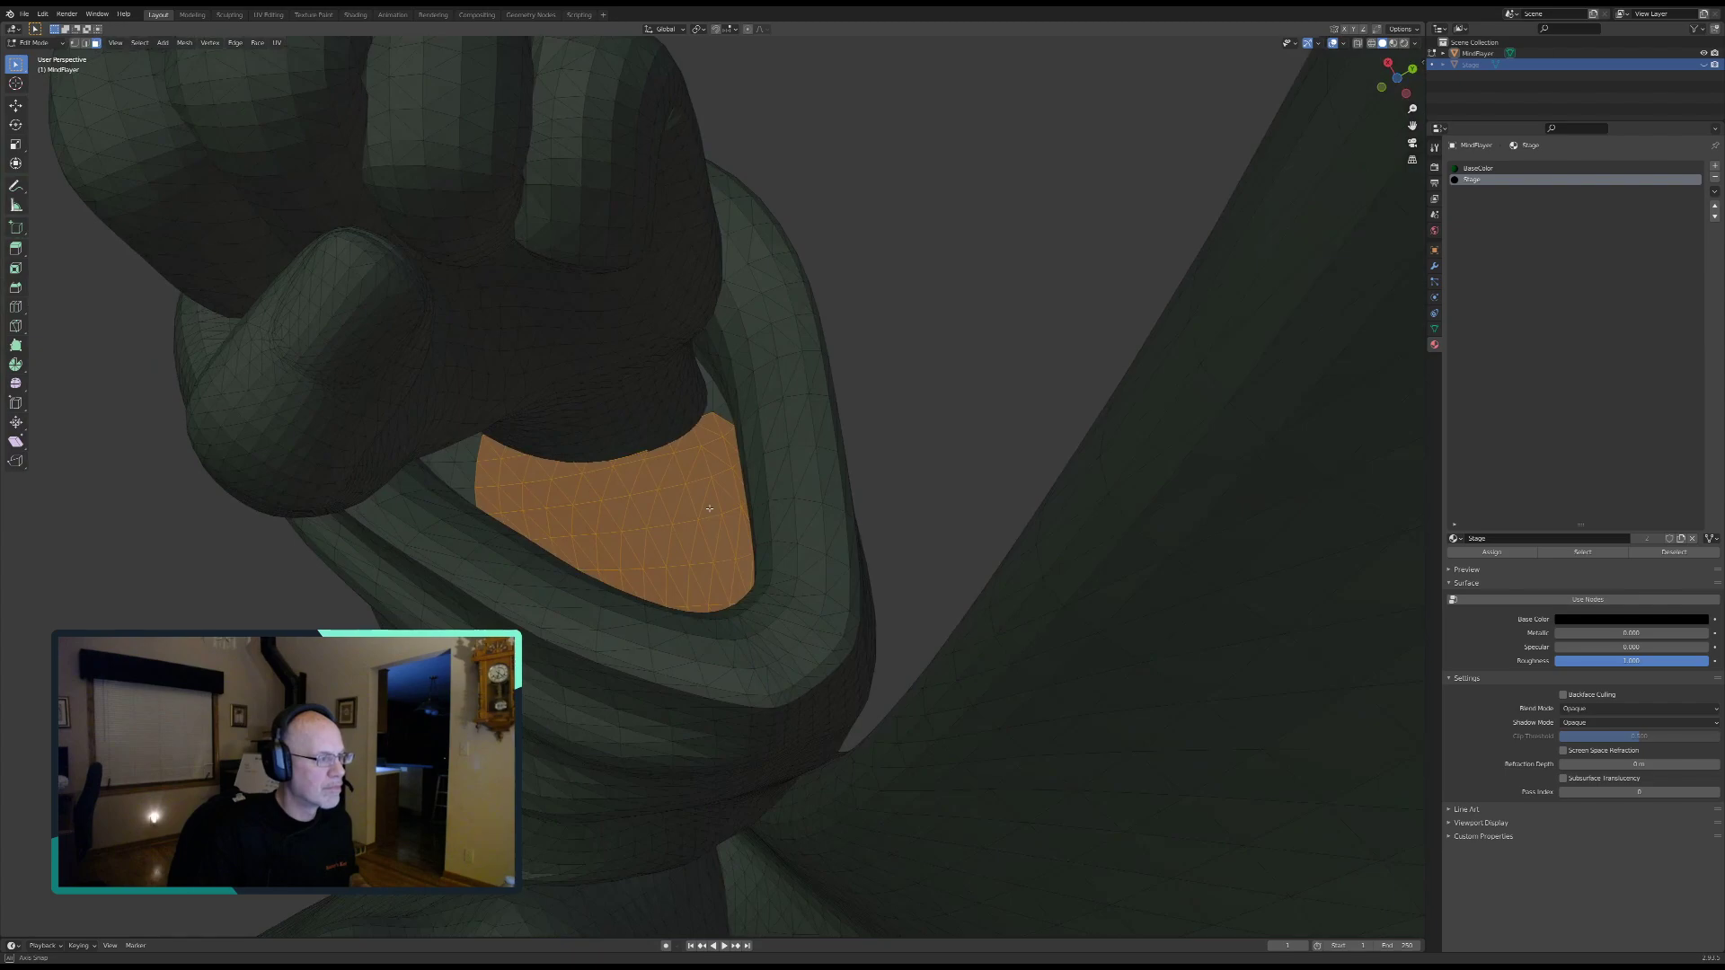
{"action": "scroll", "coordinate": [697, 494], "scroll_direction": "up", "scroll_amount": 5}
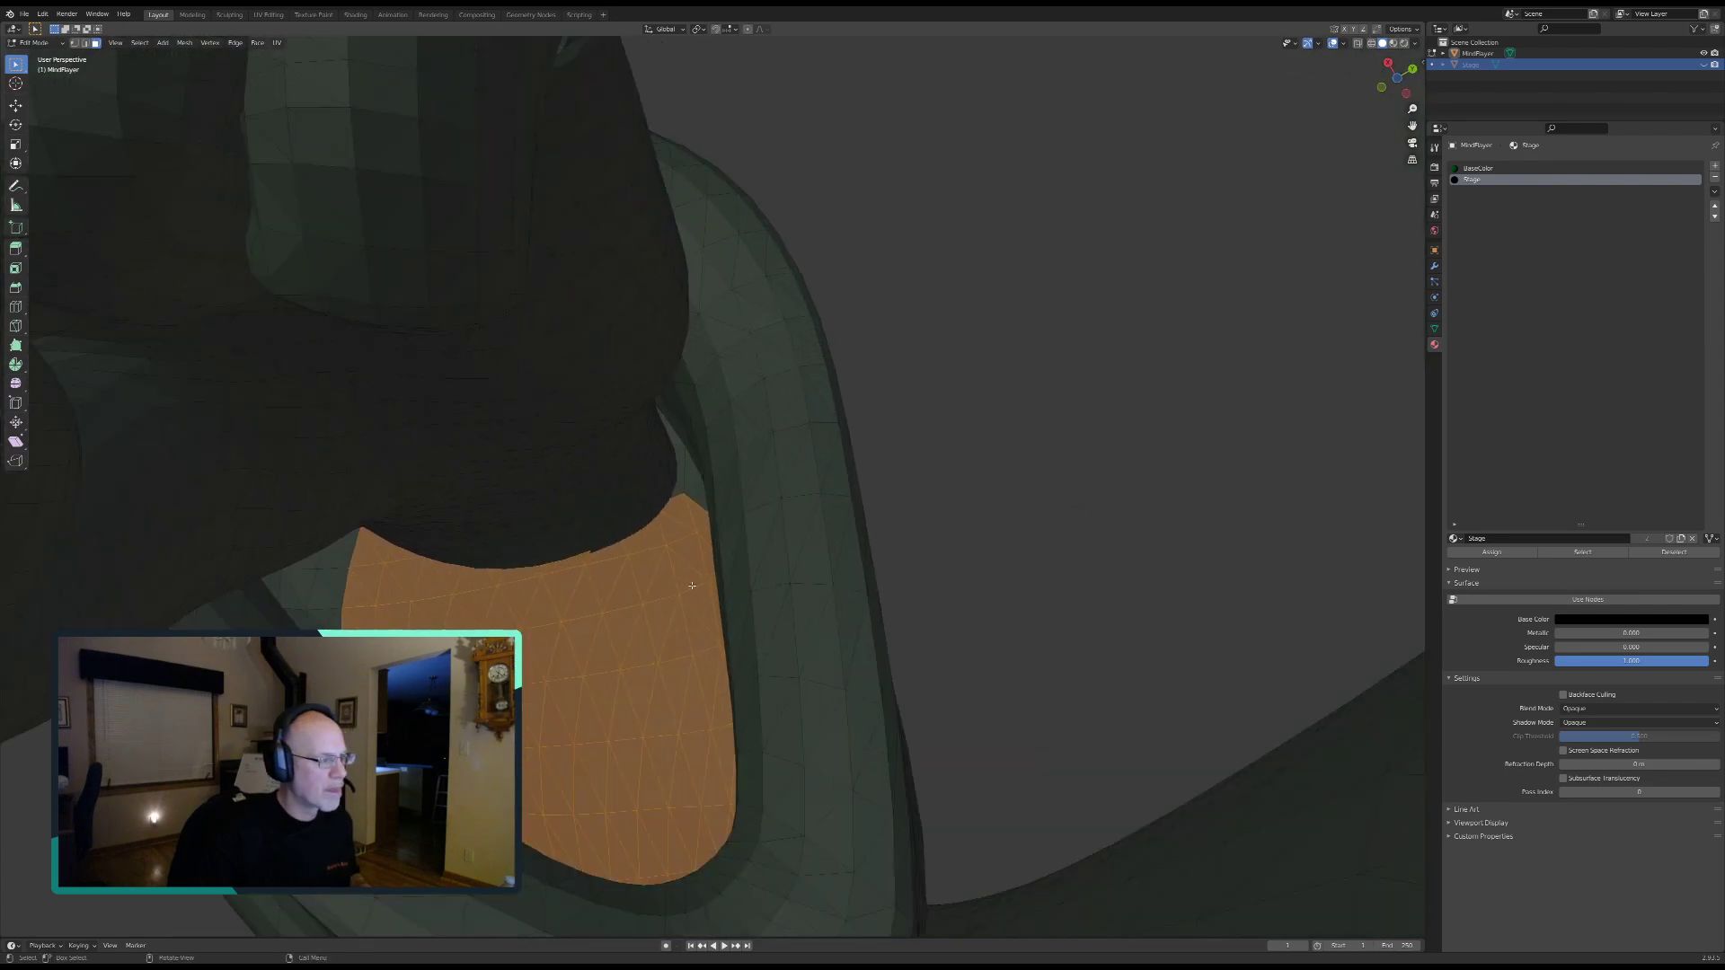
{"action": "key", "text": "c"}
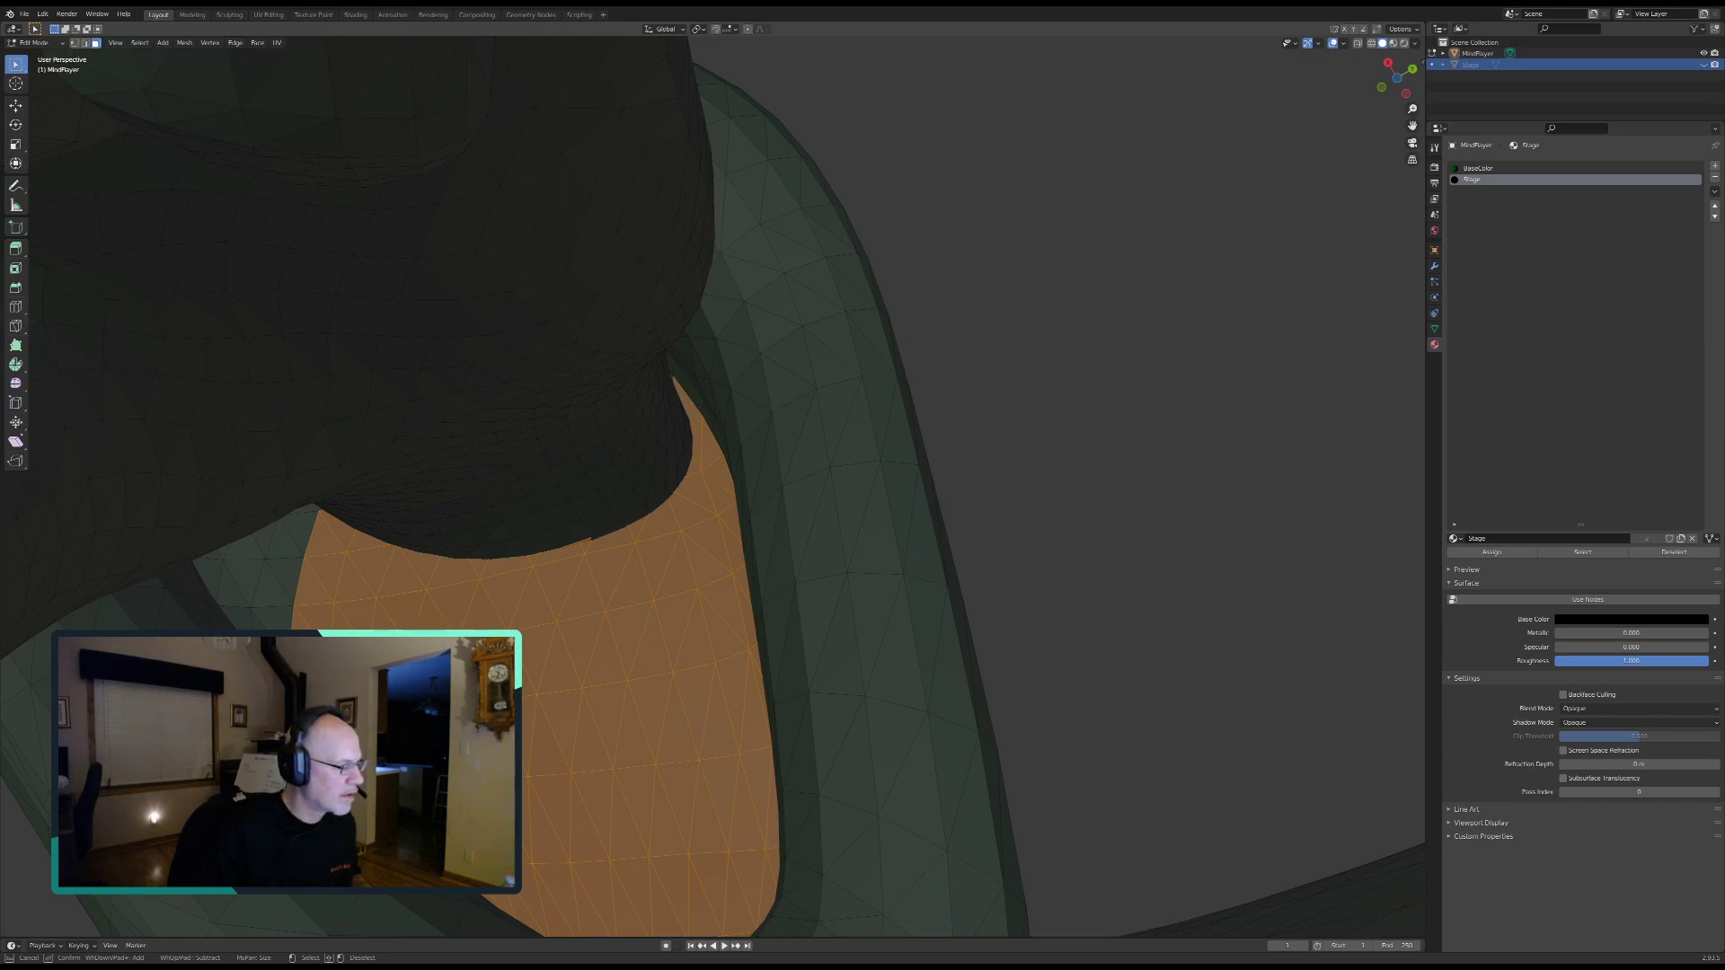
Step: Add the unselected interior faces at the thumb-side end of the patch, out to the sleeve's rim
{"action": "middle_click_drag", "start_coordinate": [512, 804], "coordinate": [513, 649]}
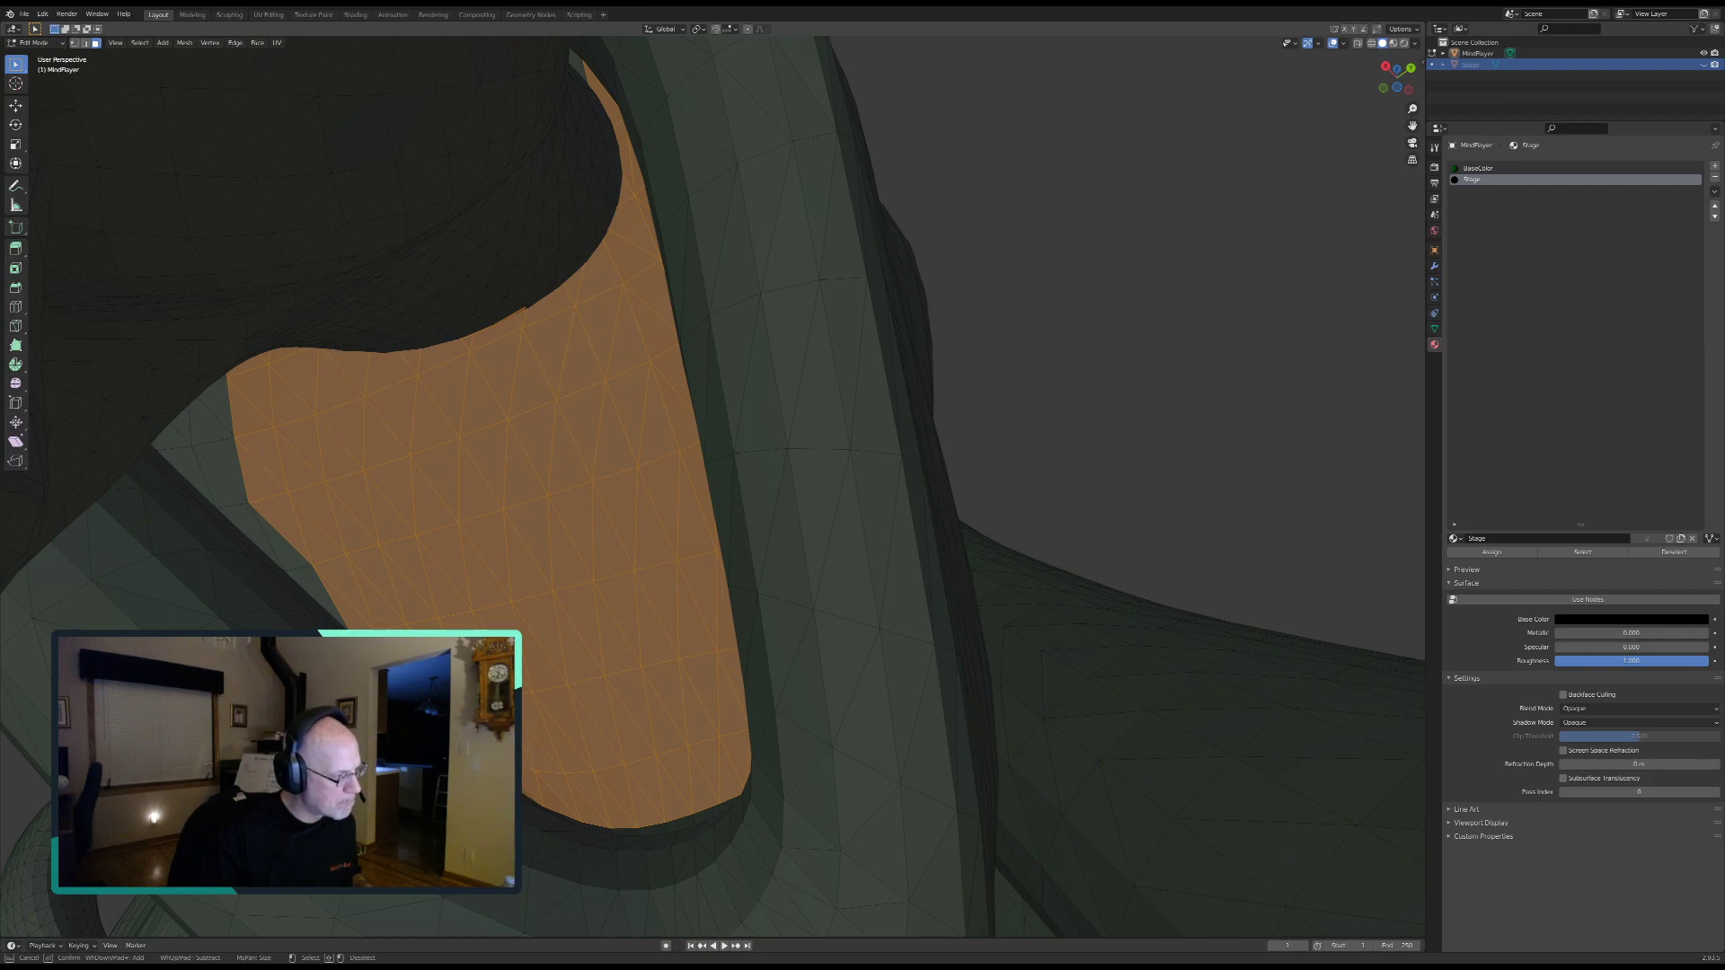
{"action": "mouse_move", "coordinate": [271, 513]}
{"action": "left_mouse_down"}
{"action": "mouse_move", "coordinate": [187, 434]}
{"action": "mouse_move", "coordinate": [235, 414]}
{"action": "left_mouse_up"}
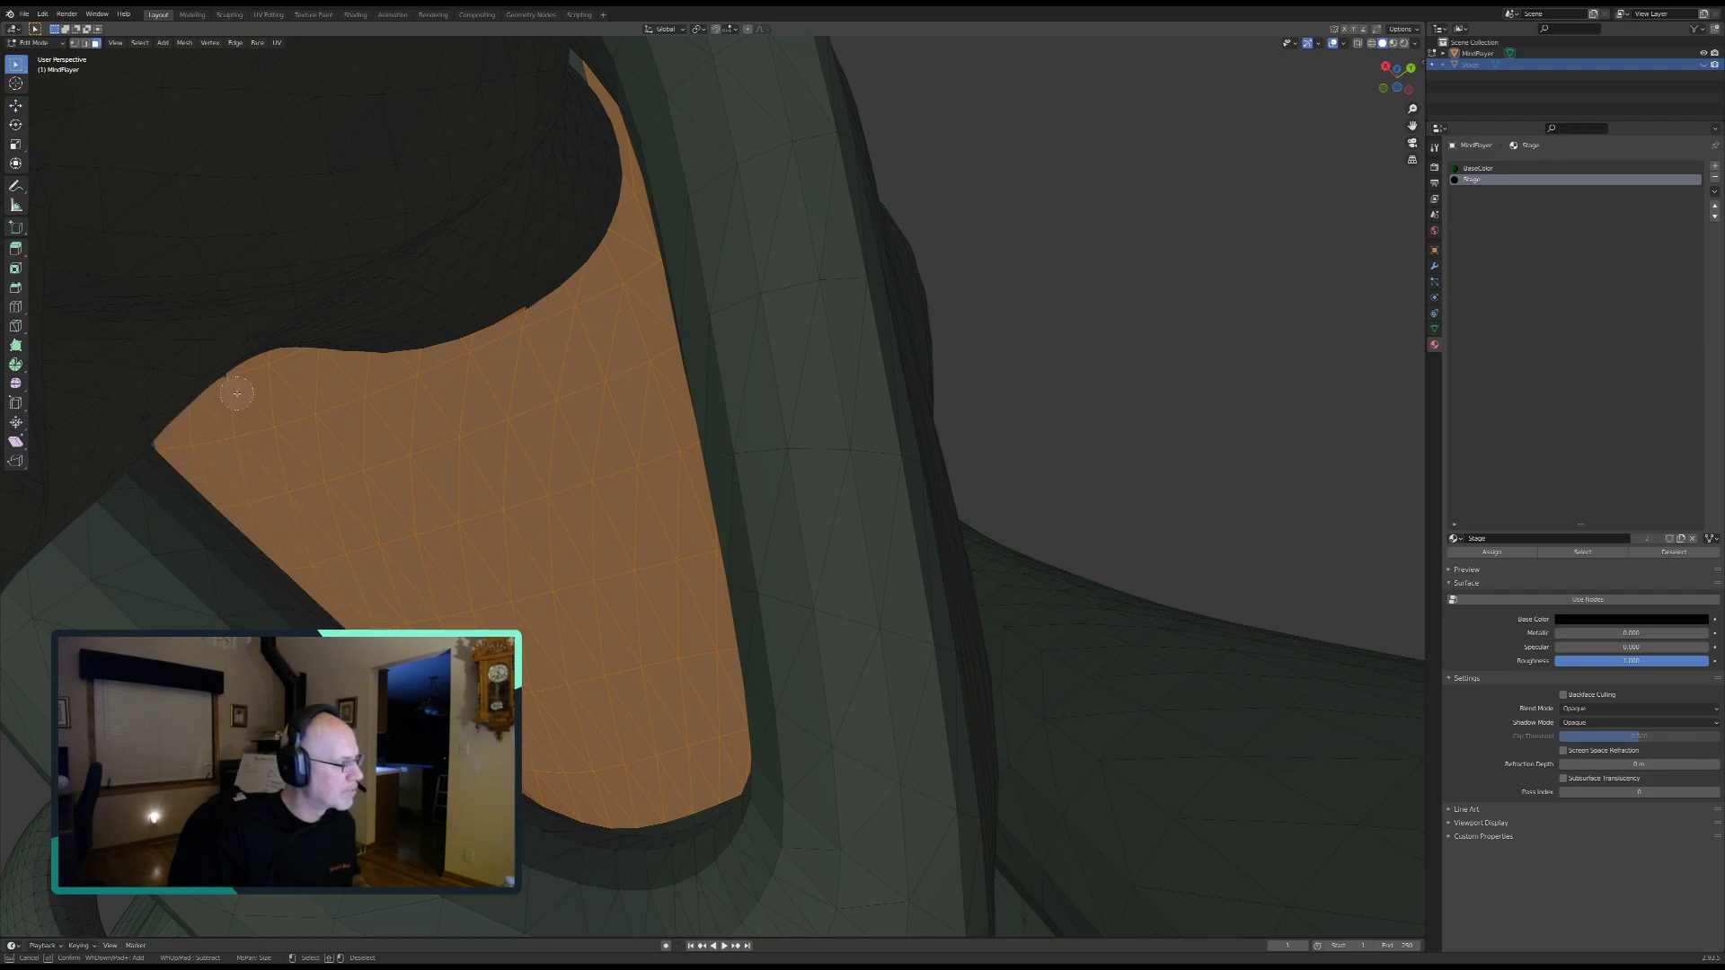
{"action": "right_click", "coordinate": [300, 493]}
{"action": "mouse_move", "coordinate": [300, 493]}
{"action": "middle_mouse_down"}
{"action": "mouse_move", "coordinate": [280, 463]}
{"action": "mouse_move", "coordinate": [188, 462]}
{"action": "middle_mouse_up"}
{"action": "key", "text": "c"}
{"action": "mouse_move", "coordinate": [184, 462]}
{"action": "left_mouse_down"}
{"action": "mouse_move", "coordinate": [171, 451]}
{"action": "mouse_move", "coordinate": [212, 436]}
{"action": "mouse_move", "coordinate": [146, 497]}
{"action": "mouse_move", "coordinate": [83, 469]}
{"action": "mouse_move", "coordinate": [149, 438]}
{"action": "left_mouse_up"}
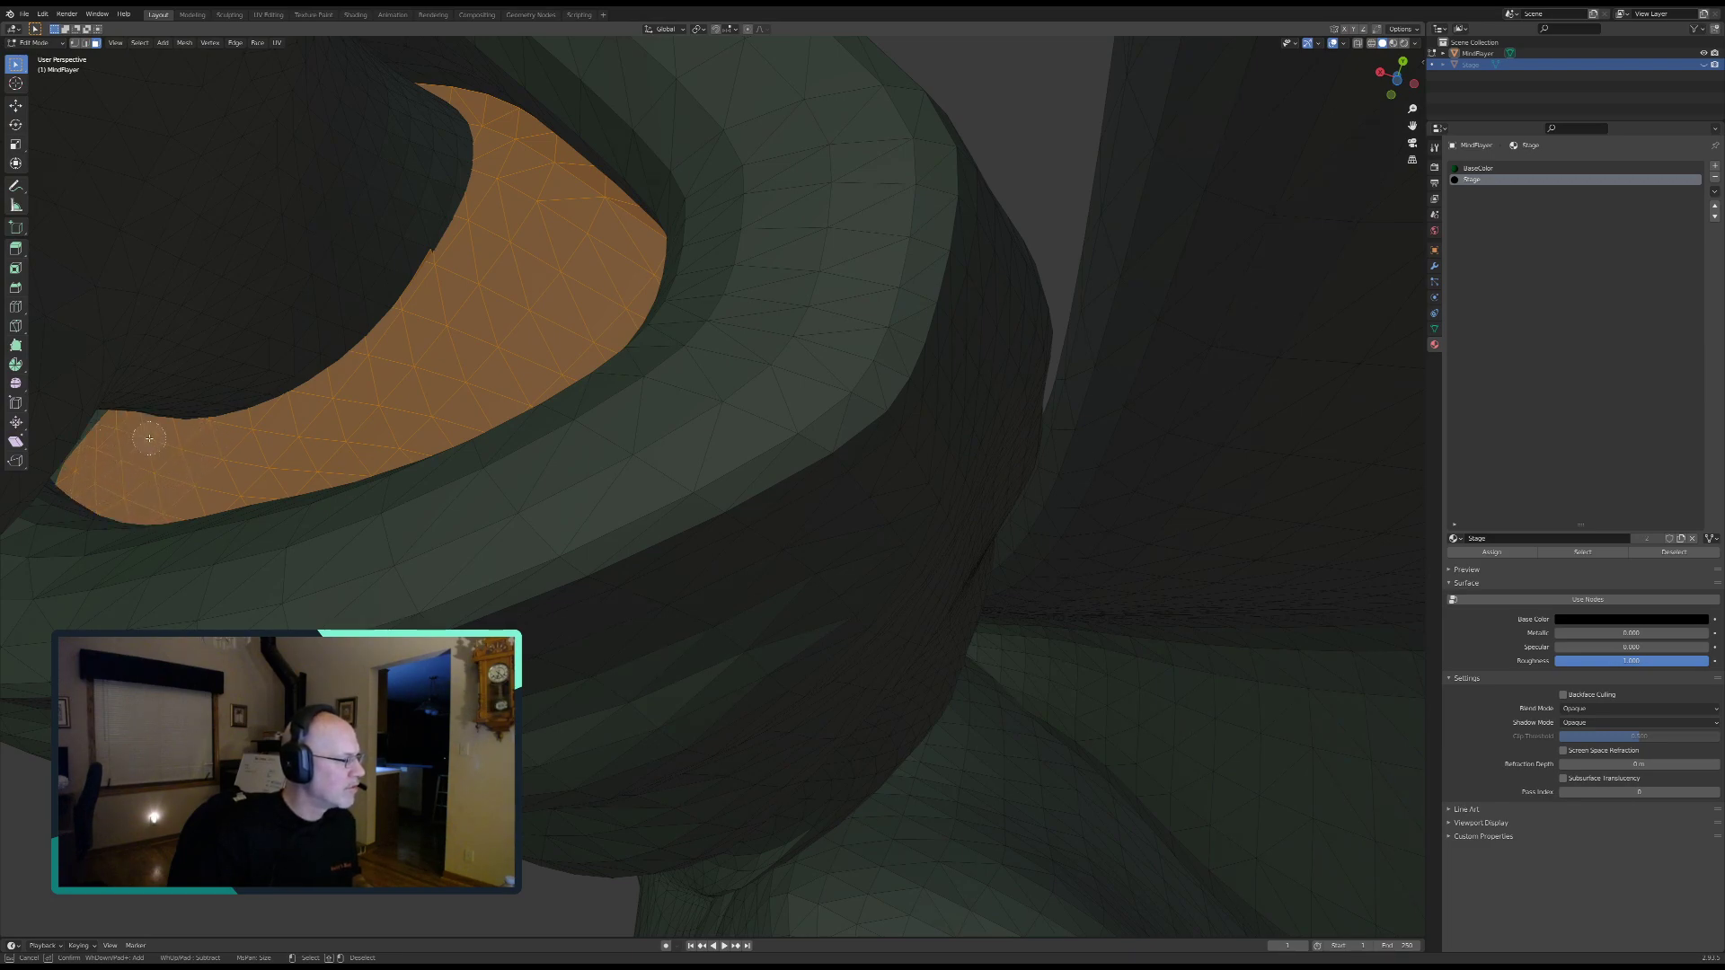
{"action": "right_click", "coordinate": [155, 451]}
Step: Circle-select the few remaining faces where the selected band turns under the thumb side of the wrist
{"action": "mouse_move", "coordinate": [154, 451]}
{"action": "middle_mouse_down"}
{"action": "mouse_move", "coordinate": [153, 487]}
{"action": "mouse_move", "coordinate": [115, 476]}
{"action": "middle_mouse_up"}
{"action": "key", "text": "c"}
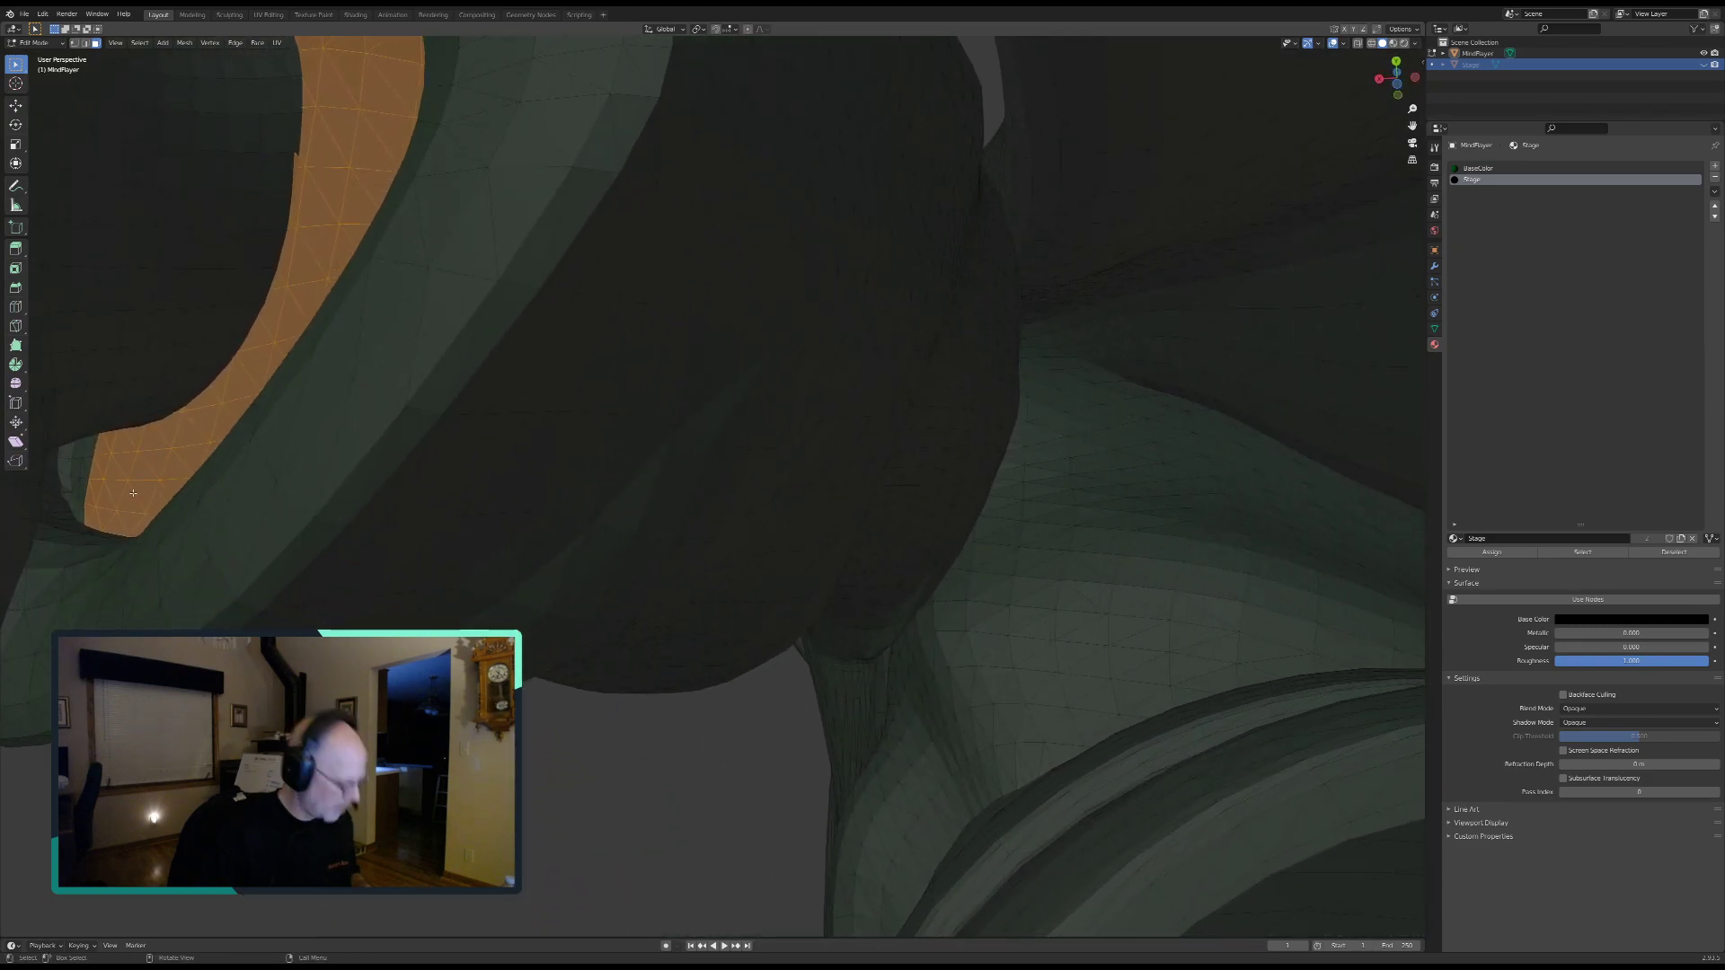
{"action": "left_click_drag", "start_coordinate": [96, 462], "coordinate": [92, 479]}
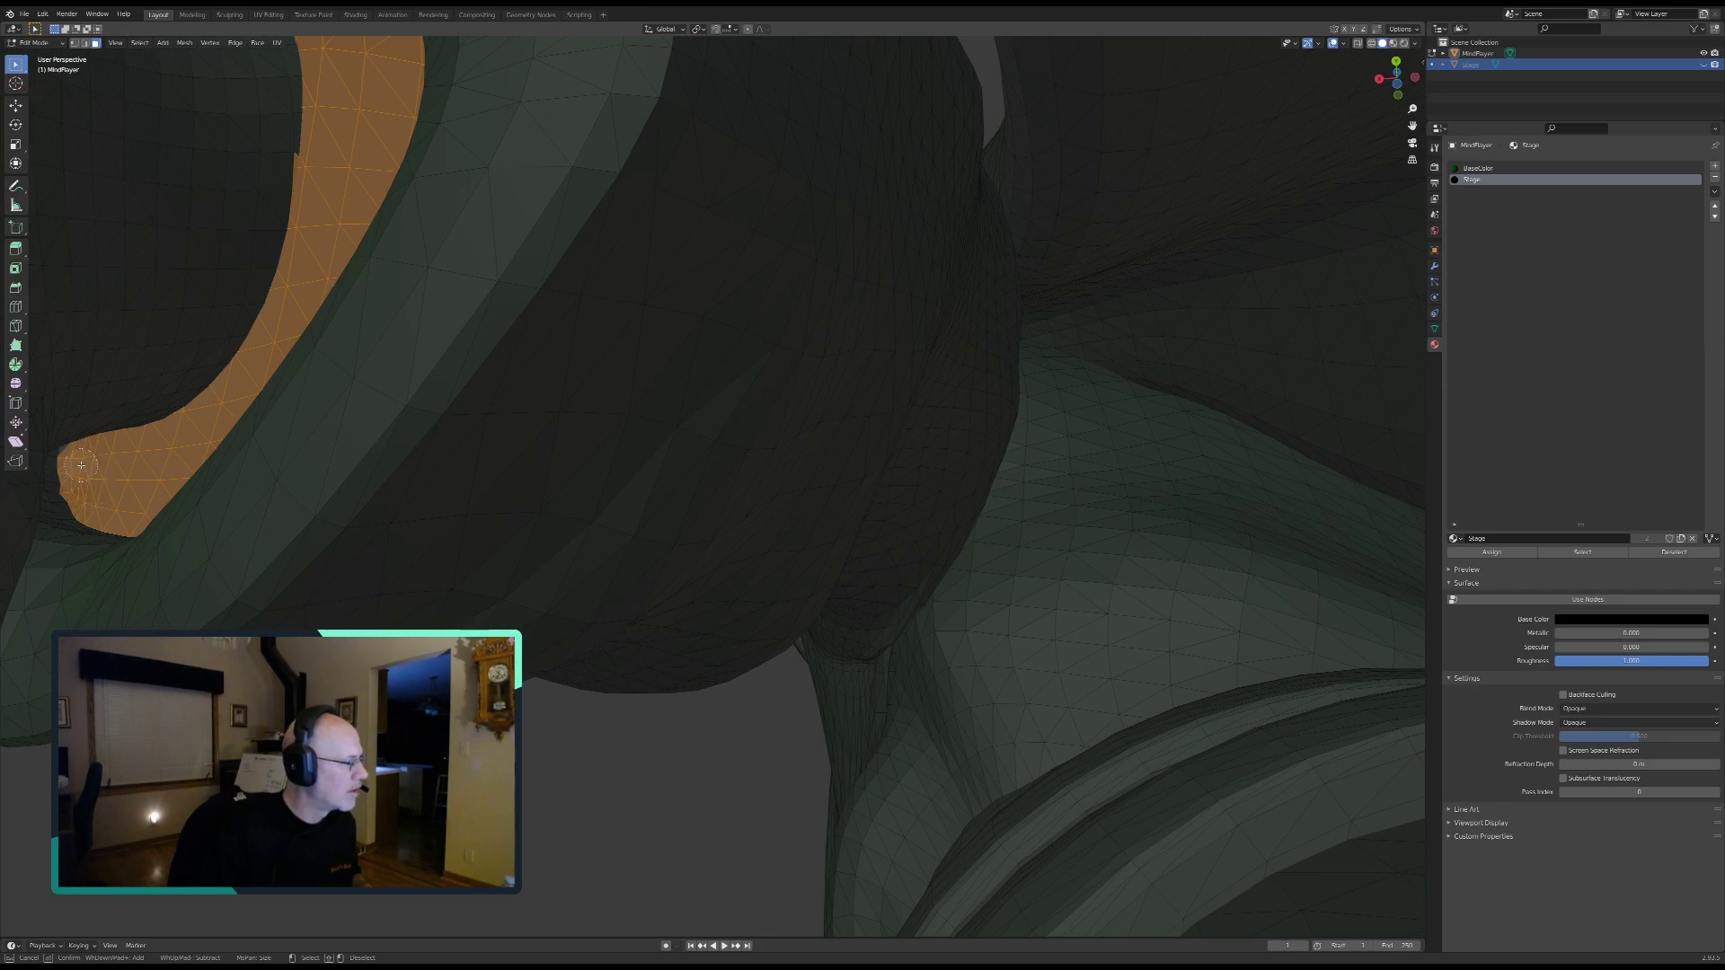
{"action": "key", "text": "Escape"}
Step: Select the arched band of interior faces over the wrist, inside the opposite edge of the sleeve opening
{"action": "middle_click_drag", "start_coordinate": [104, 462], "coordinate": [296, 415]}
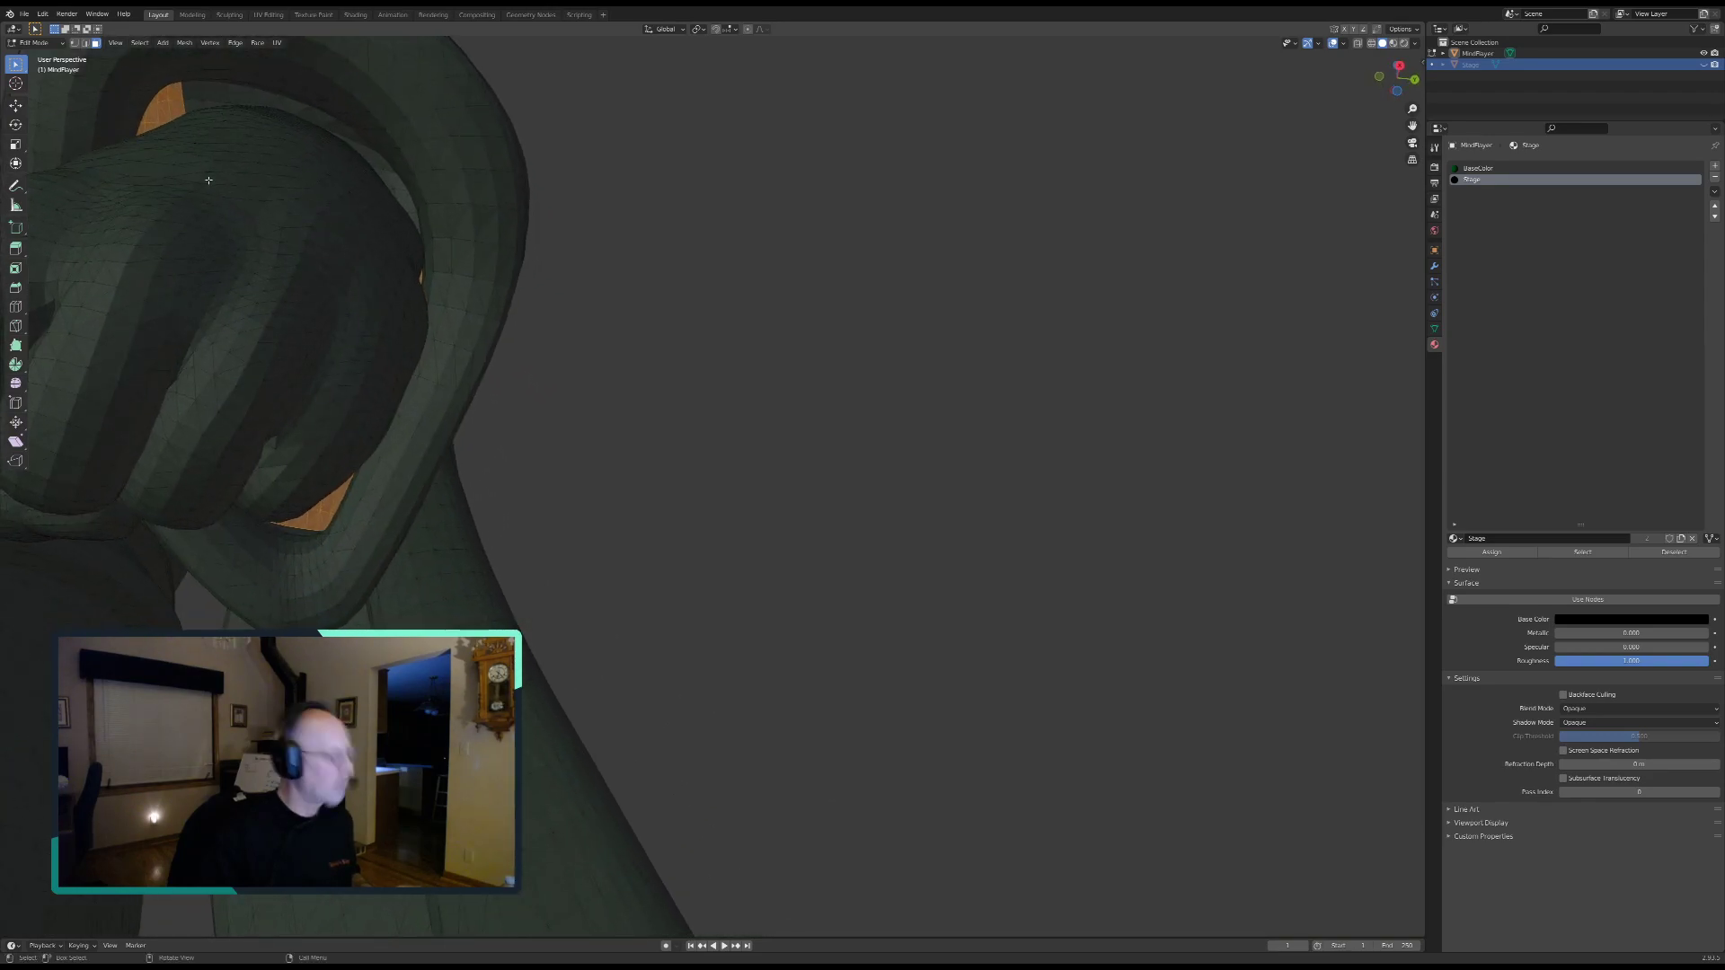
{"action": "middle_click_drag", "start_coordinate": [213, 189], "coordinate": [407, 517]}
{"action": "middle_click_drag", "start_coordinate": [241, 514], "coordinate": [563, 566]}
{"action": "key", "text": "c"}
{"action": "mouse_move", "coordinate": [373, 615]}
{"action": "left_mouse_down"}
{"action": "mouse_move", "coordinate": [323, 618]}
{"action": "mouse_move", "coordinate": [429, 488]}
{"action": "mouse_move", "coordinate": [448, 503]}
{"action": "mouse_move", "coordinate": [566, 493]}
{"action": "mouse_move", "coordinate": [741, 657]}
{"action": "left_mouse_up"}
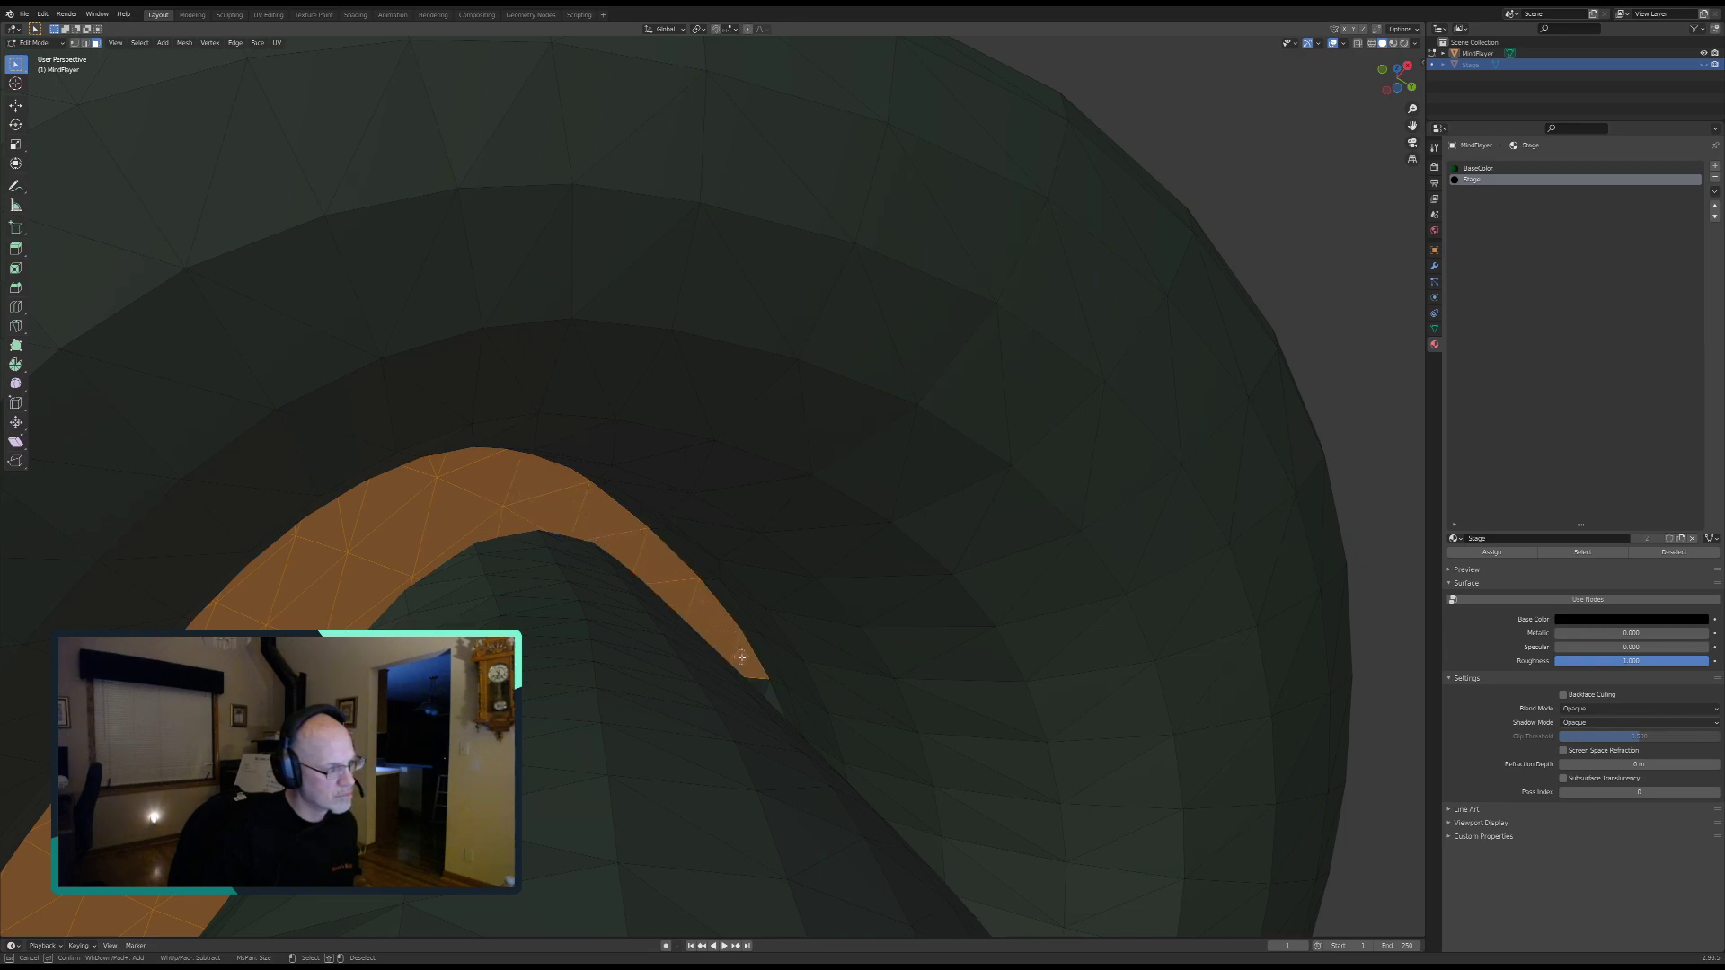
{"action": "key", "text": "Escape"}
Step: Circle-select the missed faces deeper inside the sleeve along the wrist to connect the separate selected areas
{"action": "middle_click_drag", "start_coordinate": [600, 542], "coordinate": [565, 569]}
{"action": "middle_click_drag", "start_coordinate": [674, 676], "coordinate": [609, 283]}
{"action": "middle_click_drag", "start_coordinate": [617, 485], "coordinate": [640, 517]}
{"action": "middle_click_drag", "start_coordinate": [769, 564], "coordinate": [771, 574]}
{"action": "key", "text": "c"}
{"action": "mouse_move", "coordinate": [744, 579]}
{"action": "left_mouse_down"}
{"action": "mouse_move", "coordinate": [883, 603]}
{"action": "mouse_move", "coordinate": [1085, 724]}
{"action": "left_mouse_up"}
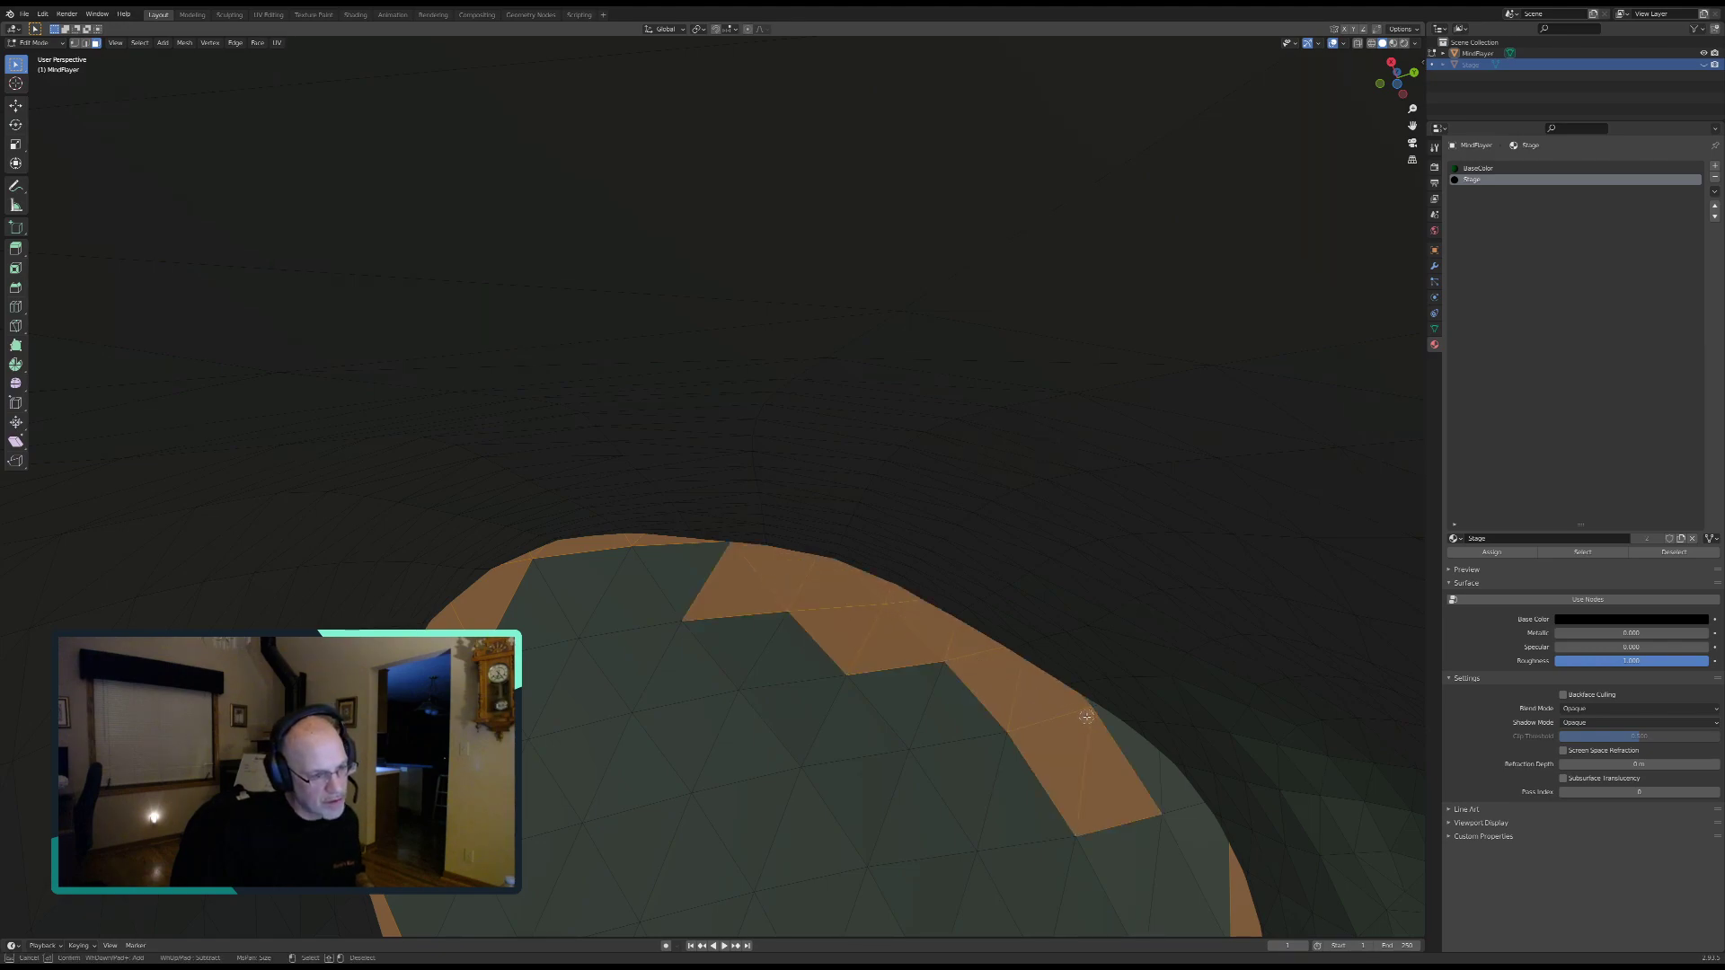
{"action": "left_click", "coordinate": [1089, 712]}
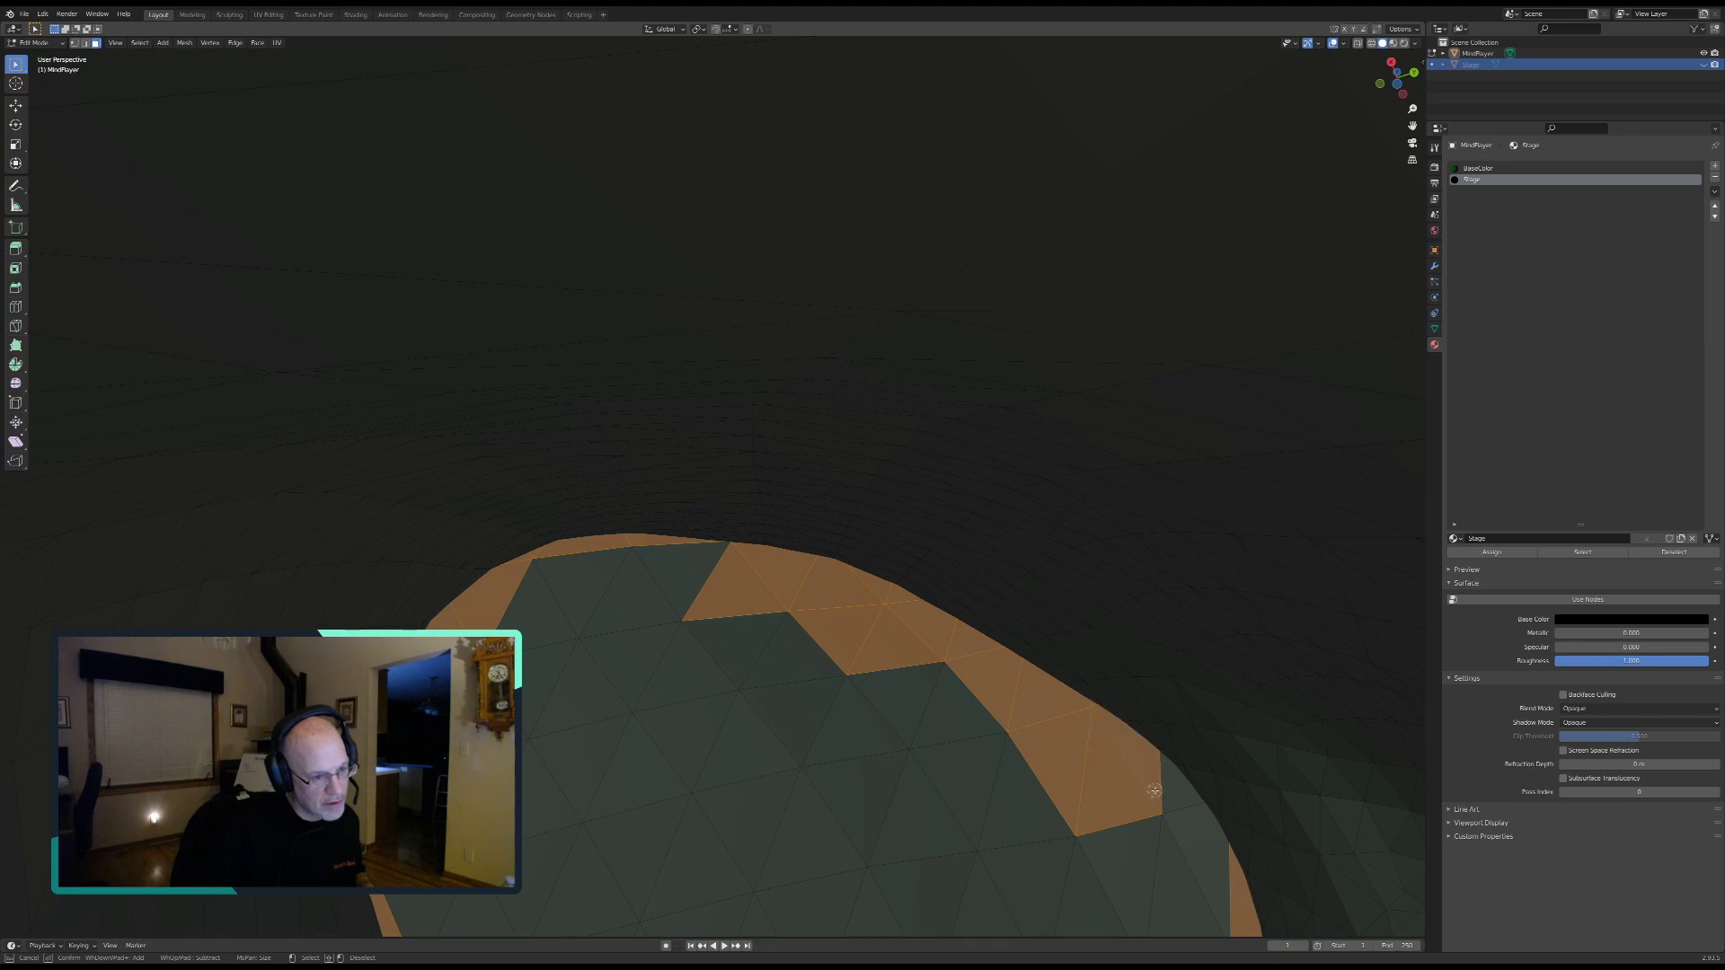
{"action": "left_click_drag", "start_coordinate": [1154, 790], "coordinate": [1200, 846]}
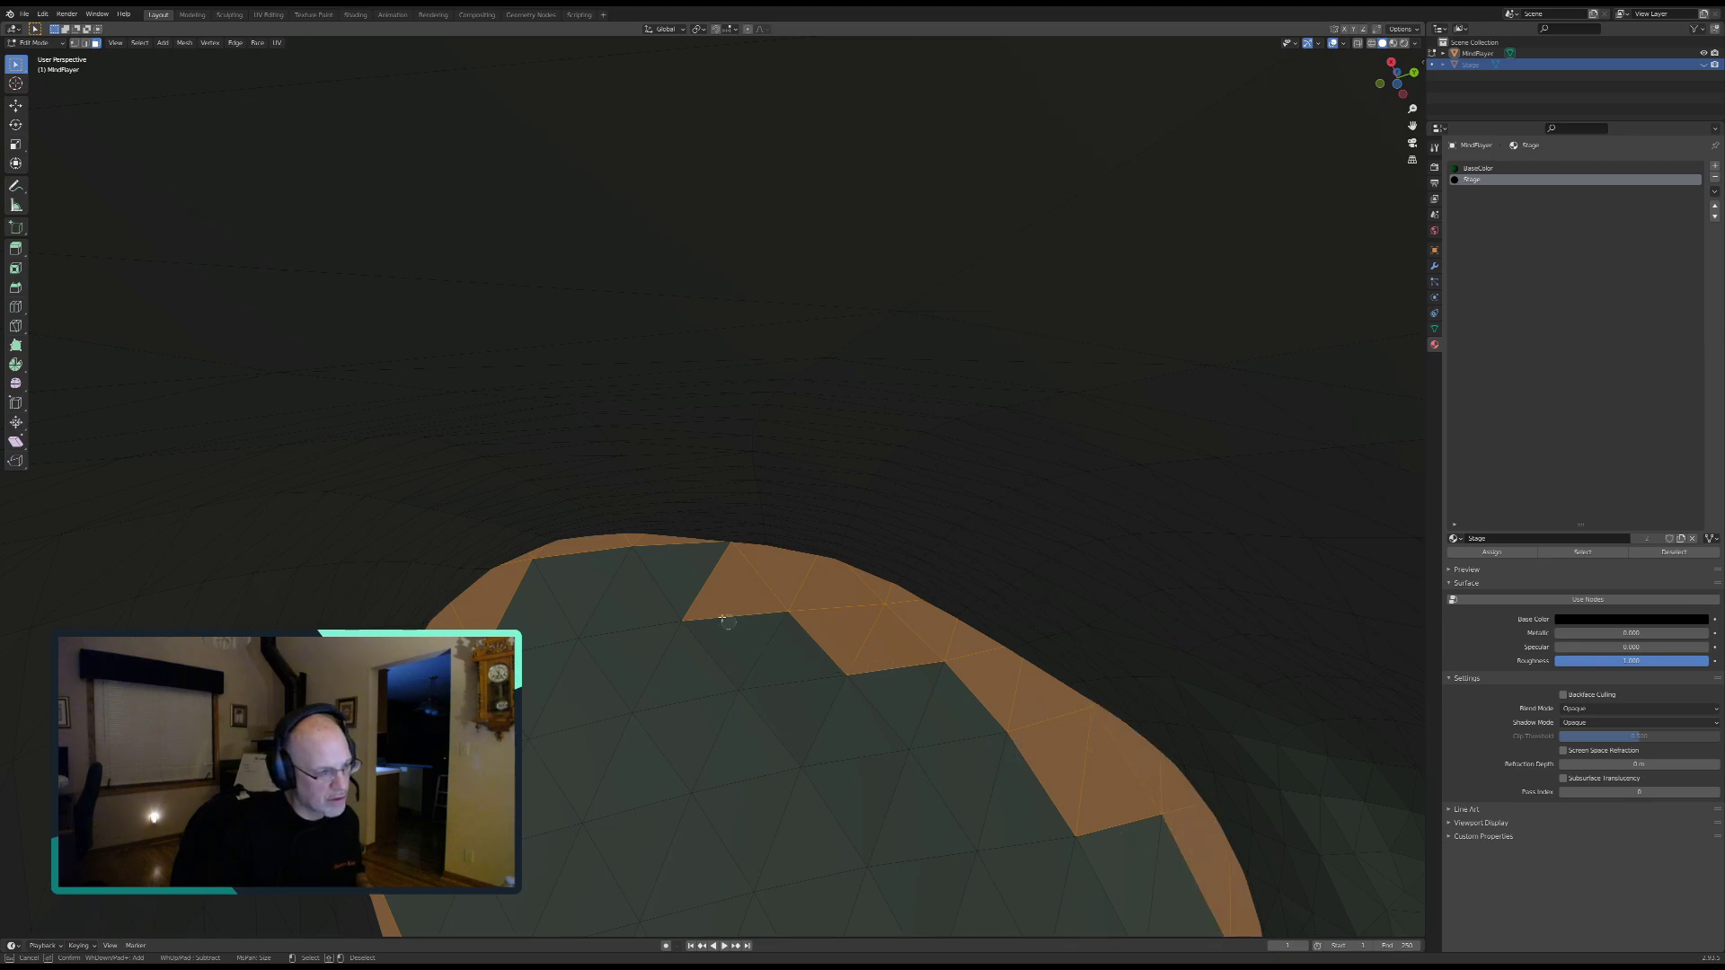
{"action": "left_click", "coordinate": [698, 568]}
{"action": "right_click", "coordinate": [873, 693]}
Step: Brush one more stretch of interior faces beside the wrist into the selection and leave circle select
{"action": "middle_click_drag", "start_coordinate": [878, 689], "coordinate": [880, 703]}
{"action": "key", "text": "c"}
{"action": "mouse_move", "coordinate": [862, 523]}
{"action": "left_mouse_down"}
{"action": "mouse_move", "coordinate": [934, 539]}
{"action": "mouse_move", "coordinate": [1053, 624]}
{"action": "left_mouse_up"}
{"action": "right_click", "coordinate": [987, 585]}
Step: Add a third material slot to the mind flayer with a new material named Void
{"action": "middle_click_drag", "start_coordinate": [992, 592], "coordinate": [817, 706]}
{"action": "scroll", "coordinate": [981, 622], "scroll_direction": "down", "scroll_amount": 11}
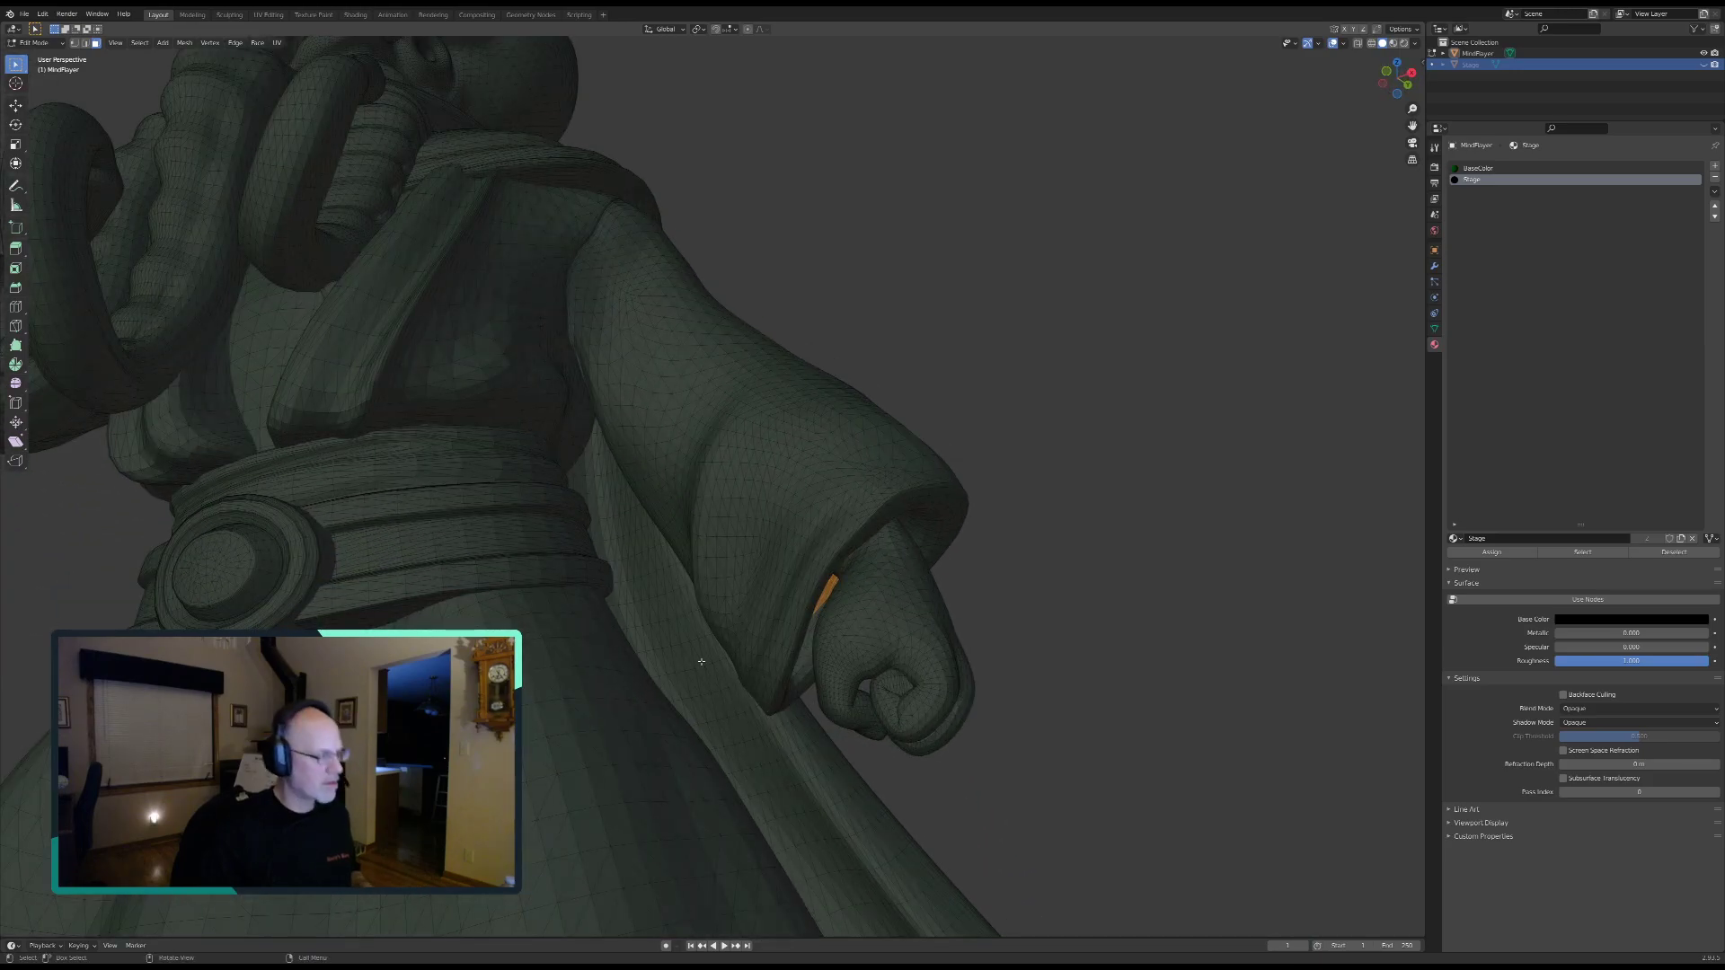
{"action": "scroll", "coordinate": [711, 662], "scroll_direction": "down", "scroll_amount": 10}
{"action": "middle_click_drag", "start_coordinate": [683, 647], "coordinate": [729, 655]}
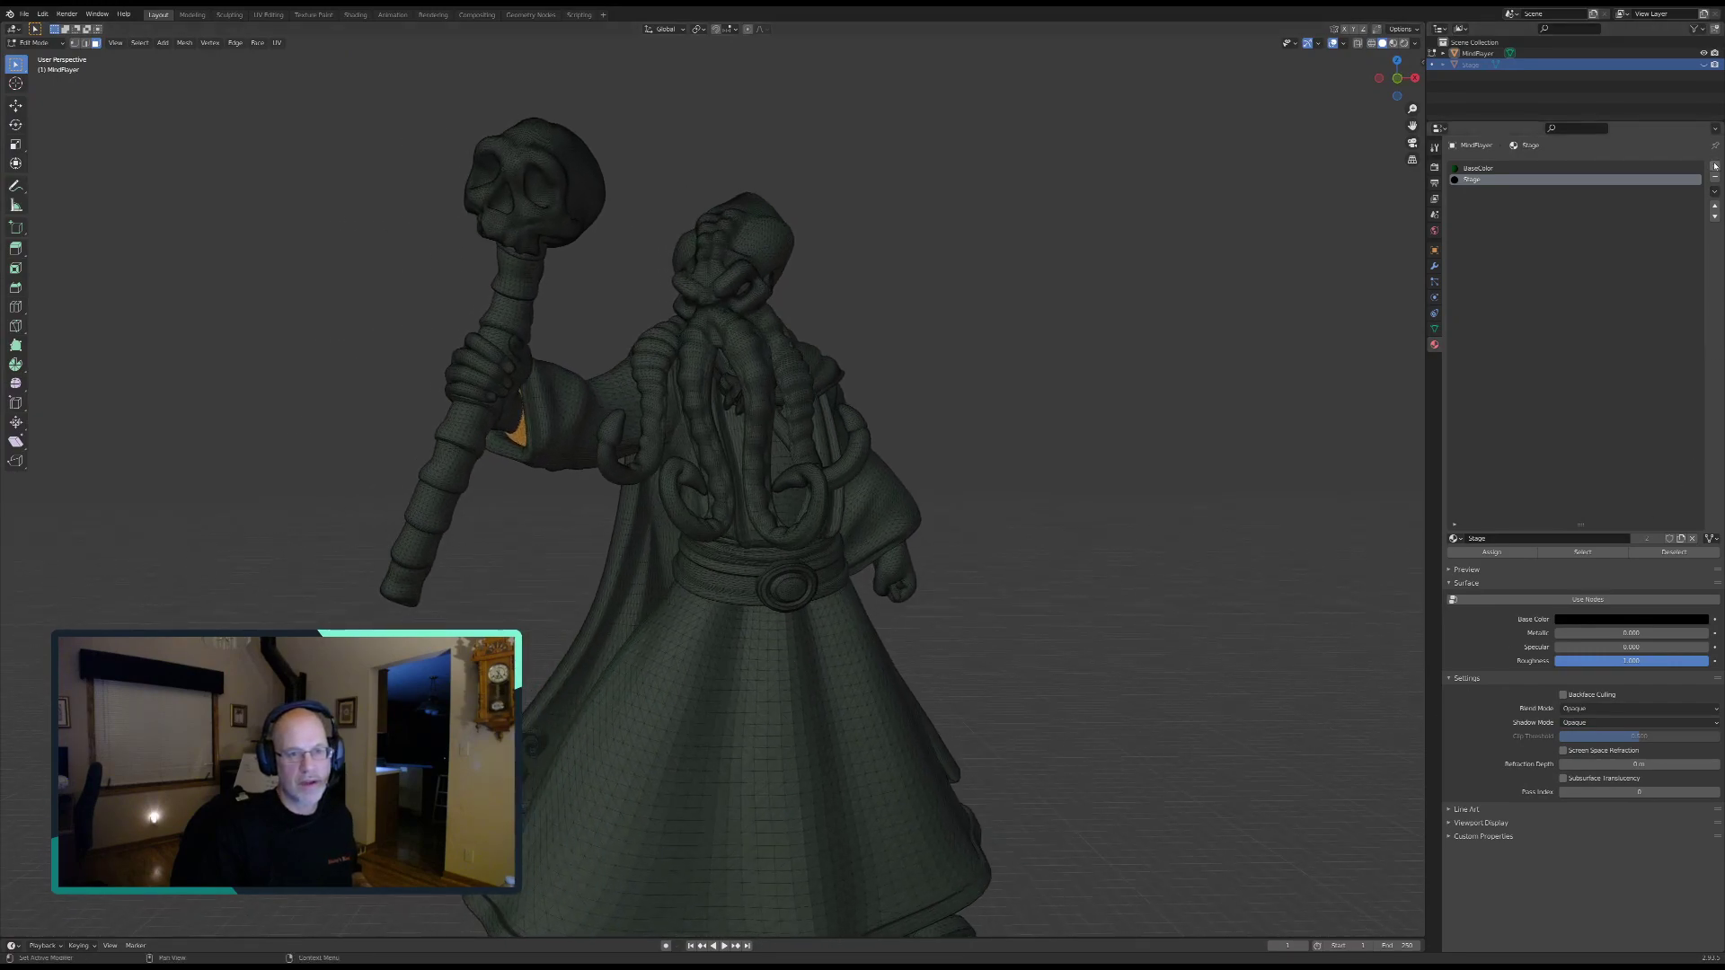
{"action": "left_click", "coordinate": [1715, 165]}
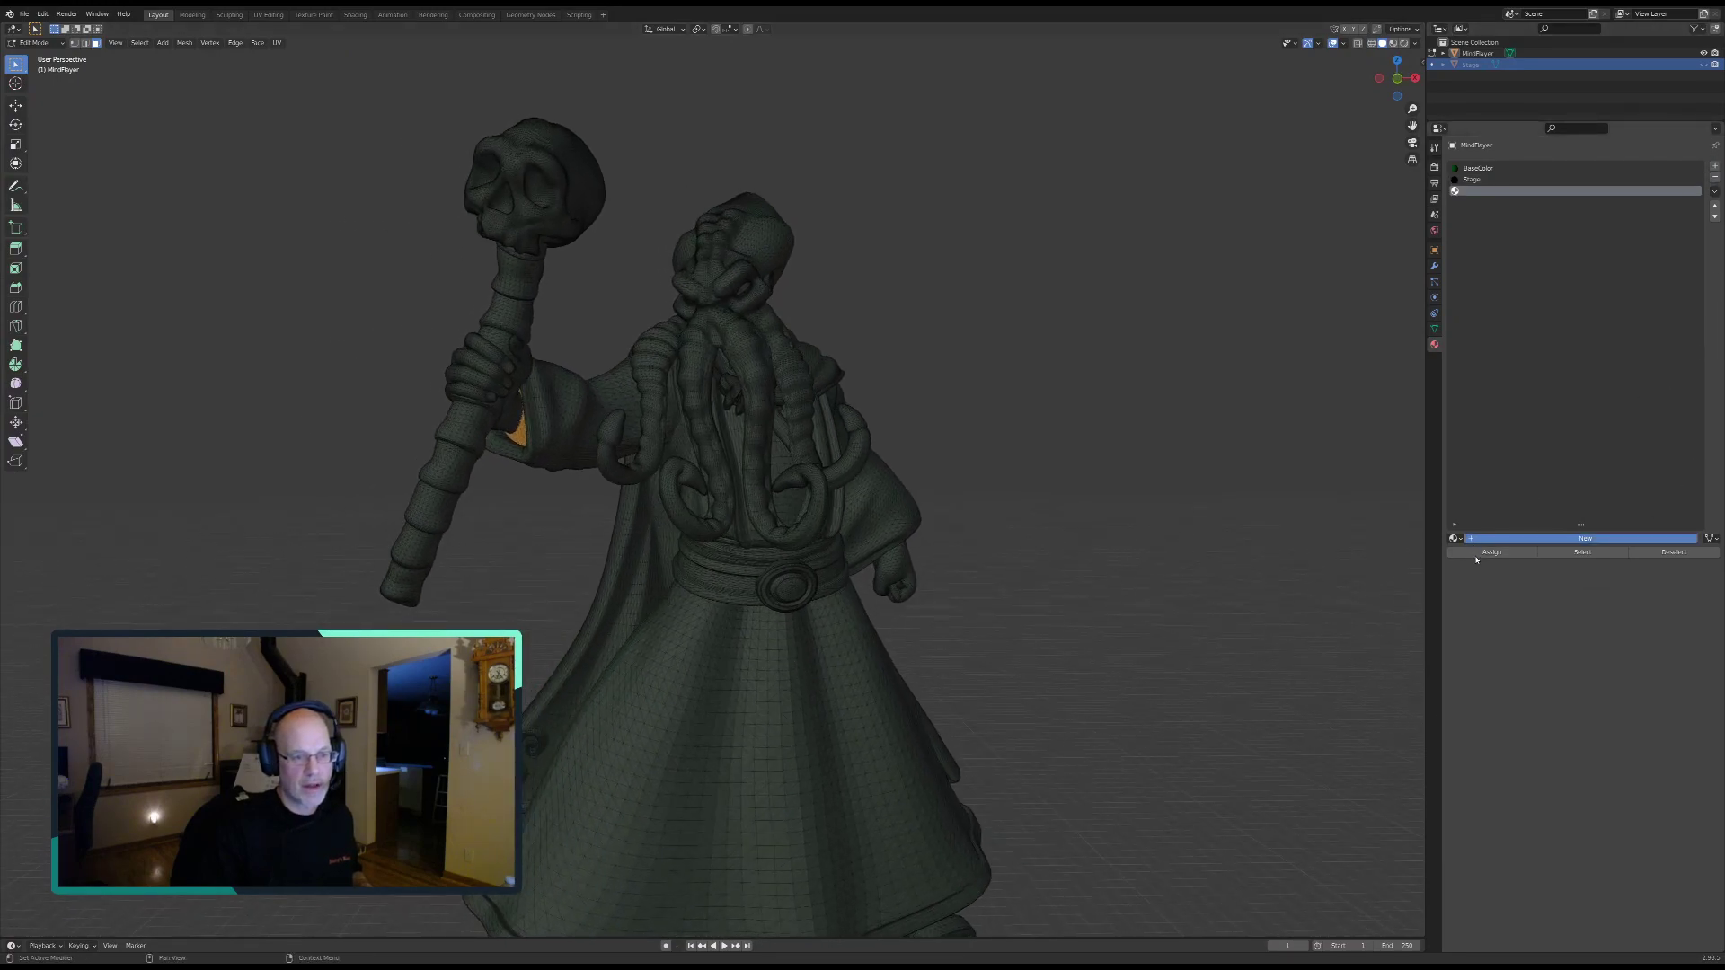
{"action": "left_click", "coordinate": [1495, 538]}
{"action": "double_click", "coordinate": [1516, 539]}
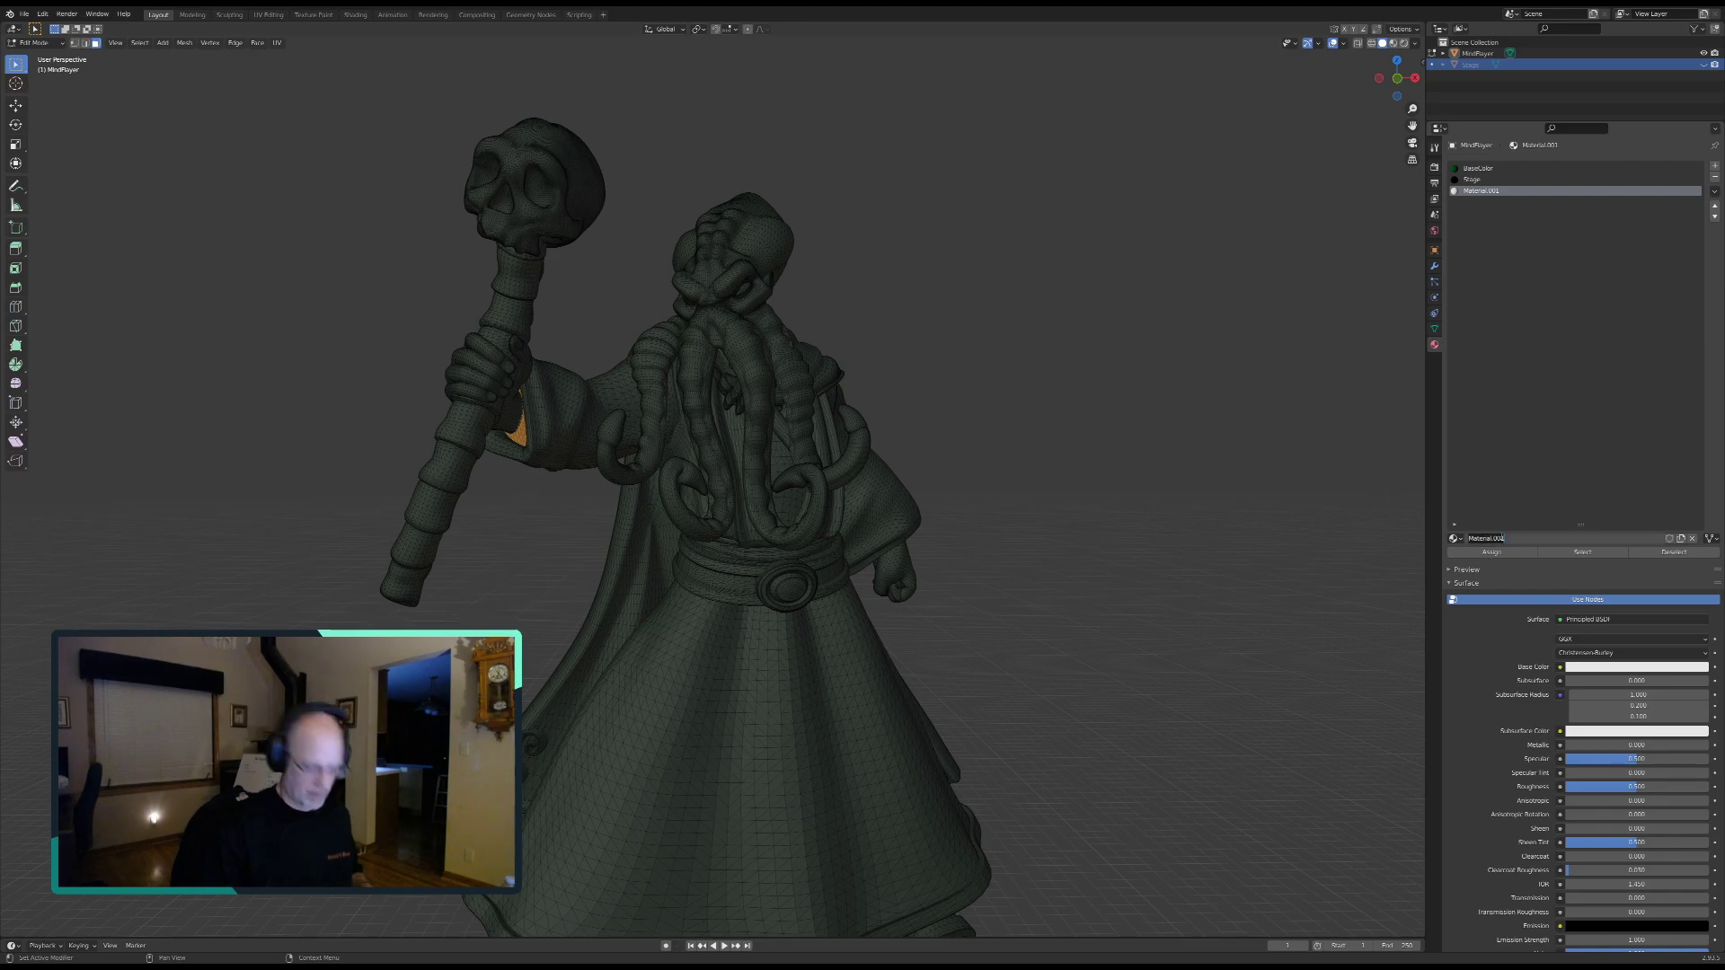
{"action": "key", "text": "Return"}
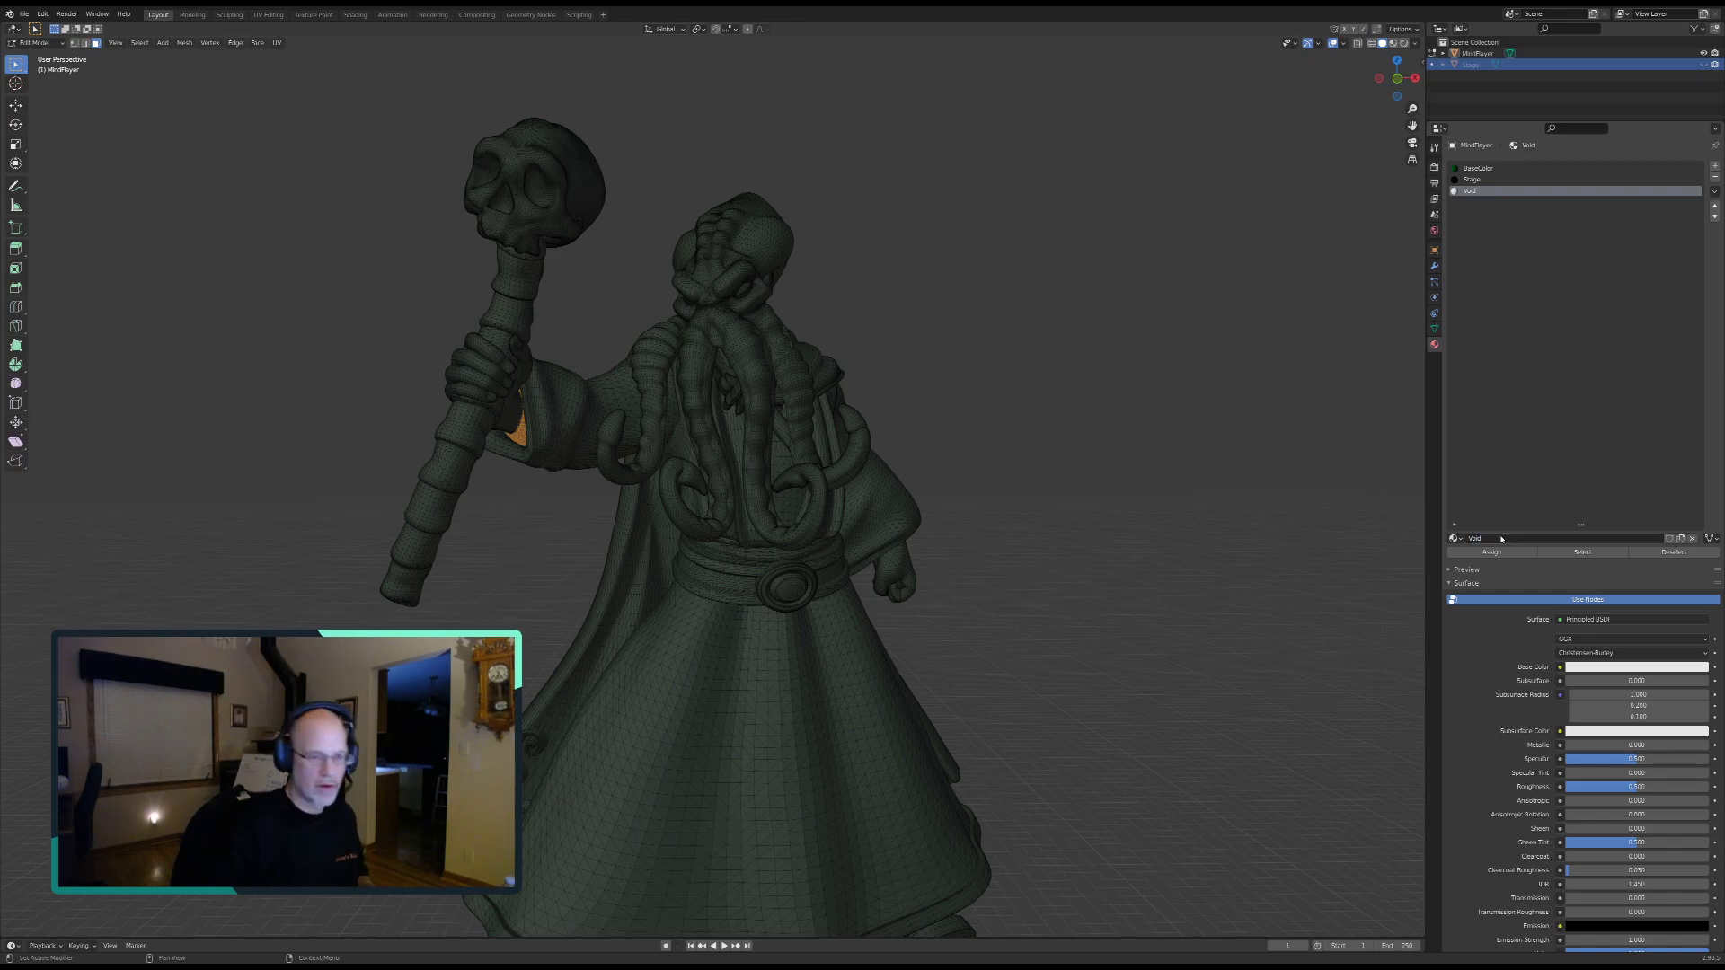
Step: Turn off nodes for the Void material and set a black base color, specular 0.000 and roughness 1.000
{"action": "left_click", "coordinate": [1578, 599]}
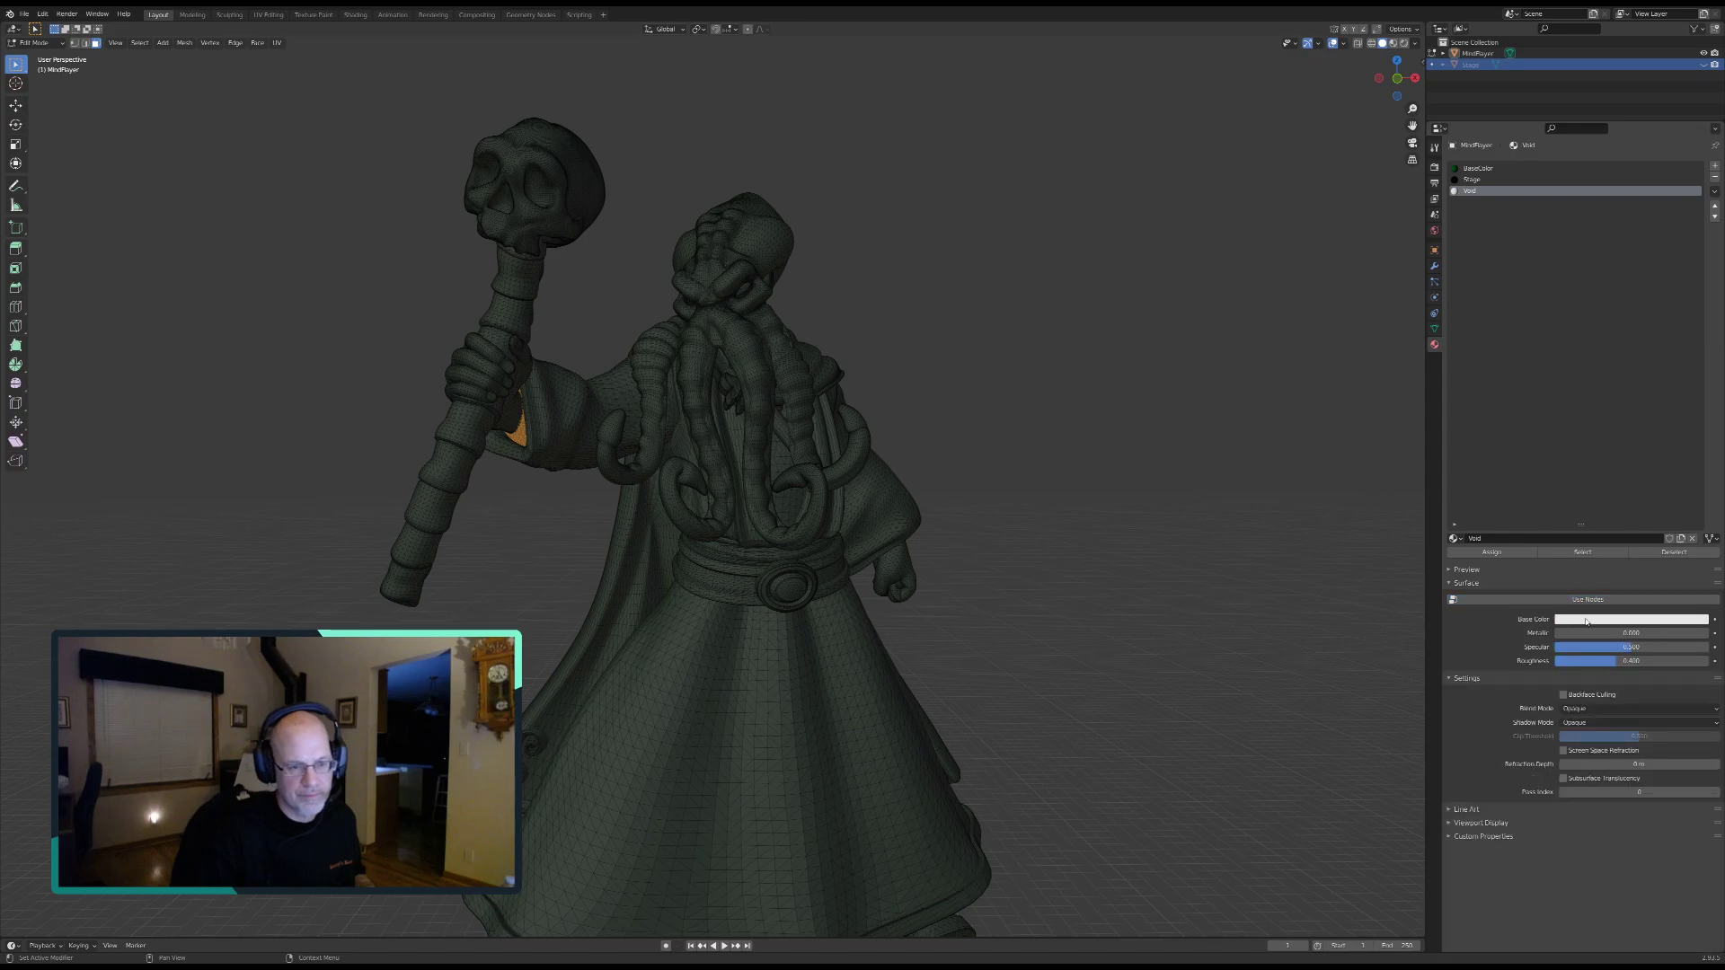
{"action": "left_click", "coordinate": [1589, 620]}
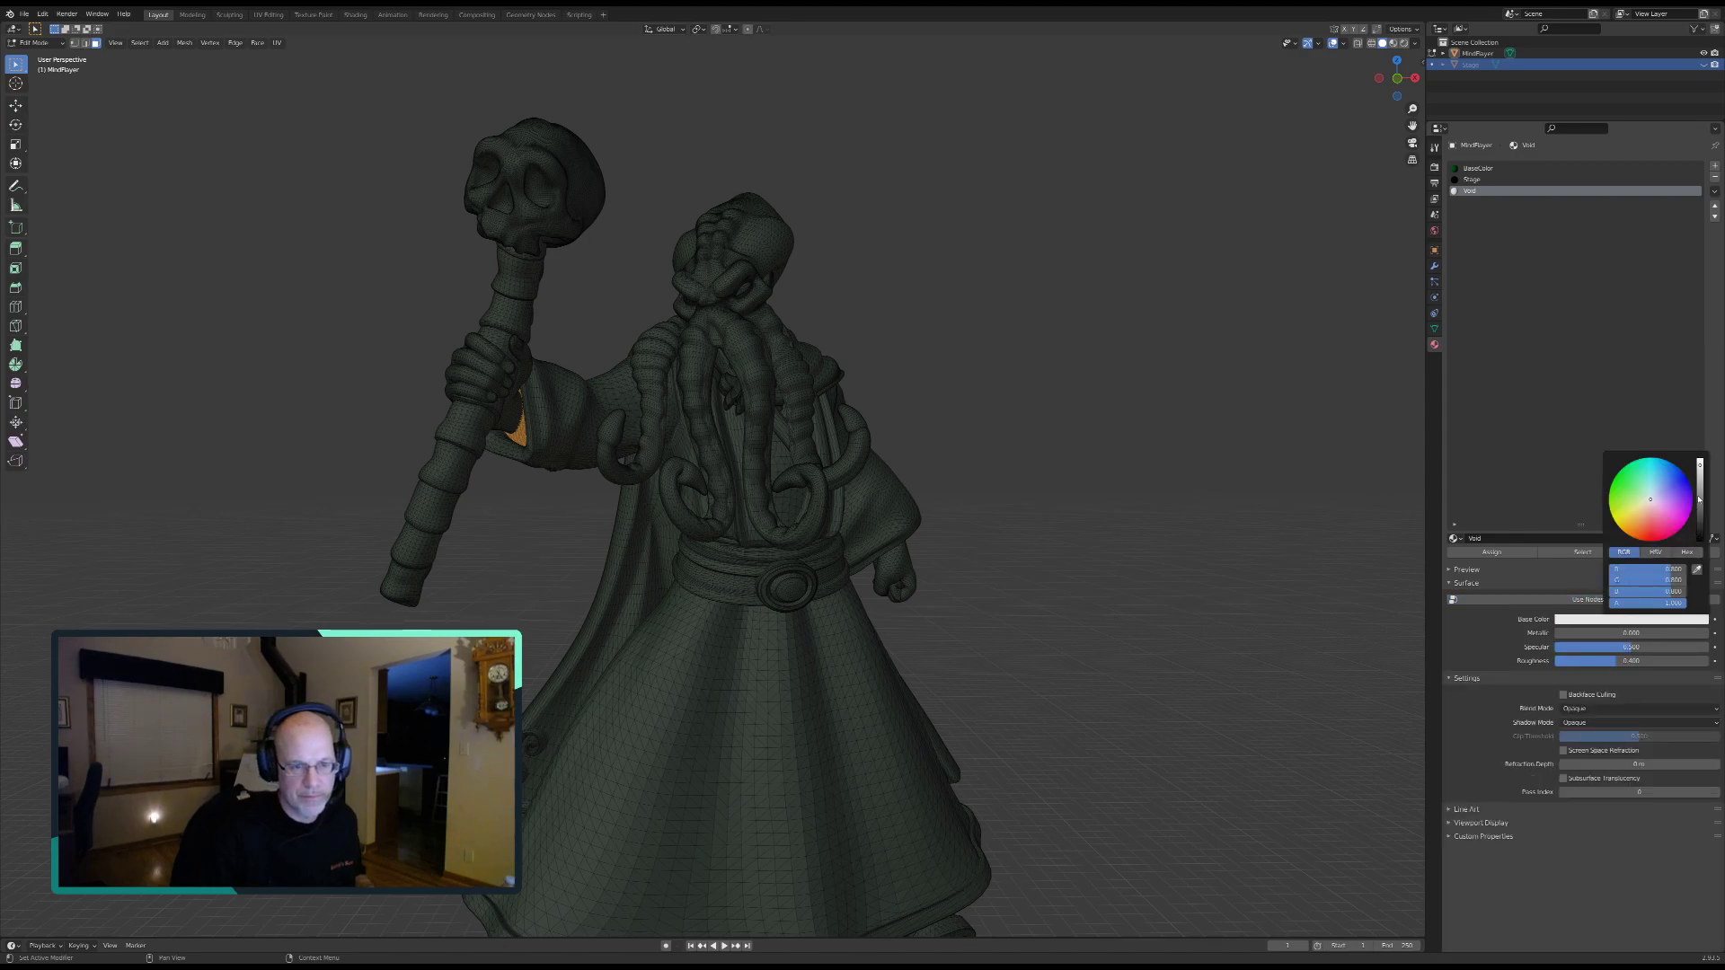
{"action": "left_click_drag", "start_coordinate": [1700, 467], "coordinate": [1700, 540]}
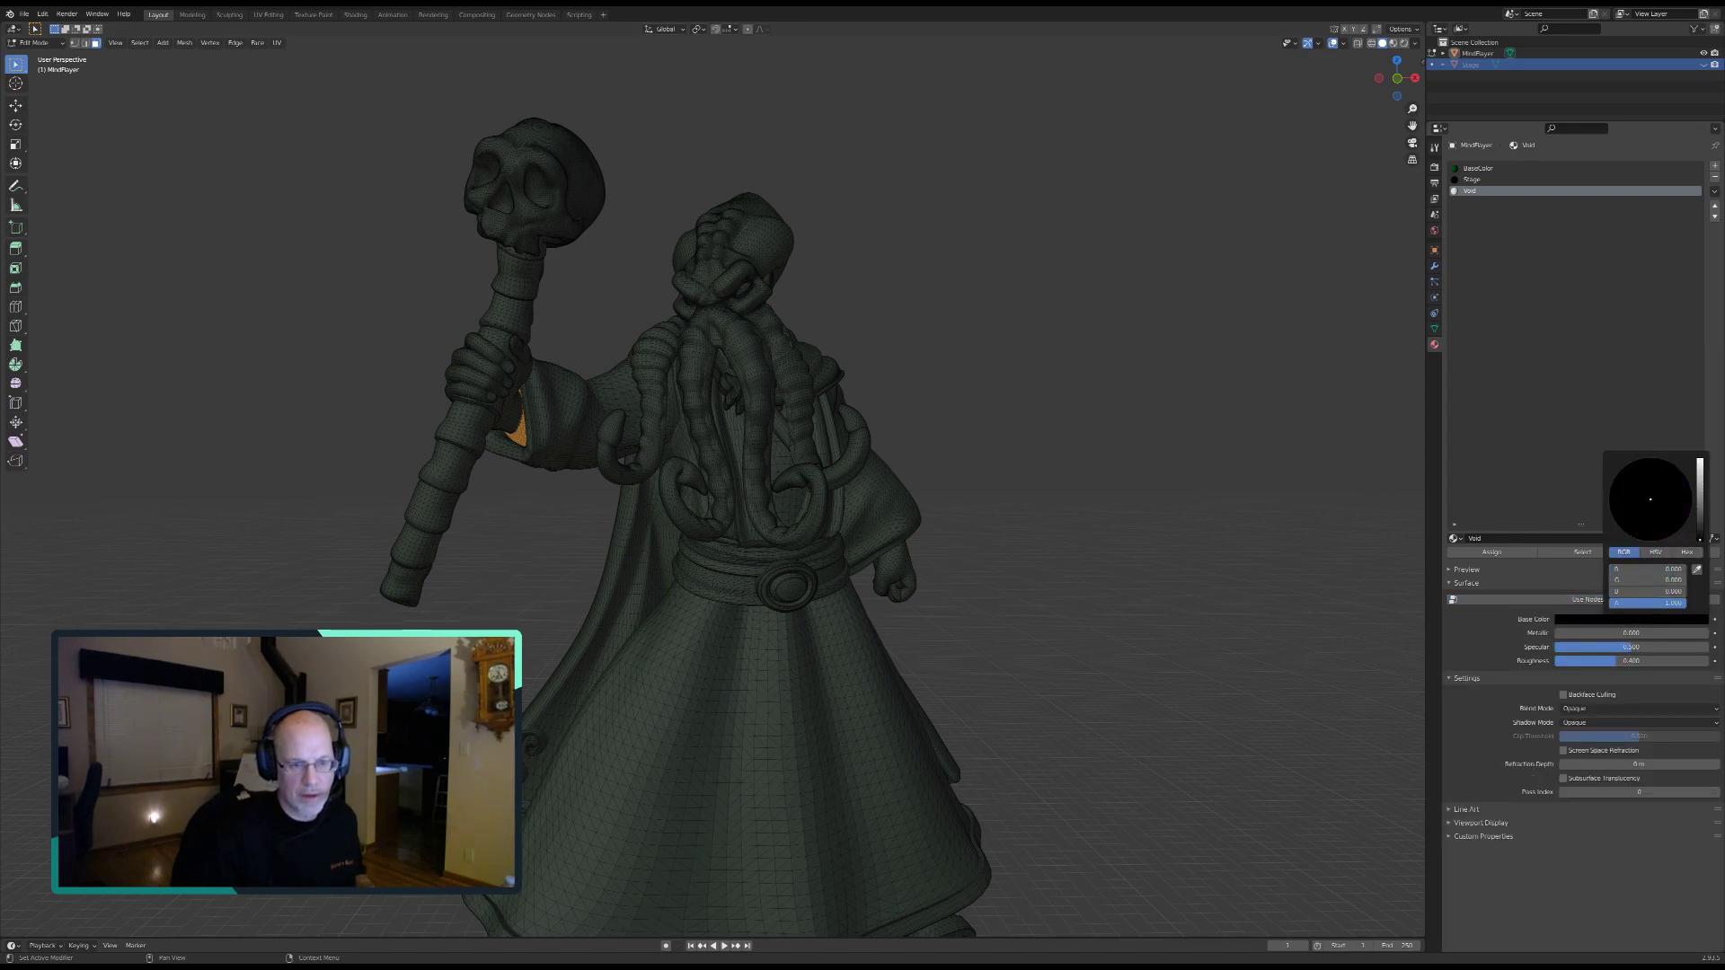
{"action": "left_click_drag", "start_coordinate": [1630, 653], "coordinate": [1707, 661]}
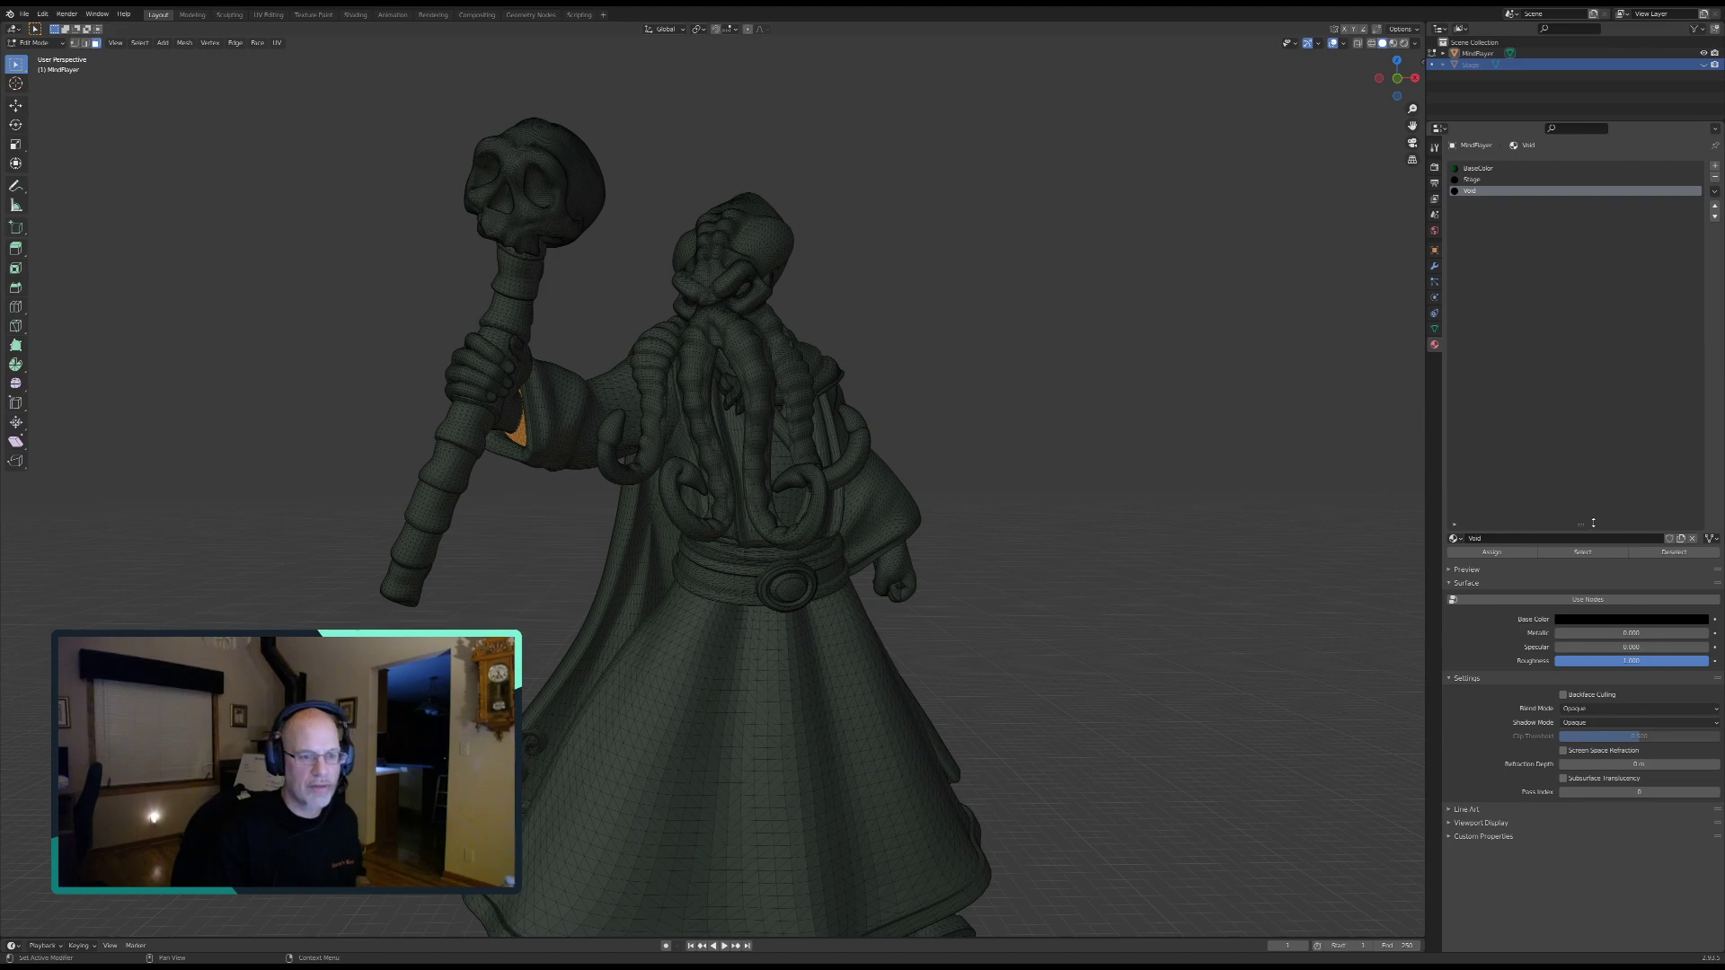
Step: Enlarge the material slot list and deselect the faces that use the Void material
{"action": "left_click_drag", "start_coordinate": [1582, 525], "coordinate": [1583, 581]}
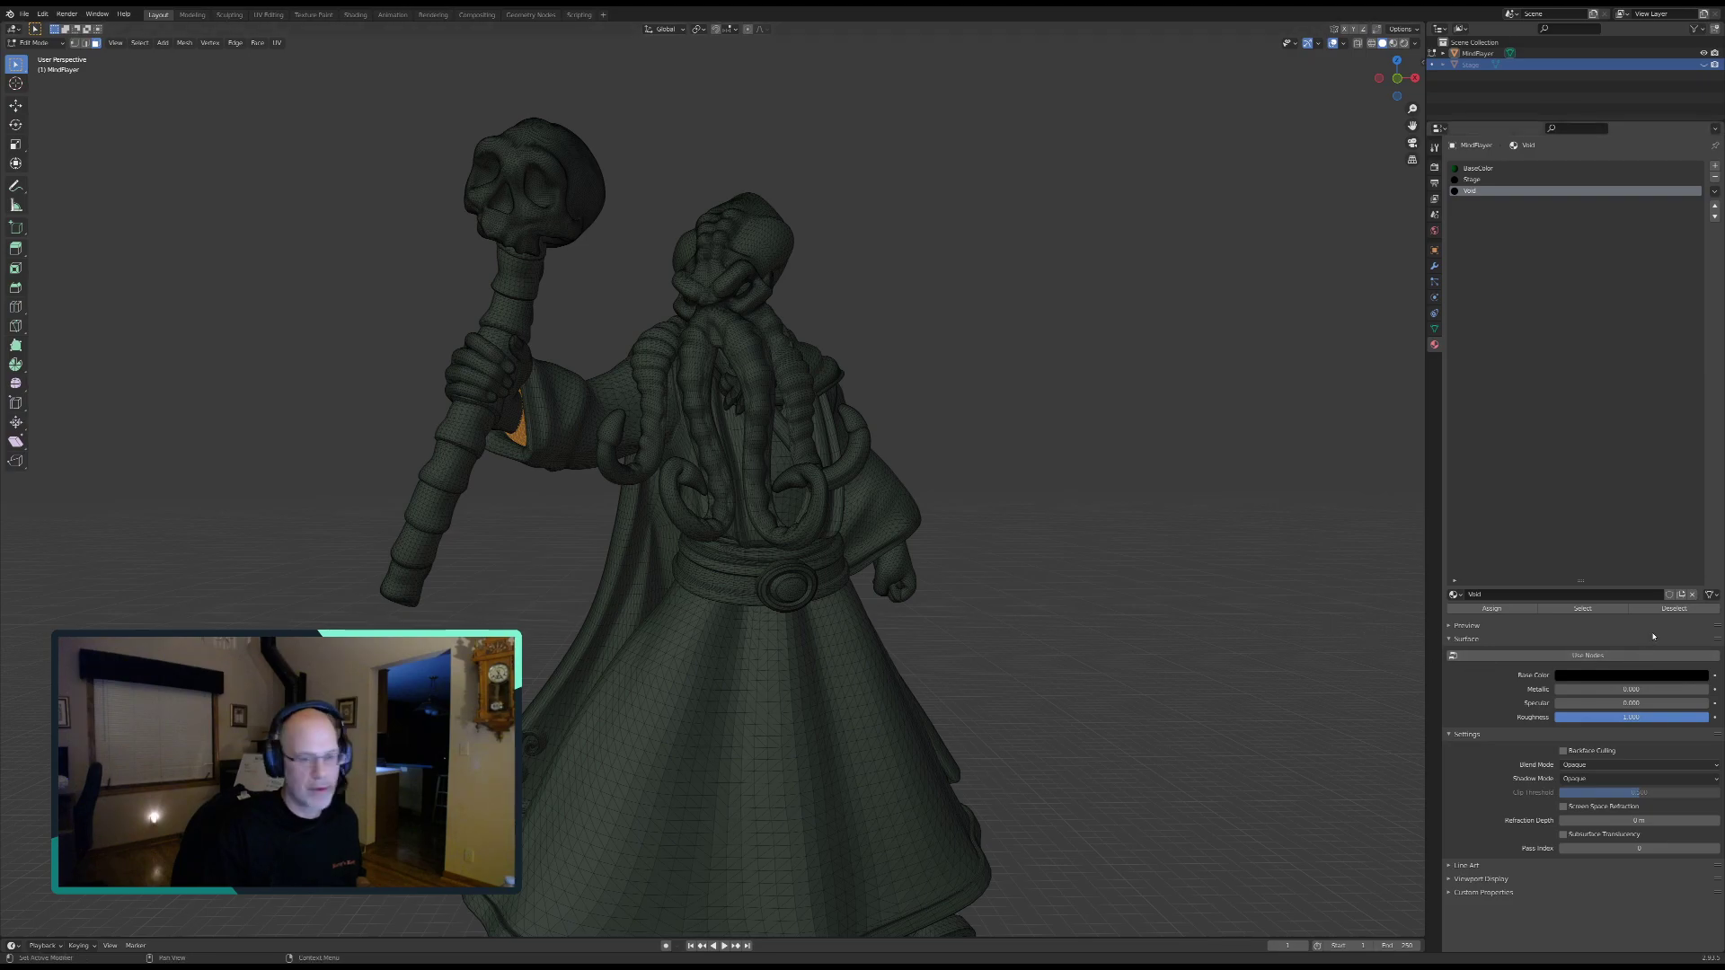
{"action": "left_click", "coordinate": [1689, 609]}
Step: Check the underside of the robe, return to Object Mode and view the whole figure
{"action": "middle_click_drag", "start_coordinate": [583, 549], "coordinate": [578, 499]}
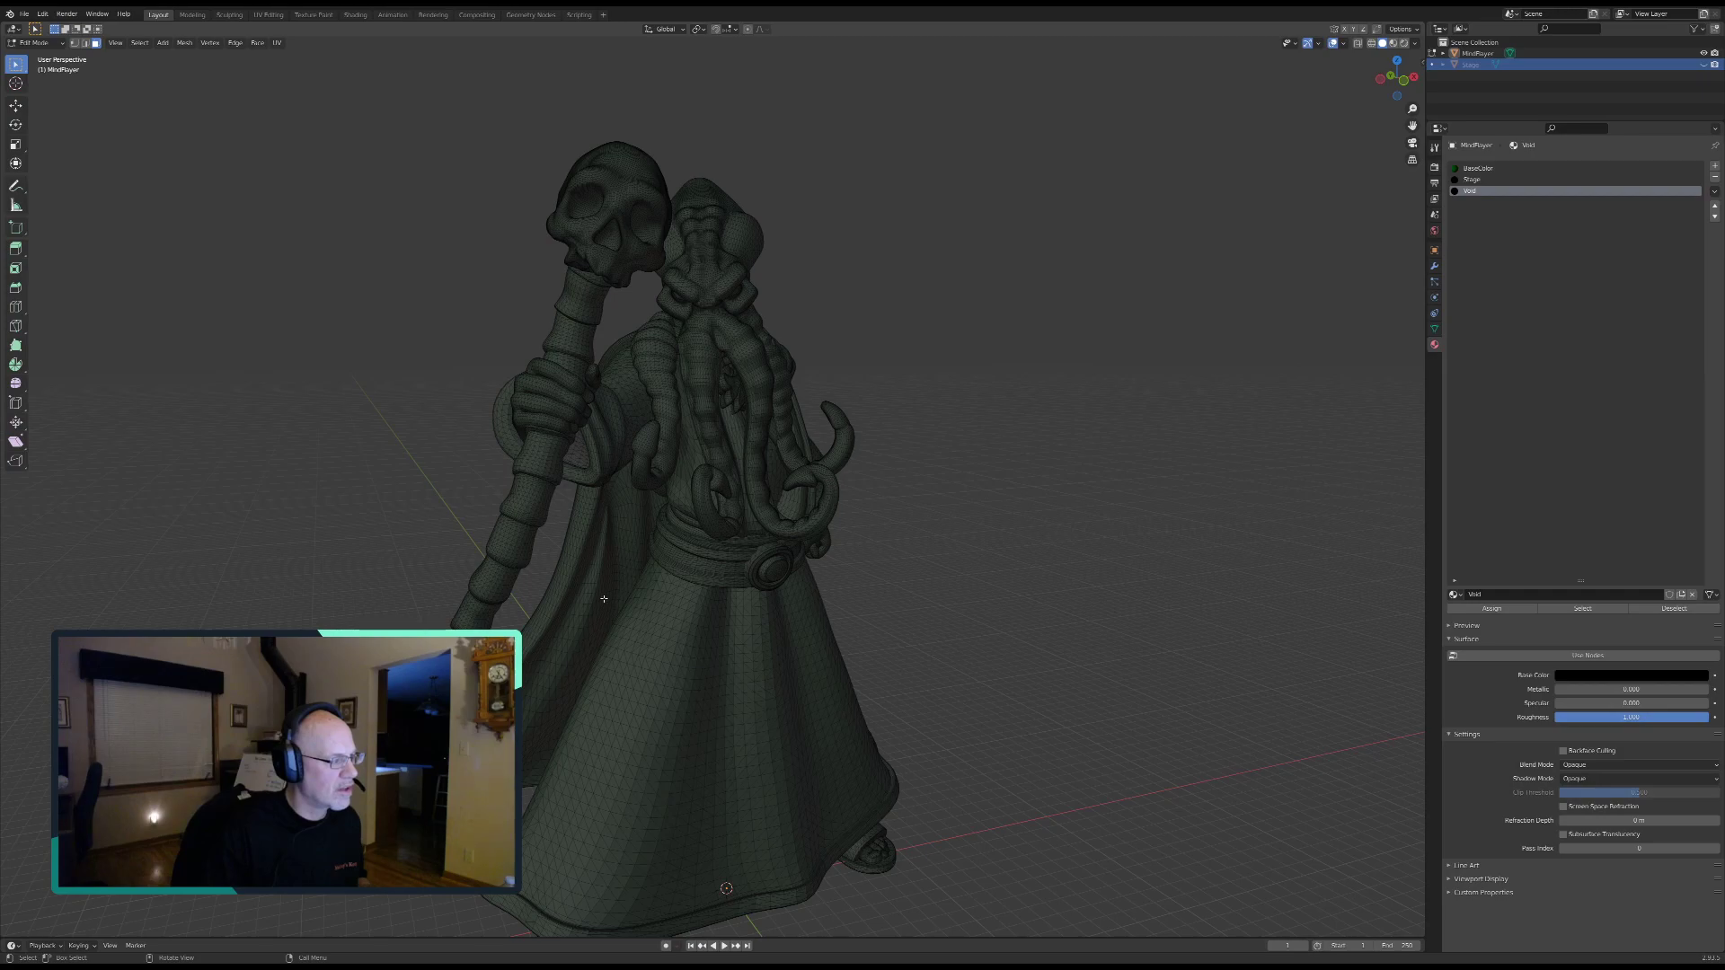
{"action": "middle_click_drag", "start_coordinate": [725, 858], "coordinate": [652, 801]}
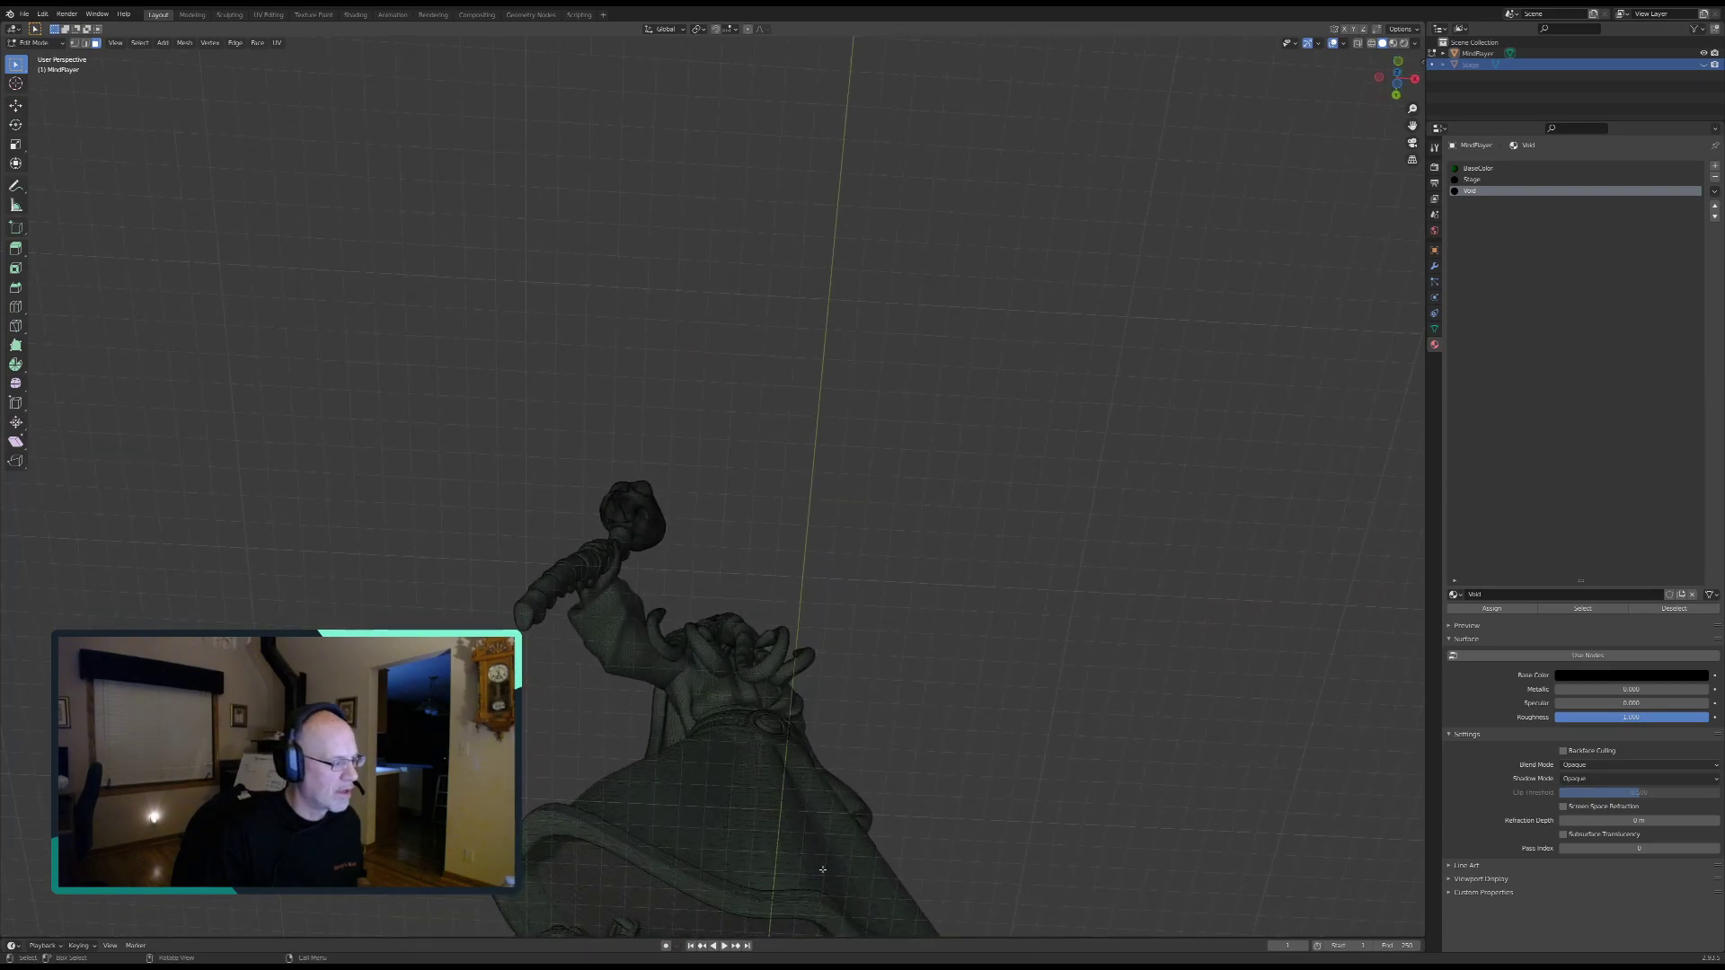
{"action": "middle_click_drag", "start_coordinate": [779, 835], "coordinate": [805, 512]}
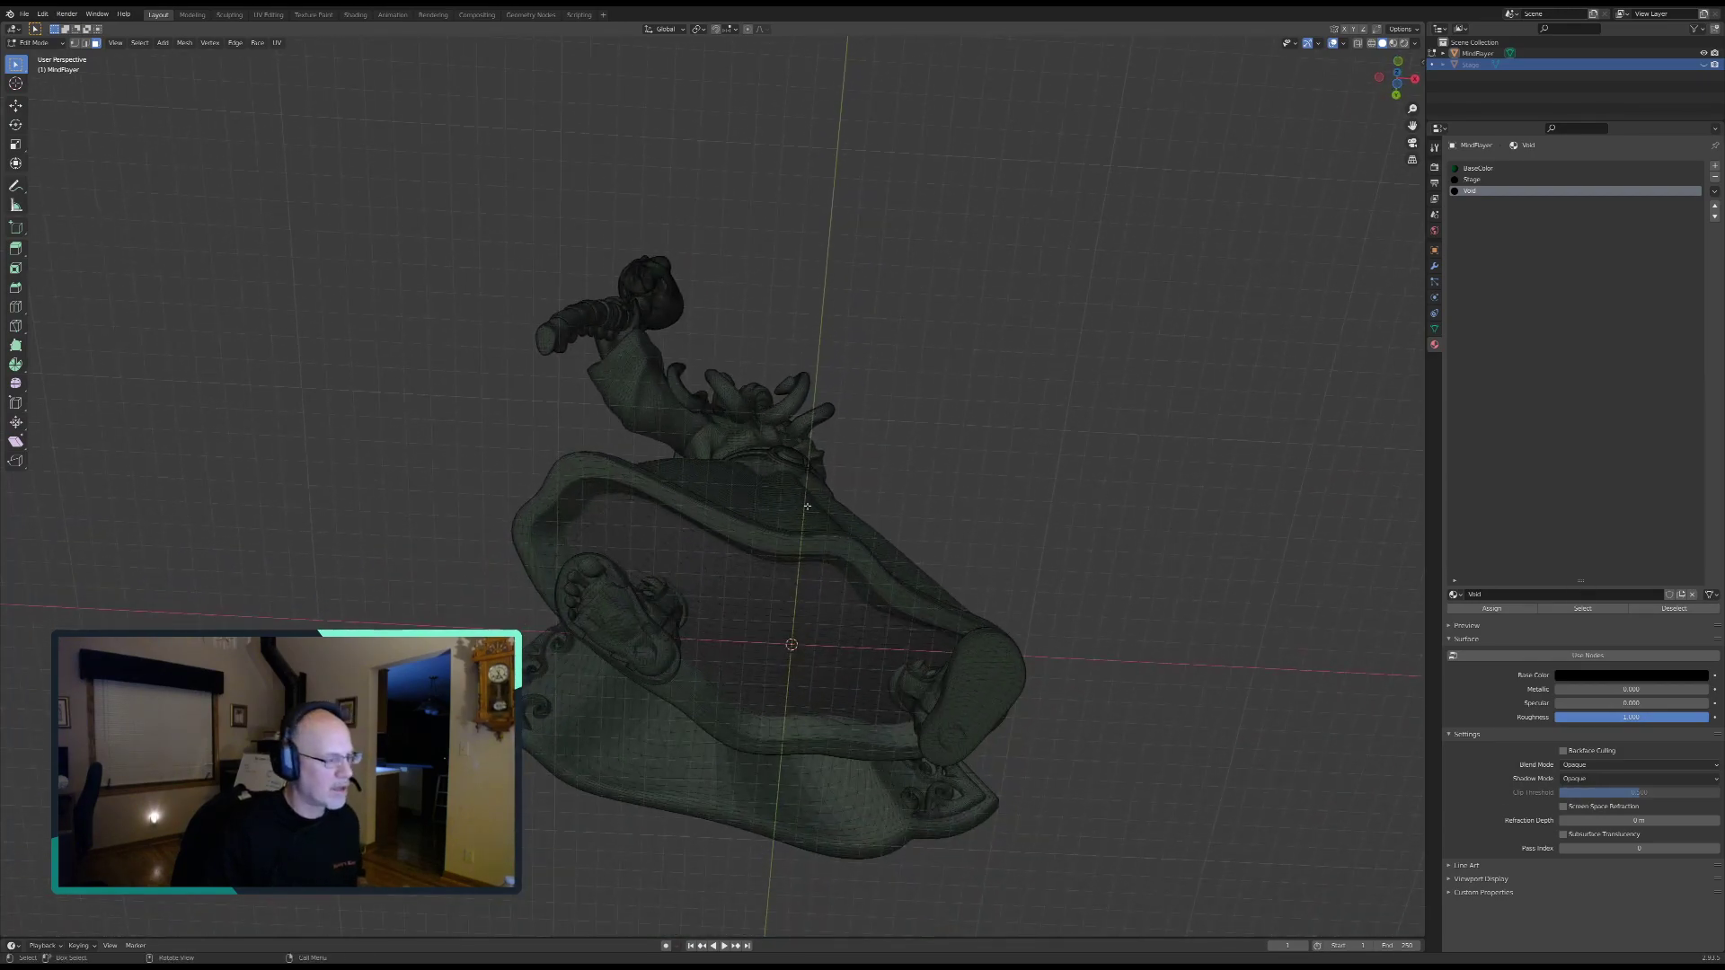
{"action": "left_click", "coordinate": [43, 45]}
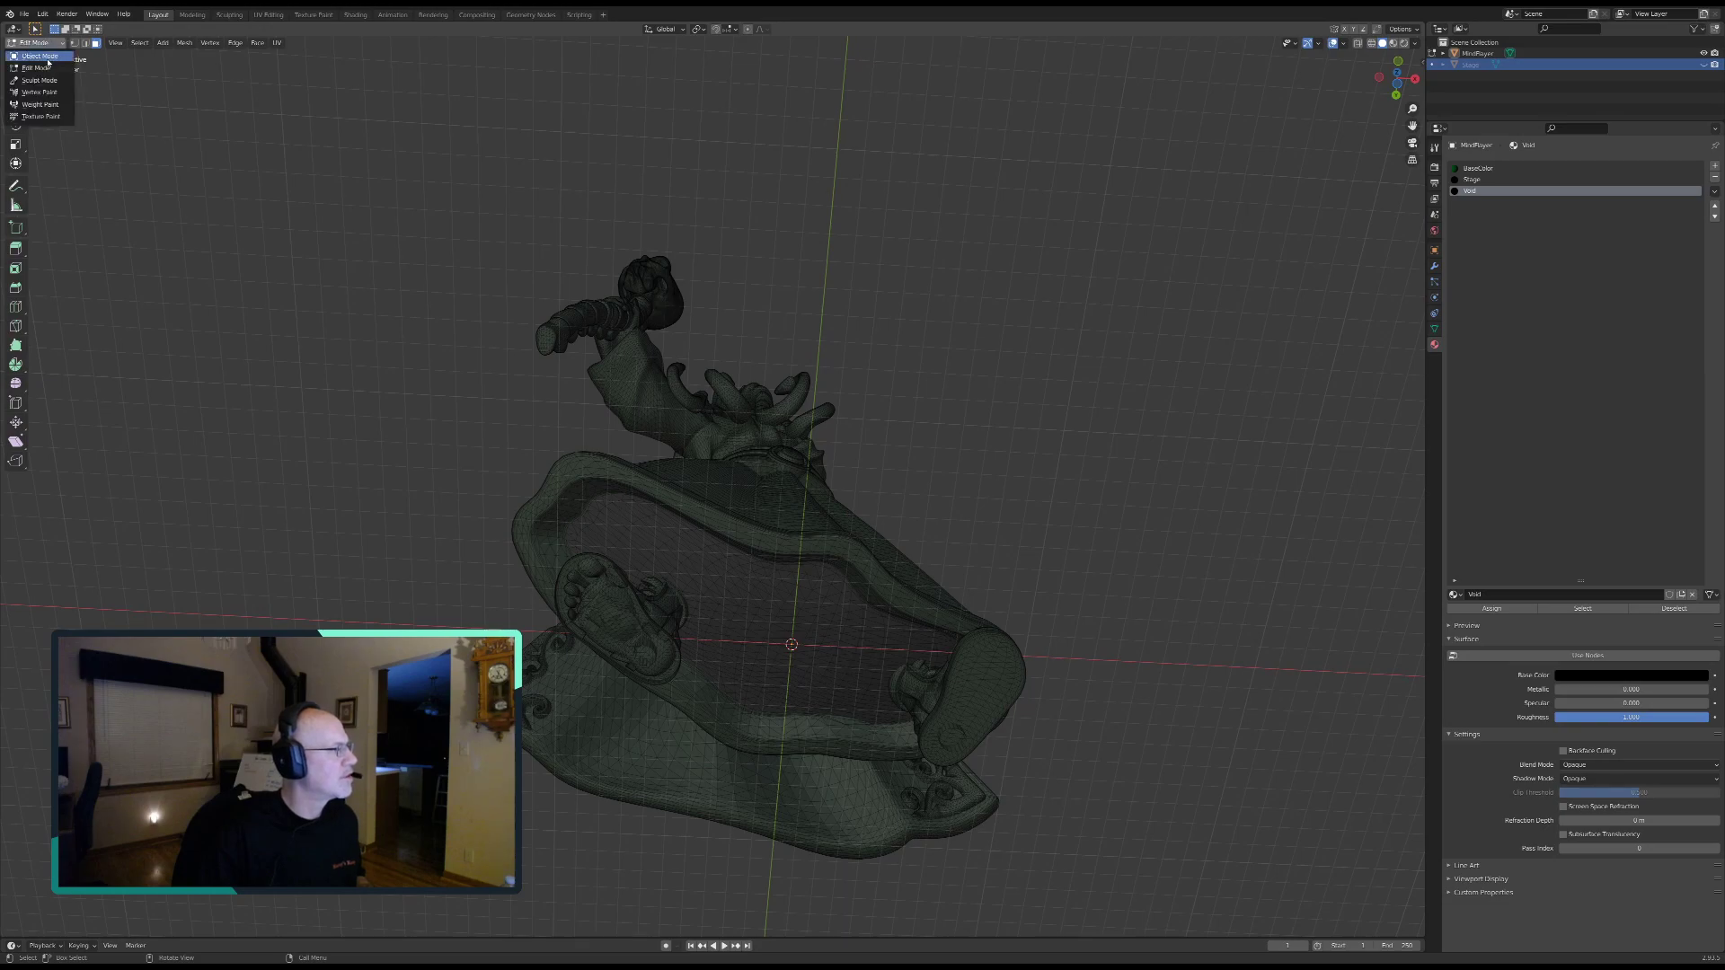
{"action": "left_click", "coordinate": [40, 56]}
{"action": "middle_click_drag", "start_coordinate": [423, 254], "coordinate": [478, 332]}
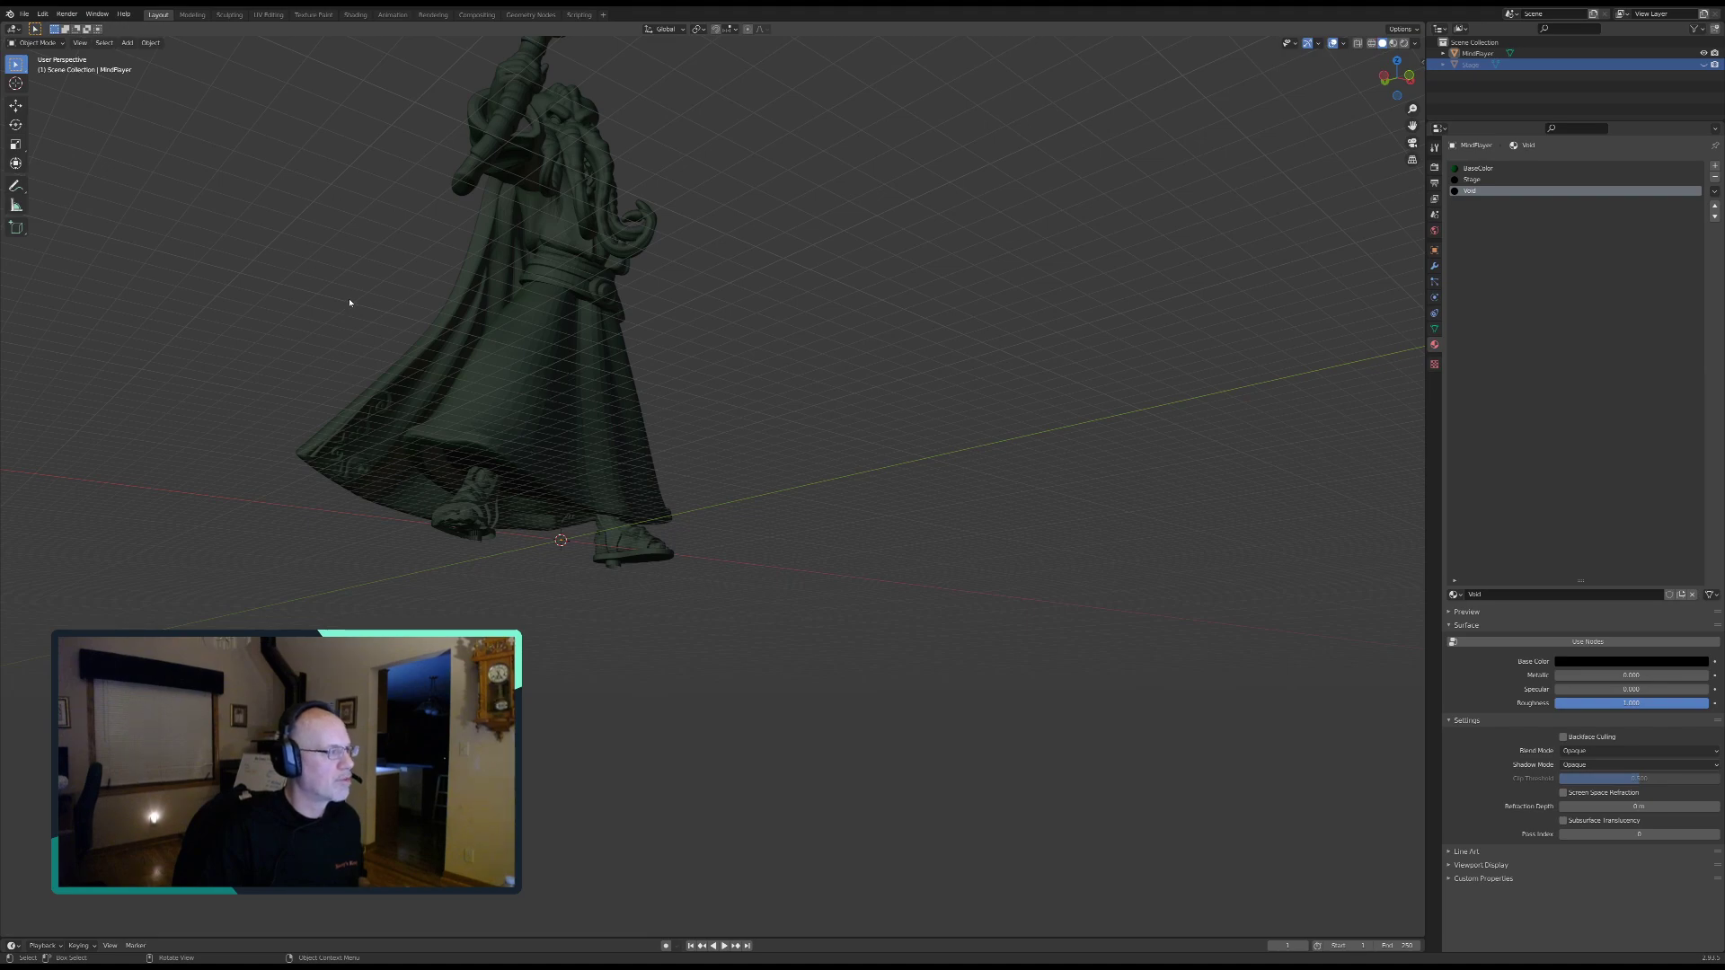
{"action": "middle_click_drag", "start_coordinate": [477, 304], "coordinate": [783, 667]}
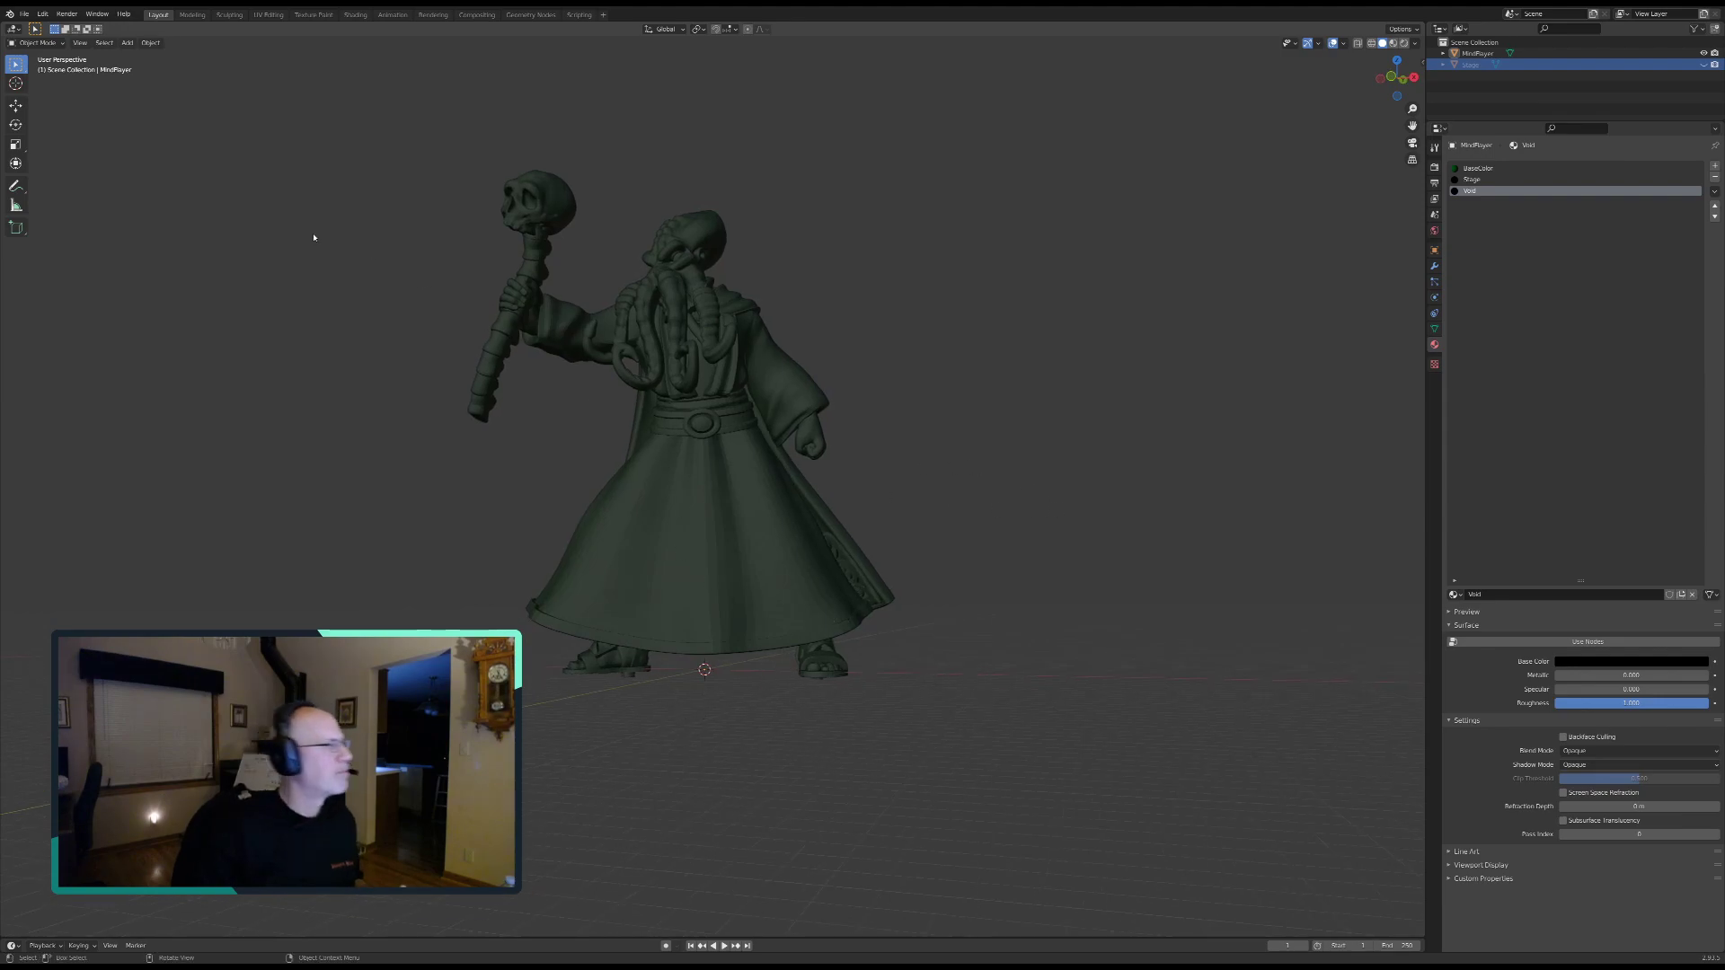
Step: Switch the mind flayer to Edit Mode and save the file
{"action": "left_click", "coordinate": [36, 43]}
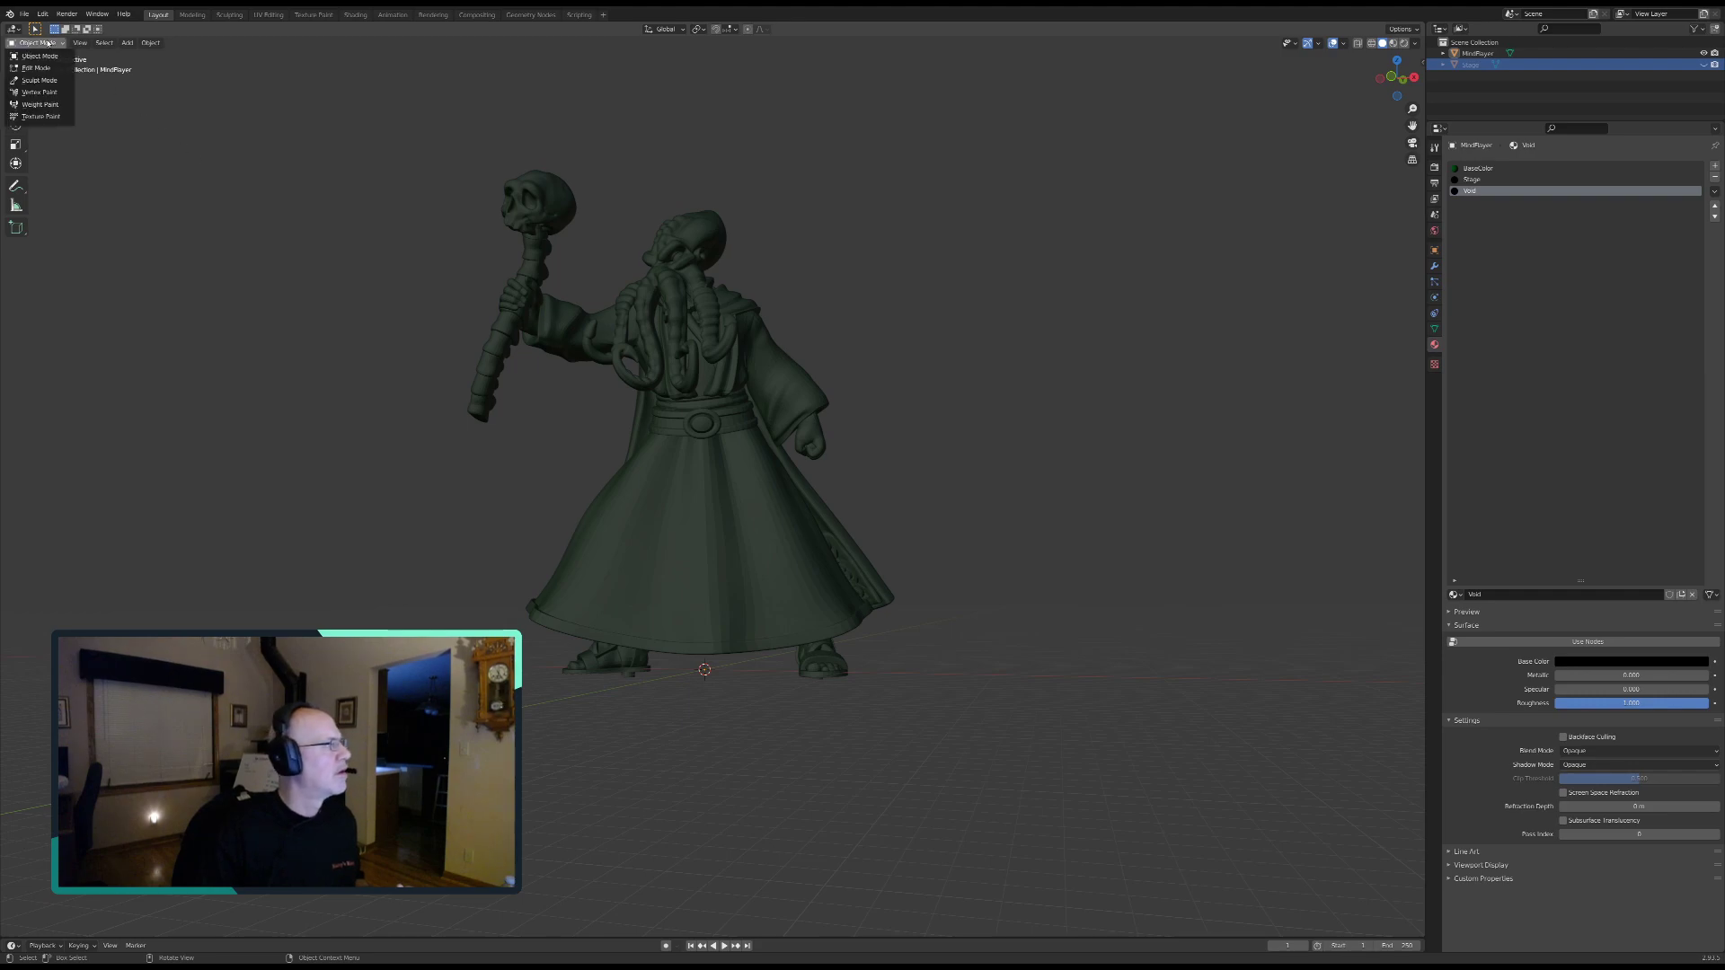
{"action": "left_click", "coordinate": [41, 67]}
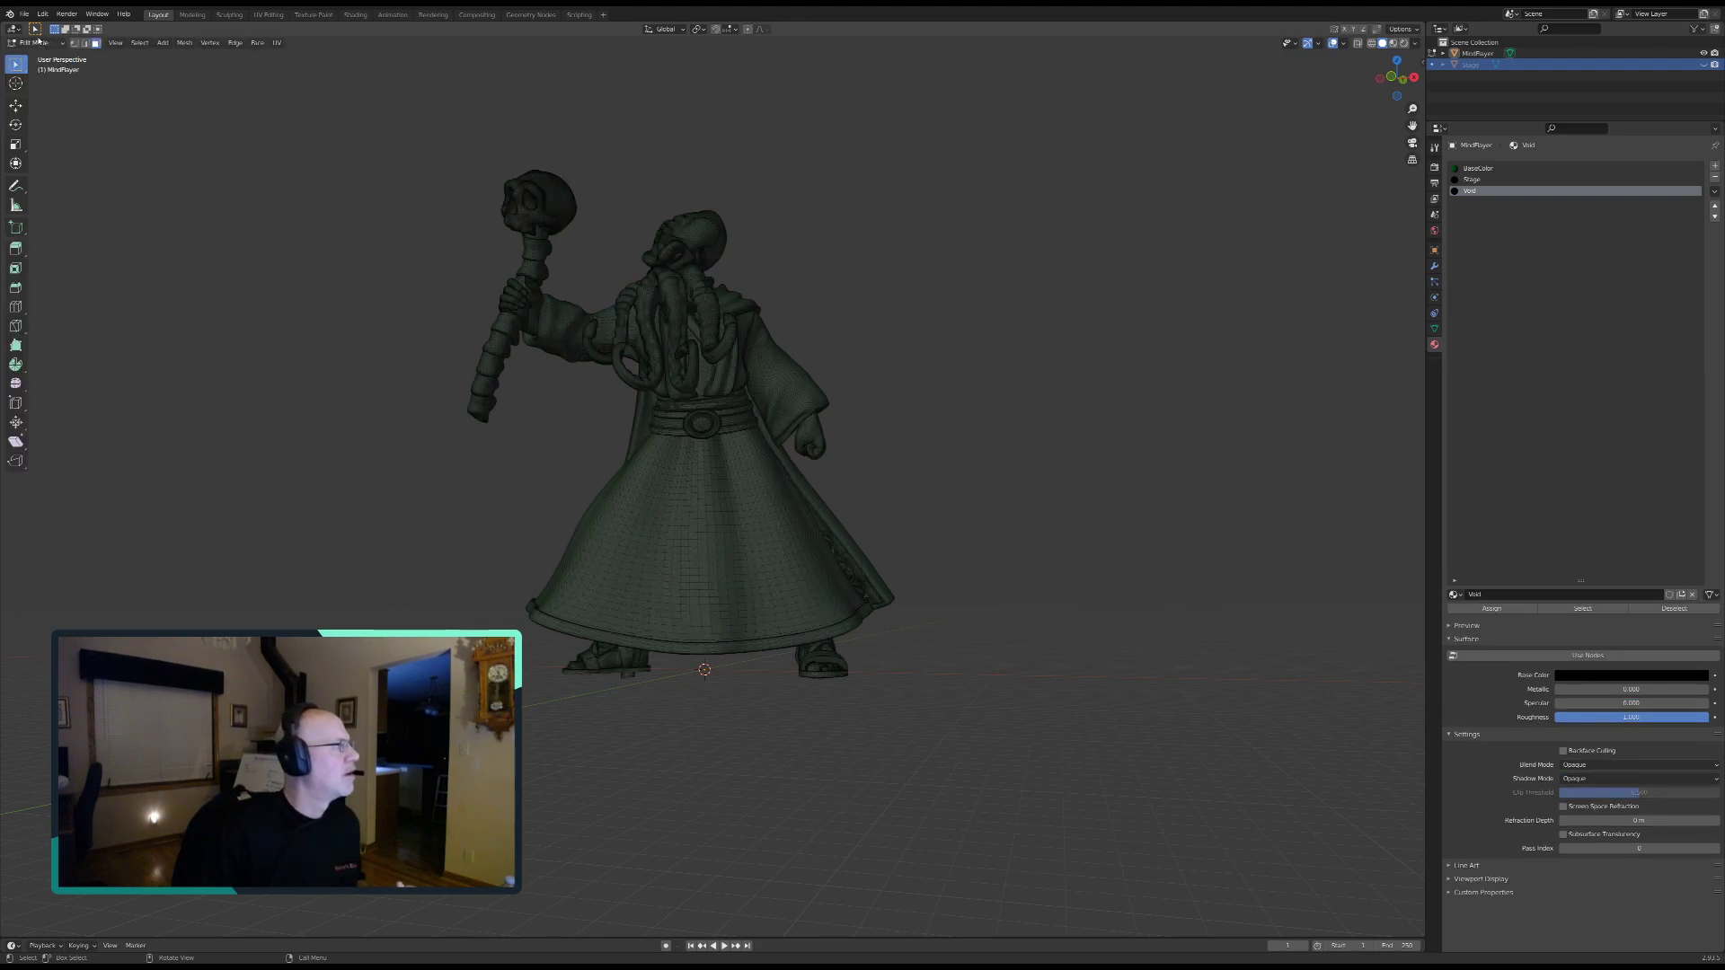
{"action": "left_click", "coordinate": [24, 14]}
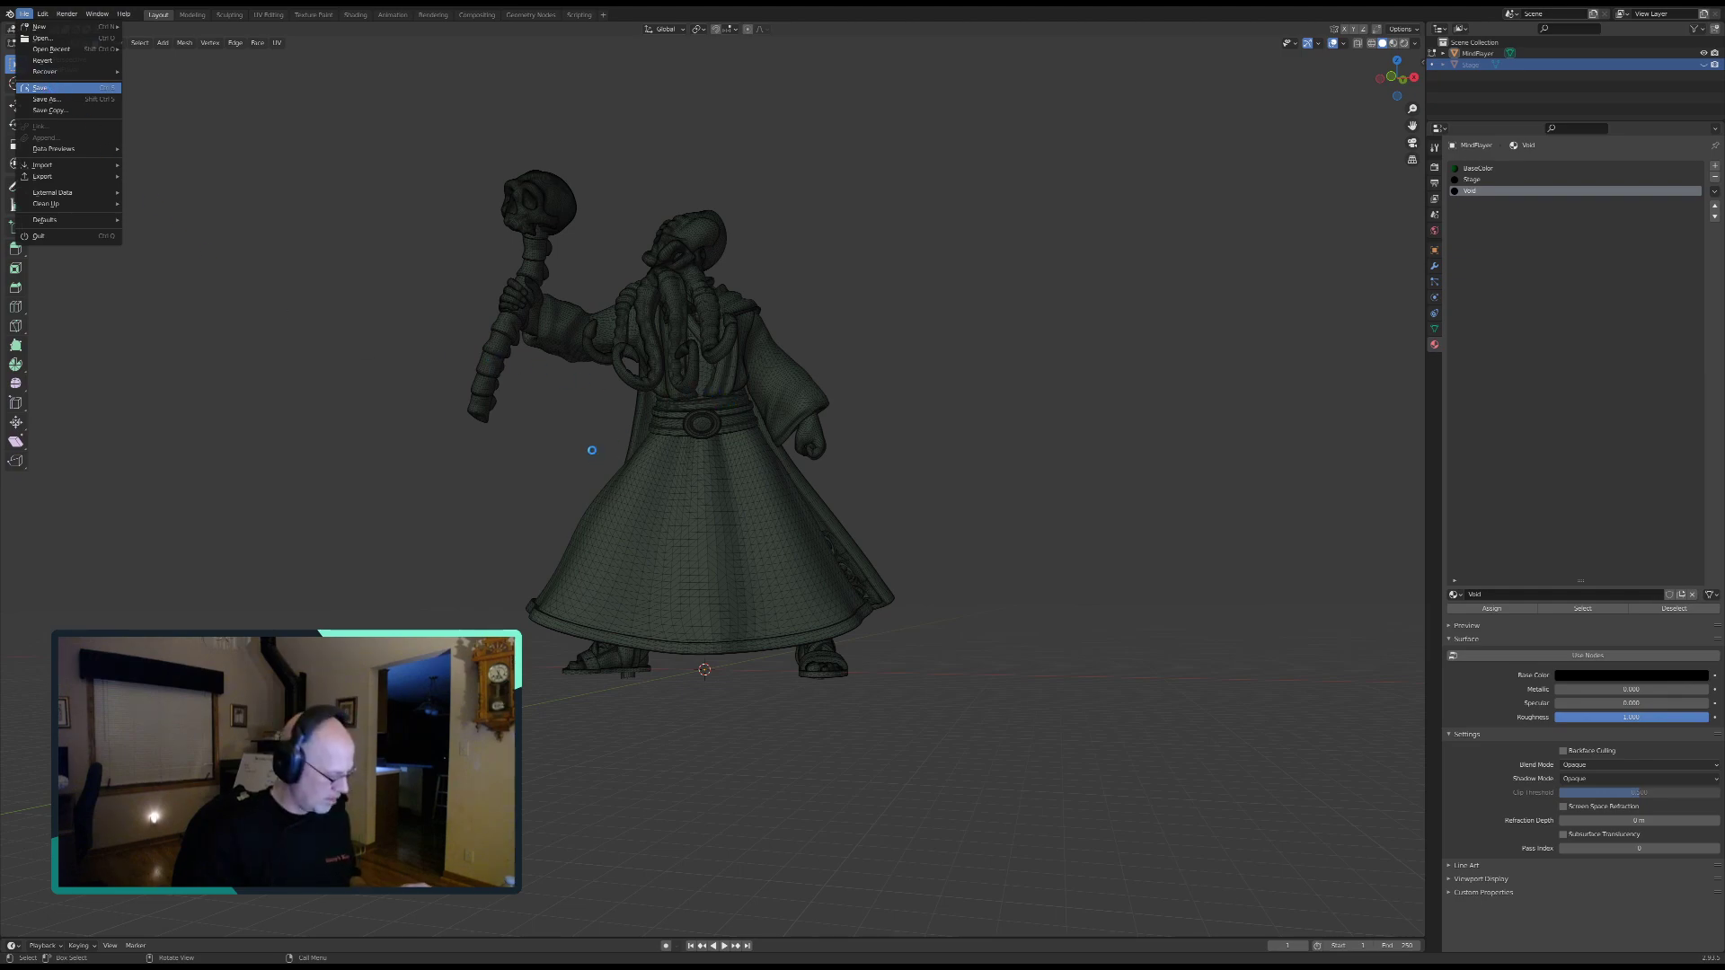
Step: Examine the robe's hem and both sandaled feet from below and from several sides
{"action": "middle_click_drag", "start_coordinate": [592, 454], "coordinate": [655, 542]}
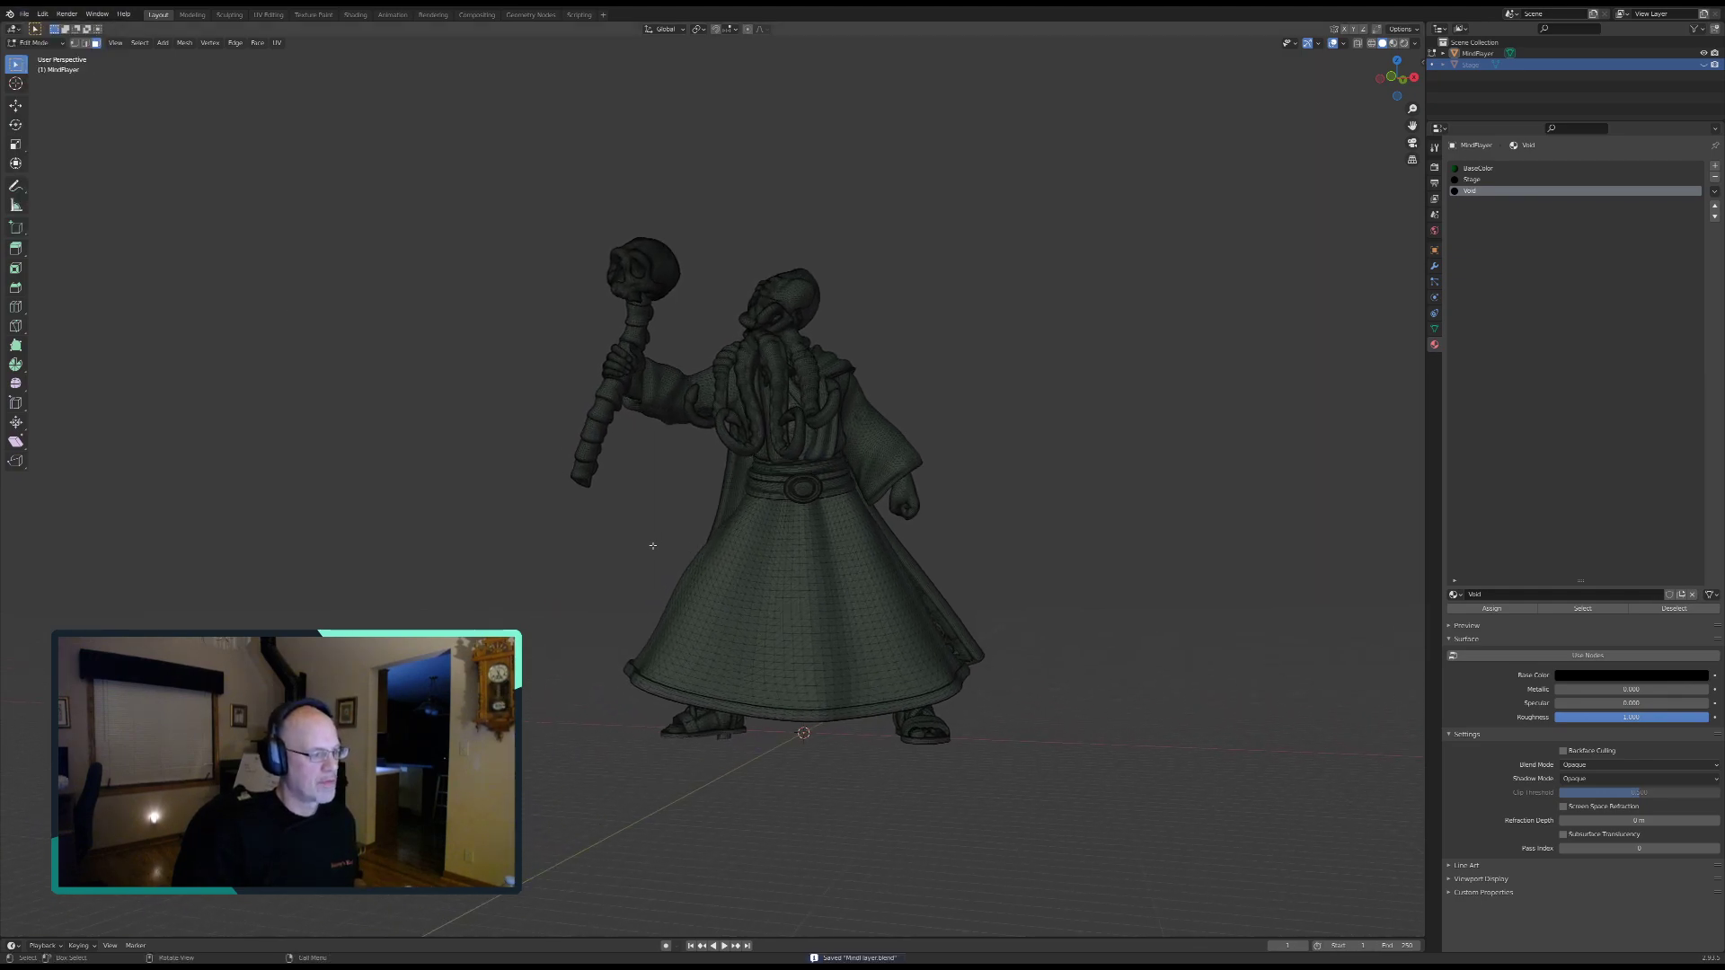
{"action": "middle_click_drag", "start_coordinate": [695, 665], "coordinate": [743, 536]}
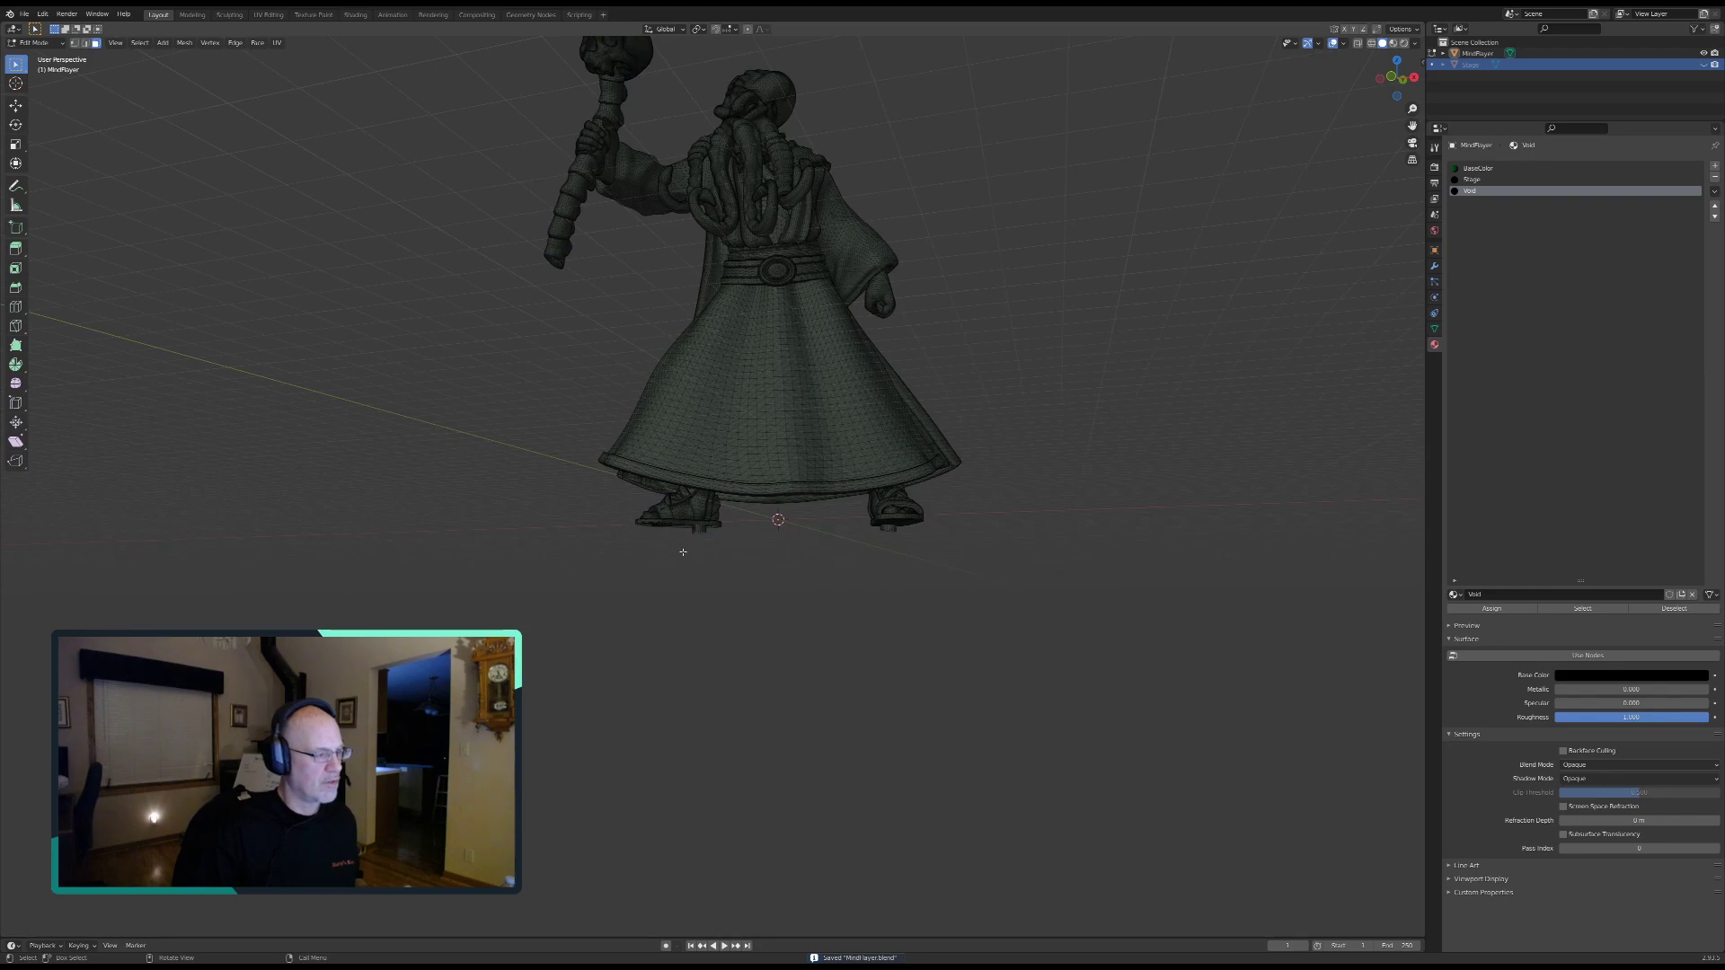
{"action": "scroll", "coordinate": [683, 552], "scroll_direction": "up", "scroll_amount": 8}
{"action": "mouse_move", "coordinate": [870, 599]}
{"action": "middle_mouse_down"}
{"action": "mouse_move", "coordinate": [839, 577]}
{"action": "mouse_move", "coordinate": [968, 588]}
{"action": "mouse_move", "coordinate": [765, 572]}
{"action": "mouse_move", "coordinate": [884, 574]}
{"action": "mouse_move", "coordinate": [911, 593]}
{"action": "mouse_move", "coordinate": [856, 585]}
{"action": "middle_mouse_up"}
{"action": "middle_click_drag", "start_coordinate": [707, 558], "coordinate": [881, 586]}
{"action": "middle_click_drag", "start_coordinate": [707, 584], "coordinate": [392, 575]}
{"action": "middle_click_drag", "start_coordinate": [391, 477], "coordinate": [648, 472]}
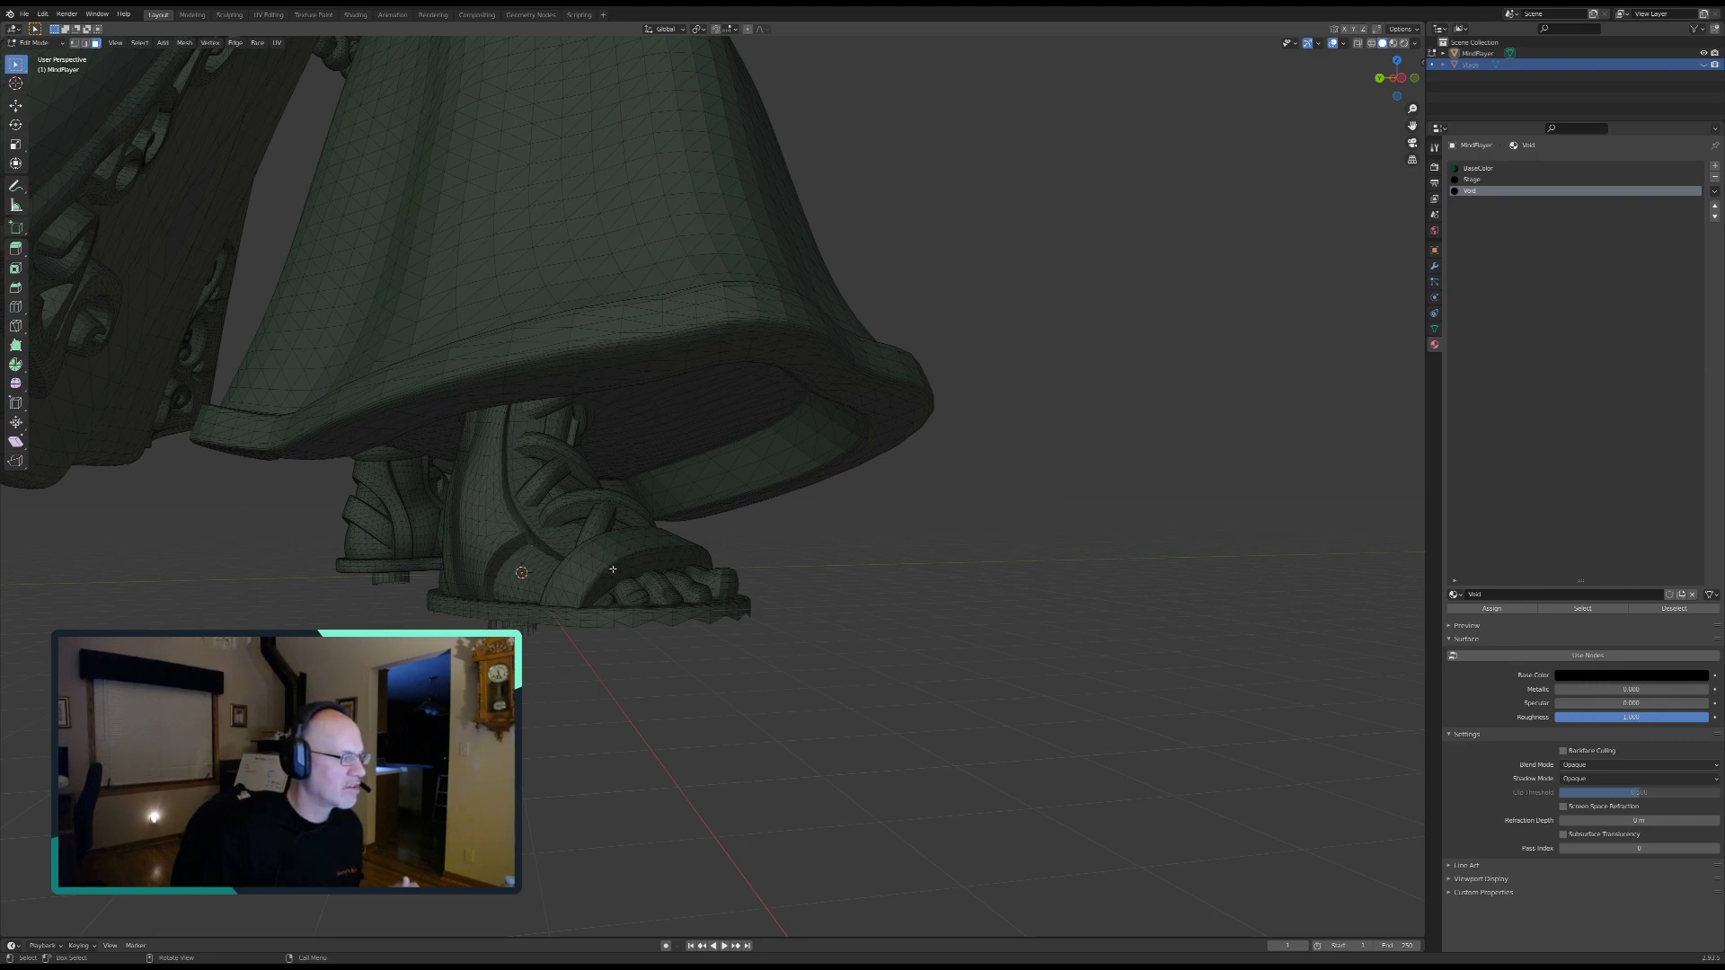
{"action": "middle_click_drag", "start_coordinate": [653, 593], "coordinate": [722, 547]}
{"action": "middle_click_drag", "start_coordinate": [743, 465], "coordinate": [872, 477]}
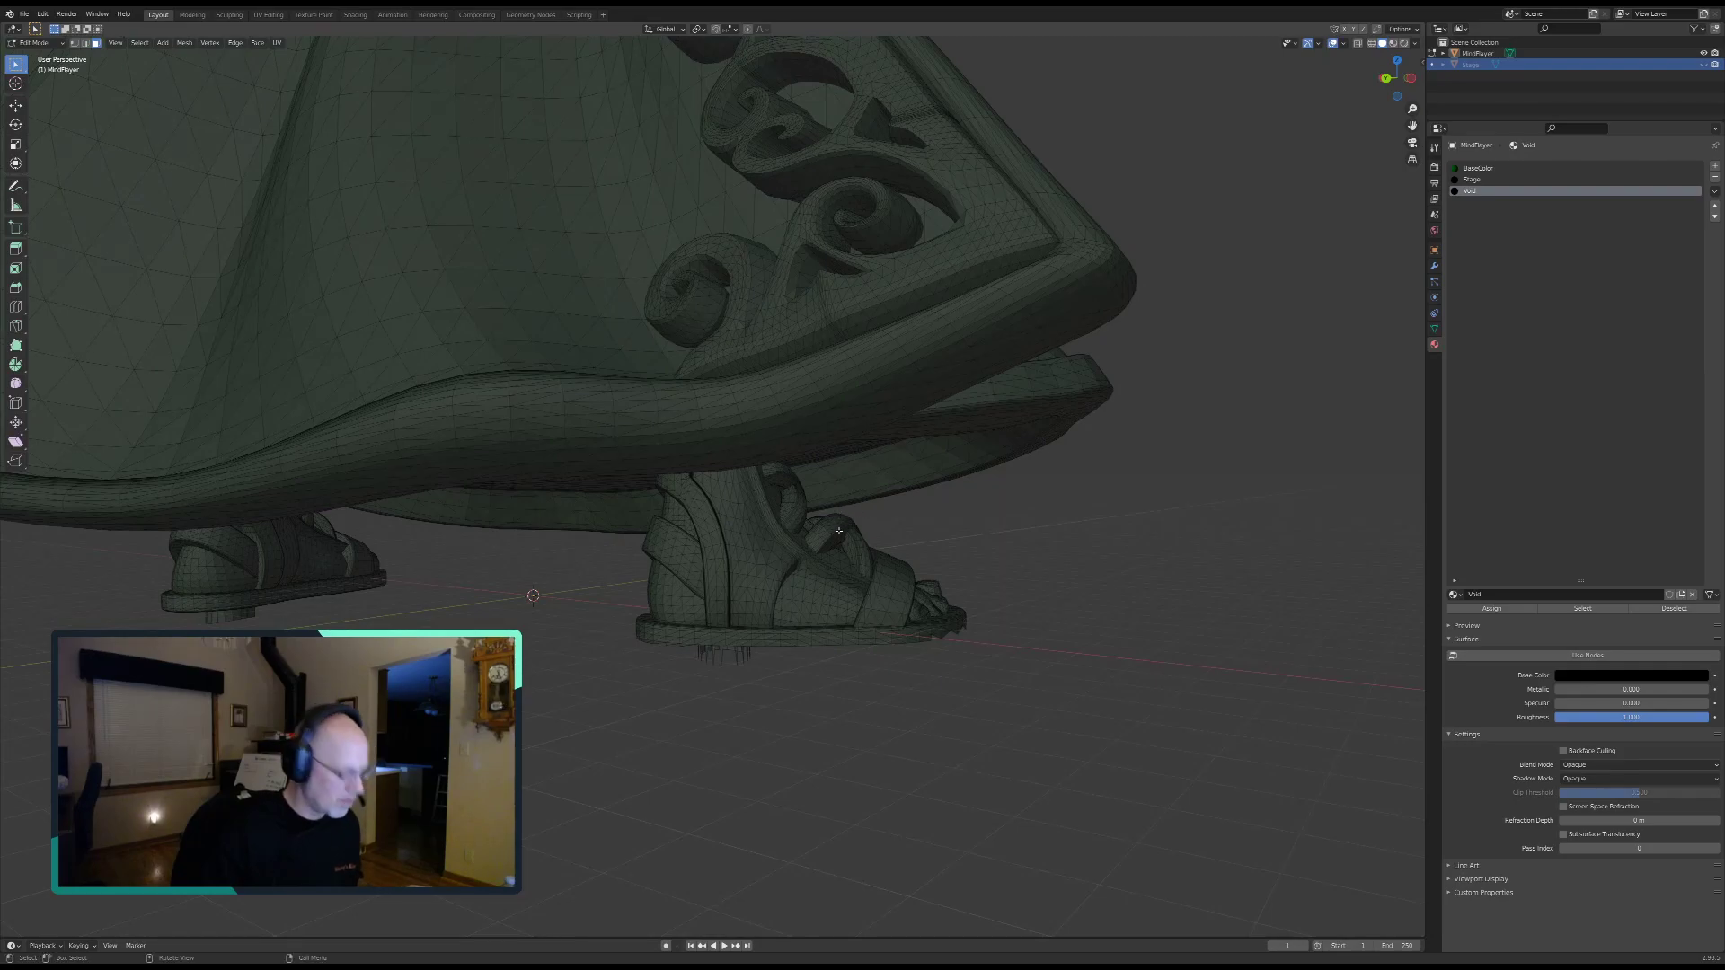
Step: Box-select one foot and its sandal up to the ankle in wireframe display, including hidden faces, and return to solid display
{"action": "scroll", "coordinate": [804, 541], "scroll_direction": "up", "scroll_amount": 3}
{"action": "middle_click_drag", "start_coordinate": [848, 514], "coordinate": [864, 614]}
{"action": "scroll", "coordinate": [858, 517], "scroll_direction": "up", "scroll_amount": 4}
{"action": "scroll", "coordinate": [865, 615], "scroll_direction": "down", "scroll_amount": 1}
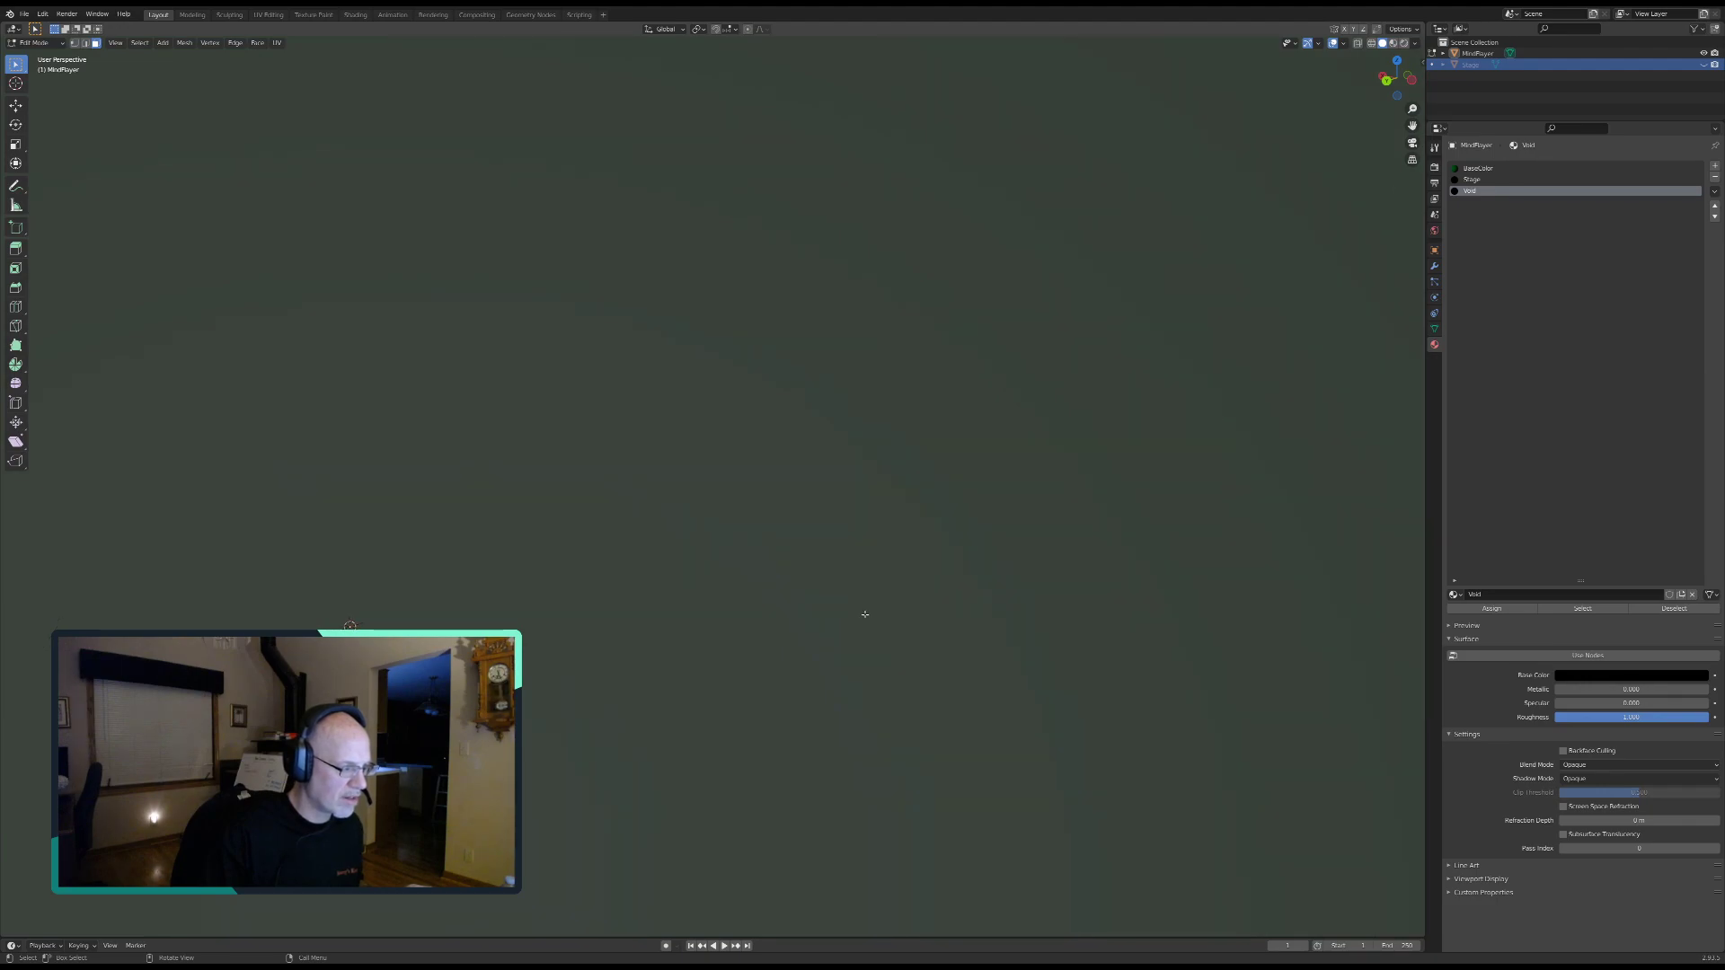
{"action": "scroll", "coordinate": [864, 614], "scroll_direction": "up", "scroll_amount": 2}
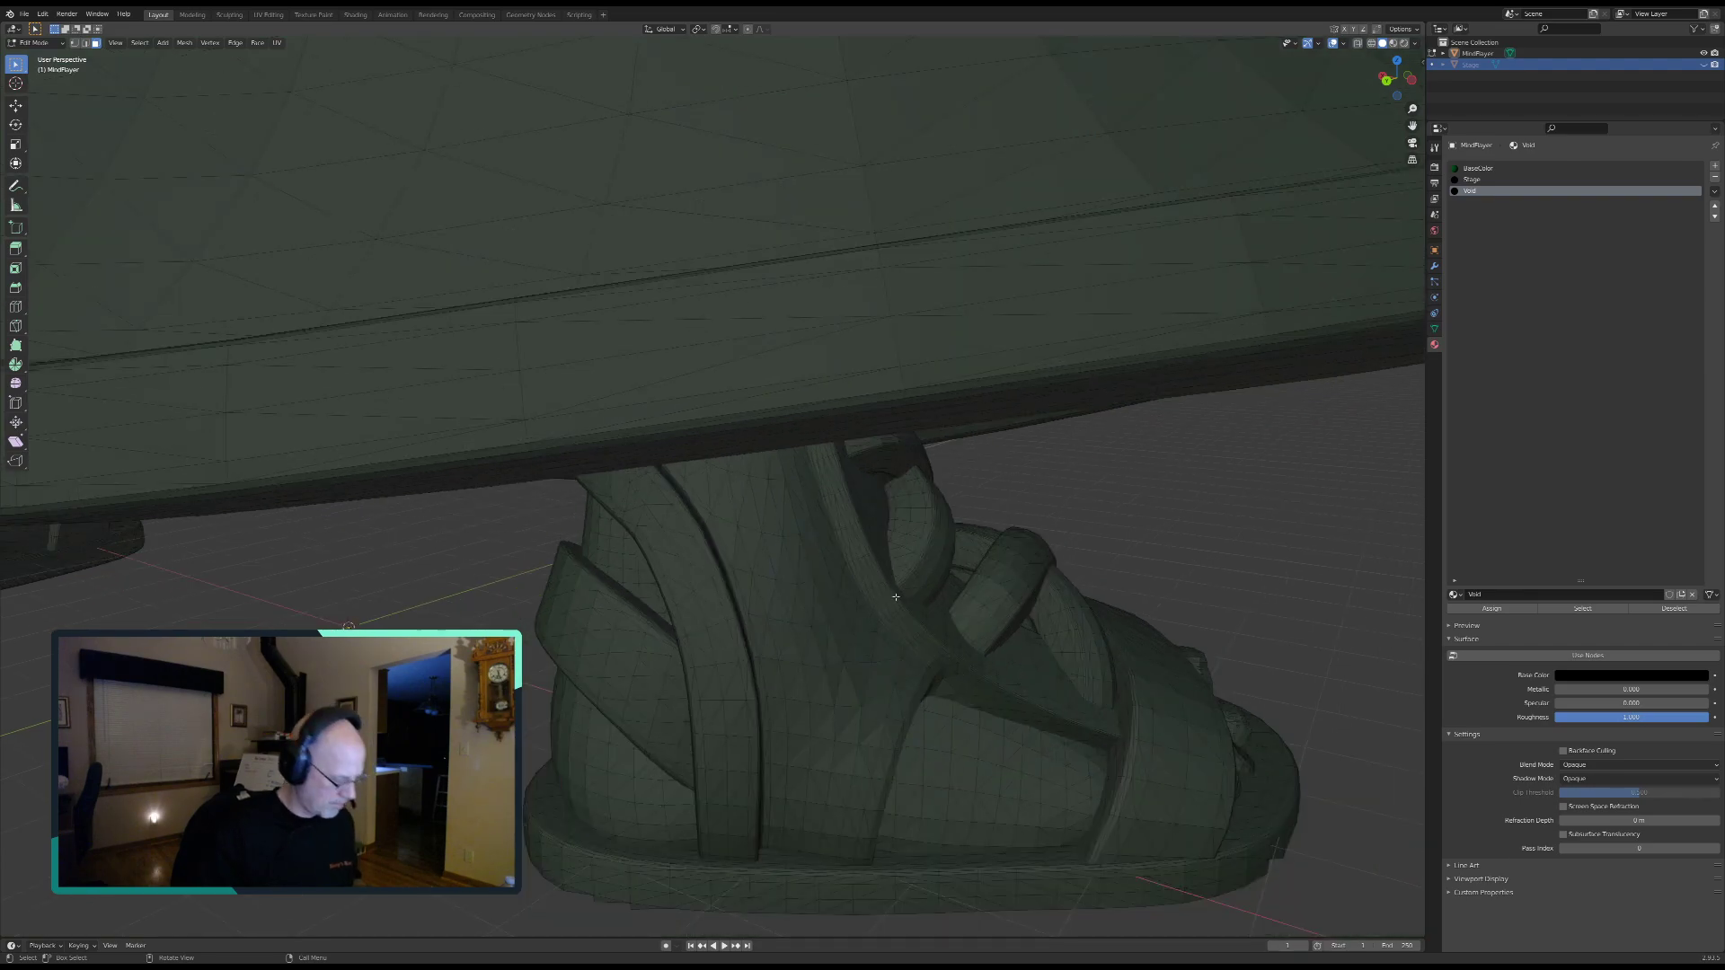
{"action": "left_click", "coordinate": [1372, 43]}
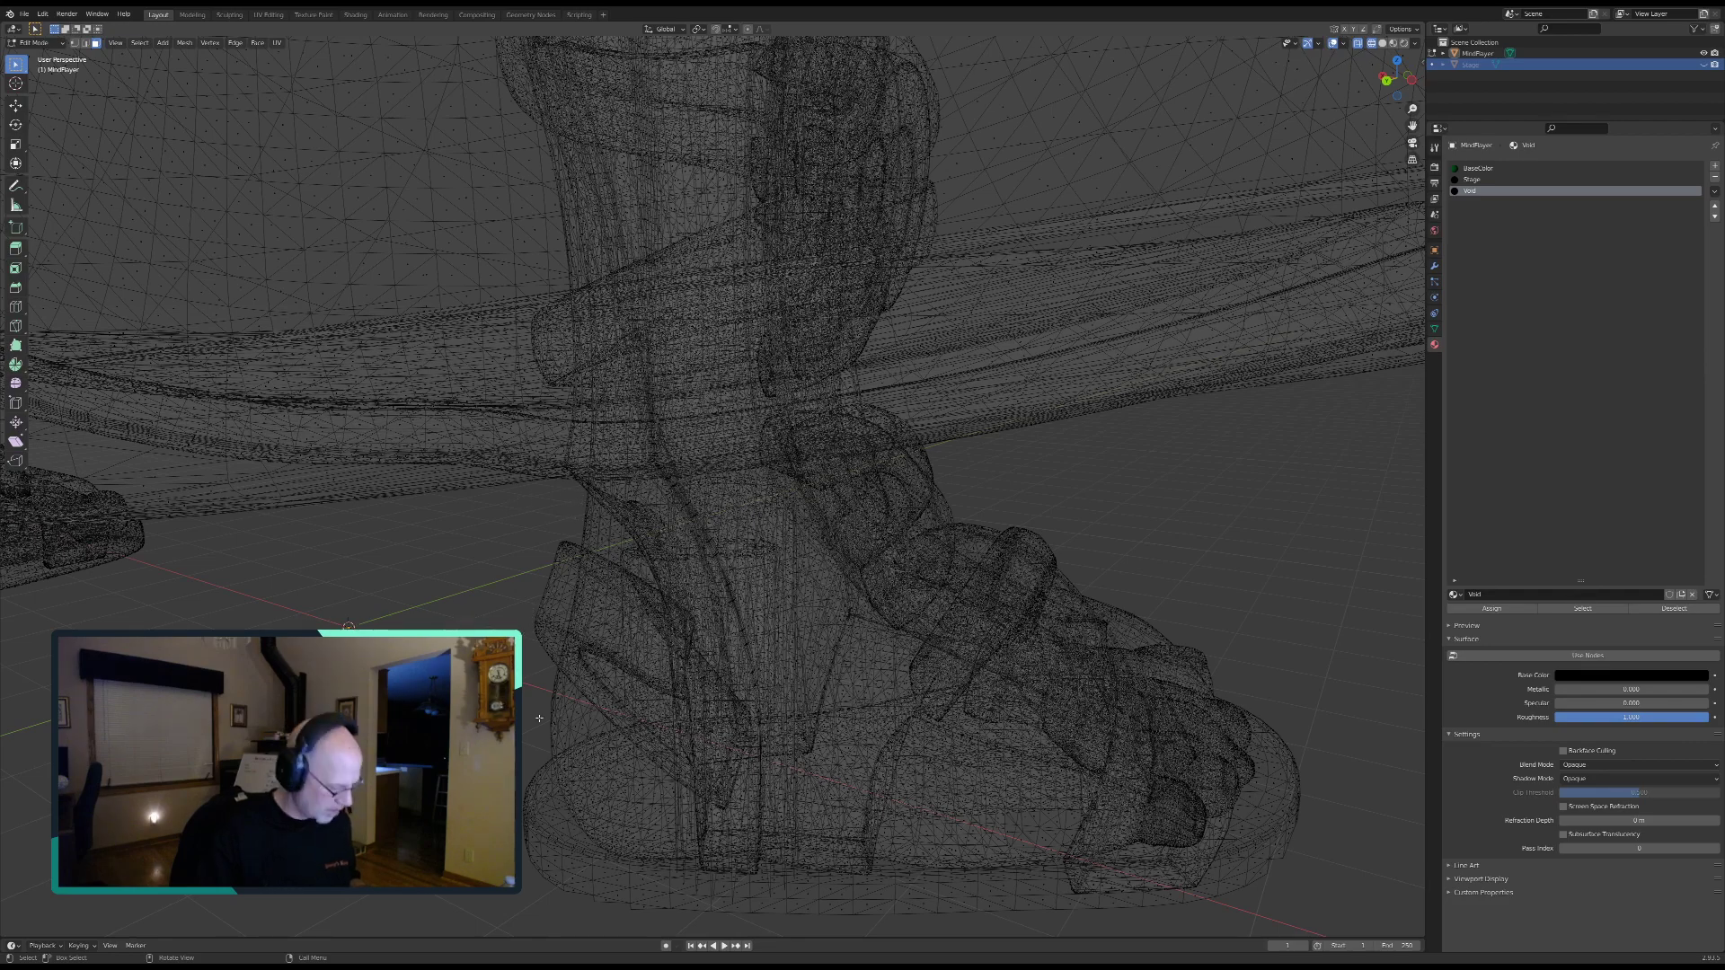
{"action": "key", "text": "b"}
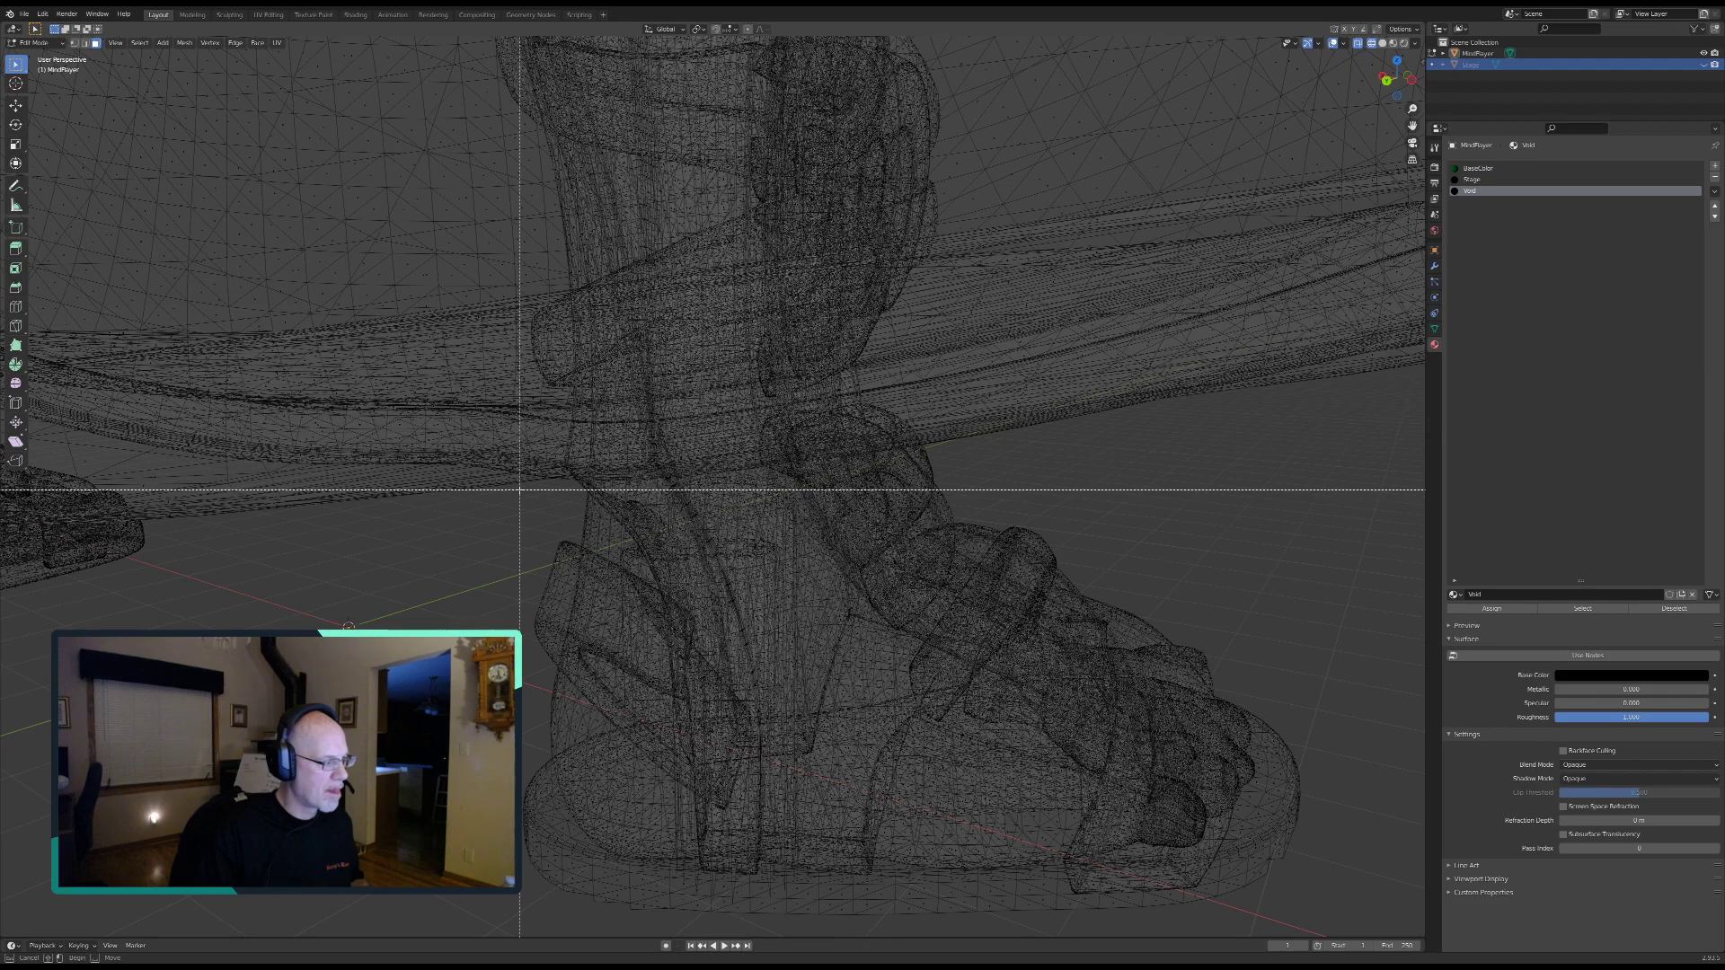
{"action": "left_click_drag", "start_coordinate": [520, 489], "coordinate": [1360, 935]}
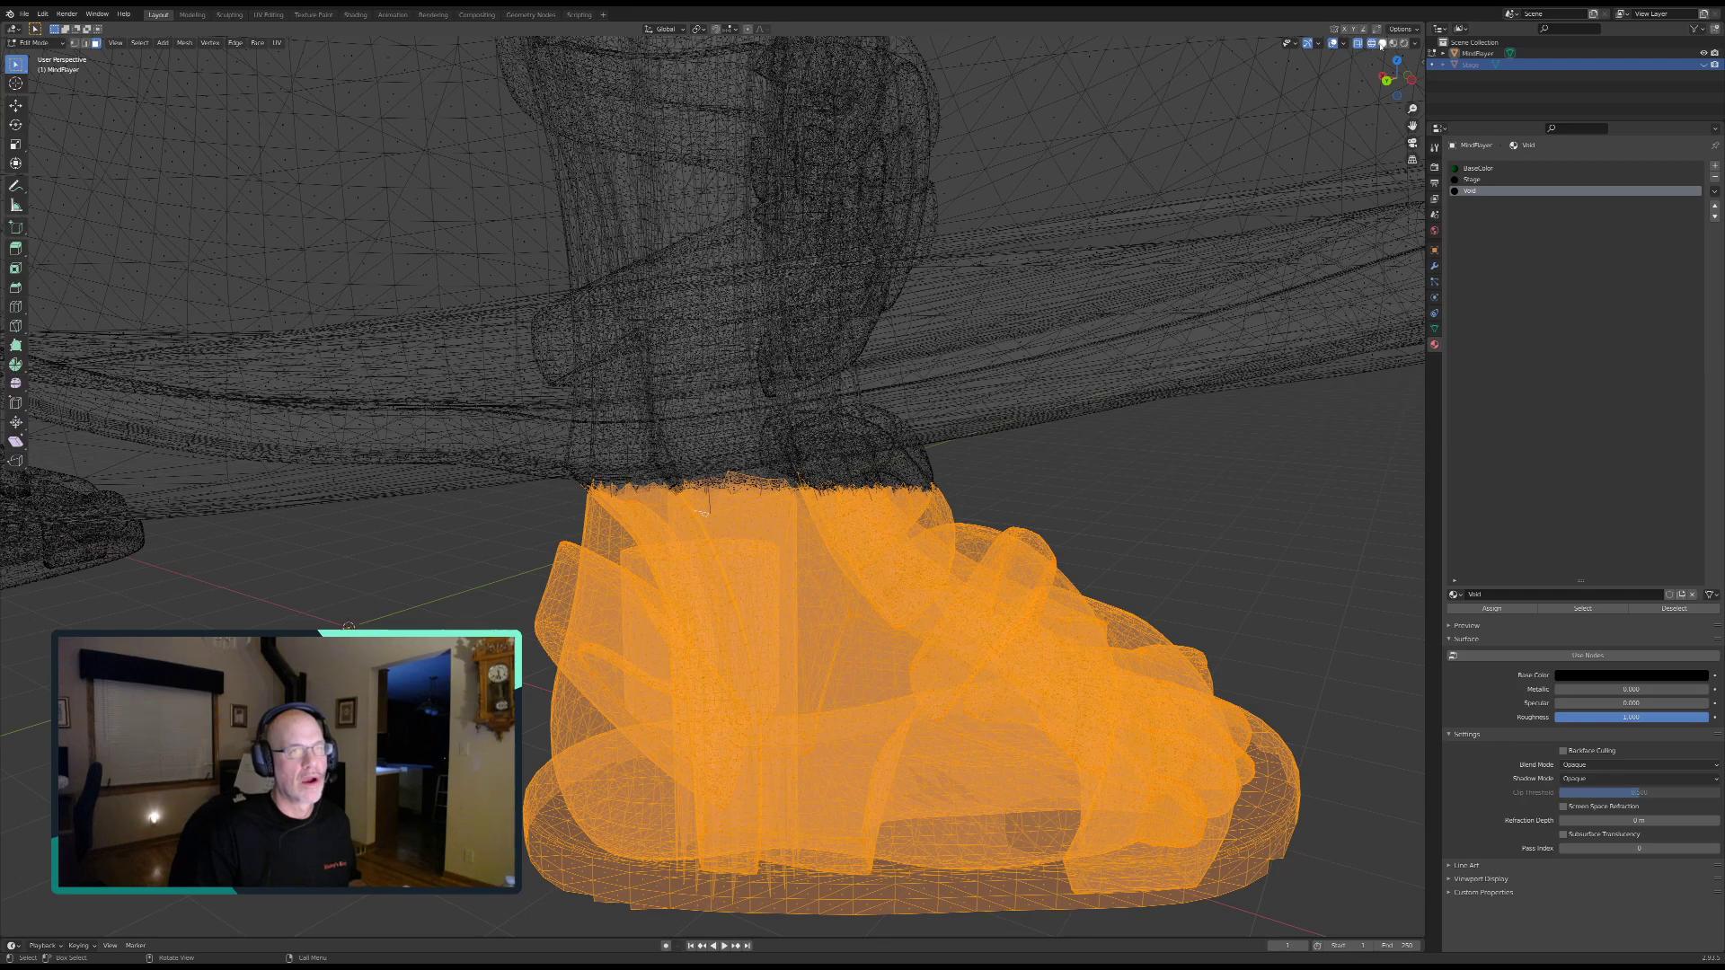
{"action": "left_click", "coordinate": [1380, 44]}
Step: Add the other foot and sandal to the selection with Circle Select in wireframe display and return to solid display
{"action": "middle_click_drag", "start_coordinate": [1135, 592], "coordinate": [1151, 677]}
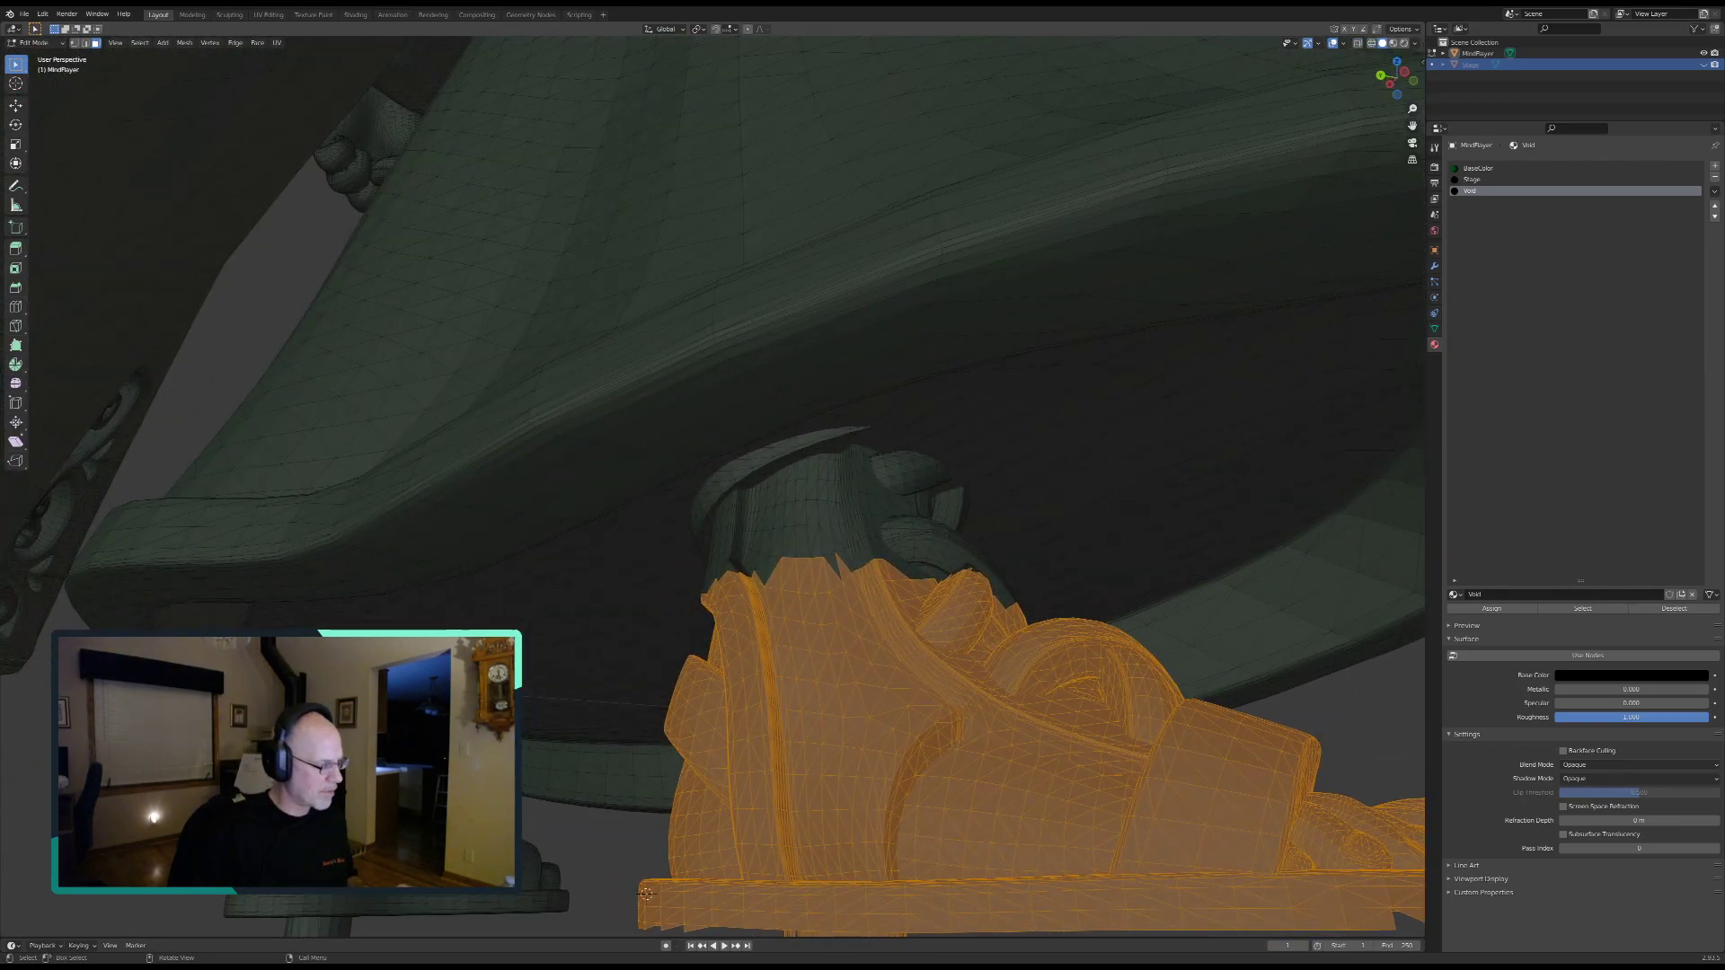
{"action": "scroll", "coordinate": [712, 485], "scroll_direction": "up", "scroll_amount": 3}
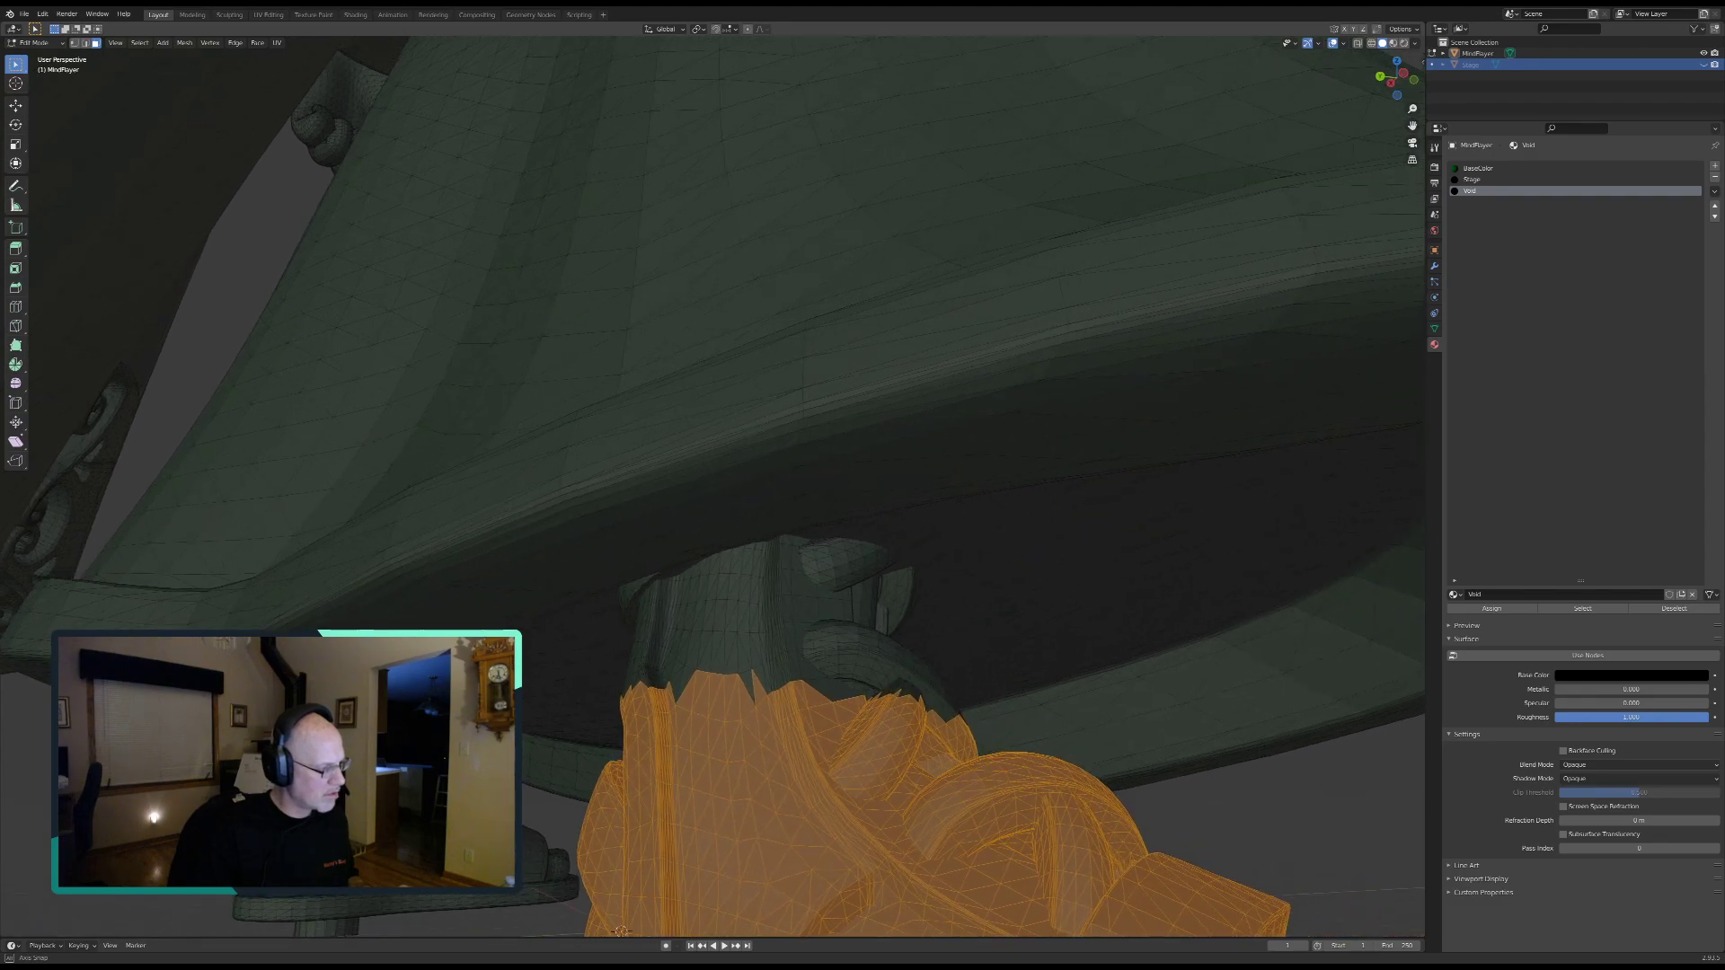
{"action": "middle_click_drag", "start_coordinate": [332, 840], "coordinate": [568, 722], "text": "shift"}
{"action": "middle_click_drag", "start_coordinate": [567, 723], "coordinate": [561, 732]}
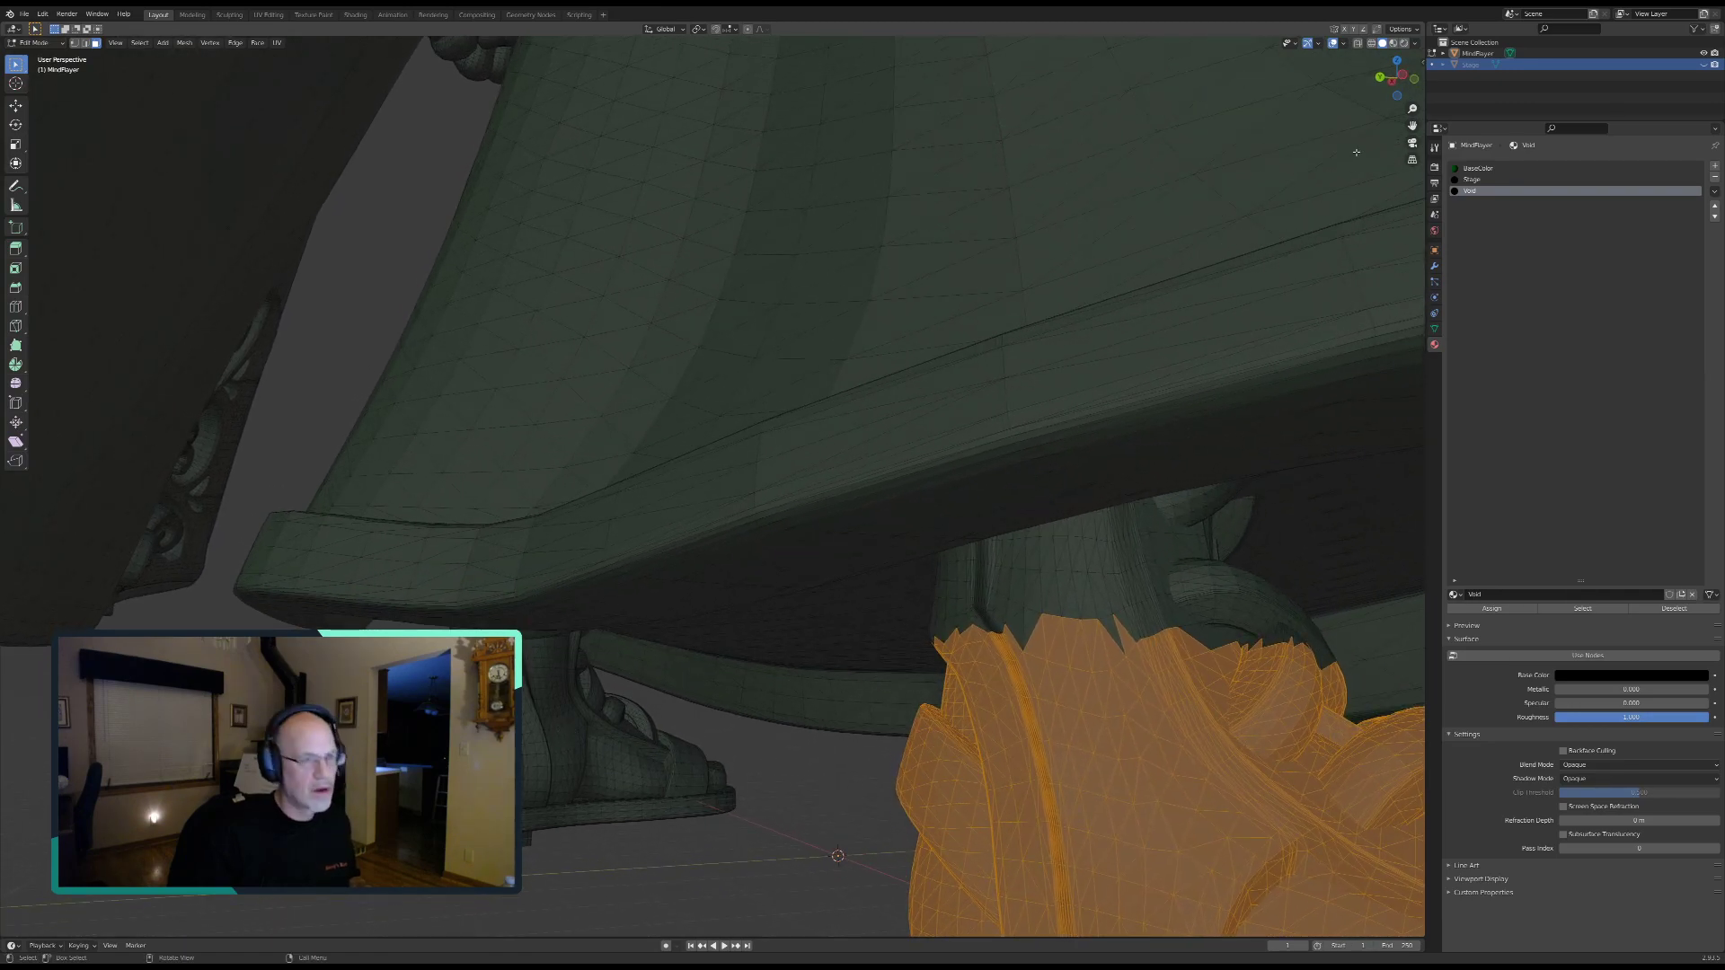
{"action": "left_click", "coordinate": [1371, 44]}
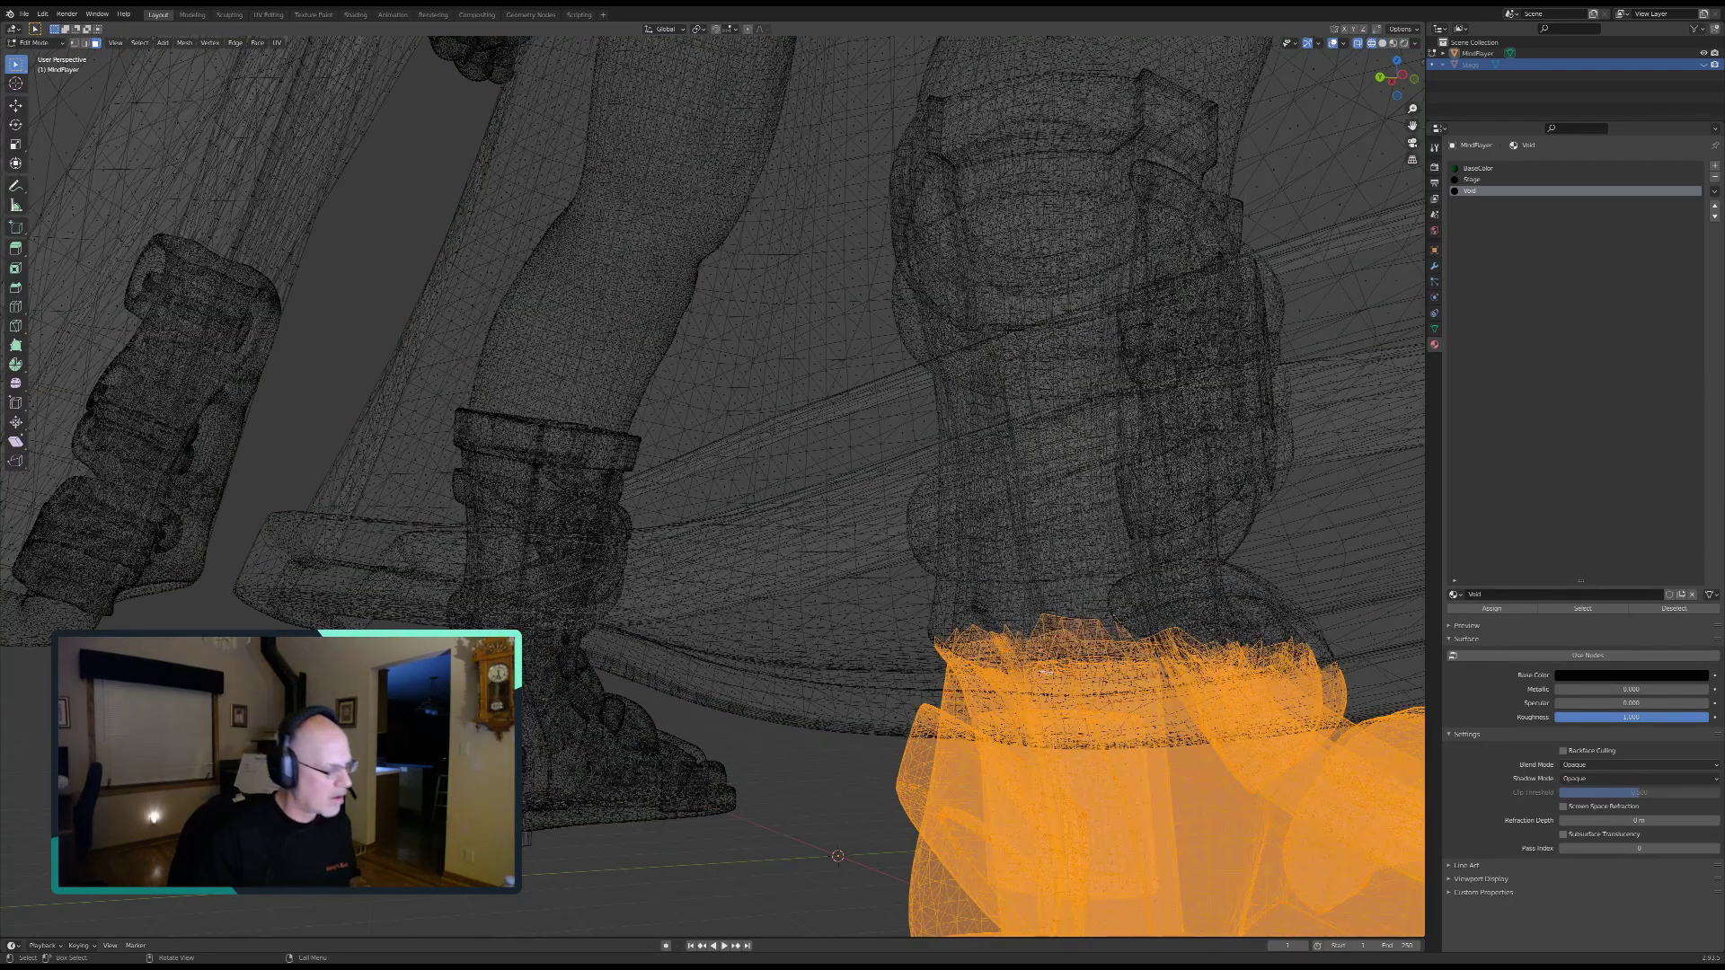
{"action": "left_click_drag", "start_coordinate": [520, 884], "coordinate": [742, 721]}
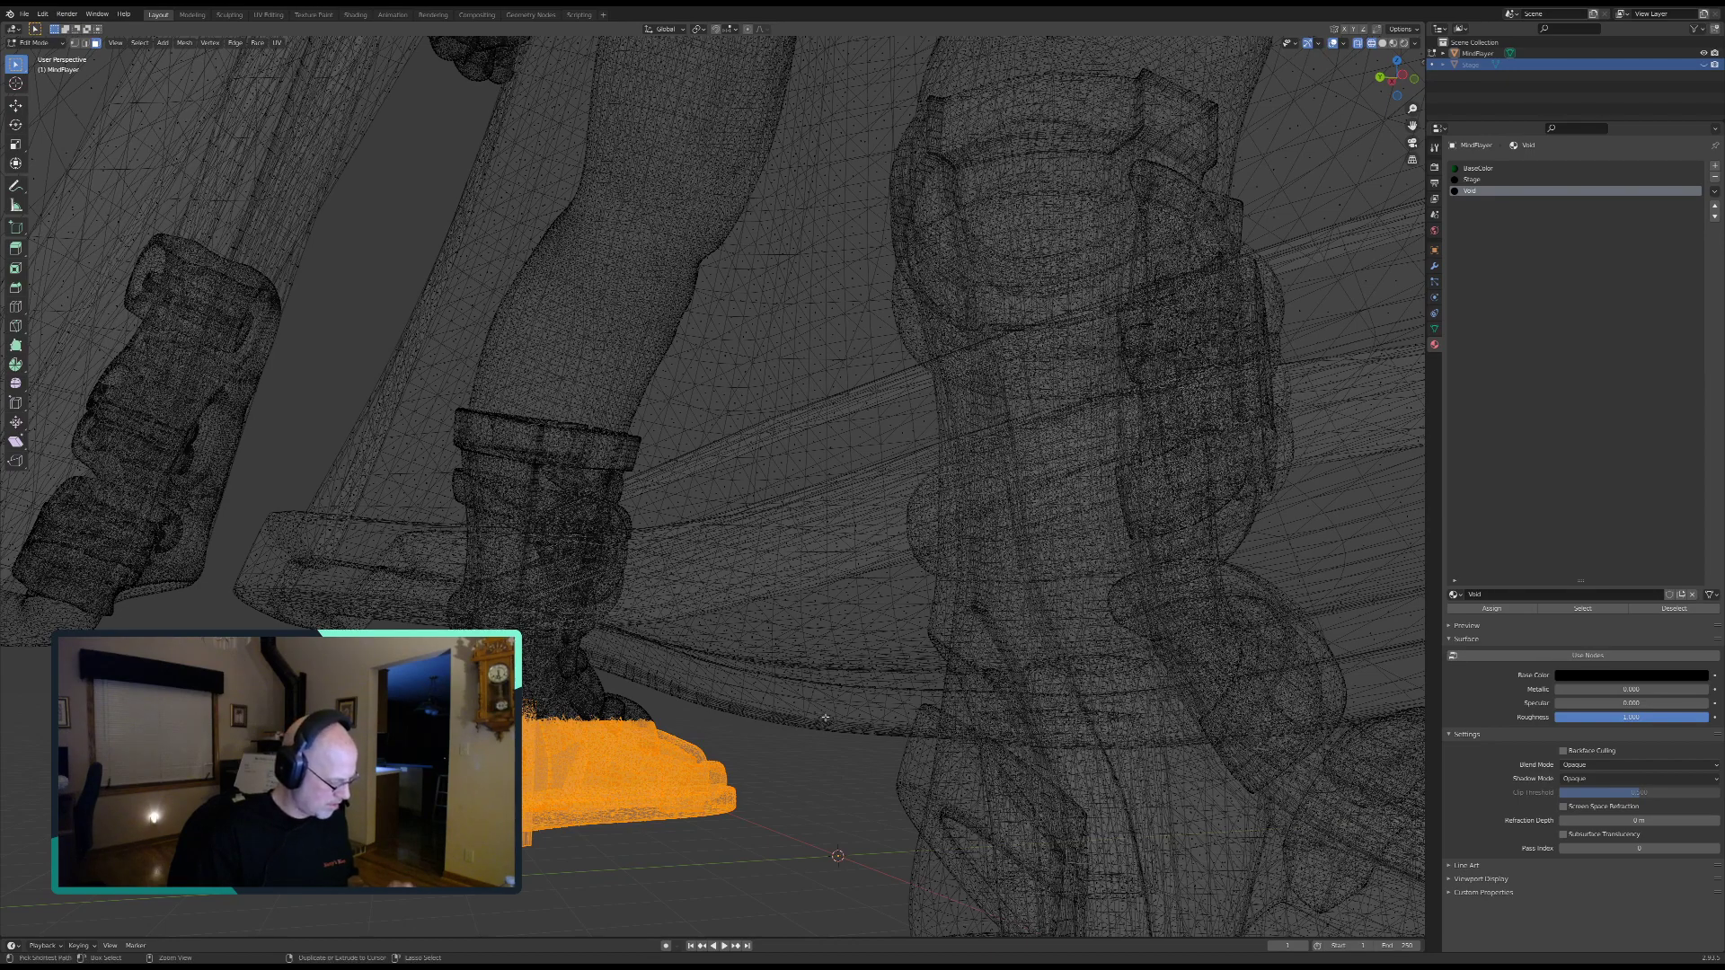
{"action": "key", "text": "ctrl+z"}
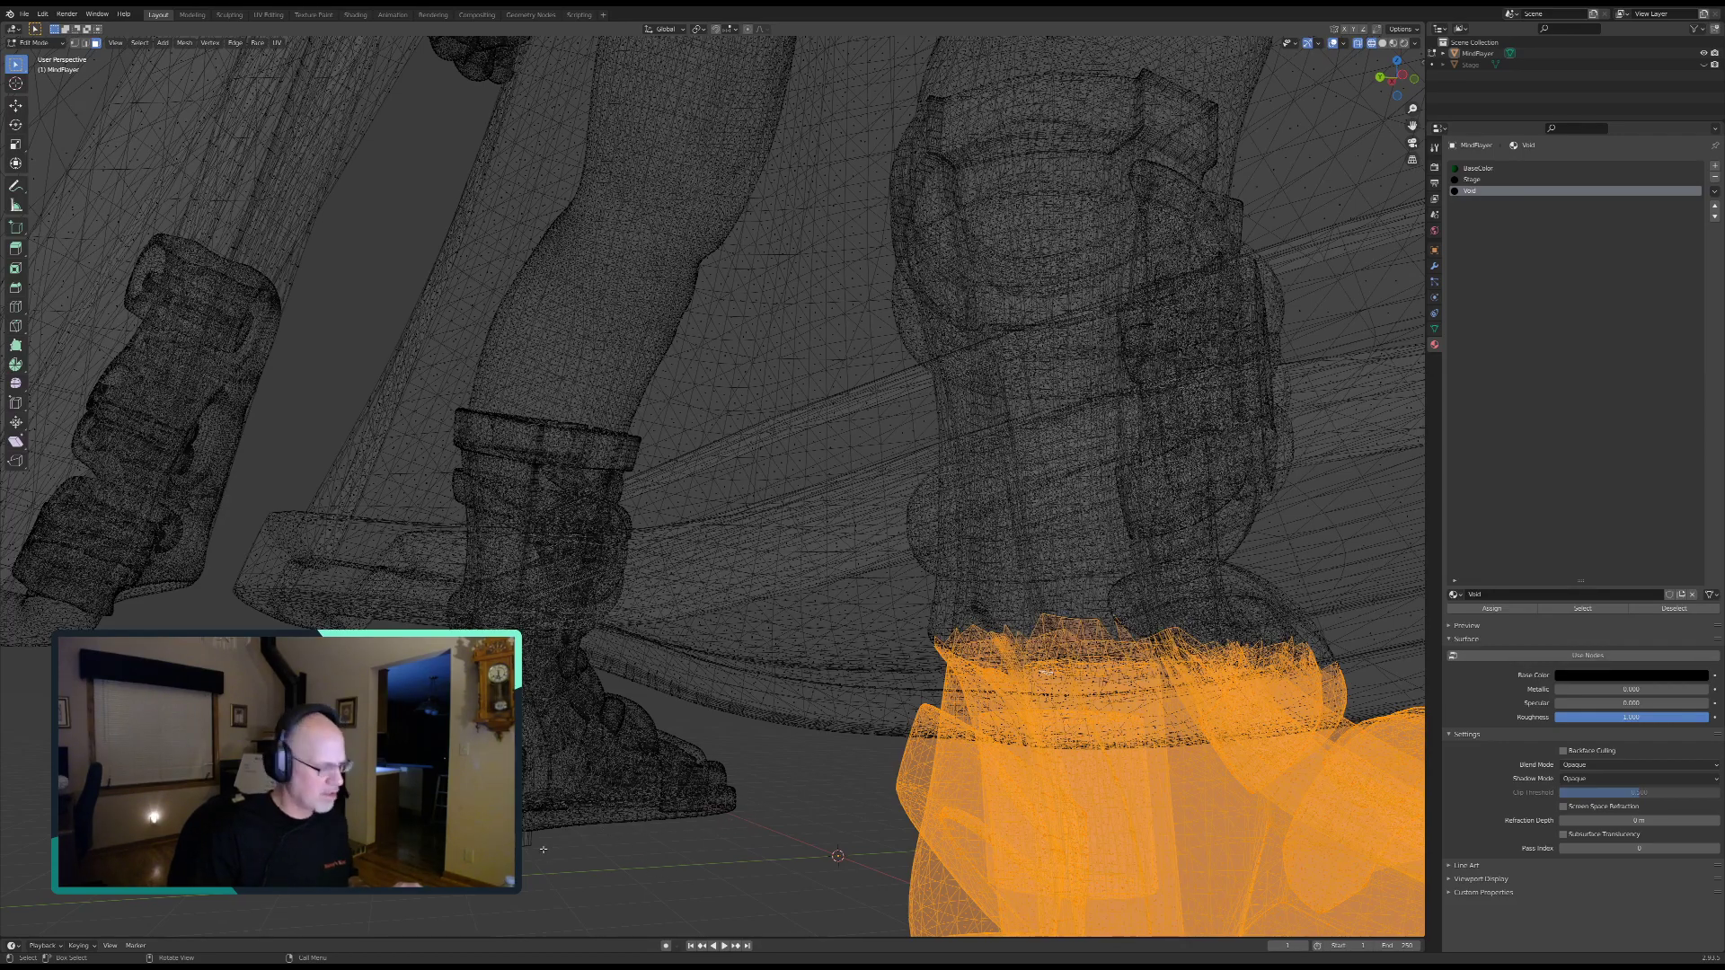
{"action": "key", "text": "c"}
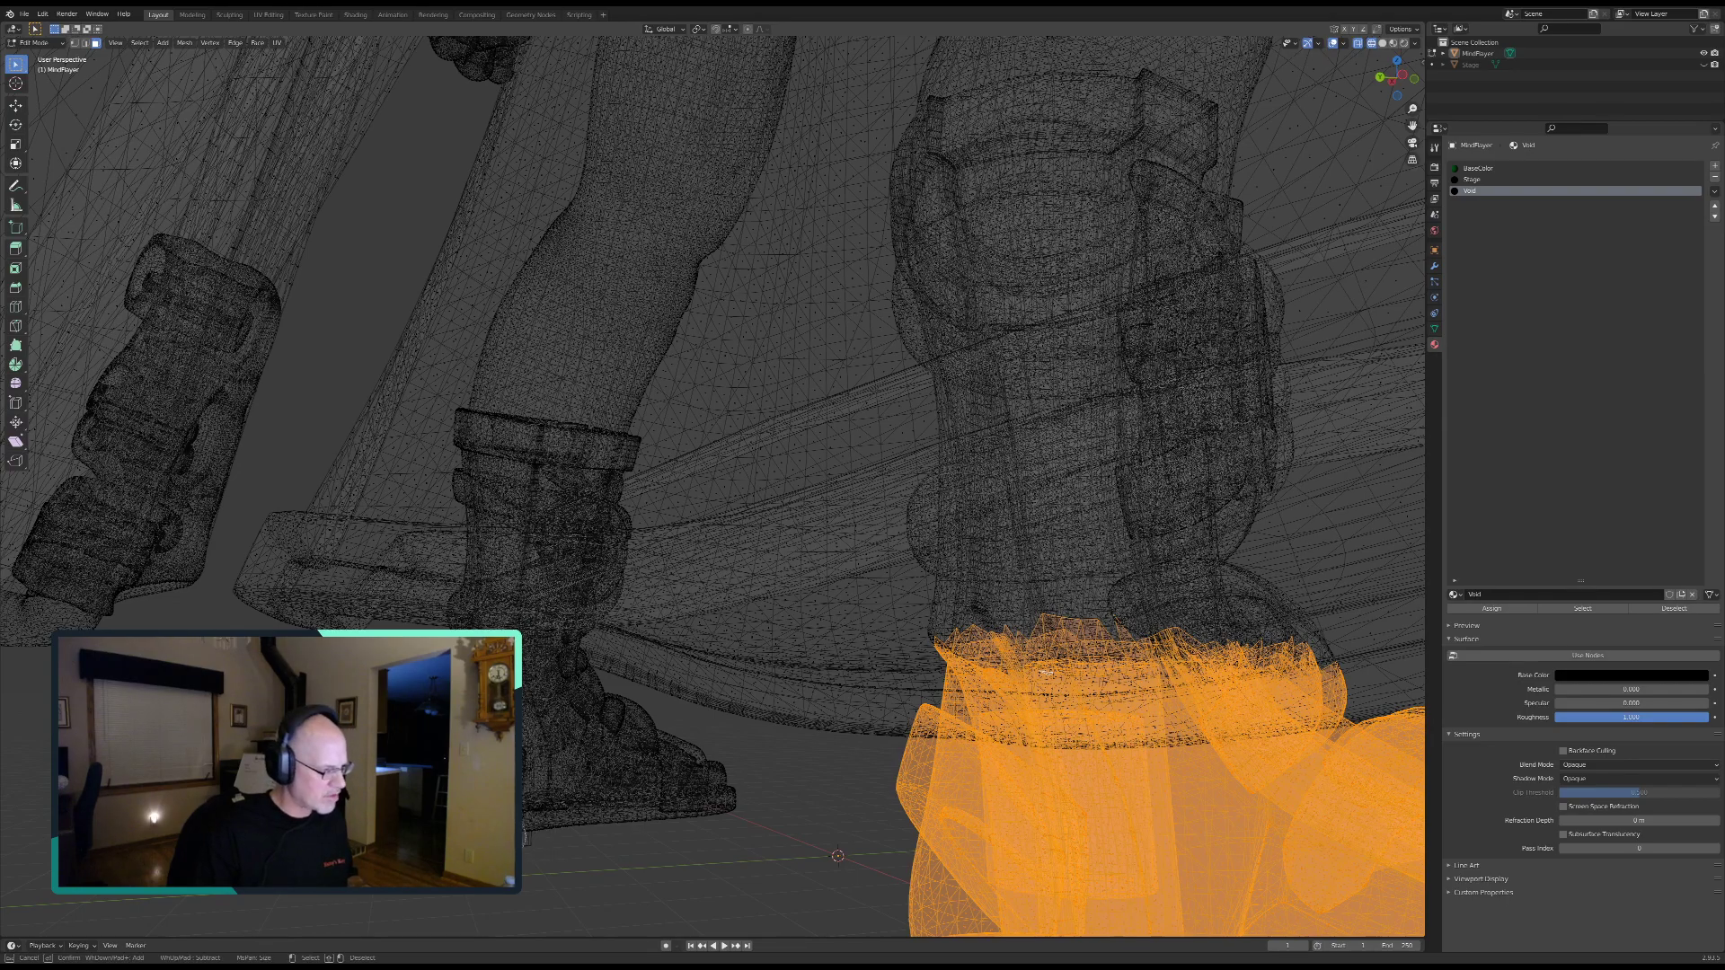
{"action": "mouse_move", "coordinate": [525, 808]}
{"action": "left_mouse_down"}
{"action": "mouse_move", "coordinate": [709, 806]}
{"action": "mouse_move", "coordinate": [661, 746]}
{"action": "mouse_move", "coordinate": [543, 710]}
{"action": "mouse_move", "coordinate": [557, 763]}
{"action": "mouse_move", "coordinate": [614, 778]}
{"action": "left_mouse_up"}
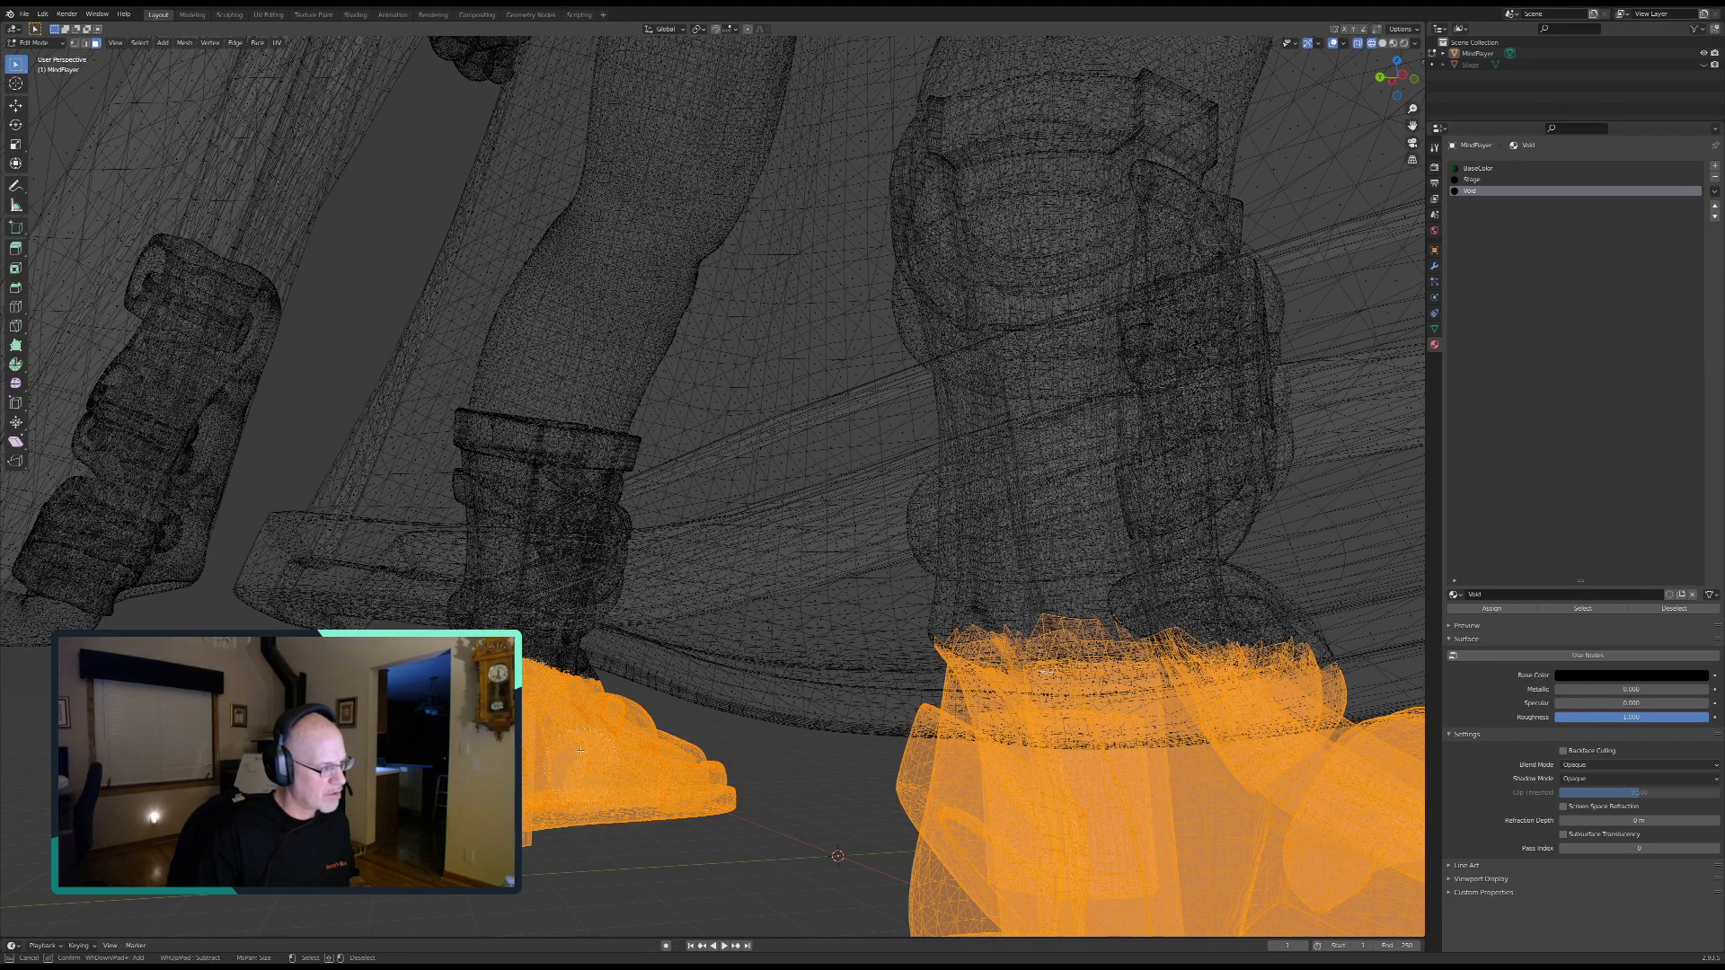
{"action": "mouse_move", "coordinate": [577, 721]}
{"action": "left_mouse_down"}
{"action": "mouse_move", "coordinate": [571, 692]}
{"action": "mouse_move", "coordinate": [528, 692]}
{"action": "left_mouse_up"}
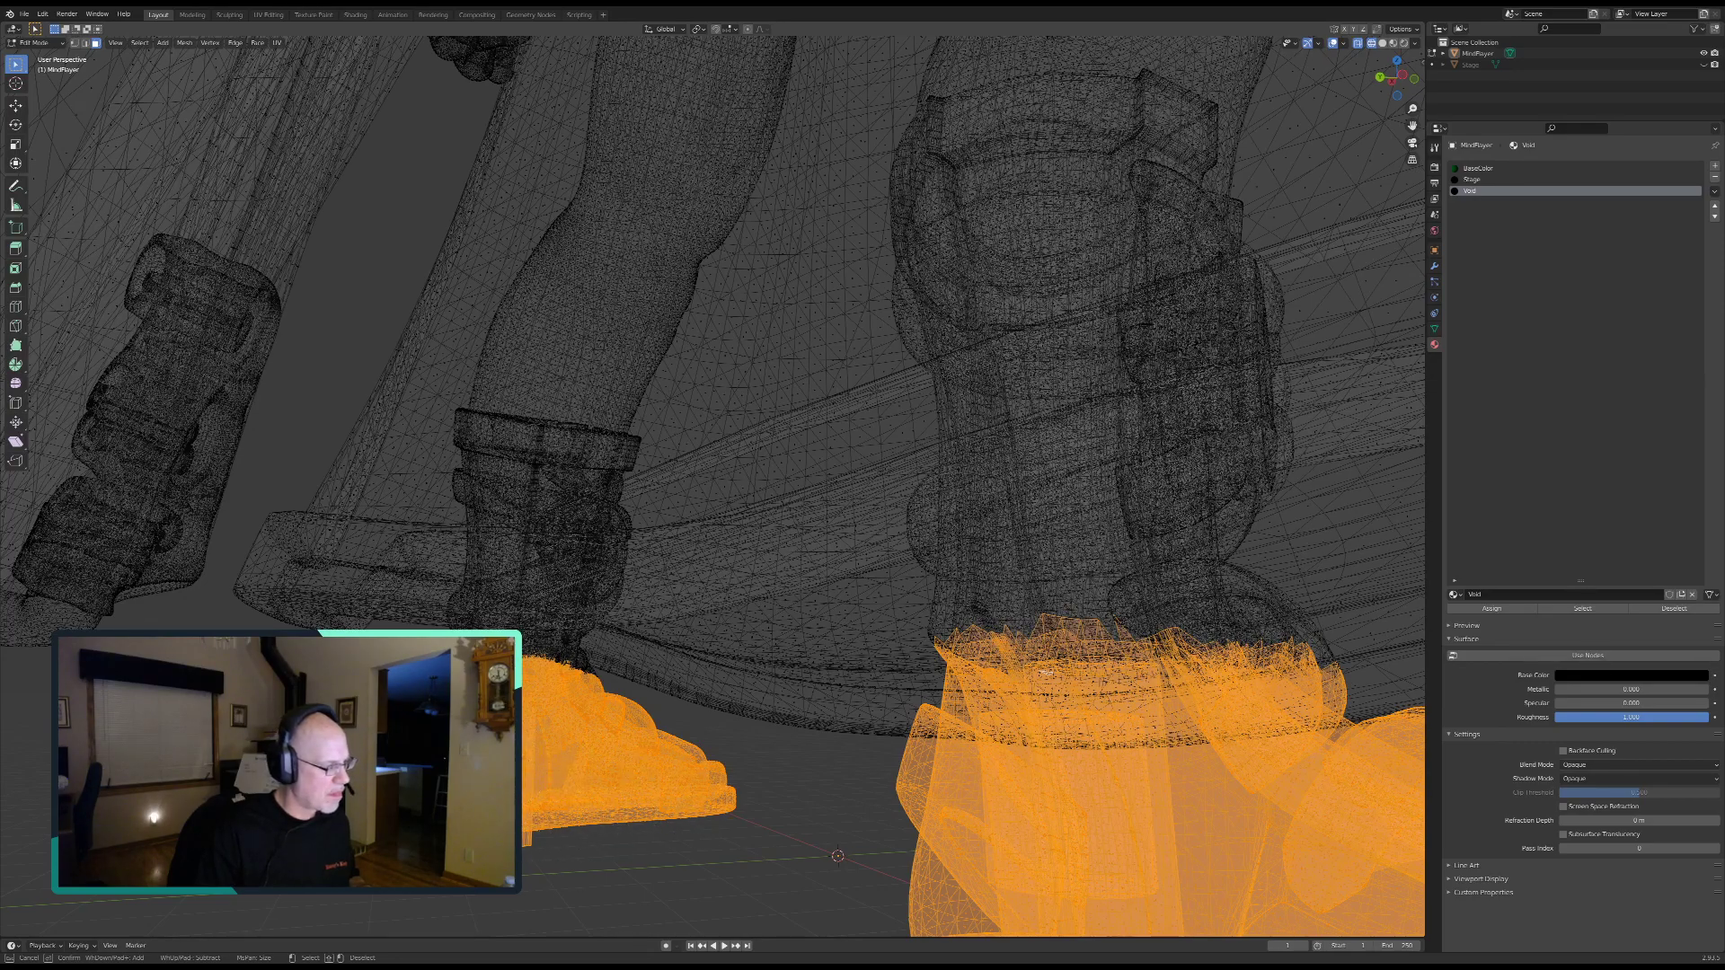
{"action": "key", "text": "Escape"}
{"action": "scroll", "coordinate": [1253, 324], "scroll_direction": "down", "scroll_amount": 3}
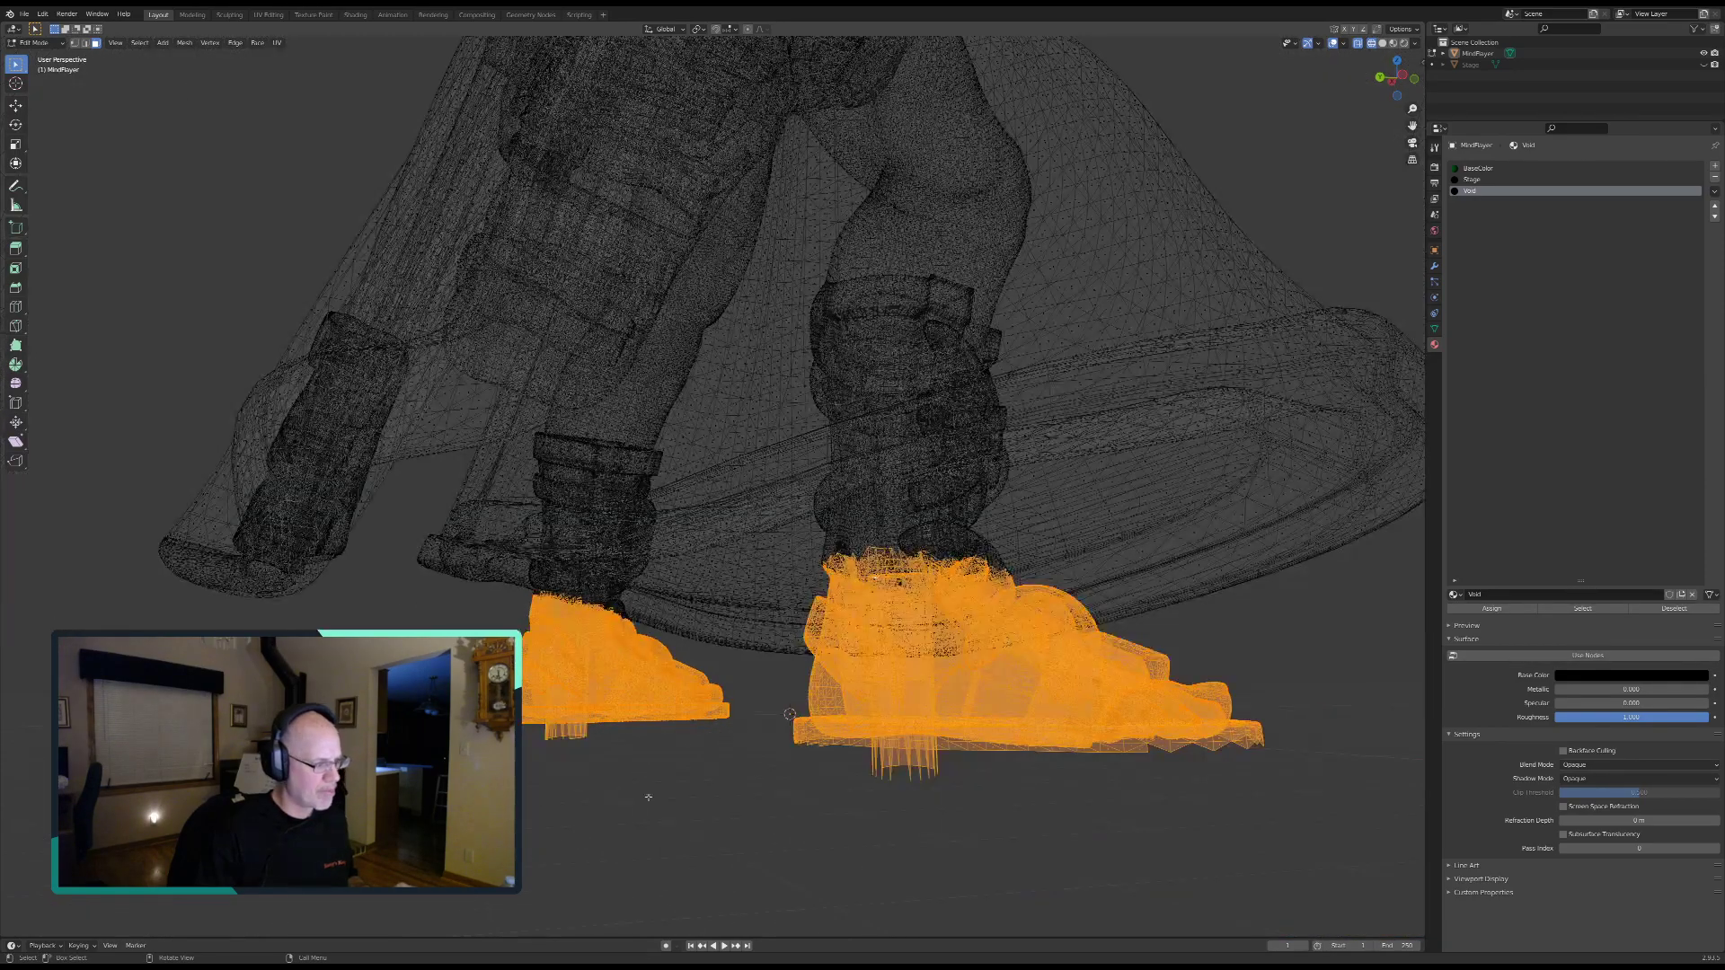
{"action": "left_click", "coordinate": [1381, 44]}
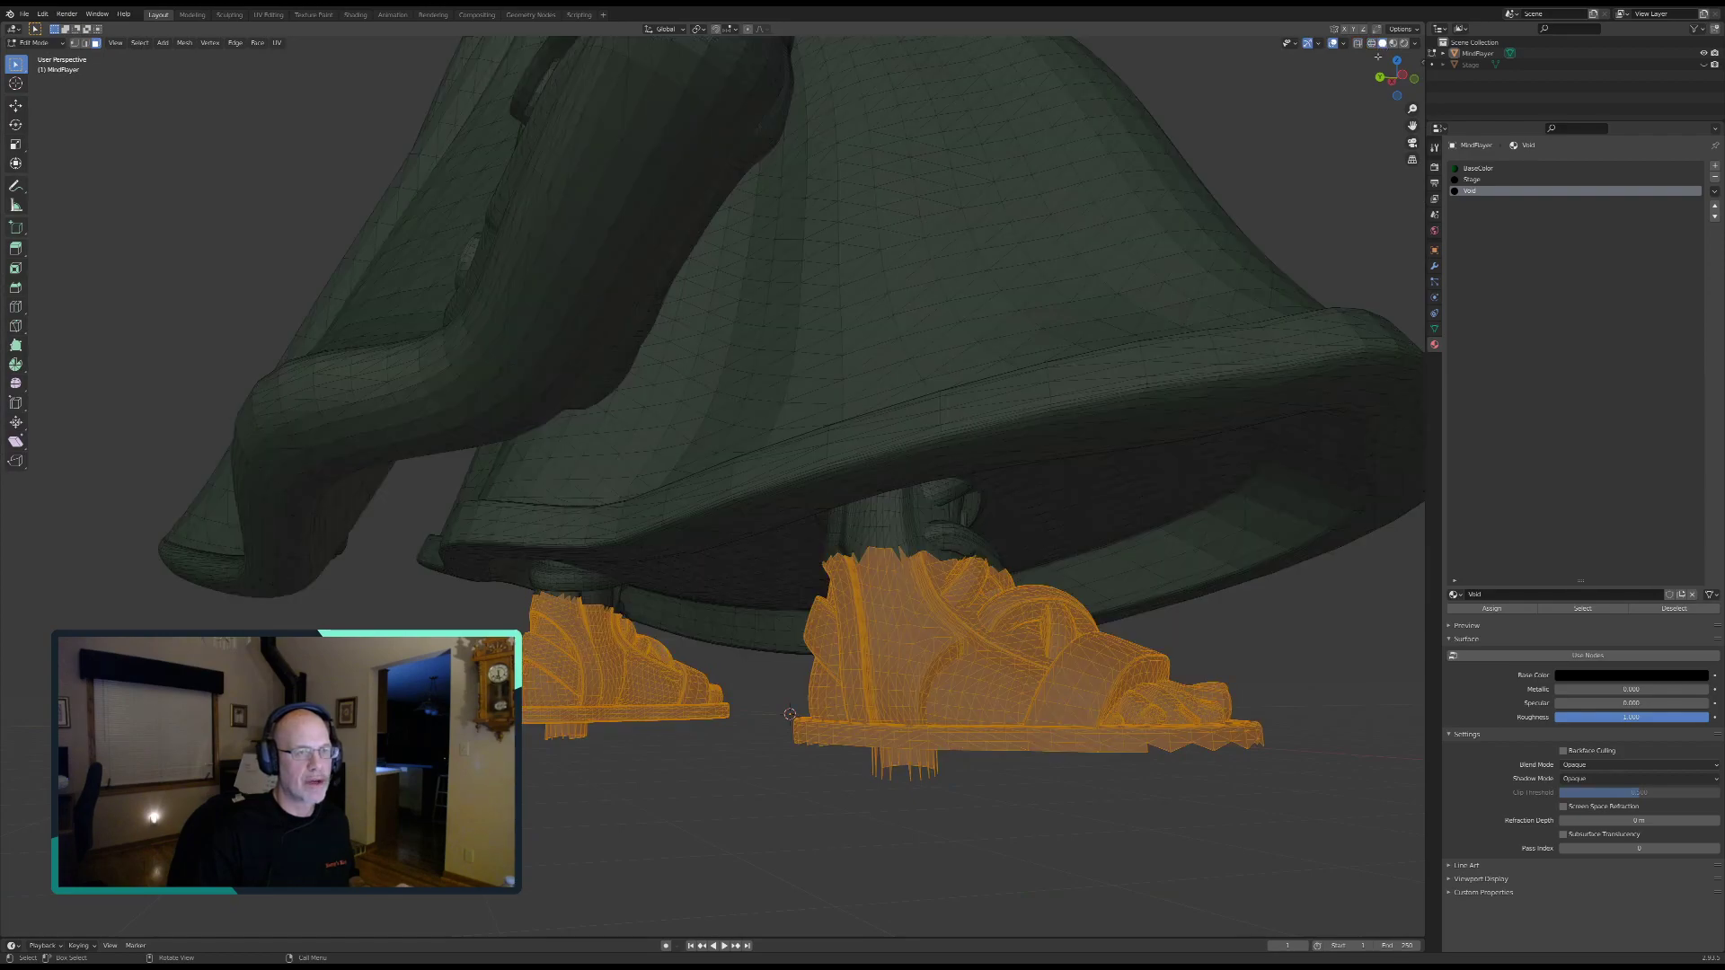
Step: Extend the selection on the first foot up the side of the ankle beneath the robe with Circle Select
{"action": "scroll", "coordinate": [1192, 766], "scroll_direction": "down", "scroll_amount": 2}
{"action": "middle_click_drag", "start_coordinate": [1192, 767], "coordinate": [1134, 753]}
{"action": "middle_click_drag", "start_coordinate": [514, 648], "coordinate": [601, 665]}
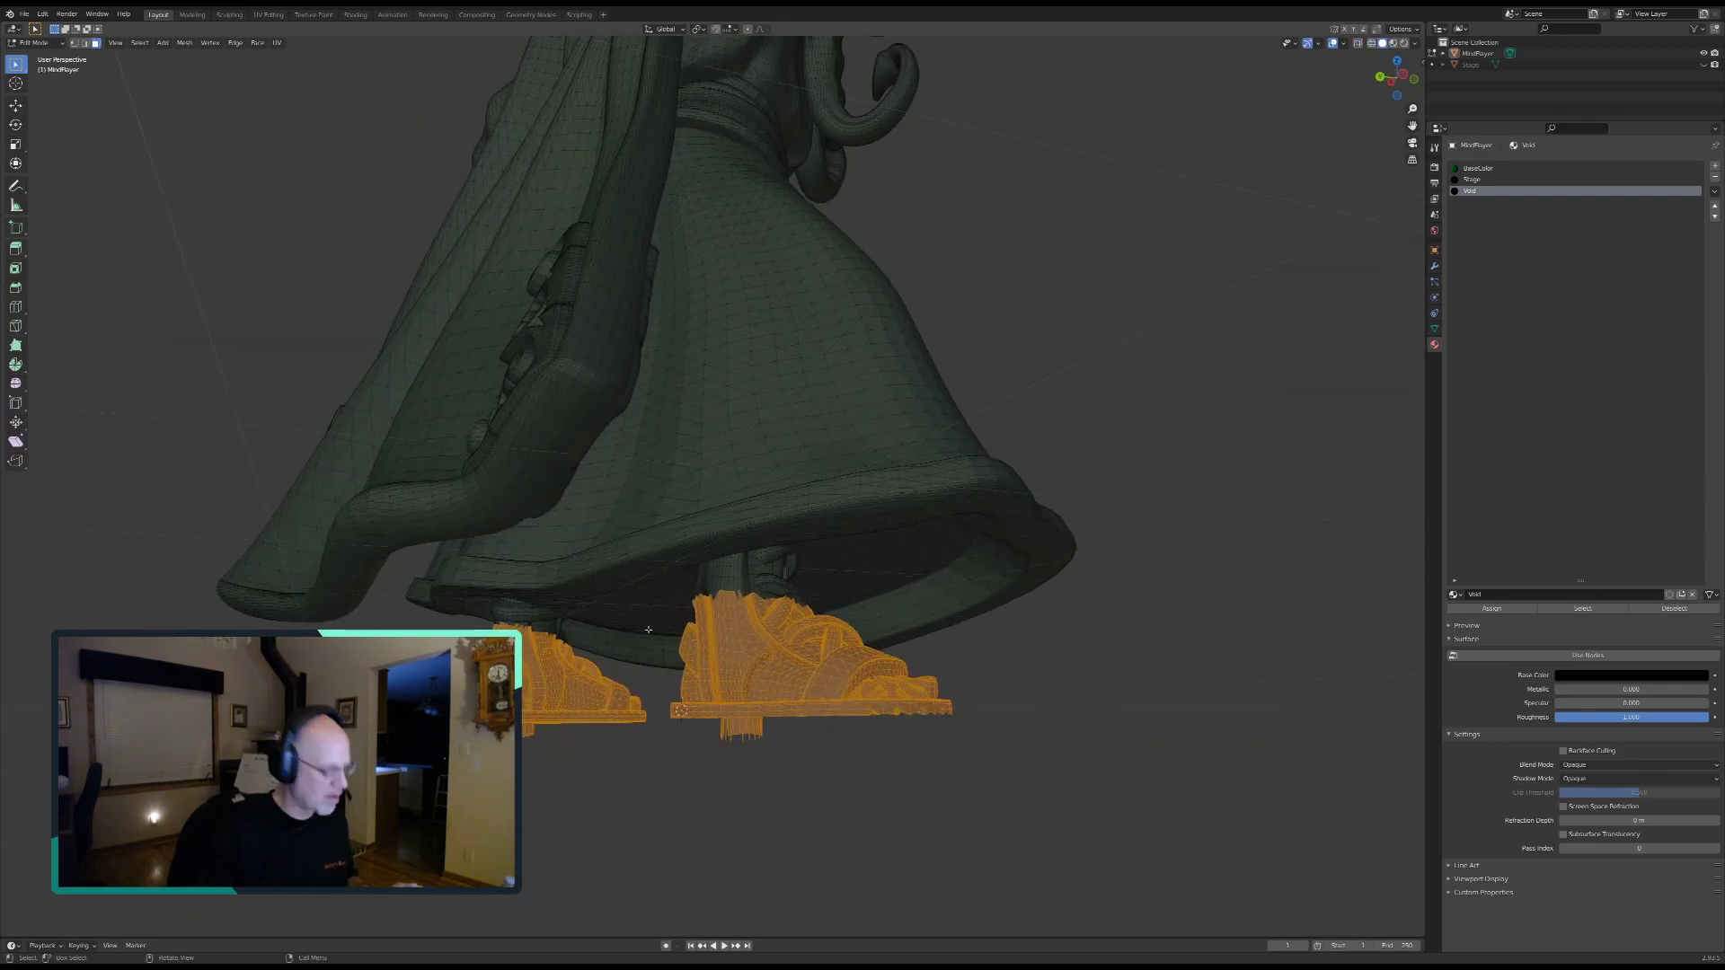
{"action": "scroll", "coordinate": [778, 691], "scroll_direction": "up", "scroll_amount": 4}
{"action": "scroll", "coordinate": [731, 592], "scroll_direction": "up", "scroll_amount": 6}
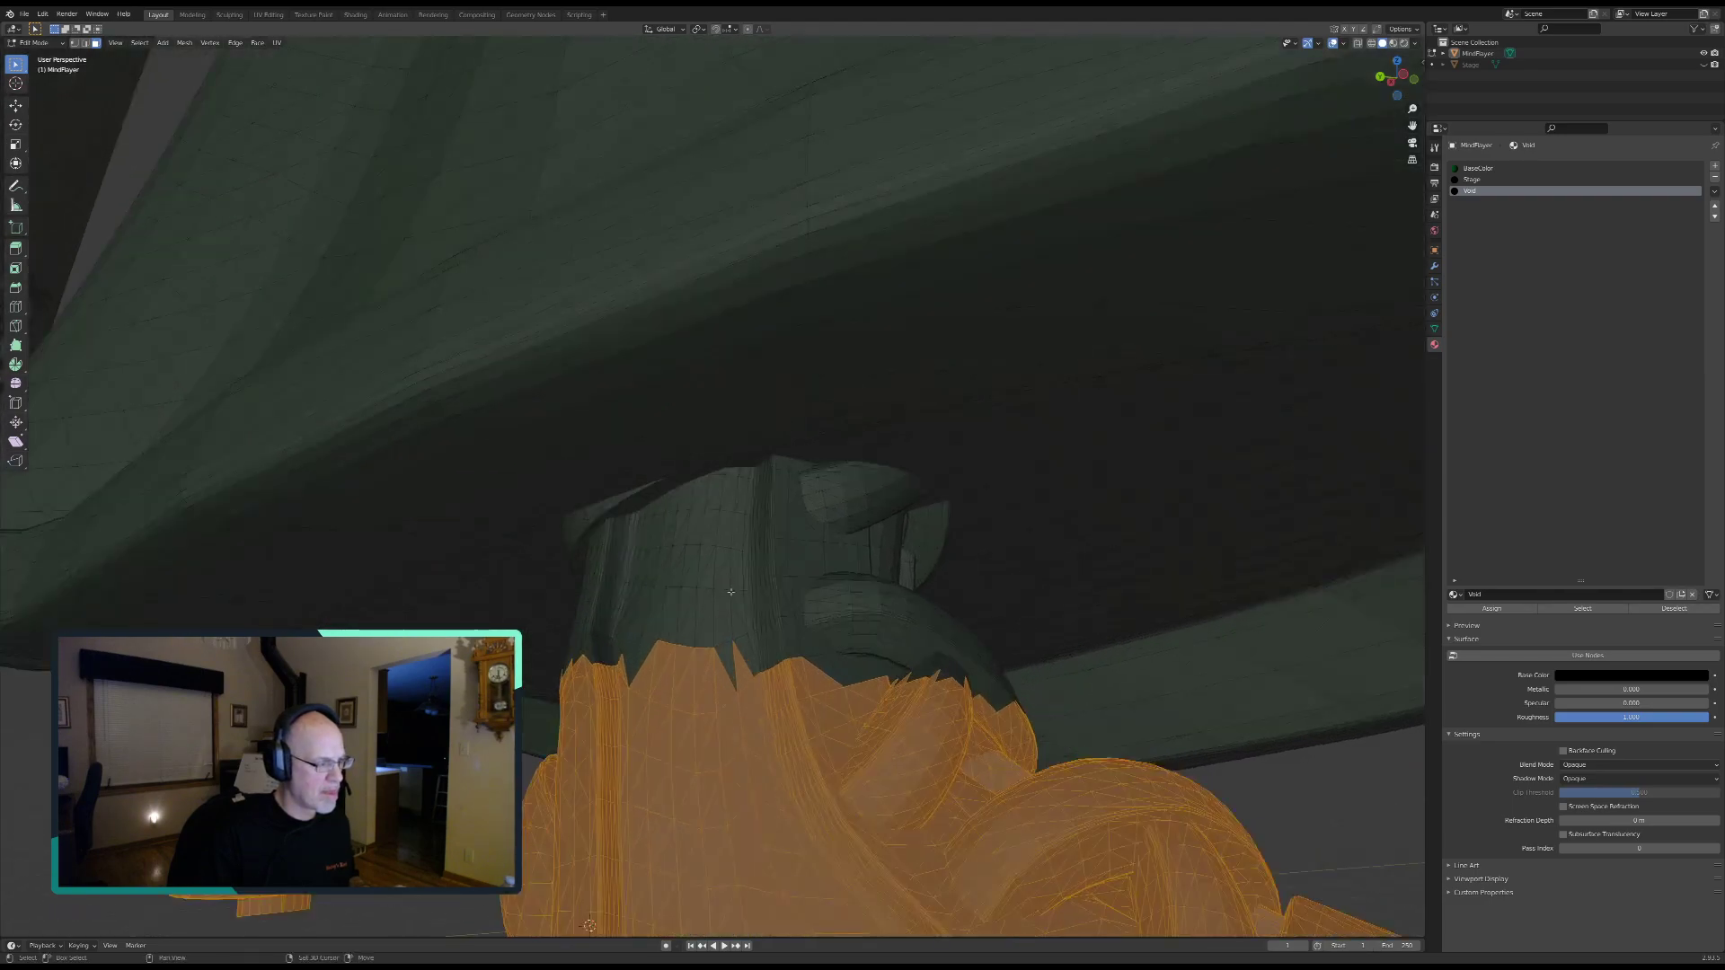
{"action": "middle_click_drag", "start_coordinate": [731, 592], "coordinate": [763, 511], "text": "shift"}
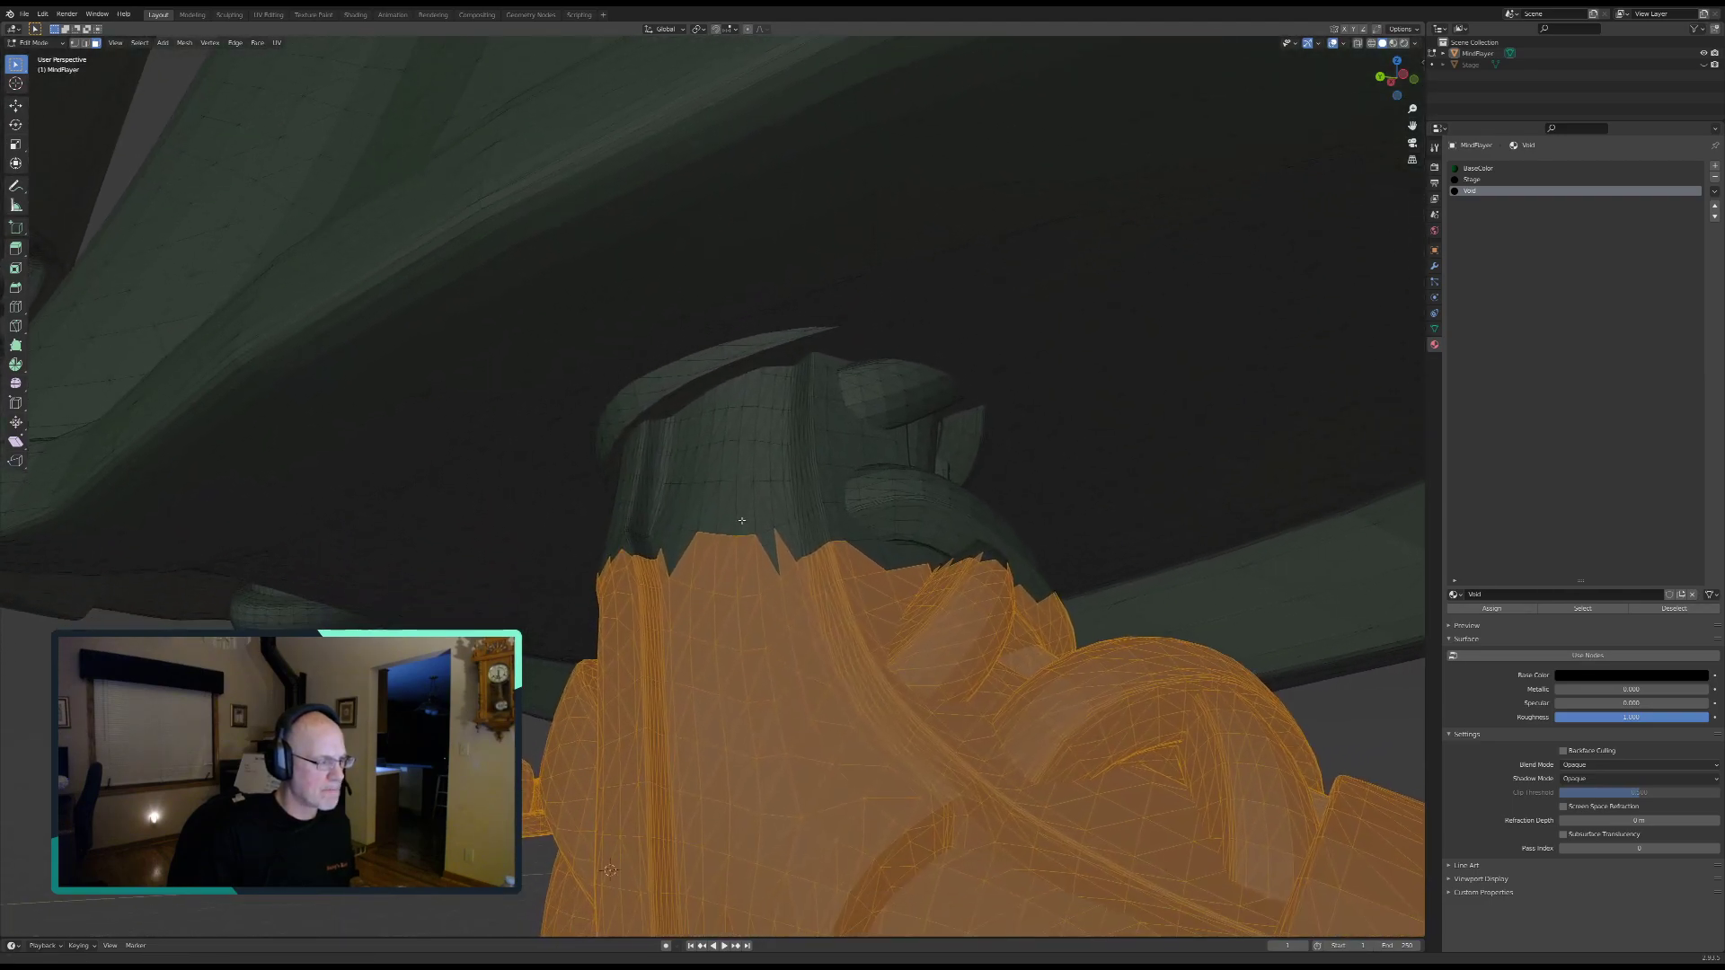
{"action": "key", "text": "c"}
{"action": "mouse_move", "coordinate": [769, 467]}
{"action": "left_mouse_down"}
{"action": "mouse_move", "coordinate": [770, 405]}
{"action": "mouse_move", "coordinate": [794, 406]}
{"action": "mouse_move", "coordinate": [719, 424]}
{"action": "mouse_move", "coordinate": [678, 469]}
{"action": "mouse_move", "coordinate": [664, 526]}
{"action": "mouse_move", "coordinate": [761, 539]}
{"action": "mouse_move", "coordinate": [831, 485]}
{"action": "mouse_move", "coordinate": [813, 415]}
{"action": "mouse_move", "coordinate": [831, 360]}
{"action": "mouse_move", "coordinate": [812, 409]}
{"action": "left_mouse_up"}
{"action": "middle_click_drag", "start_coordinate": [897, 319], "coordinate": [862, 405]}
{"action": "mouse_move", "coordinate": [862, 404]}
{"action": "left_mouse_down"}
{"action": "mouse_move", "coordinate": [885, 530]}
{"action": "mouse_move", "coordinate": [921, 539]}
{"action": "mouse_move", "coordinate": [890, 461]}
{"action": "mouse_move", "coordinate": [896, 417]}
{"action": "mouse_move", "coordinate": [870, 503]}
{"action": "mouse_move", "coordinate": [947, 575]}
{"action": "mouse_move", "coordinate": [740, 662]}
{"action": "mouse_move", "coordinate": [737, 591]}
{"action": "left_mouse_up"}
{"action": "right_click", "coordinate": [737, 589]}
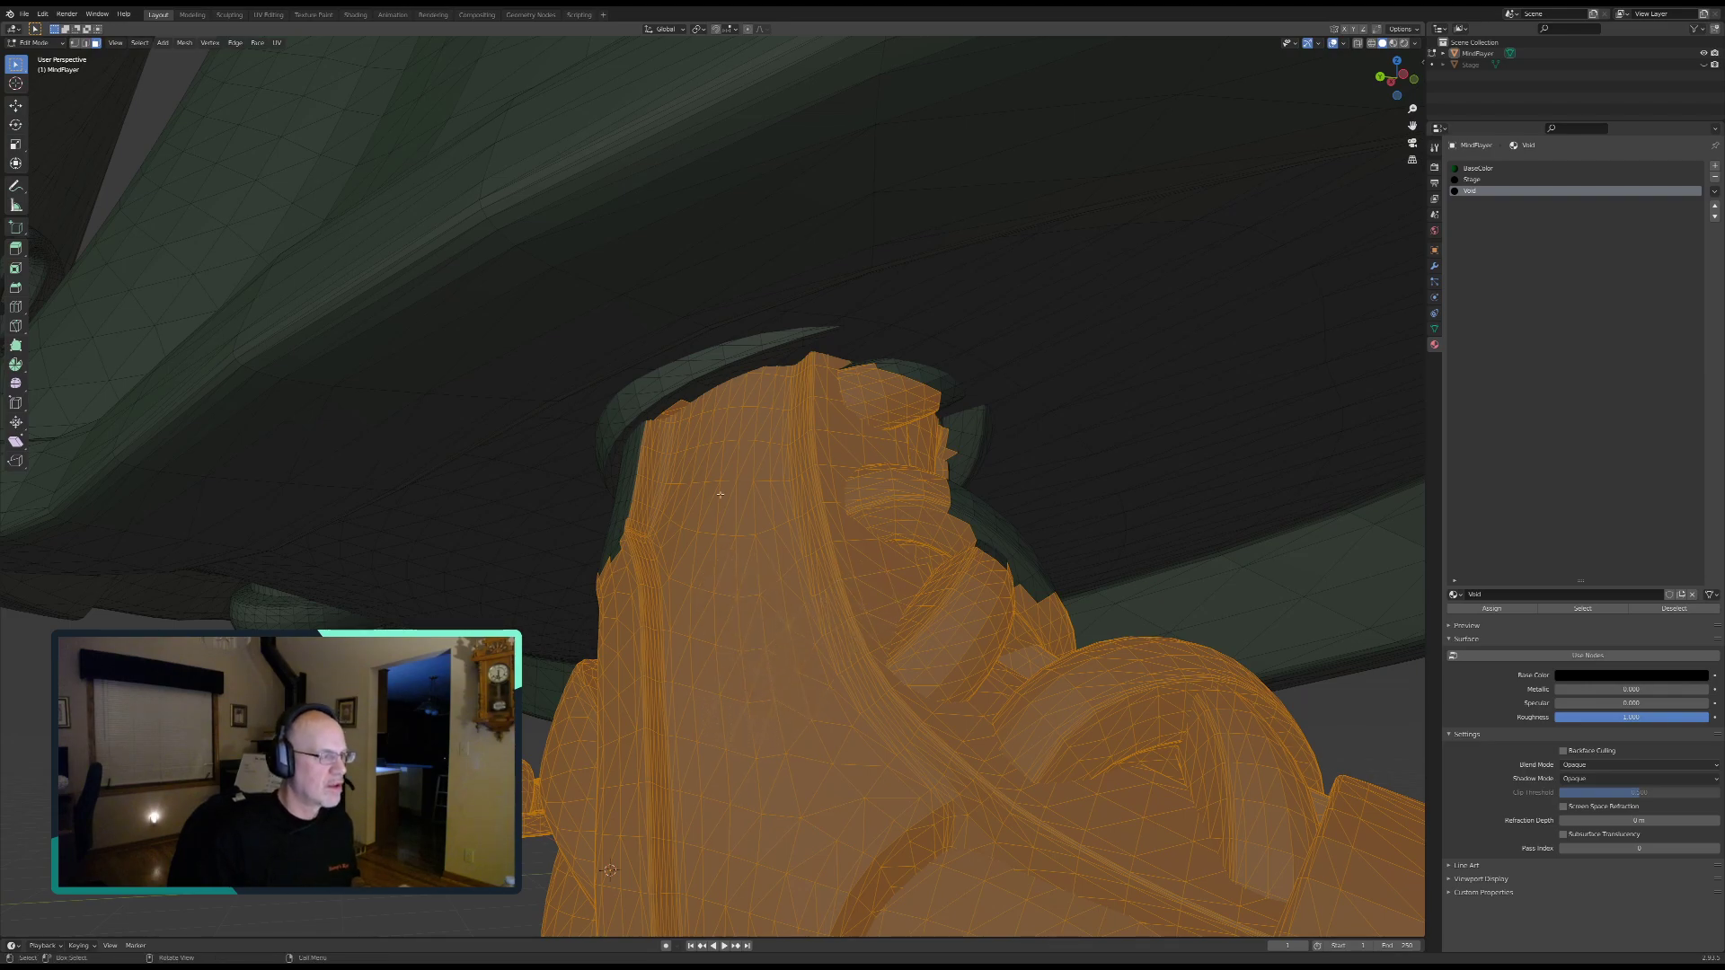
Step: Add the remaining faces at the back of the same ankle, below the curved band, to the selection
{"action": "mouse_move", "coordinate": [713, 463]}
{"action": "middle_mouse_down"}
{"action": "mouse_move", "coordinate": [744, 415]}
{"action": "mouse_move", "coordinate": [768, 422]}
{"action": "mouse_move", "coordinate": [705, 339]}
{"action": "middle_mouse_up"}
{"action": "key", "text": "c"}
{"action": "left_click", "coordinate": [594, 366], "text": "shift"}
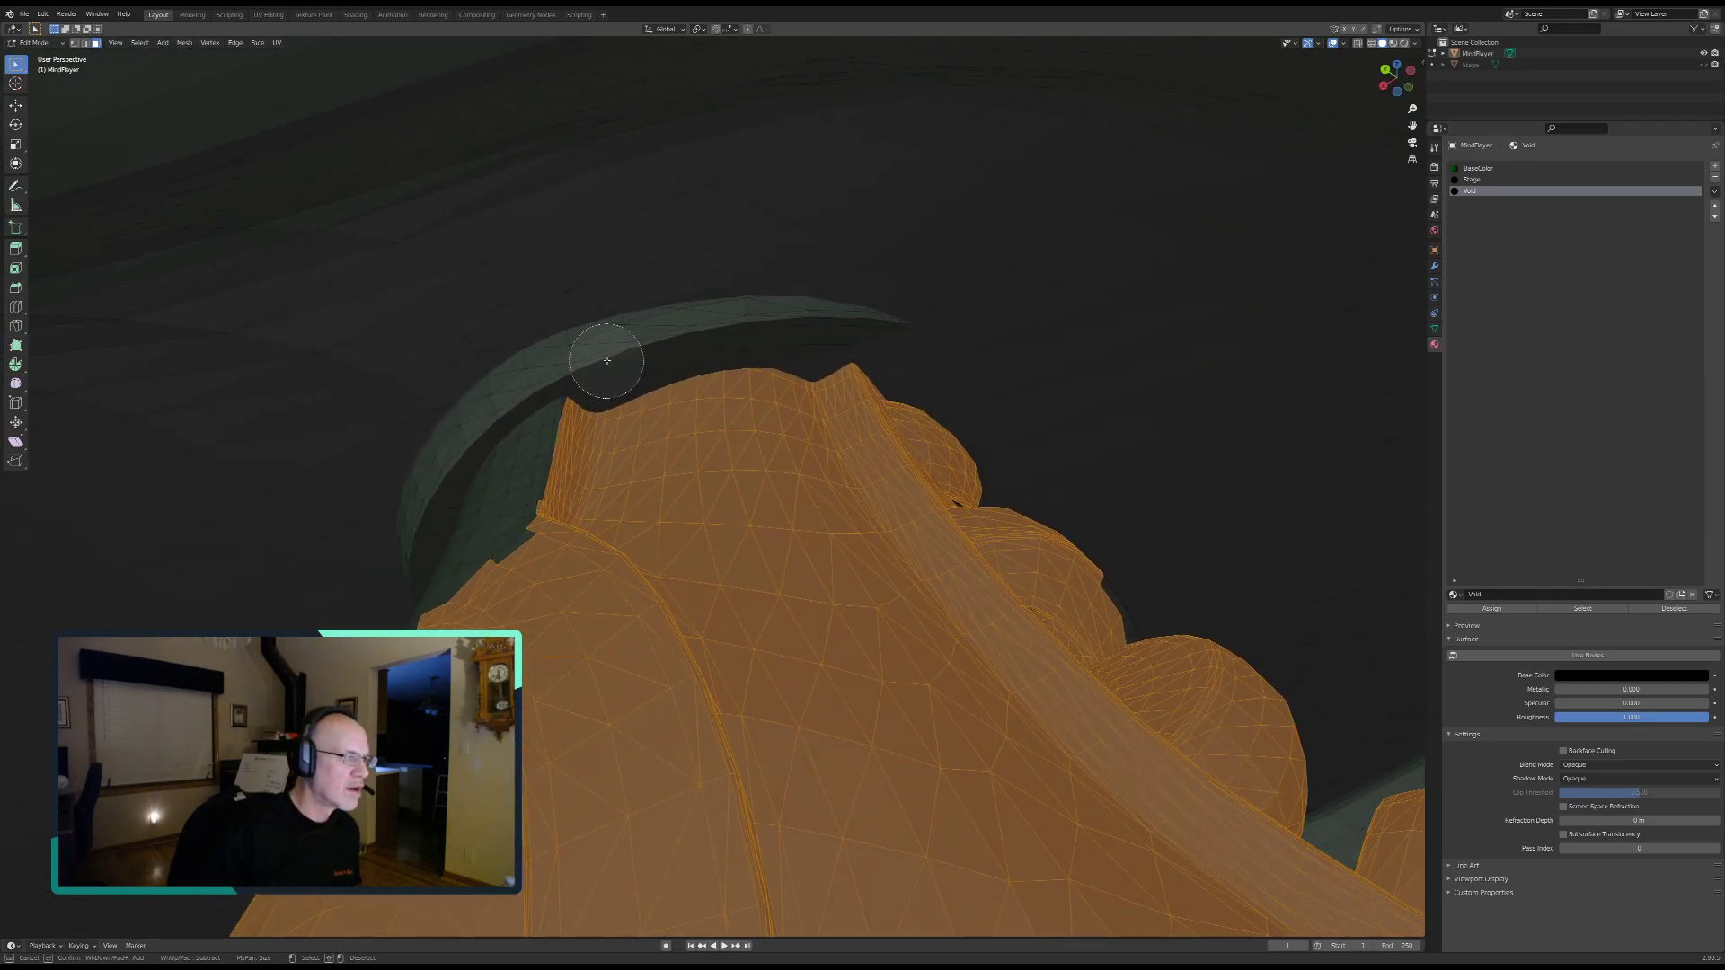
{"action": "right_click", "coordinate": [648, 473]}
{"action": "middle_click_drag", "start_coordinate": [647, 474], "coordinate": [673, 466]}
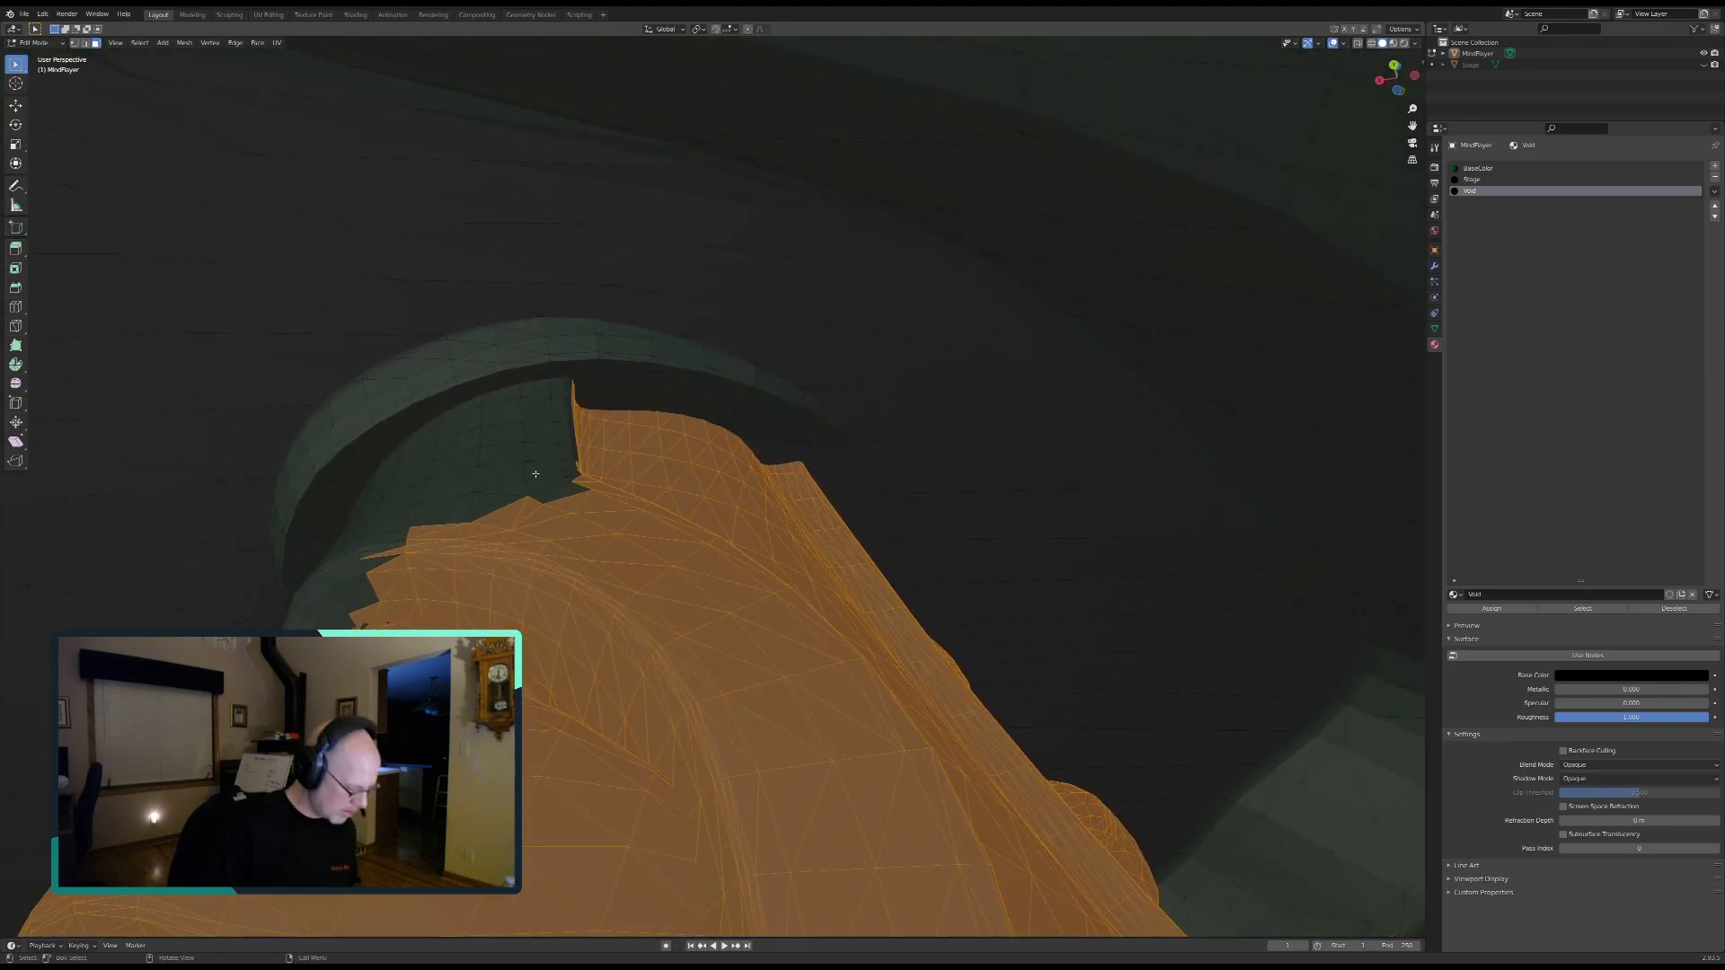
{"action": "middle_click_drag", "start_coordinate": [516, 499], "coordinate": [598, 614]}
{"action": "key", "text": "c"}
{"action": "mouse_move", "coordinate": [691, 505]}
{"action": "left_mouse_down"}
{"action": "mouse_move", "coordinate": [649, 501]}
{"action": "mouse_move", "coordinate": [593, 530]}
{"action": "mouse_move", "coordinate": [575, 575]}
{"action": "mouse_move", "coordinate": [705, 596]}
{"action": "mouse_move", "coordinate": [700, 577]}
{"action": "mouse_move", "coordinate": [585, 655]}
{"action": "mouse_move", "coordinate": [544, 611]}
{"action": "mouse_move", "coordinate": [569, 585]}
{"action": "mouse_move", "coordinate": [572, 741]}
{"action": "left_mouse_up"}
{"action": "key", "text": "Escape"}
{"action": "middle_click_drag", "start_coordinate": [572, 739], "coordinate": [693, 745]}
{"action": "middle_click_drag", "start_coordinate": [788, 815], "coordinate": [1031, 770]}
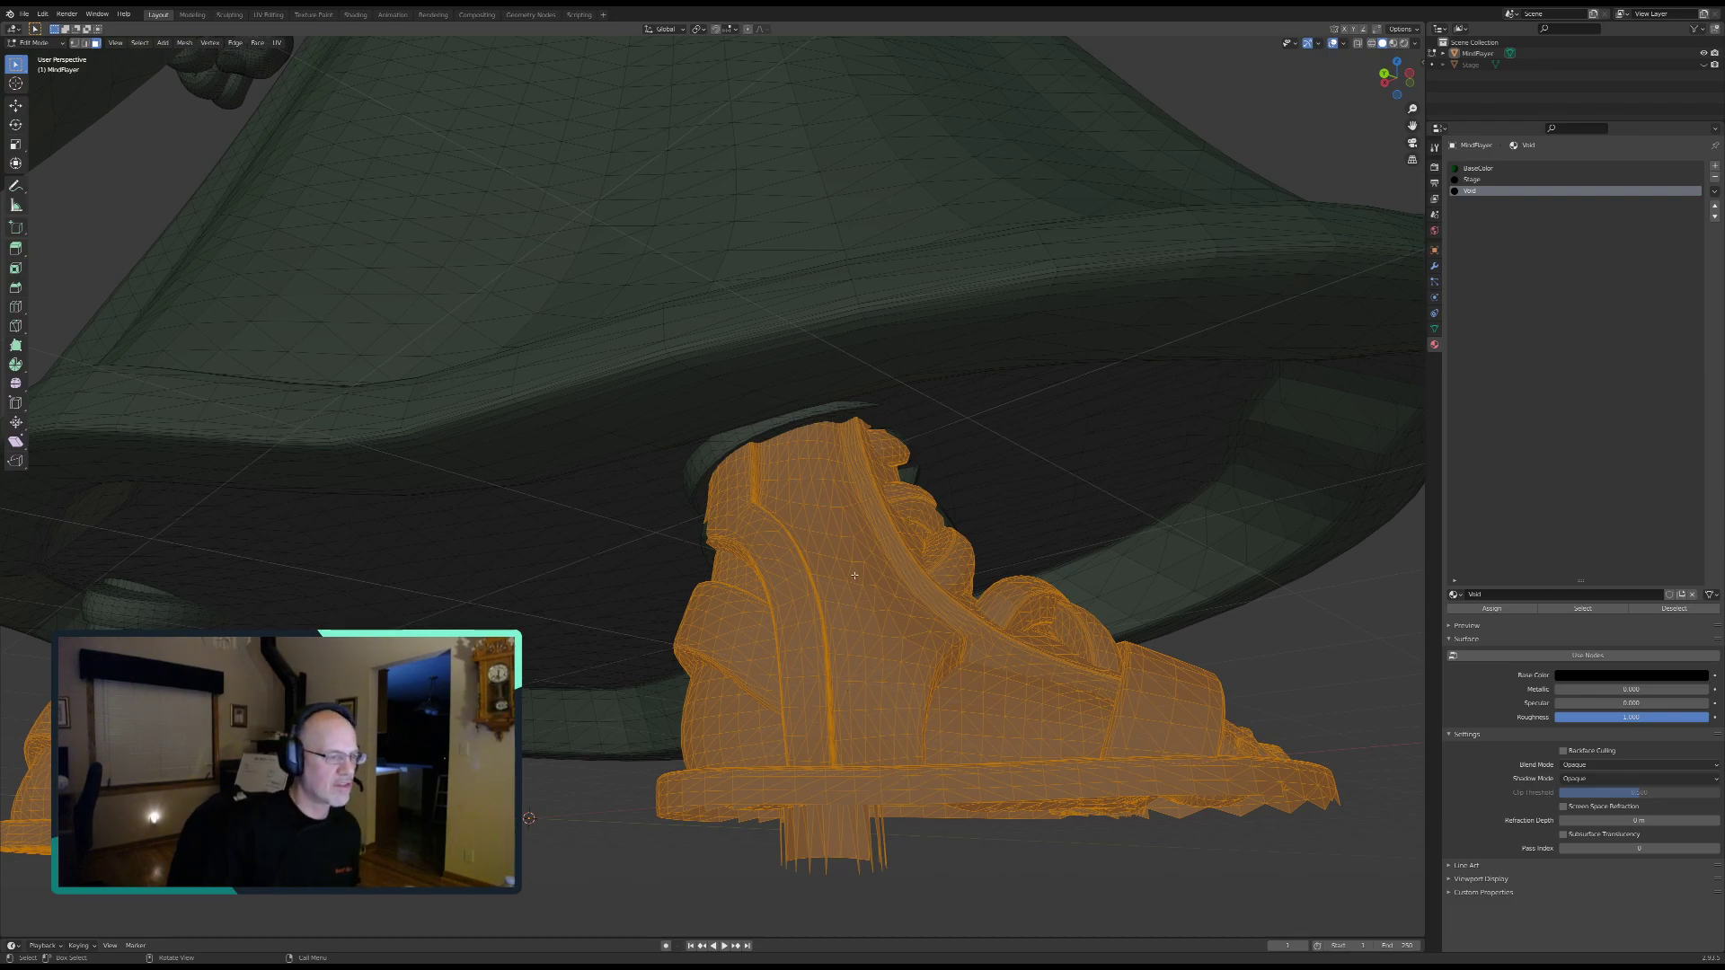
Step: Select the unselected faces on the opposite side of the same ankle, up to the band's lower edge
{"action": "middle_click_drag", "start_coordinate": [757, 714], "coordinate": [829, 744]}
{"action": "key", "text": "v"}
{"action": "right_click", "coordinate": [746, 589]}
{"action": "scroll", "coordinate": [701, 594], "scroll_direction": "up", "scroll_amount": 2}
{"action": "middle_click_drag", "start_coordinate": [701, 594], "coordinate": [782, 592]}
{"action": "key", "text": "c"}
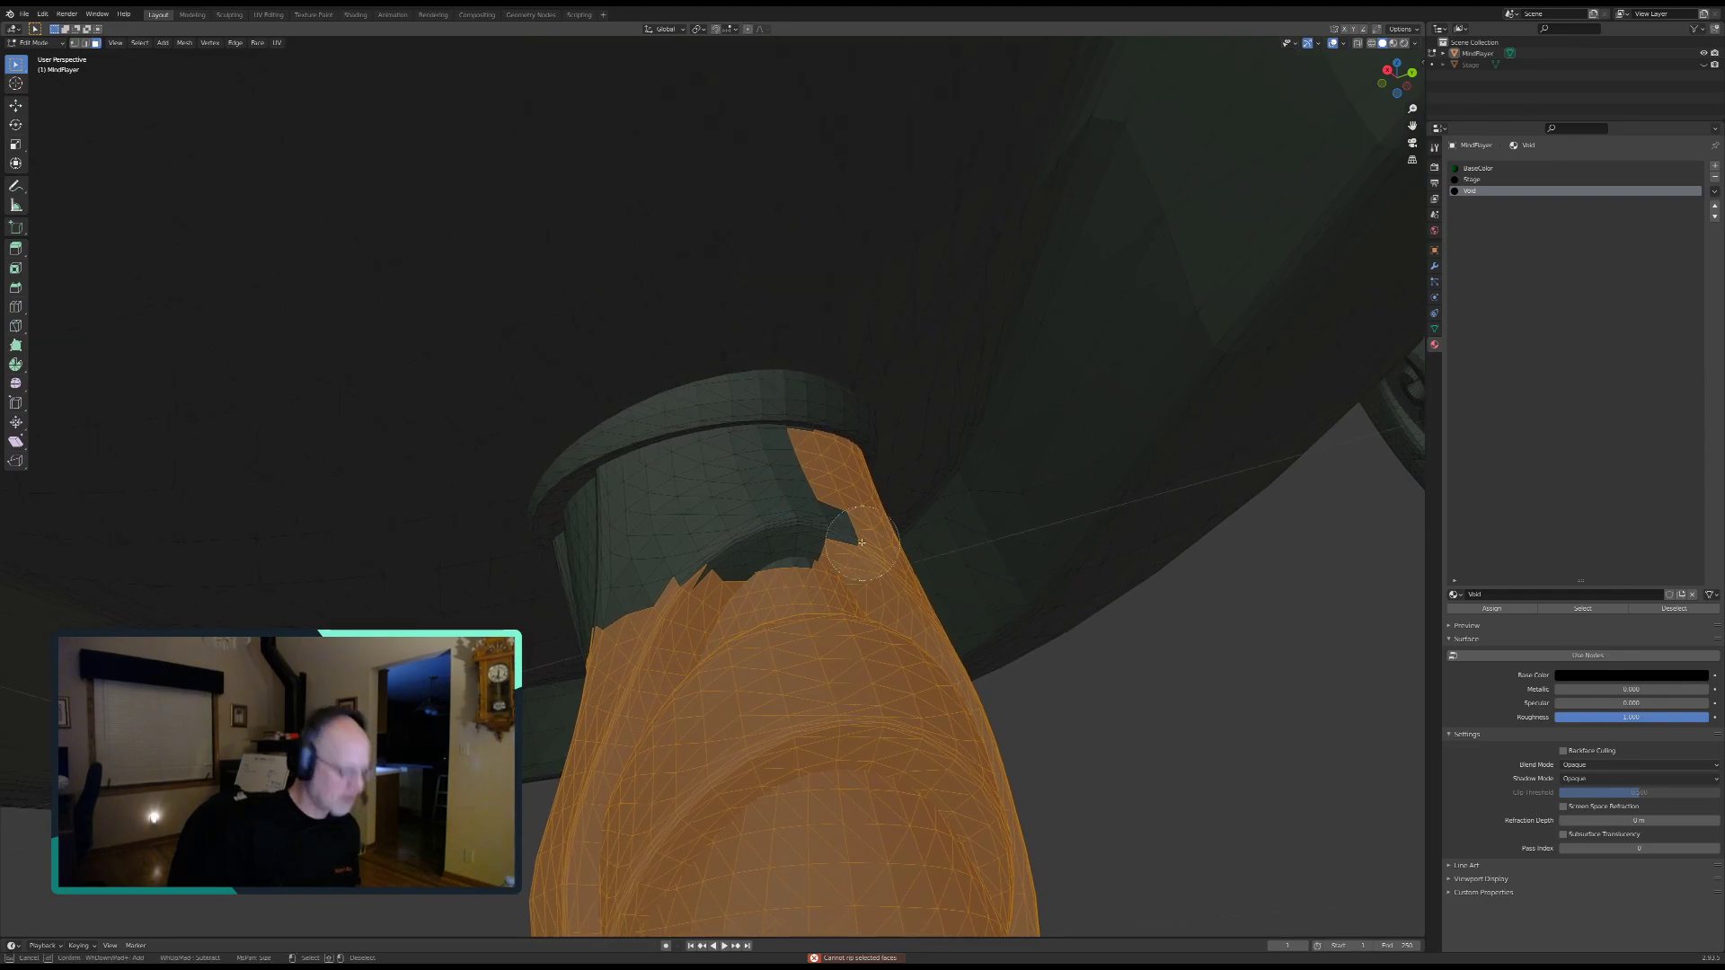
{"action": "mouse_move", "coordinate": [800, 466]}
{"action": "left_mouse_down"}
{"action": "mouse_move", "coordinate": [778, 452]}
{"action": "mouse_move", "coordinate": [788, 442]}
{"action": "mouse_move", "coordinate": [769, 467]}
{"action": "mouse_move", "coordinate": [645, 490]}
{"action": "mouse_move", "coordinate": [642, 620]}
{"action": "mouse_move", "coordinate": [741, 561]}
{"action": "mouse_move", "coordinate": [817, 554]}
{"action": "mouse_move", "coordinate": [788, 557]}
{"action": "left_mouse_up"}
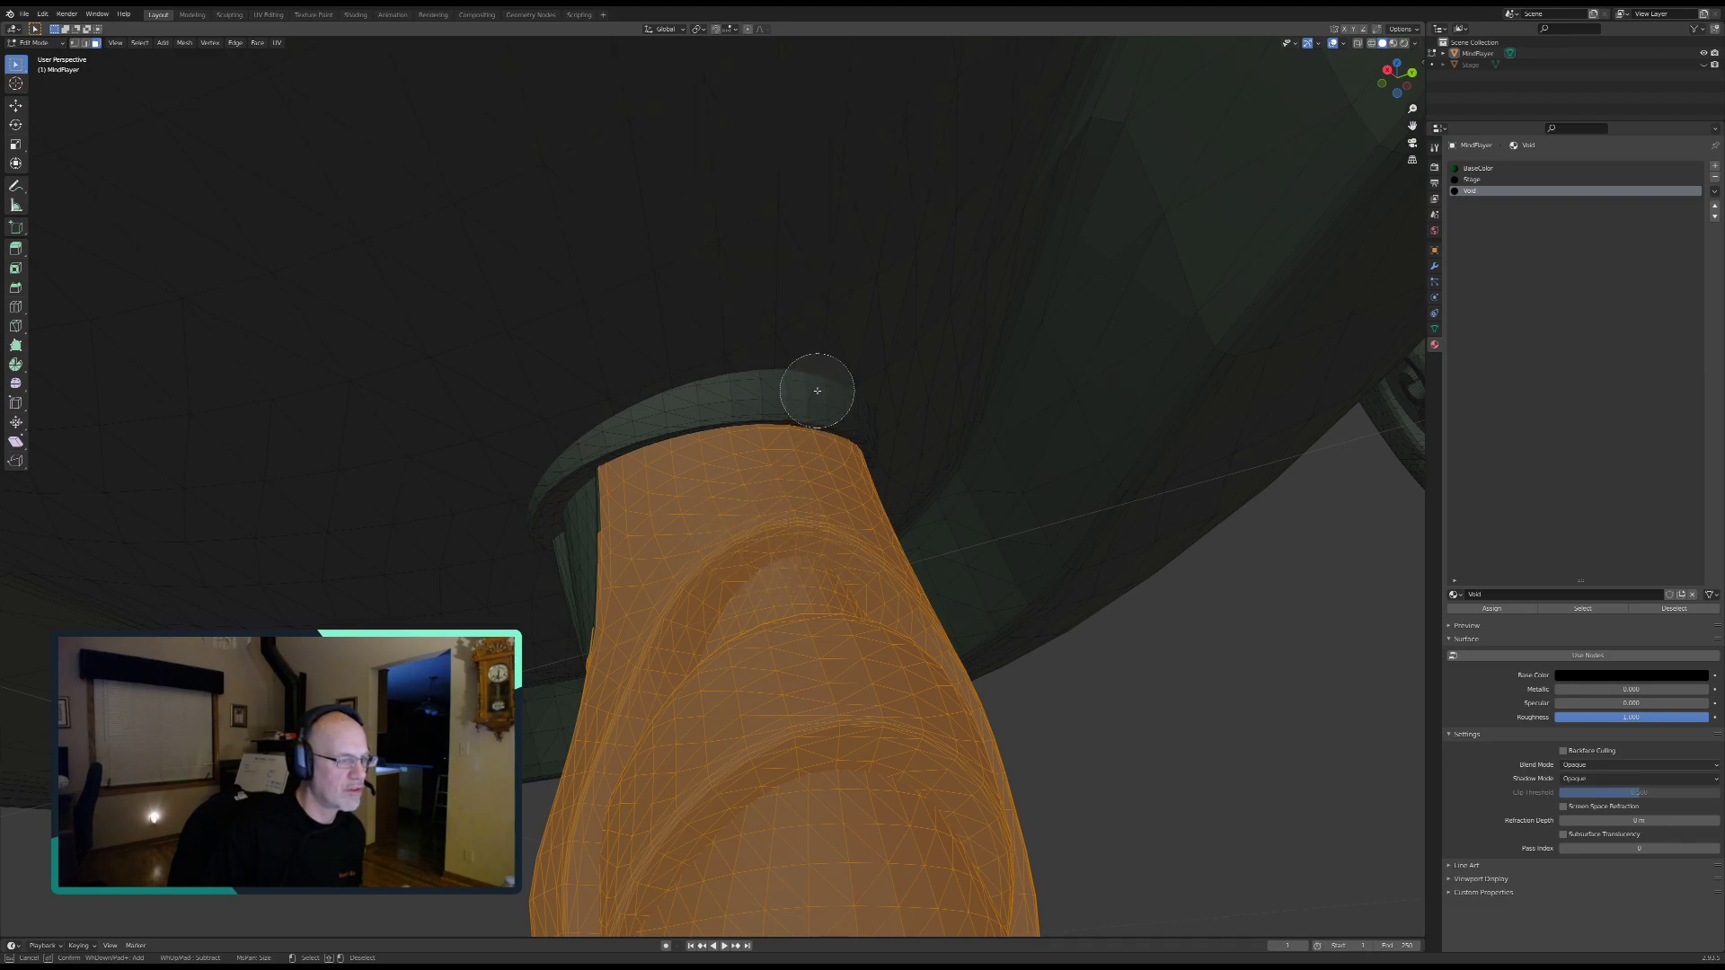
{"action": "key", "text": "Escape"}
Step: Circle-select further unselected leg and sandal faces while working around the ankle toward the front
{"action": "mouse_move", "coordinate": [622, 616]}
{"action": "middle_mouse_down", "text": "shift"}
{"action": "mouse_move", "coordinate": [744, 580]}
{"action": "mouse_move", "coordinate": [700, 606]}
{"action": "middle_mouse_up", "text": "shift"}
{"action": "middle_click_drag", "start_coordinate": [798, 622], "coordinate": [927, 611], "text": "shift"}
{"action": "scroll", "coordinate": [865, 610], "scroll_direction": "up", "scroll_amount": 3}
{"action": "key", "text": "c"}
{"action": "mouse_move", "coordinate": [985, 546]}
{"action": "left_mouse_down"}
{"action": "mouse_move", "coordinate": [991, 460]}
{"action": "mouse_move", "coordinate": [974, 718]}
{"action": "mouse_move", "coordinate": [925, 615]}
{"action": "mouse_move", "coordinate": [925, 462]}
{"action": "mouse_move", "coordinate": [673, 464]}
{"action": "mouse_move", "coordinate": [662, 751]}
{"action": "mouse_move", "coordinate": [781, 592]}
{"action": "mouse_move", "coordinate": [874, 743]}
{"action": "left_mouse_up"}
{"action": "right_click", "coordinate": [755, 711]}
{"action": "middle_click_drag", "start_coordinate": [636, 725], "coordinate": [755, 648]}
{"action": "key", "text": "c"}
{"action": "mouse_move", "coordinate": [747, 451]}
{"action": "left_mouse_down"}
{"action": "mouse_move", "coordinate": [683, 443]}
{"action": "mouse_move", "coordinate": [712, 539]}
{"action": "mouse_move", "coordinate": [685, 712]}
{"action": "mouse_move", "coordinate": [570, 768]}
{"action": "mouse_move", "coordinate": [603, 719]}
{"action": "mouse_move", "coordinate": [592, 658]}
{"action": "mouse_move", "coordinate": [654, 542]}
{"action": "mouse_move", "coordinate": [659, 581]}
{"action": "left_mouse_up"}
{"action": "right_click", "coordinate": [650, 588]}
Step: Circle-select more unselected faces on the side of the sandal's upper and middle straps and the ankle between them
{"action": "middle_click_drag", "start_coordinate": [614, 618], "coordinate": [680, 619]}
{"action": "key", "text": "c"}
{"action": "mouse_move", "coordinate": [669, 530]}
{"action": "left_mouse_down"}
{"action": "mouse_move", "coordinate": [673, 449]}
{"action": "mouse_move", "coordinate": [647, 431]}
{"action": "mouse_move", "coordinate": [617, 471]}
{"action": "mouse_move", "coordinate": [680, 451]}
{"action": "left_mouse_up"}
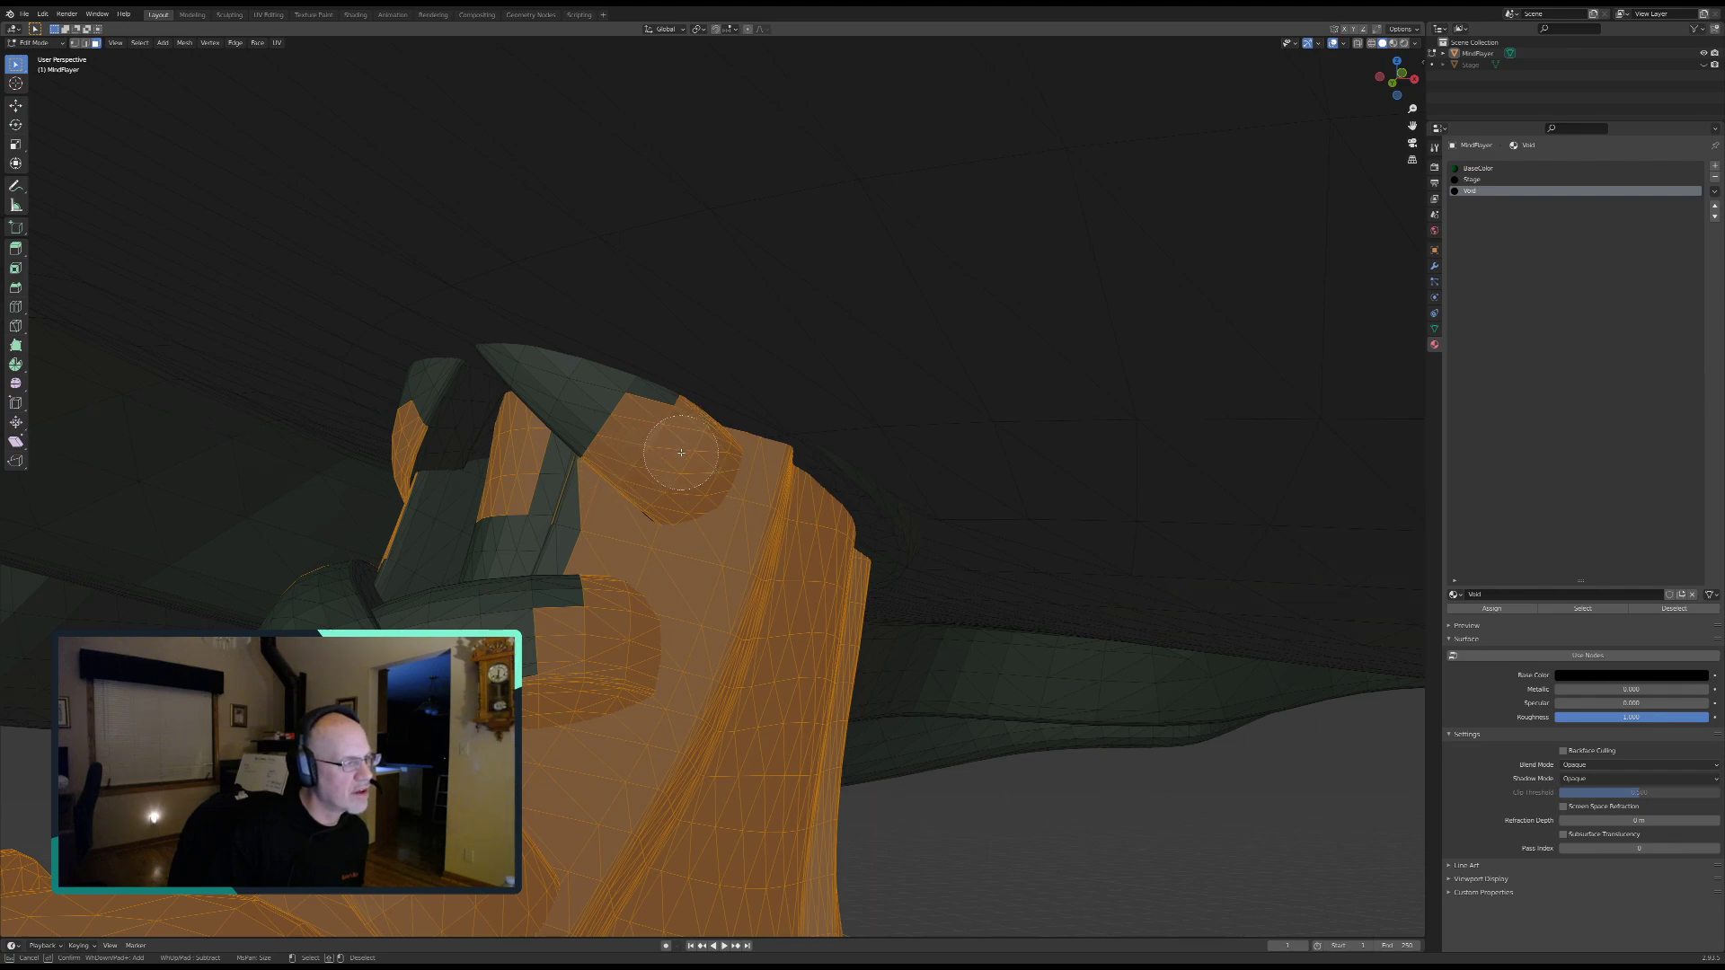
{"action": "mouse_move", "coordinate": [634, 427]}
{"action": "left_mouse_down"}
{"action": "mouse_move", "coordinate": [557, 390]}
{"action": "mouse_move", "coordinate": [575, 431]}
{"action": "mouse_move", "coordinate": [530, 539]}
{"action": "mouse_move", "coordinate": [655, 504]}
{"action": "left_mouse_up"}
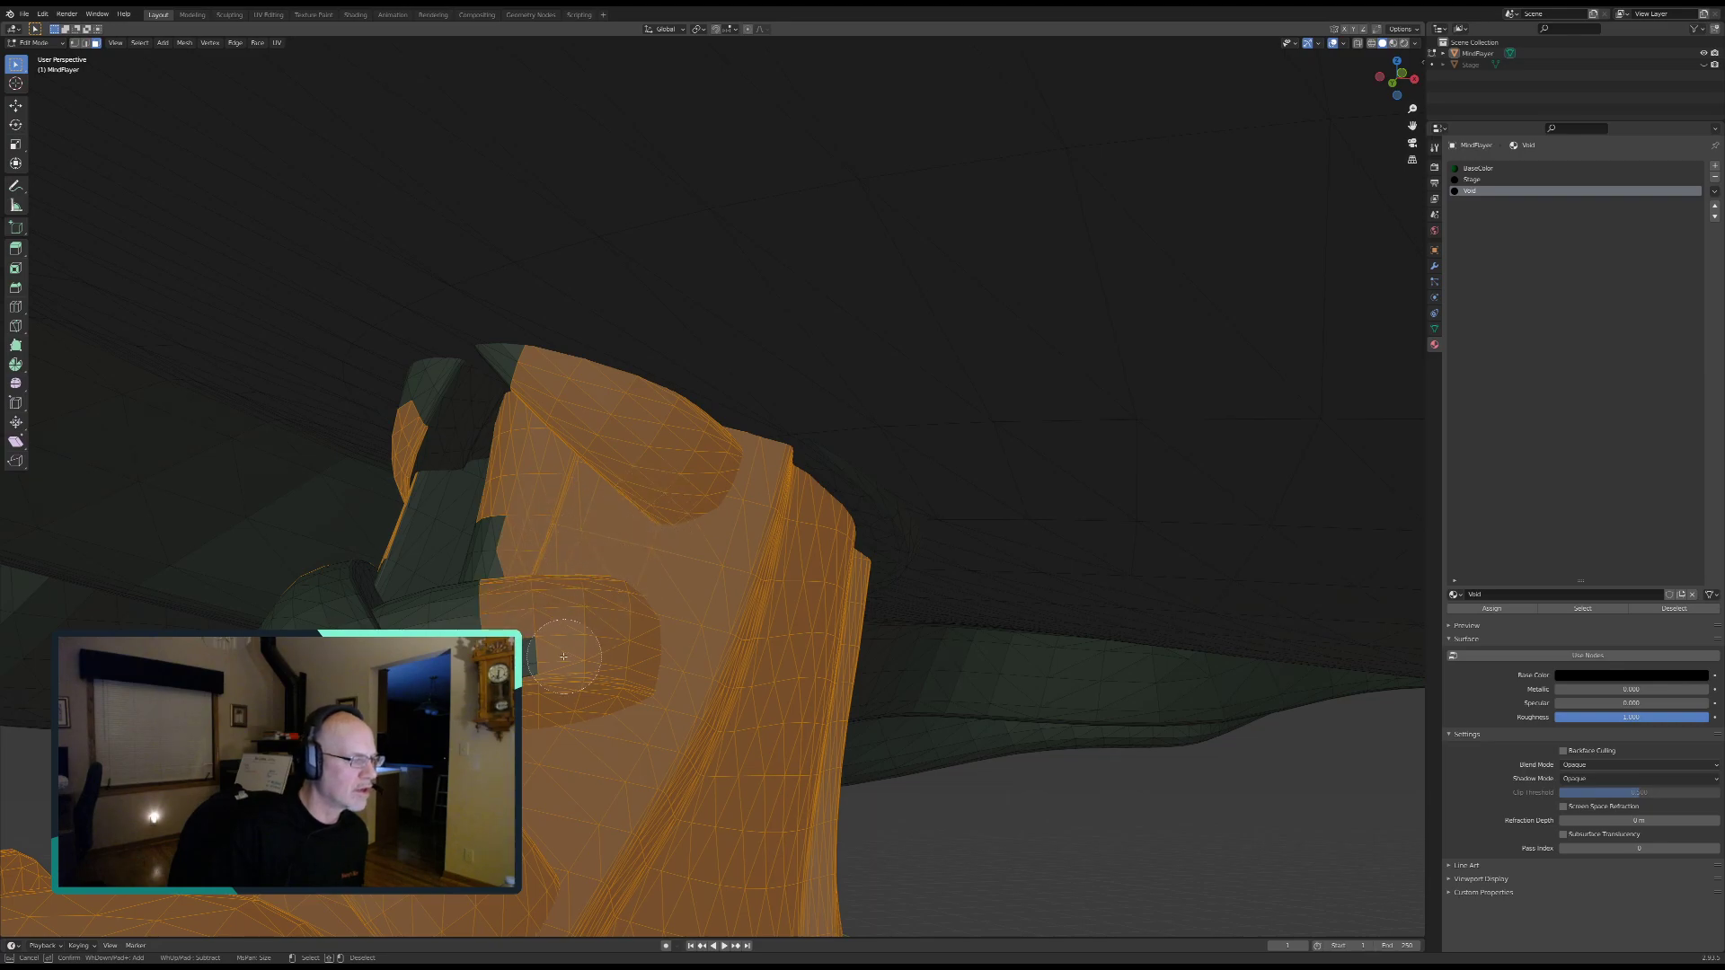
{"action": "key", "text": "Escape"}
Step: Select the remaining faces across the front of the same ankle, including the recesses and both upper strap ends
{"action": "middle_click_drag", "start_coordinate": [527, 656], "coordinate": [590, 644]}
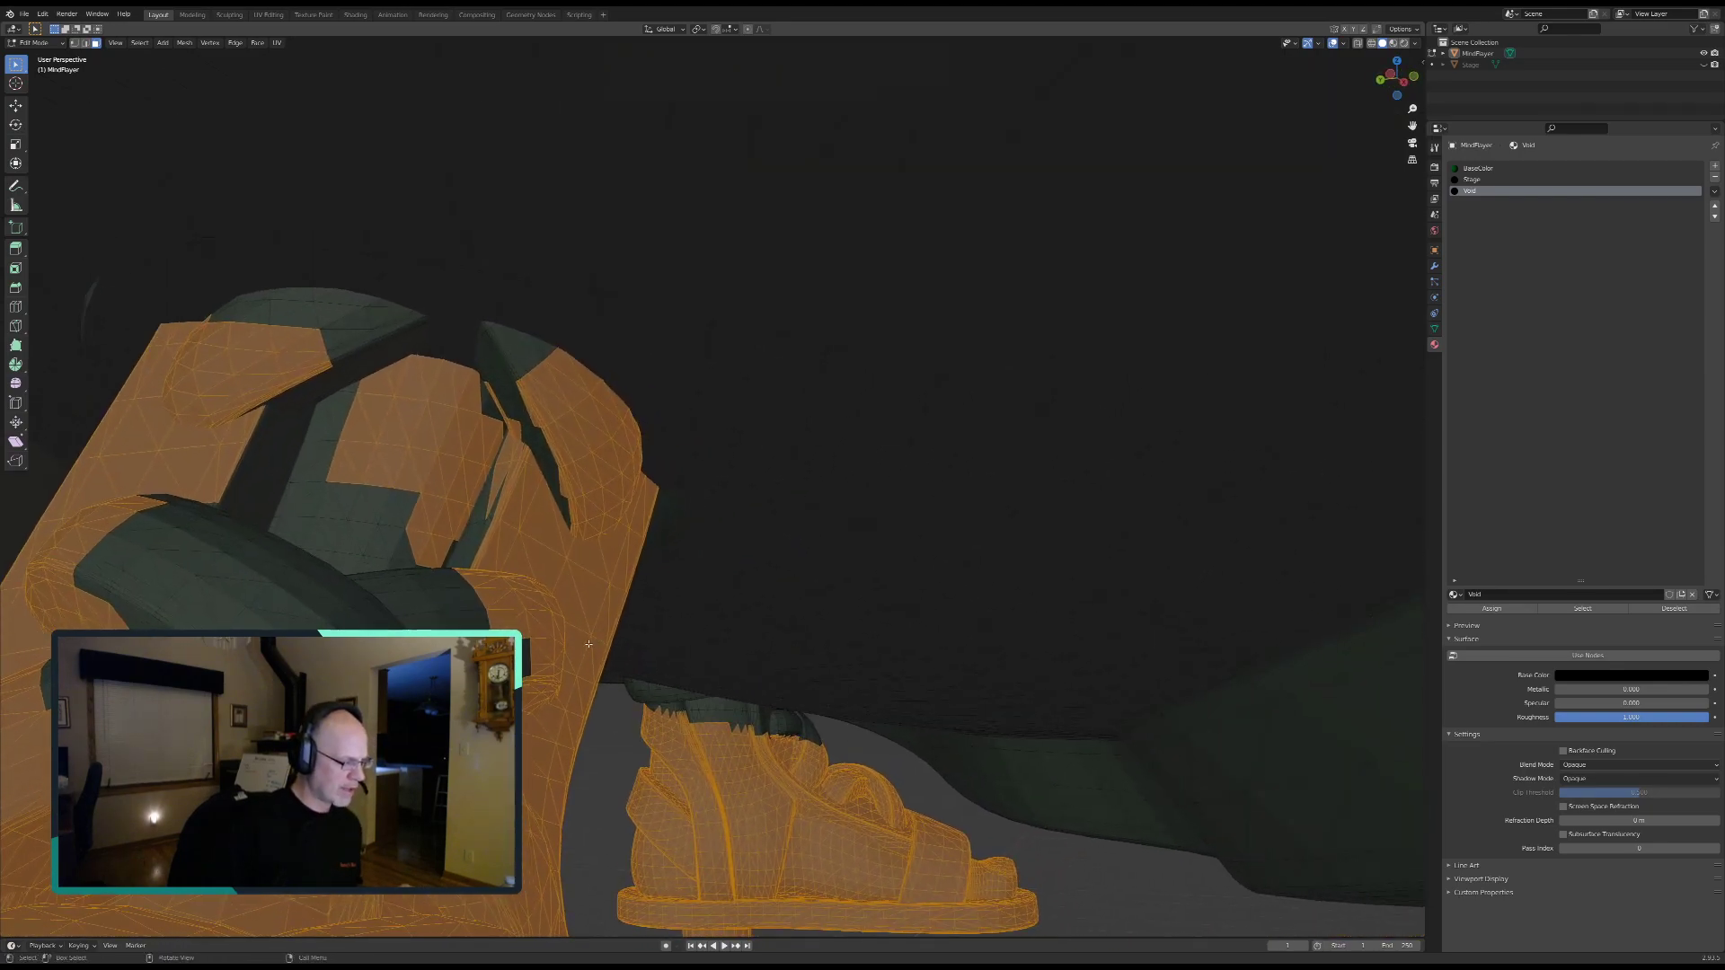
{"action": "key", "text": "c"}
{"action": "mouse_move", "coordinate": [552, 505]}
{"action": "left_mouse_down"}
{"action": "mouse_move", "coordinate": [490, 532]}
{"action": "mouse_move", "coordinate": [479, 619]}
{"action": "left_mouse_up"}
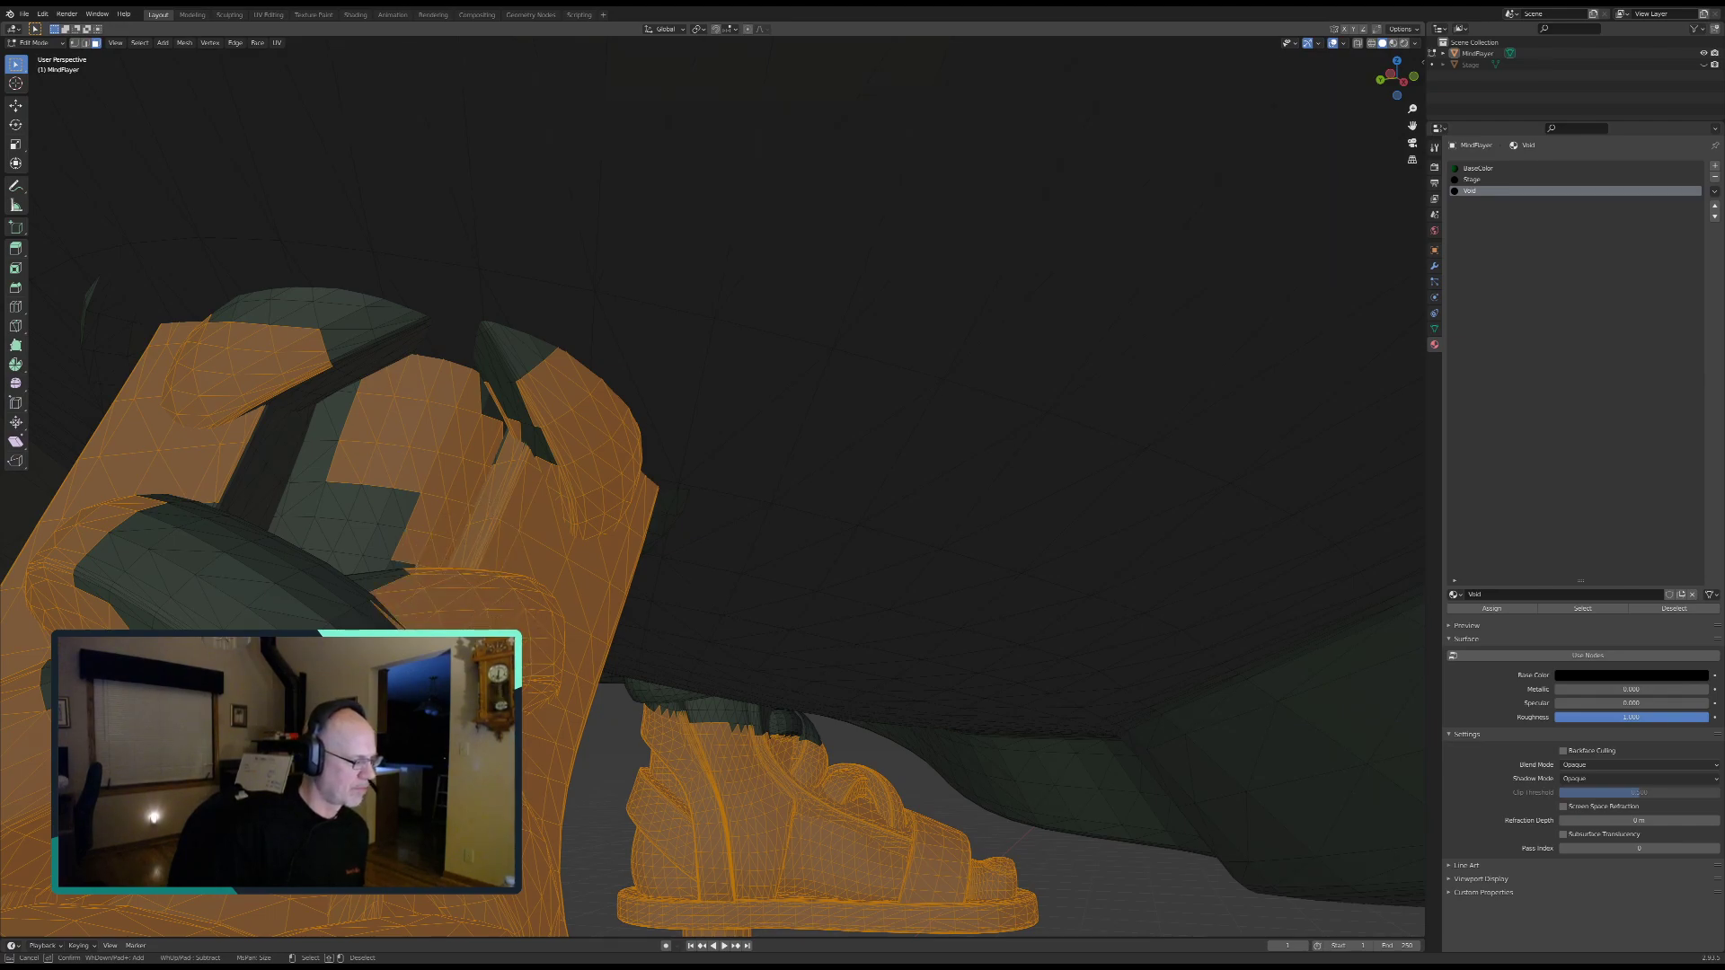
{"action": "mouse_move", "coordinate": [90, 643]}
{"action": "left_mouse_down"}
{"action": "mouse_move", "coordinate": [126, 575]}
{"action": "mouse_move", "coordinate": [188, 530]}
{"action": "mouse_move", "coordinate": [225, 584]}
{"action": "mouse_move", "coordinate": [229, 499]}
{"action": "mouse_move", "coordinate": [243, 557]}
{"action": "mouse_move", "coordinate": [324, 539]}
{"action": "mouse_move", "coordinate": [386, 575]}
{"action": "mouse_move", "coordinate": [294, 439]}
{"action": "mouse_move", "coordinate": [353, 412]}
{"action": "mouse_move", "coordinate": [423, 481]}
{"action": "mouse_move", "coordinate": [537, 464]}
{"action": "mouse_move", "coordinate": [510, 436]}
{"action": "left_mouse_up"}
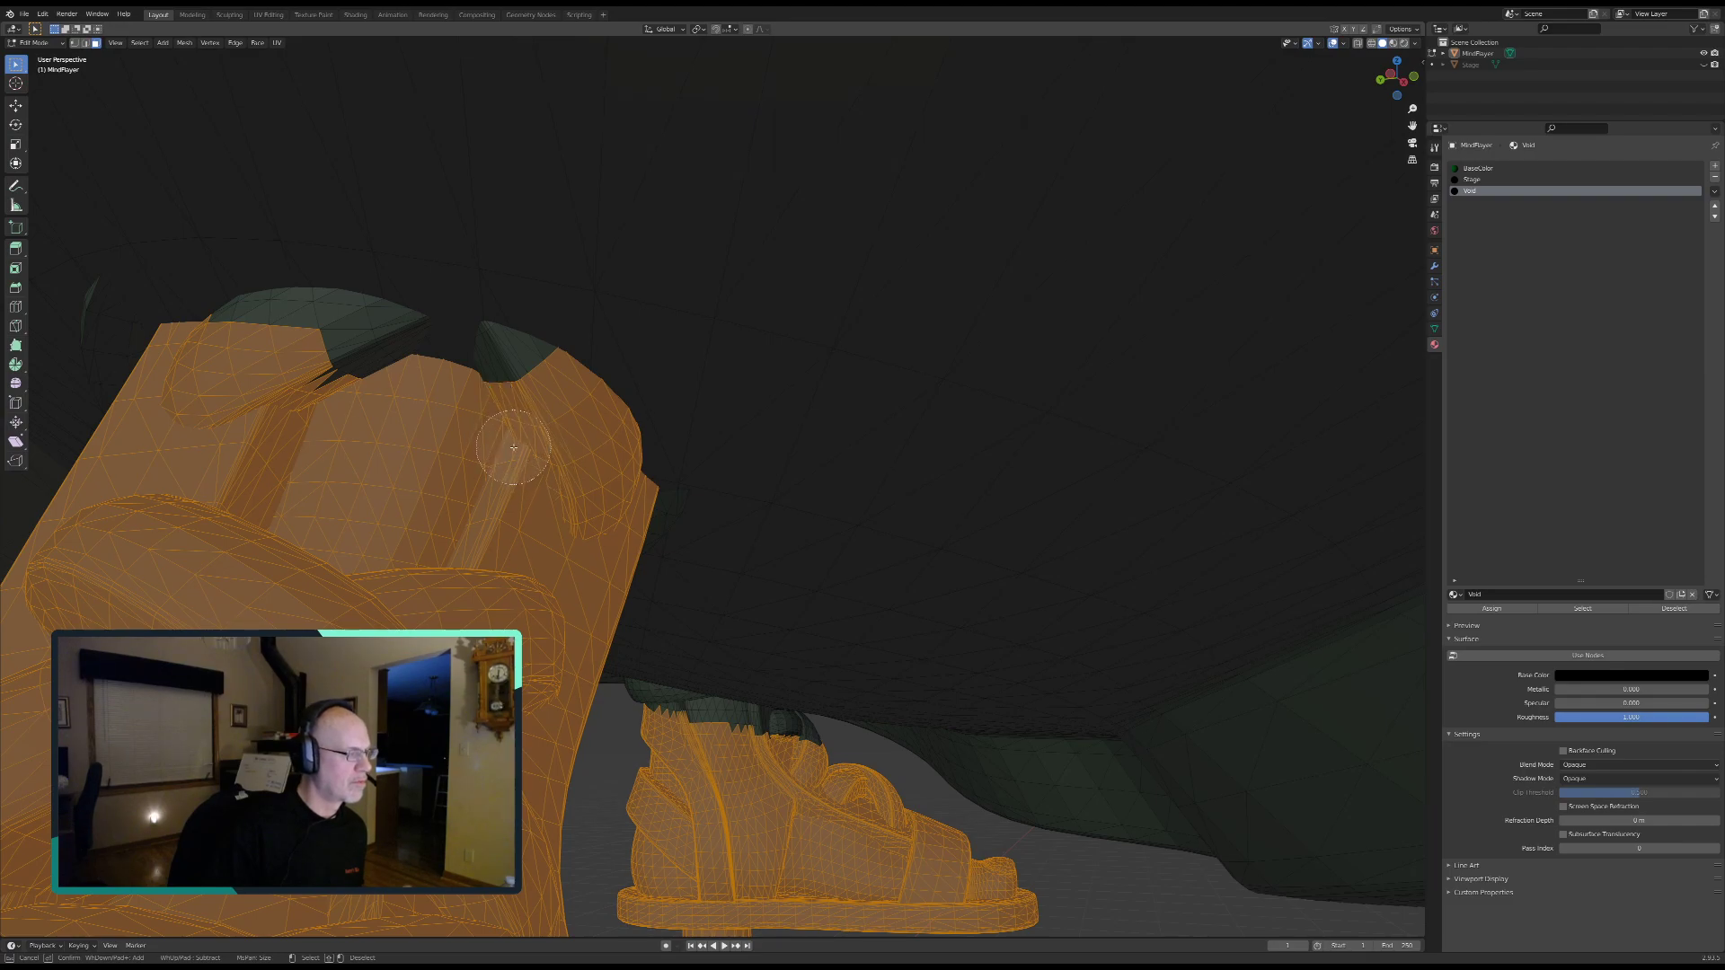
{"action": "left_click_drag", "start_coordinate": [517, 382], "coordinate": [506, 360]}
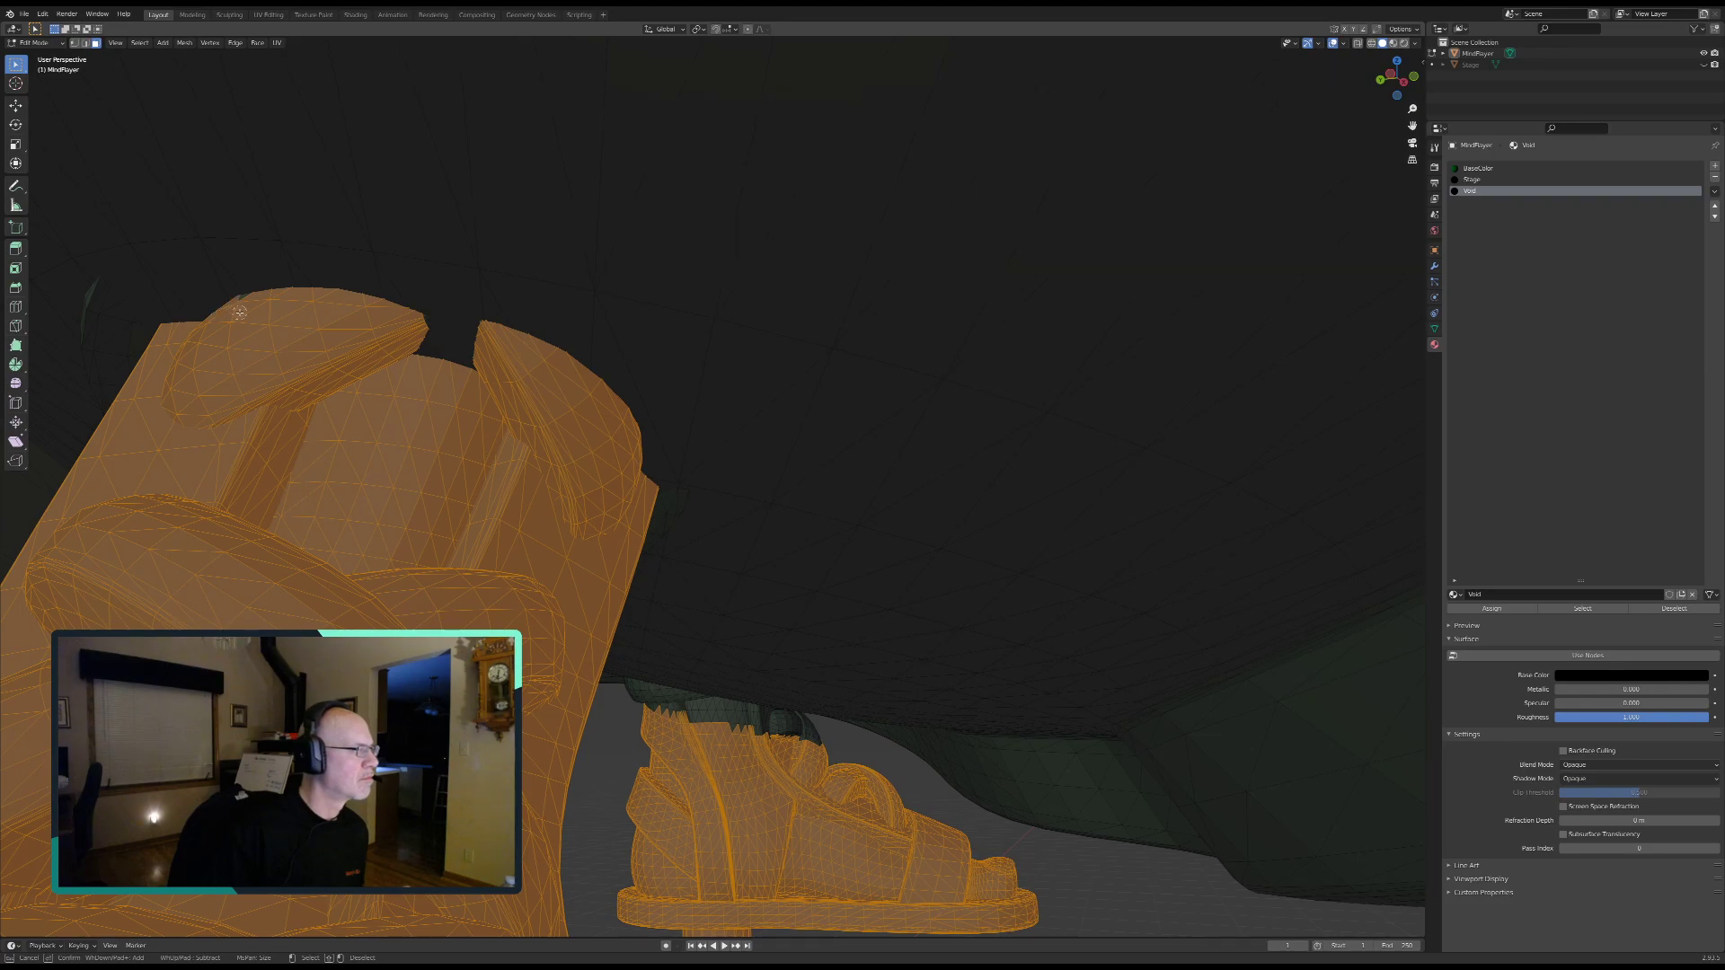
Step: Fill in the unselected faces in the gap between the ankle and the crossing strap on the same sandal
{"action": "scroll", "coordinate": [380, 401], "scroll_direction": "up", "scroll_amount": 4}
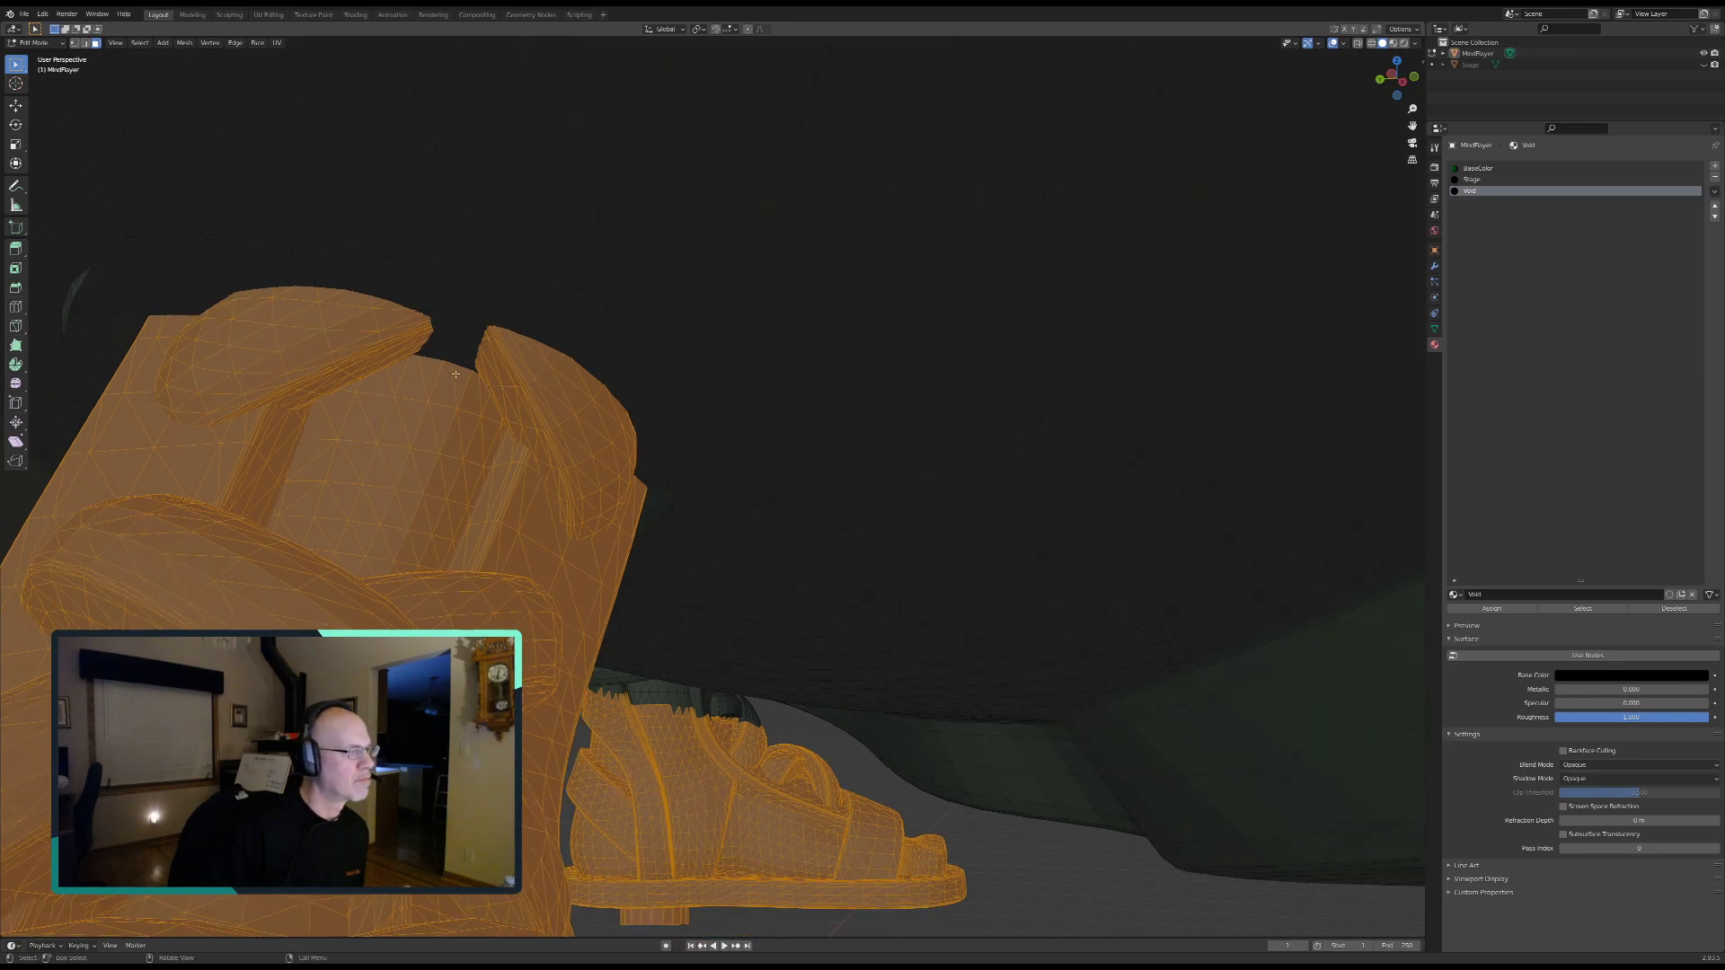
{"action": "middle_click_drag", "start_coordinate": [83, 556], "coordinate": [433, 752], "text": "shift"}
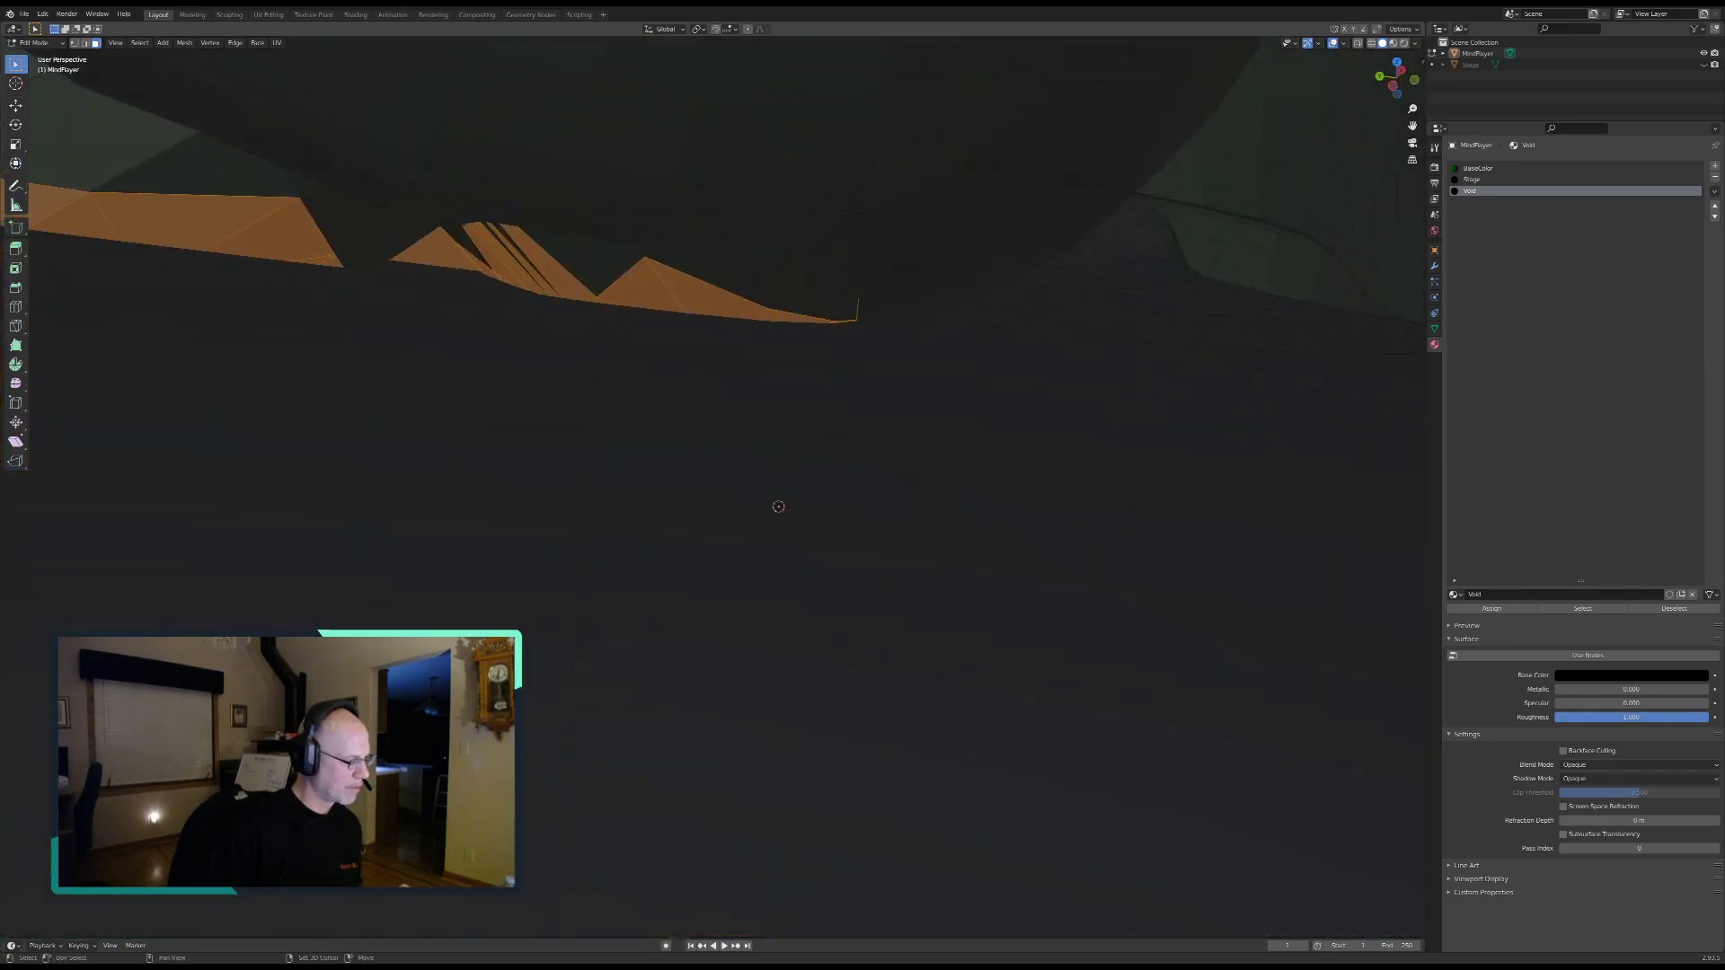
{"action": "scroll", "coordinate": [712, 487], "scroll_direction": "down", "scroll_amount": 1}
{"action": "scroll", "coordinate": [712, 488], "scroll_direction": "up", "scroll_amount": 3}
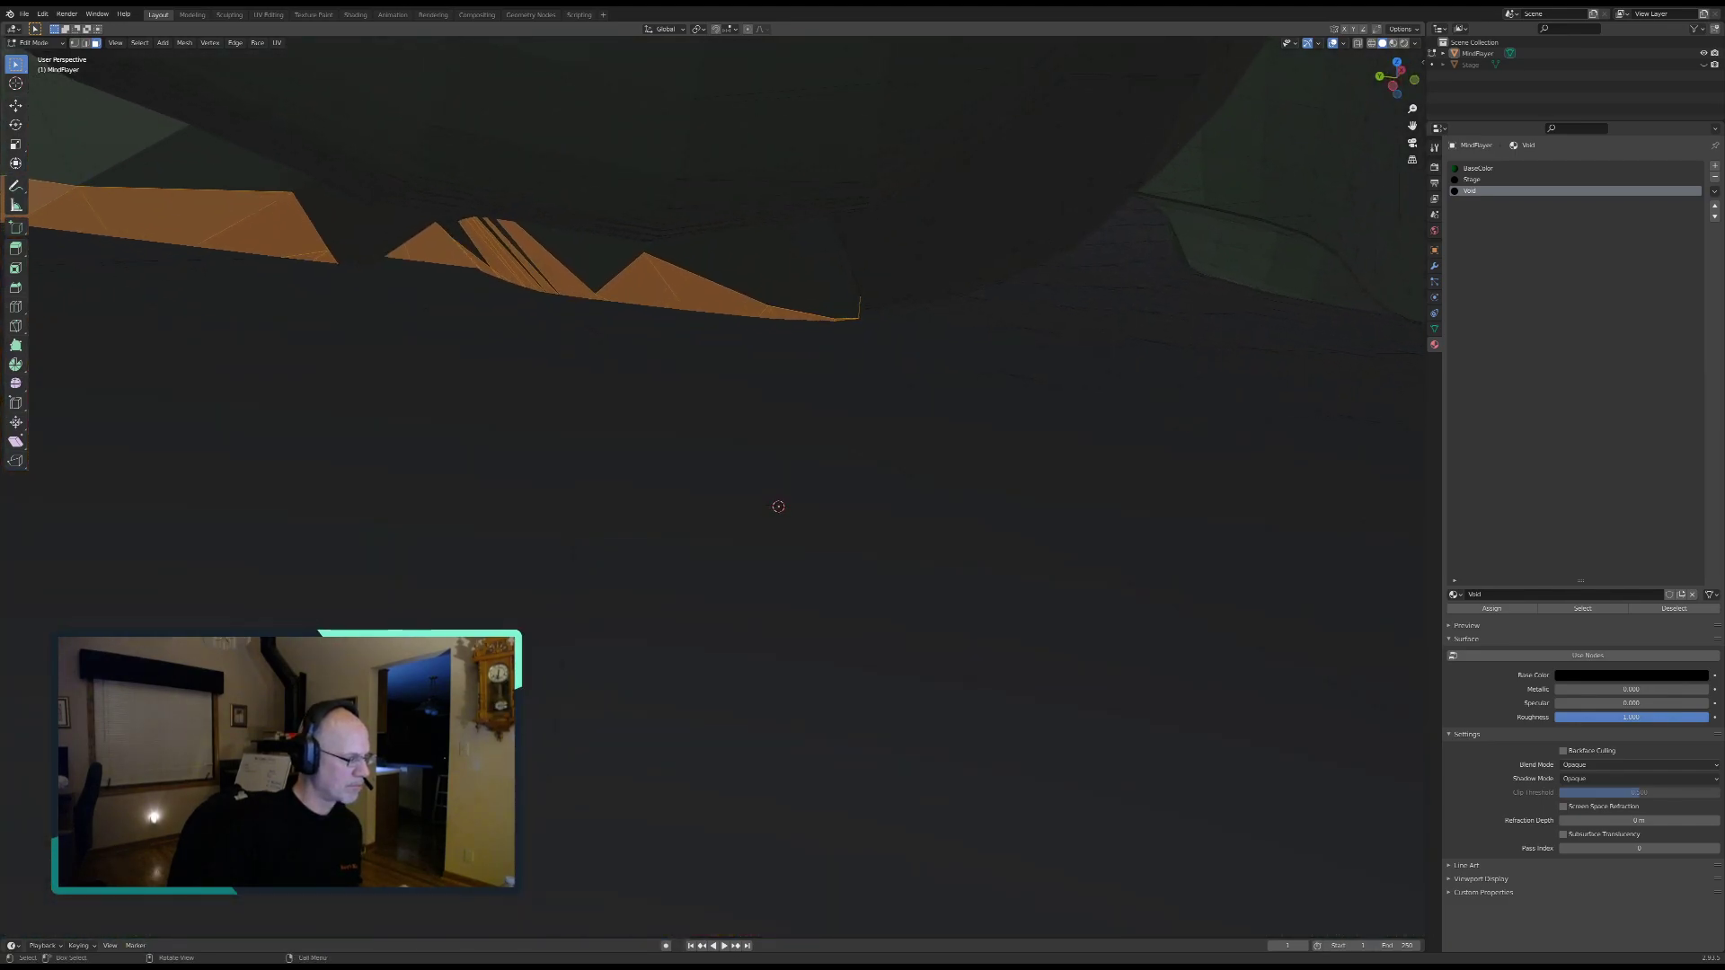
{"action": "scroll", "coordinate": [712, 488], "scroll_direction": "up", "scroll_amount": 4}
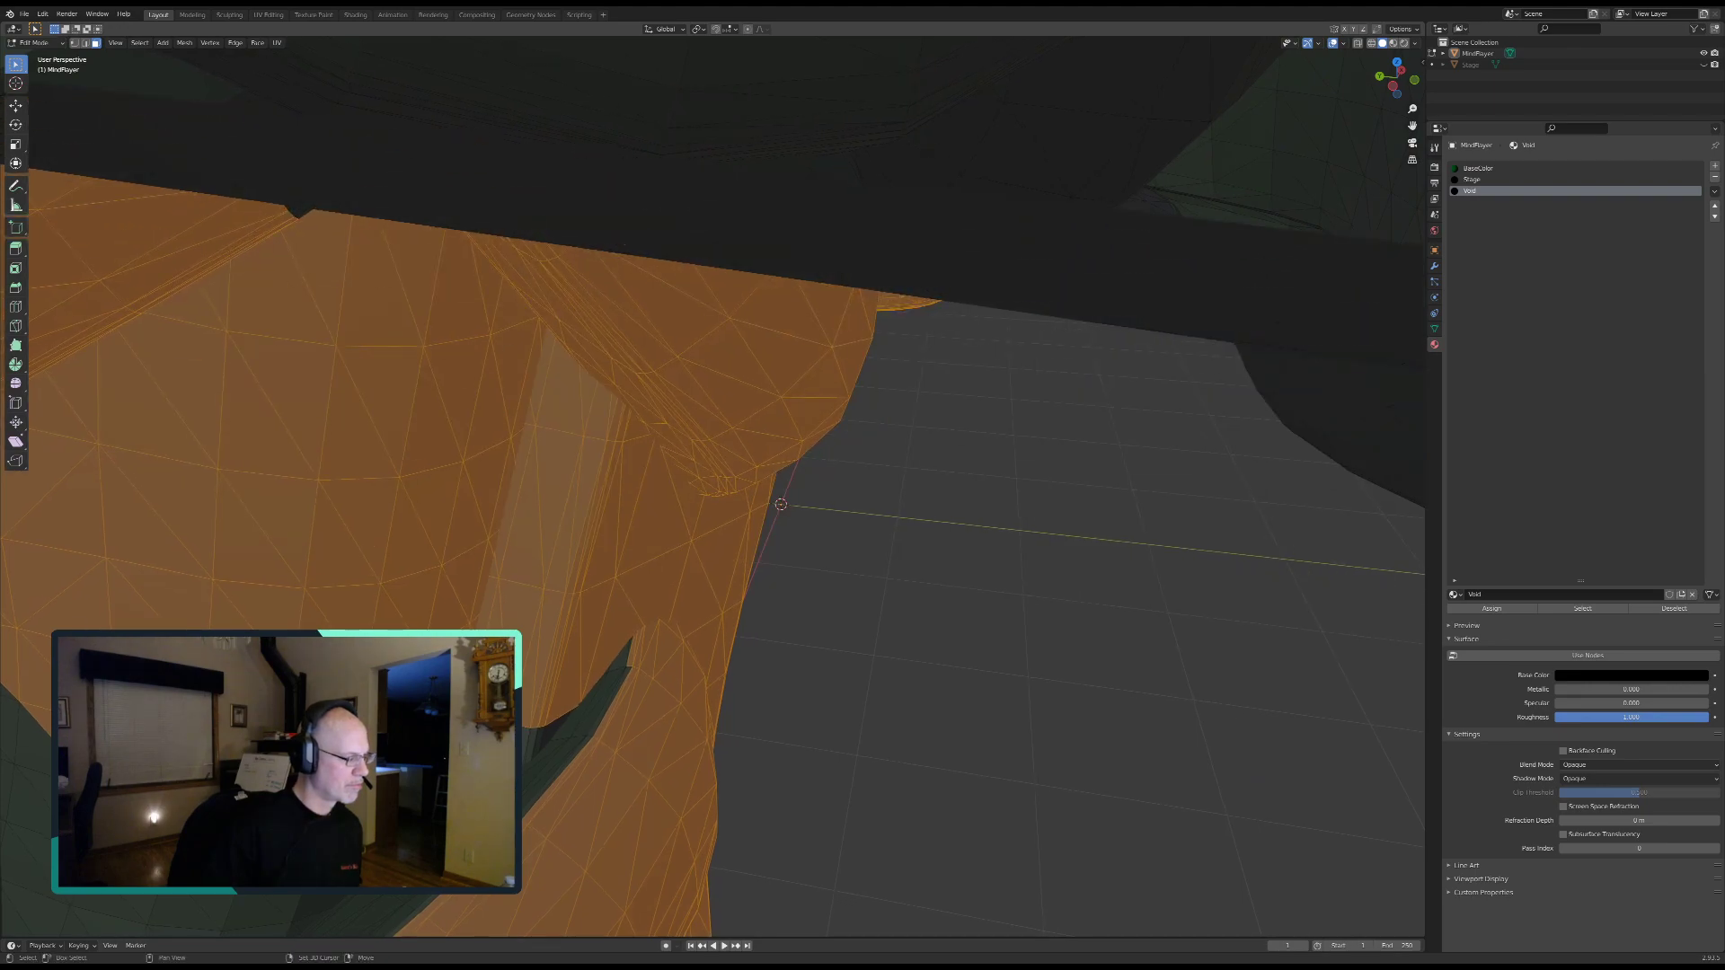
{"action": "scroll", "coordinate": [712, 488], "scroll_direction": "up", "scroll_amount": 3}
{"action": "middle_click_drag", "start_coordinate": [629, 541], "coordinate": [433, 607]}
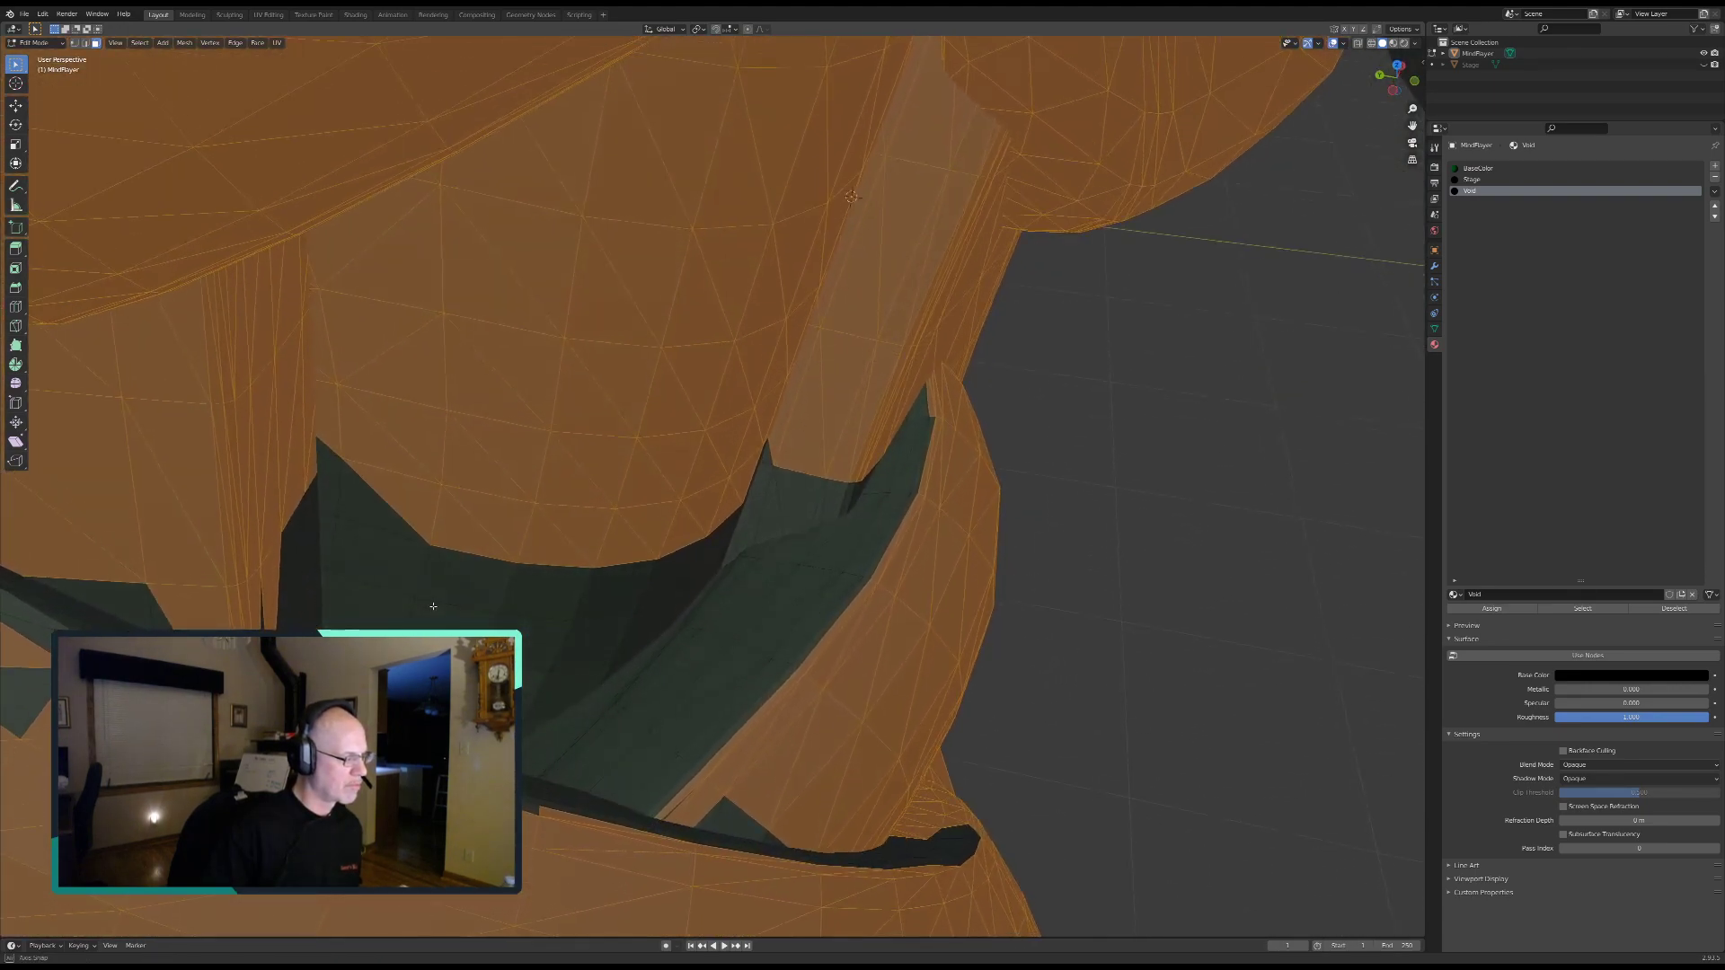
{"action": "mouse_move", "coordinate": [375, 544]}
{"action": "left_mouse_down"}
{"action": "mouse_move", "coordinate": [377, 562]}
{"action": "mouse_move", "coordinate": [347, 482]}
{"action": "mouse_move", "coordinate": [231, 616]}
{"action": "mouse_move", "coordinate": [123, 610]}
{"action": "mouse_move", "coordinate": [424, 614]}
{"action": "mouse_move", "coordinate": [539, 586]}
{"action": "mouse_move", "coordinate": [616, 647]}
{"action": "mouse_move", "coordinate": [791, 520]}
{"action": "mouse_move", "coordinate": [889, 416]}
{"action": "mouse_move", "coordinate": [666, 800]}
{"action": "mouse_move", "coordinate": [933, 865]}
{"action": "mouse_move", "coordinate": [315, 764]}
{"action": "mouse_move", "coordinate": [69, 577]}
{"action": "mouse_move", "coordinate": [503, 605]}
{"action": "left_mouse_up"}
{"action": "right_click", "coordinate": [635, 609]}
{"action": "middle_click_drag", "start_coordinate": [635, 608], "coordinate": [690, 578]}
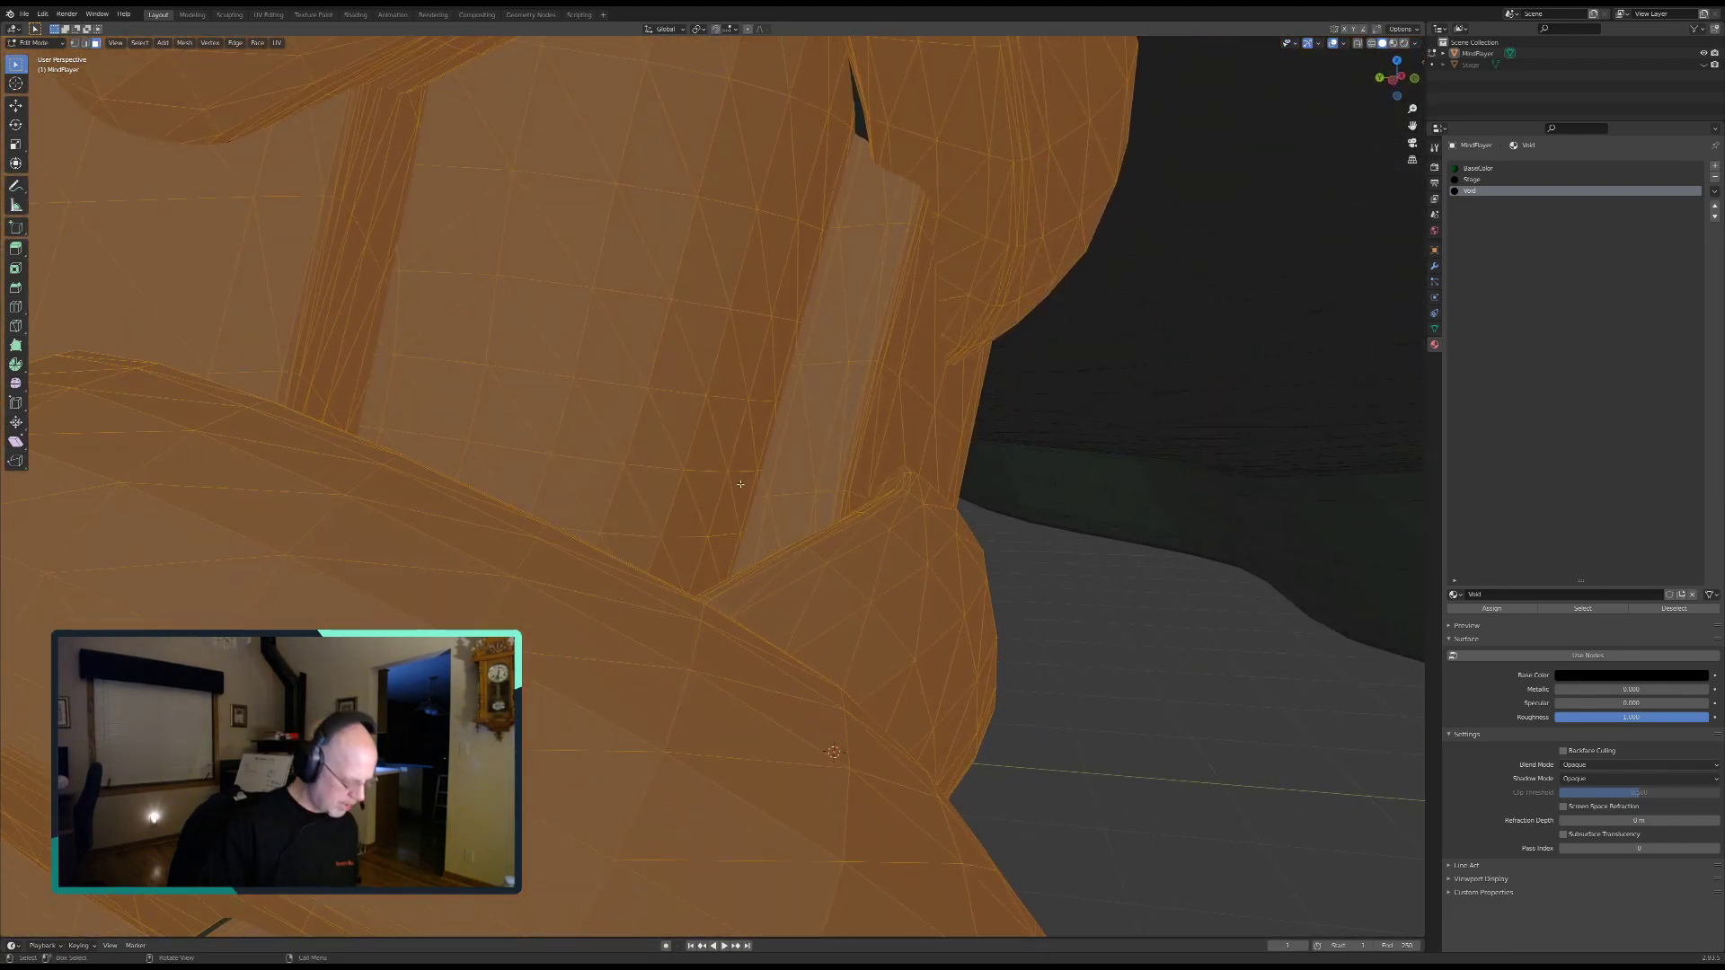
Step: Circle-select the hidden pocket of unselected faces behind the strap on the opposite side of the same ankle
{"action": "middle_click_drag", "start_coordinate": [724, 369], "coordinate": [709, 442]}
{"action": "middle_click_drag", "start_coordinate": [344, 600], "coordinate": [444, 605]}
{"action": "key", "text": "c"}
{"action": "key", "text": "Escape"}
{"action": "middle_click_drag", "start_coordinate": [641, 454], "coordinate": [537, 584]}
{"action": "middle_click_drag", "start_coordinate": [564, 410], "coordinate": [381, 505]}
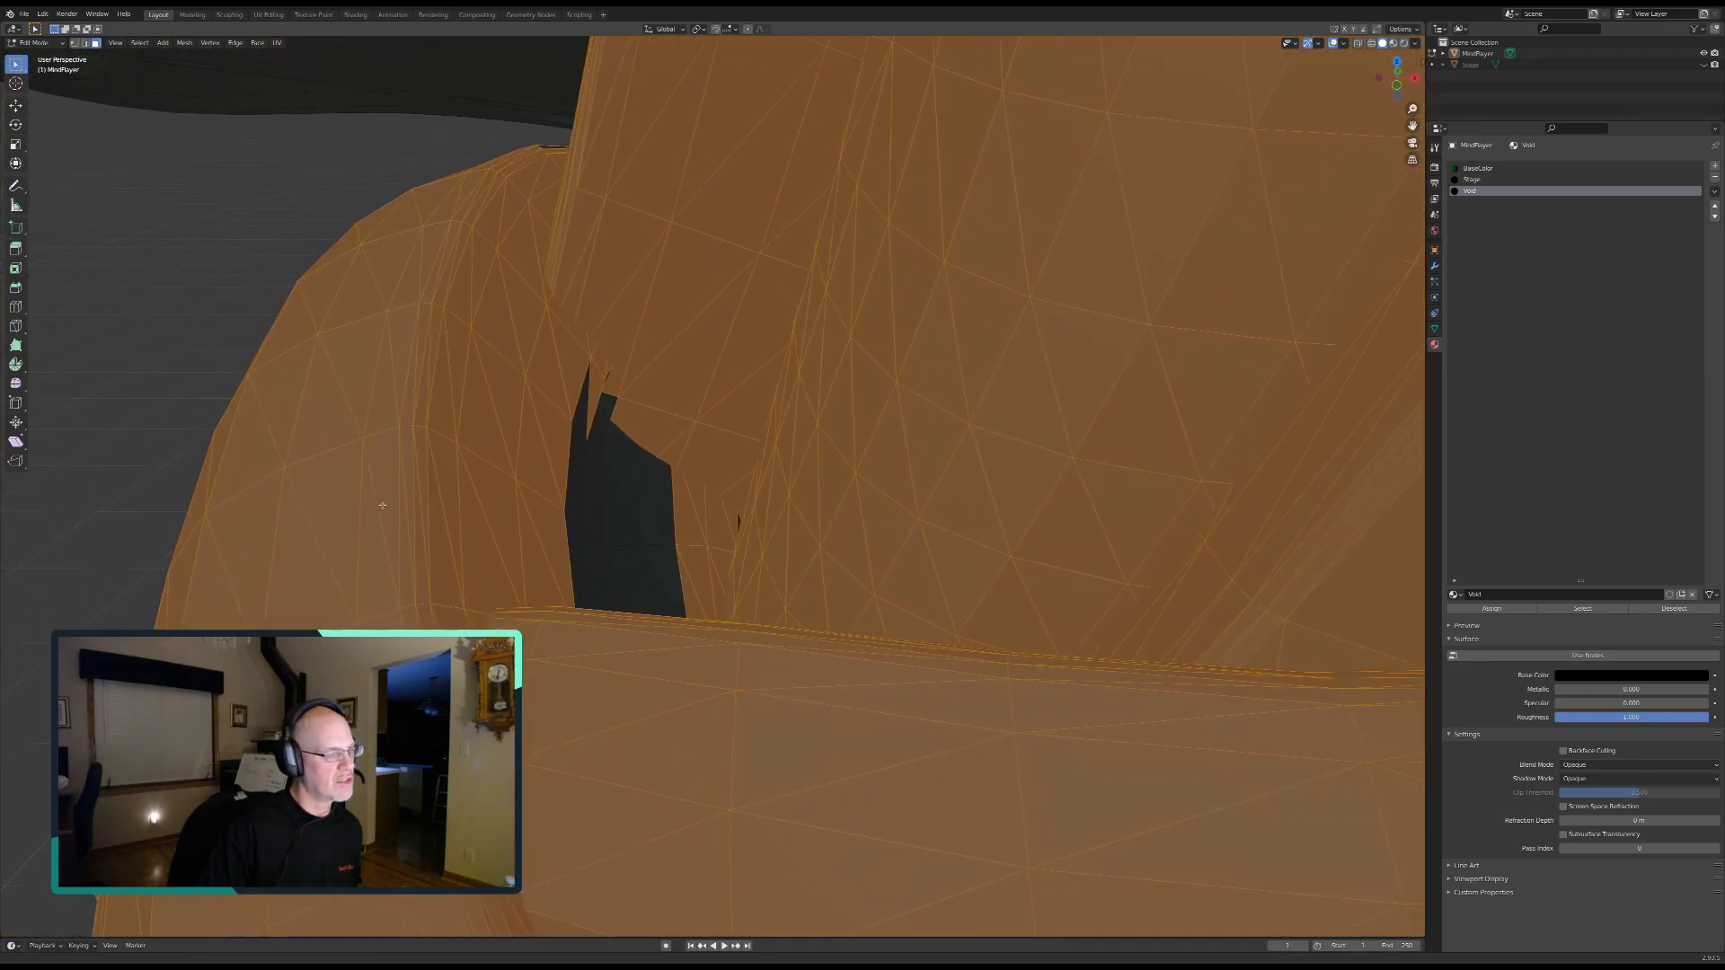
{"action": "scroll", "coordinate": [630, 521], "scroll_direction": "up", "scroll_amount": 6}
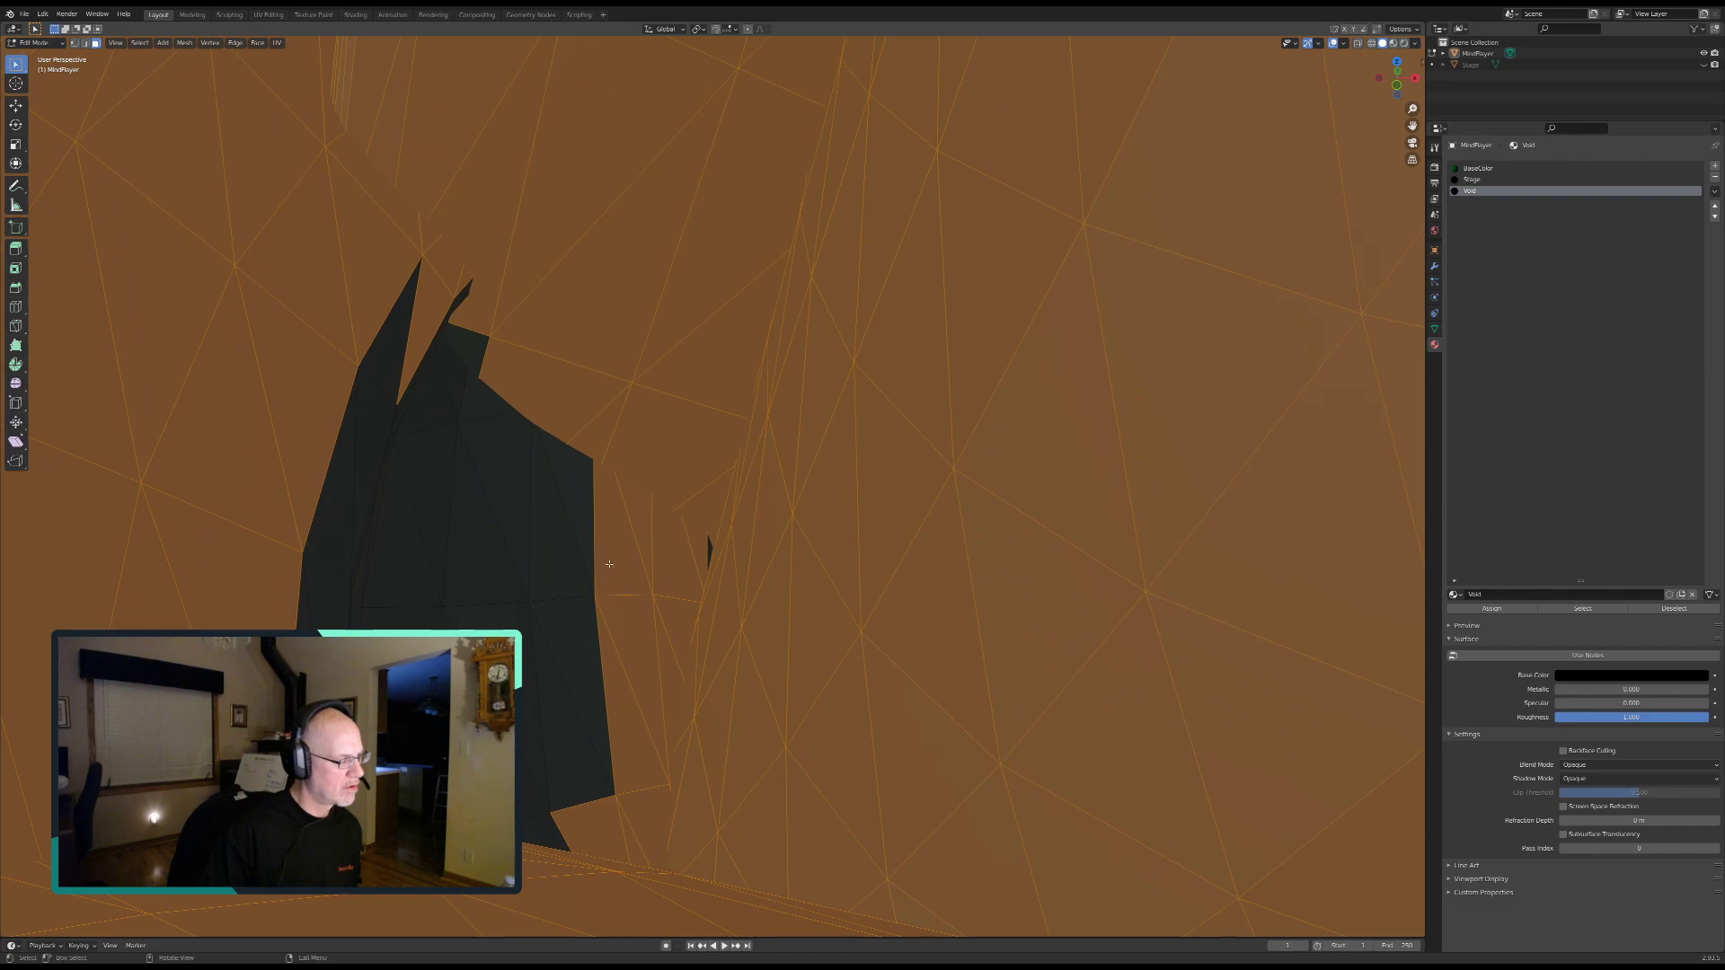
{"action": "key", "text": "c"}
{"action": "mouse_move", "coordinate": [503, 359]}
{"action": "left_mouse_down"}
{"action": "mouse_move", "coordinate": [458, 300]}
{"action": "mouse_move", "coordinate": [647, 539]}
{"action": "mouse_move", "coordinate": [423, 466]}
{"action": "mouse_move", "coordinate": [462, 519]}
{"action": "mouse_move", "coordinate": [539, 791]}
{"action": "left_mouse_up"}
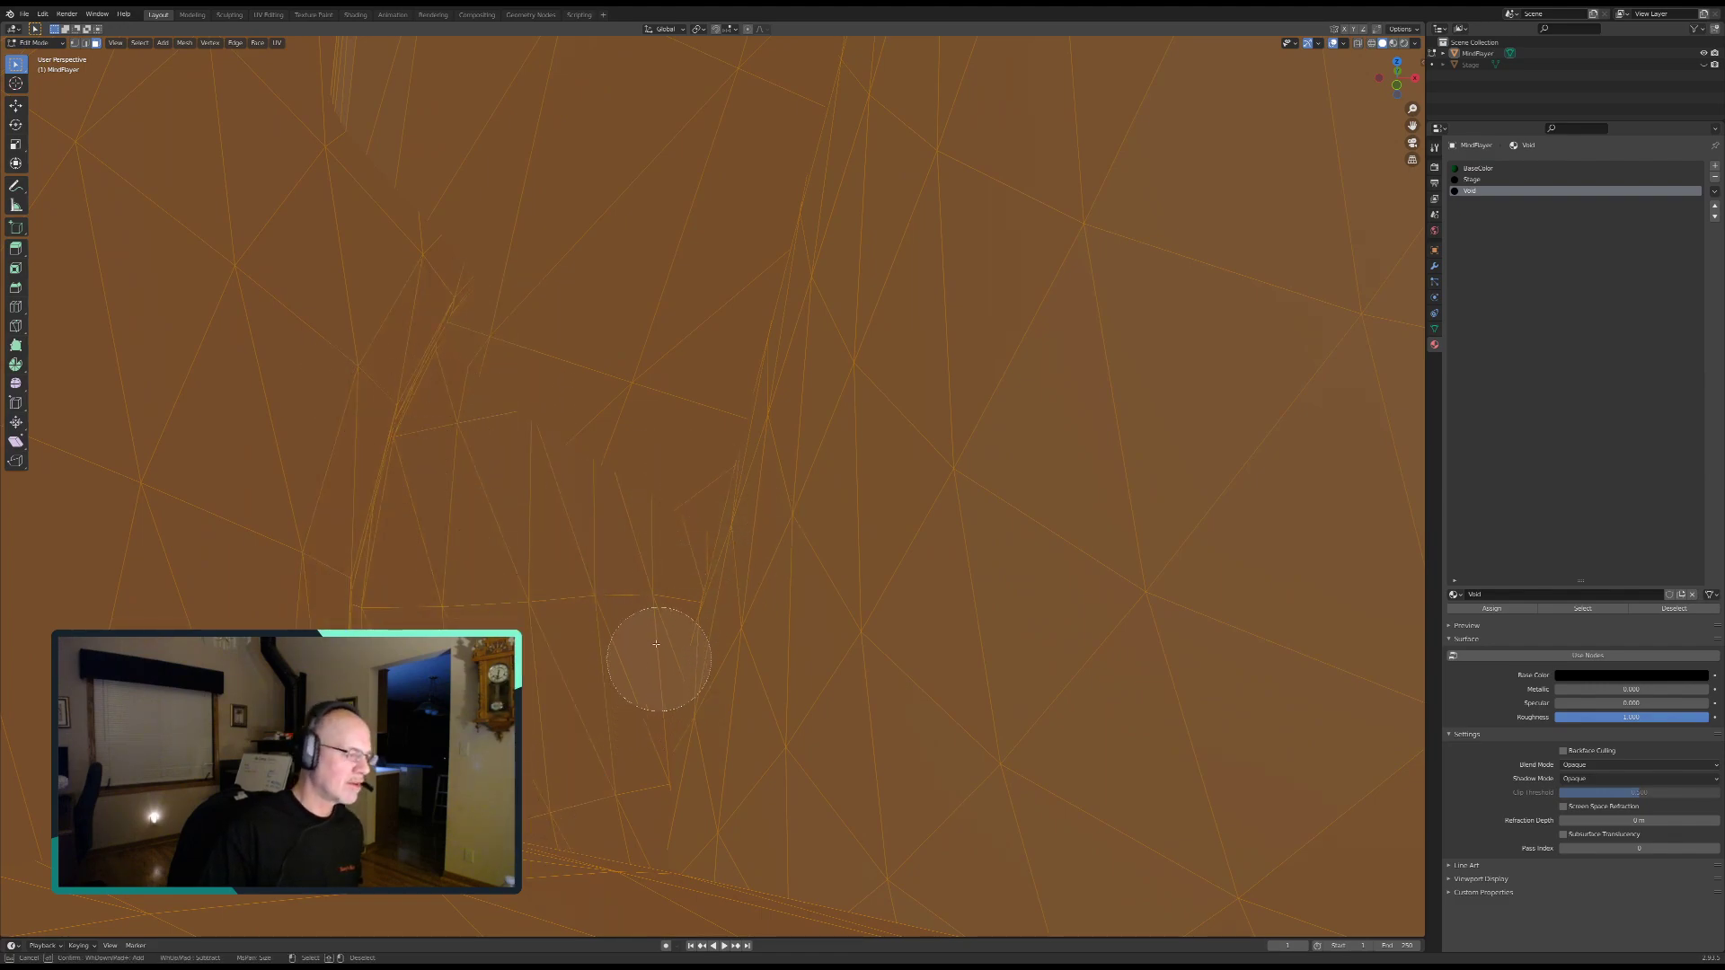
Step: Brush over the inner faces where the ankle meets the strap's upper rim to include them in the selection
{"action": "key", "text": "Escape"}
{"action": "middle_click_drag", "start_coordinate": [578, 412], "coordinate": [696, 527]}
{"action": "key", "text": "c"}
{"action": "mouse_move", "coordinate": [926, 462]}
{"action": "left_mouse_down"}
{"action": "mouse_move", "coordinate": [952, 450]}
{"action": "mouse_move", "coordinate": [1028, 204]}
{"action": "mouse_move", "coordinate": [1083, 97]}
{"action": "left_mouse_up"}
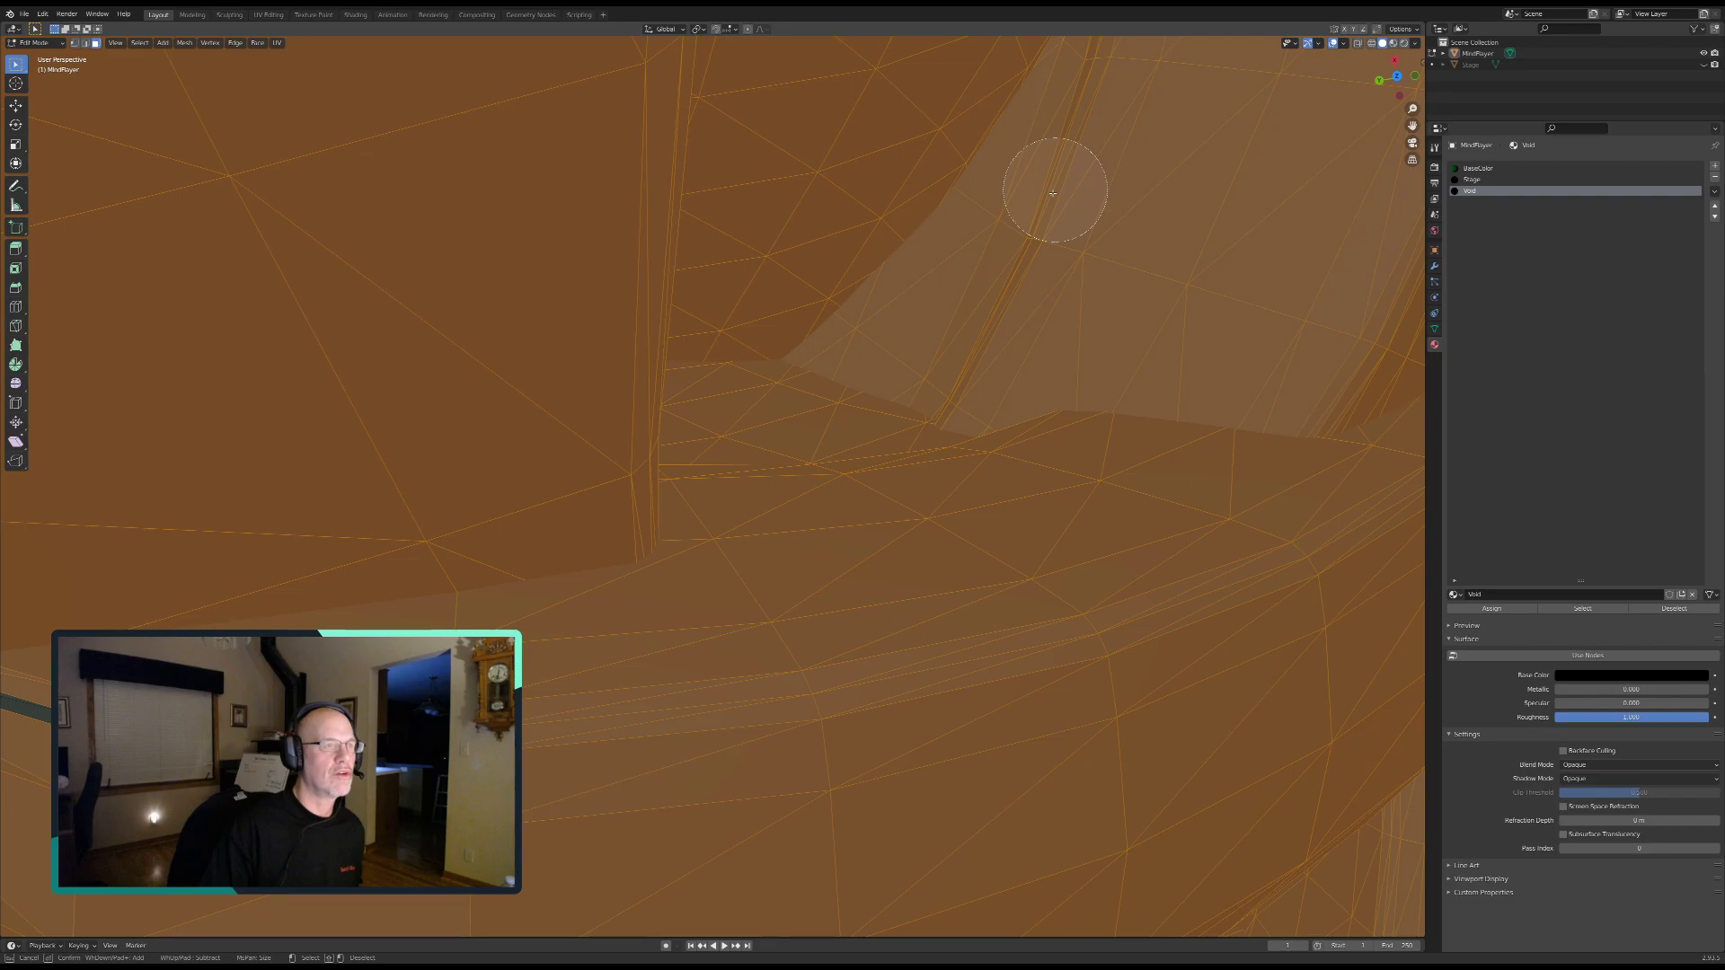
{"action": "key", "text": "Escape"}
{"action": "scroll", "coordinate": [997, 242], "scroll_direction": "up", "scroll_amount": 4}
{"action": "scroll", "coordinate": [893, 459], "scroll_direction": "down", "scroll_amount": 4}
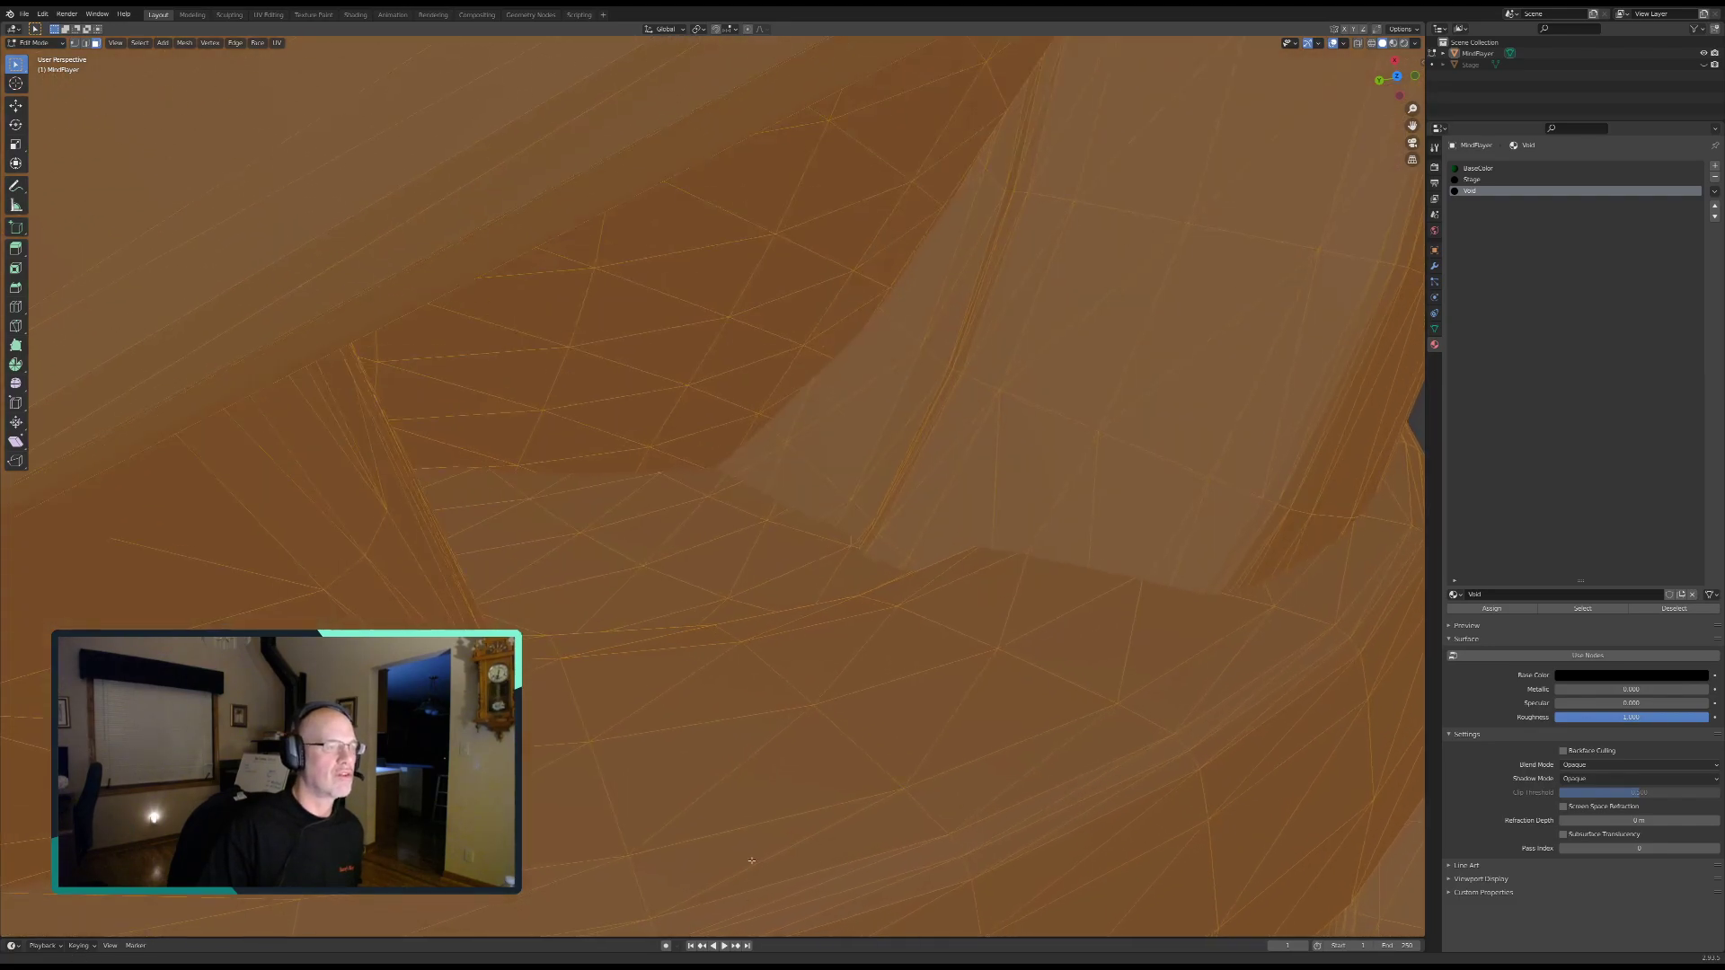
Step: Add the leftover faces along the top edge of the uppermost strap to the selection
{"action": "middle_click_drag", "start_coordinate": [811, 634], "coordinate": [660, 339], "text": "shift"}
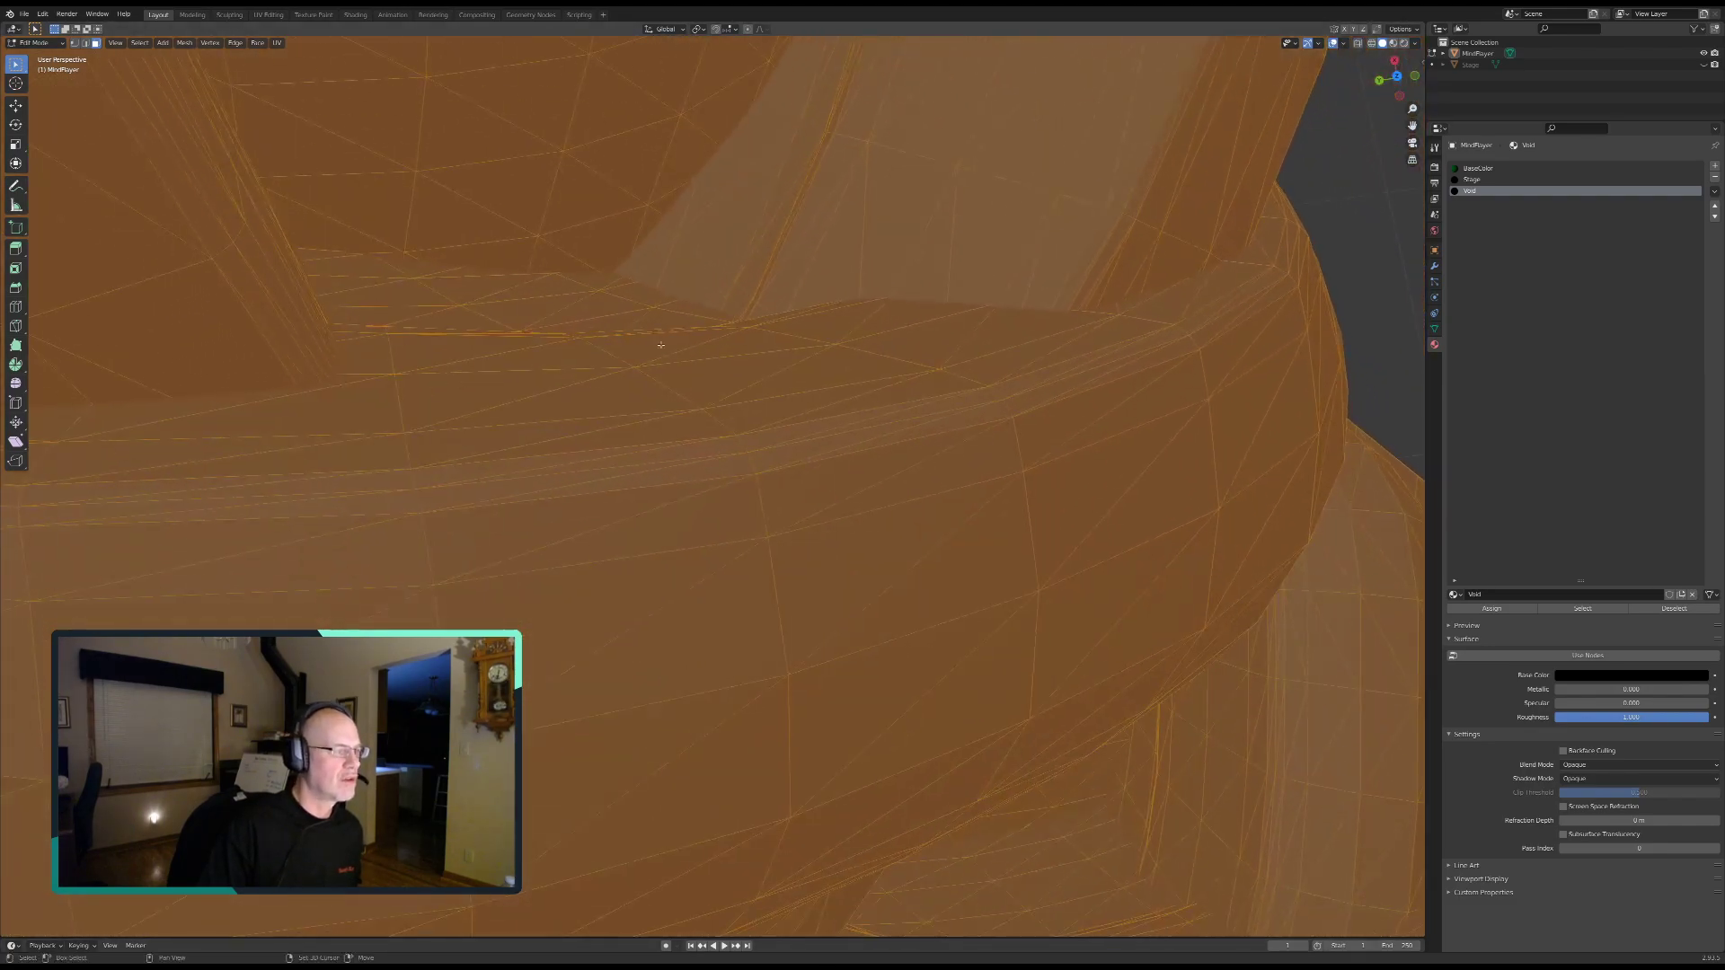
{"action": "key", "text": "alt+a"}
{"action": "middle_click_drag", "start_coordinate": [439, 487], "coordinate": [458, 401]}
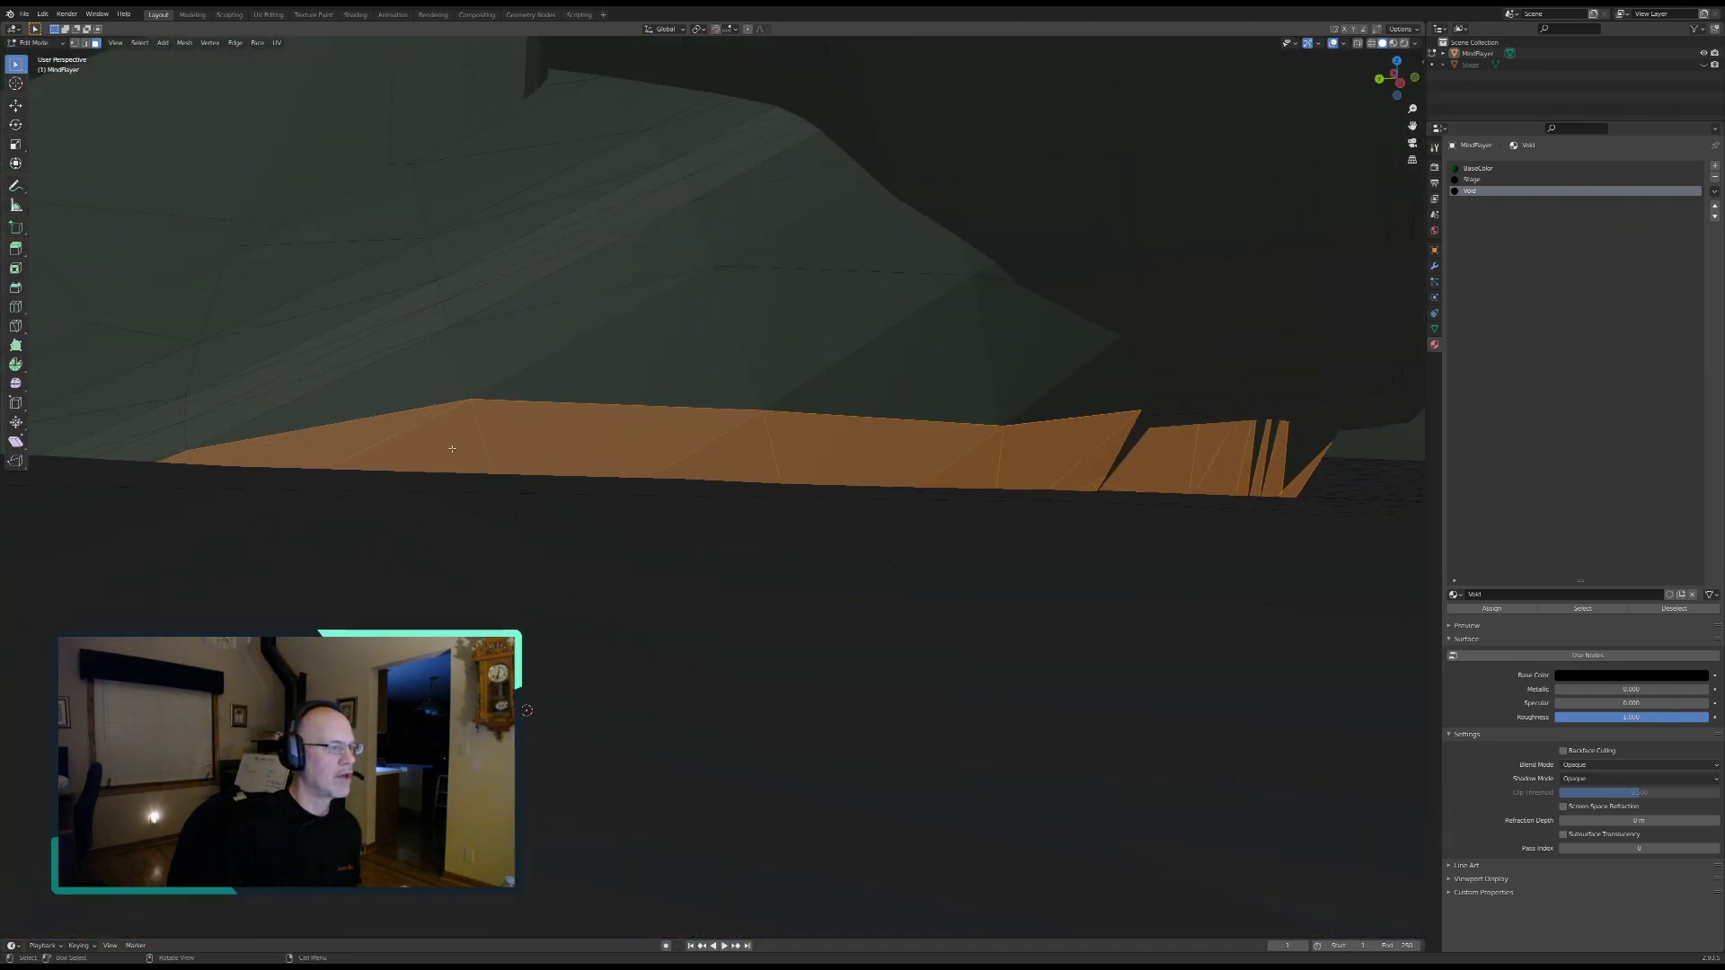
{"action": "scroll", "coordinate": [452, 448], "scroll_direction": "up", "scroll_amount": 5}
{"action": "middle_click_drag", "start_coordinate": [466, 479], "coordinate": [807, 108], "text": "shift"}
{"action": "middle_click_drag", "start_coordinate": [754, 328], "coordinate": [689, 555]}
{"action": "scroll", "coordinate": [718, 347], "scroll_direction": "up", "scroll_amount": 2}
{"action": "scroll", "coordinate": [686, 380], "scroll_direction": "up", "scroll_amount": 1}
{"action": "scroll", "coordinate": [686, 380], "scroll_direction": "up", "scroll_amount": 2}
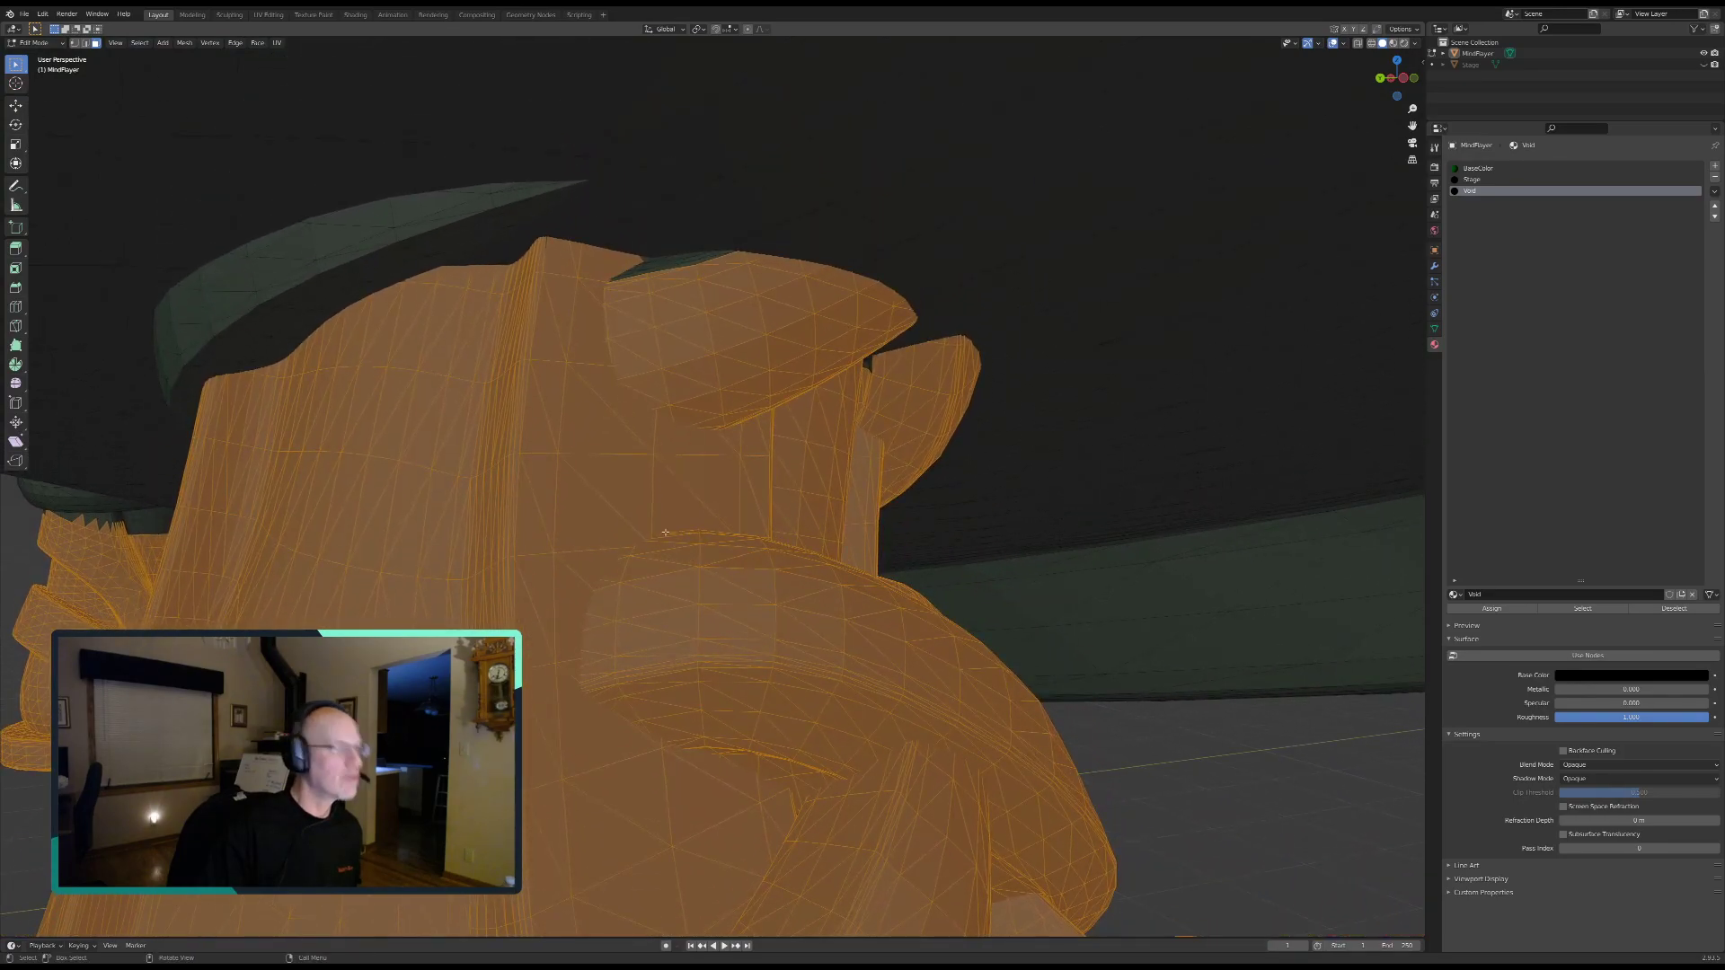
{"action": "scroll", "coordinate": [649, 480], "scroll_direction": "up", "scroll_amount": 2}
{"action": "key", "text": "c"}
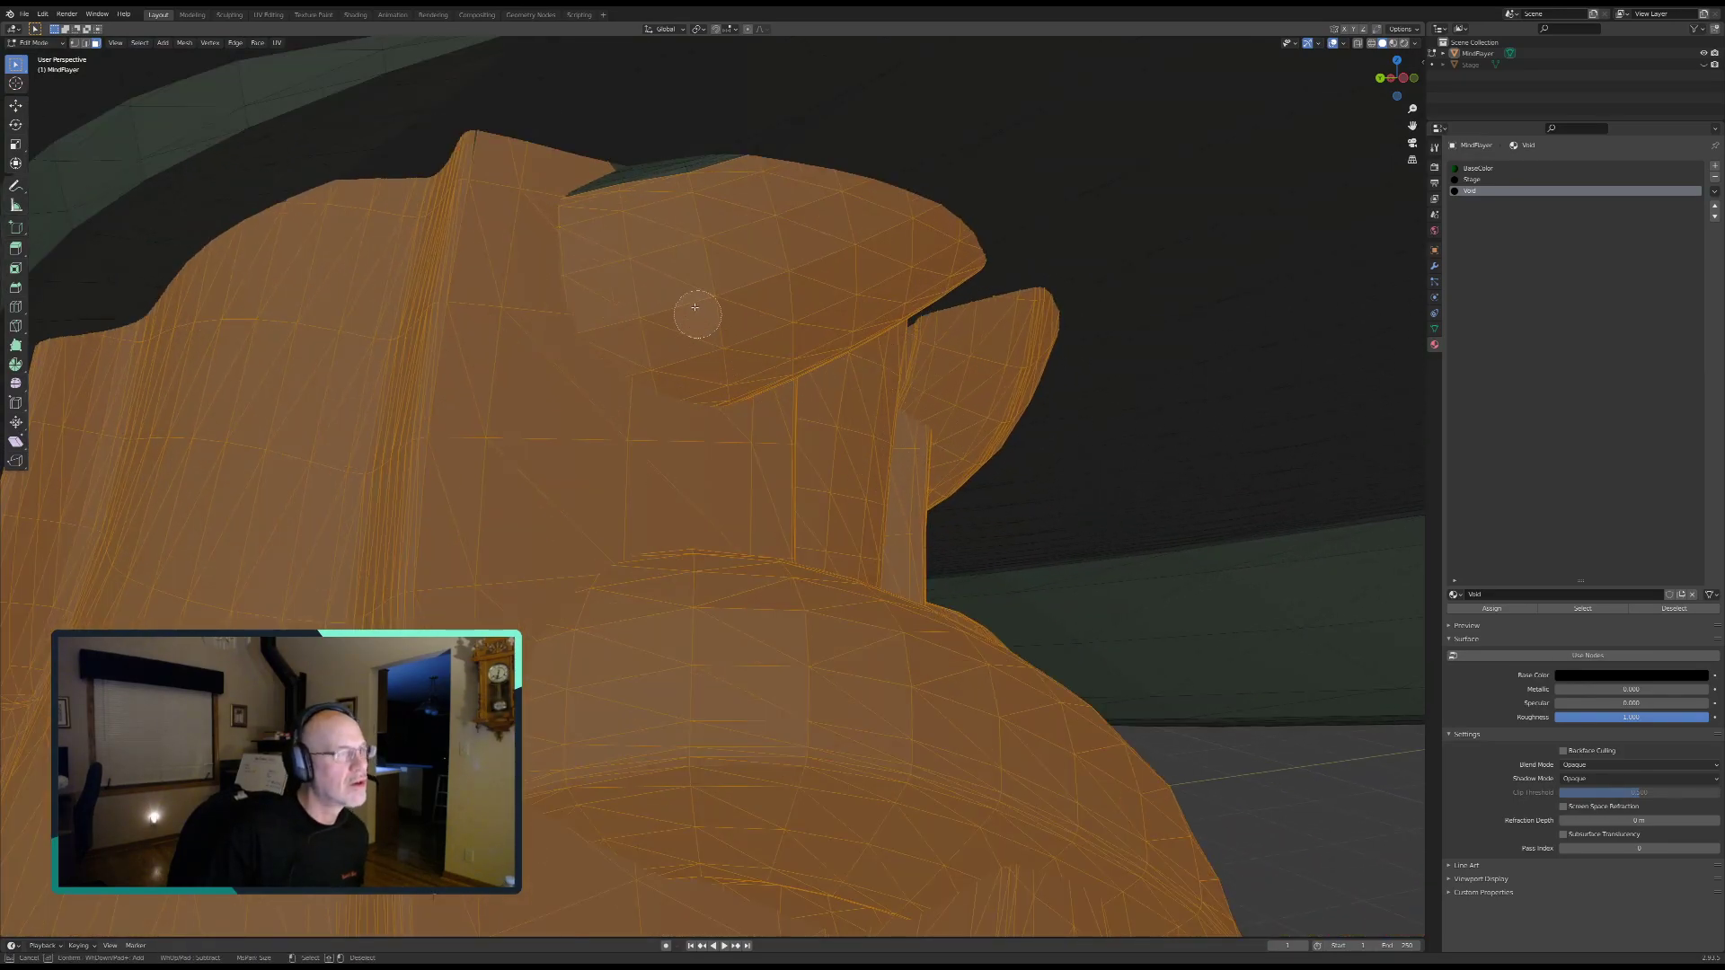
{"action": "left_click_drag", "start_coordinate": [623, 191], "coordinate": [673, 193]}
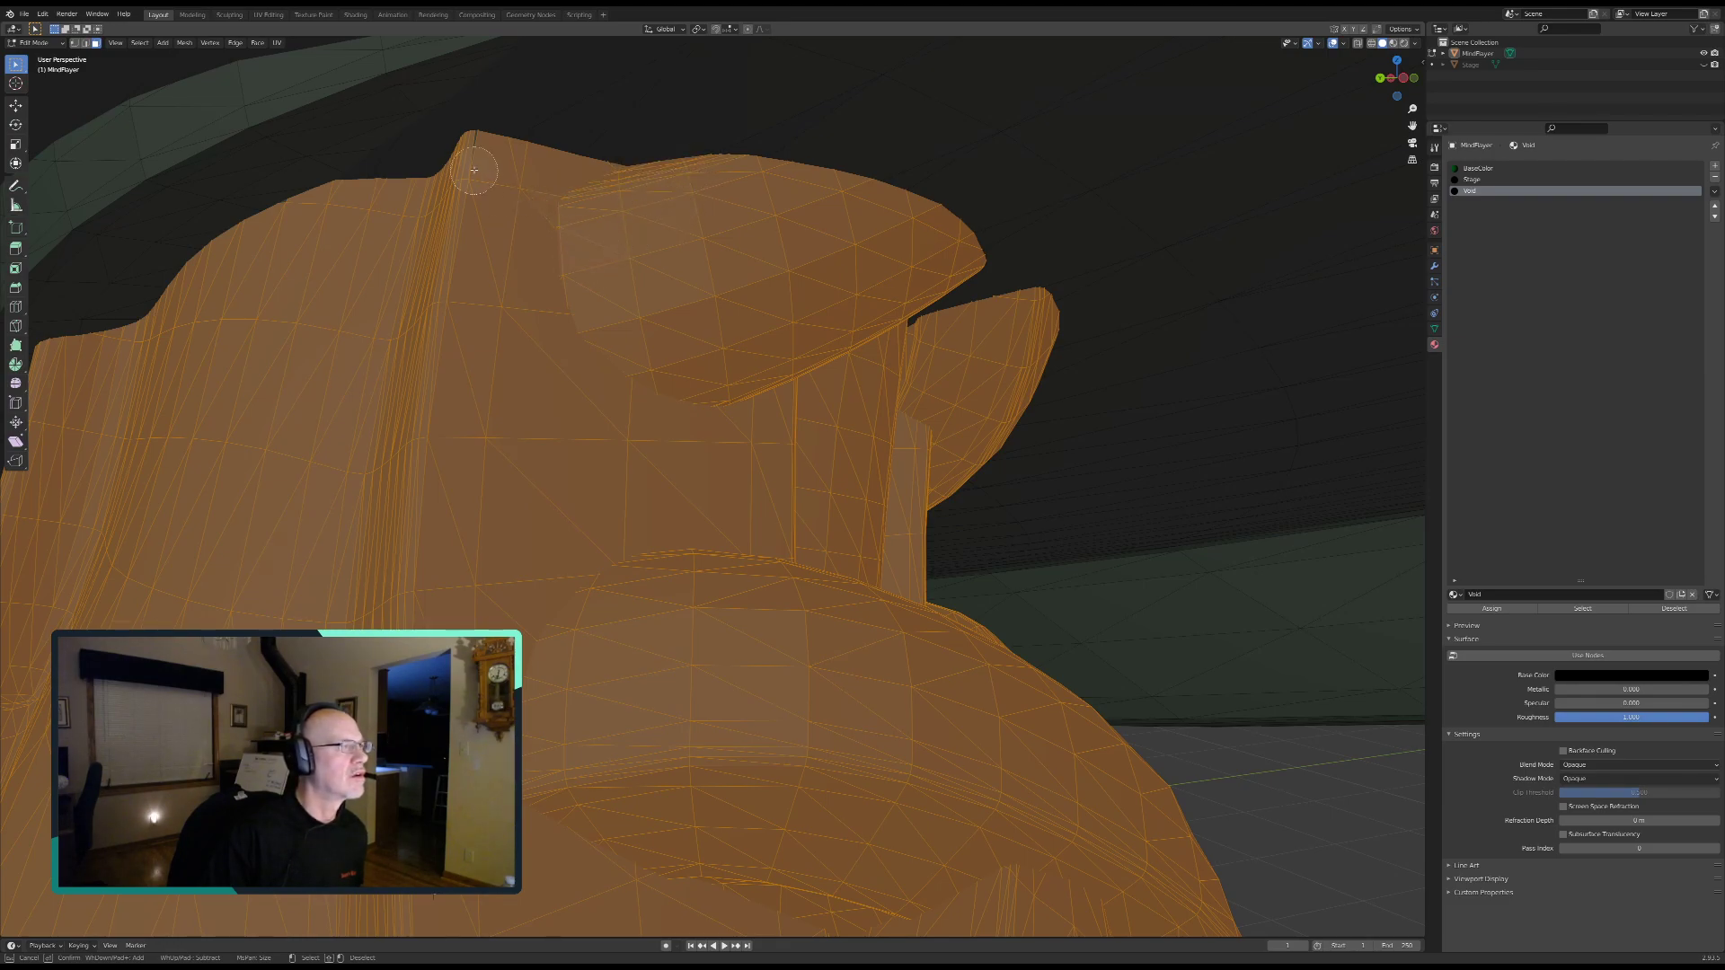
{"action": "right_click", "coordinate": [525, 434]}
Step: Circle-select the front of the curved band around the other ankle, together with the faces directly below it
{"action": "scroll", "coordinate": [550, 566], "scroll_direction": "down", "scroll_amount": 3}
{"action": "mouse_move", "coordinate": [551, 566]}
{"action": "middle_mouse_down"}
{"action": "mouse_move", "coordinate": [364, 546]}
{"action": "mouse_move", "coordinate": [478, 499]}
{"action": "middle_mouse_up"}
{"action": "scroll", "coordinate": [364, 546], "scroll_direction": "down", "scroll_amount": 6}
{"action": "middle_click_drag", "start_coordinate": [485, 700], "coordinate": [861, 665], "text": "shift"}
{"action": "scroll", "coordinate": [824, 736], "scroll_direction": "up", "scroll_amount": 5}
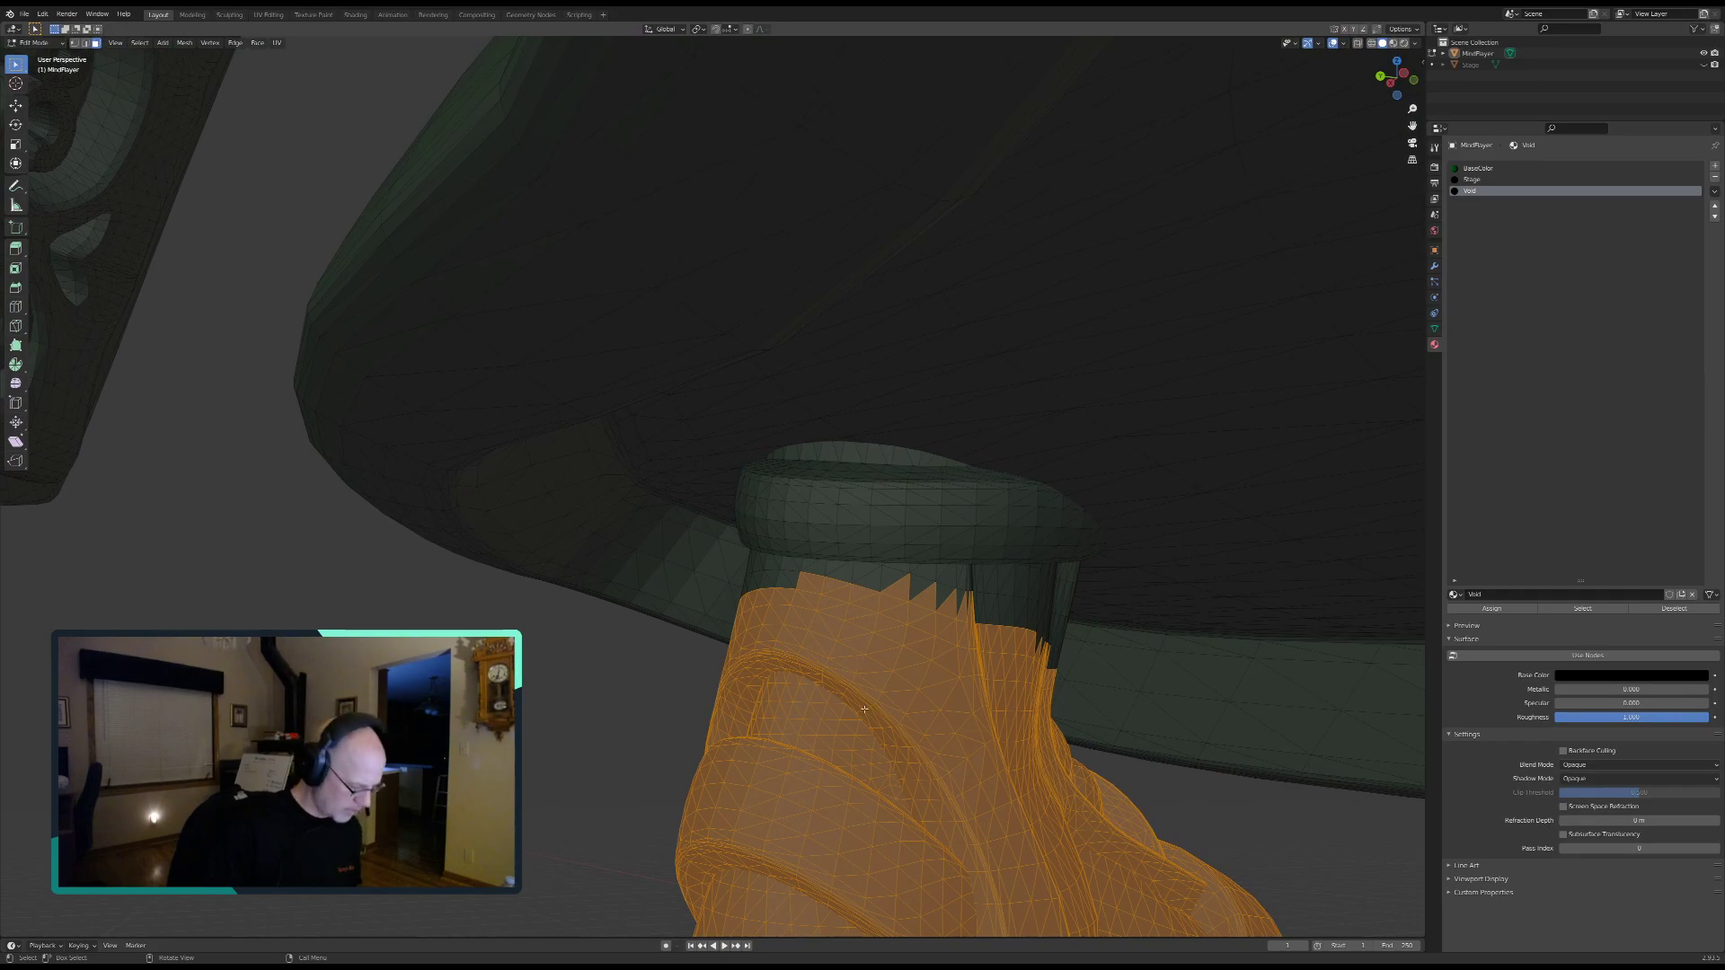
{"action": "key", "text": "c"}
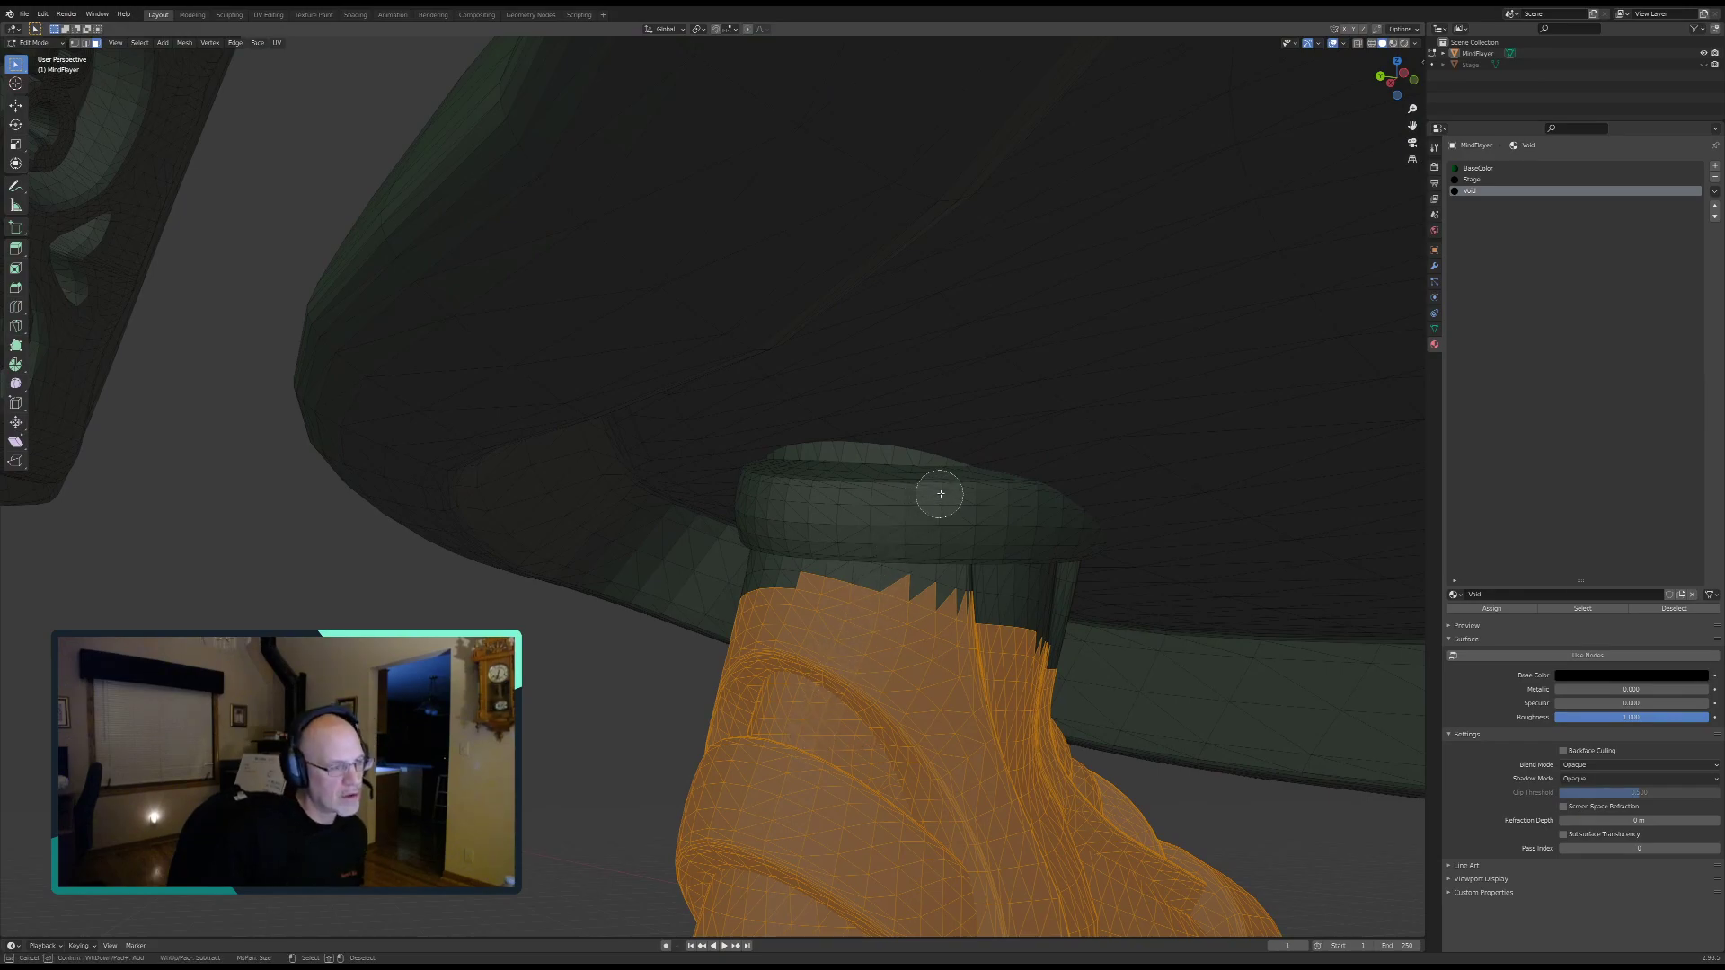
{"action": "mouse_move", "coordinate": [948, 490]}
{"action": "left_mouse_down"}
{"action": "mouse_move", "coordinate": [804, 472]}
{"action": "mouse_move", "coordinate": [813, 559]}
{"action": "mouse_move", "coordinate": [990, 601]}
{"action": "mouse_move", "coordinate": [963, 495]}
{"action": "mouse_move", "coordinate": [1014, 500]}
{"action": "left_mouse_up"}
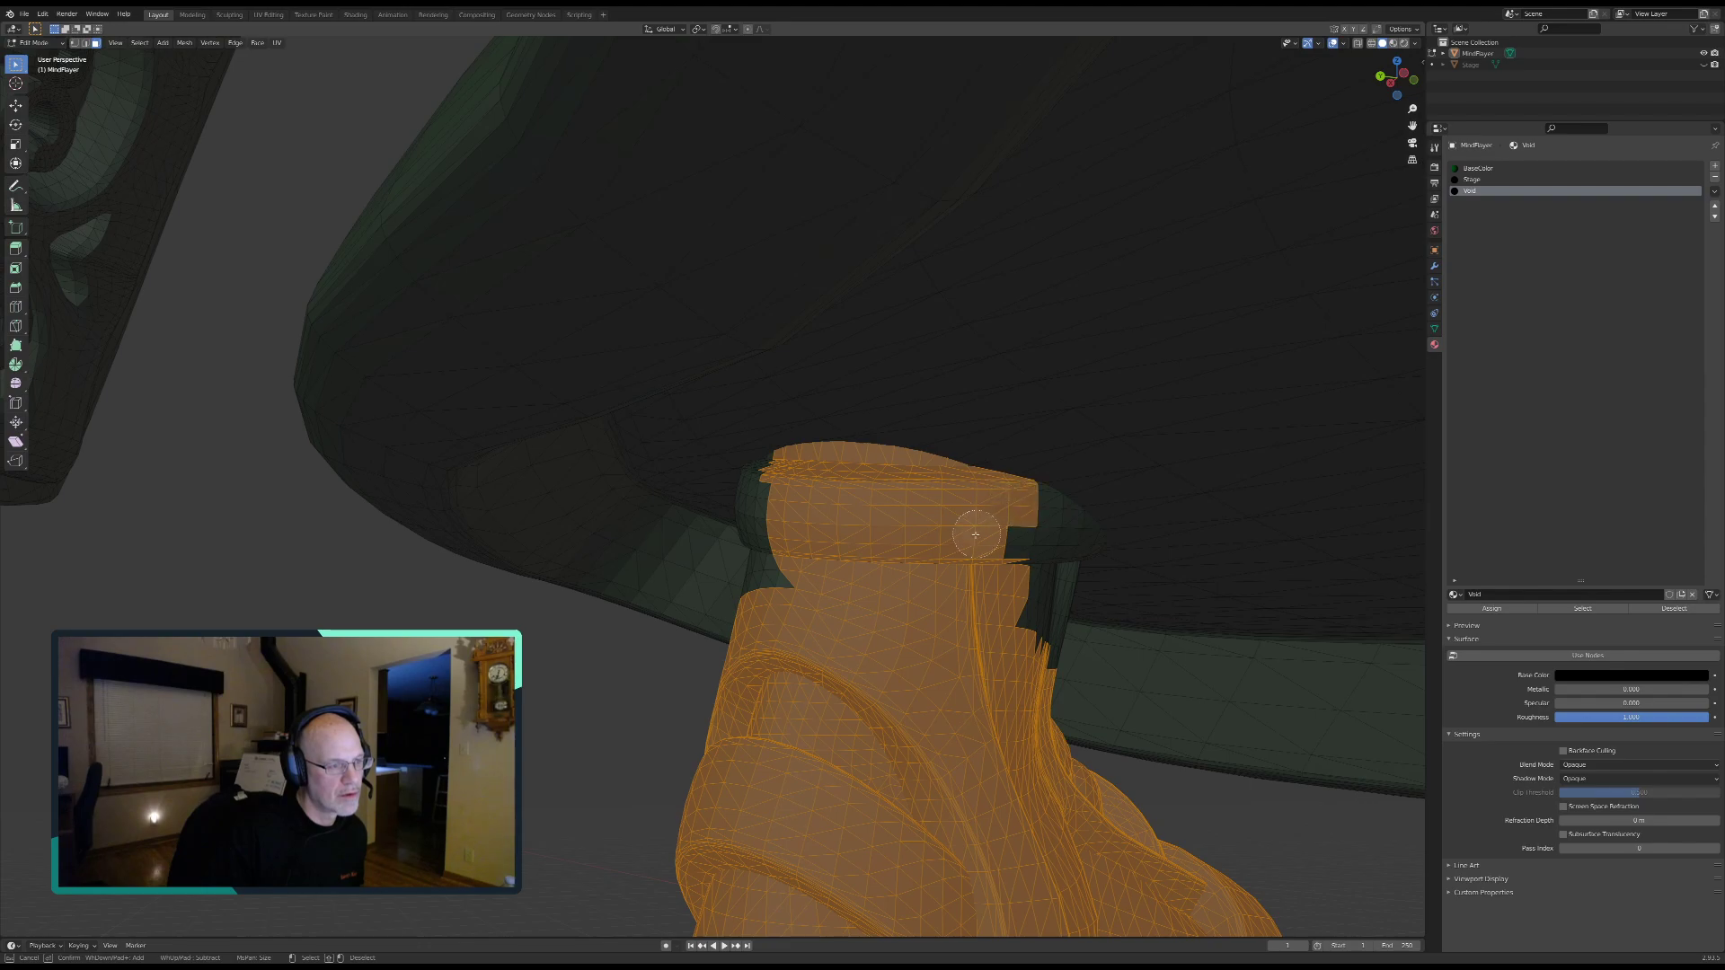
{"action": "right_click", "coordinate": [974, 530]}
Step: Add the thin faces along the upper edge of the other ankle's curved band to the selection
{"action": "scroll", "coordinate": [970, 531], "scroll_direction": "up", "scroll_amount": 4}
{"action": "middle_click_drag", "start_coordinate": [1008, 547], "coordinate": [593, 594], "text": "shift"}
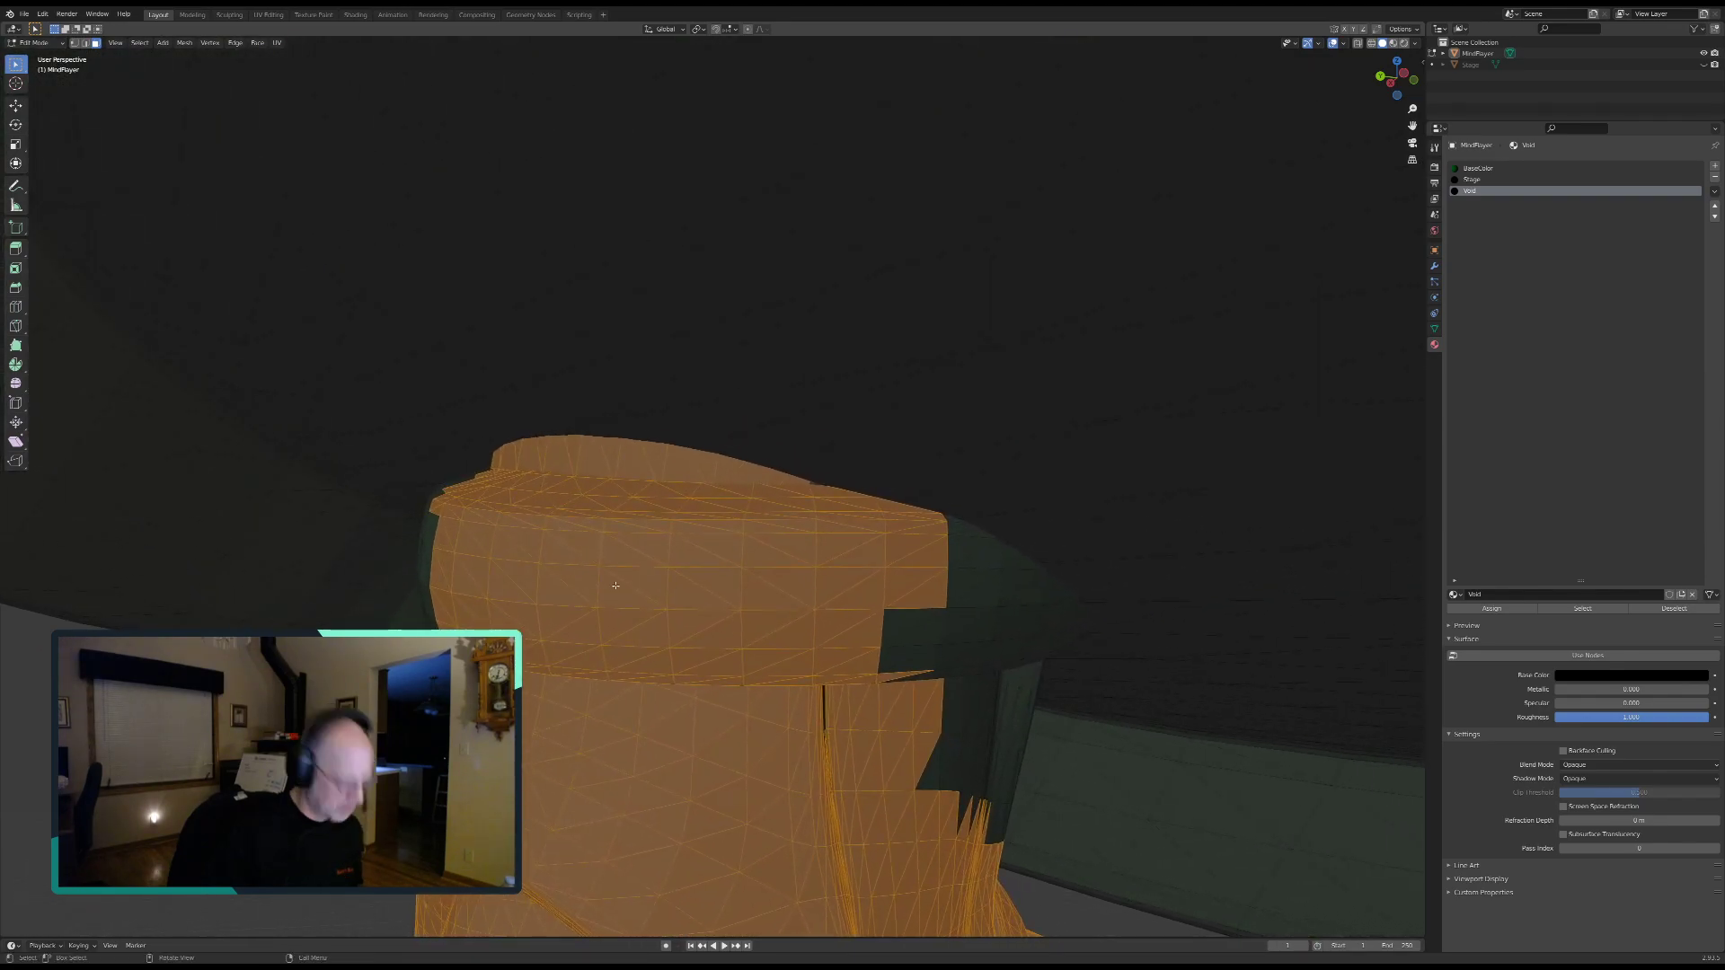
{"action": "key", "text": "c"}
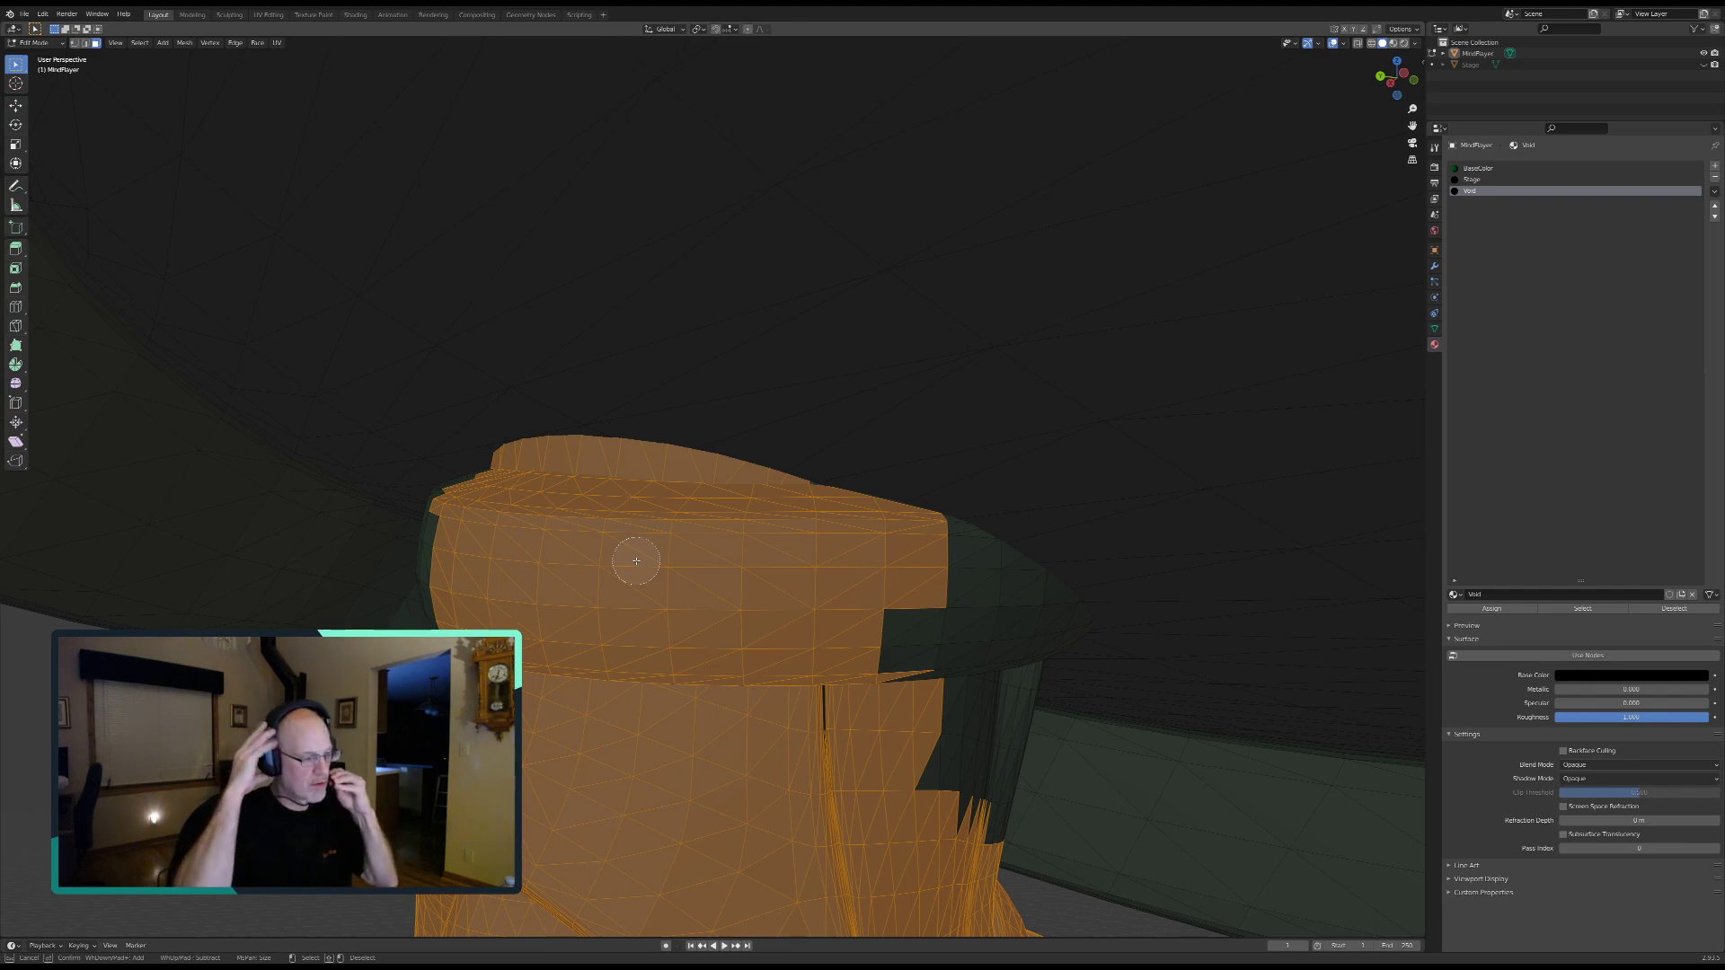
{"action": "scroll", "coordinate": [716, 532], "scroll_direction": "up", "scroll_amount": 4}
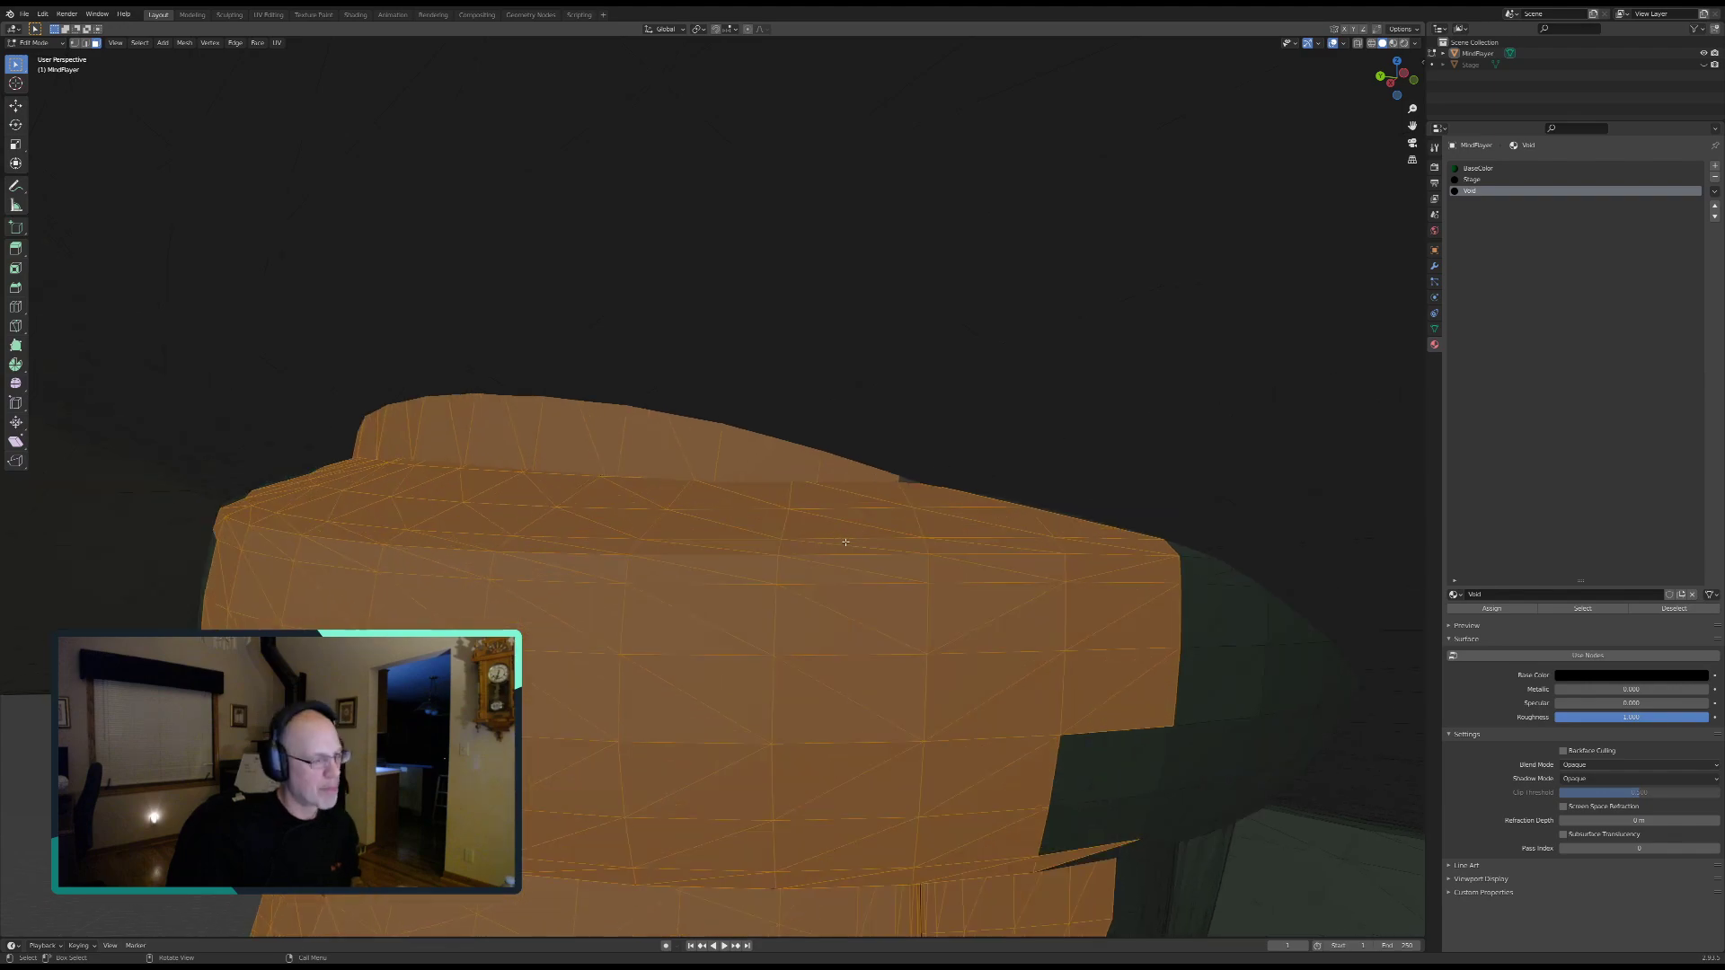
{"action": "key", "text": "c"}
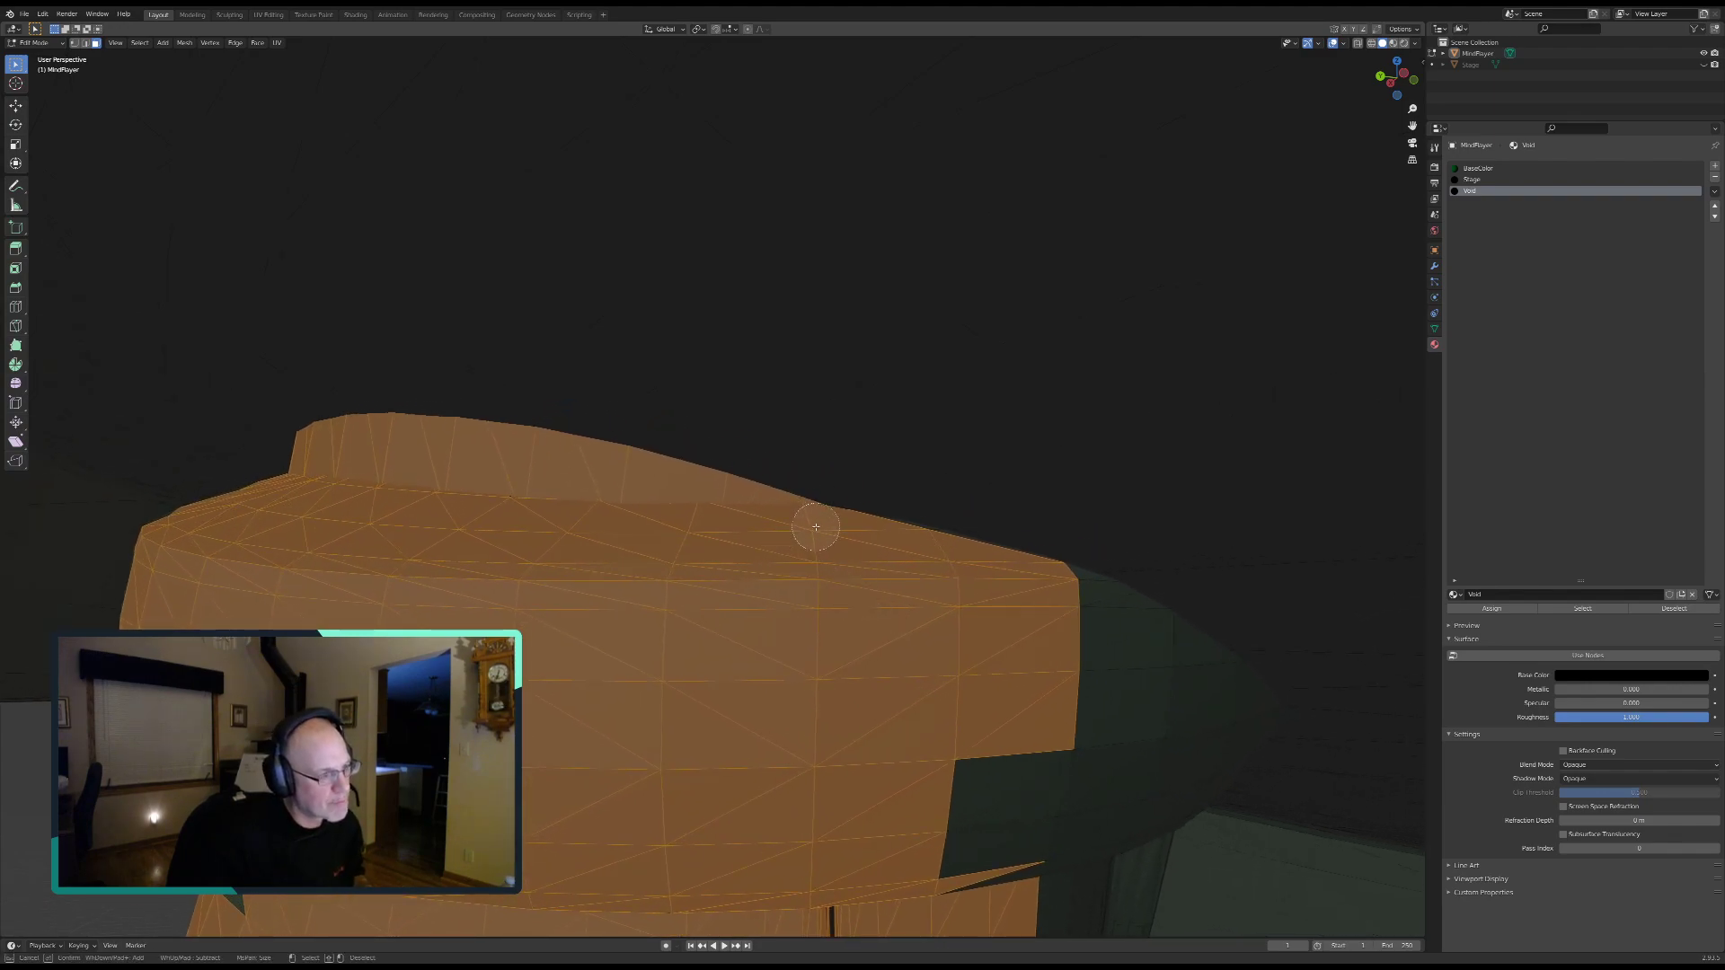
{"action": "left_click", "coordinate": [816, 530]}
{"action": "middle_click", "coordinate": [998, 476]}
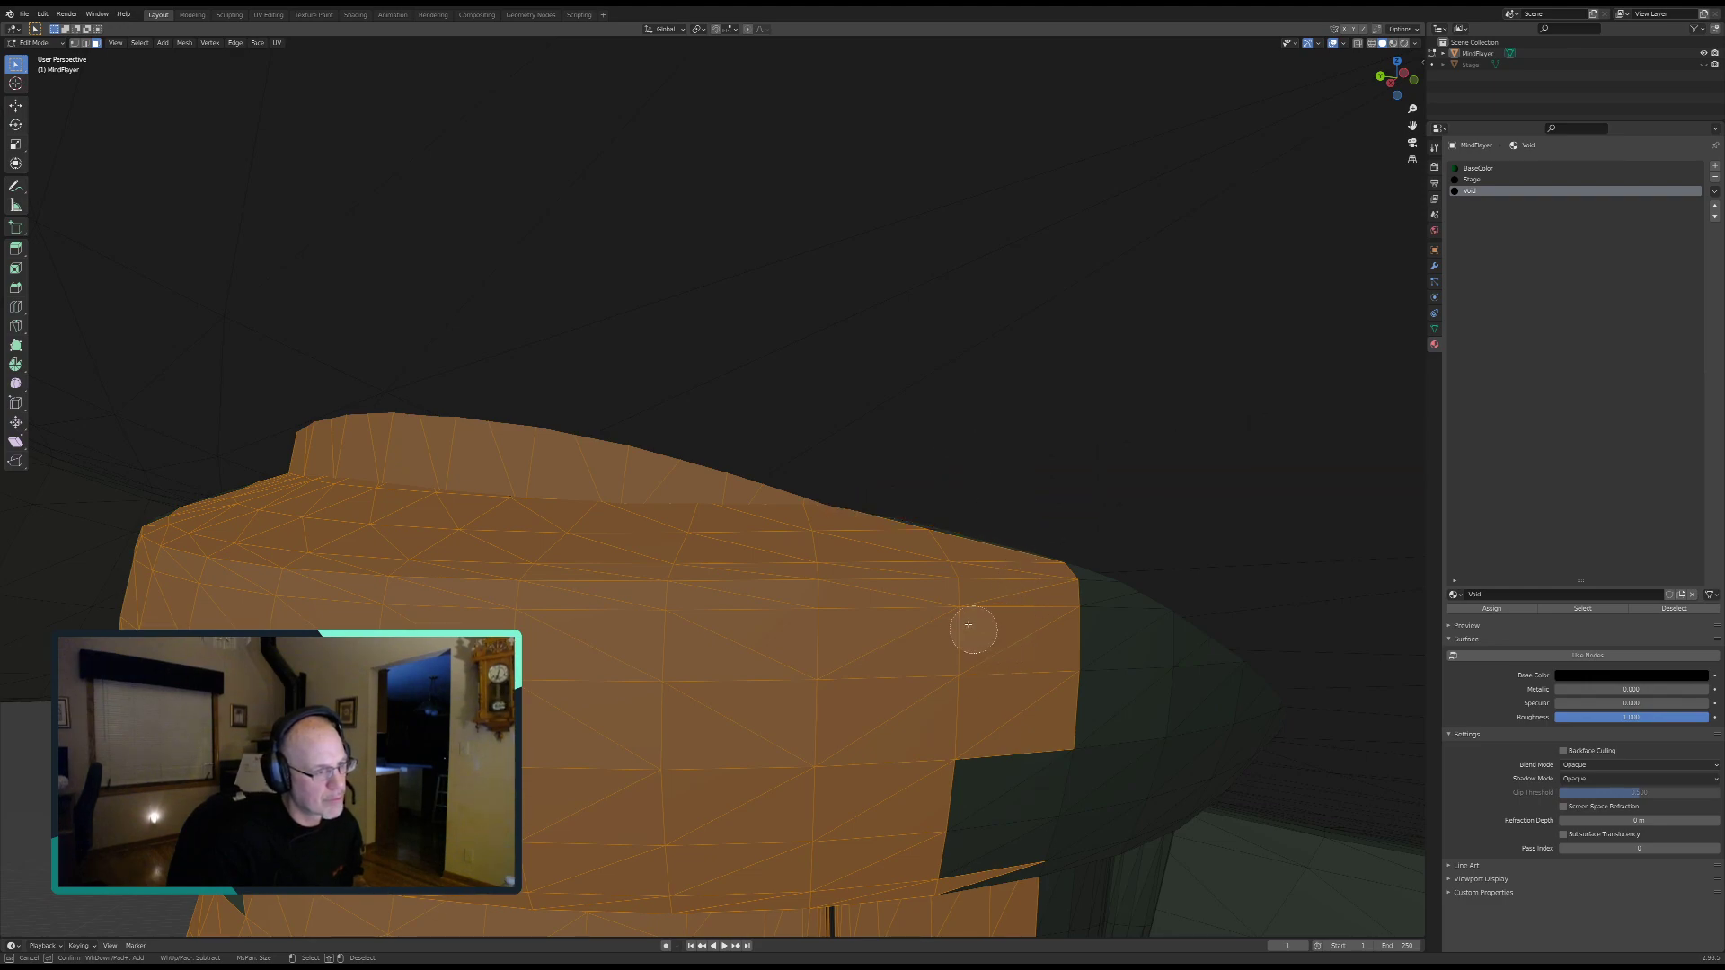
{"action": "right_click", "coordinate": [925, 579]}
Step: Extend the selection along the band's sloping upper edge and over its unselected end
{"action": "scroll", "coordinate": [956, 600], "scroll_direction": "up", "scroll_amount": 3}
{"action": "middle_click_drag", "start_coordinate": [1016, 617], "coordinate": [748, 673]}
{"action": "key", "text": "c"}
{"action": "left_click_drag", "start_coordinate": [832, 624], "coordinate": [985, 686]}
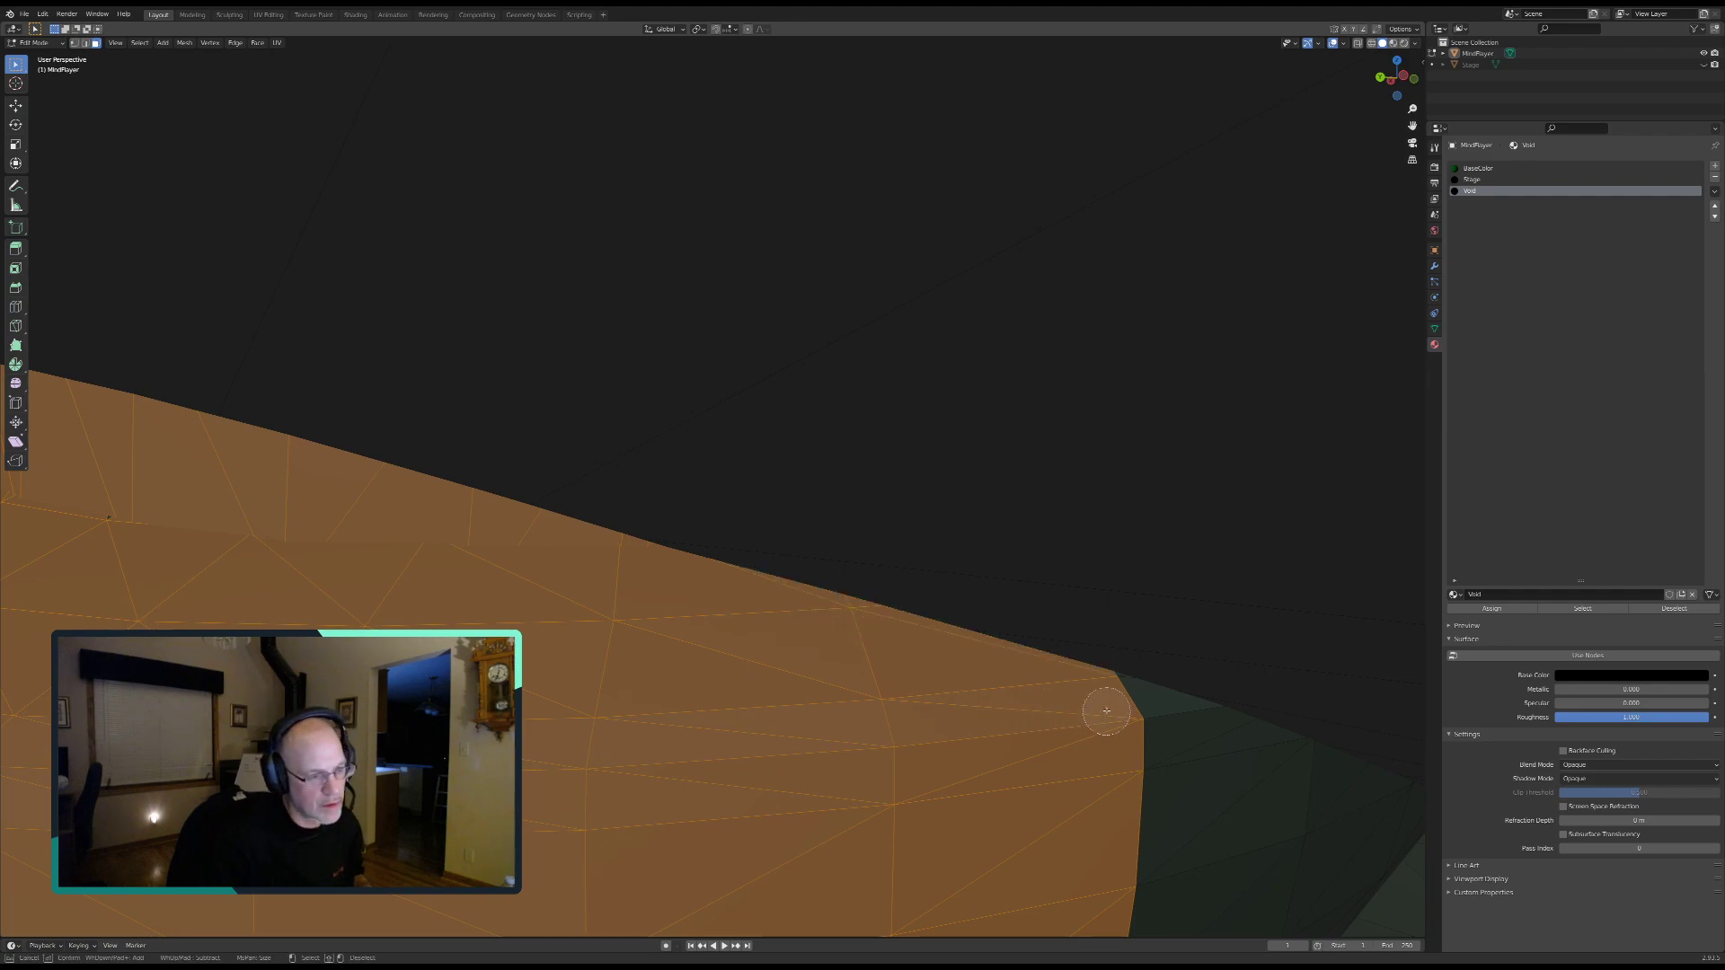
{"action": "left_click_drag", "start_coordinate": [1113, 697], "coordinate": [1374, 817]}
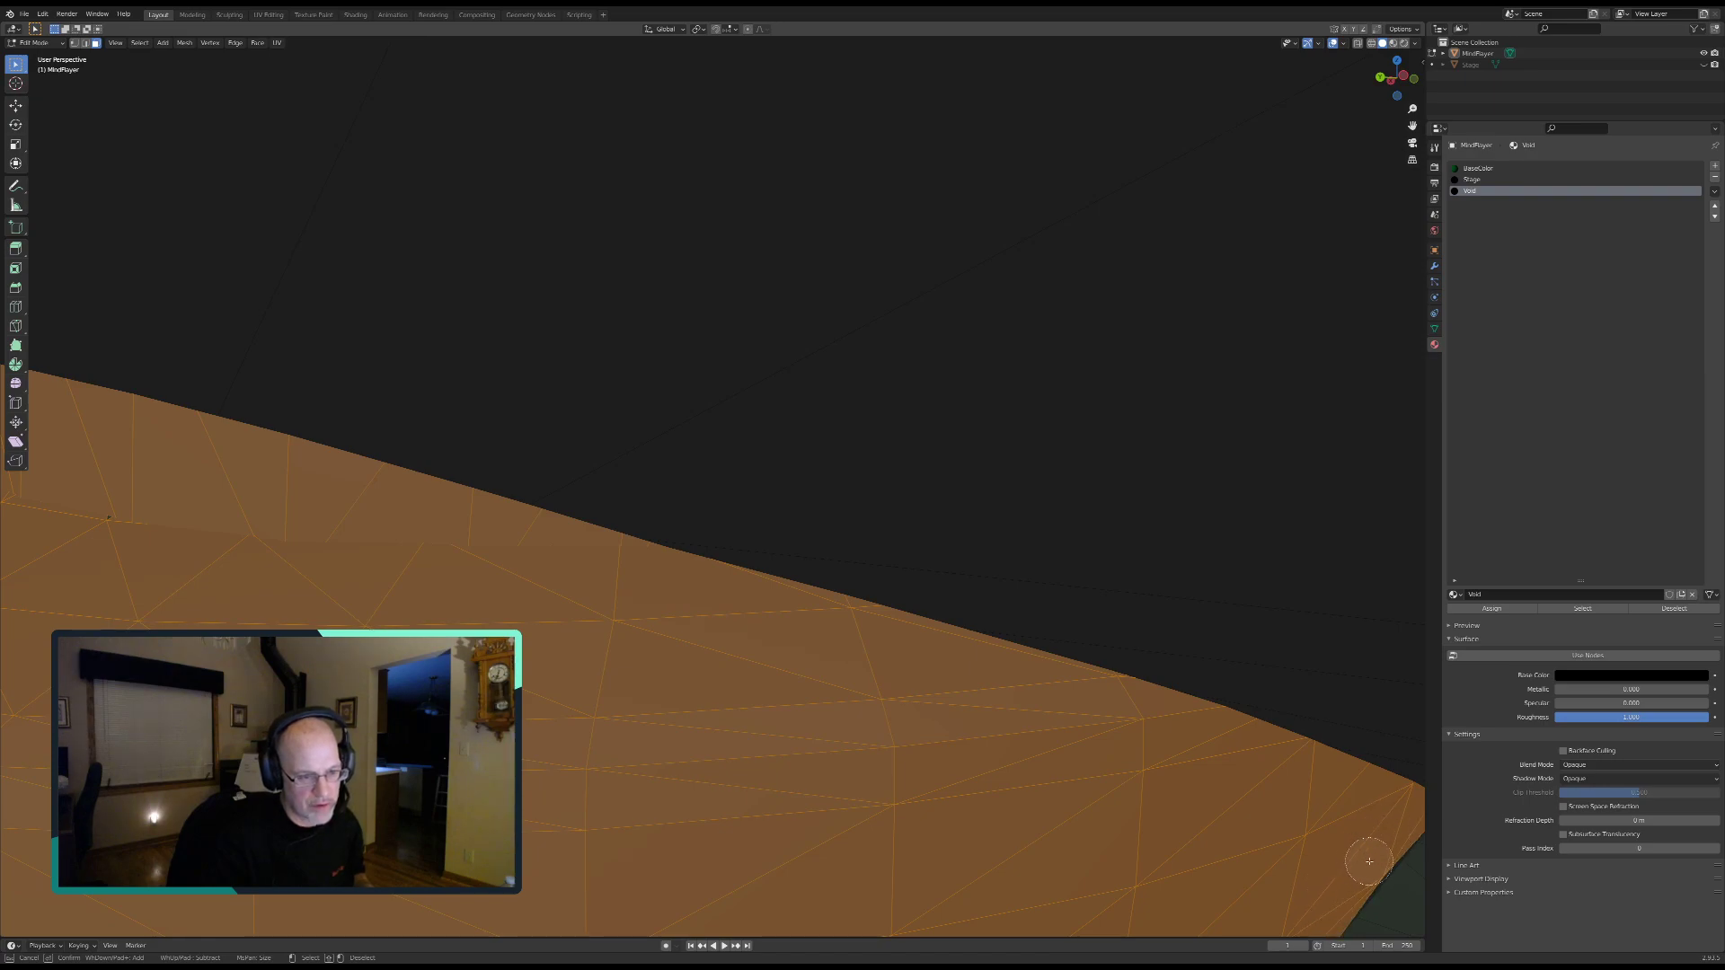
Step: Circle-select the remaining faces at the end of the curved ankle band, along its lower edge and on the ankle directly beneath it
{"action": "scroll", "coordinate": [1052, 809], "scroll_direction": "down", "scroll_amount": 6}
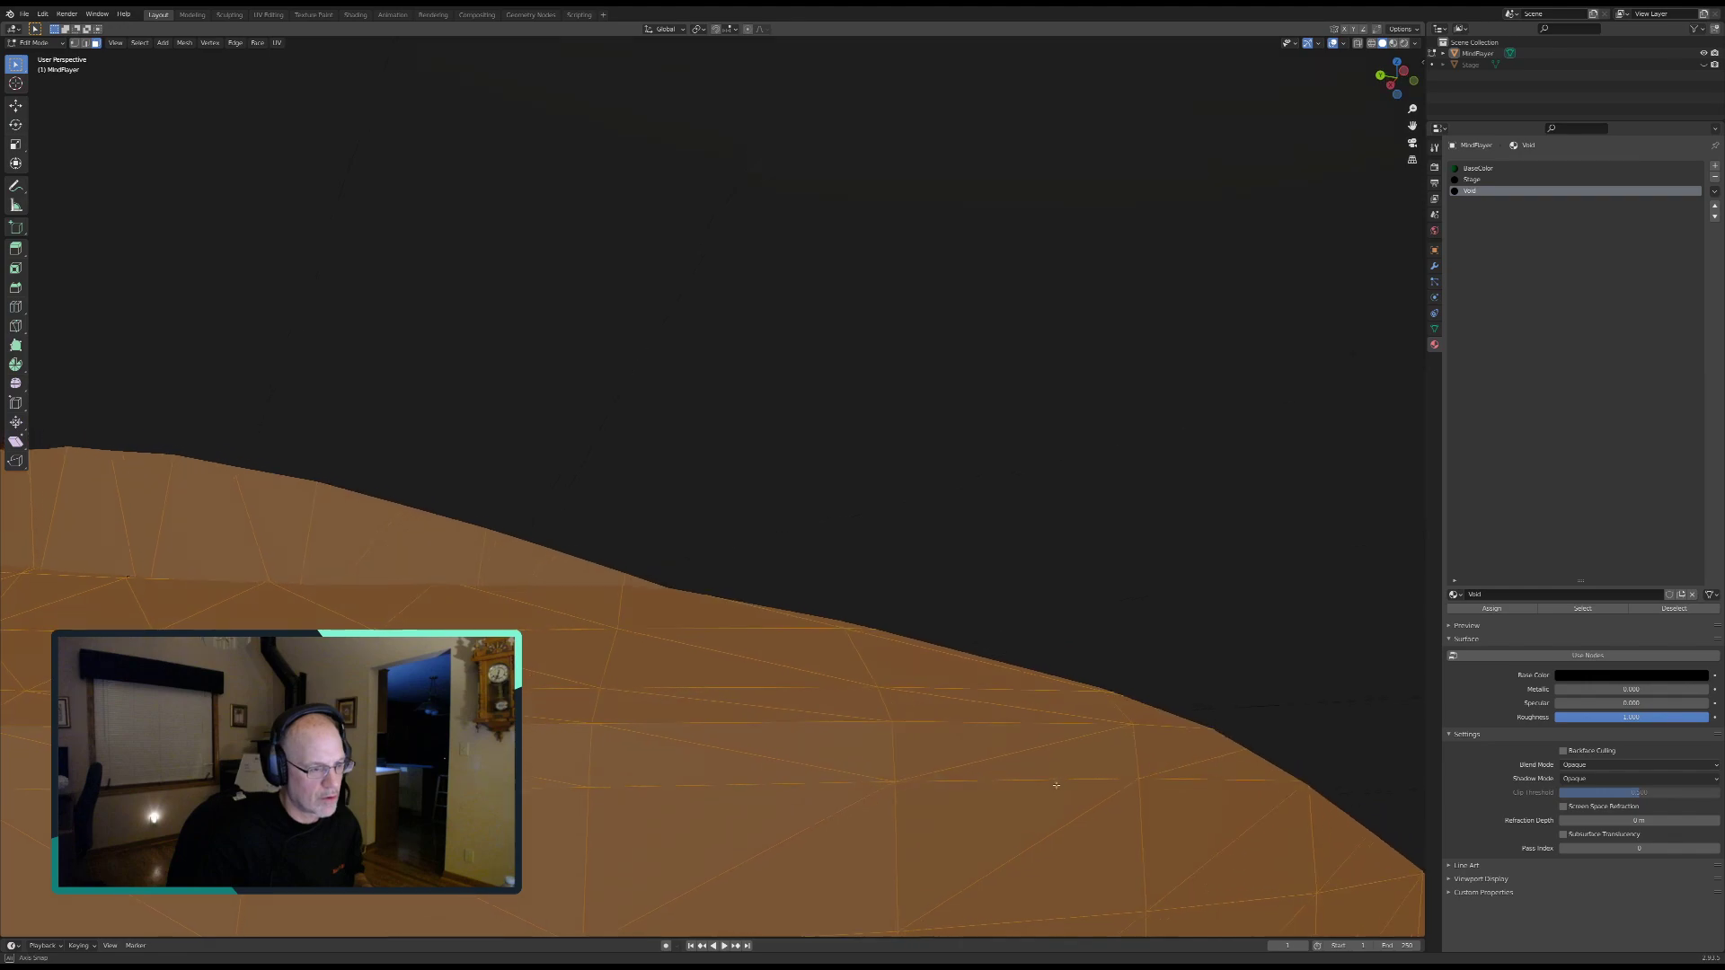
{"action": "middle_click_drag", "start_coordinate": [867, 761], "coordinate": [900, 518], "text": "shift"}
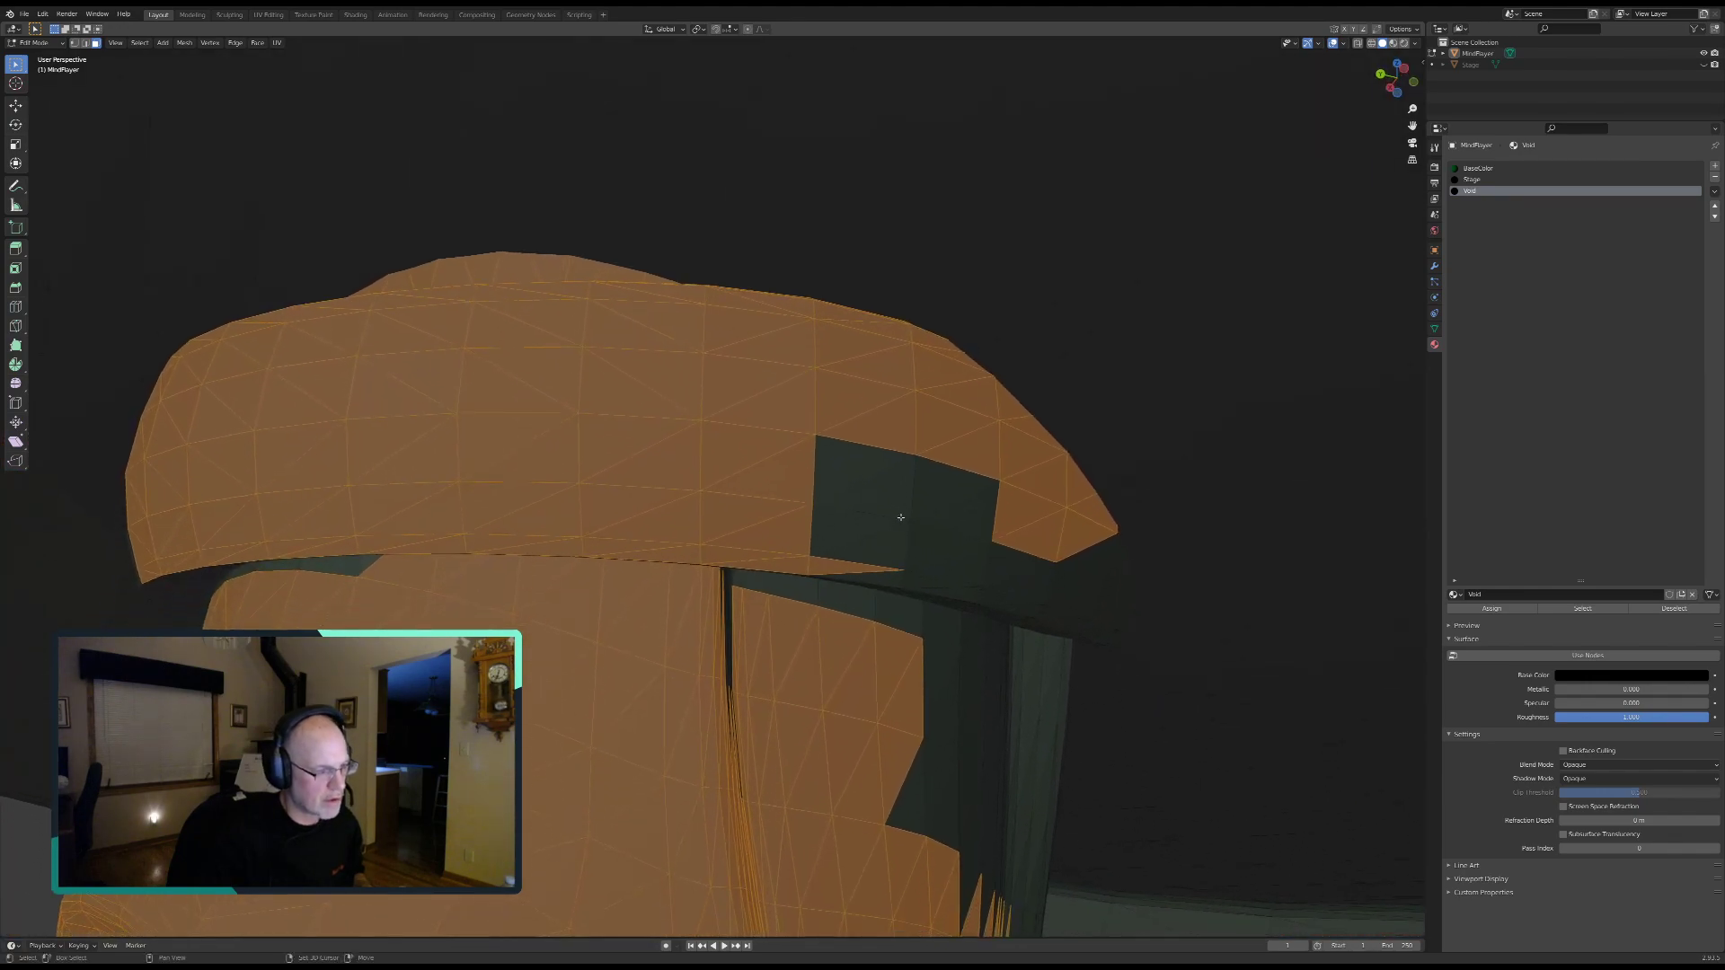
{"action": "key", "text": "c"}
{"action": "mouse_move", "coordinate": [828, 466]}
{"action": "left_mouse_down"}
{"action": "mouse_move", "coordinate": [935, 512]}
{"action": "mouse_move", "coordinate": [800, 577]}
{"action": "mouse_move", "coordinate": [735, 708]}
{"action": "left_mouse_up"}
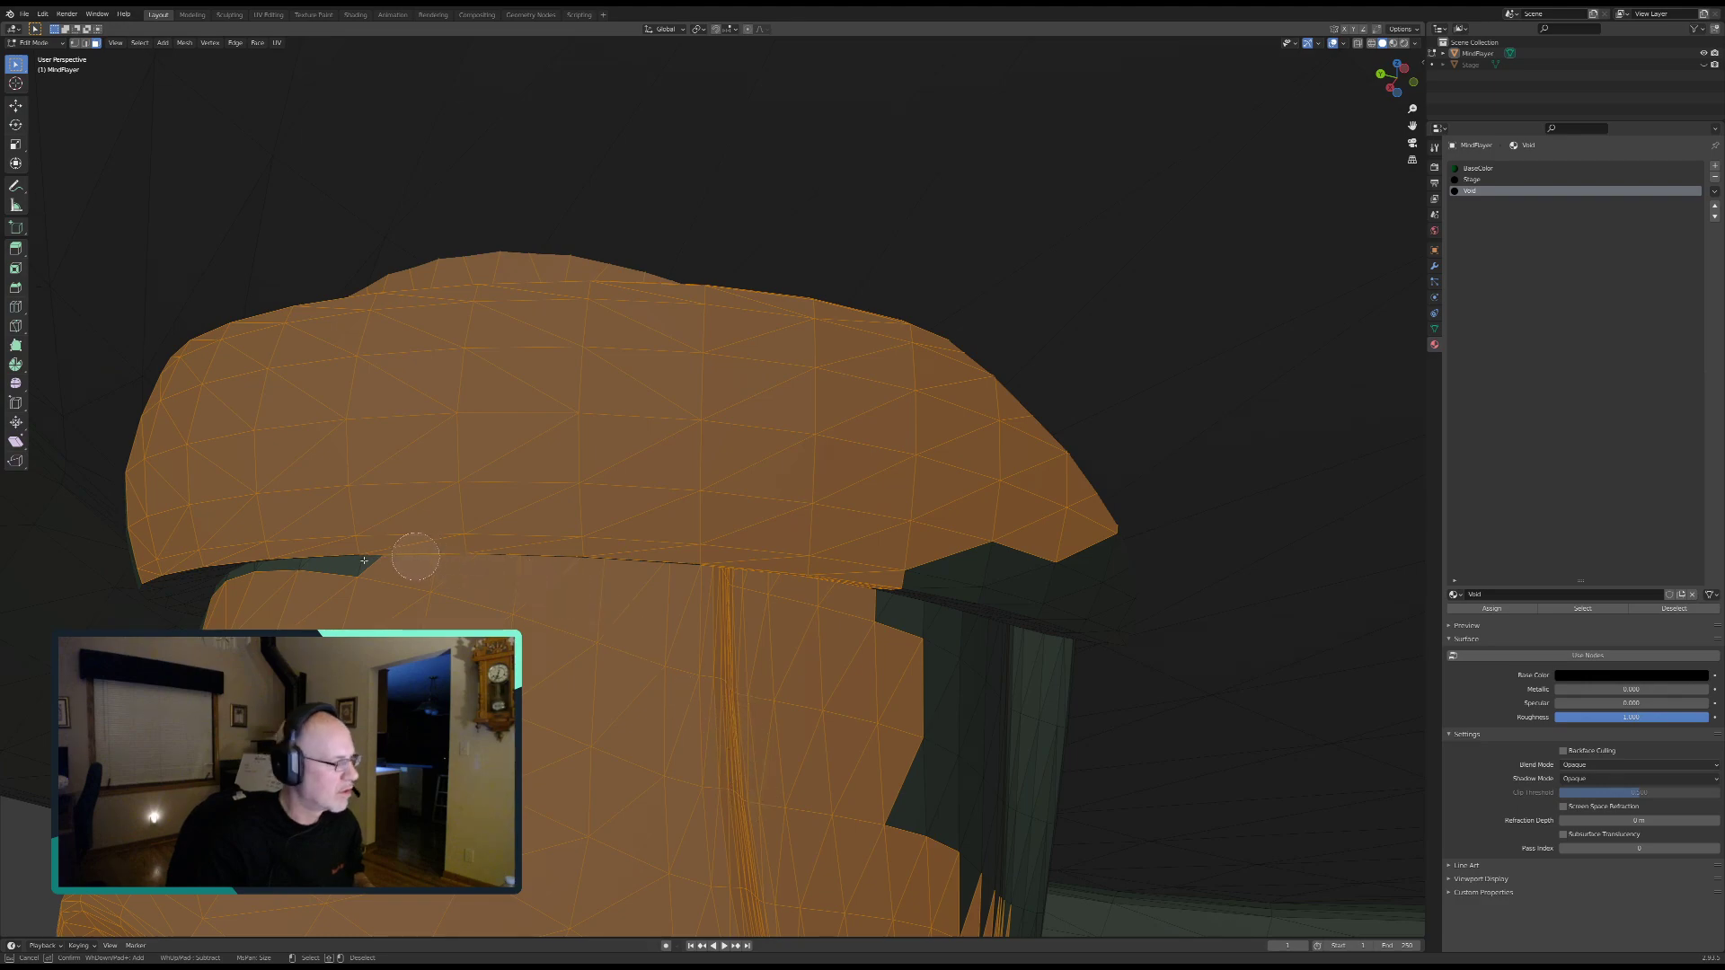
{"action": "left_click_drag", "start_coordinate": [370, 559], "coordinate": [627, 572]}
{"action": "mouse_move", "coordinate": [863, 592]}
{"action": "left_mouse_down"}
{"action": "mouse_move", "coordinate": [1001, 592]}
{"action": "mouse_move", "coordinate": [976, 628]}
{"action": "mouse_move", "coordinate": [965, 717]}
{"action": "left_mouse_up"}
{"action": "mouse_move", "coordinate": [920, 810]}
{"action": "left_mouse_down"}
{"action": "mouse_move", "coordinate": [968, 784]}
{"action": "mouse_move", "coordinate": [970, 894]}
{"action": "mouse_move", "coordinate": [1009, 693]}
{"action": "left_mouse_up"}
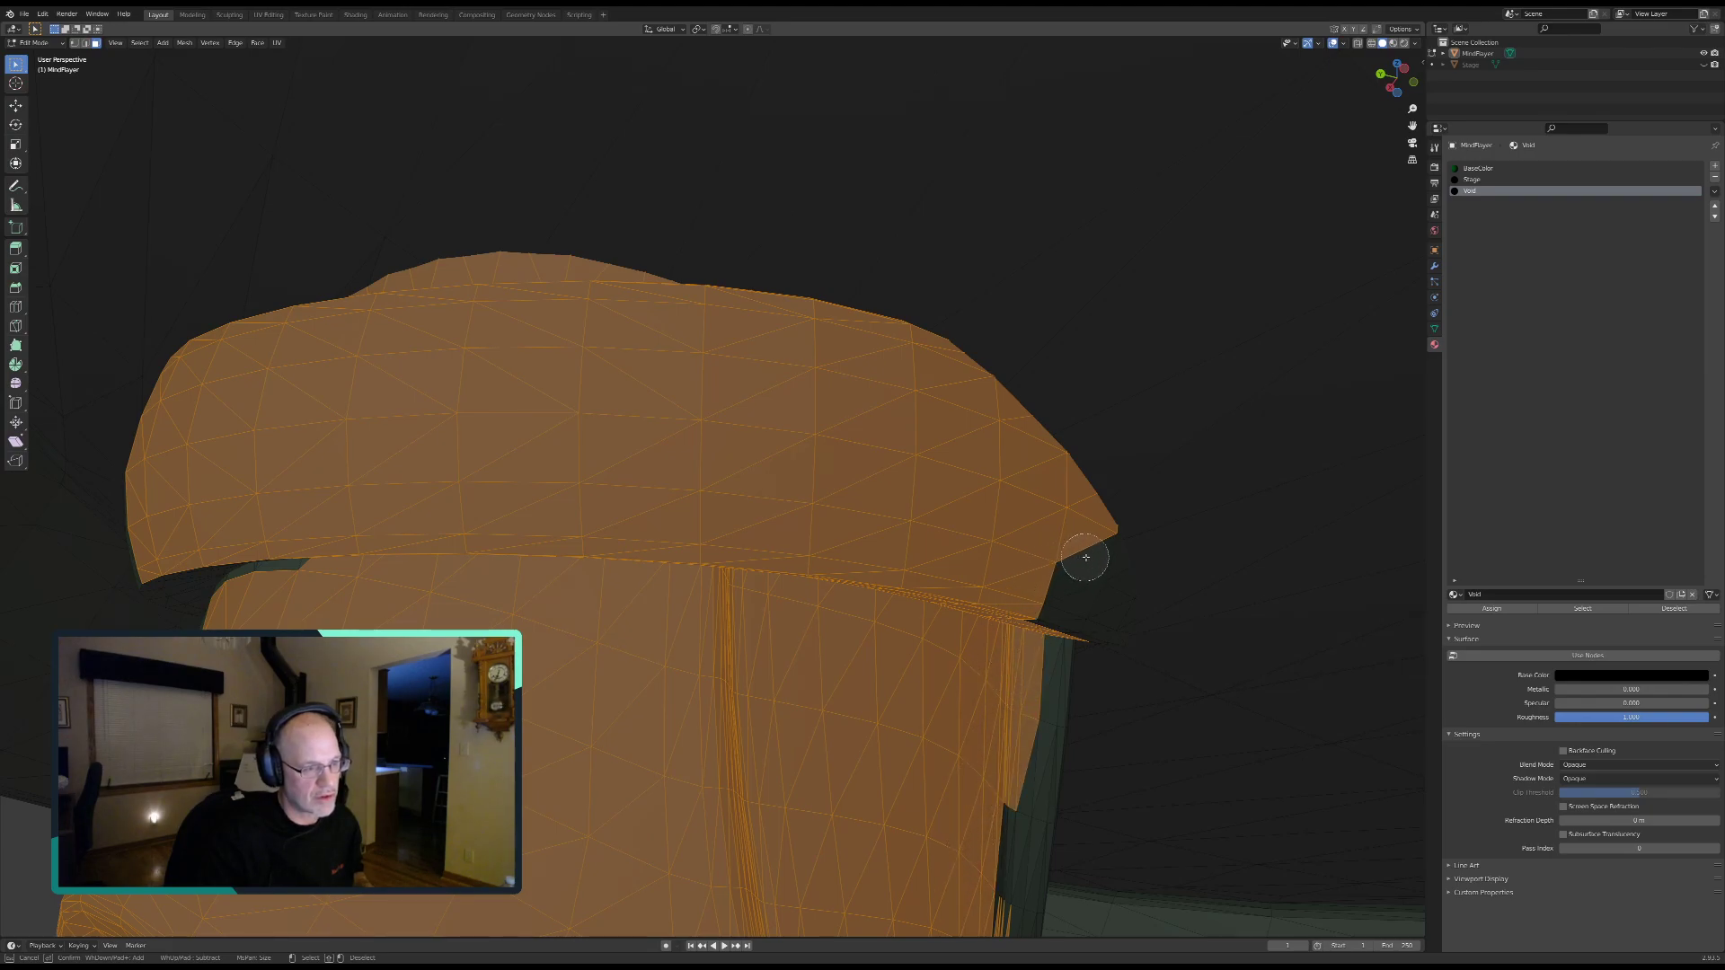
{"action": "left_click_drag", "start_coordinate": [1085, 557], "coordinate": [1092, 584]}
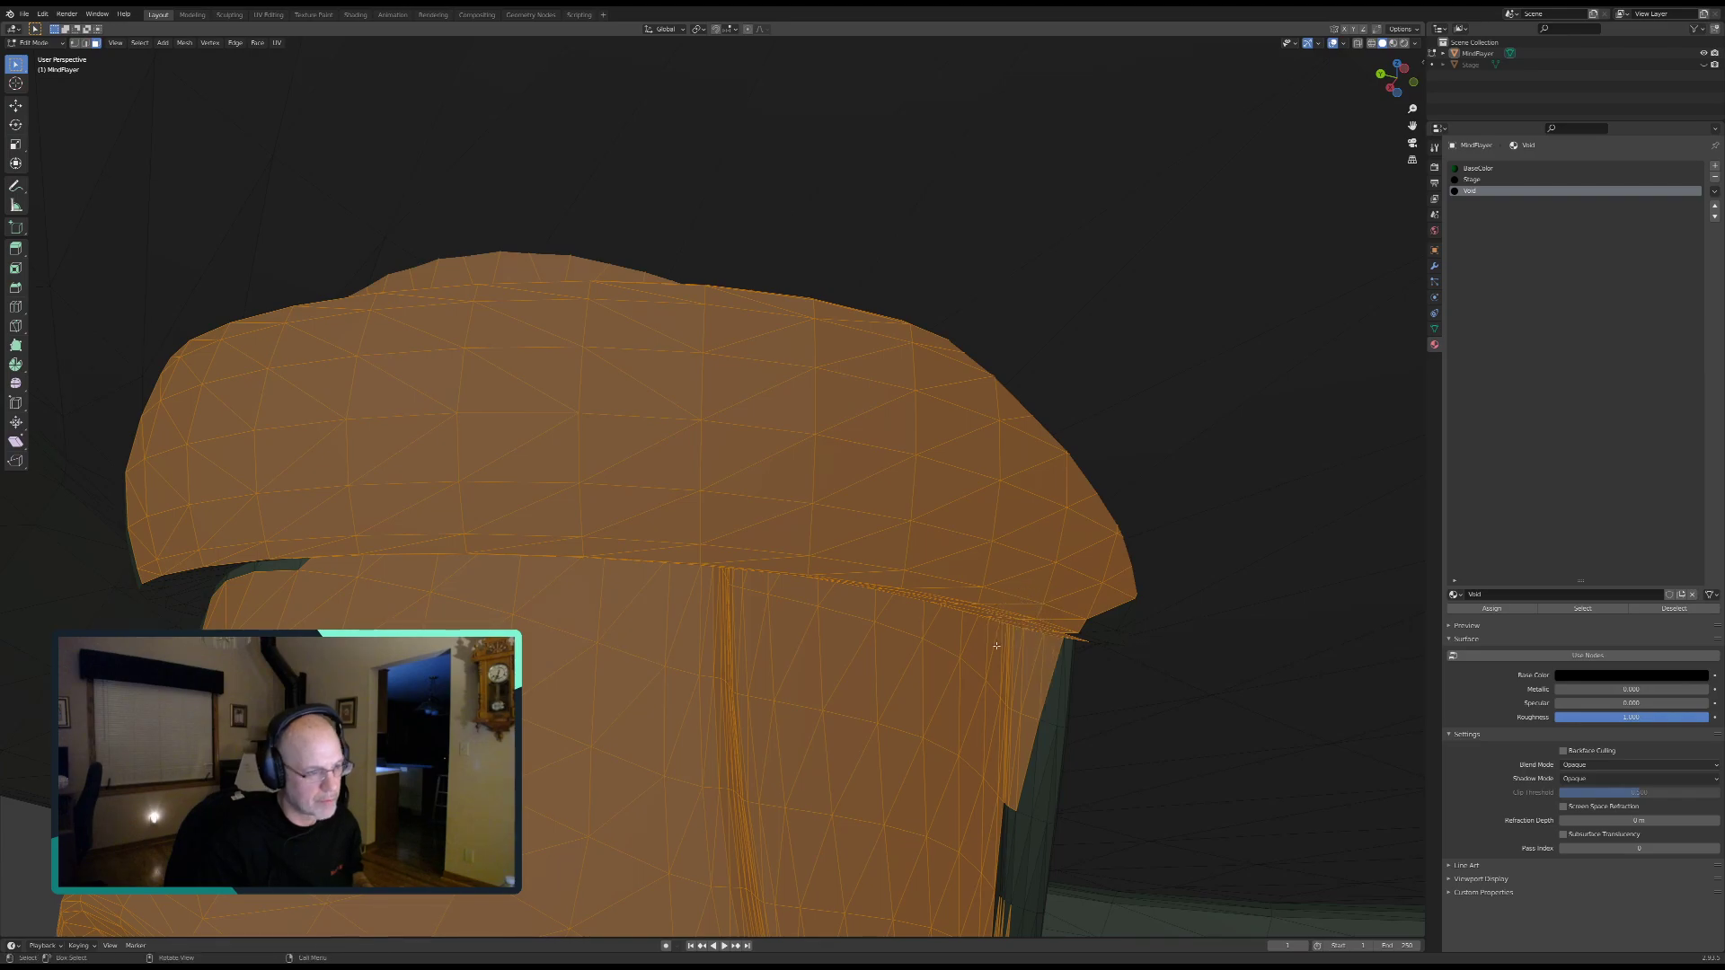
Step: Add the underside of the curved band, its tip and the adjoining ankle faces to the selection
{"action": "middle_click_drag", "start_coordinate": [912, 703], "coordinate": [808, 464]}
{"action": "key", "text": "c"}
{"action": "mouse_move", "coordinate": [808, 404]}
{"action": "left_mouse_down"}
{"action": "mouse_move", "coordinate": [566, 300]}
{"action": "mouse_move", "coordinate": [357, 288]}
{"action": "mouse_move", "coordinate": [207, 336]}
{"action": "mouse_move", "coordinate": [220, 377]}
{"action": "mouse_move", "coordinate": [171, 423]}
{"action": "mouse_move", "coordinate": [158, 478]}
{"action": "mouse_move", "coordinate": [115, 400]}
{"action": "mouse_move", "coordinate": [160, 366]}
{"action": "left_mouse_up"}
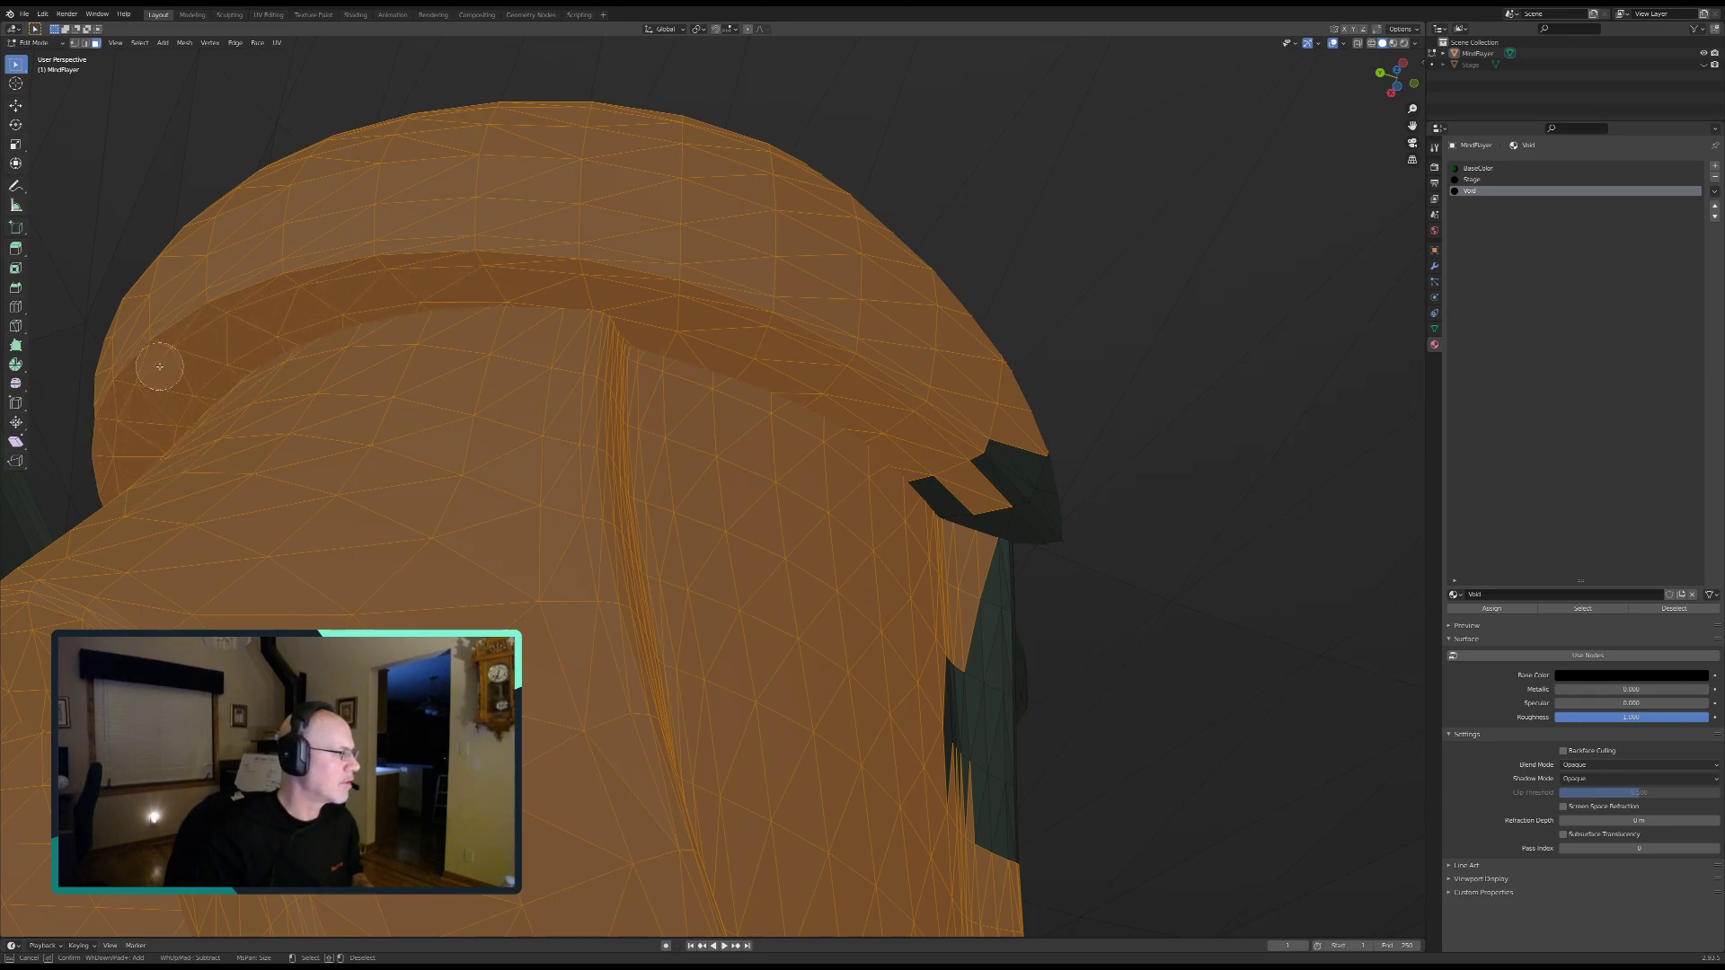
{"action": "mouse_move", "coordinate": [762, 511]}
{"action": "left_mouse_down"}
{"action": "mouse_move", "coordinate": [928, 486]}
{"action": "mouse_move", "coordinate": [983, 498]}
{"action": "mouse_move", "coordinate": [986, 478]}
{"action": "left_mouse_up"}
{"action": "left_click_drag", "start_coordinate": [981, 543], "coordinate": [959, 829]}
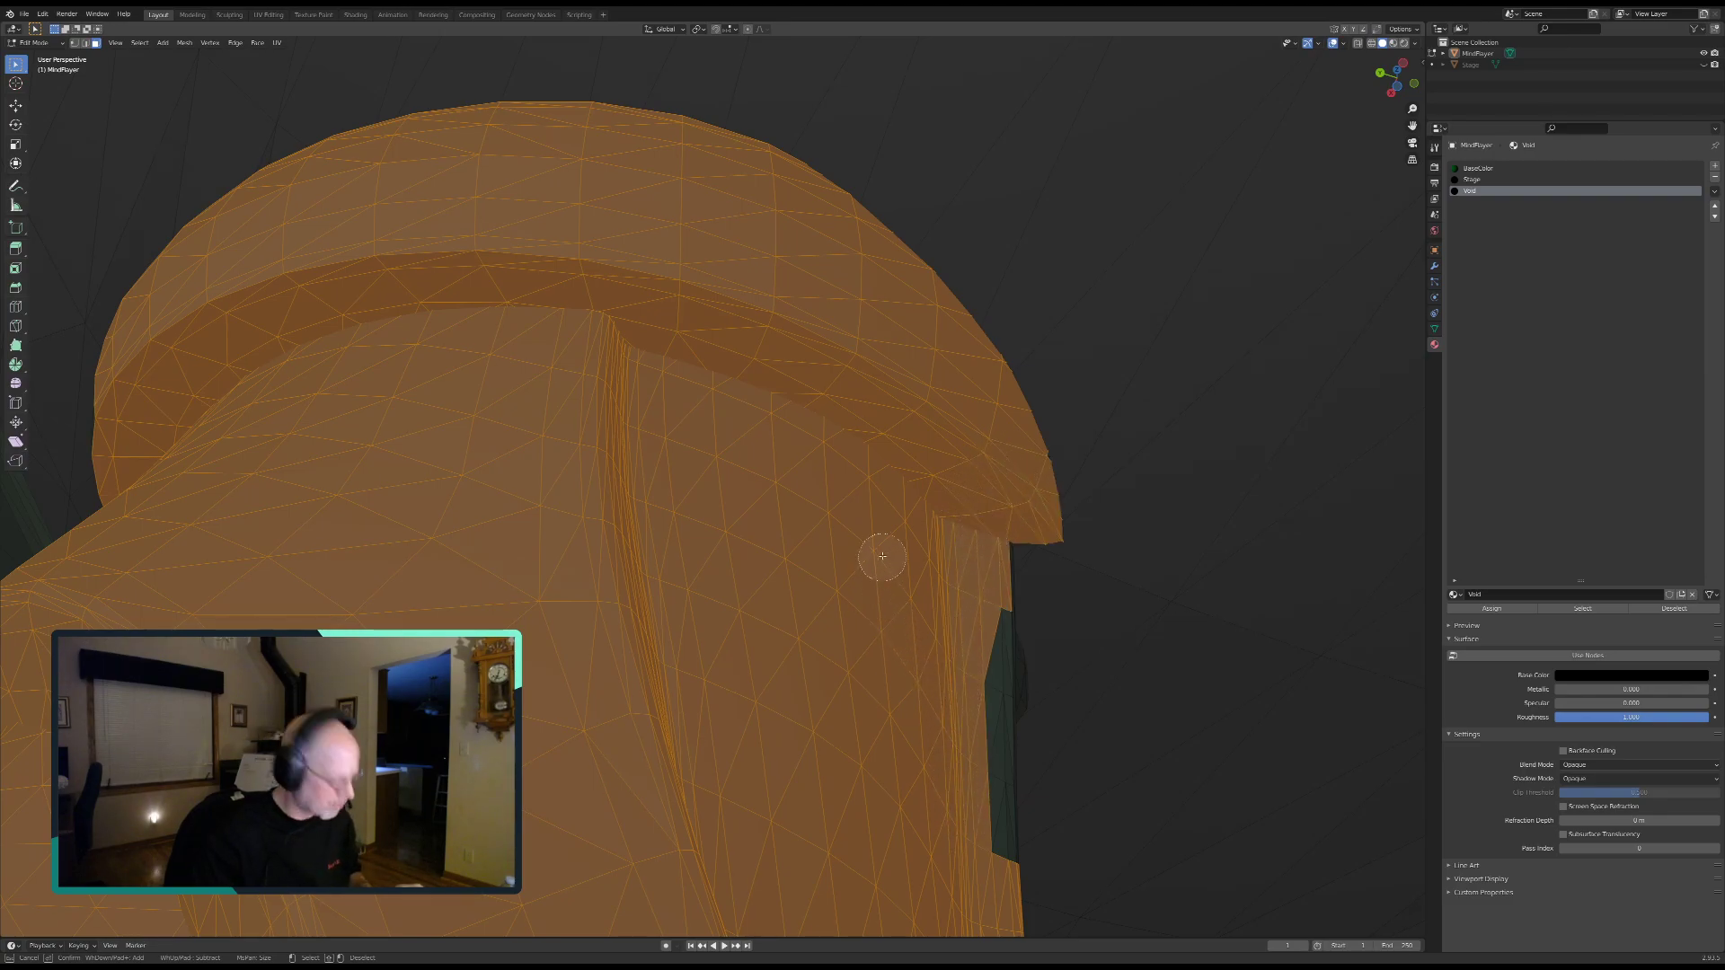
Step: Extend the selection down the outer edge of the ankle below the curved band
{"action": "middle_click_drag", "start_coordinate": [955, 510], "coordinate": [928, 529]}
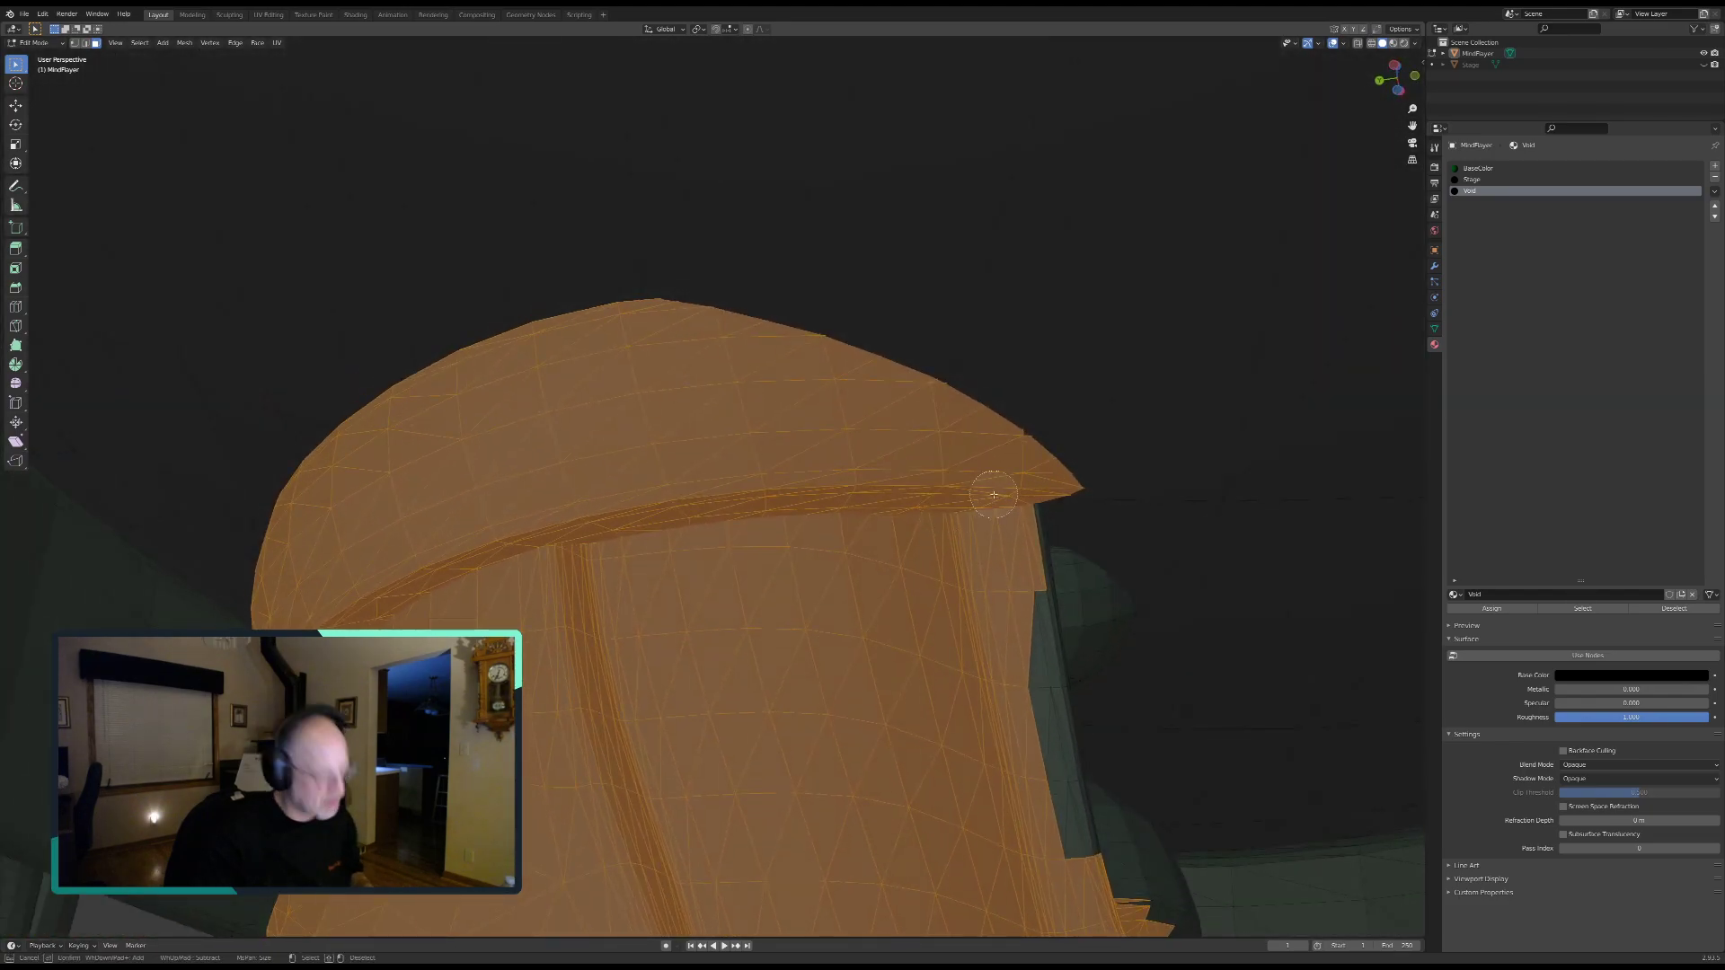
{"action": "left_click_drag", "start_coordinate": [1017, 598], "coordinate": [1054, 850]}
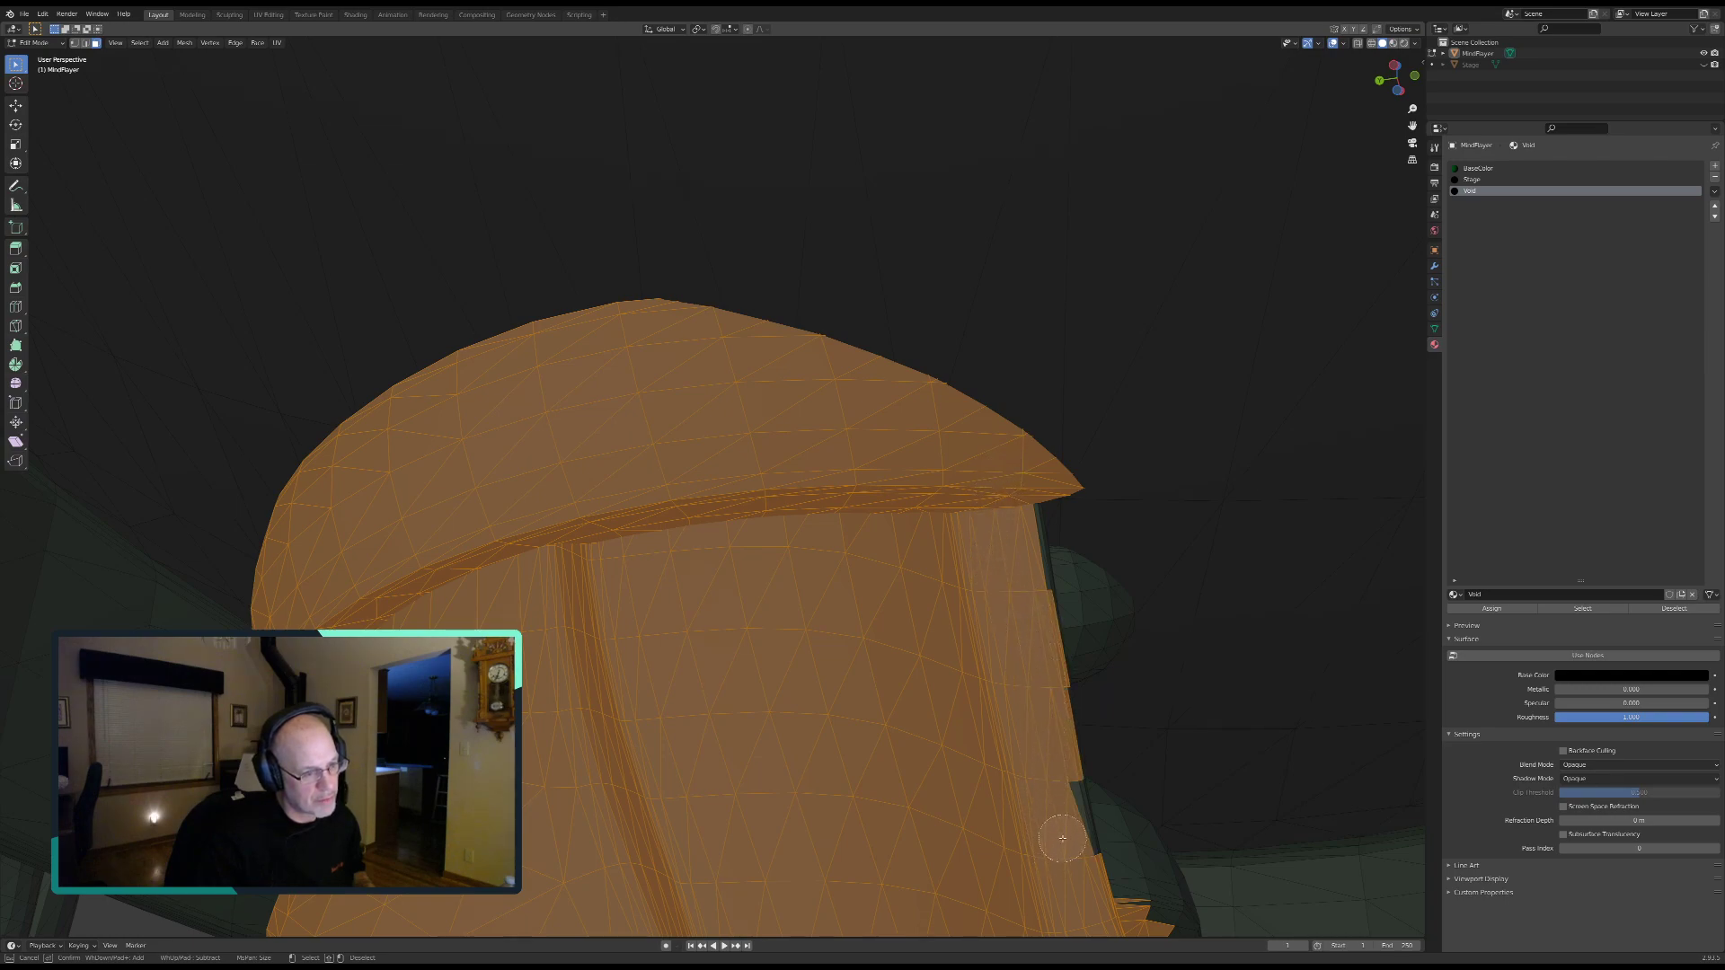
{"action": "right_click", "coordinate": [879, 730]}
Step: Circle-select the leftover faces around the short raised piece beside the curved band and along the adjacent edge
{"action": "mouse_move", "coordinate": [879, 729]}
{"action": "middle_mouse_down"}
{"action": "mouse_move", "coordinate": [816, 524]}
{"action": "mouse_move", "coordinate": [893, 616]}
{"action": "mouse_move", "coordinate": [846, 612]}
{"action": "mouse_move", "coordinate": [624, 759]}
{"action": "middle_mouse_up"}
{"action": "mouse_move", "coordinate": [536, 379]}
{"action": "left_mouse_down"}
{"action": "mouse_move", "coordinate": [634, 344]}
{"action": "mouse_move", "coordinate": [791, 346]}
{"action": "mouse_move", "coordinate": [558, 413]}
{"action": "mouse_move", "coordinate": [635, 655]}
{"action": "mouse_move", "coordinate": [731, 662]}
{"action": "mouse_move", "coordinate": [673, 506]}
{"action": "mouse_move", "coordinate": [743, 450]}
{"action": "mouse_move", "coordinate": [770, 584]}
{"action": "mouse_move", "coordinate": [866, 709]}
{"action": "mouse_move", "coordinate": [1069, 748]}
{"action": "mouse_move", "coordinate": [925, 703]}
{"action": "mouse_move", "coordinate": [1060, 711]}
{"action": "mouse_move", "coordinate": [924, 656]}
{"action": "mouse_move", "coordinate": [1039, 685]}
{"action": "mouse_move", "coordinate": [1009, 638]}
{"action": "mouse_move", "coordinate": [871, 605]}
{"action": "mouse_move", "coordinate": [755, 414]}
{"action": "left_mouse_up"}
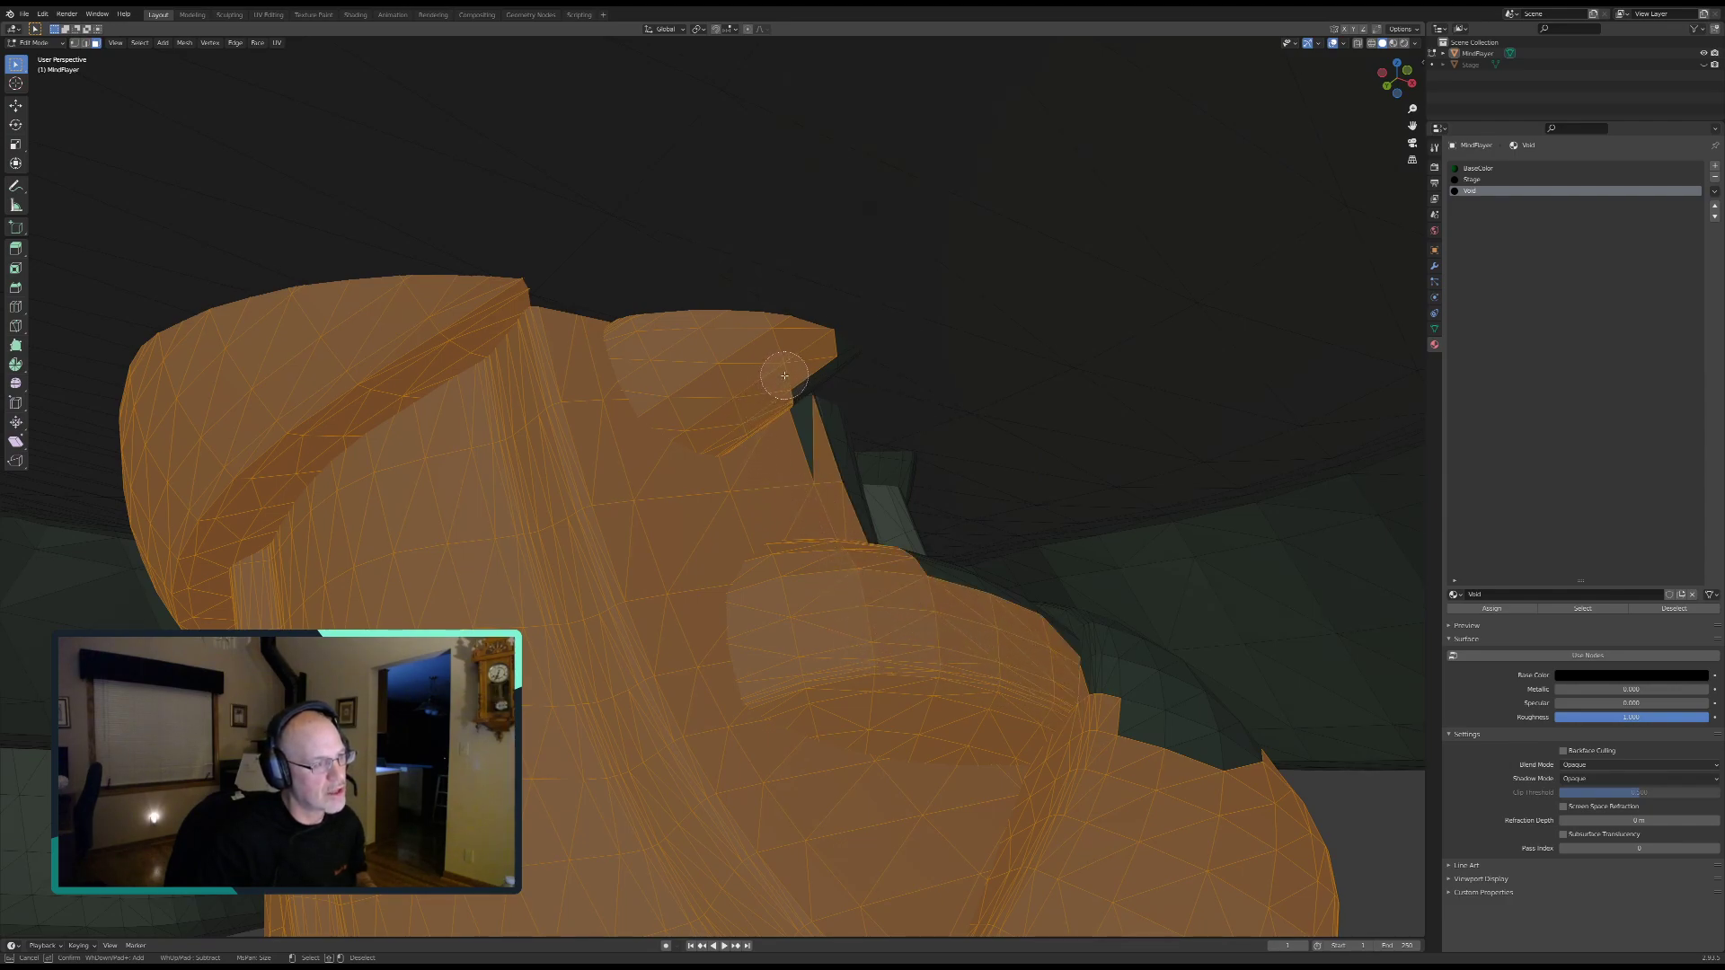
{"action": "key", "text": "Escape"}
{"action": "mouse_move", "coordinate": [748, 439]}
{"action": "middle_mouse_down", "text": "shift"}
{"action": "mouse_move", "coordinate": [729, 463]}
{"action": "mouse_move", "coordinate": [808, 559]}
{"action": "mouse_move", "coordinate": [732, 570]}
{"action": "middle_mouse_up", "text": "shift"}
{"action": "key", "text": "c"}
{"action": "mouse_move", "coordinate": [780, 424]}
{"action": "left_mouse_down"}
{"action": "mouse_move", "coordinate": [815, 422]}
{"action": "mouse_move", "coordinate": [925, 539]}
{"action": "mouse_move", "coordinate": [950, 460]}
{"action": "mouse_move", "coordinate": [933, 422]}
{"action": "mouse_move", "coordinate": [979, 386]}
{"action": "mouse_move", "coordinate": [1150, 364]}
{"action": "mouse_move", "coordinate": [1012, 485]}
{"action": "mouse_move", "coordinate": [1039, 527]}
{"action": "mouse_move", "coordinate": [1169, 446]}
{"action": "mouse_move", "coordinate": [925, 705]}
{"action": "mouse_move", "coordinate": [1116, 624]}
{"action": "mouse_move", "coordinate": [1368, 551]}
{"action": "mouse_move", "coordinate": [1307, 486]}
{"action": "mouse_move", "coordinate": [1314, 415]}
{"action": "mouse_move", "coordinate": [1246, 416]}
{"action": "left_mouse_up"}
{"action": "right_click", "coordinate": [1244, 493]}
Step: Add the edges of the crossing straps and the unselected ankle faces behind them to the selection
{"action": "mouse_move", "coordinate": [1245, 493]}
{"action": "middle_mouse_down"}
{"action": "mouse_move", "coordinate": [1198, 529]}
{"action": "mouse_move", "coordinate": [1178, 582]}
{"action": "middle_mouse_up"}
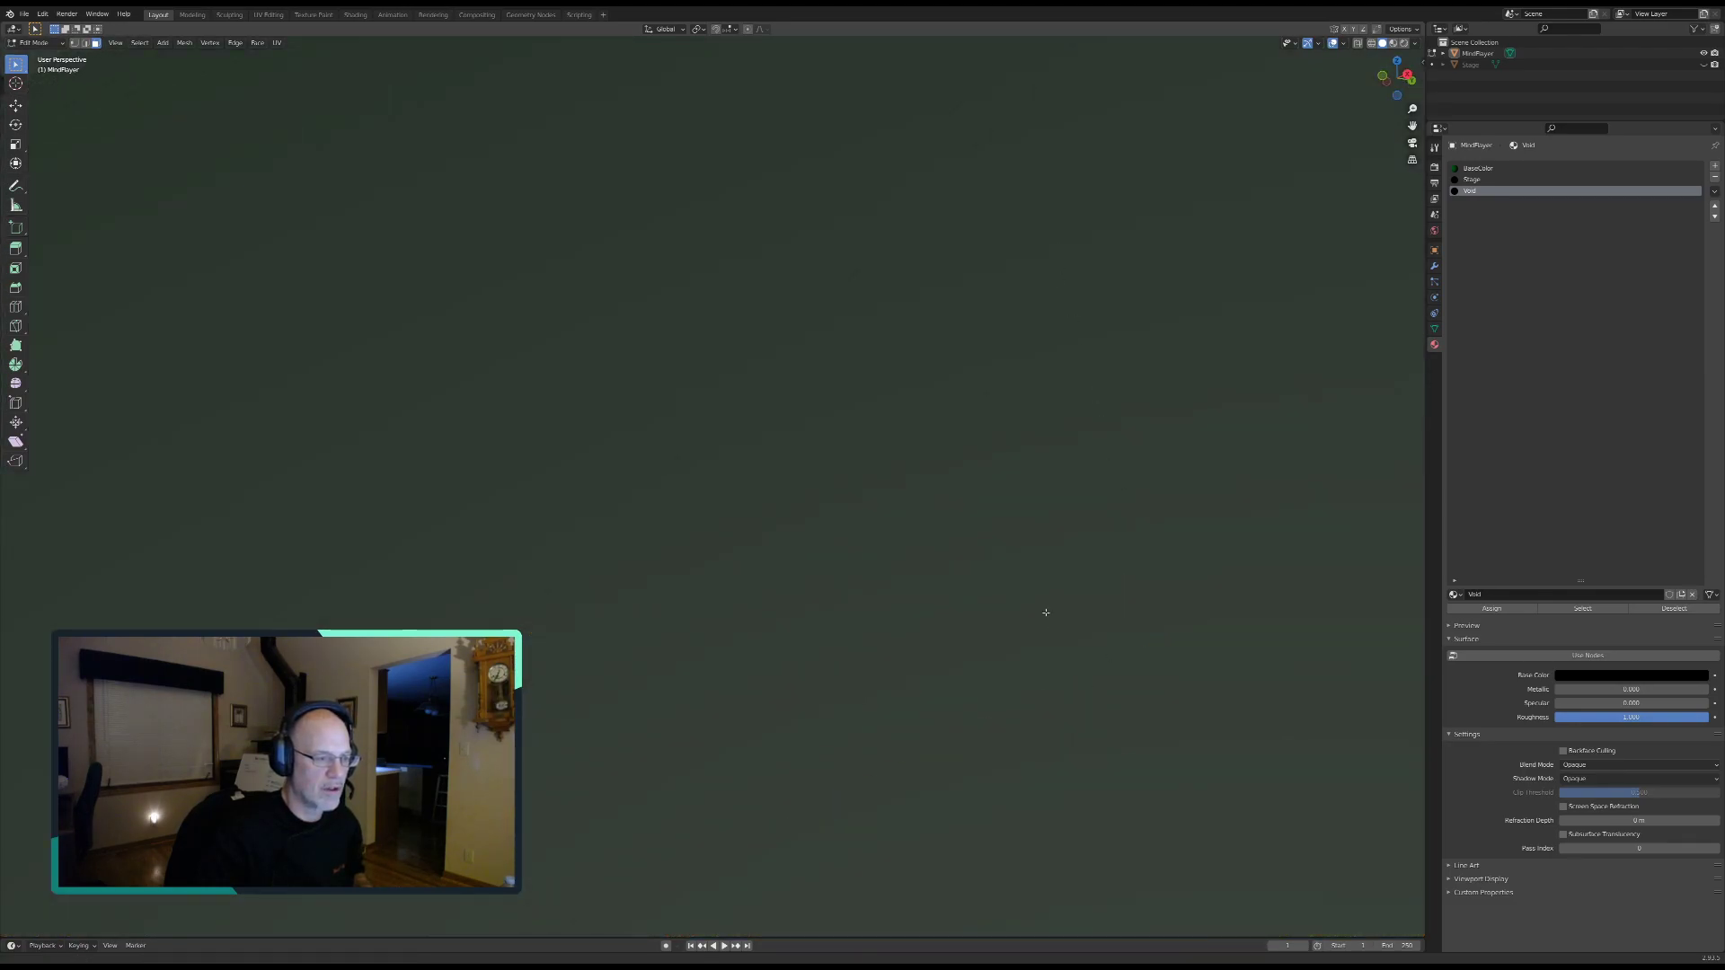
{"action": "middle_click_drag", "start_coordinate": [1006, 629], "coordinate": [989, 395], "text": "shift"}
{"action": "middle_click_drag", "start_coordinate": [1097, 773], "coordinate": [1069, 559], "text": "shift"}
{"action": "middle_click_drag", "start_coordinate": [1071, 474], "coordinate": [1141, 539]}
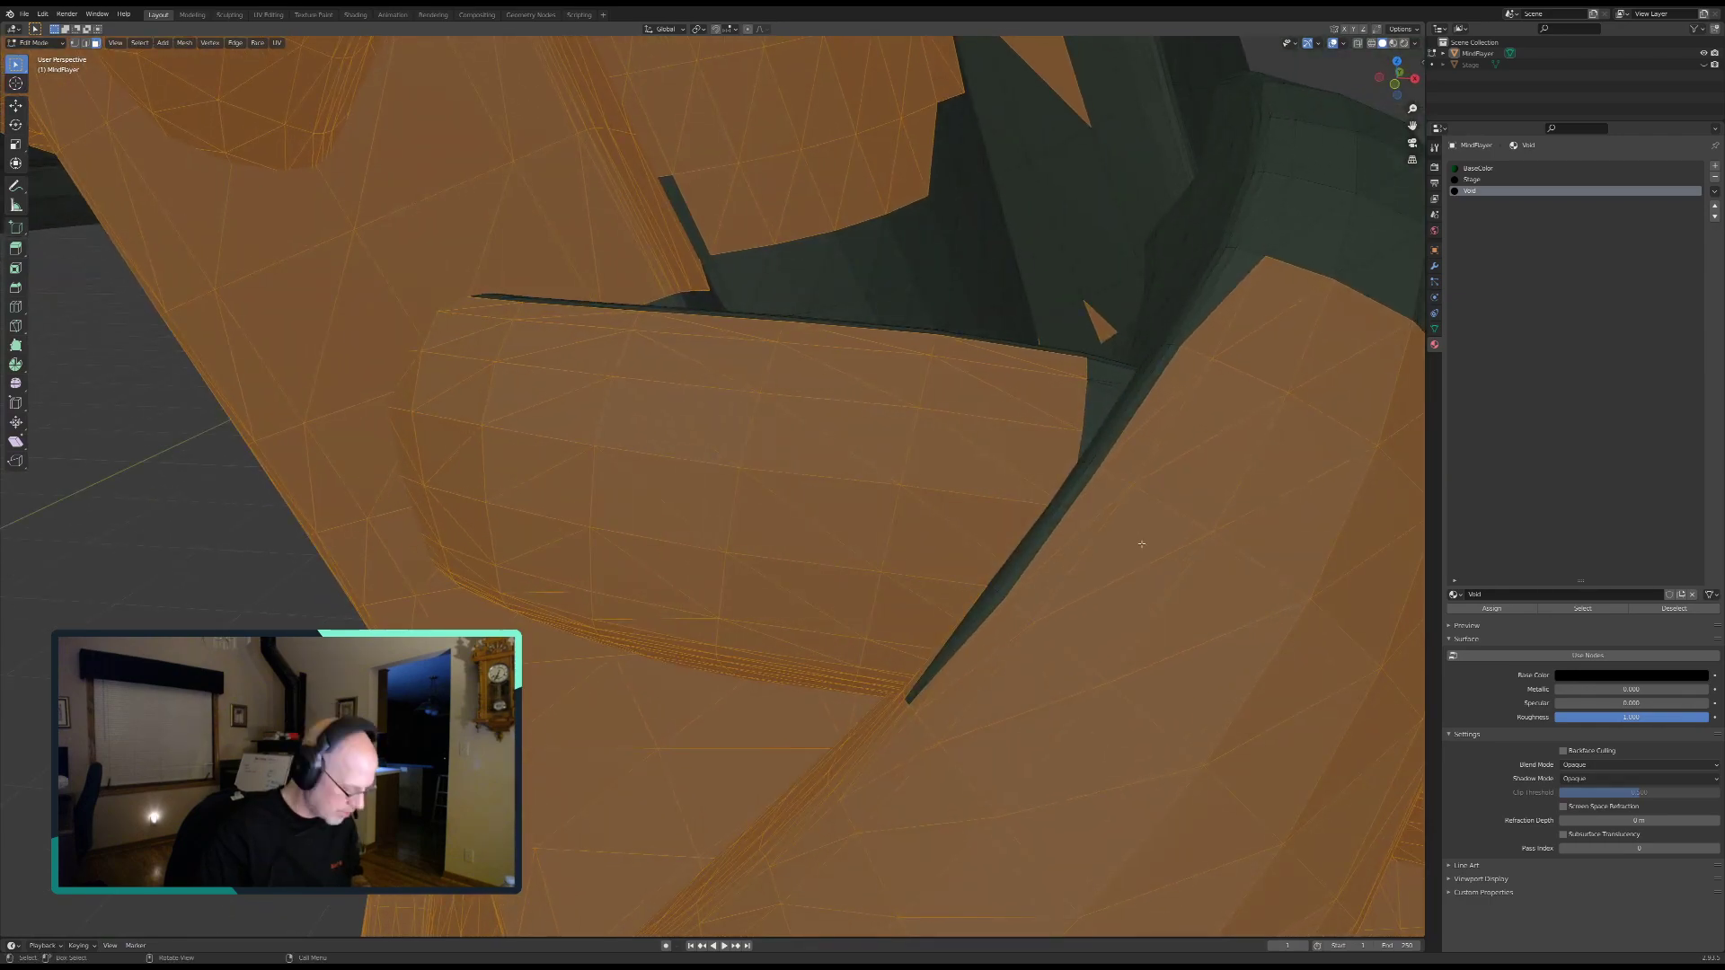
{"action": "key", "text": "c"}
{"action": "mouse_move", "coordinate": [988, 584]}
{"action": "left_mouse_down"}
{"action": "mouse_move", "coordinate": [1140, 328]}
{"action": "mouse_move", "coordinate": [839, 332]}
{"action": "mouse_move", "coordinate": [512, 290]}
{"action": "mouse_move", "coordinate": [671, 192]}
{"action": "mouse_move", "coordinate": [801, 258]}
{"action": "mouse_move", "coordinate": [947, 143]}
{"action": "mouse_move", "coordinate": [1018, 292]}
{"action": "left_mouse_up"}
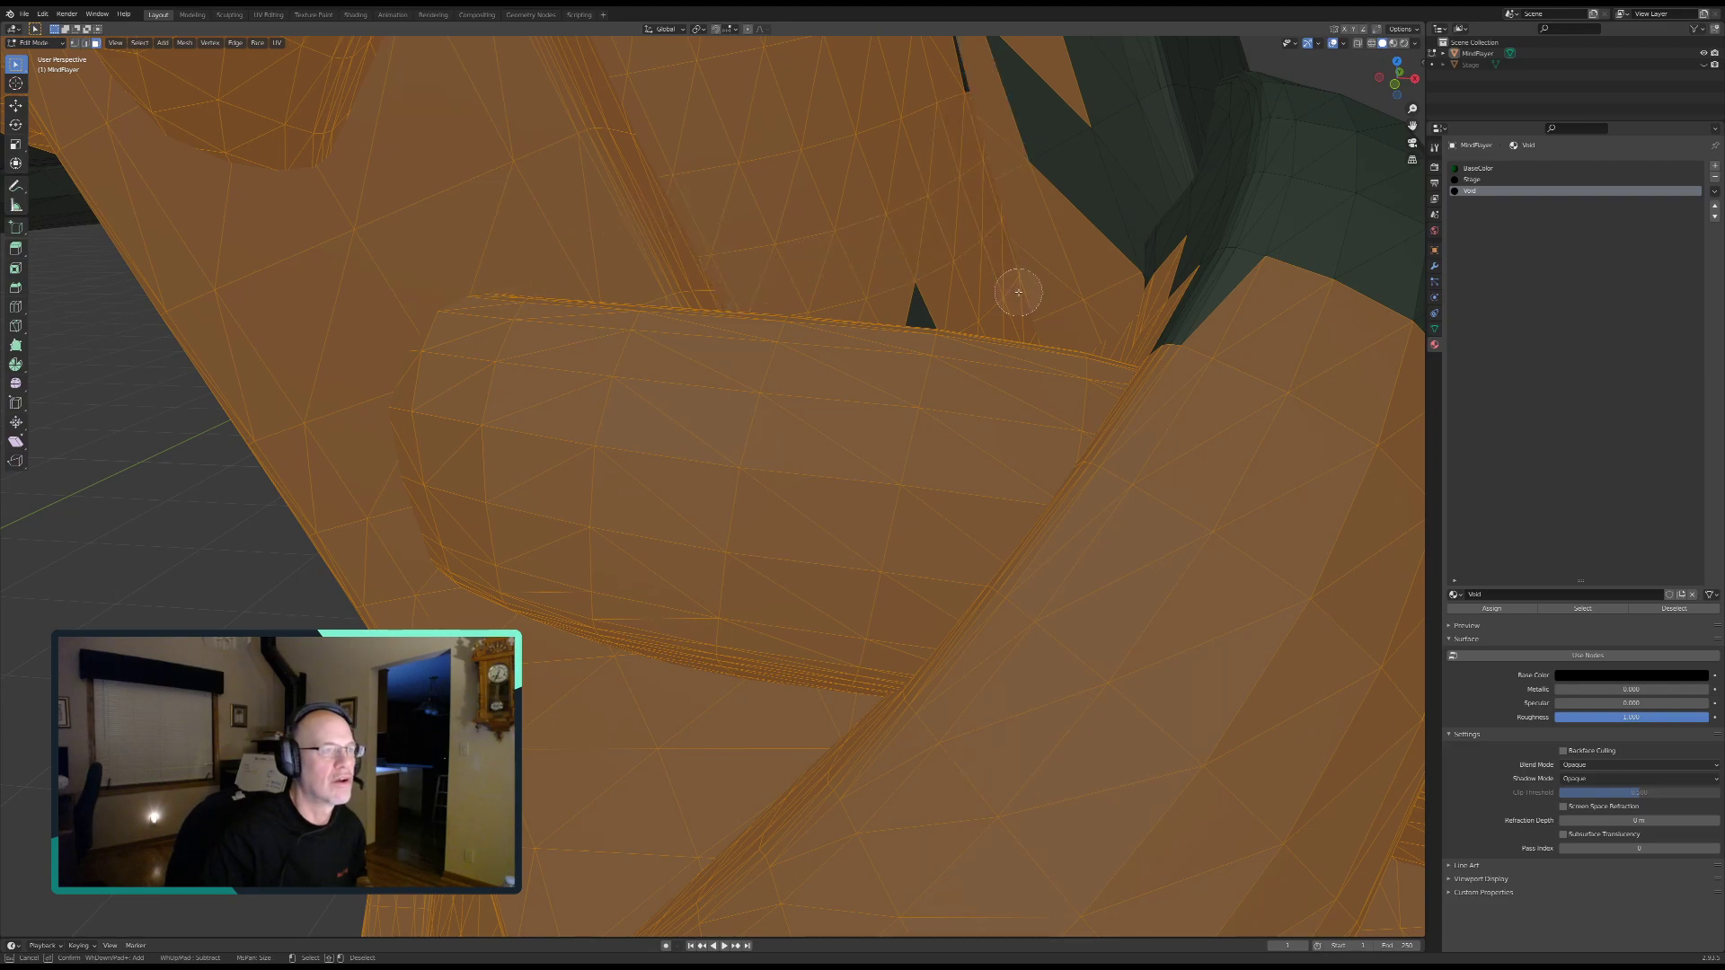
{"action": "mouse_move", "coordinate": [976, 90]}
{"action": "left_mouse_down"}
{"action": "mouse_move", "coordinate": [1128, 269]}
{"action": "mouse_move", "coordinate": [1205, 297]}
{"action": "mouse_move", "coordinate": [1339, 234]}
{"action": "mouse_move", "coordinate": [1205, 159]}
{"action": "mouse_move", "coordinate": [1109, 266]}
{"action": "mouse_move", "coordinate": [1052, 272]}
{"action": "left_mouse_up"}
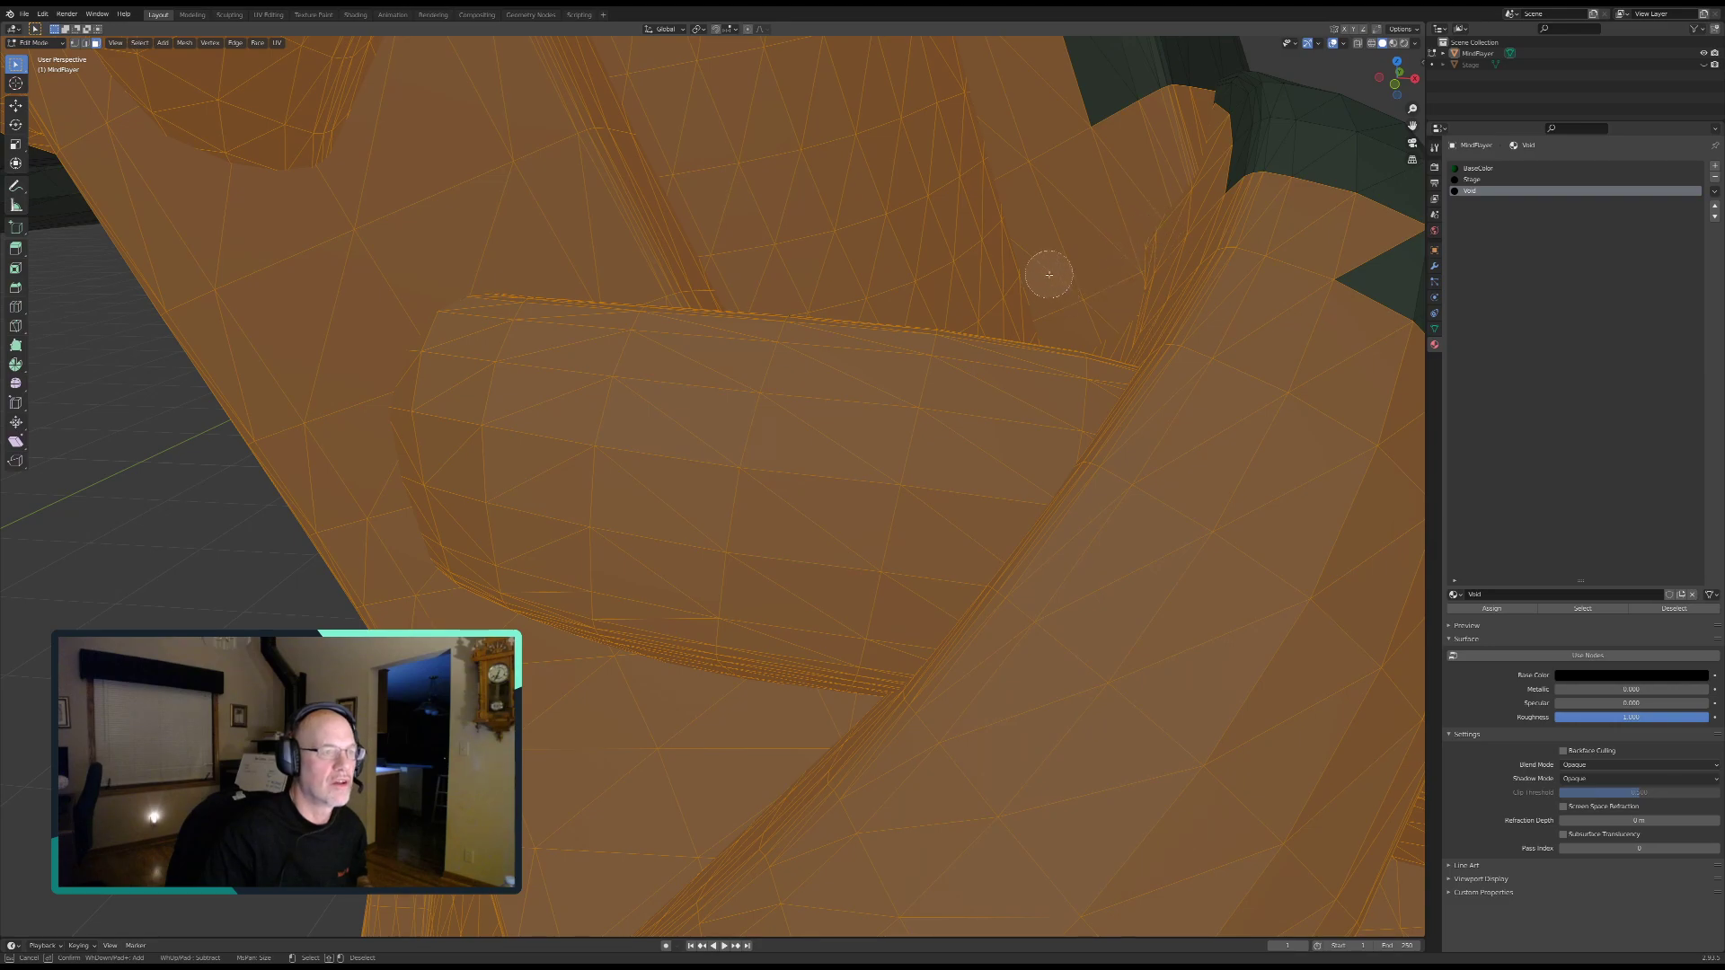
{"action": "right_click", "coordinate": [1046, 290]}
Step: Fill in the unselected faces in the gap between the strap's upper edge and the ankle
{"action": "middle_click_drag", "start_coordinate": [1016, 282], "coordinate": [951, 731], "text": "shift"}
{"action": "scroll", "coordinate": [1036, 331], "scroll_direction": "up", "scroll_amount": 3}
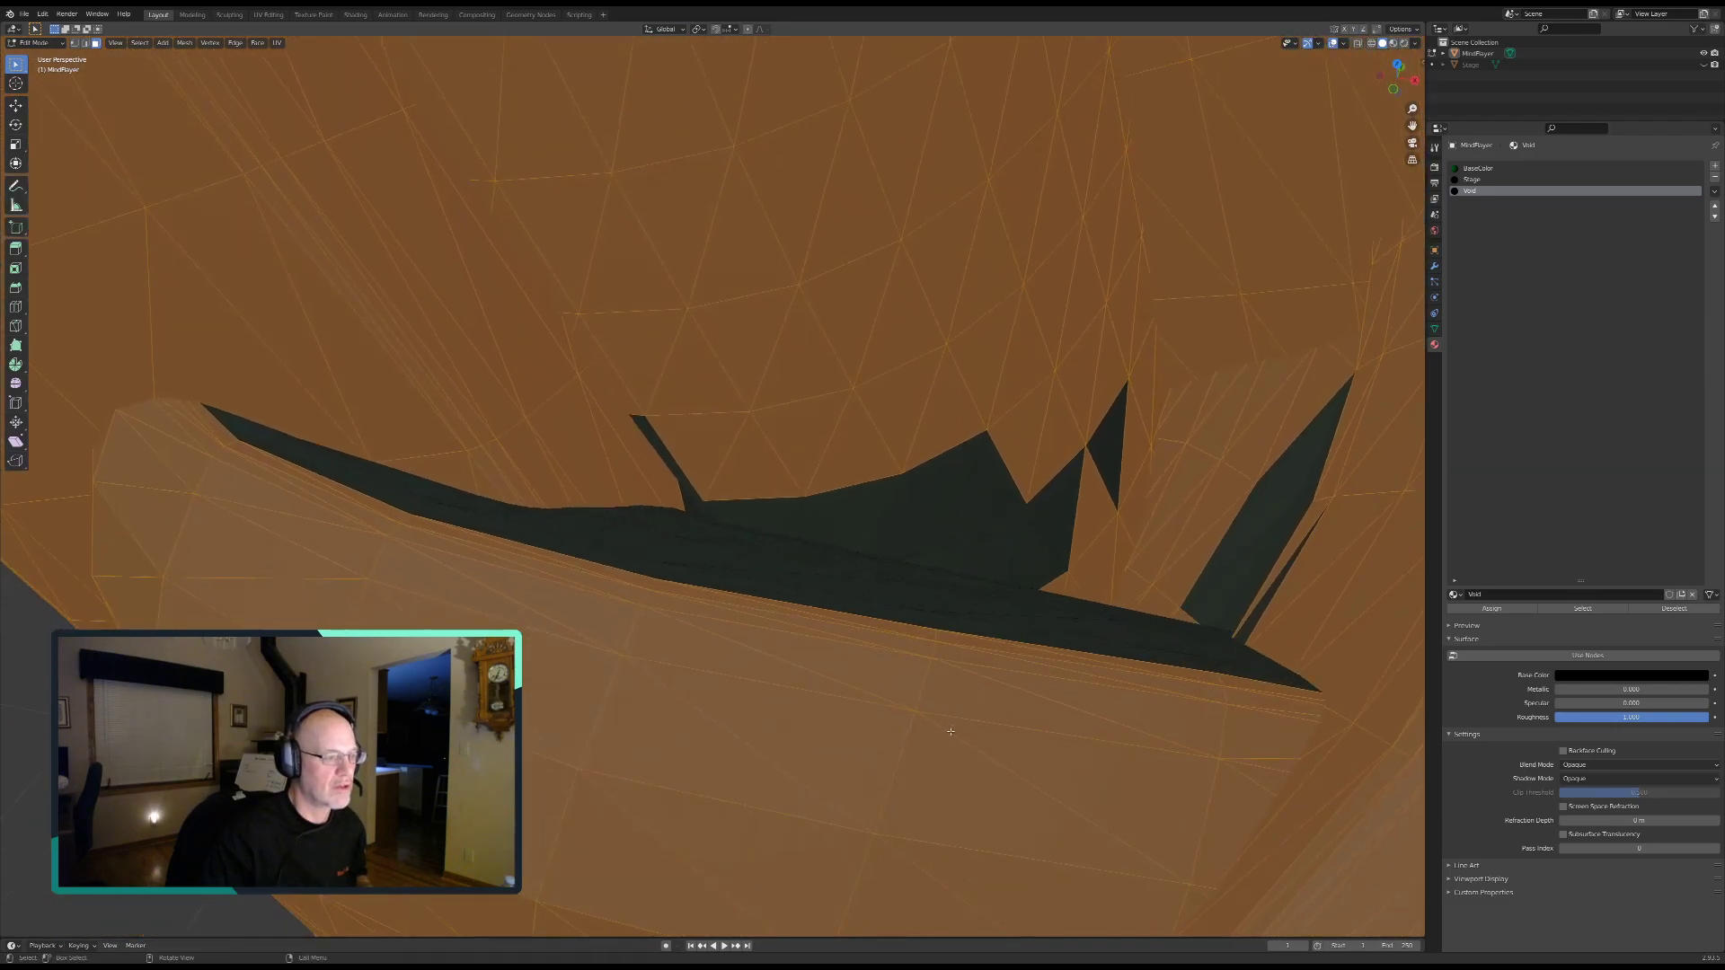
{"action": "mouse_move", "coordinate": [859, 630]}
{"action": "left_mouse_down"}
{"action": "mouse_move", "coordinate": [647, 450]}
{"action": "mouse_move", "coordinate": [497, 489]}
{"action": "mouse_move", "coordinate": [297, 440]}
{"action": "mouse_move", "coordinate": [493, 520]}
{"action": "mouse_move", "coordinate": [934, 584]}
{"action": "mouse_move", "coordinate": [980, 479]}
{"action": "mouse_move", "coordinate": [1063, 500]}
{"action": "mouse_move", "coordinate": [1128, 585]}
{"action": "mouse_move", "coordinate": [1282, 609]}
{"action": "mouse_move", "coordinate": [1315, 479]}
{"action": "left_mouse_up"}
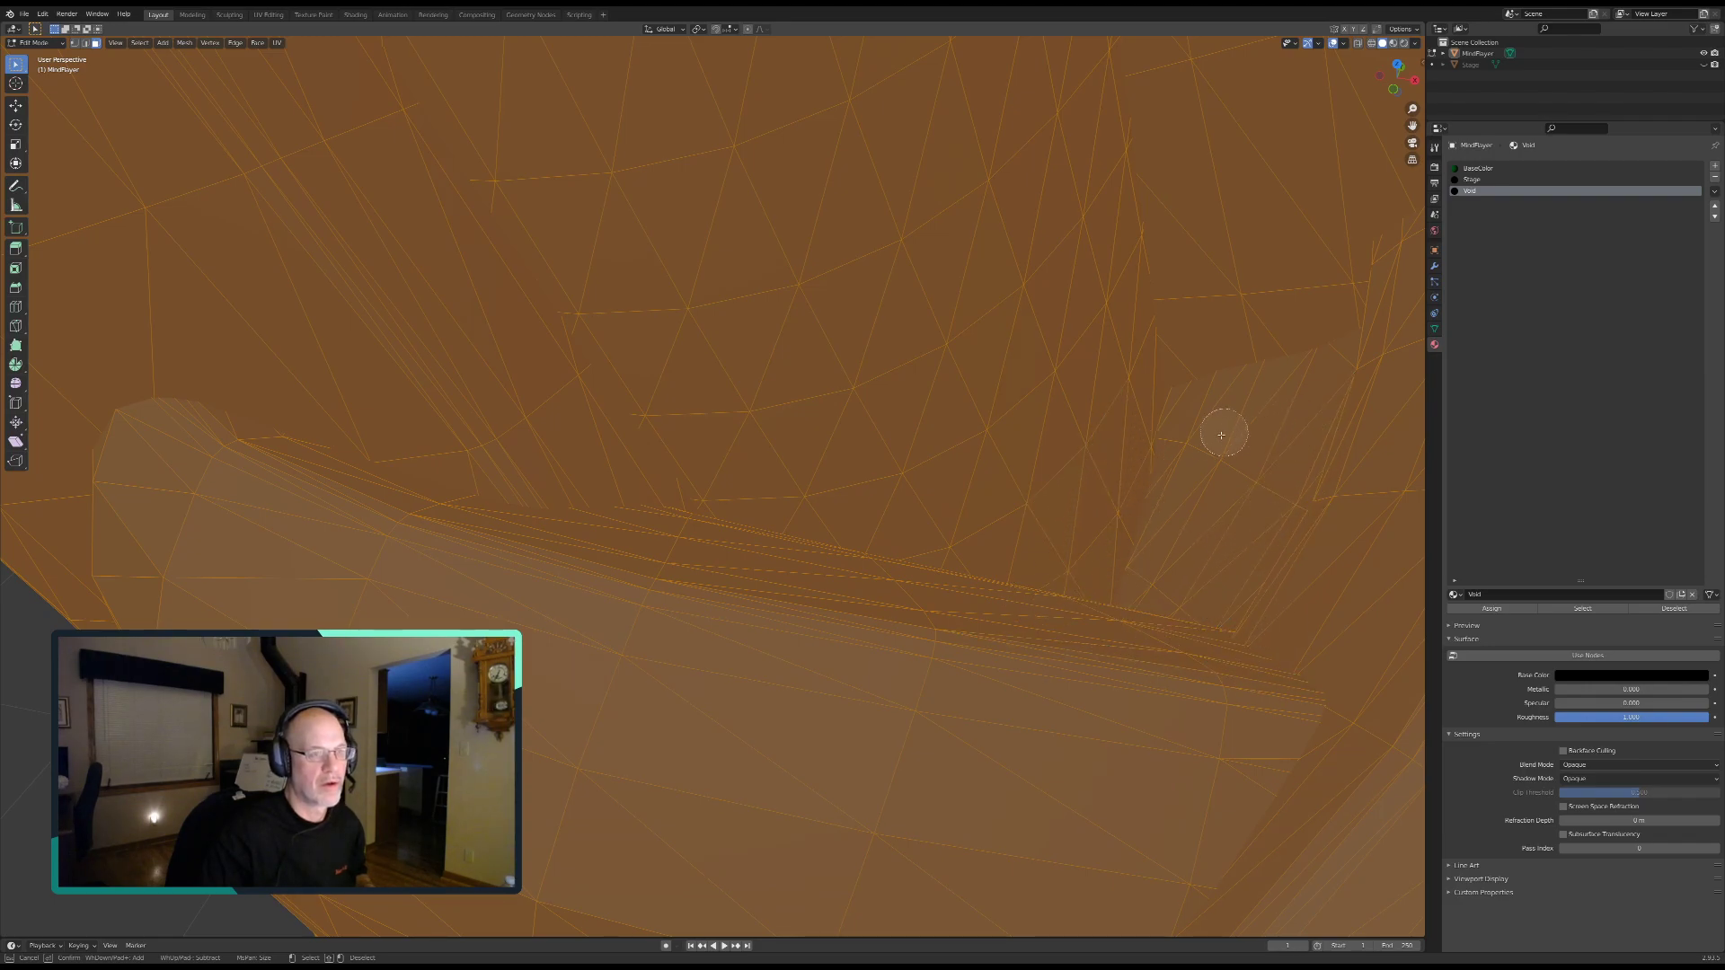
{"action": "middle_click_drag", "start_coordinate": [1183, 465], "coordinate": [1178, 453]}
{"action": "scroll", "coordinate": [1159, 465], "scroll_direction": "up", "scroll_amount": 2}
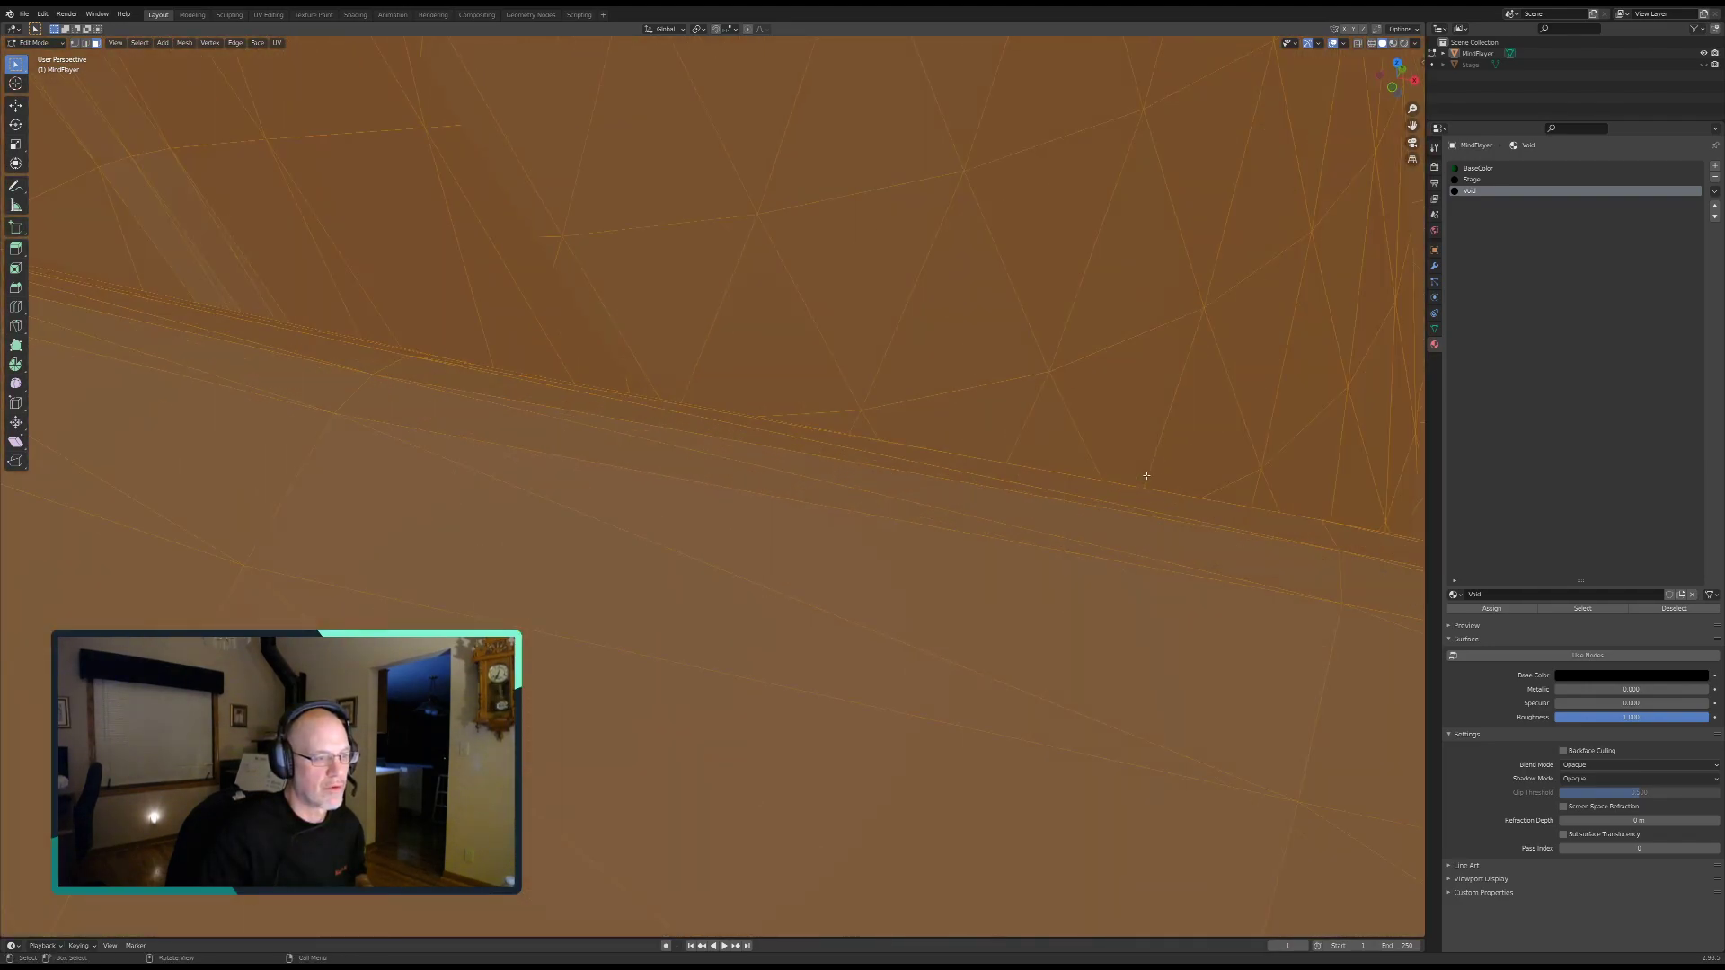
{"action": "mouse_move", "coordinate": [1124, 514]}
{"action": "middle_mouse_down"}
{"action": "mouse_move", "coordinate": [1143, 477]}
{"action": "mouse_move", "coordinate": [1136, 529]}
{"action": "middle_mouse_up"}
{"action": "key", "text": "c"}
{"action": "mouse_move", "coordinate": [620, 399]}
{"action": "left_mouse_down"}
{"action": "mouse_move", "coordinate": [1150, 612]}
{"action": "mouse_move", "coordinate": [1356, 733]}
{"action": "left_mouse_up"}
{"action": "right_click", "coordinate": [1232, 619]}
Step: Add the thin slivers in the crease behind the strap and the small faces at its corner to the selection
{"action": "mouse_move", "coordinate": [1174, 628]}
{"action": "middle_mouse_down"}
{"action": "mouse_move", "coordinate": [914, 462]}
{"action": "mouse_move", "coordinate": [1267, 500]}
{"action": "mouse_move", "coordinate": [1320, 530]}
{"action": "mouse_move", "coordinate": [1294, 510]}
{"action": "middle_mouse_up"}
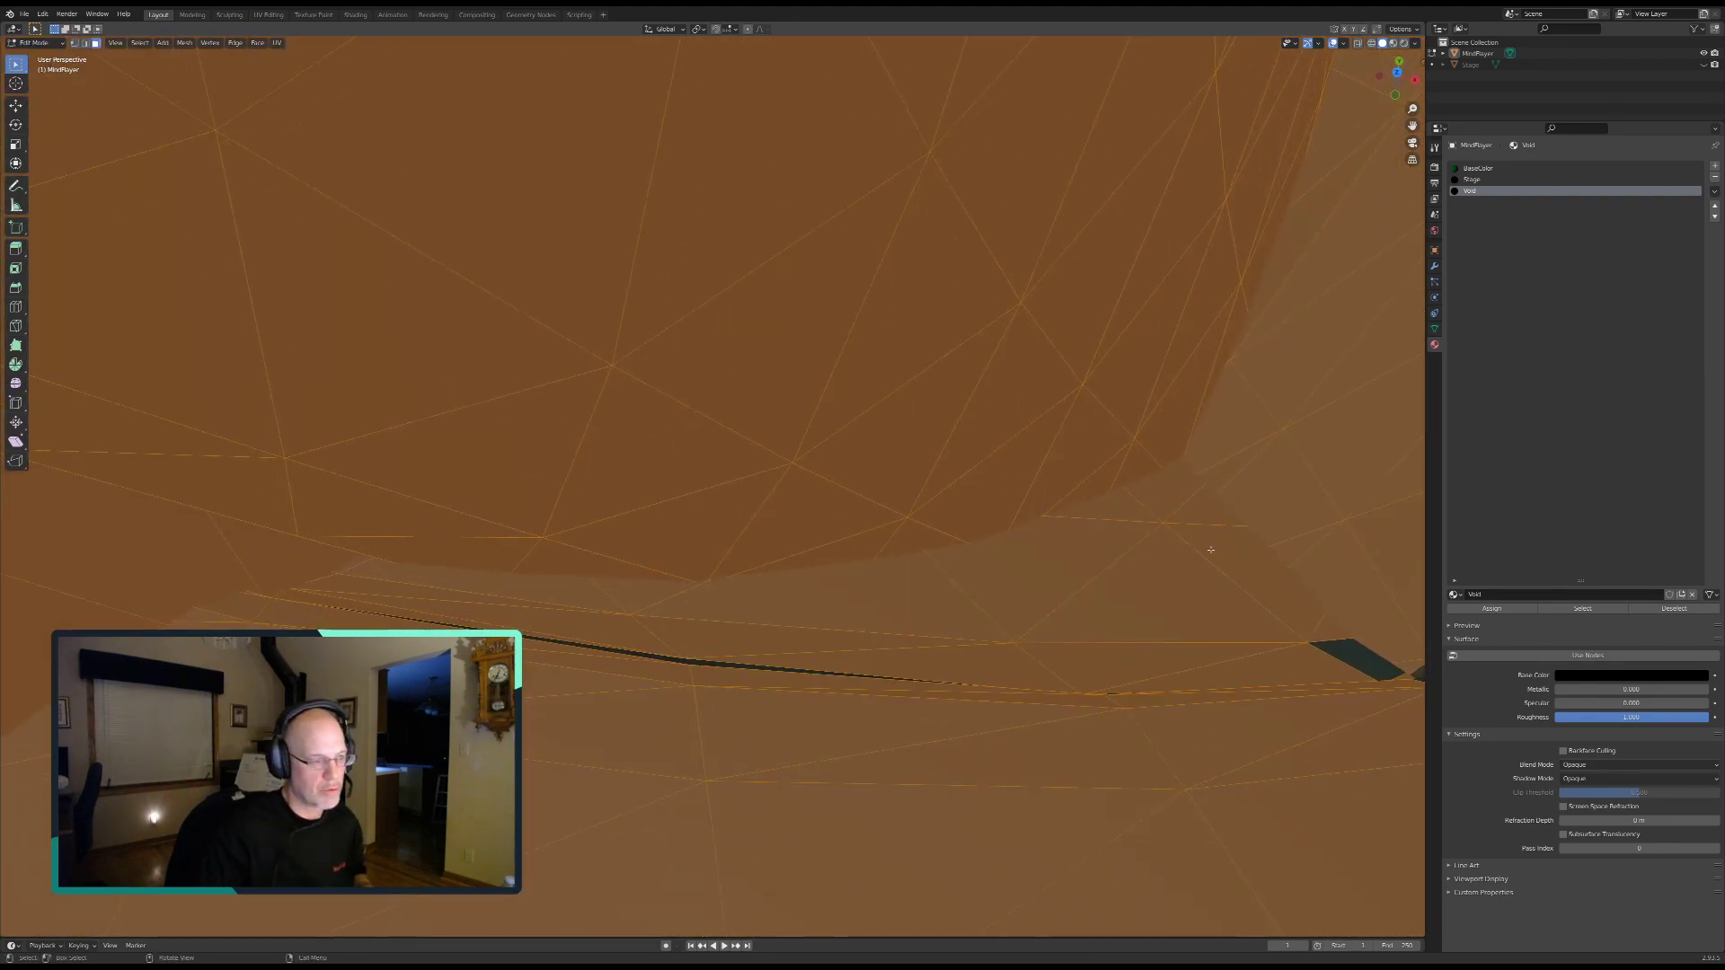
{"action": "key", "text": "c"}
{"action": "mouse_move", "coordinate": [770, 693]}
{"action": "left_mouse_down"}
{"action": "mouse_move", "coordinate": [962, 677]}
{"action": "mouse_move", "coordinate": [568, 661]}
{"action": "left_mouse_up"}
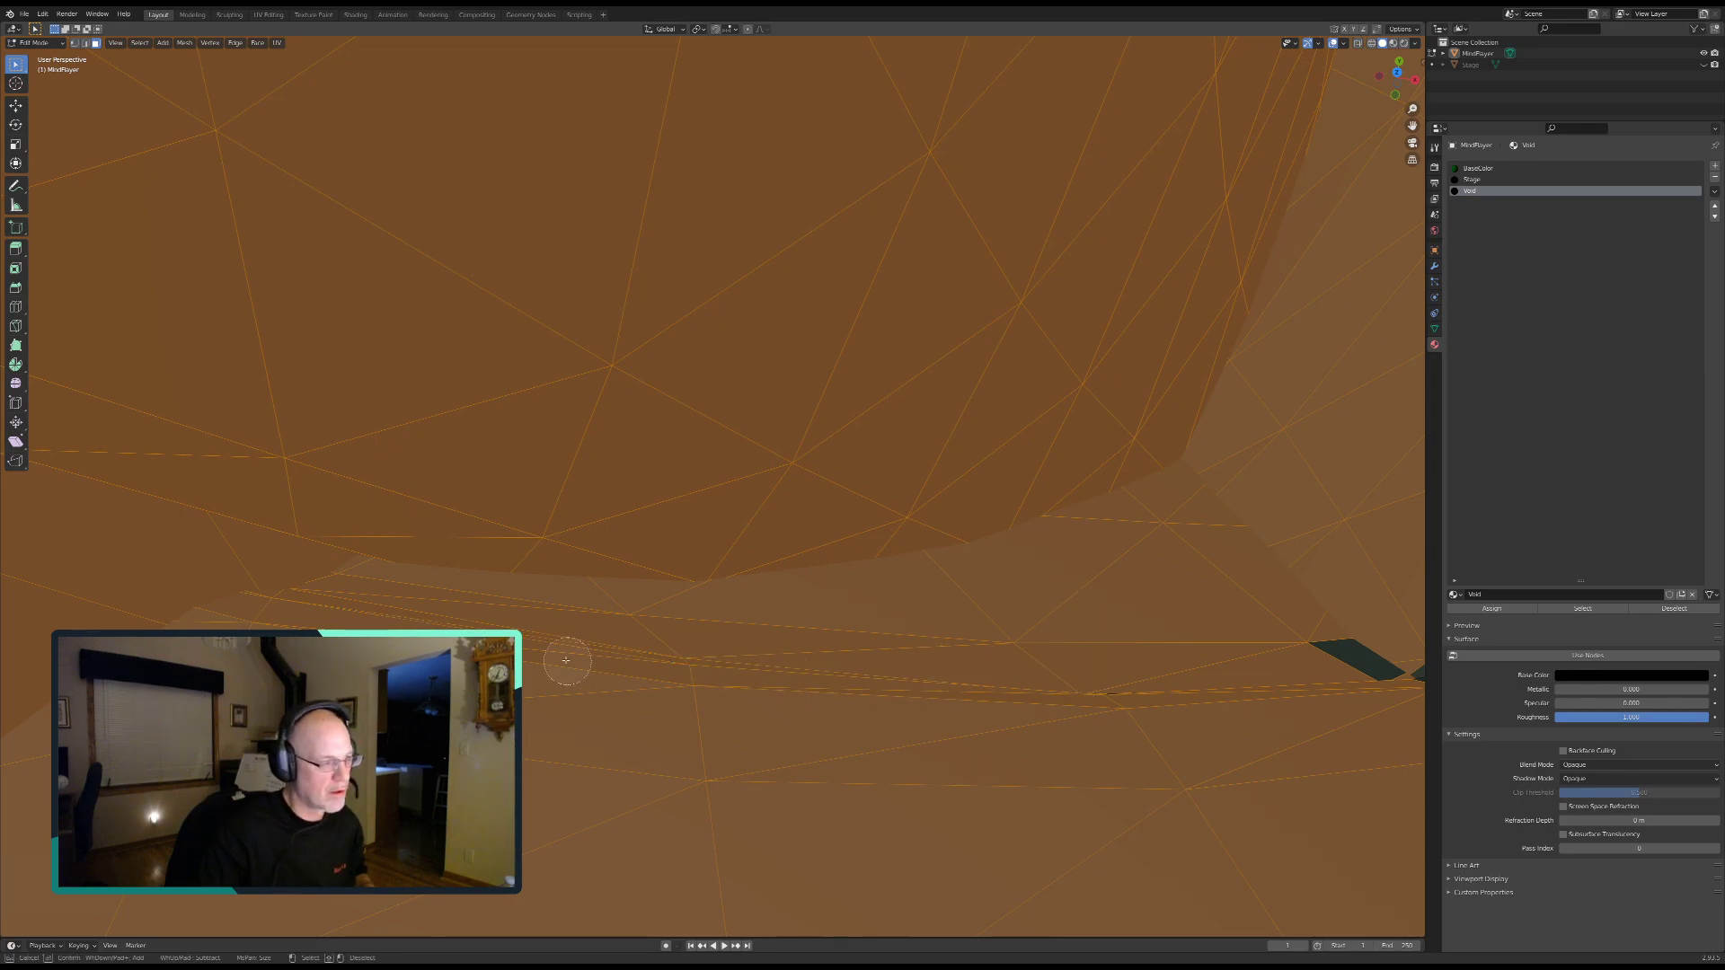
{"action": "left_click_drag", "start_coordinate": [1286, 657], "coordinate": [1407, 664]}
{"action": "right_click", "coordinate": [1227, 646]}
{"action": "middle_click_drag", "start_coordinate": [1227, 646], "coordinate": [945, 622]}
{"action": "mouse_move", "coordinate": [1208, 631]}
{"action": "left_mouse_down"}
{"action": "mouse_move", "coordinate": [1267, 674]}
{"action": "mouse_move", "coordinate": [1190, 735]}
{"action": "left_mouse_up"}
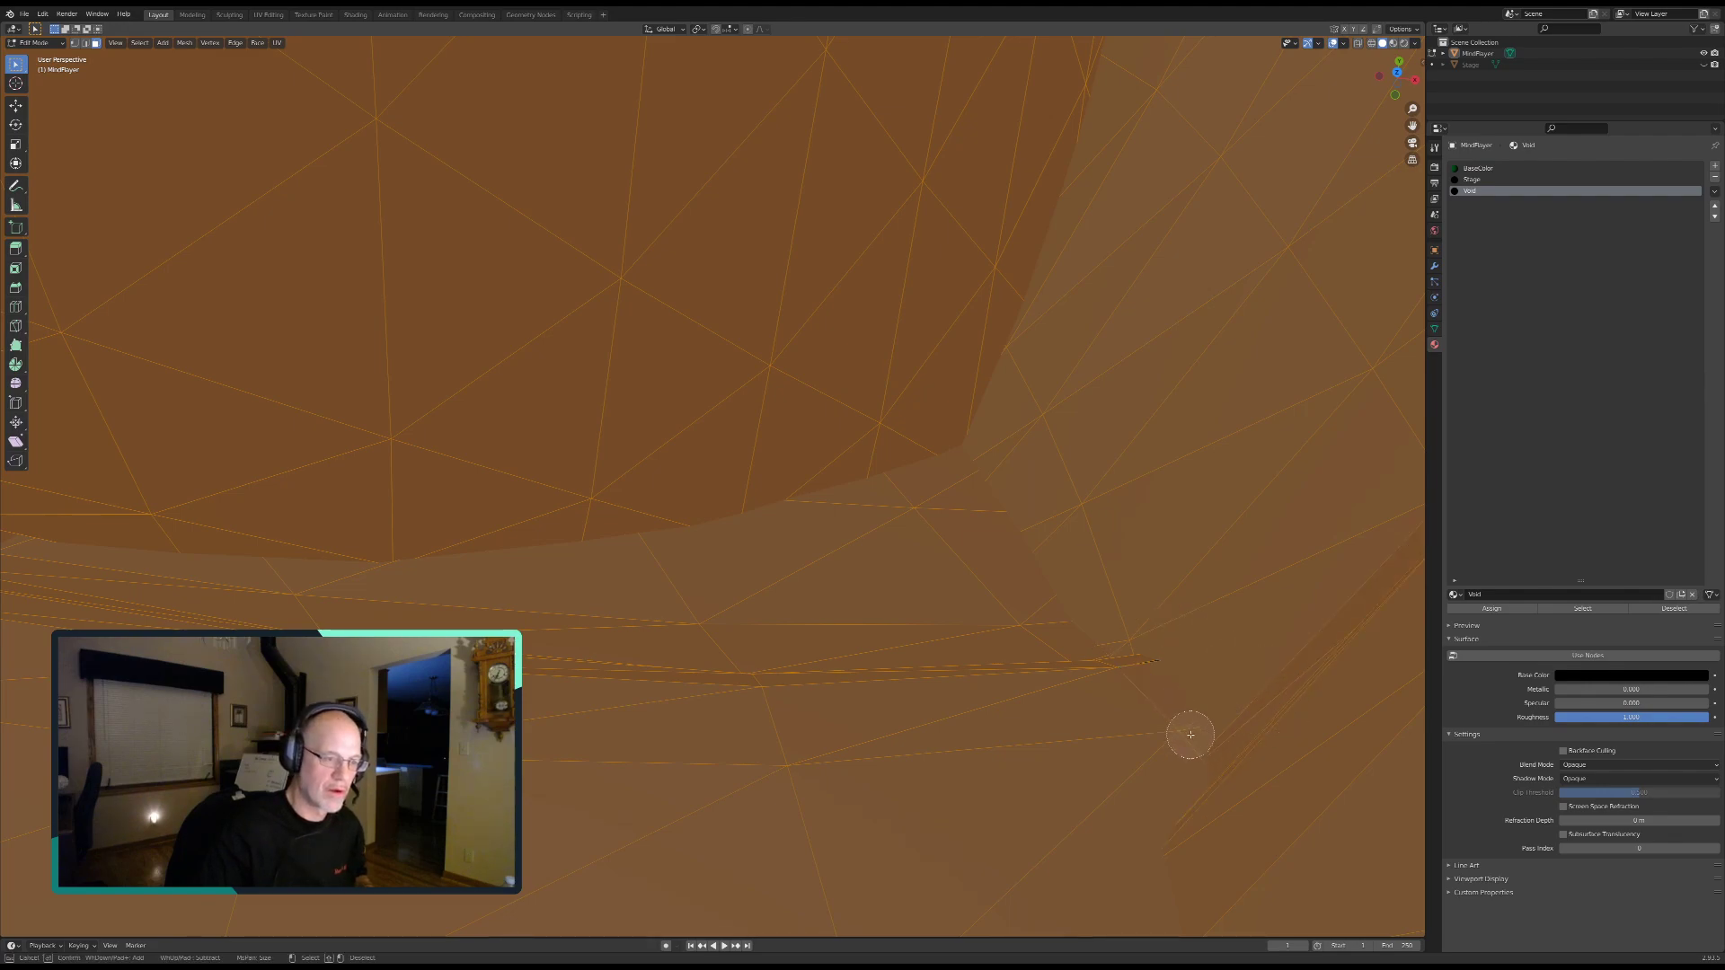
{"action": "right_click", "coordinate": [1161, 658]}
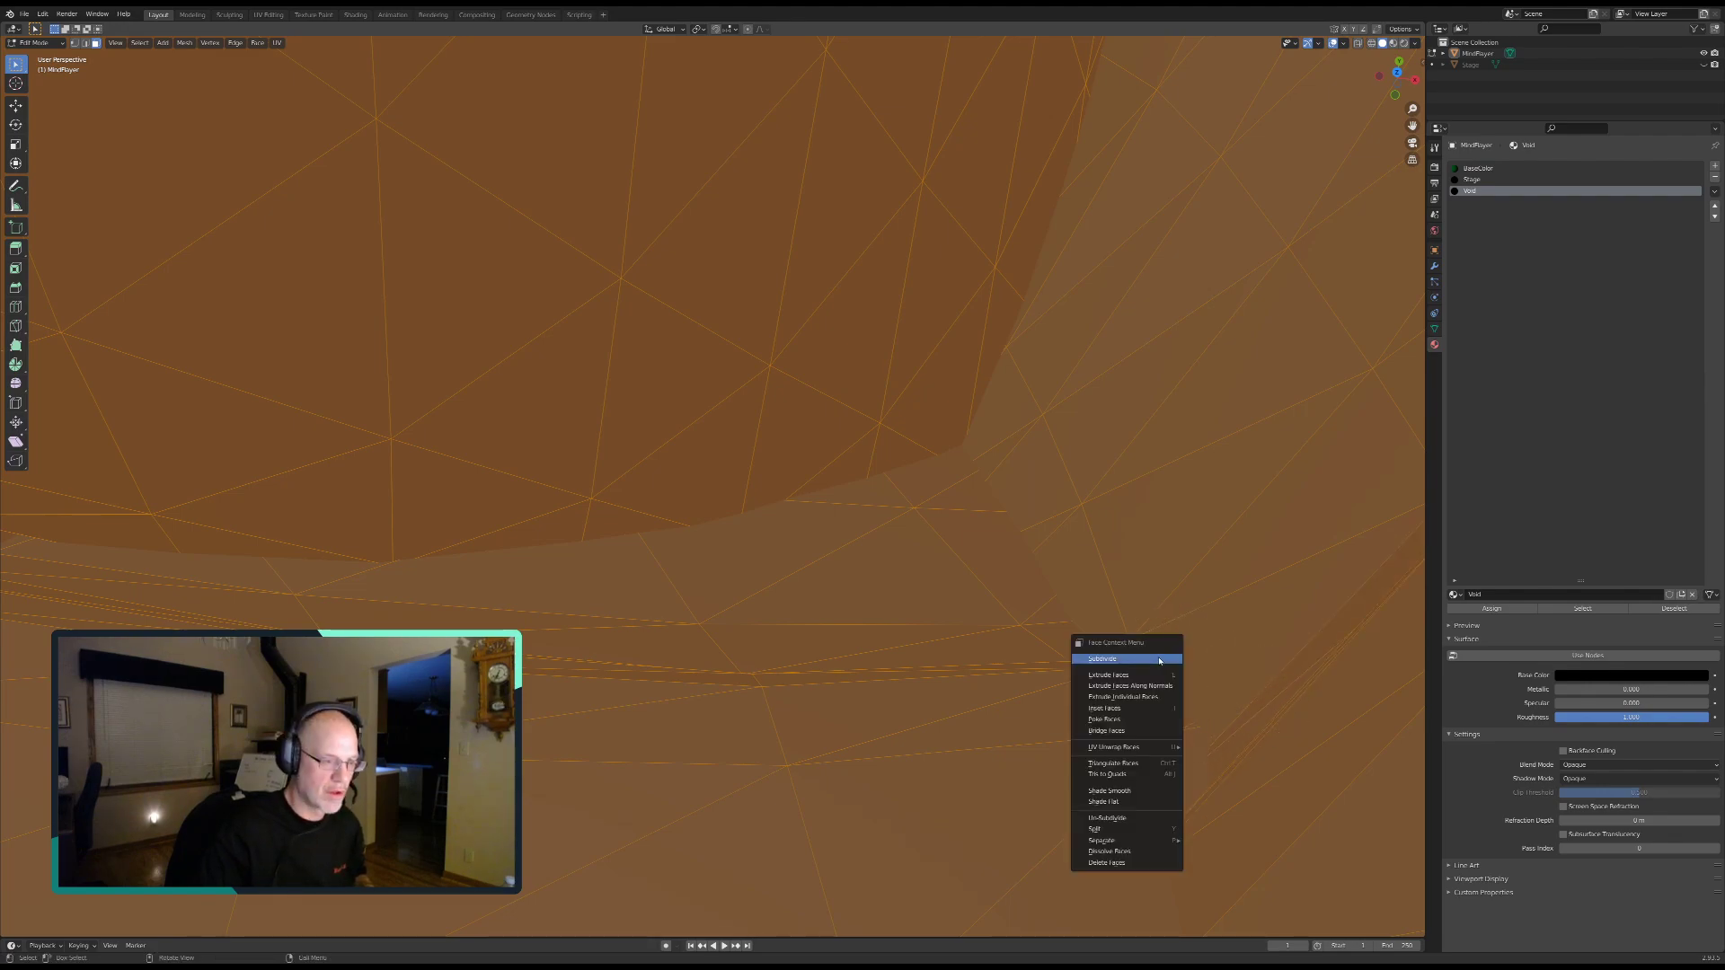
Step: Sweep the circle selection over the corner crease and the adjoining inner strap faces to catch missed faces
{"action": "middle_click_drag", "start_coordinate": [1143, 607], "coordinate": [1158, 649]}
{"action": "key", "text": "c"}
{"action": "mouse_move", "coordinate": [754, 755]}
{"action": "left_mouse_down"}
{"action": "mouse_move", "coordinate": [1012, 685]}
{"action": "mouse_move", "coordinate": [1188, 696]}
{"action": "left_mouse_up"}
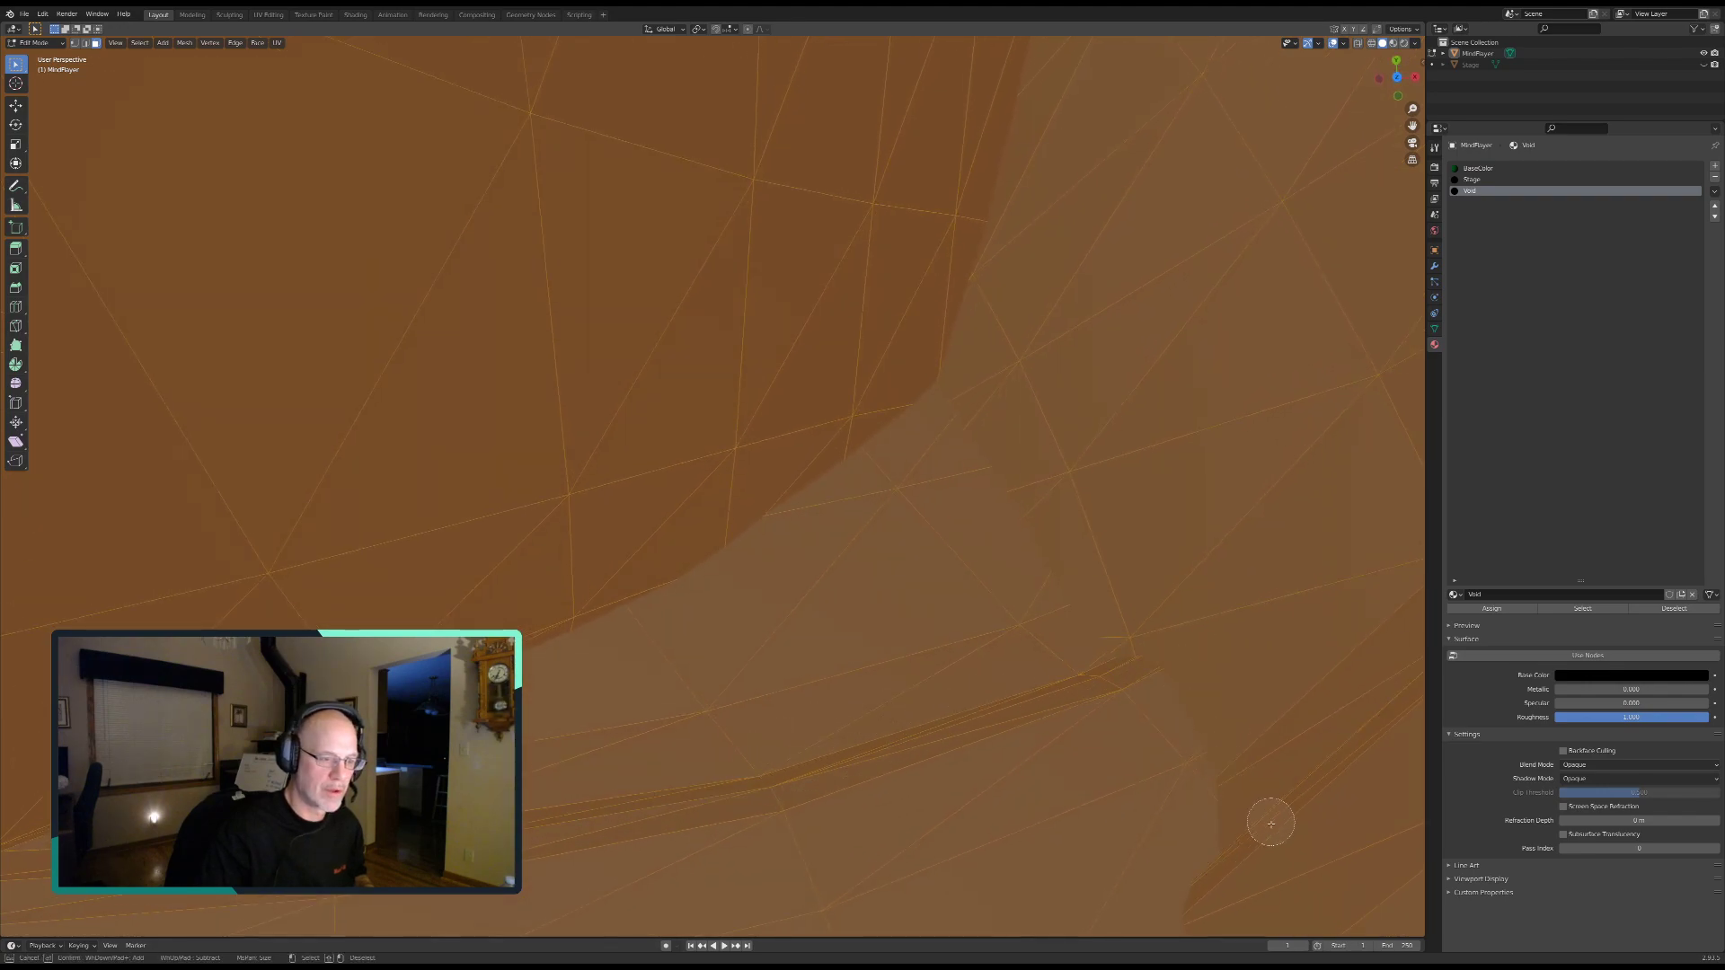
{"action": "right_click", "coordinate": [1263, 554]}
{"action": "mouse_move", "coordinate": [1253, 566]}
{"action": "middle_mouse_down"}
{"action": "mouse_move", "coordinate": [1251, 488]}
{"action": "mouse_move", "coordinate": [1096, 482]}
{"action": "mouse_move", "coordinate": [1181, 437]}
{"action": "middle_mouse_up"}
{"action": "key", "text": "c"}
{"action": "mouse_move", "coordinate": [1278, 428]}
{"action": "left_mouse_down"}
{"action": "mouse_move", "coordinate": [1297, 396]}
{"action": "mouse_move", "coordinate": [1136, 254]}
{"action": "mouse_move", "coordinate": [1010, 103]}
{"action": "mouse_move", "coordinate": [955, 166]}
{"action": "mouse_move", "coordinate": [1016, 261]}
{"action": "left_mouse_up"}
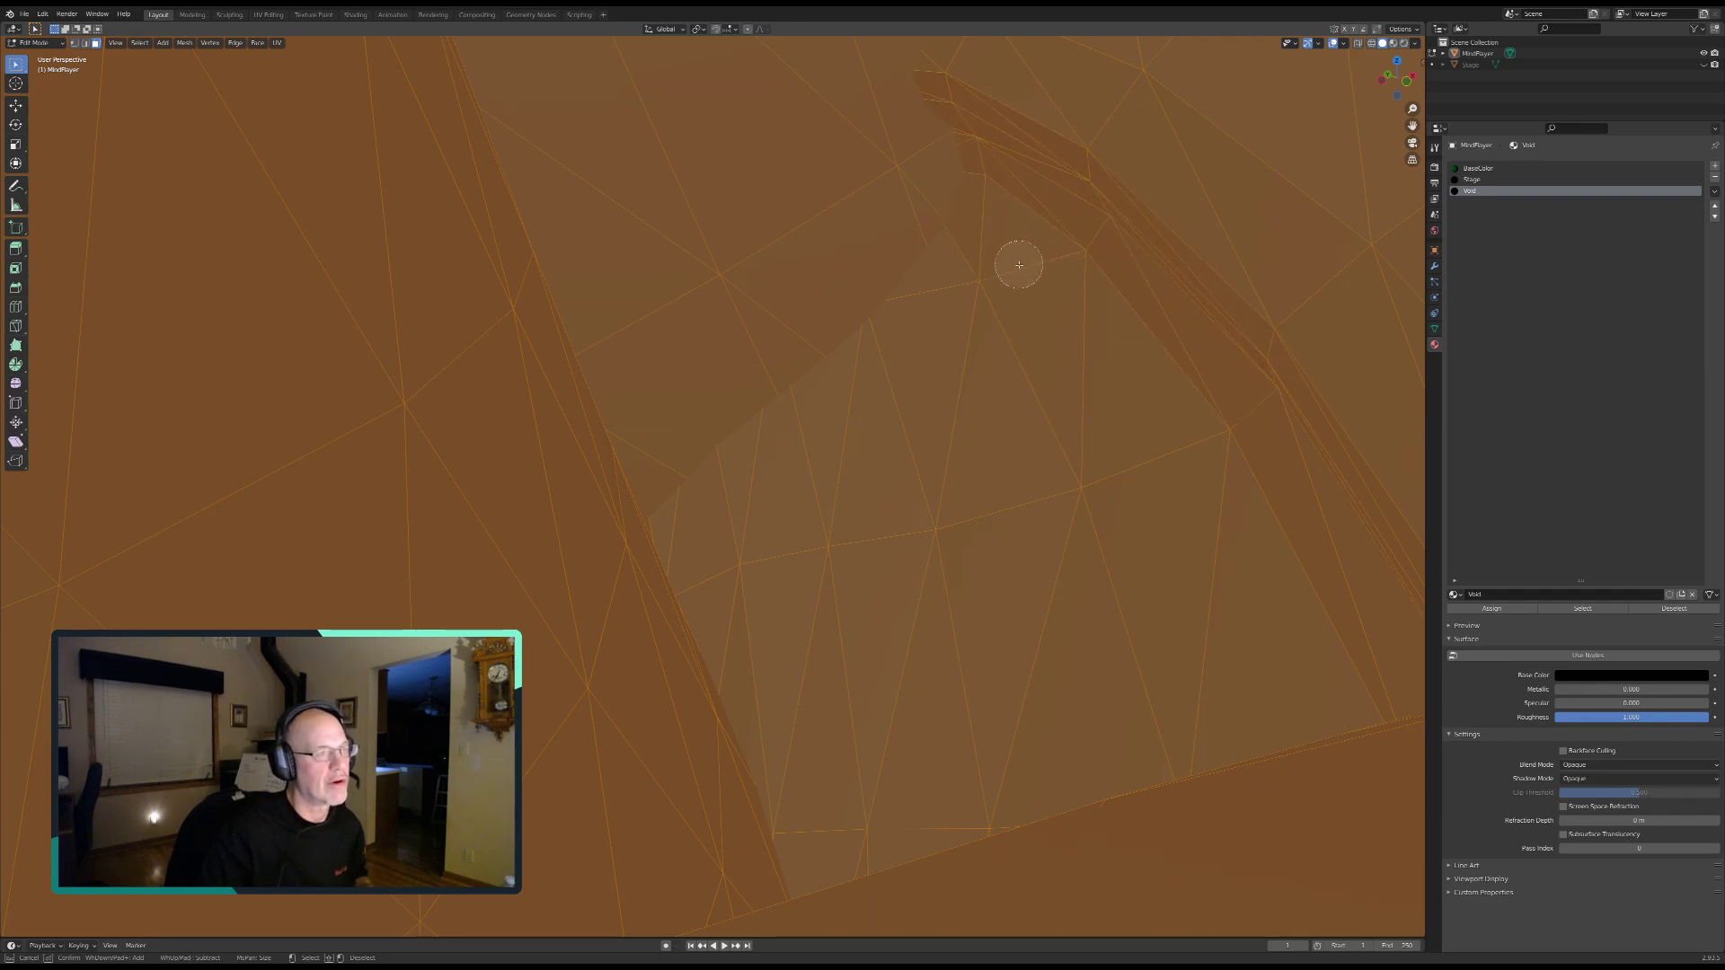
{"action": "right_click", "coordinate": [1203, 416]}
Step: Circle-select the unselected strip along the upper edge between the two selected strap sections
{"action": "mouse_move", "coordinate": [1206, 415]}
{"action": "middle_mouse_down"}
{"action": "mouse_move", "coordinate": [1220, 406]}
{"action": "mouse_move", "coordinate": [1084, 506]}
{"action": "mouse_move", "coordinate": [1195, 481]}
{"action": "mouse_move", "coordinate": [1203, 462]}
{"action": "mouse_move", "coordinate": [1140, 512]}
{"action": "mouse_move", "coordinate": [1240, 485]}
{"action": "mouse_move", "coordinate": [1255, 429]}
{"action": "mouse_move", "coordinate": [1028, 160]}
{"action": "middle_mouse_up"}
{"action": "middle_click_drag", "start_coordinate": [1043, 354], "coordinate": [835, 750]}
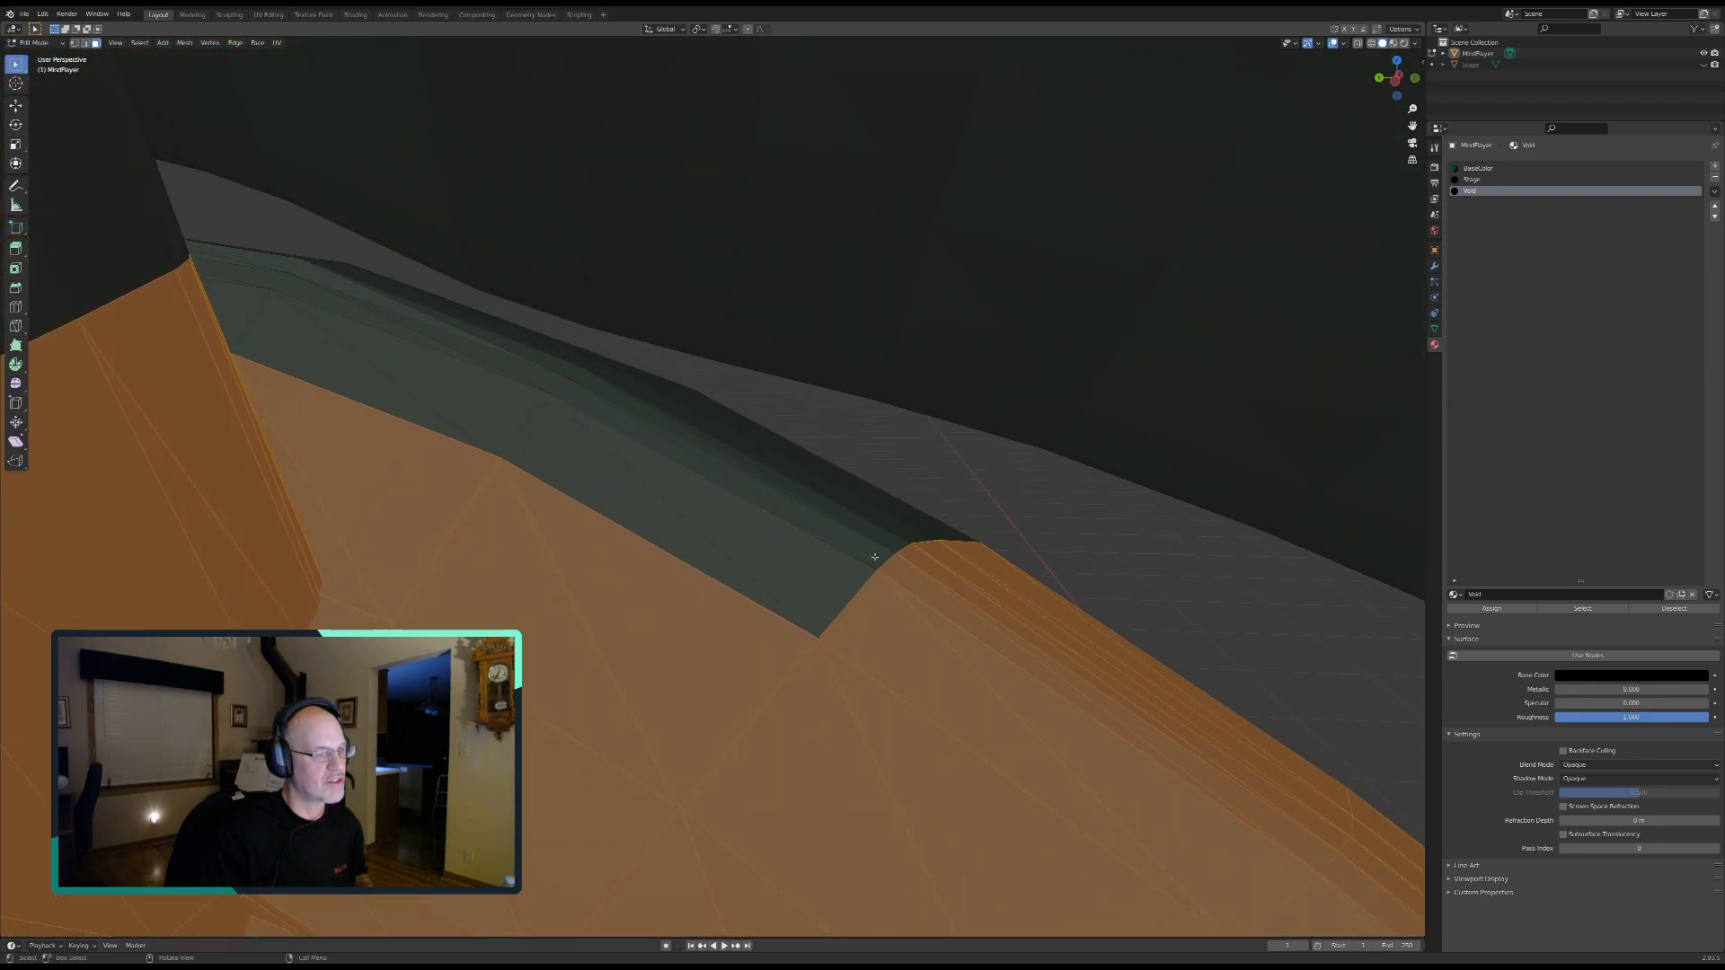
{"action": "key", "text": "c"}
{"action": "mouse_move", "coordinate": [876, 579]}
{"action": "left_mouse_down"}
{"action": "mouse_move", "coordinate": [908, 535]}
{"action": "mouse_move", "coordinate": [653, 545]}
{"action": "mouse_move", "coordinate": [558, 377]}
{"action": "mouse_move", "coordinate": [581, 374]}
{"action": "mouse_move", "coordinate": [339, 369]}
{"action": "mouse_move", "coordinate": [264, 278]}
{"action": "left_mouse_up"}
{"action": "right_click", "coordinate": [314, 452]}
Step: Extend the selection over the crossing strap's upper edge and the ankle faces behind it
{"action": "middle_click_drag", "start_coordinate": [315, 452], "coordinate": [316, 621]}
{"action": "middle_click_drag", "start_coordinate": [434, 603], "coordinate": [398, 610]}
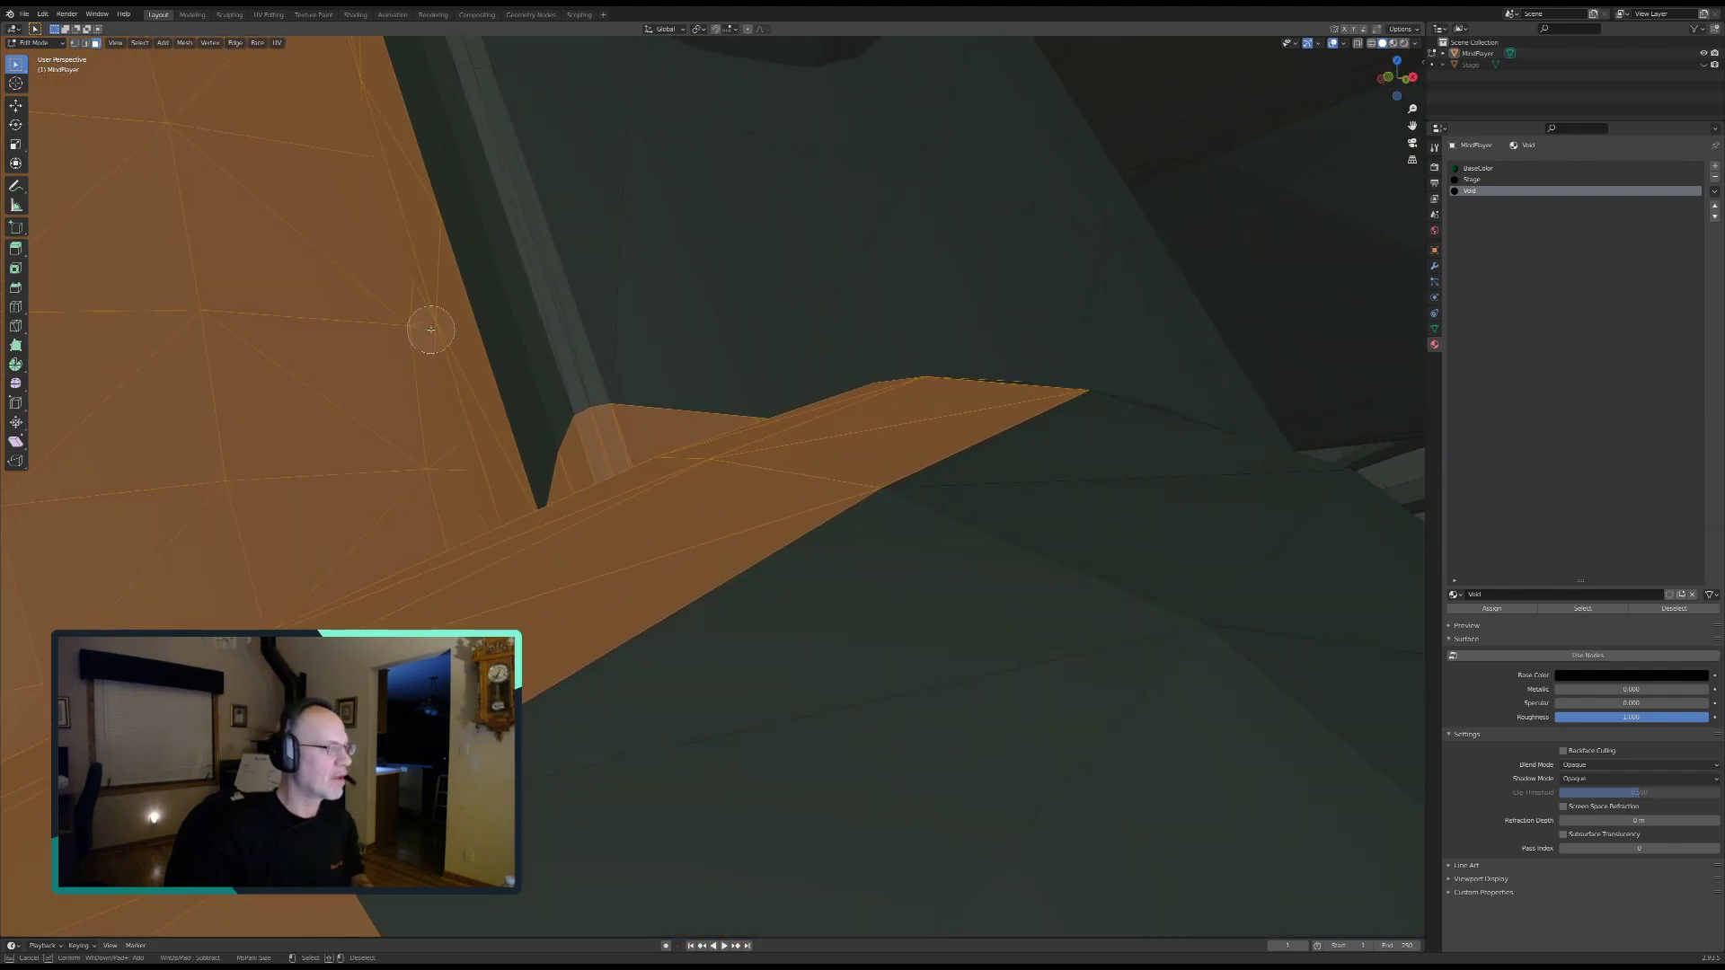
{"action": "mouse_move", "coordinate": [569, 413]}
{"action": "left_mouse_down"}
{"action": "mouse_move", "coordinate": [704, 354]}
{"action": "mouse_move", "coordinate": [803, 660]}
{"action": "mouse_move", "coordinate": [1028, 508]}
{"action": "mouse_move", "coordinate": [885, 324]}
{"action": "mouse_move", "coordinate": [778, 331]}
{"action": "left_mouse_up"}
{"action": "right_click", "coordinate": [769, 345]}
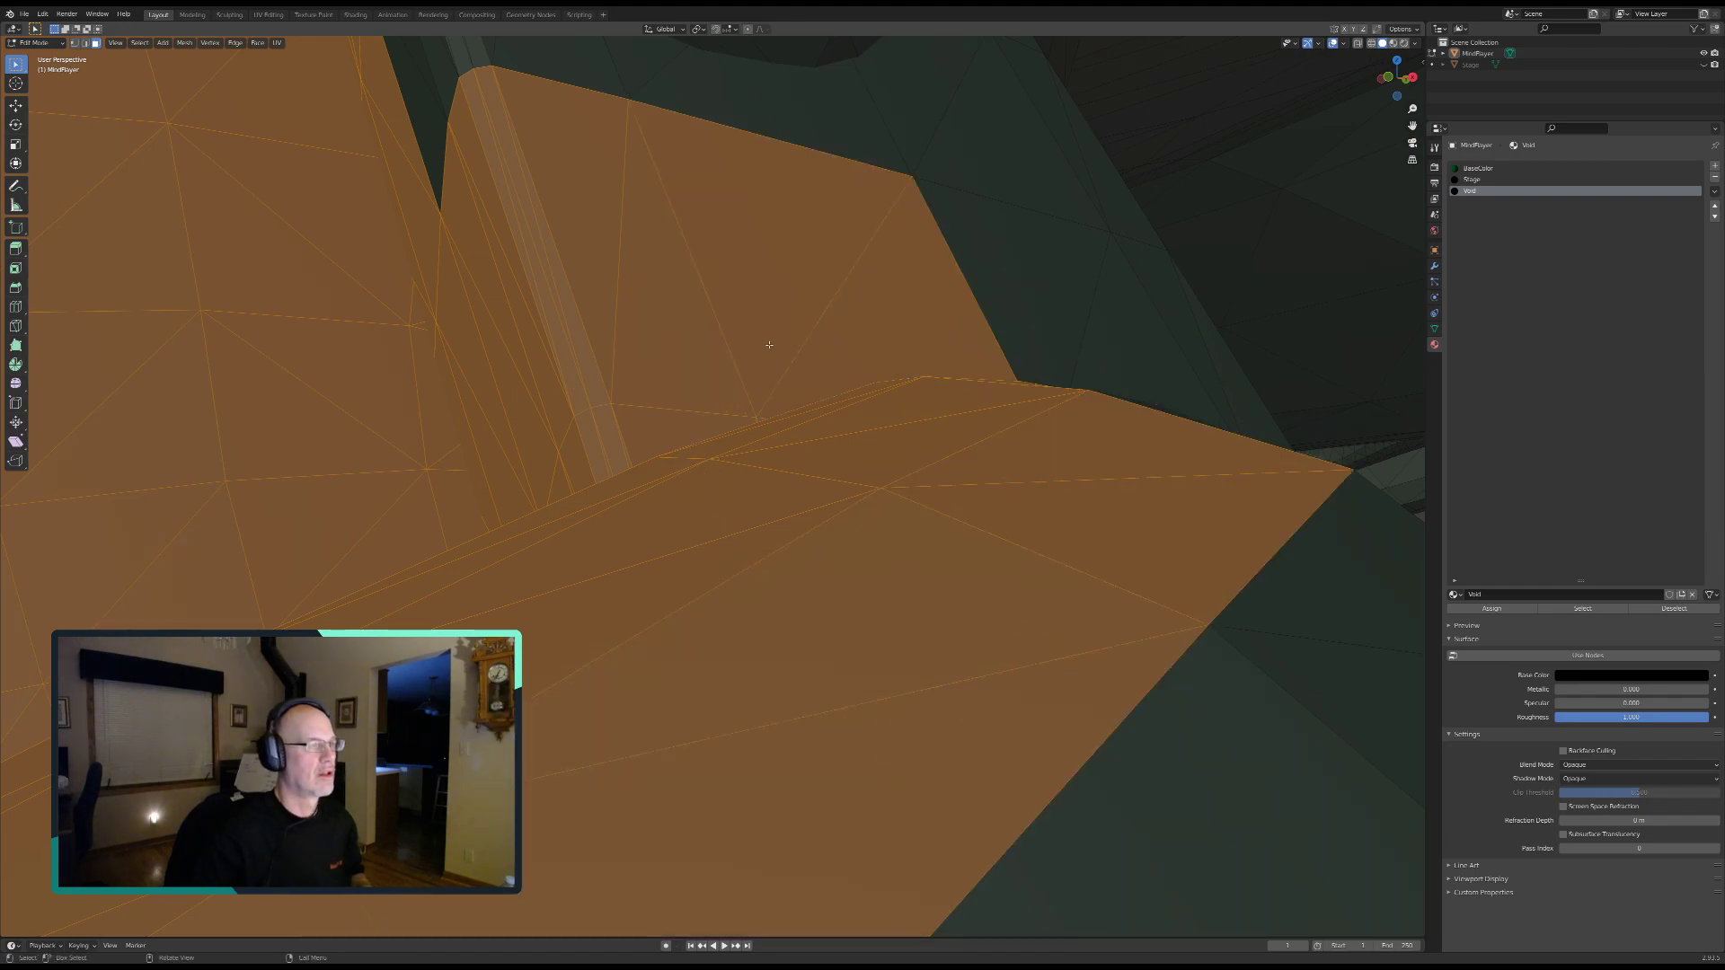
Step: Circle-select the short raised piece, the ankle surface around it and the rest of the broad crossing strap
{"action": "scroll", "coordinate": [767, 349], "scroll_direction": "down", "scroll_amount": 3}
{"action": "scroll", "coordinate": [764, 359], "scroll_direction": "down", "scroll_amount": 2}
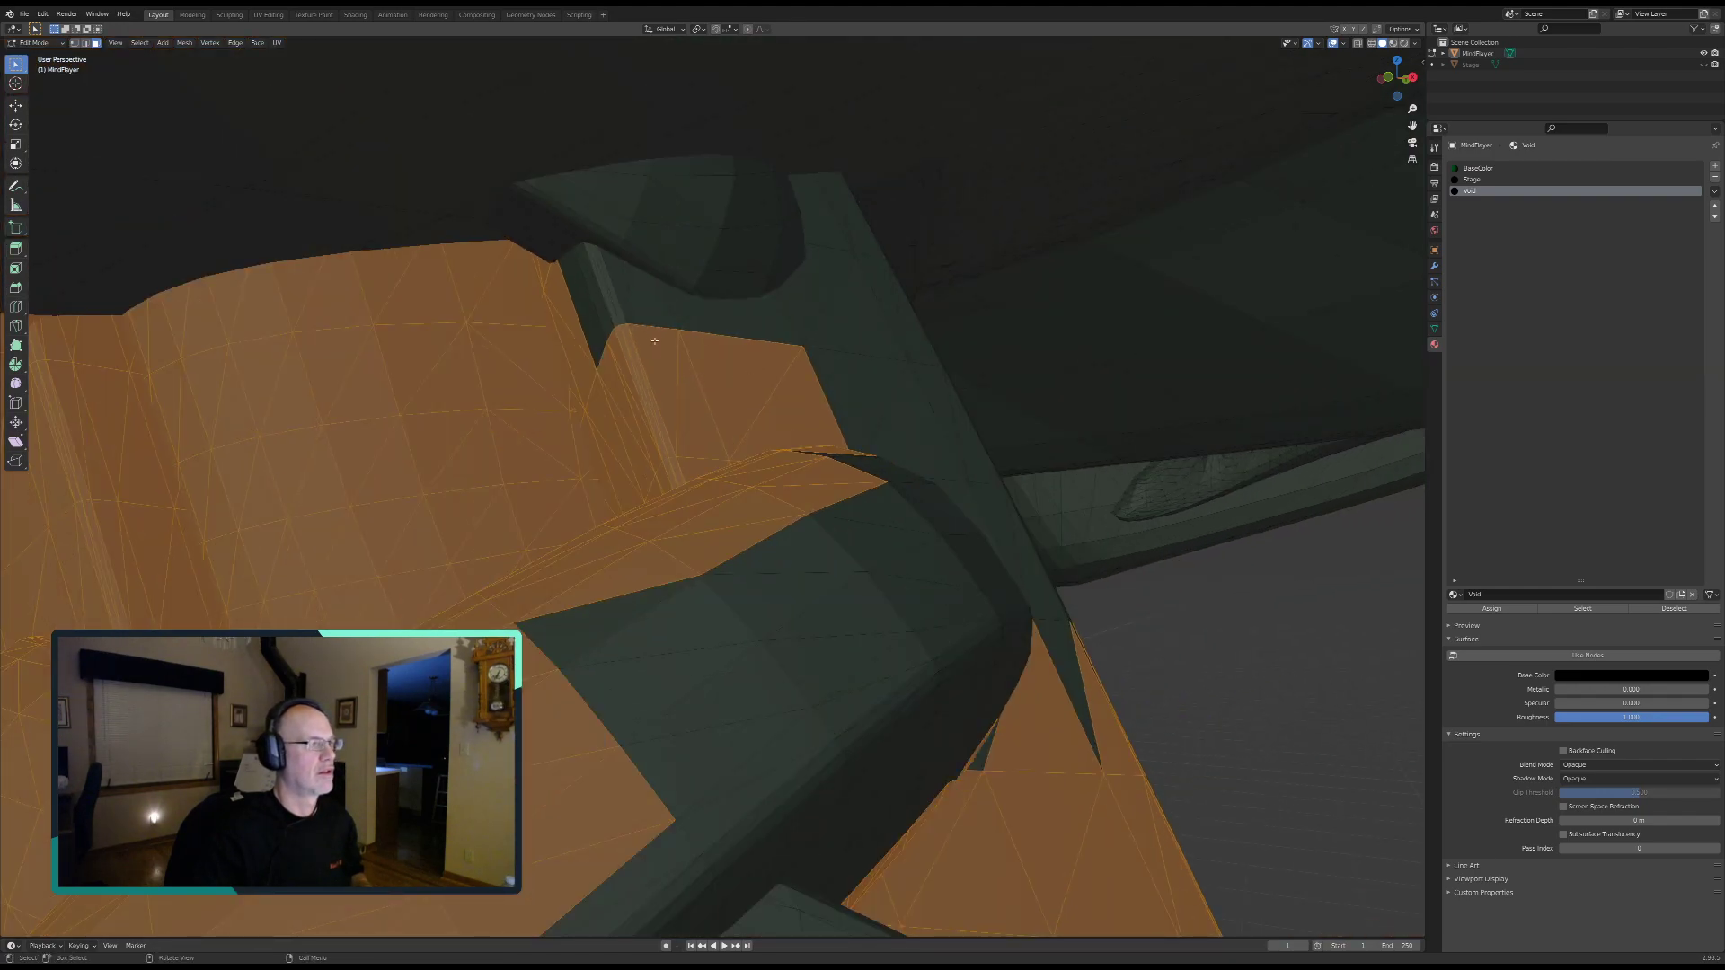
{"action": "key", "text": "c"}
{"action": "left_click_drag", "start_coordinate": [593, 226], "coordinate": [555, 272]}
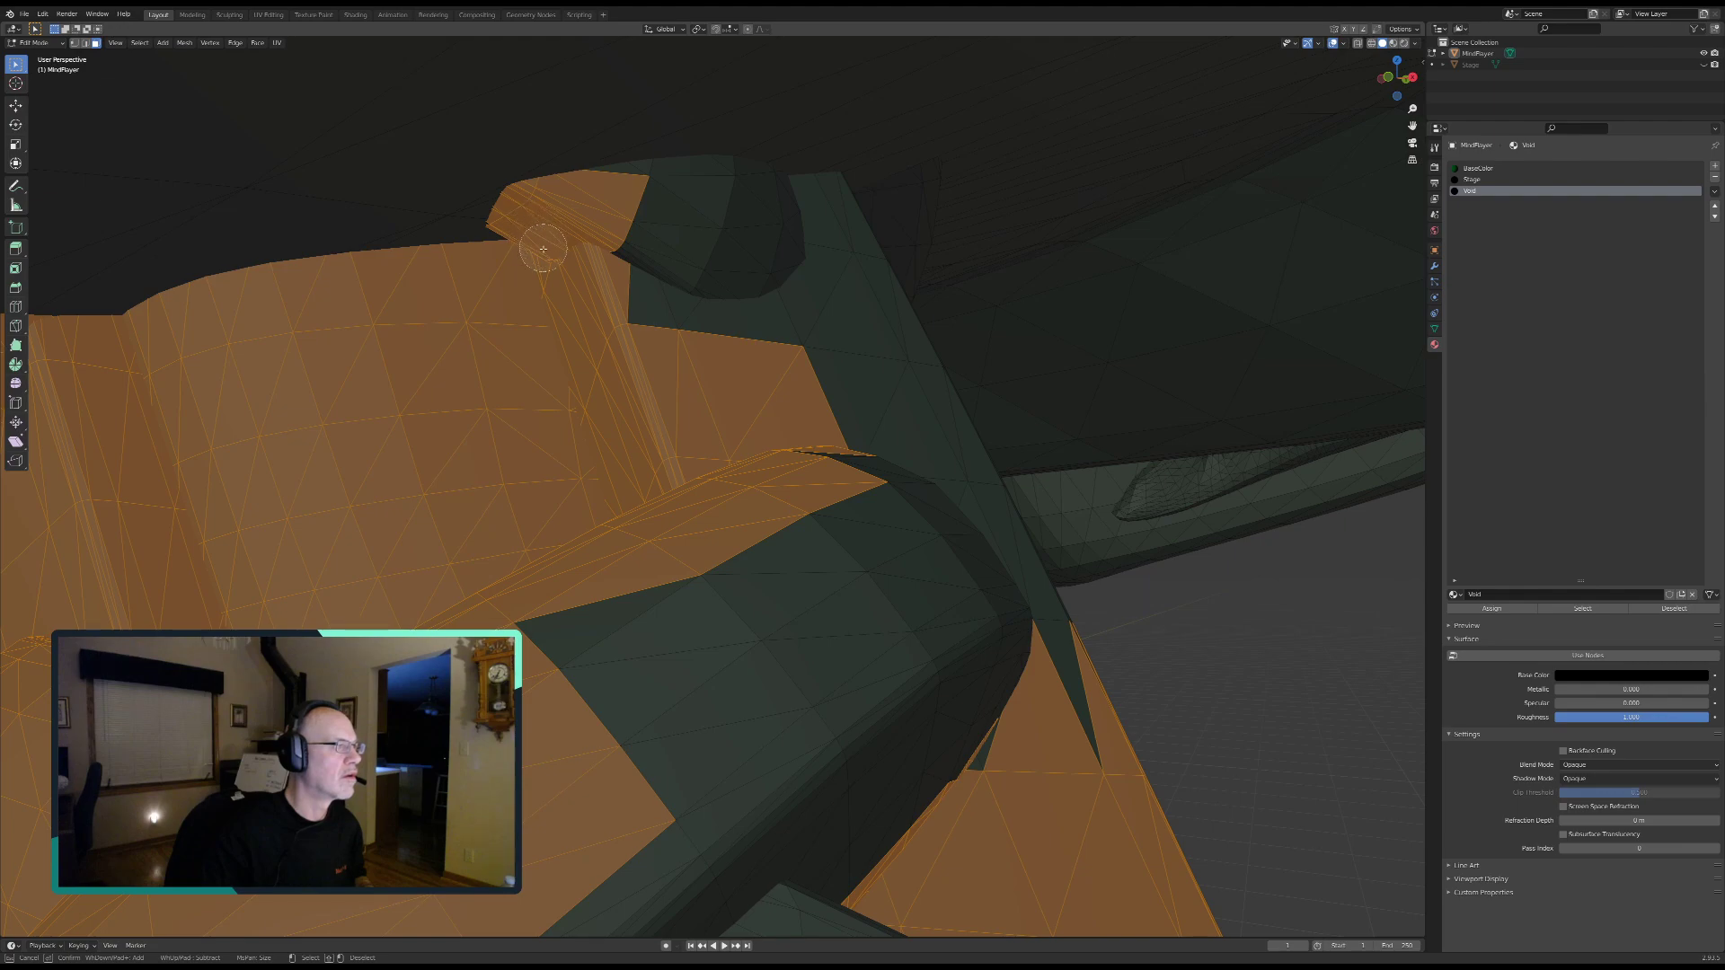
{"action": "mouse_move", "coordinate": [648, 198]}
{"action": "left_mouse_down"}
{"action": "mouse_move", "coordinate": [746, 188]}
{"action": "mouse_move", "coordinate": [777, 209]}
{"action": "mouse_move", "coordinate": [746, 256]}
{"action": "mouse_move", "coordinate": [643, 277]}
{"action": "mouse_move", "coordinate": [832, 306]}
{"action": "mouse_move", "coordinate": [988, 669]}
{"action": "mouse_move", "coordinate": [979, 784]}
{"action": "left_mouse_up"}
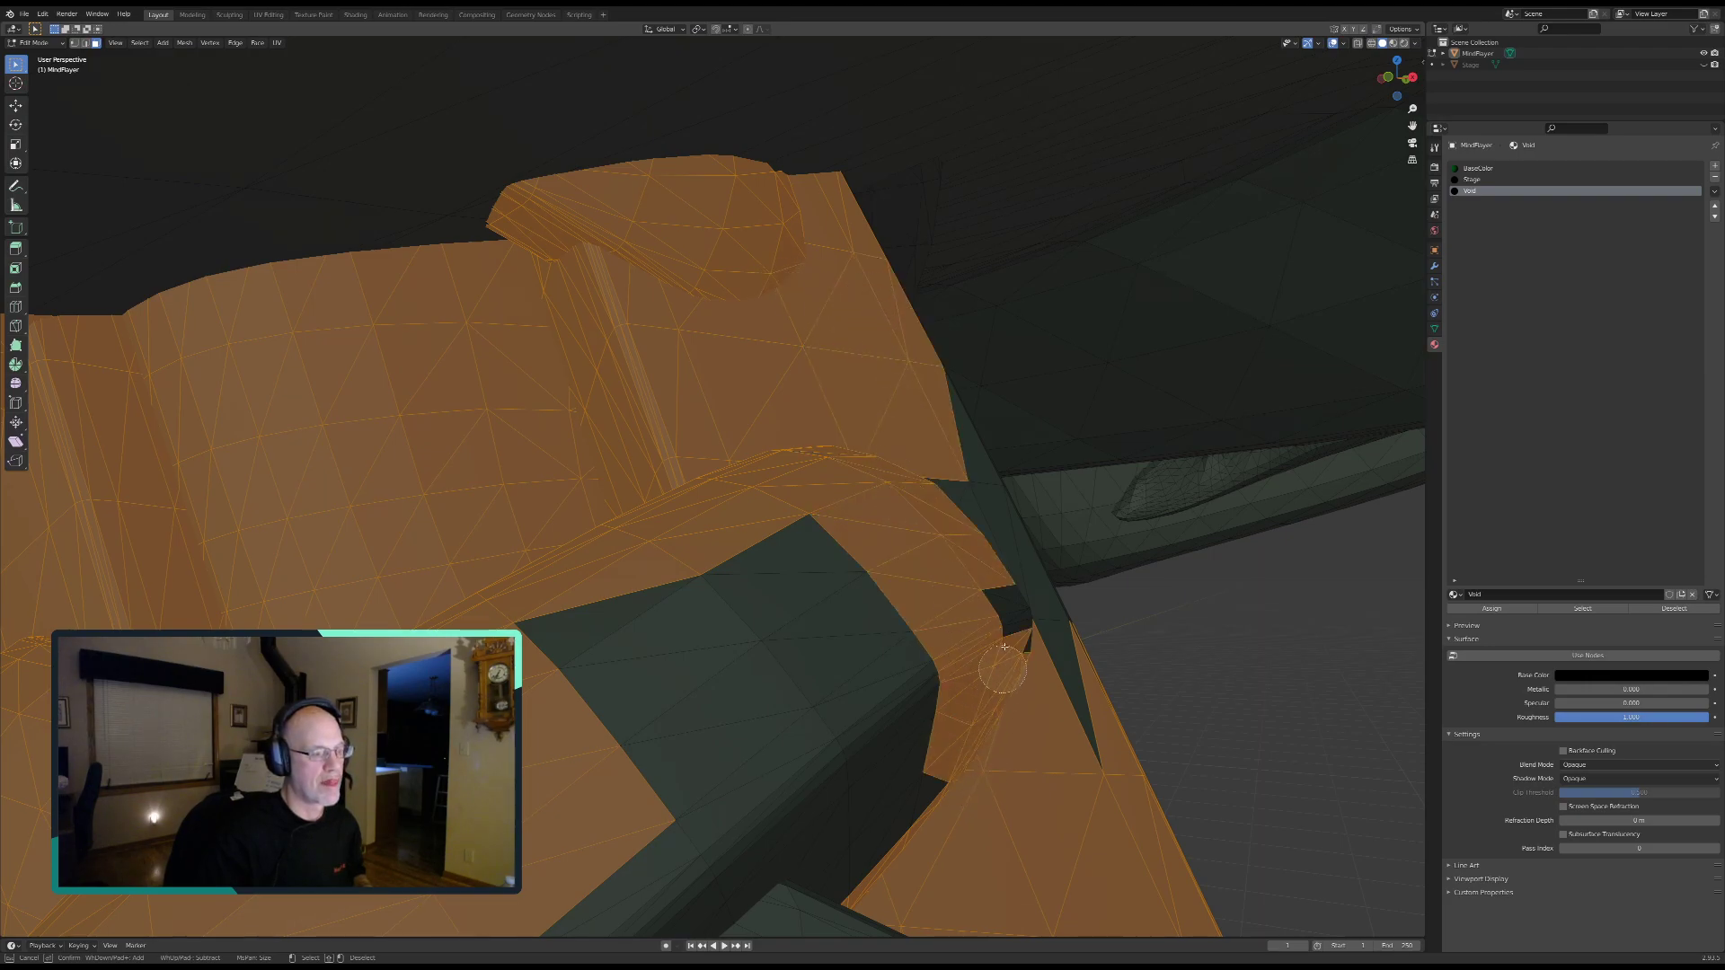
{"action": "left_click_drag", "start_coordinate": [1004, 651], "coordinate": [999, 576]}
{"action": "mouse_move", "coordinate": [938, 505]}
{"action": "left_mouse_down"}
{"action": "mouse_move", "coordinate": [893, 795]}
{"action": "mouse_move", "coordinate": [835, 876]}
{"action": "mouse_move", "coordinate": [719, 849]}
{"action": "mouse_move", "coordinate": [751, 668]}
{"action": "left_mouse_up"}
{"action": "mouse_move", "coordinate": [823, 570]}
{"action": "left_mouse_down"}
{"action": "mouse_move", "coordinate": [697, 797]}
{"action": "mouse_move", "coordinate": [726, 896]}
{"action": "left_mouse_up"}
{"action": "left_click_drag", "start_coordinate": [1037, 679], "coordinate": [962, 484]}
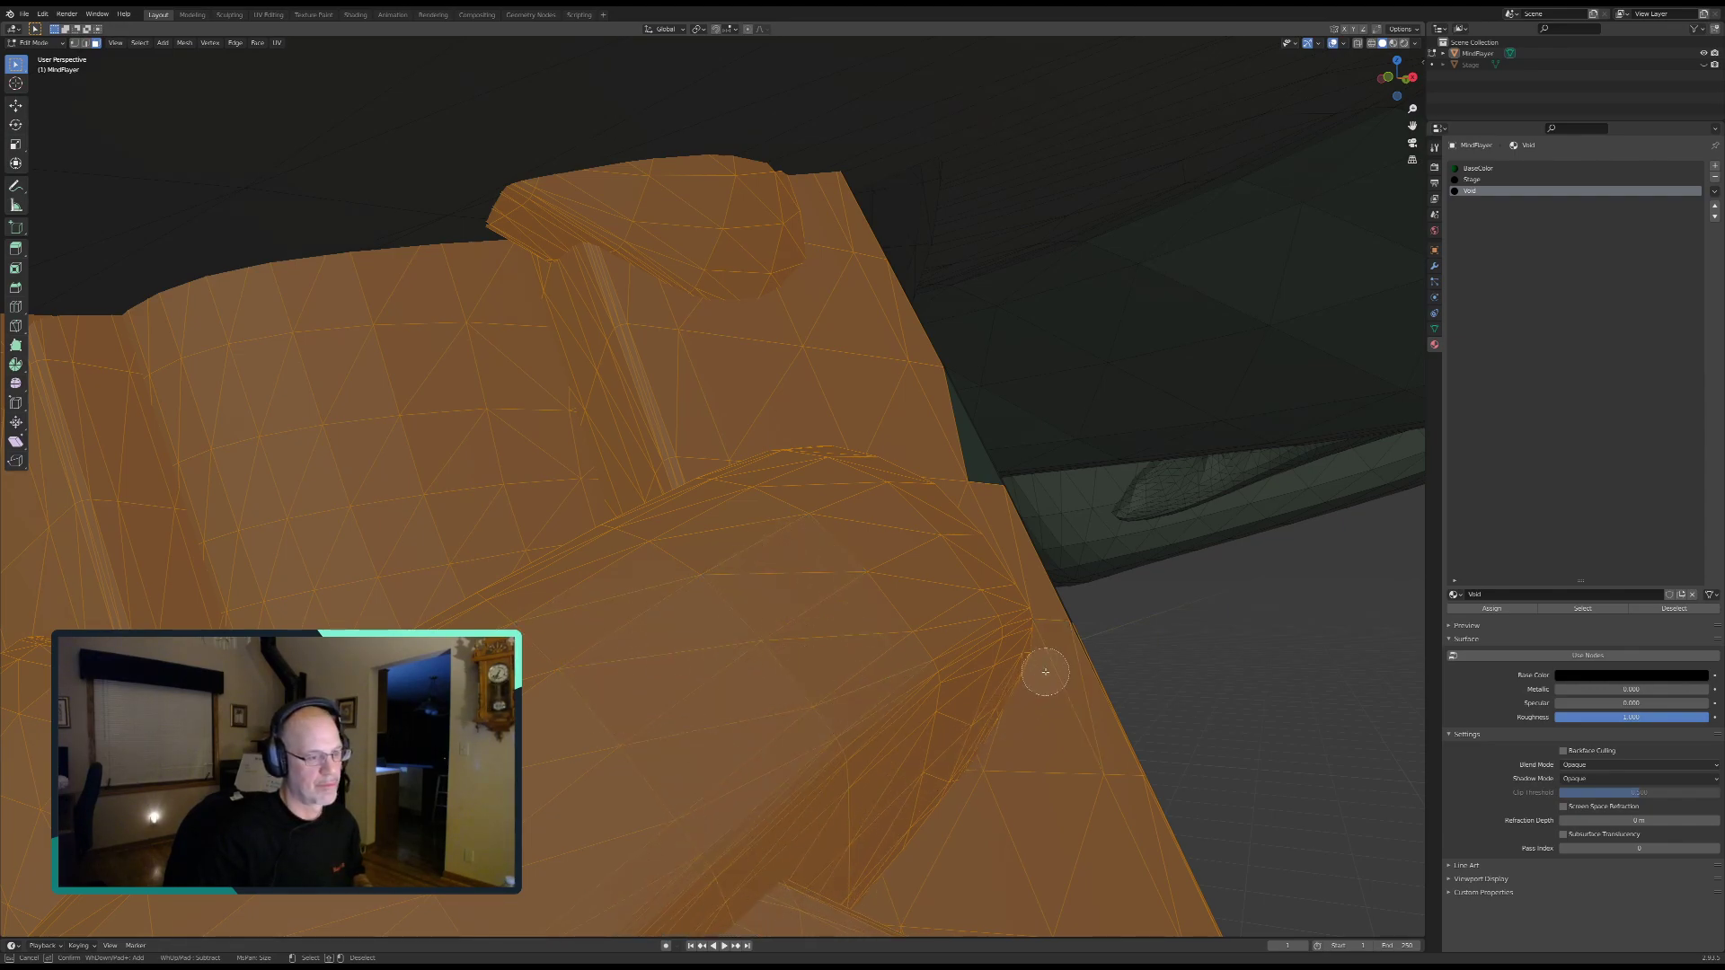
Step: Add the leftover faces beside the crossing strap and in the notch under the raised piece to the selection
{"action": "middle_click_drag", "start_coordinate": [629, 396], "coordinate": [723, 633]}
{"action": "scroll", "coordinate": [665, 280], "scroll_direction": "up", "scroll_amount": 4}
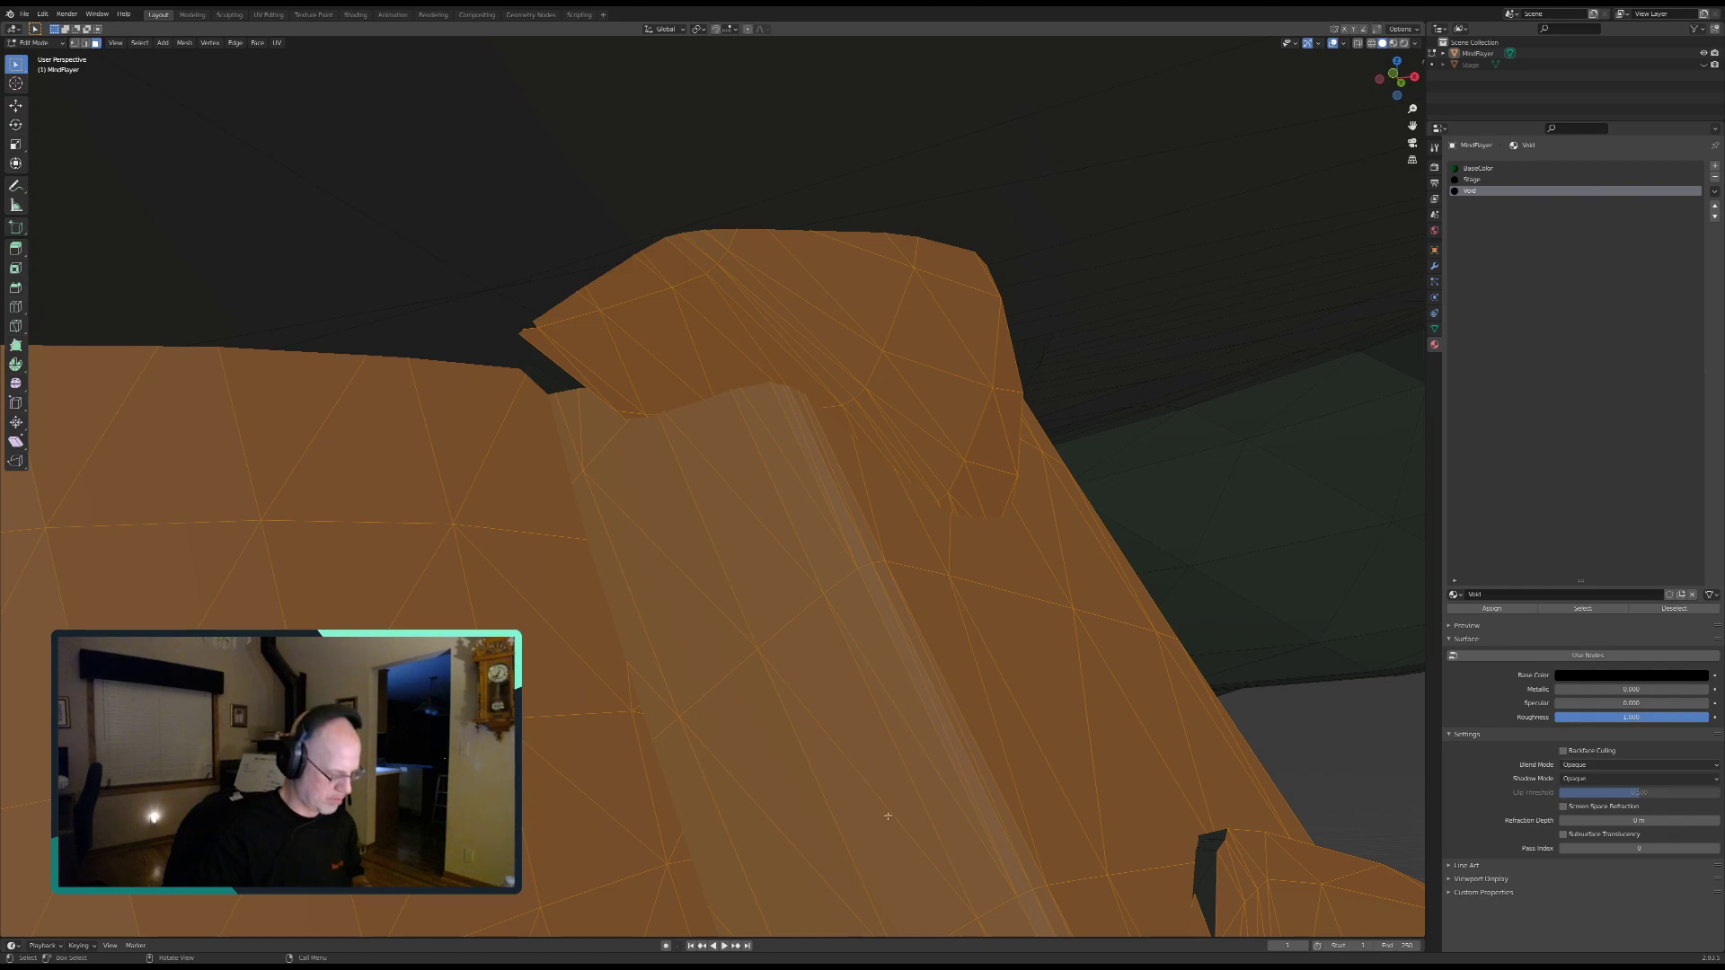
{"action": "left_click_drag", "start_coordinate": [1205, 917], "coordinate": [1214, 861]}
{"action": "key", "text": "Escape"}
{"action": "middle_click_drag", "start_coordinate": [629, 431], "coordinate": [631, 423]}
{"action": "key", "text": "c"}
{"action": "left_click_drag", "start_coordinate": [618, 356], "coordinate": [544, 387]}
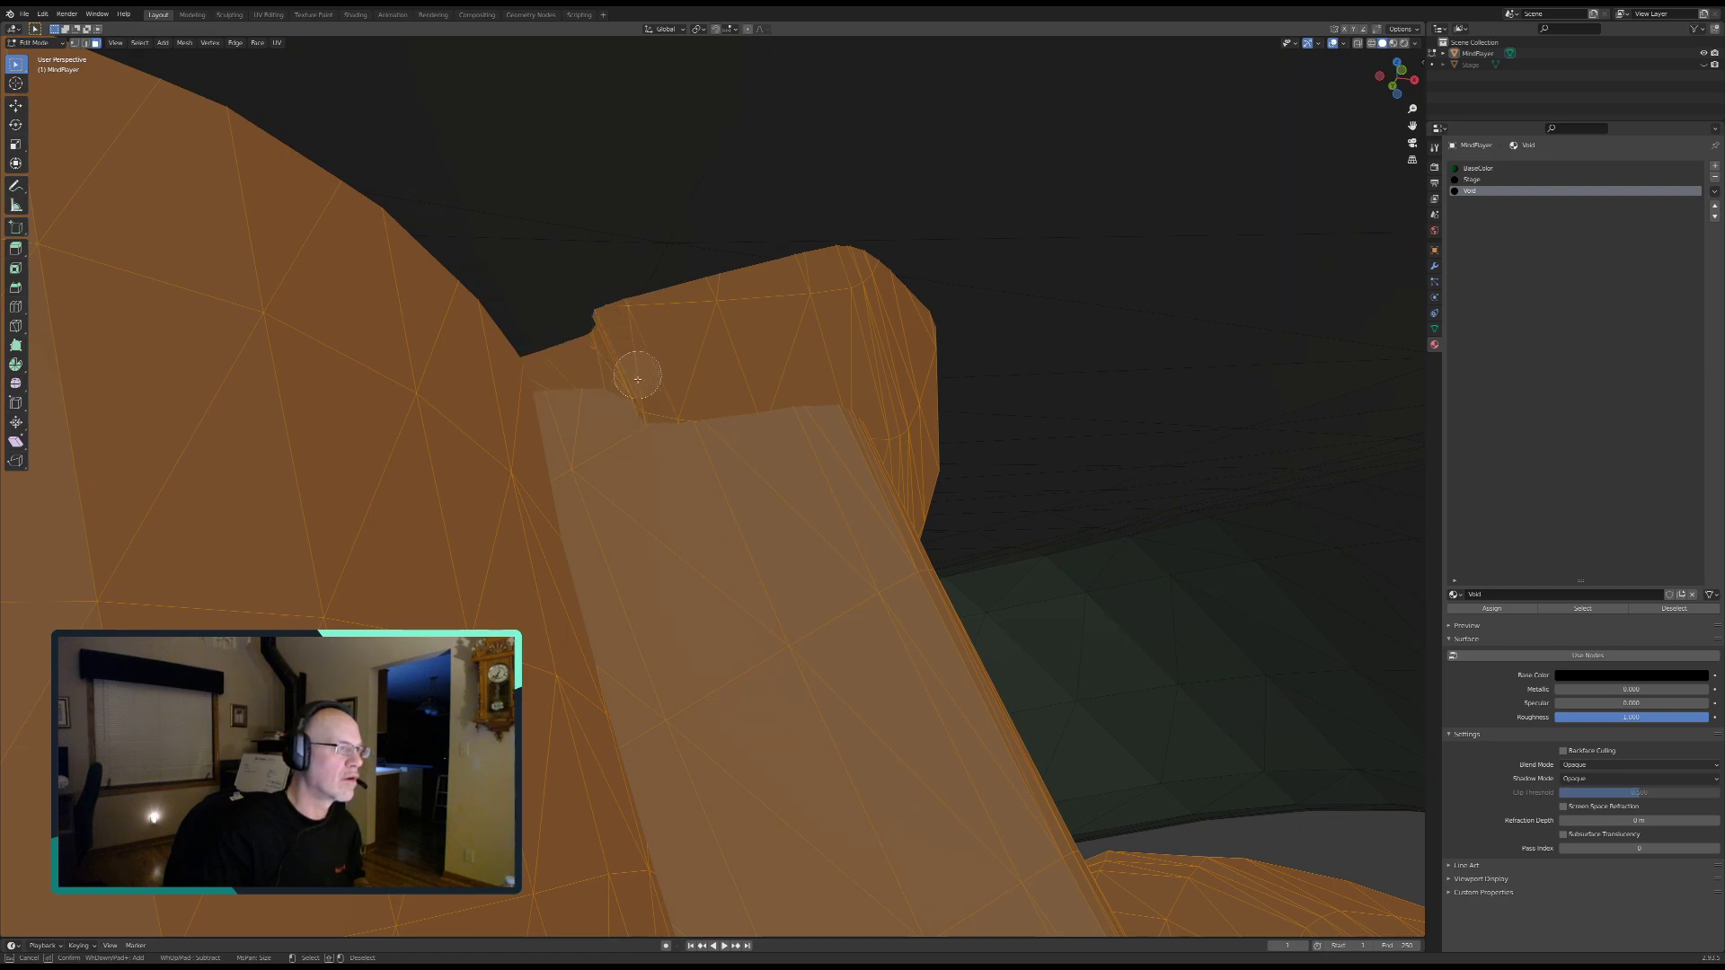
Step: Sweep the circle selection over the top and rounded end of the raised piece
{"action": "middle_click_drag", "start_coordinate": [734, 442], "coordinate": [824, 577]}
{"action": "key", "text": "c"}
{"action": "left_click_drag", "start_coordinate": [839, 392], "coordinate": [877, 404]}
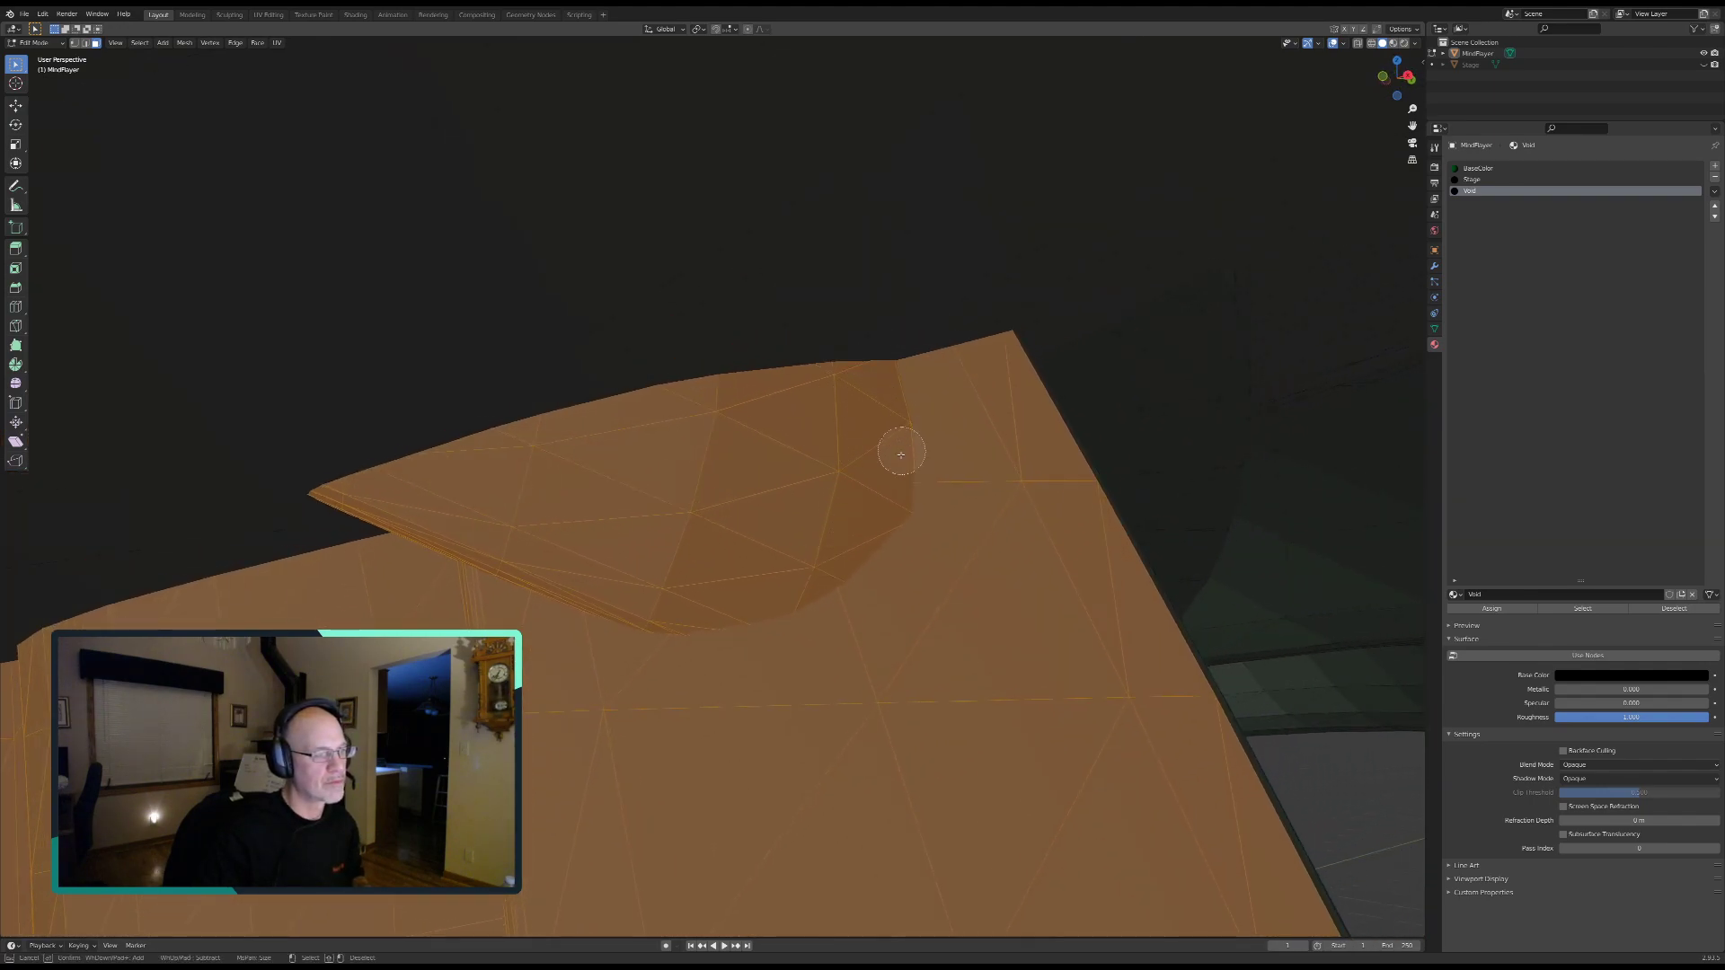
{"action": "right_click", "coordinate": [867, 573]}
Step: Circle-select the unselected ankle faces above the sandal, up to the robe's underside
{"action": "mouse_move", "coordinate": [912, 616]}
{"action": "middle_mouse_down"}
{"action": "mouse_move", "coordinate": [893, 685]}
{"action": "mouse_move", "coordinate": [844, 715]}
{"action": "middle_mouse_up"}
{"action": "scroll", "coordinate": [843, 715], "scroll_direction": "up", "scroll_amount": 6}
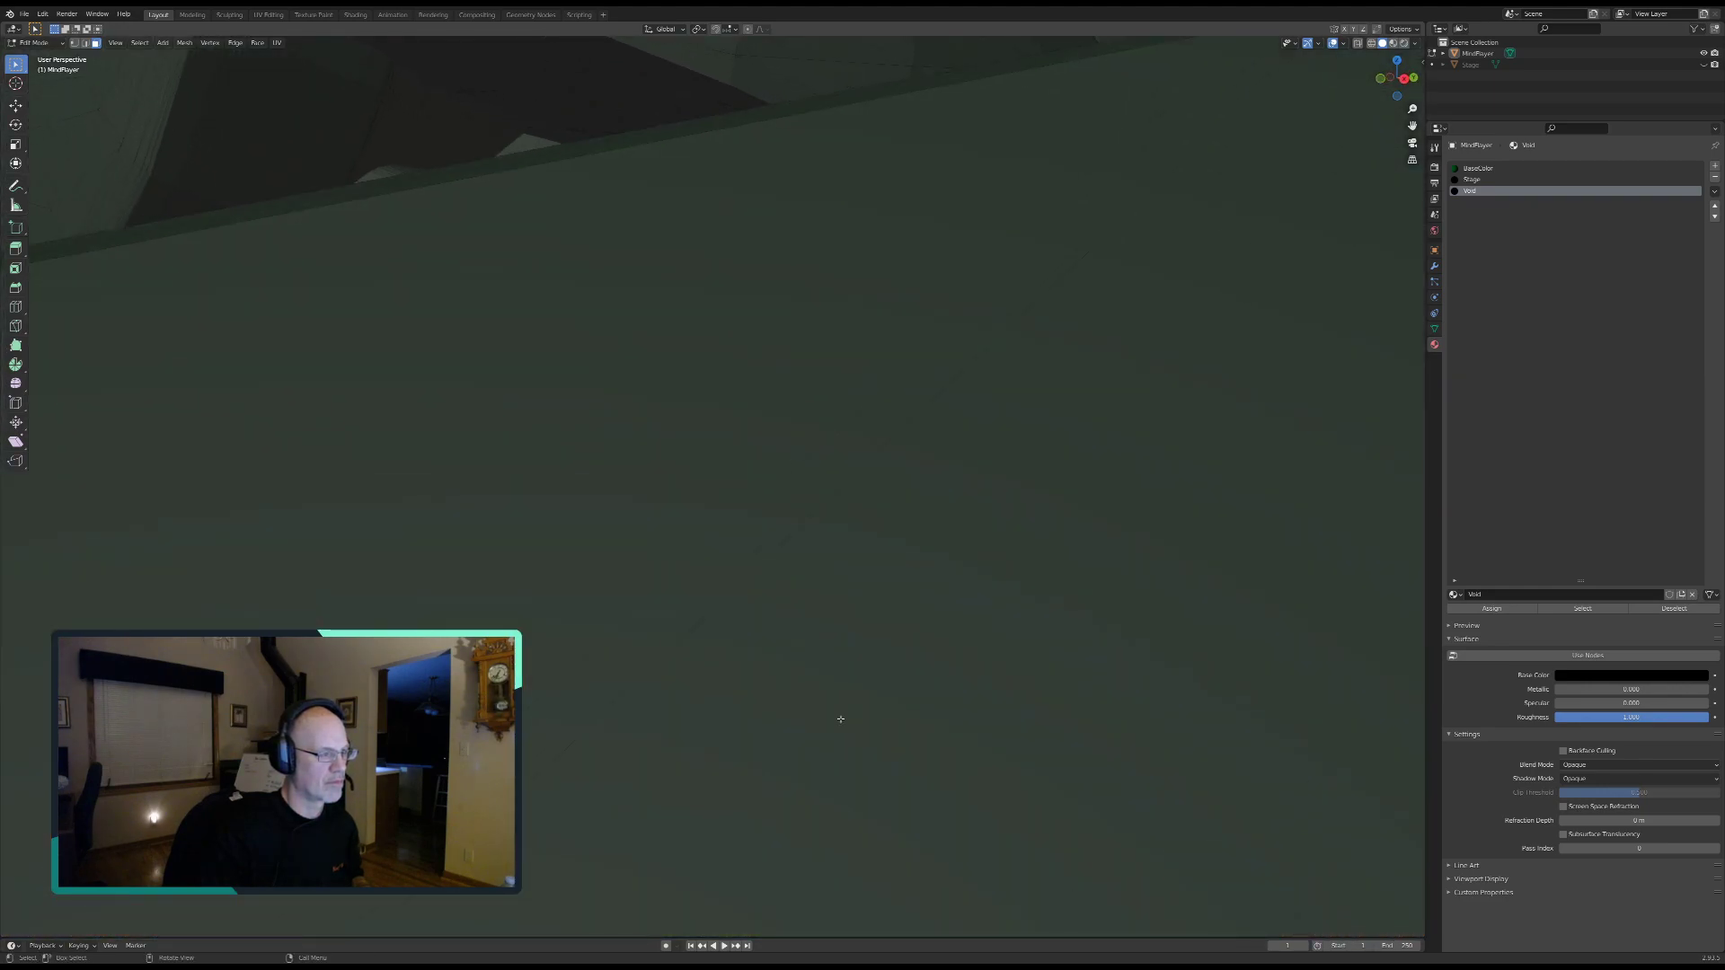
{"action": "scroll", "coordinate": [851, 708], "scroll_direction": "down", "scroll_amount": 5}
{"action": "middle_click_drag", "start_coordinate": [898, 717], "coordinate": [966, 394]}
{"action": "middle_click_drag", "start_coordinate": [1353, 513], "coordinate": [1260, 570]}
{"action": "scroll", "coordinate": [1259, 571], "scroll_direction": "up", "scroll_amount": 4}
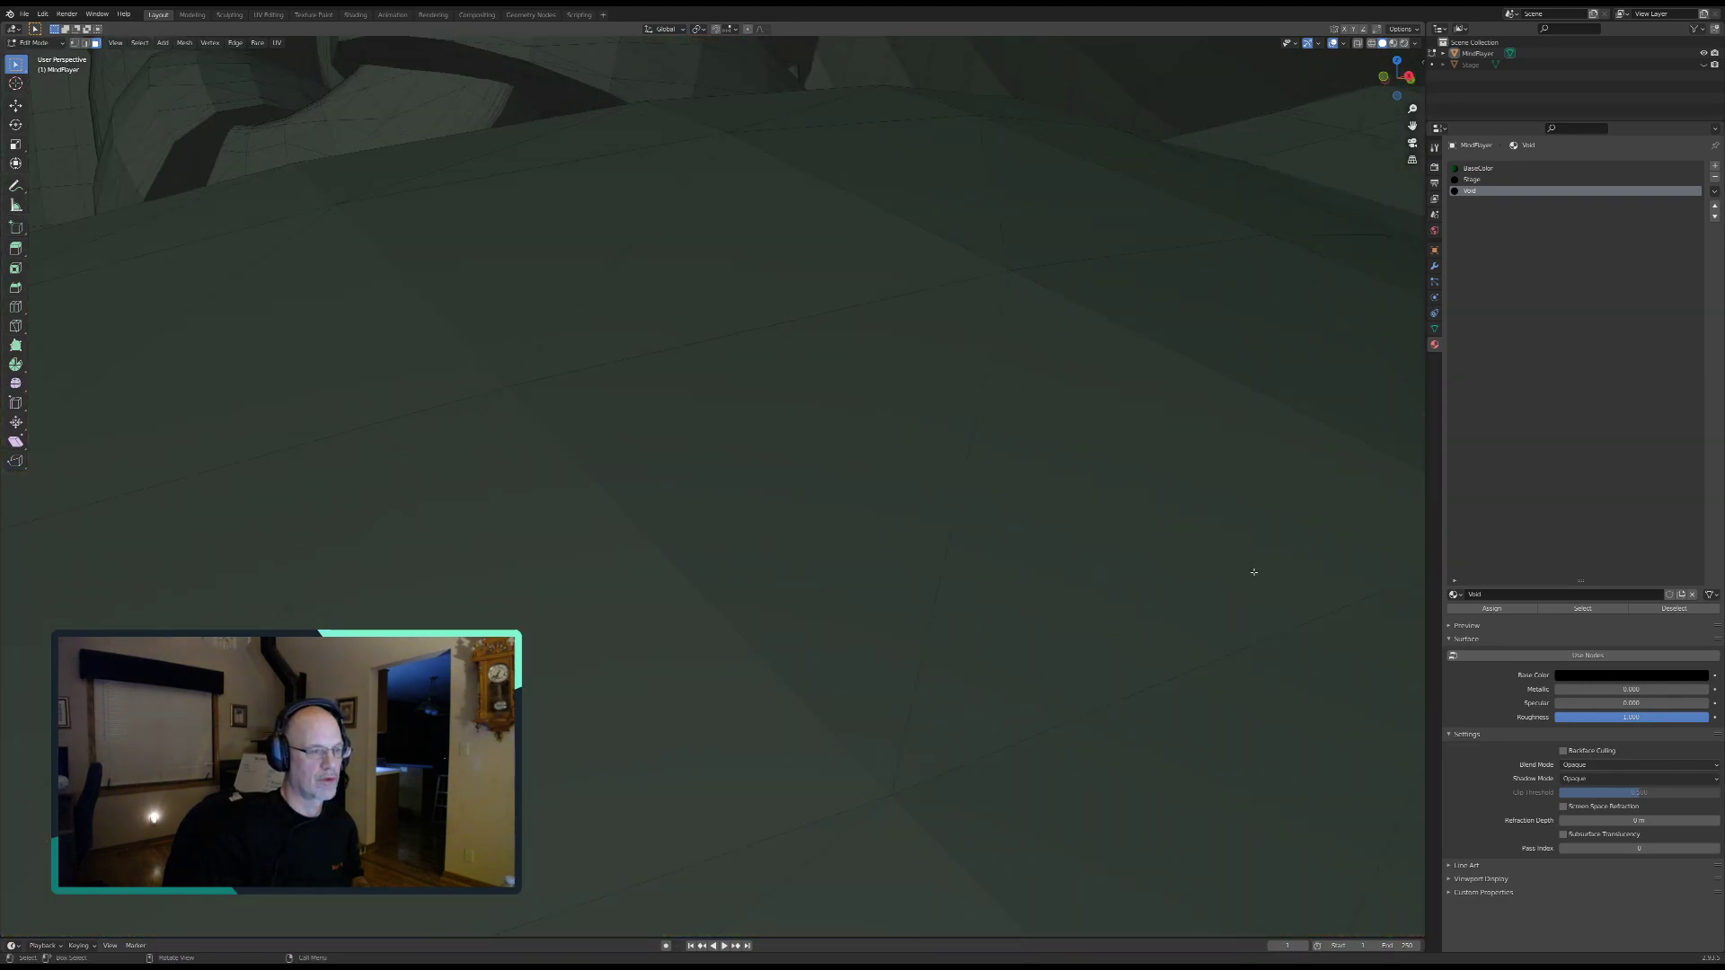
{"action": "scroll", "coordinate": [1254, 572], "scroll_direction": "down", "scroll_amount": 4}
{"action": "middle_click_drag", "start_coordinate": [934, 701], "coordinate": [789, 623]}
{"action": "scroll", "coordinate": [708, 731], "scroll_direction": "up", "scroll_amount": 3}
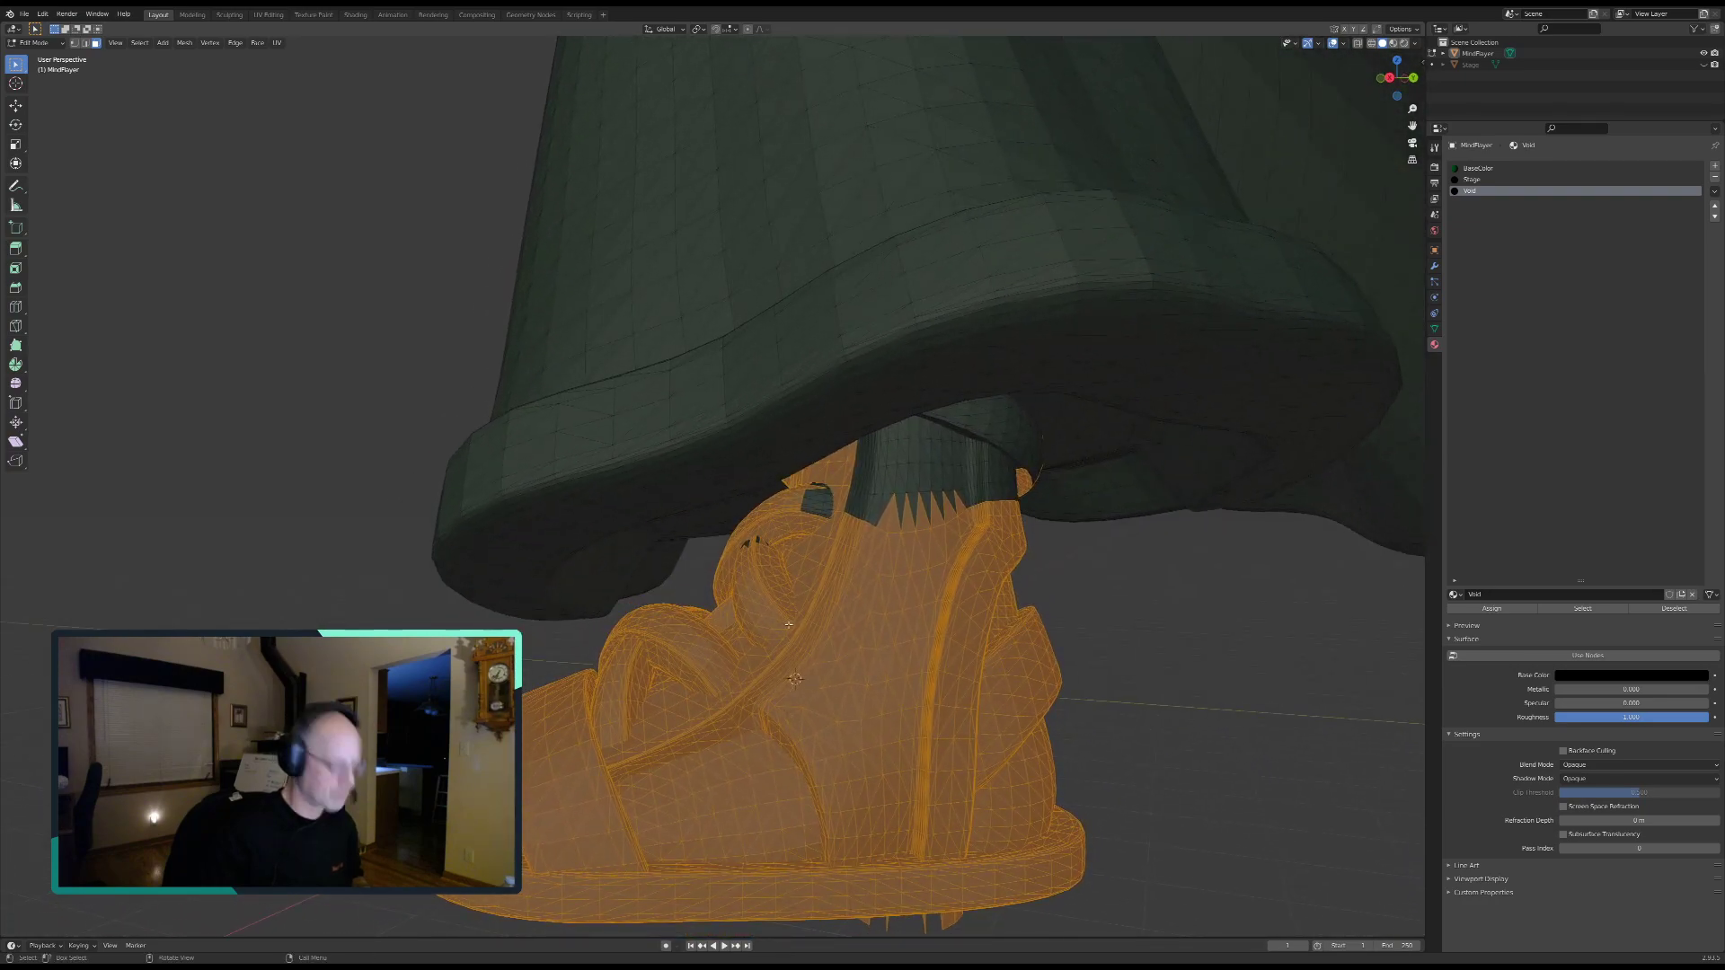
{"action": "left_click_drag", "start_coordinate": [835, 488], "coordinate": [943, 513]}
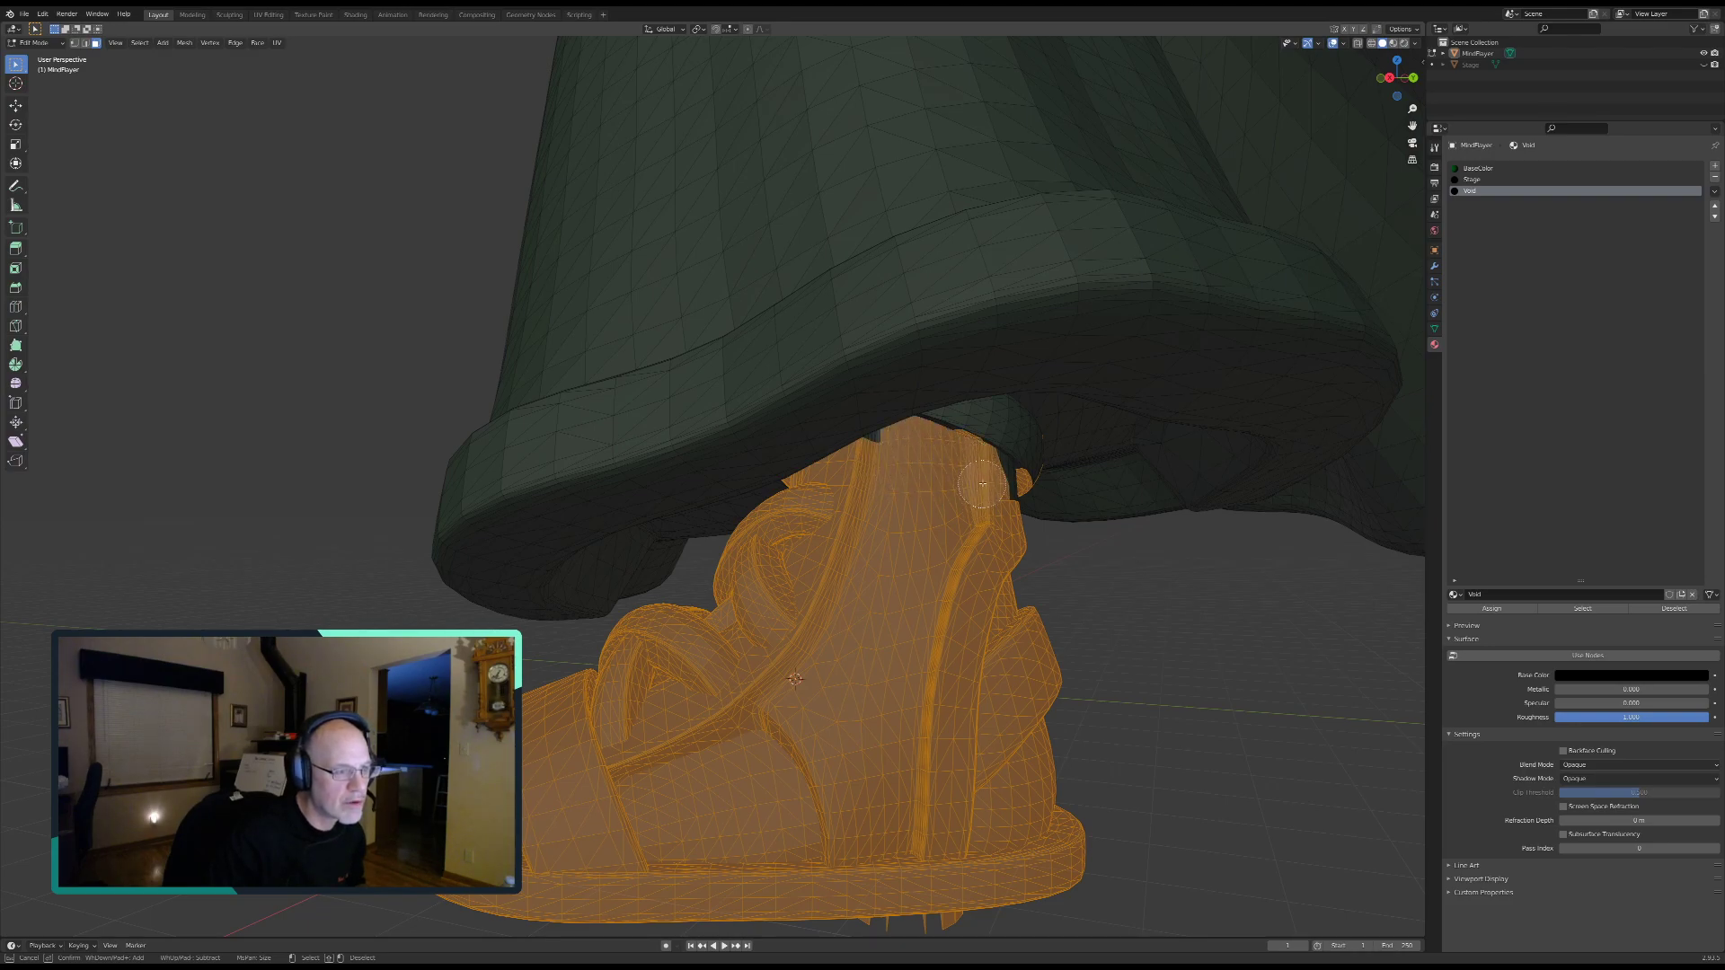
{"action": "right_click", "coordinate": [870, 679]}
Step: Add the narrow unselected strip at the upper edge of the ankle to the selection
{"action": "mouse_move", "coordinate": [870, 679]}
{"action": "middle_mouse_down"}
{"action": "mouse_move", "coordinate": [816, 596]}
{"action": "mouse_move", "coordinate": [831, 594]}
{"action": "mouse_move", "coordinate": [718, 590]}
{"action": "mouse_move", "coordinate": [737, 599]}
{"action": "middle_mouse_up"}
{"action": "scroll", "coordinate": [816, 596], "scroll_direction": "up", "scroll_amount": 4}
{"action": "scroll", "coordinate": [728, 586], "scroll_direction": "up", "scroll_amount": 3}
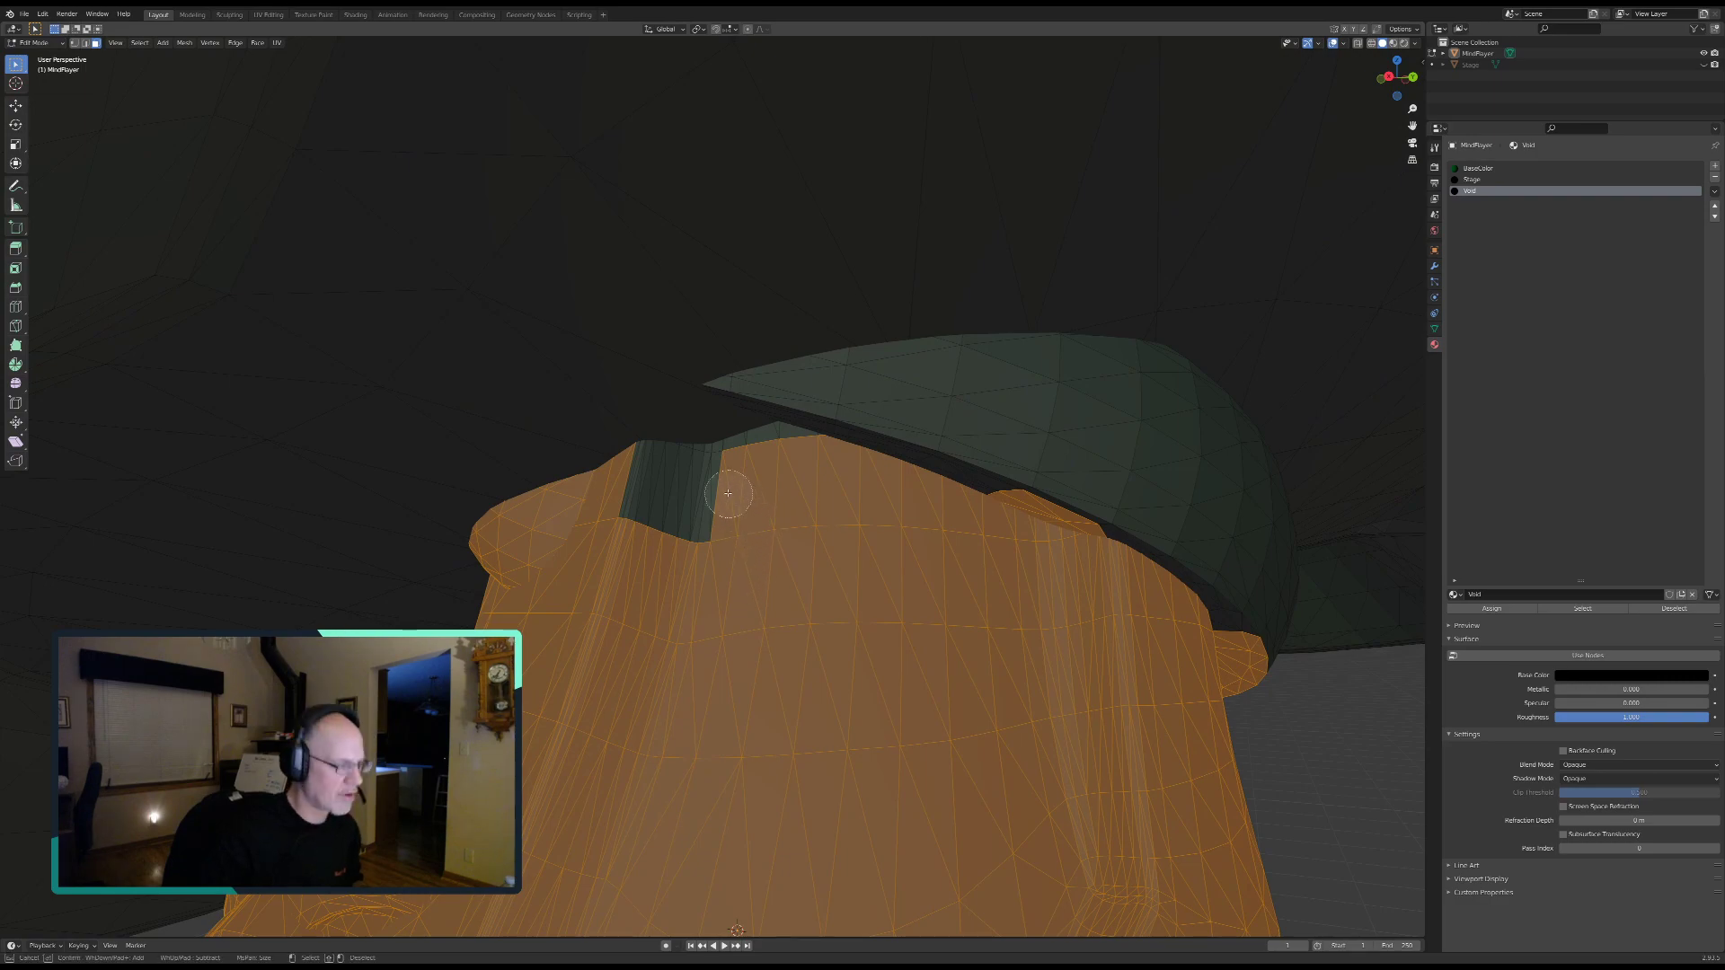
{"action": "left_click_drag", "start_coordinate": [732, 471], "coordinate": [636, 477]}
{"action": "middle_click_drag", "start_coordinate": [591, 417], "coordinate": [569, 389]}
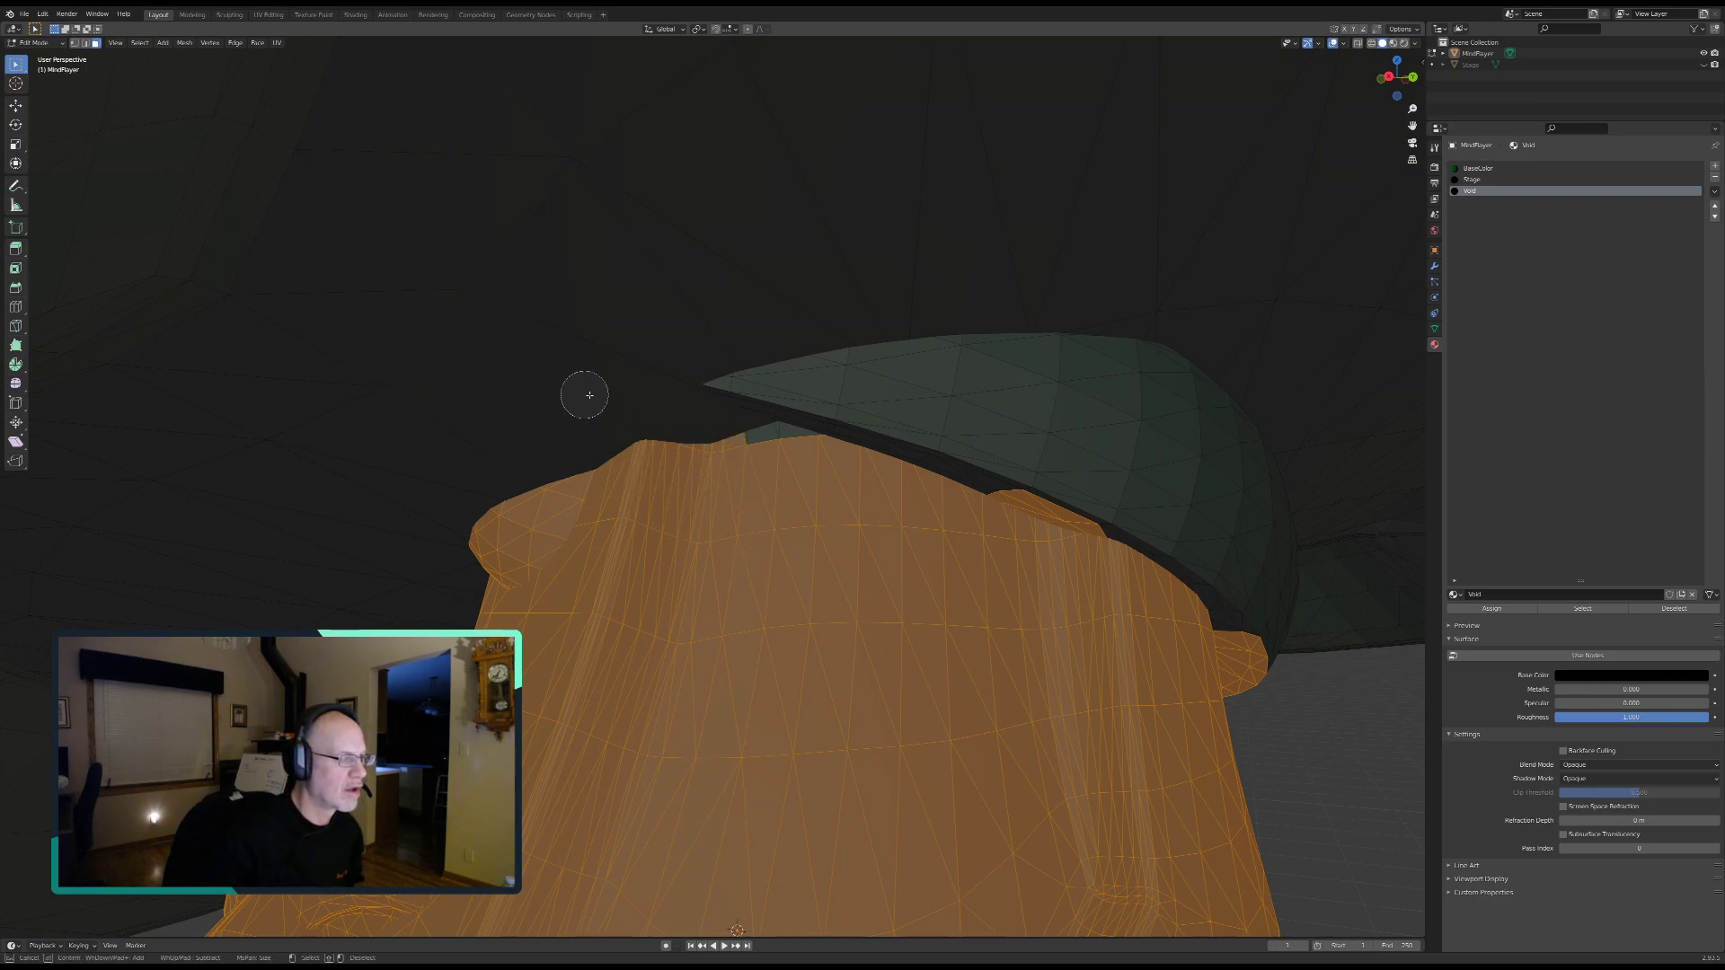
Step: Sweep the circle selection along the curved raised band around the top of the ankle
{"action": "mouse_move", "coordinate": [859, 428]}
{"action": "left_mouse_down"}
{"action": "mouse_move", "coordinate": [863, 459]}
{"action": "mouse_move", "coordinate": [1123, 517]}
{"action": "mouse_move", "coordinate": [1132, 416]}
{"action": "mouse_move", "coordinate": [980, 387]}
{"action": "mouse_move", "coordinate": [828, 390]}
{"action": "left_mouse_up"}
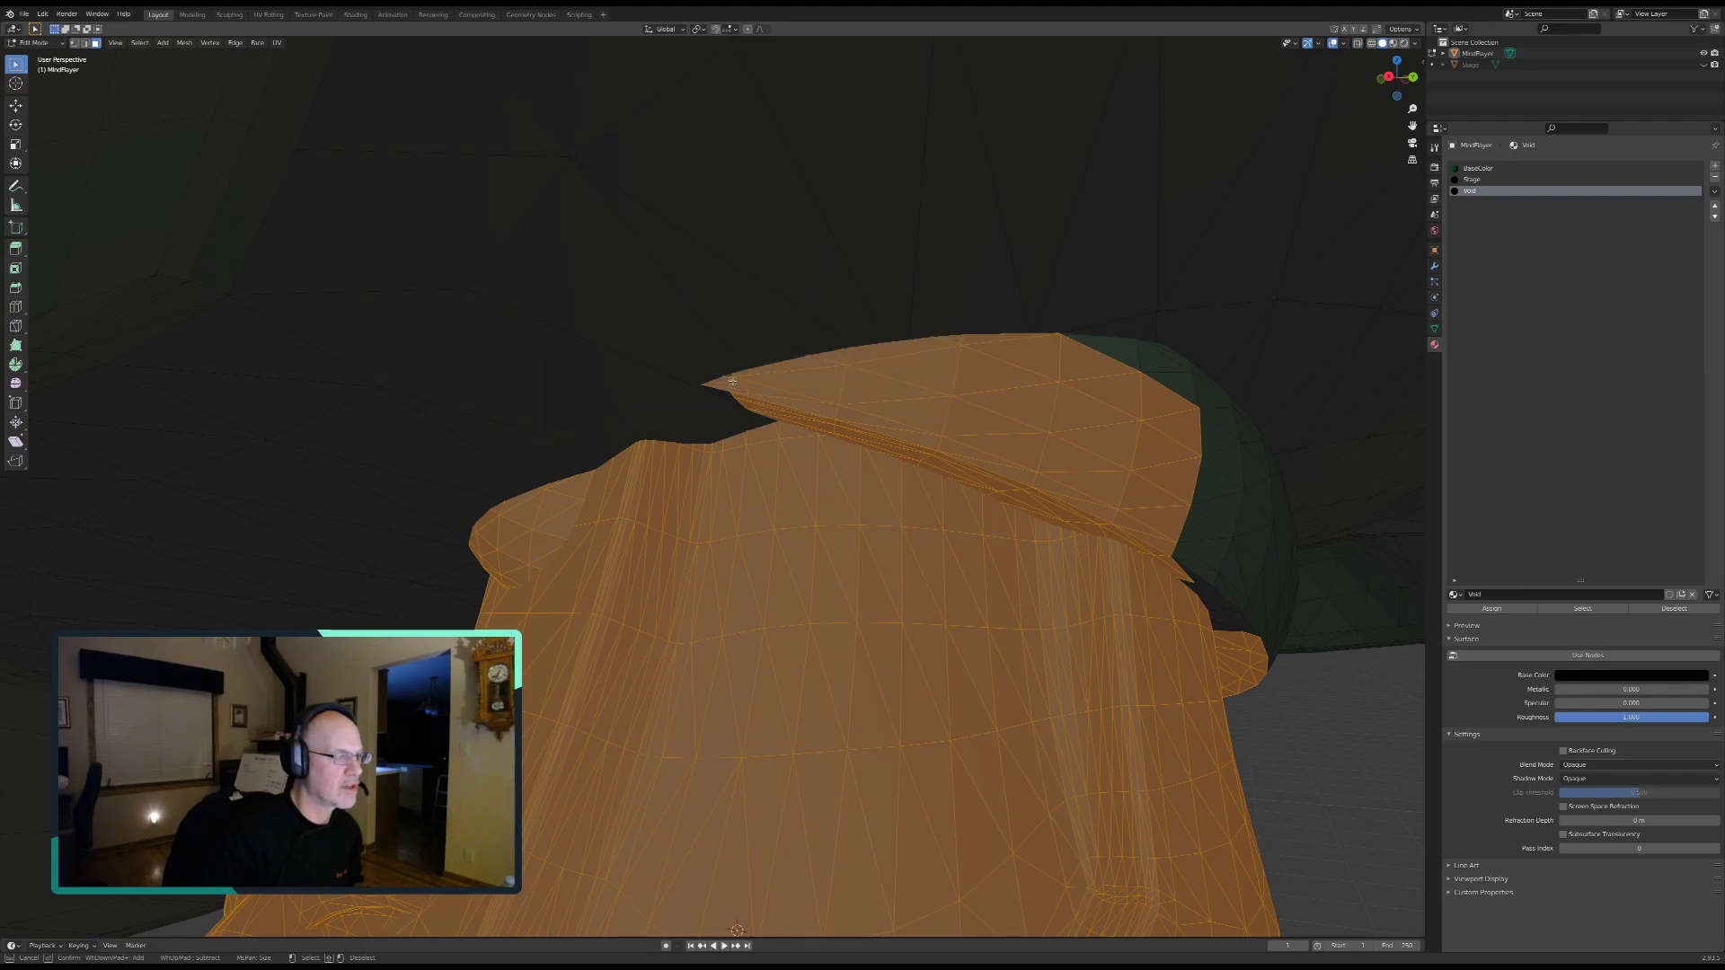
{"action": "middle_click_drag", "start_coordinate": [758, 425], "coordinate": [815, 419]}
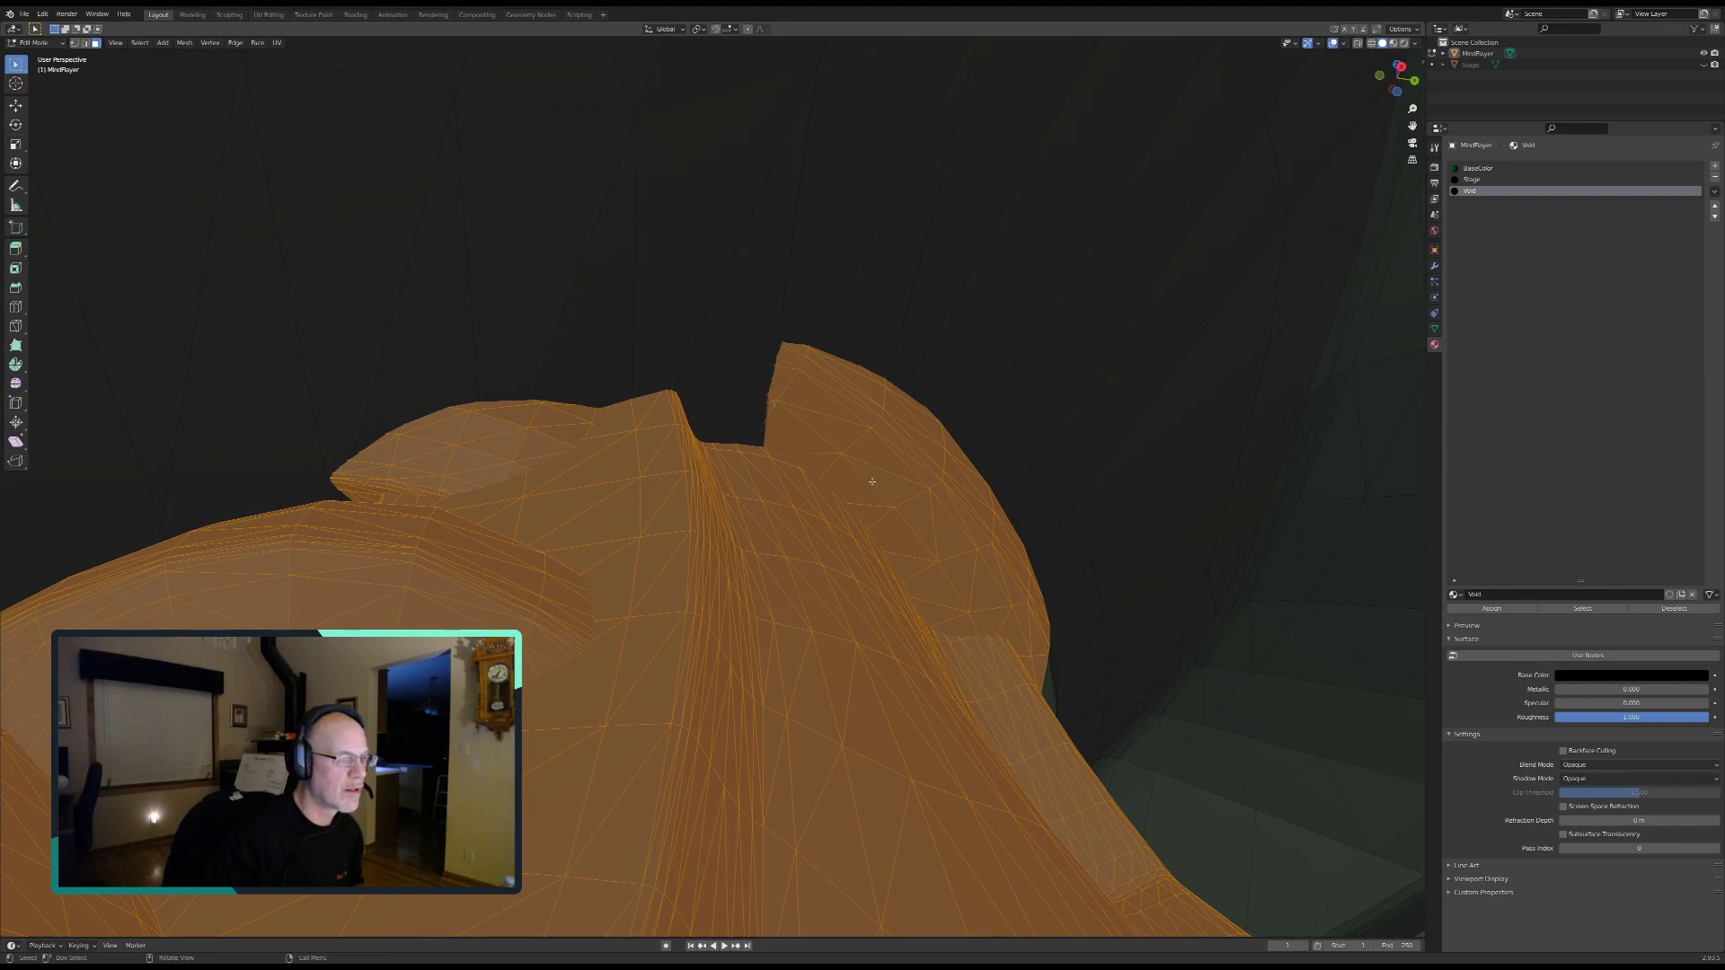
{"action": "middle_click_drag", "start_coordinate": [858, 487], "coordinate": [784, 525]}
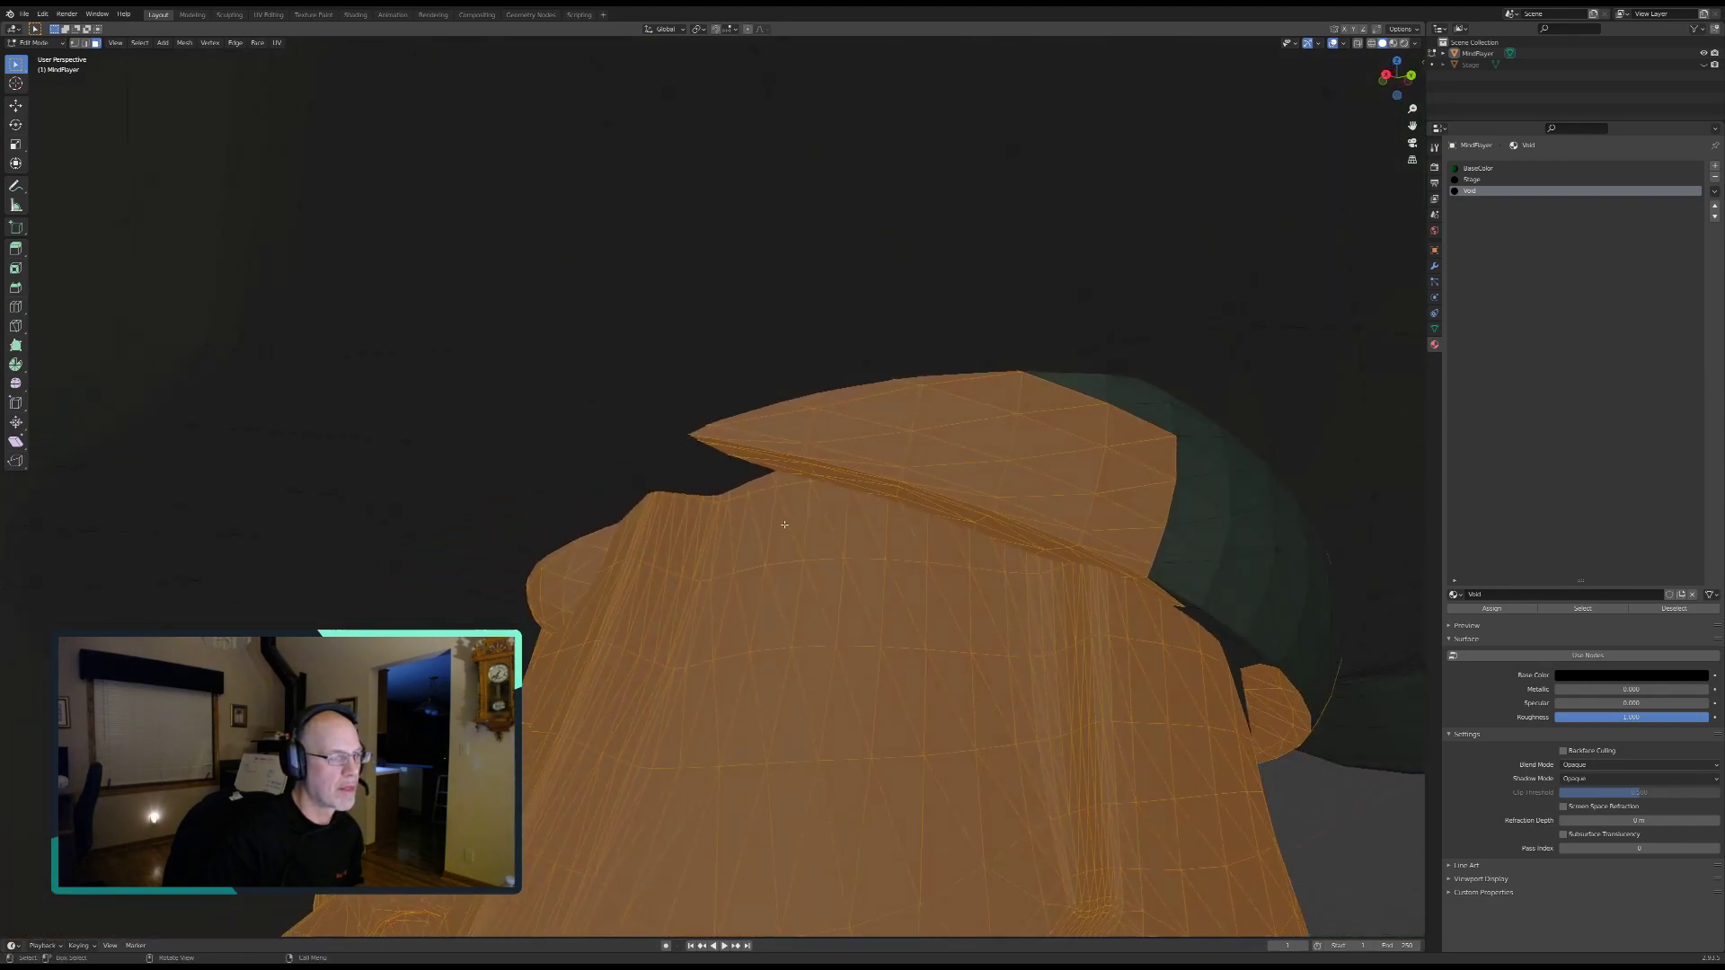
{"action": "middle_click_drag", "start_coordinate": [933, 520], "coordinate": [961, 555]}
{"action": "mouse_move", "coordinate": [1035, 637]}
{"action": "left_mouse_down"}
{"action": "mouse_move", "coordinate": [1105, 651]}
{"action": "mouse_move", "coordinate": [1275, 777]}
{"action": "mouse_move", "coordinate": [1286, 843]}
{"action": "left_mouse_up"}
{"action": "mouse_move", "coordinate": [1307, 752]}
{"action": "left_mouse_down"}
{"action": "mouse_move", "coordinate": [1293, 710]}
{"action": "mouse_move", "coordinate": [1021, 605]}
{"action": "mouse_move", "coordinate": [1124, 569]}
{"action": "mouse_move", "coordinate": [1342, 697]}
{"action": "mouse_move", "coordinate": [1293, 597]}
{"action": "mouse_move", "coordinate": [972, 521]}
{"action": "left_mouse_up"}
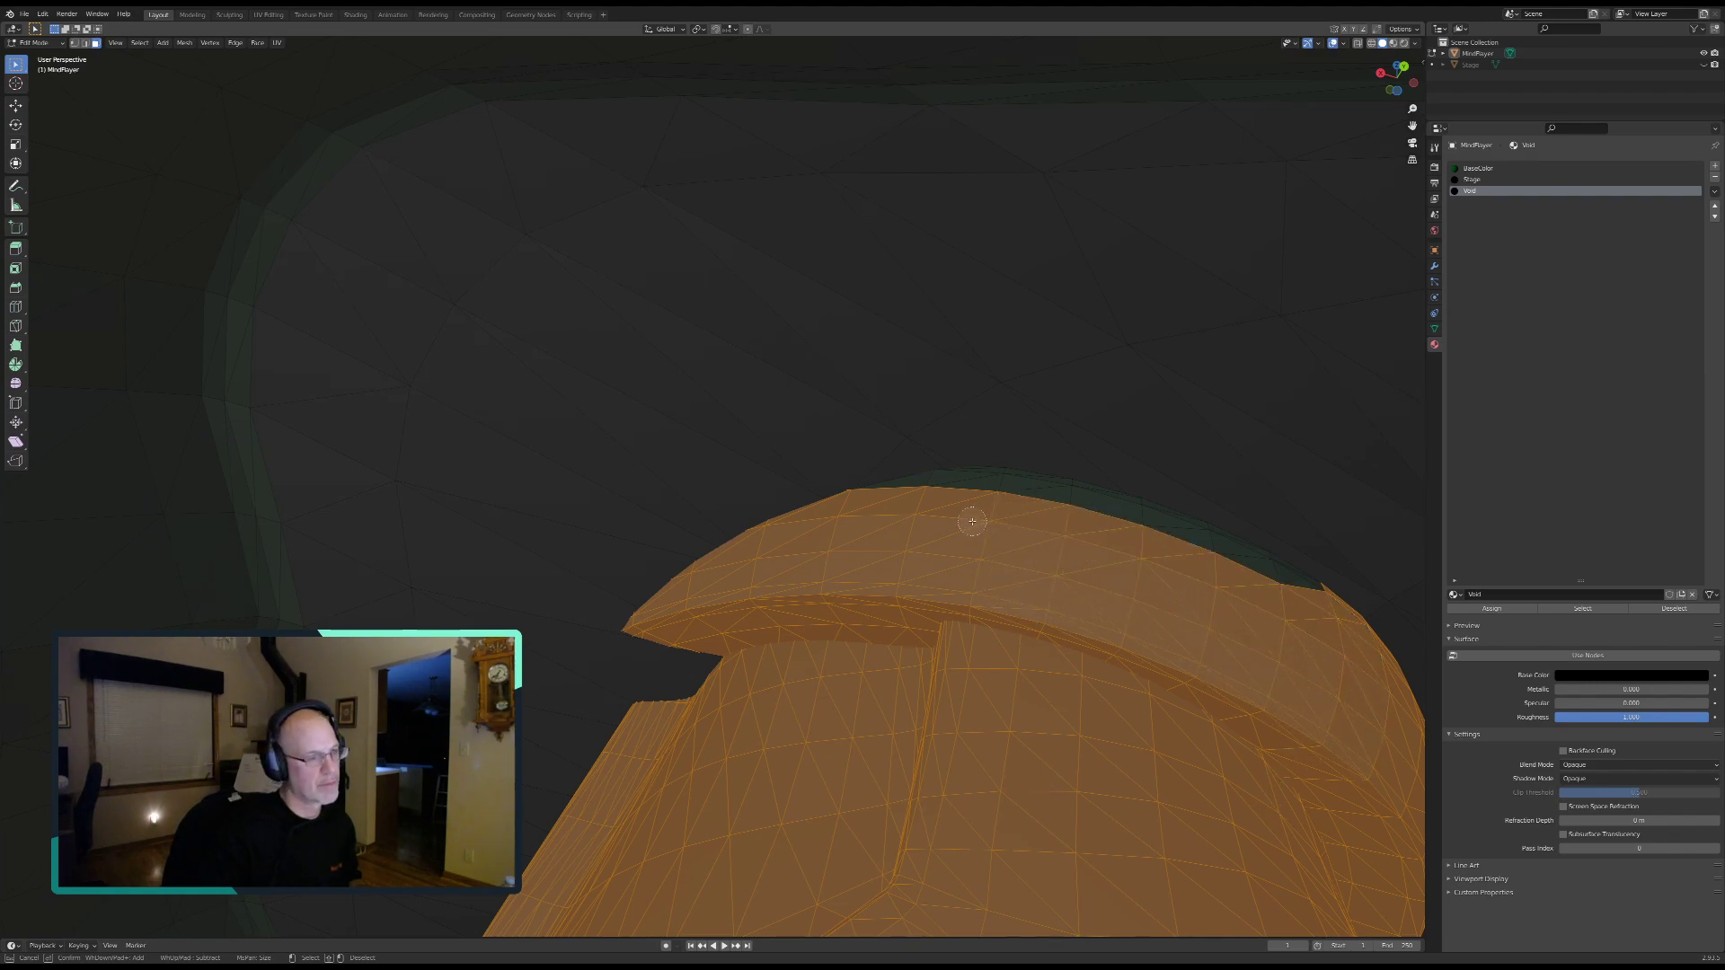
Step: Fill in the missed faces on the curved band's upper surface and in the gap behind it
{"action": "middle_click_drag", "start_coordinate": [1116, 592], "coordinate": [890, 701]}
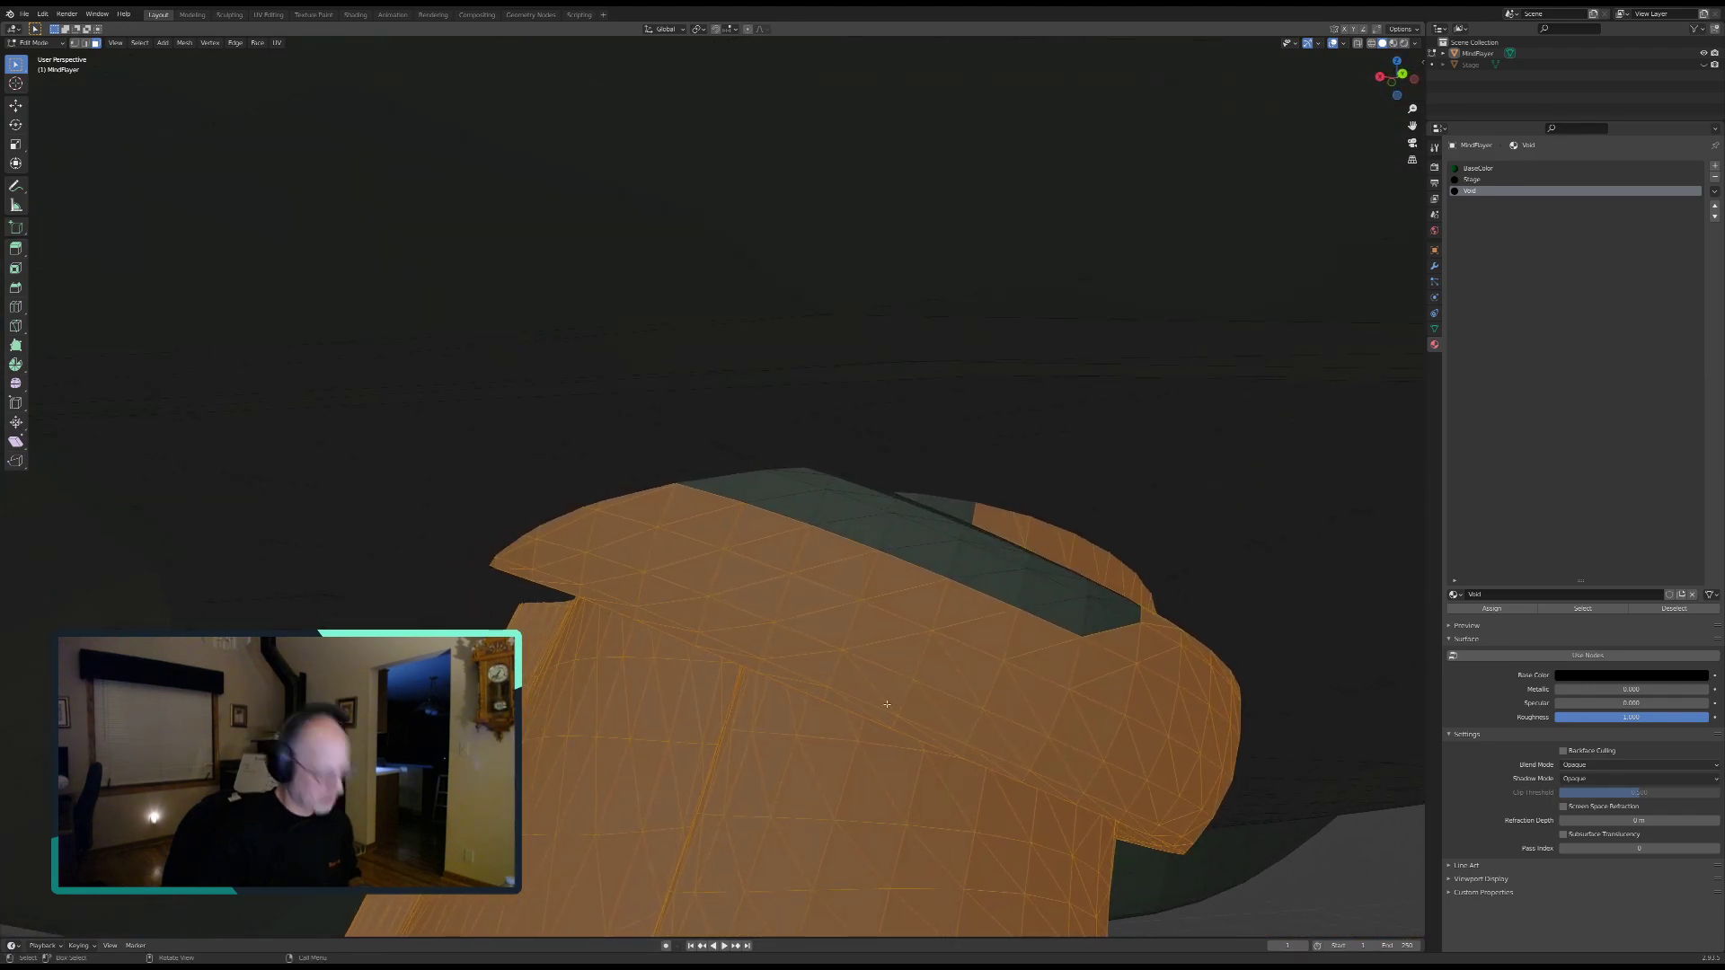
{"action": "mouse_move", "coordinate": [758, 512]}
{"action": "left_mouse_down"}
{"action": "mouse_move", "coordinate": [783, 493]}
{"action": "mouse_move", "coordinate": [884, 516]}
{"action": "mouse_move", "coordinate": [1097, 615]}
{"action": "left_mouse_up"}
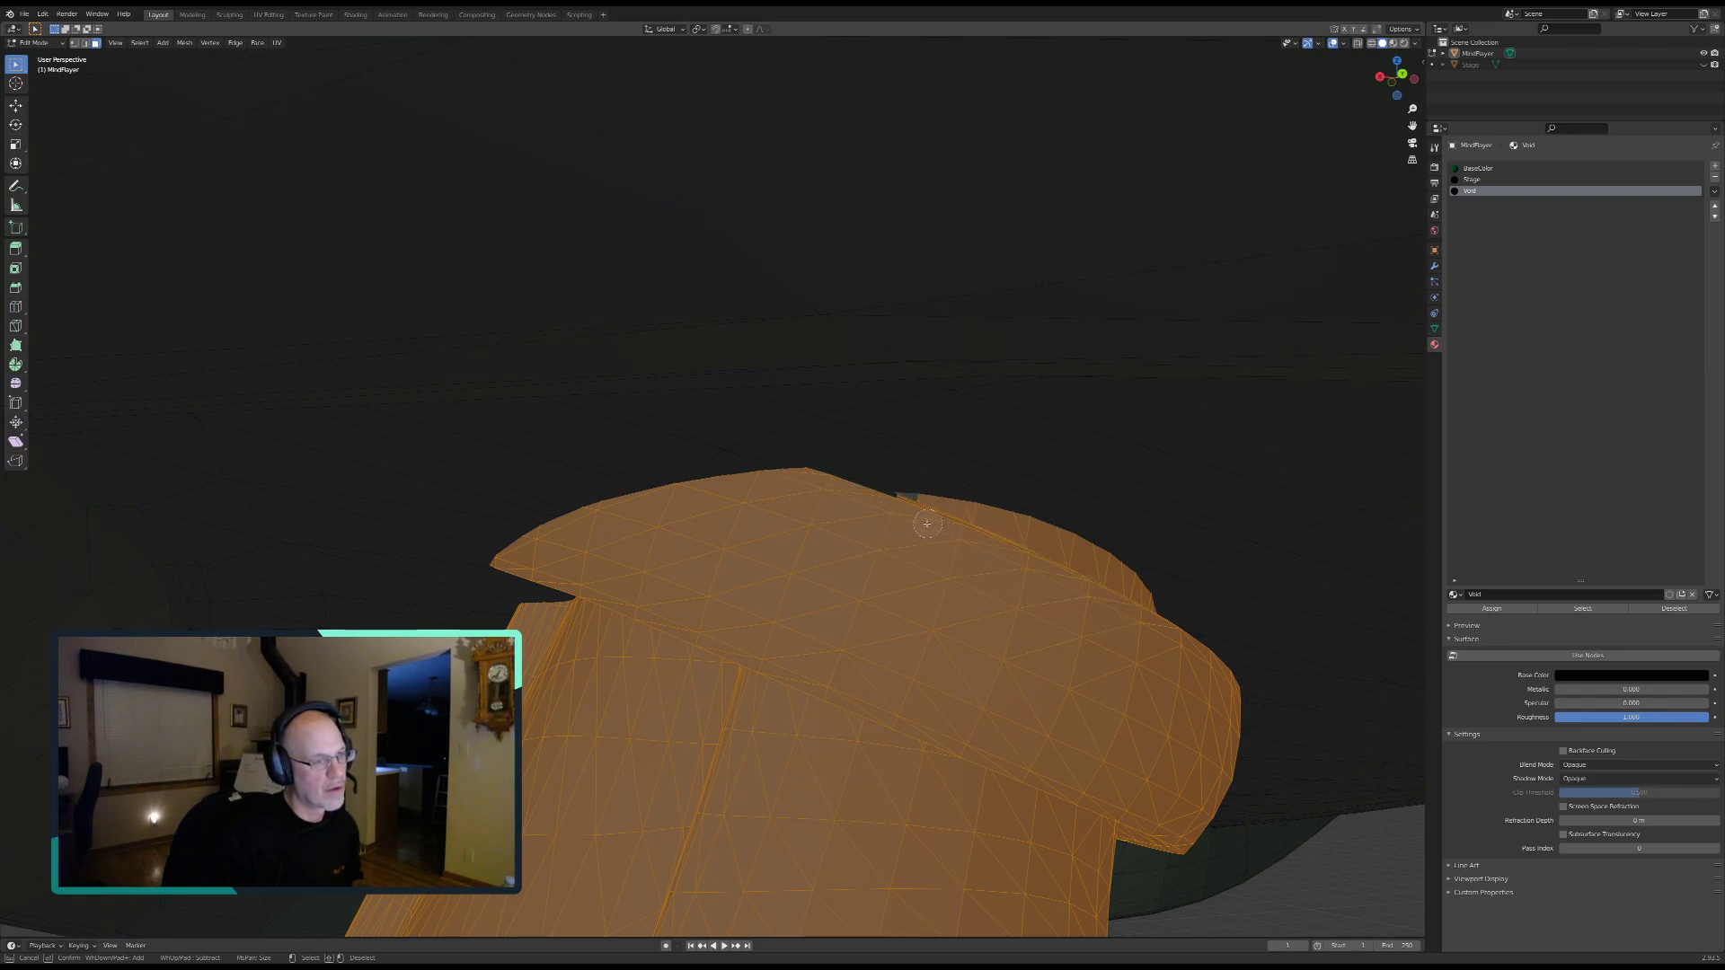
{"action": "middle_click_drag", "start_coordinate": [1036, 641], "coordinate": [615, 655]}
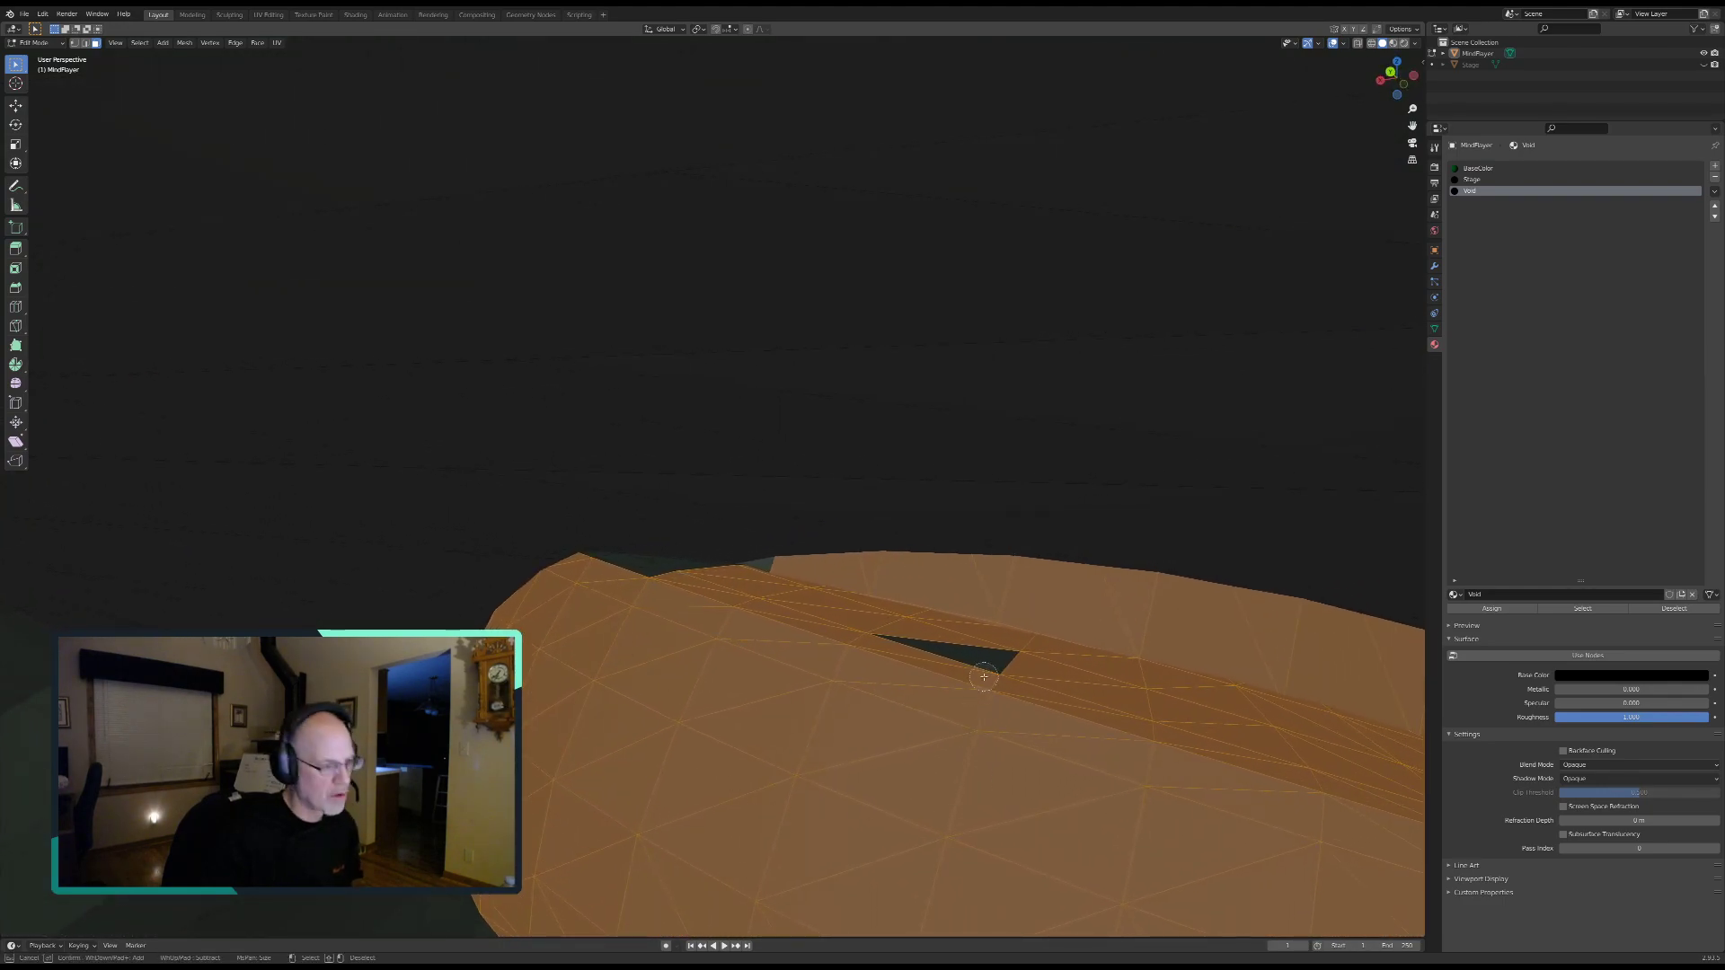
{"action": "left_click_drag", "start_coordinate": [983, 678], "coordinate": [835, 610]}
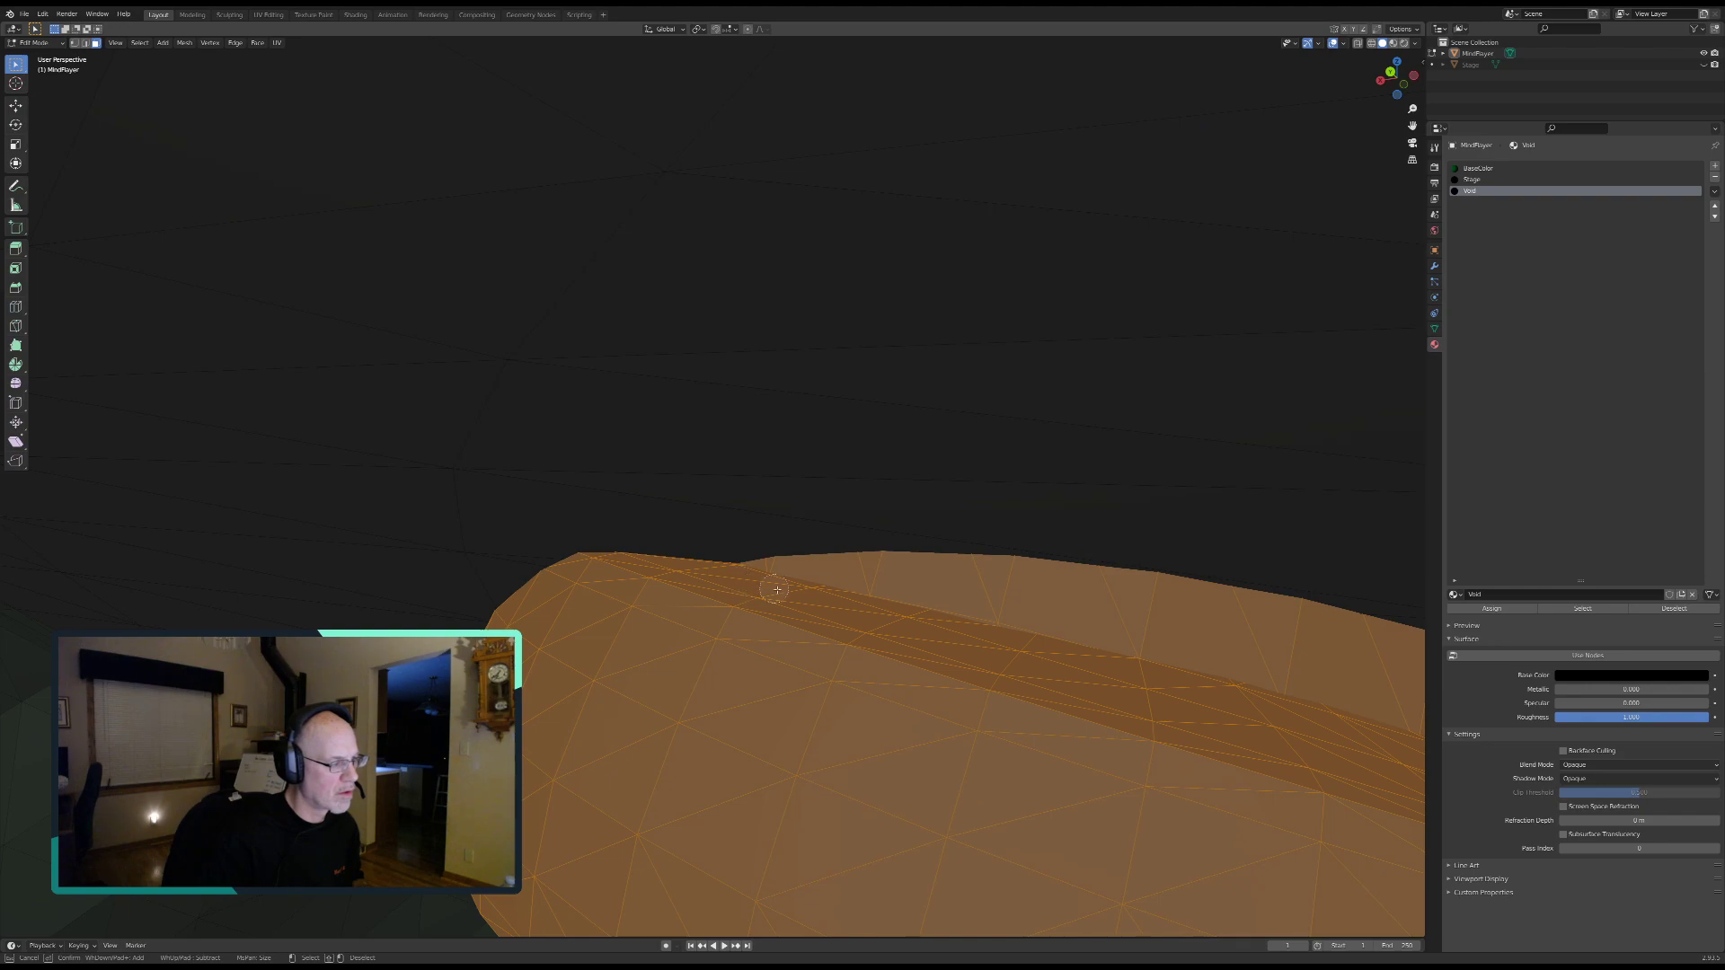
{"action": "scroll", "coordinate": [1150, 764], "scroll_direction": "down", "scroll_amount": 6}
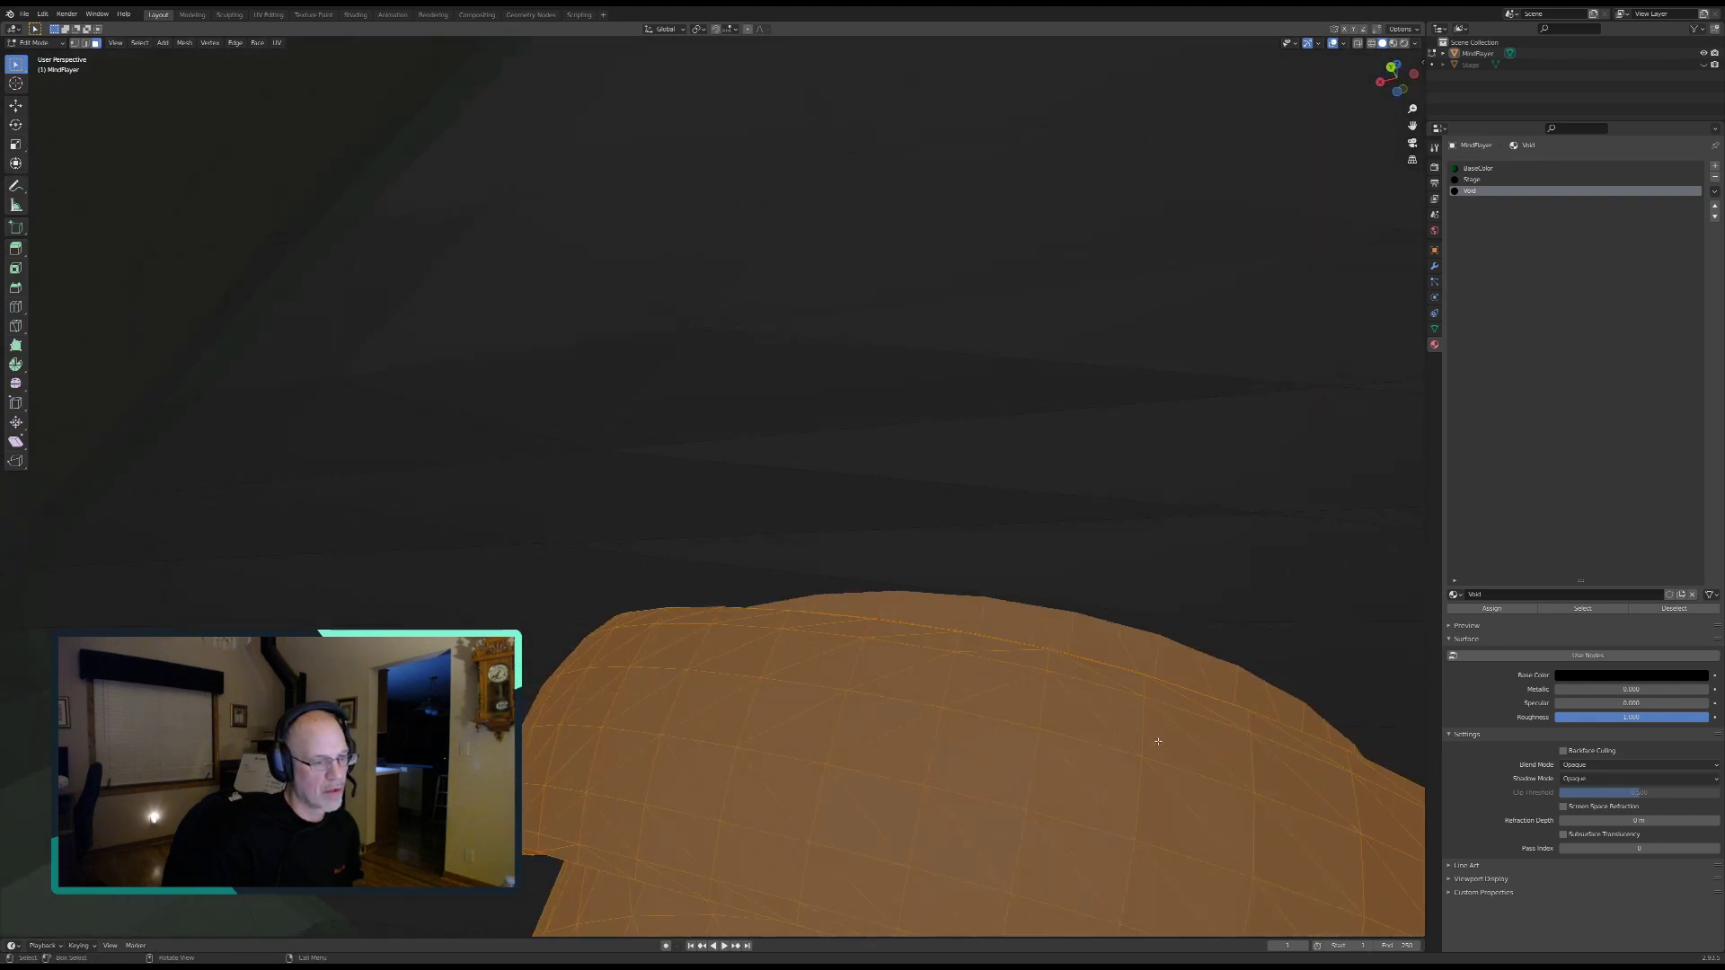
Step: Examine both sandaled feet from the sides, below and the front for unselected faces
{"action": "scroll", "coordinate": [988, 789], "scroll_direction": "down", "scroll_amount": 5}
{"action": "middle_click_drag", "start_coordinate": [879, 801], "coordinate": [590, 774]}
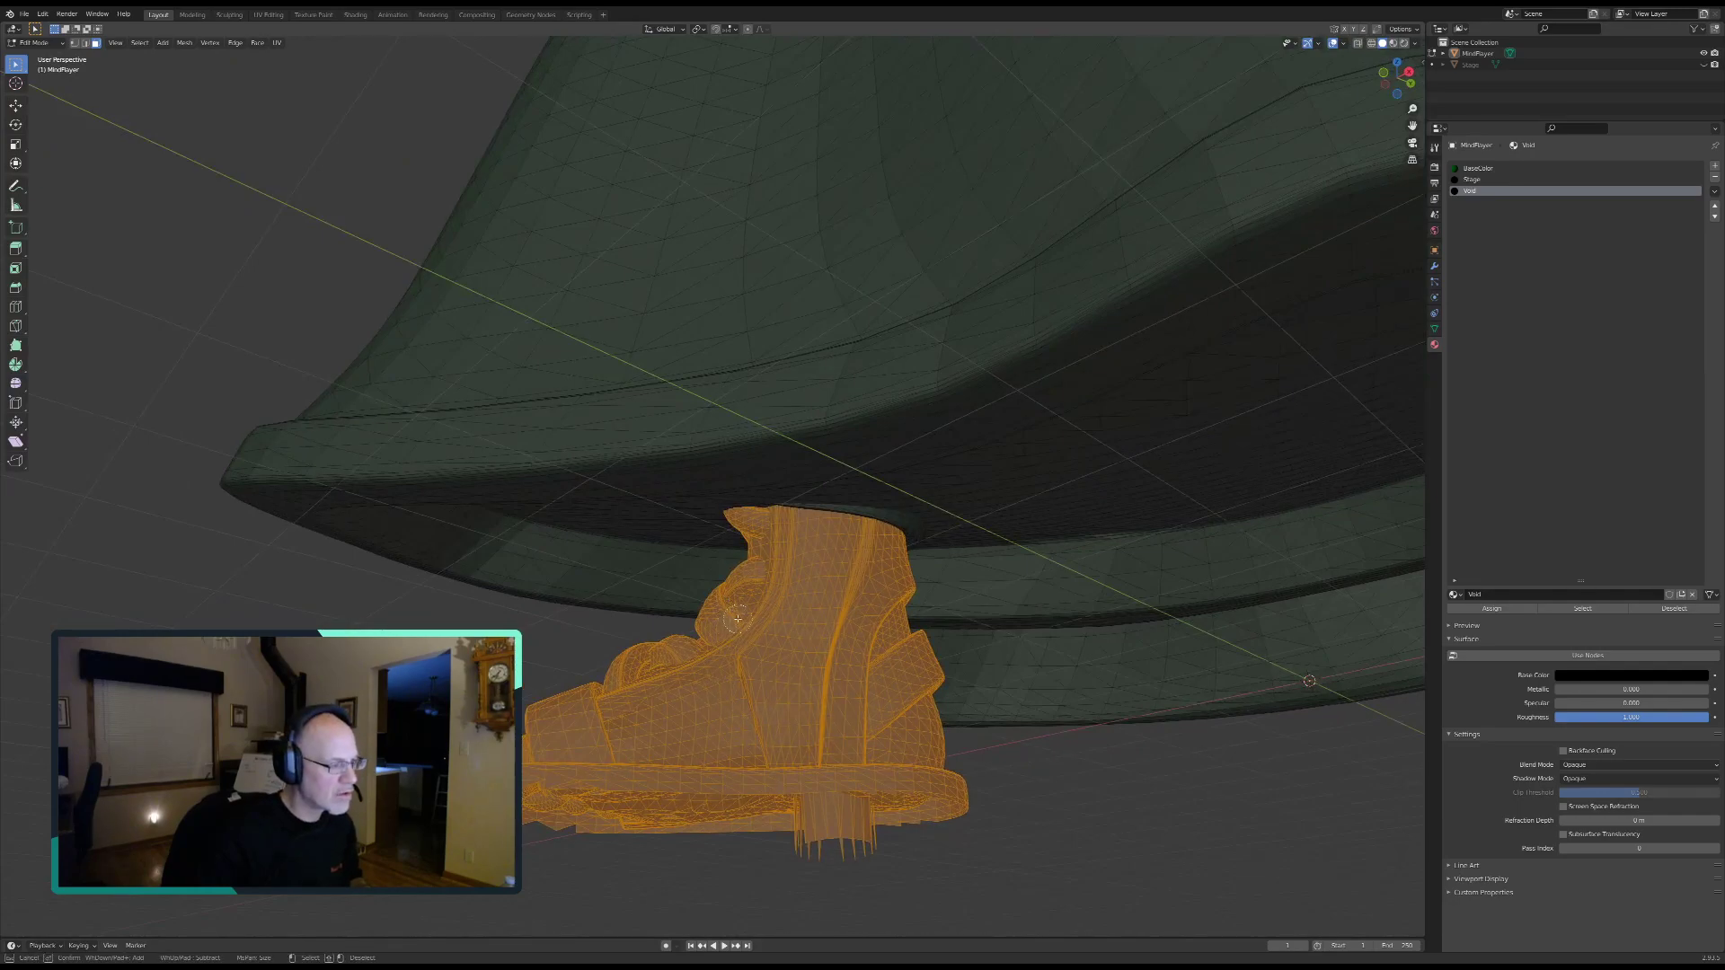
{"action": "right_click", "coordinate": [804, 715]}
{"action": "middle_click_drag", "start_coordinate": [539, 665], "coordinate": [751, 684]}
{"action": "middle_click_drag", "start_coordinate": [983, 745], "coordinate": [995, 574]}
{"action": "scroll", "coordinate": [873, 656], "scroll_direction": "up", "scroll_amount": 4}
{"action": "scroll", "coordinate": [873, 656], "scroll_direction": "down", "scroll_amount": 2}
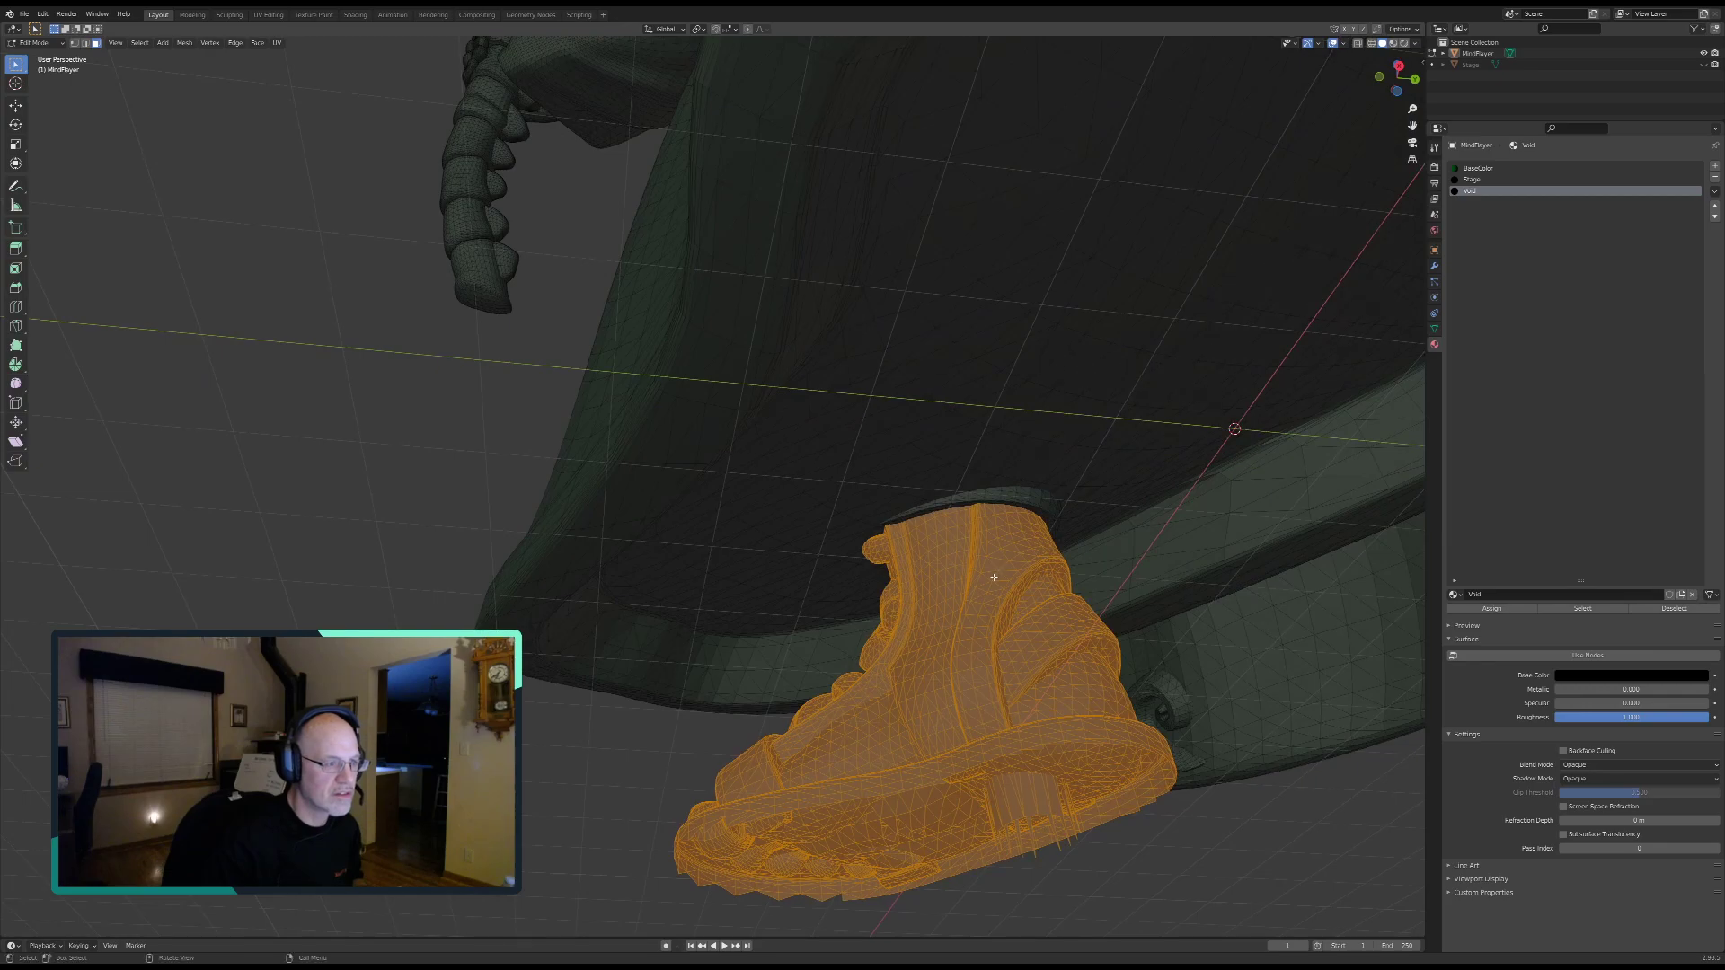
{"action": "middle_click_drag", "start_coordinate": [999, 501], "coordinate": [1150, 711]}
{"action": "middle_click_drag", "start_coordinate": [848, 590], "coordinate": [483, 600]}
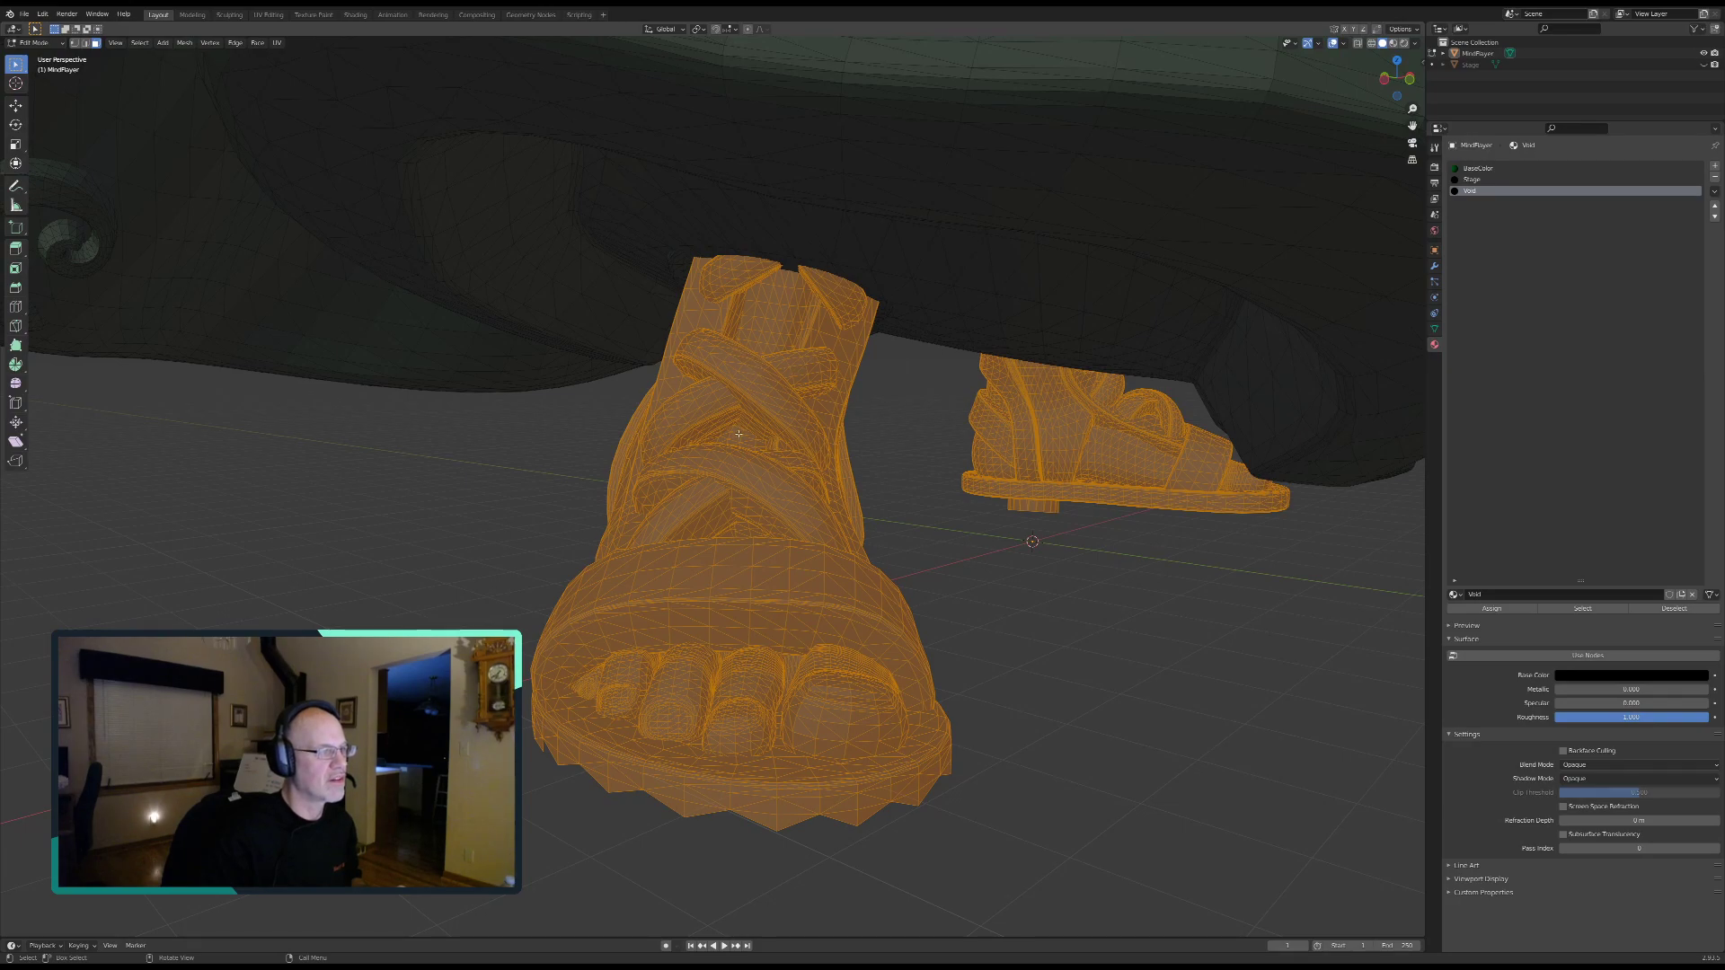
Step: Inspect the crossing straps and the ankle behind them up close for missed faces
{"action": "mouse_move", "coordinate": [728, 451]}
{"action": "middle_mouse_down", "text": "shift"}
{"action": "mouse_move", "coordinate": [729, 477]}
{"action": "mouse_move", "coordinate": [755, 449]}
{"action": "mouse_move", "coordinate": [697, 527]}
{"action": "mouse_move", "coordinate": [702, 709]}
{"action": "mouse_move", "coordinate": [751, 385]}
{"action": "mouse_move", "coordinate": [731, 446]}
{"action": "mouse_move", "coordinate": [743, 477]}
{"action": "mouse_move", "coordinate": [836, 458]}
{"action": "mouse_move", "coordinate": [755, 423]}
{"action": "mouse_move", "coordinate": [738, 435]}
{"action": "middle_mouse_up", "text": "shift"}
{"action": "scroll", "coordinate": [755, 449], "scroll_direction": "up", "scroll_amount": 3}
{"action": "scroll", "coordinate": [697, 527], "scroll_direction": "up", "scroll_amount": 2}
{"action": "middle_click_drag", "start_coordinate": [759, 360], "coordinate": [653, 602]}
{"action": "middle_click_drag", "start_coordinate": [419, 351], "coordinate": [367, 425]}
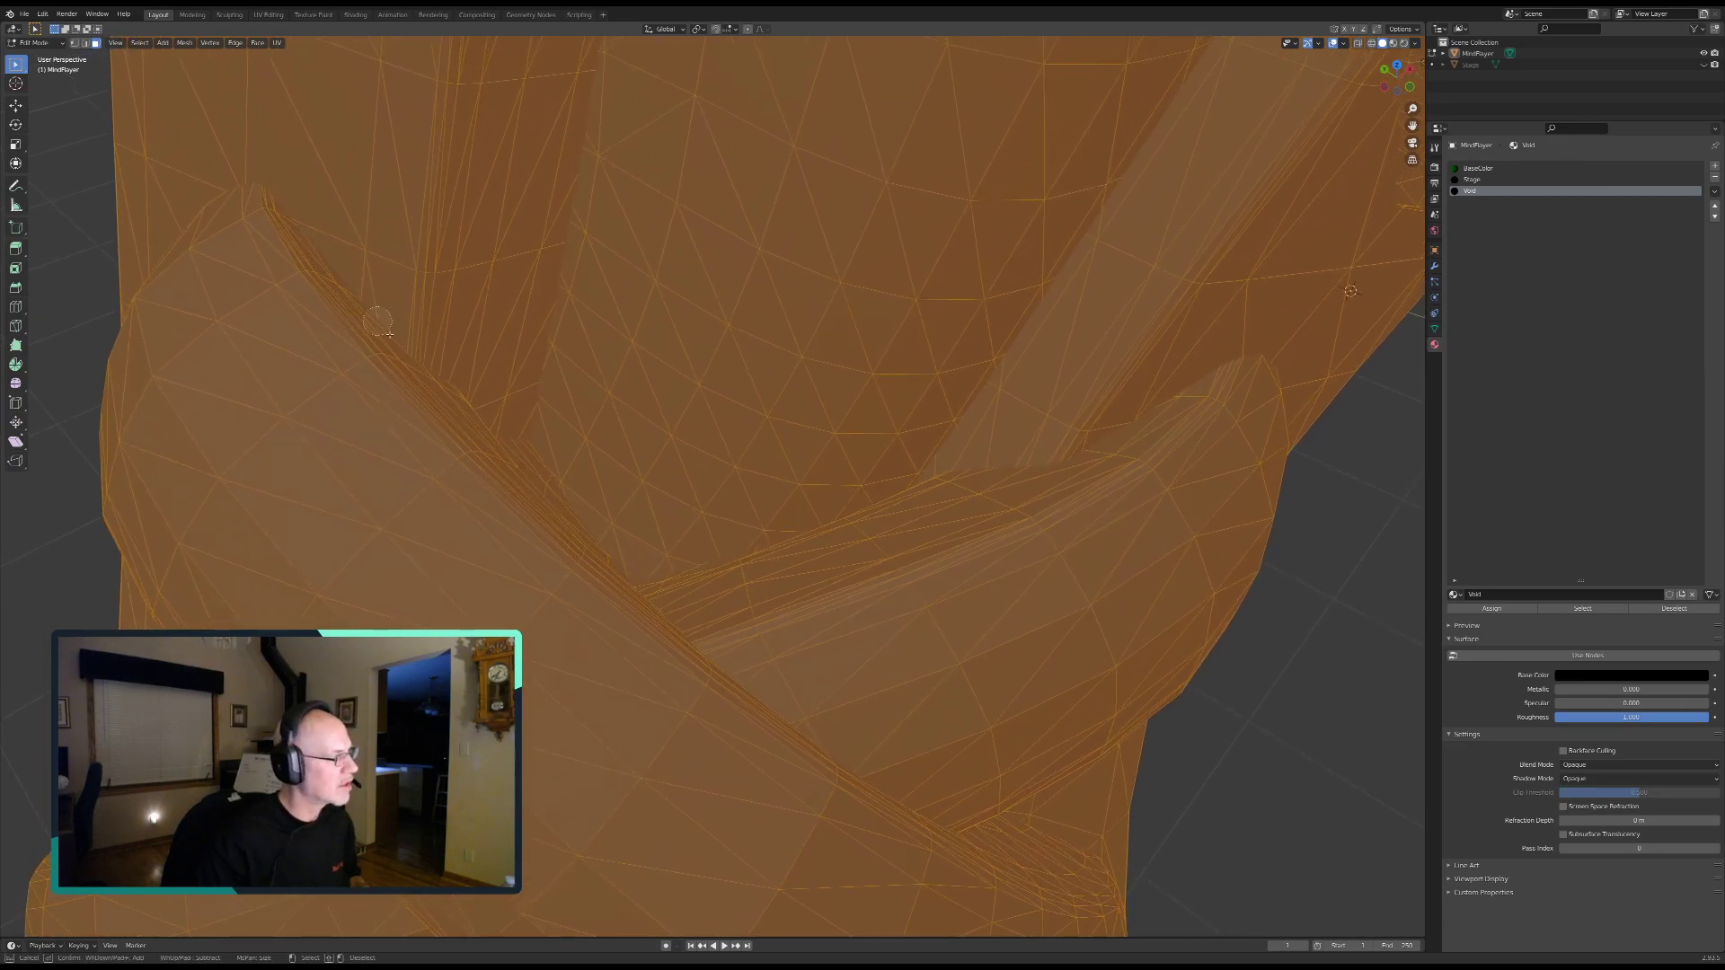
{"action": "middle_click_drag", "start_coordinate": [665, 440], "coordinate": [601, 507]}
{"action": "scroll", "coordinate": [668, 466], "scroll_direction": "up", "scroll_amount": 2}
{"action": "middle_click_drag", "start_coordinate": [613, 562], "coordinate": [677, 716], "text": "shift"}
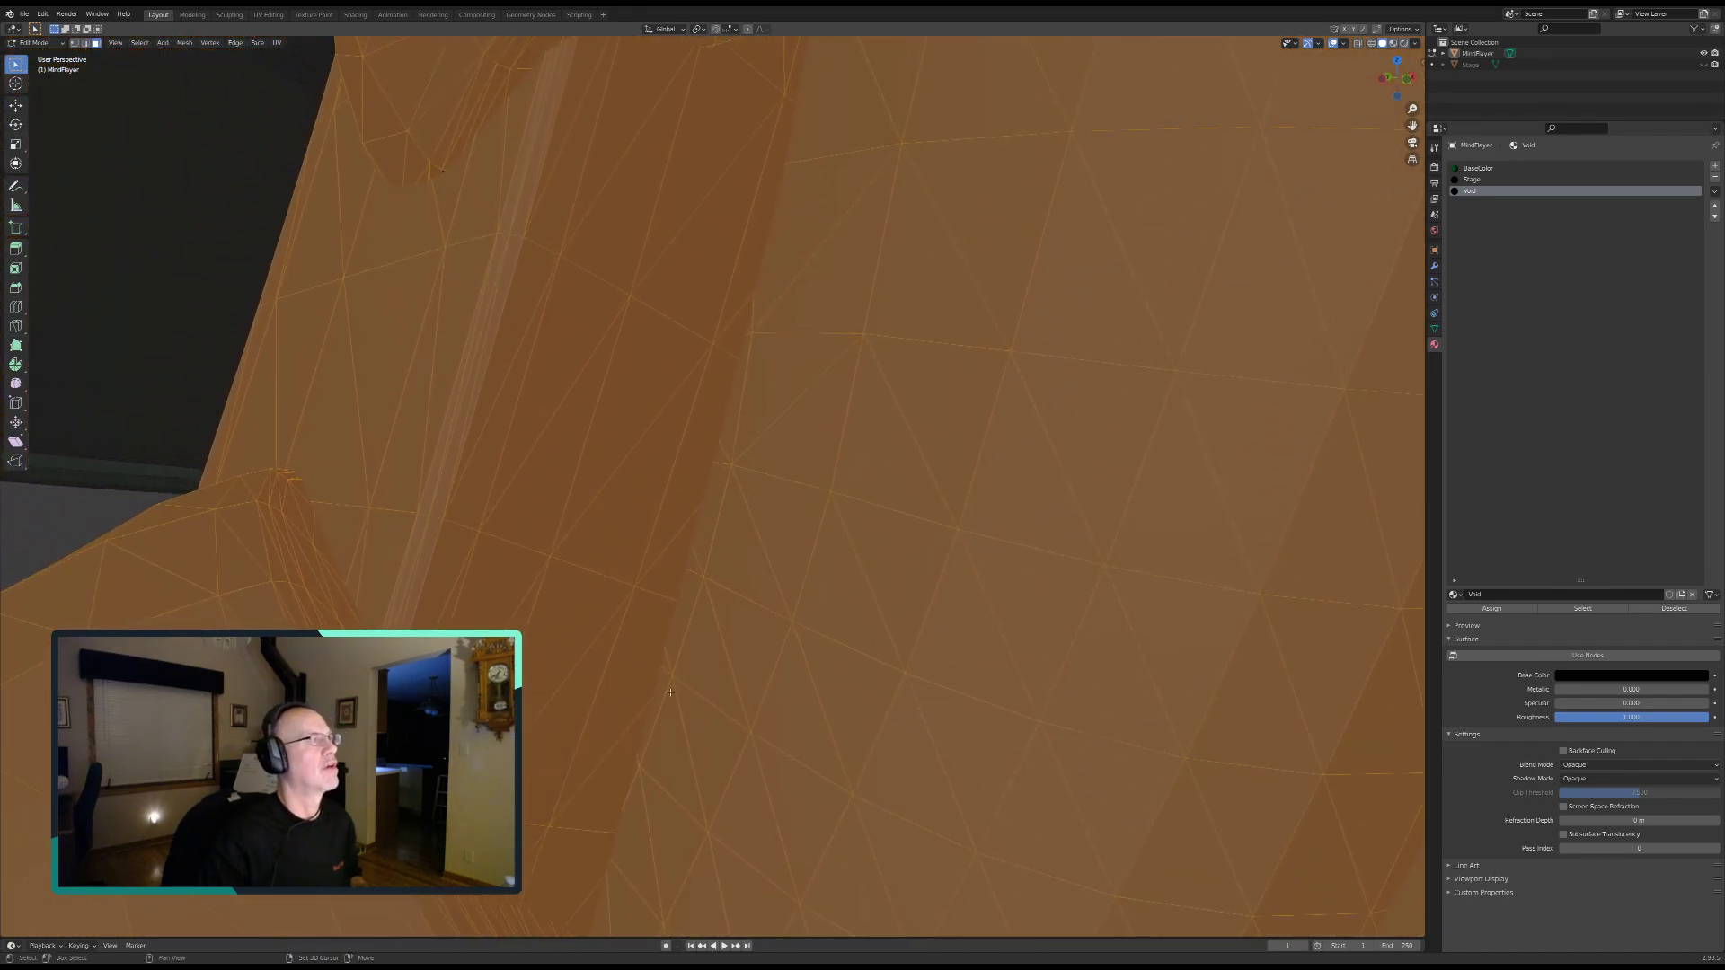
{"action": "middle_click_drag", "start_coordinate": [616, 415], "coordinate": [632, 467], "text": "shift"}
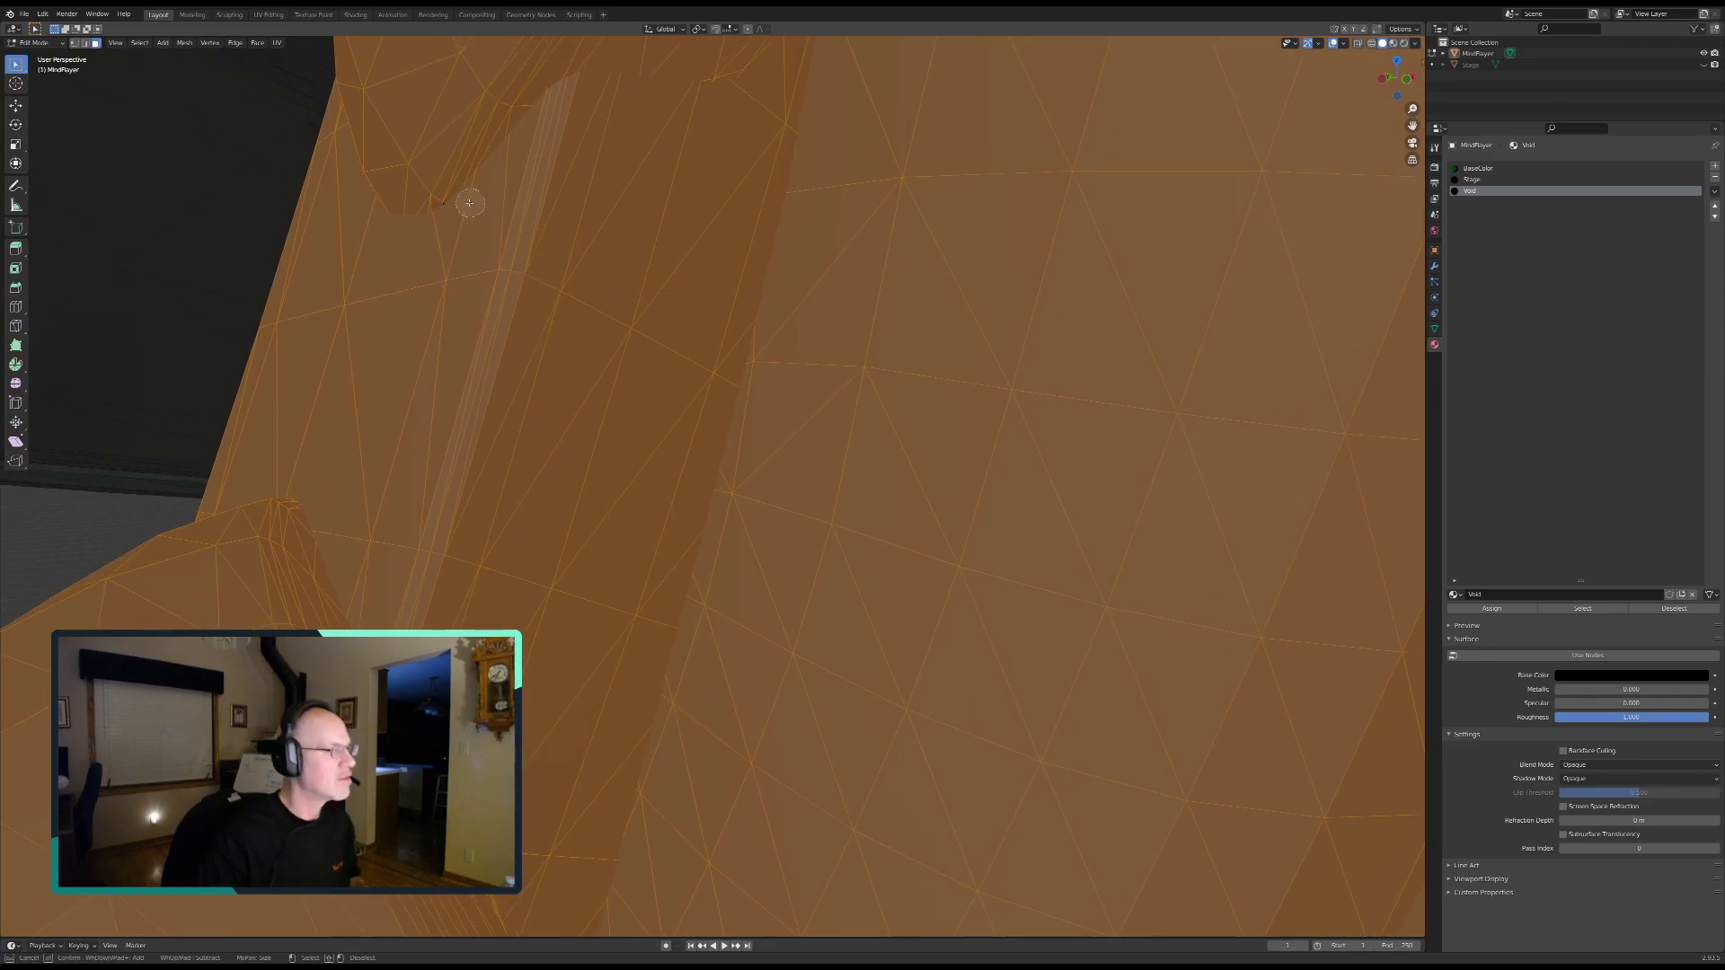
Step: Sweep the circle selection along the inner edge of the upper ankle band and the crease beside it
{"action": "middle_click_drag", "start_coordinate": [663, 270], "coordinate": [750, 359]}
{"action": "key", "text": "c"}
{"action": "mouse_move", "coordinate": [593, 418]}
{"action": "left_mouse_down"}
{"action": "mouse_move", "coordinate": [774, 220]}
{"action": "mouse_move", "coordinate": [863, 52]}
{"action": "mouse_move", "coordinate": [849, 93]}
{"action": "left_mouse_up"}
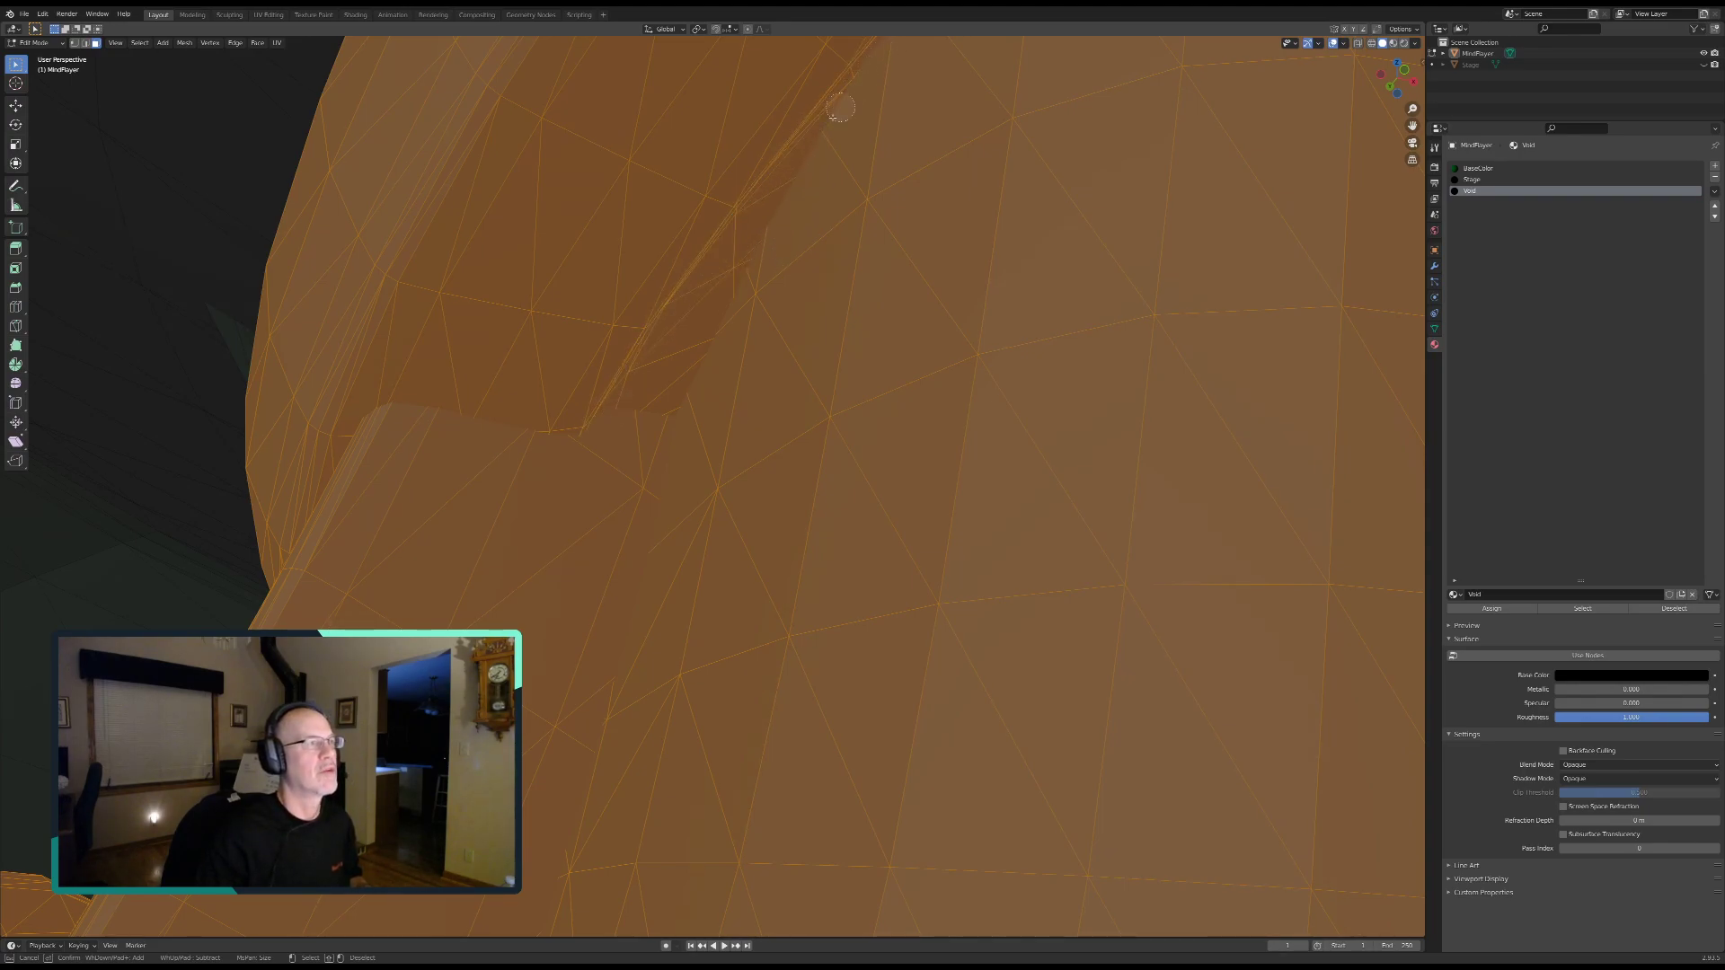
{"action": "right_click", "coordinate": [758, 328]}
{"action": "middle_click_drag", "start_coordinate": [758, 328], "coordinate": [703, 326]}
{"action": "key", "text": "c"}
{"action": "left_click_drag", "start_coordinate": [710, 453], "coordinate": [712, 55]}
{"action": "right_click", "coordinate": [737, 98]}
Step: Circle-select across the crease where the upper band meets the top of the ankle
{"action": "mouse_move", "coordinate": [753, 179]}
{"action": "middle_mouse_down"}
{"action": "mouse_move", "coordinate": [844, 172]}
{"action": "mouse_move", "coordinate": [827, 353]}
{"action": "middle_mouse_up"}
{"action": "mouse_move", "coordinate": [832, 278]}
{"action": "middle_mouse_down"}
{"action": "mouse_move", "coordinate": [834, 240]}
{"action": "mouse_move", "coordinate": [836, 260]}
{"action": "middle_mouse_up"}
{"action": "key", "text": "c"}
{"action": "left_click_drag", "start_coordinate": [723, 222], "coordinate": [917, 255]}
{"action": "key", "text": "Escape"}
Step: Add the small unselected patch at the tip of the upper ankle band to the selection
{"action": "middle_click_drag", "start_coordinate": [932, 273], "coordinate": [909, 324]}
{"action": "scroll", "coordinate": [896, 388], "scroll_direction": "down", "scroll_amount": 3}
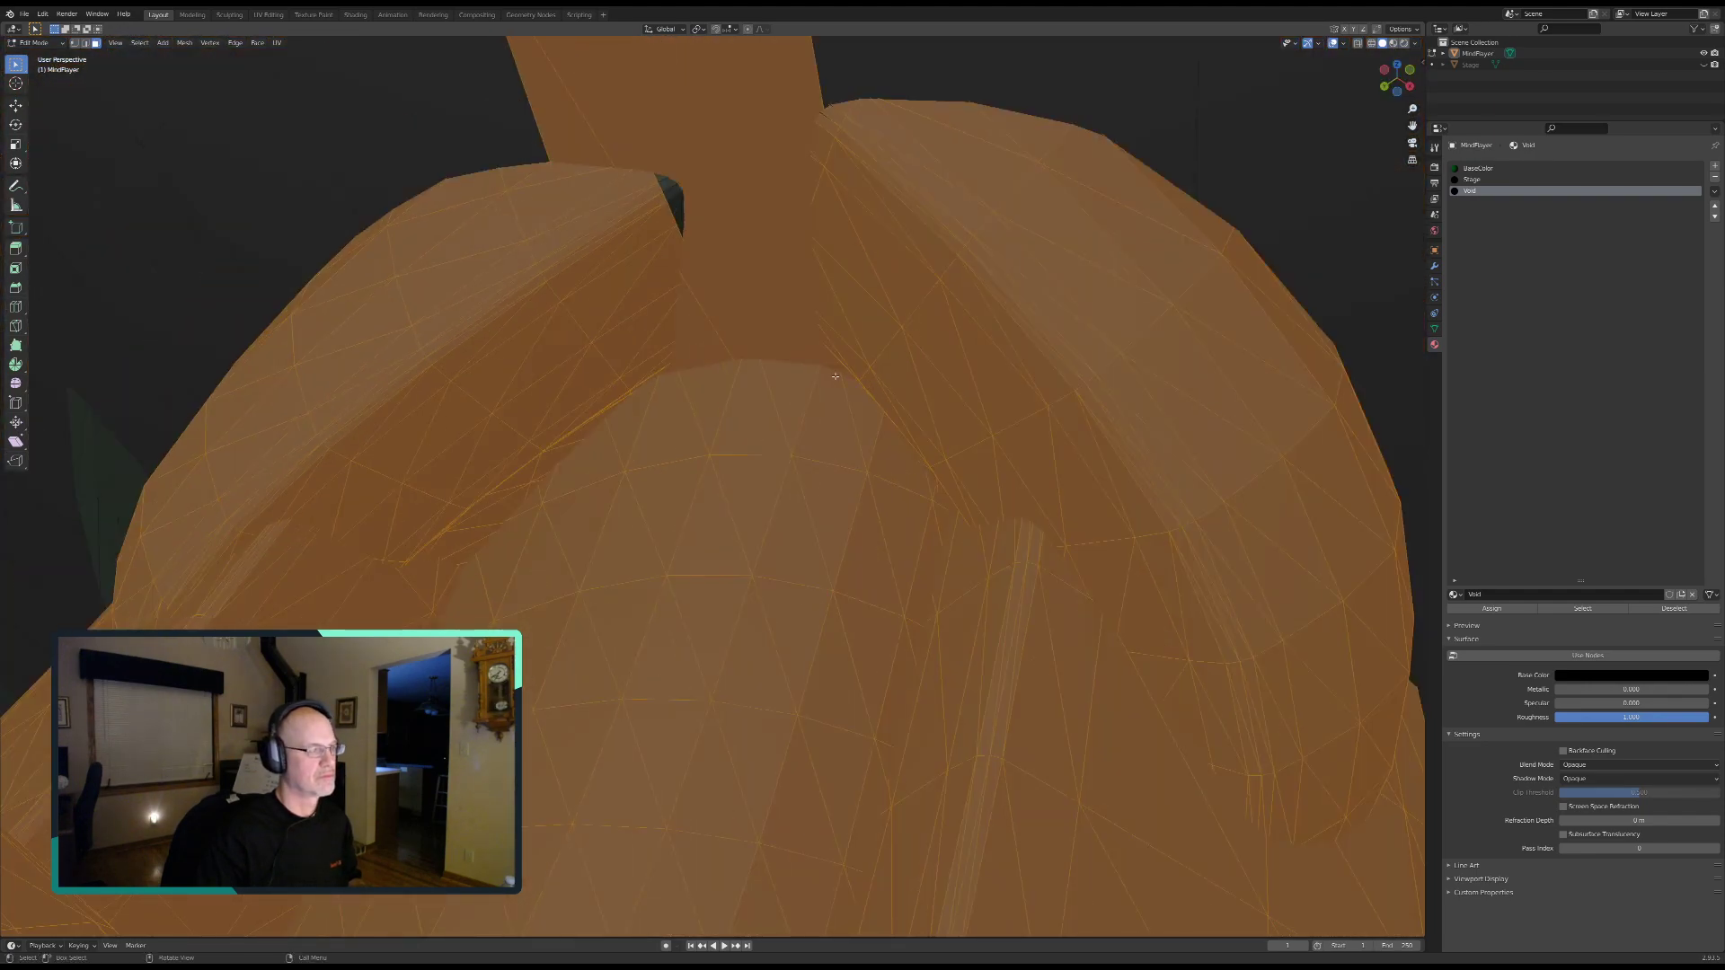
{"action": "key", "text": "c"}
{"action": "left_click_drag", "start_coordinate": [665, 184], "coordinate": [681, 231]}
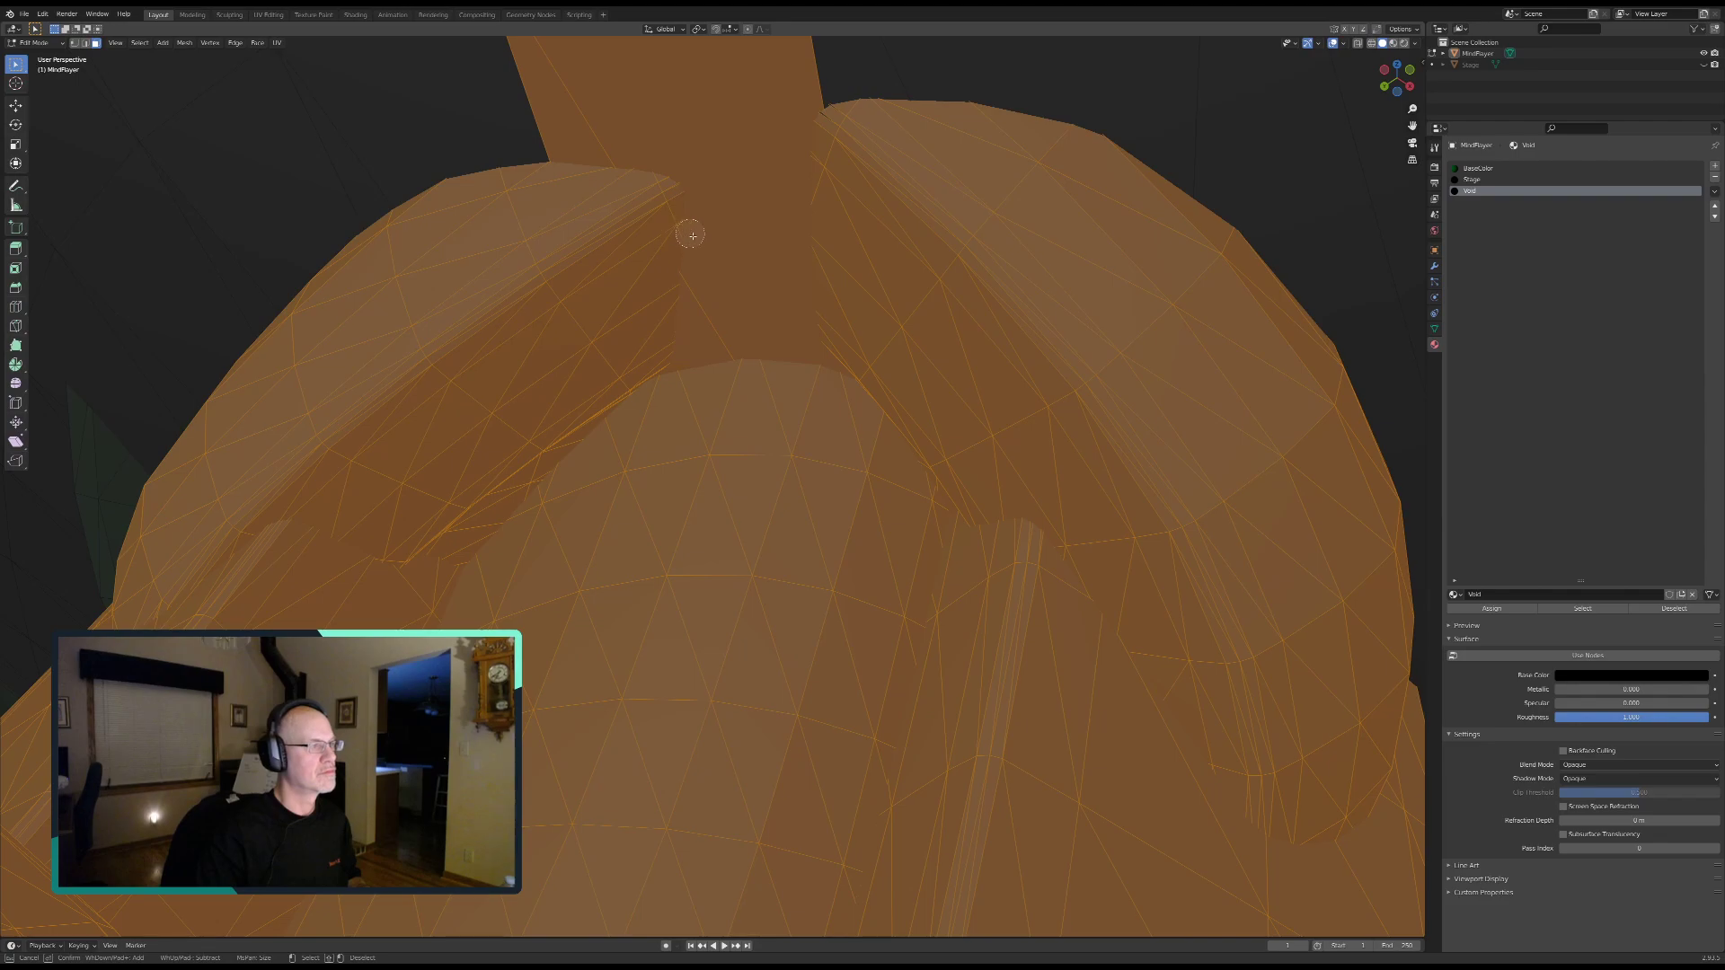
{"action": "key", "text": "Escape"}
{"action": "scroll", "coordinate": [825, 368], "scroll_direction": "down", "scroll_amount": 2}
{"action": "scroll", "coordinate": [831, 397], "scroll_direction": "down", "scroll_amount": 2}
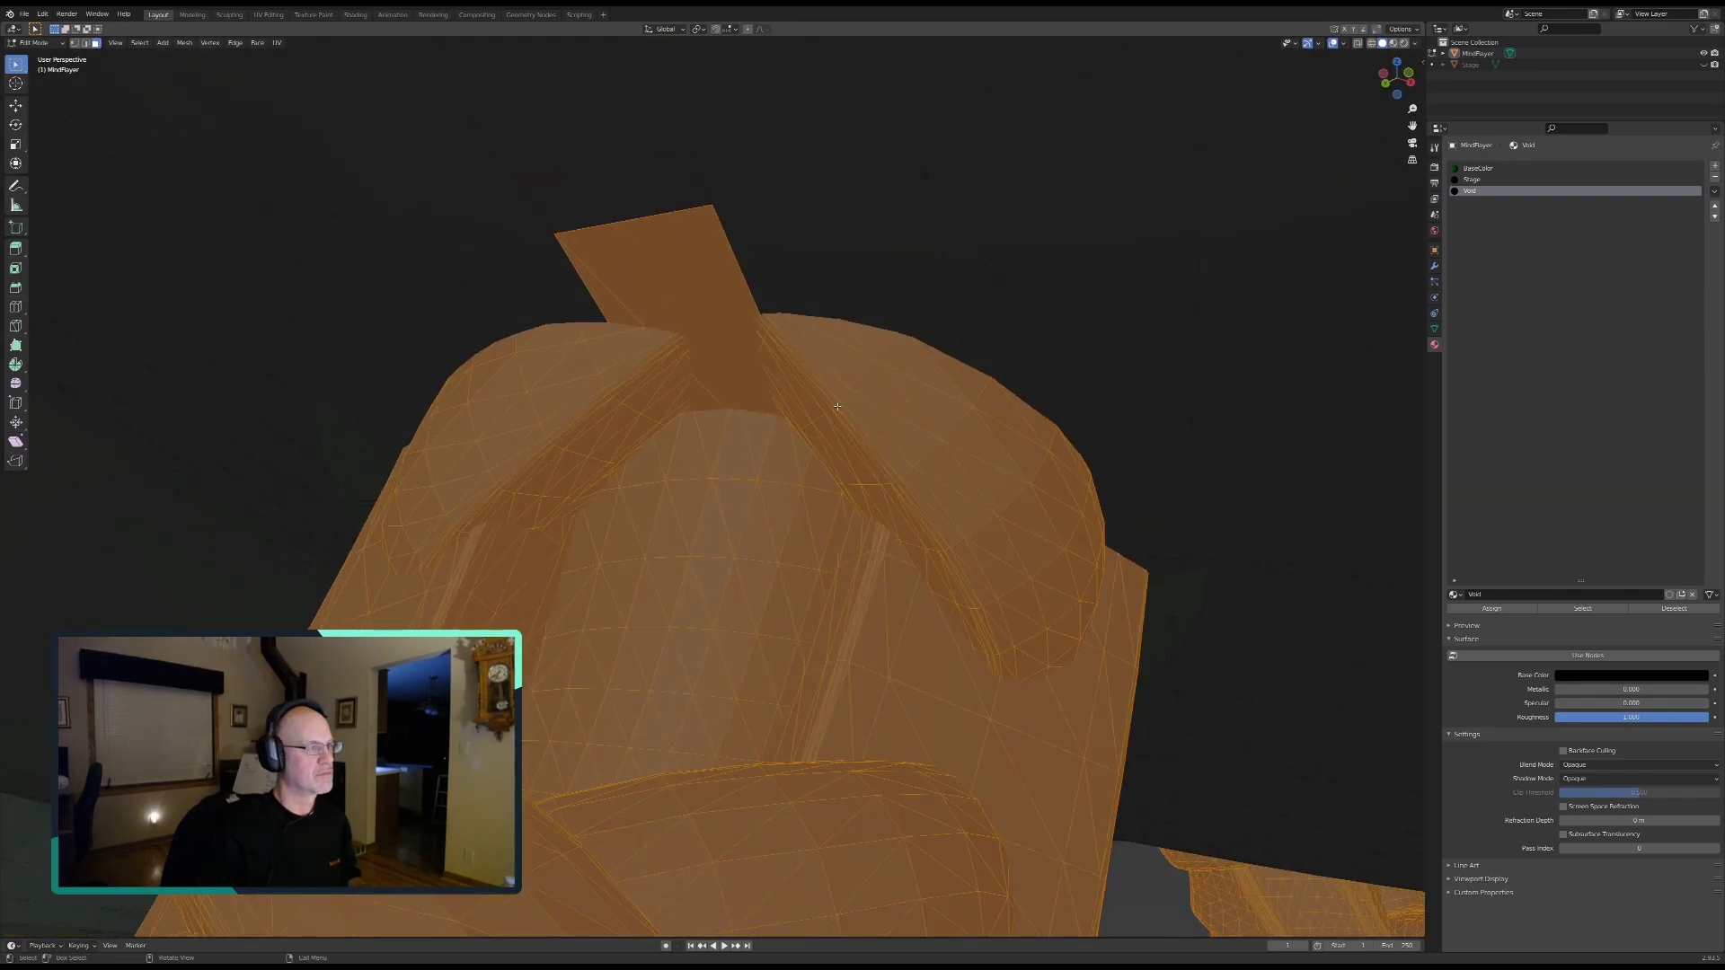
{"action": "key", "text": "c"}
{"action": "middle_click_drag", "start_coordinate": [646, 258], "coordinate": [610, 273]}
{"action": "key", "text": "Escape"}
Step: Add a new material slot for the selected feet and create a material named Skin.01 in it
{"action": "middle_click_drag", "start_coordinate": [770, 504], "coordinate": [766, 533]}
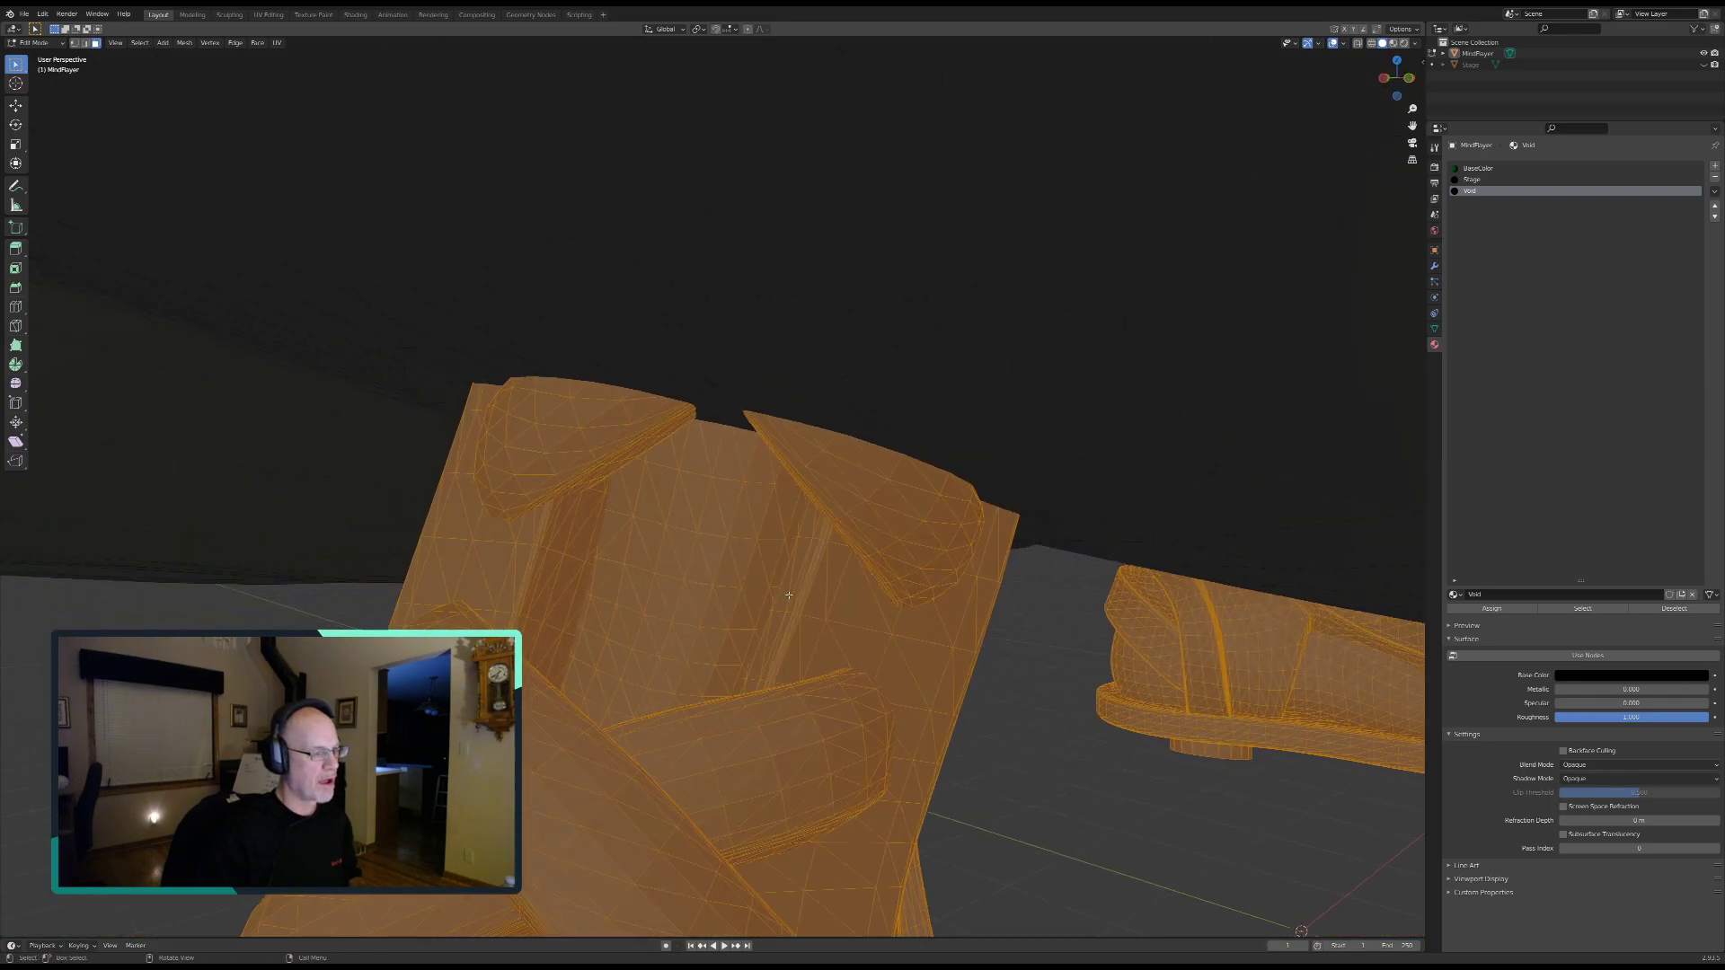
{"action": "middle_click_drag", "start_coordinate": [792, 595], "coordinate": [864, 395]}
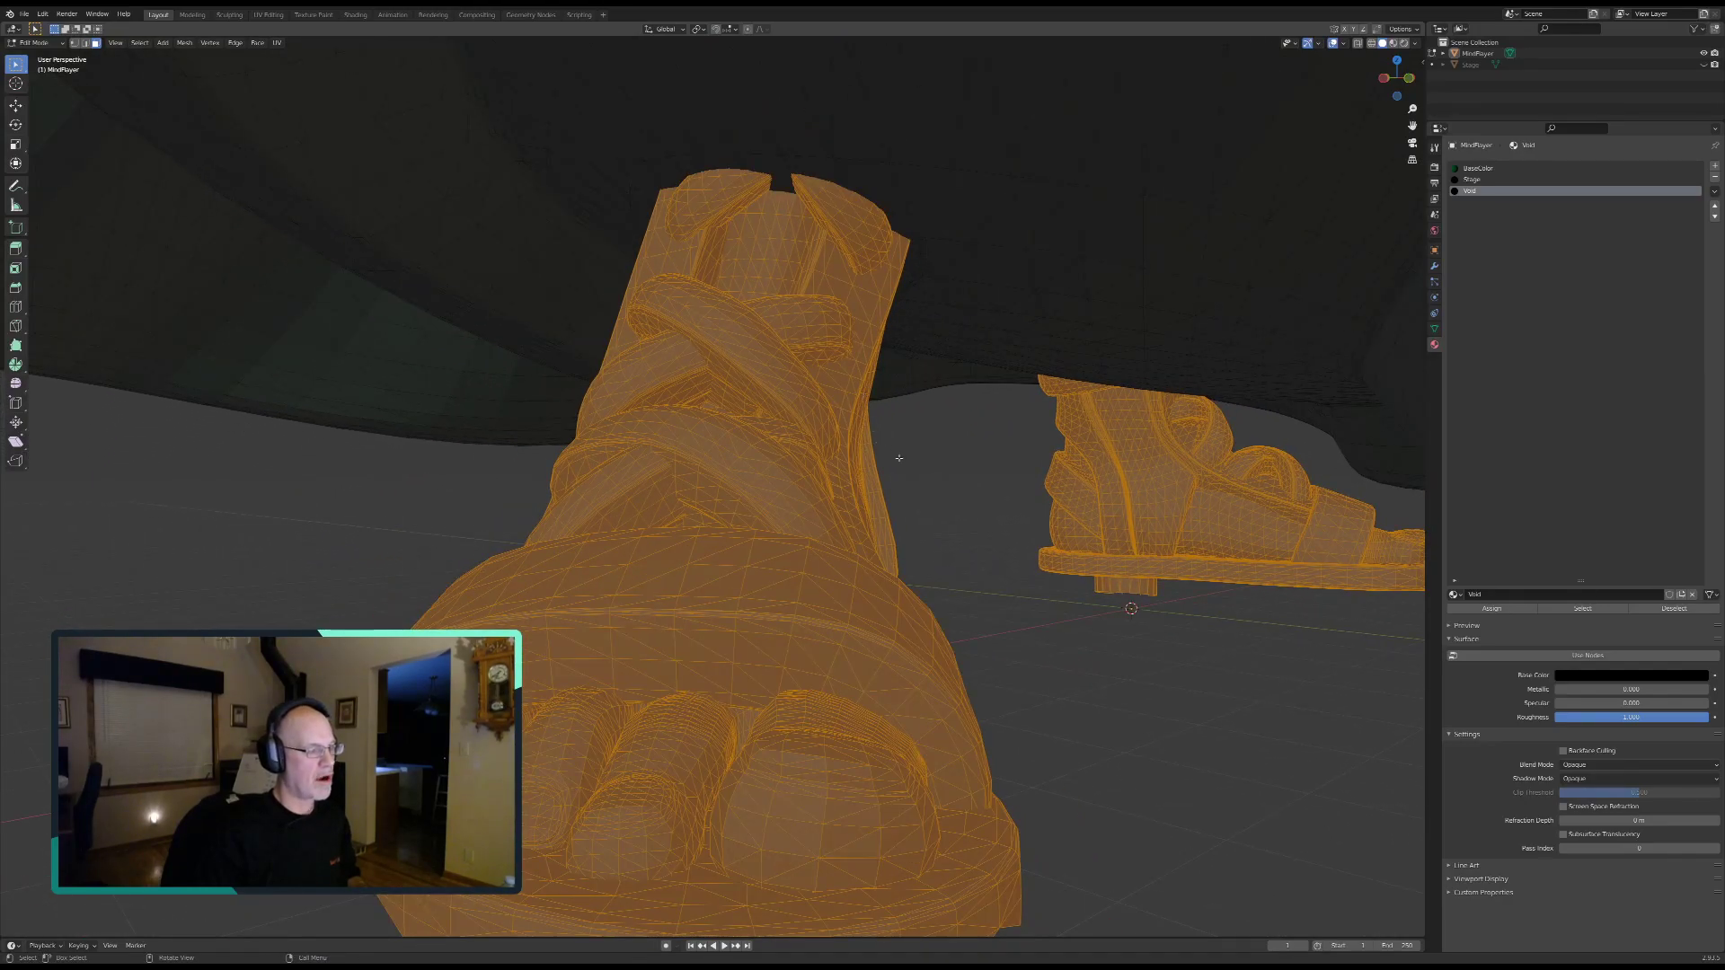
{"action": "scroll", "coordinate": [899, 458], "scroll_direction": "down", "scroll_amount": 7}
{"action": "middle_click_drag", "start_coordinate": [1010, 495], "coordinate": [957, 564]}
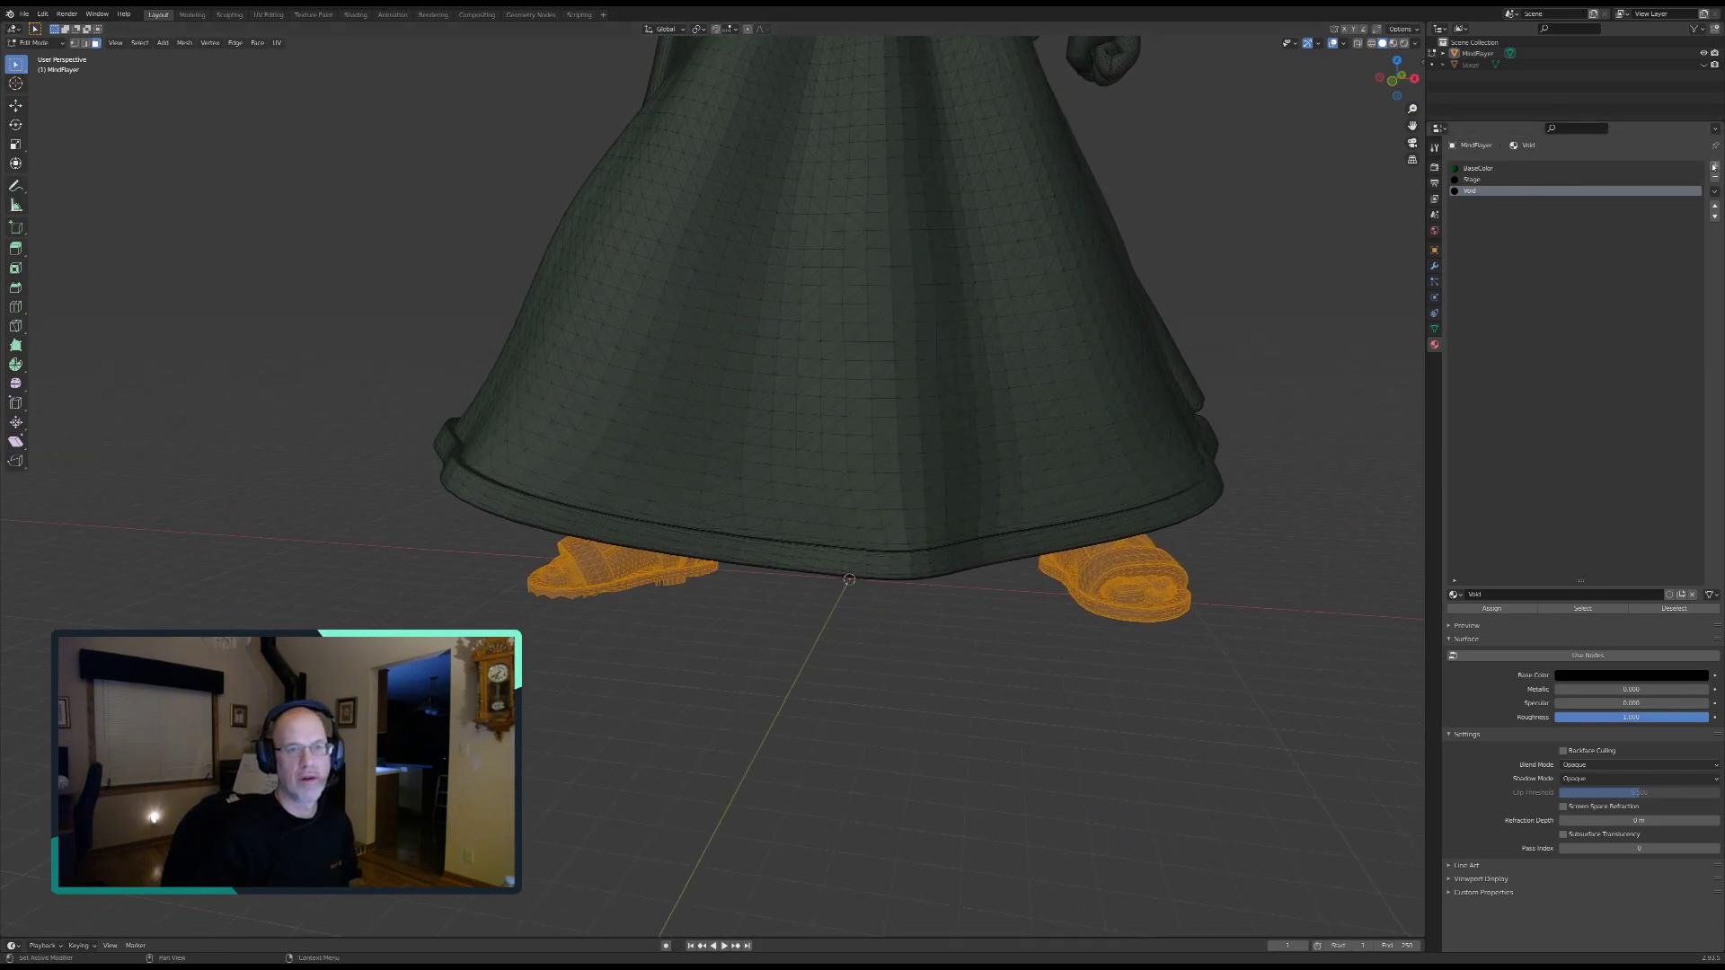
{"action": "left_click", "coordinate": [1715, 165]}
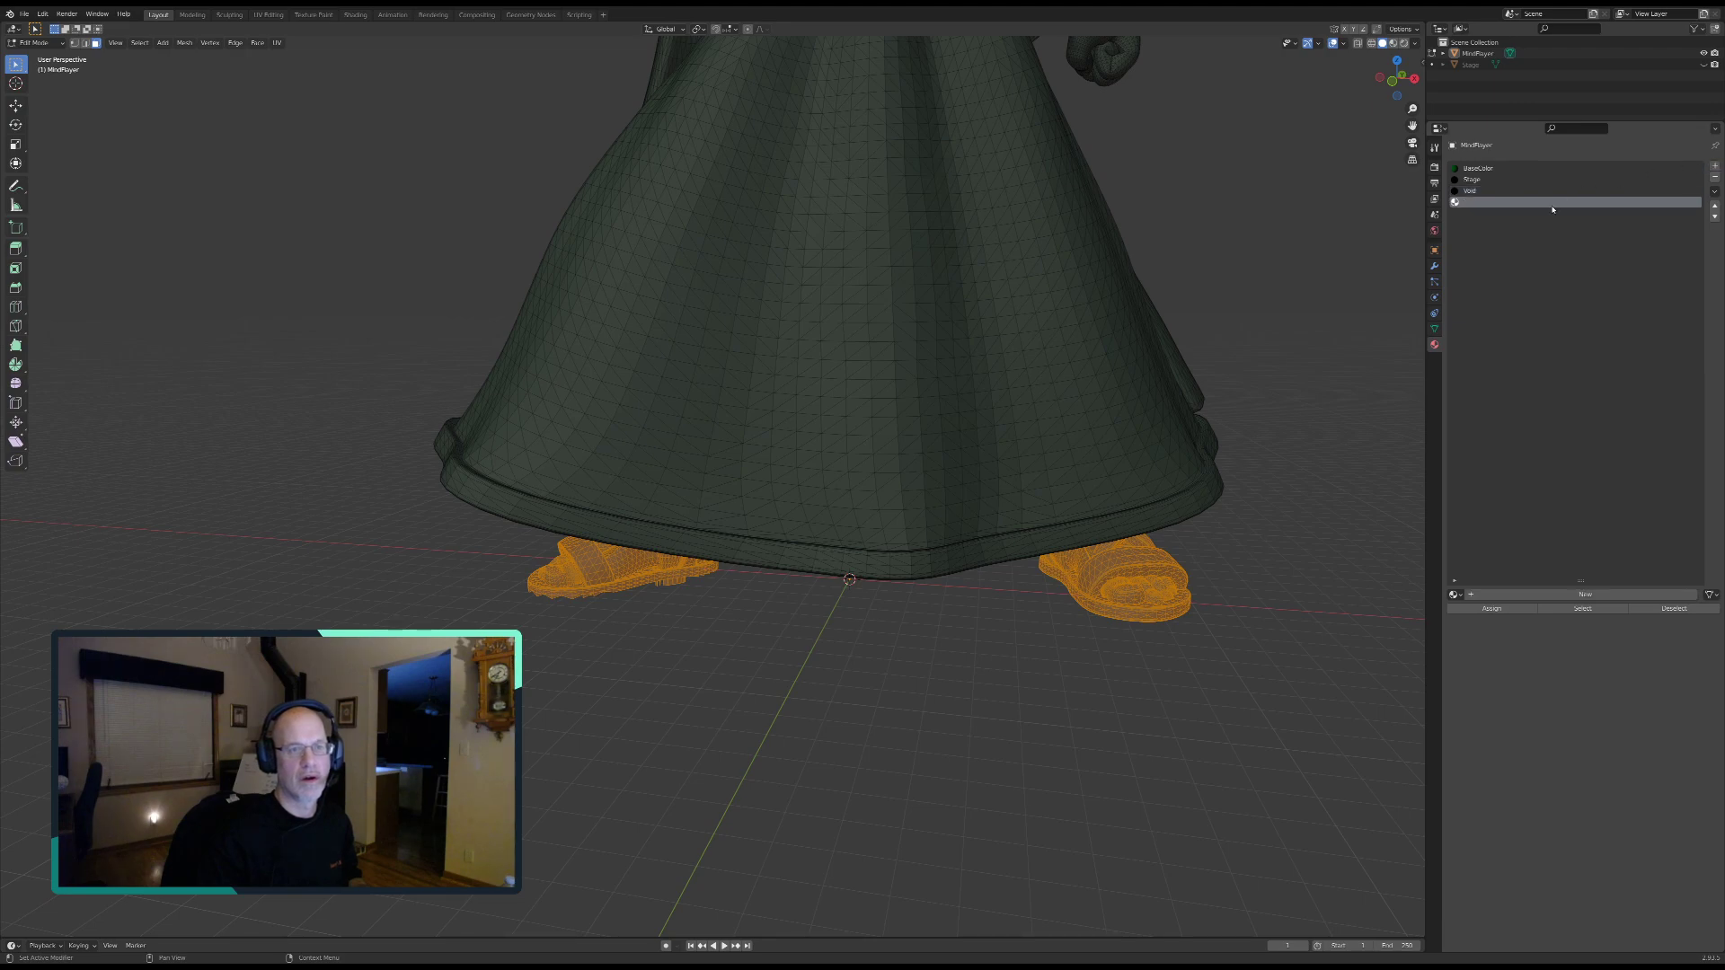
{"action": "left_click", "coordinate": [1491, 594]}
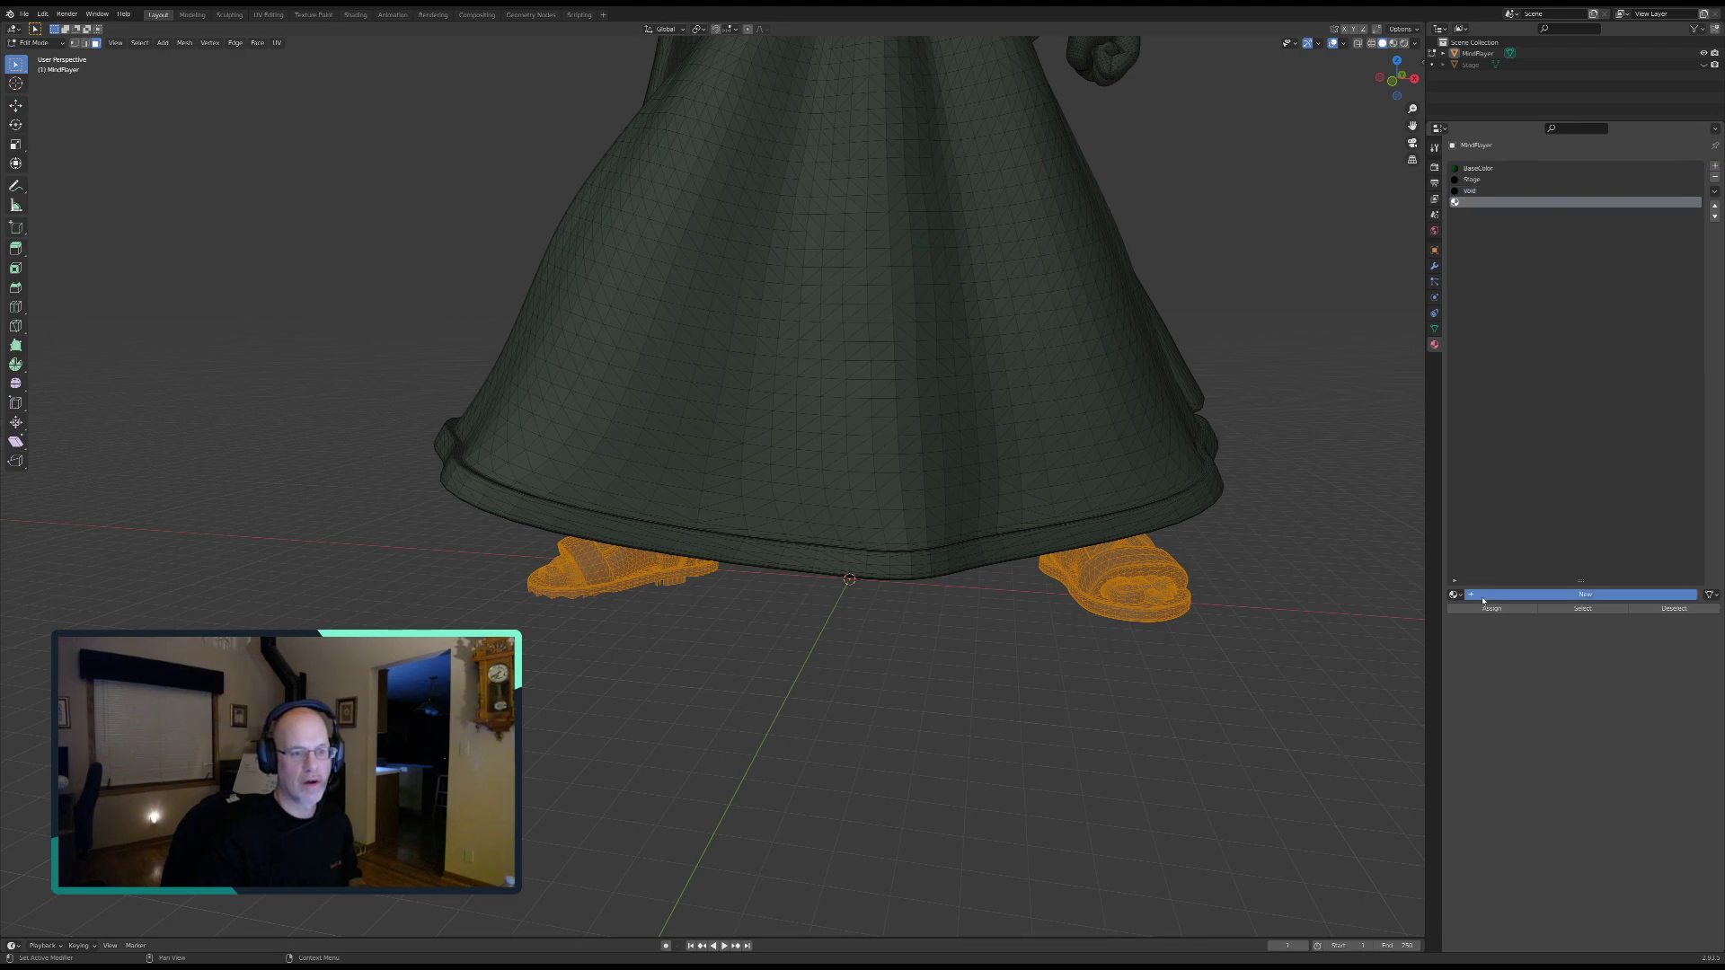
{"action": "type", "text": "Skin.0"}
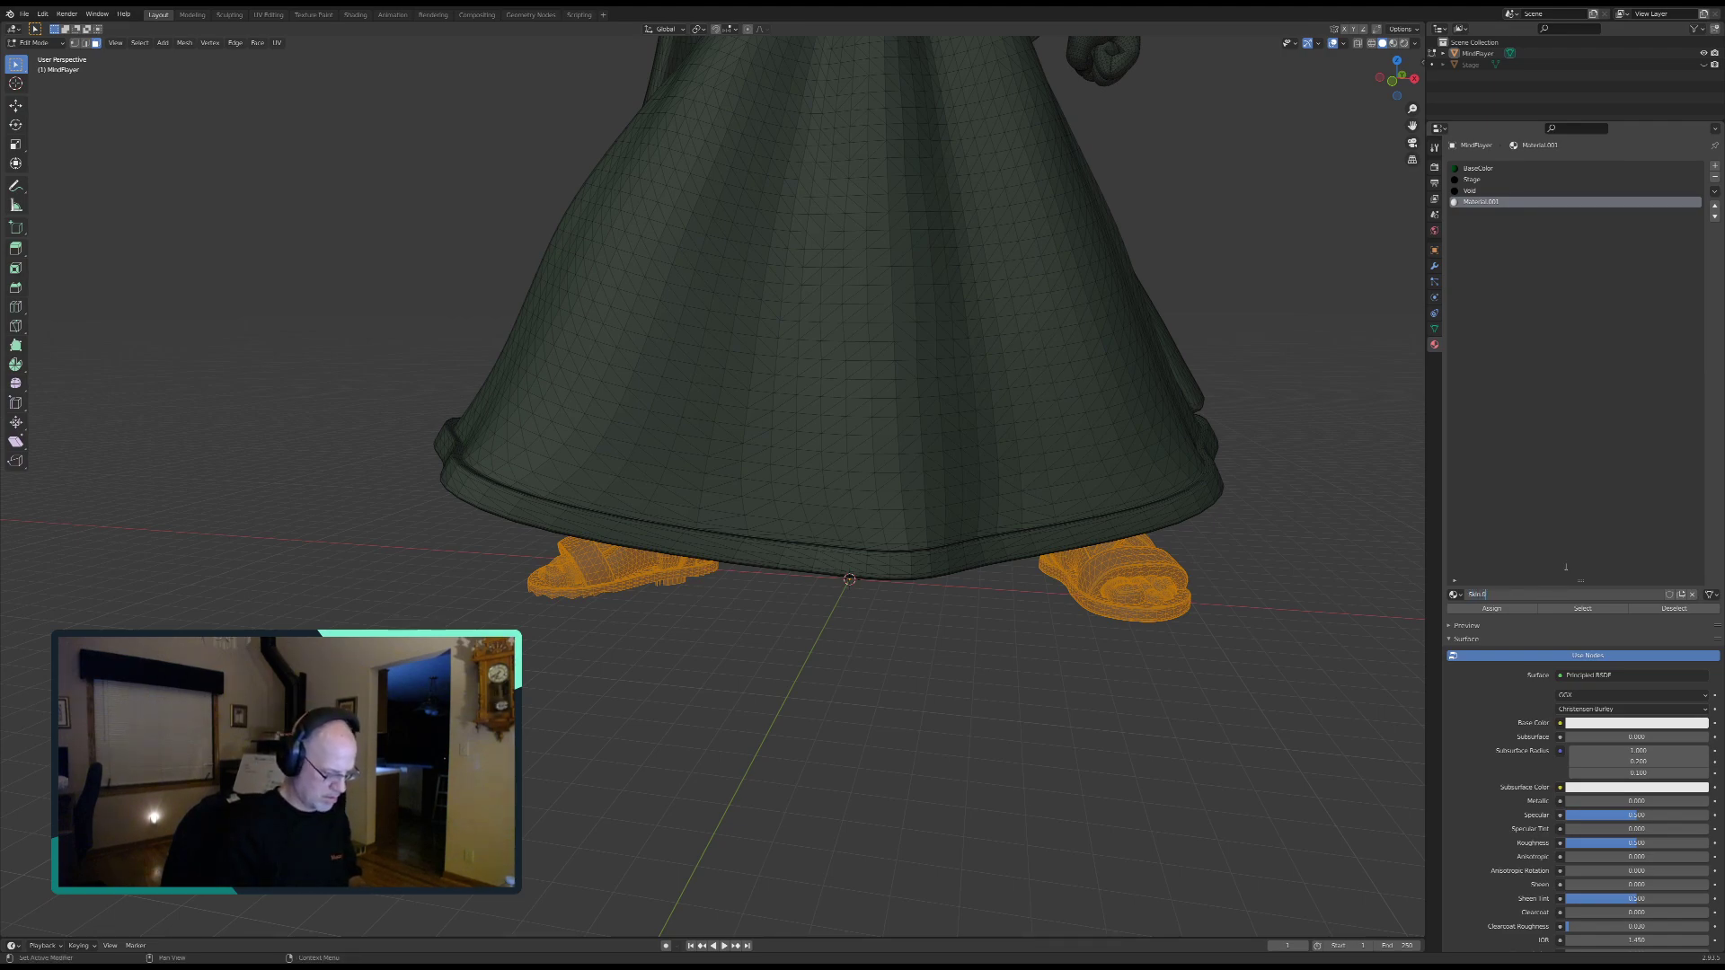
{"action": "type", "text": "1"}
{"action": "key", "text": "Return"}
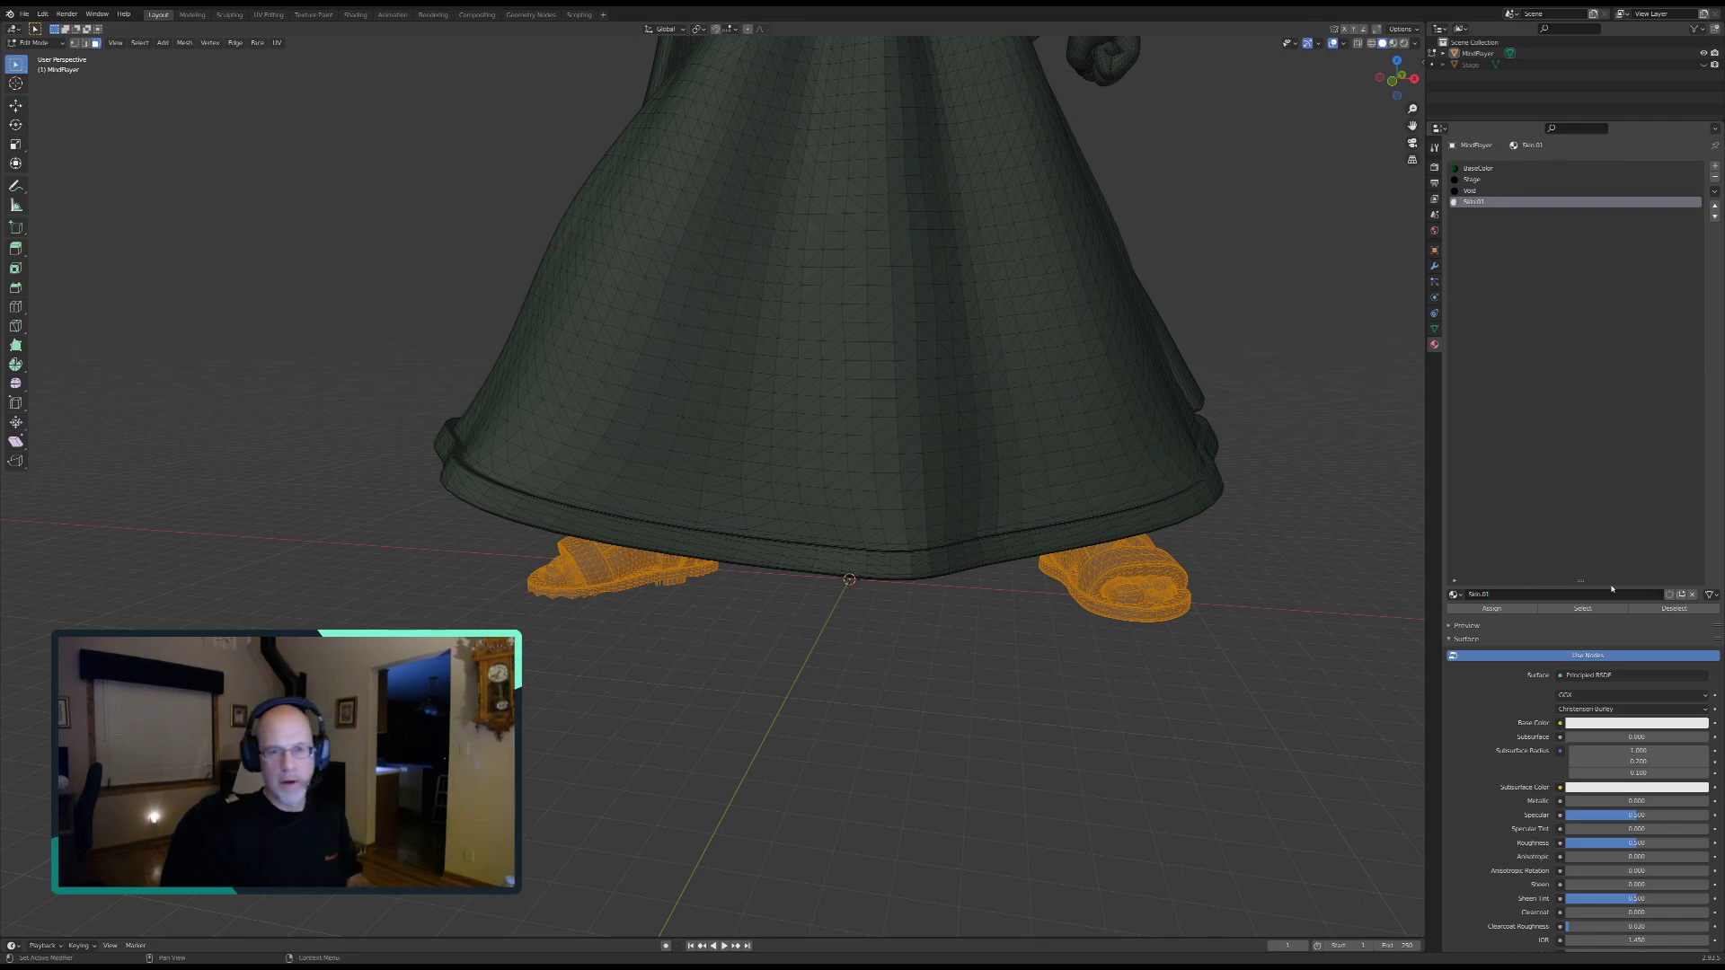
Step: Disable nodes on Skin.01, set its specular to 0 with a high roughness, and make the base color dark purple
{"action": "left_click", "coordinate": [1597, 658]}
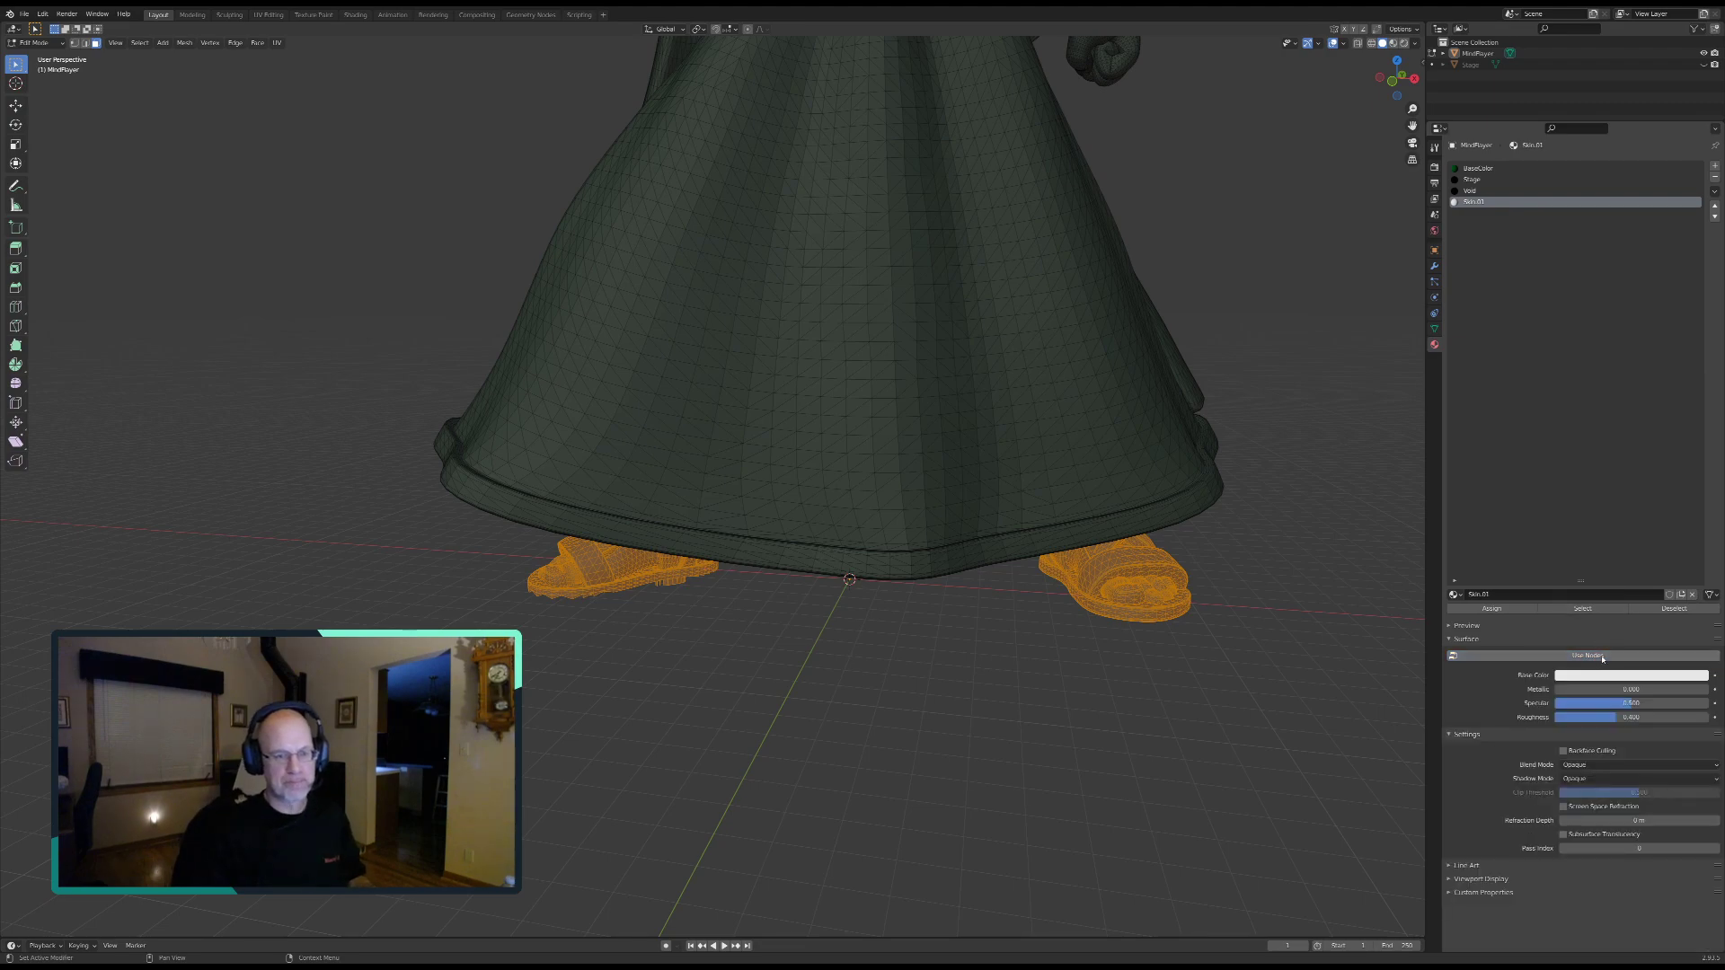
{"action": "mouse_move", "coordinate": [1635, 705]}
{"action": "left_mouse_down"}
{"action": "mouse_move", "coordinate": [1576, 705]}
{"action": "mouse_move", "coordinate": [1664, 717]}
{"action": "left_mouse_up"}
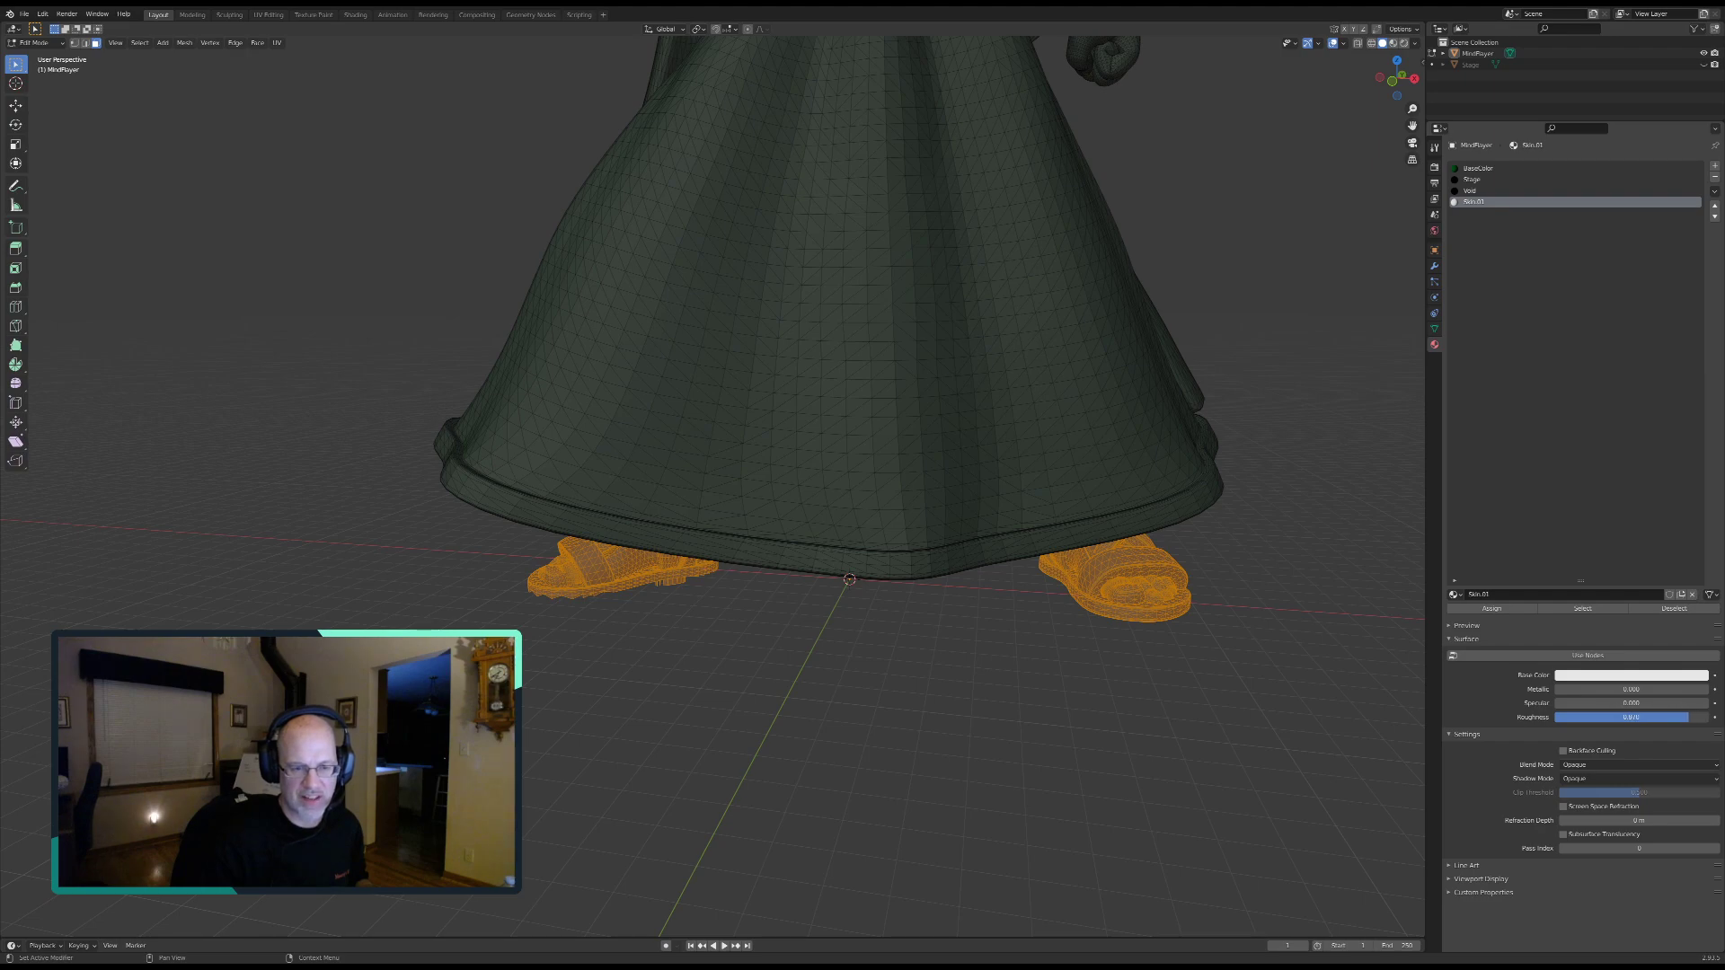
{"action": "left_click", "coordinate": [1628, 674]}
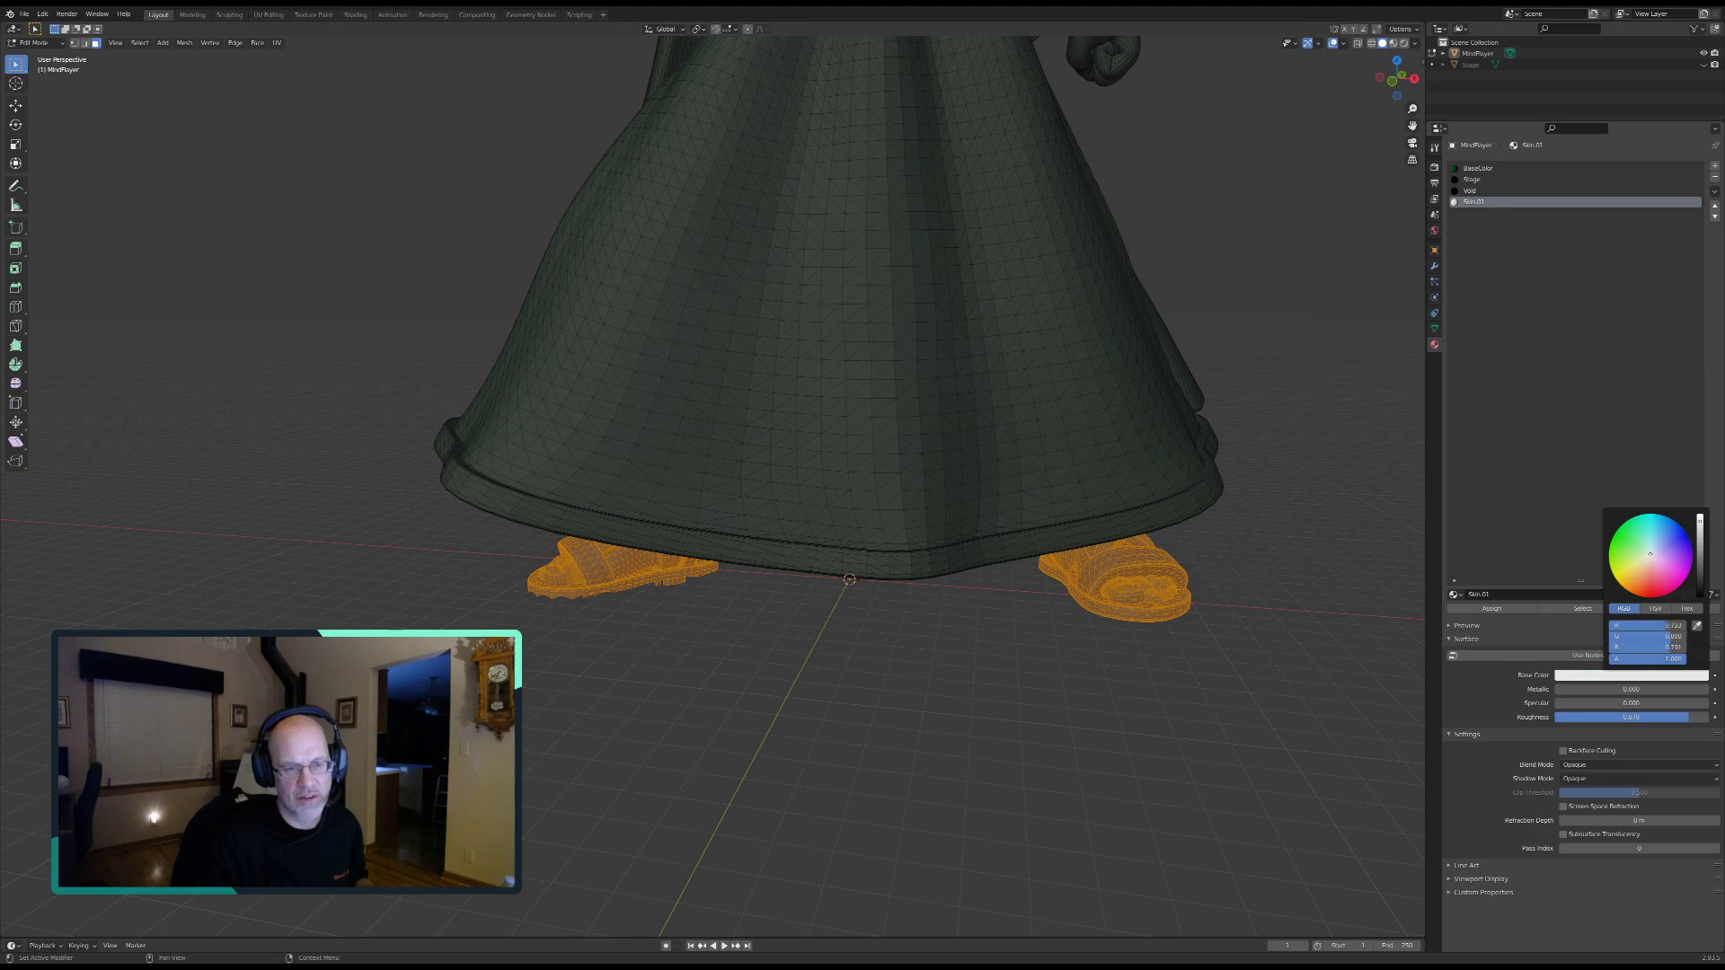
{"action": "left_click_drag", "start_coordinate": [1651, 554], "coordinate": [1682, 581]}
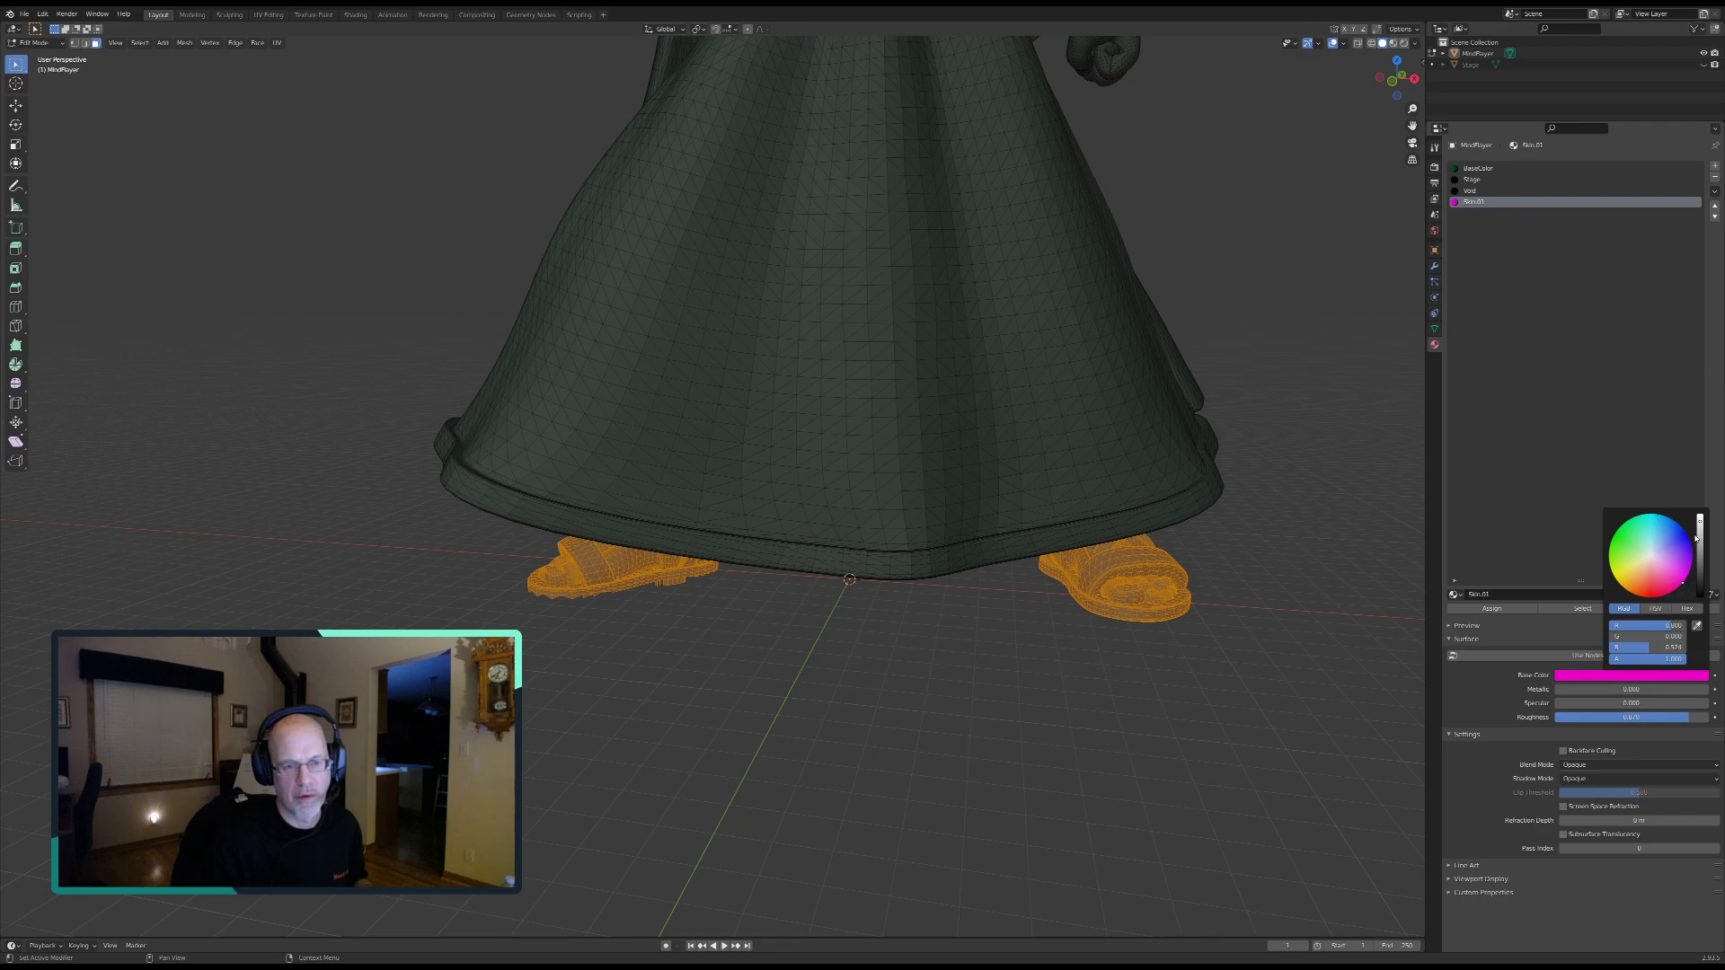
{"action": "left_click_drag", "start_coordinate": [1700, 519], "coordinate": [1700, 581]}
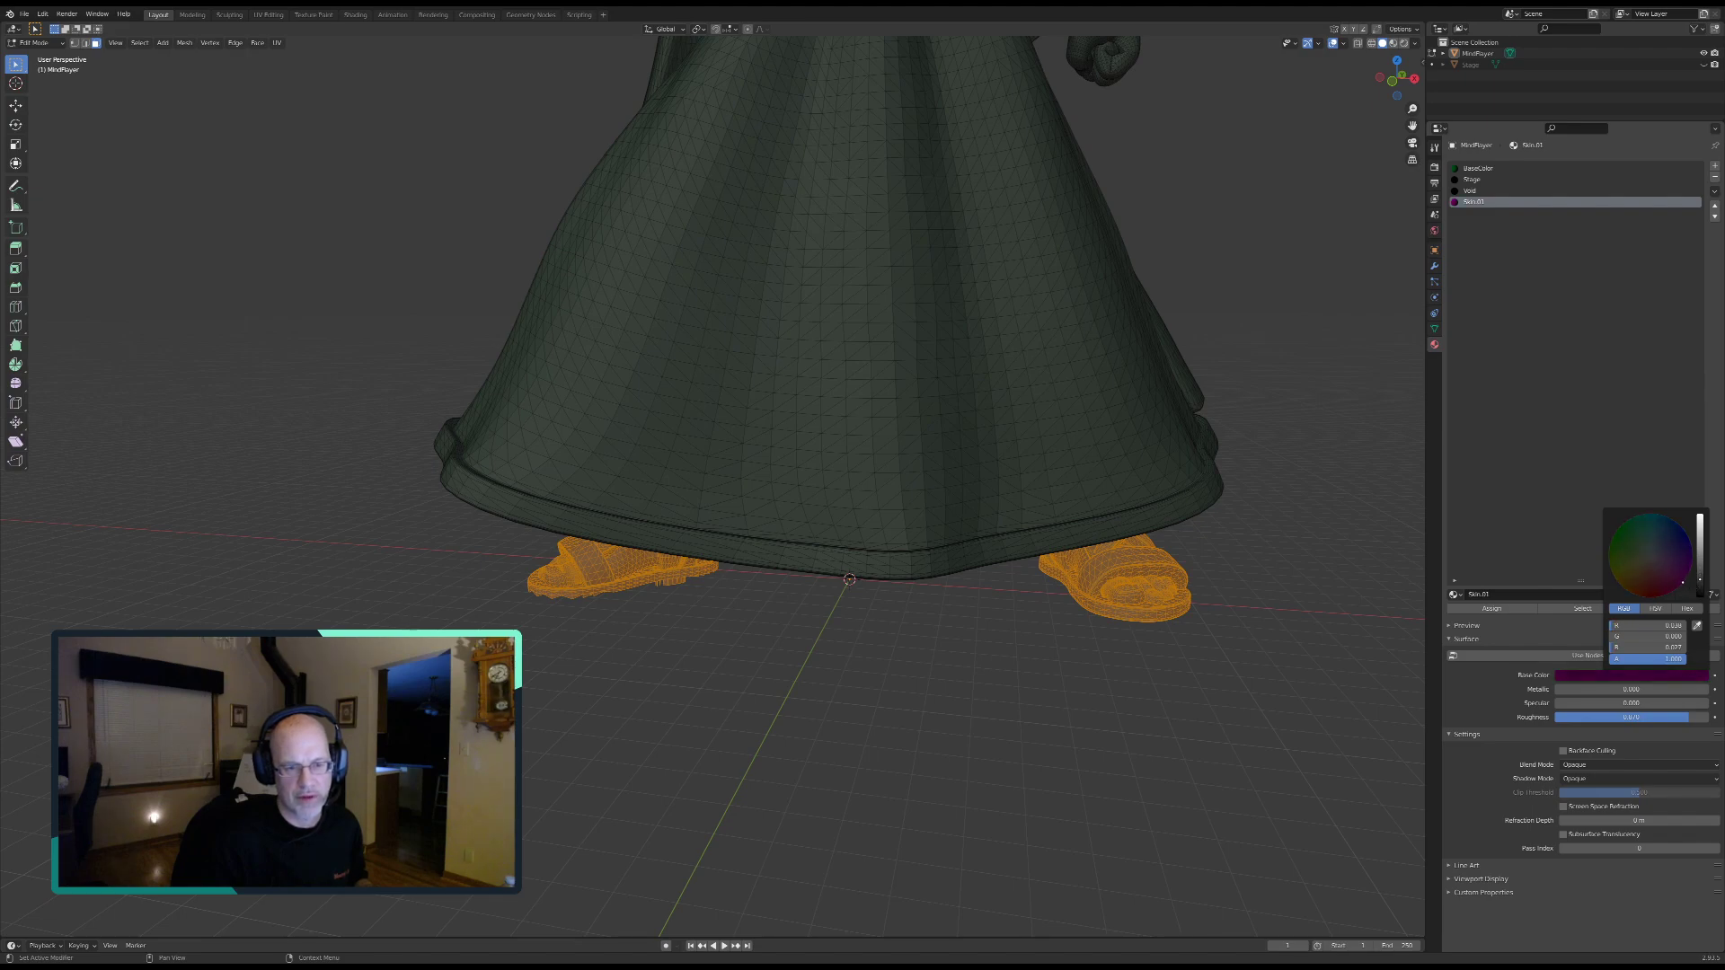
Step: Assign Skin.01 to the selected feet and sandals, then save the file with nothing selected
{"action": "left_click", "coordinate": [1507, 612]}
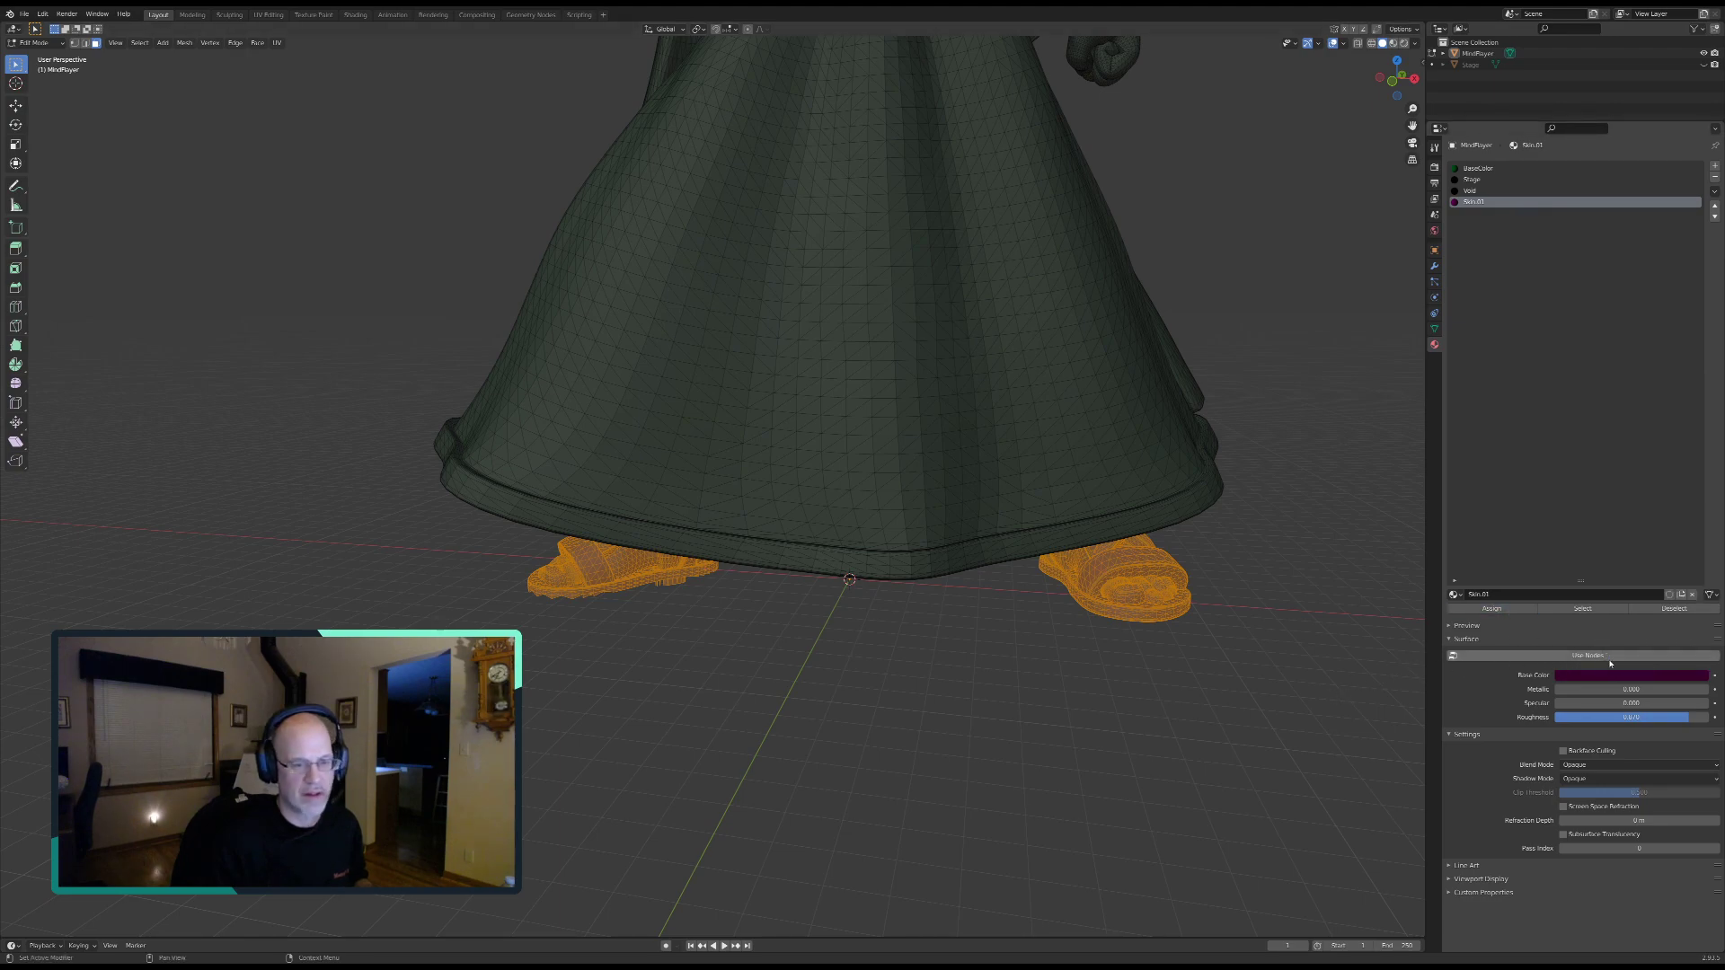
{"action": "left_click", "coordinate": [1685, 611]}
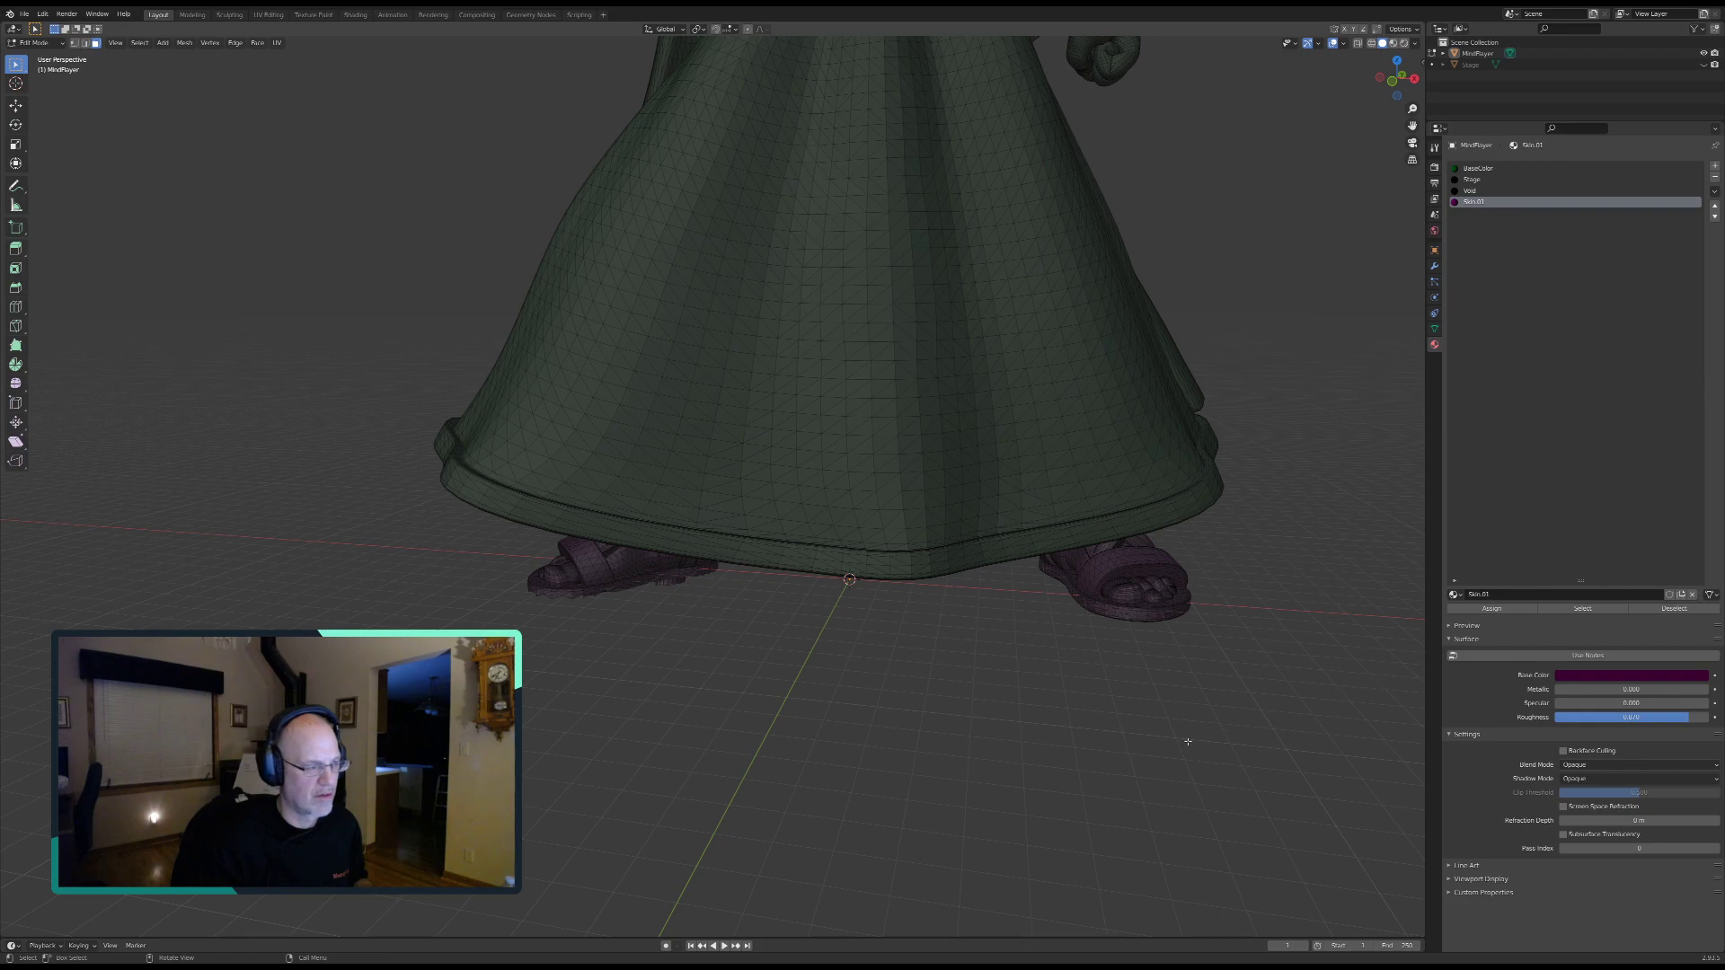
{"action": "mouse_move", "coordinate": [1060, 757]}
{"action": "middle_mouse_down"}
{"action": "mouse_move", "coordinate": [968, 803]}
{"action": "mouse_move", "coordinate": [1005, 774]}
{"action": "mouse_move", "coordinate": [1071, 785]}
{"action": "middle_mouse_up"}
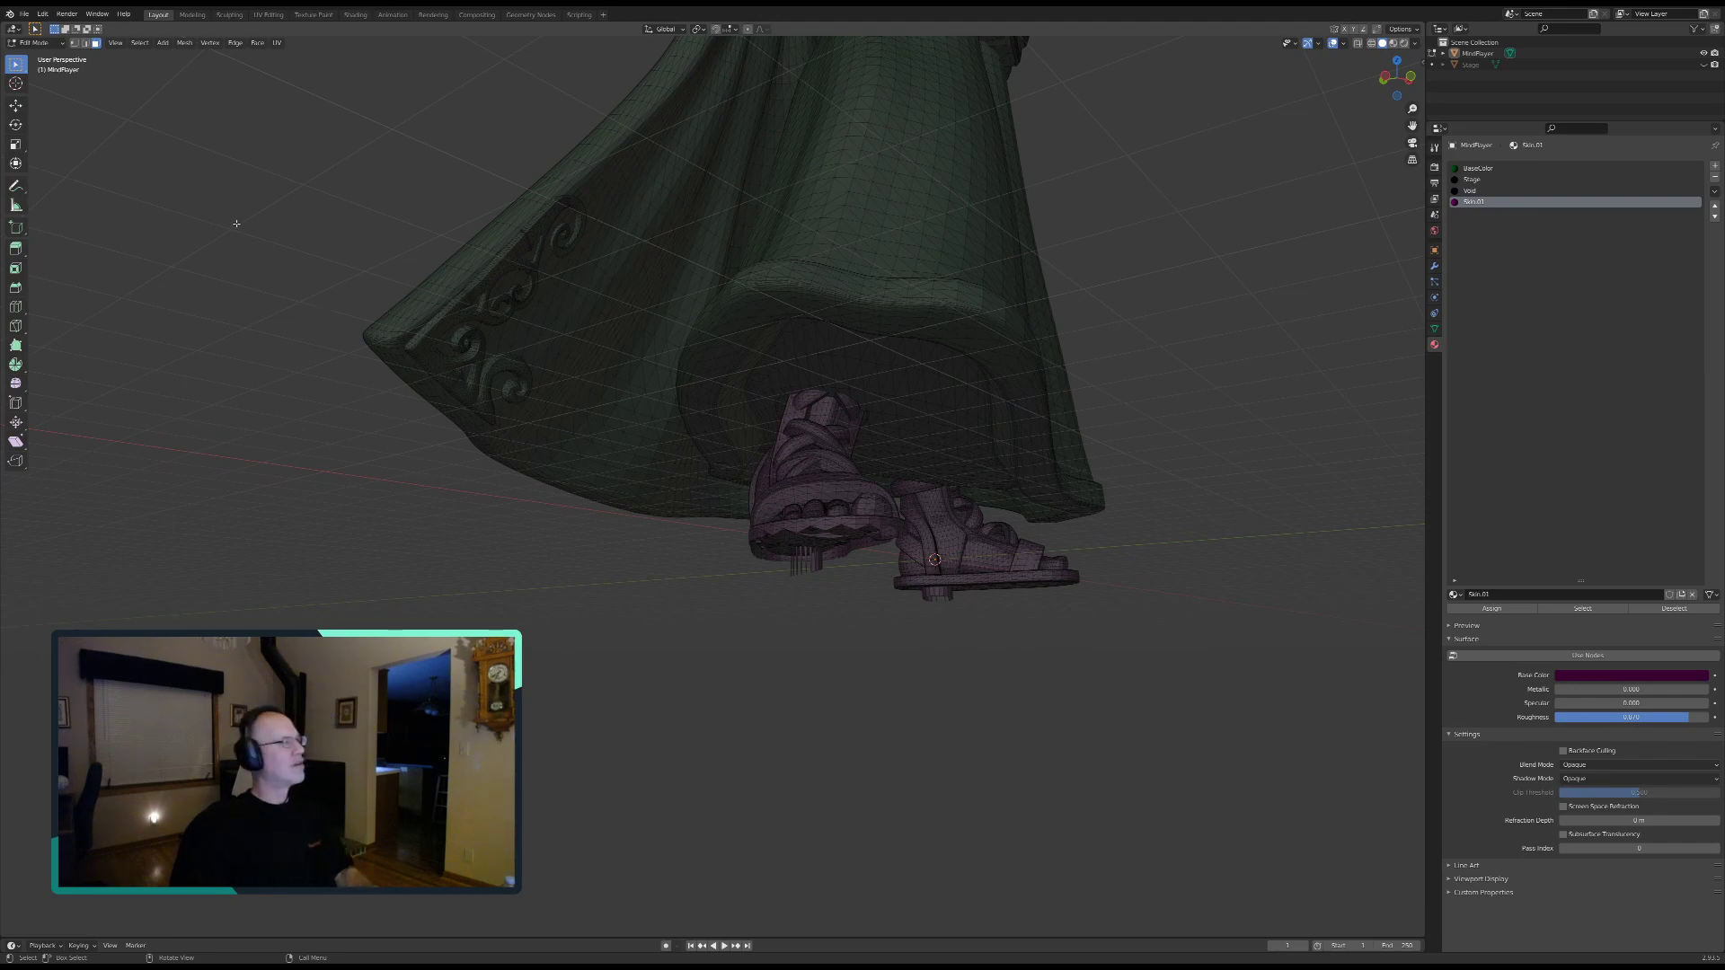
{"action": "left_click", "coordinate": [24, 14]}
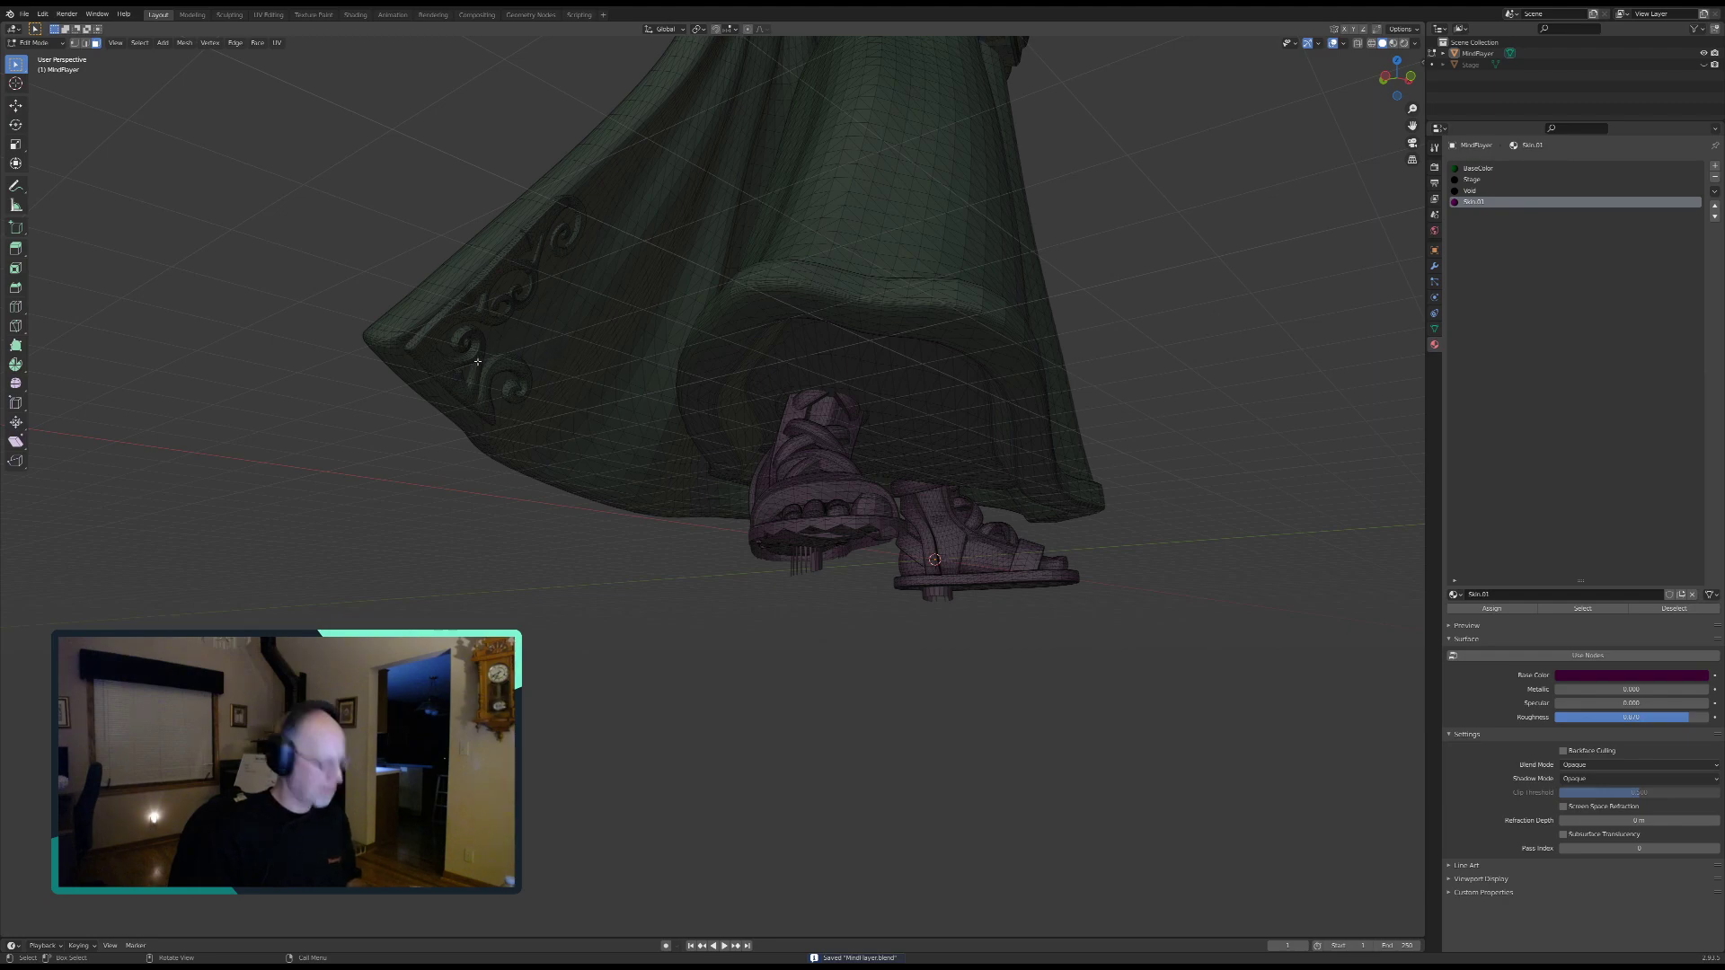
Step: Circle-select the front of the sandal sole around the toes, sweeping over its top, outer rim and the toe strap's front edge
{"action": "middle_click_drag", "start_coordinate": [564, 336], "coordinate": [647, 474]}
{"action": "scroll", "coordinate": [599, 453], "scroll_direction": "up", "scroll_amount": 3}
{"action": "scroll", "coordinate": [648, 474], "scroll_direction": "up", "scroll_amount": 3}
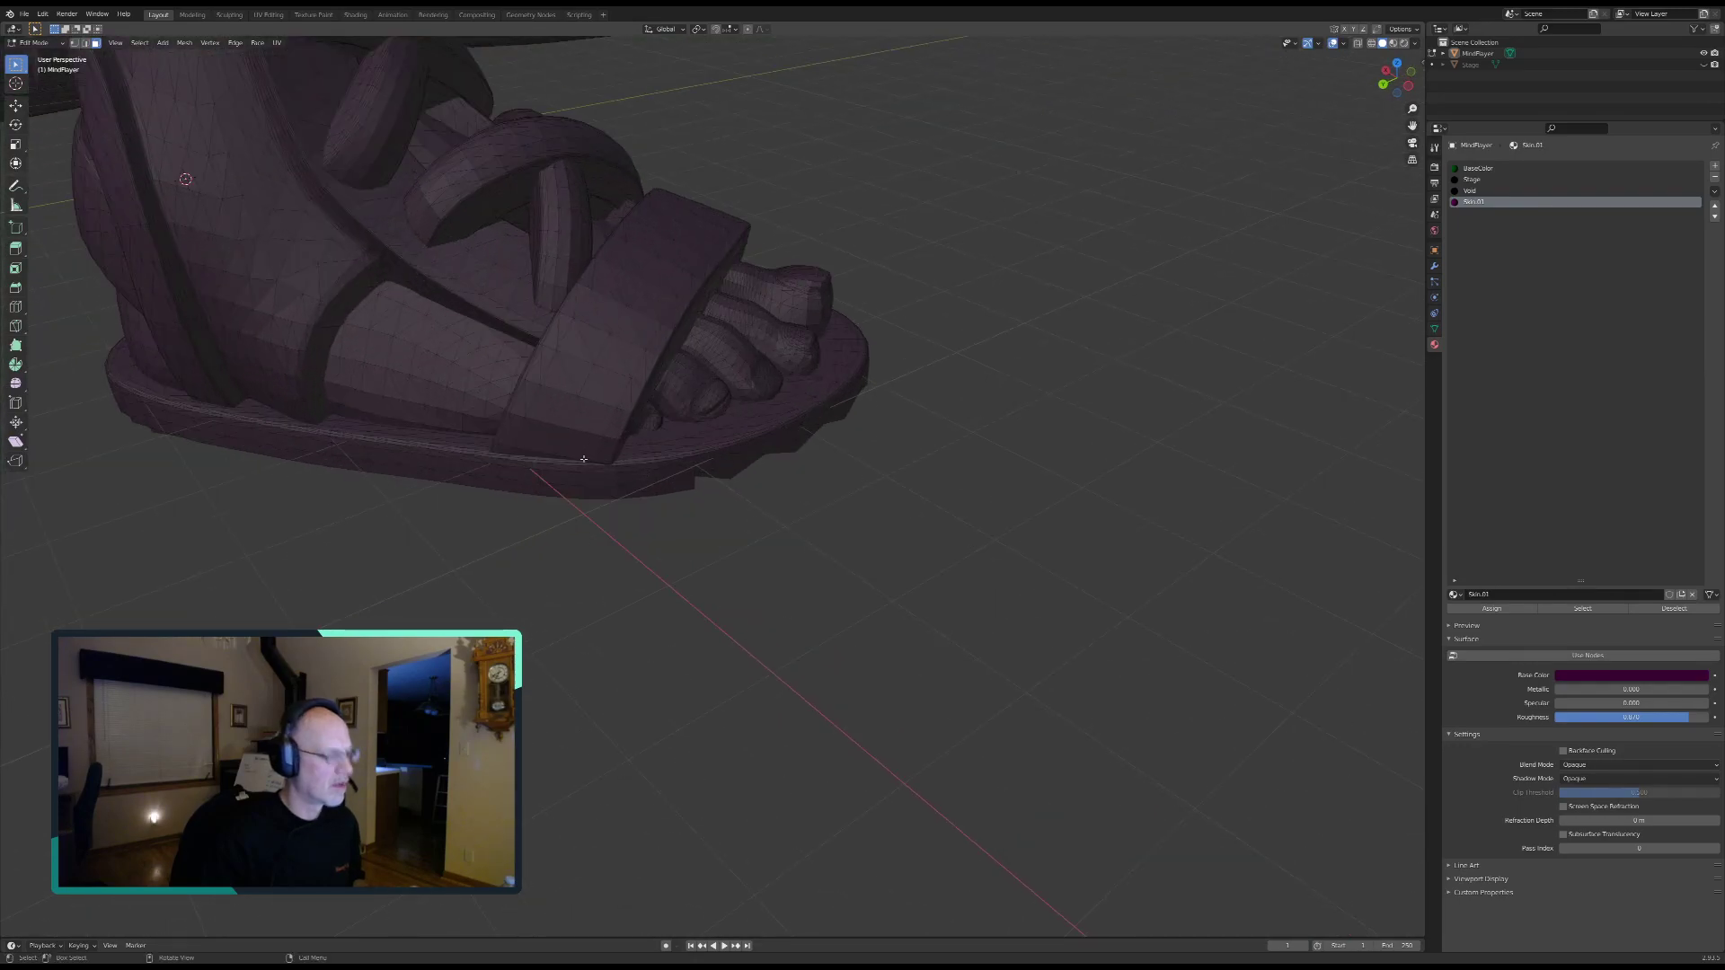
{"action": "middle_click_drag", "start_coordinate": [556, 441], "coordinate": [668, 458], "text": "shift"}
{"action": "key", "text": "space"}
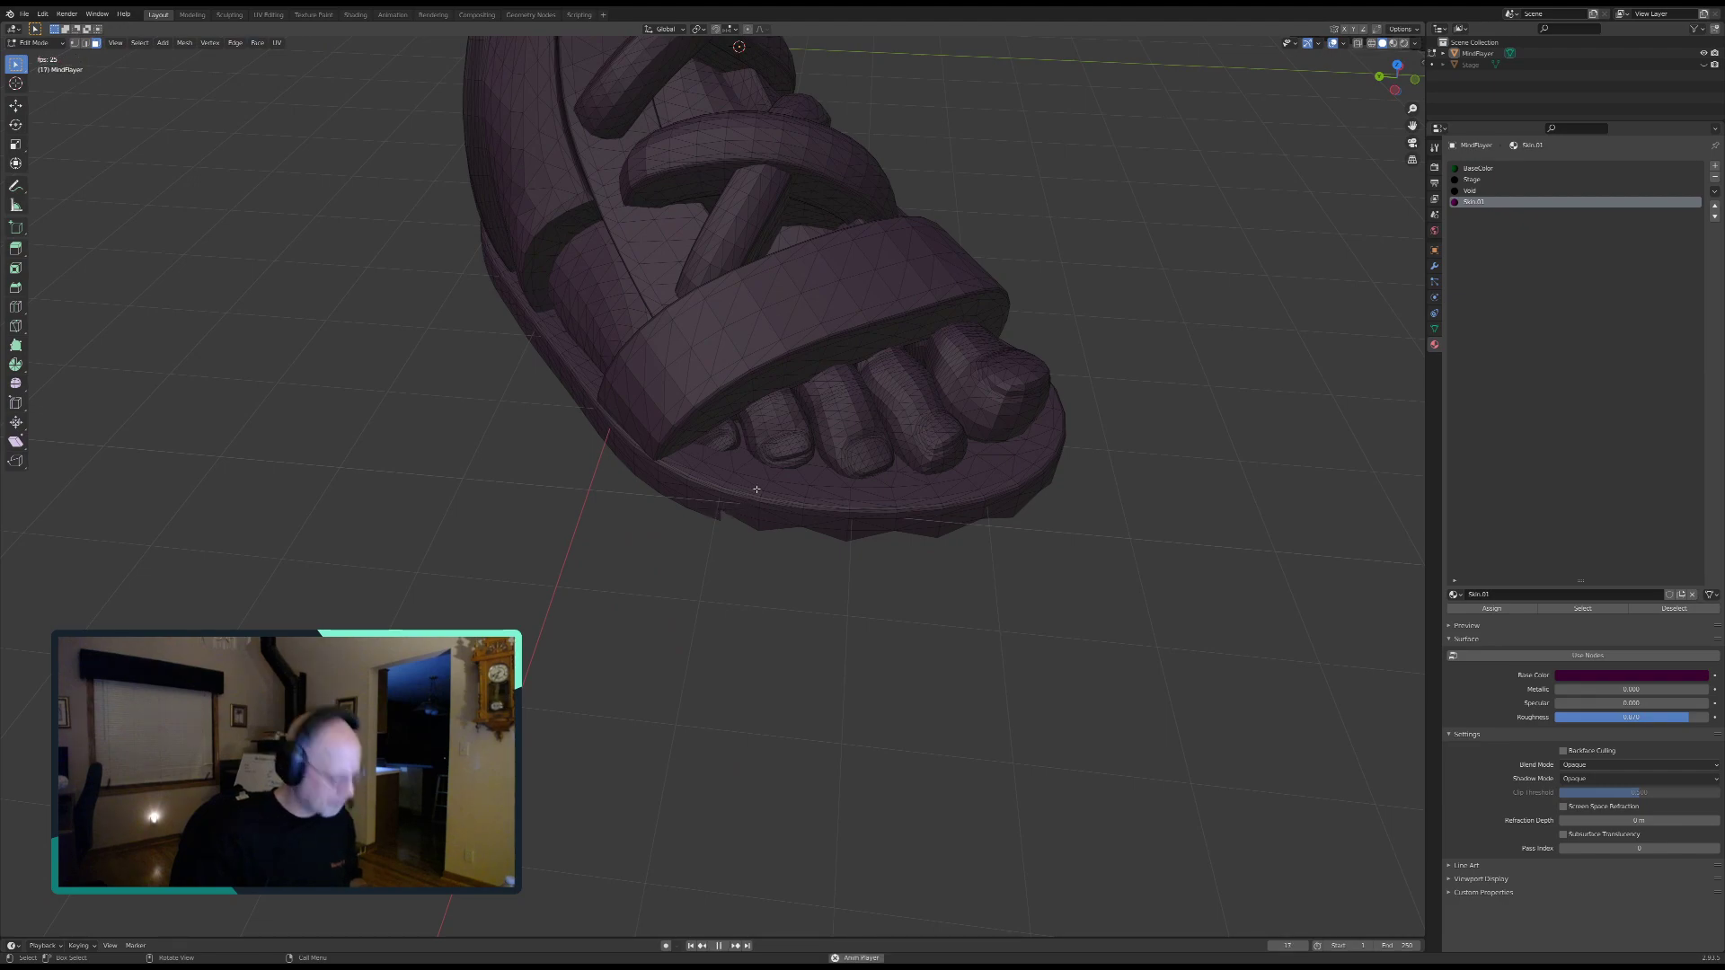
{"action": "scroll", "coordinate": [756, 489], "scroll_direction": "up", "scroll_amount": 3}
{"action": "key", "text": "c"}
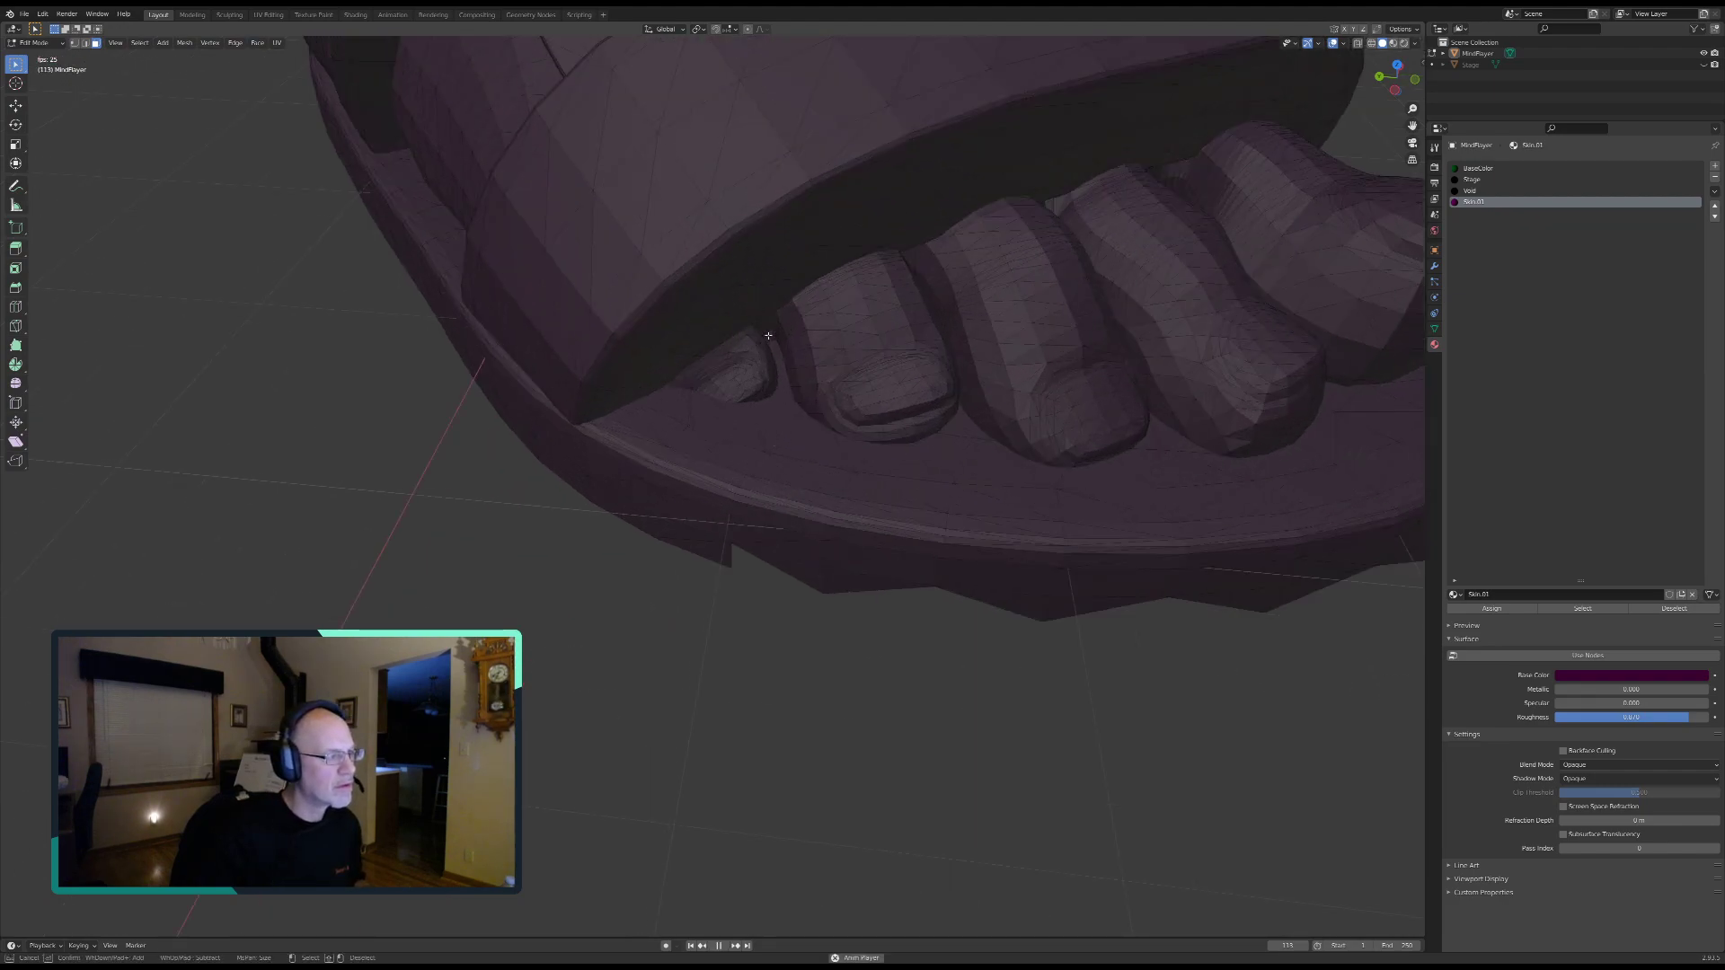
{"action": "left_click_drag", "start_coordinate": [777, 358], "coordinate": [772, 358]}
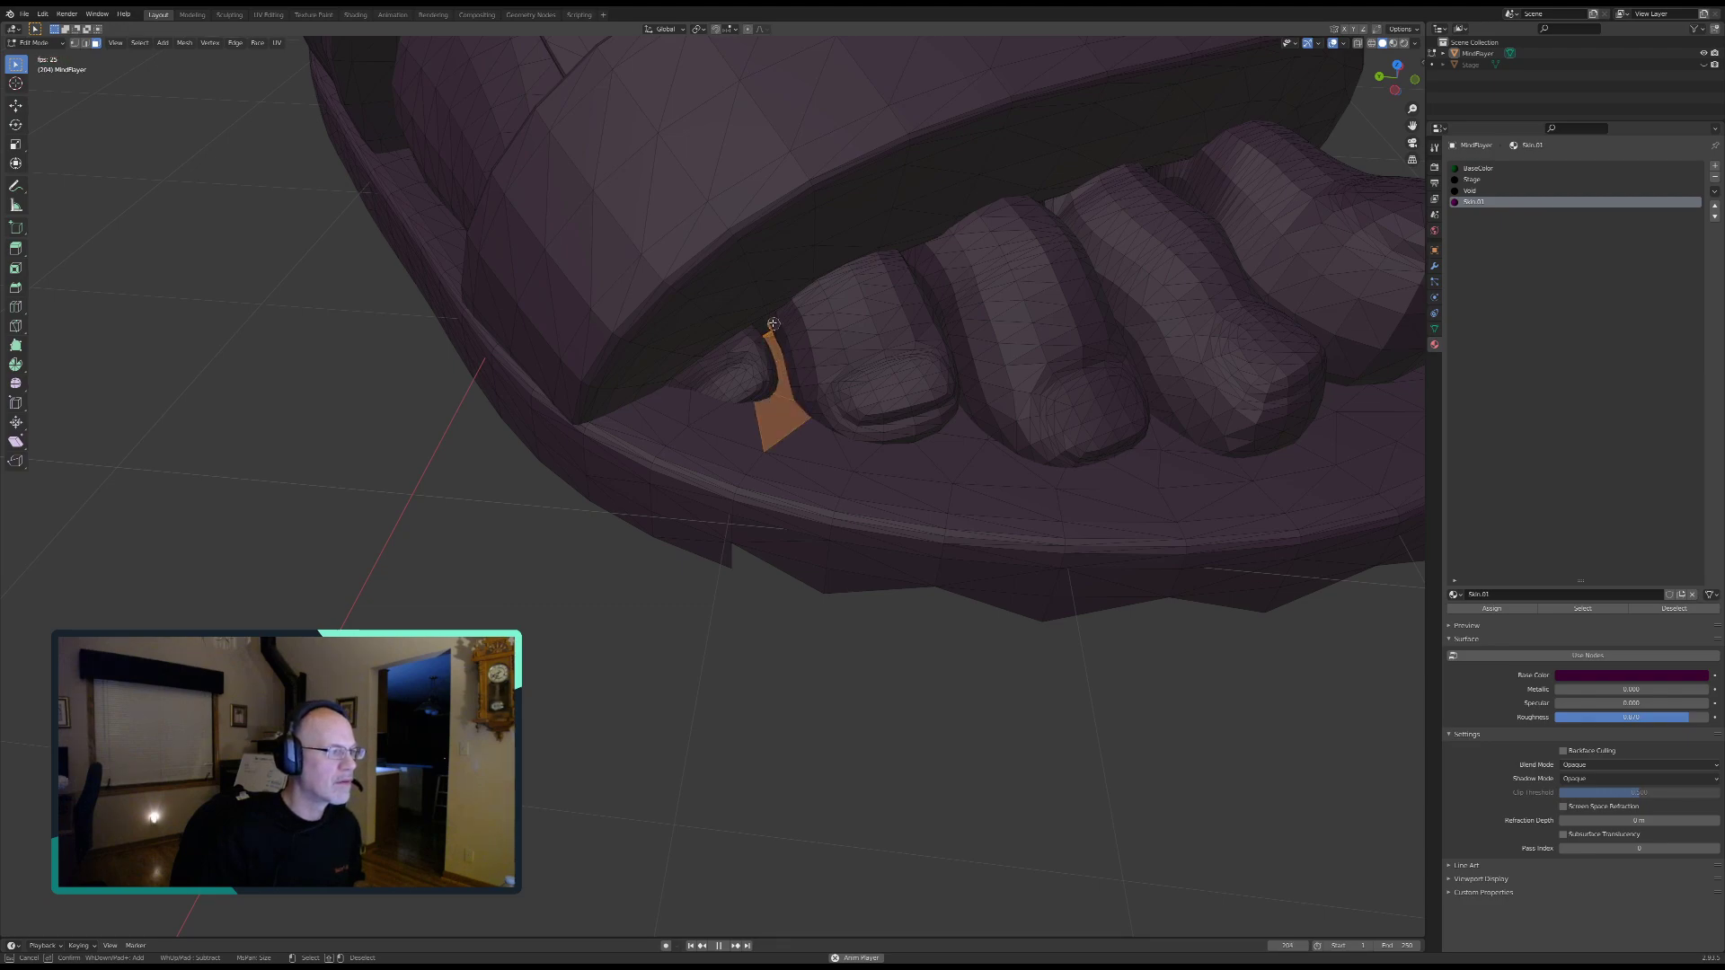
{"action": "mouse_move", "coordinate": [774, 456]}
{"action": "left_mouse_down"}
{"action": "mouse_move", "coordinate": [748, 439]}
{"action": "mouse_move", "coordinate": [701, 449]}
{"action": "mouse_move", "coordinate": [669, 420]}
{"action": "mouse_move", "coordinate": [699, 411]}
{"action": "mouse_move", "coordinate": [625, 422]}
{"action": "mouse_move", "coordinate": [675, 486]}
{"action": "mouse_move", "coordinate": [880, 557]}
{"action": "mouse_move", "coordinate": [673, 535]}
{"action": "mouse_move", "coordinate": [581, 481]}
{"action": "mouse_move", "coordinate": [562, 355]}
{"action": "mouse_move", "coordinate": [626, 368]}
{"action": "mouse_move", "coordinate": [642, 315]}
{"action": "mouse_move", "coordinate": [710, 270]}
{"action": "mouse_move", "coordinate": [677, 322]}
{"action": "mouse_move", "coordinate": [836, 180]}
{"action": "mouse_move", "coordinate": [1186, 61]}
{"action": "mouse_move", "coordinate": [1338, 72]}
{"action": "mouse_move", "coordinate": [972, 161]}
{"action": "mouse_move", "coordinate": [768, 471]}
{"action": "mouse_move", "coordinate": [939, 477]}
{"action": "mouse_move", "coordinate": [997, 566]}
{"action": "mouse_move", "coordinate": [1338, 557]}
{"action": "mouse_move", "coordinate": [1416, 451]}
{"action": "mouse_move", "coordinate": [1293, 504]}
{"action": "mouse_move", "coordinate": [933, 550]}
{"action": "left_mouse_up"}
{"action": "right_click", "coordinate": [933, 551]}
{"action": "mouse_move", "coordinate": [932, 551]}
{"action": "middle_mouse_down"}
{"action": "mouse_move", "coordinate": [905, 511]}
{"action": "mouse_move", "coordinate": [913, 571]}
{"action": "middle_mouse_up"}
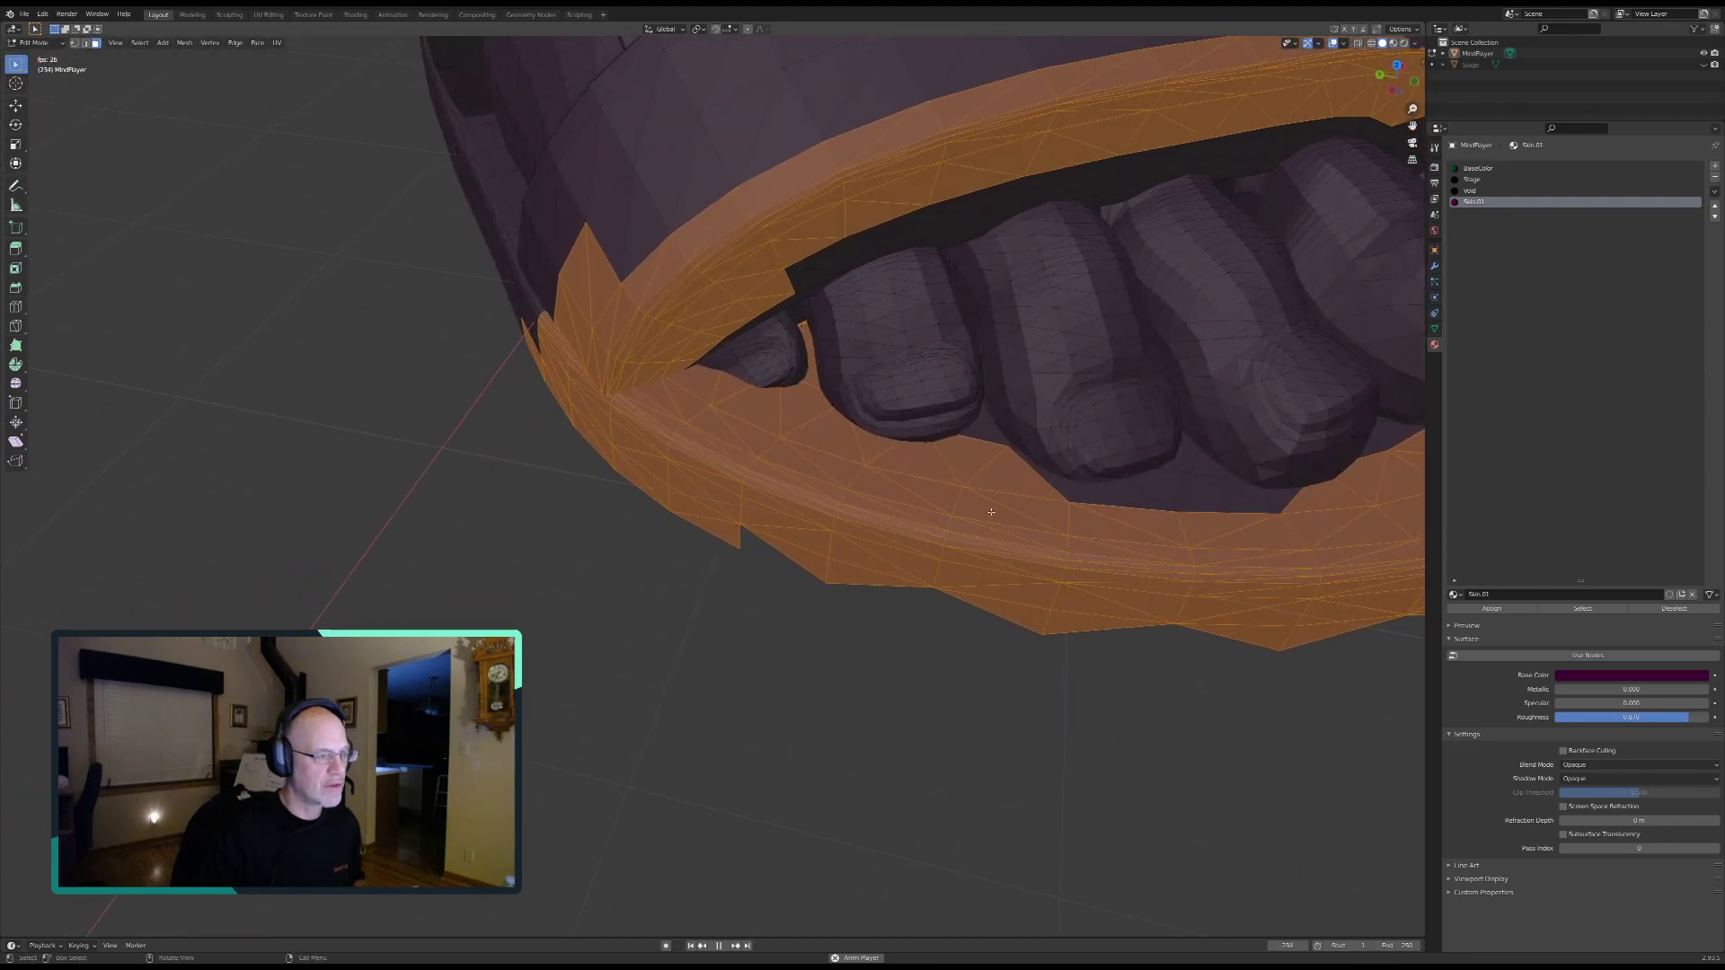
Step: Add the narrow sole faces between the smaller toes to the circle selection
{"action": "scroll", "coordinate": [989, 516], "scroll_direction": "up", "scroll_amount": 3}
{"action": "middle_click_drag", "start_coordinate": [1057, 461], "coordinate": [724, 528], "text": "shift"}
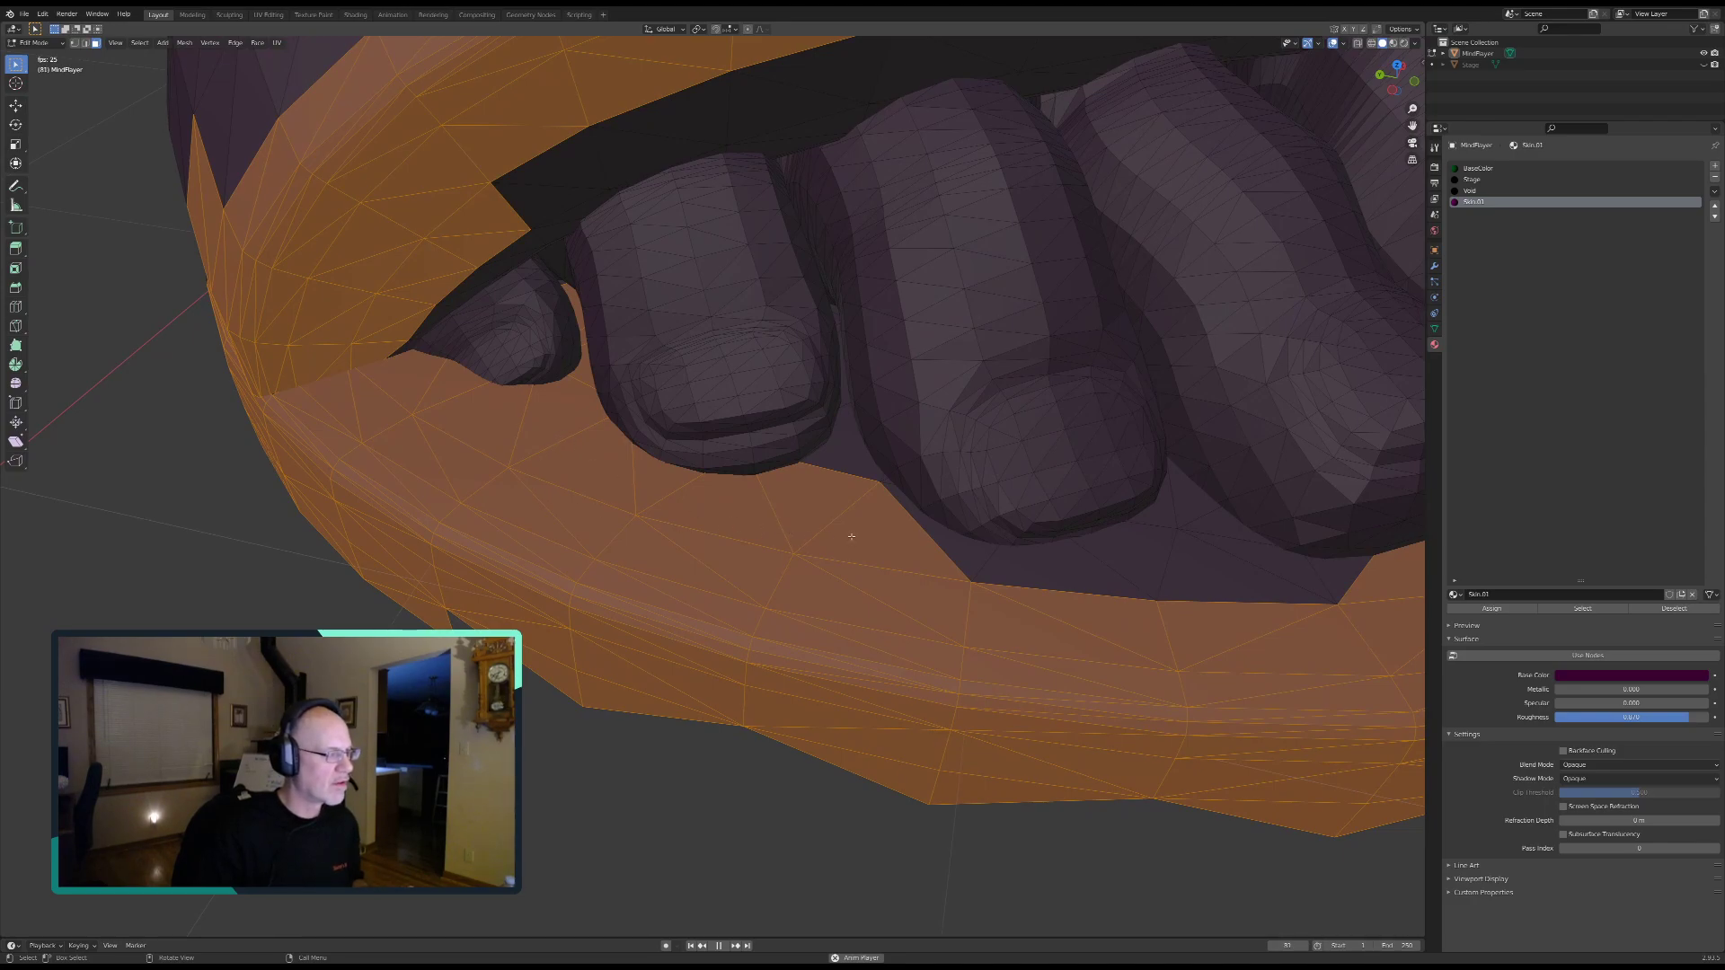
{"action": "key", "text": "c"}
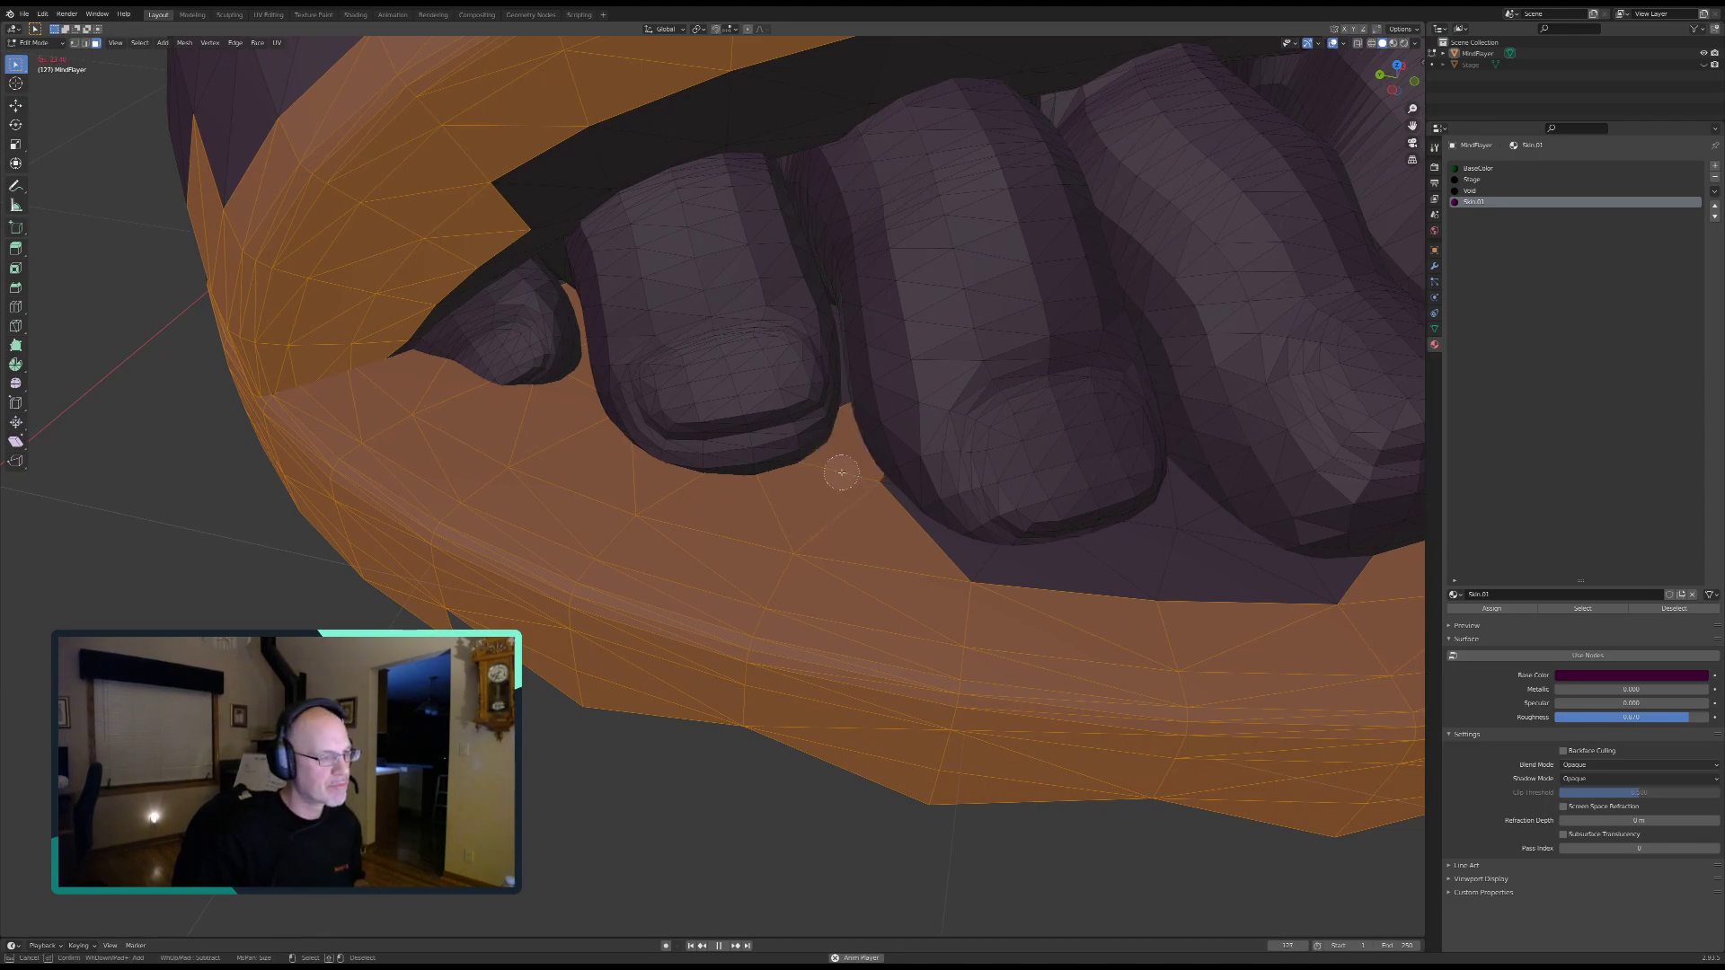
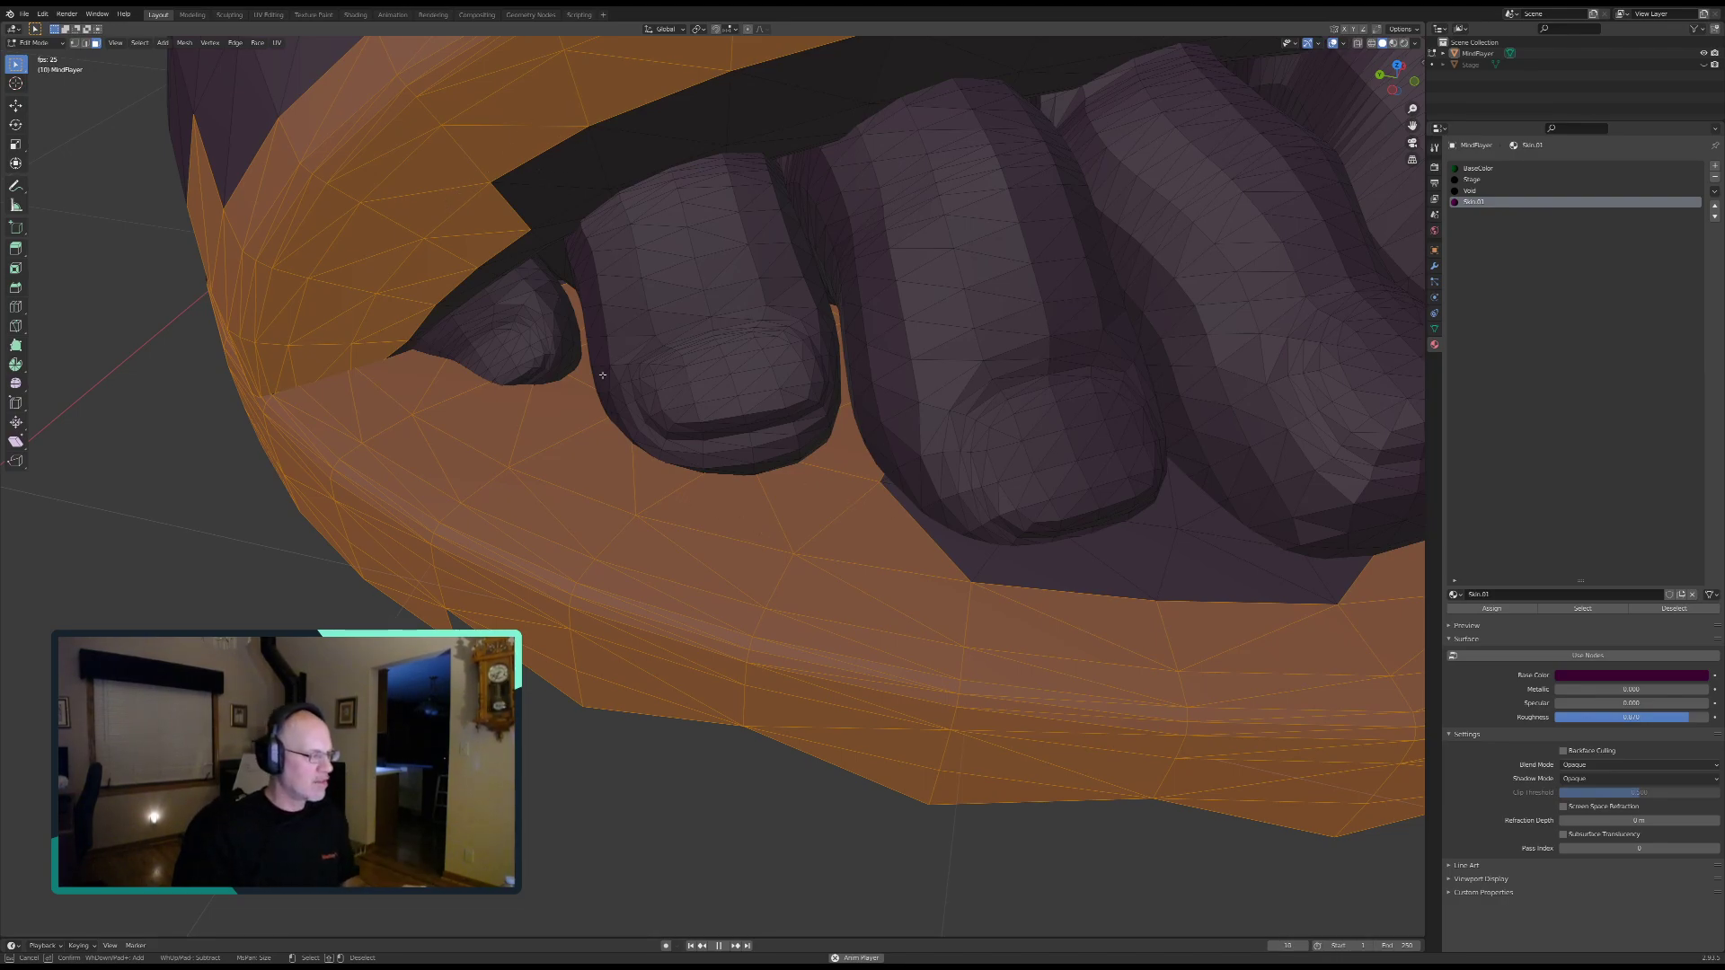
{"action": "right_click", "coordinate": [866, 515]}
{"action": "scroll", "coordinate": [866, 512], "scroll_direction": "down", "scroll_amount": 5}
{"action": "middle_click_drag", "start_coordinate": [866, 512], "coordinate": [788, 505]}
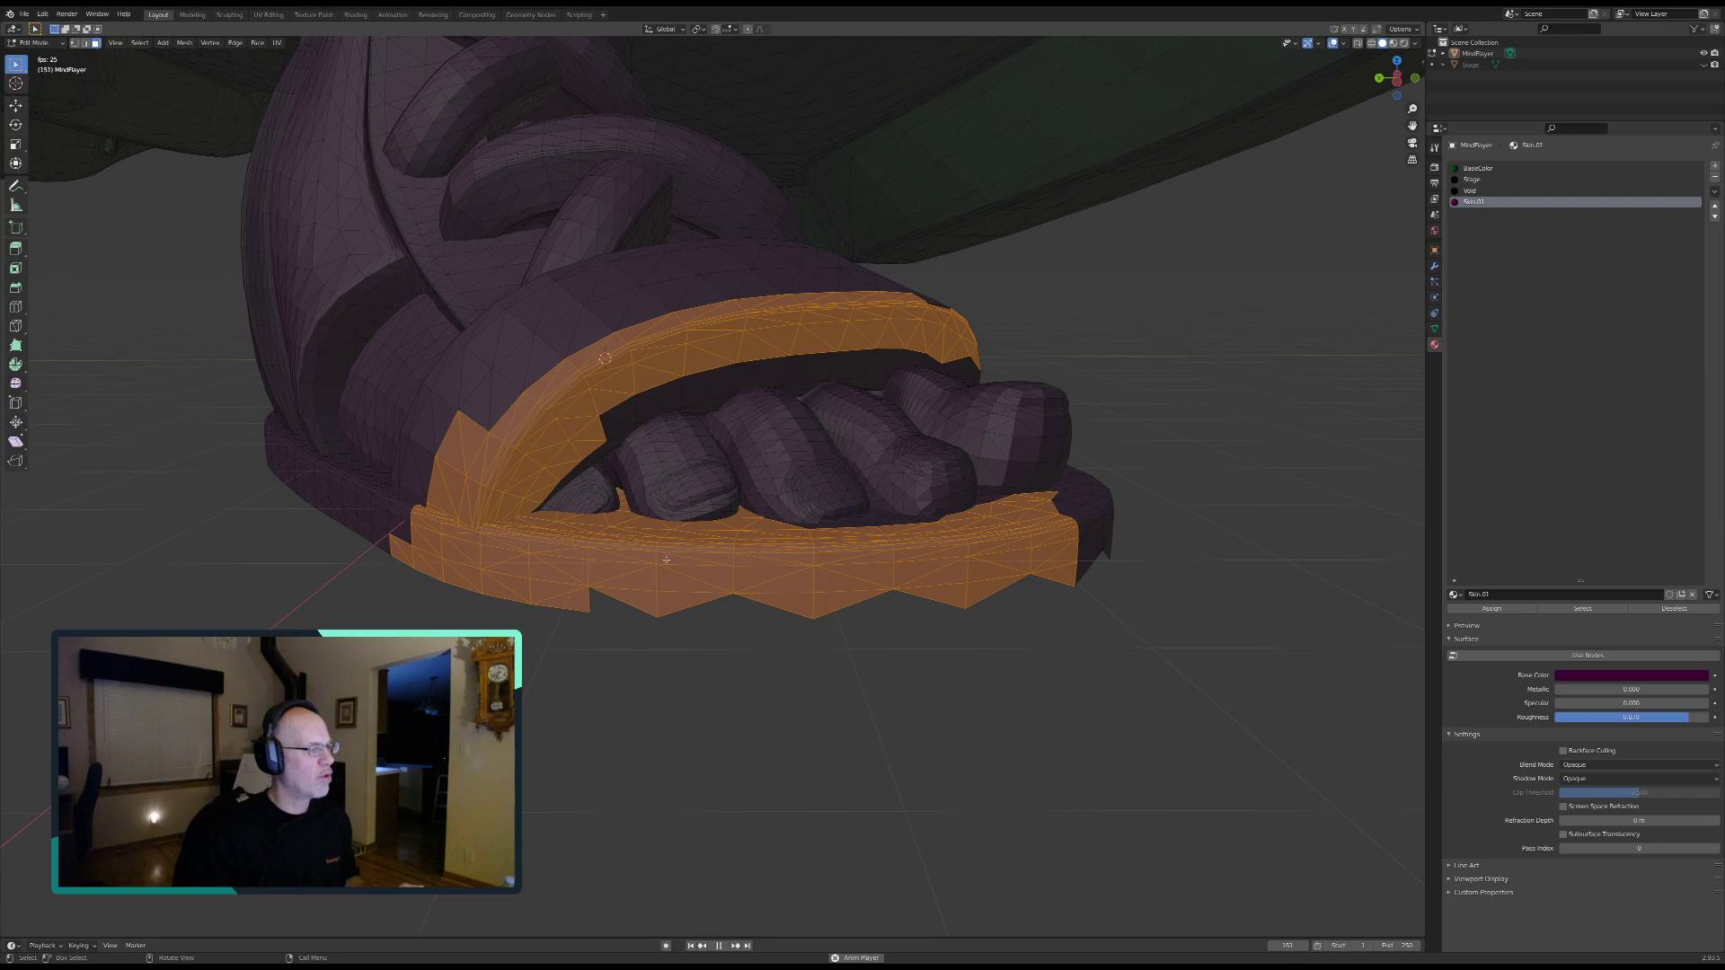
Step: Remove the toe strap's lower end and front edge from the selection, keeping the sole selected
{"action": "middle_click_drag", "start_coordinate": [604, 512], "coordinate": [804, 513]}
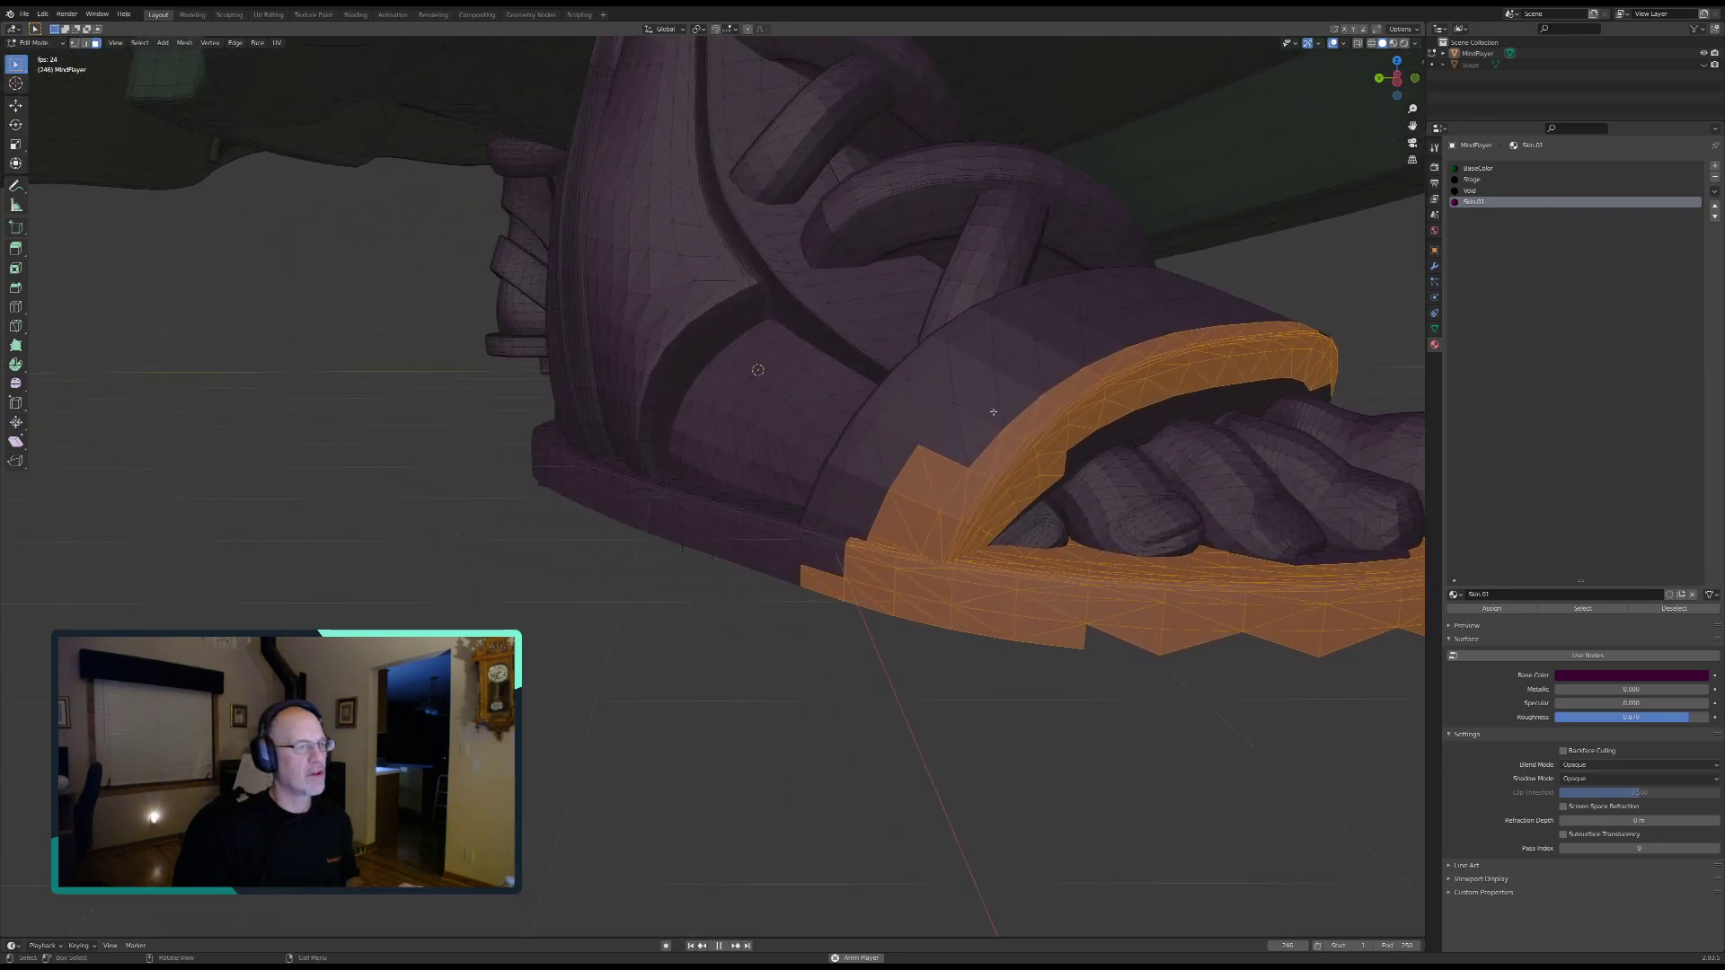
{"action": "middle_click_drag", "start_coordinate": [952, 461], "coordinate": [783, 465]}
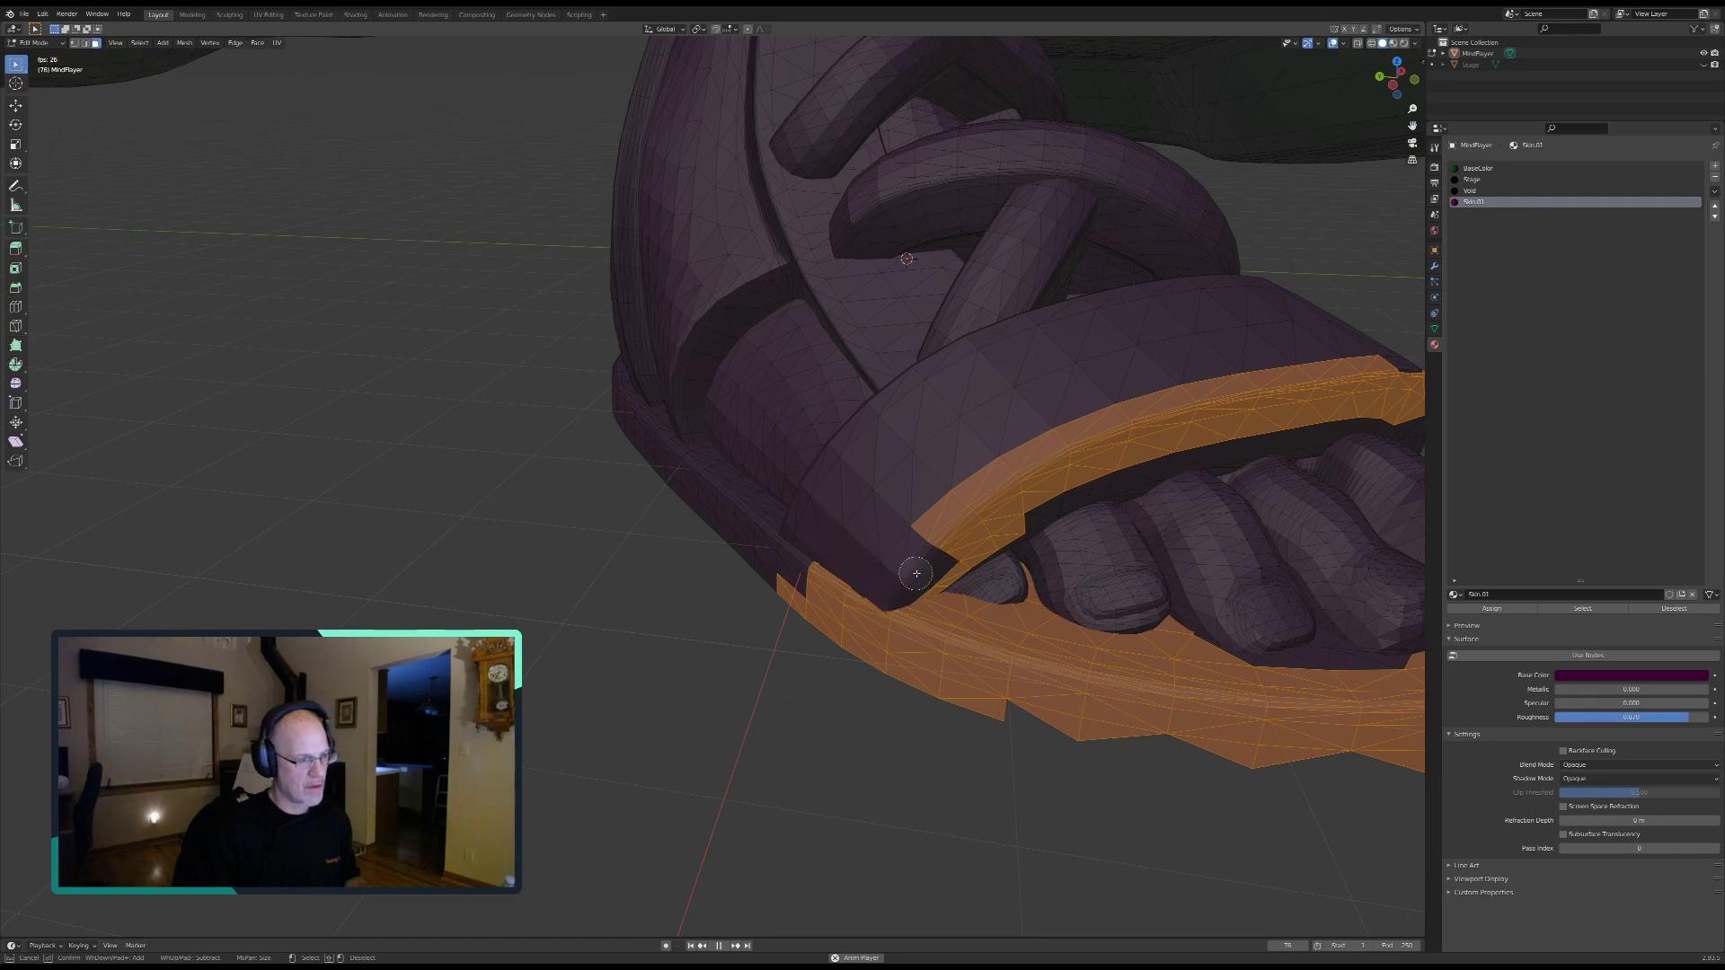
{"action": "mouse_move", "coordinate": [1001, 539]}
{"action": "left_mouse_down", "text": "shift"}
{"action": "mouse_move", "coordinate": [989, 521]}
{"action": "mouse_move", "coordinate": [1059, 450]}
{"action": "mouse_move", "coordinate": [1393, 396]}
{"action": "left_mouse_up", "text": "shift"}
{"action": "scroll", "coordinate": [1078, 455], "scroll_direction": "down", "scroll_amount": 5}
{"action": "key", "text": "Escape"}
Step: Circle-select the sole's outer side and upper rim beneath the toe strap
{"action": "mouse_move", "coordinate": [1169, 464]}
{"action": "middle_mouse_down"}
{"action": "mouse_move", "coordinate": [1166, 441]}
{"action": "mouse_move", "coordinate": [1155, 475]}
{"action": "mouse_move", "coordinate": [957, 599]}
{"action": "middle_mouse_up"}
{"action": "scroll", "coordinate": [959, 599], "scroll_direction": "up", "scroll_amount": 5}
{"action": "middle_click_drag", "start_coordinate": [1054, 521], "coordinate": [613, 434], "text": "shift"}
{"action": "middle_click_drag", "start_coordinate": [614, 434], "coordinate": [692, 423]}
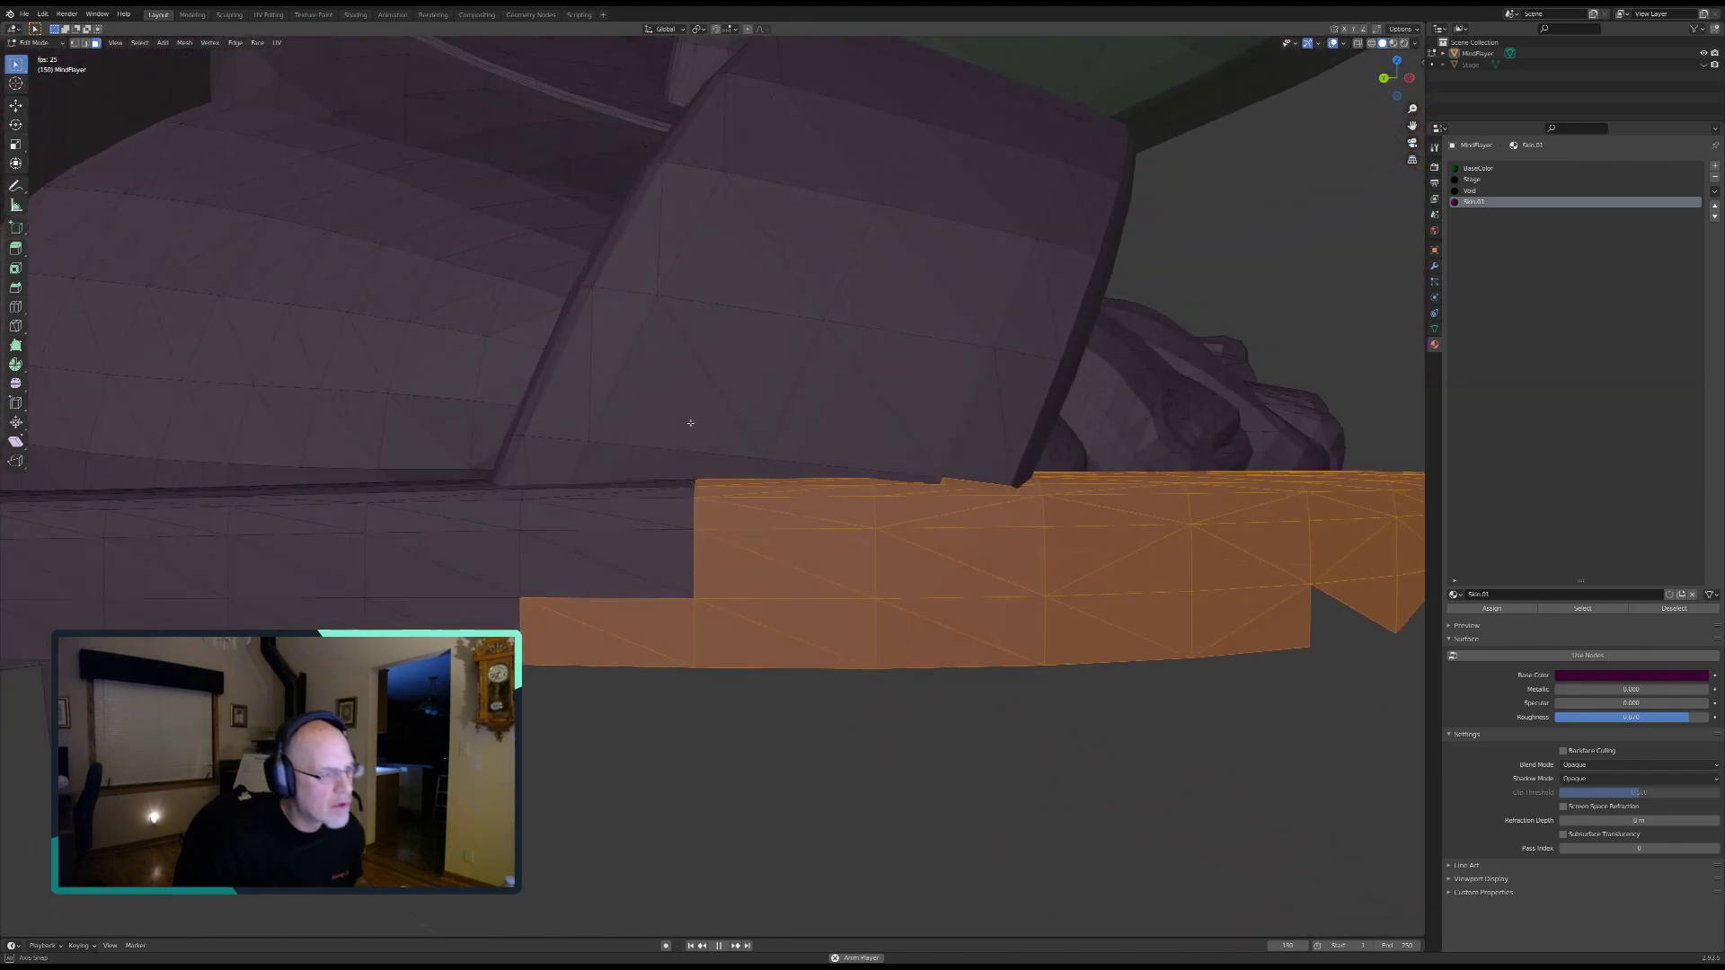
{"action": "key", "text": "c"}
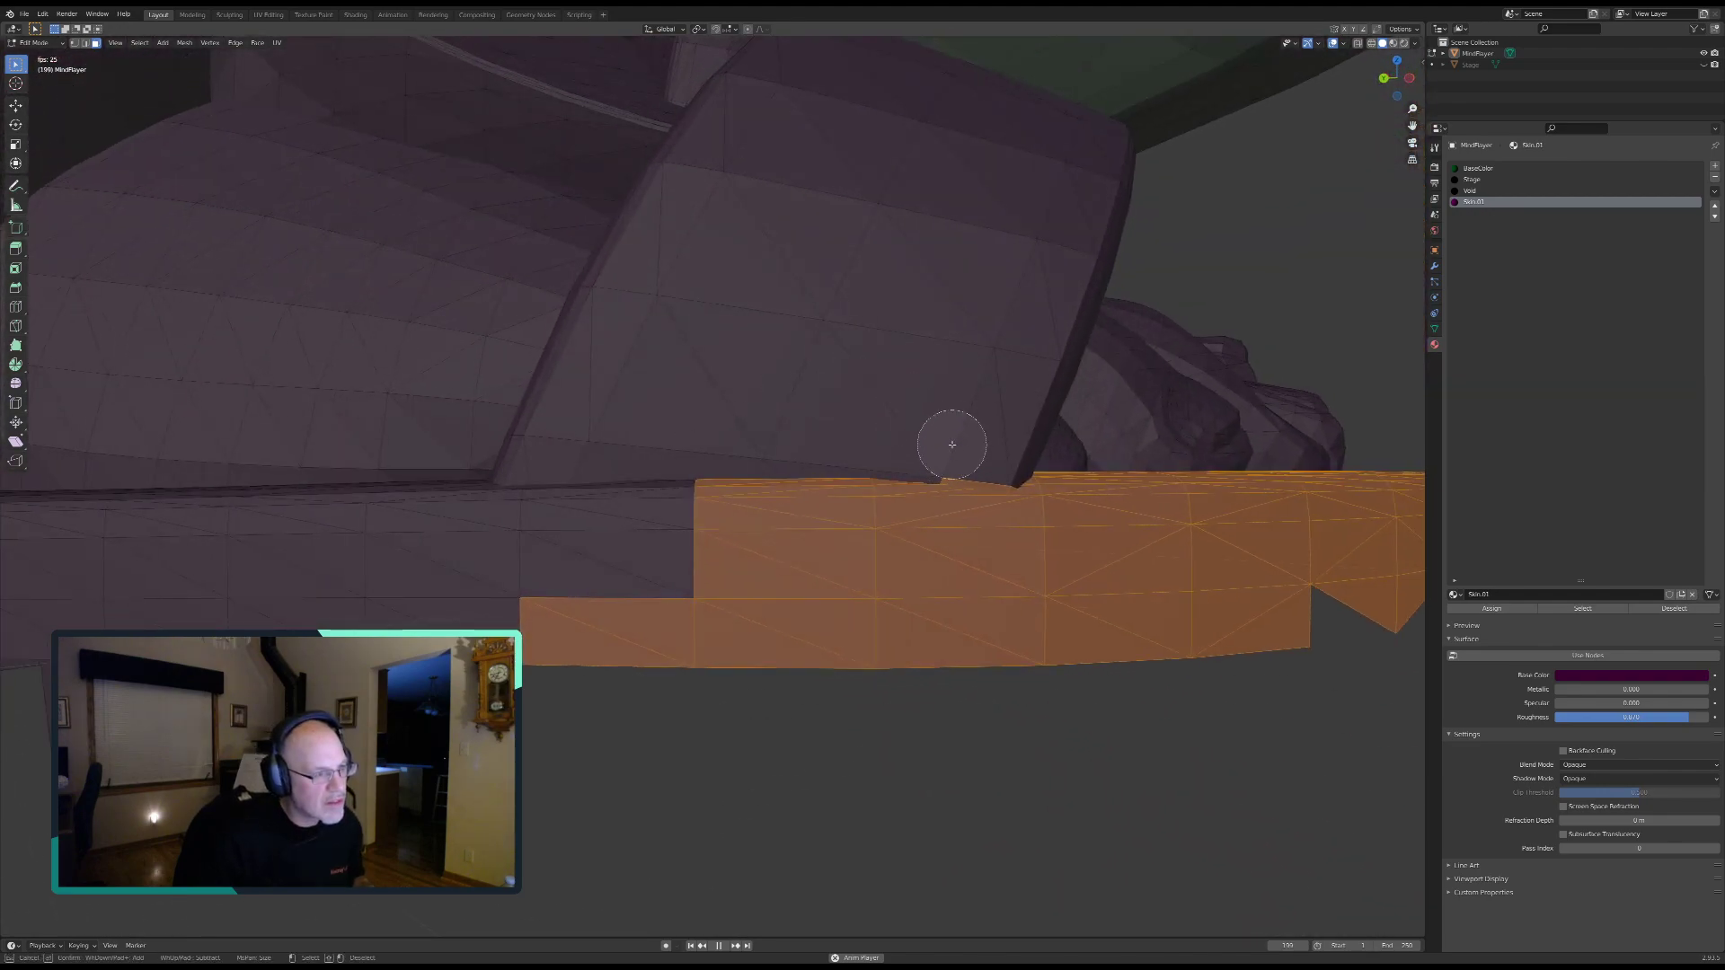
{"action": "key", "text": "Escape"}
{"action": "mouse_move", "coordinate": [716, 404]}
{"action": "middle_mouse_down"}
{"action": "mouse_move", "coordinate": [723, 459]}
{"action": "mouse_move", "coordinate": [632, 480]}
{"action": "mouse_move", "coordinate": [1150, 458]}
{"action": "mouse_move", "coordinate": [1144, 421]}
{"action": "mouse_move", "coordinate": [892, 522]}
{"action": "middle_mouse_up"}
{"action": "scroll", "coordinate": [660, 496], "scroll_direction": "up", "scroll_amount": 3}
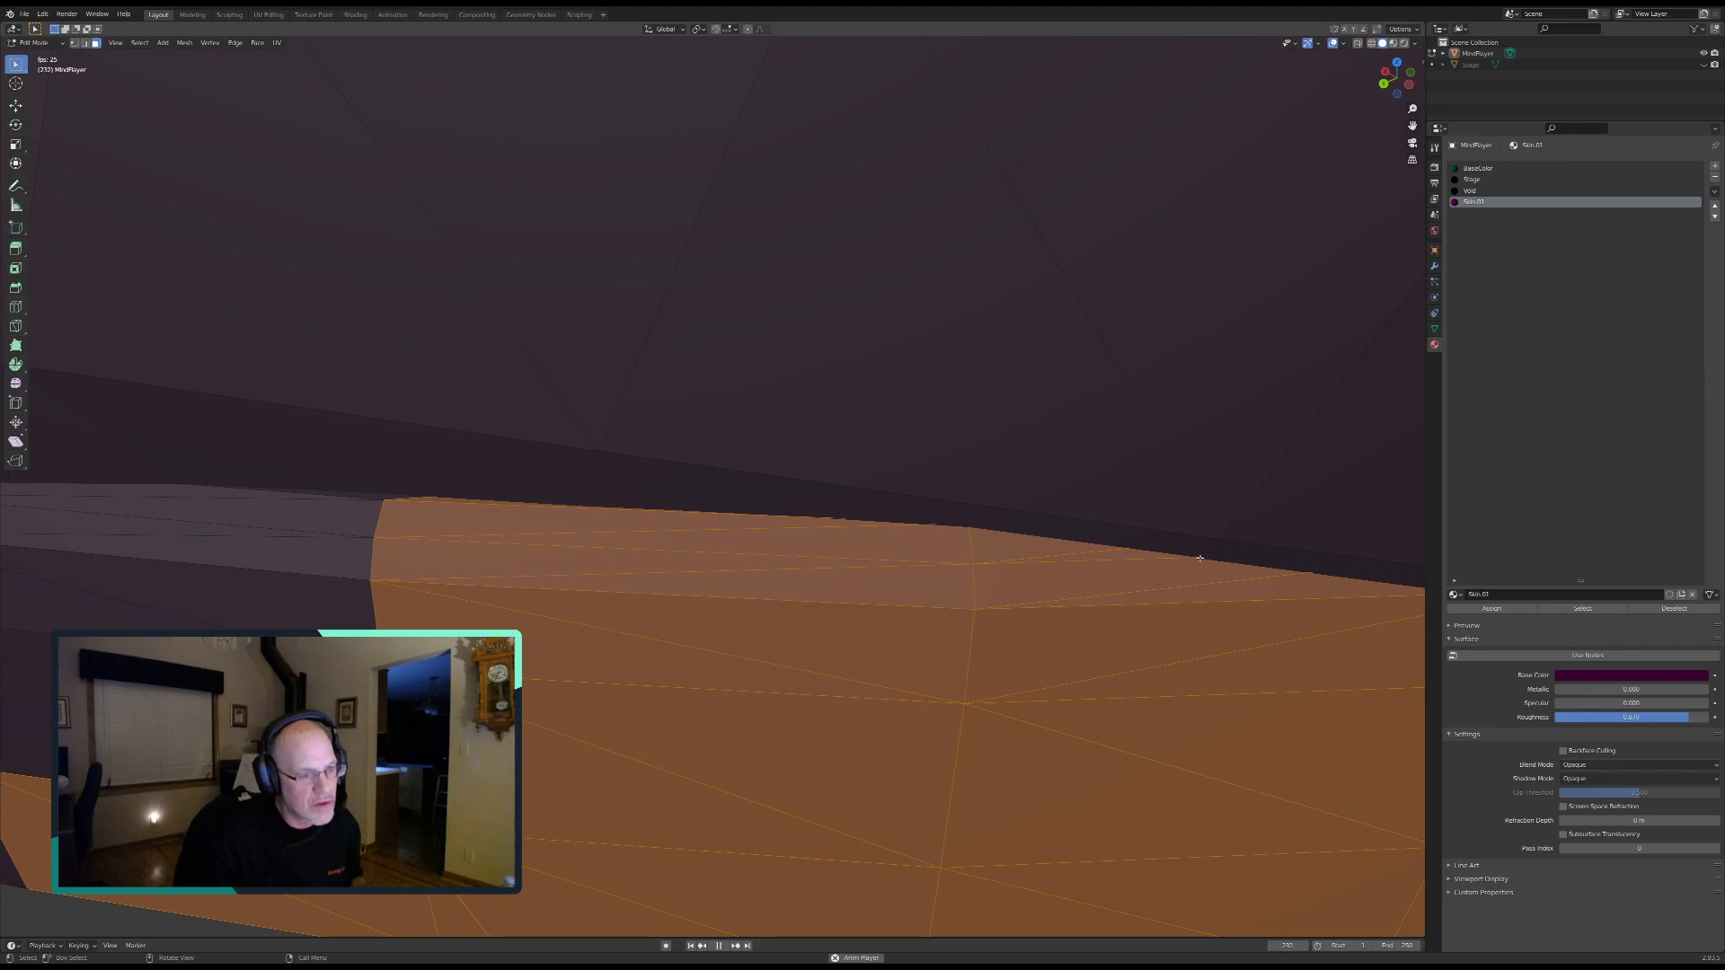
{"action": "middle_click_drag", "start_coordinate": [431, 548], "coordinate": [861, 541], "text": "shift"}
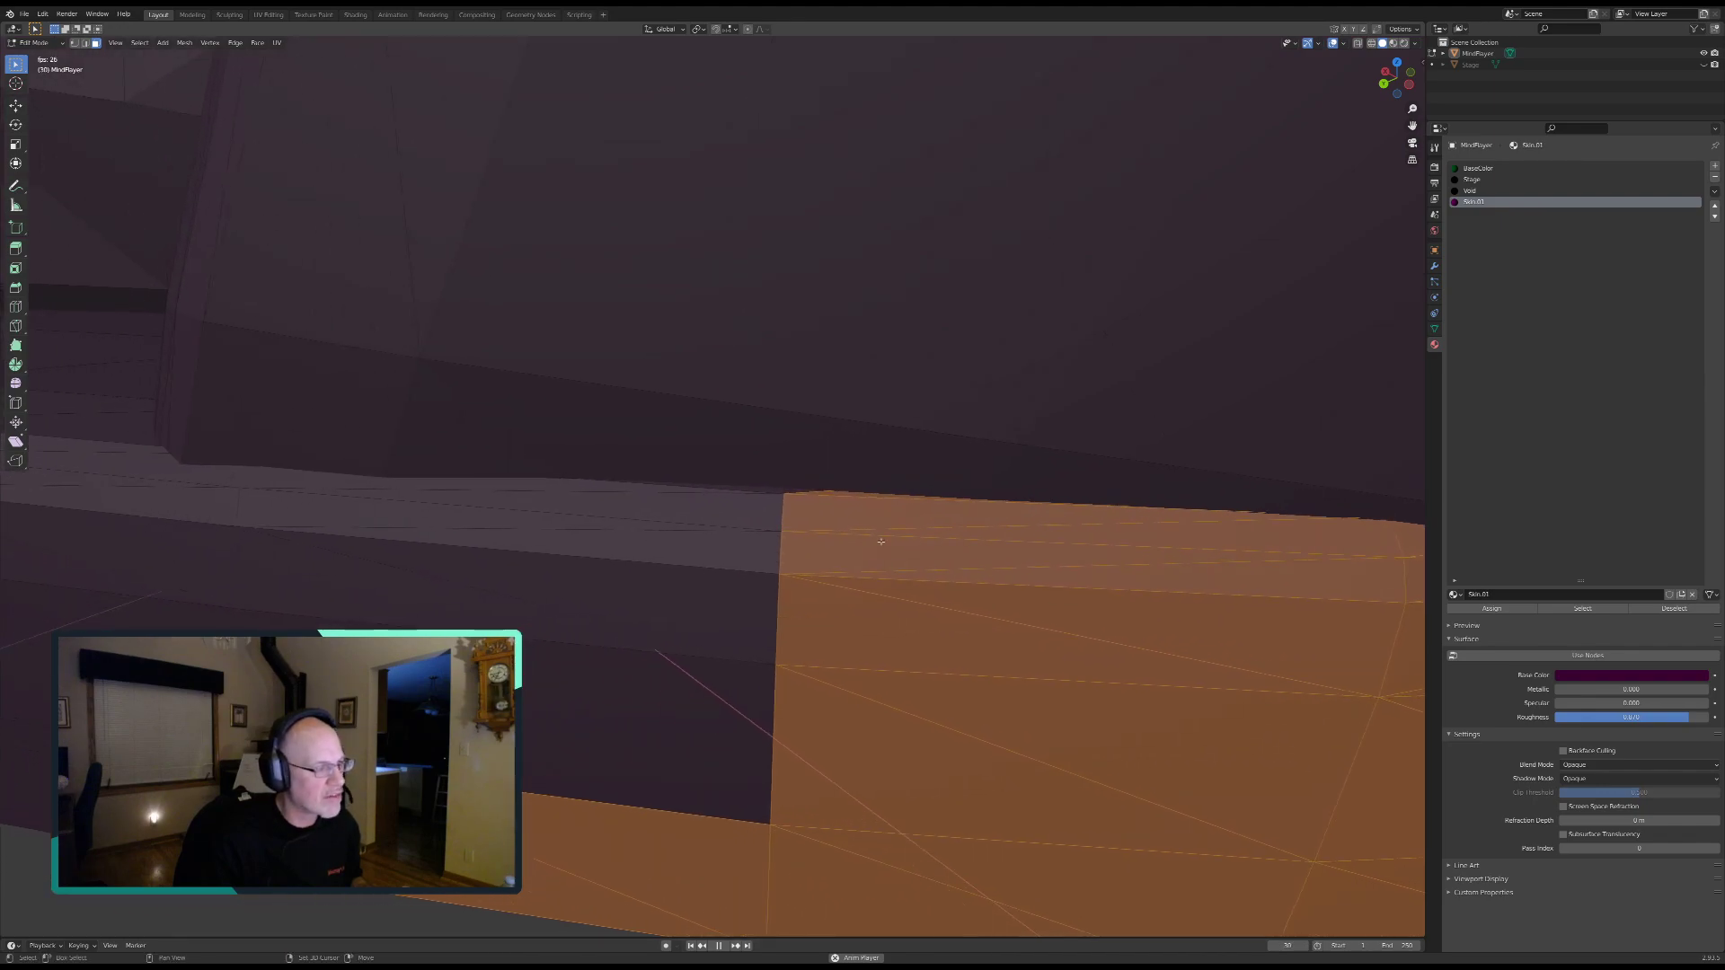
{"action": "middle_click_drag", "start_coordinate": [696, 536], "coordinate": [697, 562]}
{"action": "key", "text": "c"}
{"action": "mouse_move", "coordinate": [766, 526]}
{"action": "left_mouse_down"}
{"action": "mouse_move", "coordinate": [770, 512]}
{"action": "mouse_move", "coordinate": [693, 716]}
{"action": "left_mouse_up"}
{"action": "mouse_move", "coordinate": [171, 548]}
{"action": "left_mouse_down"}
{"action": "mouse_move", "coordinate": [185, 510]}
{"action": "mouse_move", "coordinate": [54, 489]}
{"action": "mouse_move", "coordinate": [19, 435]}
{"action": "mouse_move", "coordinate": [36, 269]}
{"action": "mouse_move", "coordinate": [72, 548]}
{"action": "mouse_move", "coordinate": [18, 691]}
{"action": "left_mouse_up"}
{"action": "right_click", "coordinate": [628, 685]}
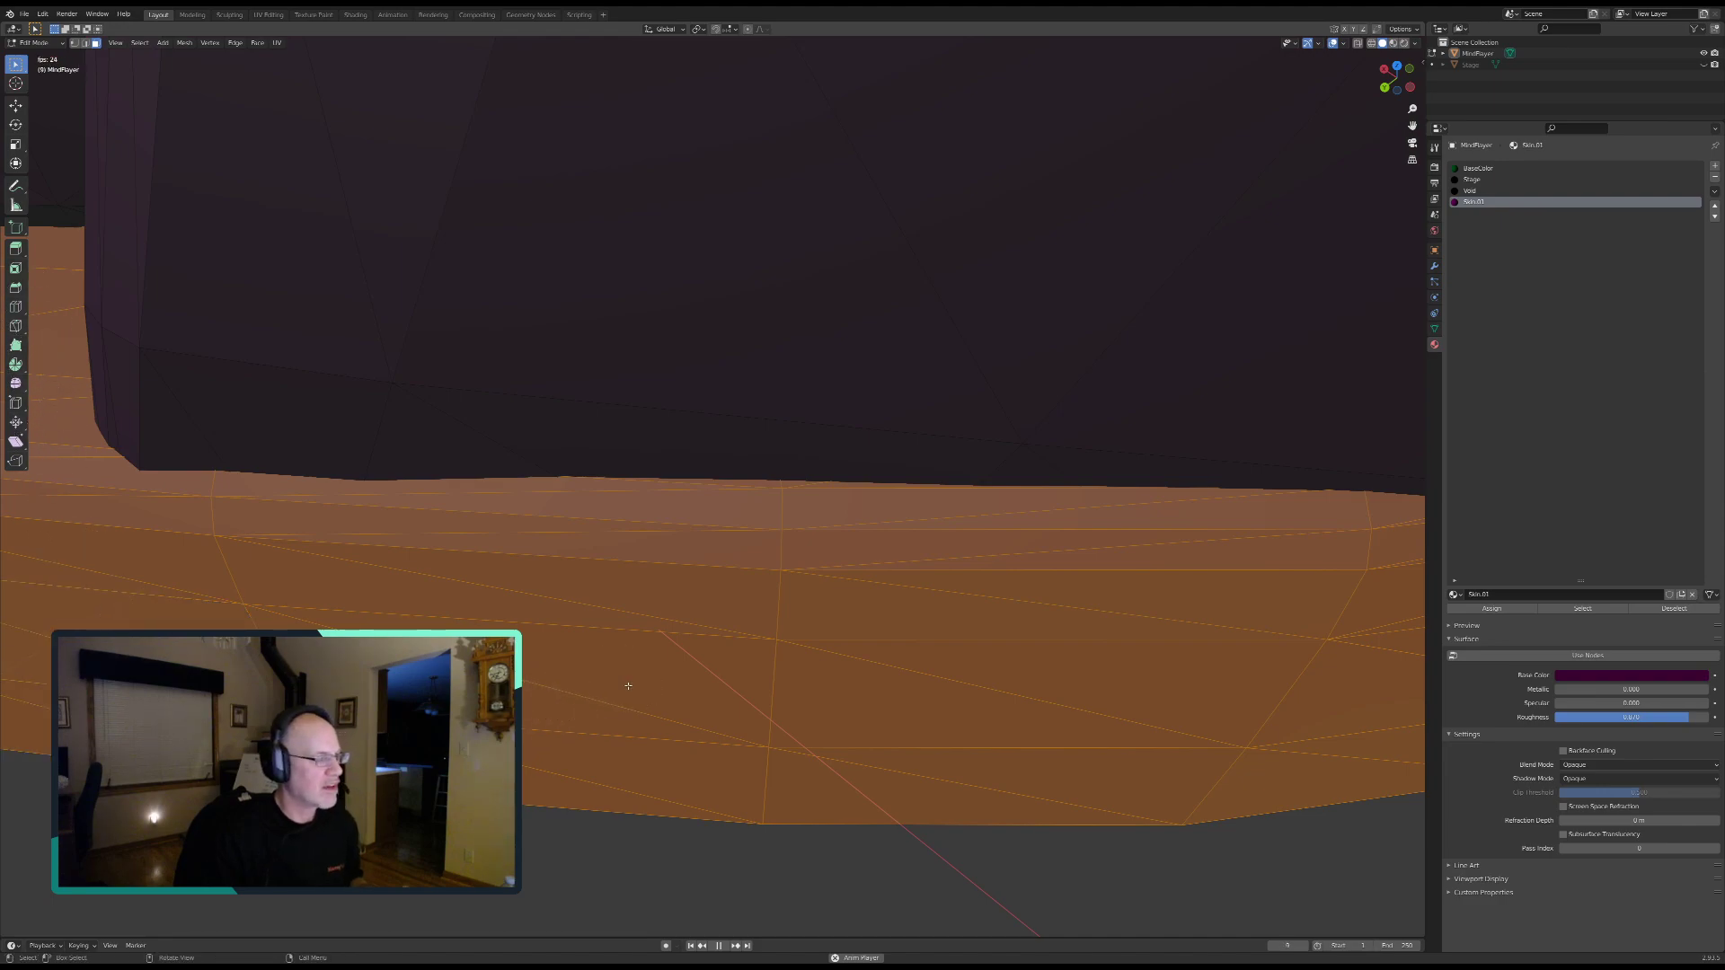
Step: Extend the sole selection along its outer side from behind the toe strap toward the middle of the foot
{"action": "scroll", "coordinate": [628, 686], "scroll_direction": "down", "scroll_amount": 4}
{"action": "middle_click_drag", "start_coordinate": [412, 588], "coordinate": [966, 596], "text": "shift"}
{"action": "scroll", "coordinate": [963, 594], "scroll_direction": "up", "scroll_amount": 1}
{"action": "scroll", "coordinate": [963, 594], "scroll_direction": "up", "scroll_amount": 1}
{"action": "key", "text": "c"}
{"action": "left_click", "coordinate": [1141, 428]}
{"action": "left_click_drag", "start_coordinate": [1141, 428], "coordinate": [778, 399]}
{"action": "mouse_move", "coordinate": [596, 398]}
{"action": "left_mouse_down"}
{"action": "mouse_move", "coordinate": [358, 381]}
{"action": "mouse_move", "coordinate": [320, 485]}
{"action": "mouse_move", "coordinate": [756, 453]}
{"action": "mouse_move", "coordinate": [1205, 477]}
{"action": "mouse_move", "coordinate": [1147, 616]}
{"action": "mouse_move", "coordinate": [550, 608]}
{"action": "mouse_move", "coordinate": [435, 544]}
{"action": "mouse_move", "coordinate": [1066, 539]}
{"action": "mouse_move", "coordinate": [320, 528]}
{"action": "mouse_move", "coordinate": [146, 423]}
{"action": "mouse_move", "coordinate": [142, 531]}
{"action": "mouse_move", "coordinate": [243, 552]}
{"action": "left_mouse_up"}
Step: Continue circle-selecting the sole's outer side and top rim past the side strap toward the heel
{"action": "middle_click_drag", "start_coordinate": [285, 623], "coordinate": [736, 678], "text": "shift"}
{"action": "mouse_move", "coordinate": [343, 601]}
{"action": "middle_mouse_down", "text": "shift"}
{"action": "mouse_move", "coordinate": [416, 620]}
{"action": "mouse_move", "coordinate": [846, 592]}
{"action": "middle_mouse_up", "text": "shift"}
{"action": "key", "text": "c"}
{"action": "mouse_move", "coordinate": [820, 366]}
{"action": "left_mouse_down"}
{"action": "mouse_move", "coordinate": [1021, 416]}
{"action": "mouse_move", "coordinate": [1001, 504]}
{"action": "mouse_move", "coordinate": [908, 474]}
{"action": "mouse_move", "coordinate": [856, 518]}
{"action": "mouse_move", "coordinate": [758, 512]}
{"action": "mouse_move", "coordinate": [697, 428]}
{"action": "mouse_move", "coordinate": [616, 524]}
{"action": "mouse_move", "coordinate": [514, 398]}
{"action": "mouse_move", "coordinate": [489, 454]}
{"action": "mouse_move", "coordinate": [400, 477]}
{"action": "mouse_move", "coordinate": [254, 454]}
{"action": "mouse_move", "coordinate": [335, 354]}
{"action": "left_mouse_up"}
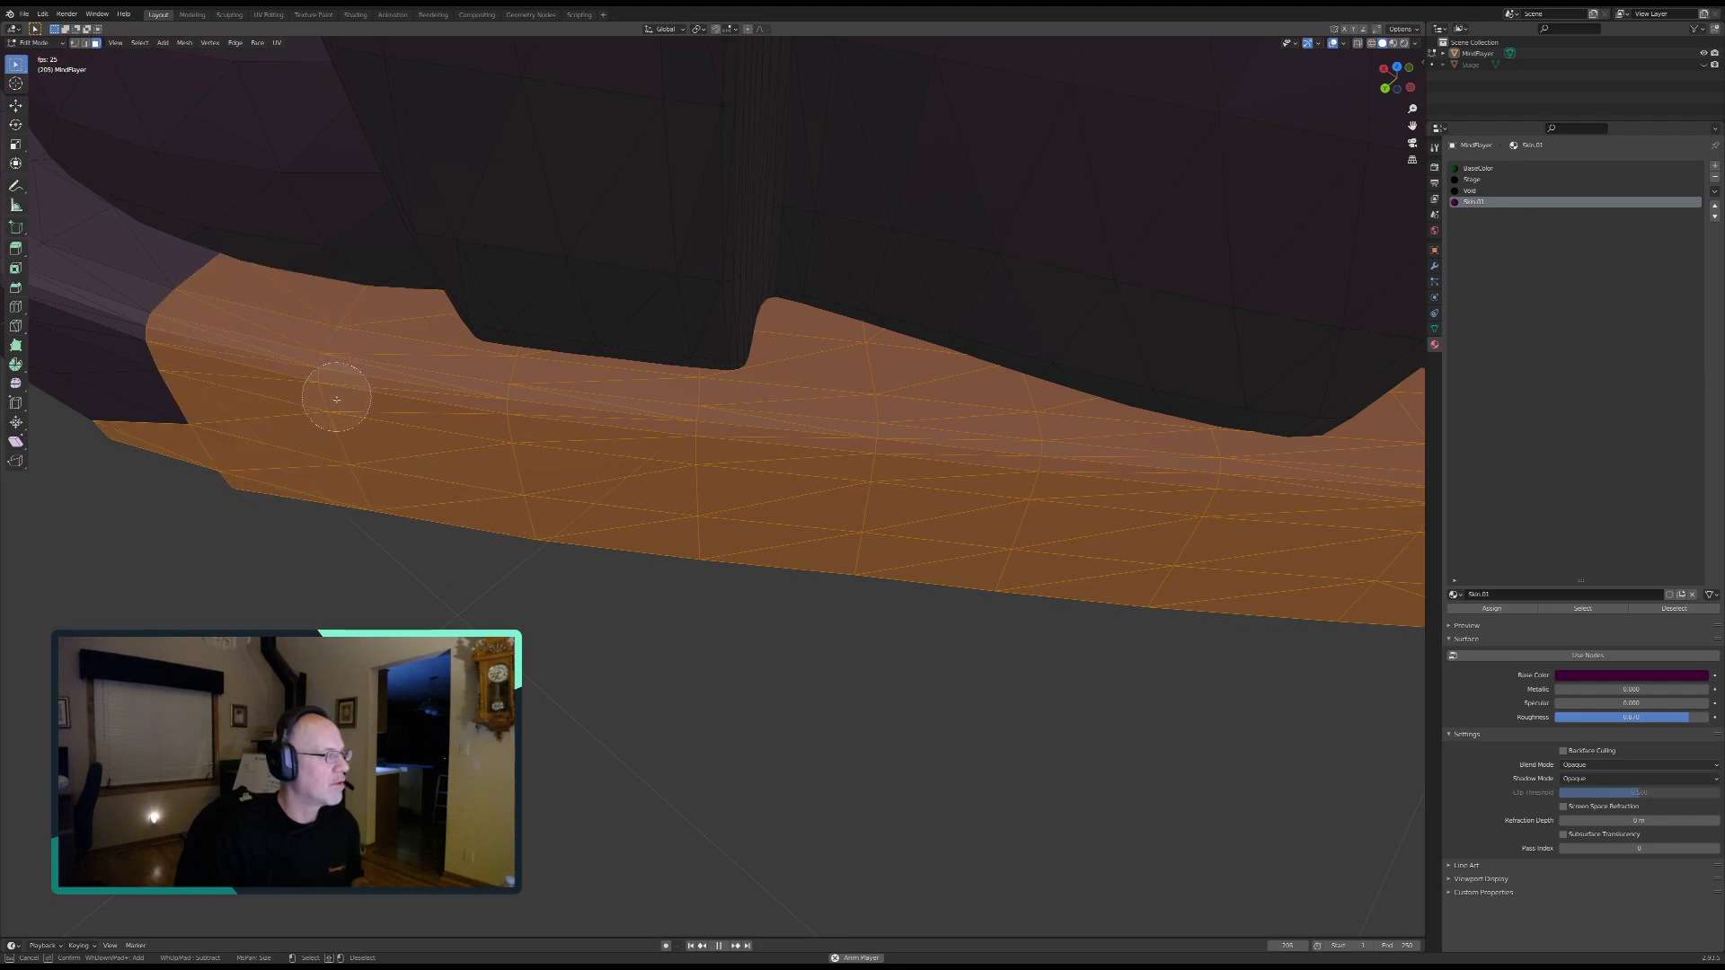
Step: Circle-select the sole's top faces in the corner beside the rear strap
{"action": "middle_click_drag", "start_coordinate": [329, 422], "coordinate": [691, 507]}
{"action": "scroll", "coordinate": [662, 485], "scroll_direction": "up", "scroll_amount": 4}
{"action": "key", "text": "c"}
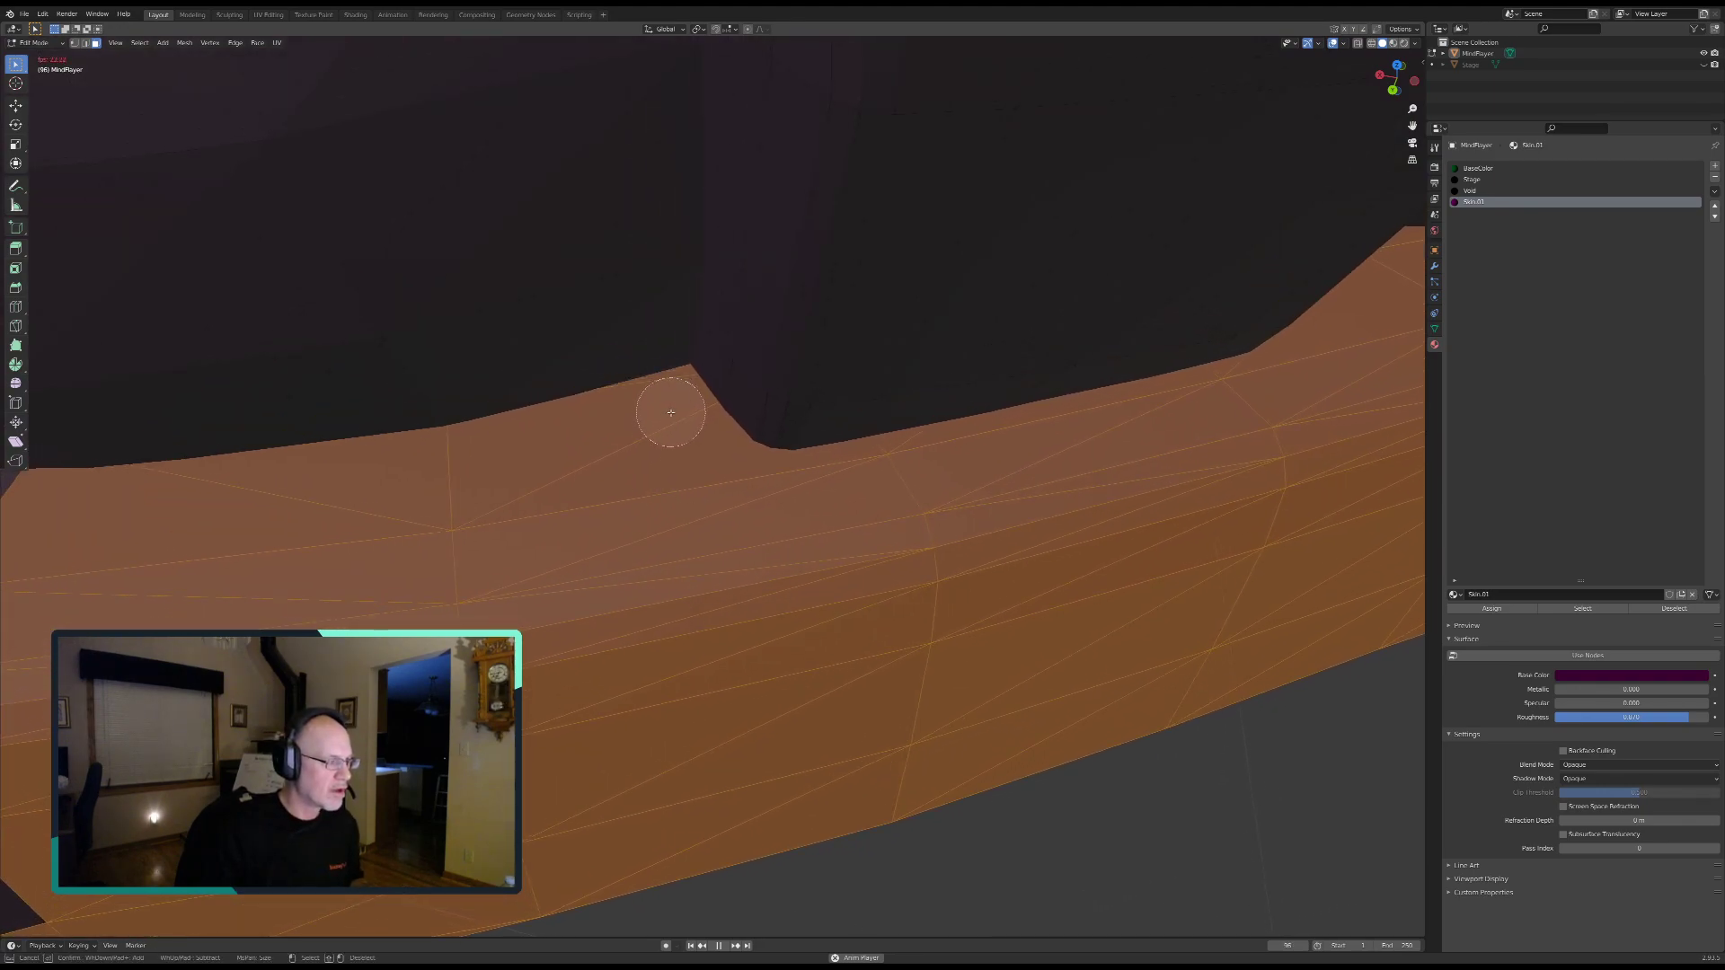
{"action": "right_click", "coordinate": [629, 555]}
Step: Sweep the circle selection over the outer half of the sole's heel
{"action": "scroll", "coordinate": [629, 561], "scroll_direction": "down", "scroll_amount": 3}
{"action": "middle_click_drag", "start_coordinate": [616, 566], "coordinate": [790, 555], "text": "shift"}
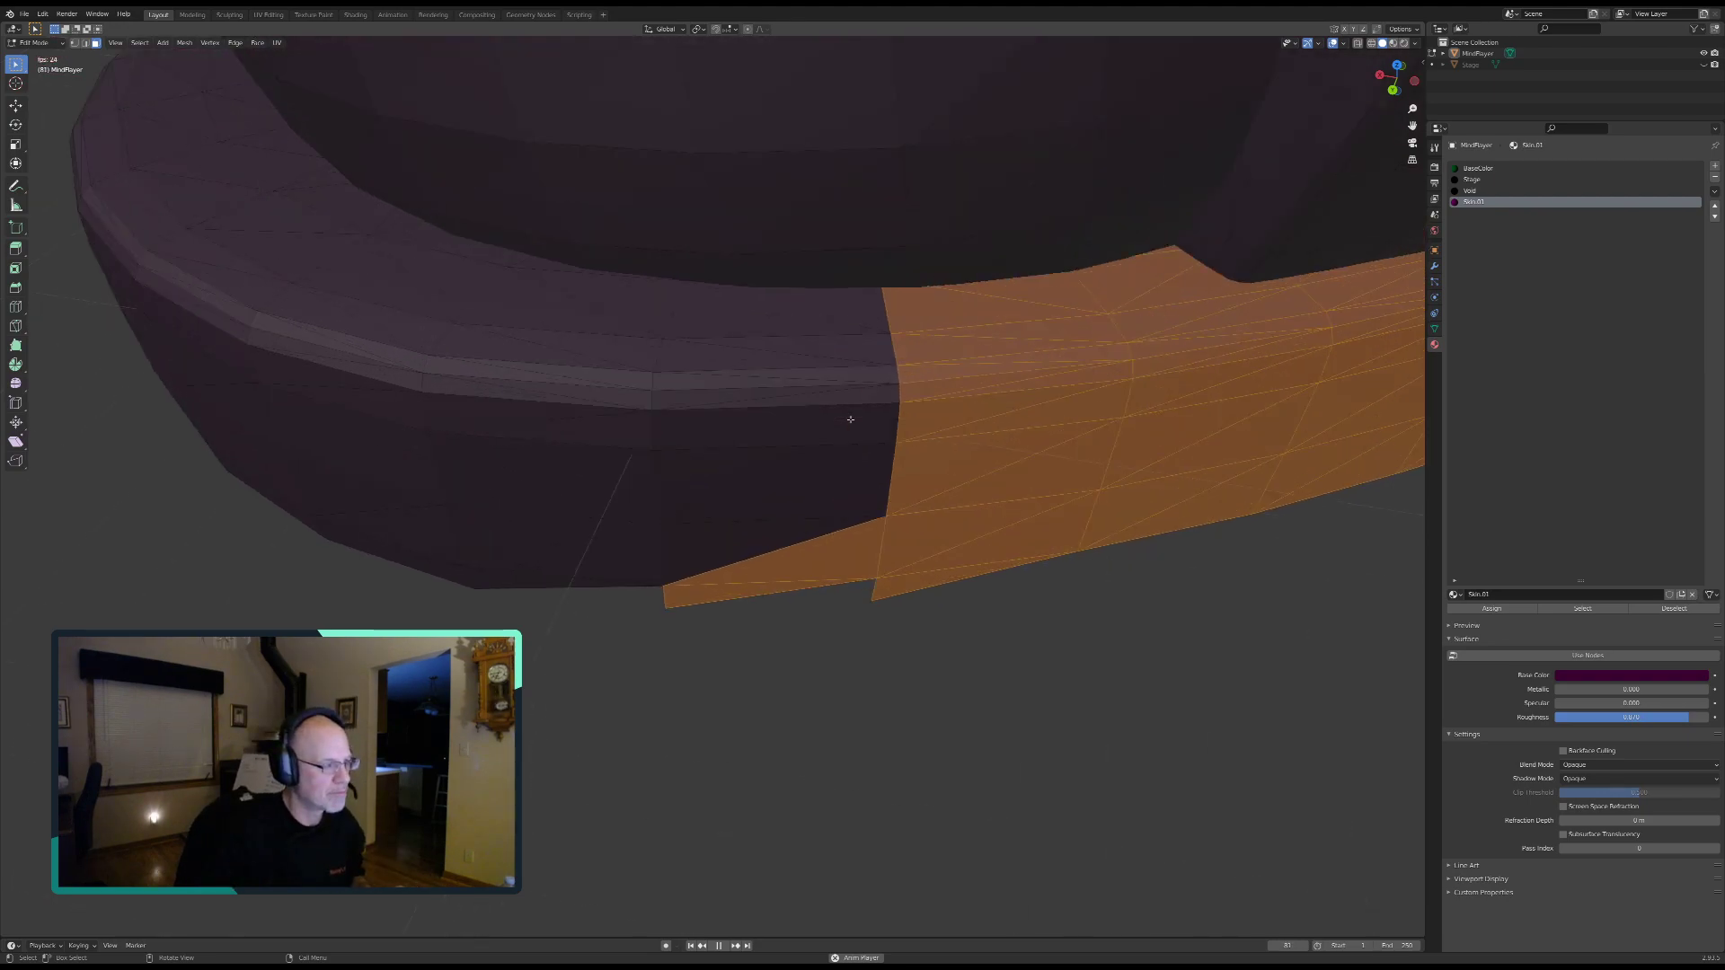
{"action": "key", "text": "c"}
{"action": "mouse_move", "coordinate": [874, 347]}
{"action": "left_mouse_down"}
{"action": "mouse_move", "coordinate": [854, 513]}
{"action": "mouse_move", "coordinate": [526, 573]}
{"action": "mouse_move", "coordinate": [646, 489]}
{"action": "mouse_move", "coordinate": [644, 373]}
{"action": "mouse_move", "coordinate": [509, 296]}
{"action": "mouse_move", "coordinate": [359, 254]}
{"action": "mouse_move", "coordinate": [396, 400]}
{"action": "mouse_move", "coordinate": [263, 404]}
{"action": "mouse_move", "coordinate": [234, 250]}
{"action": "mouse_move", "coordinate": [269, 192]}
{"action": "mouse_move", "coordinate": [192, 135]}
{"action": "mouse_move", "coordinate": [155, 286]}
{"action": "mouse_move", "coordinate": [228, 462]}
{"action": "left_mouse_up"}
{"action": "right_click", "coordinate": [230, 462]}
Step: Extend the sole selection around the back of the heel, covering its side wall and top rim
{"action": "middle_click_drag", "start_coordinate": [254, 459], "coordinate": [582, 531], "text": "shift"}
{"action": "middle_click_drag", "start_coordinate": [412, 423], "coordinate": [463, 394]}
{"action": "middle_click_drag", "start_coordinate": [341, 467], "coordinate": [898, 602], "text": "shift"}
{"action": "middle_click_drag", "start_coordinate": [527, 528], "coordinate": [565, 538]}
{"action": "key", "text": "c"}
{"action": "mouse_move", "coordinate": [558, 501]}
{"action": "left_mouse_down"}
{"action": "mouse_move", "coordinate": [624, 442]}
{"action": "mouse_move", "coordinate": [781, 562]}
{"action": "mouse_move", "coordinate": [628, 644]}
{"action": "mouse_move", "coordinate": [501, 435]}
{"action": "mouse_move", "coordinate": [340, 425]}
{"action": "mouse_move", "coordinate": [238, 377]}
{"action": "mouse_move", "coordinate": [288, 418]}
{"action": "mouse_move", "coordinate": [347, 535]}
{"action": "mouse_move", "coordinate": [566, 673]}
{"action": "mouse_move", "coordinate": [233, 566]}
{"action": "mouse_move", "coordinate": [243, 462]}
{"action": "mouse_move", "coordinate": [184, 386]}
{"action": "mouse_move", "coordinate": [148, 386]}
{"action": "mouse_move", "coordinate": [181, 521]}
{"action": "mouse_move", "coordinate": [235, 380]}
{"action": "left_mouse_up"}
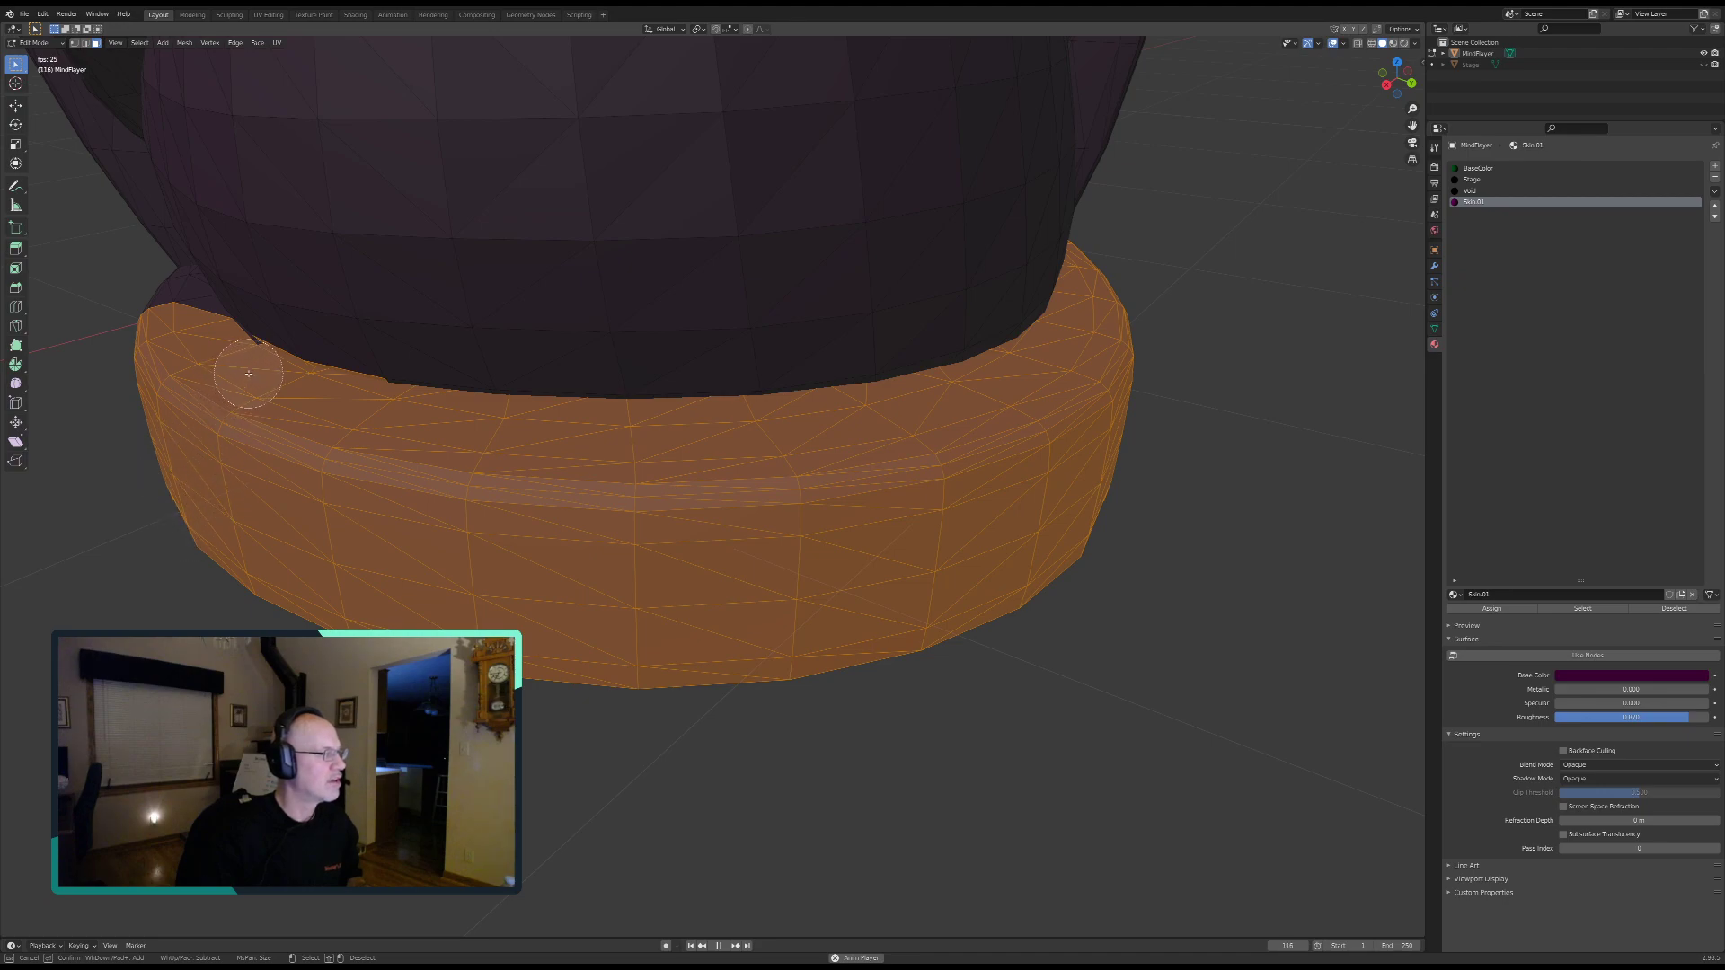
Step: Add the missed sliver of sole directly under the back of the heel to the selection
{"action": "middle_click_drag", "start_coordinate": [315, 425], "coordinate": [352, 403]}
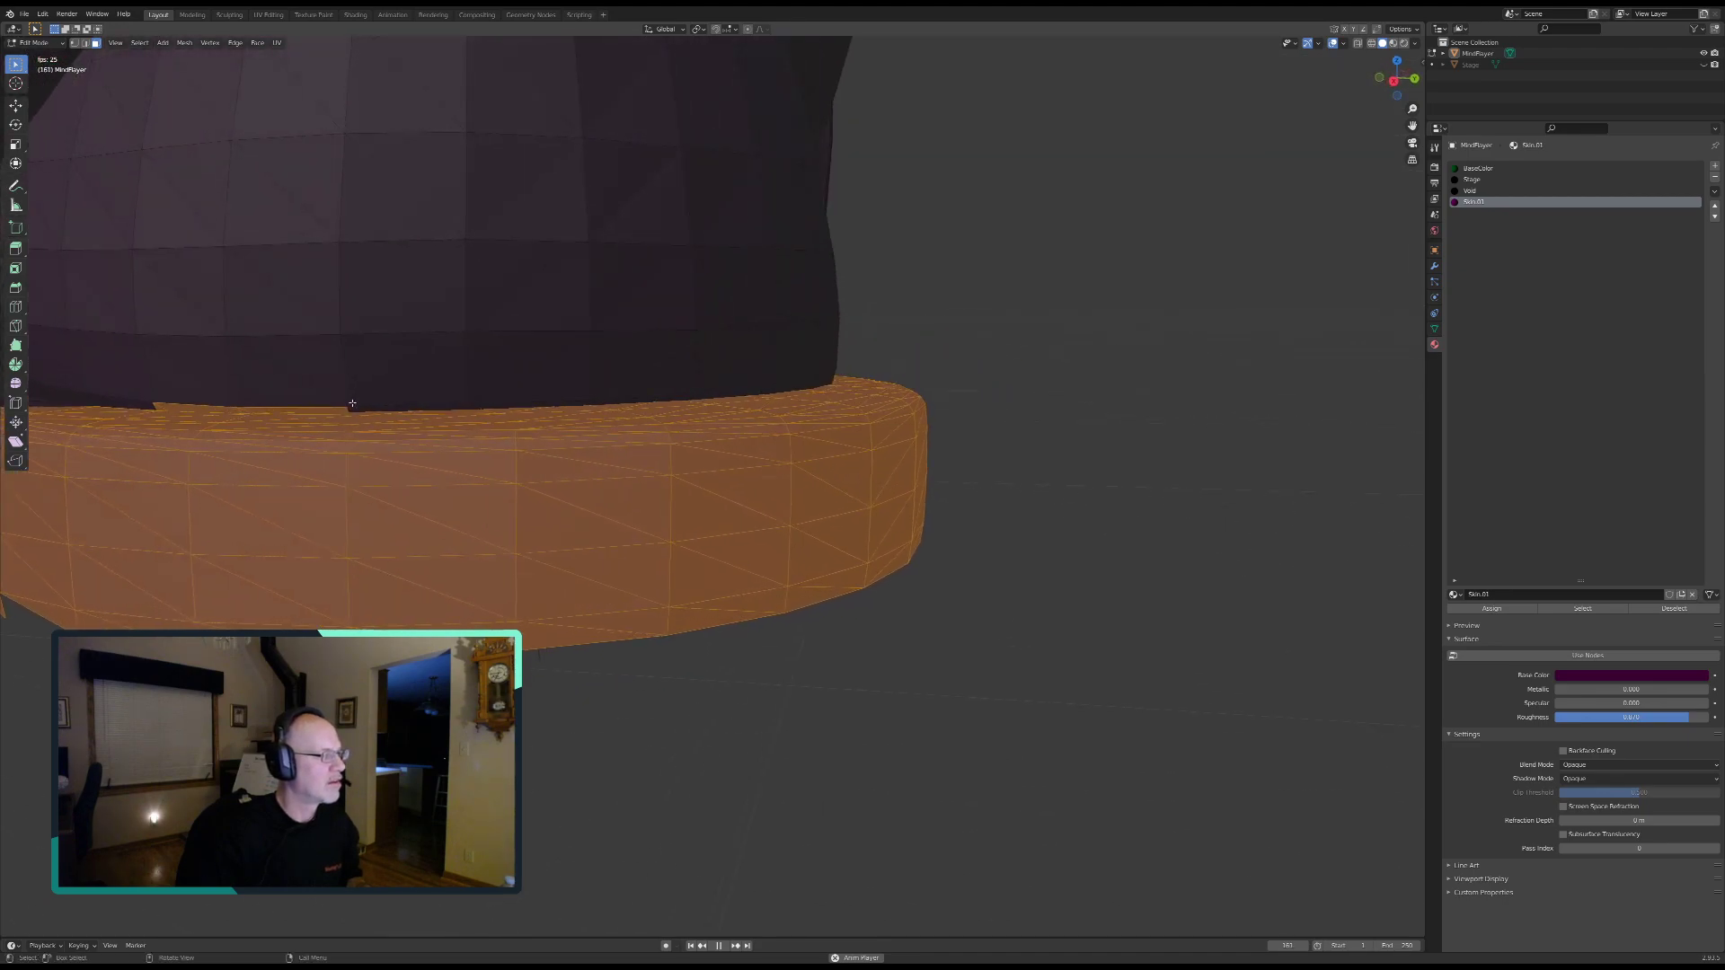
{"action": "key", "text": "c"}
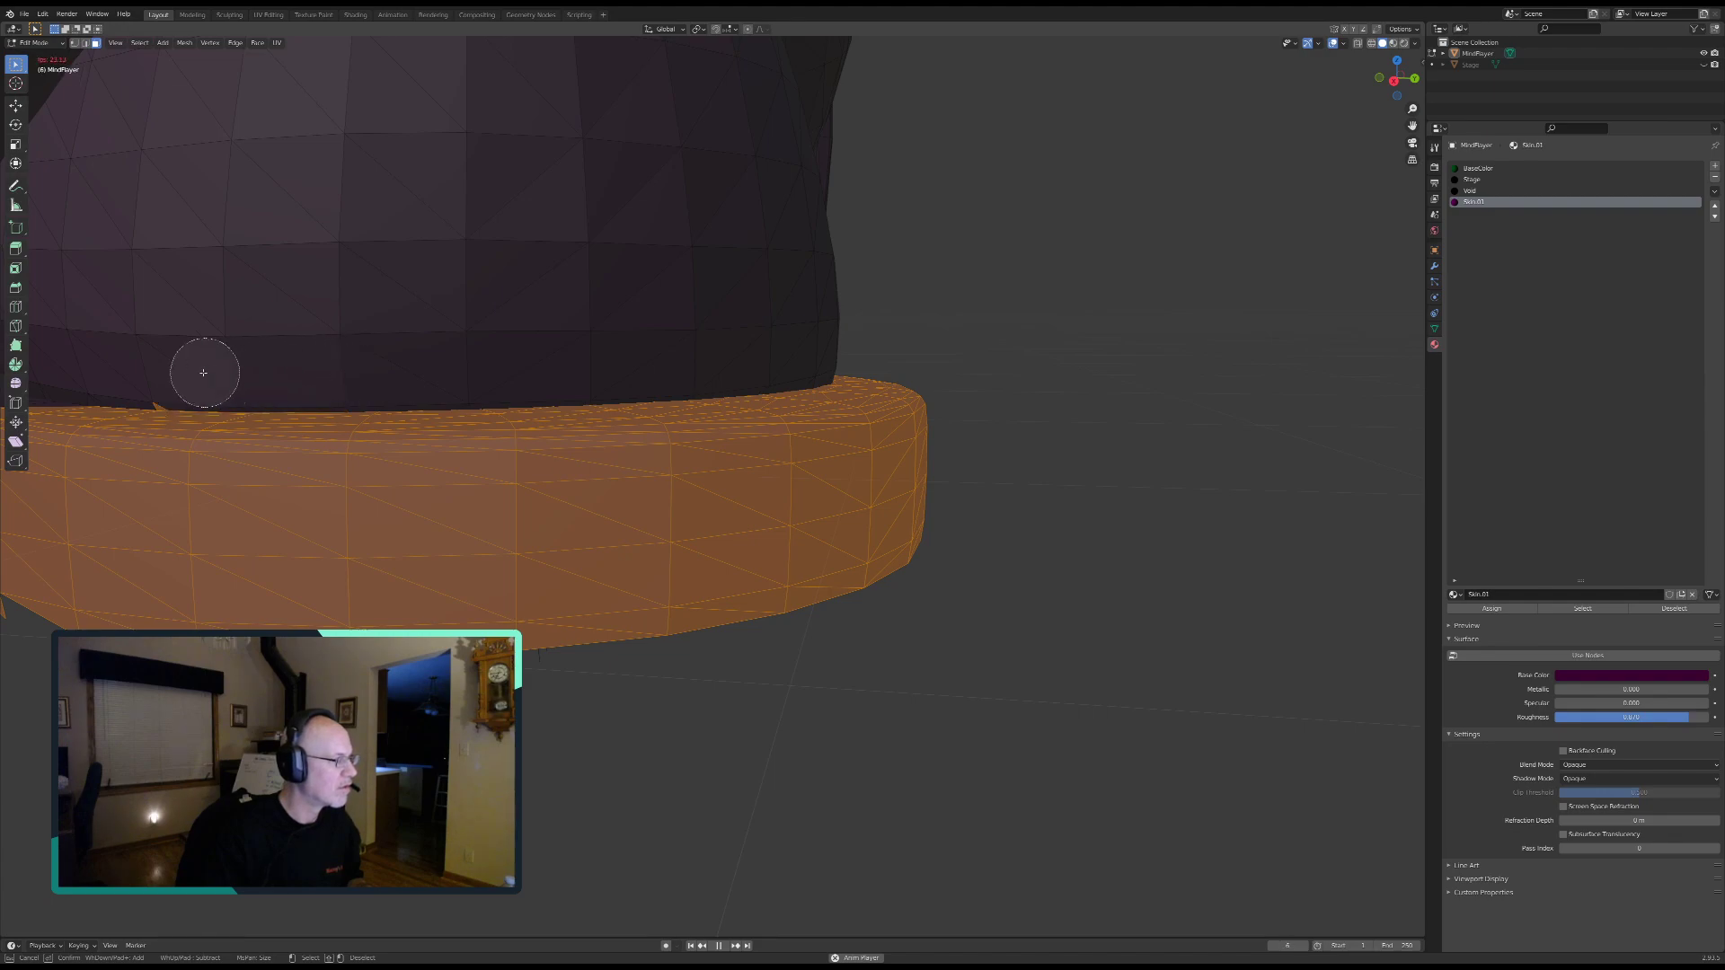
{"action": "key", "text": "Escape"}
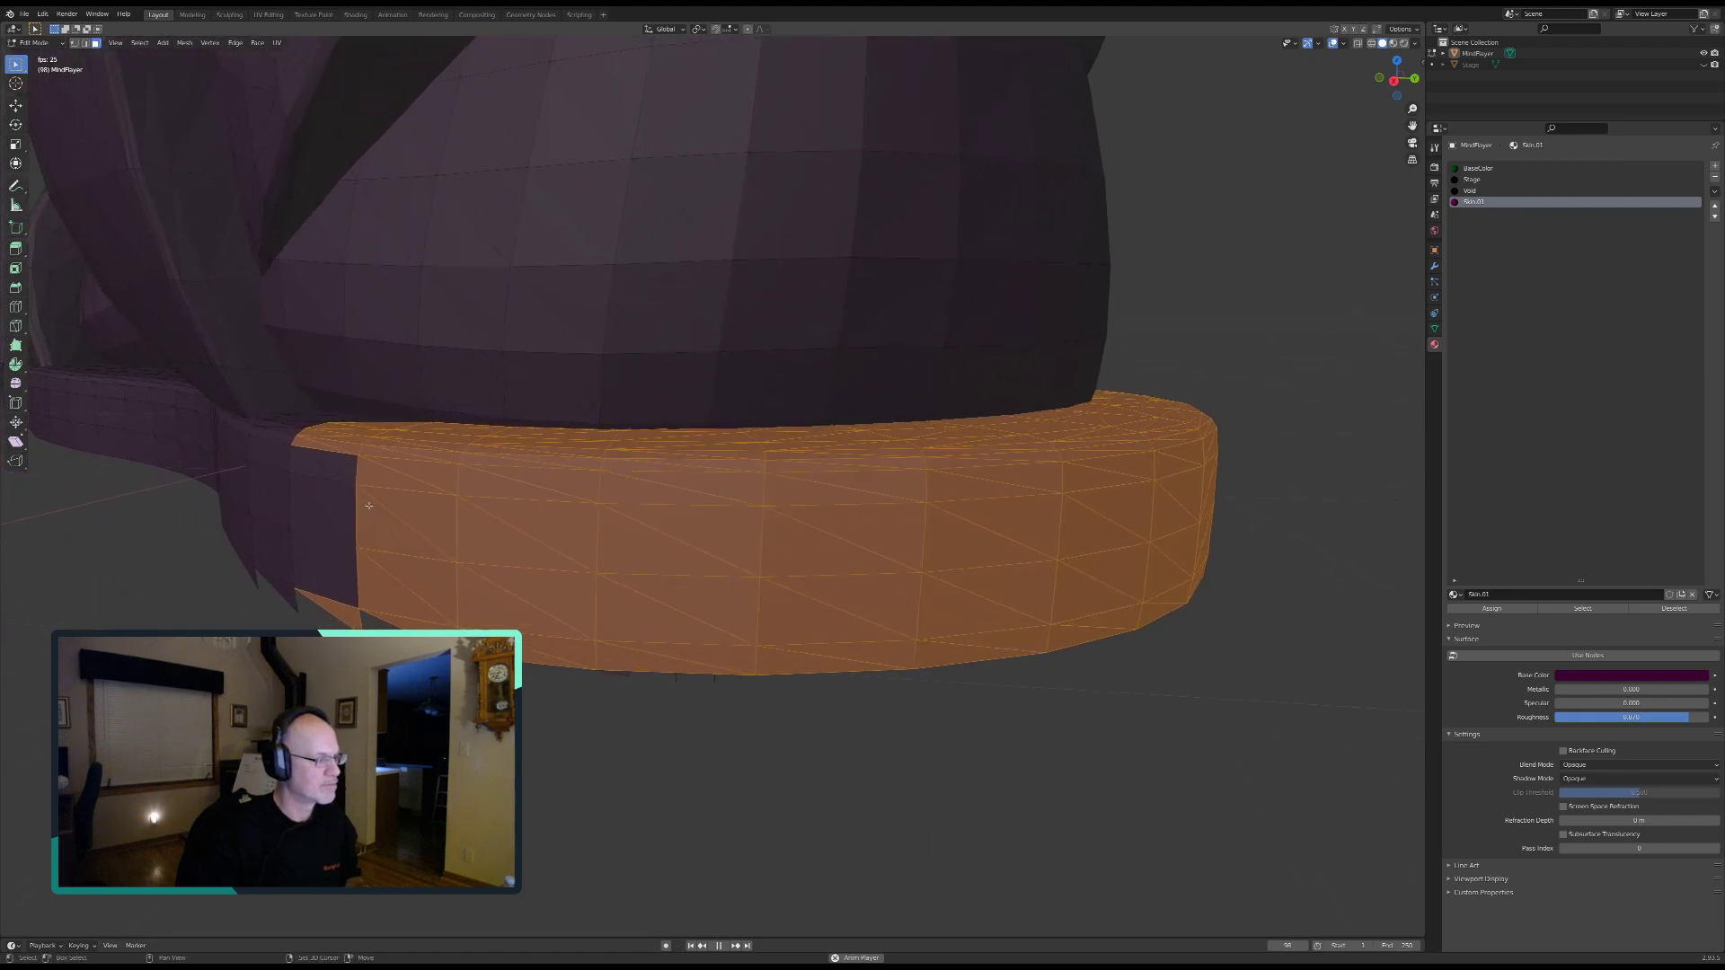
Step: Circle-select the inner side of the sole from the heel forward to the rear strap, including the top corner beside it
{"action": "middle_click_drag", "start_coordinate": [375, 515], "coordinate": [515, 568]}
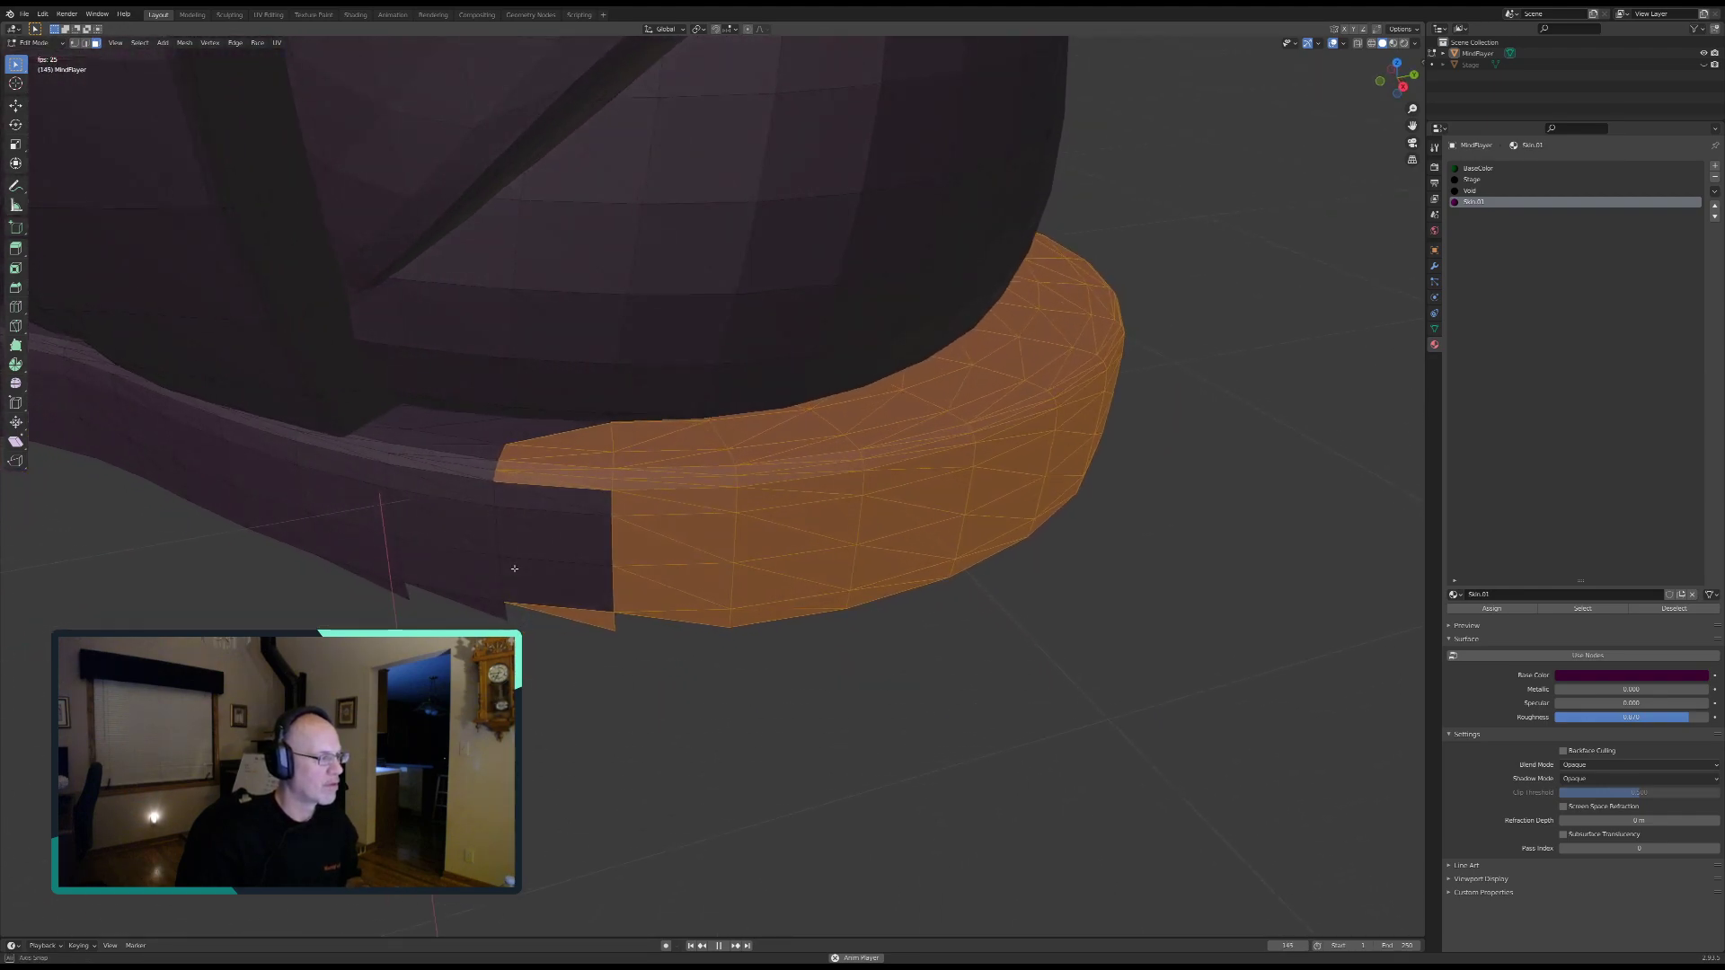
{"action": "key", "text": "c"}
{"action": "mouse_move", "coordinate": [413, 456]}
{"action": "left_mouse_down"}
{"action": "mouse_move", "coordinate": [538, 487]}
{"action": "mouse_move", "coordinate": [558, 589]}
{"action": "mouse_move", "coordinate": [416, 520]}
{"action": "mouse_move", "coordinate": [297, 498]}
{"action": "mouse_move", "coordinate": [444, 470]}
{"action": "left_mouse_up"}
{"action": "middle_click_drag", "start_coordinate": [441, 470], "coordinate": [558, 551], "text": "shift"}
{"action": "scroll", "coordinate": [564, 541], "scroll_direction": "up", "scroll_amount": 4}
{"action": "middle_click_drag", "start_coordinate": [399, 564], "coordinate": [507, 561], "text": "shift"}
{"action": "key", "text": "c"}
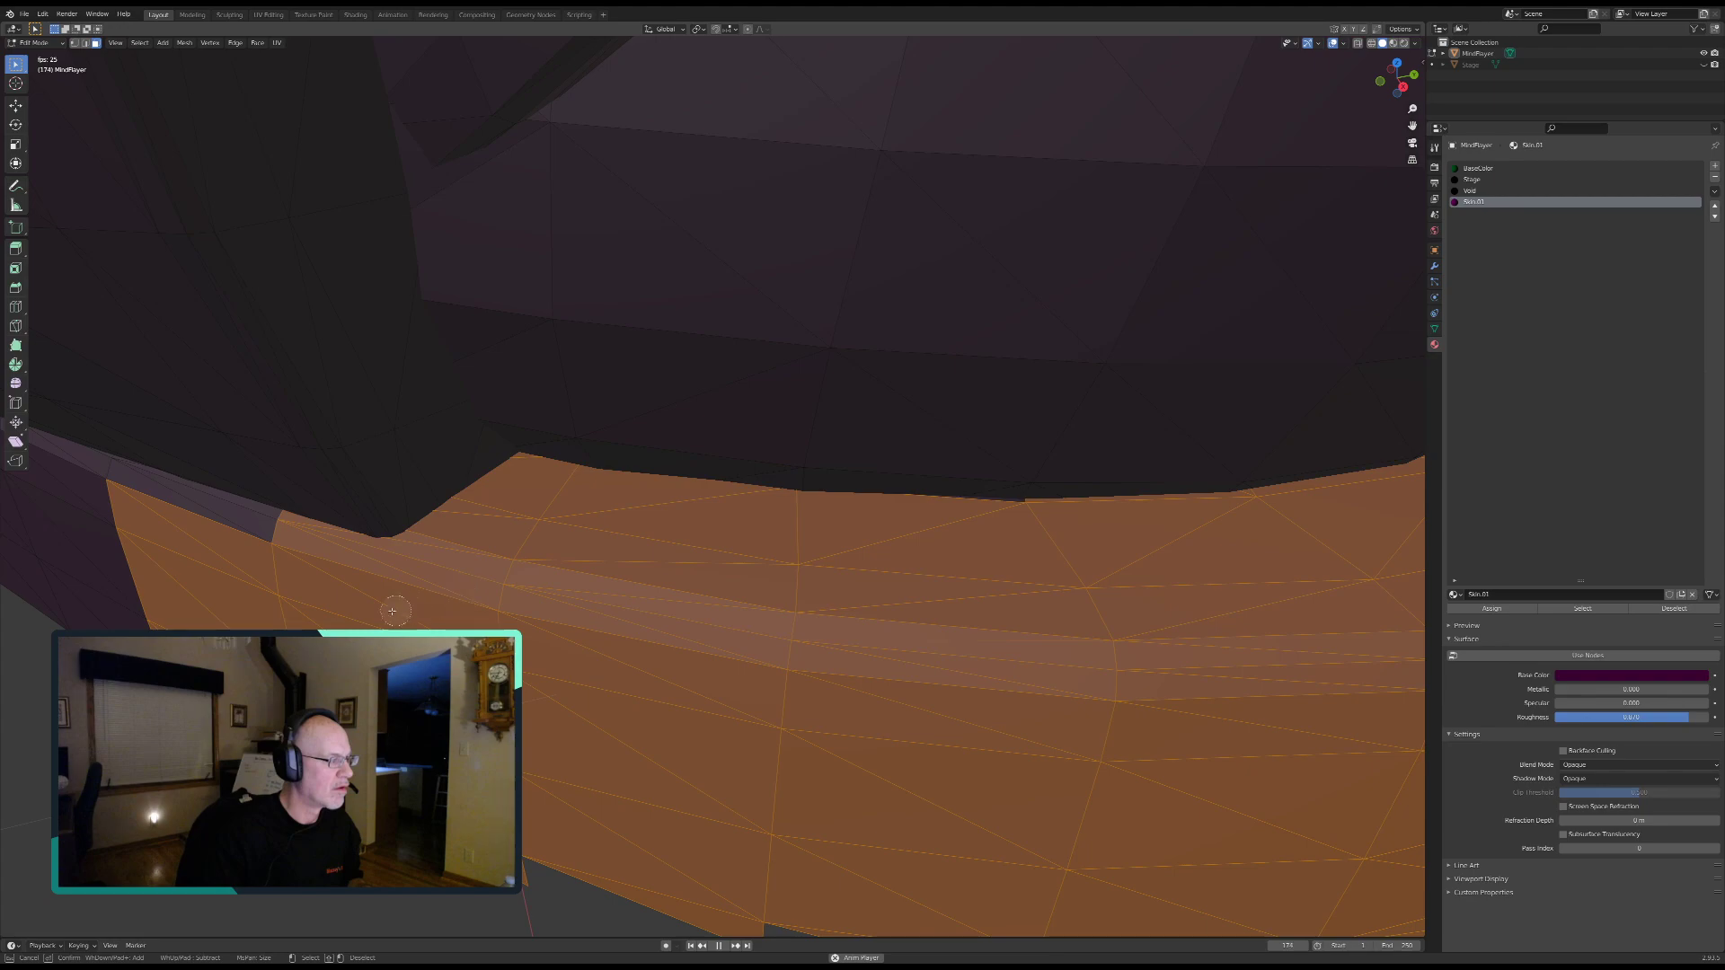
Step: Circle-select the rim and side wall of the sole around and forward of the rear strap's base on the inner side
{"action": "mouse_move", "coordinate": [126, 645]}
{"action": "middle_mouse_down", "text": "shift"}
{"action": "mouse_move", "coordinate": [519, 609]}
{"action": "mouse_move", "coordinate": [714, 629]}
{"action": "mouse_move", "coordinate": [662, 623]}
{"action": "mouse_move", "coordinate": [704, 617]}
{"action": "mouse_move", "coordinate": [683, 622]}
{"action": "middle_mouse_up", "text": "shift"}
{"action": "key", "text": "c"}
{"action": "left_click_drag", "start_coordinate": [419, 422], "coordinate": [451, 485]}
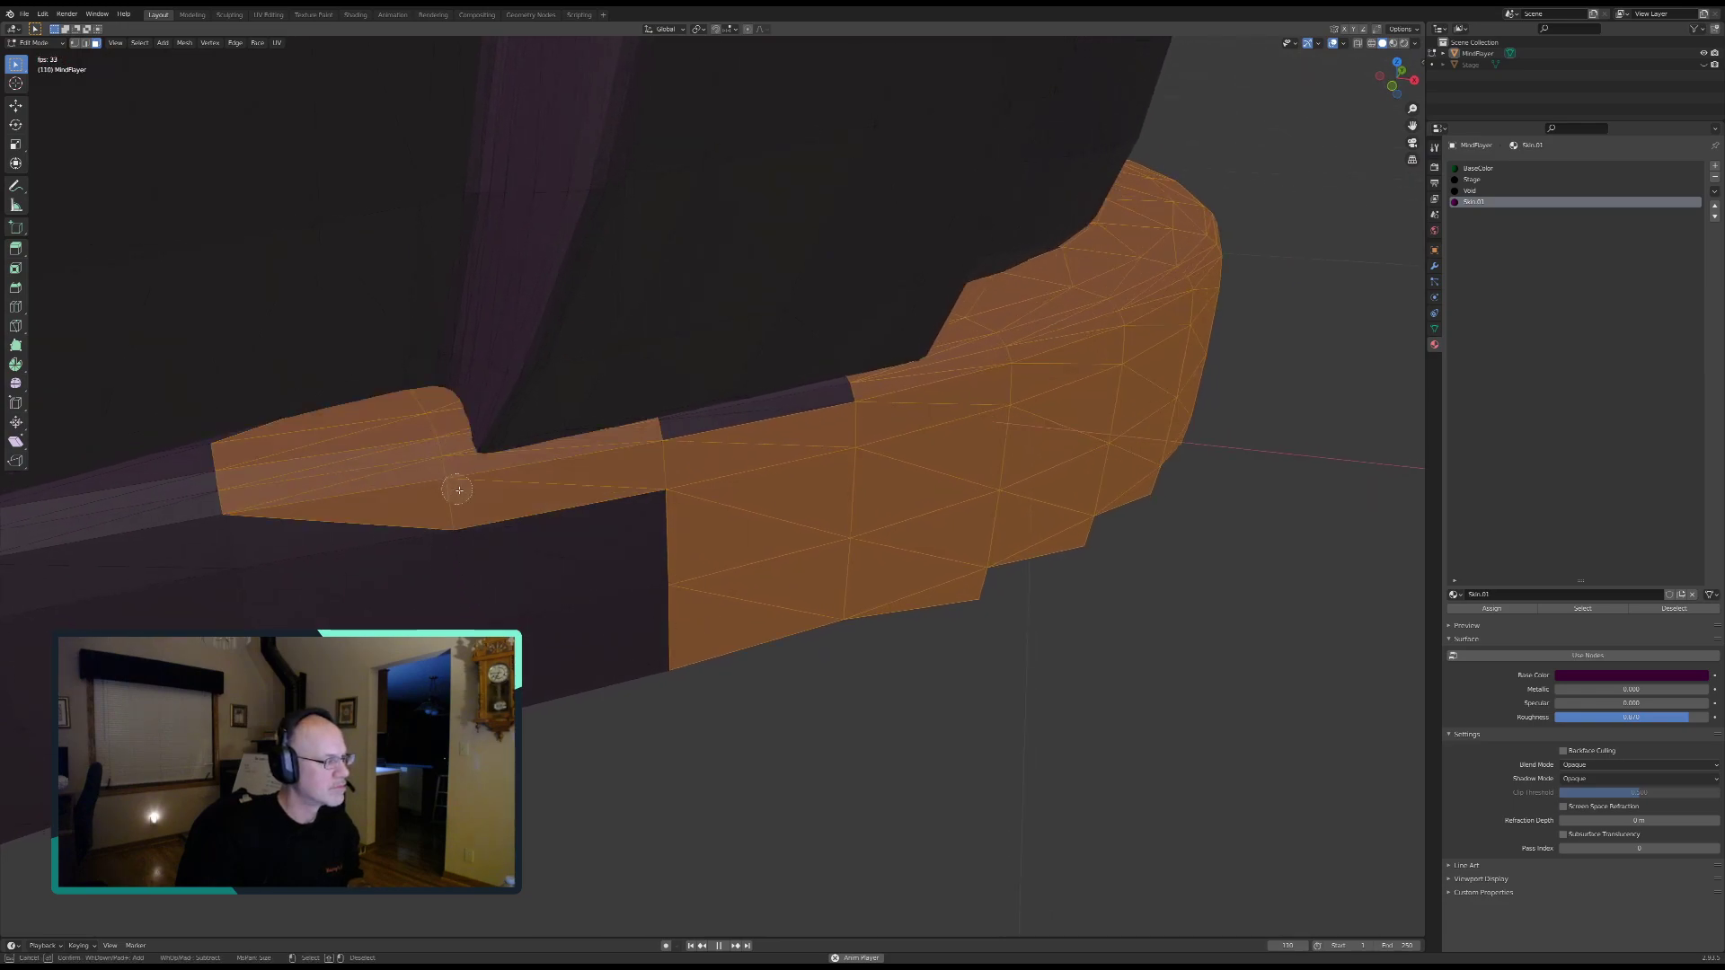
{"action": "left_click", "coordinate": [665, 435]}
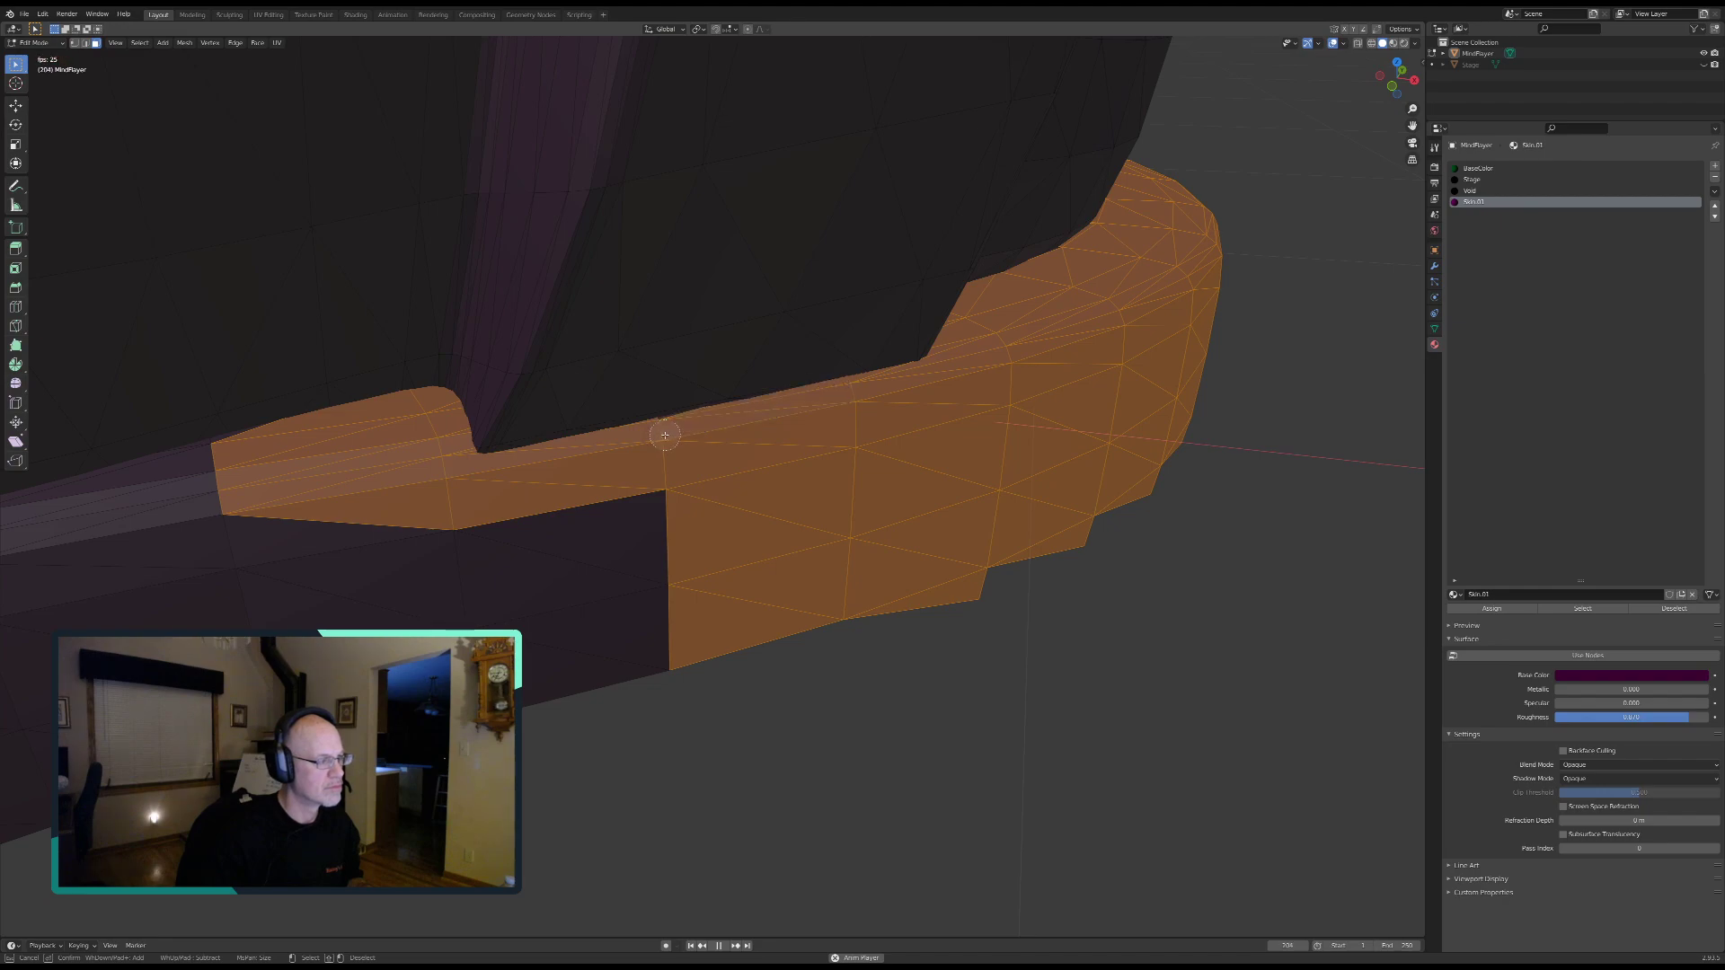
{"action": "mouse_move", "coordinate": [675, 511]}
{"action": "left_mouse_down"}
{"action": "mouse_move", "coordinate": [548, 661]}
{"action": "mouse_move", "coordinate": [323, 564]}
{"action": "mouse_move", "coordinate": [223, 477]}
{"action": "mouse_move", "coordinate": [204, 558]}
{"action": "mouse_move", "coordinate": [40, 669]}
{"action": "mouse_move", "coordinate": [19, 790]}
{"action": "left_mouse_up"}
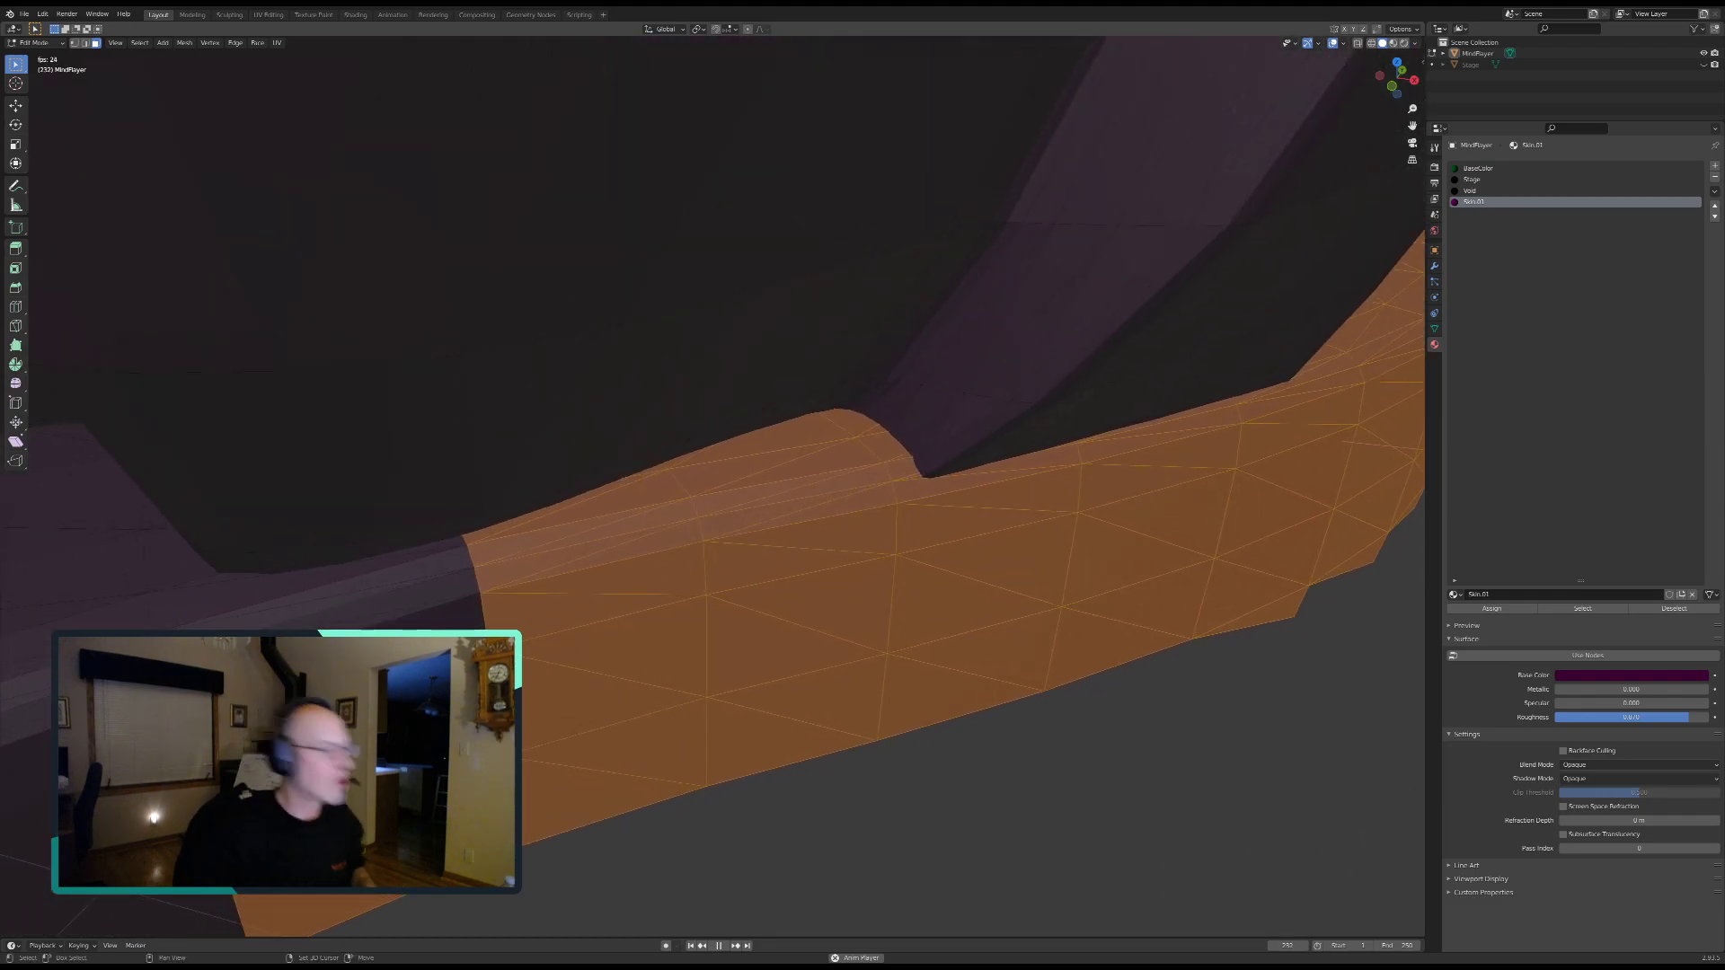
Step: Extend the sole selection forward from the rear strap into the arch, covering the top surface, rim and side wall
{"action": "key", "text": "c"}
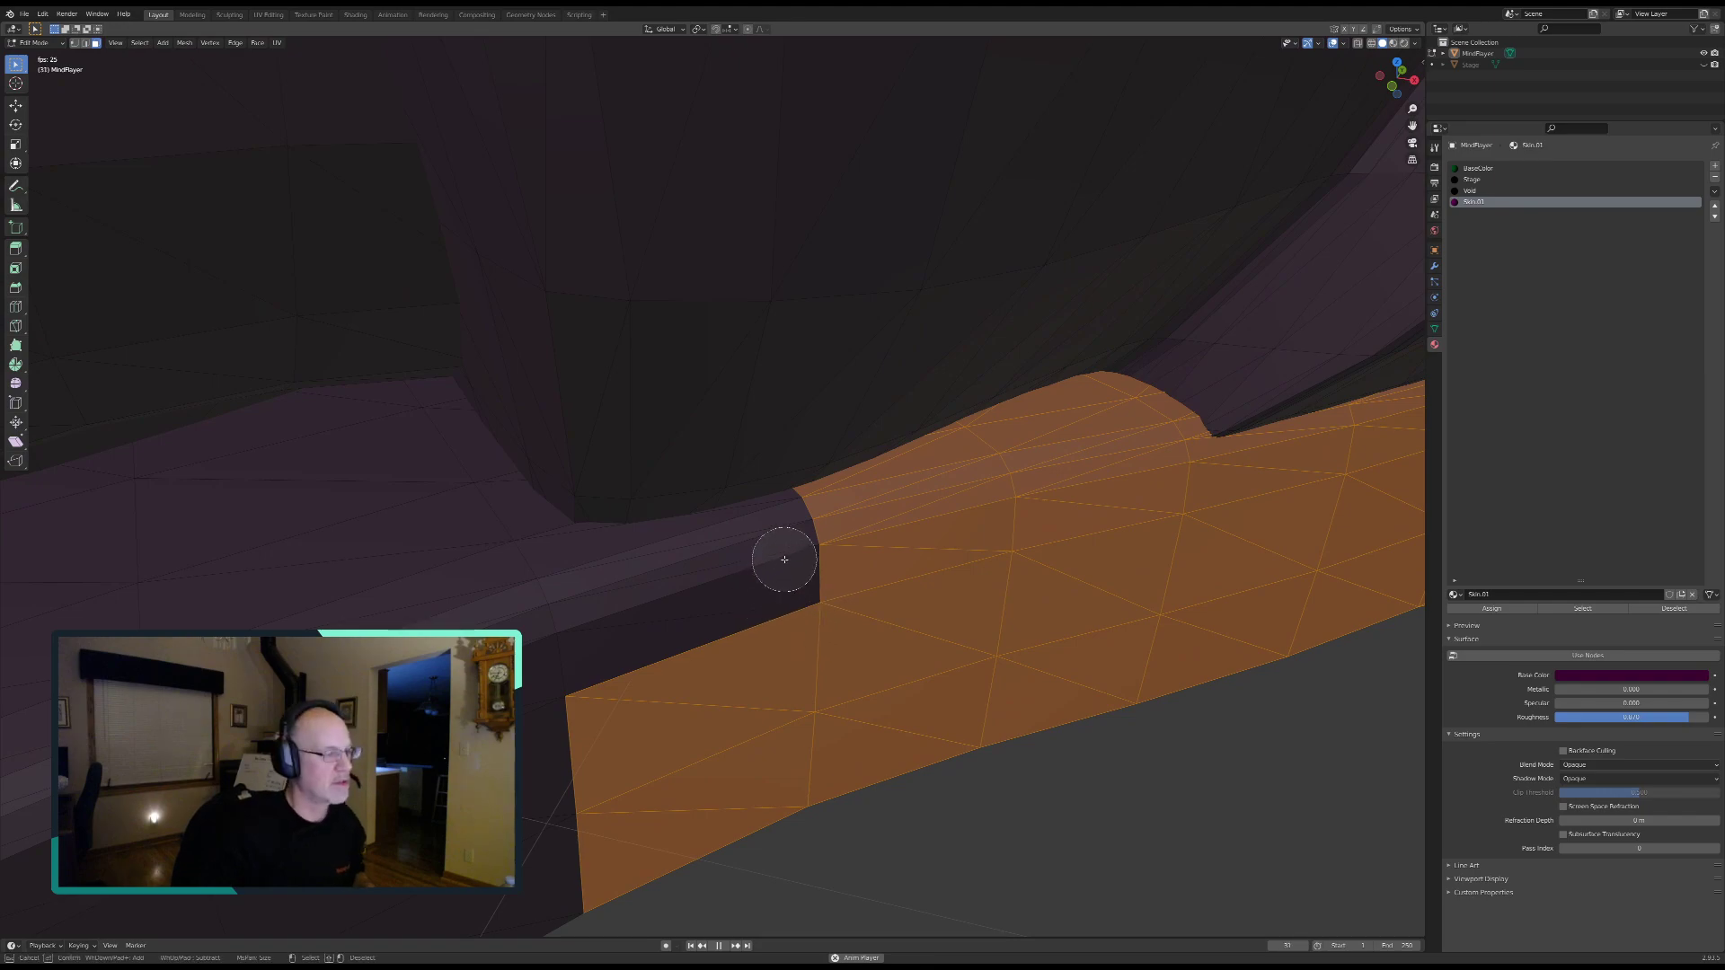
{"action": "left_click", "coordinate": [795, 531]}
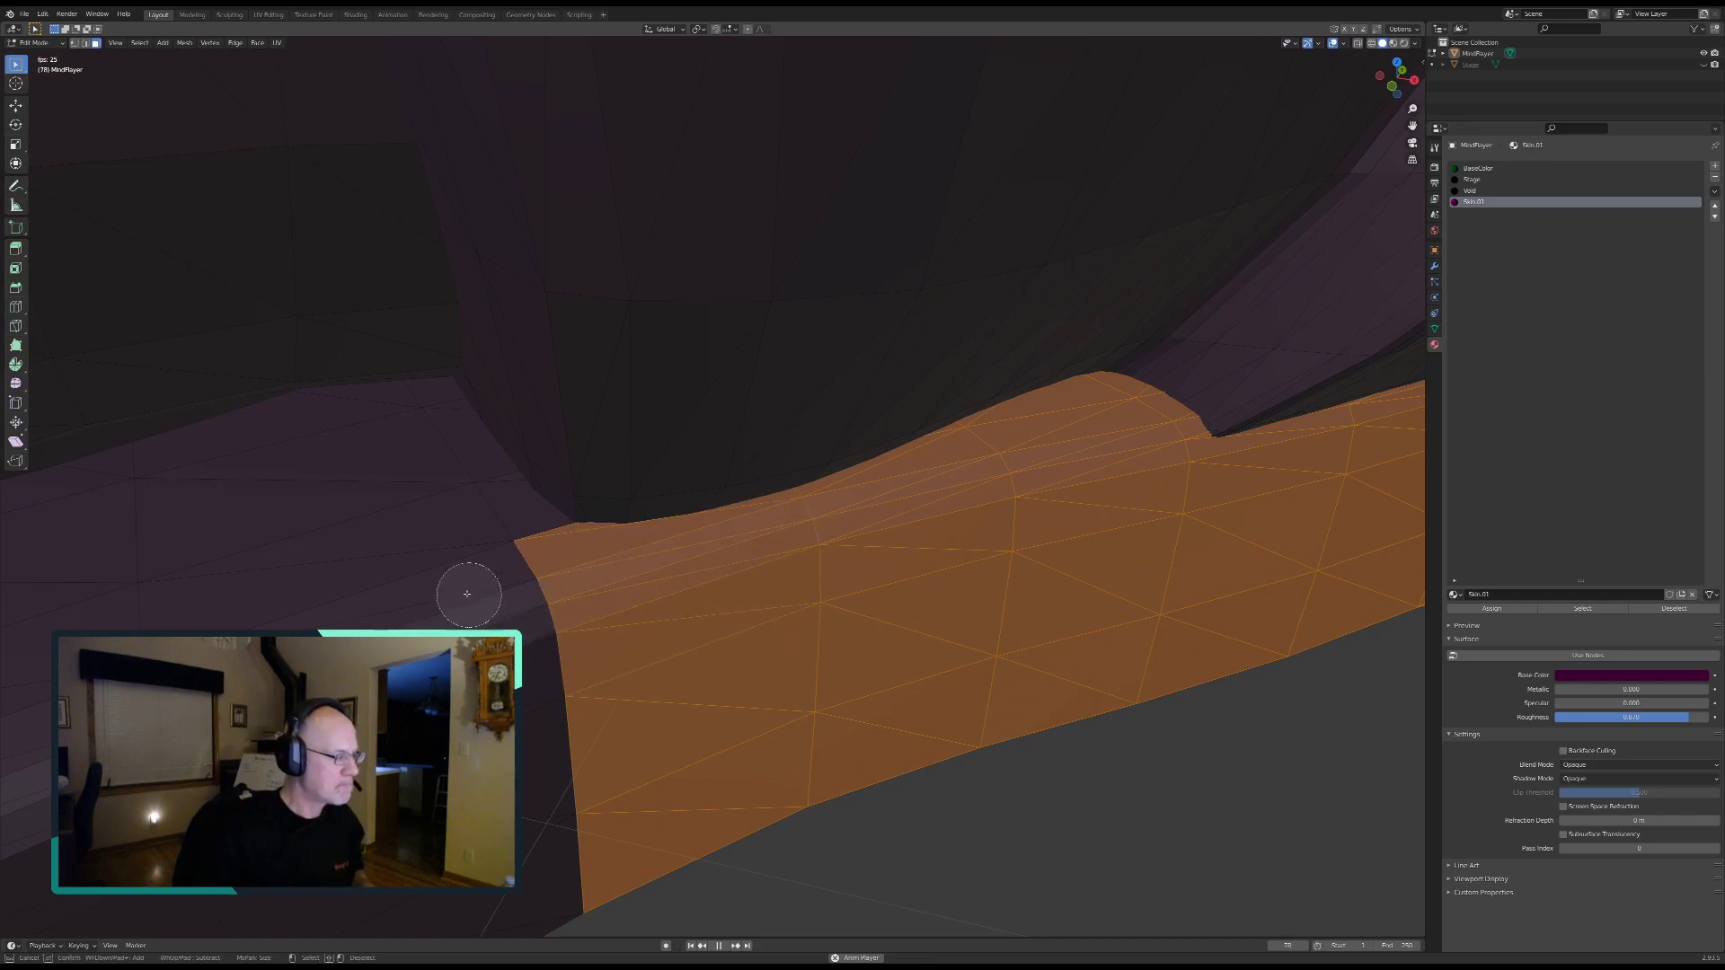
{"action": "mouse_move", "coordinate": [420, 438]}
{"action": "left_mouse_down"}
{"action": "mouse_move", "coordinate": [493, 569]}
{"action": "mouse_move", "coordinate": [558, 872]}
{"action": "left_mouse_up"}
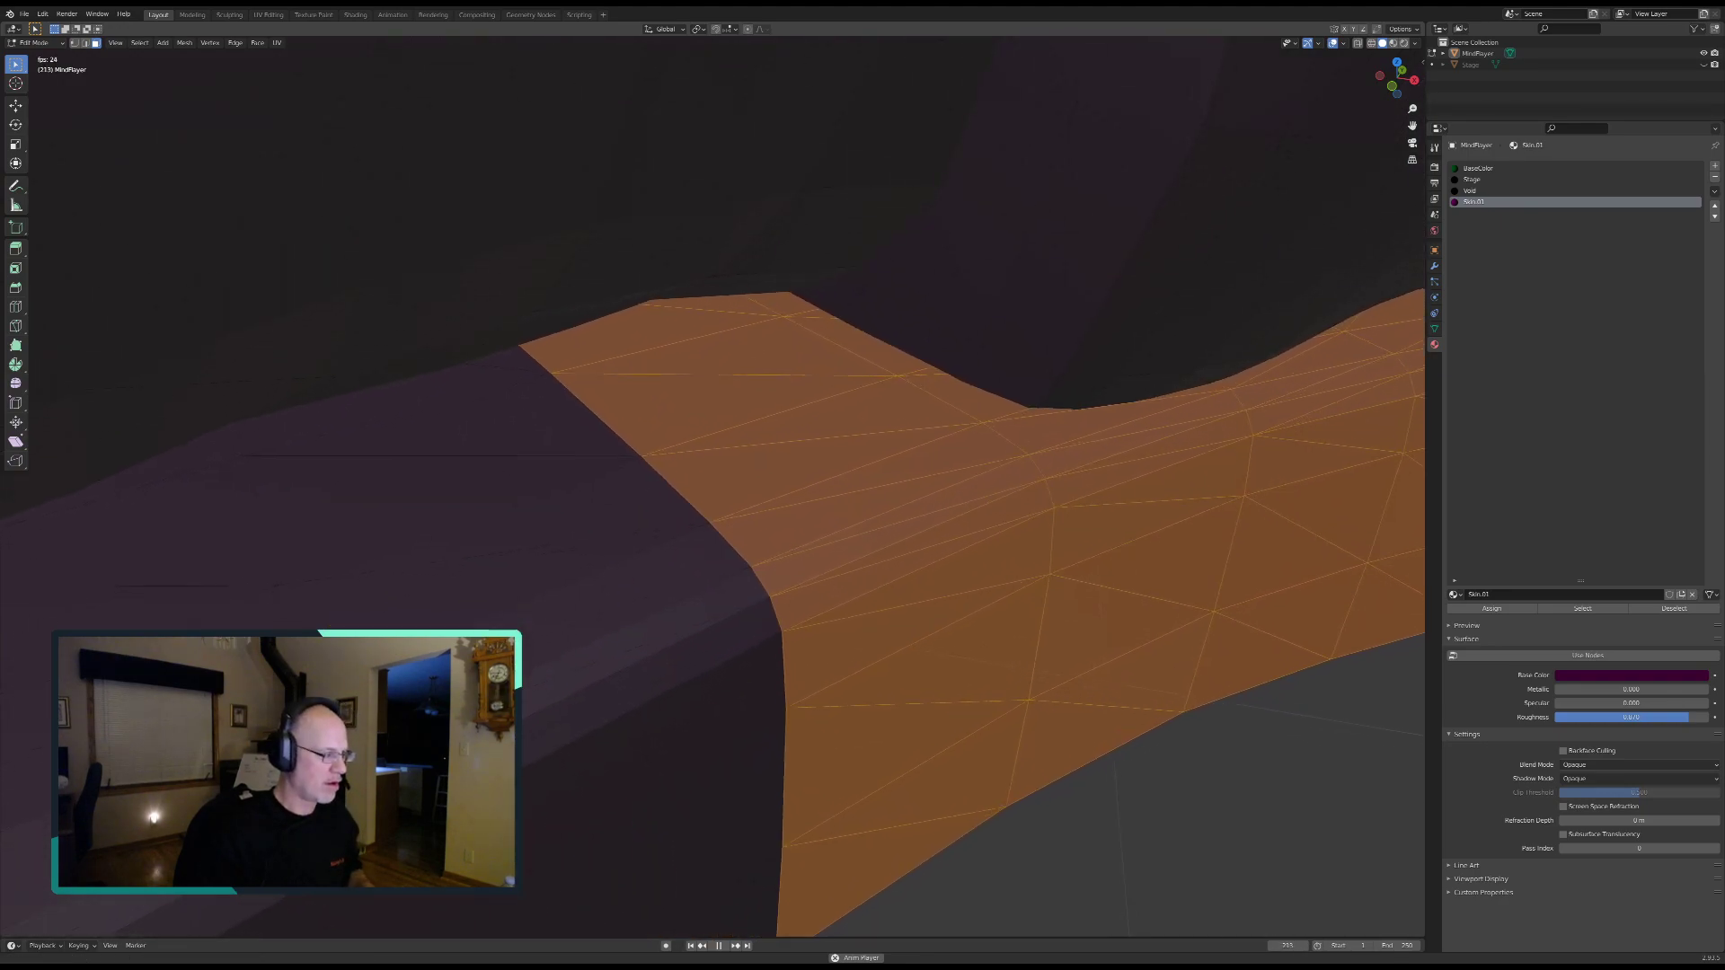
{"action": "key", "text": "c"}
{"action": "mouse_move", "coordinate": [690, 342]}
{"action": "left_mouse_down"}
{"action": "mouse_move", "coordinate": [558, 377]}
{"action": "mouse_move", "coordinate": [450, 467]}
{"action": "mouse_move", "coordinate": [773, 471]}
{"action": "mouse_move", "coordinate": [754, 646]}
{"action": "mouse_move", "coordinate": [655, 512]}
{"action": "mouse_move", "coordinate": [184, 576]}
{"action": "mouse_move", "coordinate": [35, 782]}
{"action": "mouse_move", "coordinate": [351, 916]}
{"action": "mouse_move", "coordinate": [742, 684]}
{"action": "left_mouse_up"}
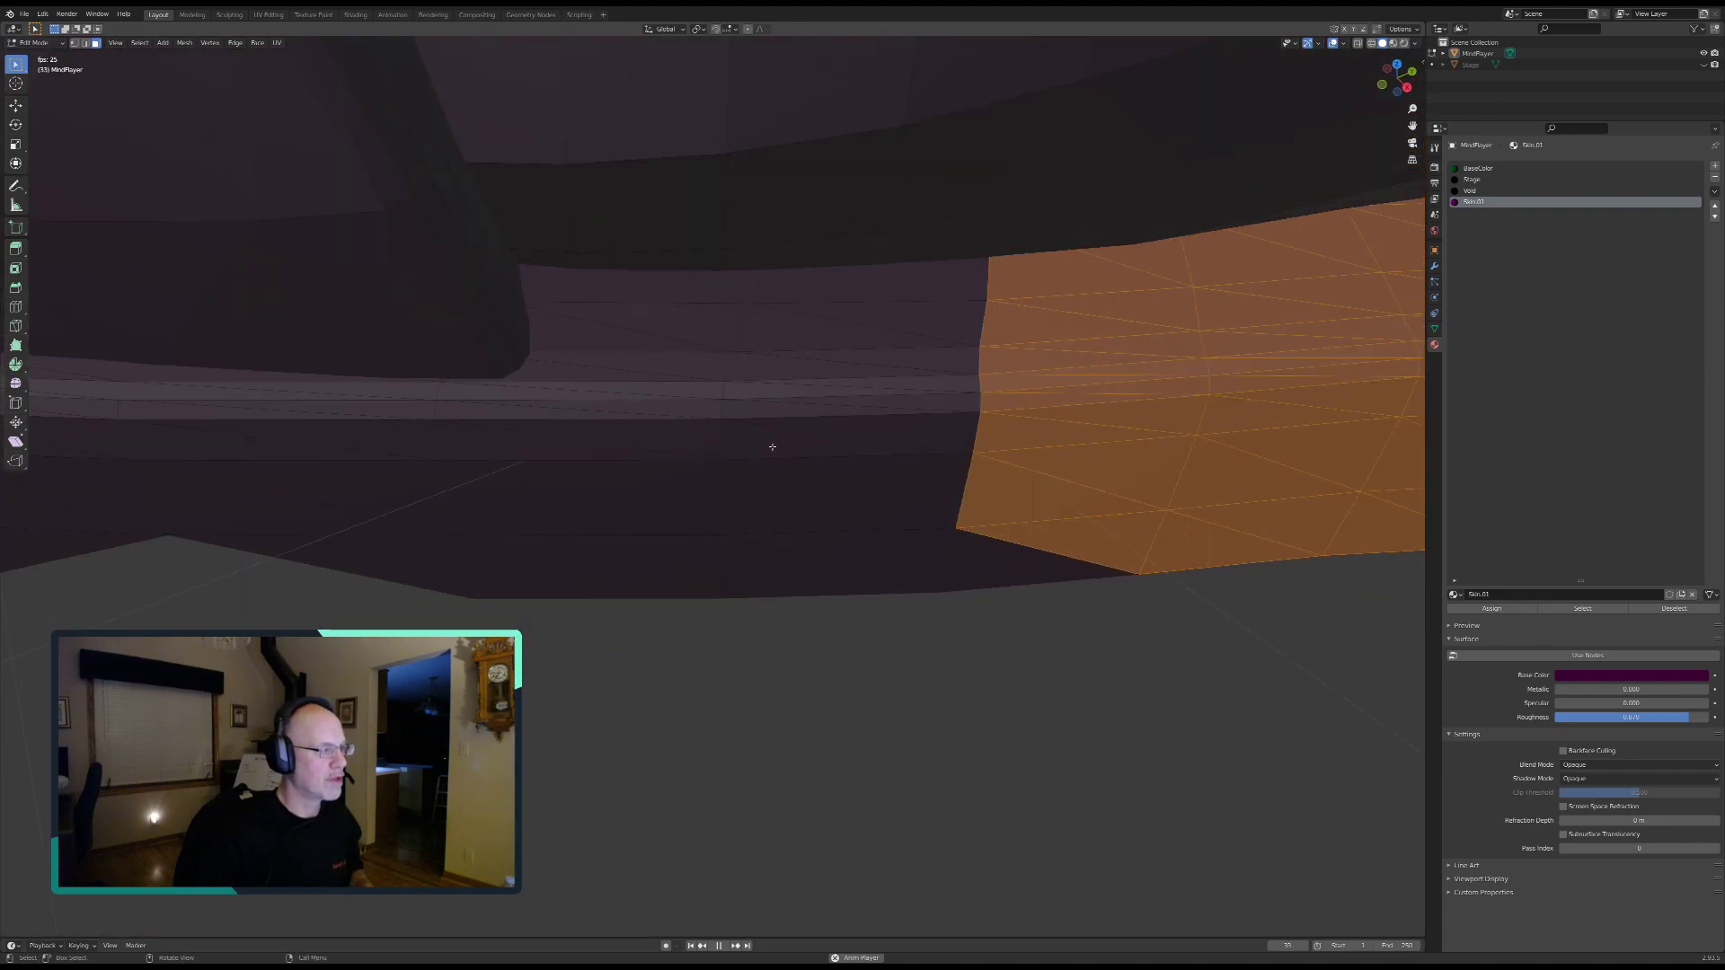
Step: Continue the sole selection from the arch to the back edge of the wide front strap, including the side wall below it
{"action": "key", "text": "c"}
{"action": "mouse_move", "coordinate": [975, 358]}
{"action": "left_mouse_down"}
{"action": "mouse_move", "coordinate": [993, 558]}
{"action": "mouse_move", "coordinate": [732, 557]}
{"action": "mouse_move", "coordinate": [465, 588]}
{"action": "mouse_move", "coordinate": [435, 470]}
{"action": "left_mouse_up"}
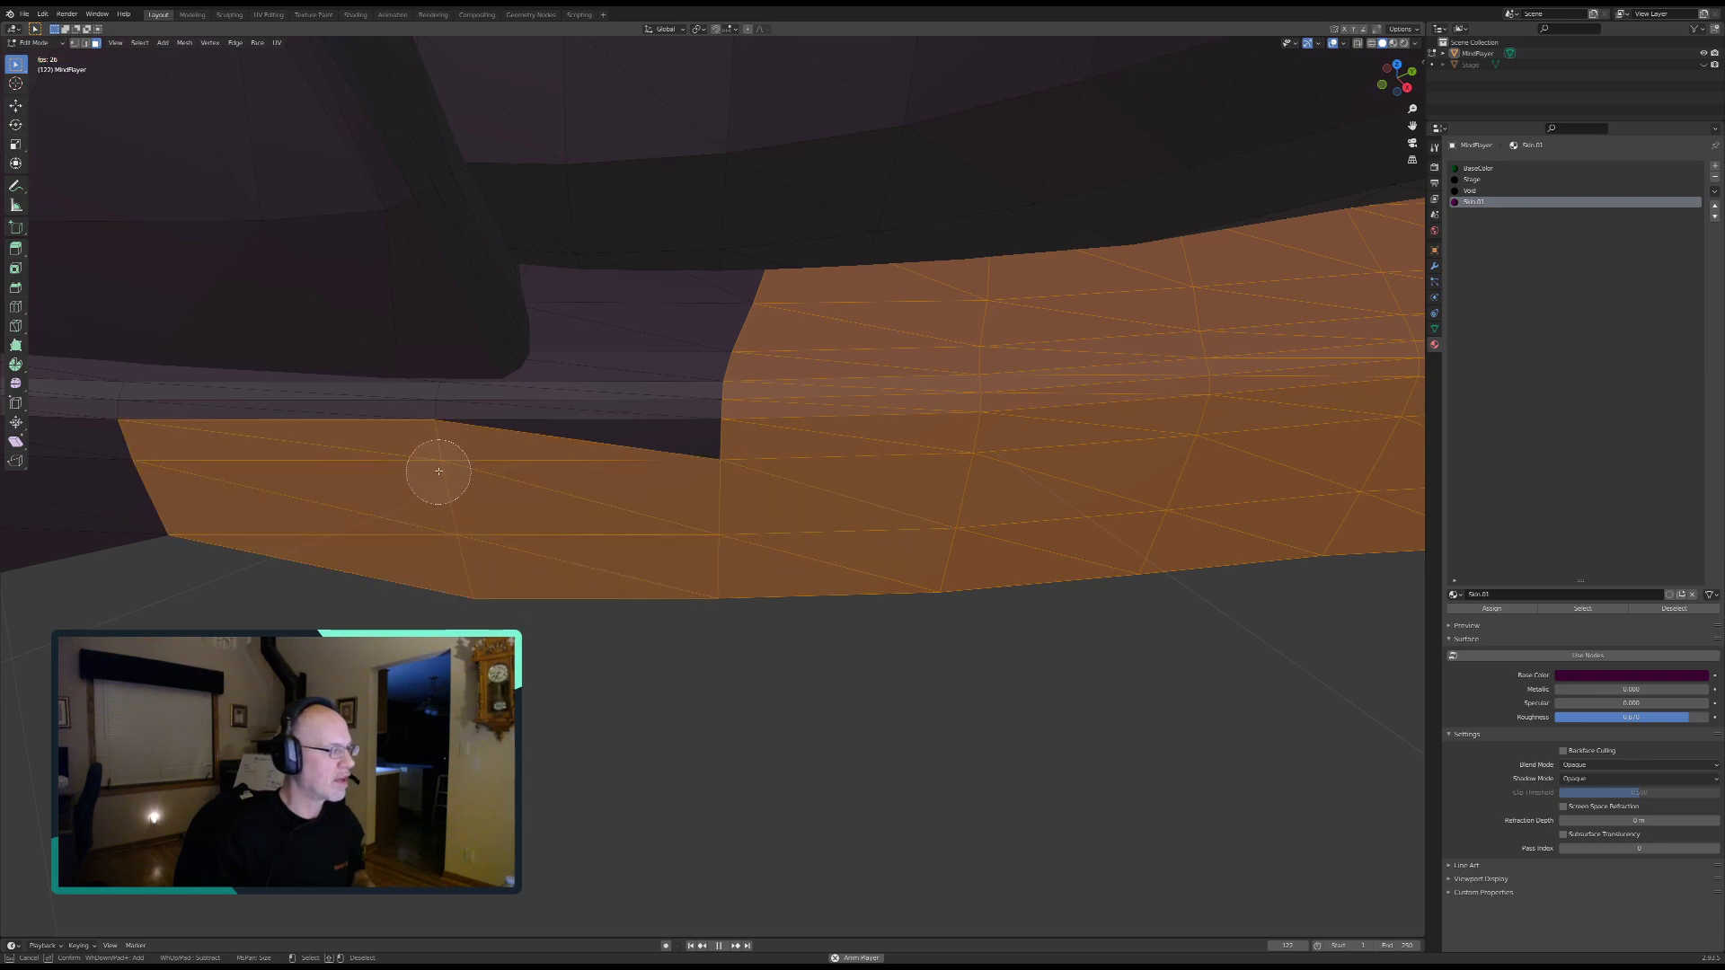
{"action": "mouse_move", "coordinate": [714, 295]}
{"action": "left_mouse_down"}
{"action": "mouse_move", "coordinate": [731, 293]}
{"action": "mouse_move", "coordinate": [685, 454]}
{"action": "left_mouse_up"}
{"action": "right_click", "coordinate": [649, 368]}
{"action": "middle_click_drag", "start_coordinate": [649, 368], "coordinate": [632, 374]}
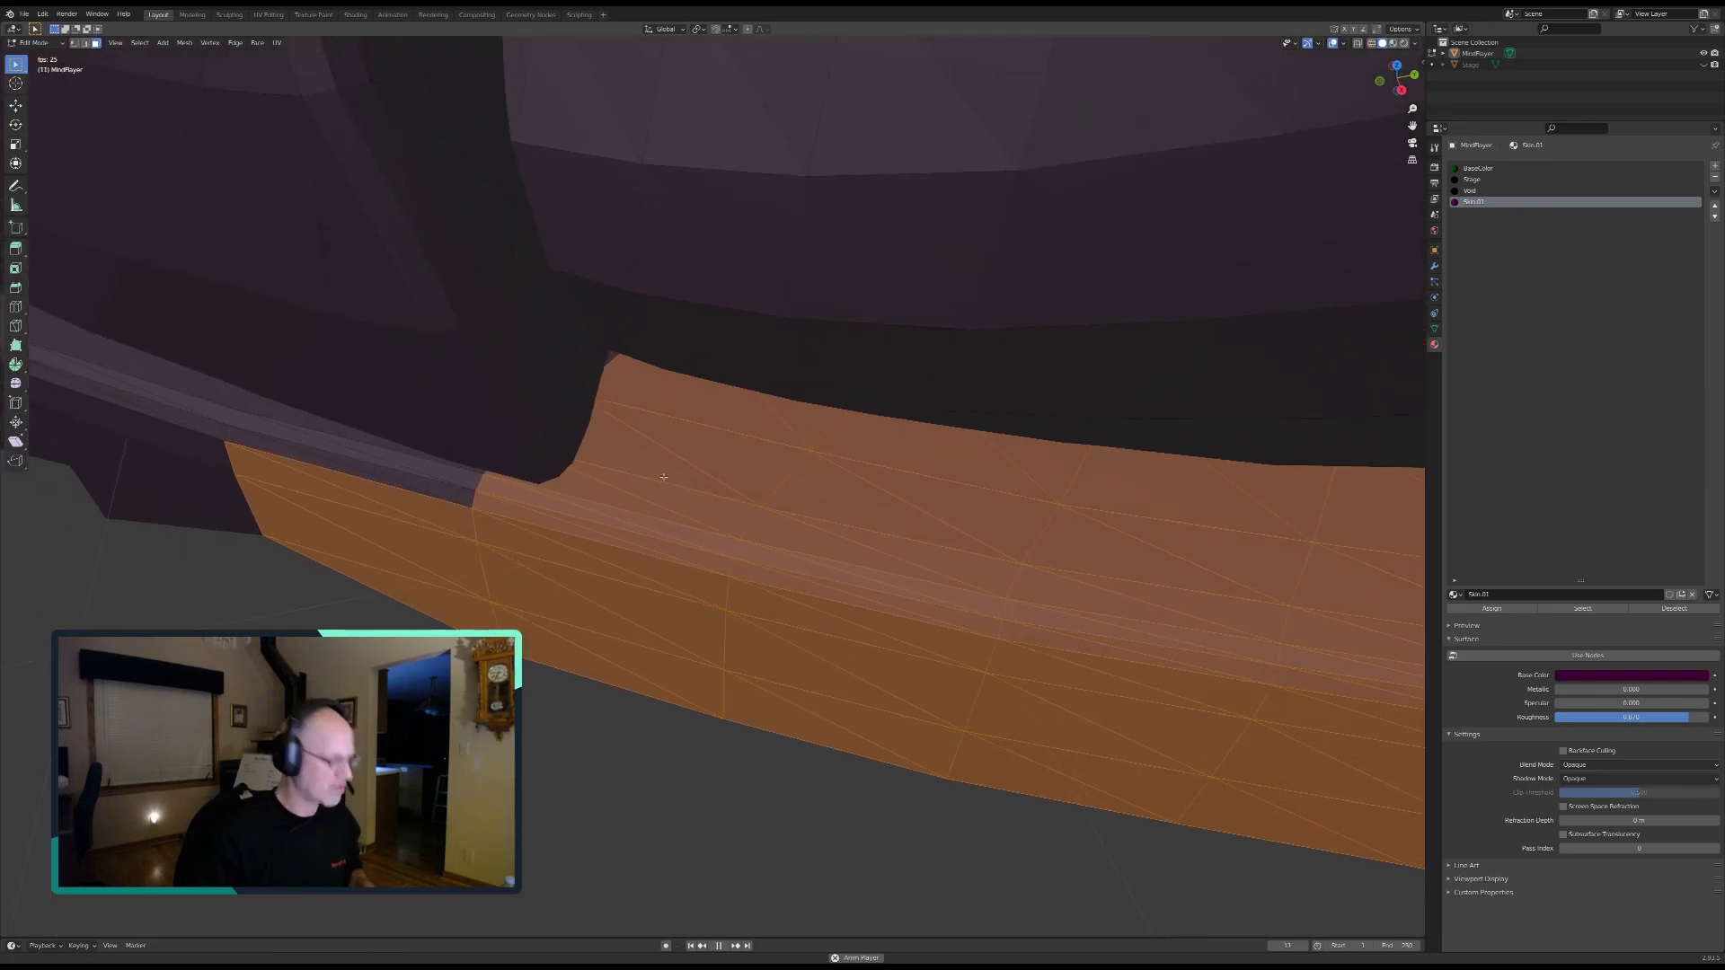
{"action": "key", "text": "c"}
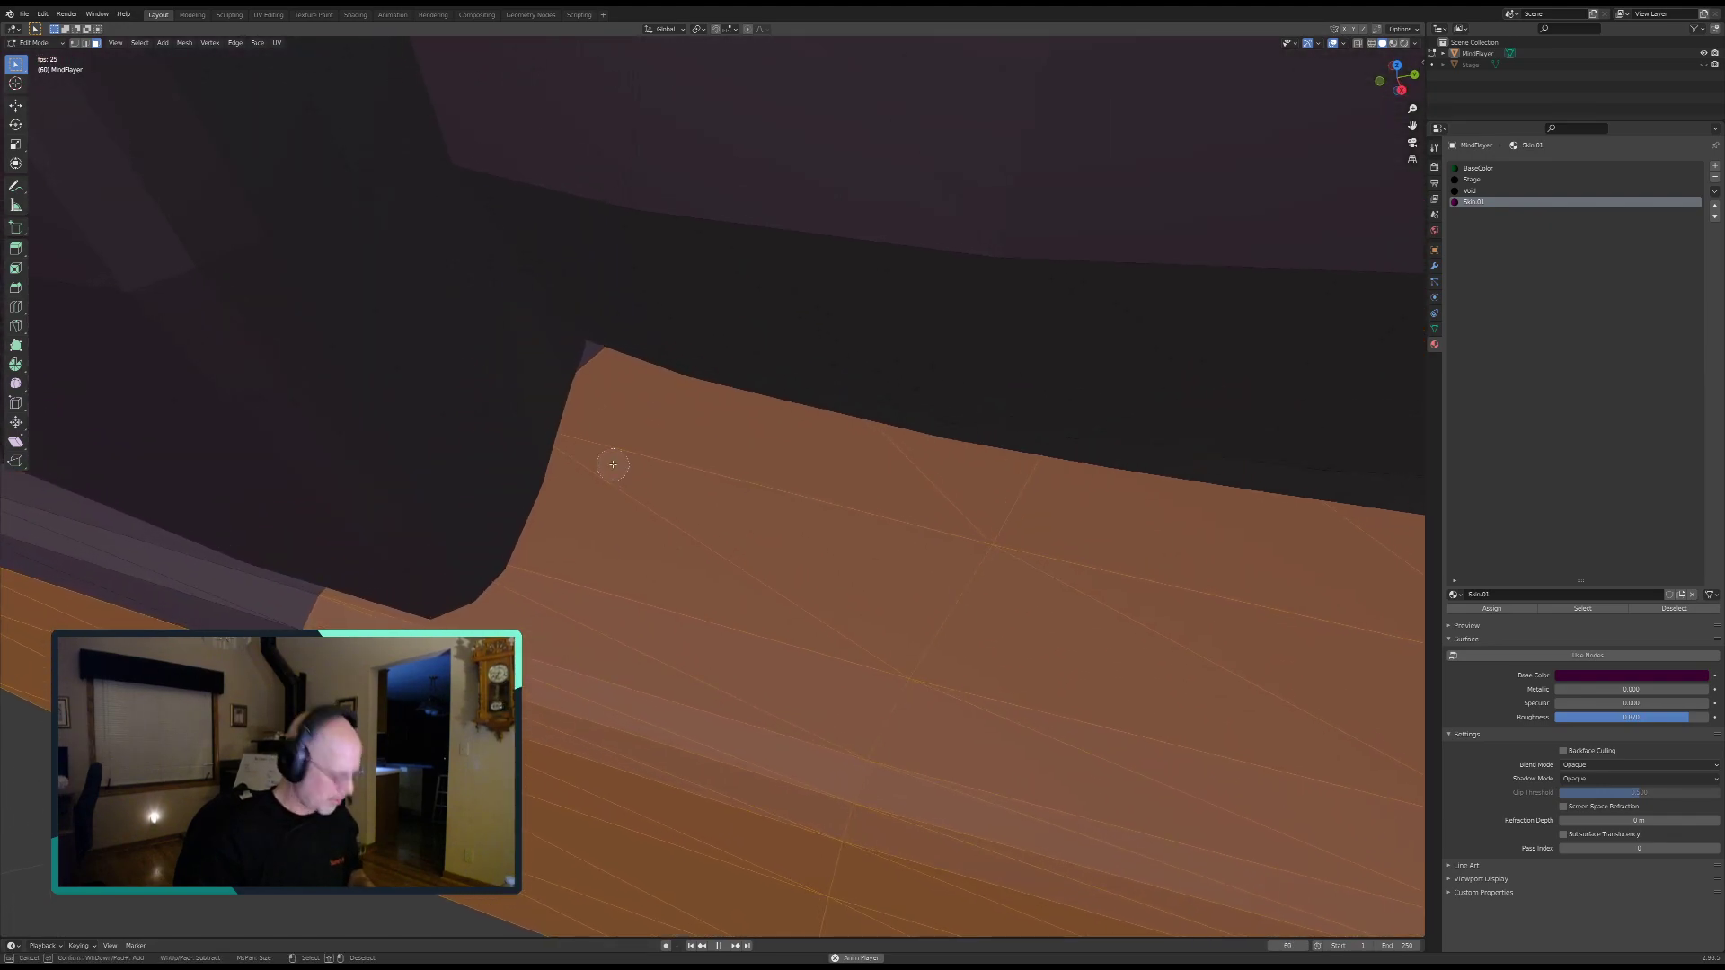
{"action": "right_click", "coordinate": [687, 457]}
{"action": "middle_click_drag", "start_coordinate": [732, 629], "coordinate": [765, 565]}
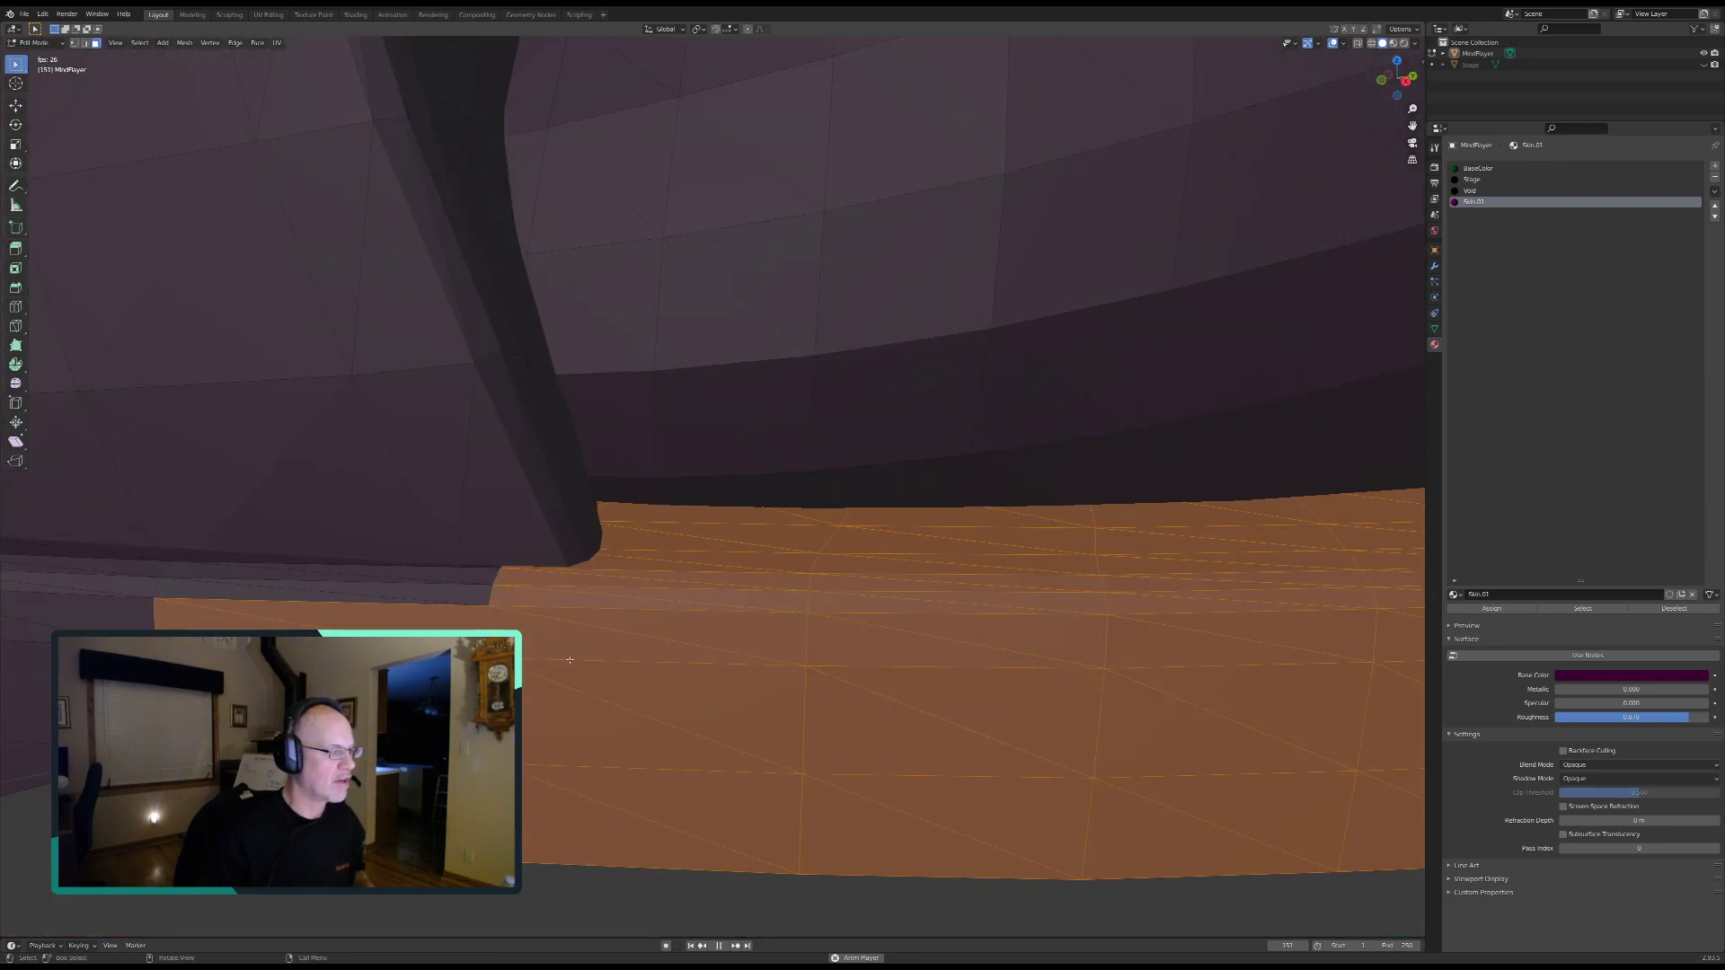
Step: Add the sole's rim and side wall beneath the wide front strap to the selection
{"action": "key", "text": "c"}
{"action": "right_click", "coordinate": [889, 416]}
{"action": "mouse_move", "coordinate": [708, 428]}
{"action": "middle_mouse_down", "text": "shift"}
{"action": "mouse_move", "coordinate": [802, 459]}
{"action": "mouse_move", "coordinate": [760, 503]}
{"action": "middle_mouse_up", "text": "shift"}
{"action": "key", "text": "c"}
{"action": "mouse_move", "coordinate": [719, 384]}
{"action": "left_mouse_down"}
{"action": "mouse_move", "coordinate": [731, 412]}
{"action": "mouse_move", "coordinate": [662, 423]}
{"action": "mouse_move", "coordinate": [704, 507]}
{"action": "mouse_move", "coordinate": [535, 569]}
{"action": "mouse_move", "coordinate": [492, 400]}
{"action": "mouse_move", "coordinate": [359, 383]}
{"action": "mouse_move", "coordinate": [338, 500]}
{"action": "mouse_move", "coordinate": [220, 565]}
{"action": "mouse_move", "coordinate": [333, 536]}
{"action": "left_mouse_up"}
{"action": "right_click", "coordinate": [333, 536]}
{"action": "middle_click_drag", "start_coordinate": [350, 539], "coordinate": [620, 599]}
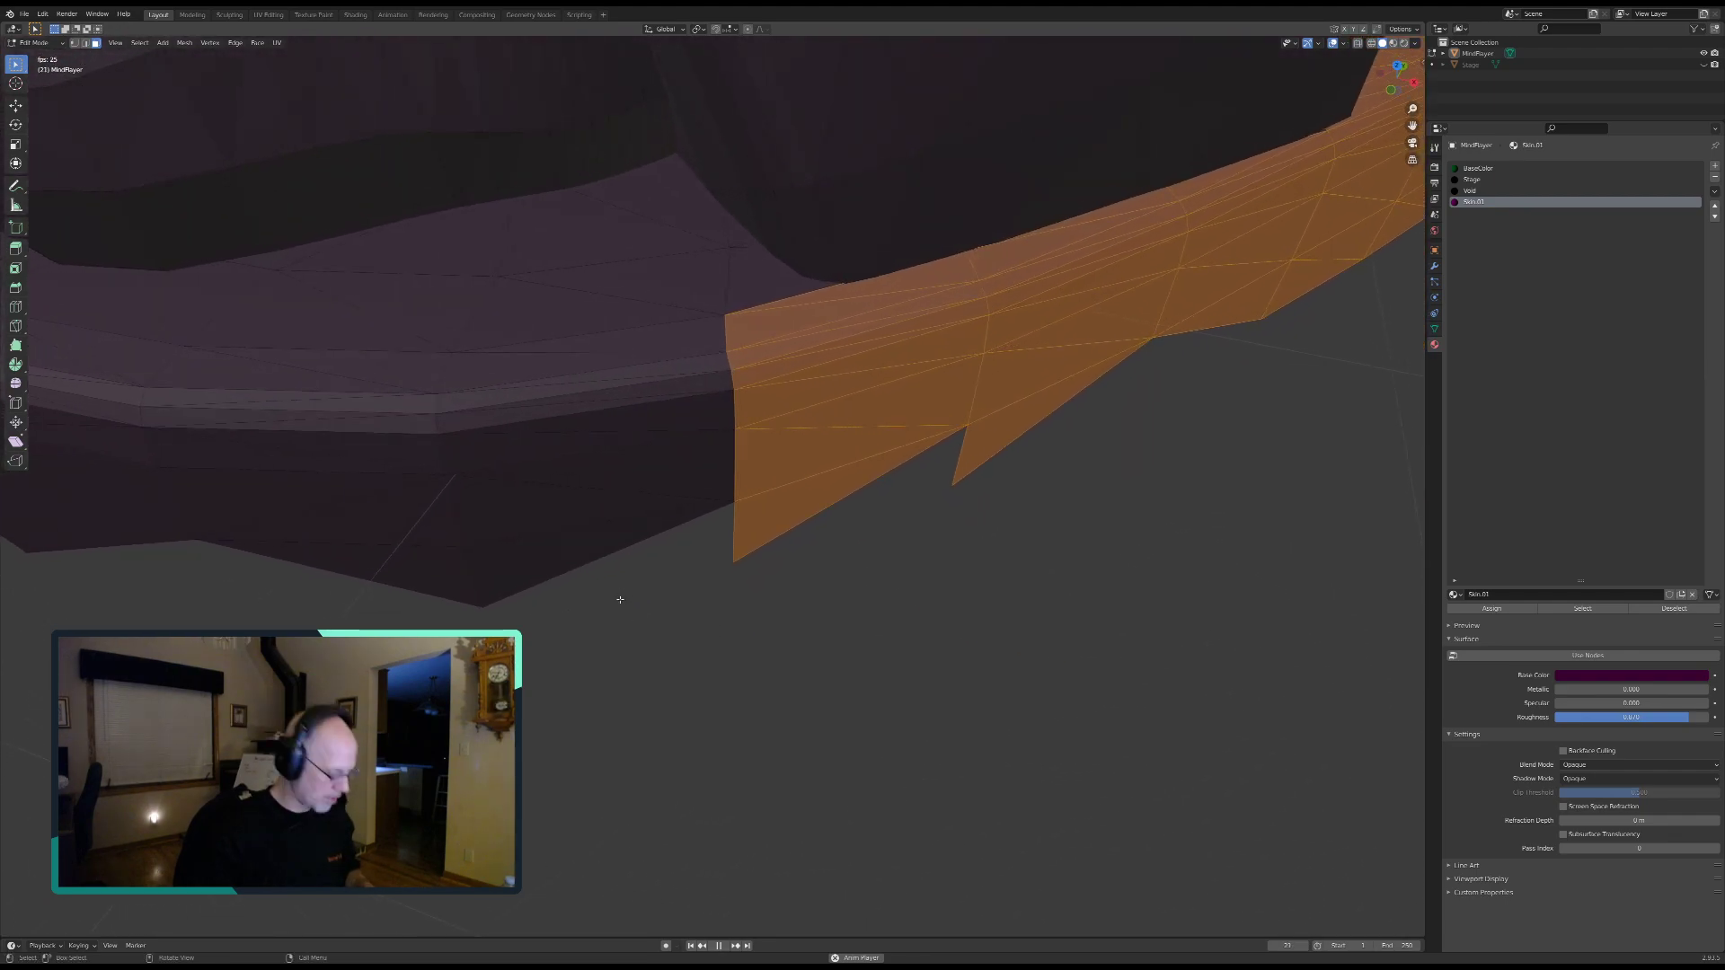
Step: Circle-select the sole's top surface, rim and side wall just ahead of the front strap, beside the big toe
{"action": "key", "text": "c"}
{"action": "mouse_move", "coordinate": [719, 259]}
{"action": "left_mouse_down"}
{"action": "mouse_move", "coordinate": [795, 332]}
{"action": "mouse_move", "coordinate": [596, 381]}
{"action": "mouse_move", "coordinate": [485, 273]}
{"action": "mouse_move", "coordinate": [455, 501]}
{"action": "mouse_move", "coordinate": [542, 521]}
{"action": "mouse_move", "coordinate": [423, 373]}
{"action": "mouse_move", "coordinate": [351, 495]}
{"action": "left_mouse_up"}
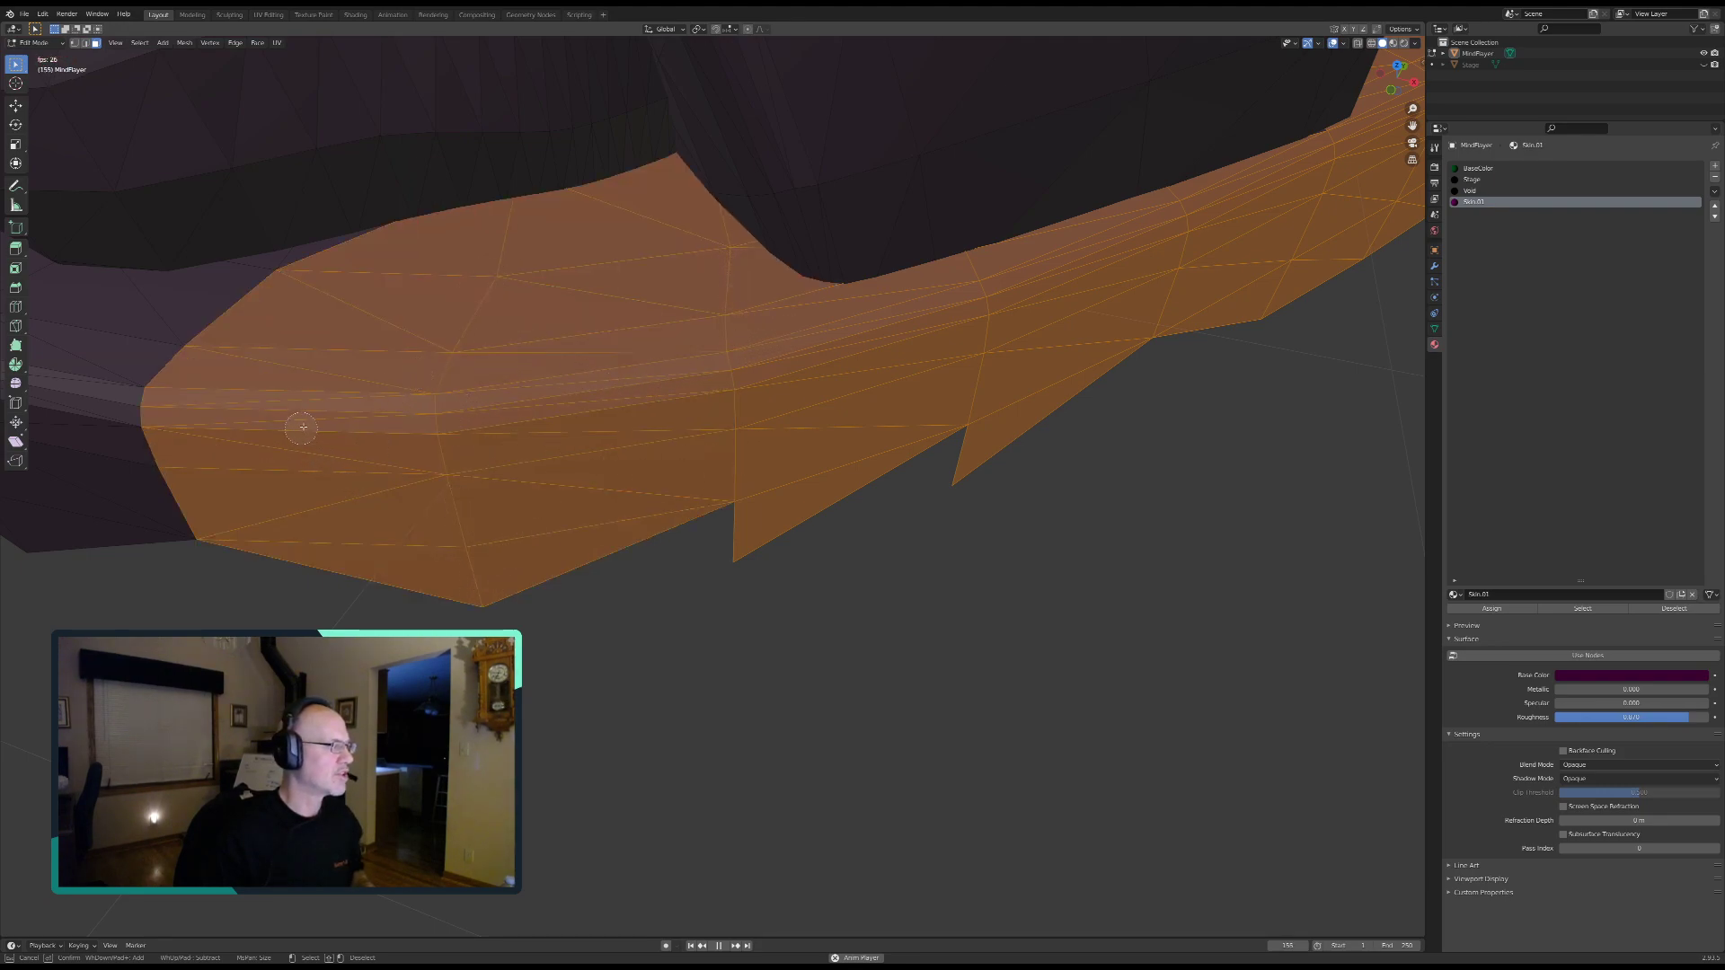
{"action": "right_click", "coordinate": [347, 426]}
{"action": "middle_click_drag", "start_coordinate": [339, 455], "coordinate": [1034, 464], "text": "shift"}
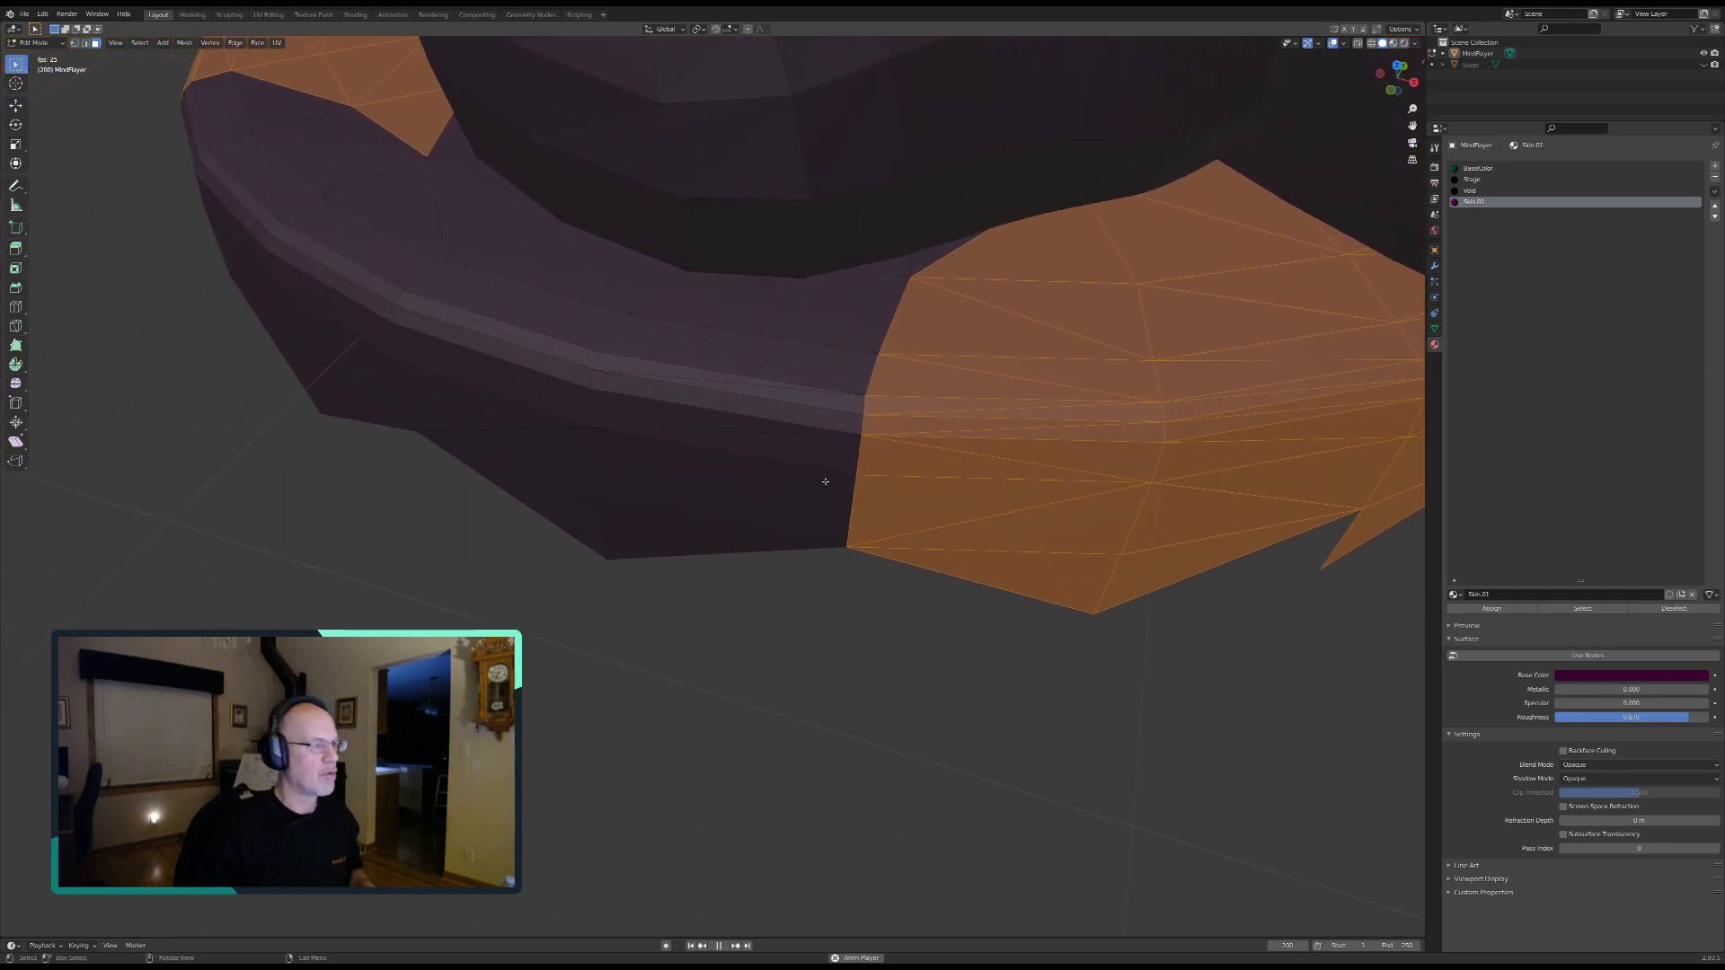
Step: Extend the selection around the toe end of the sole and fill the unselected gap in its front wall and rim
{"action": "key", "text": "c"}
{"action": "mouse_move", "coordinate": [896, 316]}
{"action": "left_mouse_down"}
{"action": "mouse_move", "coordinate": [904, 289]}
{"action": "mouse_move", "coordinate": [758, 536]}
{"action": "mouse_move", "coordinate": [608, 531]}
{"action": "mouse_move", "coordinate": [616, 316]}
{"action": "mouse_move", "coordinate": [493, 338]}
{"action": "mouse_move", "coordinate": [425, 178]}
{"action": "mouse_move", "coordinate": [403, 300]}
{"action": "mouse_move", "coordinate": [378, 280]}
{"action": "mouse_move", "coordinate": [369, 293]}
{"action": "left_mouse_up"}
{"action": "right_click", "coordinate": [346, 398]}
{"action": "mouse_move", "coordinate": [439, 423]}
{"action": "middle_mouse_down"}
{"action": "mouse_move", "coordinate": [288, 458]}
{"action": "mouse_move", "coordinate": [1011, 438]}
{"action": "middle_mouse_up"}
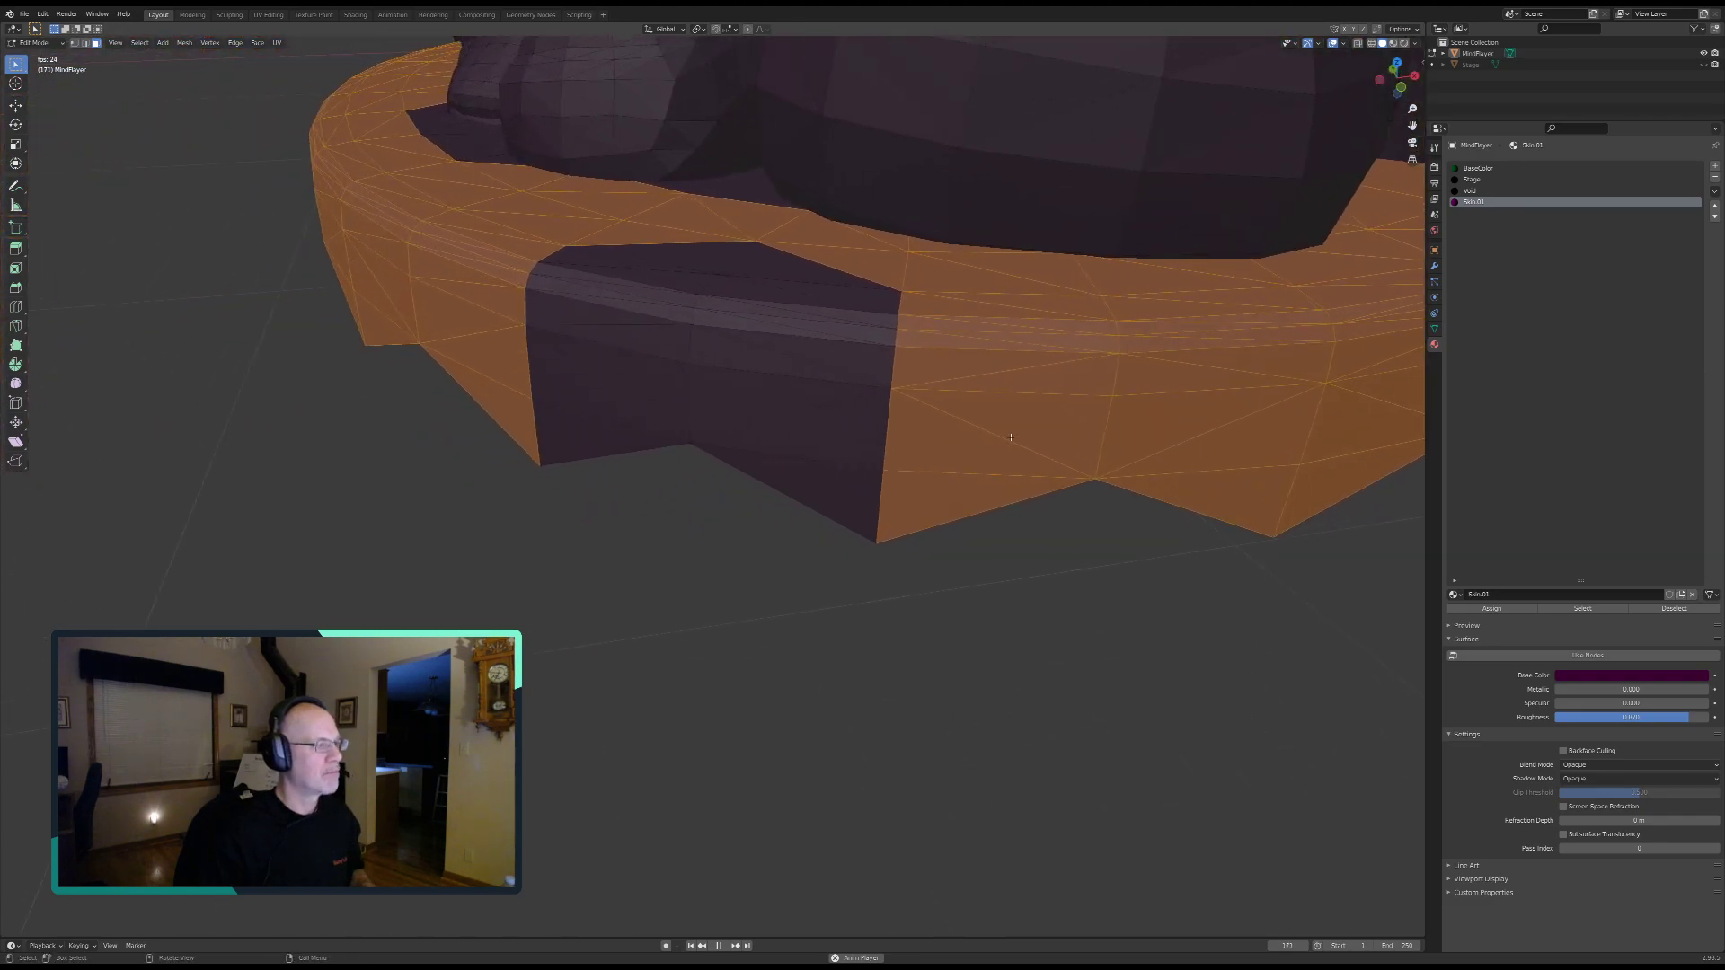
{"action": "key", "text": "c"}
{"action": "mouse_move", "coordinate": [736, 254]}
{"action": "left_mouse_down"}
{"action": "mouse_move", "coordinate": [681, 373]}
{"action": "mouse_move", "coordinate": [850, 433]}
{"action": "left_mouse_up"}
{"action": "right_click", "coordinate": [697, 318]}
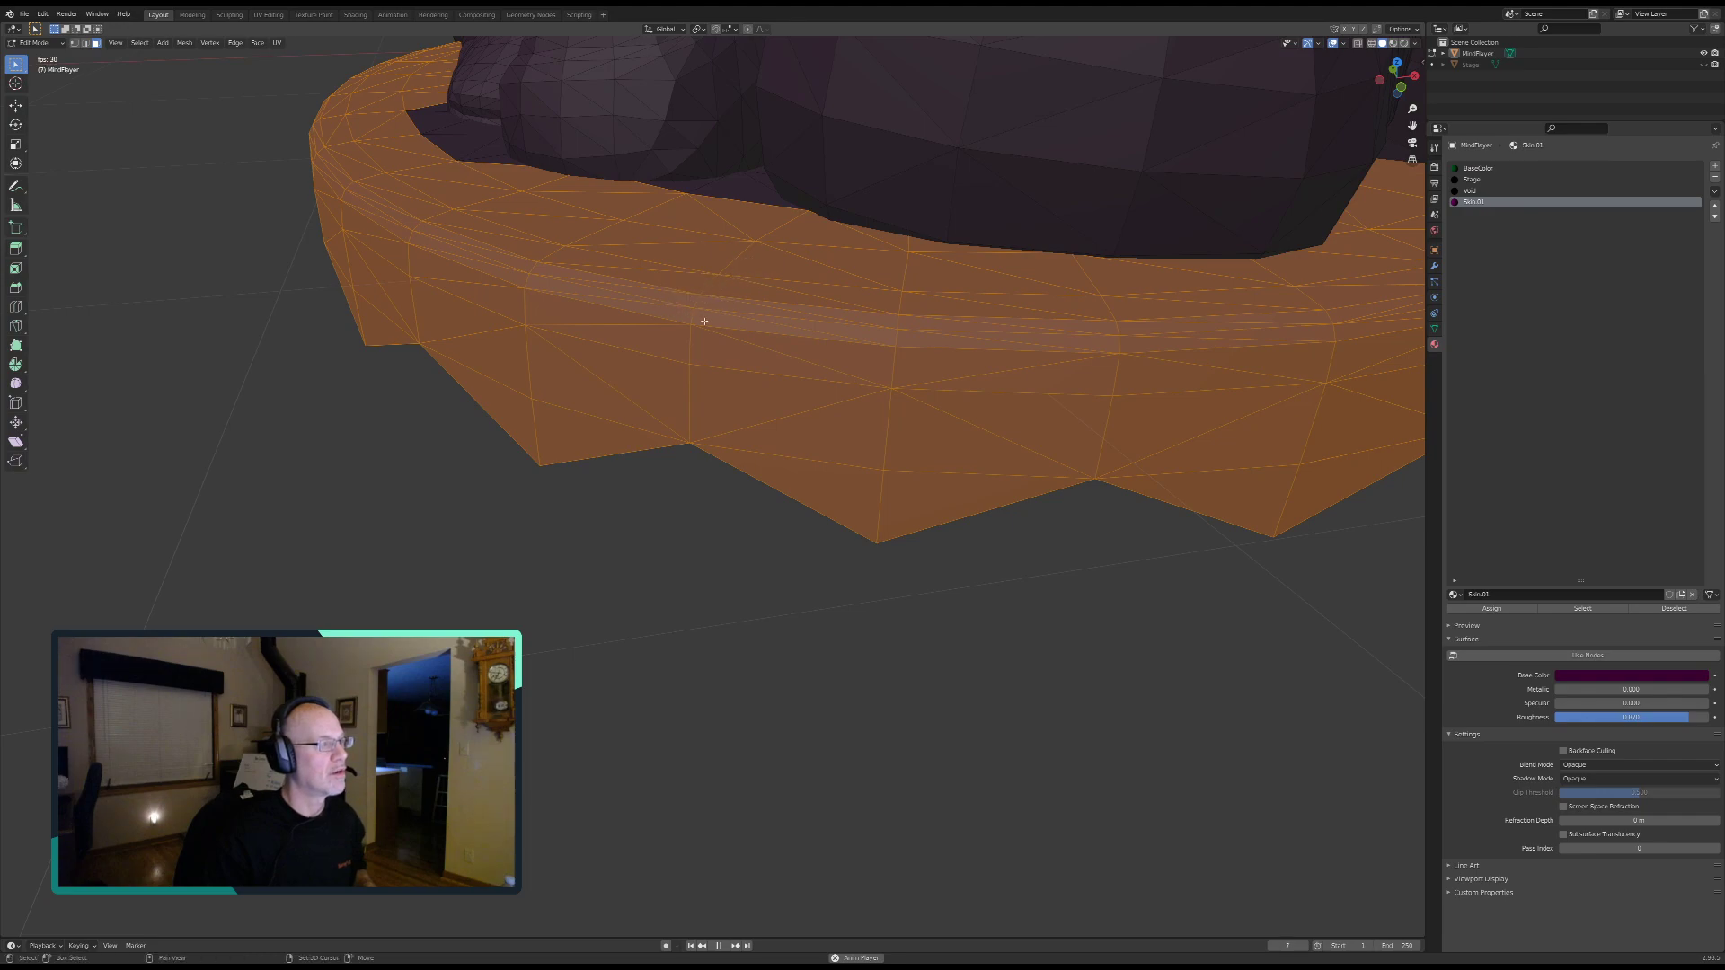
Step: Select the remaining top faces of the sole around and between the toes, checking each gap for missed faces
{"action": "mouse_move", "coordinate": [651, 331]}
{"action": "middle_mouse_down"}
{"action": "mouse_move", "coordinate": [764, 398]}
{"action": "mouse_move", "coordinate": [829, 603]}
{"action": "mouse_move", "coordinate": [852, 289]}
{"action": "mouse_move", "coordinate": [878, 194]}
{"action": "mouse_move", "coordinate": [903, 225]}
{"action": "middle_mouse_up"}
{"action": "key", "text": "c"}
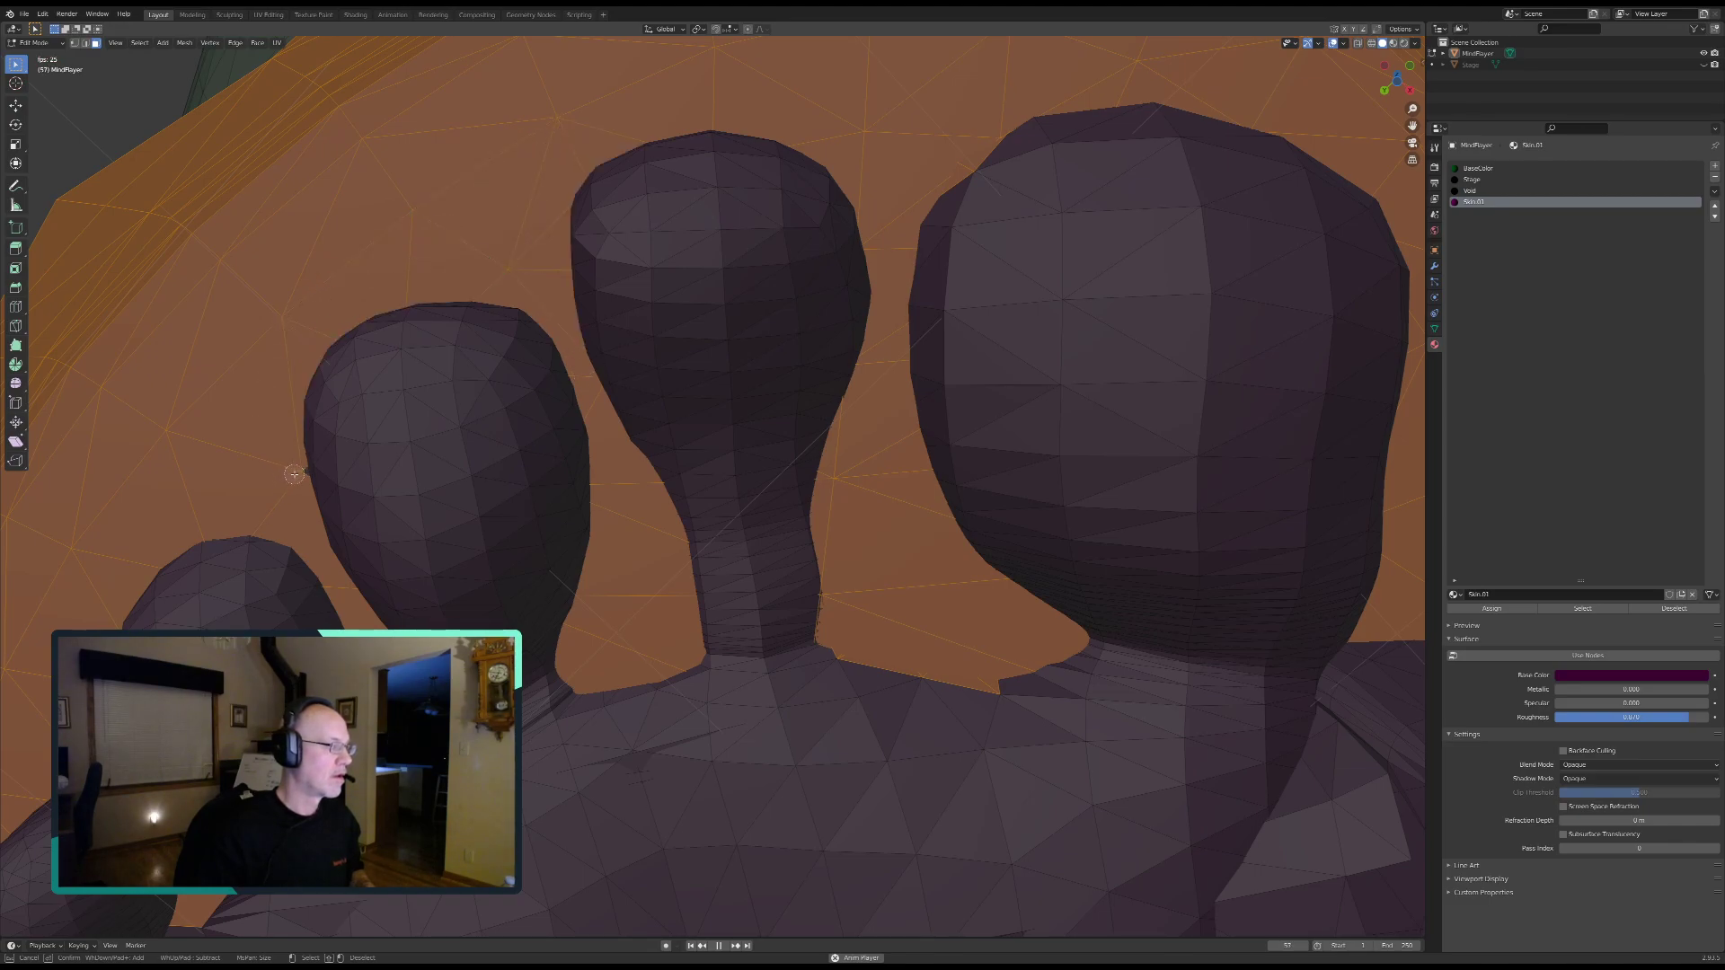
{"action": "right_click", "coordinate": [196, 446]}
{"action": "middle_click_drag", "start_coordinate": [197, 447], "coordinate": [776, 225], "text": "shift"}
{"action": "middle_click_drag", "start_coordinate": [643, 416], "coordinate": [677, 385]}
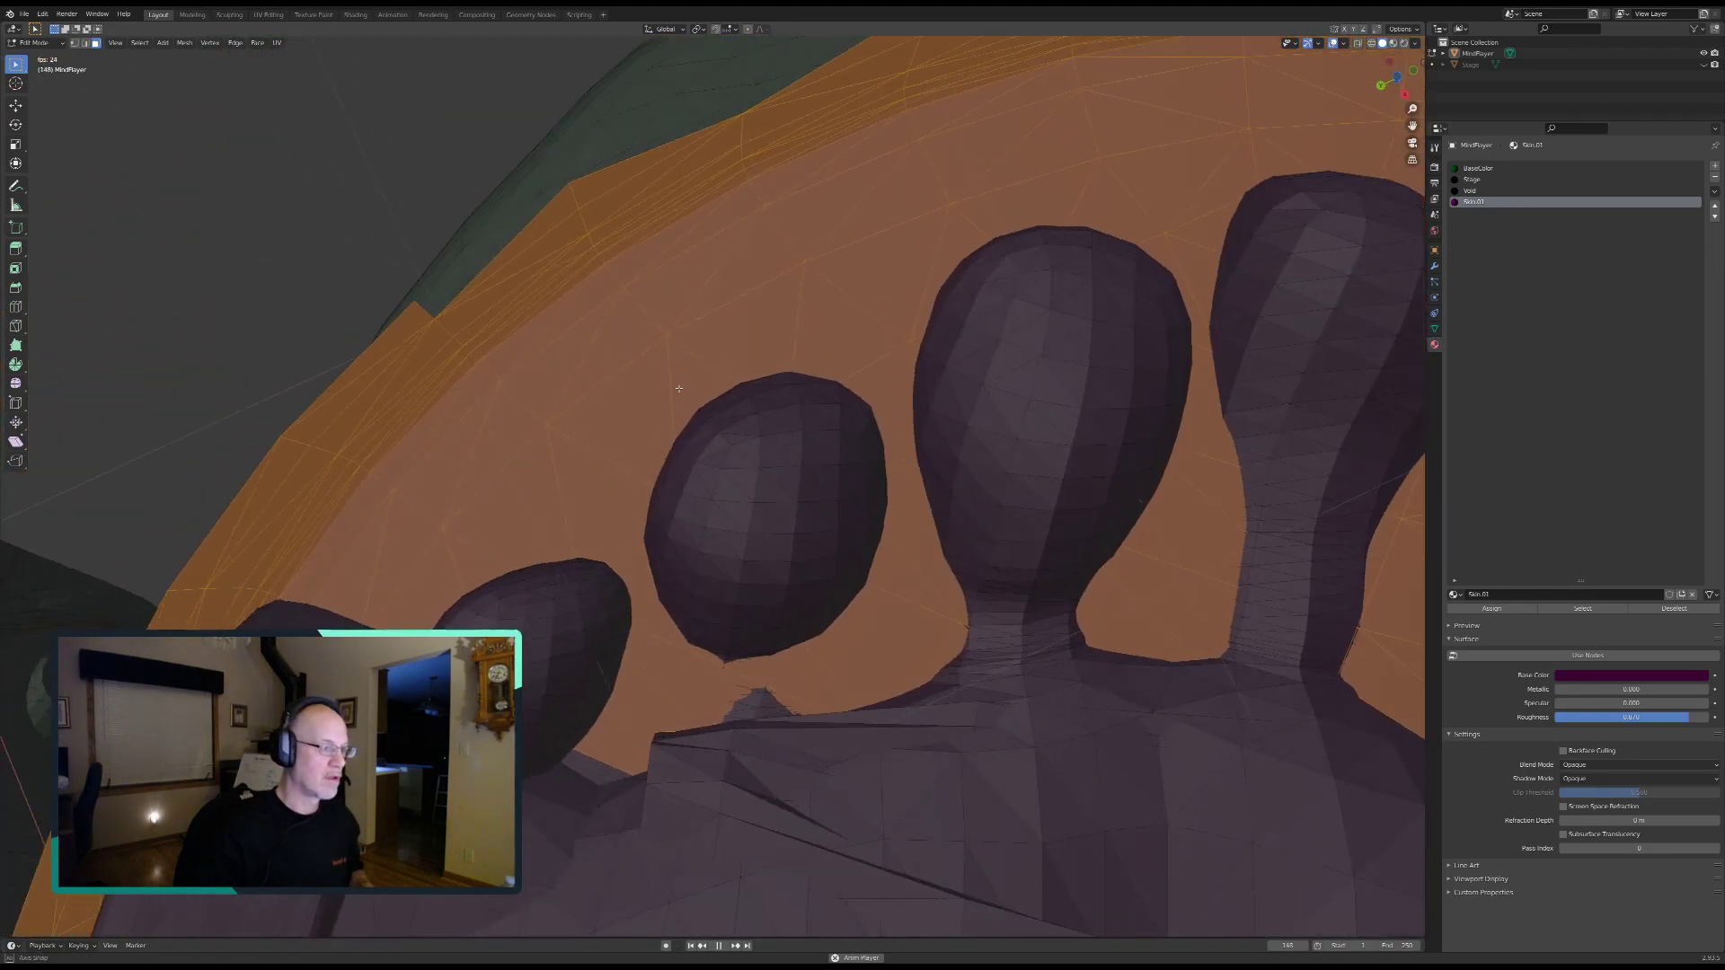
{"action": "middle_click_drag", "start_coordinate": [889, 266], "coordinate": [937, 313]}
{"action": "middle_click_drag", "start_coordinate": [1034, 241], "coordinate": [873, 313]}
{"action": "scroll", "coordinate": [962, 228], "scroll_direction": "up", "scroll_amount": 4}
{"action": "middle_click_drag", "start_coordinate": [1055, 207], "coordinate": [650, 724], "text": "shift"}
{"action": "middle_click_drag", "start_coordinate": [827, 354], "coordinate": [839, 416], "text": "shift"}
{"action": "scroll", "coordinate": [839, 416], "scroll_direction": "down", "scroll_amount": 6}
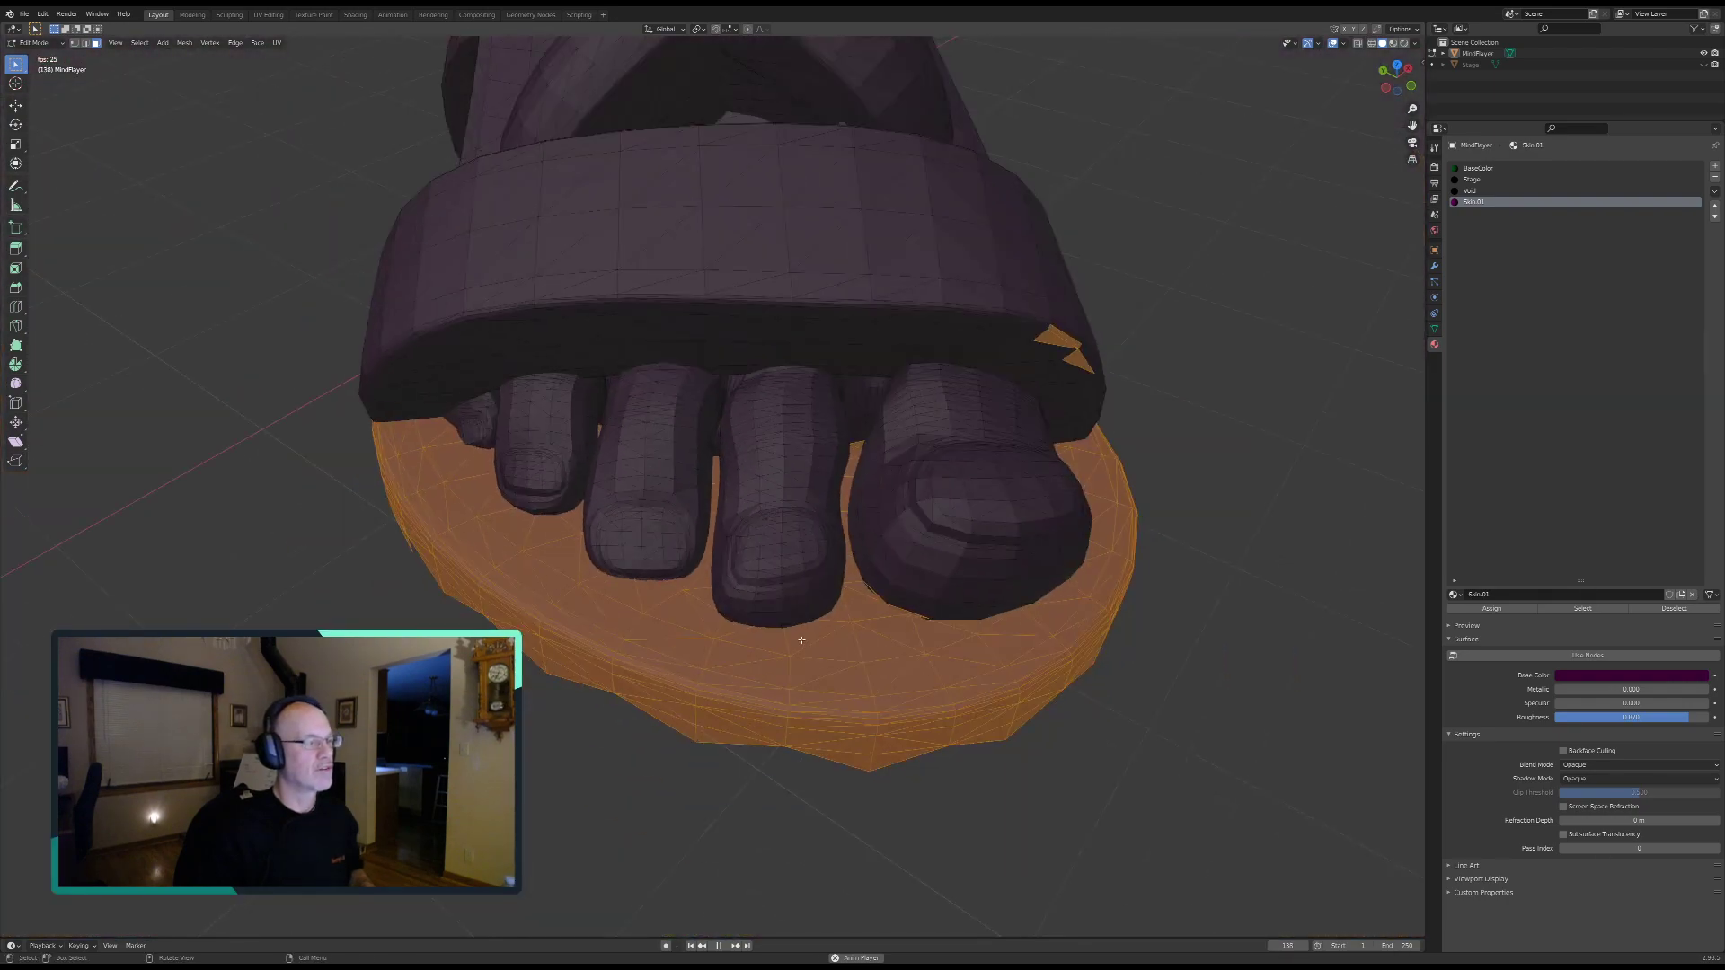
Step: Deselect the stray faces on the underside of the front strap above the big toe
{"action": "key", "text": "c"}
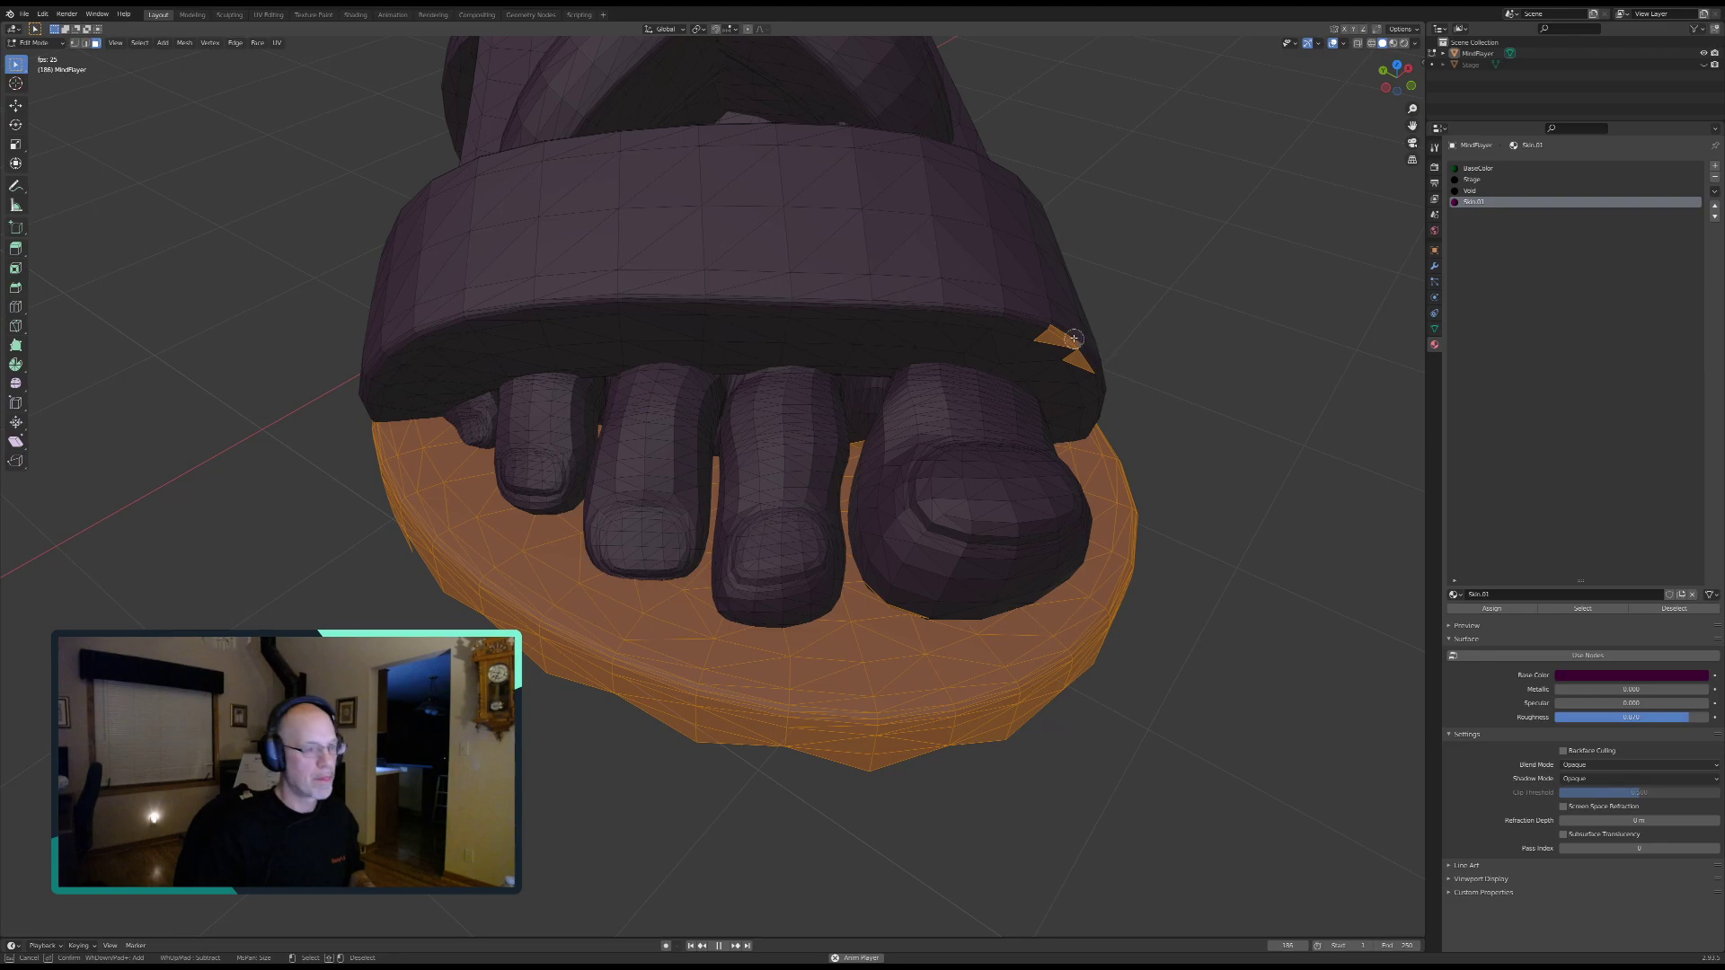
{"action": "key", "text": "Escape"}
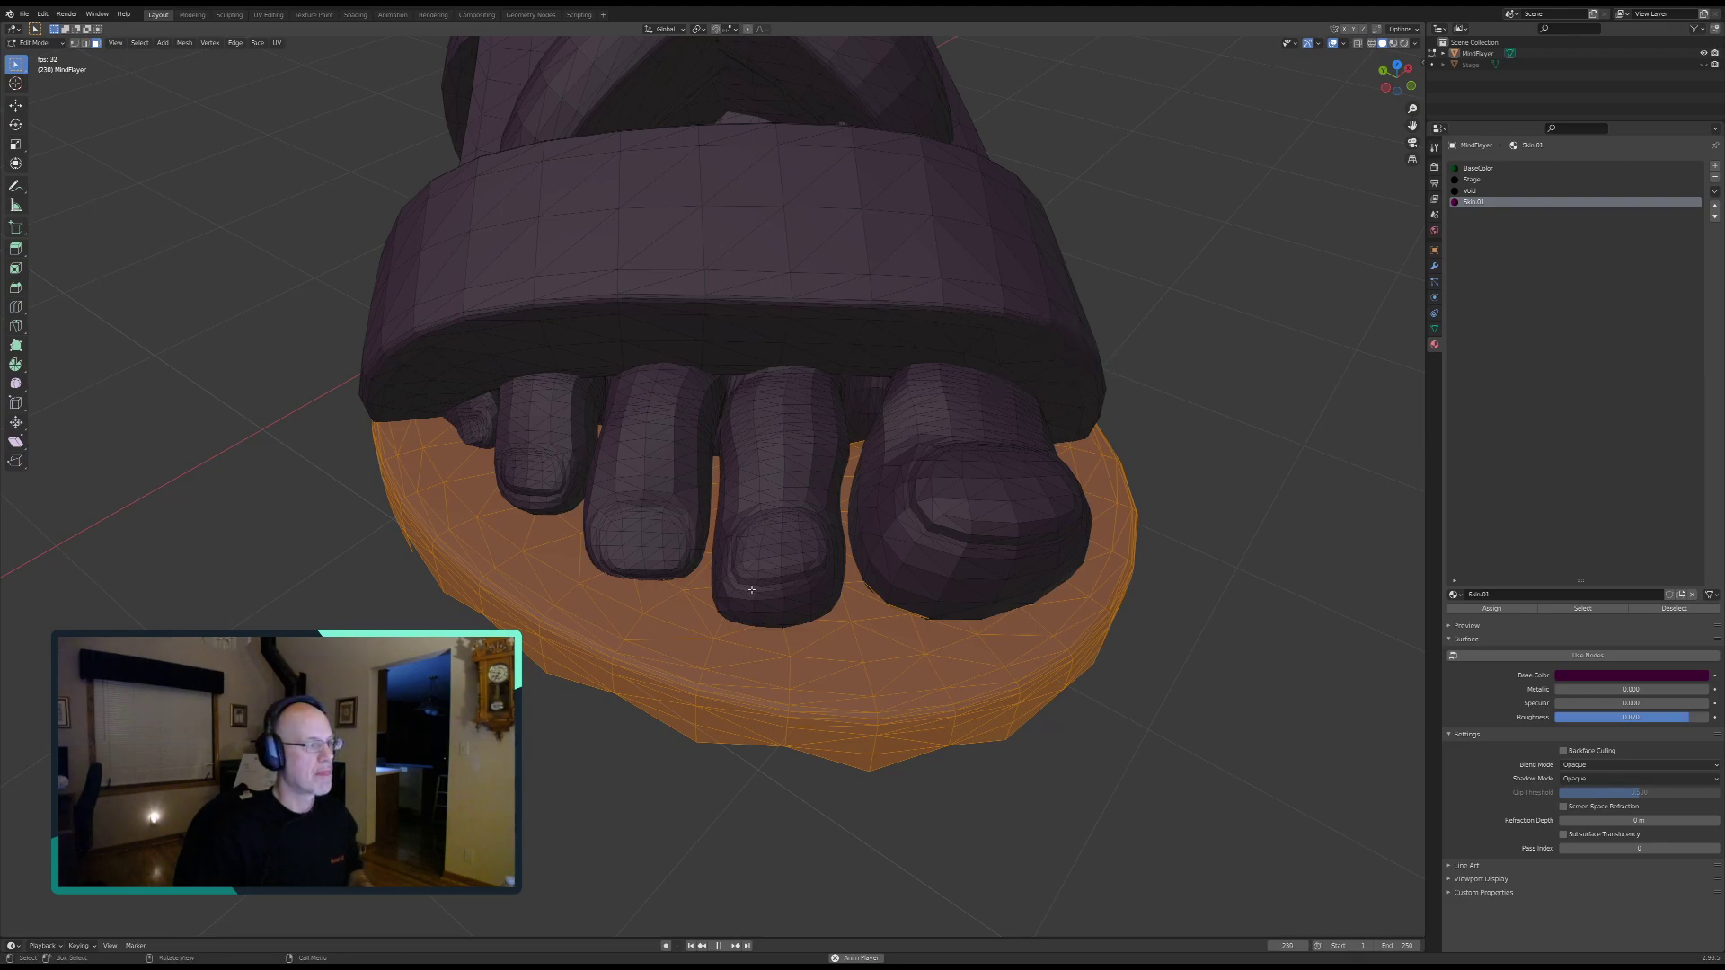
{"action": "middle_click_drag", "start_coordinate": [970, 399], "coordinate": [764, 555]}
{"action": "key", "text": "c"}
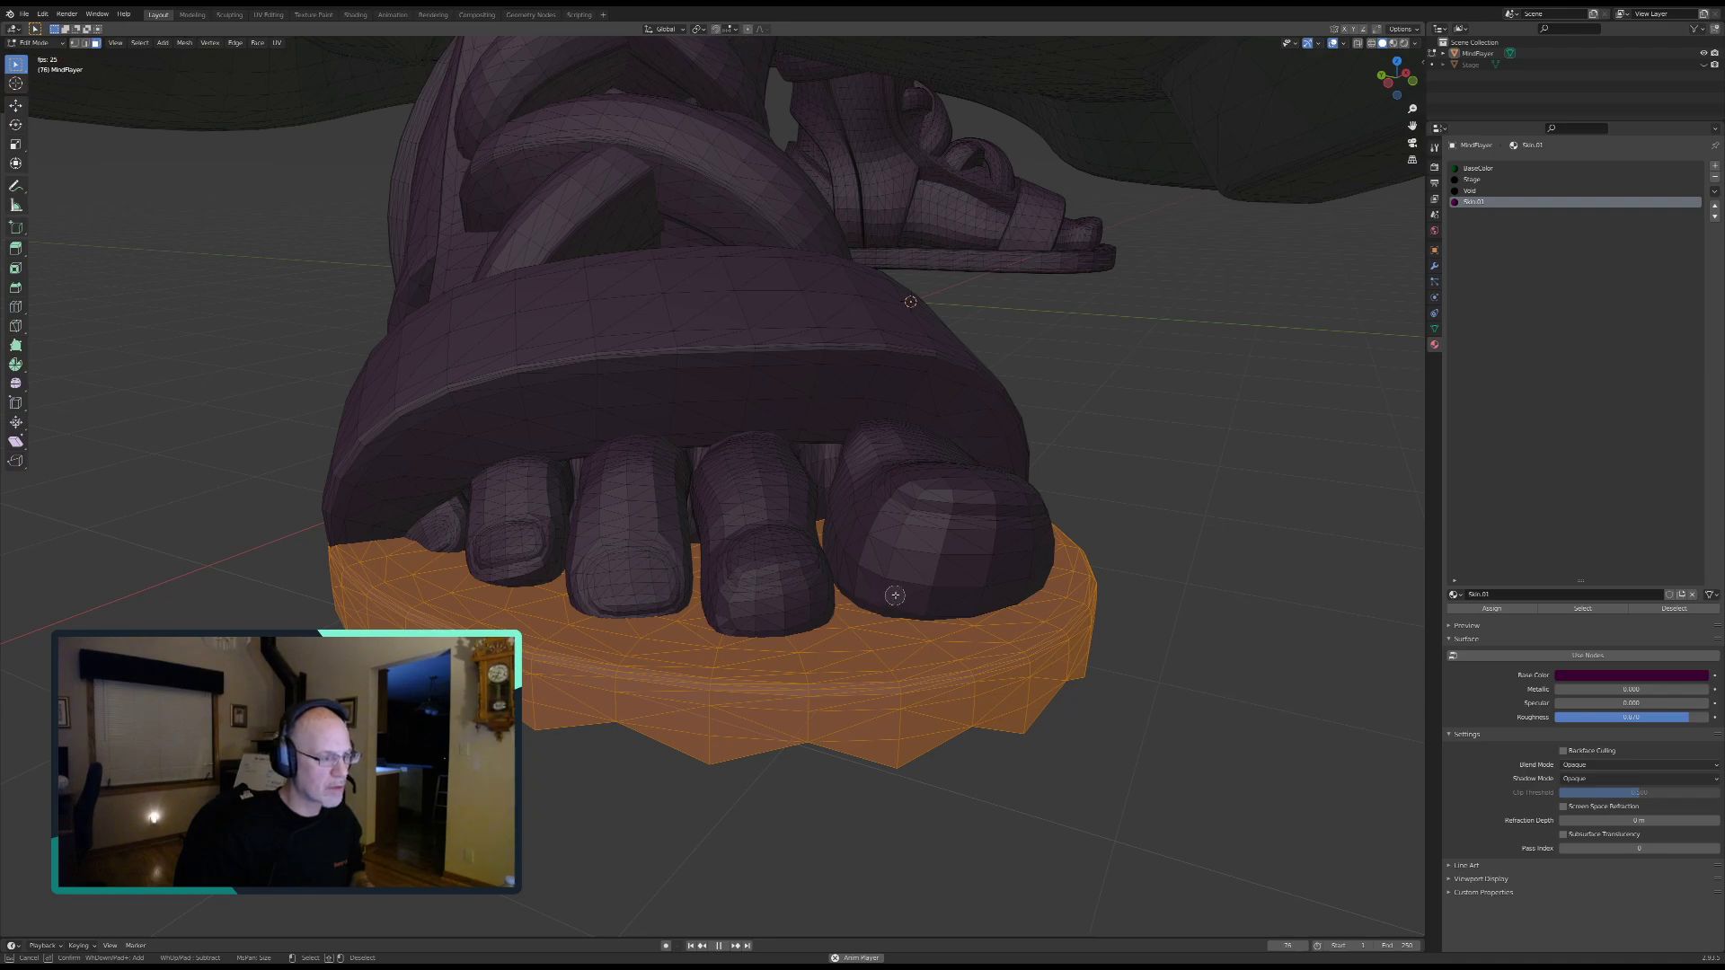
{"action": "key", "text": "Escape"}
Step: Inspect the selected sole along its side and heel, and bring the other foot's sandal into view
{"action": "middle_click_drag", "start_coordinate": [893, 596], "coordinate": [364, 484]}
{"action": "middle_click_drag", "start_coordinate": [1069, 563], "coordinate": [697, 503]}
{"action": "scroll", "coordinate": [1227, 512], "scroll_direction": "down", "scroll_amount": 5}
{"action": "middle_click_drag", "start_coordinate": [1224, 515], "coordinate": [979, 510]}
{"action": "middle_click_drag", "start_coordinate": [1361, 510], "coordinate": [117, 557], "text": "shift"}
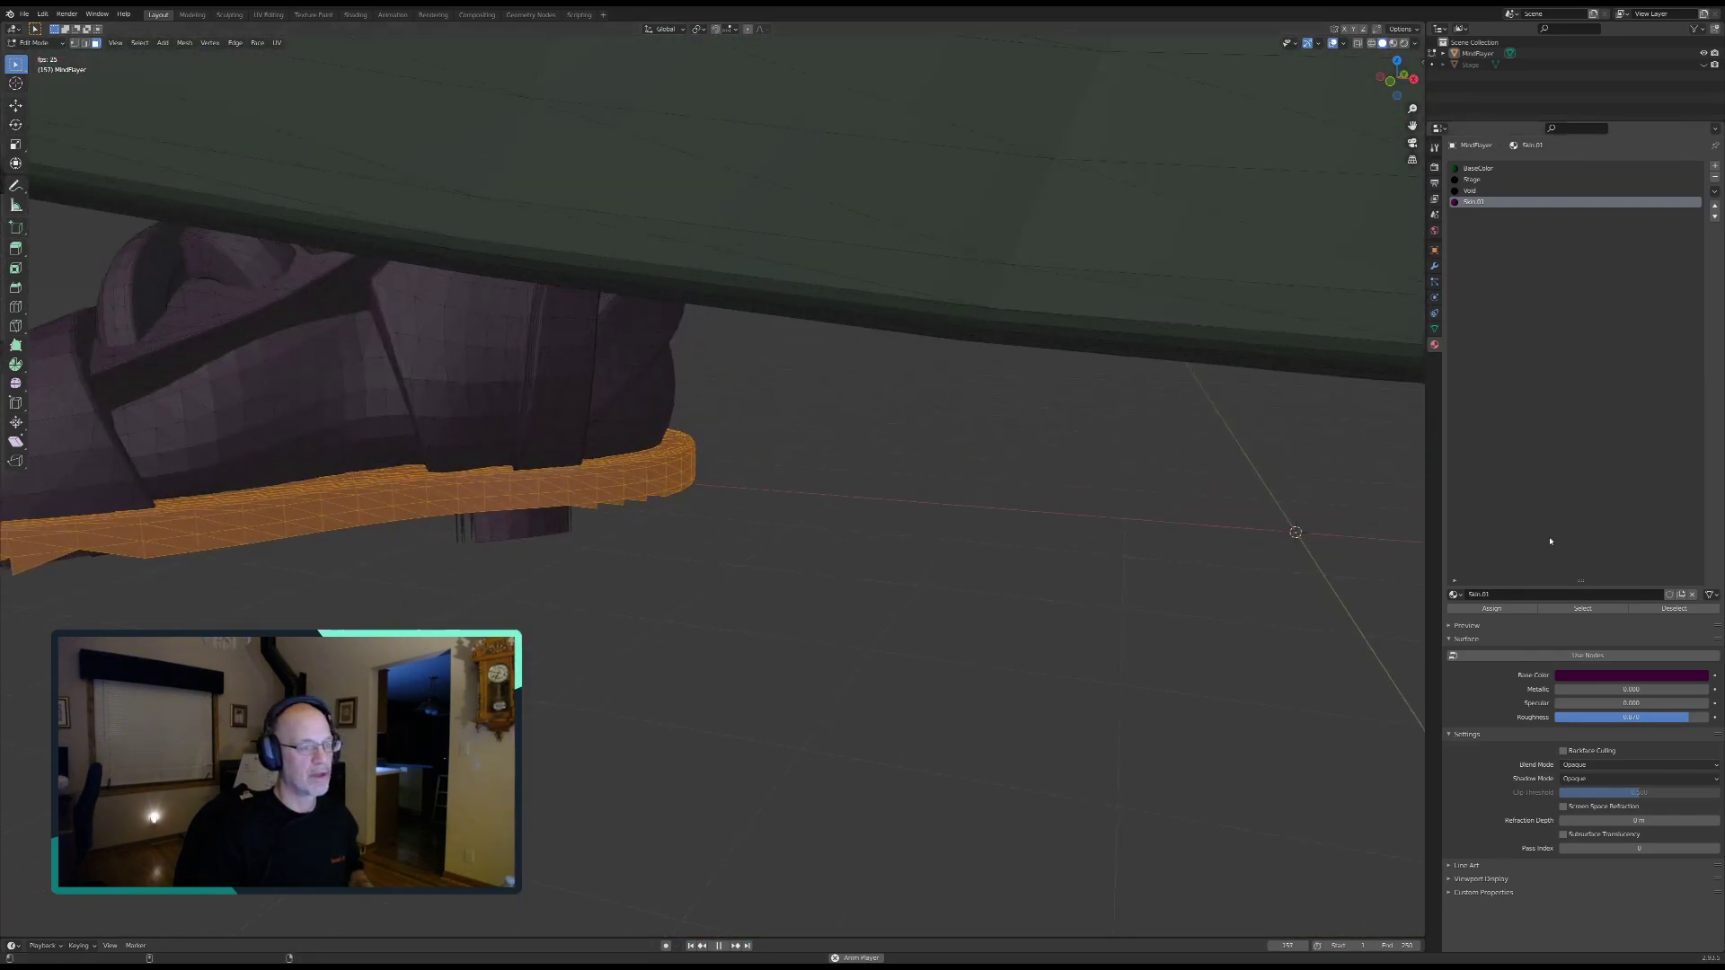
{"action": "middle_click_drag", "start_coordinate": [1121, 572], "coordinate": [835, 381], "text": "shift"}
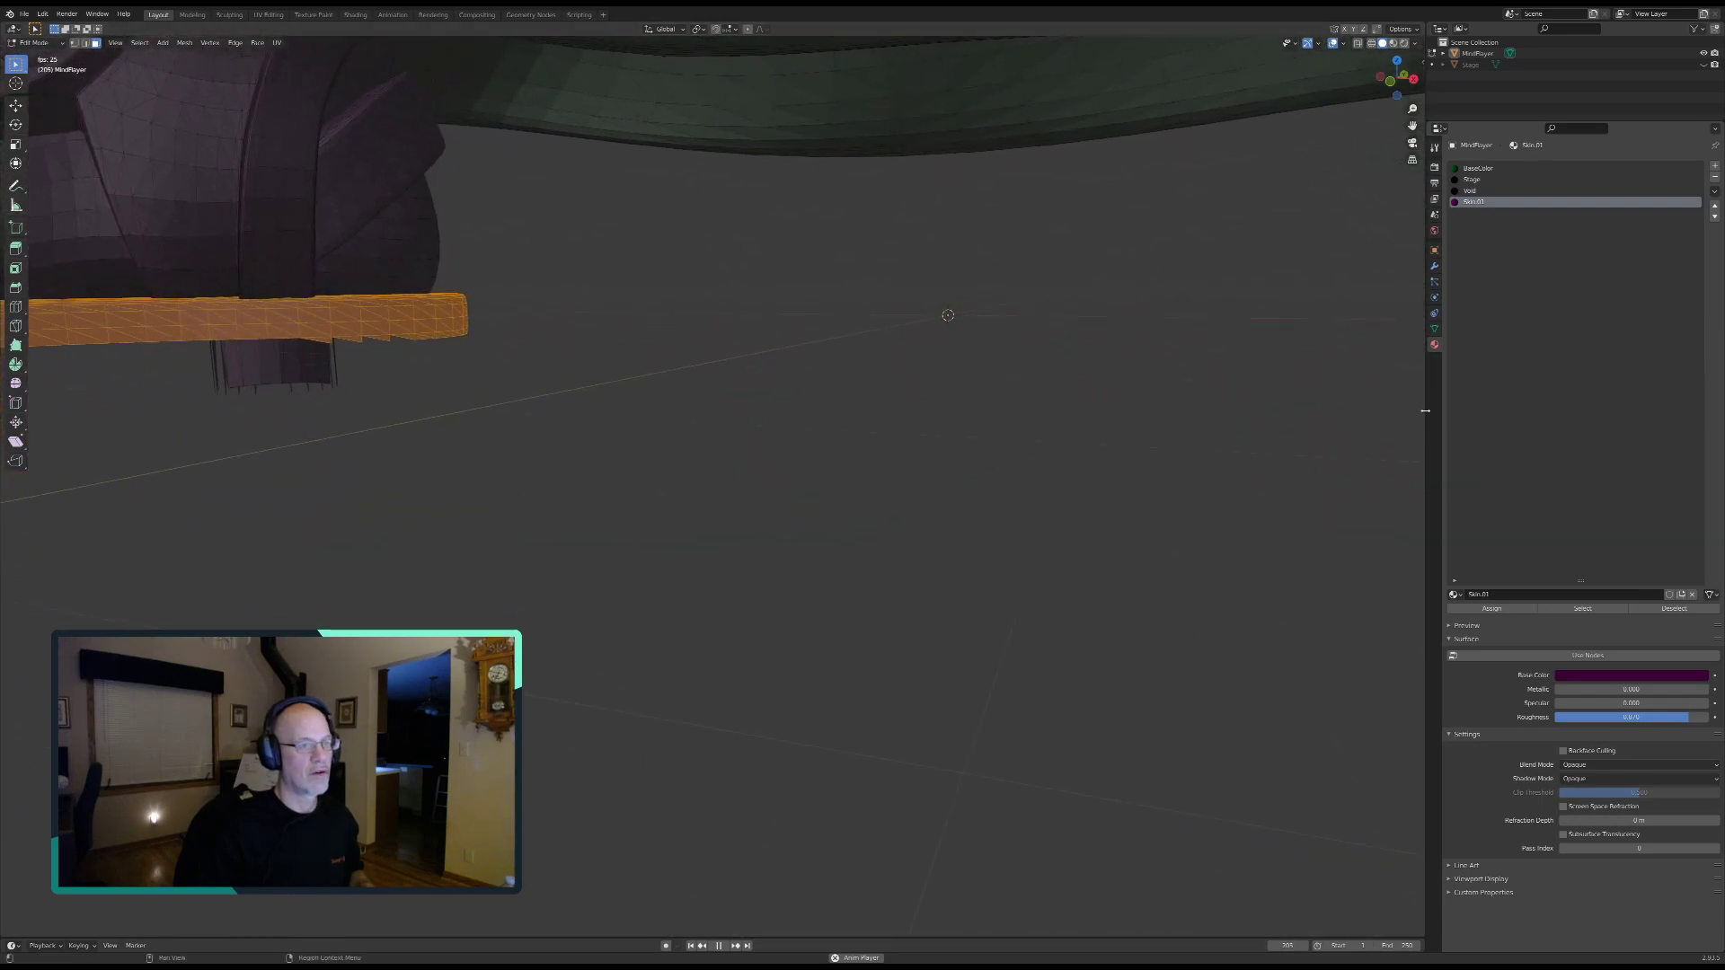
{"action": "scroll", "coordinate": [1151, 416], "scroll_direction": "down", "scroll_amount": 4}
{"action": "middle_click_drag", "start_coordinate": [1391, 428], "coordinate": [818, 395], "text": "shift"}
{"action": "middle_click_drag", "start_coordinate": [1021, 364], "coordinate": [982, 391]}
{"action": "middle_click_drag", "start_coordinate": [1279, 361], "coordinate": [1109, 374]}
{"action": "middle_click_drag", "start_coordinate": [947, 488], "coordinate": [853, 408], "text": "shift"}
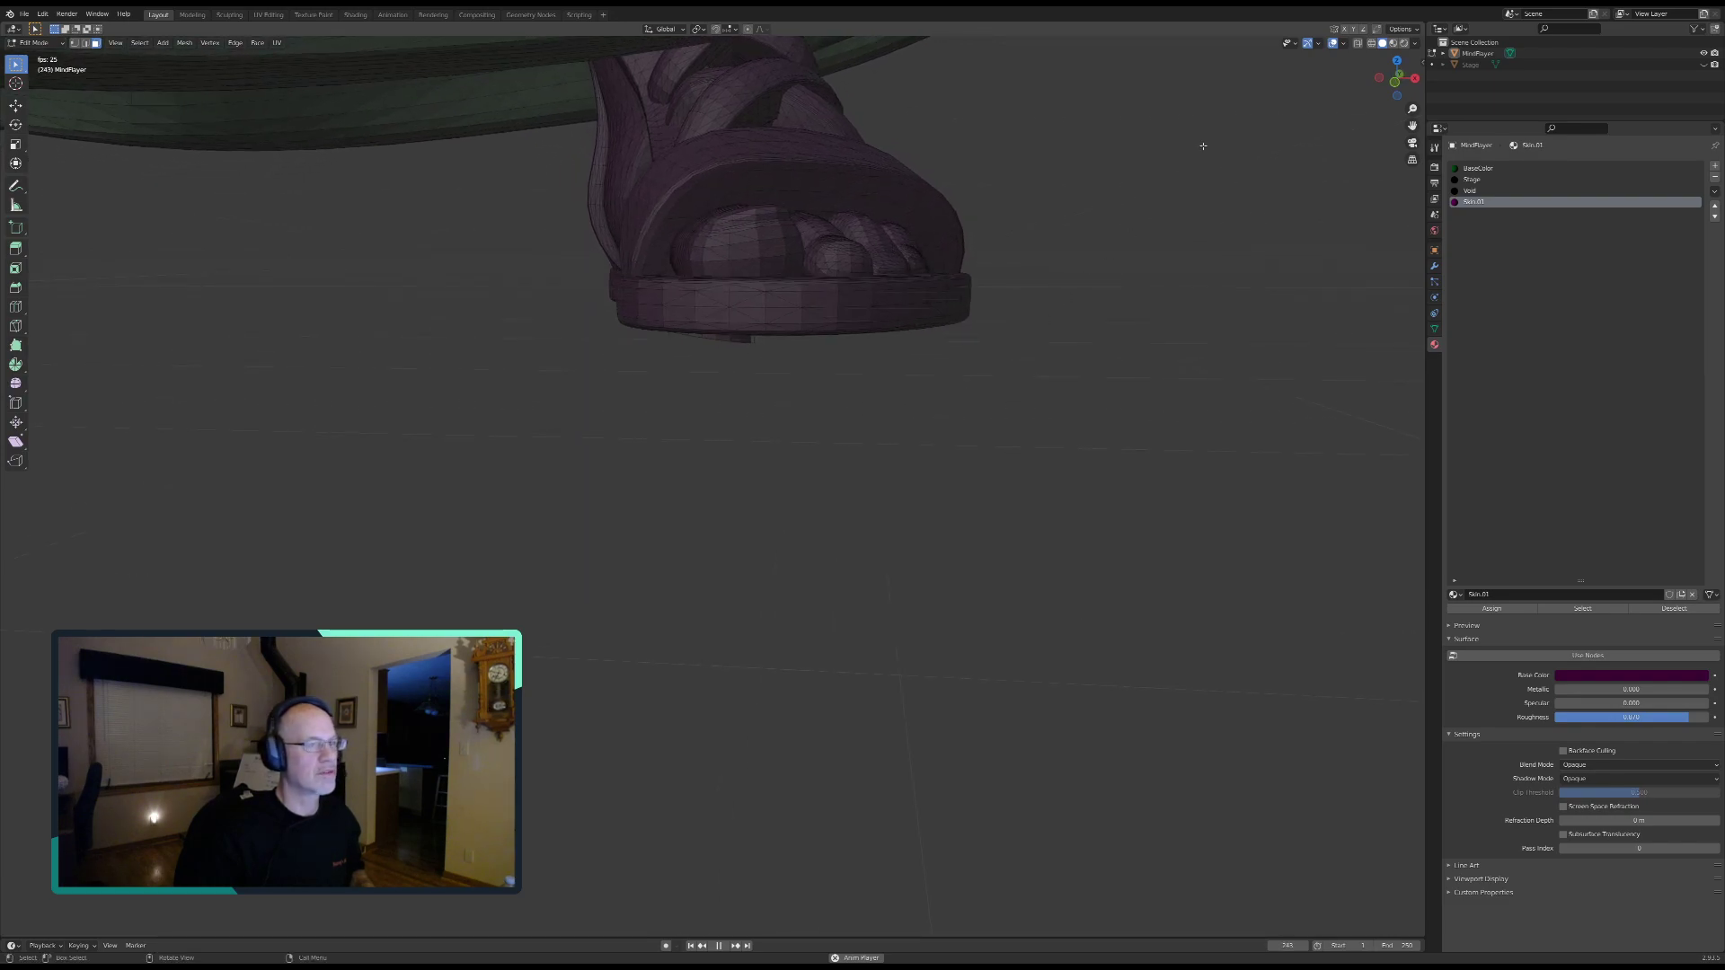
Step: Examine the other sandal's sole in wireframe and solid shading, from the side and from above
{"action": "left_click", "coordinate": [1371, 43]}
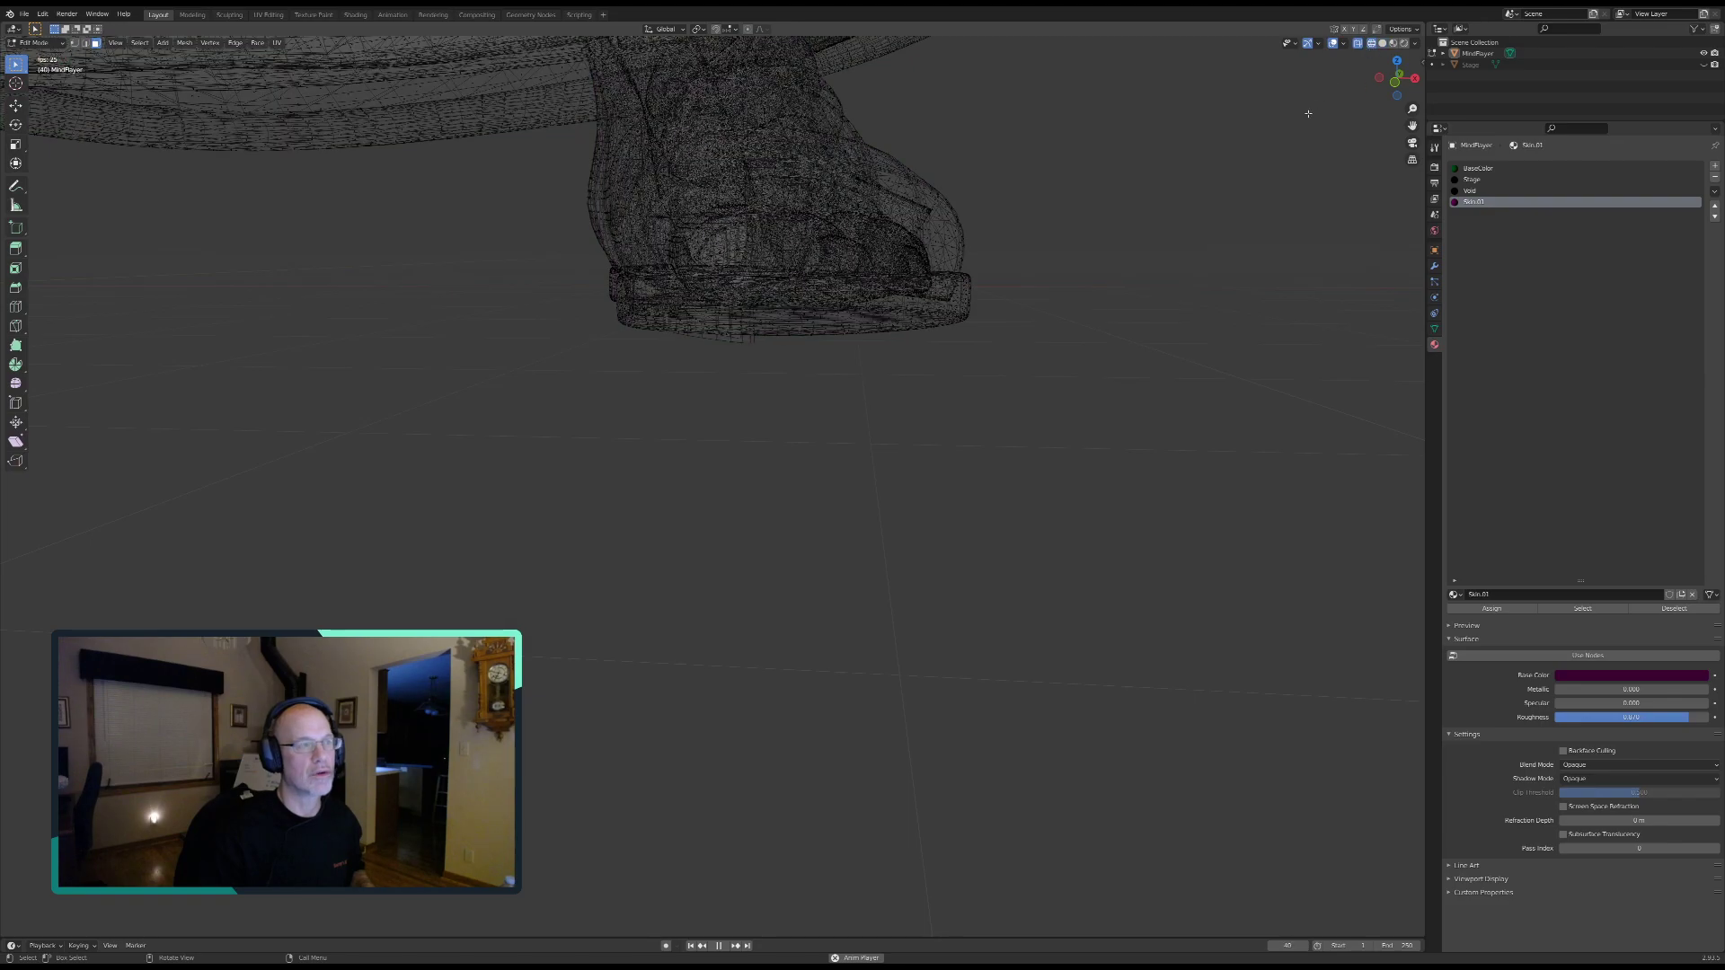
{"action": "middle_click_drag", "start_coordinate": [915, 376], "coordinate": [910, 333]}
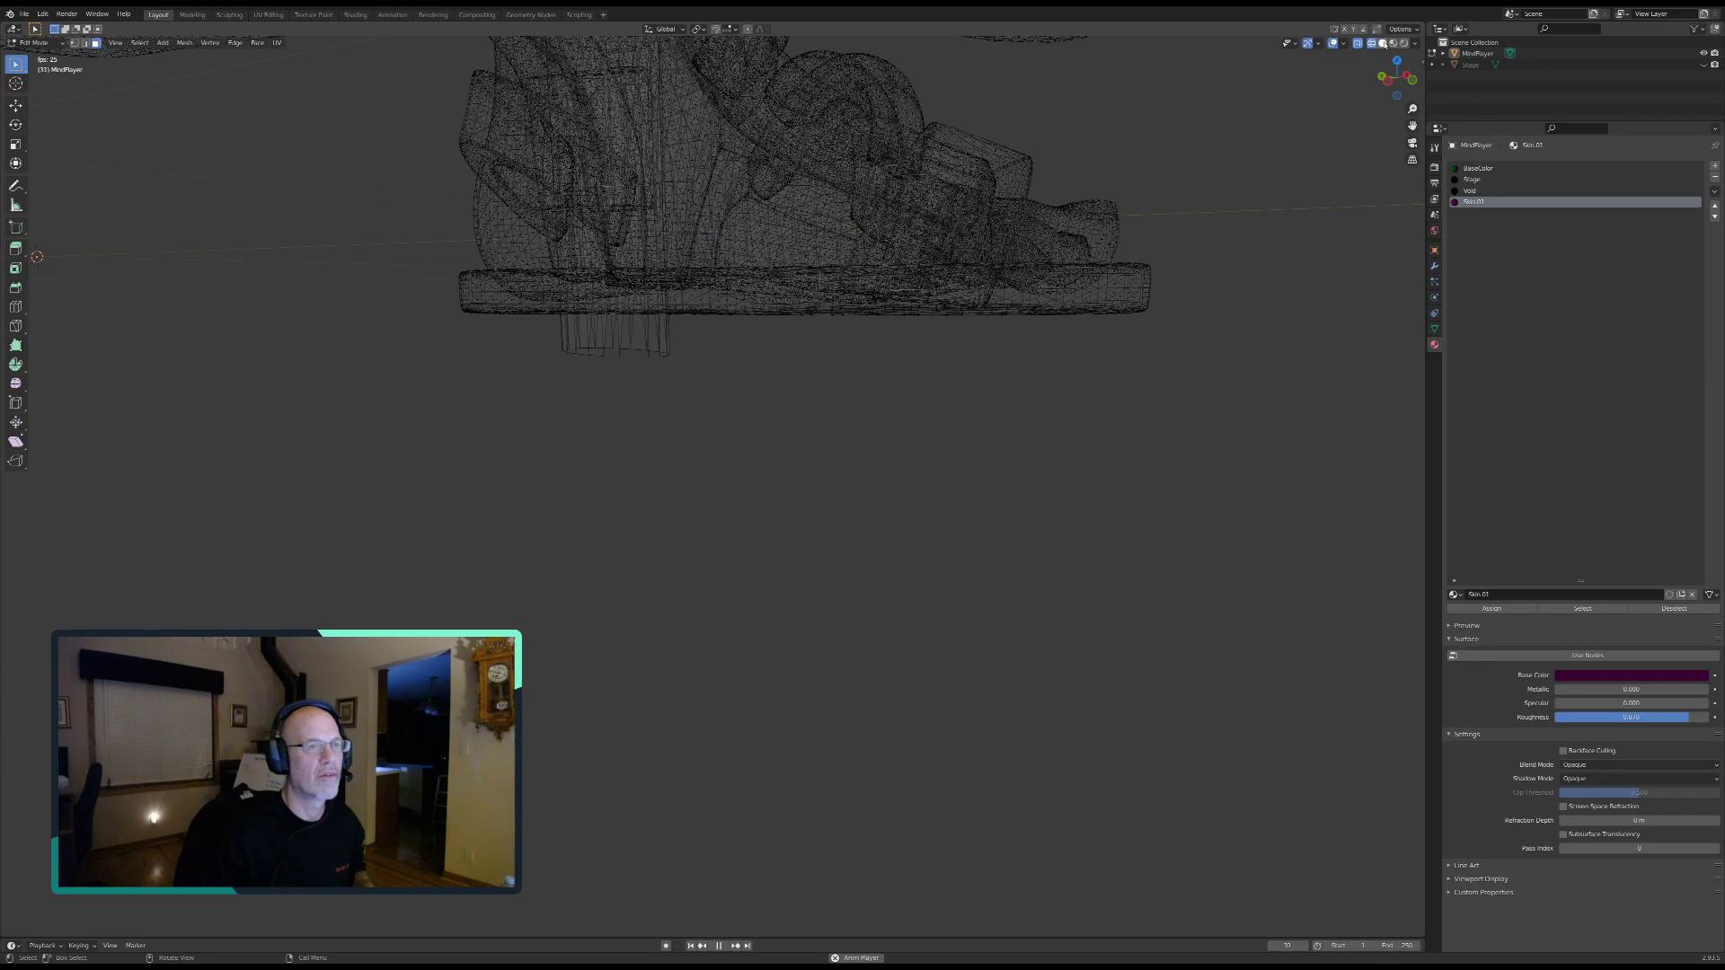
{"action": "left_click", "coordinate": [1383, 44]}
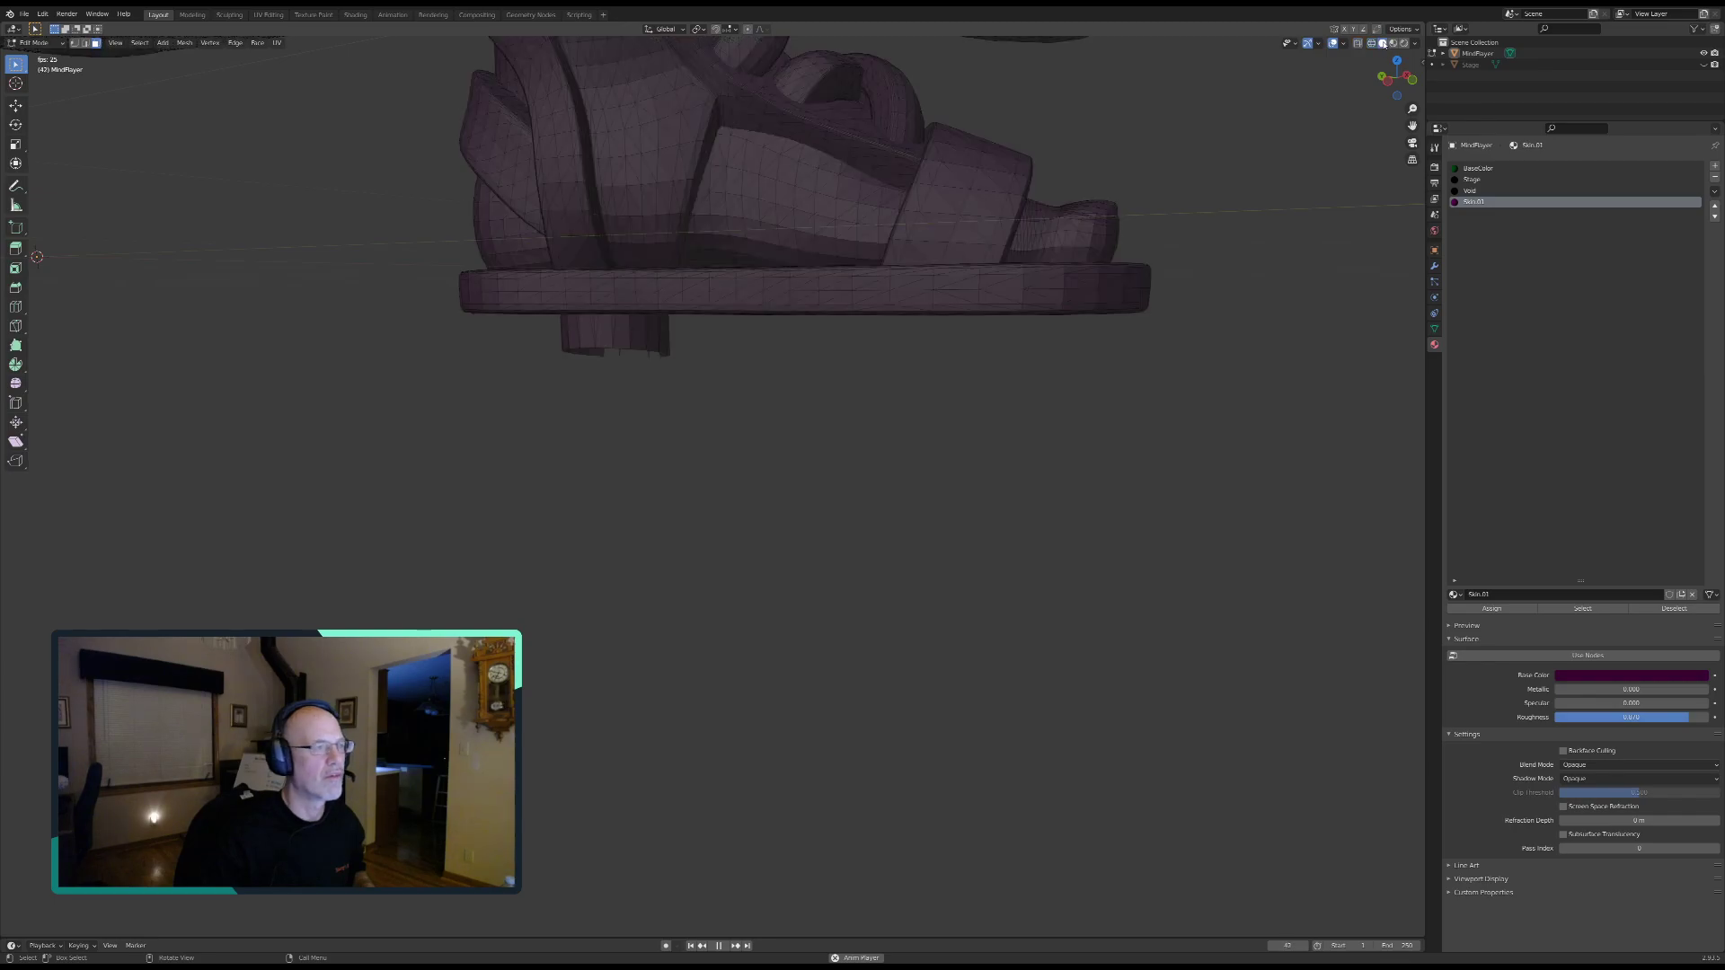
{"action": "left_click", "coordinate": [1372, 43]}
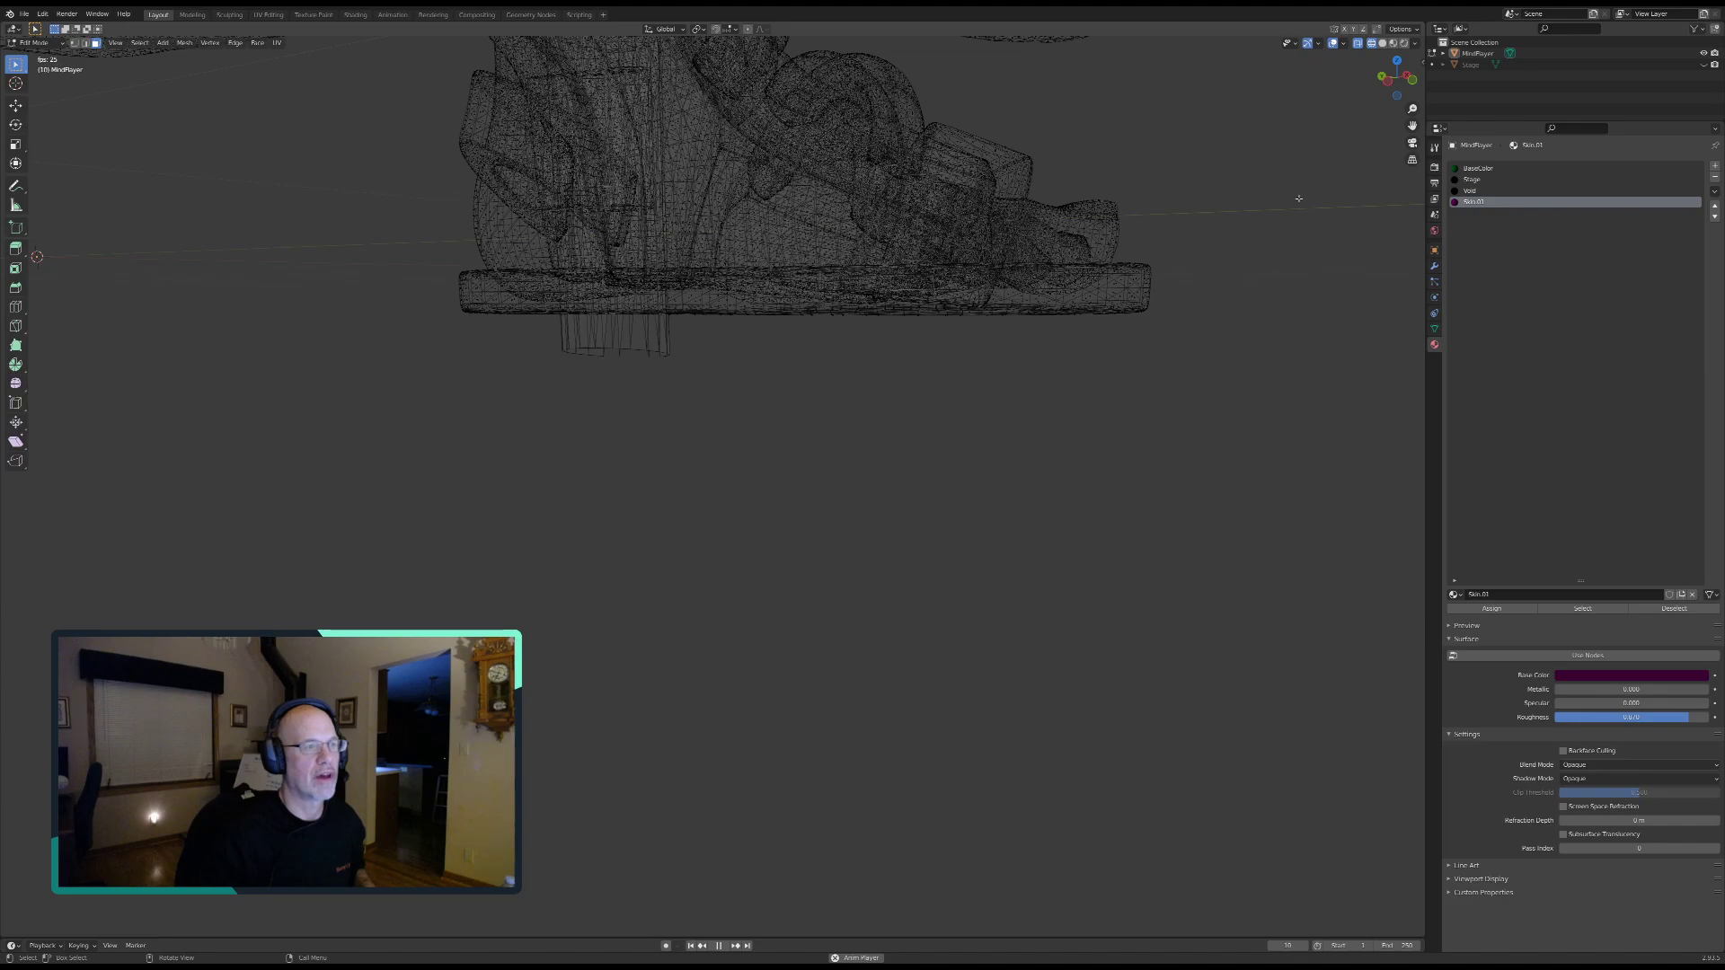
{"action": "left_click", "coordinate": [1381, 43]}
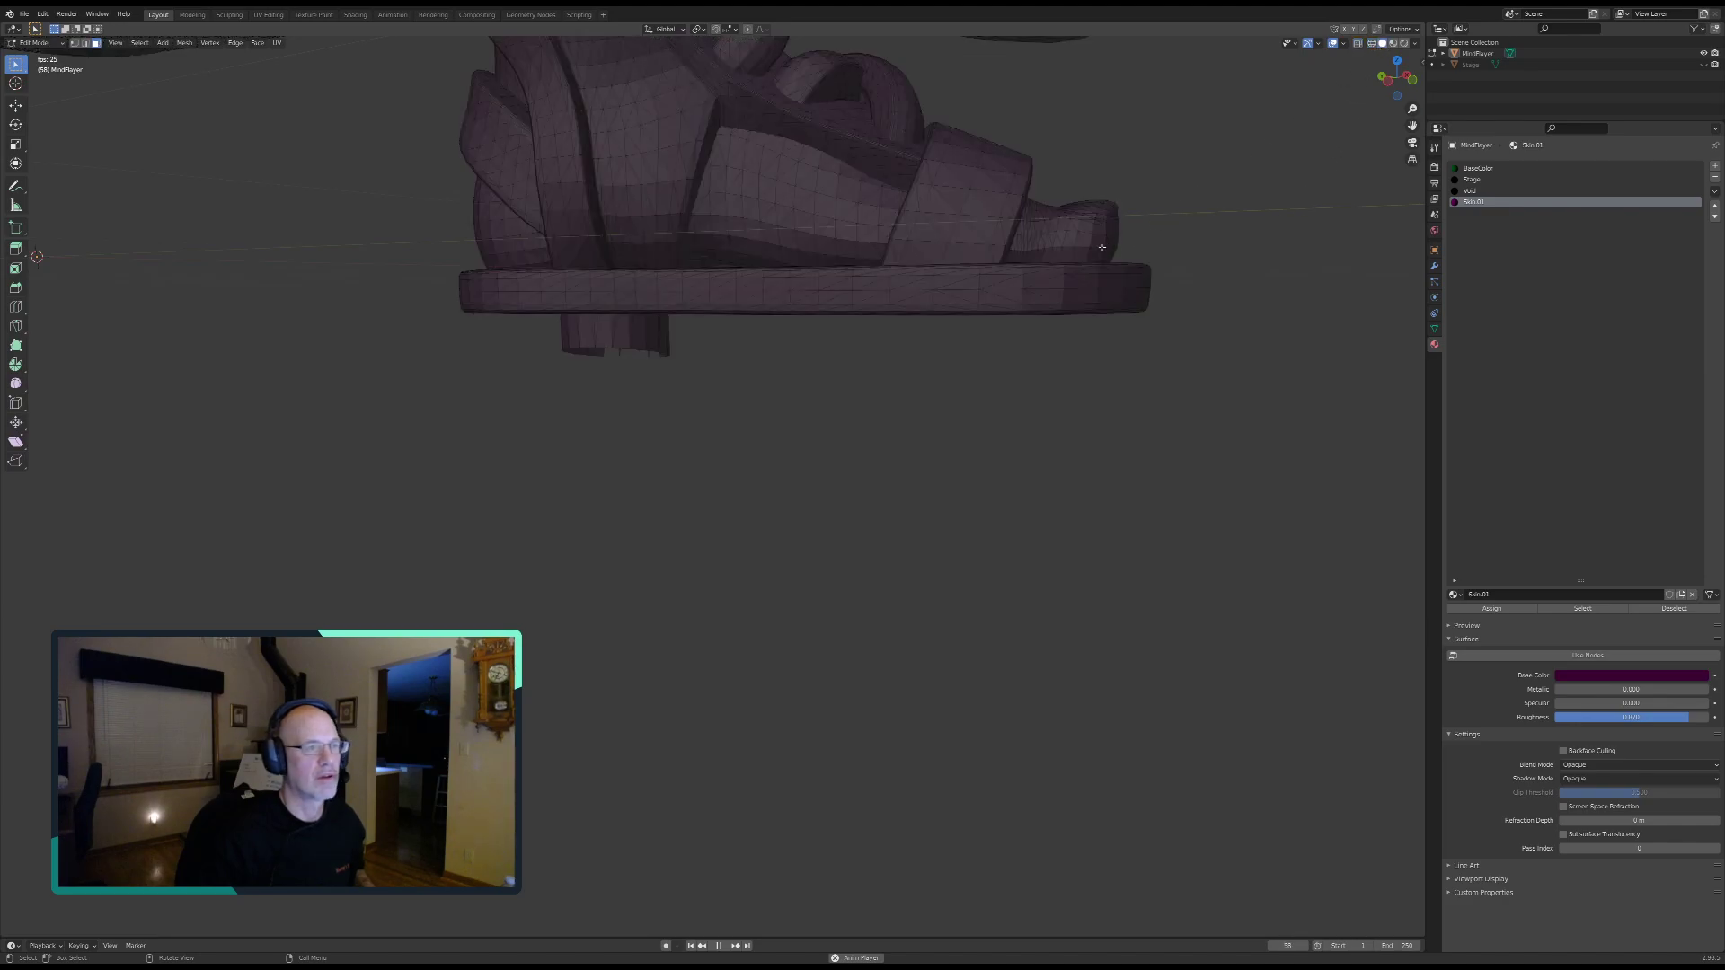
{"action": "middle_click_drag", "start_coordinate": [773, 339], "coordinate": [860, 571], "text": "shift"}
{"action": "scroll", "coordinate": [808, 380], "scroll_direction": "up", "scroll_amount": 4}
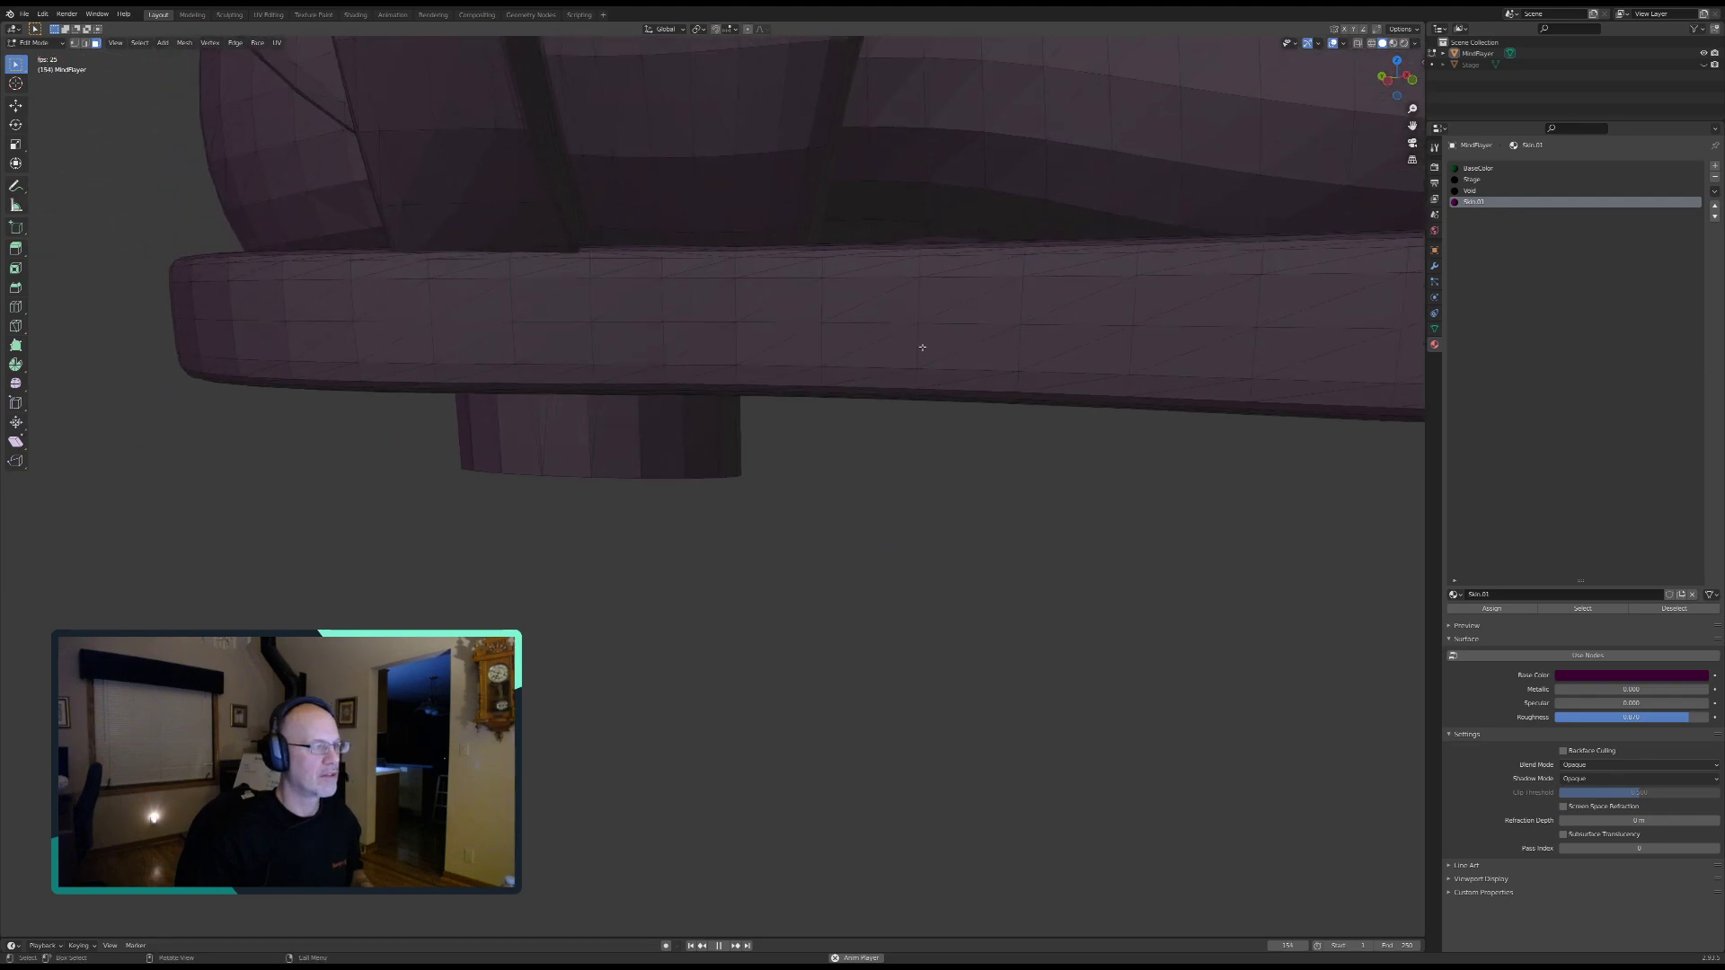
{"action": "middle_click_drag", "start_coordinate": [72, 673], "coordinate": [36, 667]}
{"action": "middle_click_drag", "start_coordinate": [864, 307], "coordinate": [880, 524]}
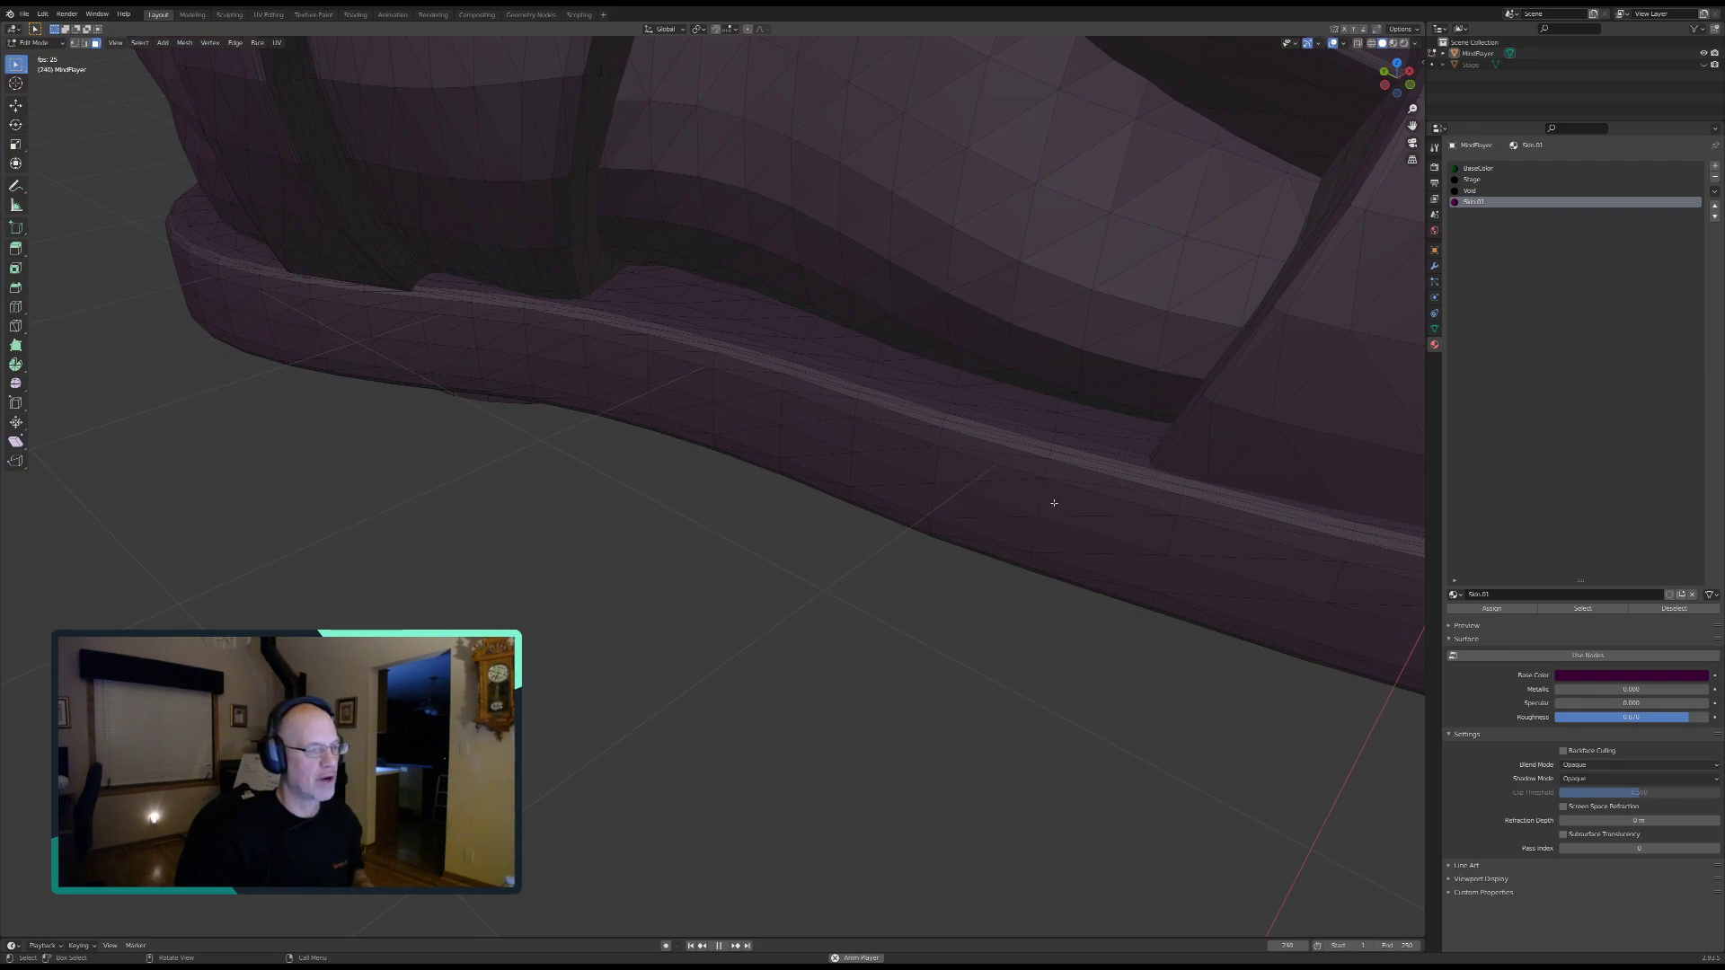
{"action": "middle_click_drag", "start_coordinate": [928, 631], "coordinate": [898, 611]}
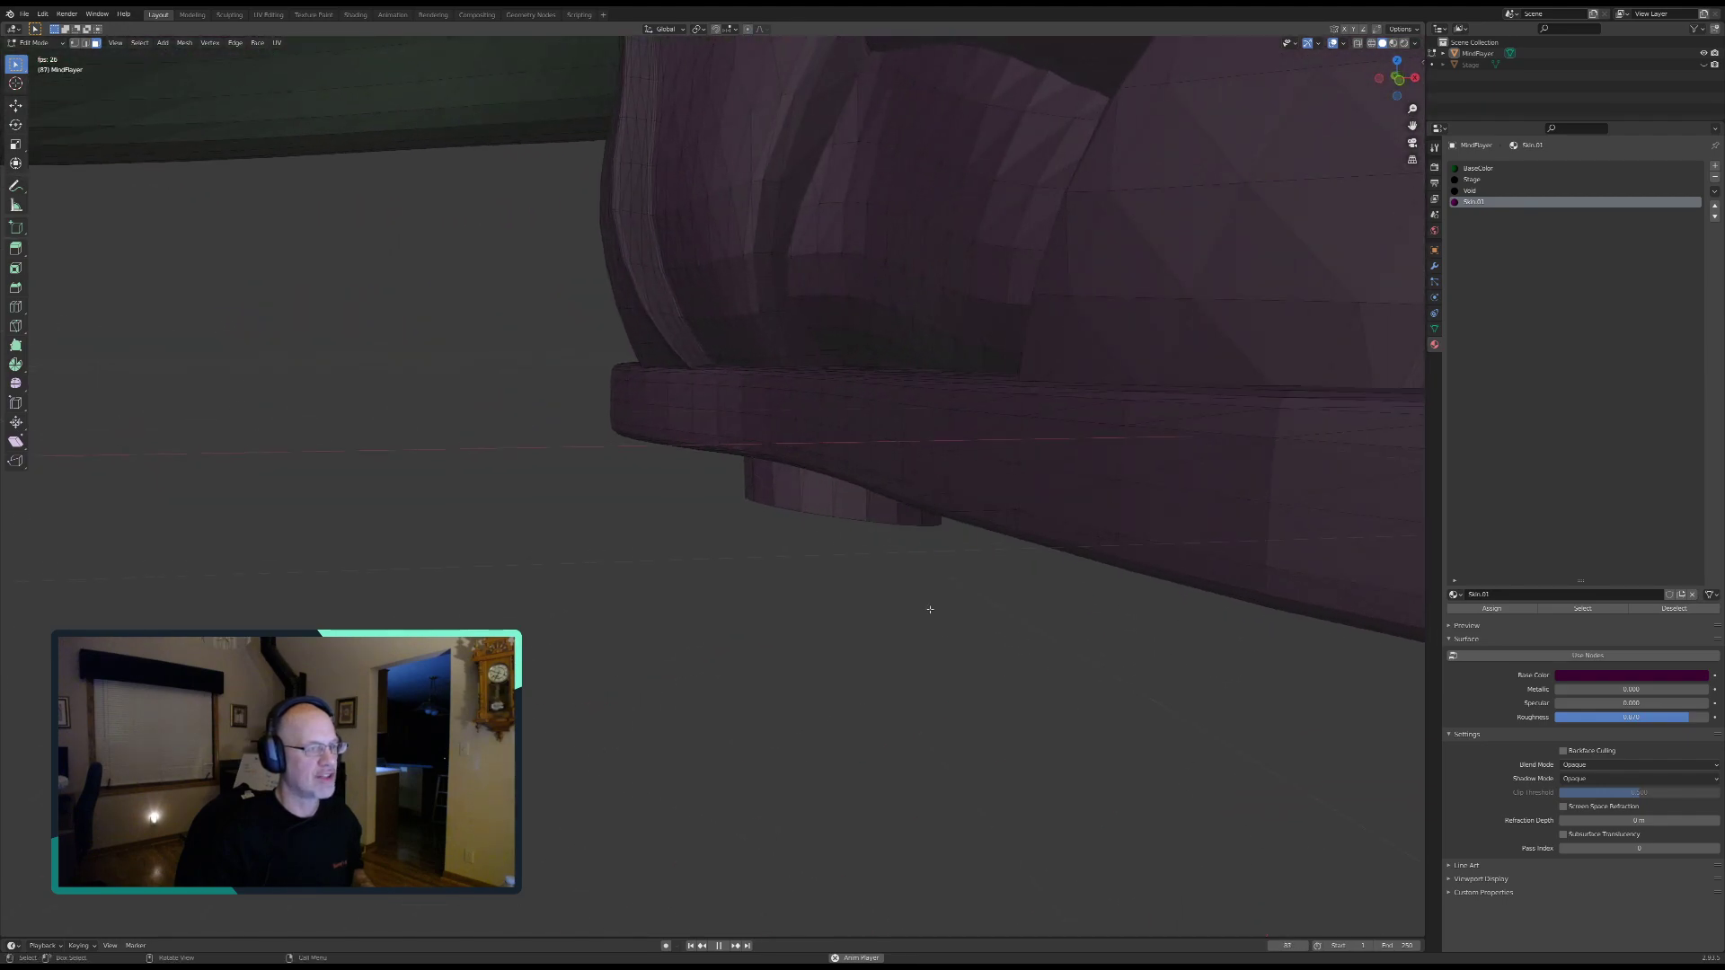
{"action": "middle_click_drag", "start_coordinate": [945, 449], "coordinate": [977, 501]}
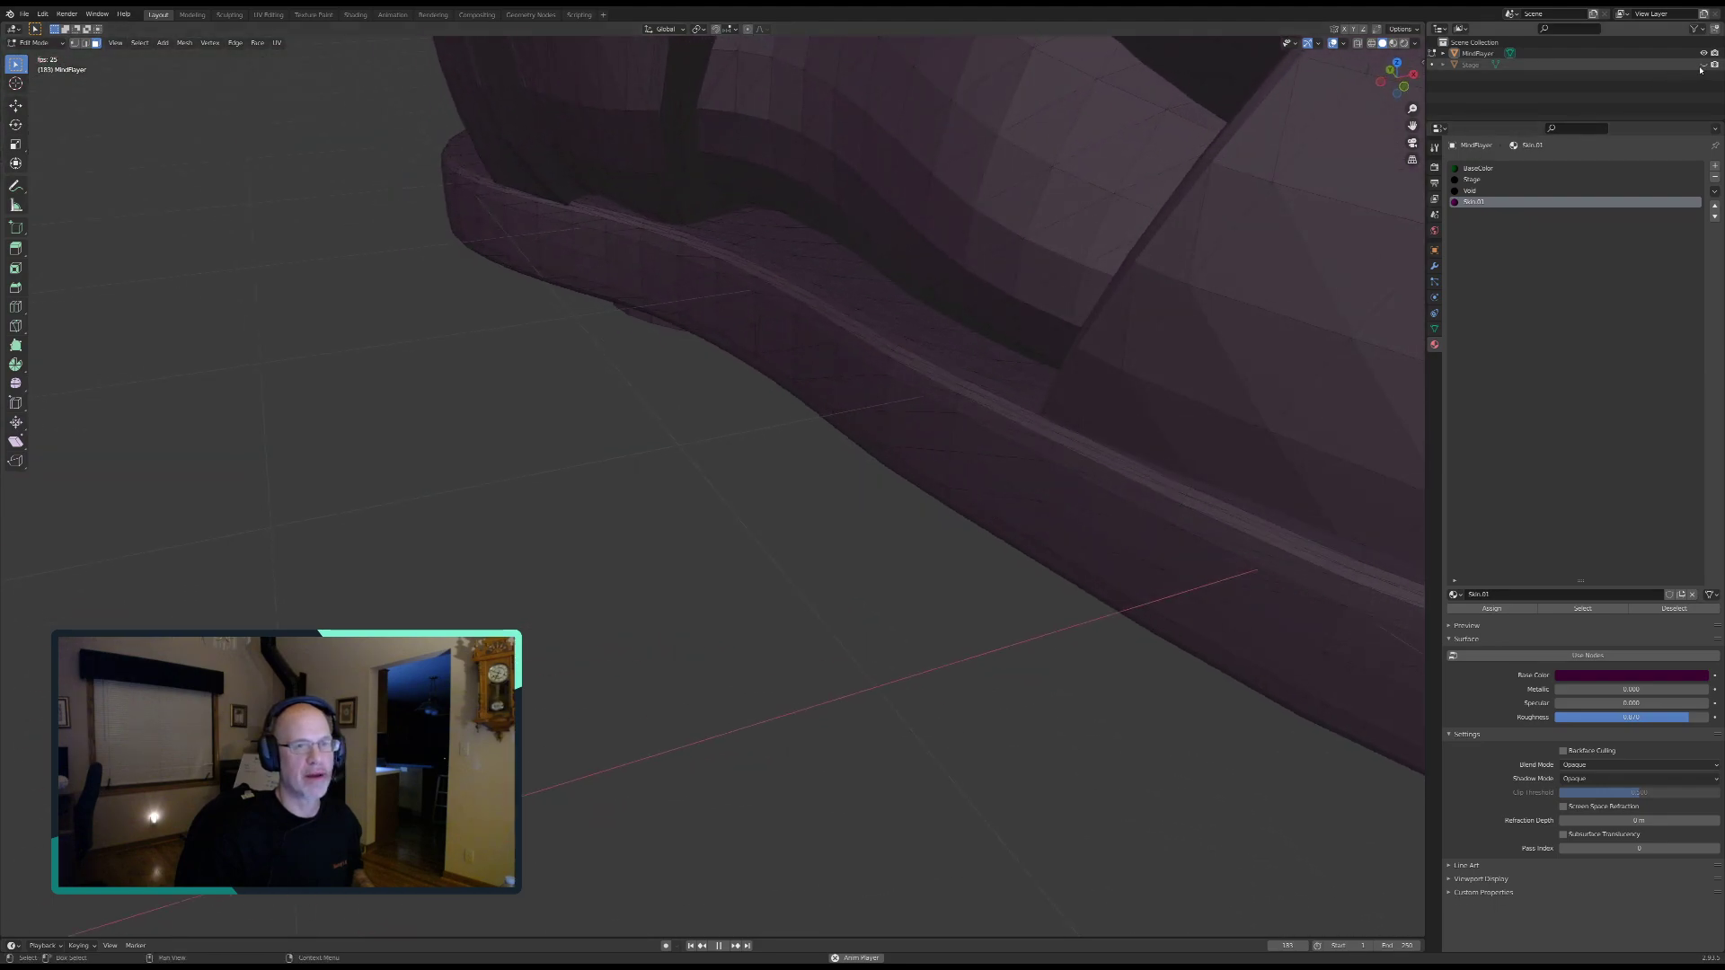
Step: Circle-select the sole's top and rim faces beside the big toe and around the front of the toes
{"action": "left_click", "coordinate": [1703, 65]}
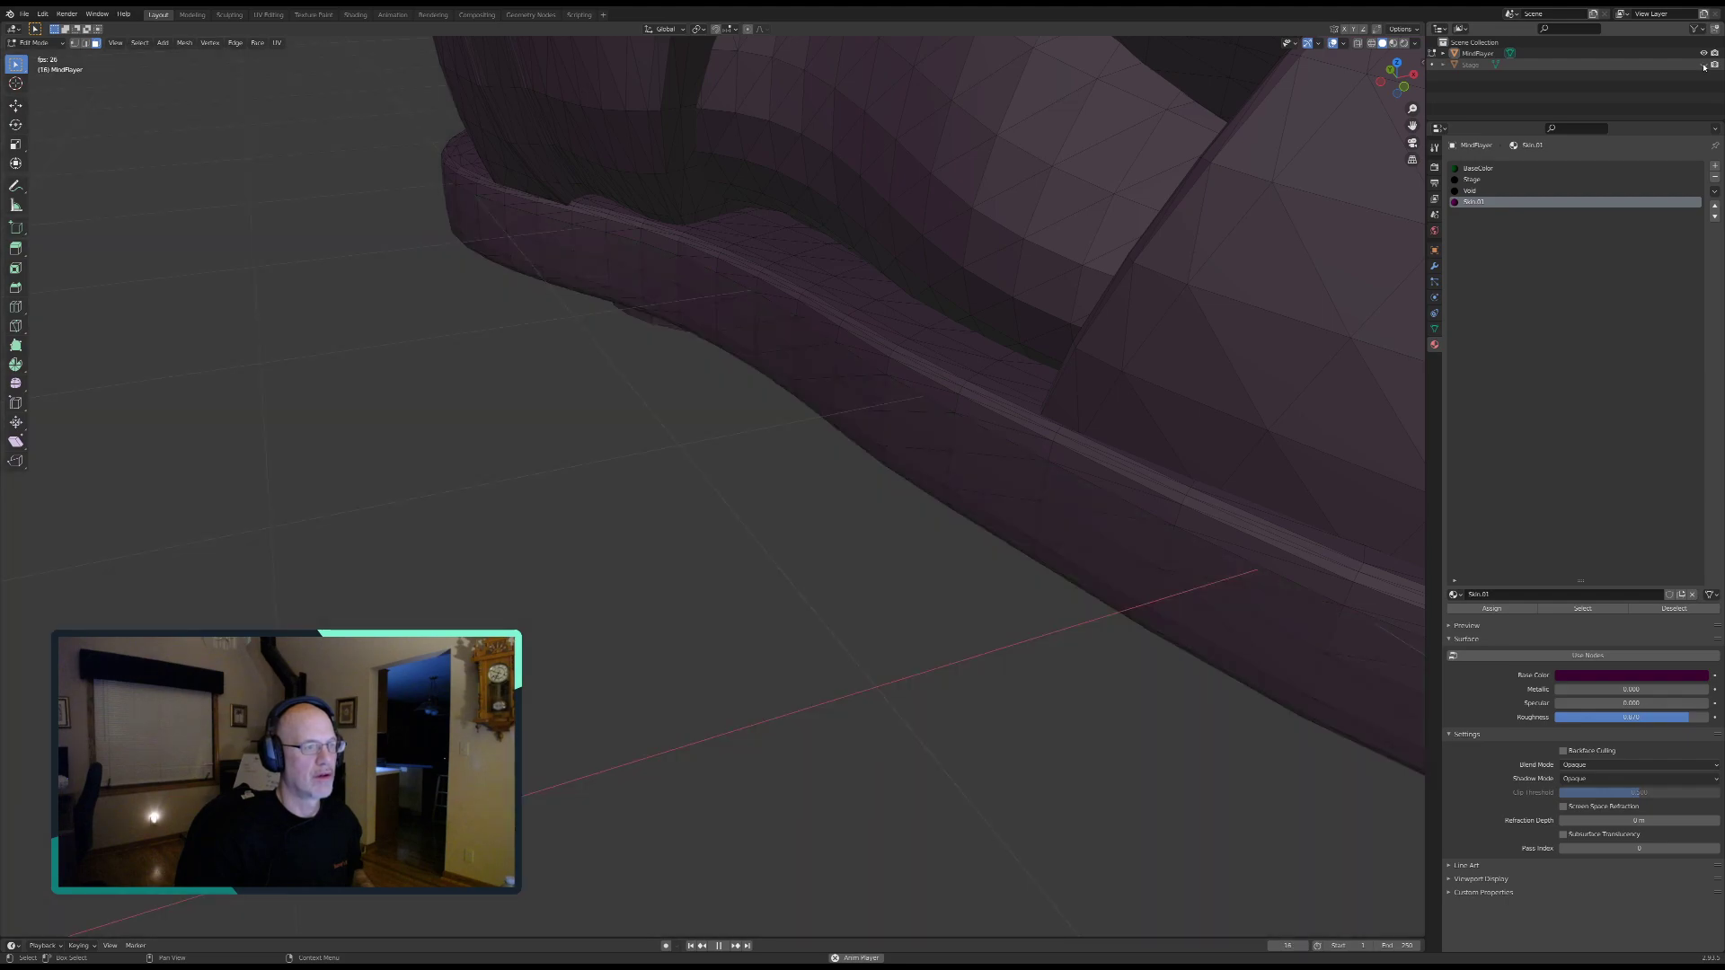
{"action": "middle_click_drag", "start_coordinate": [1043, 516], "coordinate": [1005, 517]}
{"action": "middle_click_drag", "start_coordinate": [1210, 518], "coordinate": [743, 462]}
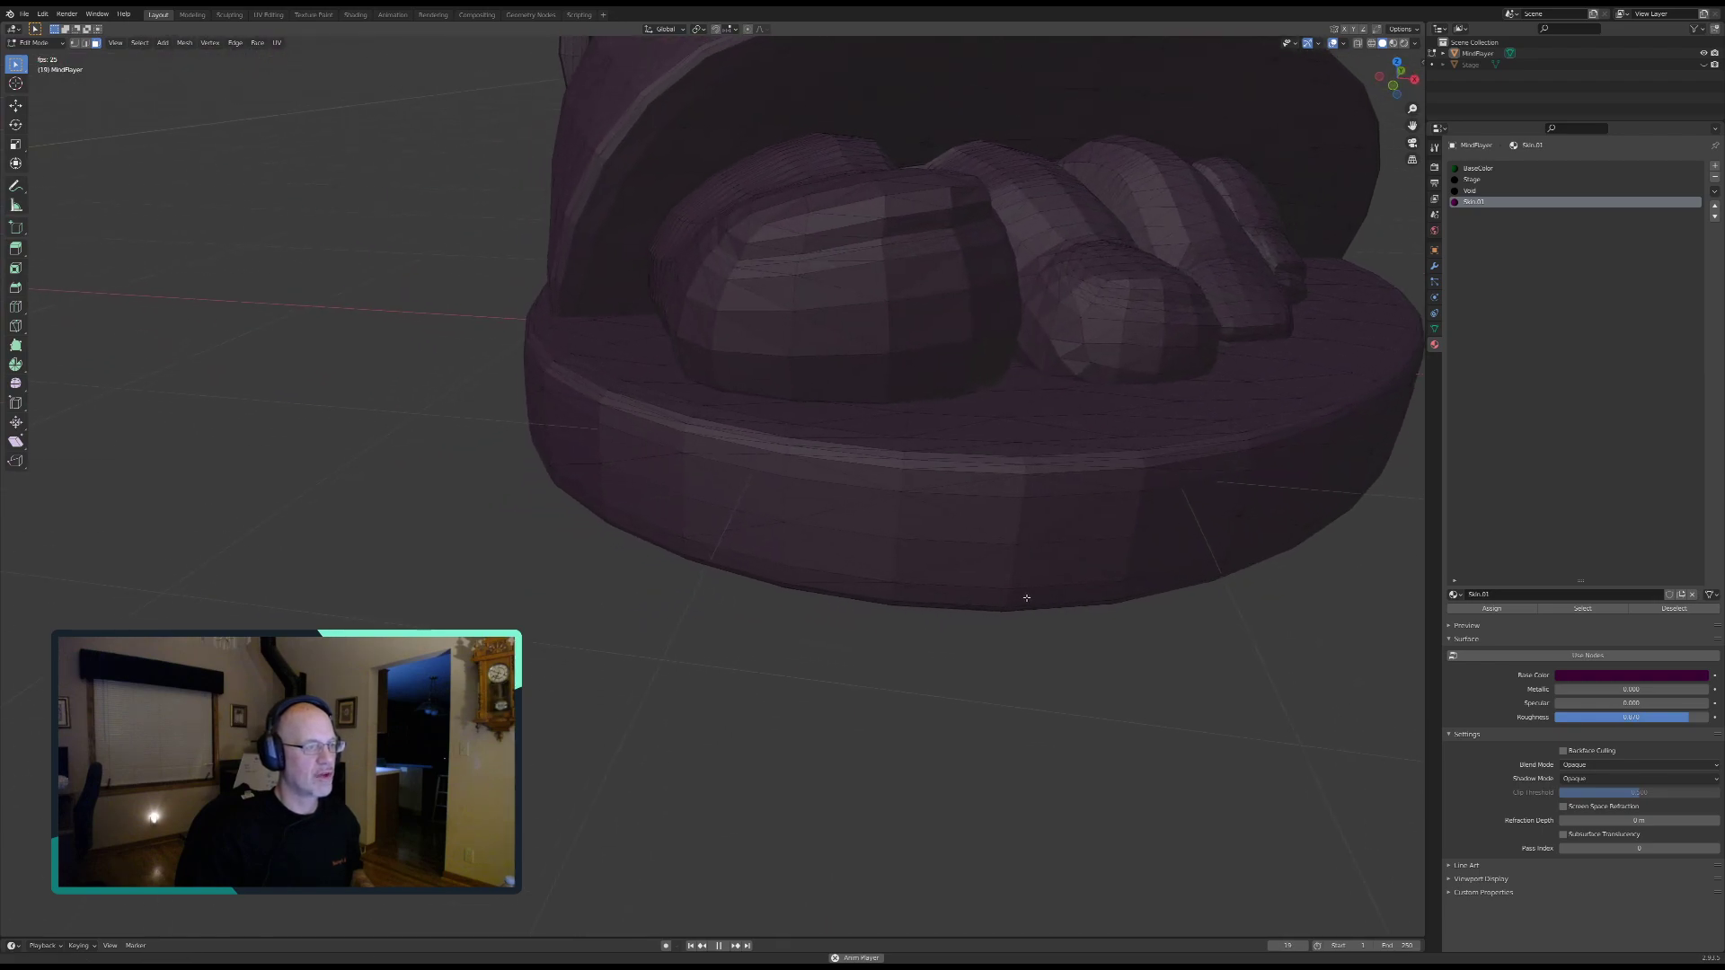
{"action": "middle_click_drag", "start_coordinate": [1025, 566], "coordinate": [971, 580]}
{"action": "key", "text": "c"}
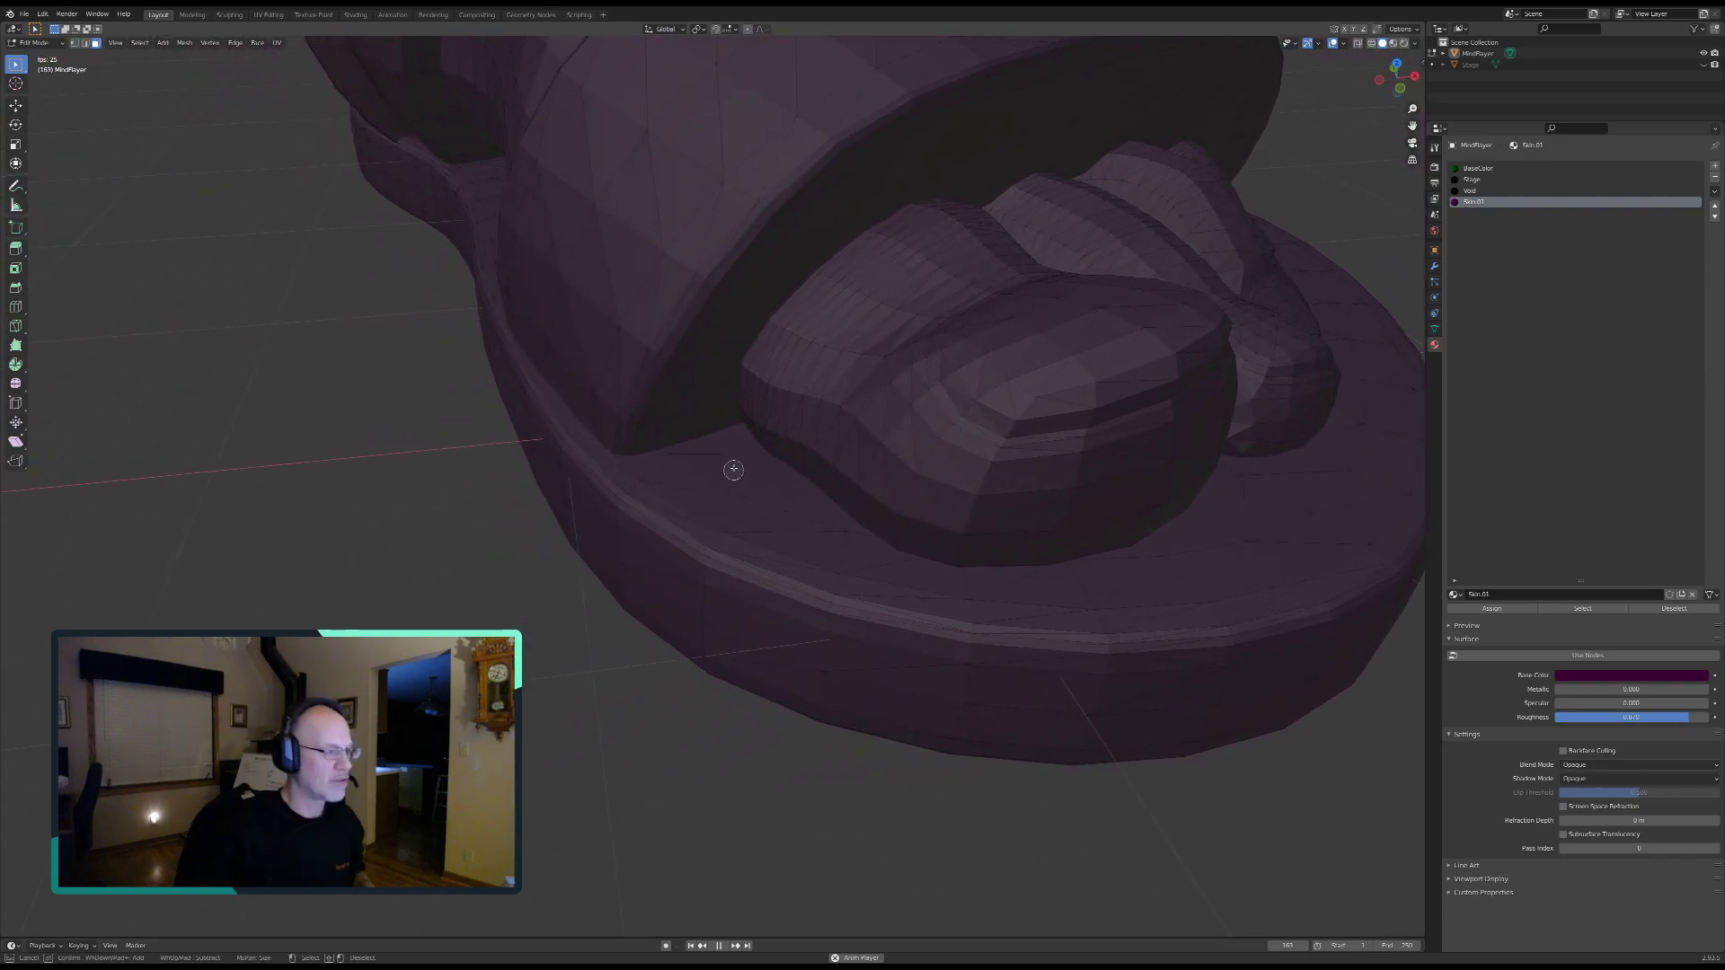
{"action": "left_click", "coordinate": [710, 458]}
{"action": "mouse_move", "coordinate": [675, 462]}
{"action": "left_mouse_down"}
{"action": "mouse_move", "coordinate": [600, 535]}
{"action": "mouse_move", "coordinate": [594, 594]}
{"action": "left_mouse_up"}
{"action": "mouse_move", "coordinate": [568, 494]}
{"action": "left_mouse_down"}
{"action": "mouse_move", "coordinate": [510, 355]}
{"action": "mouse_move", "coordinate": [527, 443]}
{"action": "left_mouse_up"}
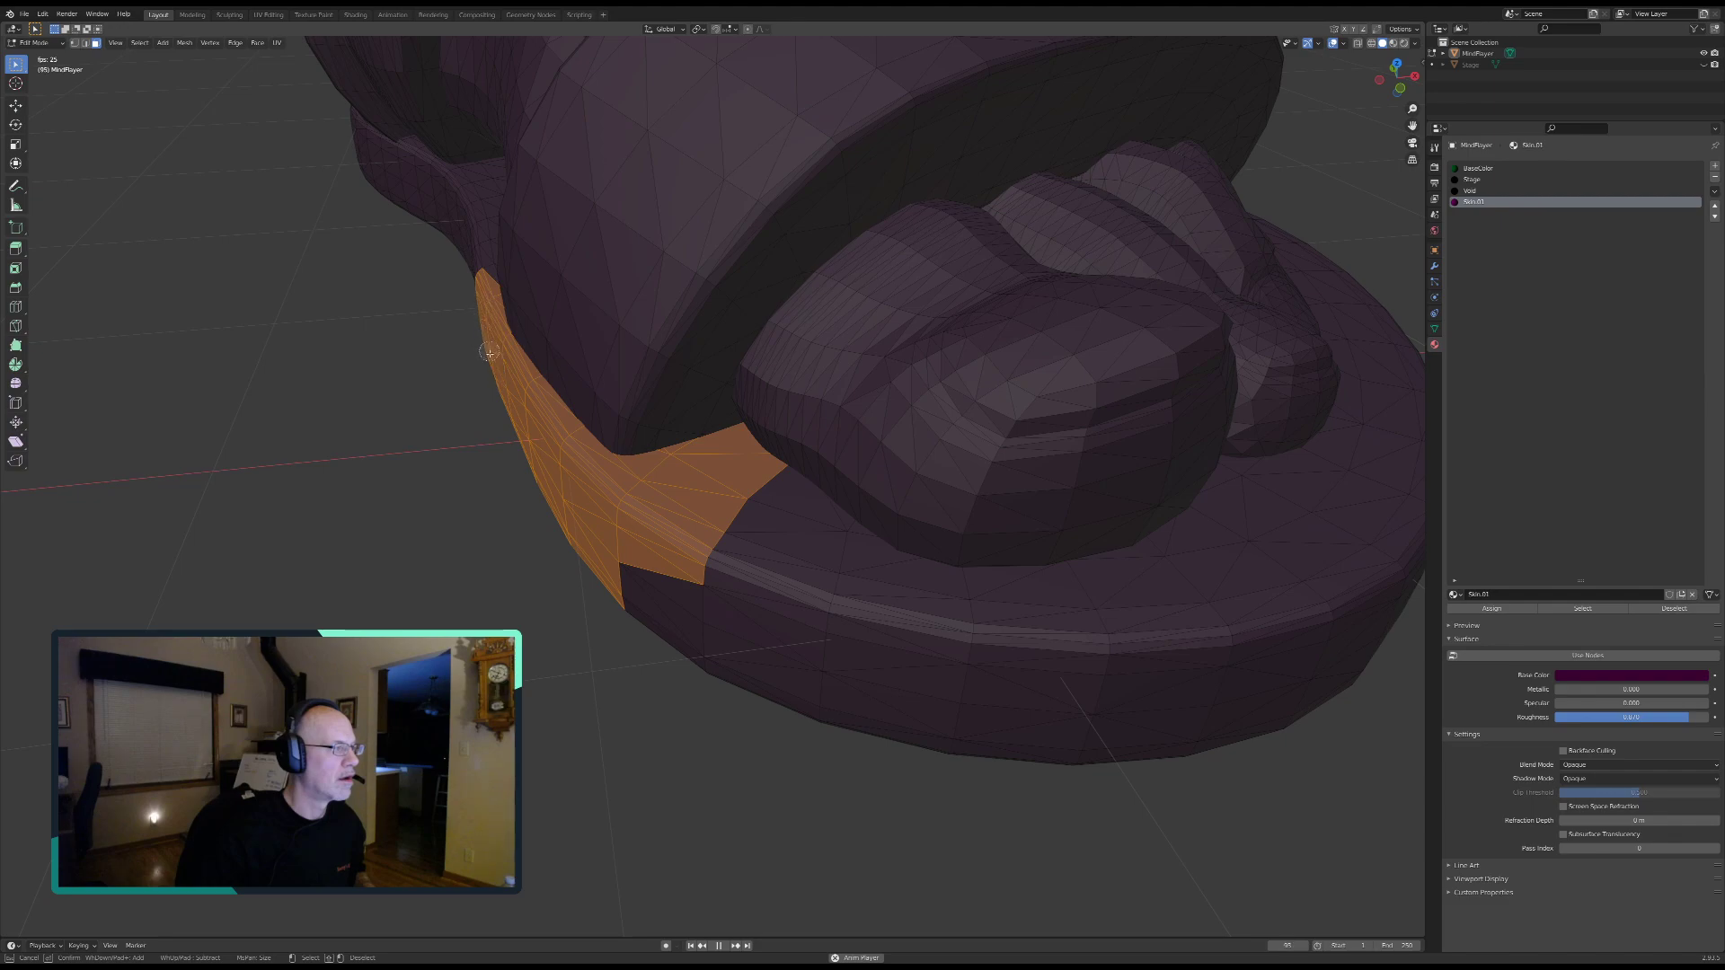
{"action": "mouse_move", "coordinate": [754, 507]}
{"action": "left_mouse_down"}
{"action": "mouse_move", "coordinate": [839, 539]}
{"action": "mouse_move", "coordinate": [731, 574]}
{"action": "mouse_move", "coordinate": [676, 646]}
{"action": "mouse_move", "coordinate": [769, 643]}
{"action": "mouse_move", "coordinate": [1032, 693]}
{"action": "mouse_move", "coordinate": [1333, 650]}
{"action": "mouse_move", "coordinate": [854, 720]}
{"action": "mouse_move", "coordinate": [855, 604]}
{"action": "mouse_move", "coordinate": [922, 625]}
{"action": "mouse_move", "coordinate": [1121, 604]}
{"action": "mouse_move", "coordinate": [1209, 578]}
{"action": "mouse_move", "coordinate": [1267, 529]}
{"action": "mouse_move", "coordinate": [1251, 496]}
{"action": "mouse_move", "coordinate": [1374, 481]}
{"action": "mouse_move", "coordinate": [1415, 419]}
{"action": "mouse_move", "coordinate": [1374, 432]}
{"action": "mouse_move", "coordinate": [1374, 270]}
{"action": "left_mouse_up"}
{"action": "right_click", "coordinate": [1380, 428]}
Step: Add the remaining side faces along the sole's front edge below the toes to the selection
{"action": "middle_click_drag", "start_coordinate": [1266, 524], "coordinate": [984, 469]}
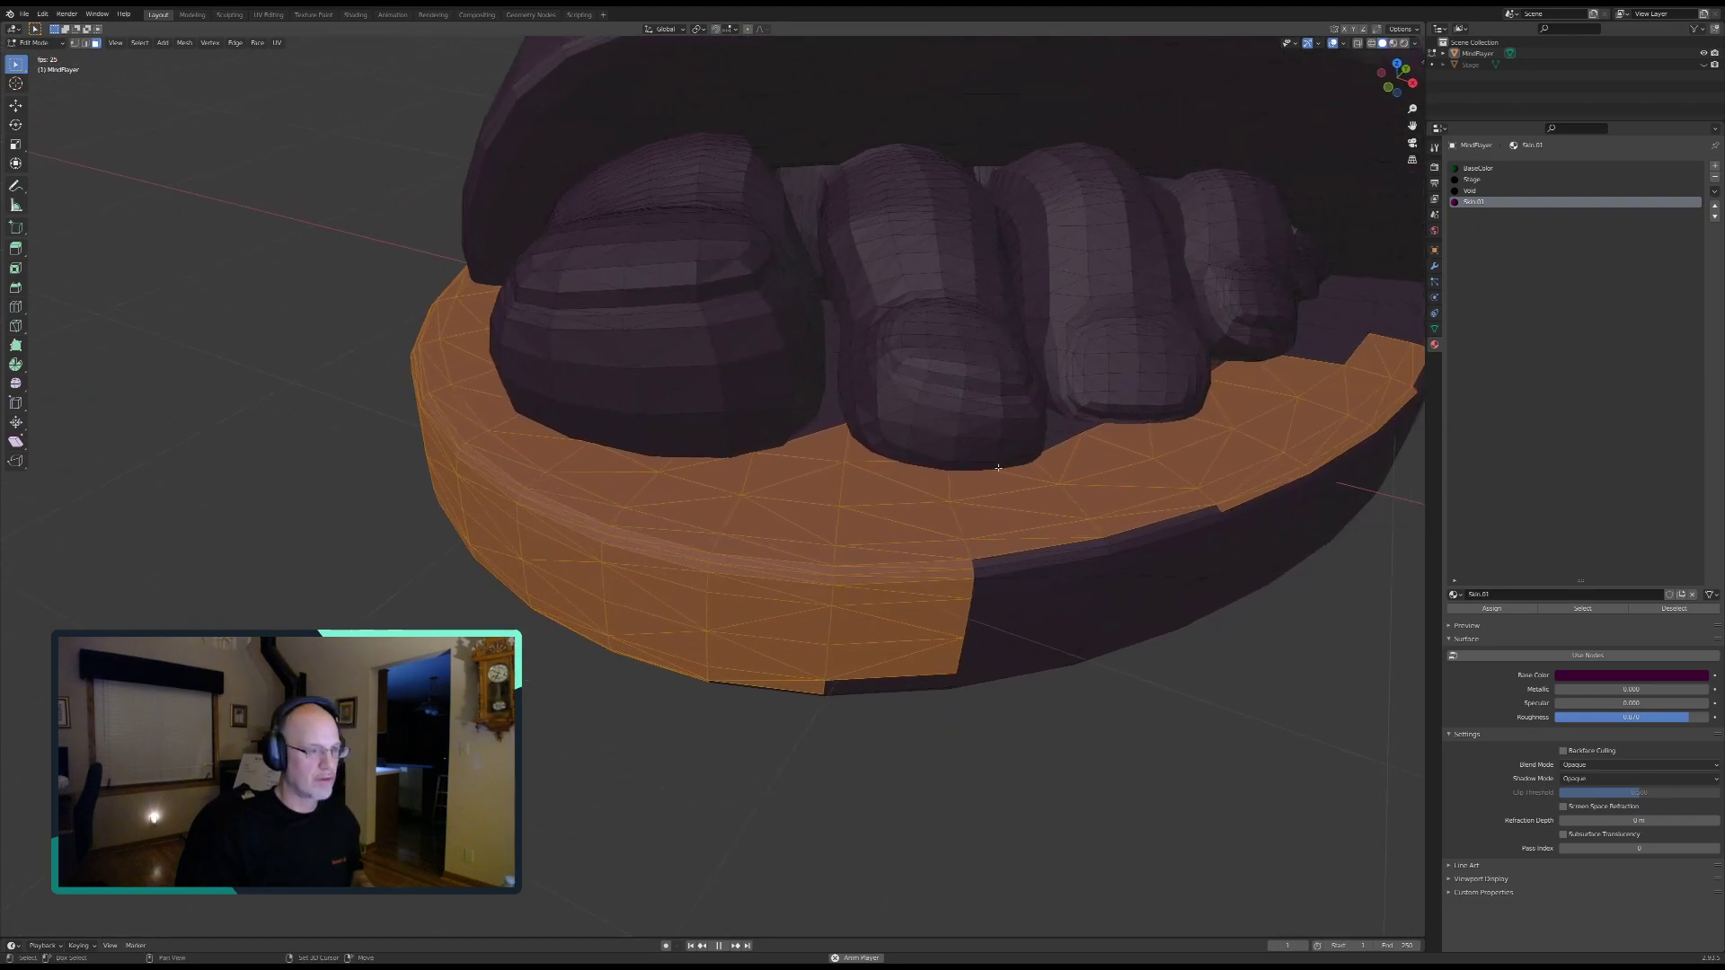
{"action": "middle_click_drag", "start_coordinate": [1097, 602], "coordinate": [934, 561]}
{"action": "key", "text": "c"}
{"action": "mouse_move", "coordinate": [557, 639]}
{"action": "left_mouse_down"}
{"action": "mouse_move", "coordinate": [1048, 608]}
{"action": "mouse_move", "coordinate": [1271, 570]}
{"action": "mouse_move", "coordinate": [1307, 496]}
{"action": "mouse_move", "coordinate": [1168, 521]}
{"action": "mouse_move", "coordinate": [745, 538]}
{"action": "left_mouse_up"}
{"action": "right_click", "coordinate": [740, 526]}
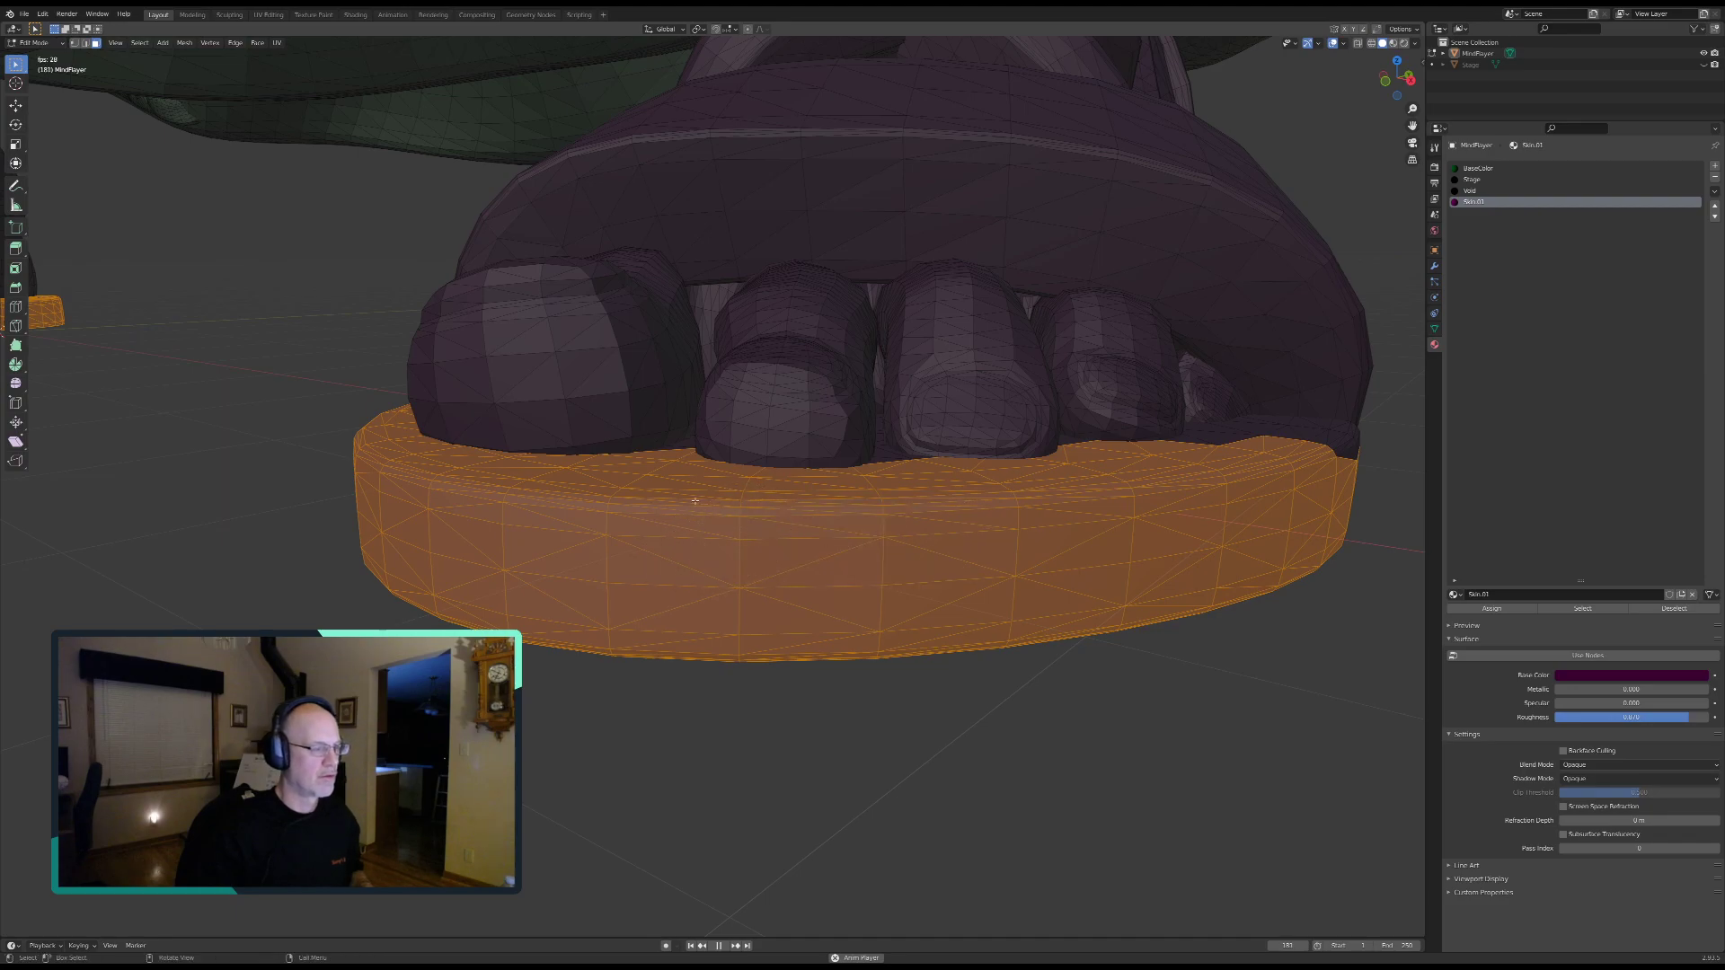
Step: Select the sole faces in the gaps between the big, second and third toes
{"action": "middle_click_drag", "start_coordinate": [681, 493], "coordinate": [783, 620]}
{"action": "scroll", "coordinate": [784, 621], "scroll_direction": "up", "scroll_amount": 5}
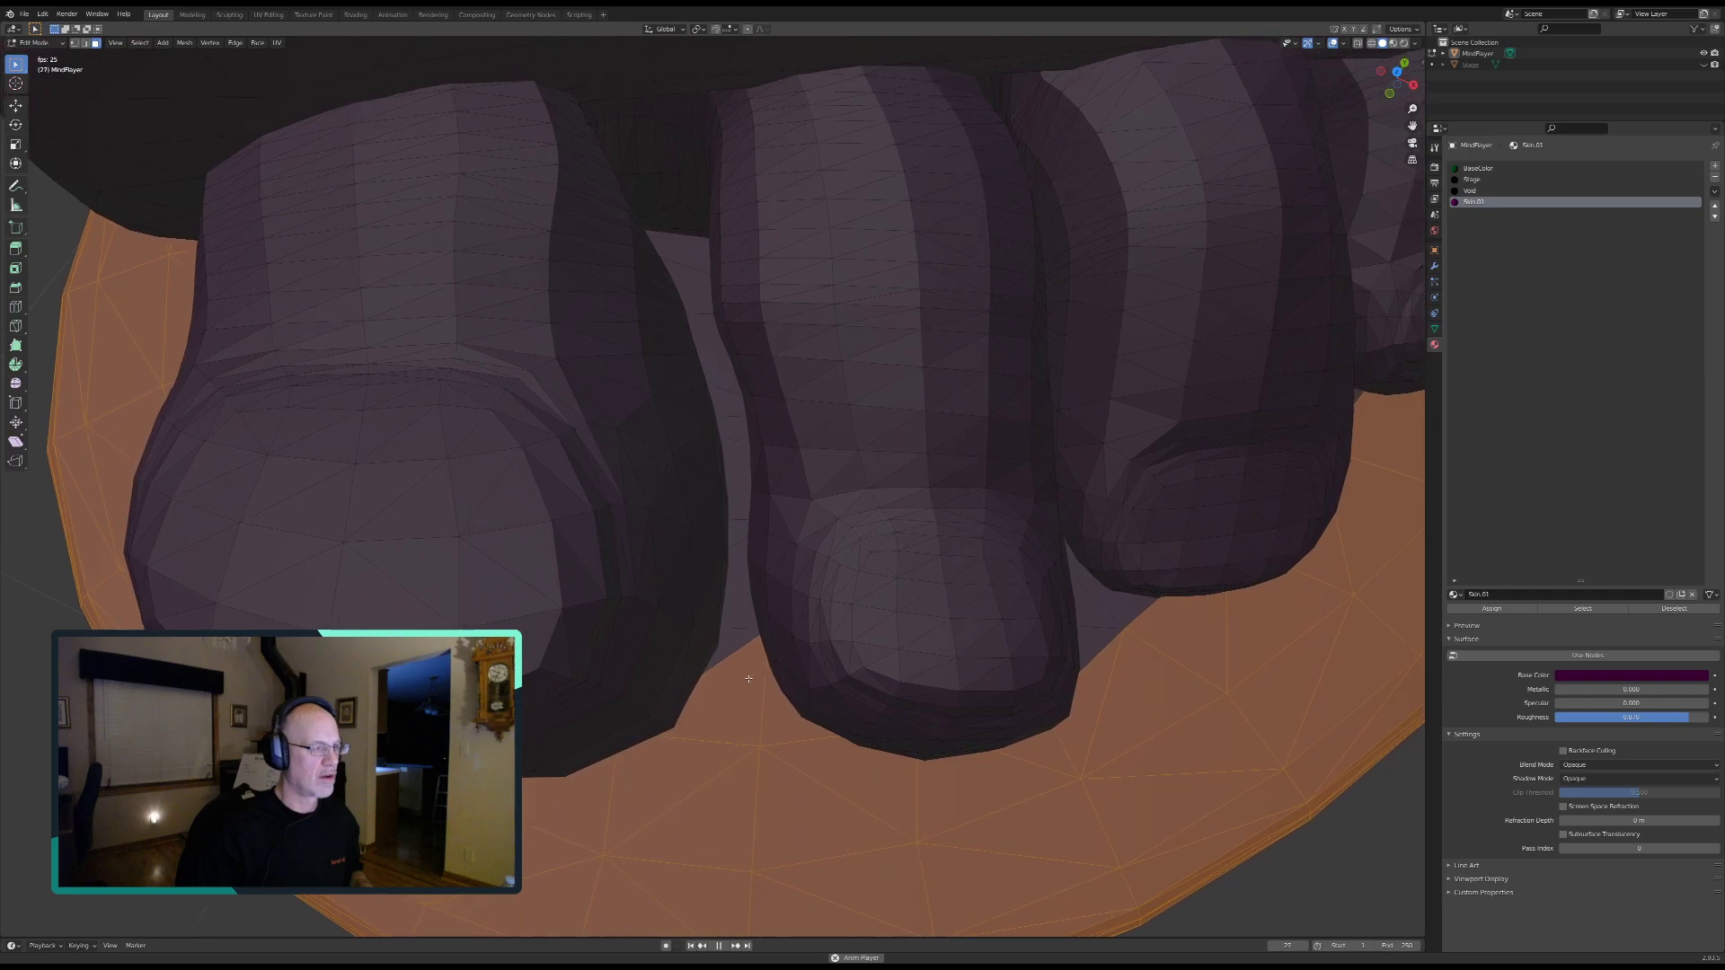
{"action": "key", "text": "c"}
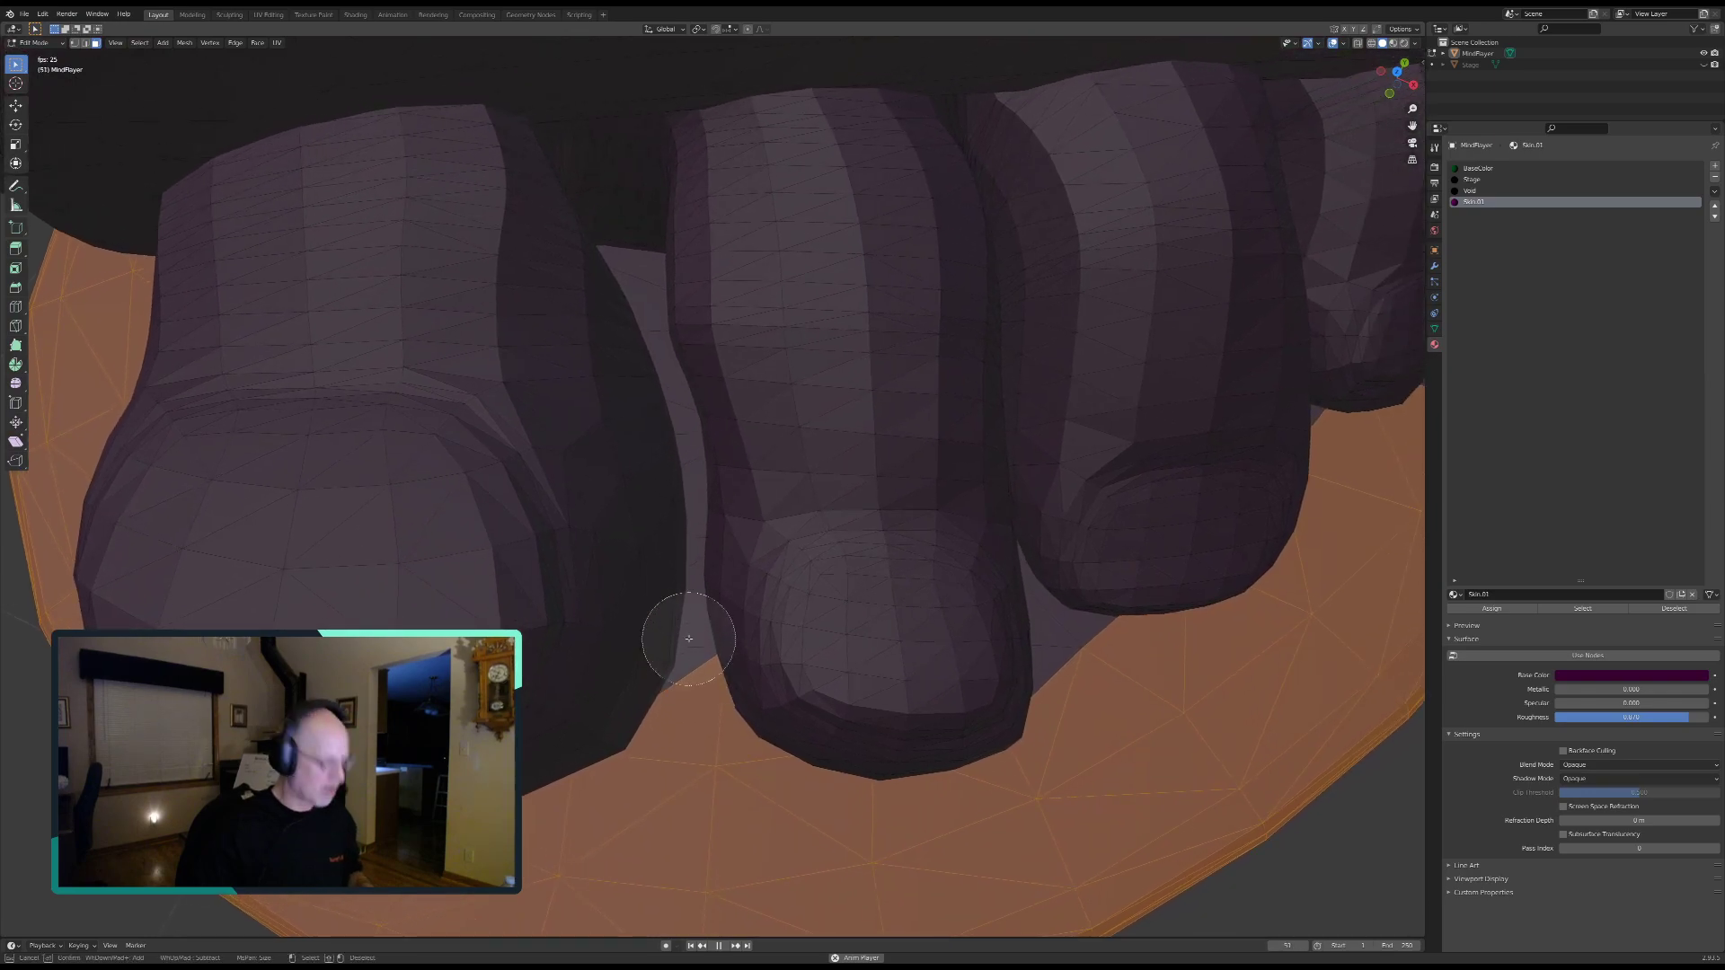
{"action": "left_click", "coordinate": [642, 281]}
{"action": "left_click_drag", "start_coordinate": [659, 336], "coordinate": [668, 361]}
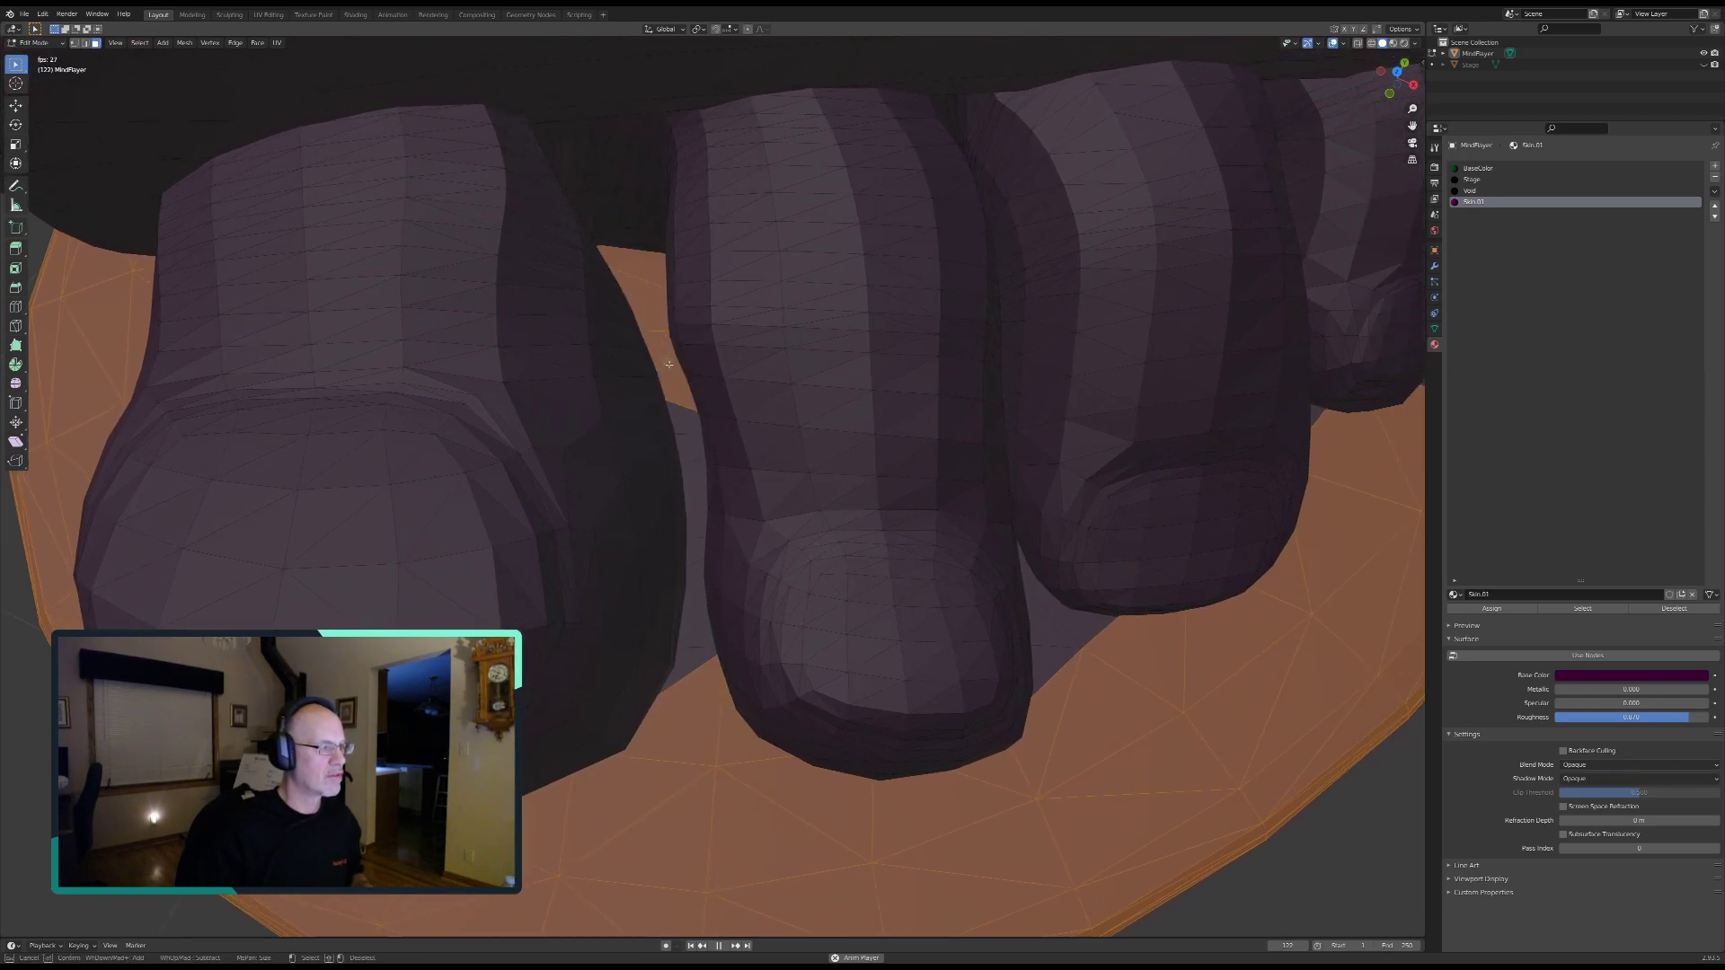
{"action": "left_click_drag", "start_coordinate": [693, 458], "coordinate": [699, 529]}
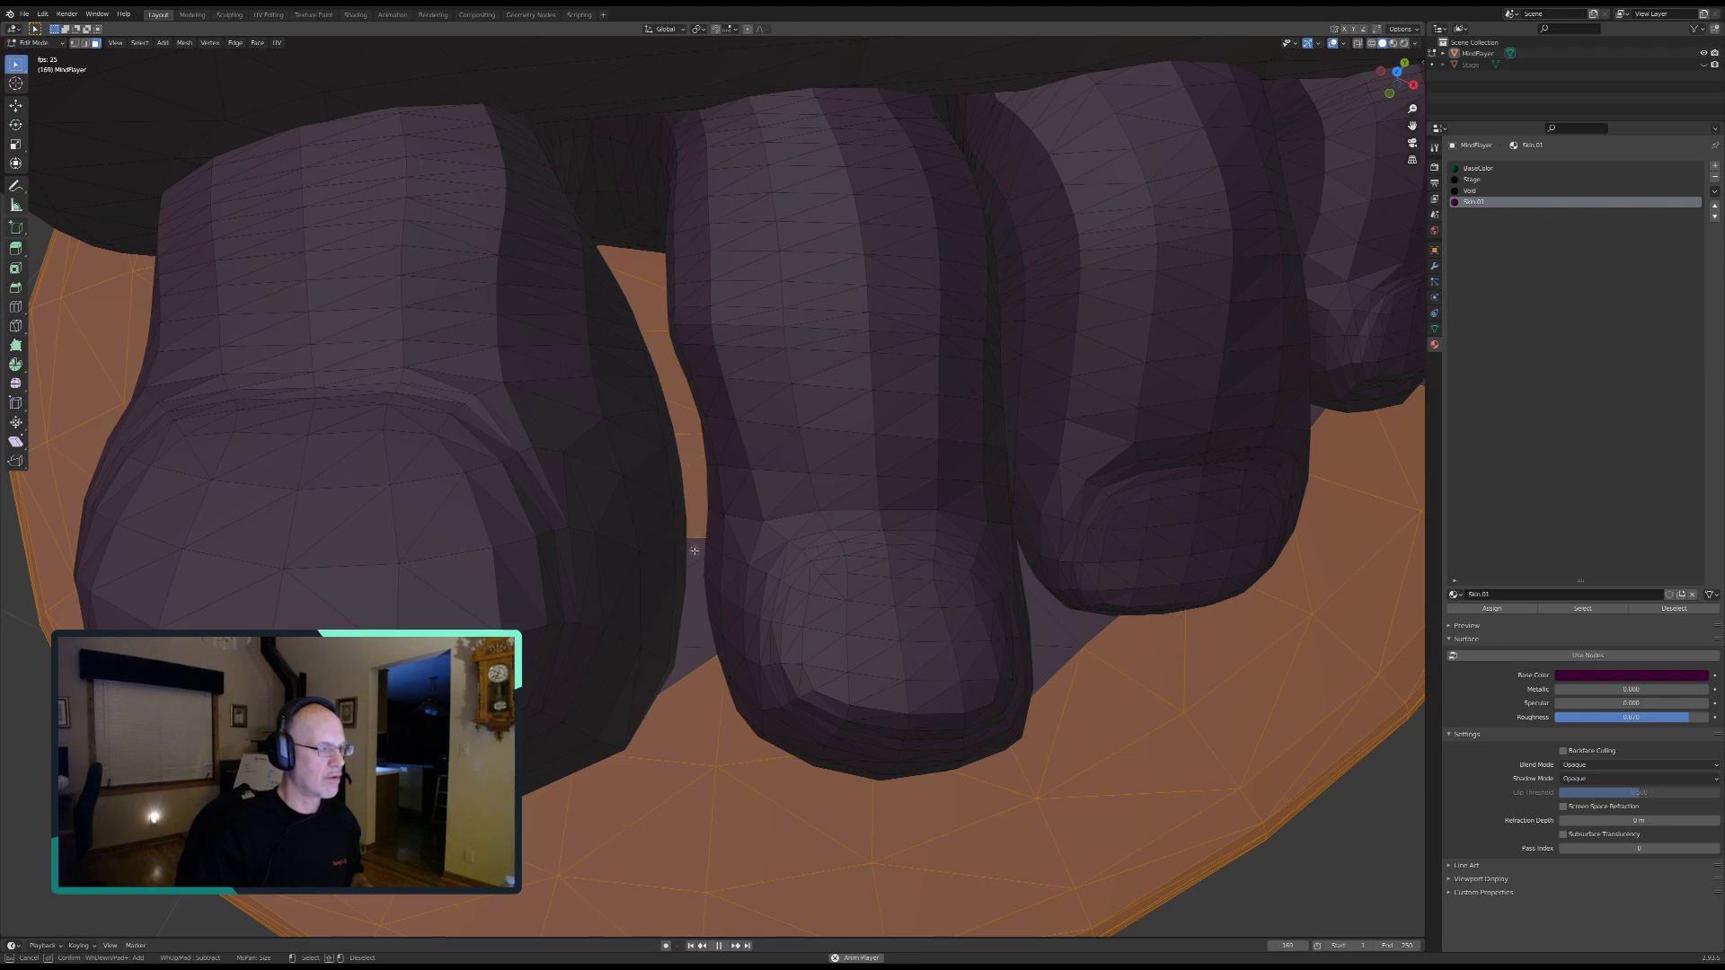
{"action": "left_click_drag", "start_coordinate": [695, 641], "coordinate": [699, 682]}
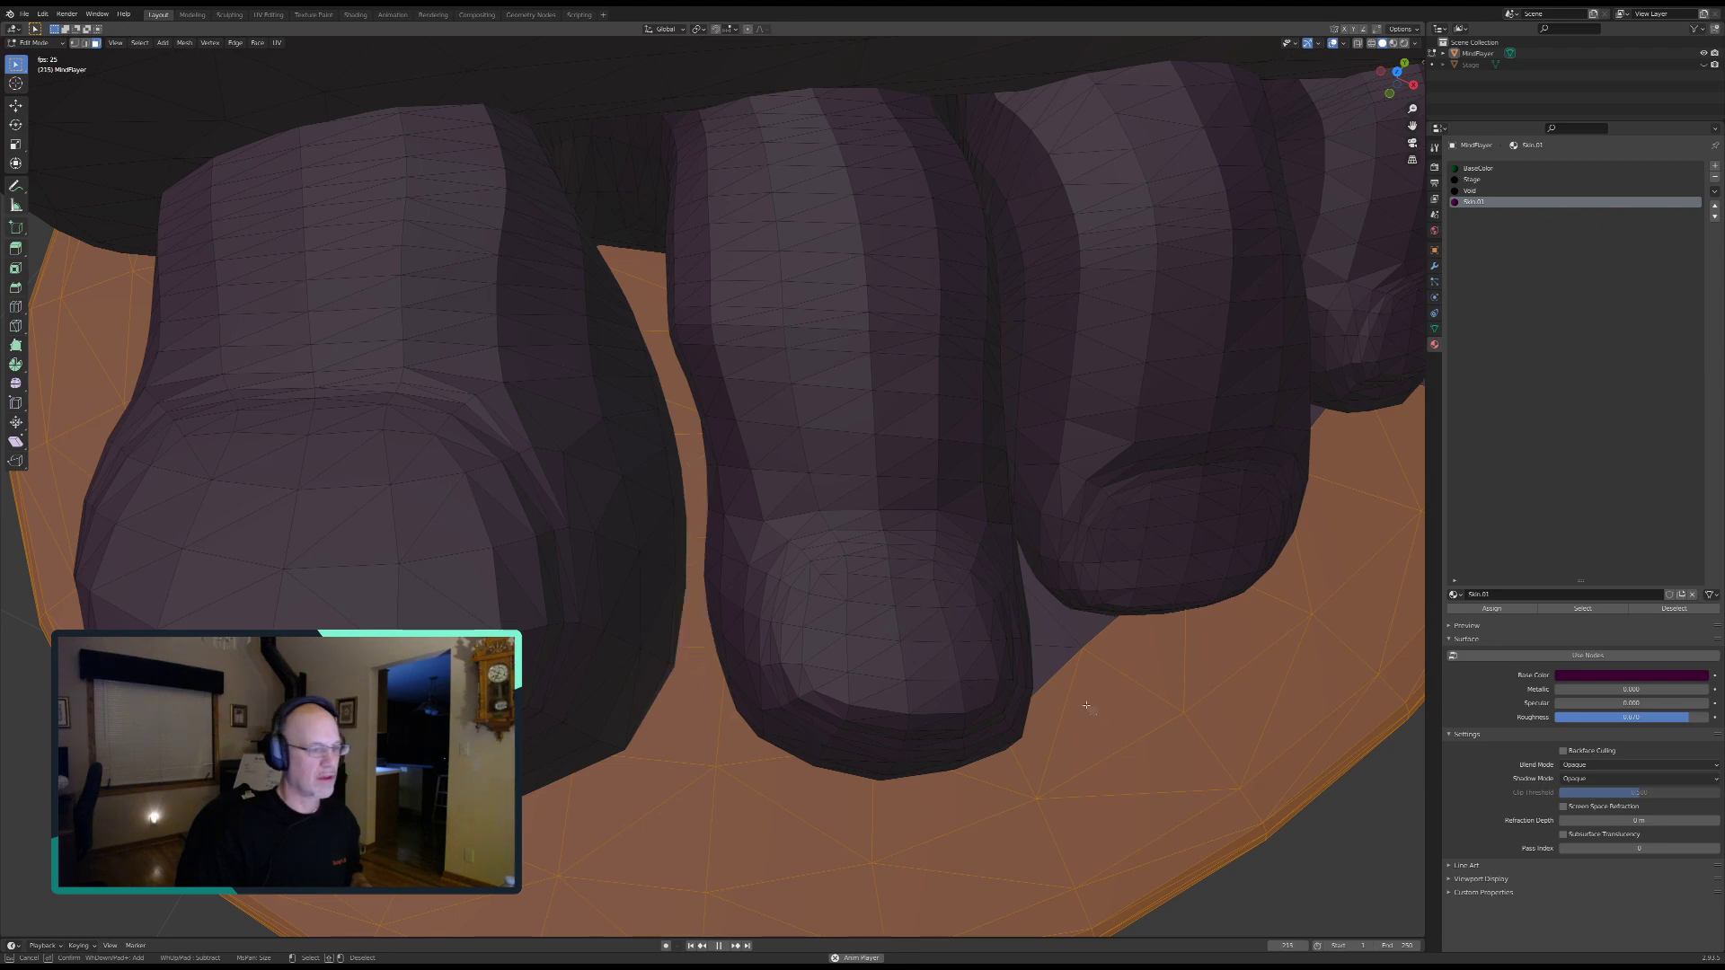
{"action": "left_click_drag", "start_coordinate": [1082, 655], "coordinate": [1077, 652]}
Step: Select the missed sole faces between the second, third and fourth toes
{"action": "middle_click_drag", "start_coordinate": [1140, 688], "coordinate": [868, 681]}
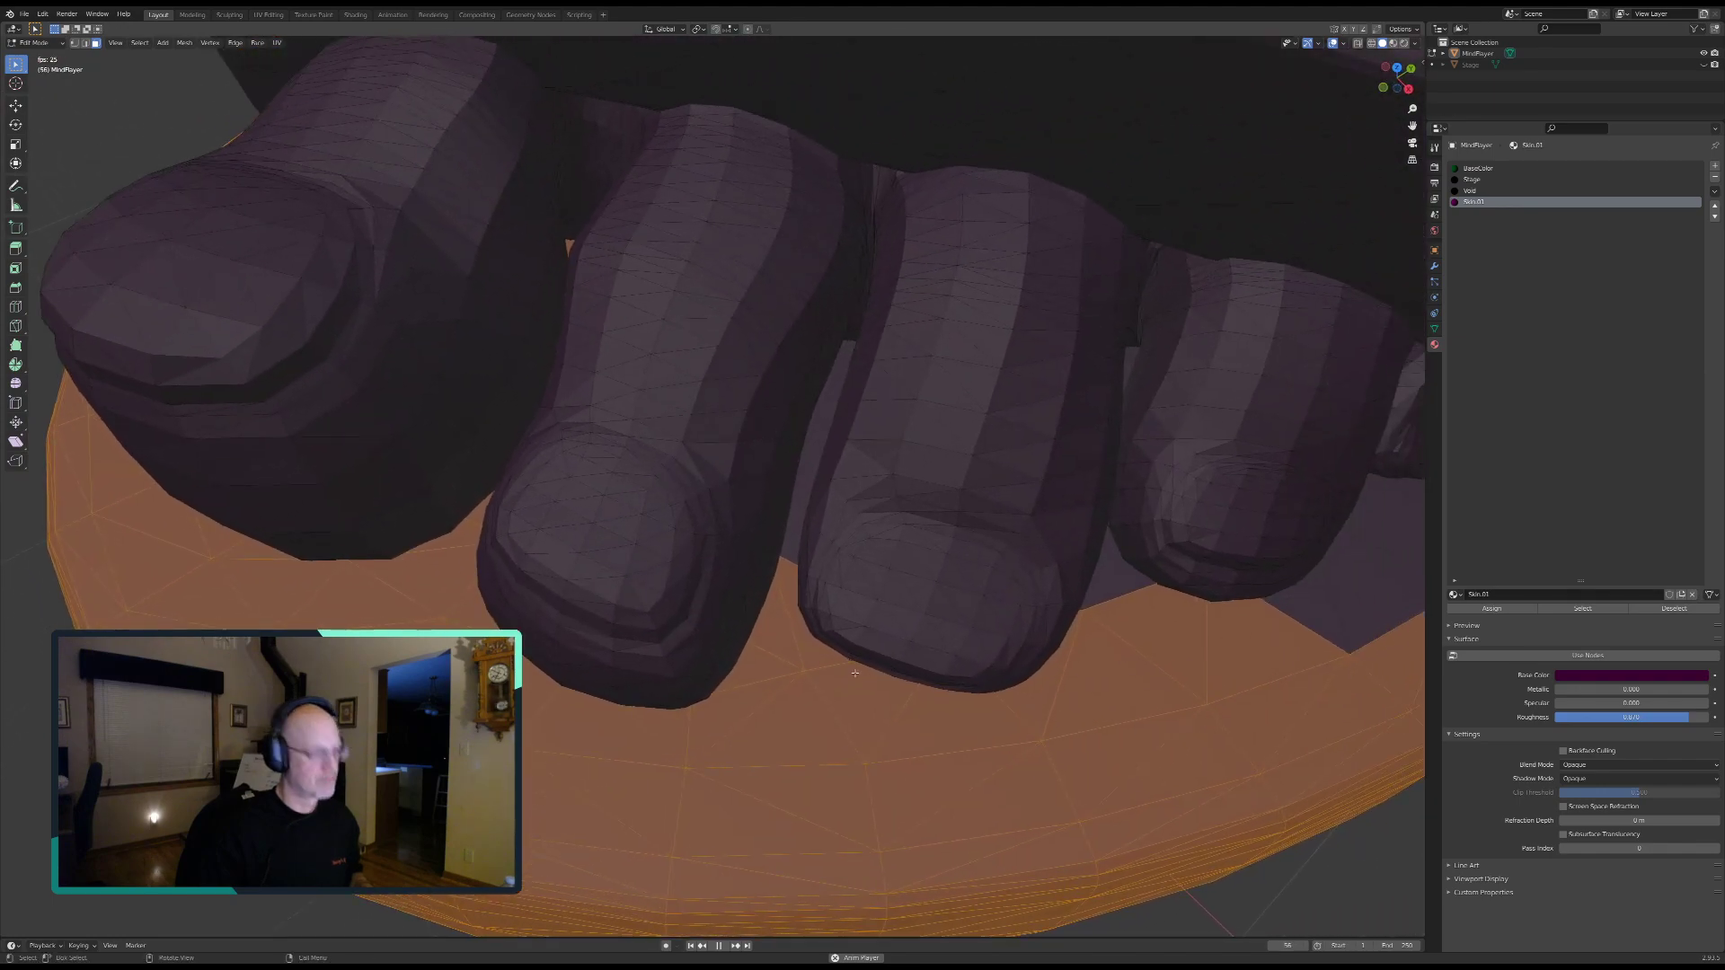
{"action": "key", "text": "c"}
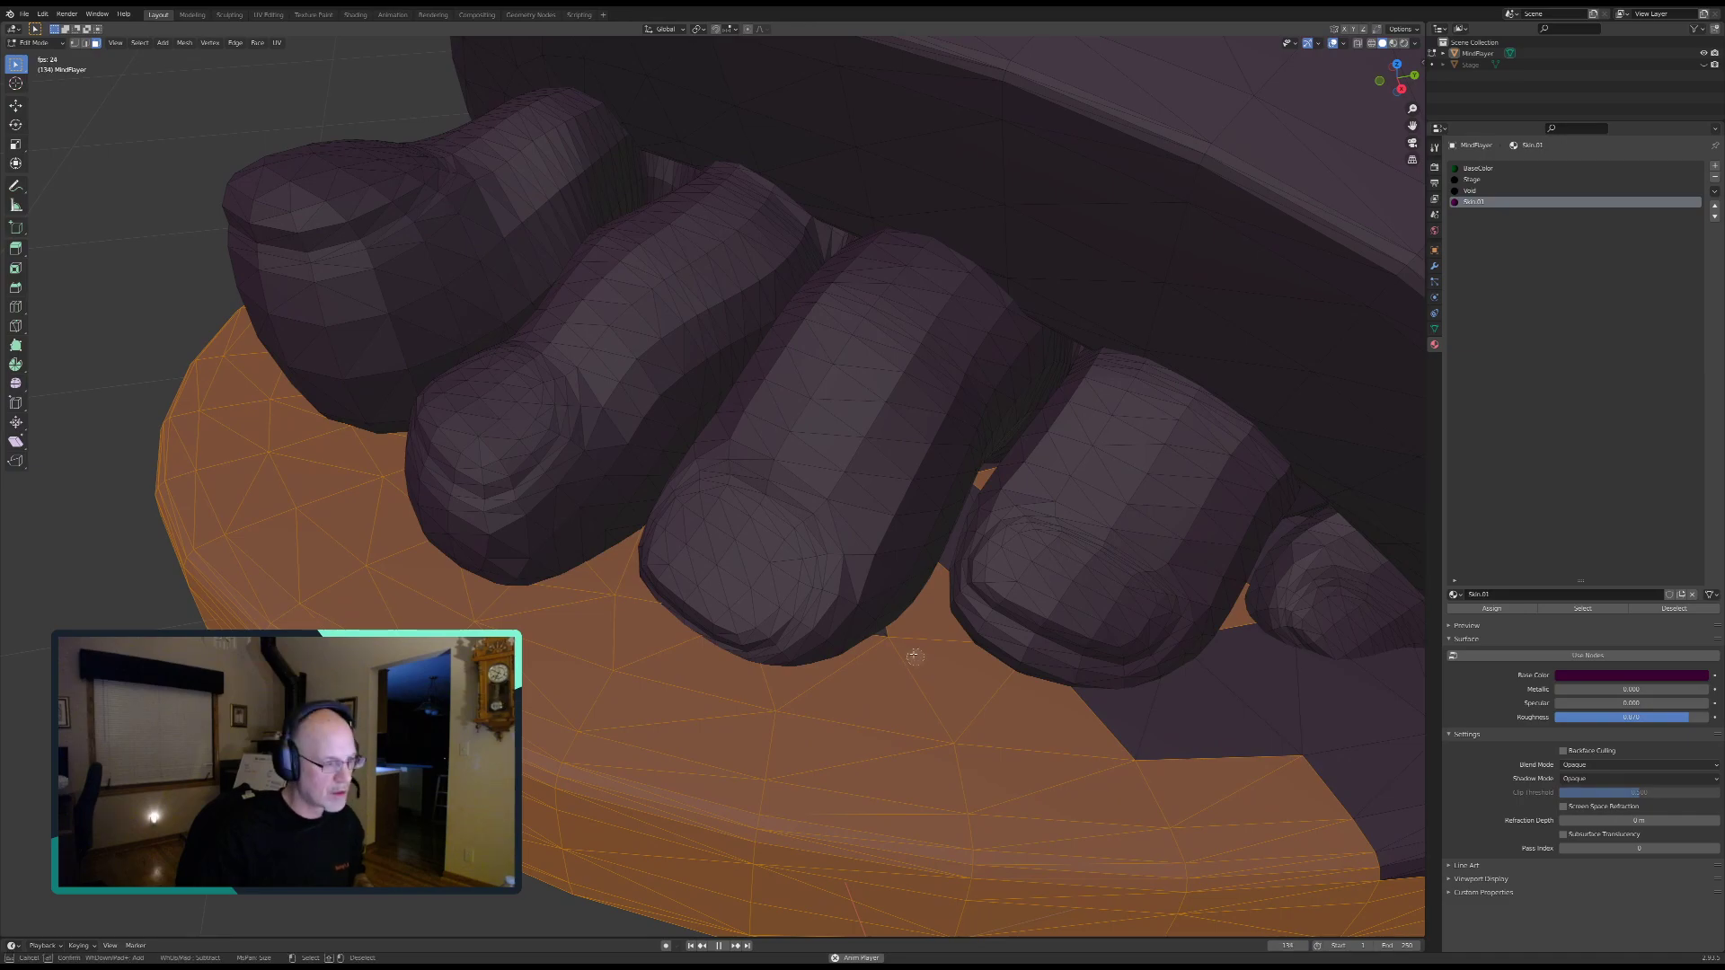
{"action": "right_click", "coordinate": [928, 637]}
{"action": "scroll", "coordinate": [933, 634], "scroll_direction": "up", "scroll_amount": 1}
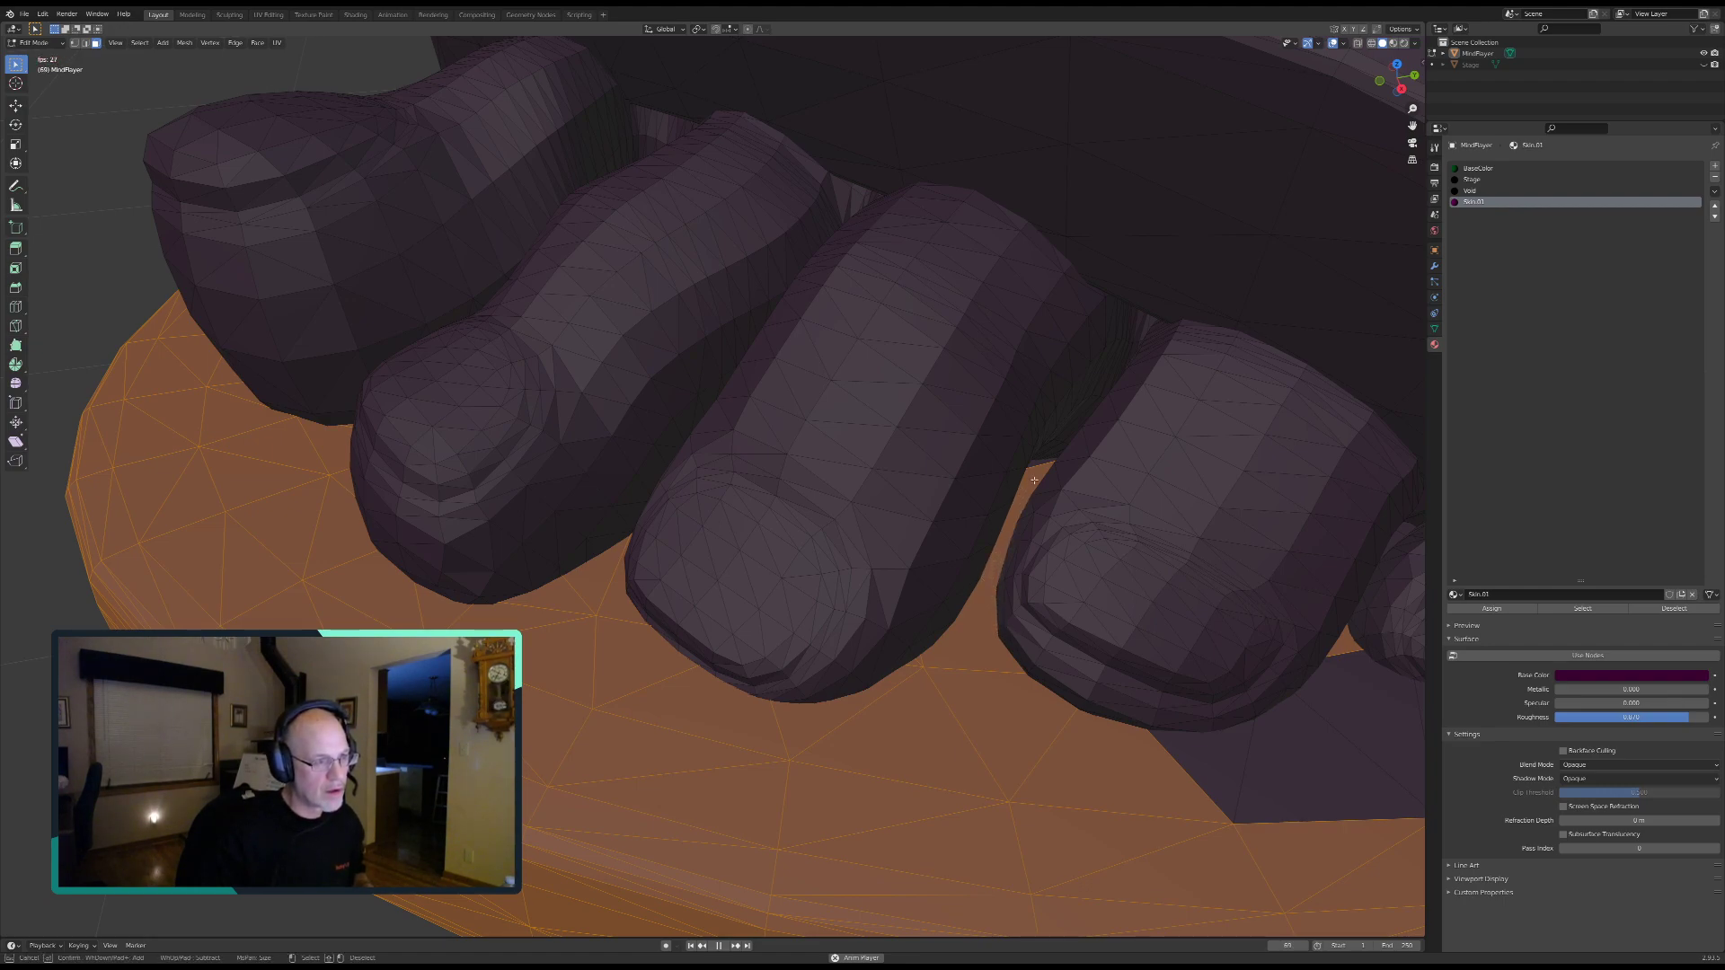
Step: Select the sole's top and rim faces around the little toe up to the front strap
{"action": "middle_click_drag", "start_coordinate": [988, 732], "coordinate": [1035, 703]}
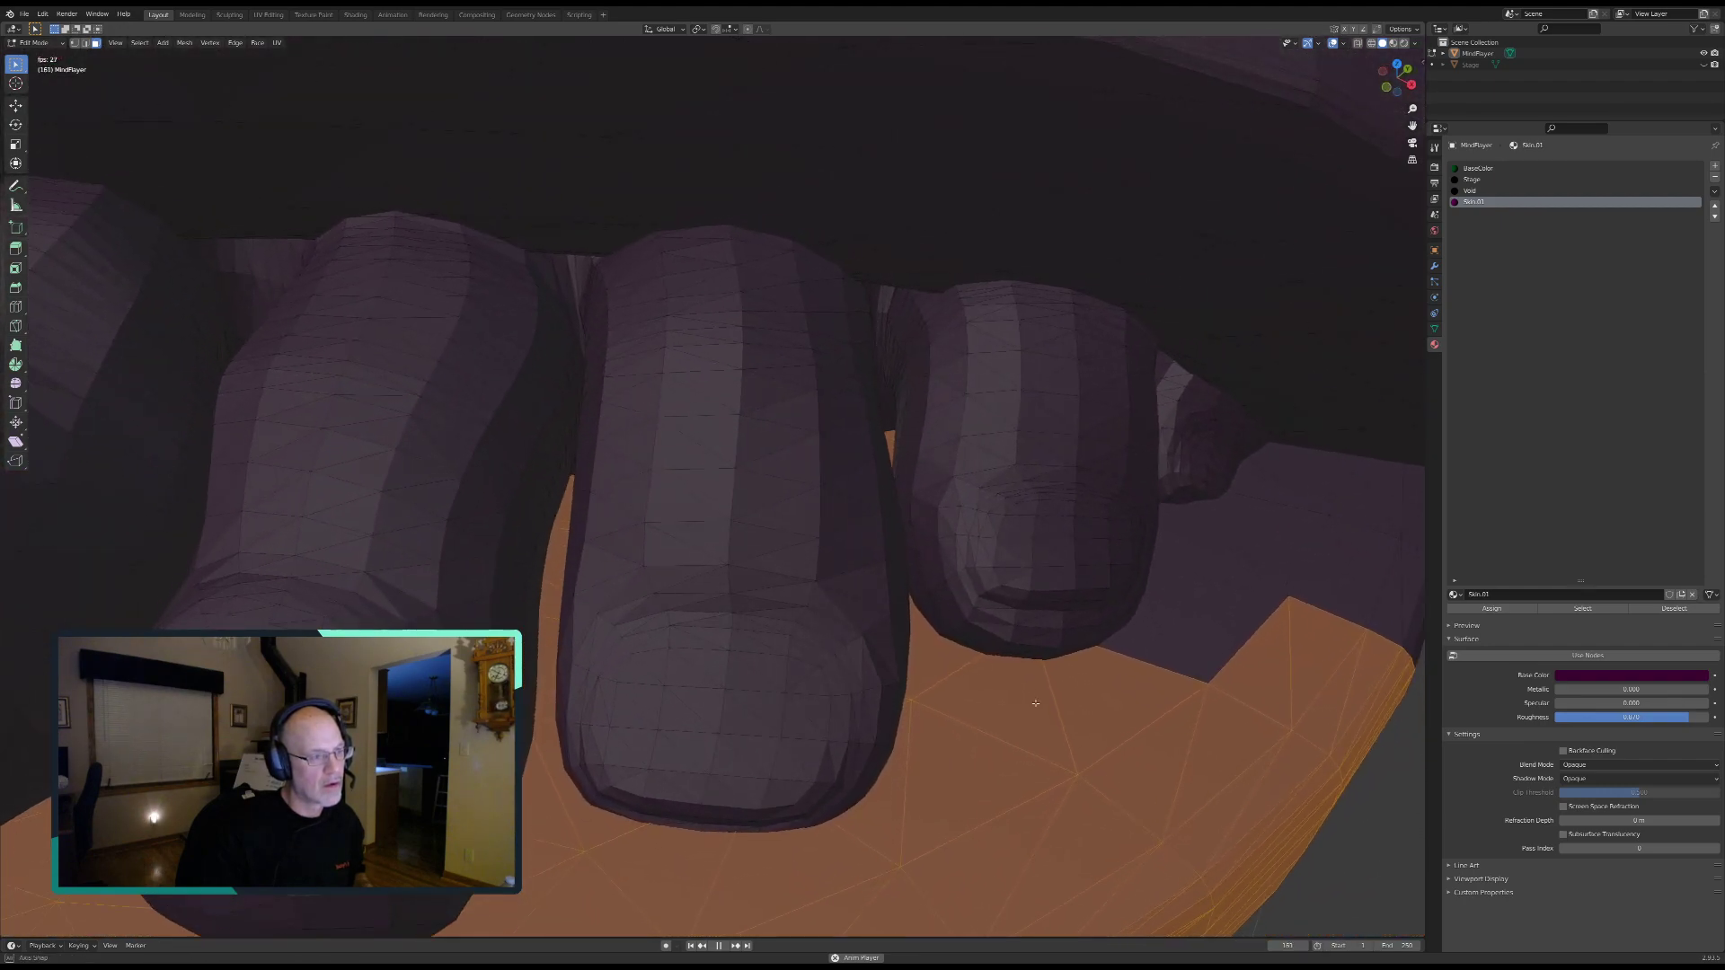
{"action": "middle_click_drag", "start_coordinate": [1149, 693], "coordinate": [950, 623]}
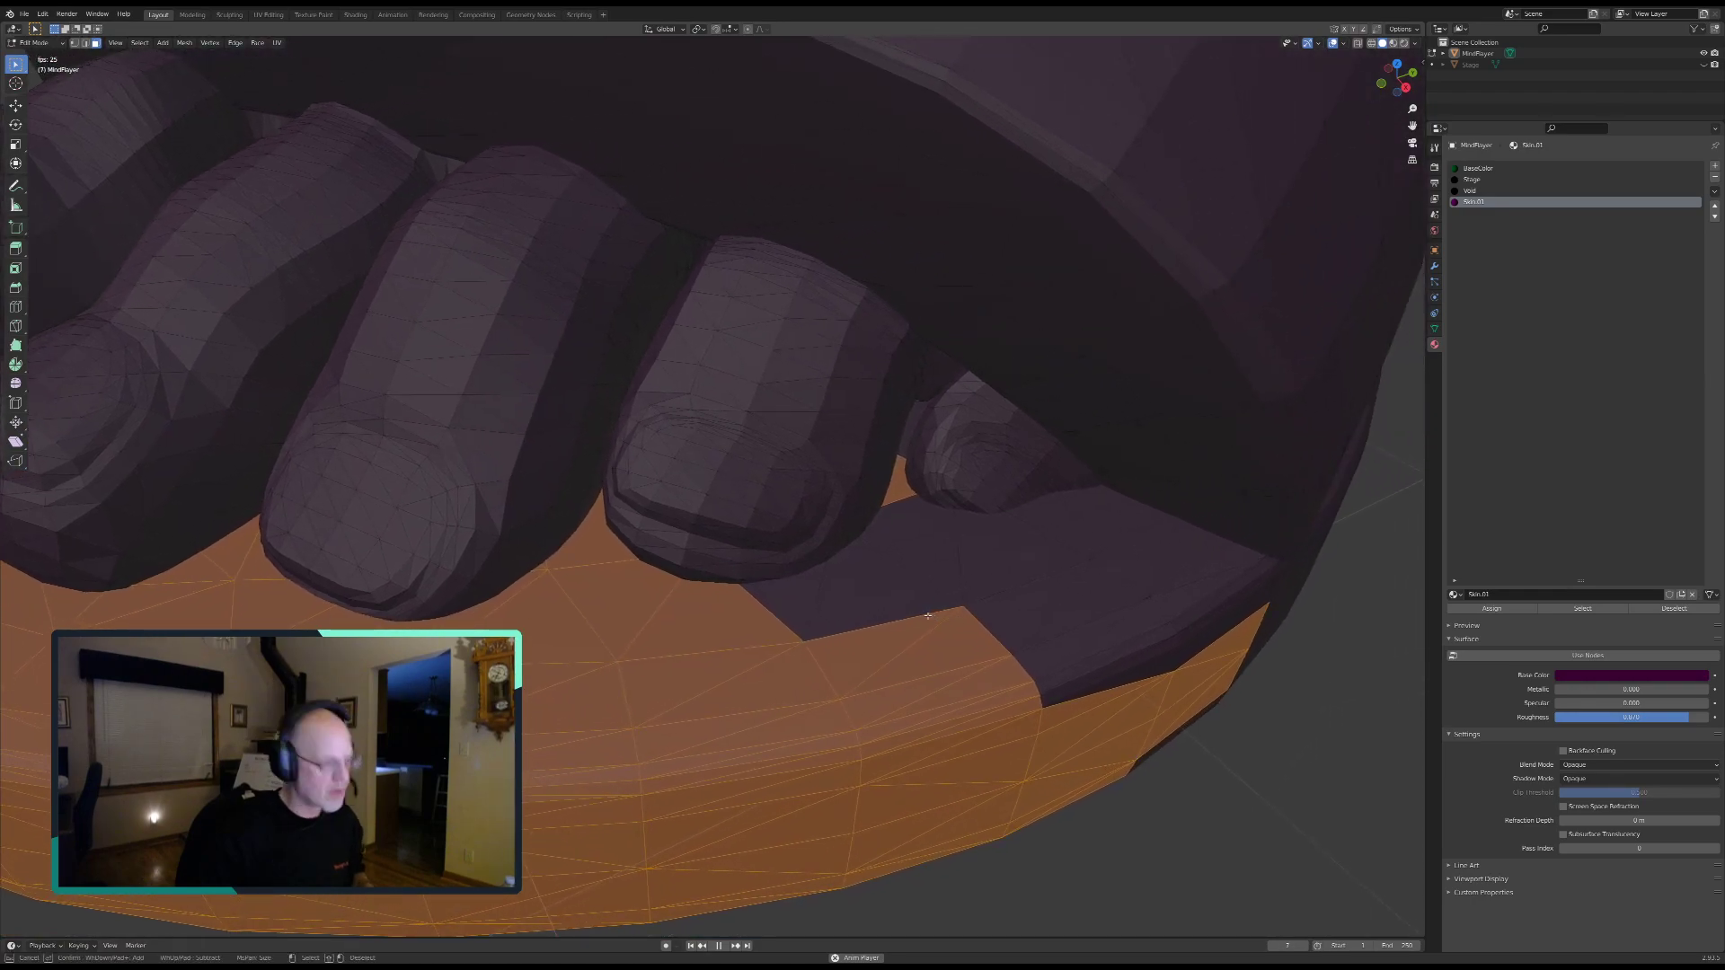
{"action": "mouse_move", "coordinate": [833, 633]}
{"action": "left_mouse_down"}
{"action": "mouse_move", "coordinate": [805, 628]}
{"action": "mouse_move", "coordinate": [1123, 553]}
{"action": "mouse_move", "coordinate": [1240, 589]}
{"action": "mouse_move", "coordinate": [1275, 573]}
{"action": "left_mouse_up"}
{"action": "mouse_move", "coordinate": [1202, 632]}
{"action": "left_mouse_down"}
{"action": "mouse_move", "coordinate": [1147, 639]}
{"action": "mouse_move", "coordinate": [1176, 719]}
{"action": "mouse_move", "coordinate": [1250, 658]}
{"action": "left_mouse_up"}
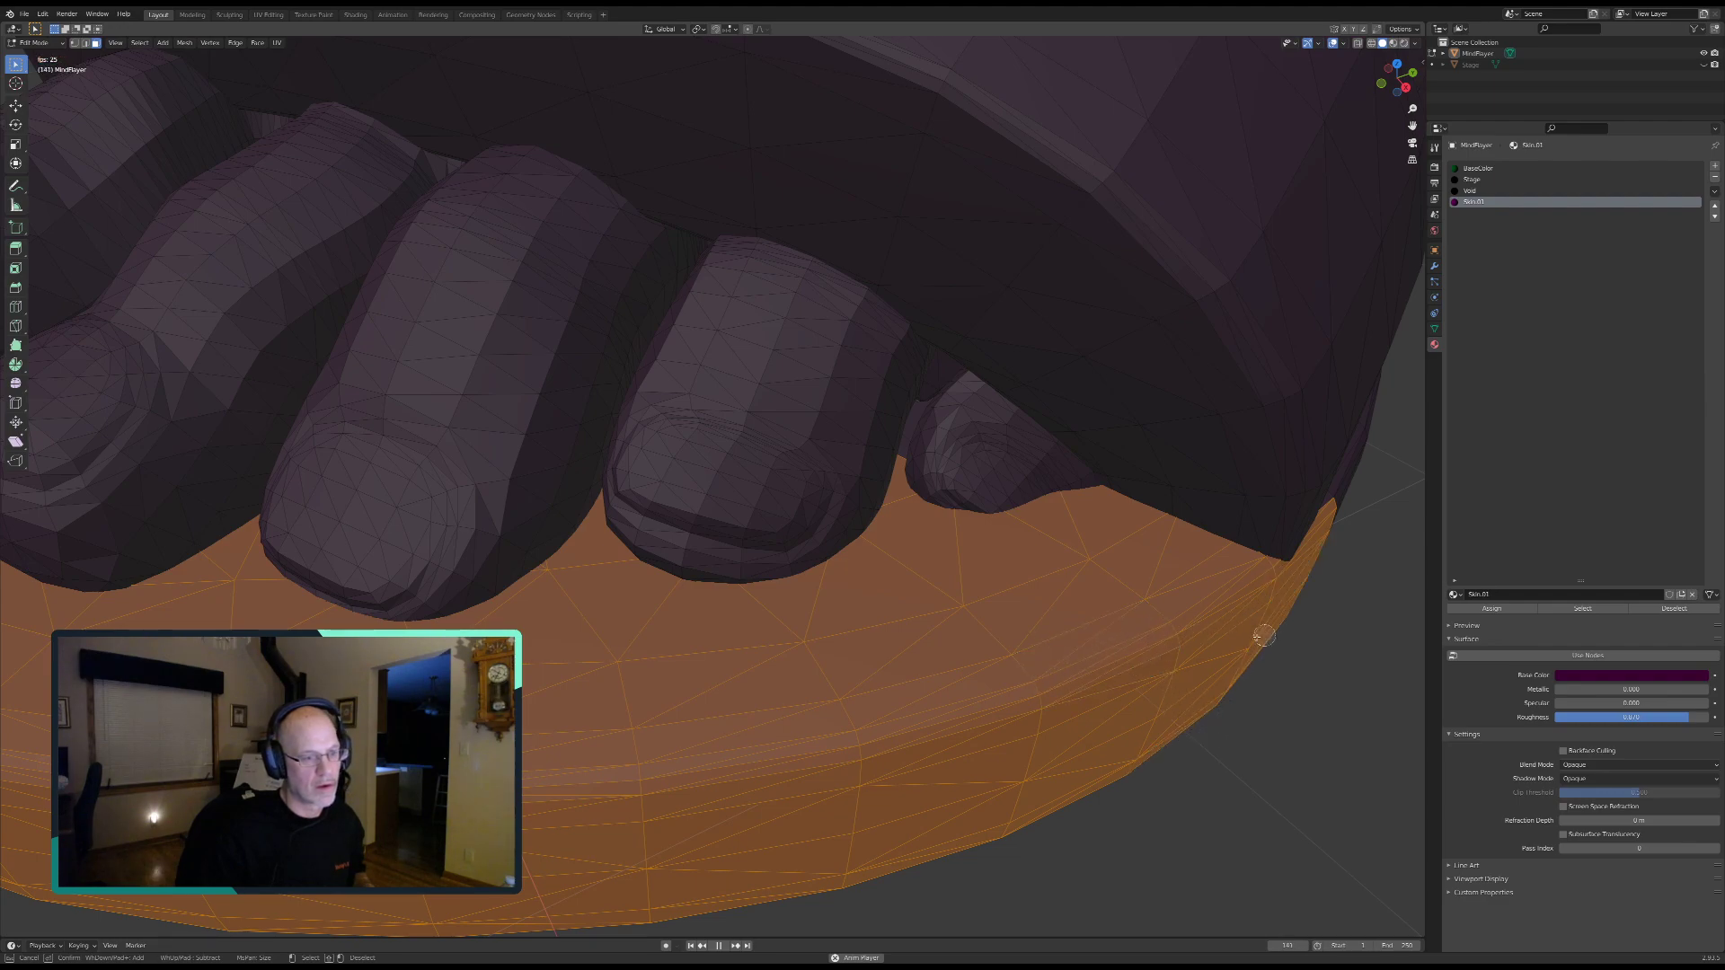
{"action": "right_click", "coordinate": [926, 579]}
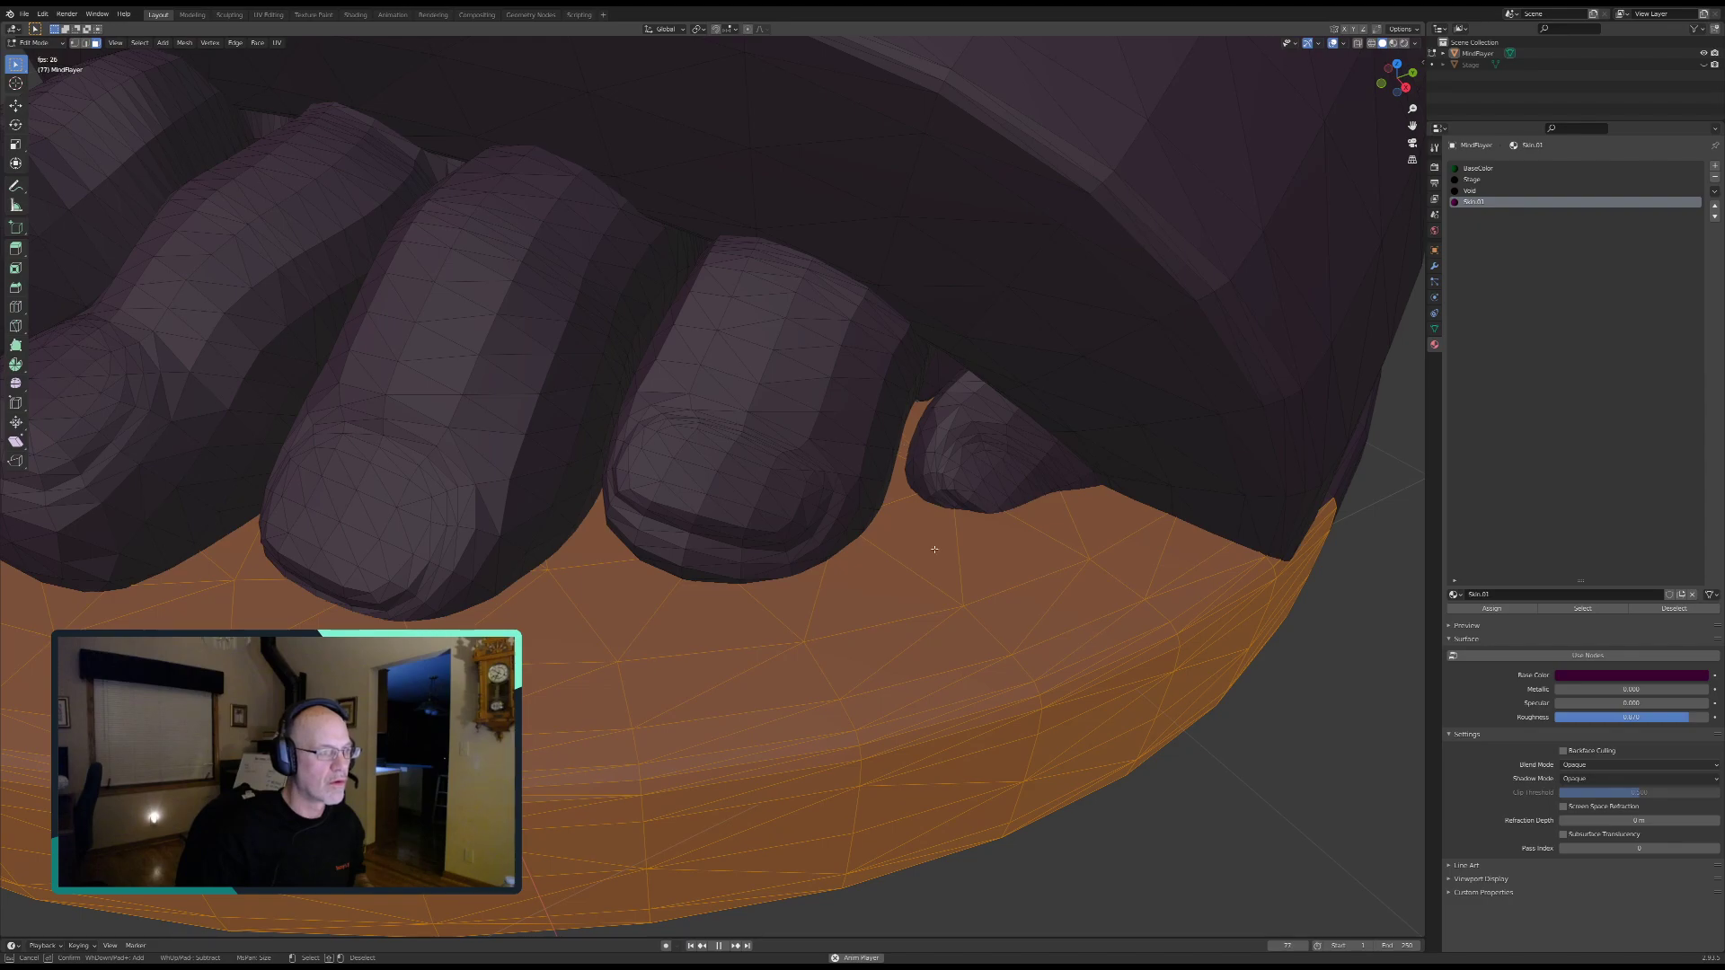
Step: Extend the selection along the sole's outer side wall from the little toe past the front strap
{"action": "middle_click_drag", "start_coordinate": [932, 571], "coordinate": [915, 535]}
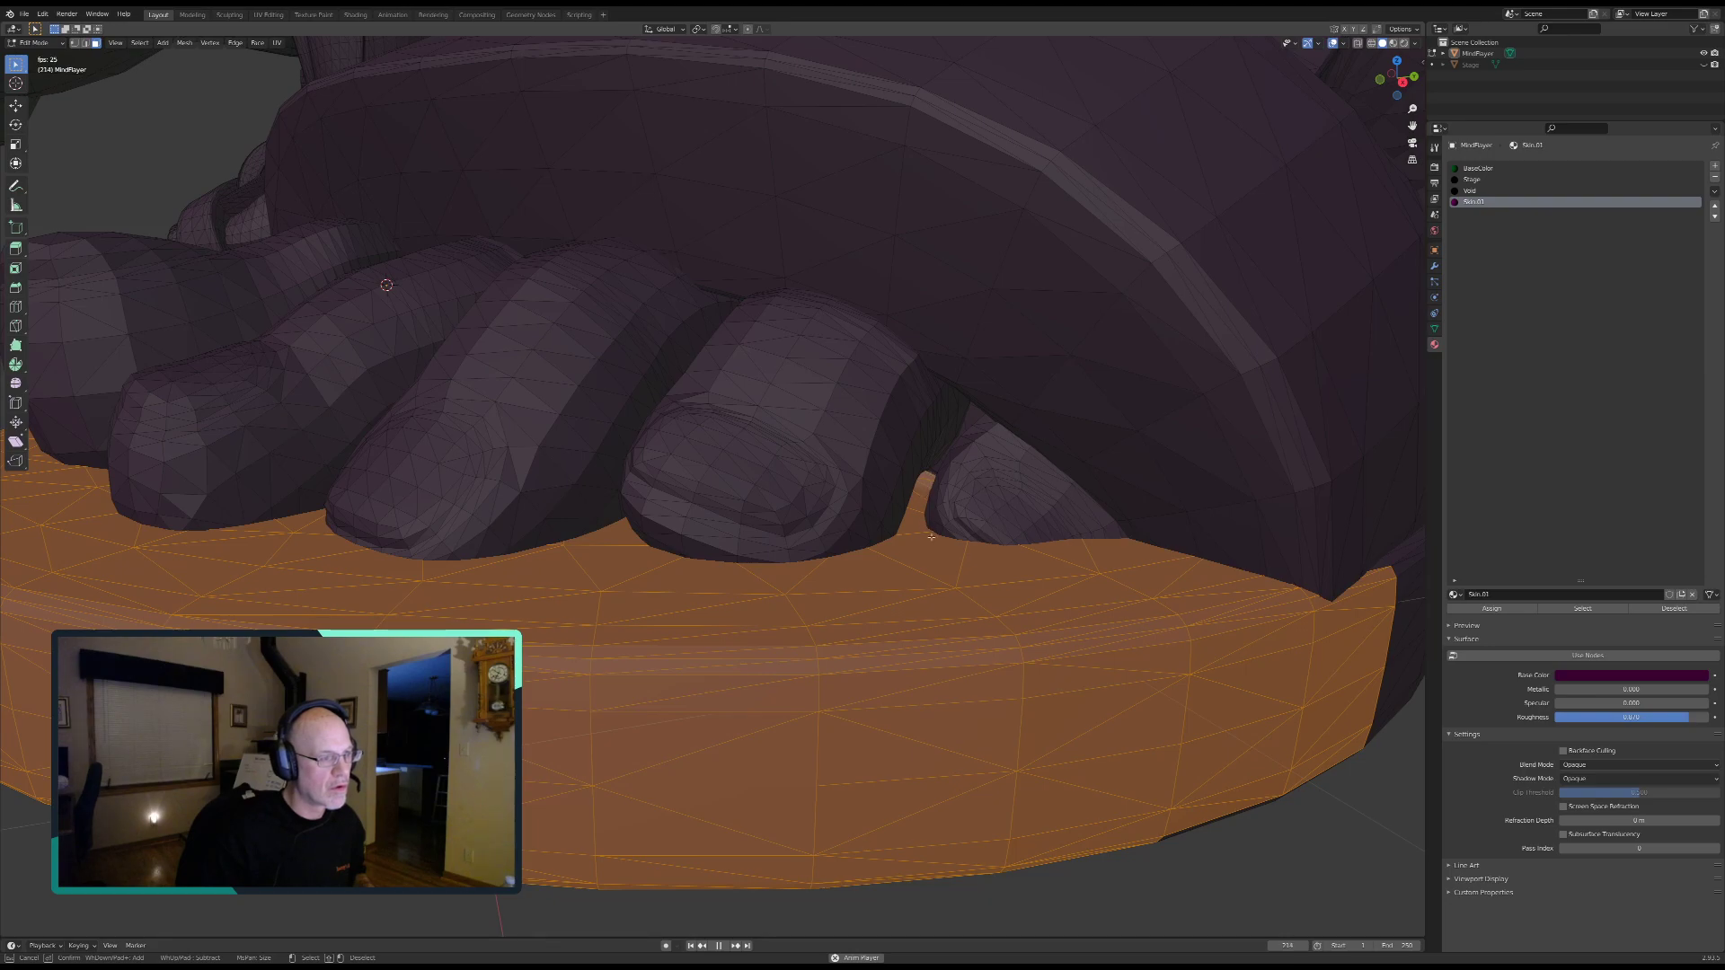
{"action": "scroll", "coordinate": [913, 611], "scroll_direction": "down", "scroll_amount": 5}
{"action": "middle_click_drag", "start_coordinate": [640, 616], "coordinate": [767, 657]}
{"action": "middle_click_drag", "start_coordinate": [510, 660], "coordinate": [716, 631]}
{"action": "scroll", "coordinate": [731, 625], "scroll_direction": "up", "scroll_amount": 5}
{"action": "middle_click_drag", "start_coordinate": [791, 673], "coordinate": [867, 538], "text": "shift"}
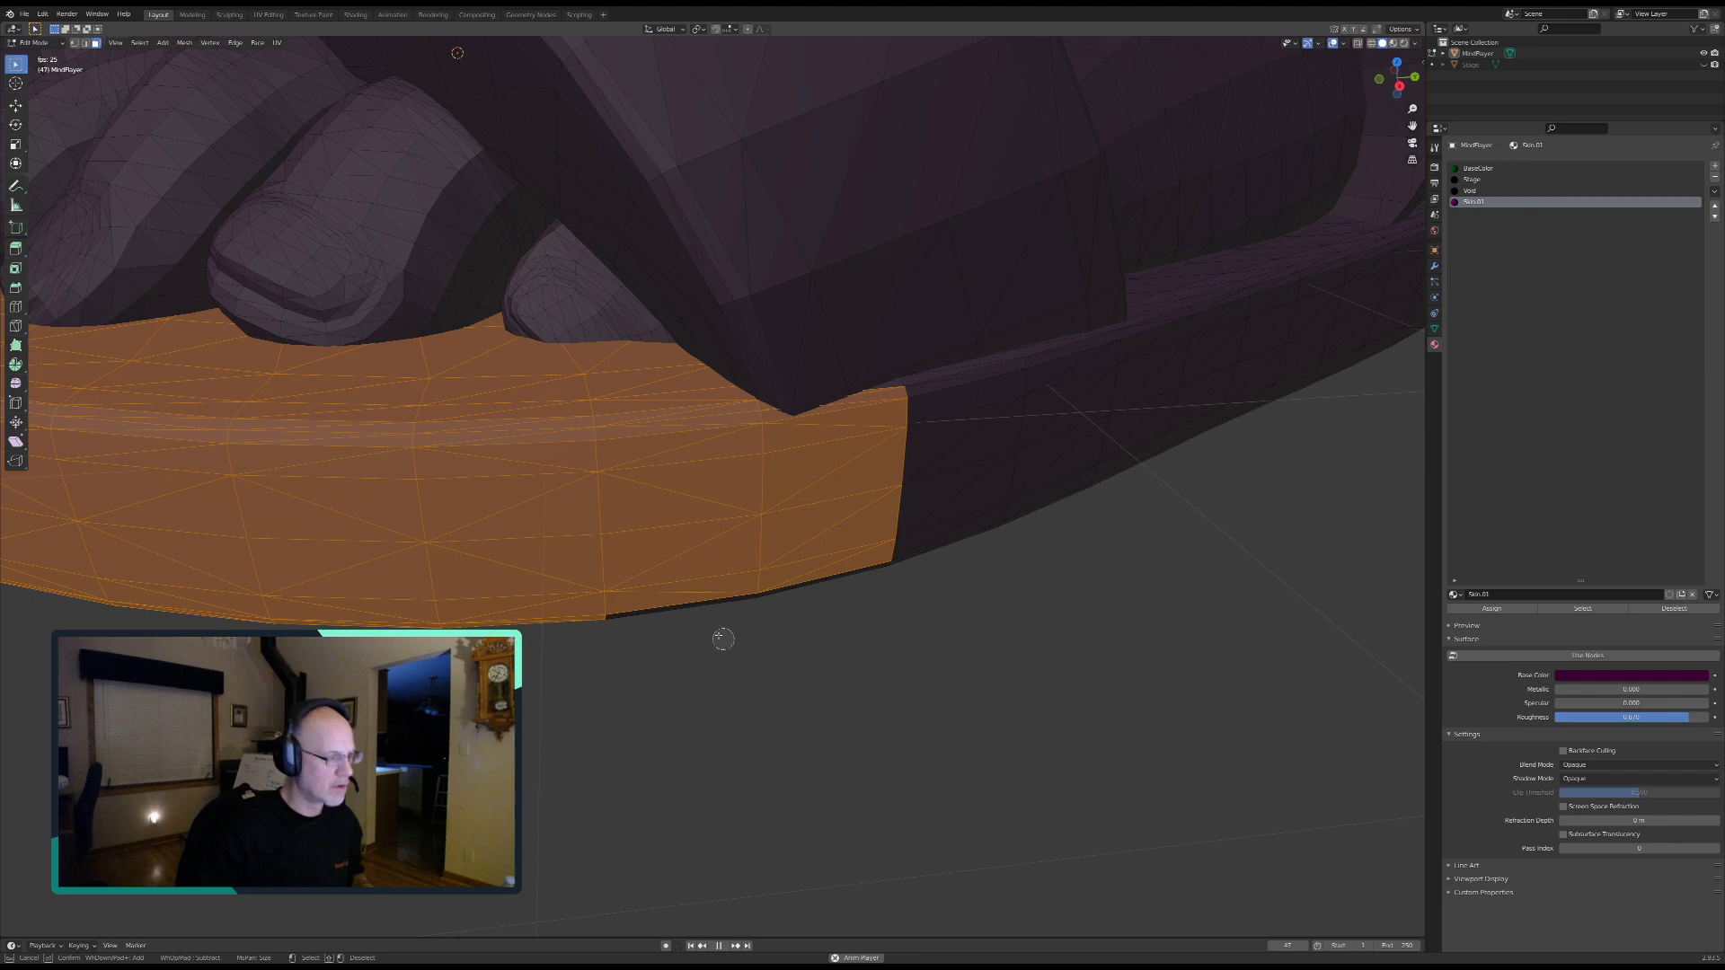
{"action": "mouse_move", "coordinate": [677, 620]}
{"action": "left_mouse_down"}
{"action": "mouse_move", "coordinate": [867, 528]}
{"action": "mouse_move", "coordinate": [1049, 480]}
{"action": "mouse_move", "coordinate": [1048, 417]}
{"action": "mouse_move", "coordinate": [1013, 446]}
{"action": "left_mouse_up"}
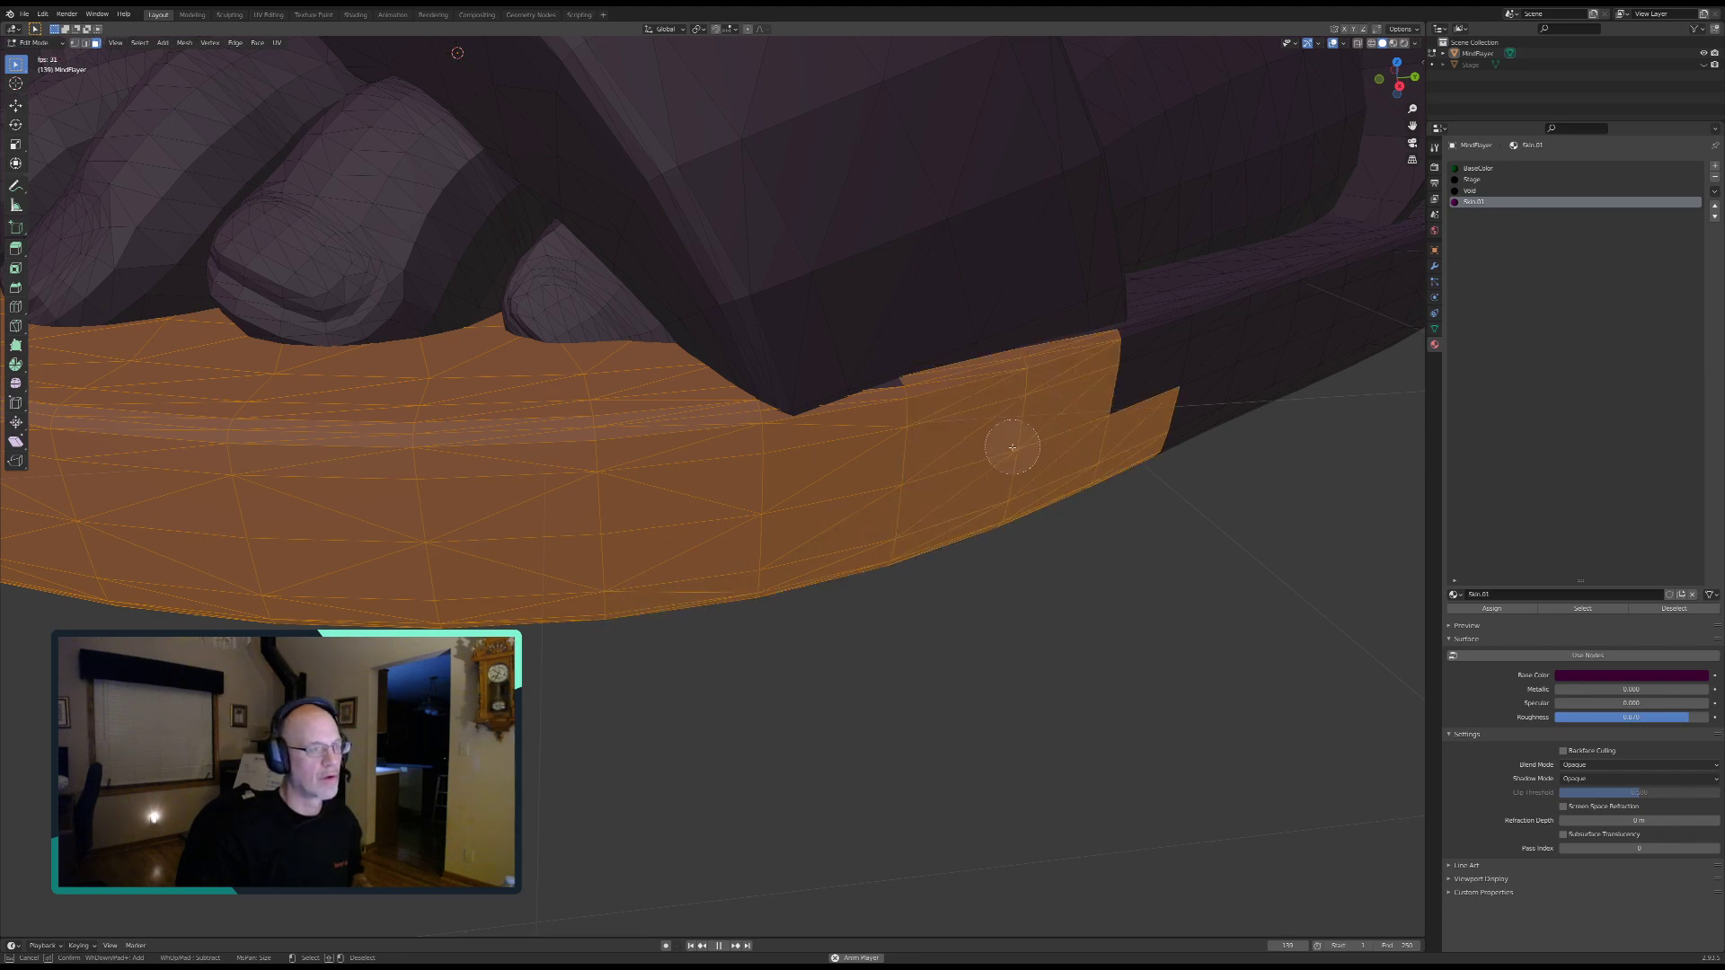
{"action": "left_click", "coordinate": [1123, 354]}
{"action": "mouse_move", "coordinate": [1139, 371]}
{"action": "left_mouse_down"}
{"action": "mouse_move", "coordinate": [1205, 389]}
{"action": "mouse_move", "coordinate": [1334, 310]}
{"action": "mouse_move", "coordinate": [1238, 412]}
{"action": "mouse_move", "coordinate": [1232, 339]}
{"action": "mouse_move", "coordinate": [1251, 288]}
{"action": "mouse_move", "coordinate": [1349, 265]}
{"action": "mouse_move", "coordinate": [1391, 339]}
{"action": "left_mouse_up"}
{"action": "right_click", "coordinate": [1269, 410]}
Step: Select the sole's missed top-edge faces along the outer midfoot behind the front strap
{"action": "middle_click_drag", "start_coordinate": [1267, 412], "coordinate": [845, 575], "text": "shift"}
{"action": "mouse_move", "coordinate": [1253, 440]}
{"action": "middle_mouse_down"}
{"action": "mouse_move", "coordinate": [1144, 500]}
{"action": "mouse_move", "coordinate": [803, 583]}
{"action": "mouse_move", "coordinate": [774, 570]}
{"action": "middle_mouse_up"}
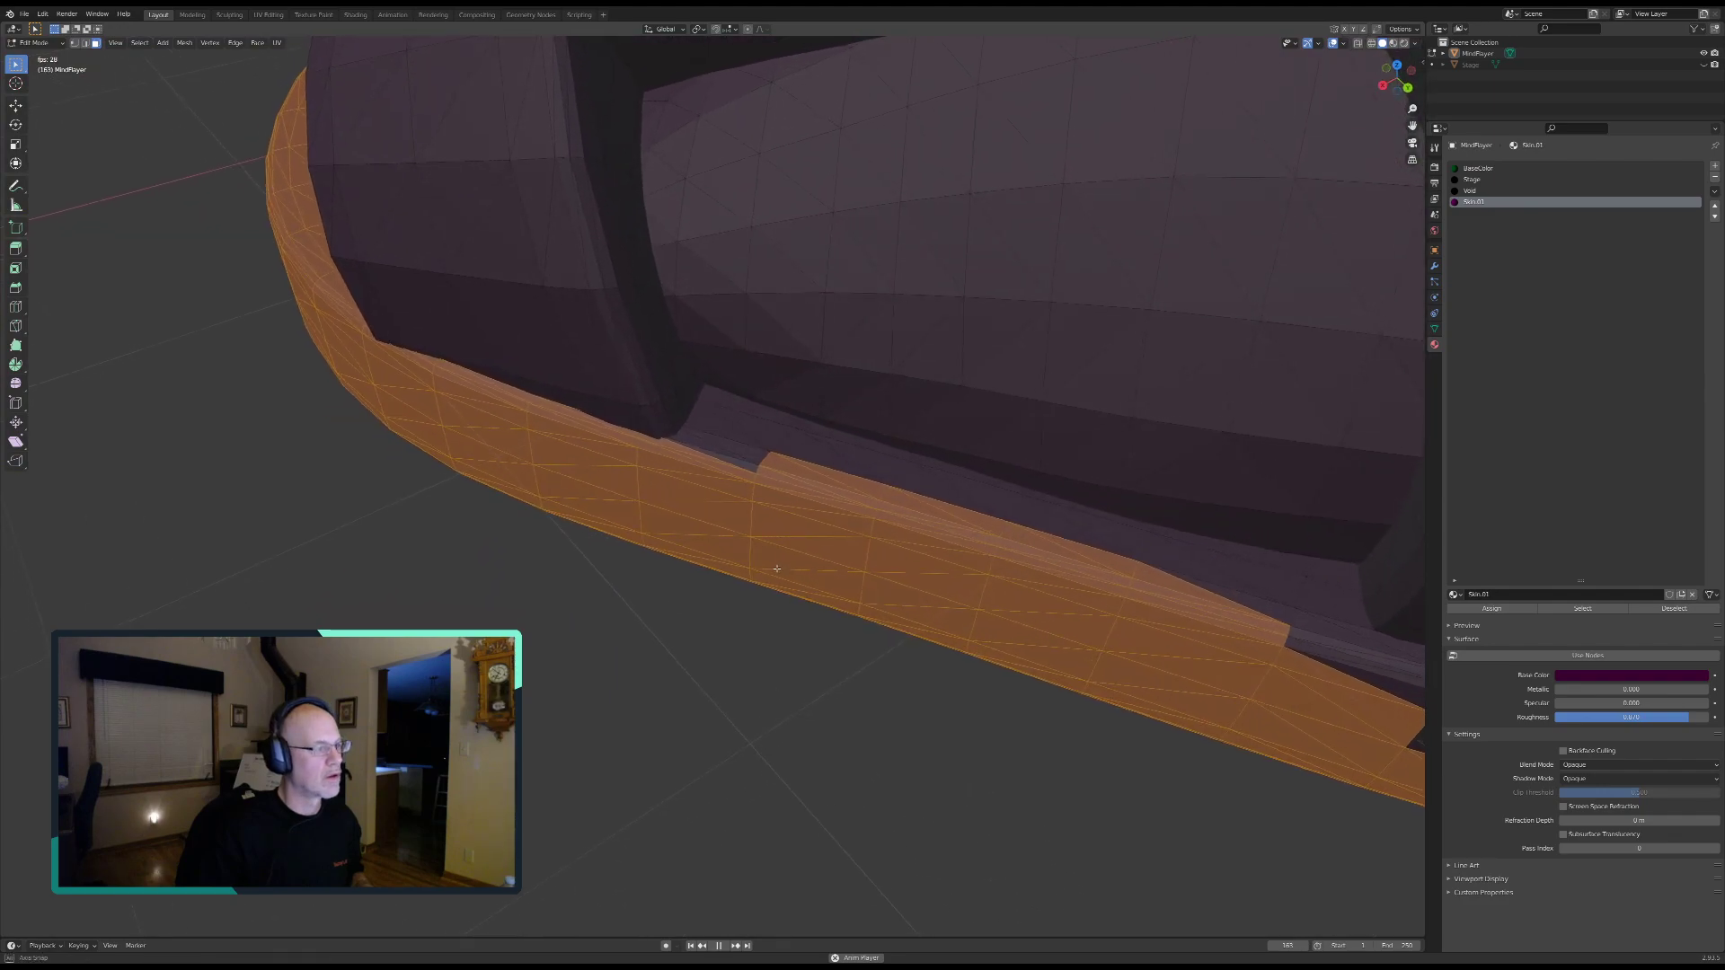
{"action": "key", "text": "c"}
{"action": "mouse_move", "coordinate": [722, 432]}
{"action": "left_mouse_down"}
{"action": "mouse_move", "coordinate": [717, 462]}
{"action": "mouse_move", "coordinate": [907, 483]}
{"action": "mouse_move", "coordinate": [1293, 589]}
{"action": "mouse_move", "coordinate": [1329, 642]}
{"action": "mouse_move", "coordinate": [1275, 689]}
{"action": "left_mouse_up"}
{"action": "right_click", "coordinate": [1217, 690]}
{"action": "middle_click_drag", "start_coordinate": [1321, 713], "coordinate": [916, 481], "text": "shift"}
{"action": "middle_click_drag", "start_coordinate": [1366, 566], "coordinate": [943, 443], "text": "shift"}
Step: Extend the selection over the sole's top edge and outer side below the rear straps
{"action": "key", "text": "c"}
{"action": "left_click", "coordinate": [973, 387]}
{"action": "mouse_move", "coordinate": [973, 387]}
{"action": "left_mouse_down"}
{"action": "mouse_move", "coordinate": [820, 386]}
{"action": "mouse_move", "coordinate": [705, 424]}
{"action": "mouse_move", "coordinate": [911, 425]}
{"action": "mouse_move", "coordinate": [1033, 460]}
{"action": "mouse_move", "coordinate": [1083, 454]}
{"action": "mouse_move", "coordinate": [843, 515]}
{"action": "mouse_move", "coordinate": [1032, 566]}
{"action": "mouse_move", "coordinate": [1129, 509]}
{"action": "mouse_move", "coordinate": [1120, 632]}
{"action": "mouse_move", "coordinate": [1237, 519]}
{"action": "mouse_move", "coordinate": [1336, 470]}
{"action": "left_mouse_up"}
{"action": "mouse_move", "coordinate": [1335, 470]}
{"action": "middle_mouse_down"}
{"action": "mouse_move", "coordinate": [1366, 570]}
{"action": "mouse_move", "coordinate": [1361, 640]}
{"action": "middle_mouse_up"}
{"action": "mouse_move", "coordinate": [1361, 641]}
{"action": "left_mouse_down"}
{"action": "mouse_move", "coordinate": [1355, 521]}
{"action": "mouse_move", "coordinate": [1274, 674]}
{"action": "left_mouse_up"}
{"action": "right_click", "coordinate": [1249, 718]}
Step: Select the sole's top and side faces around the outer side of the heel
{"action": "middle_click_drag", "start_coordinate": [1246, 725], "coordinate": [876, 587]}
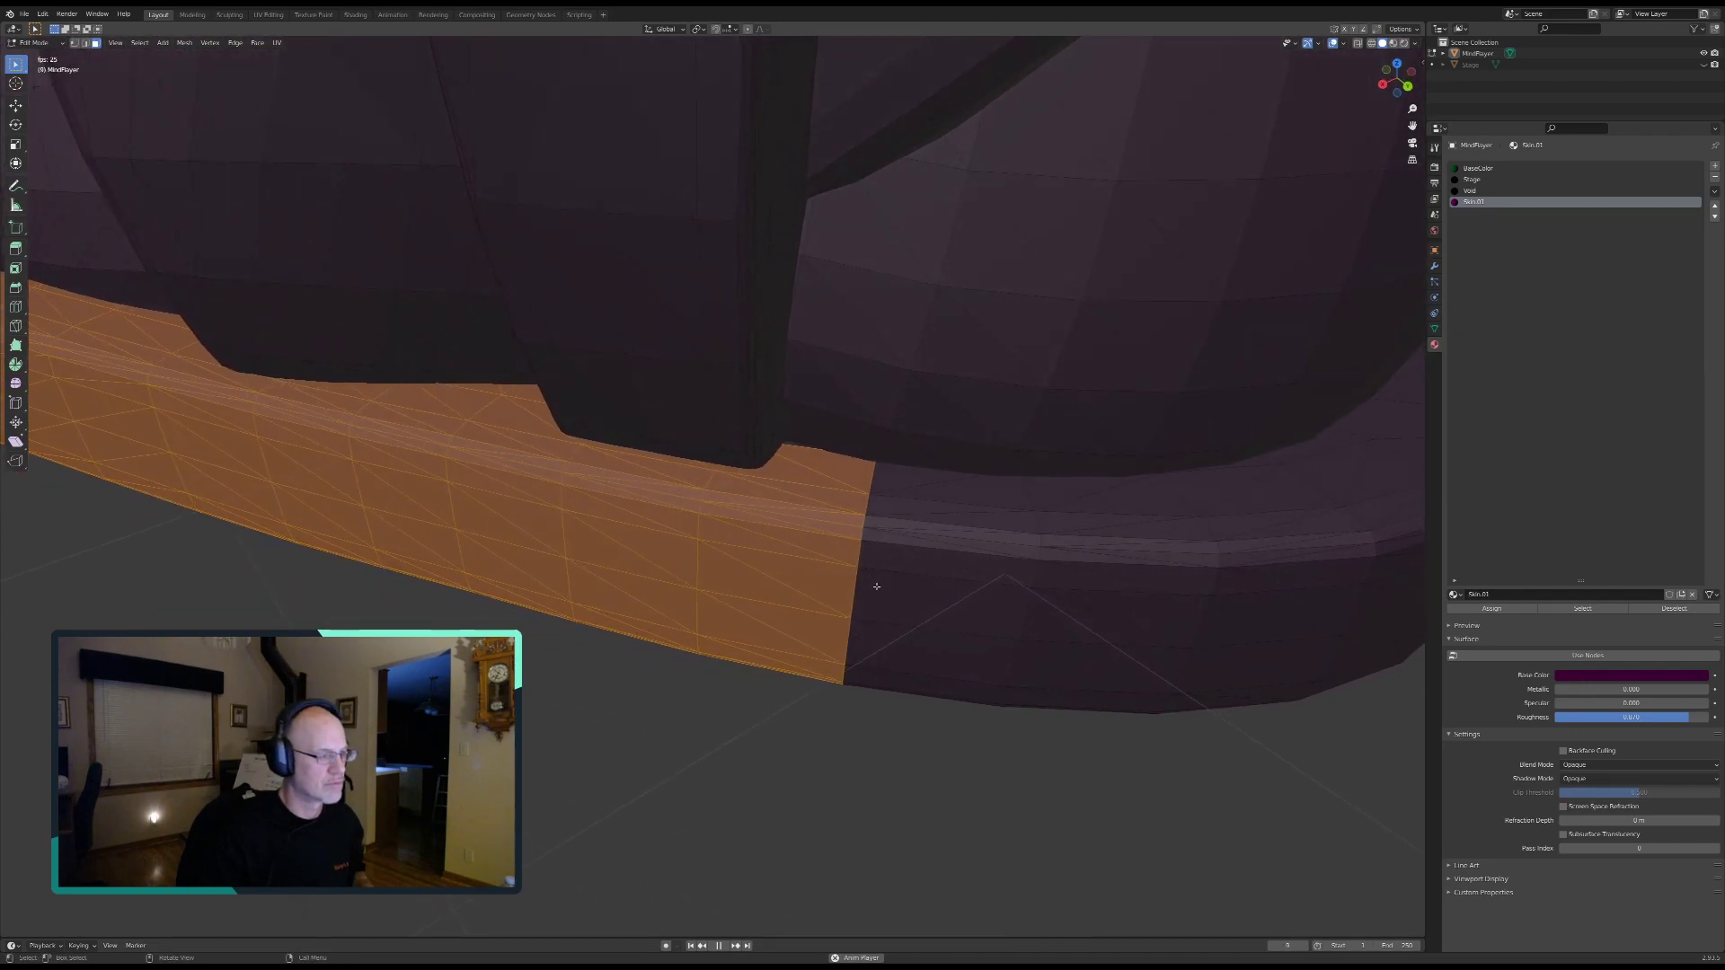
{"action": "key", "text": "c"}
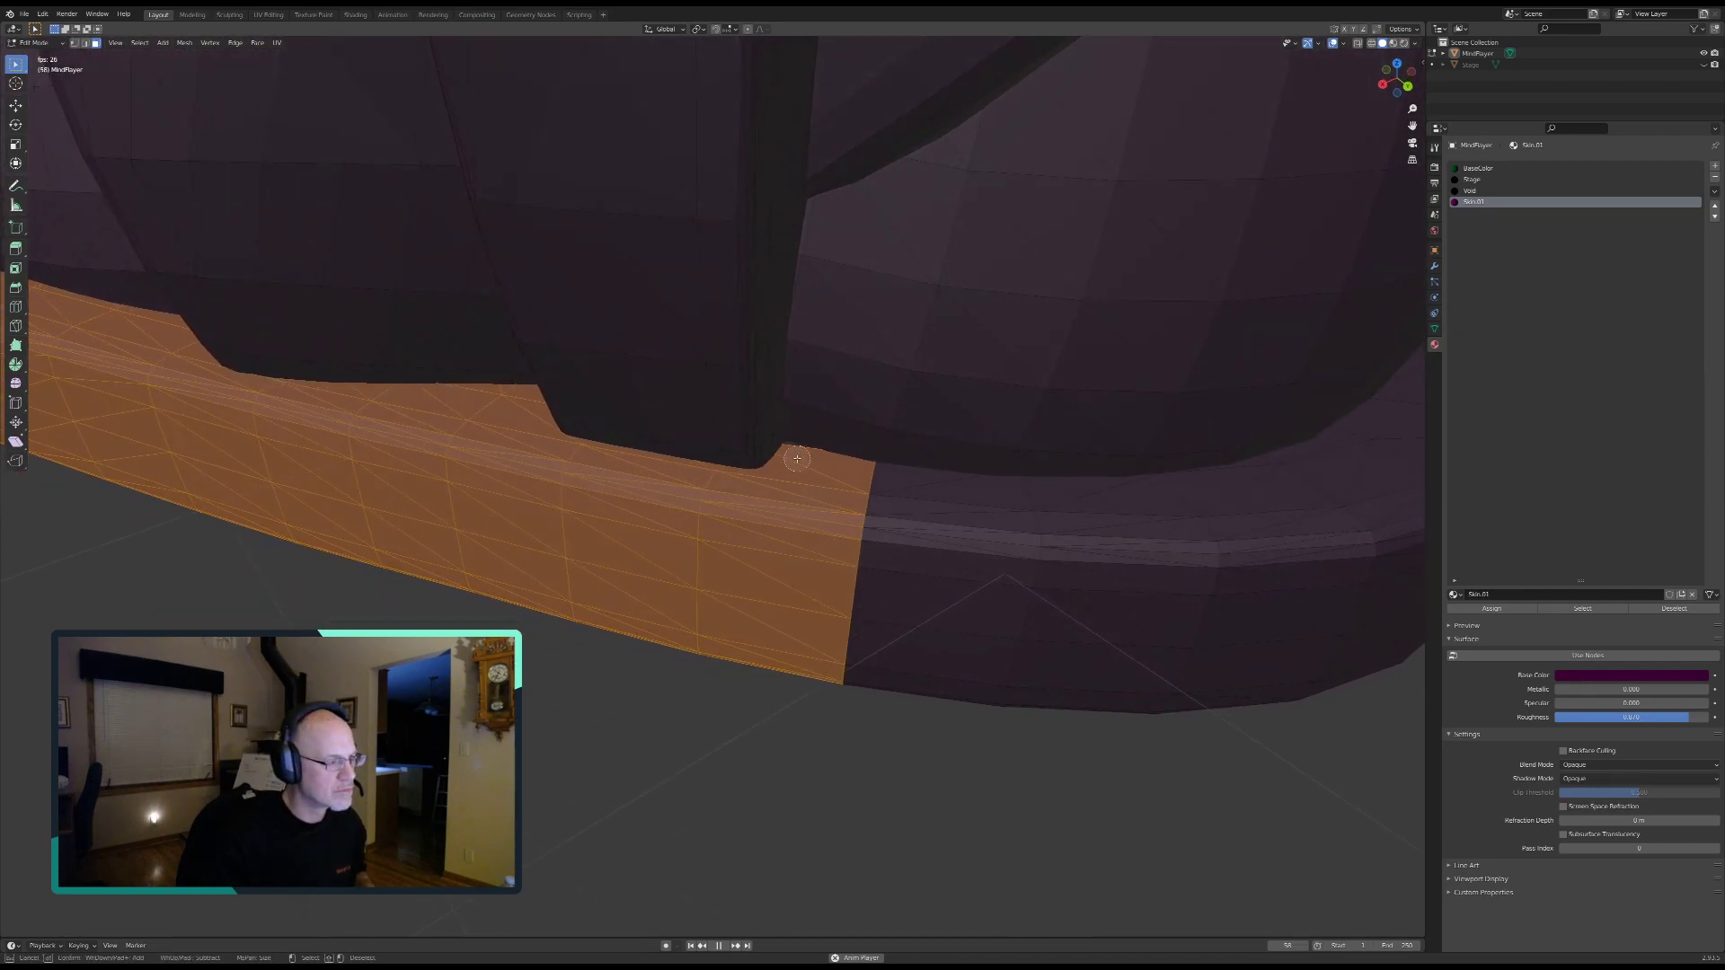
{"action": "mouse_move", "coordinate": [811, 475]}
{"action": "left_mouse_down"}
{"action": "mouse_move", "coordinate": [898, 503]}
{"action": "mouse_move", "coordinate": [876, 611]}
{"action": "mouse_move", "coordinate": [933, 683]}
{"action": "mouse_move", "coordinate": [1048, 527]}
{"action": "mouse_move", "coordinate": [1015, 513]}
{"action": "mouse_move", "coordinate": [1044, 628]}
{"action": "mouse_move", "coordinate": [1119, 682]}
{"action": "mouse_move", "coordinate": [1204, 529]}
{"action": "mouse_move", "coordinate": [1297, 458]}
{"action": "mouse_move", "coordinate": [1387, 428]}
{"action": "left_mouse_up"}
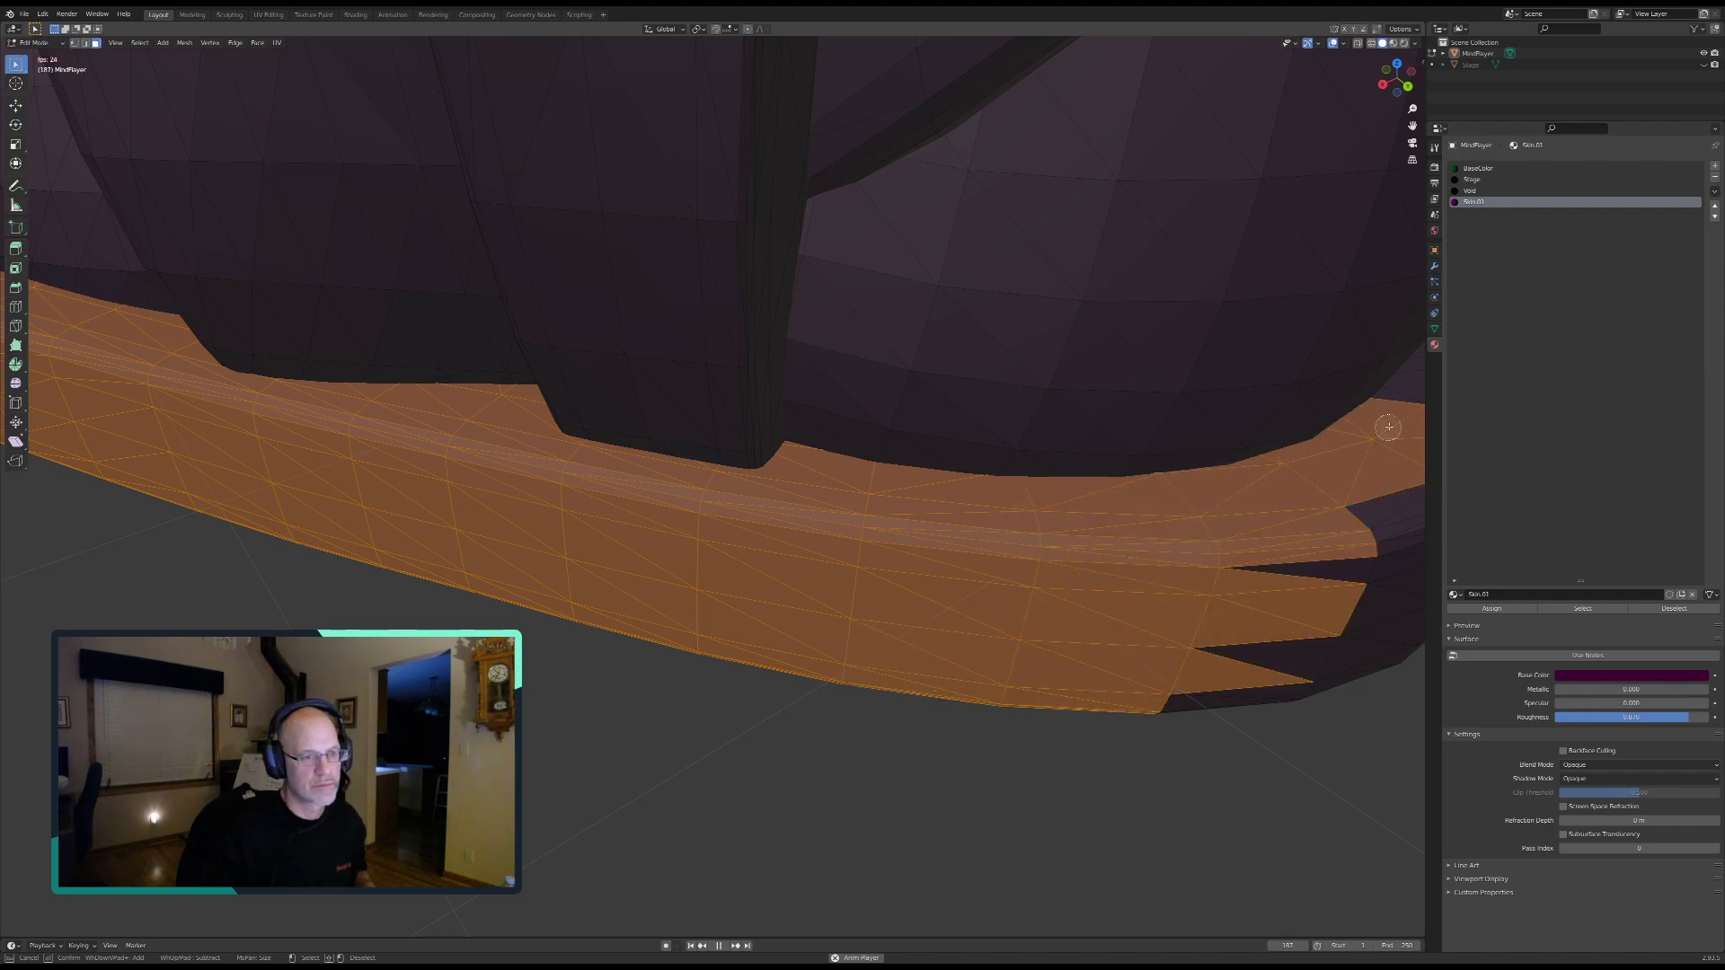
{"action": "mouse_move", "coordinate": [1353, 513]}
{"action": "left_mouse_down"}
{"action": "mouse_move", "coordinate": [1276, 664]}
{"action": "mouse_move", "coordinate": [1212, 715]}
{"action": "mouse_move", "coordinate": [1389, 602]}
{"action": "left_mouse_up"}
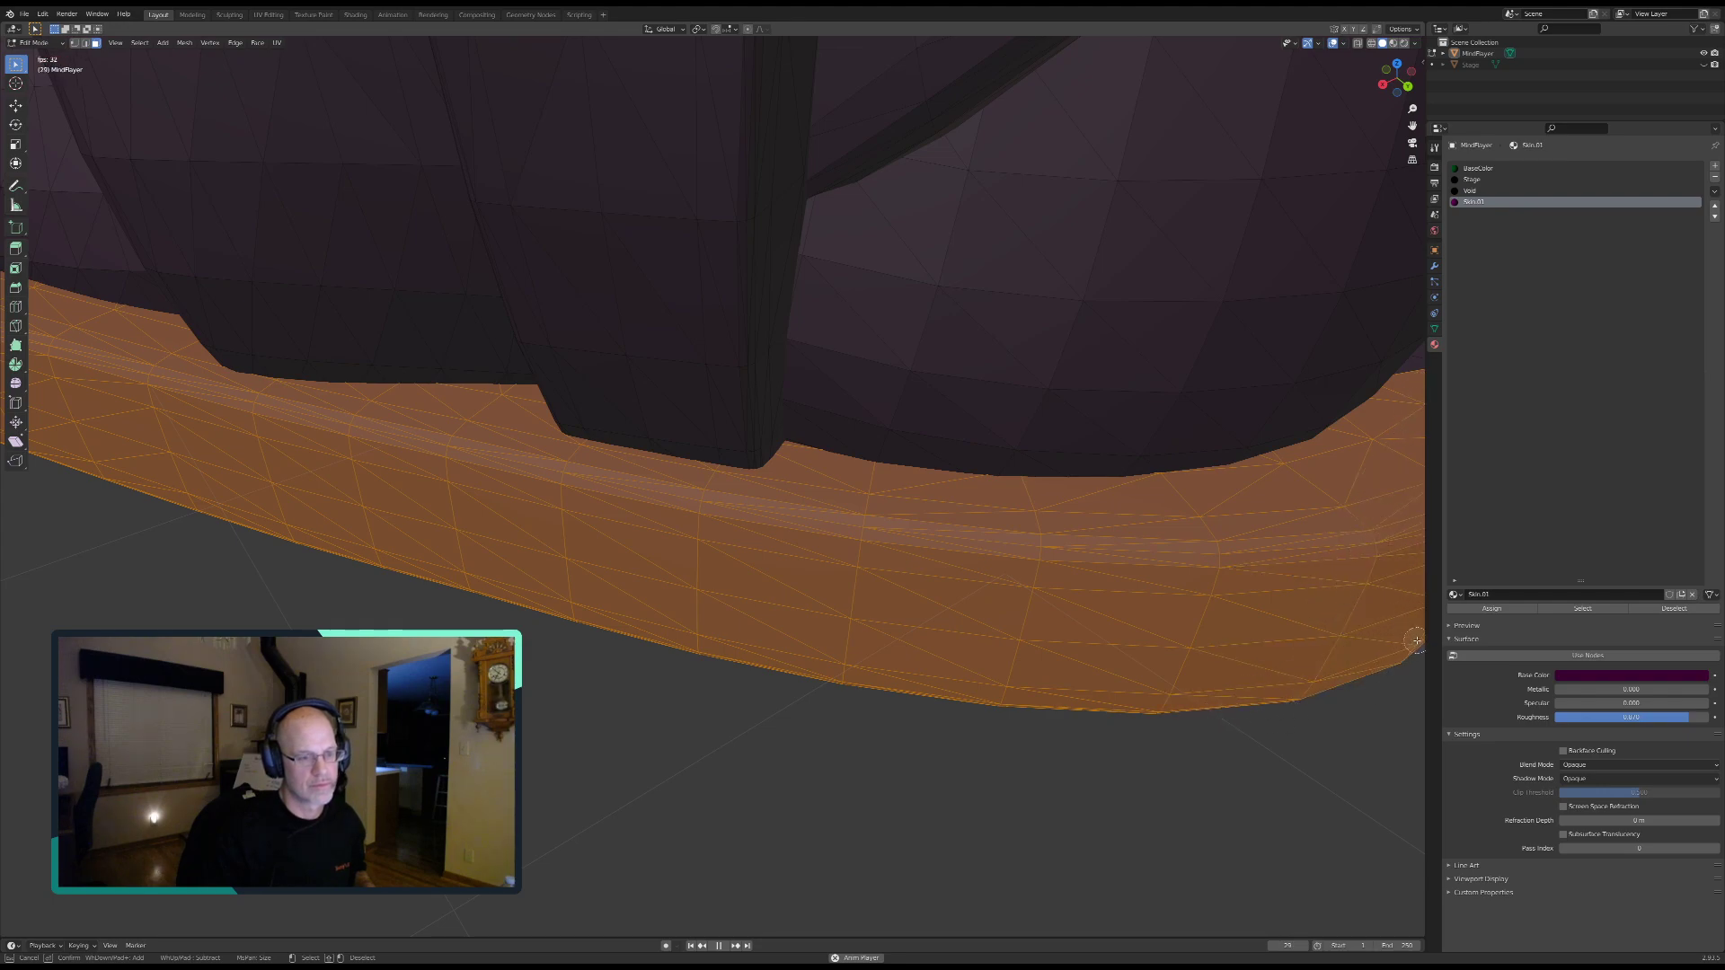
{"action": "middle_click_drag", "start_coordinate": [1281, 577], "coordinate": [972, 581]}
{"action": "key", "text": "c"}
{"action": "mouse_move", "coordinate": [801, 686]}
{"action": "left_mouse_down"}
{"action": "mouse_move", "coordinate": [1144, 658]}
{"action": "mouse_move", "coordinate": [1305, 553]}
{"action": "mouse_move", "coordinate": [1317, 431]}
{"action": "mouse_move", "coordinate": [1282, 362]}
{"action": "mouse_move", "coordinate": [1248, 405]}
{"action": "mouse_move", "coordinate": [925, 501]}
{"action": "mouse_move", "coordinate": [917, 596]}
{"action": "mouse_move", "coordinate": [1150, 504]}
{"action": "mouse_move", "coordinate": [1259, 489]}
{"action": "mouse_move", "coordinate": [1335, 388]}
{"action": "left_mouse_up"}
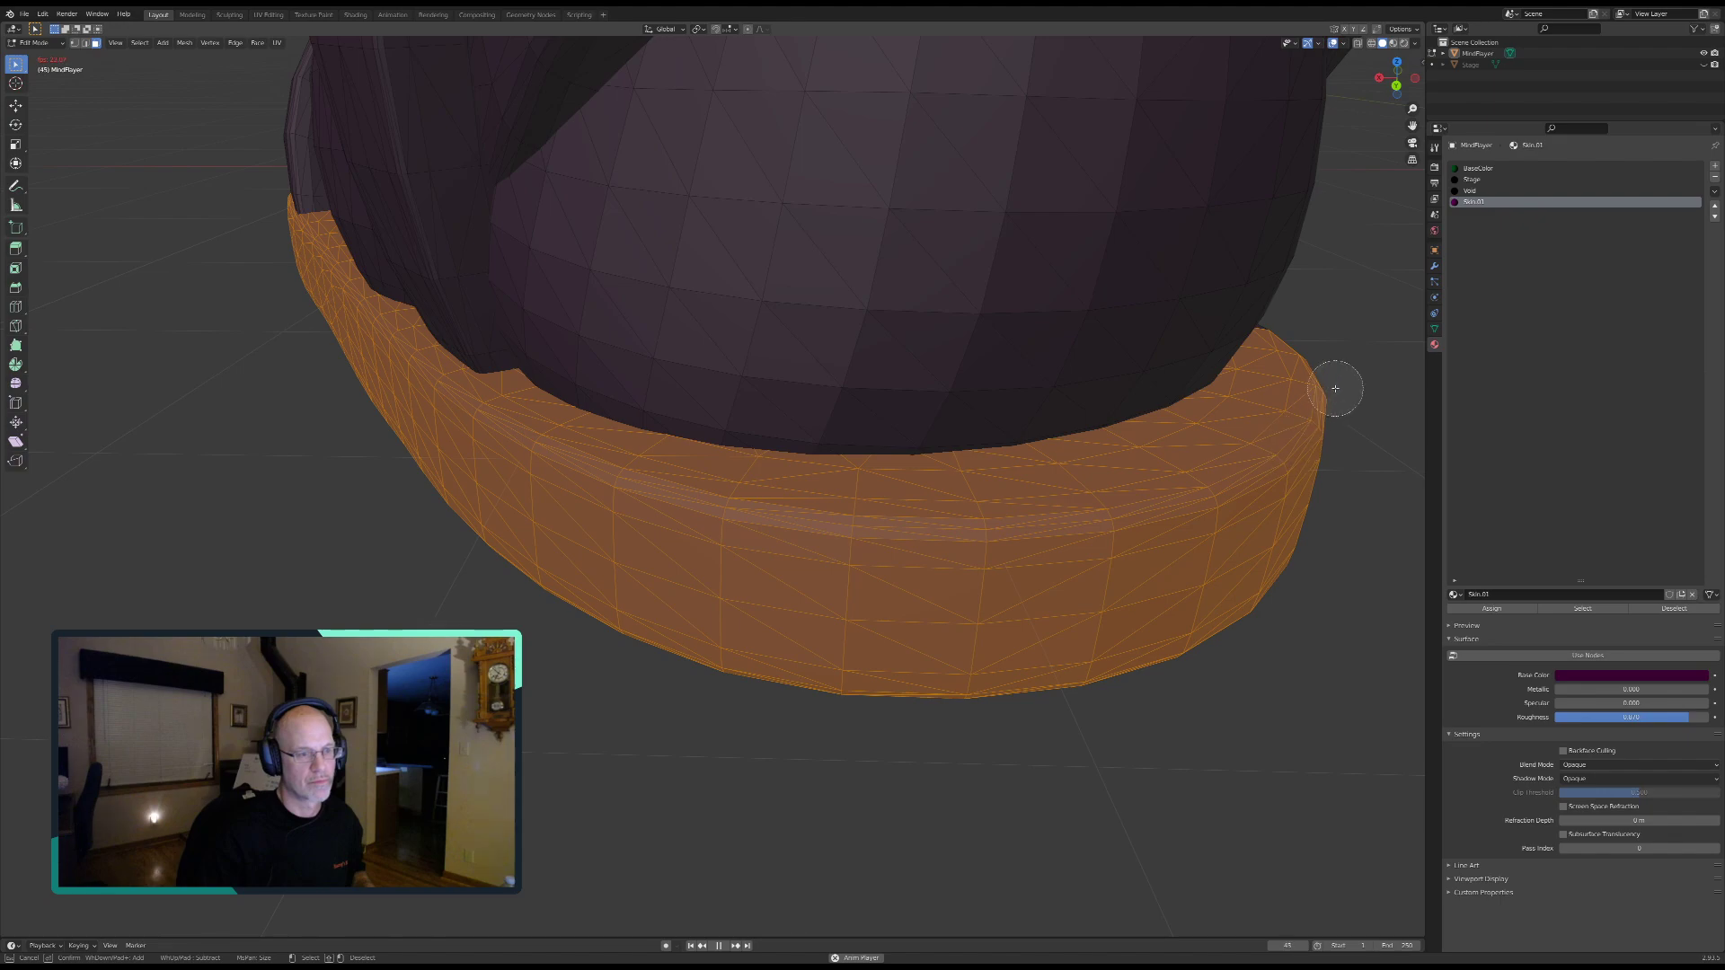
{"action": "right_click", "coordinate": [1211, 545]}
Step: Select the rest of the sole's back wall at the heel, including the peg beneath it
{"action": "mouse_move", "coordinate": [1211, 545]}
{"action": "middle_mouse_down"}
{"action": "mouse_move", "coordinate": [1143, 496]}
{"action": "mouse_move", "coordinate": [1215, 458]}
{"action": "middle_mouse_up"}
{"action": "middle_click_drag", "start_coordinate": [1297, 427], "coordinate": [1094, 419], "text": "shift"}
{"action": "middle_click_drag", "start_coordinate": [922, 594], "coordinate": [915, 573]}
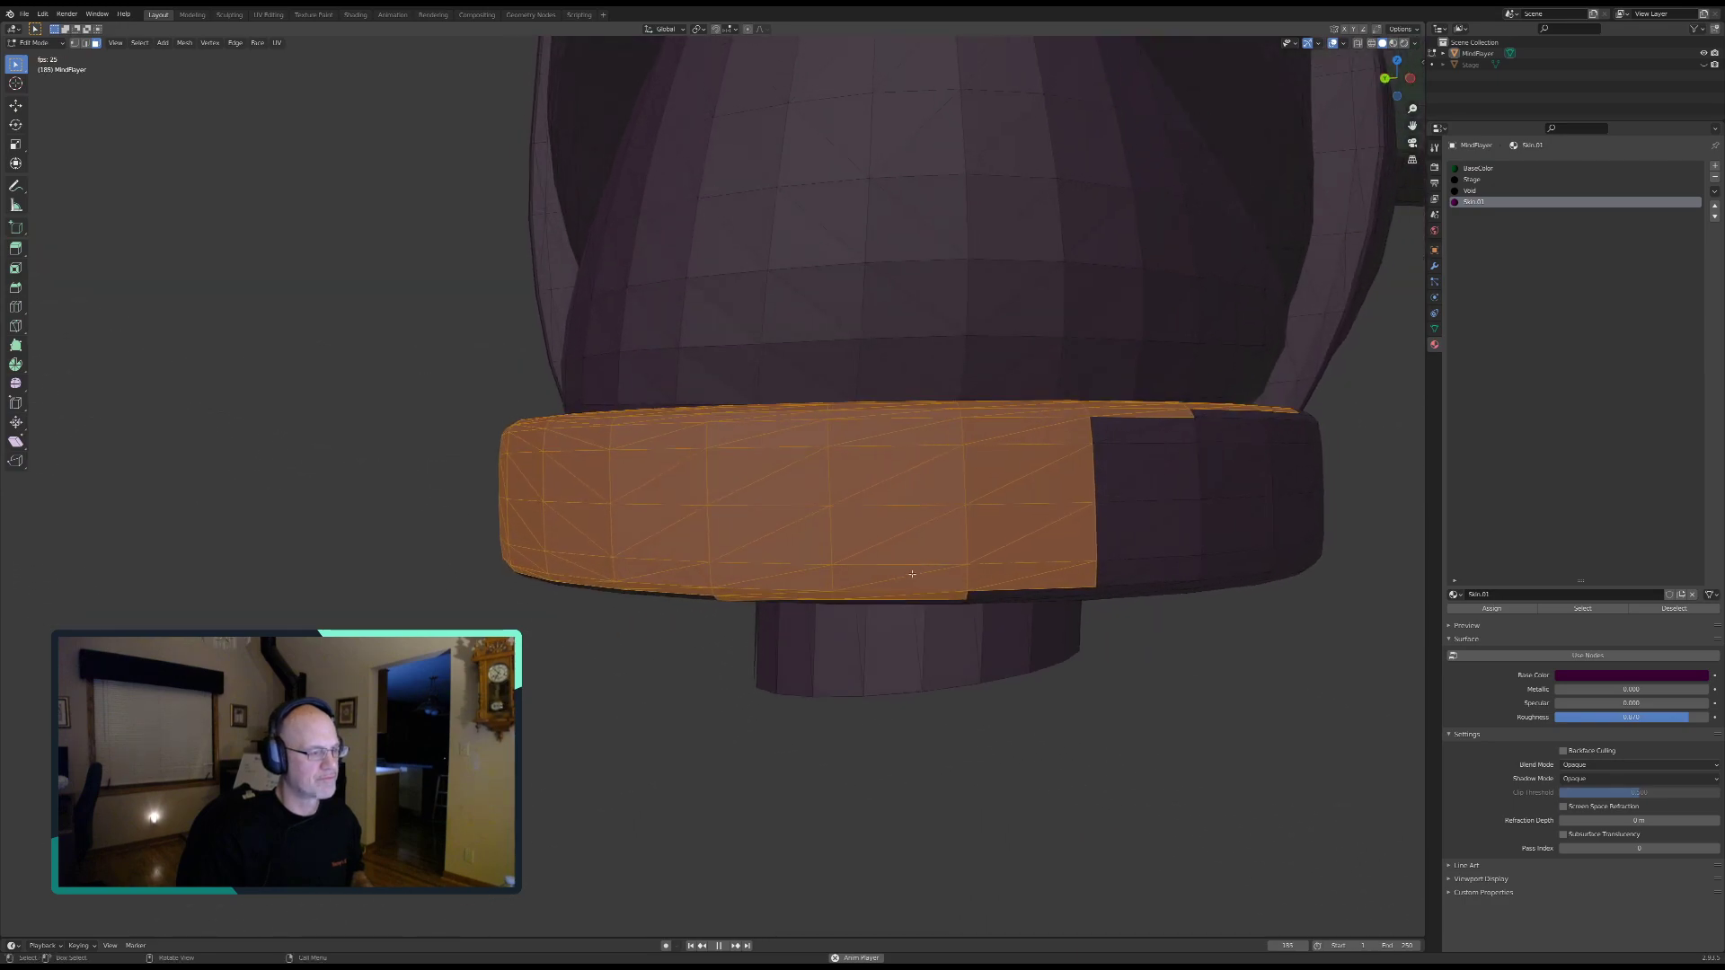
{"action": "key", "text": "c"}
{"action": "mouse_move", "coordinate": [608, 577]}
{"action": "left_mouse_down"}
{"action": "mouse_move", "coordinate": [1182, 560]}
{"action": "mouse_move", "coordinate": [1136, 465]}
{"action": "mouse_move", "coordinate": [1236, 447]}
{"action": "mouse_move", "coordinate": [1220, 585]}
{"action": "mouse_move", "coordinate": [896, 658]}
{"action": "left_mouse_up"}
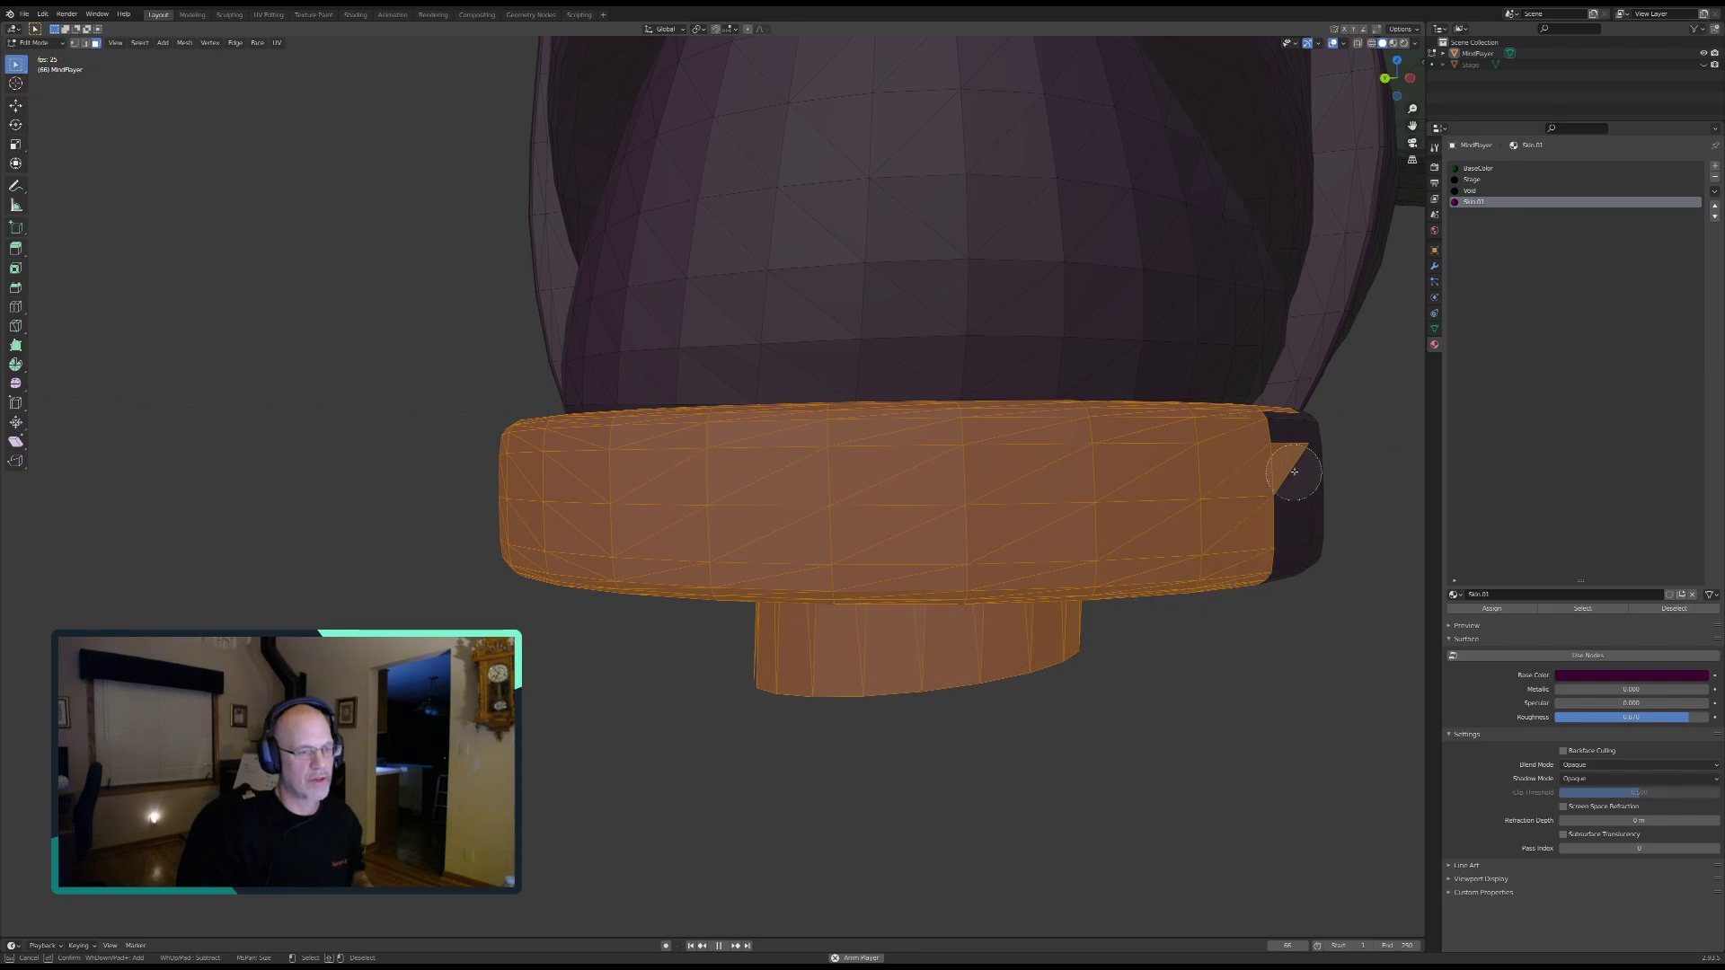
{"action": "left_click_drag", "start_coordinate": [1285, 465], "coordinate": [1280, 586]}
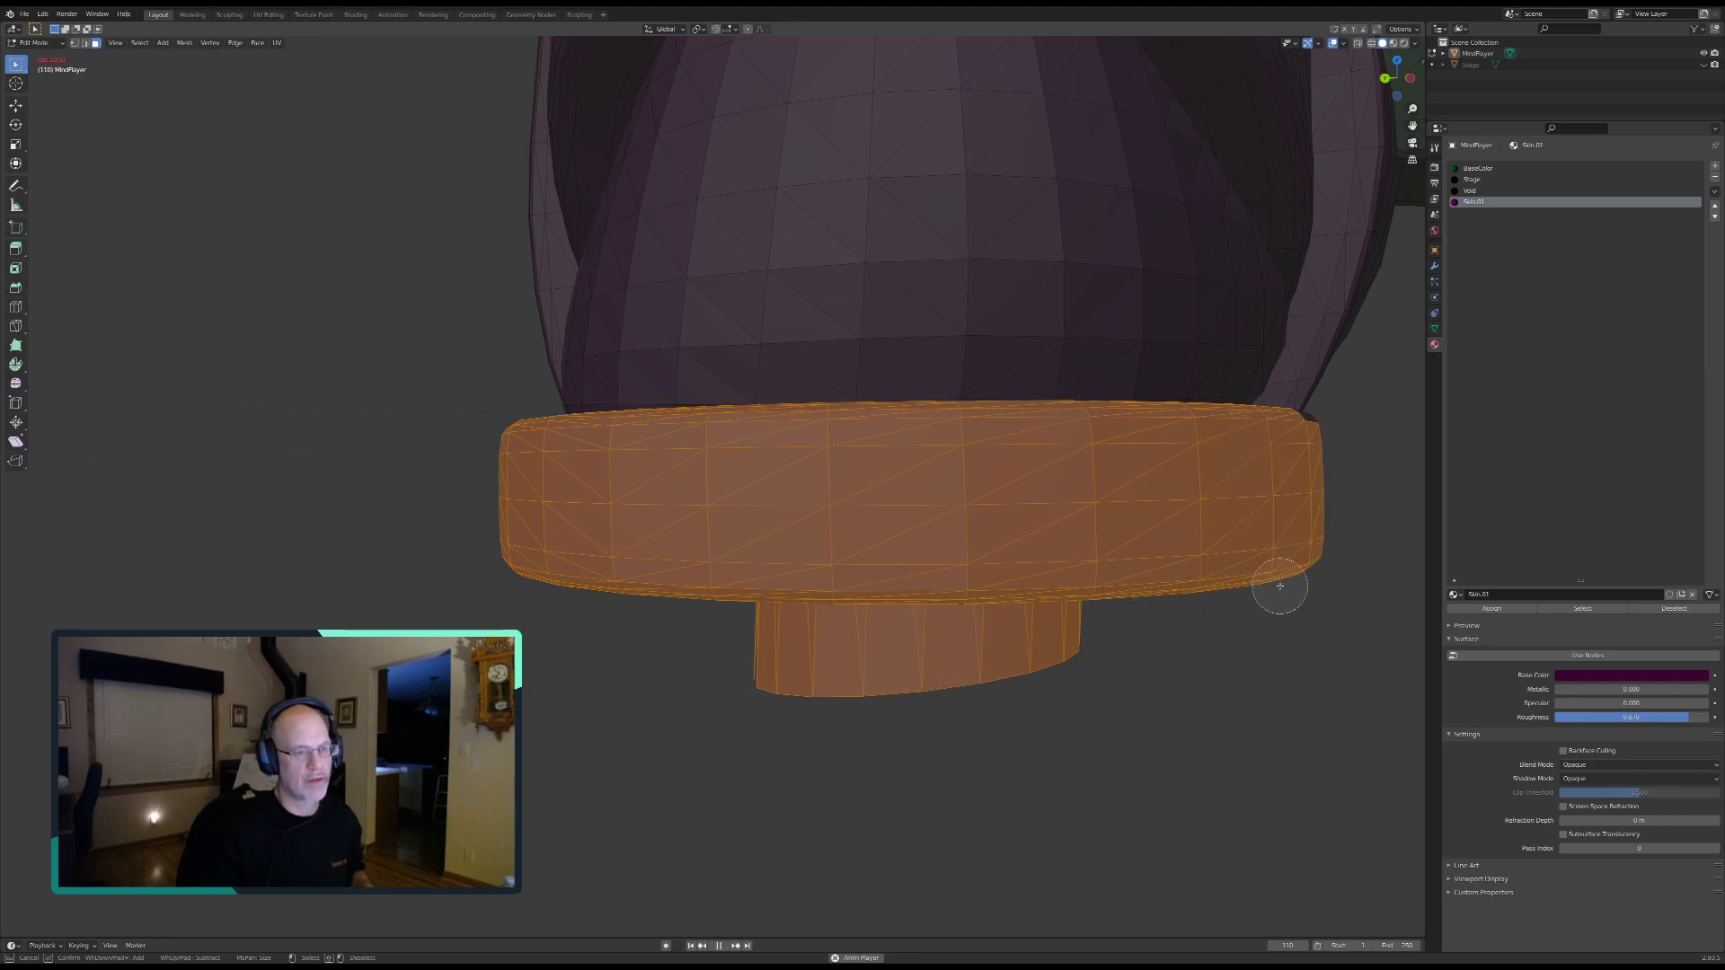
{"action": "right_click", "coordinate": [1253, 555]}
Step: Extend the selection along the top and side of the heel's inner edge up to the rear strap
{"action": "middle_click_drag", "start_coordinate": [1294, 503], "coordinate": [864, 567]}
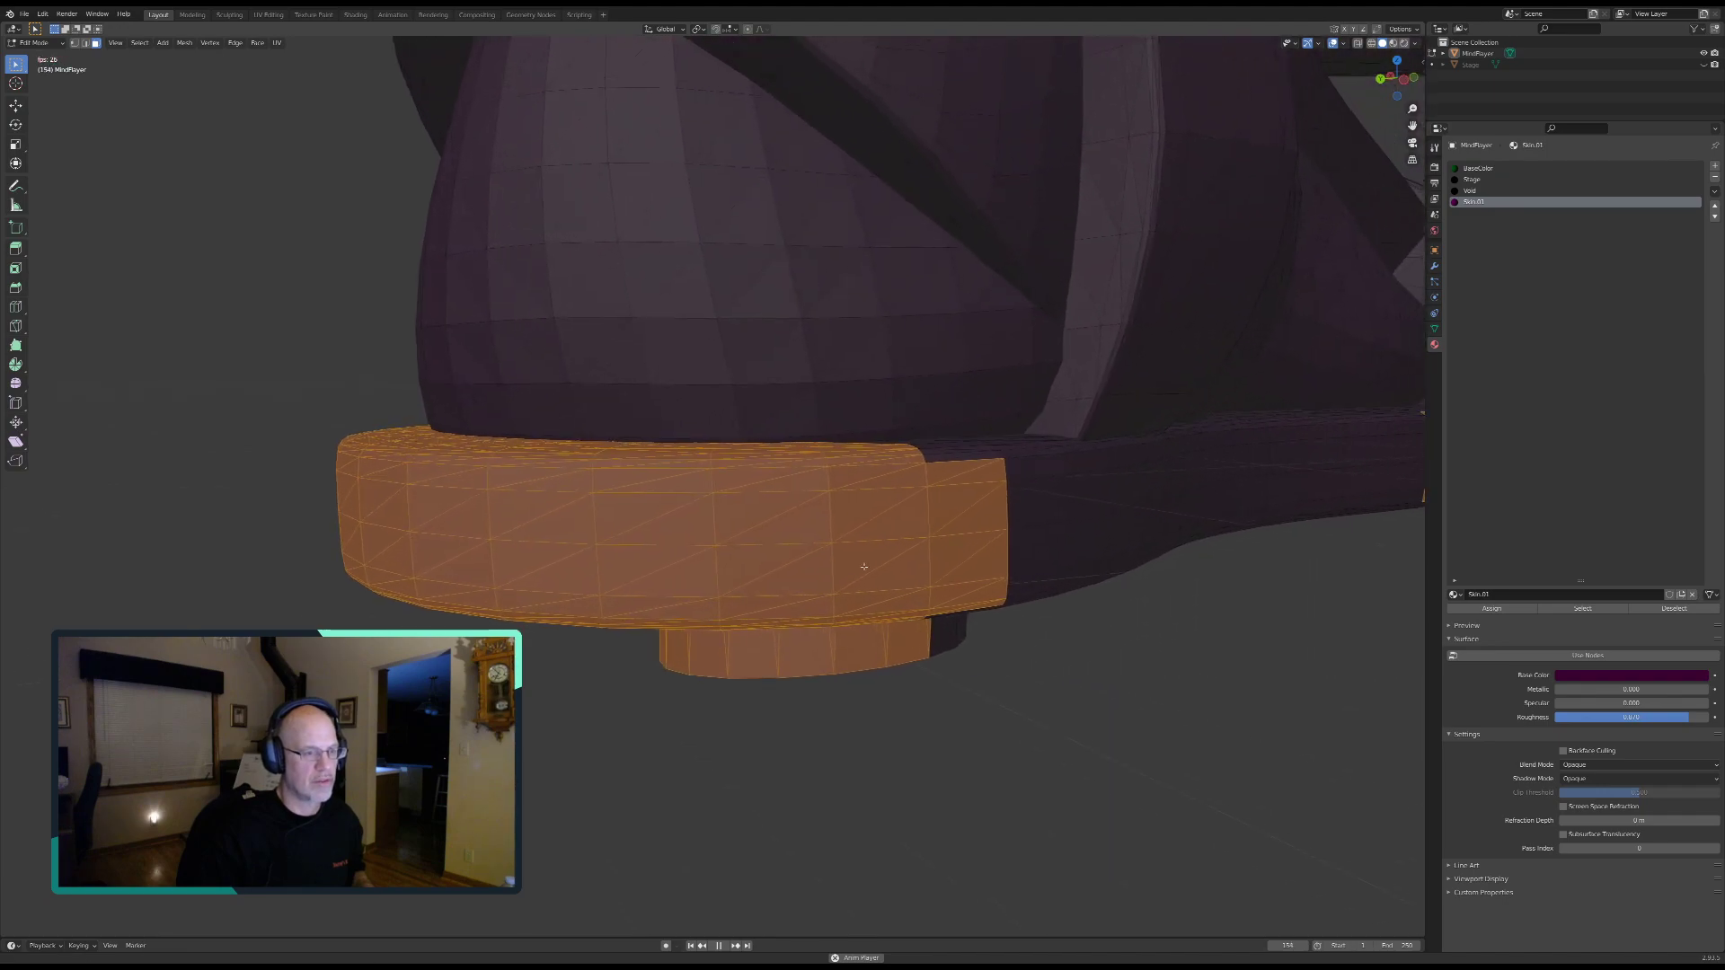
{"action": "middle_click_drag", "start_coordinate": [1057, 526], "coordinate": [890, 623]}
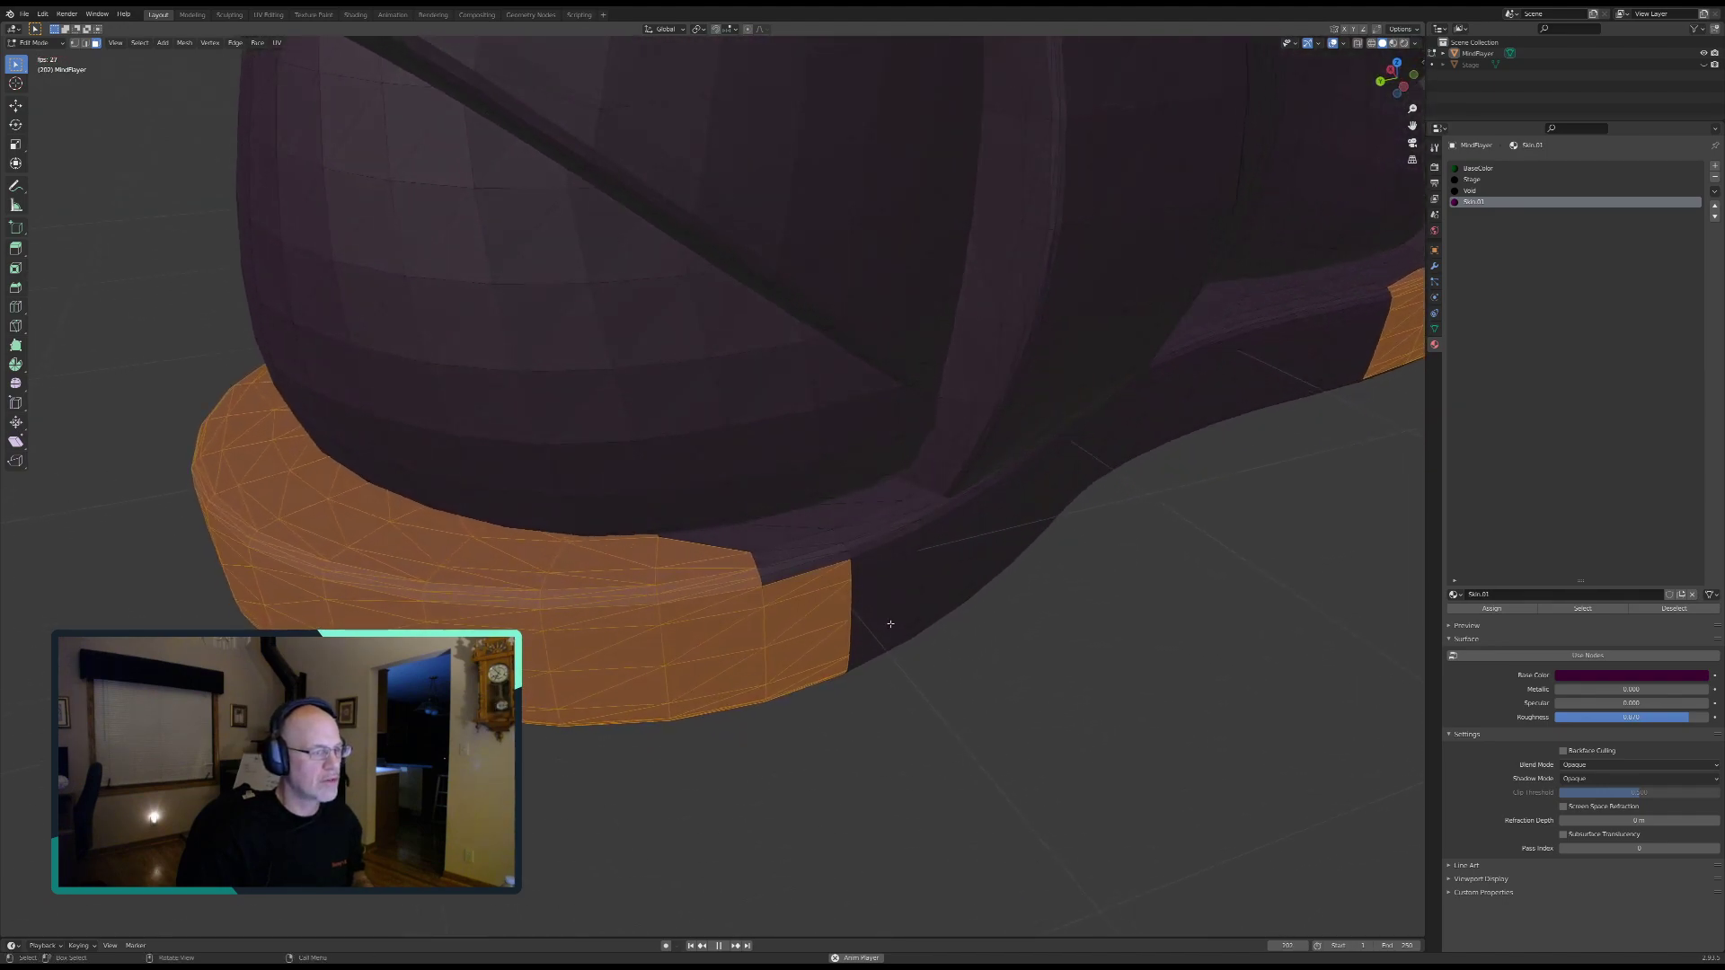
{"action": "key", "text": "c"}
{"action": "left_click_drag", "start_coordinate": [901, 515], "coordinate": [719, 569]}
{"action": "right_click", "coordinate": [721, 574]}
{"action": "scroll", "coordinate": [698, 574], "scroll_direction": "up", "scroll_amount": 3}
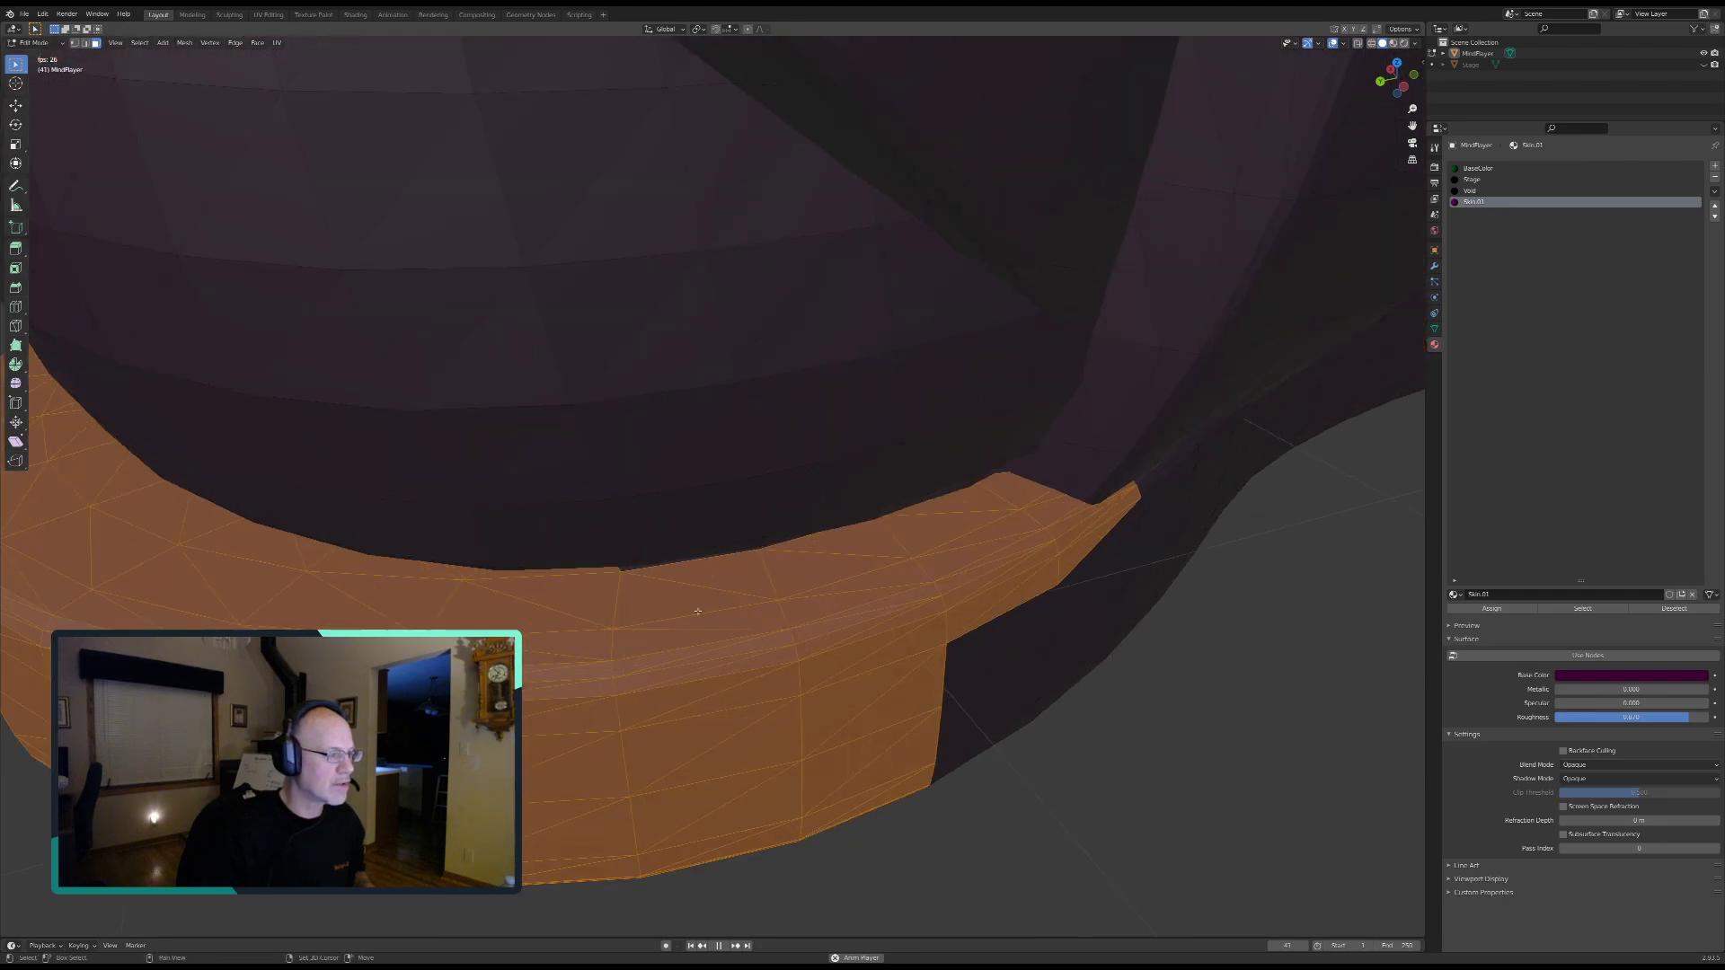
{"action": "middle_click_drag", "start_coordinate": [687, 627], "coordinate": [744, 601], "text": "shift"}
{"action": "key", "text": "c"}
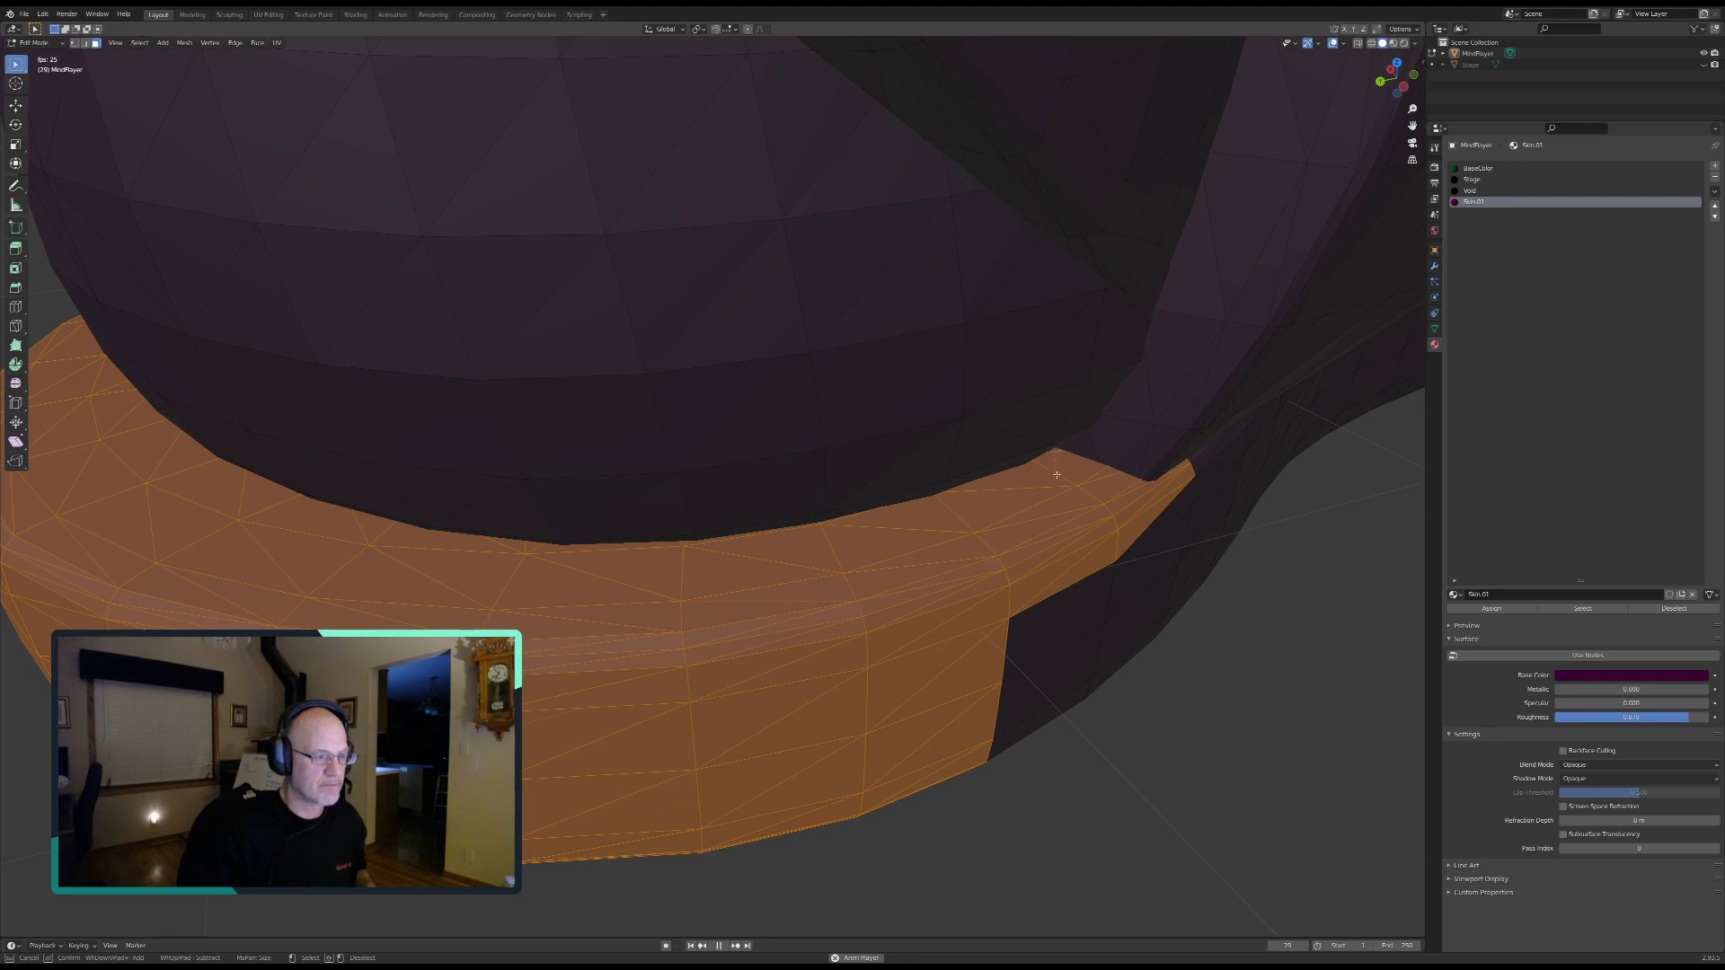
{"action": "left_click_drag", "start_coordinate": [1095, 564], "coordinate": [1021, 732]}
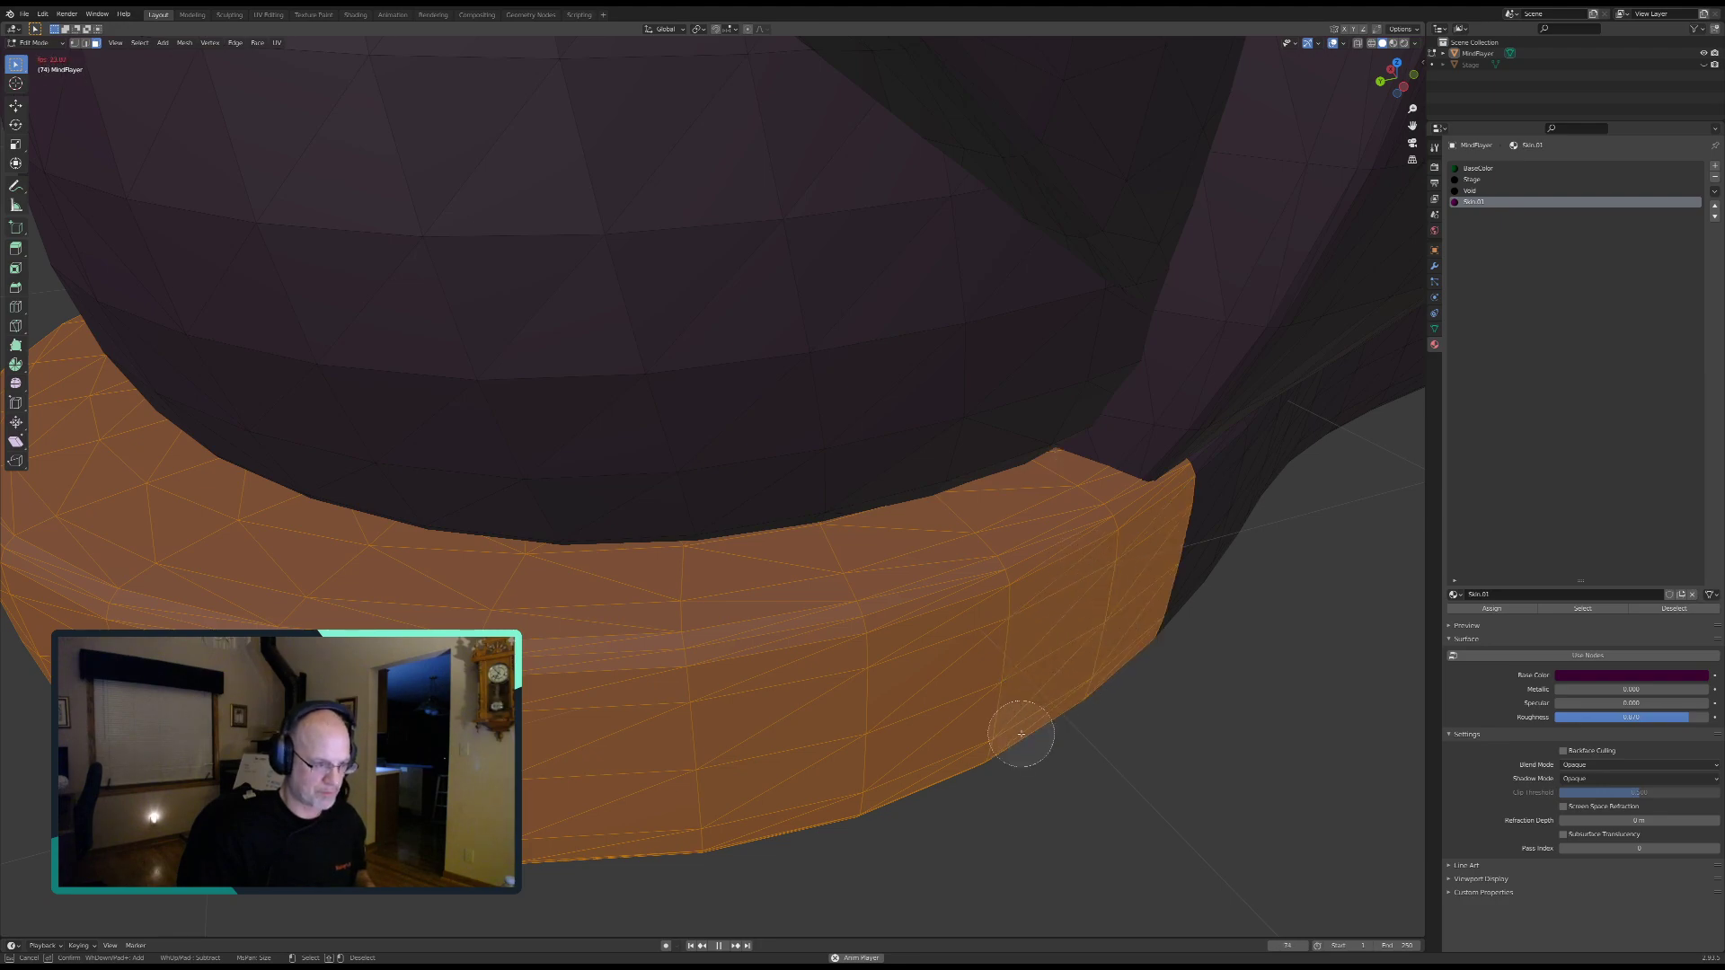
Step: Select the sole's inner side wall beneath the rear strap, continuing forward past the strap
{"action": "right_click", "coordinate": [1181, 663]}
{"action": "mouse_move", "coordinate": [1181, 663]}
{"action": "middle_mouse_down"}
{"action": "mouse_move", "coordinate": [1191, 632]}
{"action": "mouse_move", "coordinate": [1330, 652]}
{"action": "mouse_move", "coordinate": [701, 569]}
{"action": "middle_mouse_up"}
{"action": "key", "text": "c"}
{"action": "left_click_drag", "start_coordinate": [691, 558], "coordinate": [820, 493]}
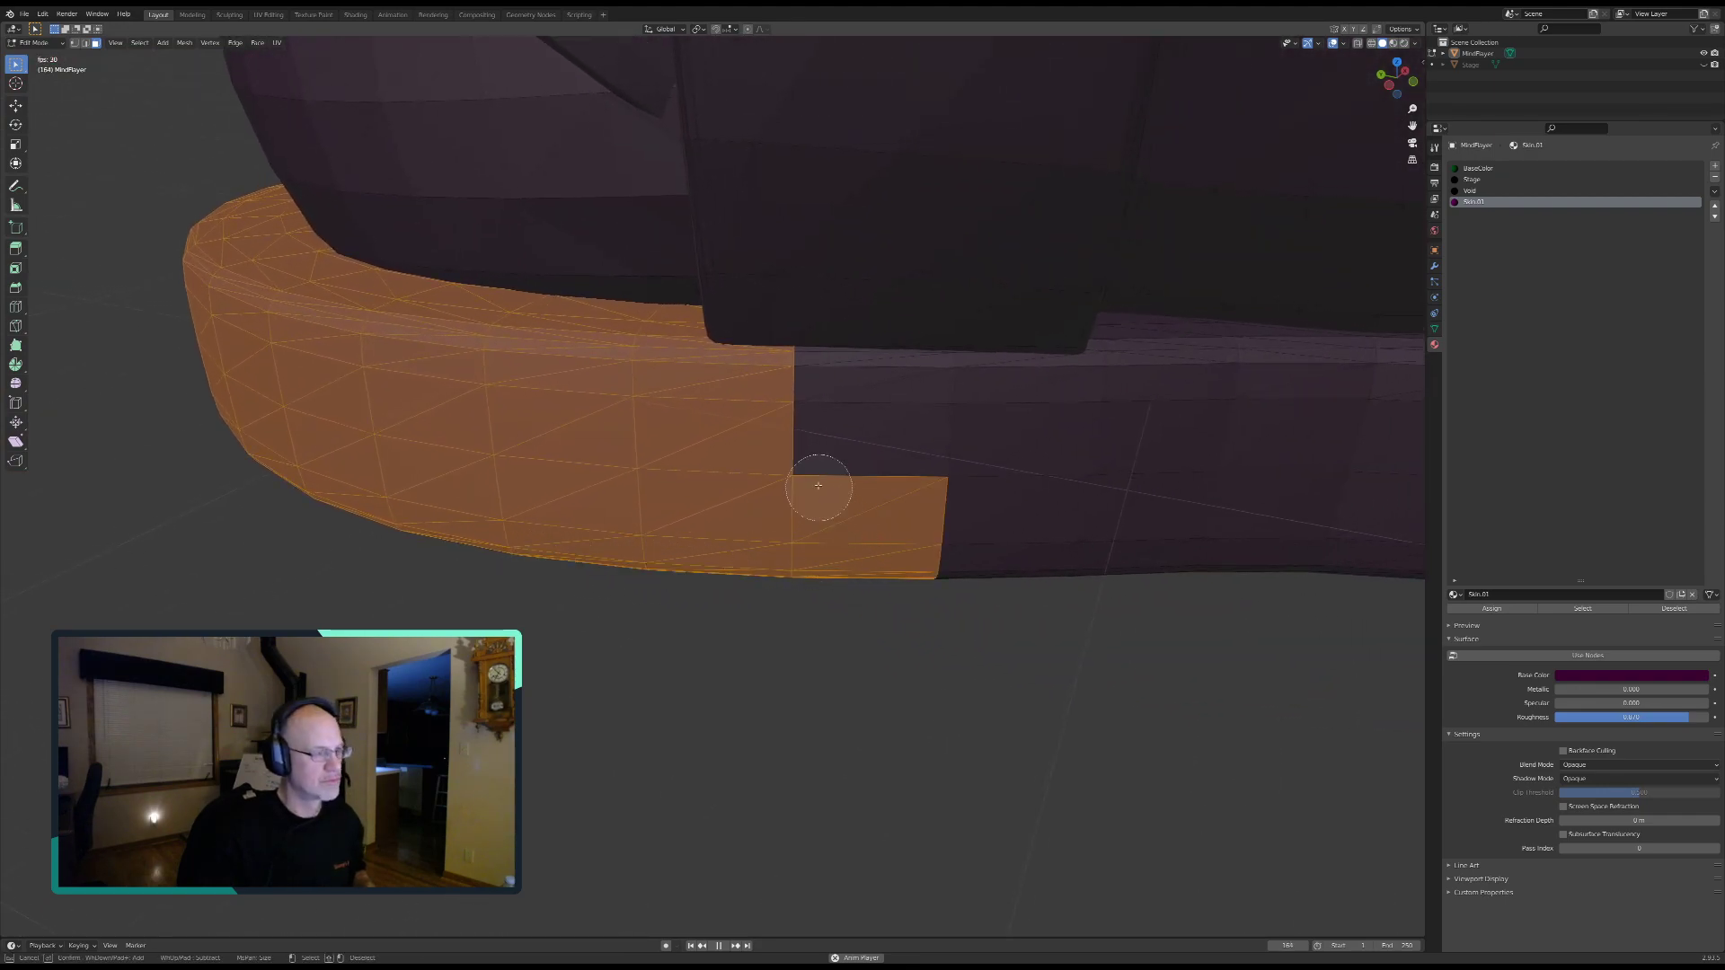
{"action": "mouse_move", "coordinate": [796, 385]}
{"action": "left_mouse_down"}
{"action": "mouse_move", "coordinate": [839, 477]}
{"action": "mouse_move", "coordinate": [935, 458]}
{"action": "mouse_move", "coordinate": [958, 387]}
{"action": "left_mouse_up"}
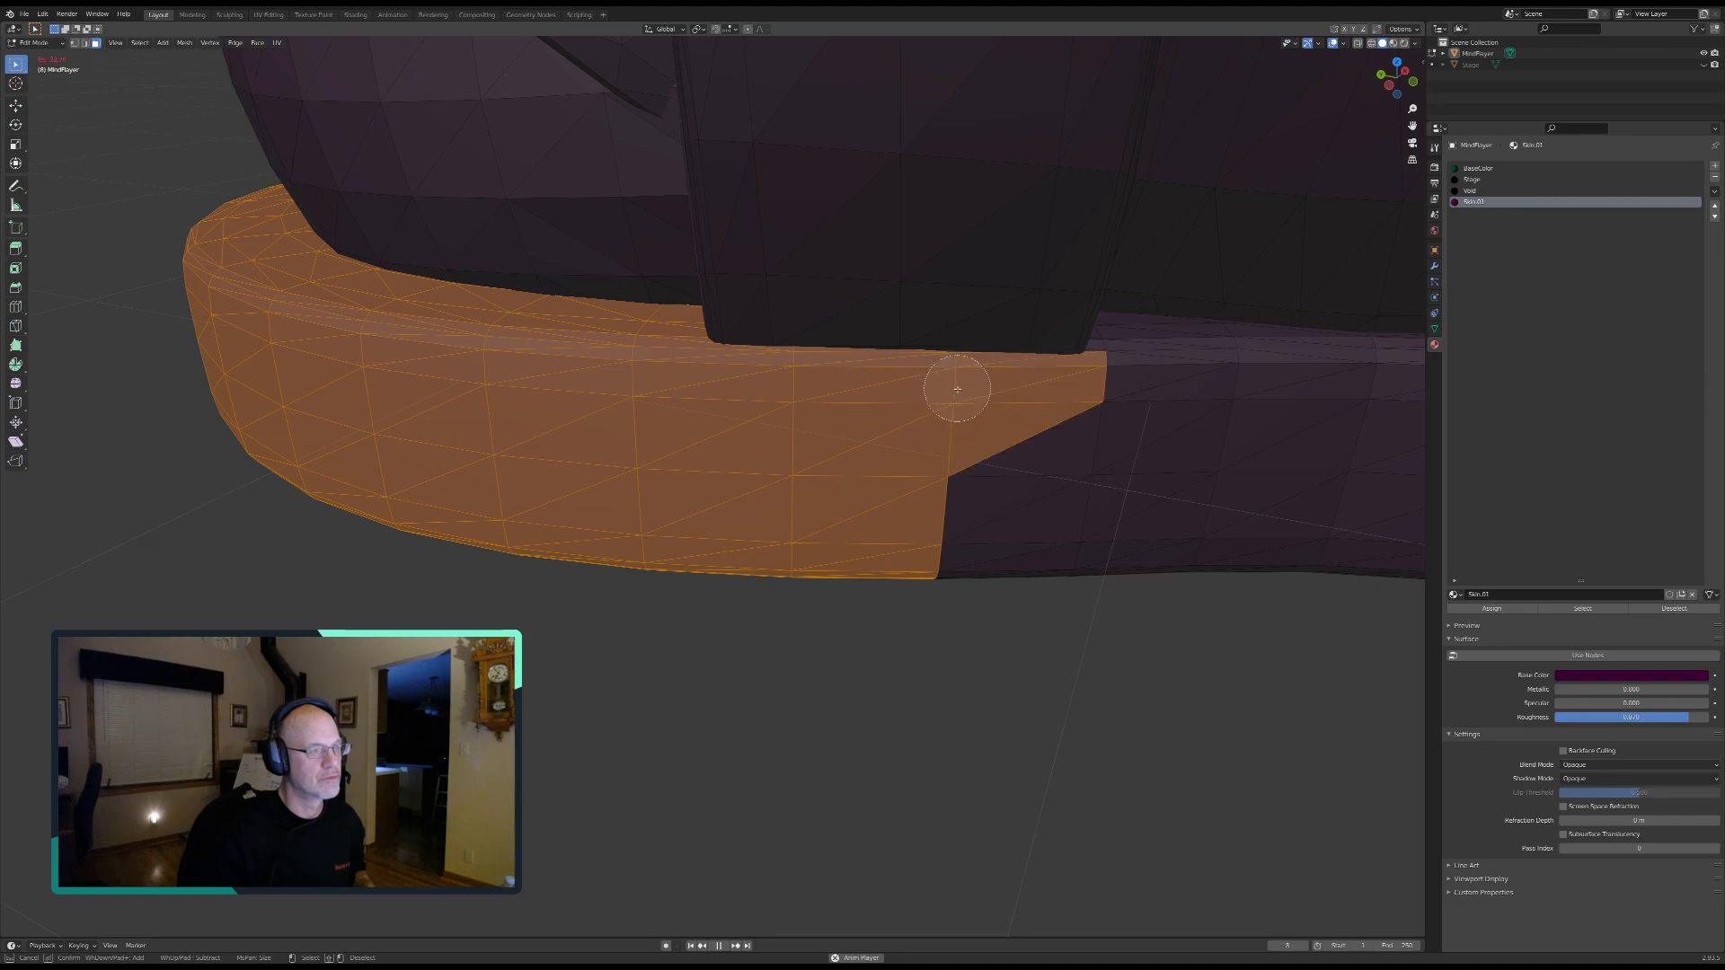
{"action": "mouse_move", "coordinate": [964, 454]}
{"action": "left_mouse_down"}
{"action": "mouse_move", "coordinate": [1021, 577]}
{"action": "mouse_move", "coordinate": [1120, 466]}
{"action": "mouse_move", "coordinate": [1129, 374]}
{"action": "mouse_move", "coordinate": [1270, 443]}
{"action": "mouse_move", "coordinate": [1270, 562]}
{"action": "mouse_move", "coordinate": [1352, 383]}
{"action": "mouse_move", "coordinate": [1281, 420]}
{"action": "left_mouse_up"}
Step: Select the small top patch in front of the rear strap and the side wall below it down to the lower edge
{"action": "middle_click_drag", "start_coordinate": [1096, 499], "coordinate": [981, 592]}
{"action": "key", "text": "c"}
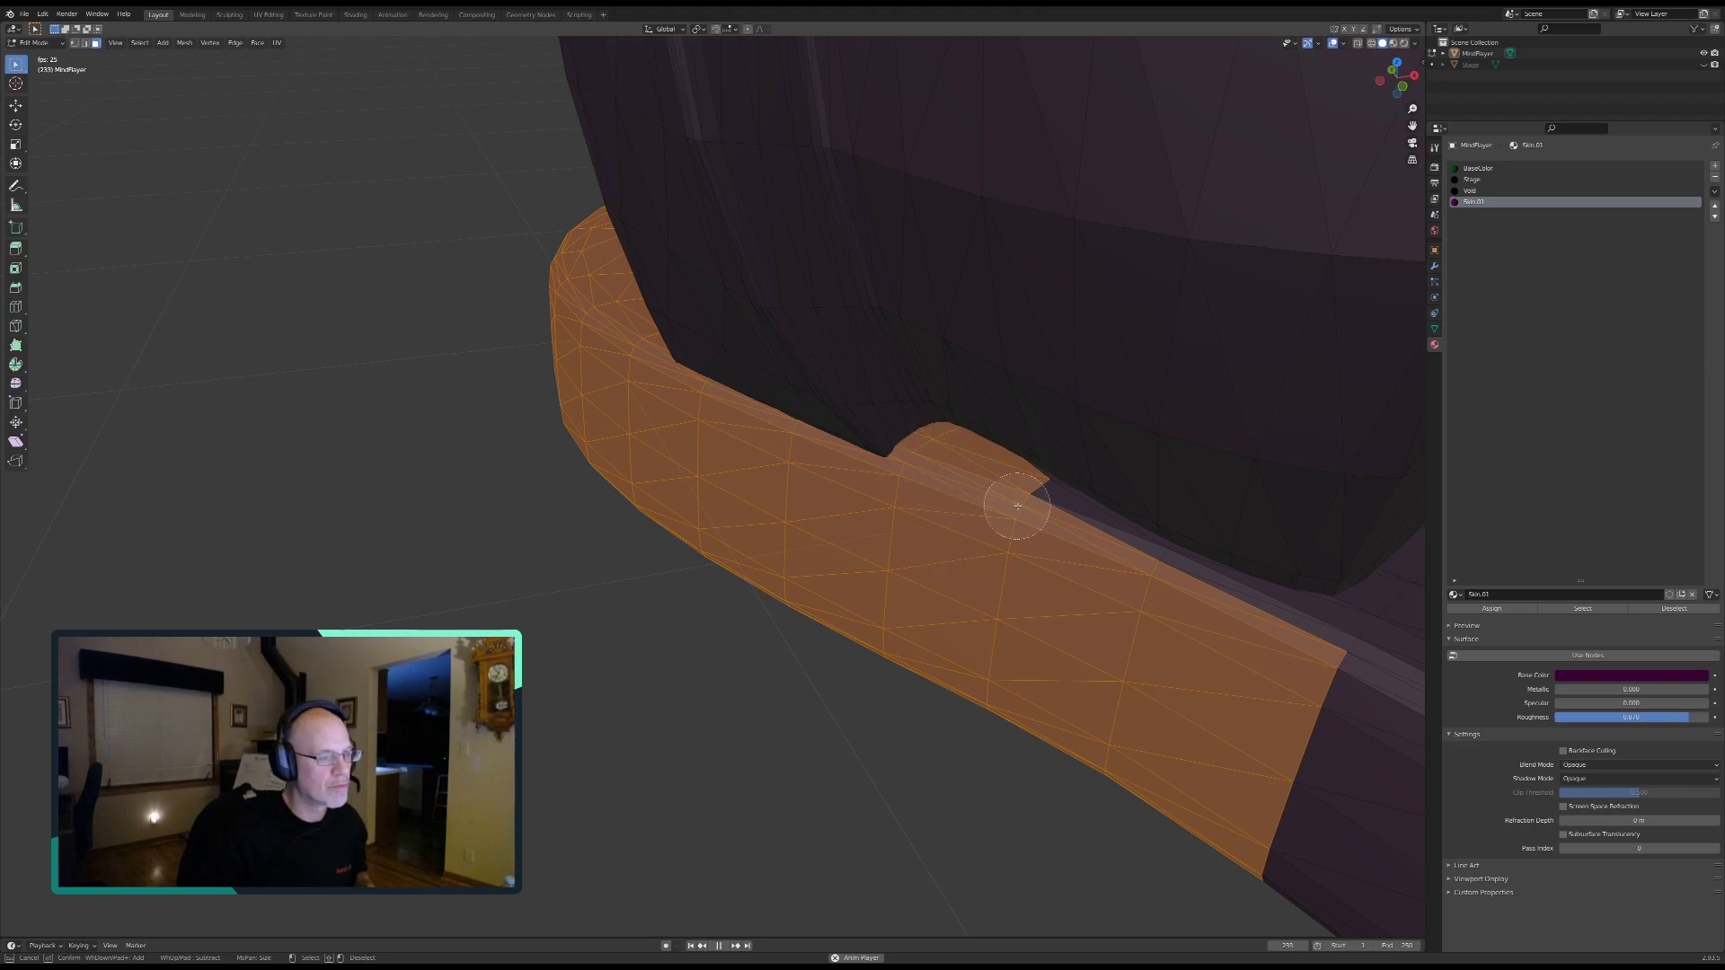
{"action": "left_click_drag", "start_coordinate": [1031, 505], "coordinate": [1153, 576]}
{"action": "mouse_move", "coordinate": [1289, 651]}
{"action": "left_mouse_down"}
{"action": "mouse_move", "coordinate": [1365, 638]}
{"action": "mouse_move", "coordinate": [1313, 800]}
{"action": "mouse_move", "coordinate": [1270, 868]}
{"action": "left_mouse_up"}
{"action": "key", "text": "Escape"}
Step: Extend the selection forward along the sole's top edge and side wall beside the arch of the foot
{"action": "middle_click_drag", "start_coordinate": [951, 725], "coordinate": [982, 446]}
{"action": "middle_click_drag", "start_coordinate": [1162, 392], "coordinate": [812, 628], "text": "shift"}
{"action": "middle_click_drag", "start_coordinate": [894, 543], "coordinate": [893, 555]}
{"action": "key", "text": "c"}
{"action": "mouse_move", "coordinate": [817, 416]}
{"action": "left_mouse_down"}
{"action": "mouse_move", "coordinate": [810, 479]}
{"action": "mouse_move", "coordinate": [962, 443]}
{"action": "mouse_move", "coordinate": [1124, 497]}
{"action": "mouse_move", "coordinate": [1062, 590]}
{"action": "mouse_move", "coordinate": [1001, 769]}
{"action": "mouse_move", "coordinate": [1144, 647]}
{"action": "mouse_move", "coordinate": [1147, 816]}
{"action": "mouse_move", "coordinate": [1333, 766]}
{"action": "mouse_move", "coordinate": [1332, 616]}
{"action": "left_mouse_up"}
{"action": "right_click", "coordinate": [1218, 688]}
Step: Select the next stretch of the sole's top and side faces up to the front strap
{"action": "mouse_move", "coordinate": [1218, 687]}
{"action": "middle_mouse_down", "text": "shift"}
{"action": "mouse_move", "coordinate": [926, 565]}
{"action": "mouse_move", "coordinate": [847, 450]}
{"action": "middle_mouse_up", "text": "shift"}
{"action": "middle_click_drag", "start_coordinate": [1100, 565], "coordinate": [979, 548]}
{"action": "key", "text": "c"}
{"action": "mouse_move", "coordinate": [763, 426]}
{"action": "left_mouse_down"}
{"action": "mouse_move", "coordinate": [663, 378]}
{"action": "mouse_move", "coordinate": [1227, 426]}
{"action": "mouse_move", "coordinate": [1317, 450]}
{"action": "mouse_move", "coordinate": [912, 539]}
{"action": "mouse_move", "coordinate": [677, 508]}
{"action": "mouse_move", "coordinate": [674, 731]}
{"action": "mouse_move", "coordinate": [878, 785]}
{"action": "mouse_move", "coordinate": [797, 781]}
{"action": "mouse_move", "coordinate": [1332, 818]}
{"action": "left_mouse_up"}
{"action": "right_click", "coordinate": [1093, 587]}
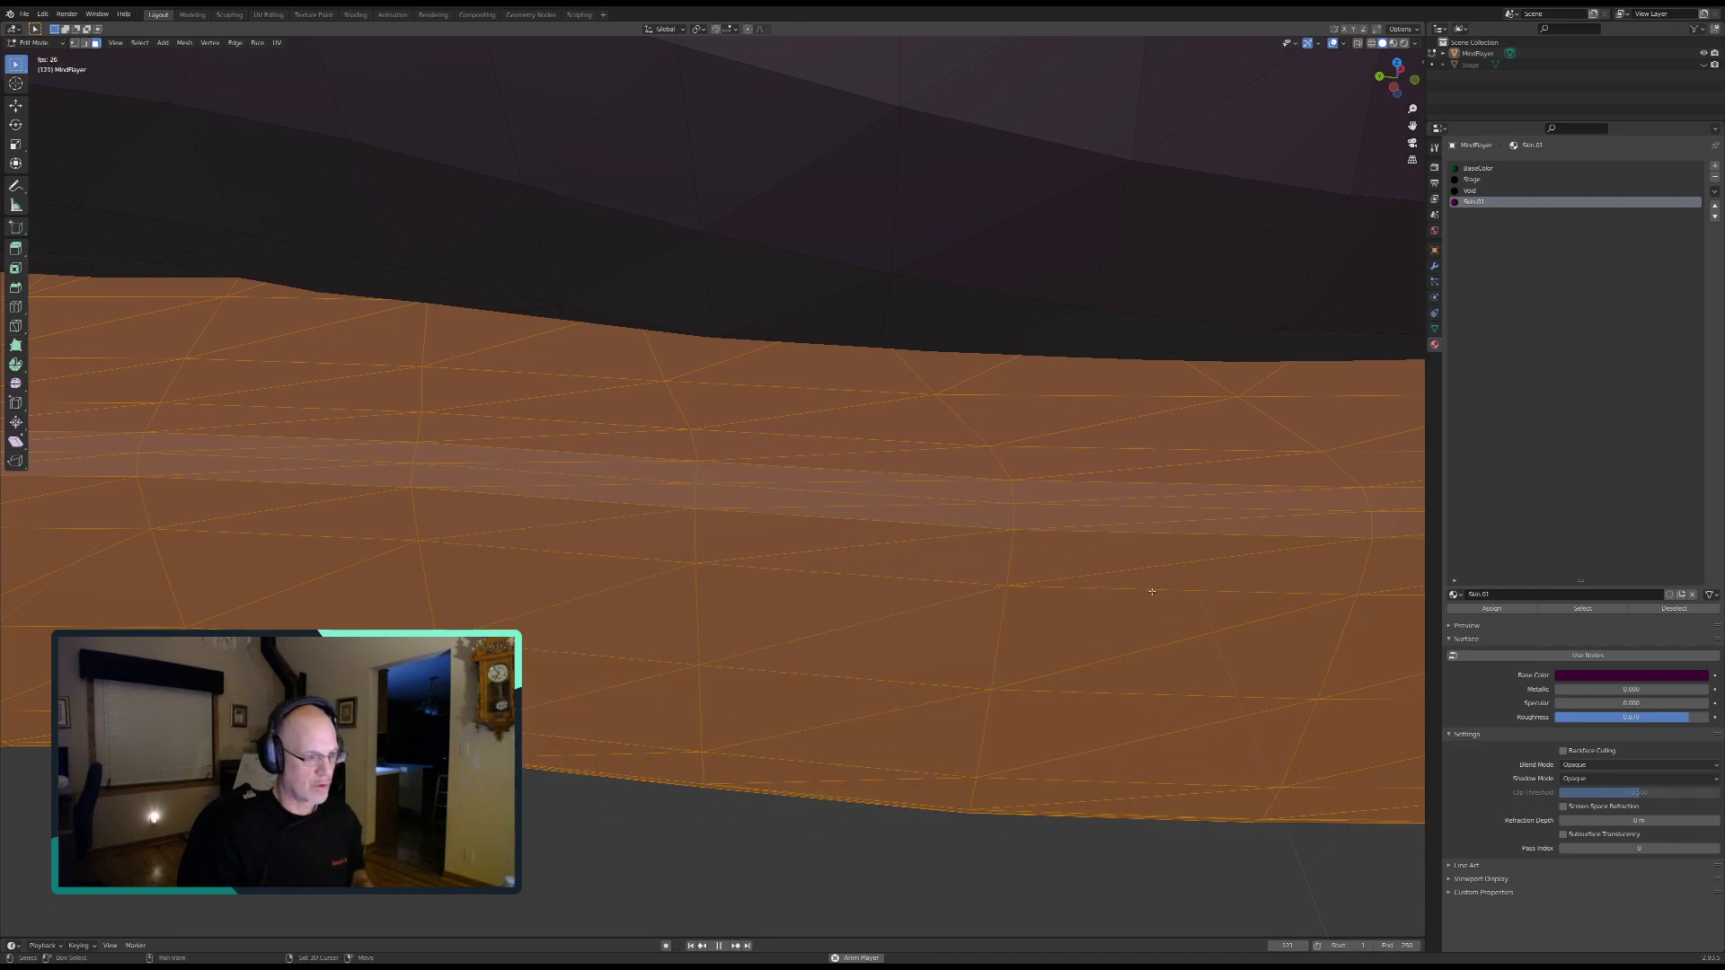
Step: Select the sole's lower rim and the underside faces across its middle
{"action": "middle_click_drag", "start_coordinate": [1151, 592], "coordinate": [553, 590], "text": "shift"}
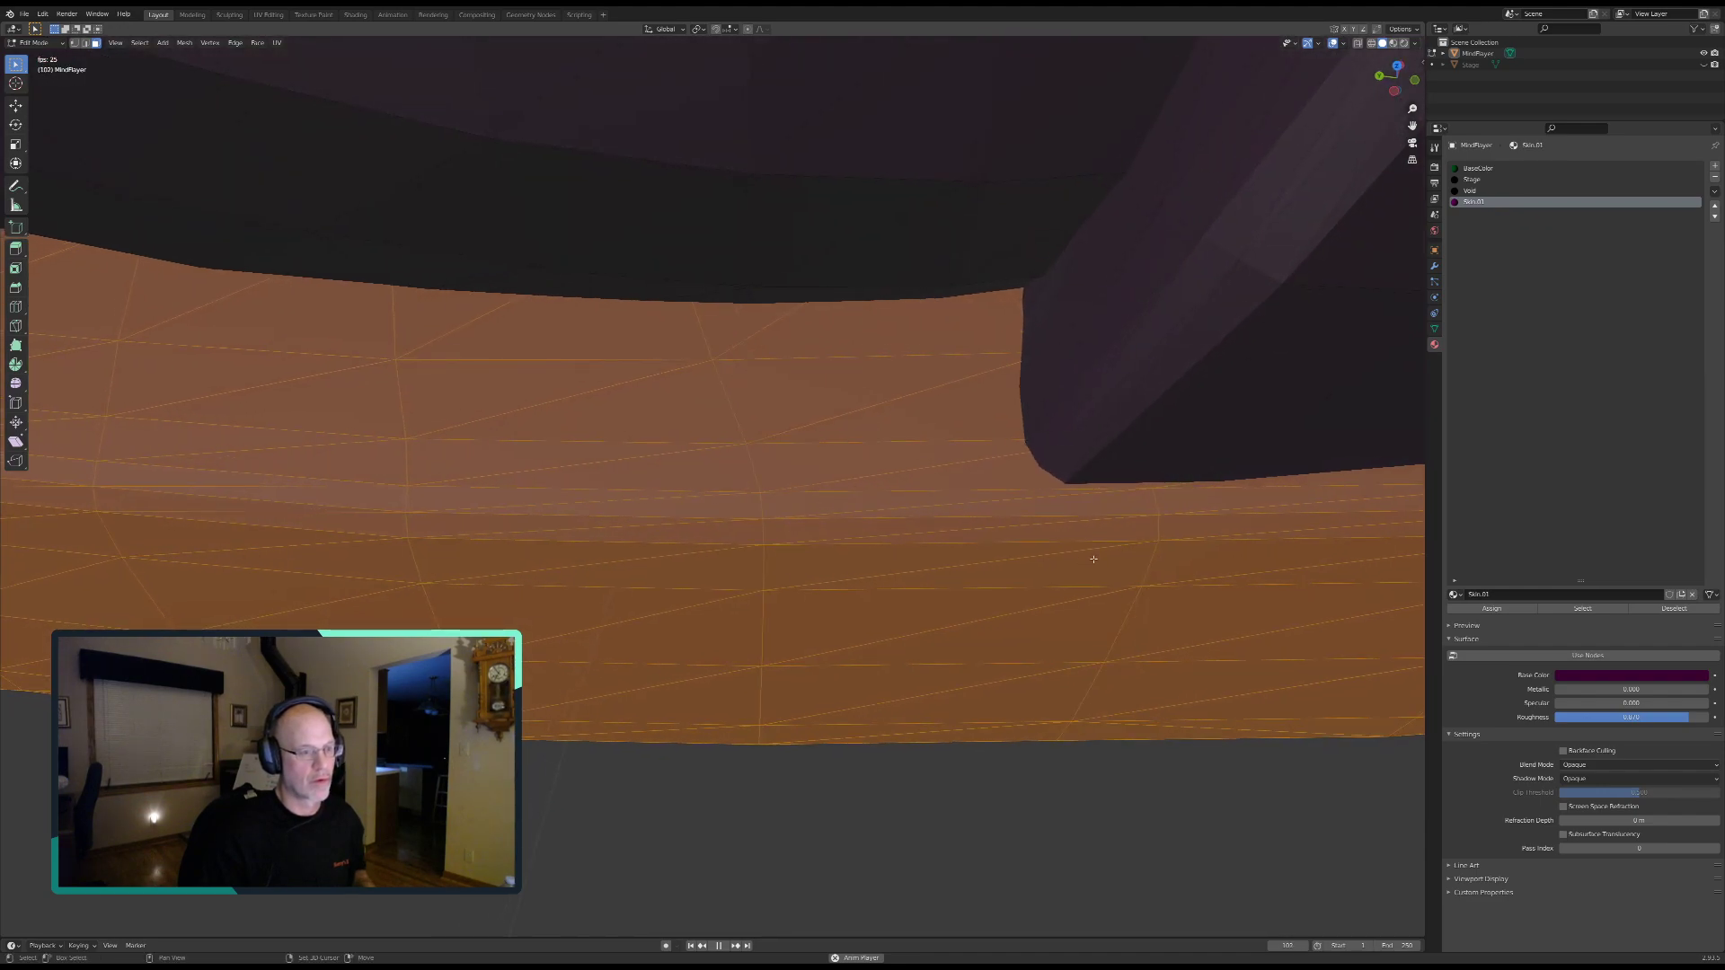
{"action": "middle_click_drag", "start_coordinate": [812, 559], "coordinate": [981, 580]}
{"action": "middle_click_drag", "start_coordinate": [902, 689], "coordinate": [889, 514]}
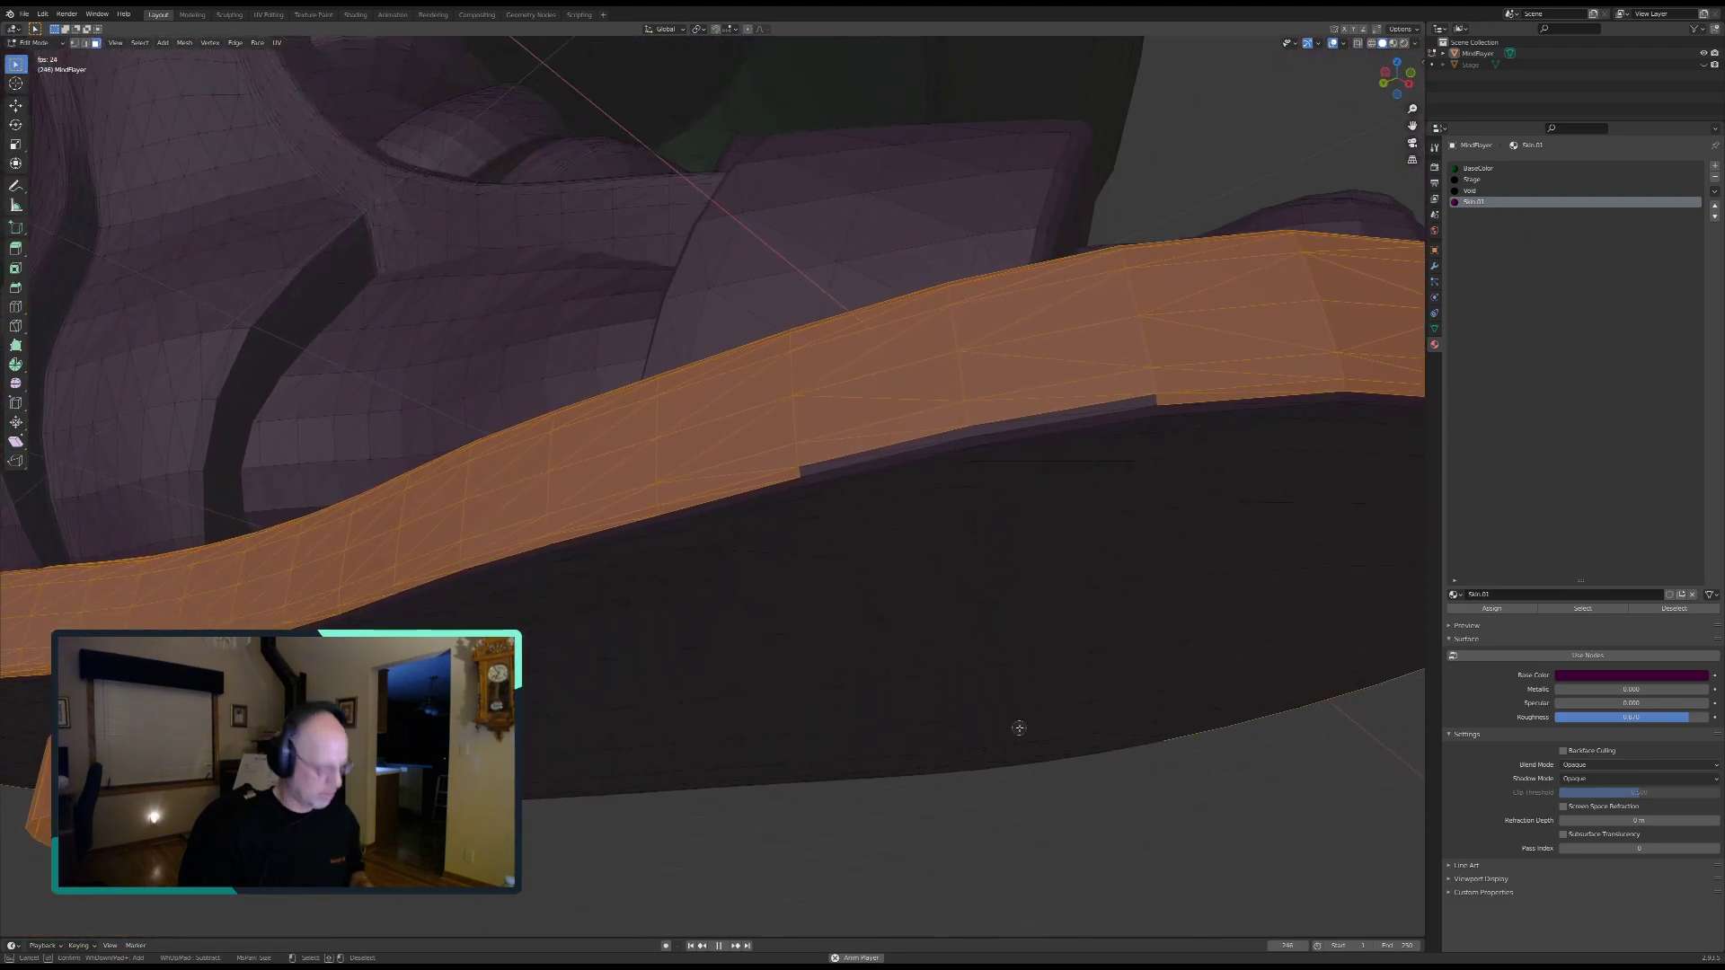
{"action": "scroll", "coordinate": [983, 683], "scroll_direction": "down", "scroll_amount": 7}
{"action": "mouse_move", "coordinate": [817, 494]}
{"action": "left_mouse_down"}
{"action": "mouse_move", "coordinate": [930, 460]}
{"action": "mouse_move", "coordinate": [1226, 426]}
{"action": "mouse_move", "coordinate": [1372, 434]}
{"action": "mouse_move", "coordinate": [274, 620]}
{"action": "mouse_move", "coordinate": [616, 654]}
{"action": "mouse_move", "coordinate": [1089, 530]}
{"action": "mouse_move", "coordinate": [1366, 512]}
{"action": "mouse_move", "coordinate": [897, 673]}
{"action": "mouse_move", "coordinate": [467, 763]}
{"action": "mouse_move", "coordinate": [71, 704]}
{"action": "left_mouse_up"}
{"action": "mouse_move", "coordinate": [554, 761]}
{"action": "left_mouse_down"}
{"action": "mouse_move", "coordinate": [908, 770]}
{"action": "mouse_move", "coordinate": [1374, 605]}
{"action": "mouse_move", "coordinate": [1339, 611]}
{"action": "left_mouse_up"}
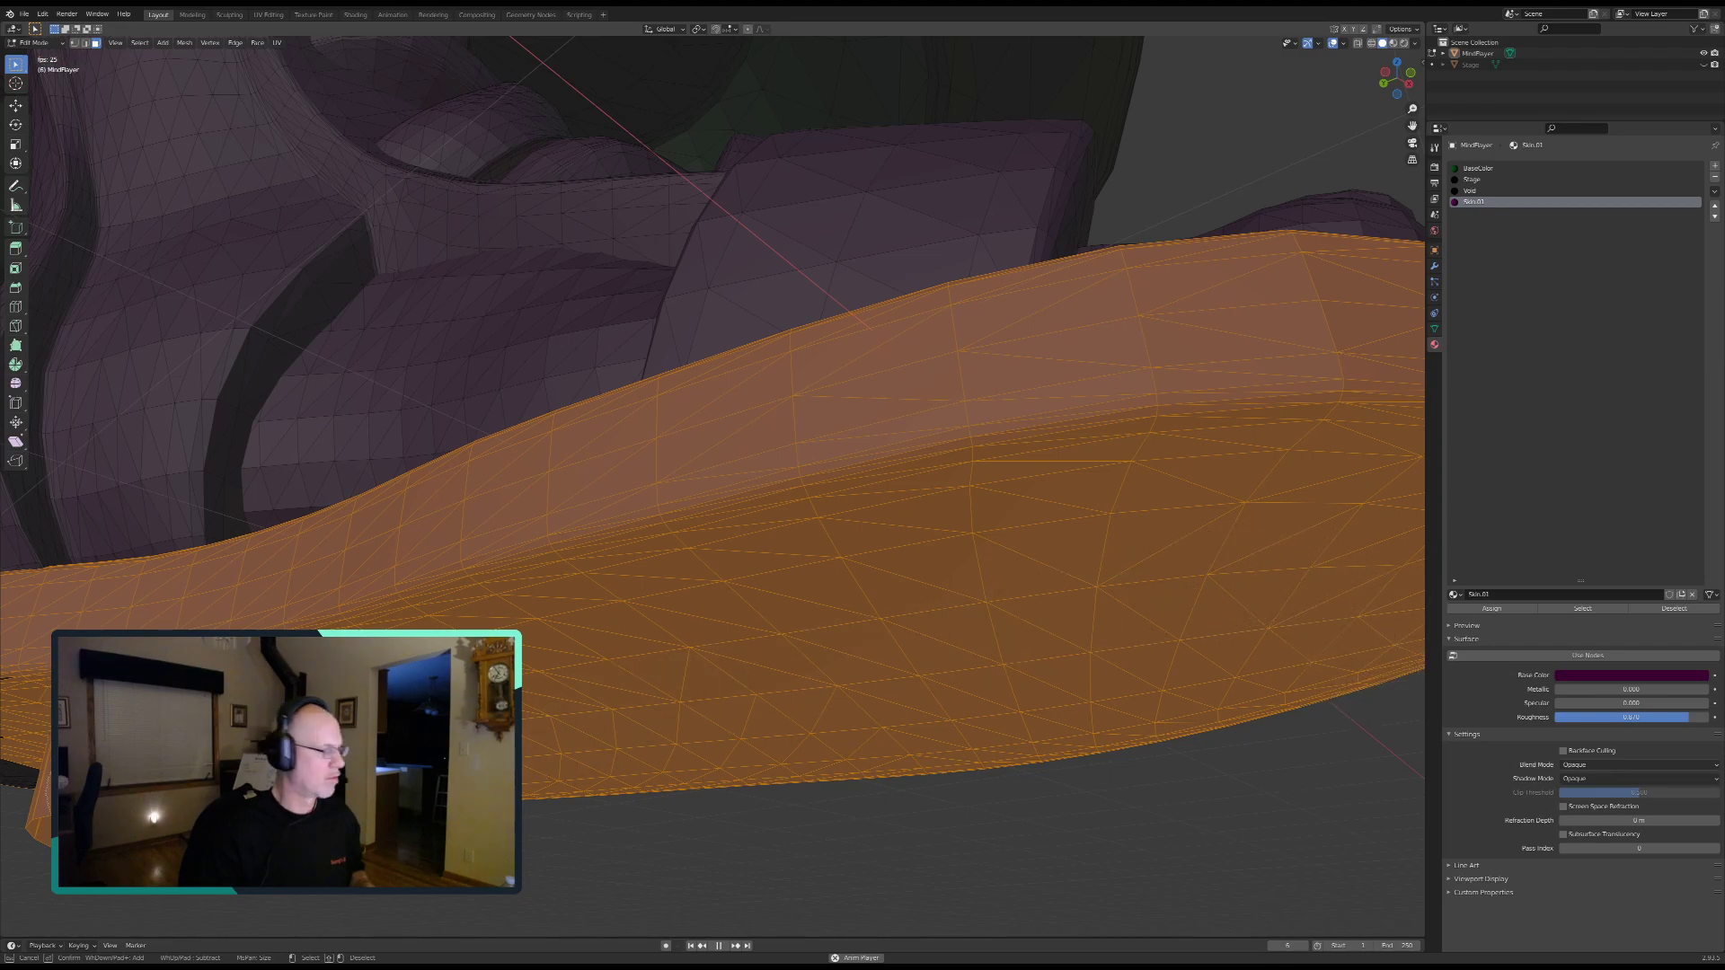
{"action": "key", "text": "Escape"}
Step: Select the unselected underside faces at the sole's toe end
{"action": "mouse_move", "coordinate": [1284, 632]}
{"action": "middle_mouse_down", "text": "shift"}
{"action": "mouse_move", "coordinate": [656, 730]}
{"action": "mouse_move", "coordinate": [707, 711]}
{"action": "middle_mouse_up", "text": "shift"}
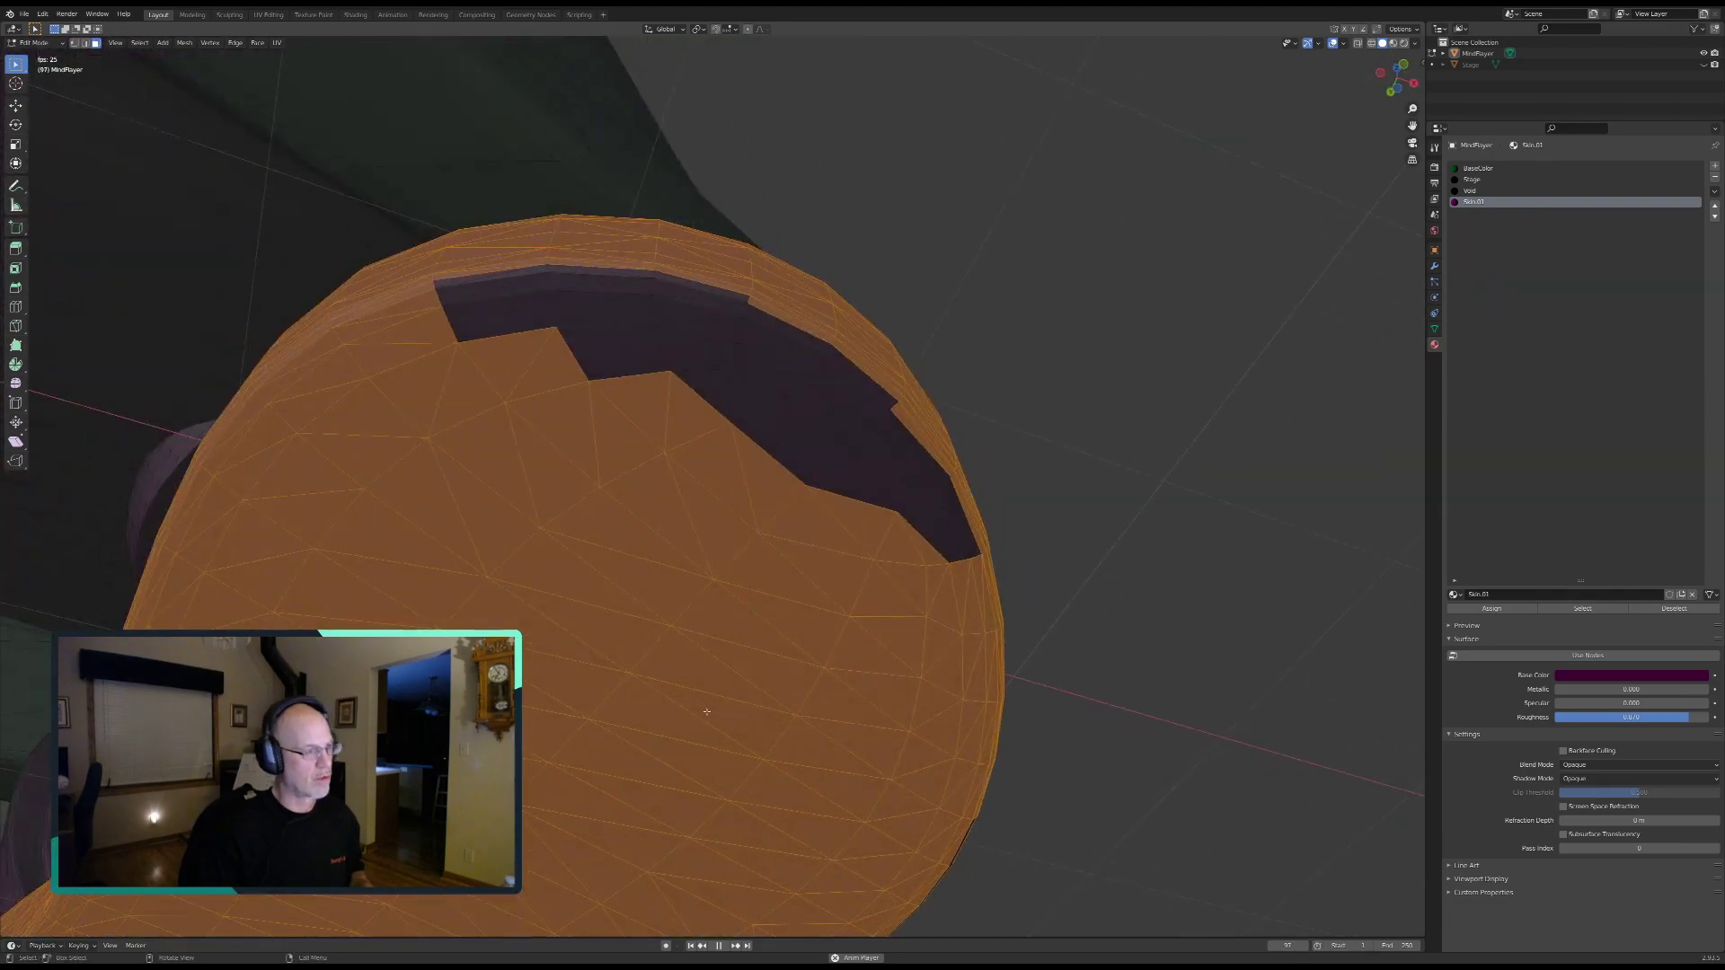
{"action": "key", "text": "c"}
{"action": "mouse_move", "coordinate": [450, 389]}
{"action": "left_mouse_down"}
{"action": "mouse_move", "coordinate": [461, 339]}
{"action": "mouse_move", "coordinate": [570, 308]}
{"action": "mouse_move", "coordinate": [743, 354]}
{"action": "mouse_move", "coordinate": [844, 435]}
{"action": "mouse_move", "coordinate": [916, 531]}
{"action": "mouse_move", "coordinate": [783, 663]}
{"action": "left_mouse_up"}
{"action": "right_click", "coordinate": [467, 637]}
Step: Select the underside faces around the heel peg, including the peg's end and walls
{"action": "middle_click_drag", "start_coordinate": [468, 637], "coordinate": [628, 548]}
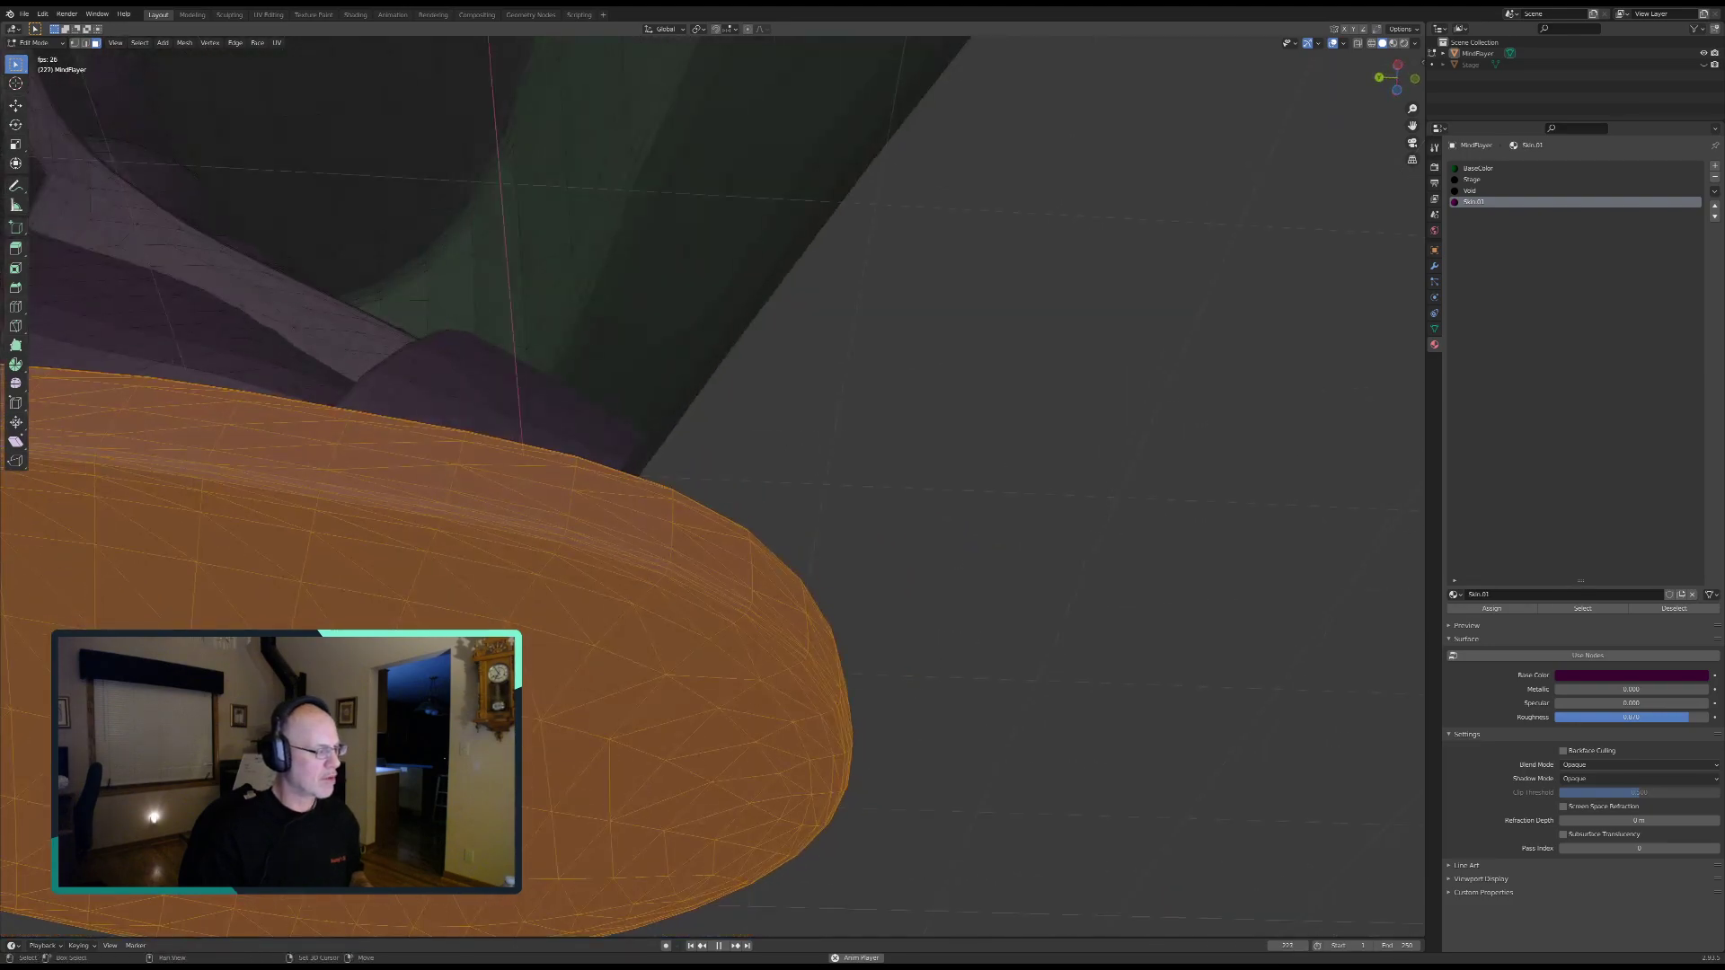
{"action": "middle_click_drag", "start_coordinate": [539, 628], "coordinate": [1028, 709], "text": "shift"}
{"action": "mouse_move", "coordinate": [261, 709]}
{"action": "middle_mouse_down", "text": "shift"}
{"action": "mouse_move", "coordinate": [528, 612]}
{"action": "mouse_move", "coordinate": [813, 575]}
{"action": "middle_mouse_up", "text": "shift"}
{"action": "middle_click_drag", "start_coordinate": [641, 661], "coordinate": [715, 572], "text": "shift"}
{"action": "key", "text": "c"}
{"action": "mouse_move", "coordinate": [743, 607]}
{"action": "left_mouse_down"}
{"action": "mouse_move", "coordinate": [724, 404]}
{"action": "mouse_move", "coordinate": [589, 462]}
{"action": "left_mouse_up"}
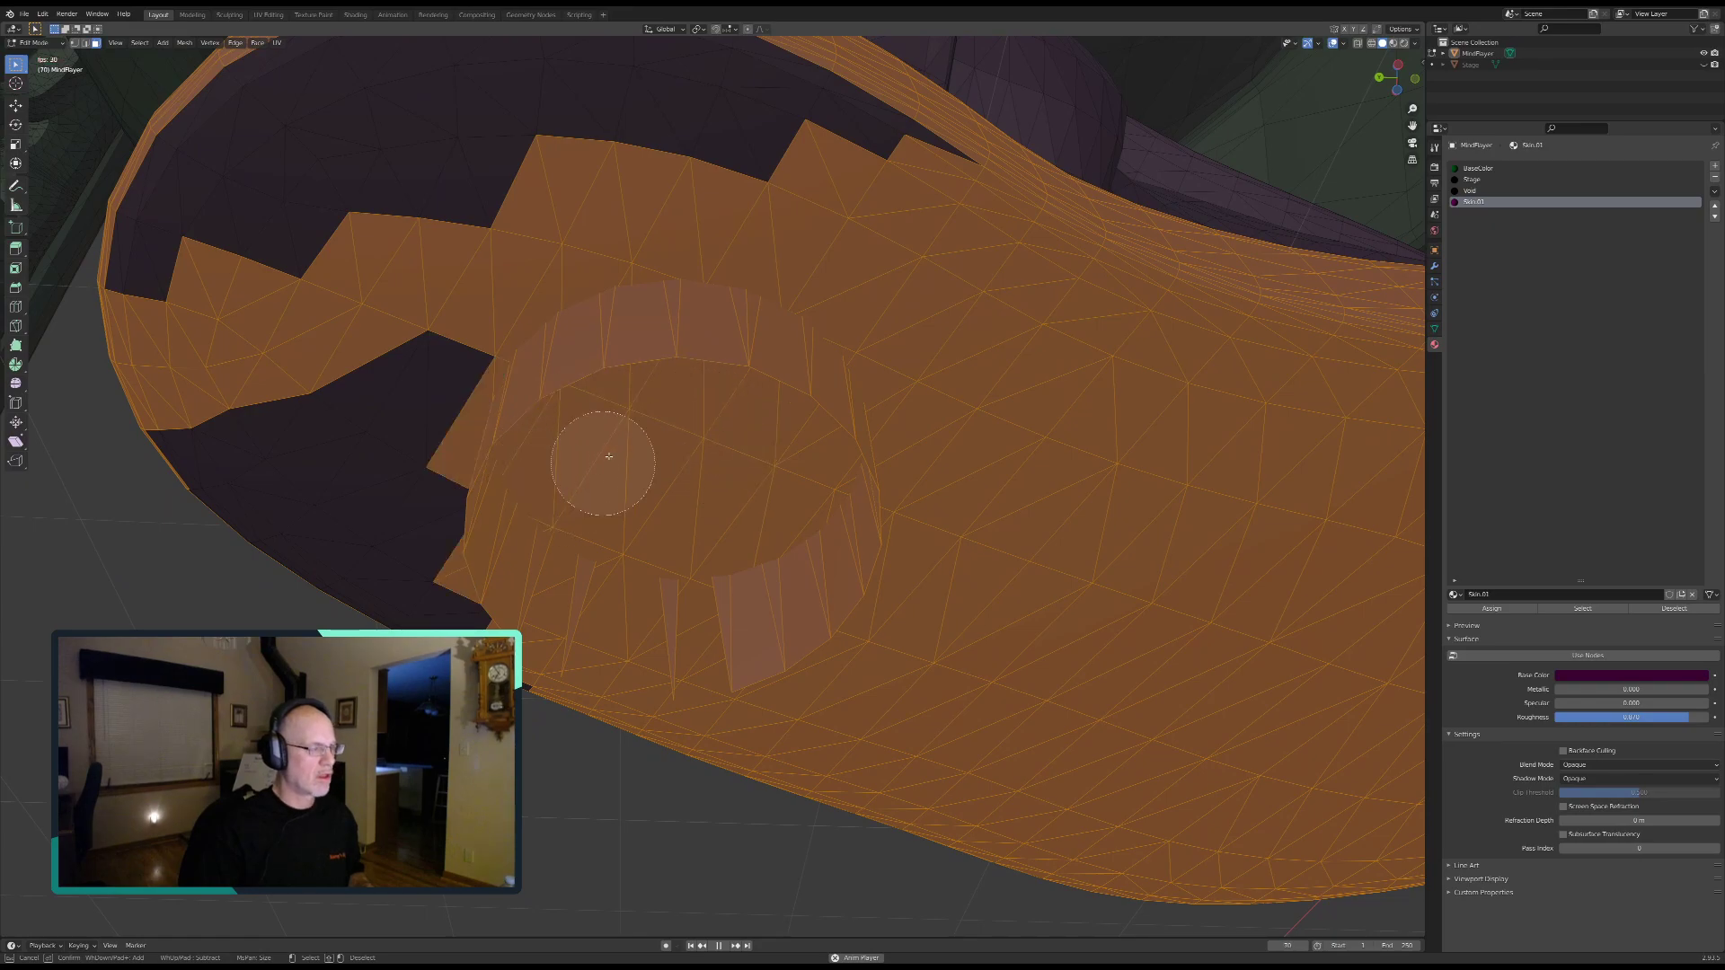
{"action": "right_click", "coordinate": [823, 316]}
Step: Fill in the unselected underside faces between the peg and the heel's rounded rim
{"action": "middle_click_drag", "start_coordinate": [769, 308], "coordinate": [891, 433], "text": "shift"}
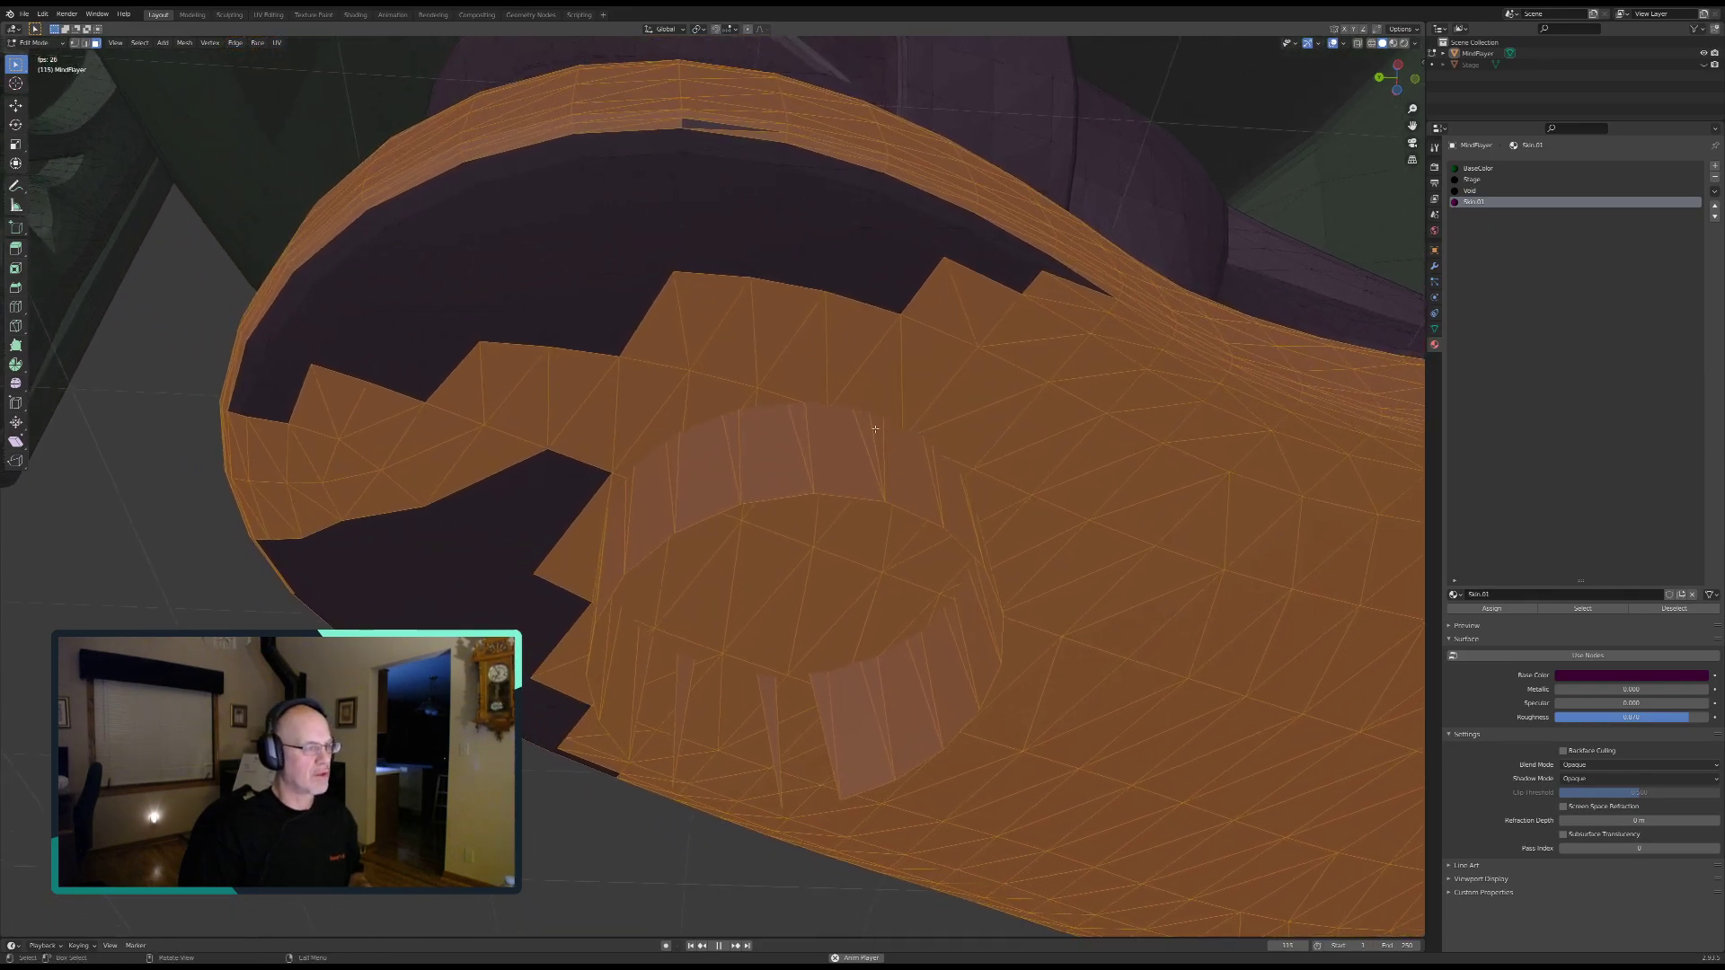
{"action": "key", "text": "c"}
{"action": "mouse_move", "coordinate": [746, 342]}
{"action": "left_mouse_down"}
{"action": "mouse_move", "coordinate": [693, 223]}
{"action": "mouse_move", "coordinate": [697, 166]}
{"action": "mouse_move", "coordinate": [995, 270]}
{"action": "mouse_move", "coordinate": [766, 257]}
{"action": "mouse_move", "coordinate": [566, 185]}
{"action": "mouse_move", "coordinate": [386, 257]}
{"action": "mouse_move", "coordinate": [311, 342]}
{"action": "mouse_move", "coordinate": [308, 385]}
{"action": "mouse_move", "coordinate": [547, 443]}
{"action": "mouse_move", "coordinate": [342, 553]}
{"action": "mouse_move", "coordinate": [530, 701]}
{"action": "mouse_move", "coordinate": [652, 724]}
{"action": "left_mouse_up"}
{"action": "right_click", "coordinate": [760, 452]}
Step: Try to add the other sandal's lower side faces and heel peg to the selection
{"action": "middle_click_drag", "start_coordinate": [754, 482], "coordinate": [736, 508]}
{"action": "scroll", "coordinate": [569, 612], "scroll_direction": "down", "scroll_amount": 4}
{"action": "middle_click_drag", "start_coordinate": [539, 616], "coordinate": [359, 620]}
{"action": "scroll", "coordinate": [409, 622], "scroll_direction": "down", "scroll_amount": 8}
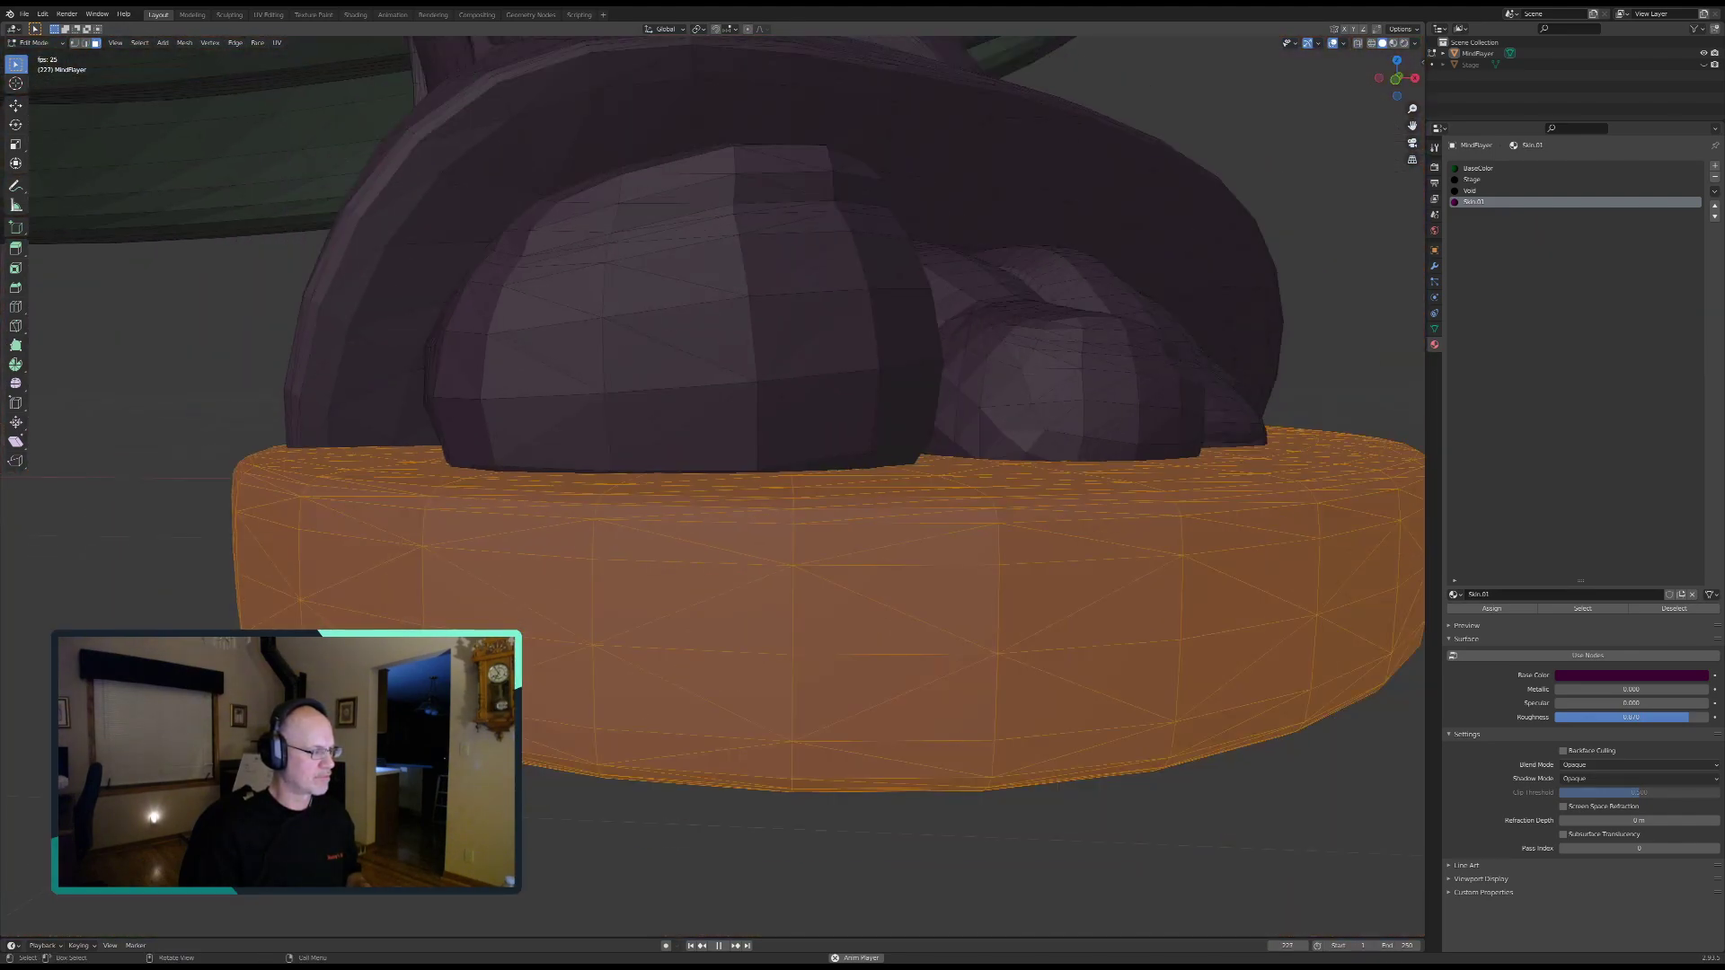
{"action": "scroll", "coordinate": [208, 627], "scroll_direction": "down", "scroll_amount": 5}
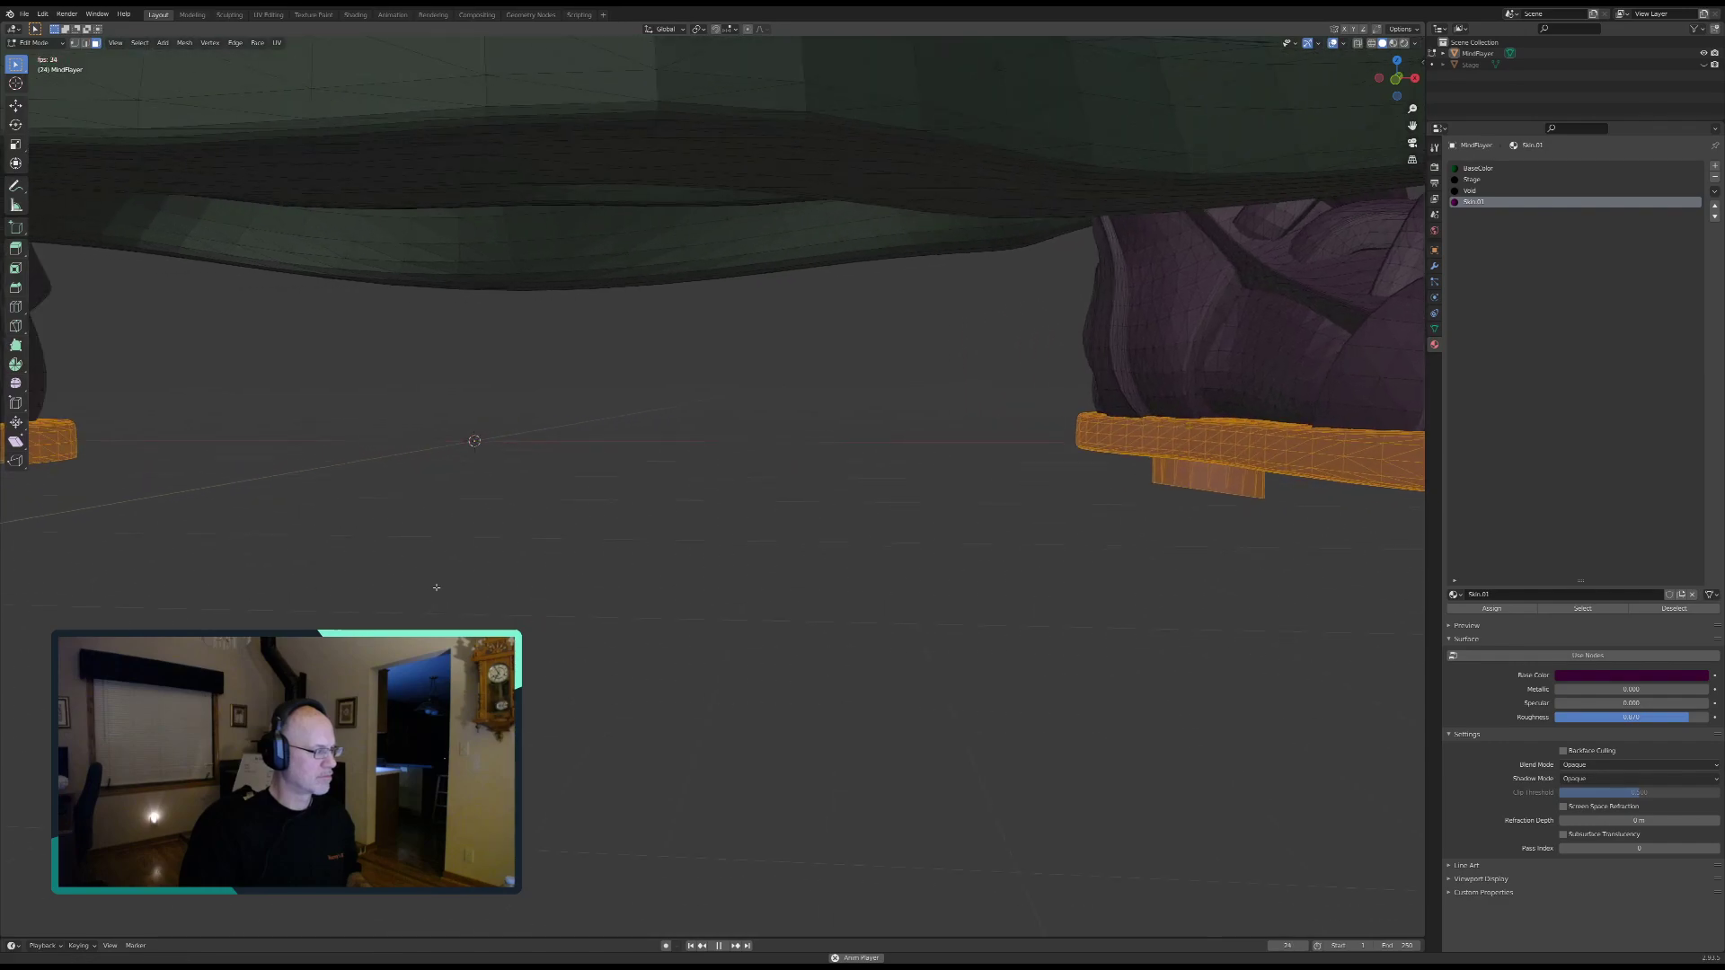
{"action": "middle_click_drag", "start_coordinate": [387, 567], "coordinate": [661, 579], "text": "shift"}
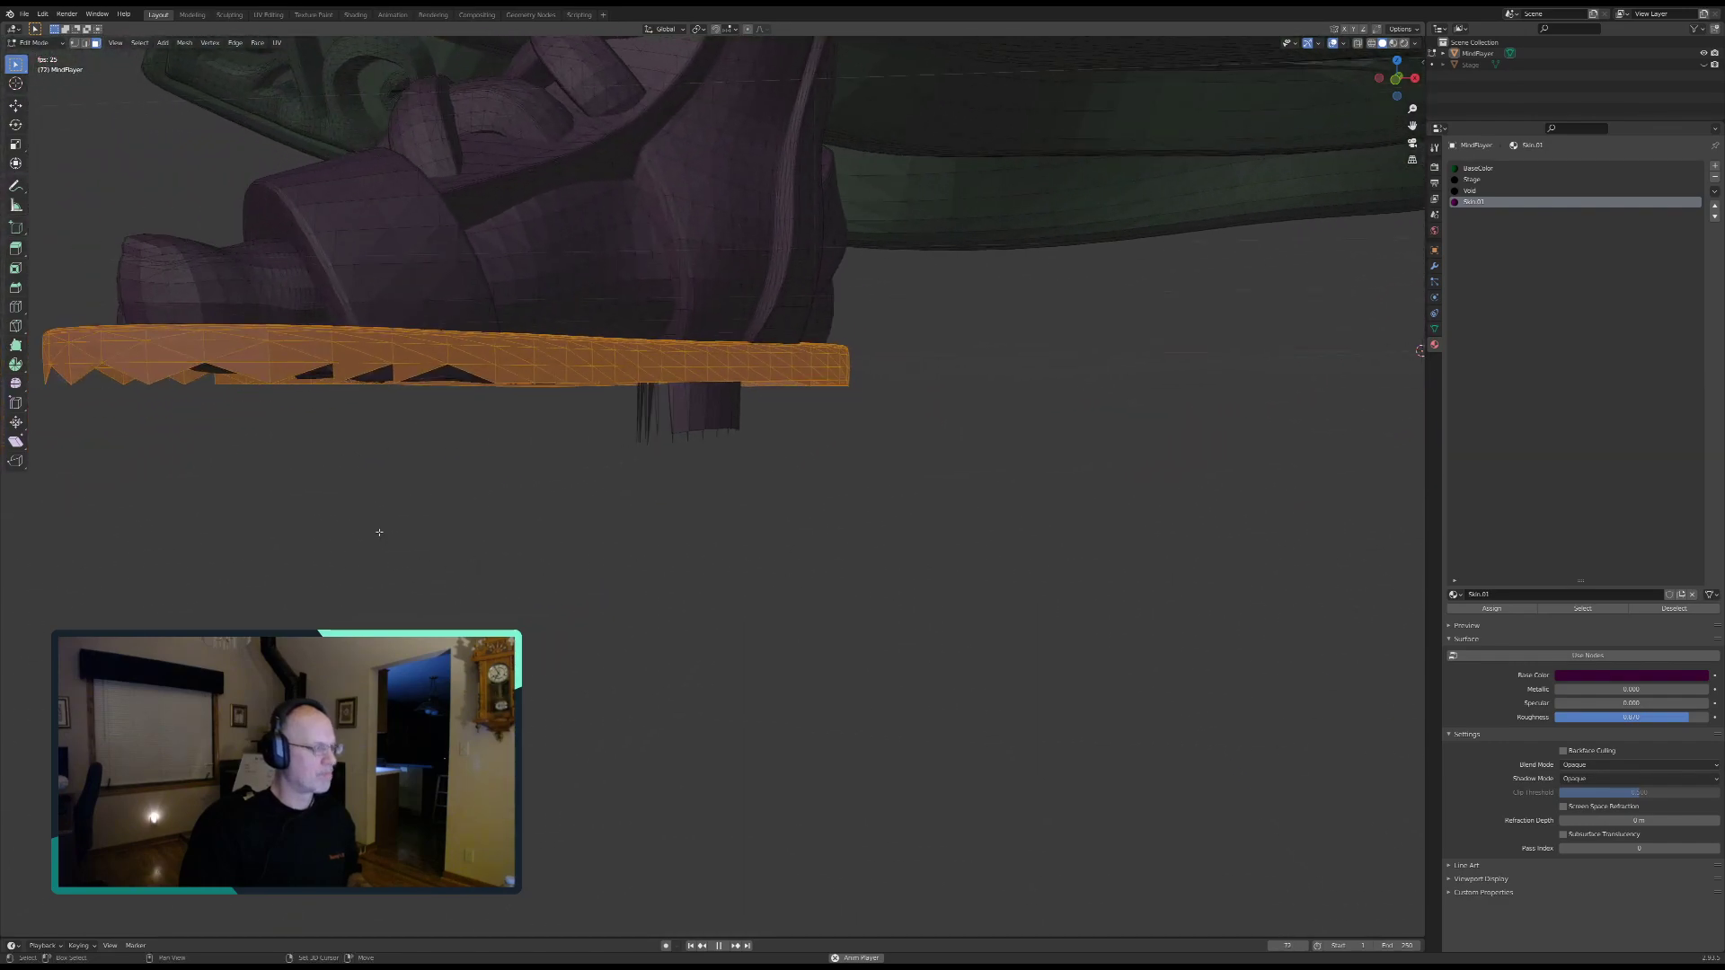
{"action": "key", "text": "c"}
{"action": "mouse_move", "coordinate": [200, 401]}
{"action": "left_mouse_down"}
{"action": "mouse_move", "coordinate": [577, 431]}
{"action": "mouse_move", "coordinate": [739, 416]}
{"action": "left_mouse_up"}
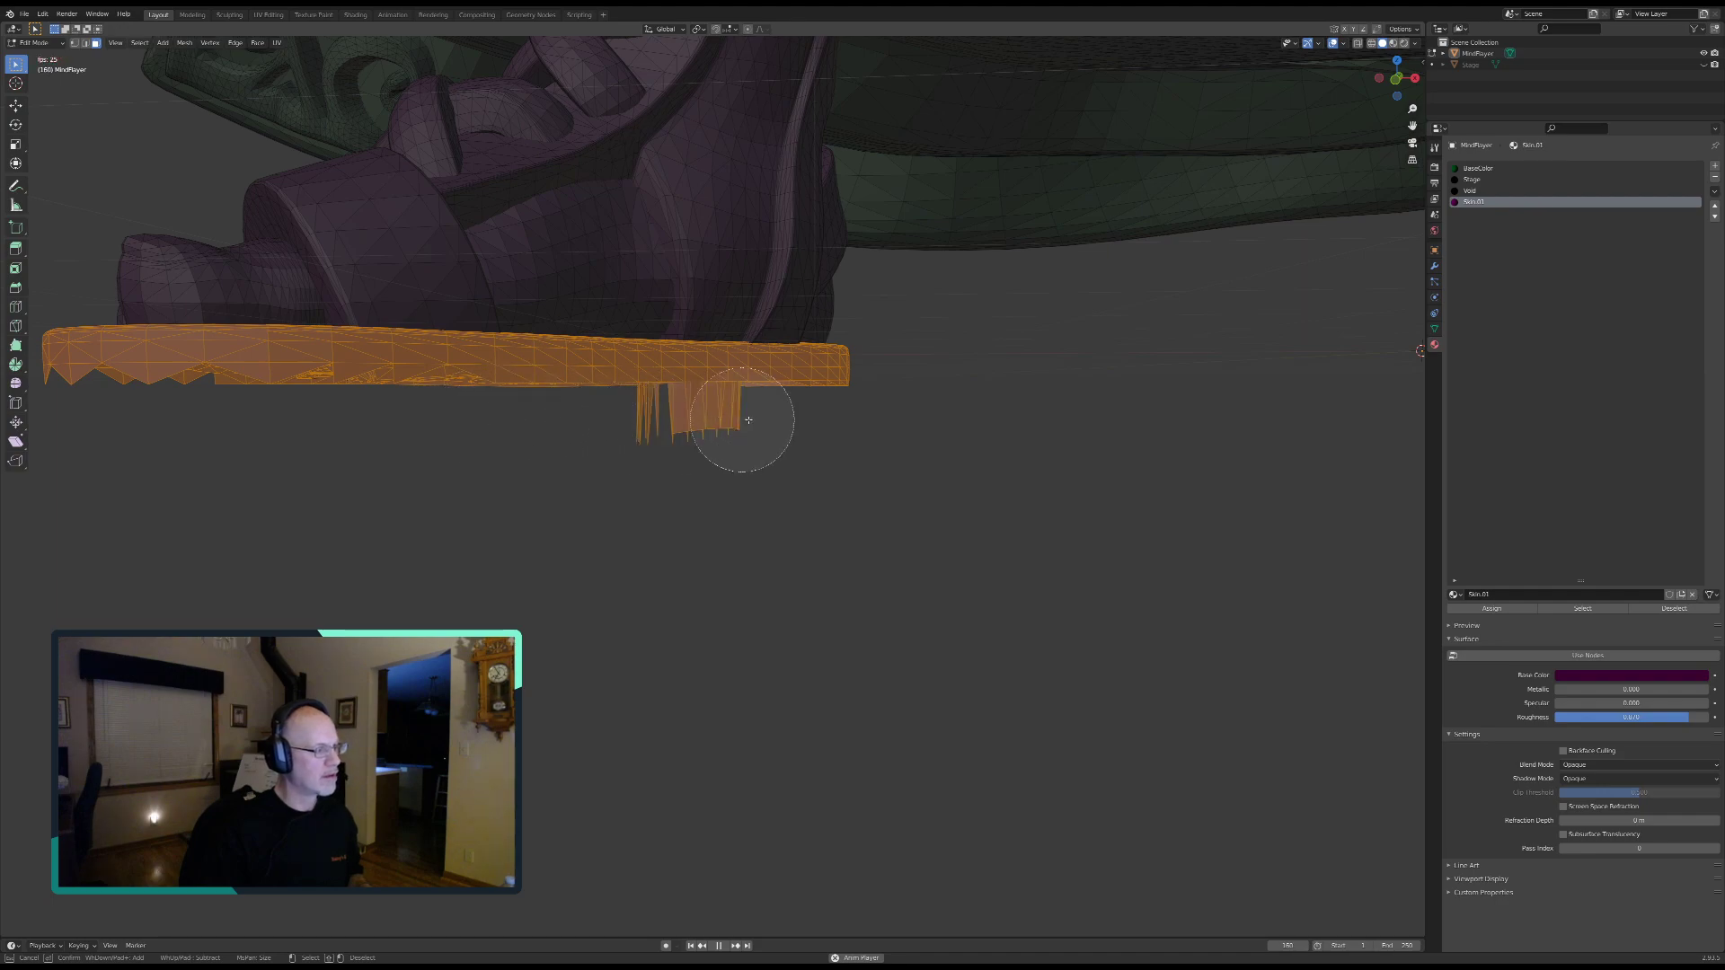
{"action": "right_click", "coordinate": [524, 510]}
Step: Try to select the faces inside the other sandal's hollow underside beneath the ball and arch of the foot
{"action": "mouse_move", "coordinate": [275, 550]}
{"action": "middle_mouse_down"}
{"action": "mouse_move", "coordinate": [352, 525]}
{"action": "mouse_move", "coordinate": [369, 464]}
{"action": "mouse_move", "coordinate": [357, 404]}
{"action": "mouse_move", "coordinate": [261, 413]}
{"action": "mouse_move", "coordinate": [249, 467]}
{"action": "mouse_move", "coordinate": [262, 508]}
{"action": "mouse_move", "coordinate": [358, 476]}
{"action": "mouse_move", "coordinate": [347, 503]}
{"action": "mouse_move", "coordinate": [296, 467]}
{"action": "mouse_move", "coordinate": [363, 460]}
{"action": "mouse_move", "coordinate": [386, 503]}
{"action": "mouse_move", "coordinate": [404, 494]}
{"action": "mouse_move", "coordinate": [388, 562]}
{"action": "middle_mouse_up"}
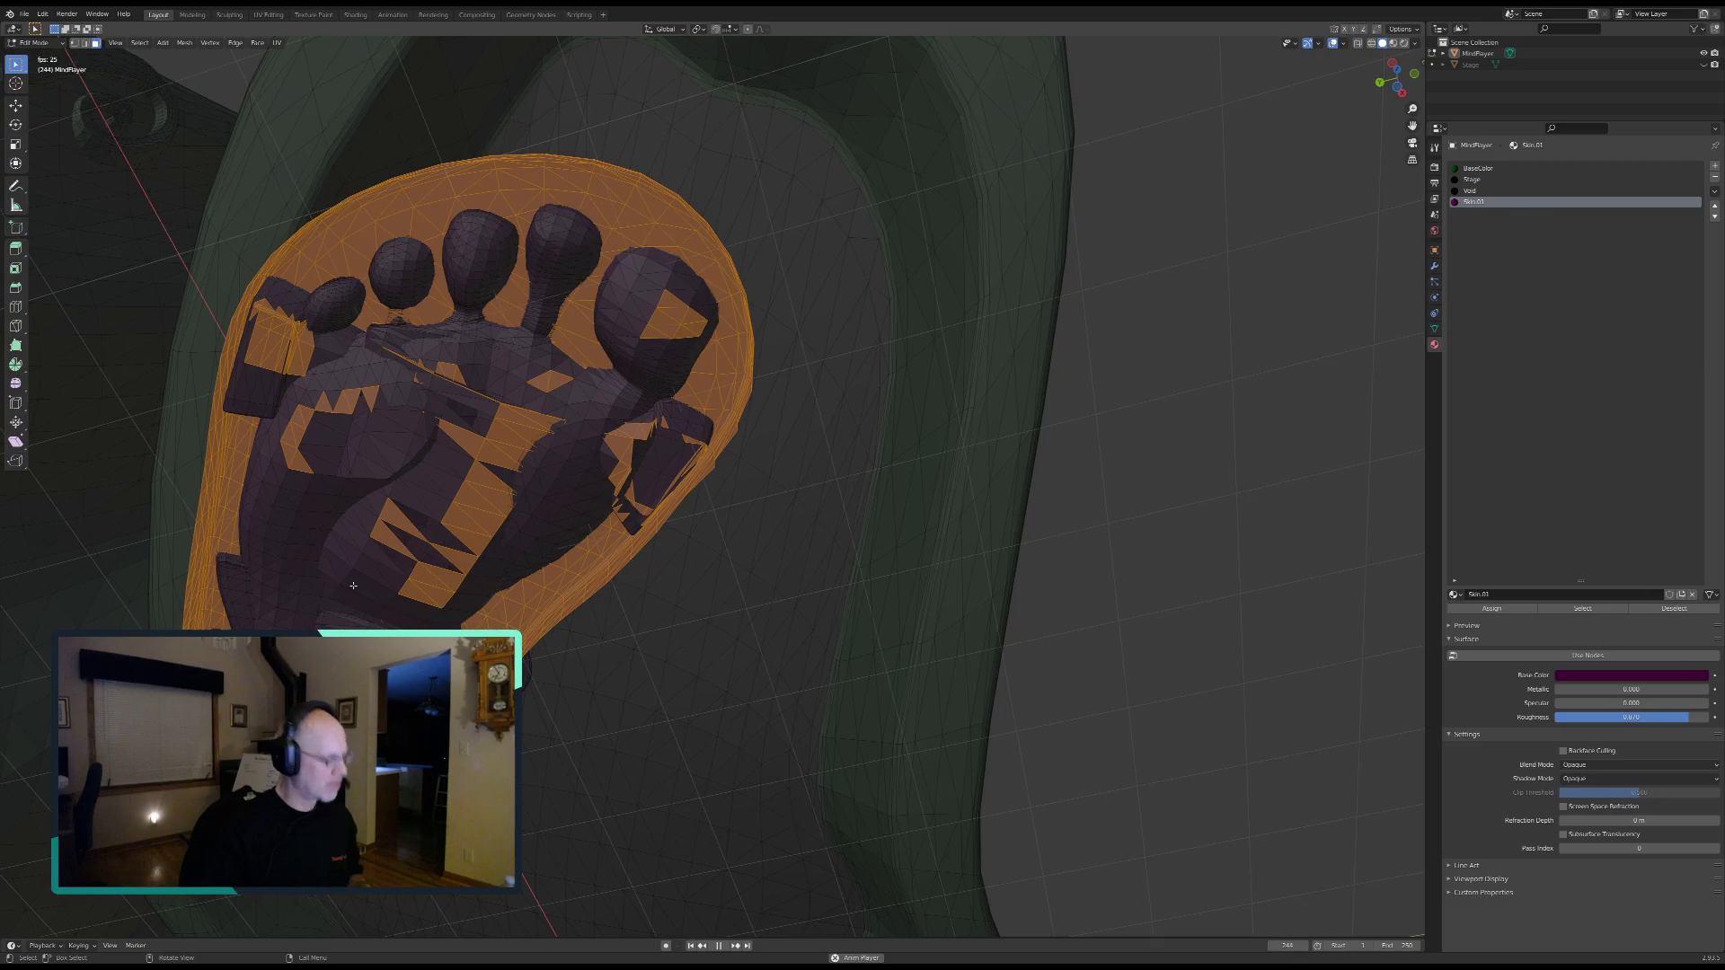
{"action": "key", "text": "c"}
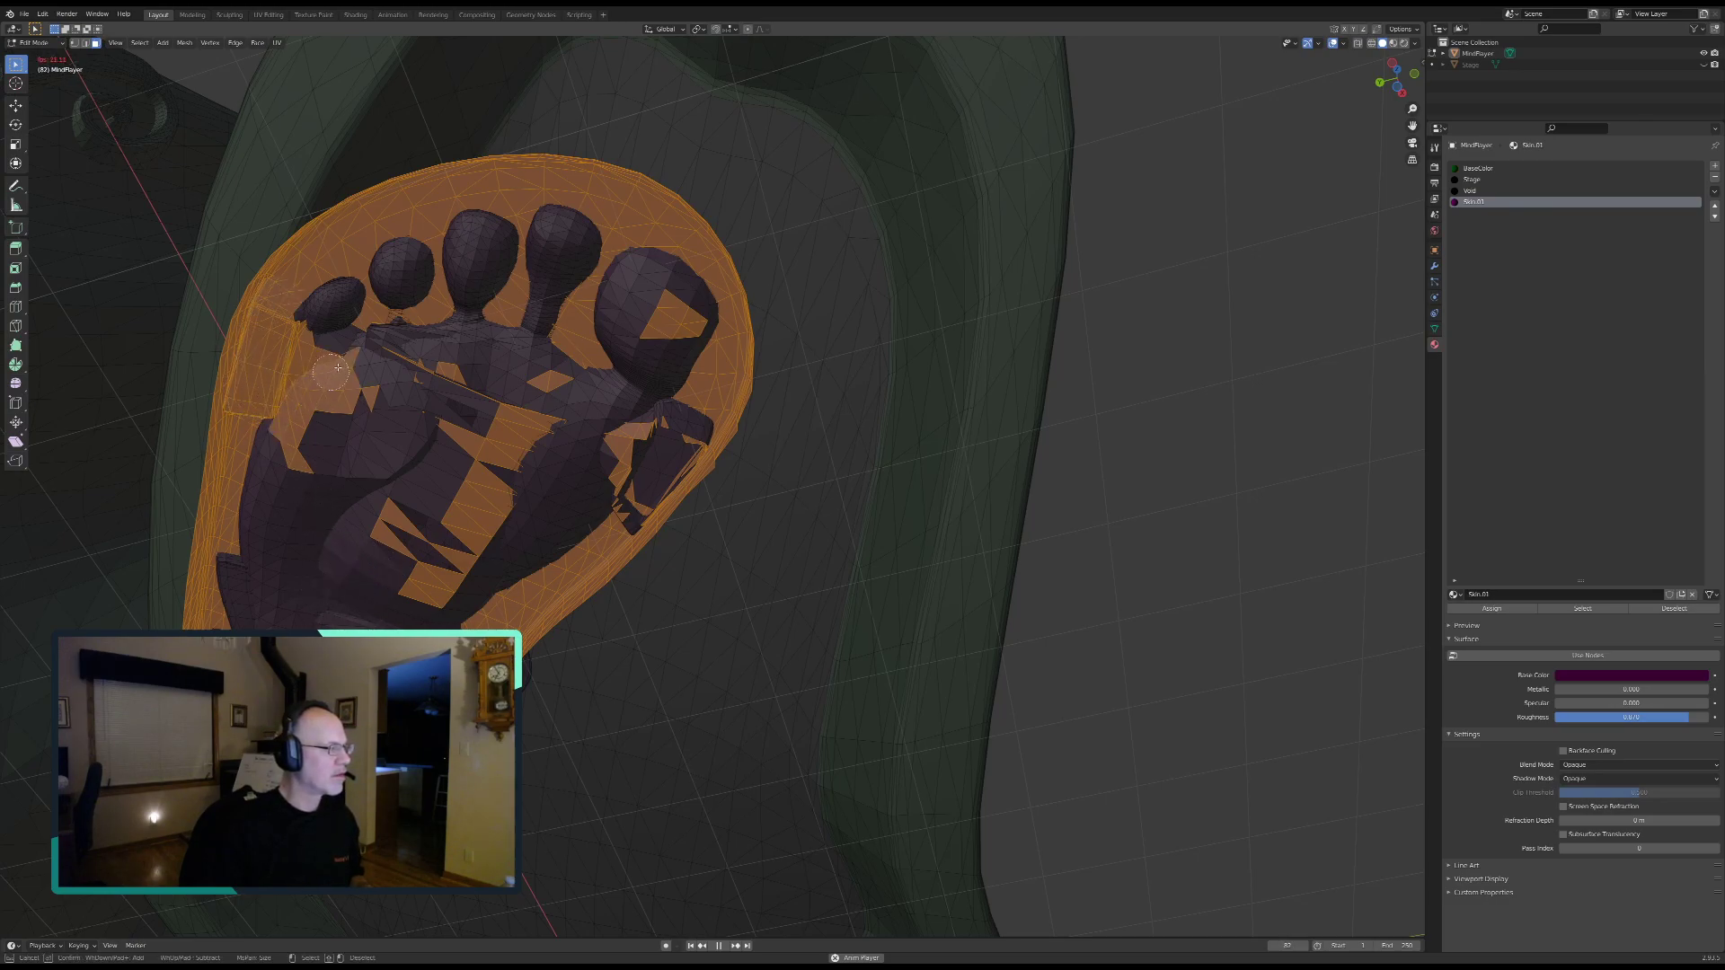
{"action": "mouse_move", "coordinate": [521, 372]}
{"action": "left_mouse_down"}
{"action": "mouse_move", "coordinate": [381, 404]}
{"action": "mouse_move", "coordinate": [274, 505]}
{"action": "mouse_move", "coordinate": [240, 622]}
{"action": "left_mouse_up"}
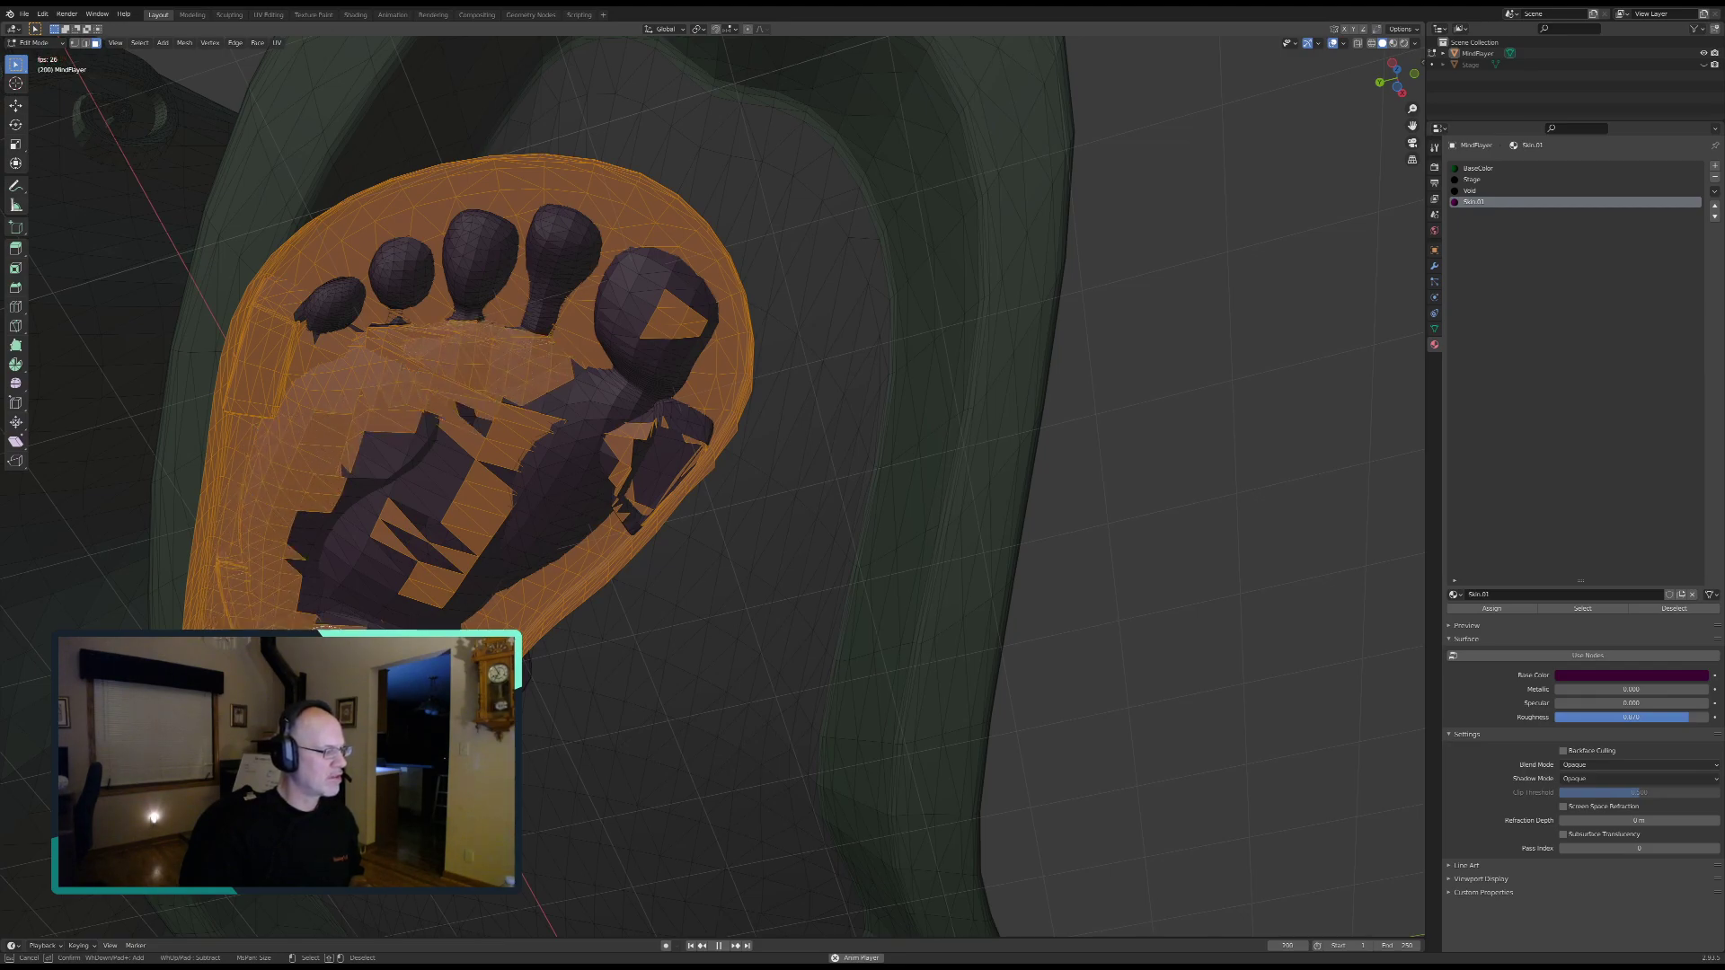
{"action": "mouse_move", "coordinate": [359, 611]}
{"action": "left_mouse_down"}
{"action": "mouse_move", "coordinate": [314, 575]}
{"action": "mouse_move", "coordinate": [395, 467]}
{"action": "mouse_move", "coordinate": [570, 404]}
{"action": "mouse_move", "coordinate": [539, 480]}
{"action": "mouse_move", "coordinate": [405, 550]}
{"action": "mouse_move", "coordinate": [449, 589]}
{"action": "mouse_move", "coordinate": [562, 499]}
{"action": "left_mouse_up"}
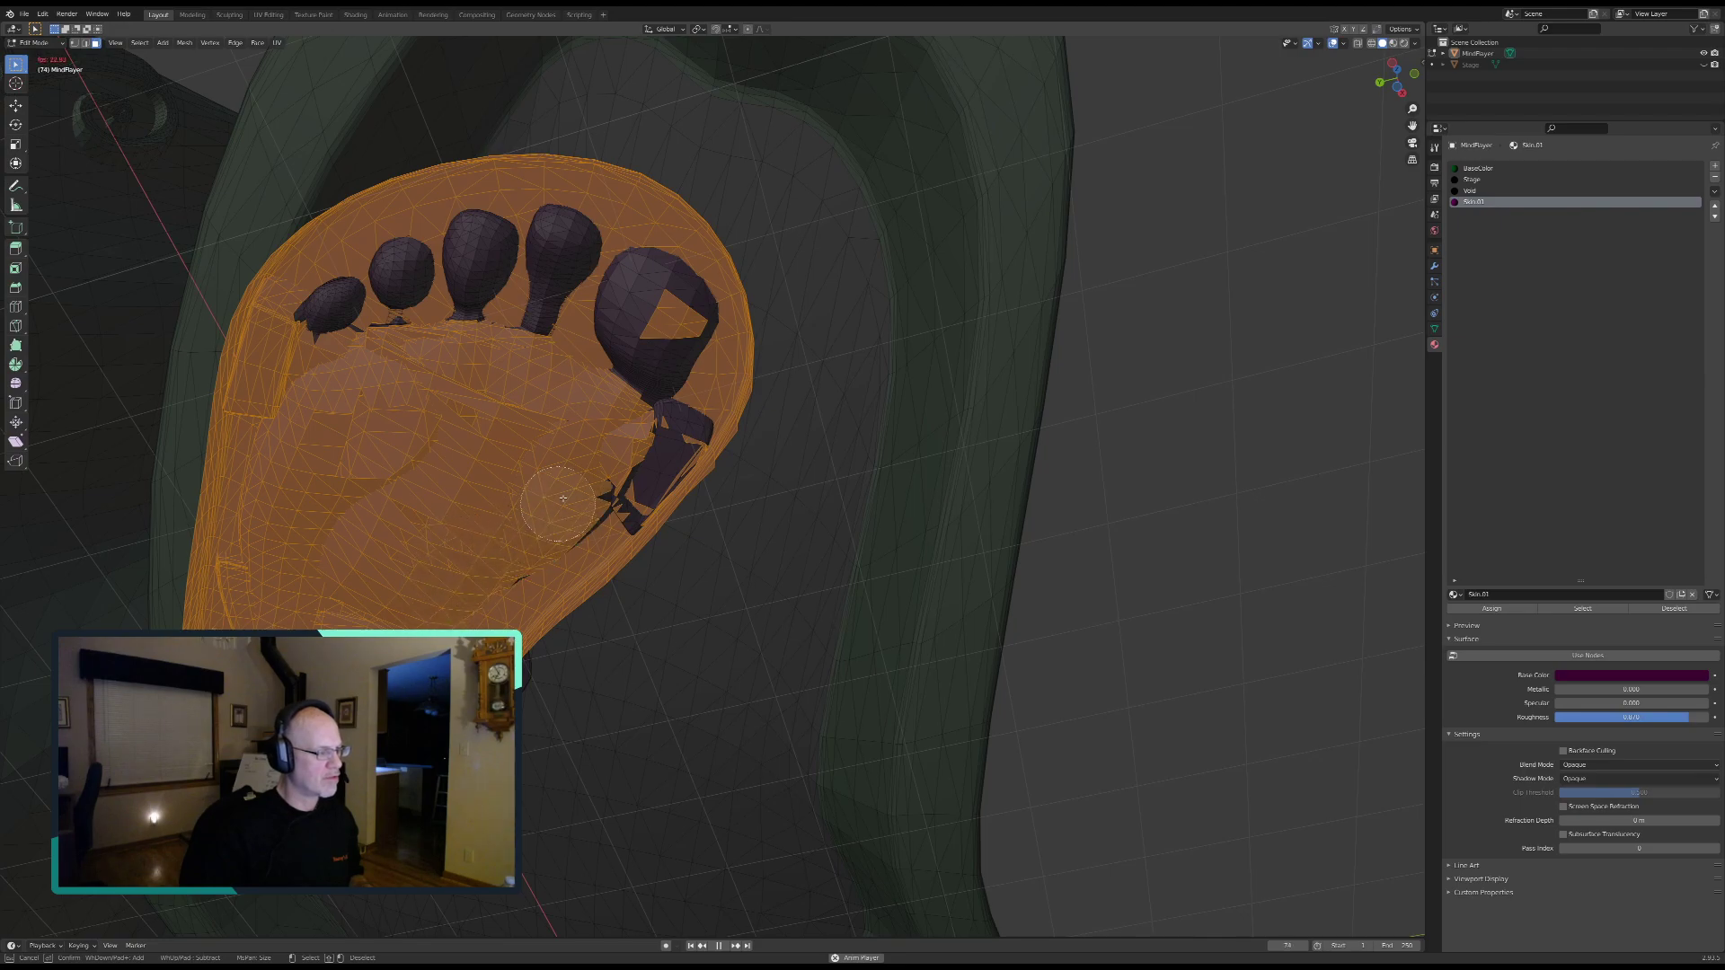
Step: Try to select the remaining faces inside the hollow sole at the heel, the strap ends and beneath the big toe
{"action": "mouse_move", "coordinate": [365, 621]}
{"action": "middle_mouse_down"}
{"action": "mouse_move", "coordinate": [319, 605]}
{"action": "mouse_move", "coordinate": [431, 555]}
{"action": "middle_mouse_up"}
{"action": "key", "text": "c"}
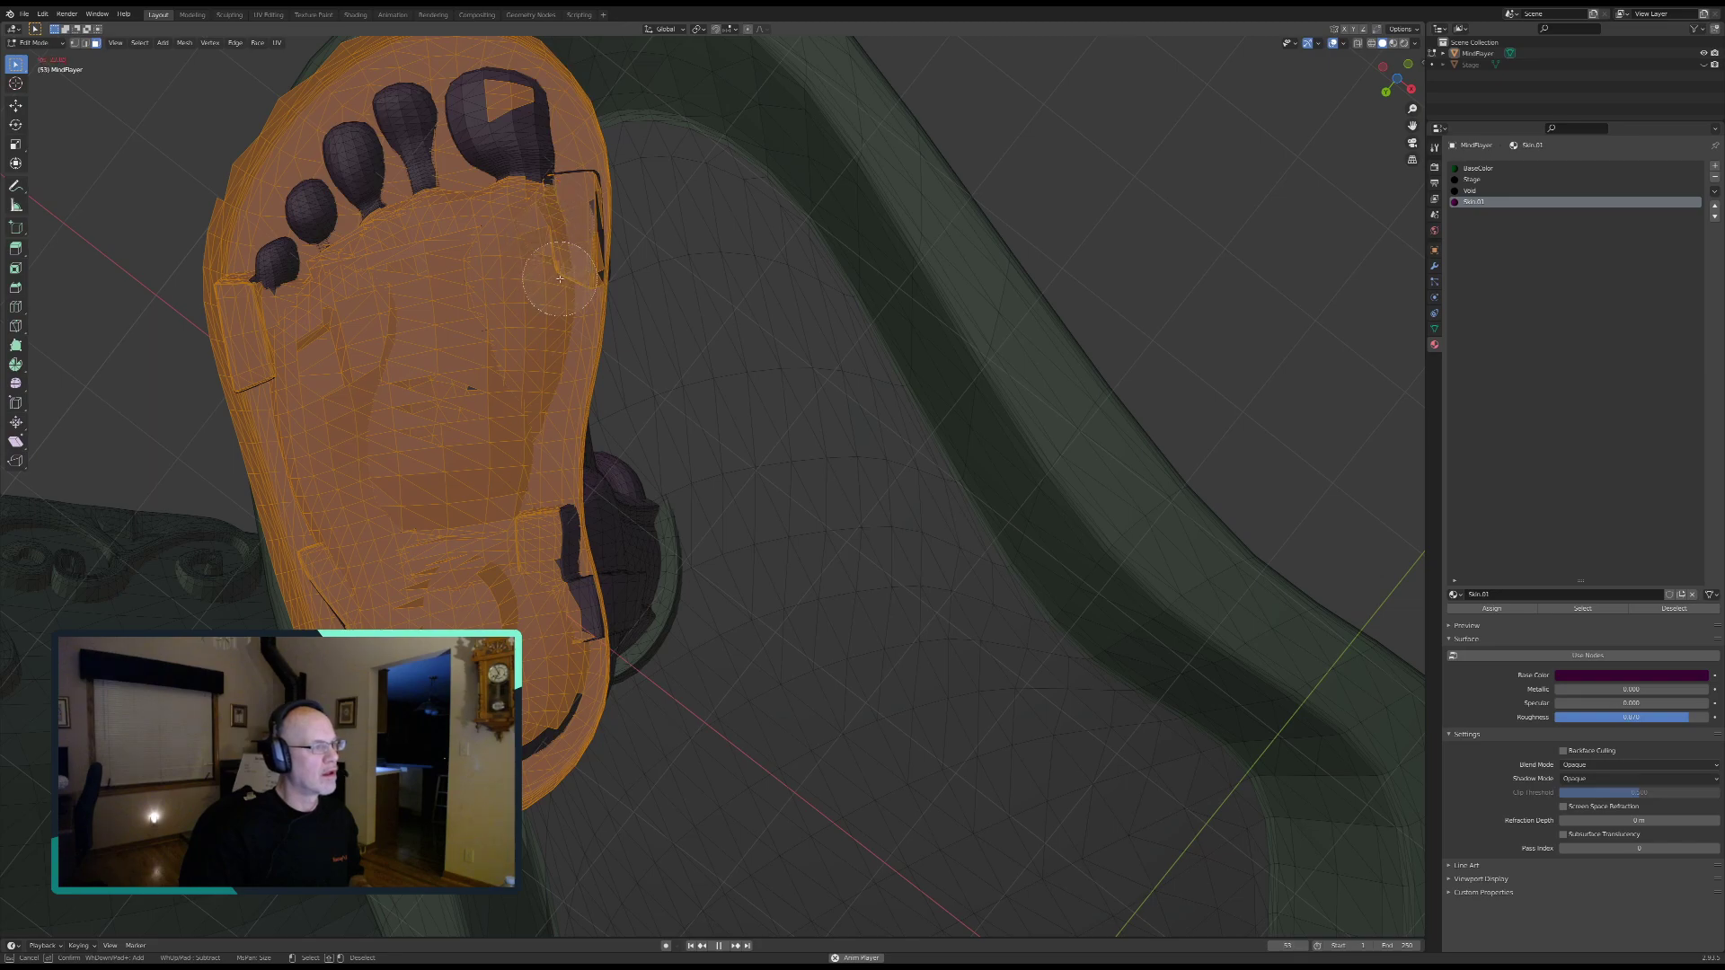
{"action": "right_click", "coordinate": [507, 318]}
{"action": "mouse_move", "coordinate": [507, 318]}
{"action": "middle_mouse_down"}
{"action": "mouse_move", "coordinate": [473, 360]}
{"action": "mouse_move", "coordinate": [488, 320]}
{"action": "middle_mouse_up"}
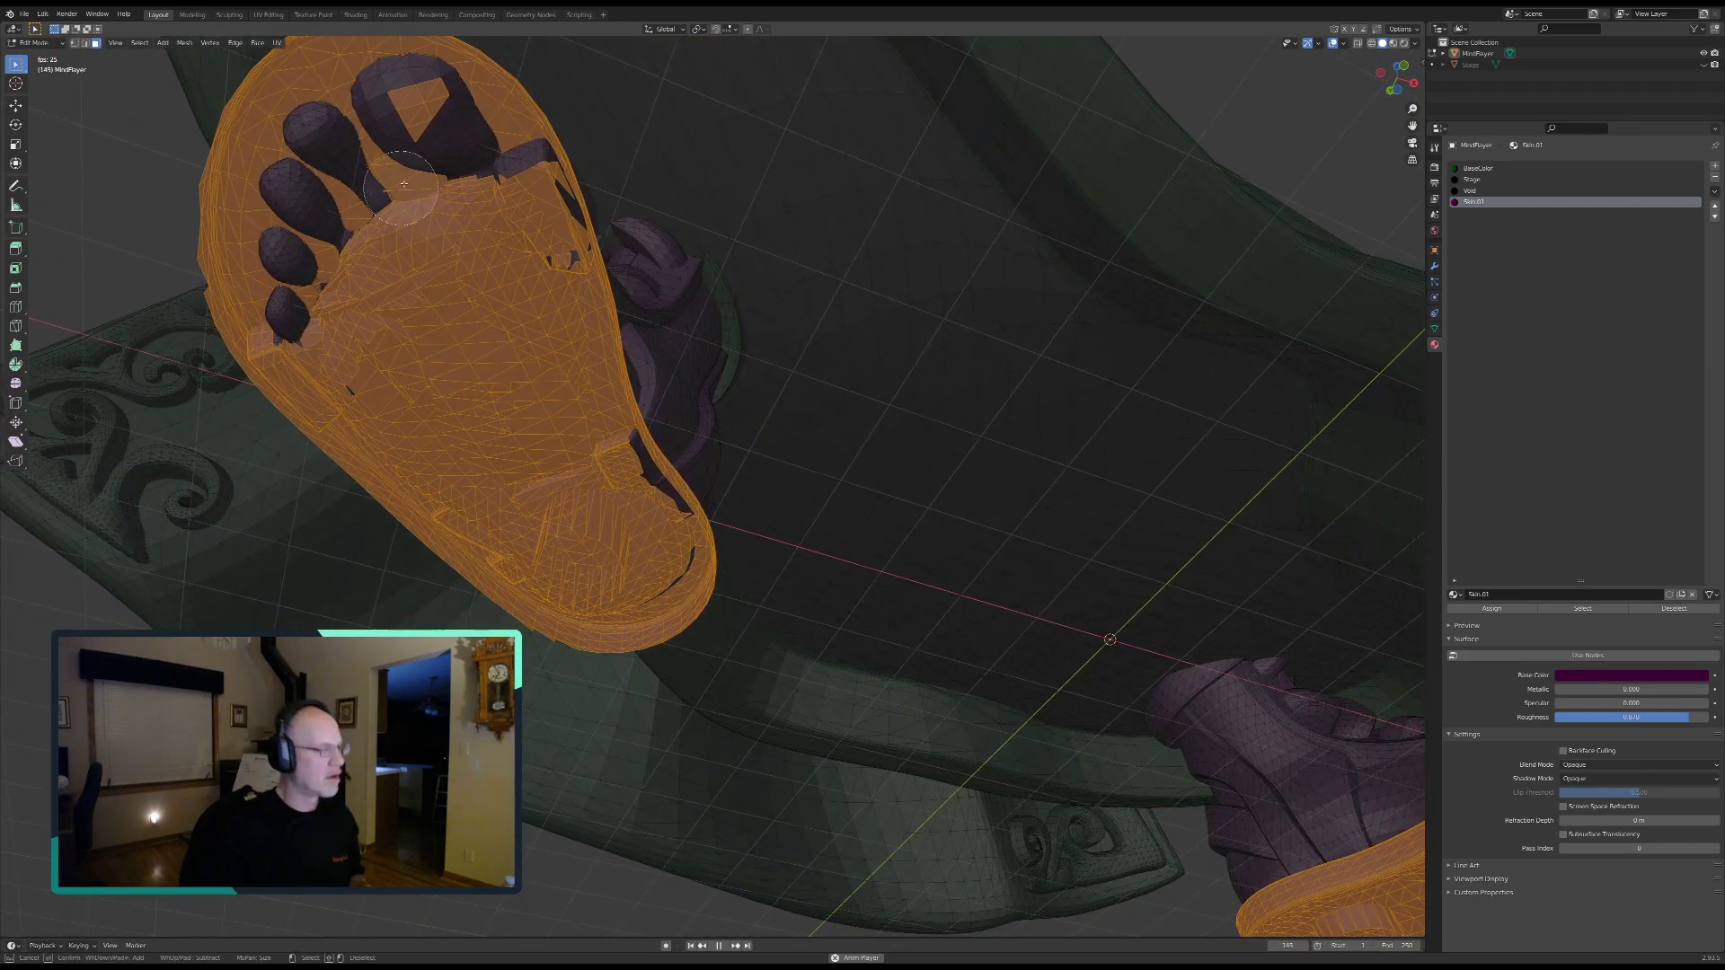
{"action": "key", "text": "c"}
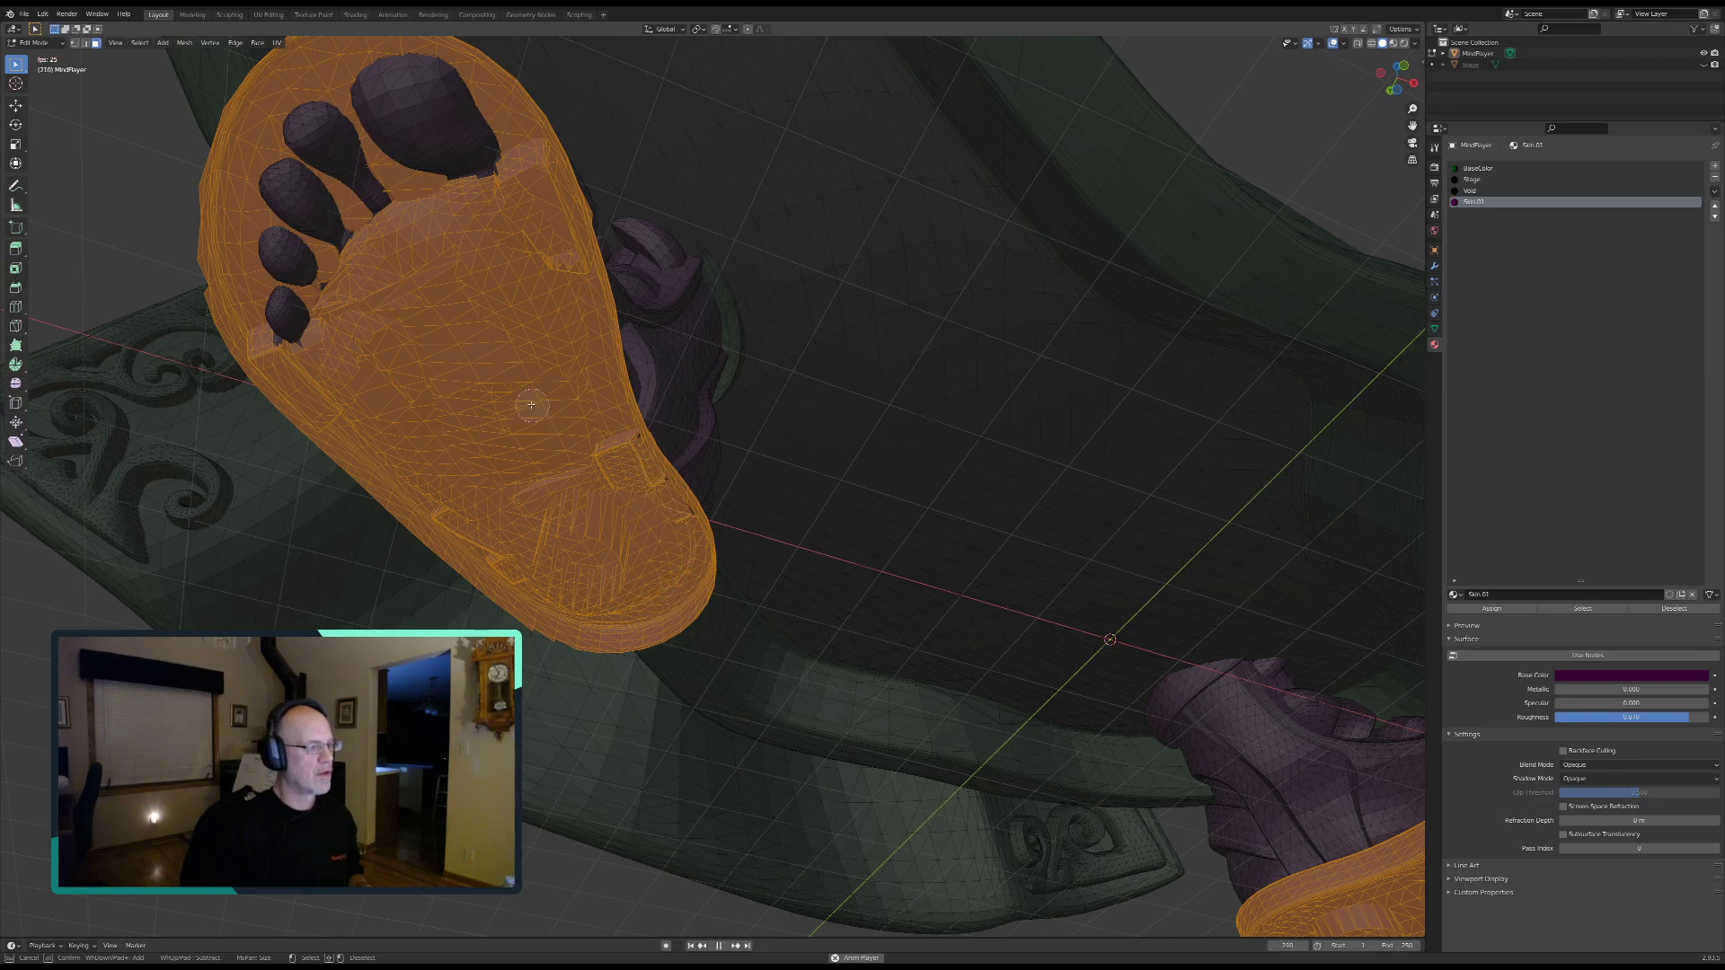
{"action": "right_click", "coordinate": [488, 321]}
Step: Reselect the closed sole's underside faces from the toe end toward the heel
{"action": "middle_click_drag", "start_coordinate": [488, 321], "coordinate": [384, 386]}
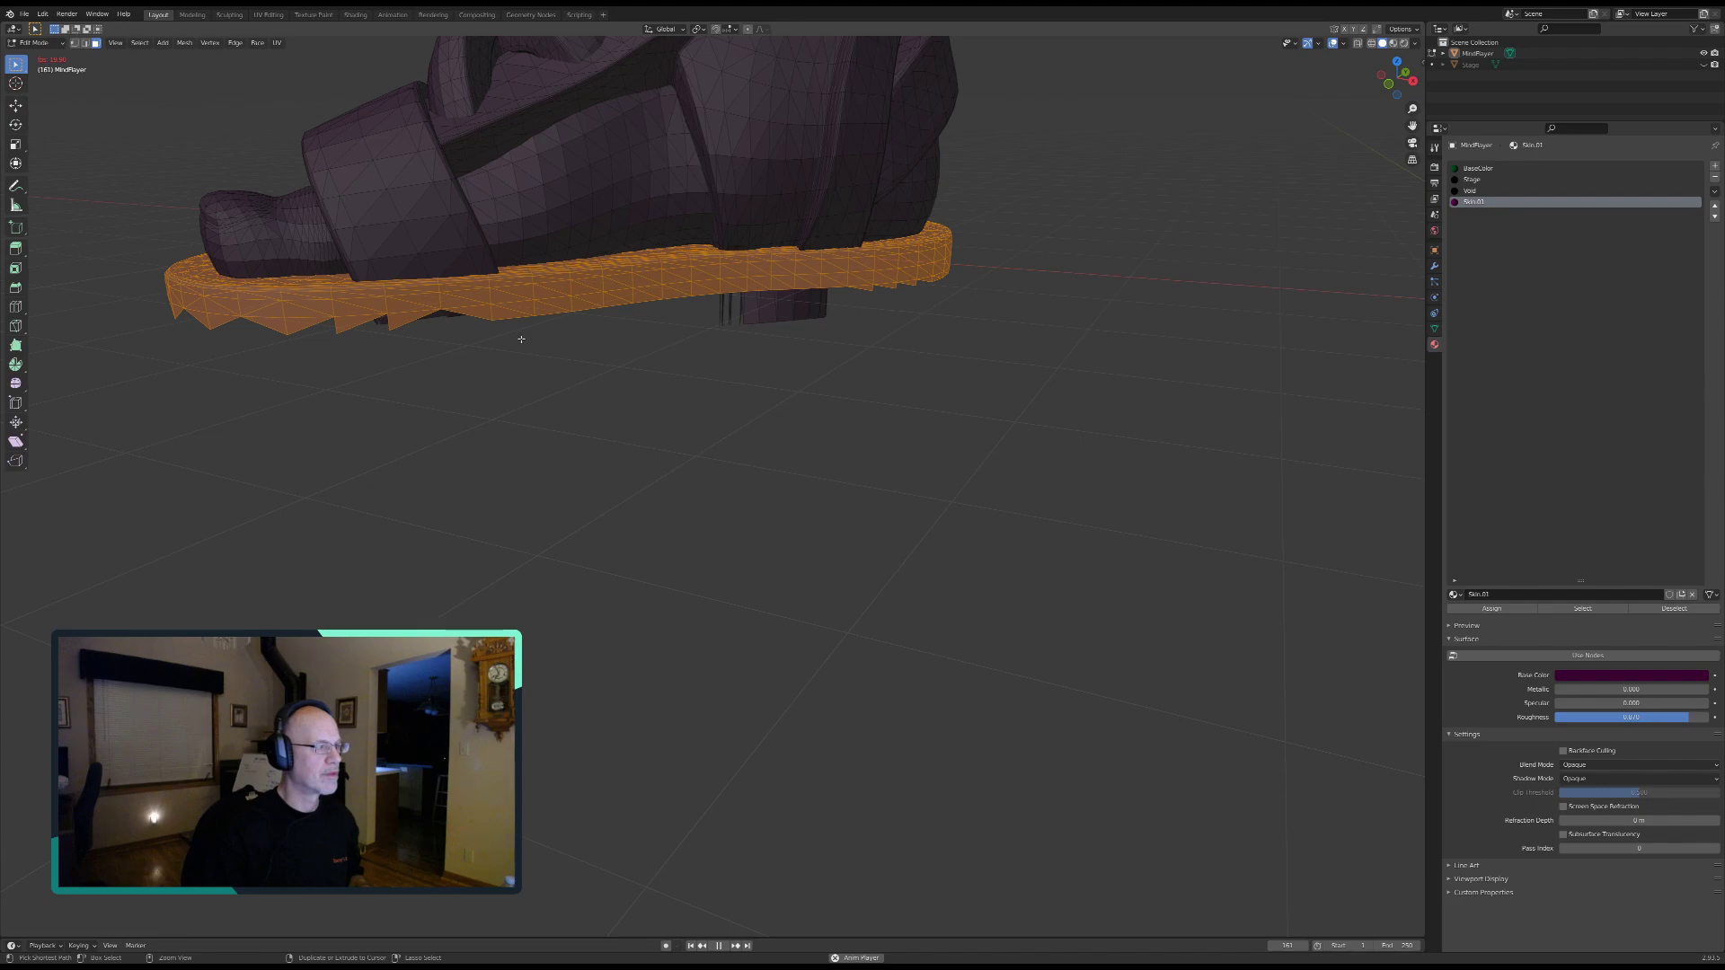
{"action": "middle_click_drag", "start_coordinate": [499, 335], "coordinate": [573, 341]}
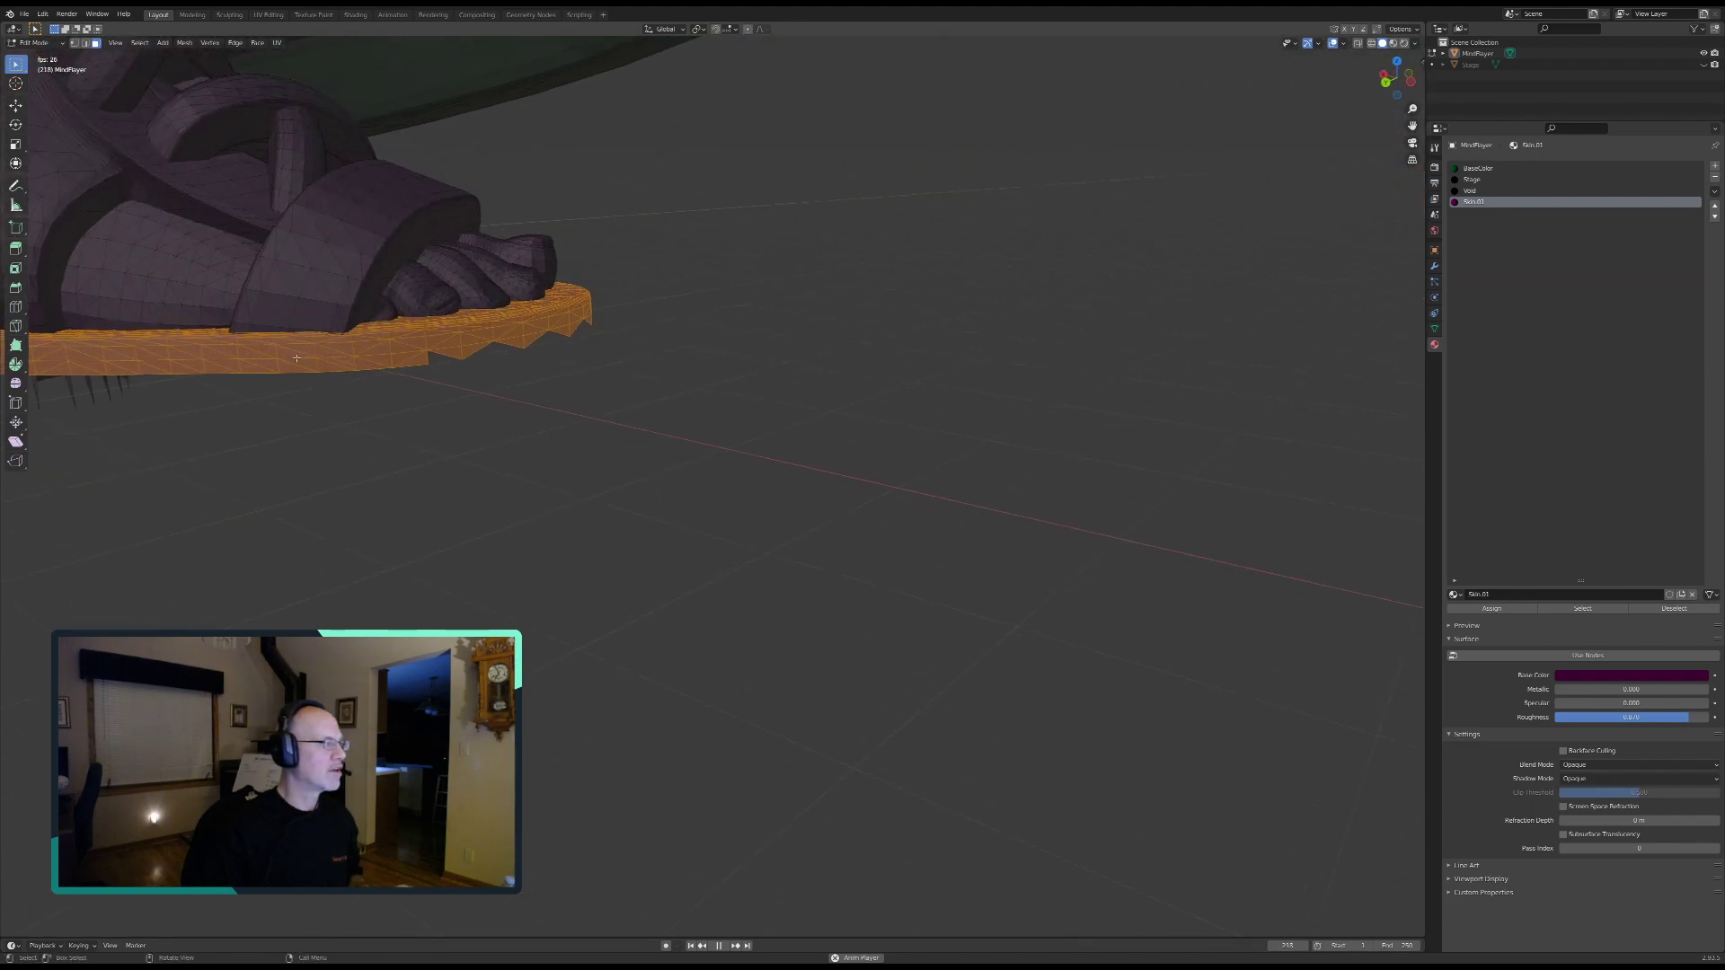
{"action": "middle_click_drag", "start_coordinate": [907, 398], "coordinate": [759, 308]}
{"action": "scroll", "coordinate": [759, 308], "scroll_direction": "down", "scroll_amount": 5}
{"action": "mouse_move", "coordinate": [1019, 430]}
{"action": "middle_mouse_down"}
{"action": "mouse_move", "coordinate": [997, 400]}
{"action": "mouse_move", "coordinate": [545, 327]}
{"action": "mouse_move", "coordinate": [692, 370]}
{"action": "mouse_move", "coordinate": [997, 404]}
{"action": "middle_mouse_up"}
{"action": "middle_click_drag", "start_coordinate": [1033, 649], "coordinate": [879, 476], "text": "shift"}
{"action": "key", "text": "c"}
{"action": "mouse_move", "coordinate": [885, 485]}
{"action": "left_mouse_down"}
{"action": "mouse_move", "coordinate": [862, 442]}
{"action": "mouse_move", "coordinate": [929, 447]}
{"action": "left_mouse_up"}
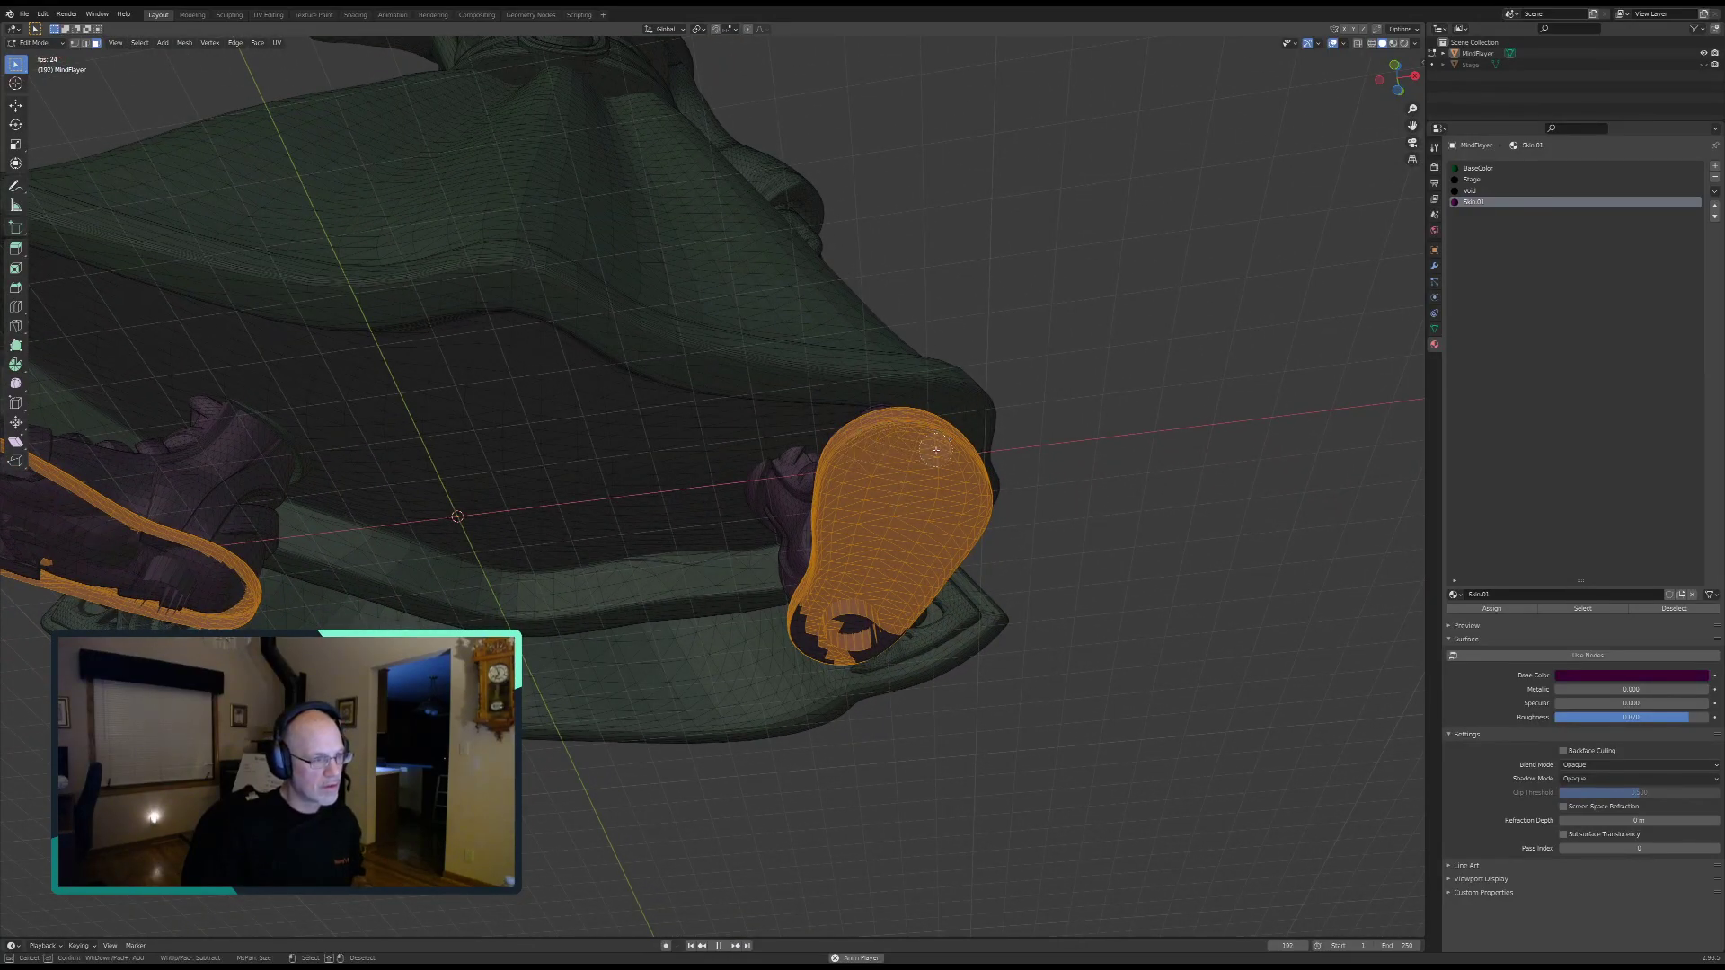
{"action": "right_click", "coordinate": [876, 597]}
Step: Select the remaining underside faces around the heel and the peg on the closed sole
{"action": "scroll", "coordinate": [876, 597], "scroll_direction": "down", "scroll_amount": 1}
{"action": "mouse_move", "coordinate": [876, 597]}
{"action": "middle_mouse_down"}
{"action": "mouse_move", "coordinate": [912, 568]}
{"action": "mouse_move", "coordinate": [625, 121]}
{"action": "middle_mouse_up"}
{"action": "scroll", "coordinate": [923, 562], "scroll_direction": "up", "scroll_amount": 5}
{"action": "key", "text": "c"}
{"action": "mouse_move", "coordinate": [646, 364]}
{"action": "left_mouse_down"}
{"action": "mouse_move", "coordinate": [646, 485]}
{"action": "mouse_move", "coordinate": [672, 510]}
{"action": "mouse_move", "coordinate": [738, 400]}
{"action": "mouse_move", "coordinate": [784, 395]}
{"action": "mouse_move", "coordinate": [751, 423]}
{"action": "mouse_move", "coordinate": [763, 485]}
{"action": "mouse_move", "coordinate": [807, 463]}
{"action": "mouse_move", "coordinate": [824, 411]}
{"action": "left_mouse_up"}
{"action": "scroll", "coordinate": [770, 396], "scroll_direction": "down", "scroll_amount": 5}
{"action": "key", "text": "Escape"}
Step: Select the missed strip of faces along the sole's underside edge from mid-foot toward the toe
{"action": "middle_click_drag", "start_coordinate": [827, 309], "coordinate": [773, 216]}
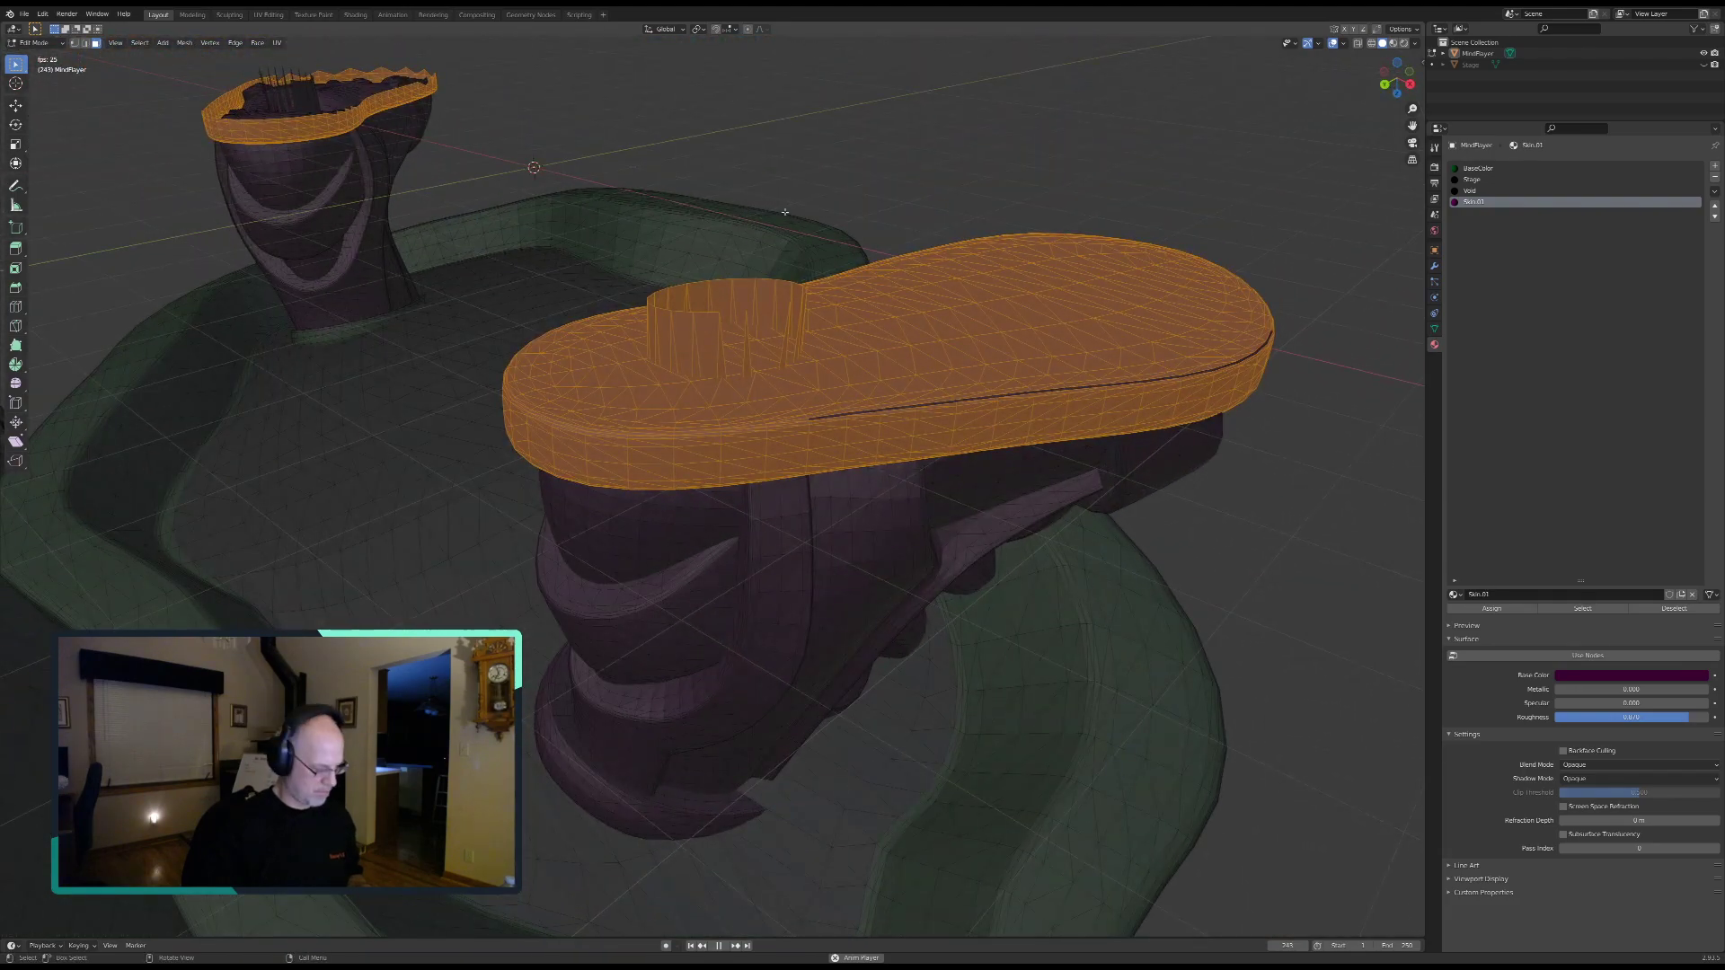
{"action": "scroll", "coordinate": [773, 215], "scroll_direction": "up", "scroll_amount": 5}
{"action": "scroll", "coordinate": [773, 215], "scroll_direction": "down", "scroll_amount": 4}
{"action": "key", "text": "c"}
{"action": "scroll", "coordinate": [928, 307], "scroll_direction": "up", "scroll_amount": 4}
{"action": "left_click_drag", "start_coordinate": [878, 347], "coordinate": [1345, 305]}
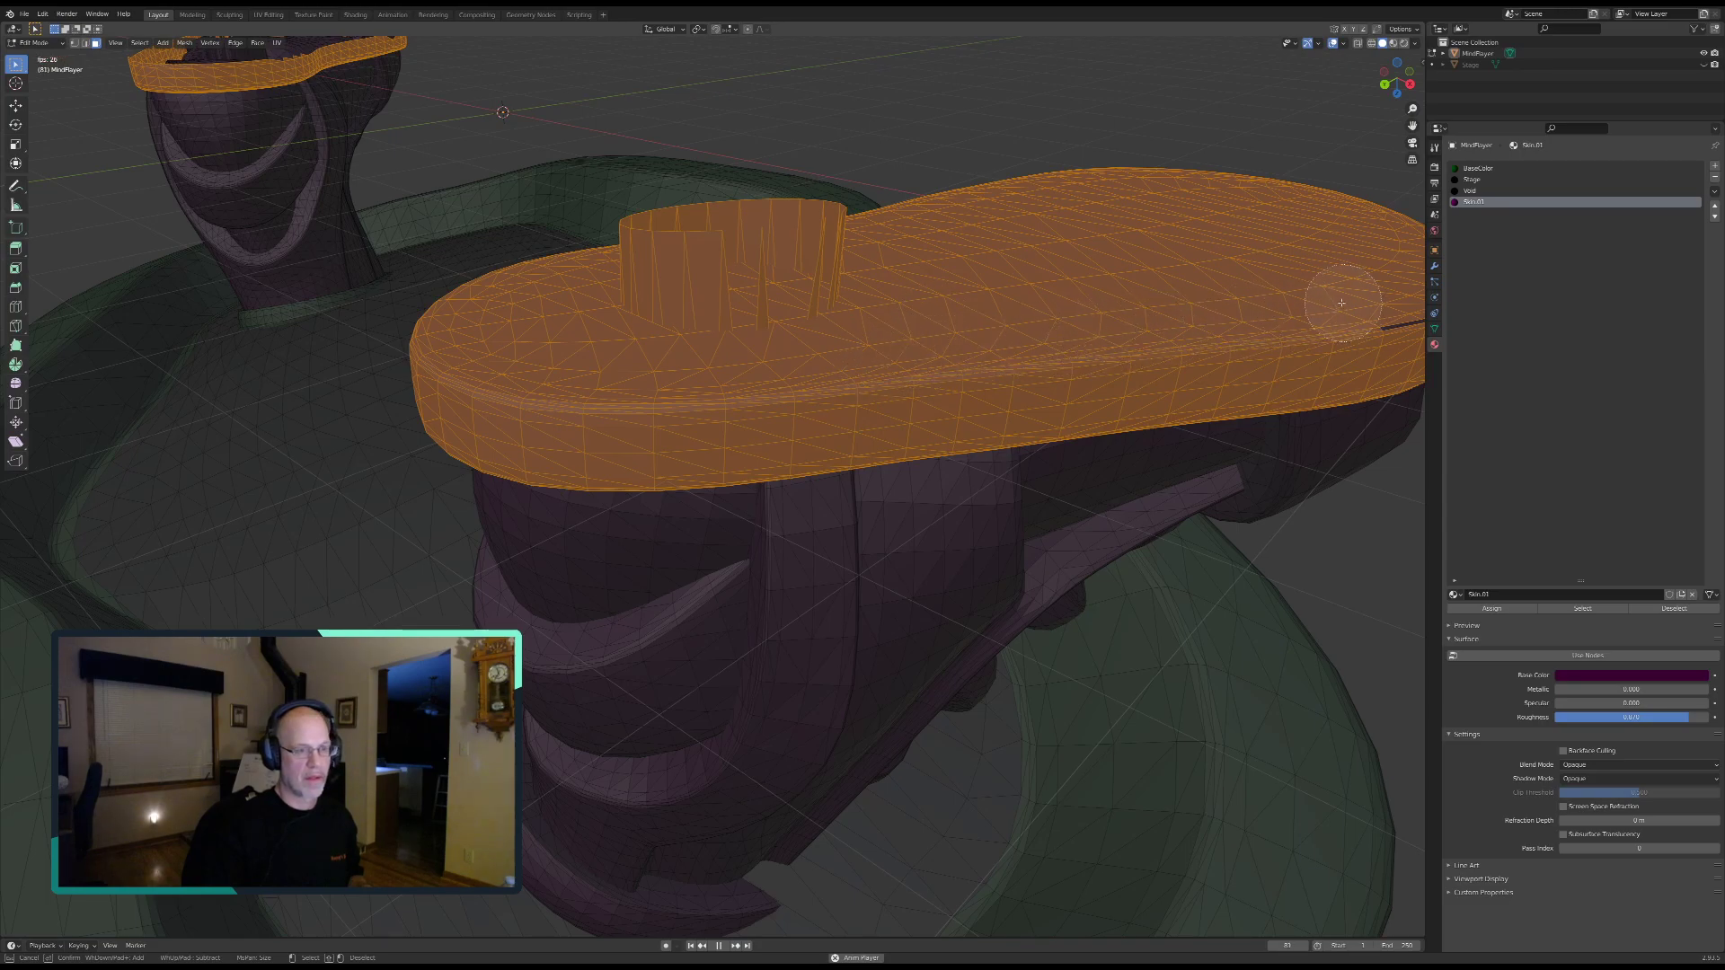
{"action": "right_click", "coordinate": [1345, 304]}
Step: Select the last thin gap in the underside rim near the toe end
{"action": "middle_click_drag", "start_coordinate": [1345, 305], "coordinate": [948, 306]}
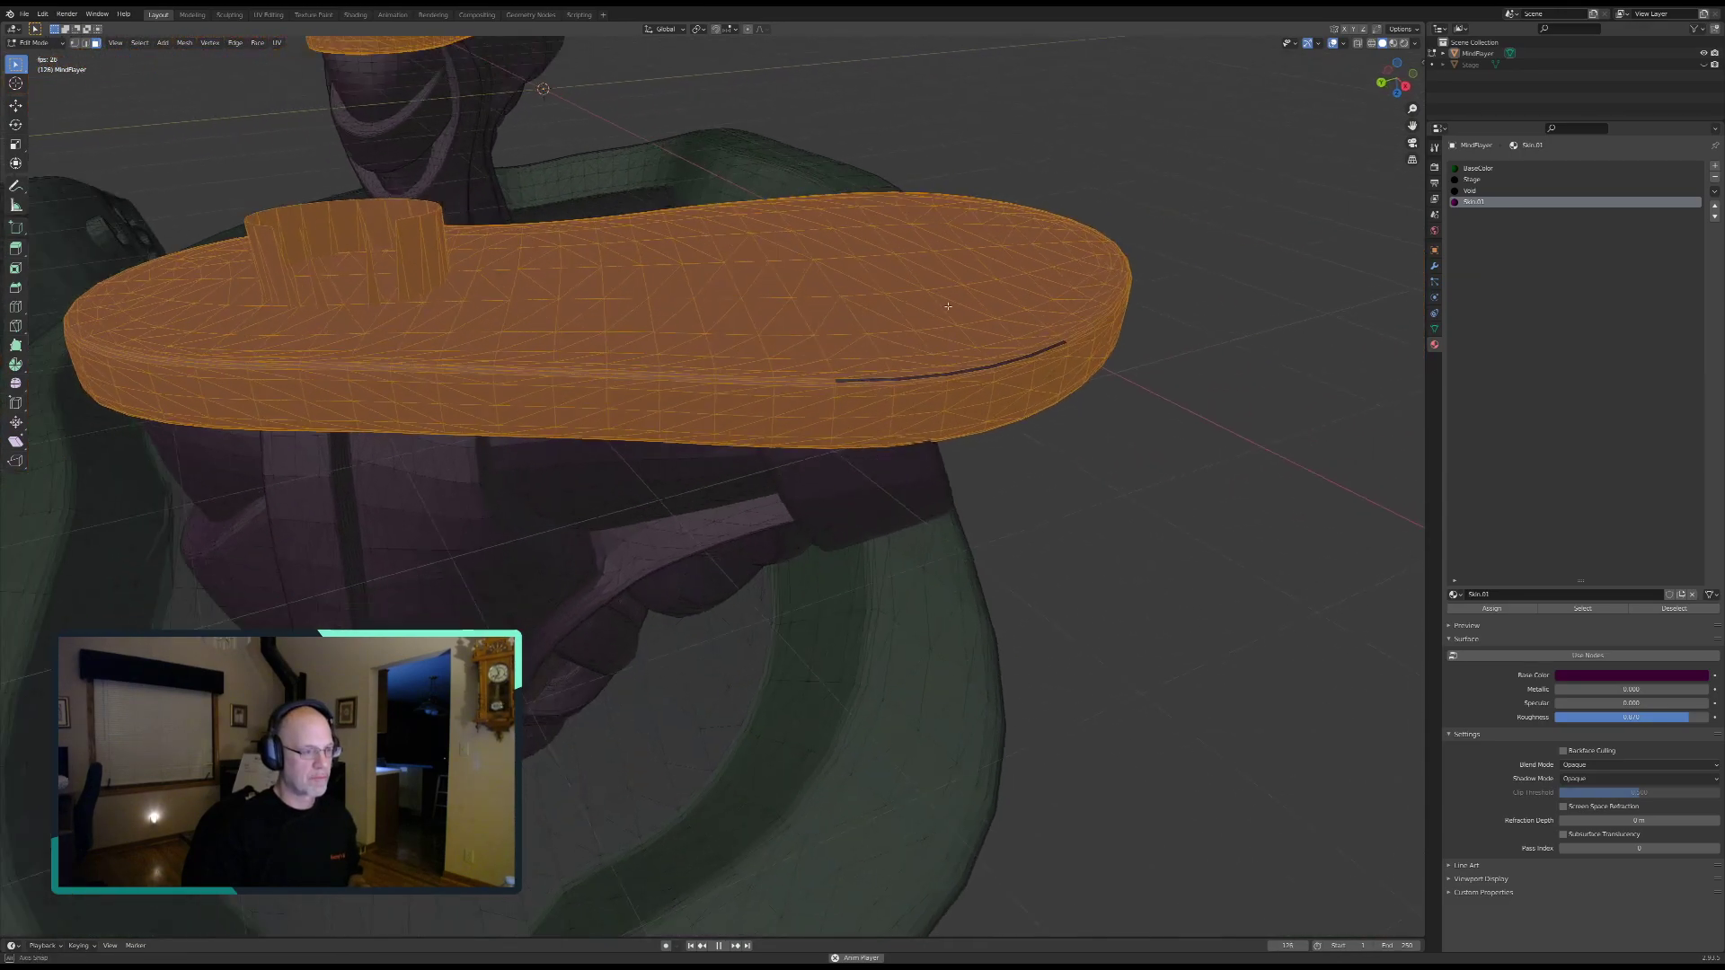
{"action": "key", "text": "c"}
{"action": "mouse_move", "coordinate": [1023, 353]}
{"action": "left_mouse_down"}
{"action": "mouse_move", "coordinate": [870, 354]}
{"action": "mouse_move", "coordinate": [1039, 308]}
{"action": "left_mouse_up"}
{"action": "right_click", "coordinate": [876, 271]}
Step: Make the round base under the figure visible again and check how both soles sit on it
{"action": "middle_click_drag", "start_coordinate": [807, 285], "coordinate": [768, 502]}
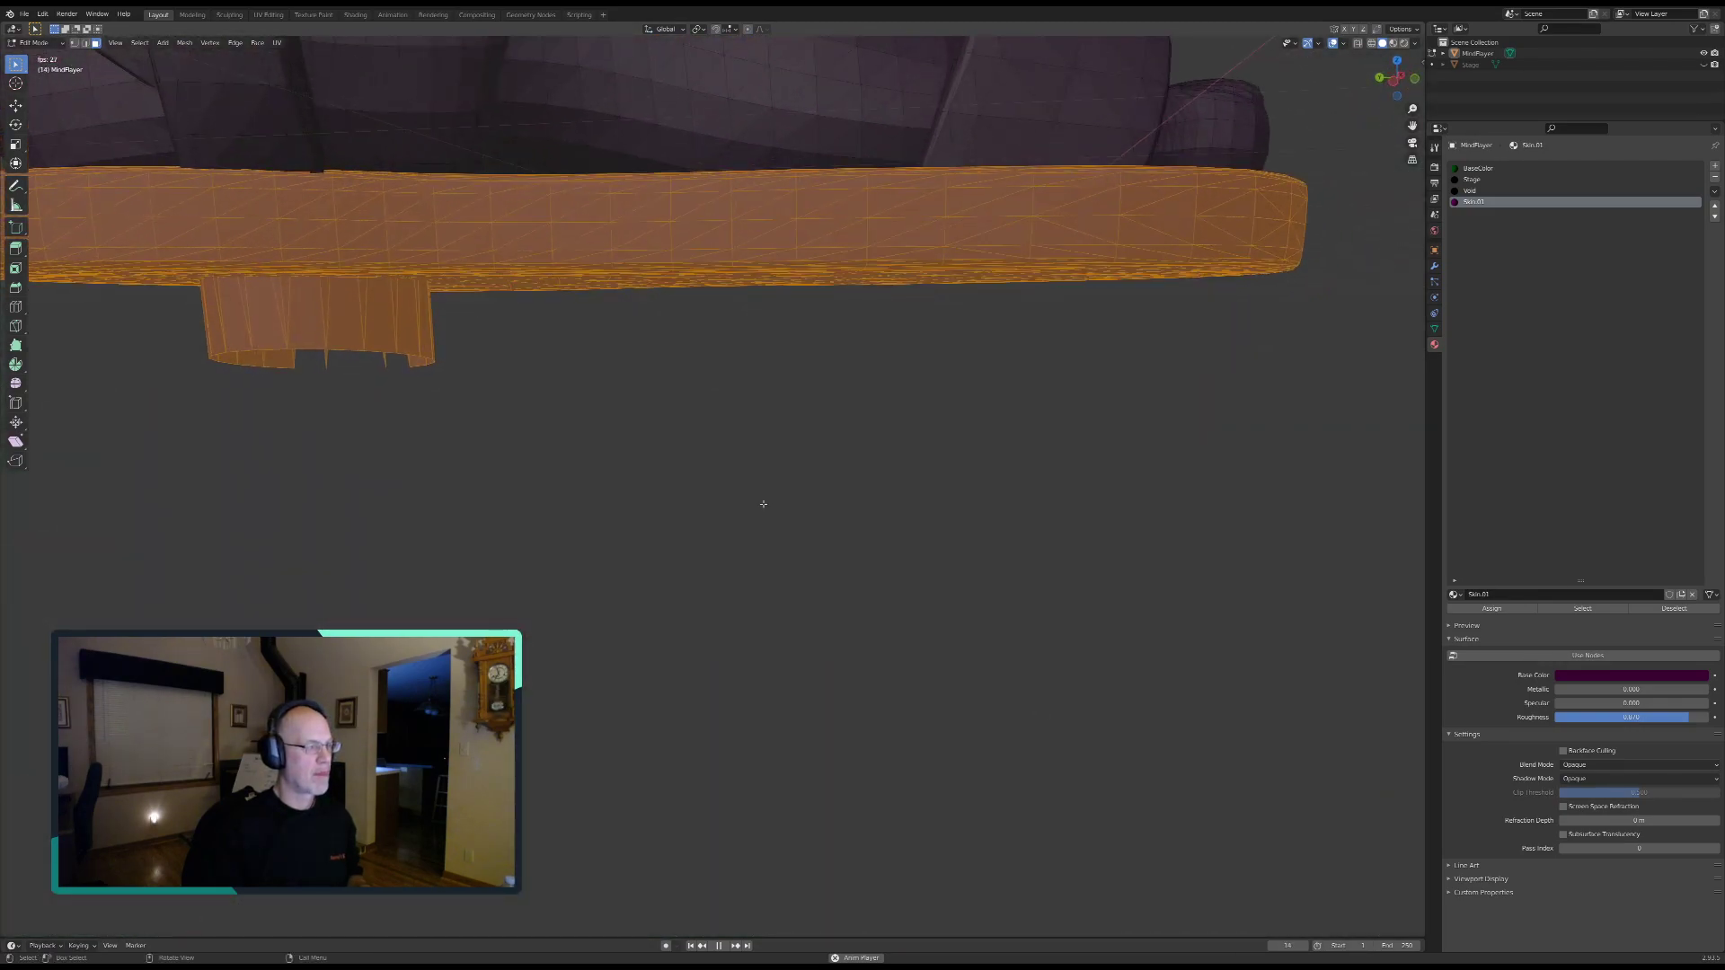
{"action": "scroll", "coordinate": [716, 488], "scroll_direction": "down", "scroll_amount": 10}
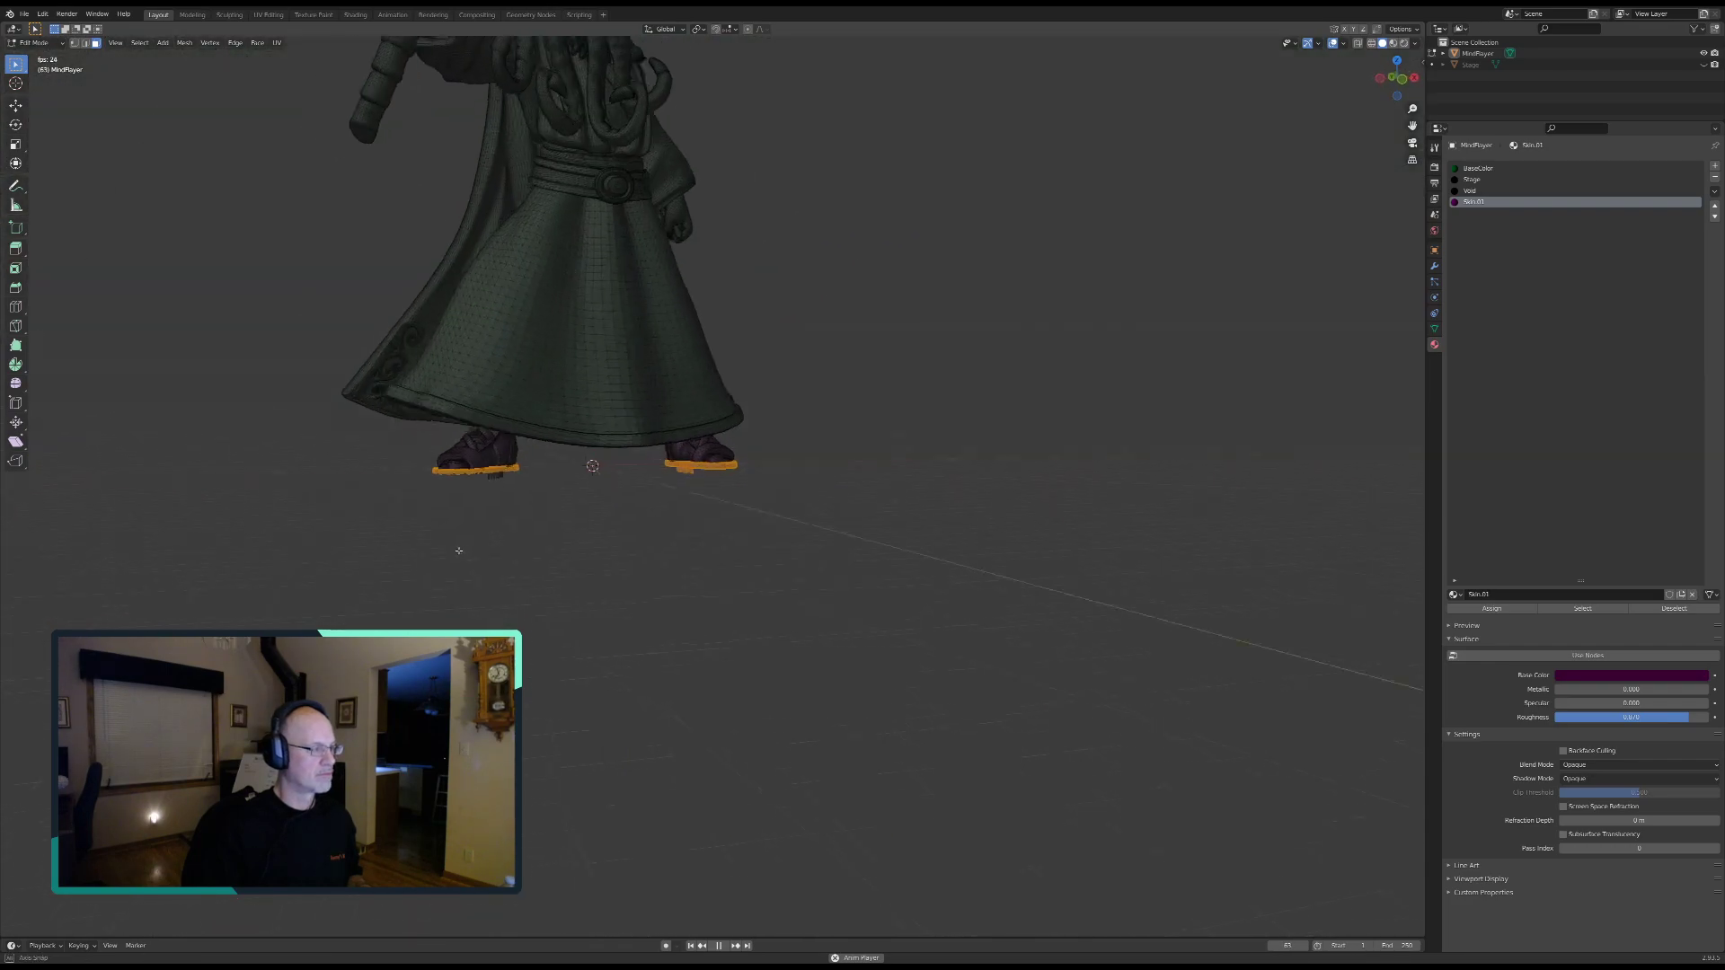
{"action": "left_click", "coordinate": [1704, 65]}
{"action": "middle_click_drag", "start_coordinate": [358, 482], "coordinate": [934, 458]}
{"action": "scroll", "coordinate": [379, 493], "scroll_direction": "up", "scroll_amount": 5}
{"action": "middle_click_drag", "start_coordinate": [467, 462], "coordinate": [924, 453]}
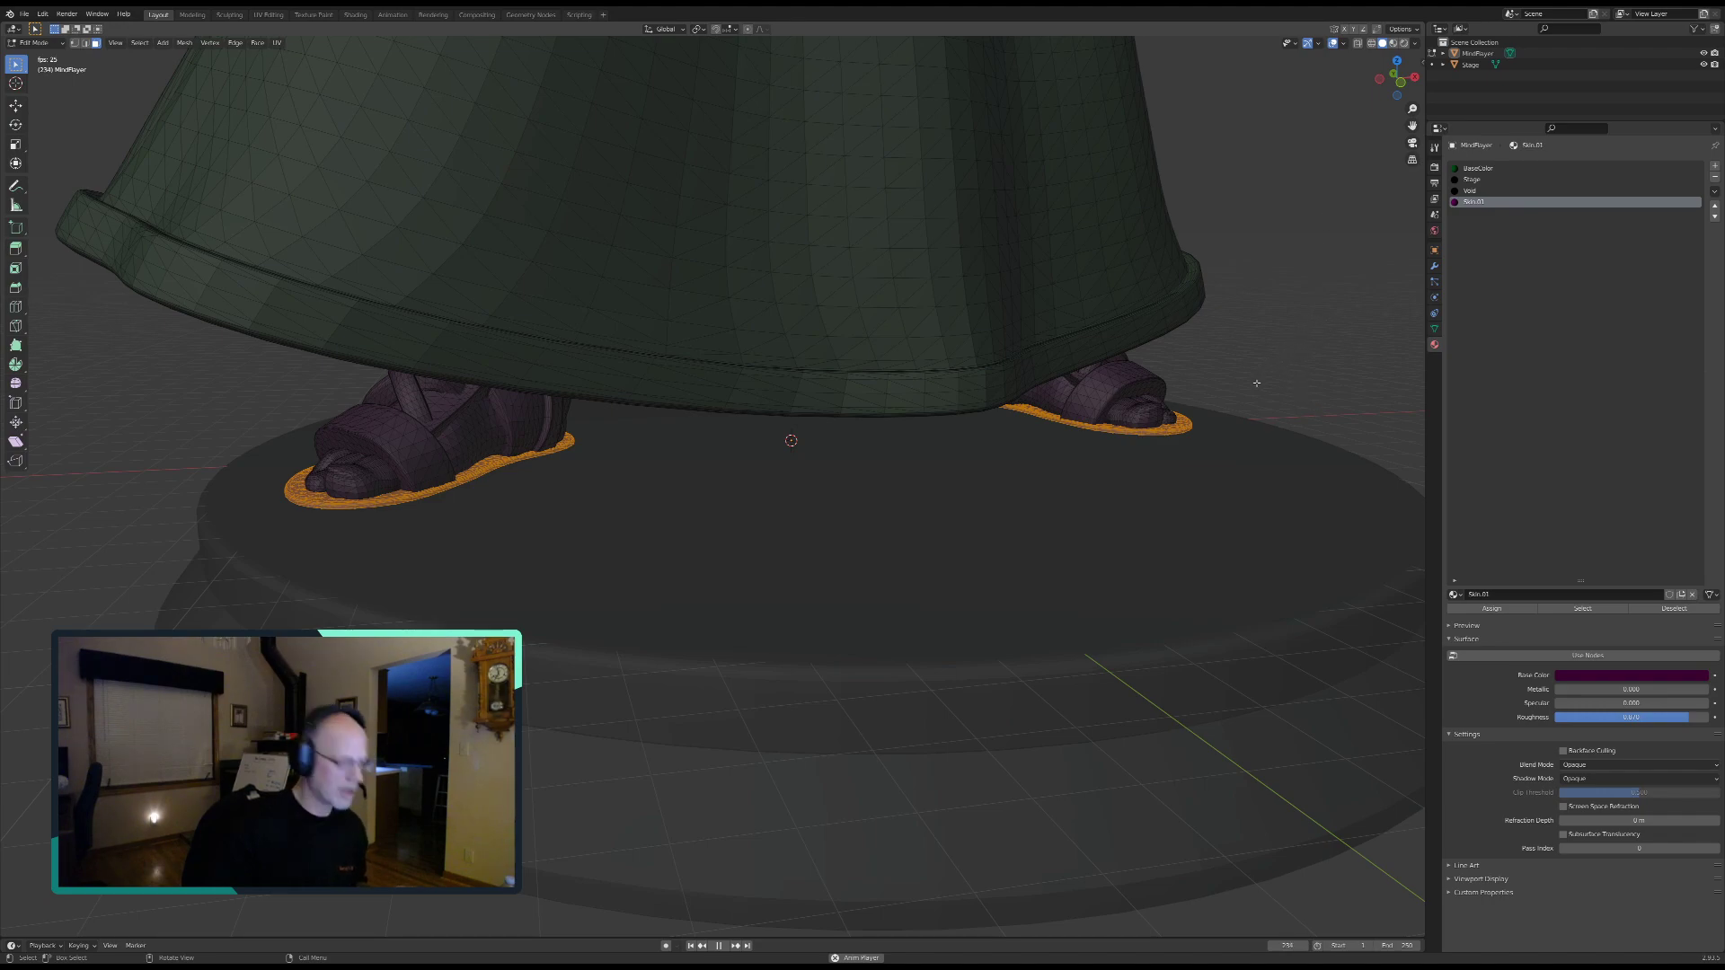
{"action": "middle_click_drag", "start_coordinate": [1286, 407], "coordinate": [1272, 333], "text": "shift"}
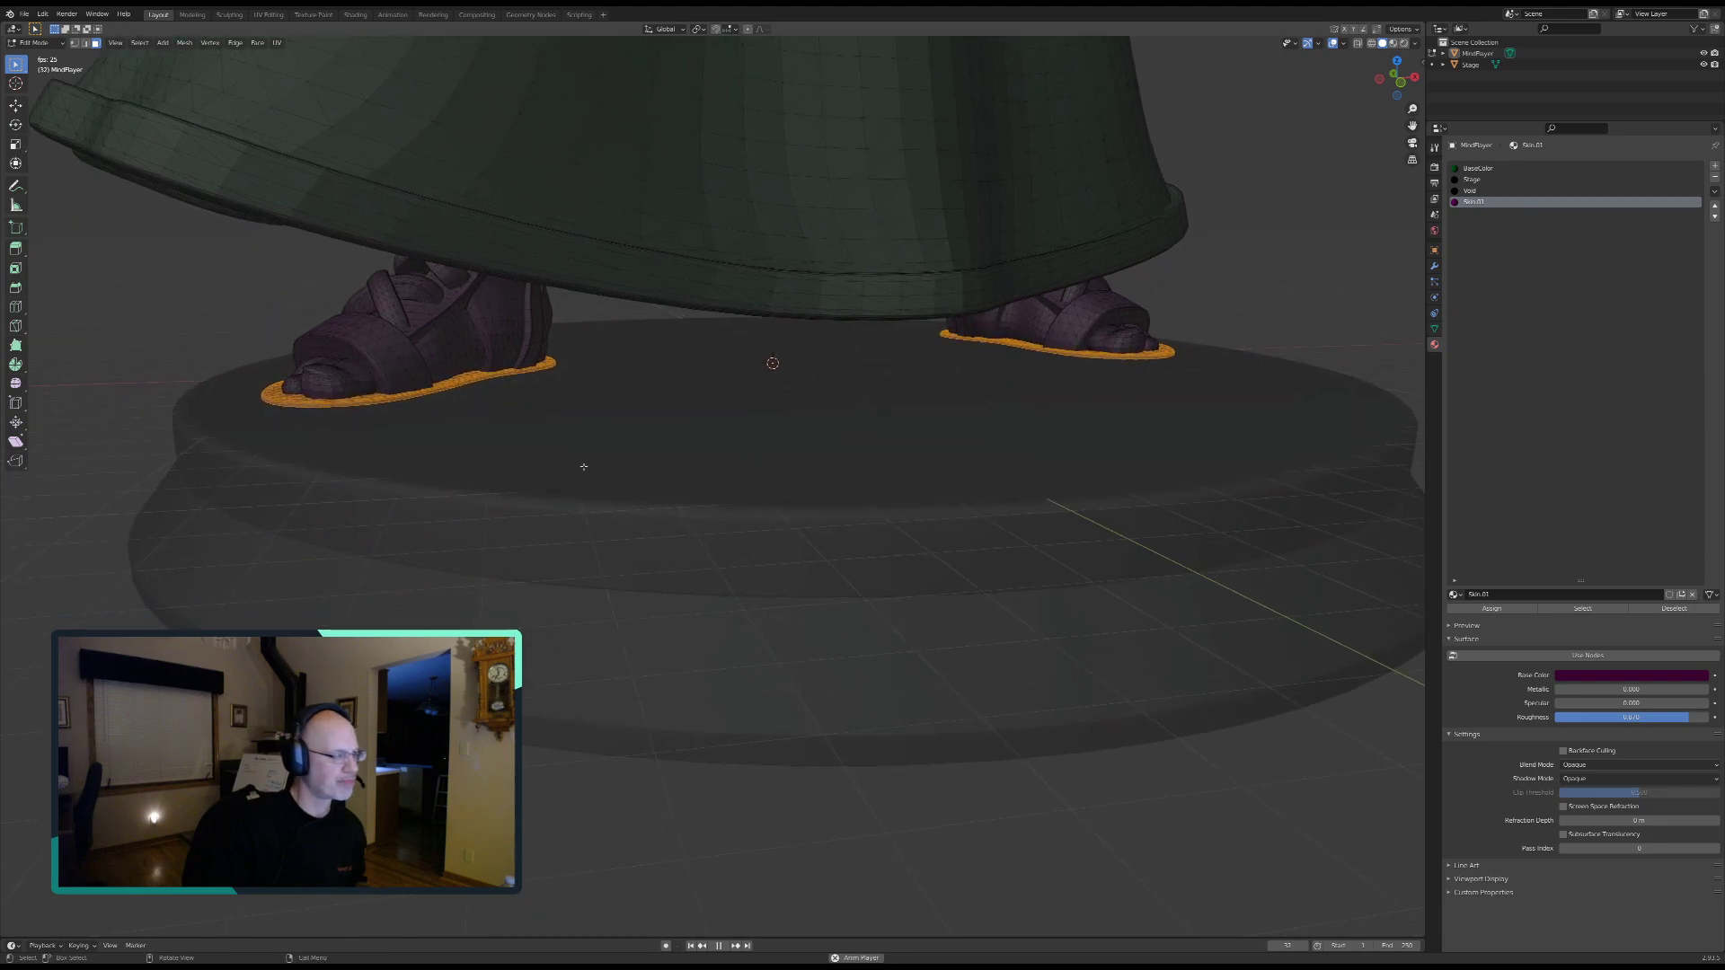
{"action": "scroll", "coordinate": [351, 408], "scroll_direction": "up", "scroll_amount": 2}
{"action": "middle_click_drag", "start_coordinate": [462, 420], "coordinate": [686, 483], "text": "shift"}
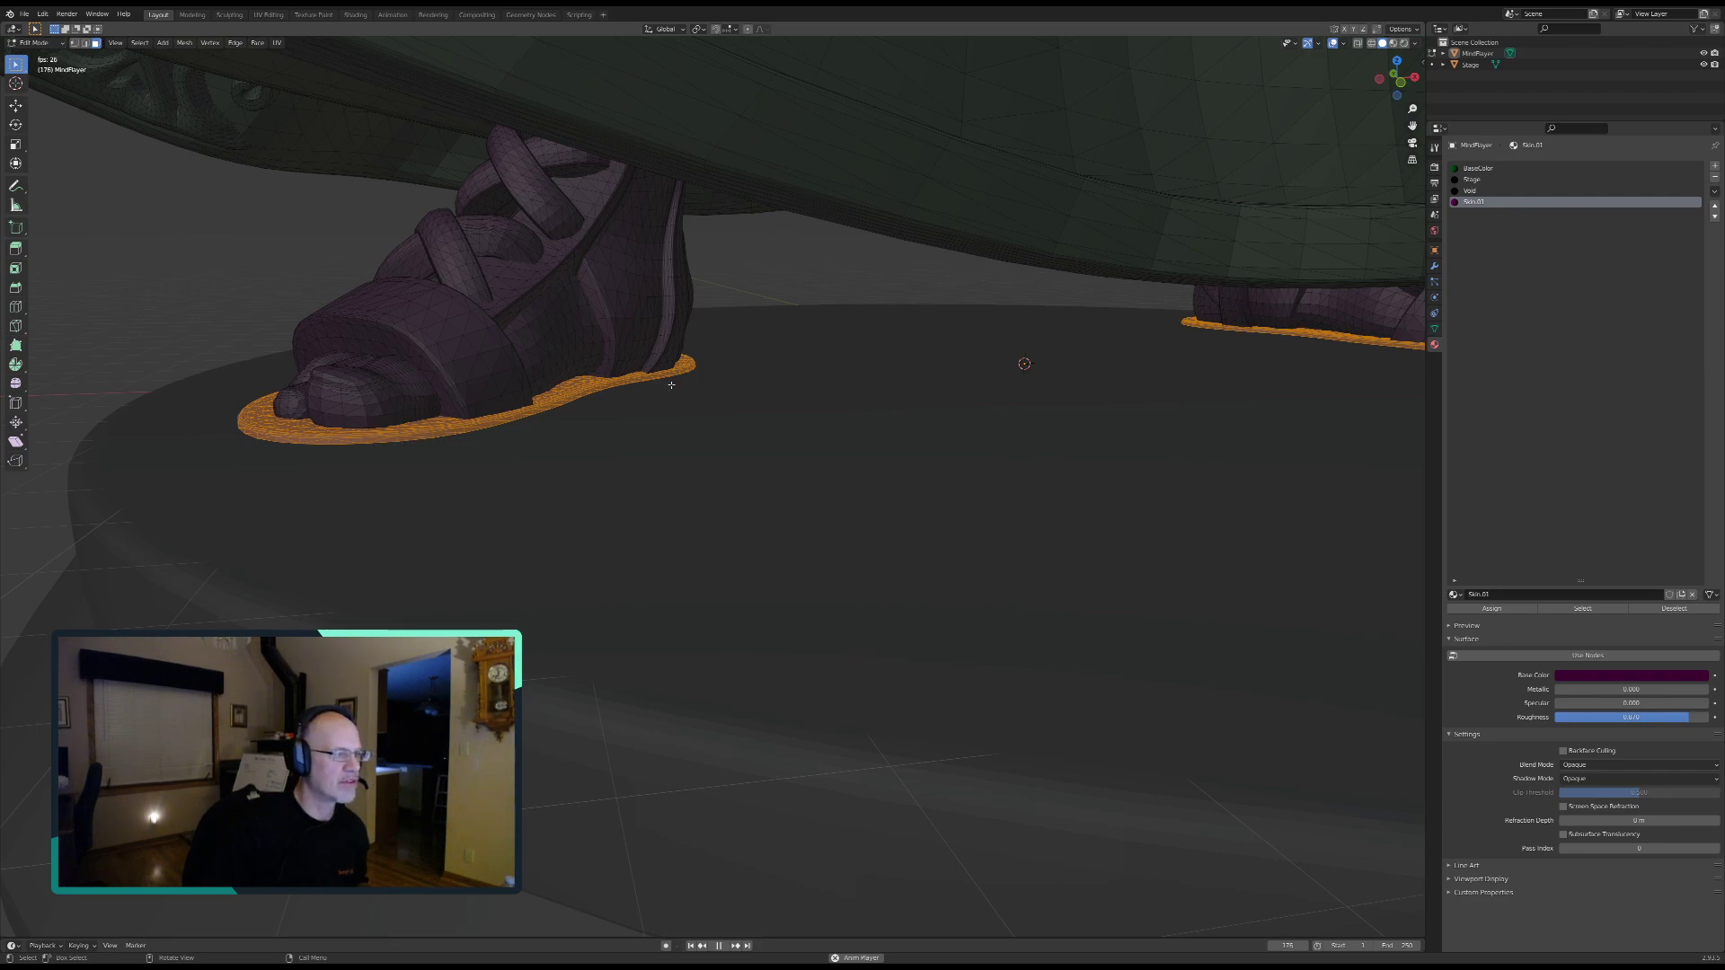
Step: Raise the figure above the round base by setting its Z location to 0.1 m
{"action": "left_click", "coordinate": [1471, 64]}
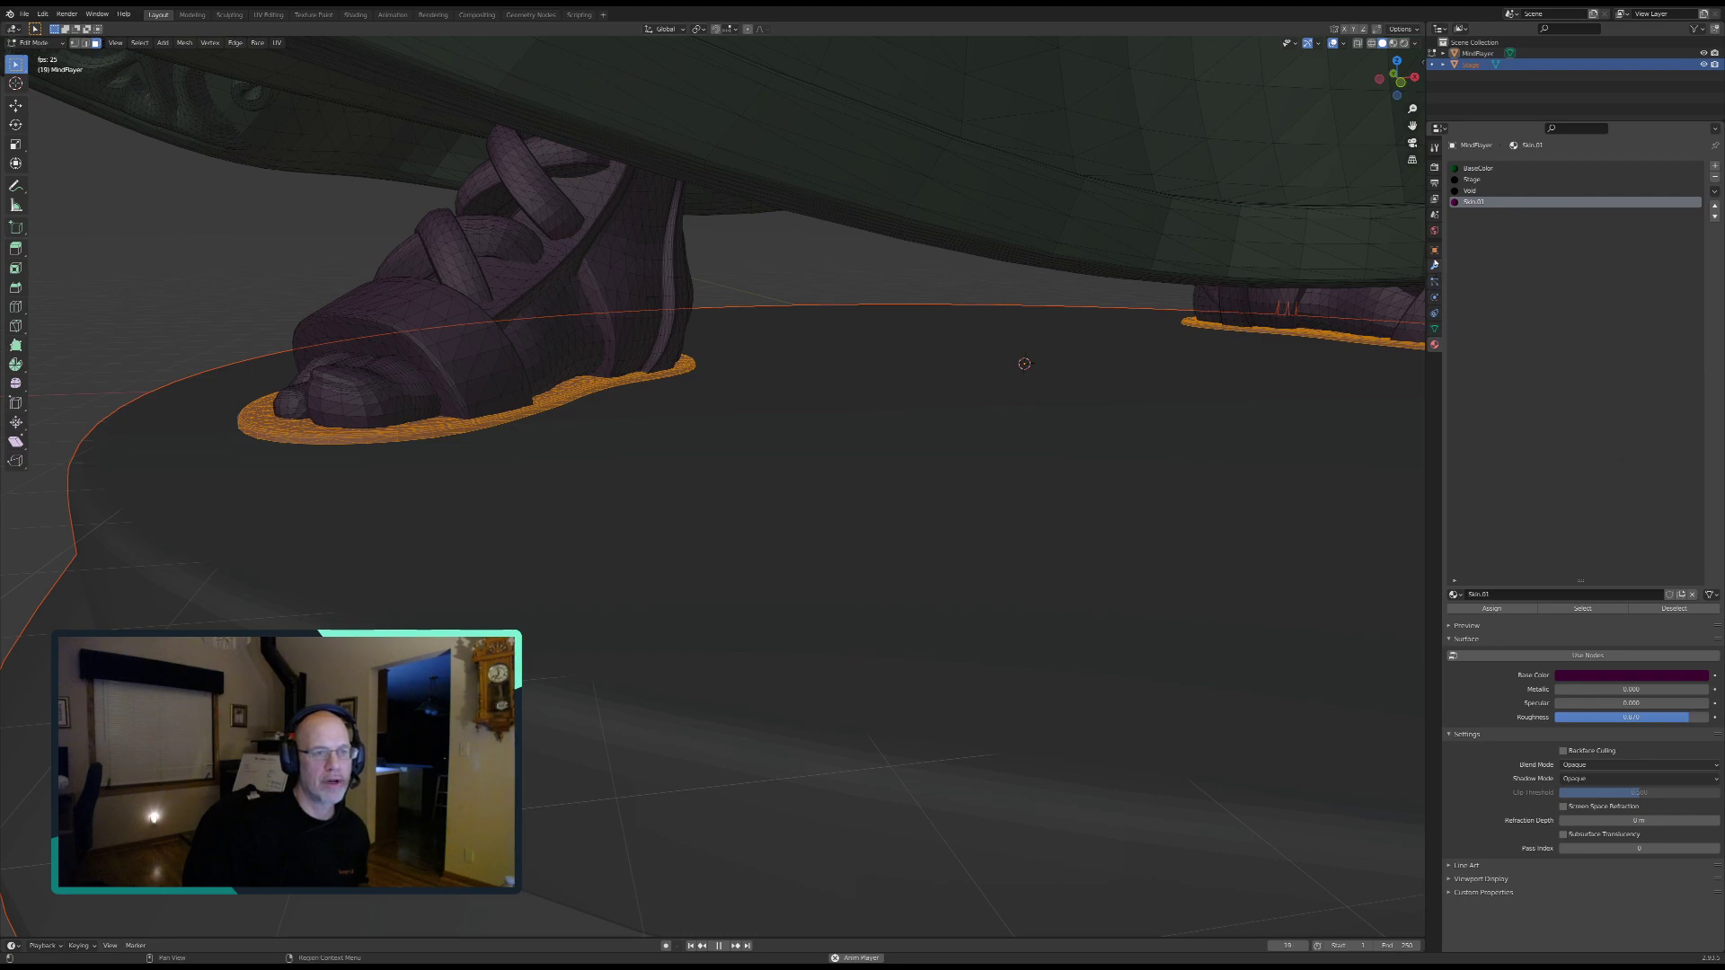
{"action": "left_click", "coordinate": [1434, 250]}
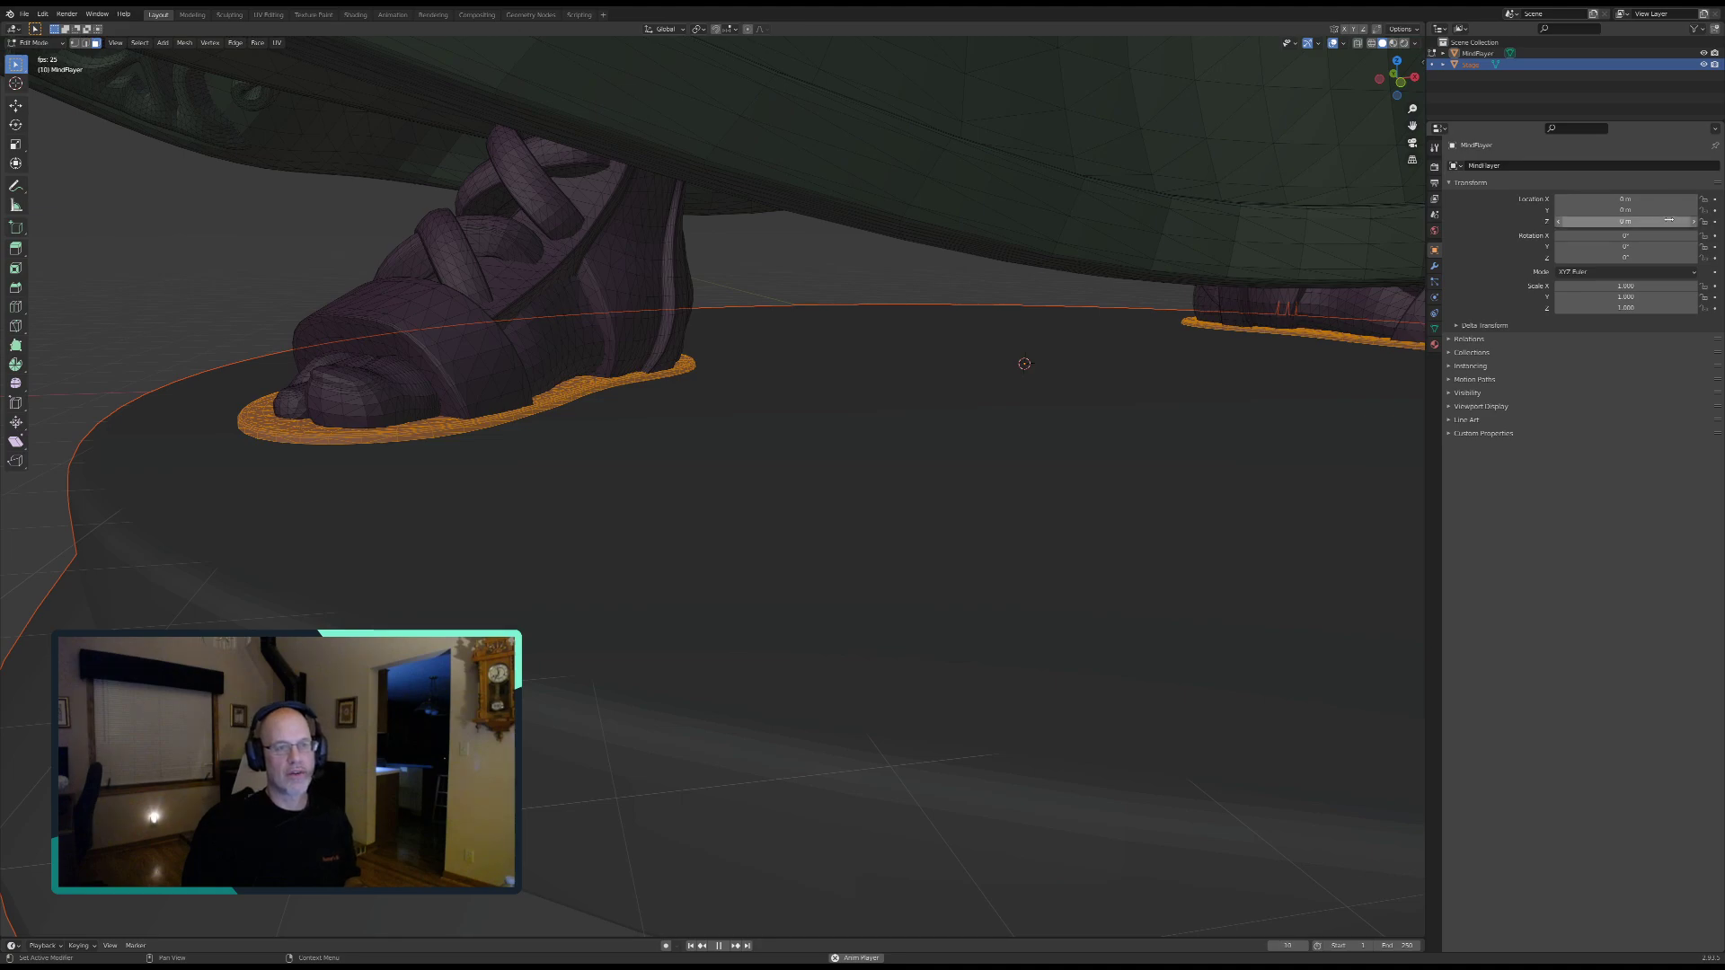
{"action": "left_click", "coordinate": [1619, 221]}
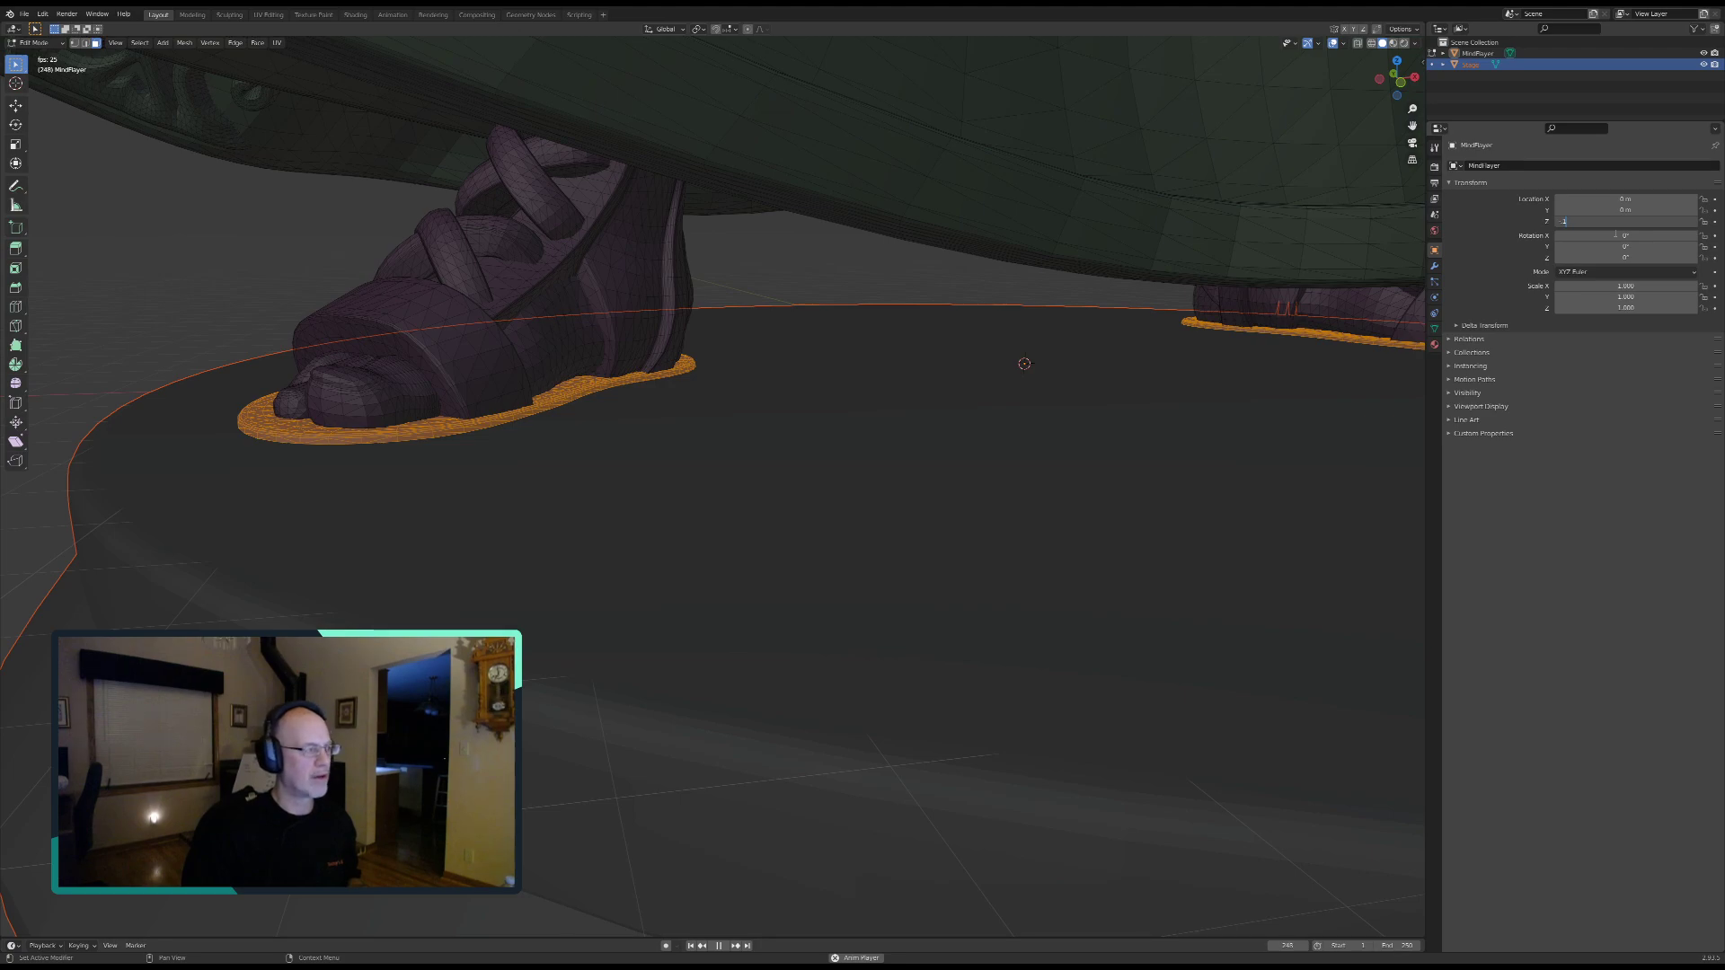
{"action": "type", "text": ".1"}
{"action": "key", "text": "Return"}
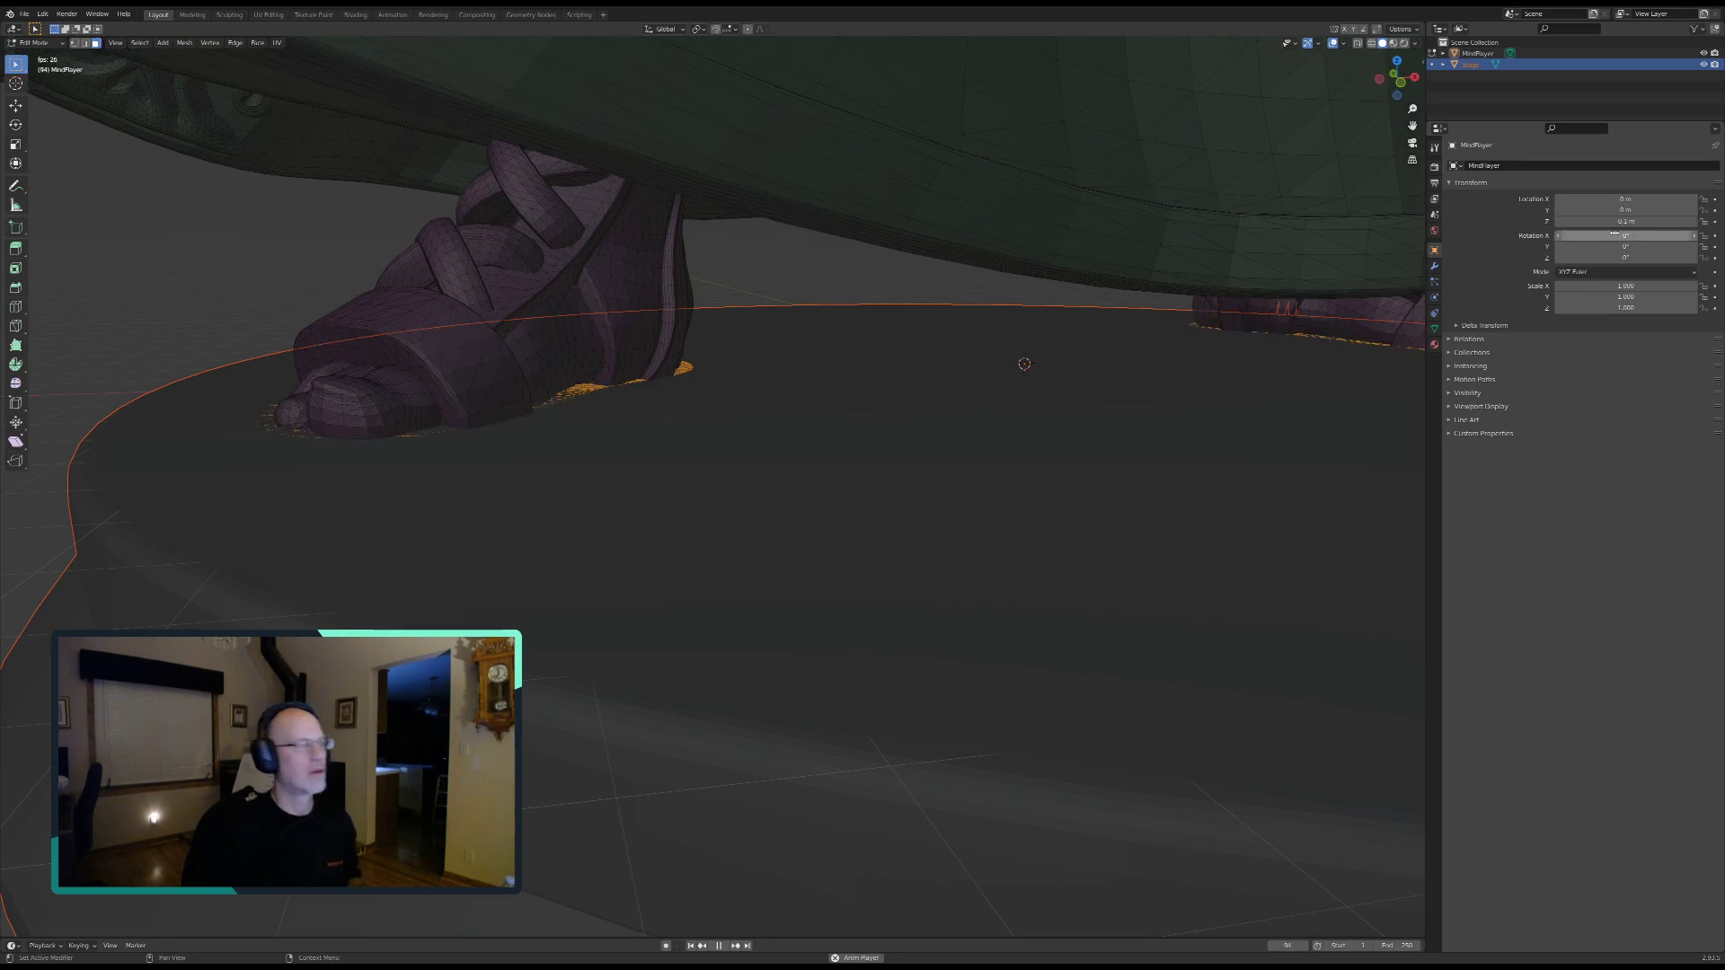
{"action": "left_click", "coordinate": [1623, 221]}
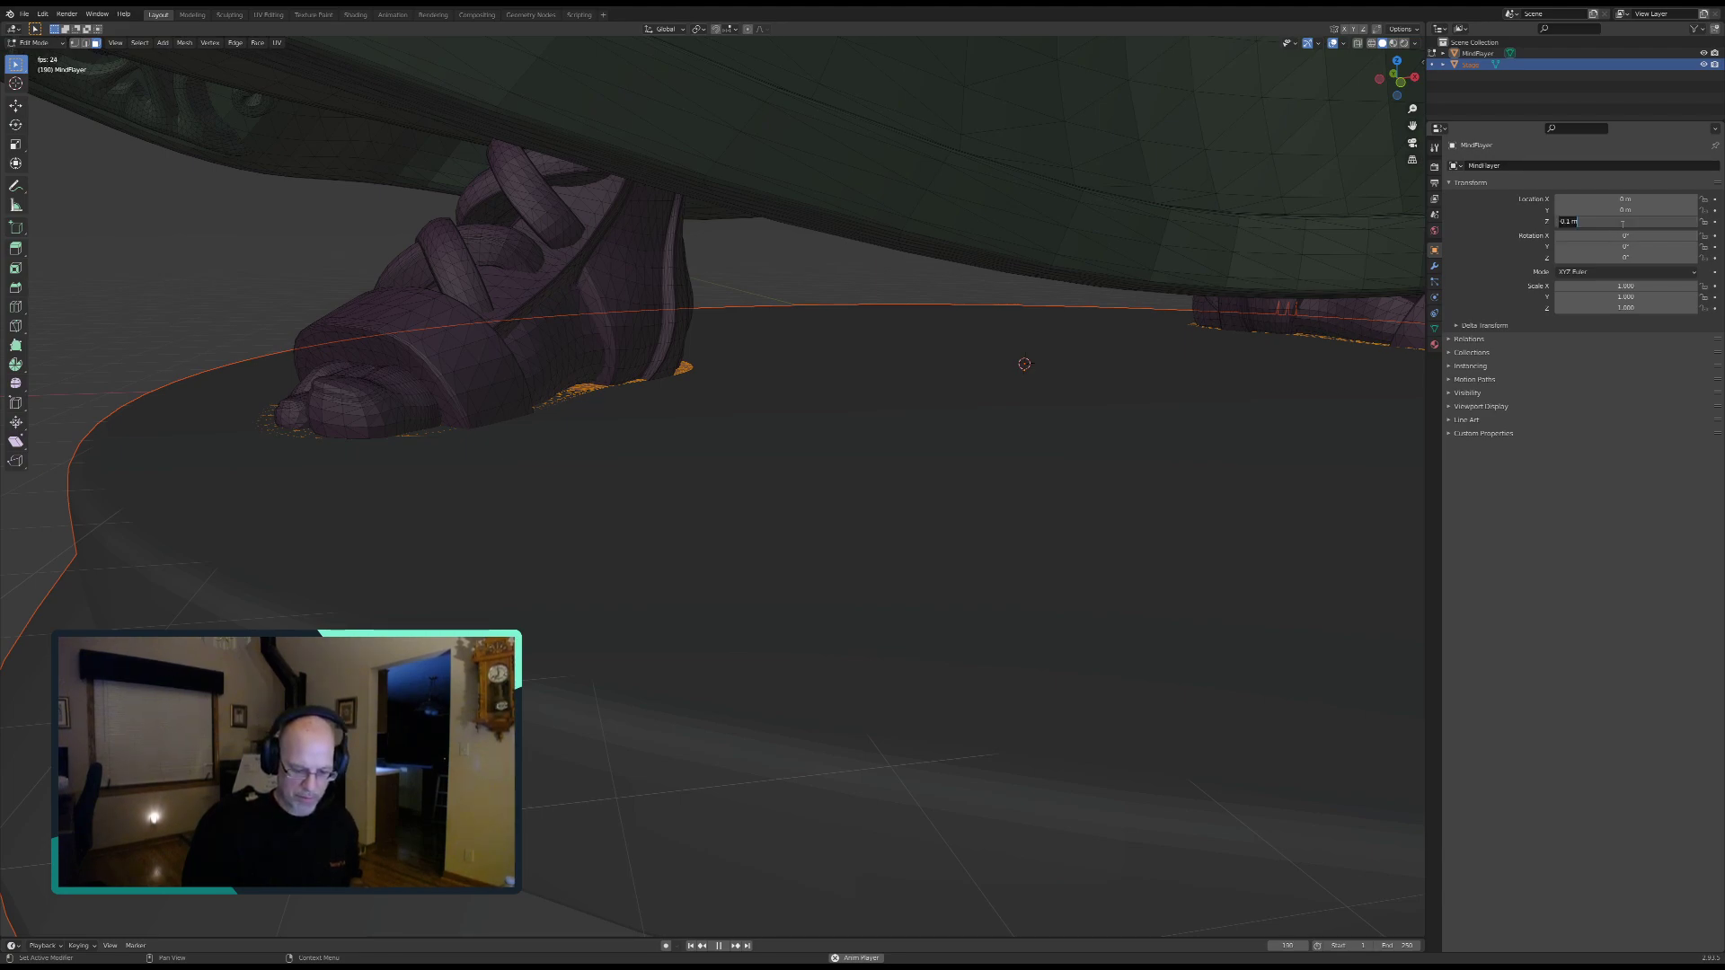
{"action": "key", "text": "Return"}
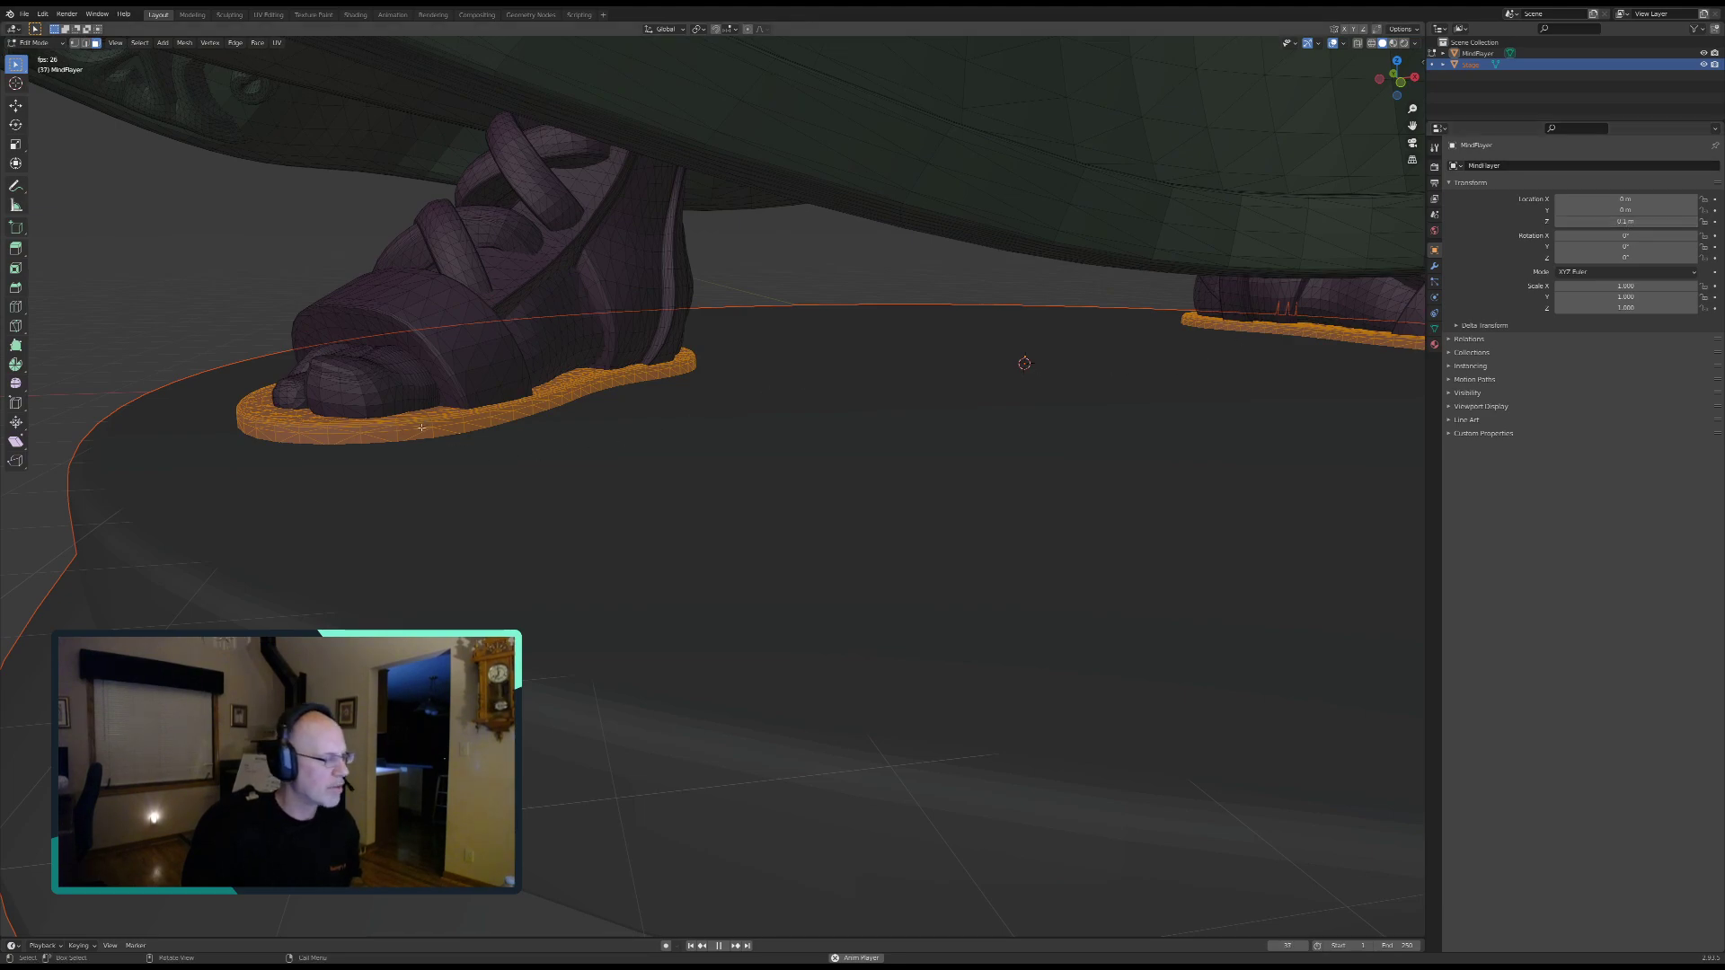
{"action": "middle_click_drag", "start_coordinate": [315, 502], "coordinate": [588, 471]}
{"action": "middle_click_drag", "start_coordinate": [861, 413], "coordinate": [1009, 359]}
Step: Try a lower Z location for the figure and a higher one of 0.2 m against the base
{"action": "left_click", "coordinate": [1645, 223]}
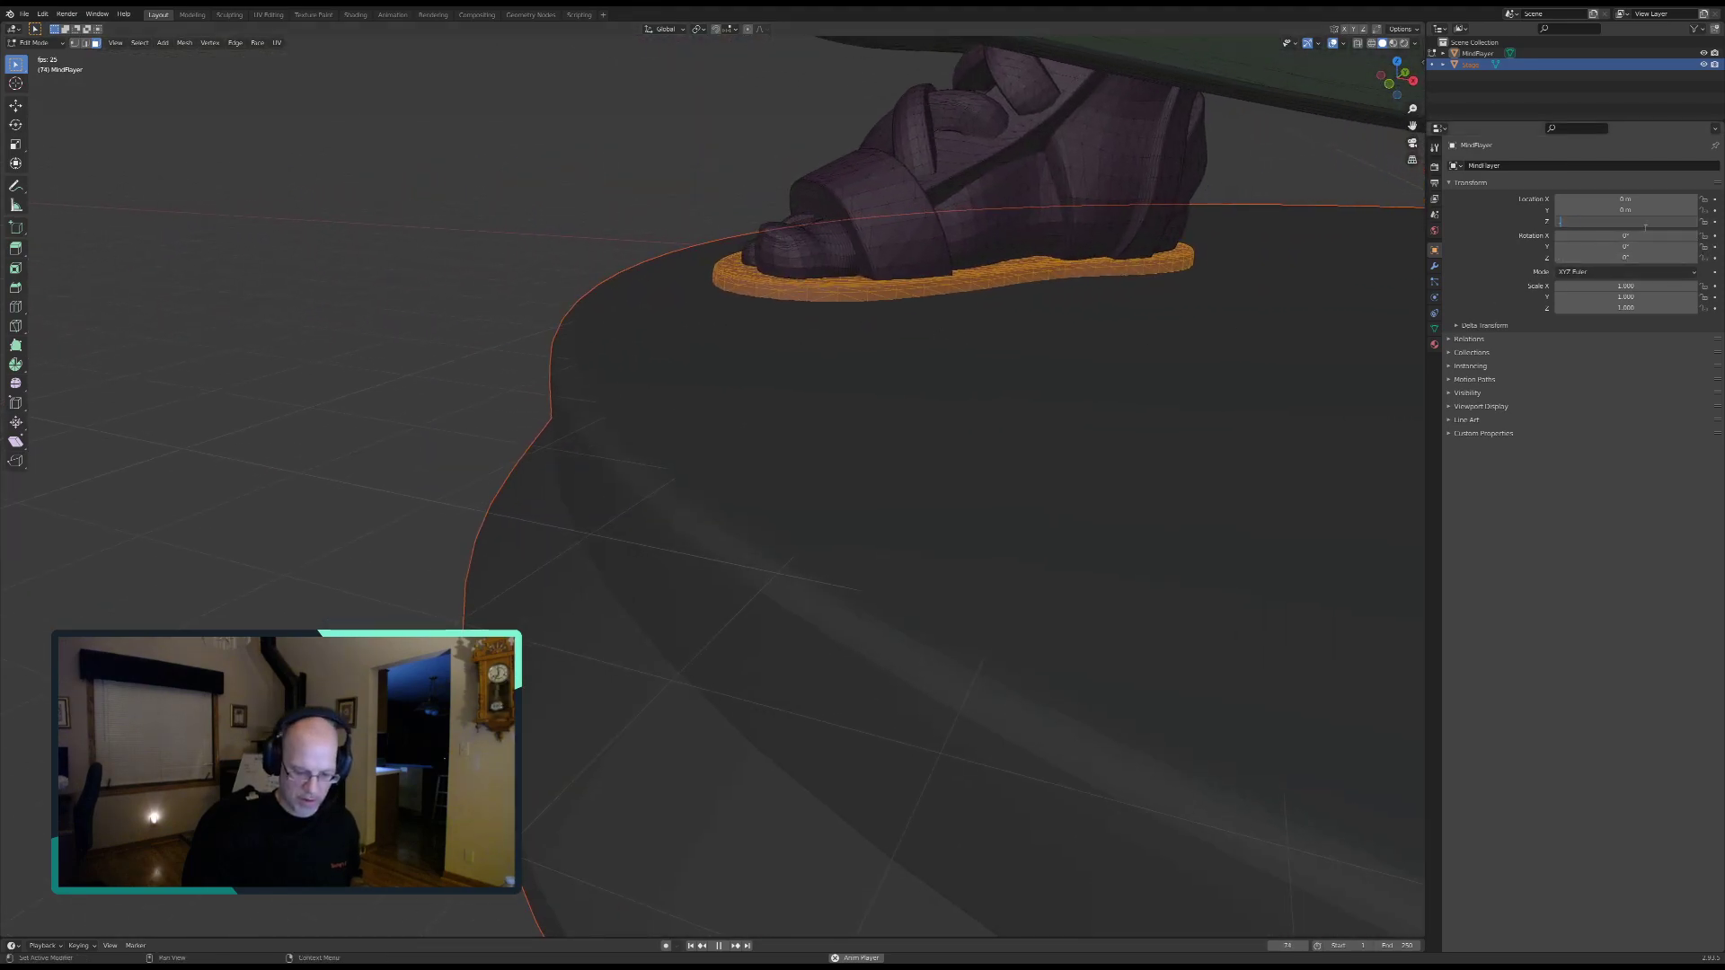
{"action": "key", "text": "Return"}
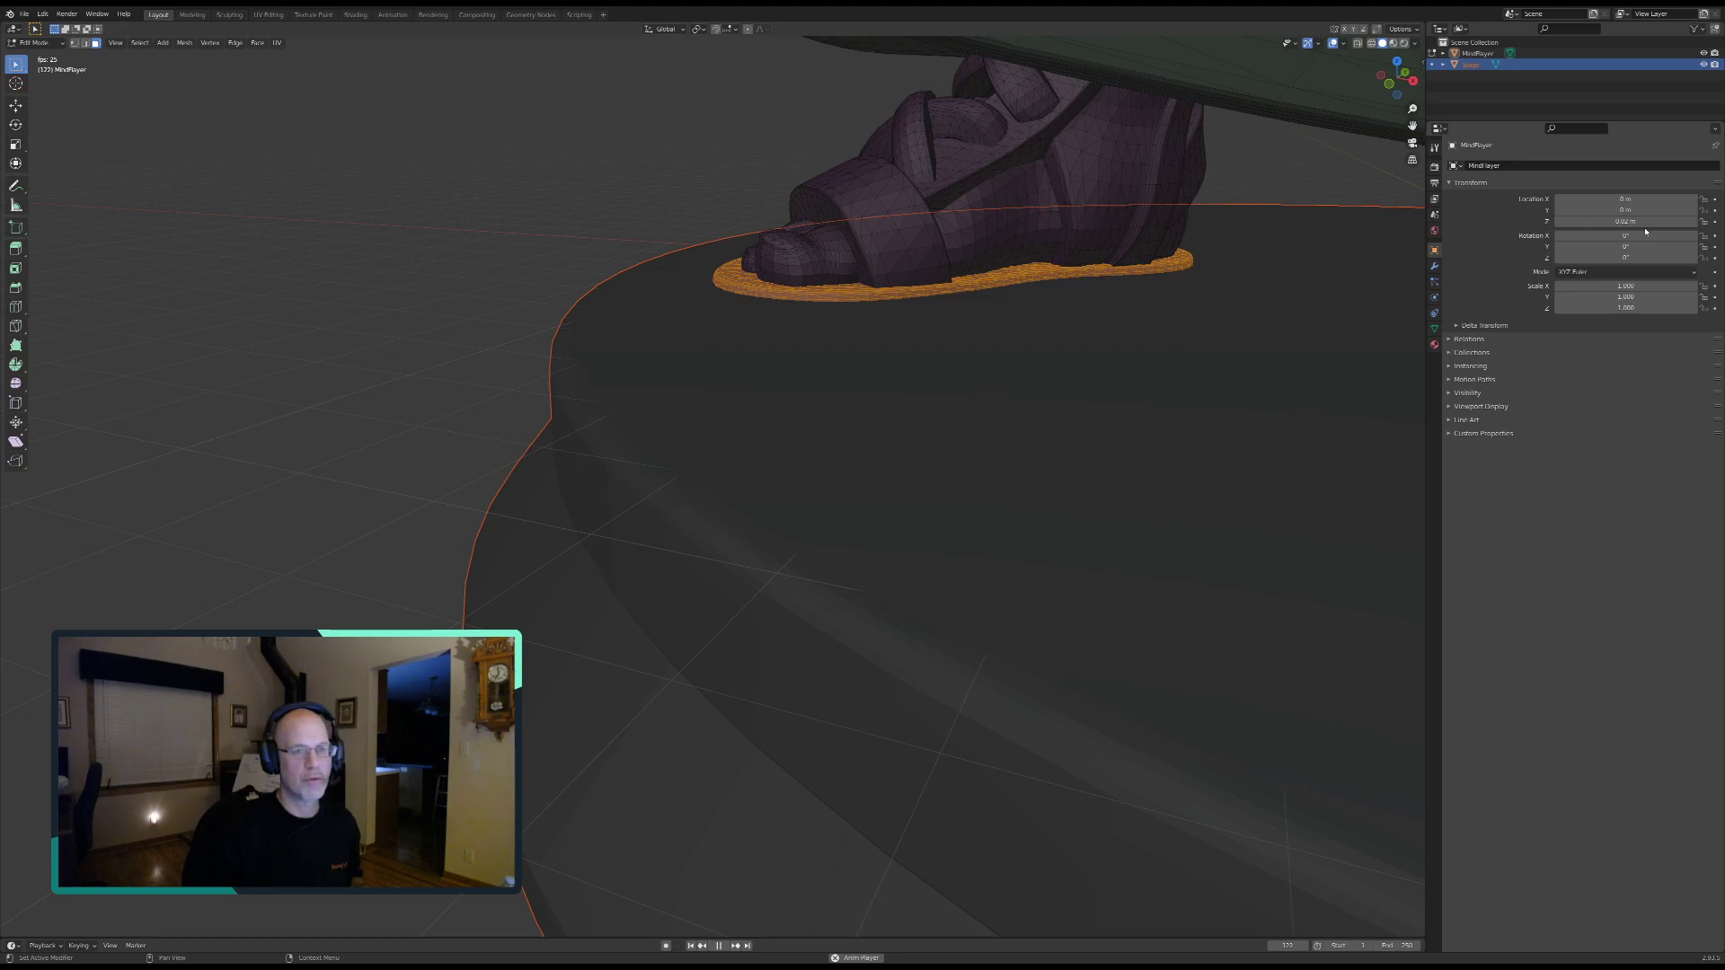
{"action": "left_click", "coordinate": [1637, 221]}
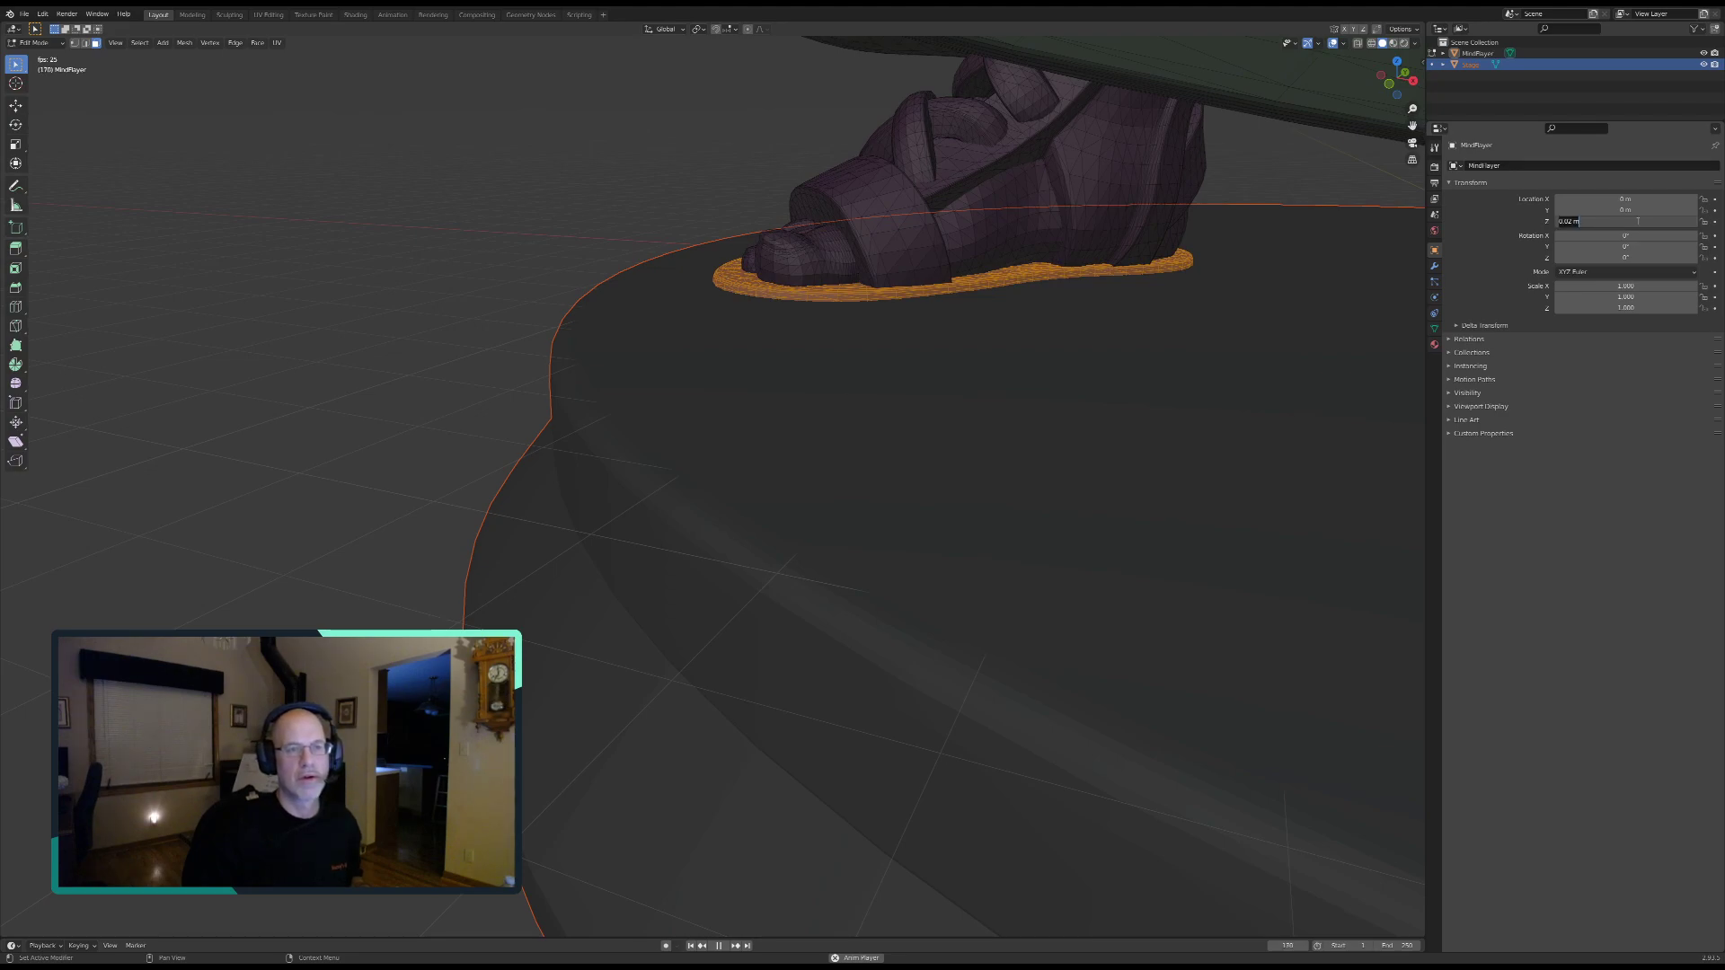
{"action": "type", "text": "0.2"}
{"action": "key", "text": "Return"}
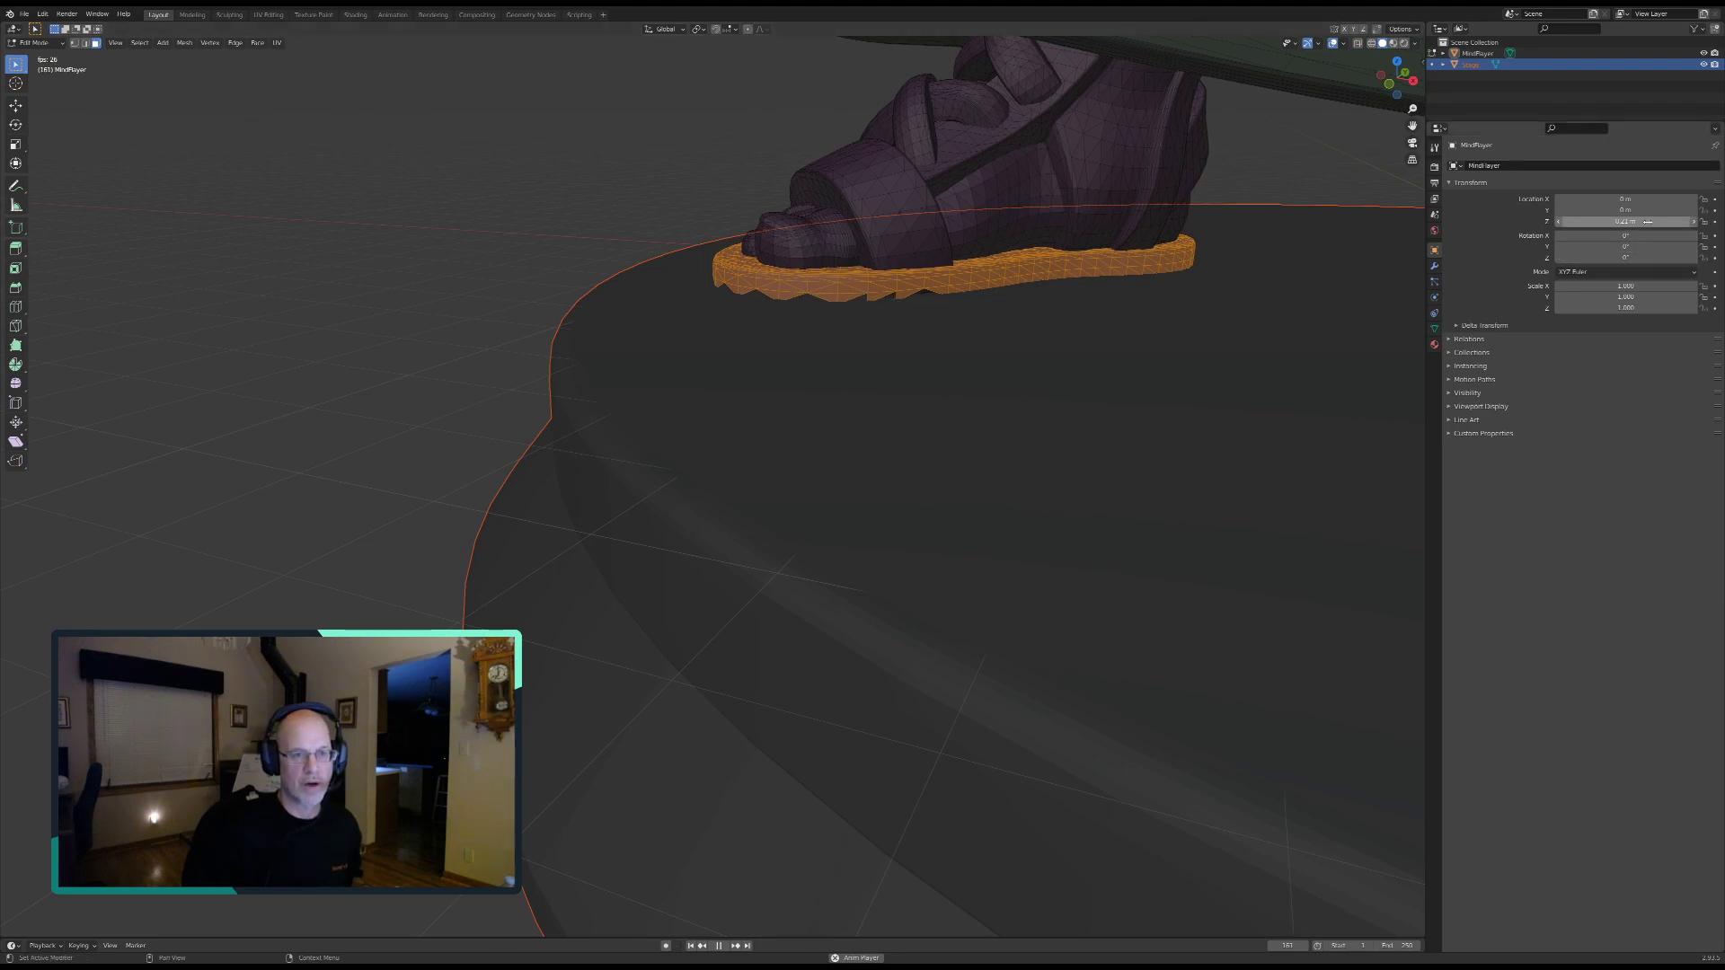
Step: Fine-tune the figure's Z location so the soles rest on the base, and check both feet from several sides
{"action": "left_click", "coordinate": [1634, 222]}
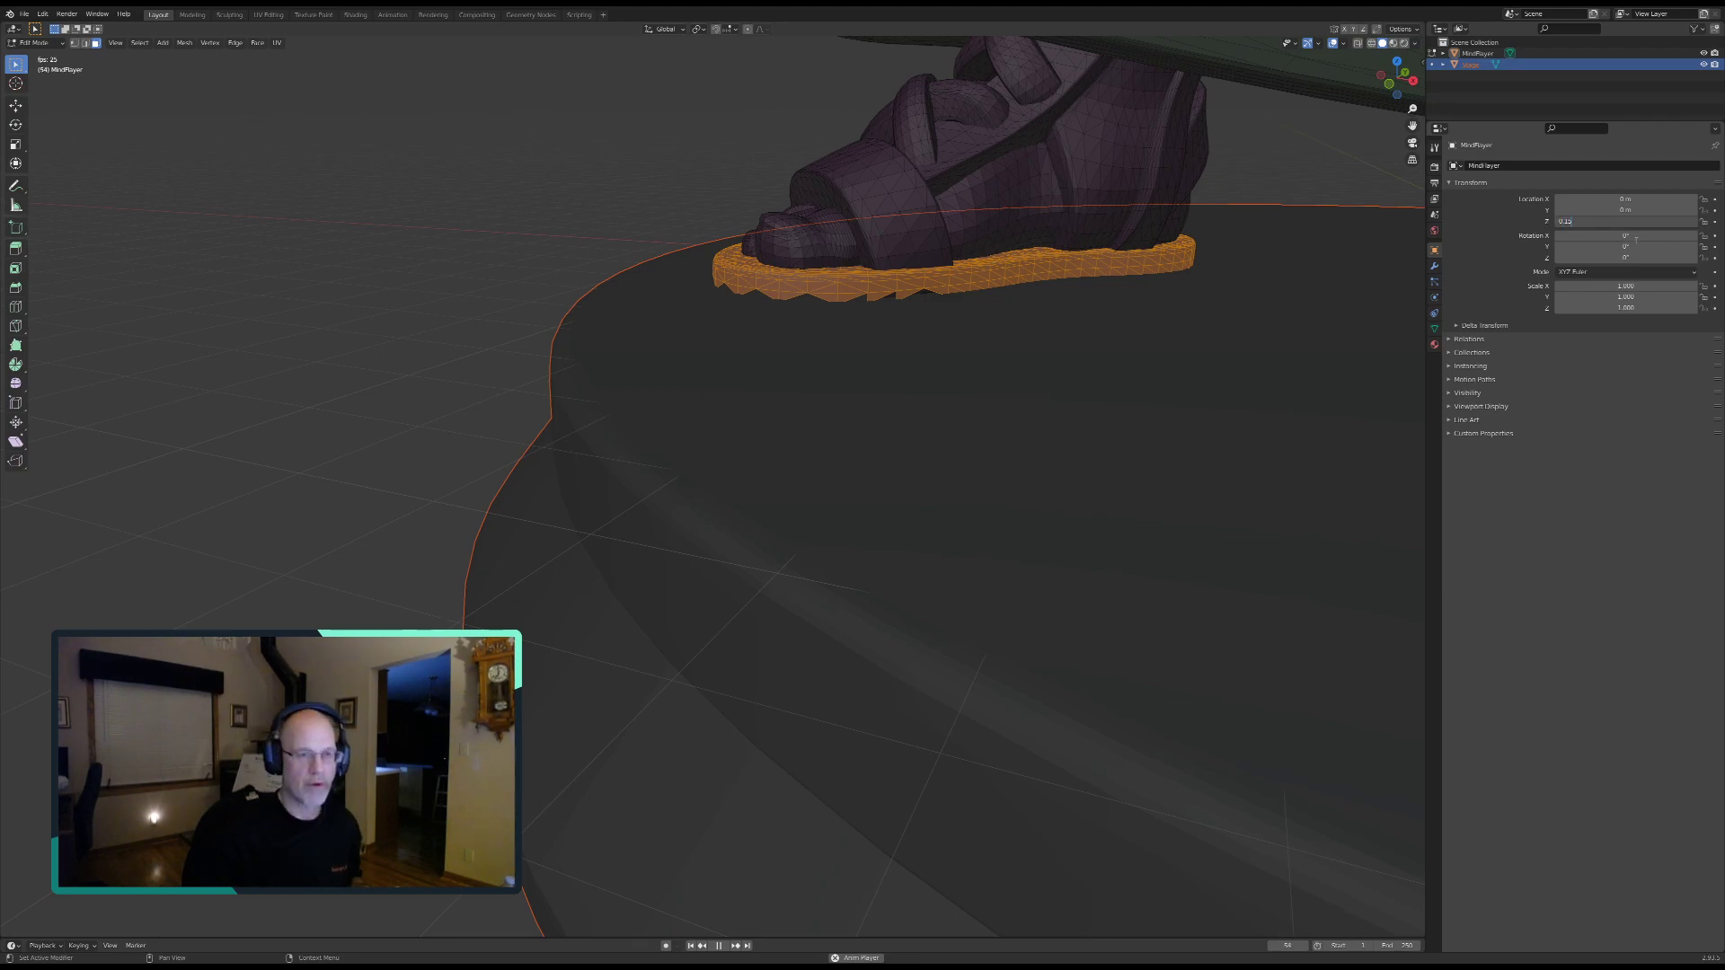
{"action": "key", "text": "Return"}
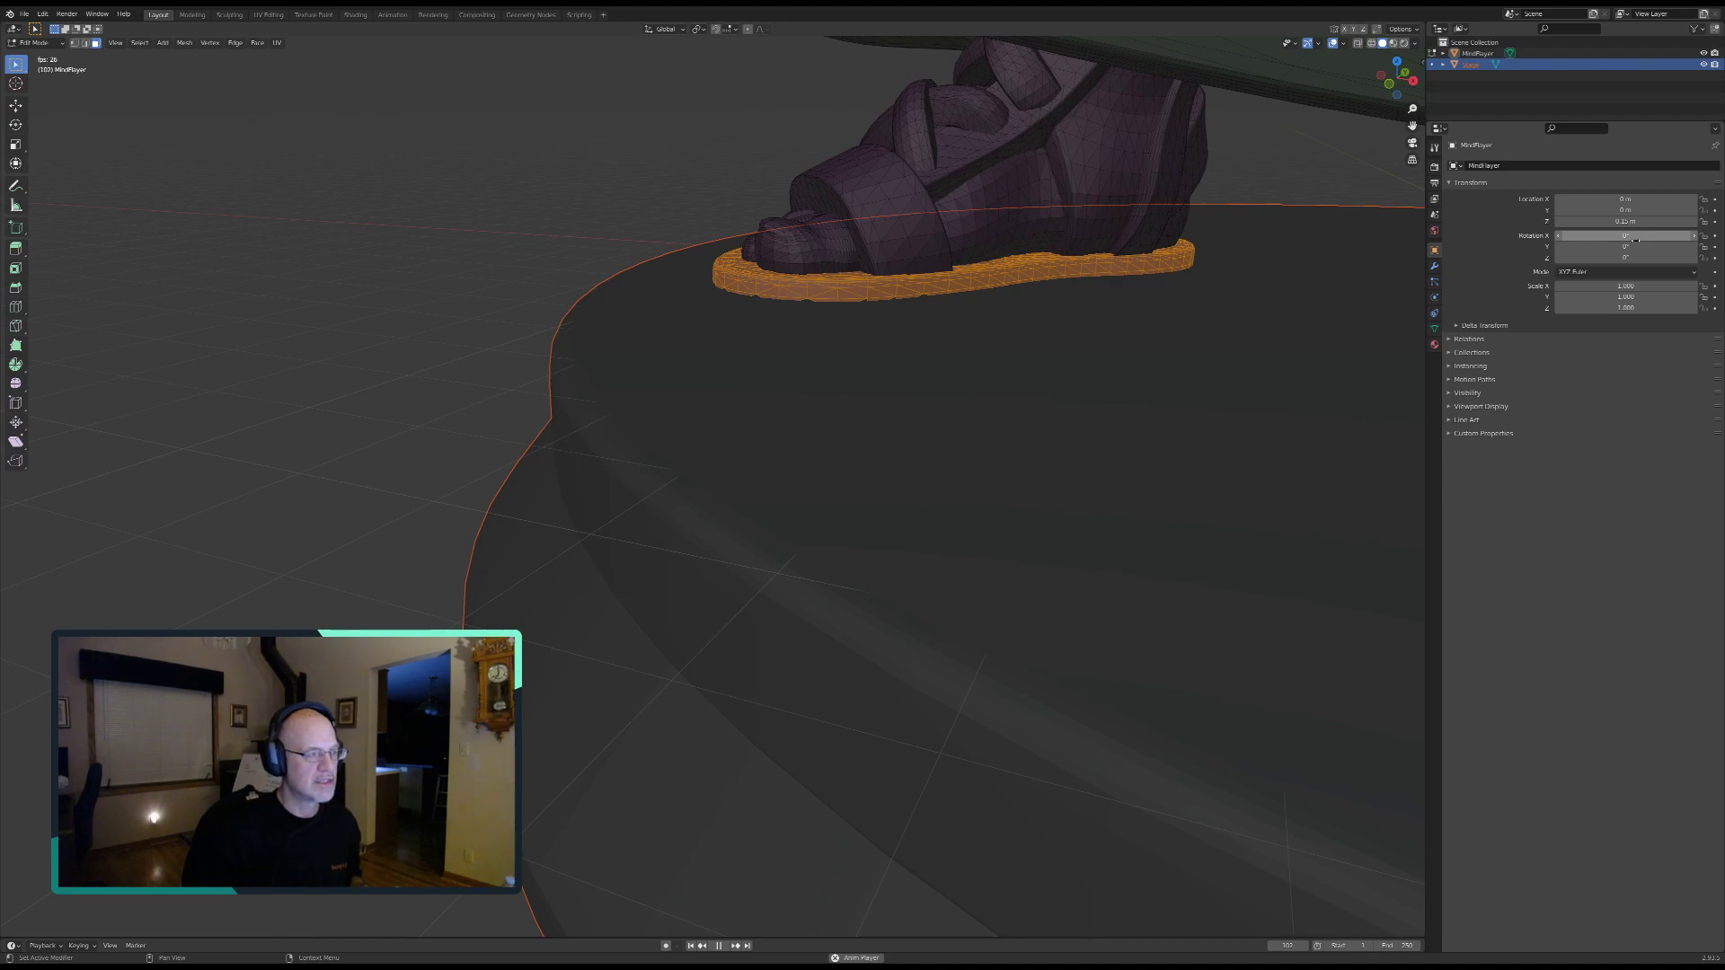
{"action": "middle_click_drag", "start_coordinate": [699, 320], "coordinate": [891, 489]}
{"action": "scroll", "coordinate": [749, 320], "scroll_direction": "up", "scroll_amount": 2}
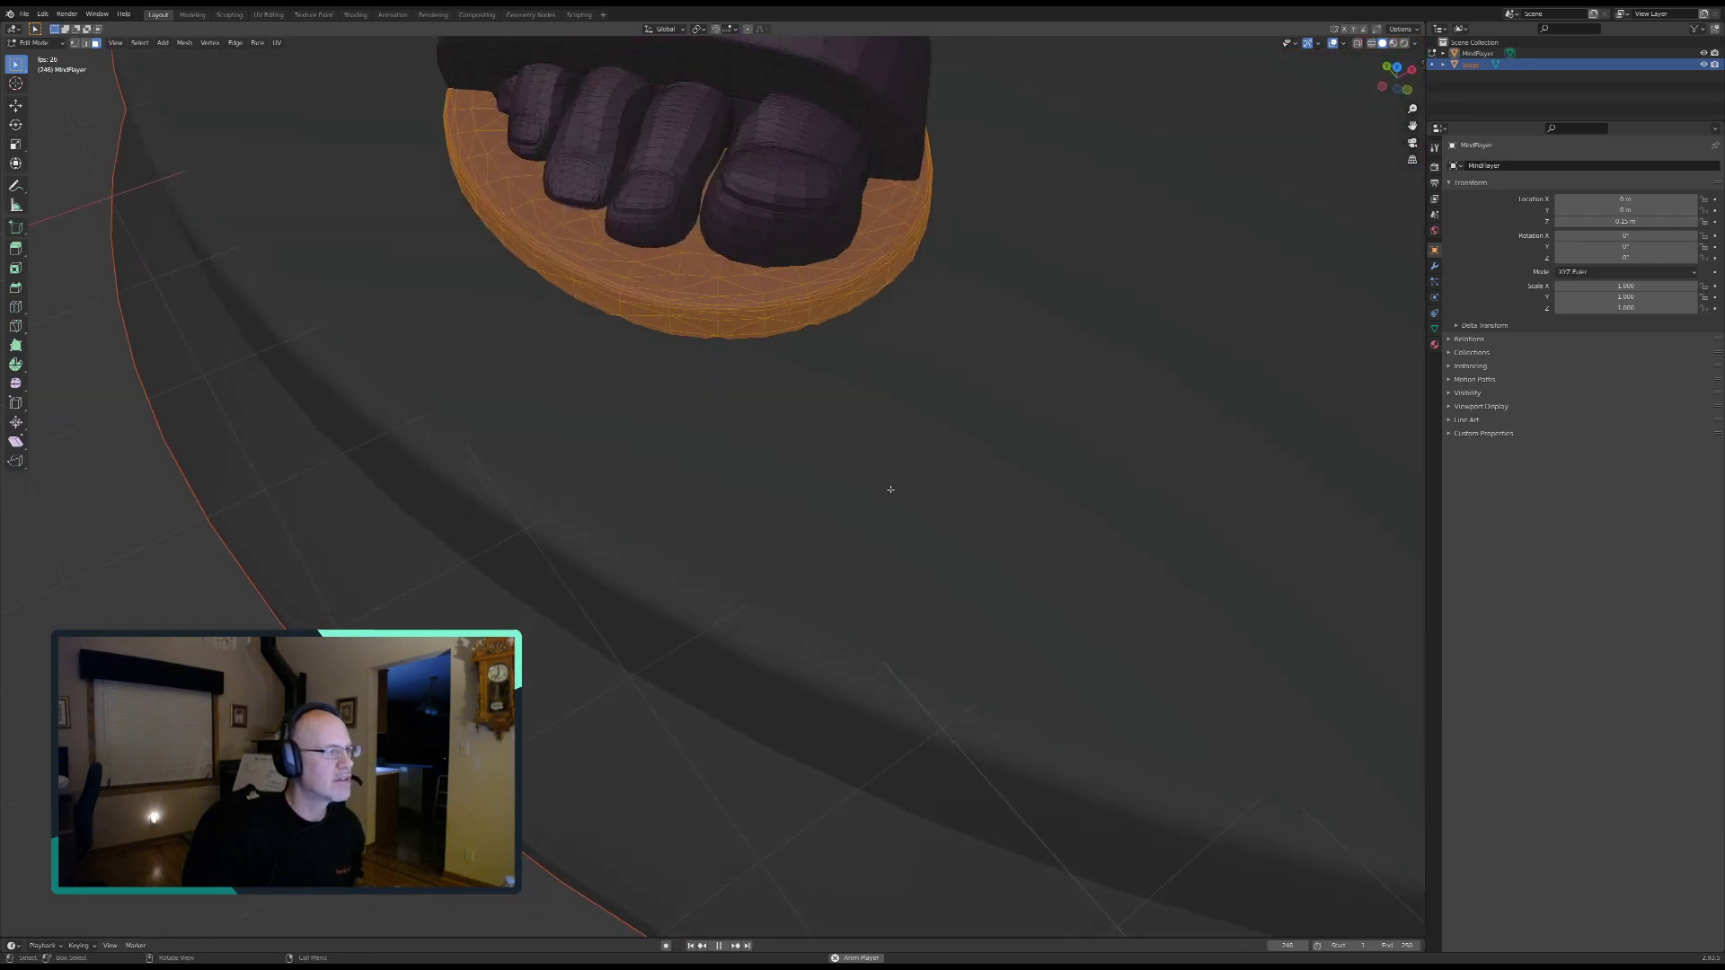
{"action": "scroll", "coordinate": [885, 481], "scroll_direction": "down", "scroll_amount": 5}
{"action": "middle_click_drag", "start_coordinate": [928, 605], "coordinate": [1047, 551]}
{"action": "middle_click_drag", "start_coordinate": [1283, 561], "coordinate": [958, 410]}
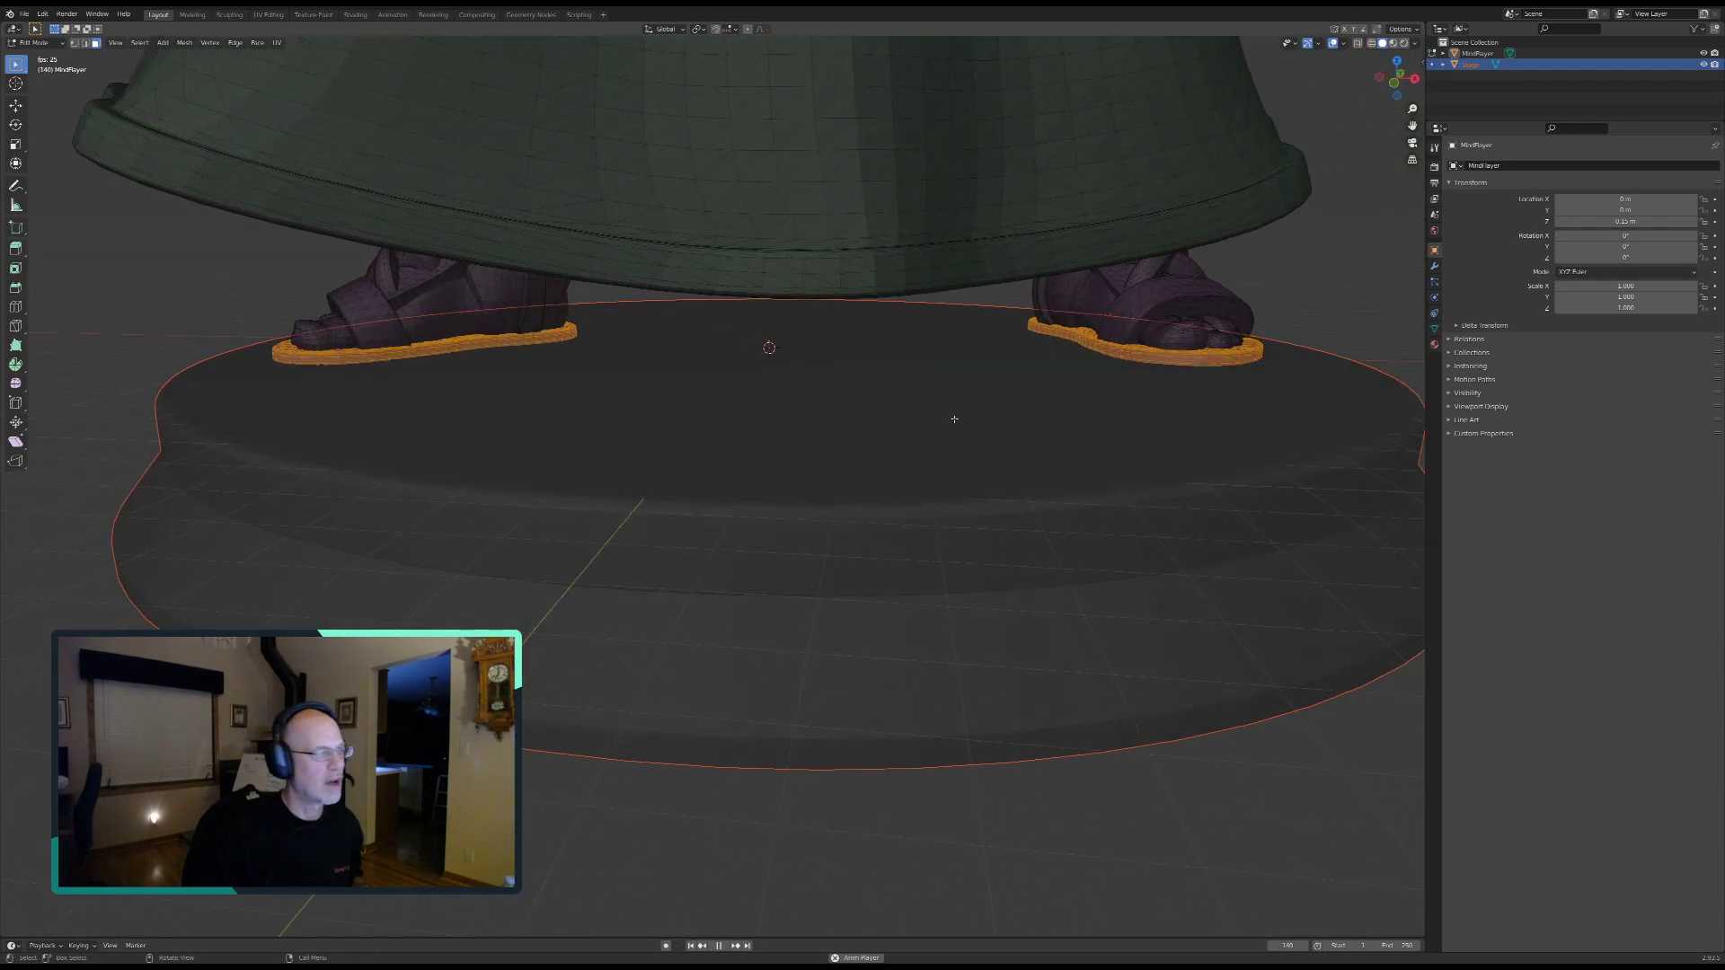
{"action": "middle_click_drag", "start_coordinate": [674, 435], "coordinate": [724, 451]}
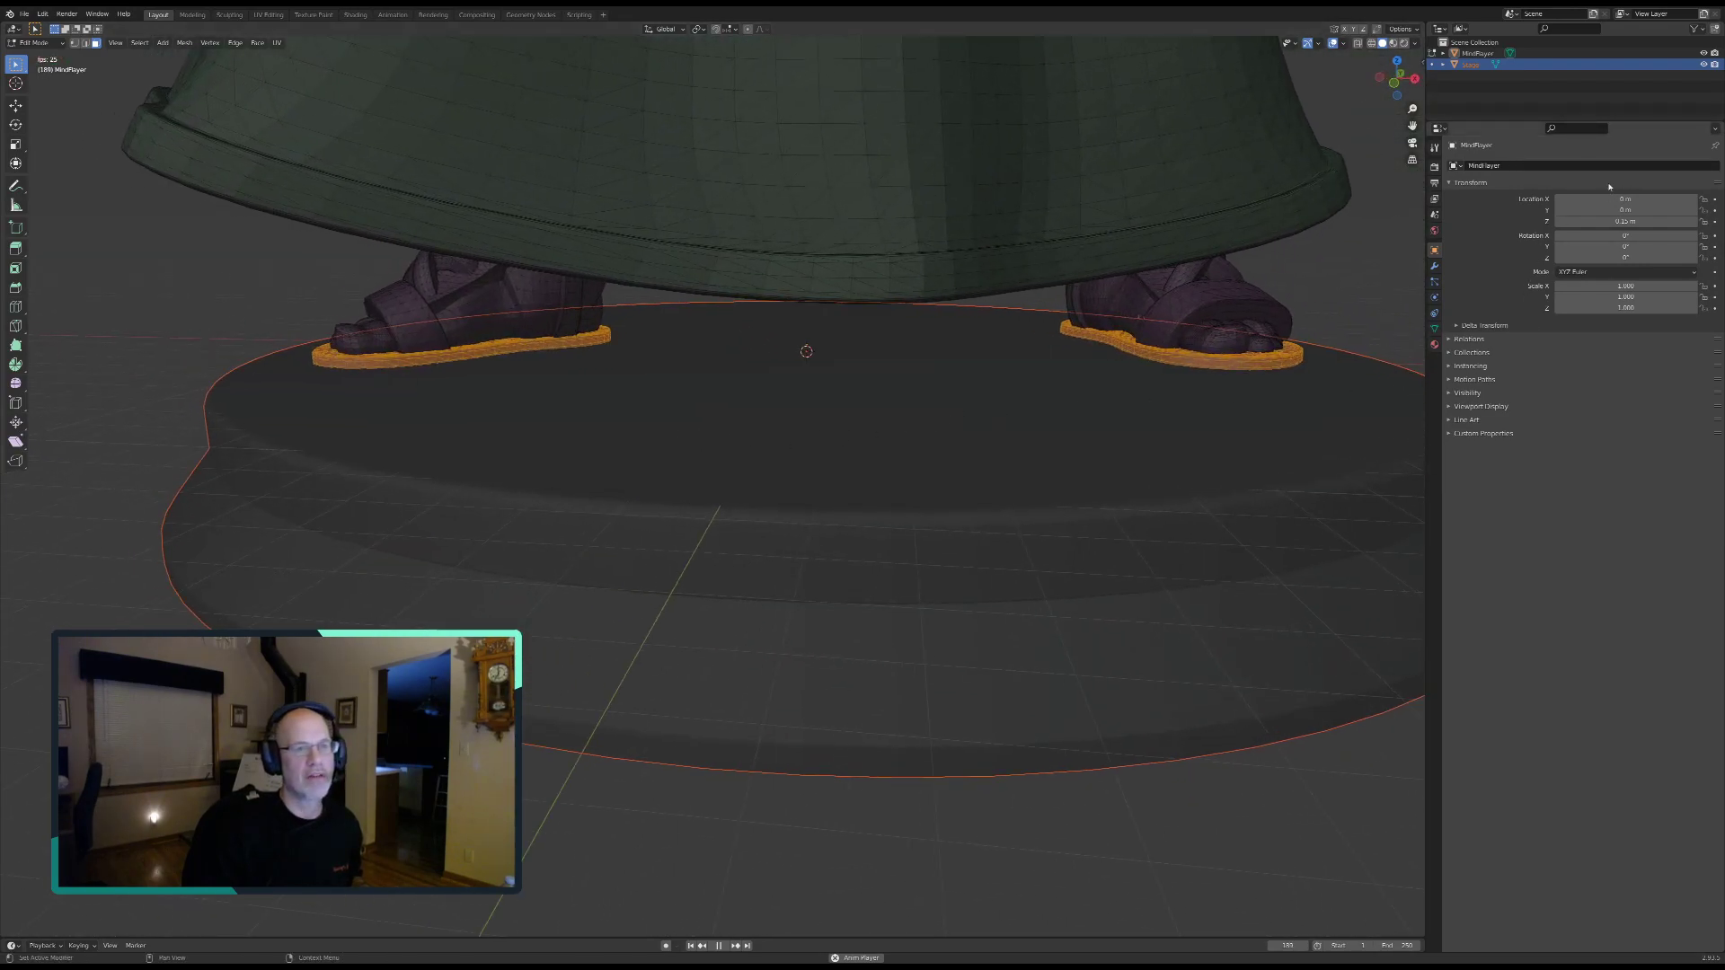
Step: Hide the base and add a new material named Sandles.01 to the figure
{"action": "left_click", "coordinate": [1478, 53]}
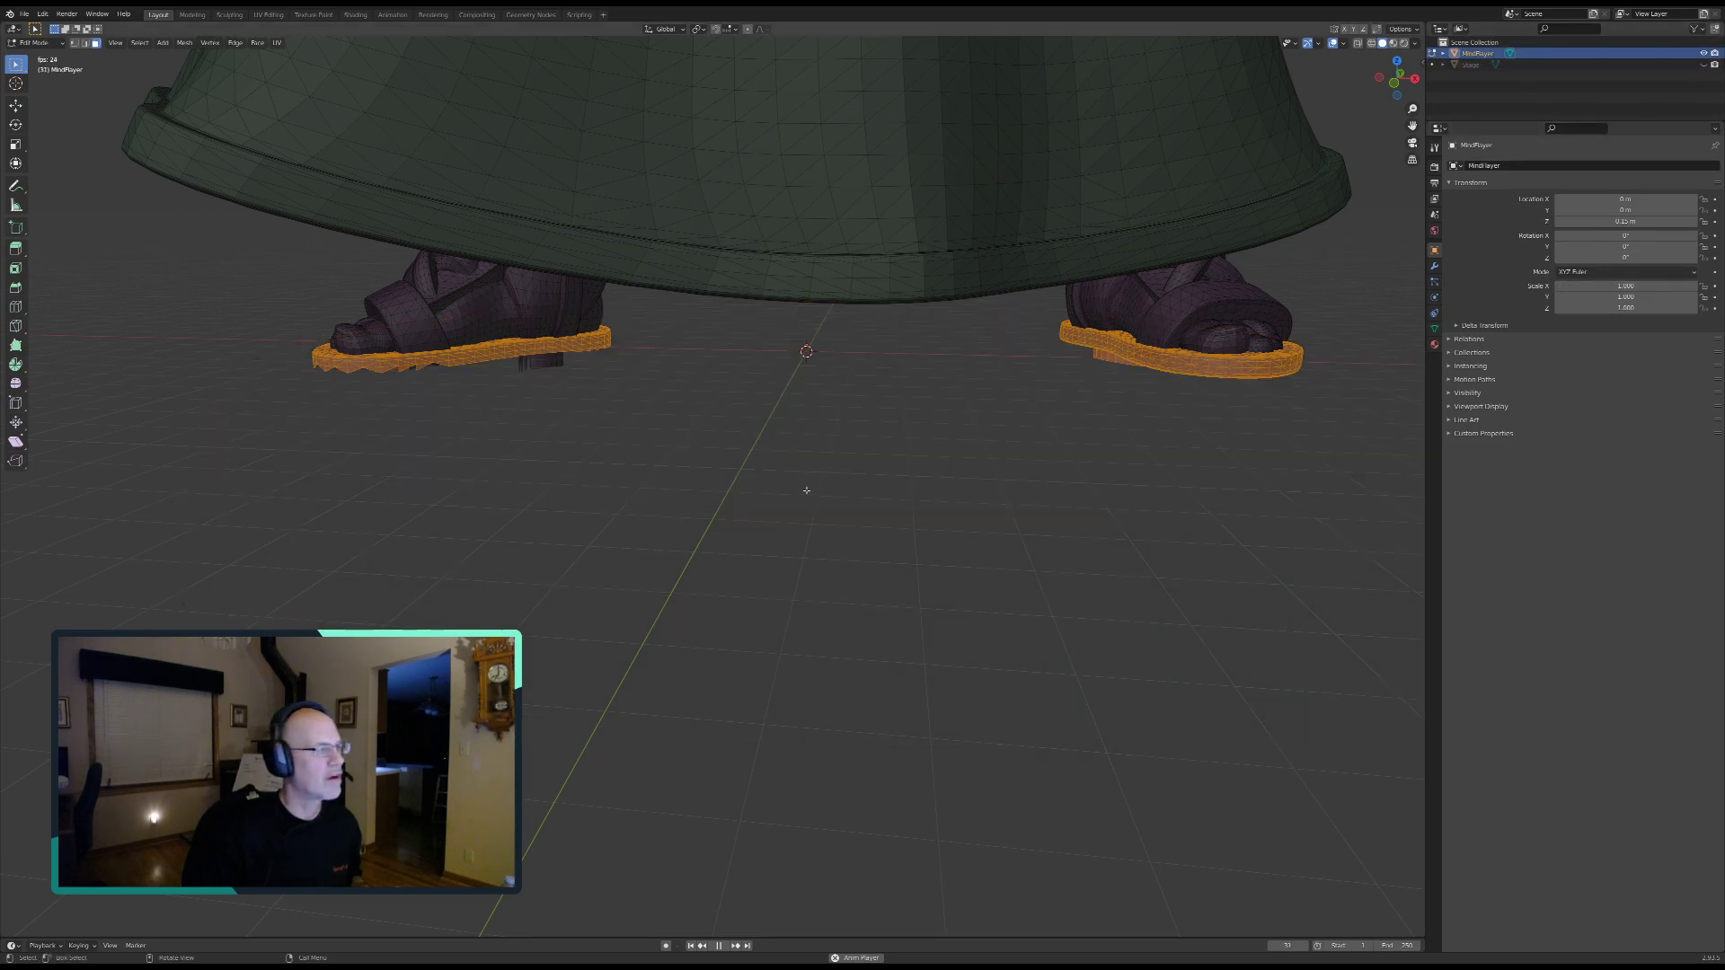
{"action": "left_click", "coordinate": [1433, 347]}
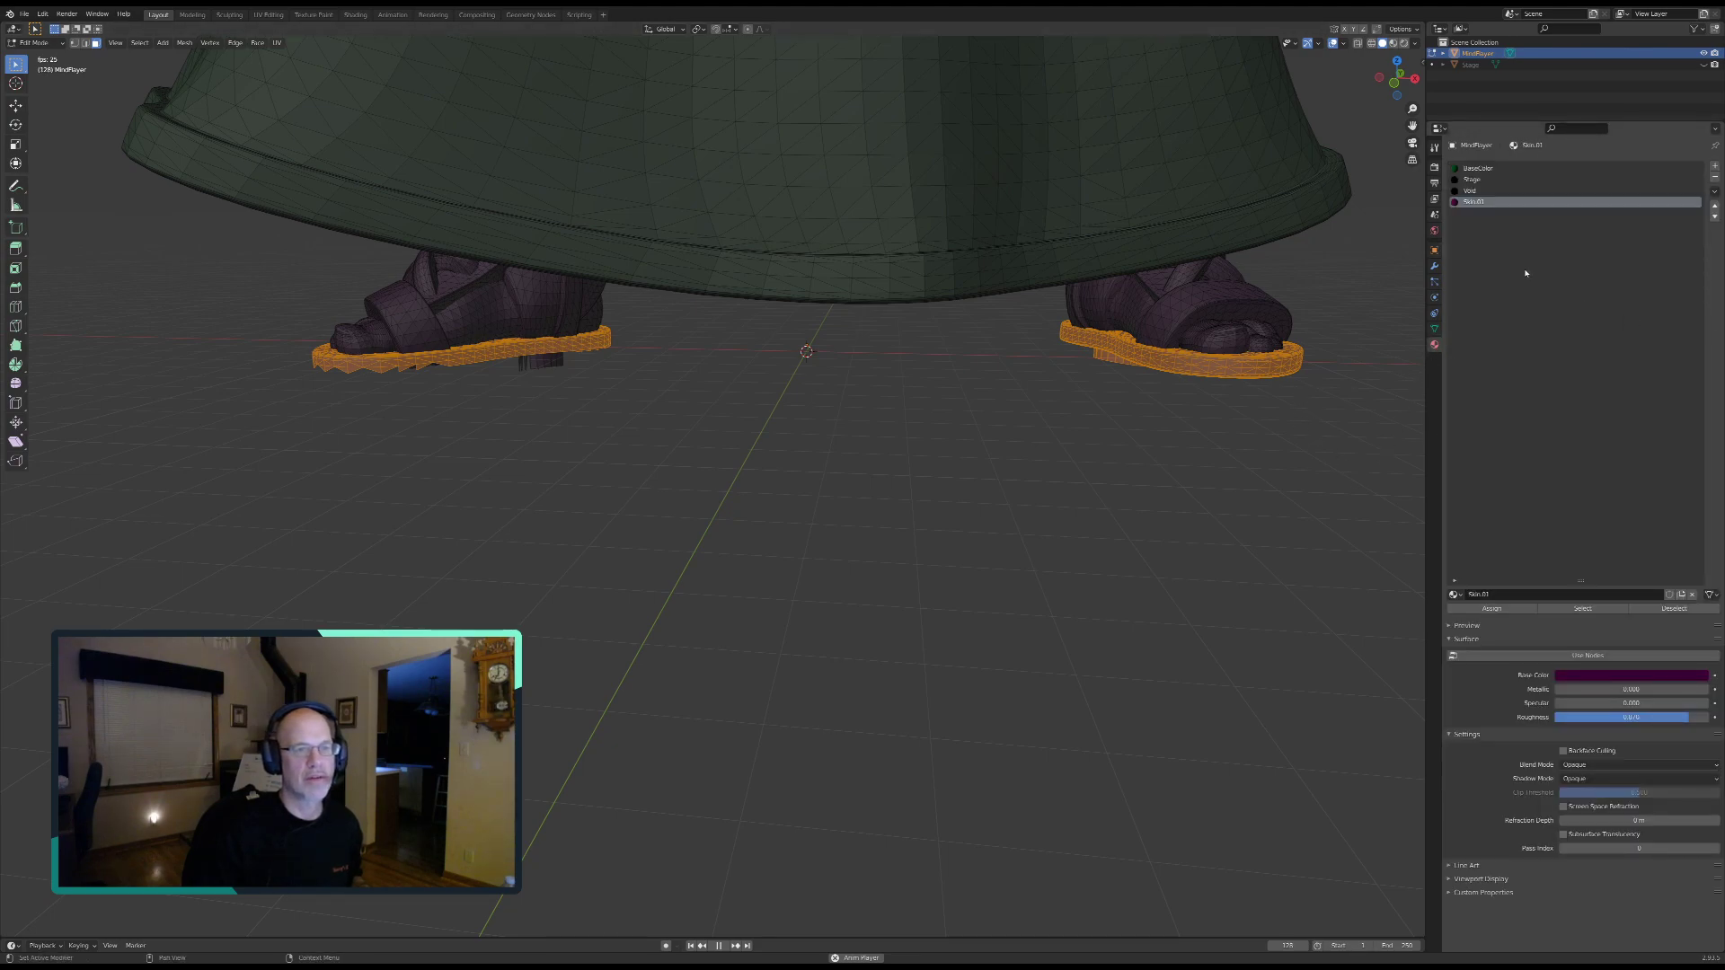
{"action": "left_click", "coordinate": [1714, 166]}
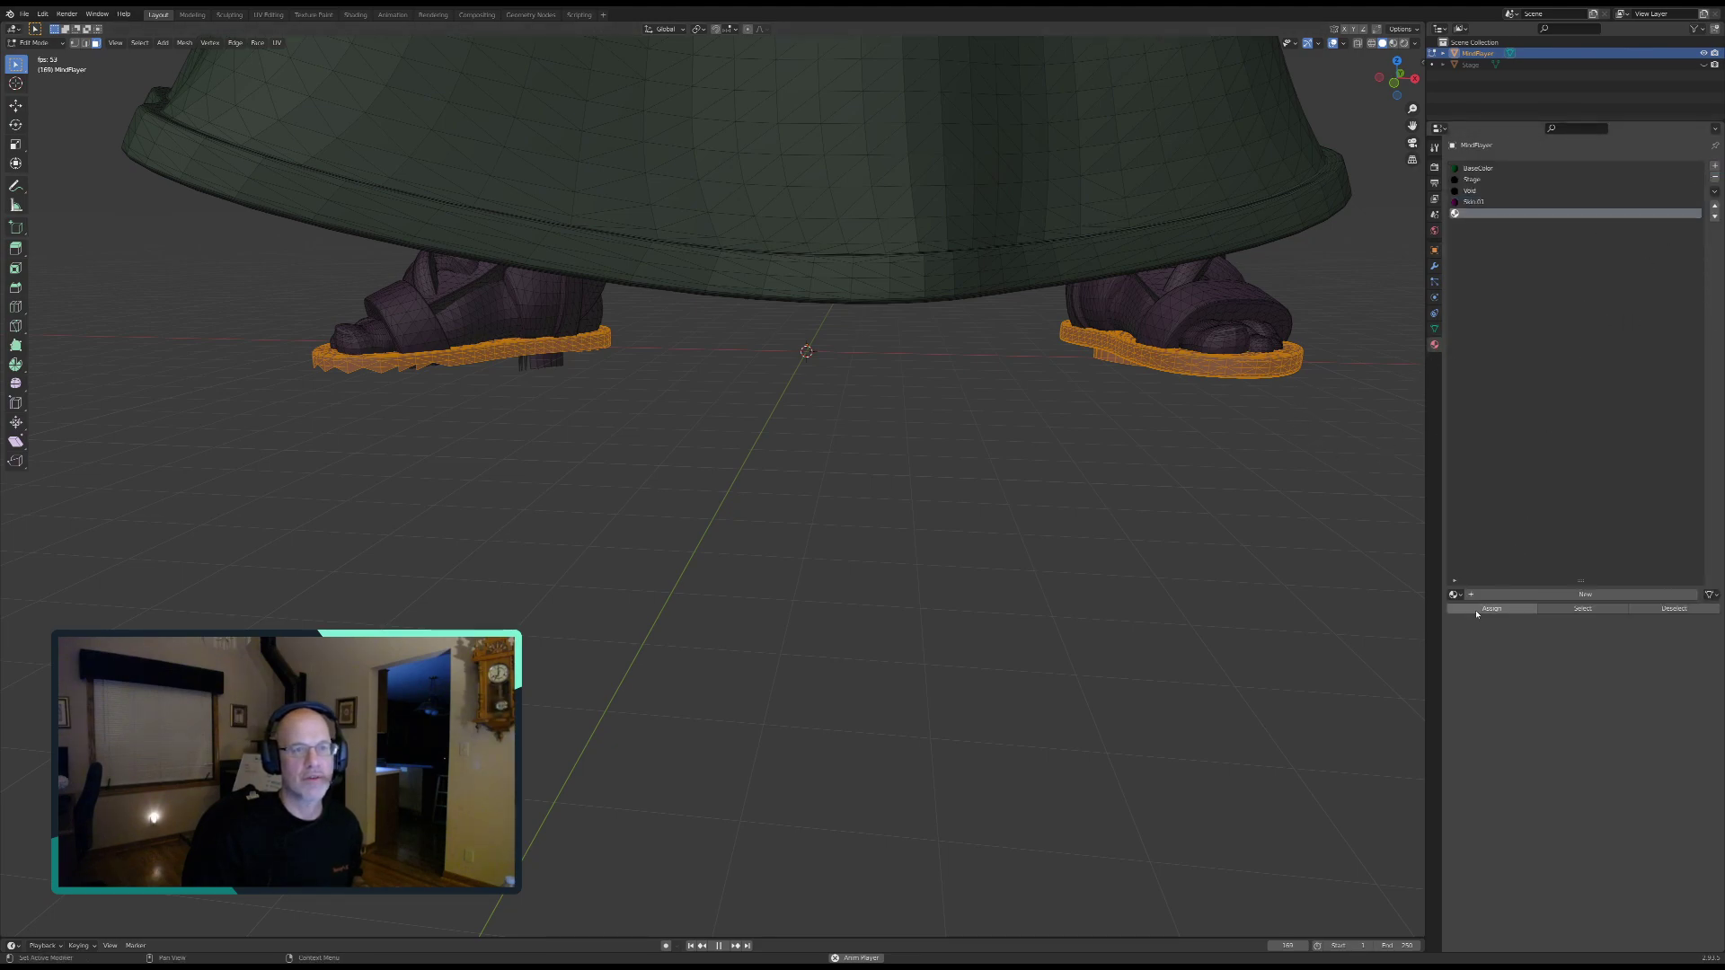
{"action": "left_click", "coordinate": [1480, 596]}
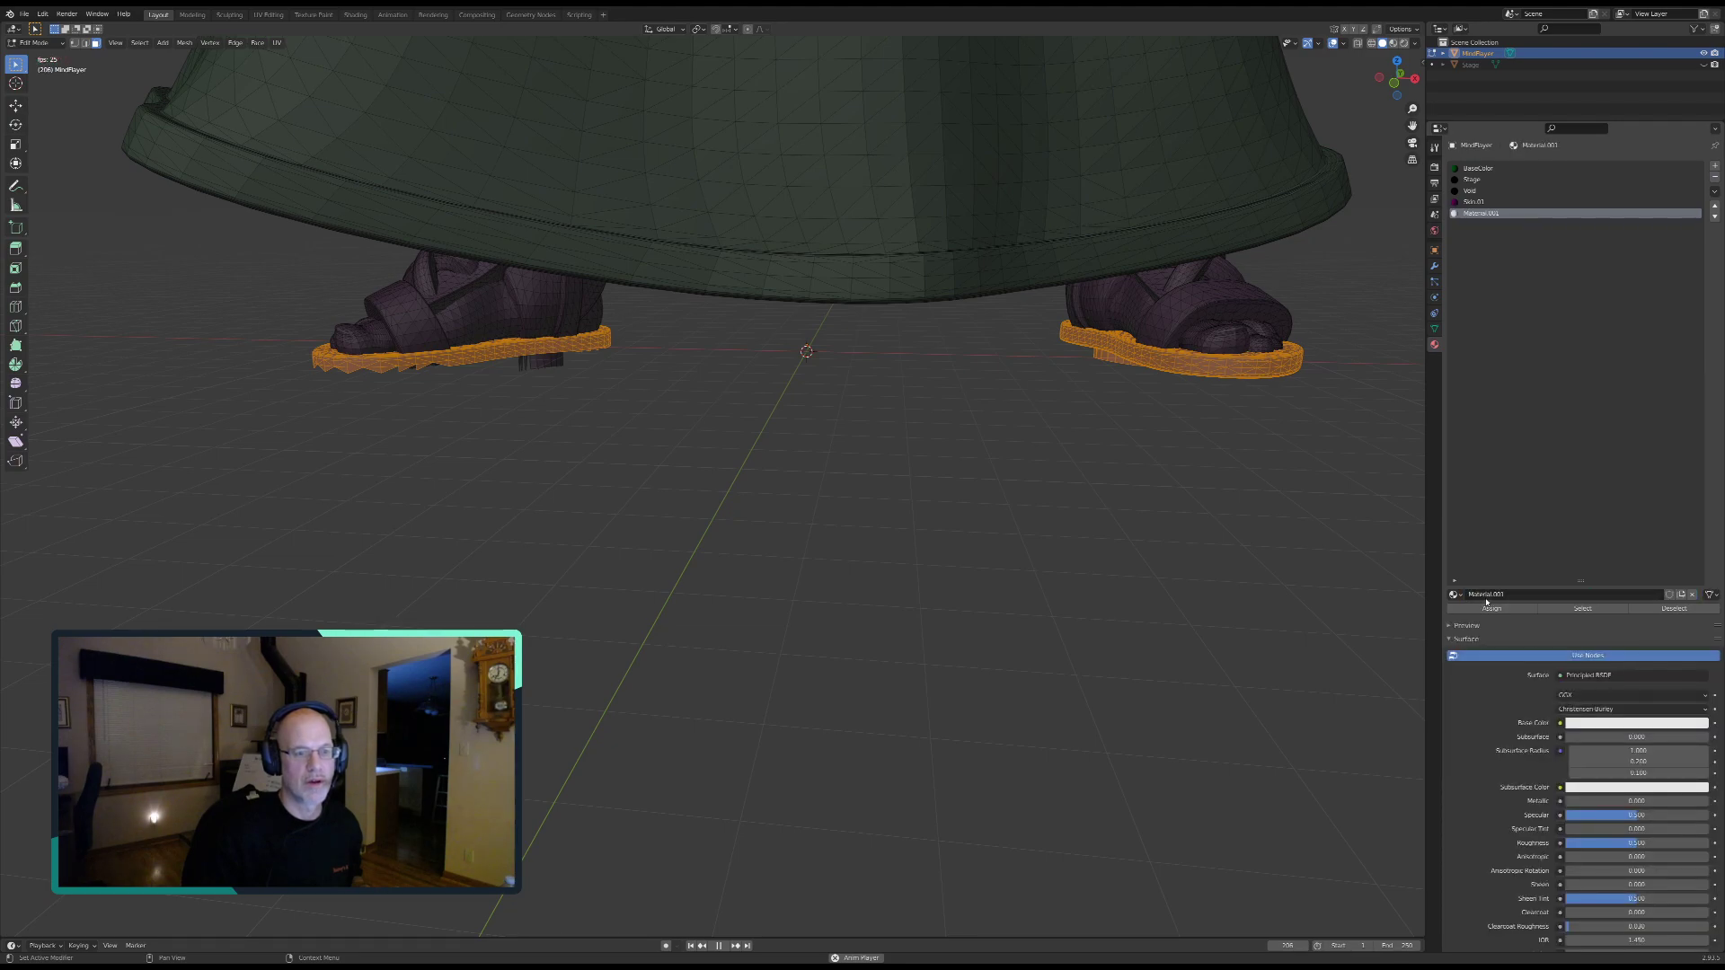
{"action": "double_click", "coordinate": [1486, 595]}
{"action": "type", "text": "Skndles.01"}
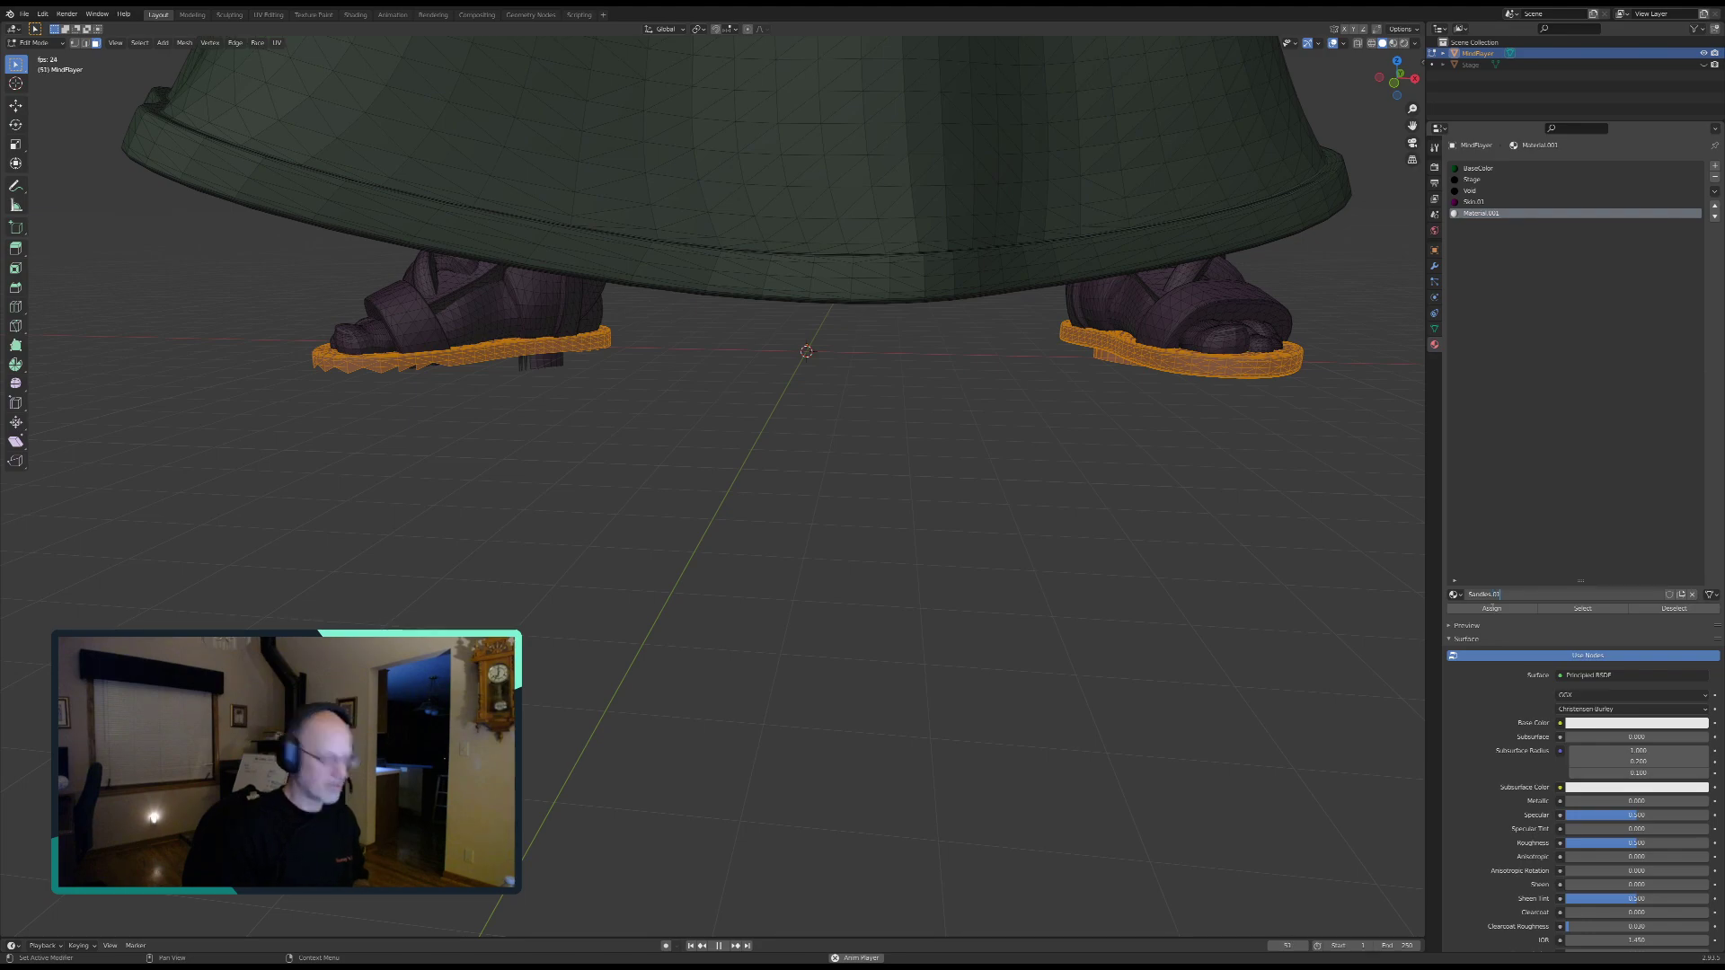
{"action": "key", "text": "Return"}
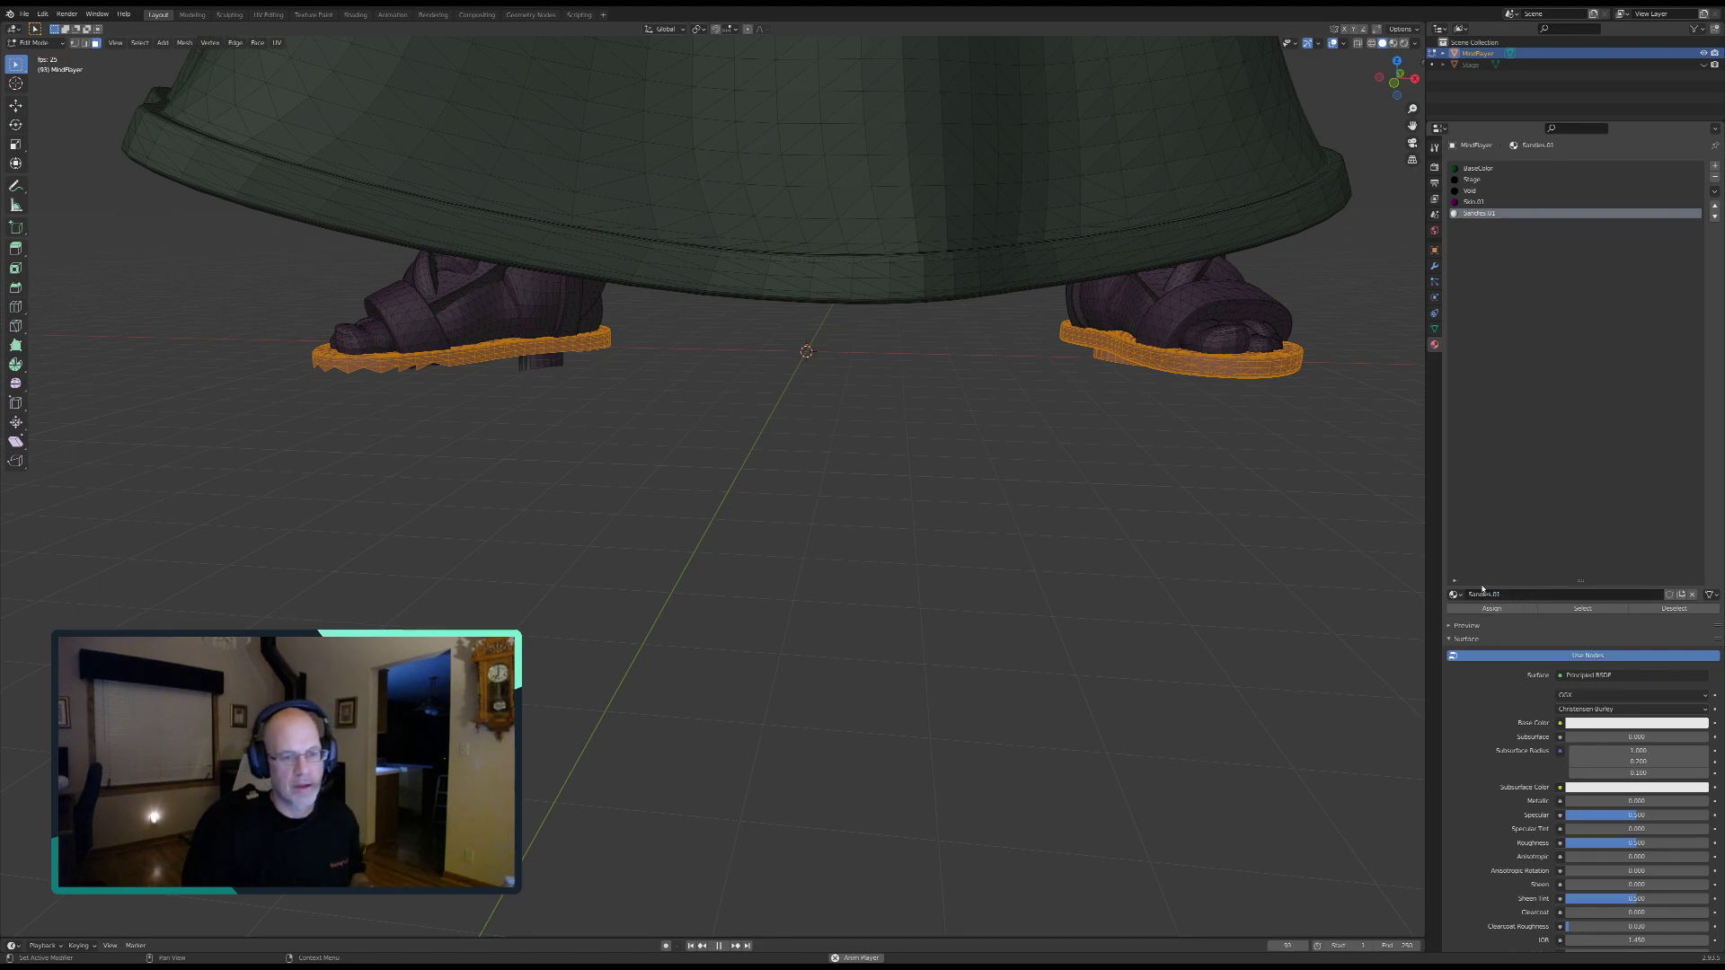
Step: Turn off nodes for the sandal material, set specular to 0 and roughness to 1, and make its base color dark brown
{"action": "left_click", "coordinate": [1568, 655]}
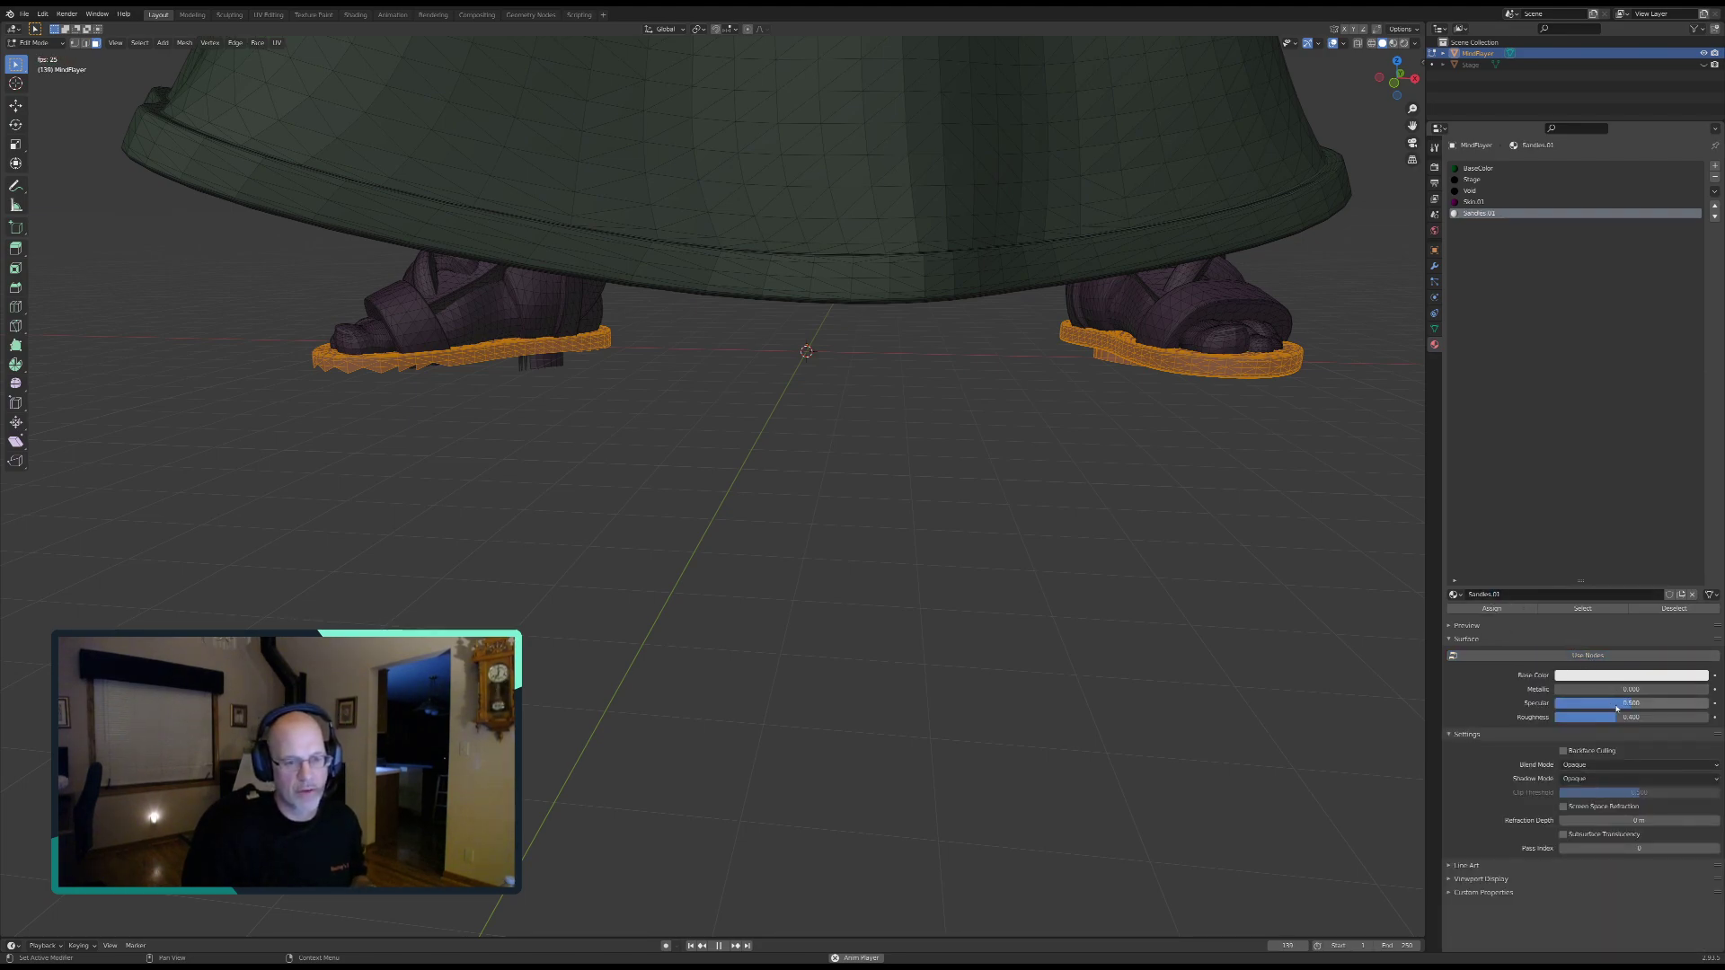
{"action": "left_click_drag", "start_coordinate": [1614, 718], "coordinate": [1555, 702]}
{"action": "left_click", "coordinate": [1644, 674]}
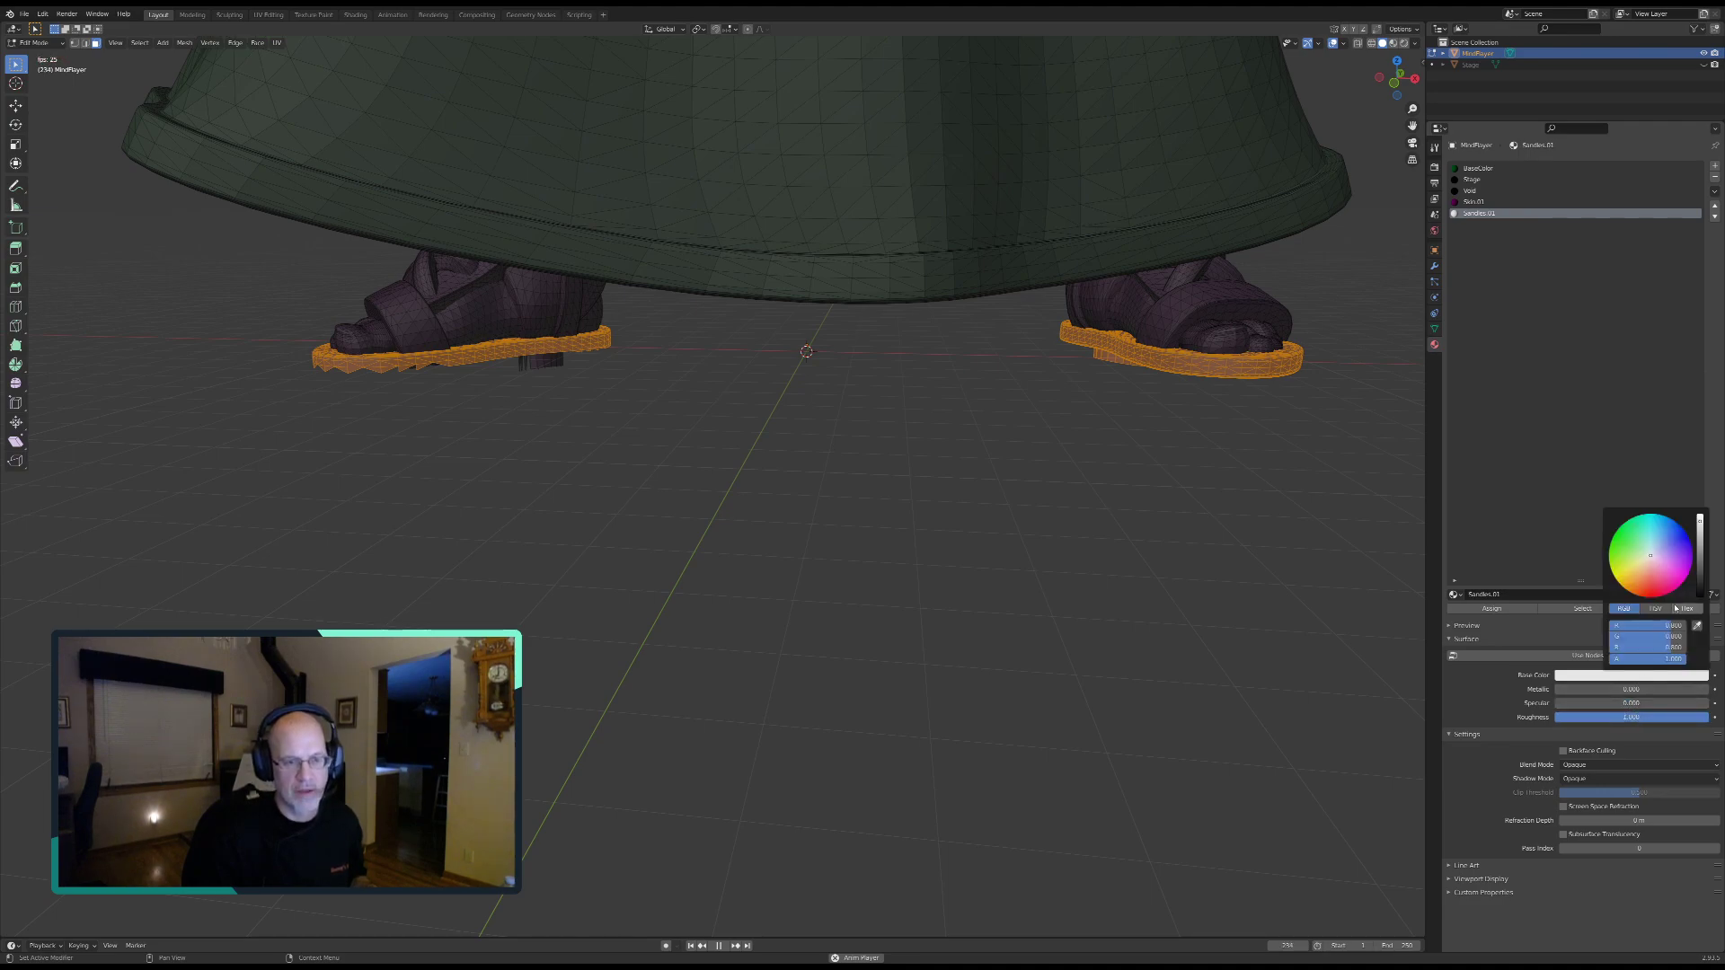
{"action": "left_click_drag", "start_coordinate": [1649, 556], "coordinate": [1629, 583]}
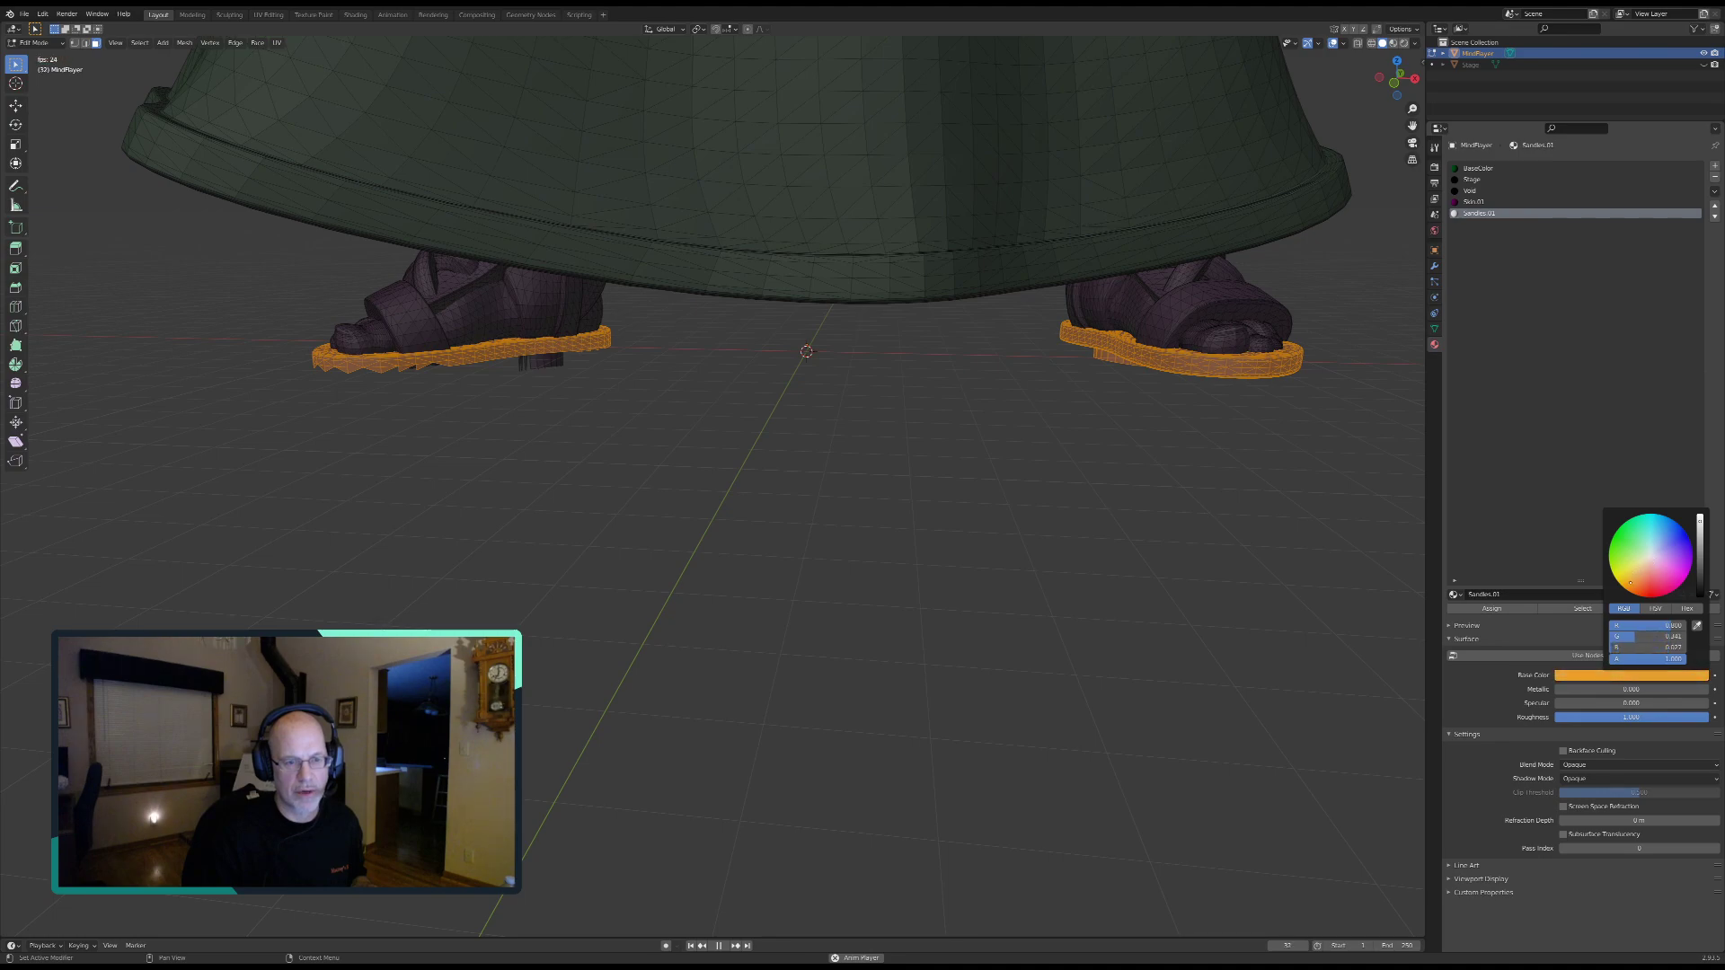
{"action": "left_click_drag", "start_coordinate": [1698, 523], "coordinate": [1698, 572]}
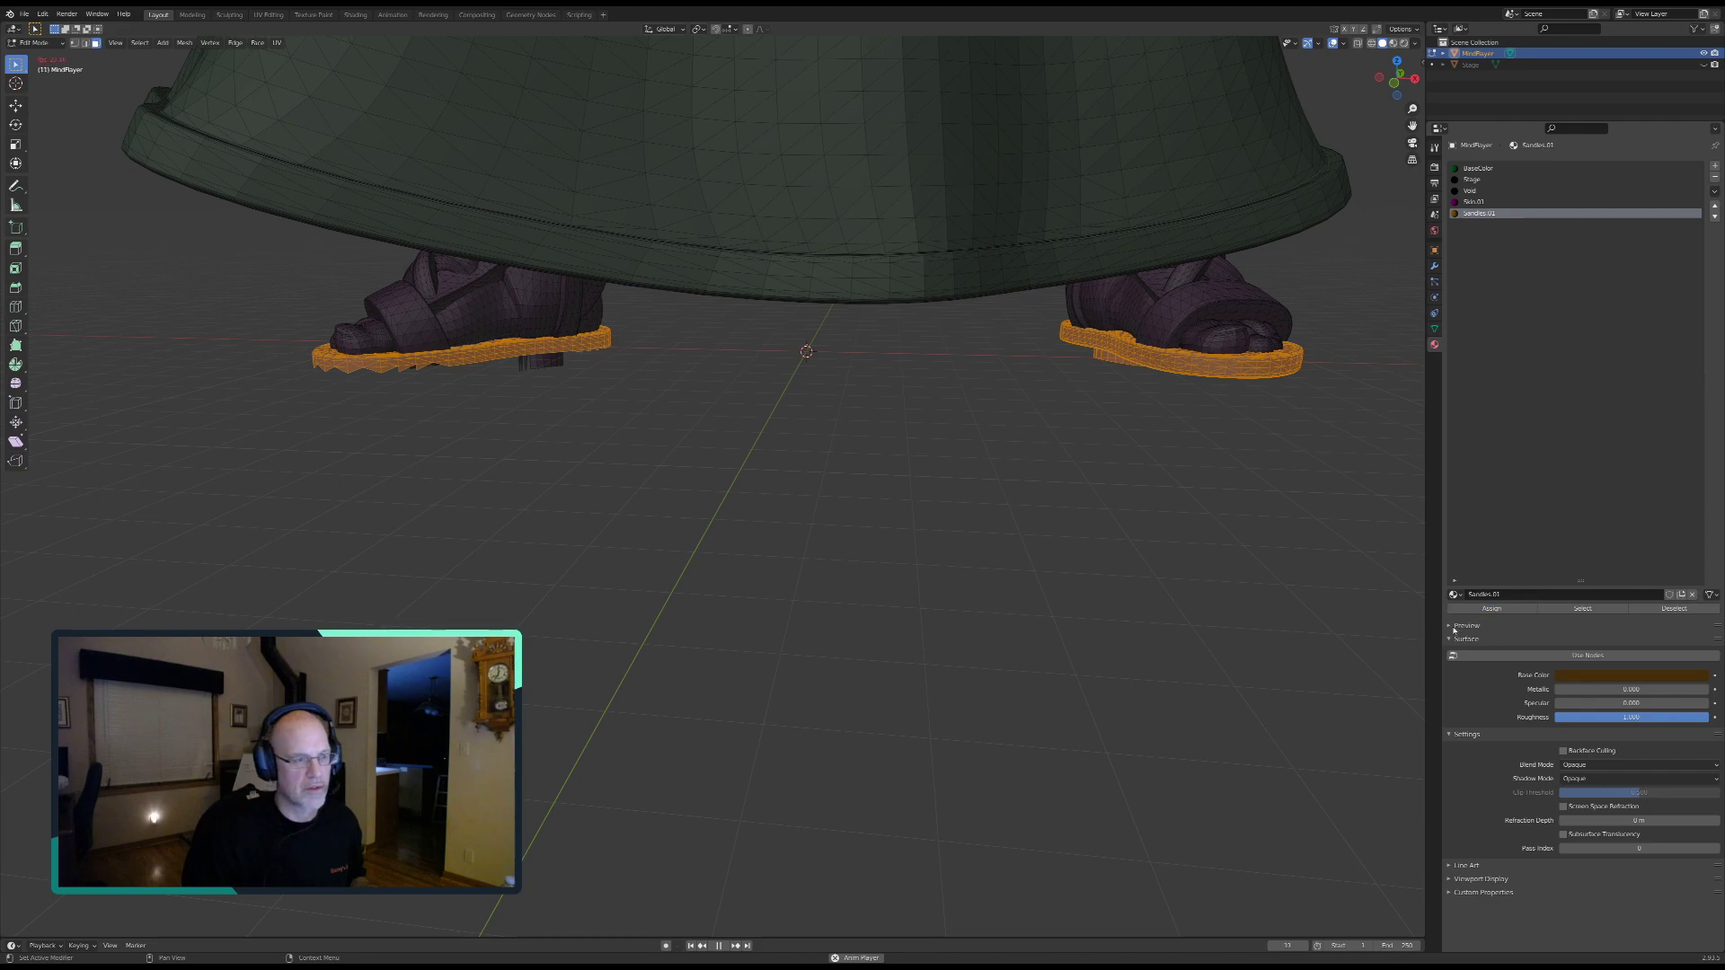
Step: Assign the brown sandal material to the selected soles, deselect them and save the file
{"action": "left_click", "coordinate": [1674, 608]}
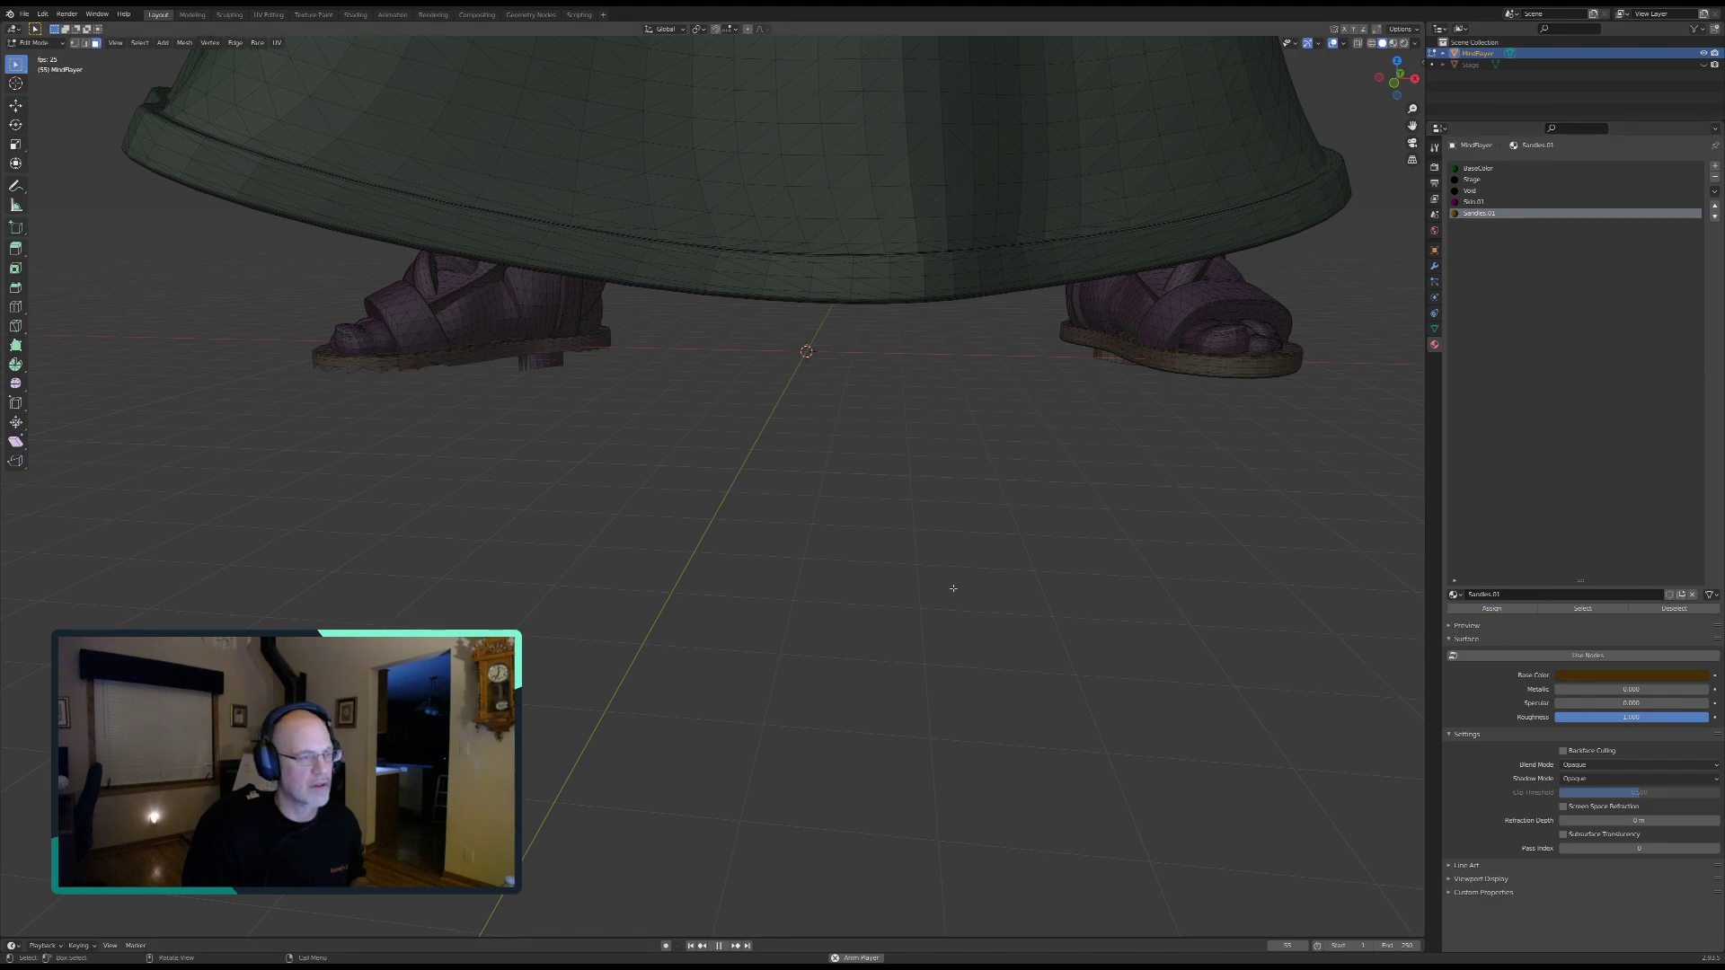
{"action": "middle_click_drag", "start_coordinate": [440, 427], "coordinate": [715, 575]}
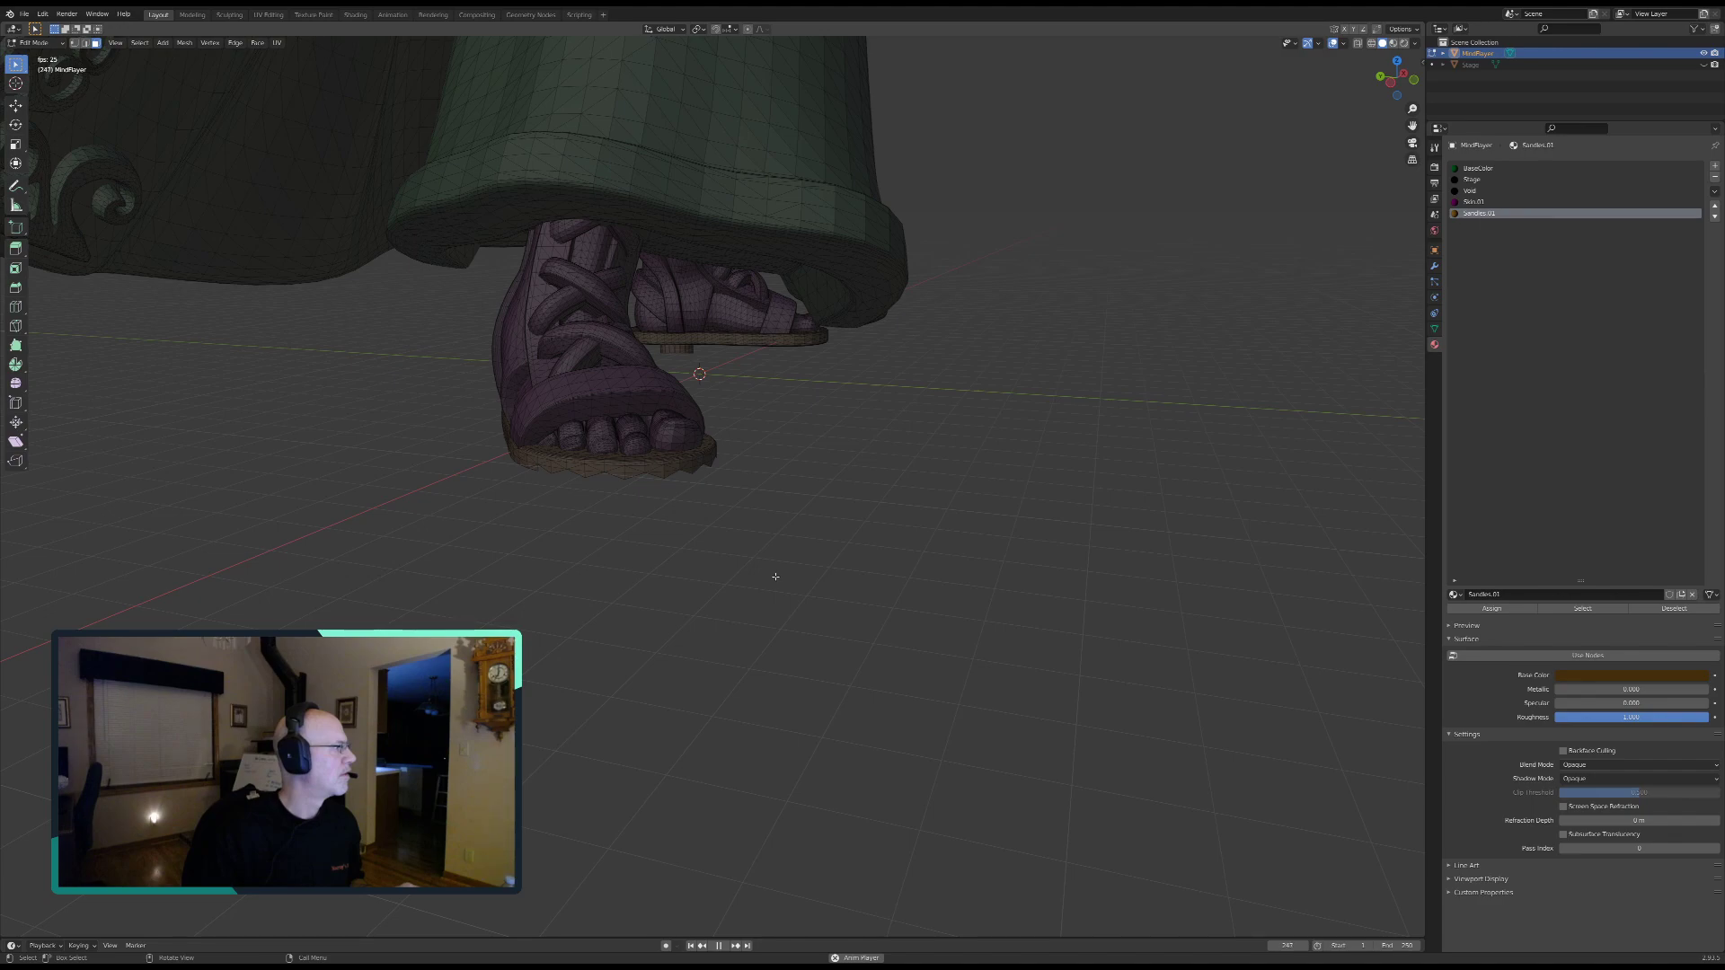
{"action": "middle_click_drag", "start_coordinate": [688, 527], "coordinate": [1020, 605]}
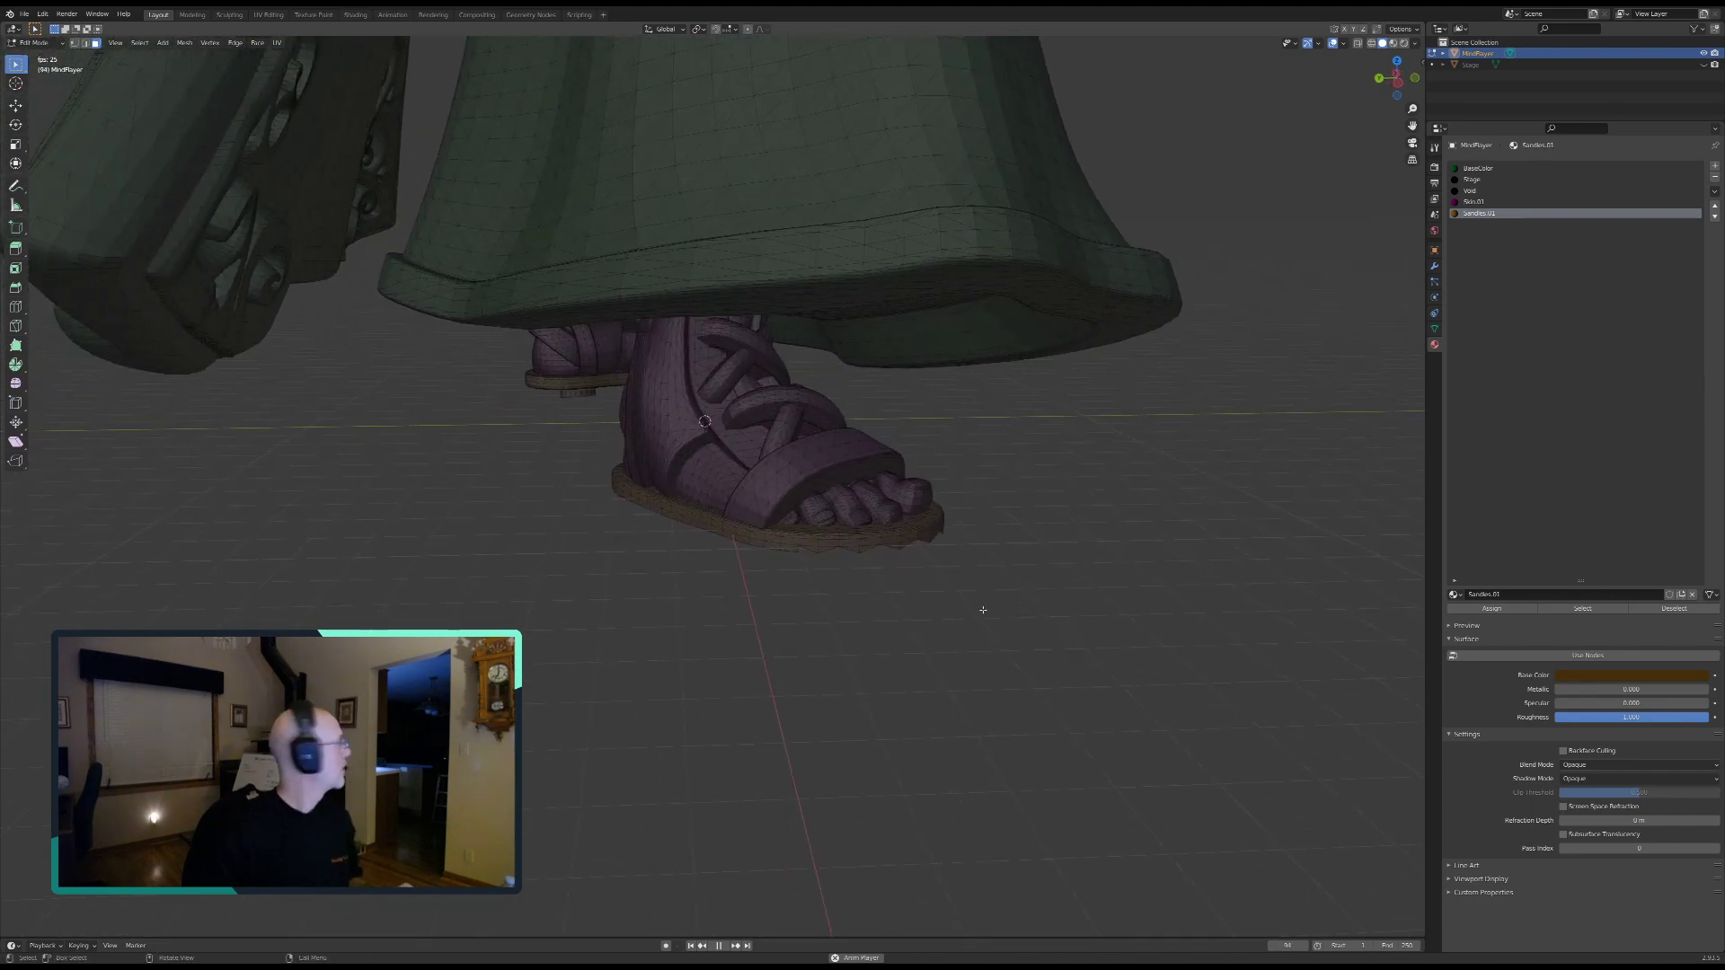
{"action": "left_click", "coordinate": [24, 15]}
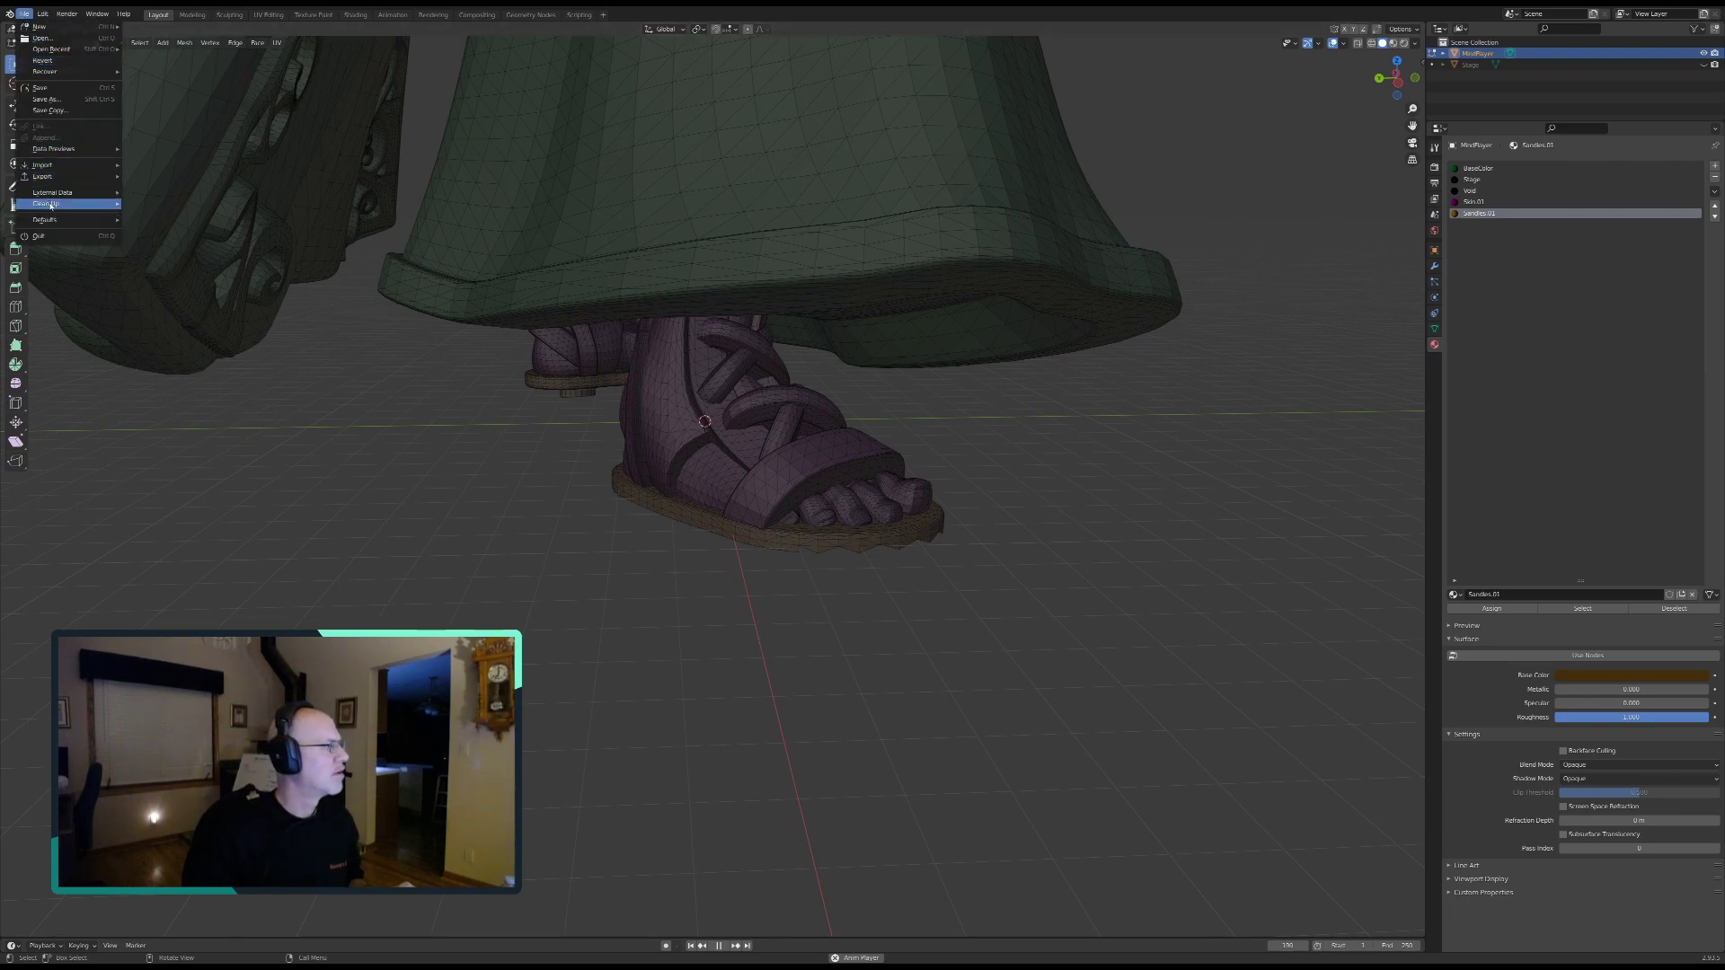
{"action": "left_click", "coordinate": [40, 88]}
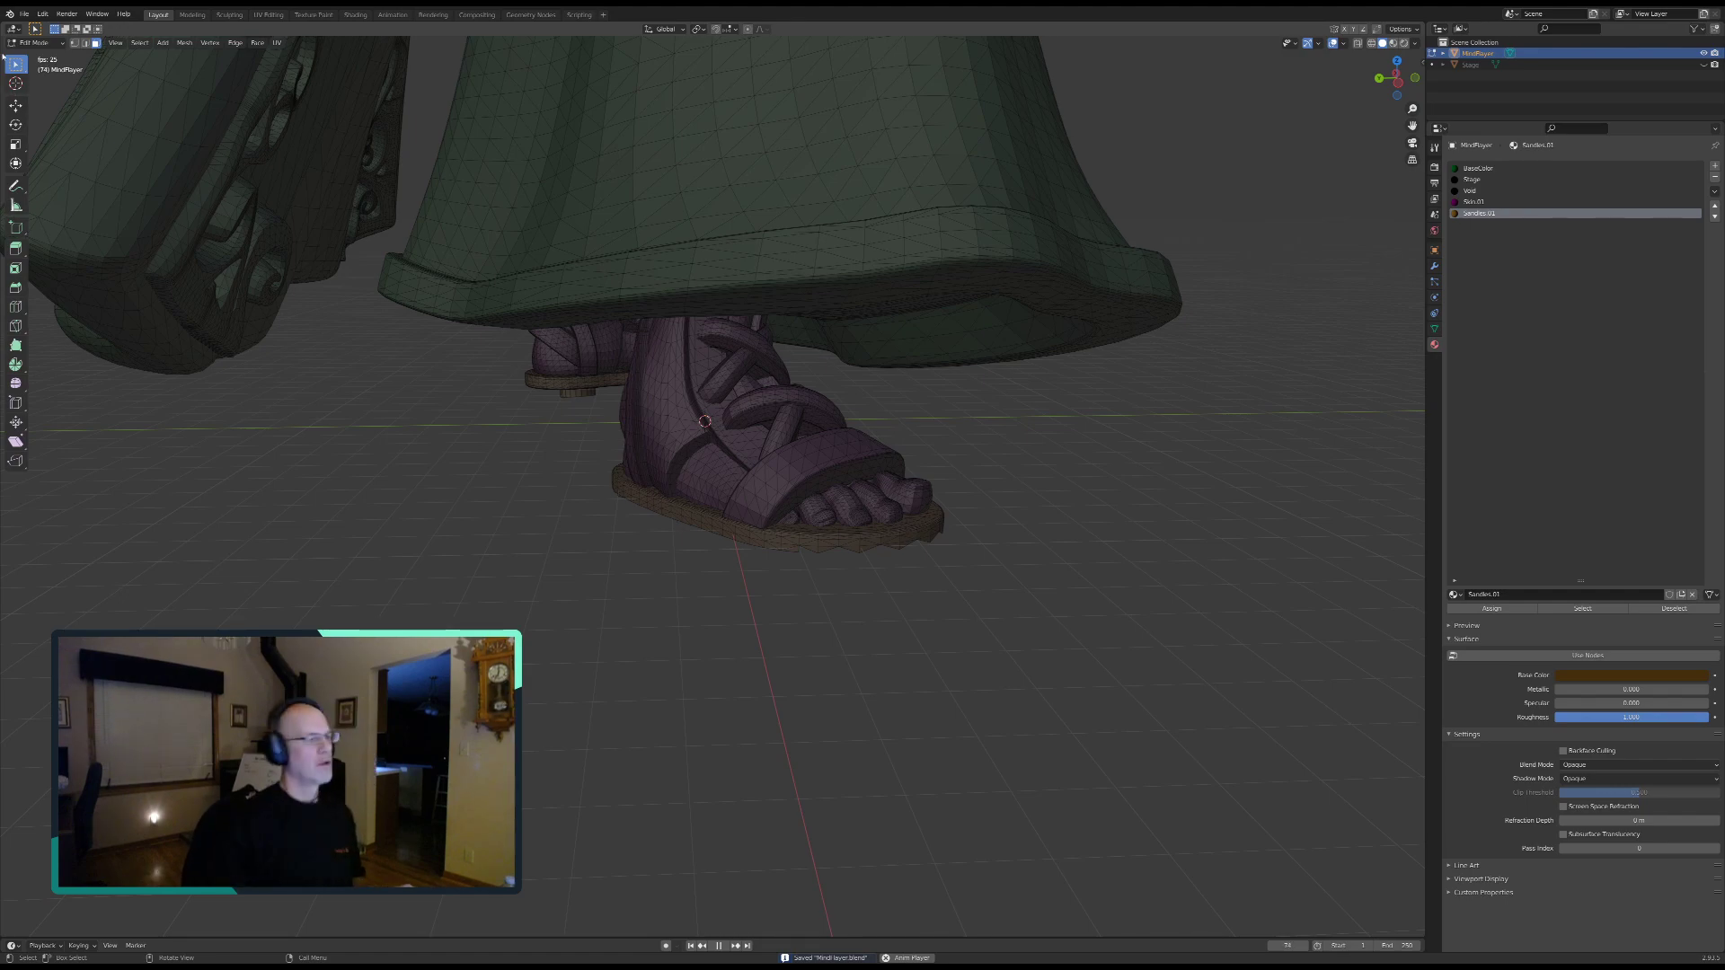
{"action": "middle_click_drag", "start_coordinate": [515, 462], "coordinate": [754, 594]}
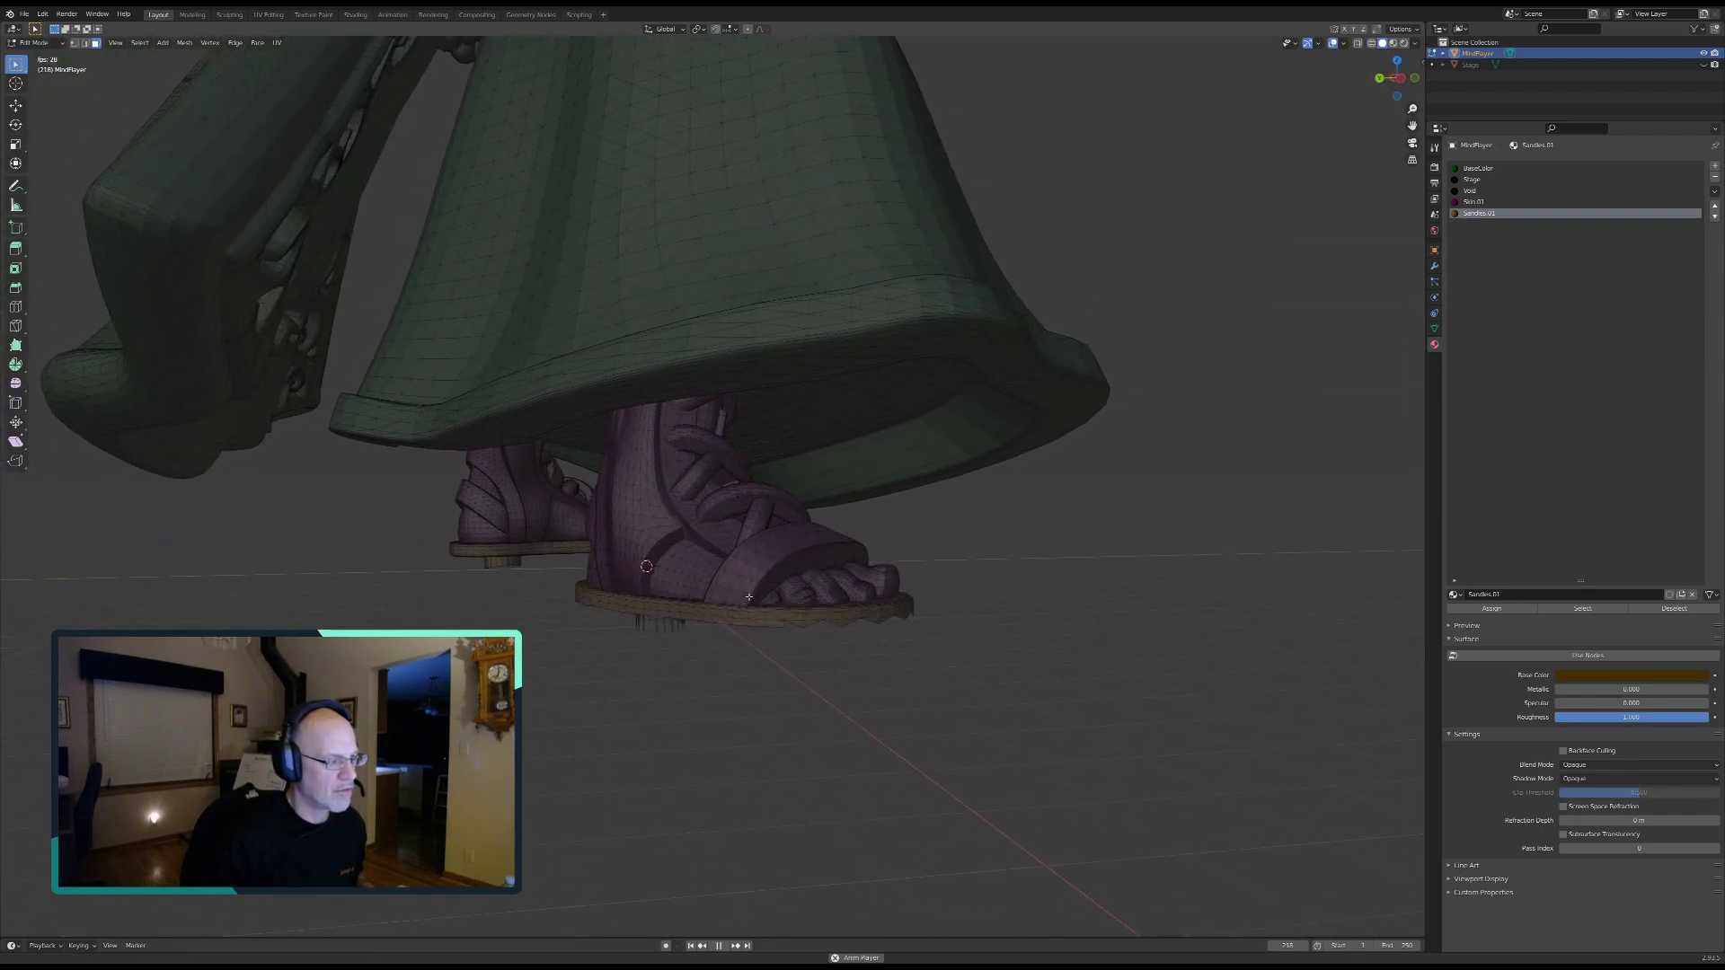
{"action": "scroll", "coordinate": [754, 595], "scroll_direction": "up", "scroll_amount": 4}
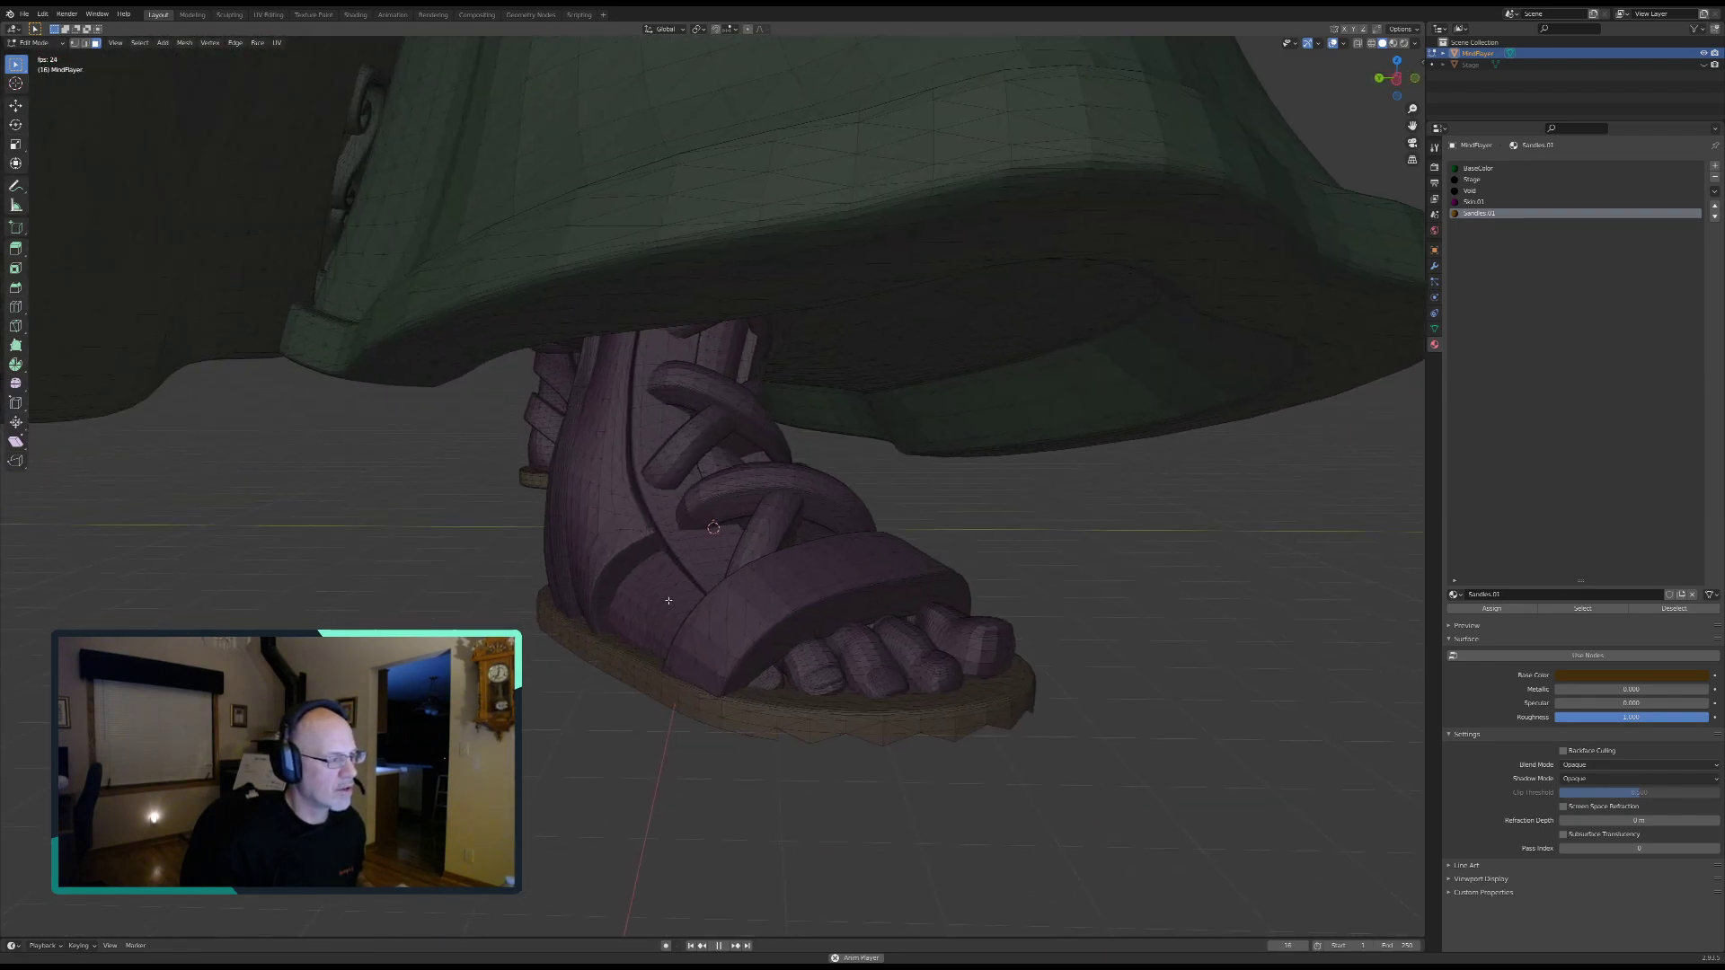
{"action": "middle_click_drag", "start_coordinate": [668, 607], "coordinate": [669, 482]}
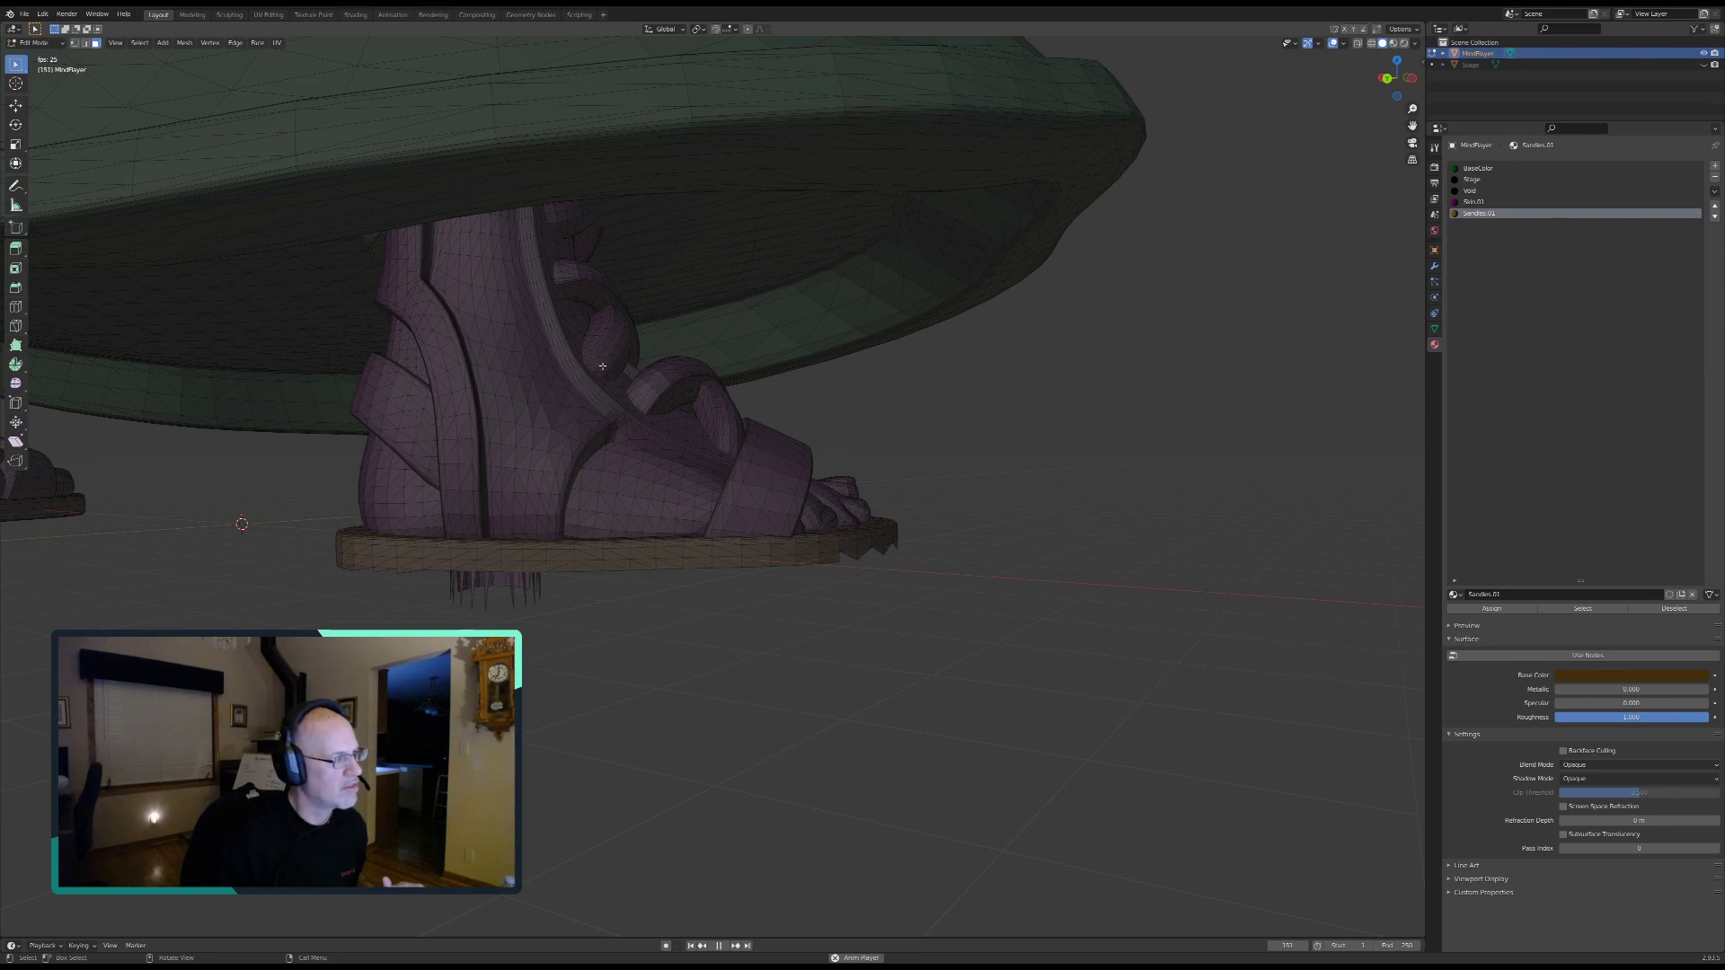
{"action": "left_click_drag", "start_coordinate": [507, 410], "coordinate": [468, 270]}
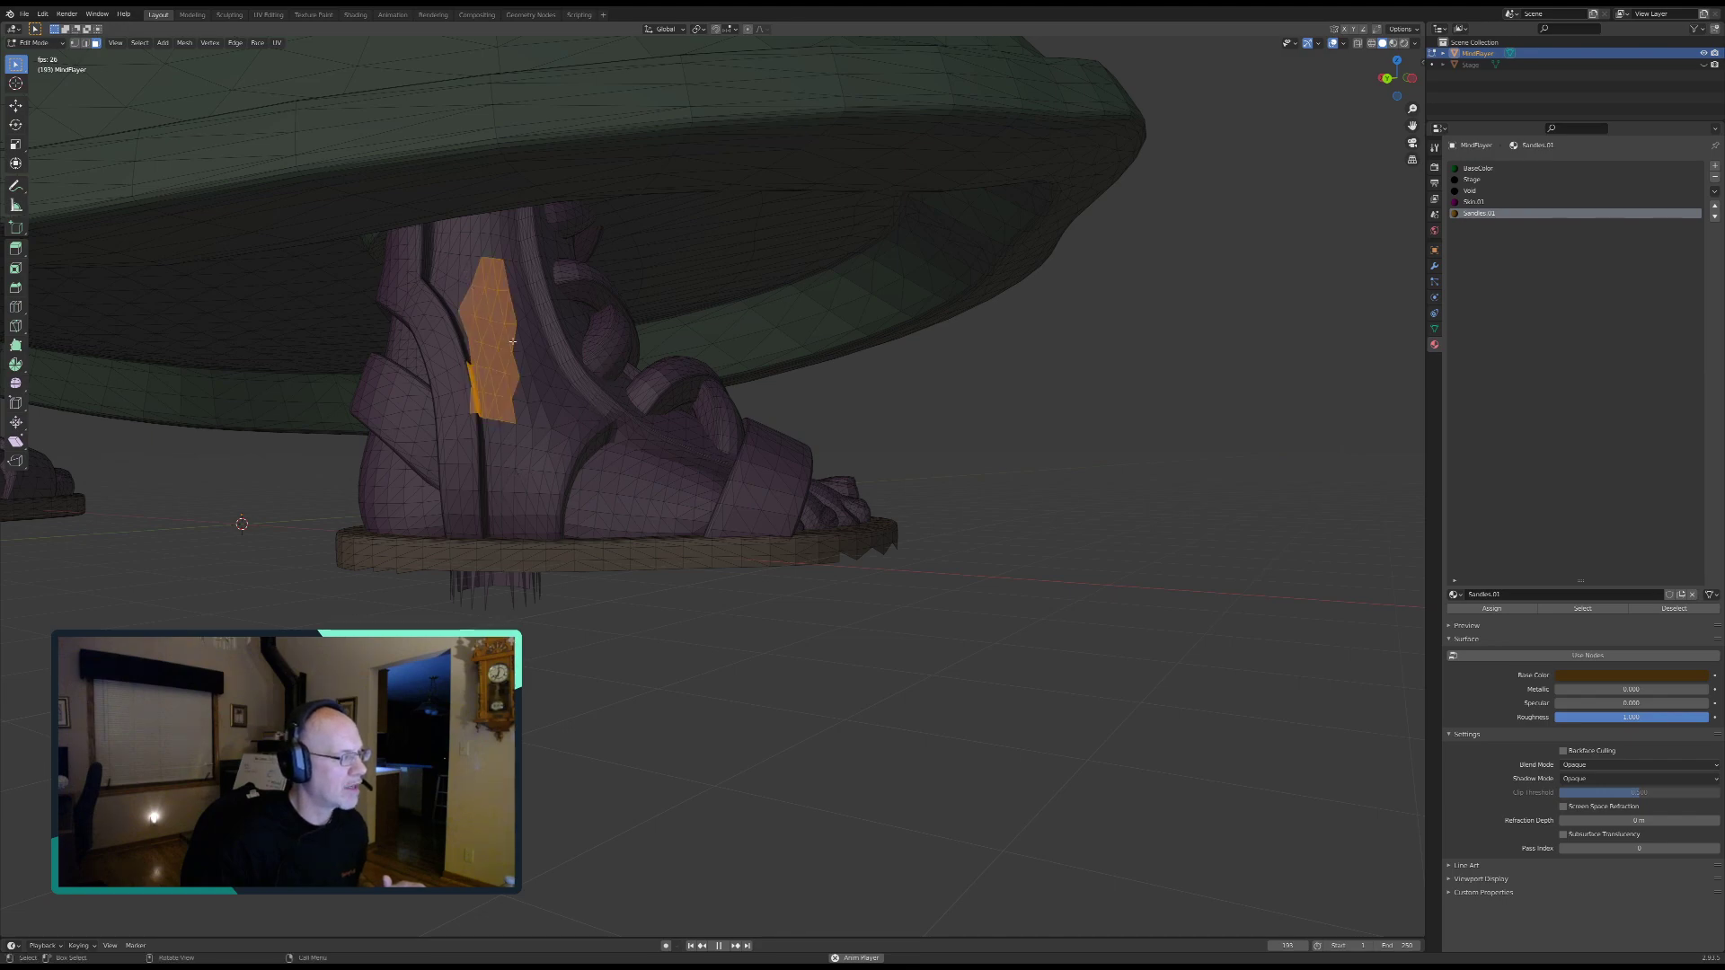
{"action": "key", "text": "alt+a"}
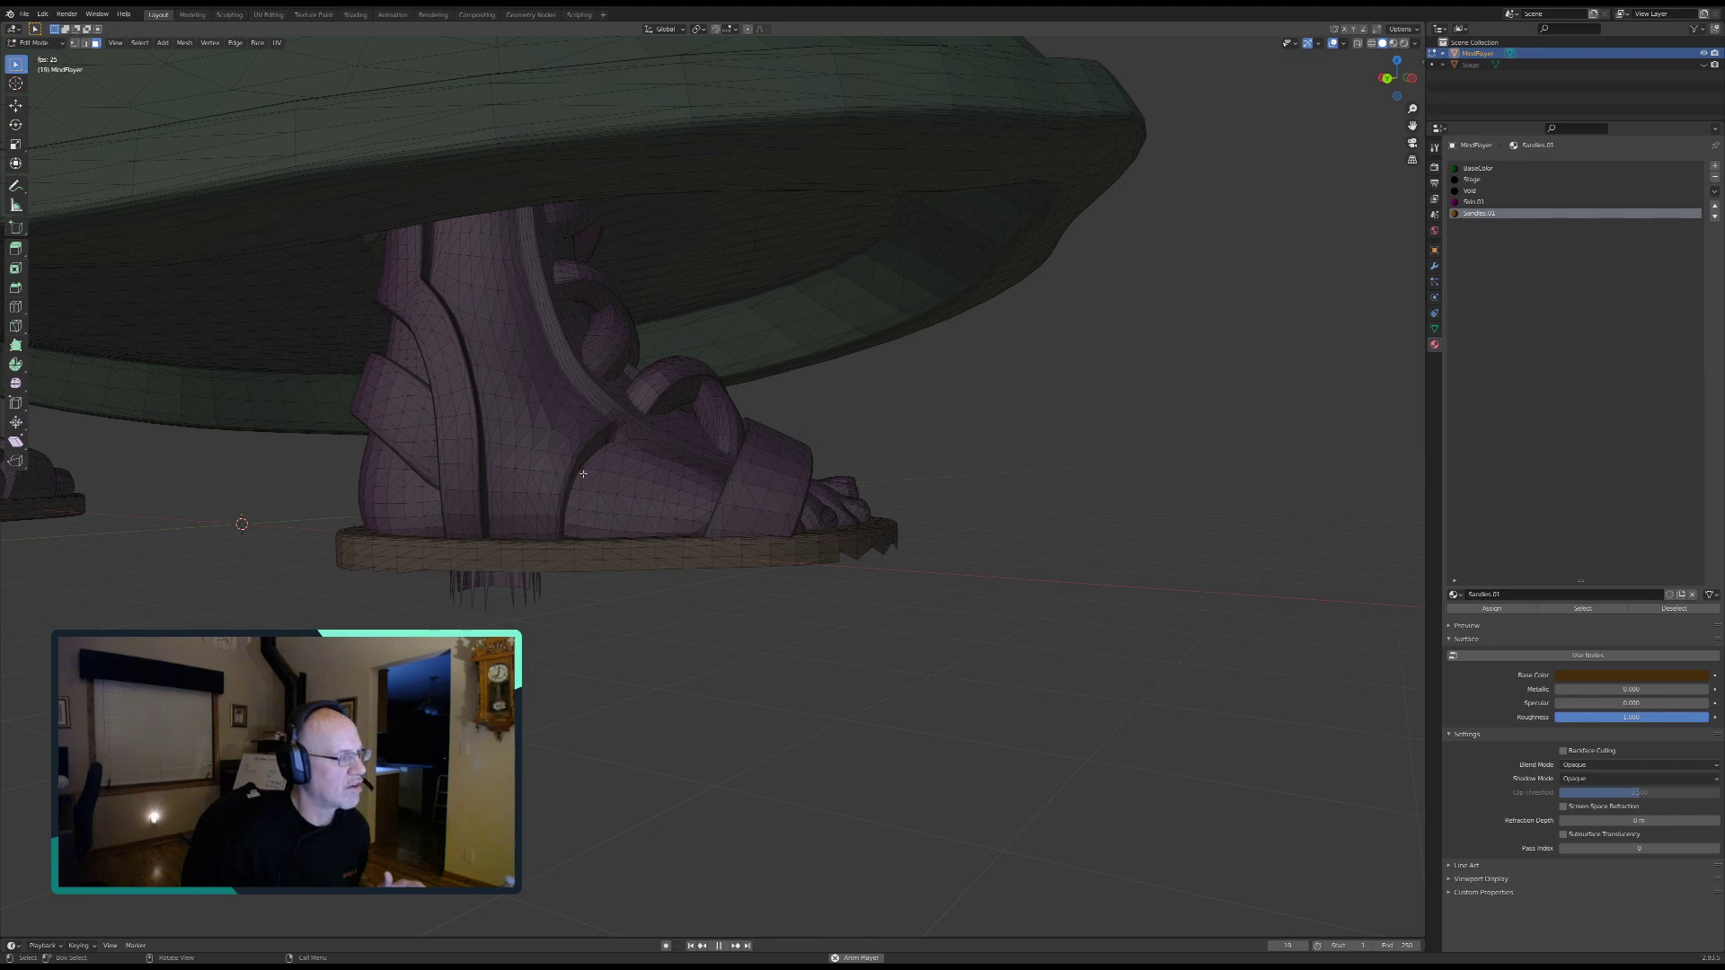
Step: Examine both brown-soled sandals from several sides, and the whole figure from the front
{"action": "middle_click_drag", "start_coordinate": [798, 474], "coordinate": [958, 392]}
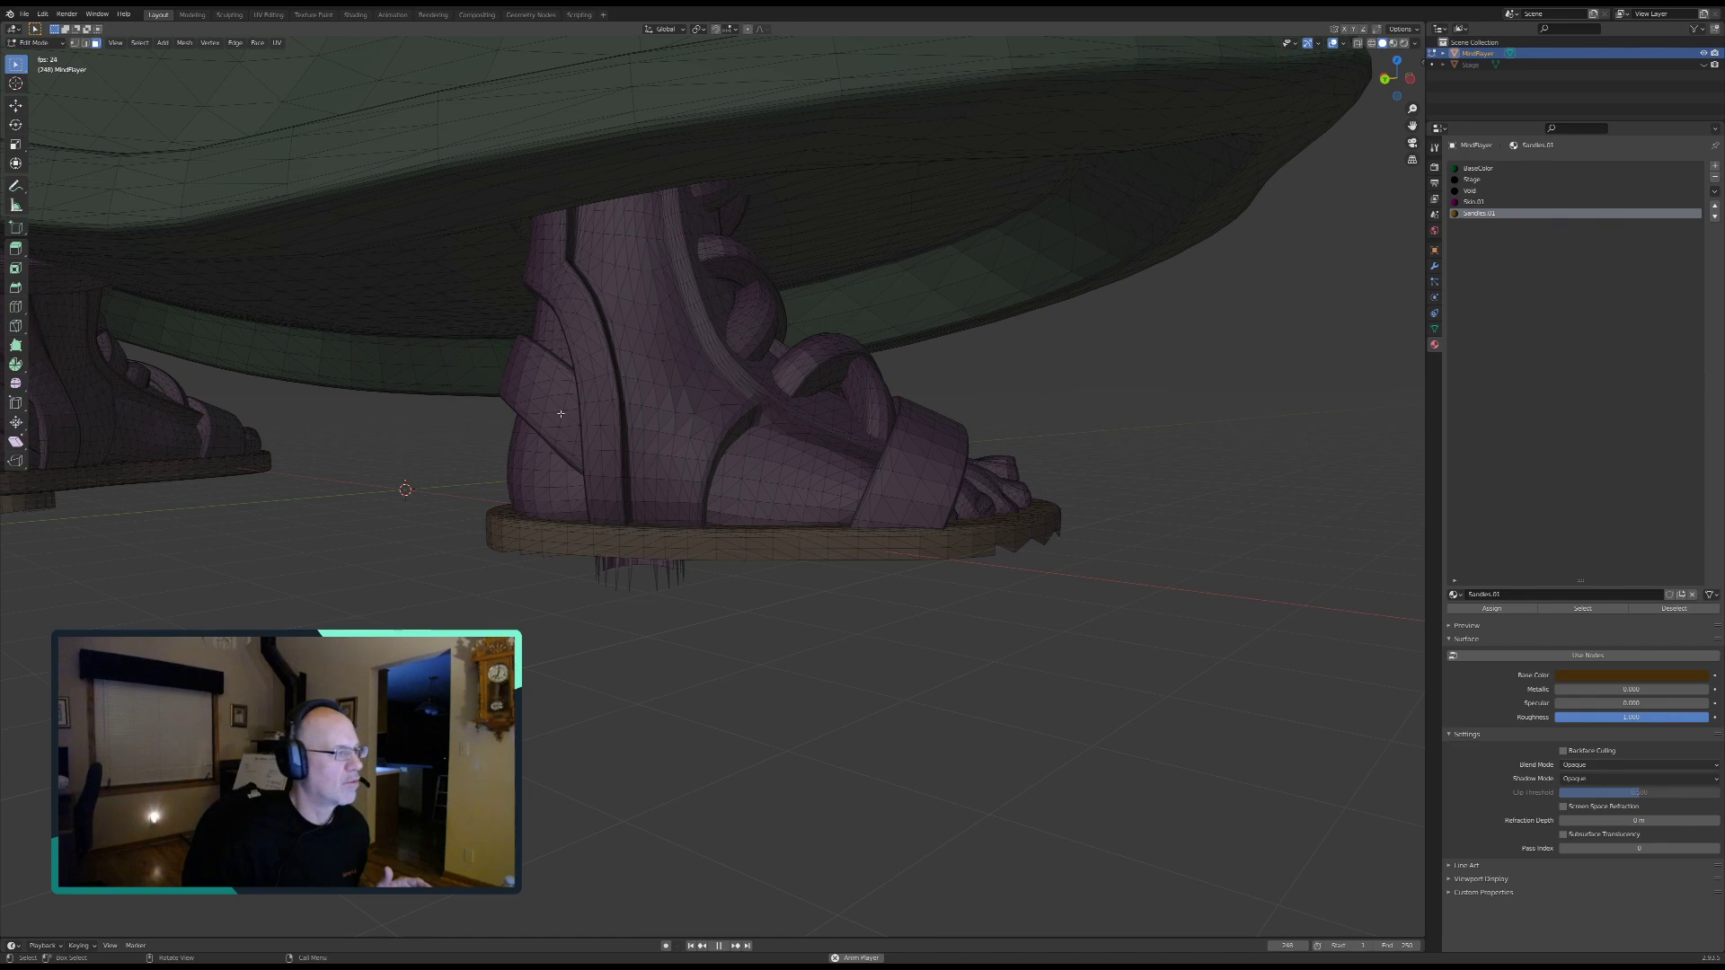
{"action": "middle_click_drag", "start_coordinate": [1004, 417], "coordinate": [872, 365]}
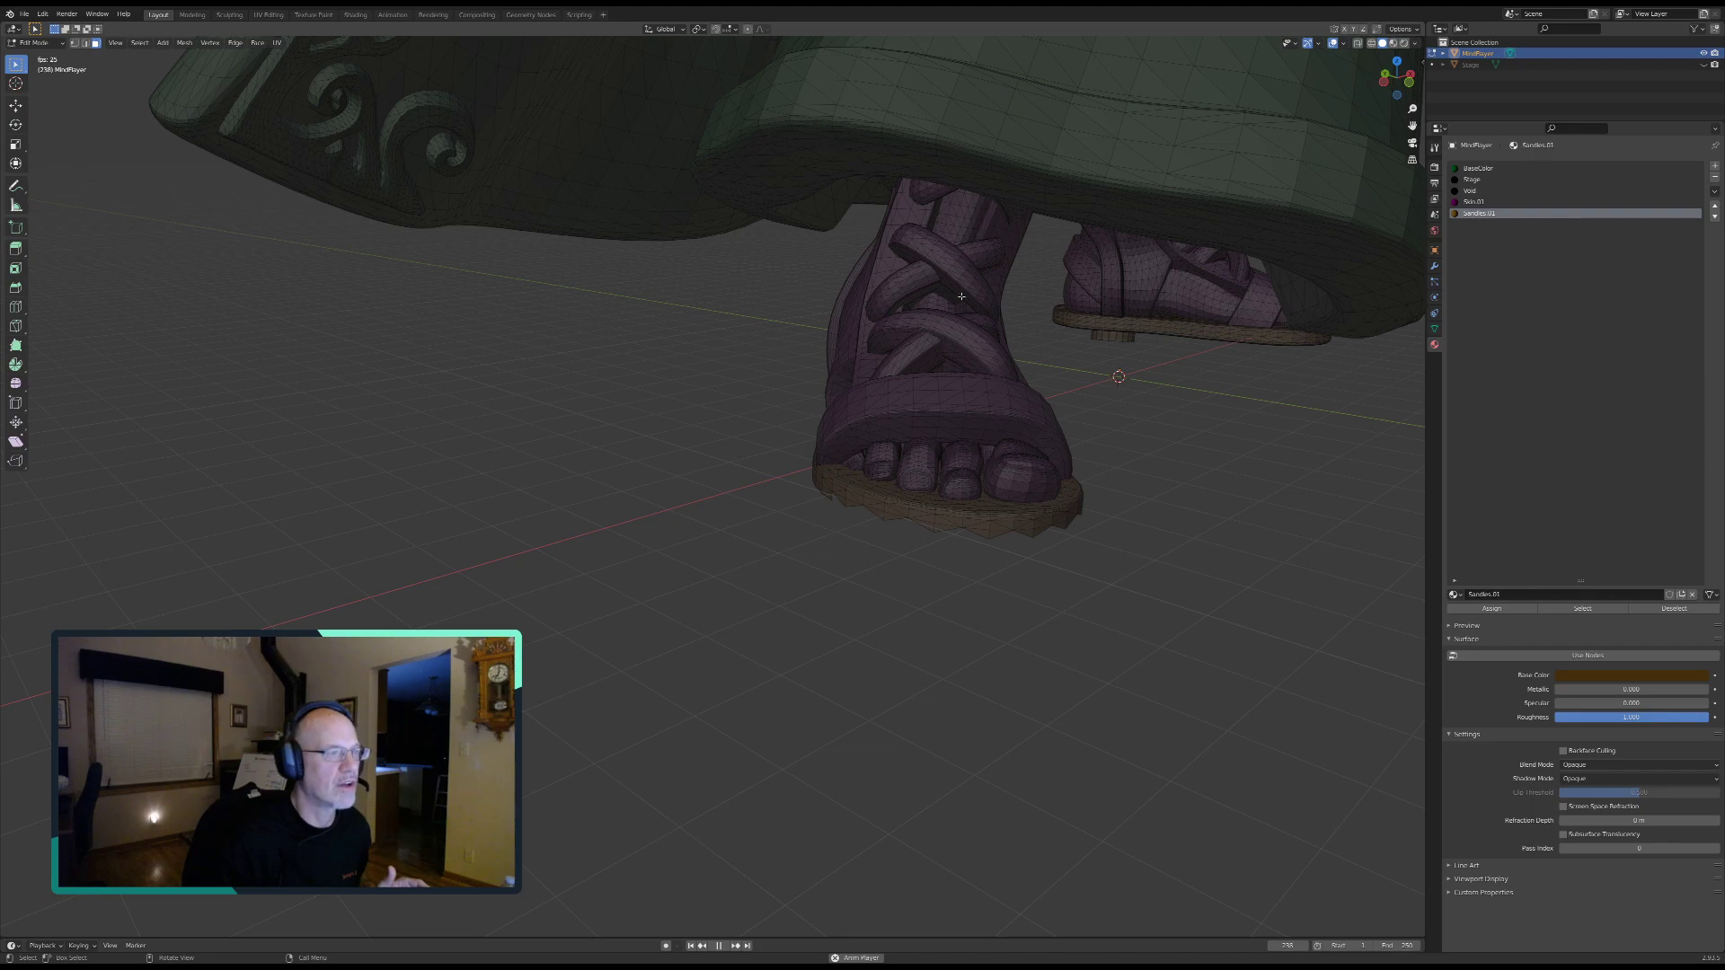
{"action": "middle_click_drag", "start_coordinate": [998, 344], "coordinate": [849, 395]}
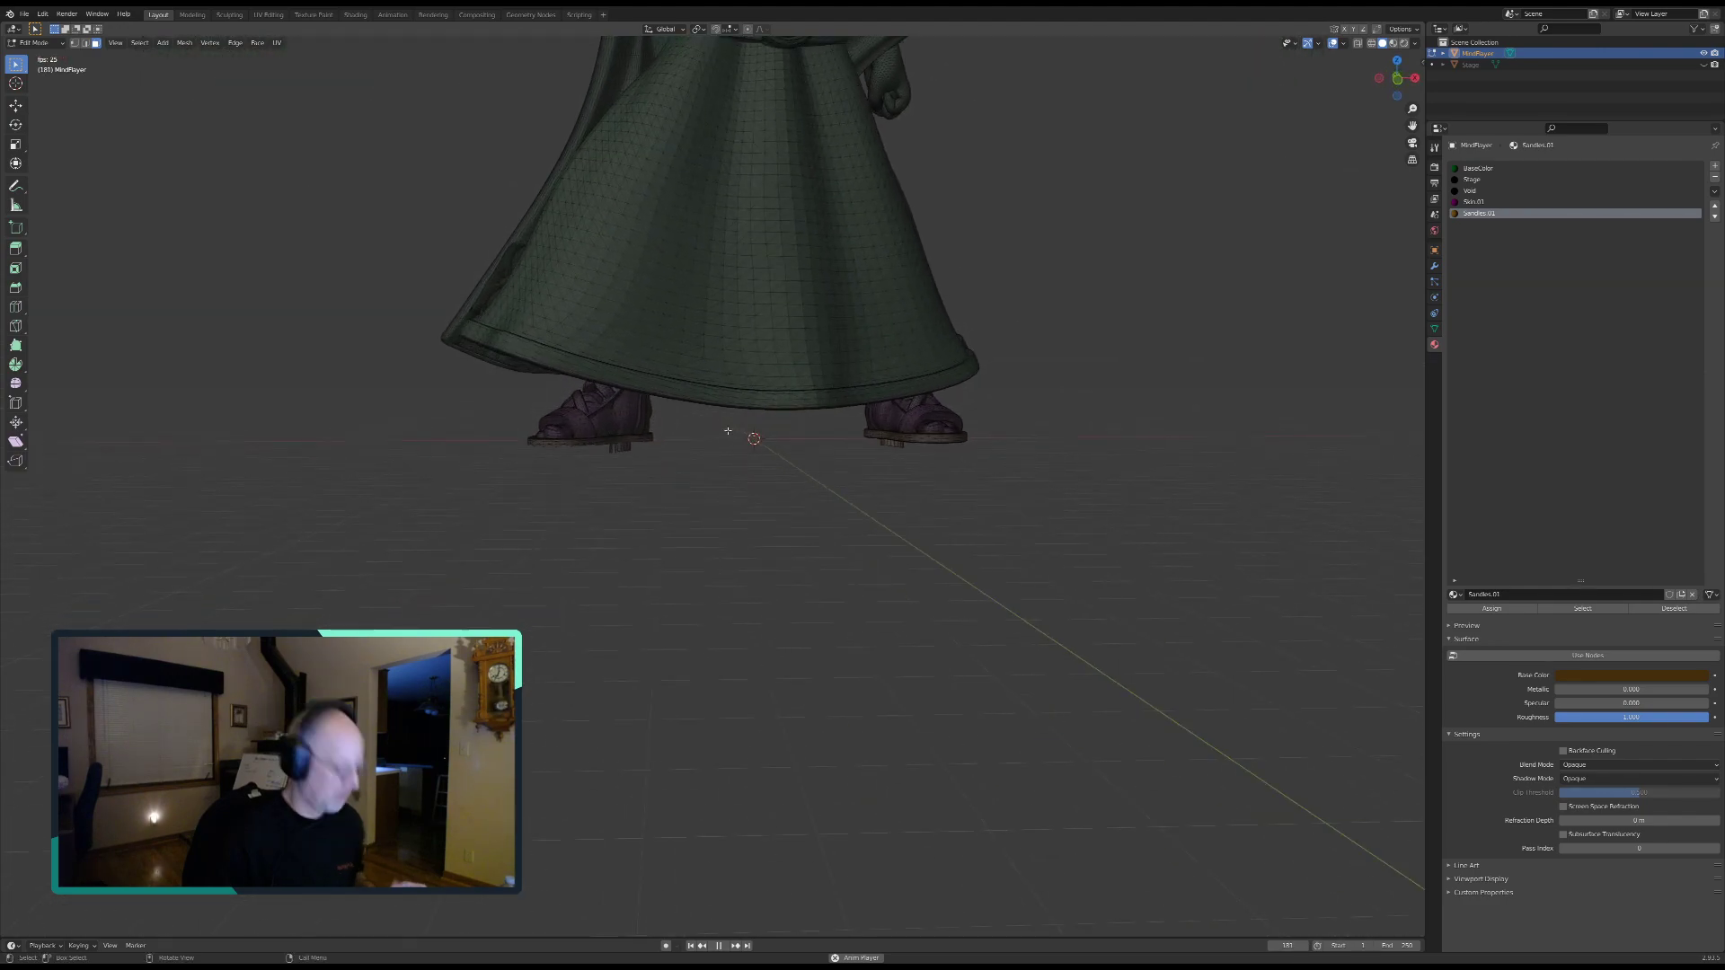
{"action": "middle_click_drag", "start_coordinate": [693, 431], "coordinate": [679, 537]}
{"action": "scroll", "coordinate": [681, 521], "scroll_direction": "down", "scroll_amount": 6}
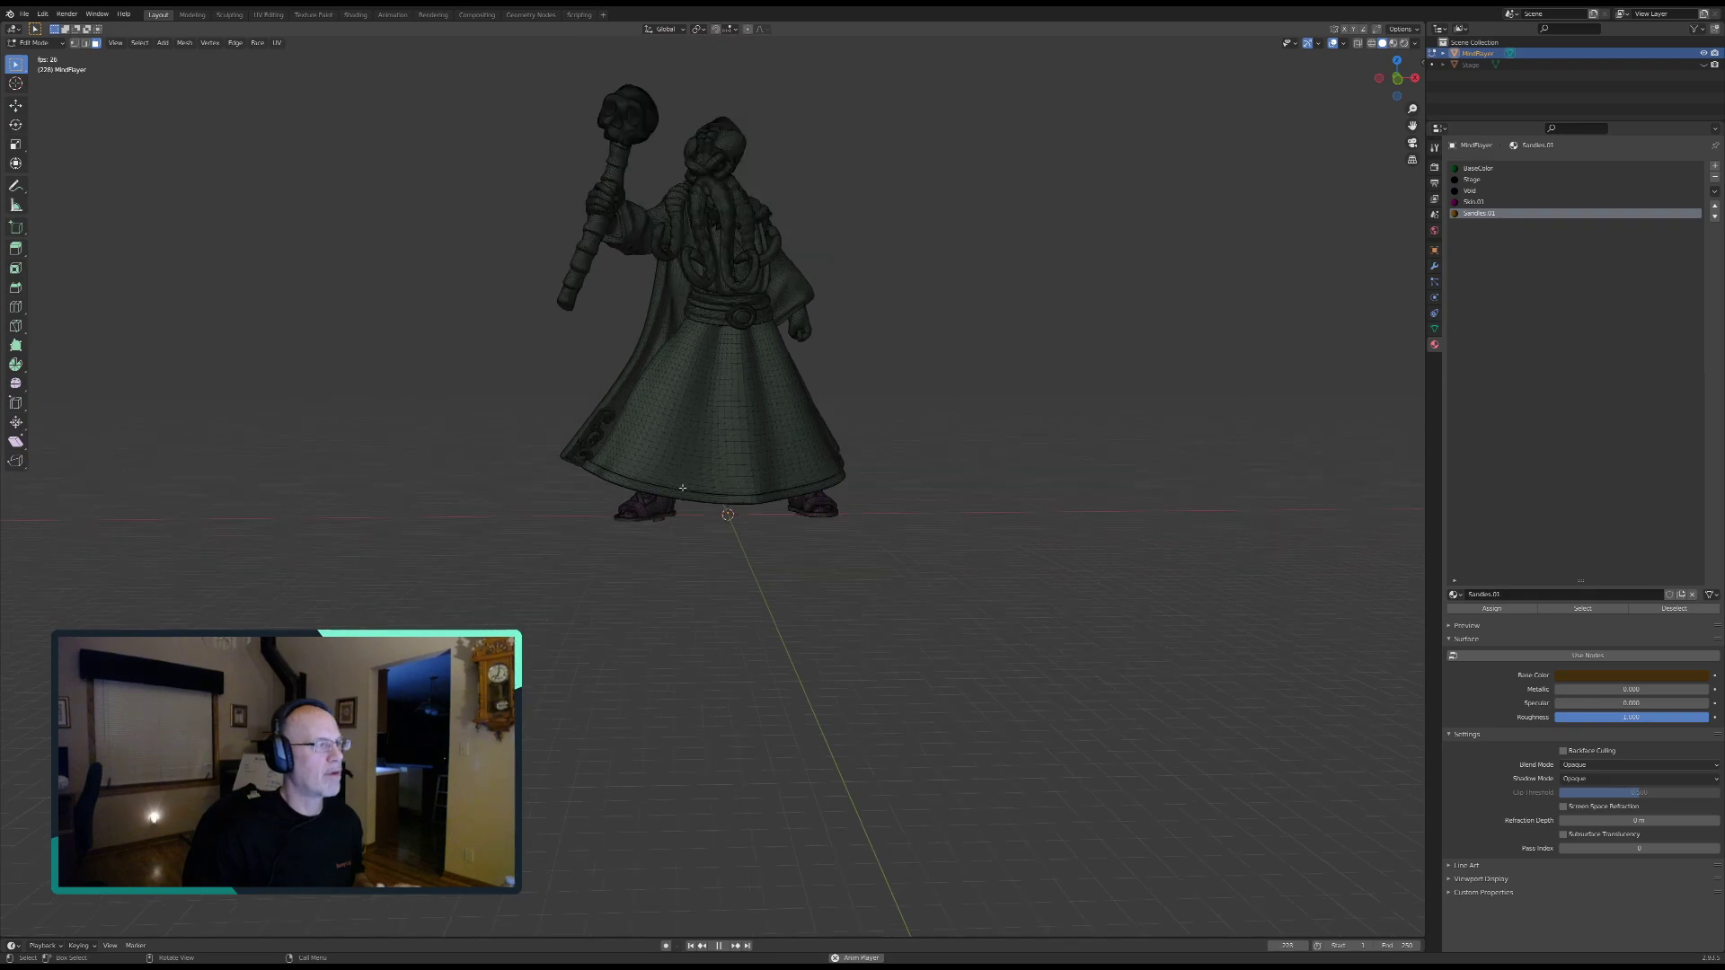
{"action": "scroll", "coordinate": [686, 495], "scroll_direction": "up", "scroll_amount": 5}
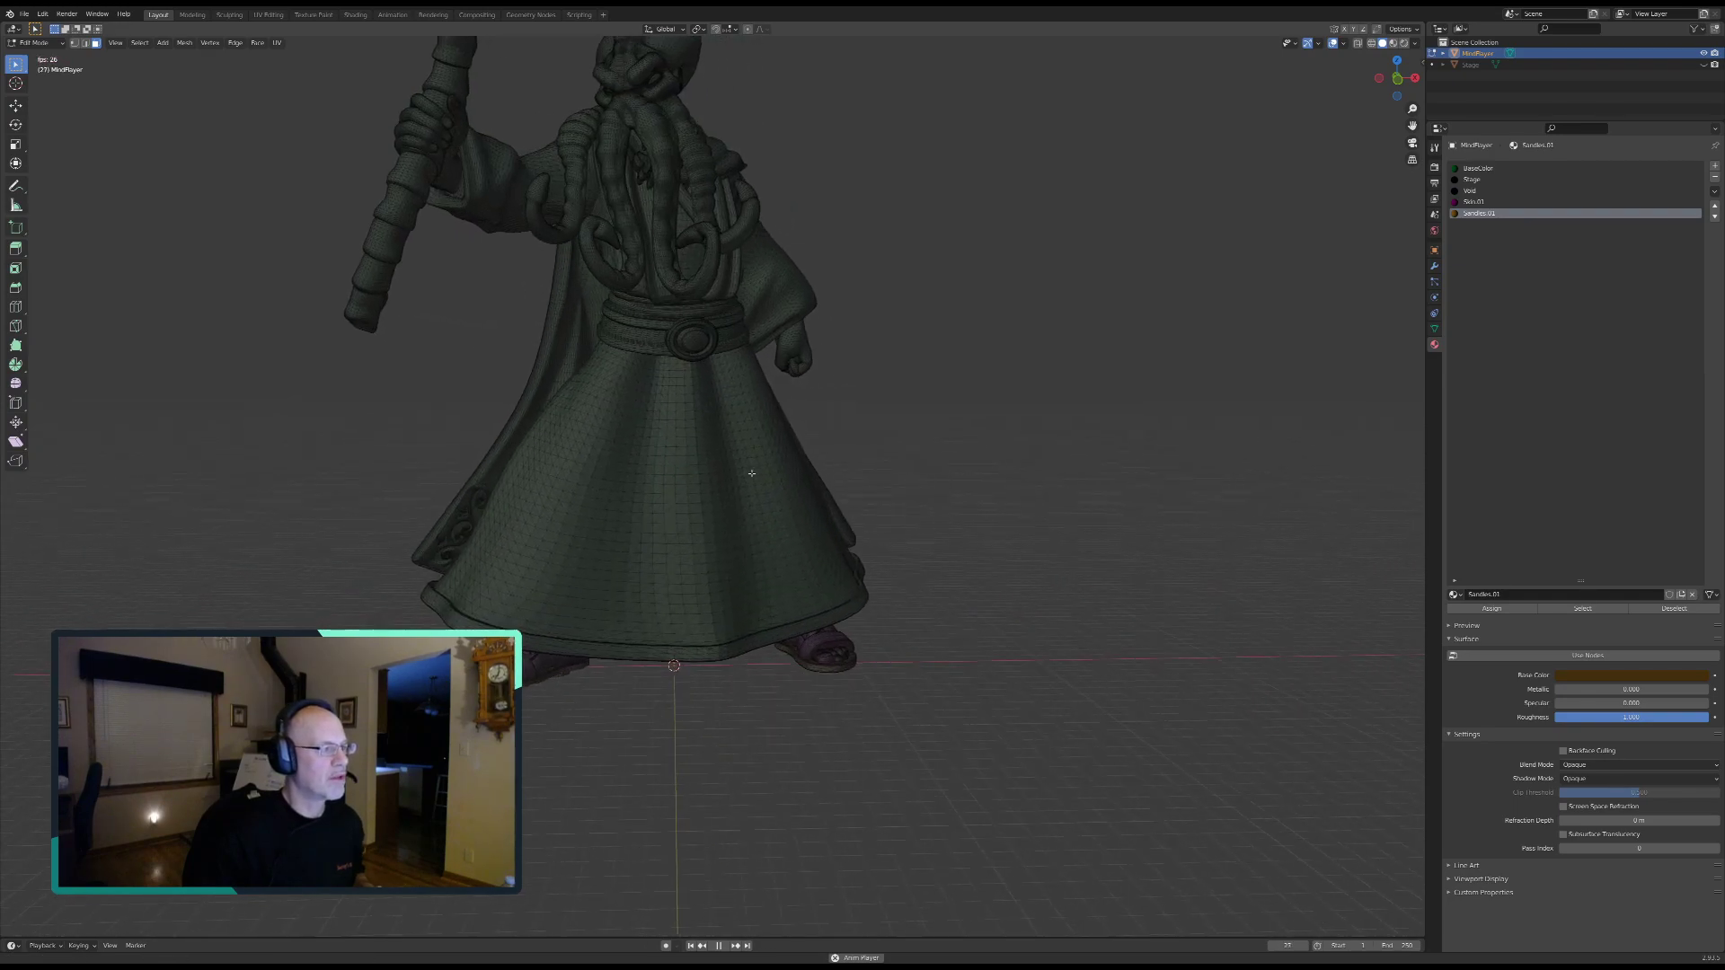
{"action": "middle_click_drag", "start_coordinate": [750, 484], "coordinate": [757, 488], "text": "shift"}
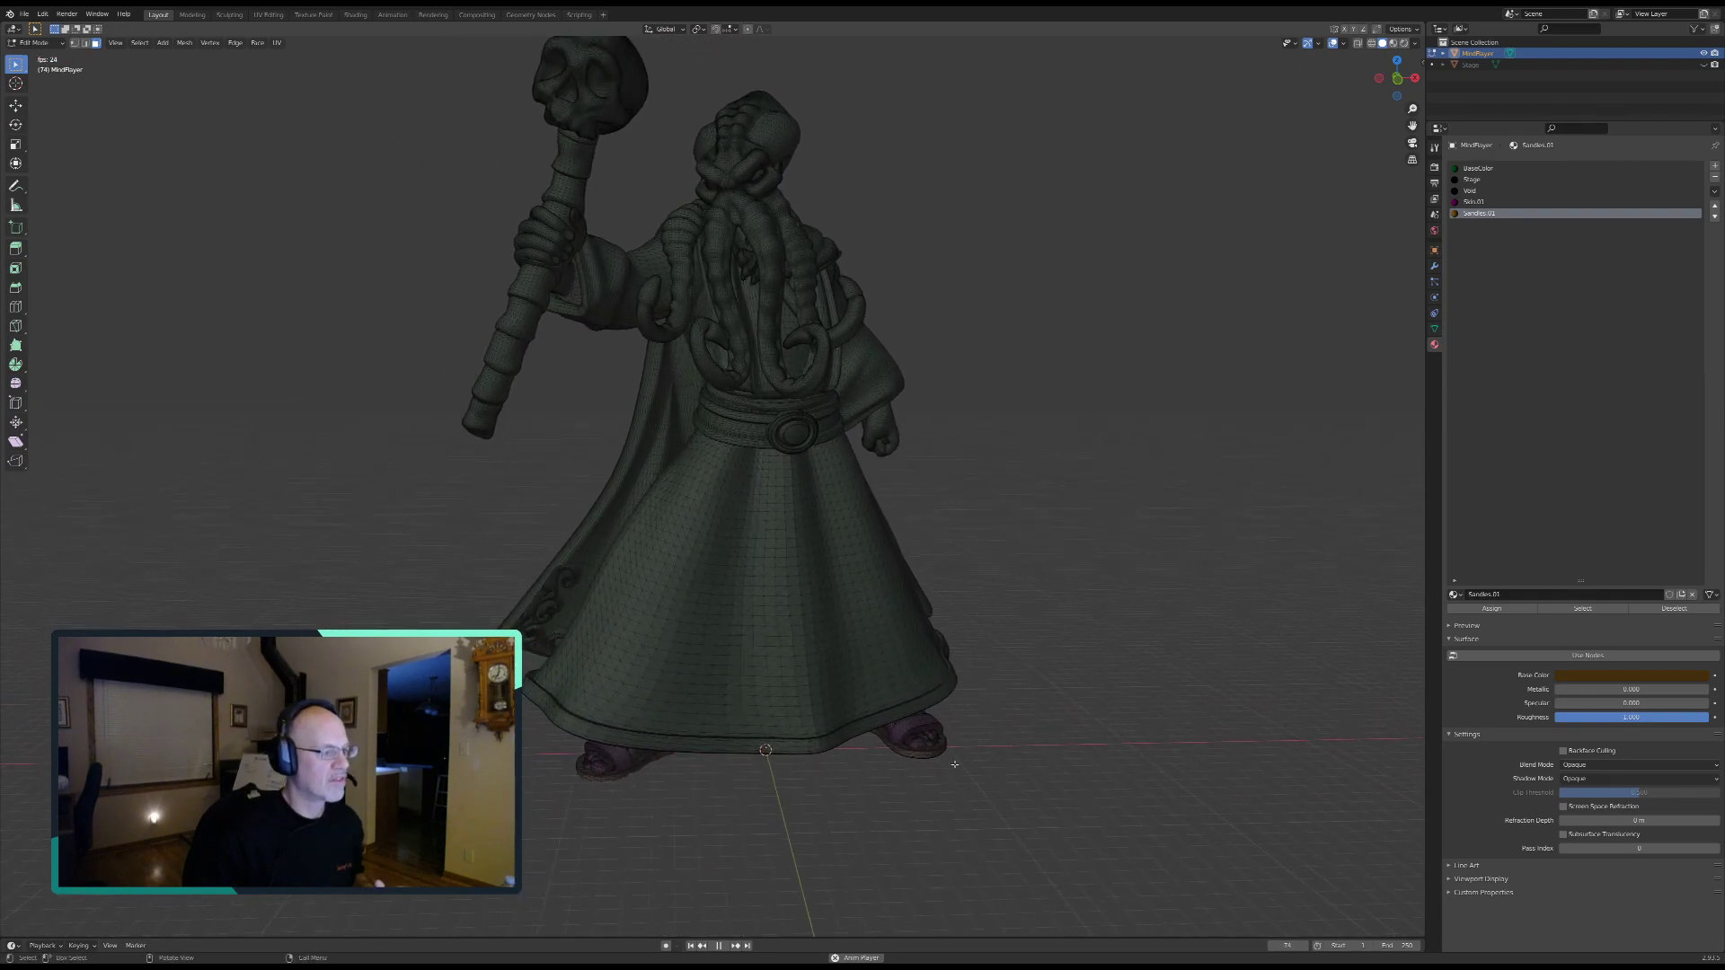
{"action": "middle_click_drag", "start_coordinate": [912, 795], "coordinate": [869, 765]}
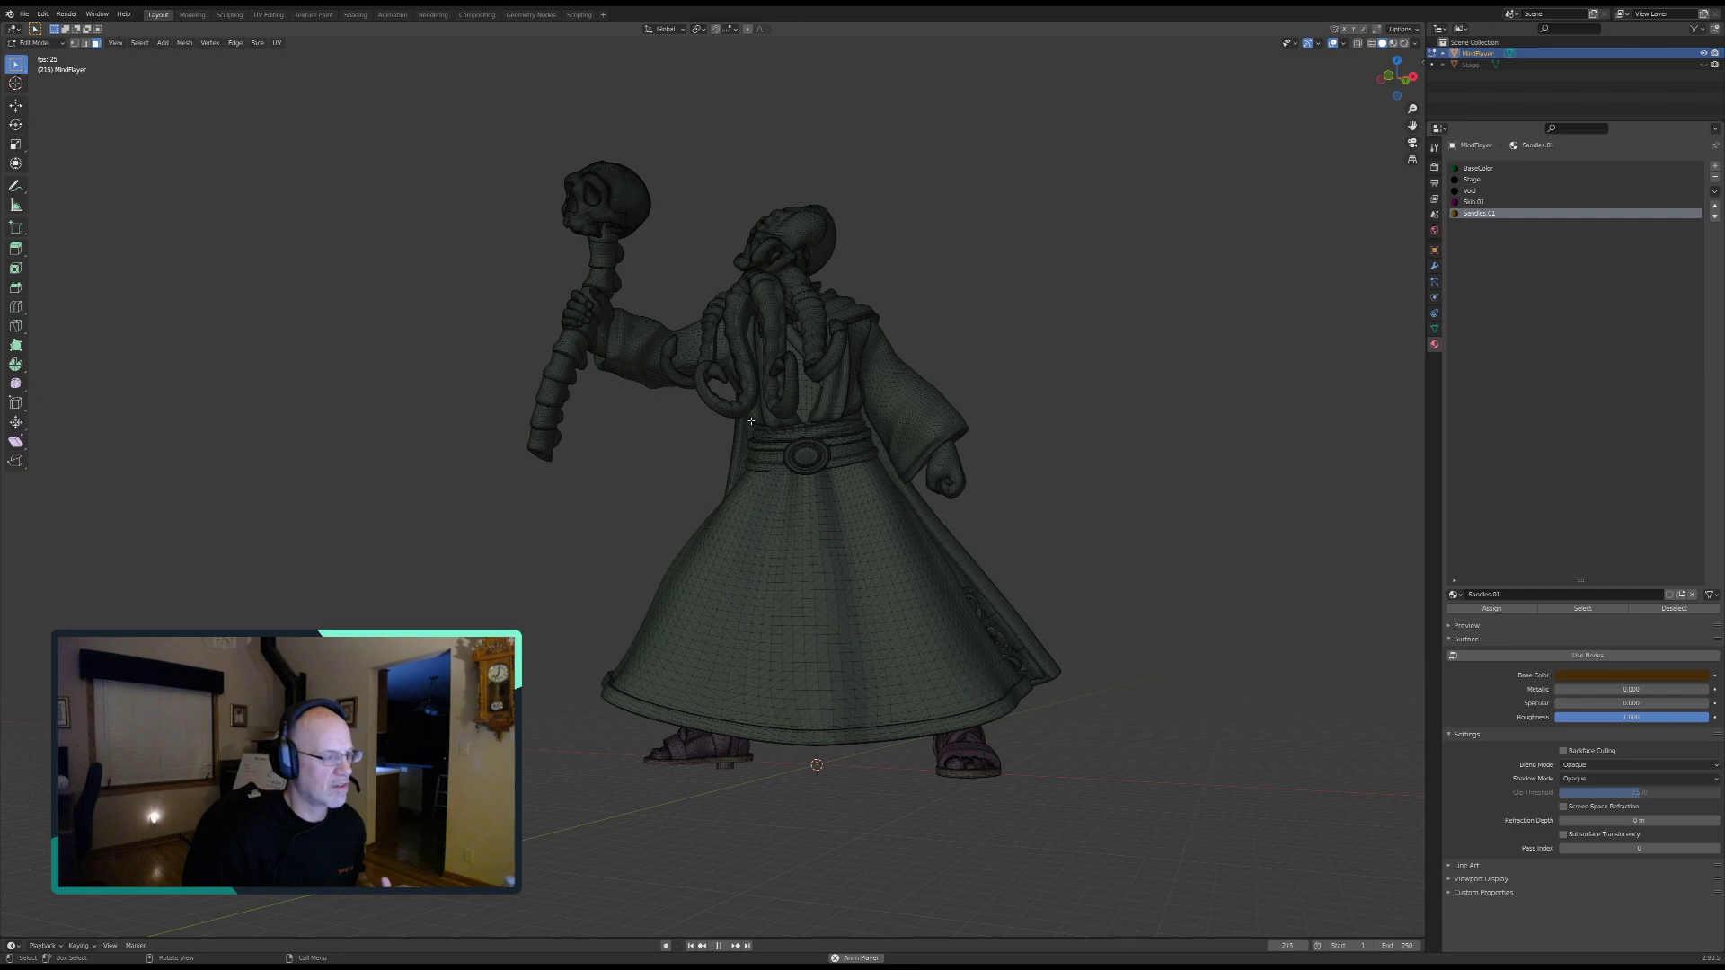
{"action": "middle_click_drag", "start_coordinate": [787, 395], "coordinate": [785, 446]}
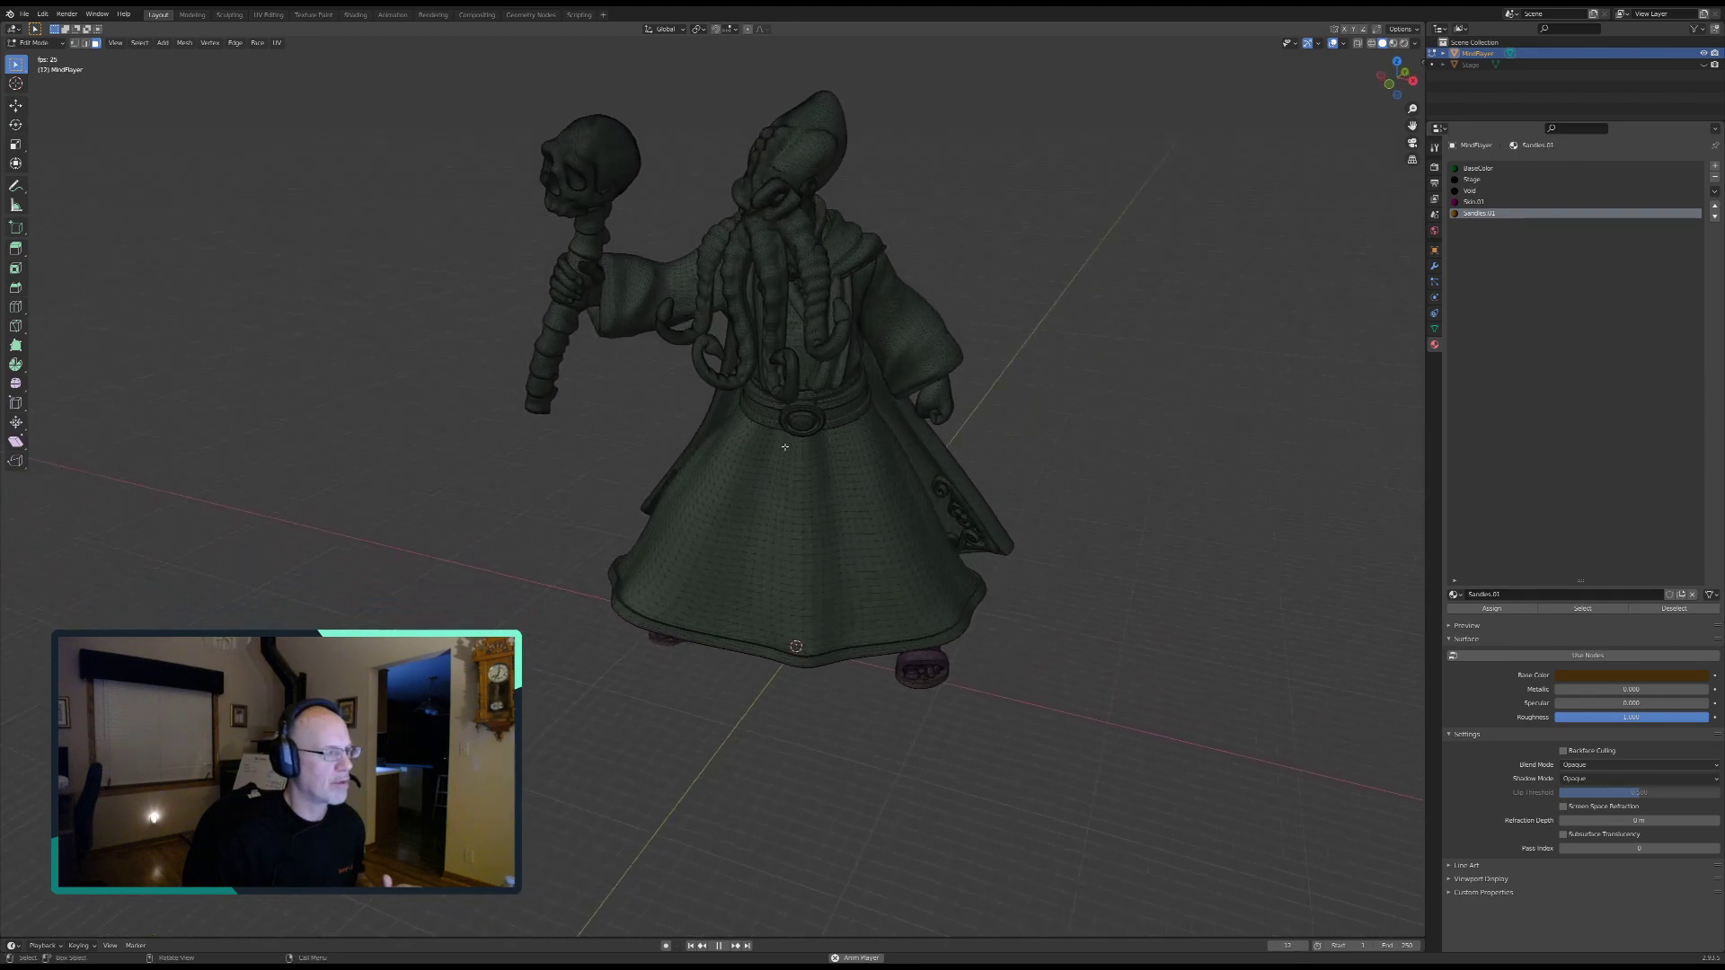
{"action": "middle_click_drag", "start_coordinate": [844, 716], "coordinate": [650, 696]}
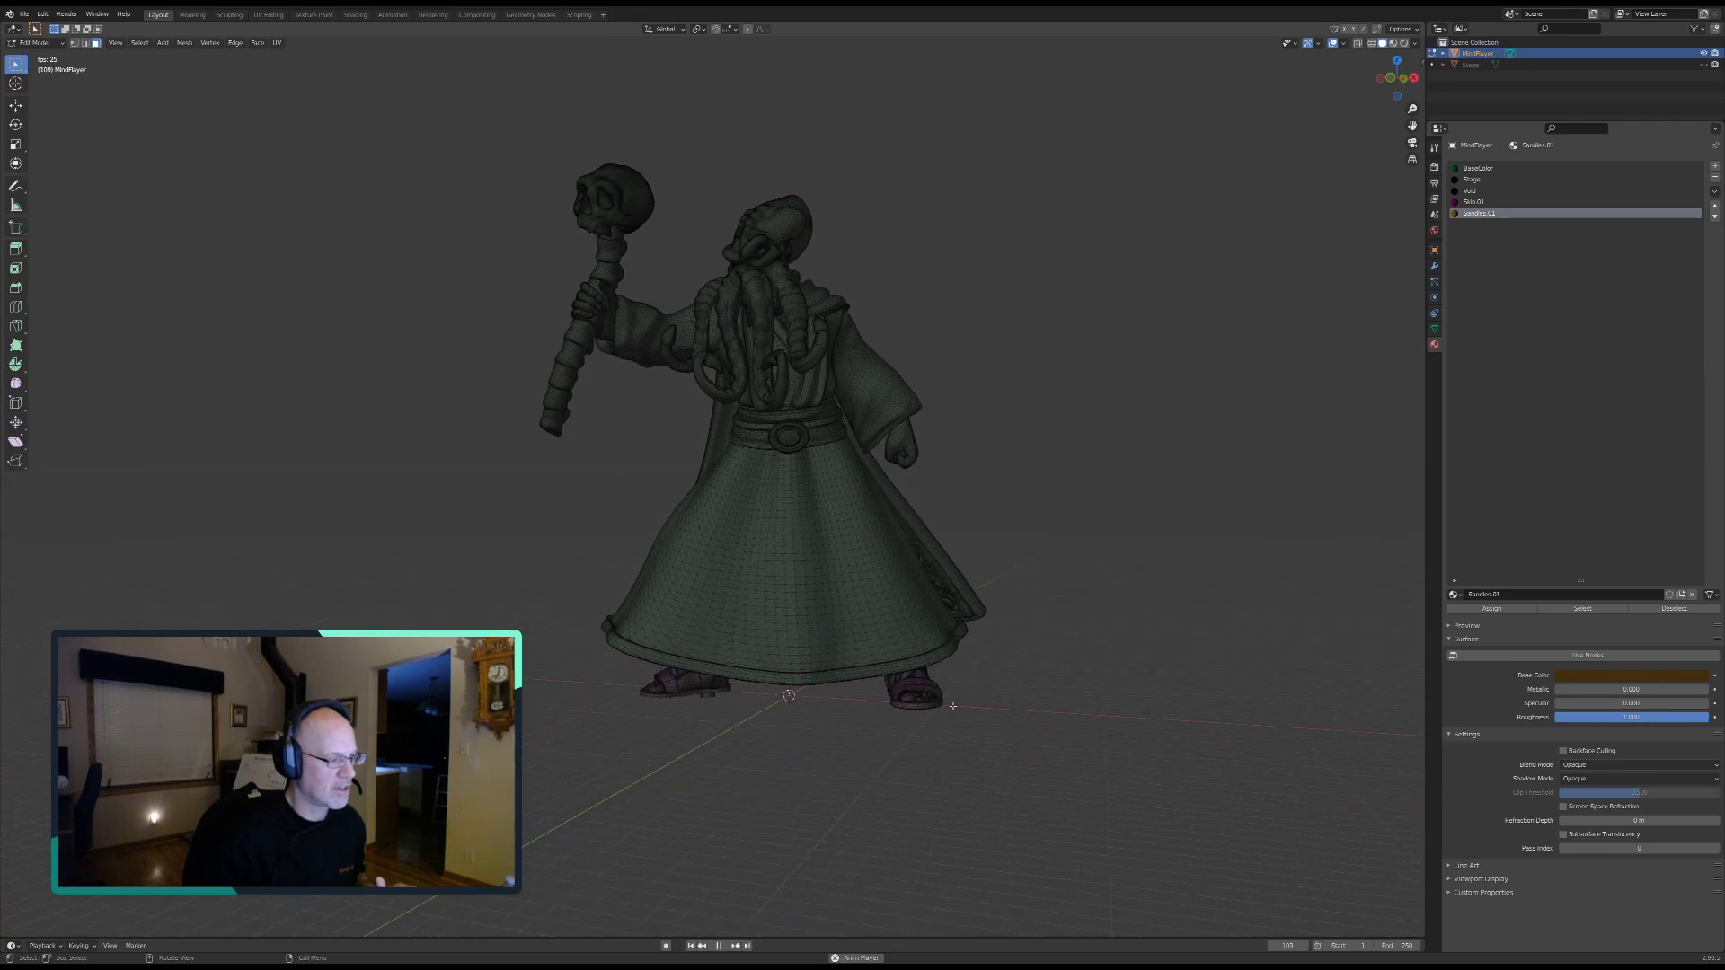
Step: Examine the mind flayer's head up close, including the eyes, brow and face tentacles
{"action": "middle_click_drag", "start_coordinate": [818, 543], "coordinate": [778, 481]}
{"action": "middle_click_drag", "start_coordinate": [825, 415], "coordinate": [831, 619], "text": "shift"}
{"action": "middle_click_drag", "start_coordinate": [844, 853], "coordinate": [674, 548], "text": "ctrl"}
{"action": "middle_click_drag", "start_coordinate": [674, 763], "coordinate": [1064, 585], "text": "ctrl"}
{"action": "middle_click_drag", "start_coordinate": [800, 529], "coordinate": [877, 515]}
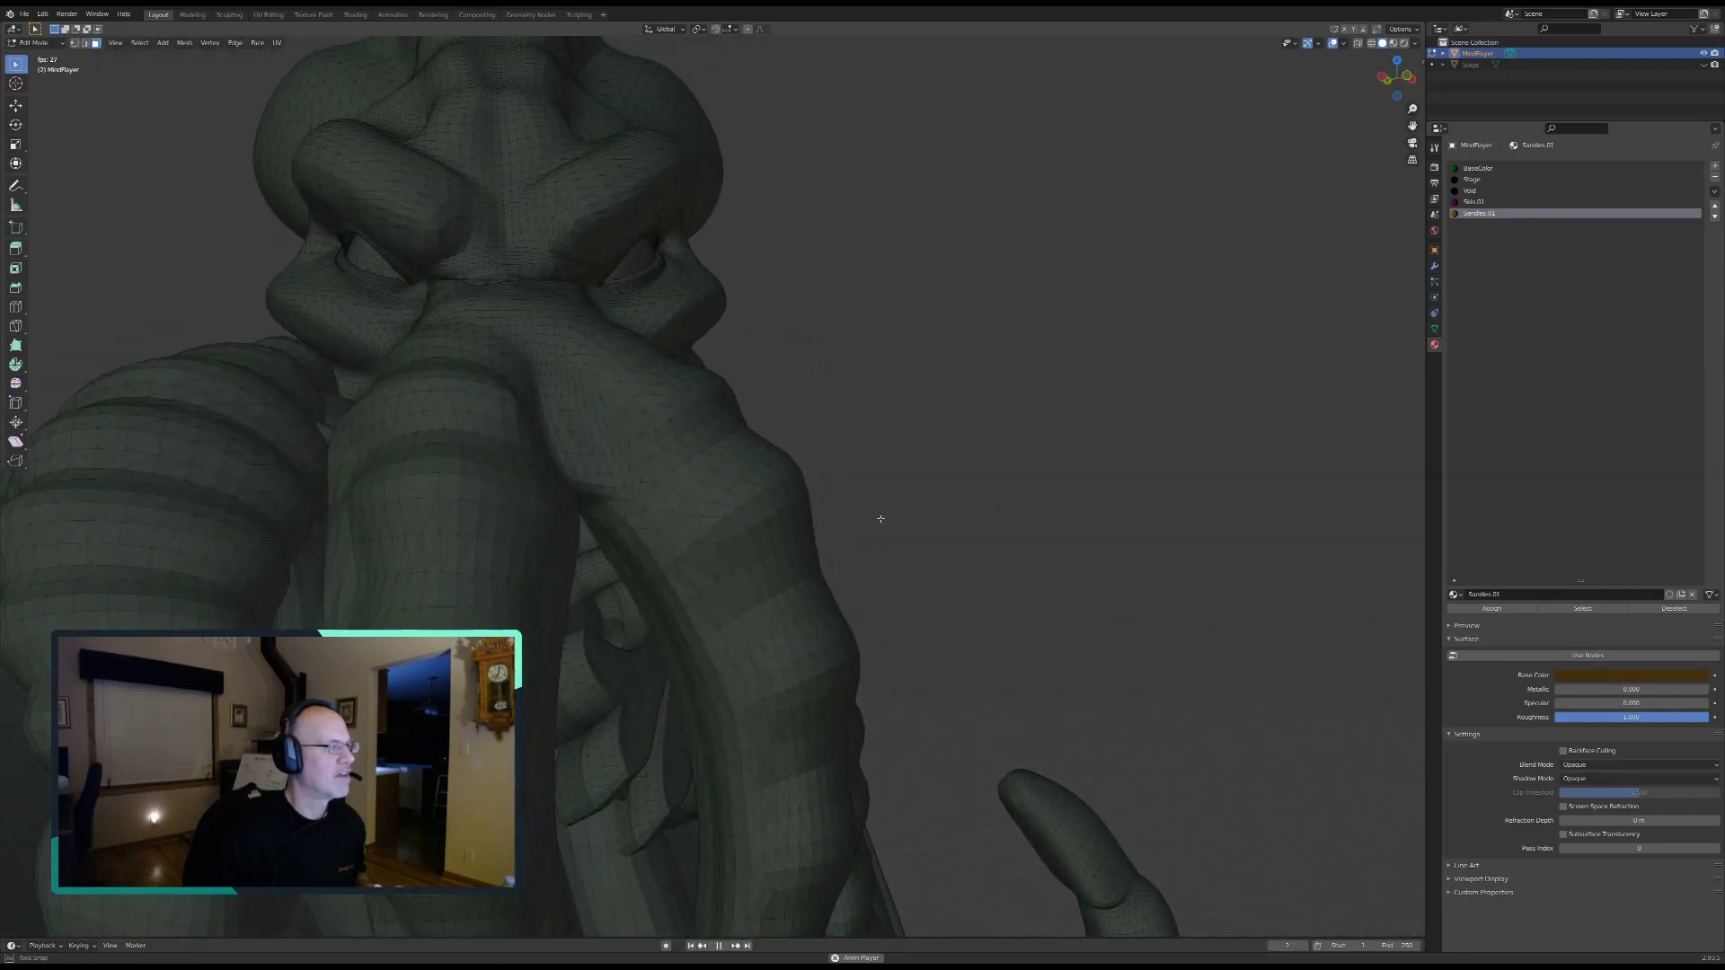
{"action": "middle_click_drag", "start_coordinate": [744, 515], "coordinate": [839, 655], "text": "shift"}
{"action": "scroll", "coordinate": [825, 650], "scroll_direction": "up", "scroll_amount": 3}
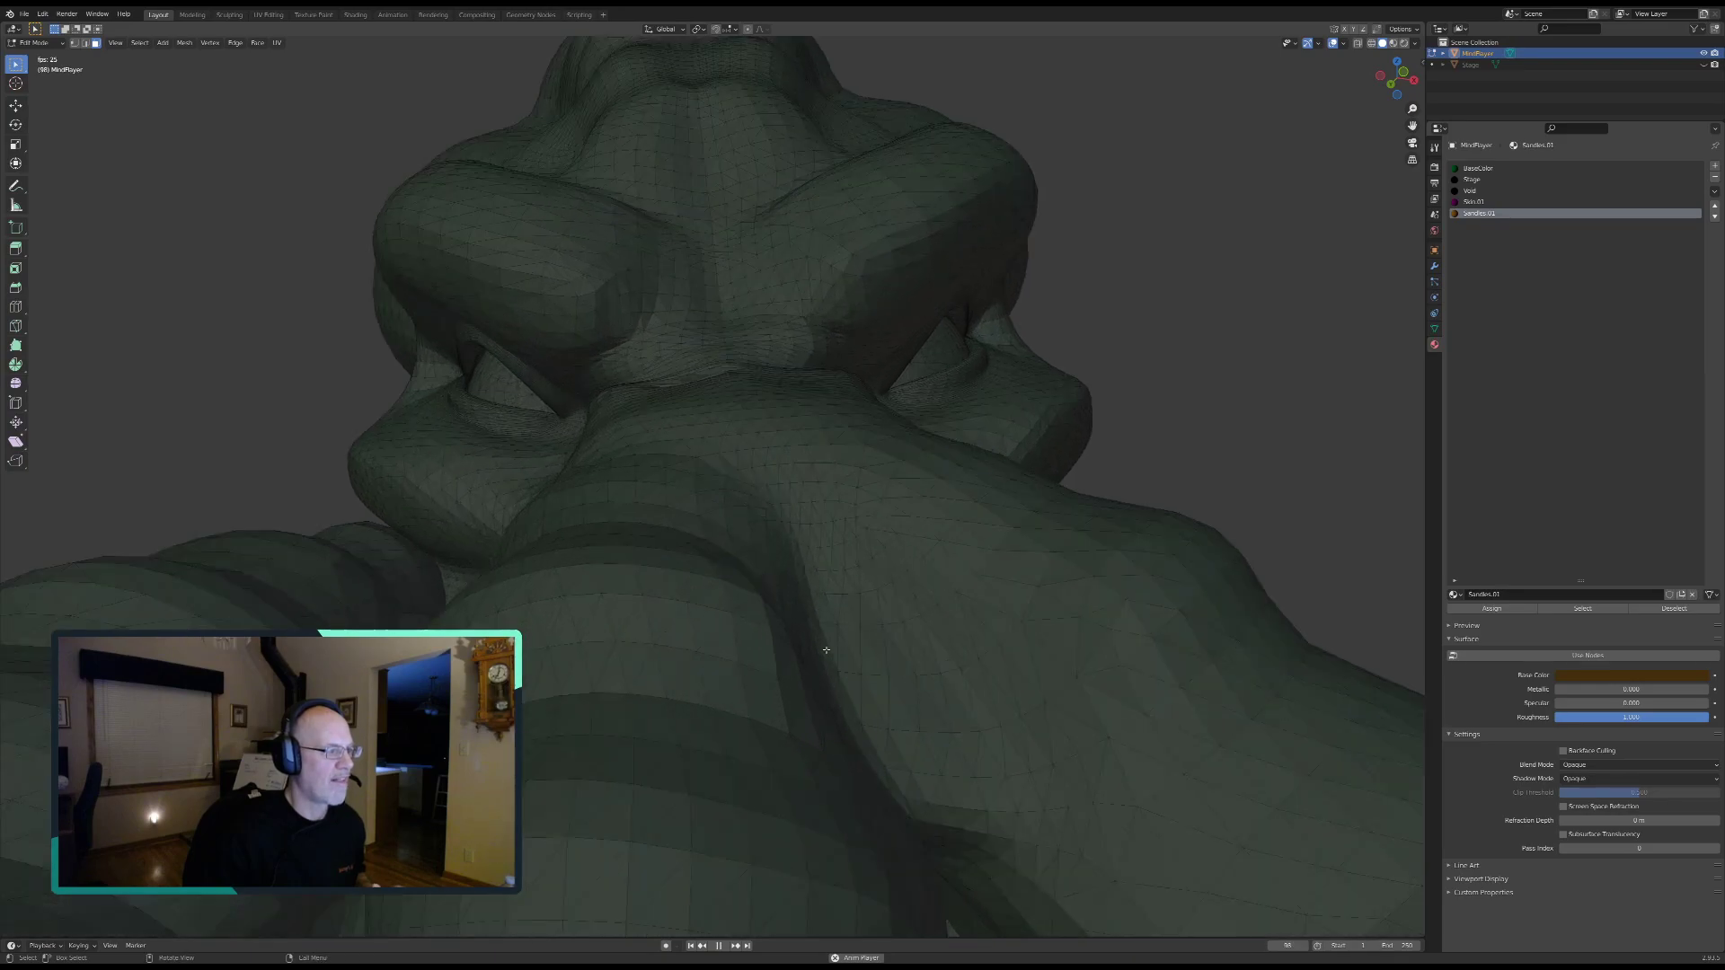
{"action": "scroll", "coordinate": [825, 651], "scroll_direction": "down", "scroll_amount": 4}
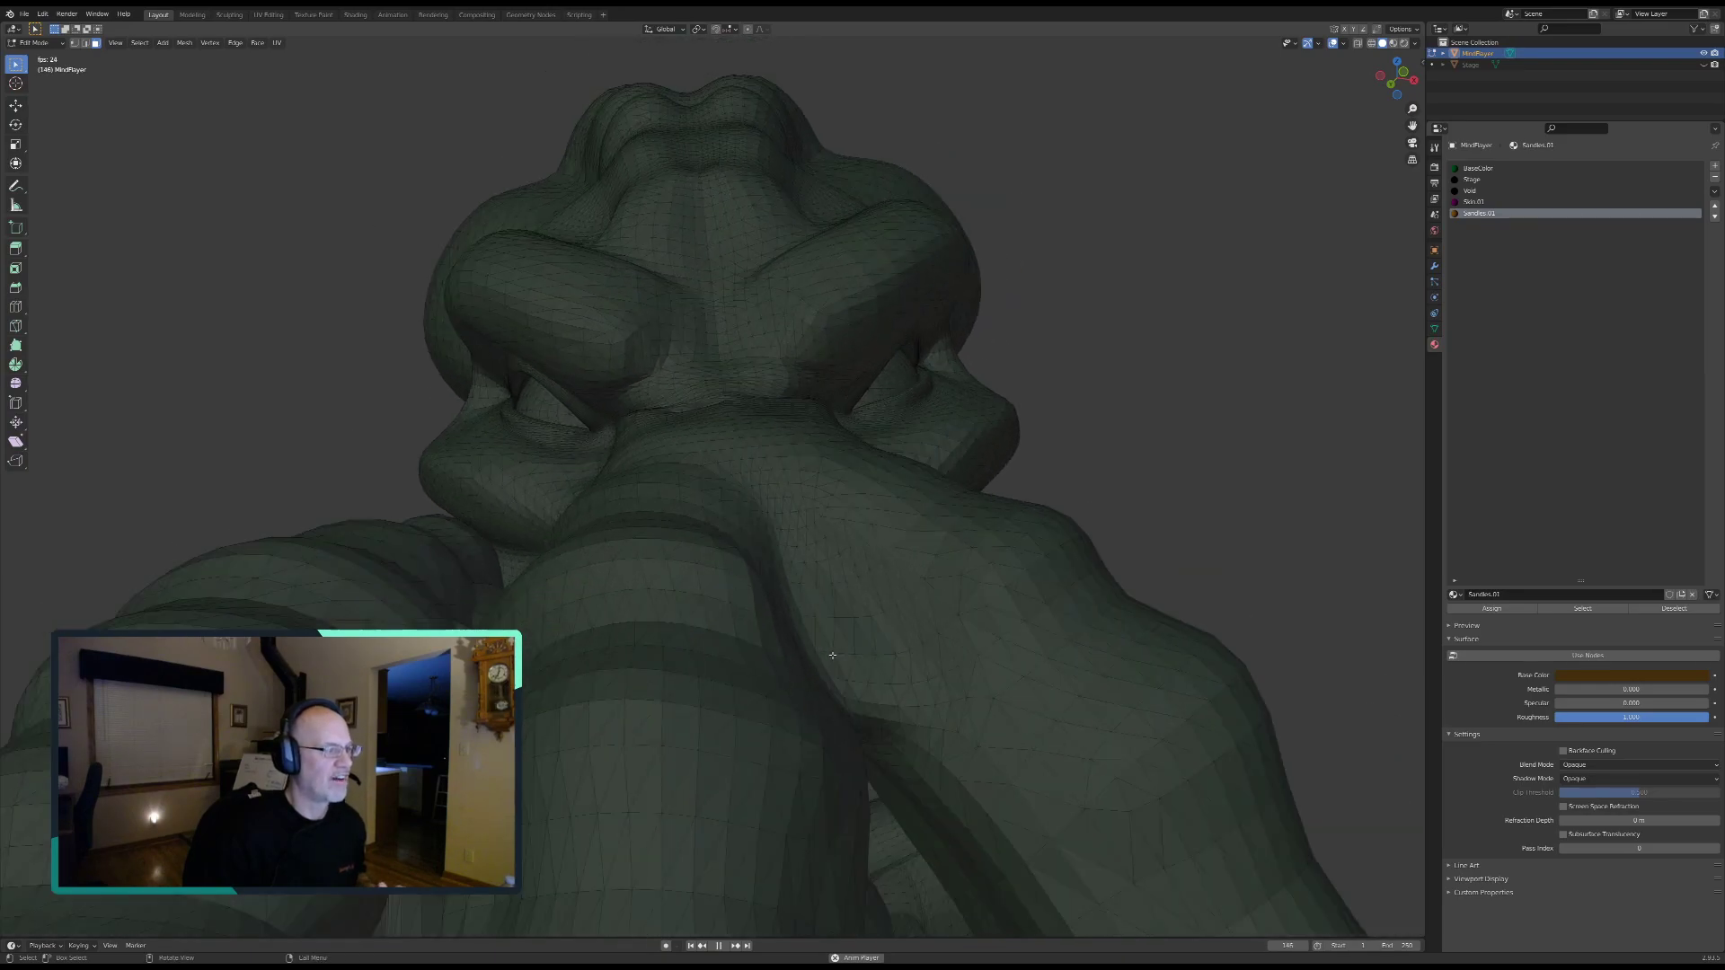
{"action": "mouse_move", "coordinate": [742, 529]}
{"action": "middle_mouse_down"}
{"action": "mouse_move", "coordinate": [735, 566]}
{"action": "mouse_move", "coordinate": [758, 527]}
{"action": "middle_mouse_up"}
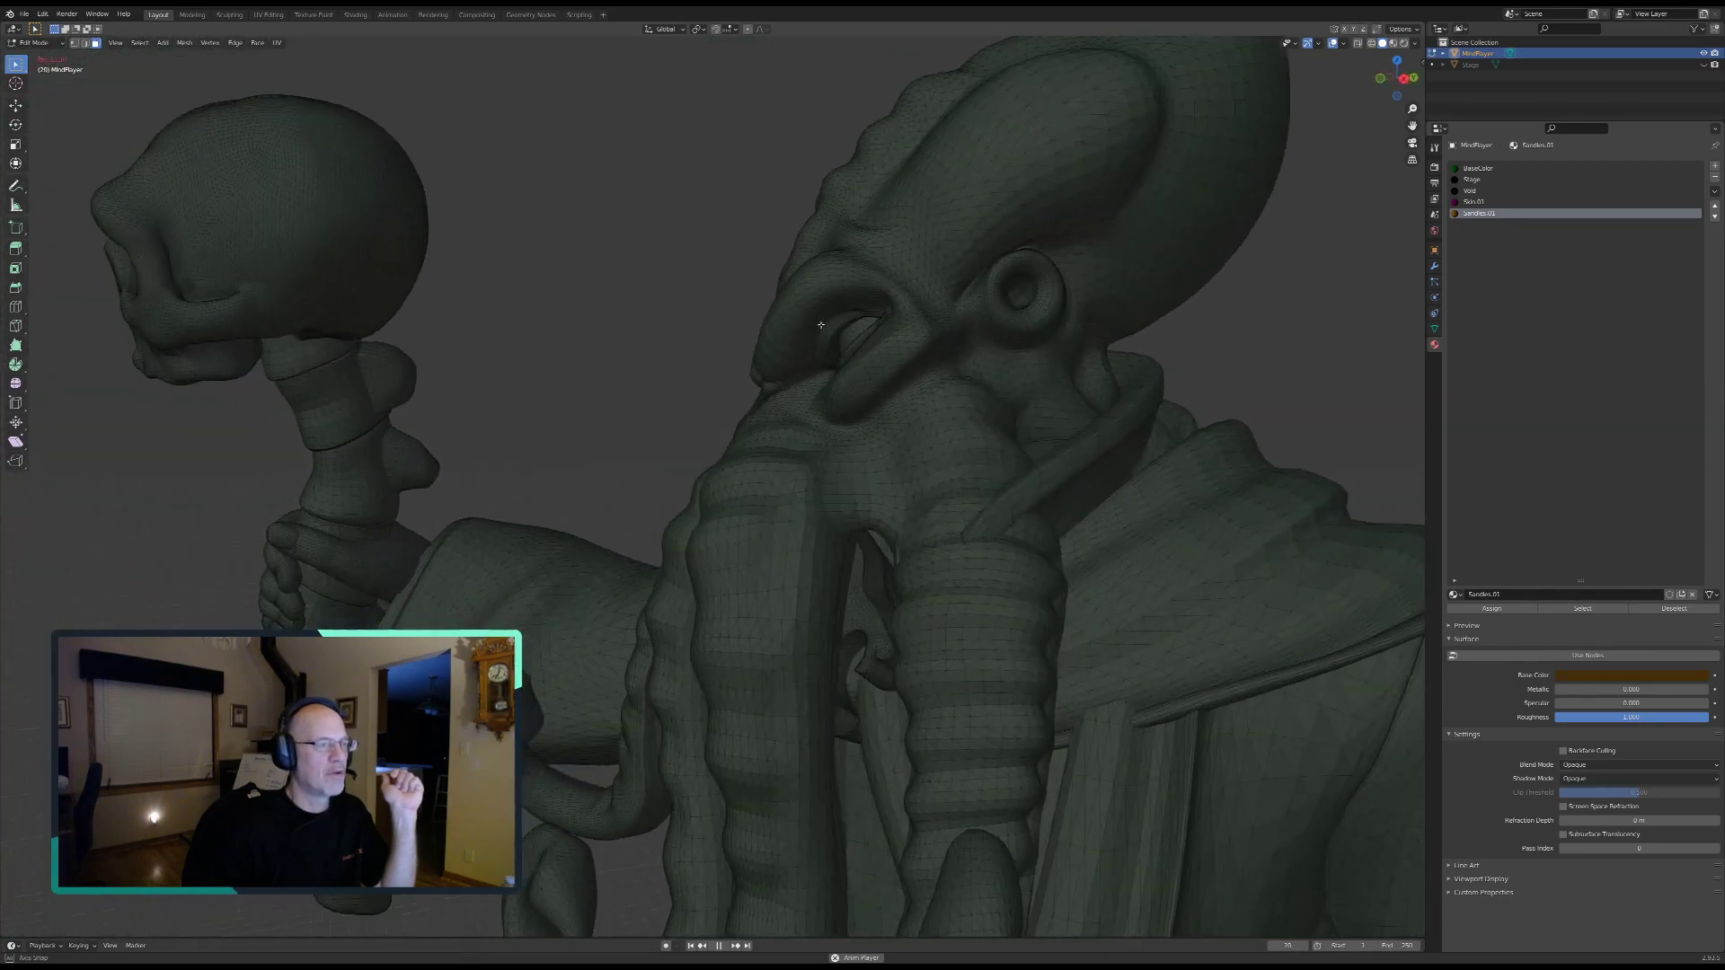
{"action": "middle_click_drag", "start_coordinate": [674, 576], "coordinate": [824, 644]}
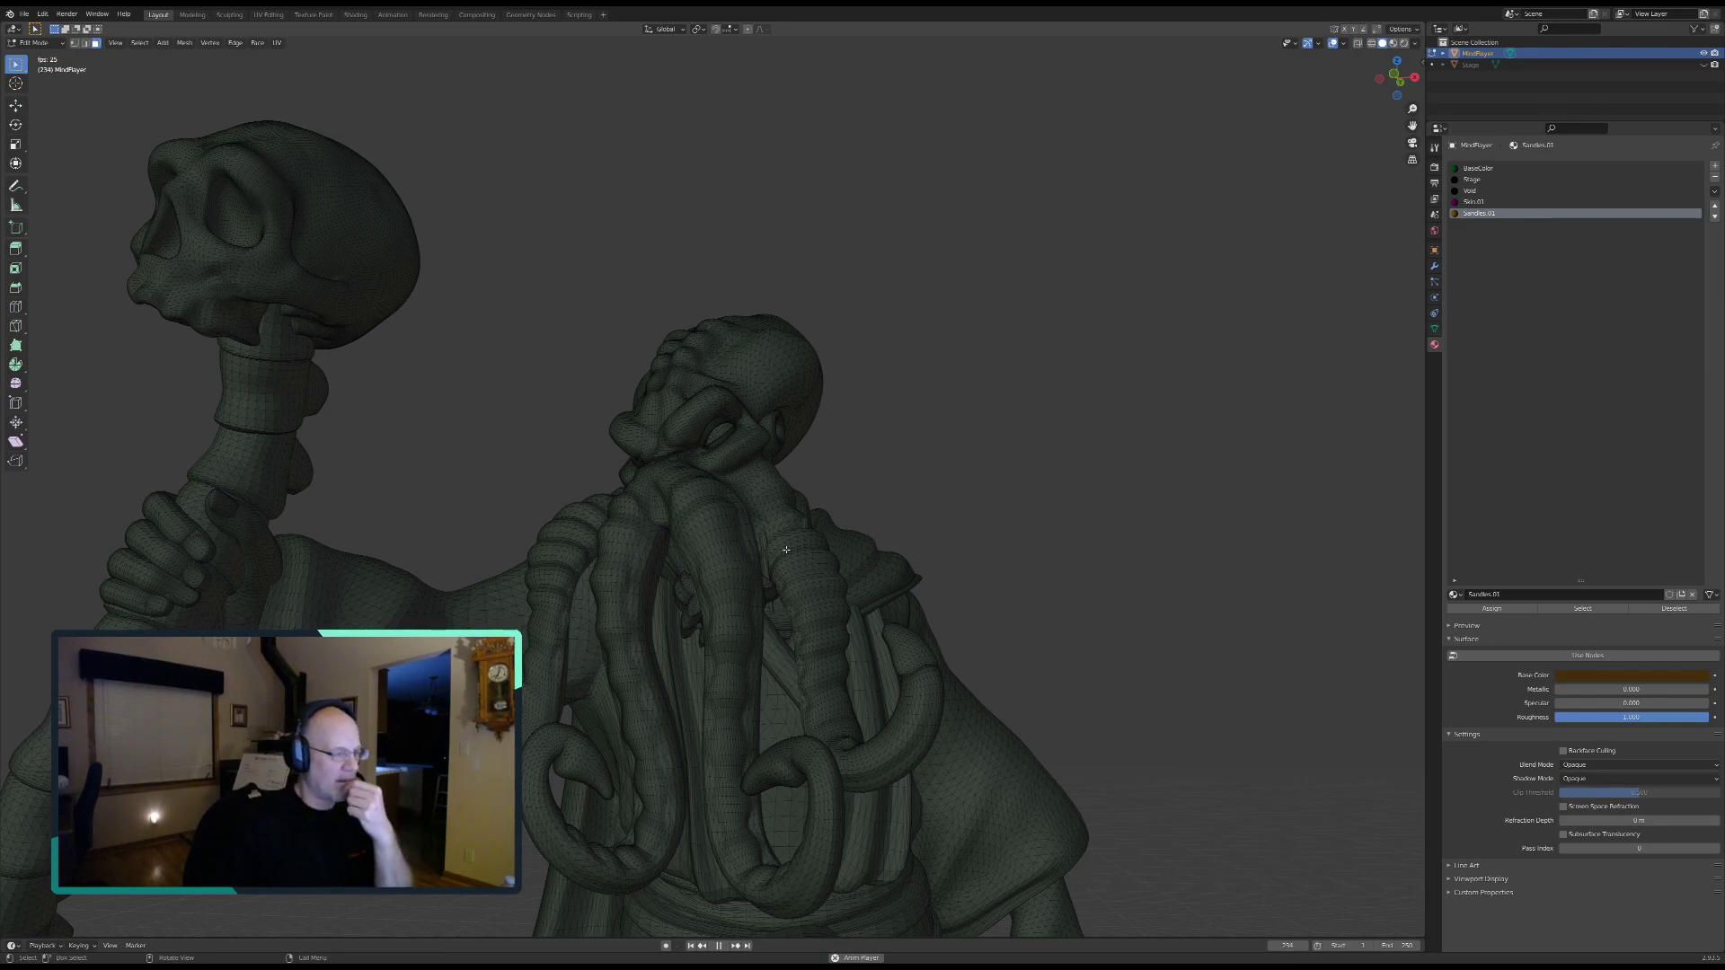
{"action": "middle_click_drag", "start_coordinate": [773, 544], "coordinate": [684, 585]}
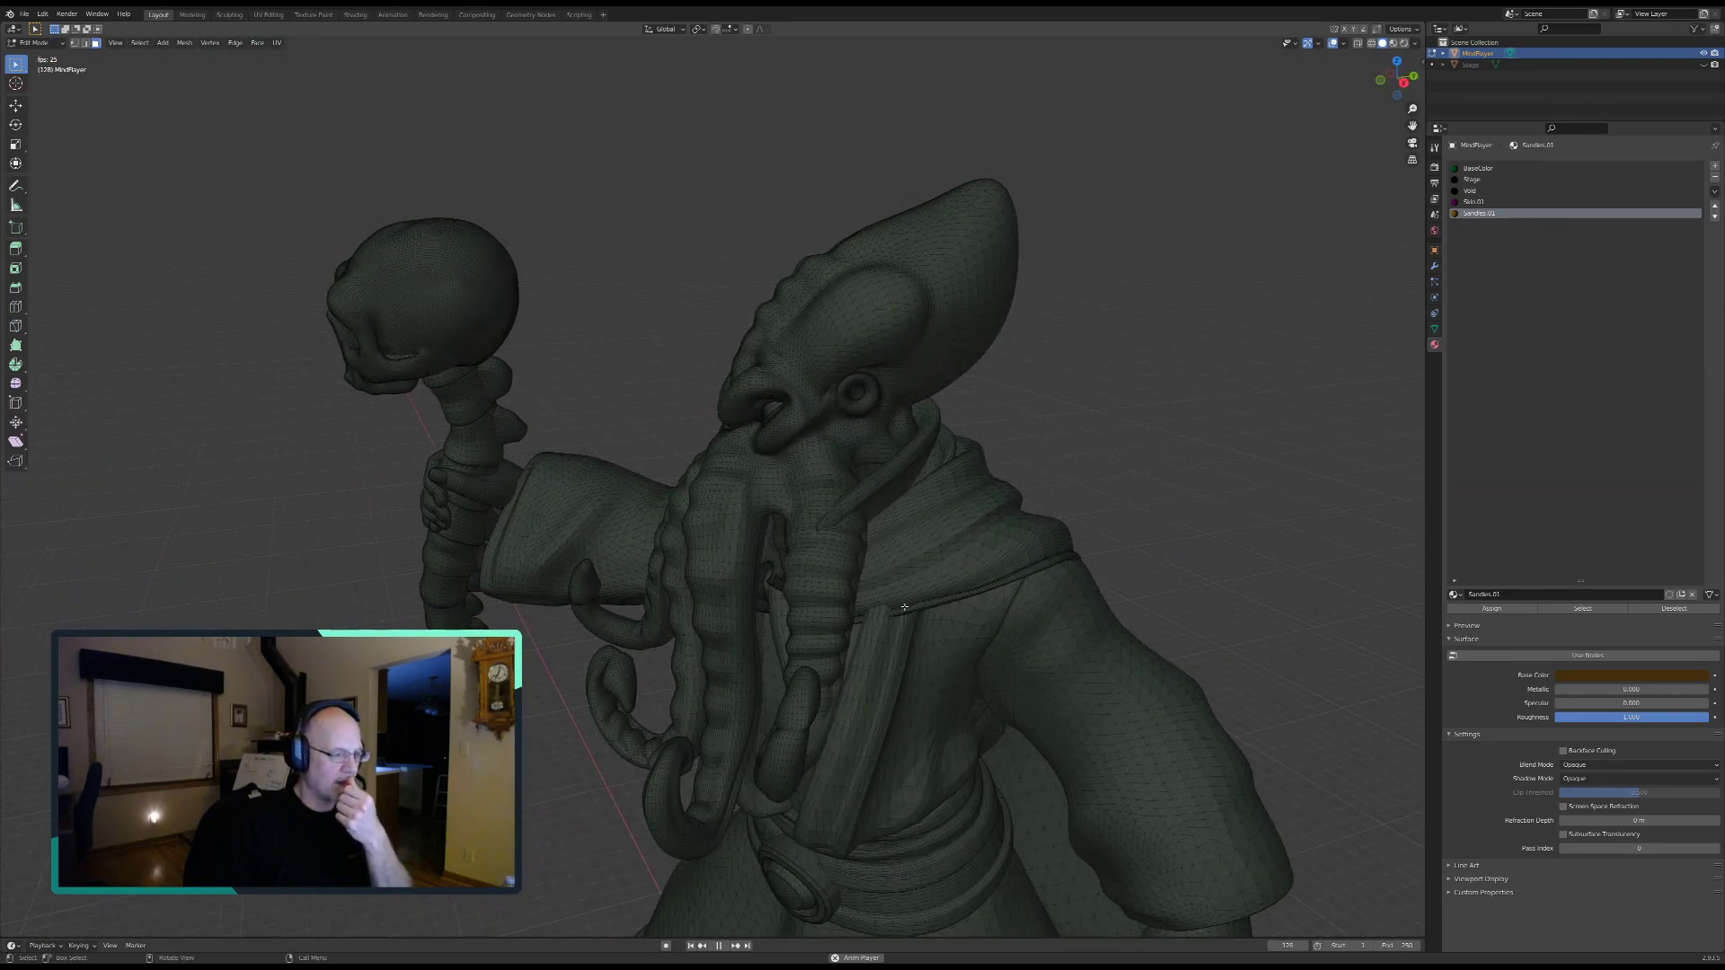
Step: Examine the skull staff, the hands and robe, and the small clasp hidden between the face tentacles
{"action": "middle_click_drag", "start_coordinate": [719, 485], "coordinate": [828, 450]}
{"action": "middle_click_drag", "start_coordinate": [509, 668], "coordinate": [542, 666]}
{"action": "middle_click_drag", "start_coordinate": [368, 543], "coordinate": [460, 549]}
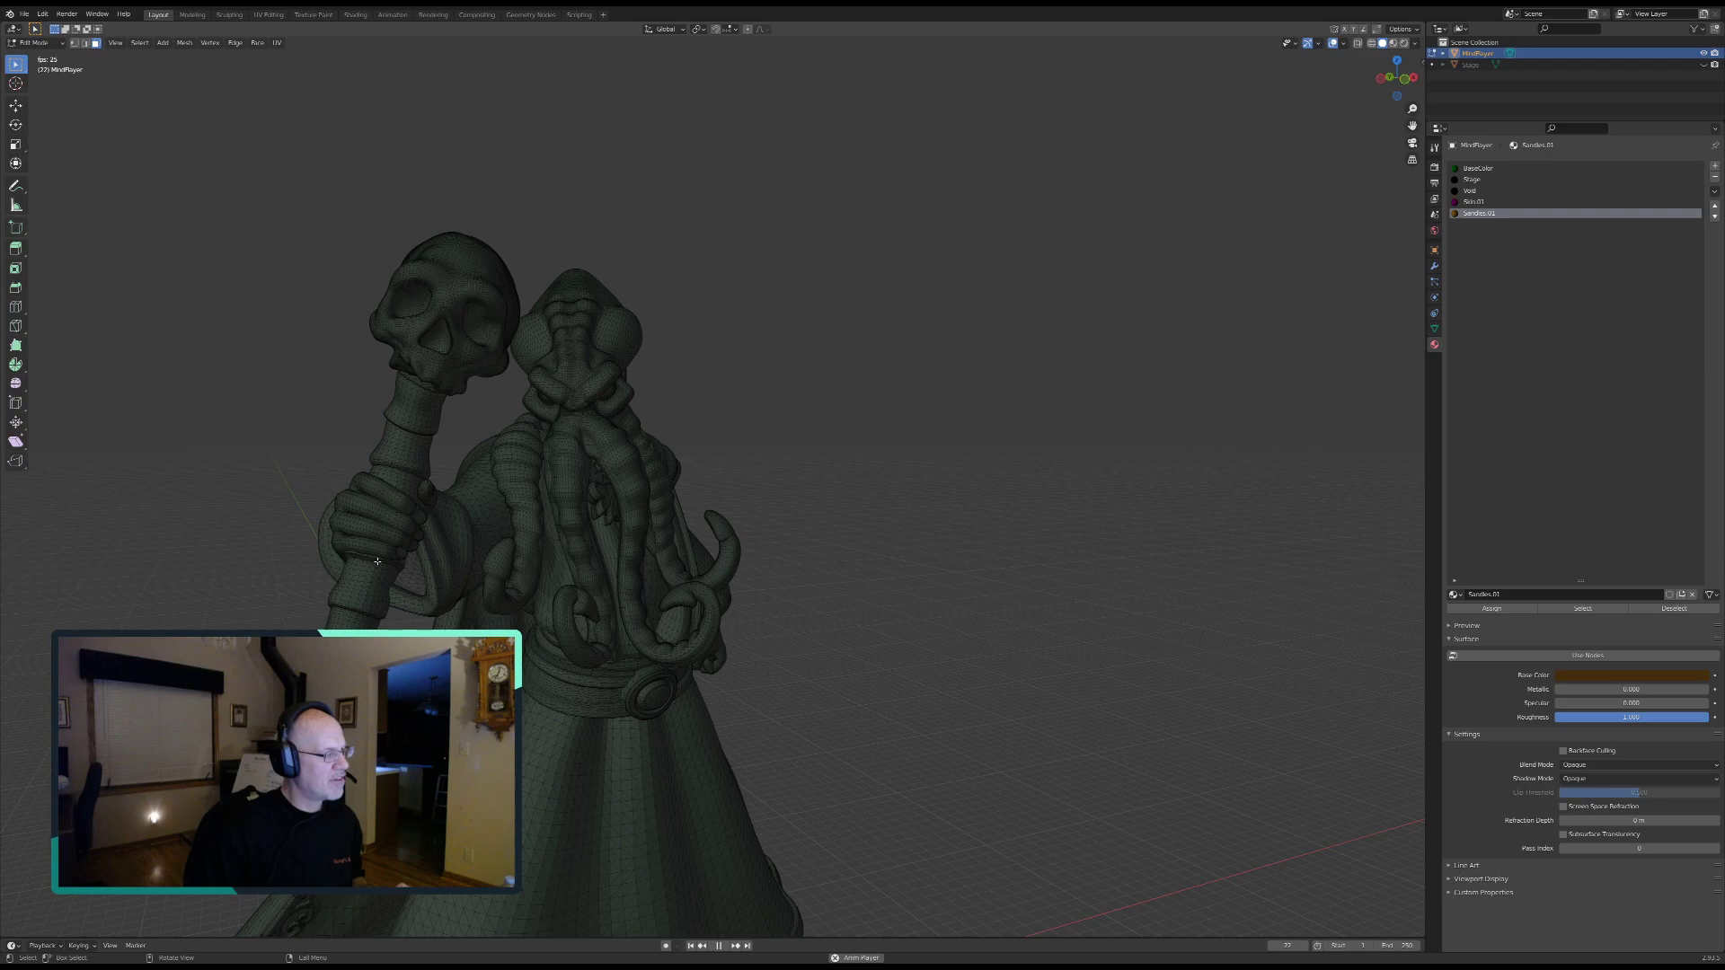
{"action": "middle_click_drag", "start_coordinate": [934, 595], "coordinate": [747, 553]}
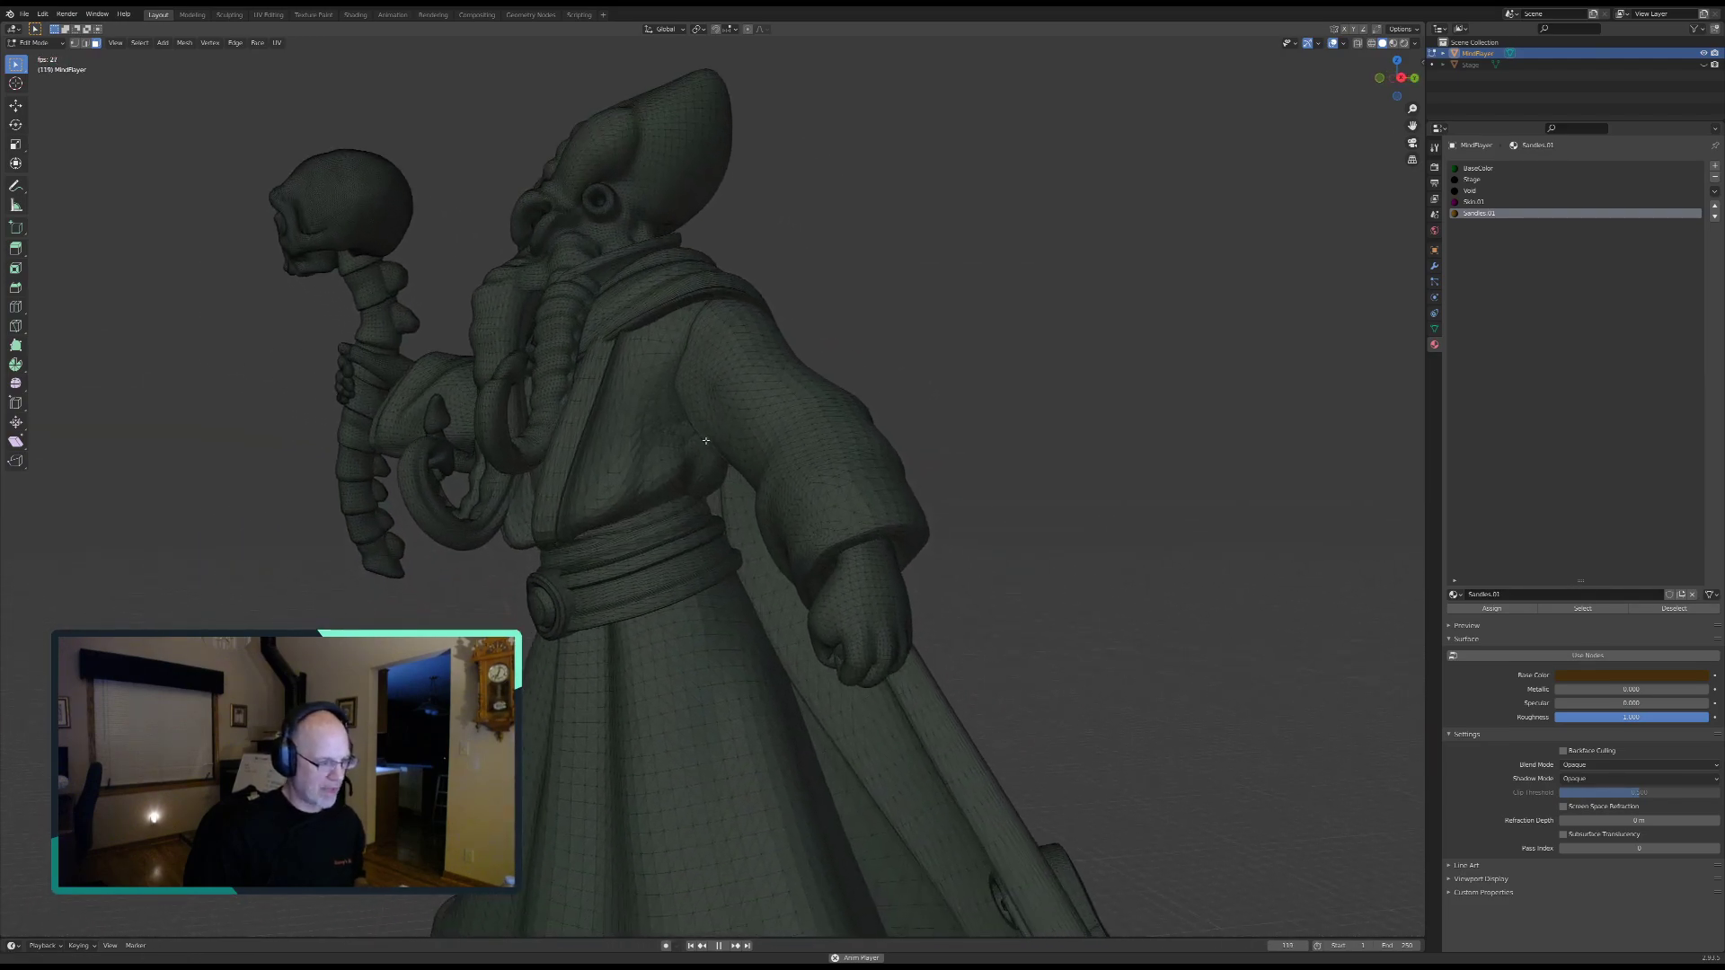
{"action": "middle_click_drag", "start_coordinate": [539, 574], "coordinate": [658, 584]}
{"action": "middle_click_drag", "start_coordinate": [488, 353], "coordinate": [739, 614]}
{"action": "scroll", "coordinate": [584, 439], "scroll_direction": "up", "scroll_amount": 4}
{"action": "scroll", "coordinate": [700, 568], "scroll_direction": "up", "scroll_amount": 4}
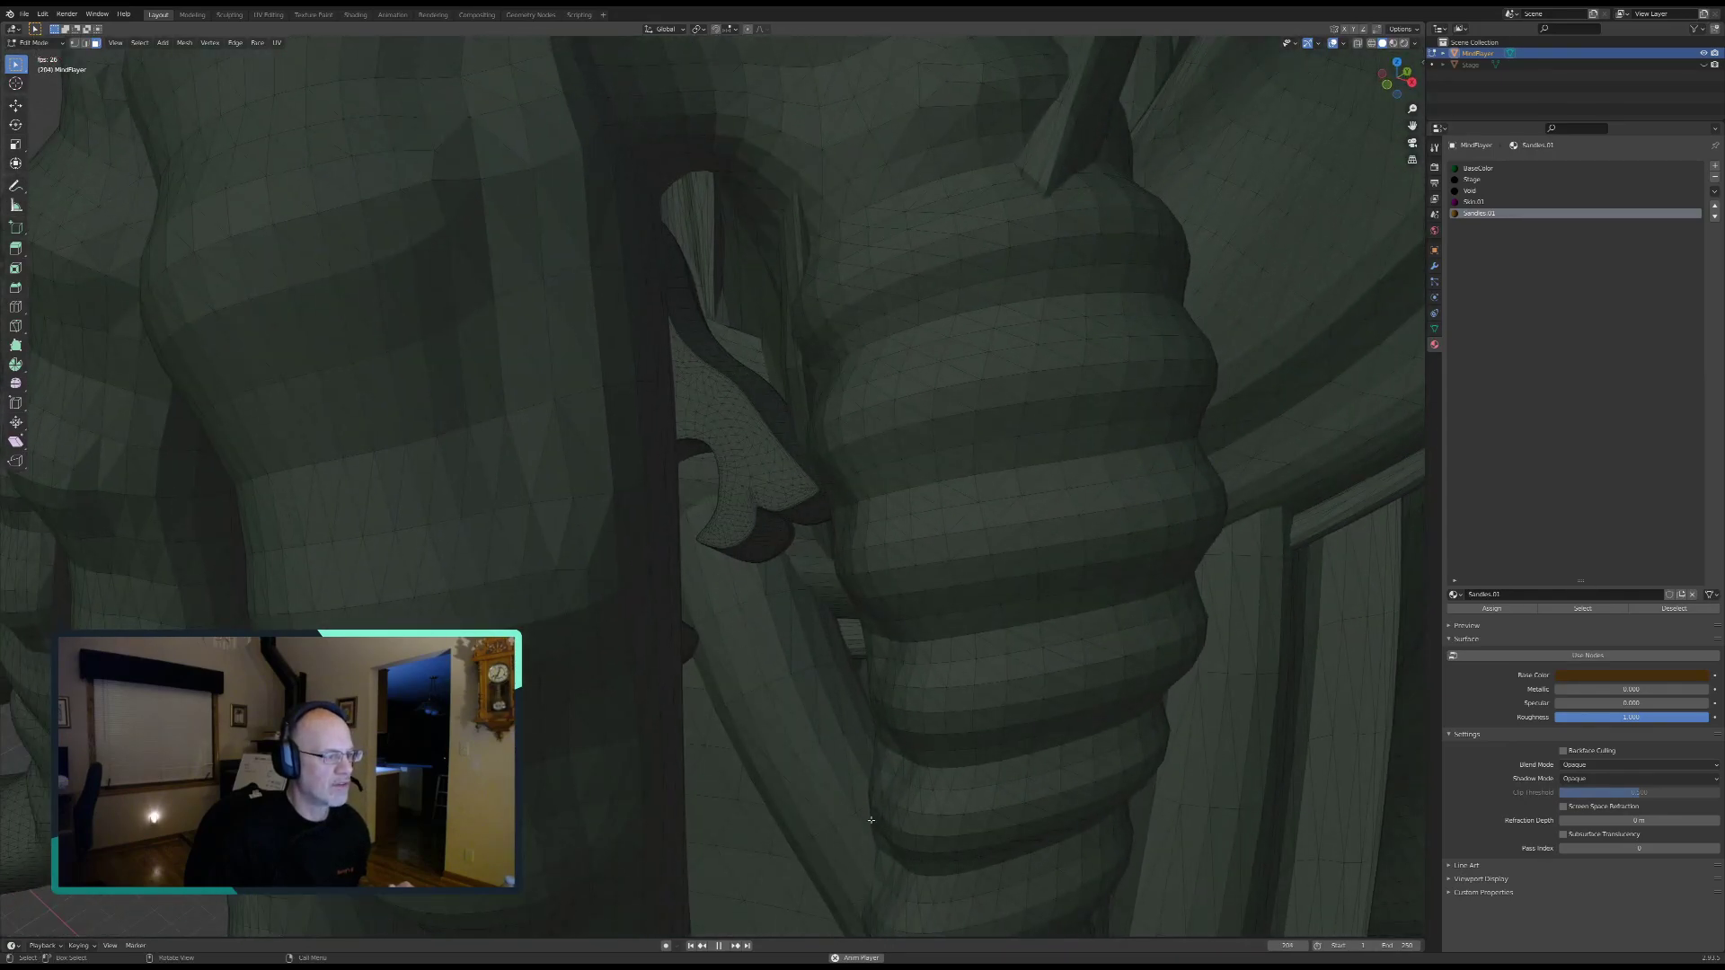
{"action": "middle_click_drag", "start_coordinate": [784, 686], "coordinate": [732, 440]}
{"action": "middle_click_drag", "start_coordinate": [1205, 646], "coordinate": [999, 772]}
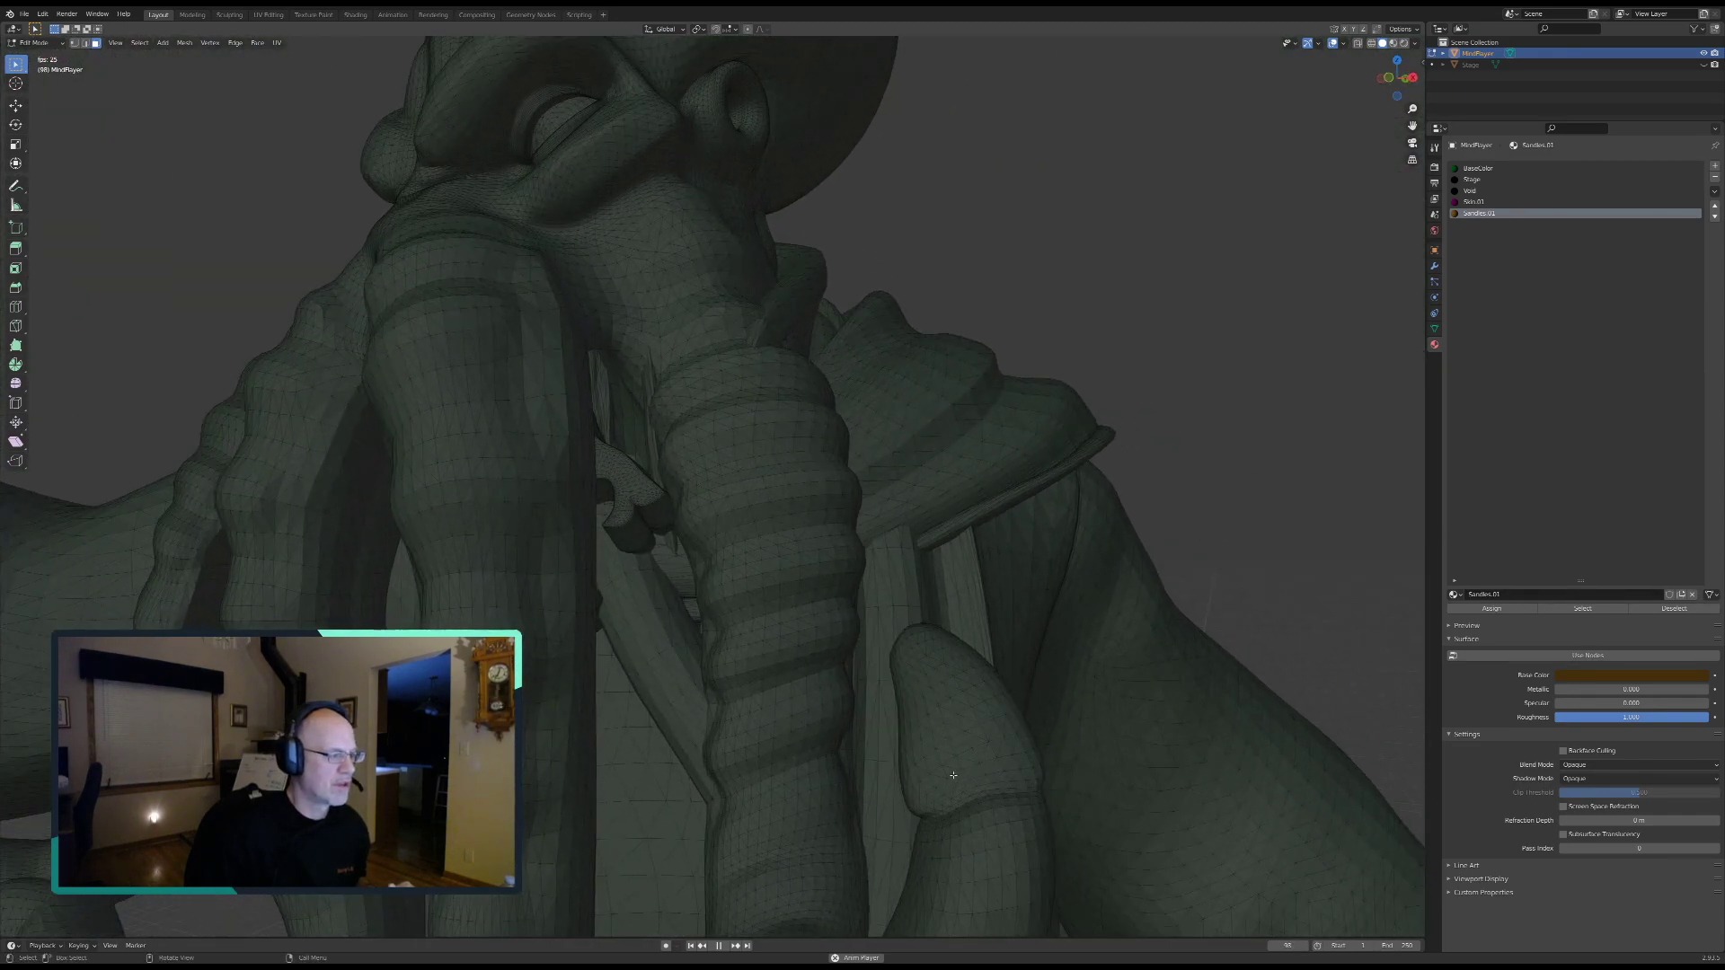
Step: Examine the back of the cloak and the scroll ornaments along its lower corners
{"action": "scroll", "coordinate": [954, 772], "scroll_direction": "down", "scroll_amount": 5}
{"action": "middle_click_drag", "start_coordinate": [754, 846], "coordinate": [717, 770]}
{"action": "middle_click_drag", "start_coordinate": [700, 675], "coordinate": [640, 740]}
{"action": "middle_click_drag", "start_coordinate": [1014, 677], "coordinate": [692, 462]}
{"action": "middle_click_drag", "start_coordinate": [557, 492], "coordinate": [822, 364]}
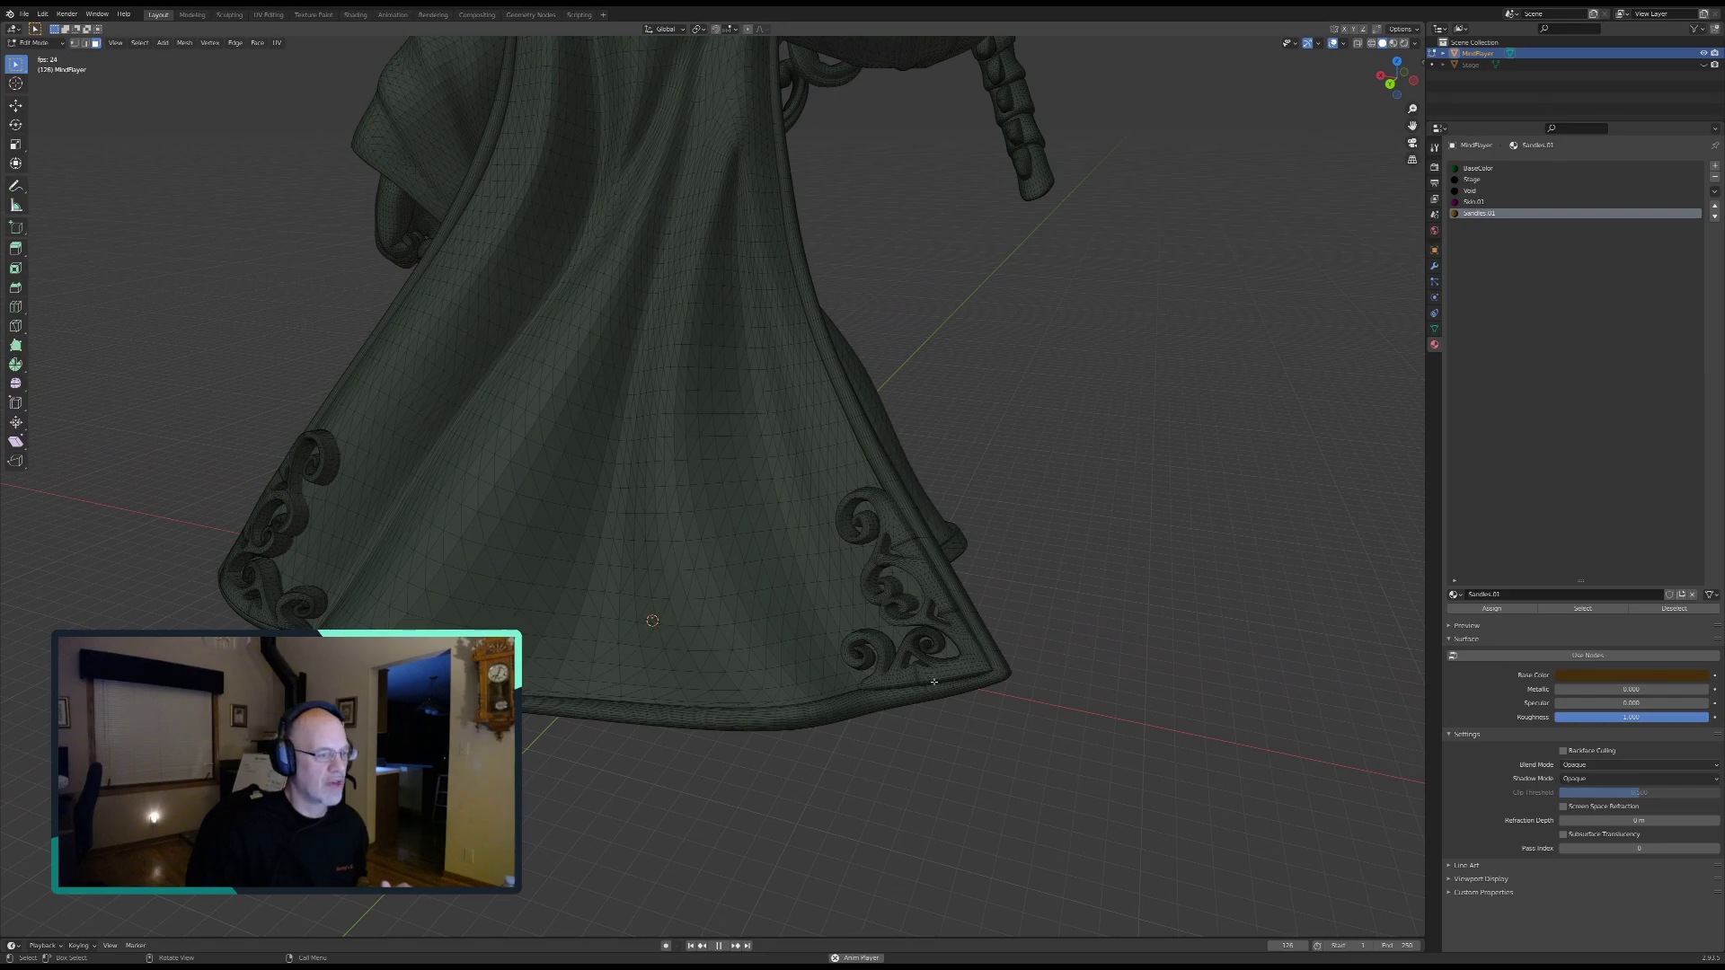
{"action": "middle_click_drag", "start_coordinate": [925, 418], "coordinate": [773, 518]}
{"action": "middle_click_drag", "start_coordinate": [975, 458], "coordinate": [579, 621]}
{"action": "scroll", "coordinate": [578, 620], "scroll_direction": "up", "scroll_amount": 3}
{"action": "scroll", "coordinate": [579, 621], "scroll_direction": "down", "scroll_amount": 6}
Step: Frame the figure's upper body and skull staff from the front and stop the timeline playback
{"action": "middle_click_drag", "start_coordinate": [662, 521], "coordinate": [809, 530], "text": "shift"}
{"action": "middle_click_drag", "start_coordinate": [917, 513], "coordinate": [881, 708]}
{"action": "scroll", "coordinate": [897, 516], "scroll_direction": "up", "scroll_amount": 4}
{"action": "scroll", "coordinate": [894, 531], "scroll_direction": "up", "scroll_amount": 1}
{"action": "scroll", "coordinate": [881, 708], "scroll_direction": "down", "scroll_amount": 1}
{"action": "middle_click_drag", "start_coordinate": [845, 636], "coordinate": [902, 599]}
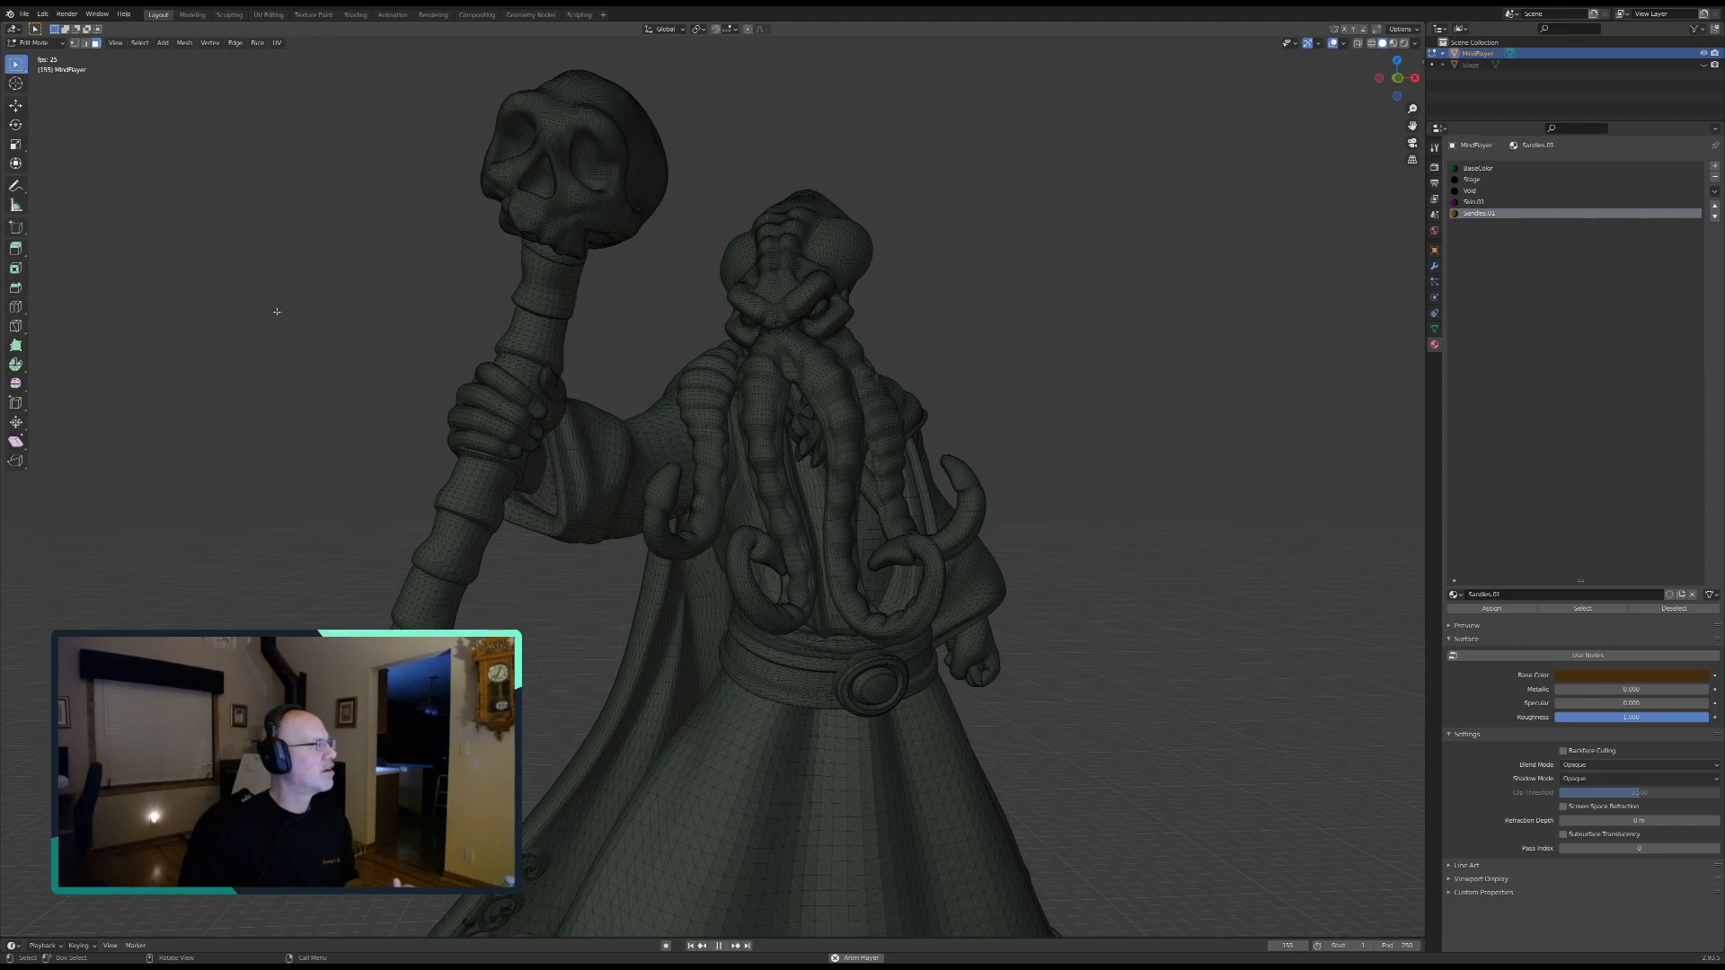
{"action": "left_click", "coordinate": [719, 945]}
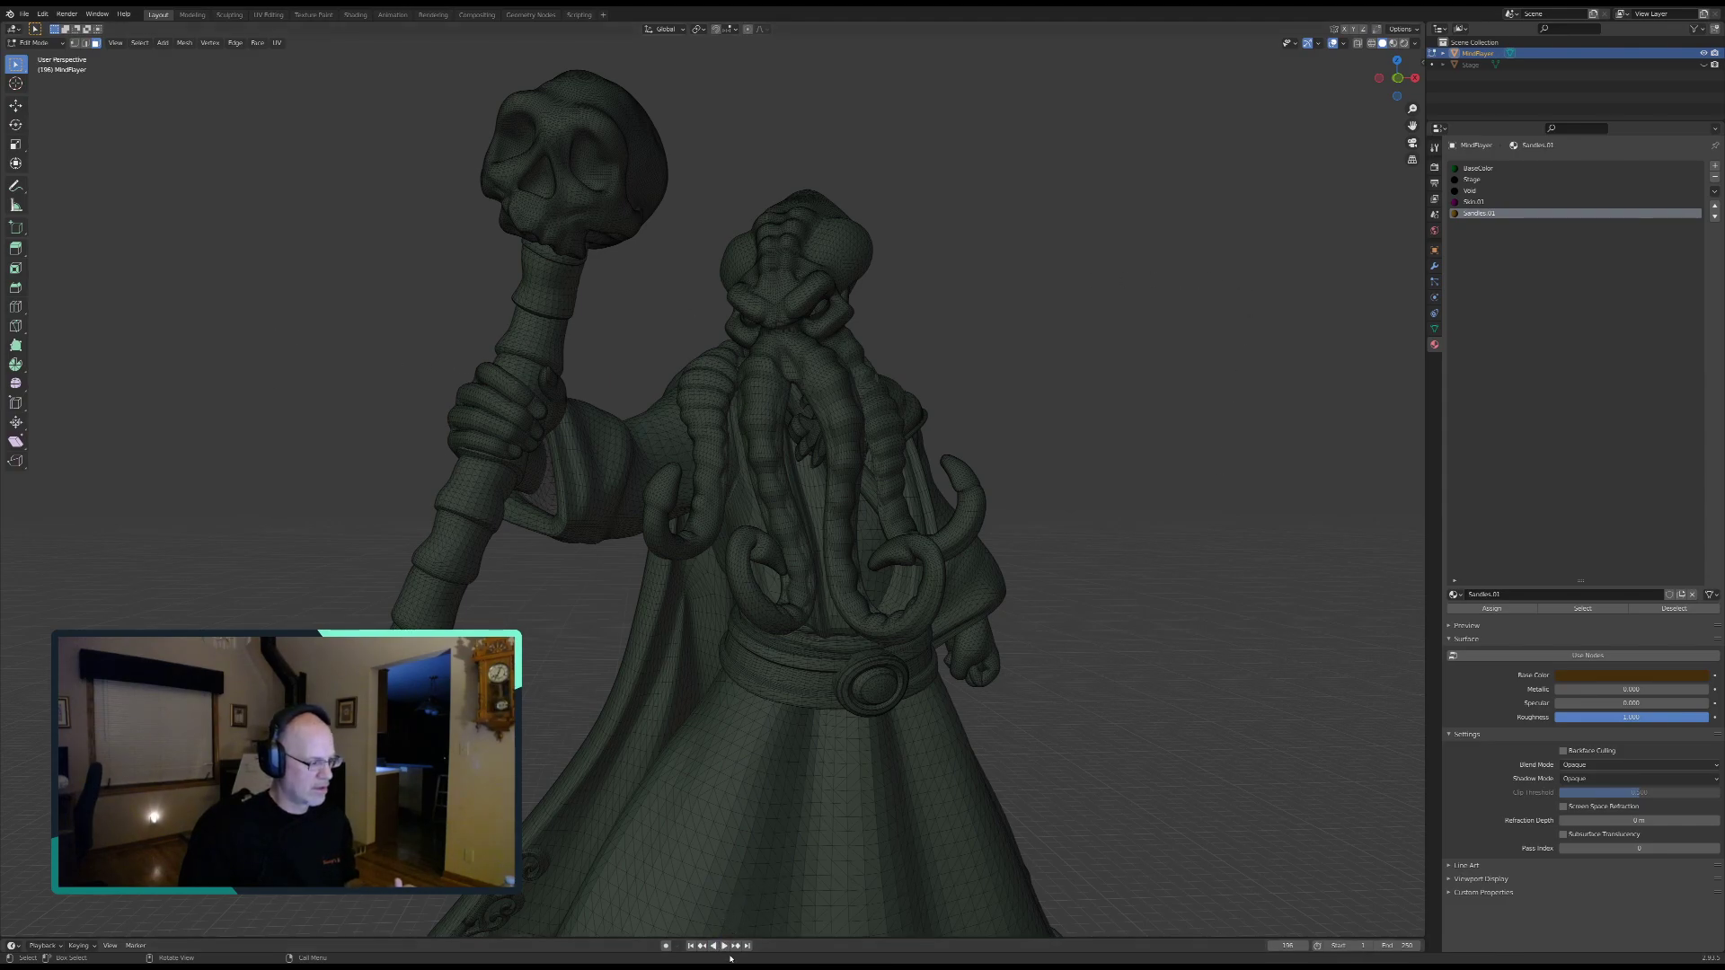